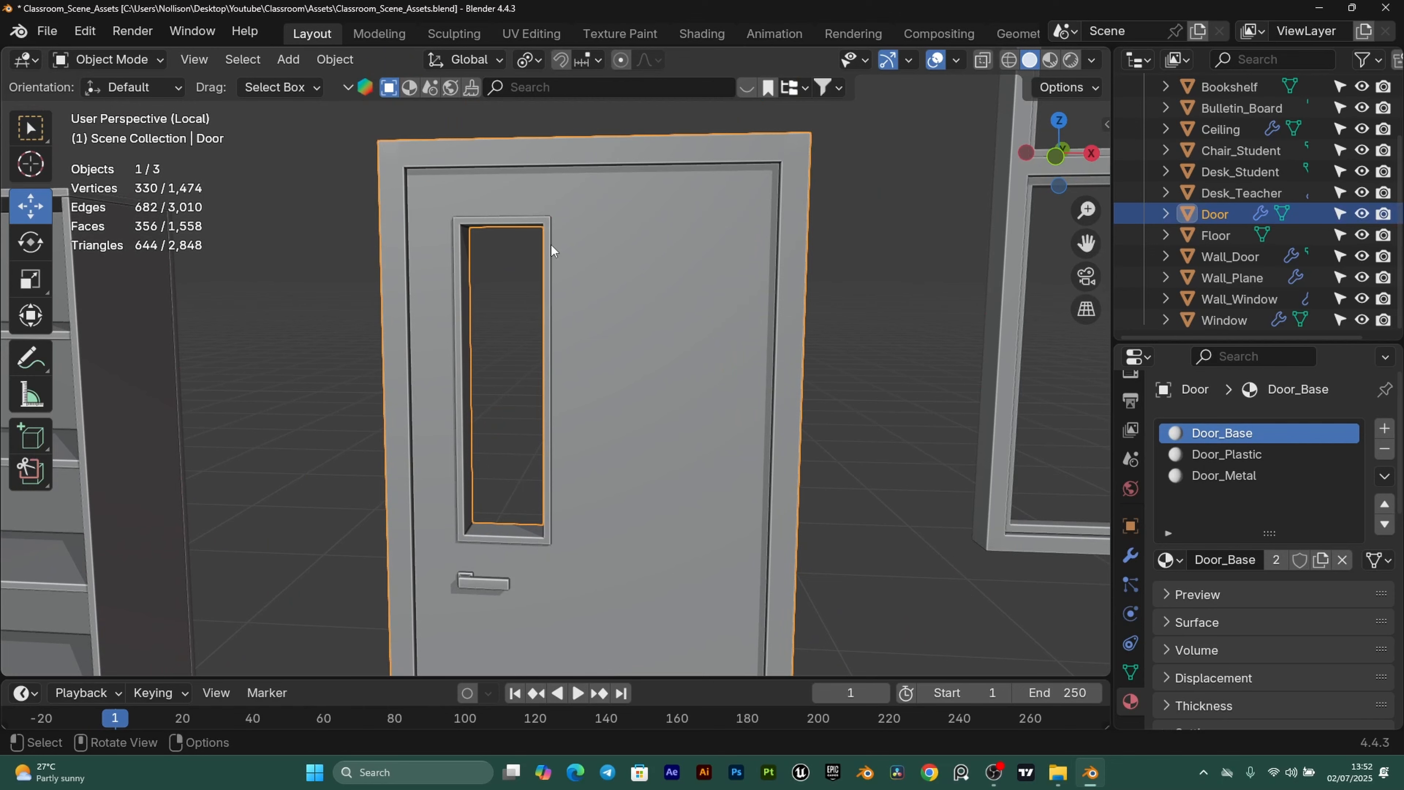
Remove the Door_Plastic material slot from the door.
scroll(550, 448, down, 6)
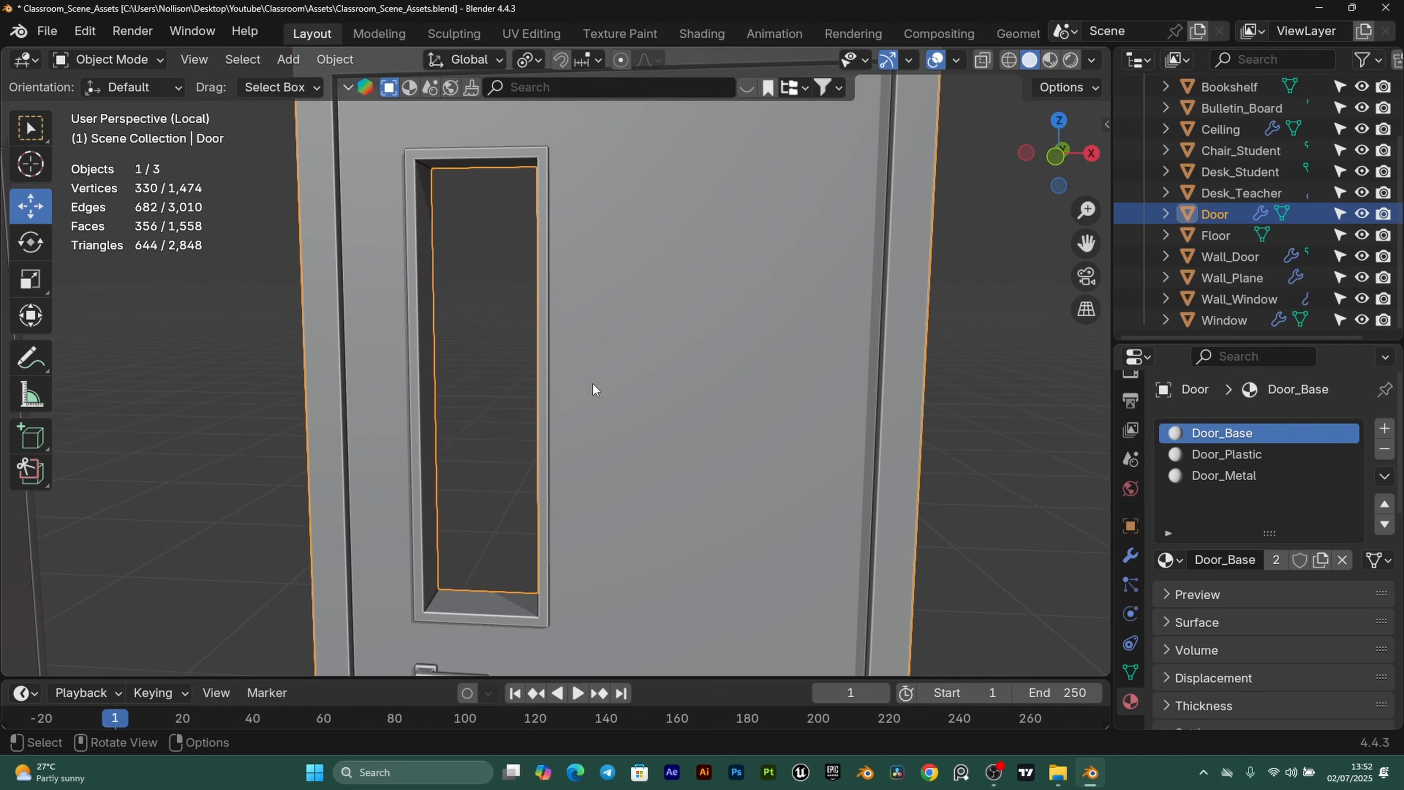
scroll(549, 358, up, 3)
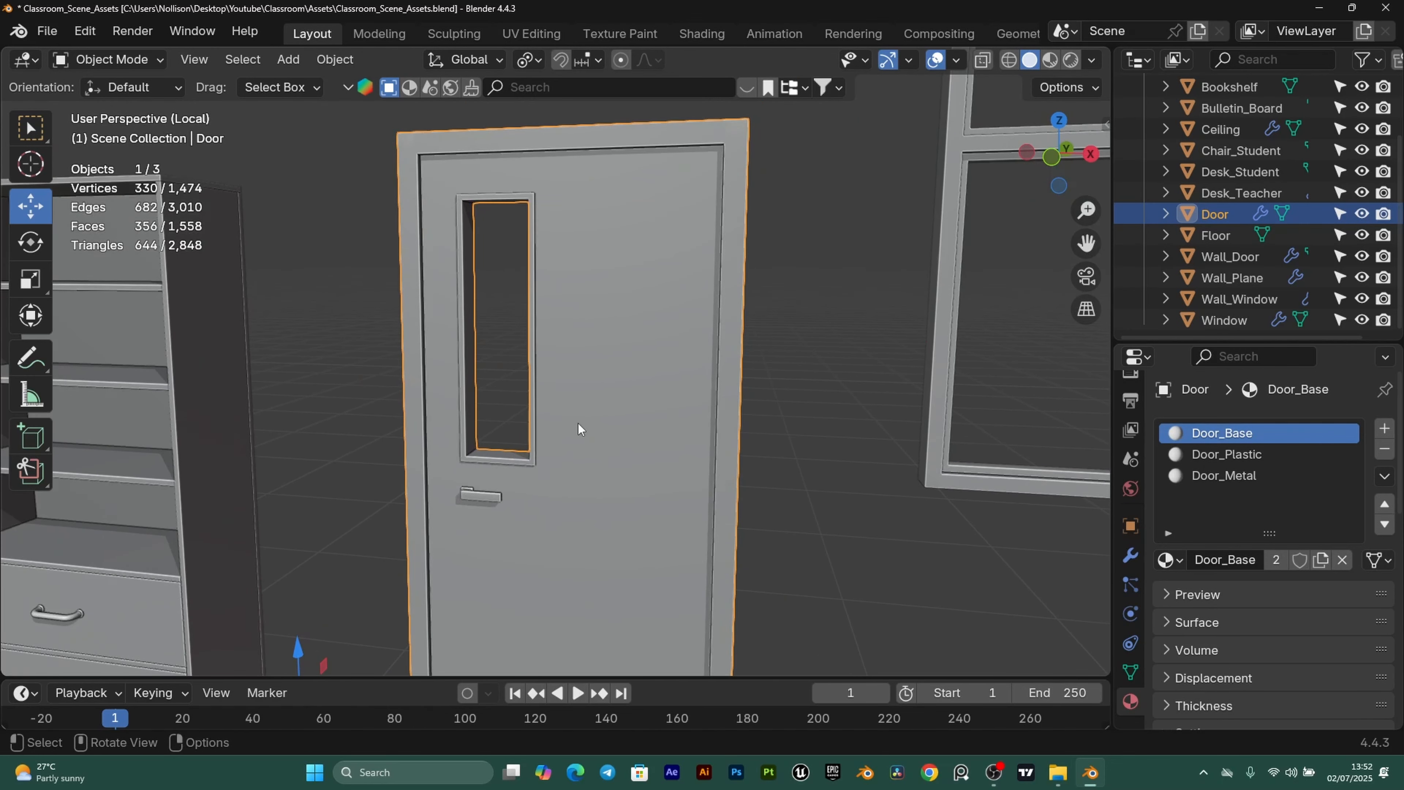
scroll(553, 249, up, 1)
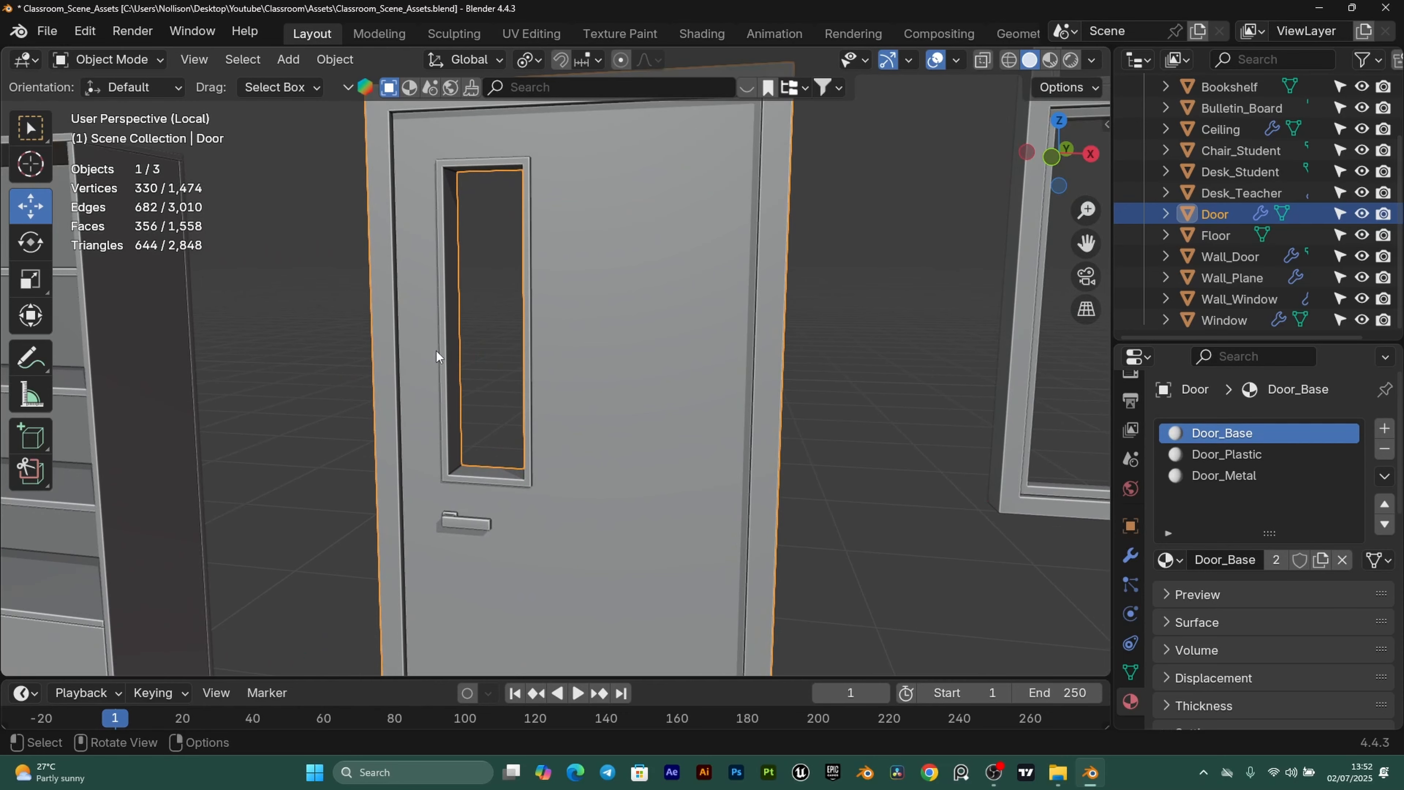
scroll(493, 402, up, 1)
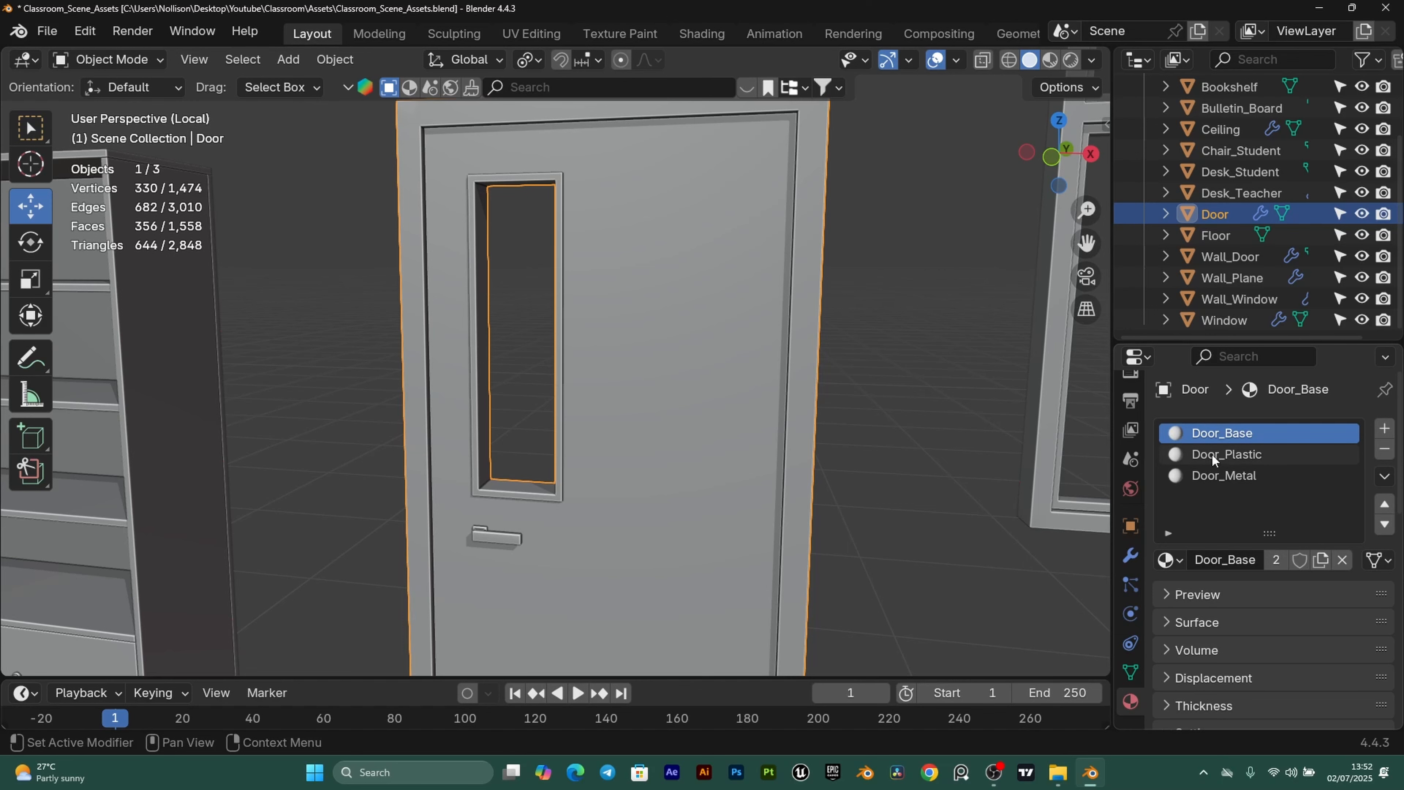
scroll(517, 216, up, 1)
scroll(557, 169, down, 1)
scroll(552, 178, up, 1)
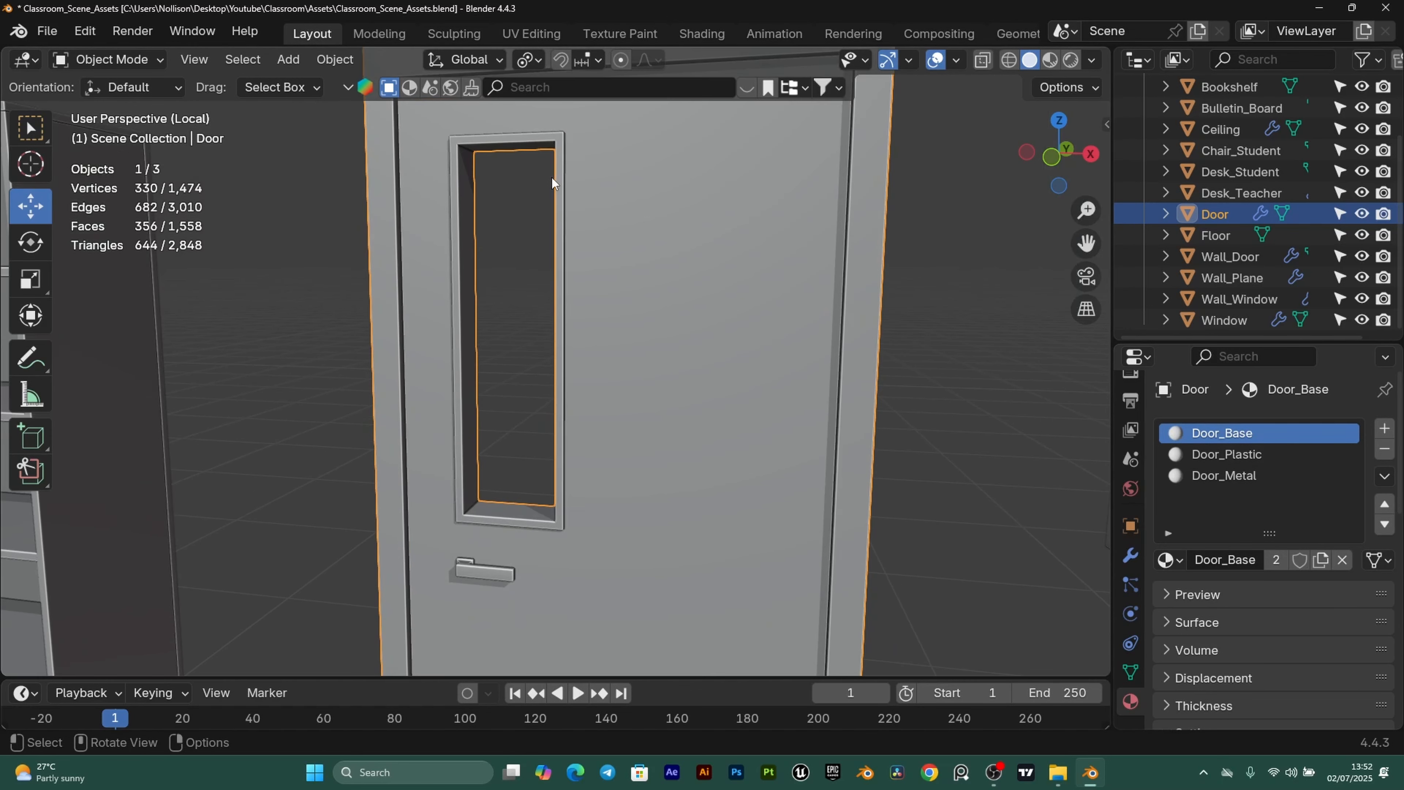
click(1227, 452)
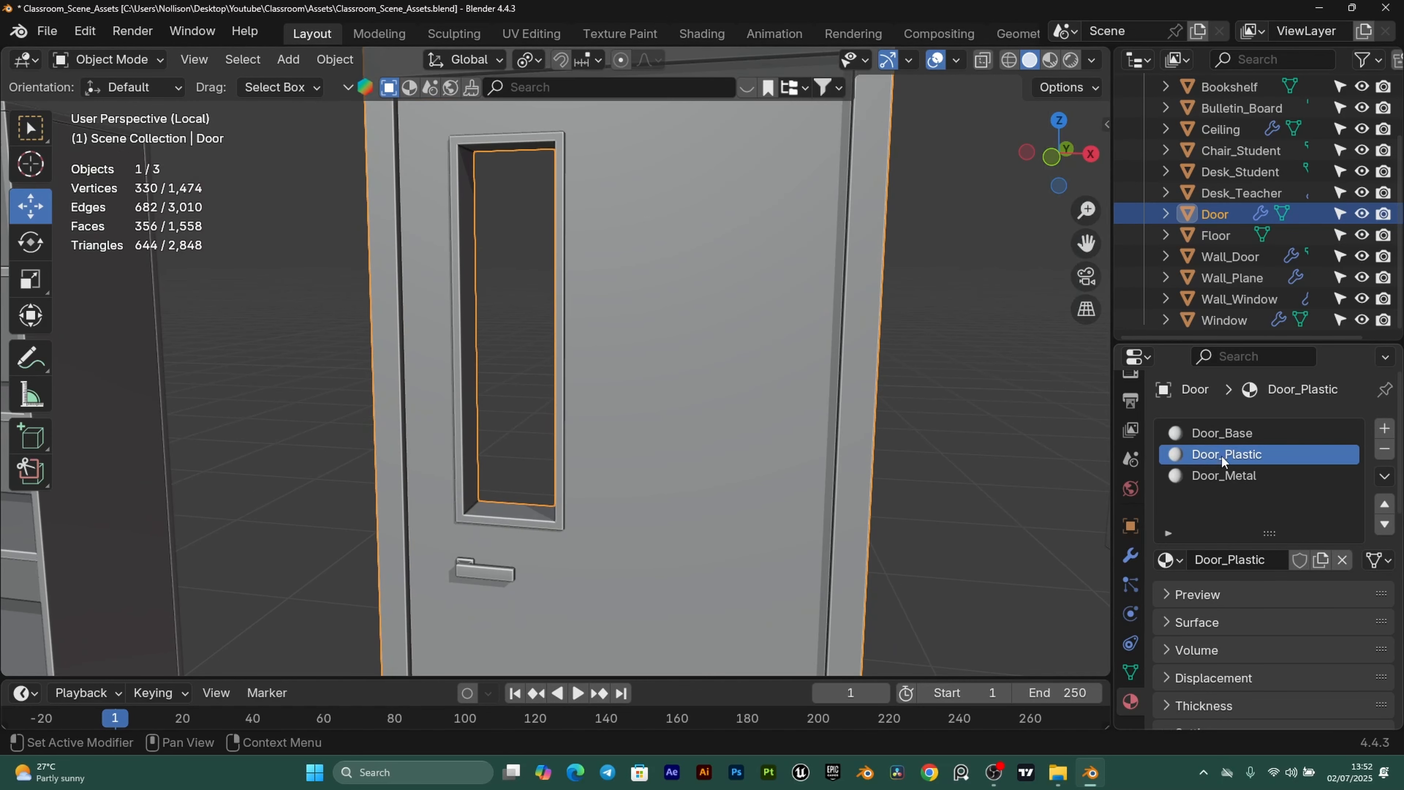
click(1385, 449)
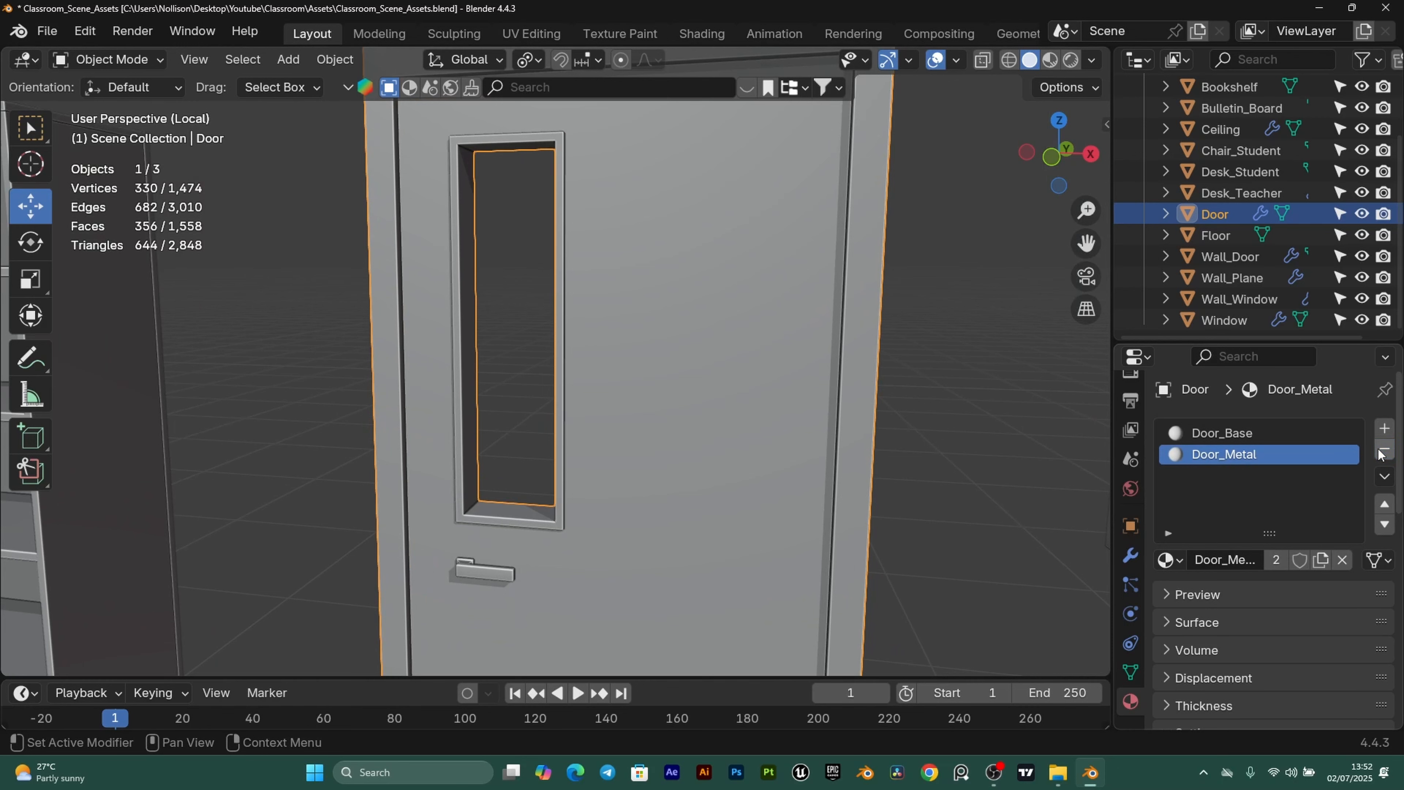
Assign Door_Base to the door's window frame faces in Edit Mode.
key(Tab)
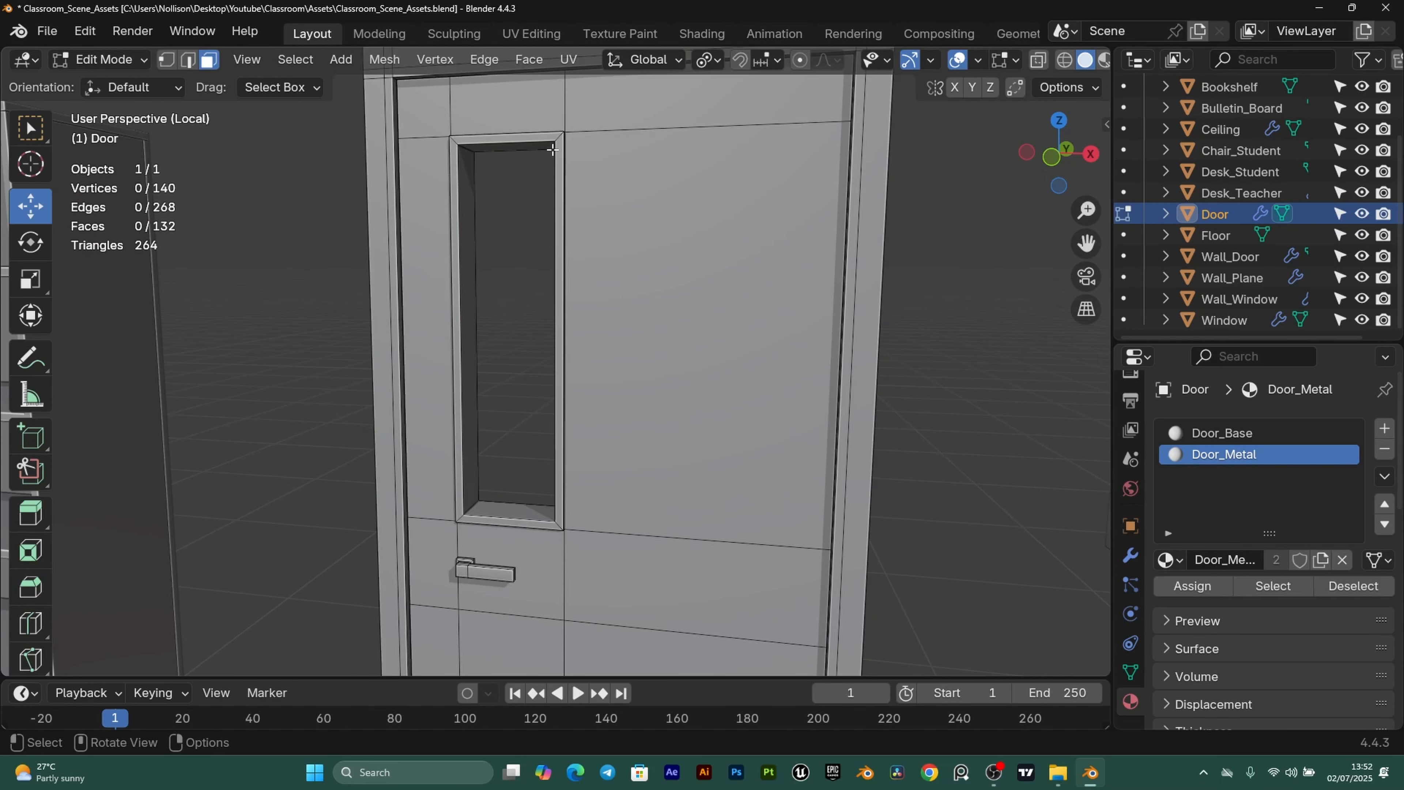
key(l)
click(1238, 432)
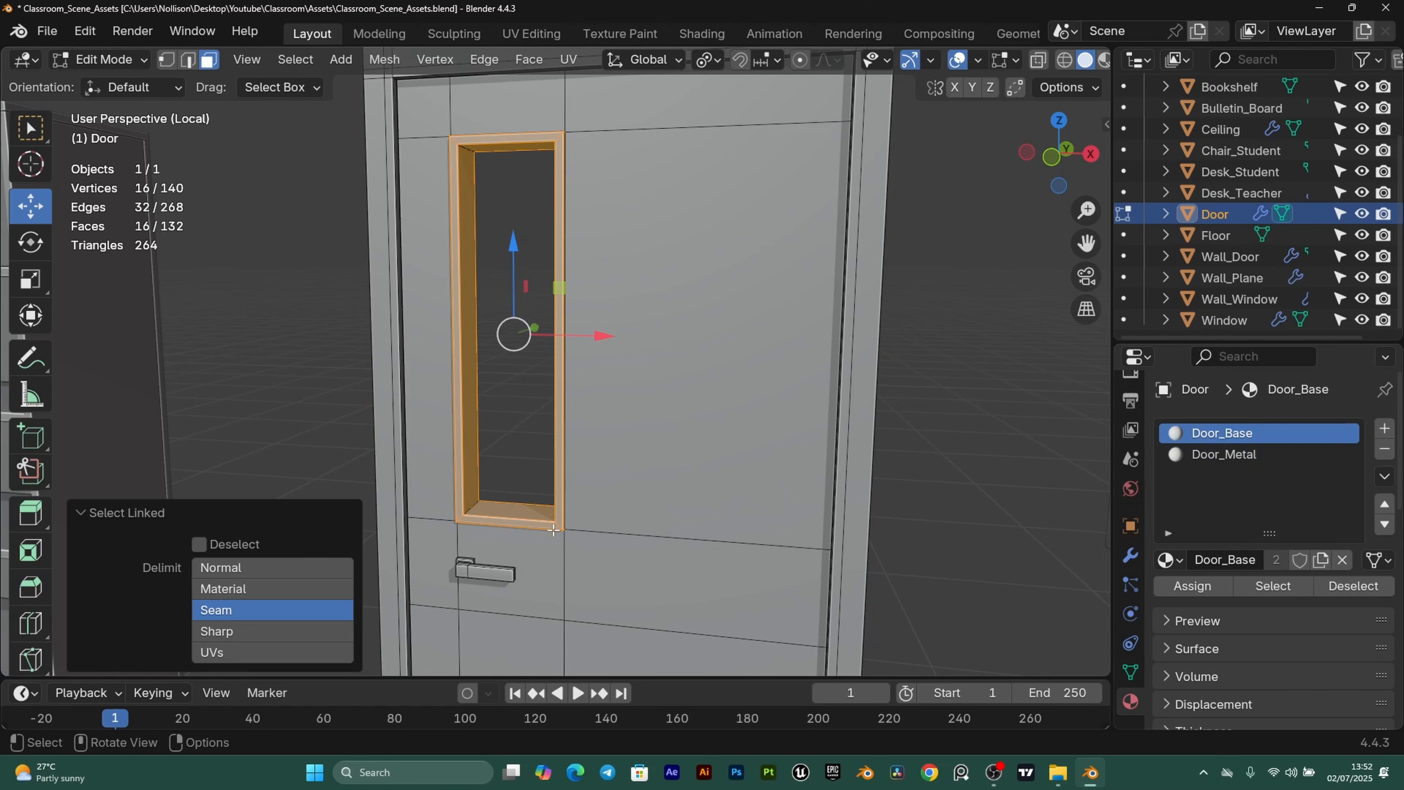
click(1192, 584)
scroll(603, 343, down, 3)
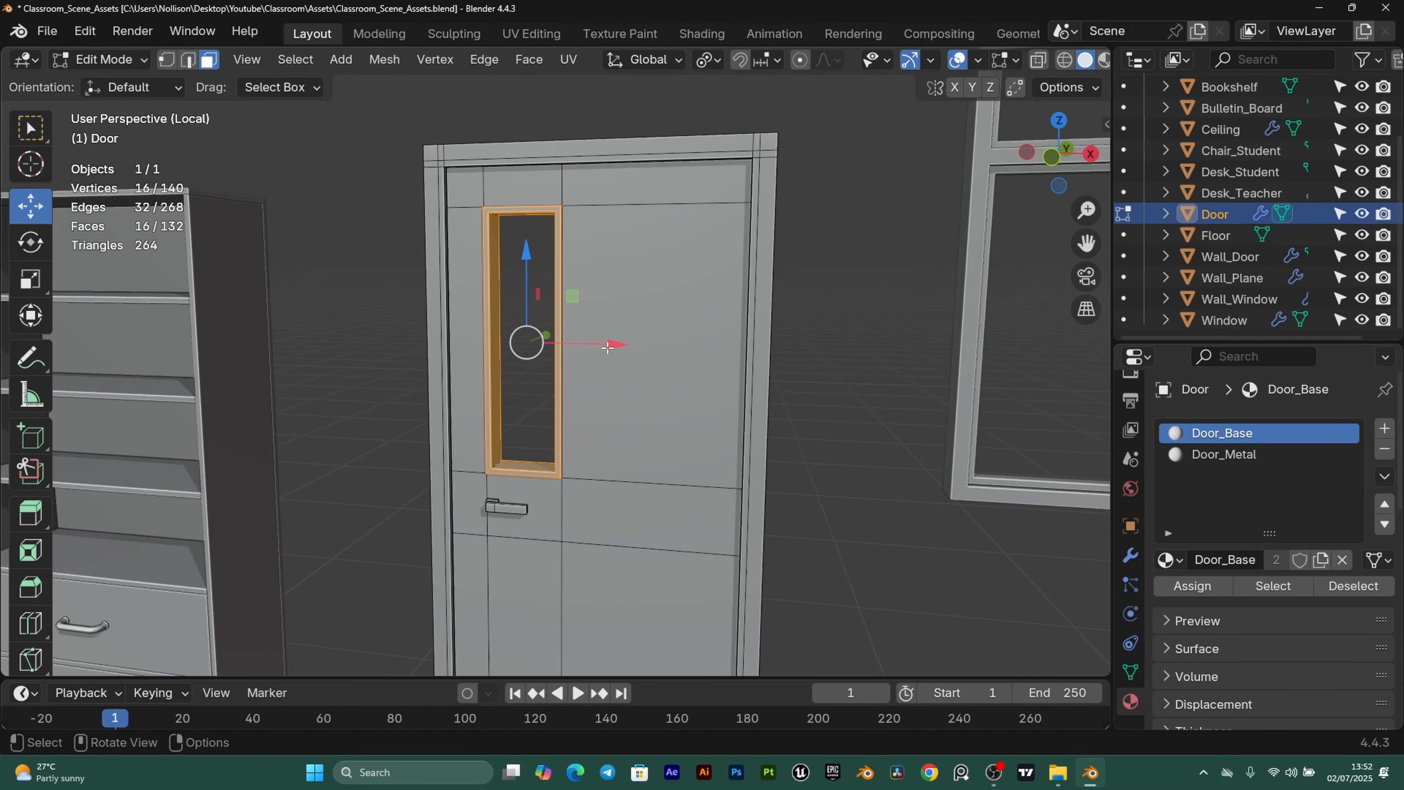
key(Tab)
scroll(552, 349, down, 2)
Export the selected bookshelf, door and window over ClassroomProject/SP/Door_Window.fbx, limited to selected objects.
scroll(718, 476, down, 2)
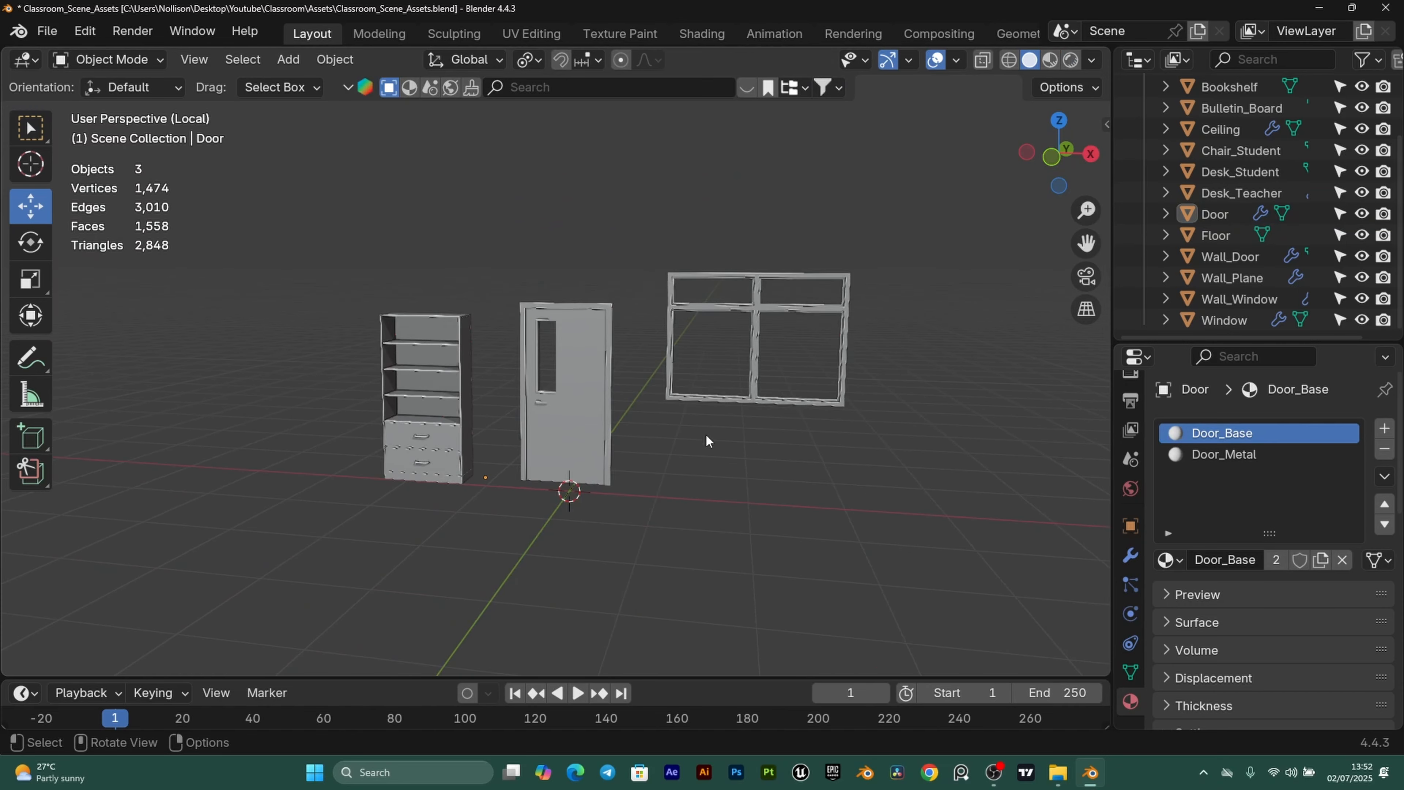
drag(386, 240, 802, 494)
scroll(665, 344, up, 2)
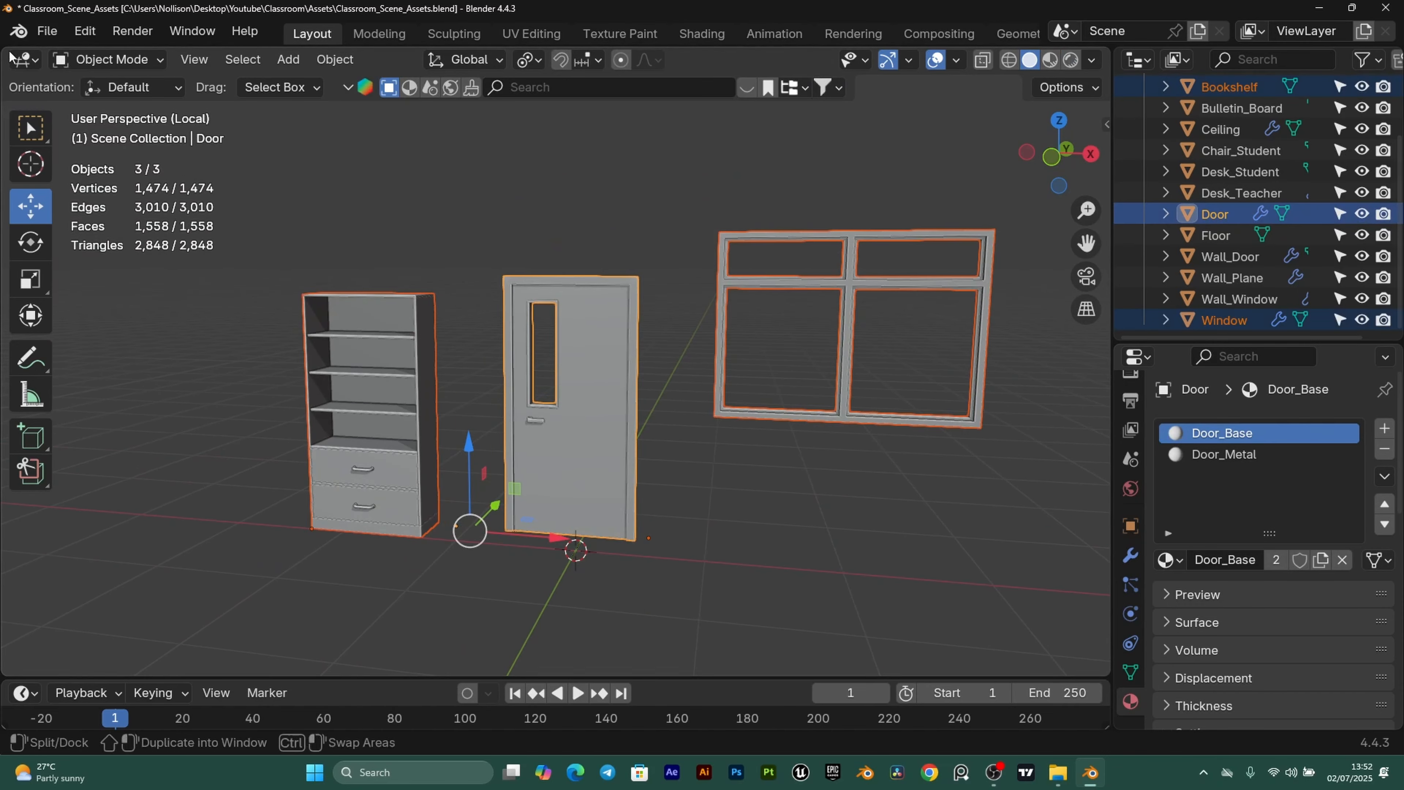
click(47, 31)
mouse_move(137, 353)
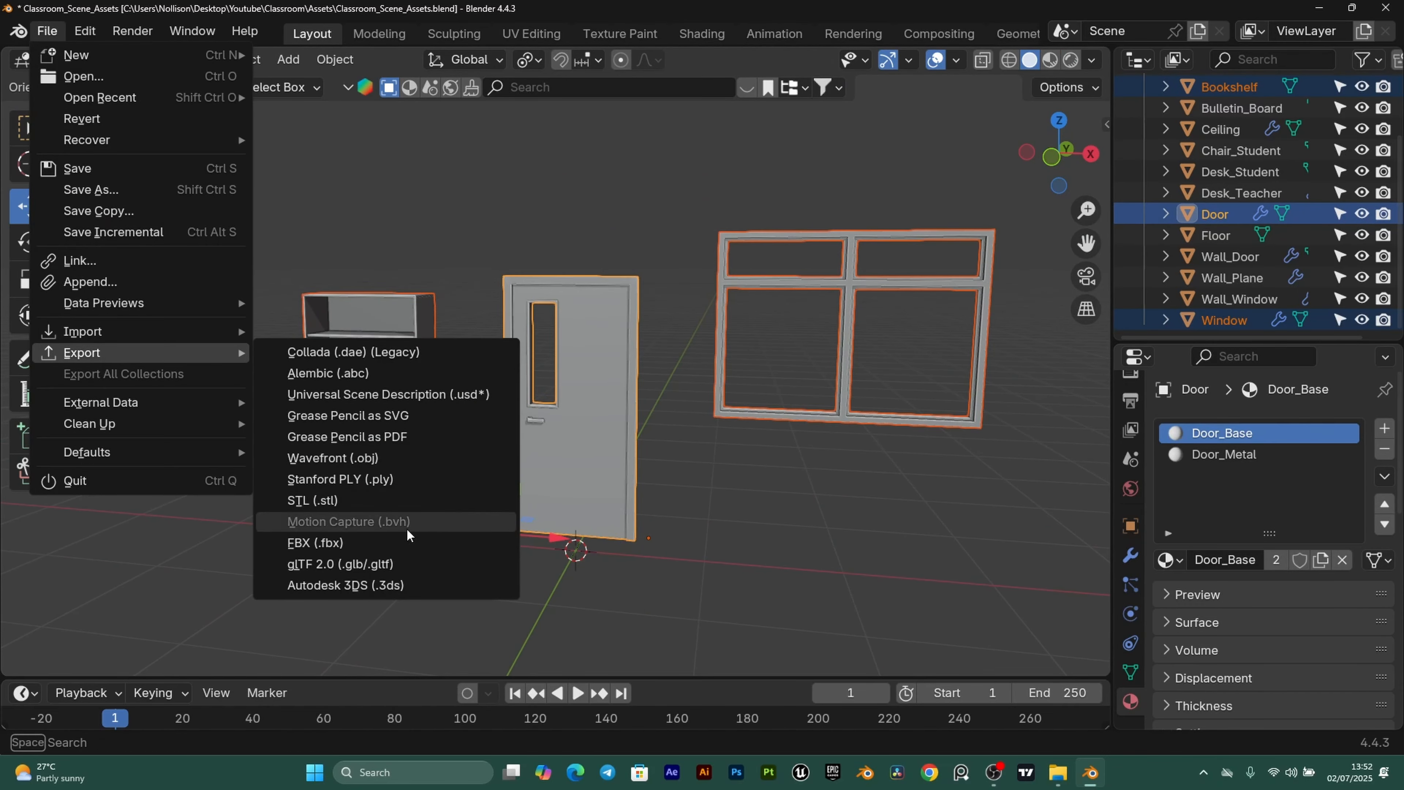
click(319, 544)
double_click(429, 225)
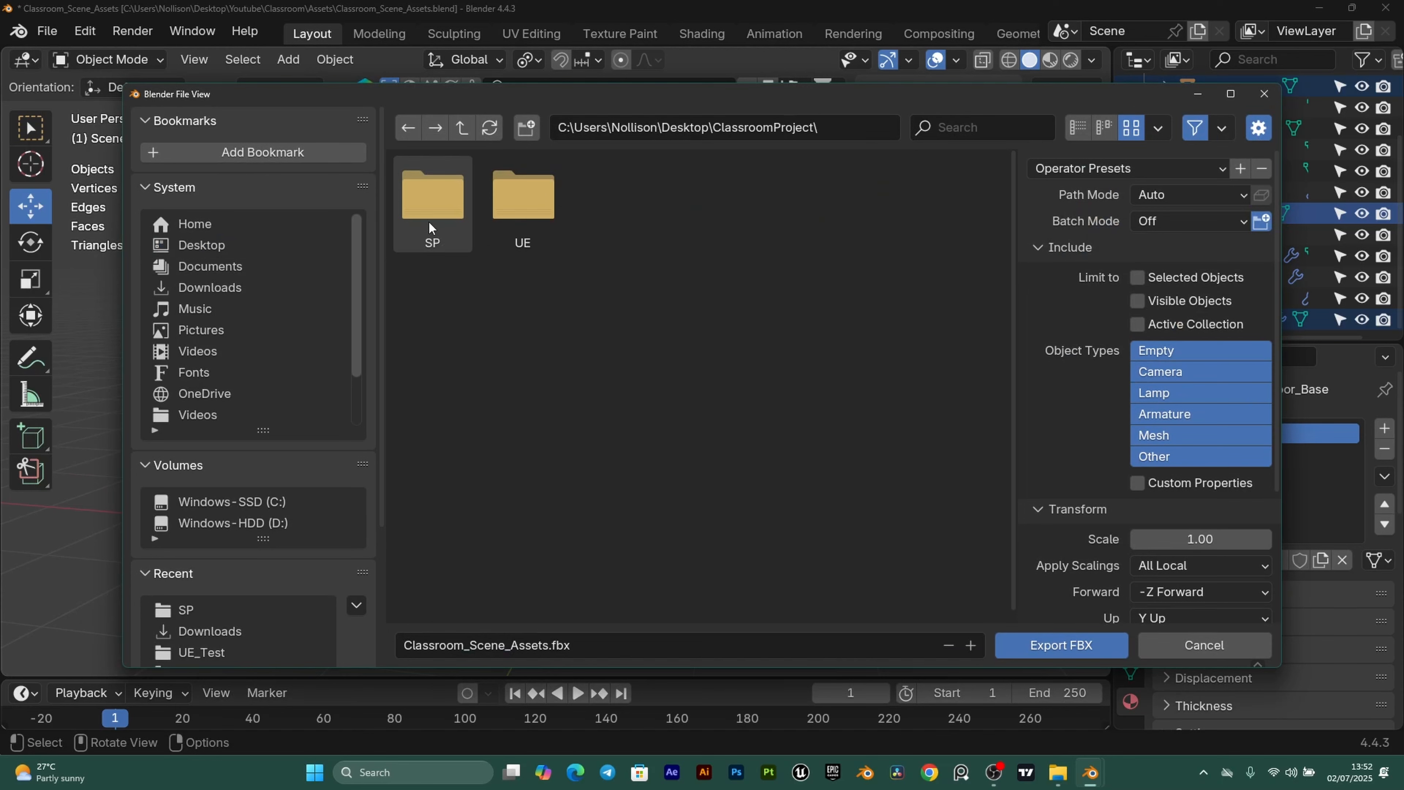
double_click(442, 213)
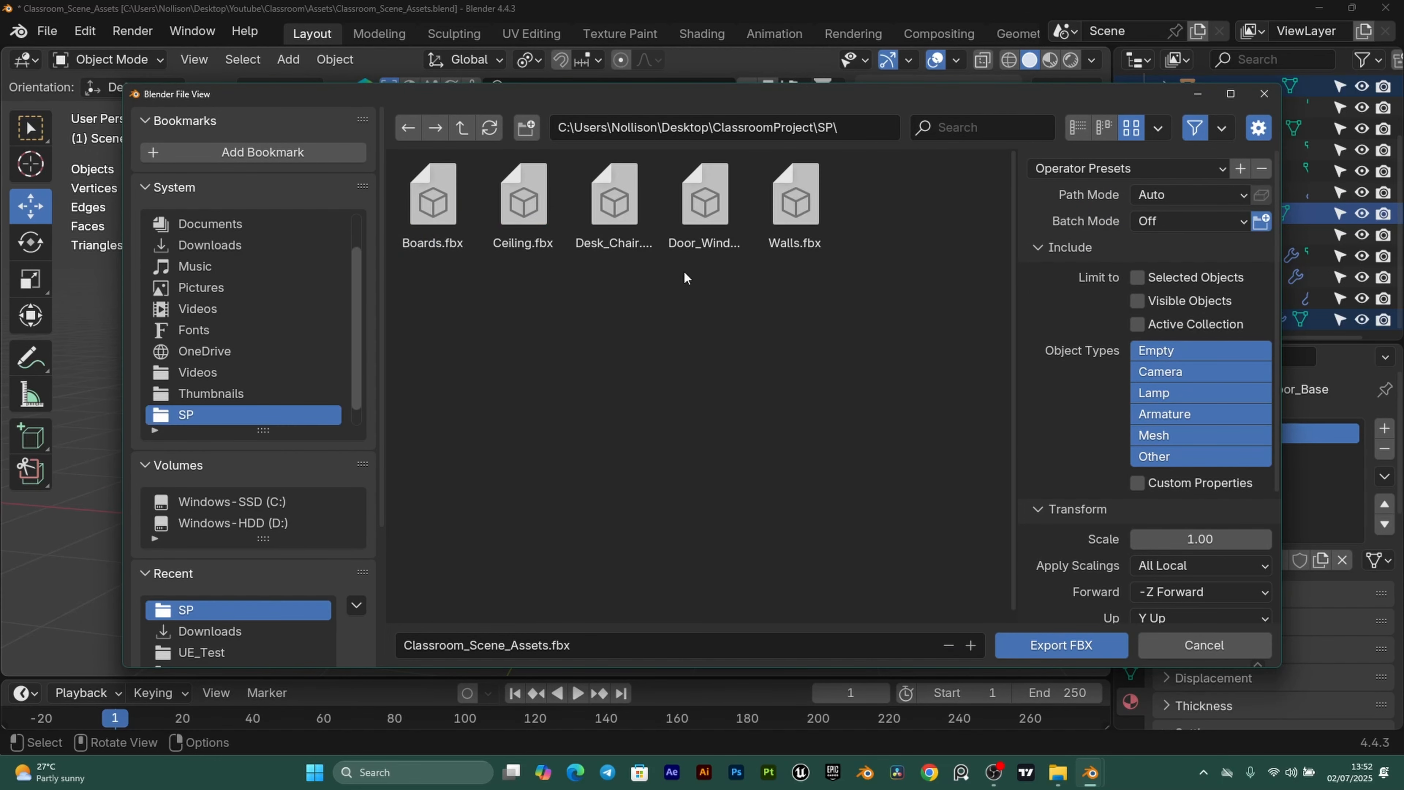
click(708, 213)
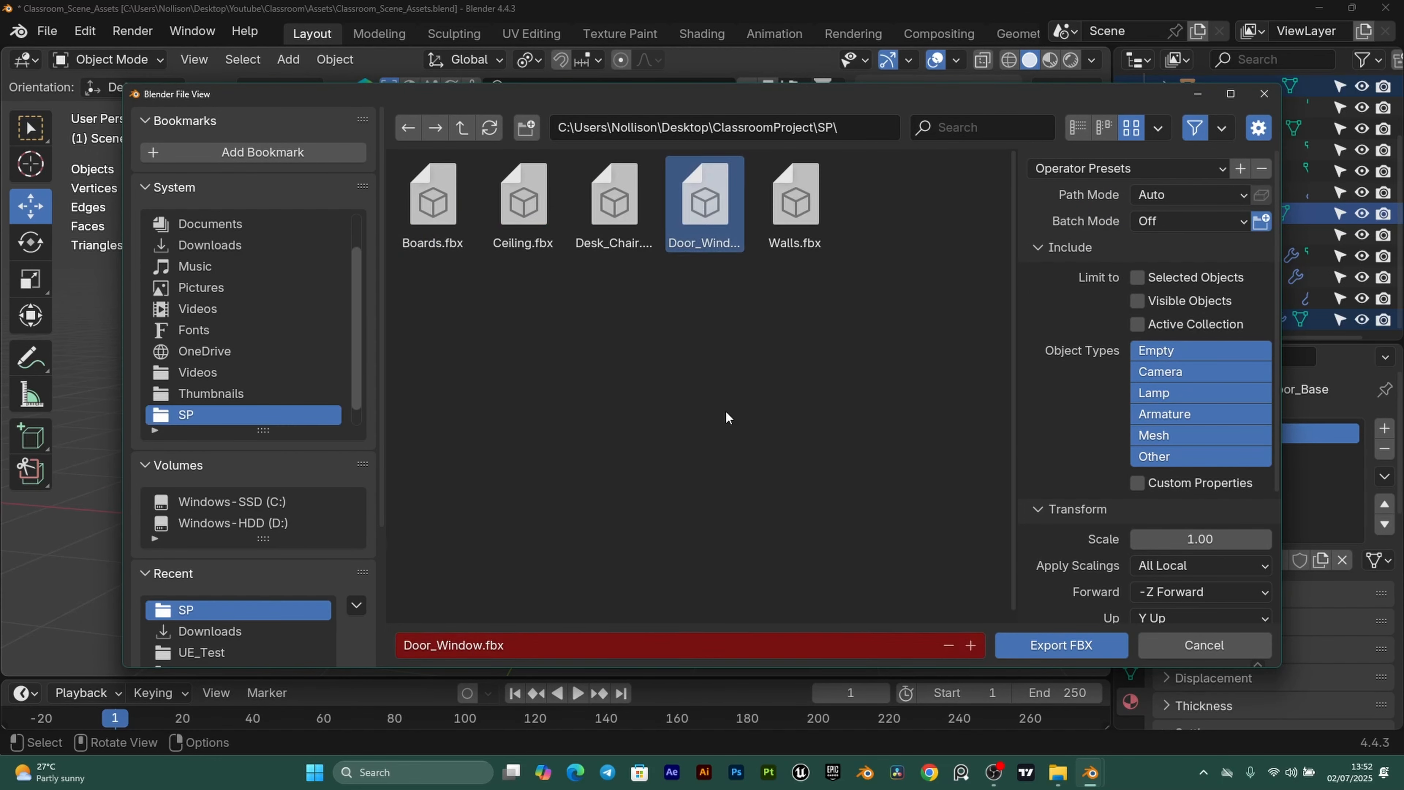
click(1137, 278)
click(1034, 647)
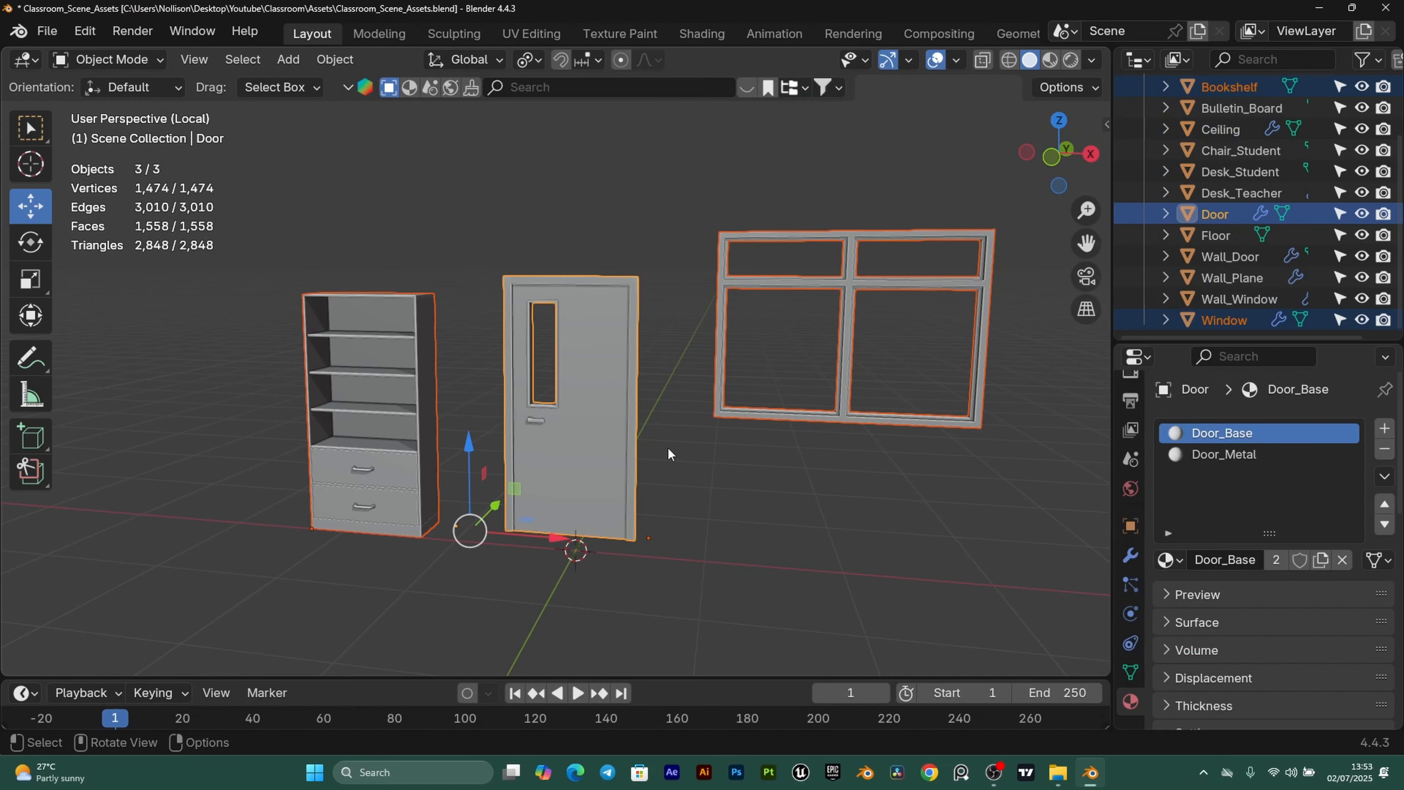
Select the Floor object and isolate it in Local View.
scroll(668, 447, up, 1)
click(638, 533)
click(1213, 236)
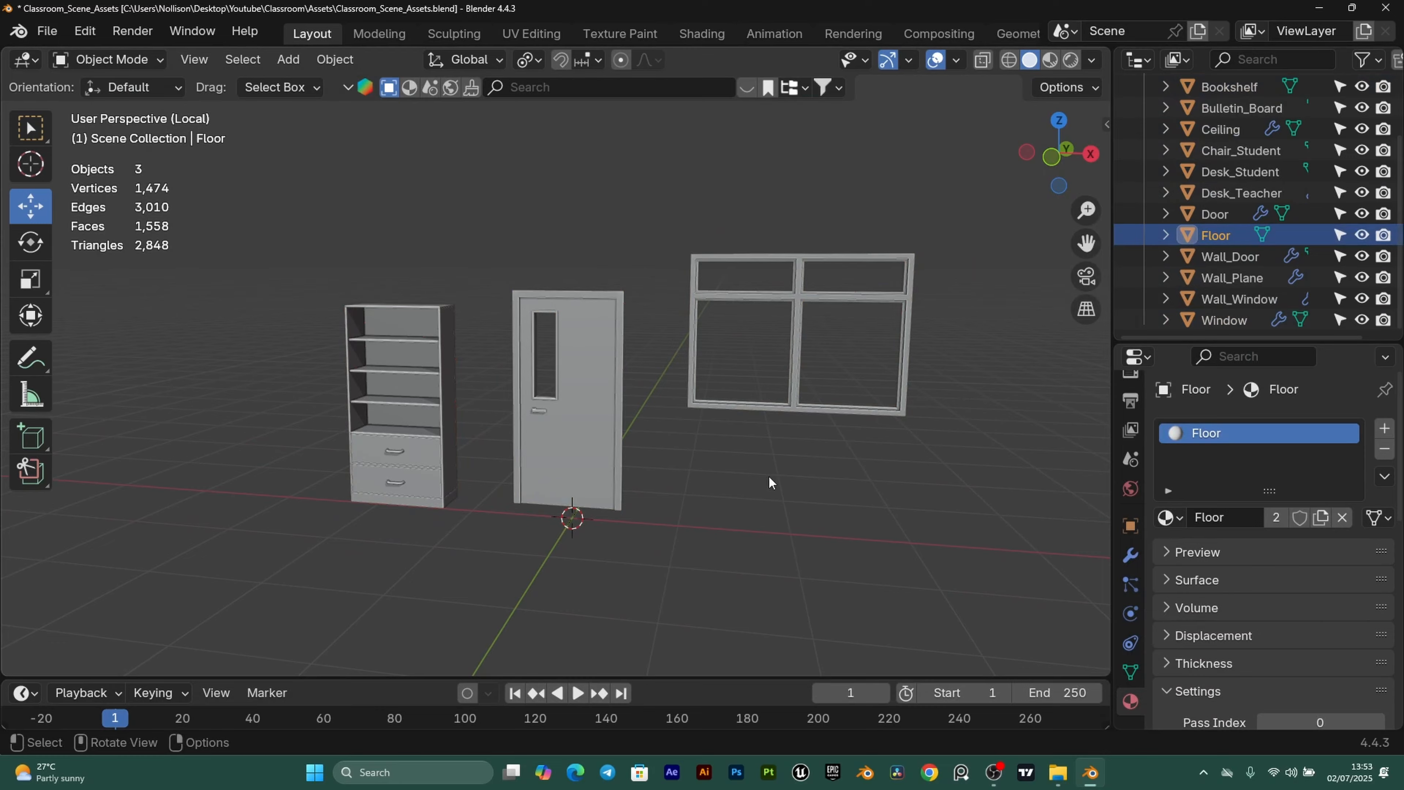
key(slash)
key(slash)
Orbit and zoom around the isolated floor plane to inspect it.
click(631, 481)
scroll(634, 454, down, 2)
middle_drag(647, 403, 631, 340)
scroll(627, 404, up, 2)
click(631, 340)
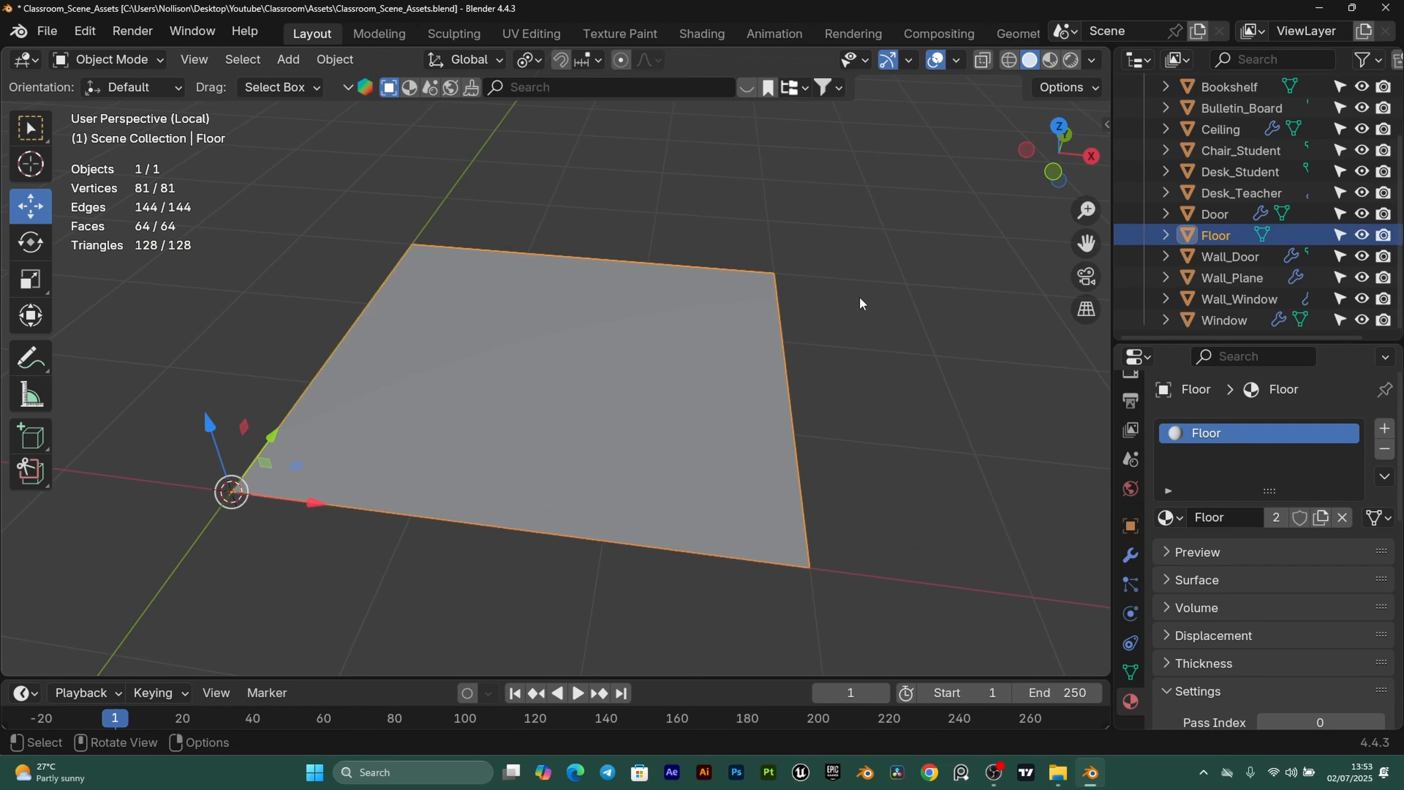
click(859, 304)
scroll(539, 405, down, 2)
middle_drag(540, 404, 614, 430)
scroll(615, 430, up, 2)
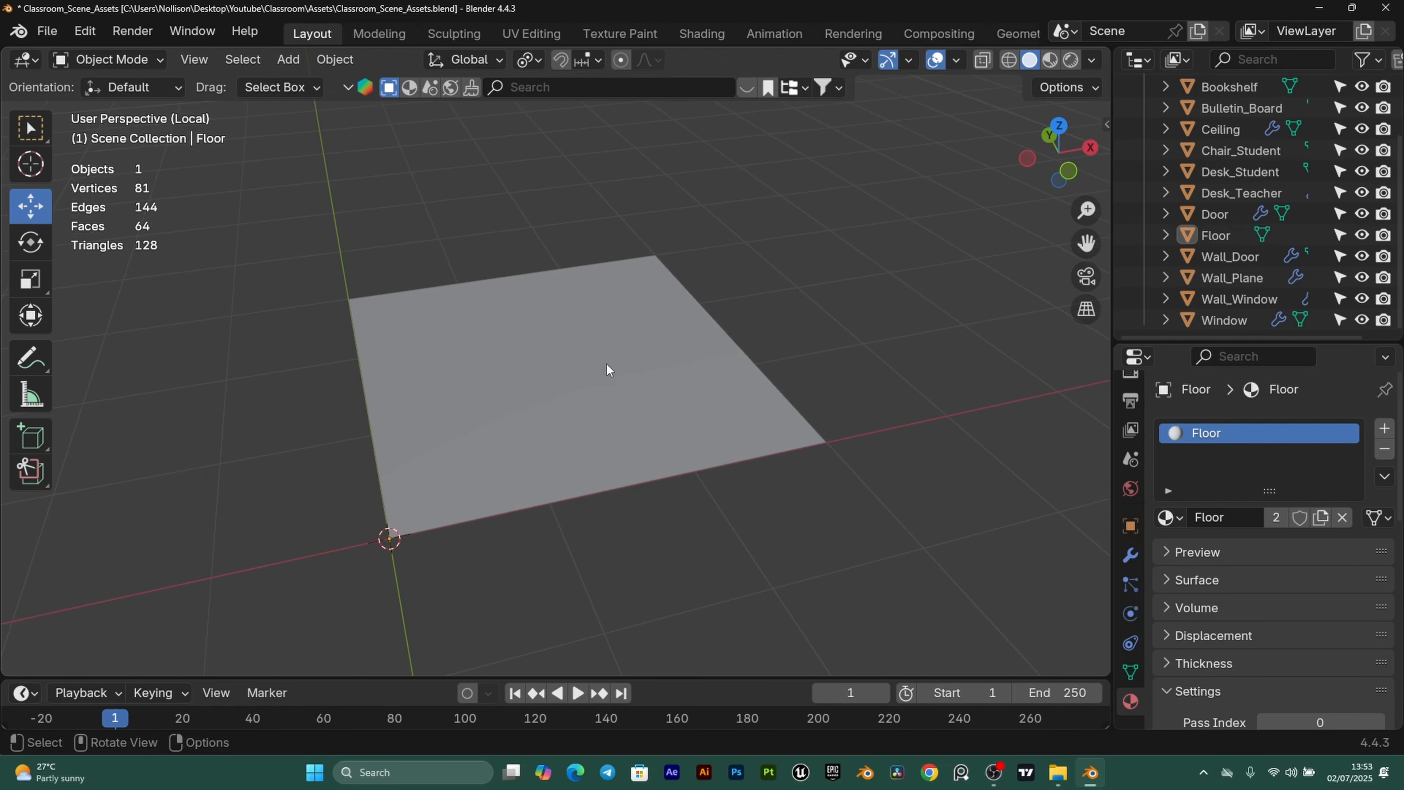
middle_drag(607, 370, 618, 431)
scroll(618, 431, up, 1)
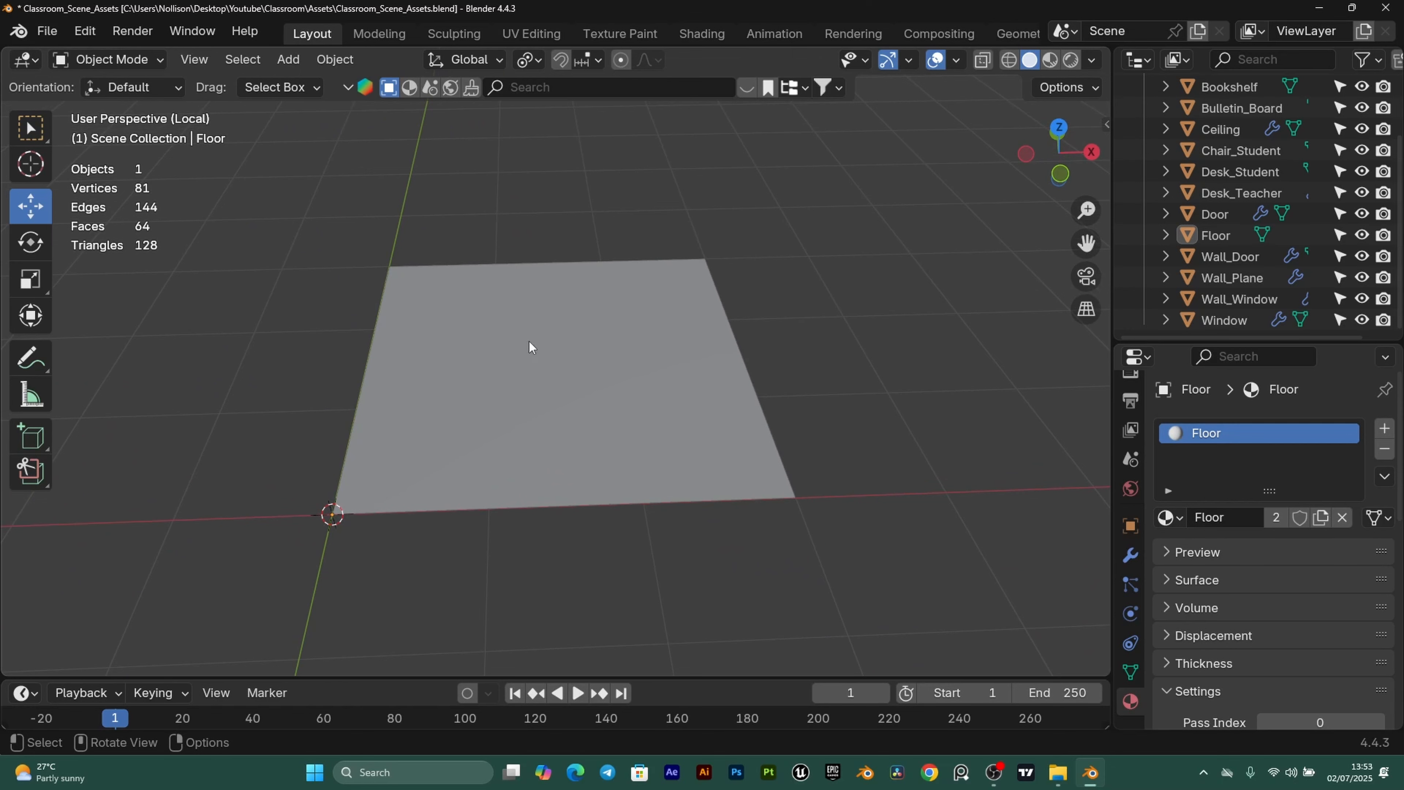
scroll(592, 399, down, 2)
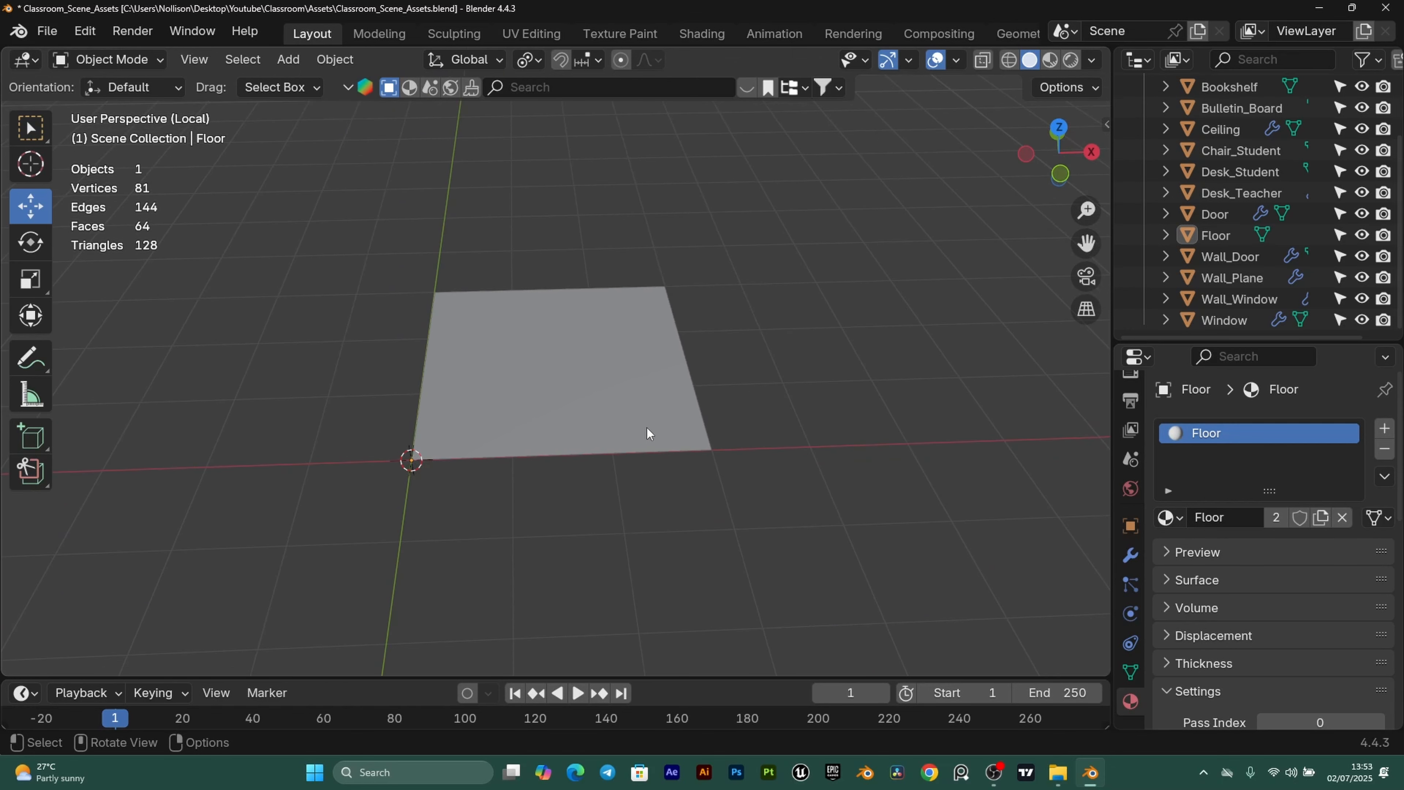
scroll(613, 516, up, 2)
scroll(602, 370, down, 2)
From top view, duplicate the floor plane 3 m along X.
key(KP_7)
click(576, 359)
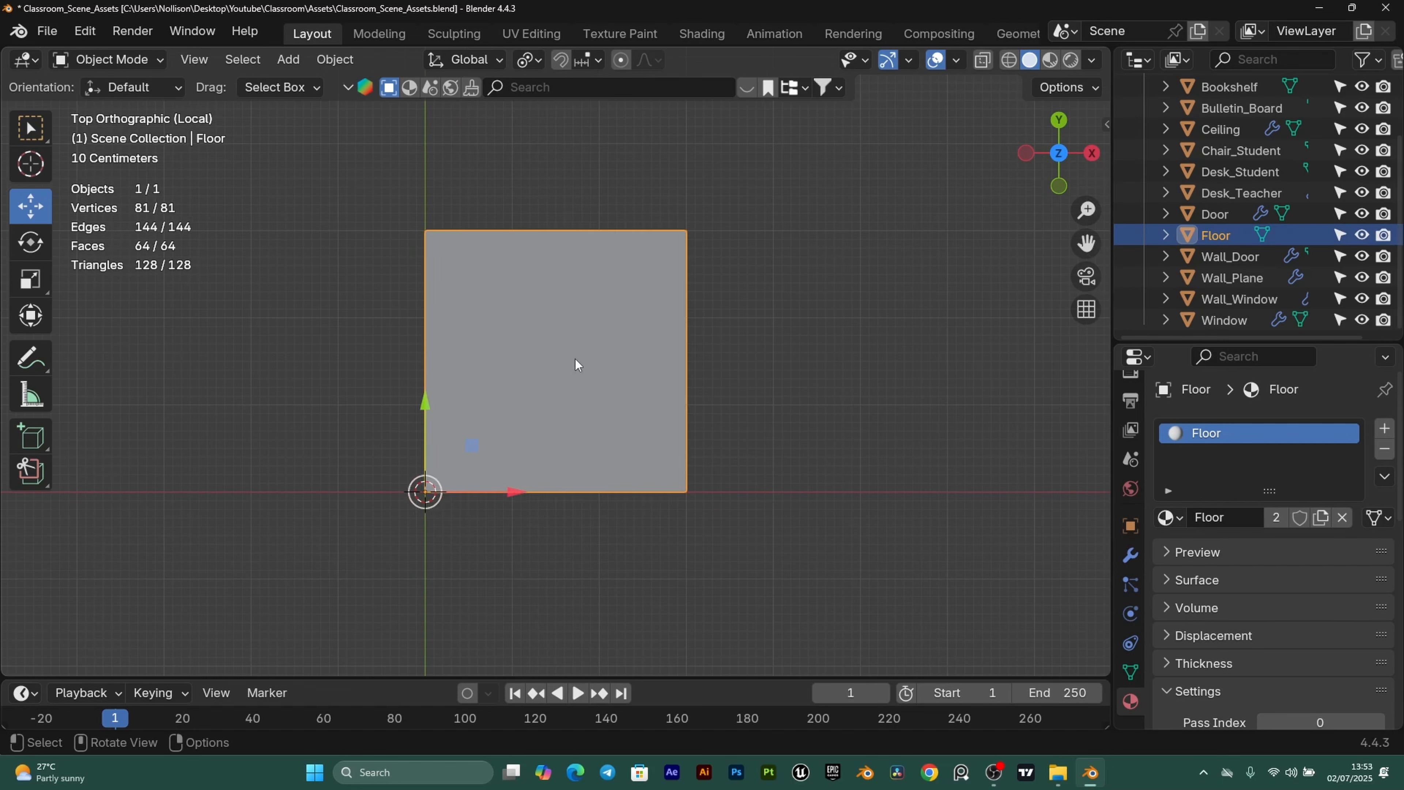
scroll(570, 346, down, 2)
key(shift+d)
key(x)
click(758, 313)
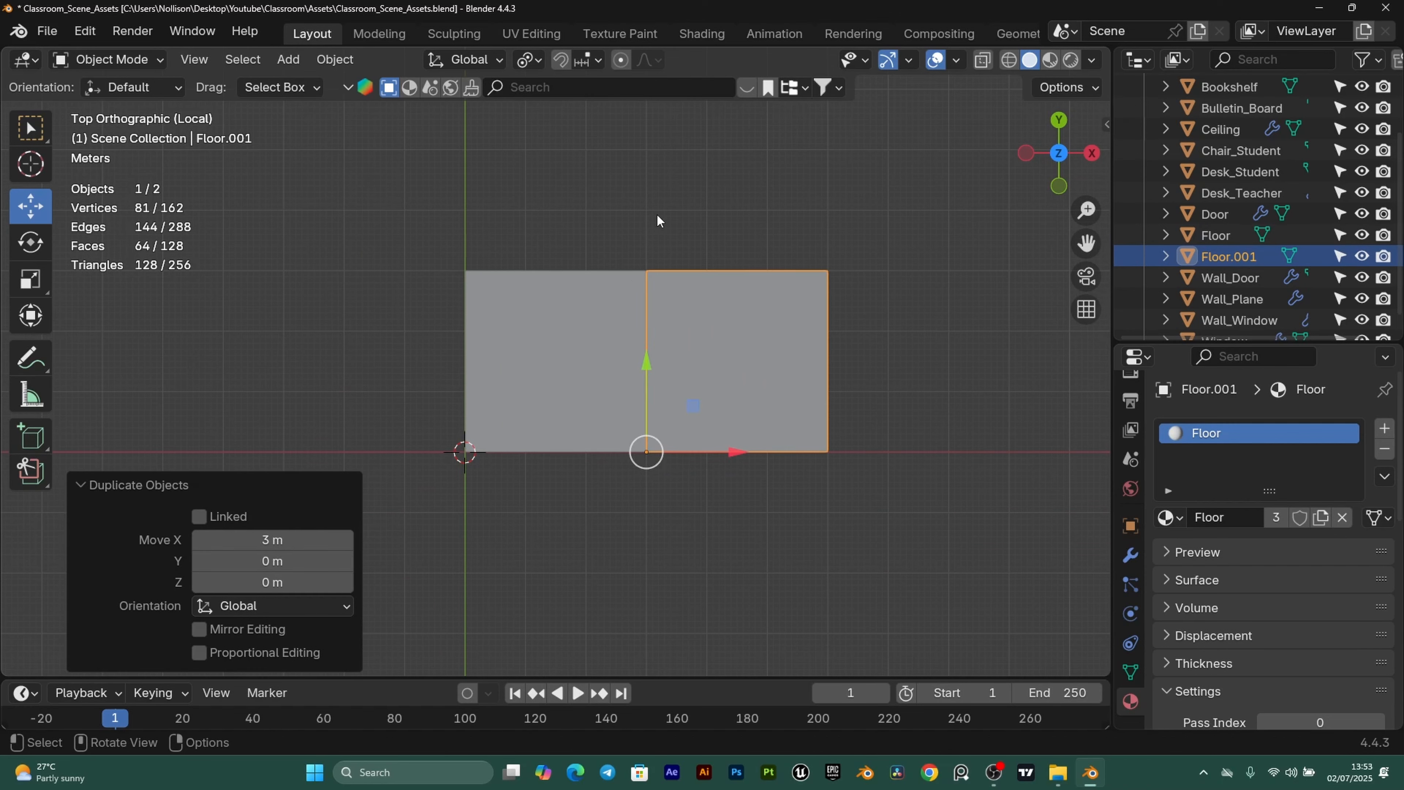
scroll(735, 341, up, 2)
shift+middle_drag(618, 372, 545, 374)
Rename the original floor to Floor_Low.
click(501, 372)
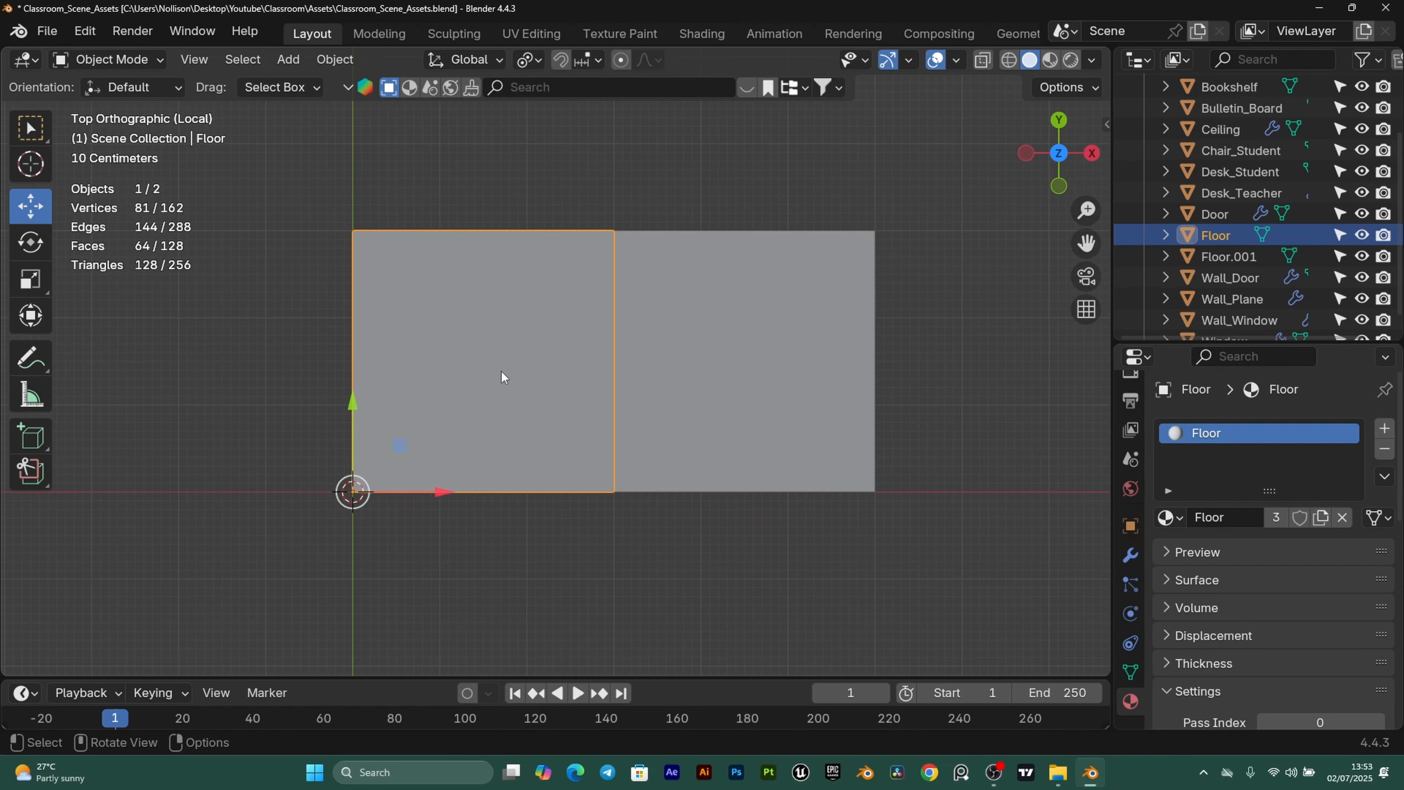
key(F2)
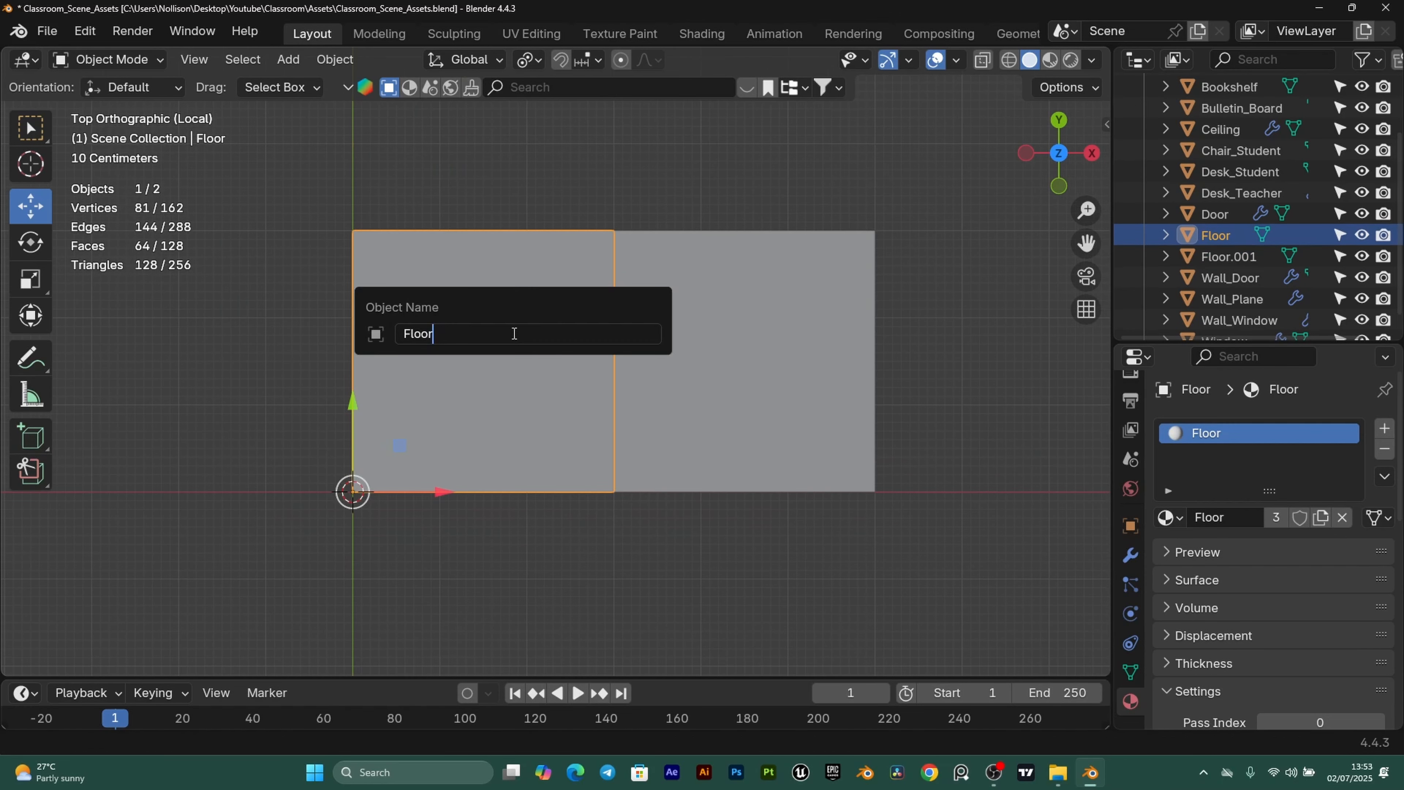
text(_low)
key(Return)
Rename the copy Floor.001 to Floor_High.
click(751, 338)
key(F2)
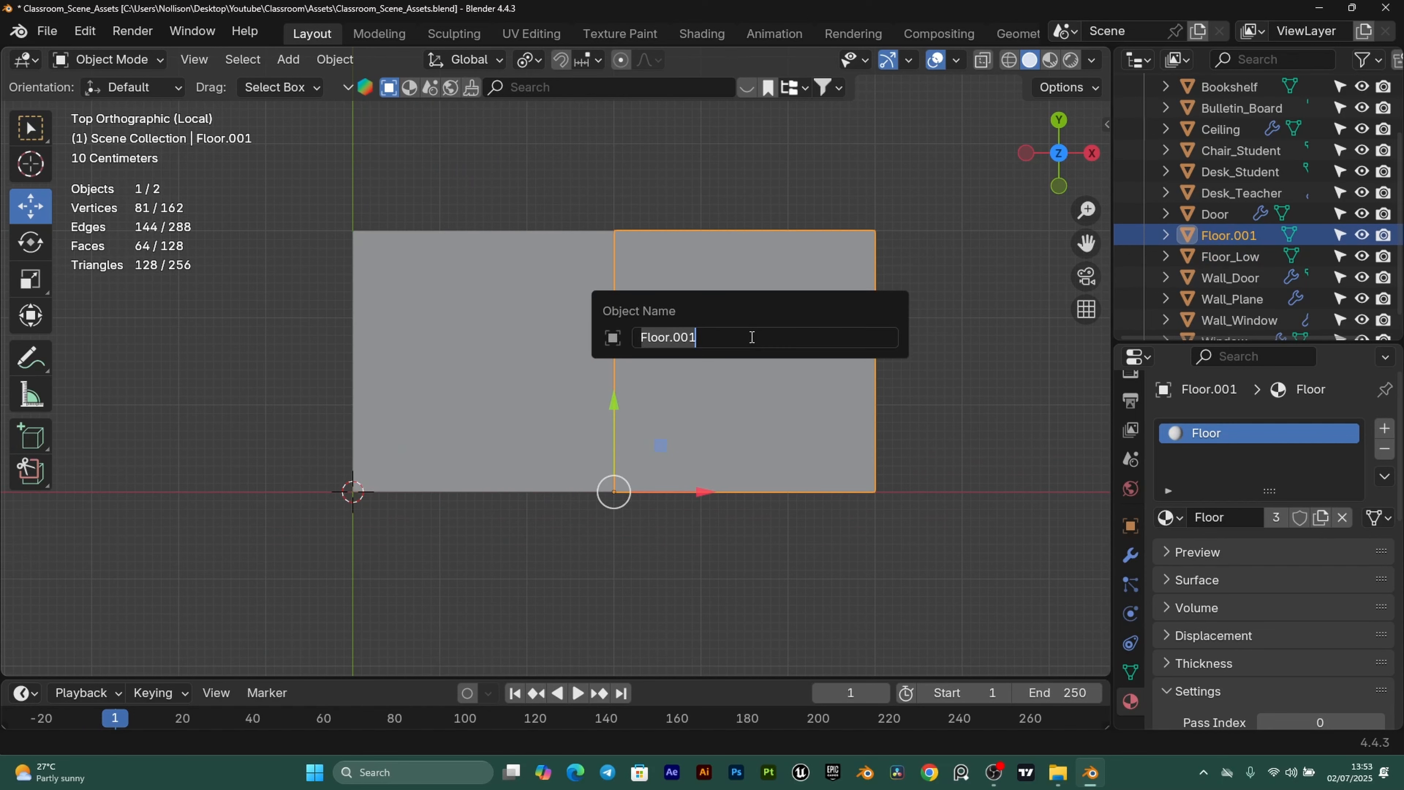
click(751, 337)
key(BackSpace)
key(BackSpace)
key(BackSpace)
key(BackSpace)
text(_High)
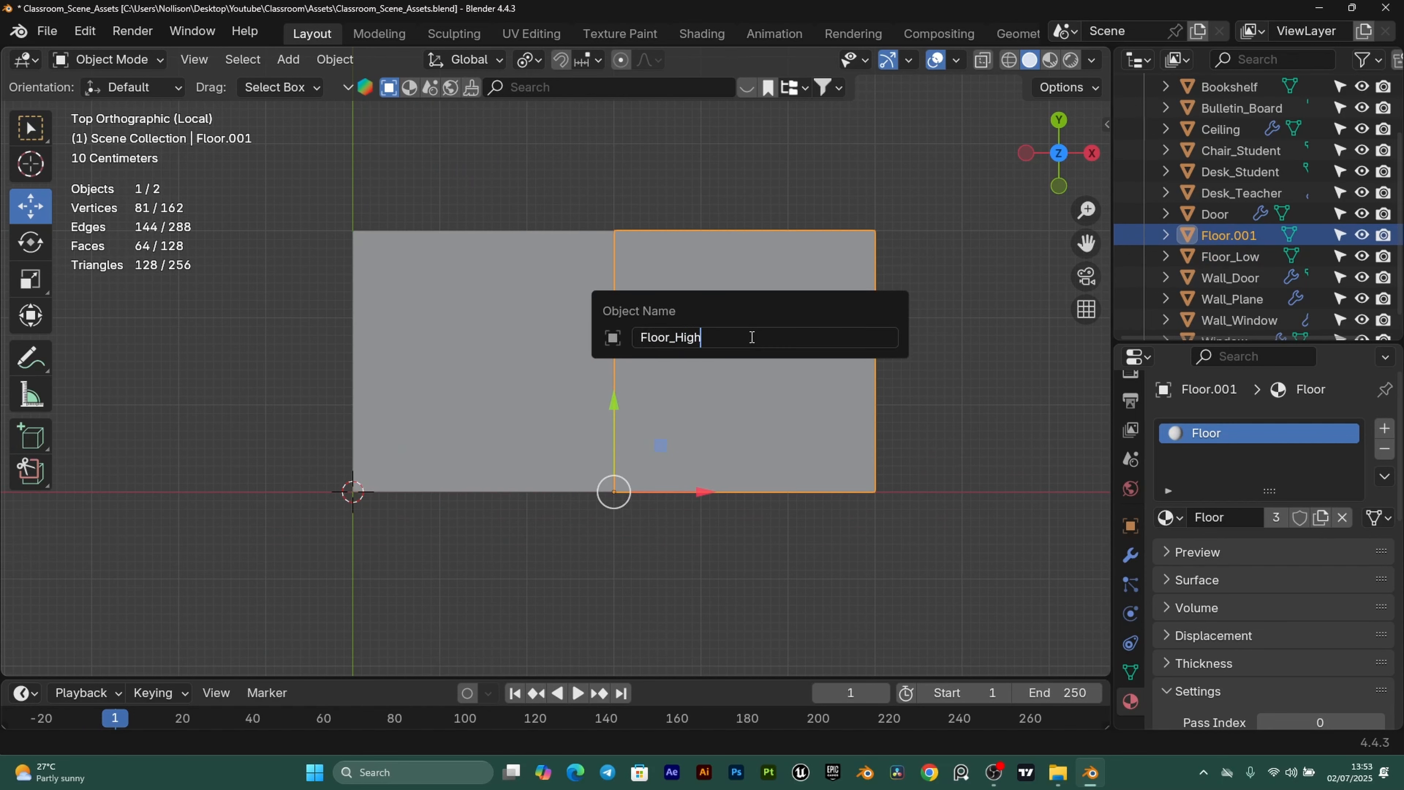
key(Return)
Subdivide Floor_High with 7 cuts into an 8×8 grid.
middle_drag(739, 362, 723, 331)
middle_drag(514, 401, 836, 275)
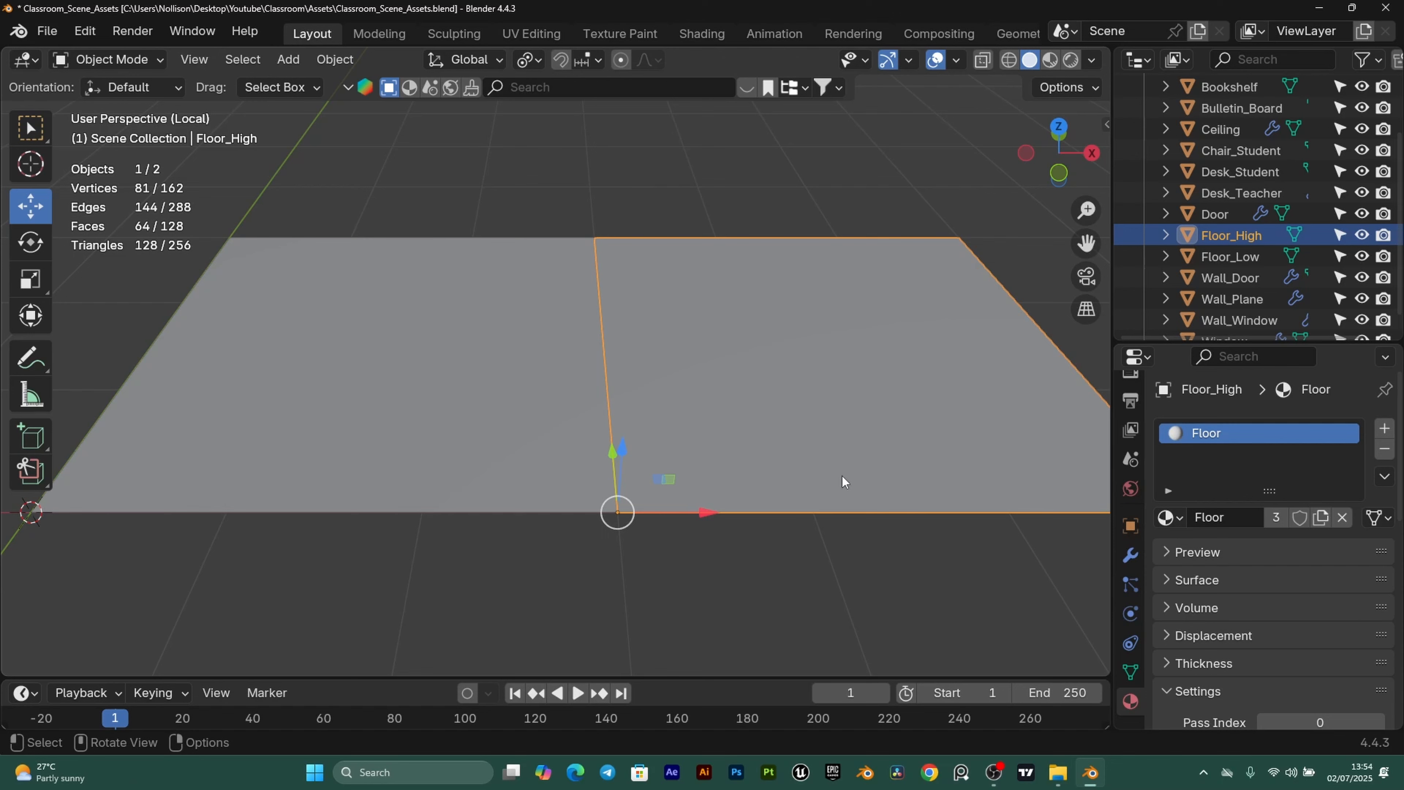
shift+middle_drag(795, 494, 850, 502)
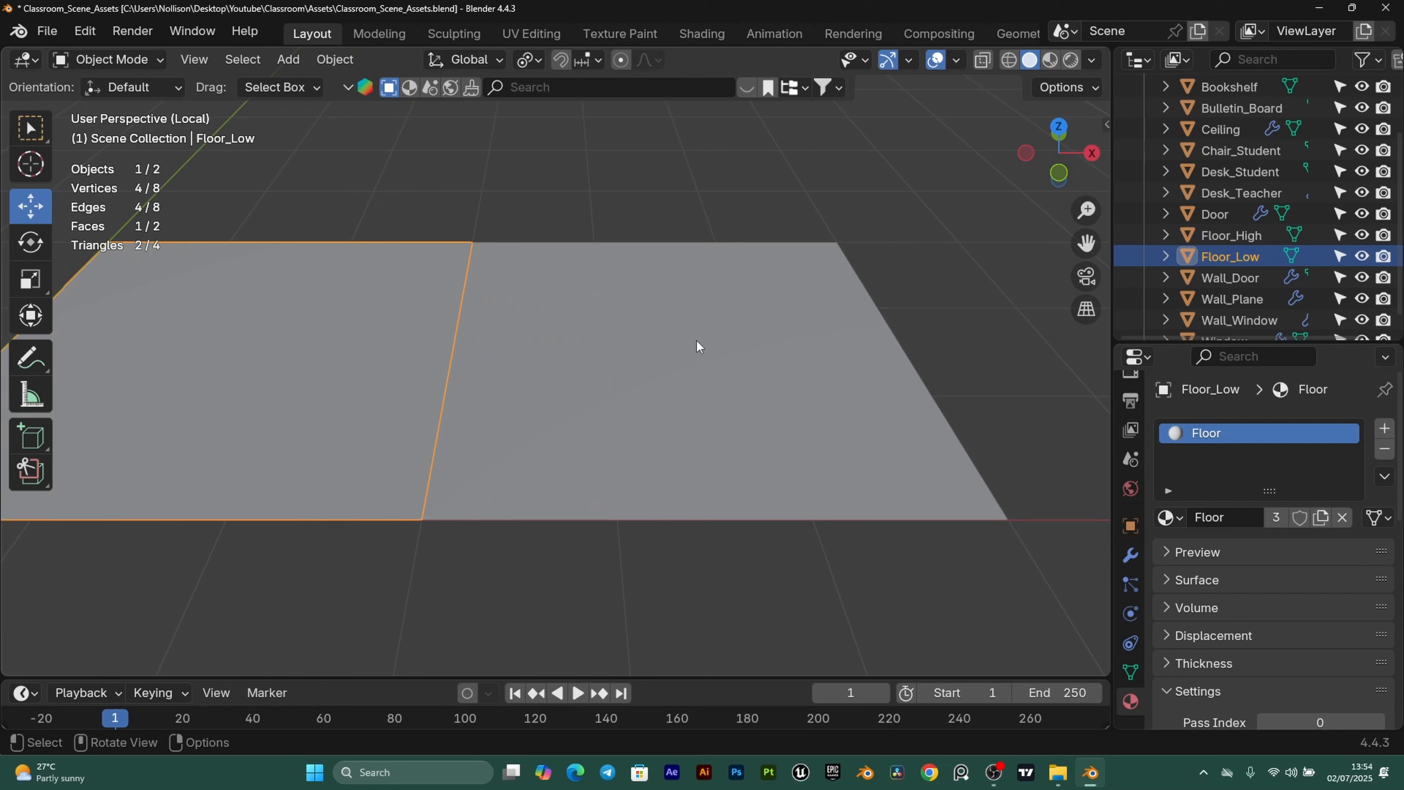
click(697, 340)
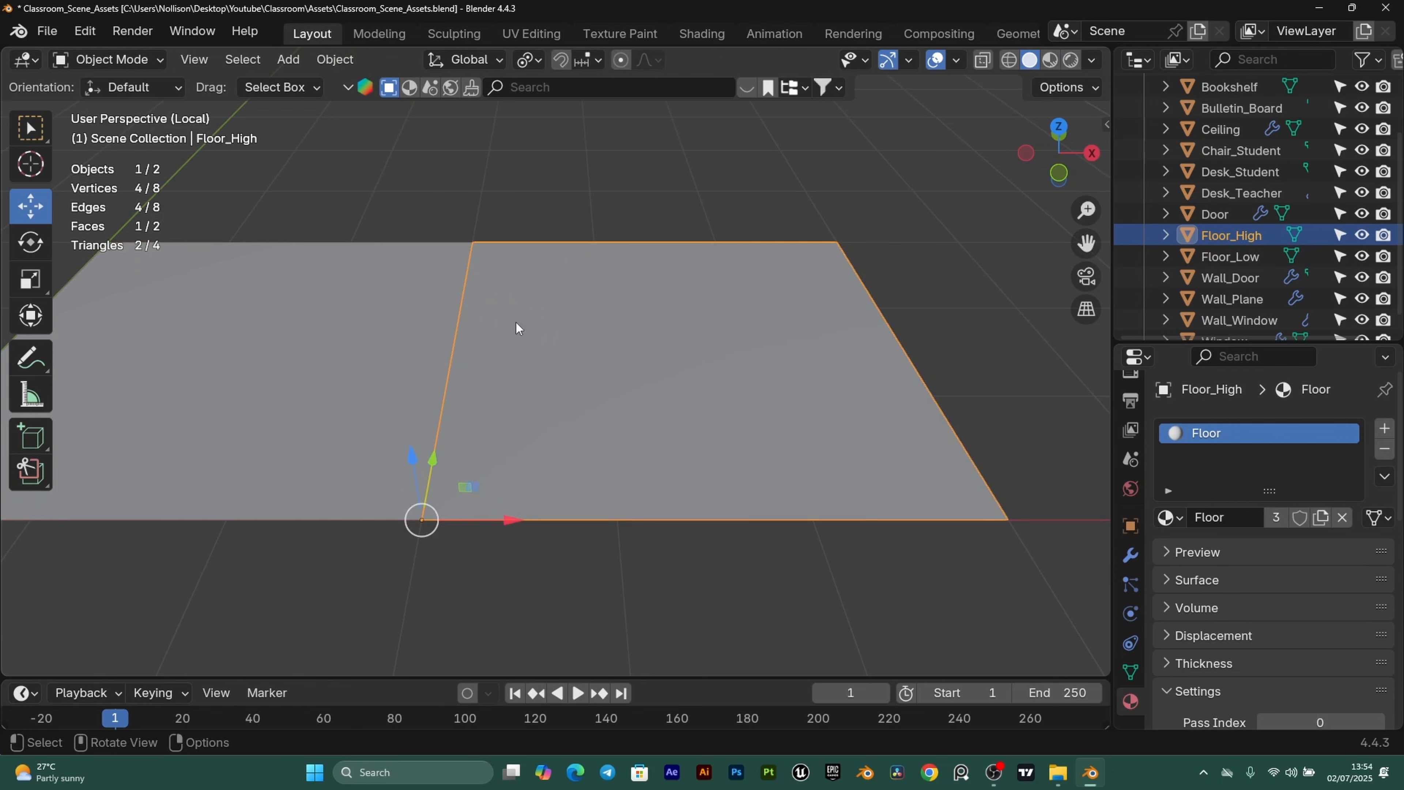
key(Tab)
middle_drag(937, 401, 827, 454)
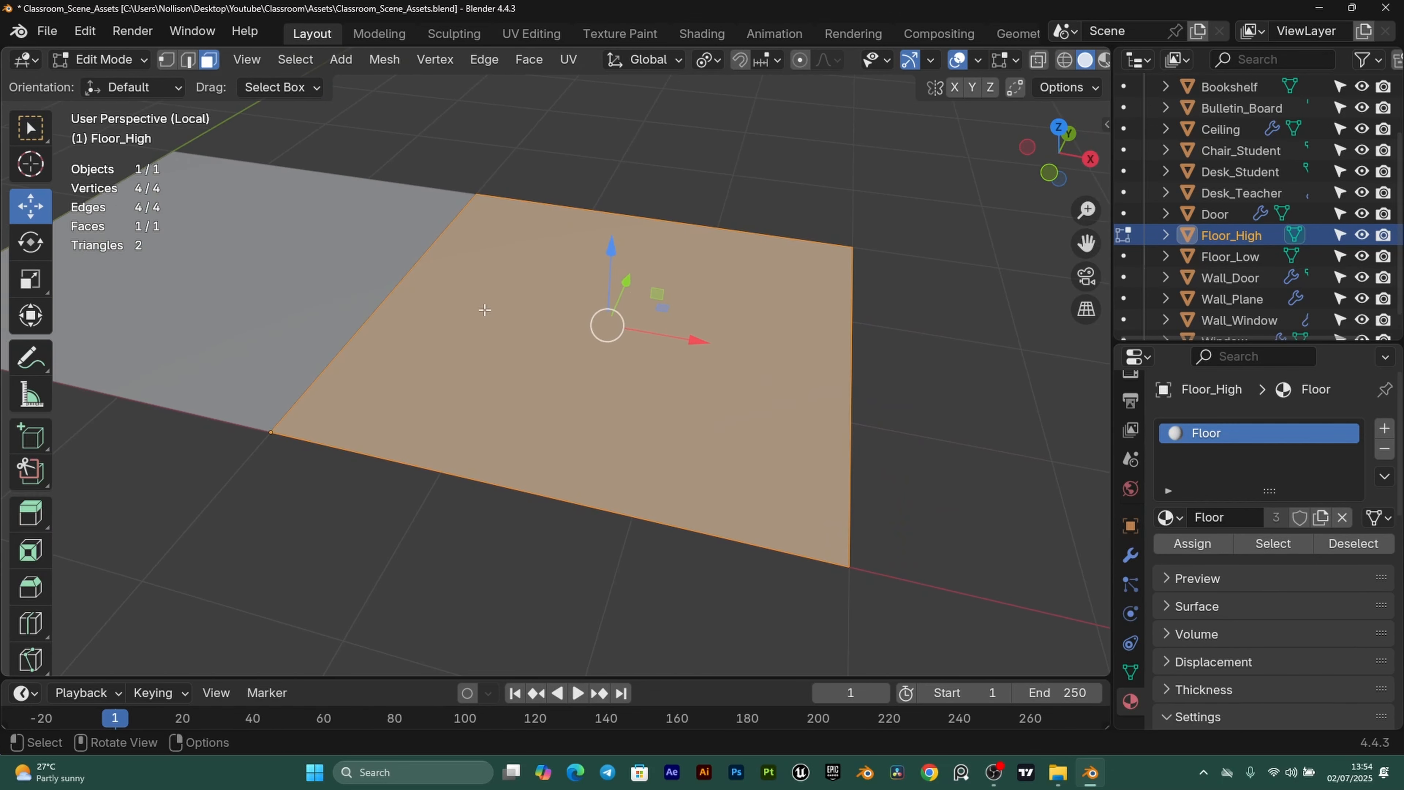
right_click(485, 261)
click(423, 287)
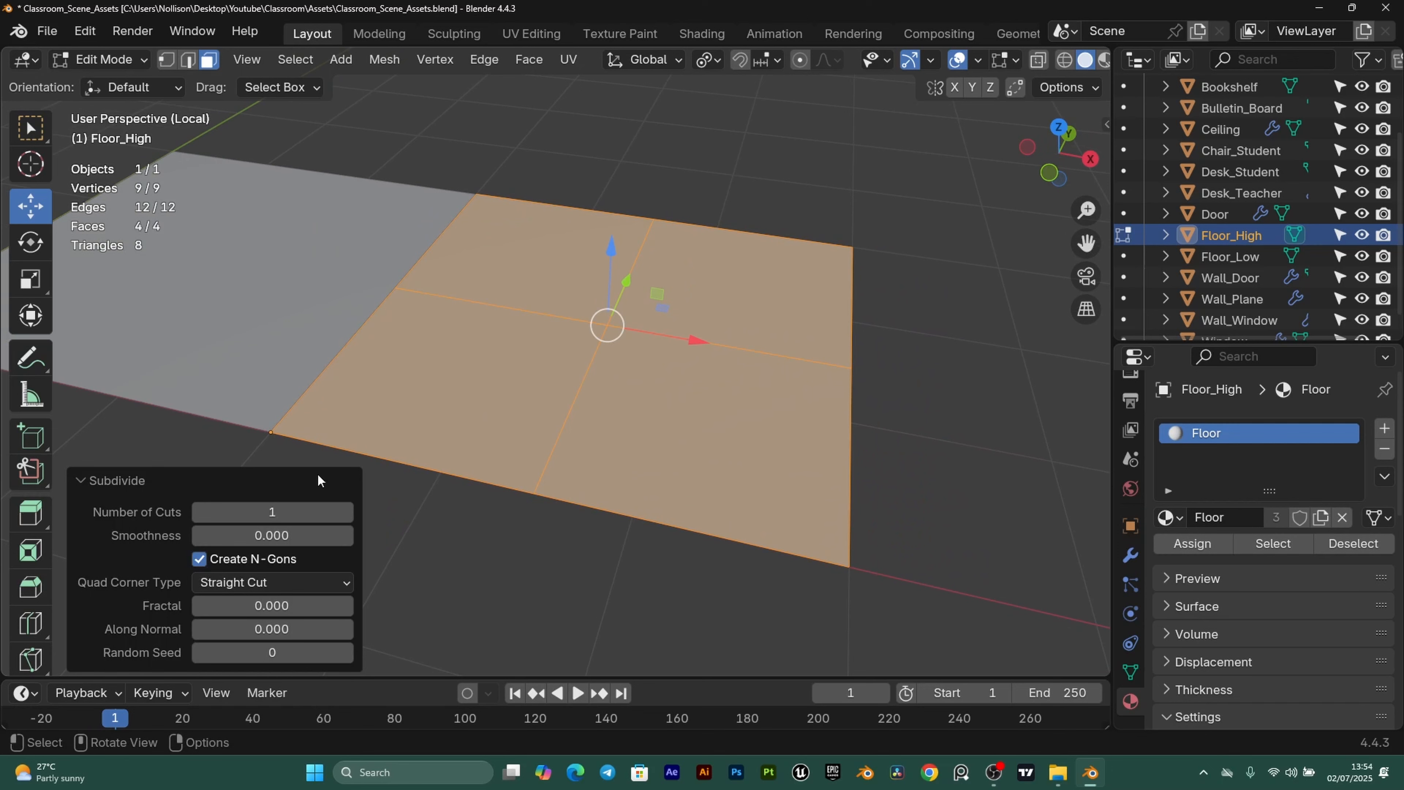
click(346, 512)
click(346, 512)
click(346, 512)
click(346, 513)
click(346, 512)
click(346, 512)
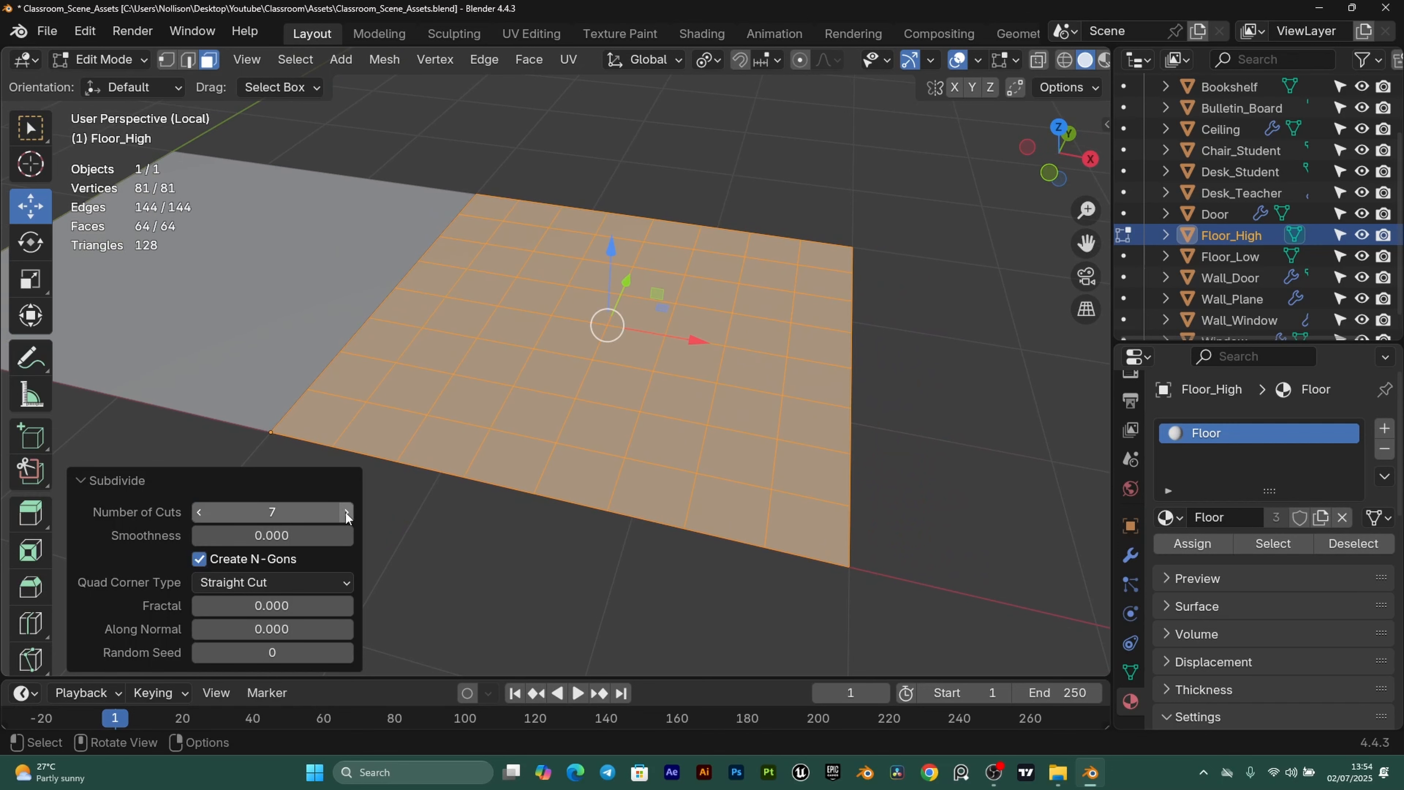
middle_drag(628, 402, 721, 358)
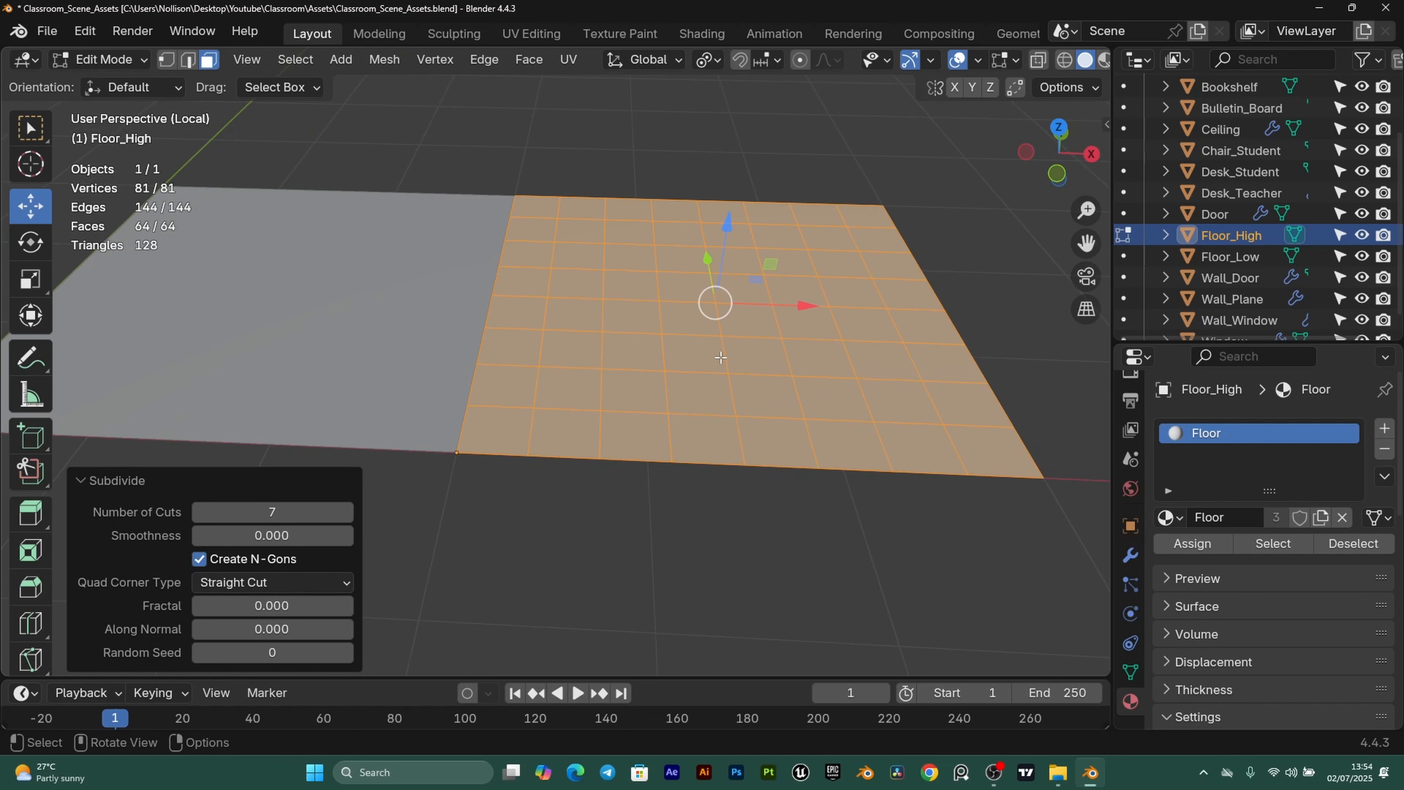
key(Tab)
Subdivide Floor_Low the same way, raising the Number of Cuts.
click(410, 302)
shift+middle_drag(409, 301, 432, 329)
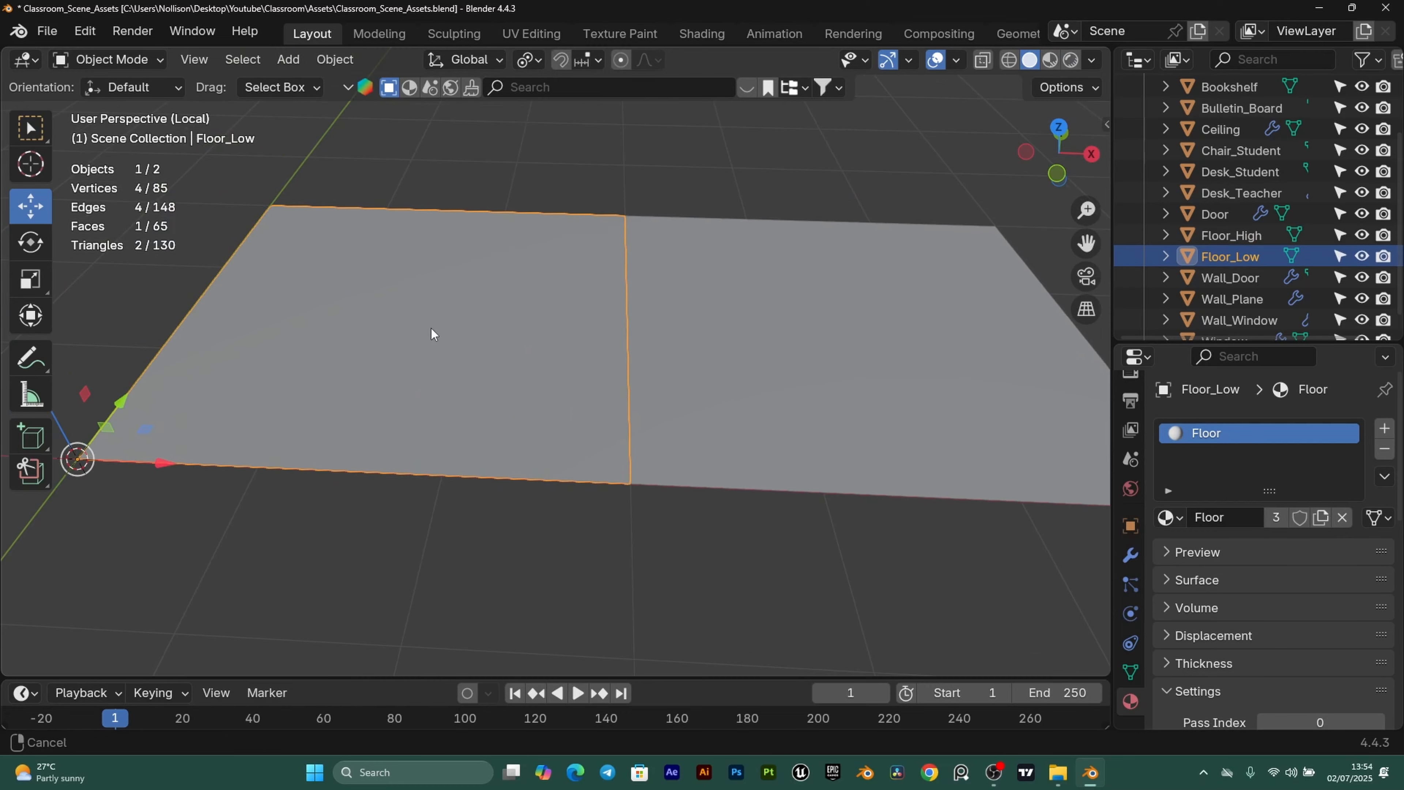
key(Tab)
right_click(450, 260)
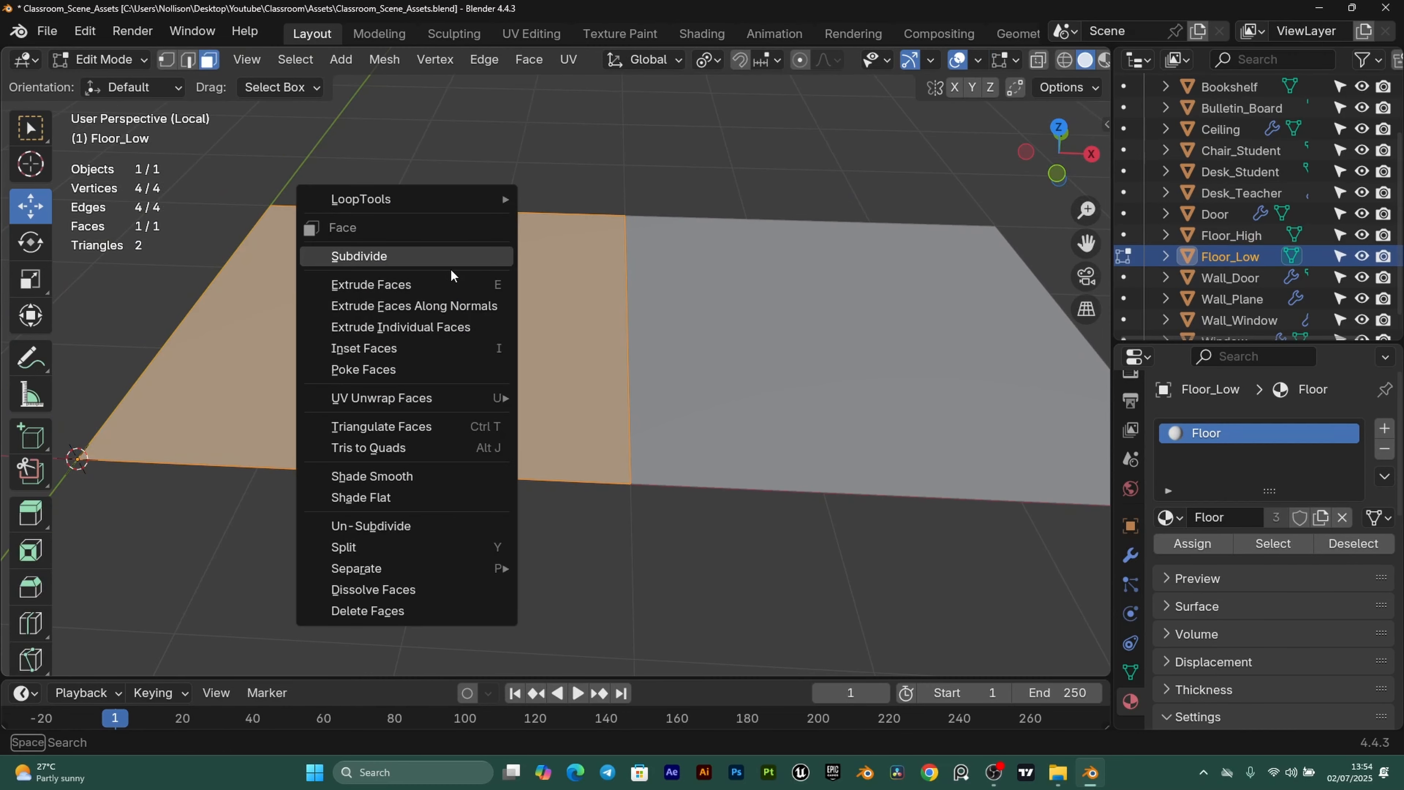
click(450, 258)
click(347, 513)
click(347, 512)
click(347, 512)
click(347, 513)
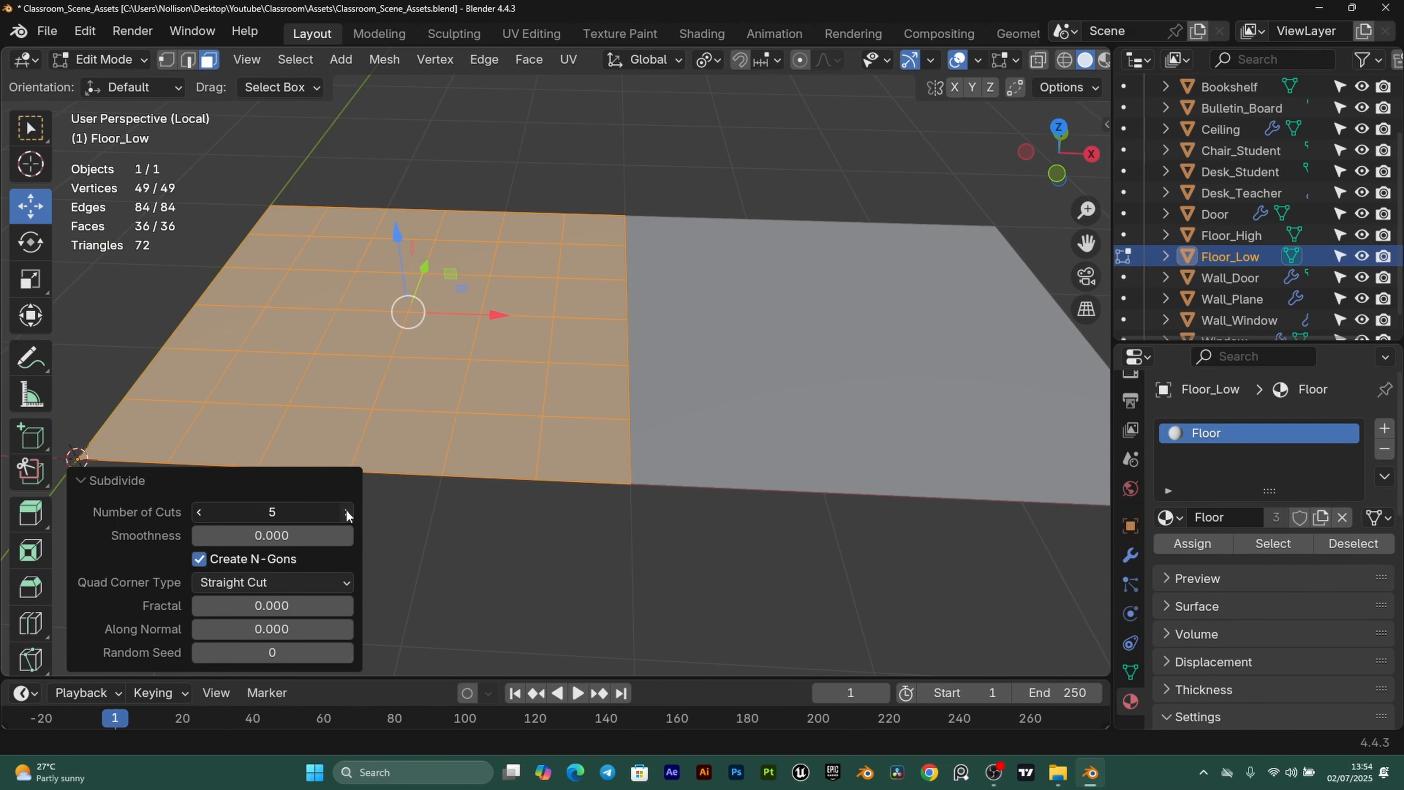
click(346, 512)
click(346, 512)
scroll(460, 393, down, 2)
key(Tab)
Reselect Floor_High and enter Edit Mode with all faces selected.
click(801, 432)
shift+middle_drag(804, 429, 672, 428)
scroll(672, 428, up, 1)
scroll(698, 402, up, 2)
key(Tab)
Inset every Floor_High grid face individually by 0.005 m.
shift+middle_drag(806, 420, 698, 408)
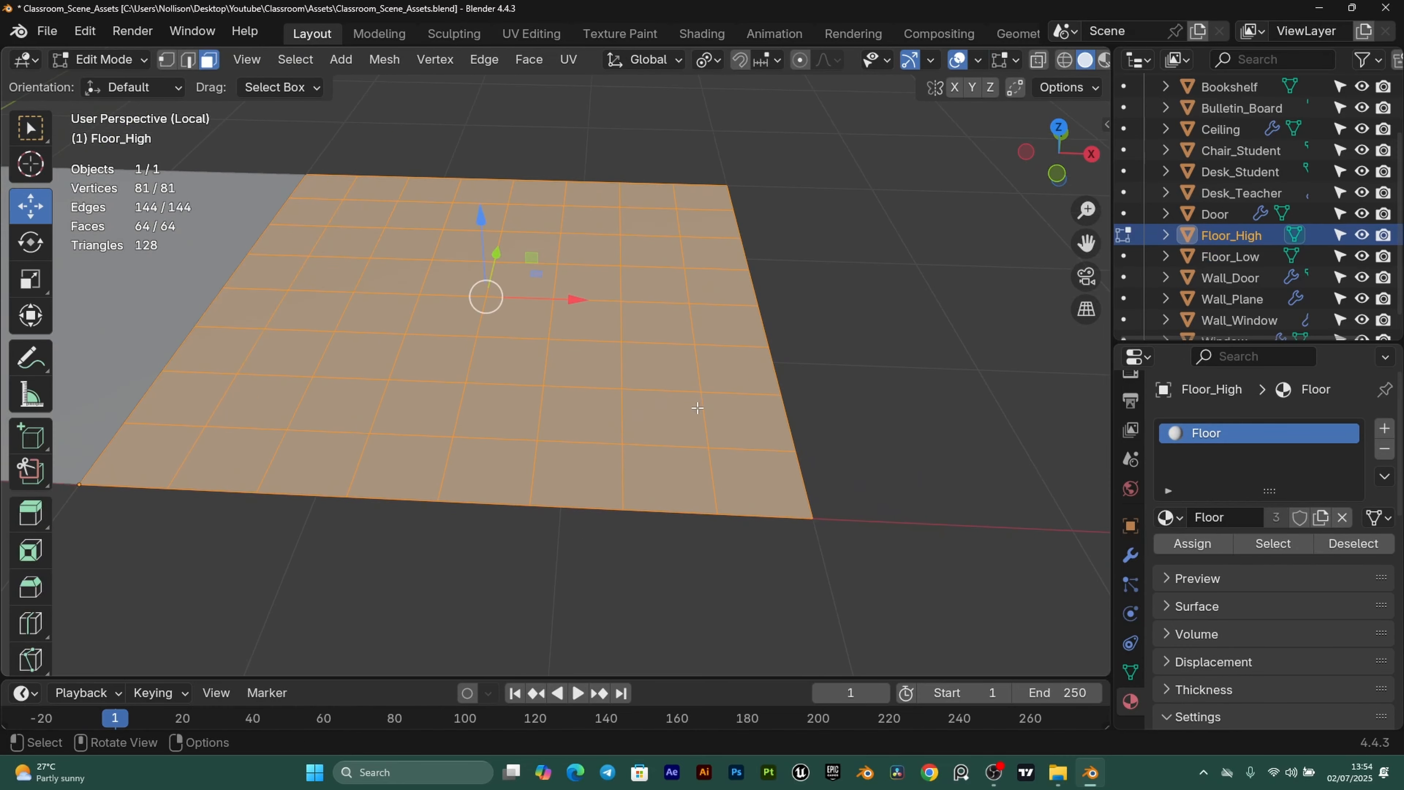
scroll(793, 483, up, 3)
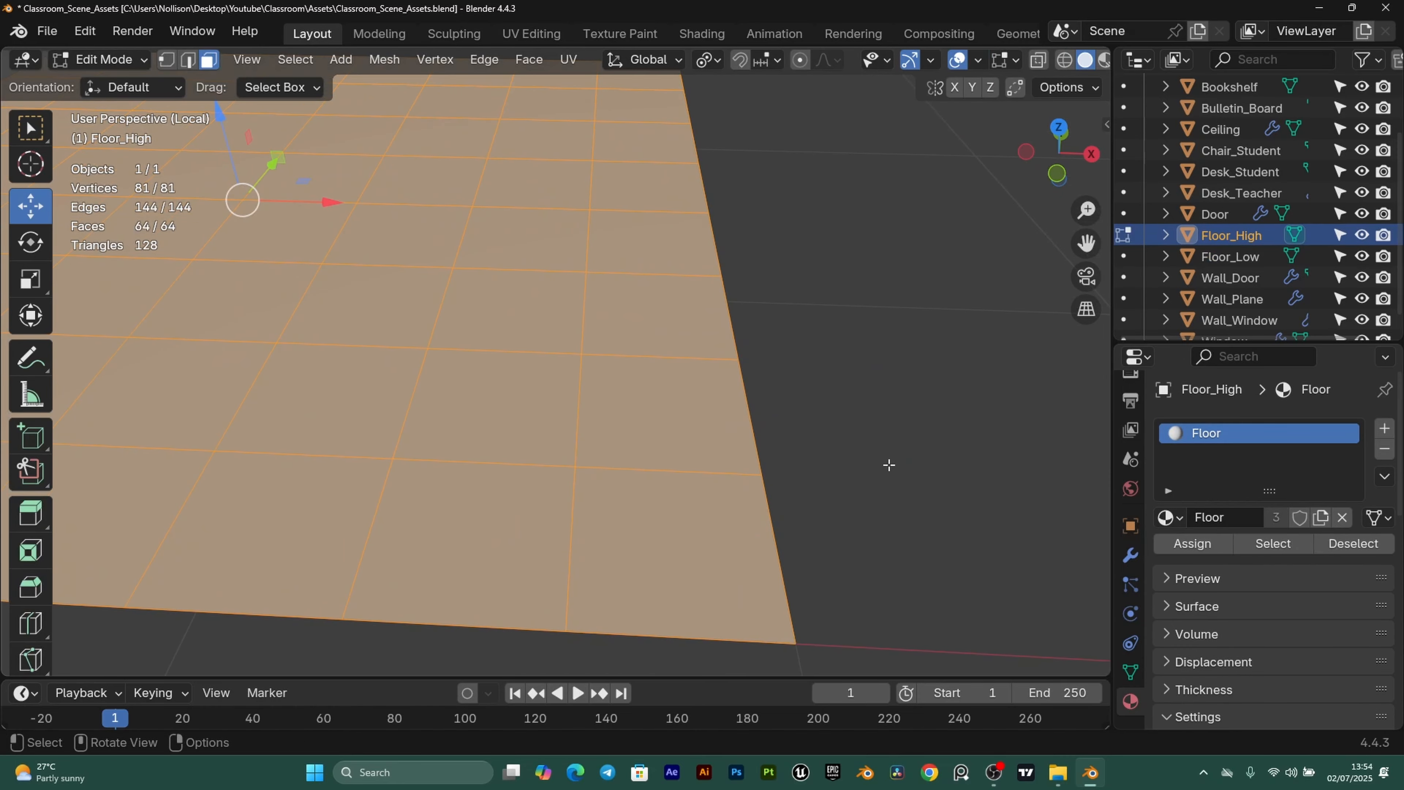
key(i)
key(i)
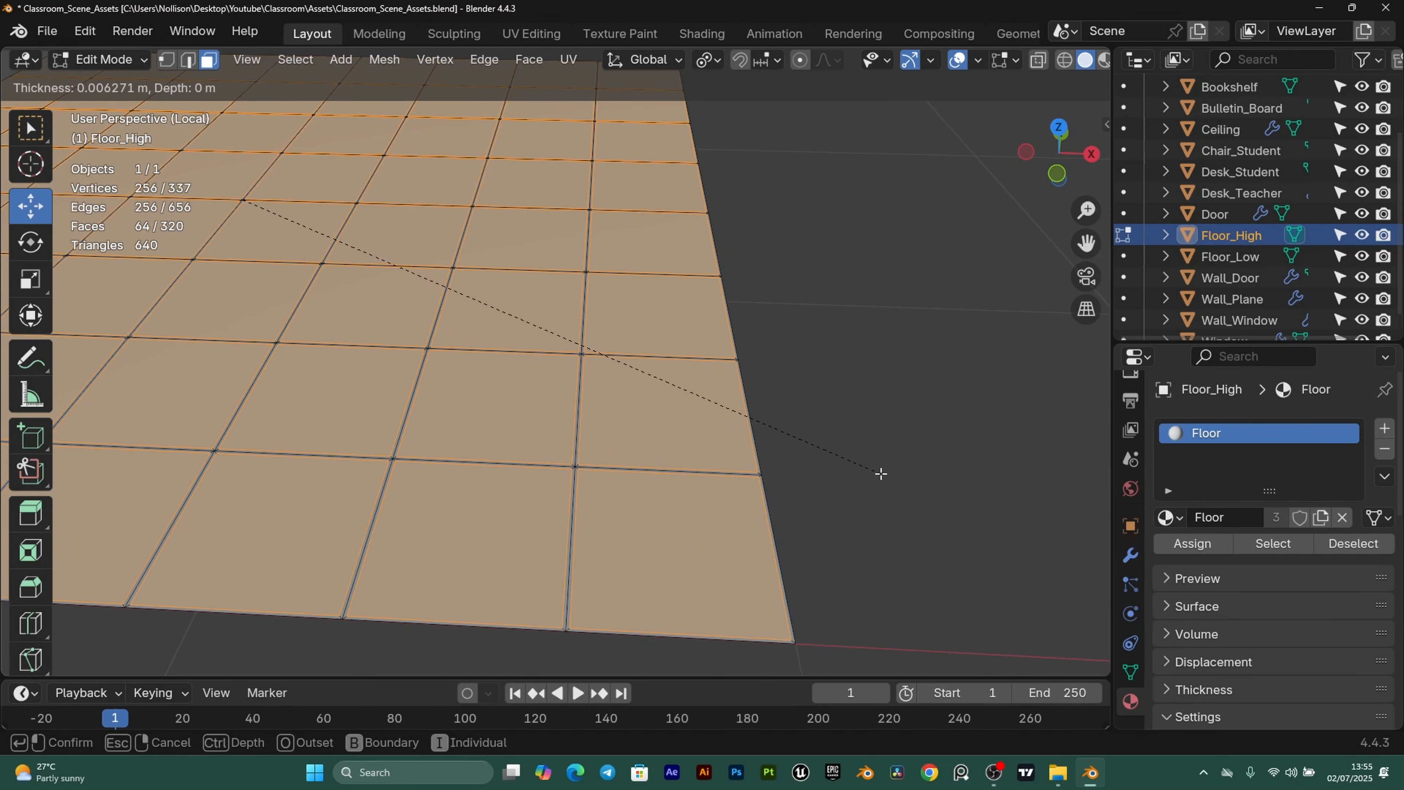
text(0.005)
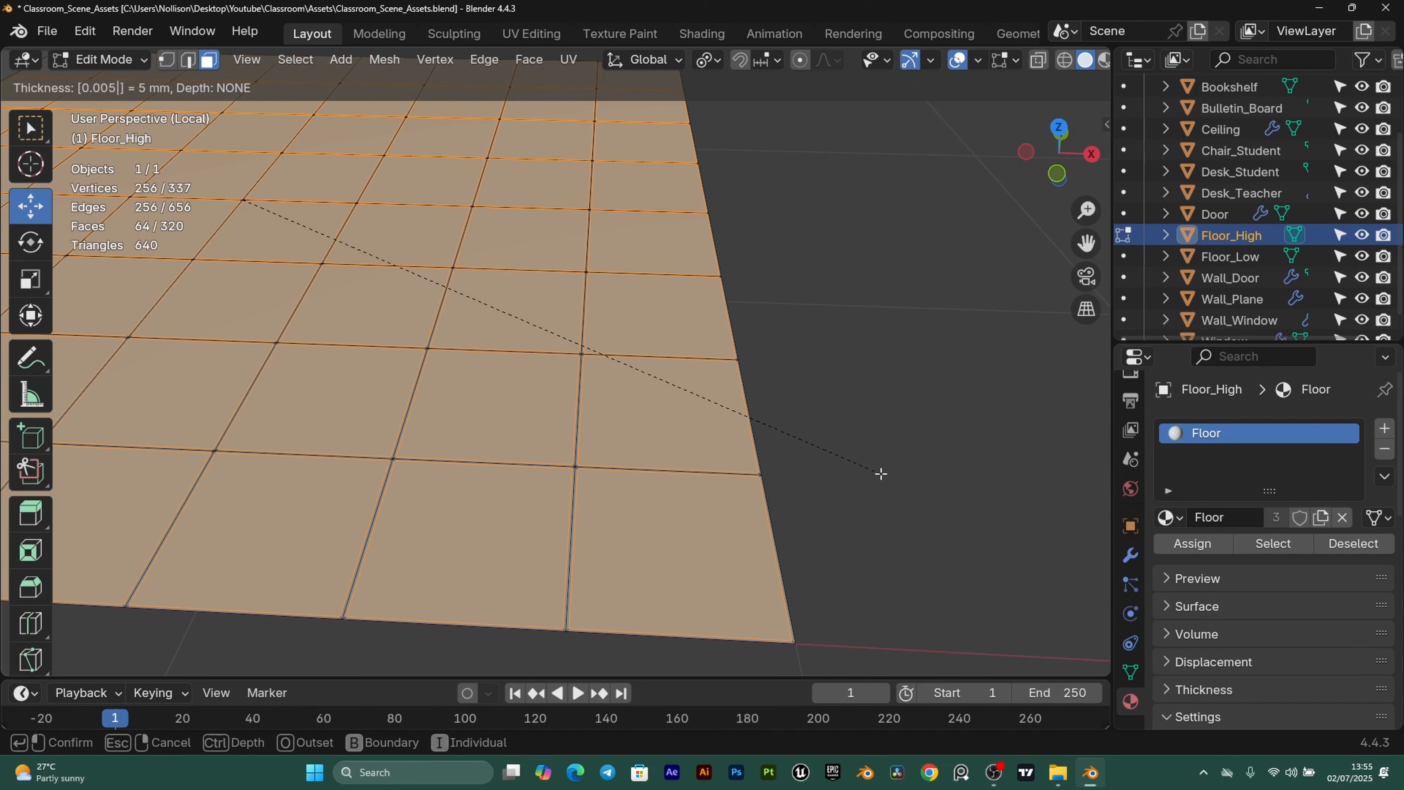
key(Return)
Raise the inset tiles 0.005 m along Z.
scroll(661, 338, up, 4)
shift+middle_drag(843, 471, 722, 328)
scroll(722, 328, down, 2)
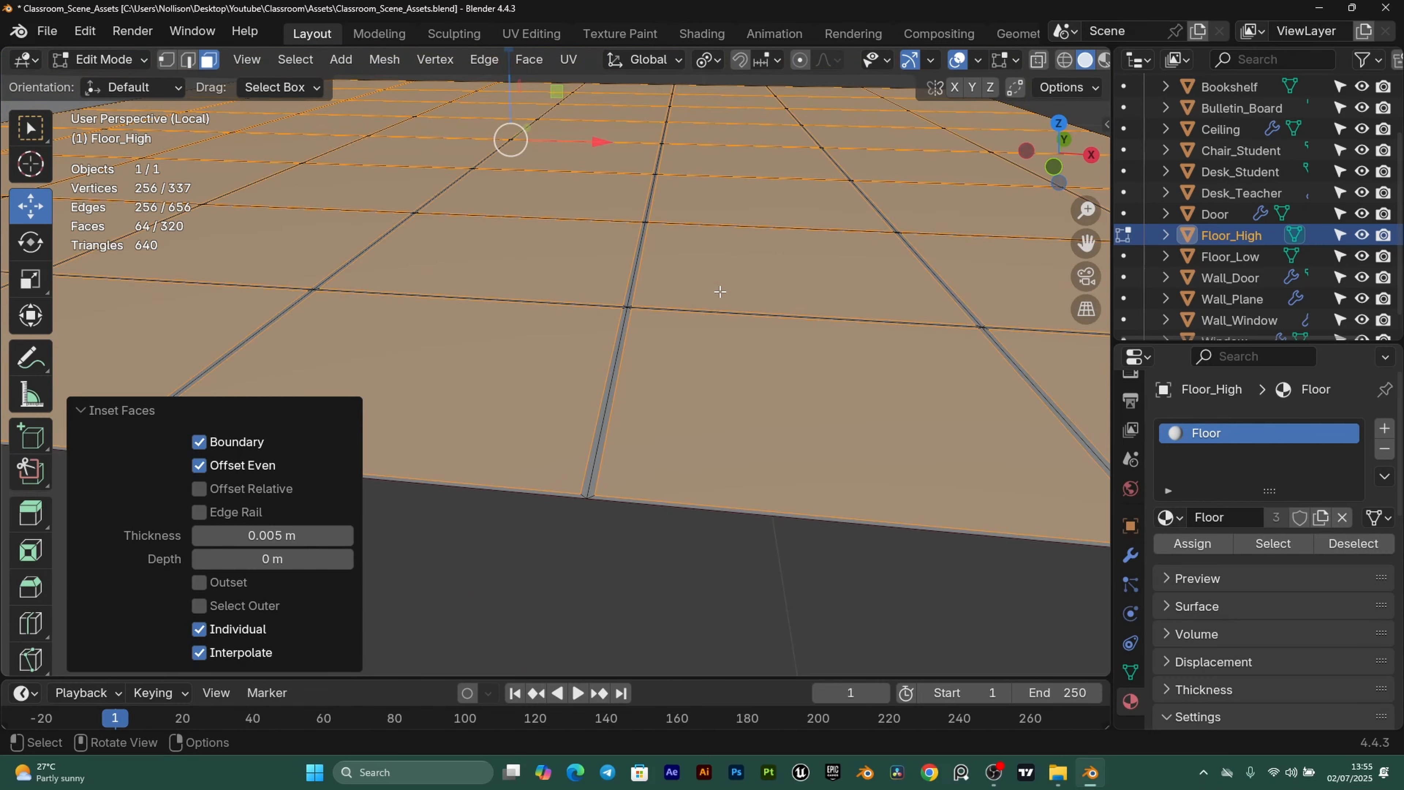
text(gz.005)
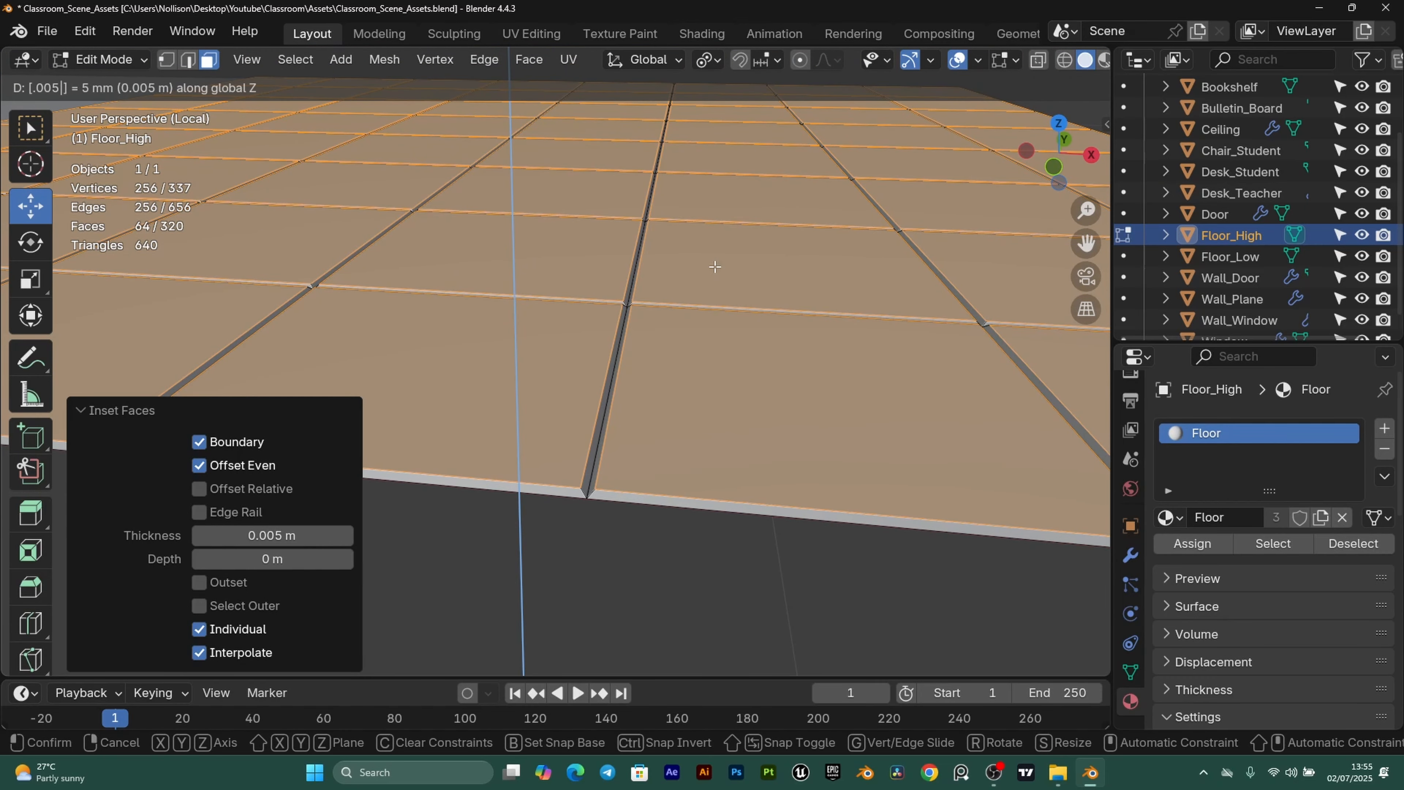
key(Return)
Leave Edit Mode and orbit around Floor_High to inspect the raised tiles and grooves.
key(Tab)
scroll(717, 273, down, 11)
click(656, 443)
middle_drag(657, 446, 882, 425)
scroll(616, 486, up, 7)
middle_drag(636, 403, 736, 417)
scroll(516, 432, down, 4)
shift+middle_drag(516, 433, 447, 509)
click(446, 509)
click(728, 448)
middle_drag(818, 445, 728, 448)
scroll(728, 448, up, 3)
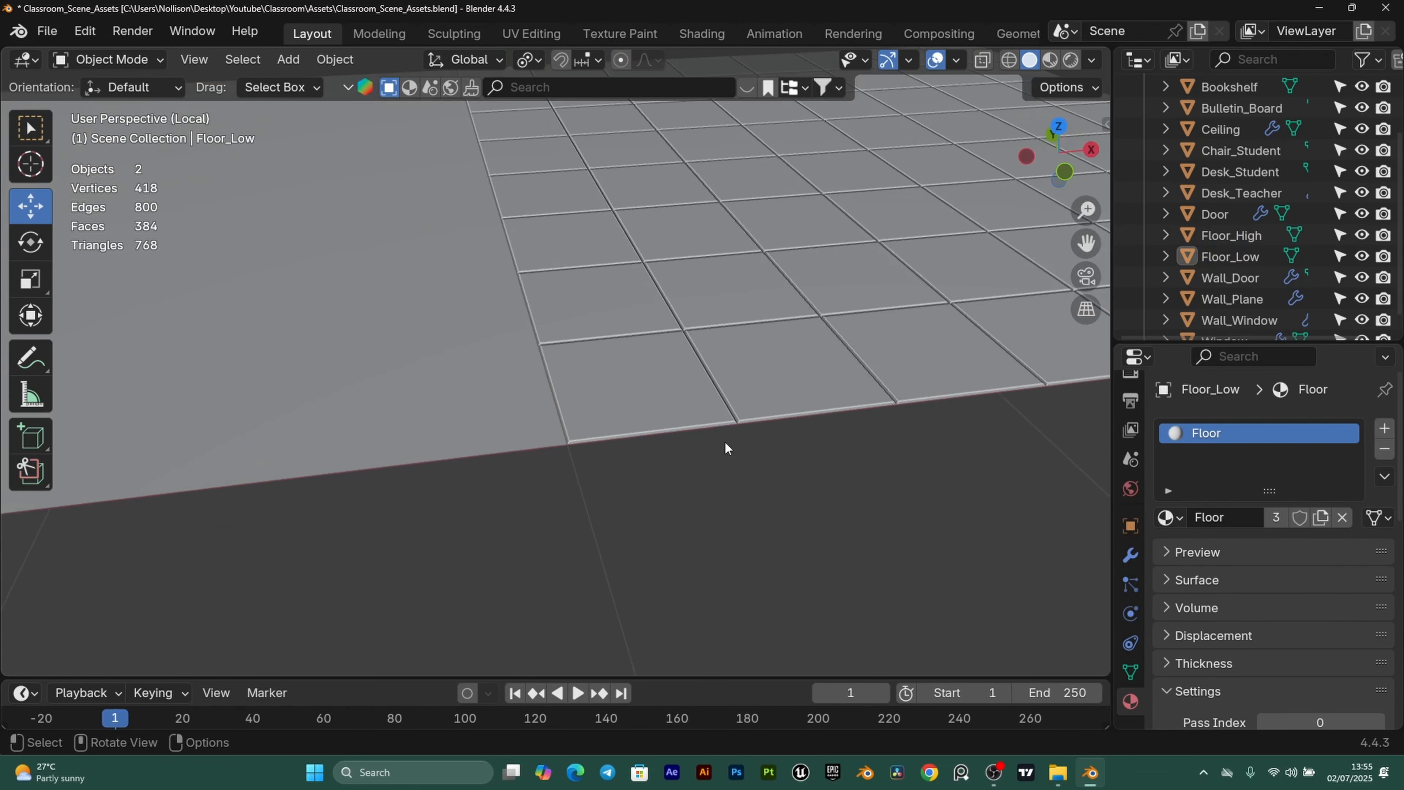
click(723, 334)
shift+middle_drag(723, 334, 654, 348)
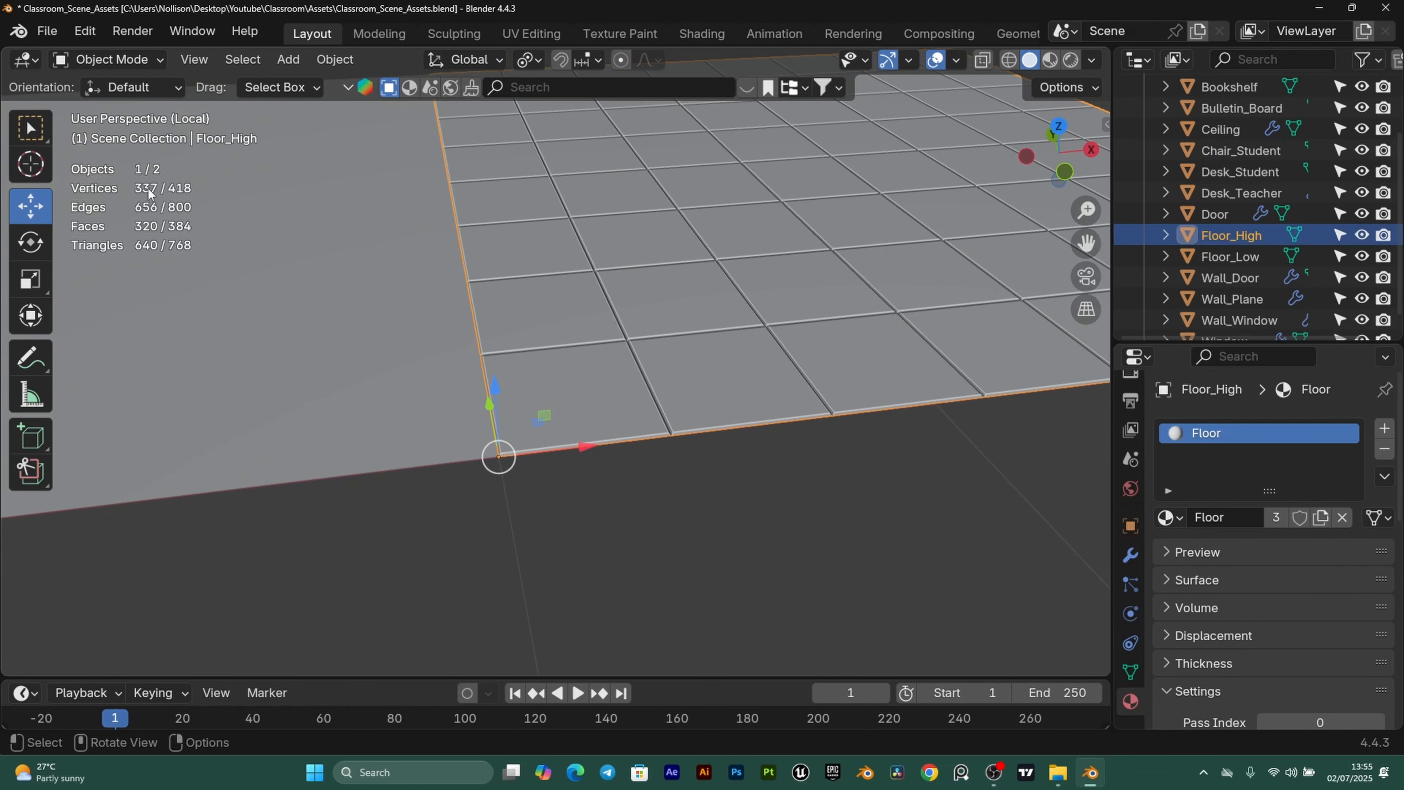
shift+middle_drag(650, 285, 681, 423)
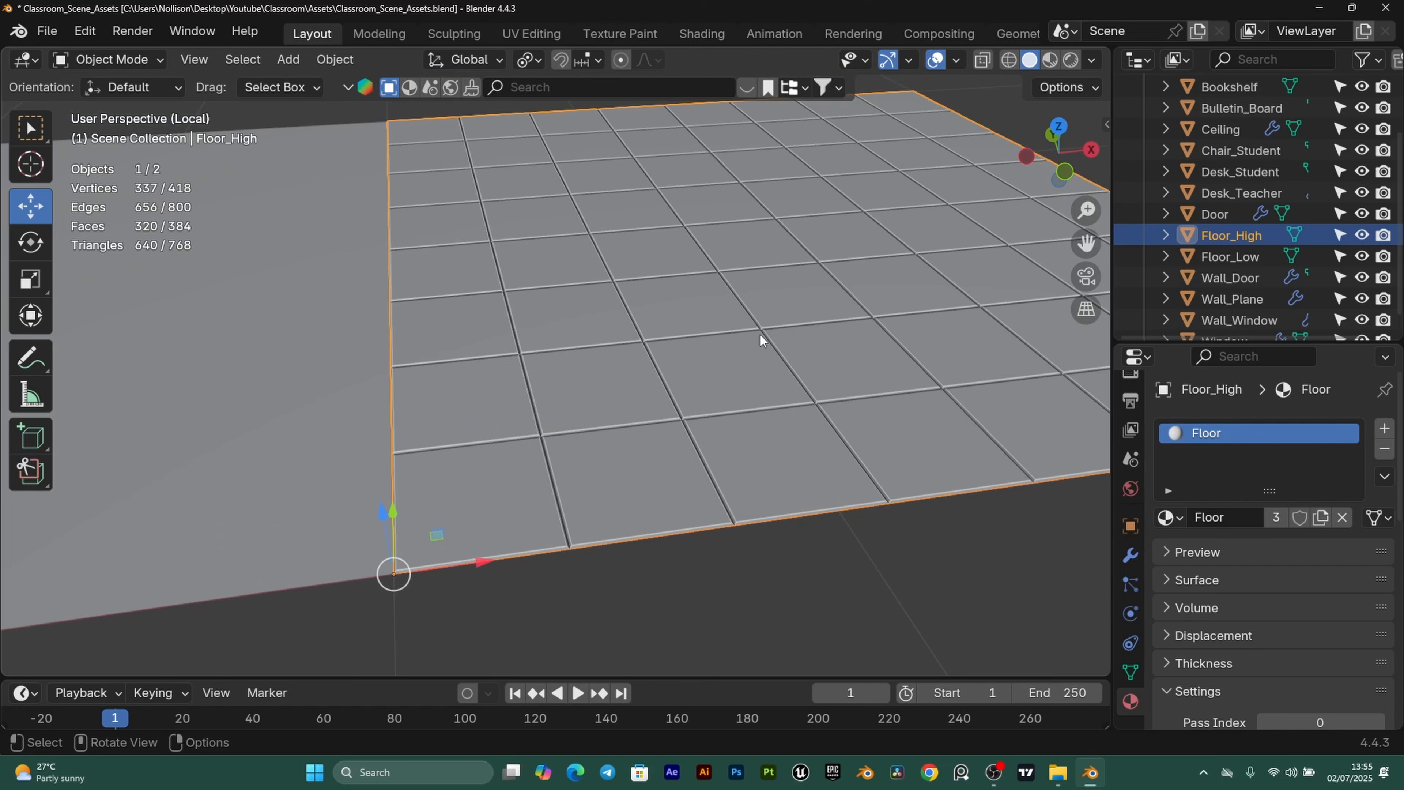
shift+middle_drag(499, 392, 934, 284)
Check in Edit Mode that Floor_Low remains a flat grid, then reselect Floor_High.
click(422, 308)
scroll(237, 237, down, 3)
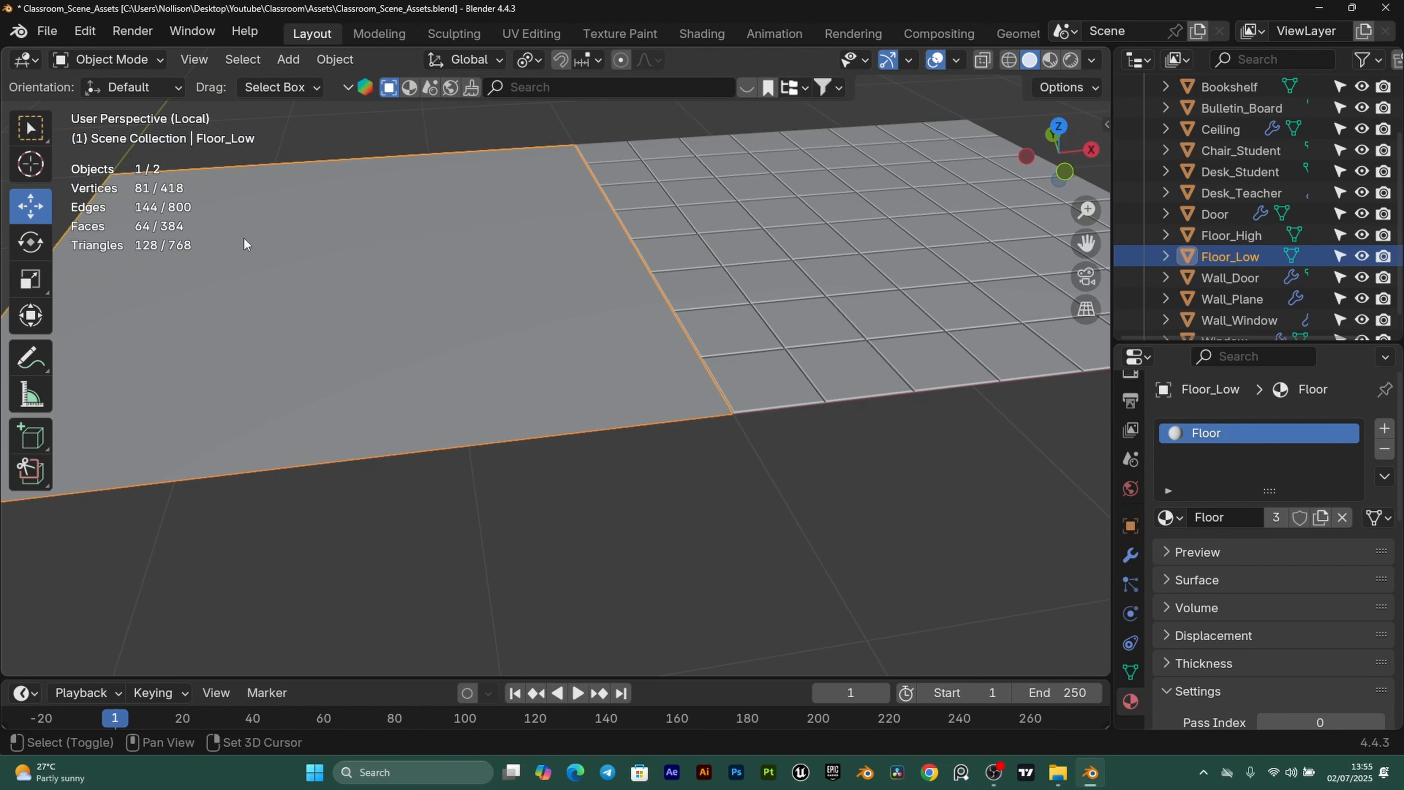
shift+middle_drag(244, 239, 326, 261)
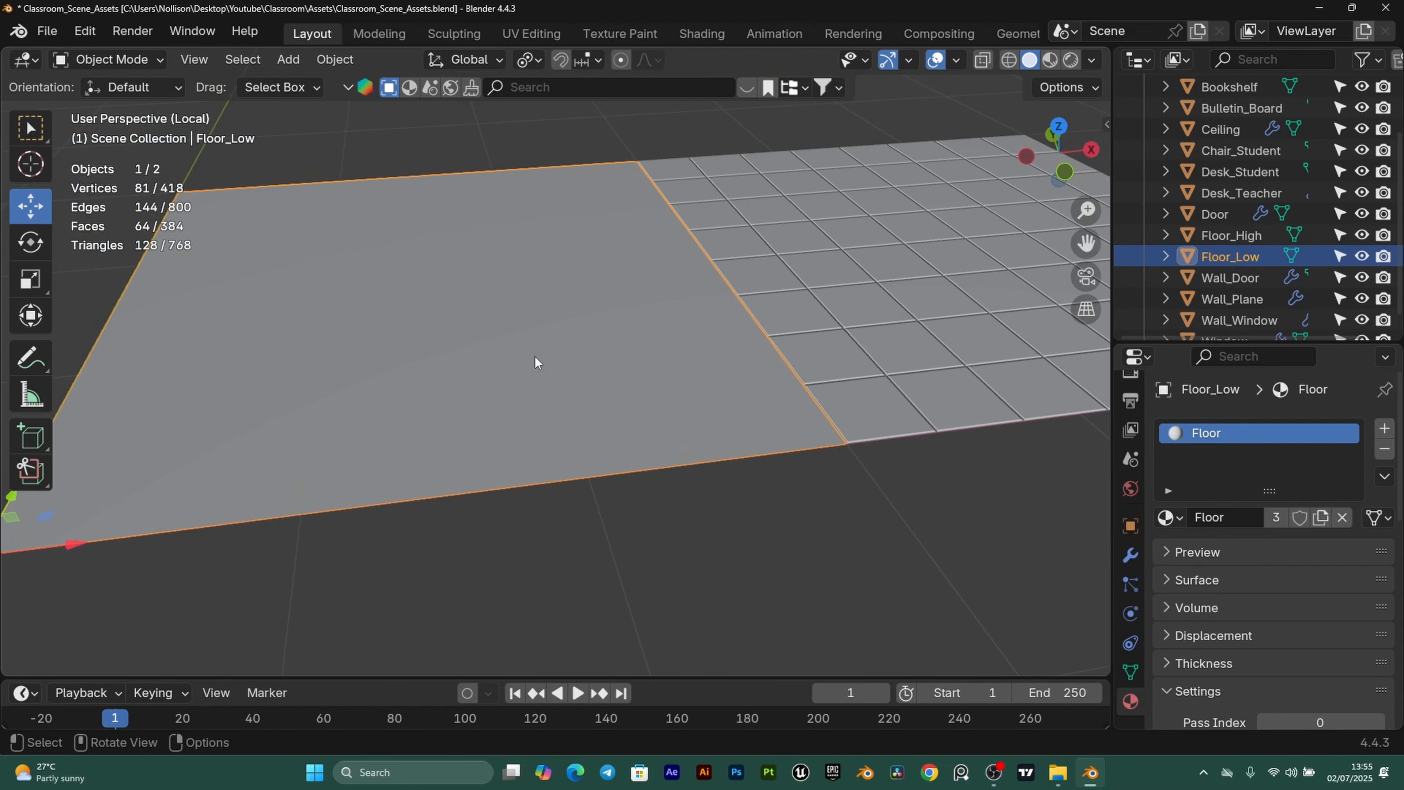
scroll(583, 458, down, 2)
scroll(506, 345, up, 2)
key(Tab)
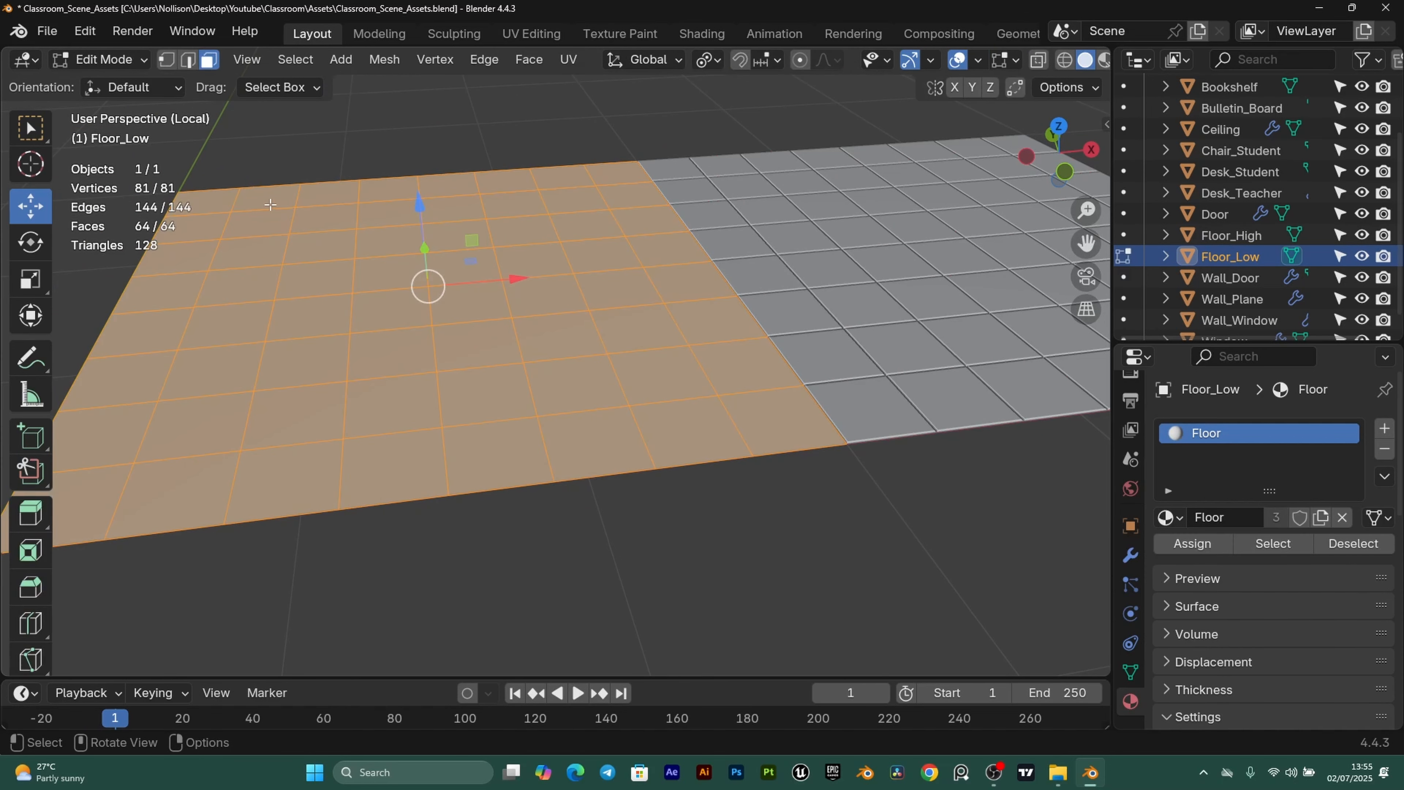
key(Tab)
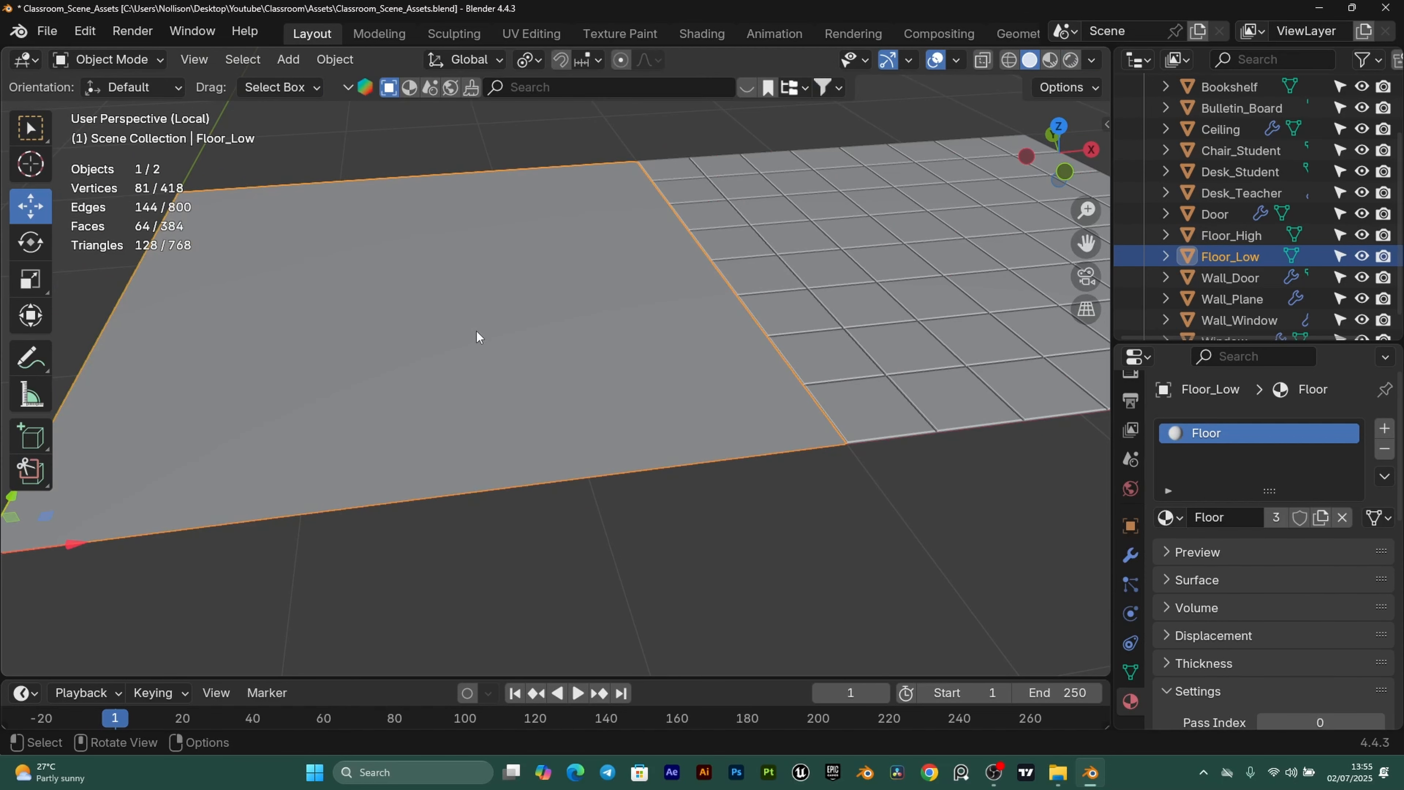
key(Tab)
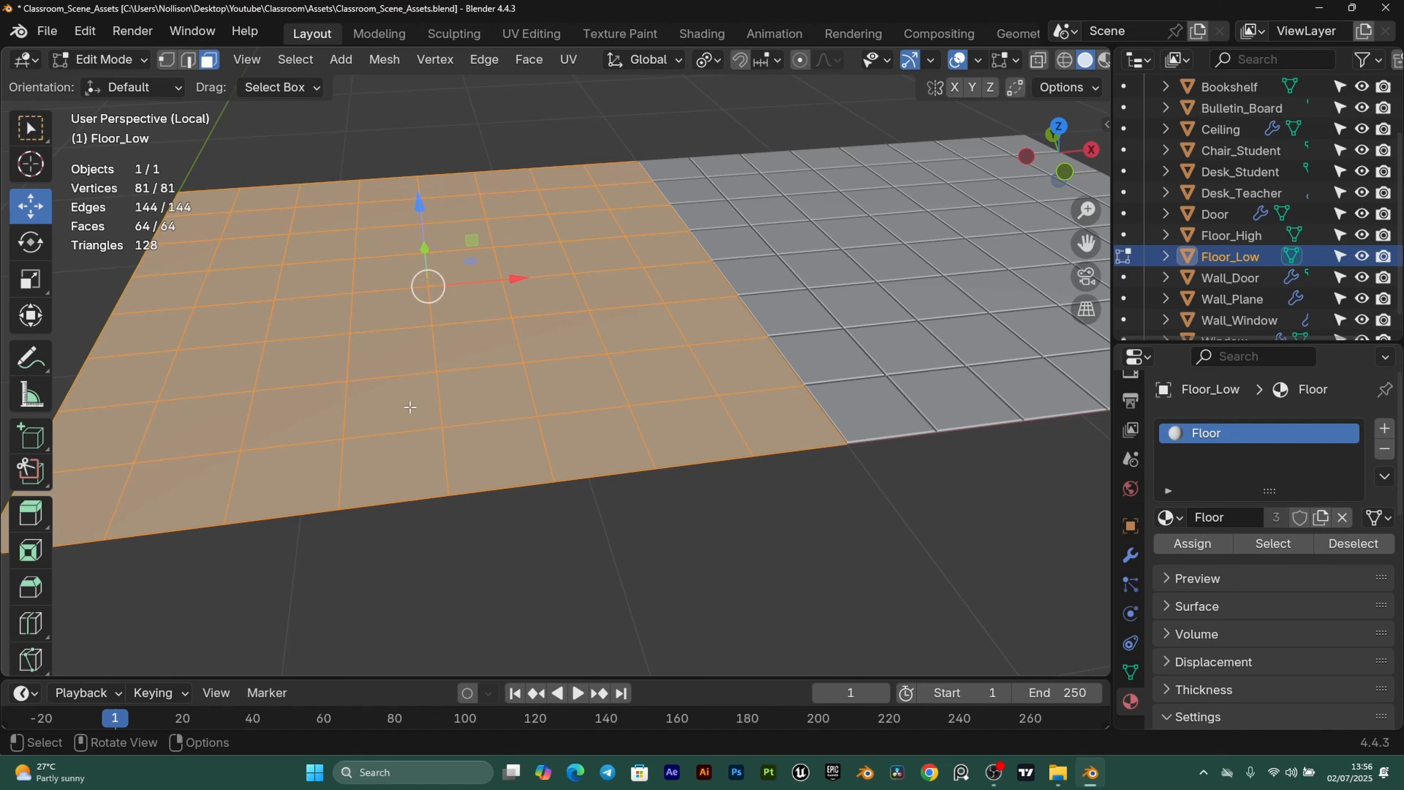
scroll(609, 335, down, 1)
key(Tab)
middle_drag(912, 517, 683, 464)
scroll(740, 489, up, 2)
scroll(608, 515, up, 3)
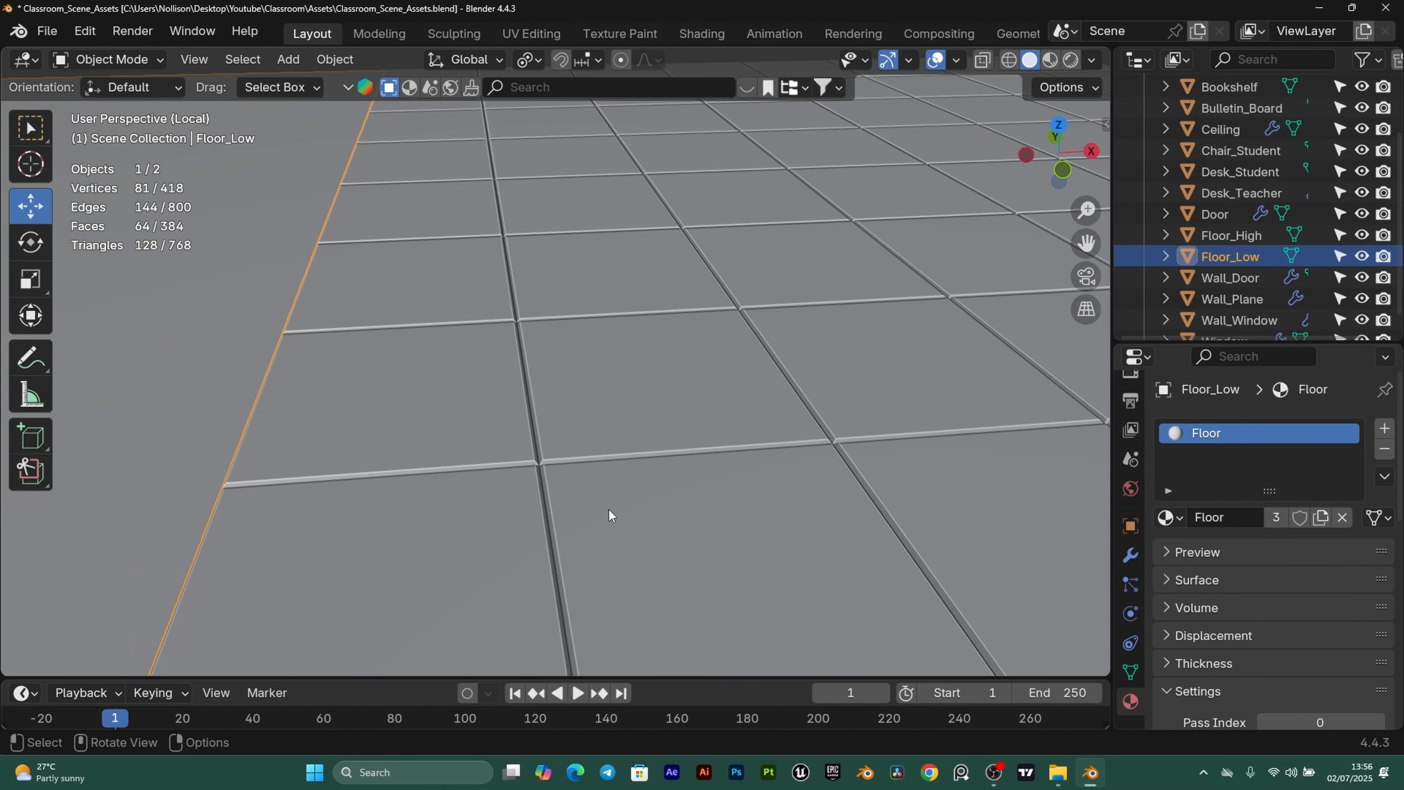
scroll(643, 454, down, 3)
click(500, 320)
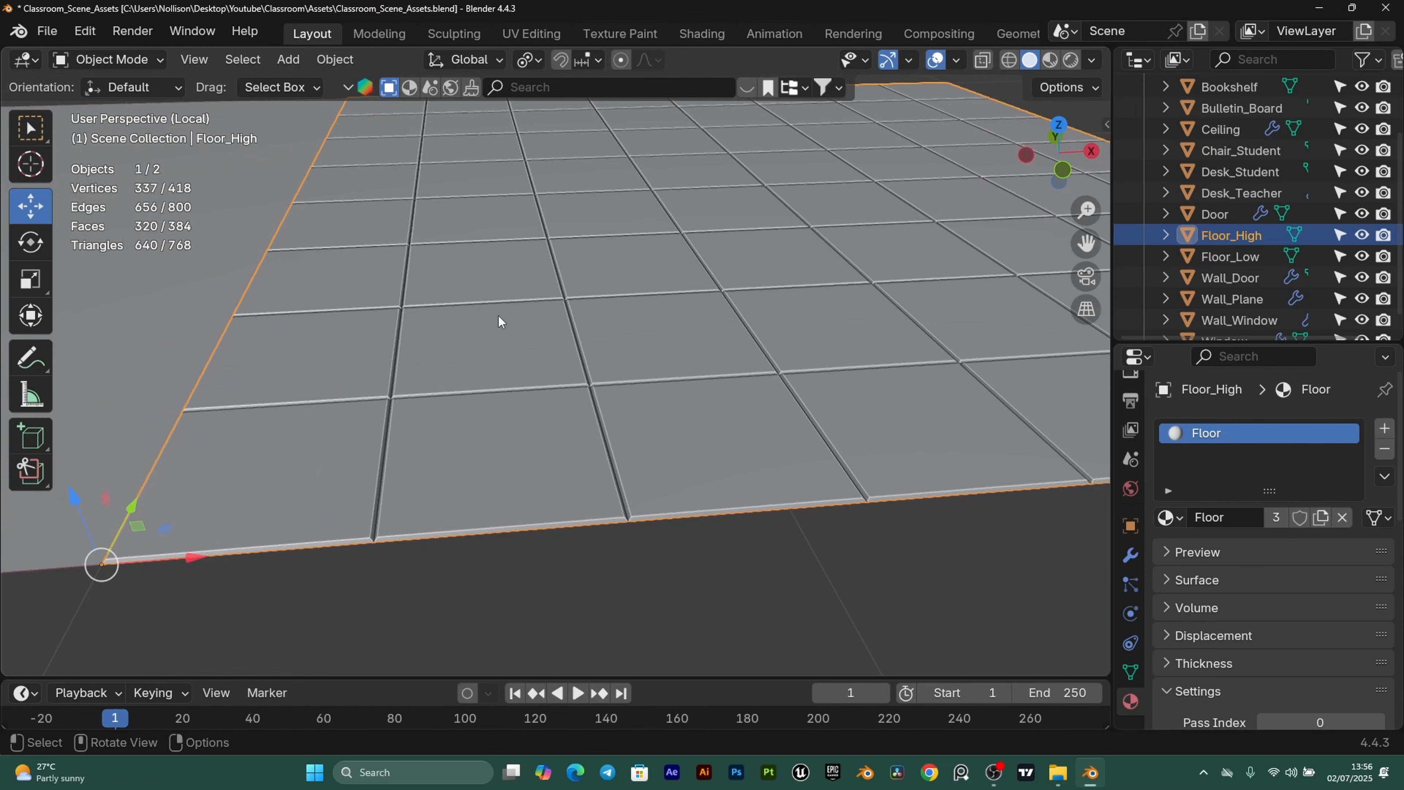
Add a Bevel modifier to Floor_High.
click(1130, 556)
click(1251, 431)
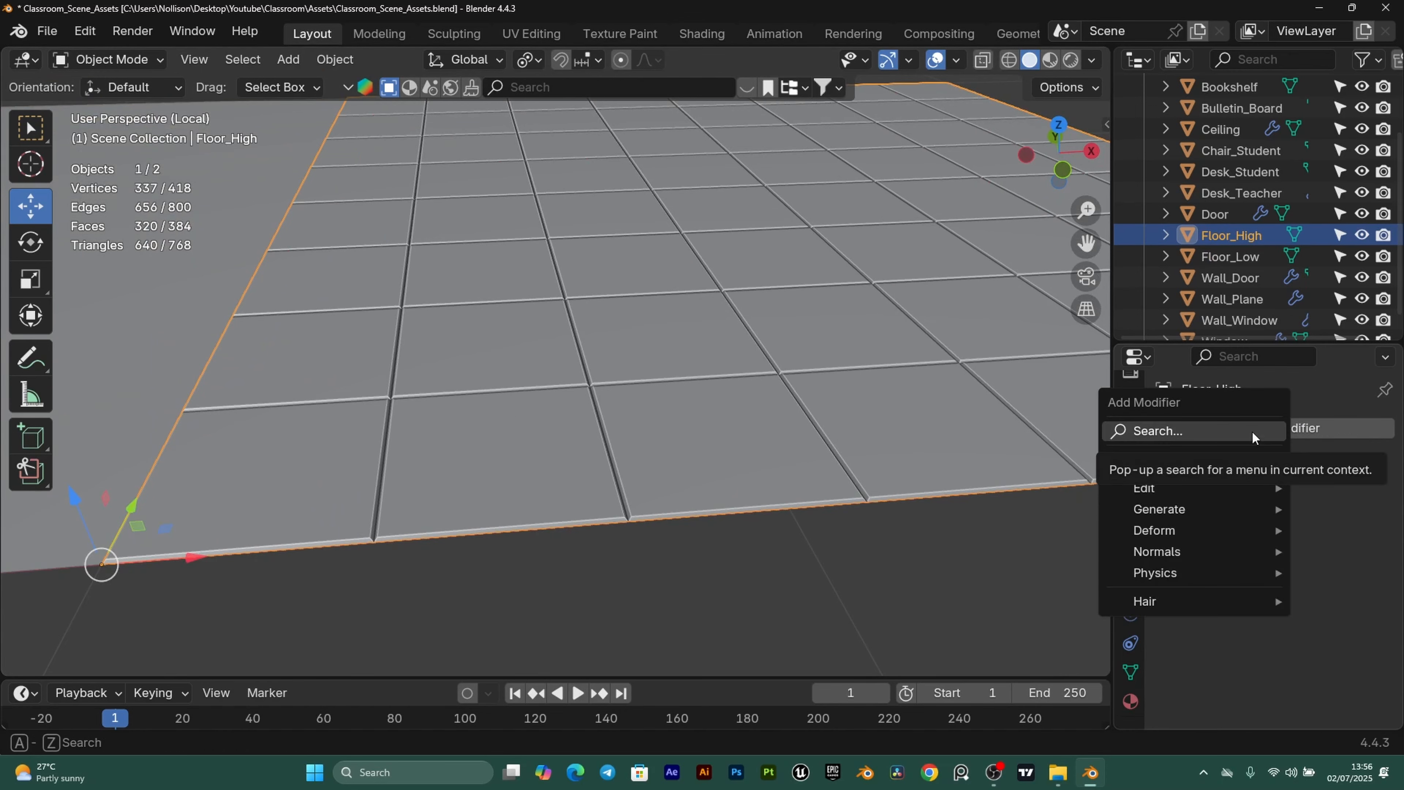
mouse_move(1164, 512)
click(973, 169)
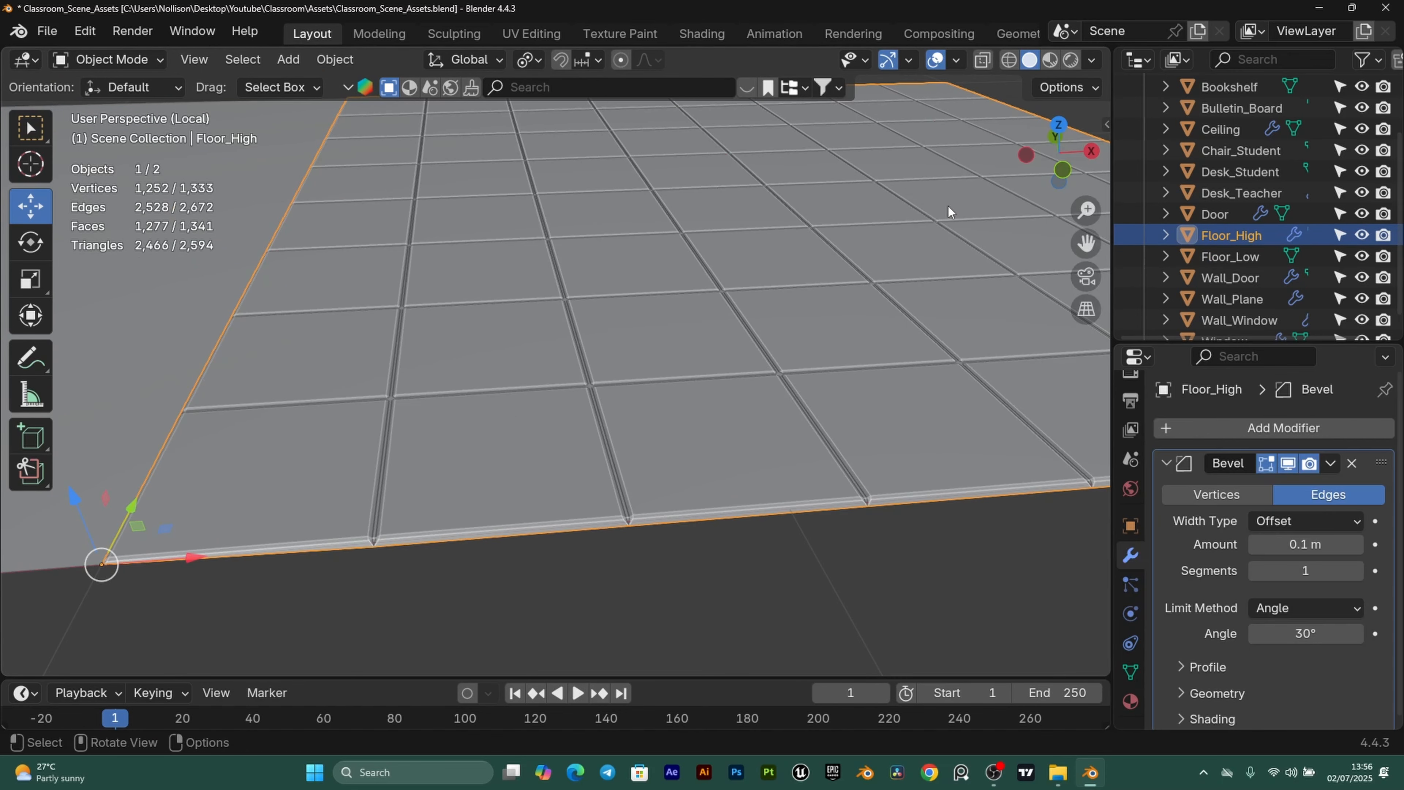
scroll(474, 497, down, 1)
scroll(588, 426, up, 2)
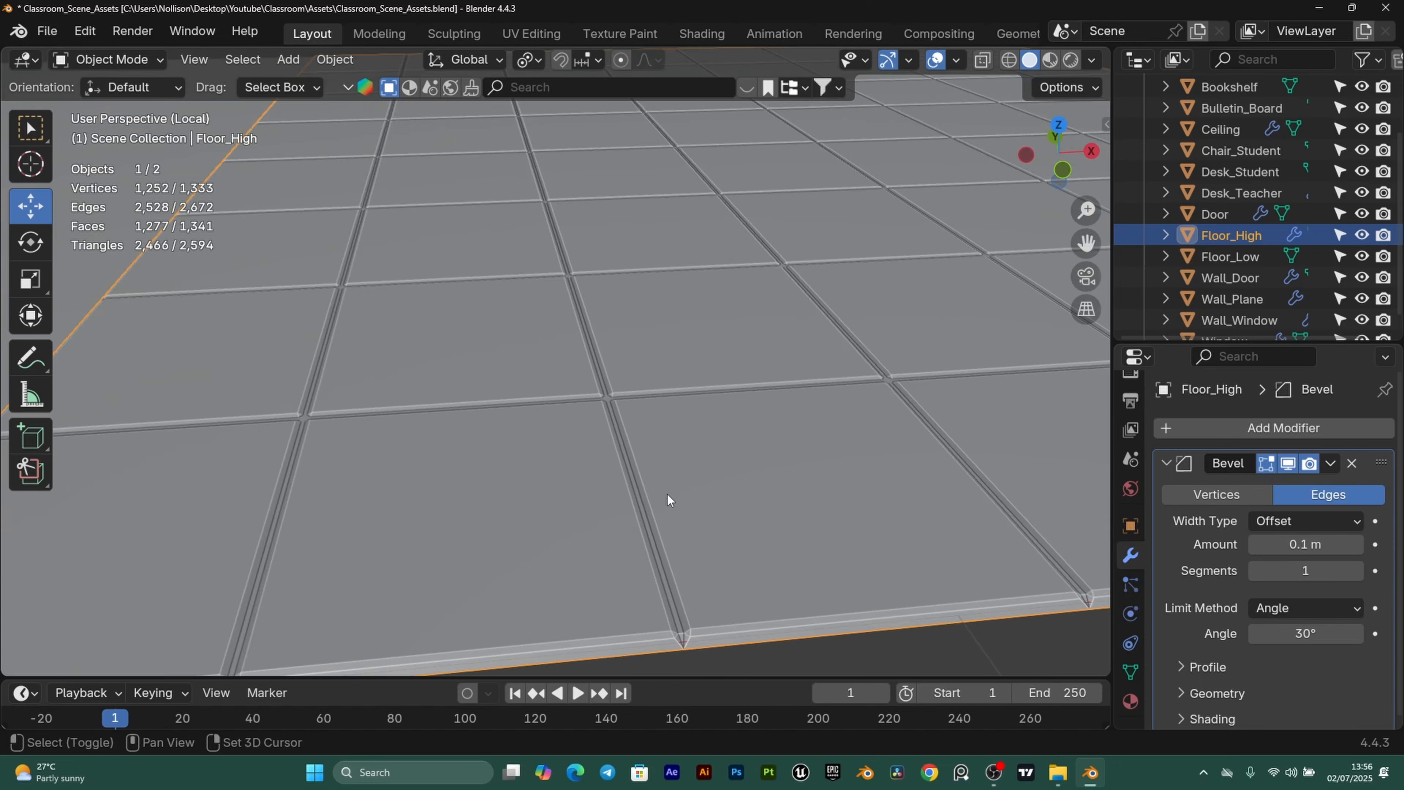
shift+middle_drag(666, 494, 622, 468)
scroll(532, 488, up, 3)
scroll(533, 487, down, 3)
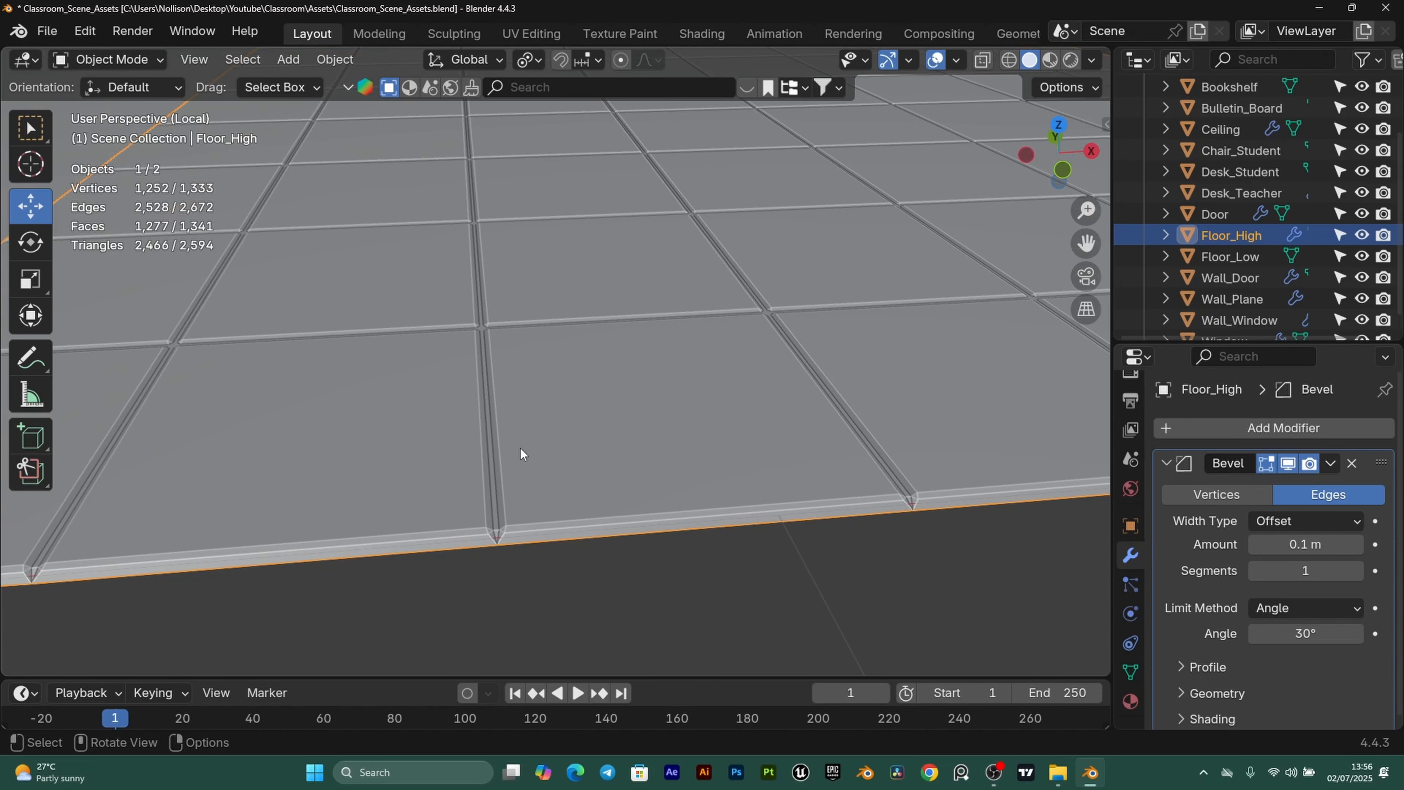
Set the bevel to 0.001 m with 2 segments and overlap clamping turned off.
click(1186, 691)
scroll(1220, 618, down, 4)
click(1257, 681)
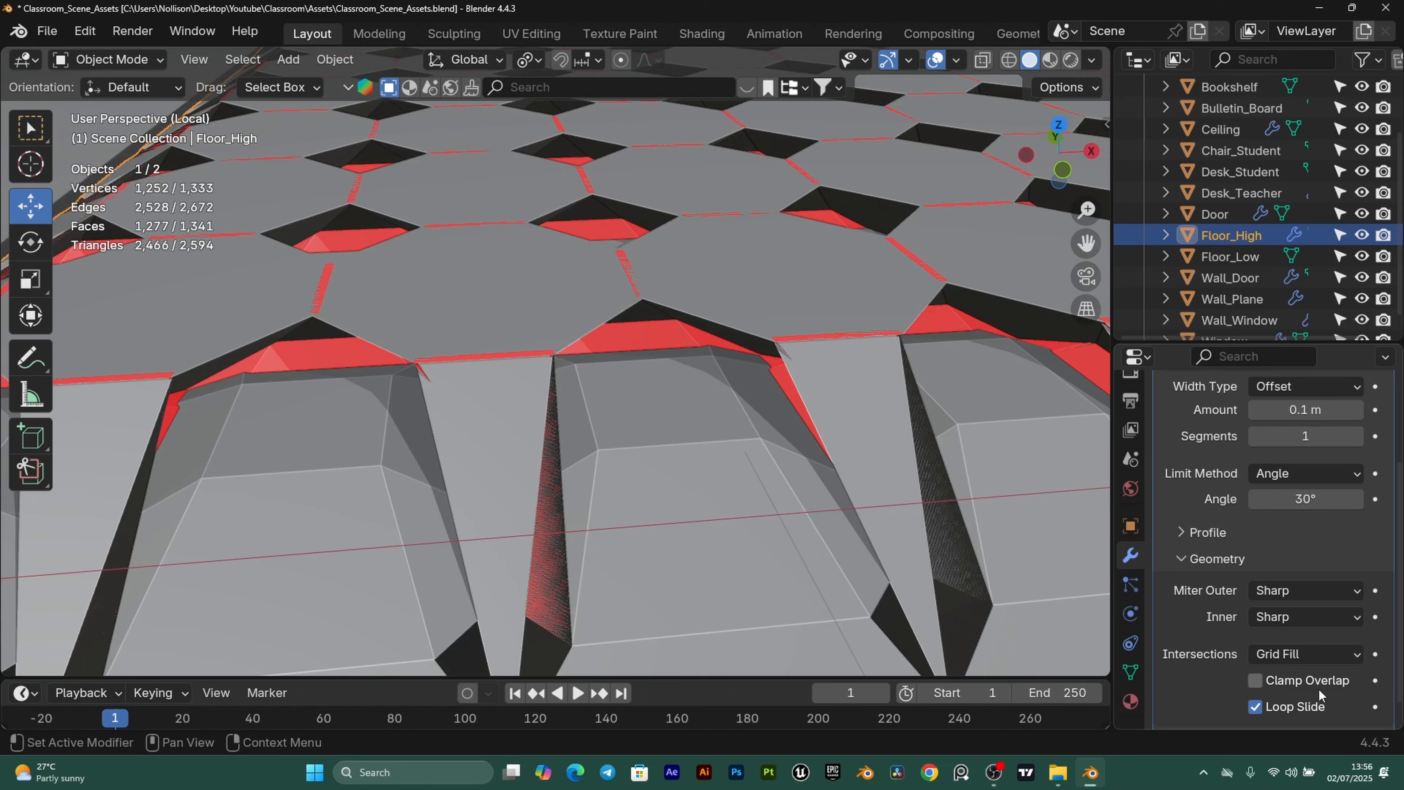
scroll(1249, 602, up, 4)
click(1307, 542)
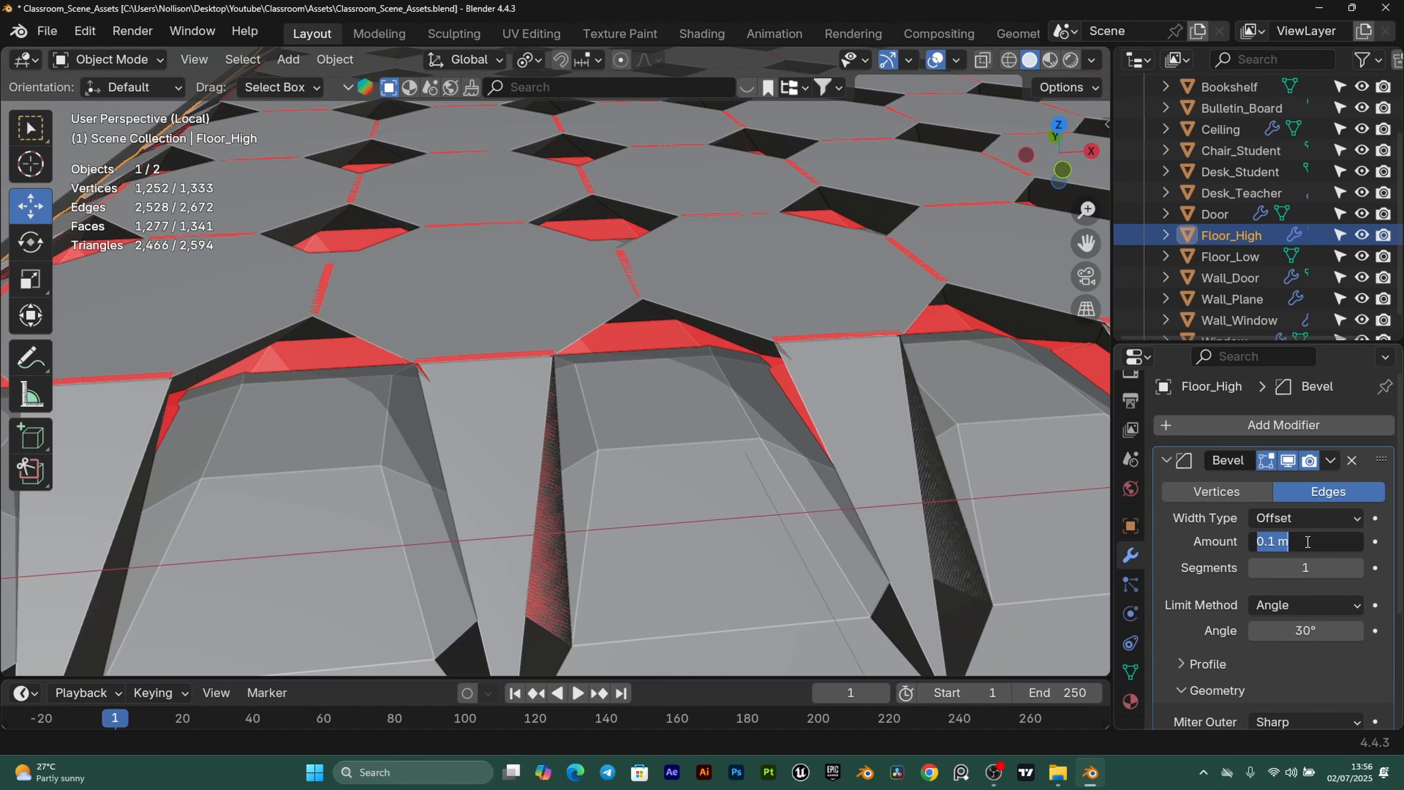
text(0.001)
key(Return)
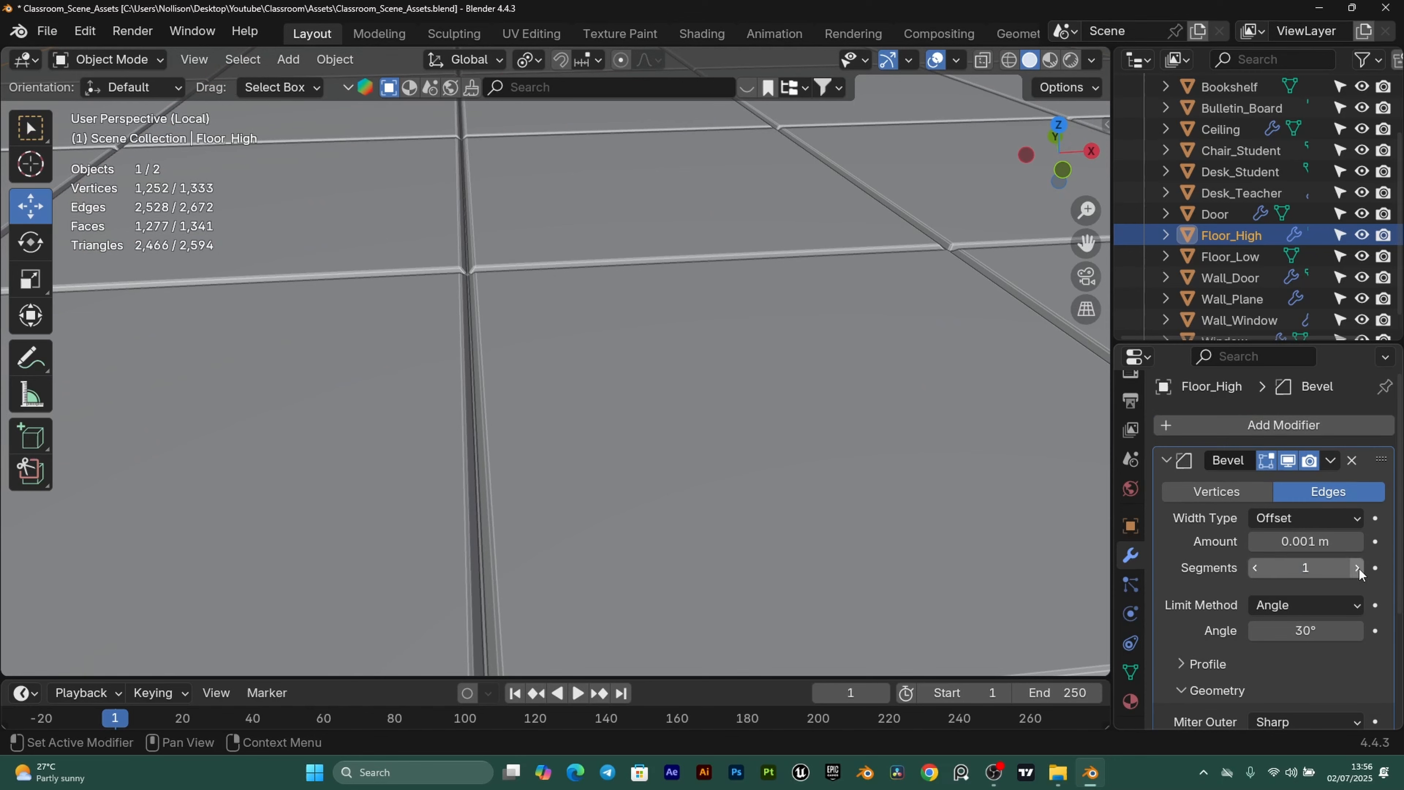
click(1358, 568)
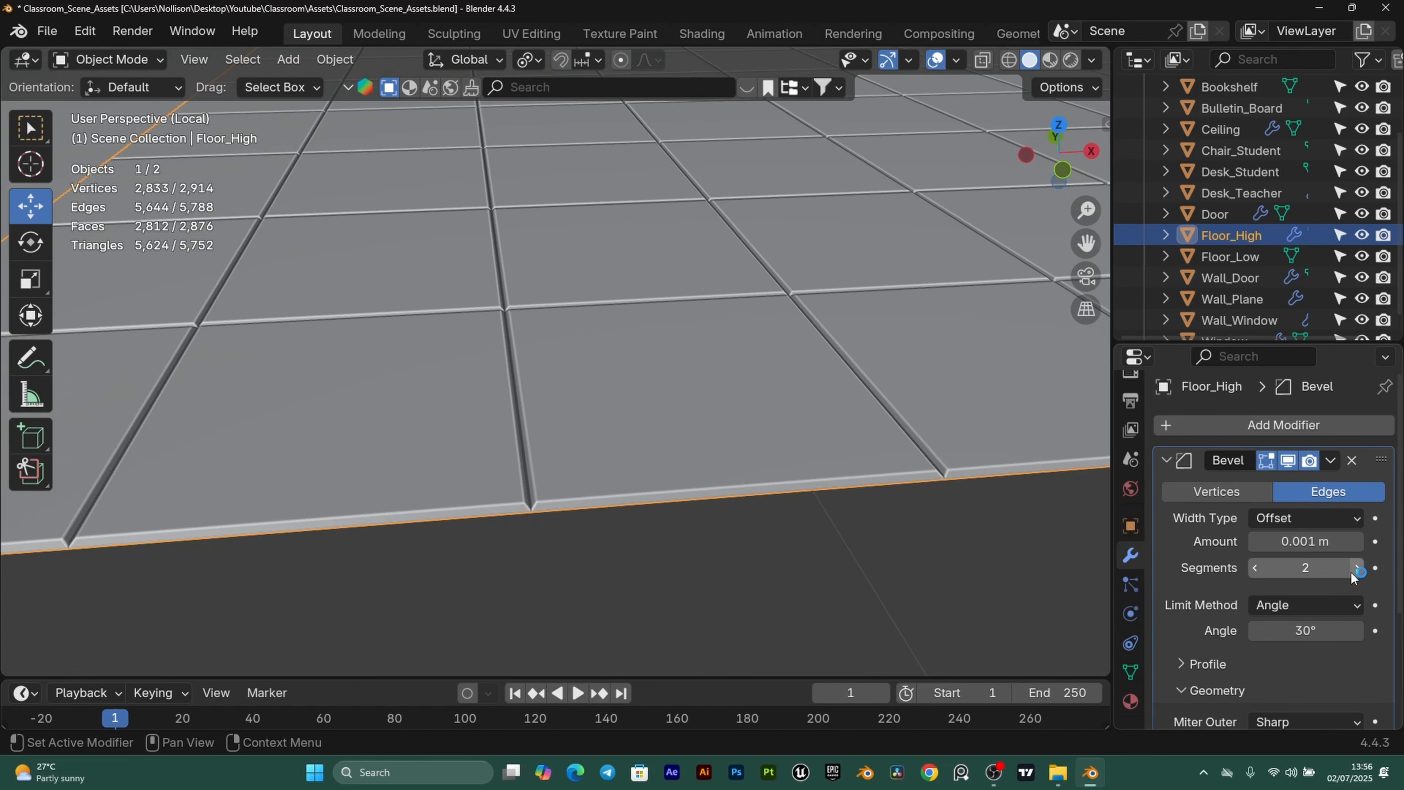
Apply the Bevel modifier permanently to Floor_High.
click(1330, 460)
click(1252, 478)
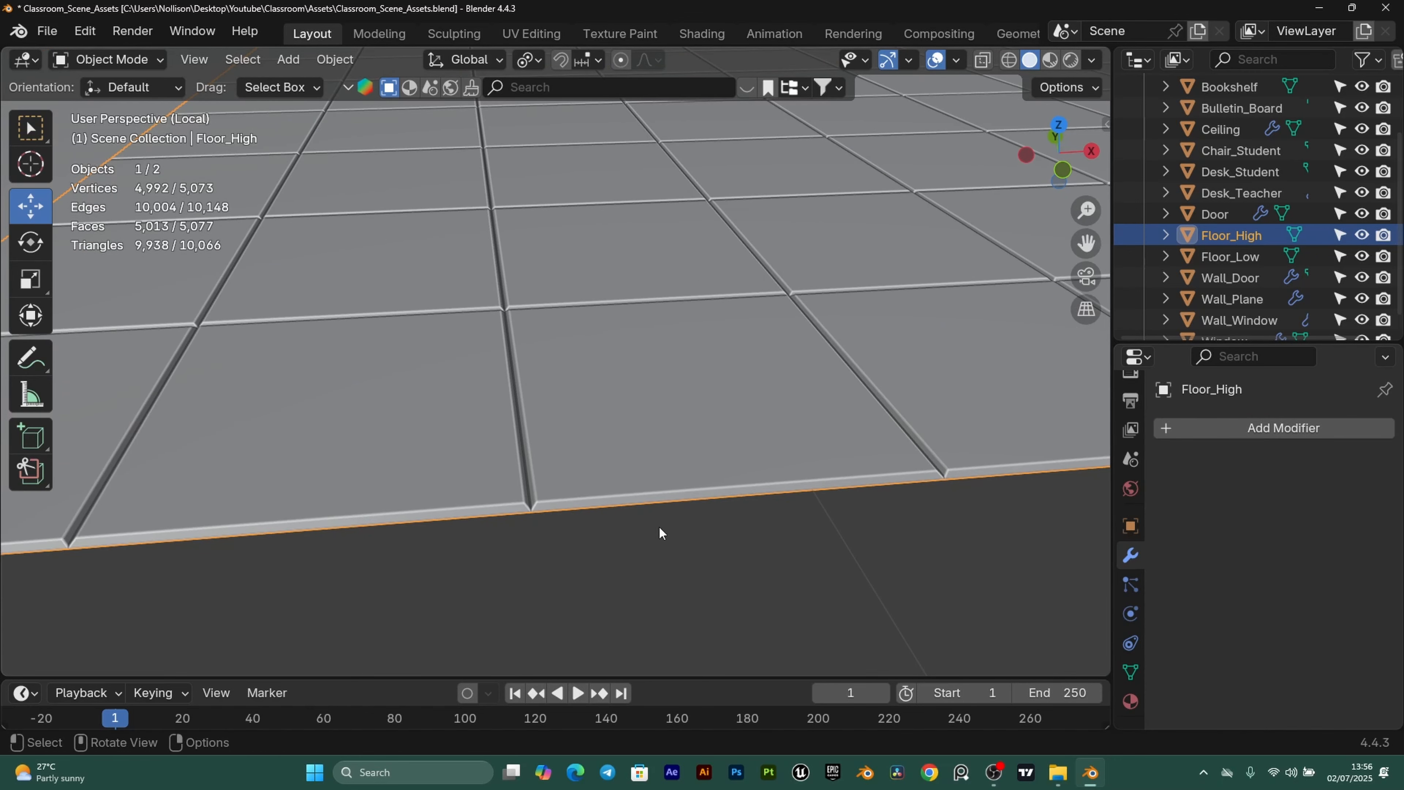
scroll(659, 526, down, 5)
Deselect Floor_High, frame both floor planes, and select Floor_Low.
click(636, 526)
scroll(608, 520, down, 4)
shift+middle_drag(387, 407, 565, 506)
scroll(573, 498, down, 1)
shift+middle_drag(740, 501, 712, 470)
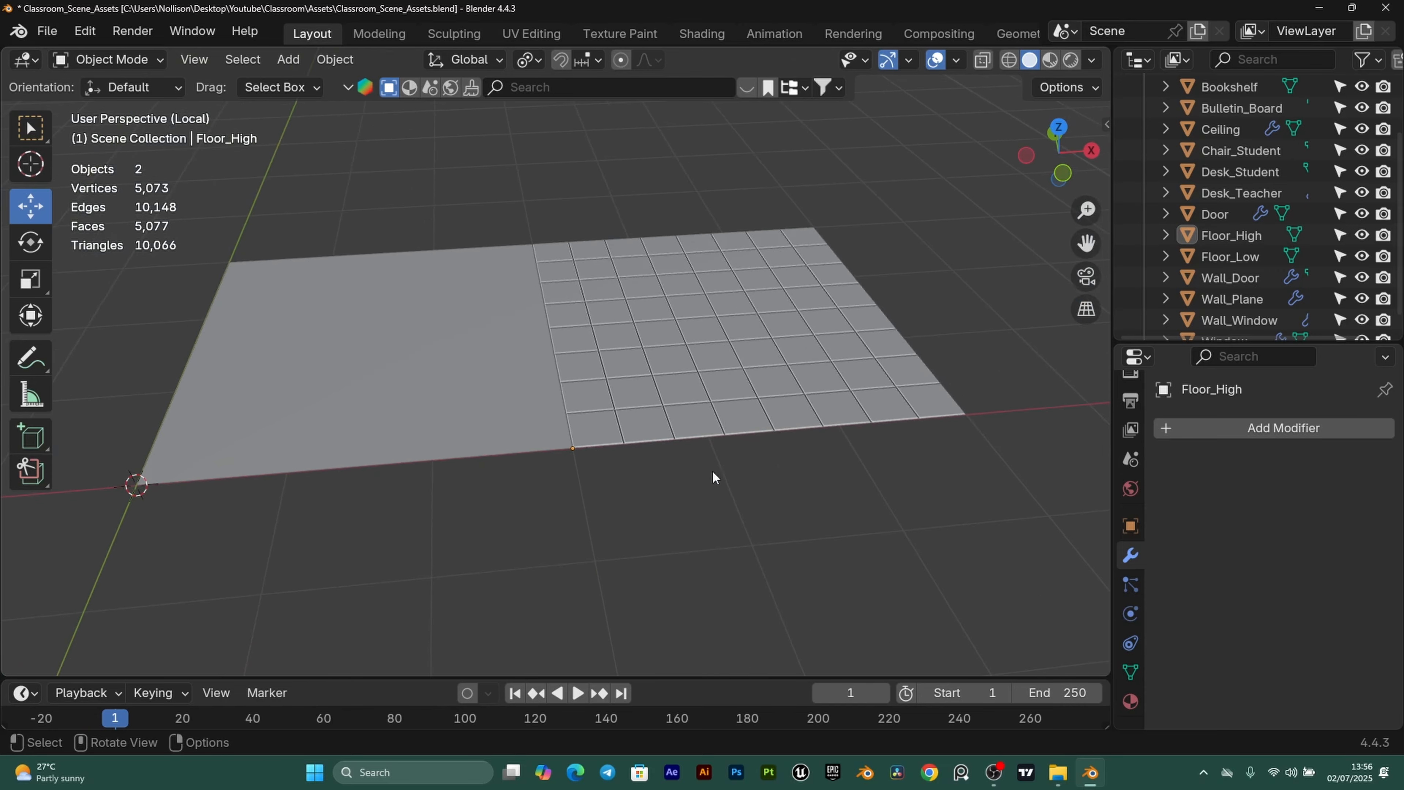
scroll(662, 436, up, 3)
scroll(392, 488, down, 2)
shift+middle_drag(511, 547, 768, 520)
click(587, 457)
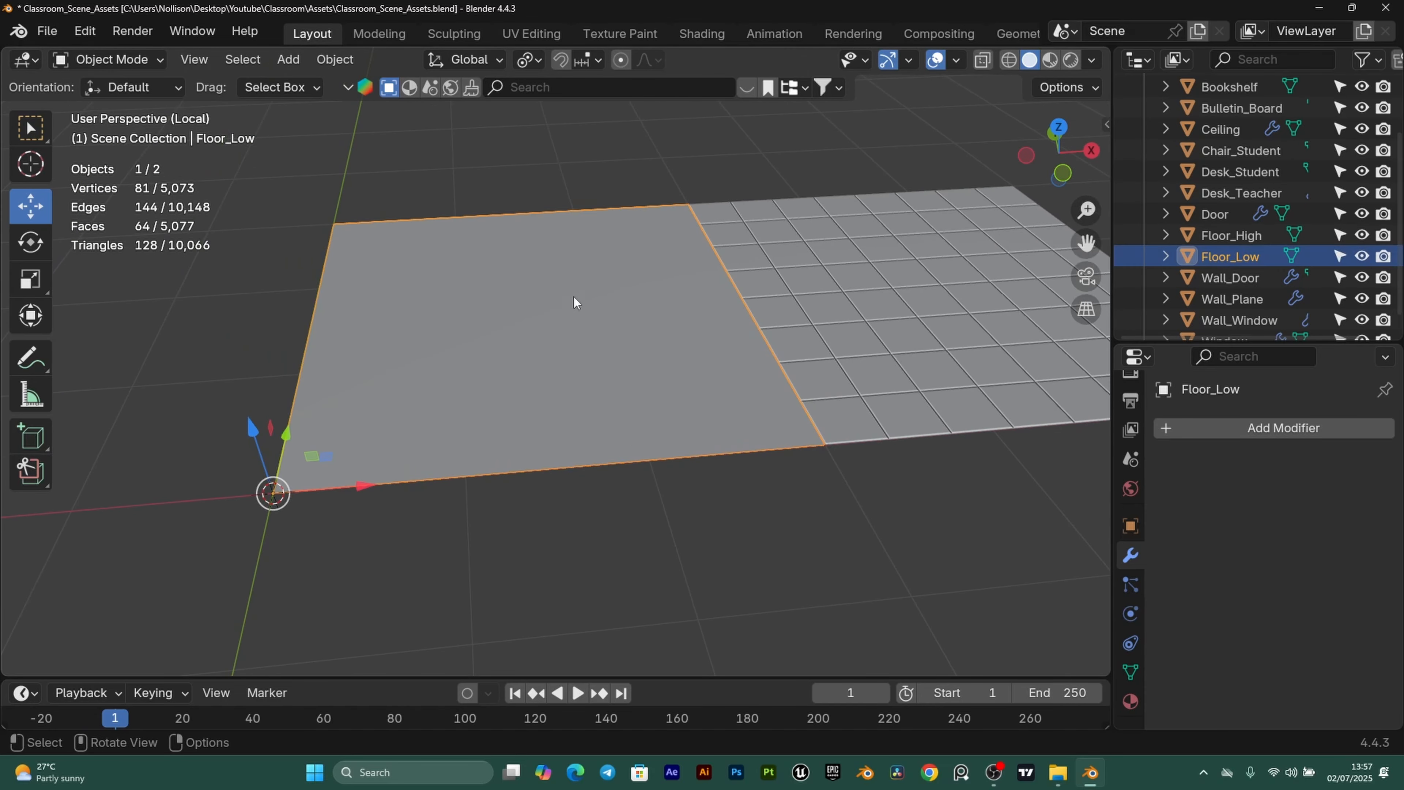
Export Floor_Low as Floor_Low.fbx into the SP folder.
click(48, 31)
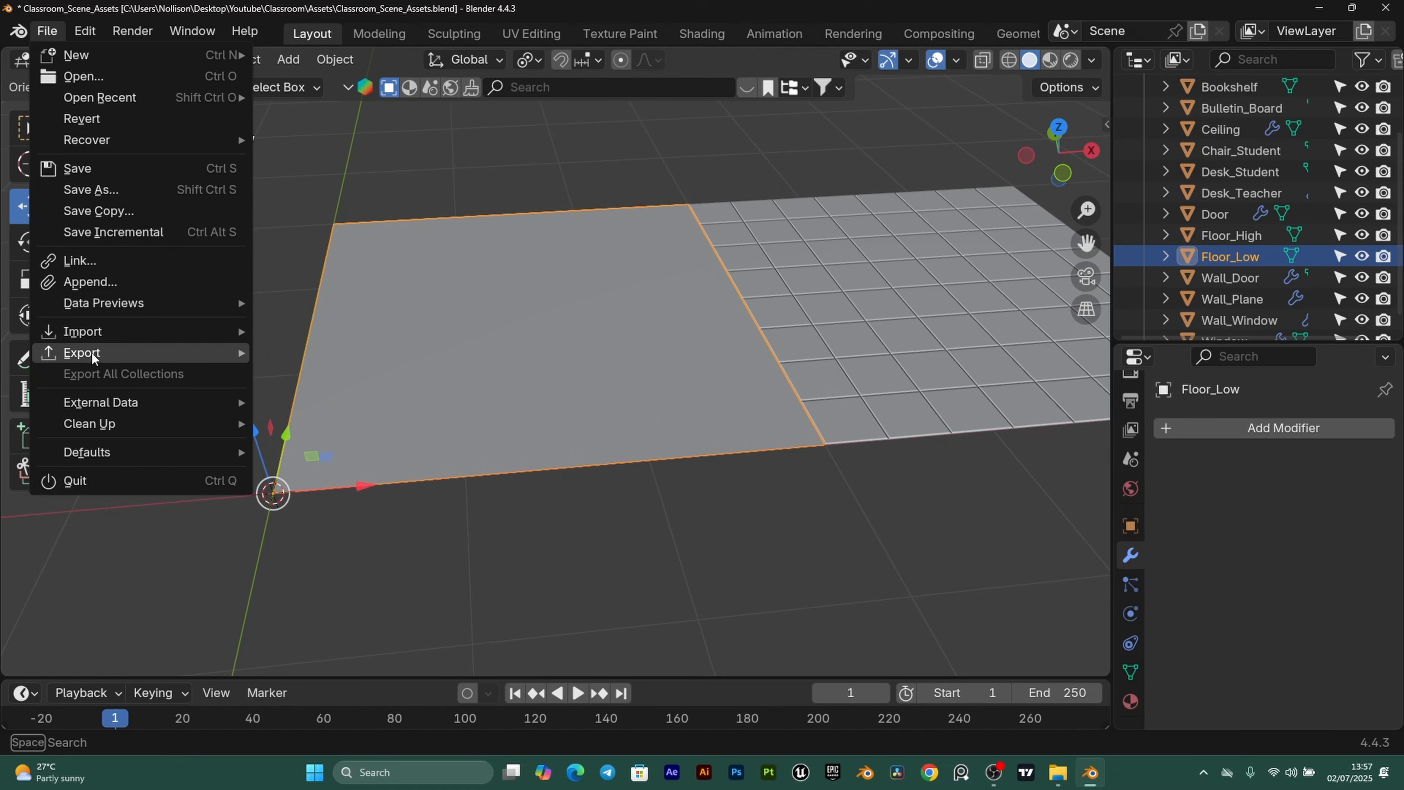
mouse_move(235, 354)
click(353, 551)
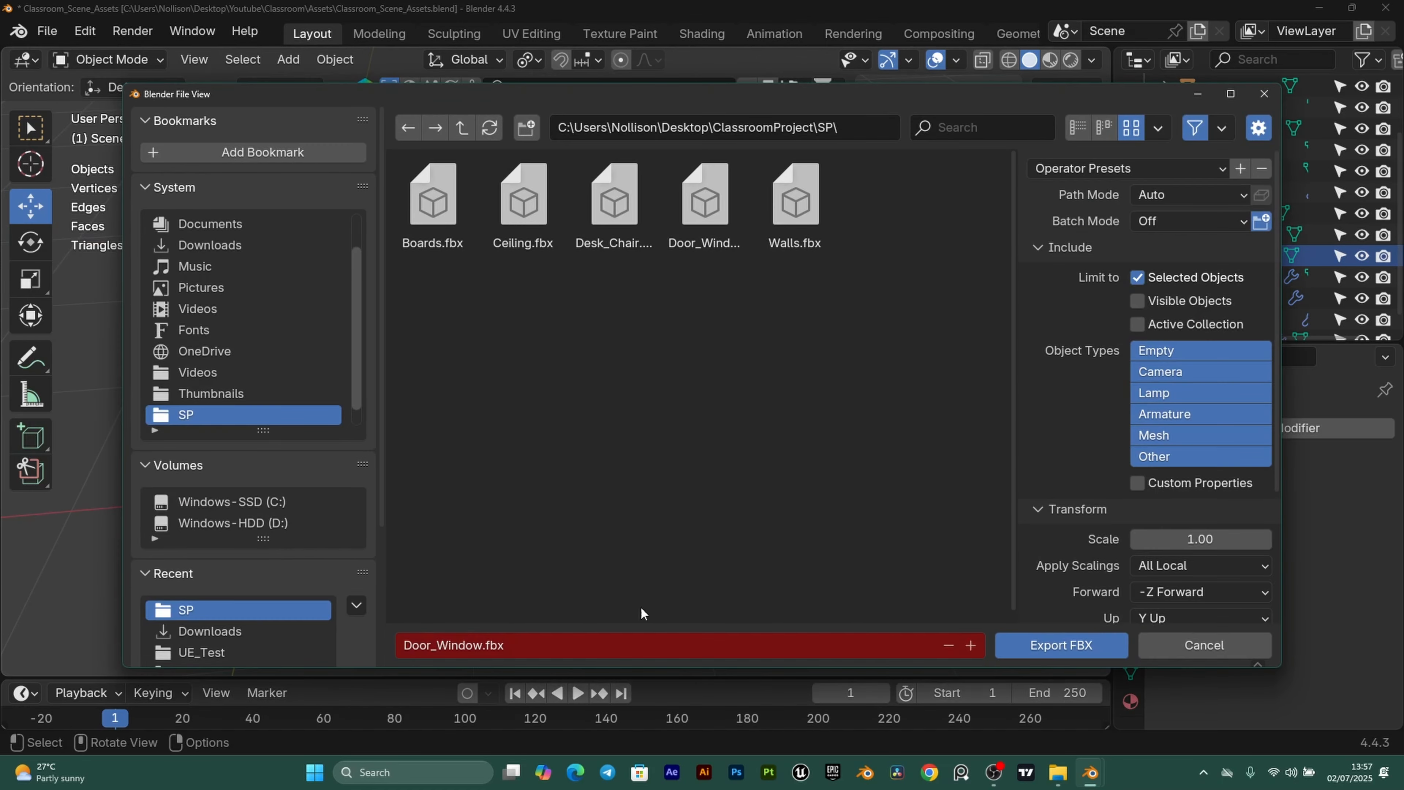
click(518, 645)
text(Floor_)
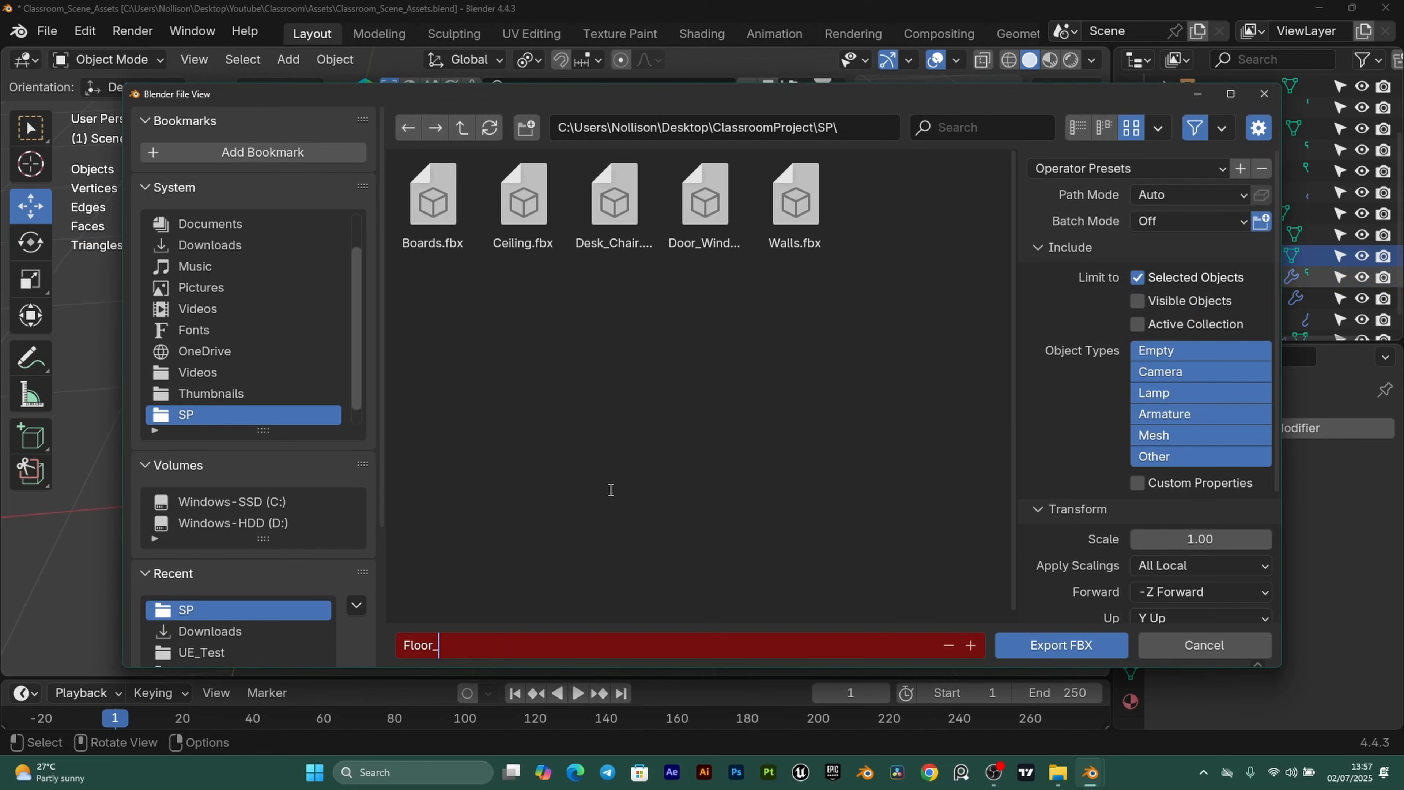
text(Low)
key(Return)
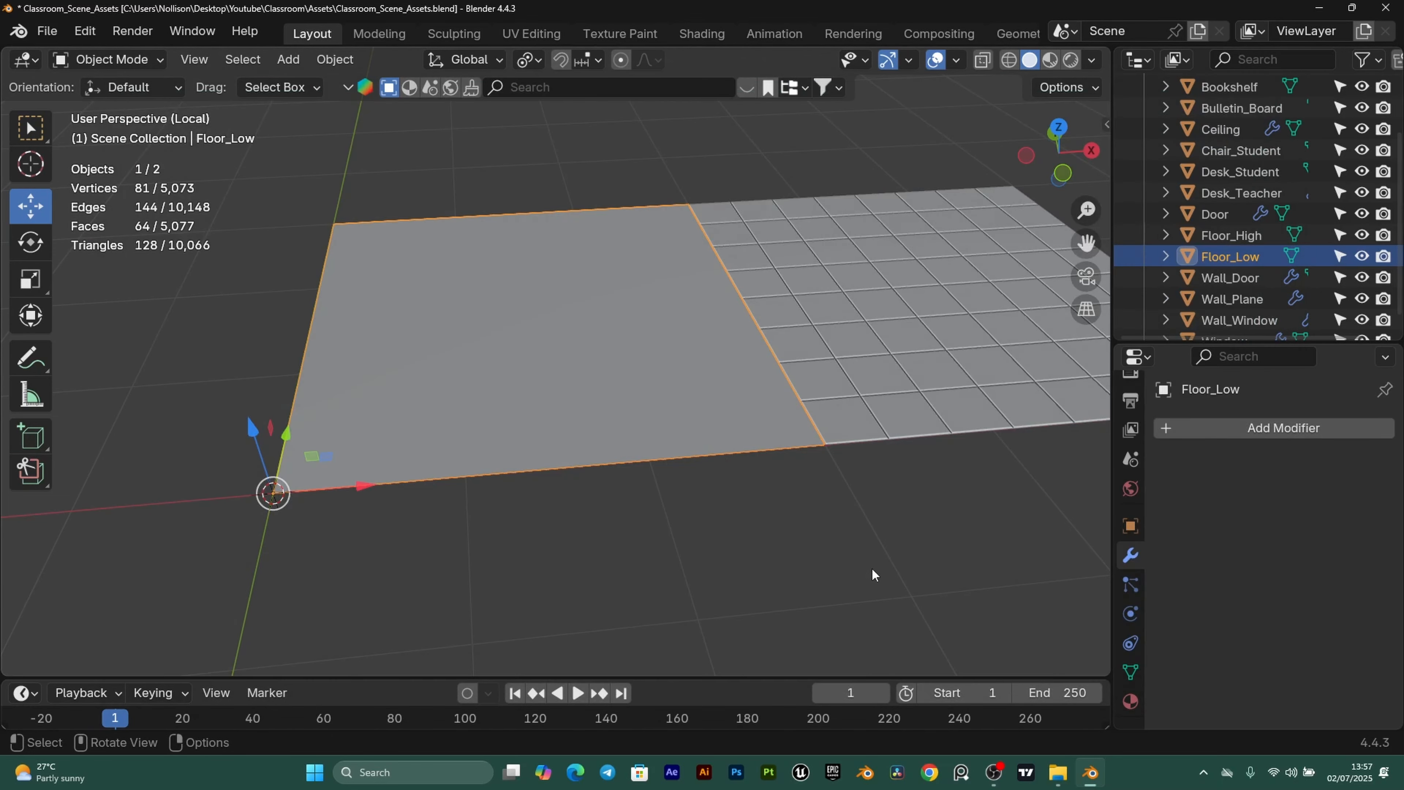
Hide Floor_Low, select Floor_High, and move it to the origin with Alt+G.
key(h)
click(878, 397)
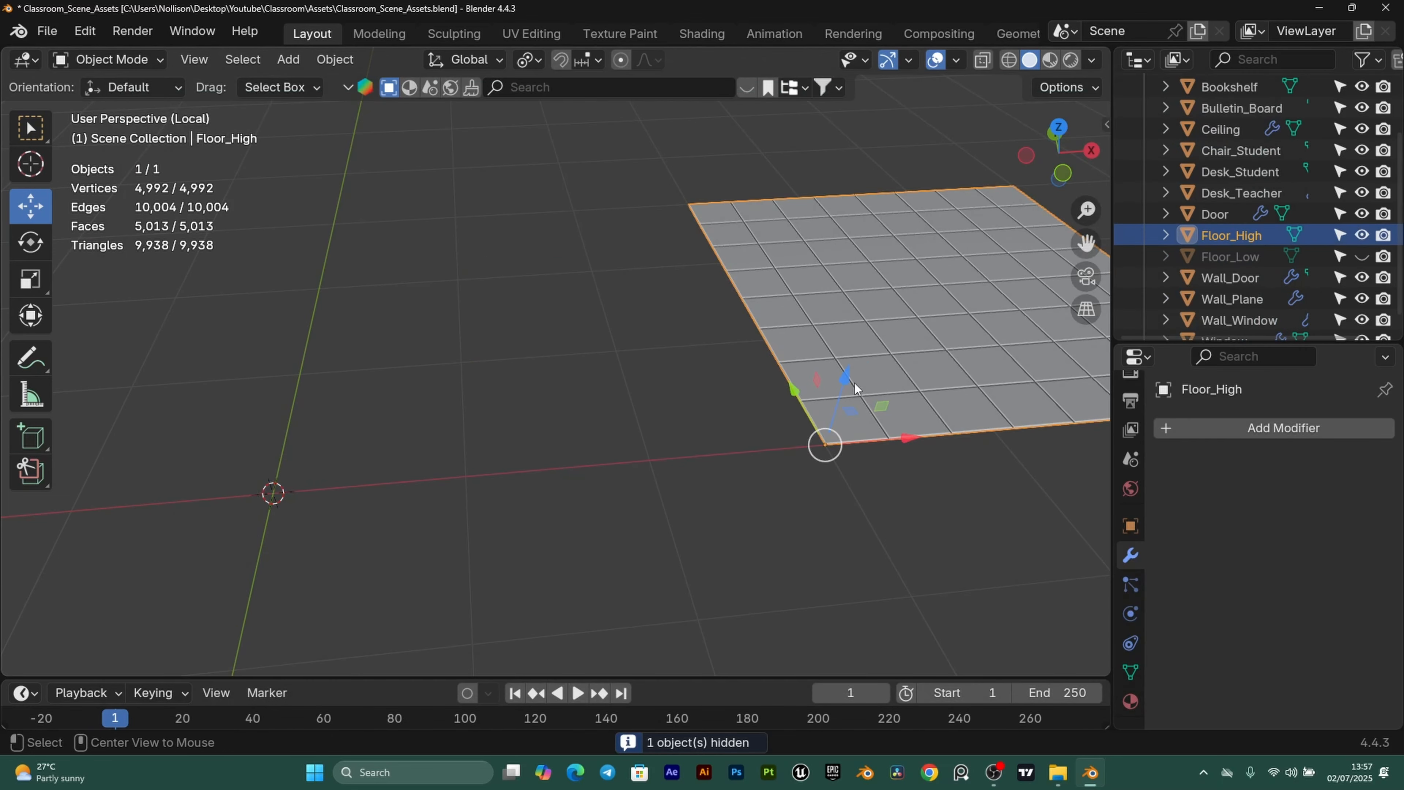
key(alt+g)
scroll(489, 335, up, 1)
Export Floor_High as Floor_High.fbx into the SP folder.
click(47, 31)
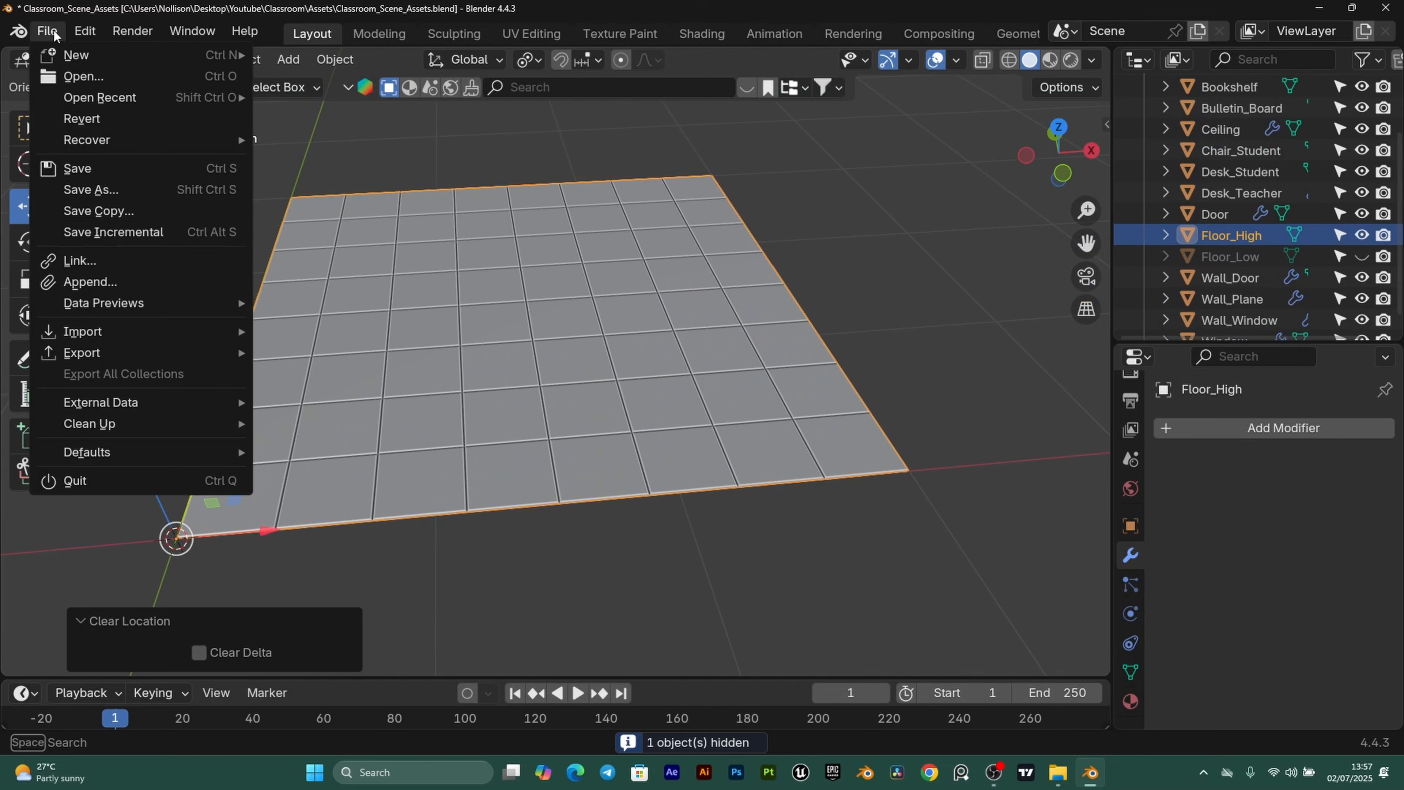
mouse_move(83, 353)
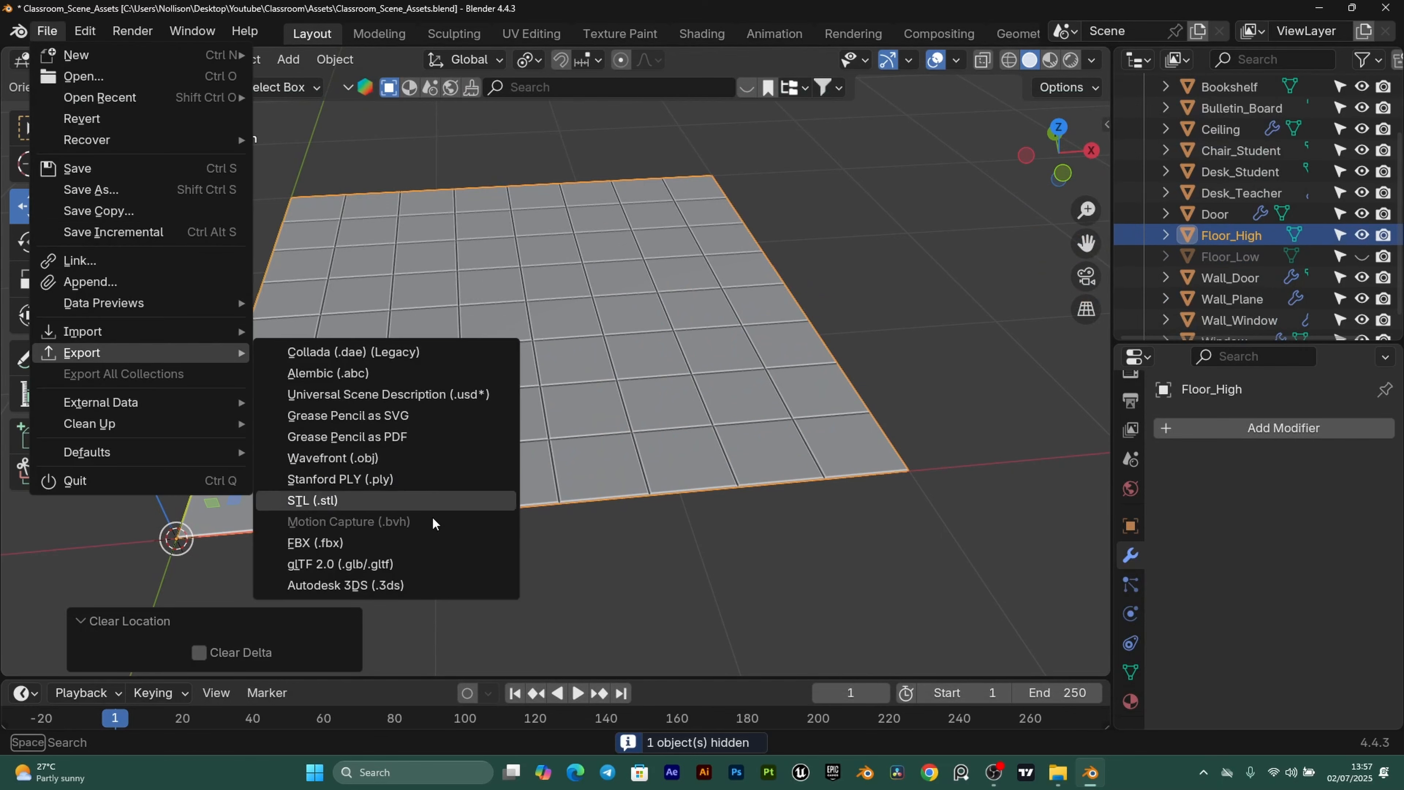
click(349, 544)
click(490, 642)
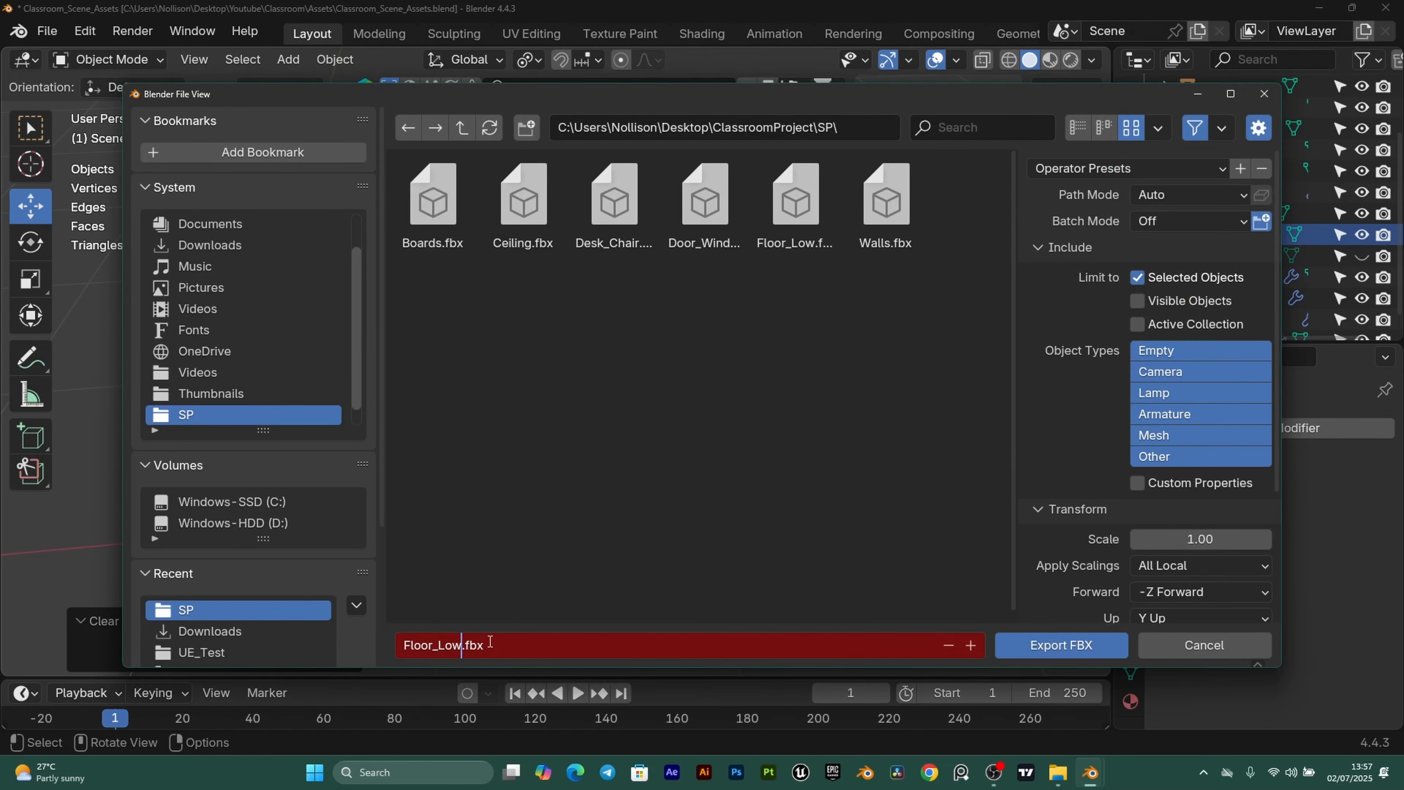
key(BackSpace)
key(BackSpace)
key(BackSpace)
text(High)
key(Return)
click(894, 269)
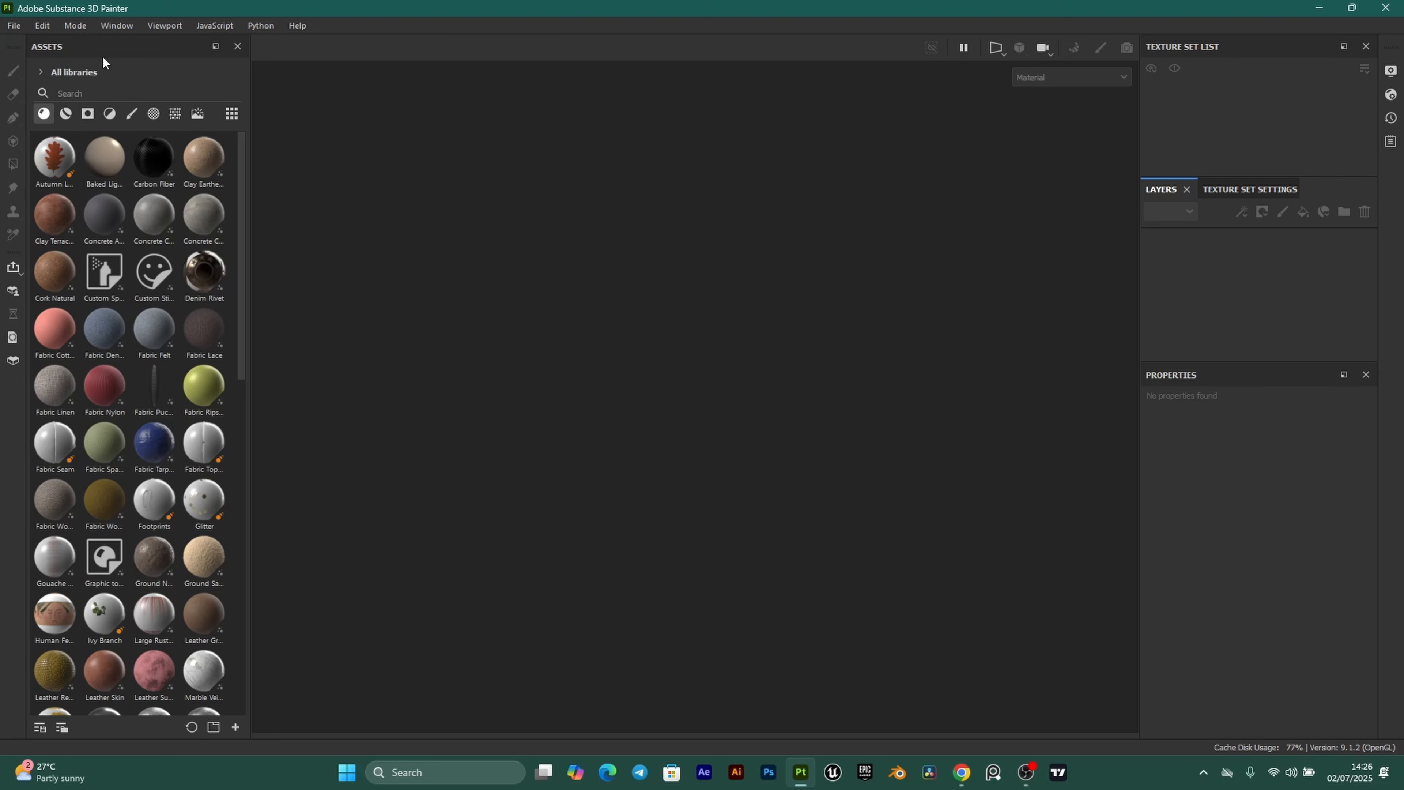
Start a new project using Door_Window.fbx from the SP folder as the mesh.
click(14, 26)
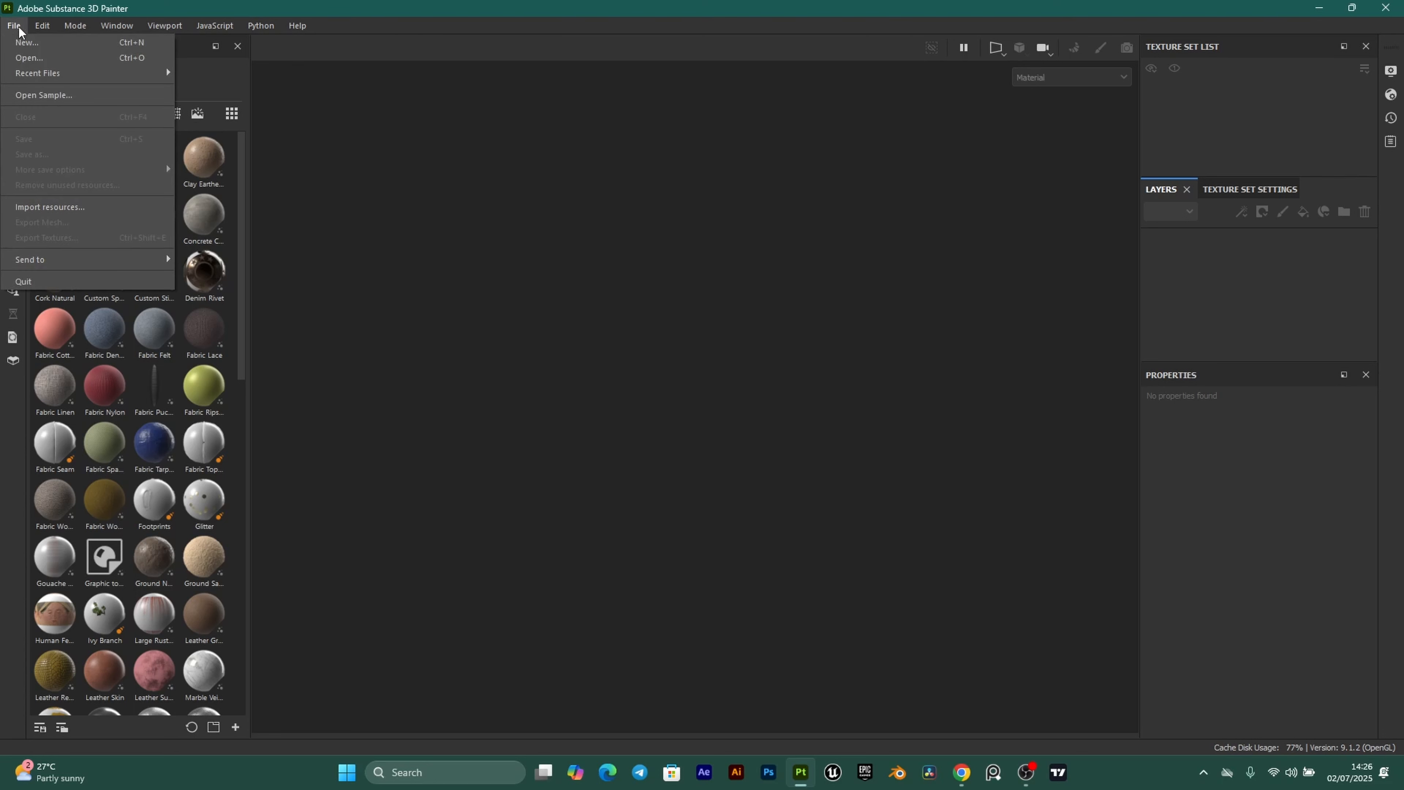
click(45, 43)
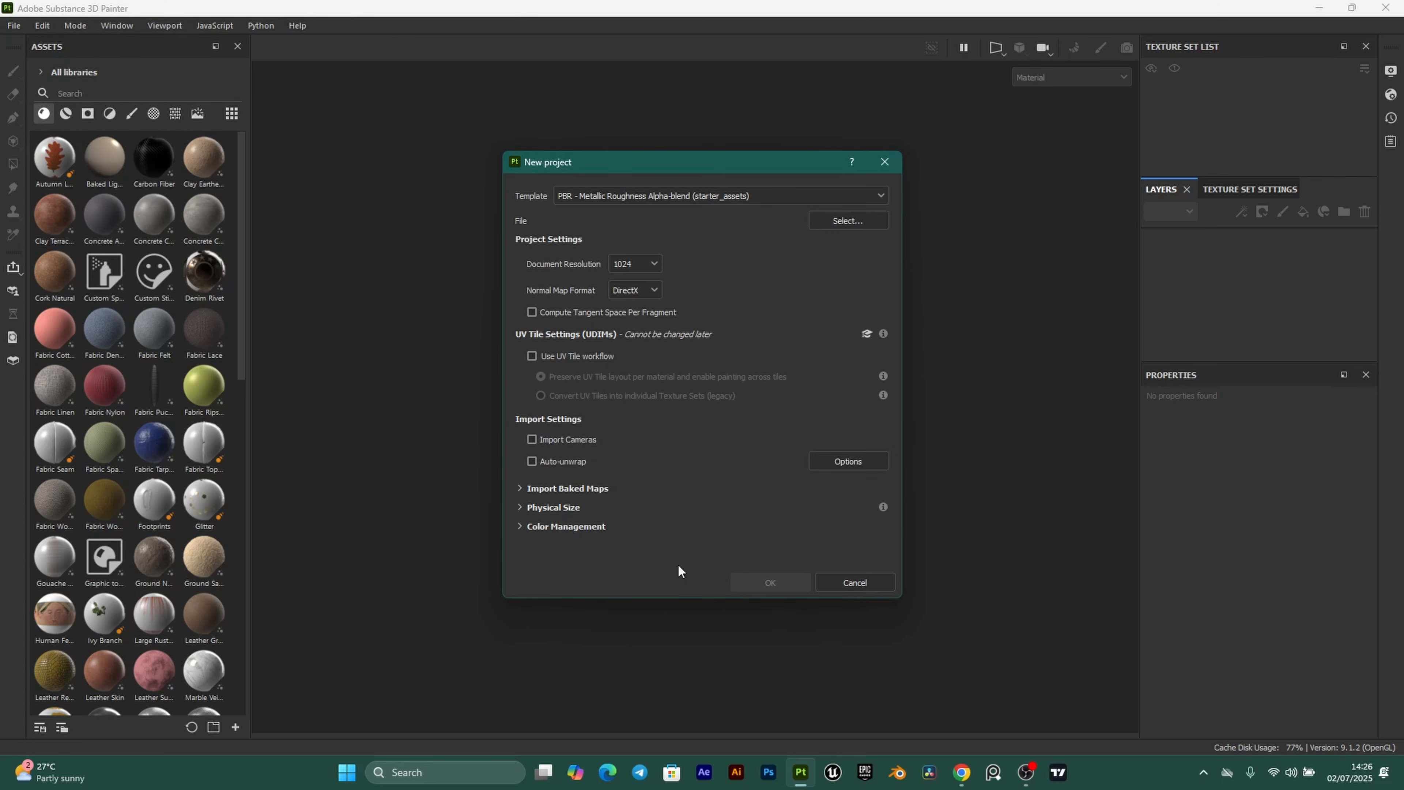
click(846, 221)
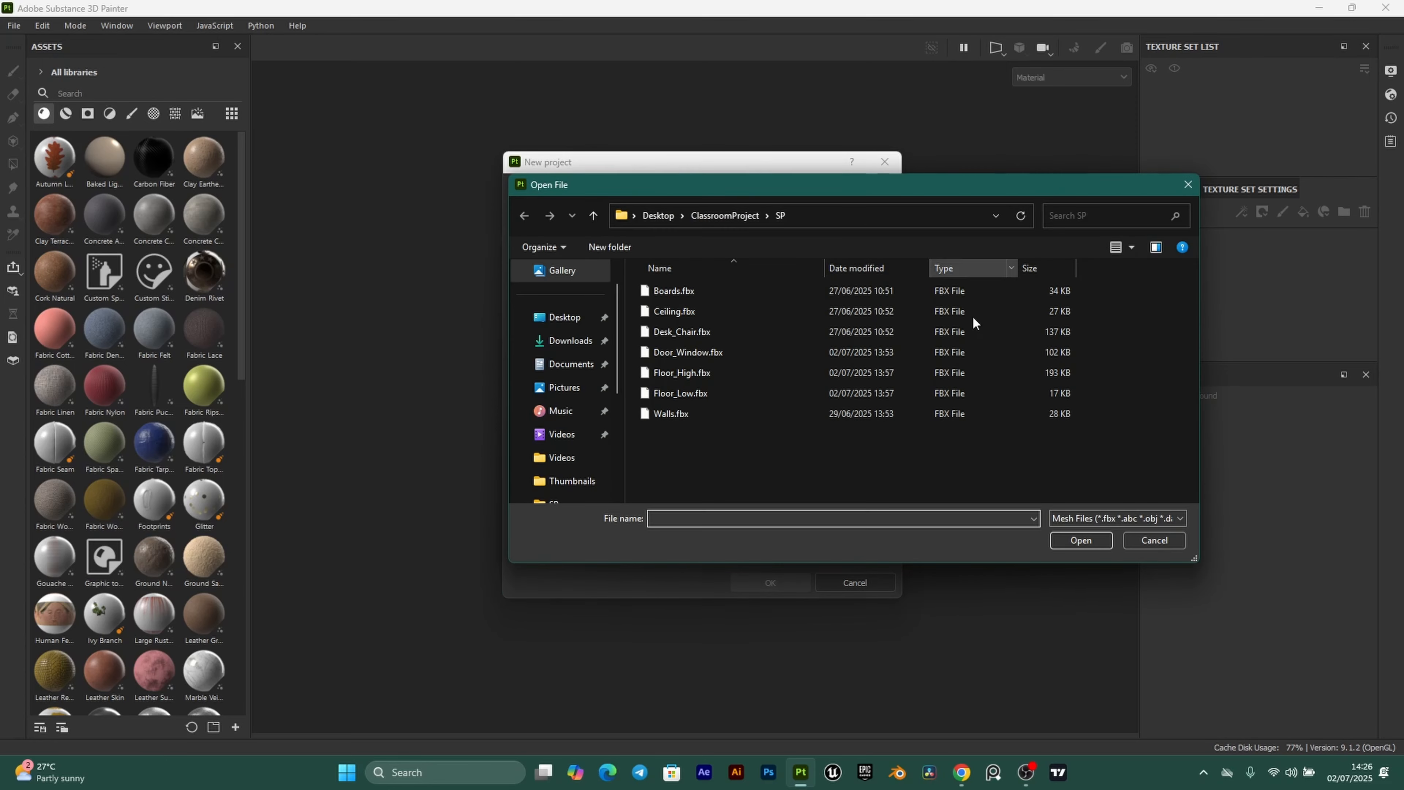
click(688, 352)
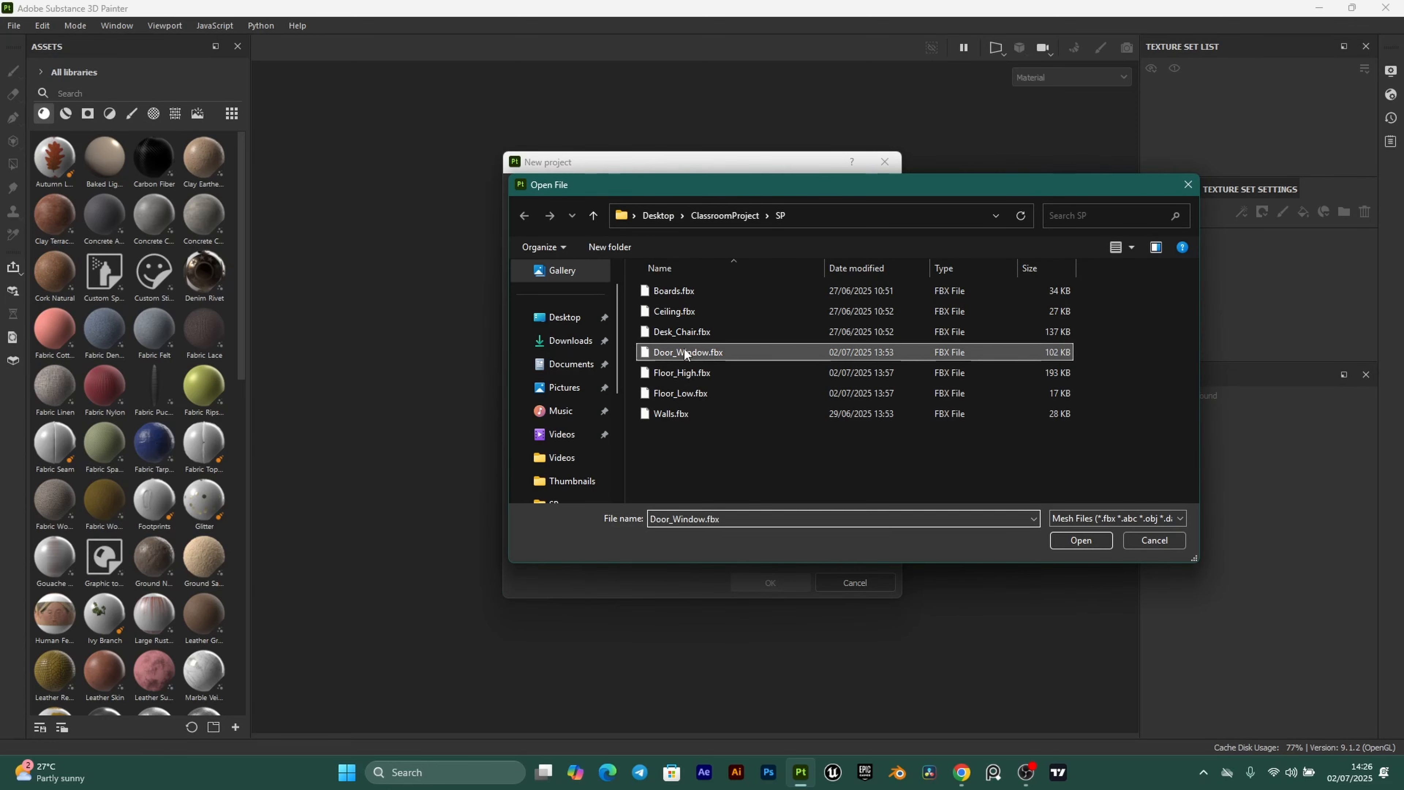
click(1081, 540)
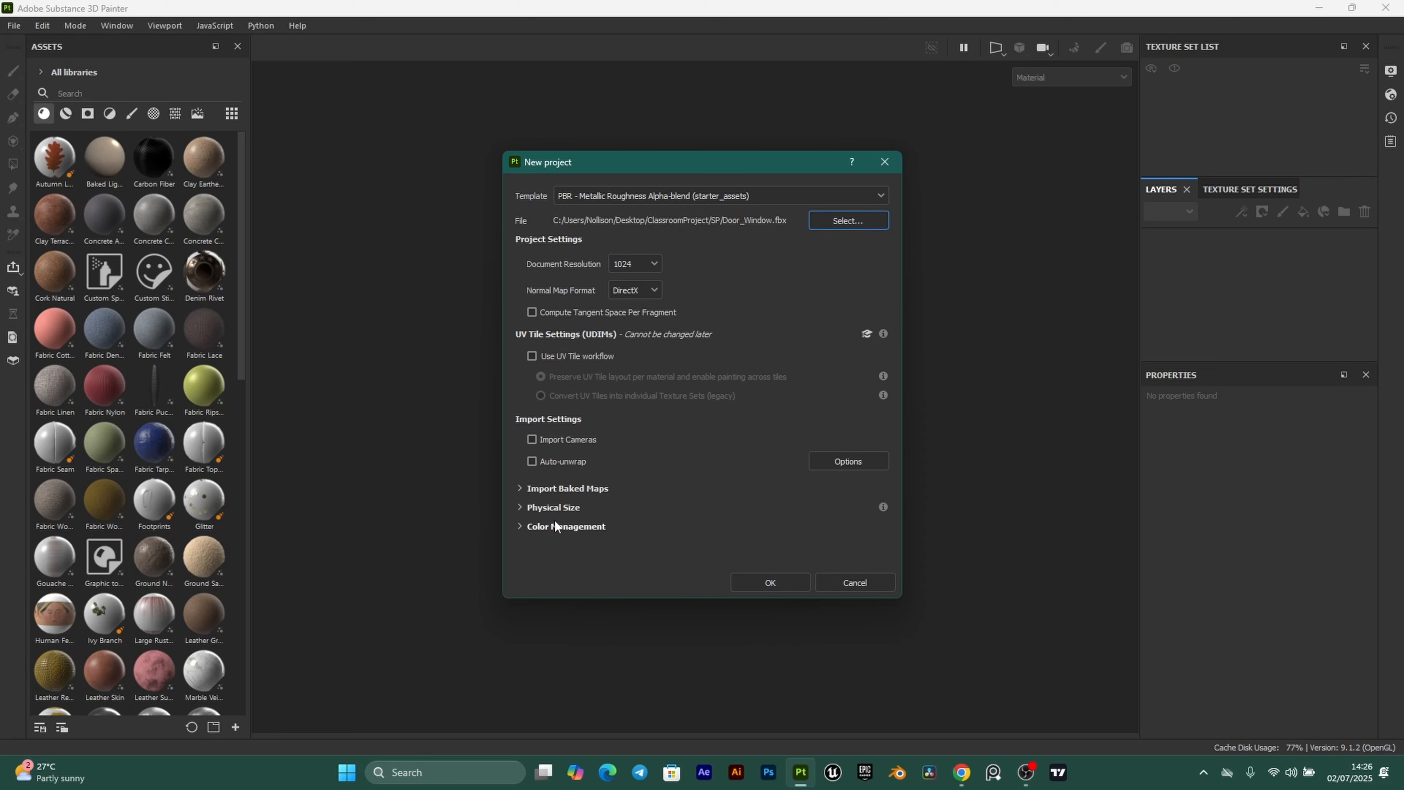
click(773, 583)
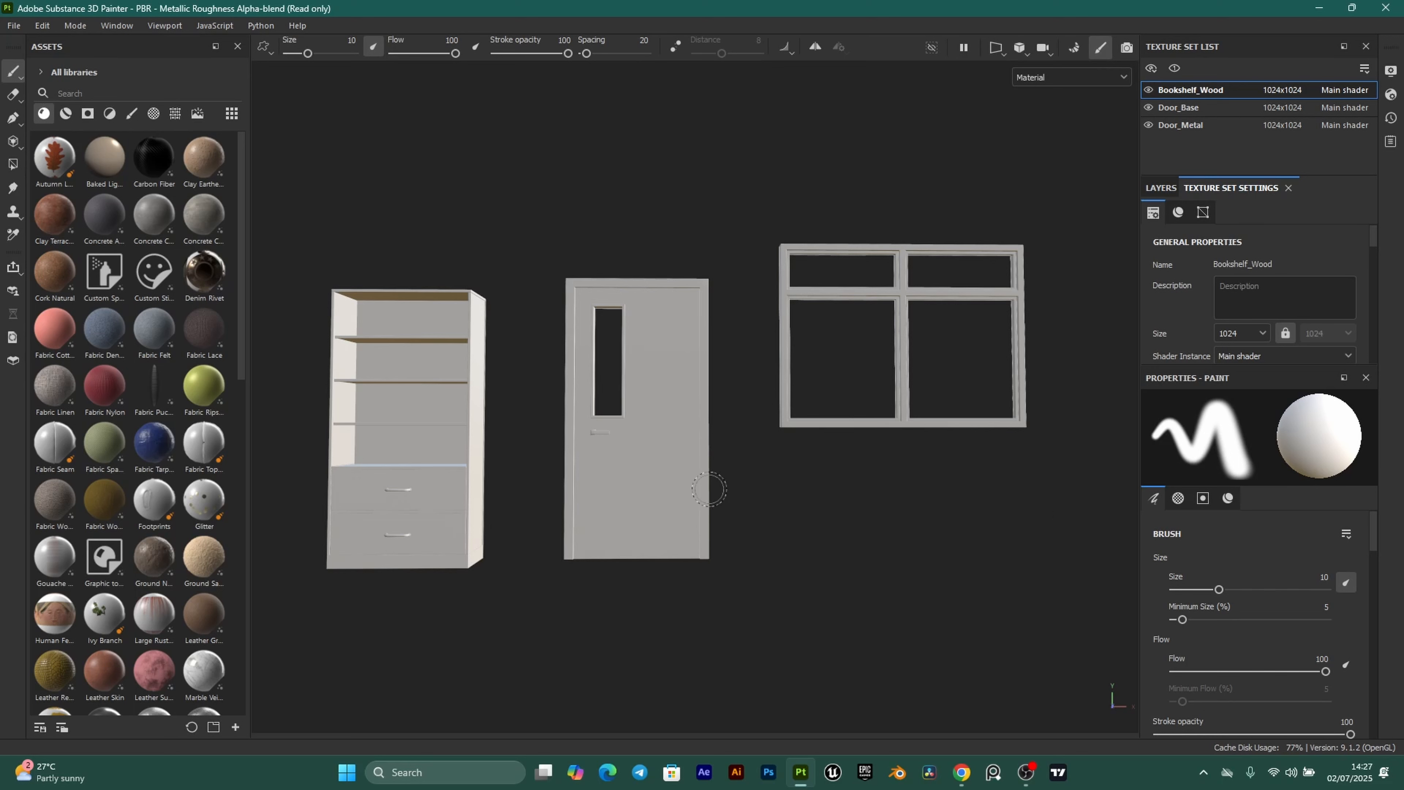
key(alt)
alt+drag(809, 361, 811, 393)
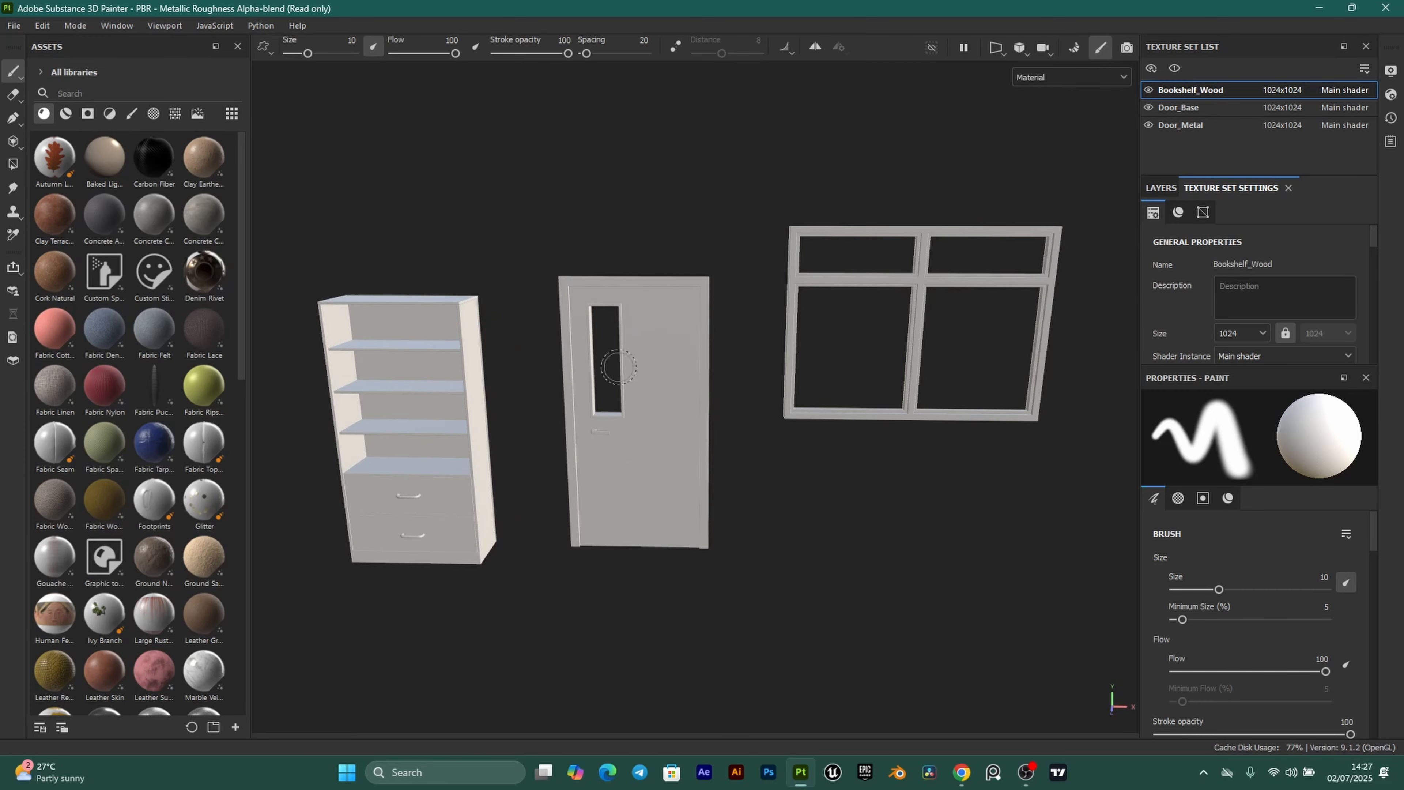
mouse_move(553, 404)
alt+middle_down()
mouse_move(706, 339)
mouse_move(612, 326)
mouse_move(620, 415)
alt+middle_up()
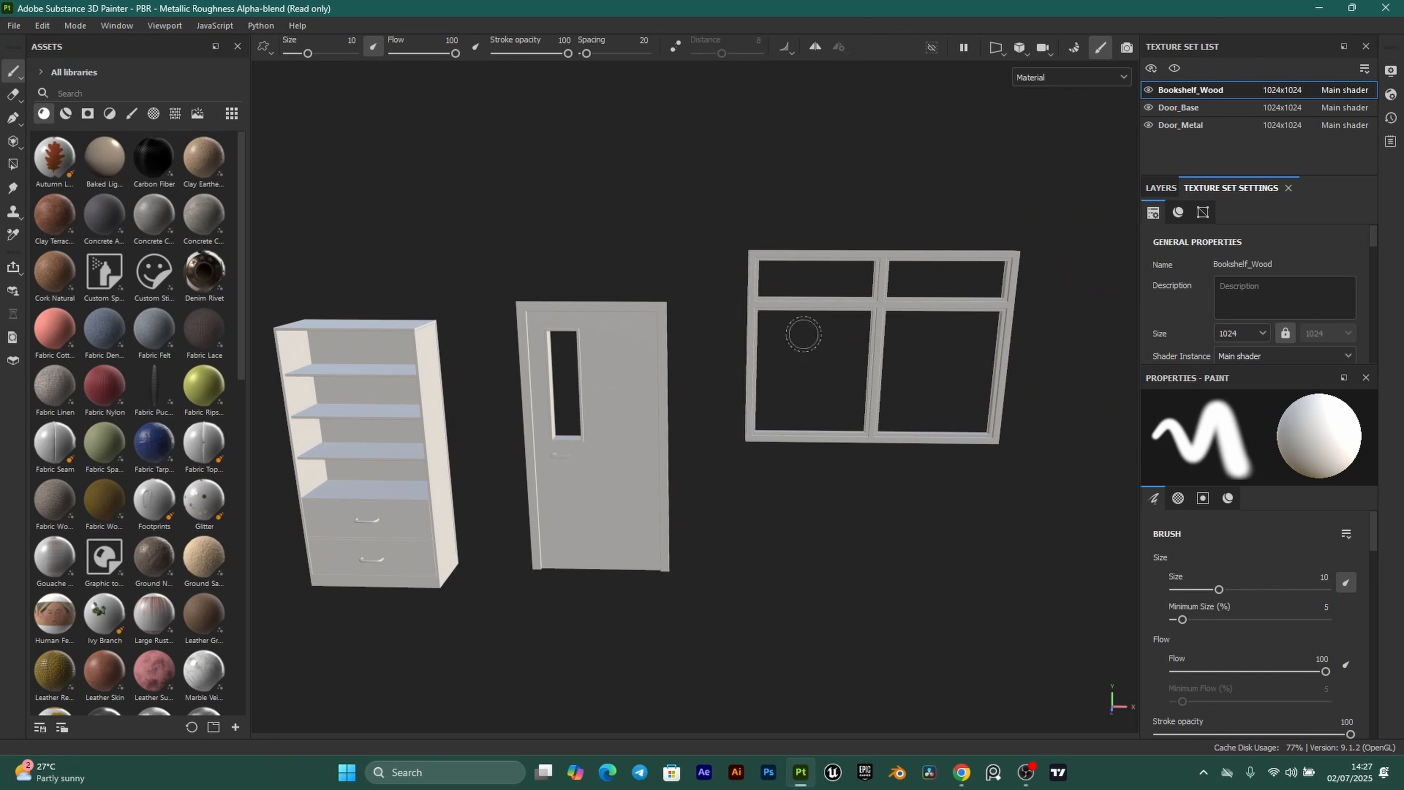
mouse_move(558, 413)
alt+right_down()
mouse_move(909, 332)
mouse_move(558, 414)
mouse_move(674, 398)
alt+right_up()
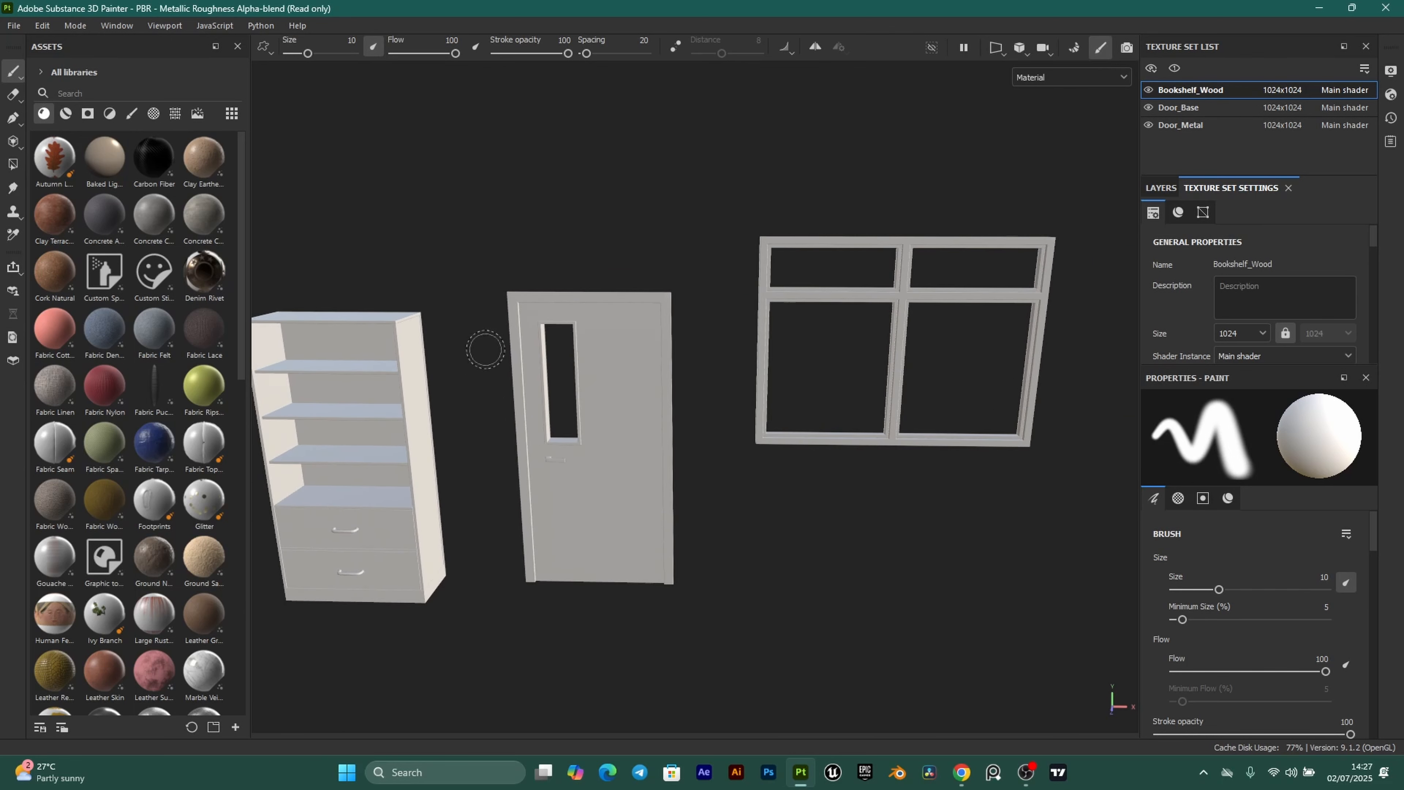
alt+right_drag(514, 446, 409, 442)
alt+right_drag(615, 411, 802, 387)
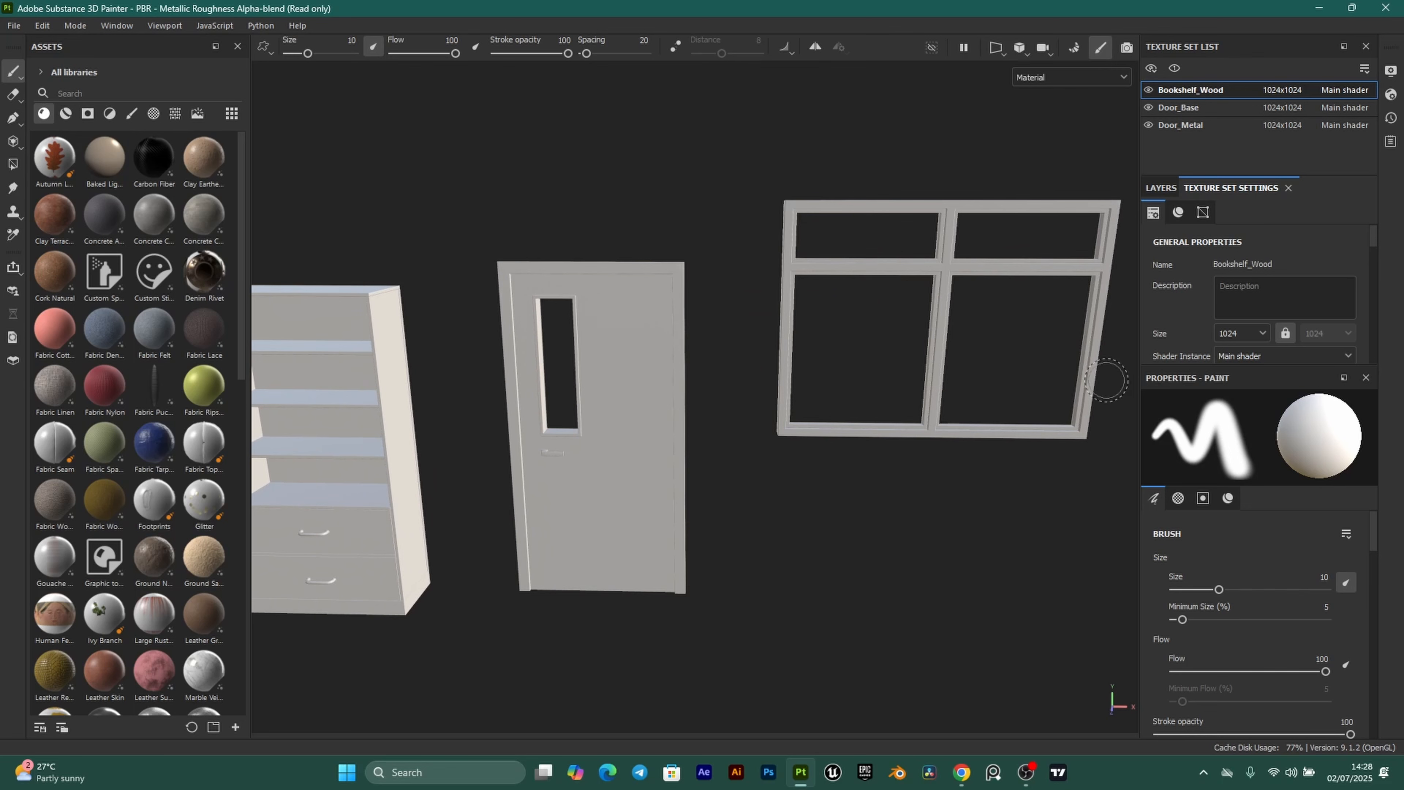
scroll(559, 348, down, 2)
scroll(559, 349, down, 1)
scroll(518, 344, up, 1)
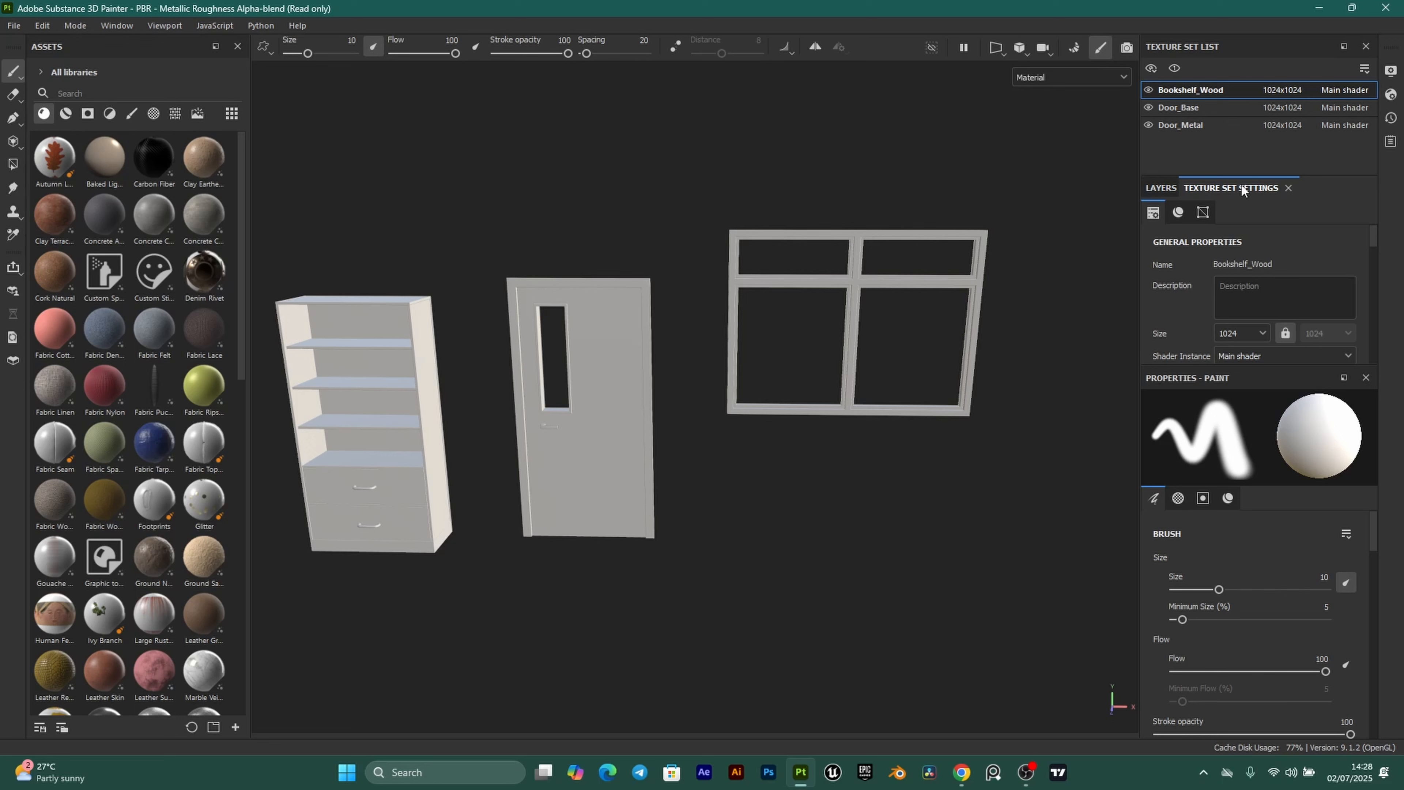
scroll(1317, 305, down, 6)
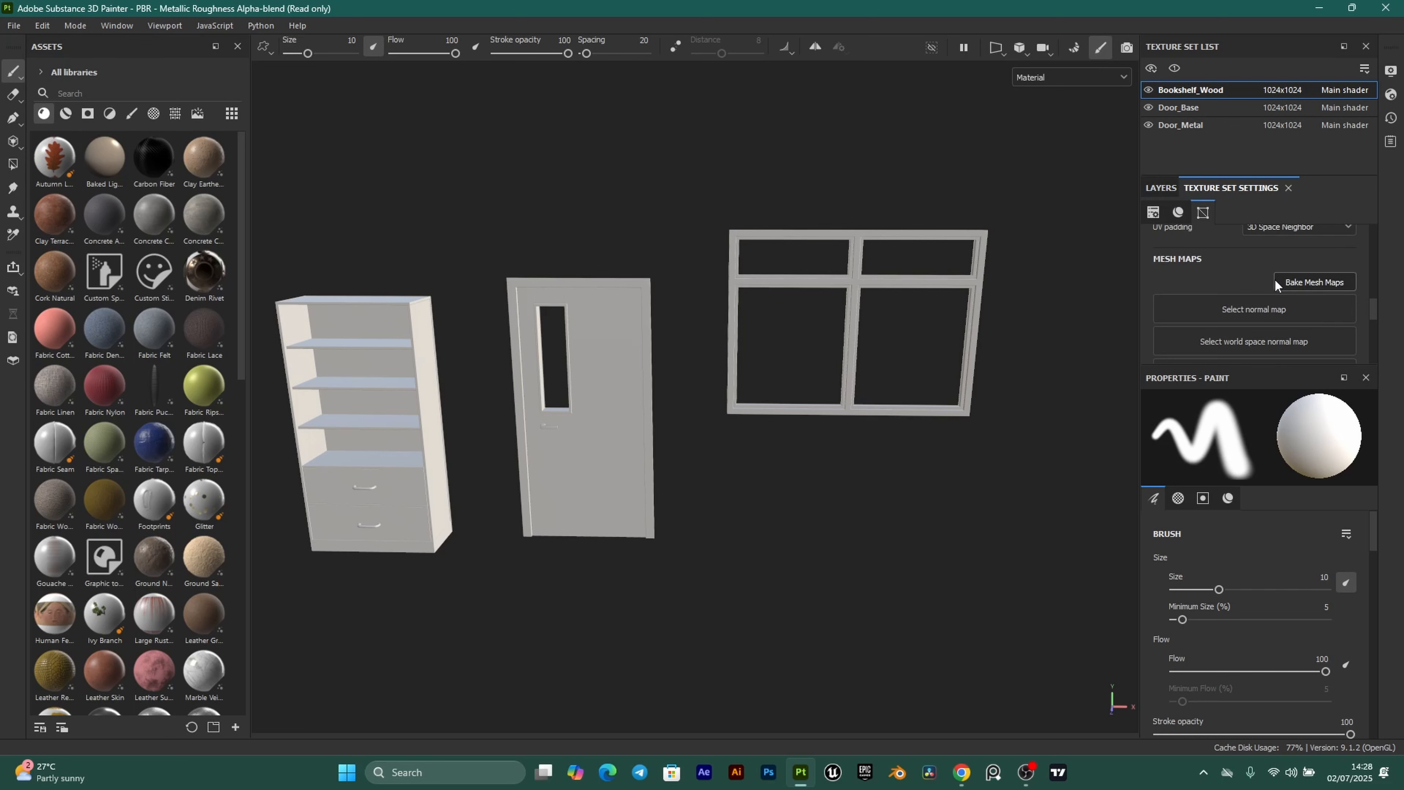
Bake the mesh maps with ambient occlusion set to 128 secondary rays.
click(1331, 282)
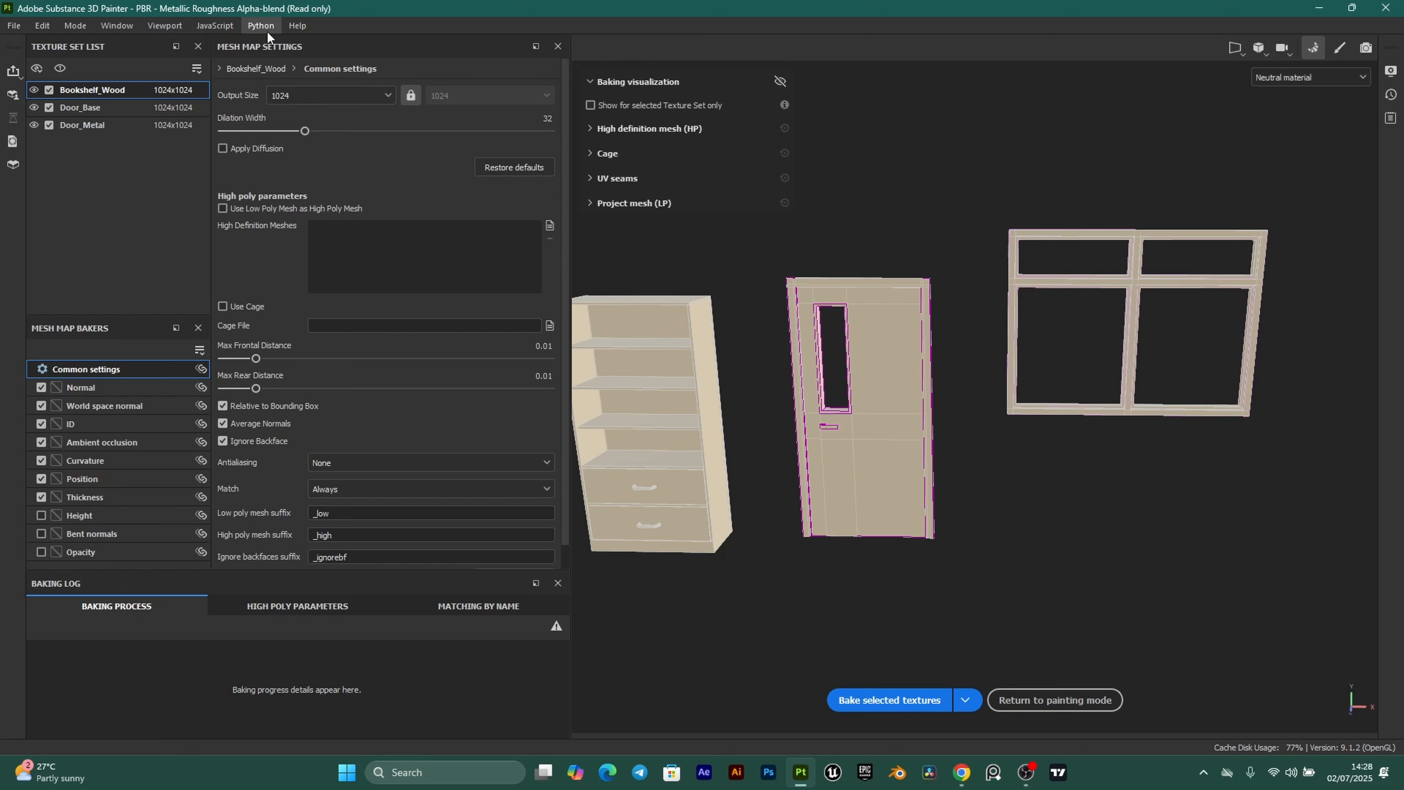
click(127, 445)
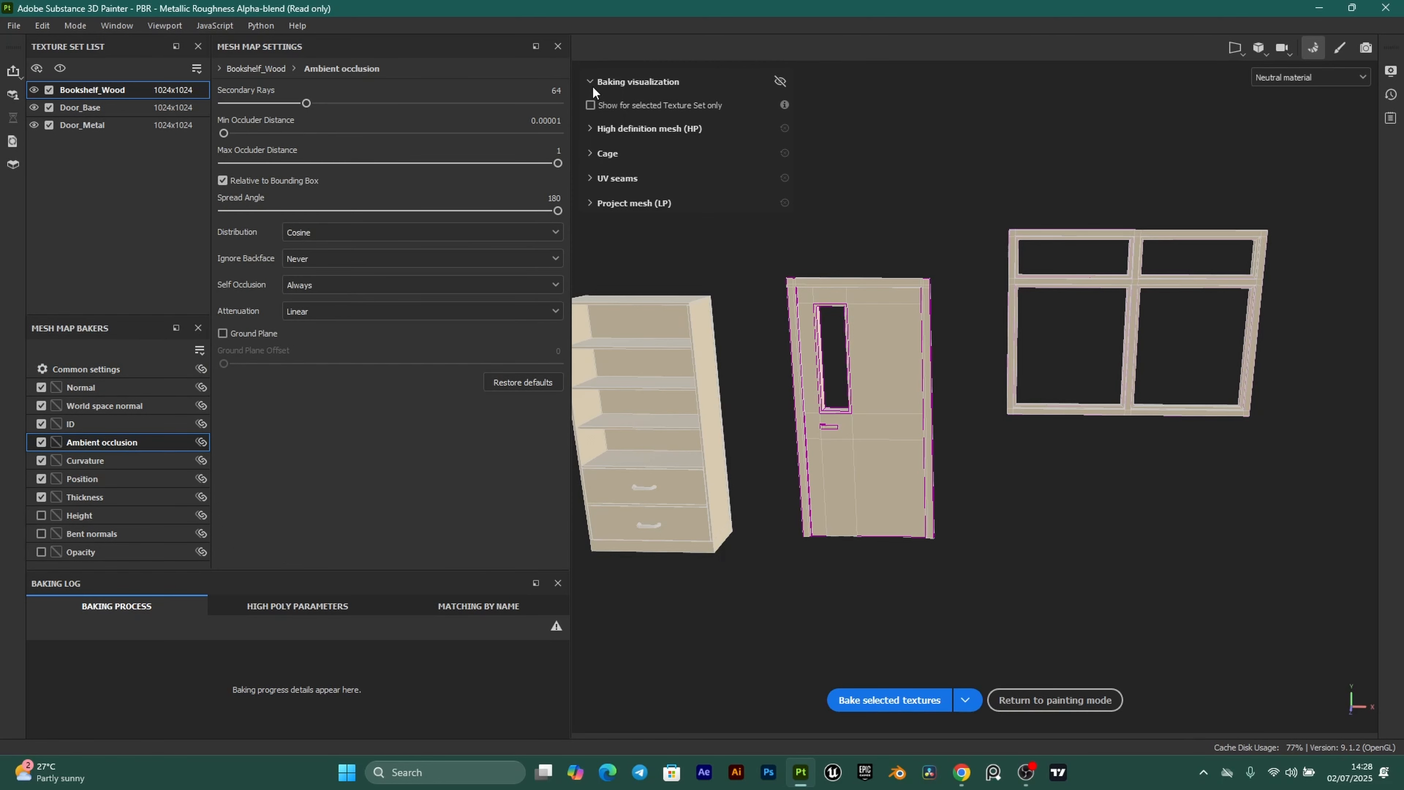
click(557, 89)
text(128)
key(Return)
click(889, 699)
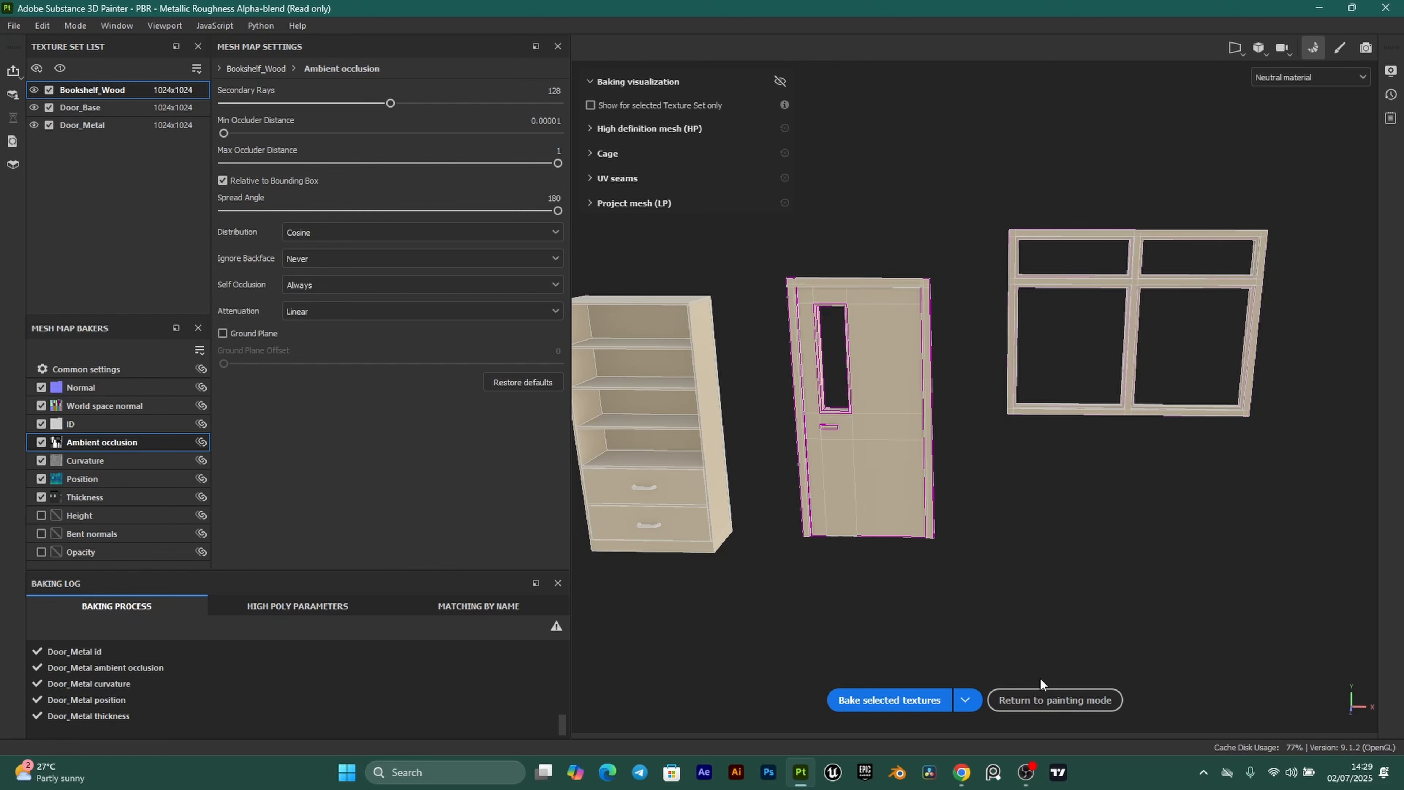
Return to painting mode and reframe the view of the models.
click(1062, 700)
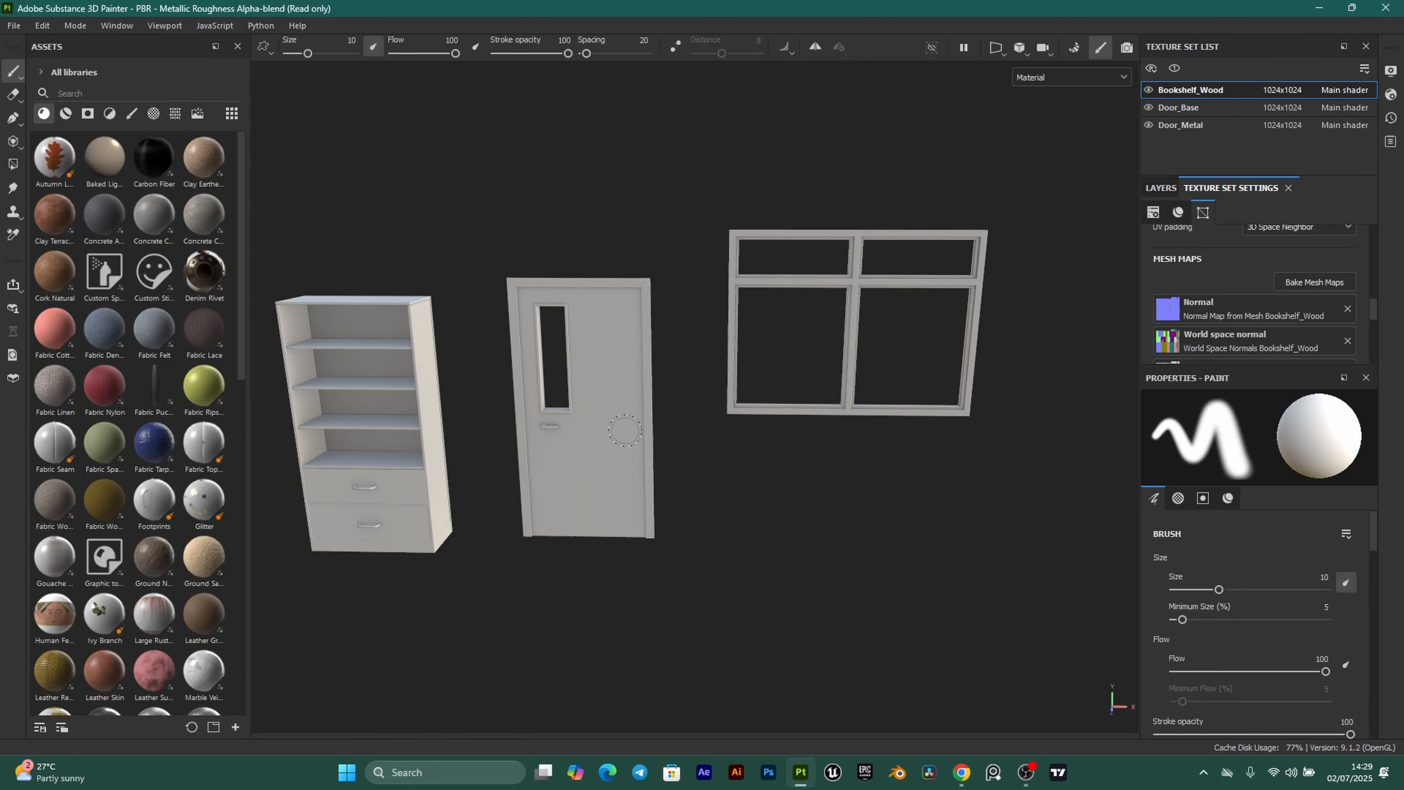
scroll(619, 476, down, 3)
alt+middle_drag(603, 454, 527, 432)
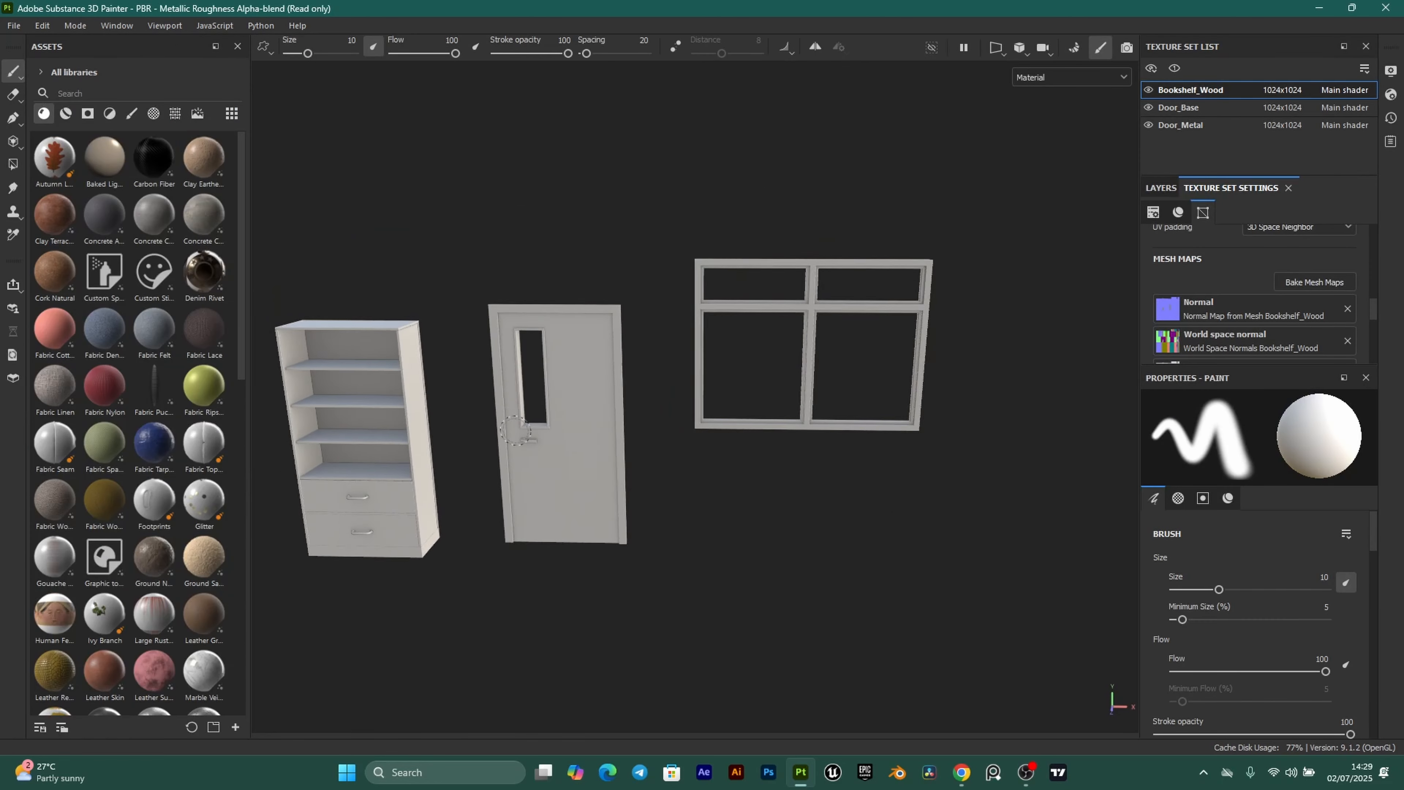
alt+drag(527, 432, 564, 387)
scroll(565, 385, up, 3)
alt+middle_drag(565, 383, 584, 416)
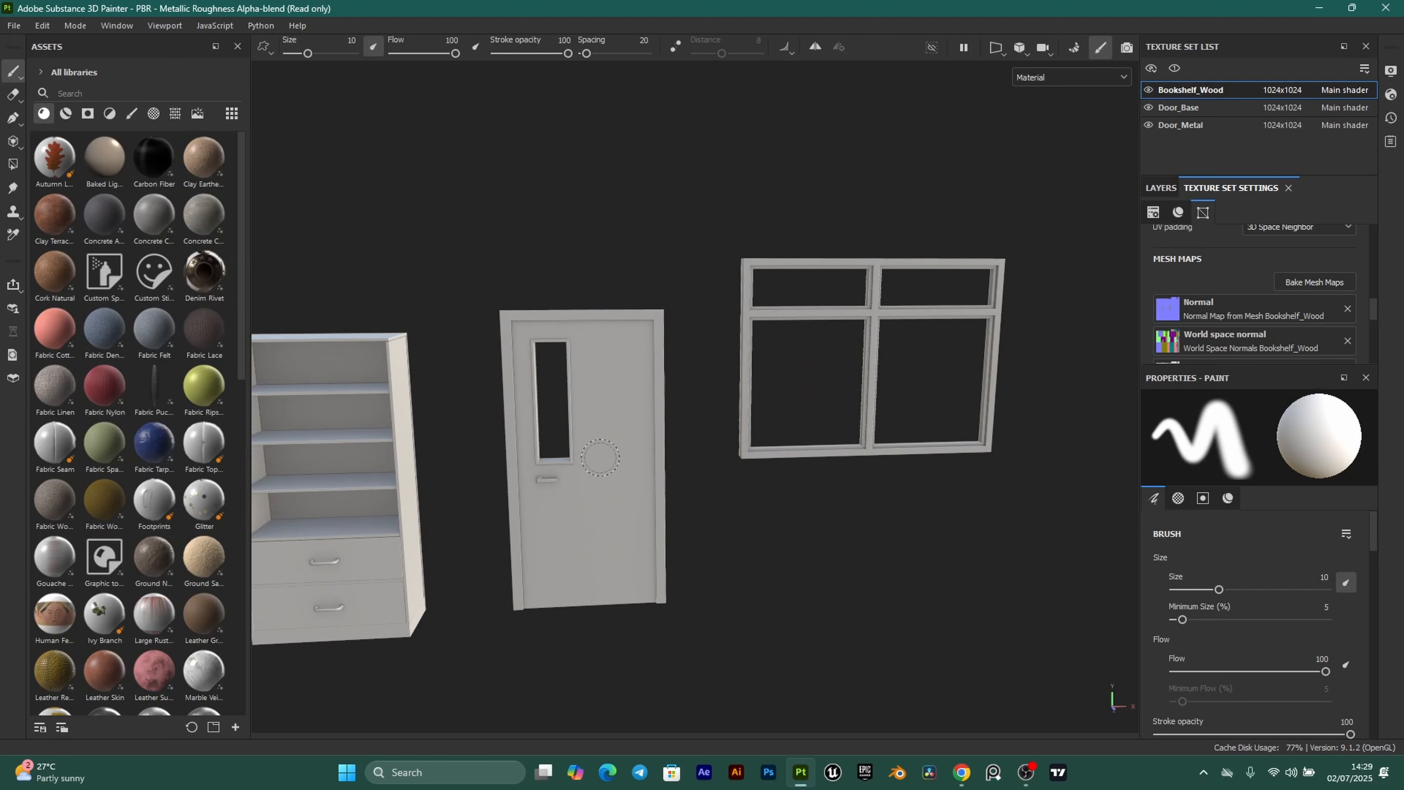
scroll(586, 412, up, 2)
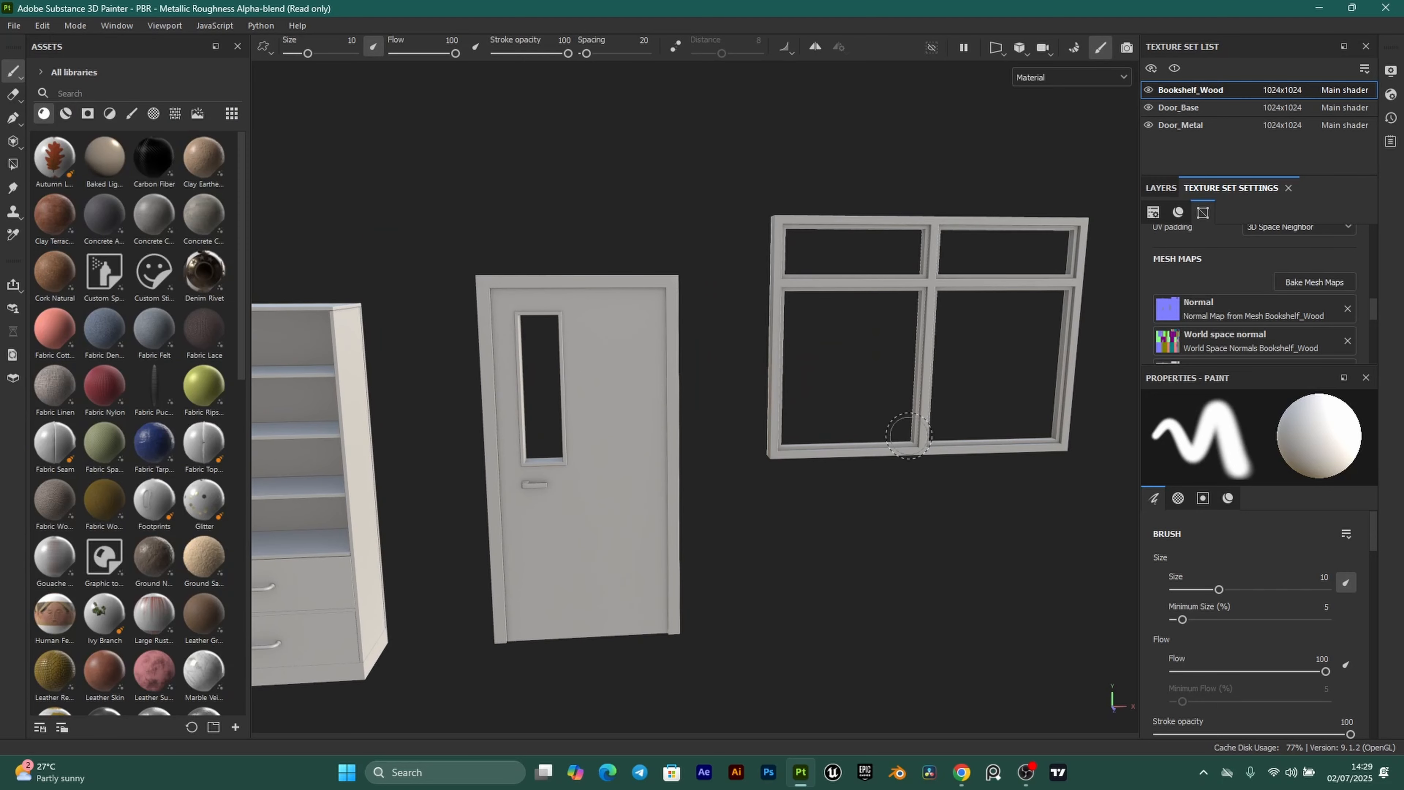
Select the Door_Base texture set and delete its empty Layer 1.
click(1161, 188)
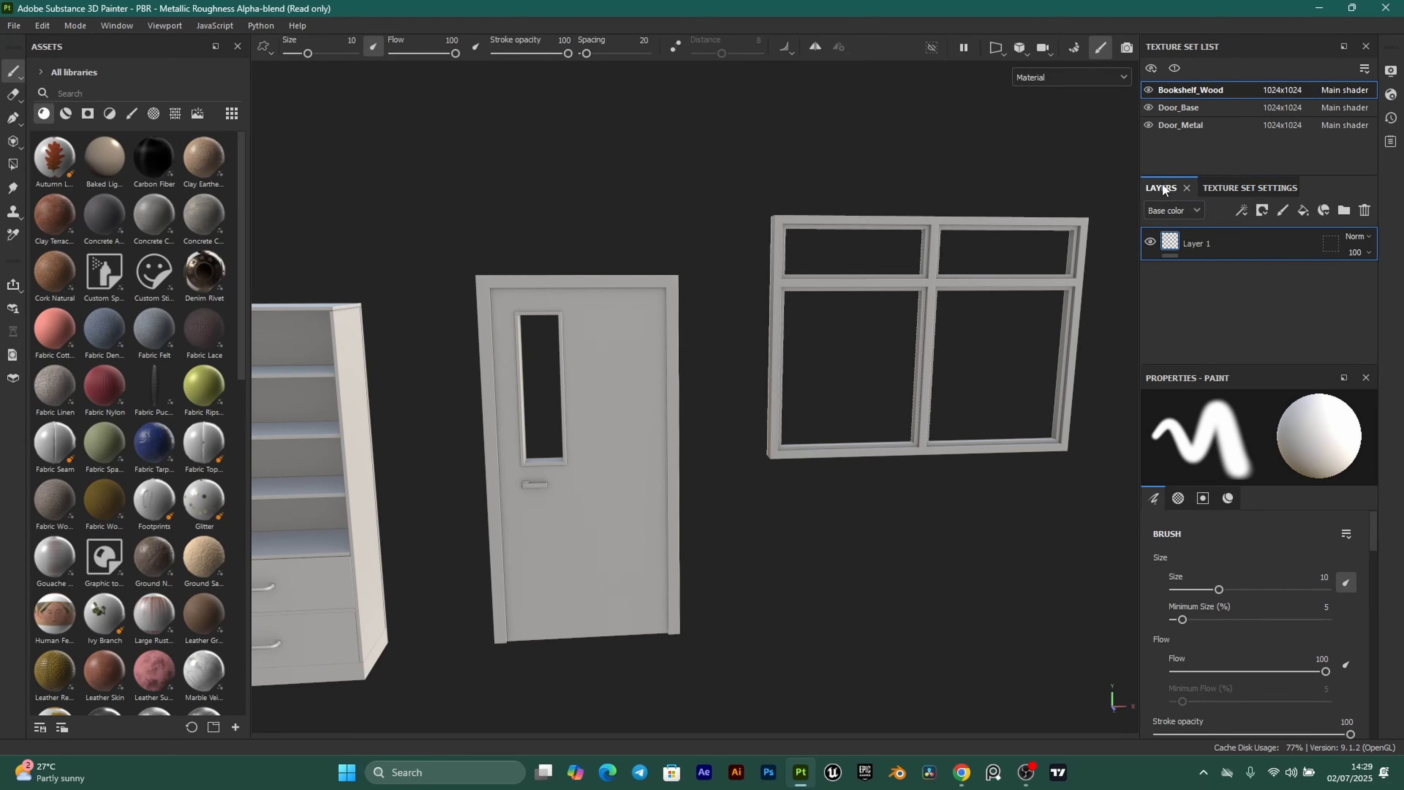
click(1178, 106)
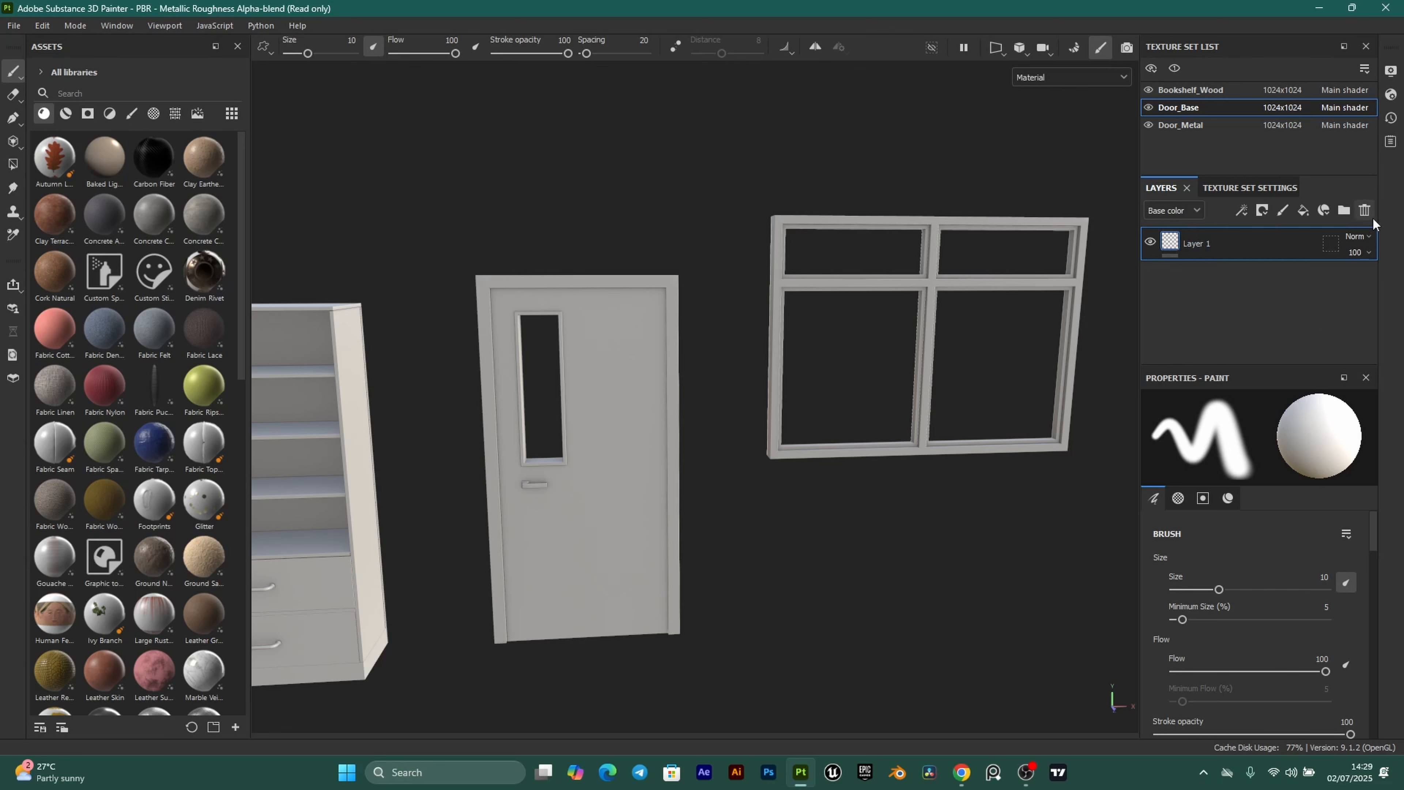
click(1364, 210)
alt+middle_drag(603, 382, 634, 384)
scroll(700, 381, up, 1)
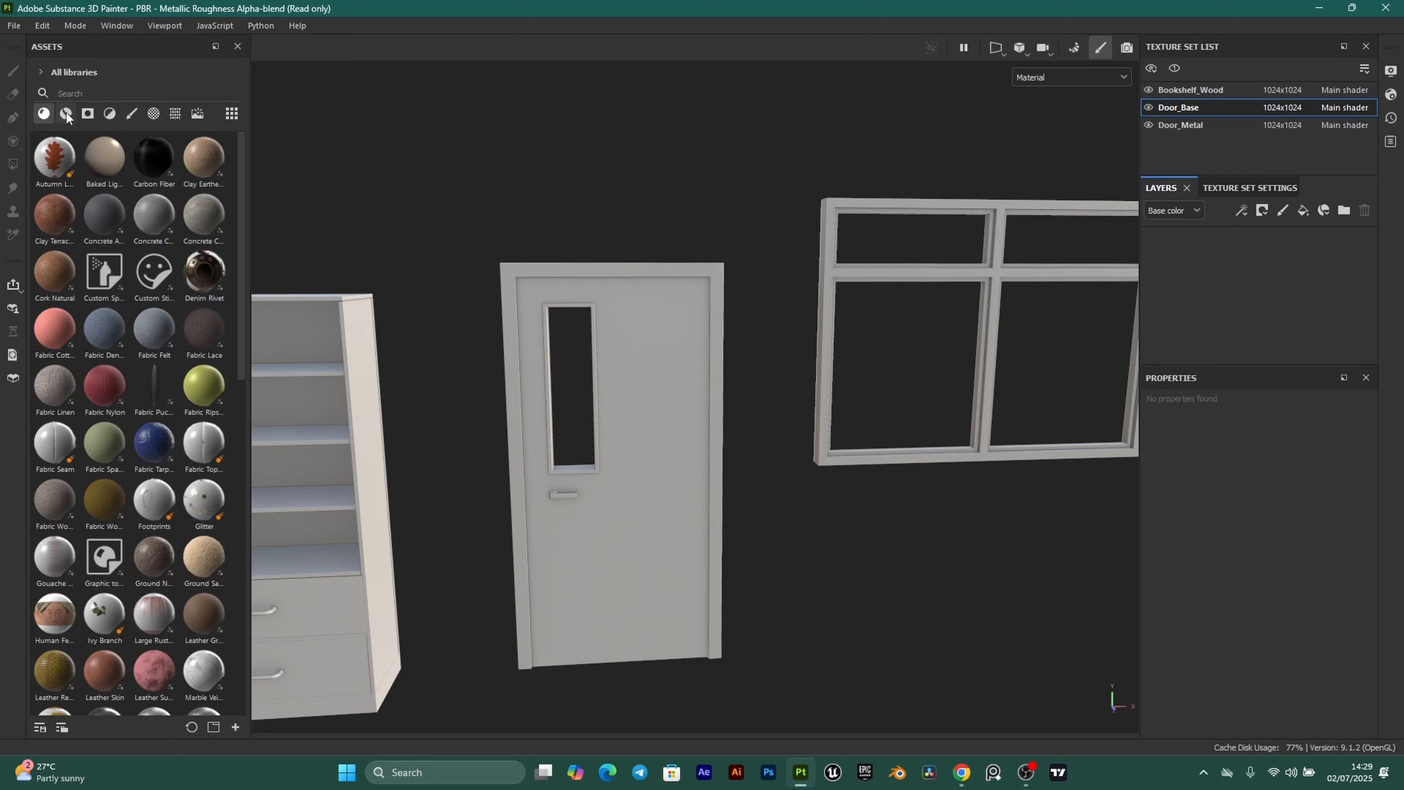
Filter the asset library to Materials and search for 'wood'.
click(66, 114)
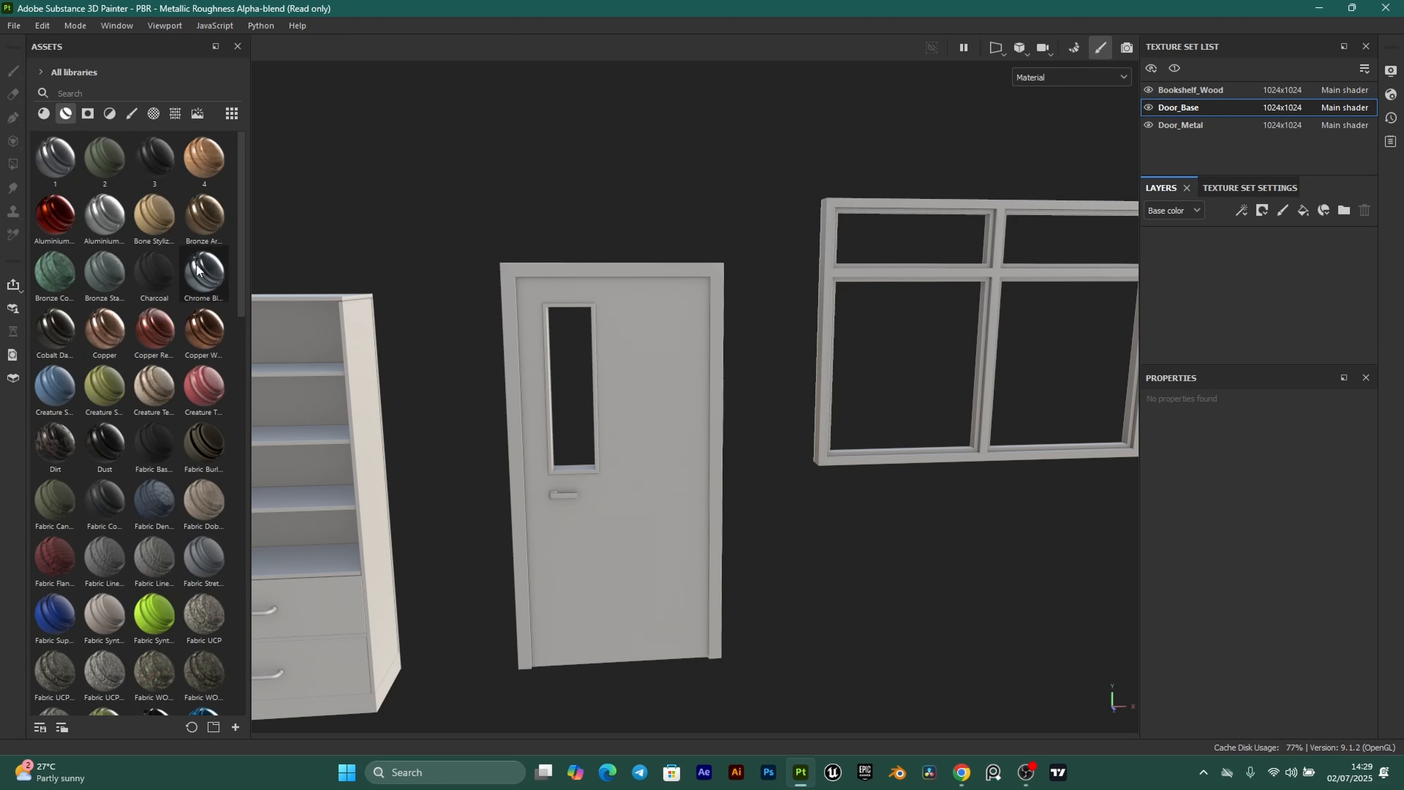
scroll(153, 446, down, 3)
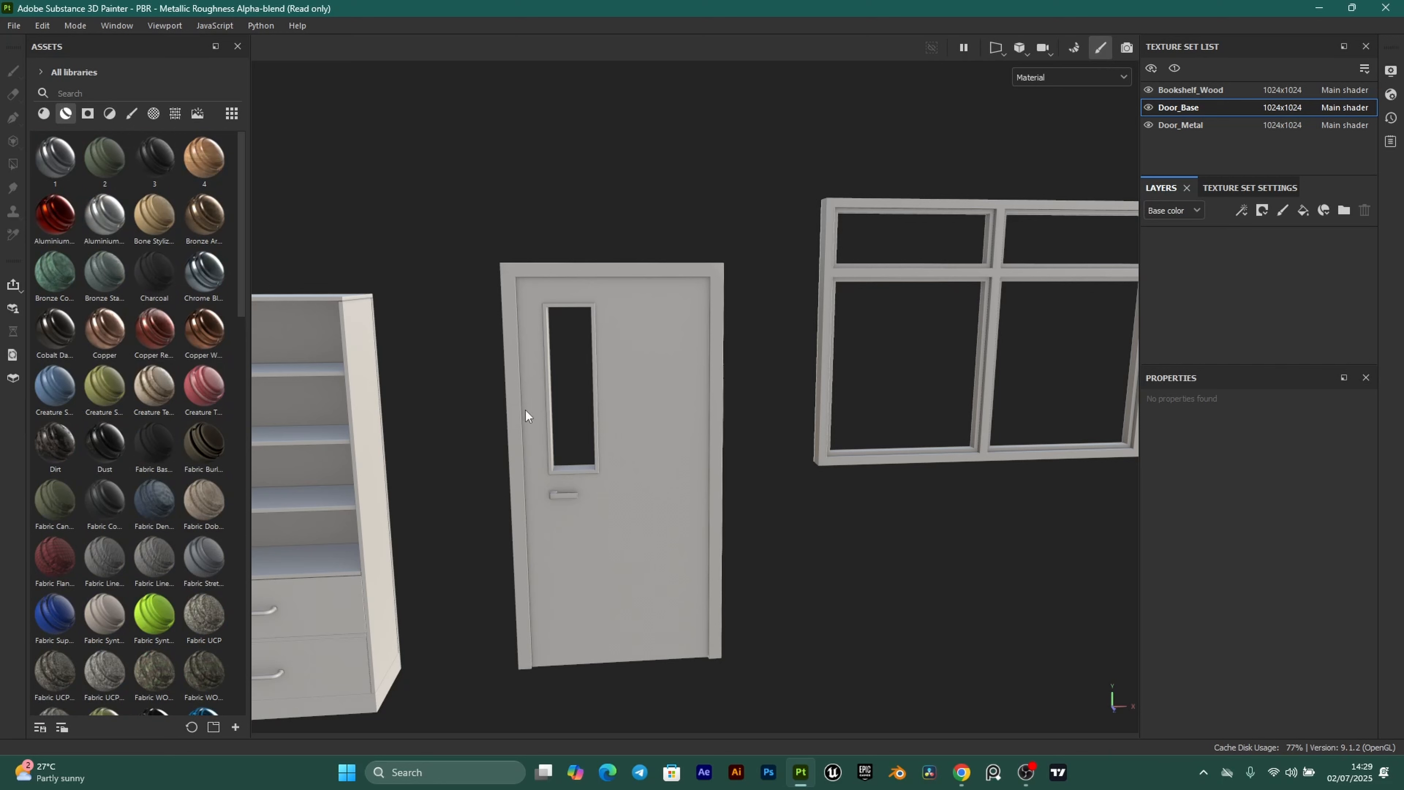
scroll(652, 405, up, 2)
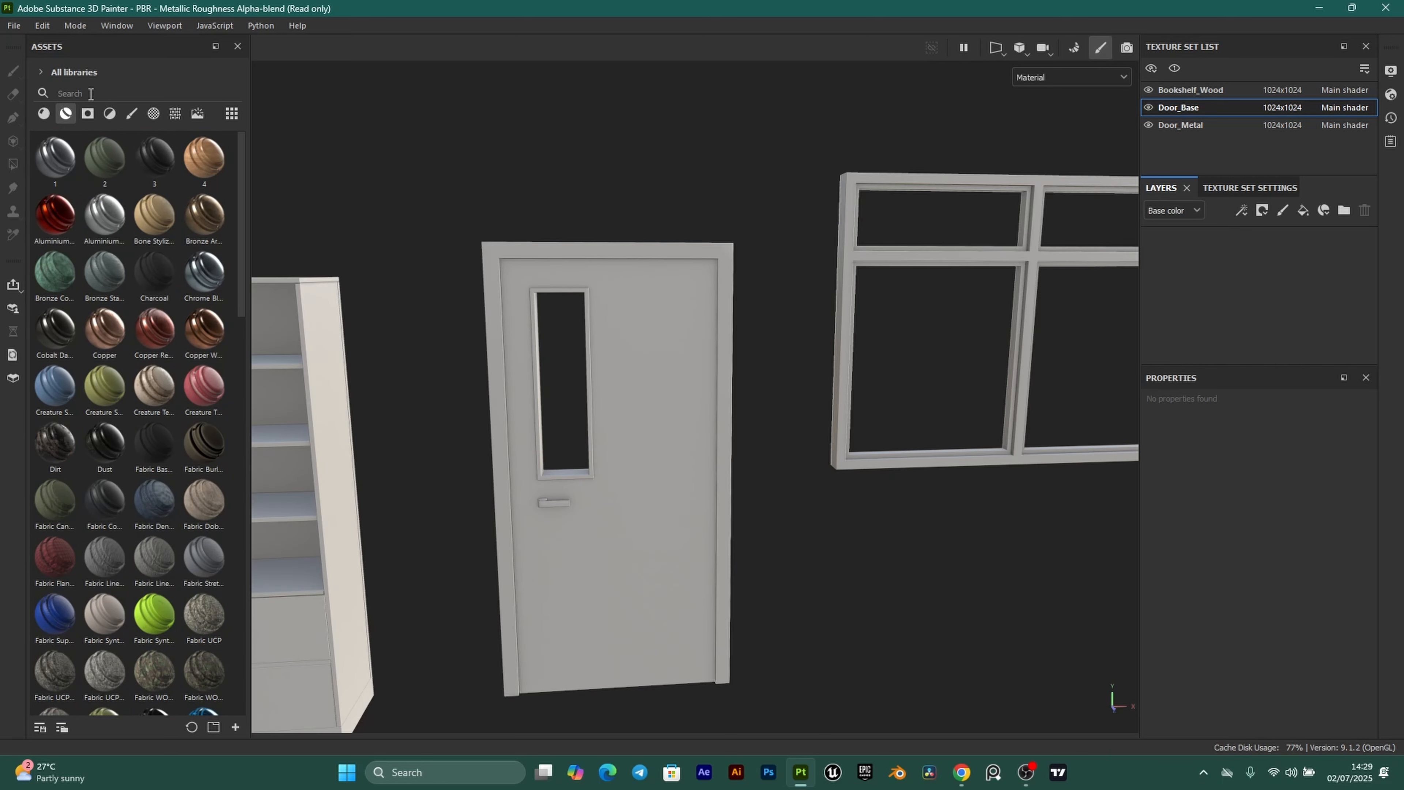
click(90, 94)
text(w)
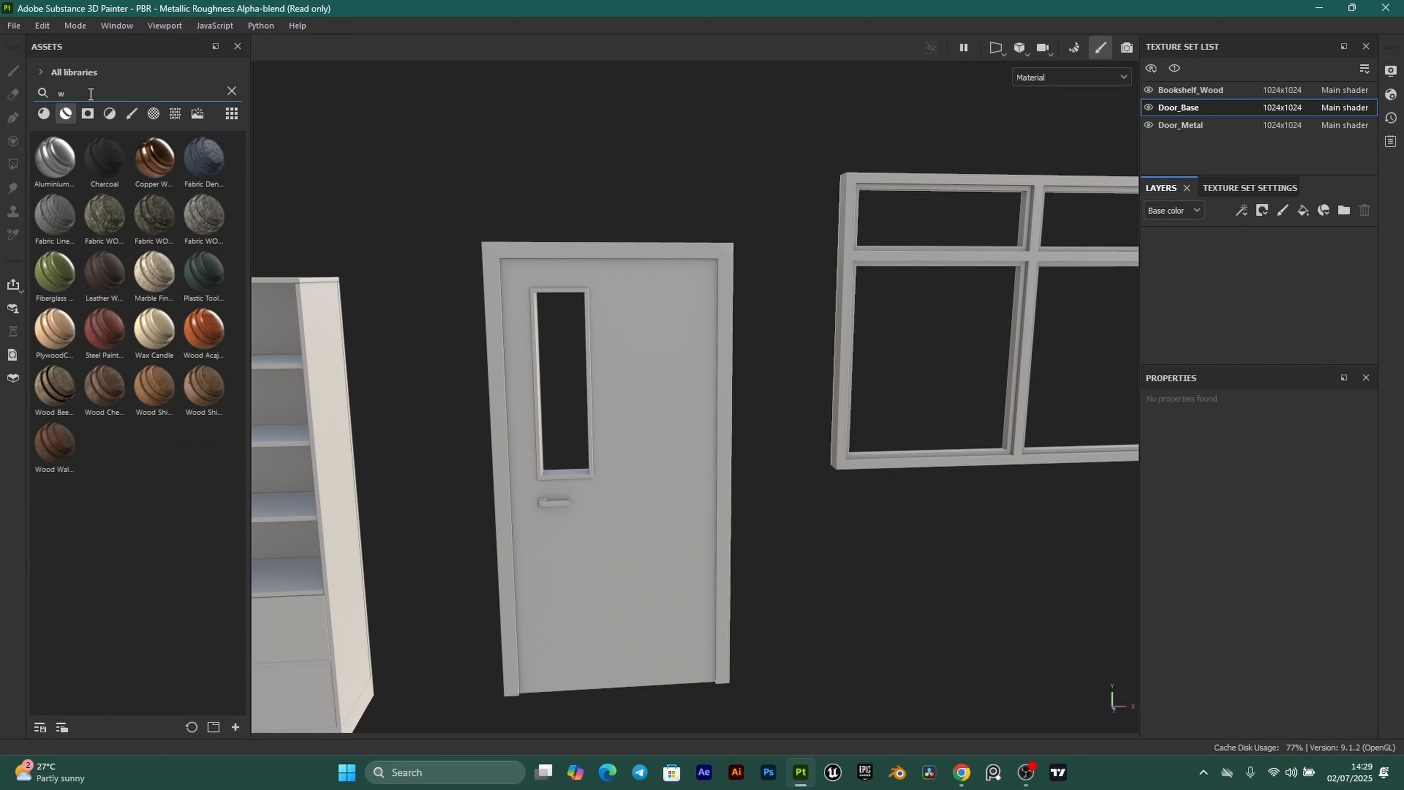
text(ood)
mouse_move(105, 235)
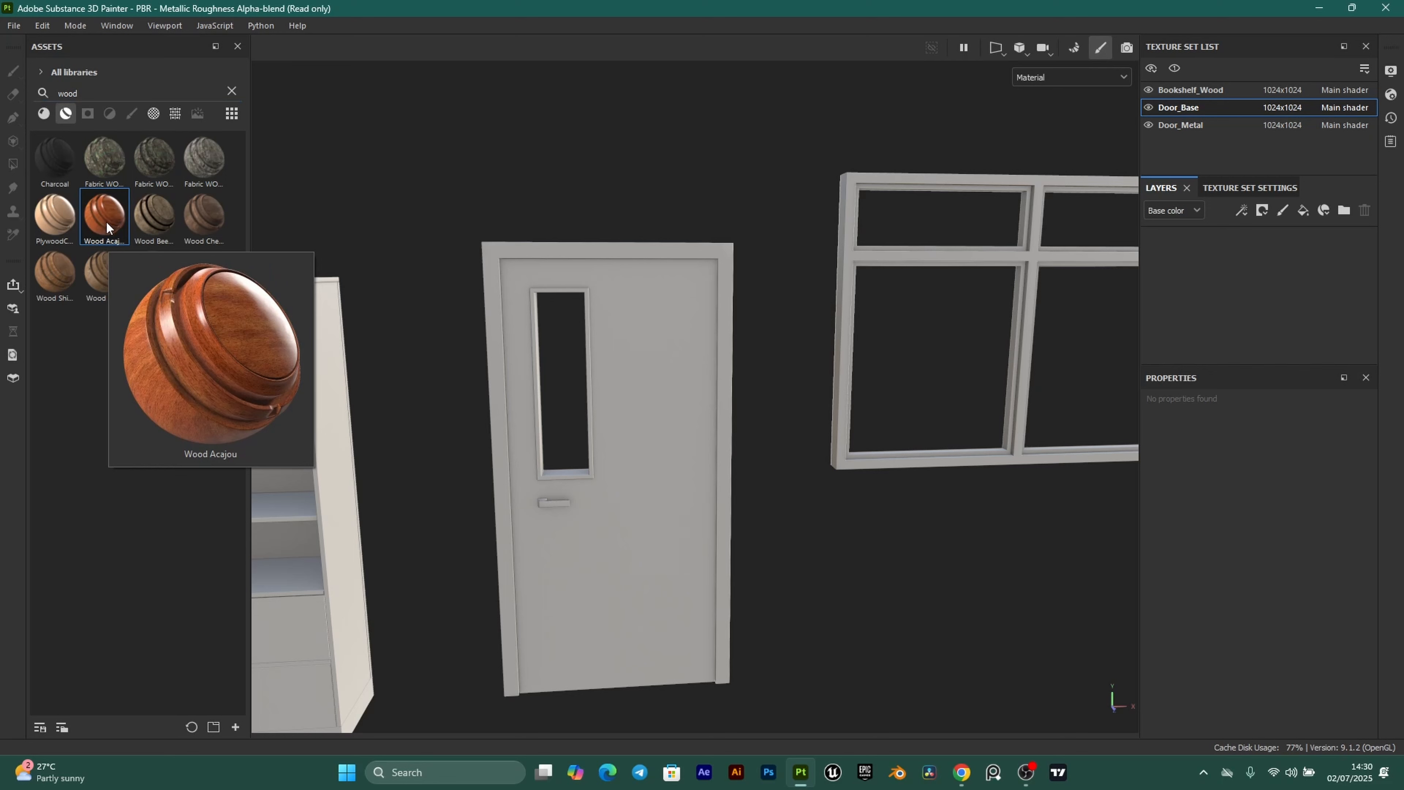
Drop the Wood Acajou material onto Door_Base's layer stack.
drag(105, 221, 1208, 251)
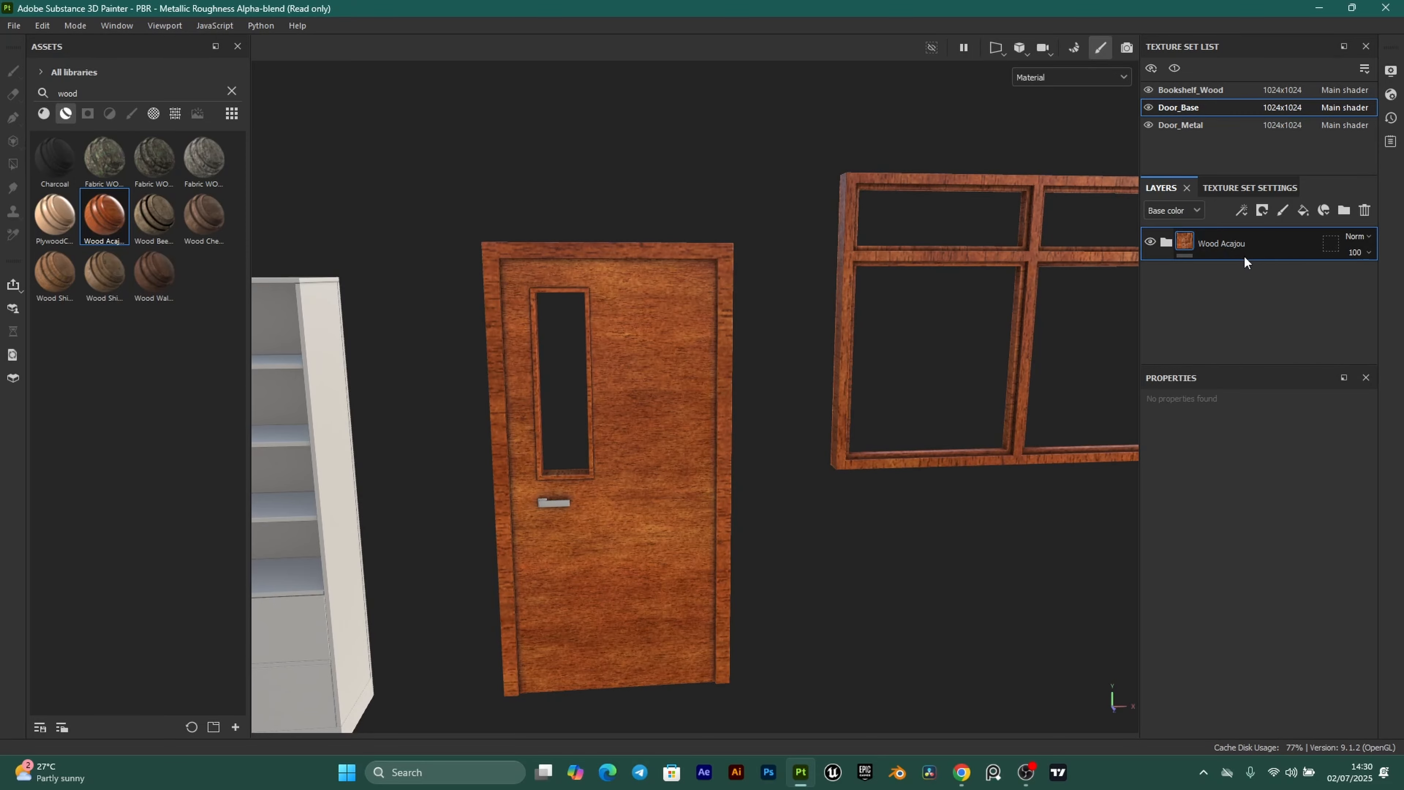
alt+drag(636, 471, 686, 383)
alt+middle_drag(690, 573, 667, 472)
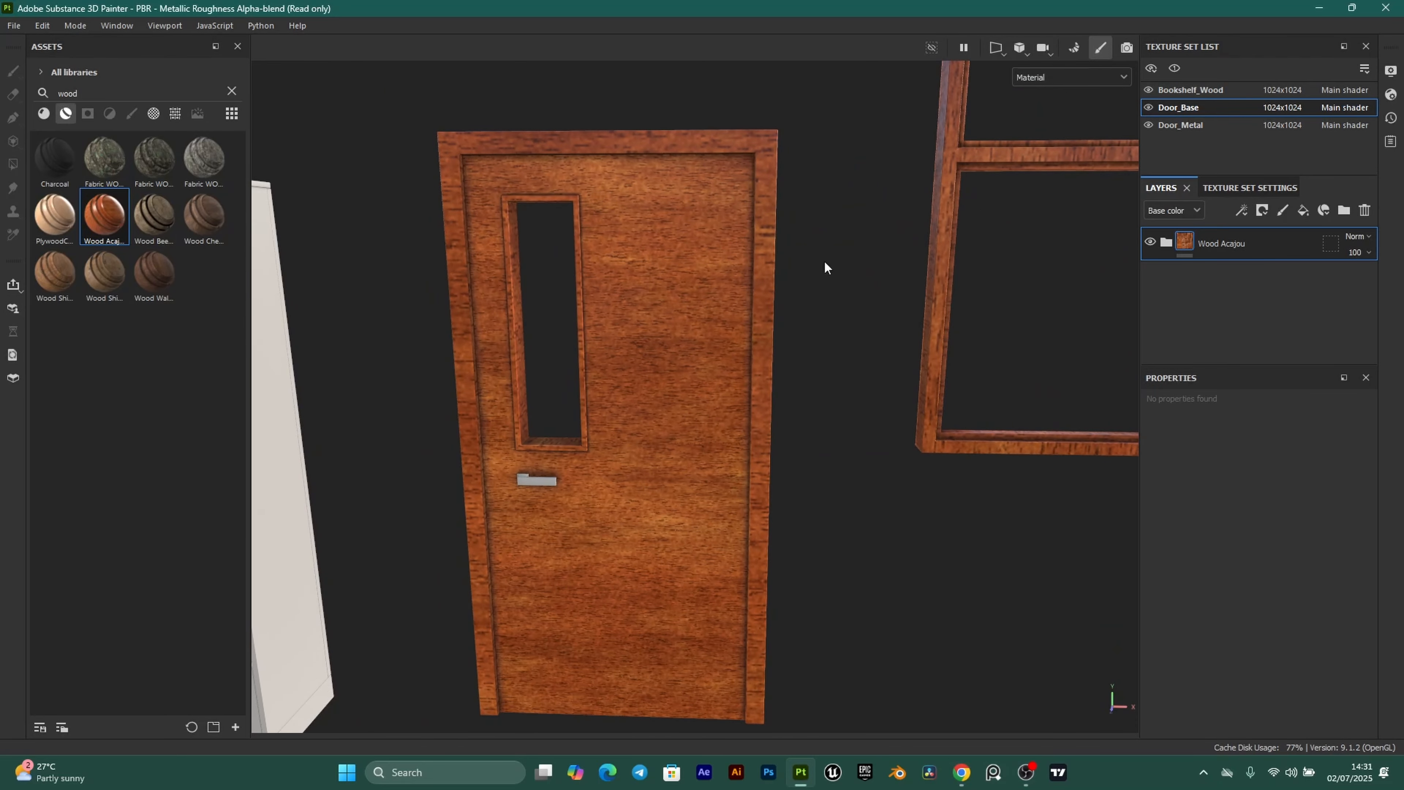
Expand the Wood Acajou folder to reach its Gradient filter under Base.
click(1168, 243)
scroll(1283, 295, down, 3)
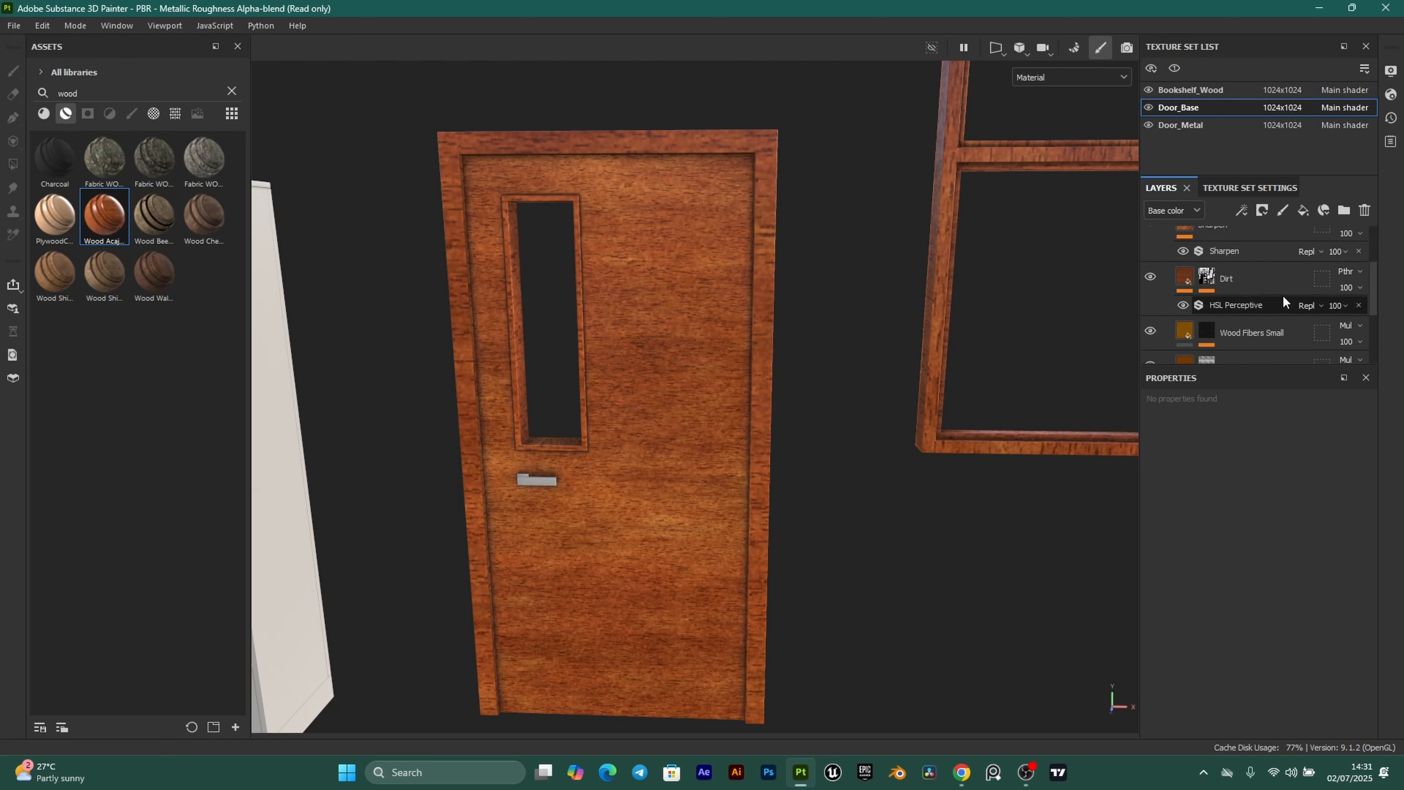
scroll(1241, 323, down, 5)
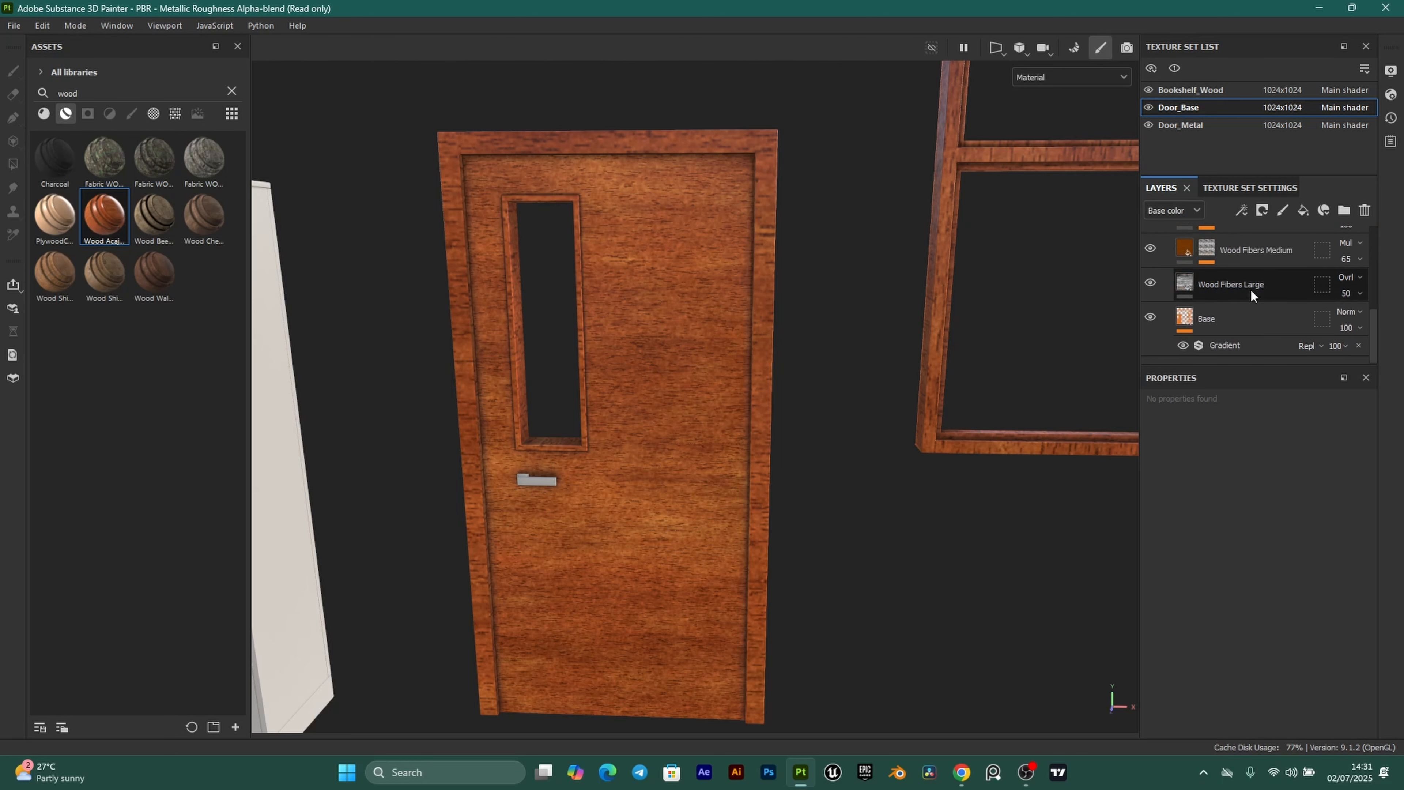
scroll(653, 393, up, 2)
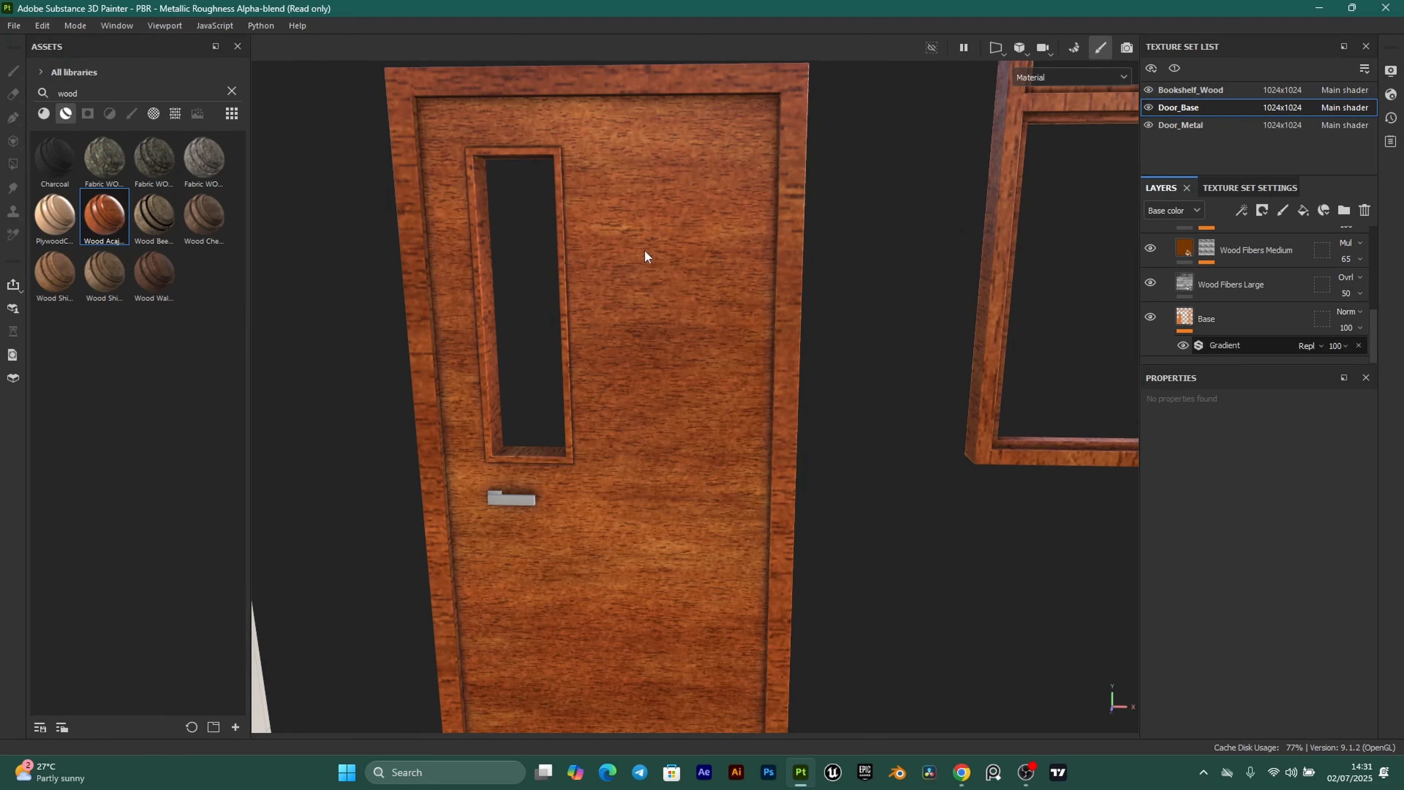
scroll(673, 397, down, 5)
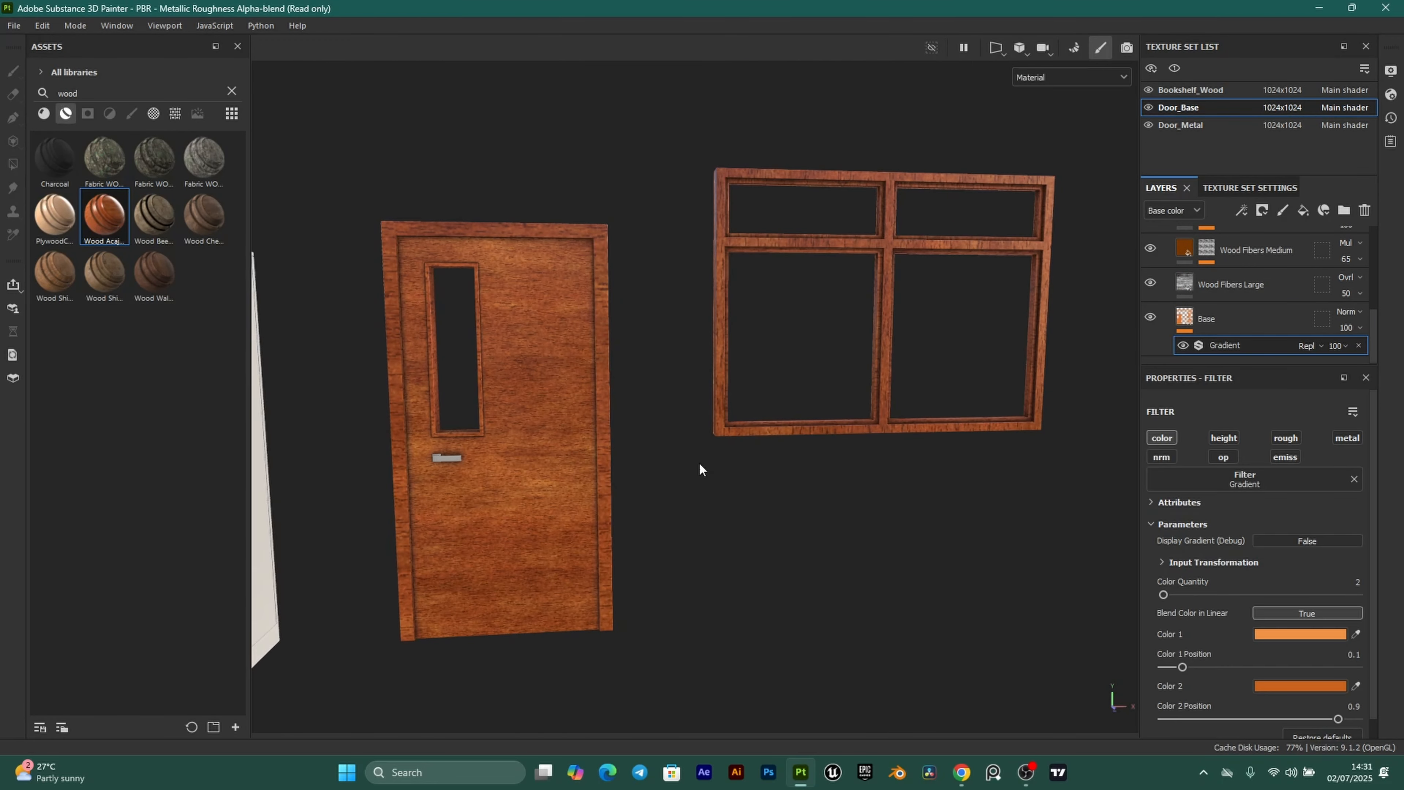
scroll(634, 477, up, 1)
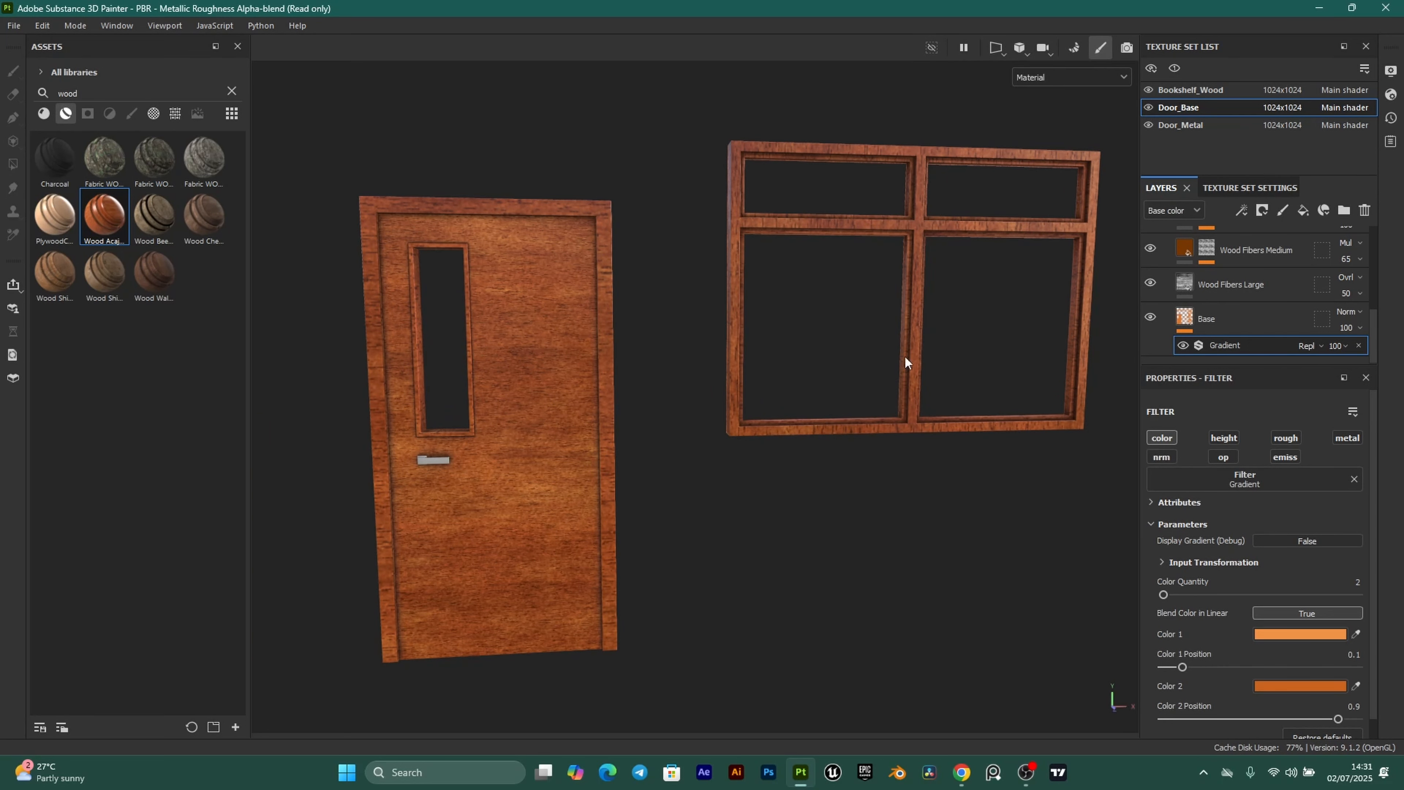
click(965, 778)
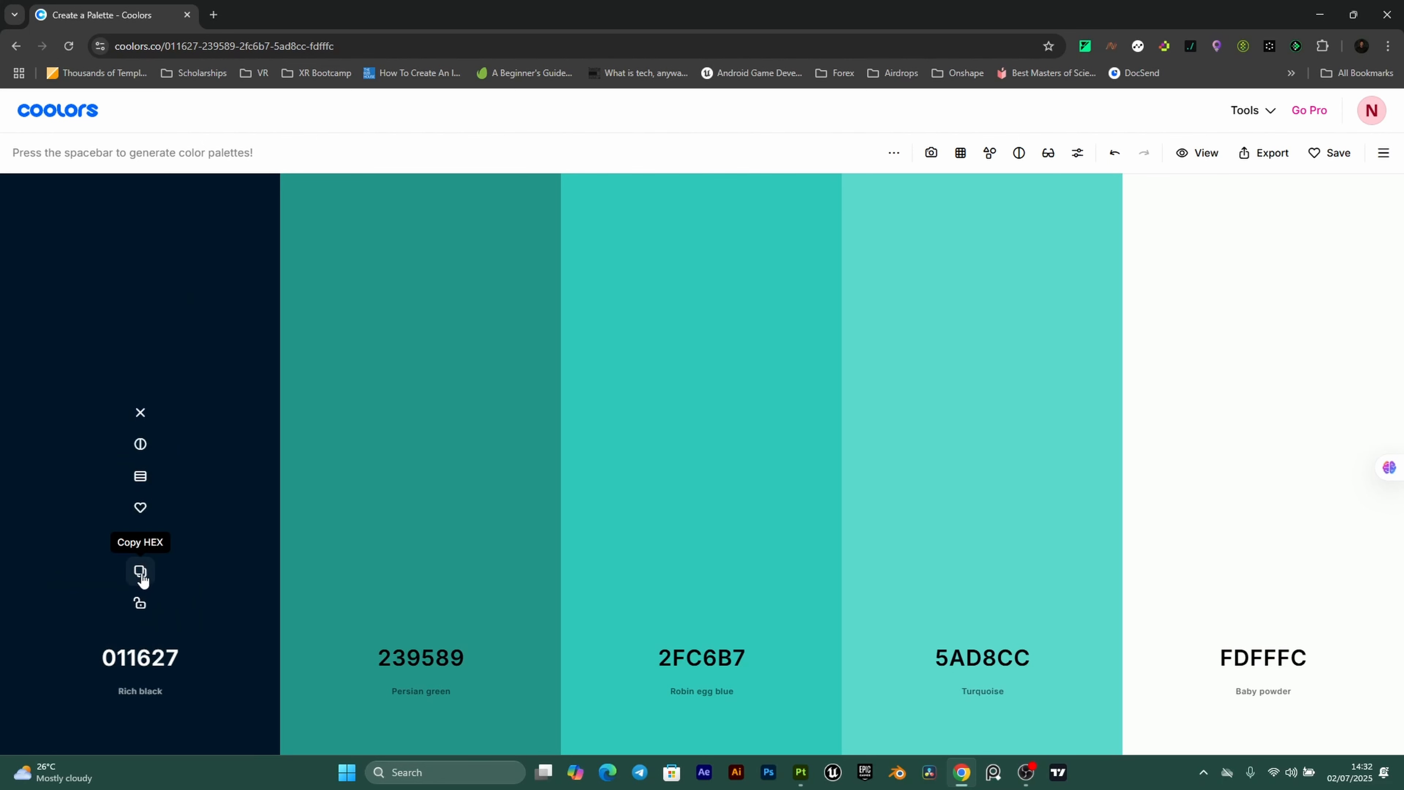
Copy the Rich black hex 011627 from Coolors and switch back to Painter.
click(142, 575)
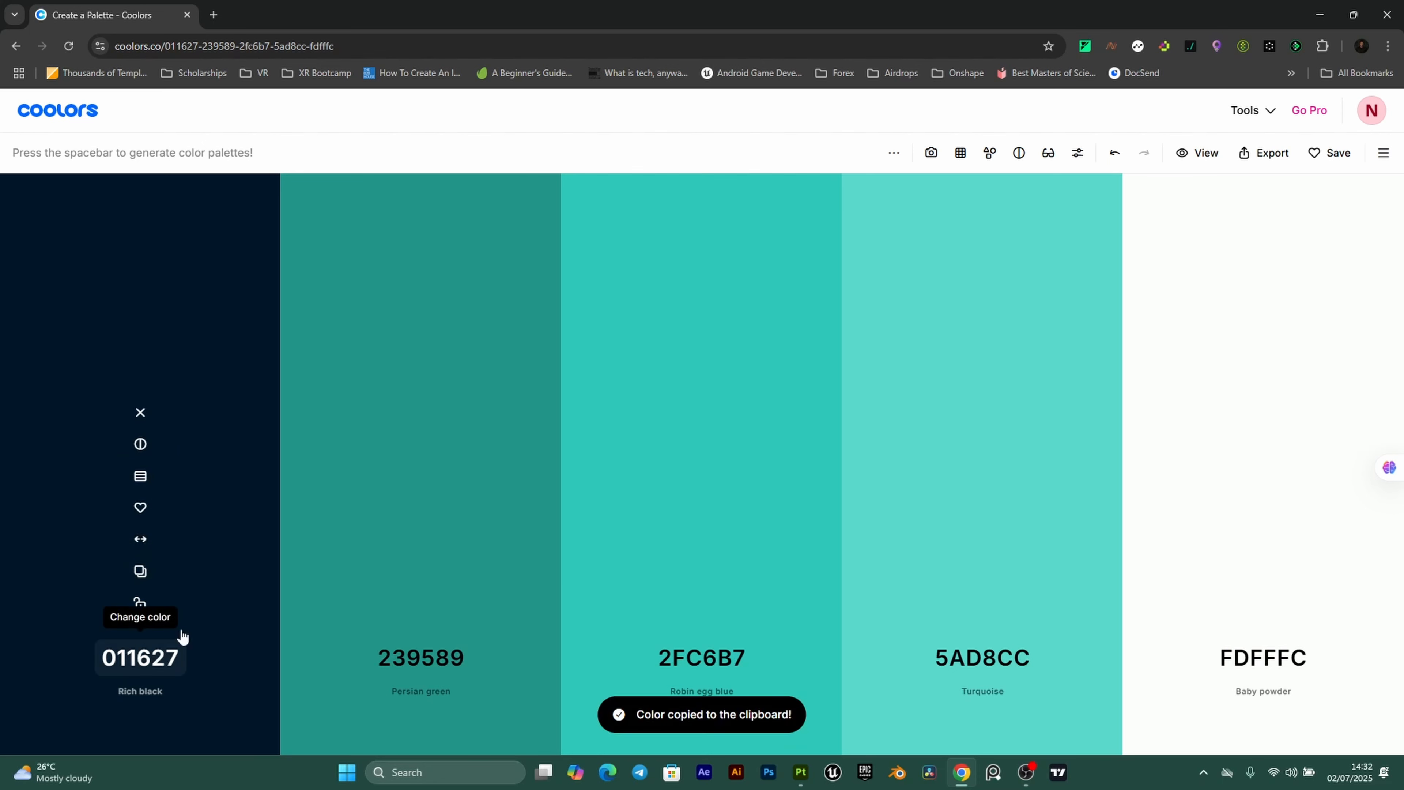
click(800, 775)
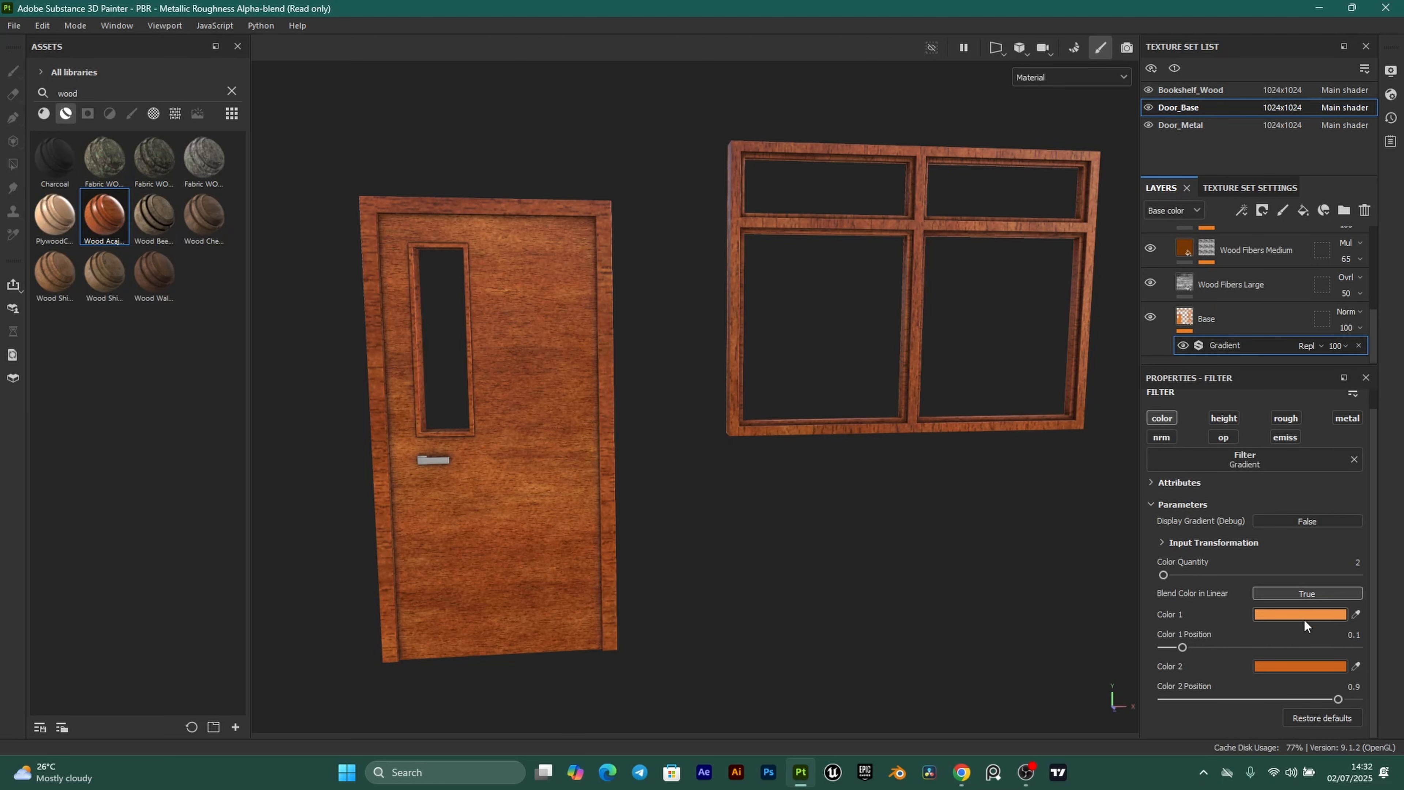
Set both Gradient Color 1 and Color 2 to hex 011627.
scroll(508, 423, up, 3)
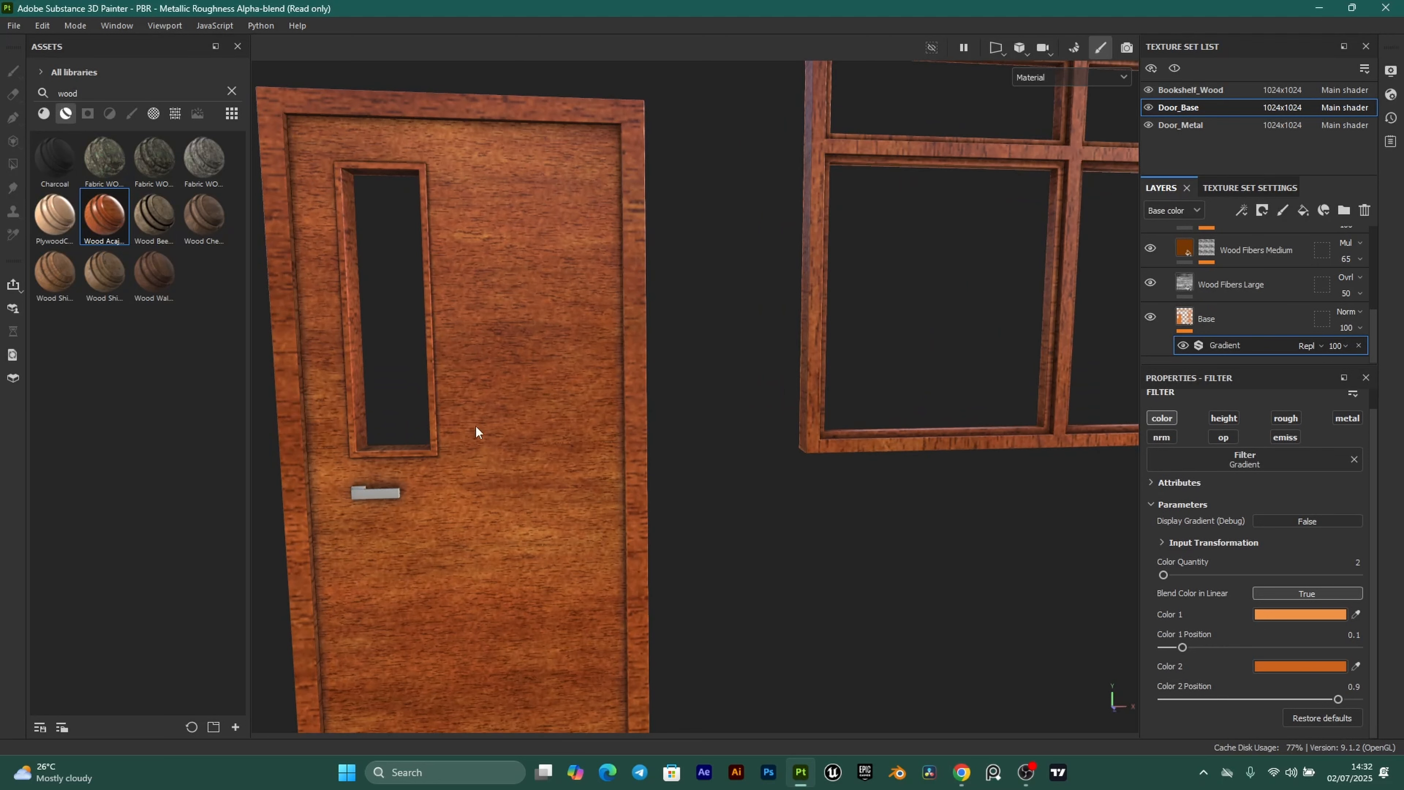
click(1315, 615)
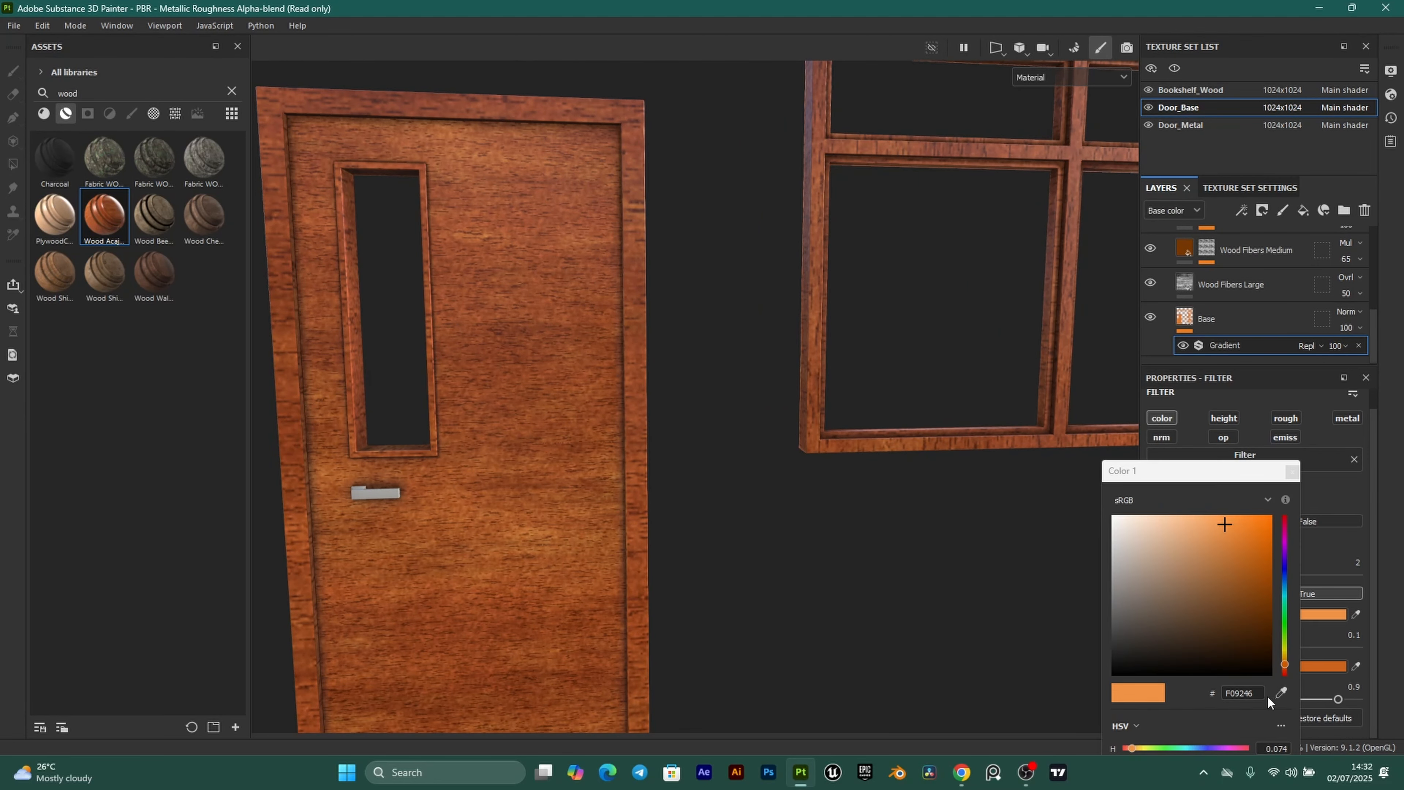
double_click(1256, 694)
text(011627)
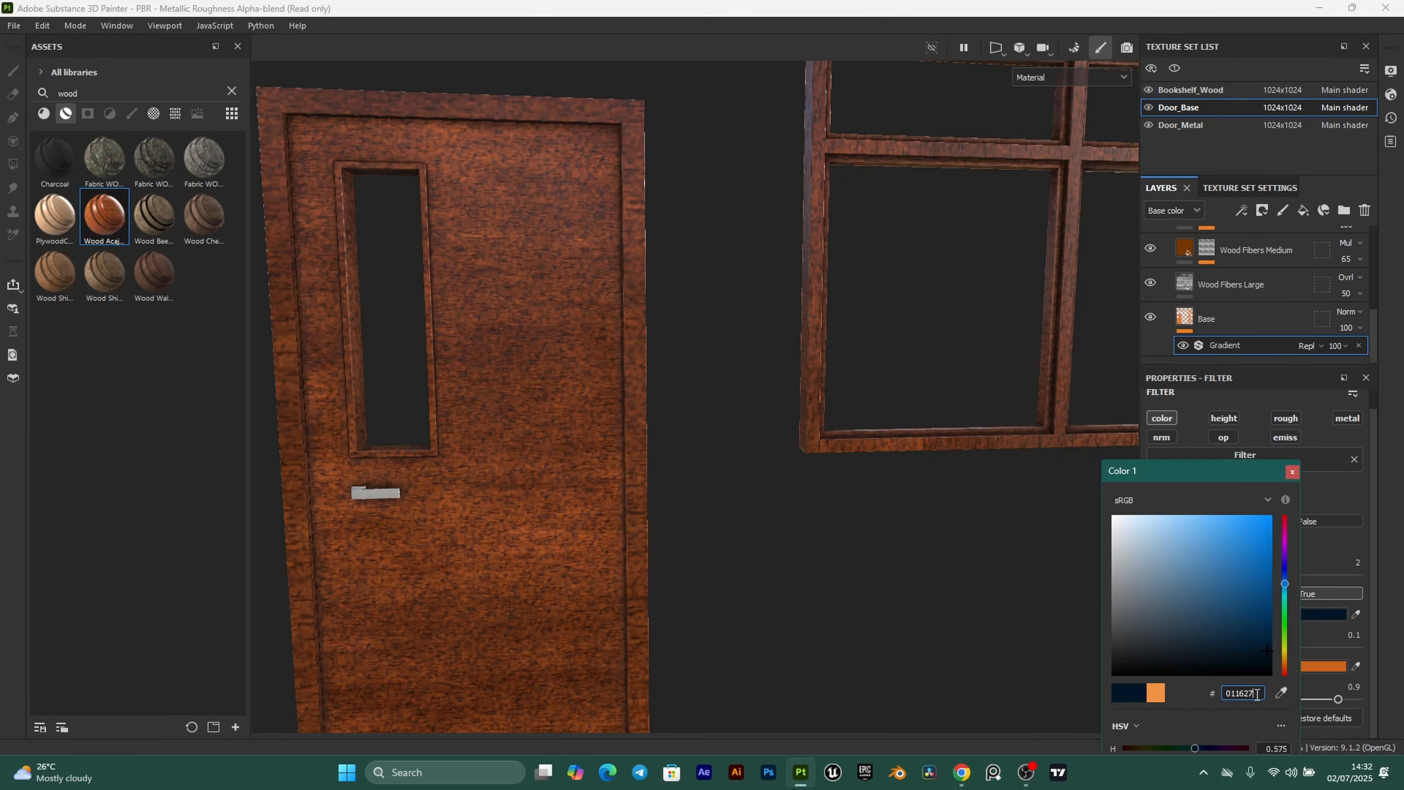
click(1291, 474)
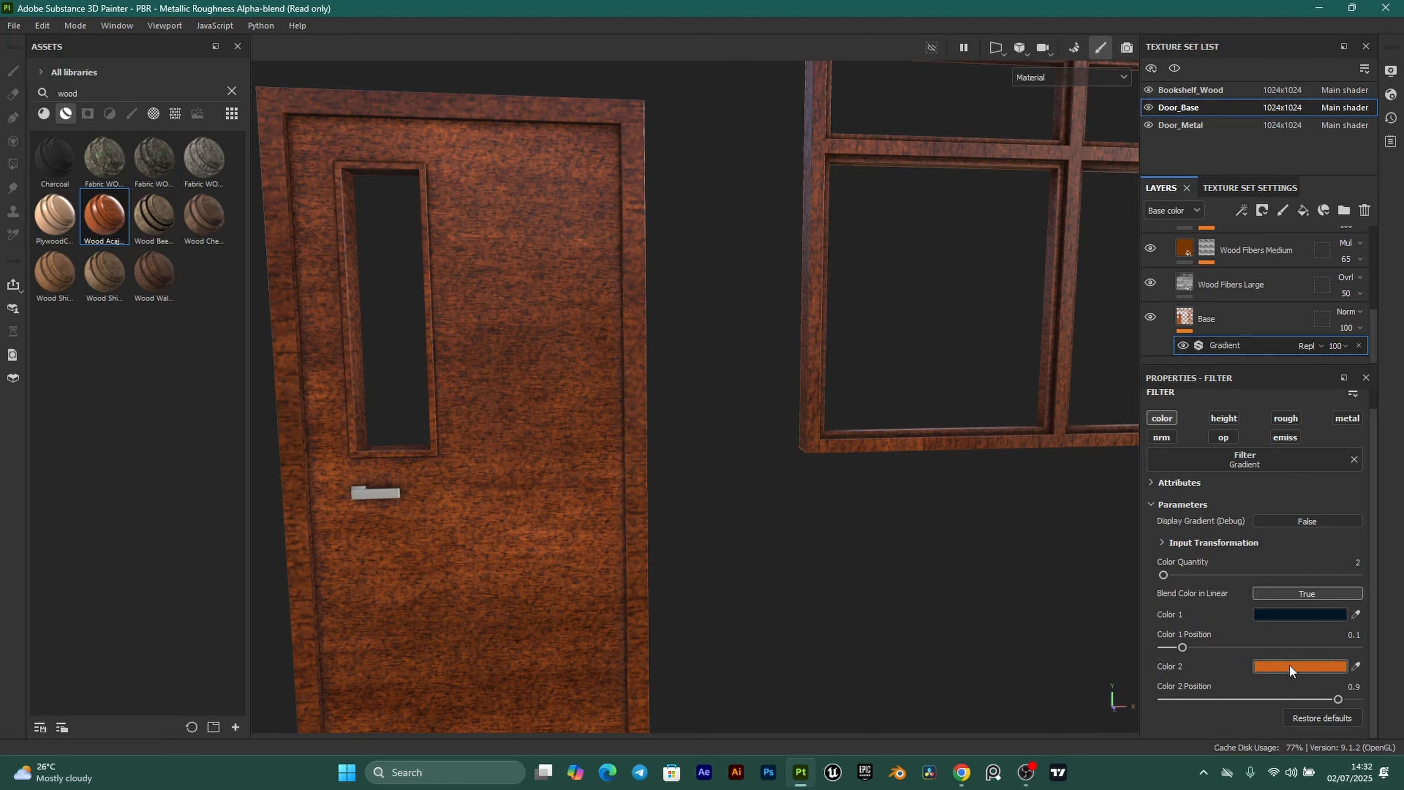
click(1290, 667)
double_click(1256, 694)
text(011627)
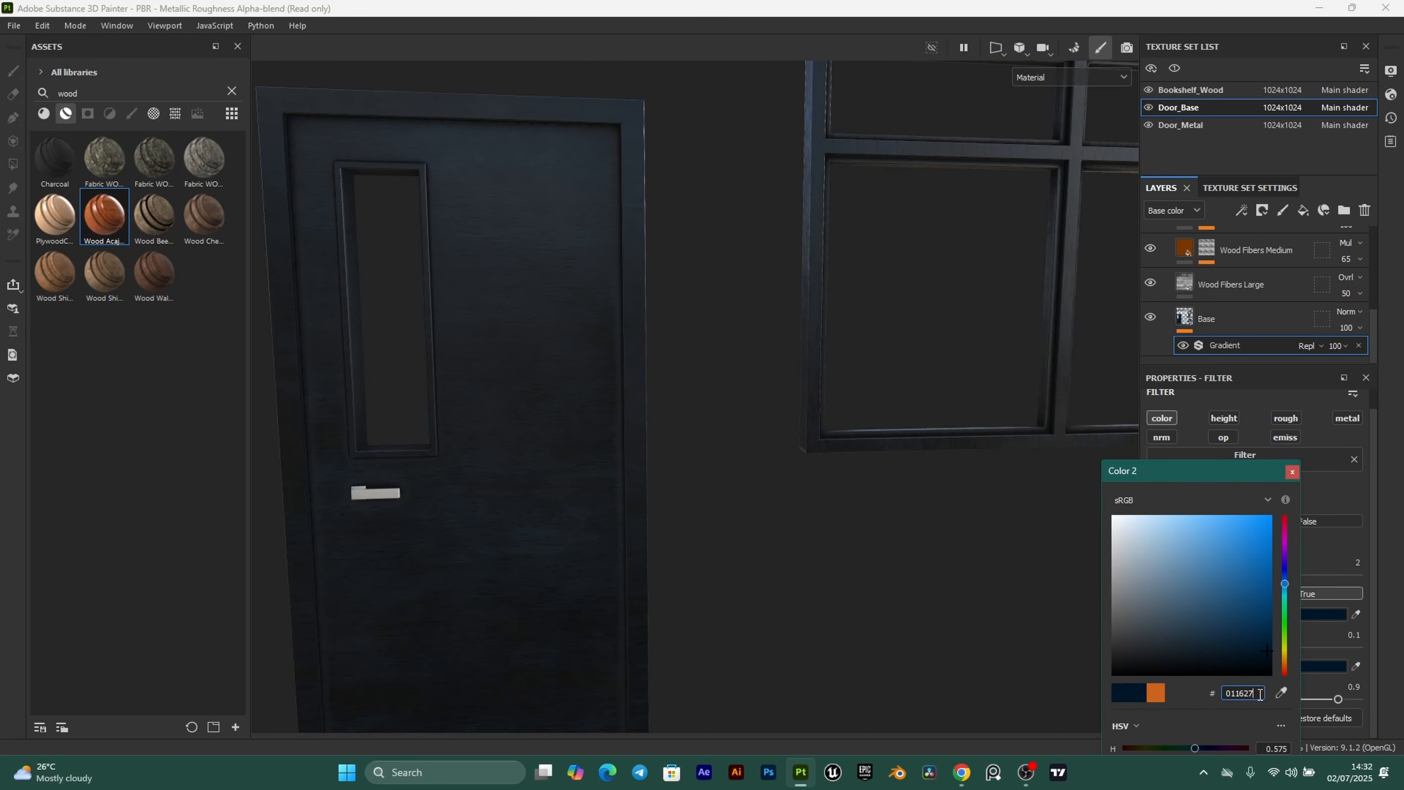
click(1293, 474)
Orbit and pan around the door to inspect its dark navy finish.
alt+middle_drag(518, 412, 665, 417)
alt+right_drag(637, 429, 650, 360)
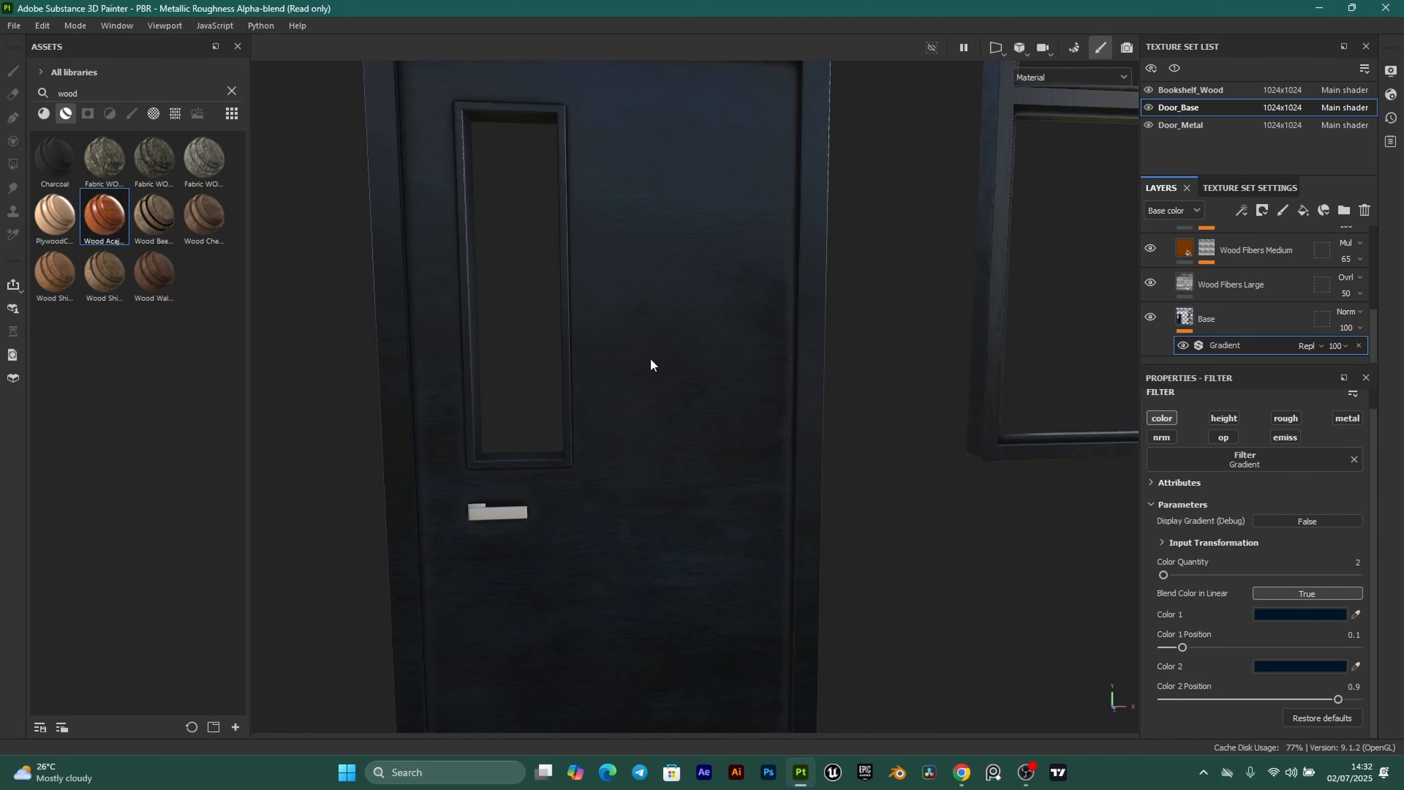
scroll(736, 446, down, 3)
alt+drag(802, 464, 698, 464)
scroll(699, 464, up, 4)
alt+middle_drag(706, 464, 715, 499)
scroll(716, 499, up, 3)
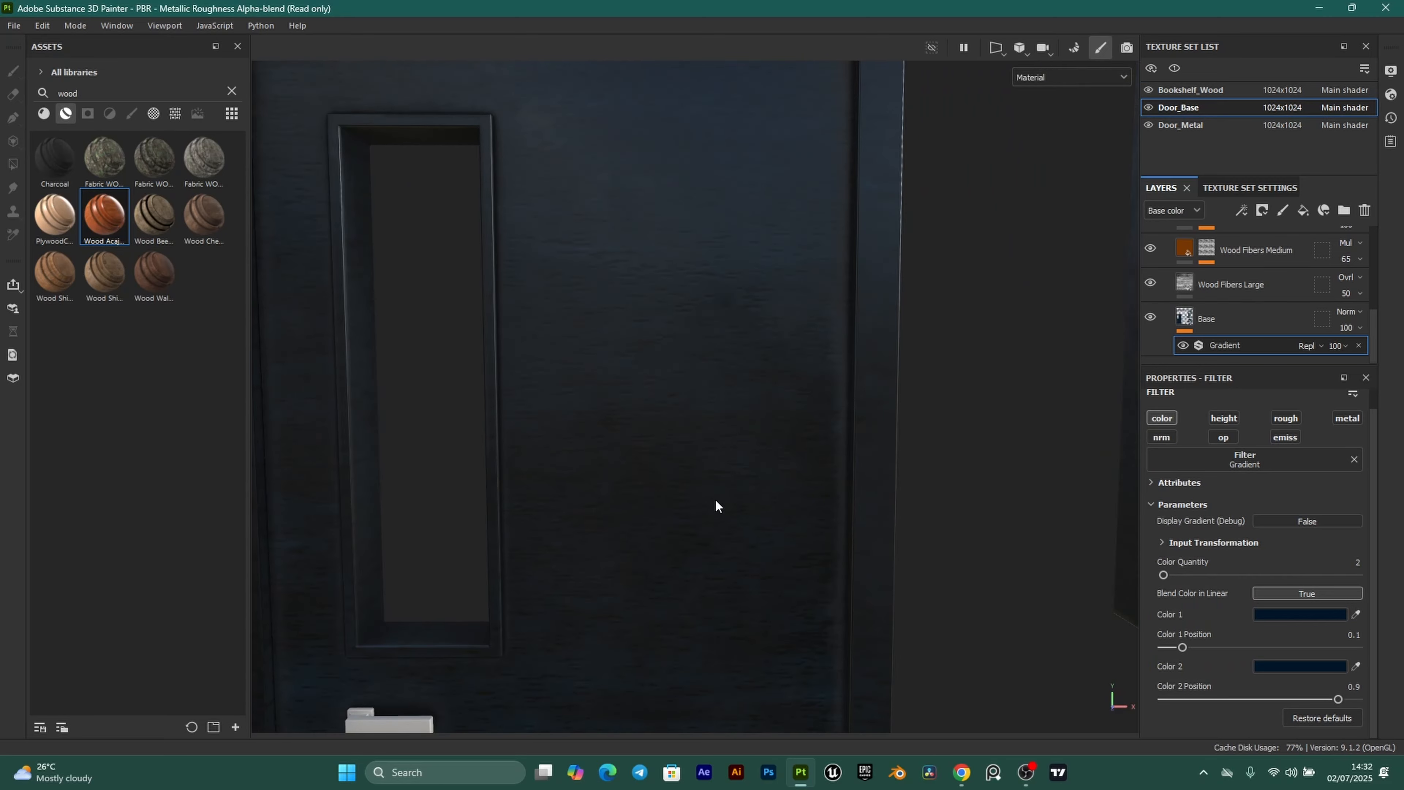
scroll(716, 499, down, 2)
alt+drag(669, 423, 666, 445)
scroll(667, 445, up, 3)
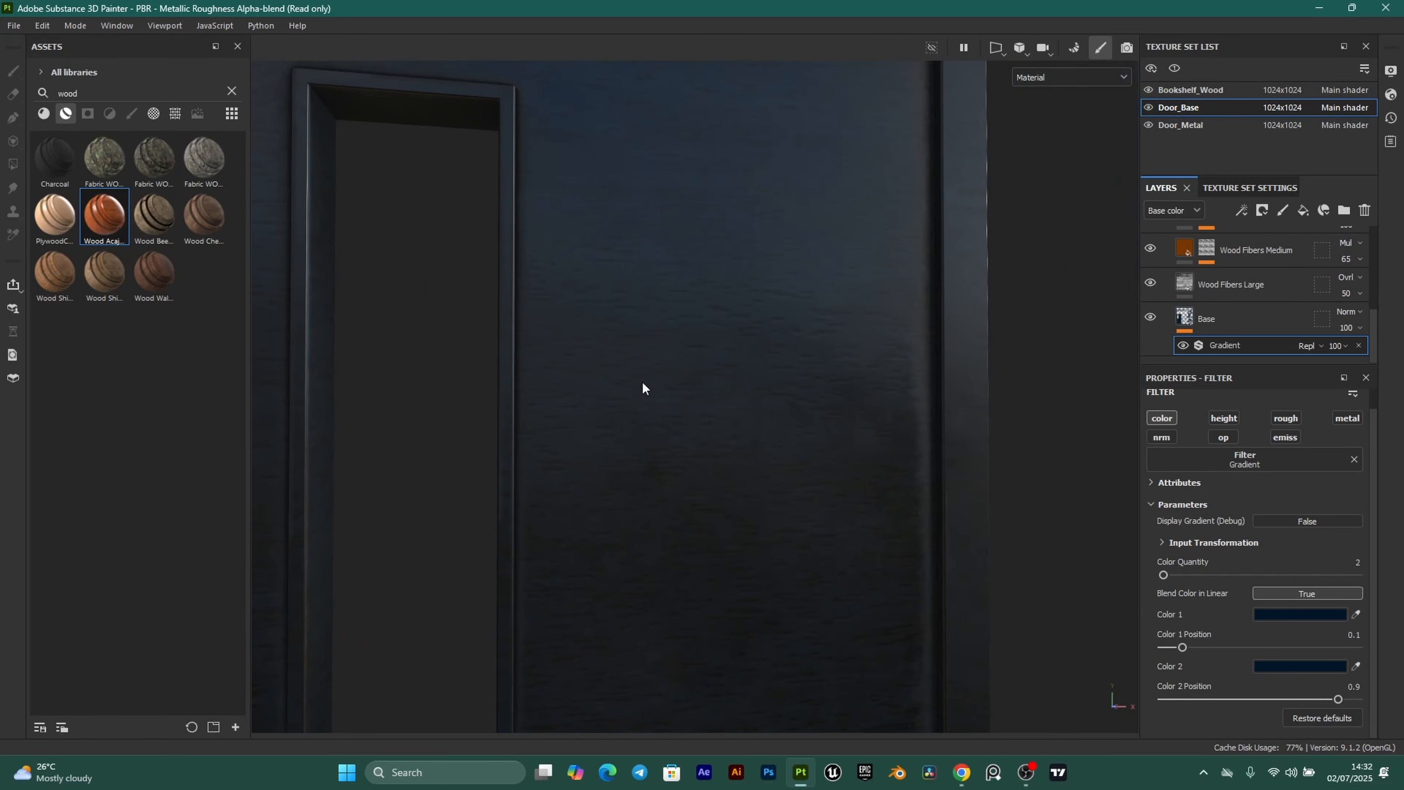
scroll(718, 364, down, 3)
alt+middle_drag(717, 364, 745, 528)
scroll(691, 465, up, 3)
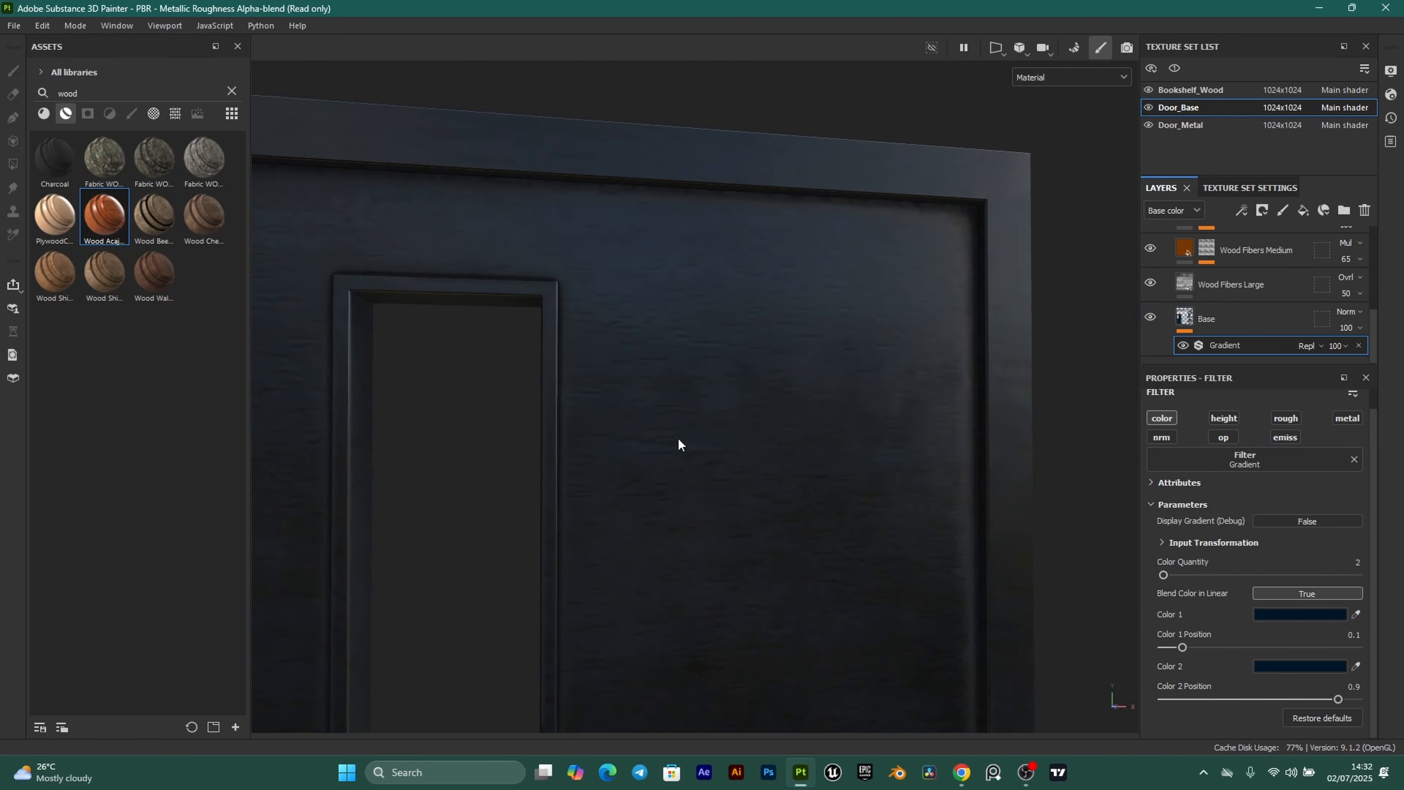
scroll(678, 438, down, 1)
alt+middle_drag(678, 438, 697, 407)
alt+drag(698, 412, 944, 457)
scroll(903, 430, down, 3)
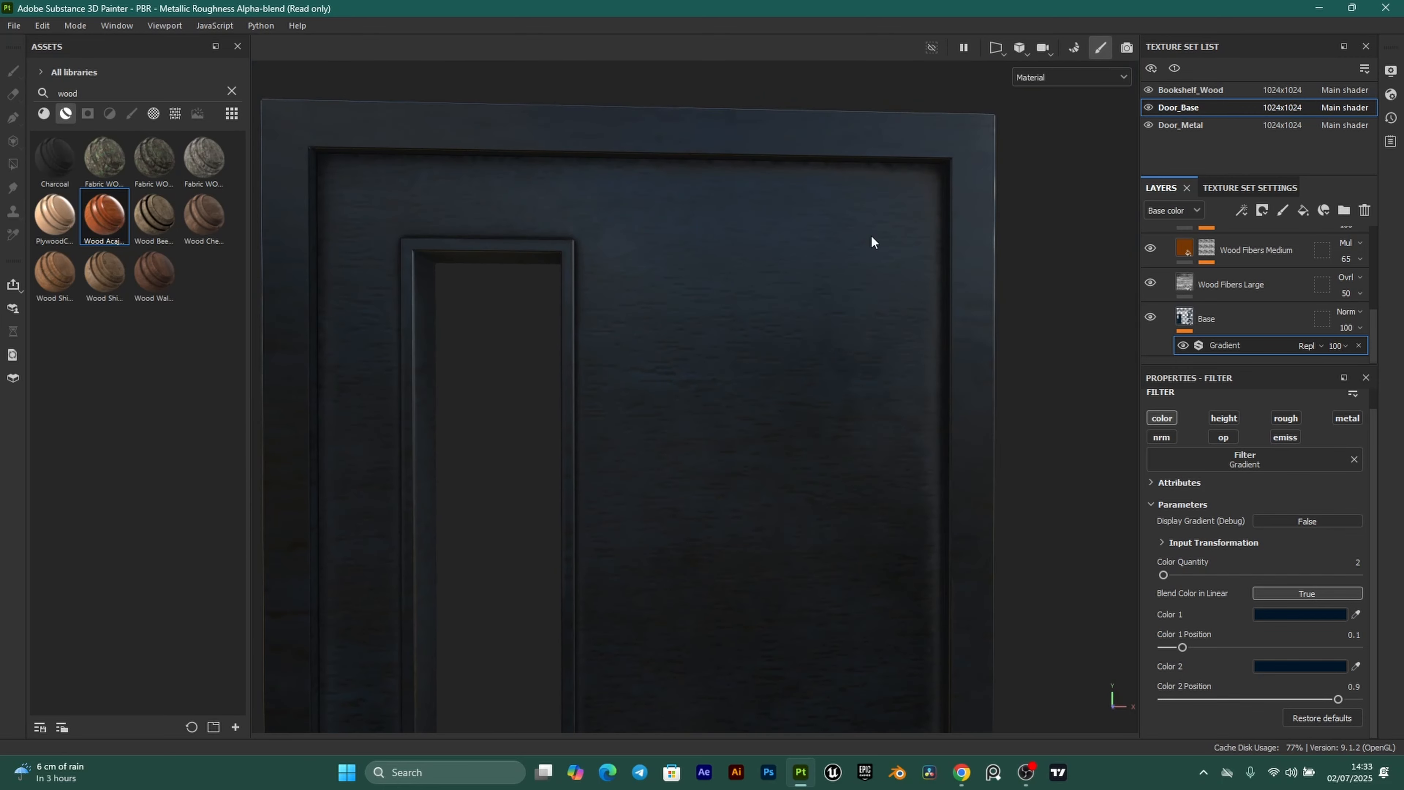
scroll(766, 473, down, 3)
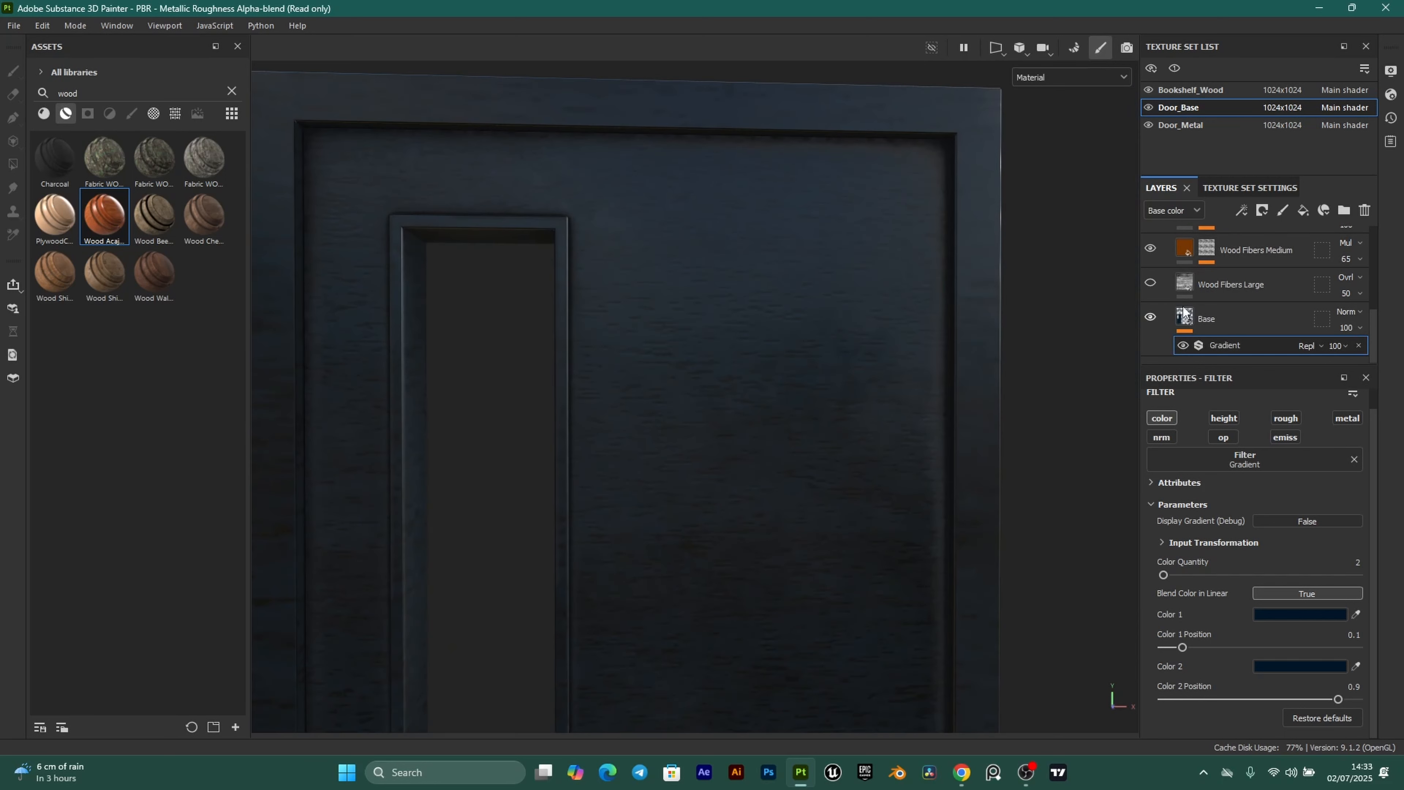
Toggle Wood Fibers Large's visibility to compare and rotate its fibres 90°.
click(1150, 285)
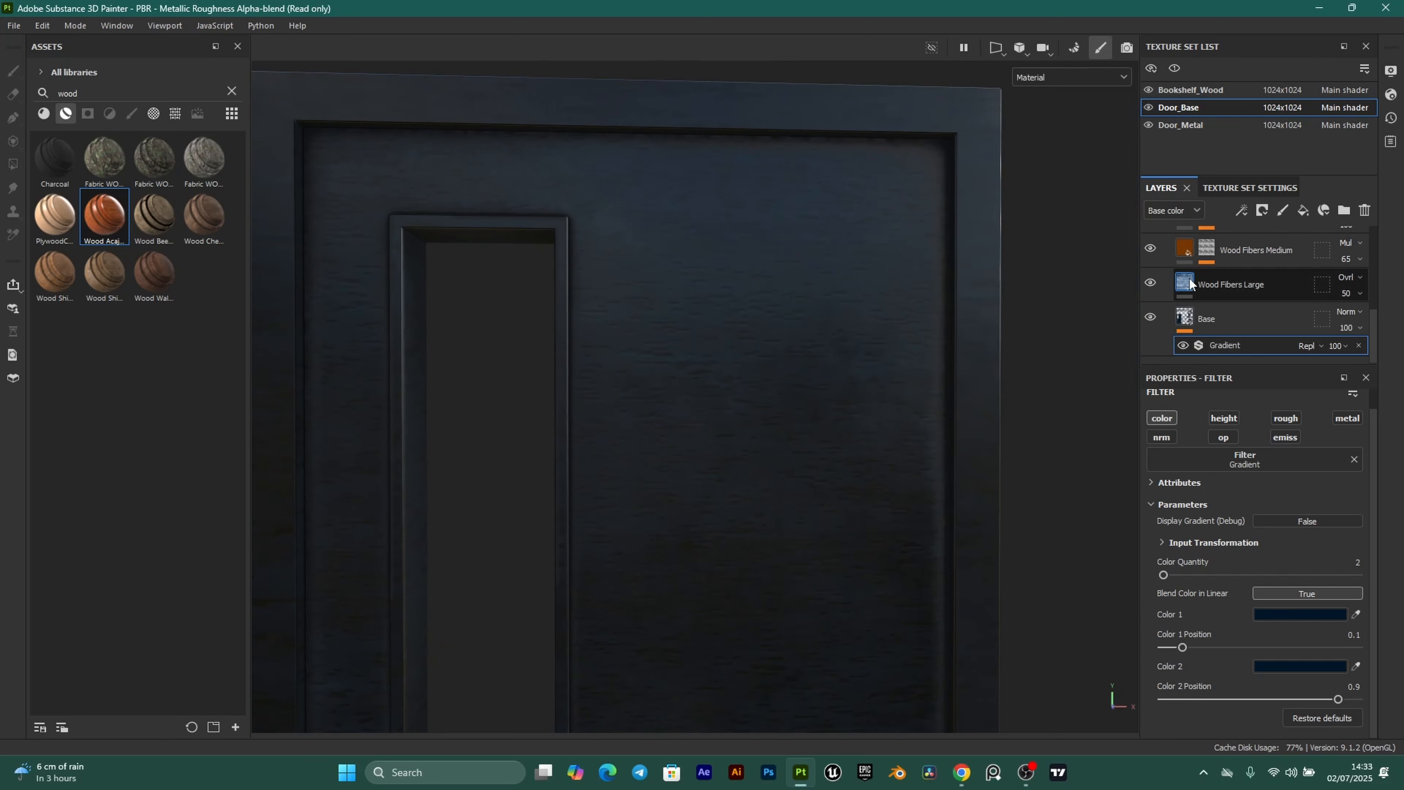
click(1226, 277)
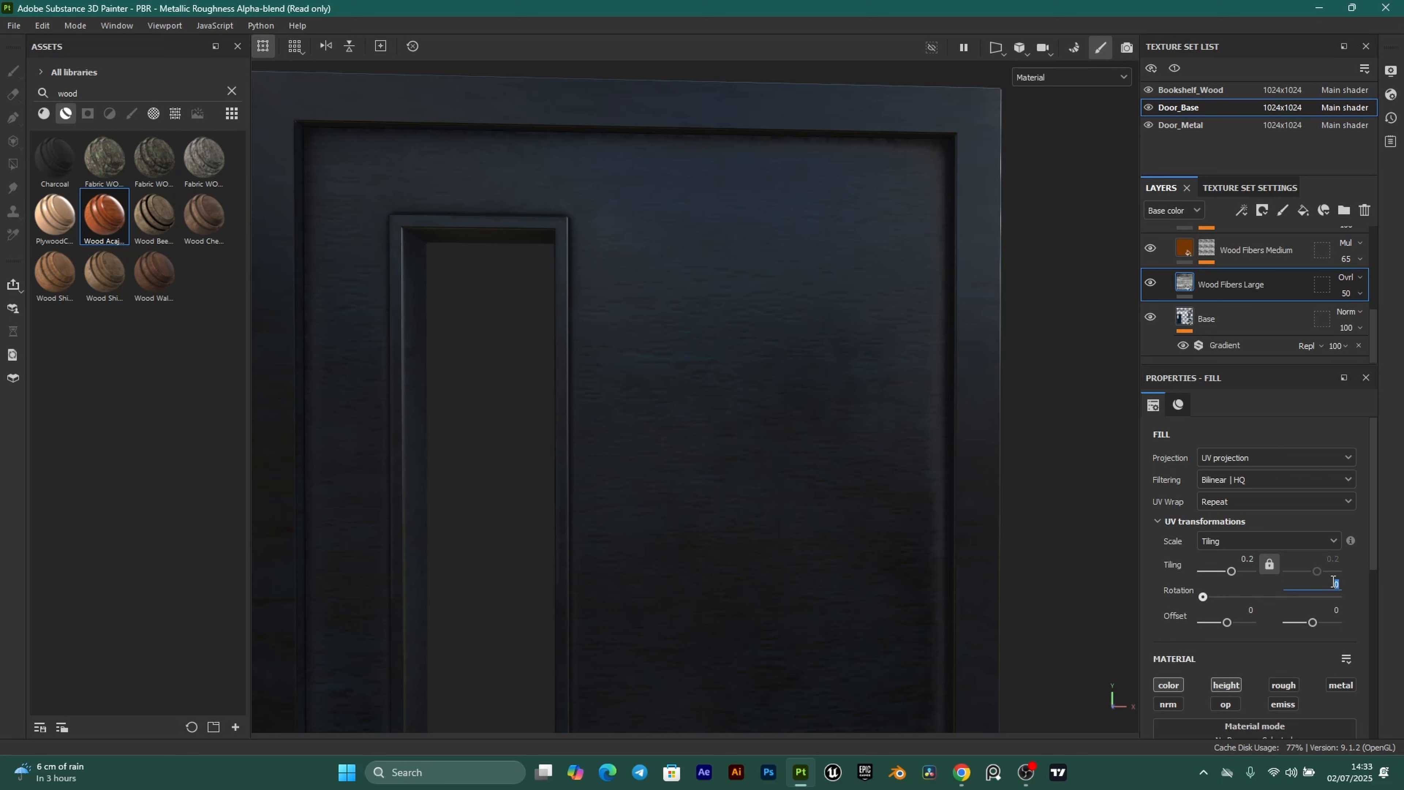
key(Return)
scroll(768, 470, down, 3)
alt+middle_drag(771, 482, 795, 366)
scroll(798, 403, up, 3)
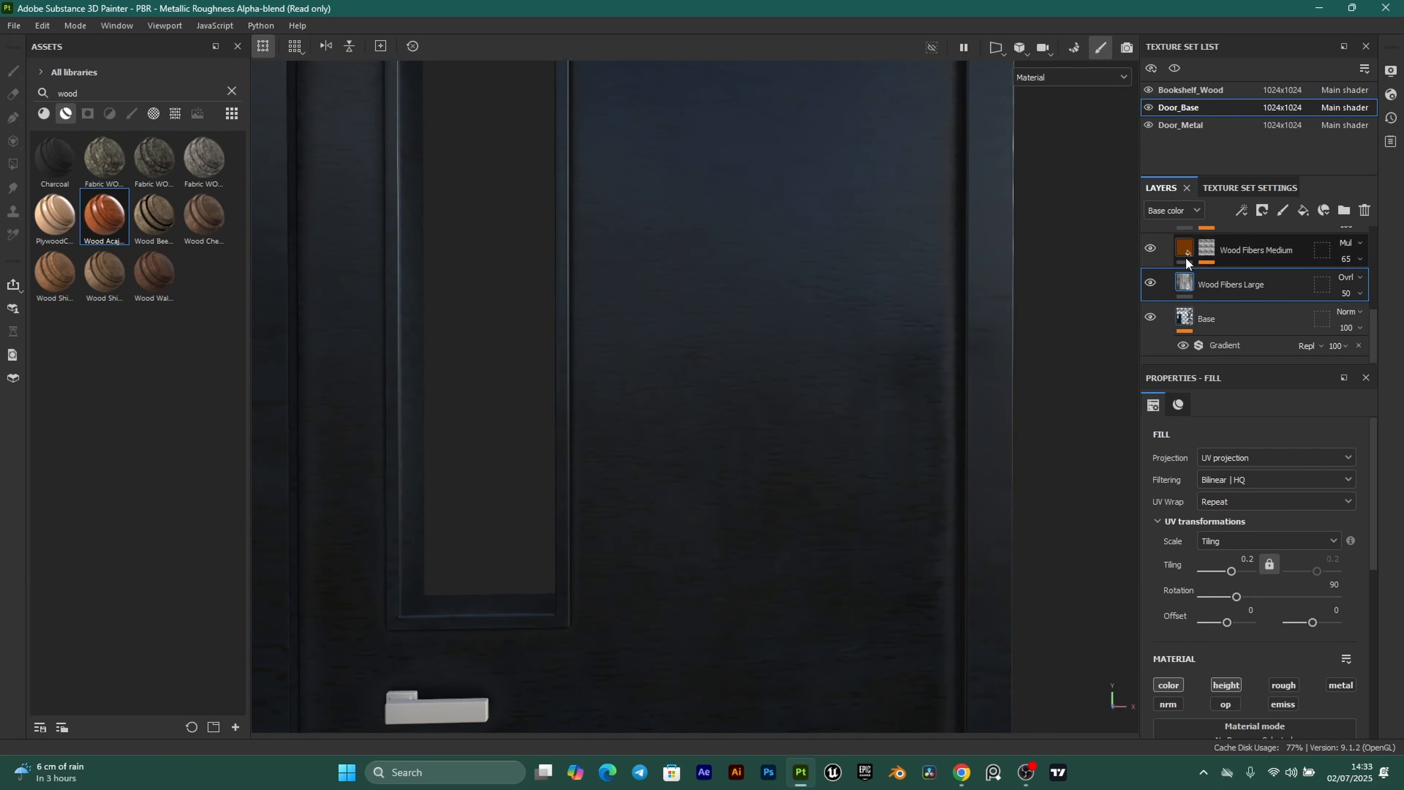
Expand Wood Fibers Medium's mask and set the Directional Noise rotation to 90°.
click(1205, 253)
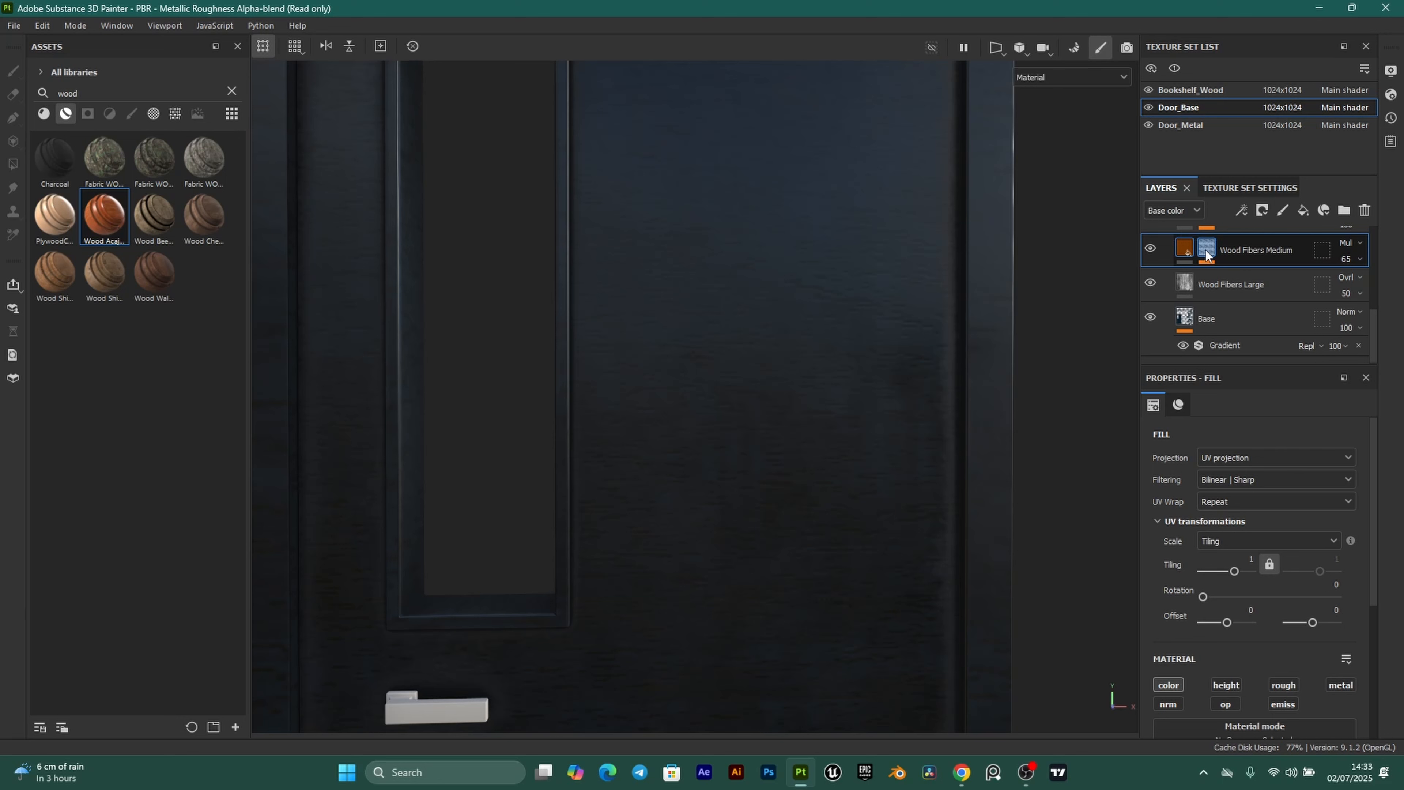
click(1208, 248)
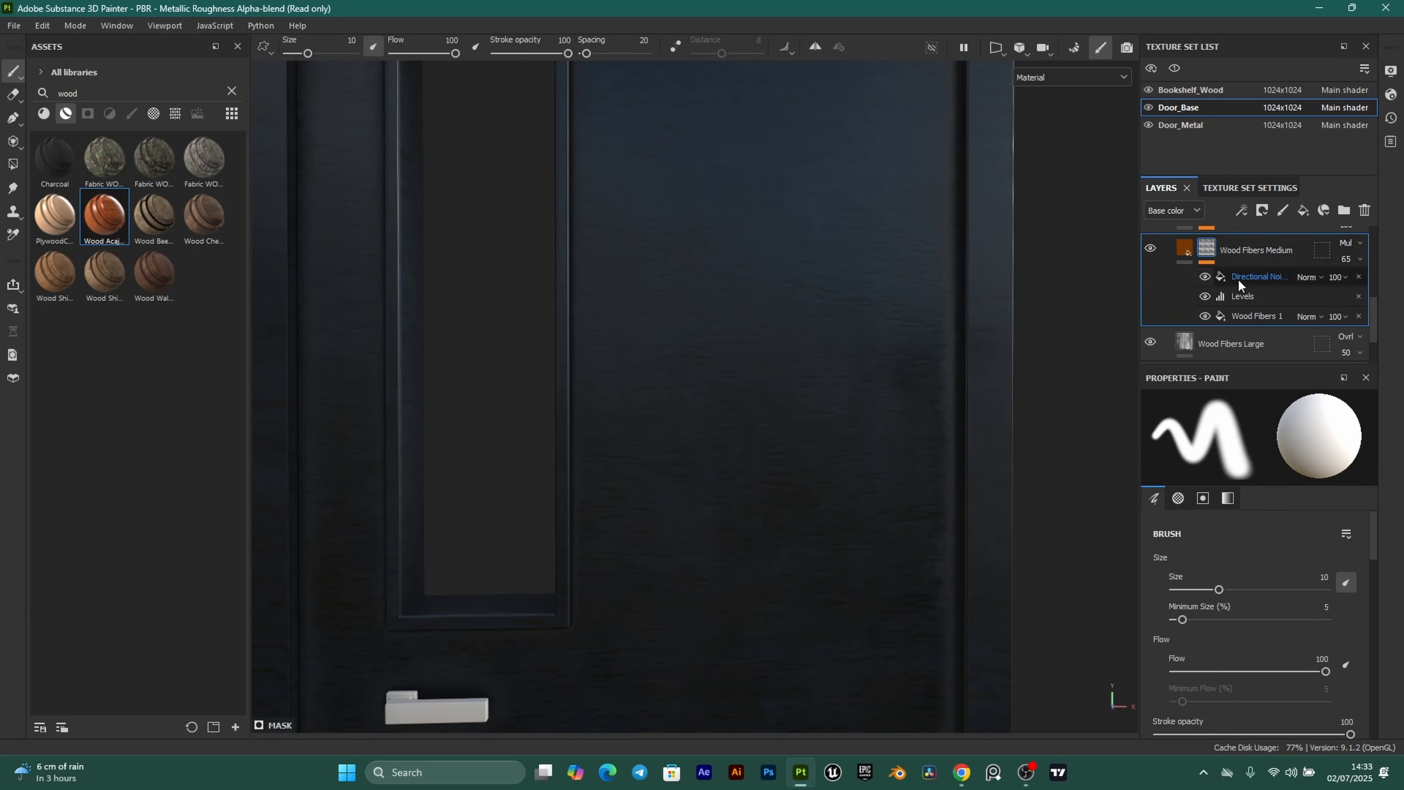
click(1261, 275)
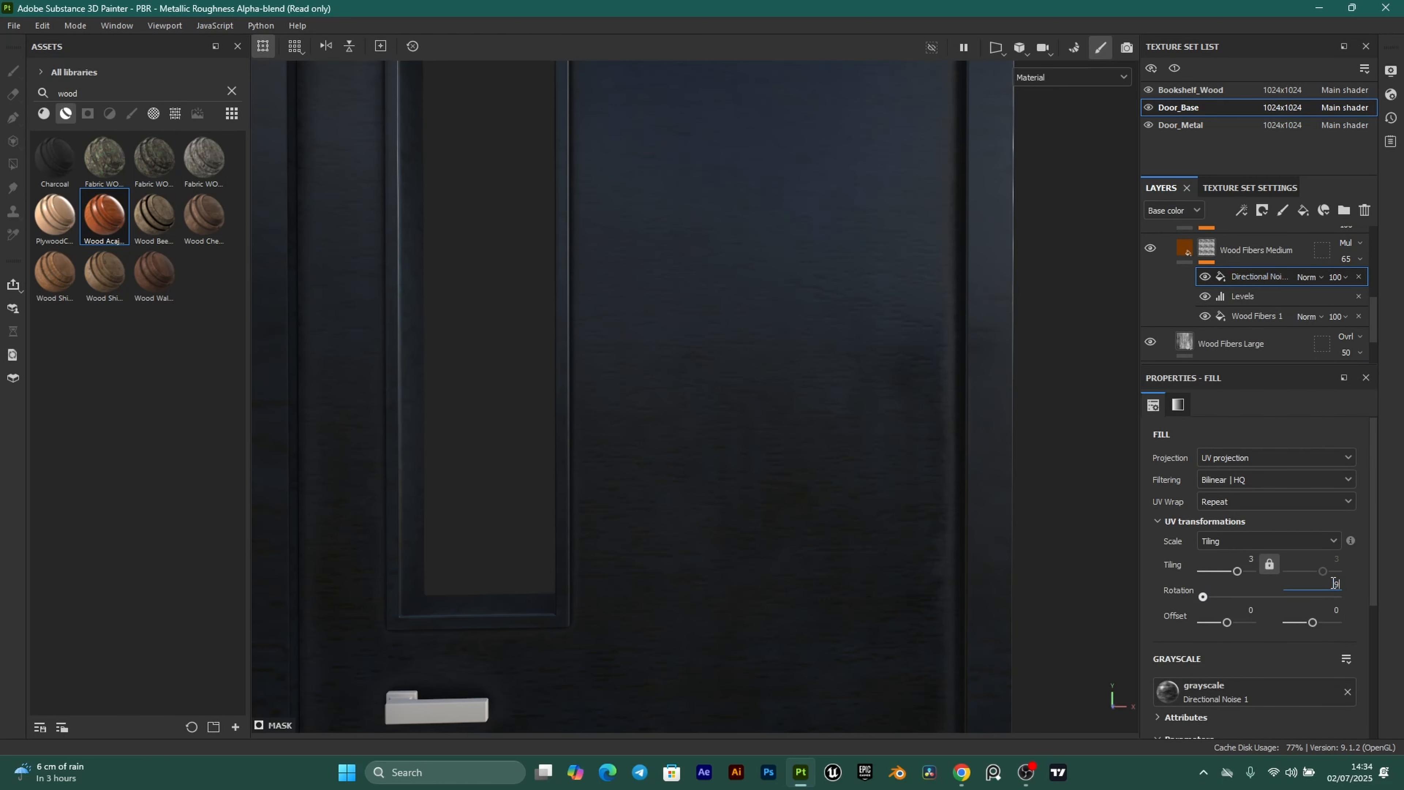
key(Return)
scroll(800, 421, down, 2)
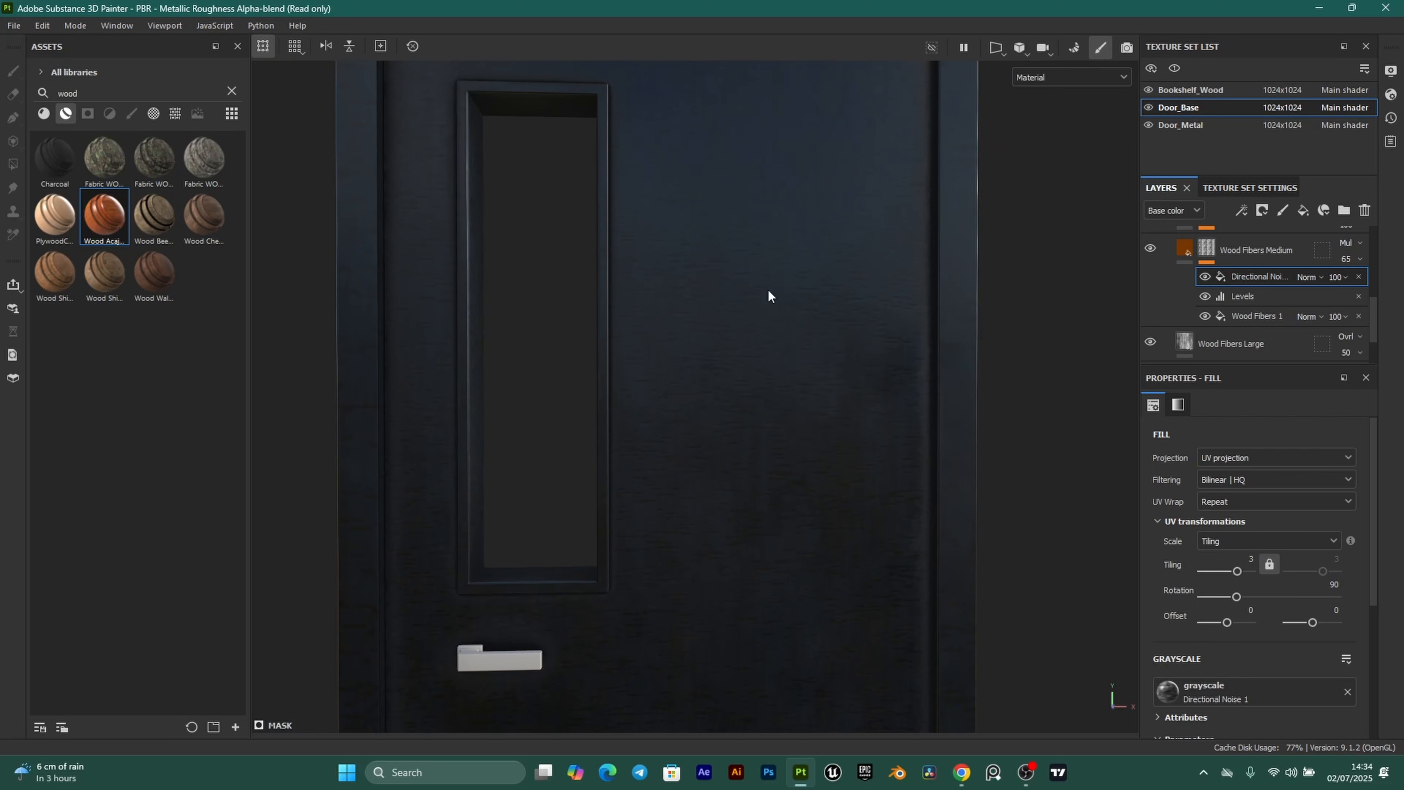
scroll(729, 525, up, 1)
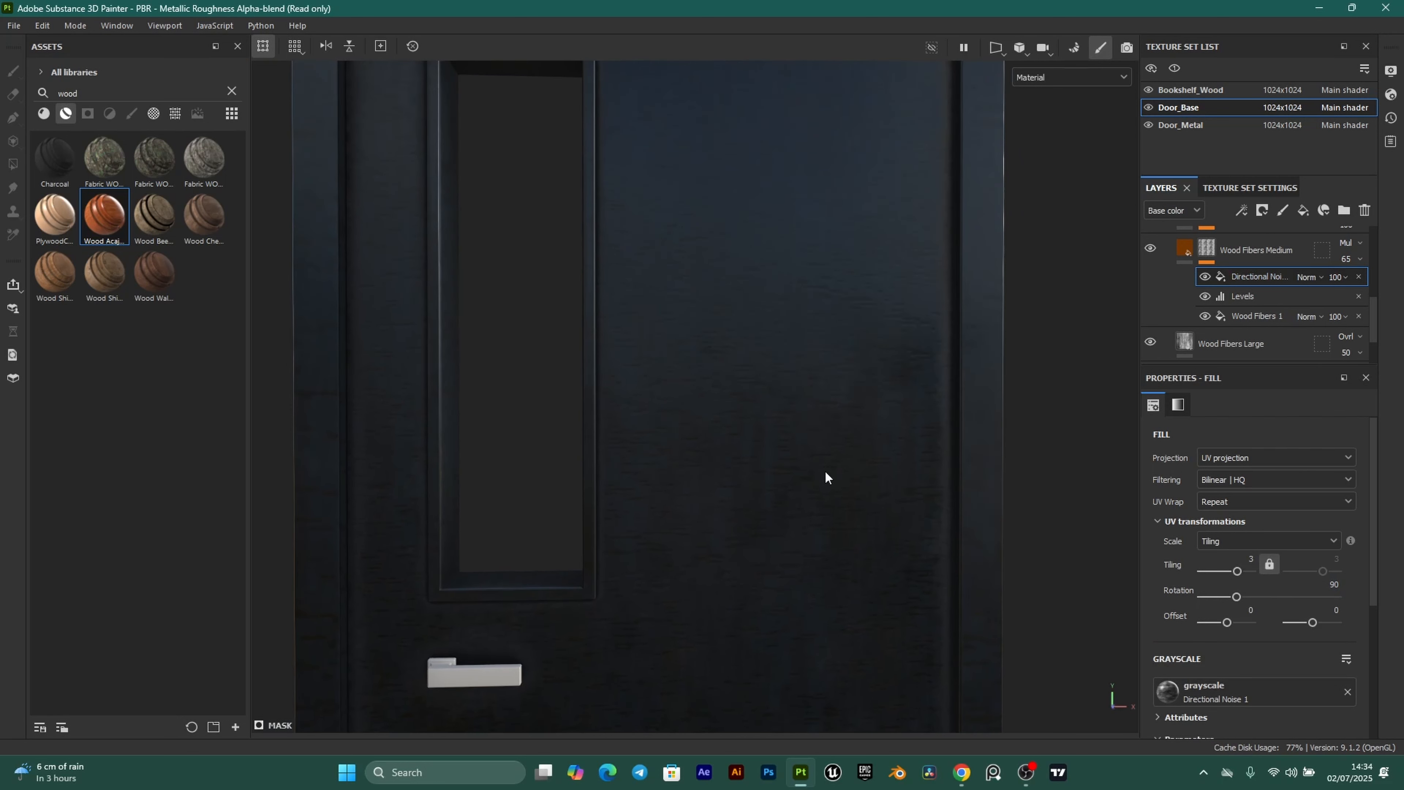
Set the Wood Fibers 1 mask fill rotation to 0°.
click(1264, 308)
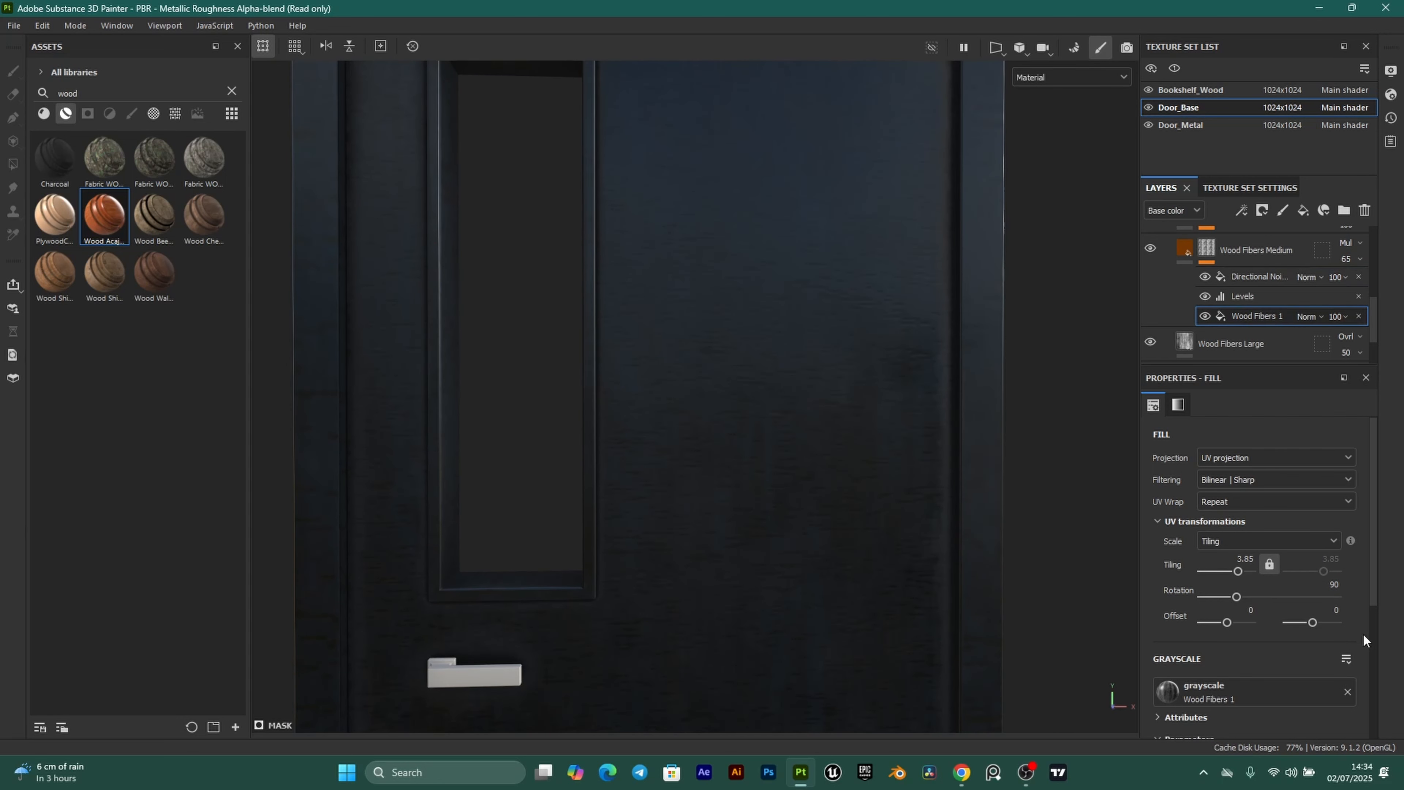
drag(1237, 597, 1148, 592)
scroll(826, 369, down, 4)
alt+drag(987, 411, 872, 411)
scroll(1206, 298, up, 2)
scroll(879, 351, up, 5)
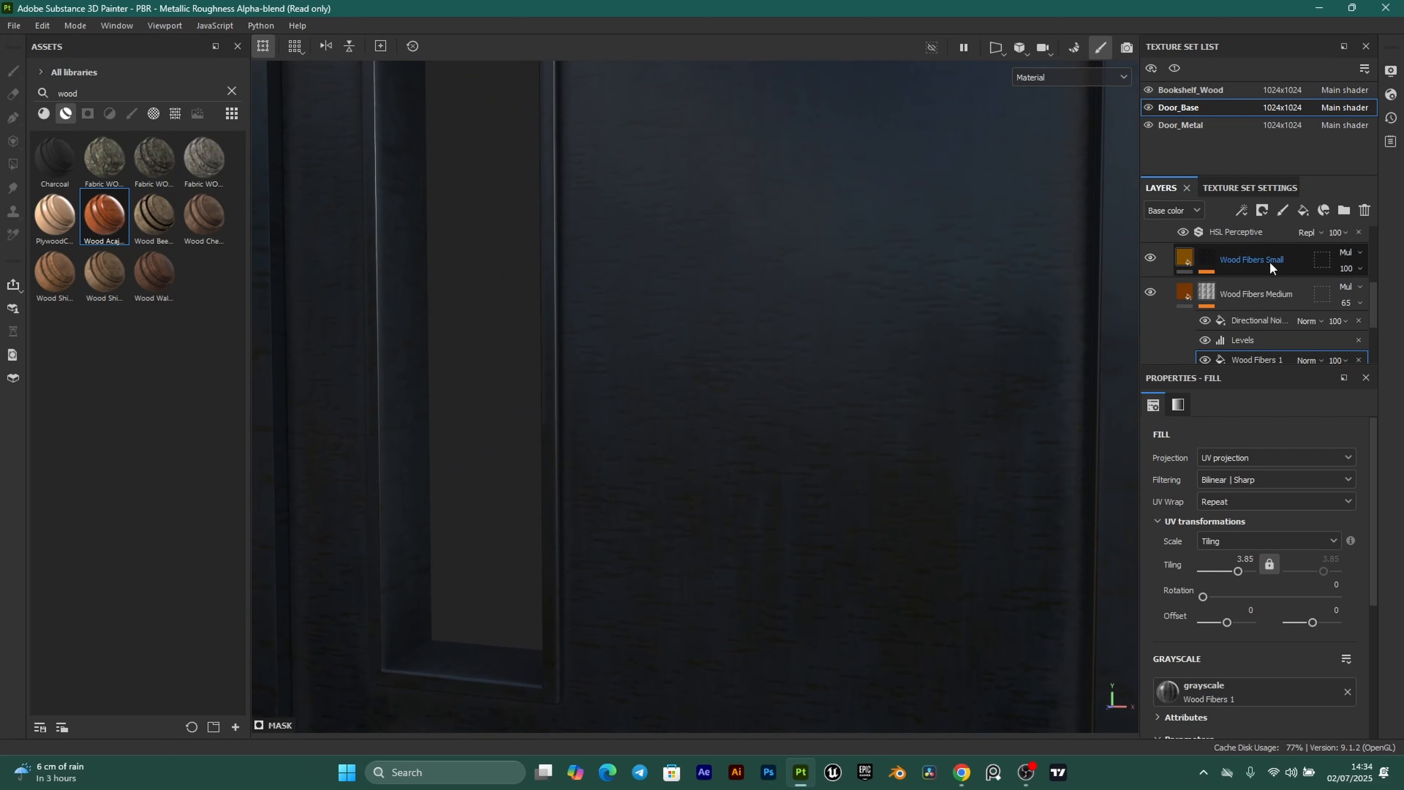
Delete the Wood Fibers Small layer and orbit around the door to check the result.
click(1188, 254)
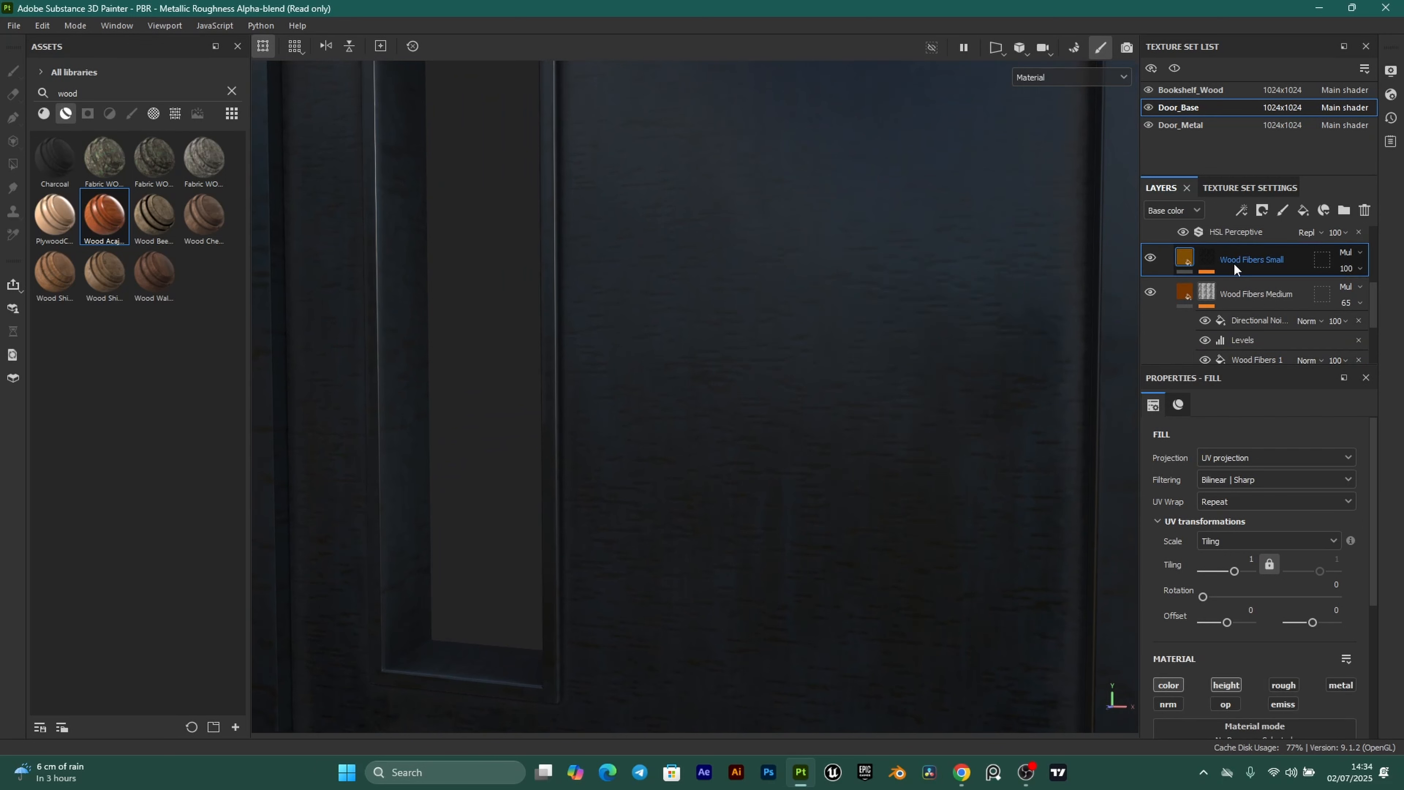
key(Delete)
scroll(744, 449, down, 5)
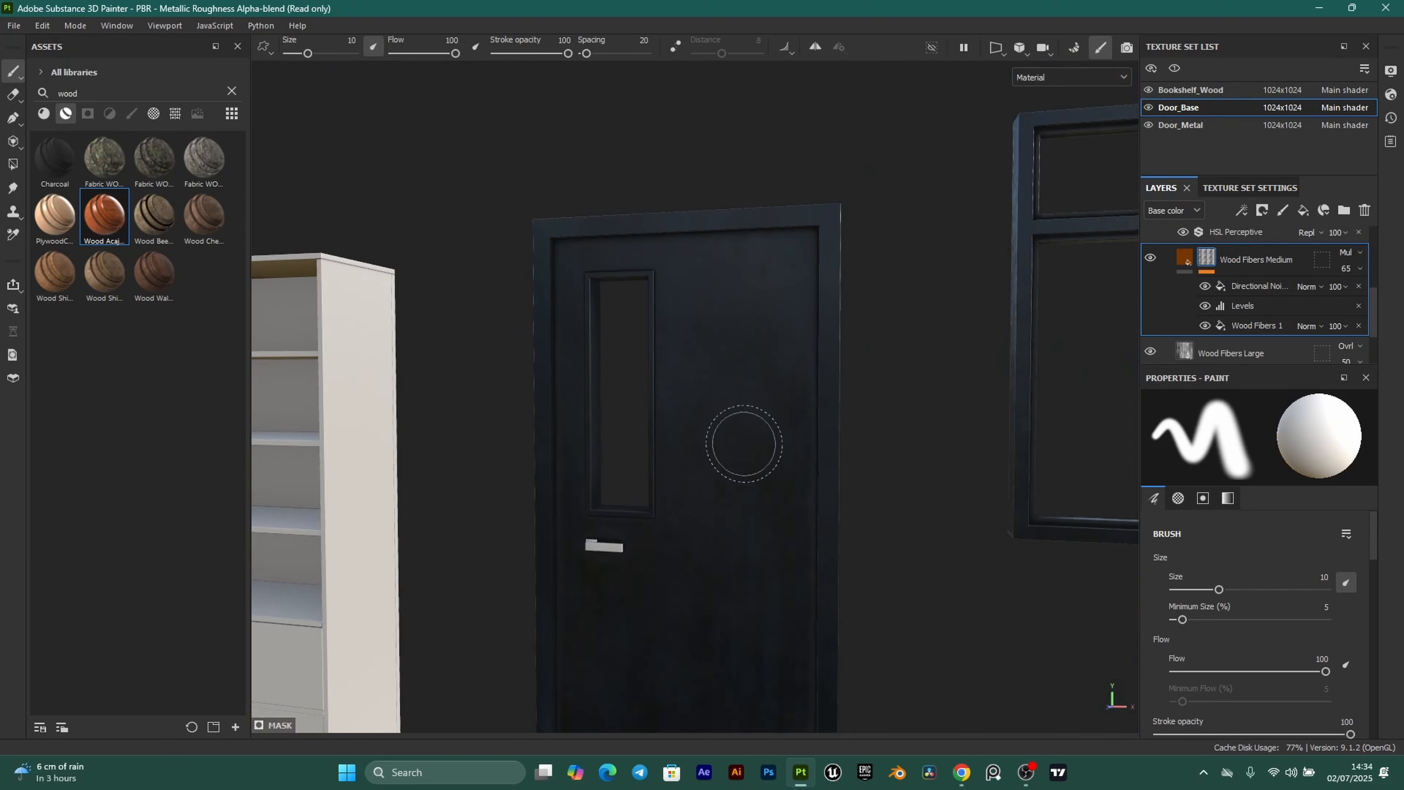
scroll(761, 458, up, 4)
alt+drag(762, 458, 721, 402)
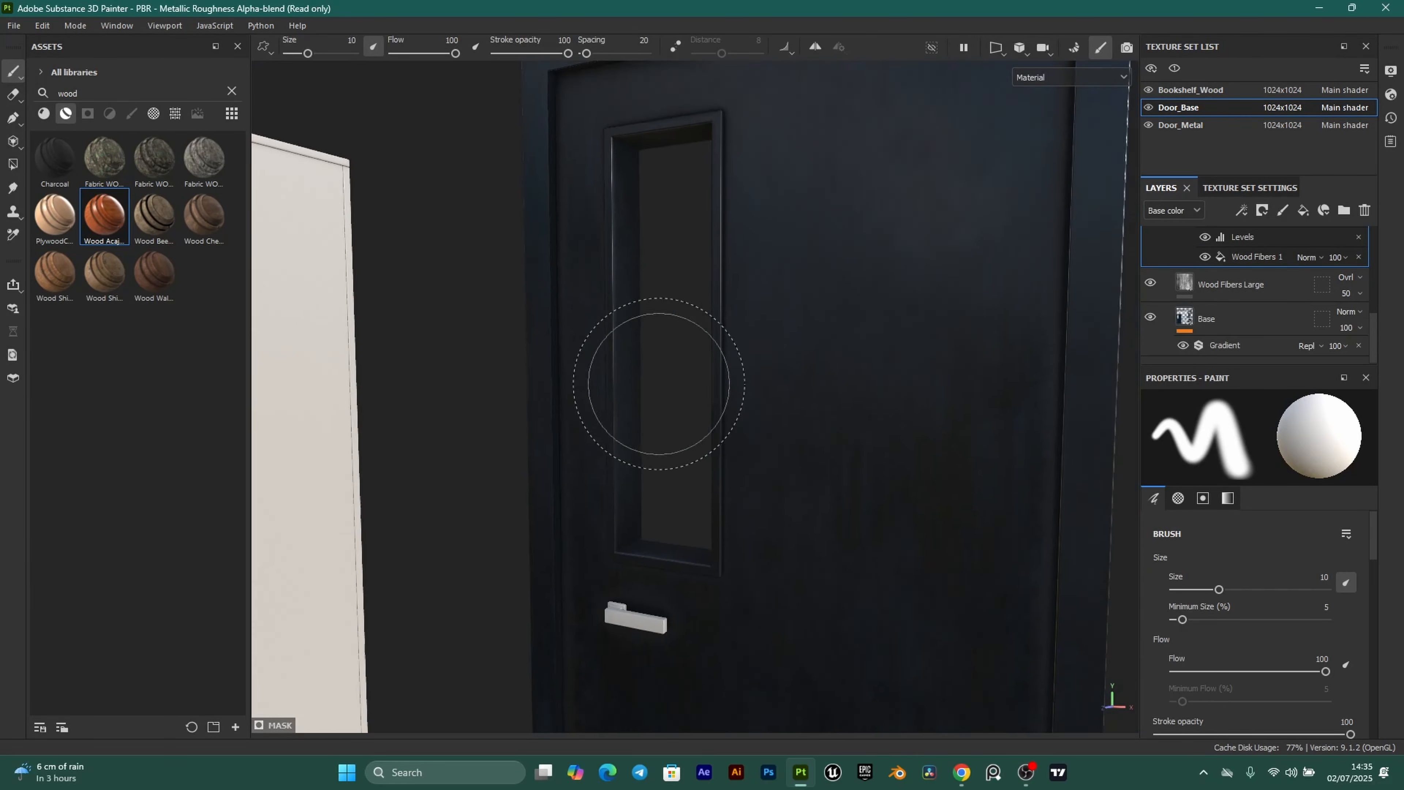
scroll(702, 389, down, 4)
alt+drag(806, 421, 857, 464)
alt+drag(881, 514, 698, 362)
scroll(697, 357, up, 1)
alt+middle_drag(702, 271, 716, 420)
scroll(713, 401, up, 4)
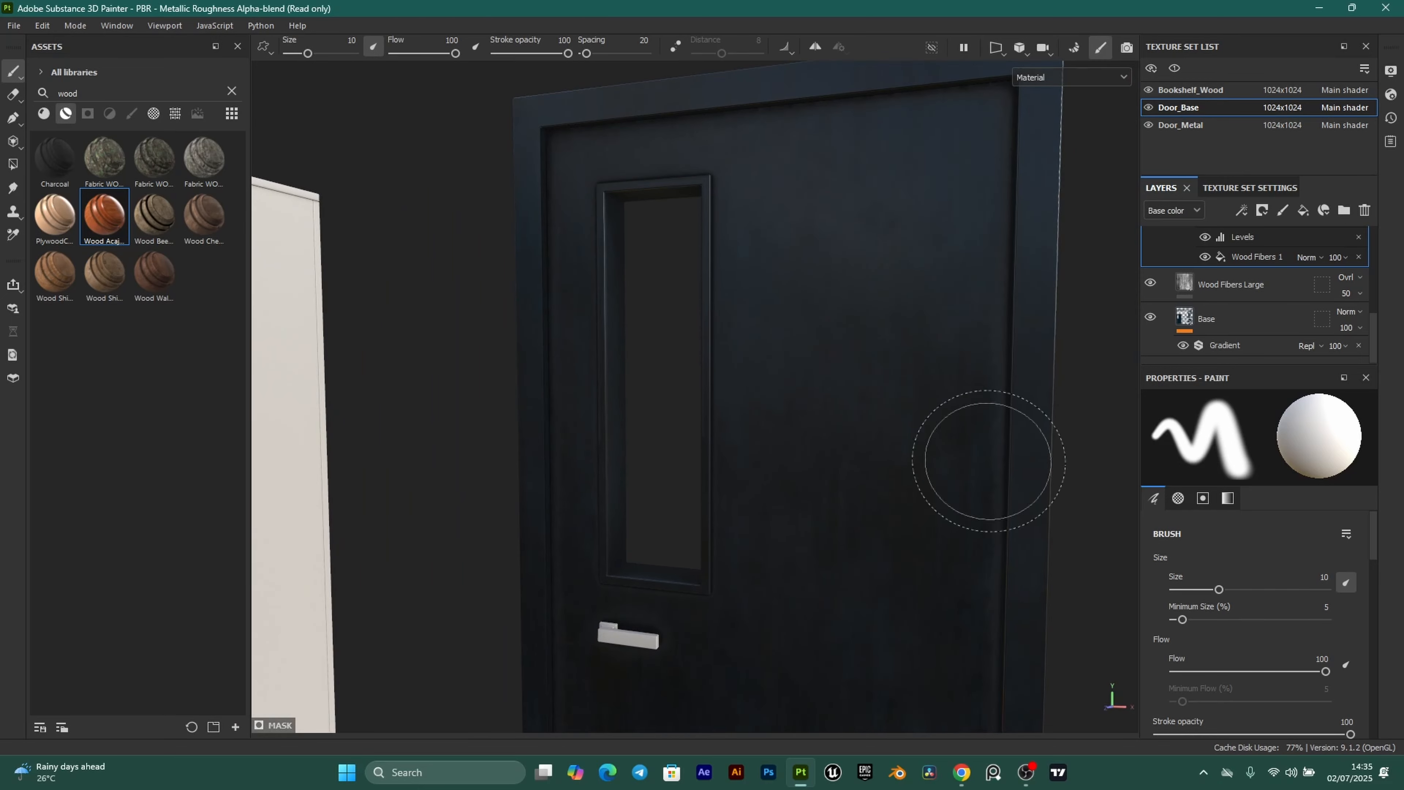
Copy the hex colour FDFFFC from the Coolors palette.
click(962, 773)
mouse_move(1283, 515)
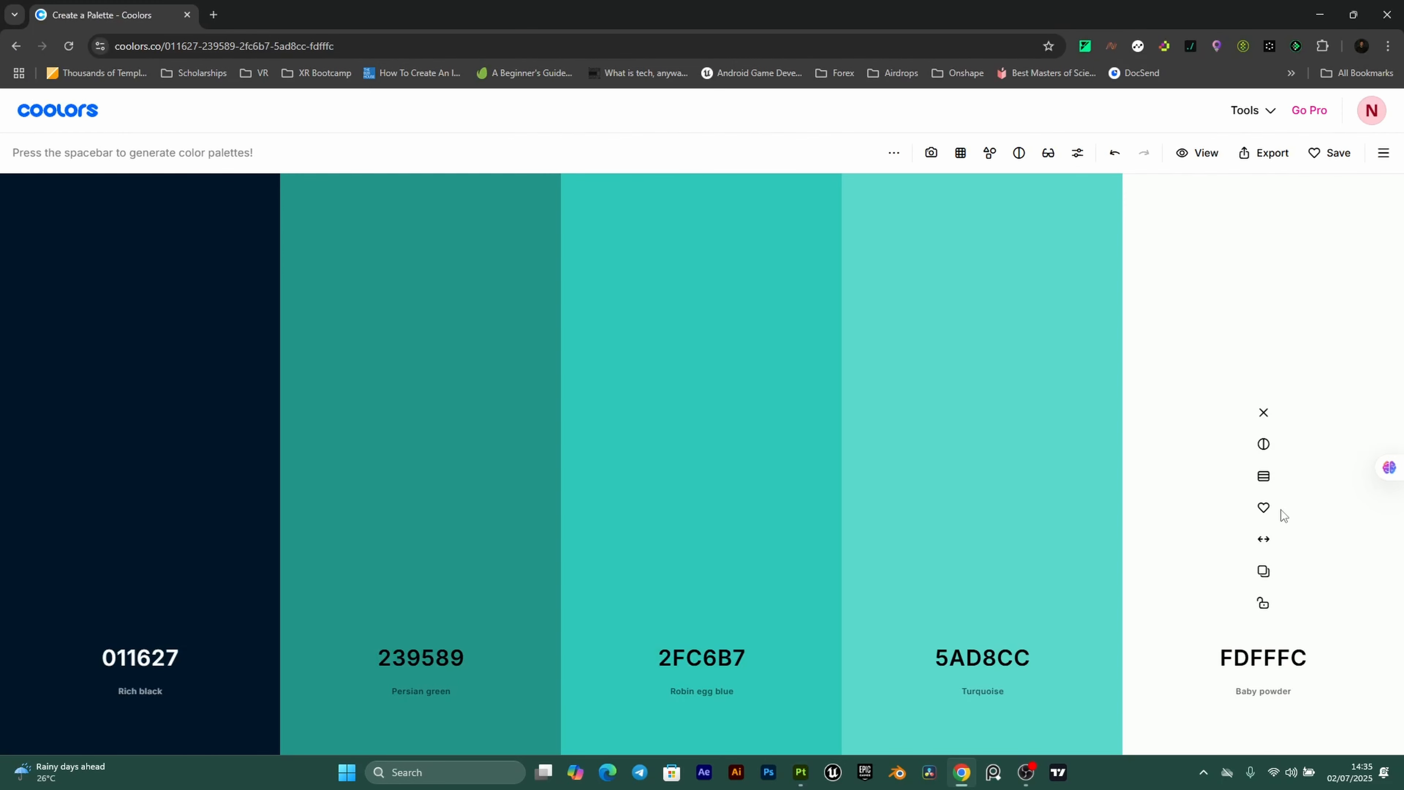
click(1264, 571)
click(800, 772)
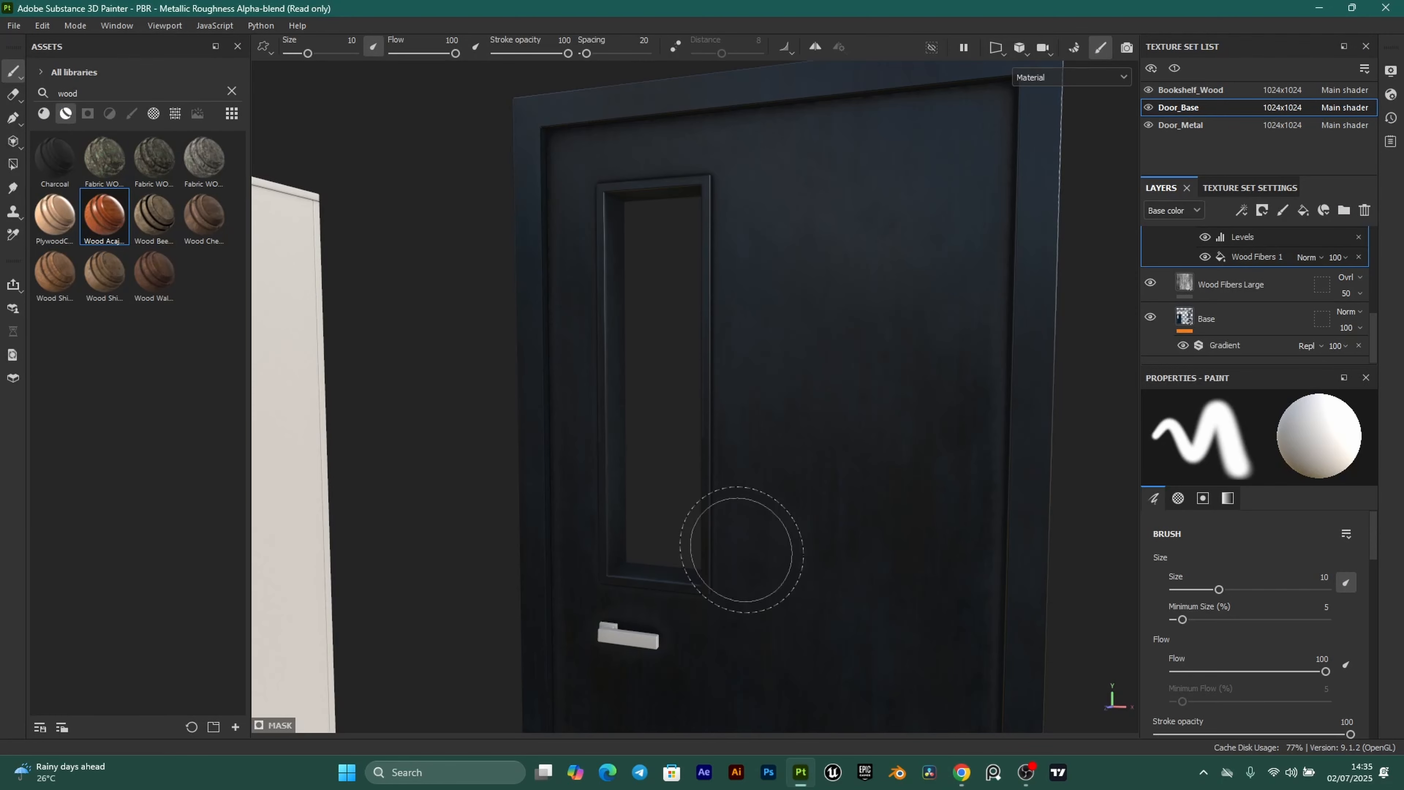
Duplicate the Base fill layer and rename the copy GlassFrame.
scroll(1284, 316, up, 1)
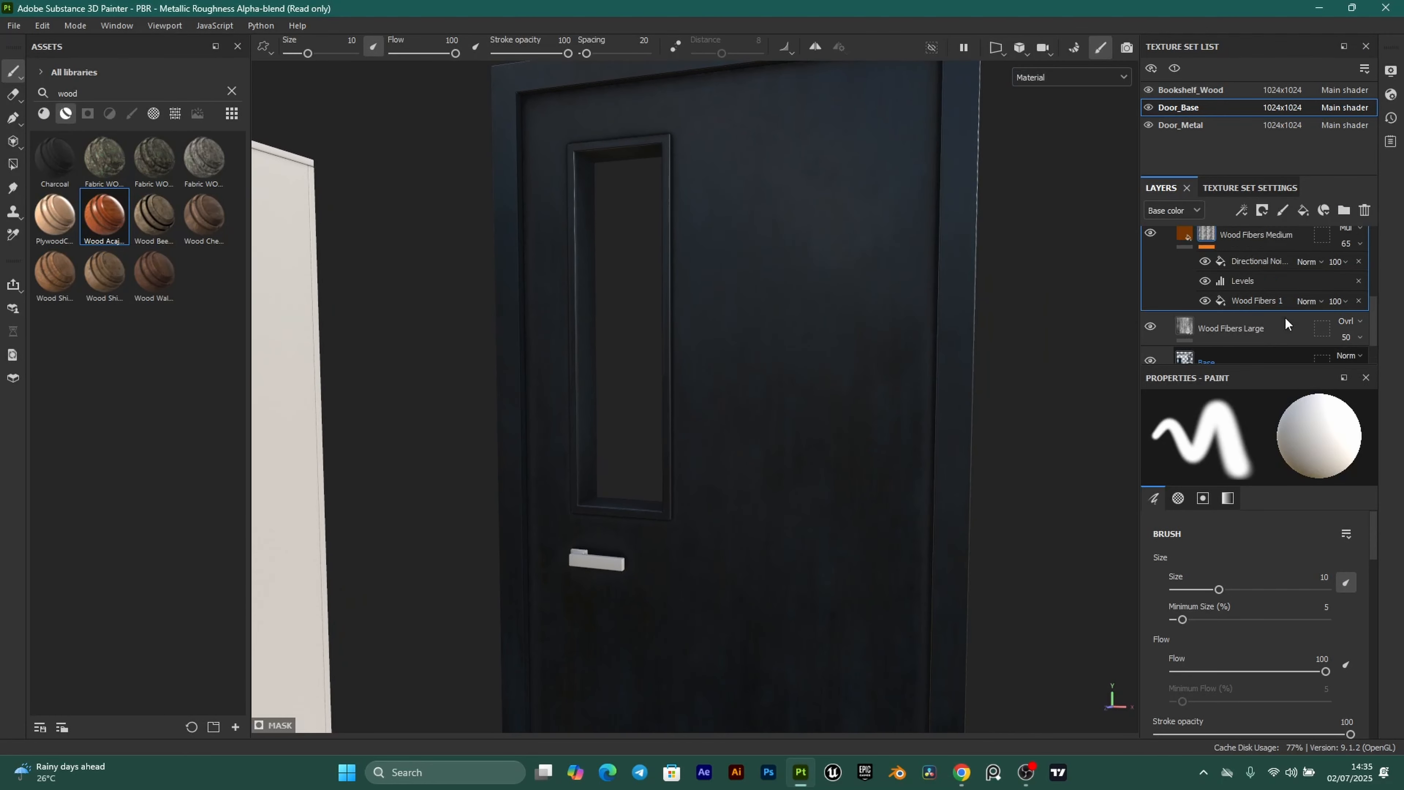
scroll(1284, 316, down, 1)
click(1187, 324)
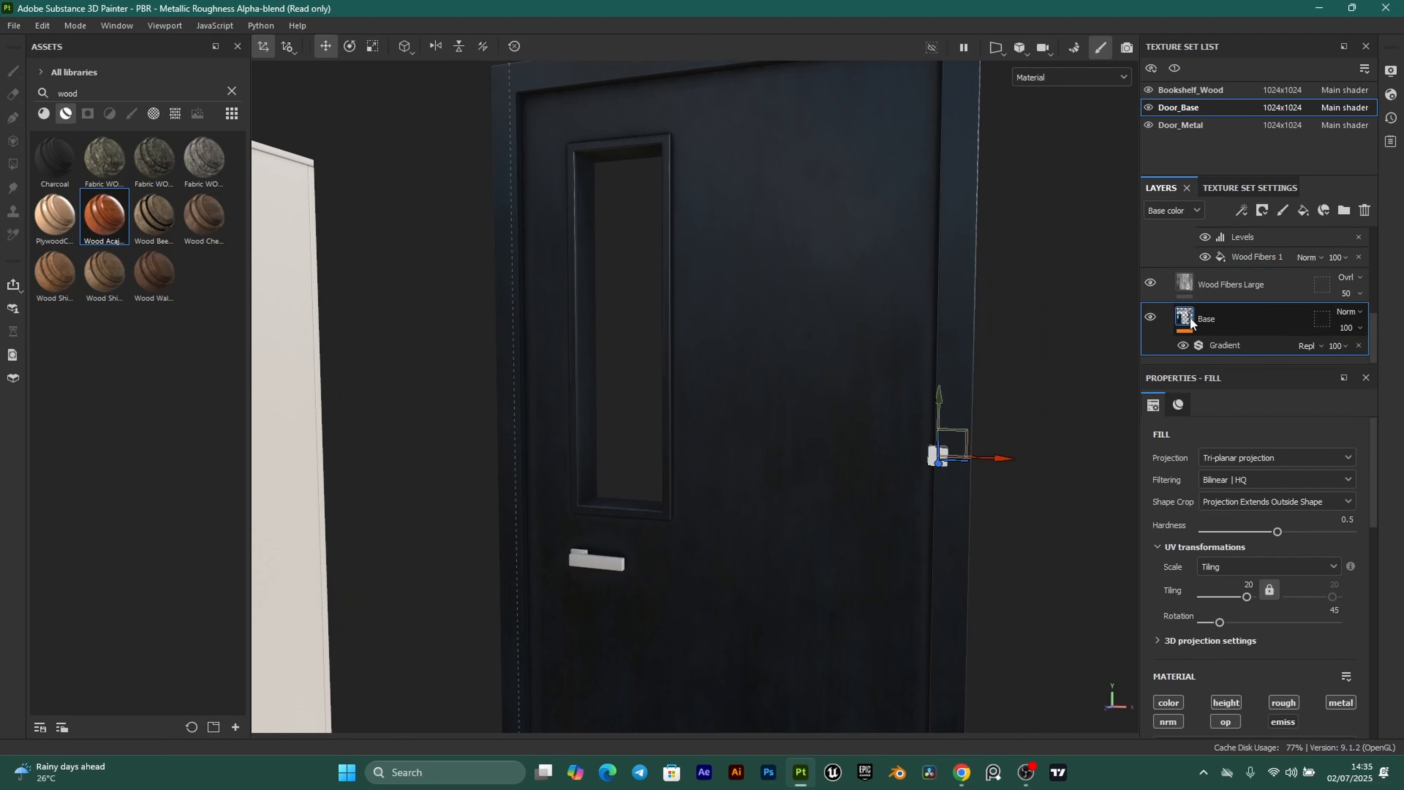
key(ctrl+d)
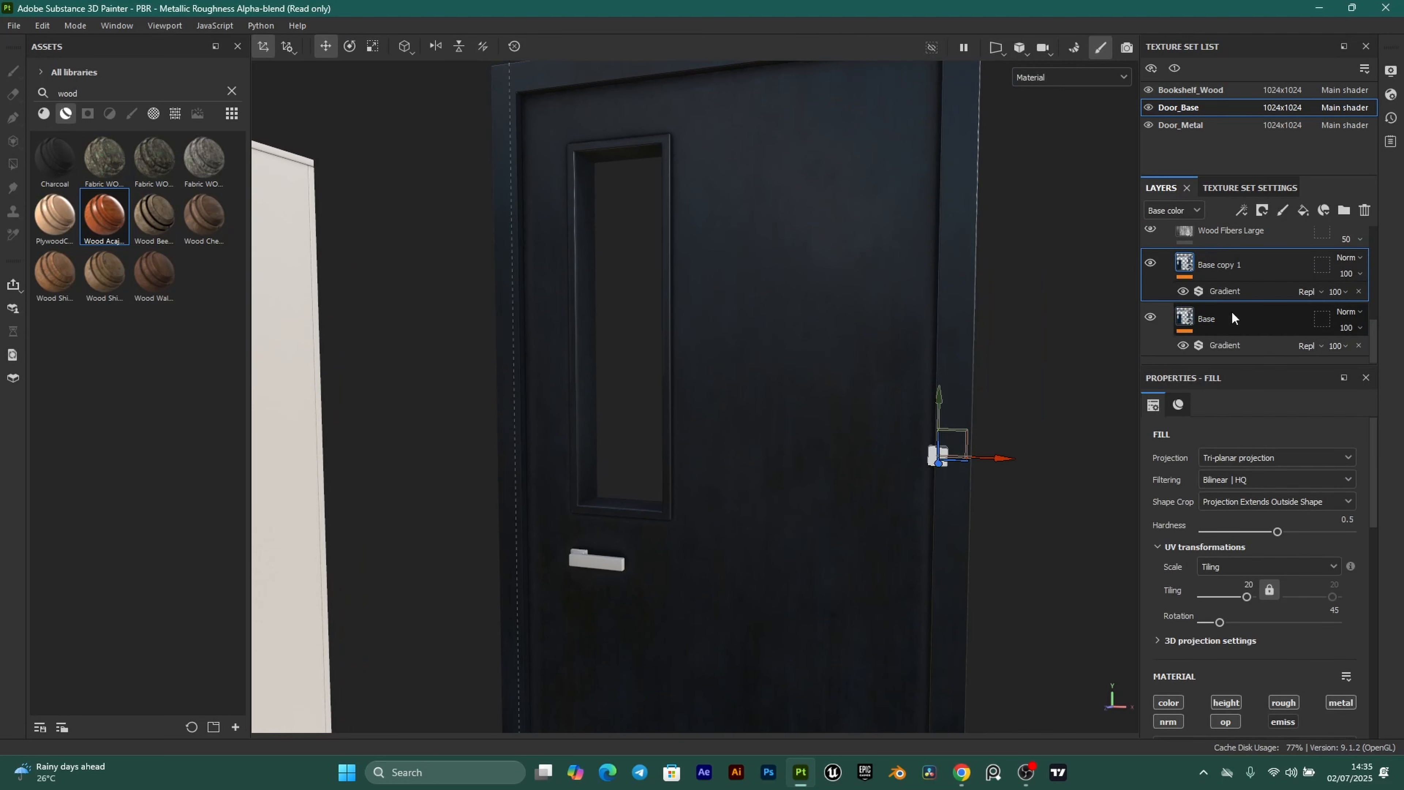
double_click(1226, 265)
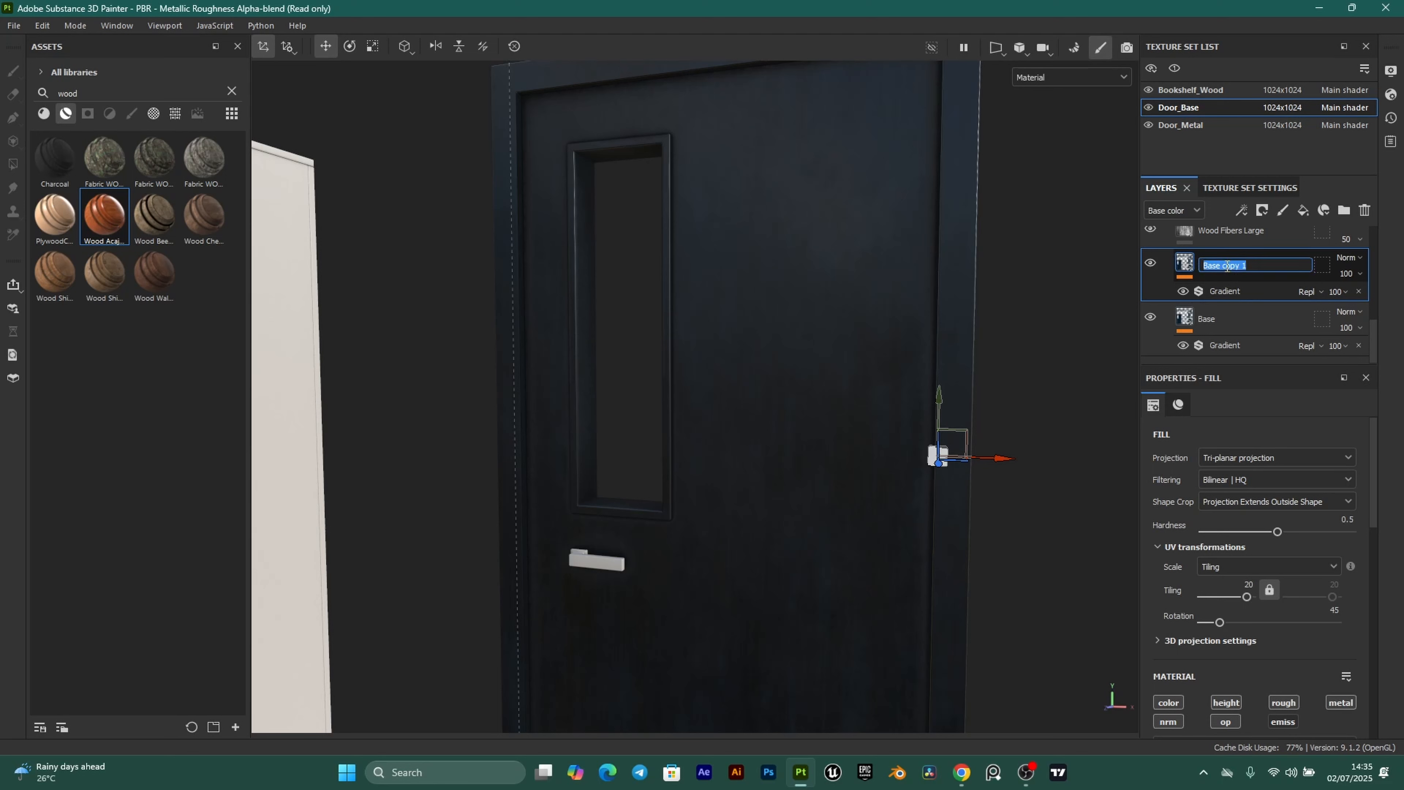
text(GlassFrame)
key(Return)
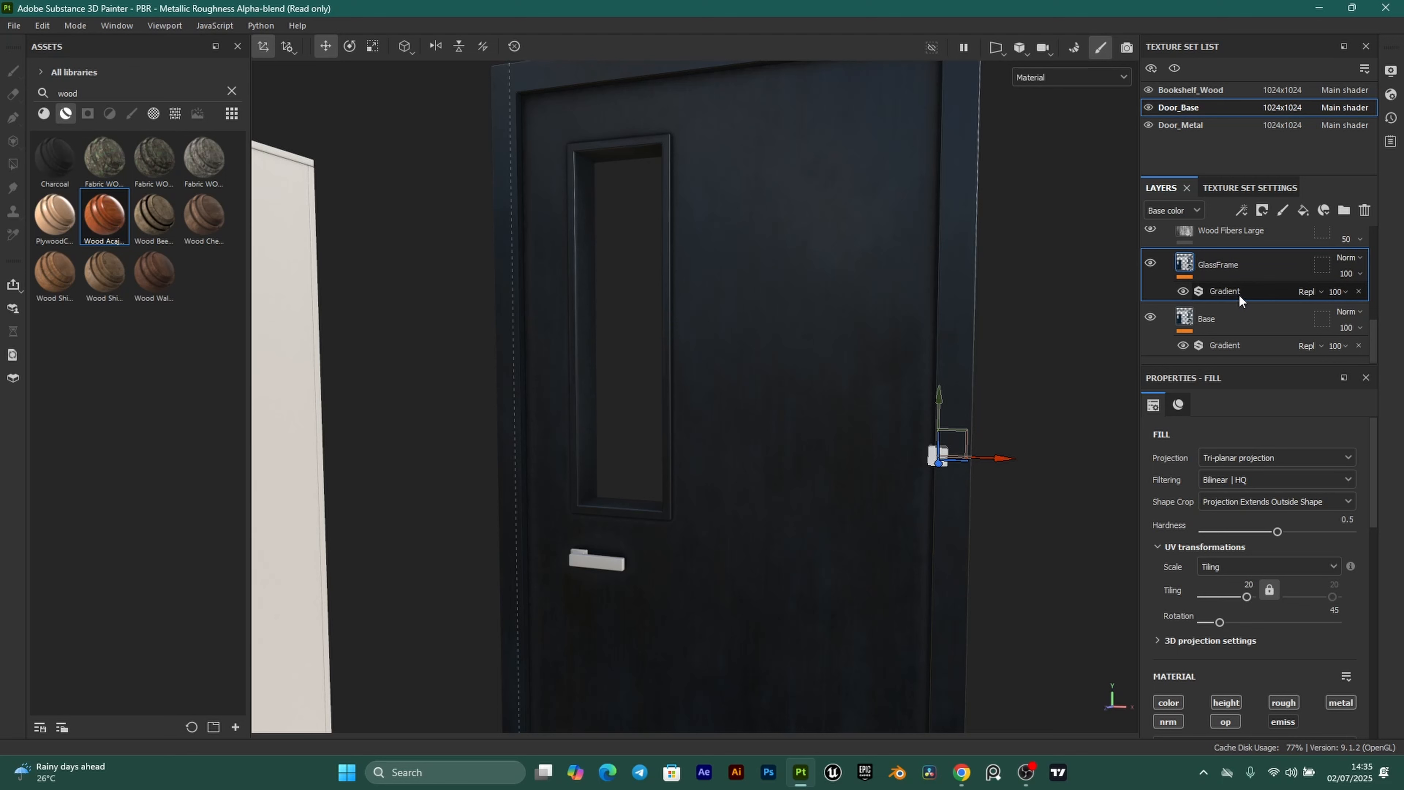
Open GlassFrame's Gradient filter and edit its Color 1 swatch (011627).
click(1236, 282)
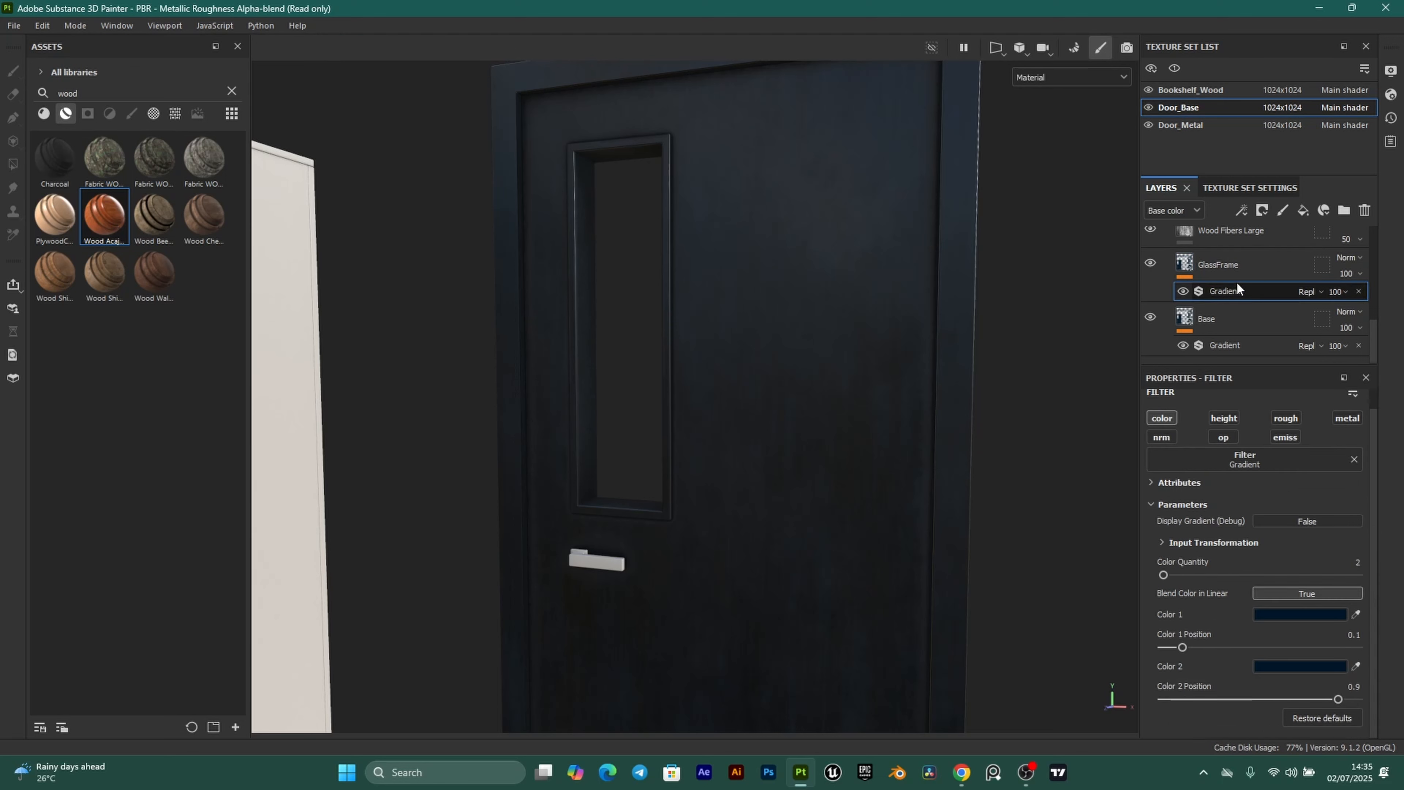
click(1295, 615)
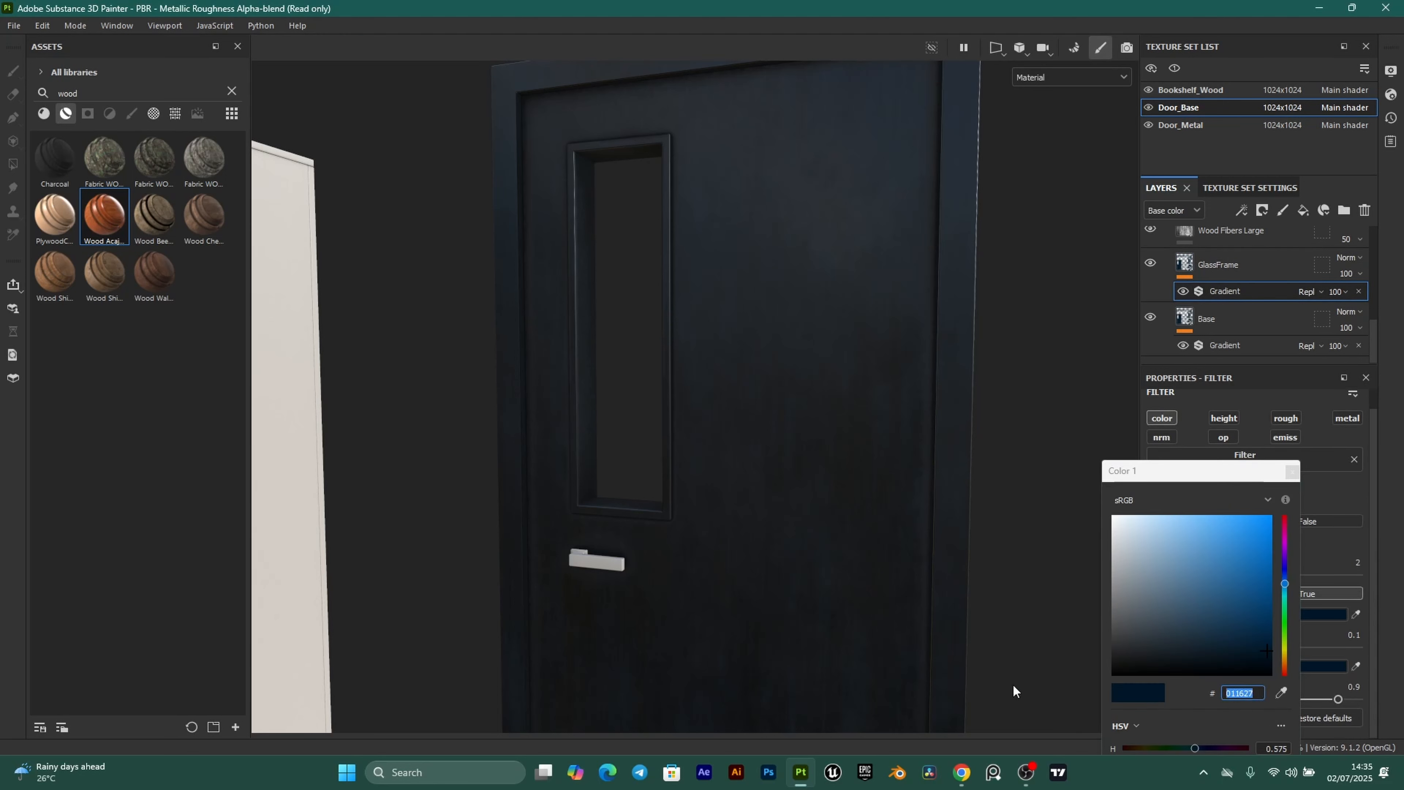
click(962, 772)
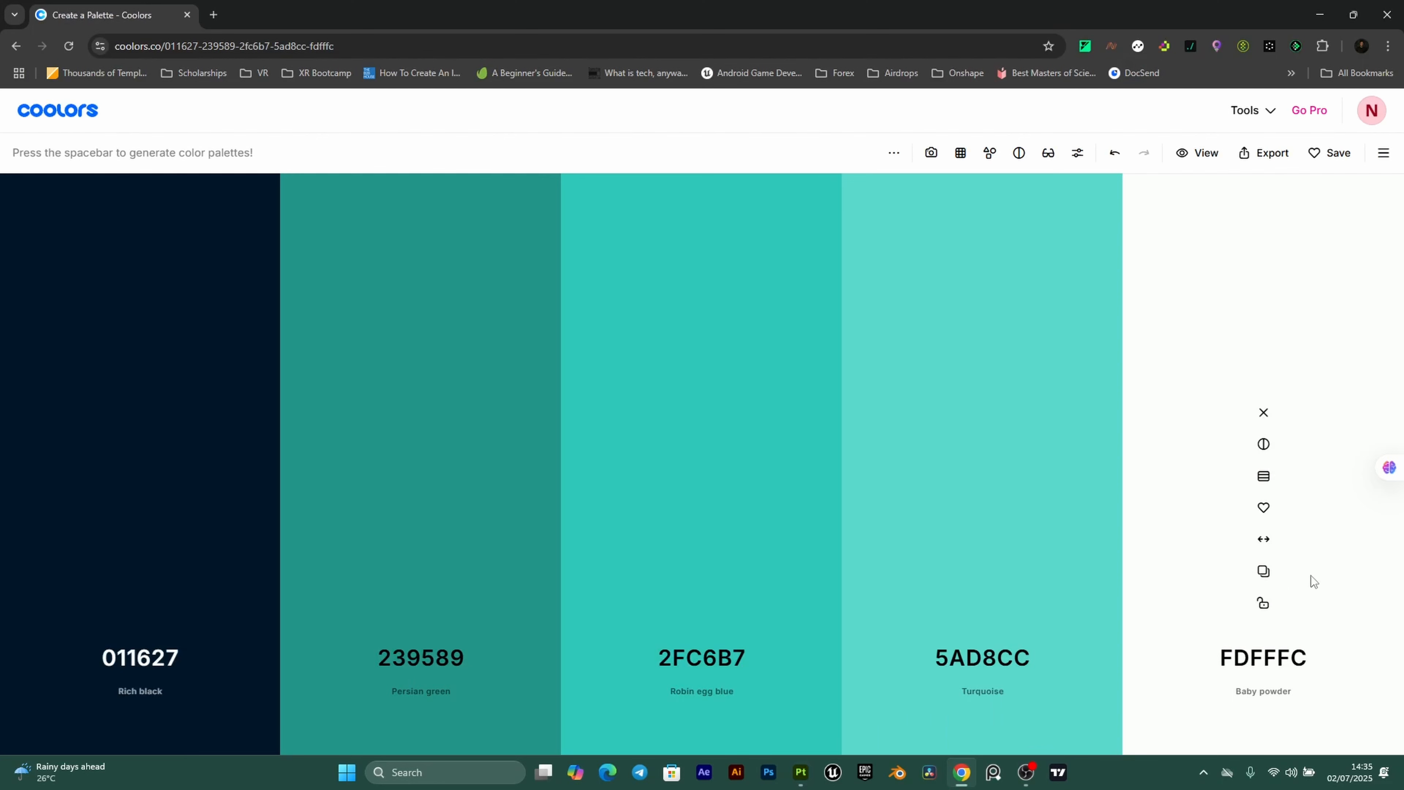
click(801, 772)
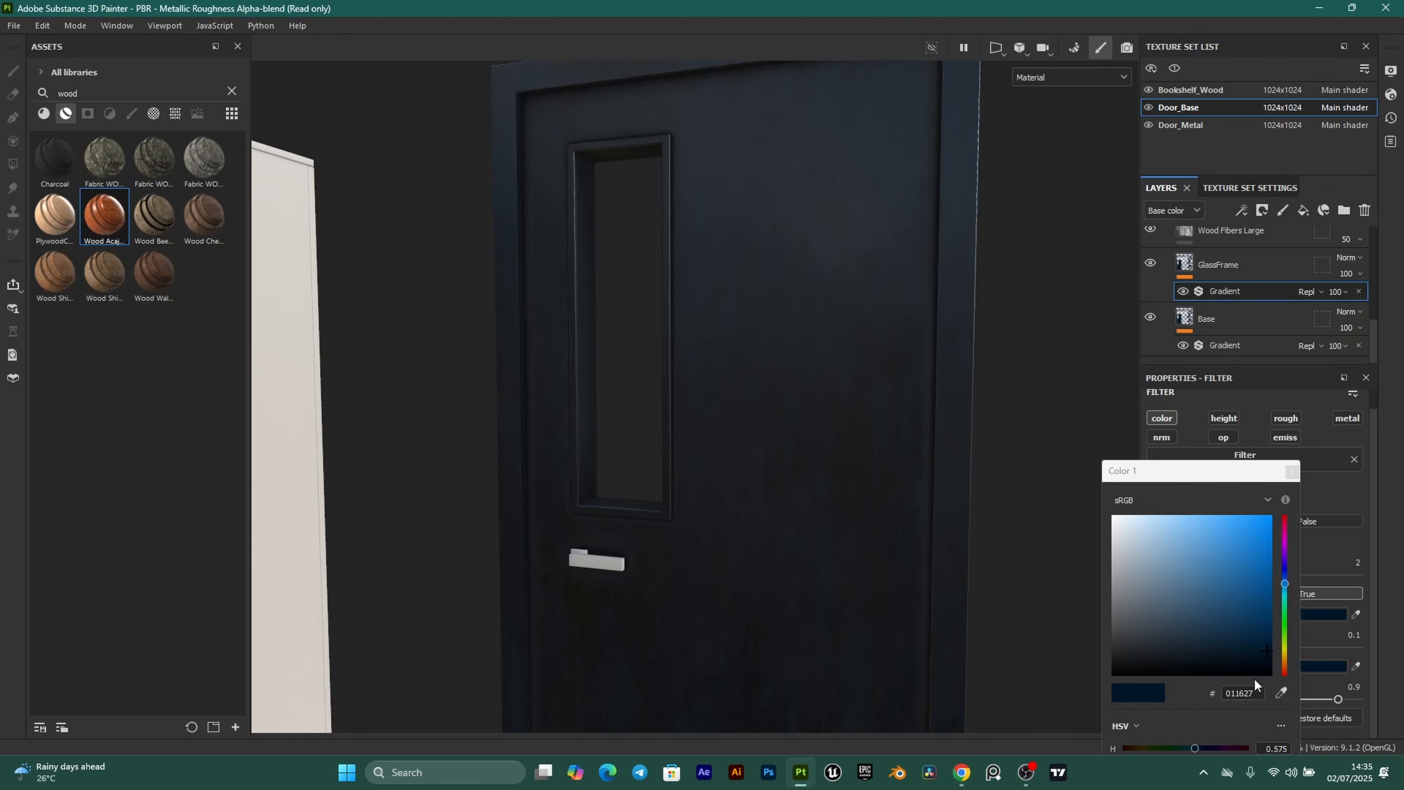
Replace the gradient's Color 1 hex value 011627 with FDFFFC.
double_click(1244, 693)
key(ctrl+v)
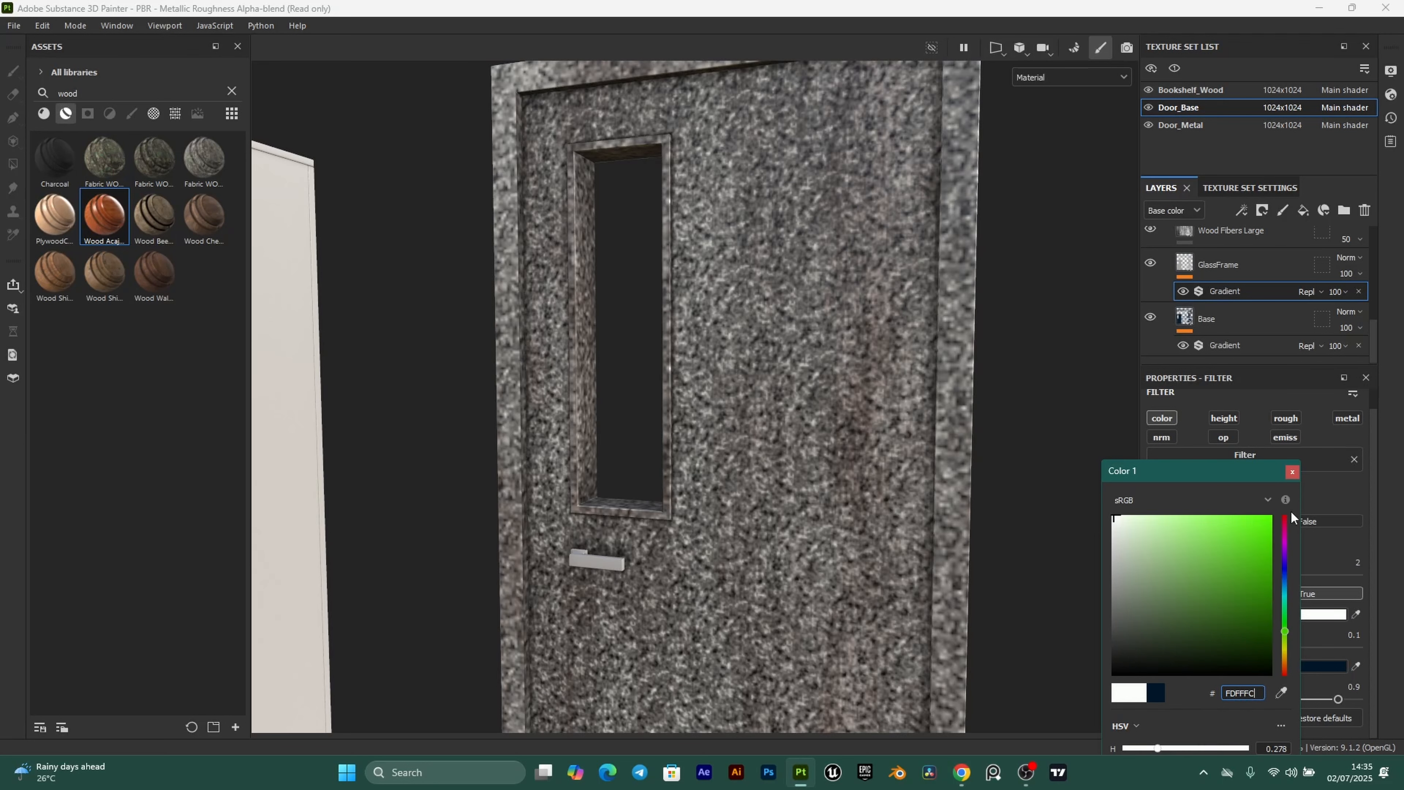
click(1293, 471)
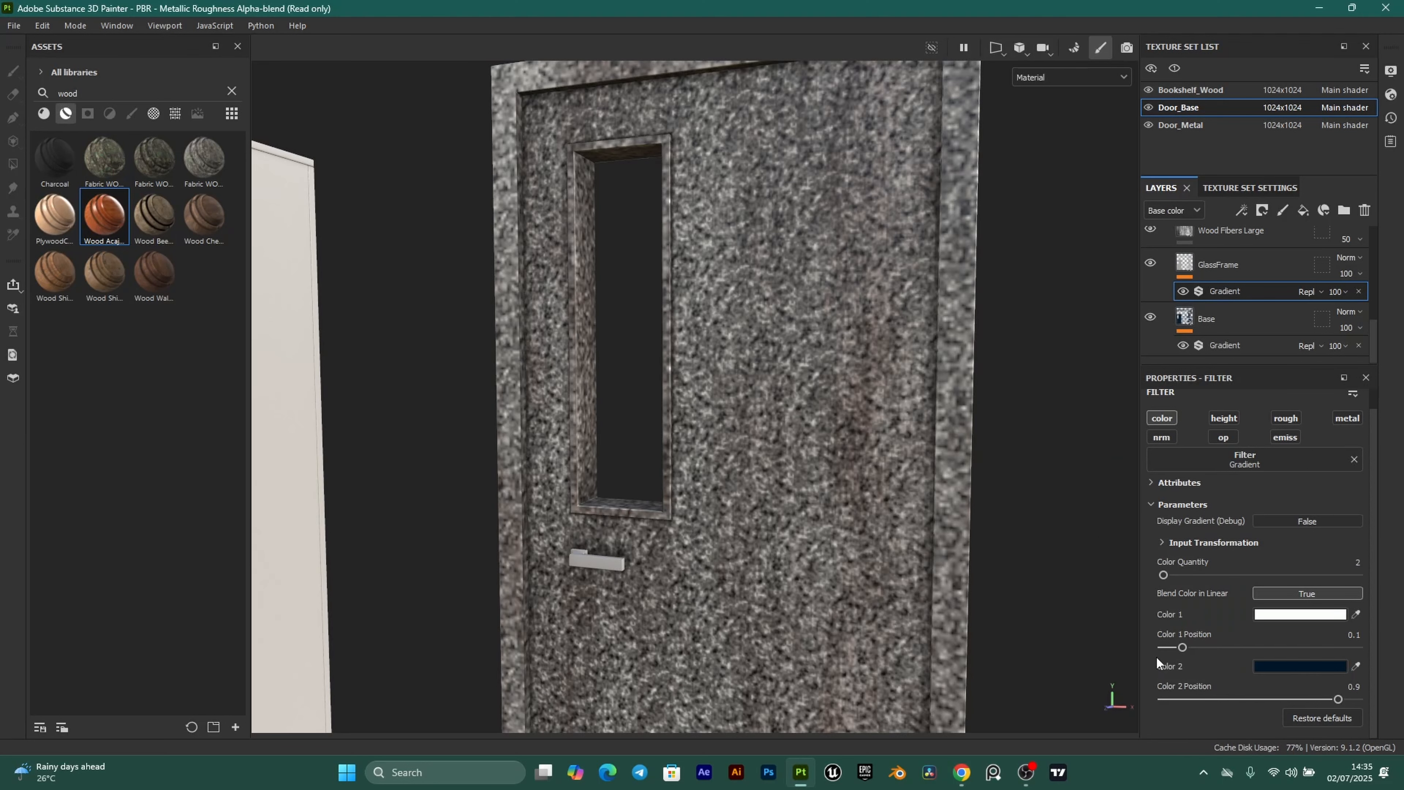
Eyedrop Color 1 into Color 2 so both are off-white, then select GlassFrame.
click(1356, 666)
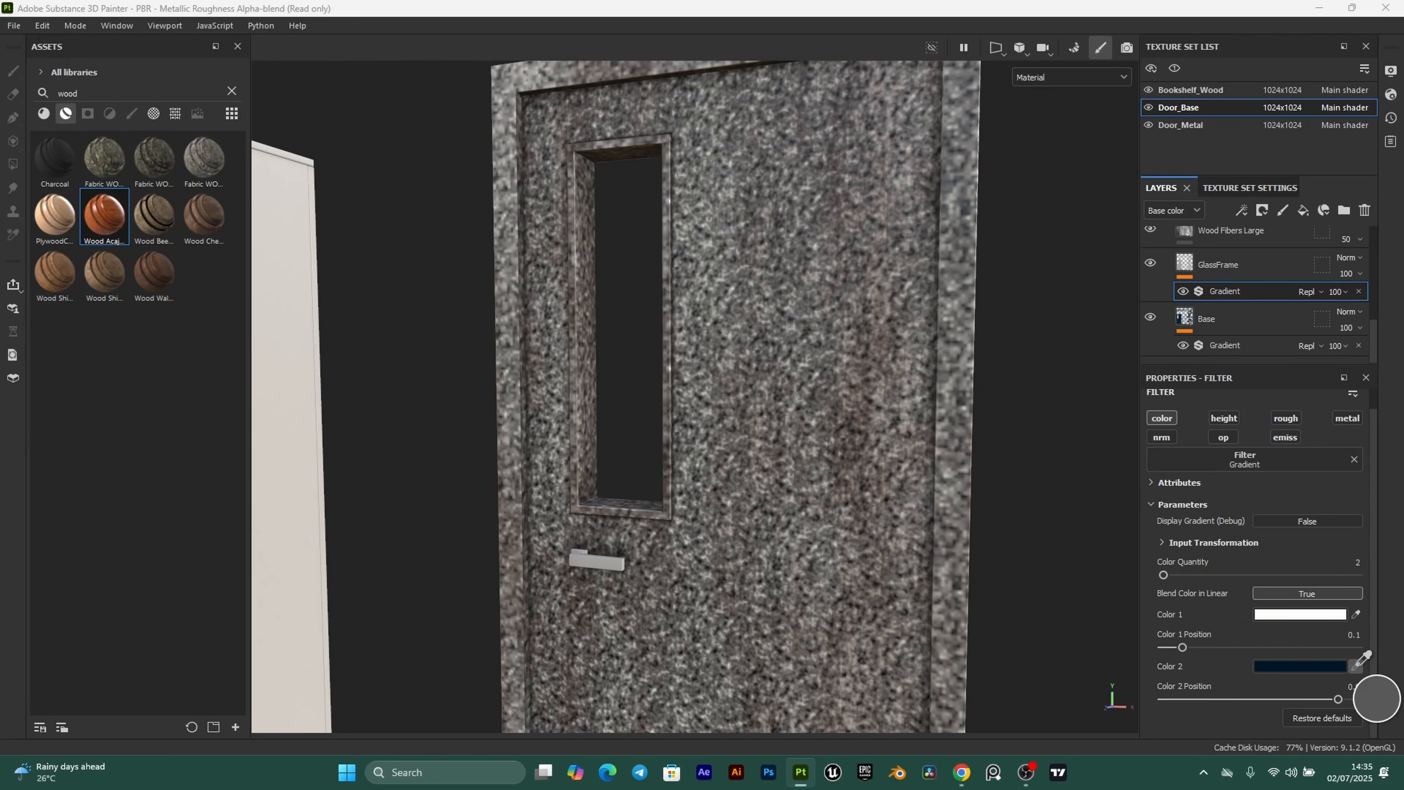
click(1321, 615)
scroll(690, 451, up, 2)
scroll(689, 446, up, 1)
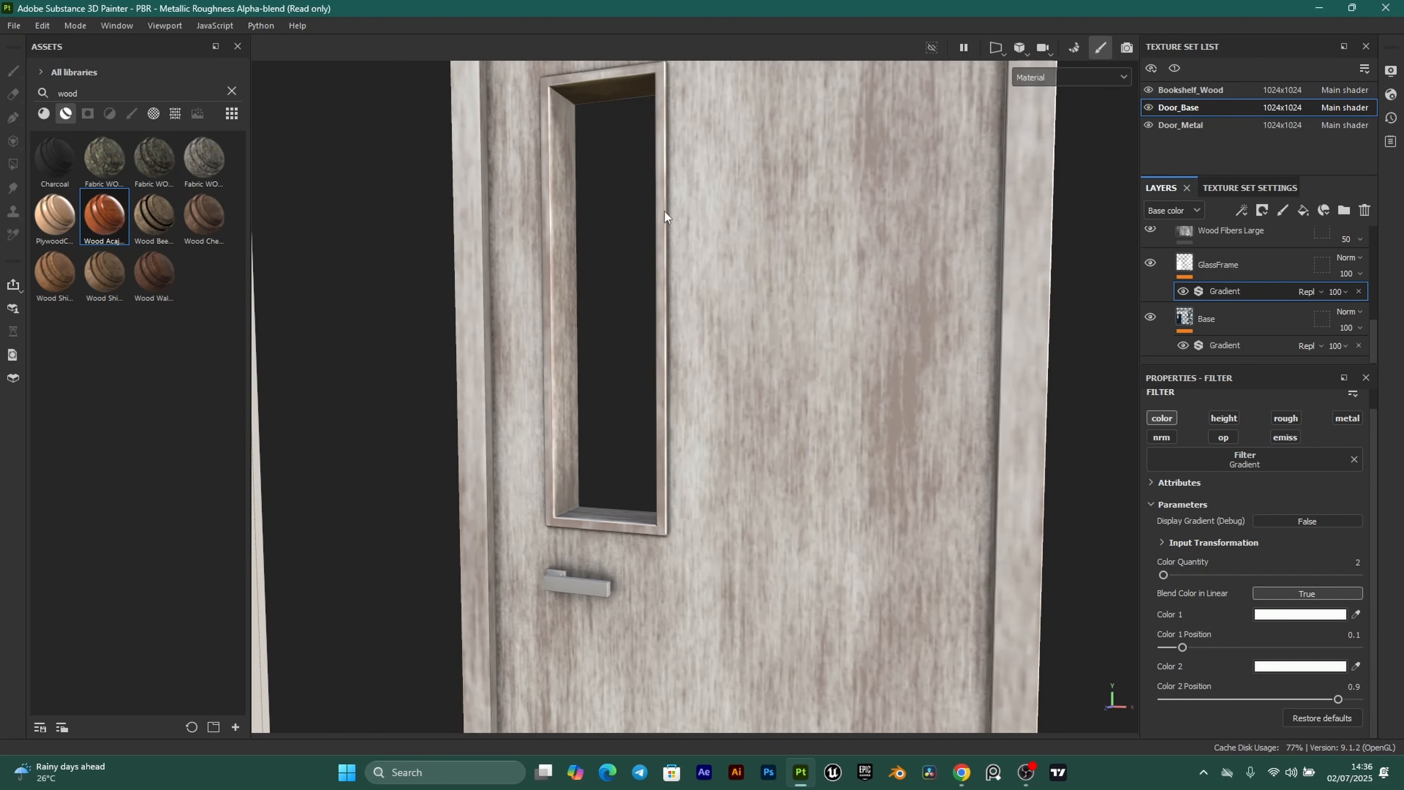
click(1186, 263)
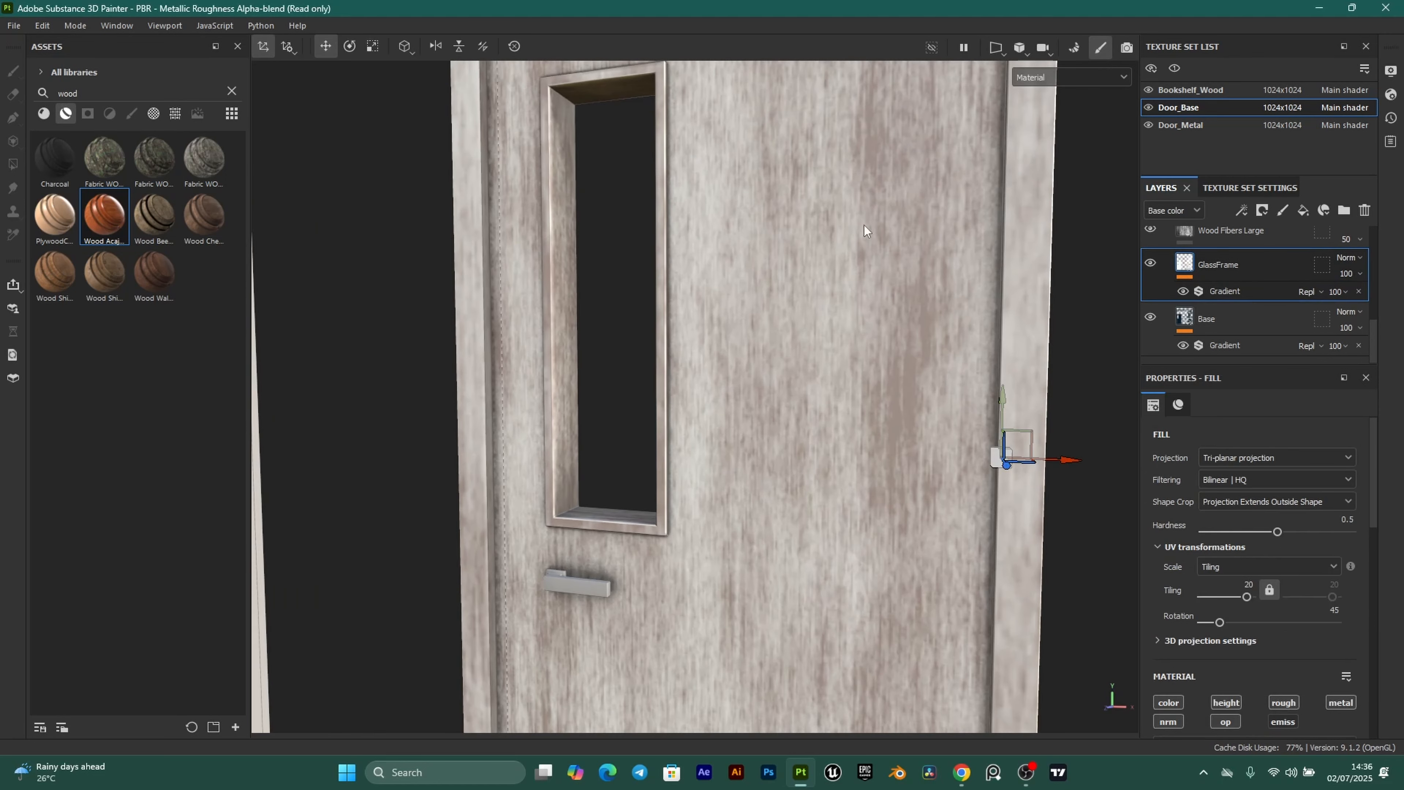
alt+middle_drag(662, 226, 677, 268)
alt+middle_drag(658, 160, 697, 249)
scroll(619, 251, up, 1)
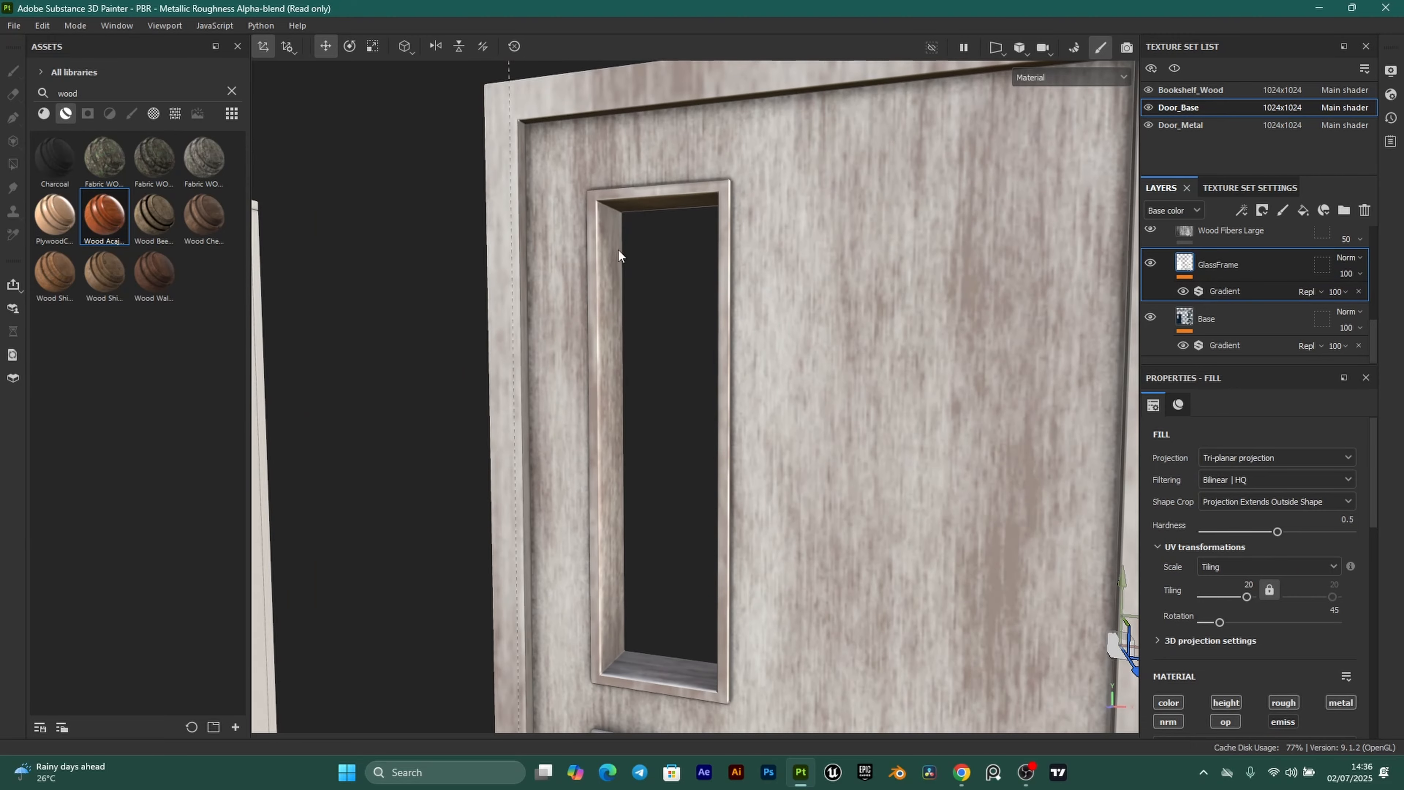
Give GlassFrame a black mask and polygon-fill the frame's left inner face.
click(1261, 211)
click(1304, 250)
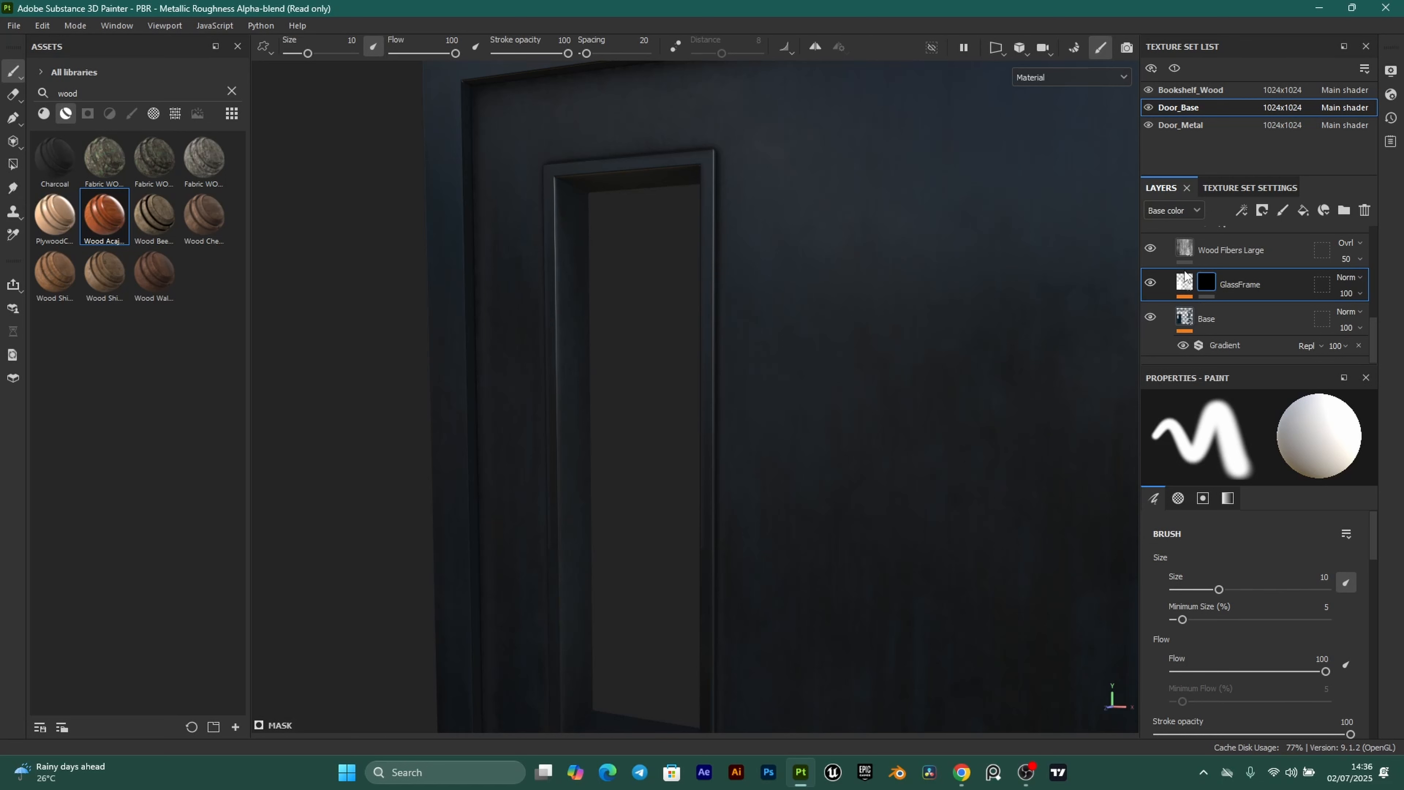
click(12, 164)
scroll(437, 558, up, 2)
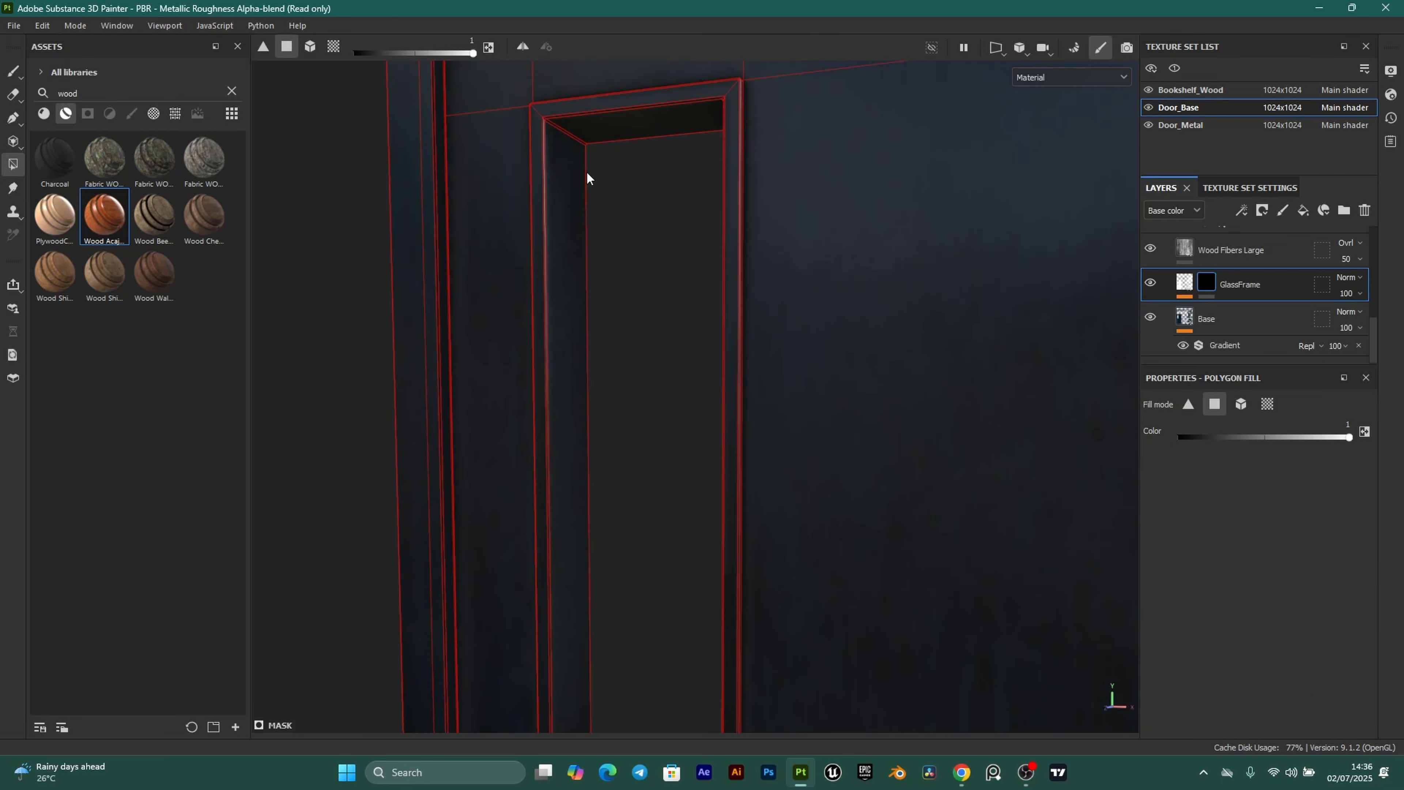
click(569, 197)
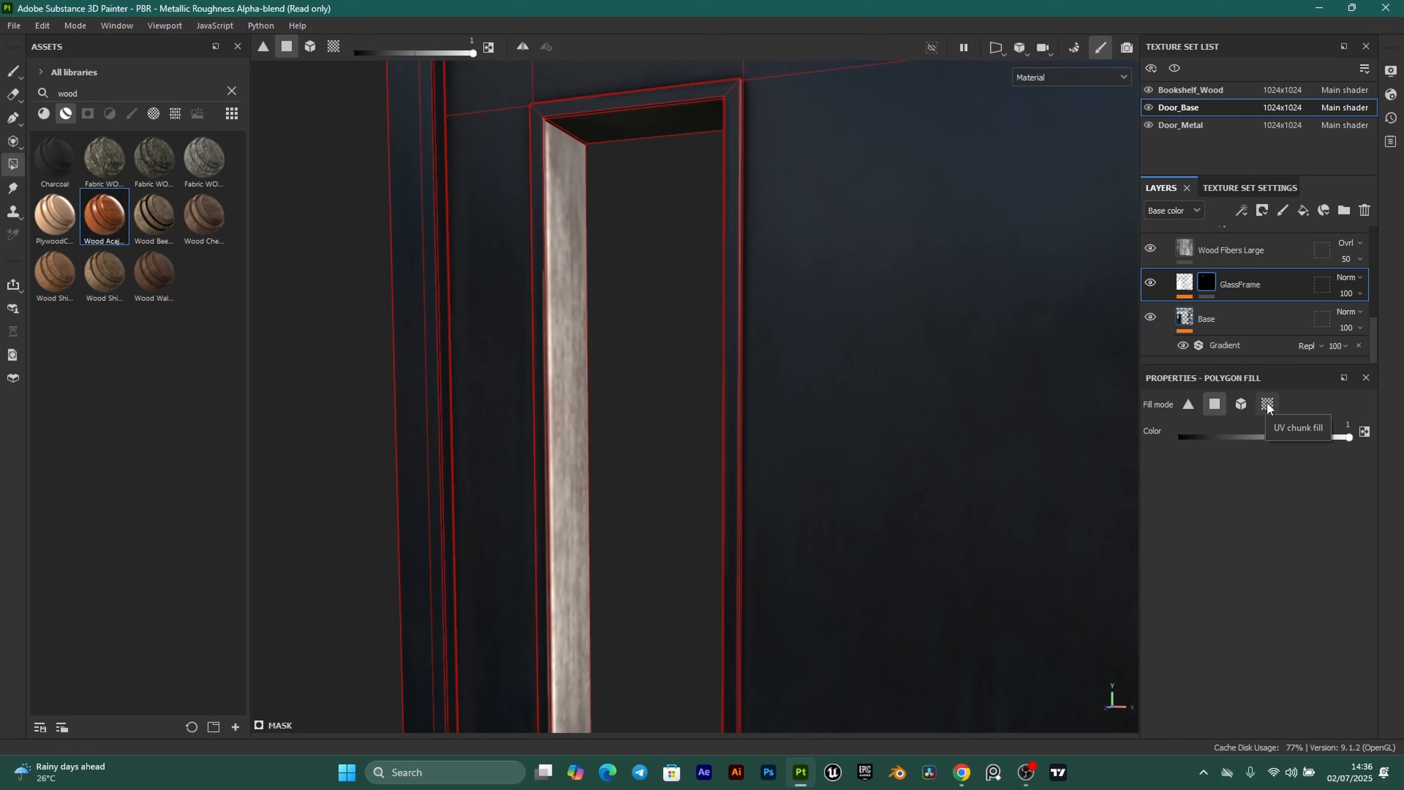
Switch Polygon Fill to Mesh fill and fill the door's whole window frame.
click(1242, 403)
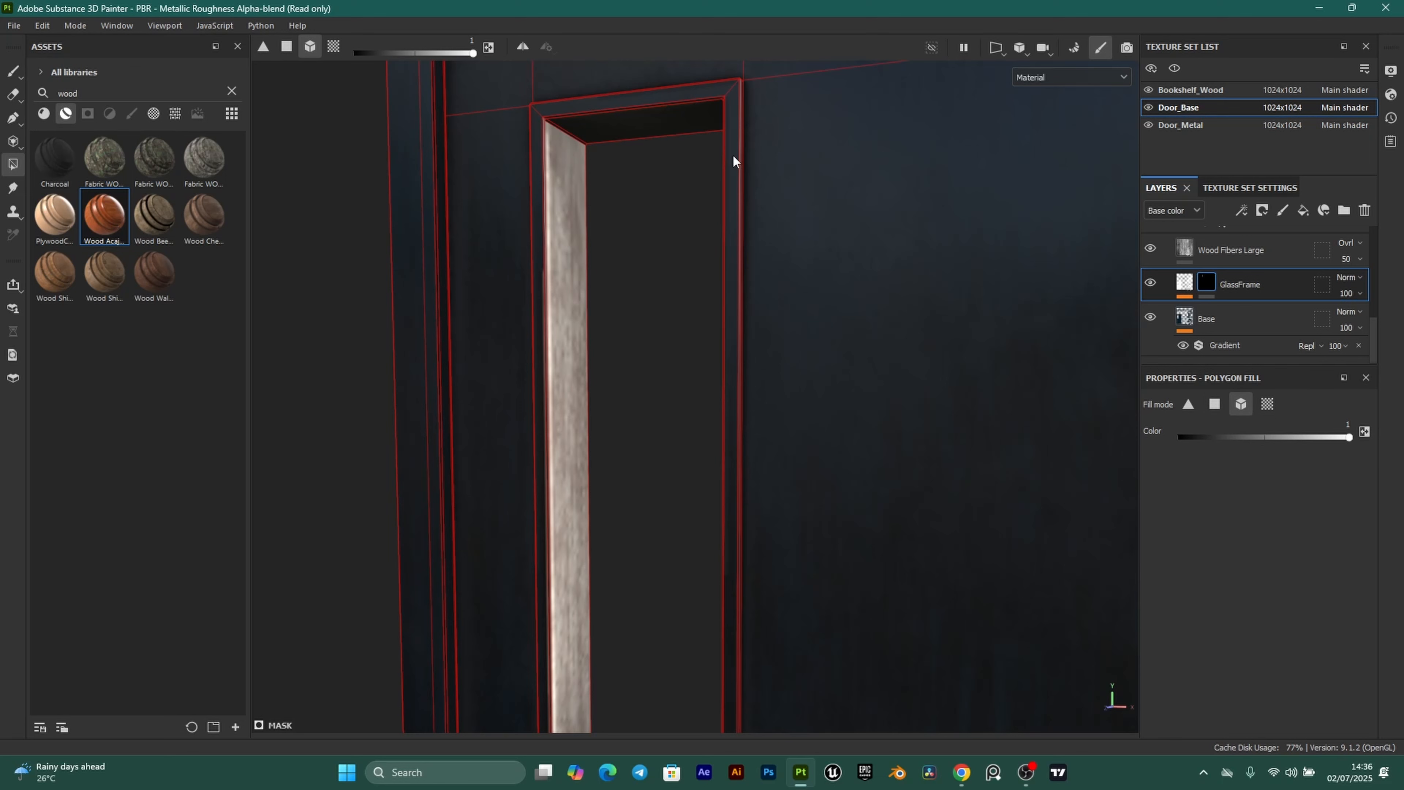
click(685, 95)
scroll(645, 222, down, 3)
alt+drag(646, 222, 584, 341)
scroll(698, 396, down, 1)
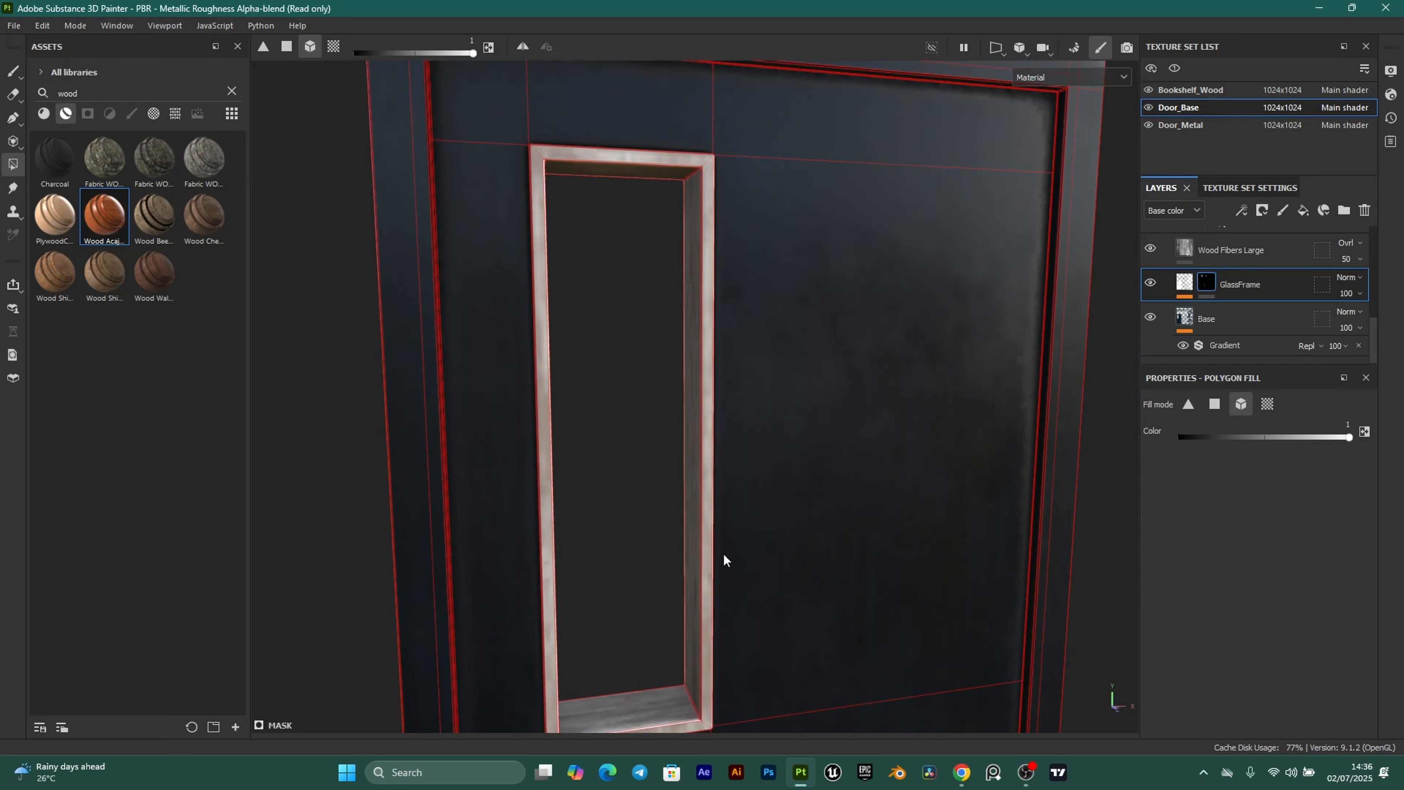
alt+middle_drag(723, 553, 721, 479)
alt+drag(735, 448, 653, 409)
alt+drag(771, 165, 744, 359)
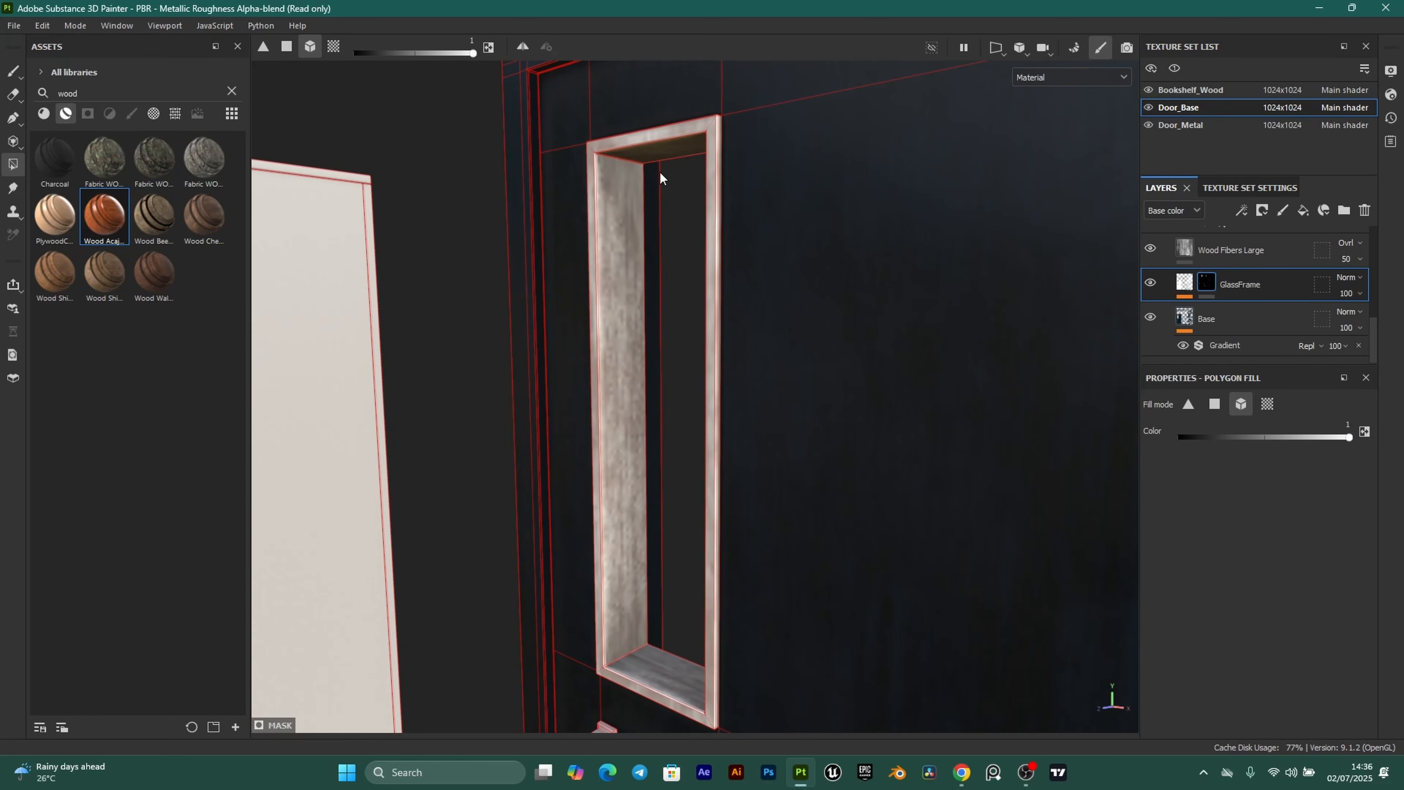
Switch to the Paint brush tool and orbit around the door's window frame.
click(13, 71)
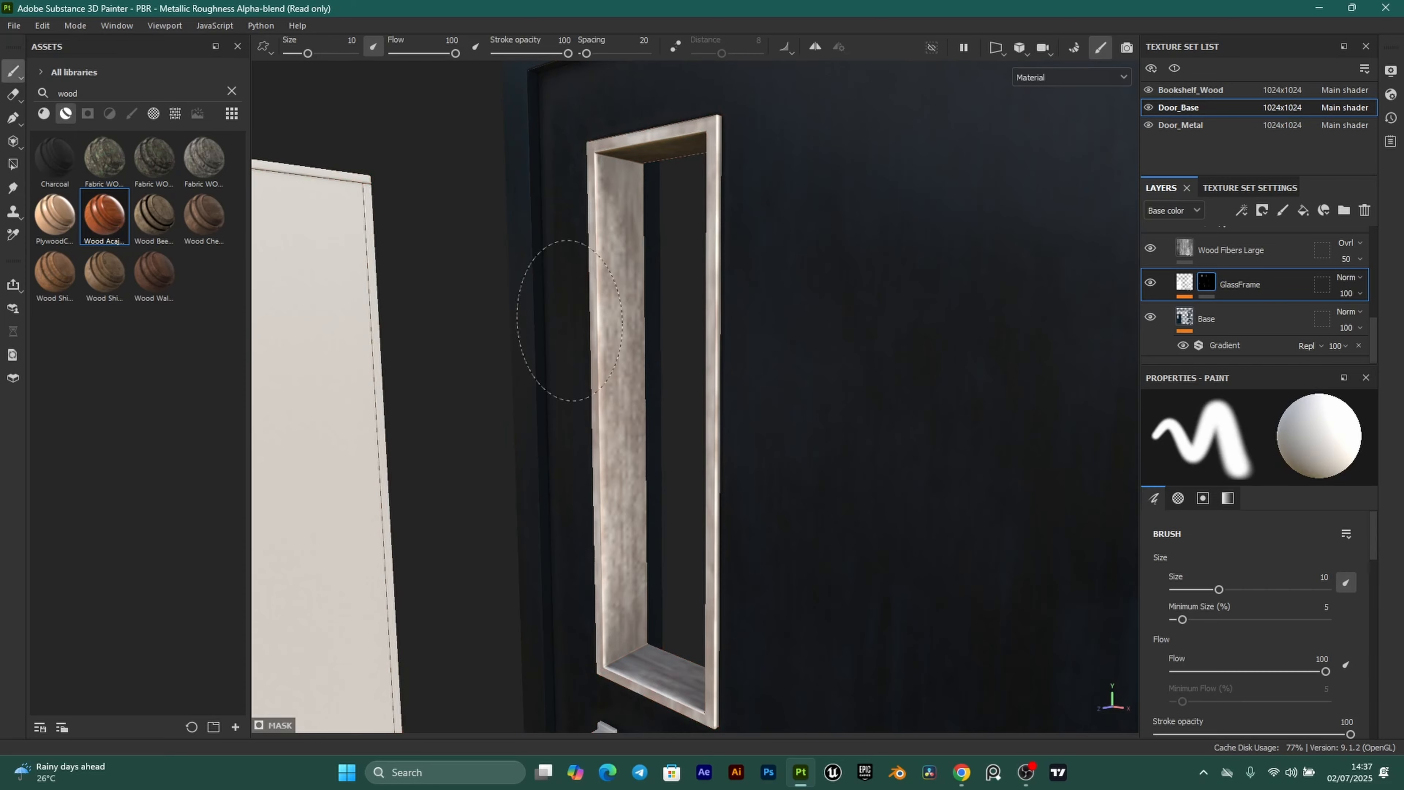
scroll(746, 379, up, 5)
alt+drag(745, 379, 658, 416)
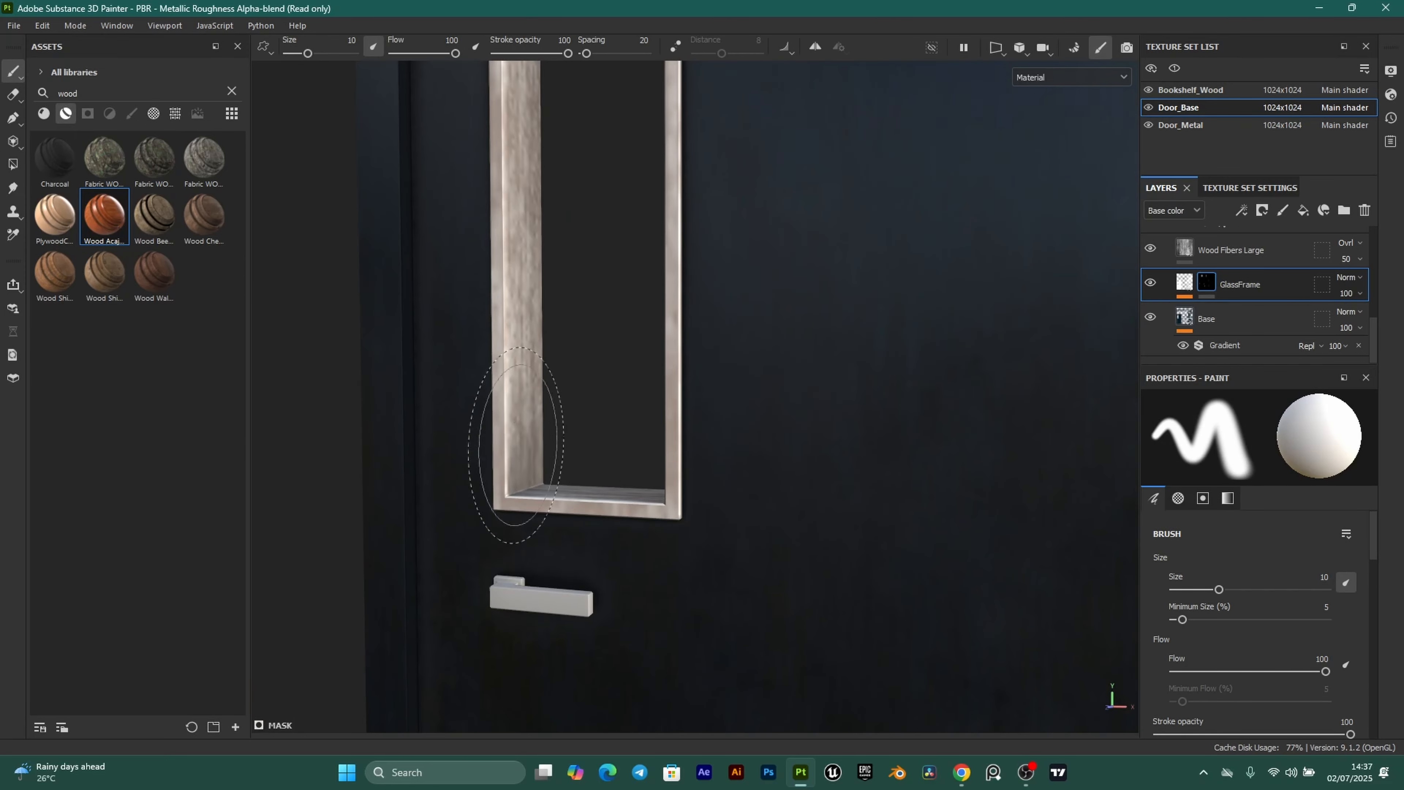
alt+middle_drag(629, 331, 666, 436)
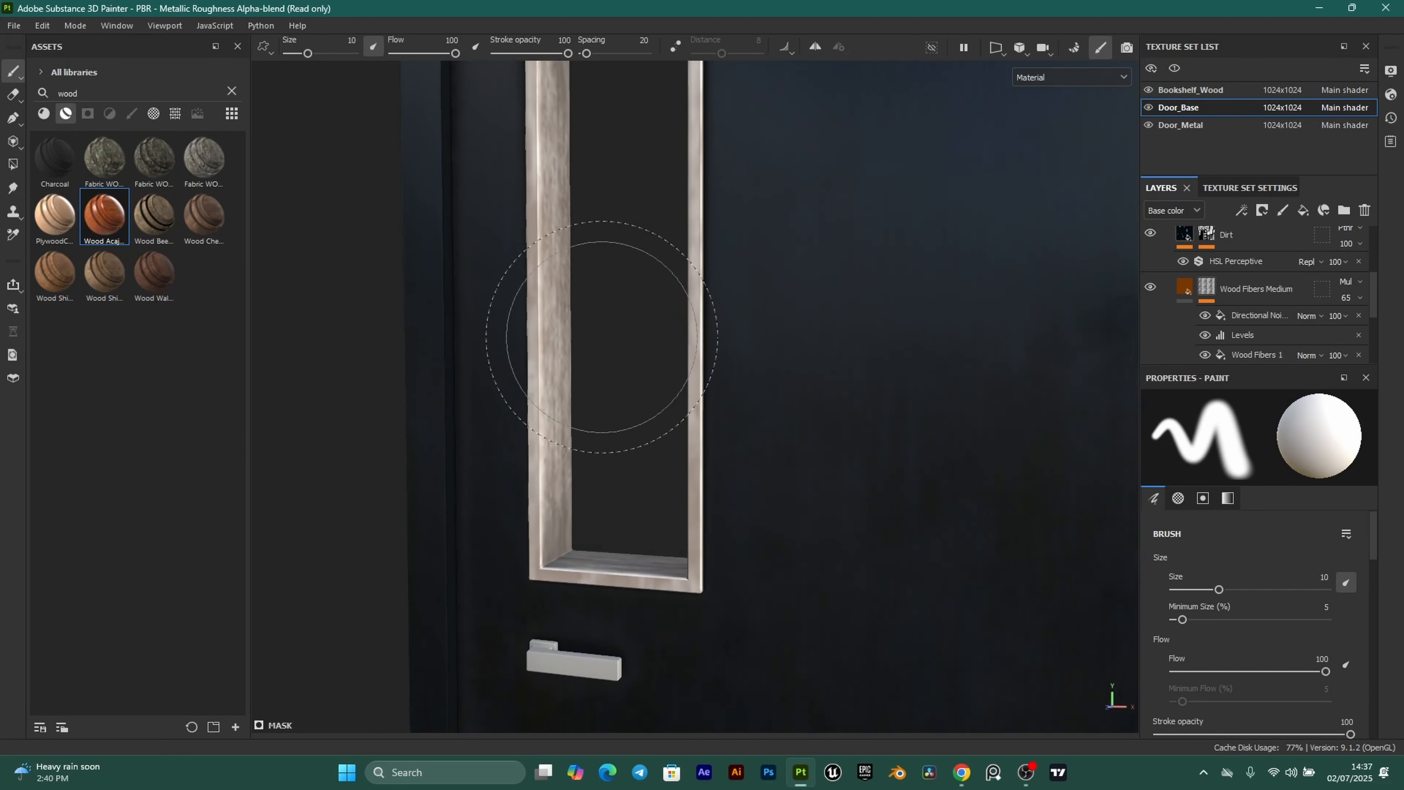
alt+drag(602, 336, 649, 277)
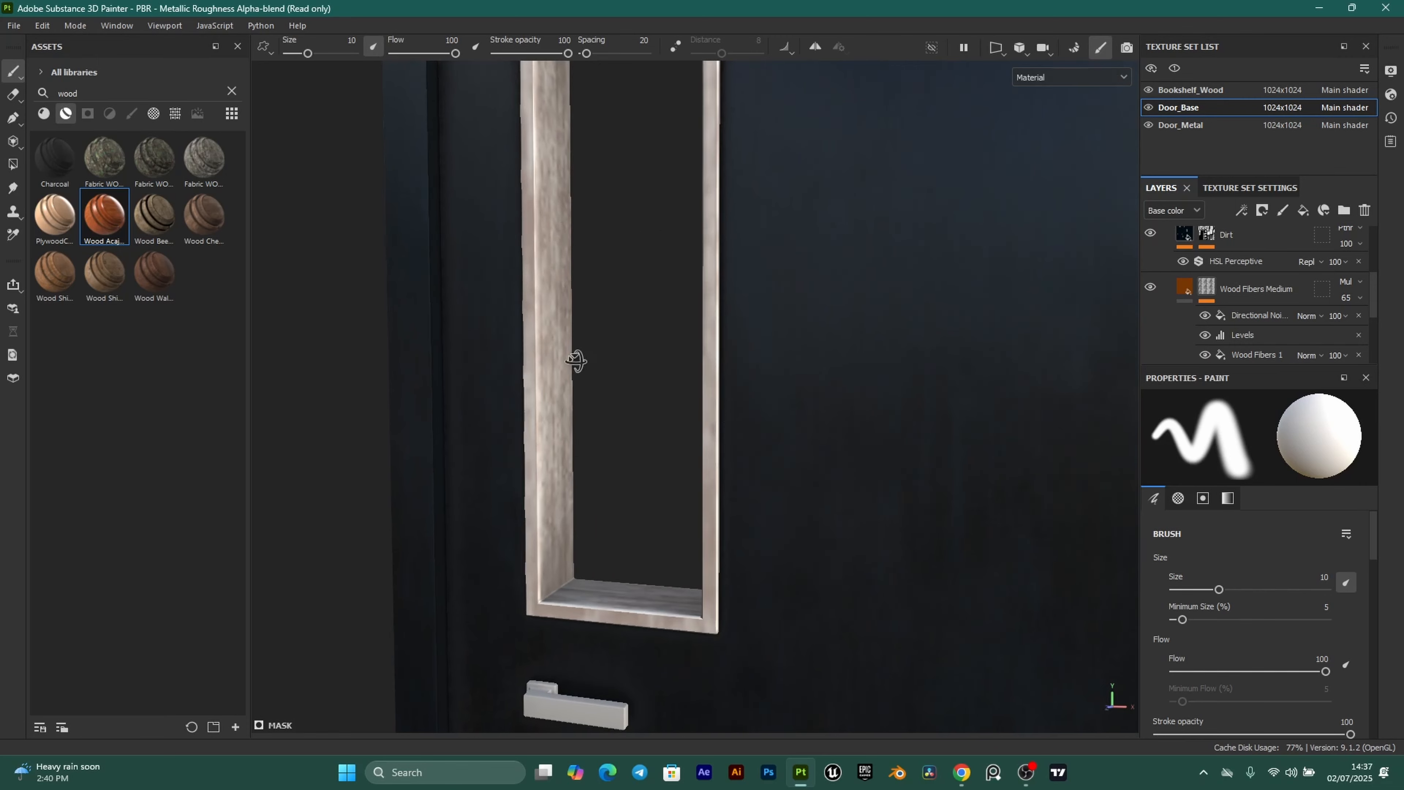
alt+drag(573, 360, 643, 277)
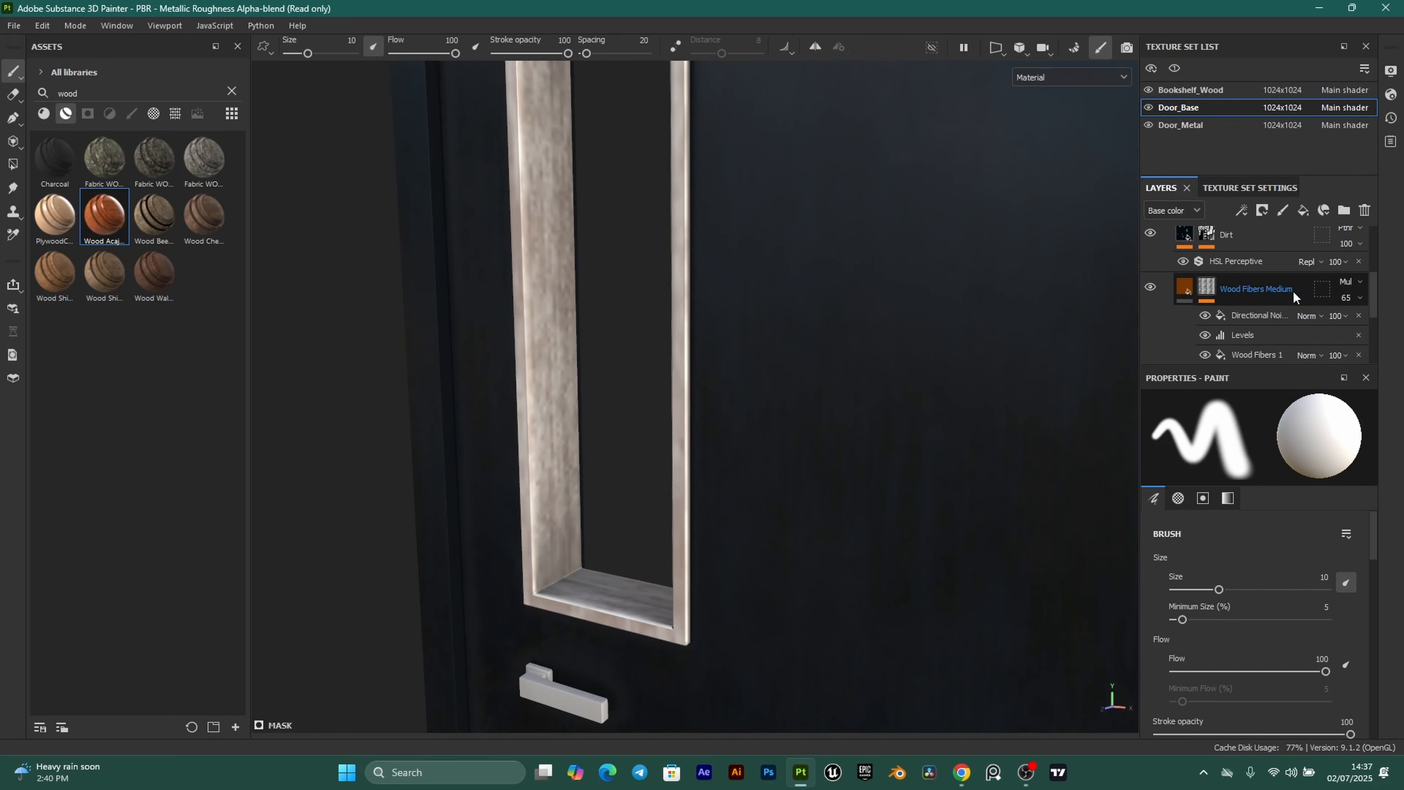
Hide the Wood Fibers Medium layer and orbit the door to compare the frame.
click(1151, 288)
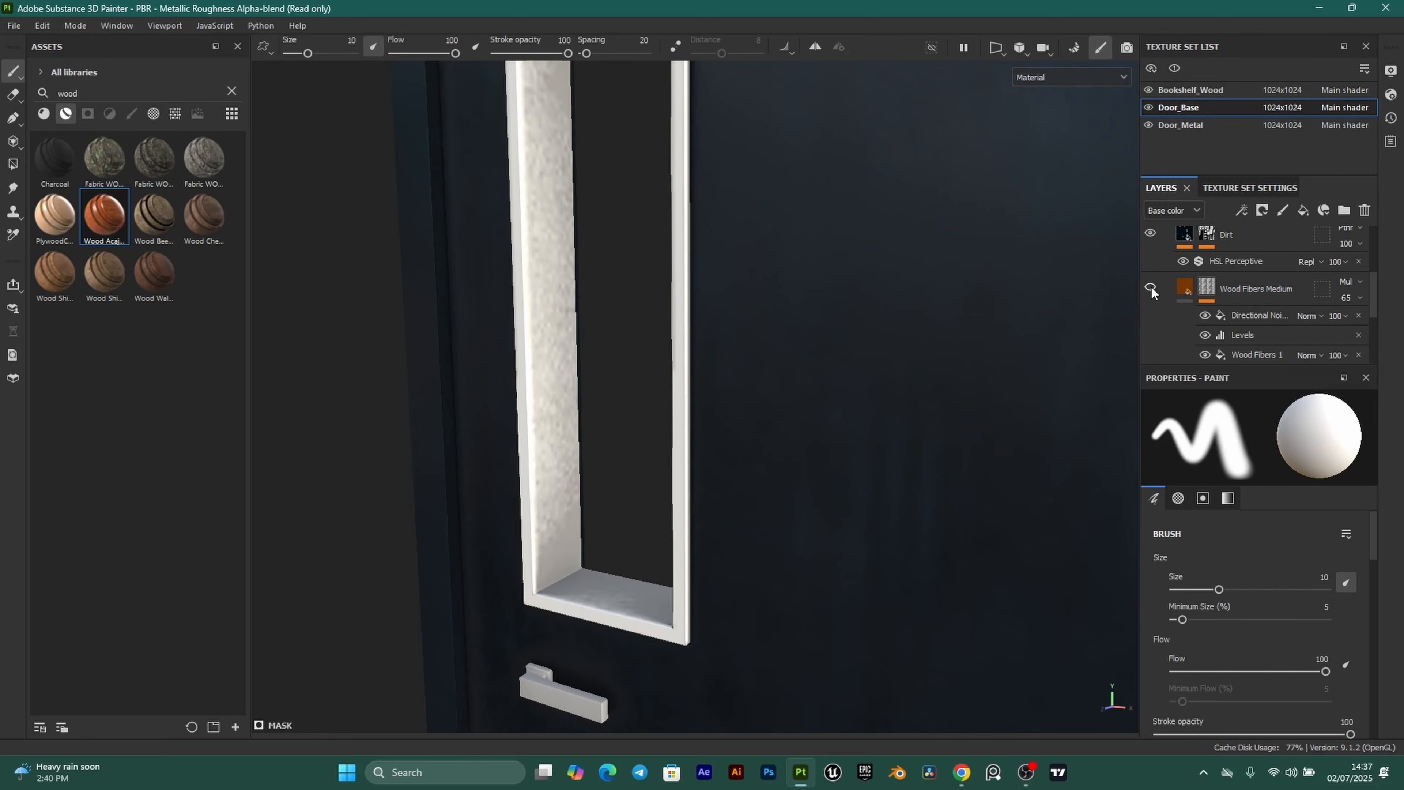
scroll(549, 570, up, 3)
scroll(793, 454, down, 6)
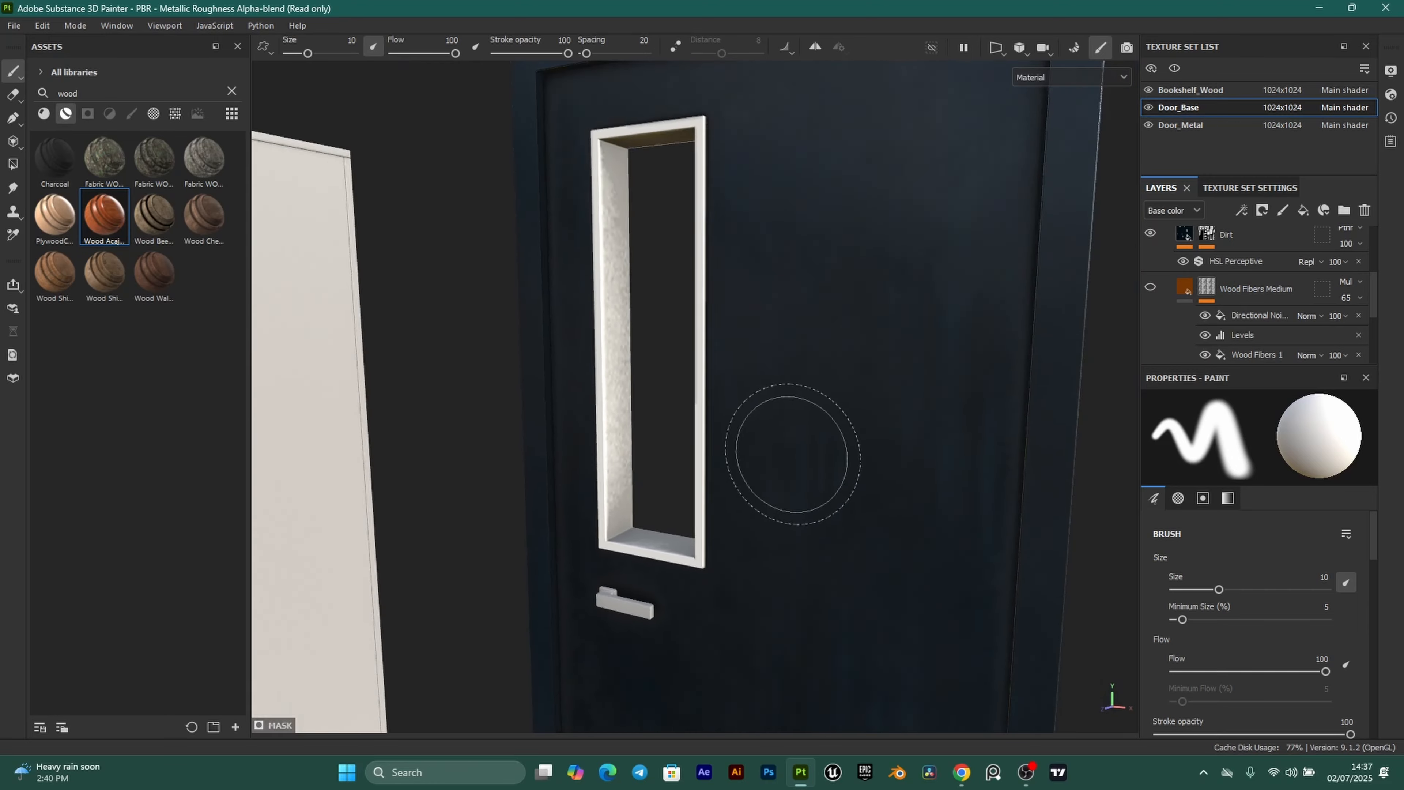
alt+drag(830, 480, 775, 352)
scroll(785, 299, up, 3)
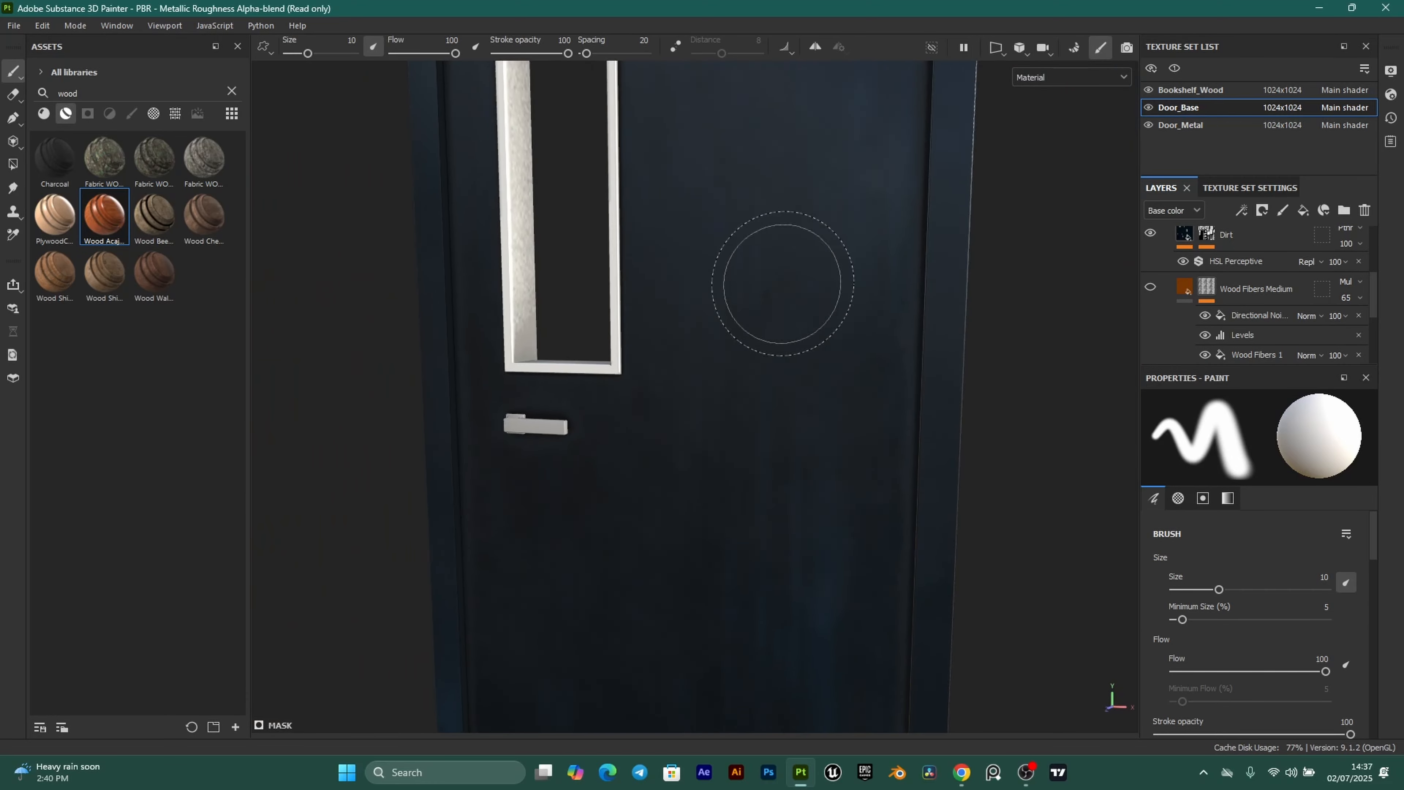
alt+middle_drag(783, 286, 857, 433)
alt+drag(862, 433, 986, 355)
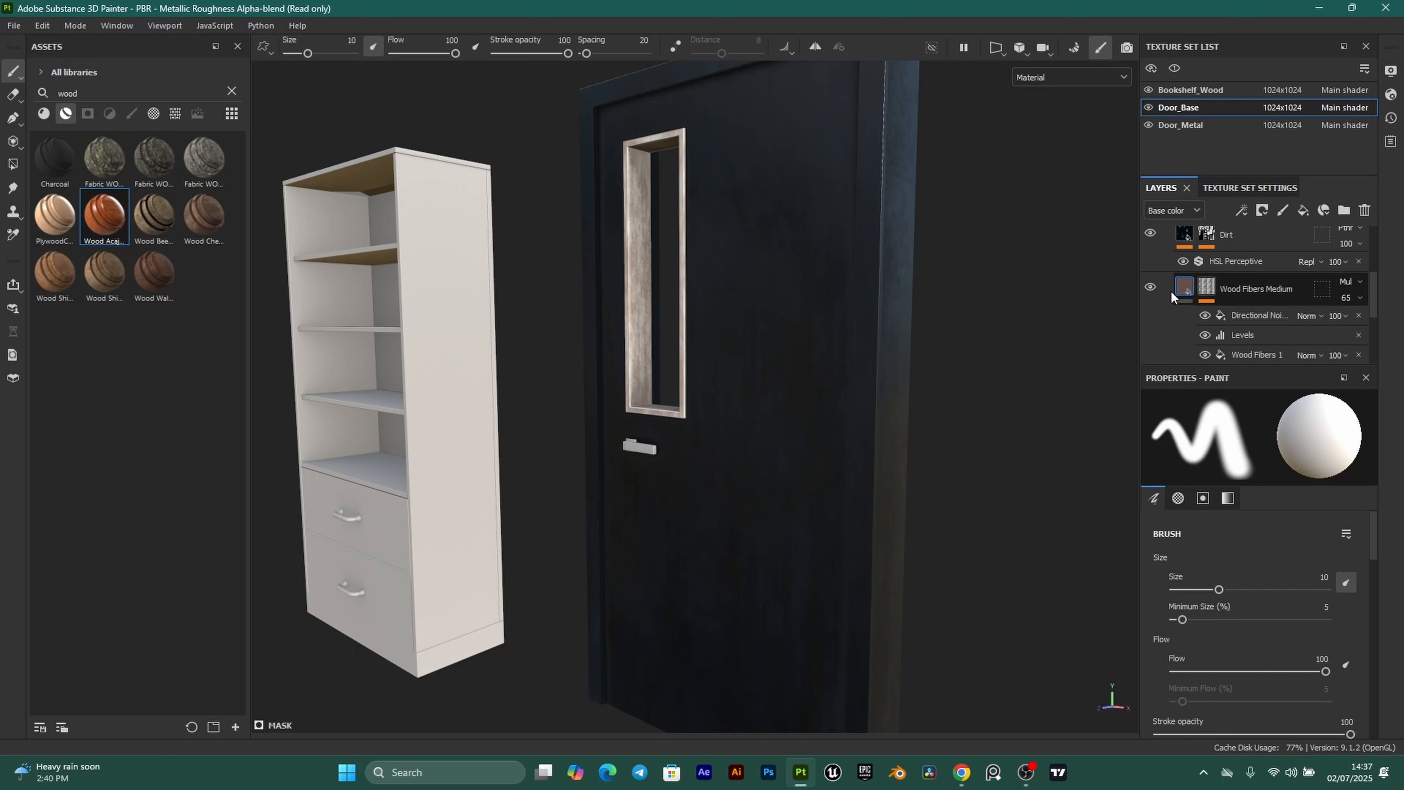
Delete the Wood Fibers Medium layer and orbit to view the door's window.
click(1184, 288)
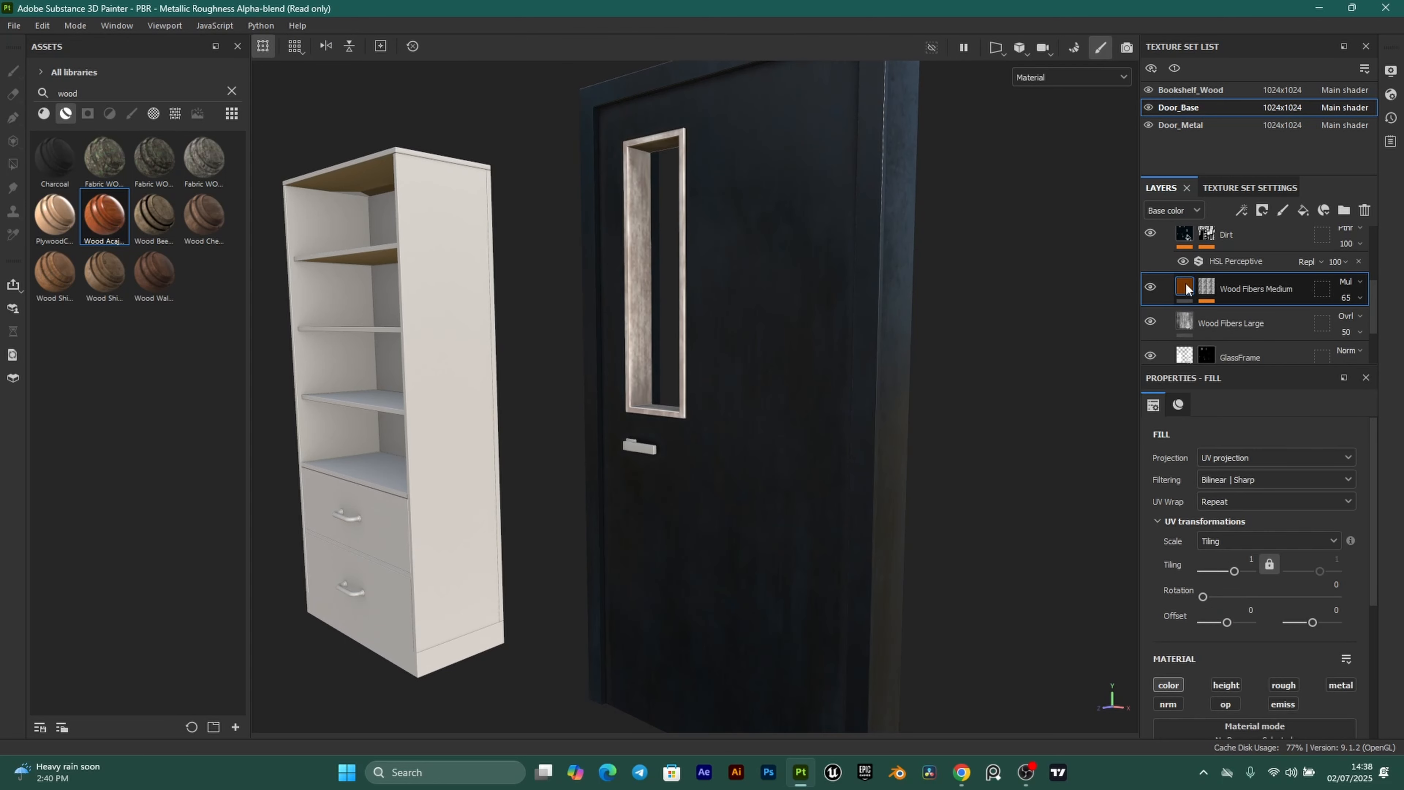
key(Delete)
alt+drag(668, 340, 991, 347)
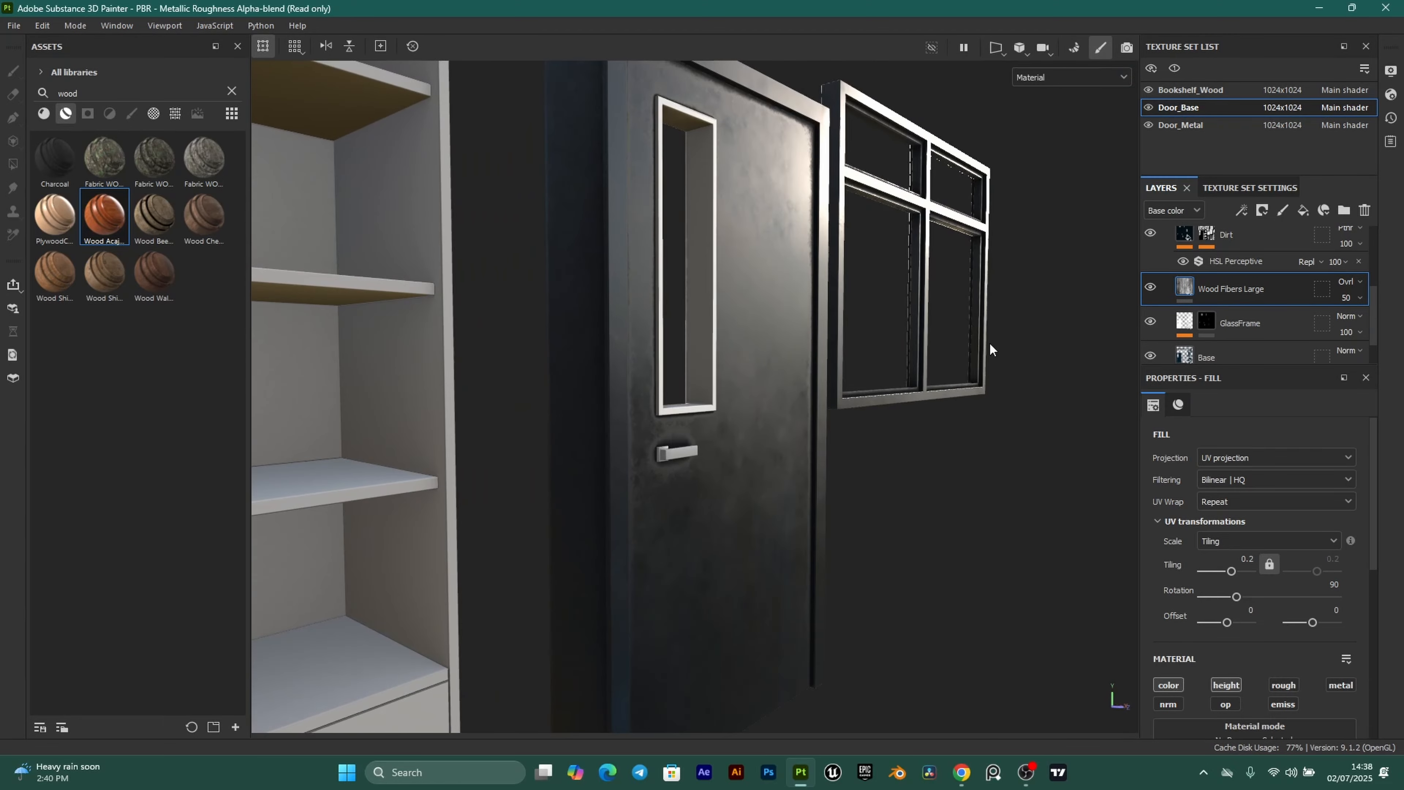
alt+drag(934, 437, 835, 438)
Rotate the environment lighting across the door and bookshelf to inspect the finish.
mouse_move(835, 438)
shift+right_down()
mouse_move(860, 448)
mouse_move(810, 443)
mouse_move(837, 445)
shift+right_up()
alt+drag(837, 446, 639, 335)
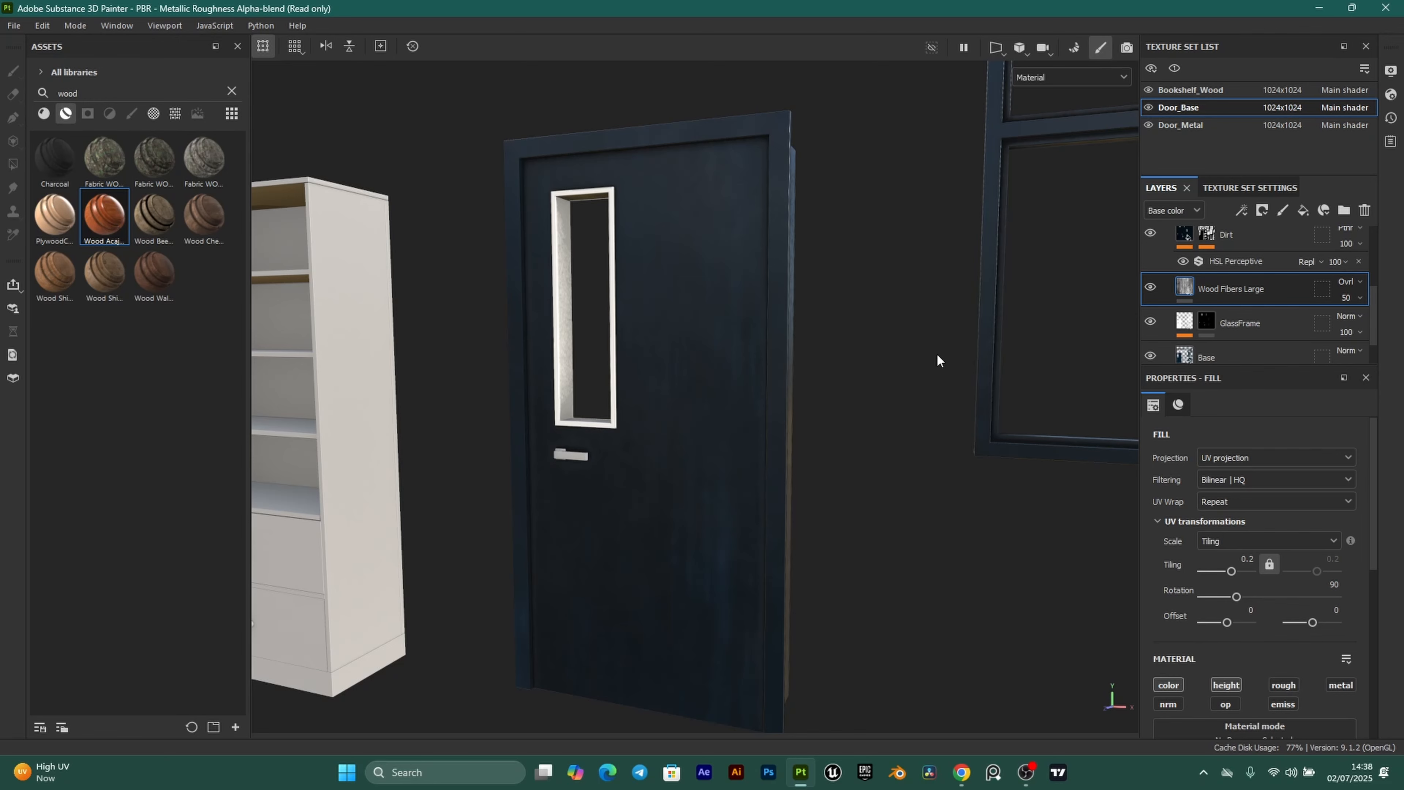
key(shift)
shift+right_drag(805, 335, 840, 372)
scroll(757, 274, up, 1)
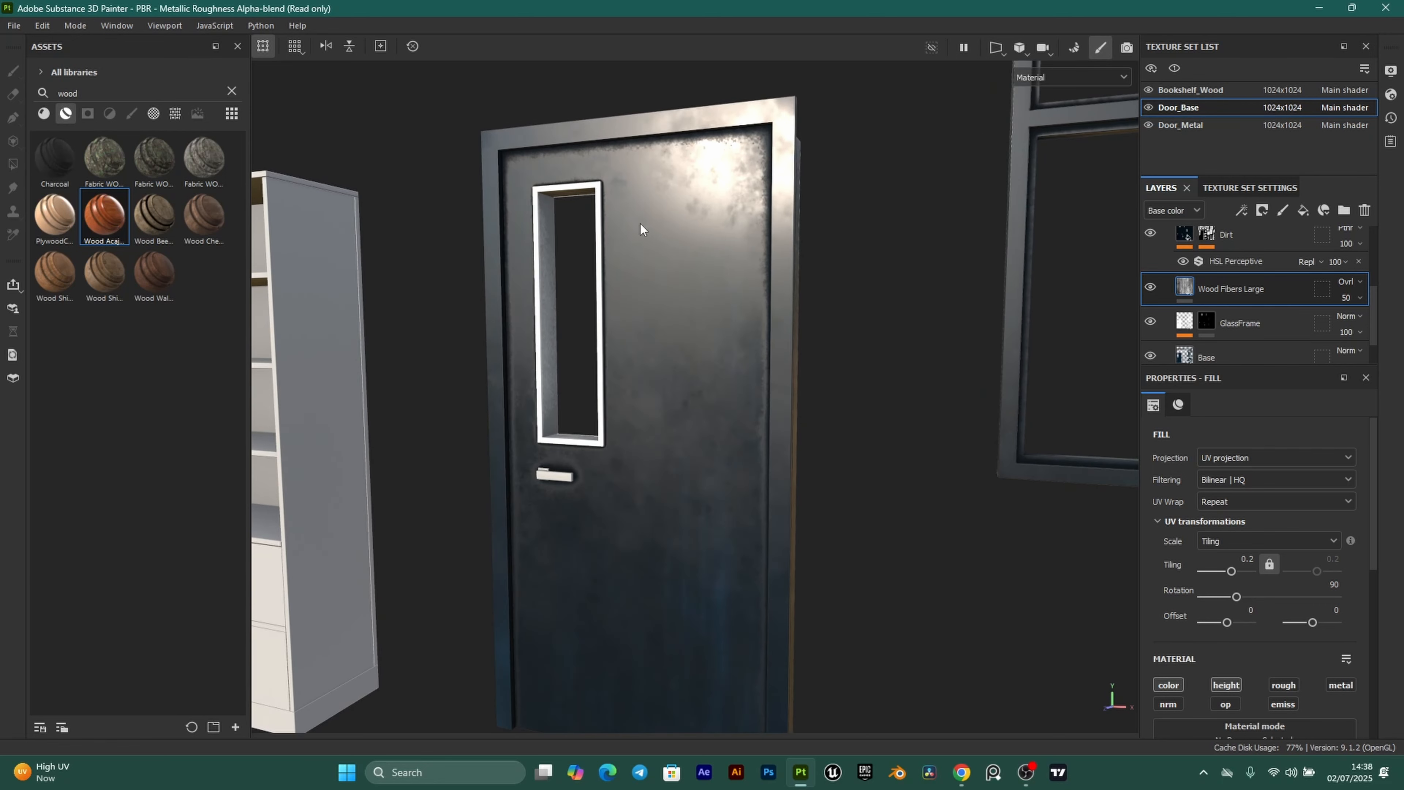
alt+drag(725, 215, 605, 191)
scroll(635, 276, down, 2)
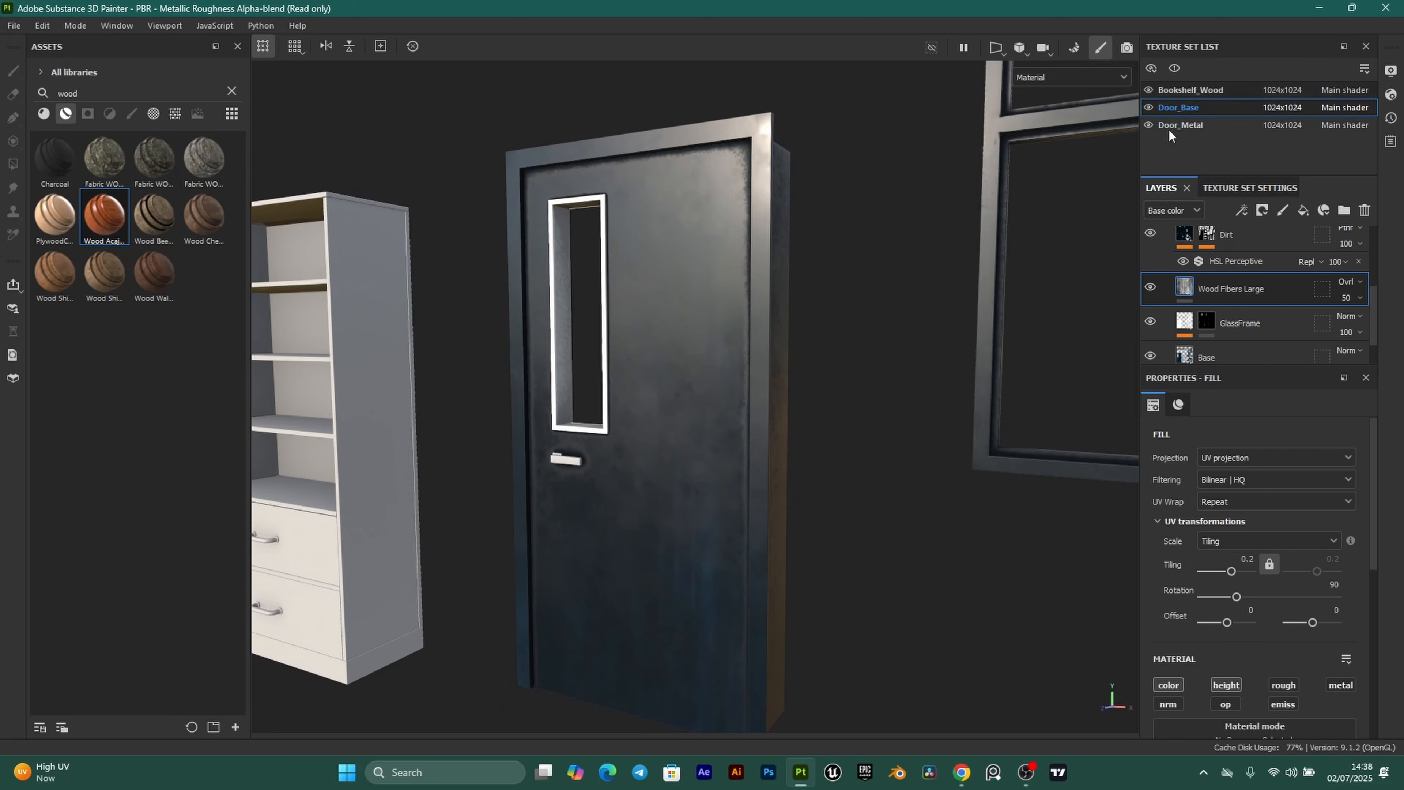
Switch to the Door_Metal texture set and delete its Layer 1.
click(1217, 127)
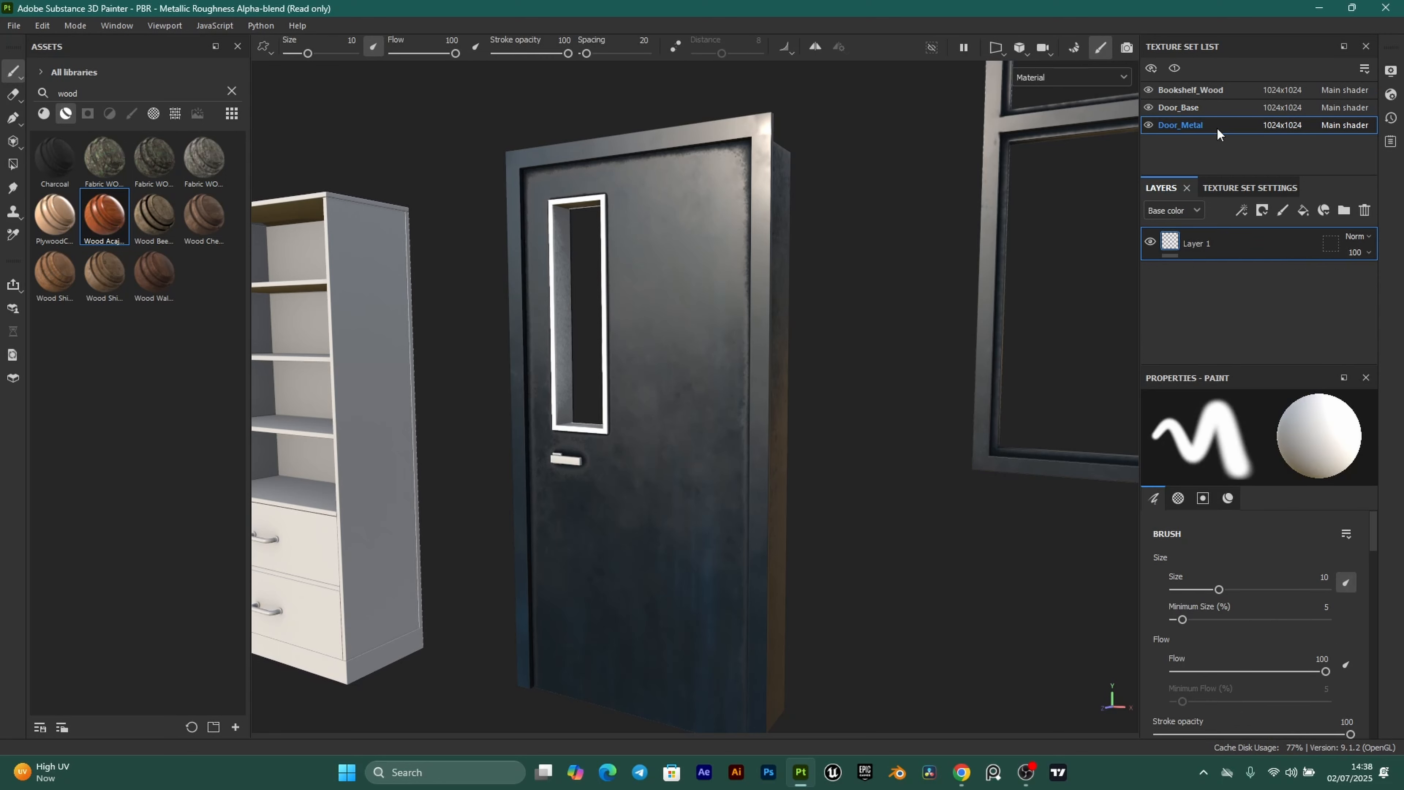
click(1364, 210)
scroll(755, 180, up, 2)
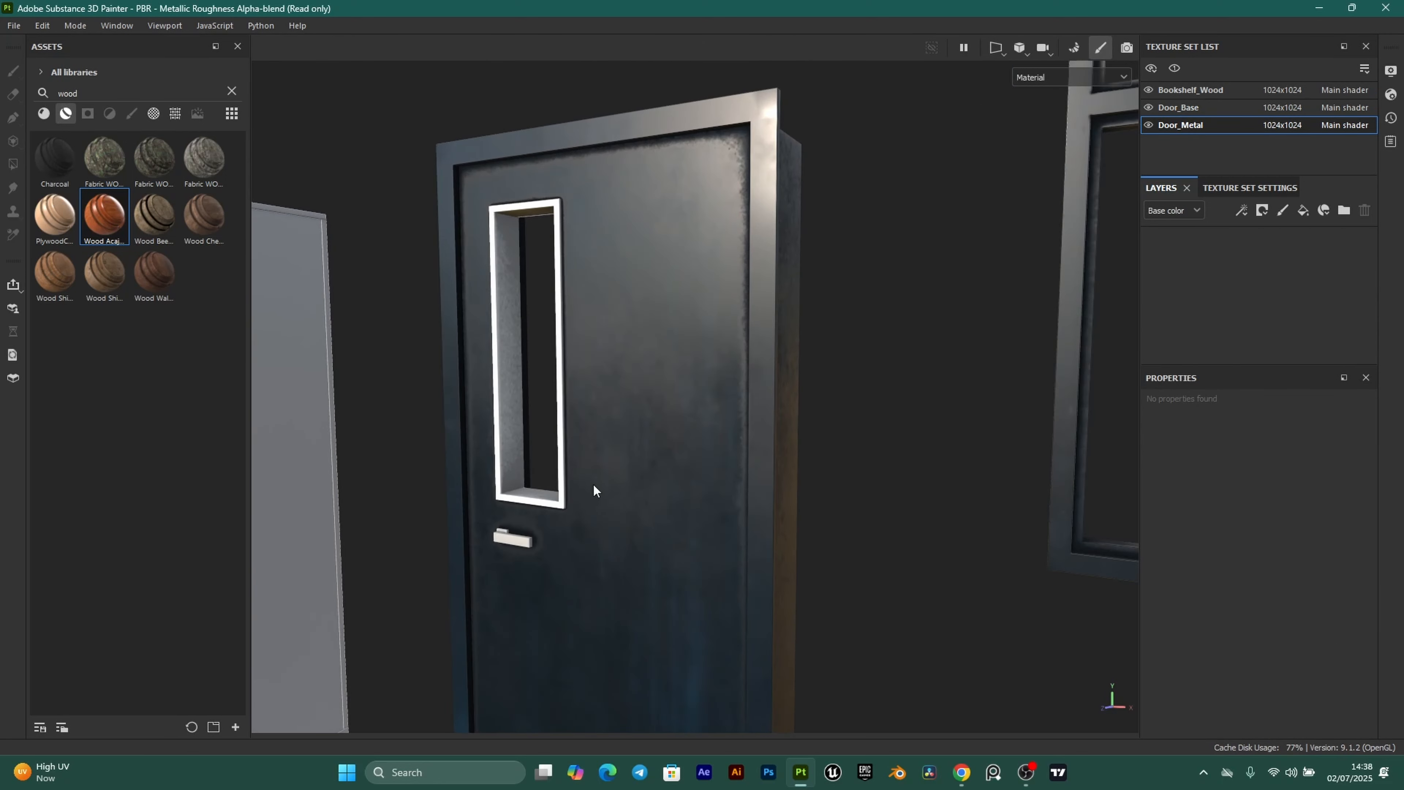
alt+middle_drag(593, 483, 807, 408)
scroll(793, 412, up, 2)
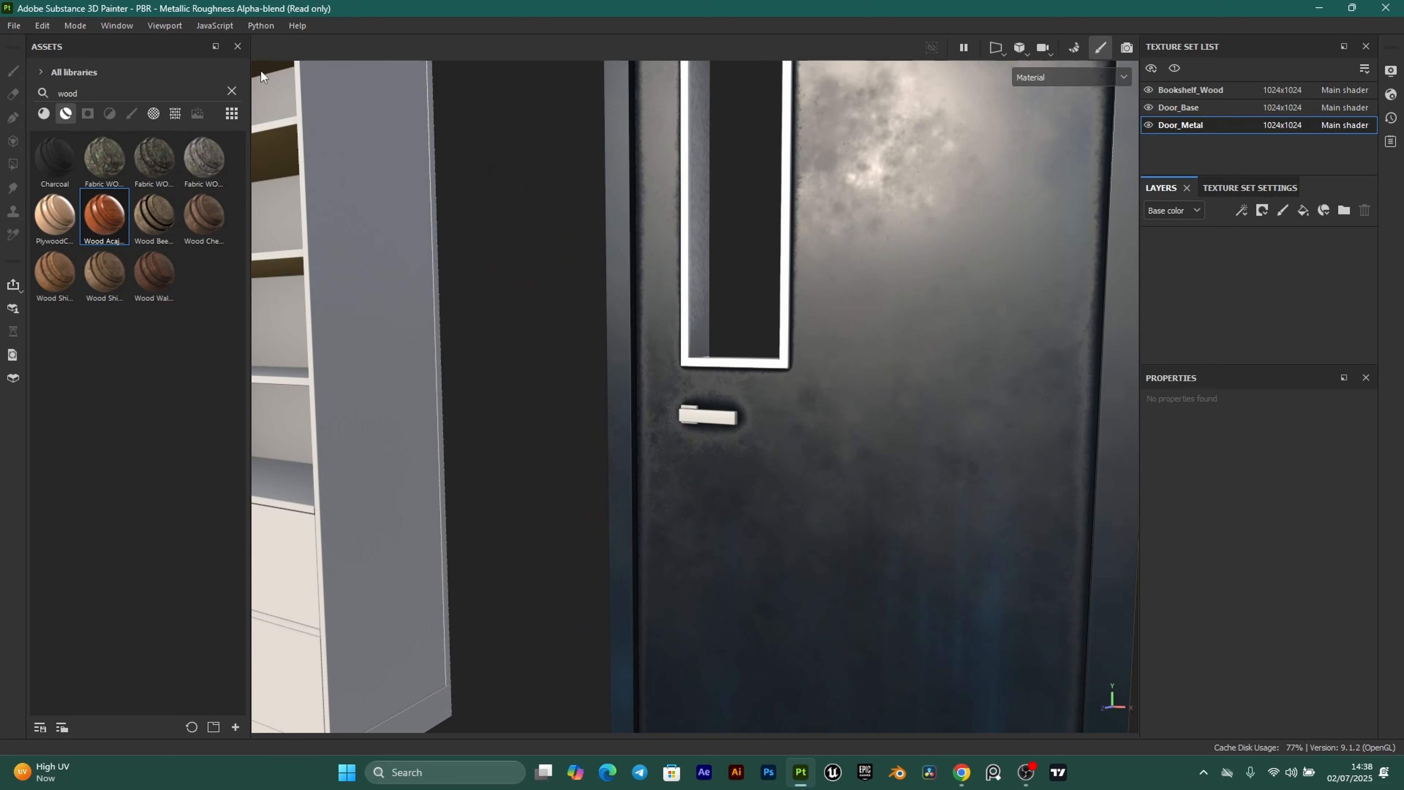
Search assets for 'metal' and add Steel Dark Aged as a Door_Metal layer.
double_click(107, 95)
text(metal)
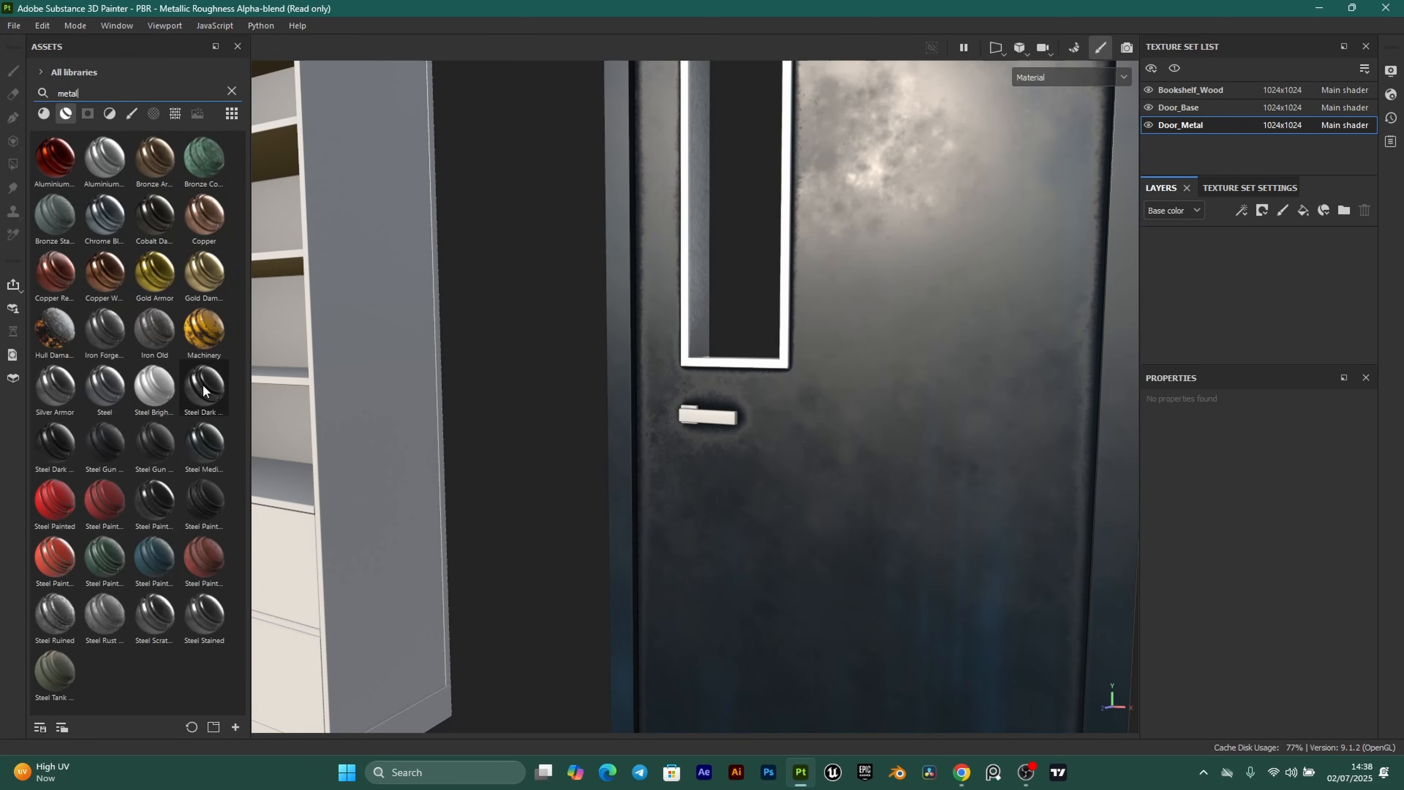
mouse_move(197, 383)
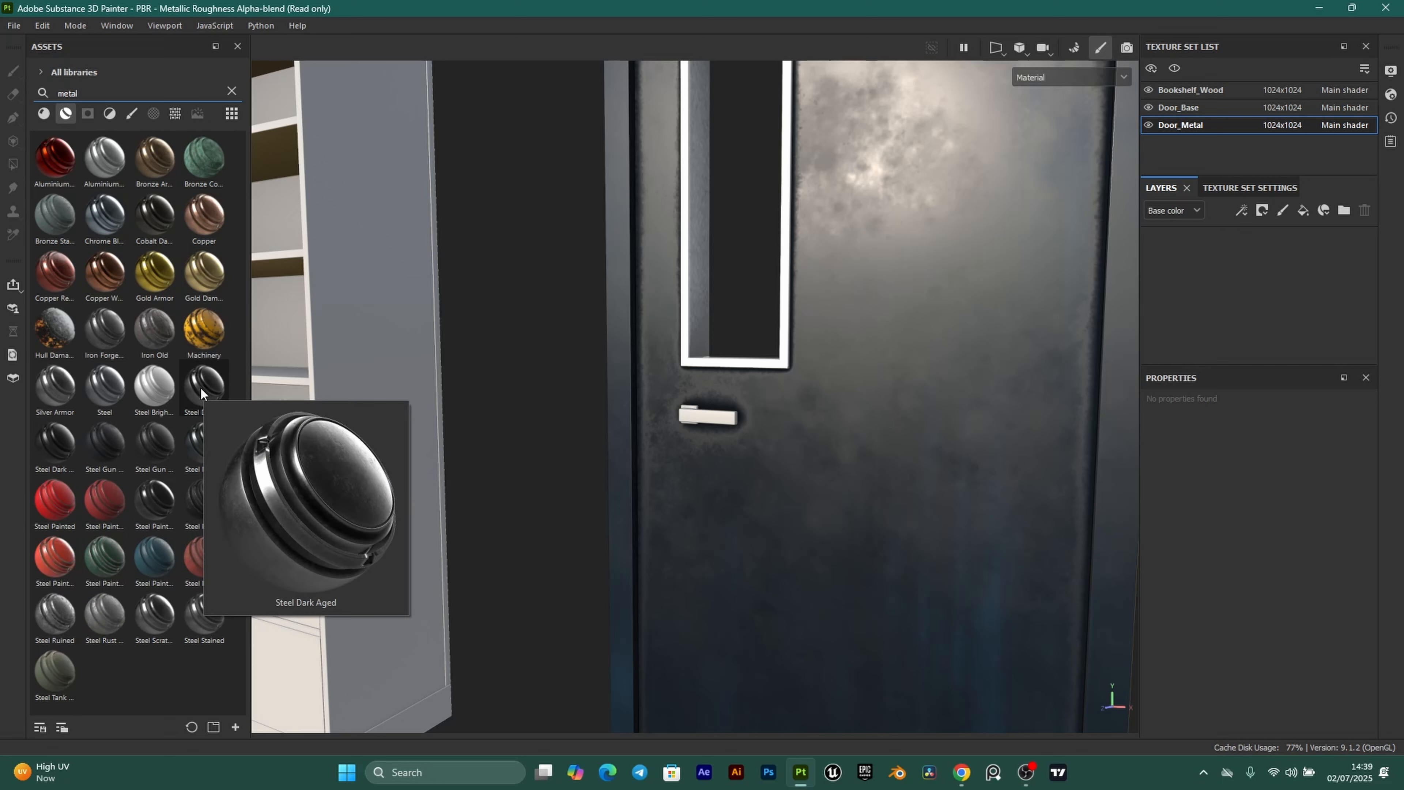
drag(202, 392, 1230, 266)
scroll(673, 468, up, 3)
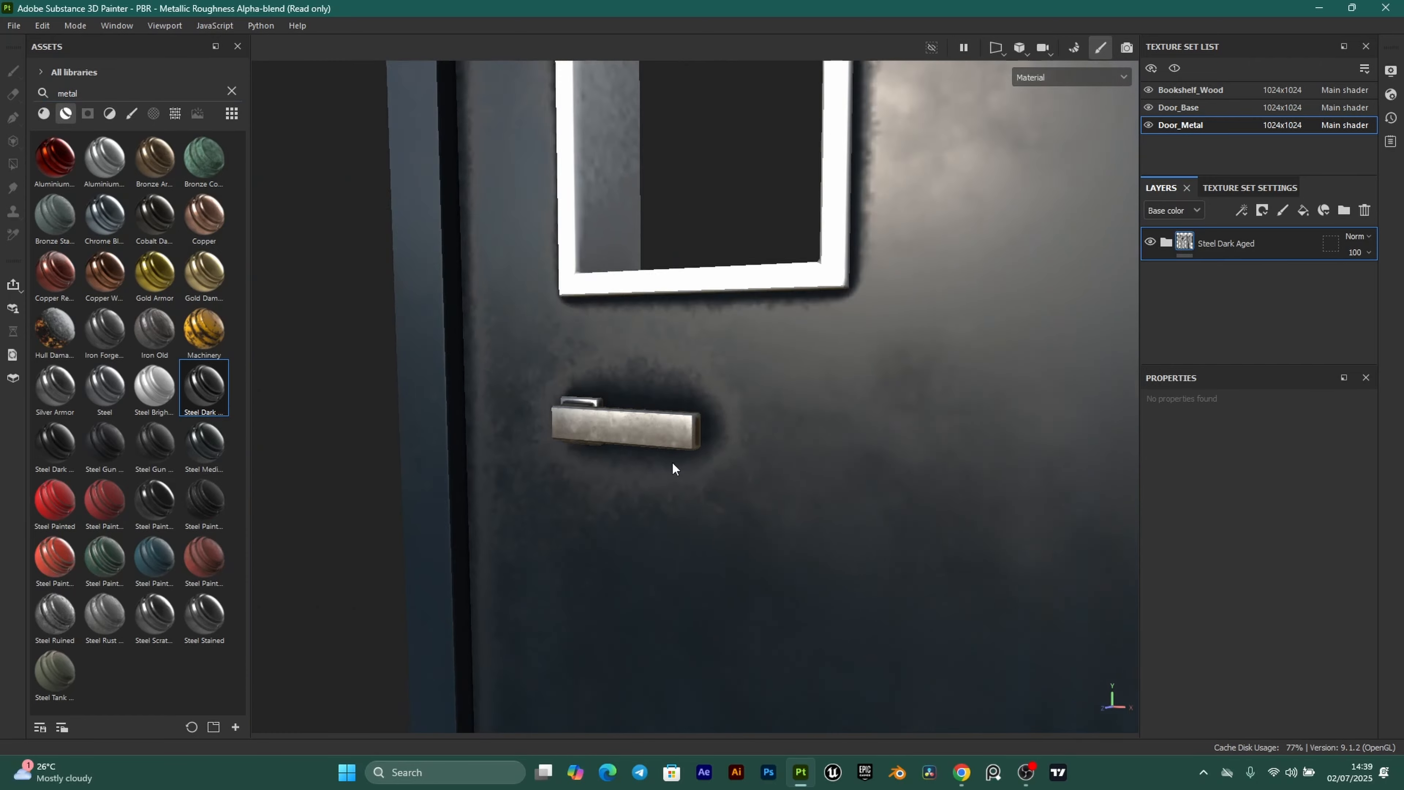
scroll(673, 464, up, 2)
Orbit and zoom around the door handle and drawers to inspect the steel.
alt+drag(673, 464, 457, 442)
scroll(486, 438, up, 3)
scroll(753, 359, down, 3)
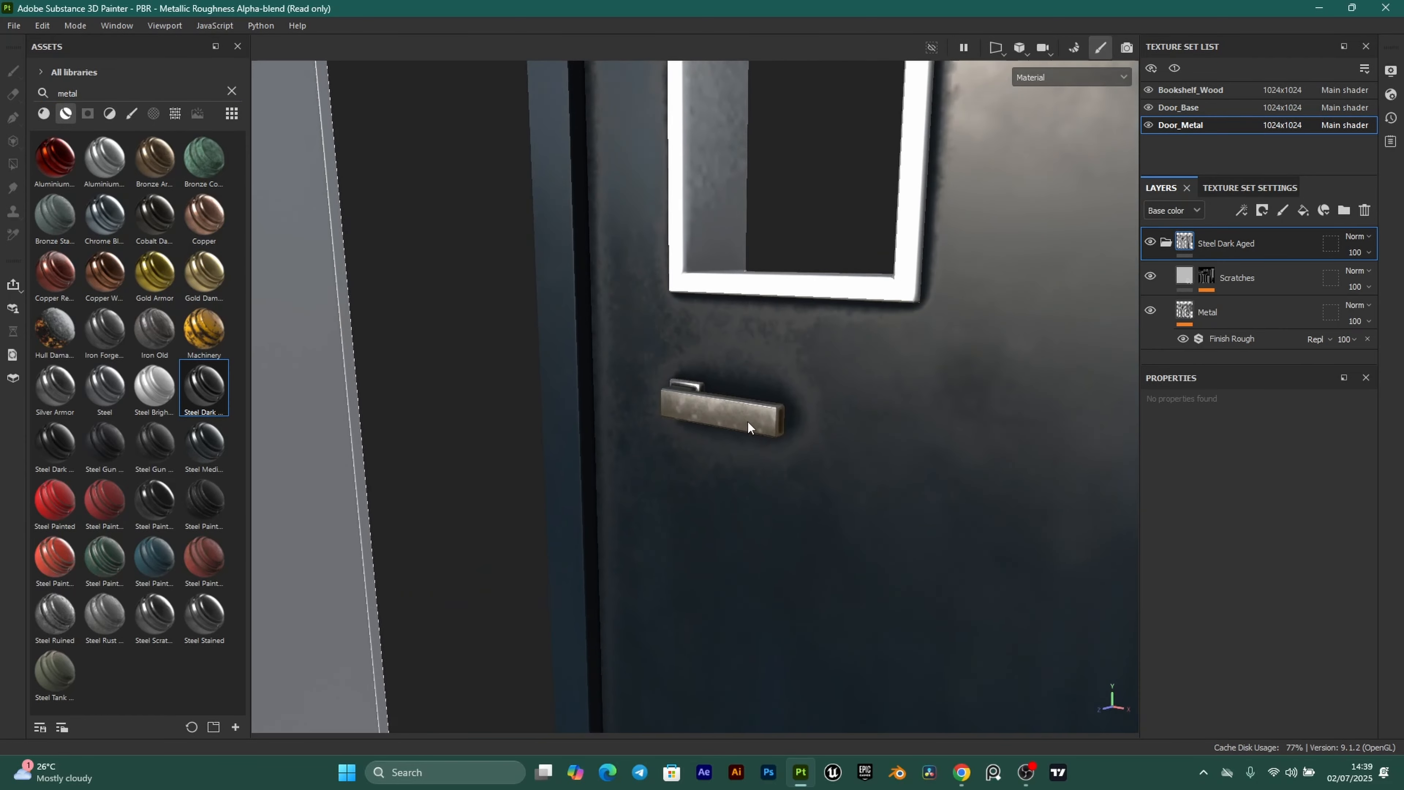
scroll(748, 424, up, 3)
alt+drag(743, 409, 758, 404)
scroll(741, 401, down, 3)
scroll(741, 405, down, 10)
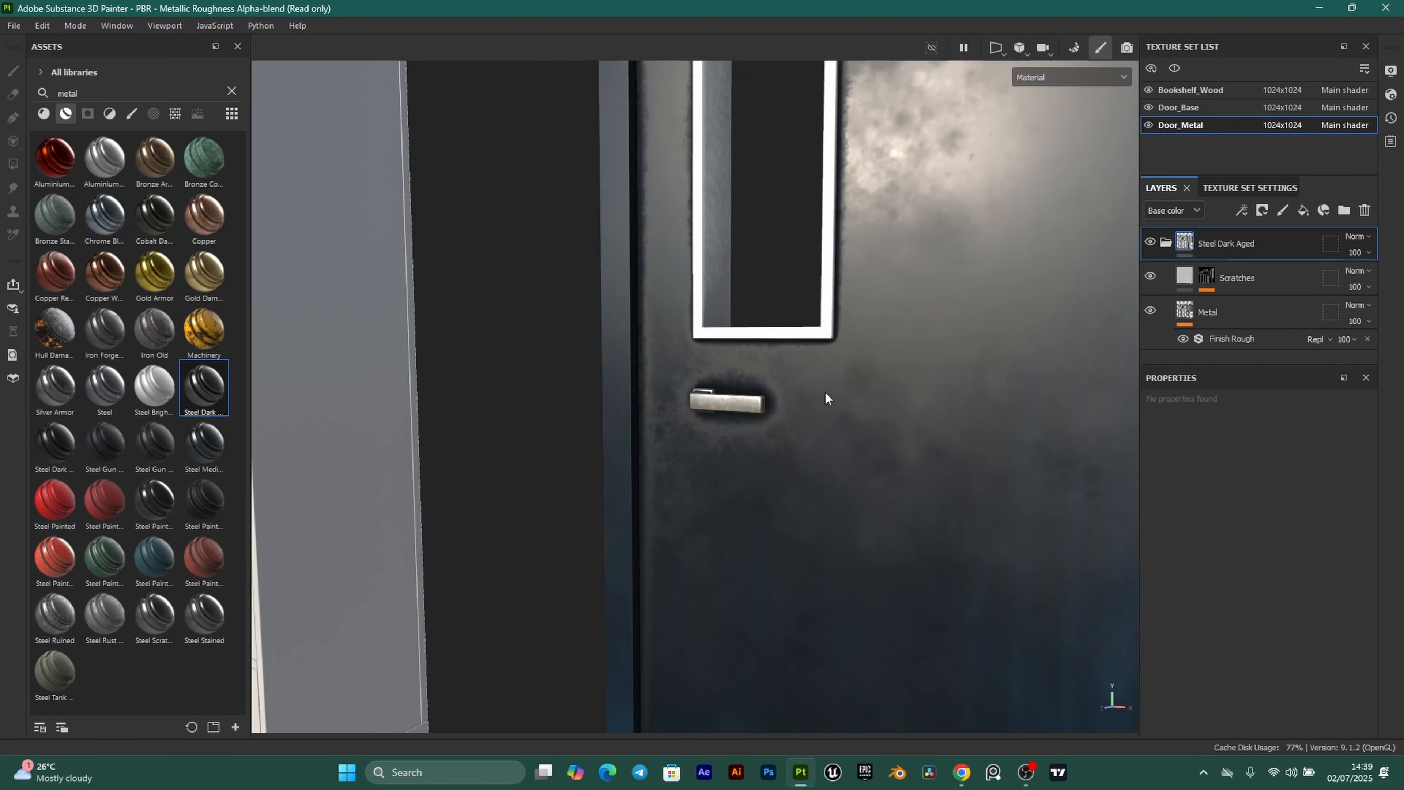
scroll(755, 437, up, 8)
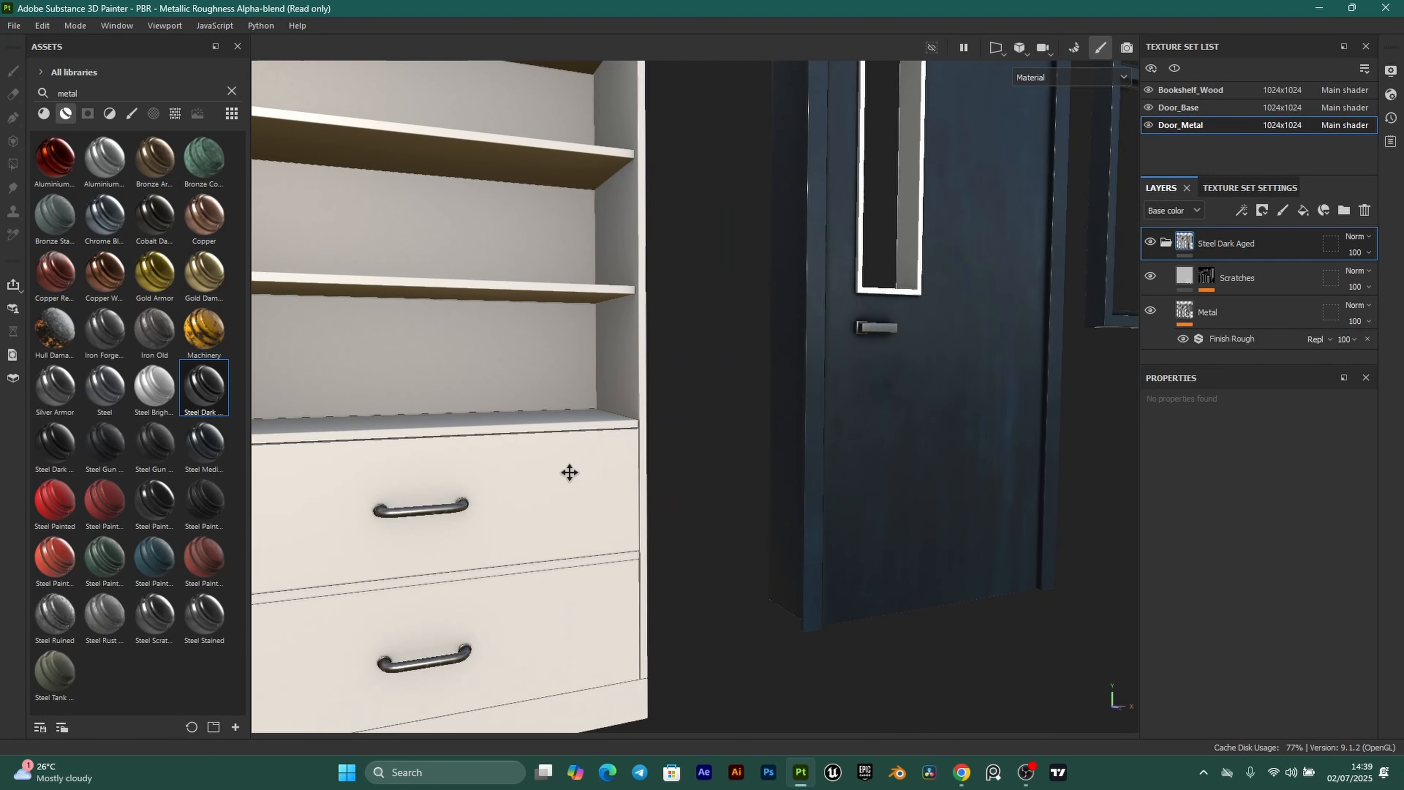
scroll(752, 354, up, 6)
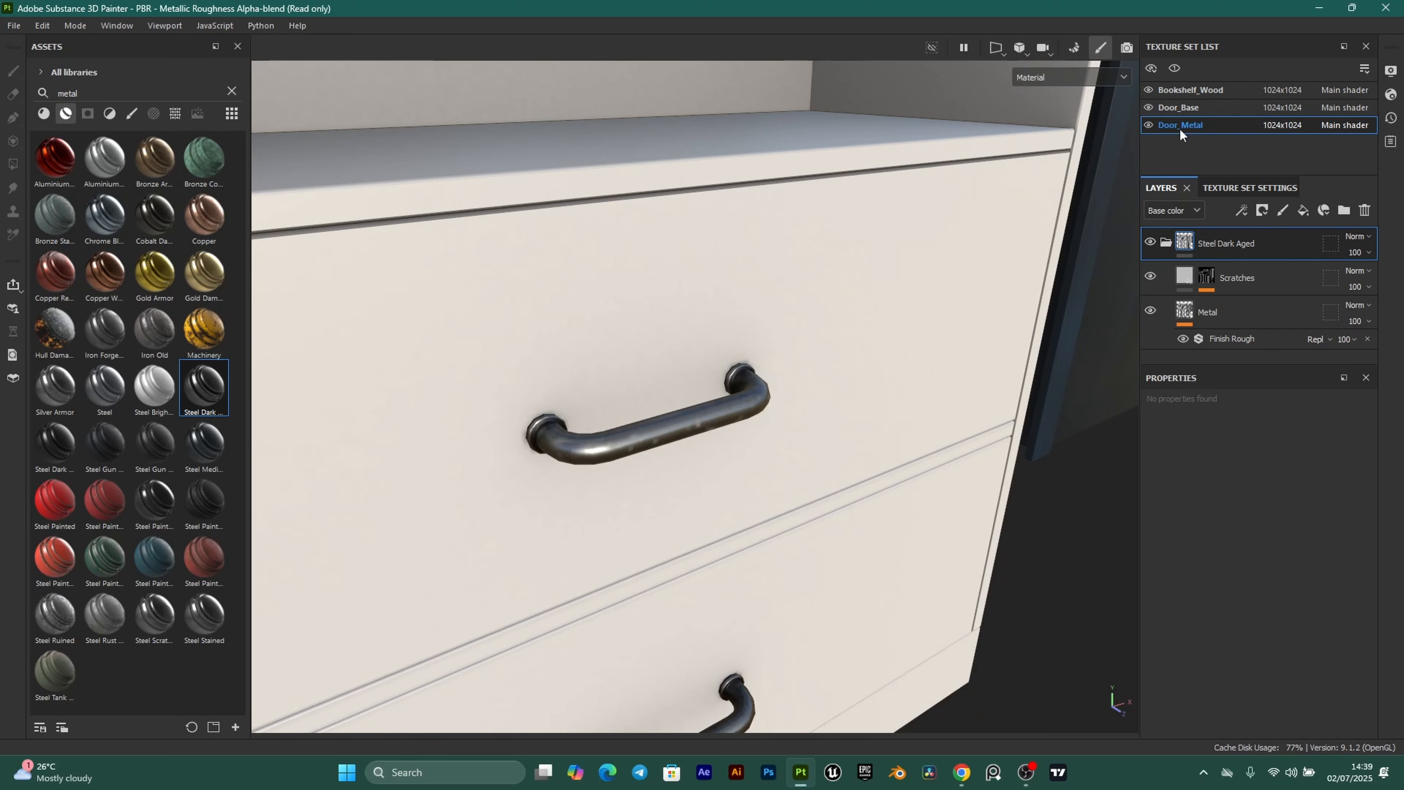
scroll(663, 445, up, 3)
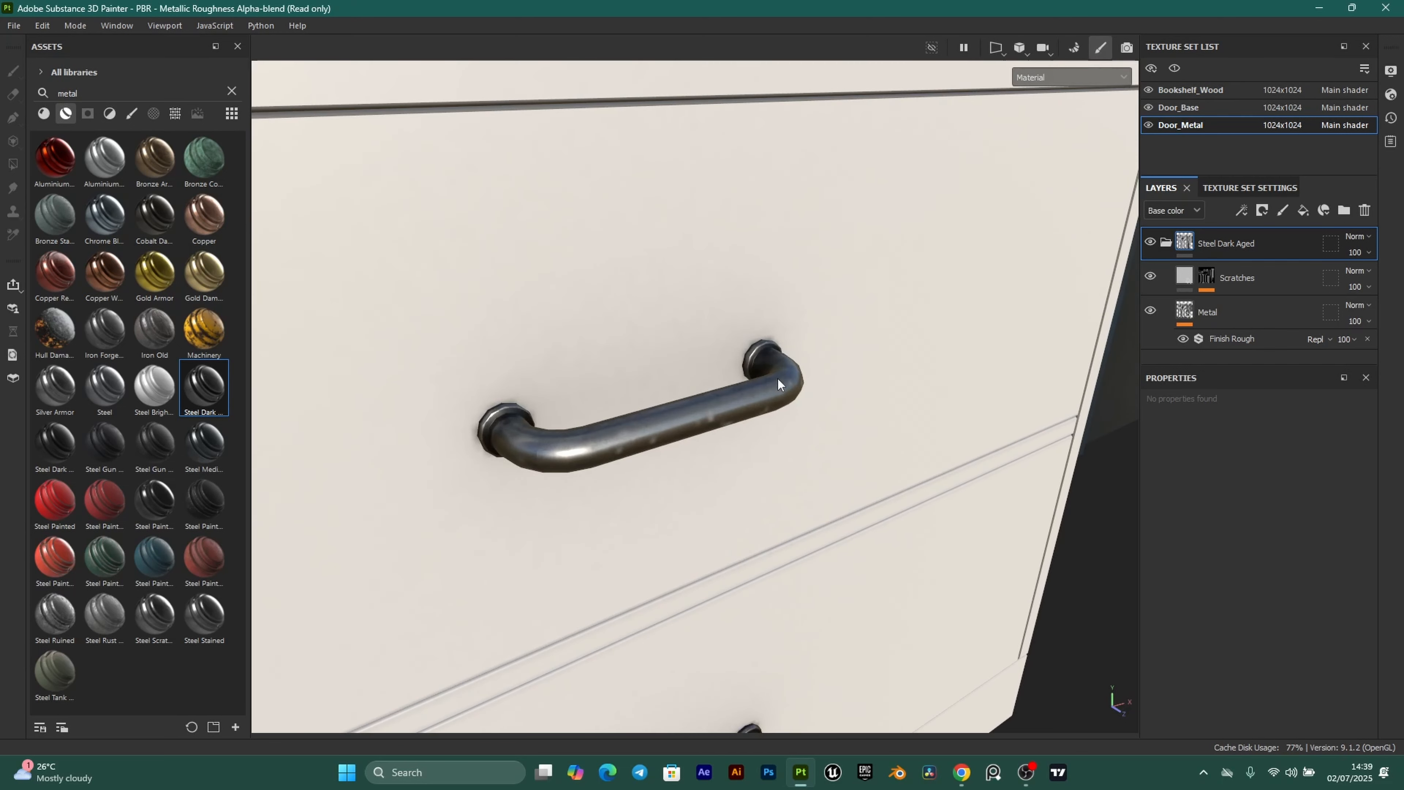
scroll(705, 426, down, 3)
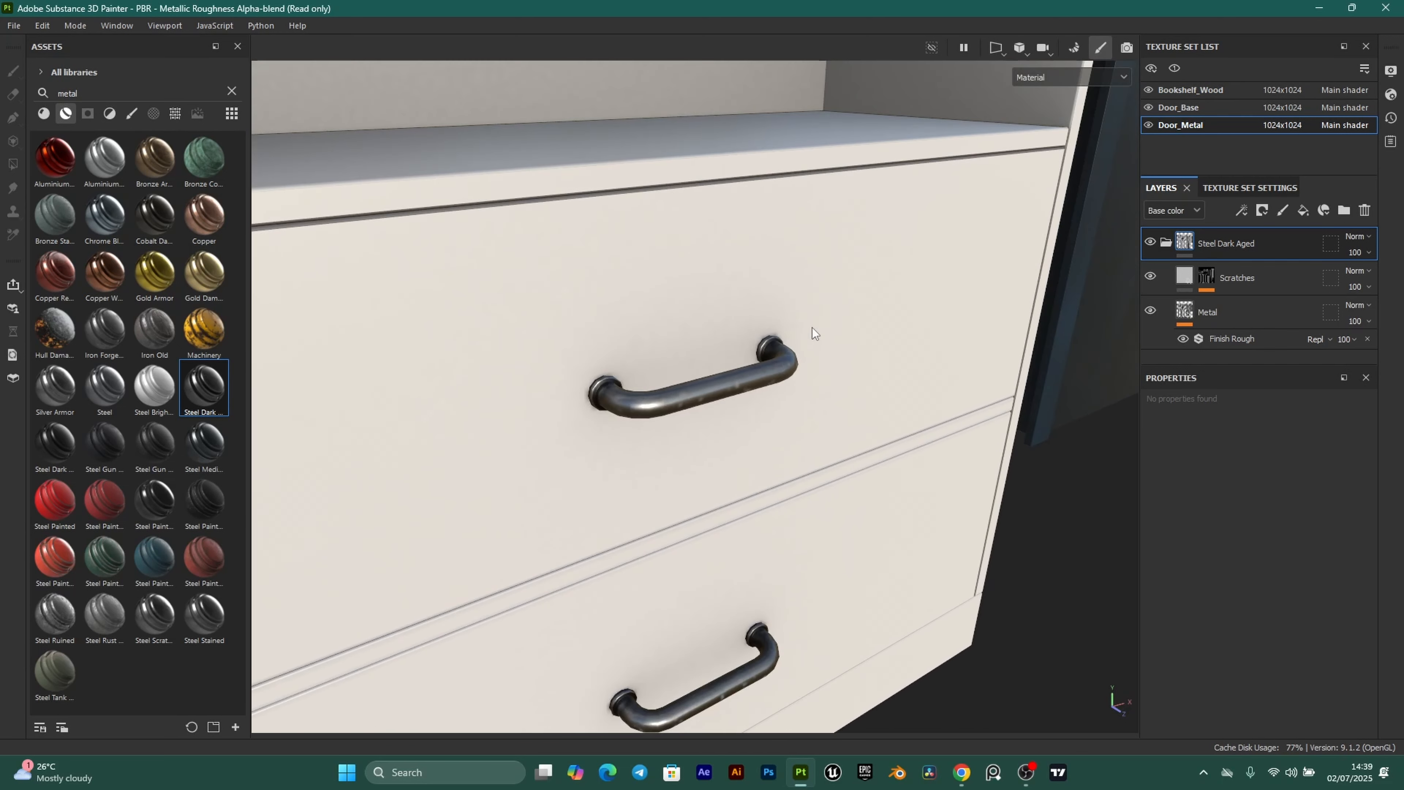
scroll(663, 417, up, 2)
scroll(702, 434, down, 5)
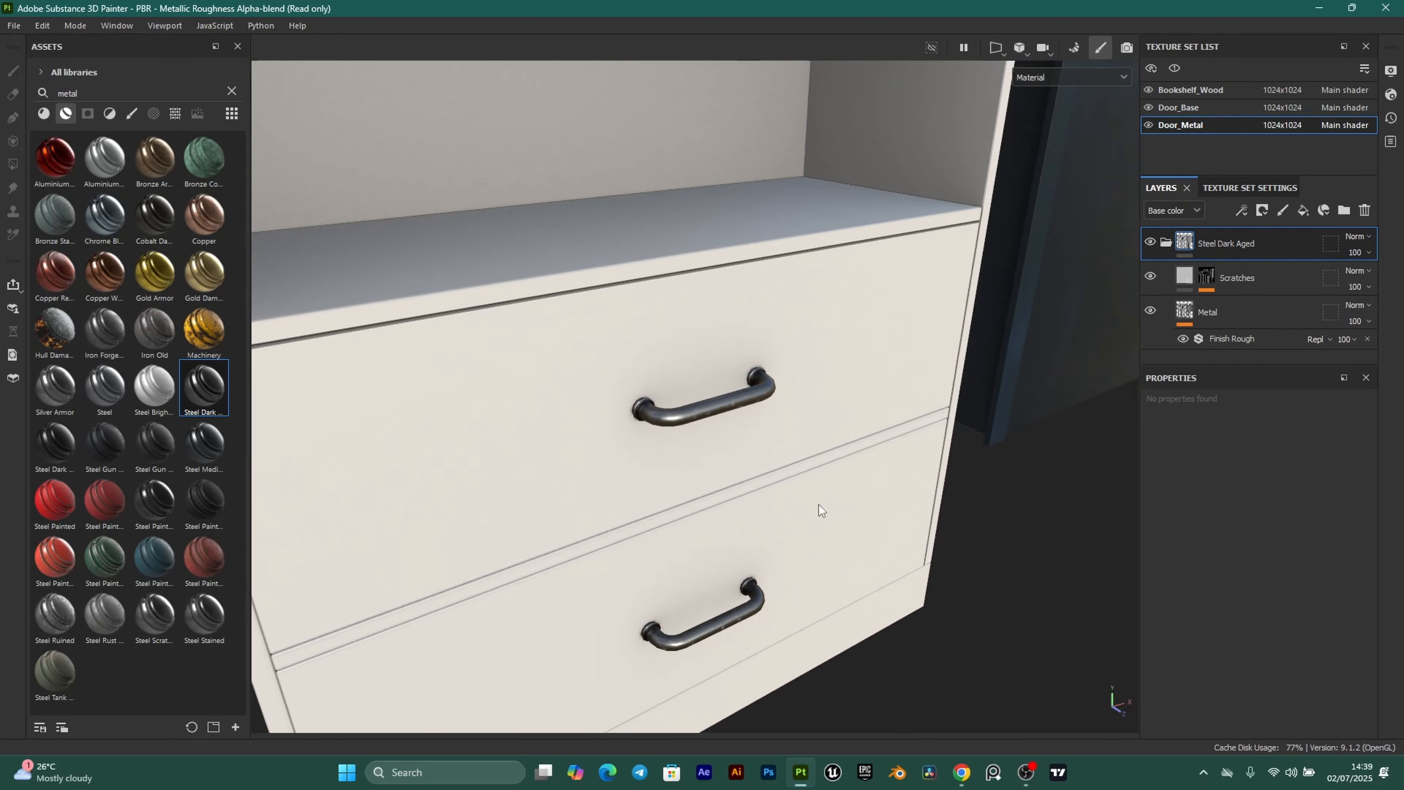
alt+drag(818, 505, 712, 518)
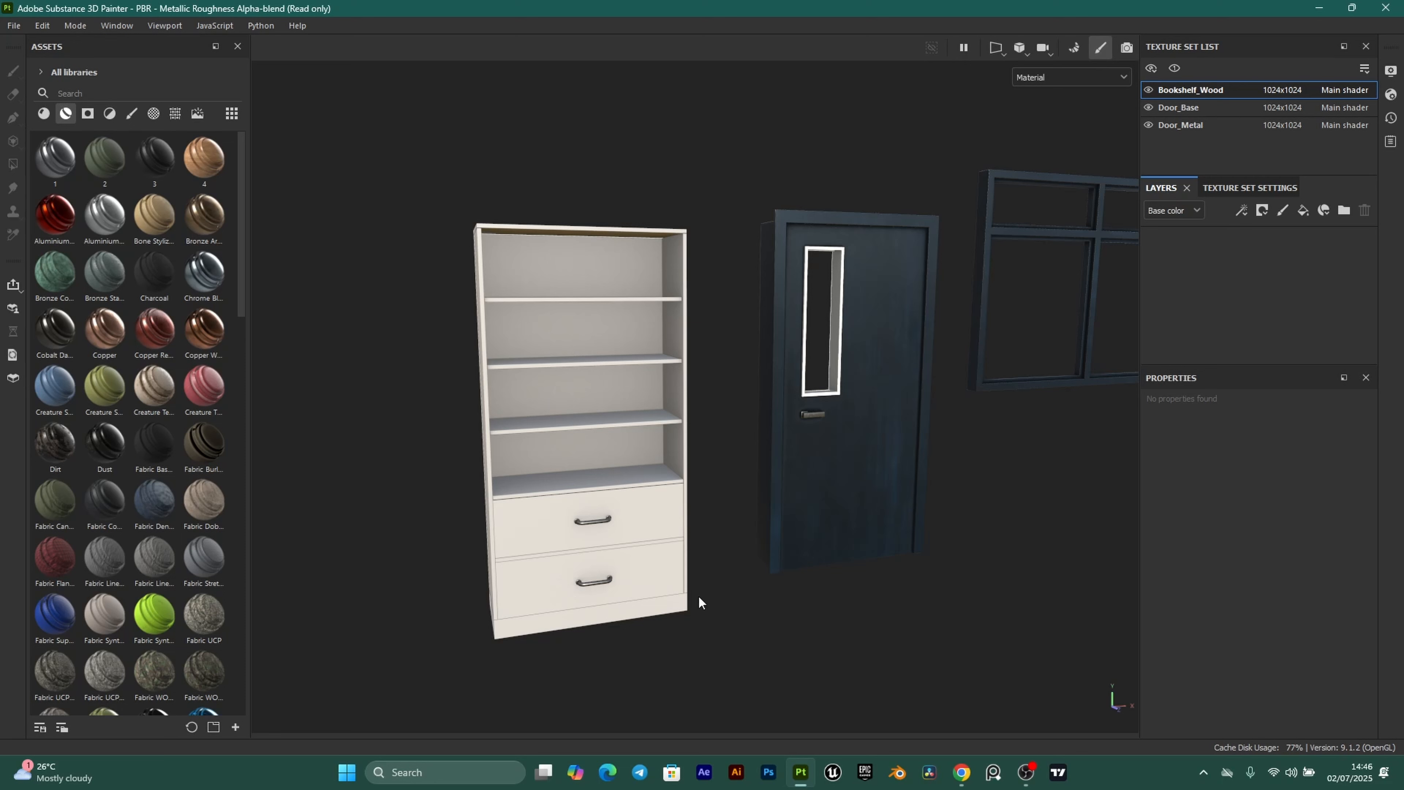
Search assets for 'wood' and drag Wood Acajou onto the bookshelf's layers.
click(83, 92)
text(wood)
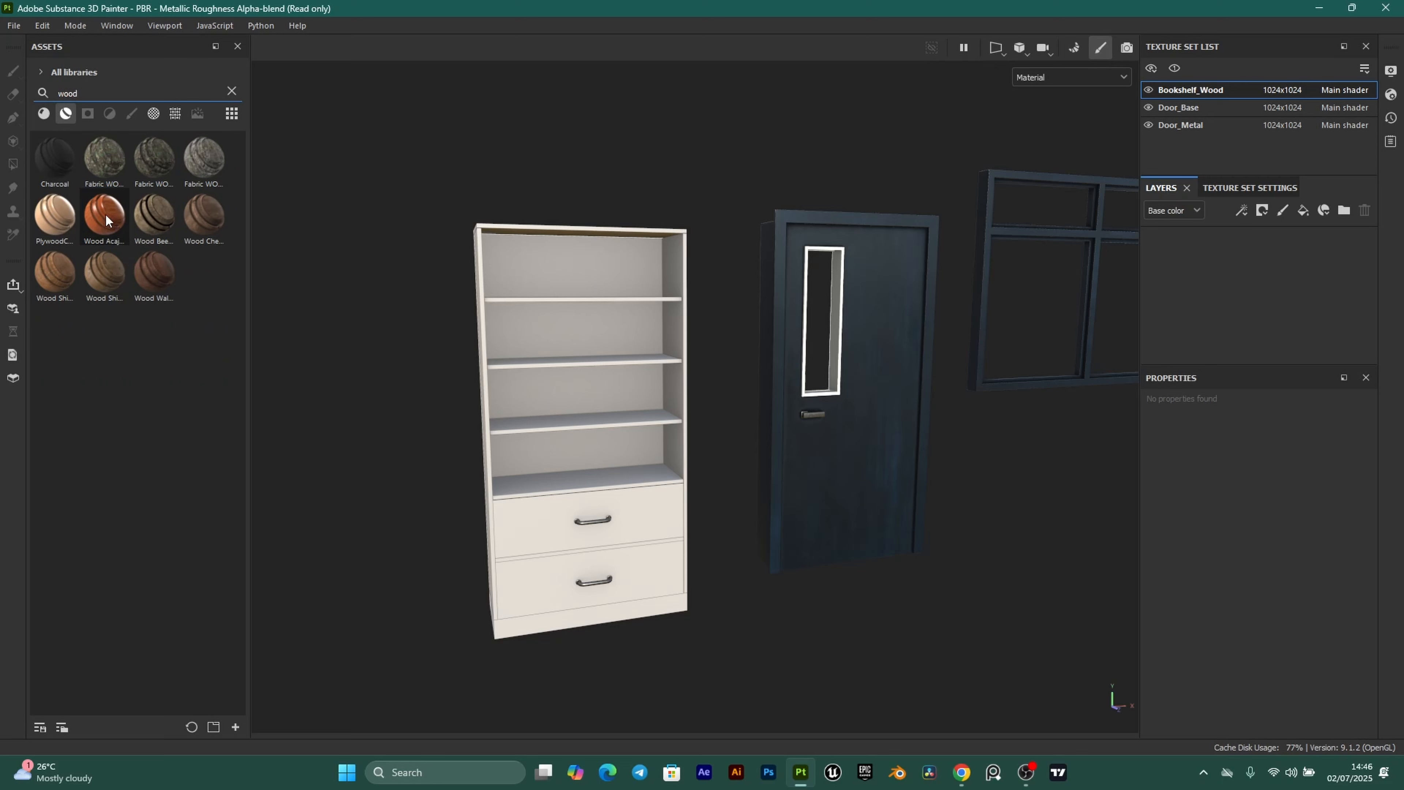
drag(106, 219, 1258, 251)
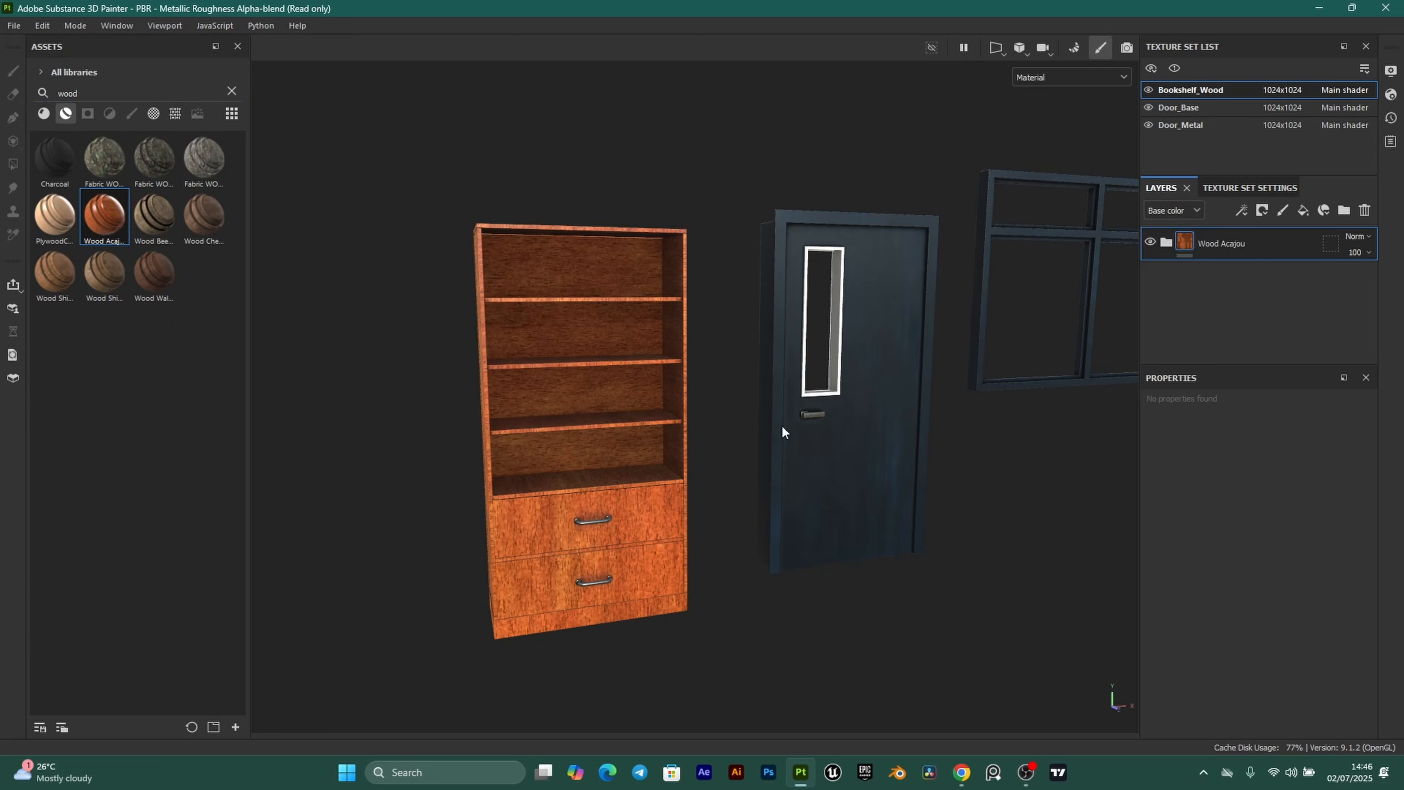
scroll(659, 429, up, 3)
alt+middle_drag(569, 412, 623, 398)
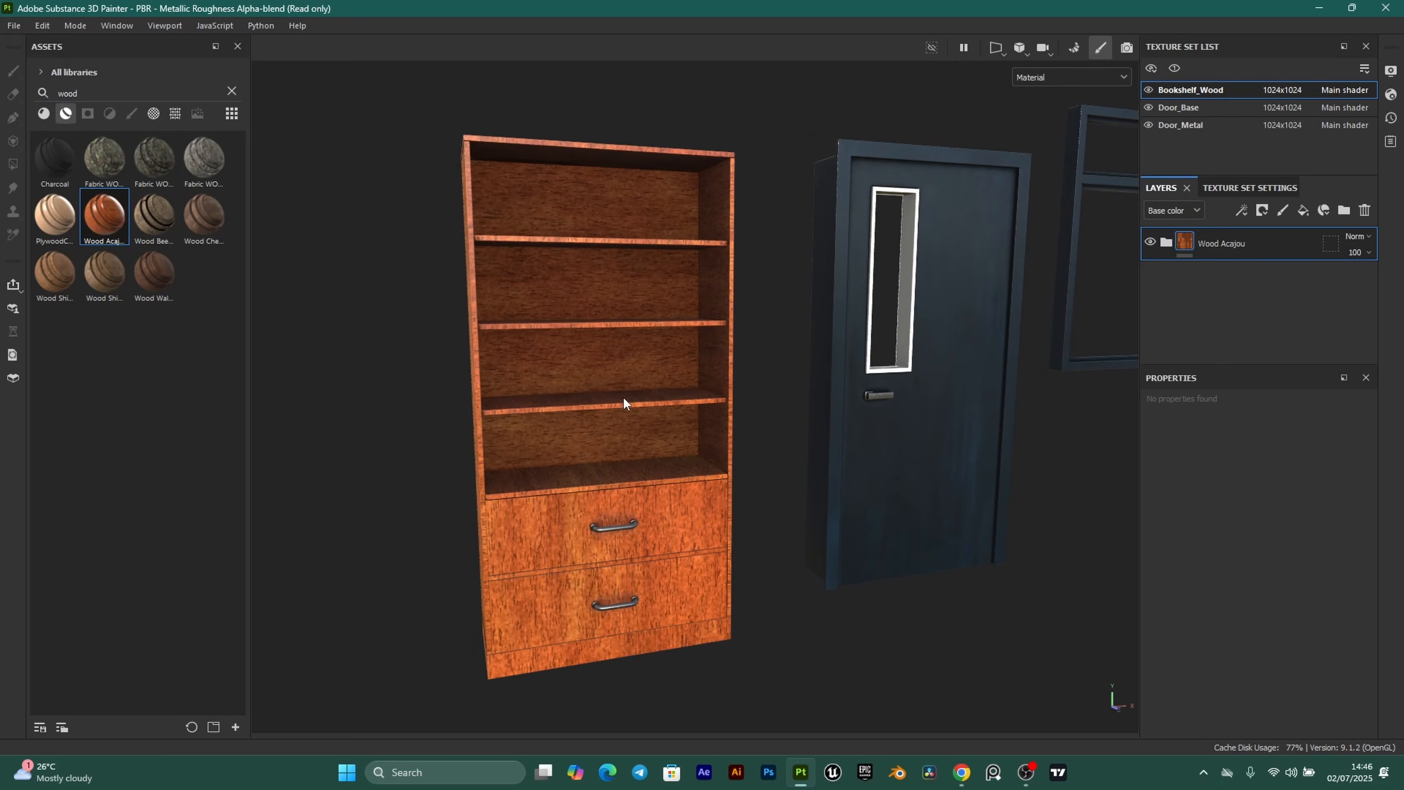
Expand the Wood Acajou folder to show its sublayers and frame the bookshelf.
click(1168, 243)
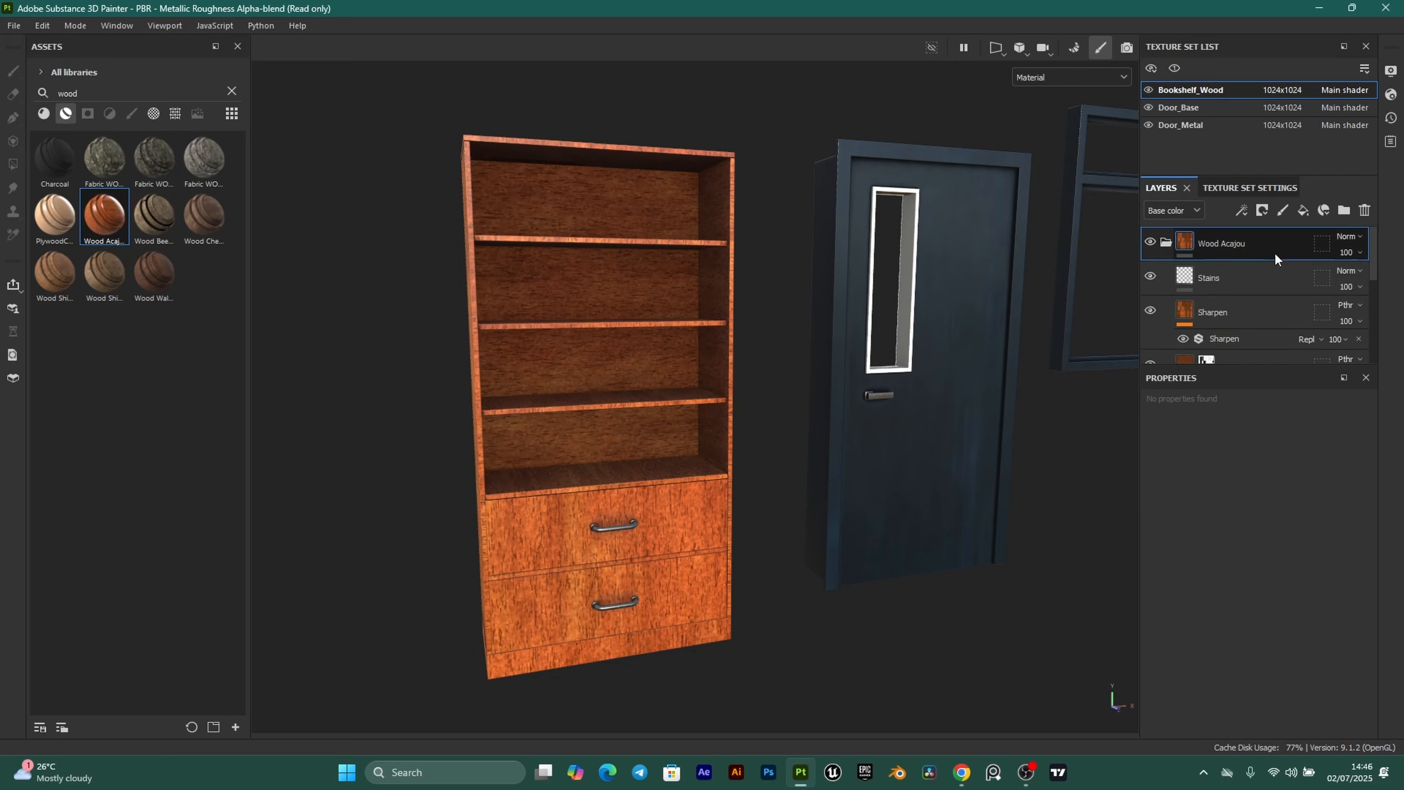
scroll(1272, 257, down, 3)
alt+drag(610, 393, 631, 497)
alt+middle_drag(631, 498, 652, 465)
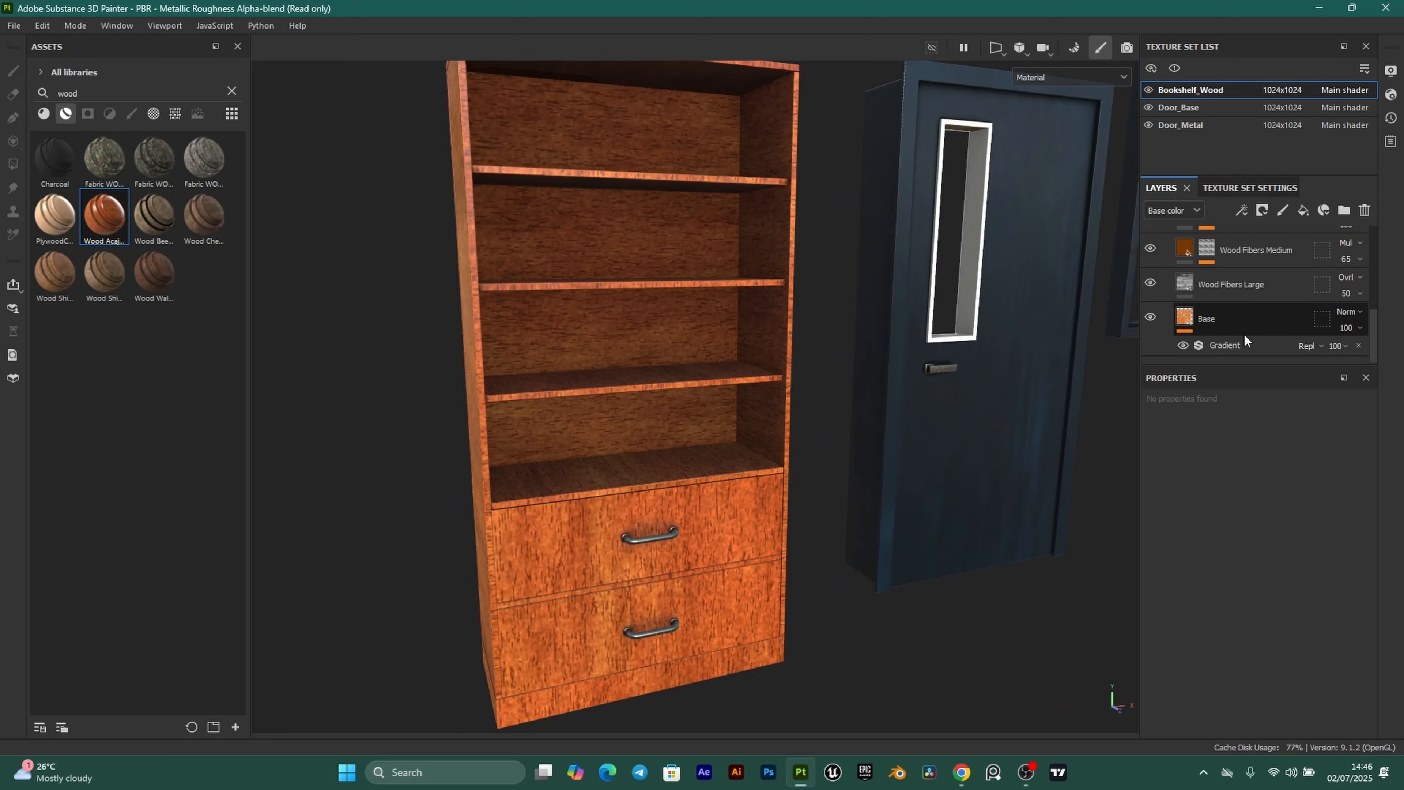
Set the bookshelf Gradient filter's Color 1 to pale peach hex f5d7bd.
click(1237, 343)
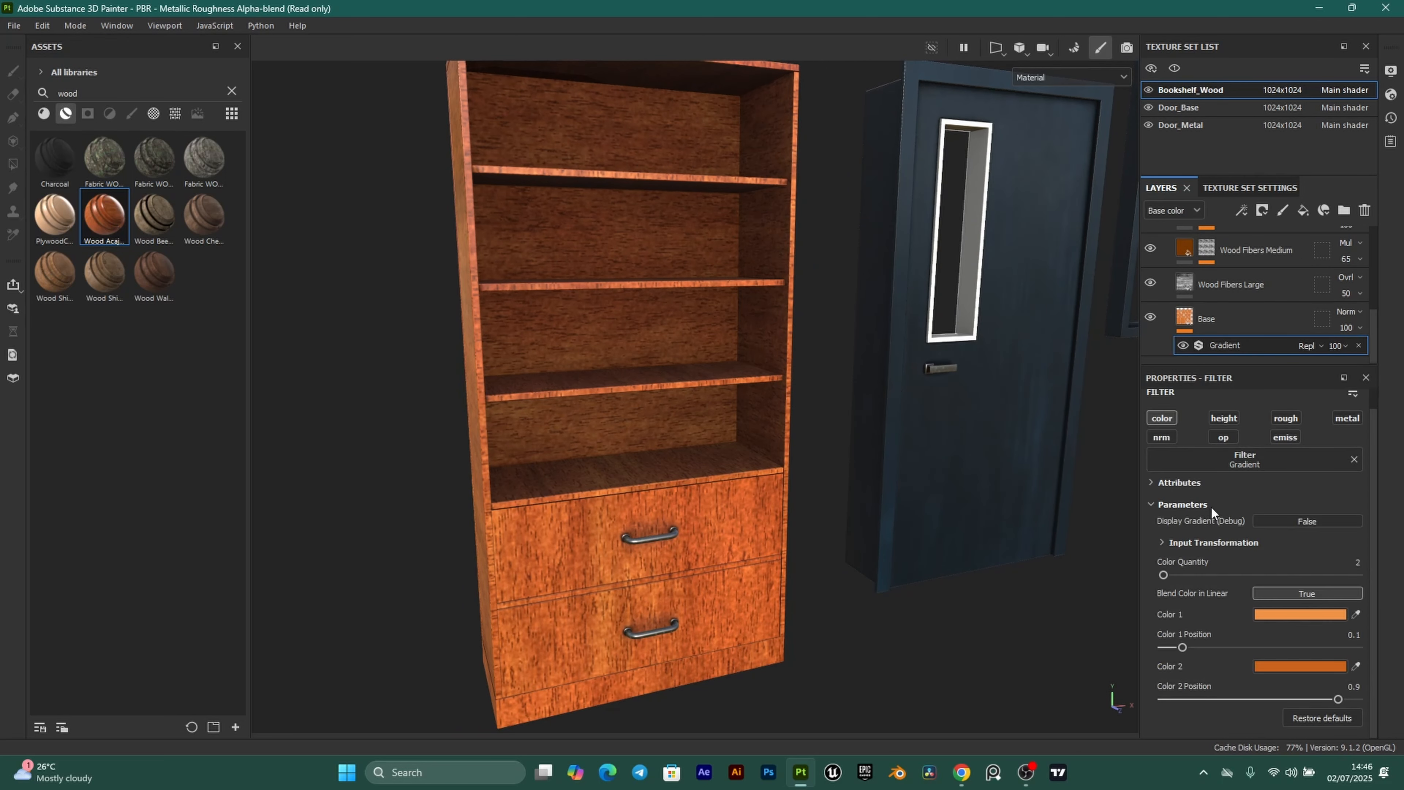
scroll(624, 423, up, 2)
scroll(603, 403, down, 4)
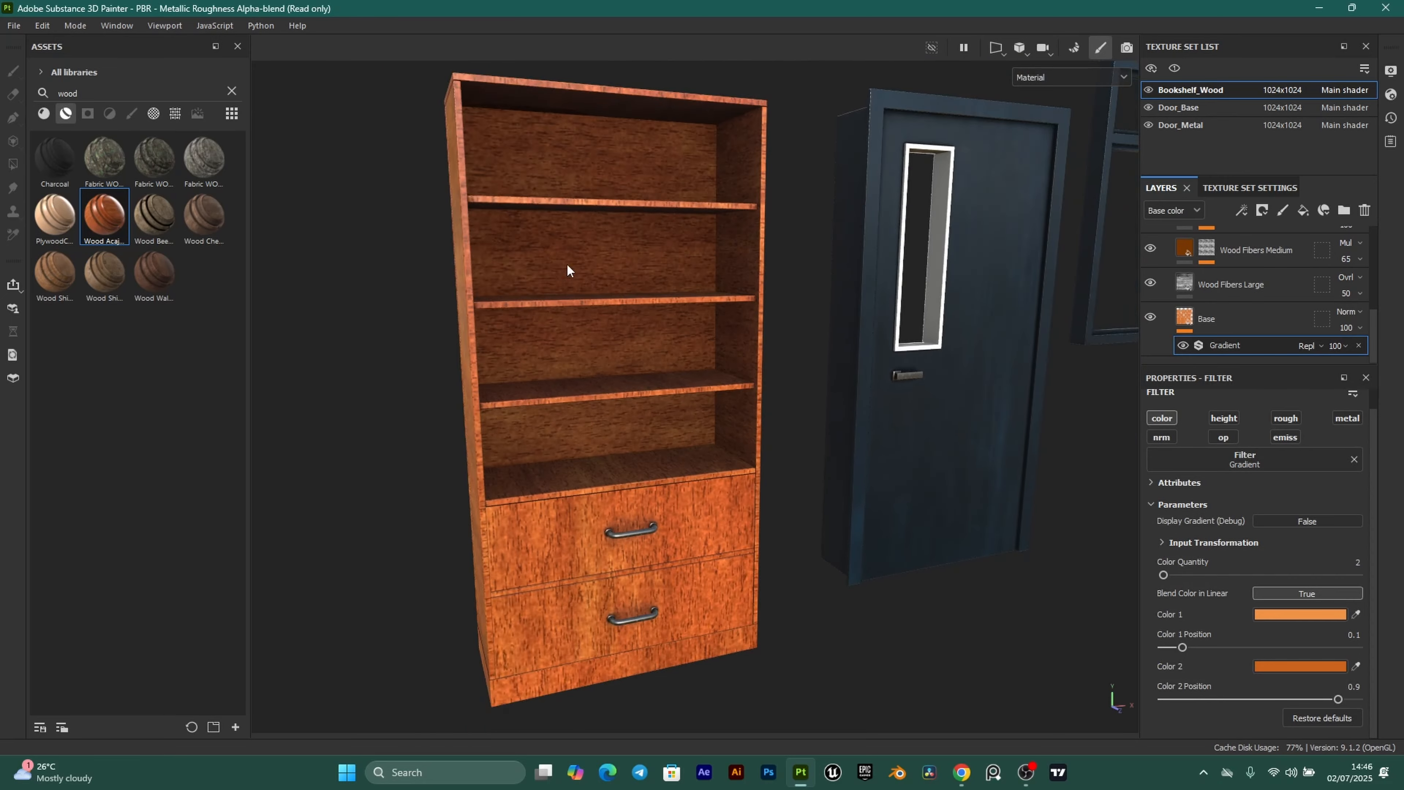
scroll(644, 365, up, 3)
scroll(649, 364, down, 3)
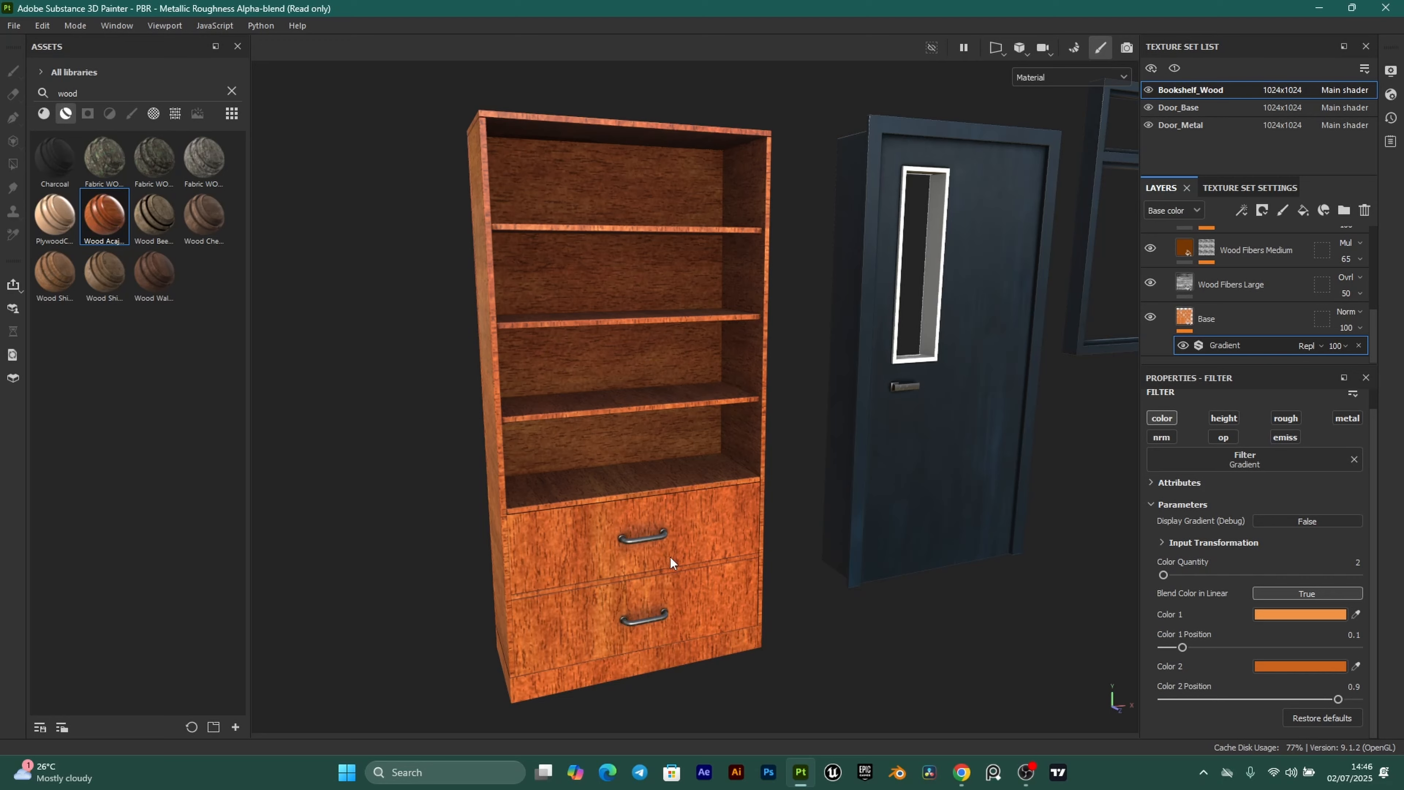
alt+middle_drag(670, 558, 626, 465)
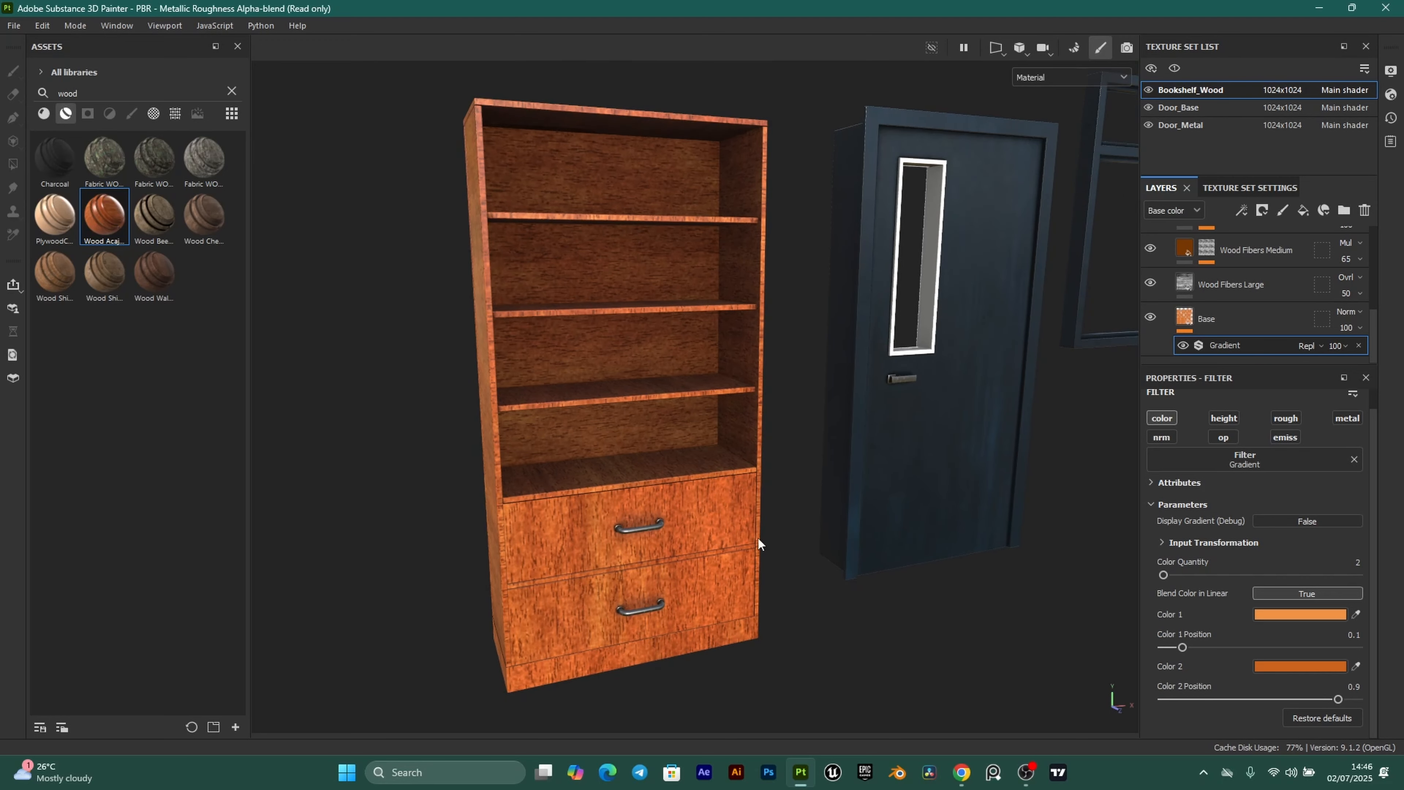
click(1304, 614)
double_click(1257, 691)
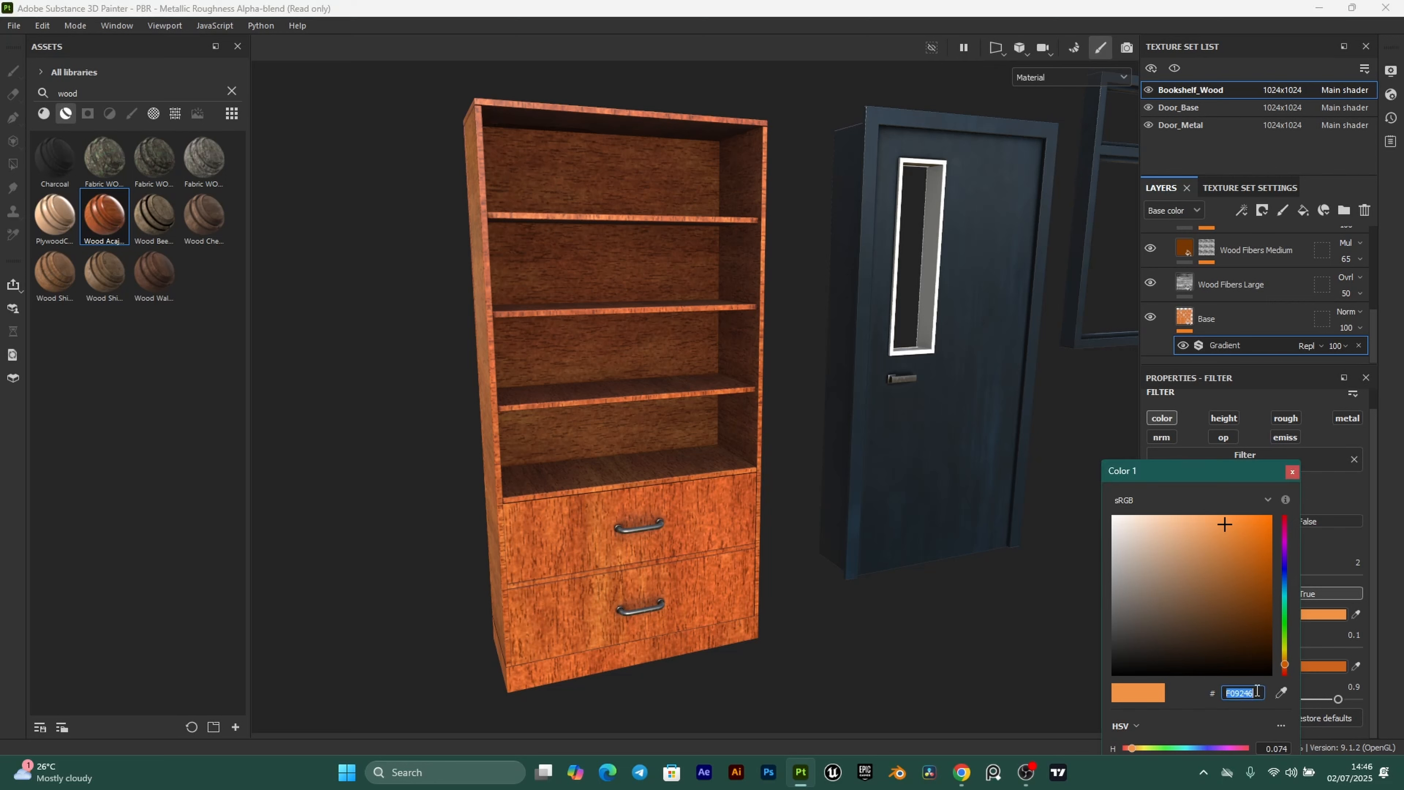
text(f5)
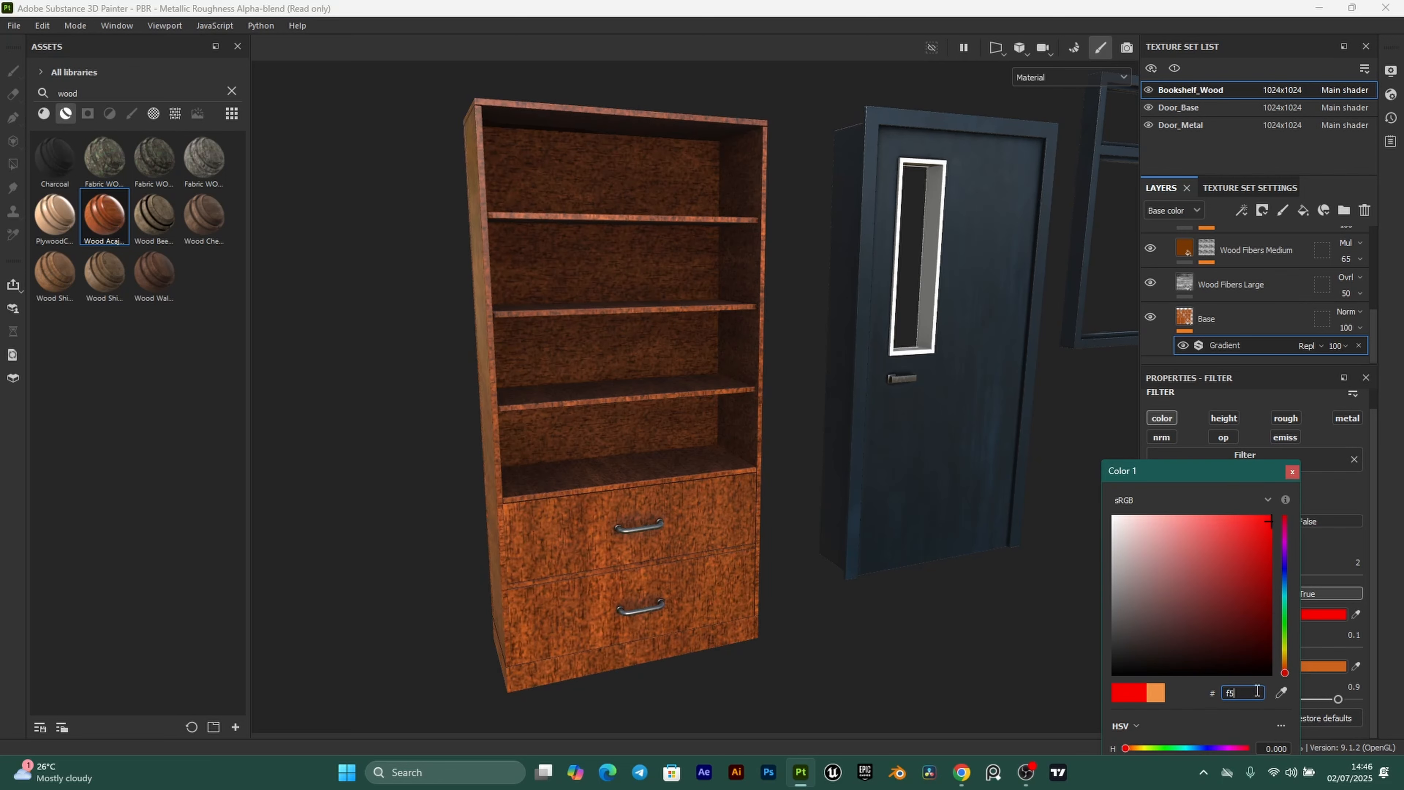
text(d7bd)
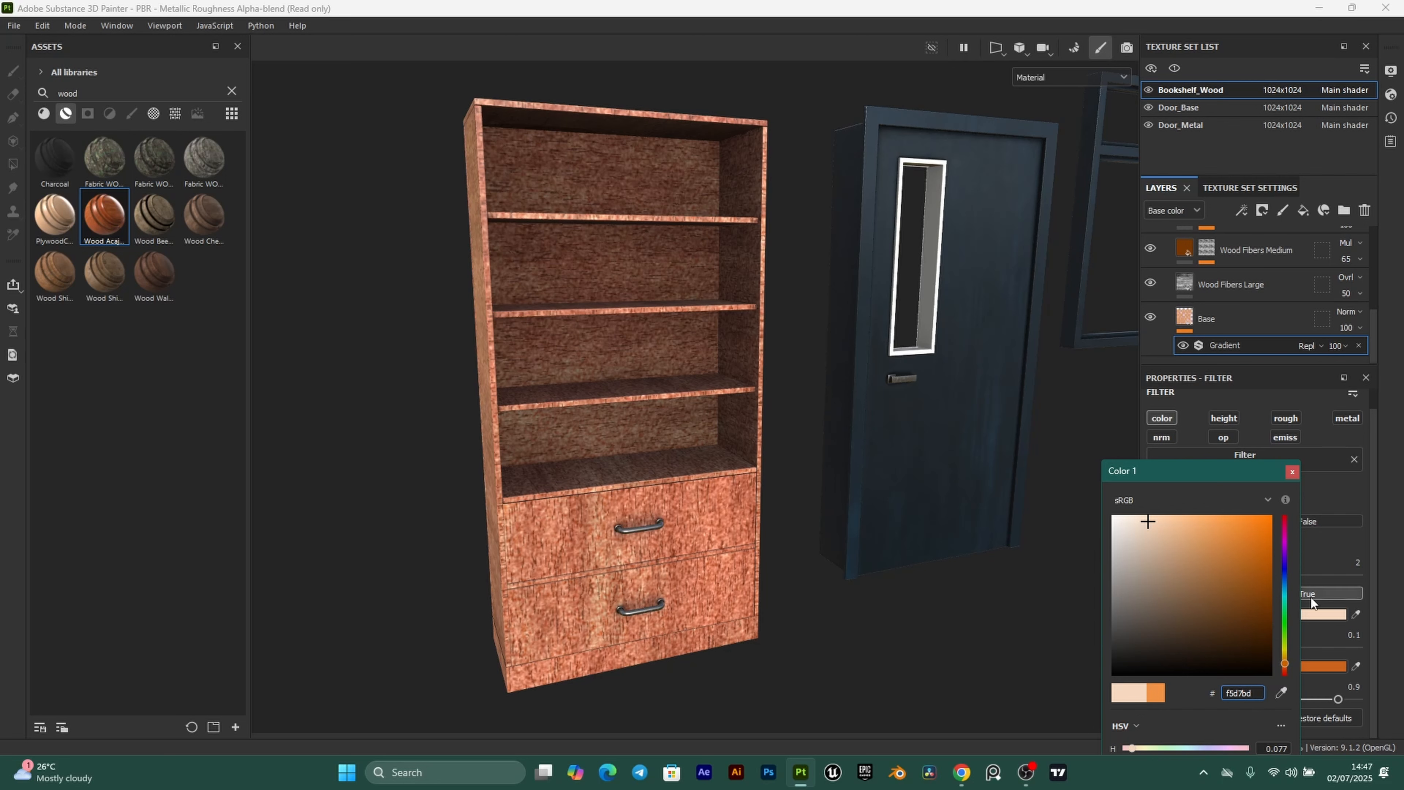
click(1292, 471)
Sample Color 1's peach with Color 2's eyedropper so both gradient colours match.
scroll(617, 526, up, 2)
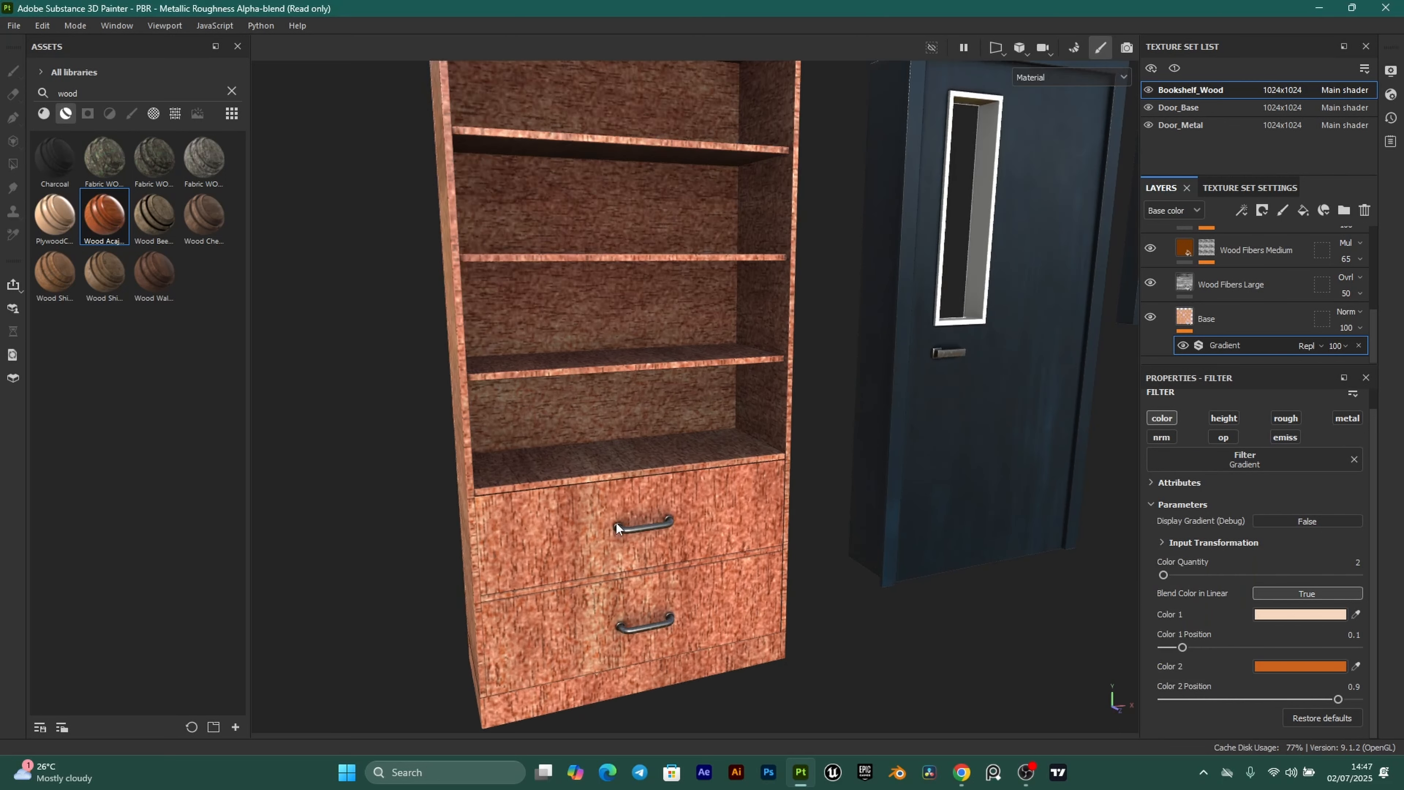
scroll(632, 585, up, 1)
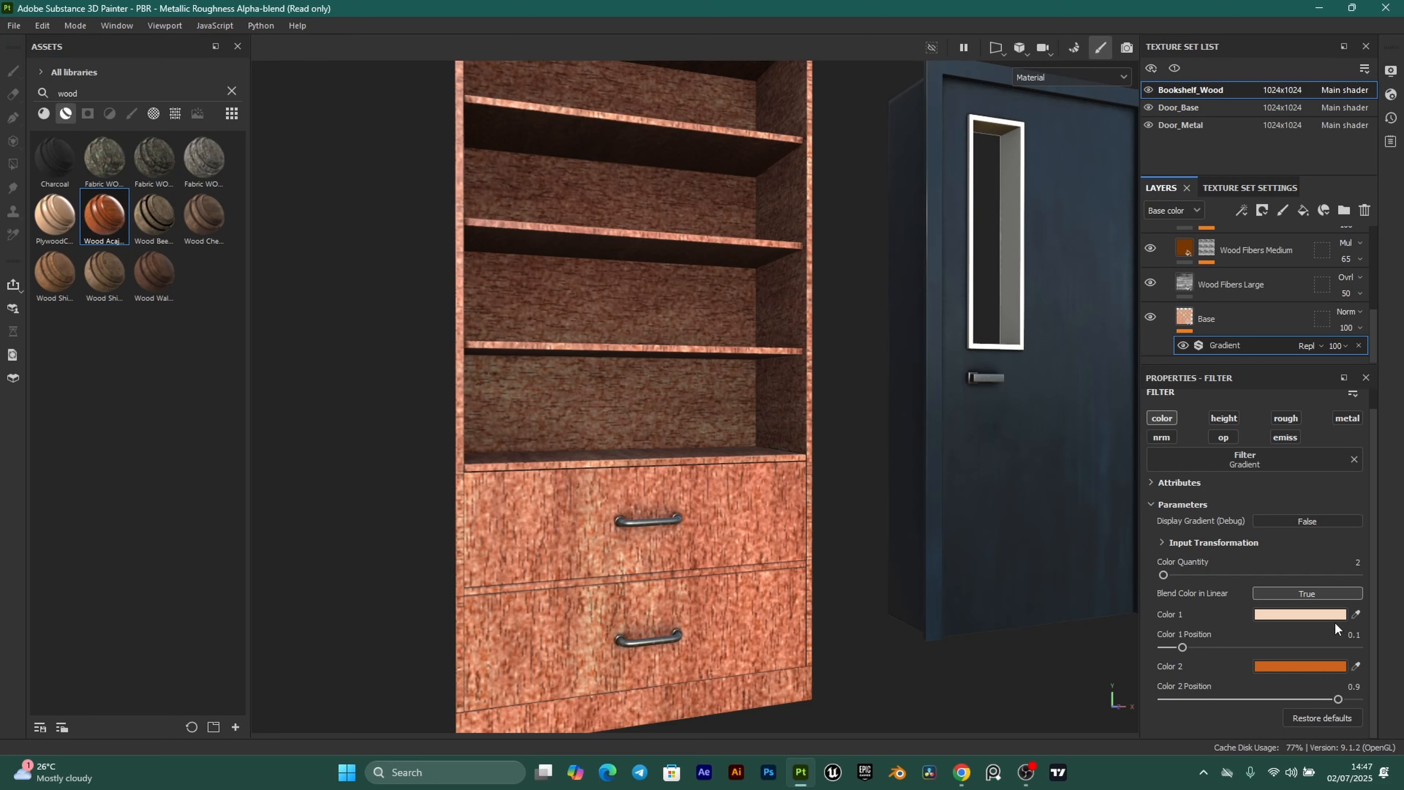
click(1356, 666)
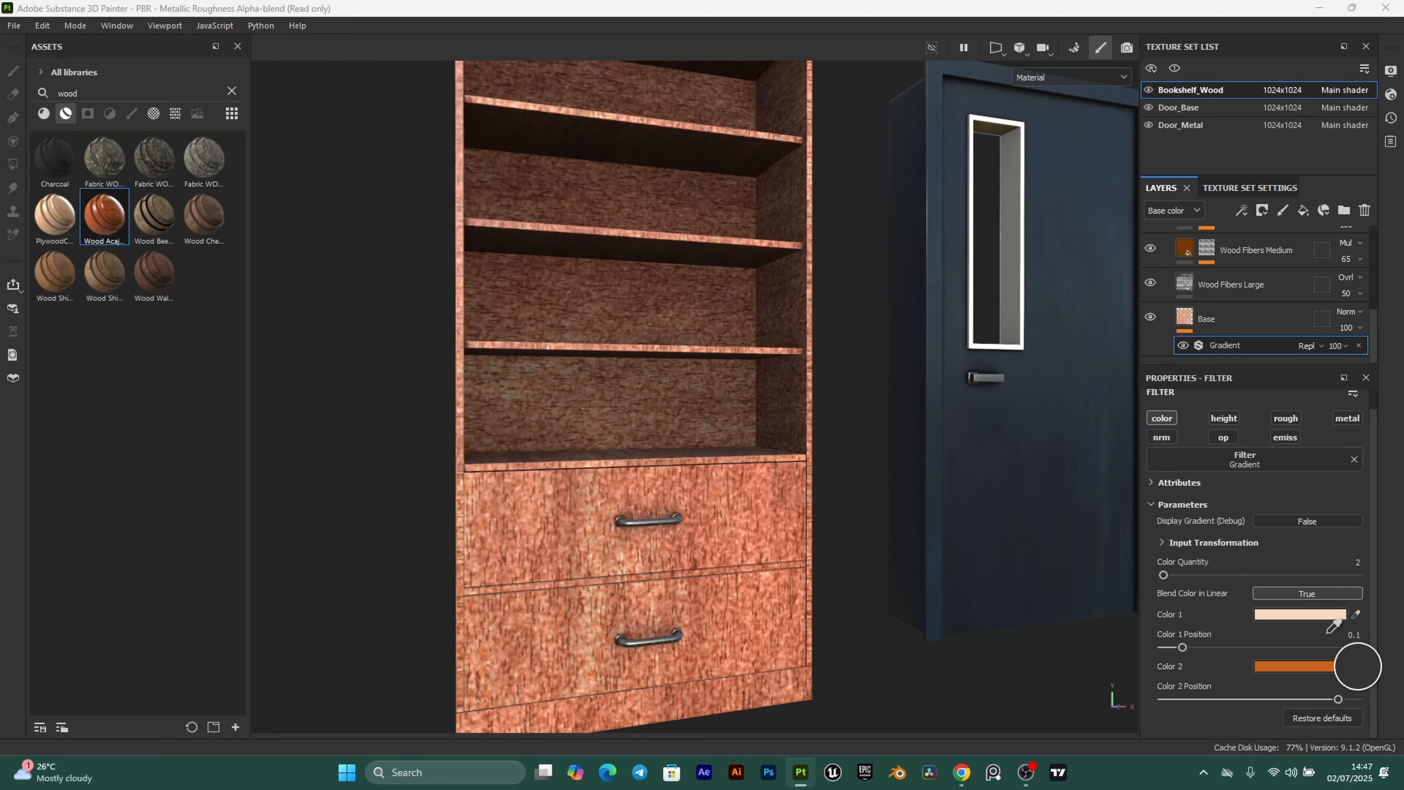
click(1325, 615)
scroll(815, 464, down, 2)
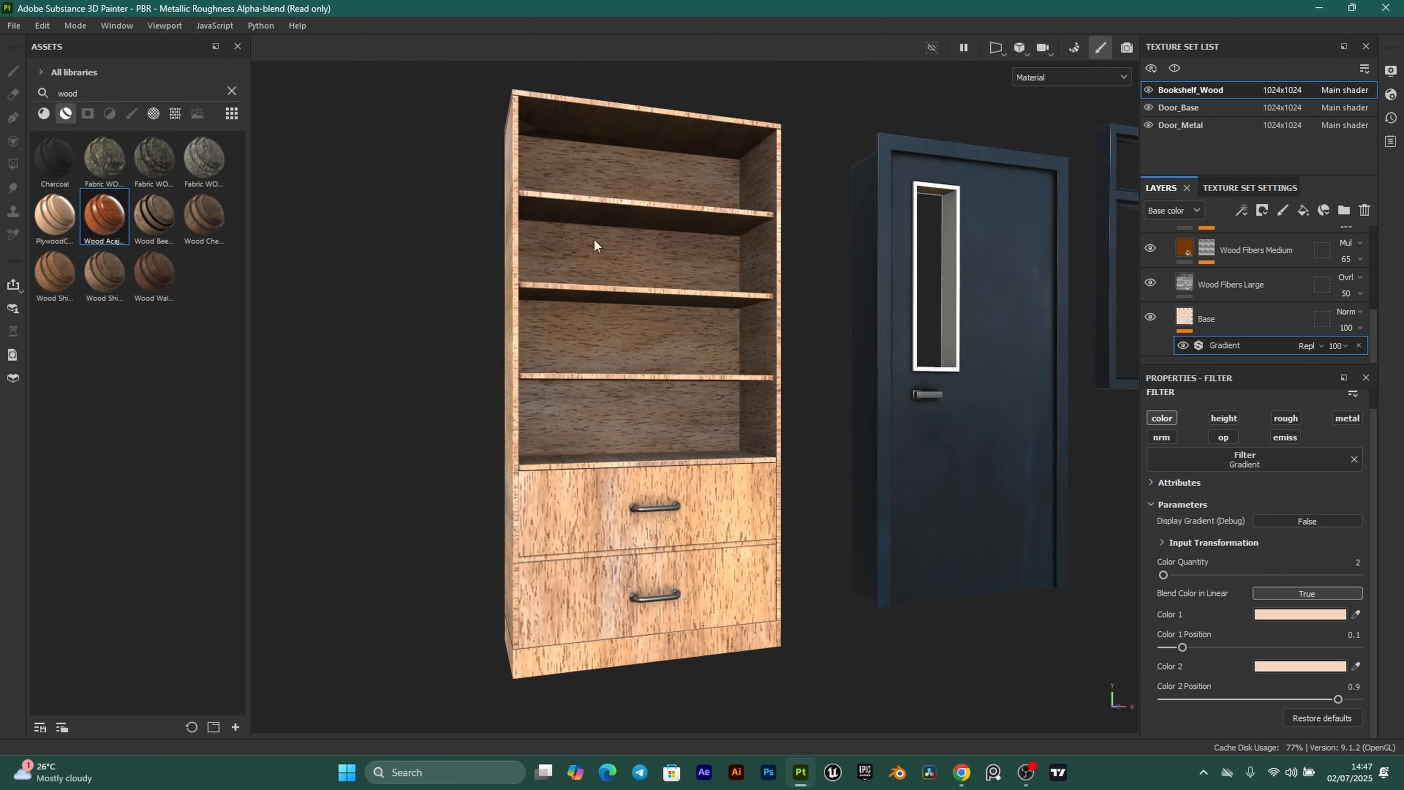
scroll(597, 415, up, 2)
scroll(741, 529, up, 1)
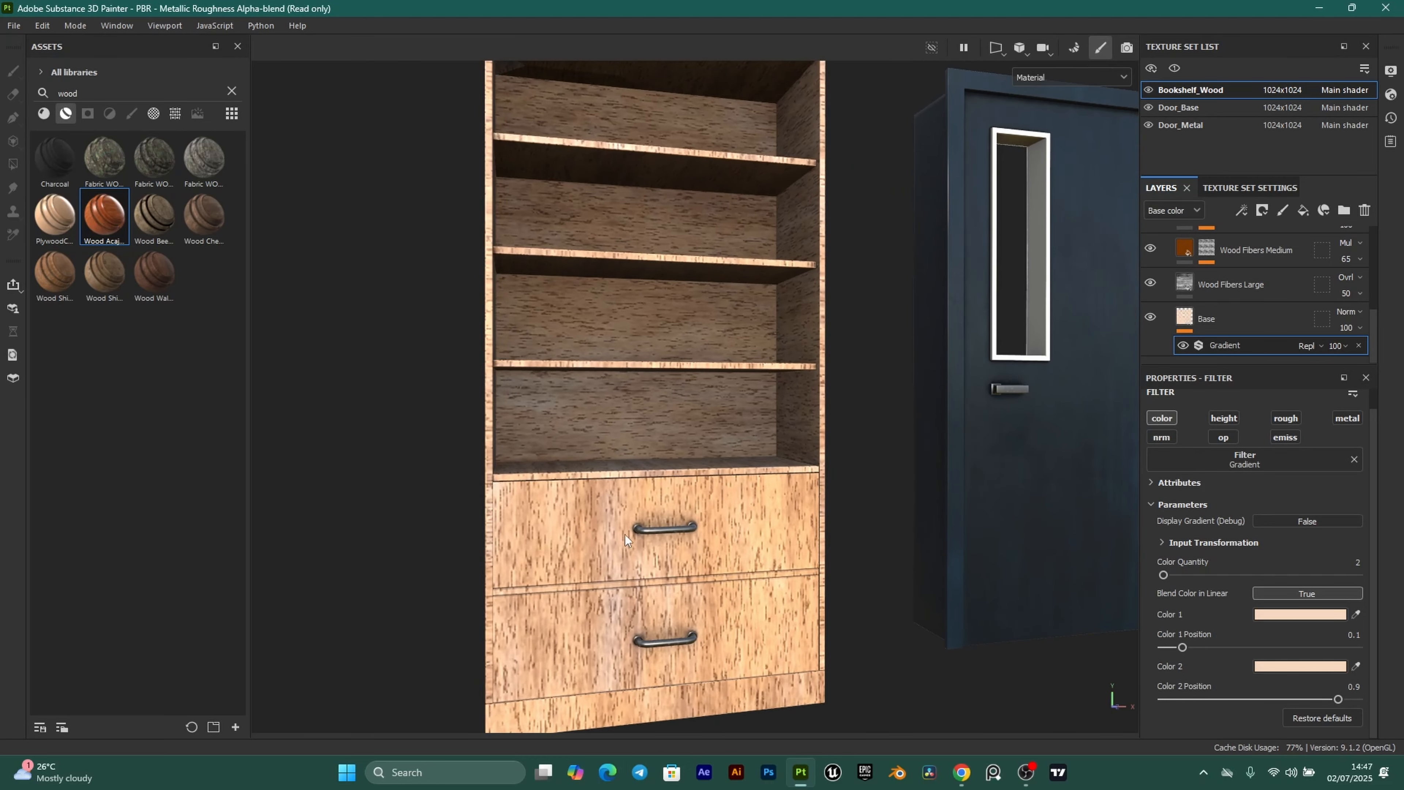
scroll(663, 556, up, 1)
Set the Wood Fibers Large fill's UV Rotation to 90 degrees.
middle_drag(705, 570, 592, 499)
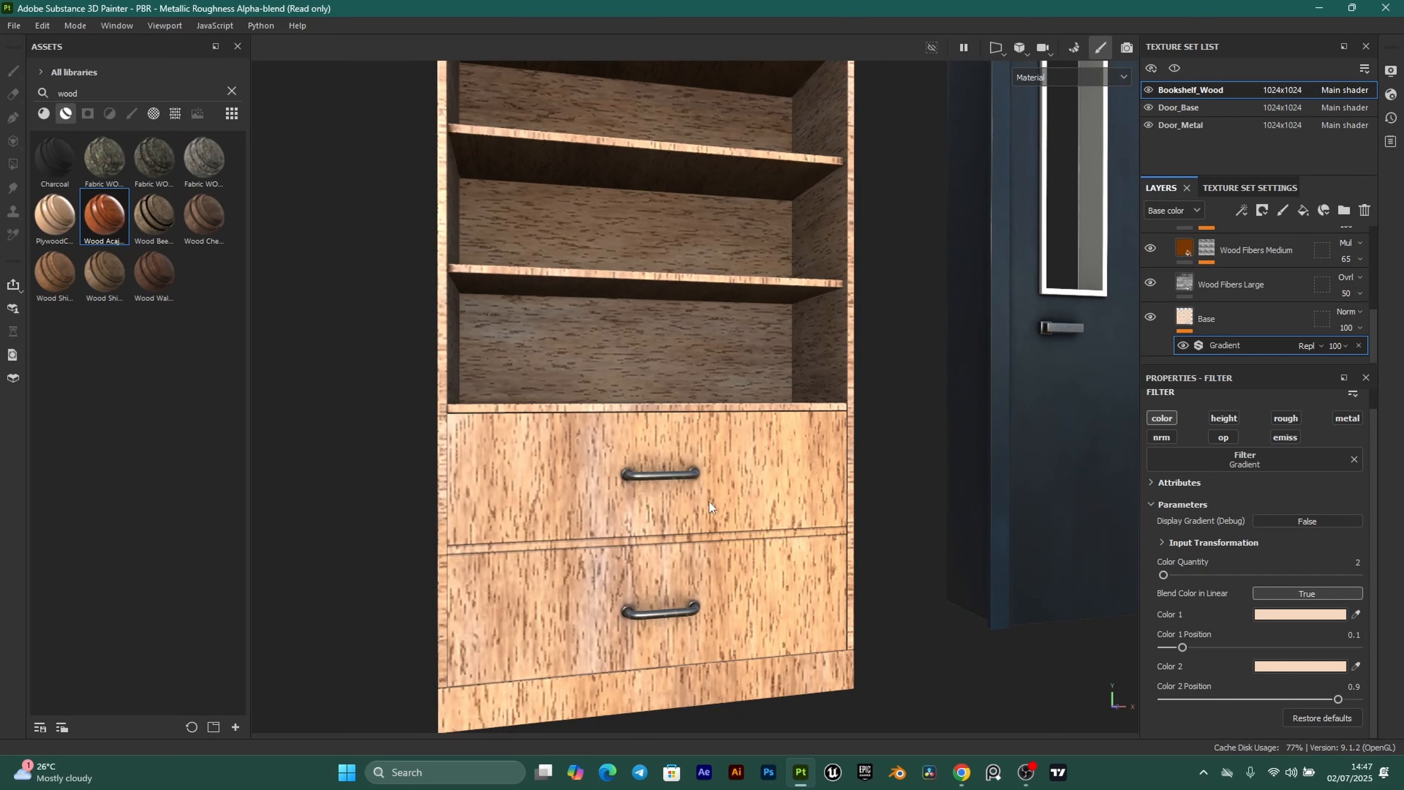
click(1186, 285)
scroll(1255, 689, up, 5)
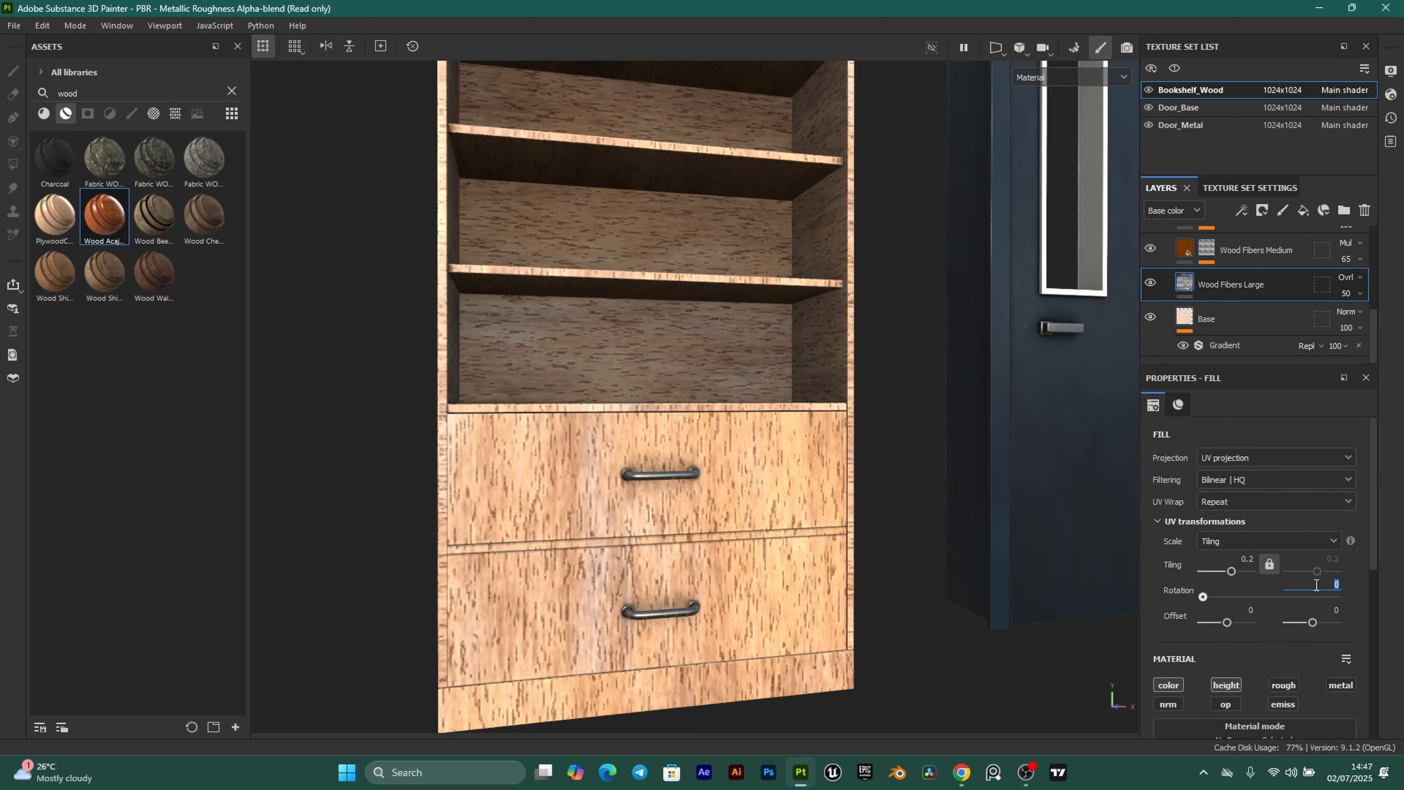
key(Return)
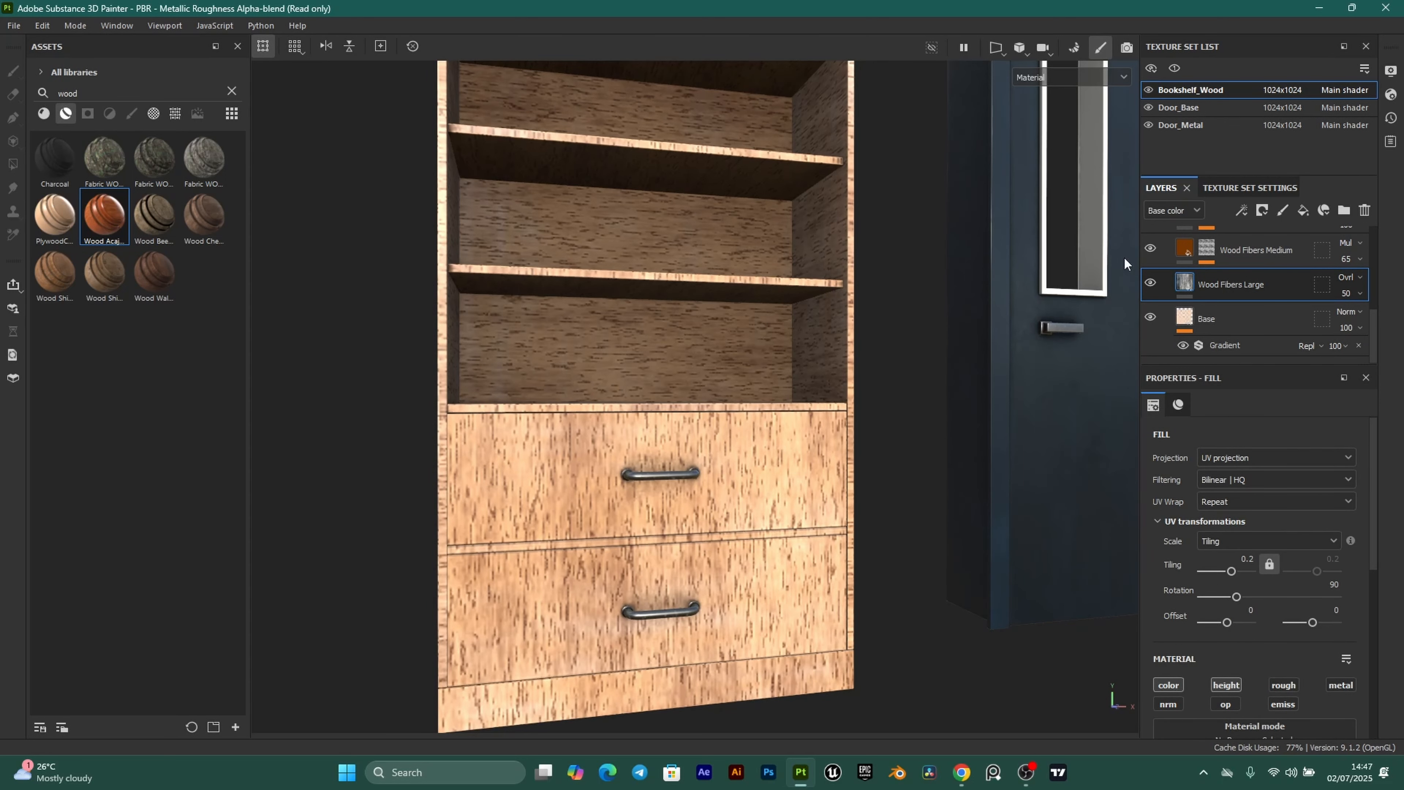
scroll(1189, 309, up, 3)
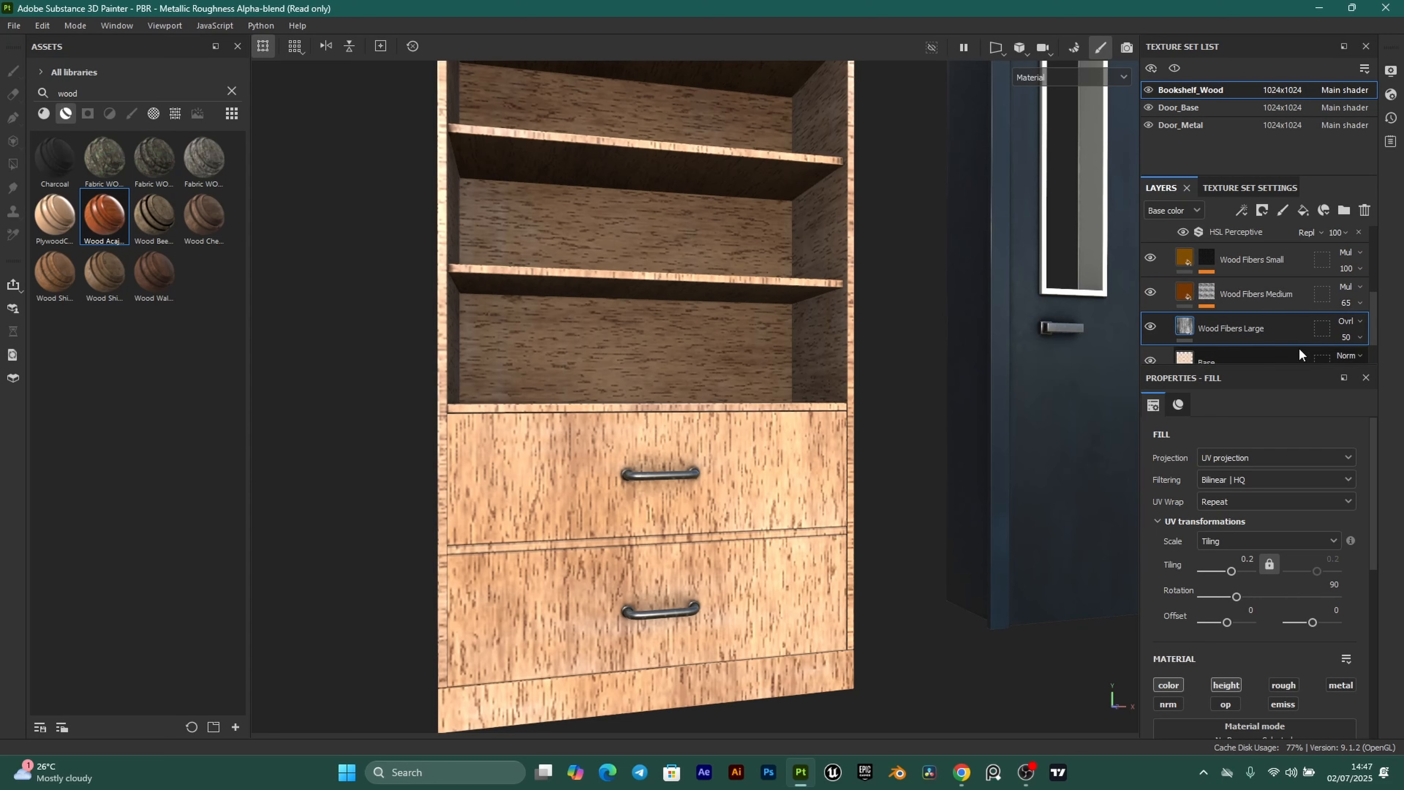
Rotate the Directional Noise in Wood Fibers Medium's mask to 90 degrees.
click(1212, 295)
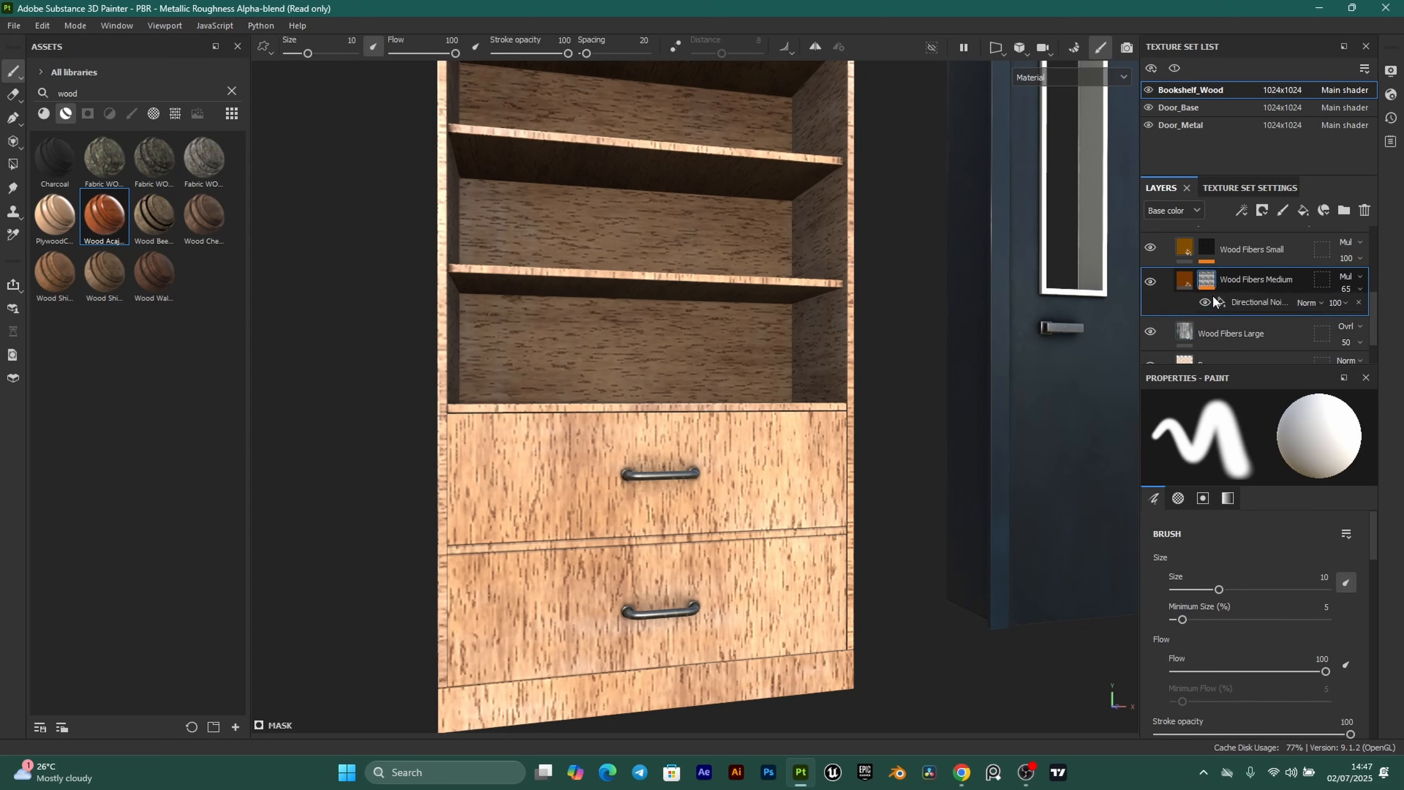
click(1254, 277)
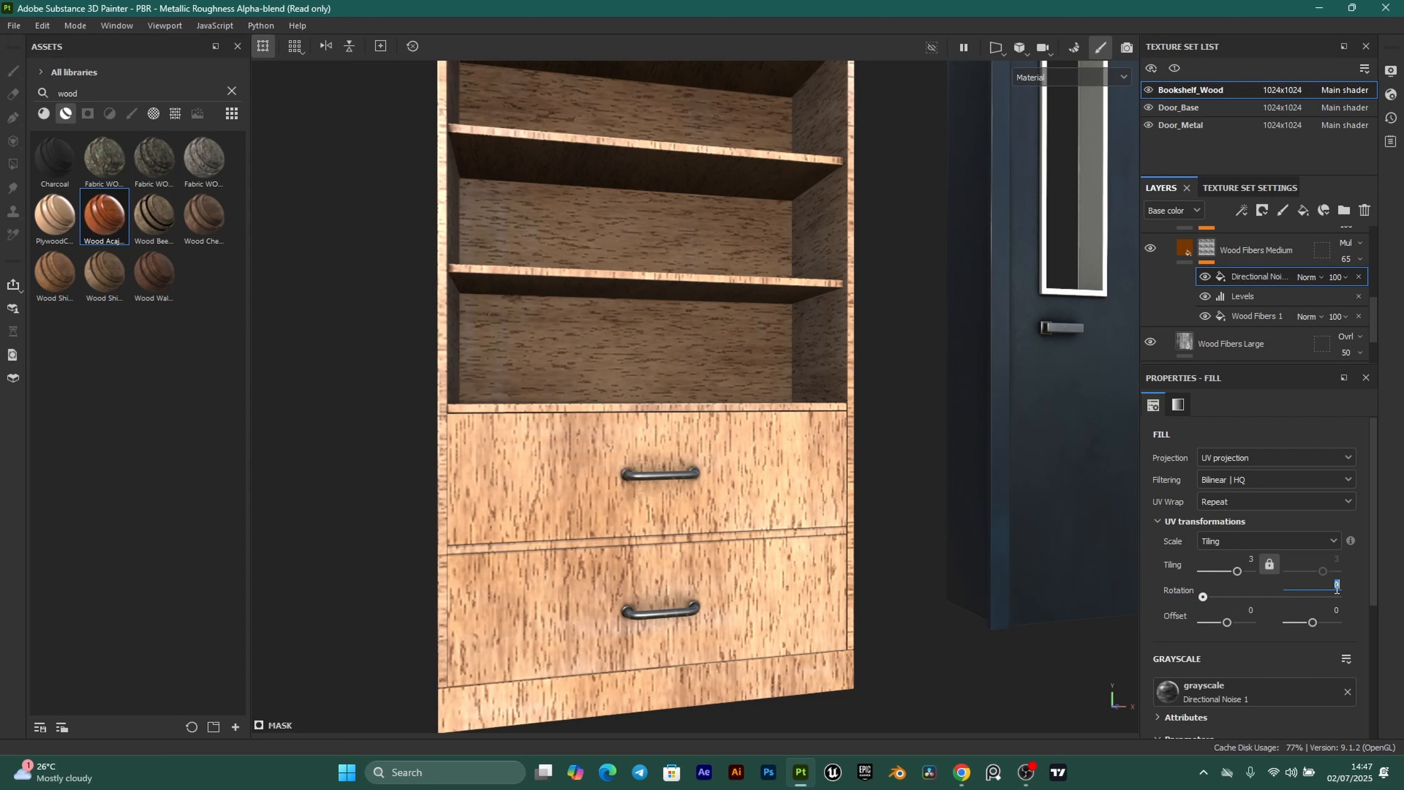
key(Return)
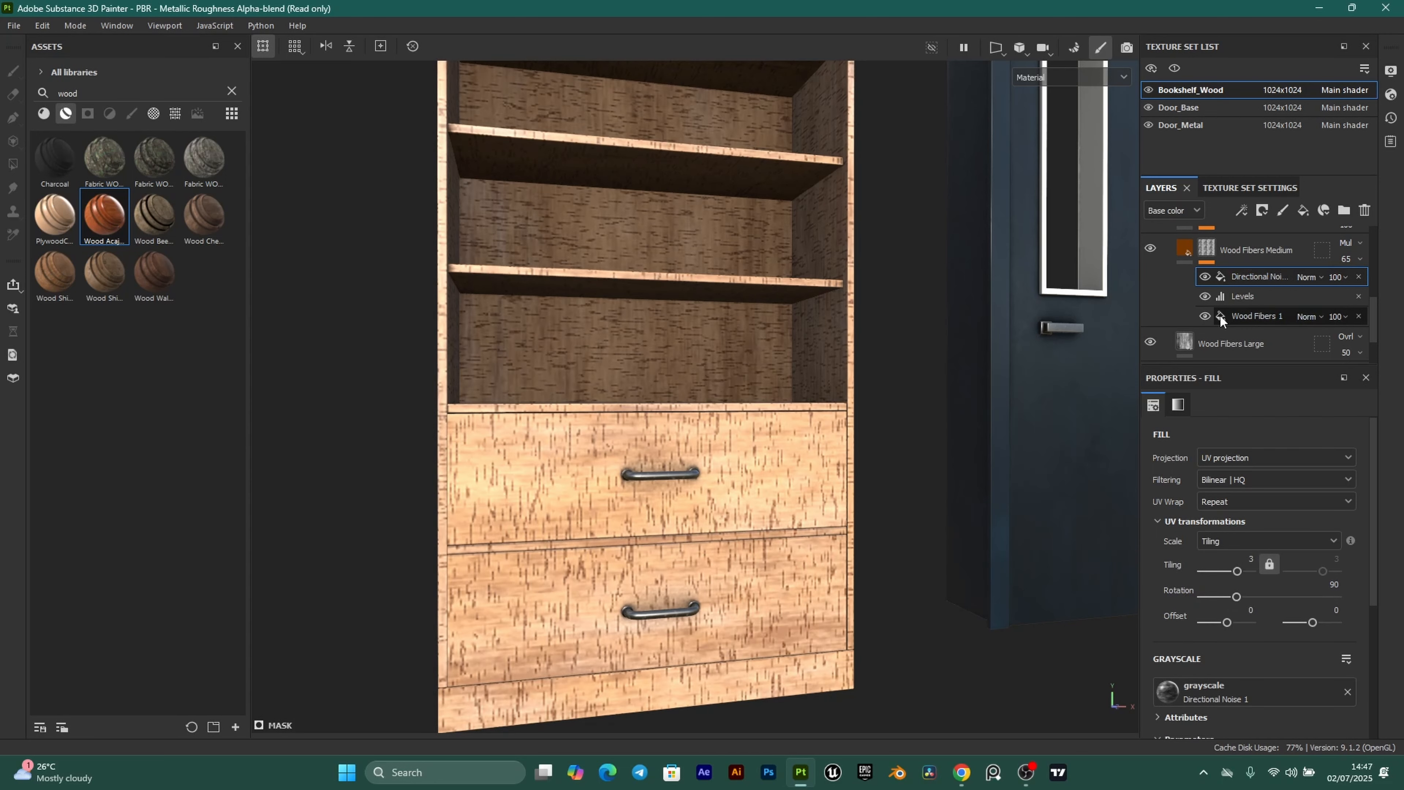
scroll(1240, 319, up, 2)
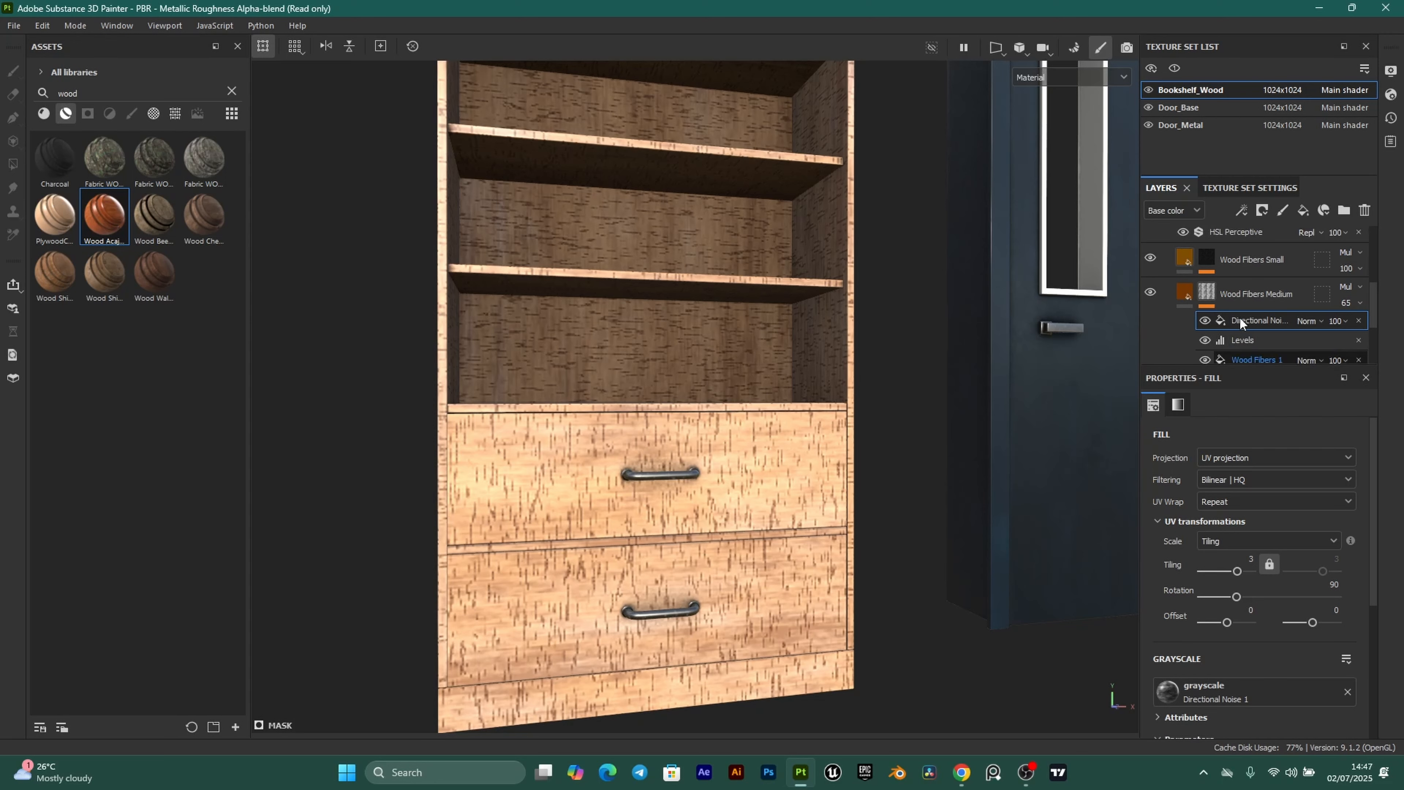
click(1209, 255)
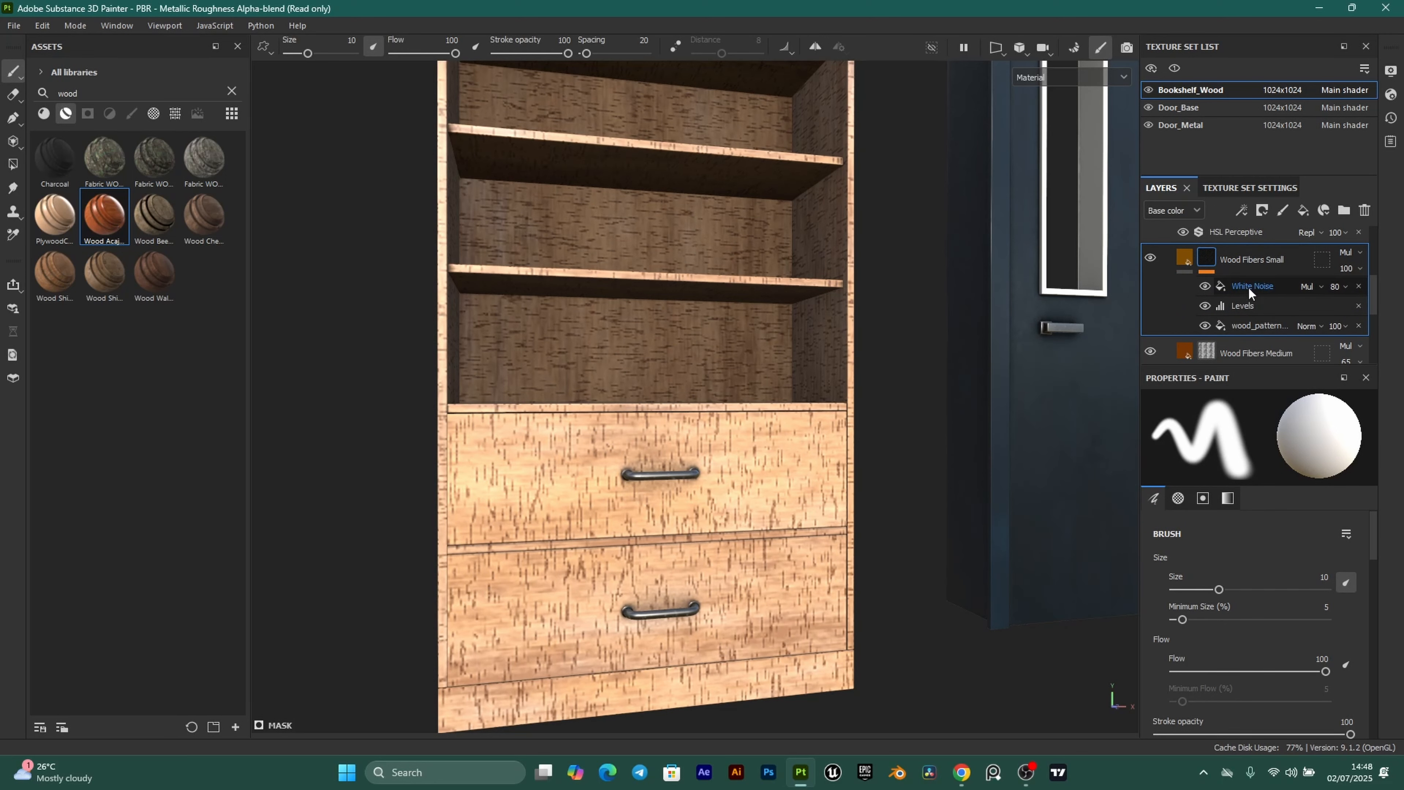
click(1262, 324)
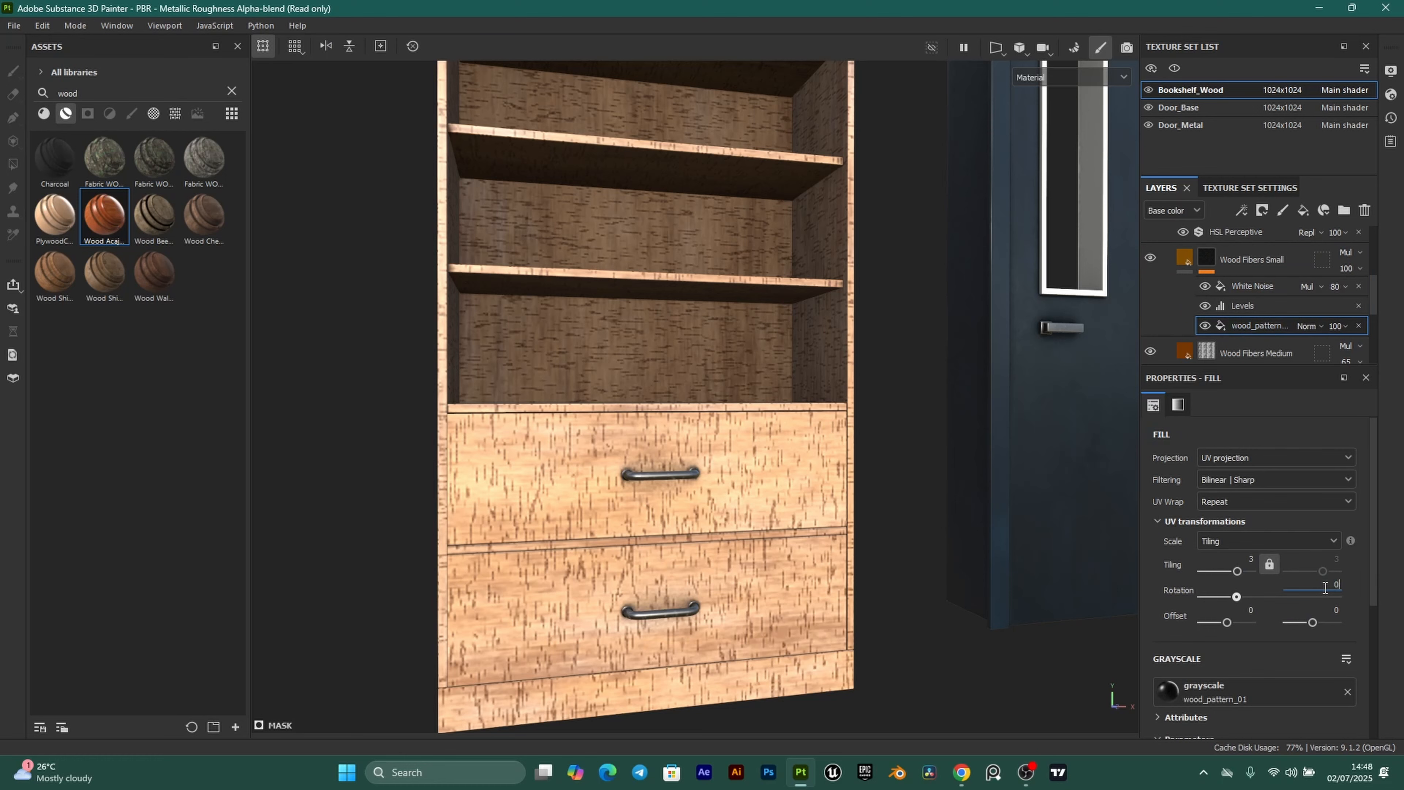
key(Return)
scroll(562, 525, up, 1)
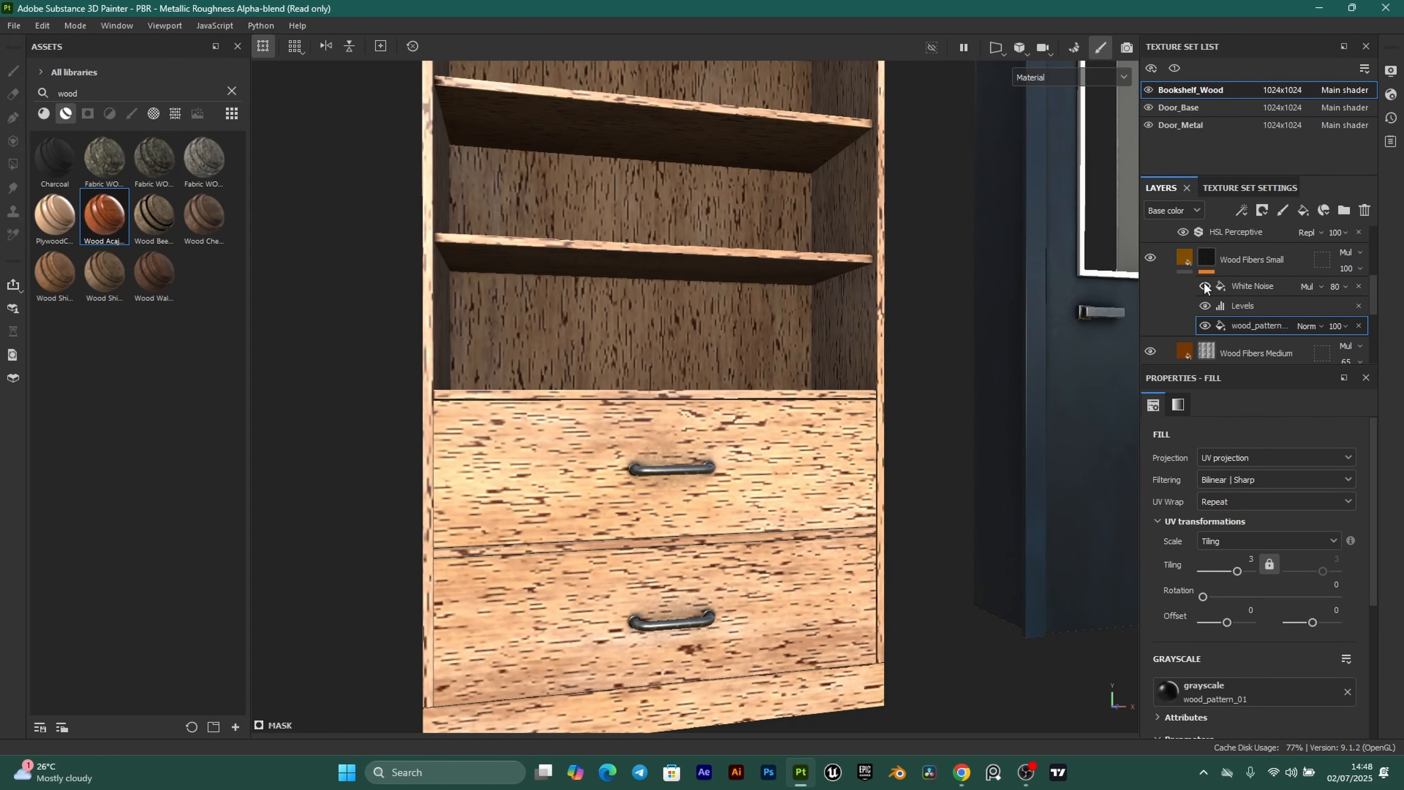
scroll(1256, 287, down, 2)
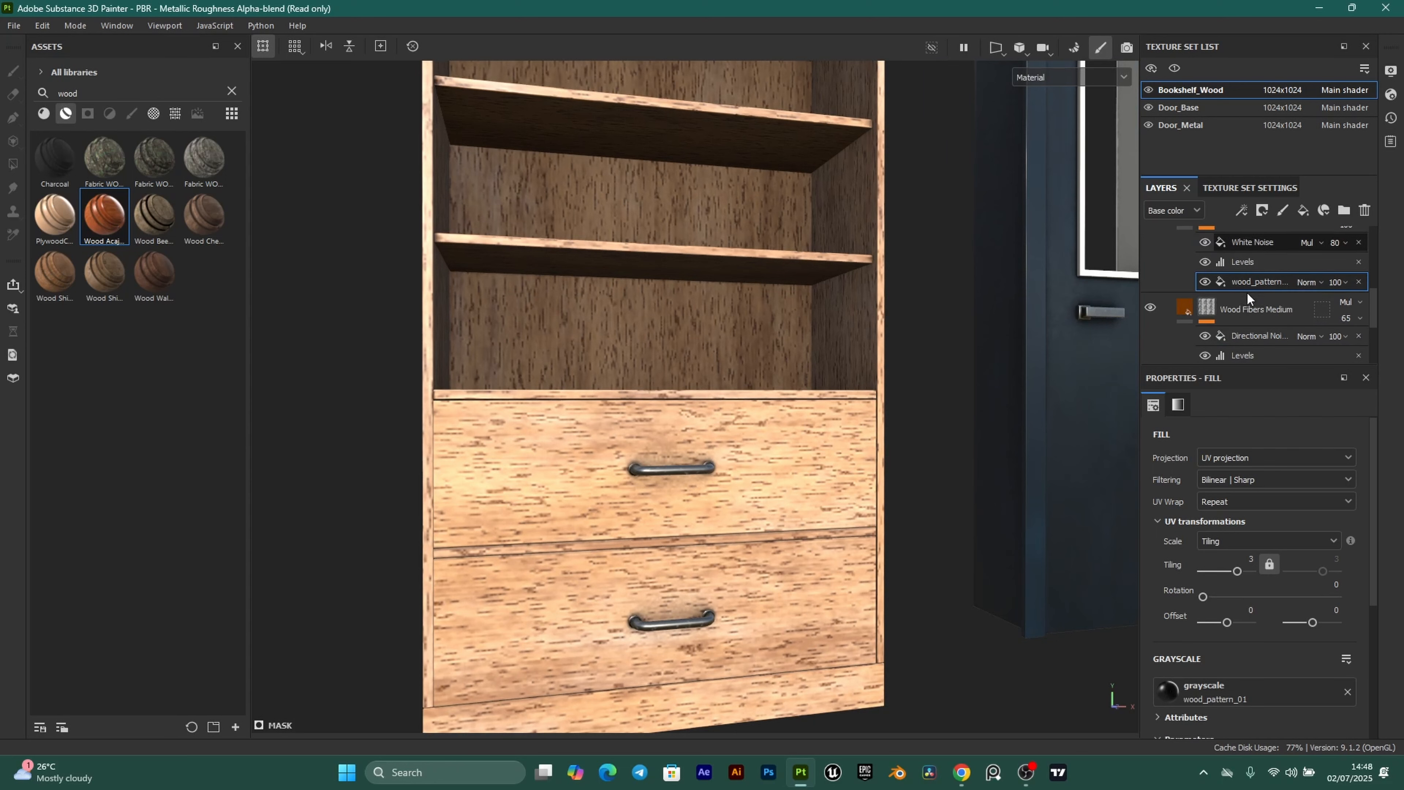
scroll(593, 525, up, 1)
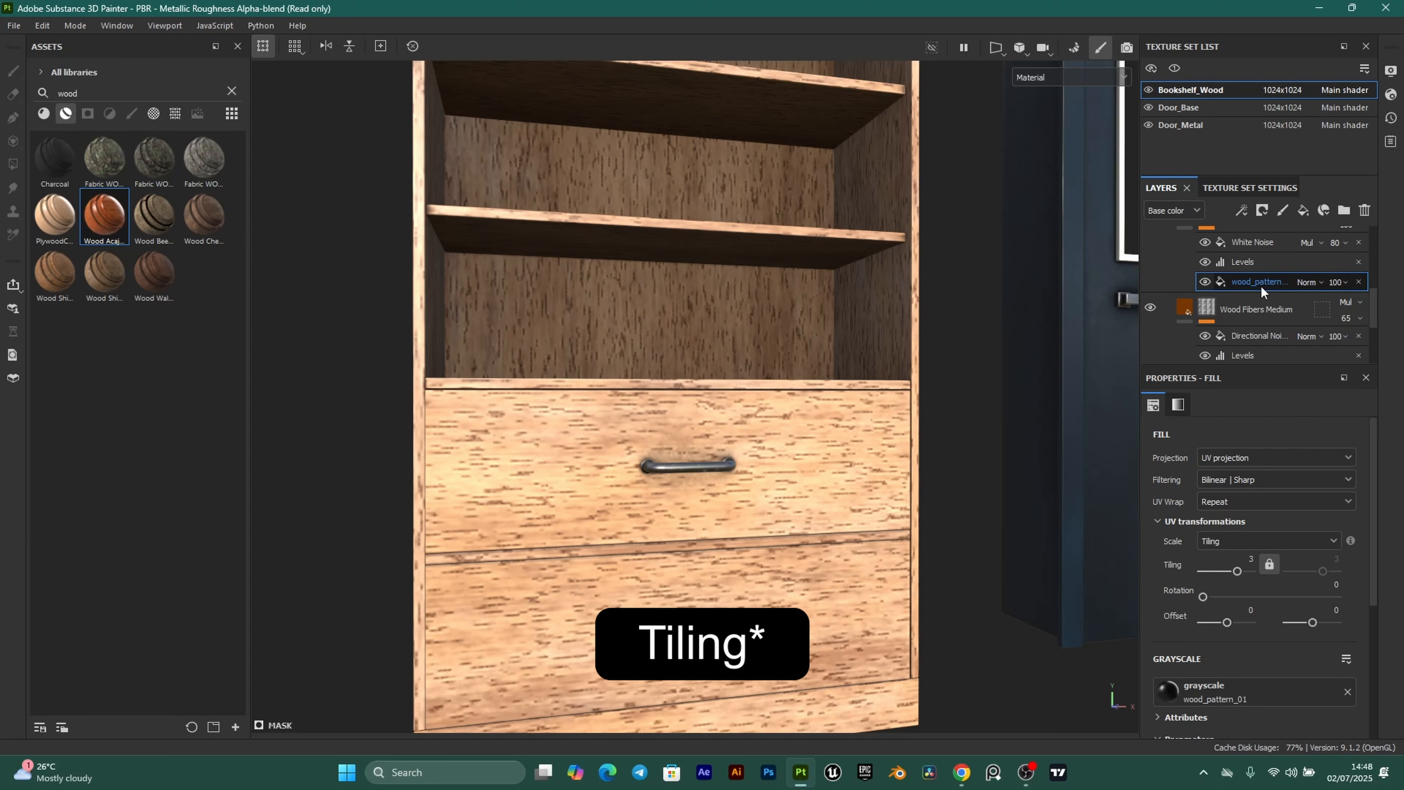
click(1251, 559)
key(Return)
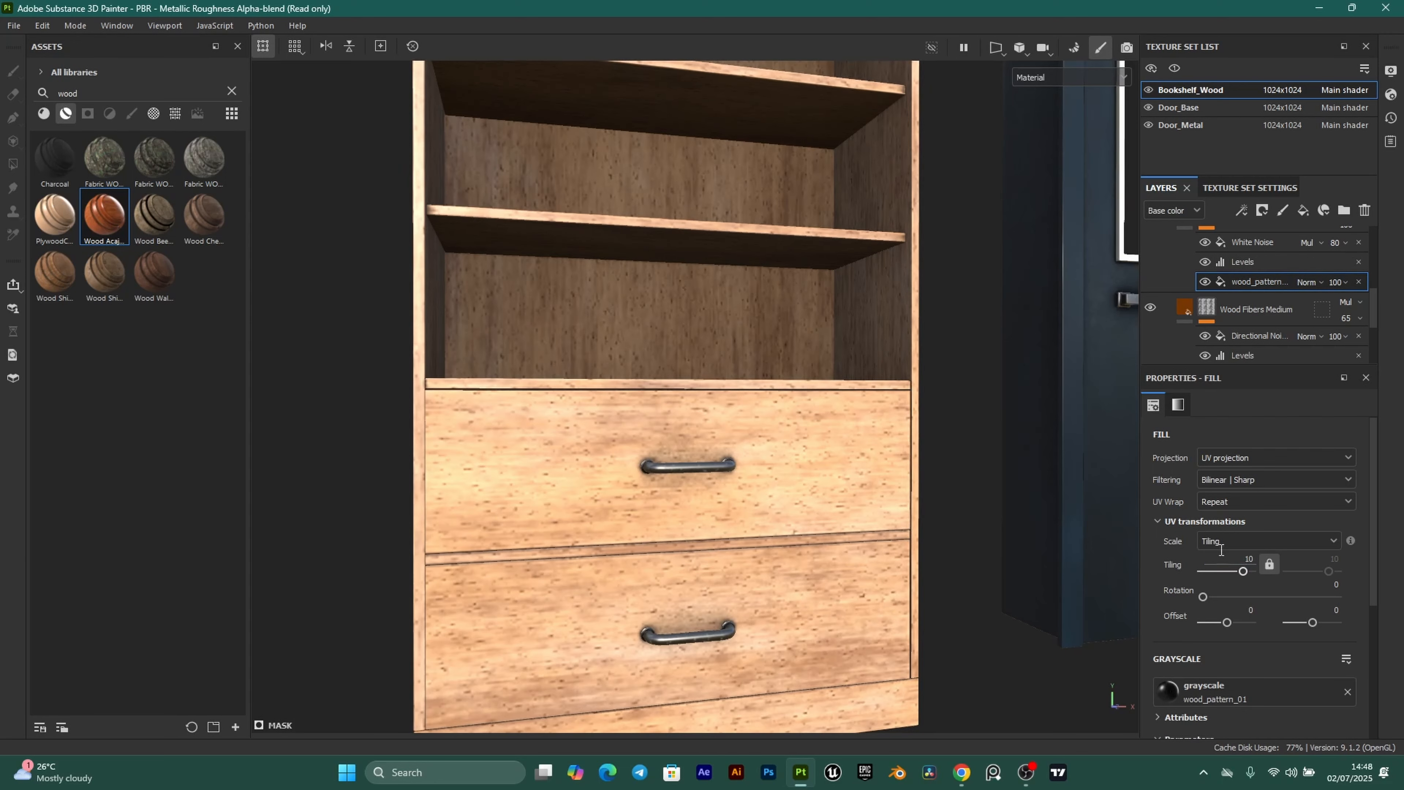
scroll(692, 506, down, 4)
alt+drag(649, 485, 586, 453)
scroll(587, 454, up, 3)
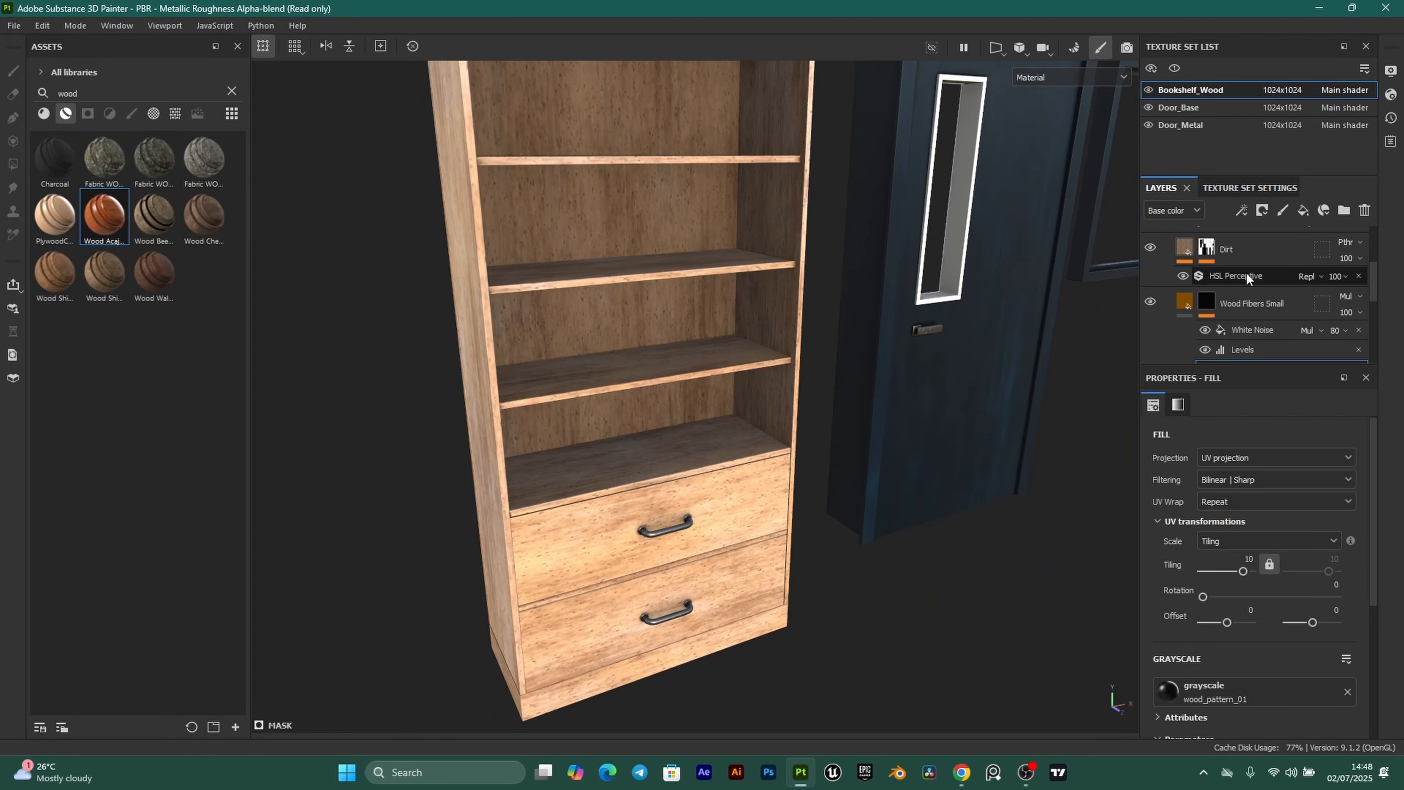
scroll(1264, 302, up, 2)
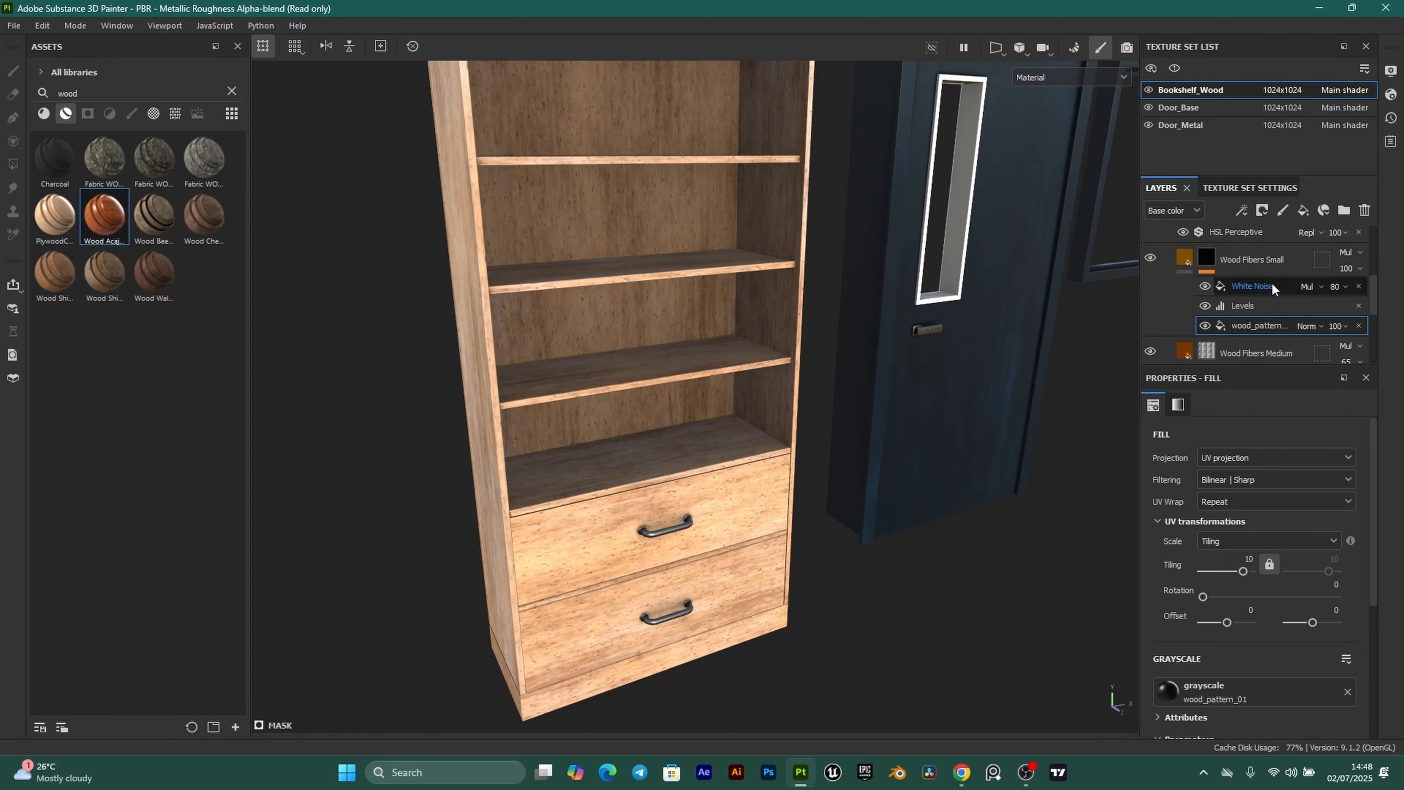
scroll(1205, 304, down, 2)
alt+drag(647, 432, 704, 310)
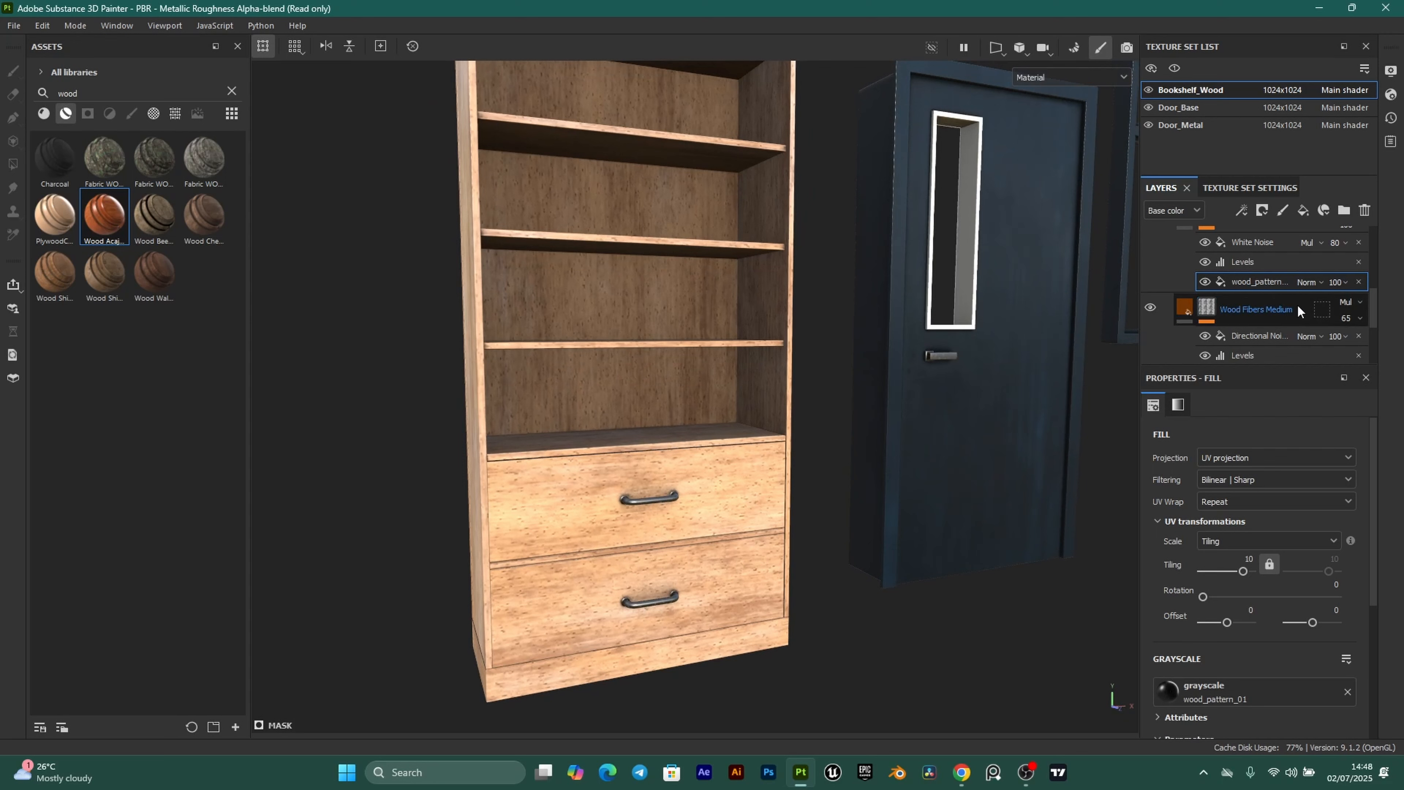
Change the Wood Fibers Medium base colour to hex e8c9ab.
click(1217, 313)
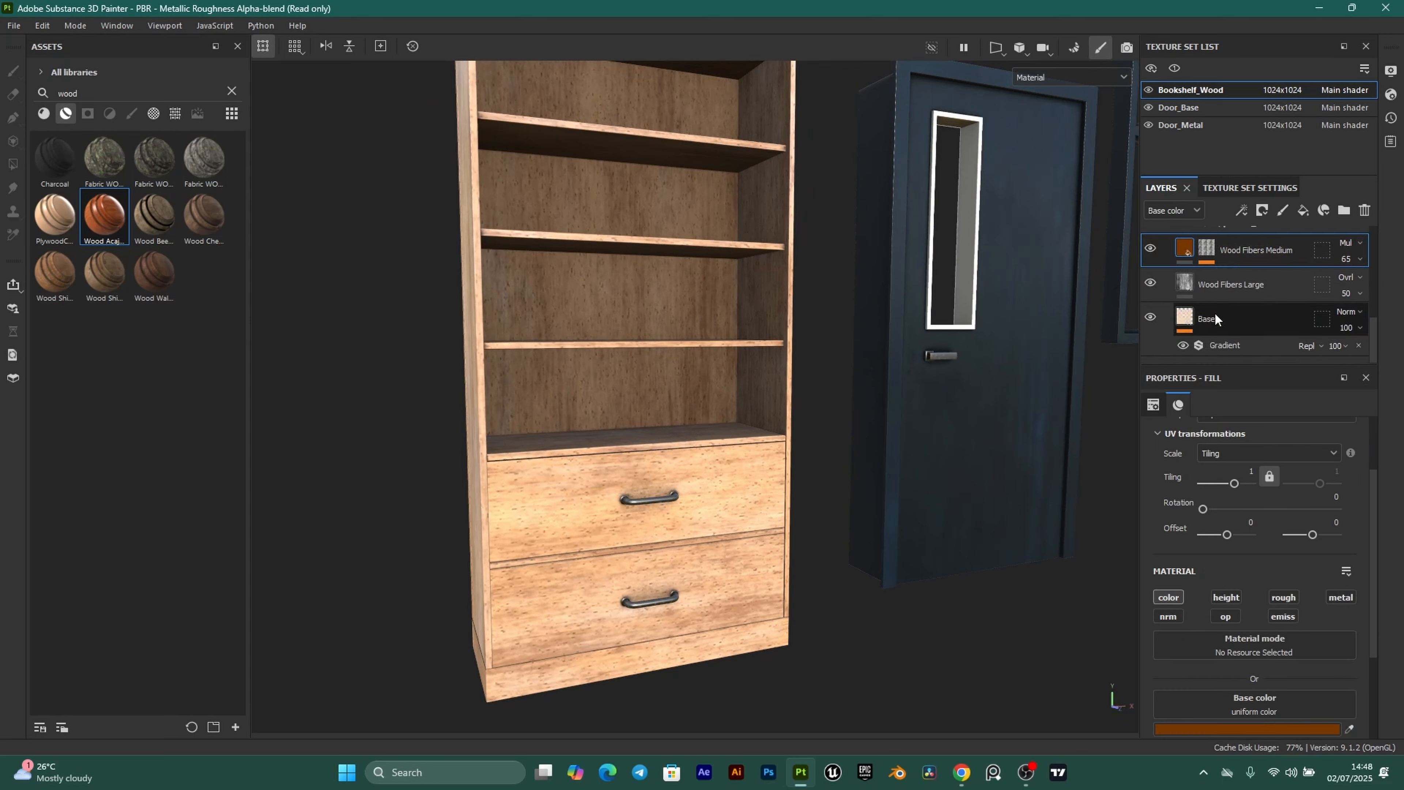
scroll(1262, 643, down, 3)
click(1273, 597)
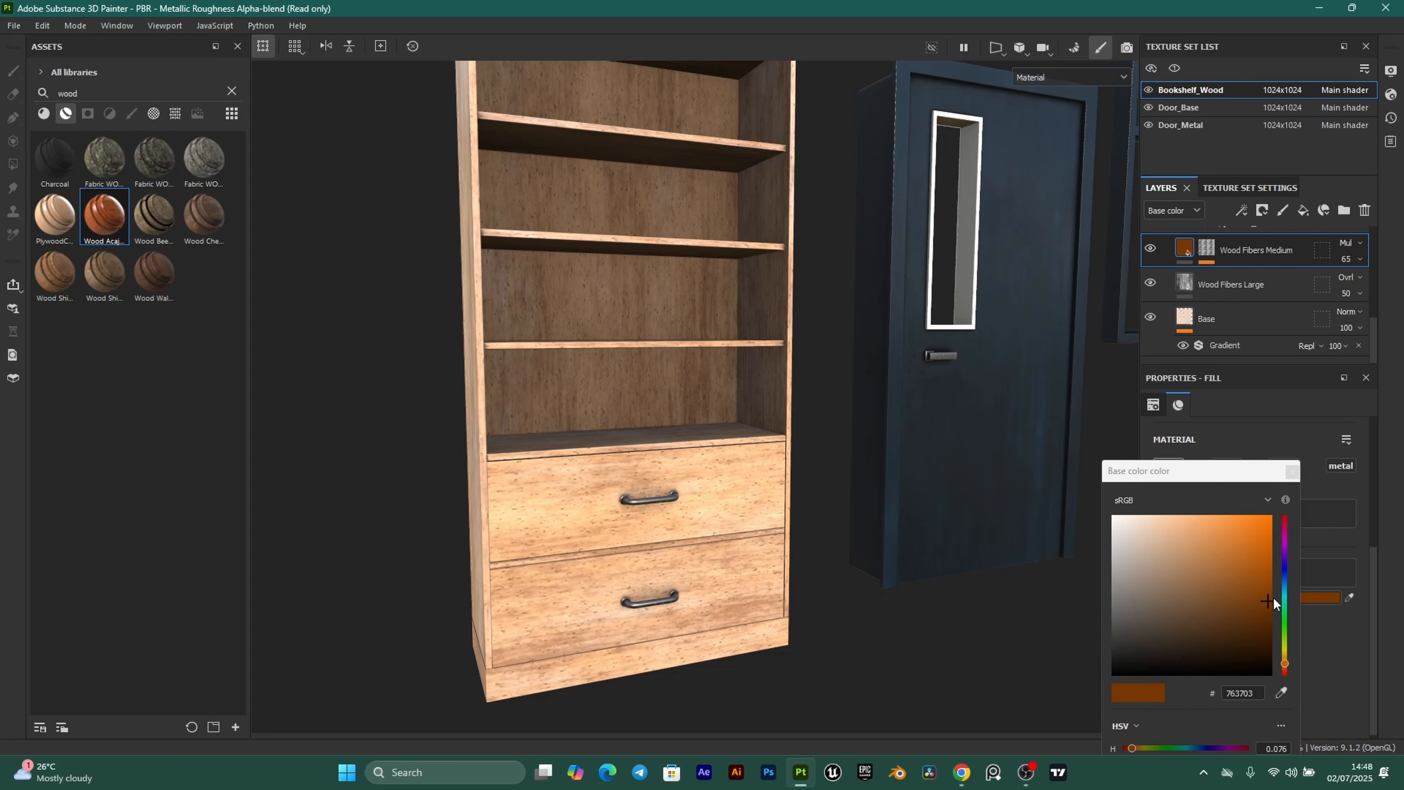
double_click(1261, 696)
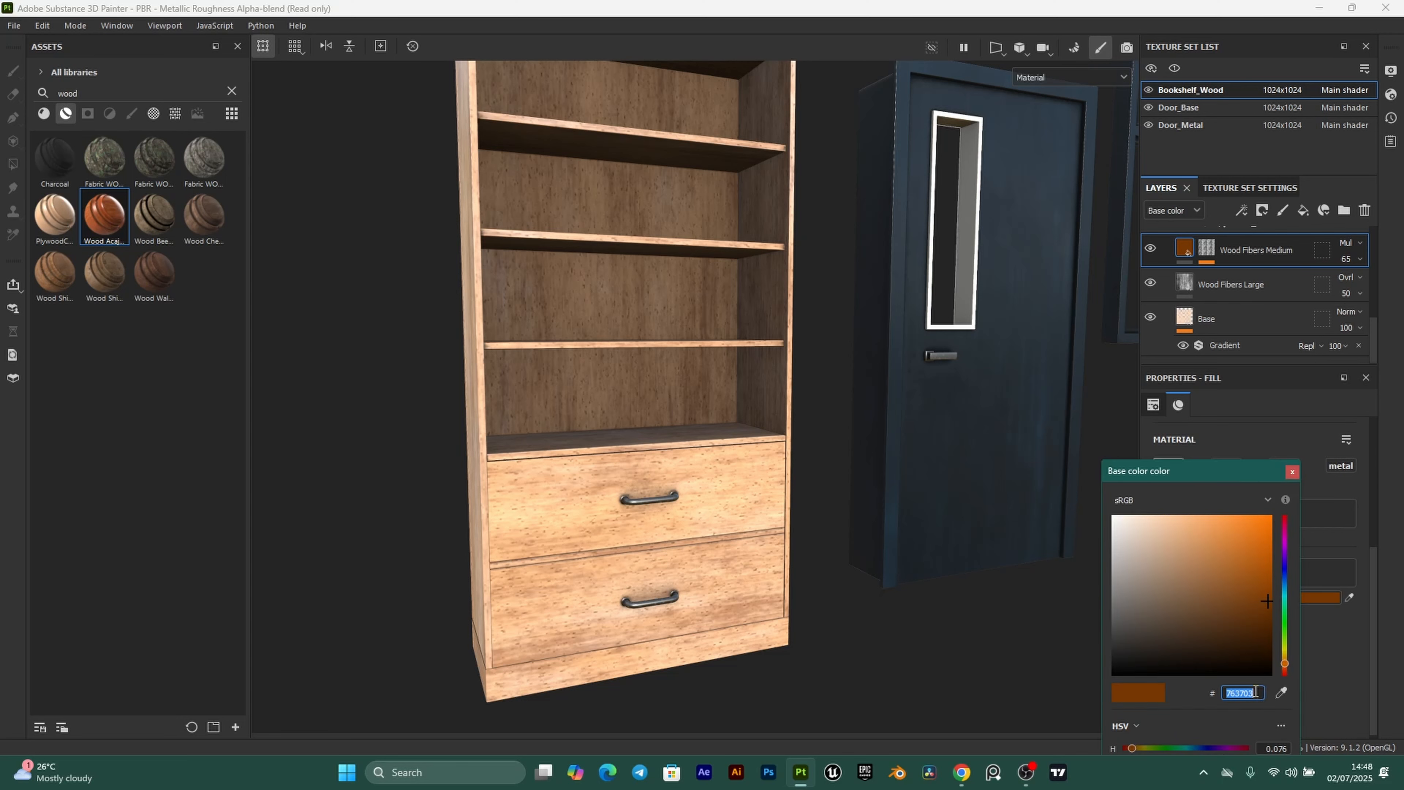
text(e8)
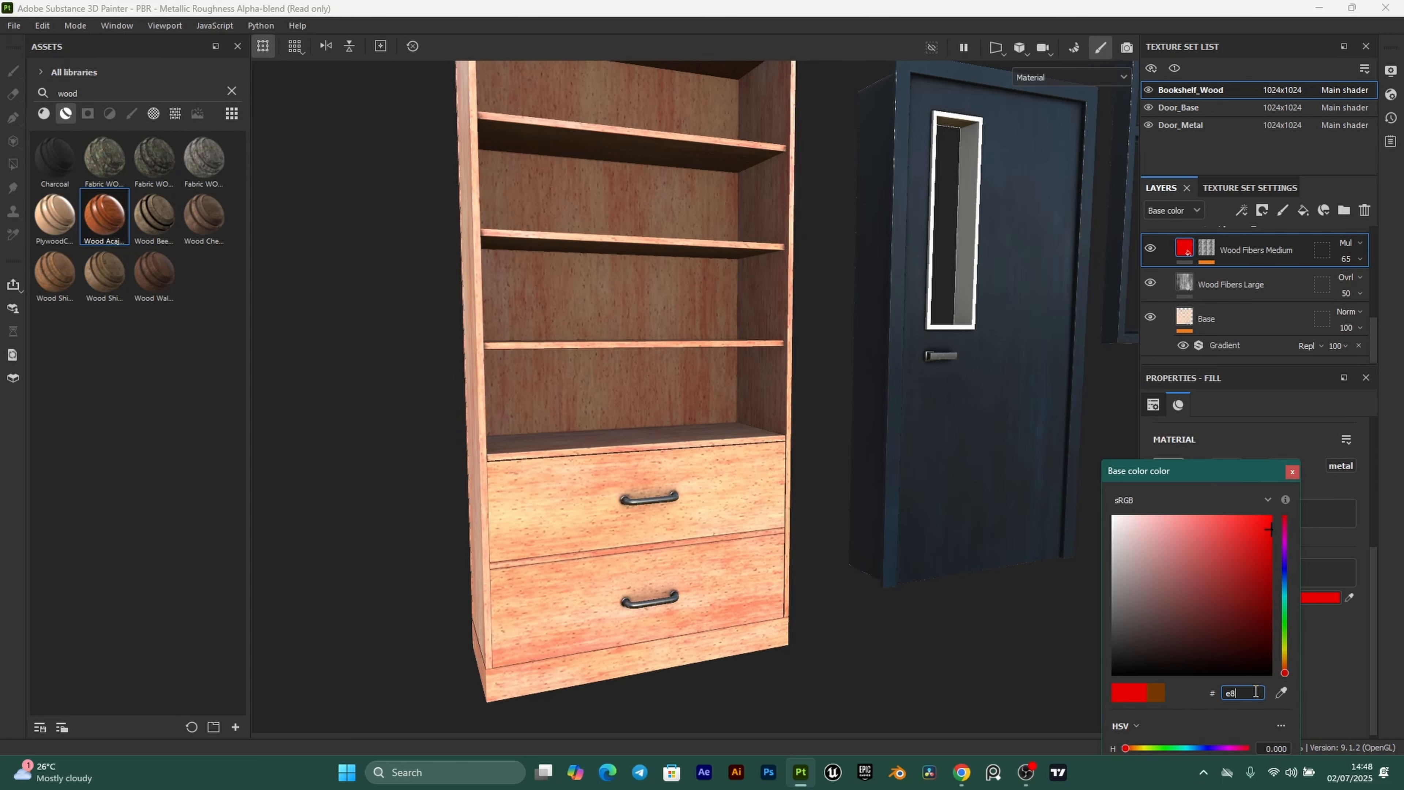
text(c9ab)
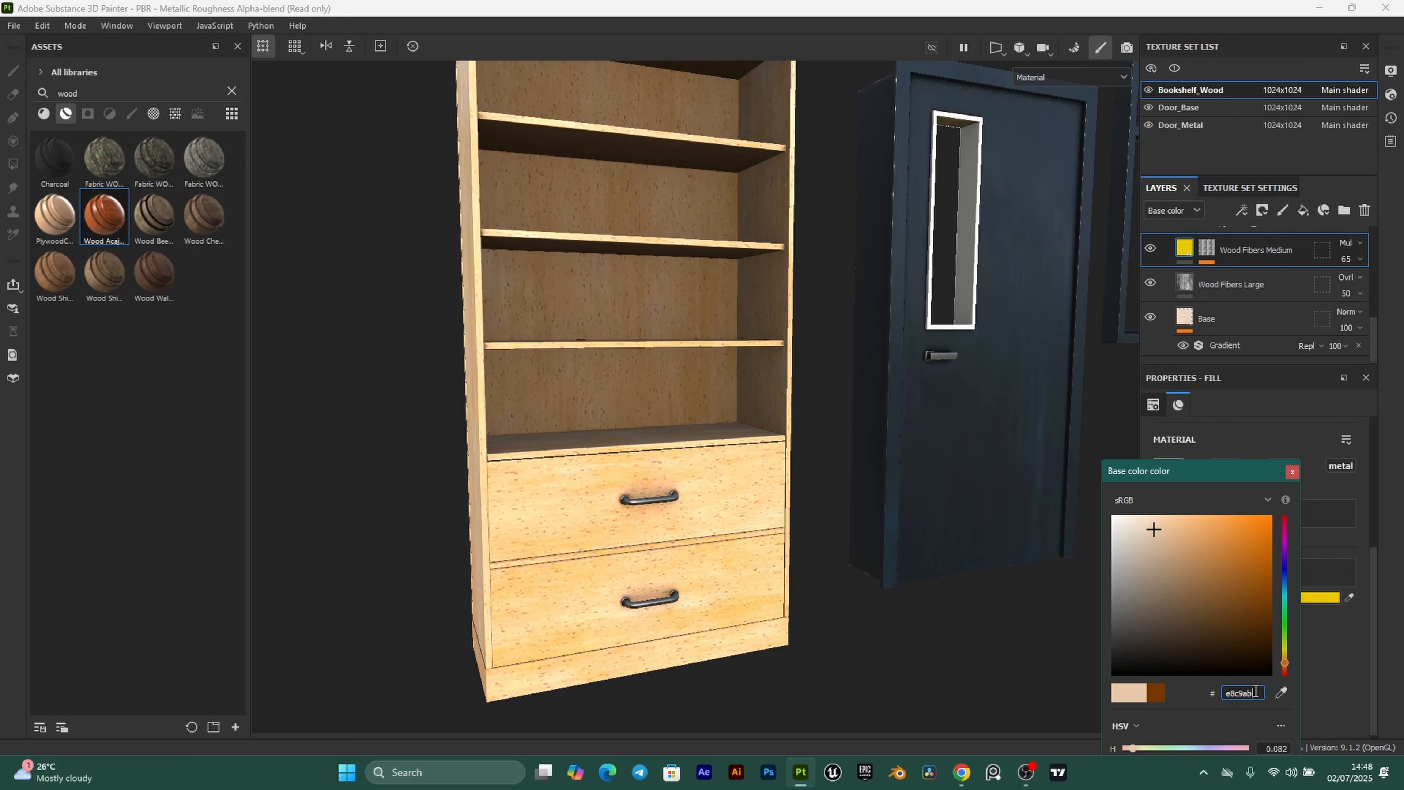
click(1294, 471)
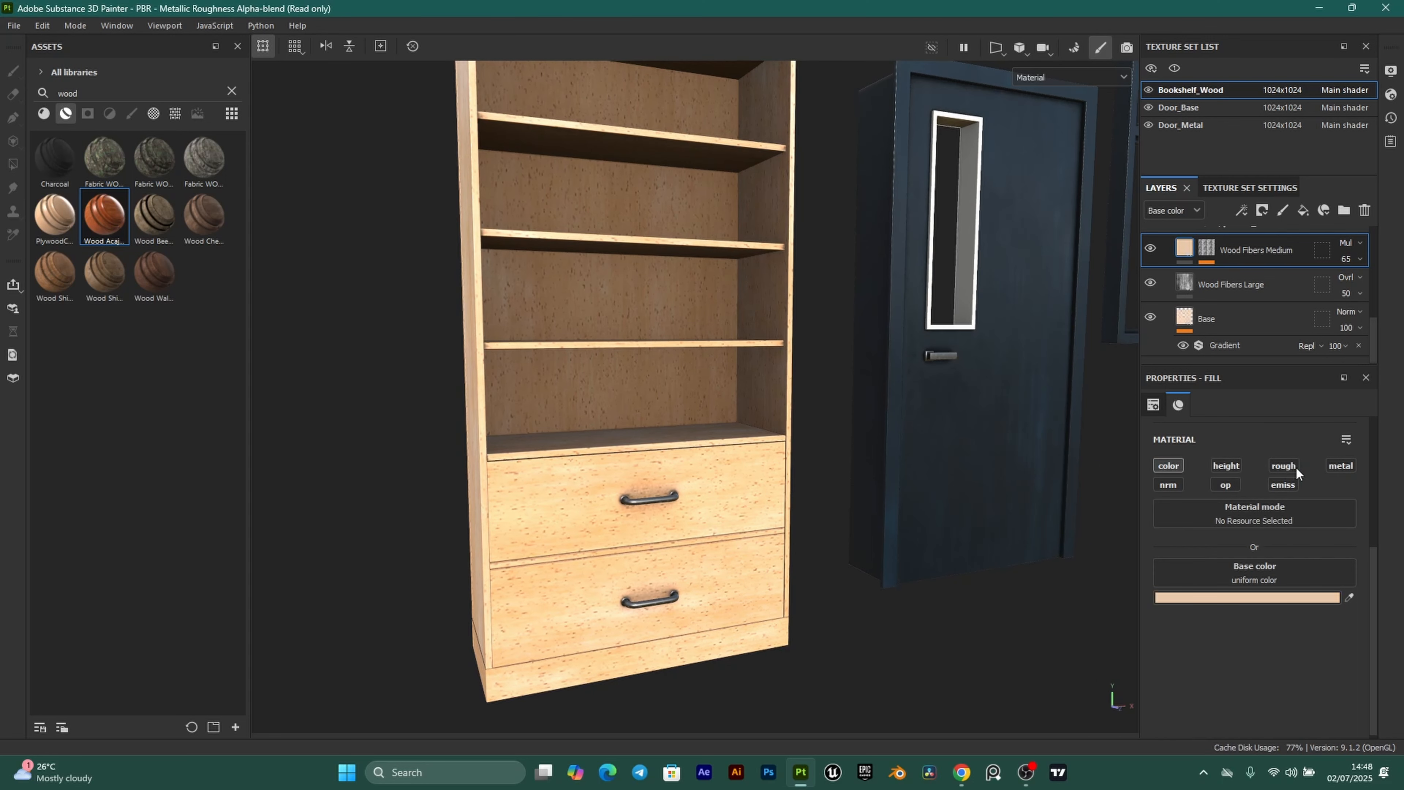
scroll(1246, 281, up, 1)
scroll(1246, 281, up, 2)
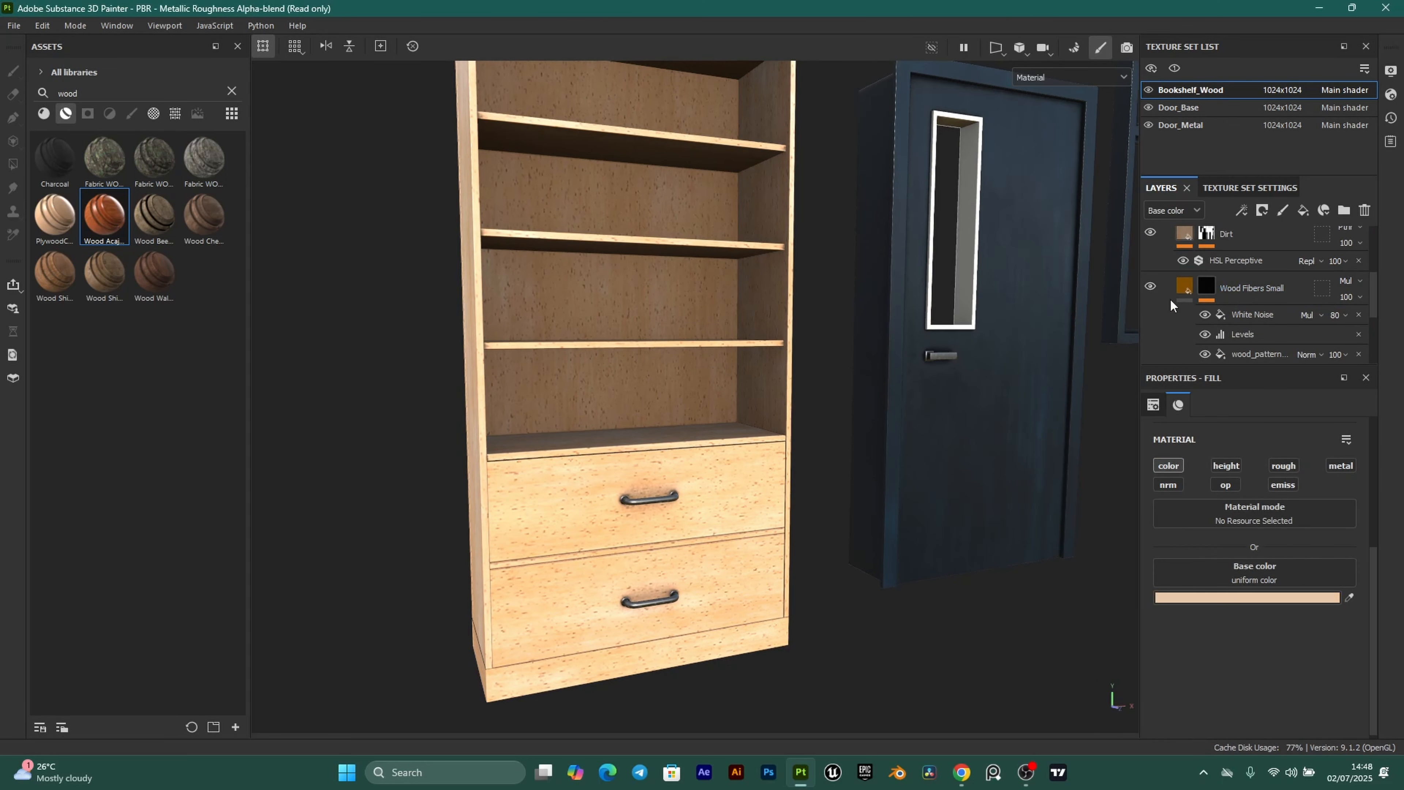
Change the Wood Fibers Small base colour from 804D03 to hex e8c9ab.
click(1177, 289)
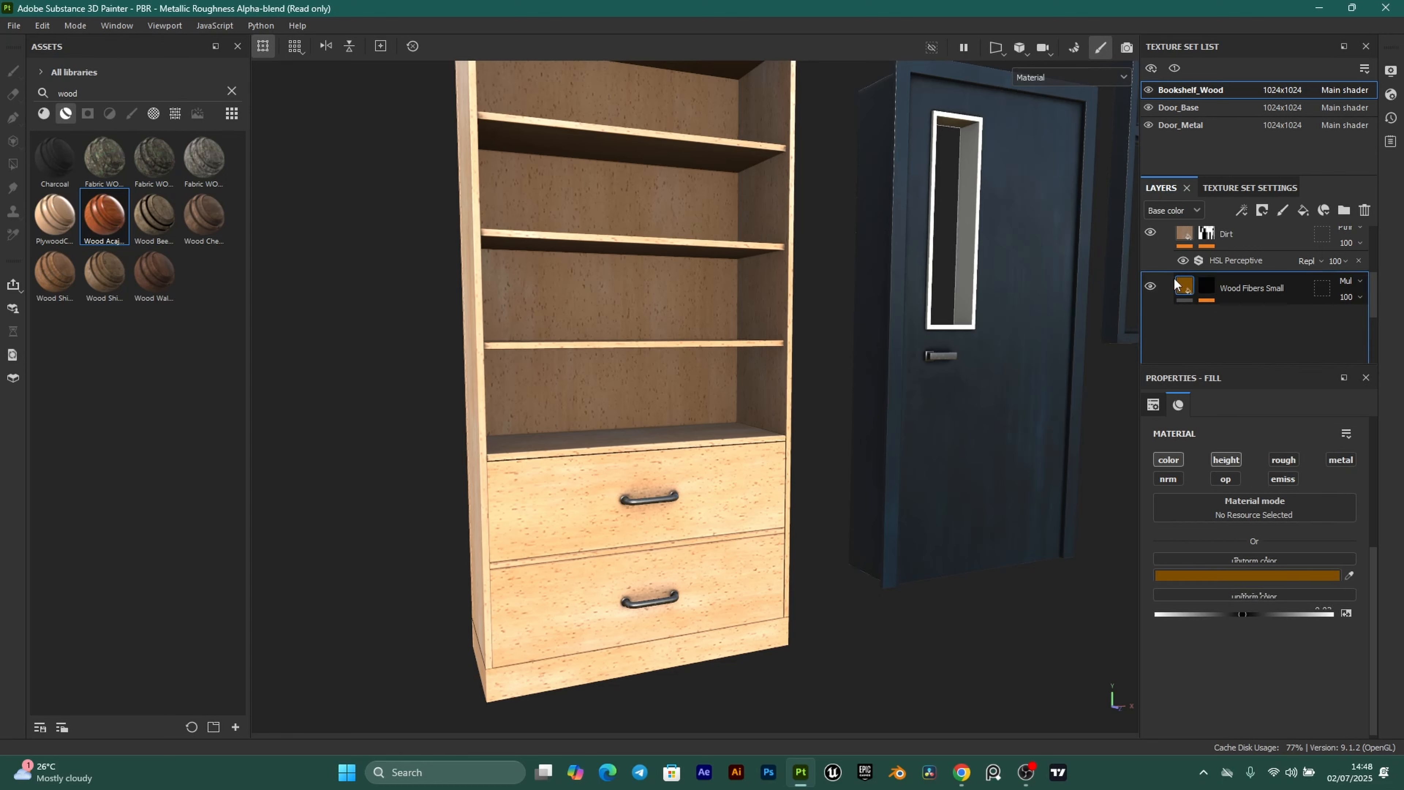
click(1249, 598)
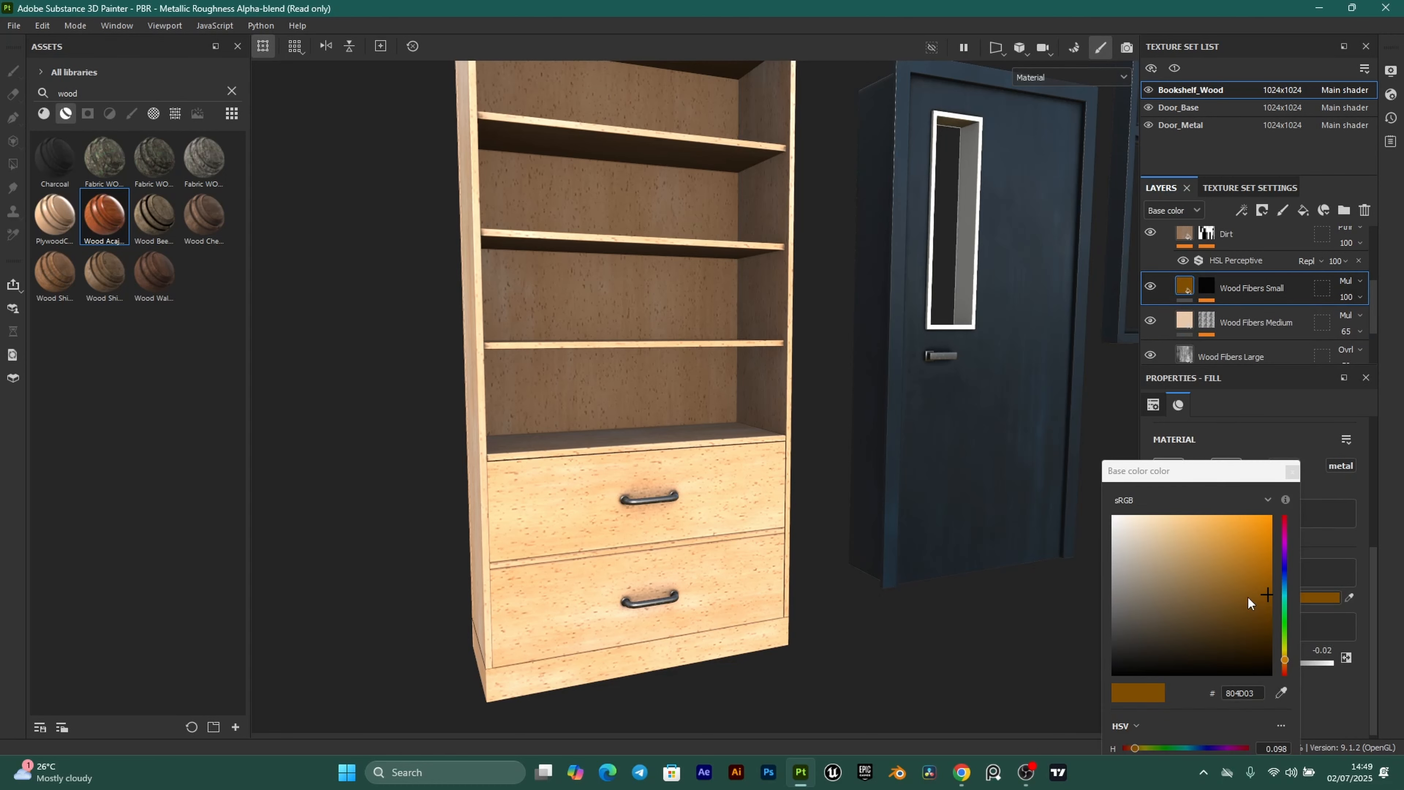
double_click(1257, 693)
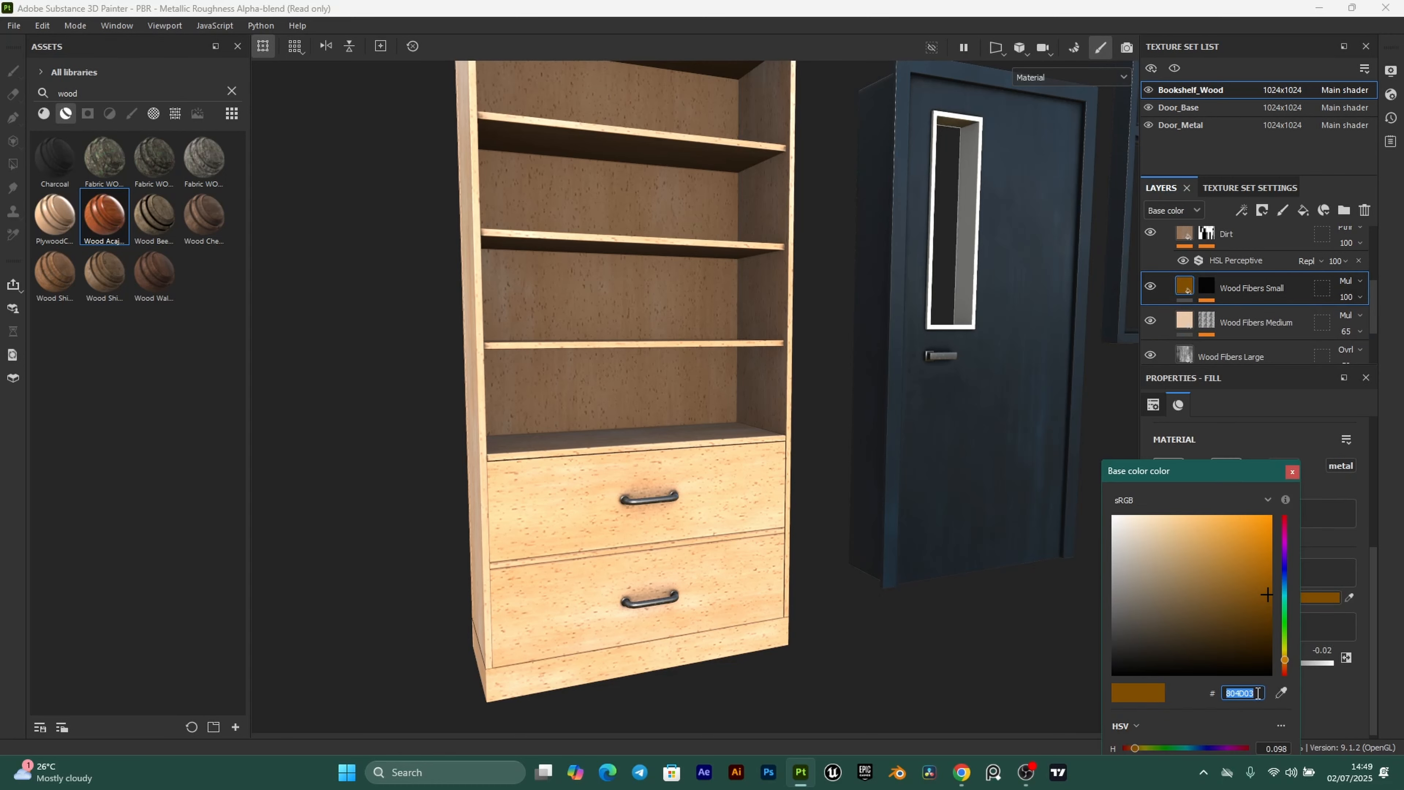
text(e8)
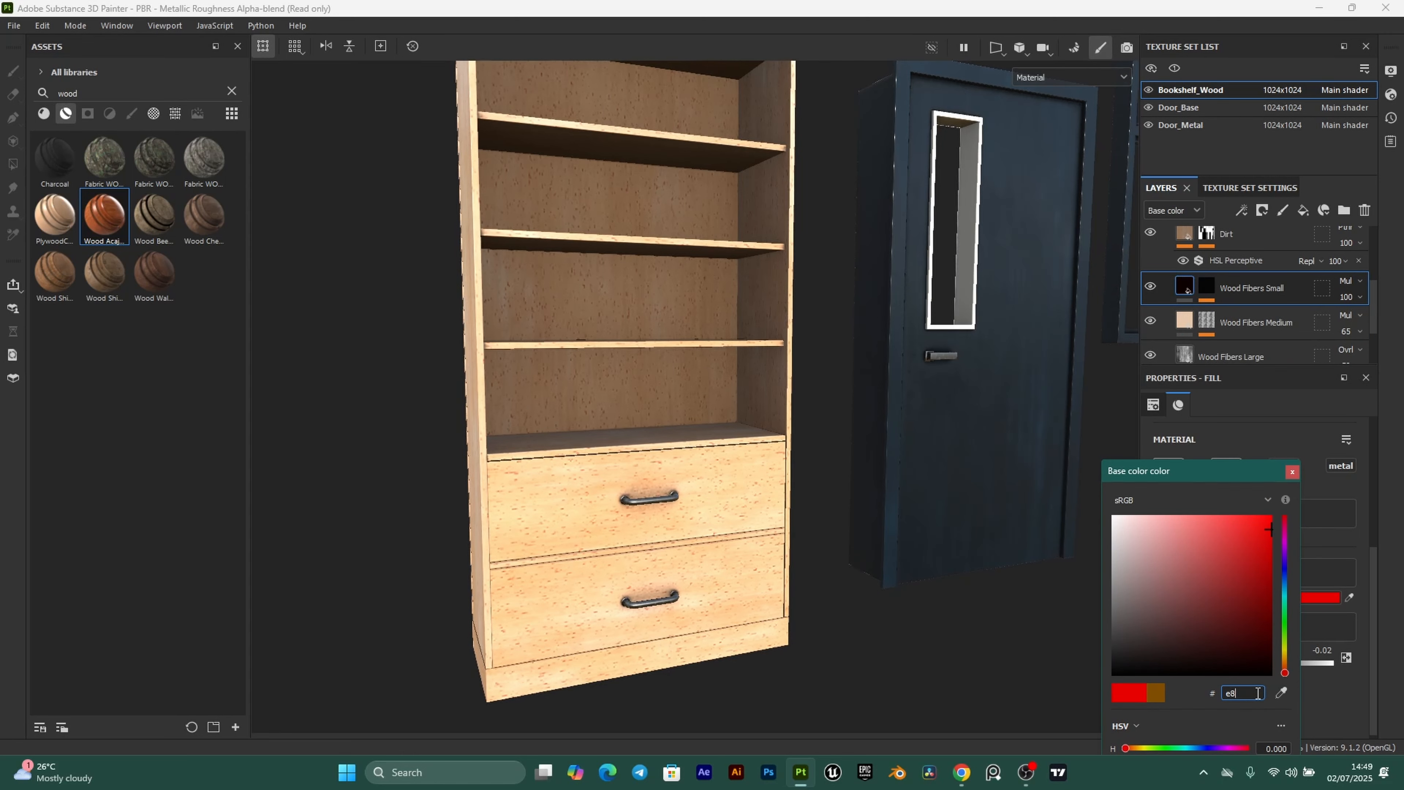
text(c9ab)
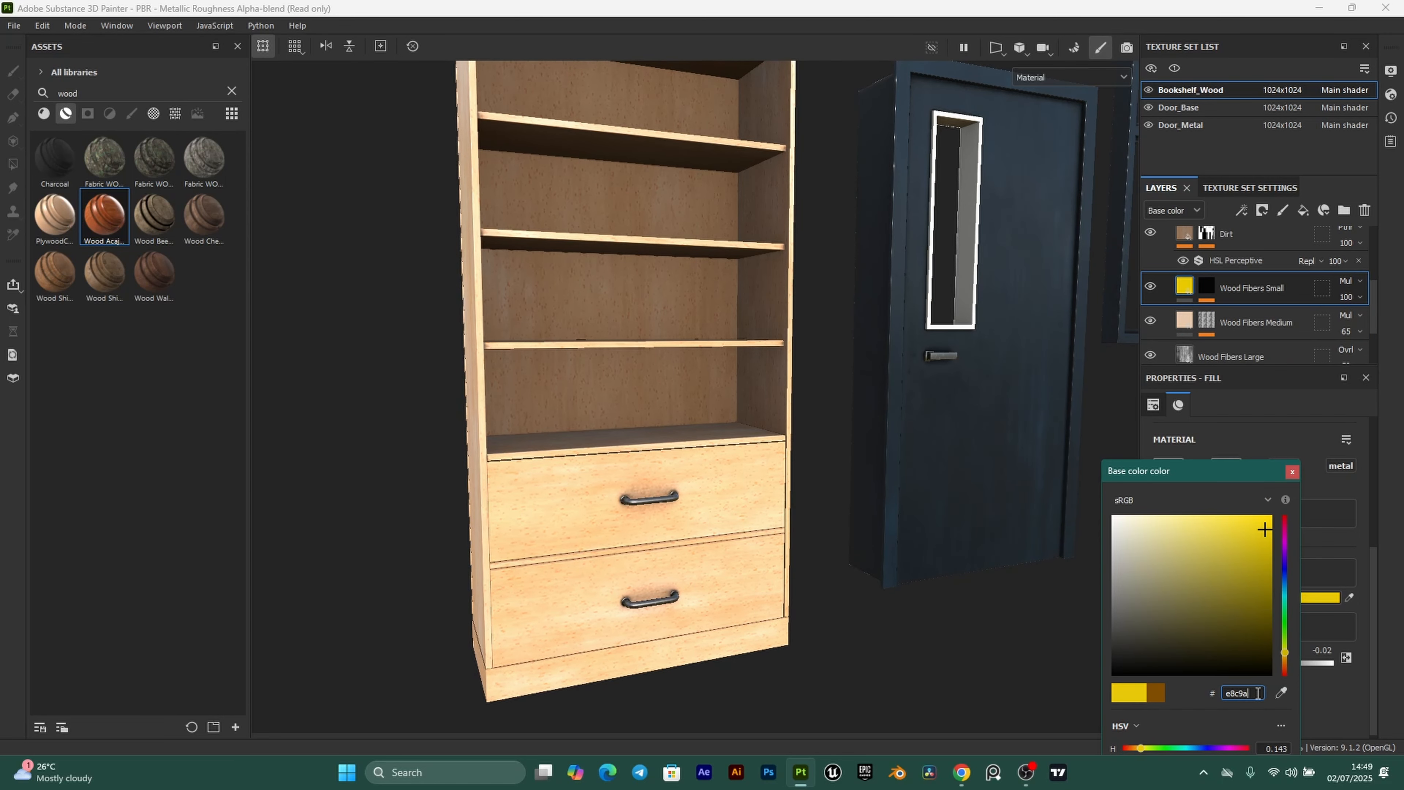
click(1292, 471)
Orbit around the bookshelf to inspect the lightened wood from its sides, back and front.
scroll(678, 412, down, 3)
mouse_move(545, 353)
alt+mouse_down()
mouse_move(592, 355)
mouse_move(577, 375)
mouse_move(544, 369)
alt+mouse_up()
scroll(737, 376, up, 3)
alt+drag(737, 376, 841, 378)
scroll(840, 377, down, 2)
alt+drag(749, 368, 878, 383)
alt+drag(740, 414, 932, 373)
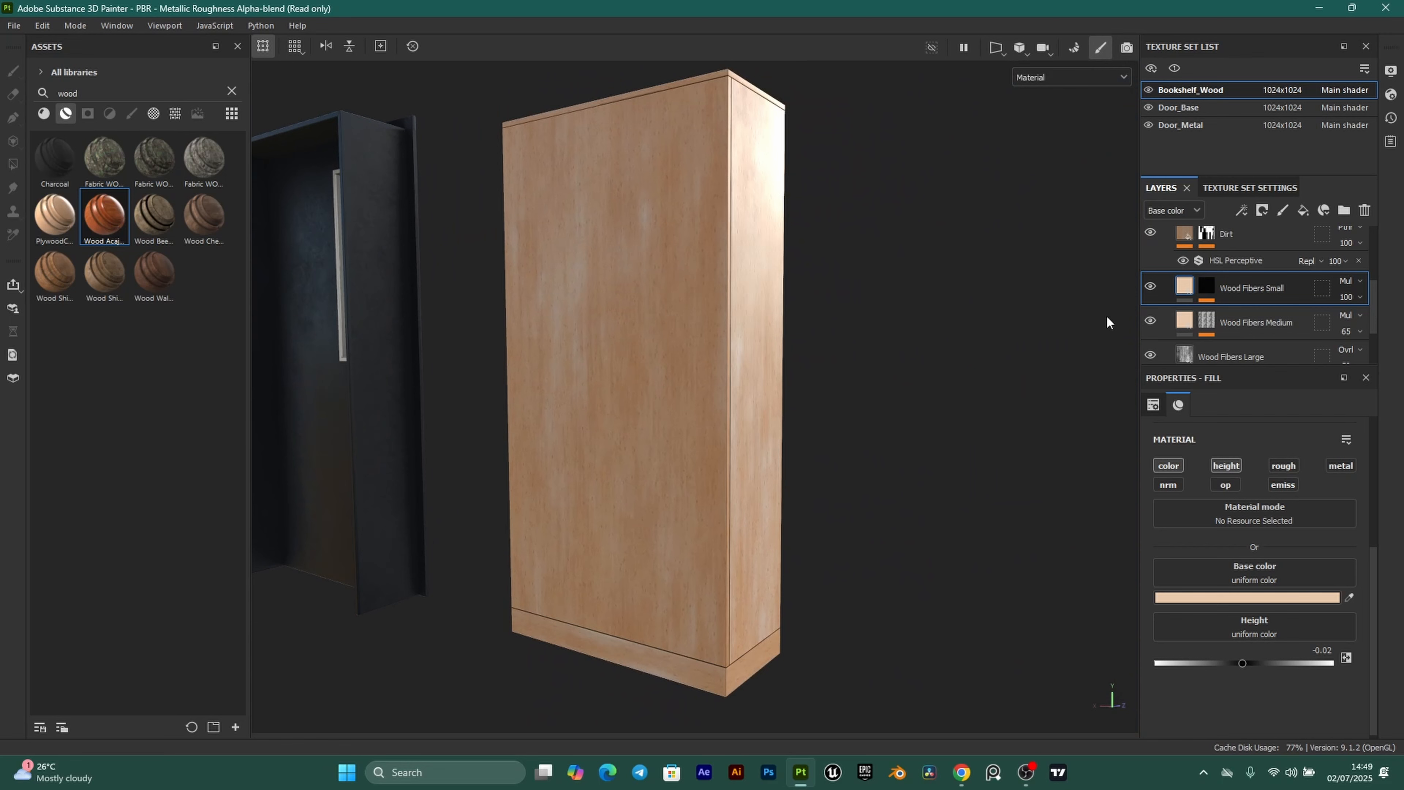
scroll(1284, 298, down, 2)
scroll(669, 282, up, 3)
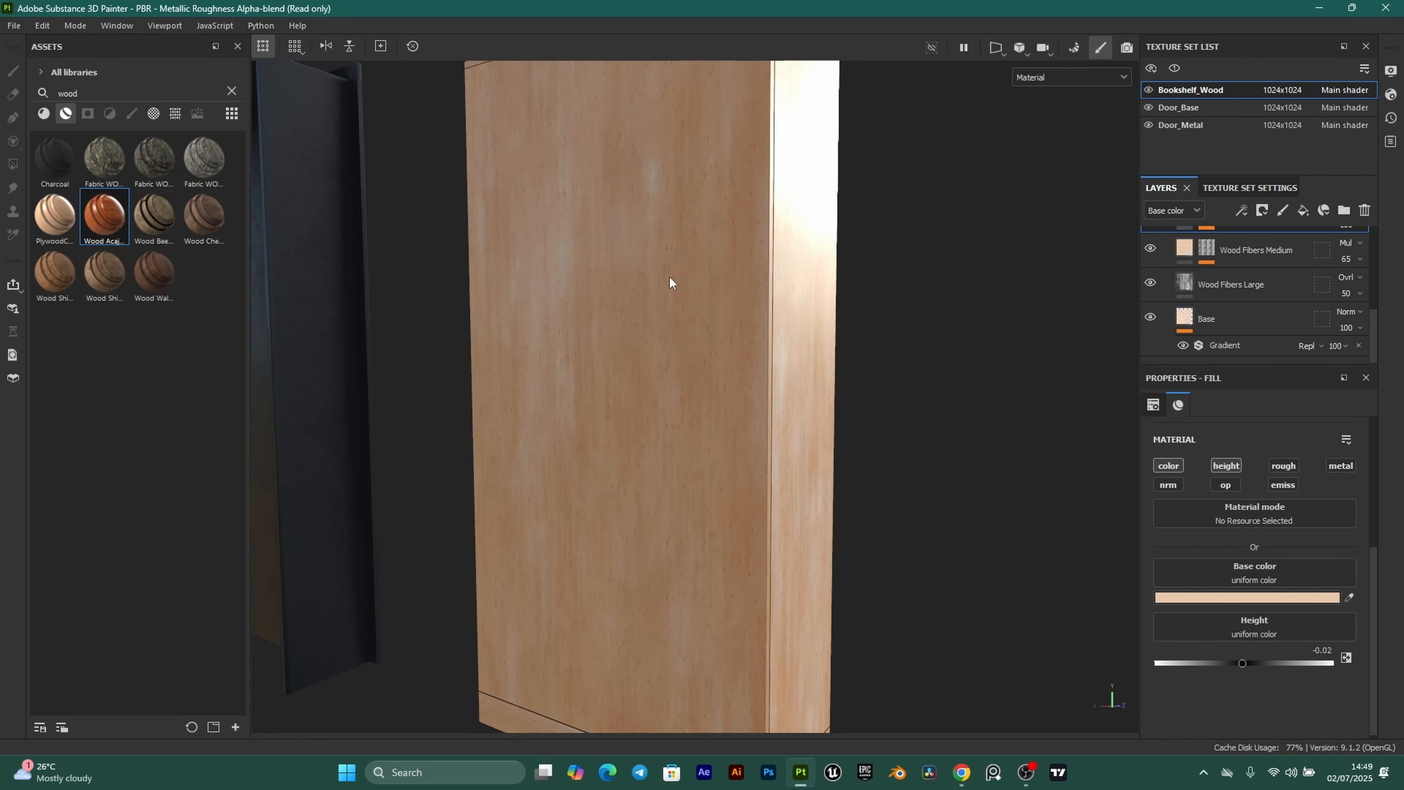
alt+drag(669, 276, 595, 198)
alt+drag(783, 339, 702, 473)
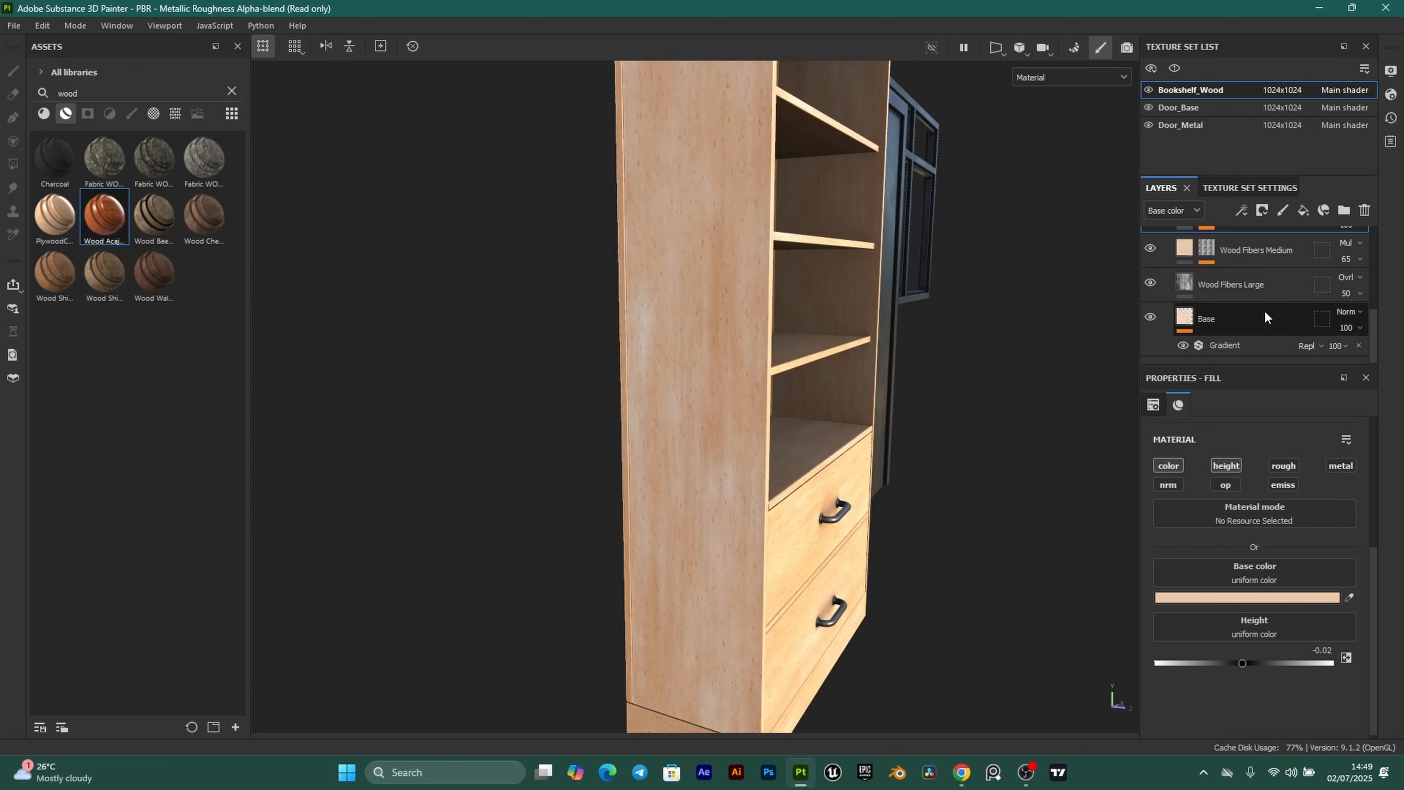
Toggle Wood Fibers Large's visibility to compare, then set its UV Tiling to 0.005.
click(1151, 284)
click(1150, 285)
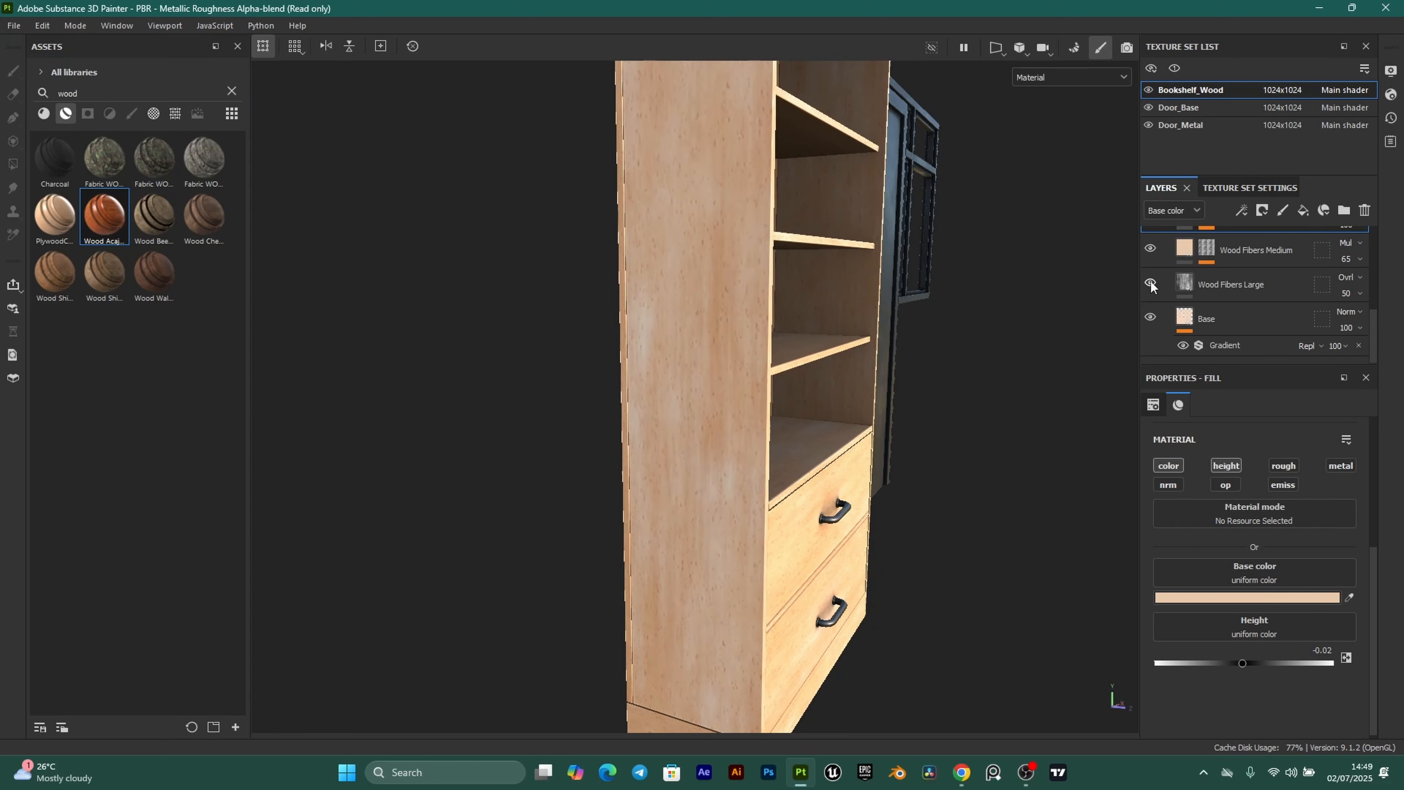
click(1185, 286)
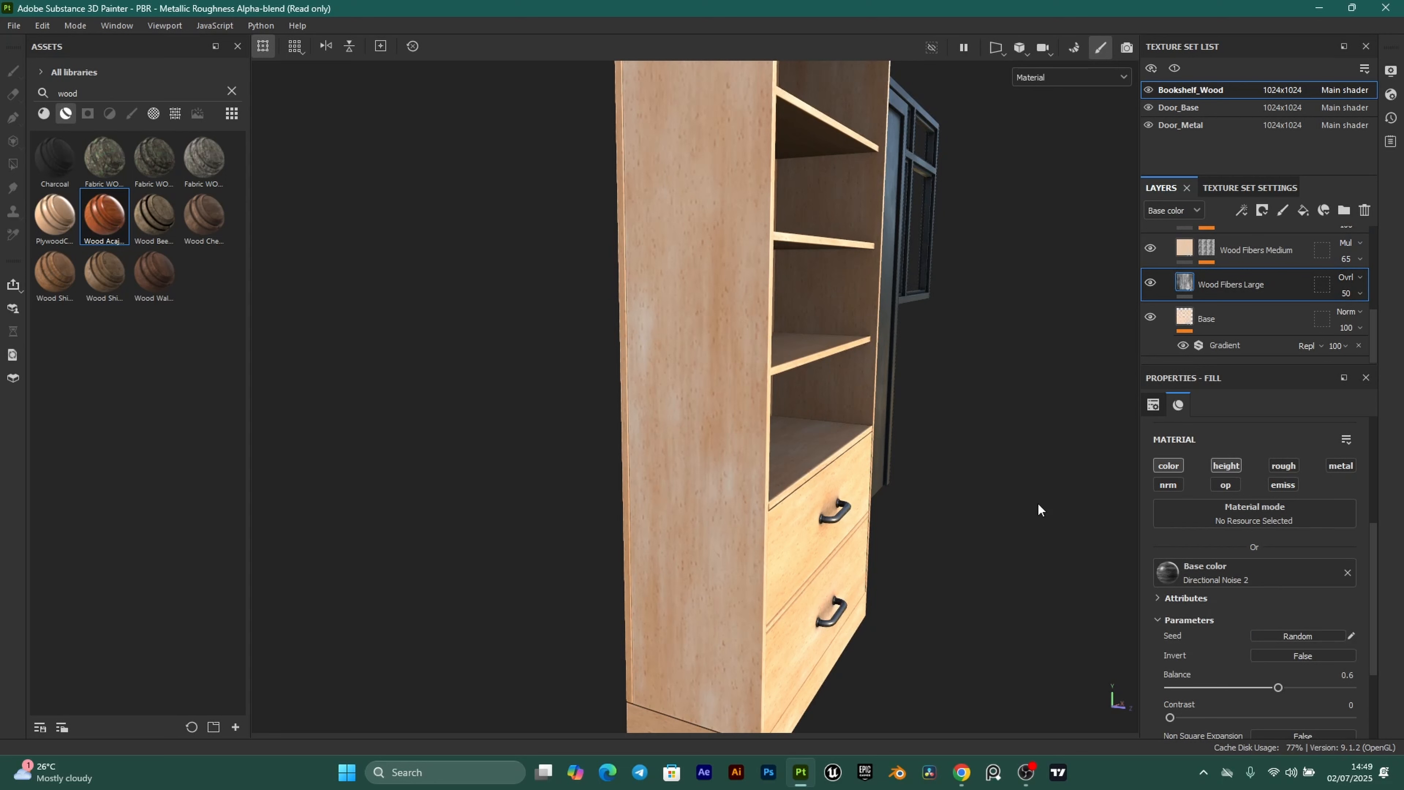
mouse_move(1278, 687)
mouse_down()
mouse_move(1209, 686)
mouse_move(1270, 686)
mouse_up()
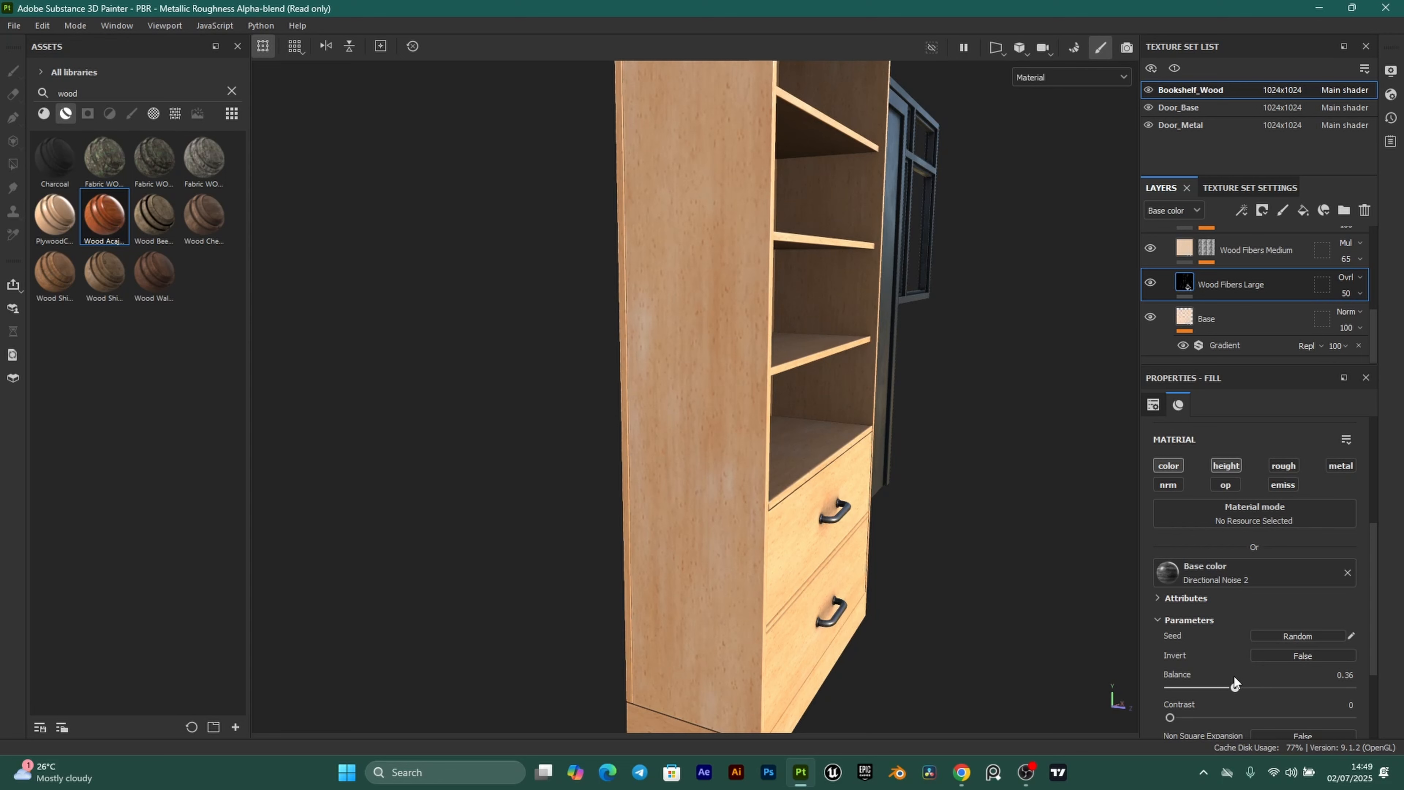
scroll(1277, 681, up, 5)
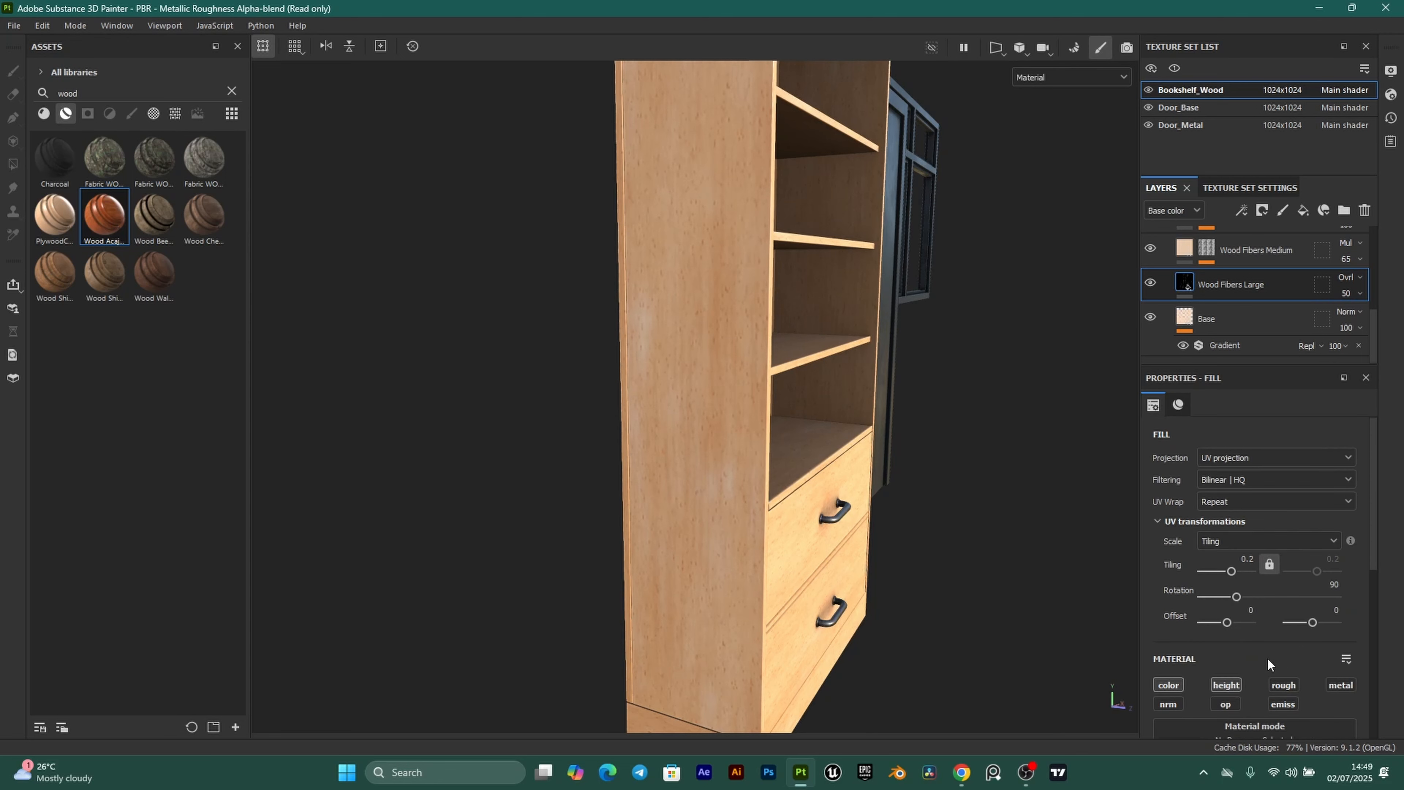
mouse_move(1232, 572)
mouse_down()
mouse_move(1220, 565)
mouse_move(1232, 567)
mouse_up()
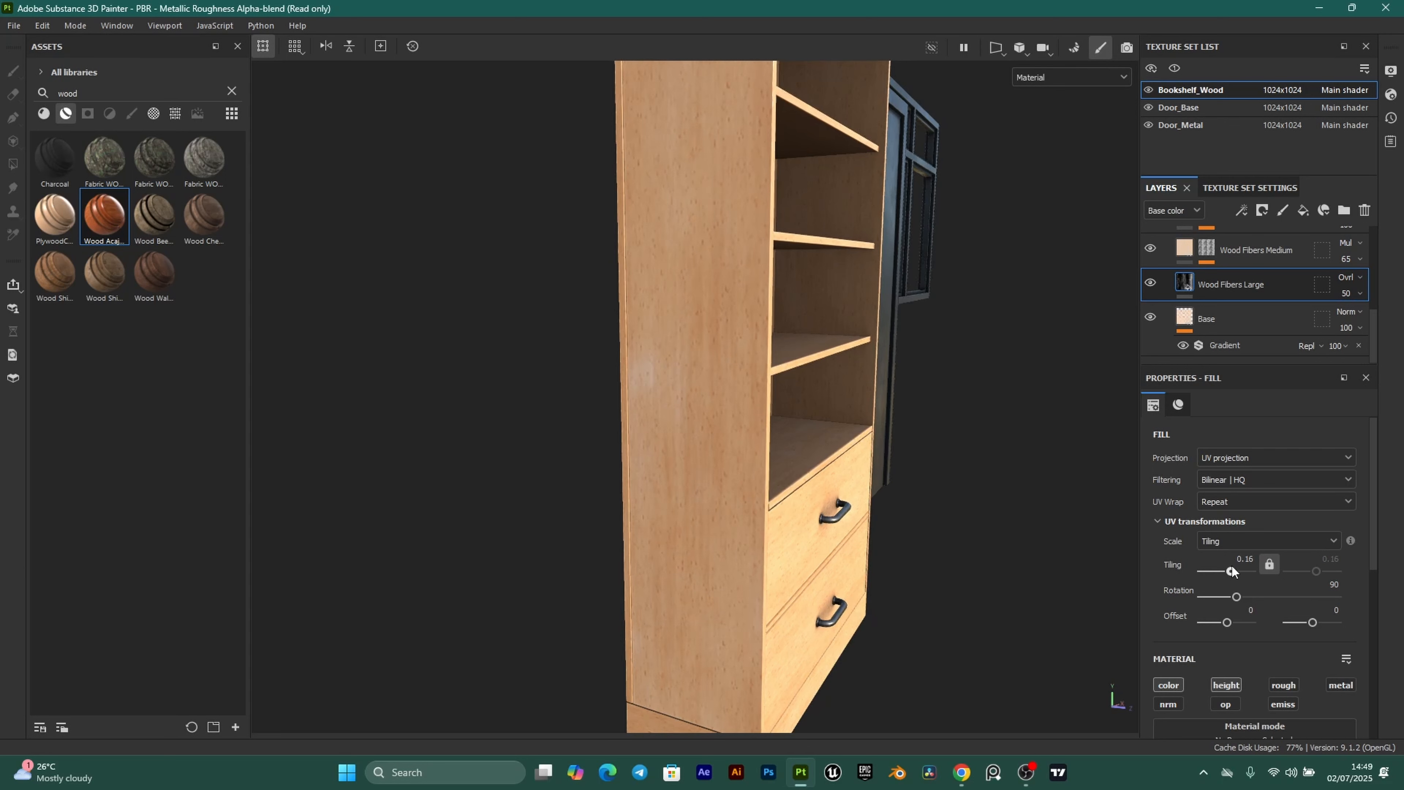
click(1248, 560)
text(0.)
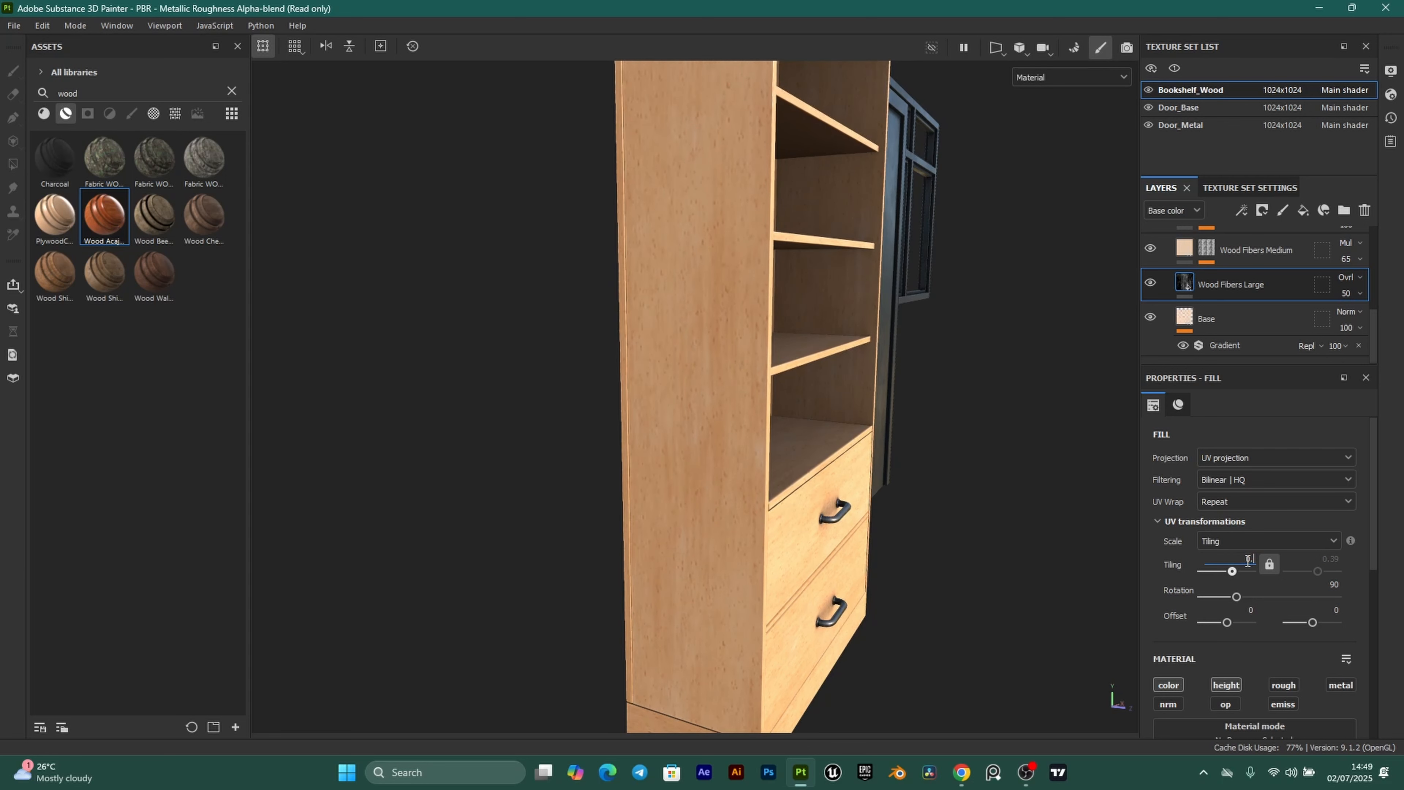
text(005)
key(Return)
Set the Wood Fibers Large Directional Noise Balance to 0.5 and check the grain.
mouse_move(625, 340)
alt+mouse_down()
mouse_move(976, 332)
mouse_move(900, 301)
mouse_move(683, 308)
mouse_move(650, 345)
alt+mouse_up()
scroll(1271, 497, down, 2)
scroll(1271, 496, down, 4)
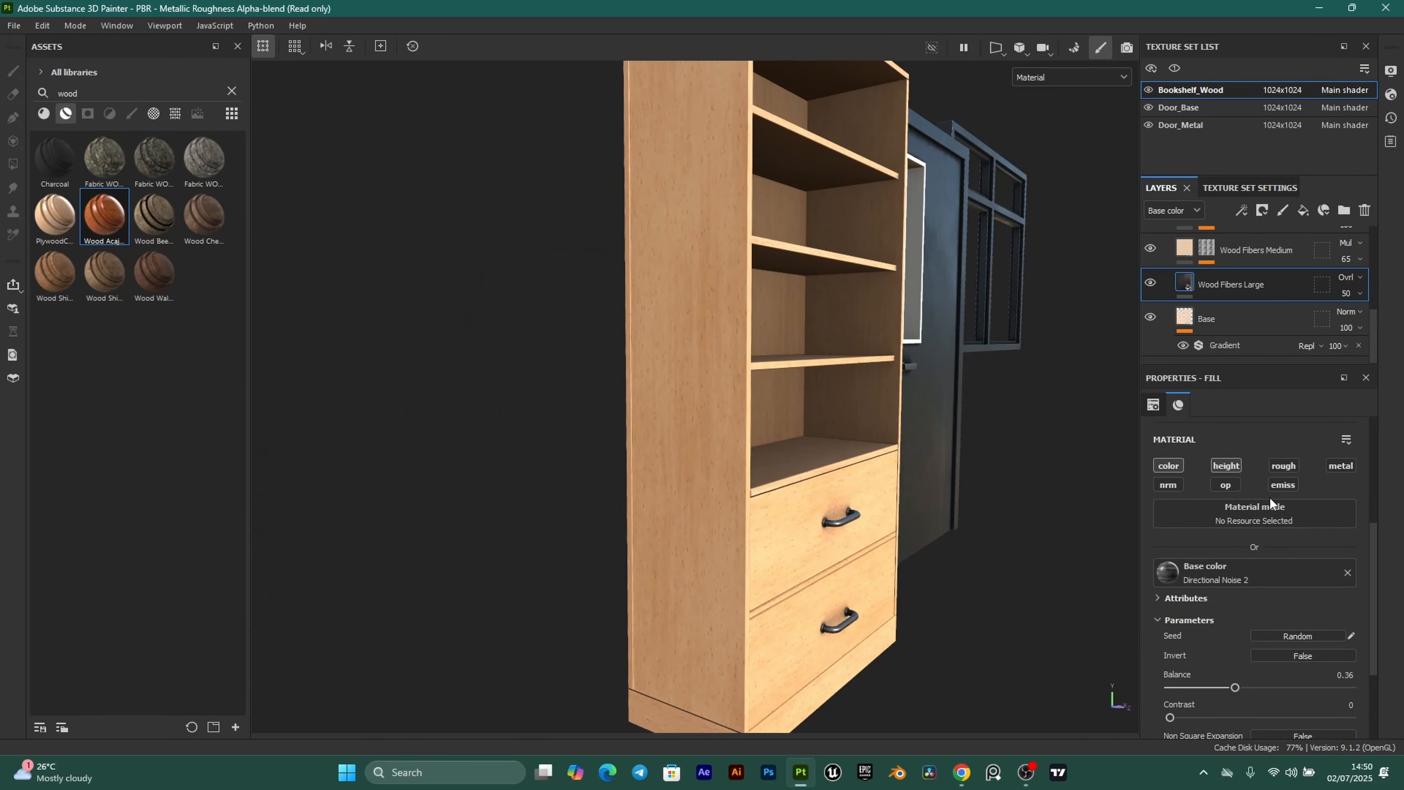
drag(1236, 599, 1268, 599)
click(1339, 587)
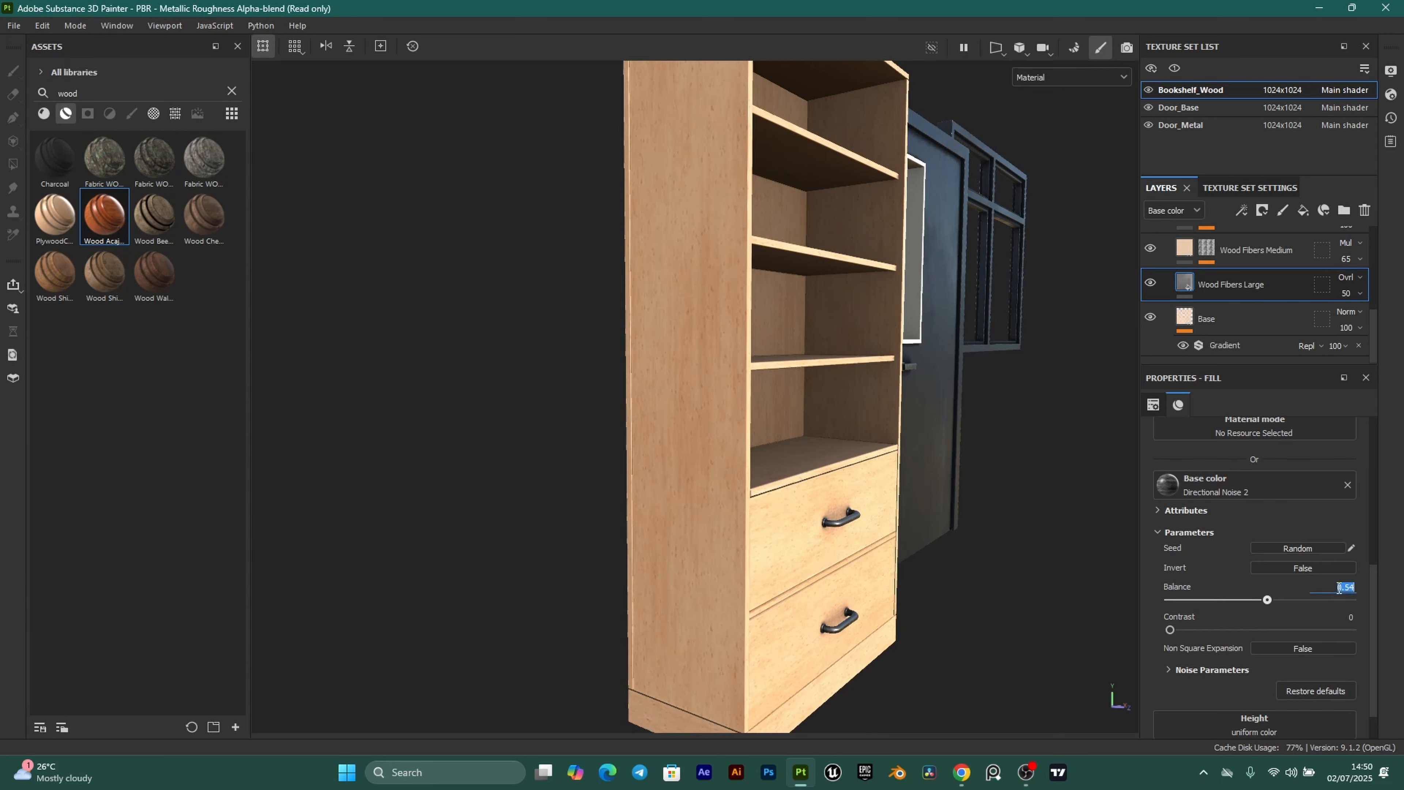
text(0.5)
key(Return)
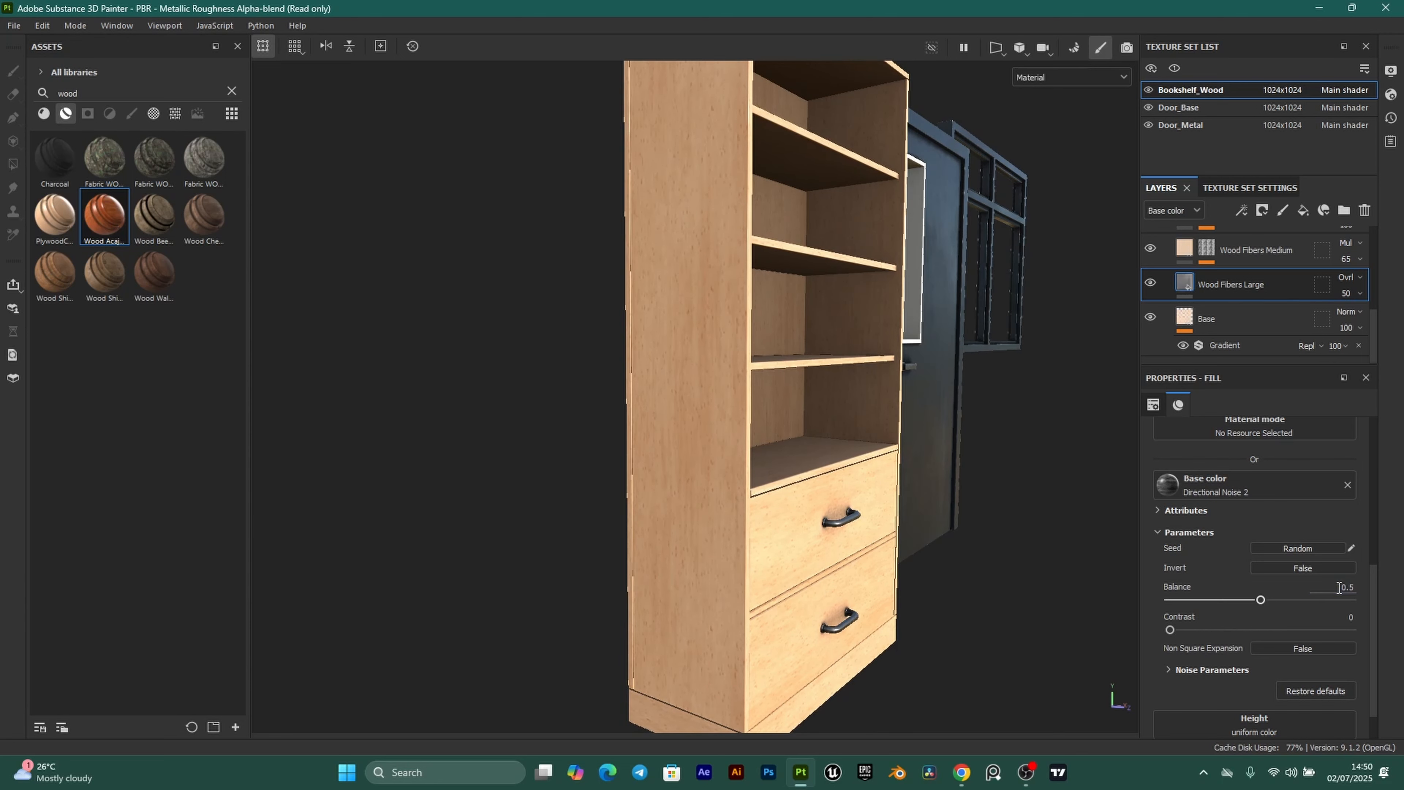
alt+drag(508, 447, 694, 442)
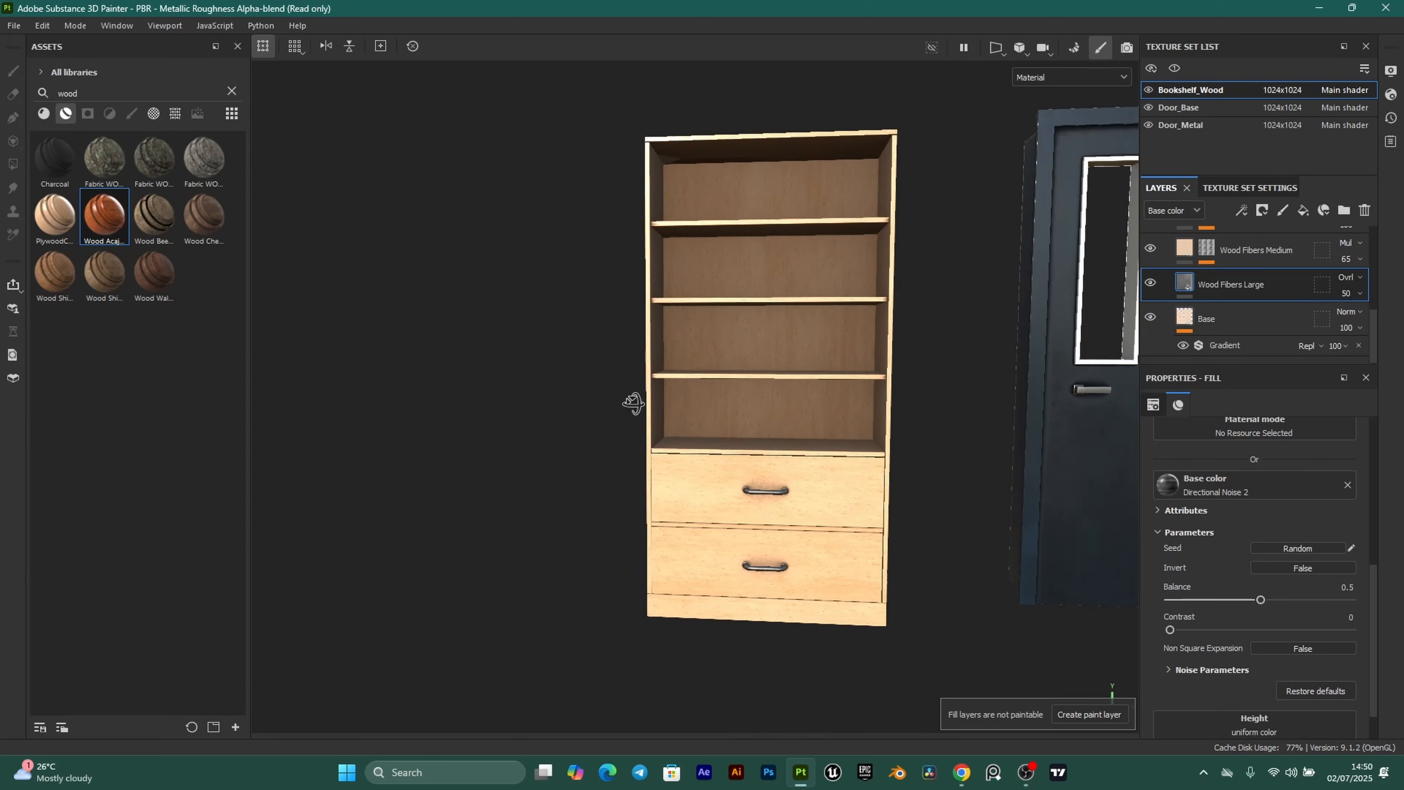
Orbit and zoom to frame the bookshelf, door and window, then scroll the Layers panel up.
alt+drag(630, 402, 807, 499)
scroll(806, 499, down, 3)
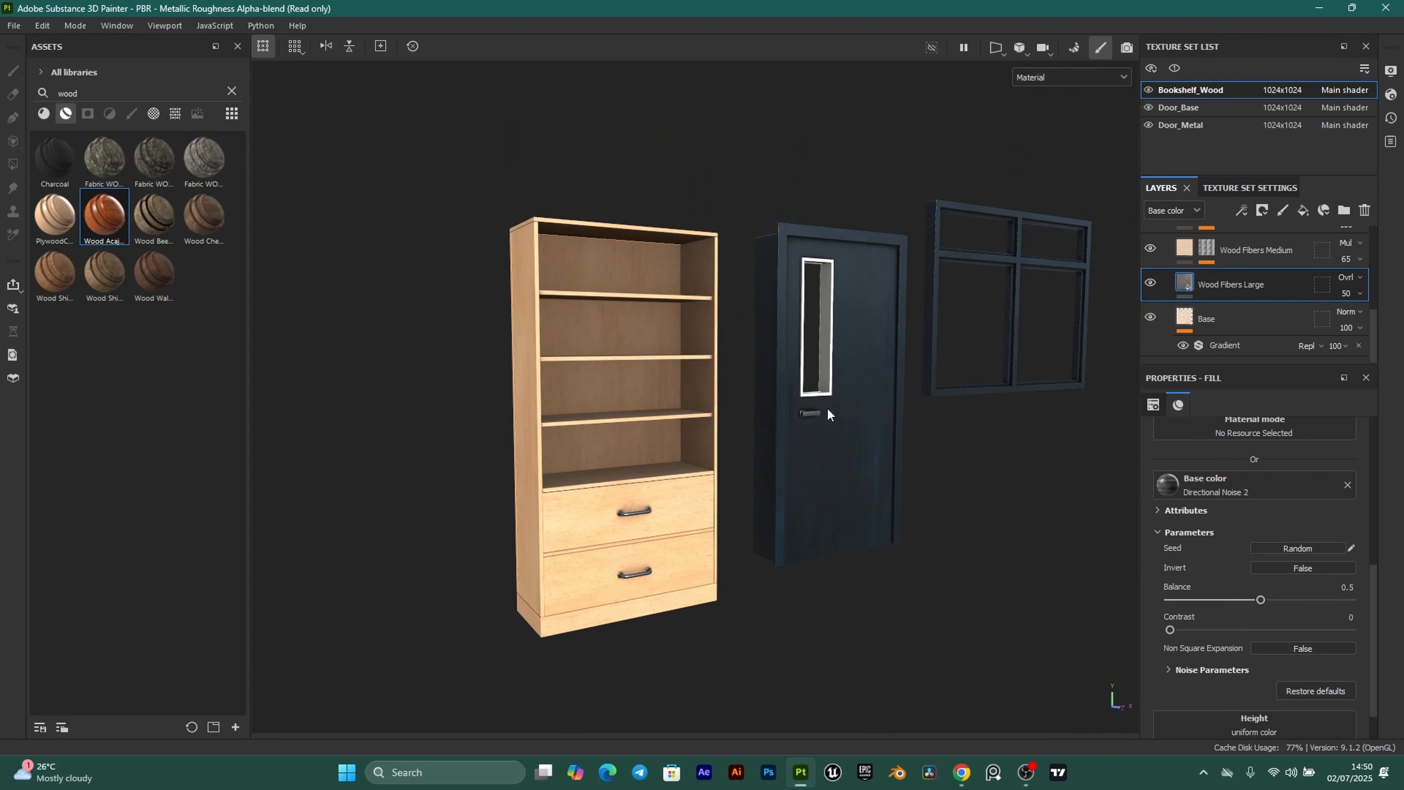
alt+middle_drag(827, 407, 781, 434)
scroll(605, 480, up, 1)
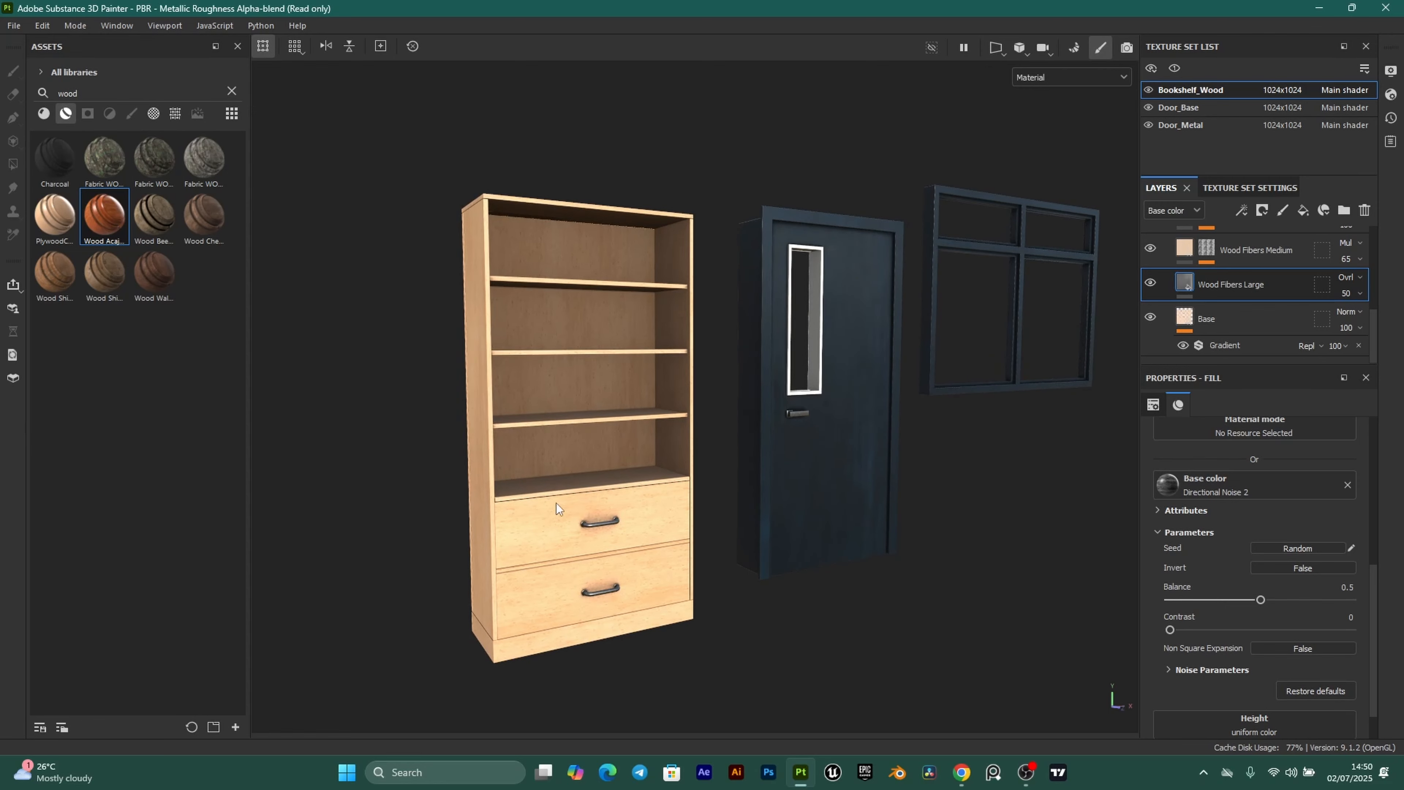
scroll(772, 391, up, 2)
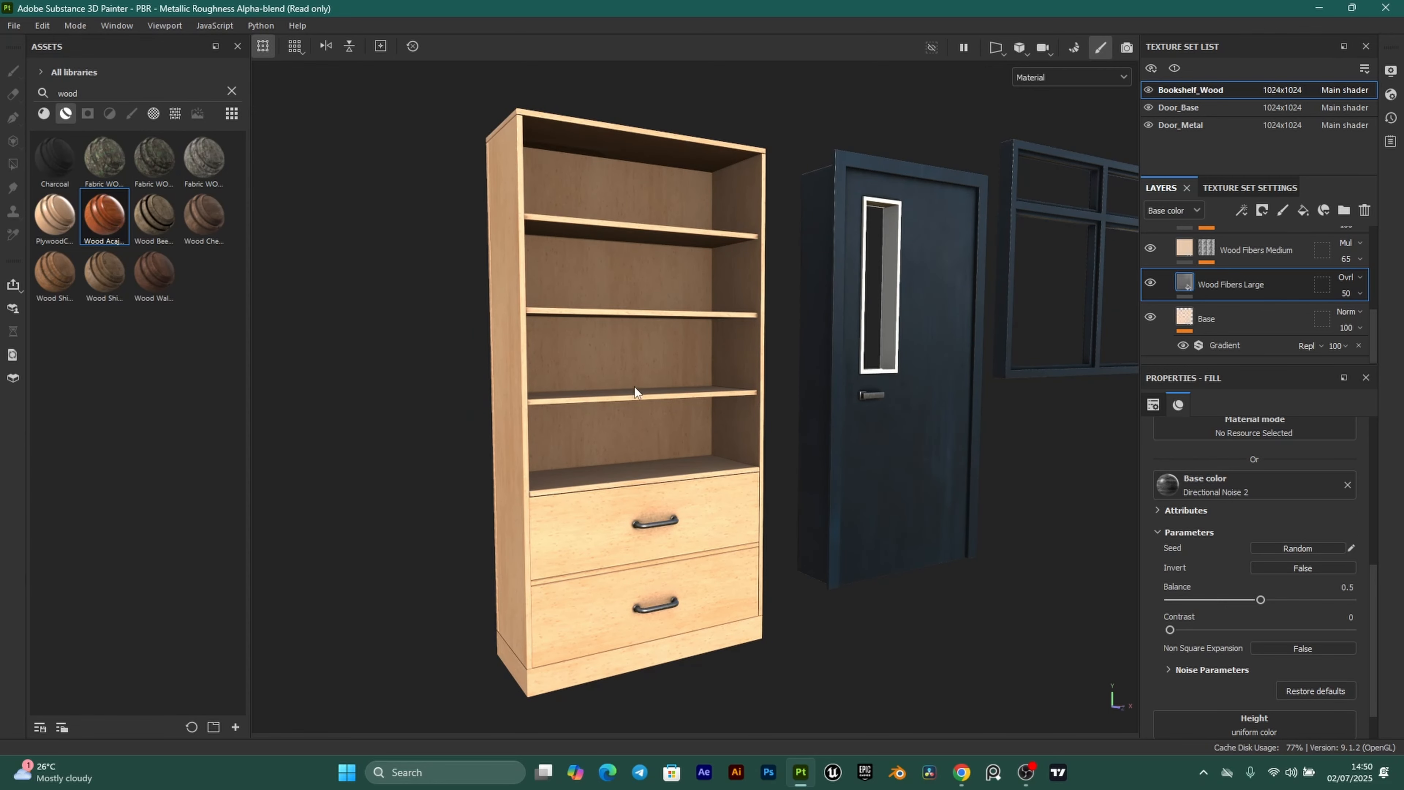
scroll(668, 457, up, 3)
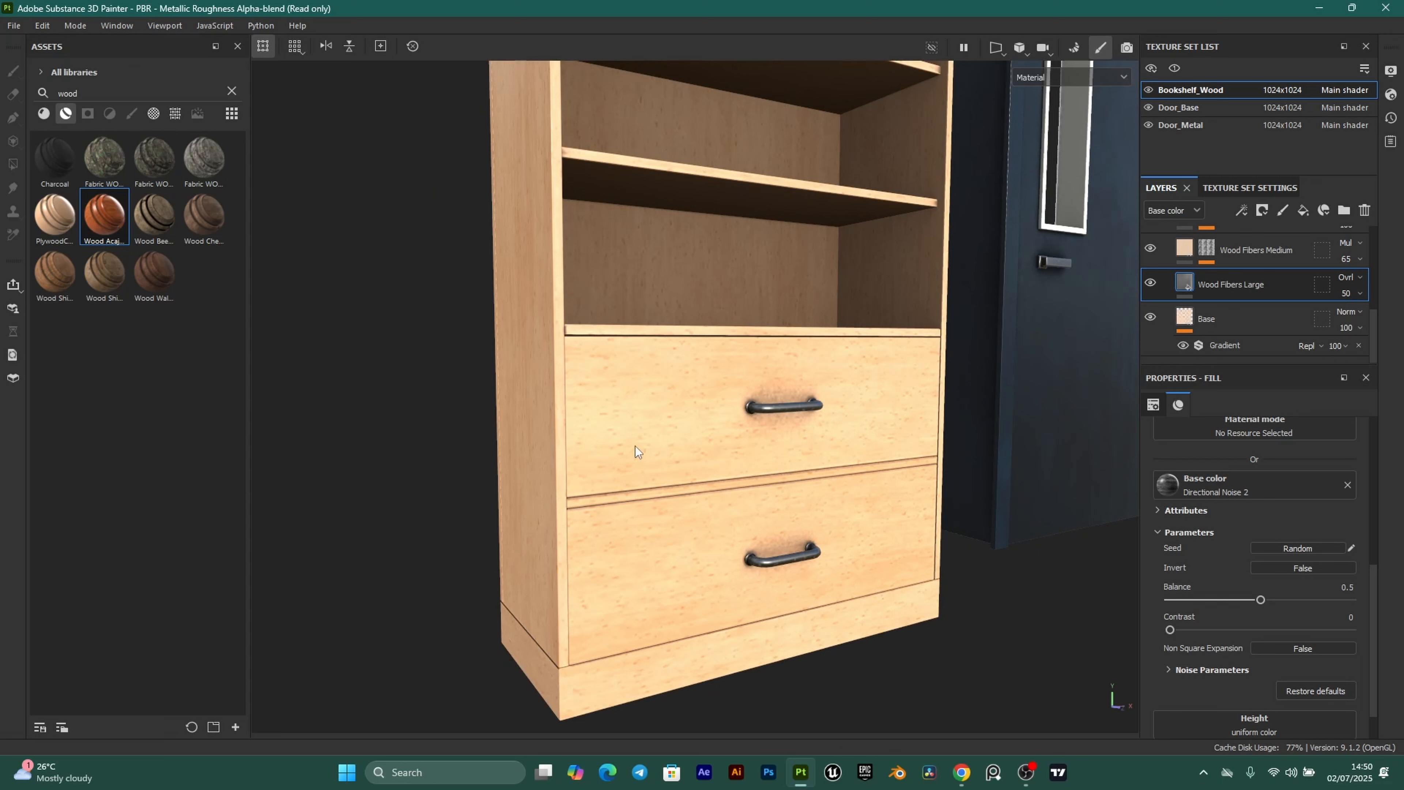
scroll(652, 503, down, 5)
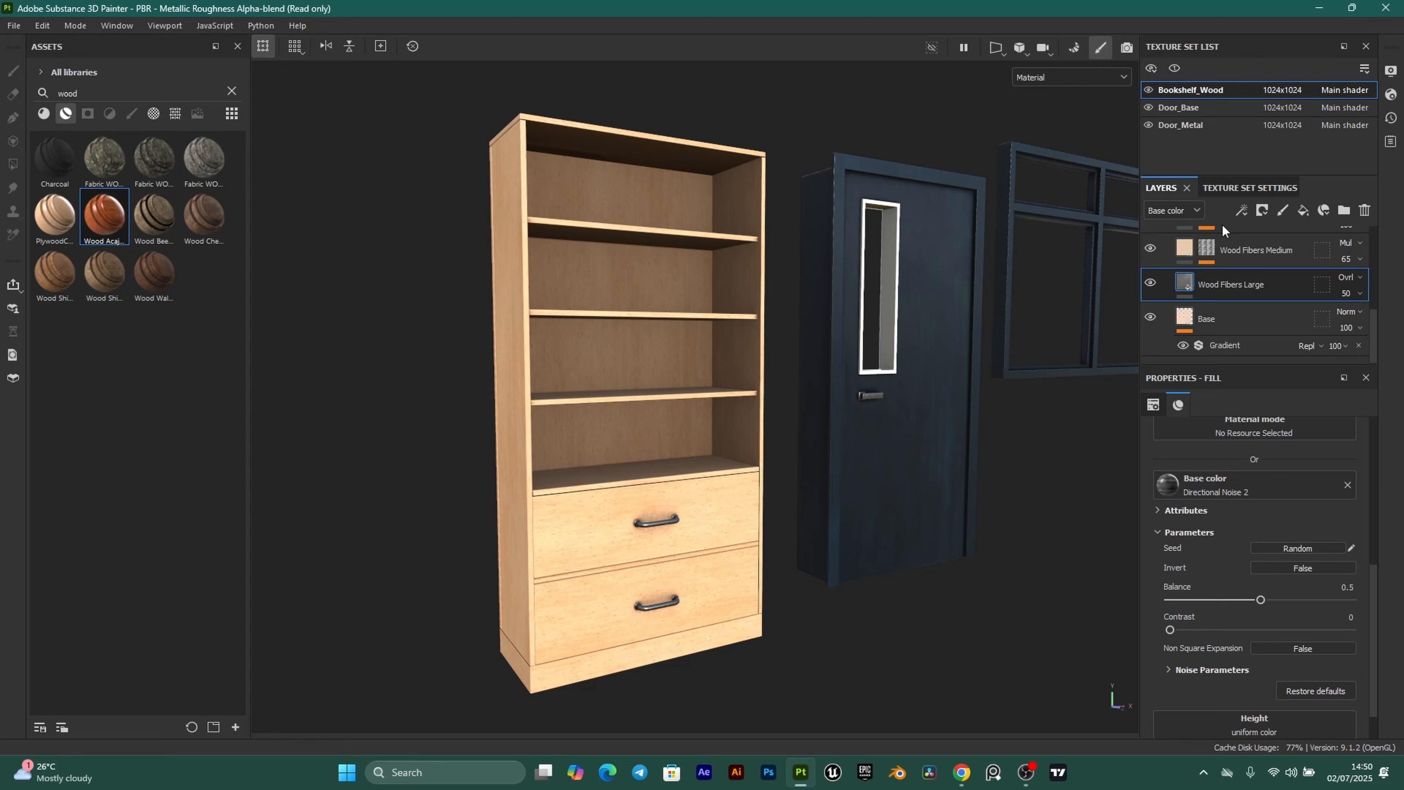
scroll(1133, 259, up, 1)
scroll(1190, 281, up, 5)
Collapse and rename the Wood Acajou folder to WoodClassroomProject, then create a smart material from it.
click(1166, 242)
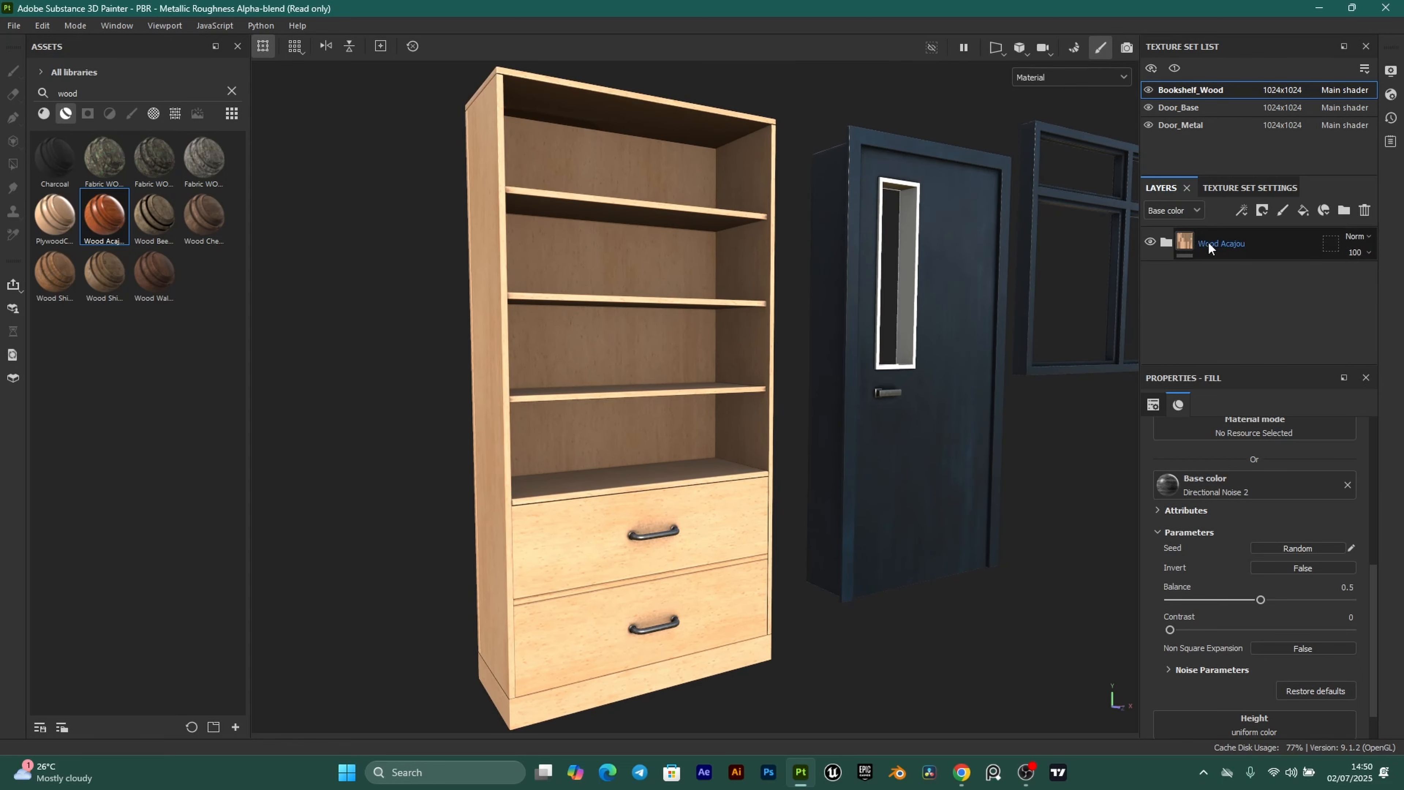
click(1195, 243)
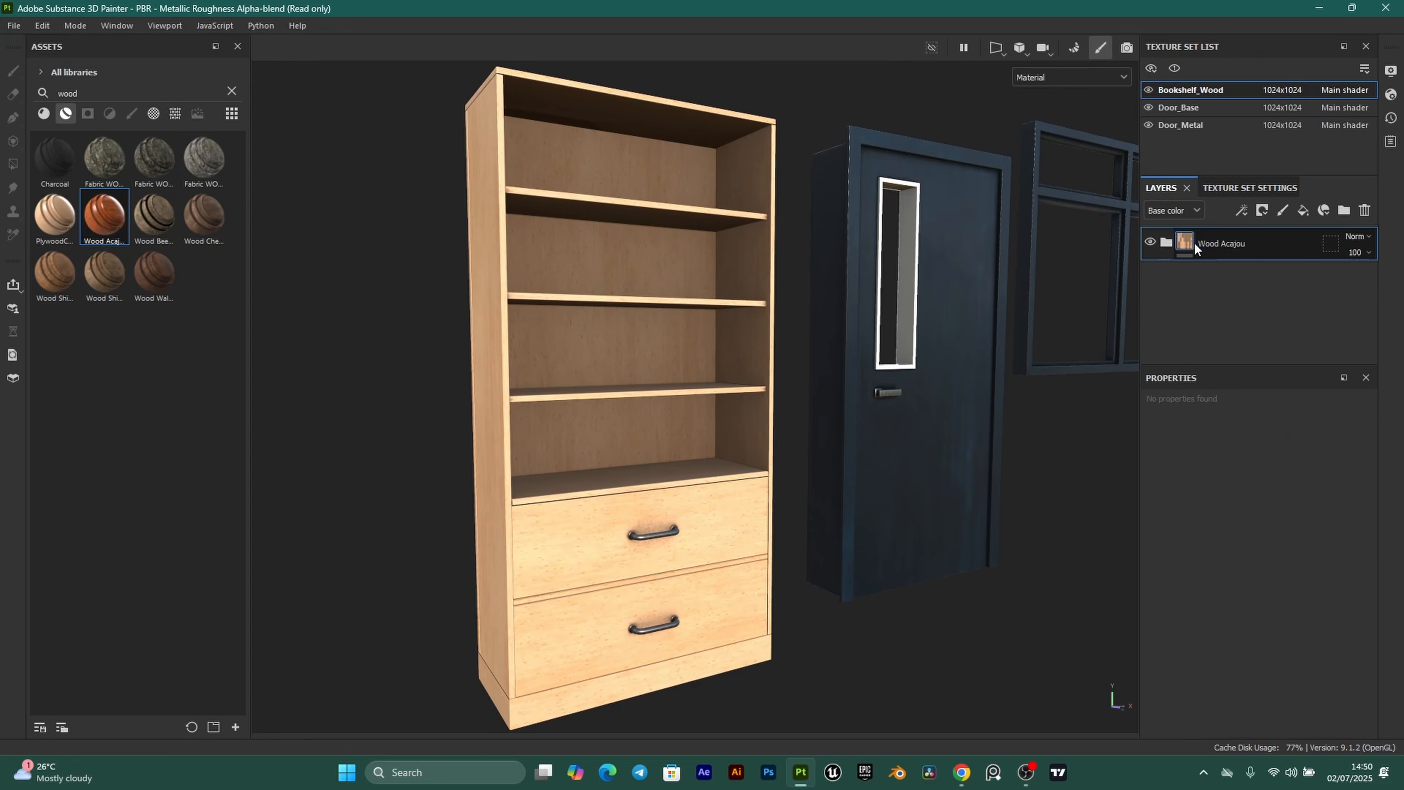
double_click(1228, 244)
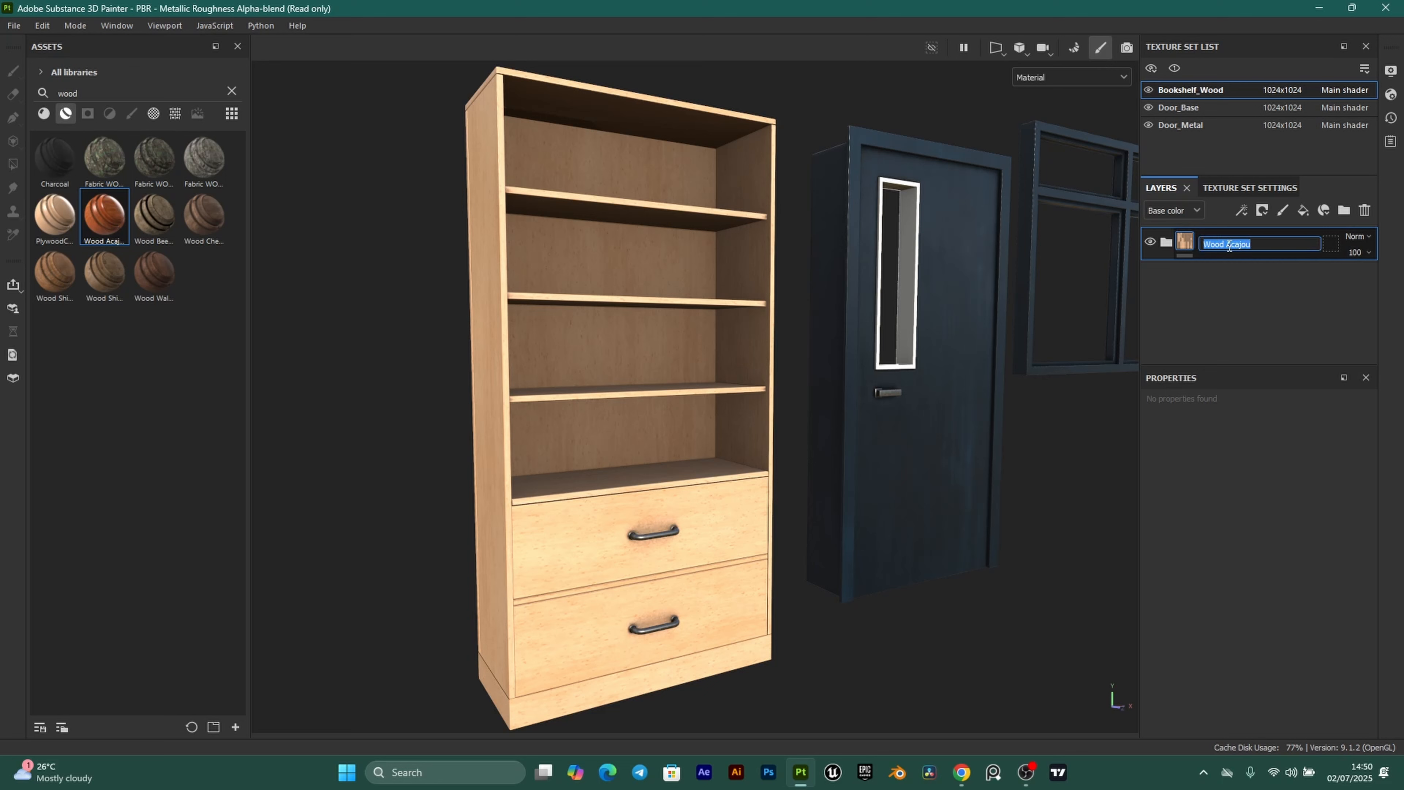
text(WoodClassroomProject)
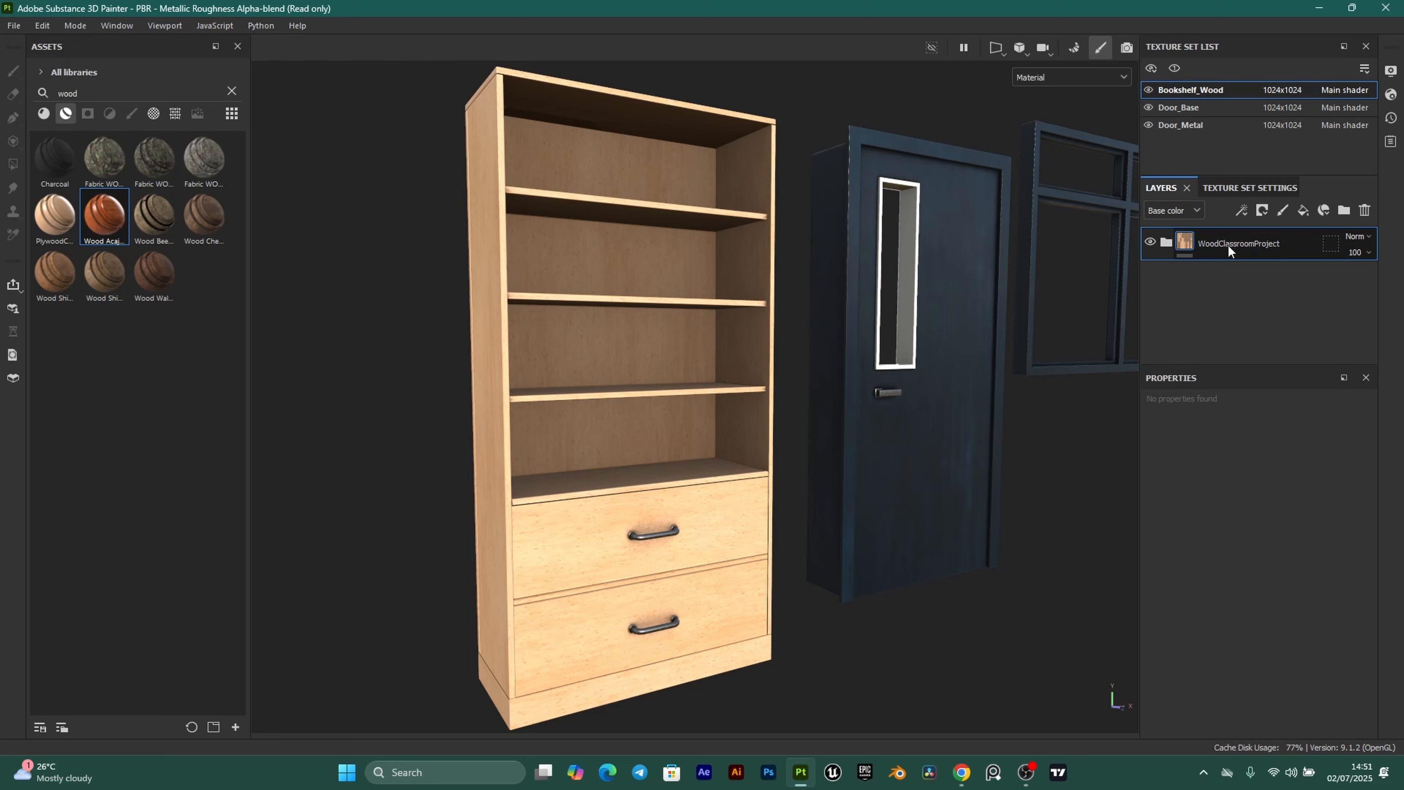
key(Return)
right_click(1213, 239)
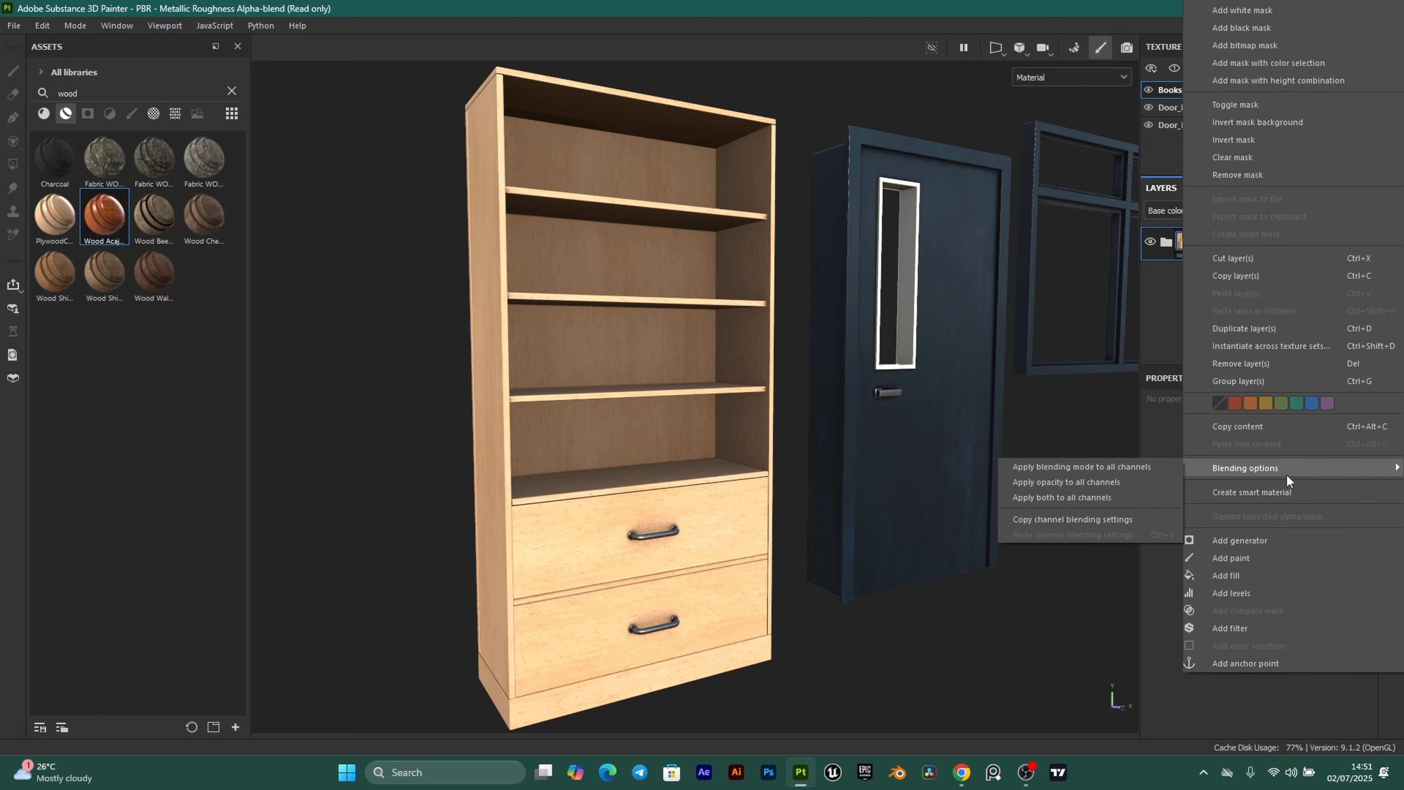
click(1257, 492)
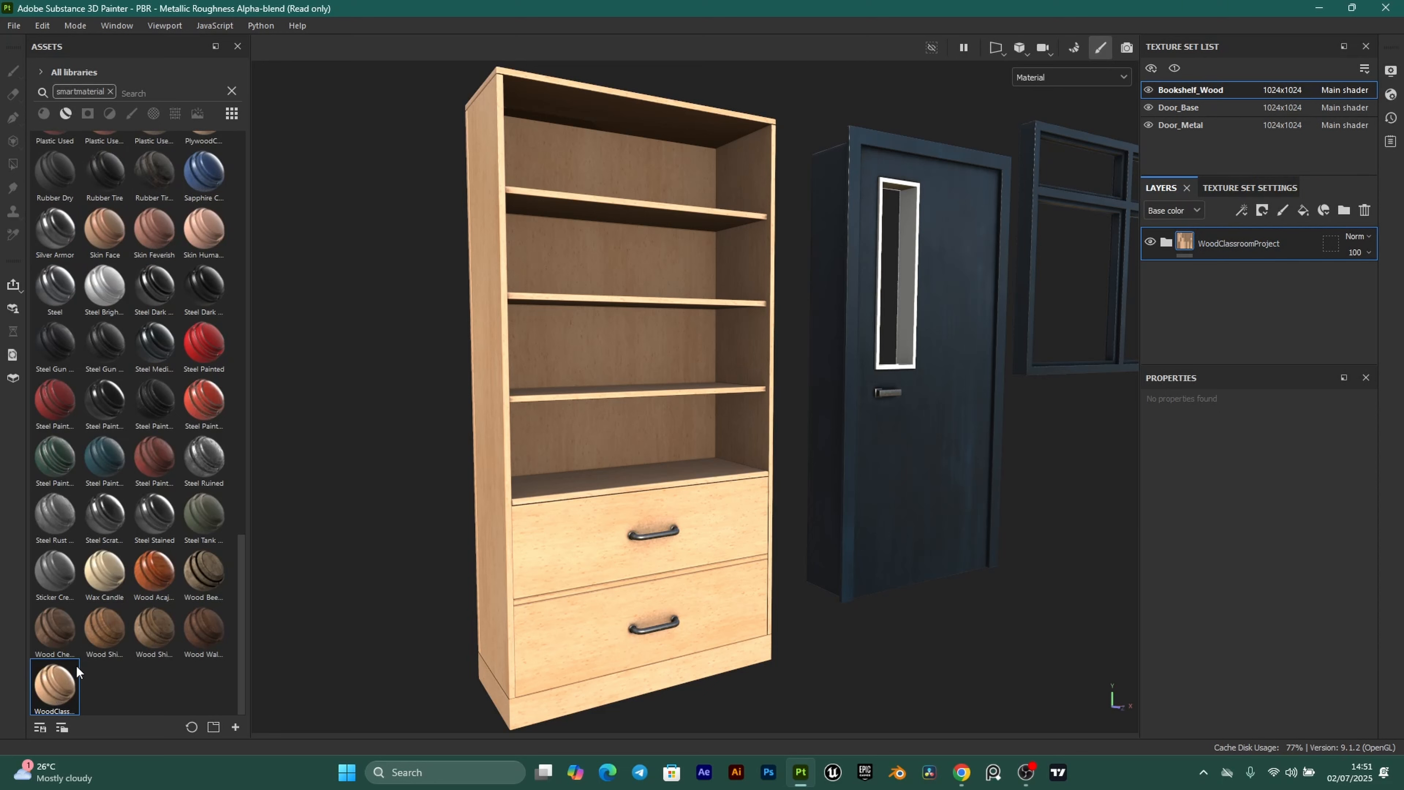
scroll(662, 487, down, 2)
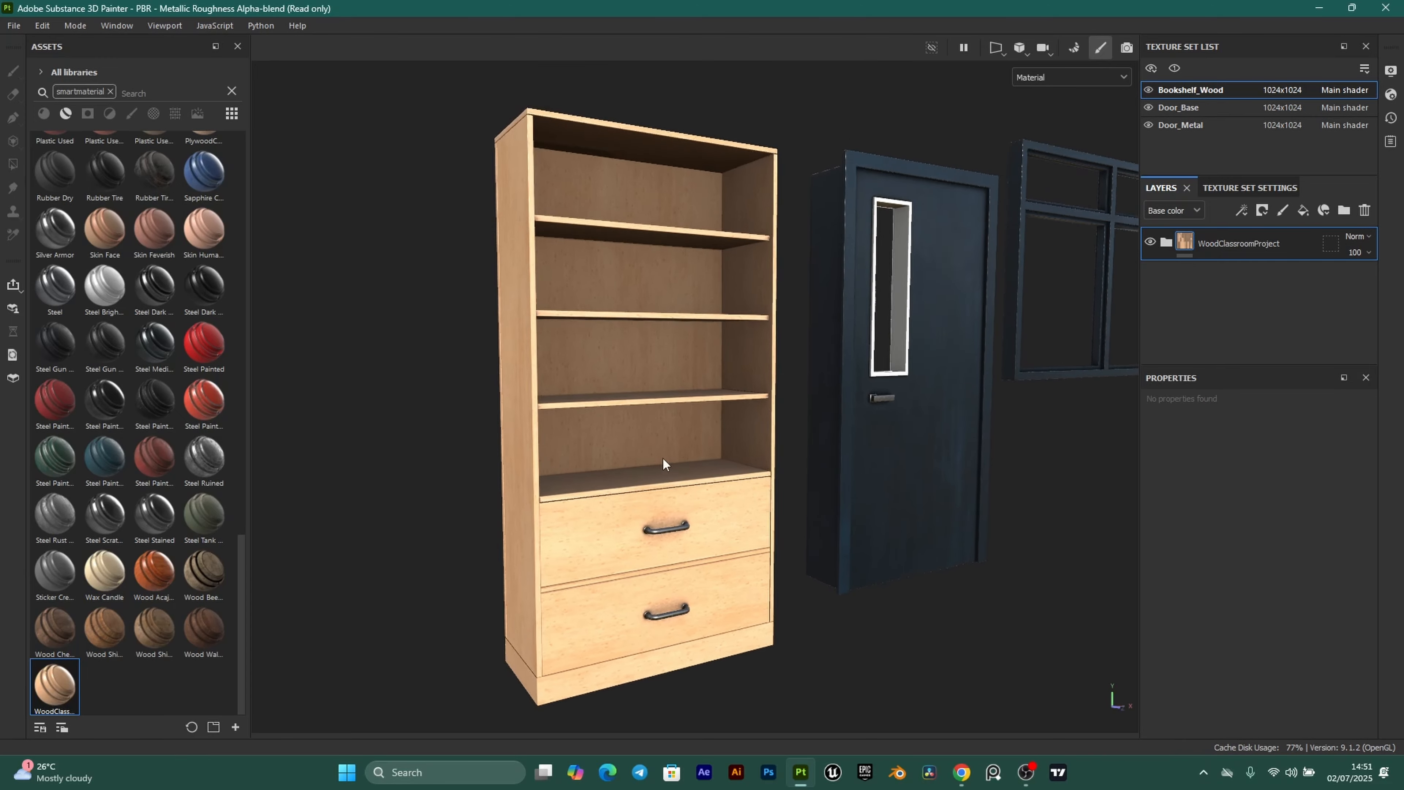
scroll(664, 457, up, 2)
scroll(820, 460, down, 3)
scroll(781, 409, up, 2)
alt+middle_drag(854, 421, 783, 420)
scroll(704, 332, down, 2)
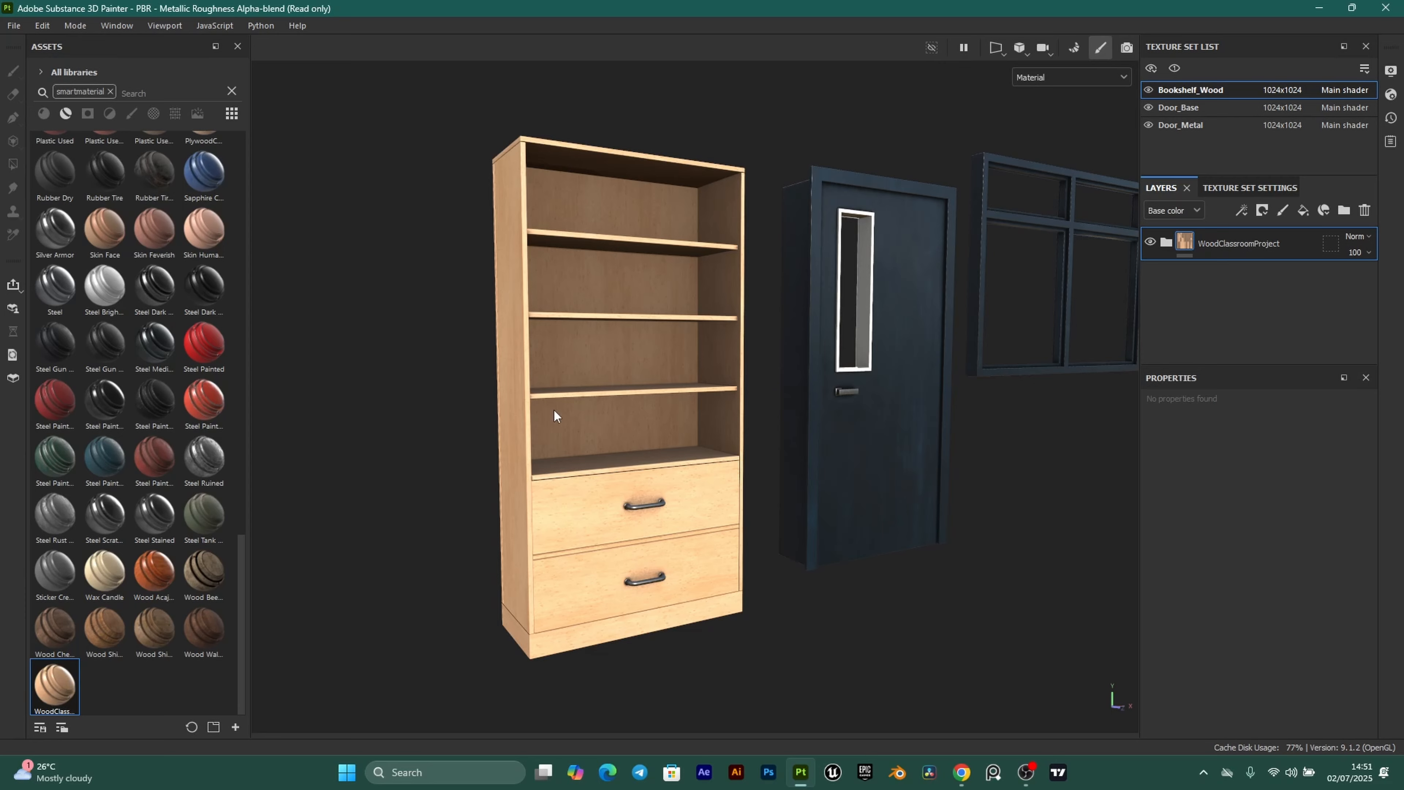
scroll(579, 451, up, 2)
scroll(708, 347, down, 1)
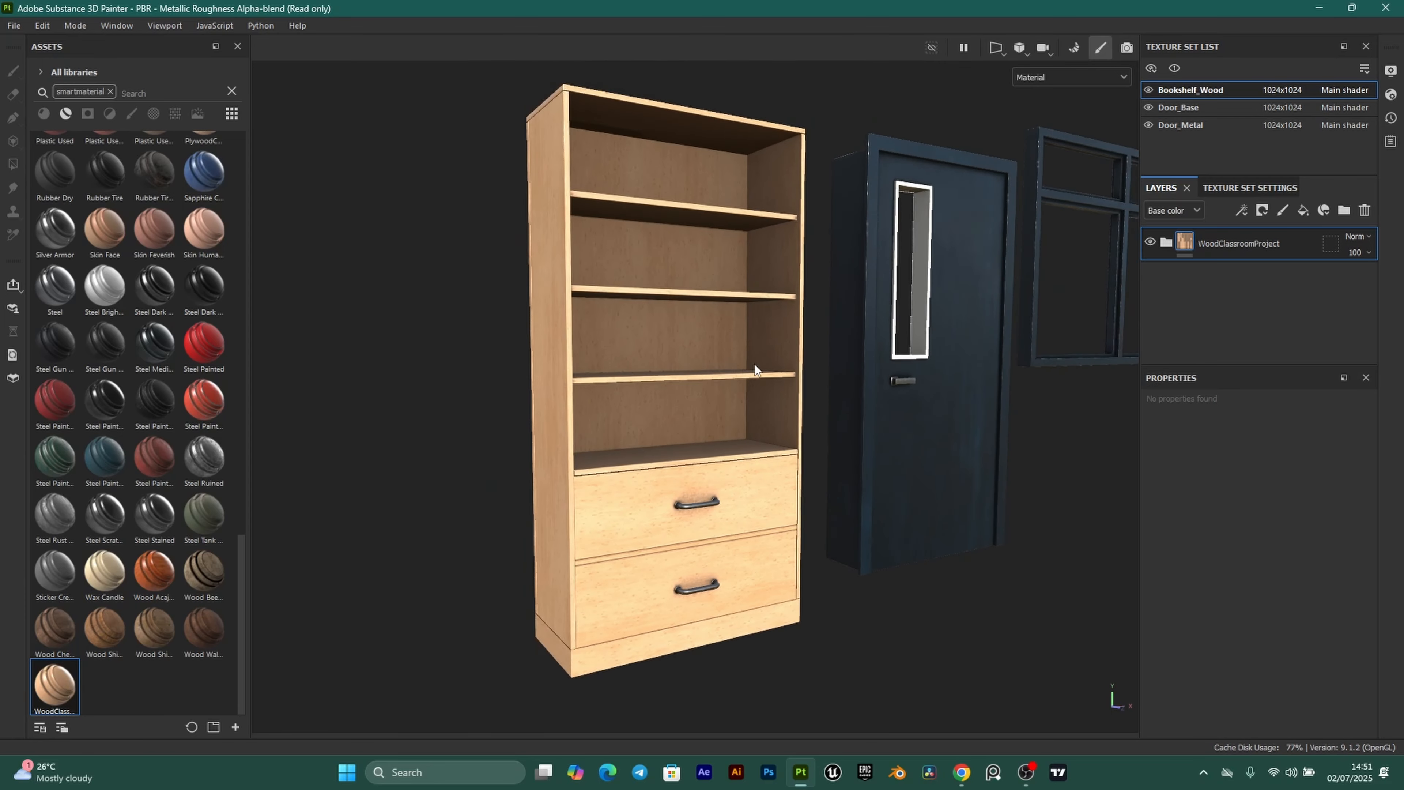
scroll(755, 365, up, 1)
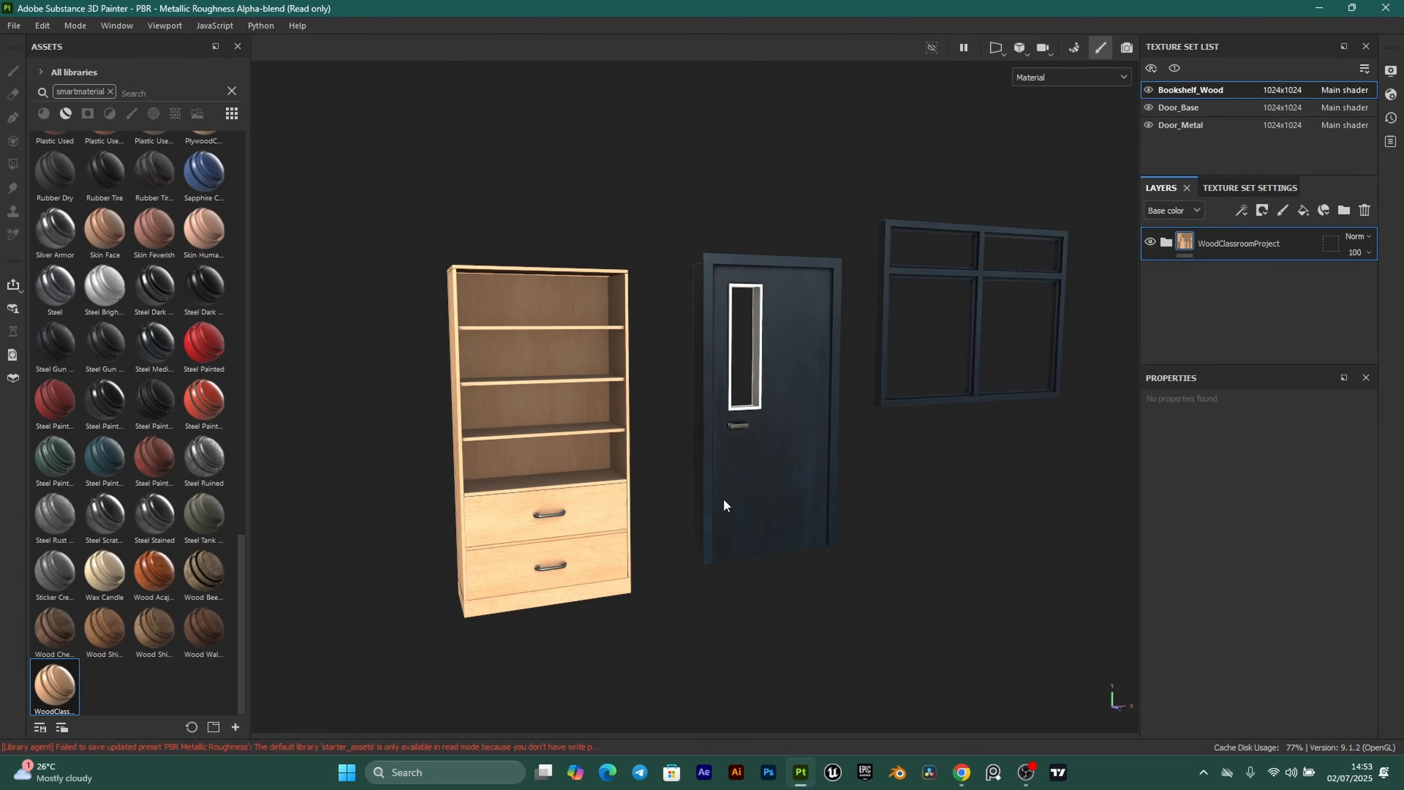
scroll(638, 342, down, 1)
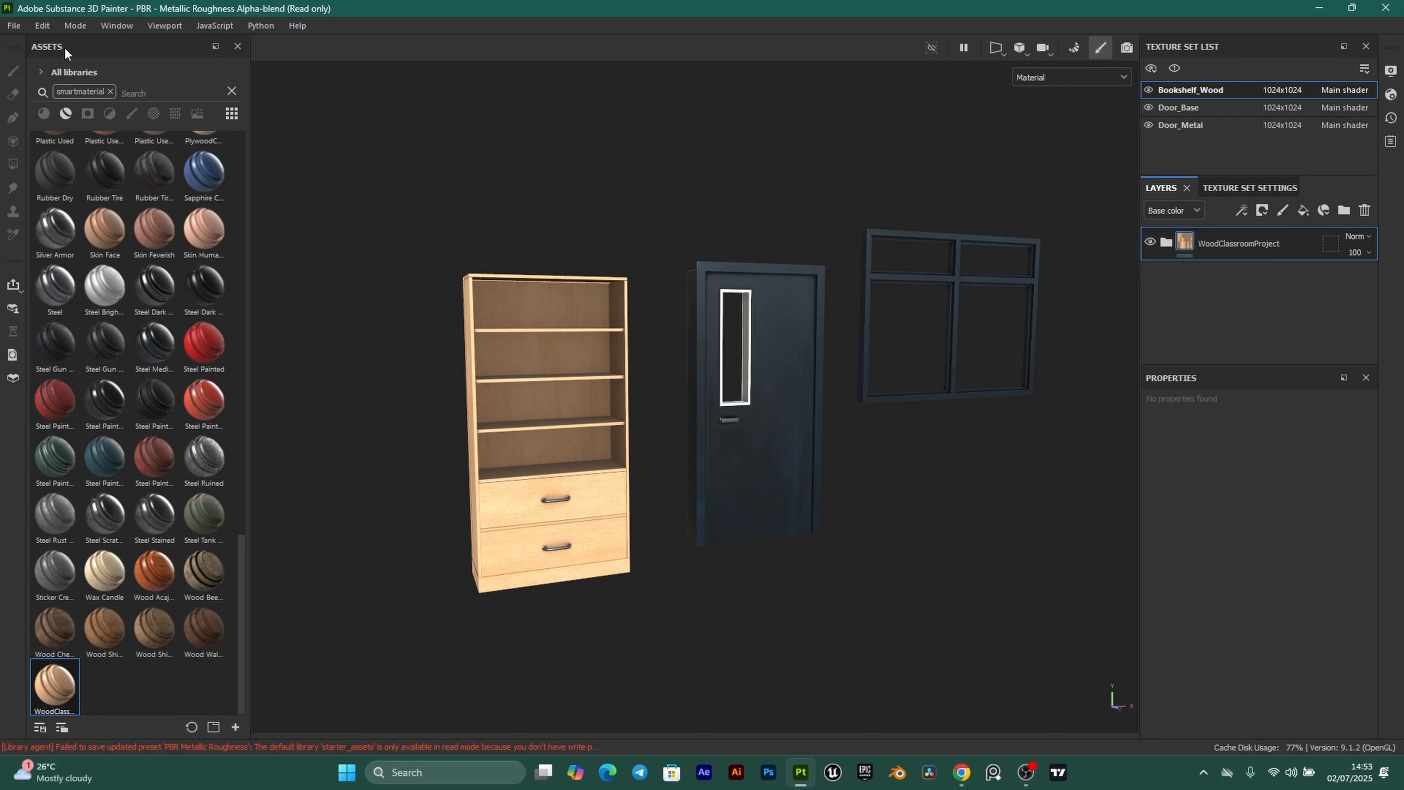
Save As DoorWindow inside a newly created Desktop/ClassroomProject/SPFiles folder.
click(14, 26)
click(53, 143)
click(58, 164)
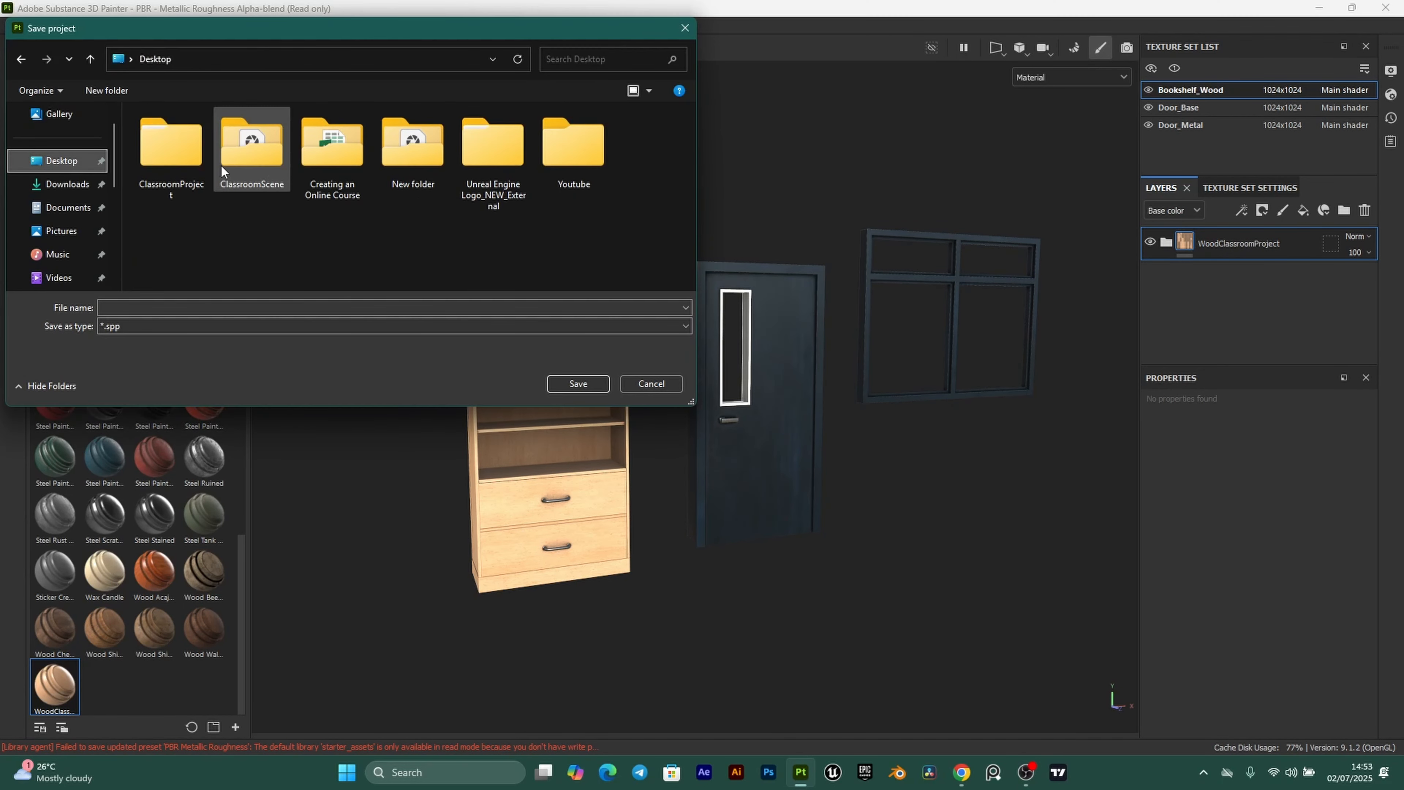
double_click(197, 161)
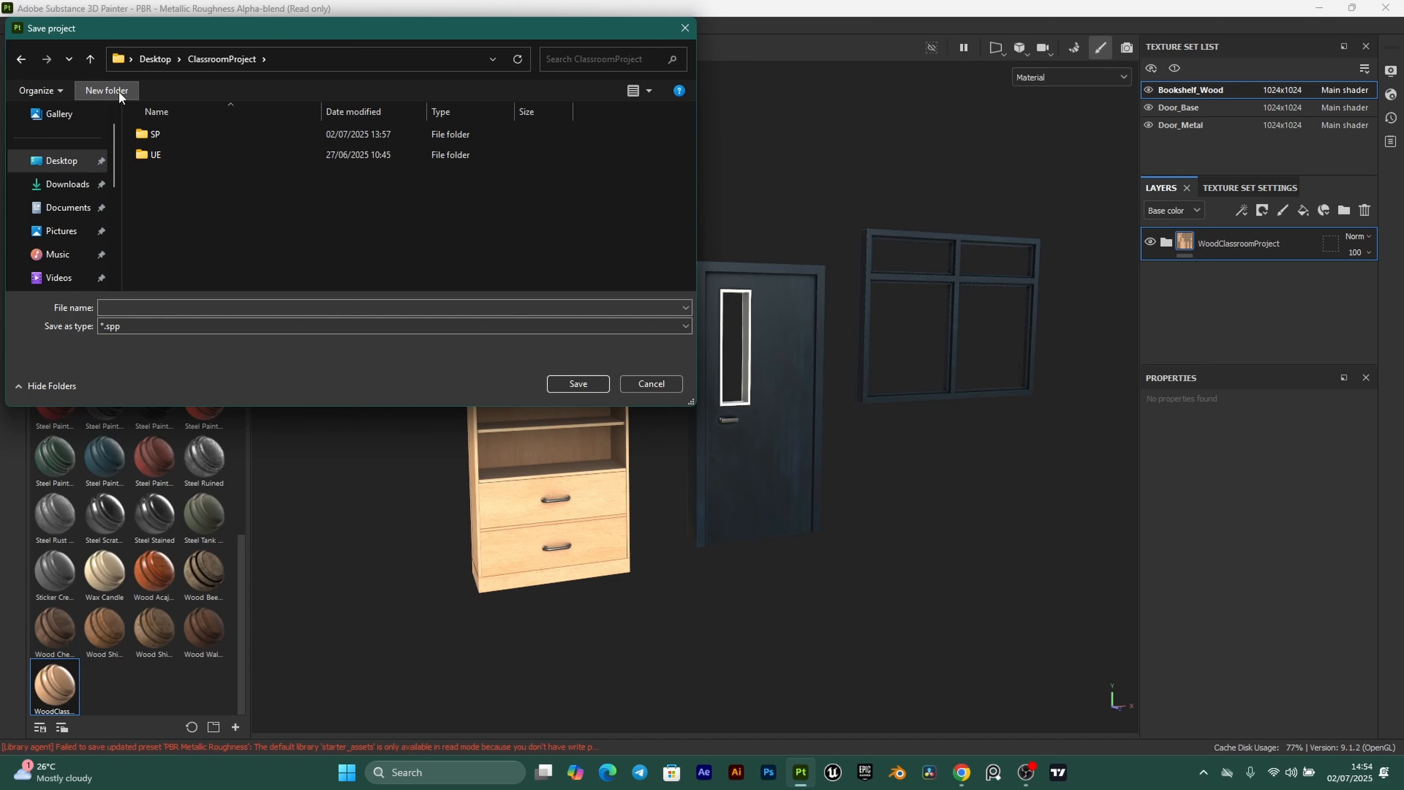
text(SPFiles)
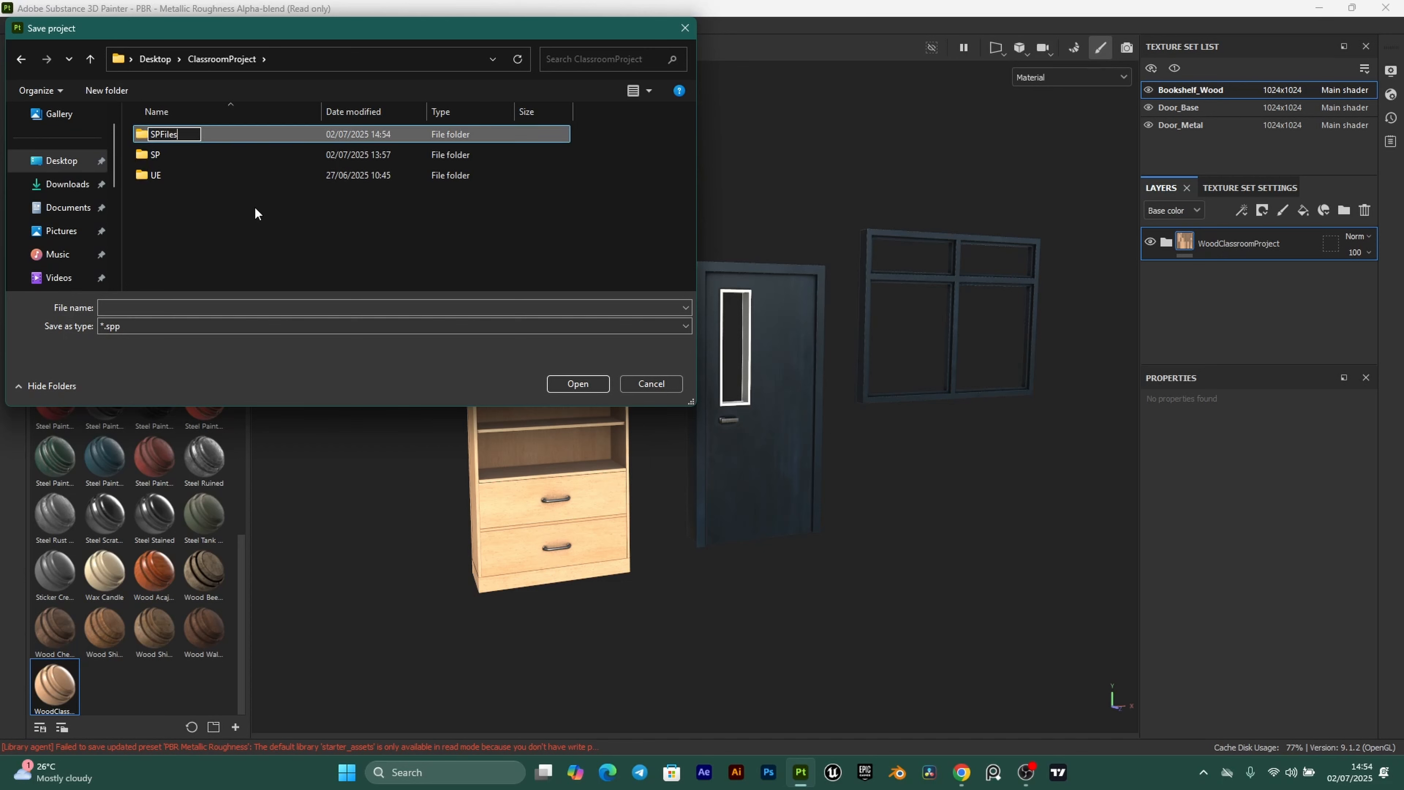
key(Return)
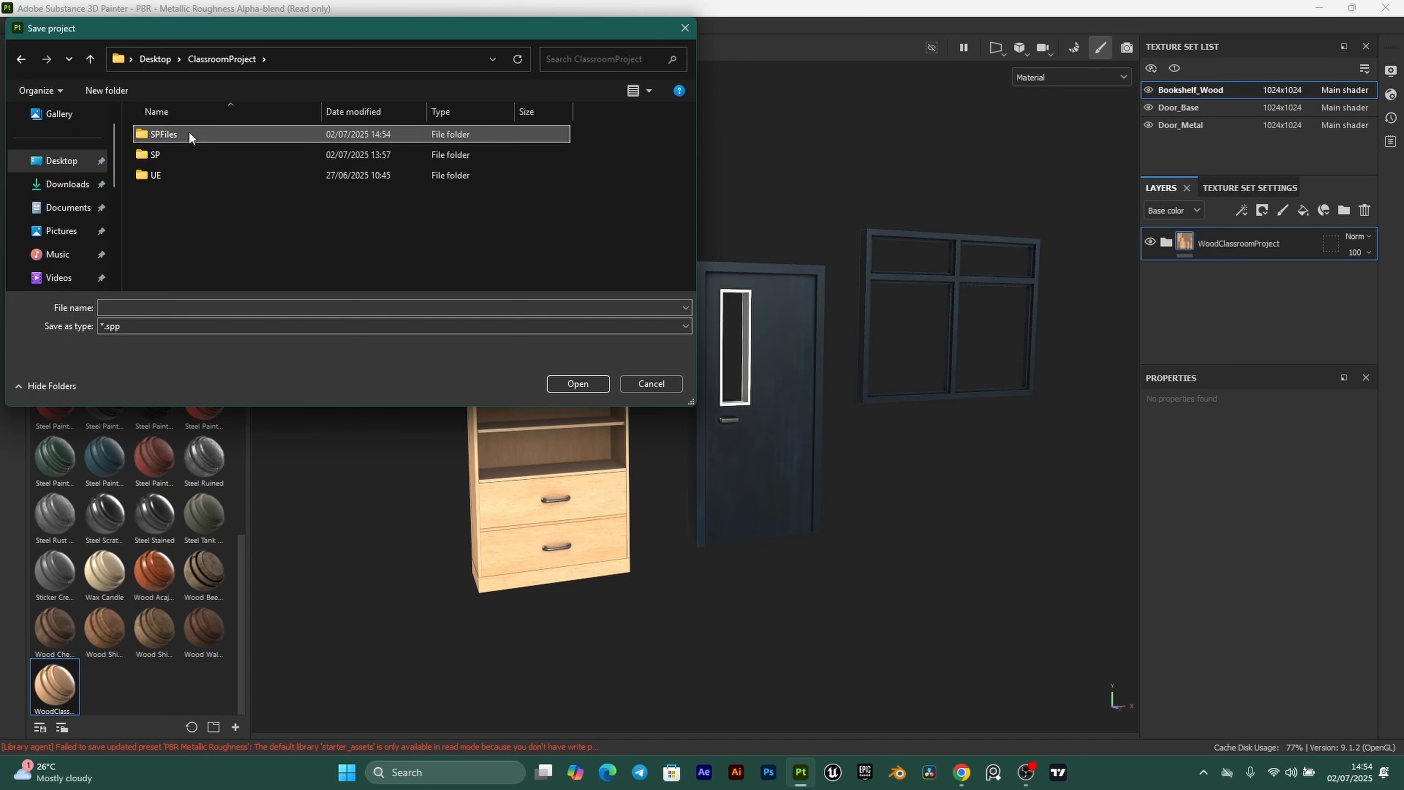
double_click(190, 132)
click(143, 331)
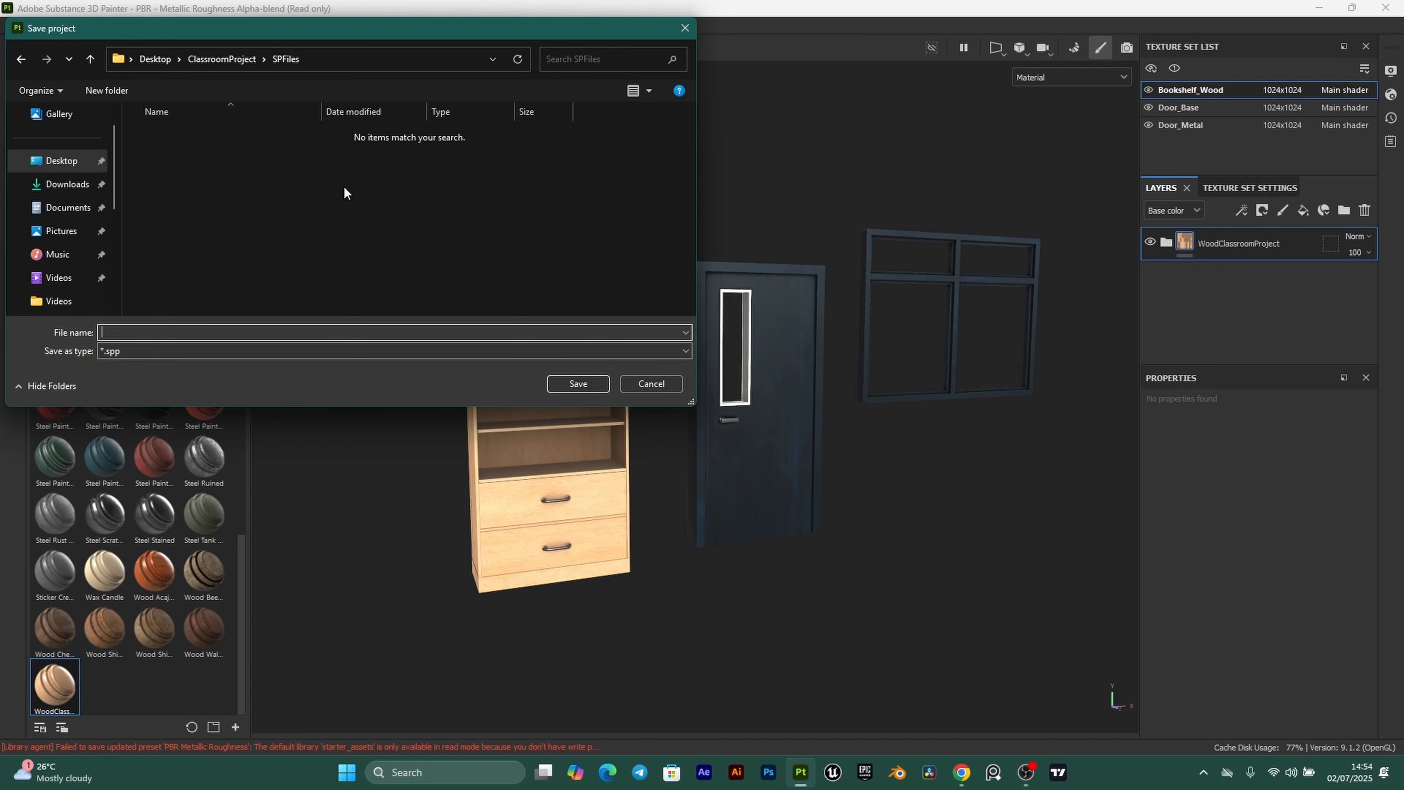
text(DoorWindow)
click(577, 383)
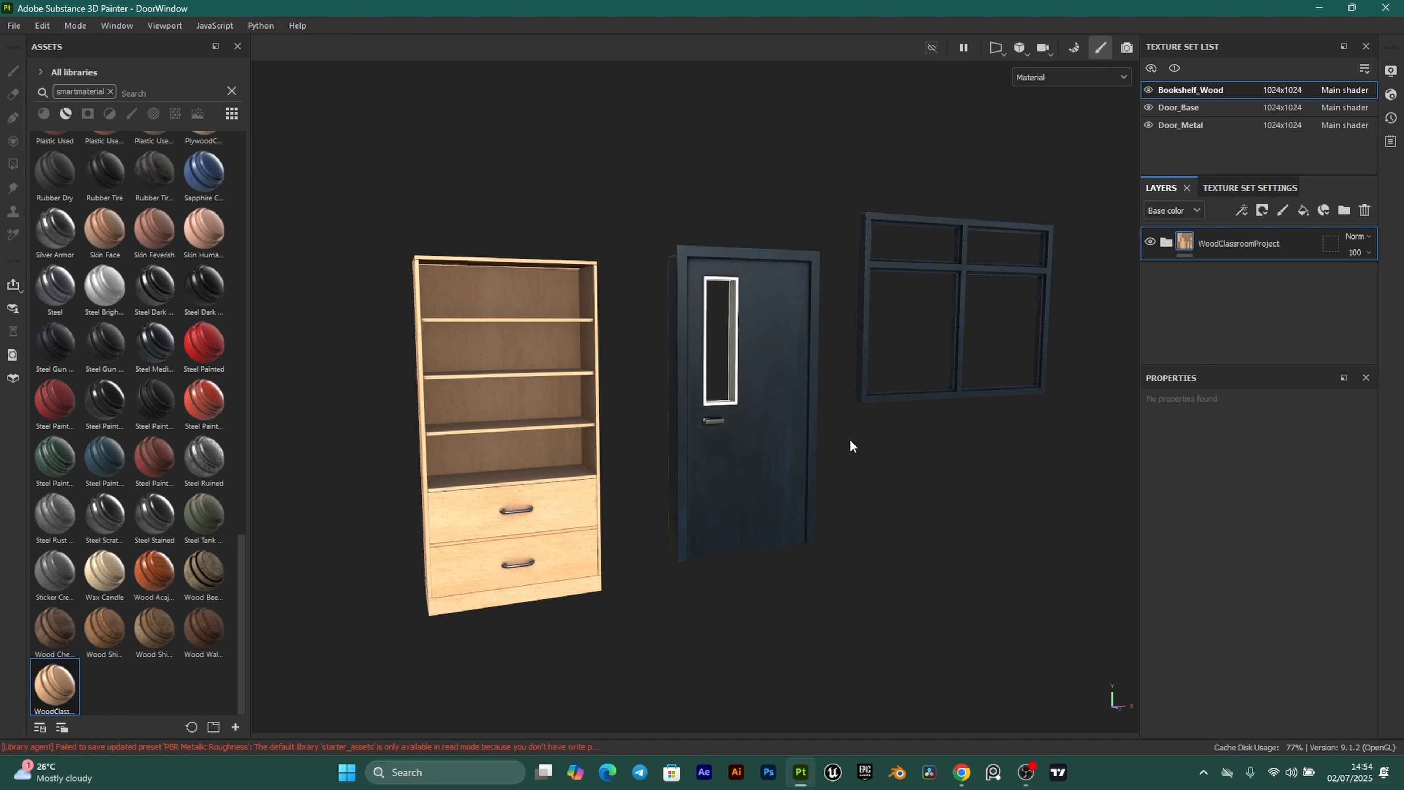
Open Export Textures and select the PBR Metallic Roughness output template.
click(13, 26)
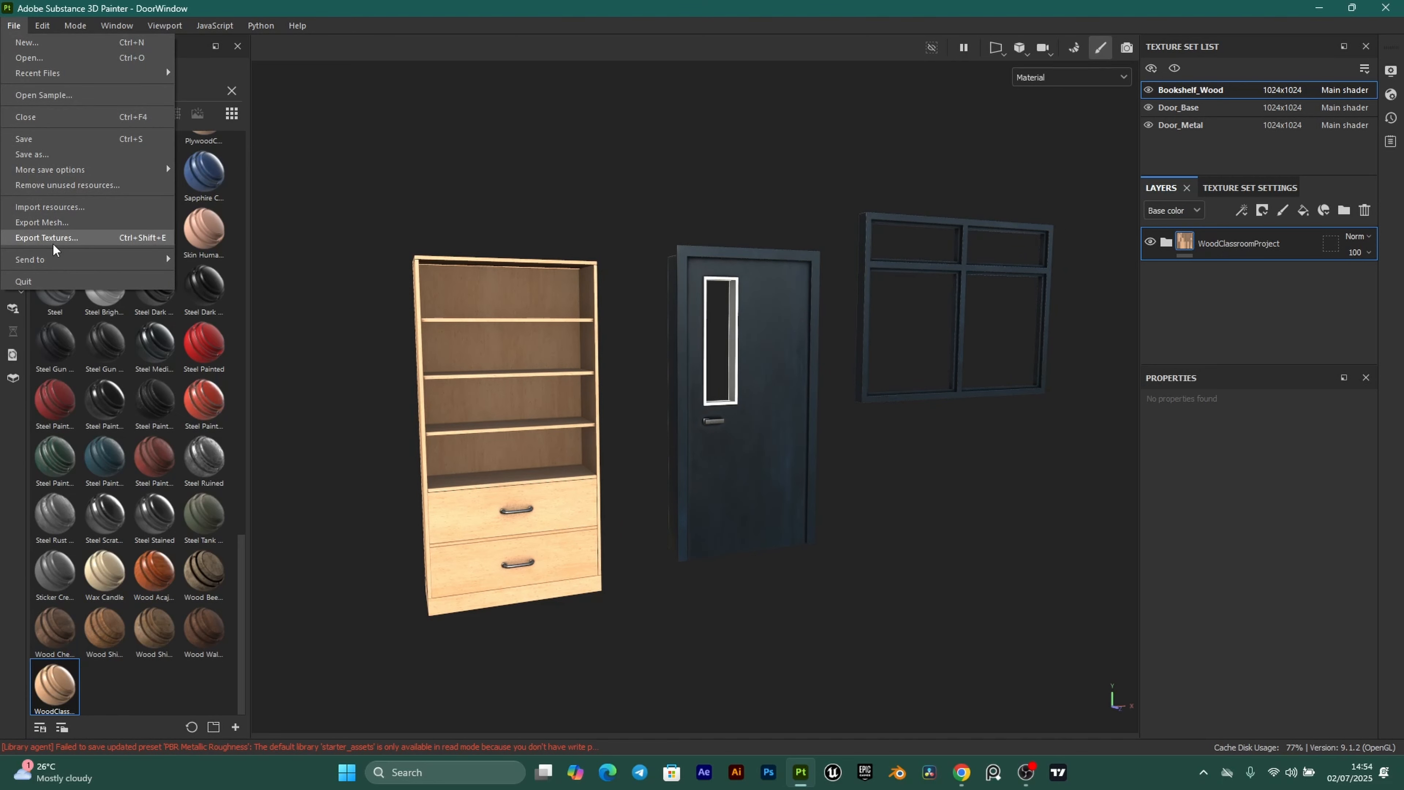
click(61, 237)
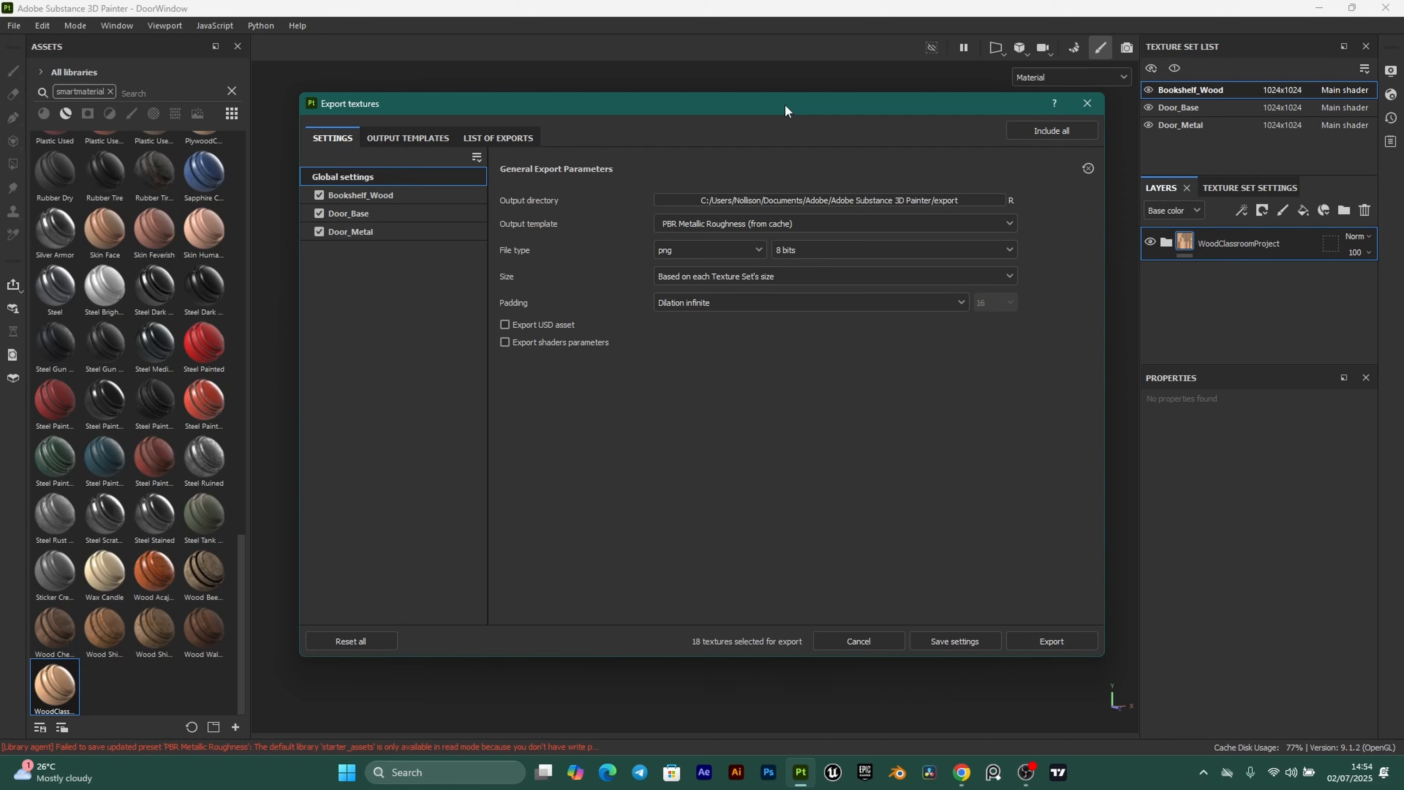
drag(785, 106, 778, 102)
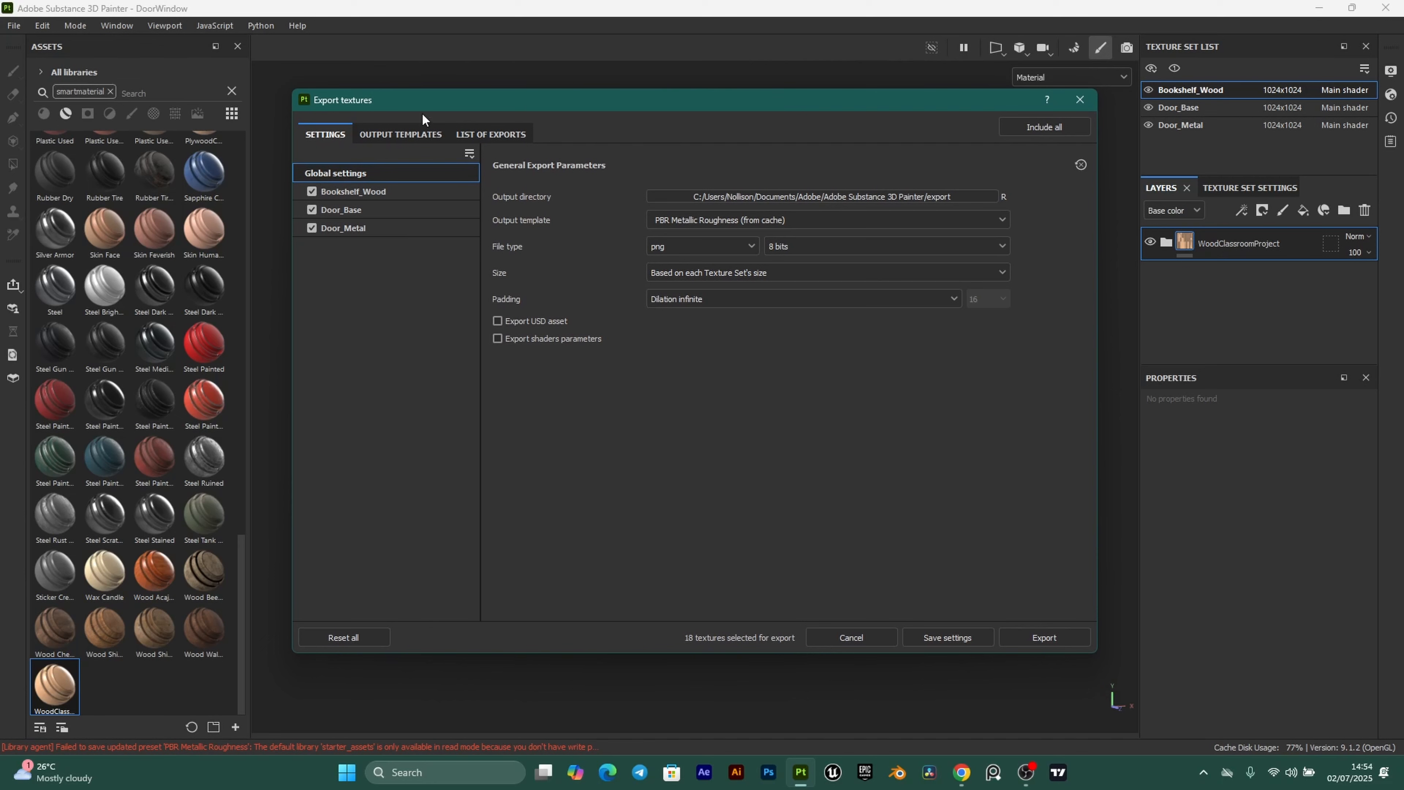
click(400, 138)
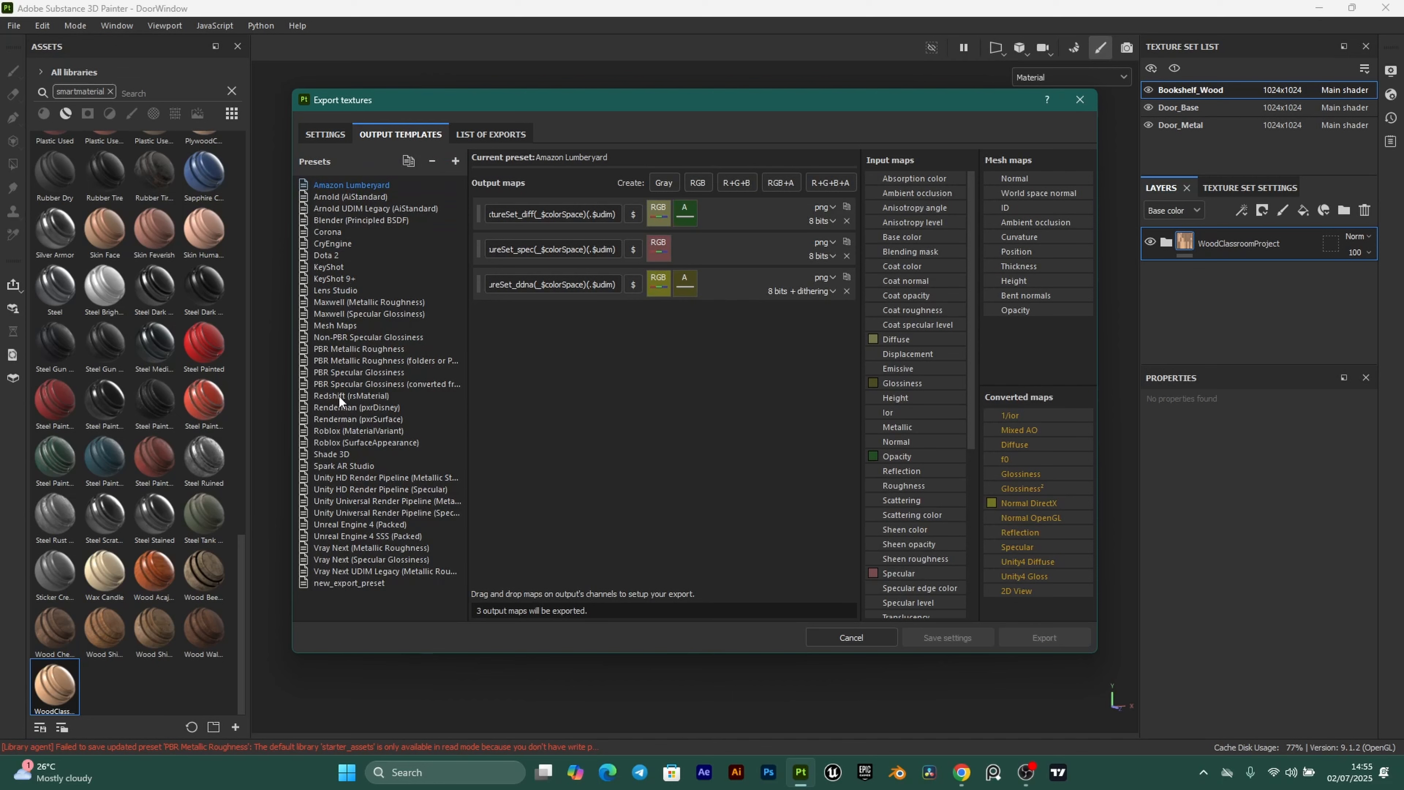
click(348, 346)
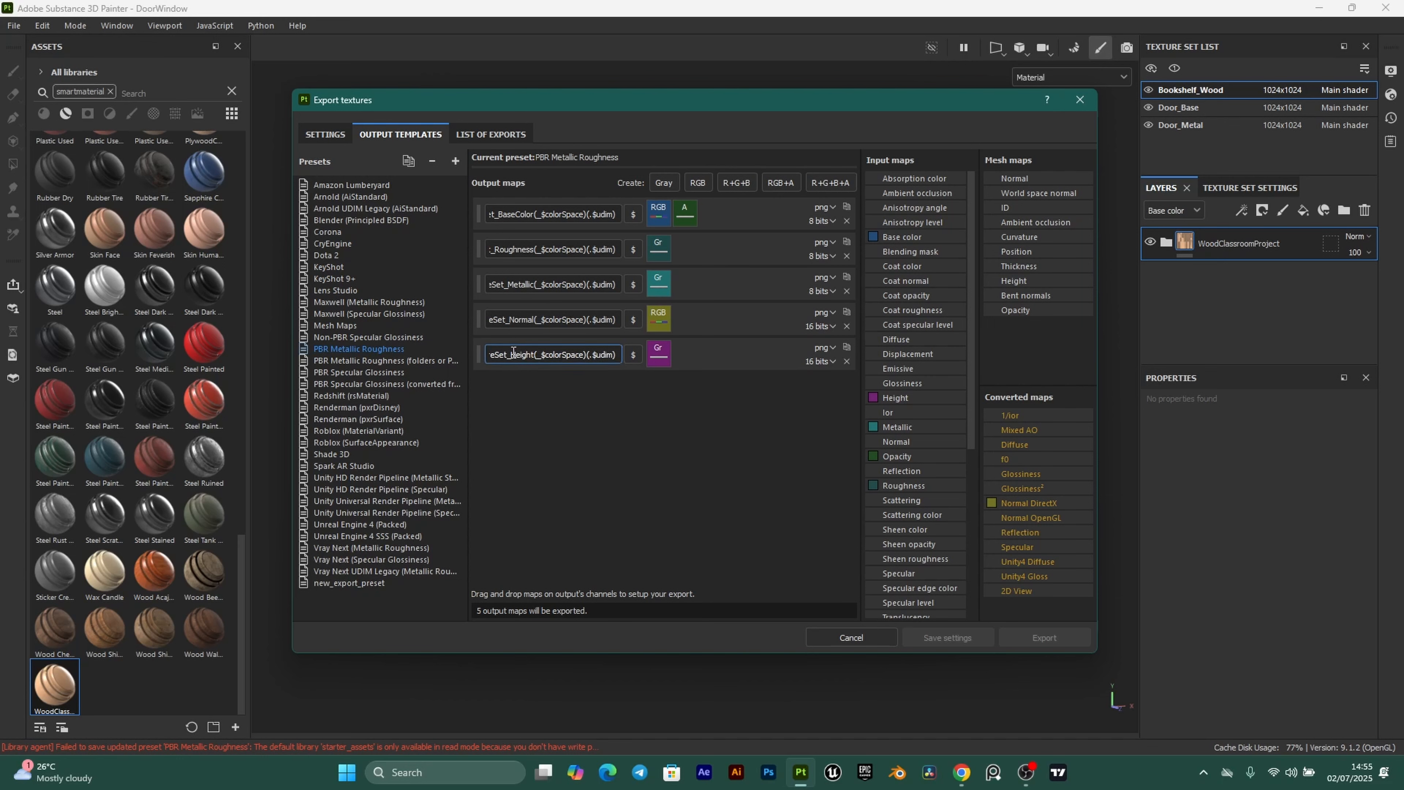
Remove the Height output map and add a new grayscale output map.
drag(526, 214, 494, 249)
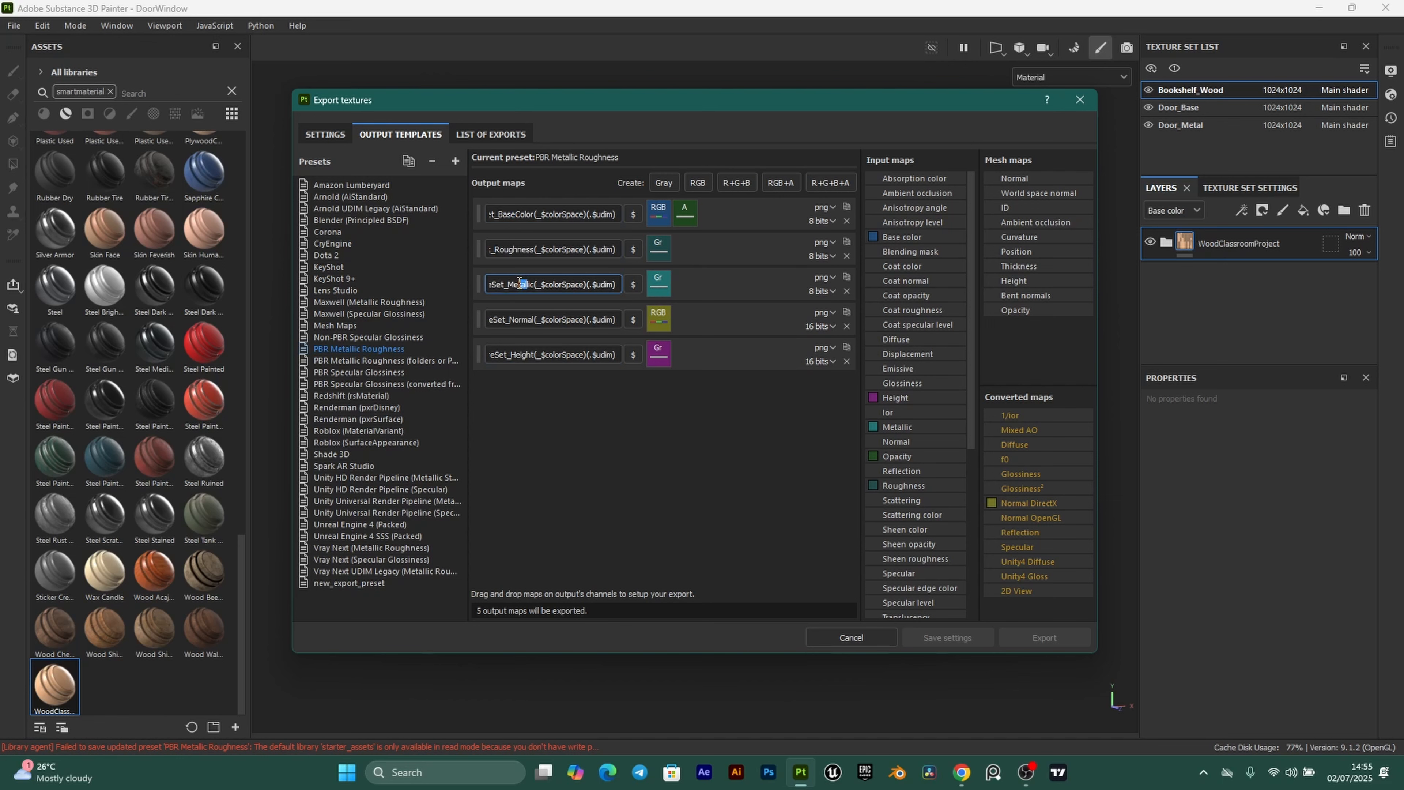
drag(530, 320, 525, 324)
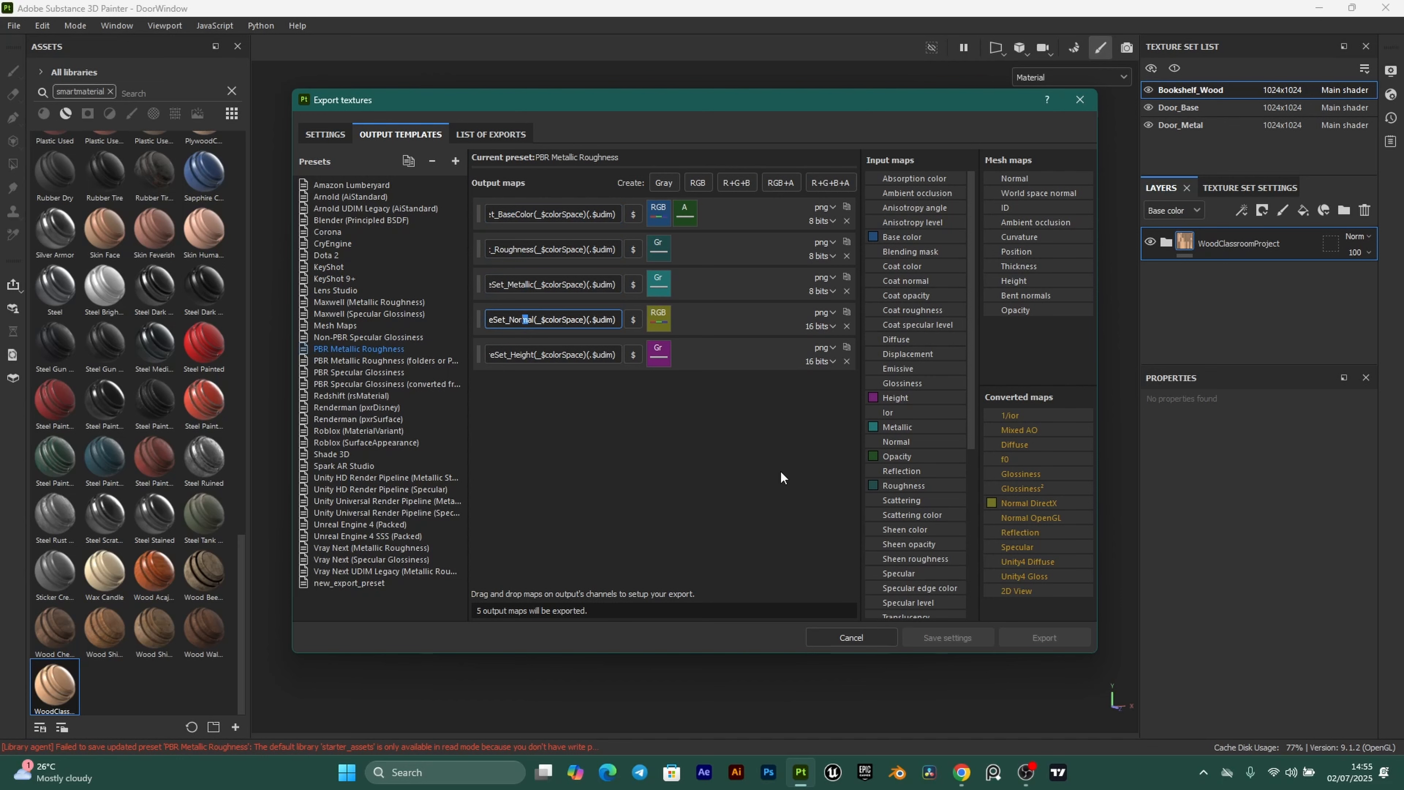
click(846, 362)
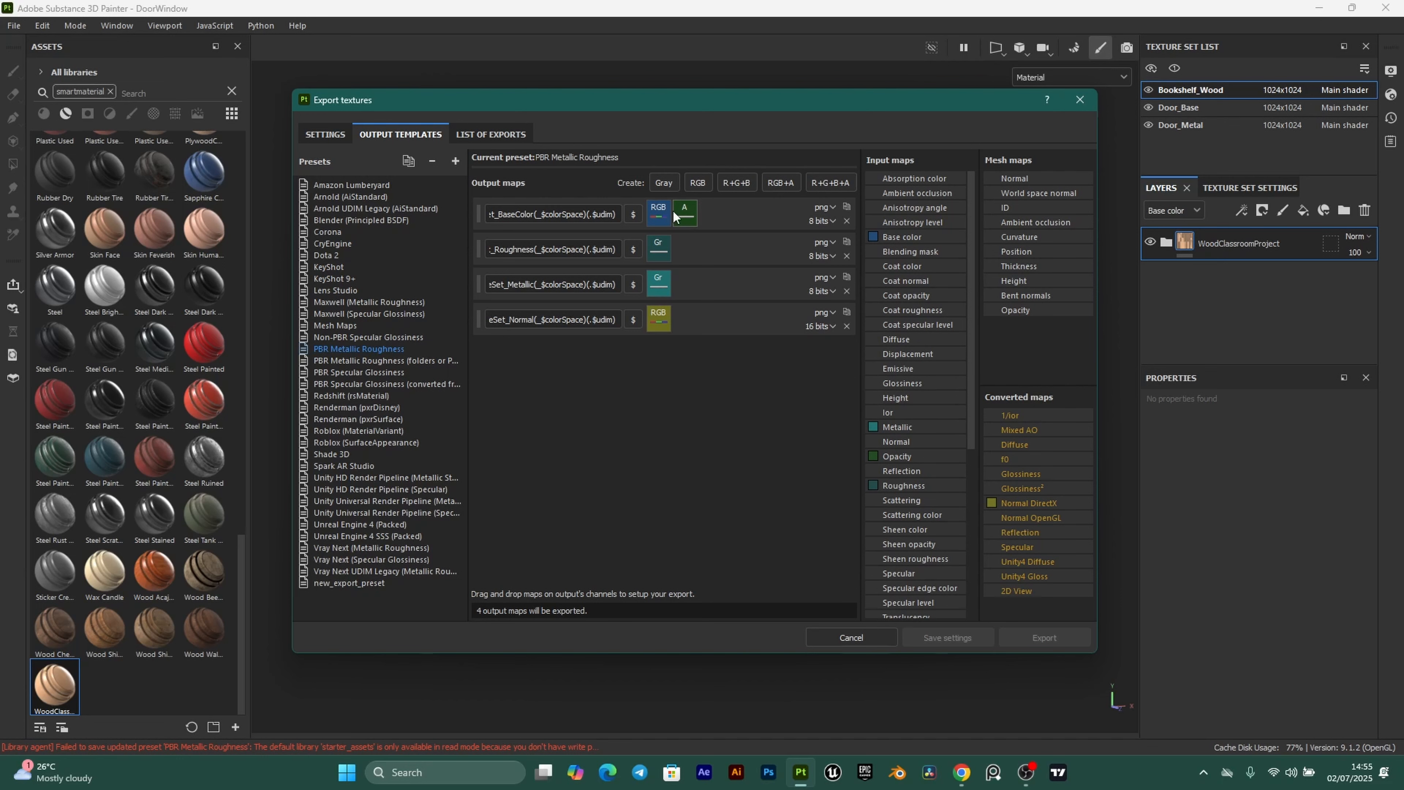
click(663, 183)
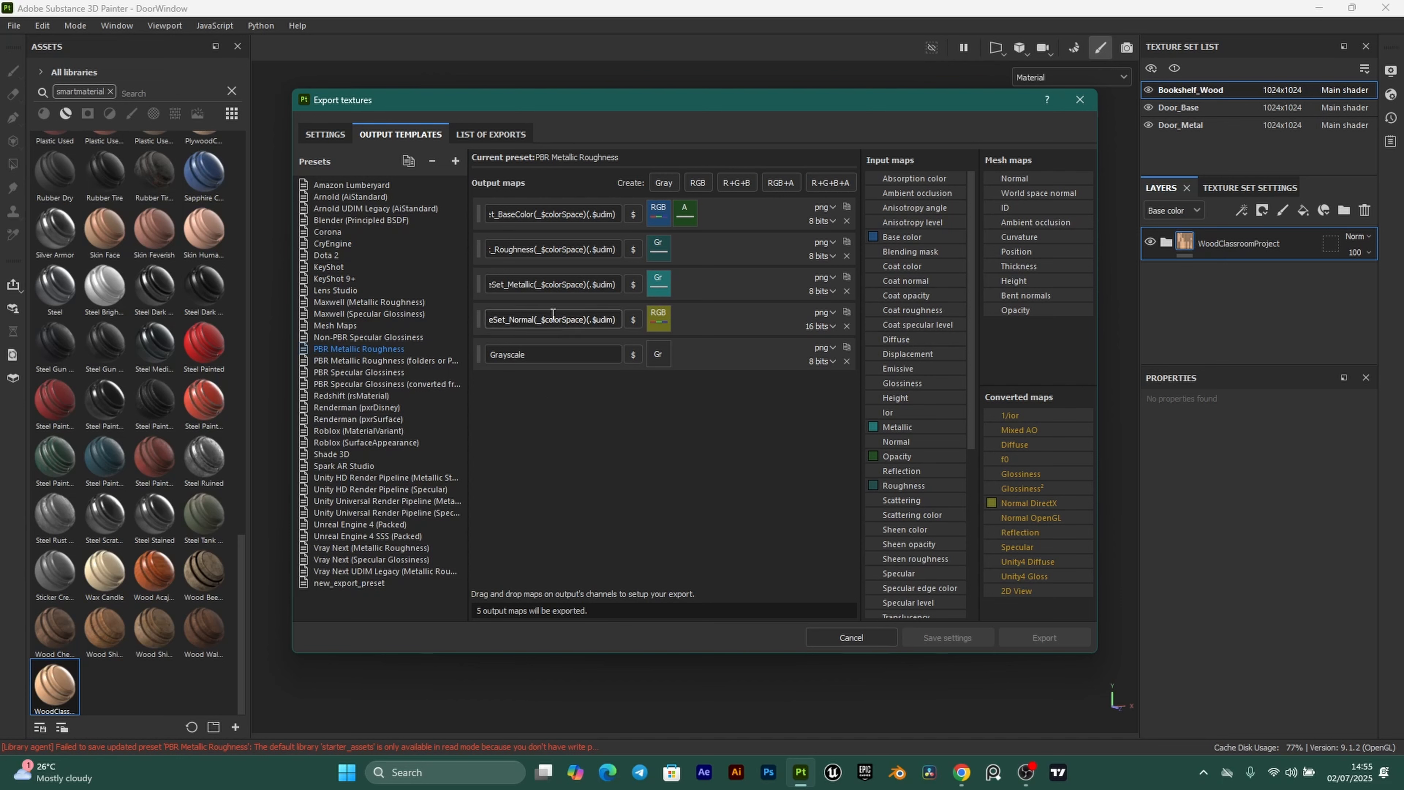
Name the new output textureSet_AO and feed Ambient occlusion into its Gray channel.
triple_click(573, 323)
key(ctrl+c)
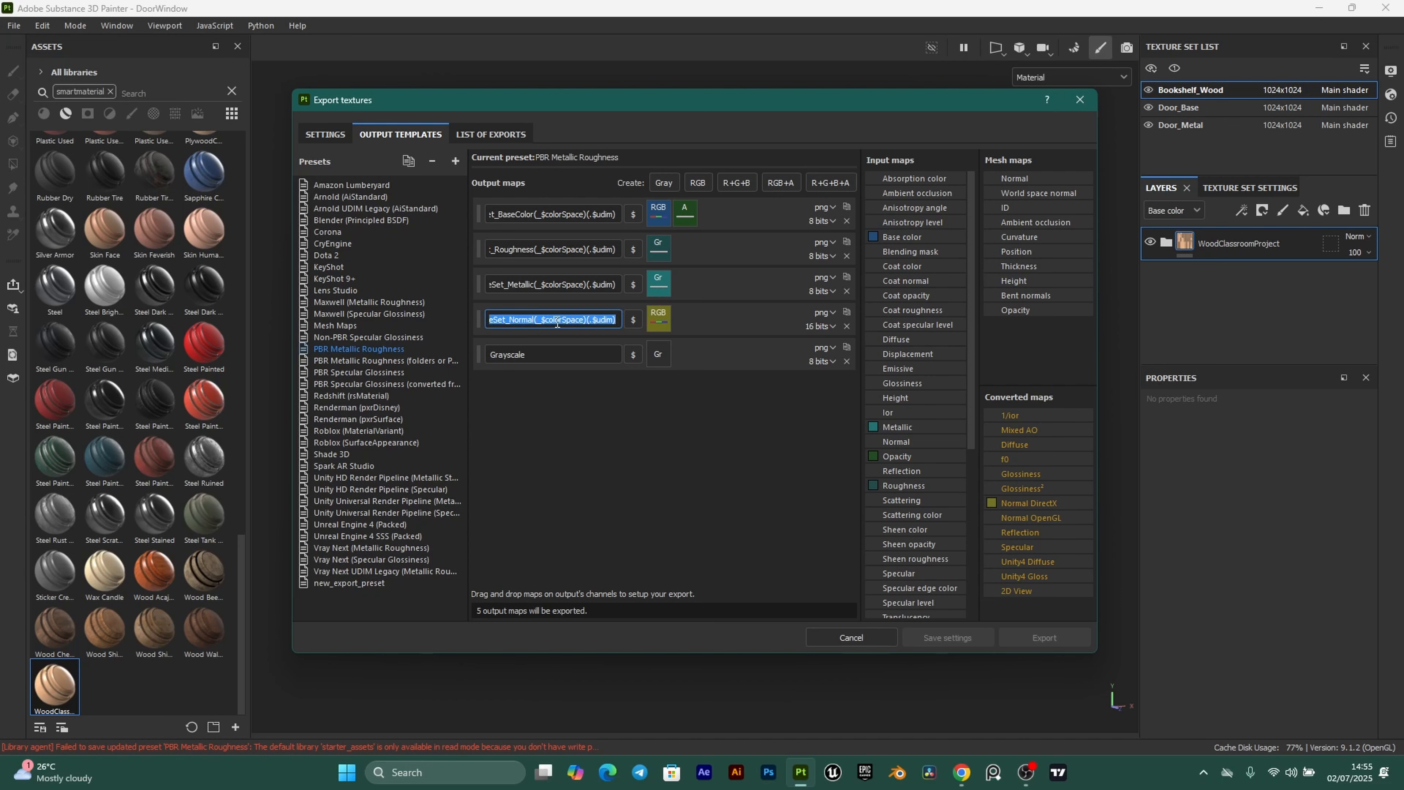
triple_click(539, 355)
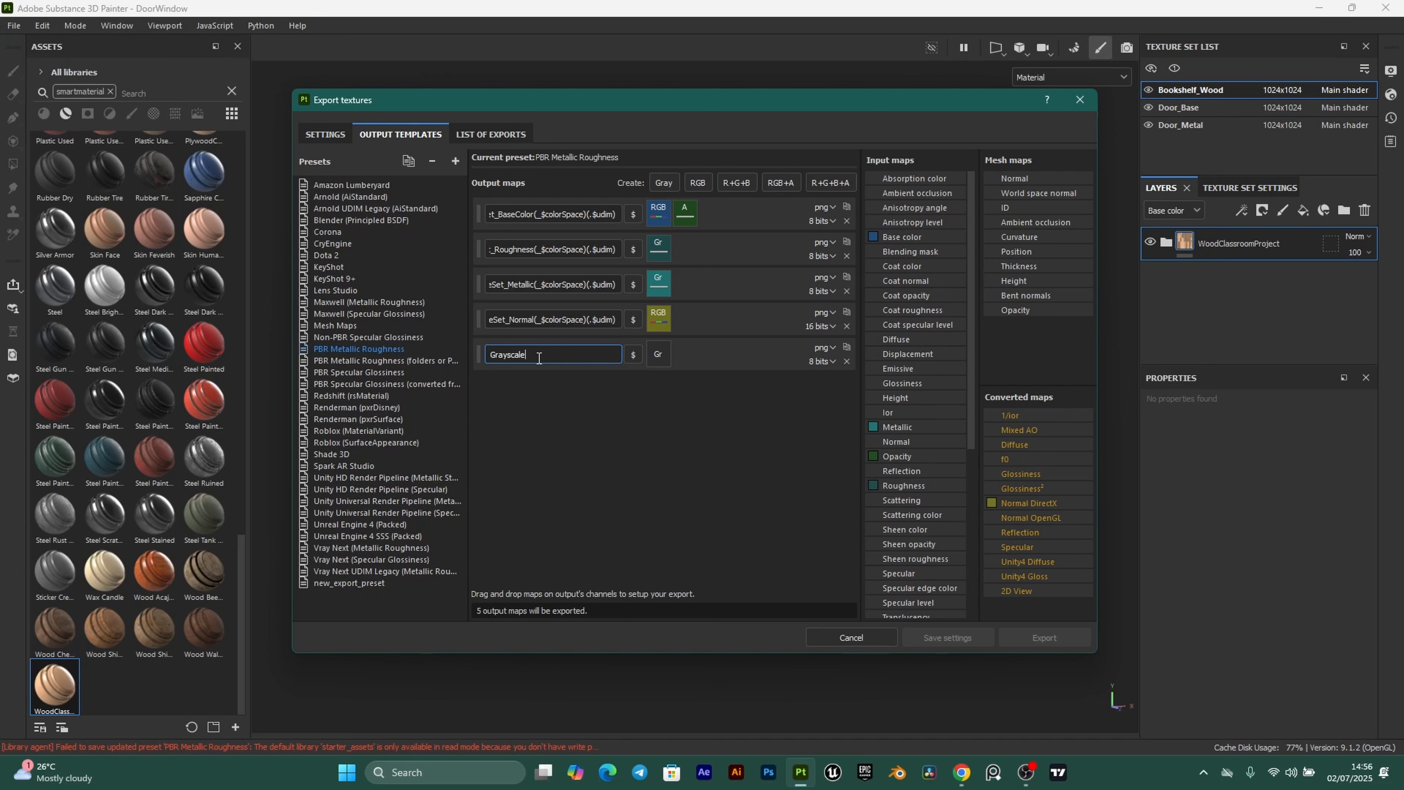
key(ctrl+v)
key(BackSpace)
key(BackSpace)
key(BackSpace)
key(BackSpace)
key(BackSpace)
key(BackSpace)
text(AO)
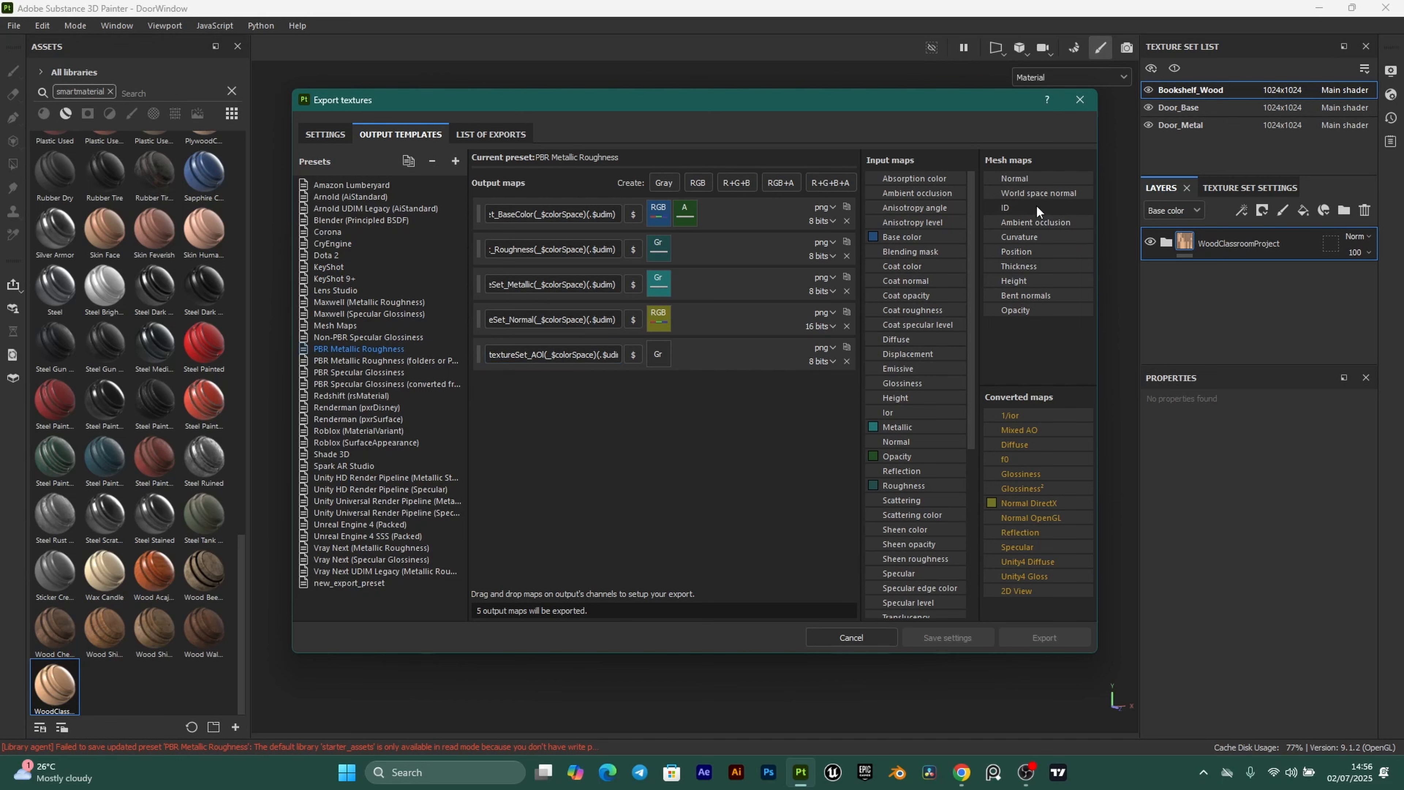
drag(1036, 222, 662, 355)
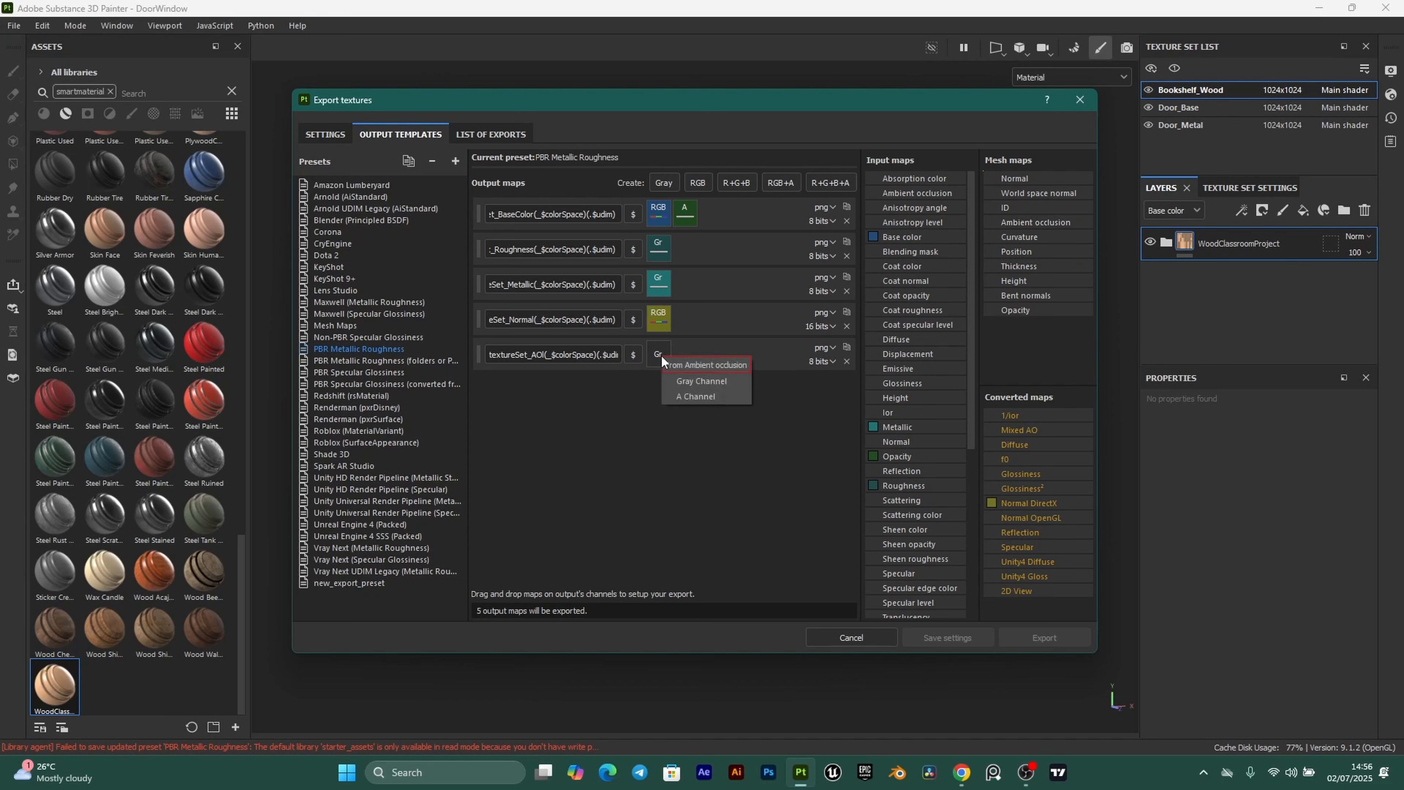
click(701, 381)
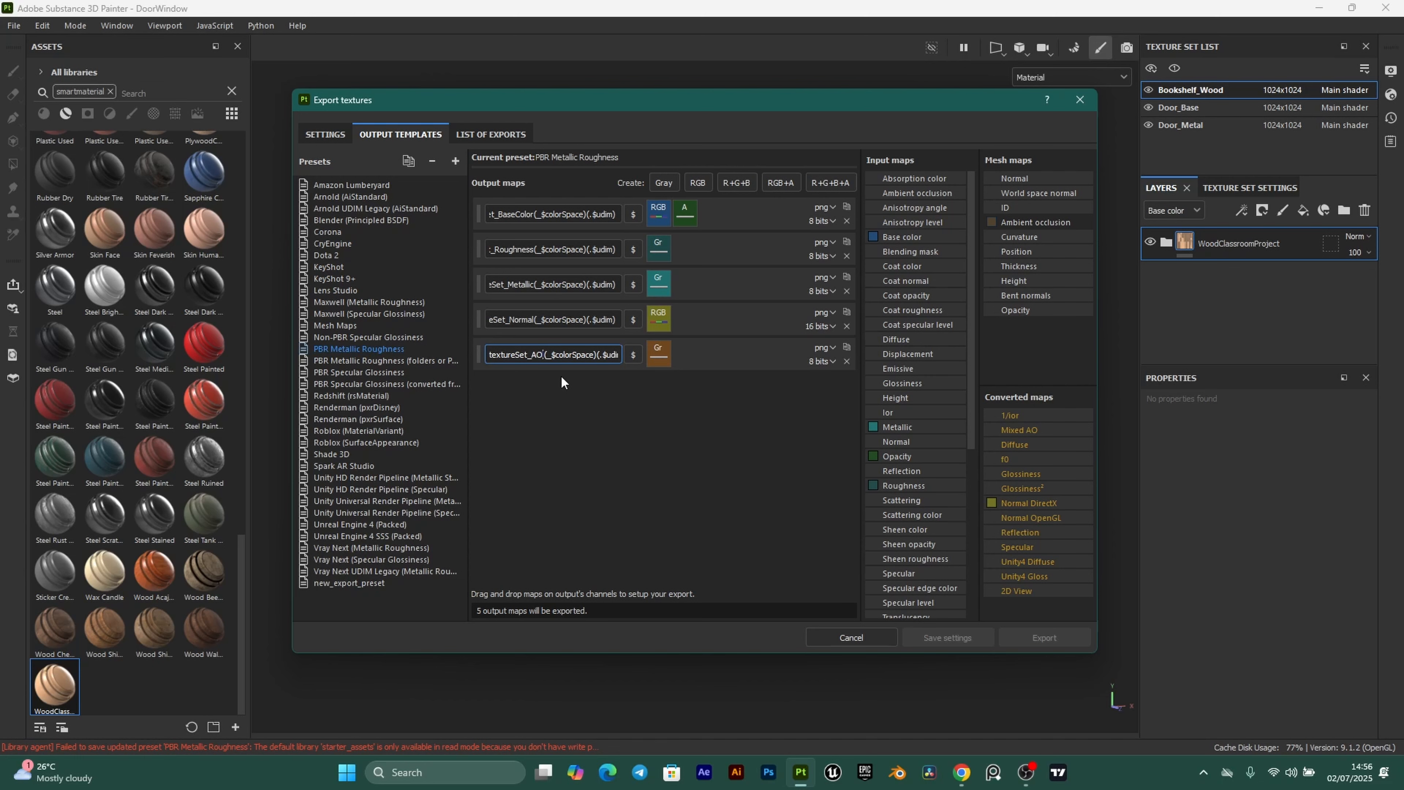
key(Delete)
click(649, 442)
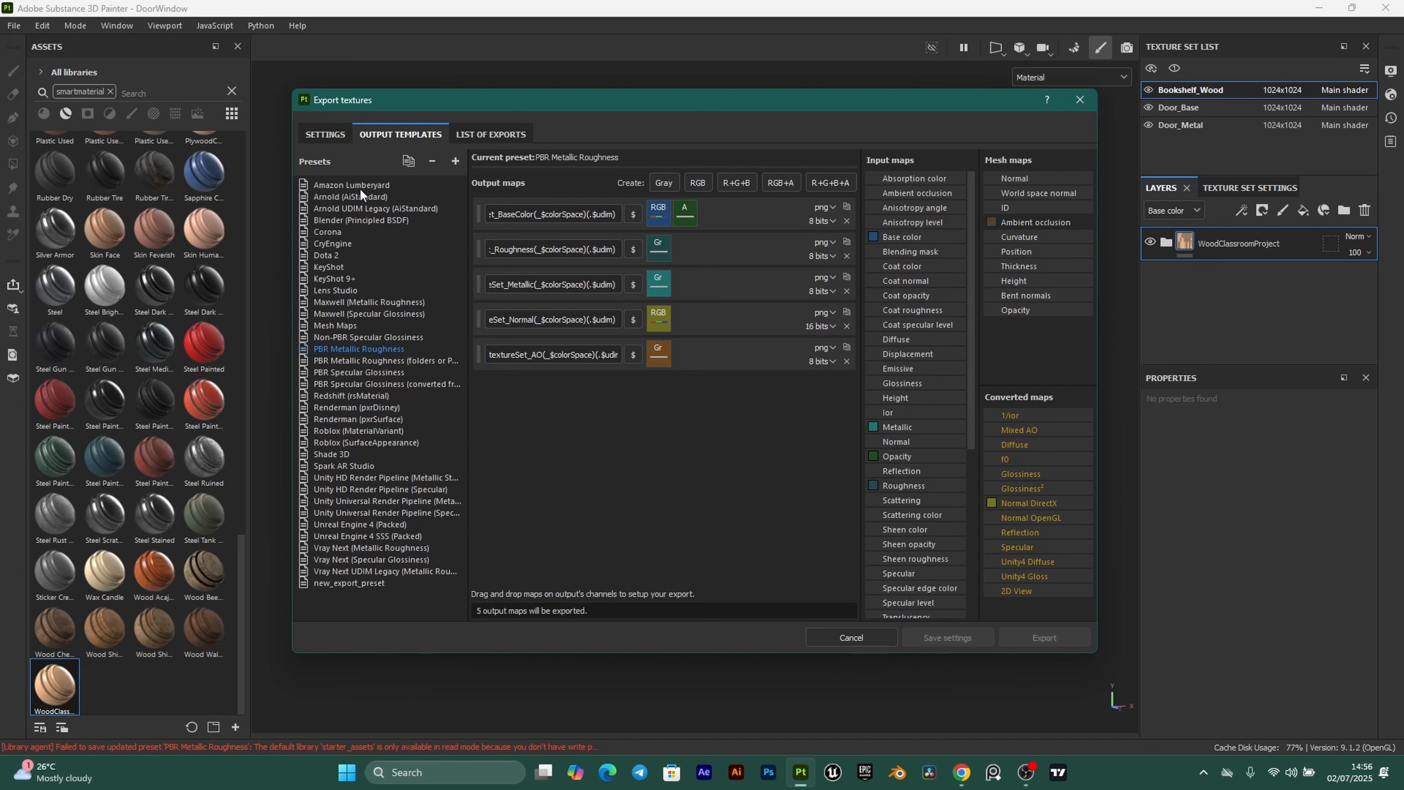
On the Settings tab, choose PBR Metallic Roughness as the output template.
click(321, 135)
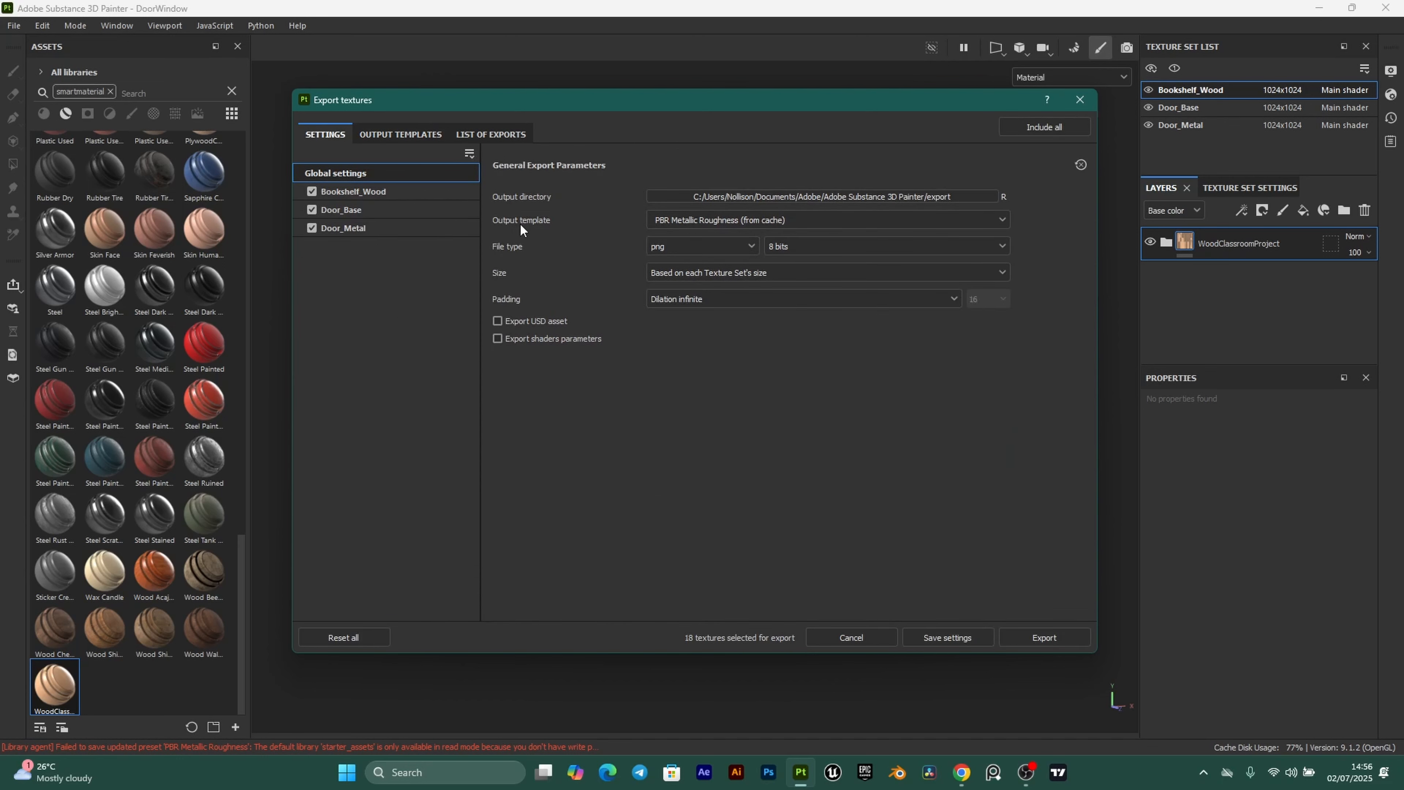
click(750, 224)
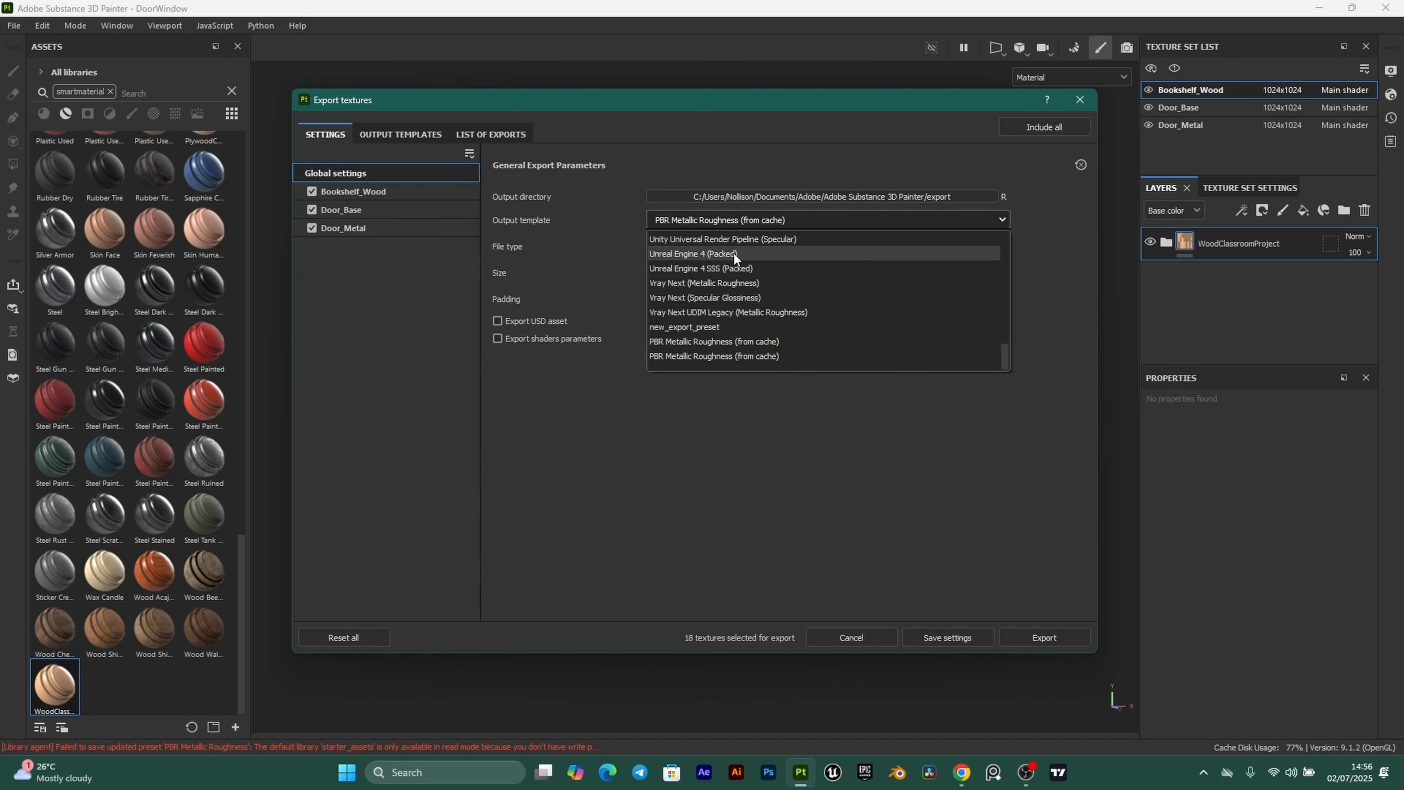
scroll(764, 278, up, 3)
scroll(764, 280, up, 5)
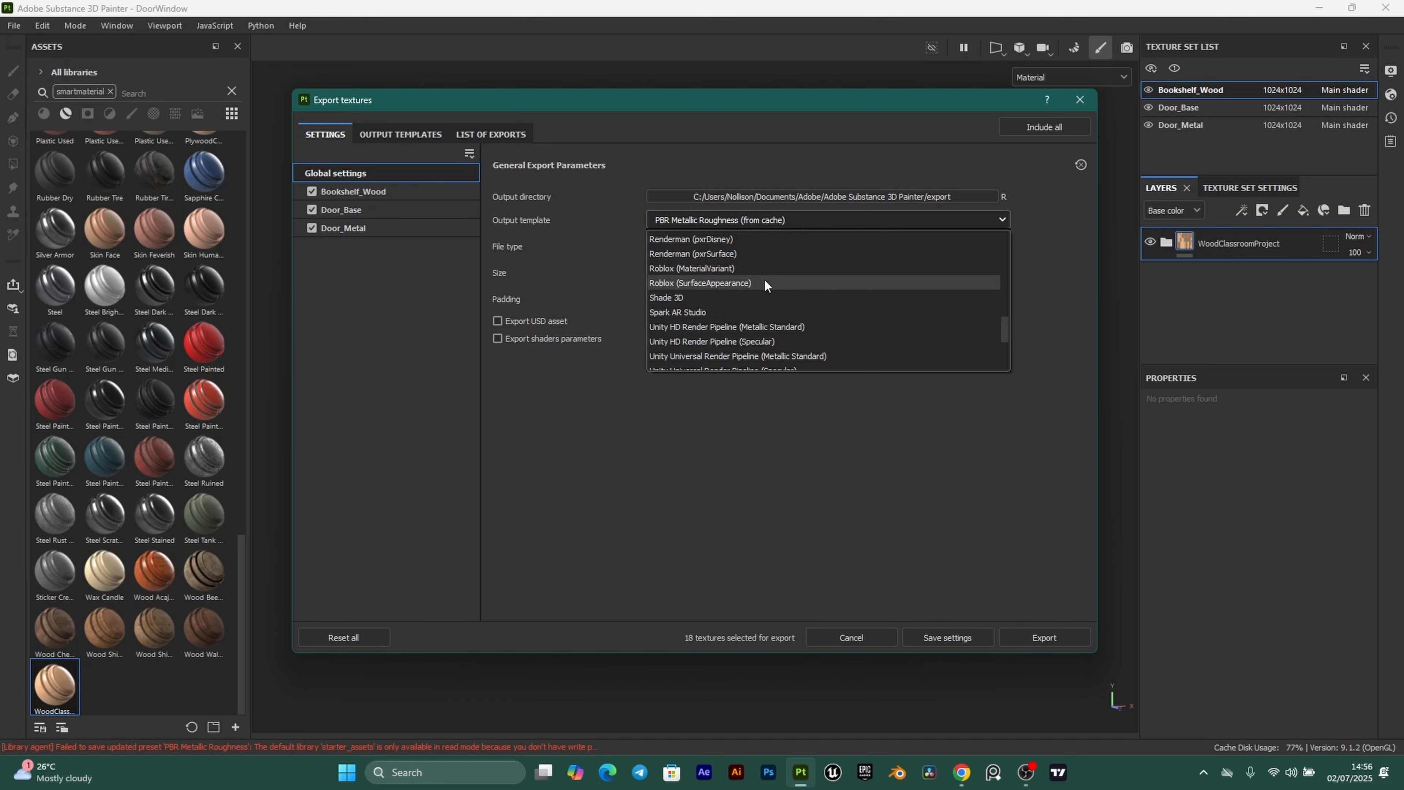
click(725, 255)
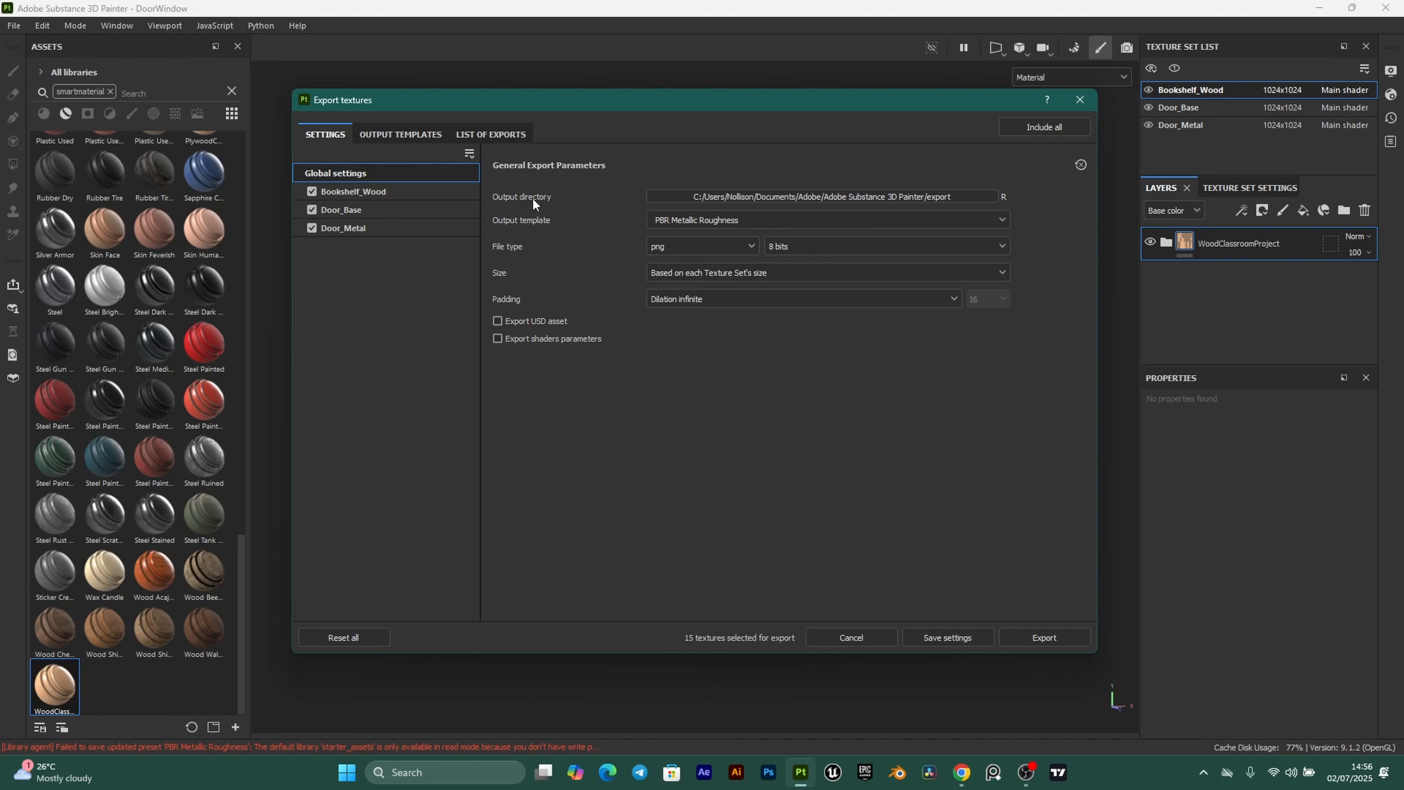
Set the output directory to new folders ClassroomProject/Textures/DoorWindow on the Desktop.
click(966, 195)
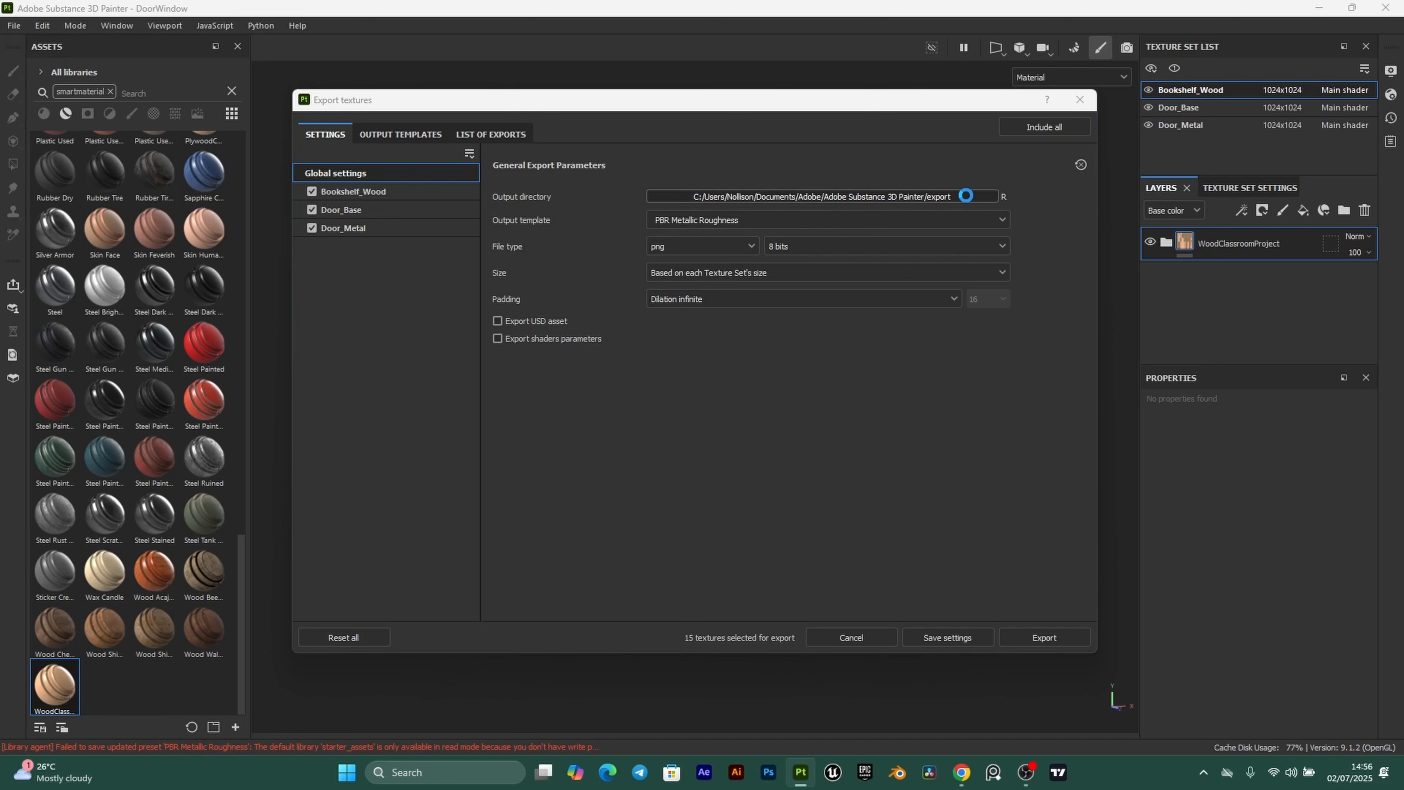
click(356, 259)
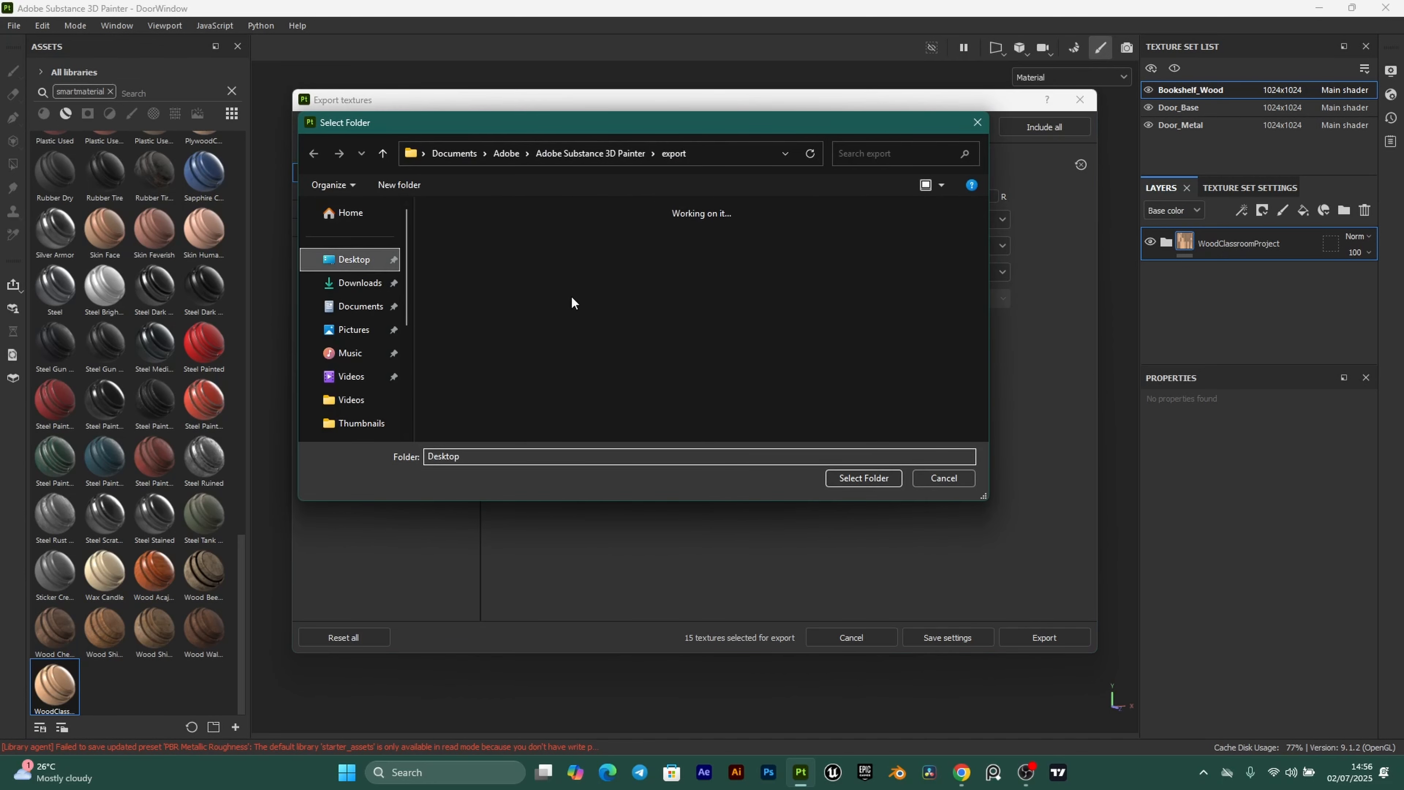
double_click(470, 245)
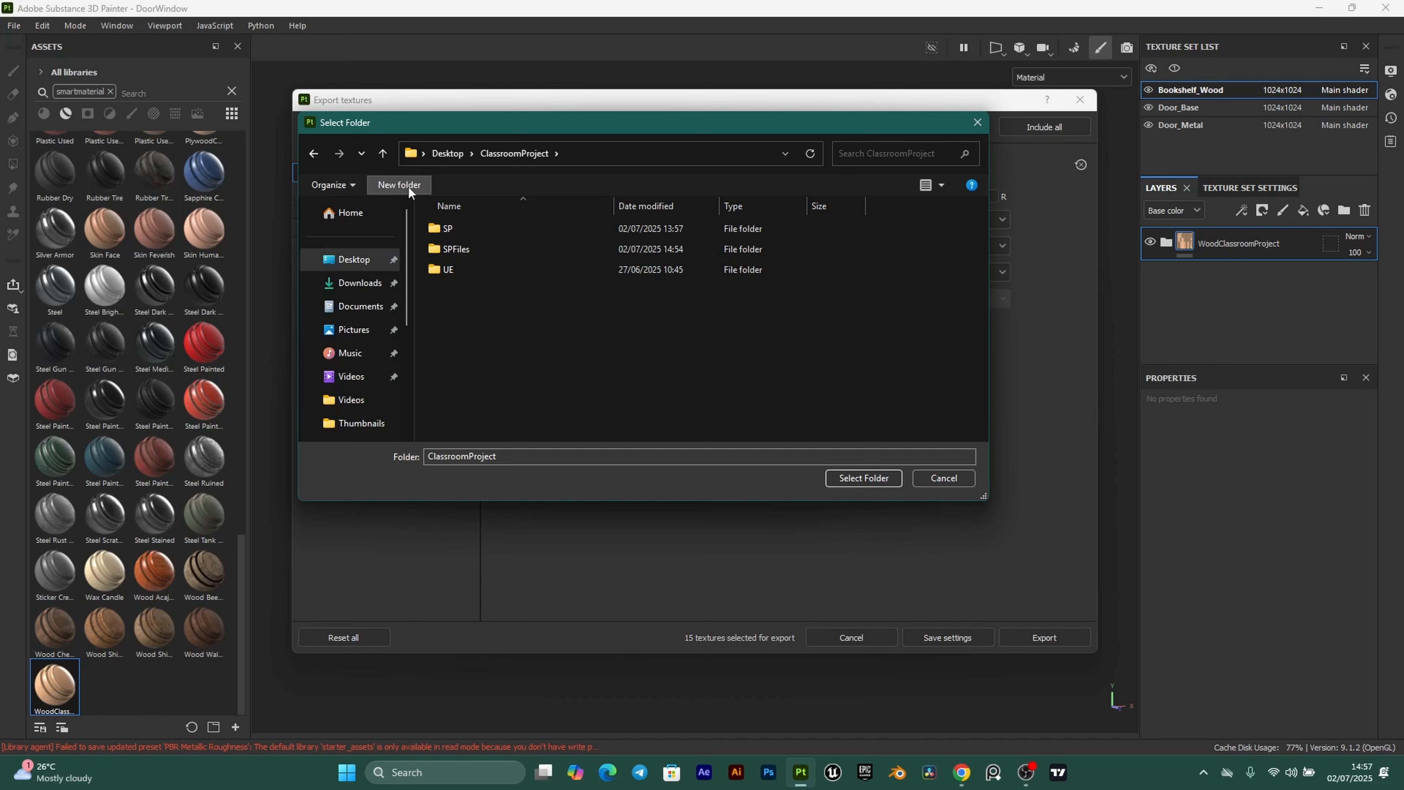
click(409, 185)
text(Tex)
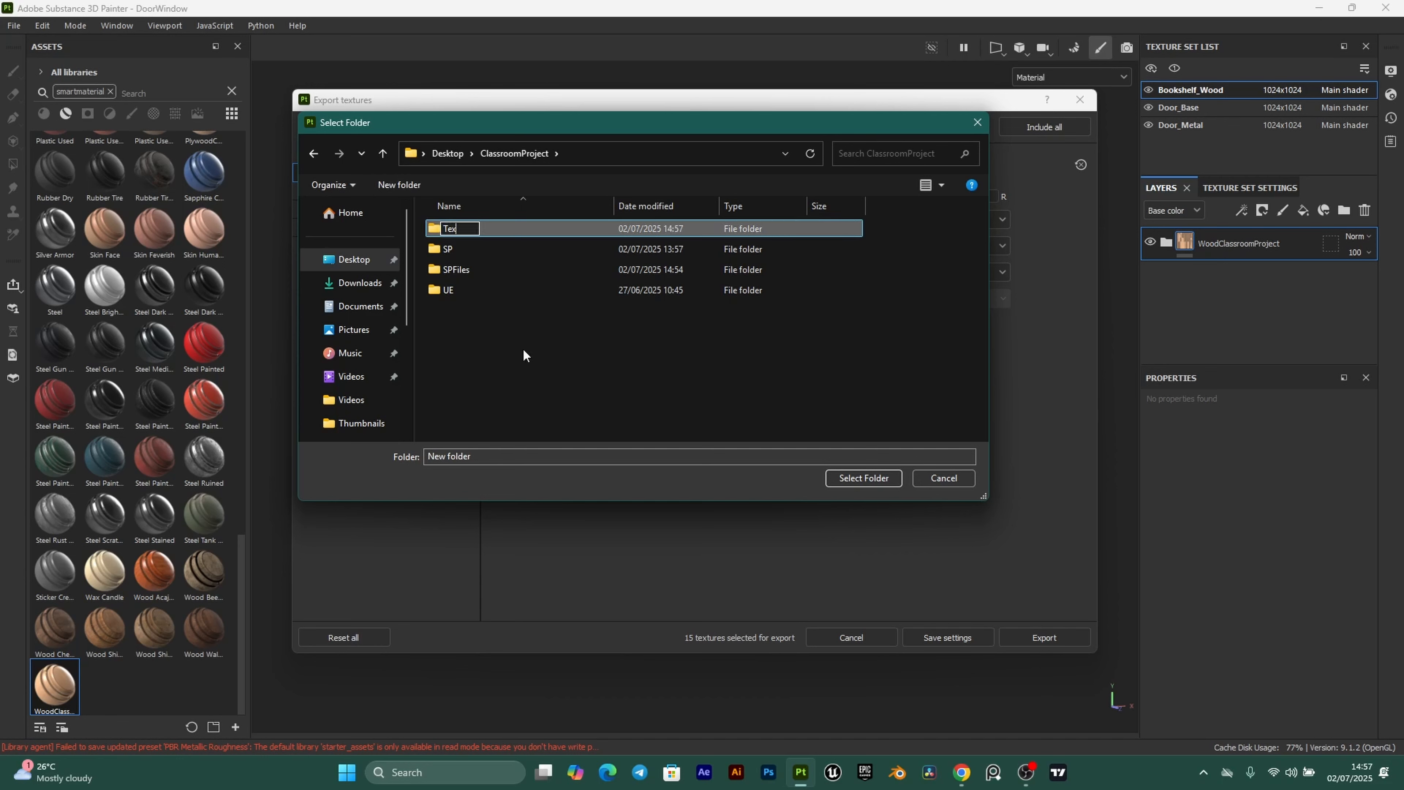
text(tures)
key(Return)
double_click(500, 229)
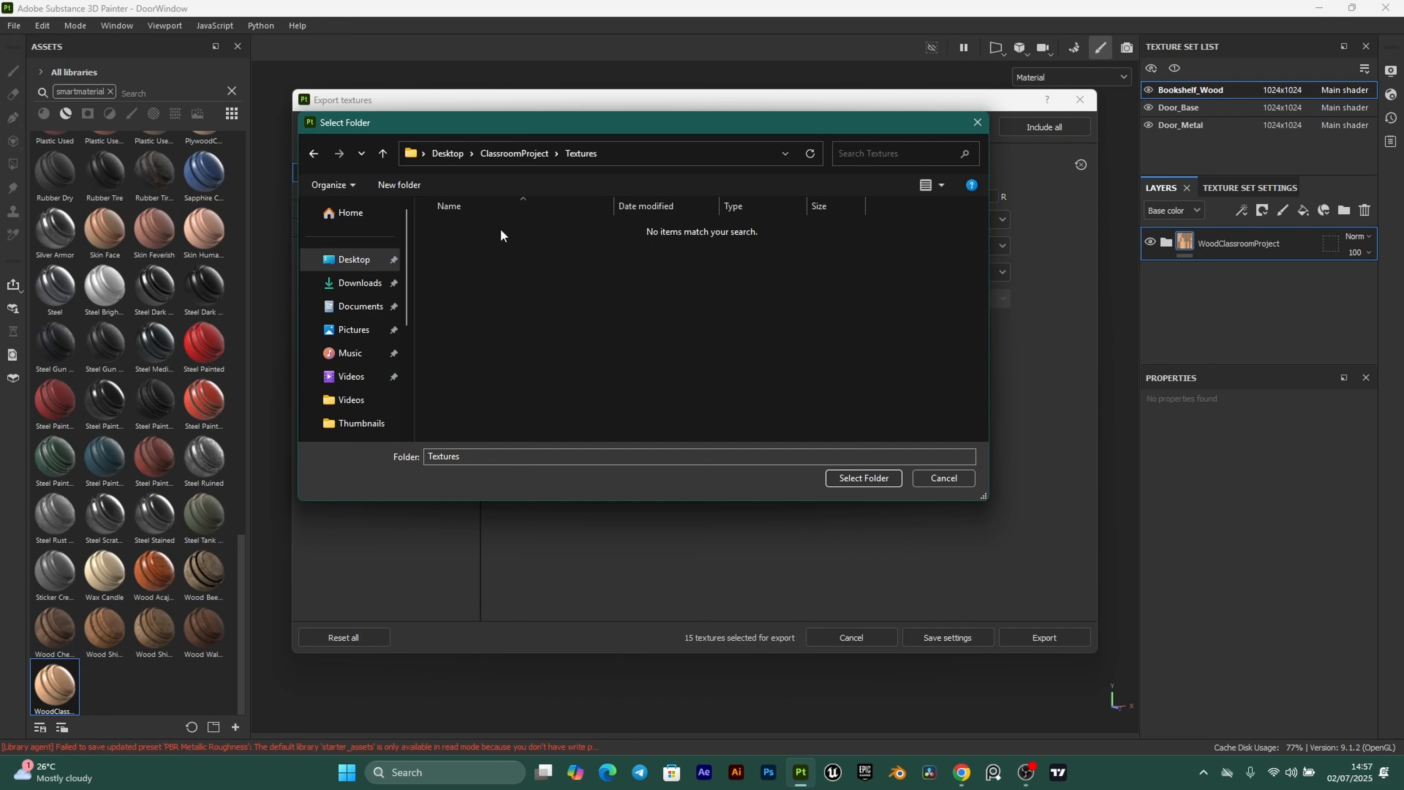
click(404, 188)
text(D)
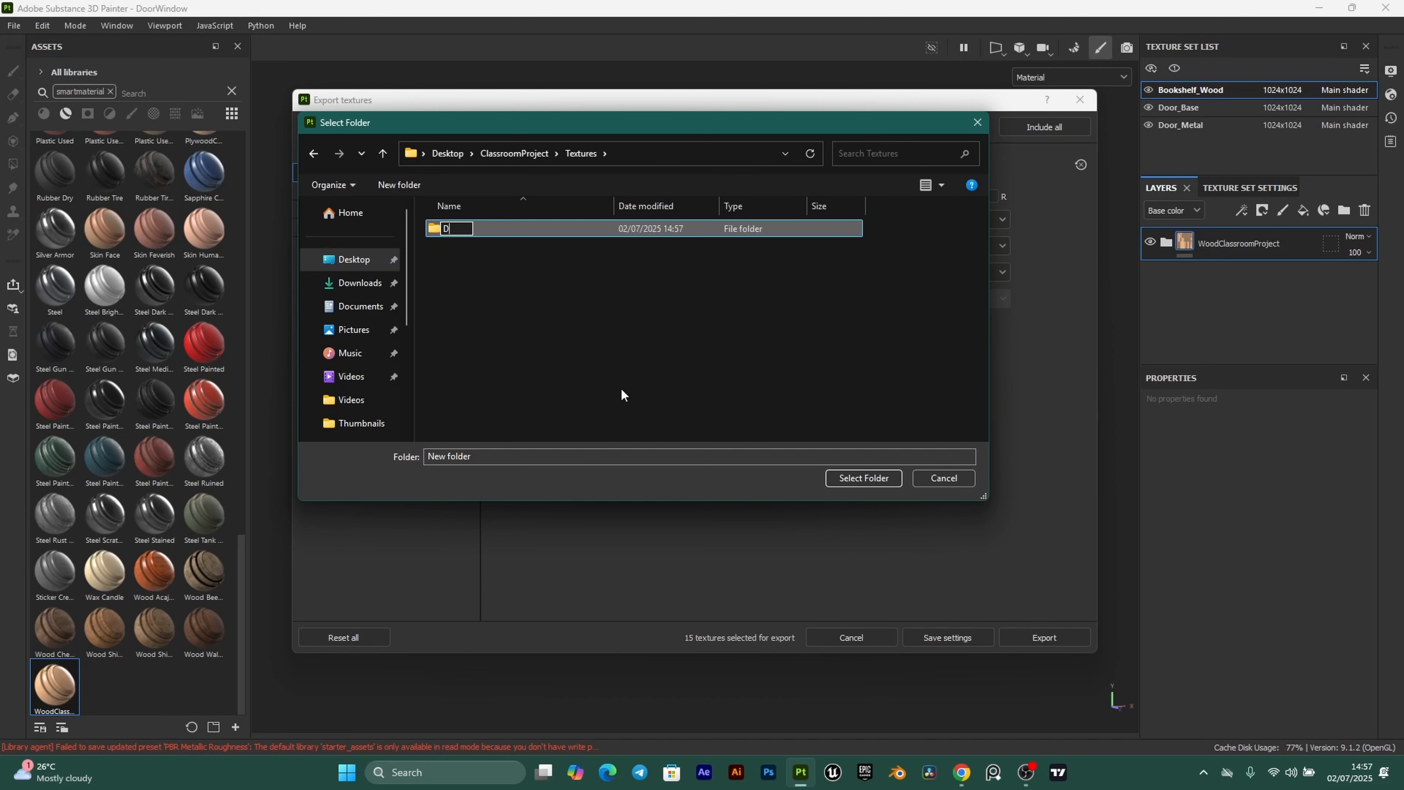
text(oorWindow)
key(Return)
double_click(482, 229)
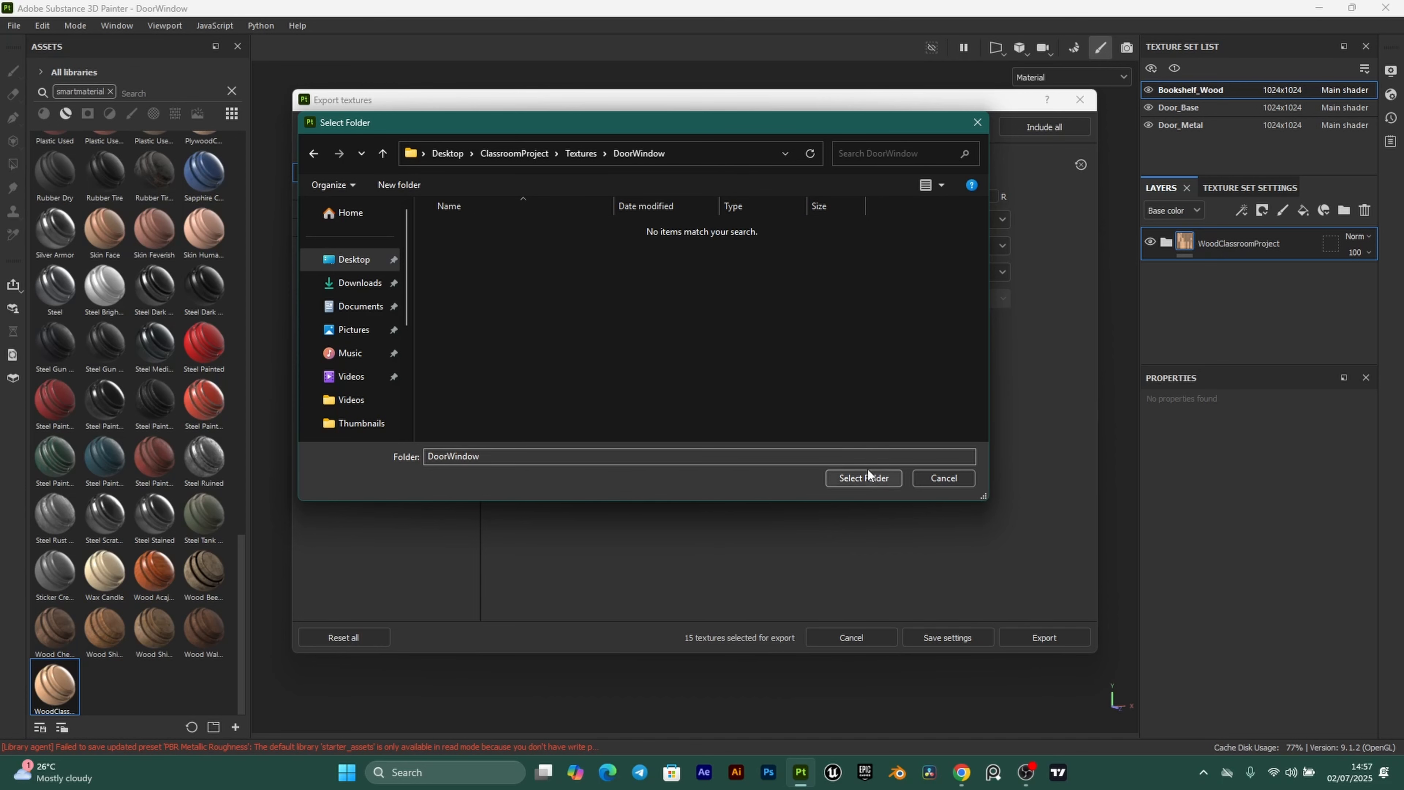
click(855, 478)
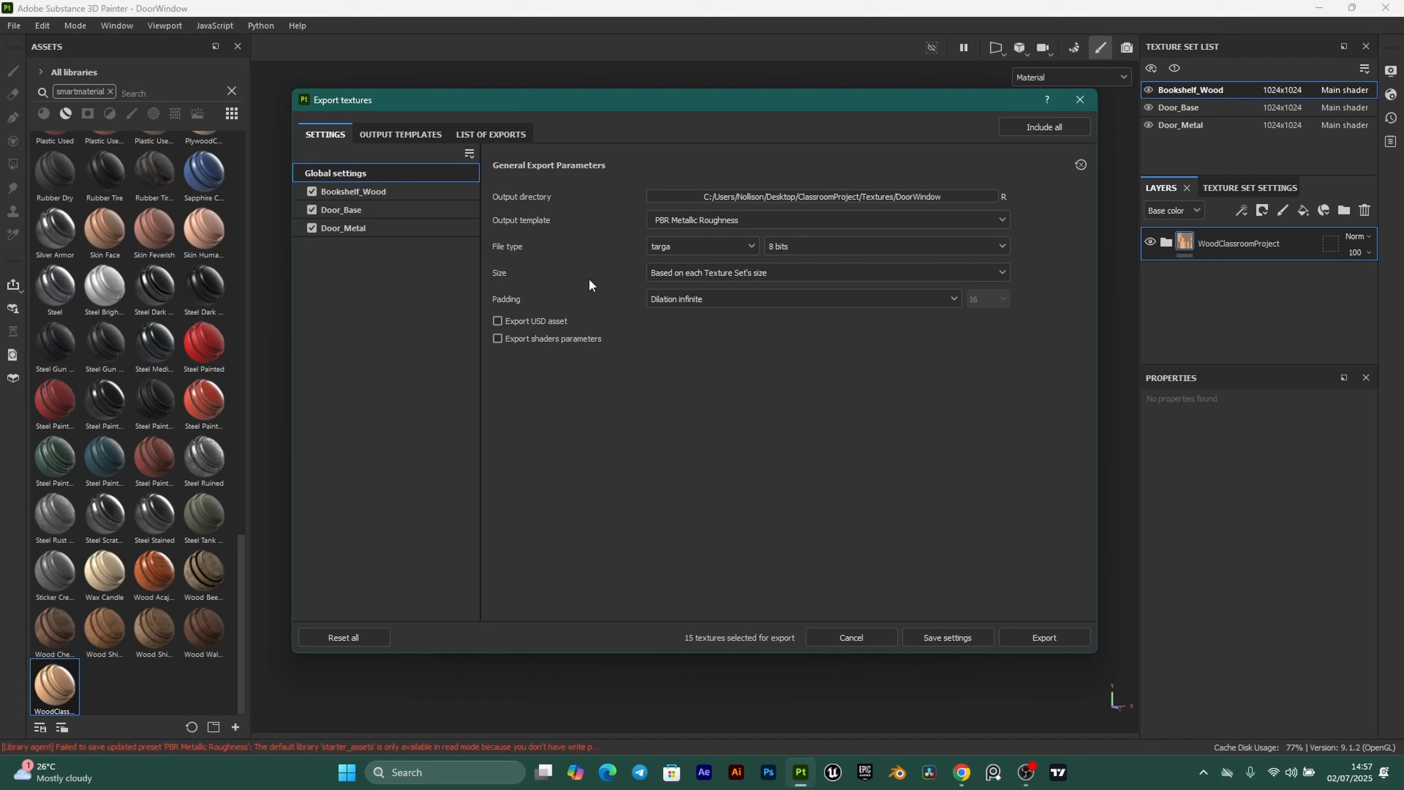
Set the export size to 2048 and export all 15 textures as TGA files.
click(833, 273)
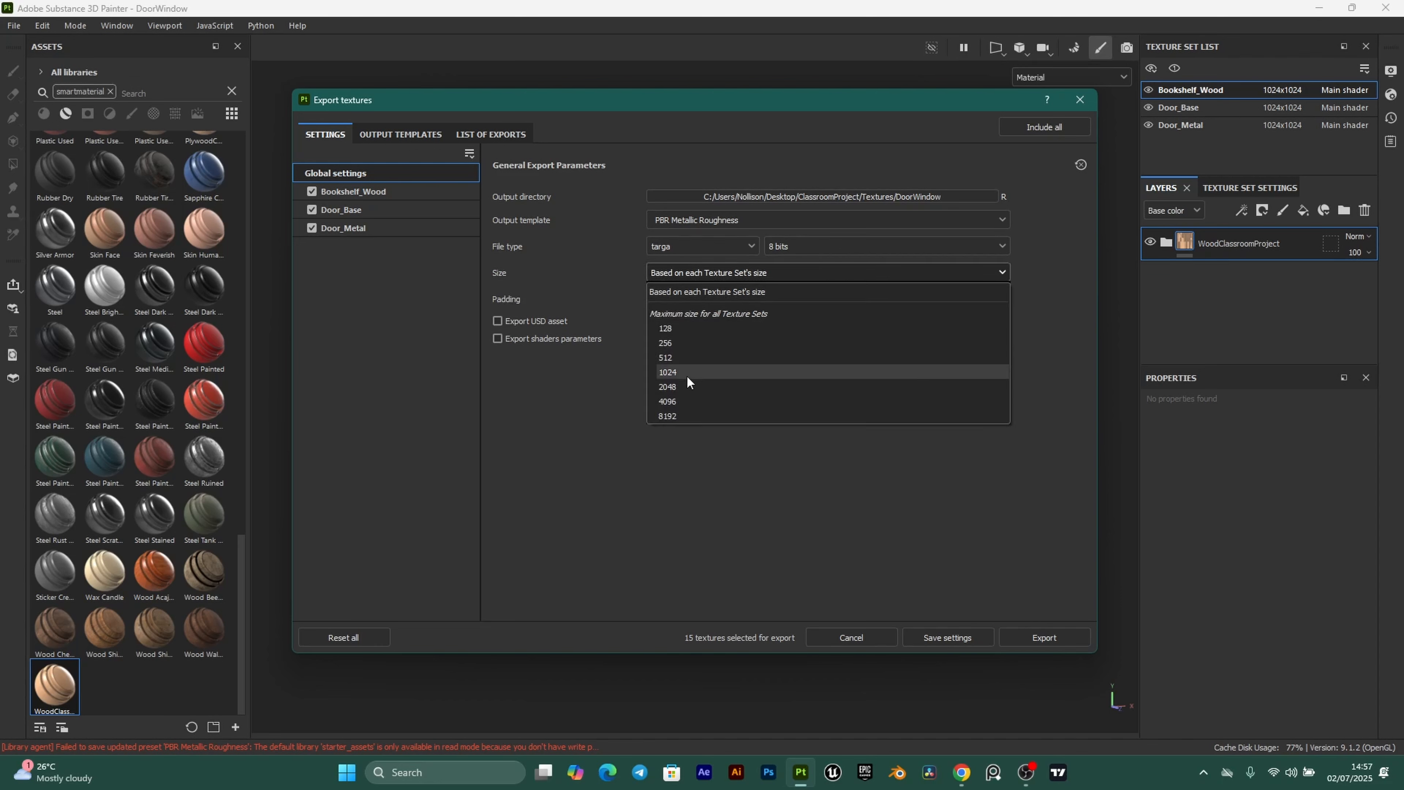
click(687, 387)
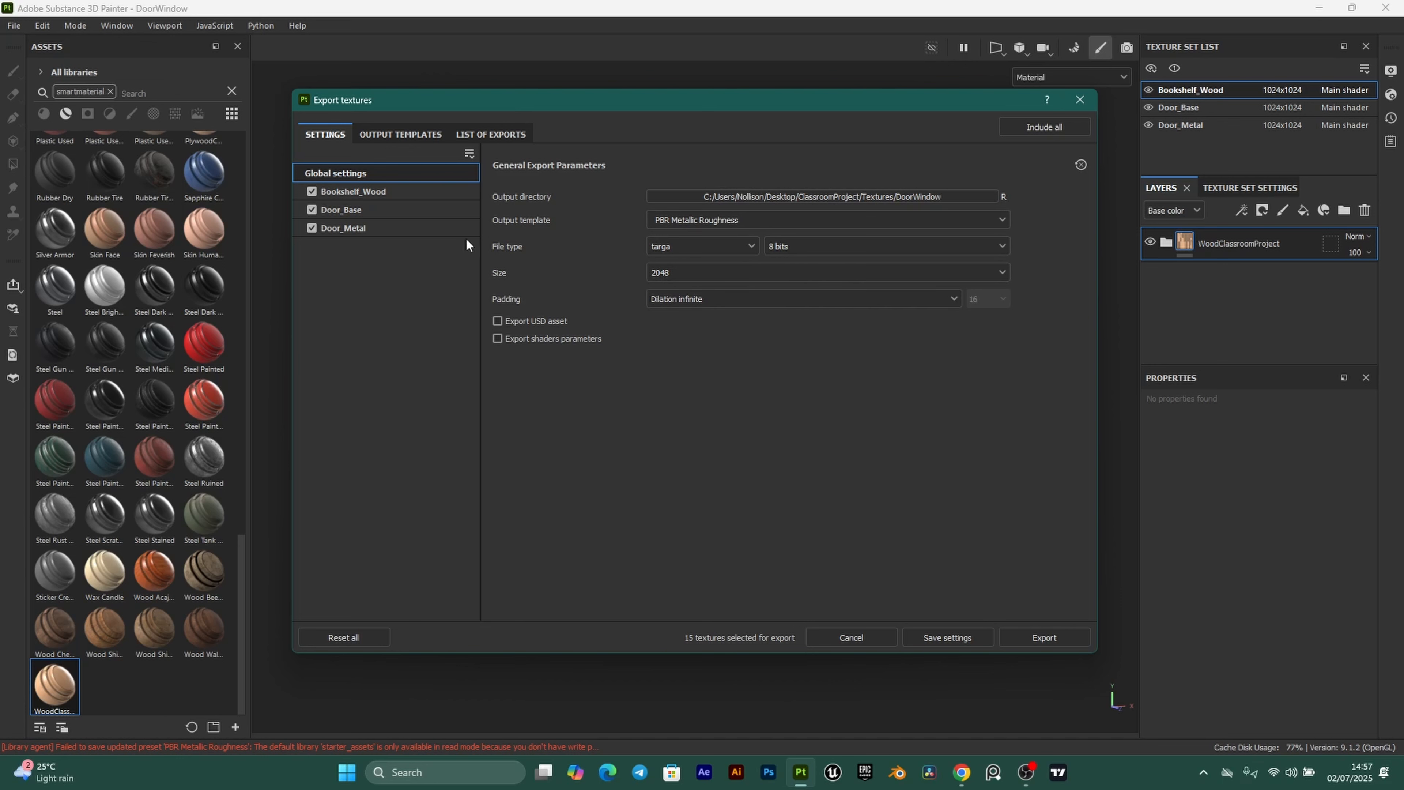
click(1046, 636)
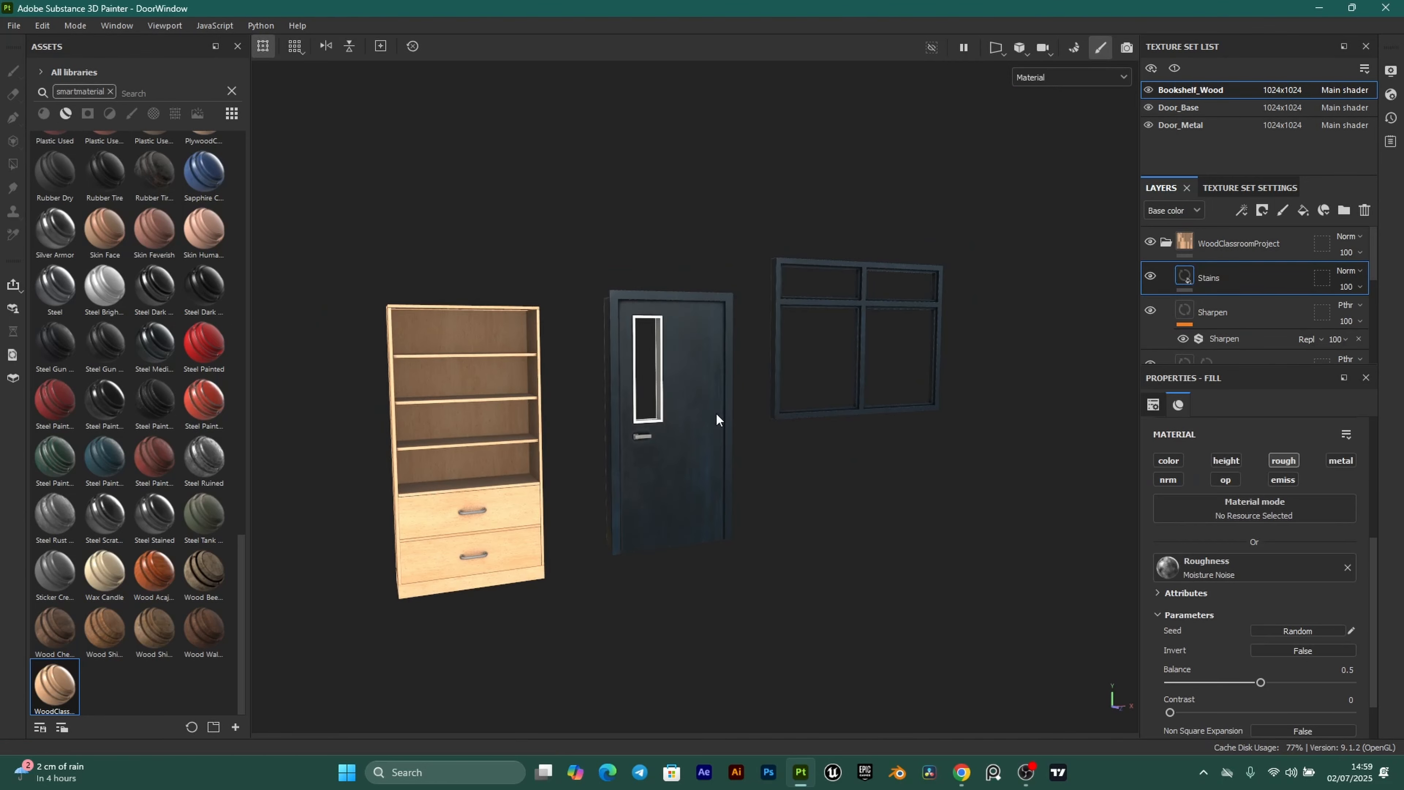
scroll(717, 418, up, 1)
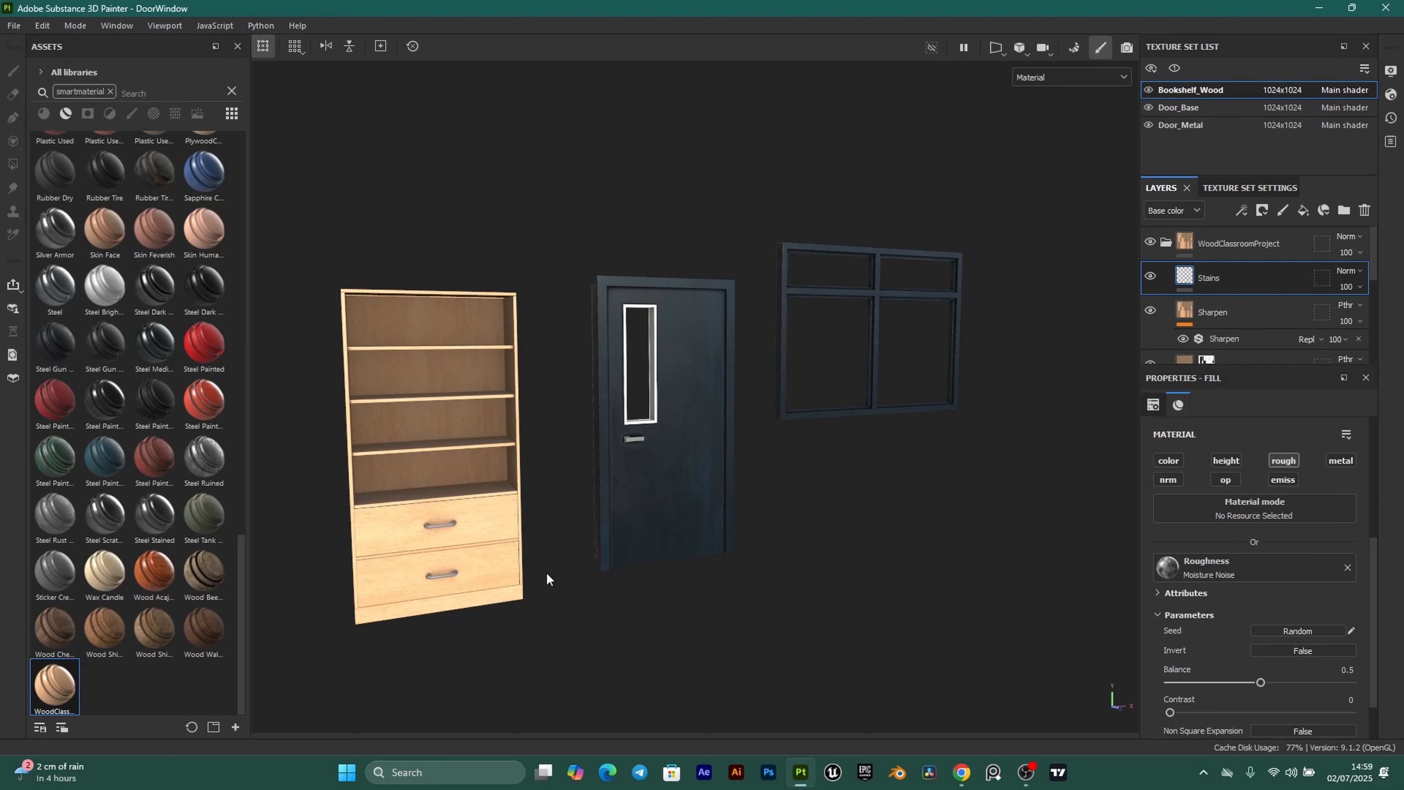
Create a new project using the Floor_Low.fbx mesh with 2048 document resolution.
click(18, 26)
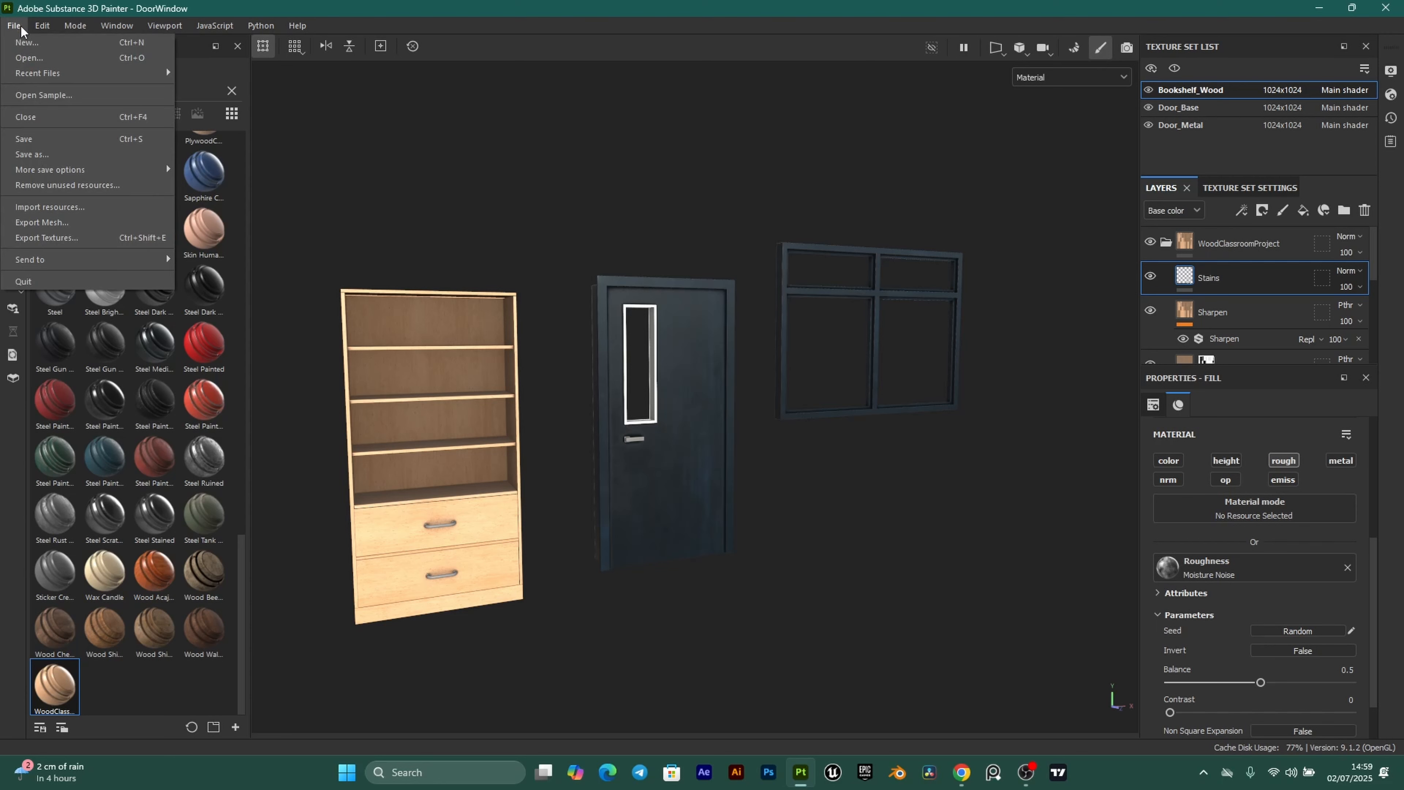
click(52, 45)
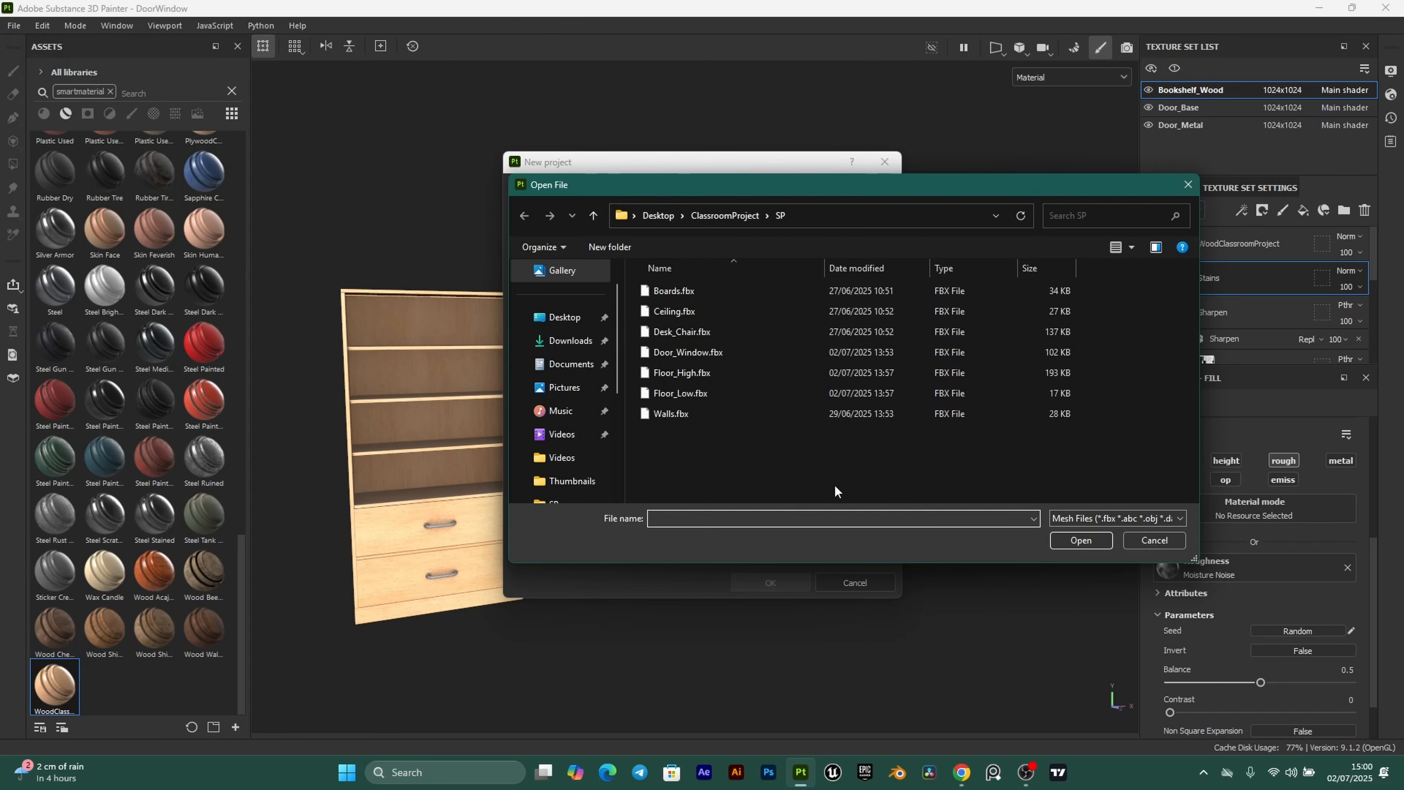
click(670, 394)
click(1081, 540)
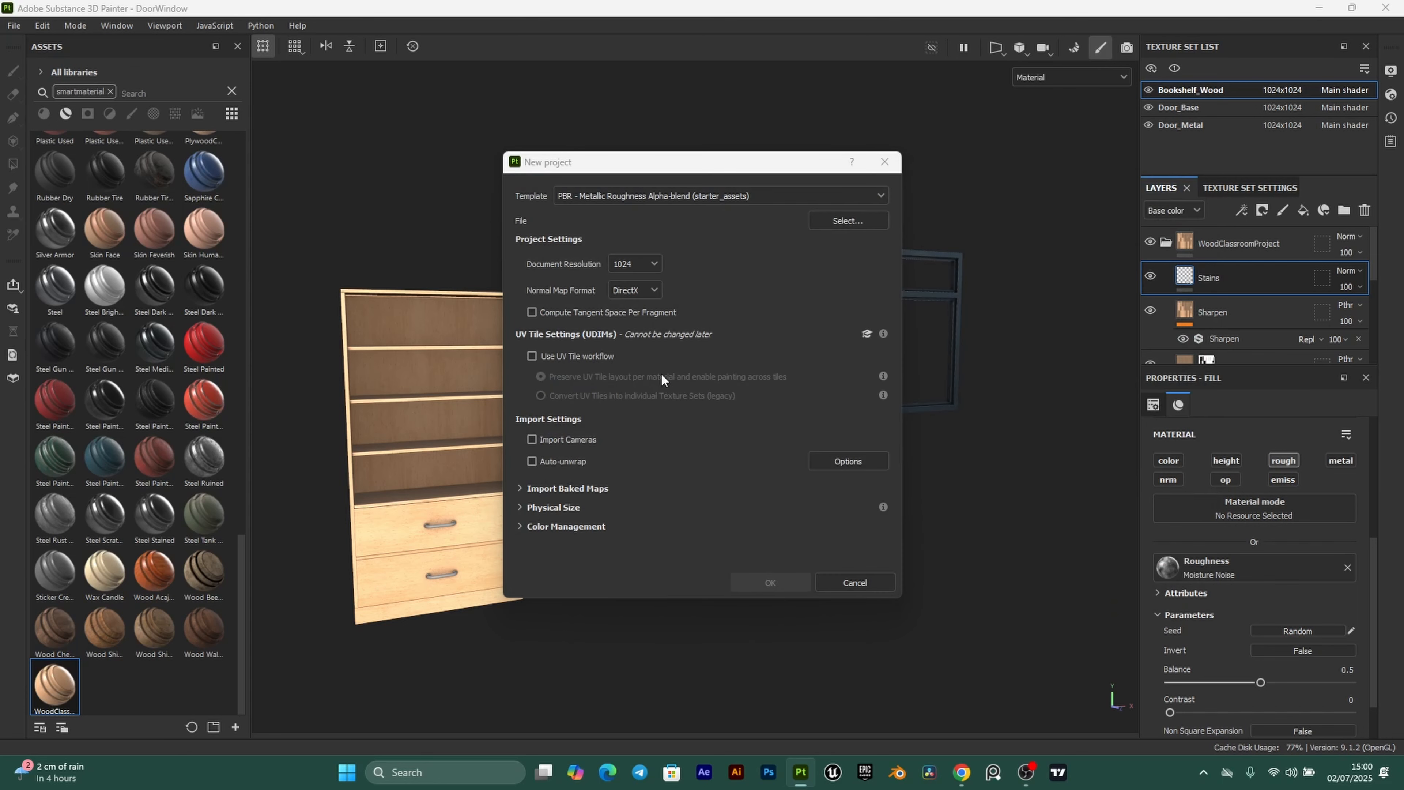
click(654, 264)
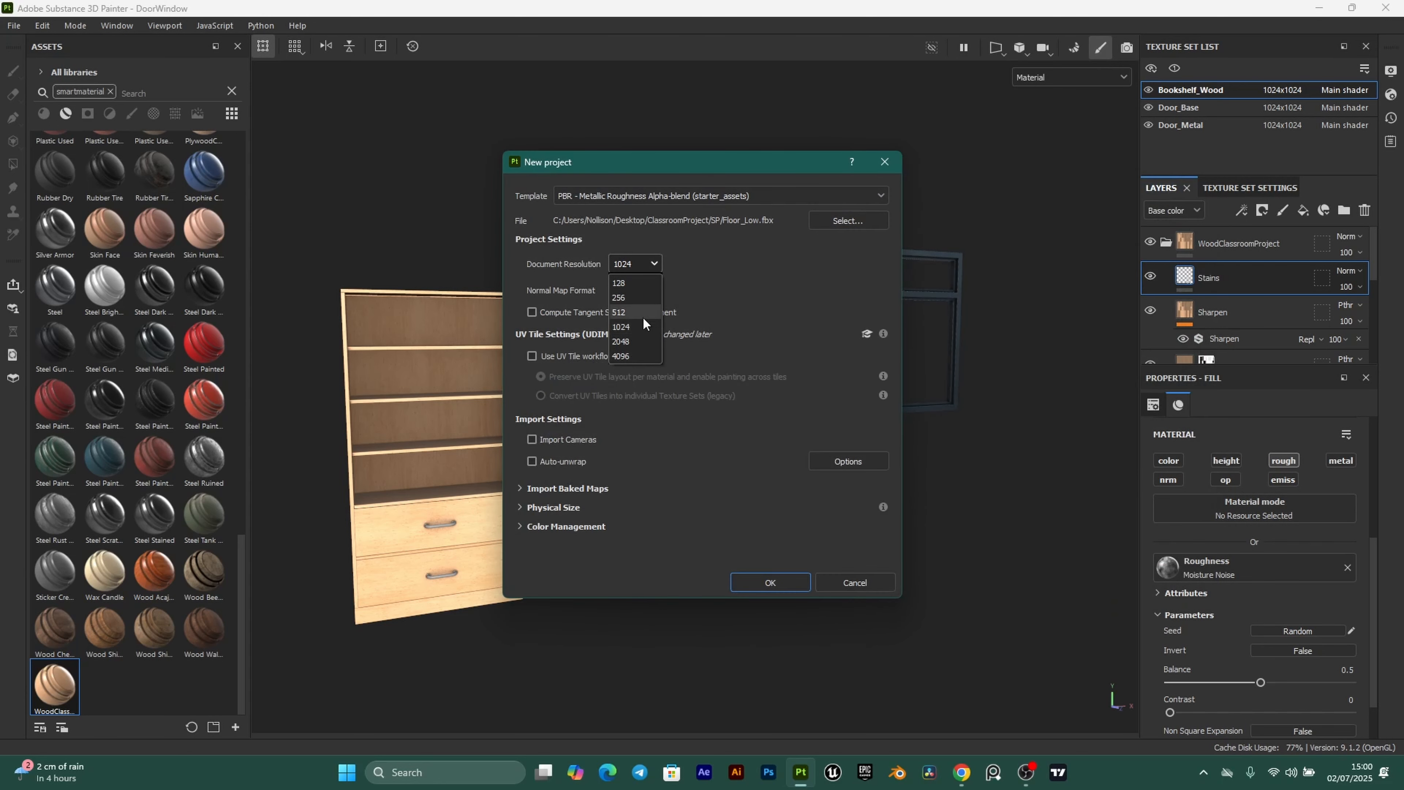
click(636, 341)
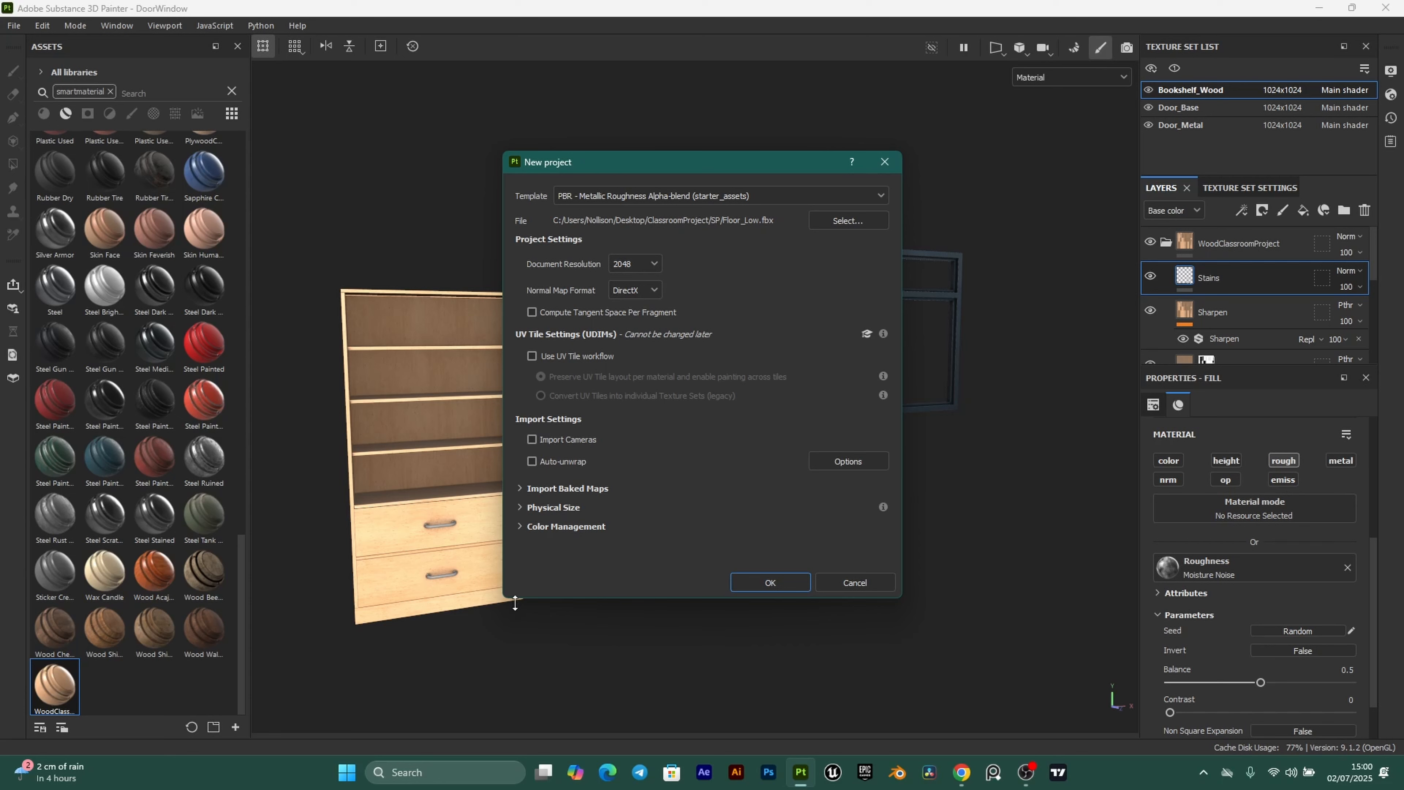
click(770, 583)
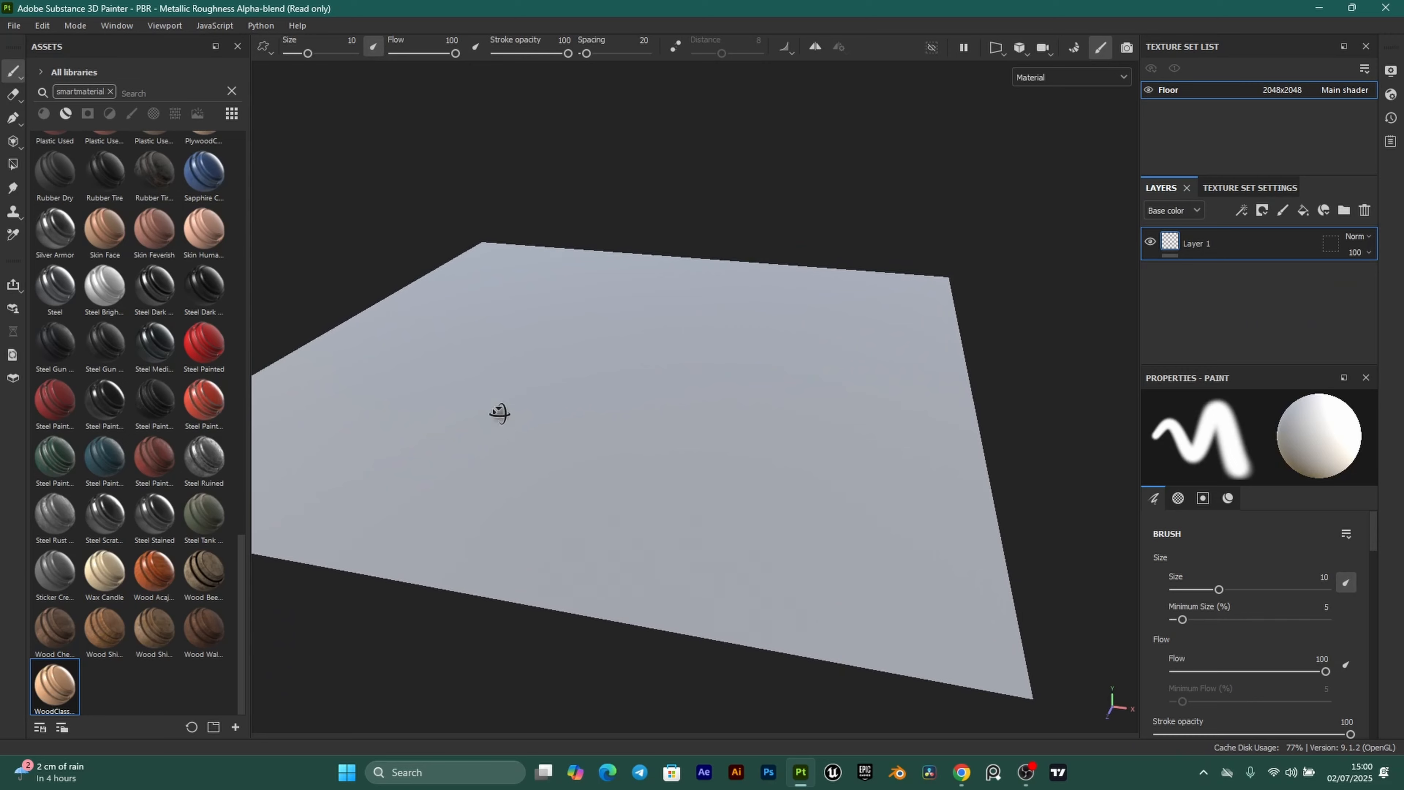
alt+drag(498, 414, 605, 420)
alt+middle_drag(605, 421, 720, 442)
mouse_move(1003, 449)
alt+mouse_down()
mouse_move(780, 352)
mouse_move(762, 449)
mouse_move(786, 433)
mouse_move(631, 461)
mouse_move(673, 445)
alt+mouse_up()
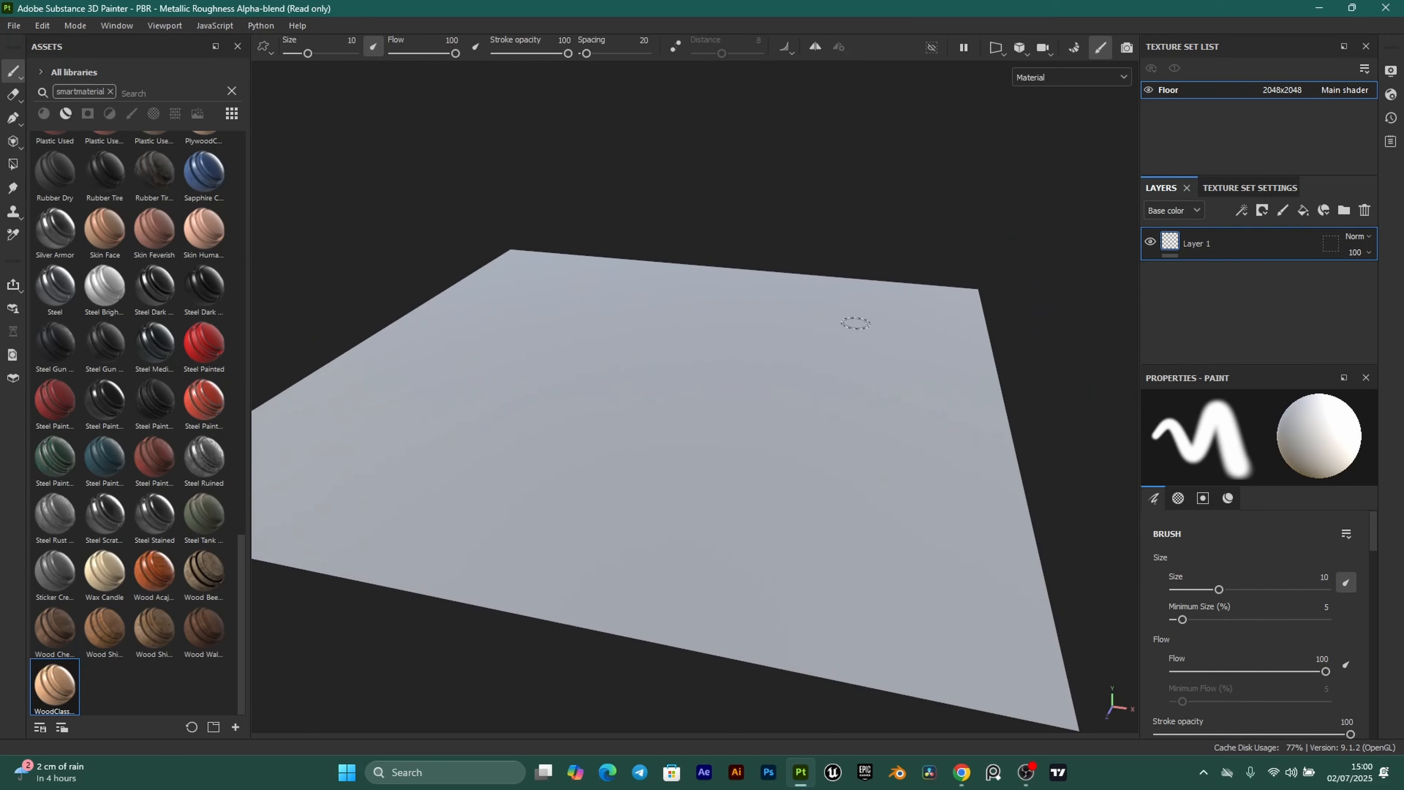
click(12, 164)
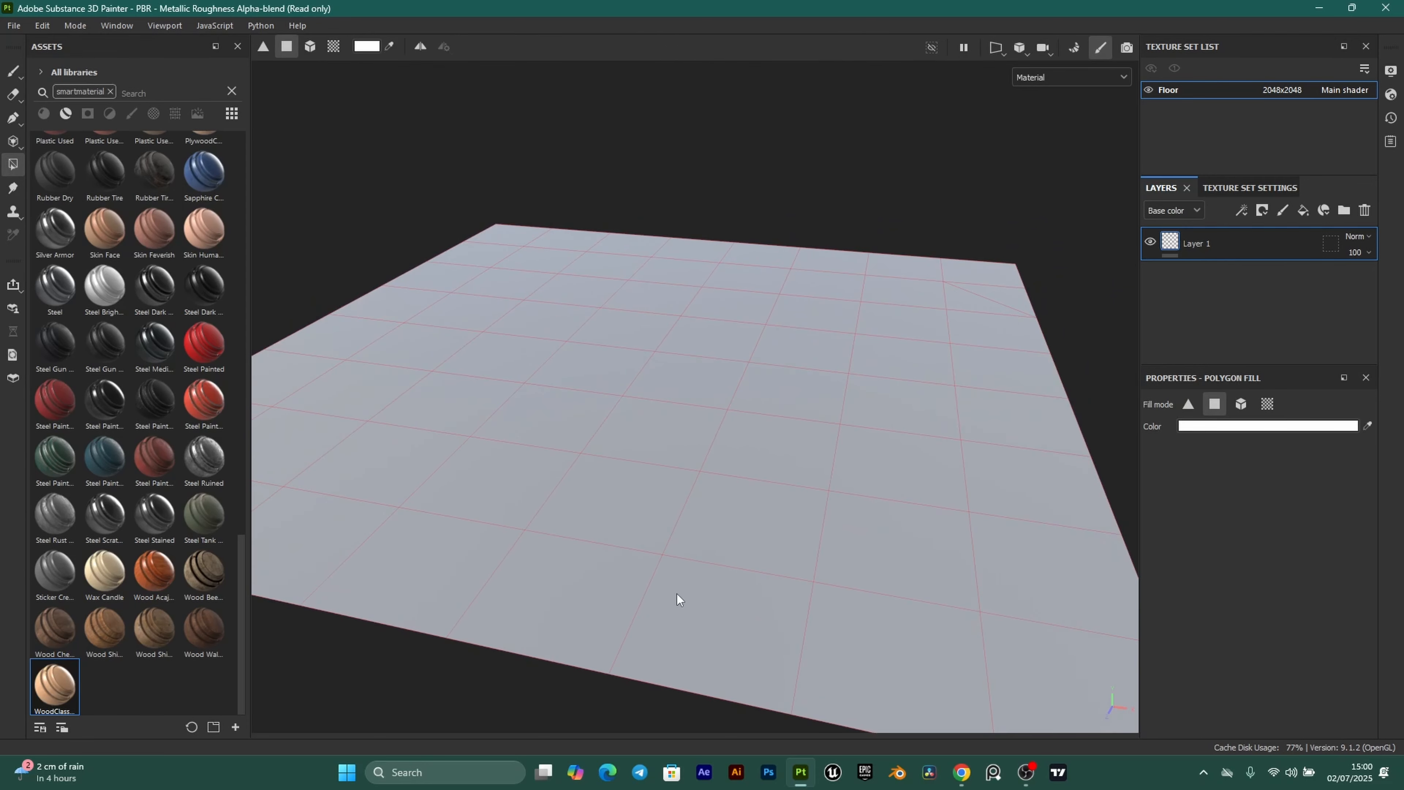
mouse_move(677, 594)
alt+mouse_down()
mouse_move(639, 533)
mouse_move(320, 564)
alt+mouse_up()
alt+drag(683, 419, 805, 432)
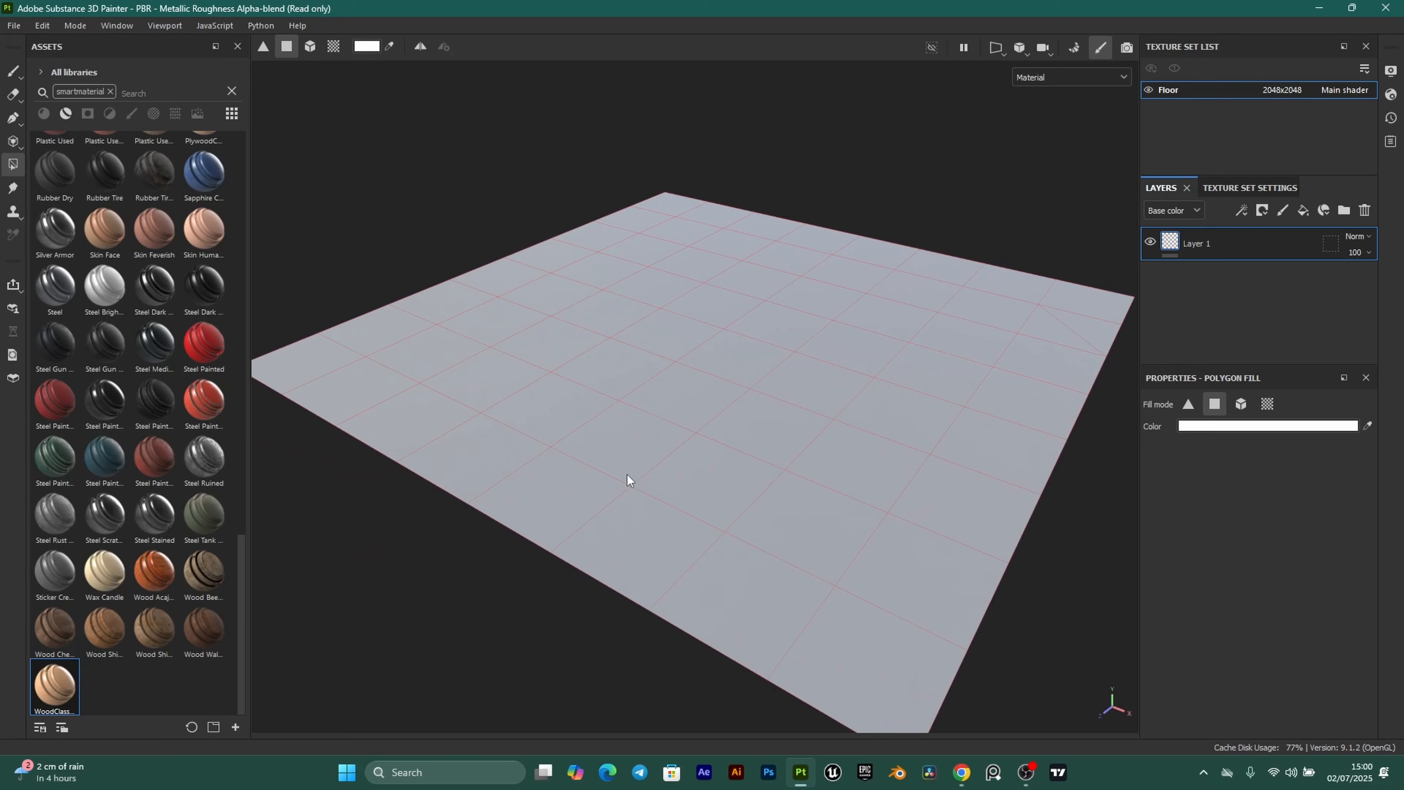
alt+drag(628, 479, 709, 283)
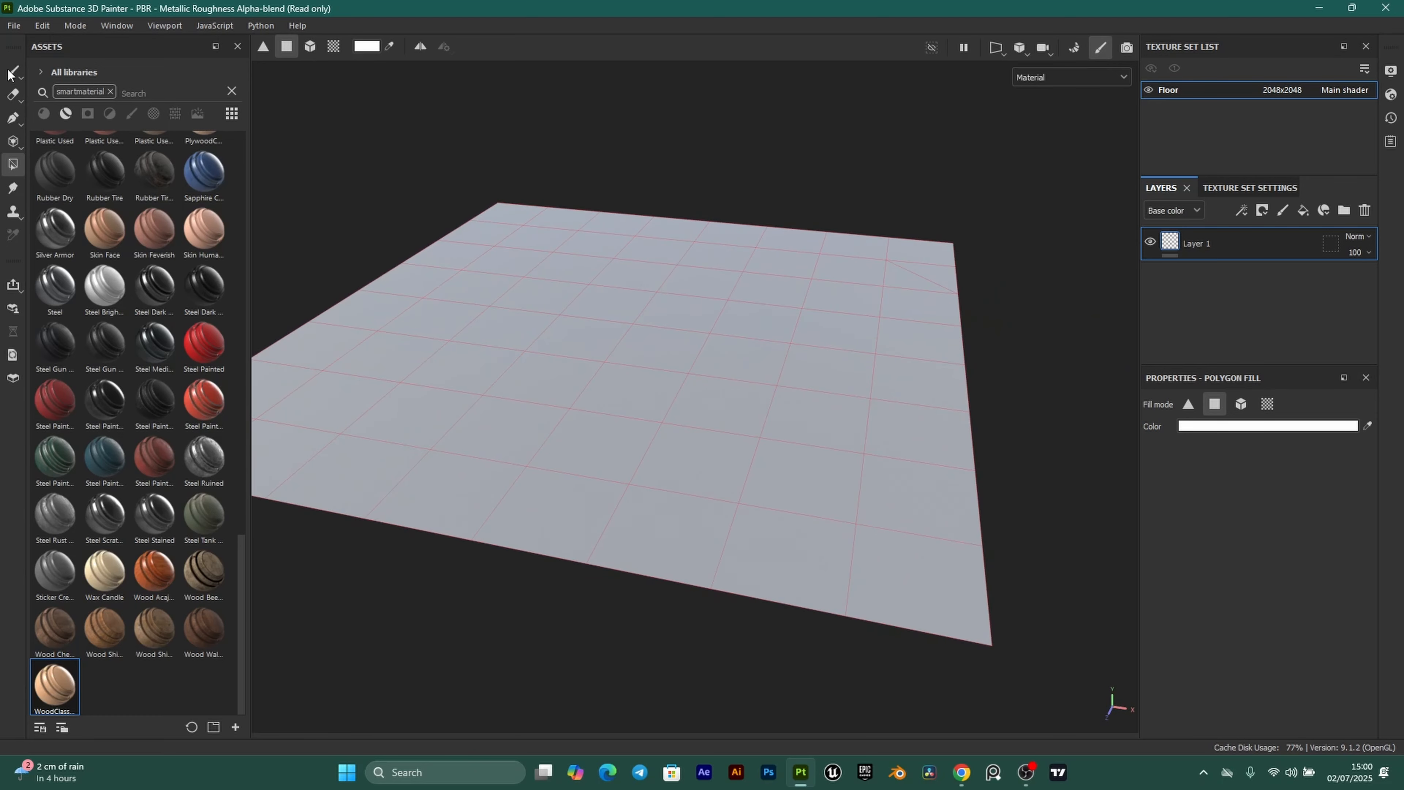
key(1)
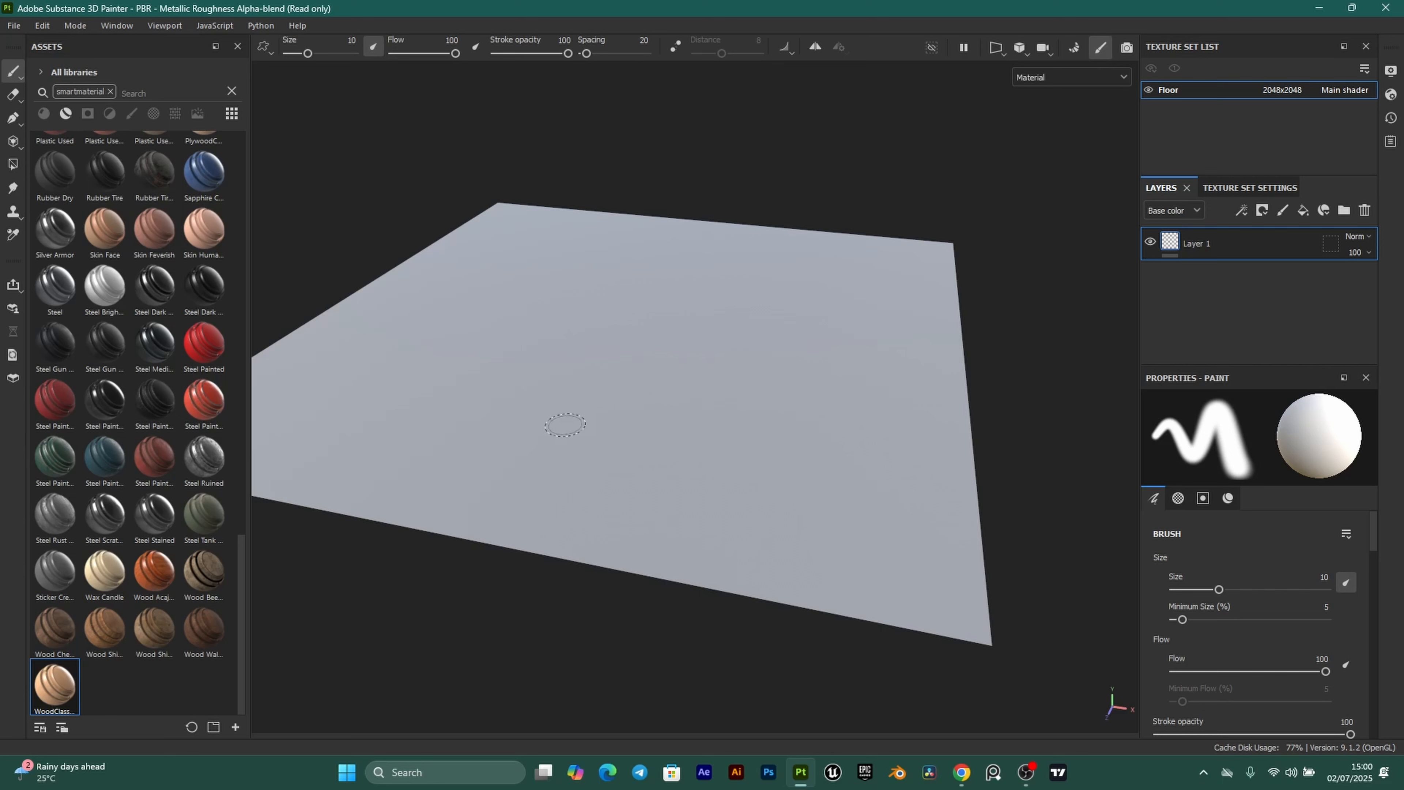
Enter Bake Mesh Maps from Texture Set Settings and show the Common bake settings.
click(1240, 188)
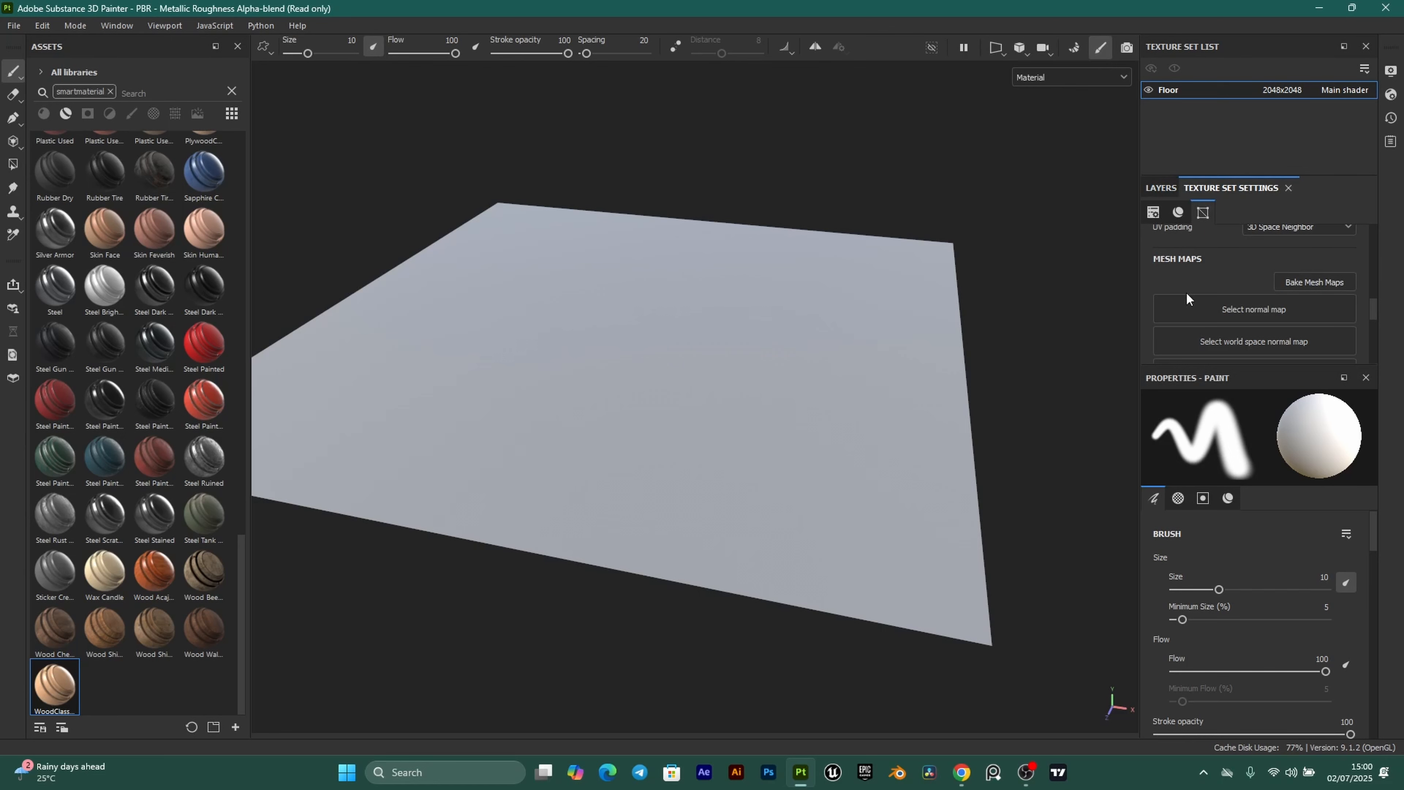
click(1306, 279)
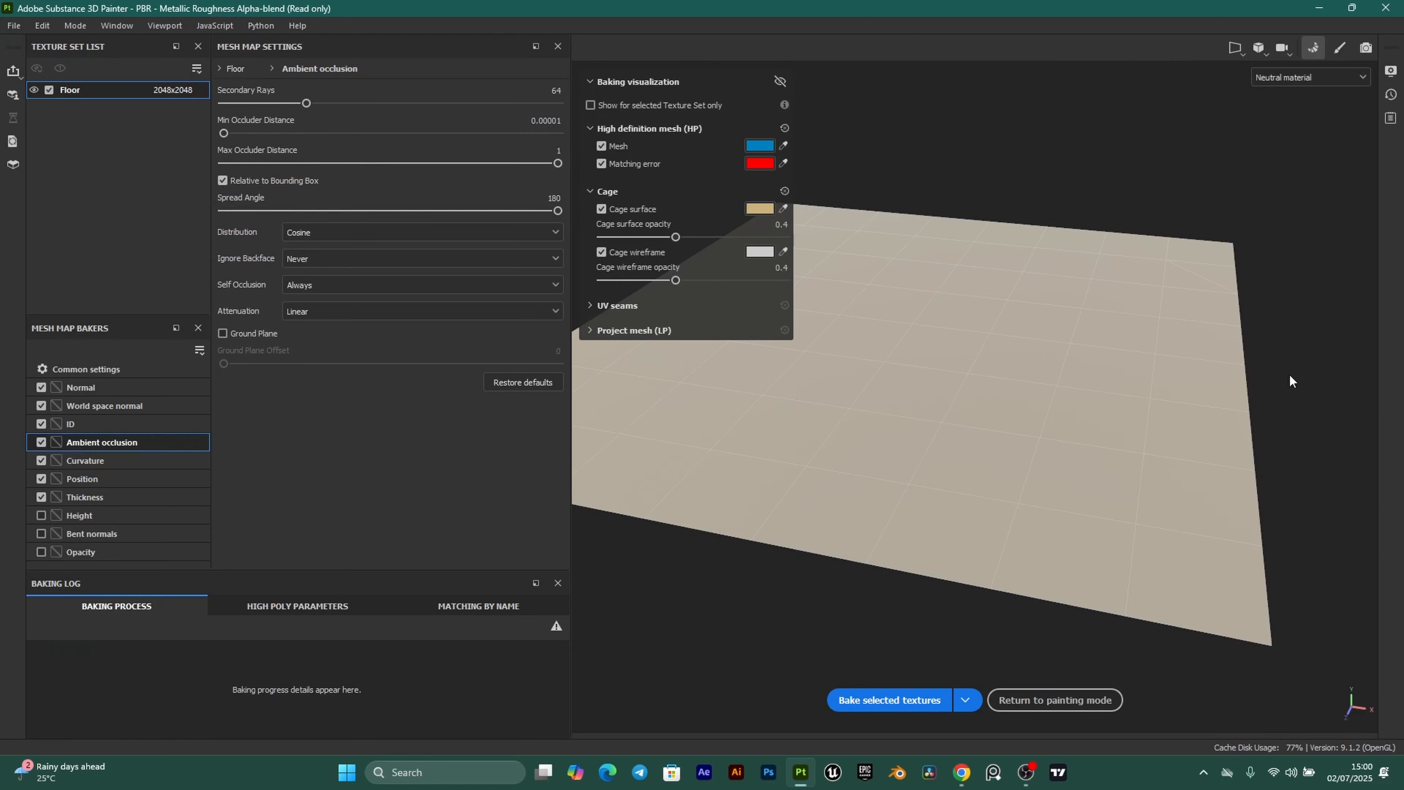
click(94, 363)
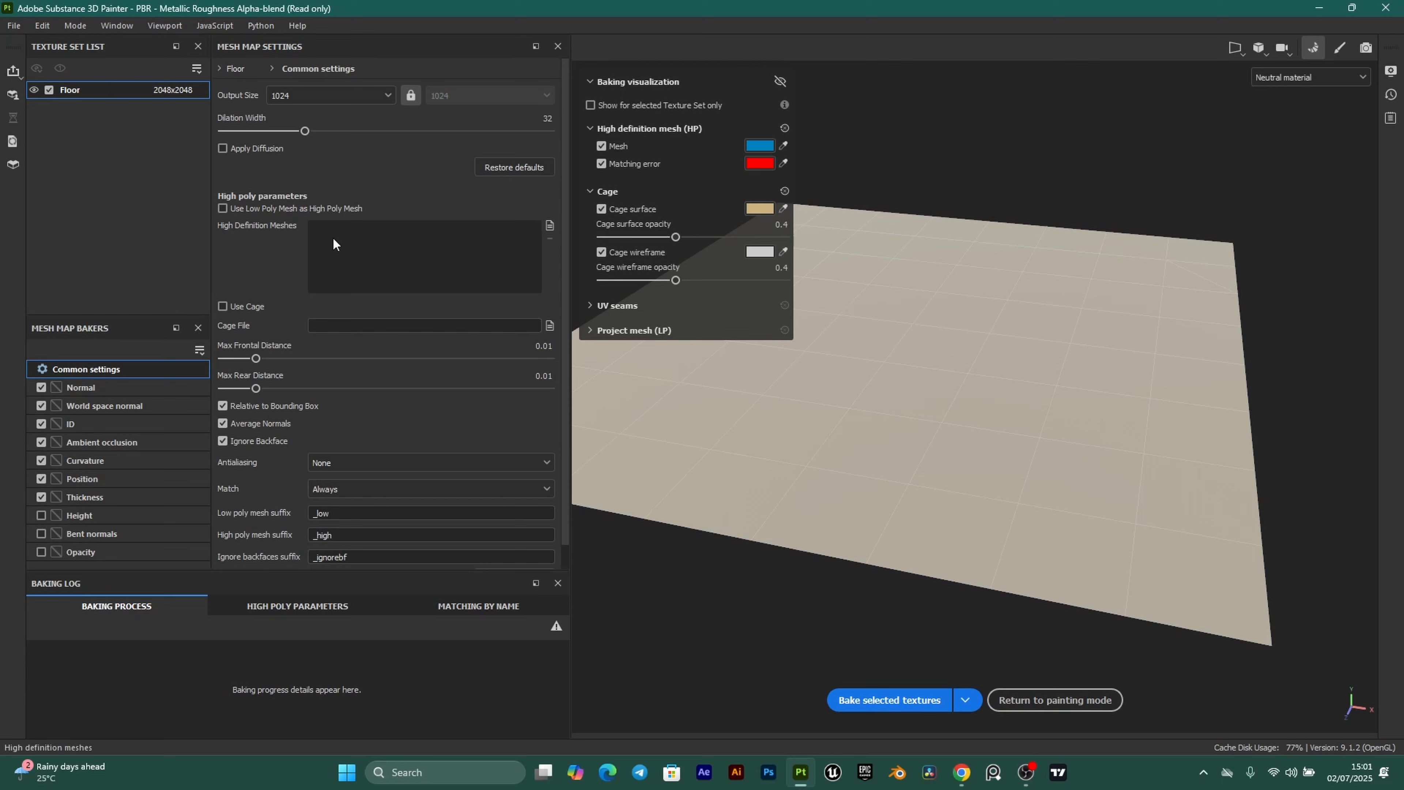
Load Floor_High.fbx as the high-definition mesh and check its overlay on the floor.
click(549, 226)
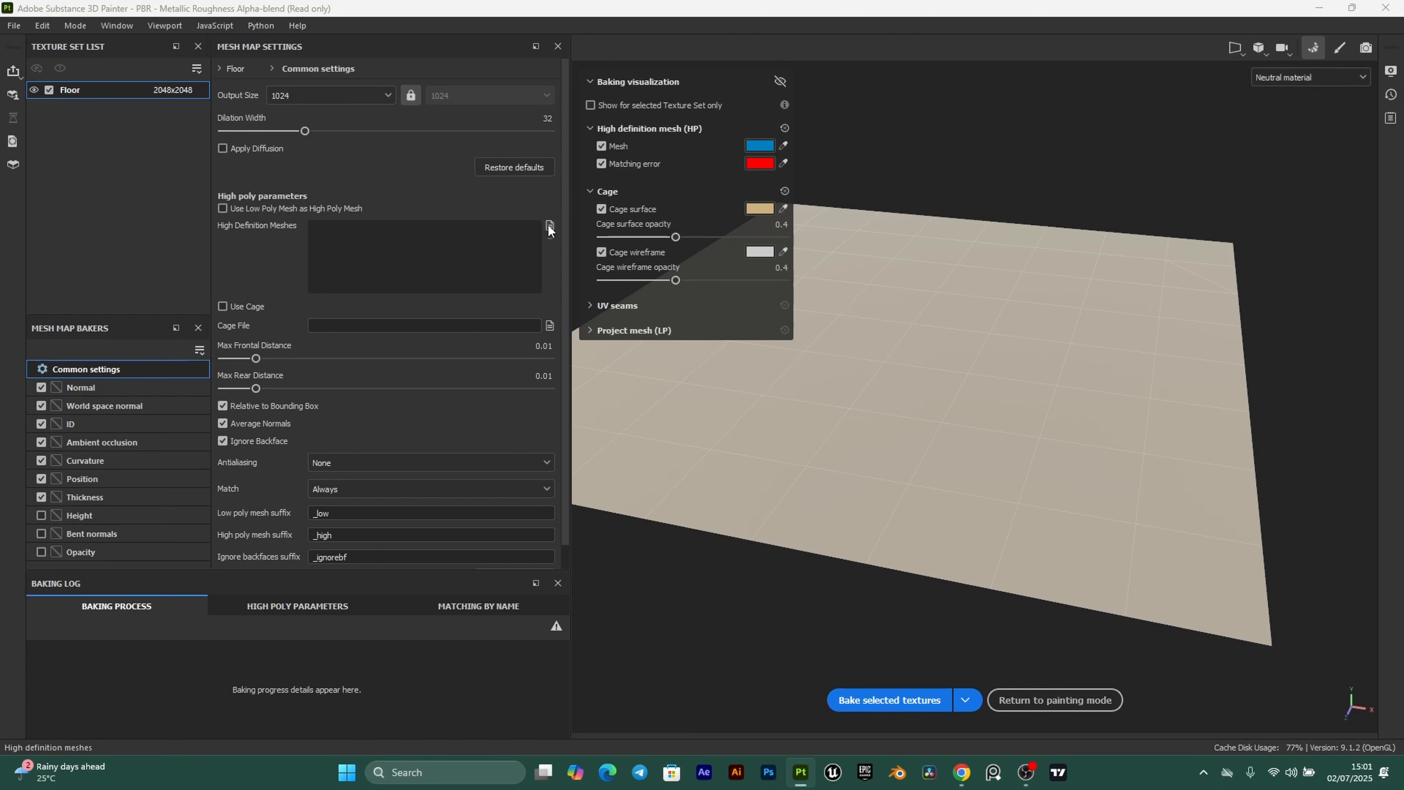
click(200, 216)
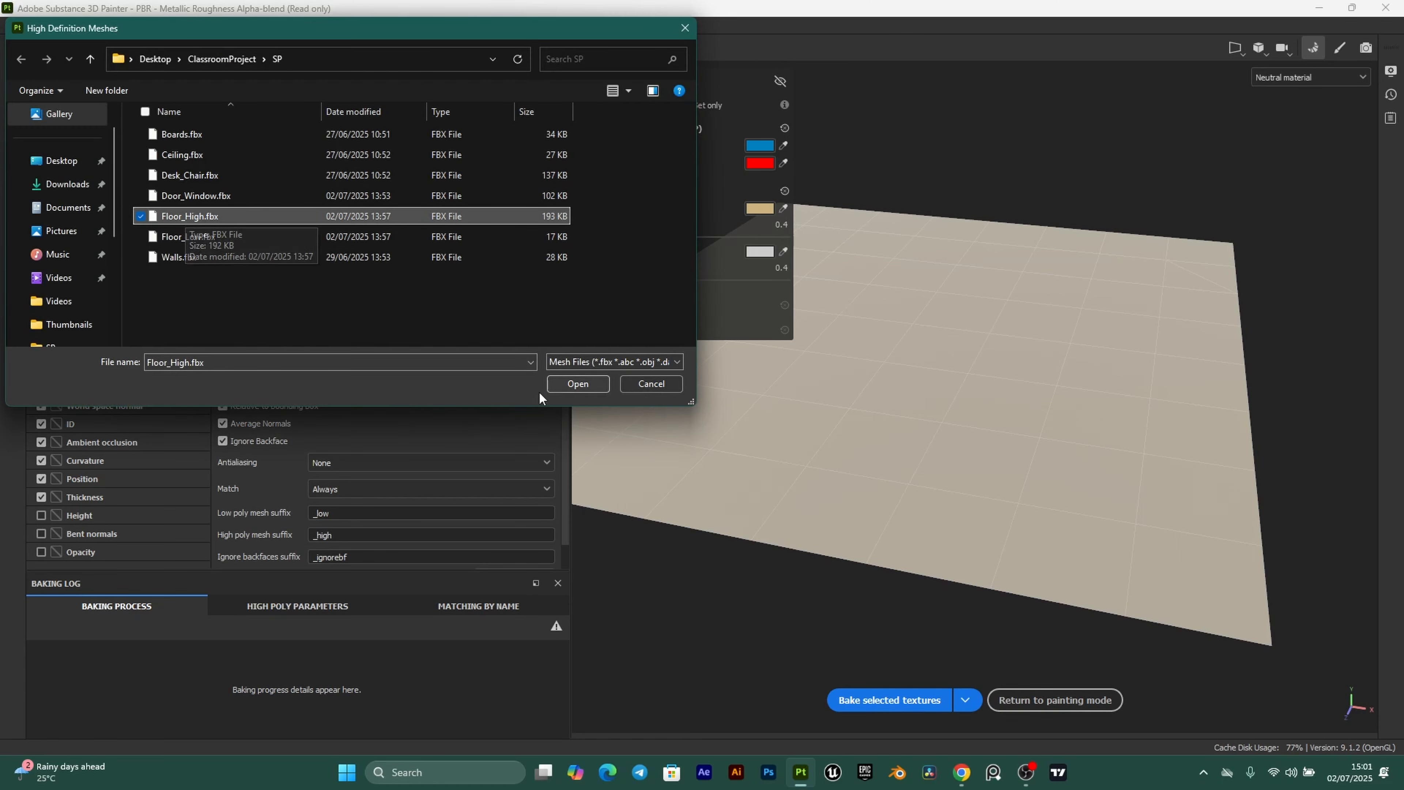
click(599, 383)
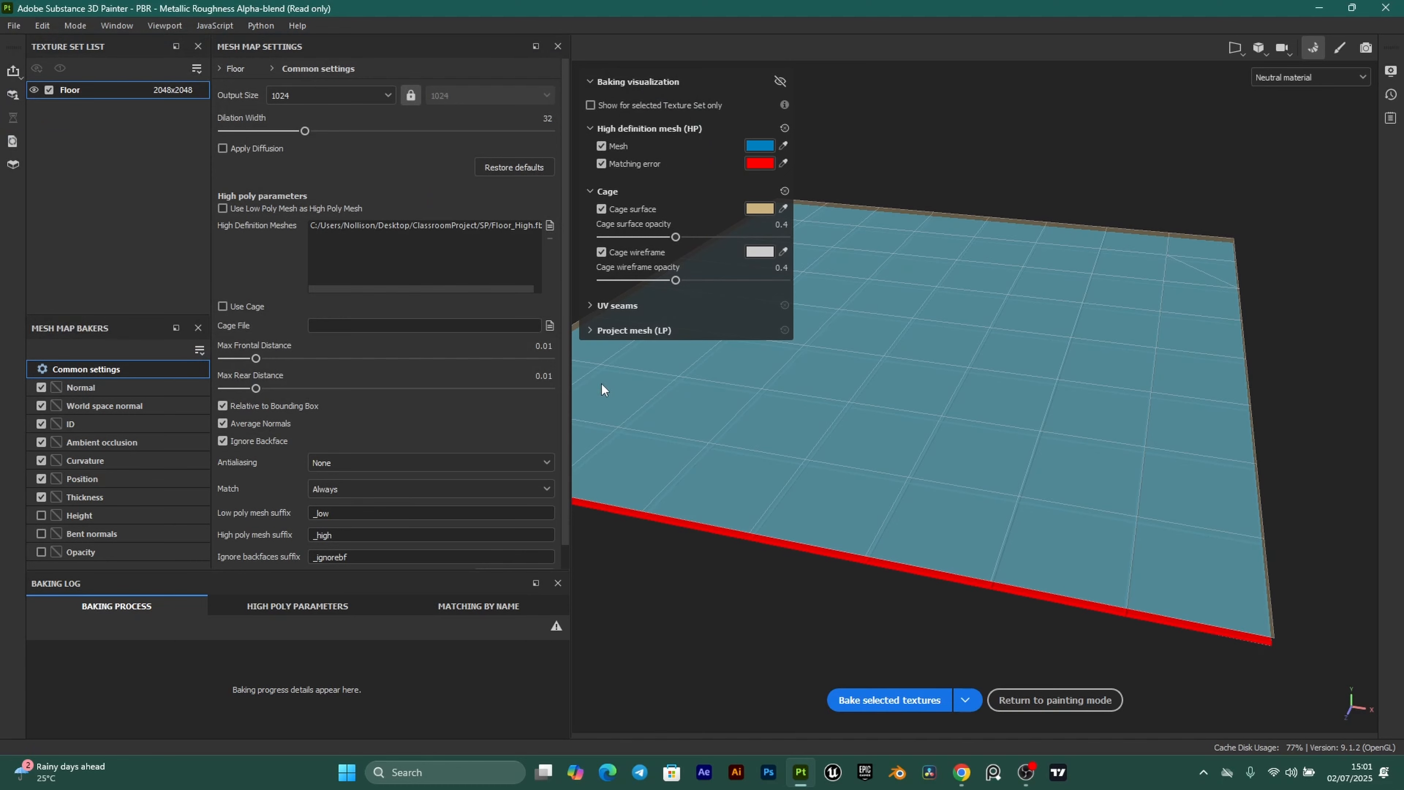
alt+drag(771, 487, 919, 489)
scroll(919, 489, up, 1)
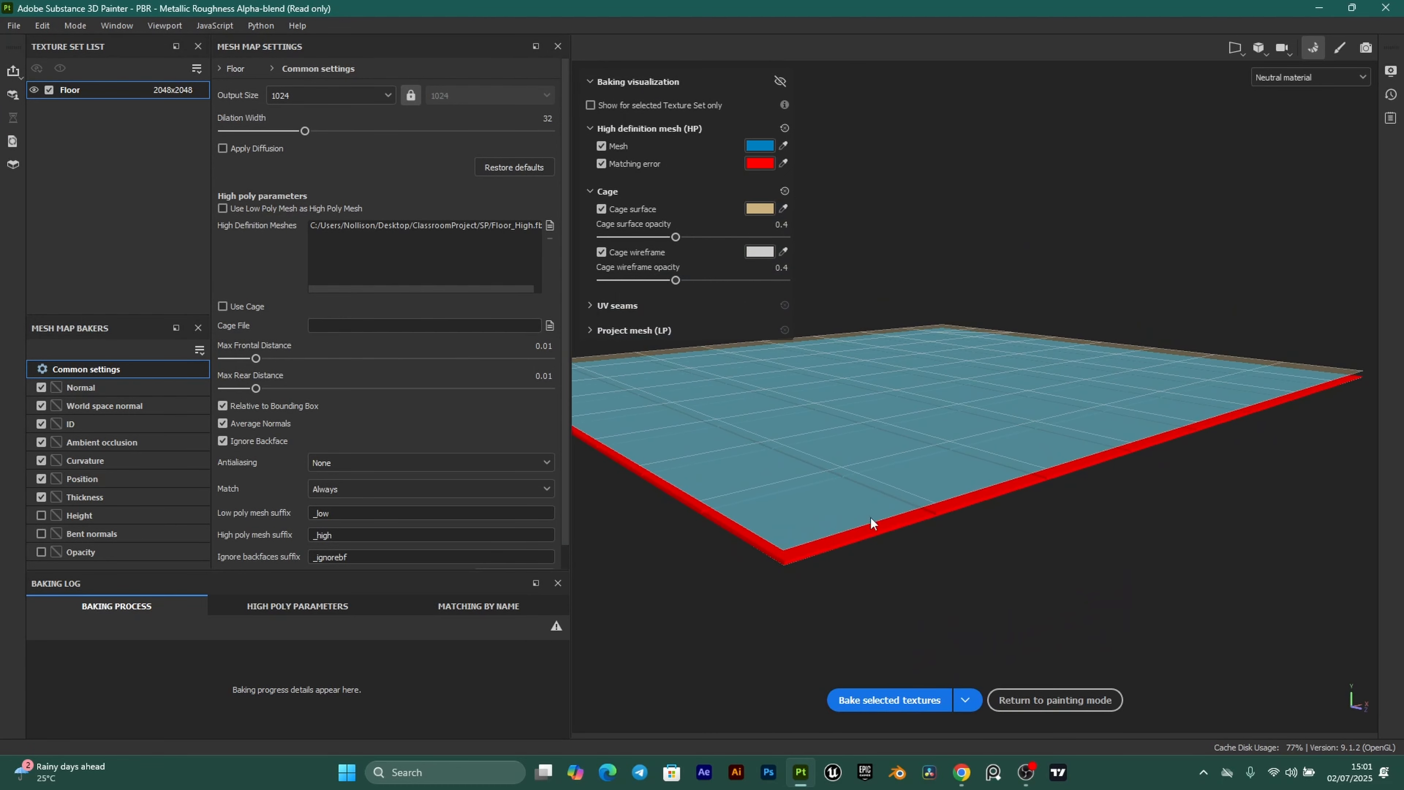
scroll(640, 455, up, 2)
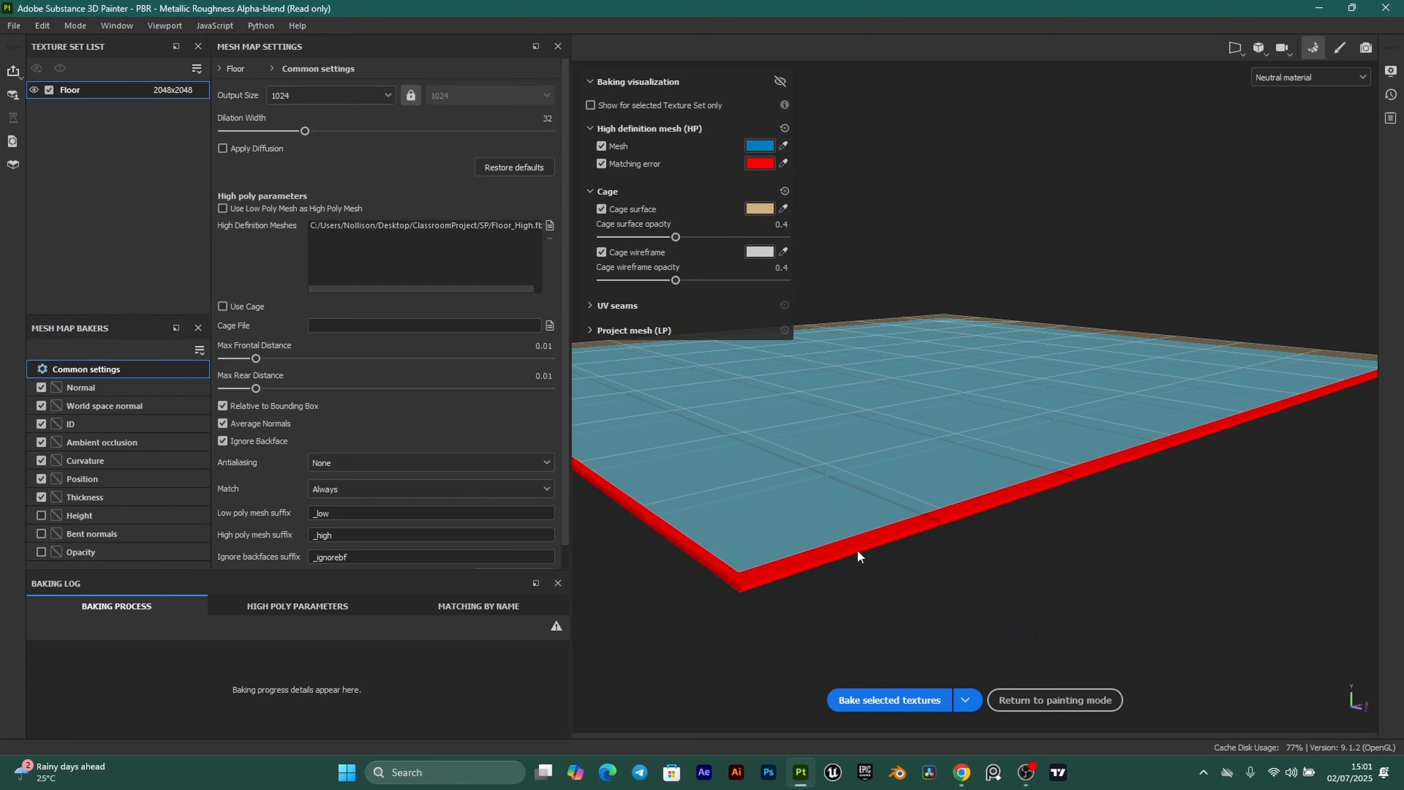
scroll(230, 363, down, 1)
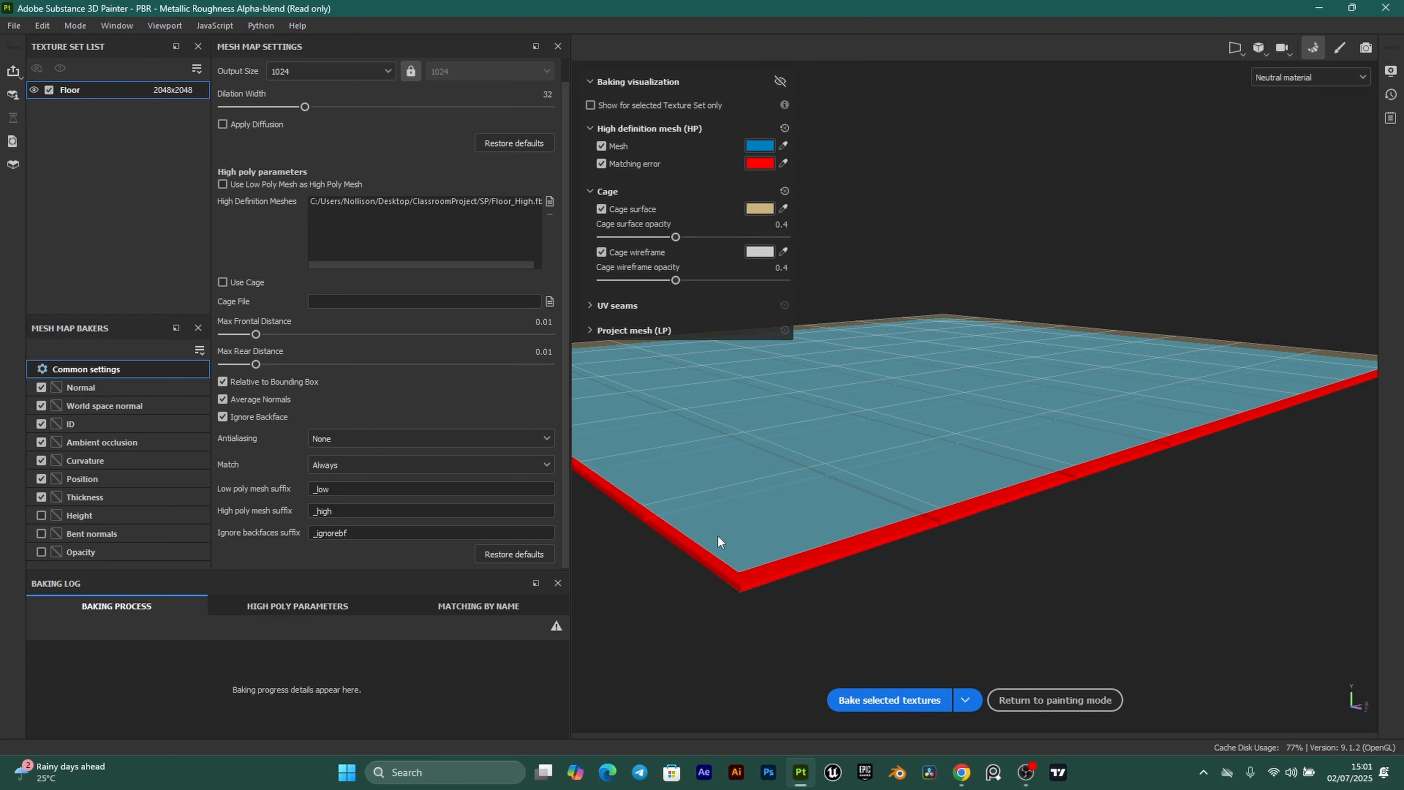
Bake the mesh maps with ambient occlusion at 128 secondary rays, then return to painting.
click(101, 443)
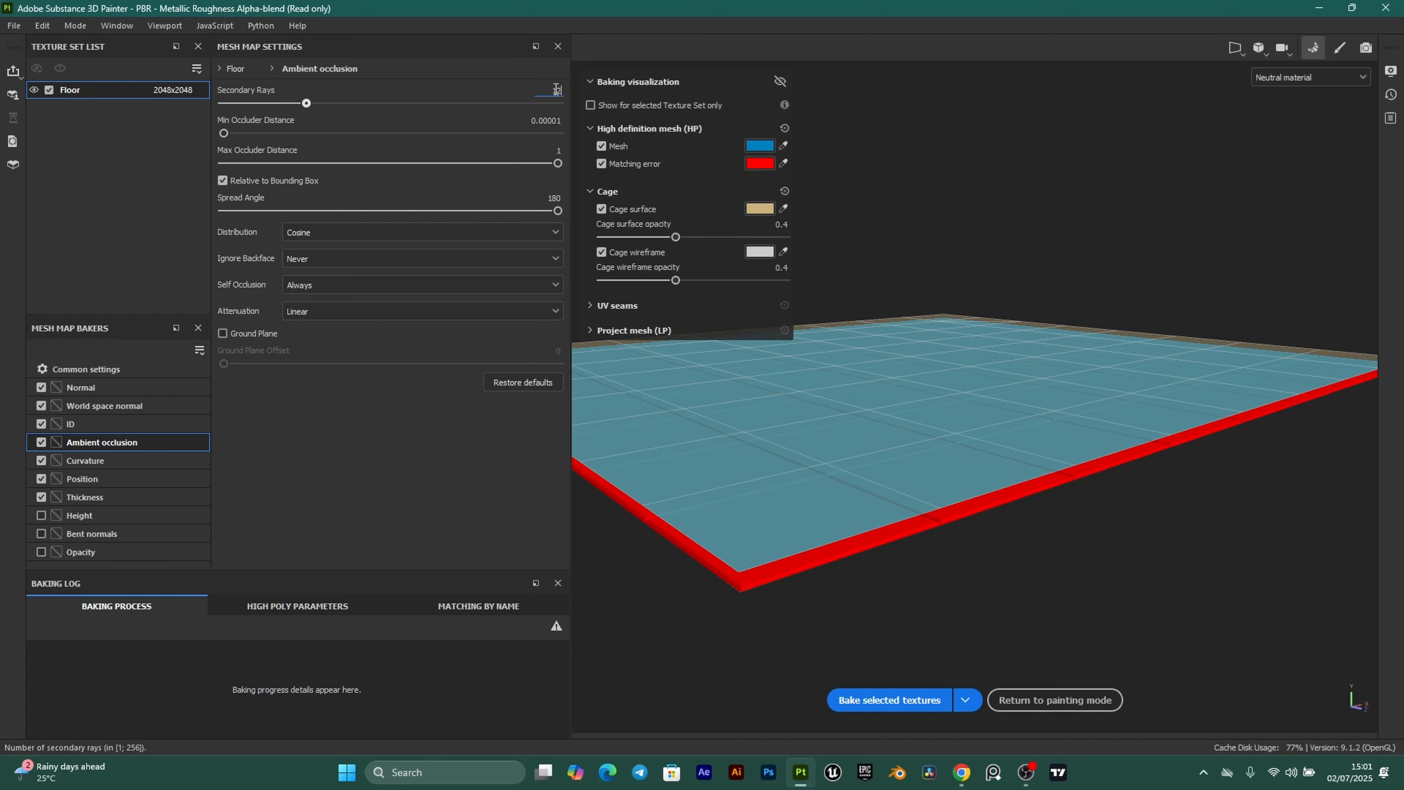
click(889, 700)
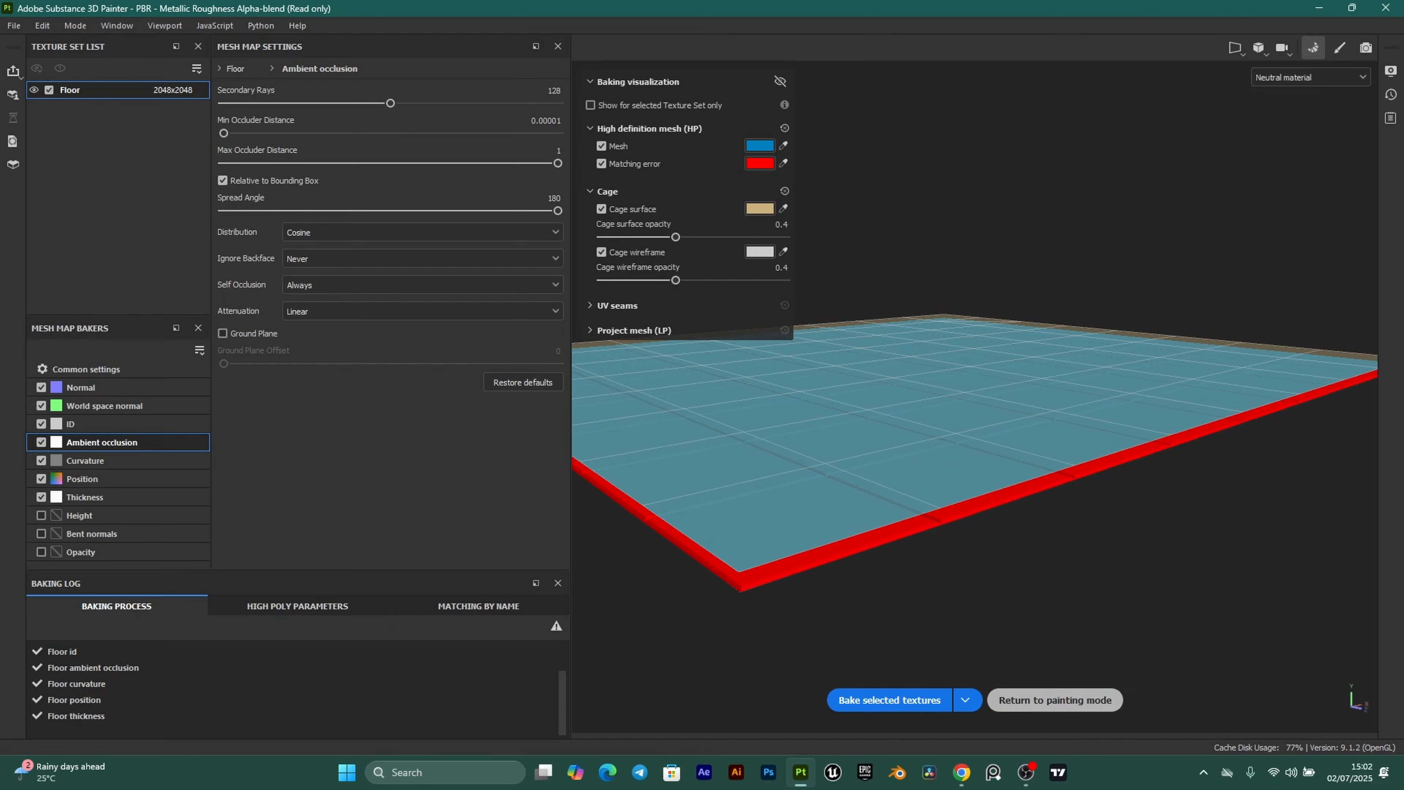
click(1056, 699)
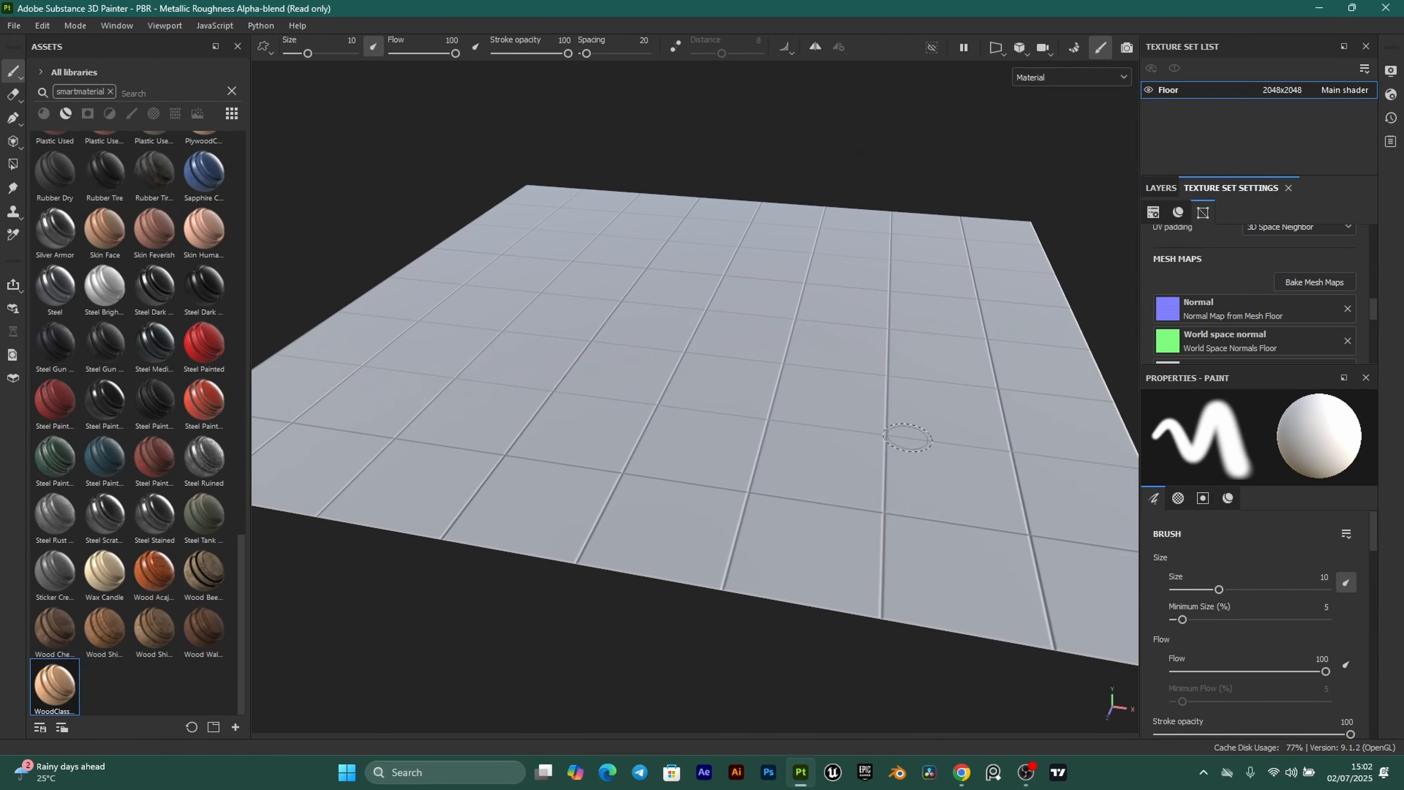
Orbit, pan and zoom to frame the baked tiled floor in the viewport.
alt+drag(909, 438, 776, 482)
scroll(807, 464, up, 1)
scroll(767, 543, up, 3)
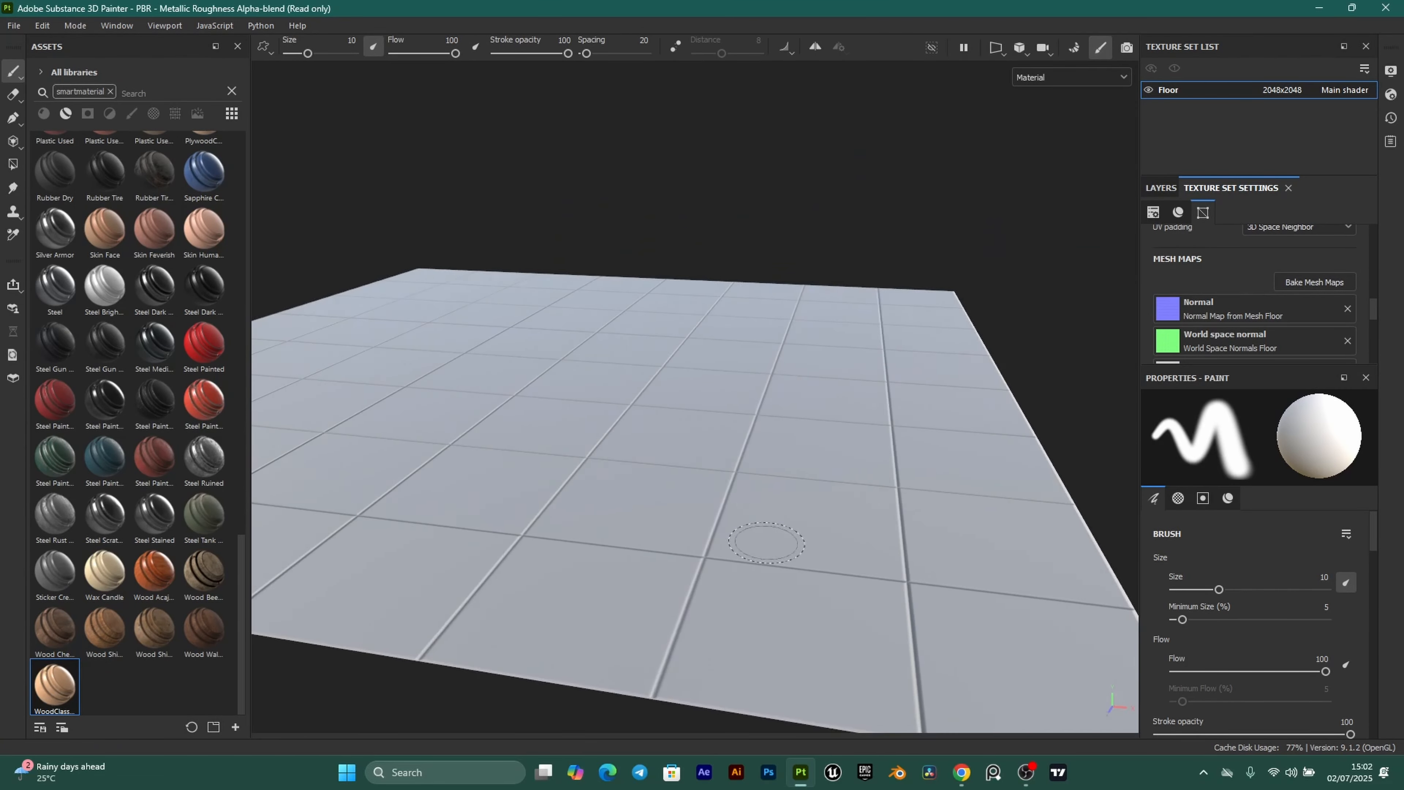
alt+drag(767, 543, 823, 452)
scroll(823, 453, up, 3)
alt+drag(761, 414, 798, 399)
scroll(775, 425, up, 2)
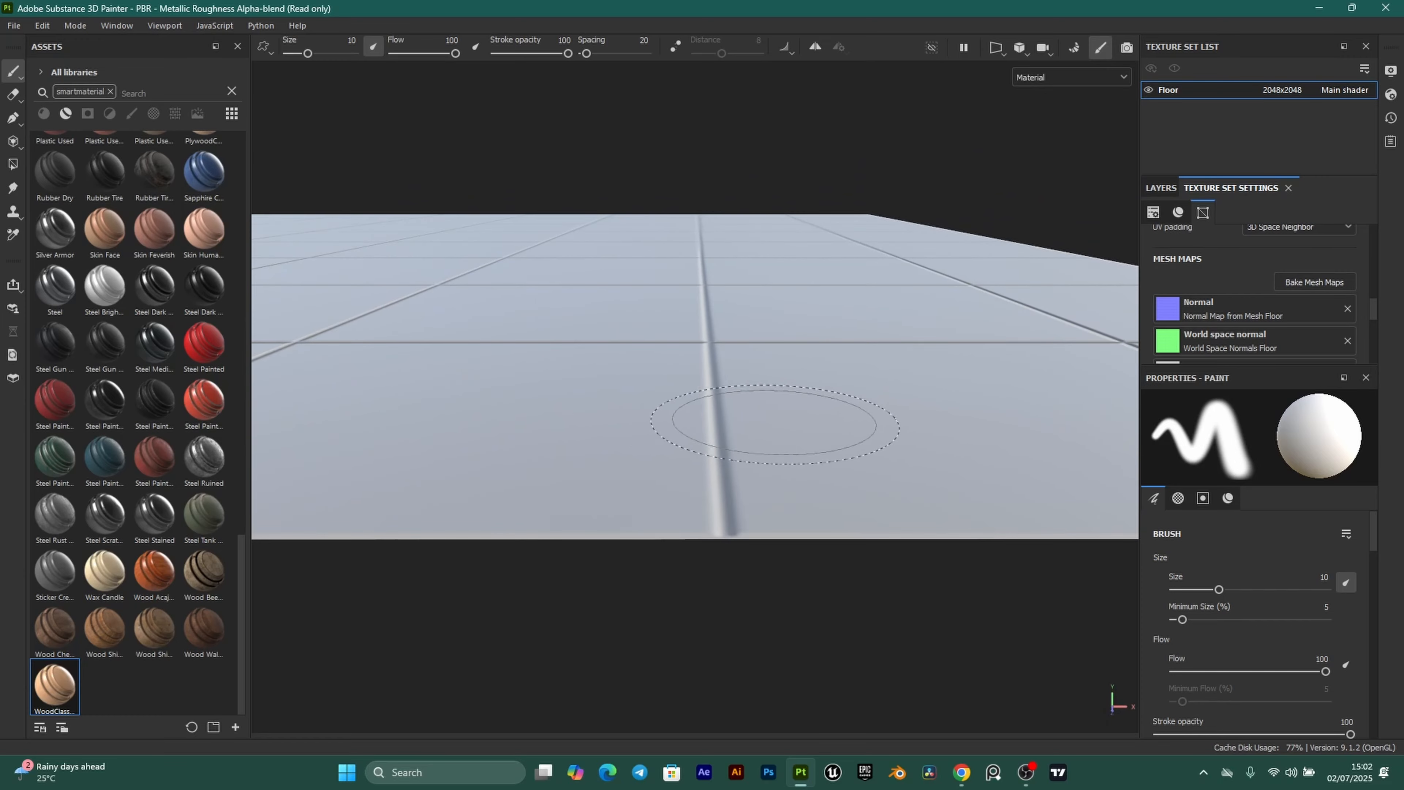
mouse_move(712, 445)
alt+mouse_down()
mouse_move(699, 440)
mouse_move(724, 411)
mouse_move(620, 497)
mouse_move(715, 408)
mouse_move(698, 440)
alt+mouse_up()
scroll(689, 462, down, 3)
scroll(675, 476, up, 3)
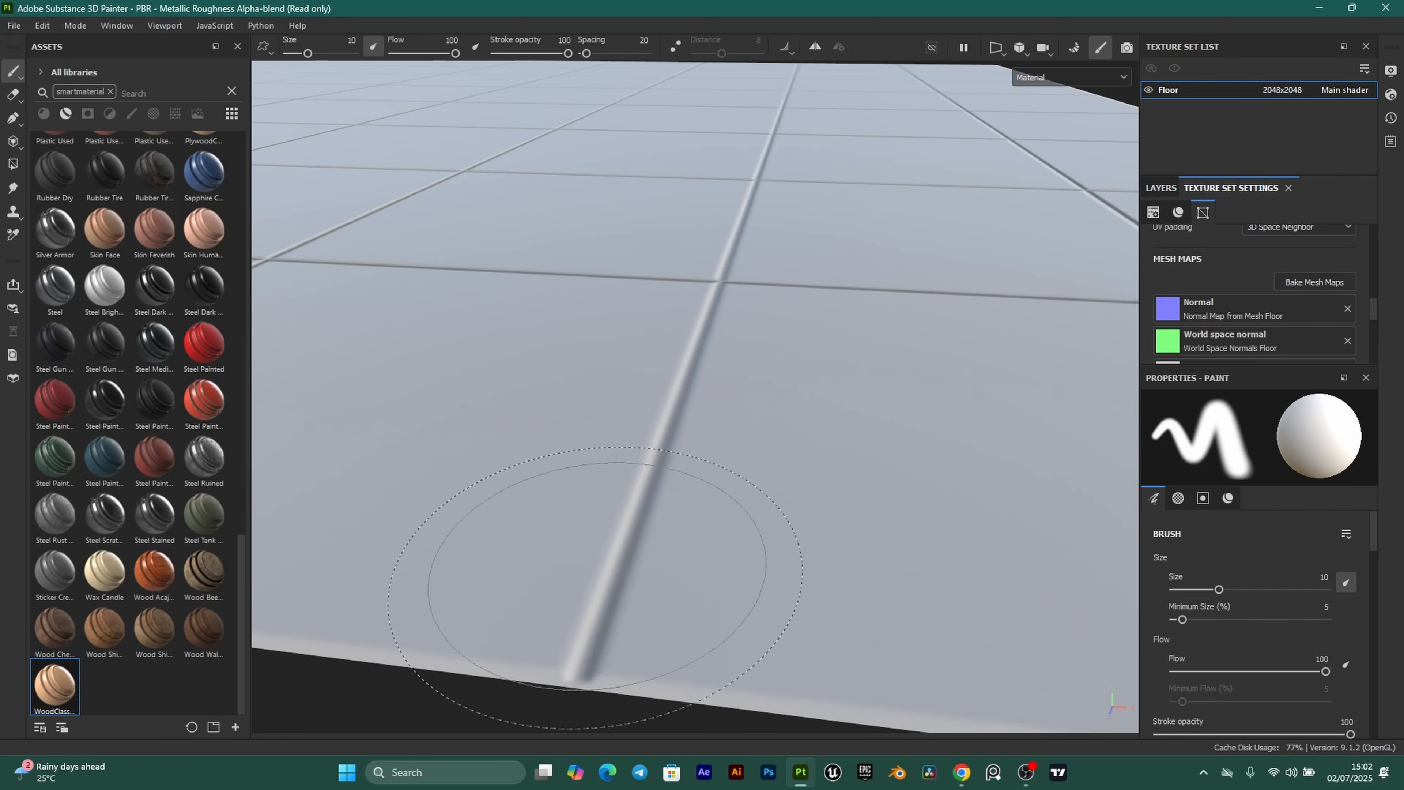
scroll(595, 587, down, 3)
mouse_move(765, 310)
alt+mouse_down()
mouse_move(821, 299)
mouse_move(799, 363)
mouse_move(693, 363)
alt+mouse_up()
scroll(636, 370, down, 3)
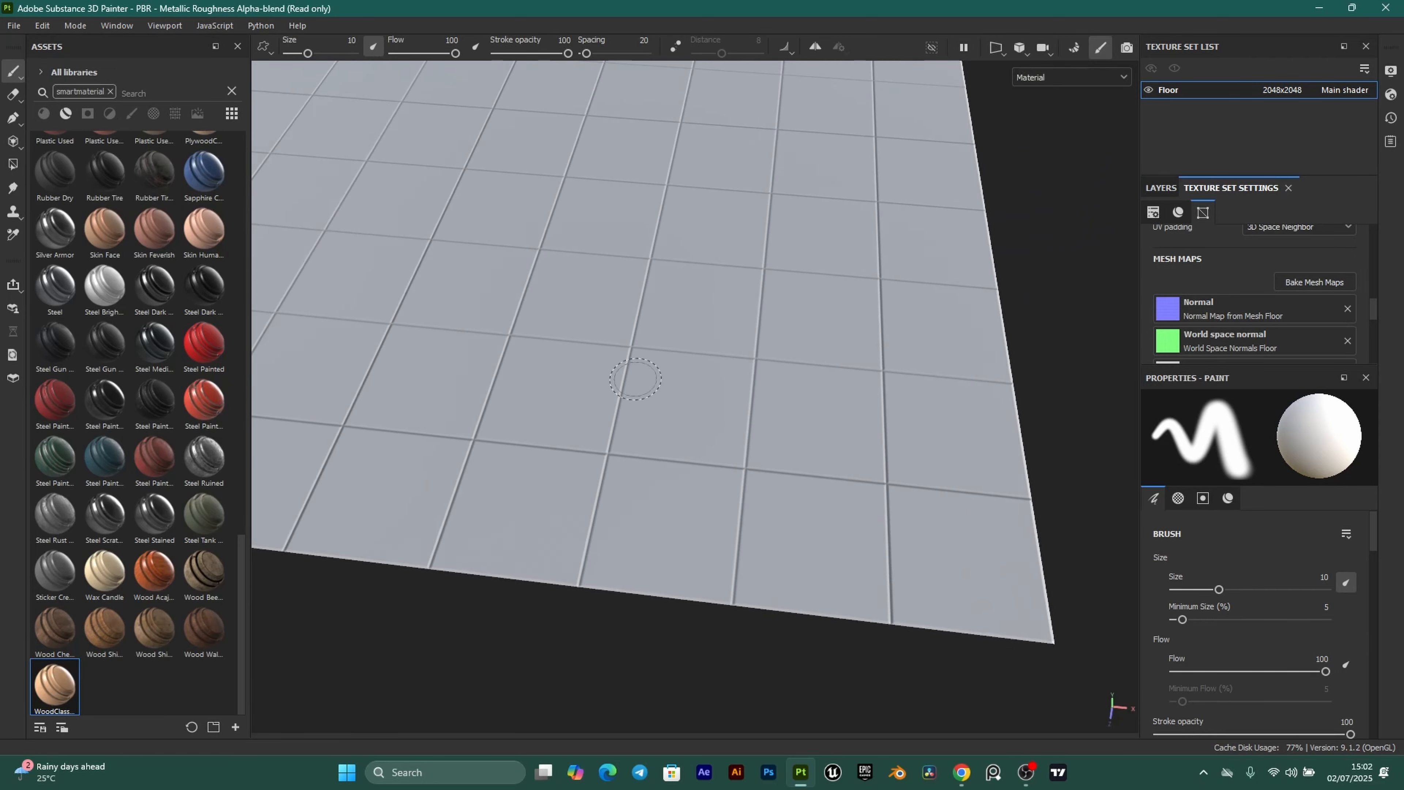
alt+drag(621, 452, 655, 395)
scroll(639, 483, up, 3)
alt+middle_drag(640, 483, 678, 443)
scroll(678, 442, up, 3)
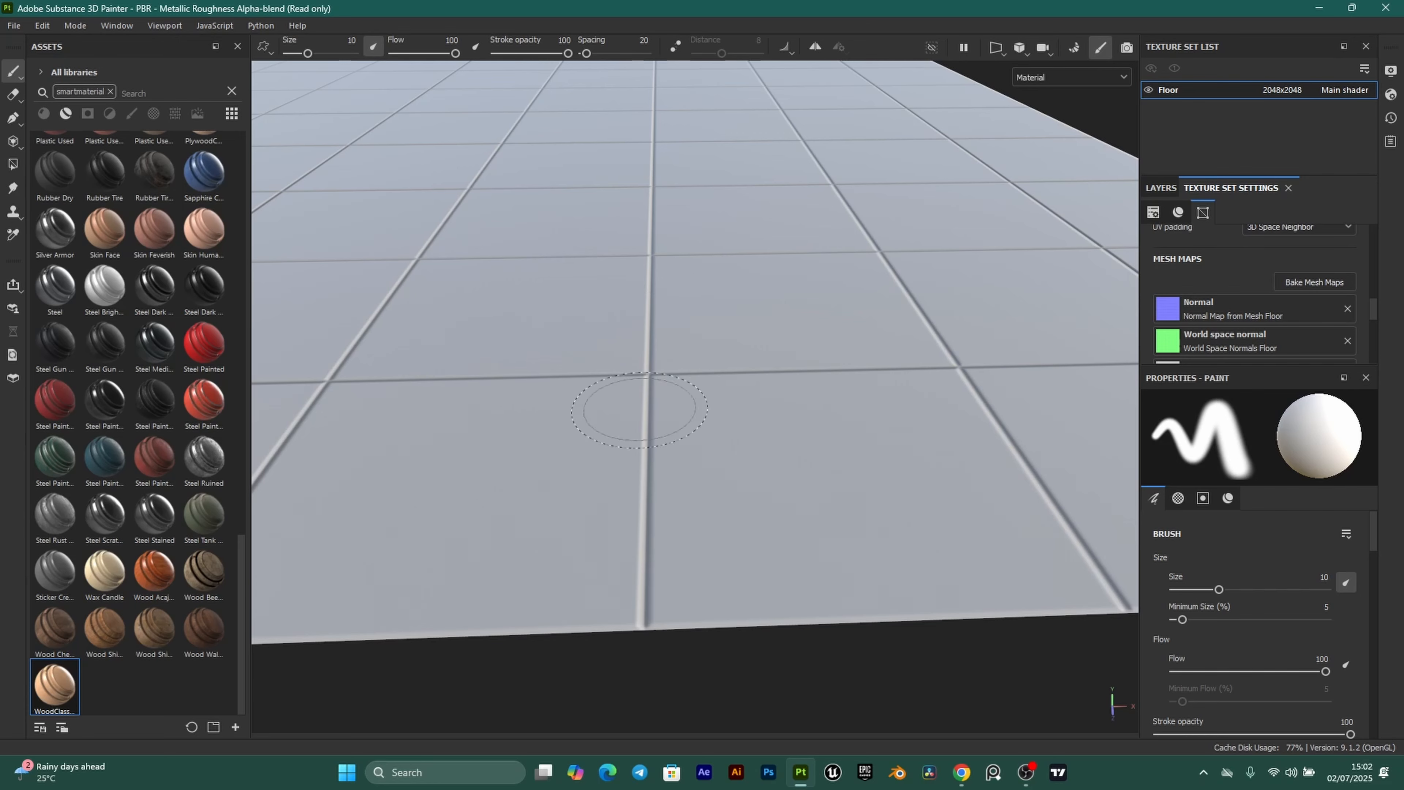
scroll(621, 458, up, 1)
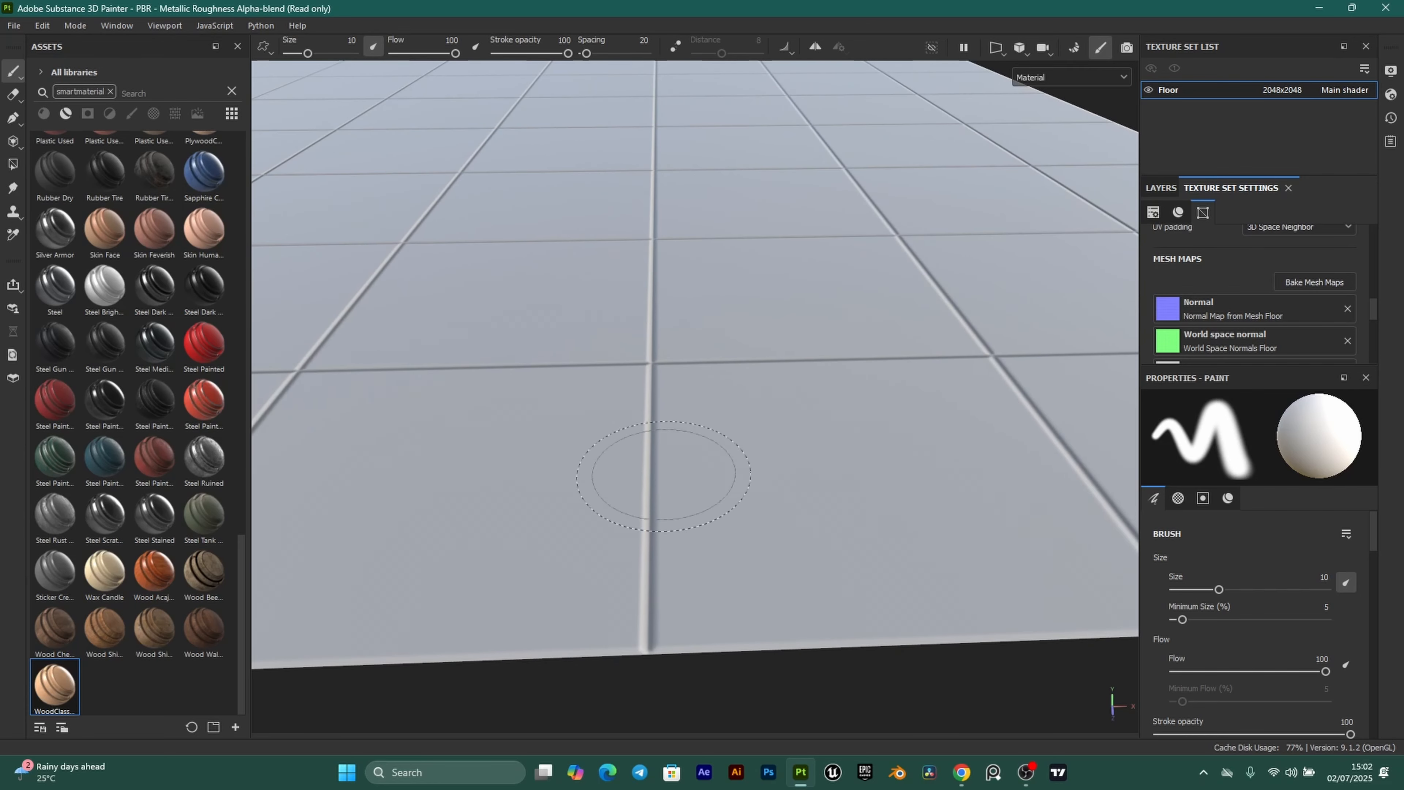
scroll(621, 511, down, 2)
scroll(627, 523, up, 2)
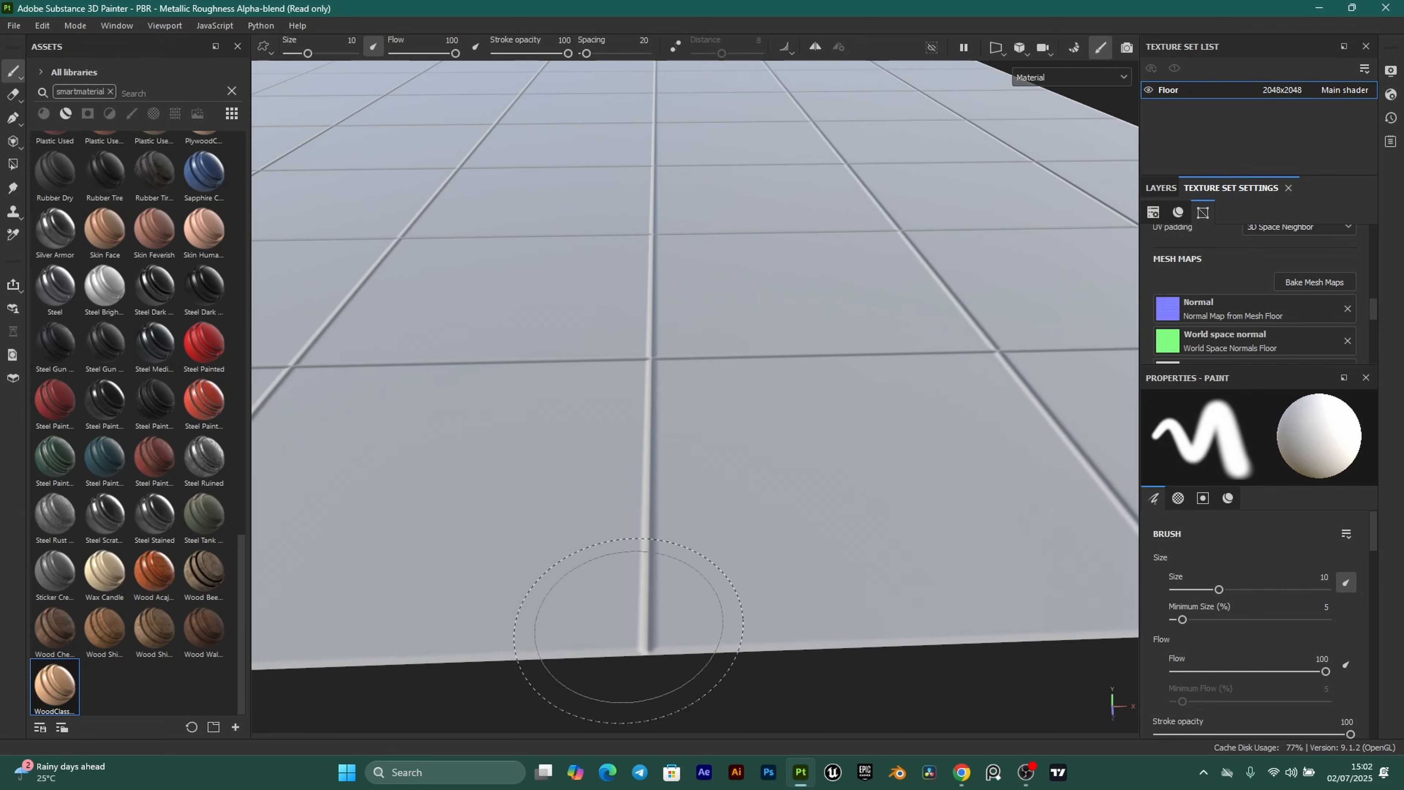
scroll(686, 183, down, 3)
alt+middle_drag(696, 220, 747, 333)
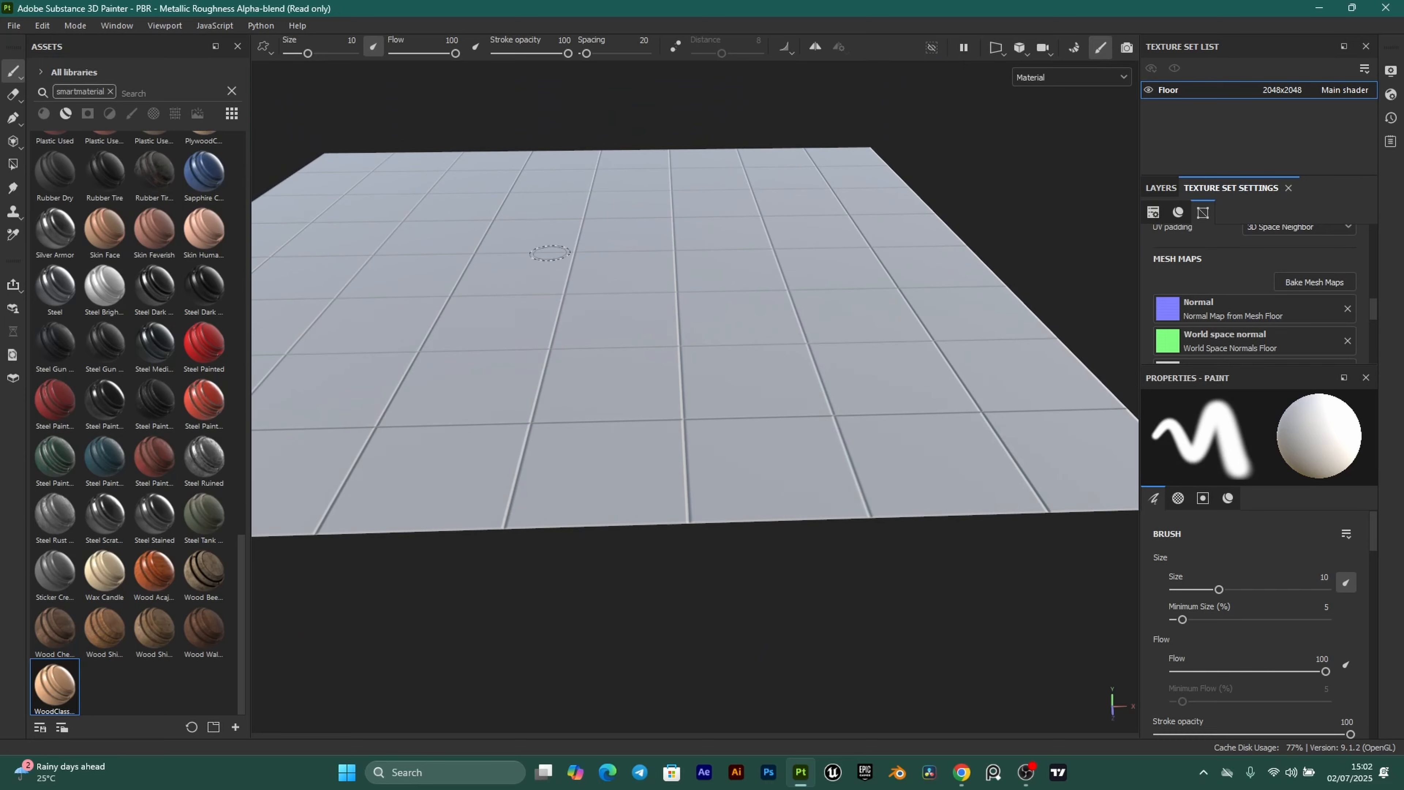
mouse_move(642, 288)
alt+mouse_down()
mouse_move(786, 301)
mouse_move(696, 336)
alt+mouse_up()
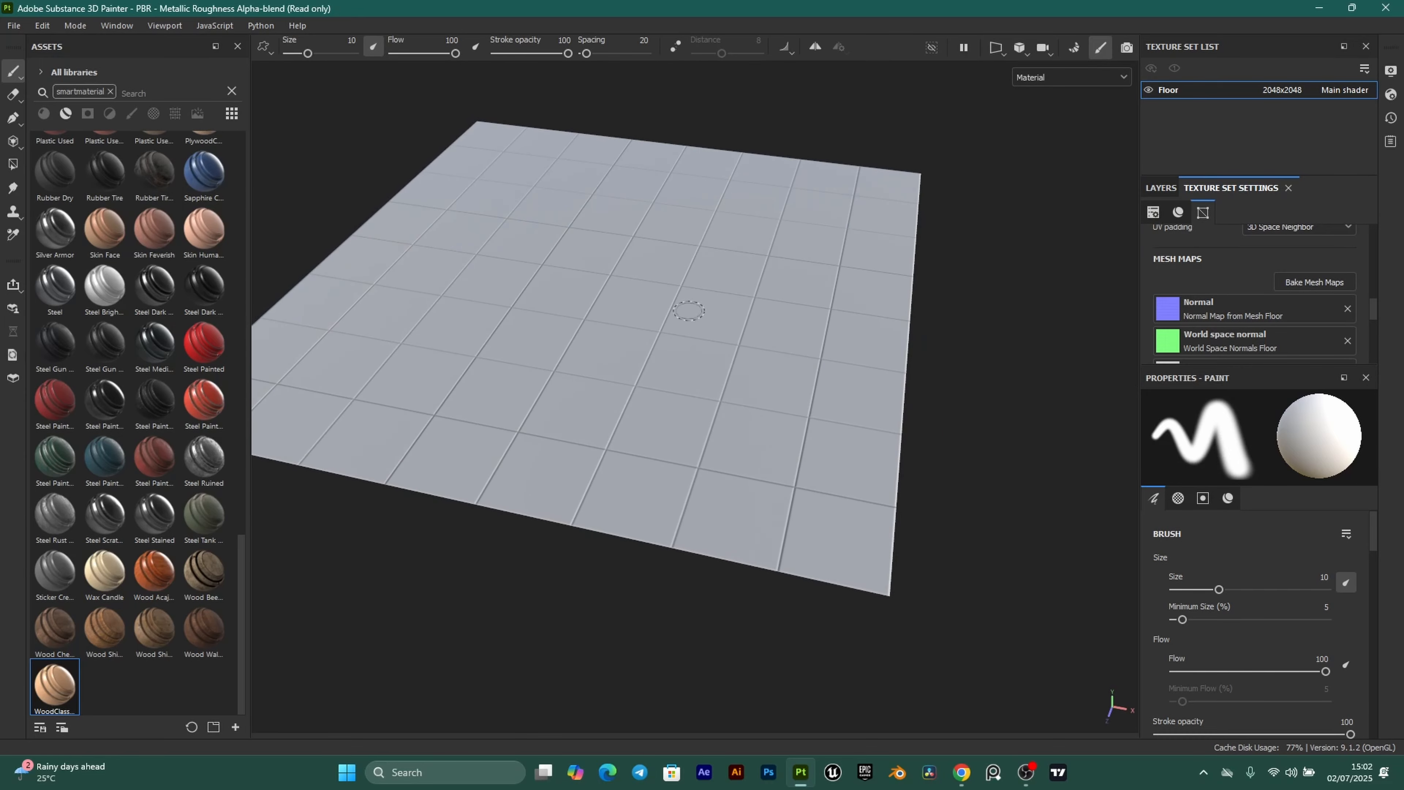
scroll(540, 422, up, 1)
Delete the empty Layer 1 from the floor's layer stack.
click(1161, 188)
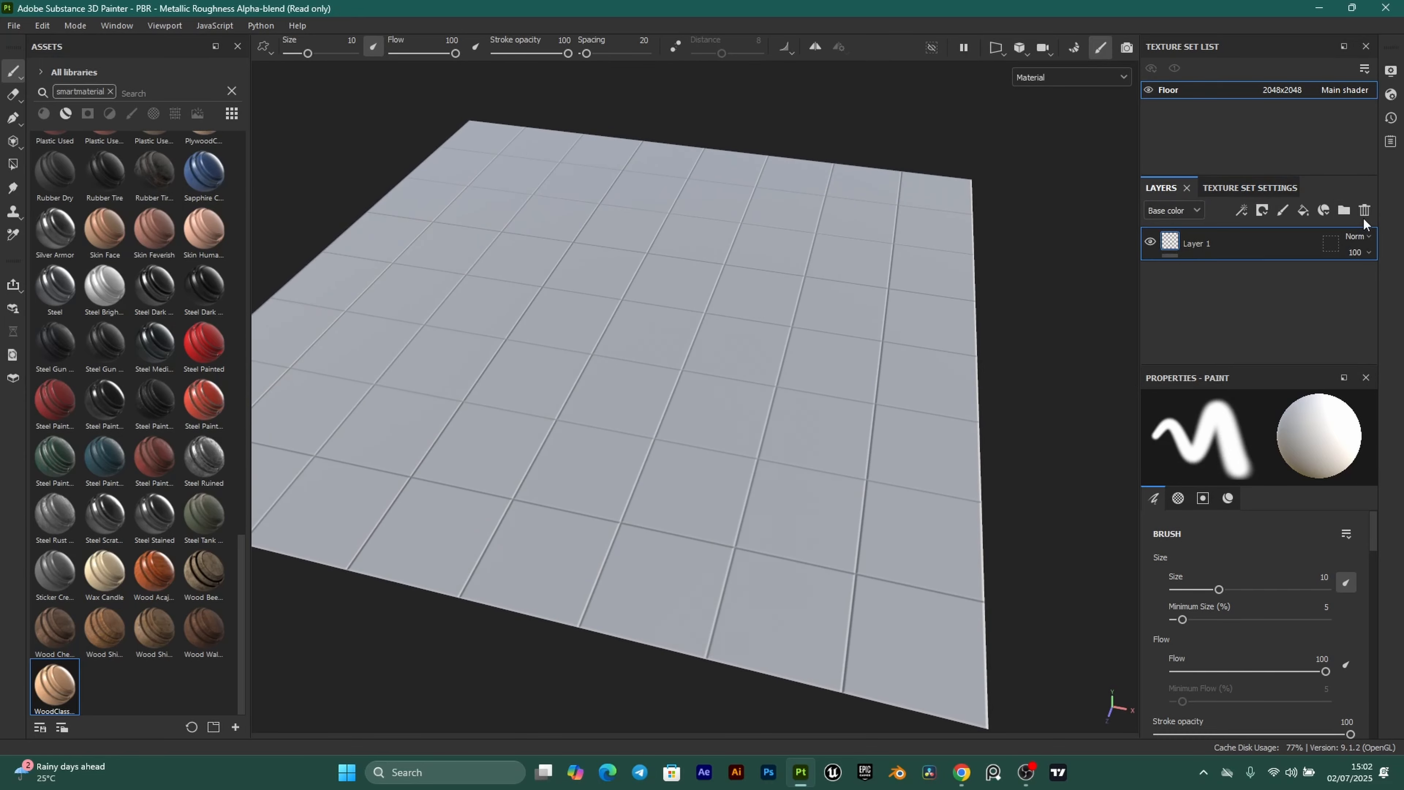
click(1365, 210)
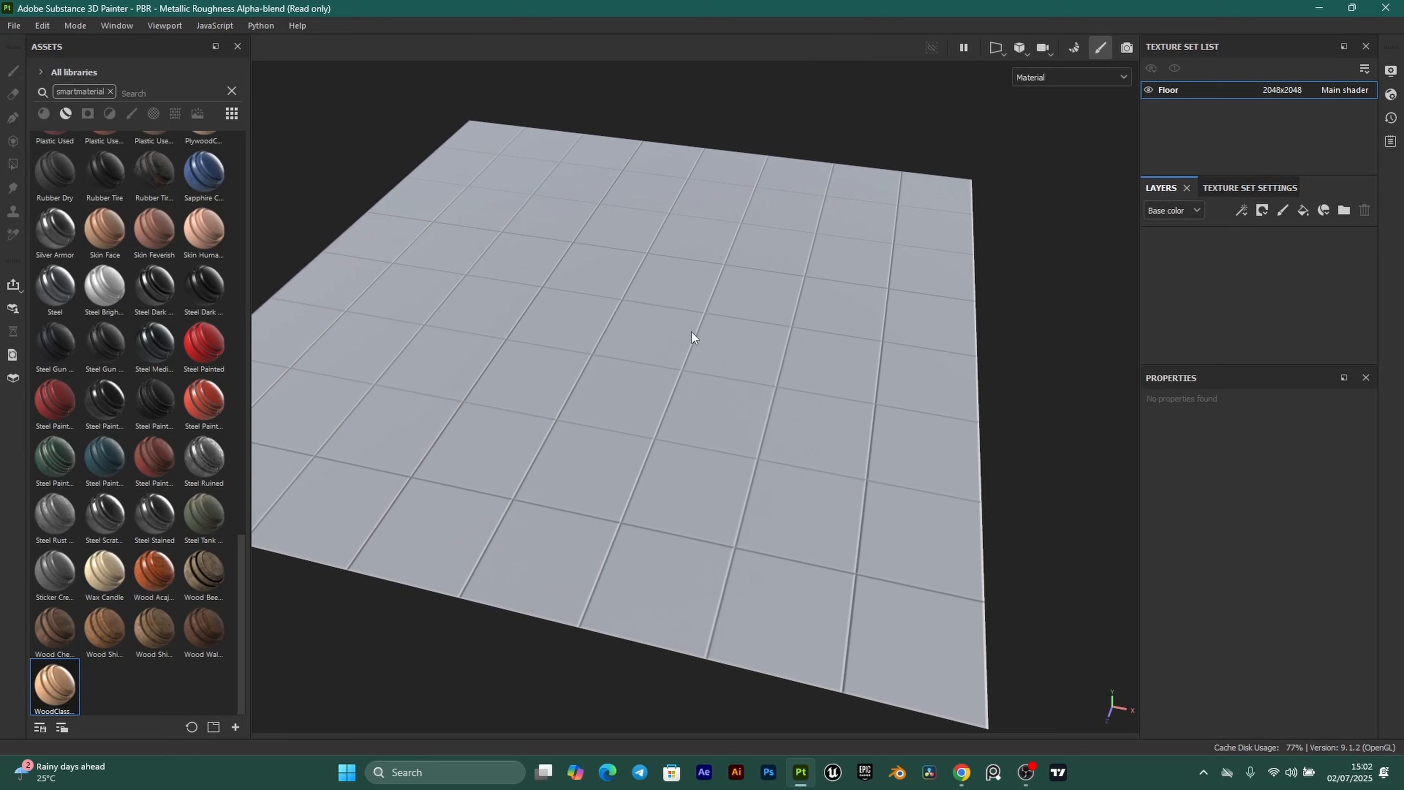
alt+drag(824, 471, 663, 474)
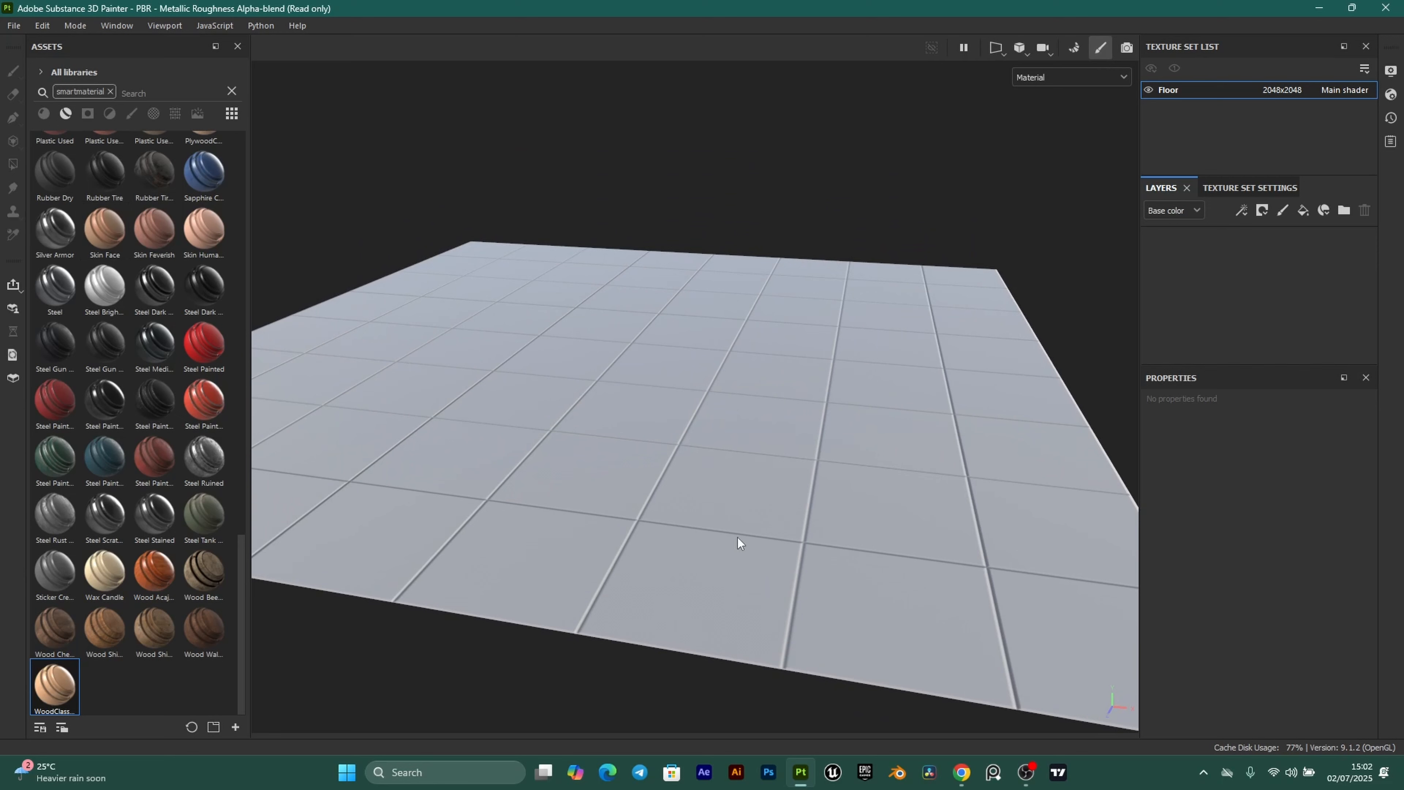
Search the assets for 'plaas', then save the project as Floor.
click(137, 90)
text(plaastic)
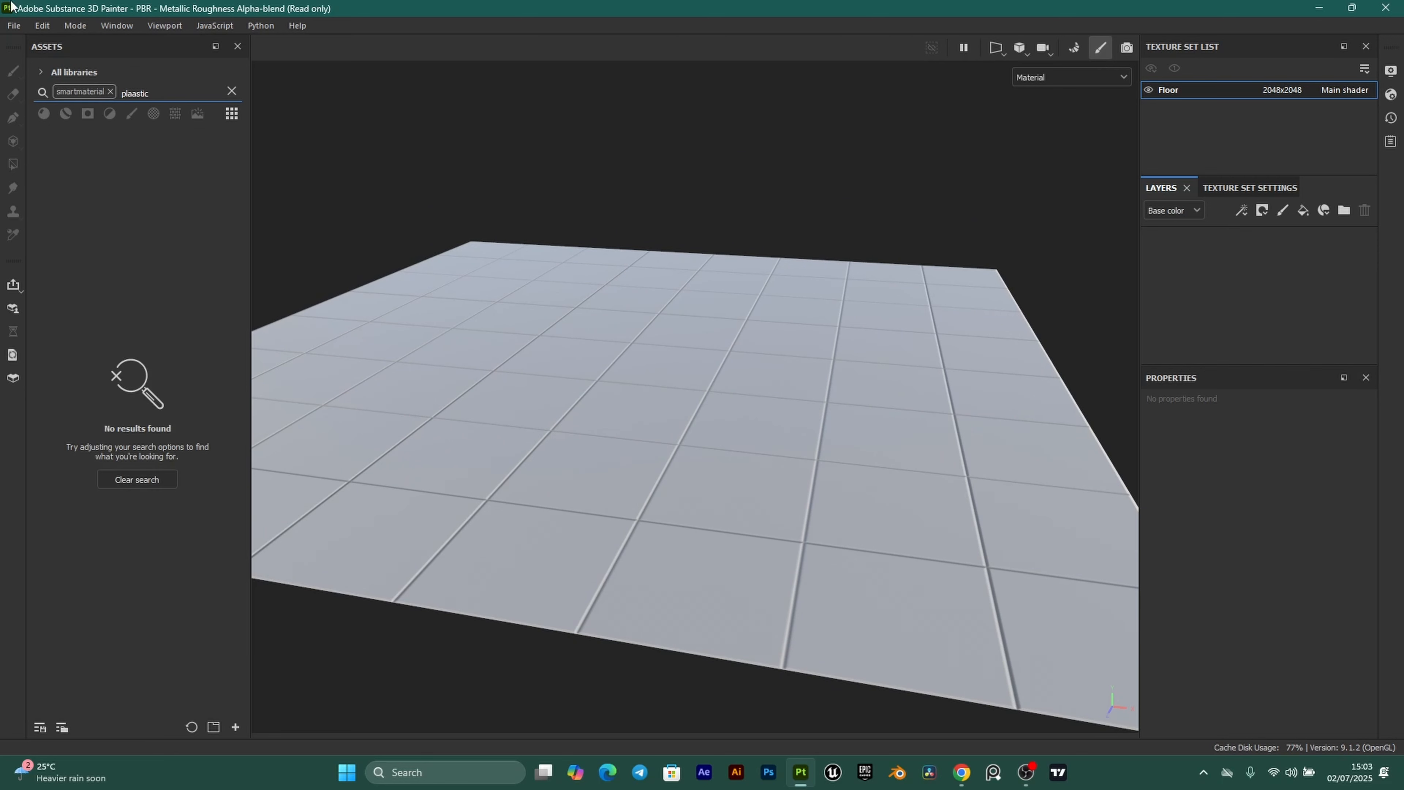
click(13, 26)
click(39, 138)
text(Fl)
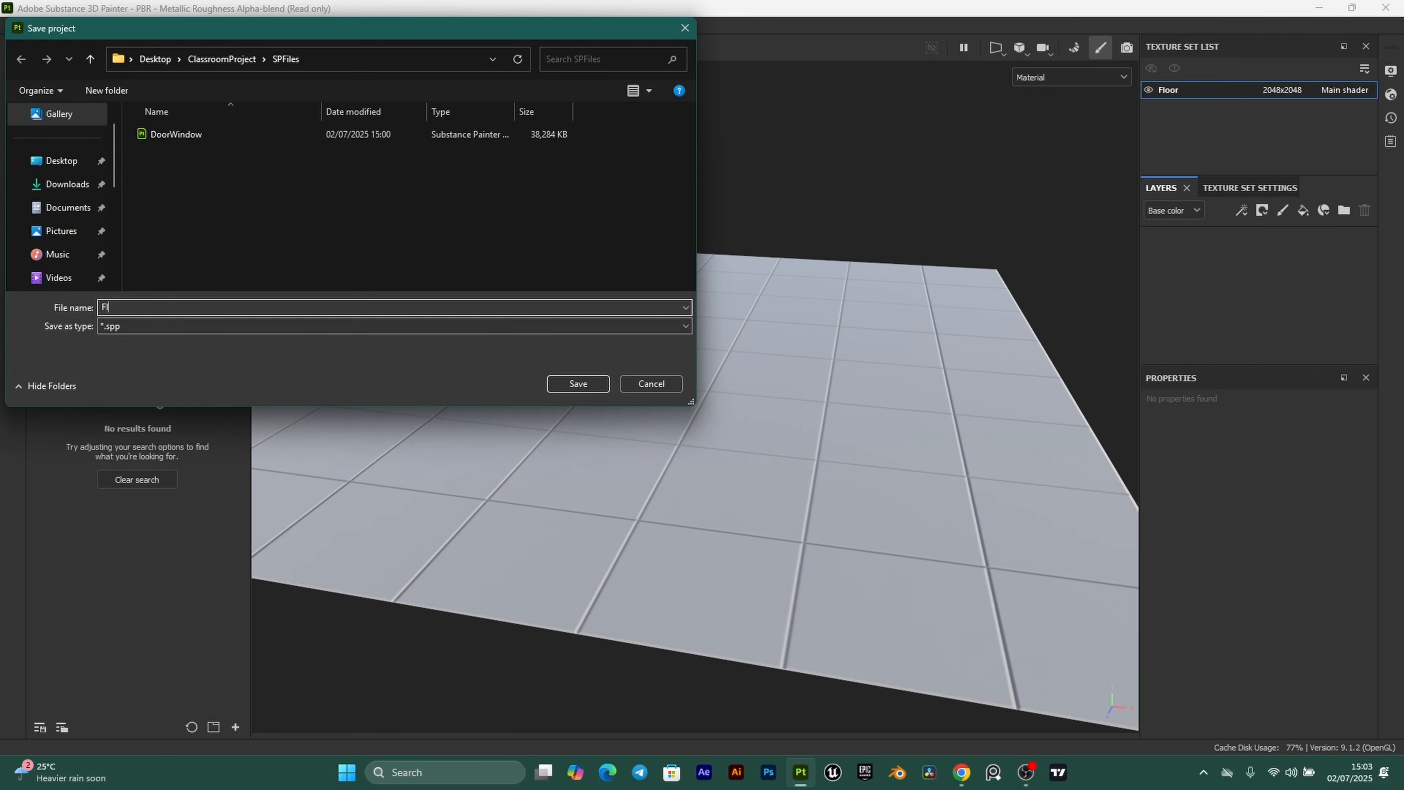
text(oor)
click(579, 387)
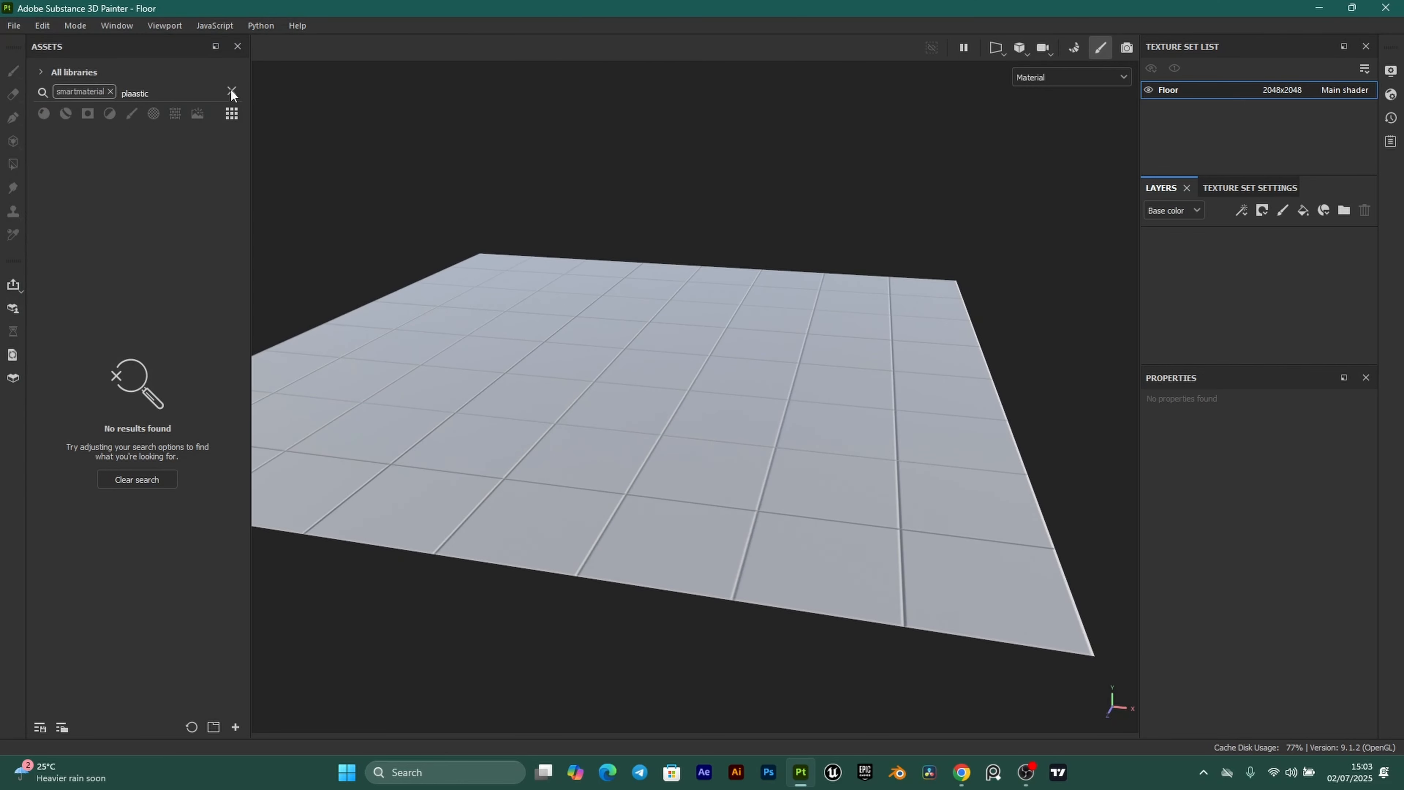
Filter assets to smart materials, search 'plastic', and drag Plastic Dusty into the Layers panel.
click(231, 93)
click(64, 113)
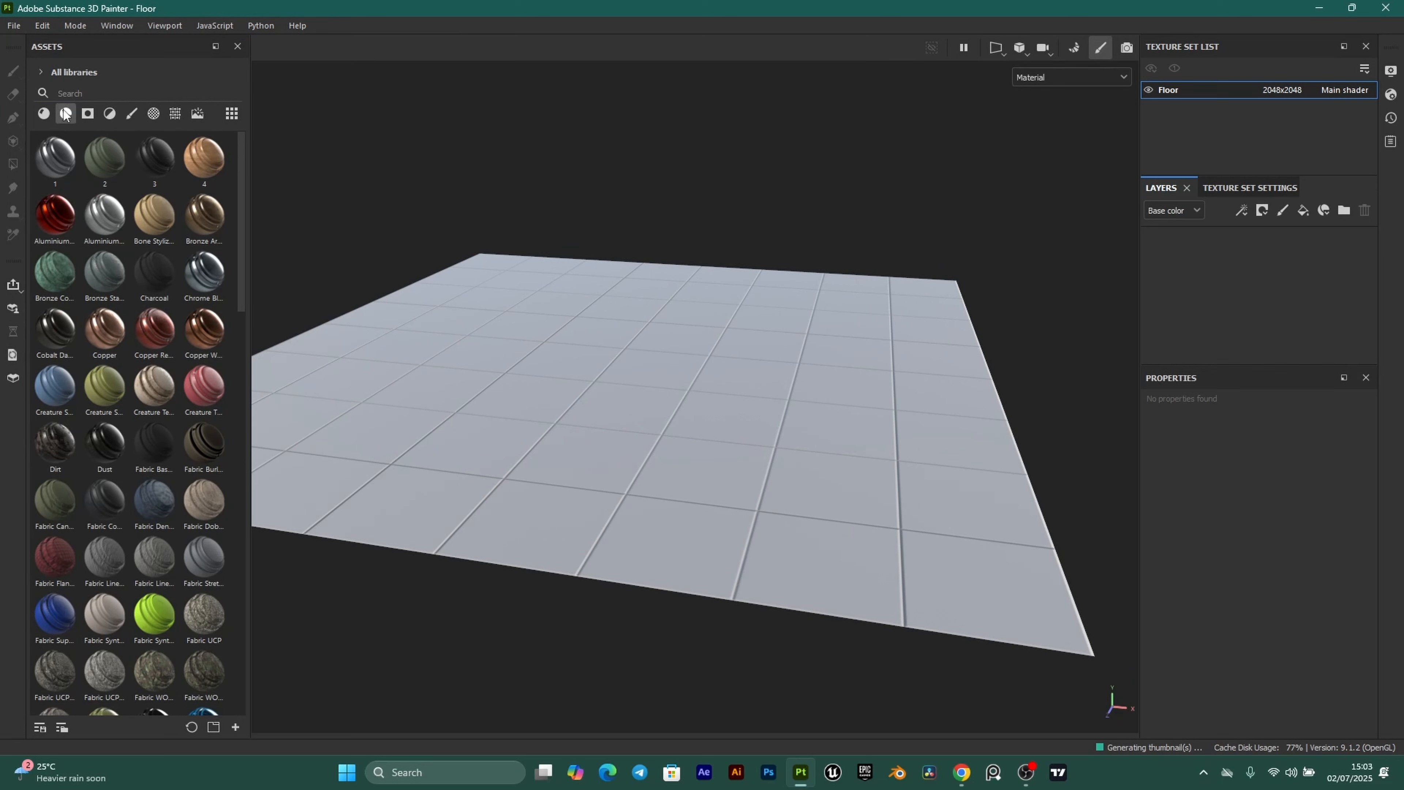
click(71, 93)
text(plastic)
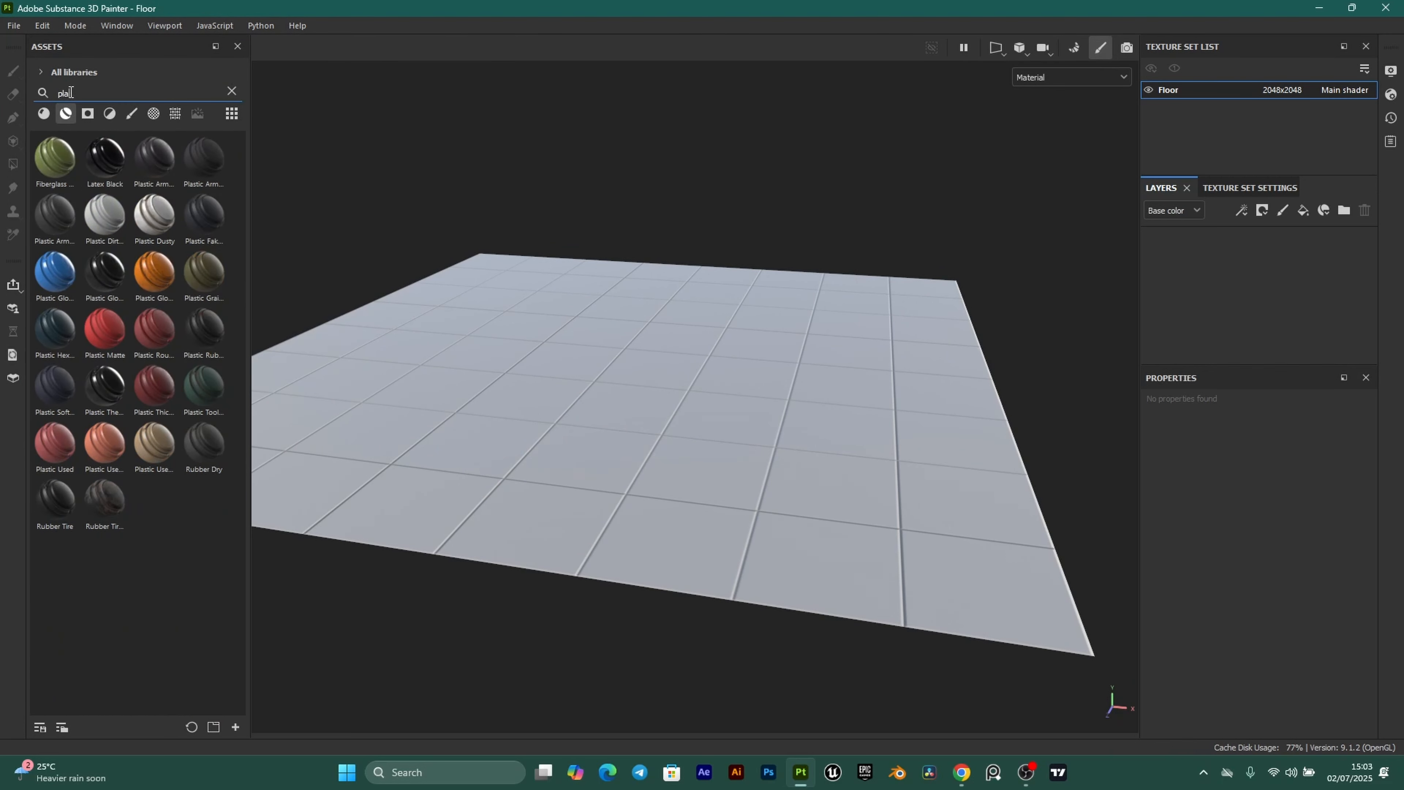
scroll(722, 458, up, 3)
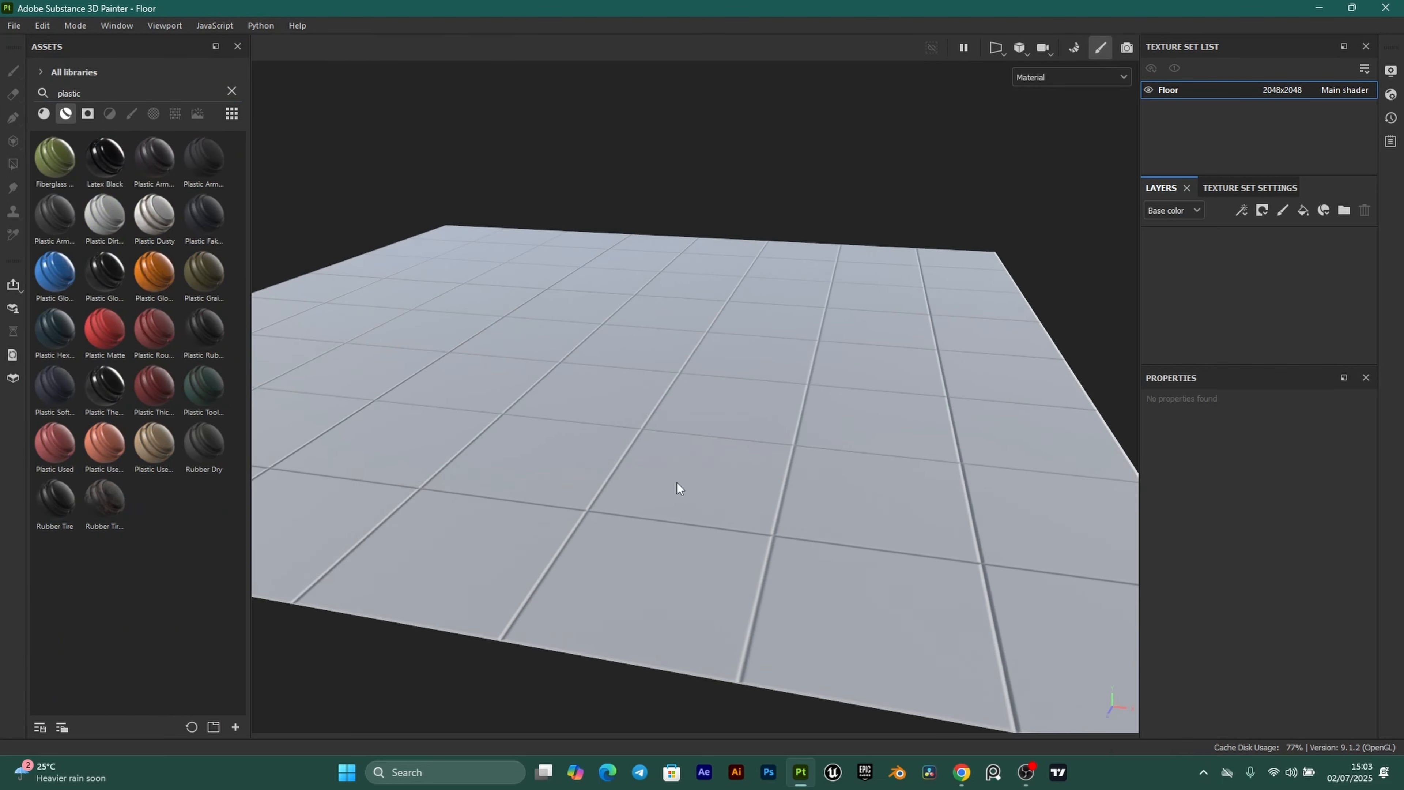
alt+middle_drag(680, 489, 742, 460)
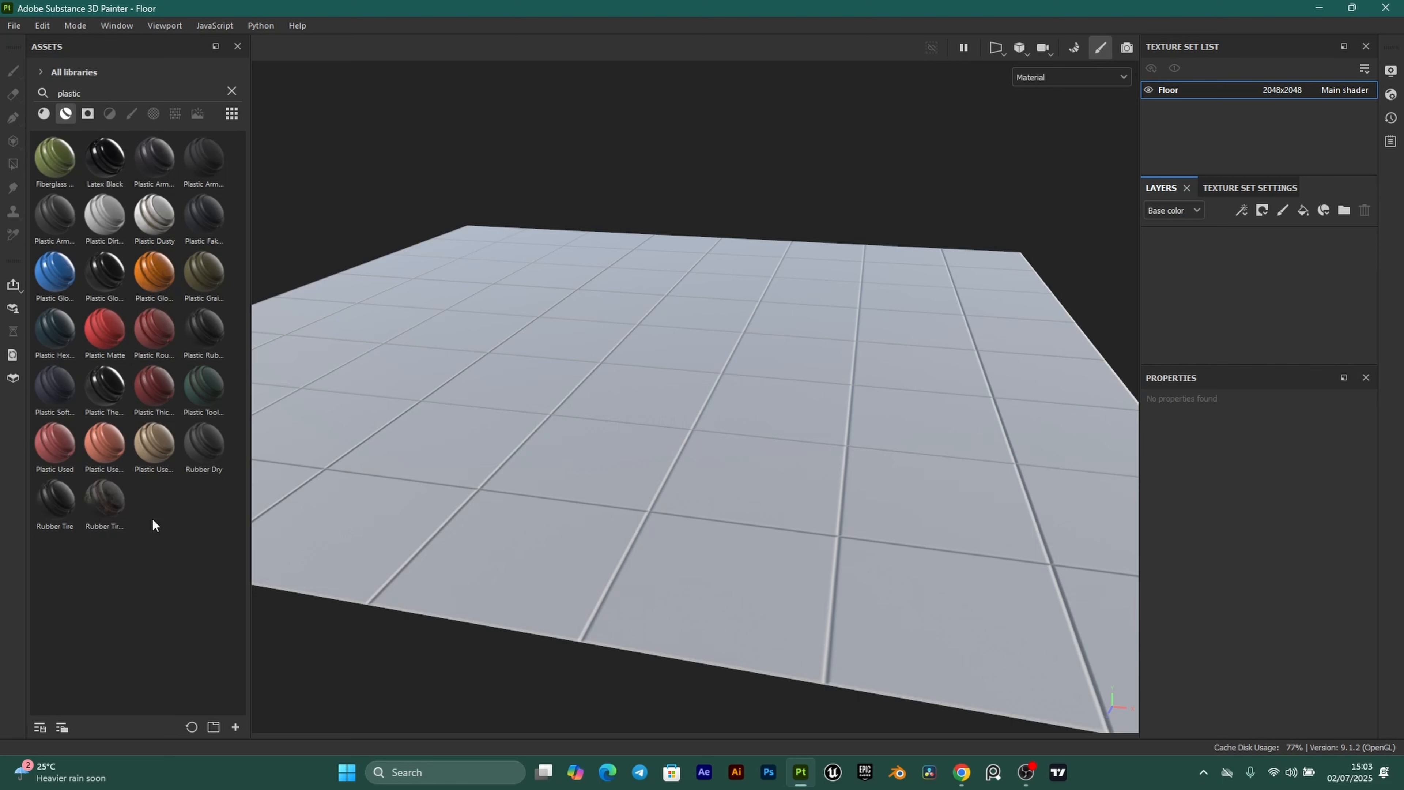
click(107, 219)
click(149, 217)
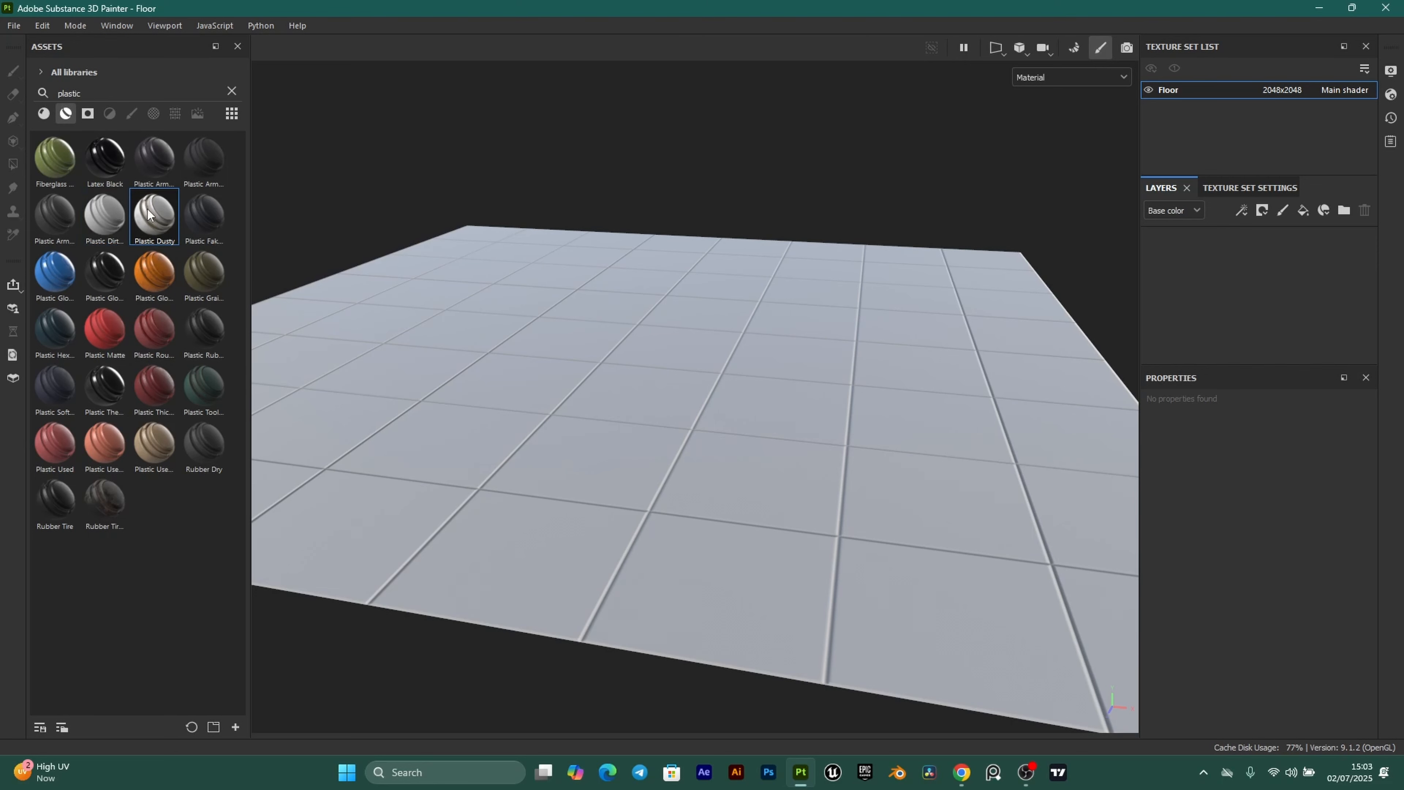
drag(162, 218, 1202, 264)
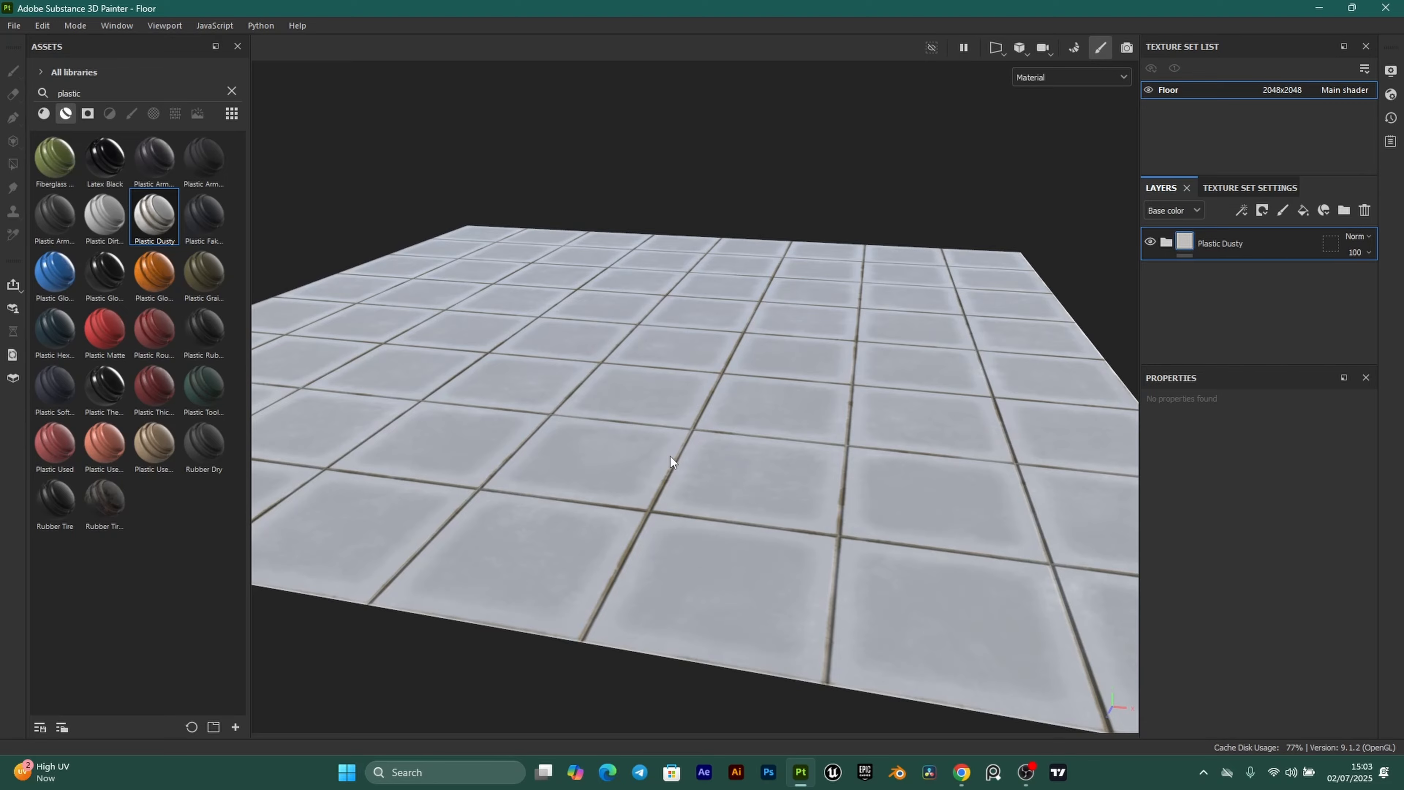
Inspect the dusty tiles and dirty grout from low, close viewing angles.
alt+drag(670, 460, 653, 489)
alt+right_drag(652, 489, 642, 537)
alt+drag(665, 464, 643, 541)
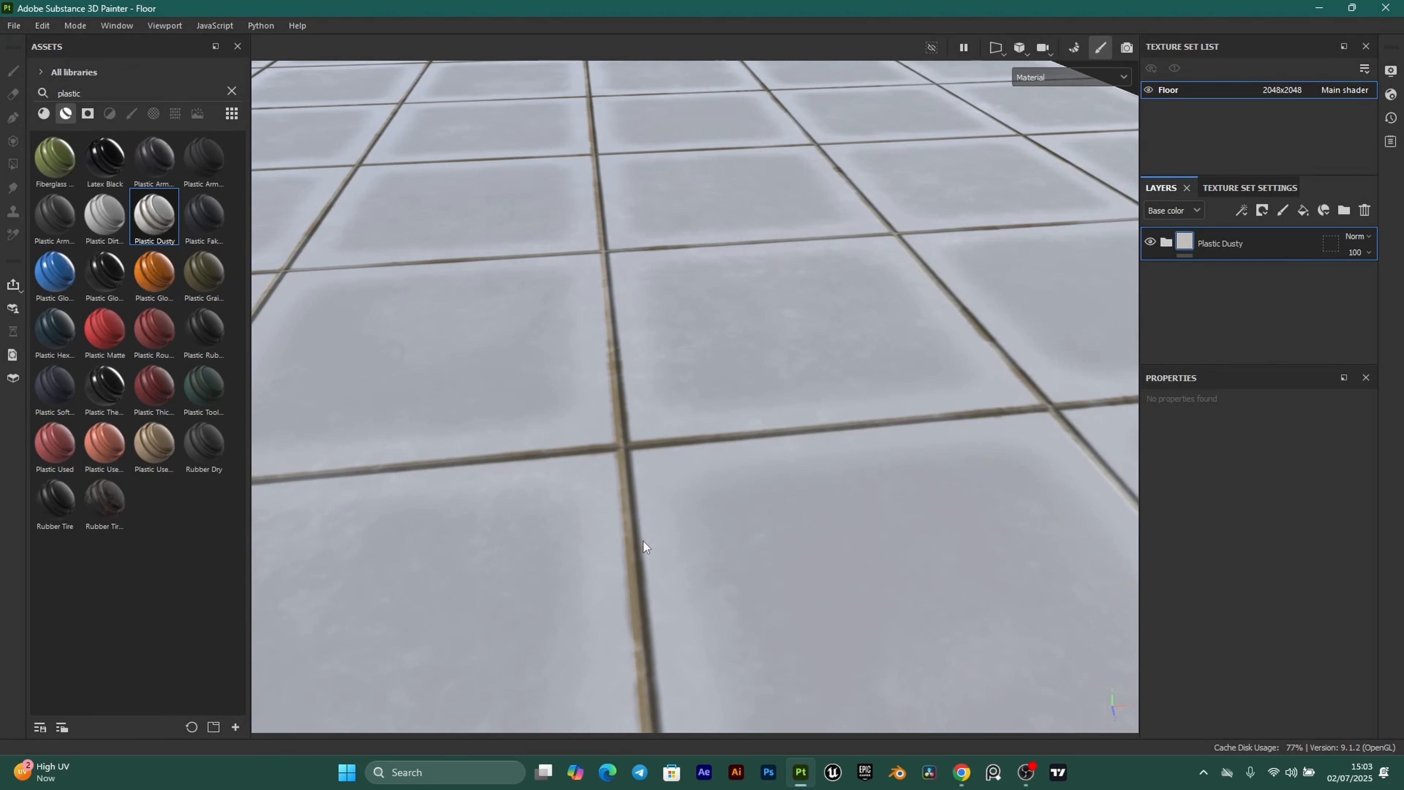
scroll(614, 432, down, 2)
scroll(655, 384, down, 5)
alt+drag(906, 363, 827, 406)
alt+middle_drag(827, 407, 860, 399)
alt+drag(860, 400, 687, 584)
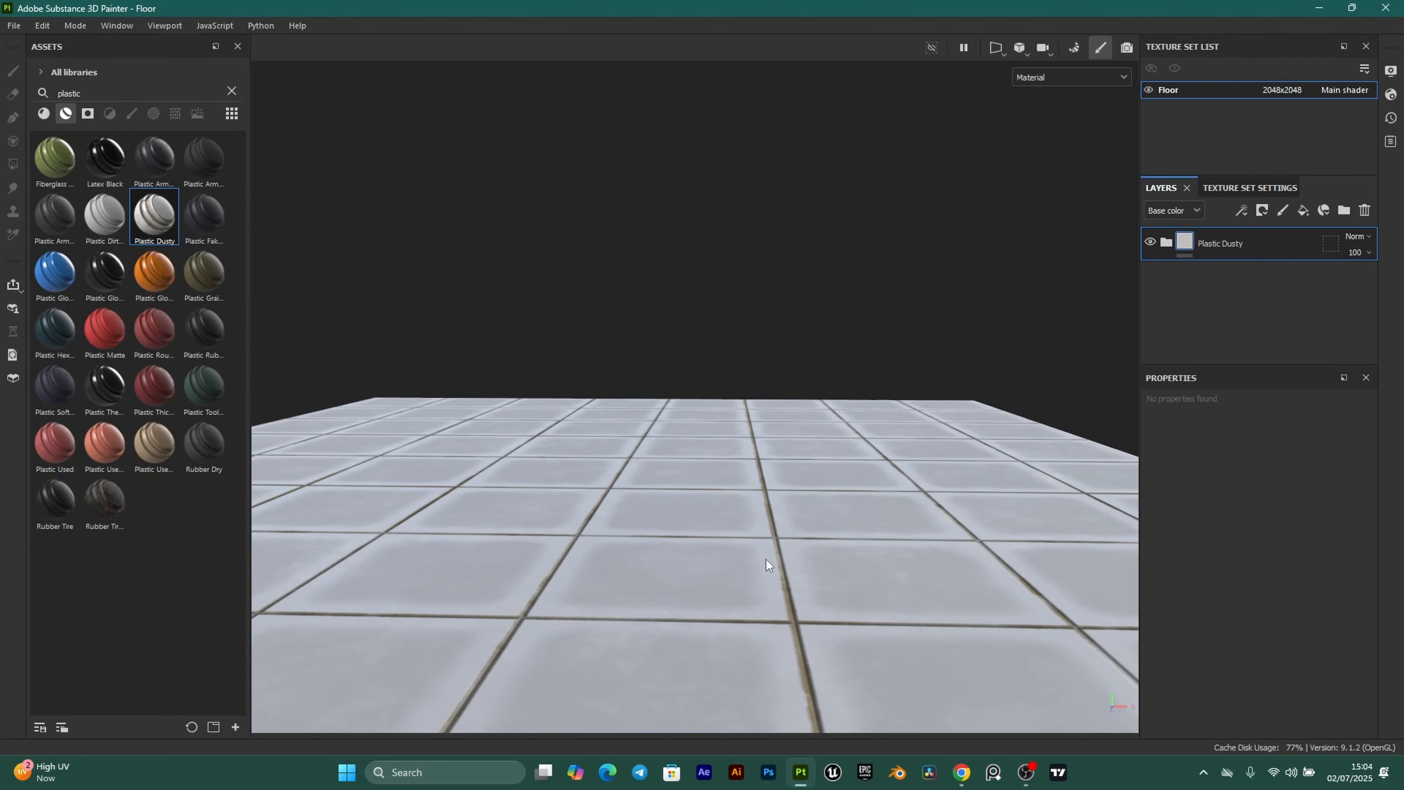
alt+drag(770, 560, 687, 510)
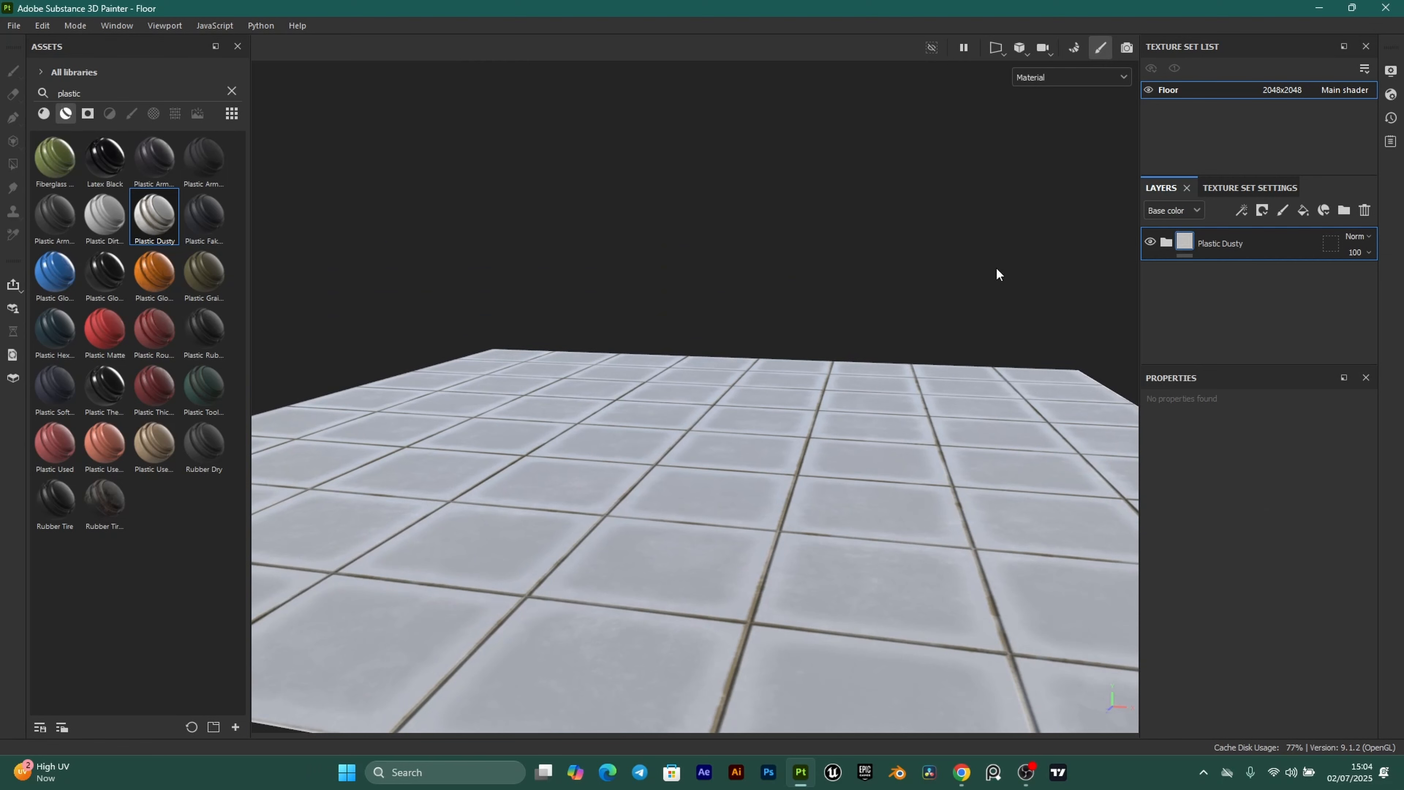
Expand the Plastic Dusty layer folder and look up the colour palette in the browser.
click(1168, 244)
scroll(1206, 280, down, 1)
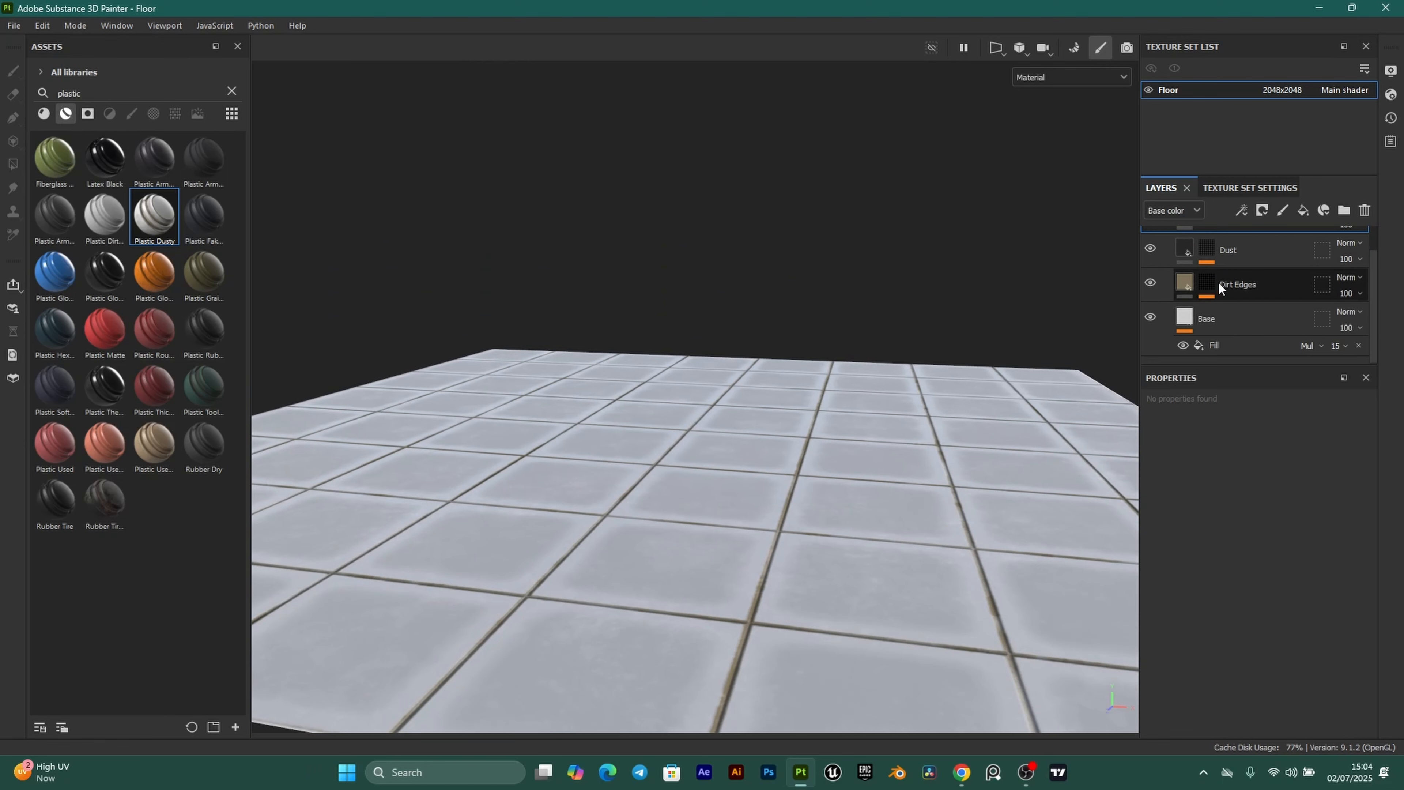
alt+drag(821, 351, 821, 396)
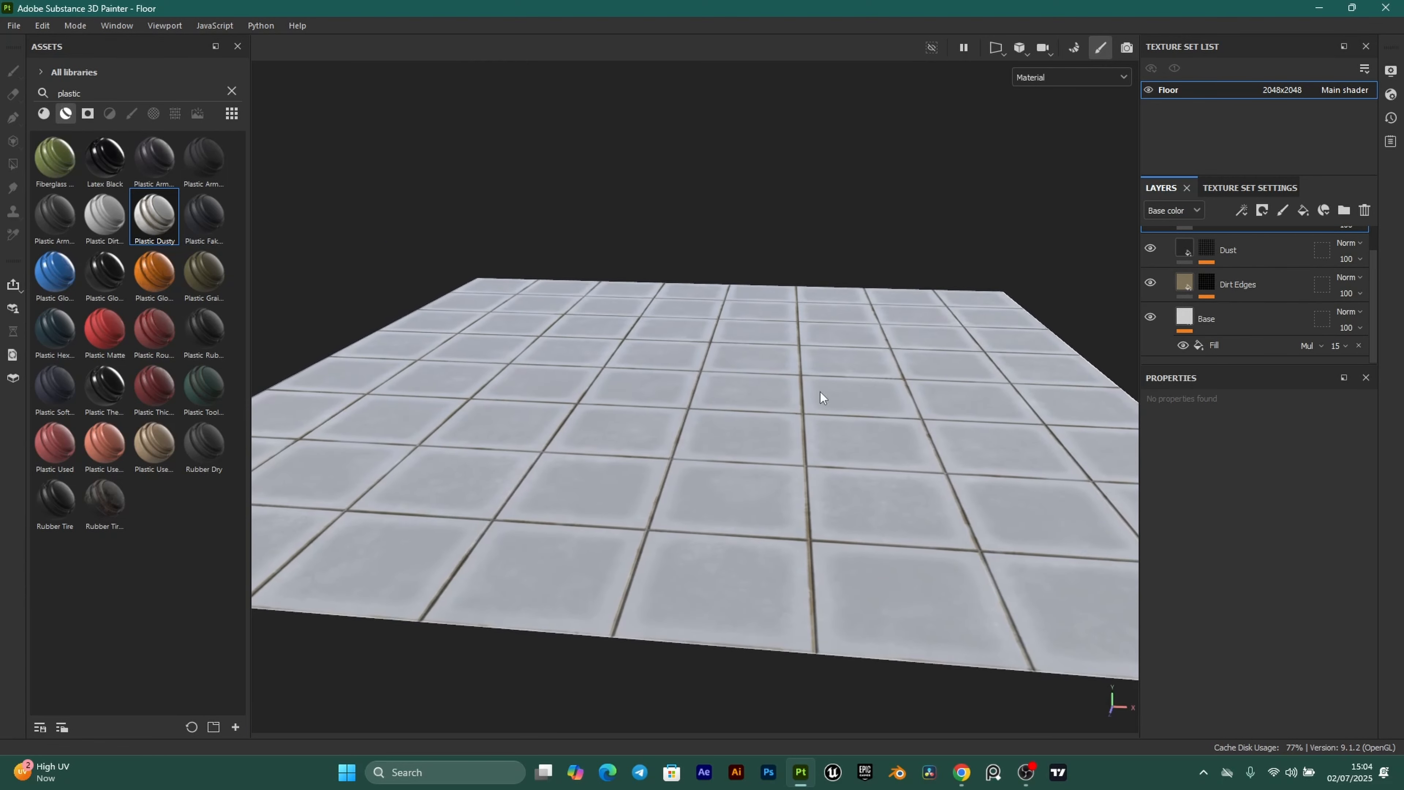
click(962, 773)
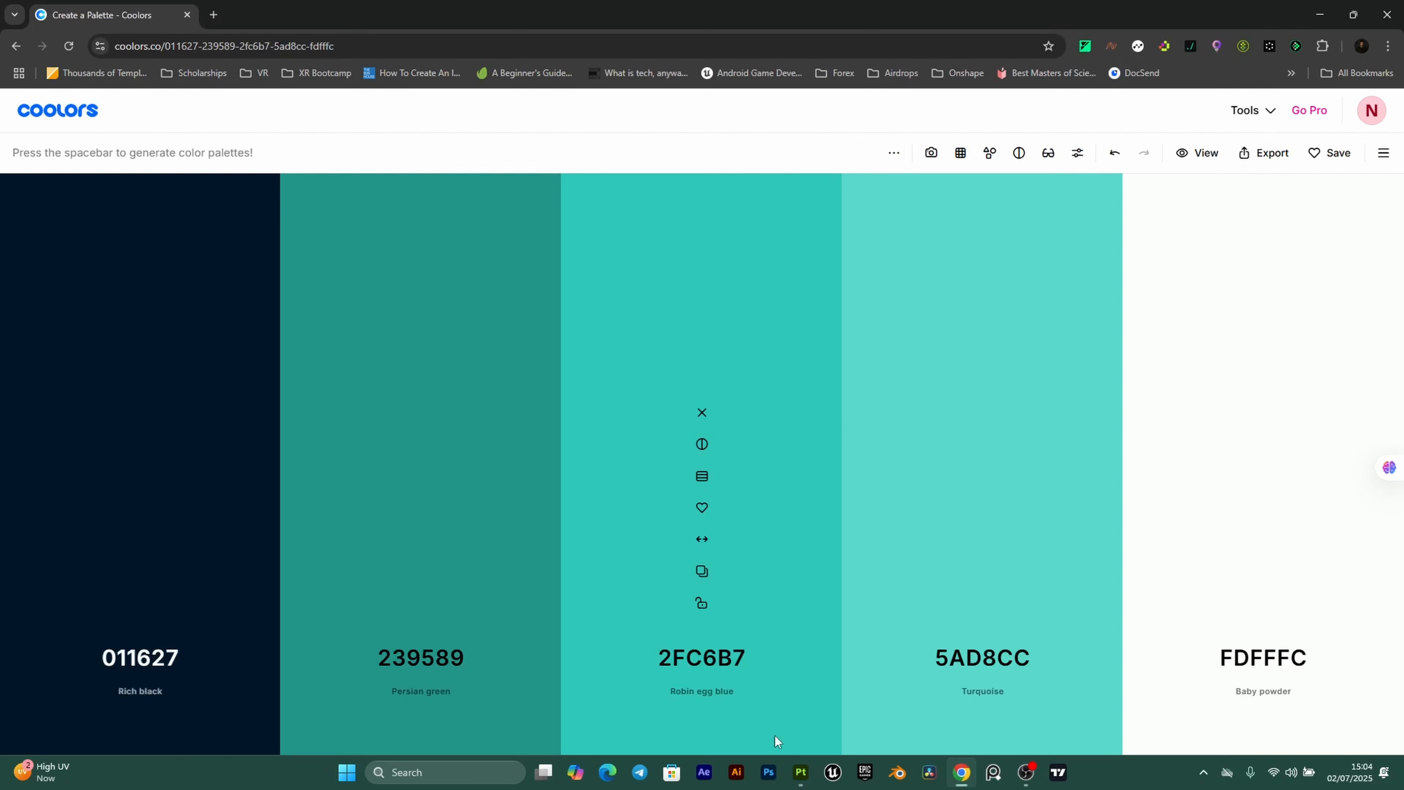
click(800, 772)
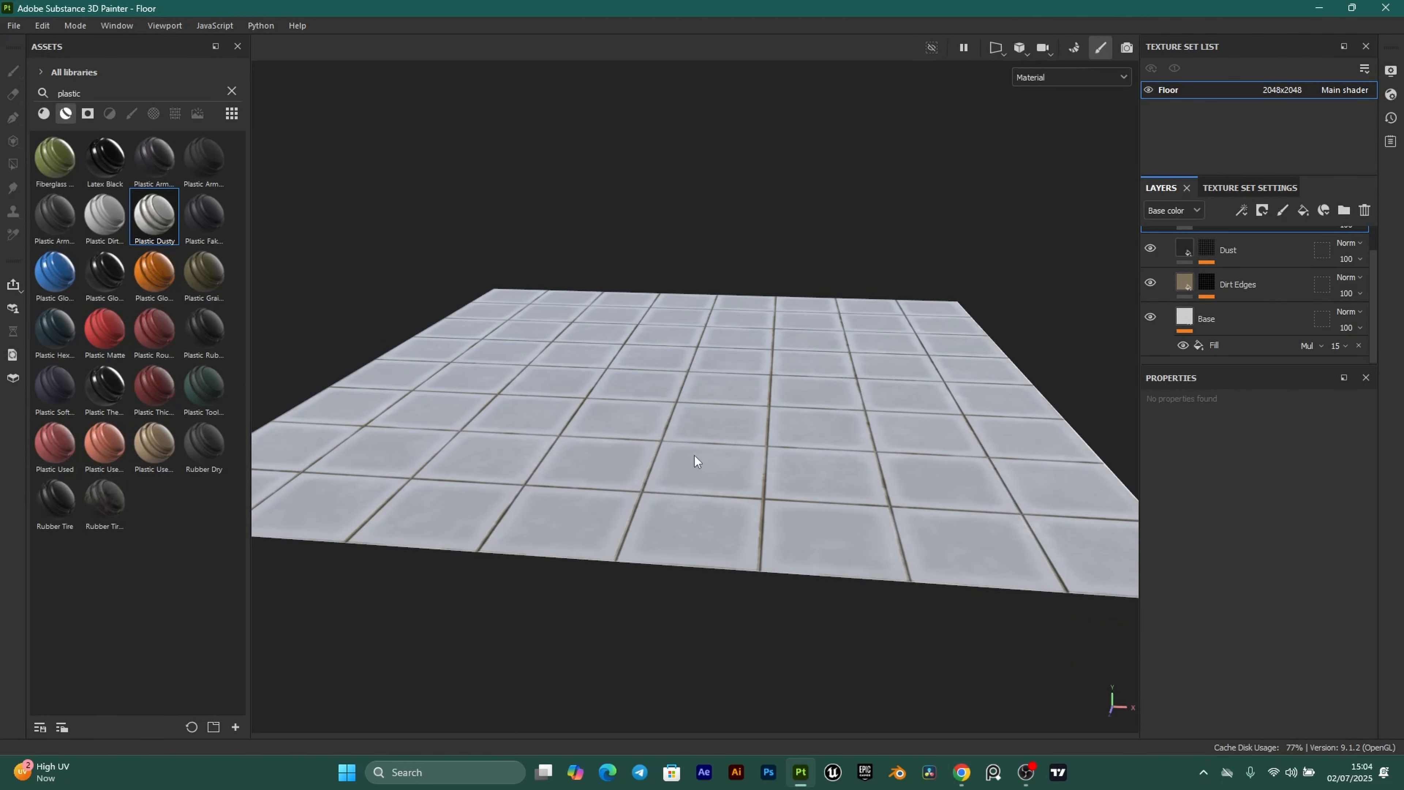
scroll(695, 456, down, 2)
alt+drag(694, 455, 694, 479)
scroll(720, 494, down, 1)
alt+middle_drag(753, 496, 719, 491)
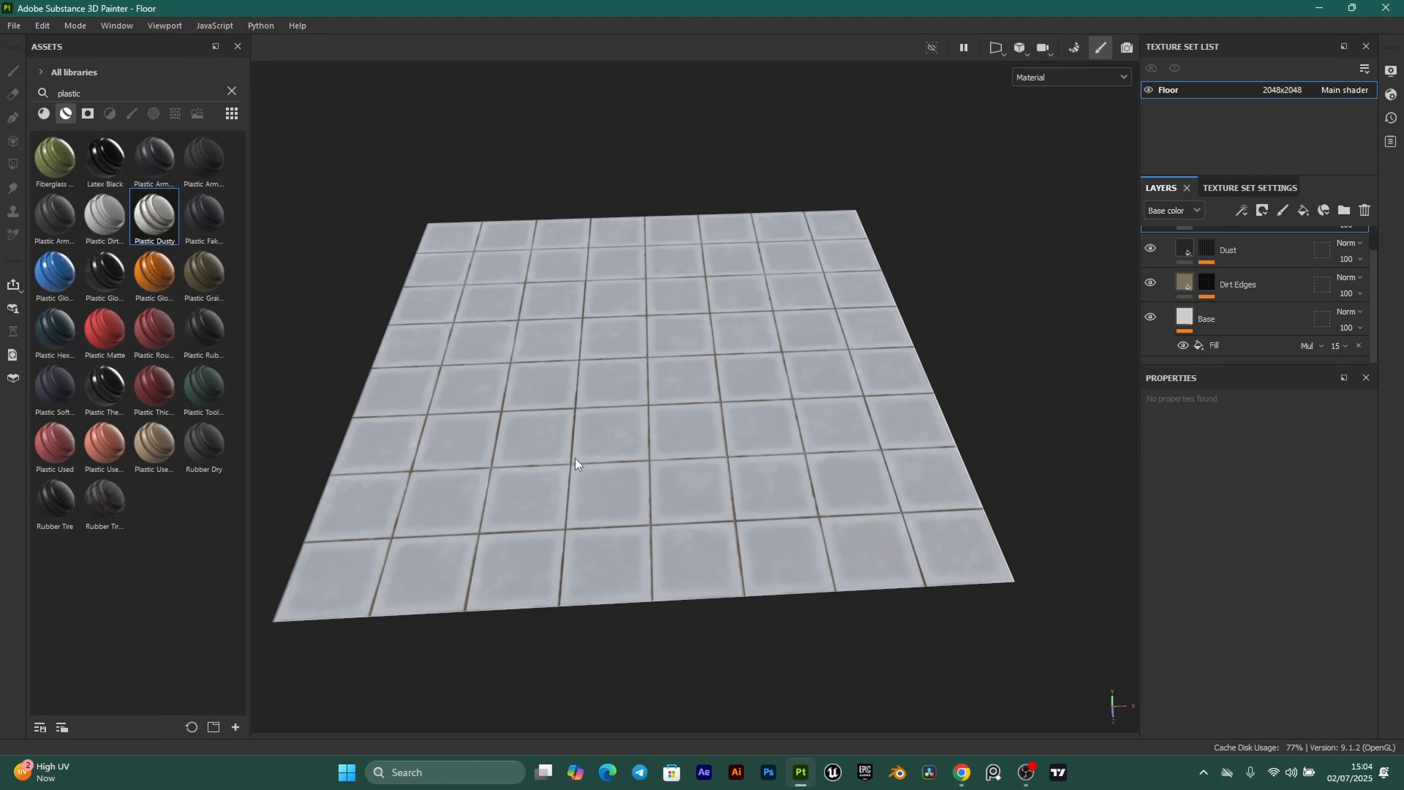
Duplicate the Base fill layer twice.
click(1189, 321)
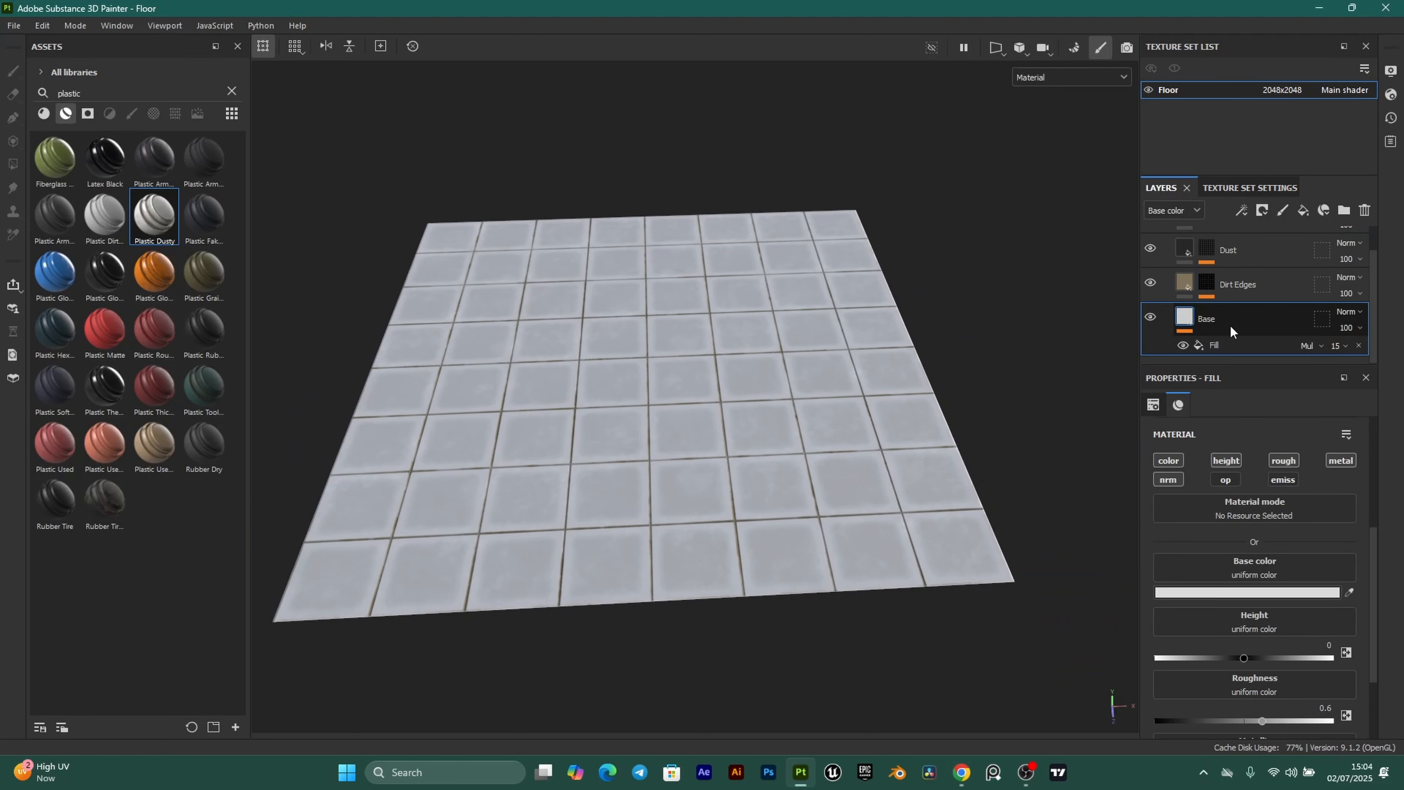
key(ctrl+d)
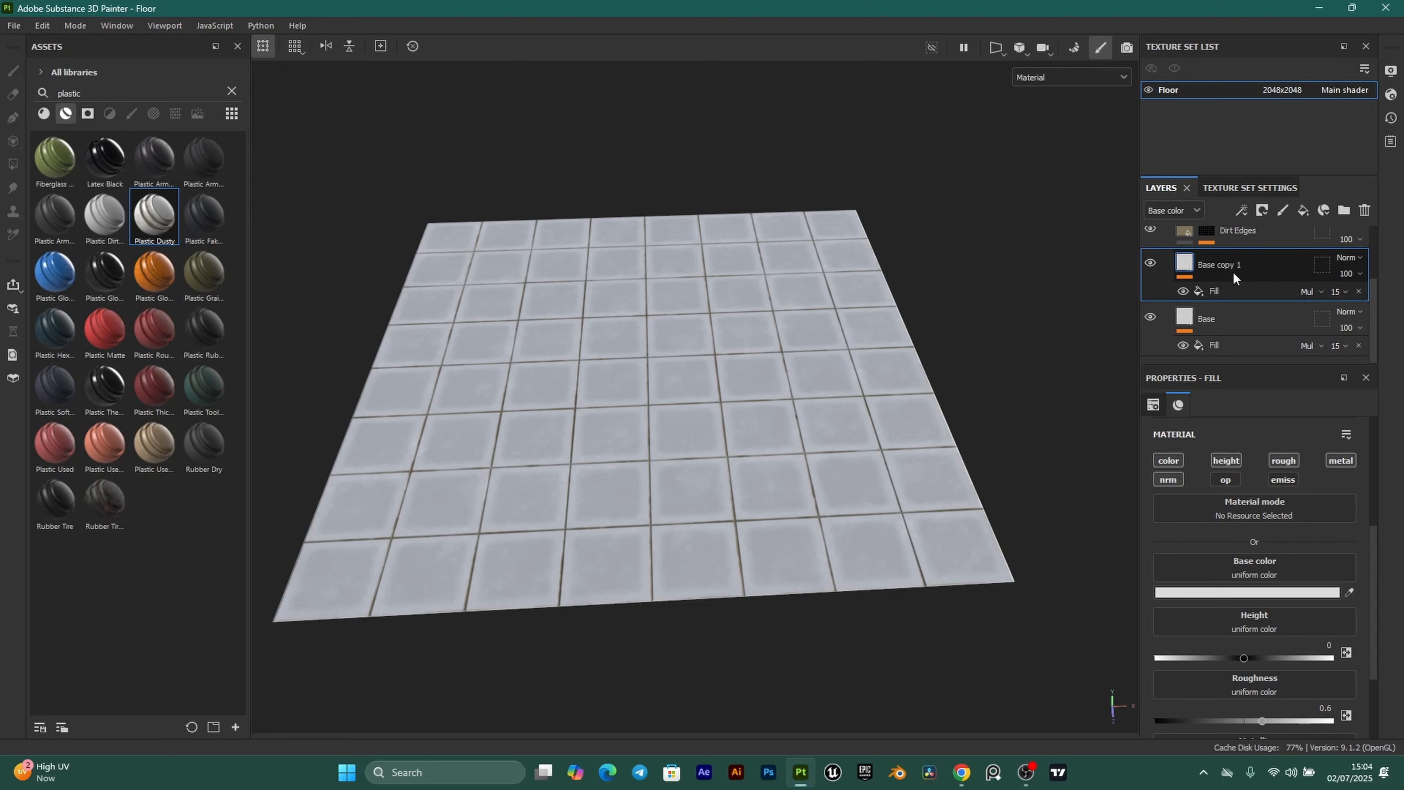
key(ctrl+d)
scroll(1237, 274, down, 2)
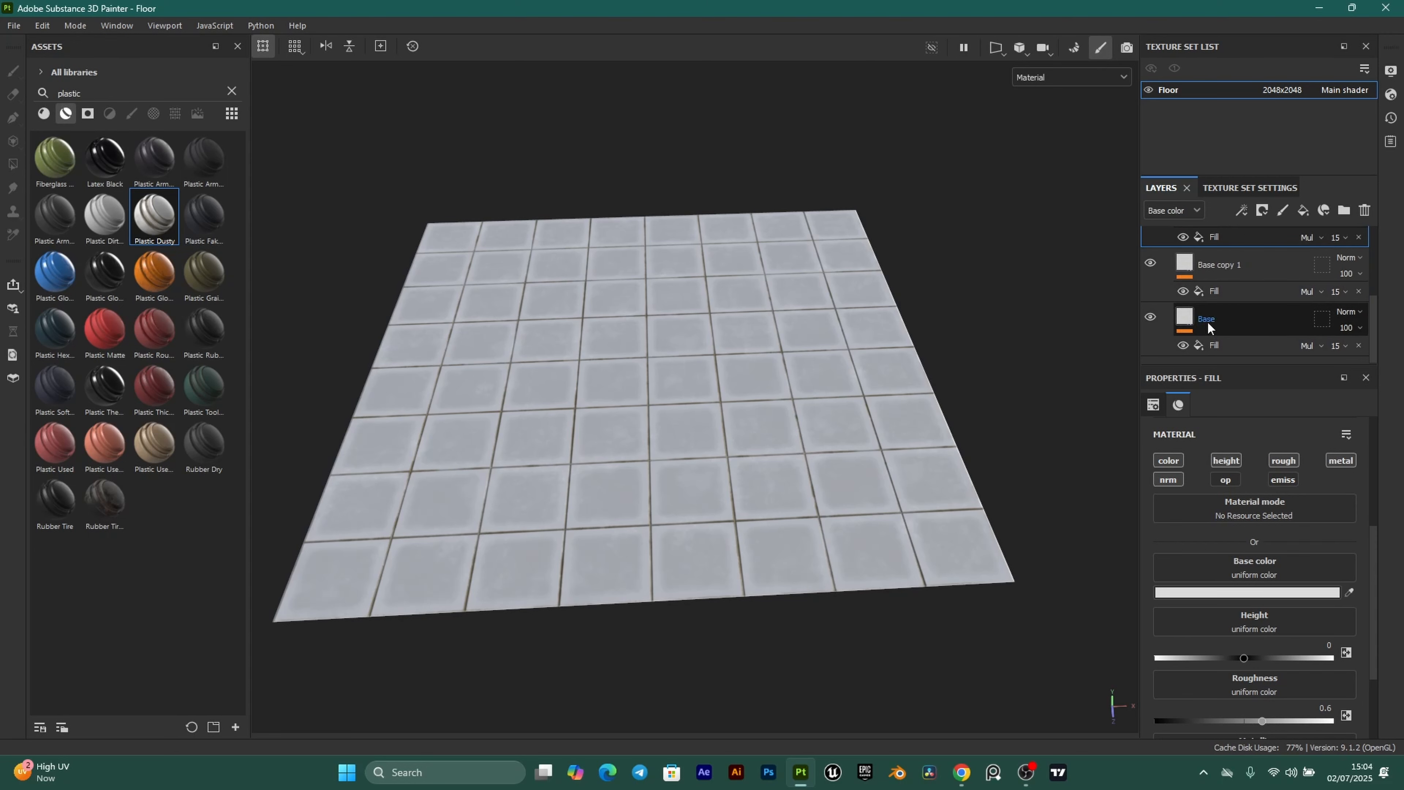
Rename the Base layer and its two copies to Color1, Color2 and Color3.
double_click(1207, 320)
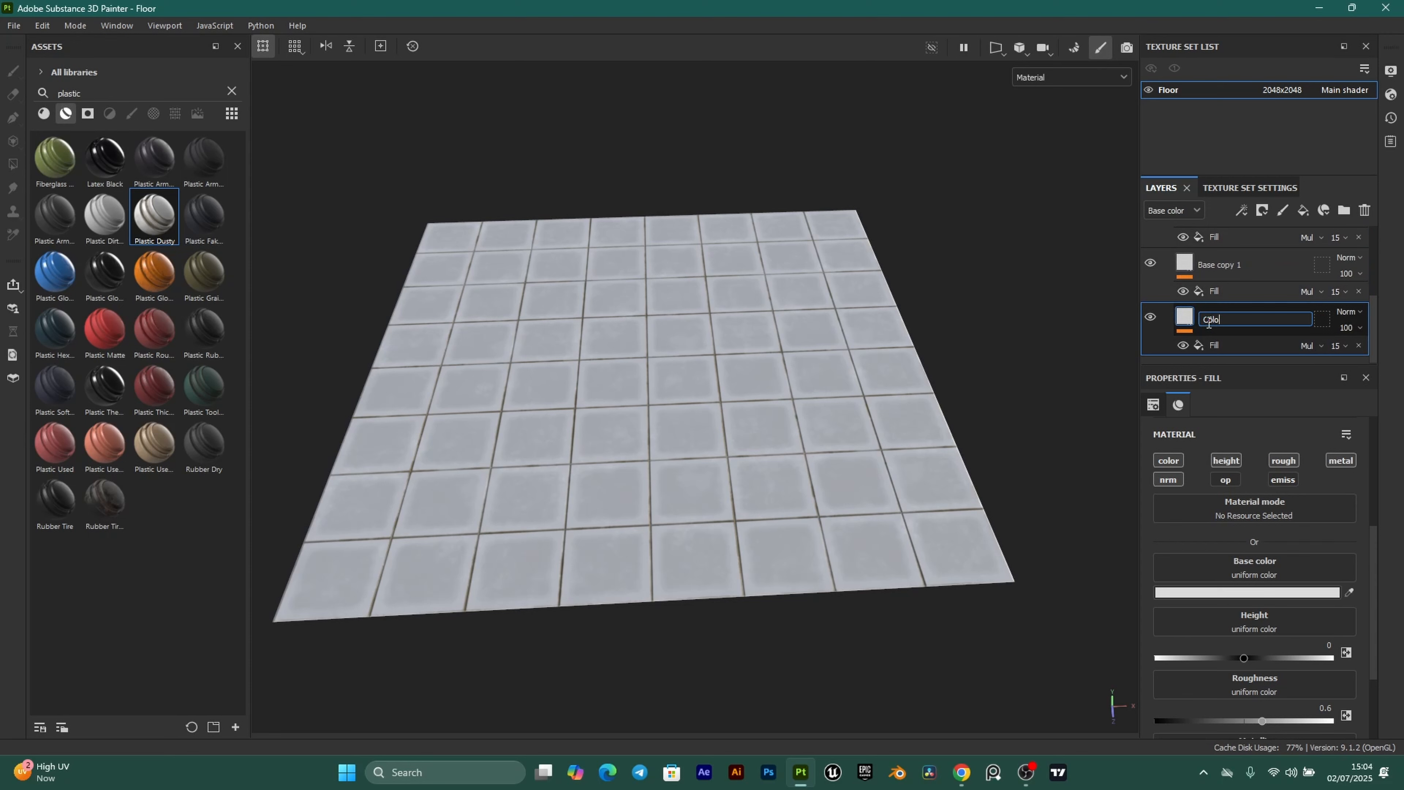
text(Color1)
key(Return)
double_click(1217, 268)
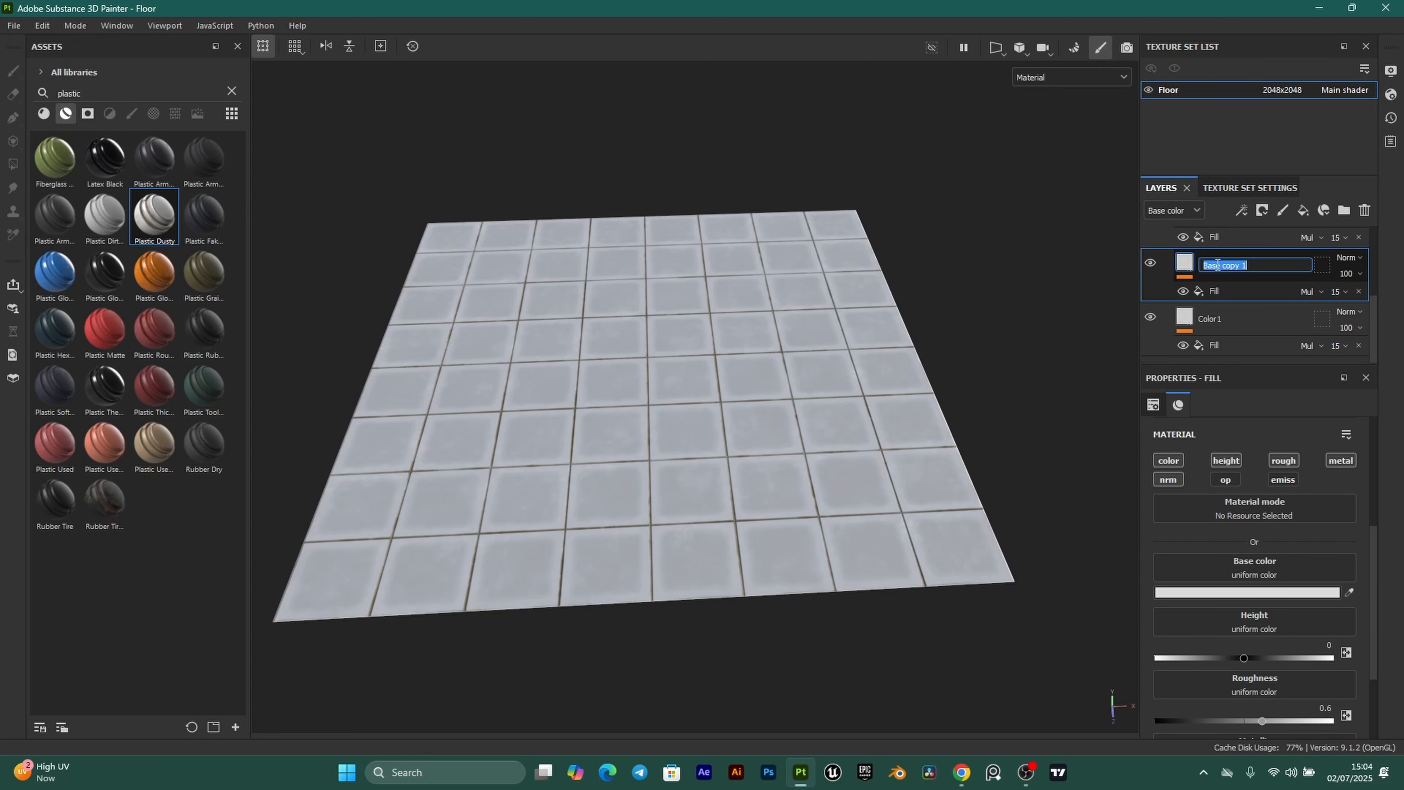
text(Color2)
key(Return)
scroll(1218, 266, up, 1)
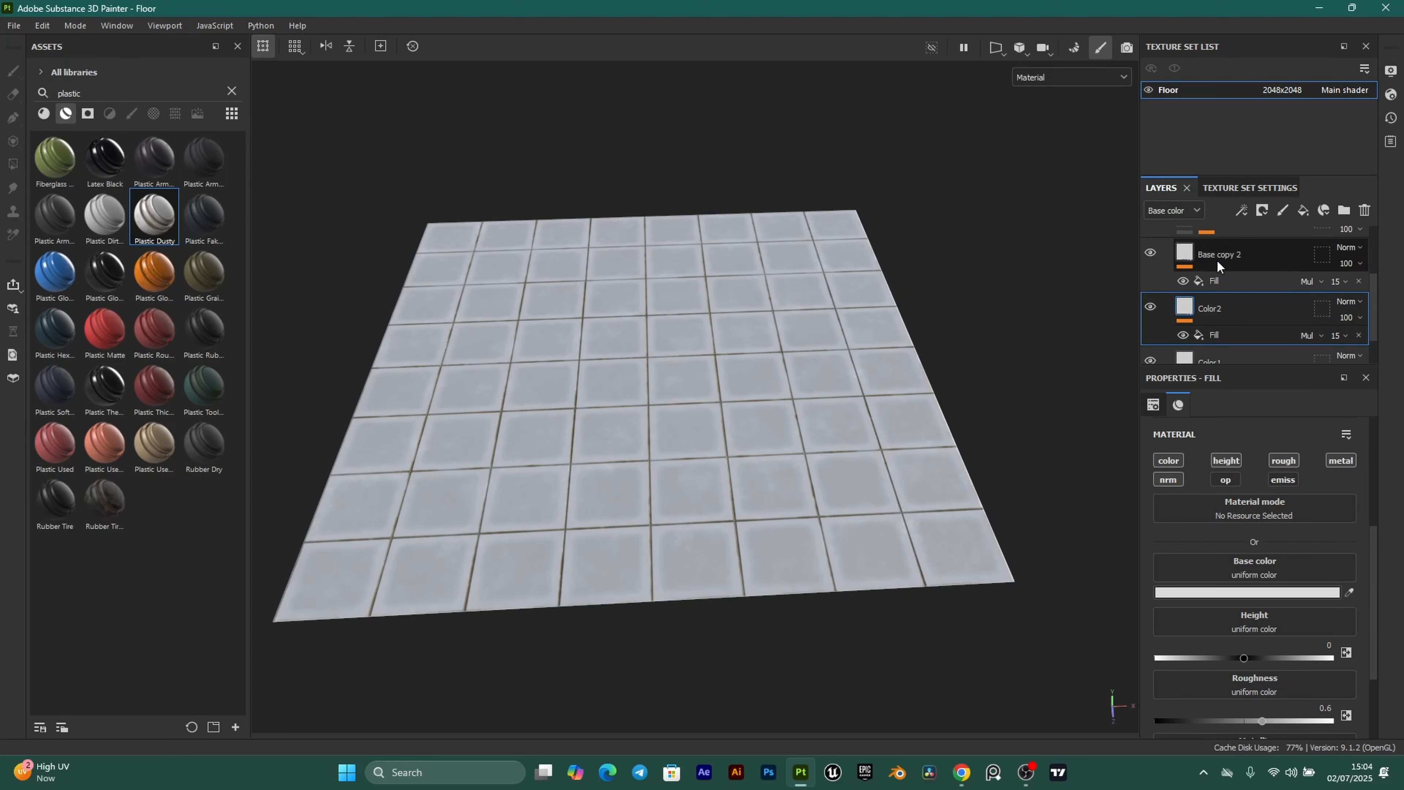
double_click(1217, 256)
text(Col)
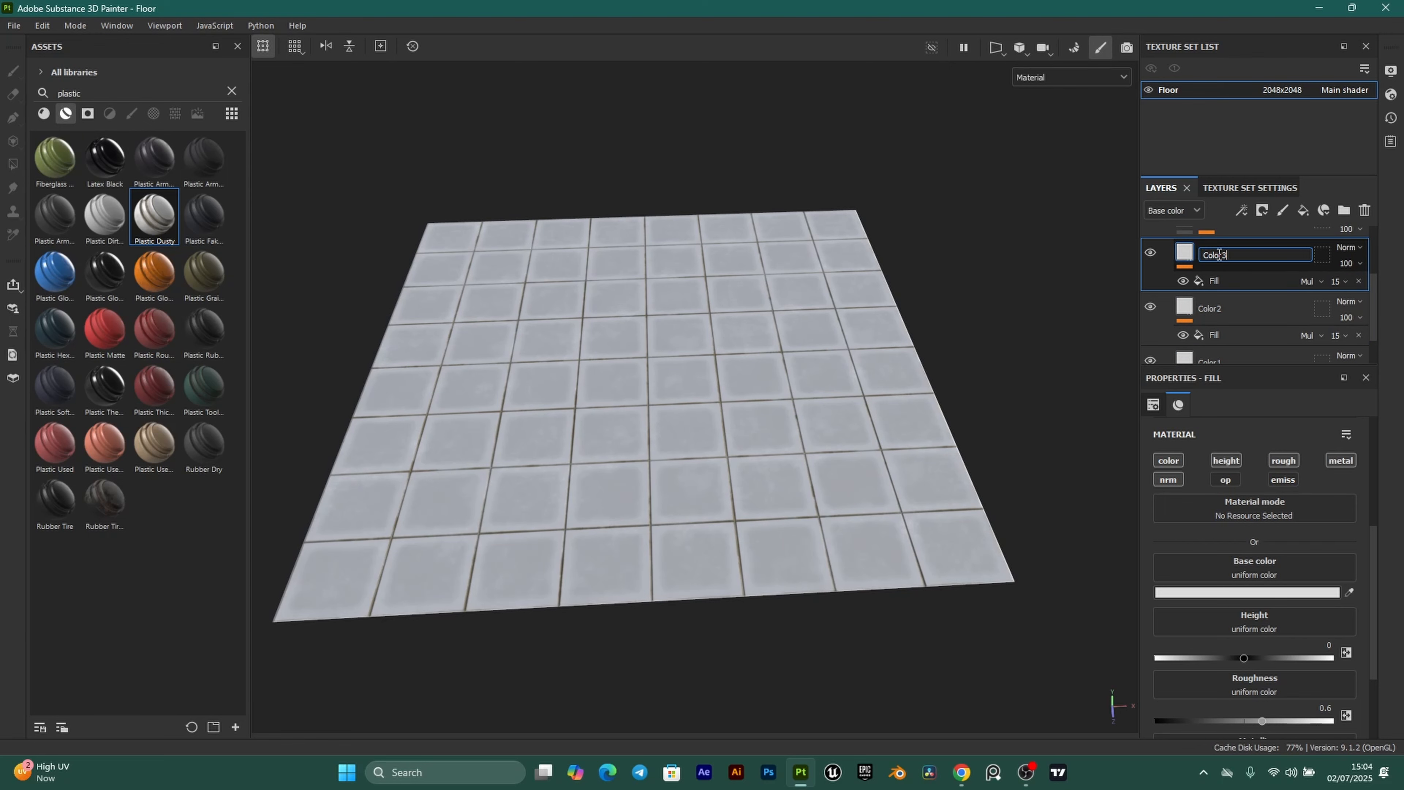
text(or3)
key(Return)
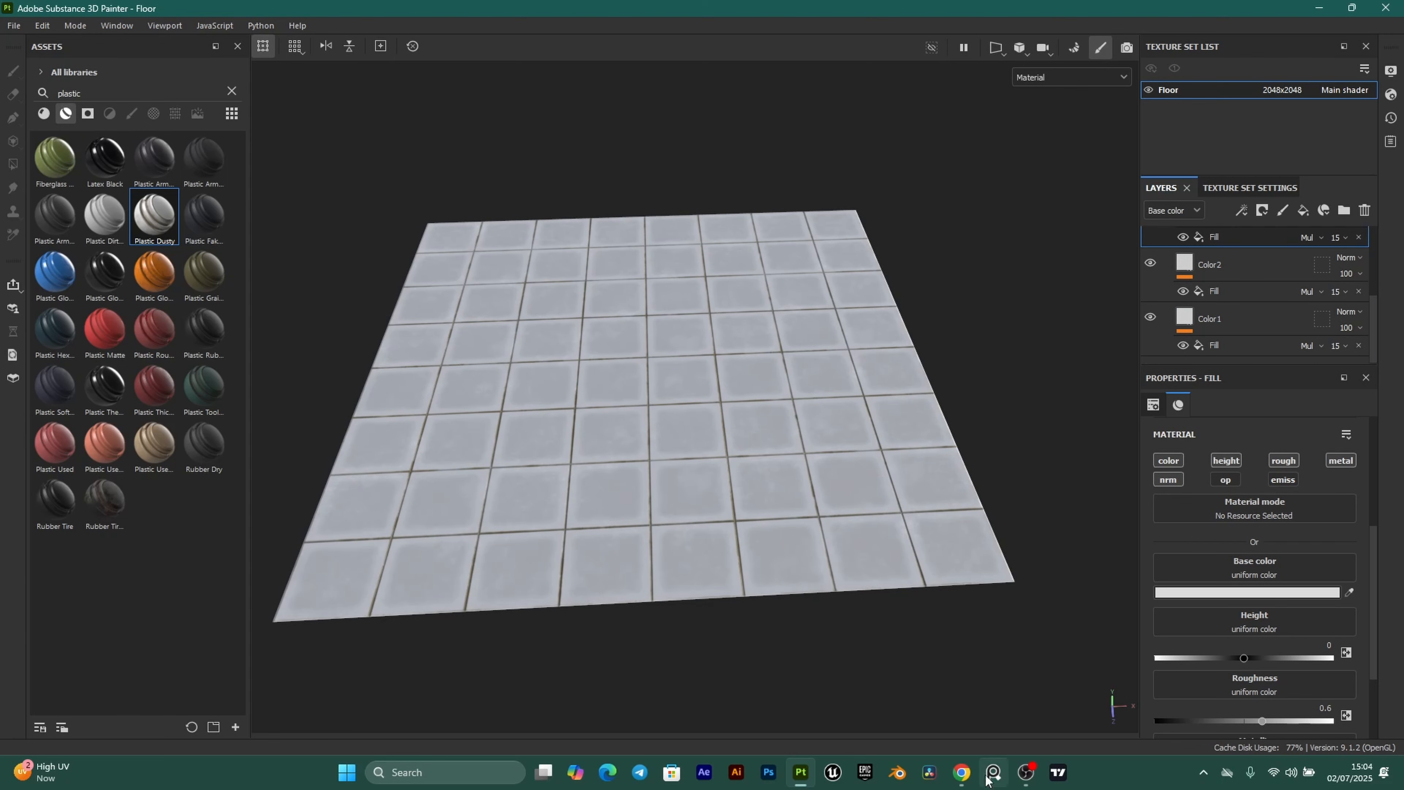
click(962, 773)
Copy Rich black 011627 from Coolors and paste it as Color1's base colour.
mouse_move(147, 598)
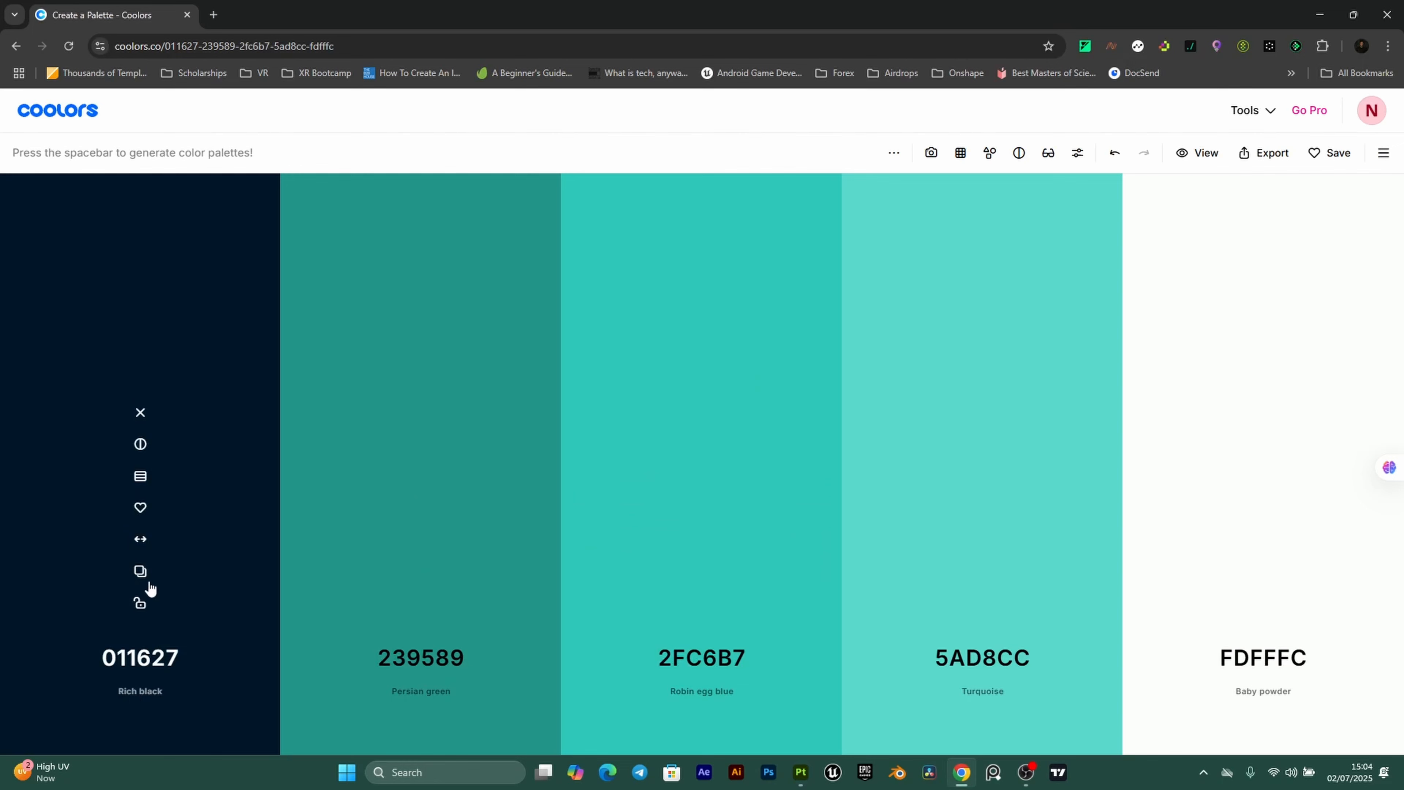
click(140, 571)
click(801, 773)
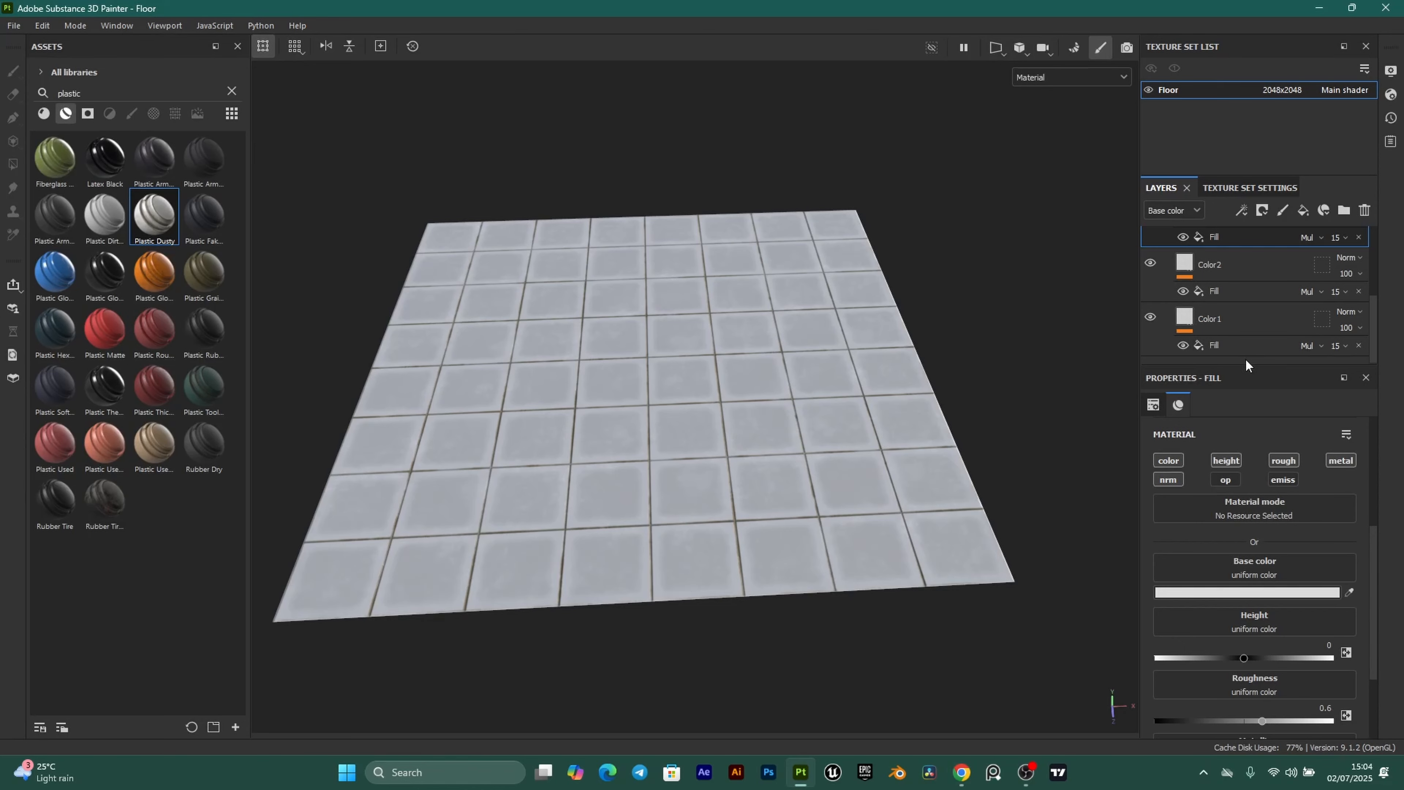
click(1182, 317)
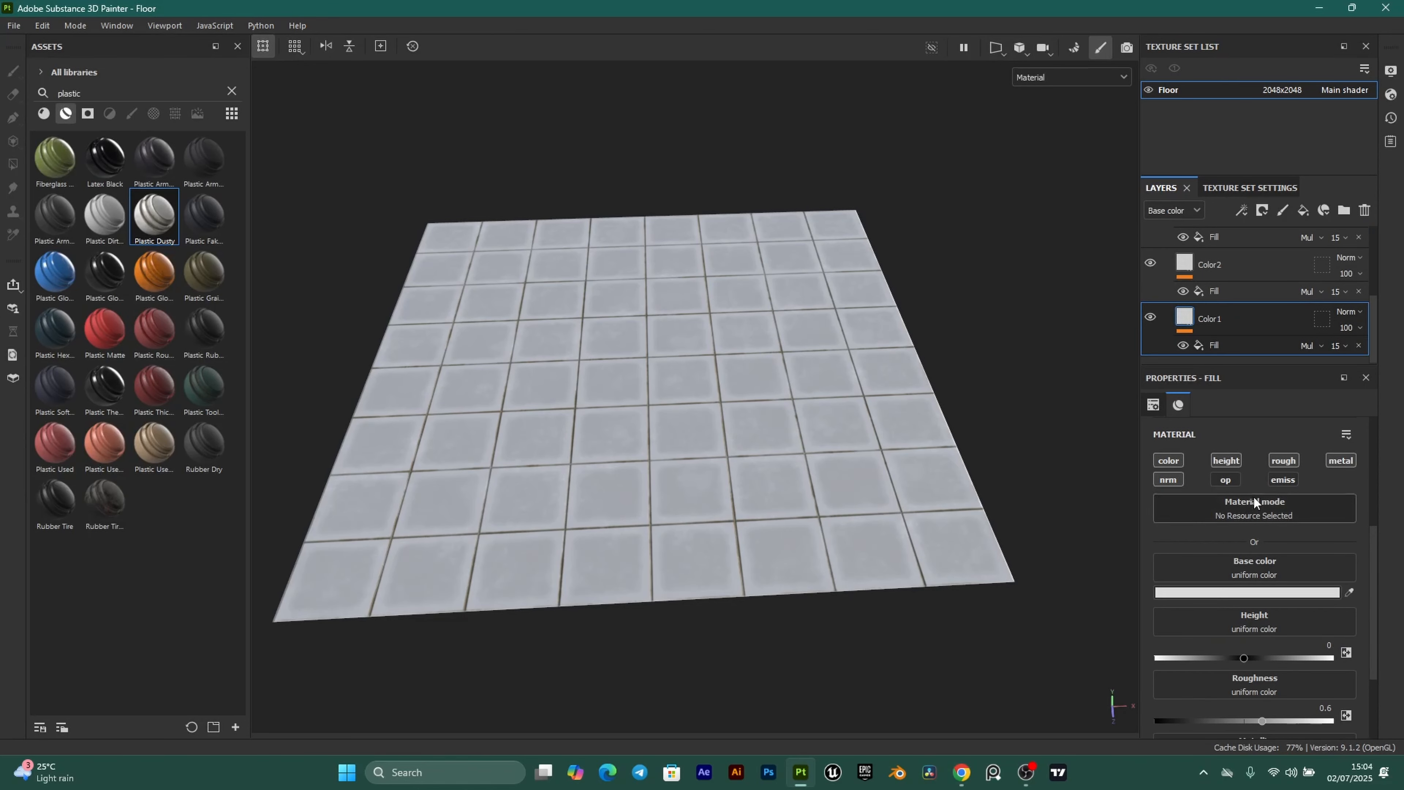
click(1233, 594)
double_click(1254, 692)
key(ctrl+v)
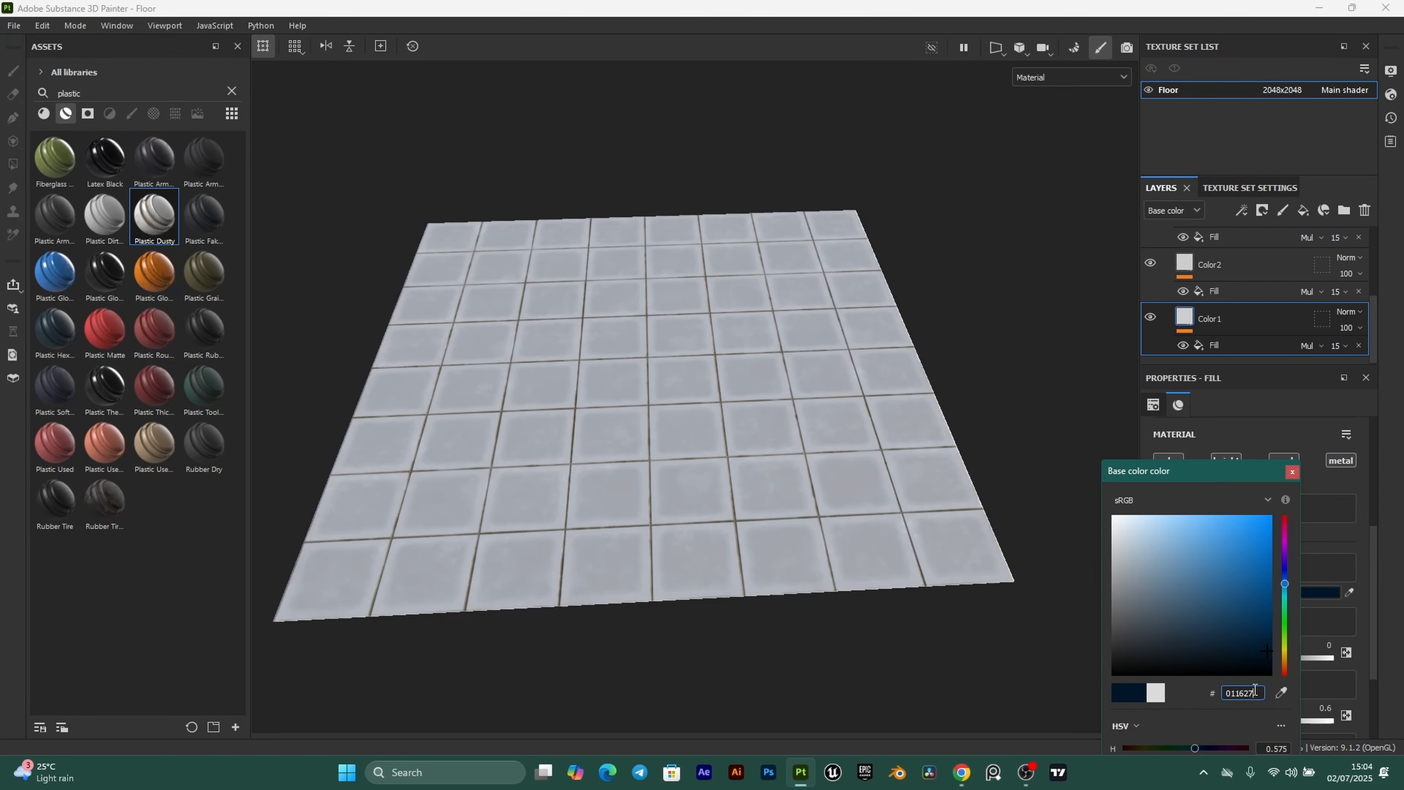
click(1293, 473)
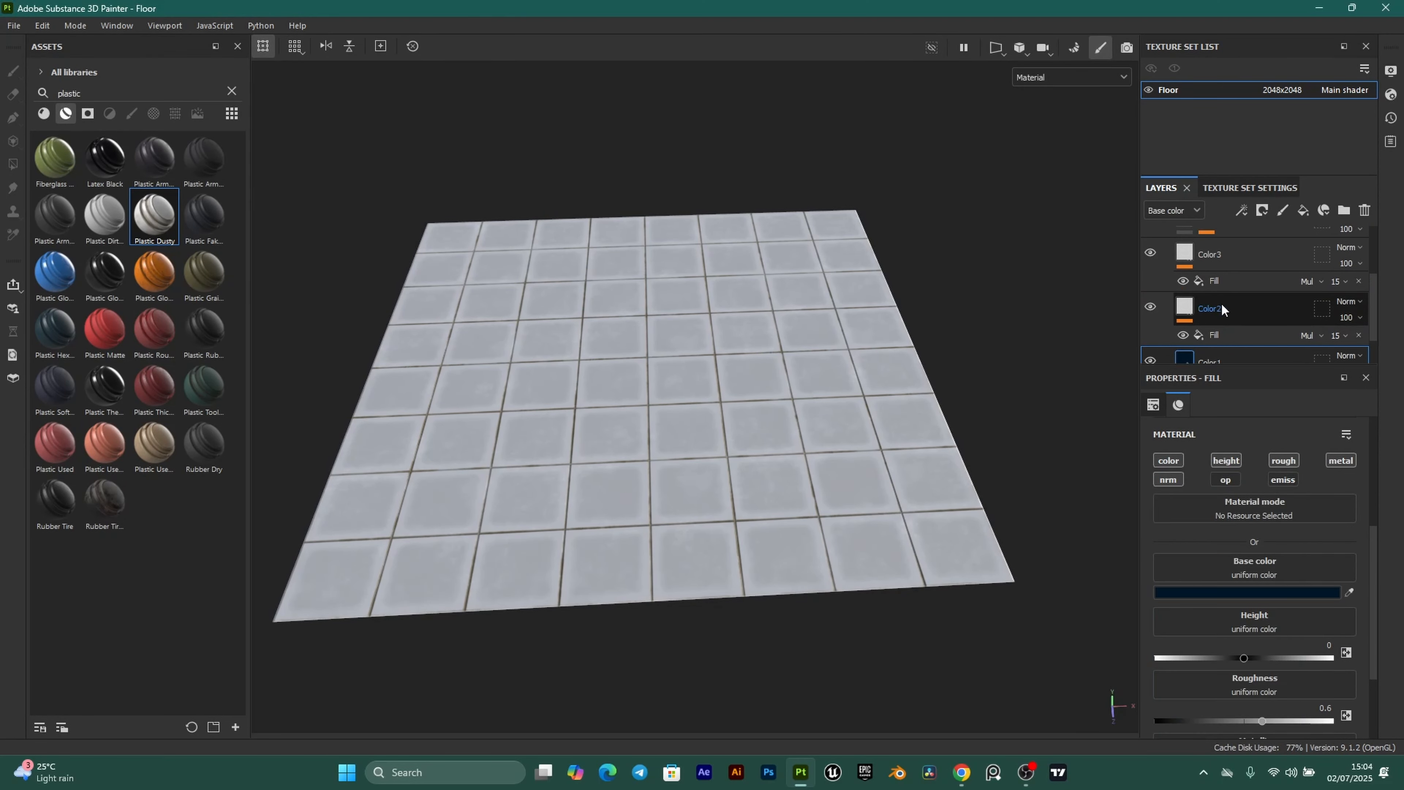
Copy the Robin egg blue hex 2FC6B7 from the Coolors palette.
click(962, 773)
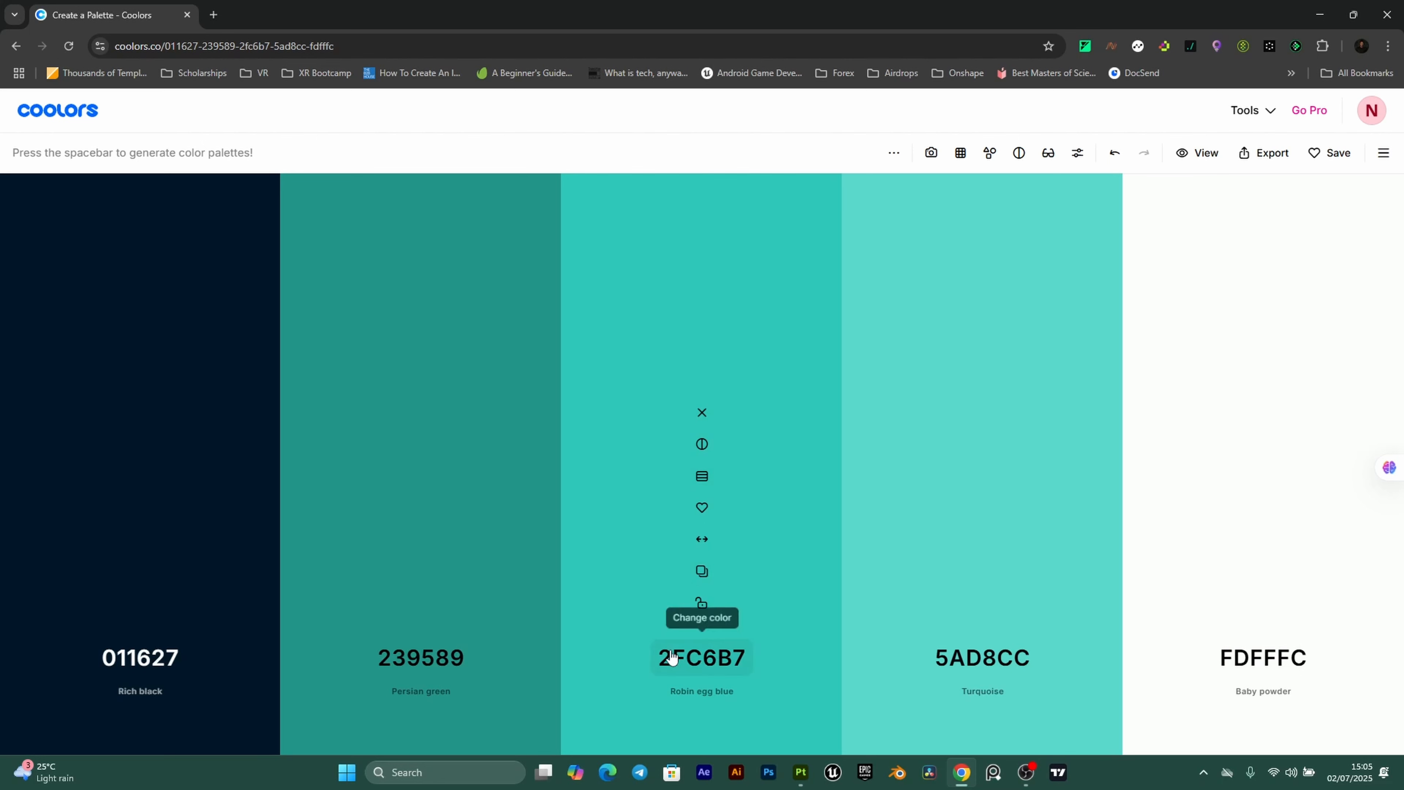
click(702, 571)
click(801, 772)
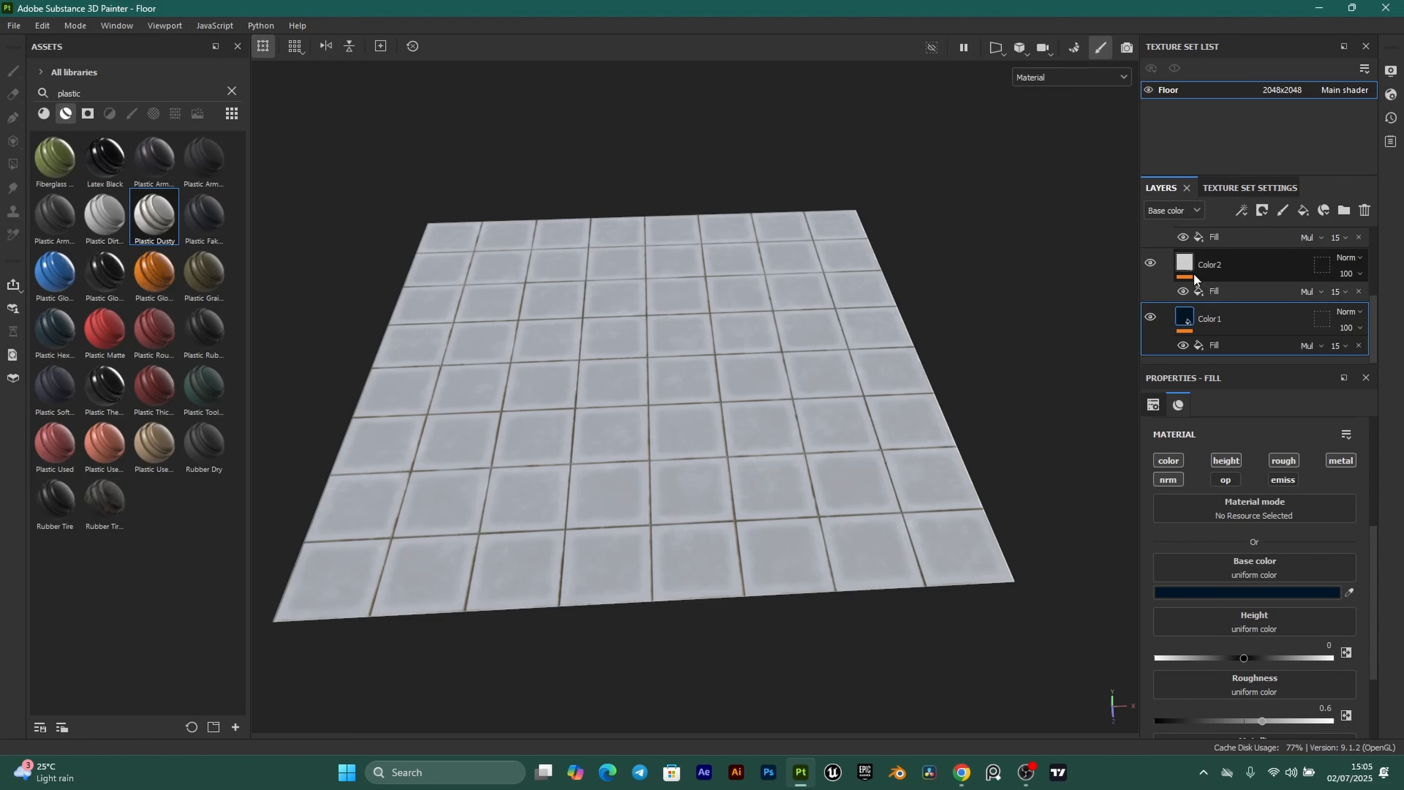
Paste teal 2FC6B7 into the Color2 layer's base colour.
click(1189, 291)
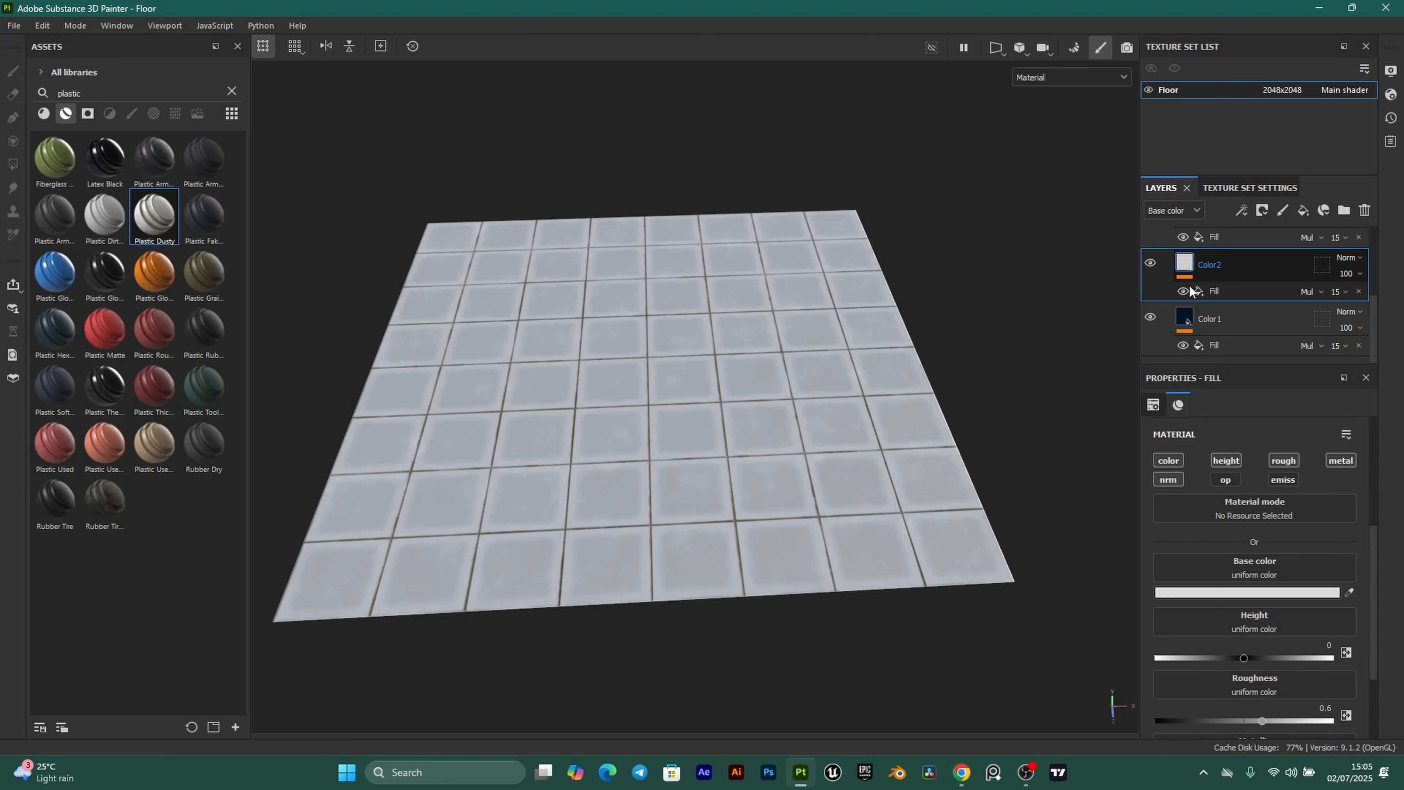
click(1261, 594)
click(1224, 692)
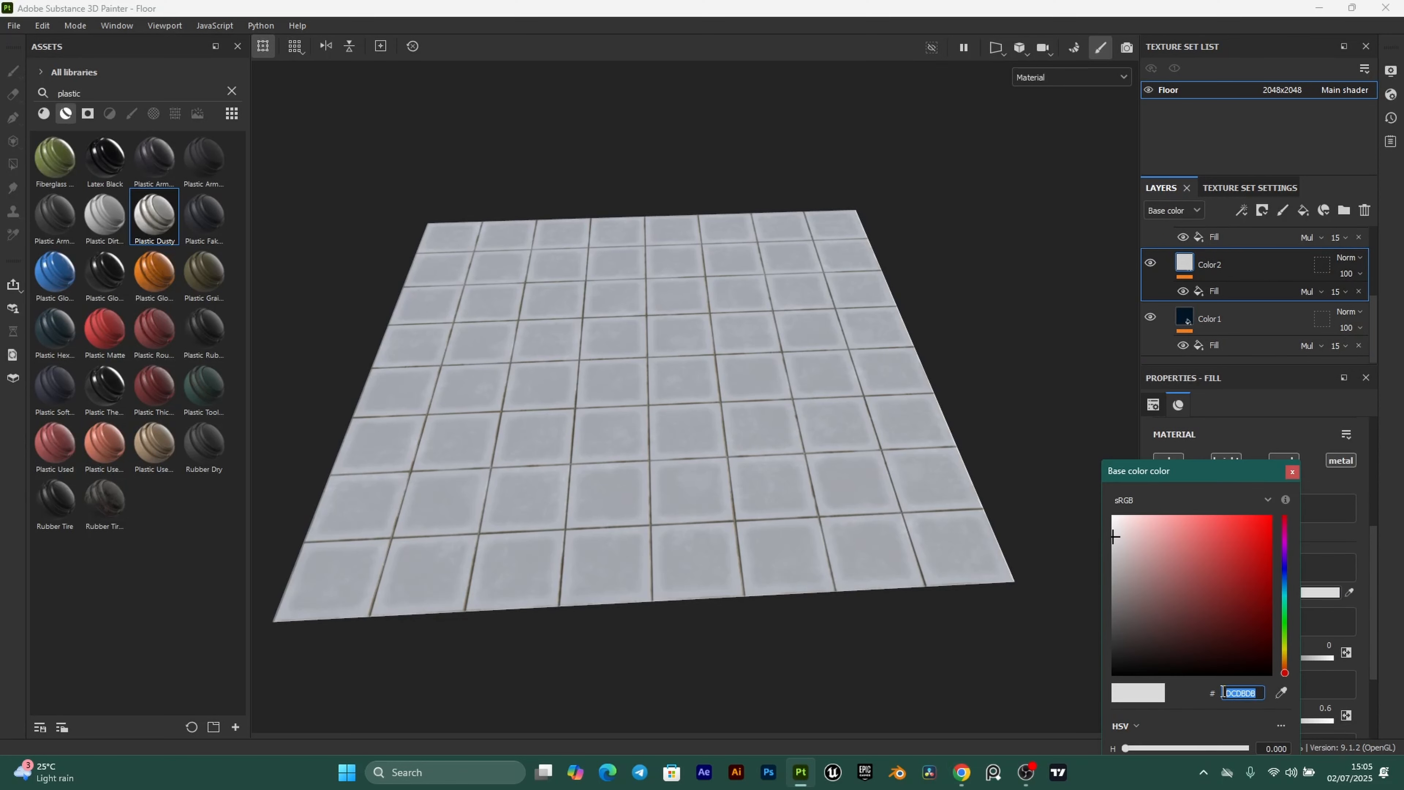
key(ctrl+v)
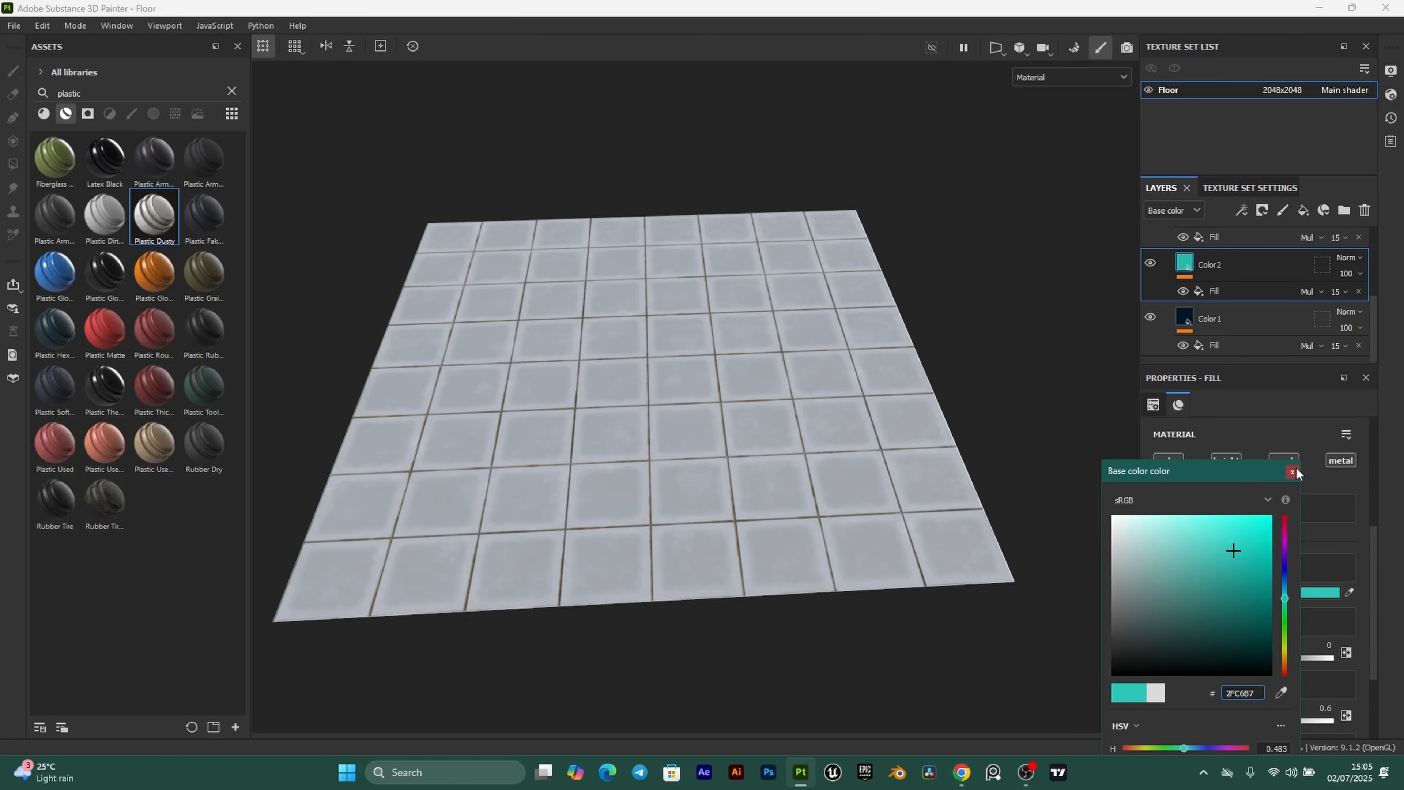
click(1293, 471)
Copy Baby powder FDFFFC from Coolors and set it as Color3's base colour.
click(961, 774)
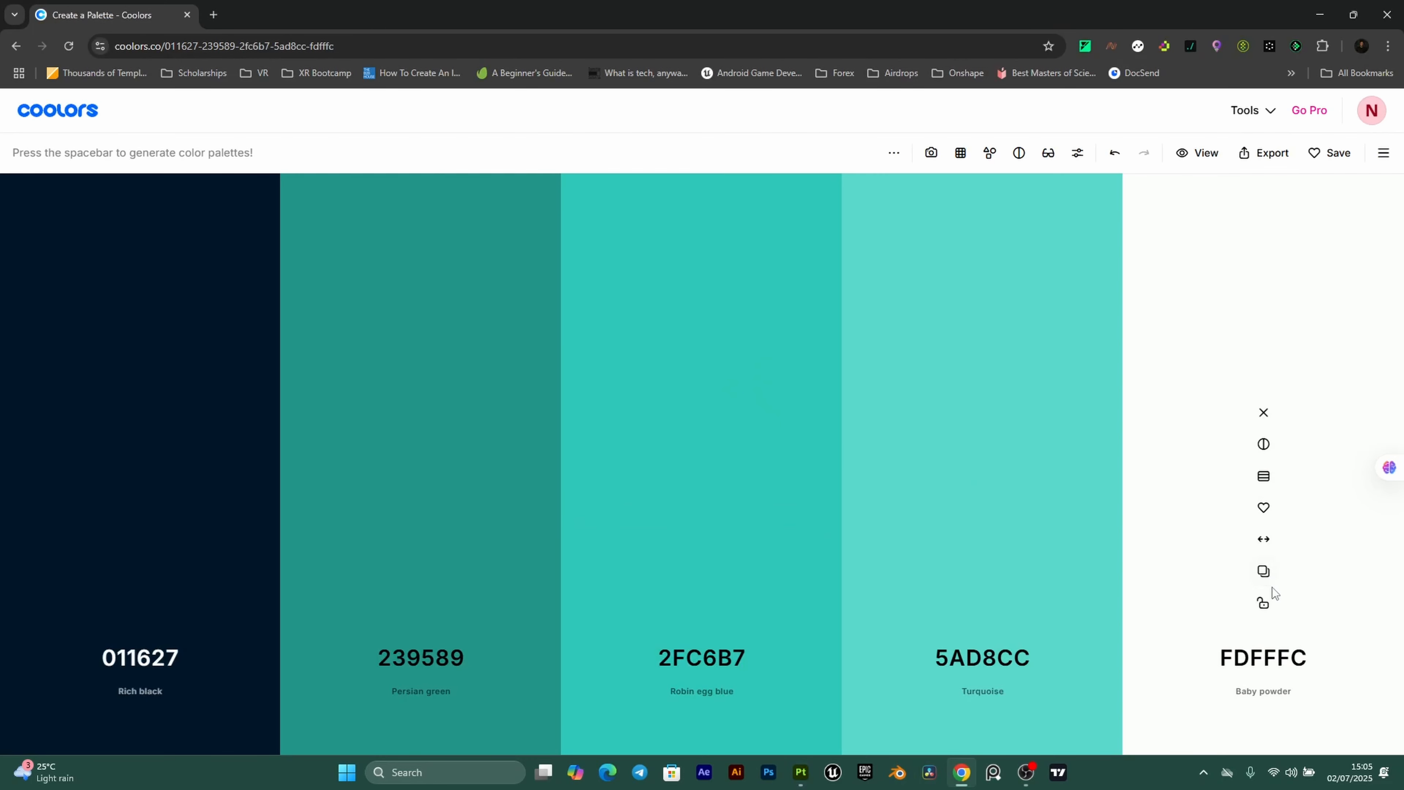
click(1264, 572)
click(813, 776)
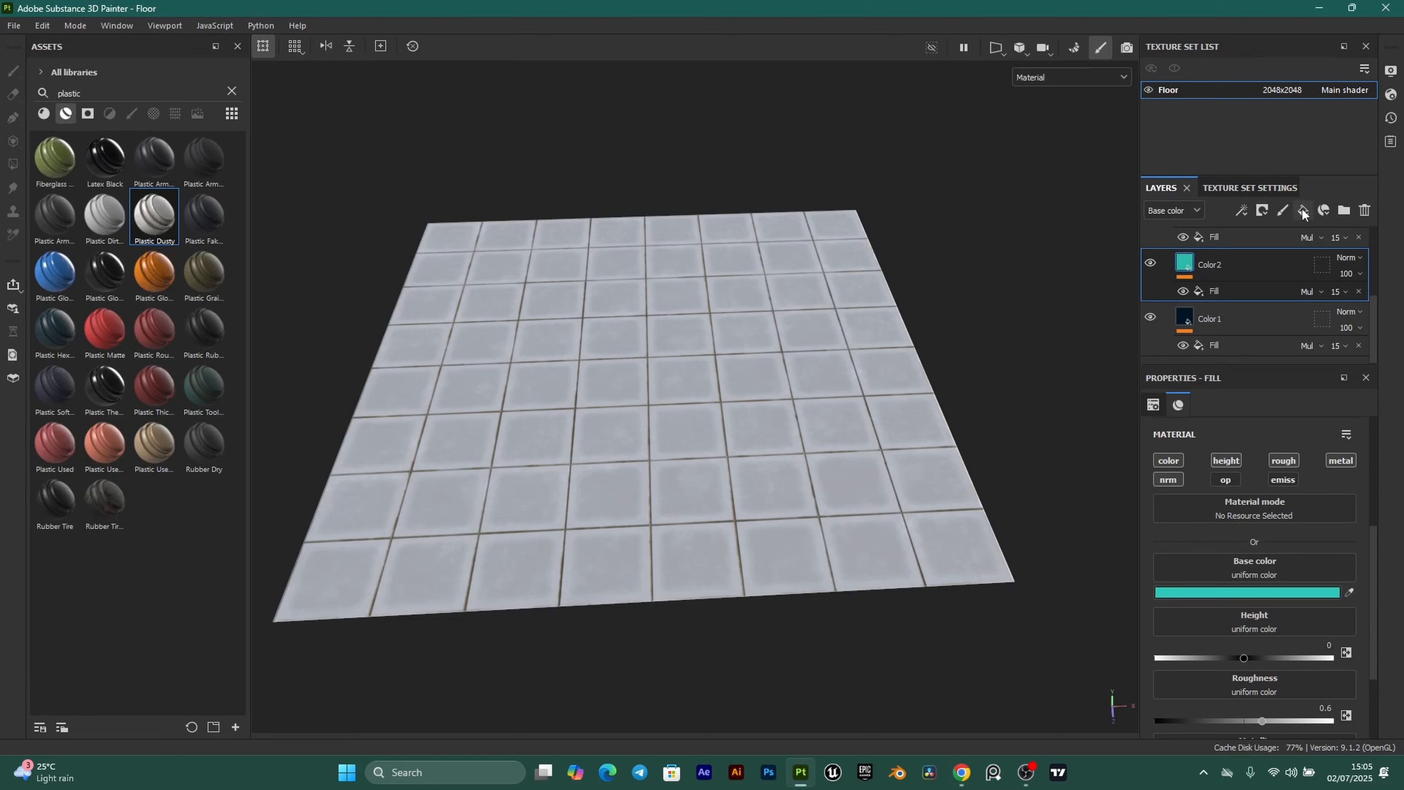
click(1216, 281)
click(1256, 593)
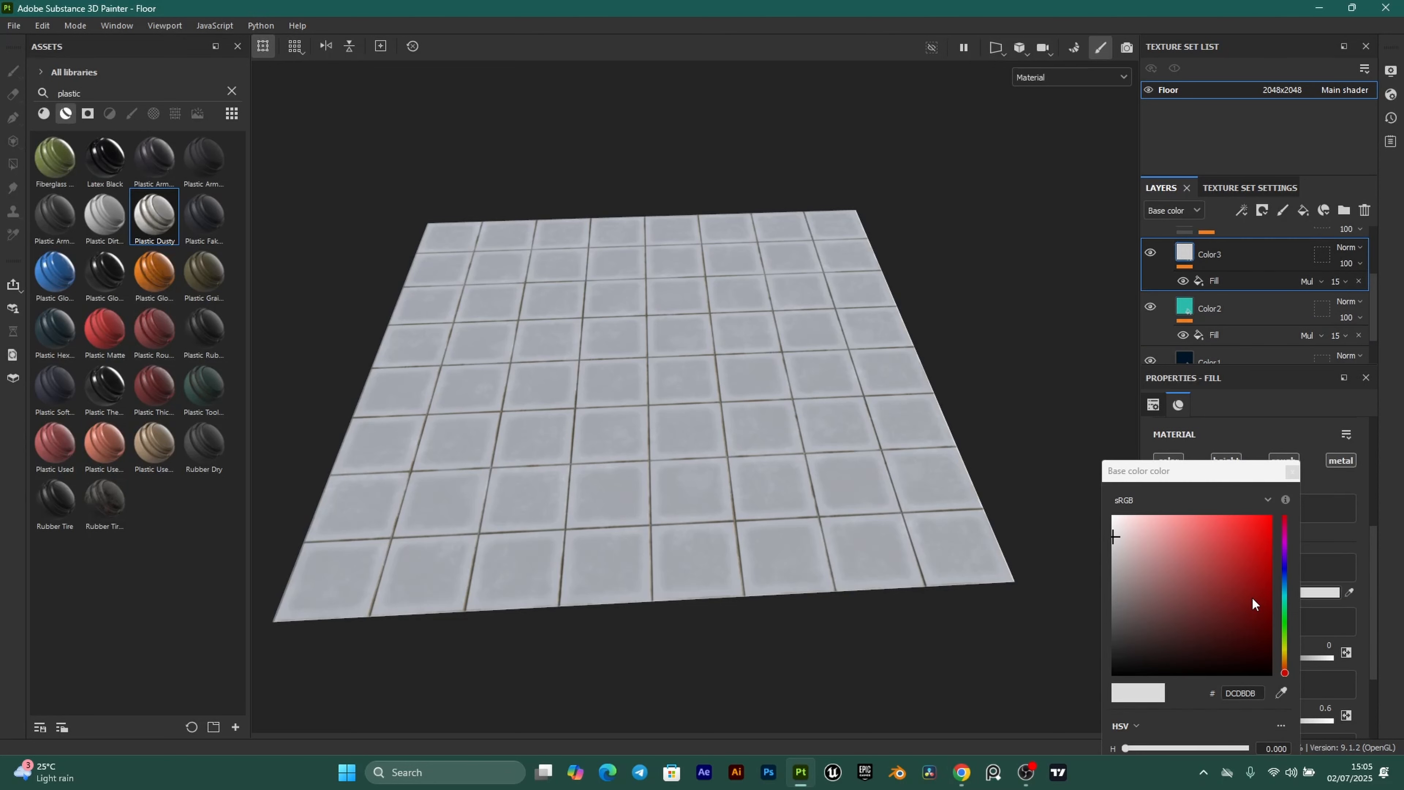
key(ctrl+v)
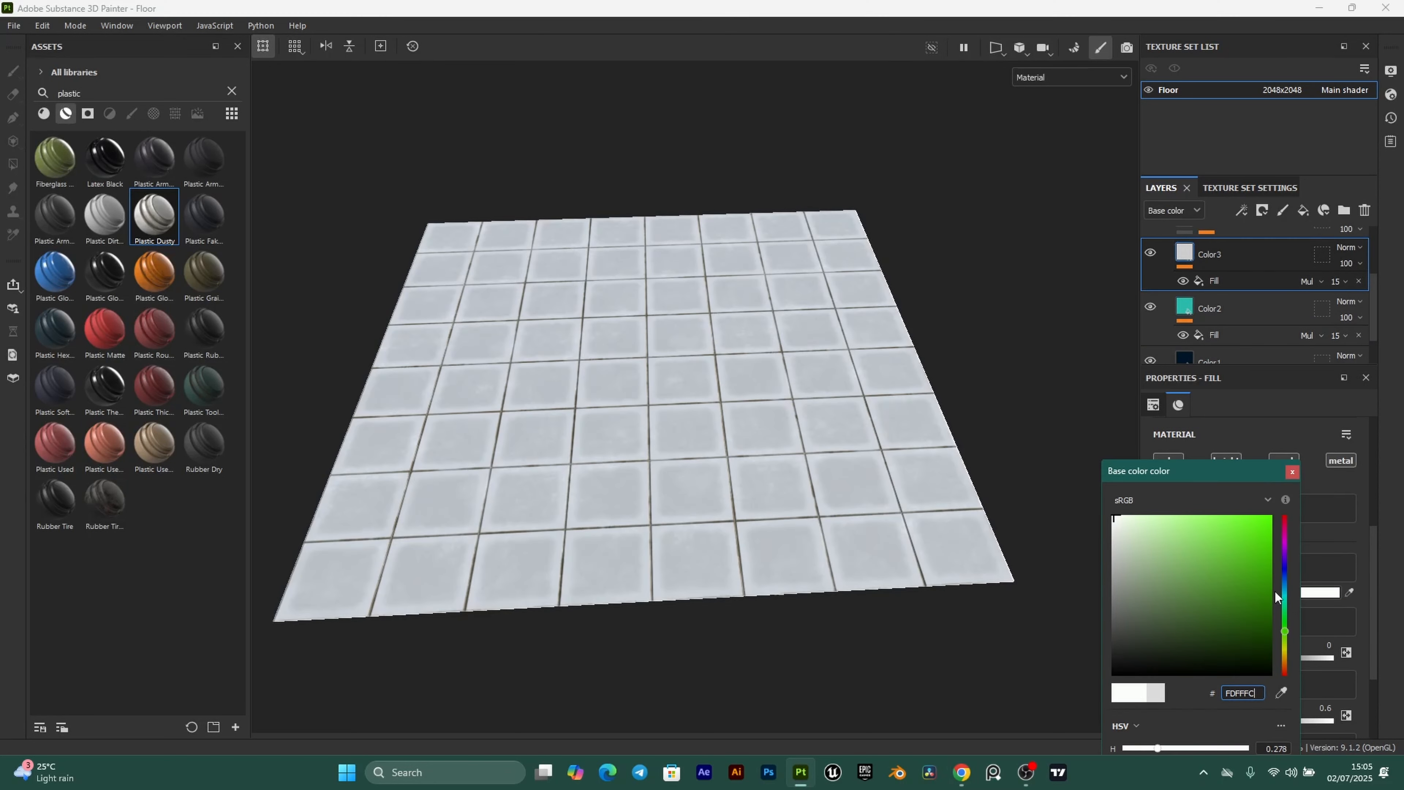
click(1292, 472)
scroll(723, 474, up, 2)
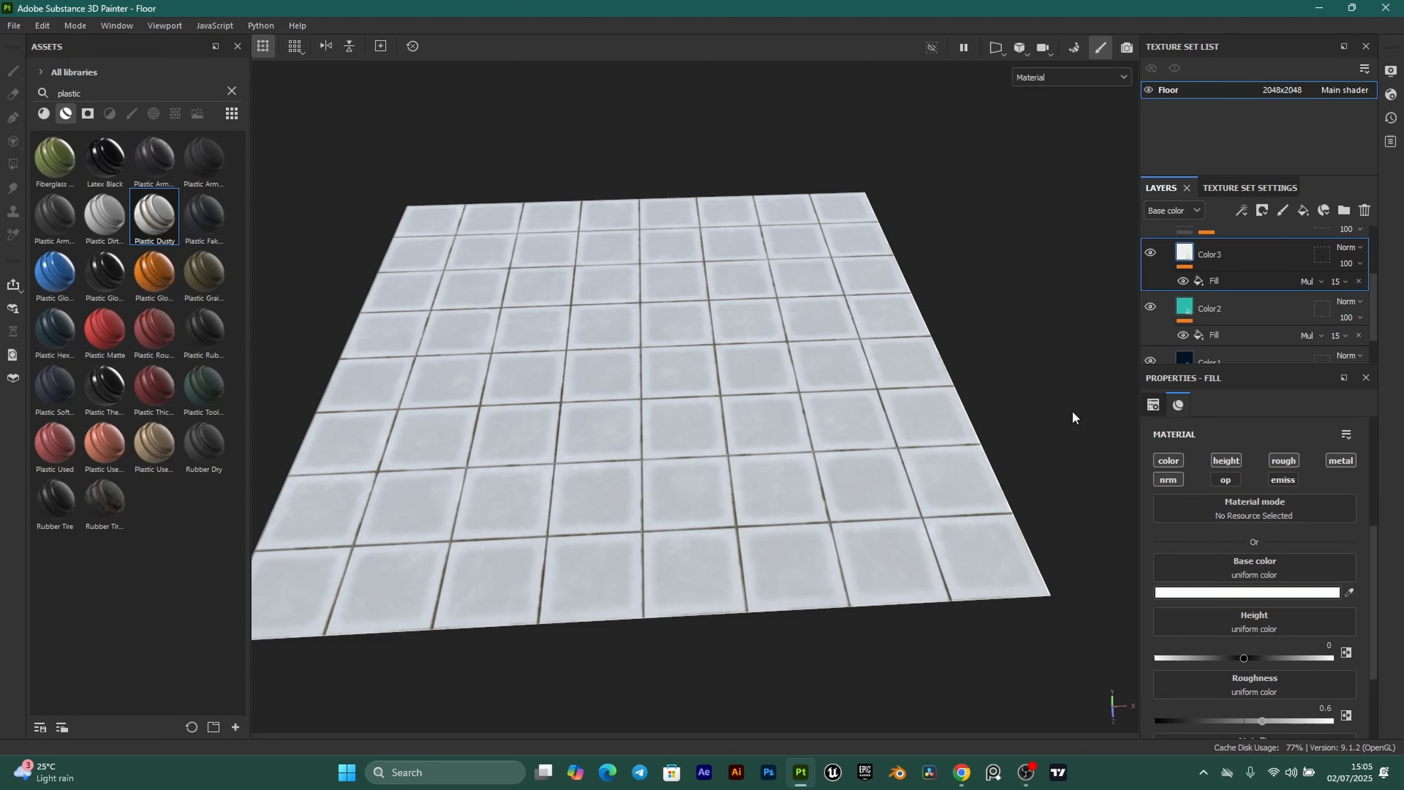
Add a black mask to the Color3 and Color2 fill layers.
scroll(661, 385, up, 2)
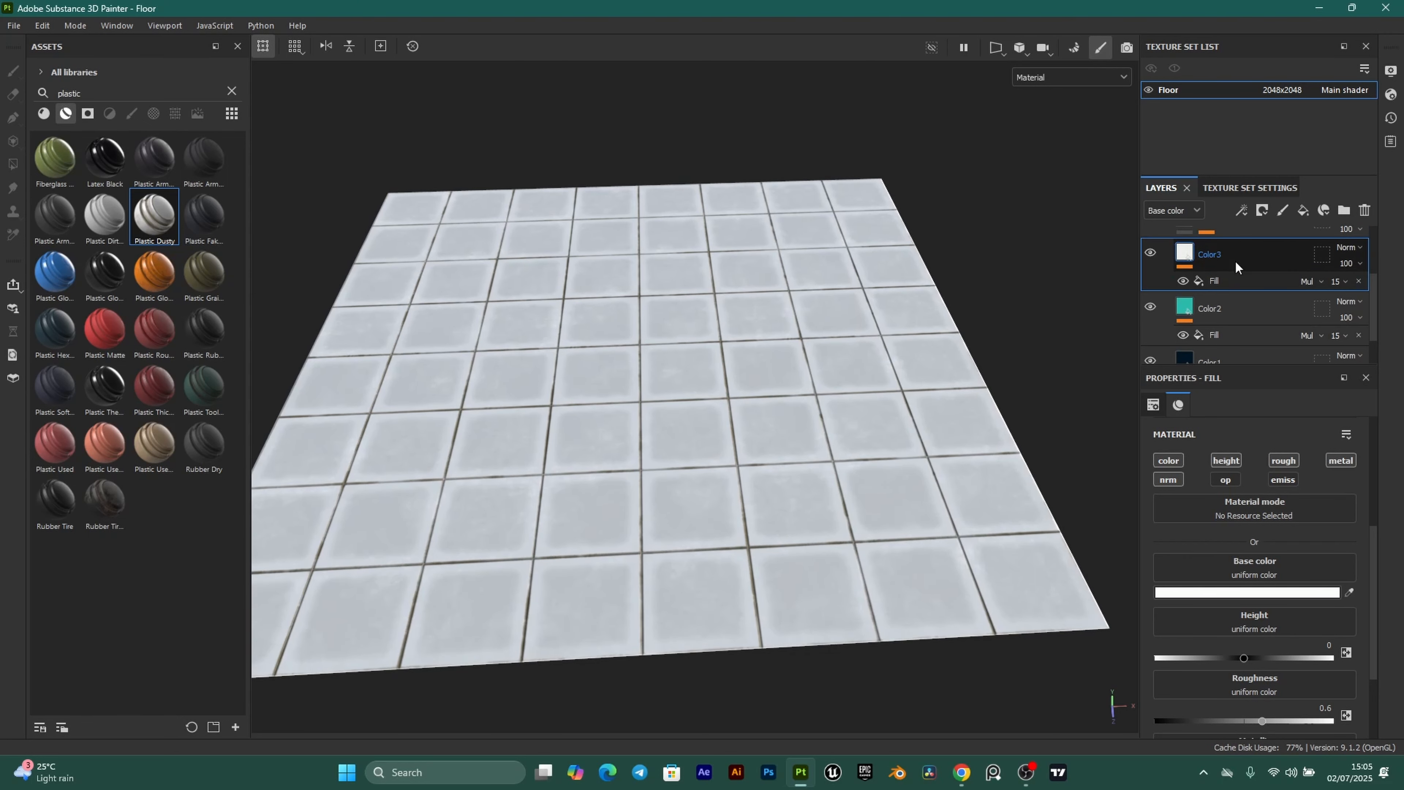
click(1263, 211)
click(1294, 249)
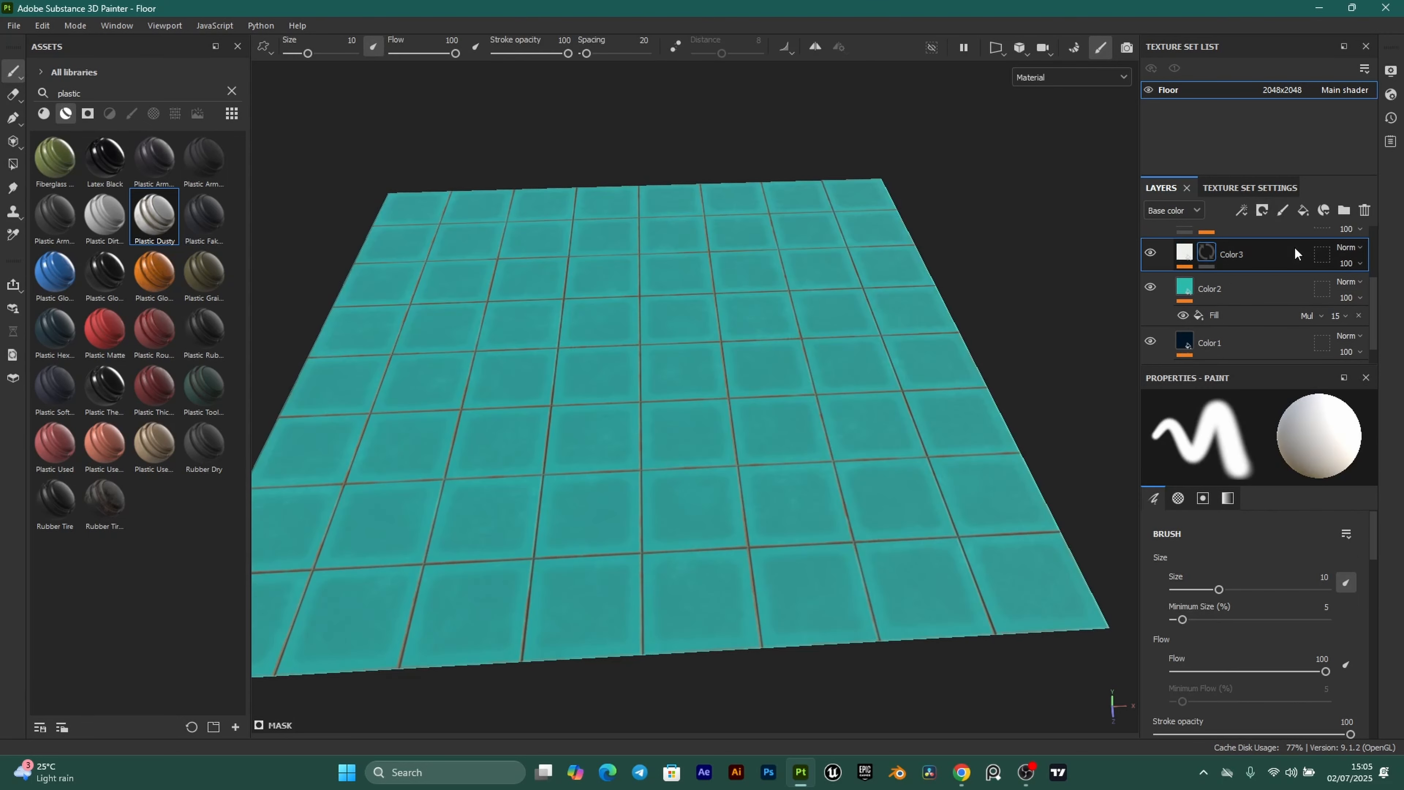
click(1182, 289)
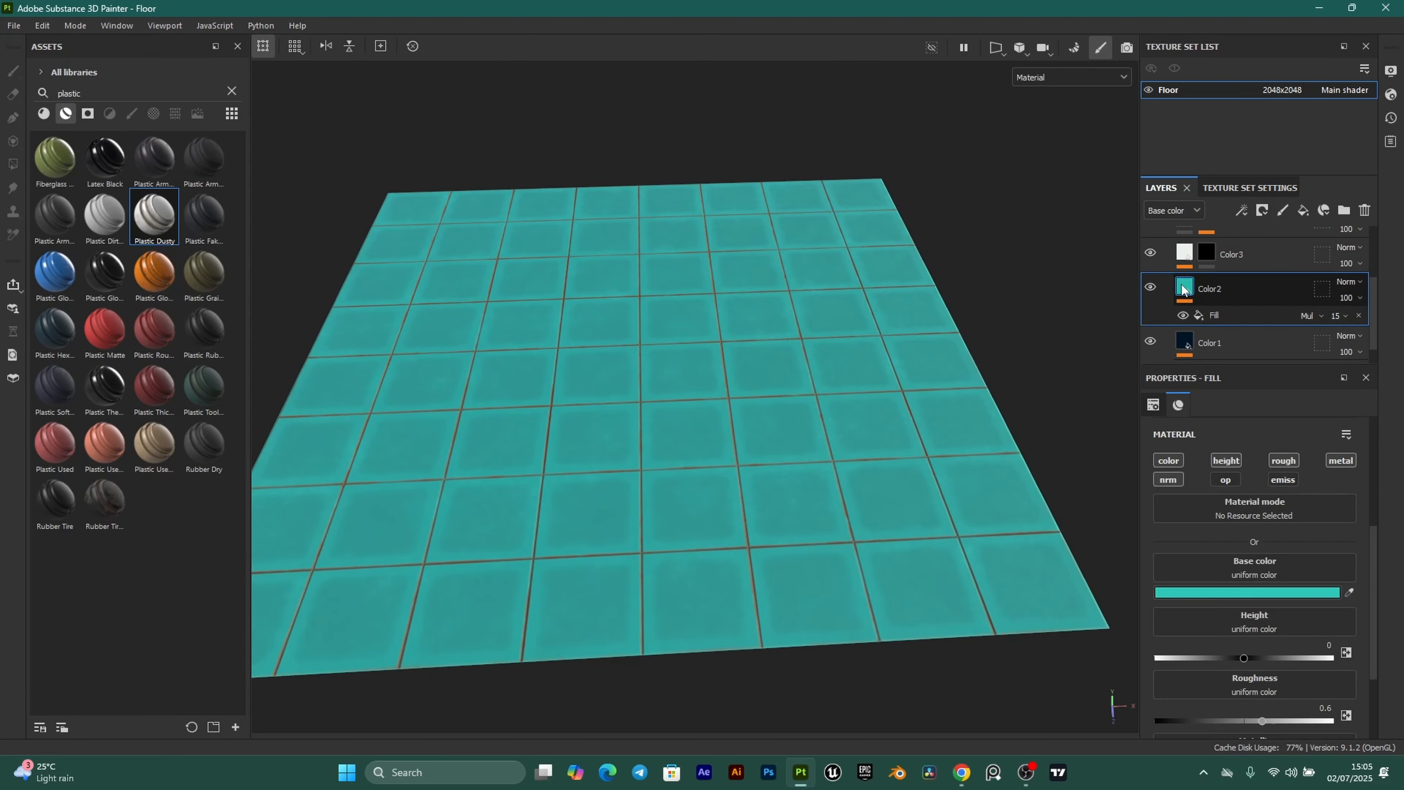
click(1263, 211)
click(1281, 249)
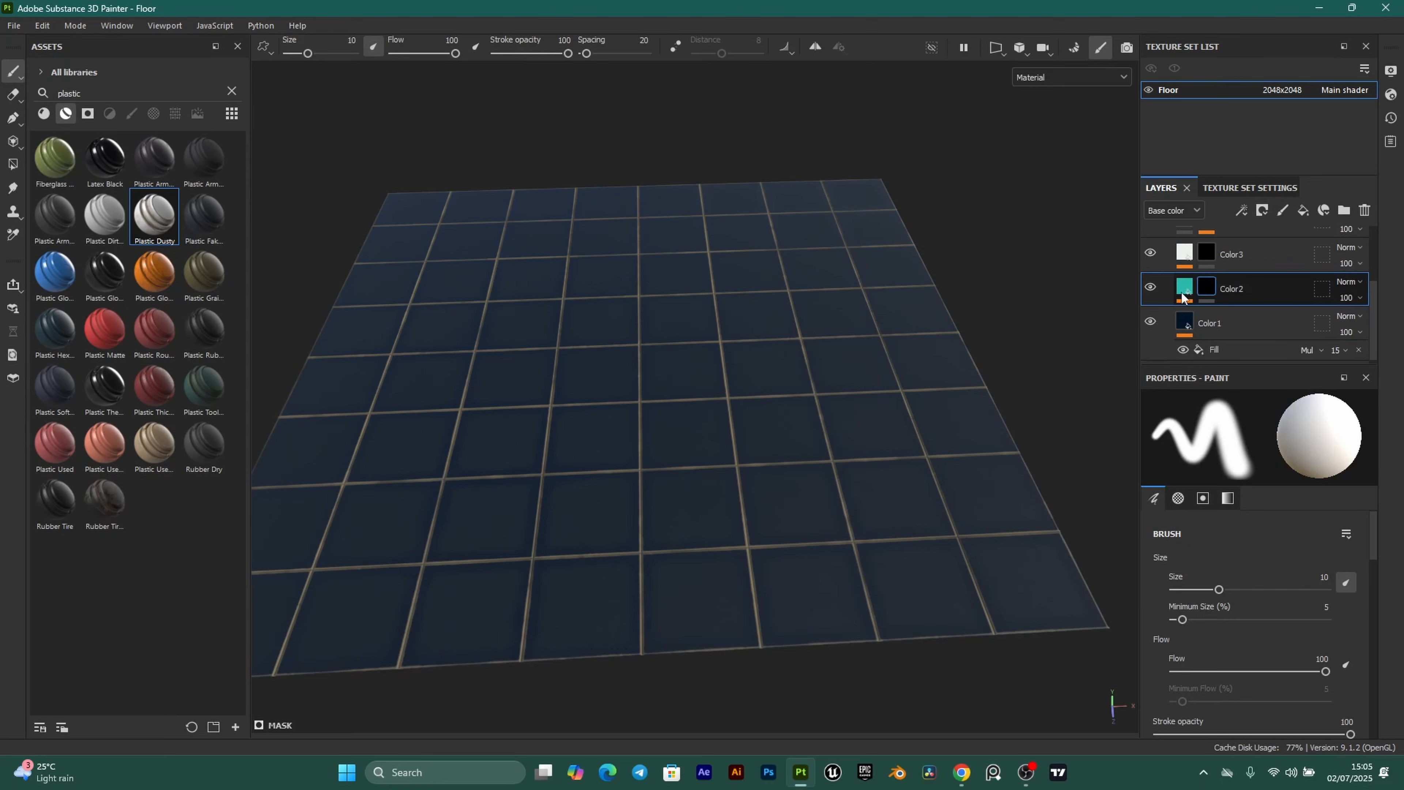
Orbit the floor into a straight top-down view.
alt+drag(774, 443, 784, 472)
alt+drag(689, 500, 653, 413)
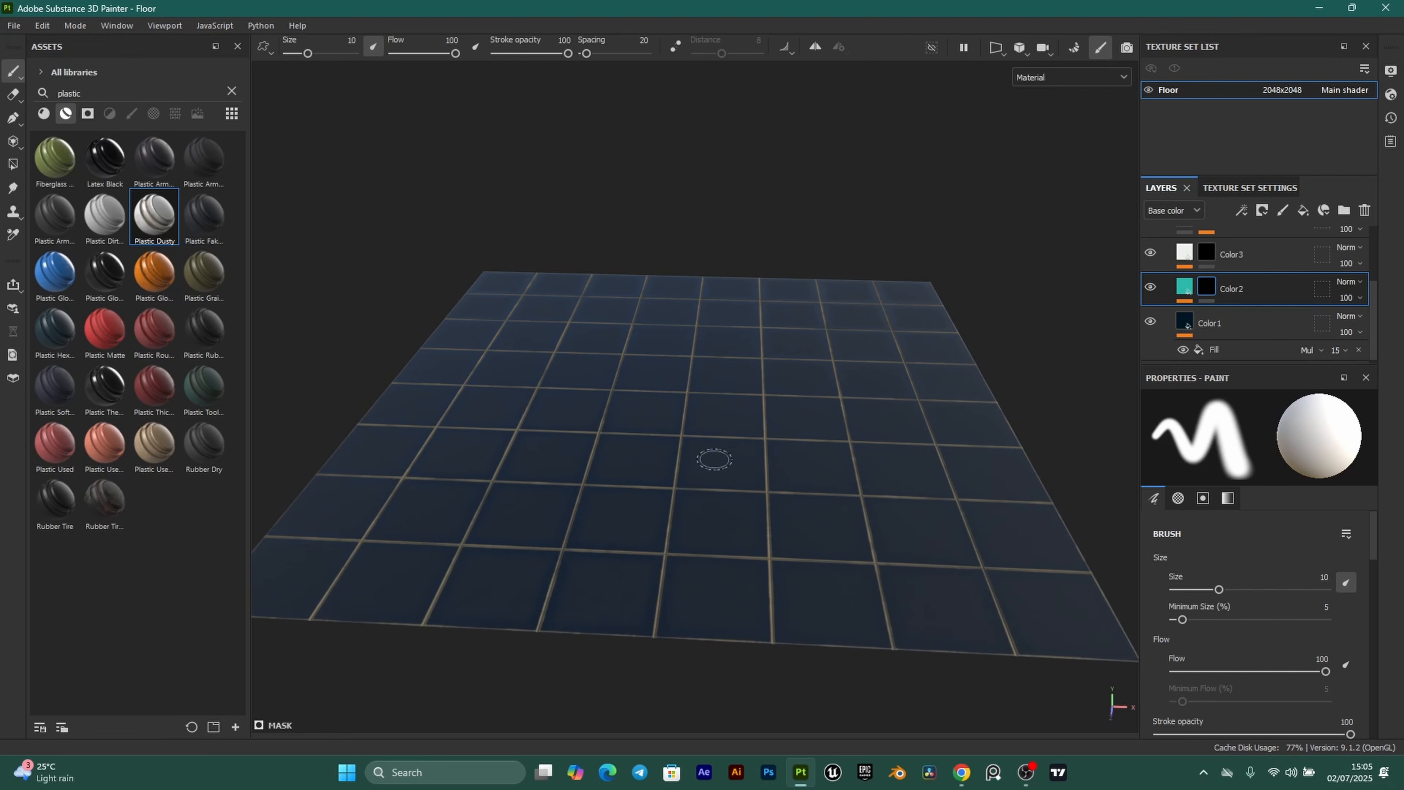
alt+drag(715, 458, 752, 396)
scroll(724, 400, down, 1)
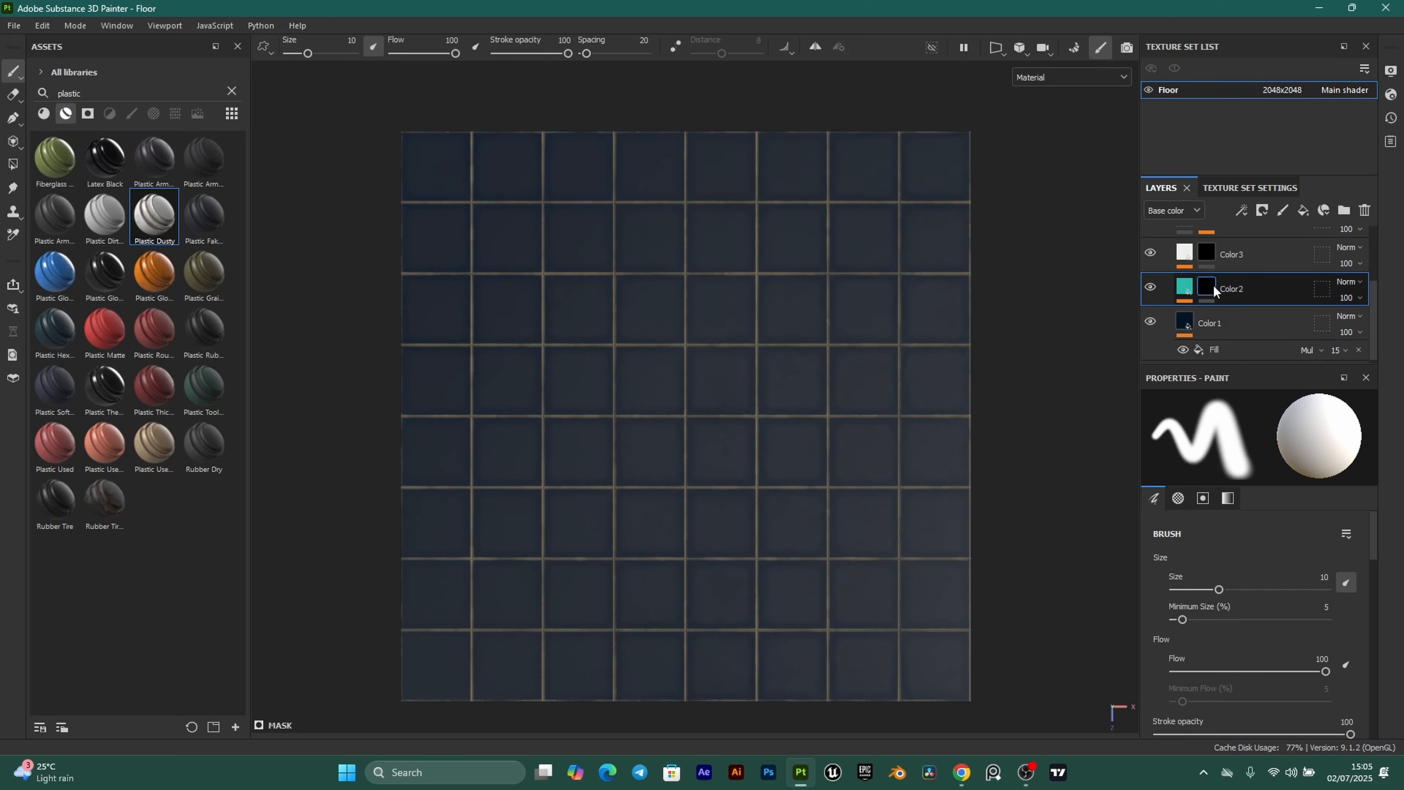
Polygon-fill Color2's mask to show teal on row 5 tiles, columns 3 and 5.
click(12, 165)
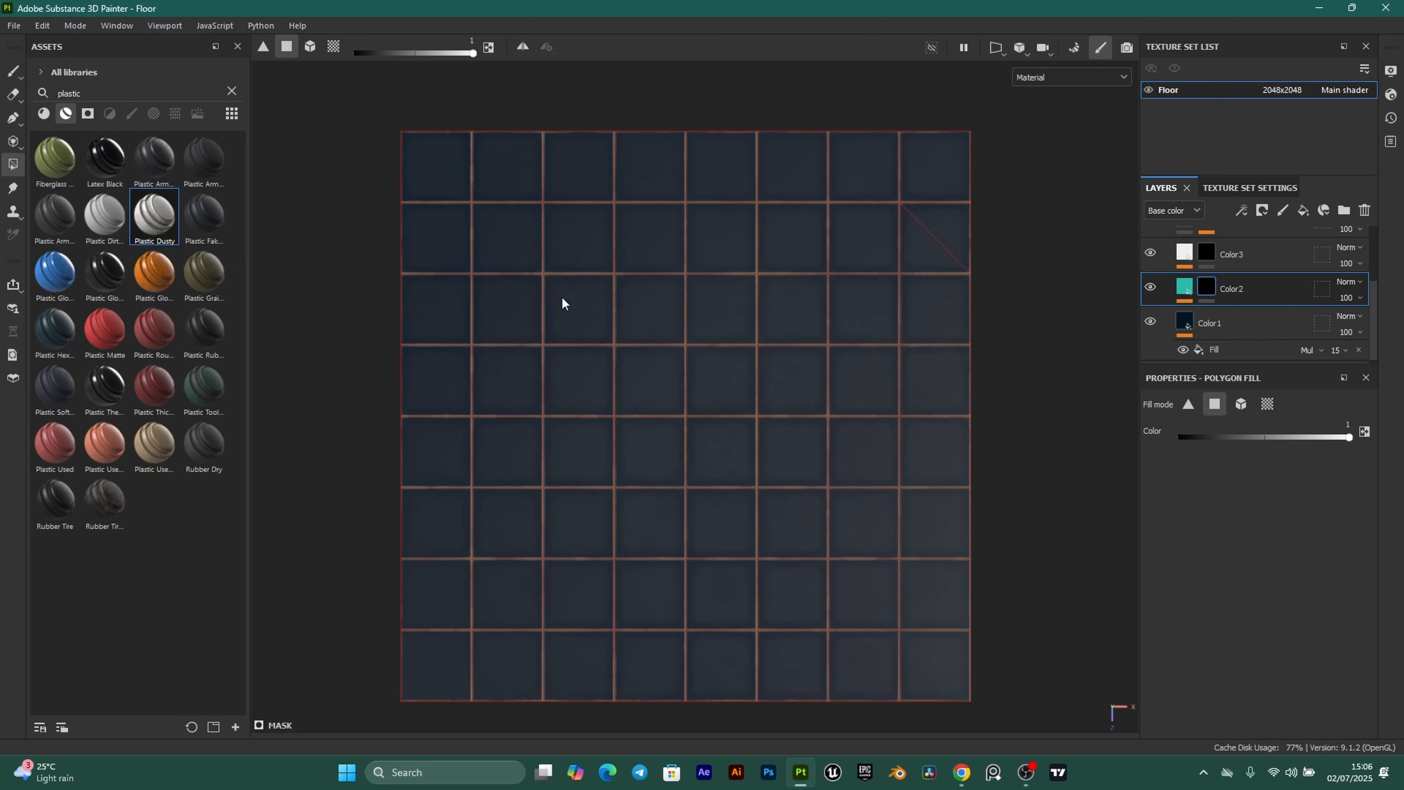
click(617, 463)
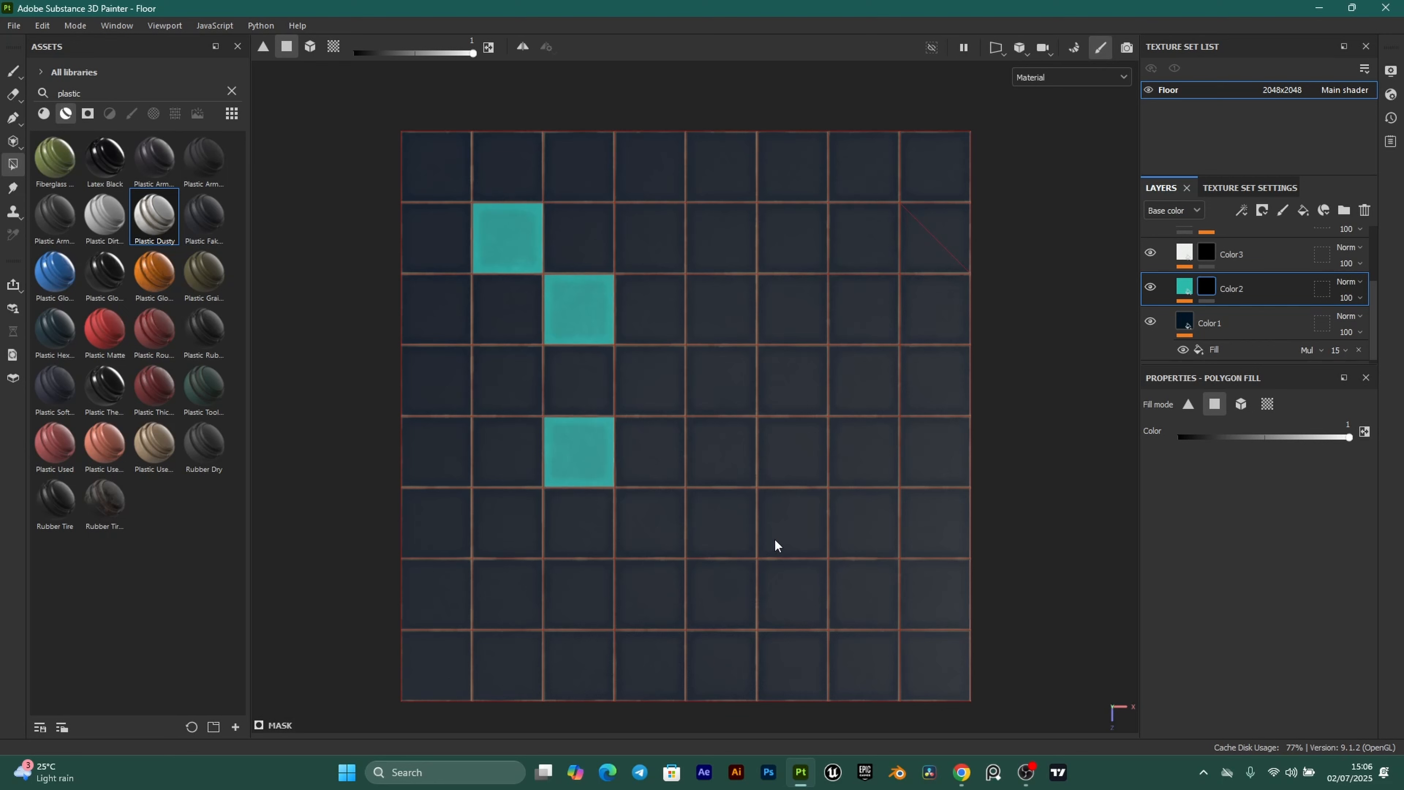
click(736, 459)
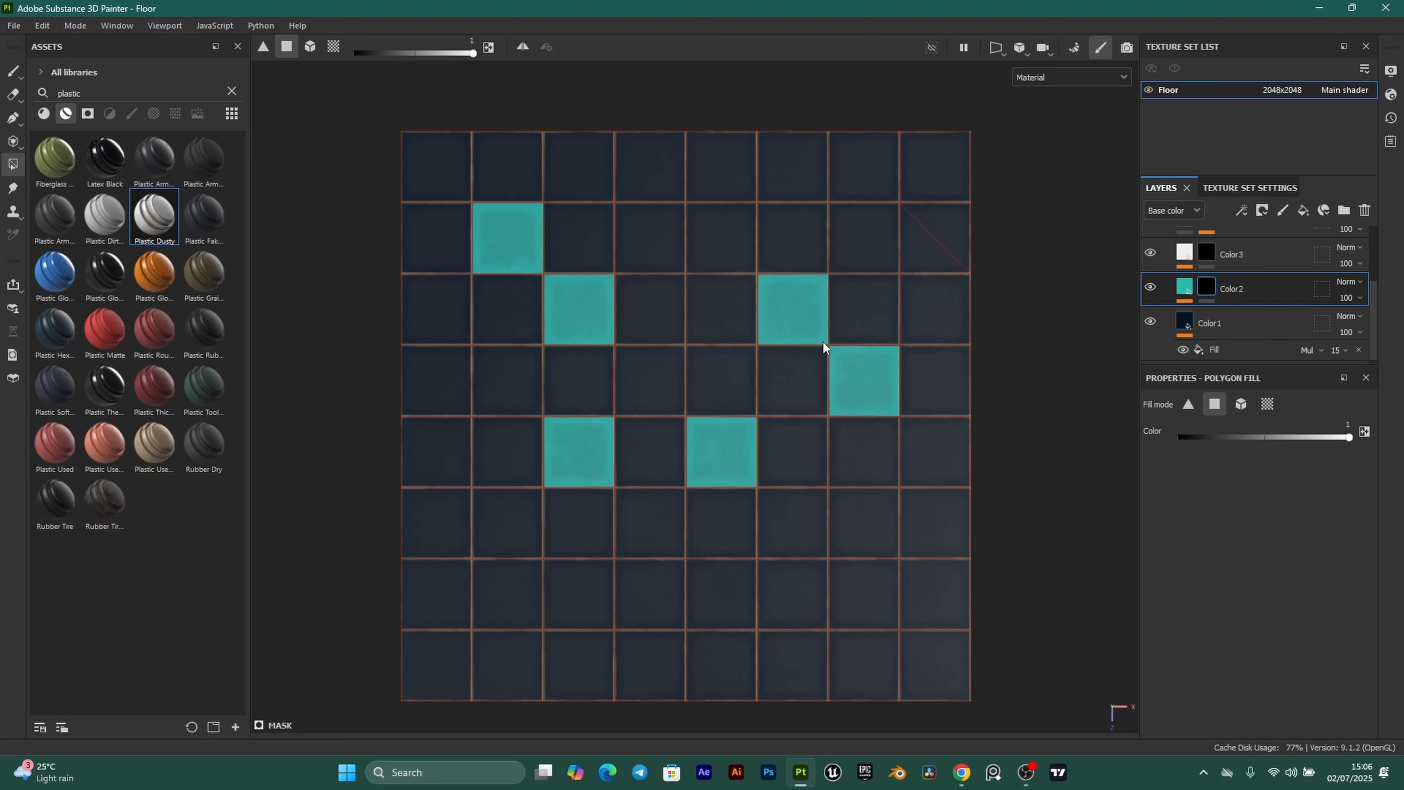
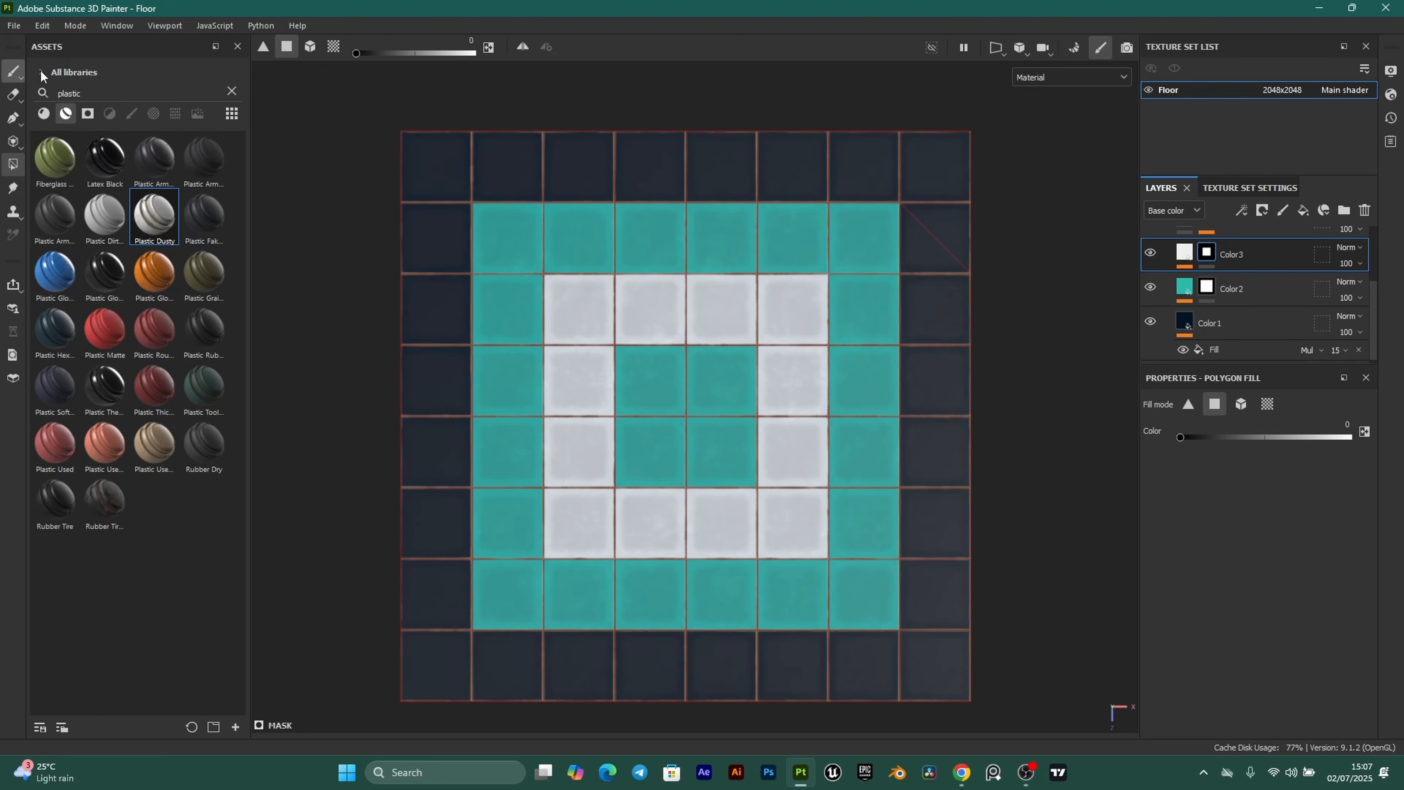
Orbit the floor from top-down into an angled perspective to inspect the tiles.
scroll(675, 476, down, 2)
alt+drag(689, 533, 664, 303)
scroll(664, 363, up, 1)
scroll(664, 302, up, 1)
alt+middle_drag(664, 302, 663, 244)
alt+drag(663, 243, 586, 251)
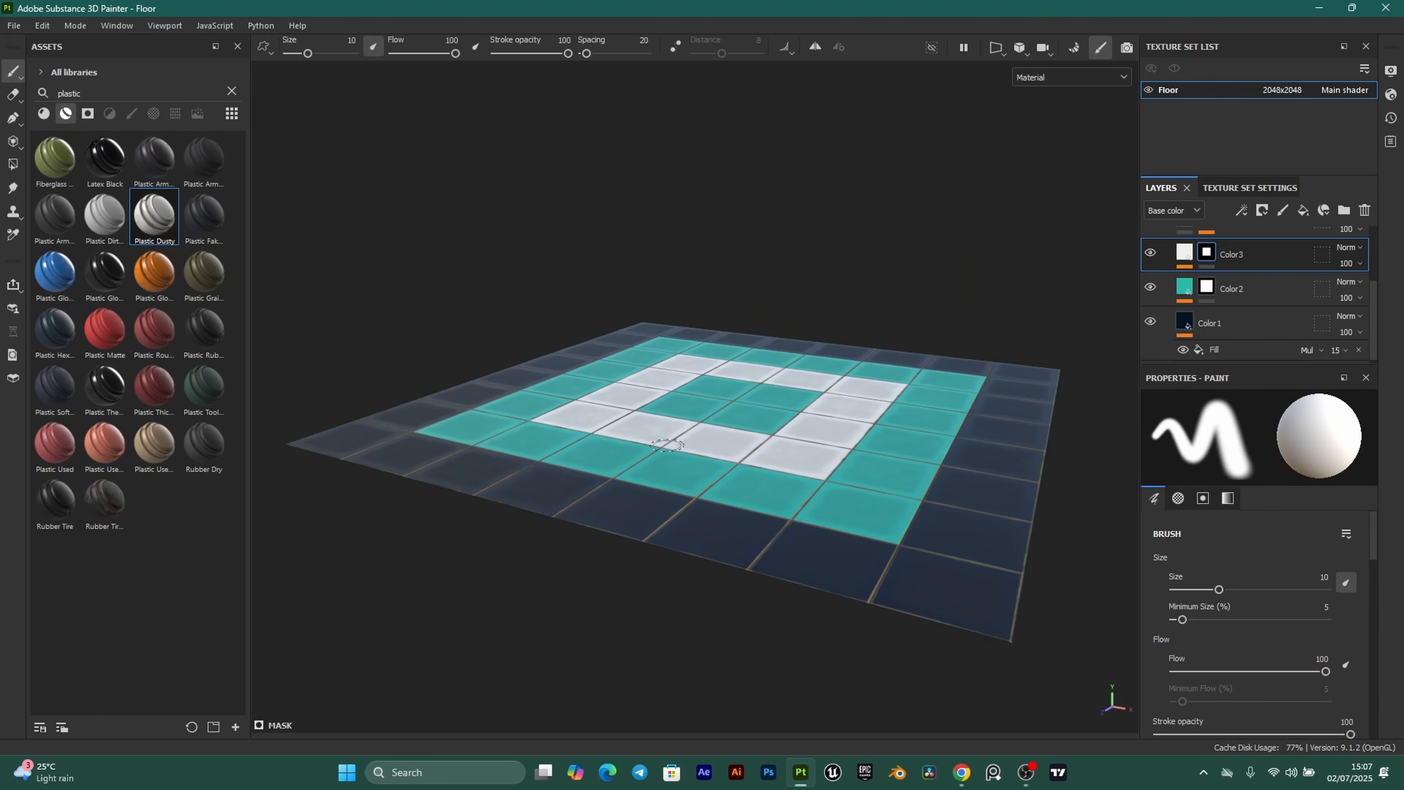
alt+drag(671, 445, 737, 455)
alt+middle_drag(841, 471, 752, 507)
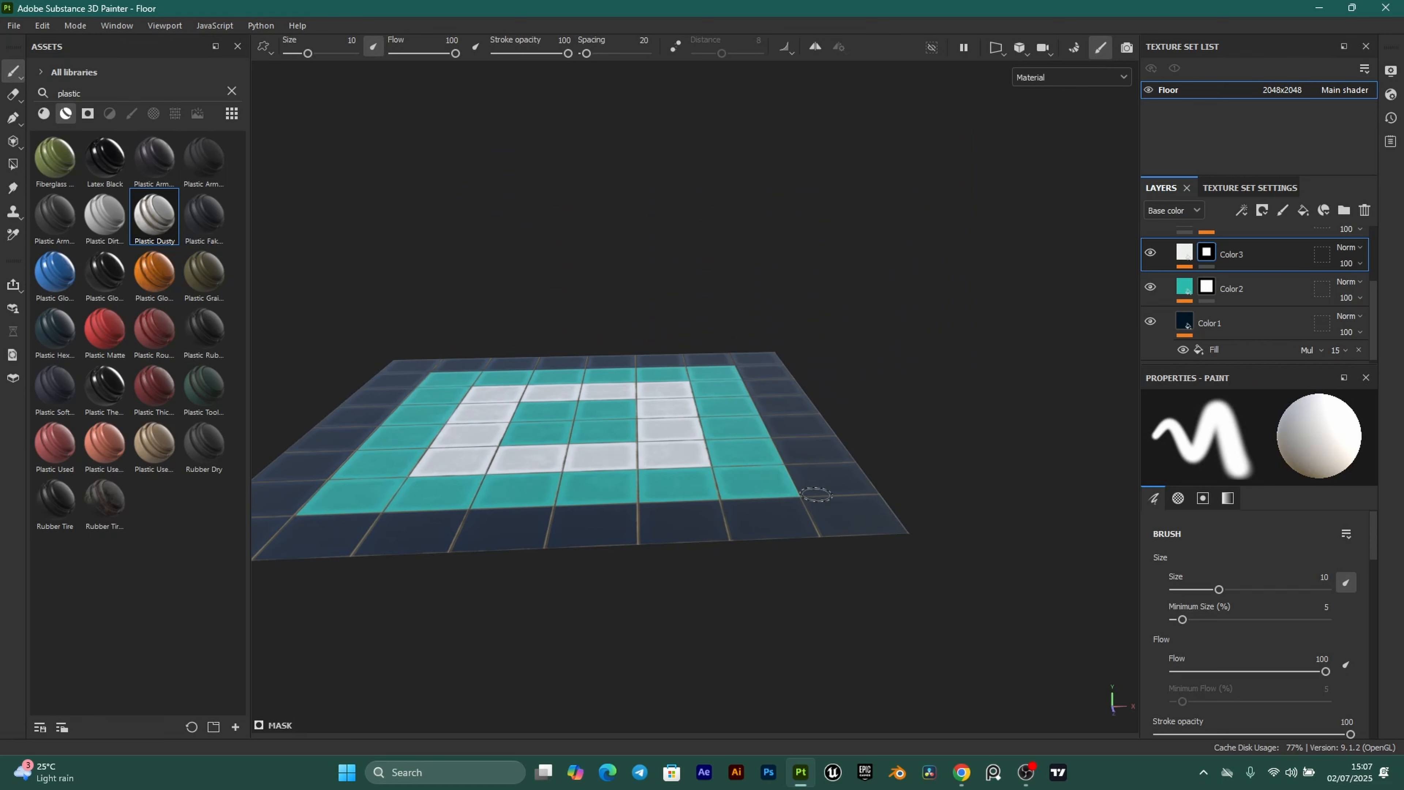
alt+drag(900, 502, 668, 549)
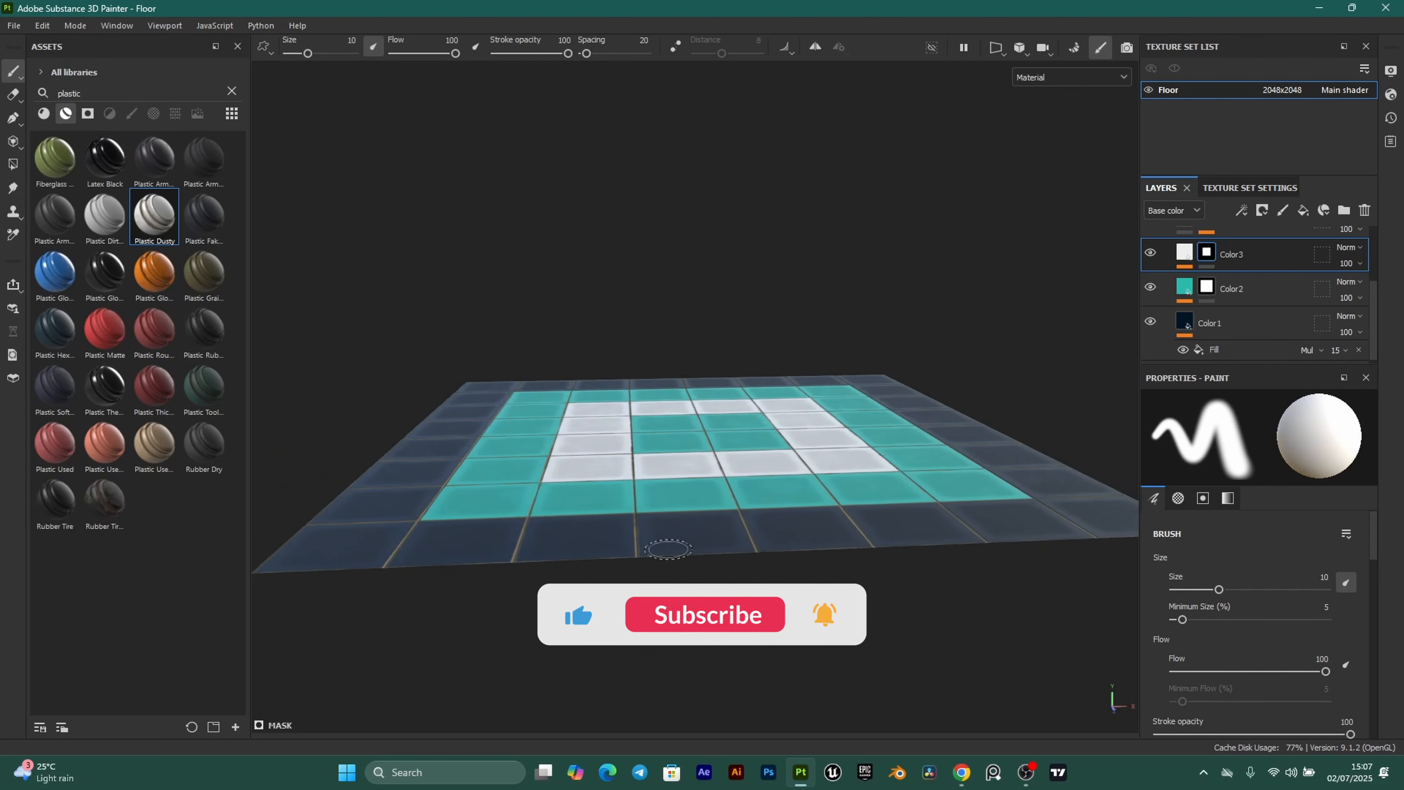
alt+right_drag(668, 549, 839, 407)
alt+drag(860, 525, 719, 608)
alt+right_drag(670, 542, 773, 506)
mouse_move(773, 506)
alt+mouse_down()
mouse_move(765, 411)
mouse_move(767, 488)
alt+mouse_up()
scroll(1268, 291, up, 3)
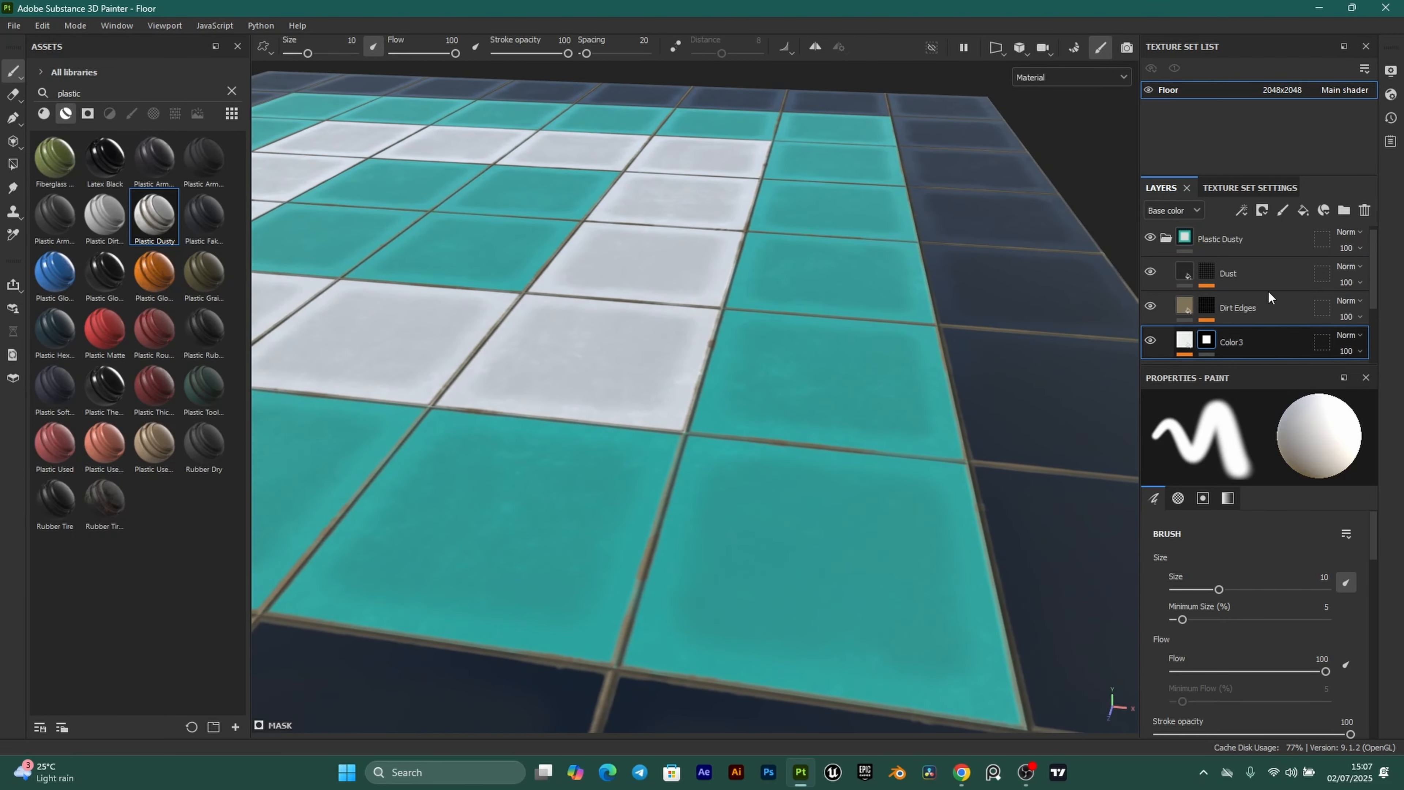
Lower the Dirt Edges mask level to 0.25 and contrast to 0.11.
click(1207, 311)
scroll(652, 472, down, 1)
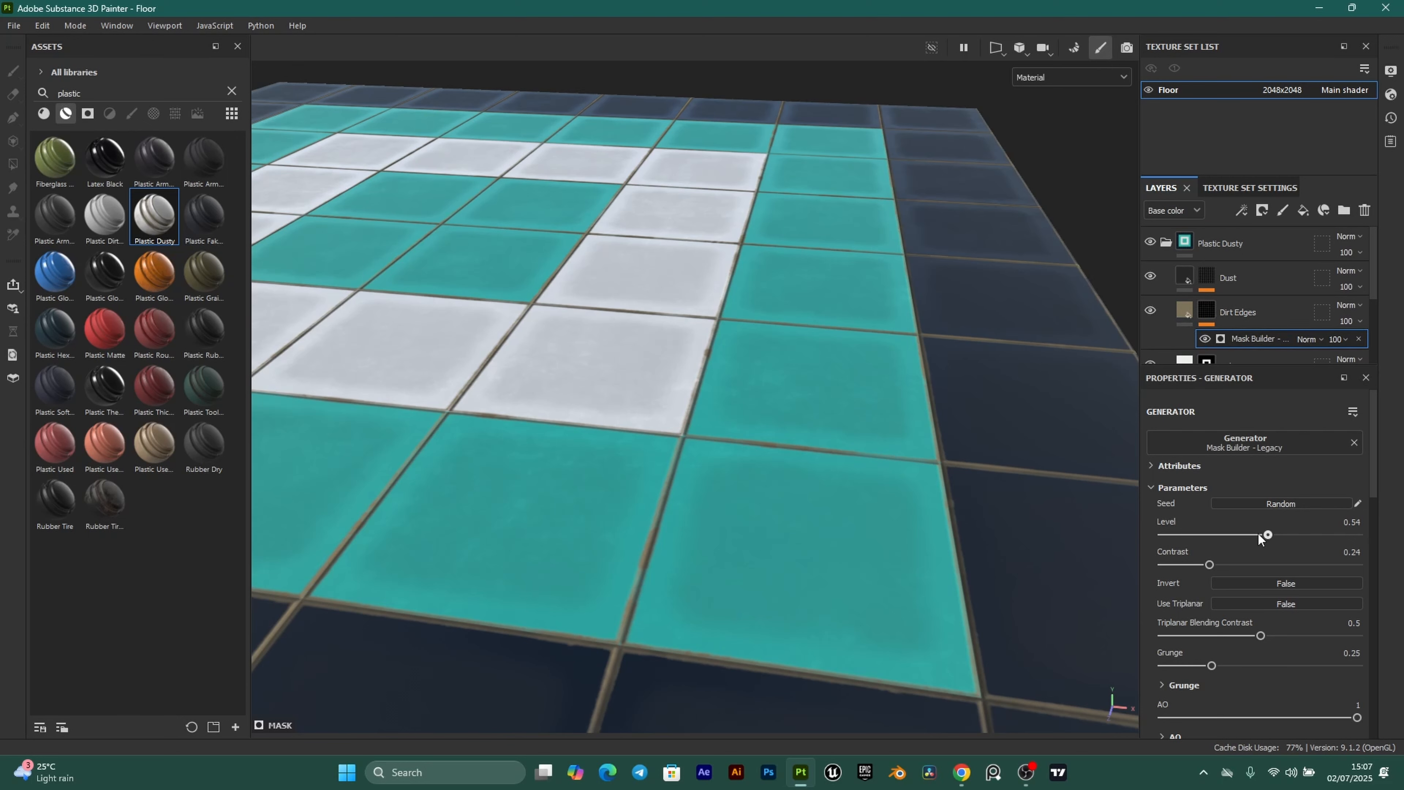
drag(1259, 533, 1229, 531)
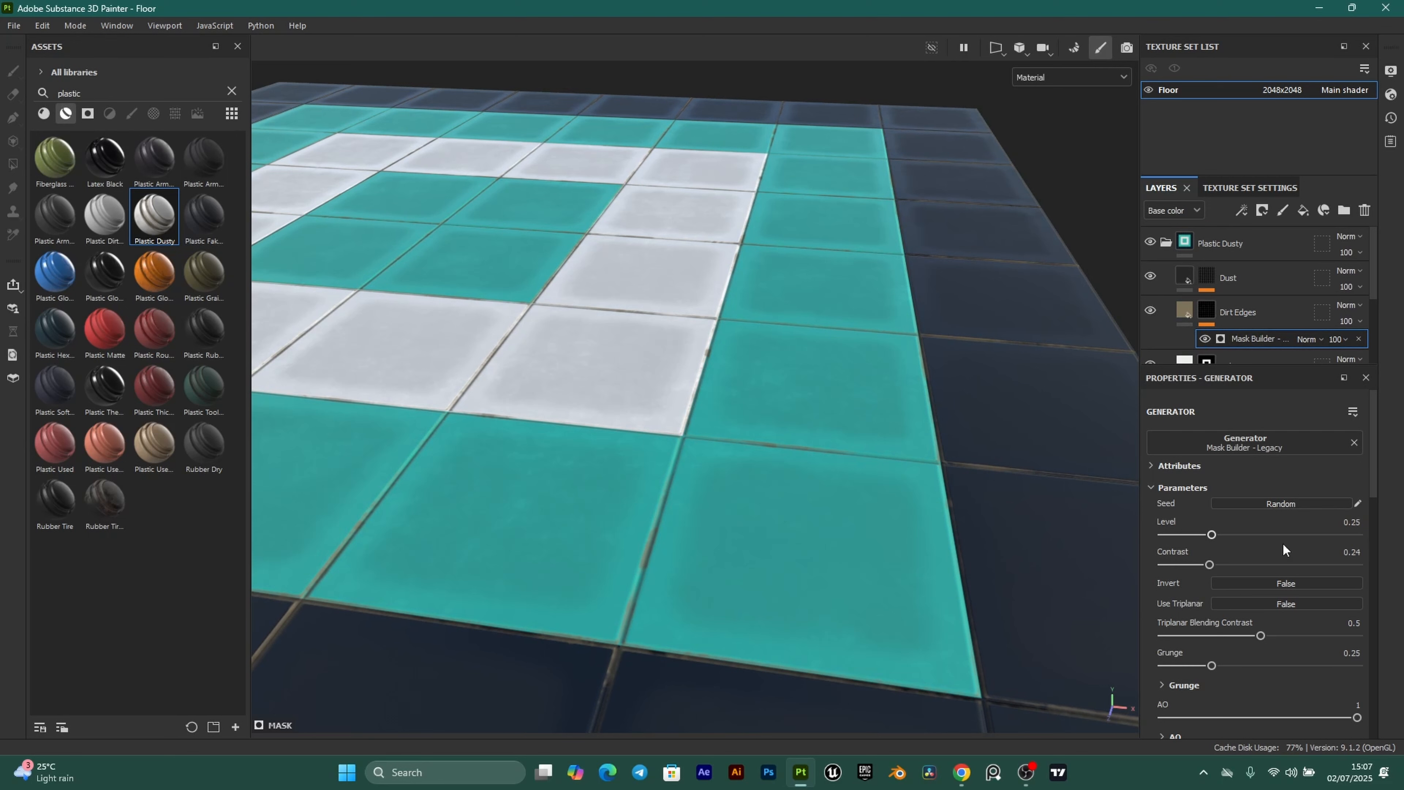
scroll(708, 443, down, 5)
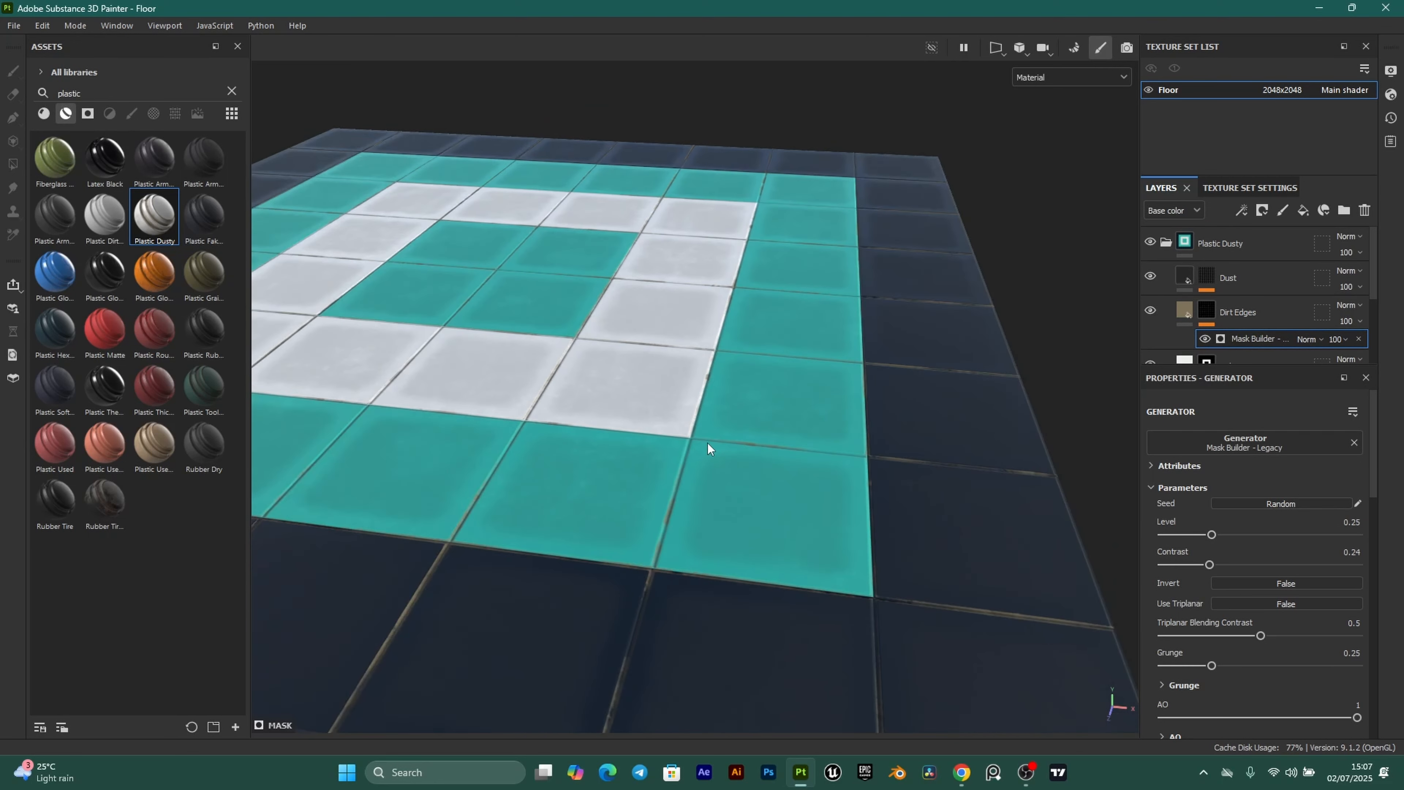
scroll(736, 489, up, 4)
Orbit low over the tiles and rotate the lighting until the glare fades.
alt+middle_drag(743, 510, 769, 489)
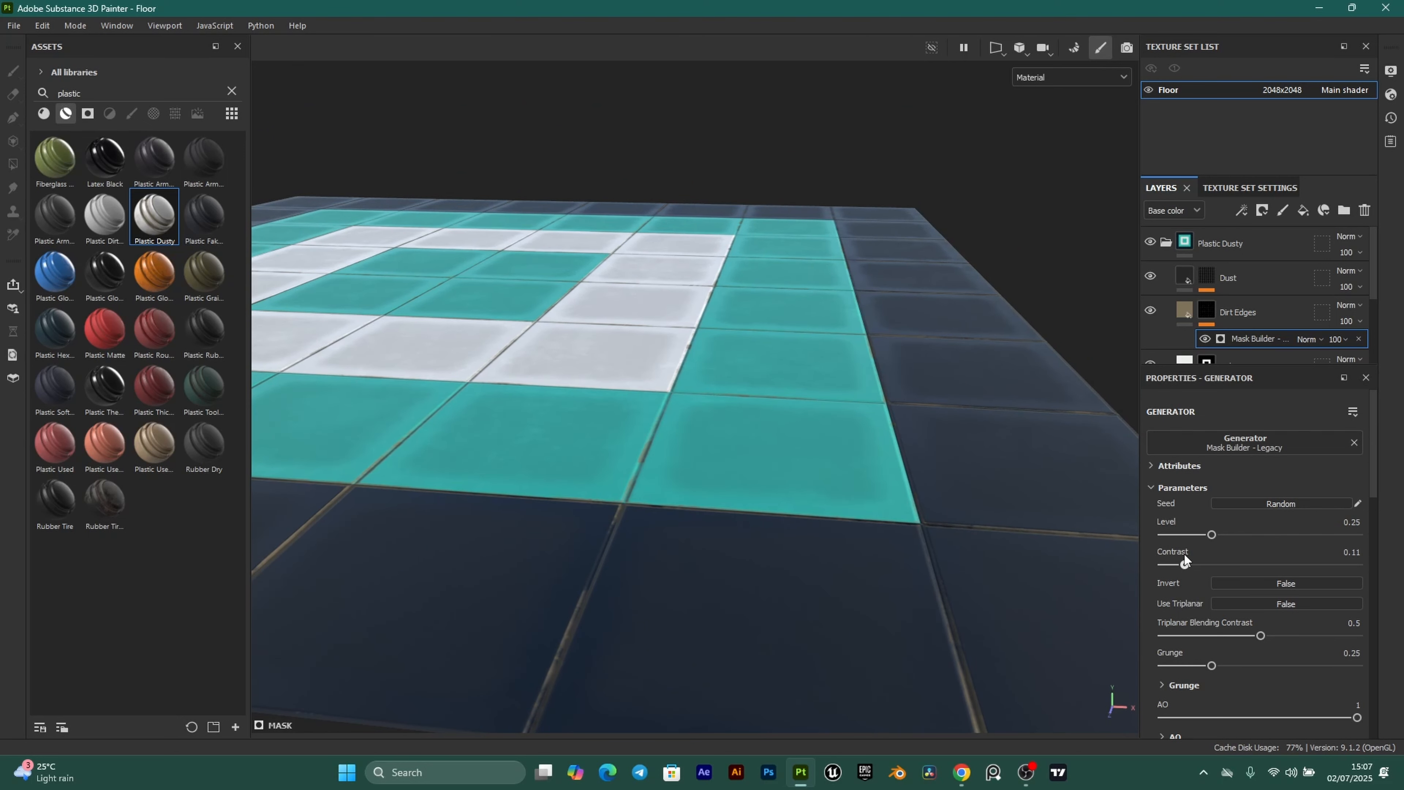
scroll(667, 472, down, 5)
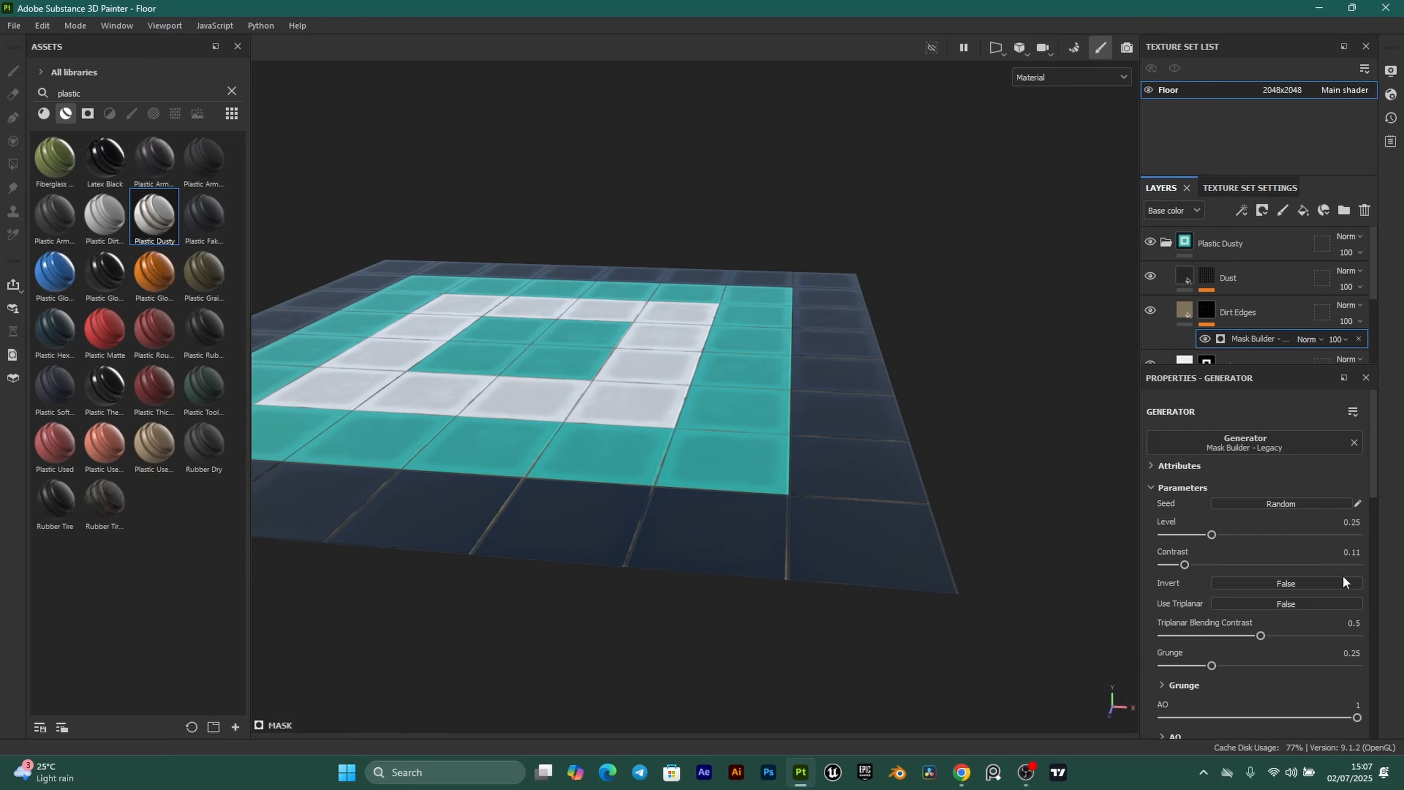
alt+drag(590, 370, 609, 461)
scroll(574, 467, up, 5)
alt+drag(495, 389, 937, 408)
alt+drag(718, 428, 639, 464)
scroll(611, 431, up, 1)
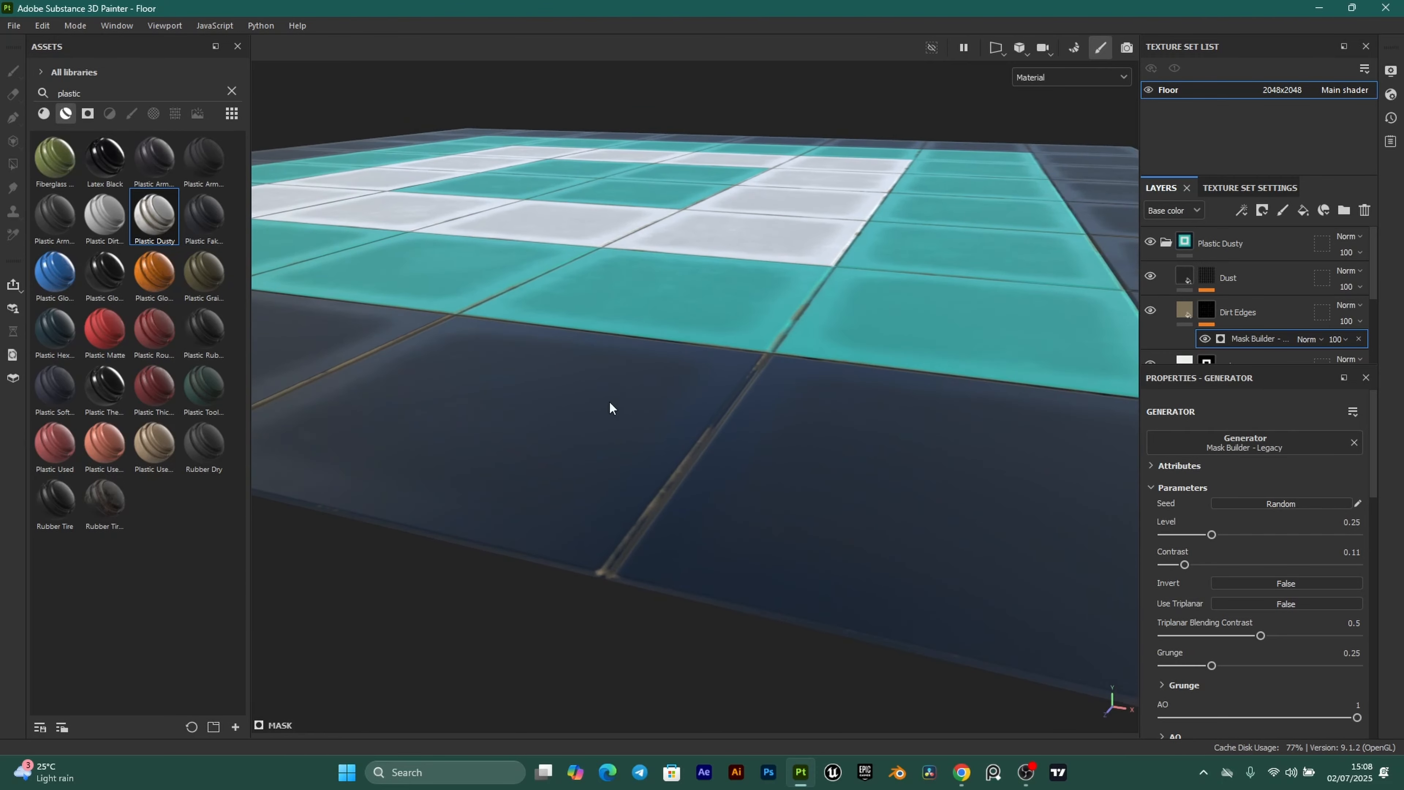
alt+drag(612, 408, 559, 387)
alt+middle_drag(652, 365, 736, 414)
mouse_move(761, 423)
alt+mouse_down()
mouse_move(743, 451)
mouse_move(768, 411)
alt+mouse_up()
mouse_move(768, 411)
shift+right_down()
mouse_move(786, 412)
mouse_move(761, 408)
shift+right_up()
scroll(697, 405, down, 3)
alt+drag(692, 404, 677, 392)
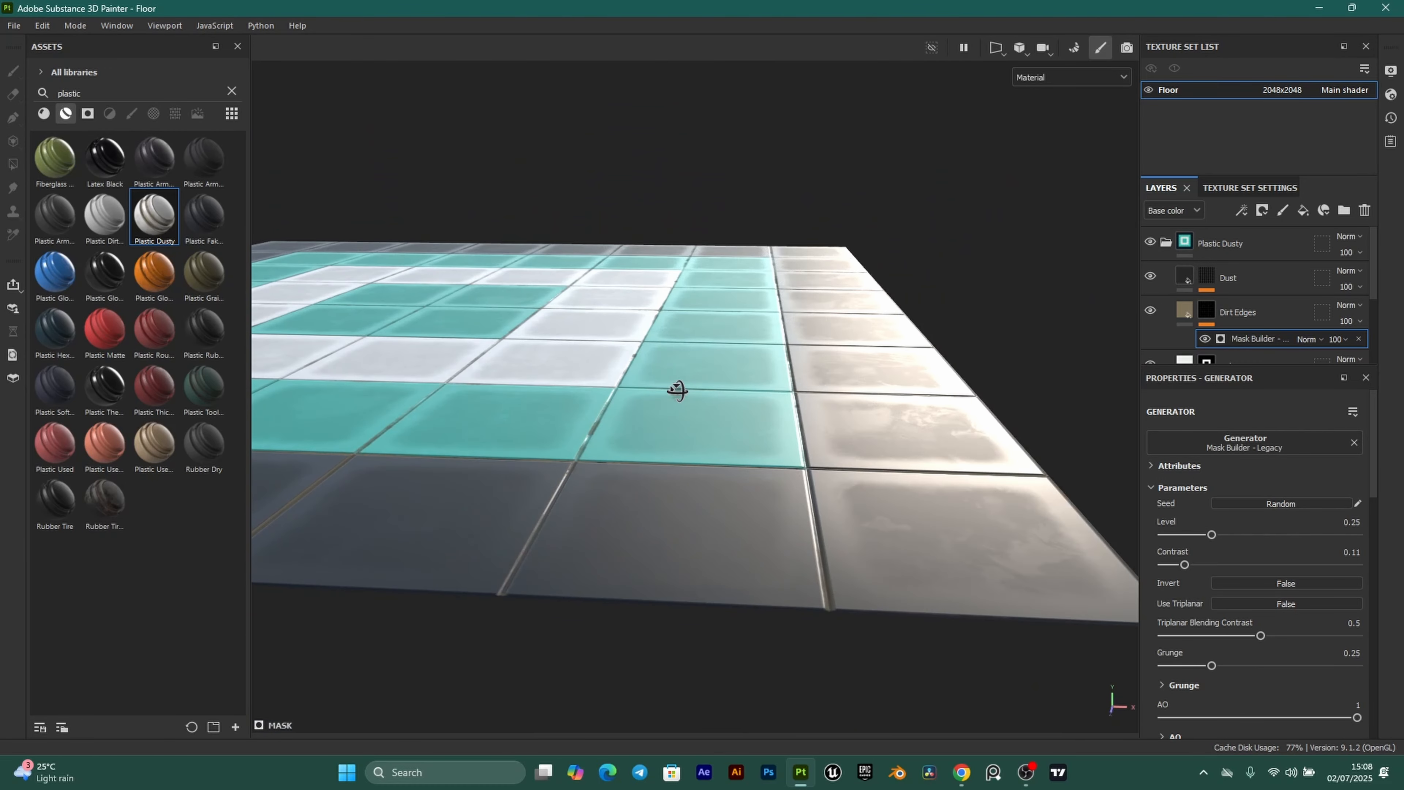
Compare the Dust layer's mask generator, then delete it.
click(1201, 280)
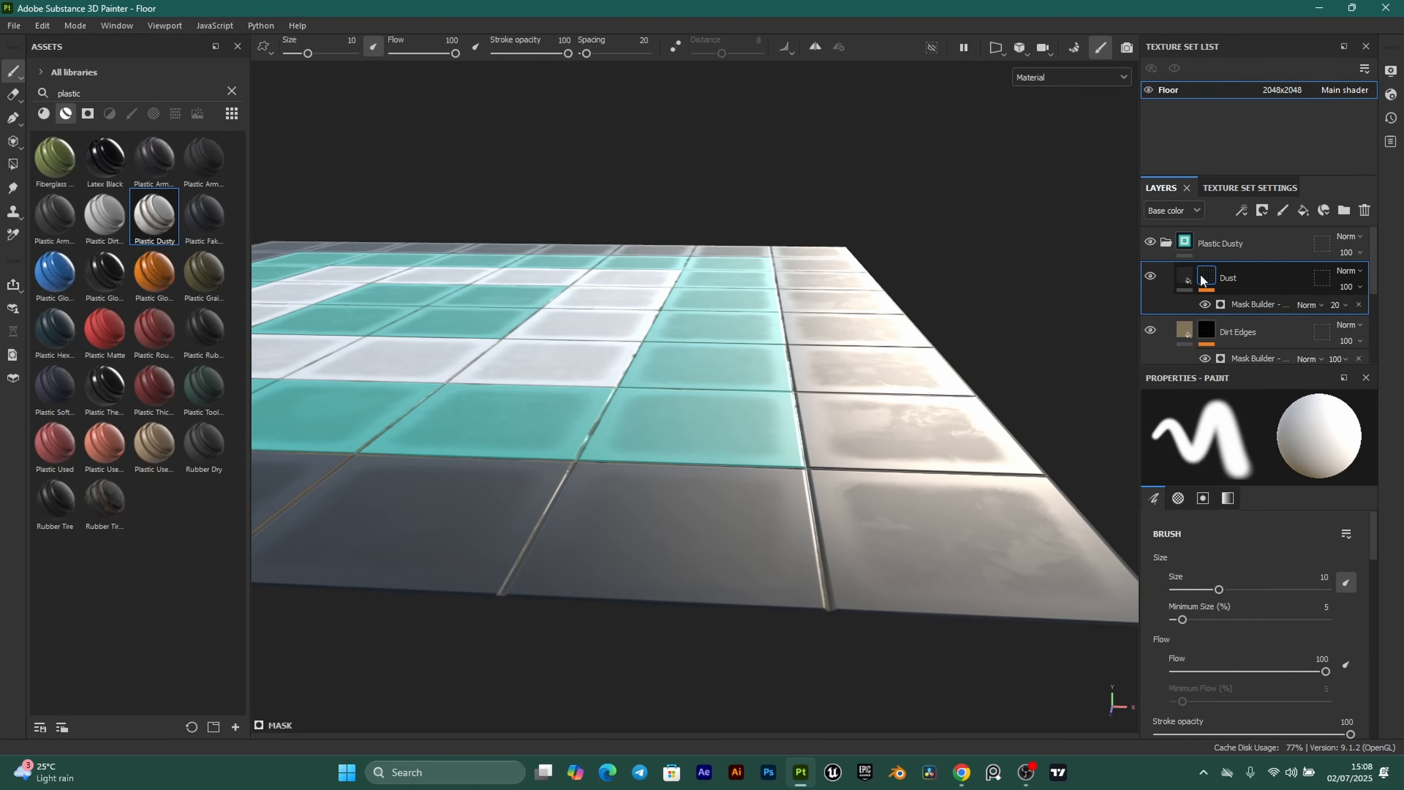
click(1206, 304)
click(1206, 305)
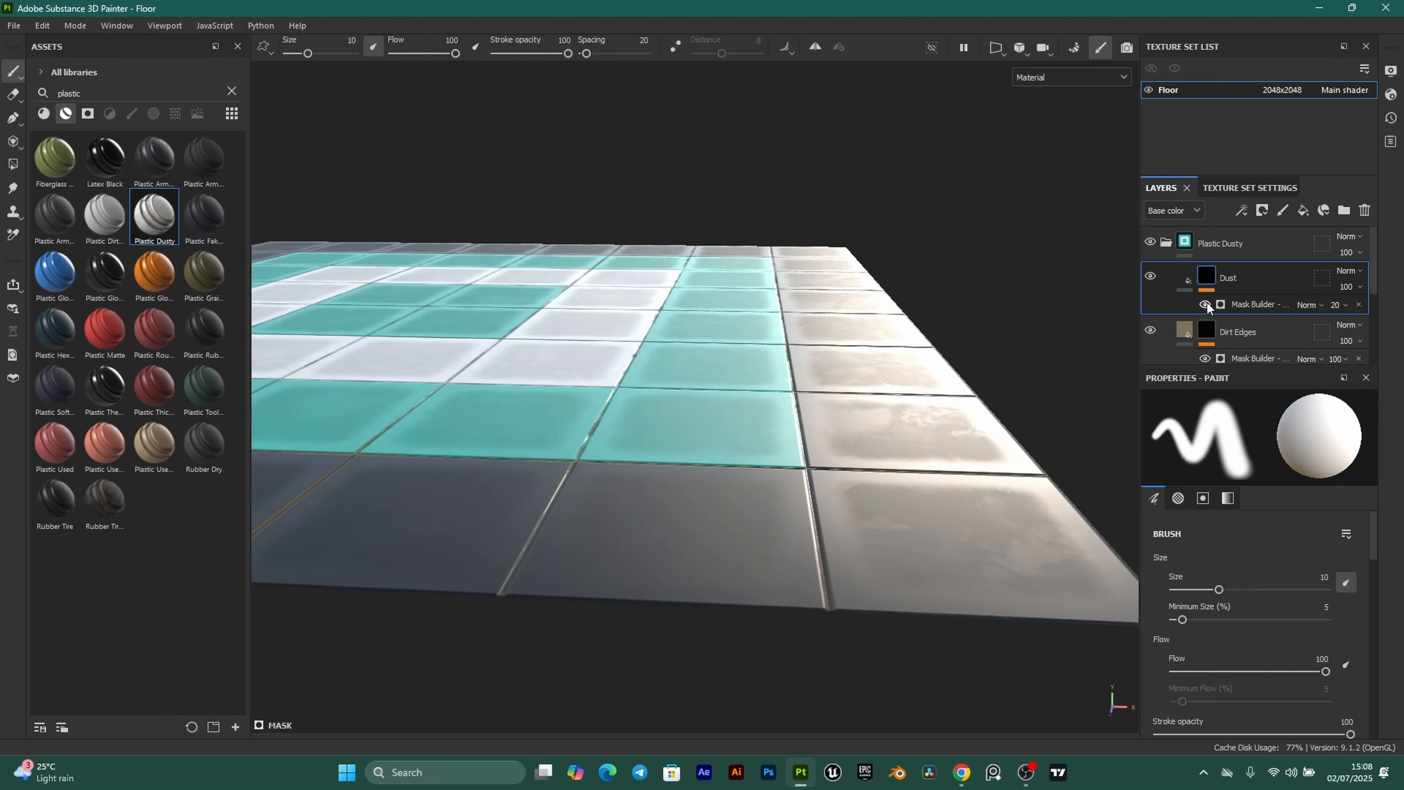
click(1359, 304)
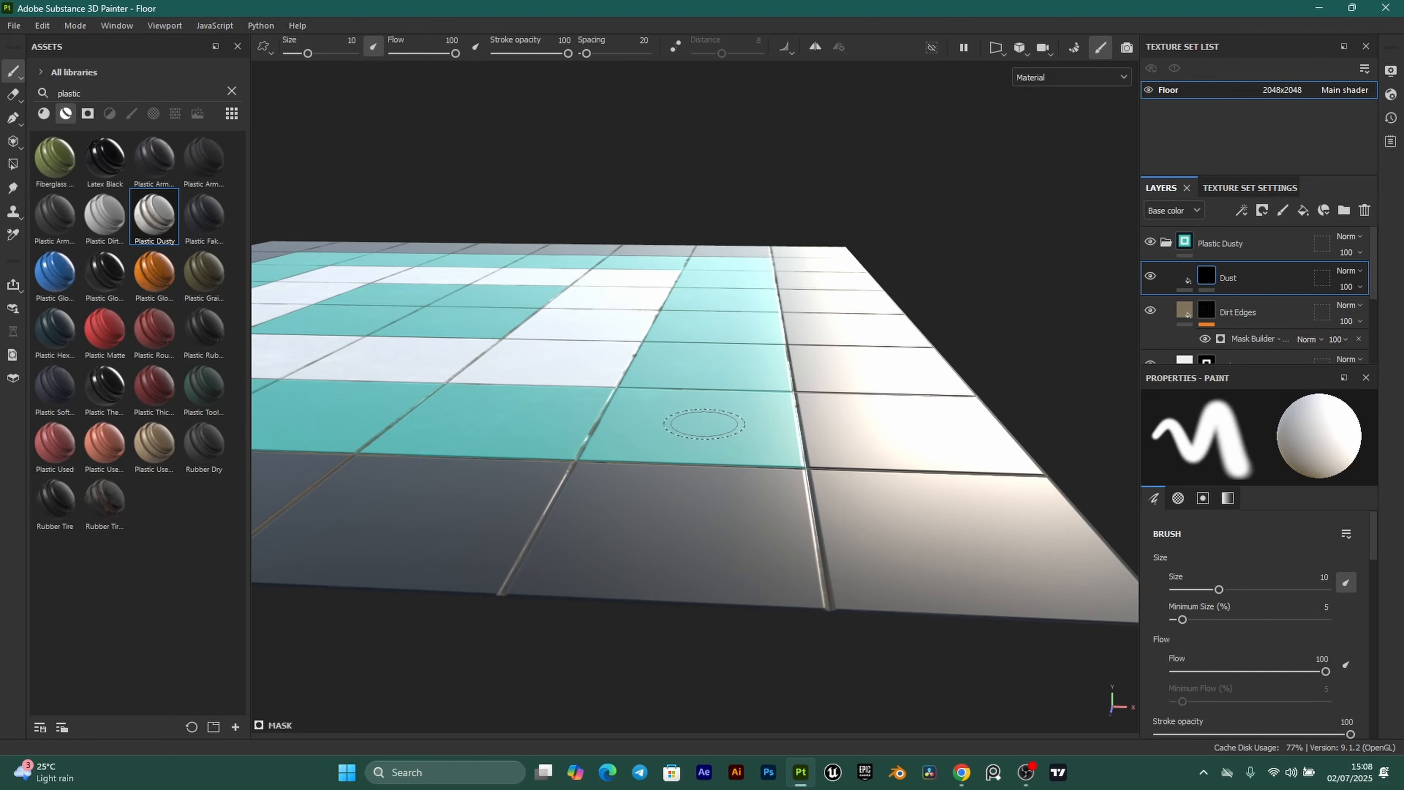
mouse_move(708, 427)
alt+mouse_down()
mouse_move(752, 476)
mouse_move(658, 473)
mouse_move(741, 471)
mouse_move(797, 426)
mouse_move(783, 471)
mouse_move(664, 439)
alt+mouse_up()
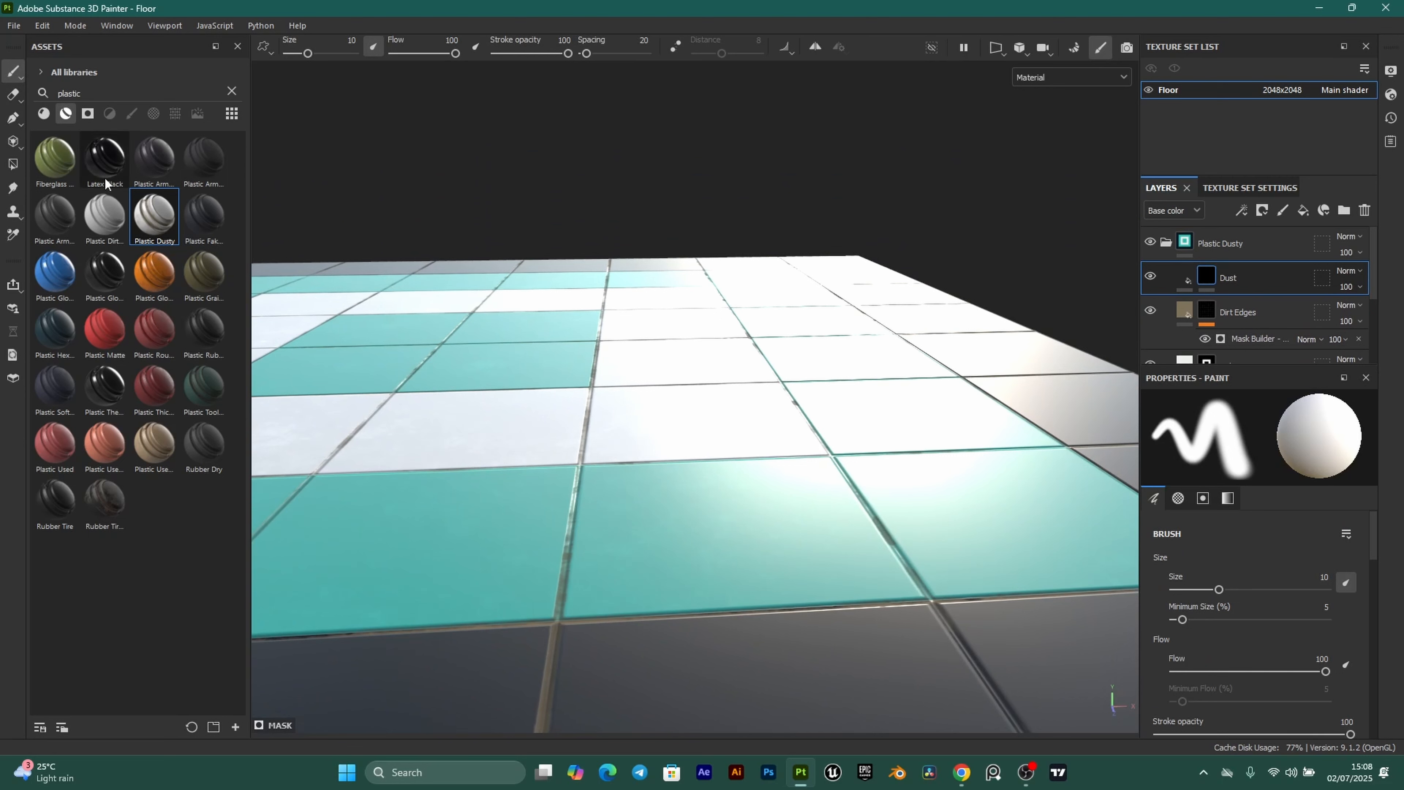
Apply the Dust Soft 2 smart mask to the Dust layer's mask.
click(232, 91)
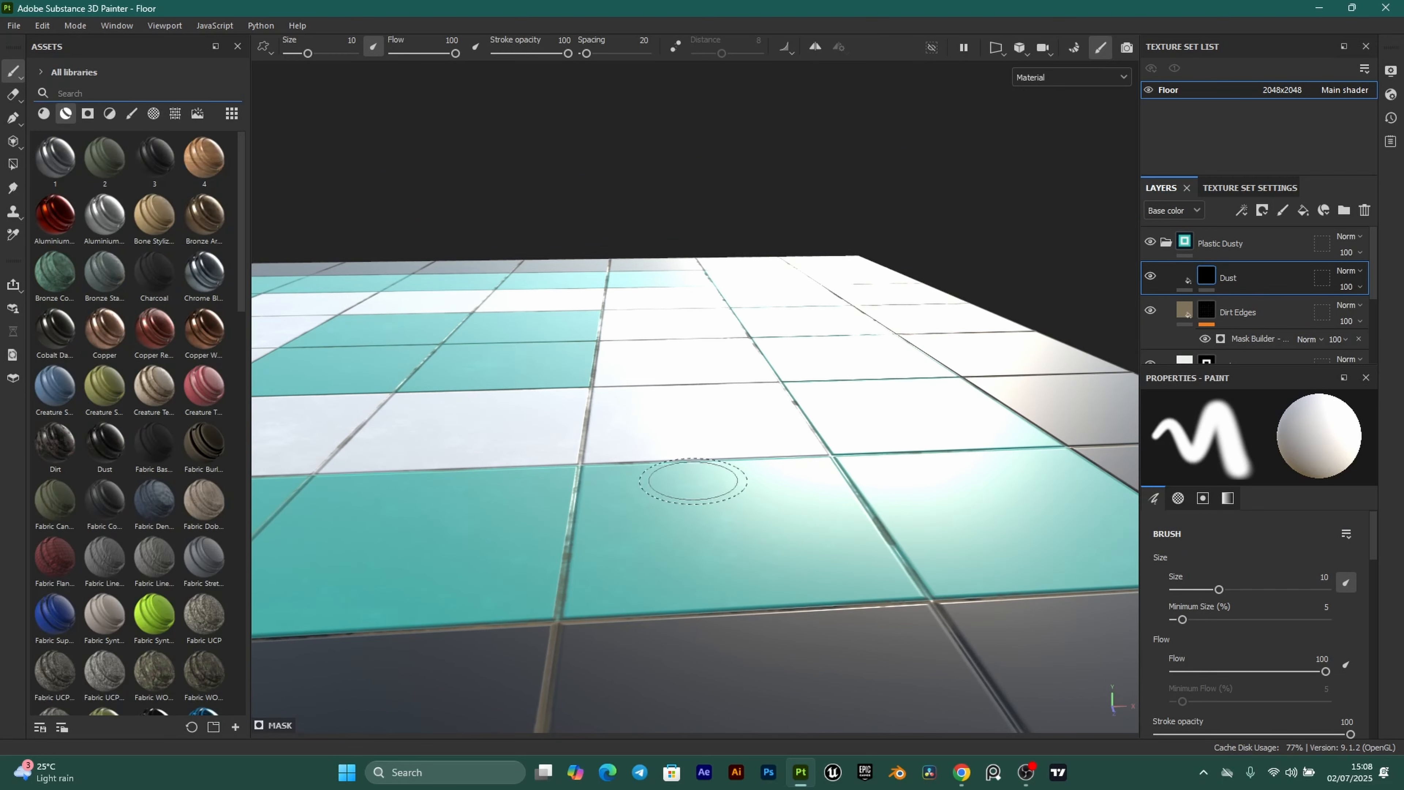
click(87, 114)
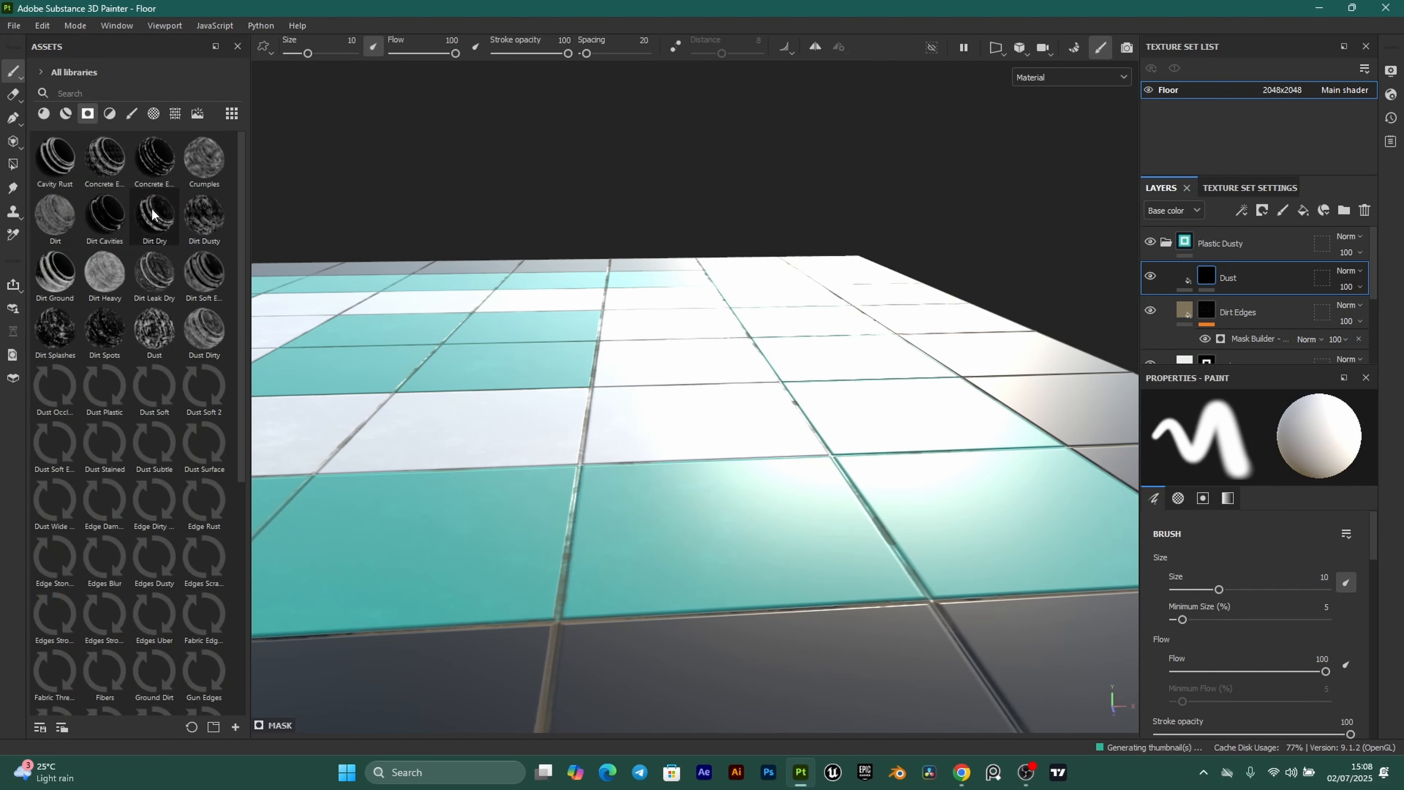
scroll(702, 511, down, 1)
alt+drag(647, 501, 711, 538)
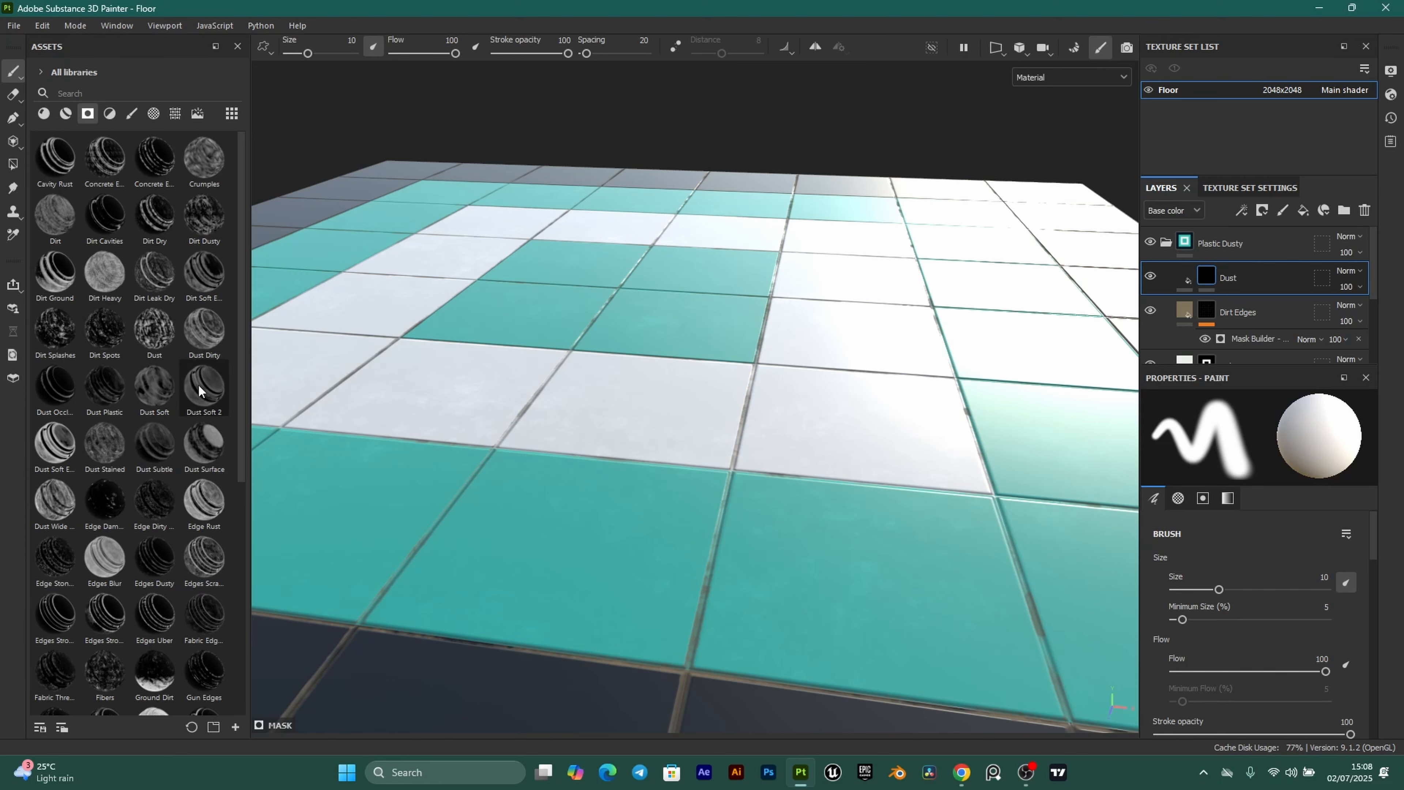
drag(197, 392, 1208, 274)
alt+drag(761, 525, 869, 536)
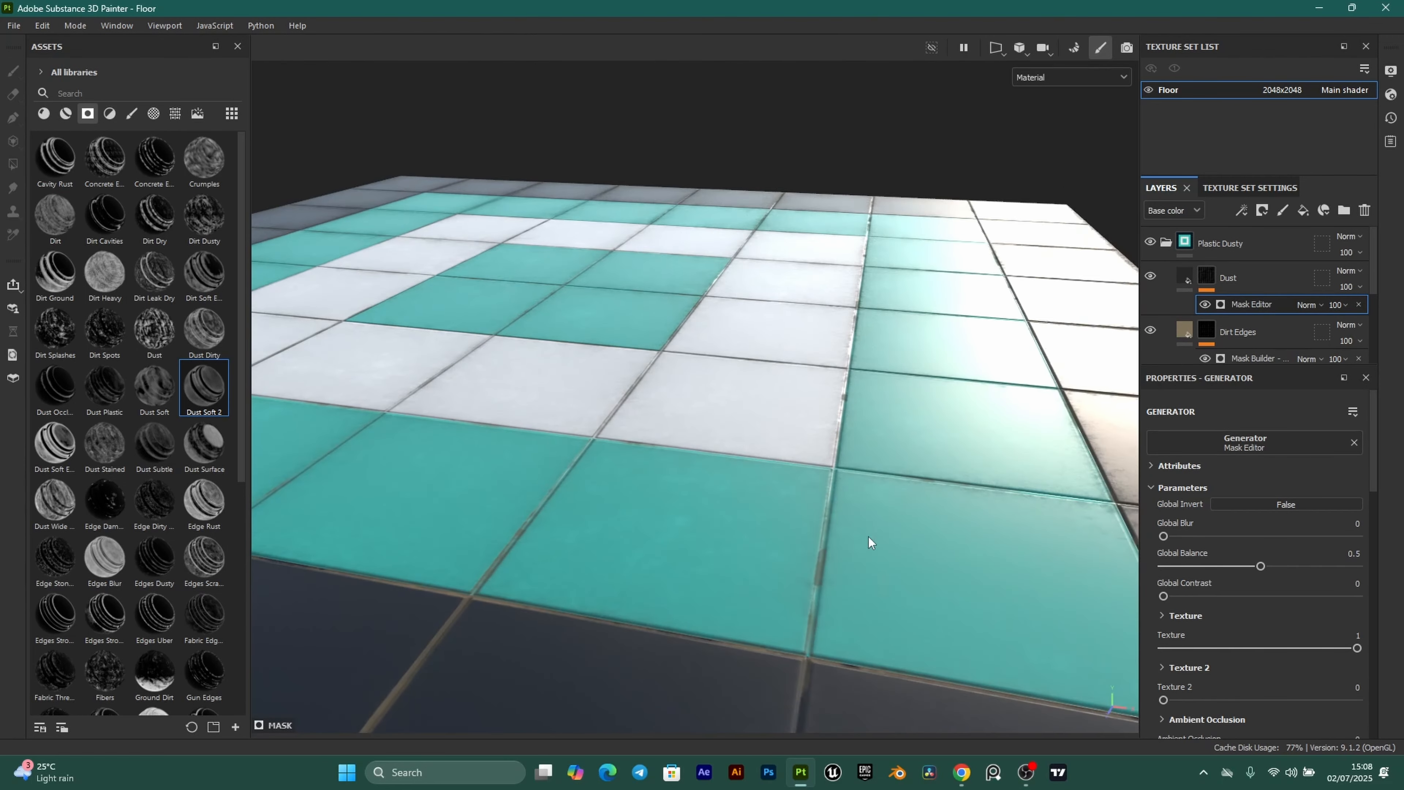
Toggle the Dust Soft 2 mask on and off to compare the dust on the floor.
click(1204, 304)
alt+drag(664, 471, 793, 501)
click(1206, 304)
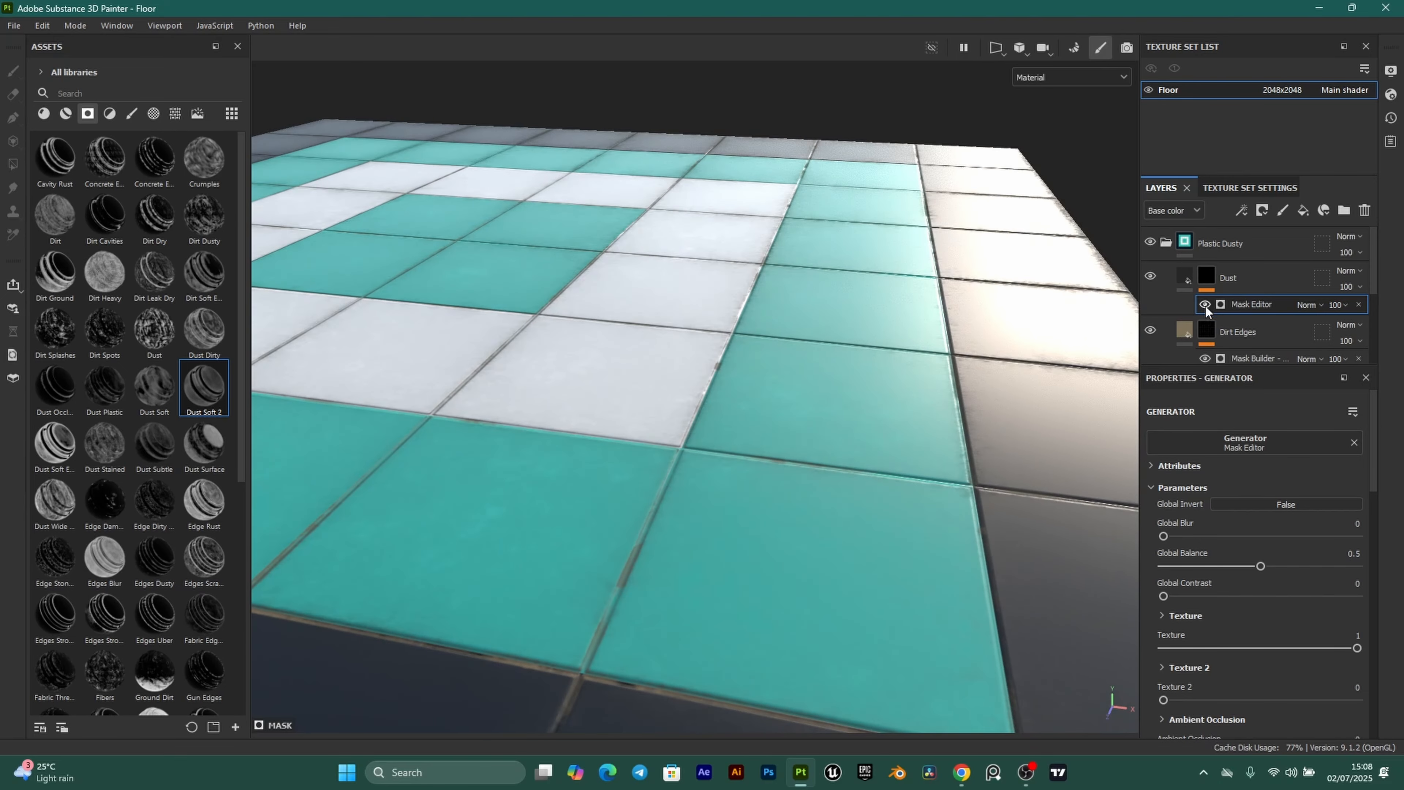
click(1203, 304)
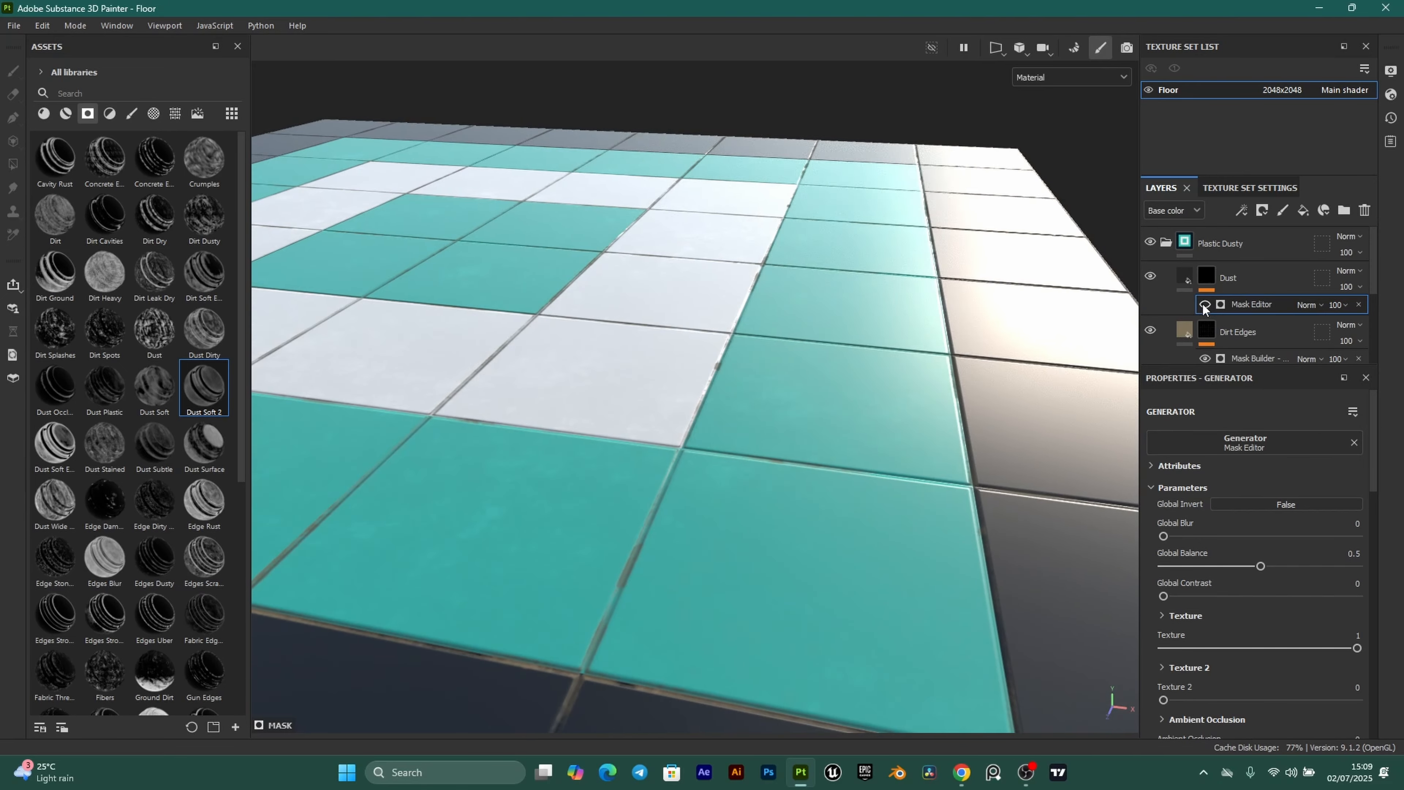
click(1203, 304)
click(1203, 304)
click(1203, 304)
alt+drag(784, 415, 501, 420)
scroll(501, 420, down, 3)
alt+middle_drag(791, 517, 785, 518)
alt+drag(785, 518, 763, 487)
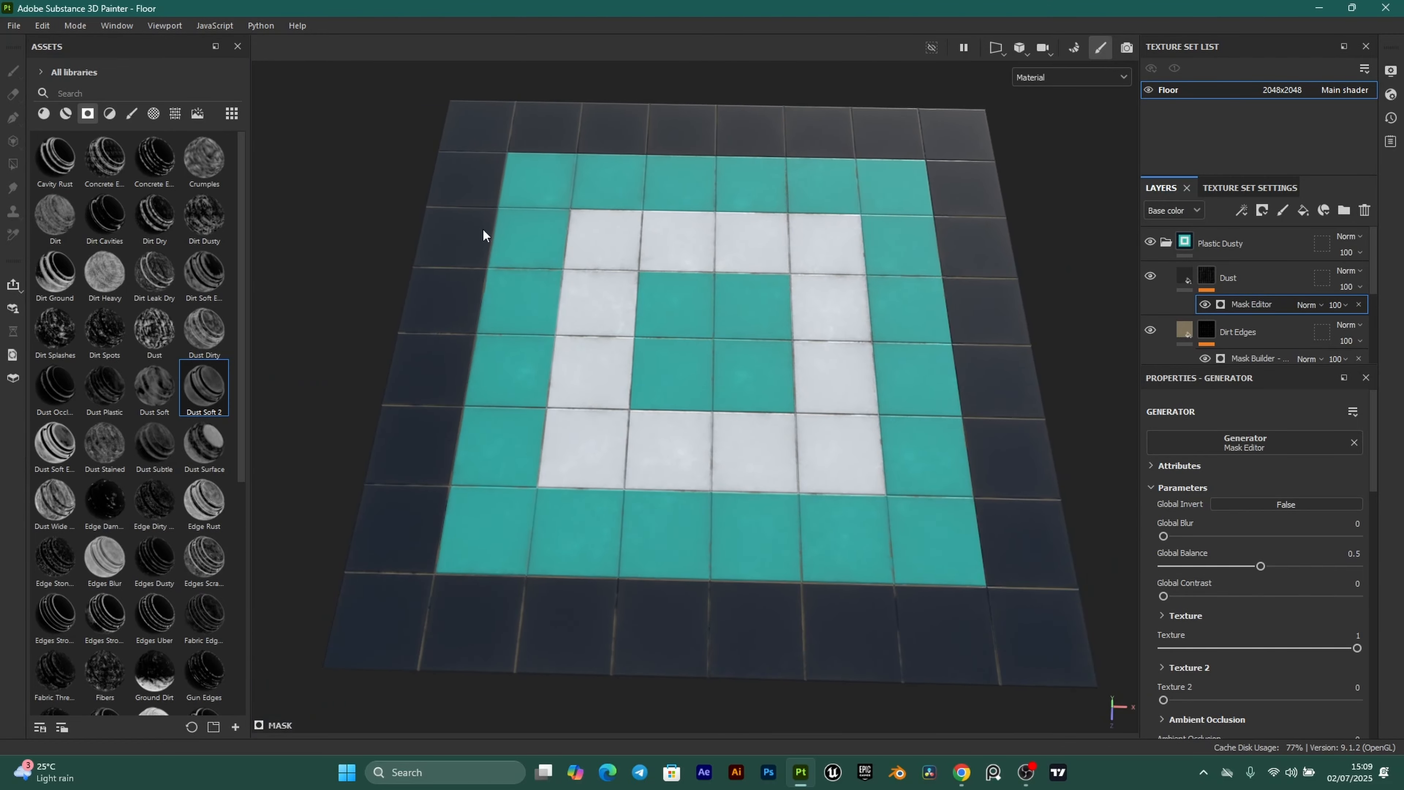
alt+drag(653, 498, 807, 441)
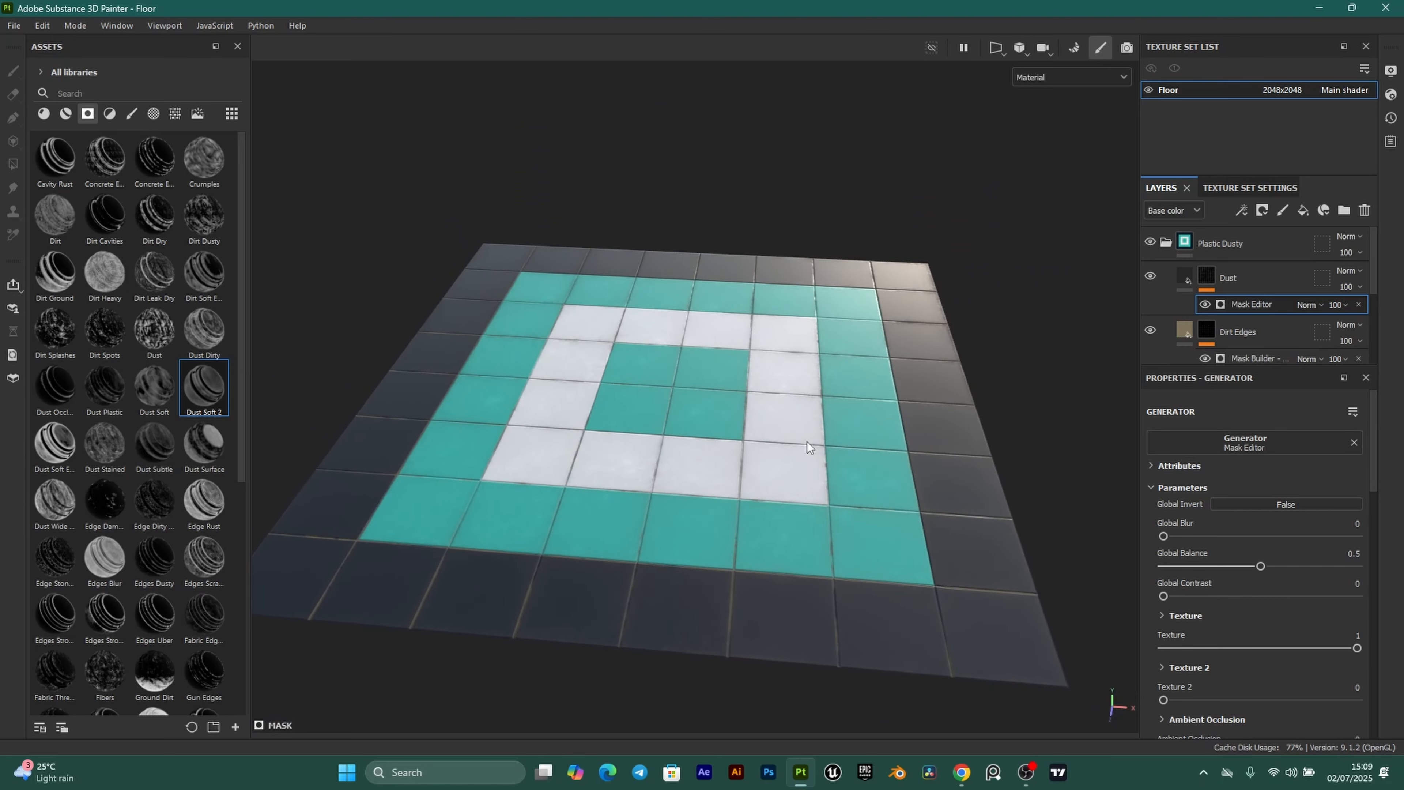
In Export textures, choose the PBR Metallic Roughness output preset.
click(13, 26)
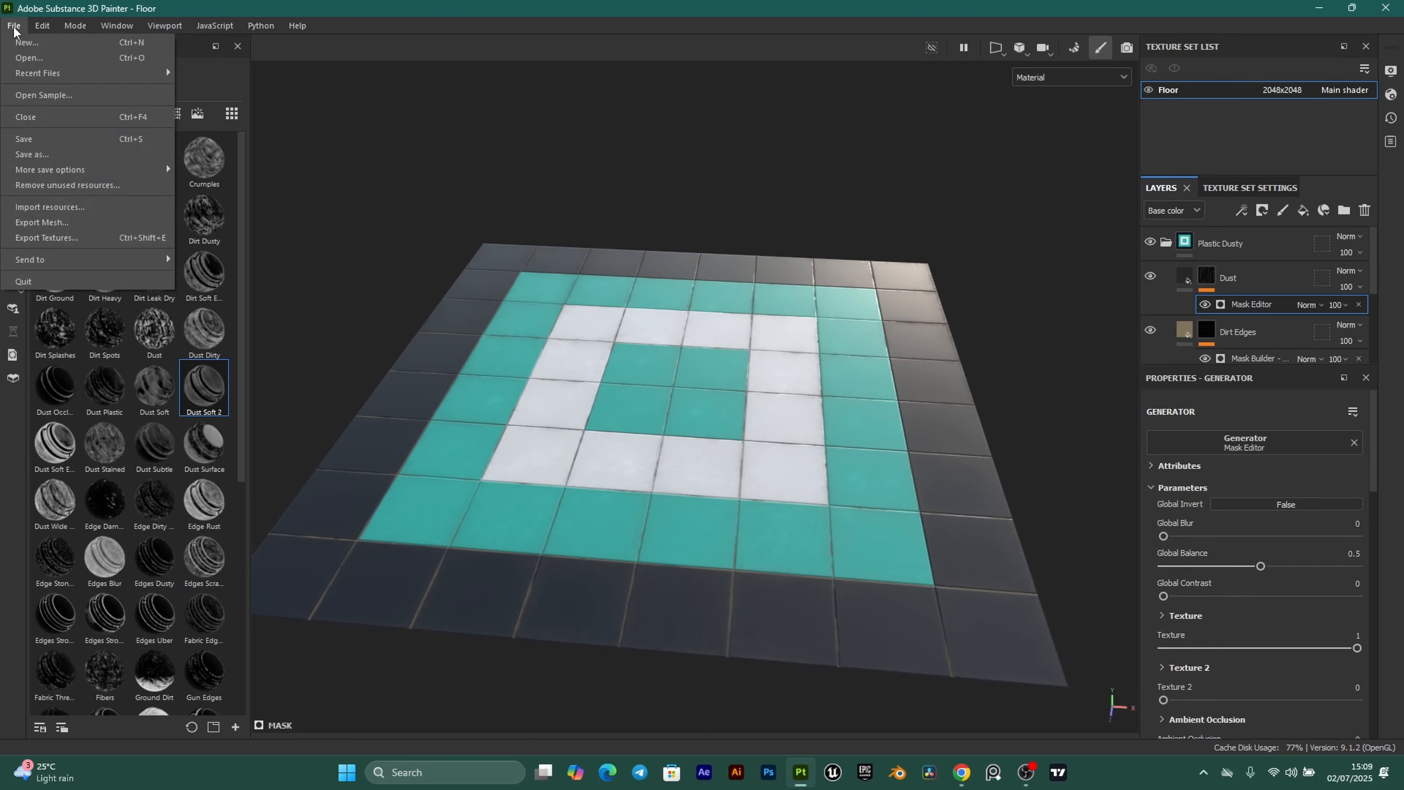
click(64, 237)
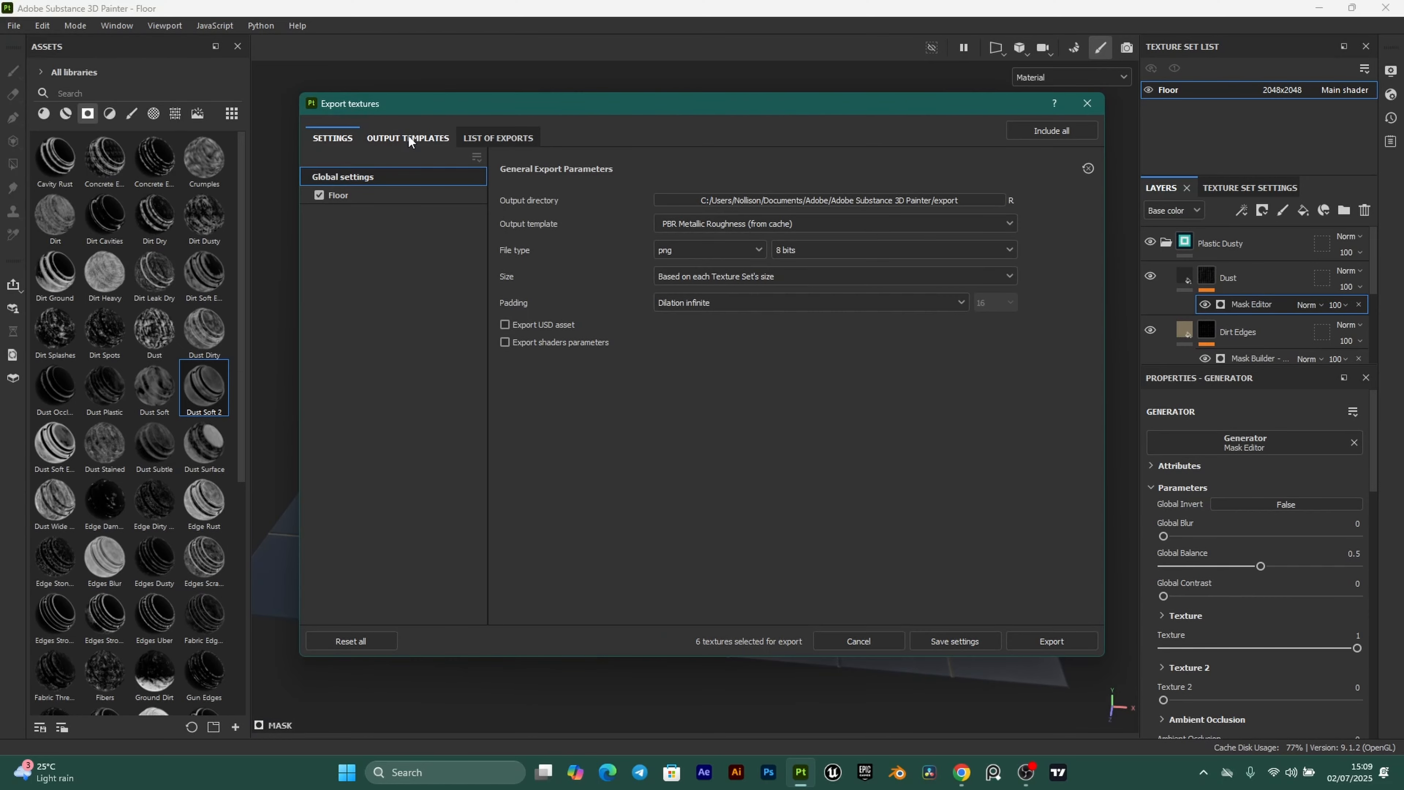
click(409, 141)
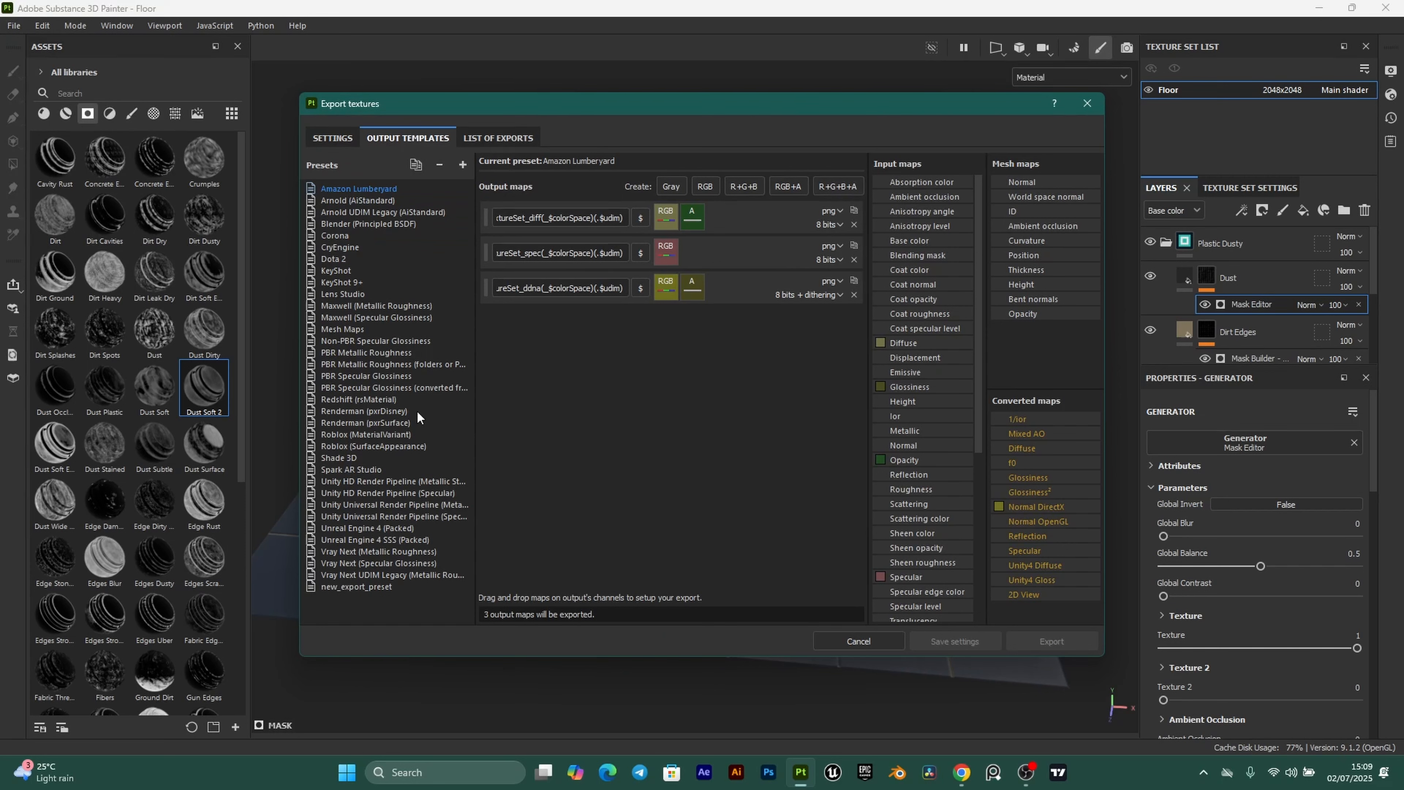
click(369, 351)
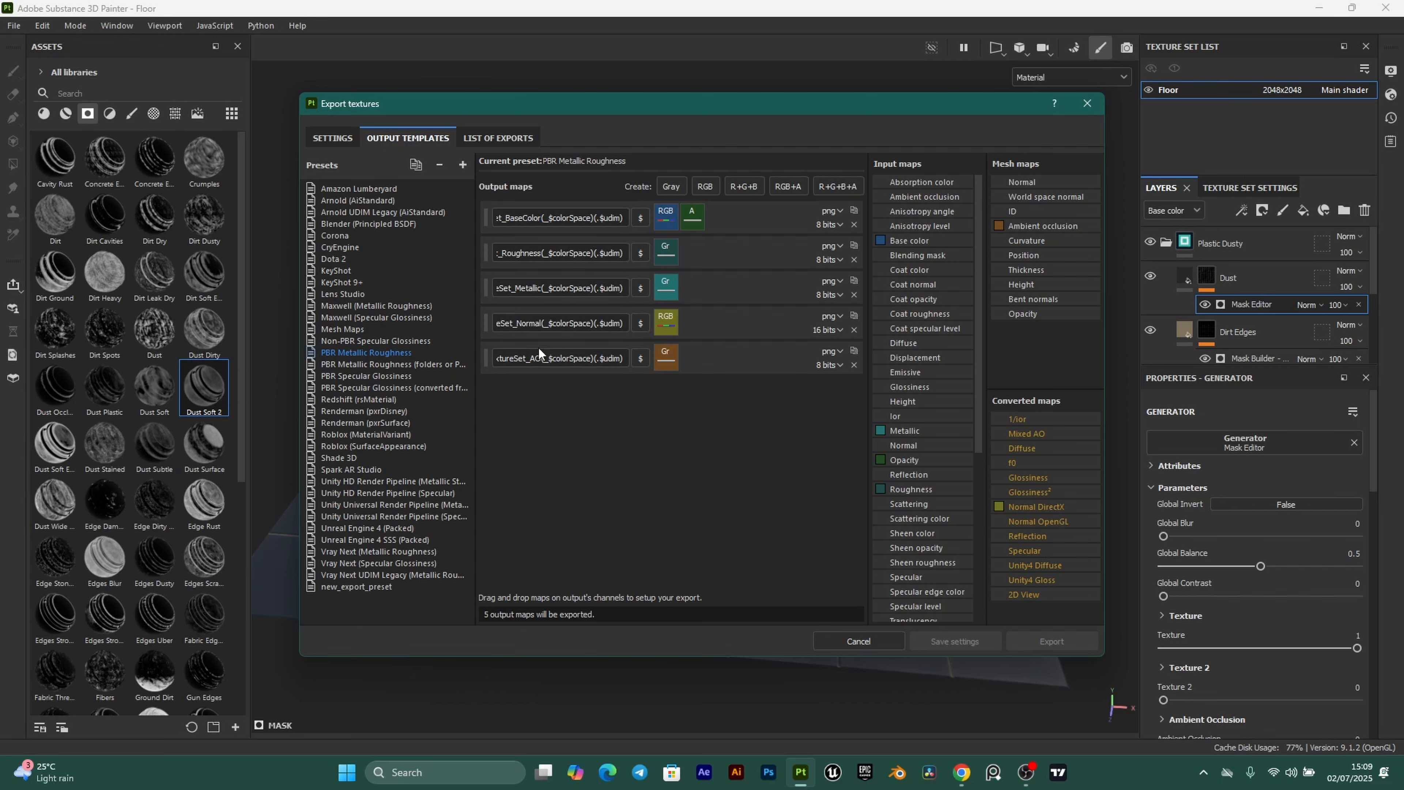
click(334, 139)
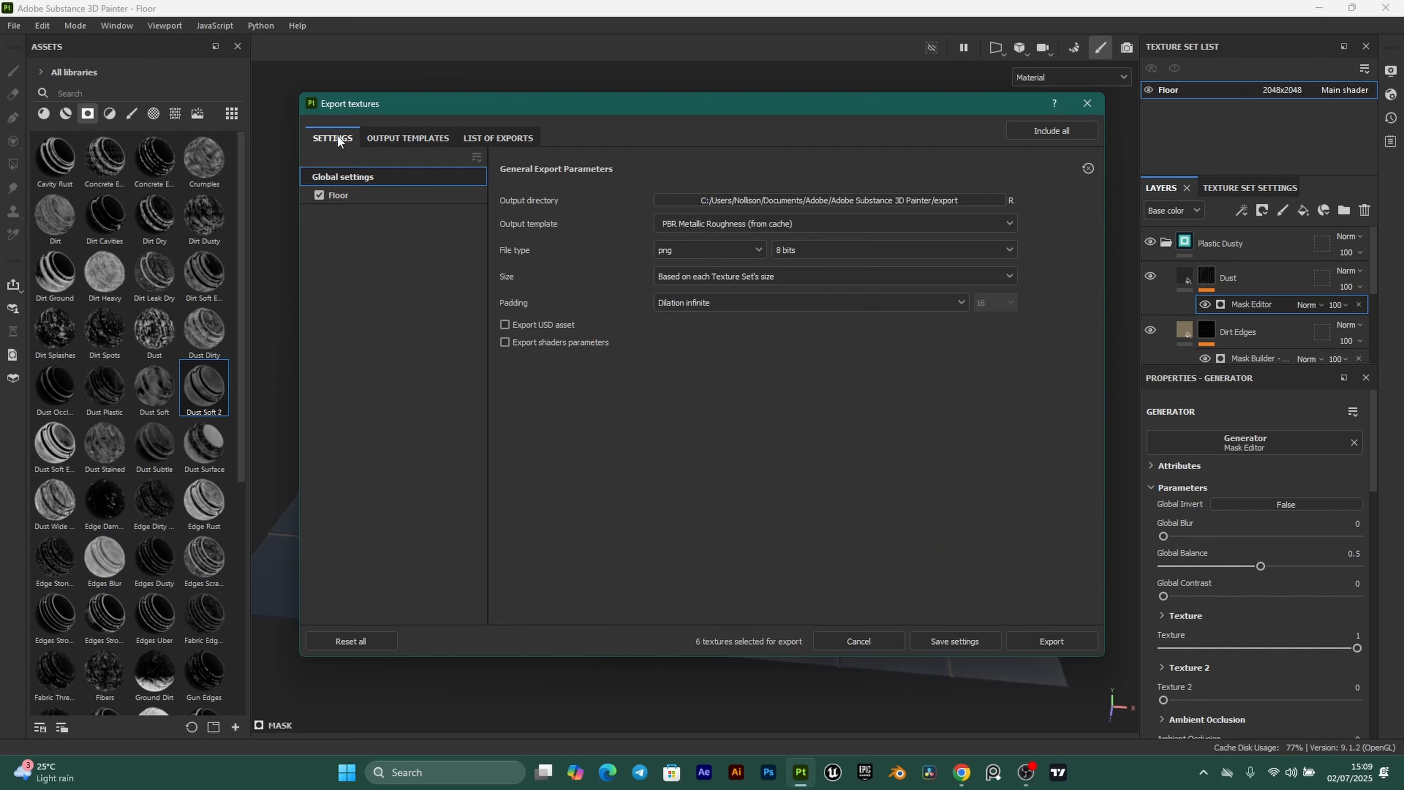
Set the output directory to a new Floor folder in ClassroomProject/Textures.
click(990, 200)
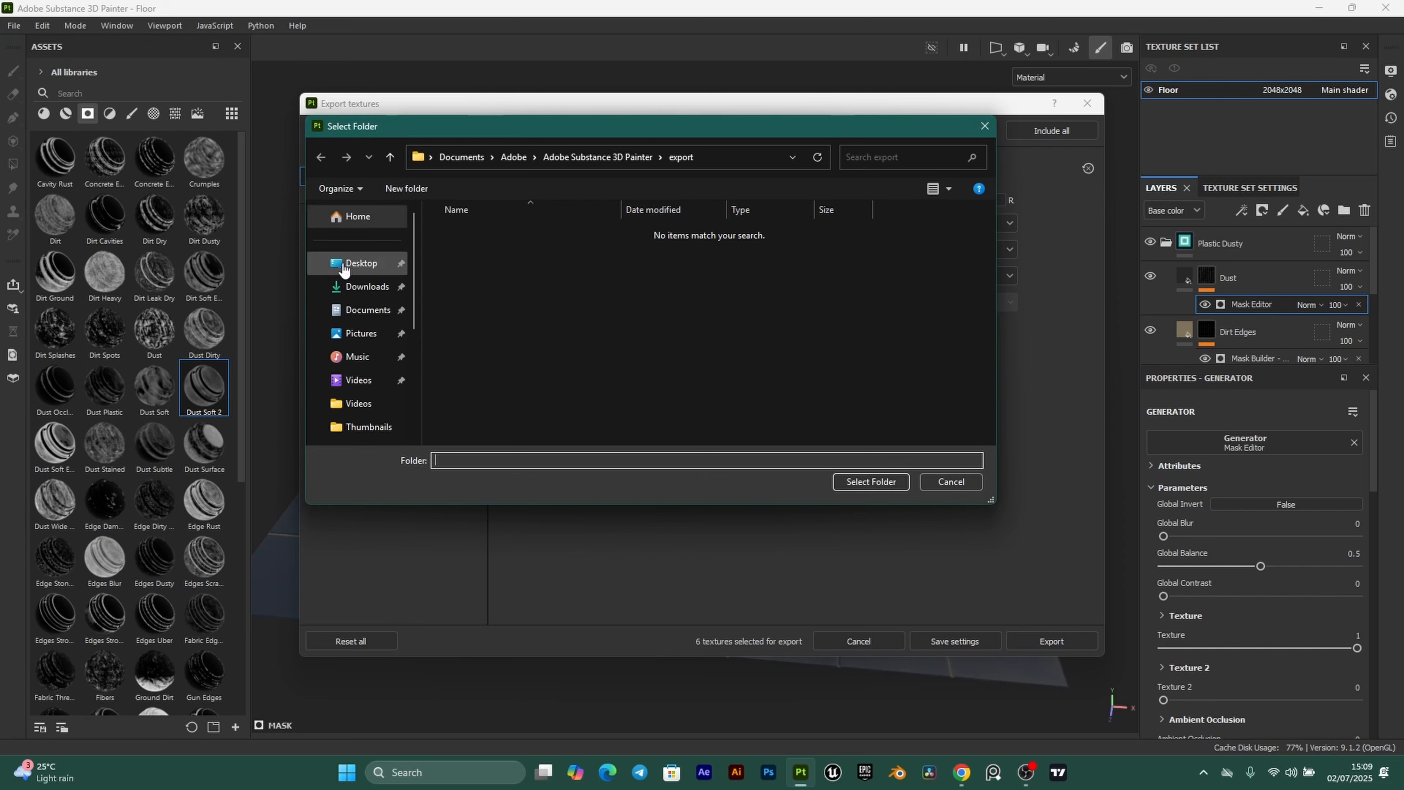
double_click(483, 249)
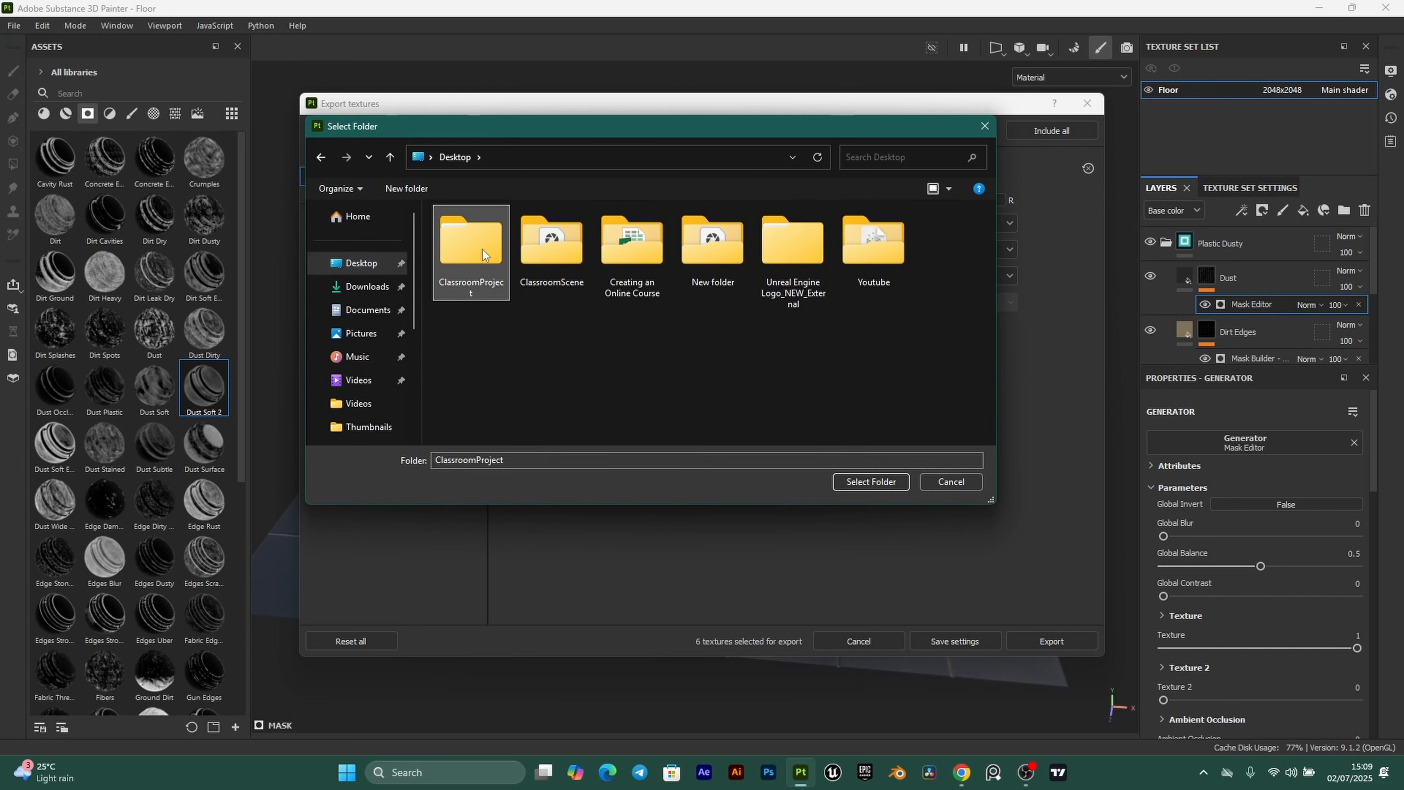
double_click(466, 273)
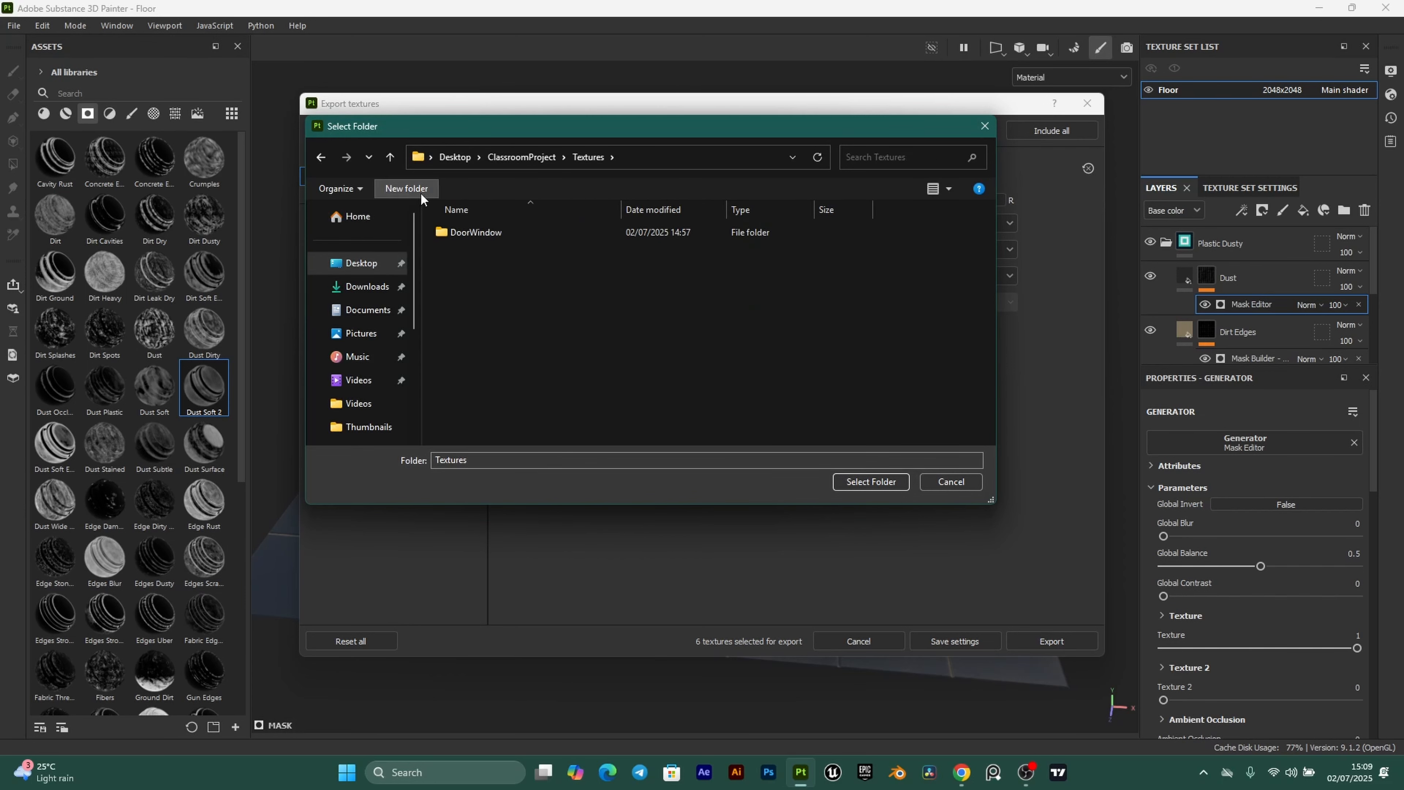
click(406, 188)
text(Floor)
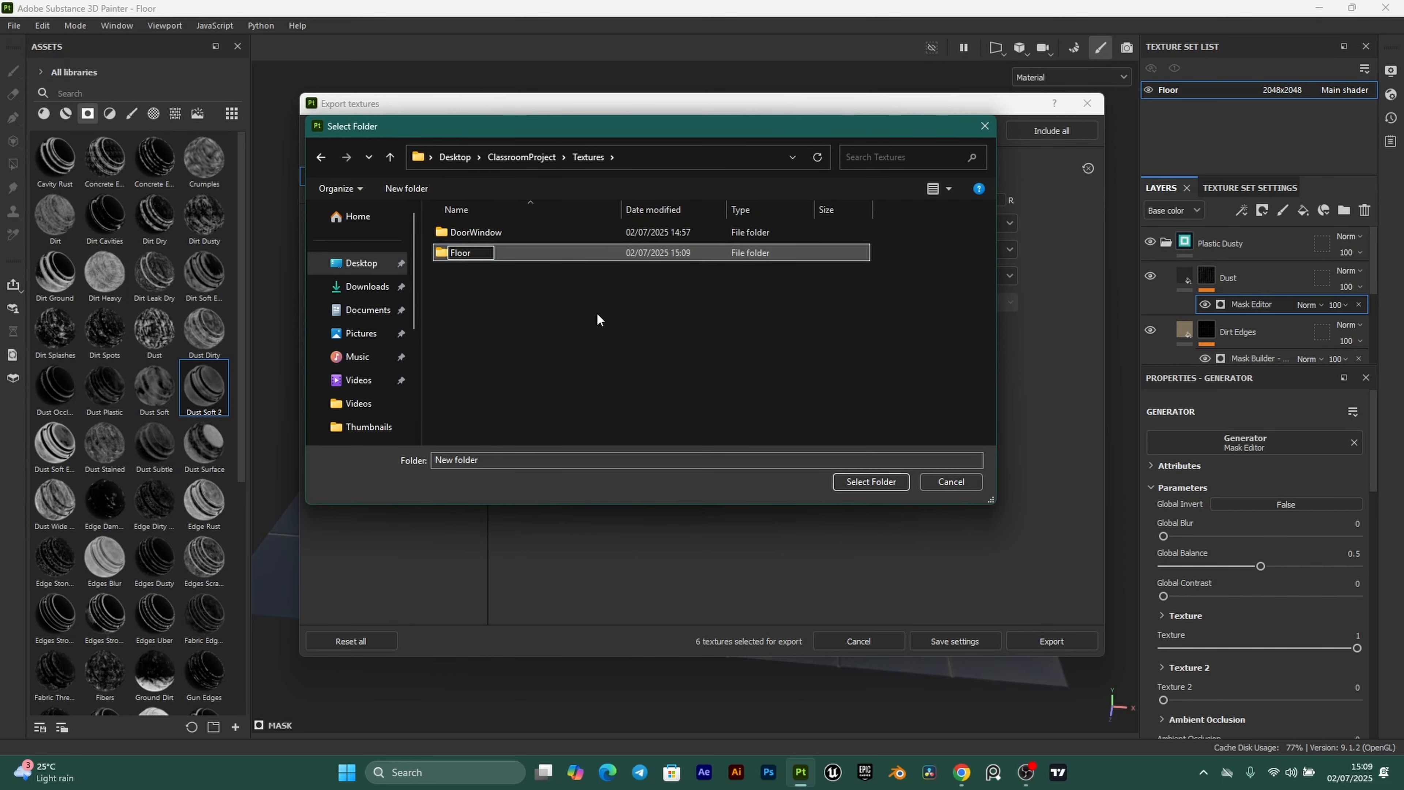
click(477, 254)
double_click(470, 253)
click(871, 481)
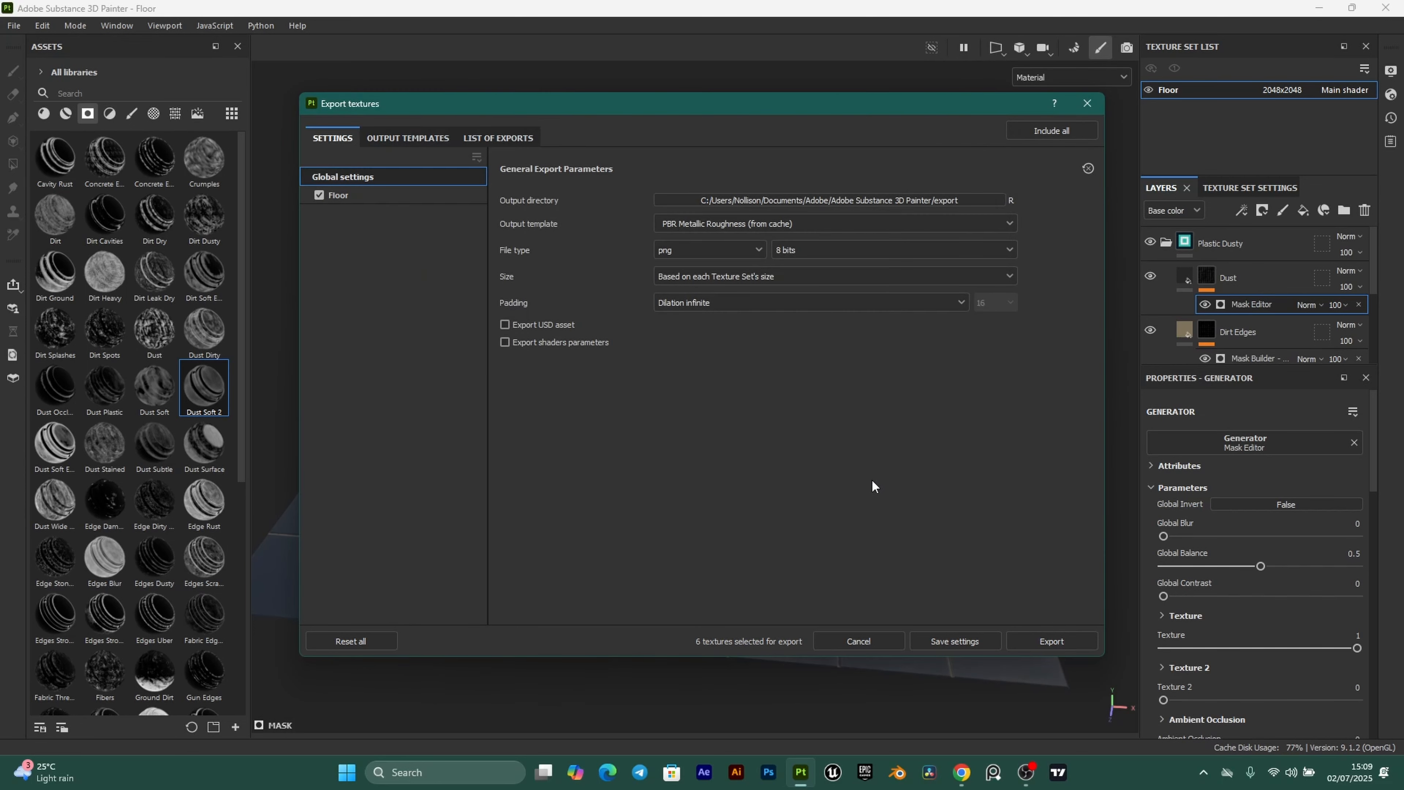
Export the six Floor textures as 1024 targa files.
click(750, 244)
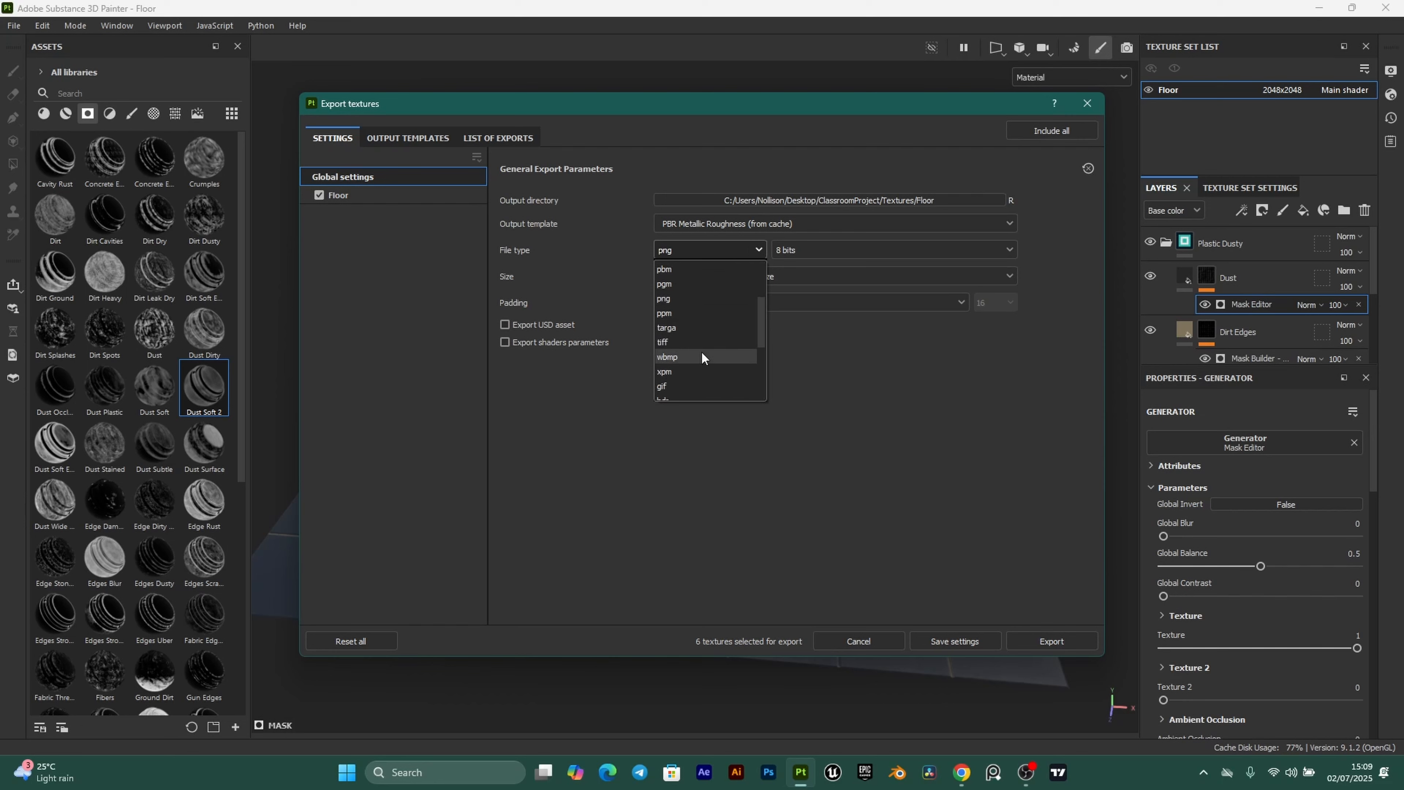
click(682, 328)
click(802, 276)
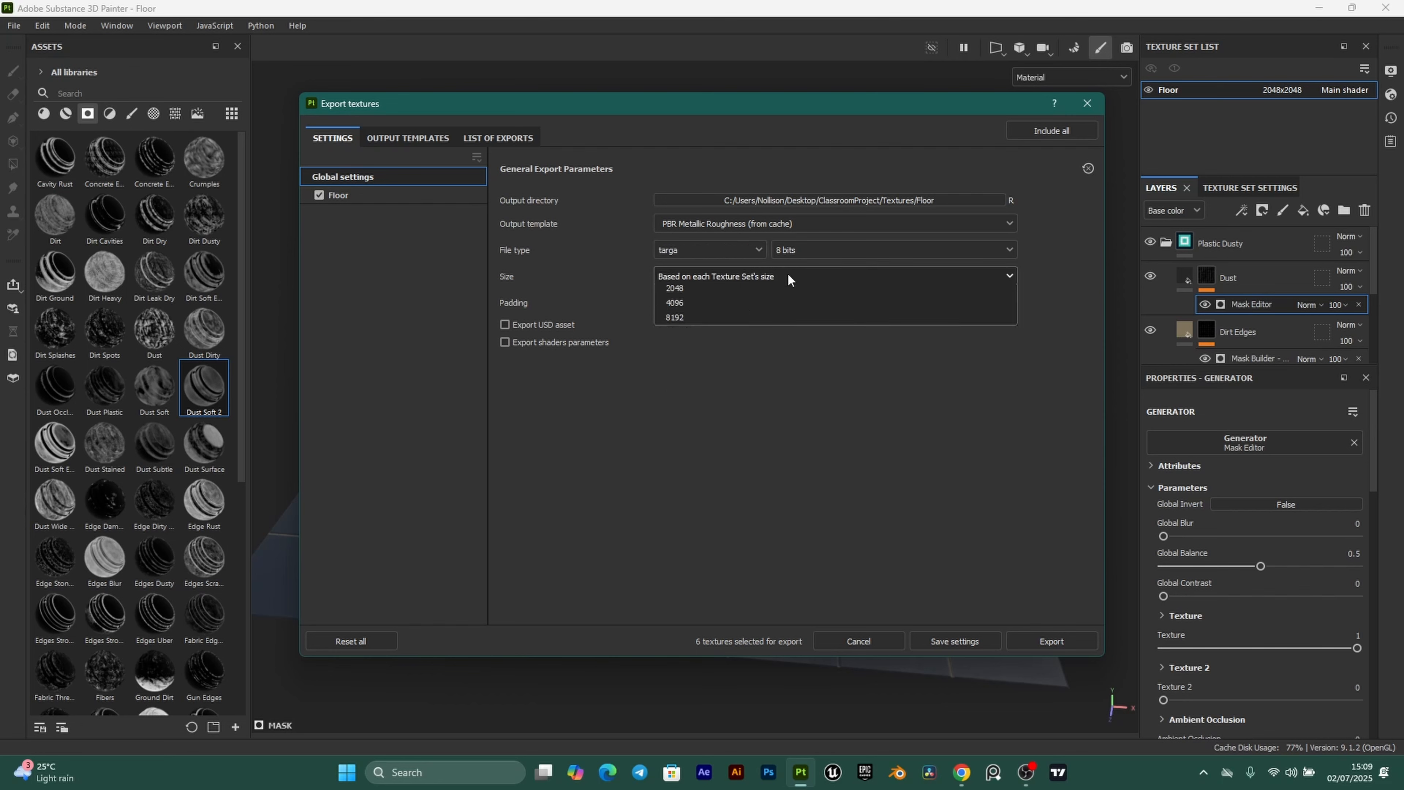
click(694, 377)
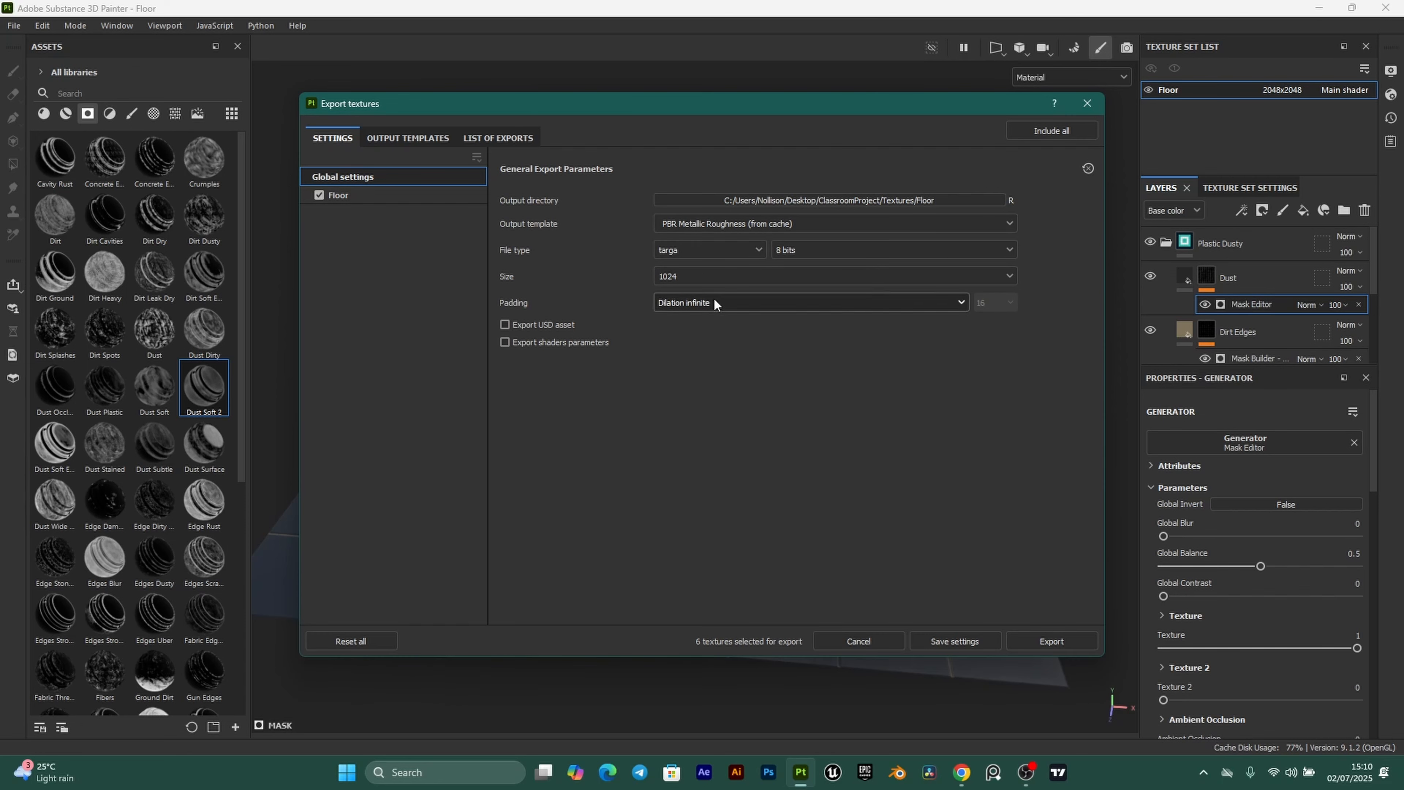
click(1056, 638)
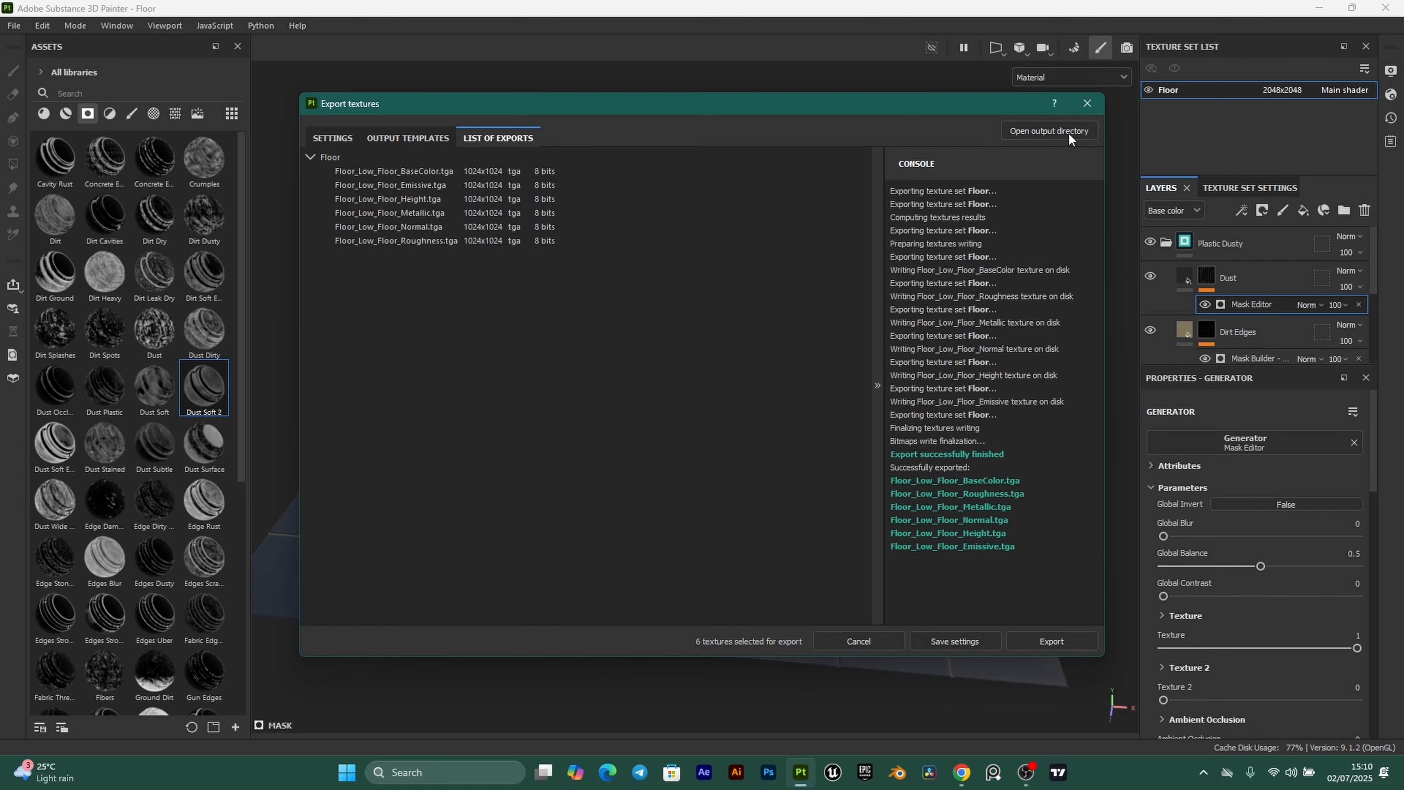
click(1087, 104)
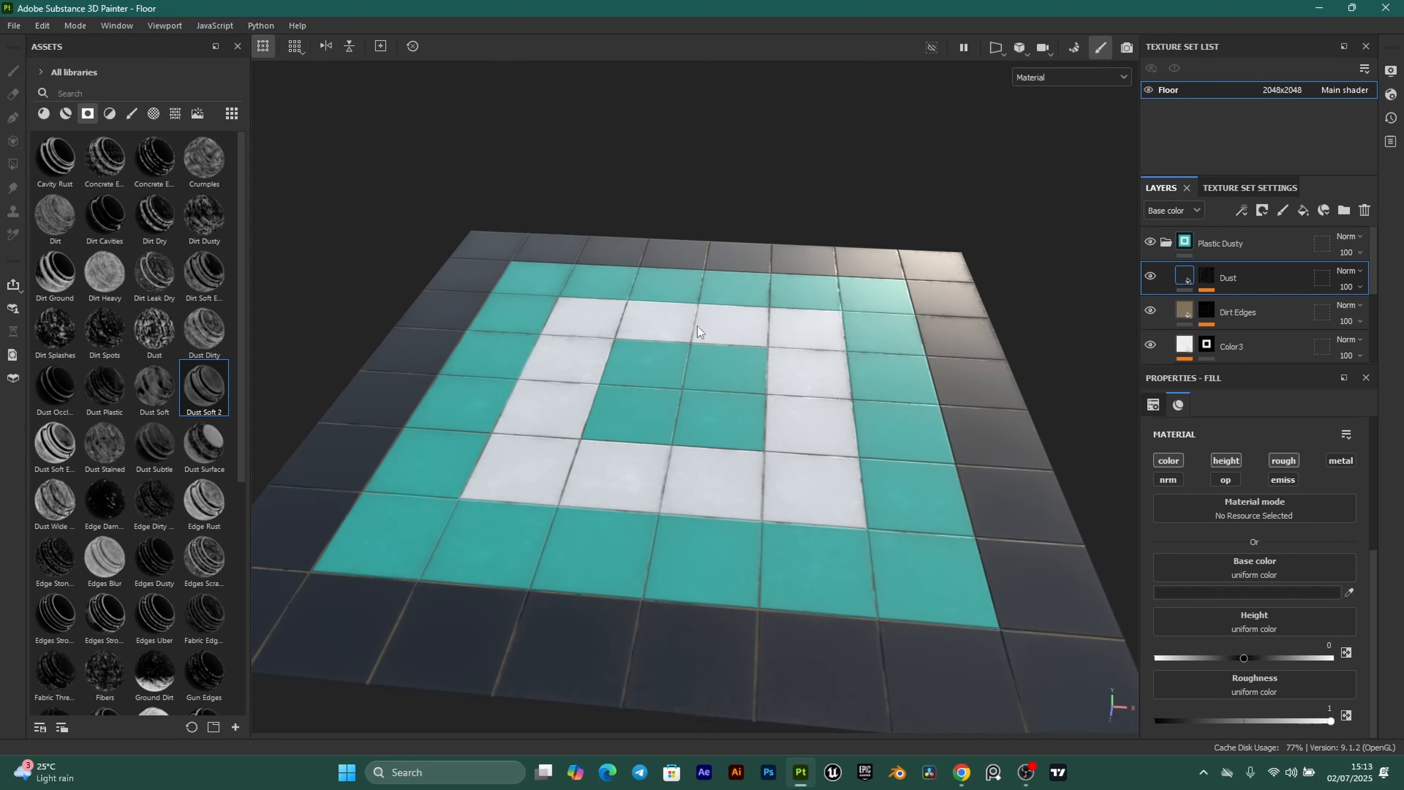
Start a new 2048-resolution project from Walls.fbx, saving the Floor project first.
click(14, 25)
key(Escape)
key(ctrl+n)
click(853, 216)
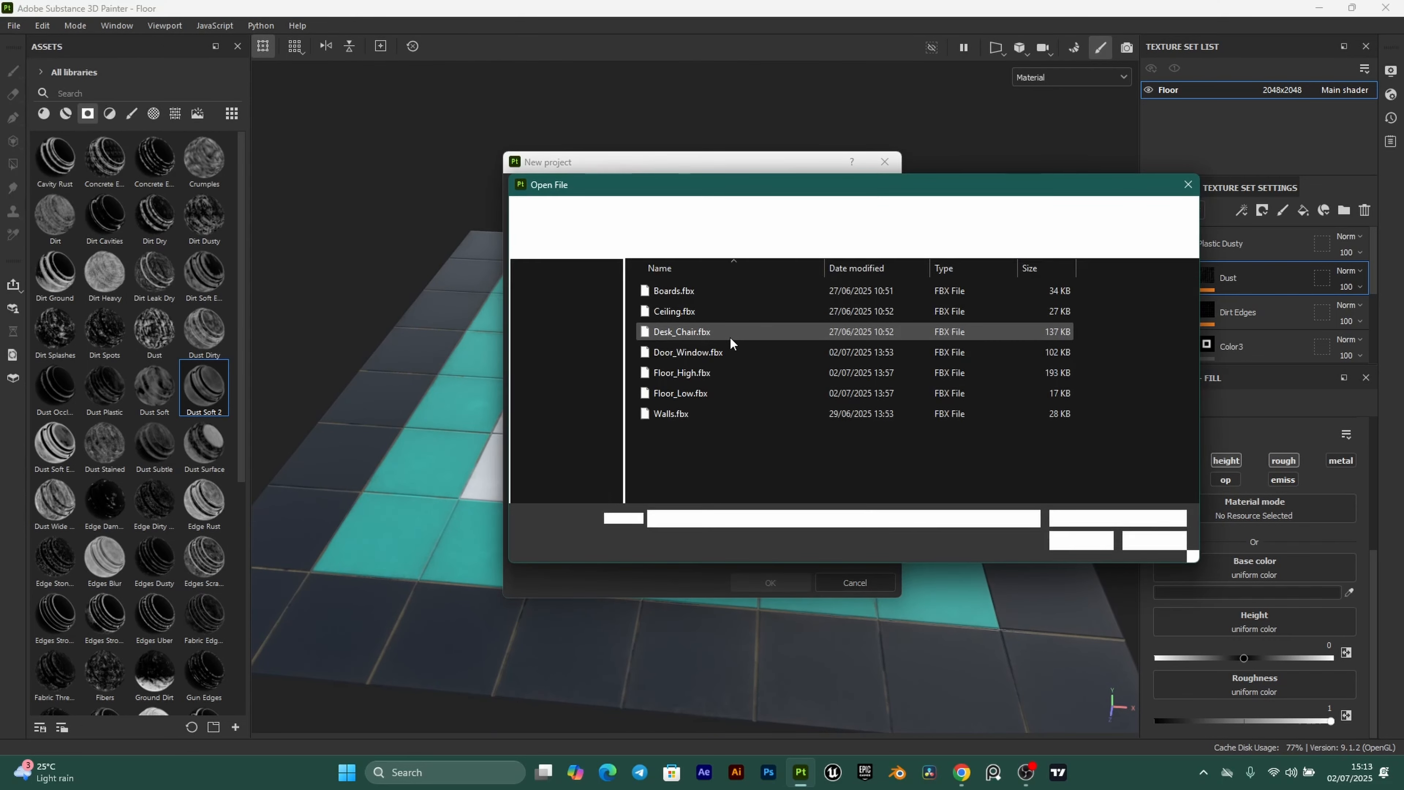
click(708, 413)
click(1081, 539)
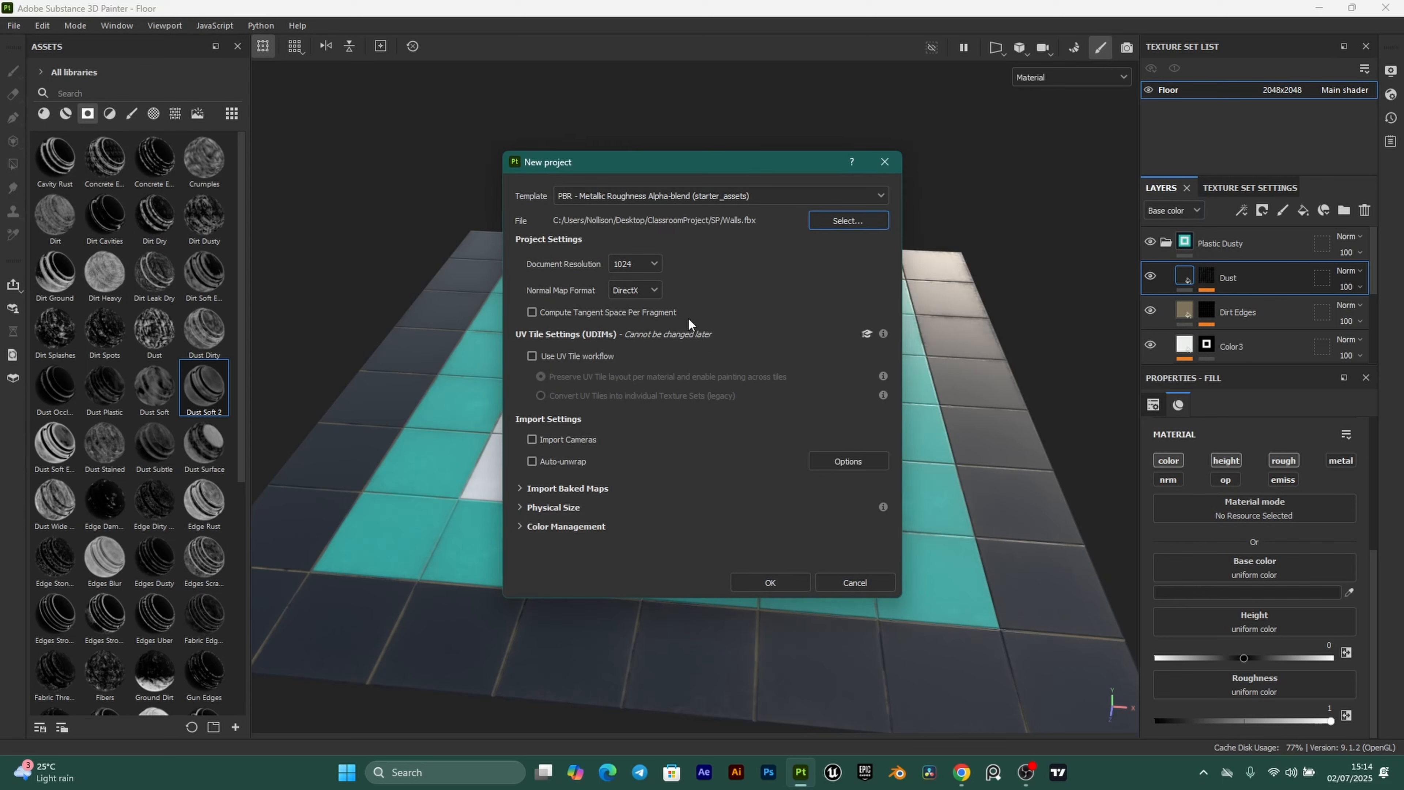
click(652, 263)
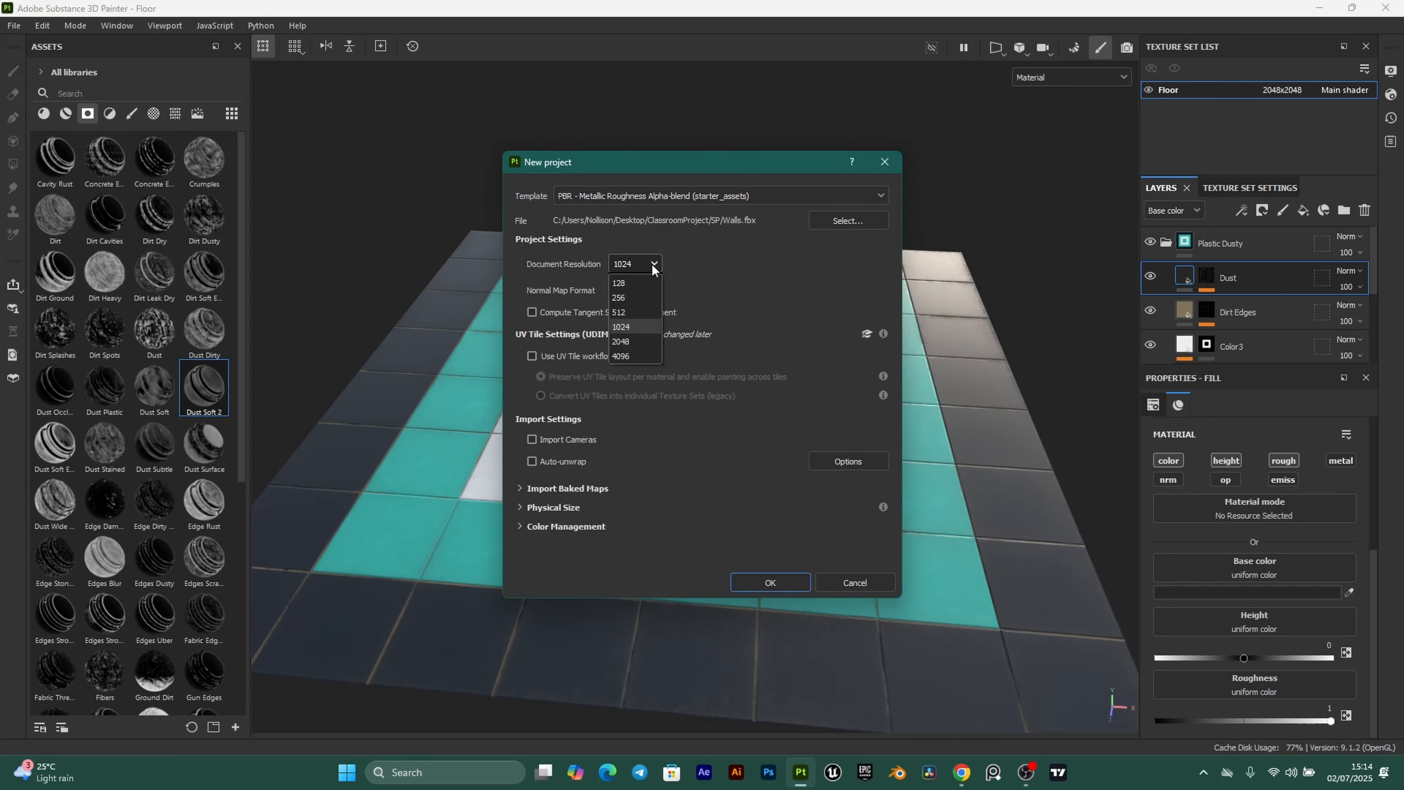
click(638, 343)
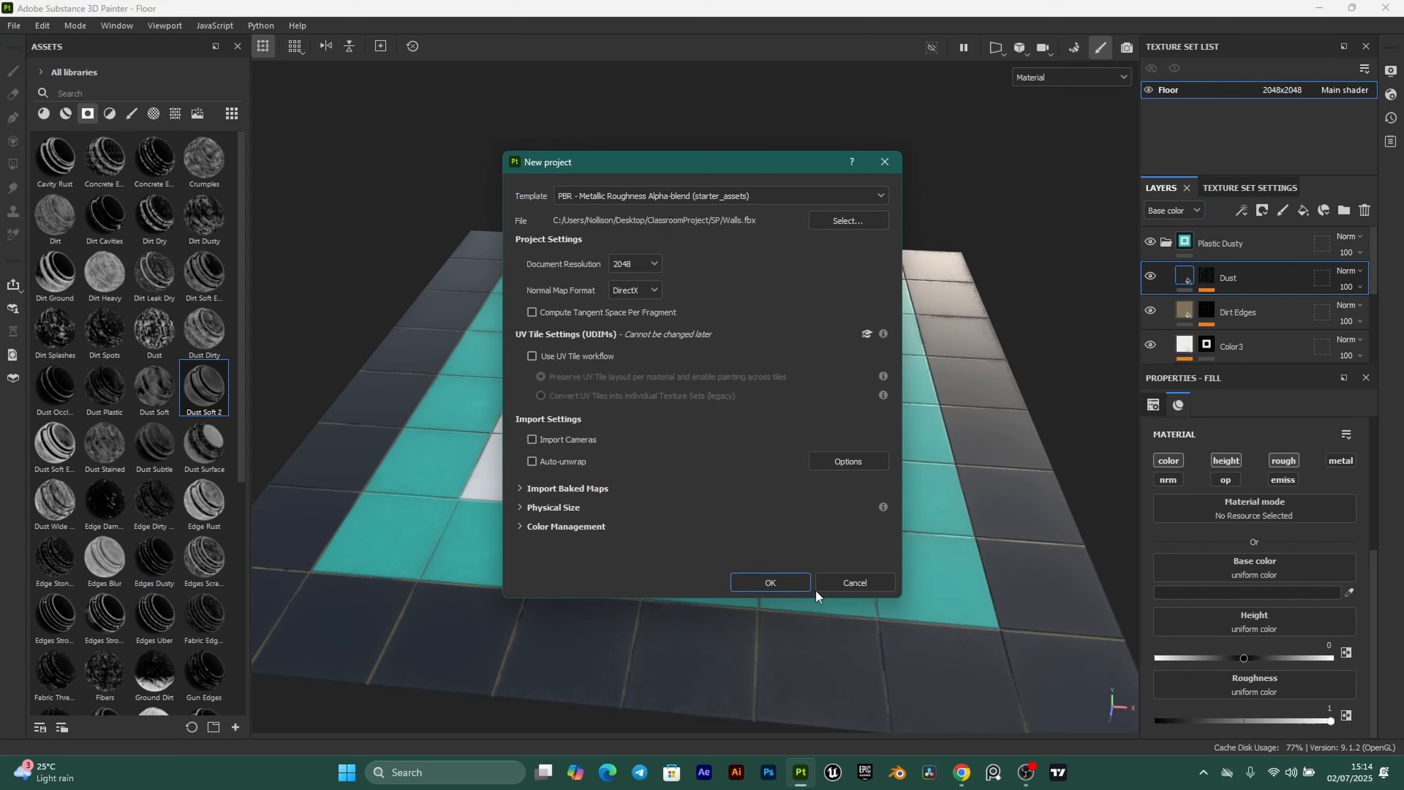
click(778, 578)
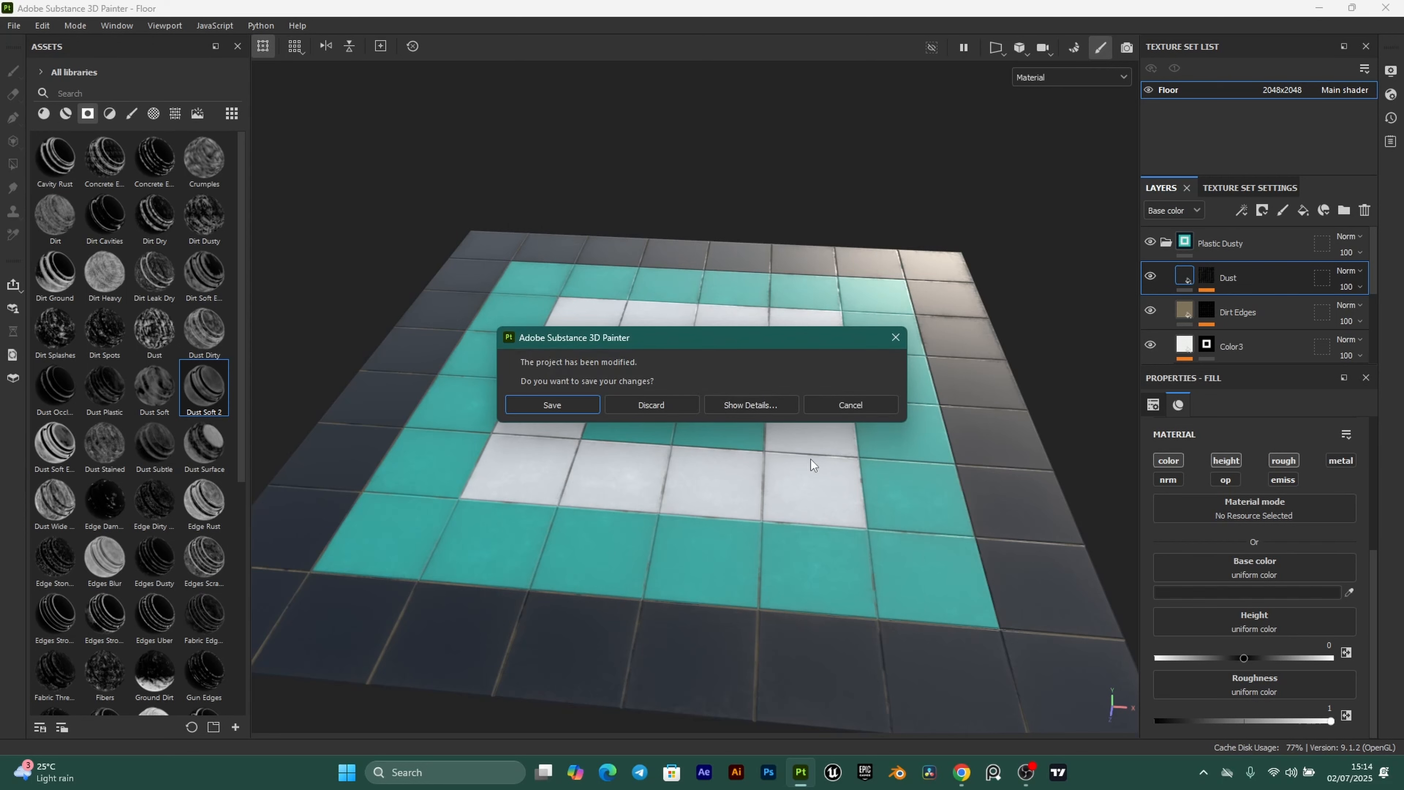
click(554, 406)
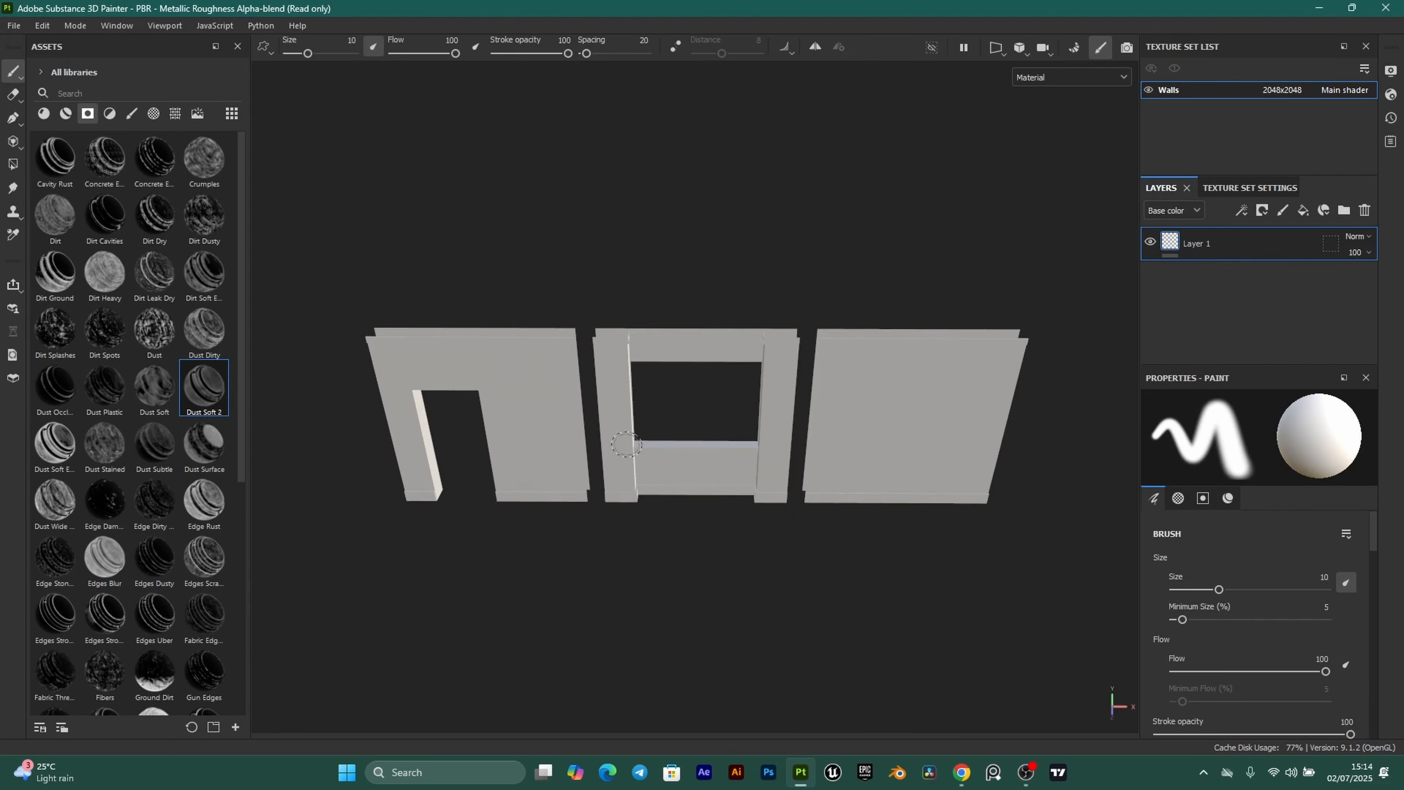
Orbit the walls to a frontal view showing the doorway.
scroll(621, 447, up, 3)
mouse_move(622, 448)
alt+mouse_down()
mouse_move(687, 426)
mouse_move(608, 447)
alt+mouse_up()
scroll(687, 427, up, 3)
alt+middle_drag(607, 447, 661, 489)
scroll(586, 387, down, 2)
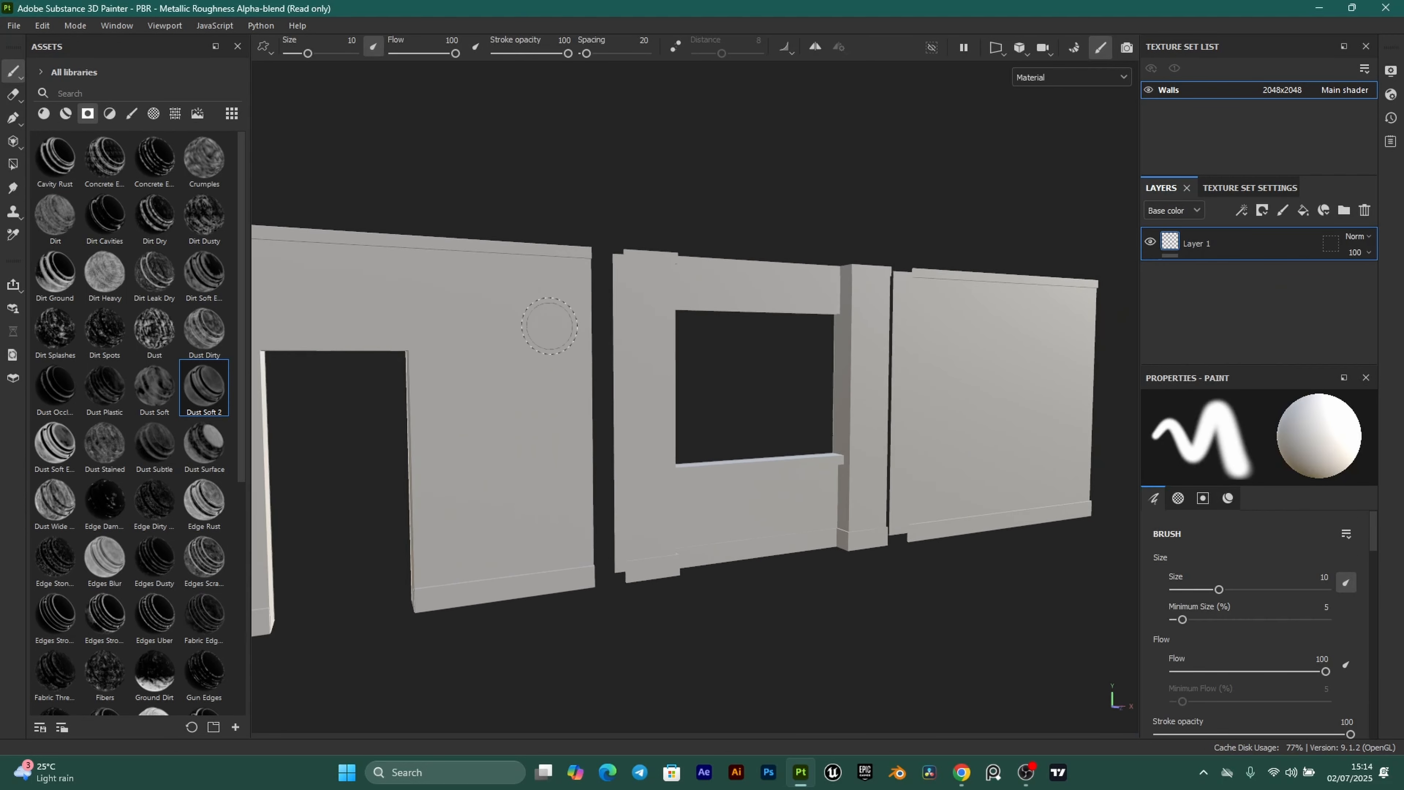
click(1226, 186)
Bake the seven Walls mesh maps with ambient occlusion at 128 secondary rays.
scroll(1247, 348, up, 1)
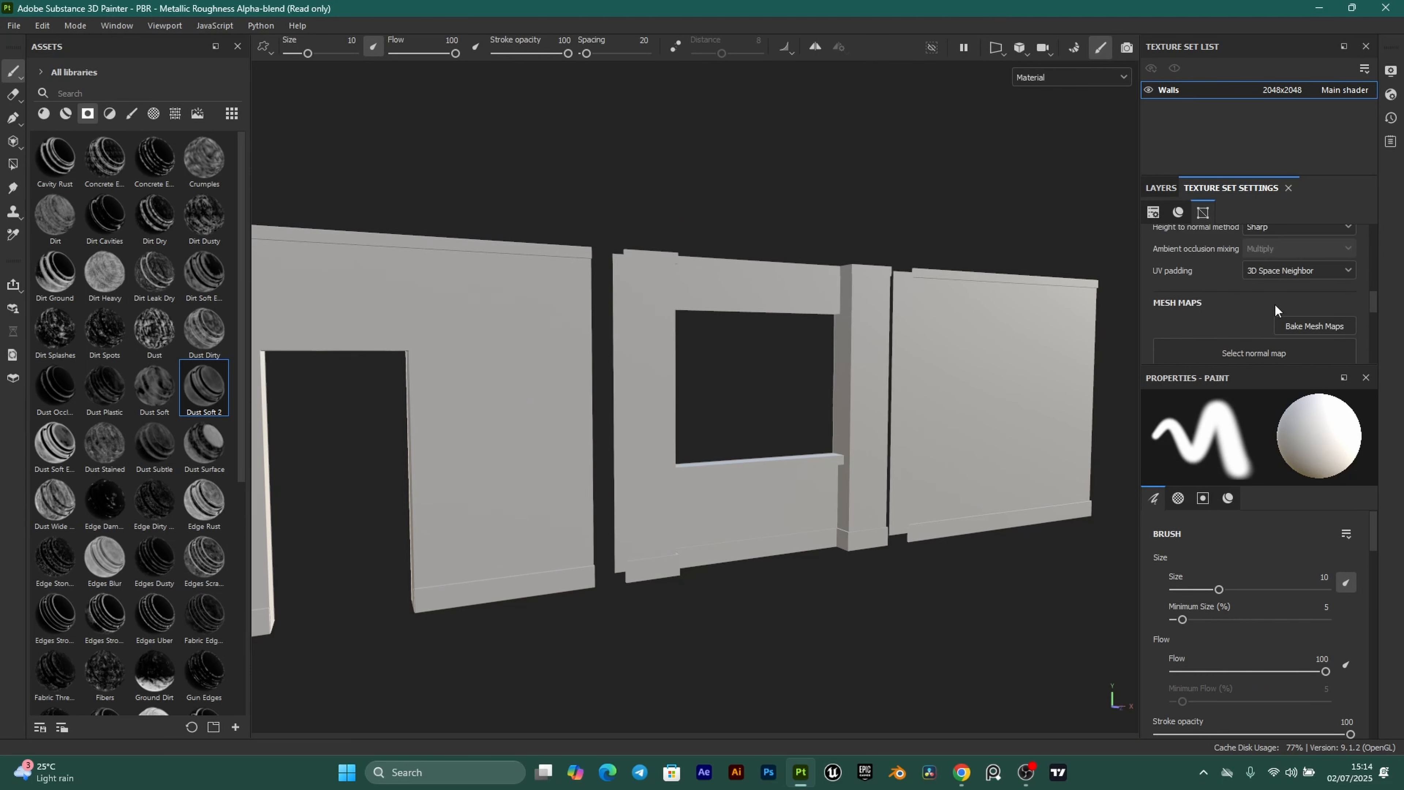
click(1319, 326)
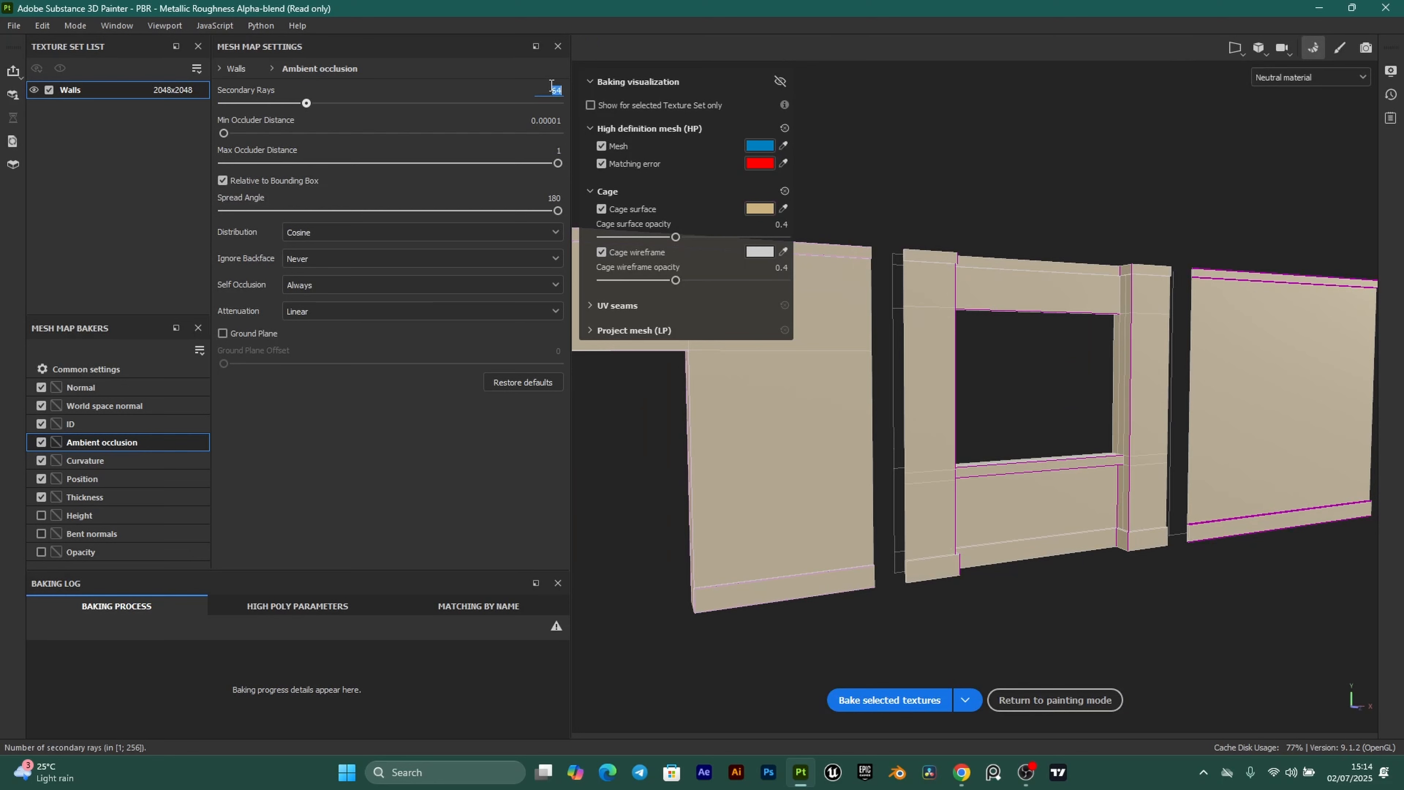
key(Return)
click(892, 700)
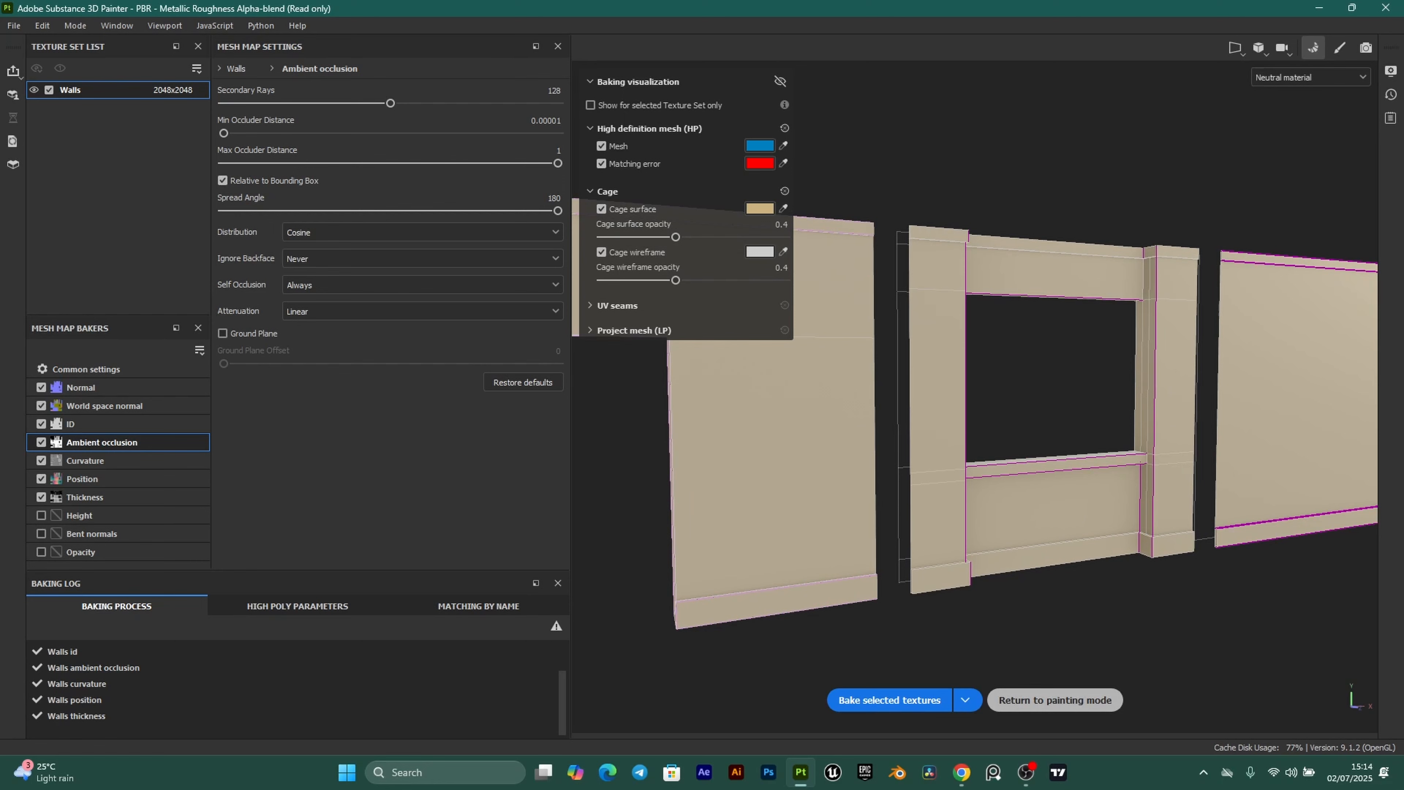
click(1055, 699)
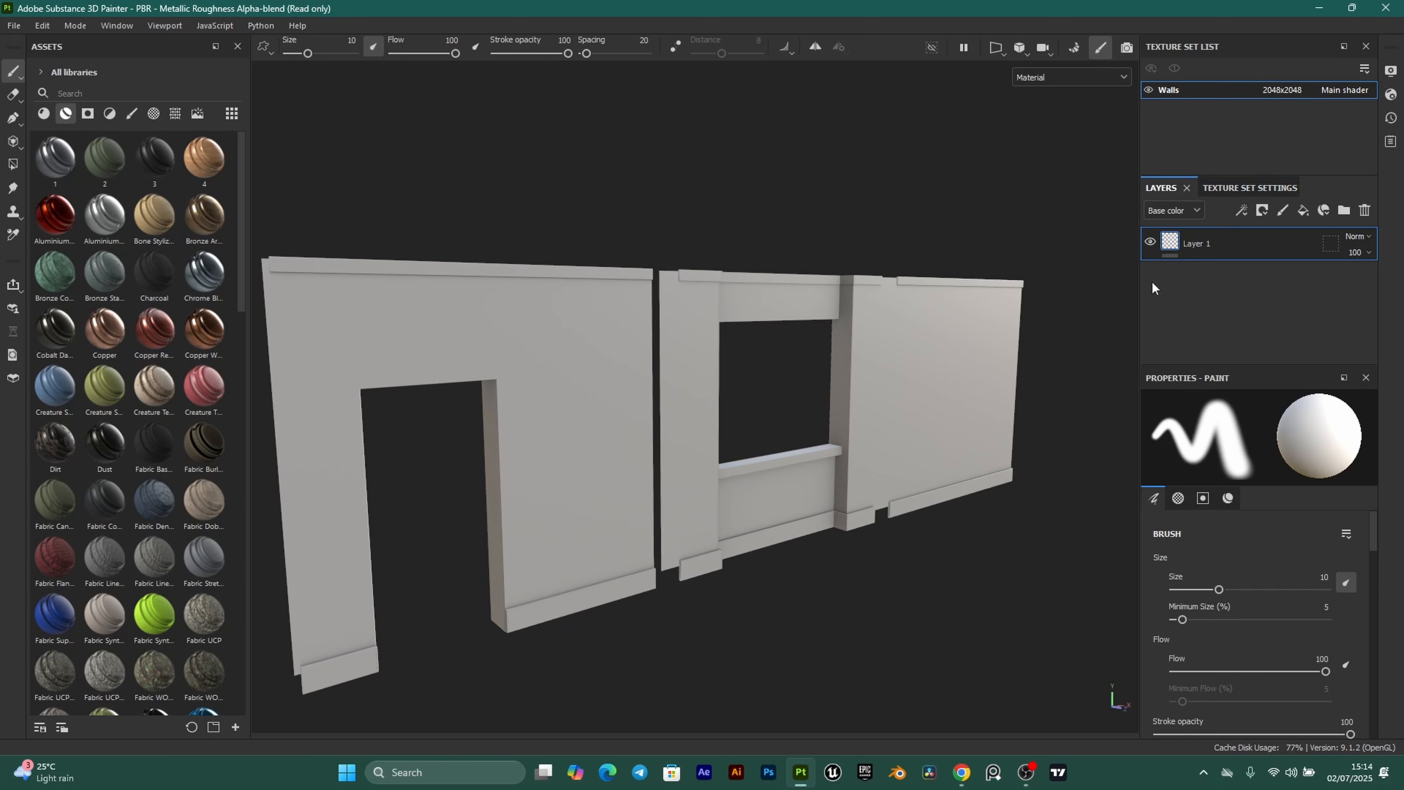
Replace the empty Layer 1 with a fill layer named WallPaint.
click(1367, 211)
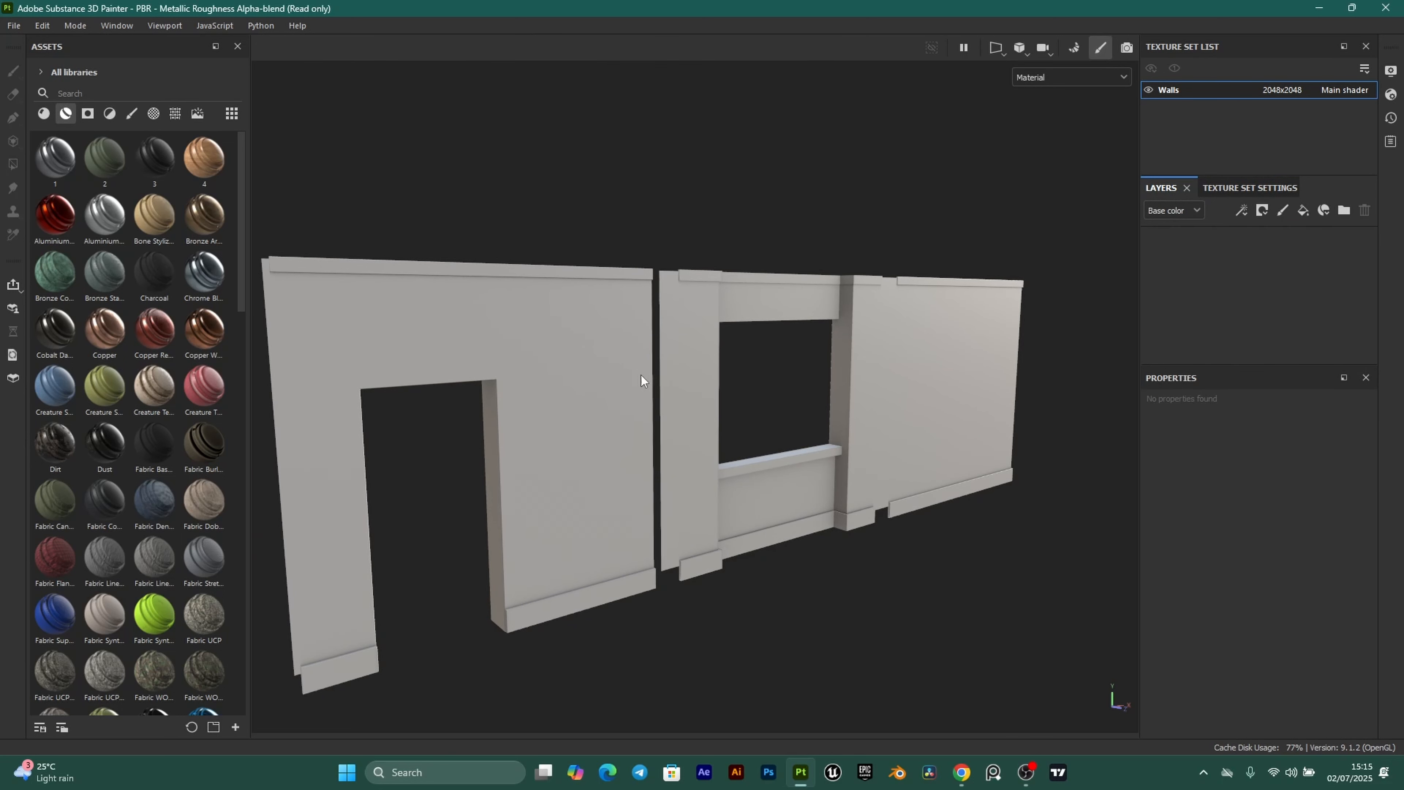
click(1303, 212)
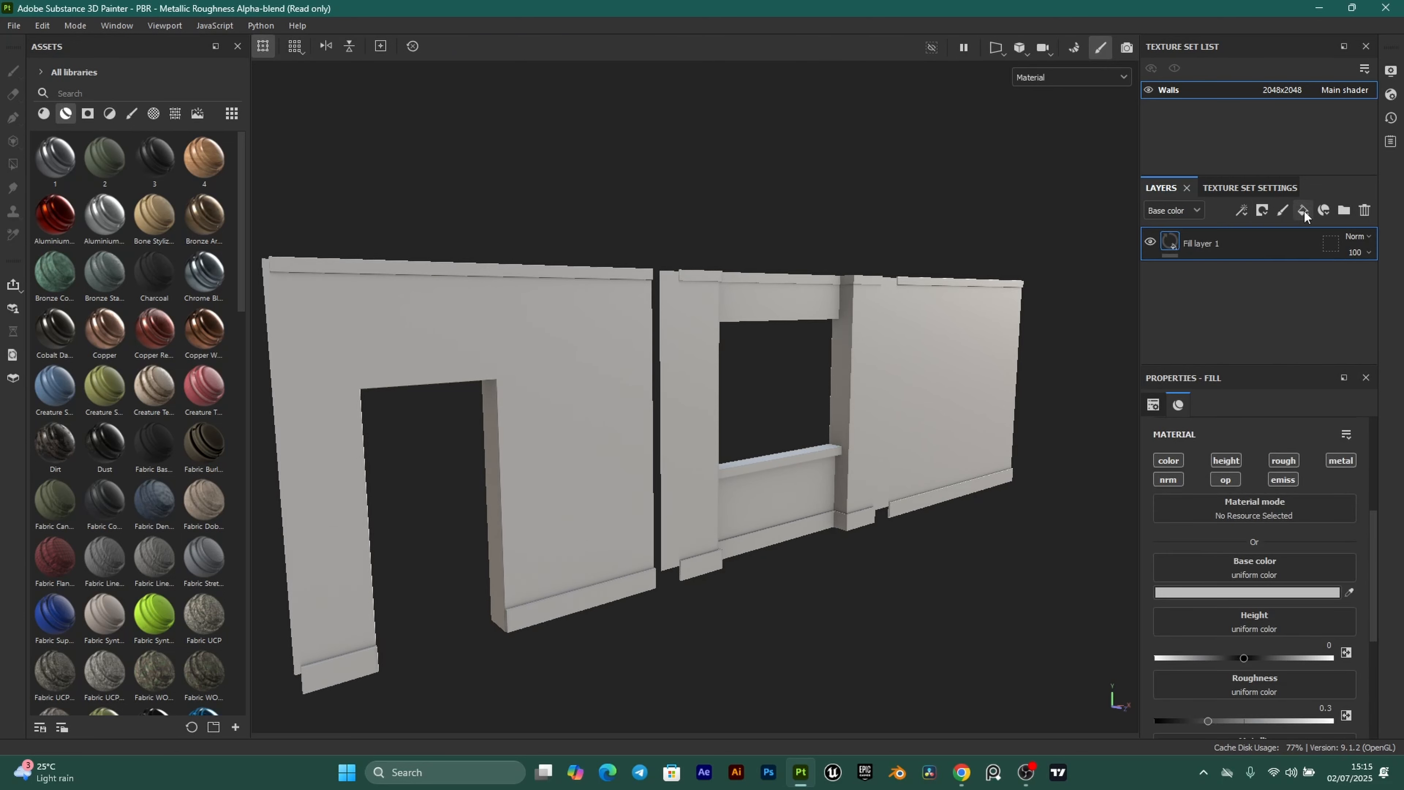
double_click(1199, 244)
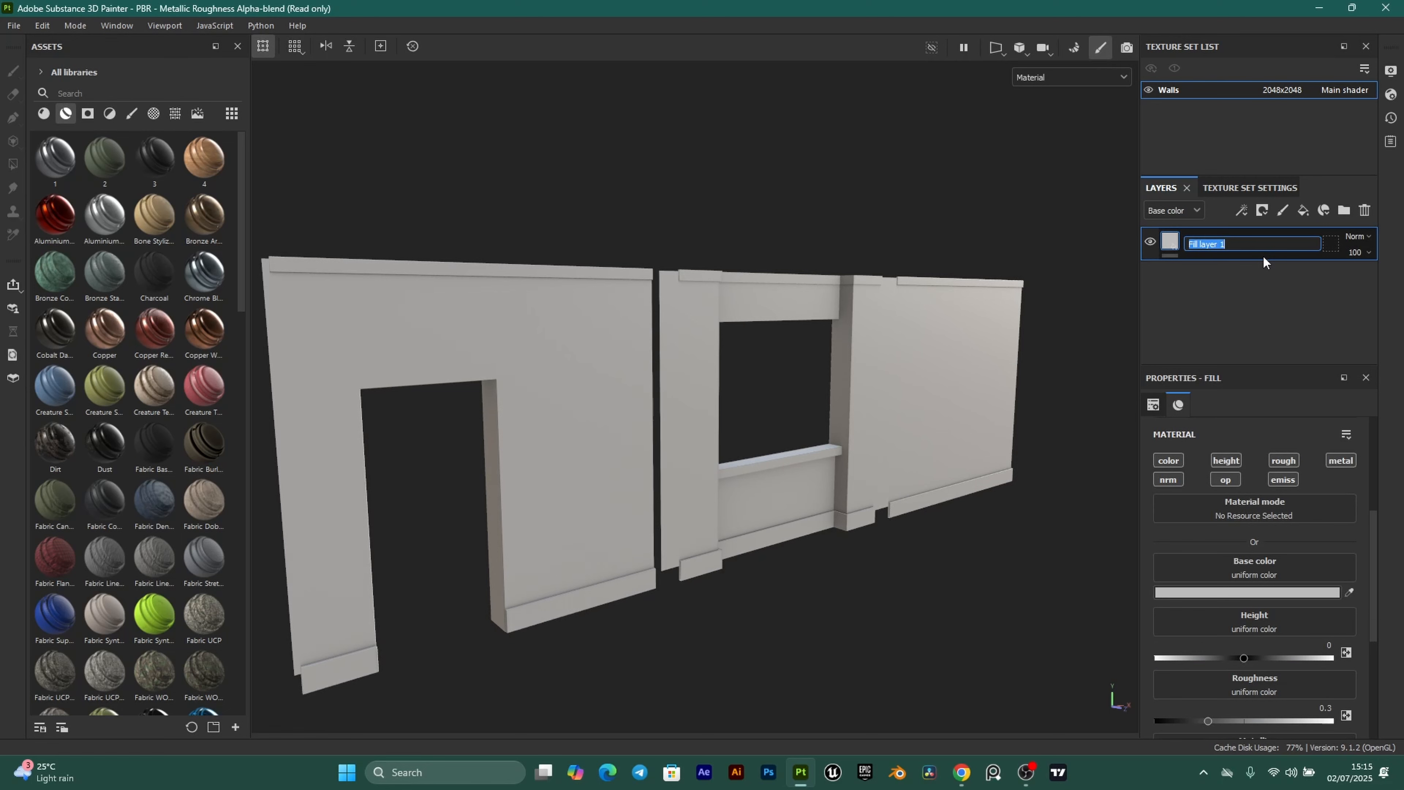
text(WallPain)
text(t)
key(Return)
Copy the FDFFFC hex code from the Coolors palette.
scroll(880, 324, up, 3)
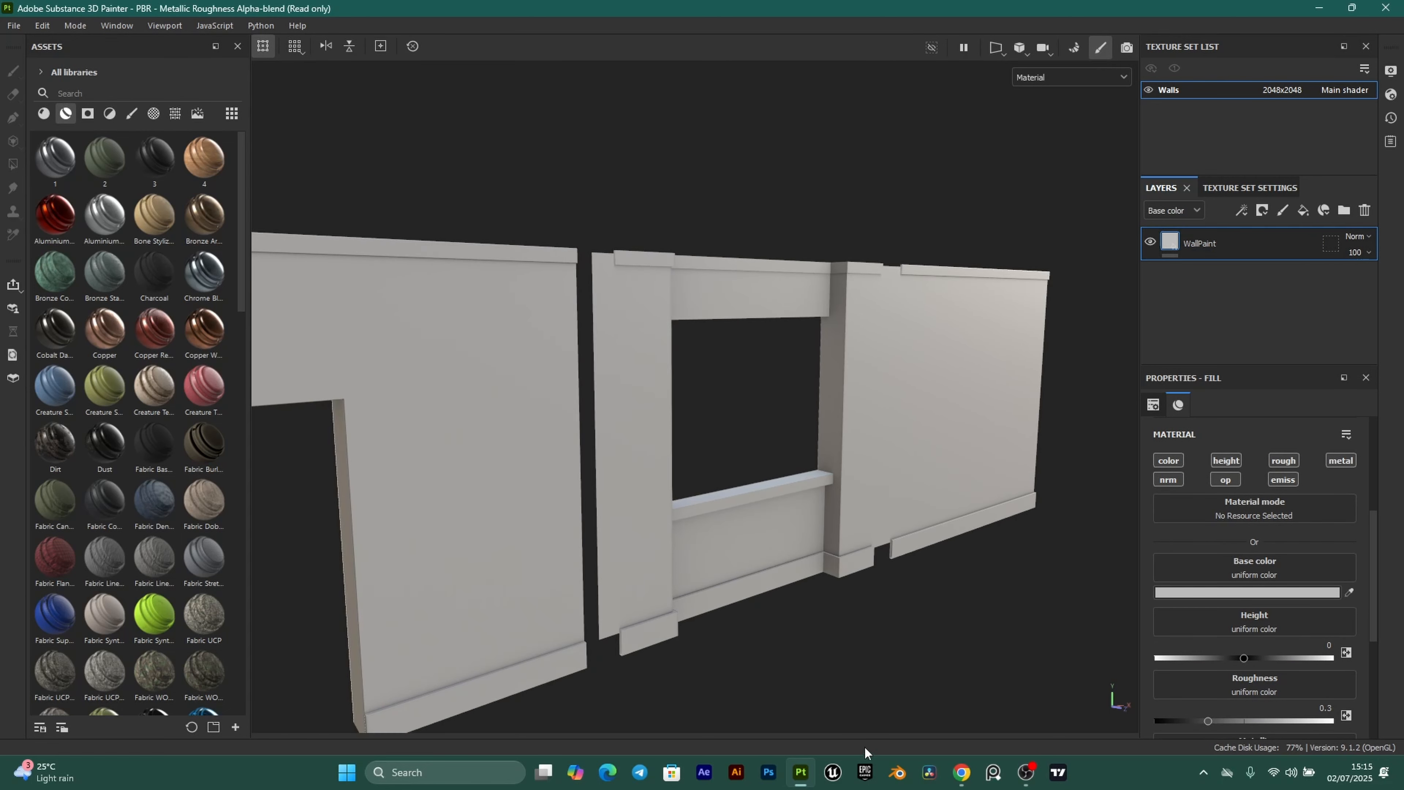
click(962, 773)
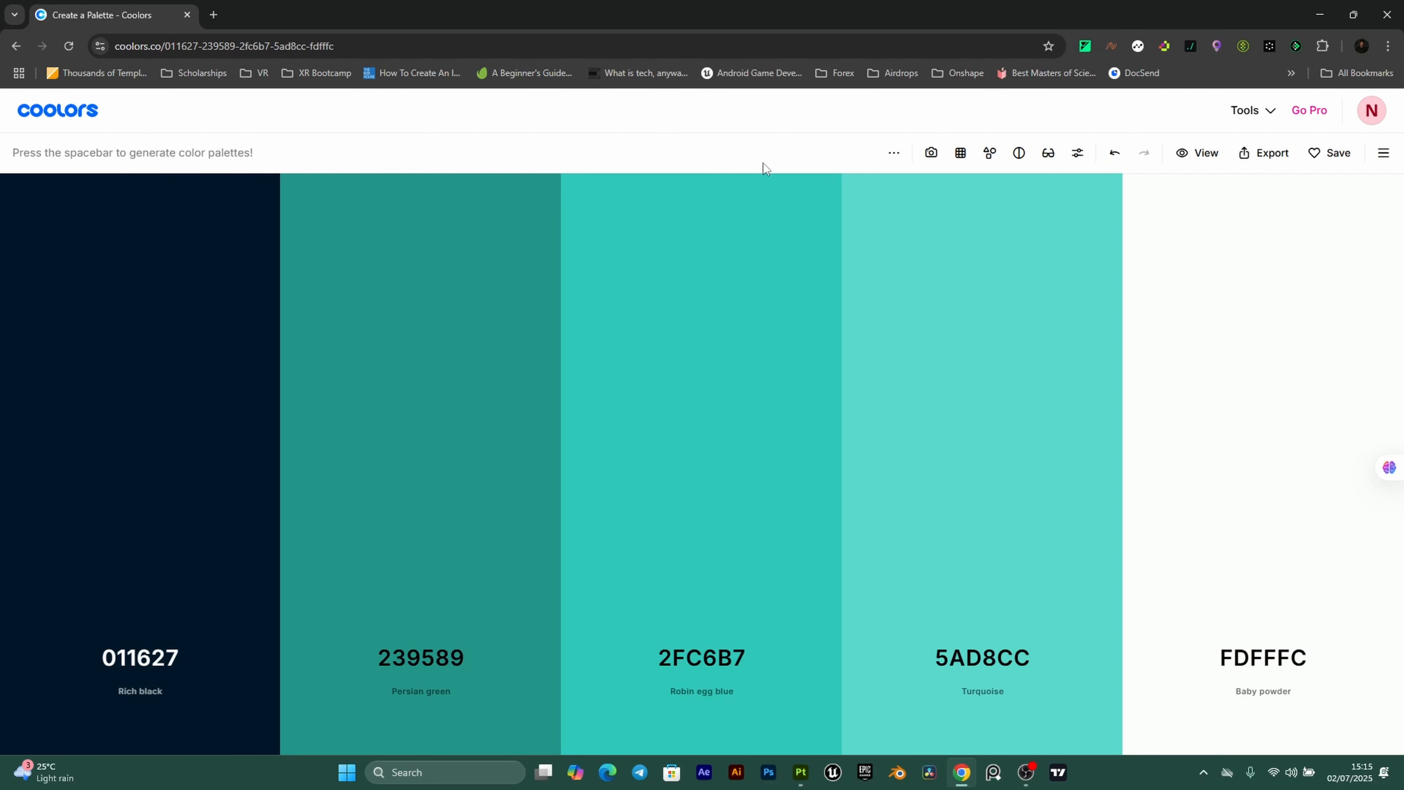
mouse_move(1268, 572)
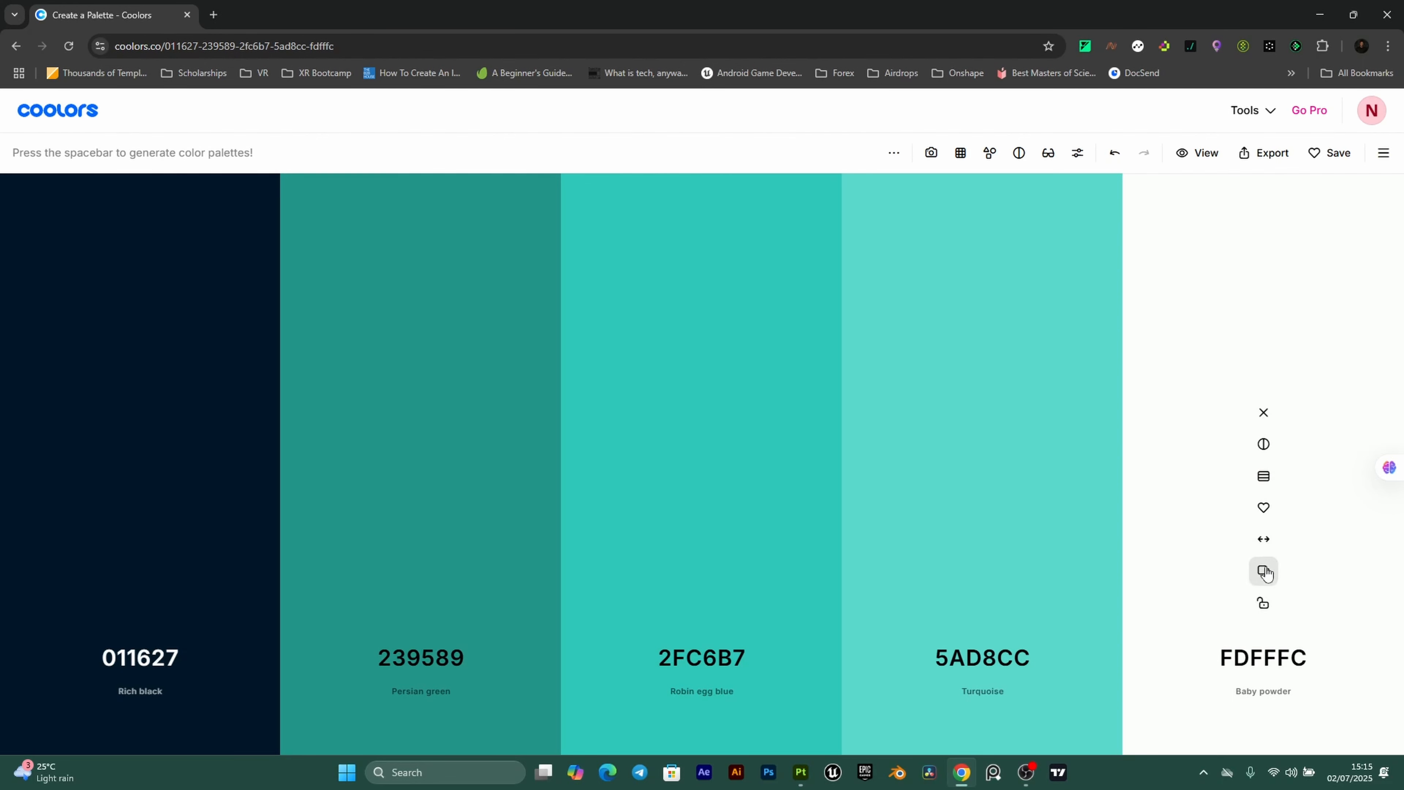
click(1265, 571)
key(alt+Tab)
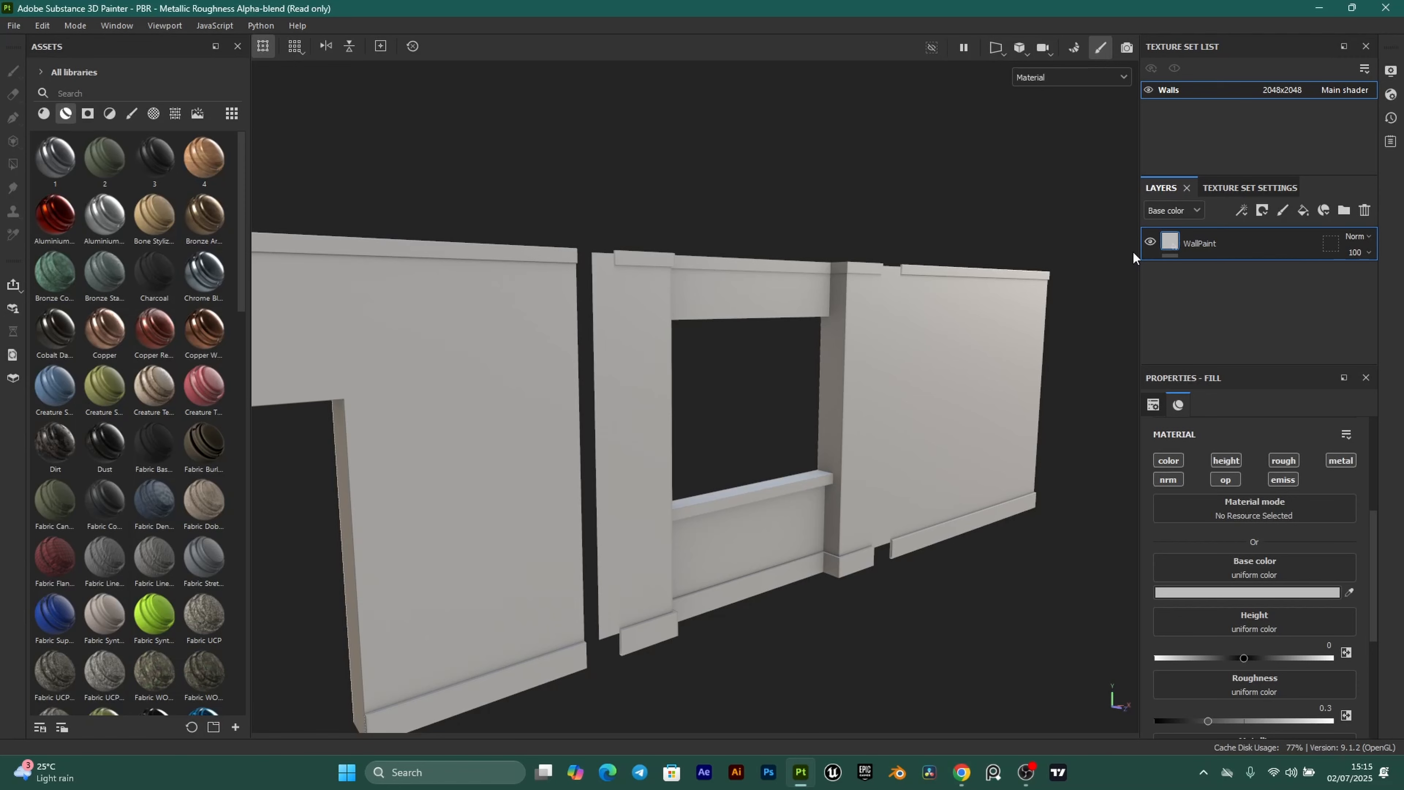
Paste FDFFFC as the WallPaint fill's base colour.
click(1255, 591)
double_click(1255, 694)
key(ctrl+v)
click(1304, 557)
scroll(1304, 557, up, 2)
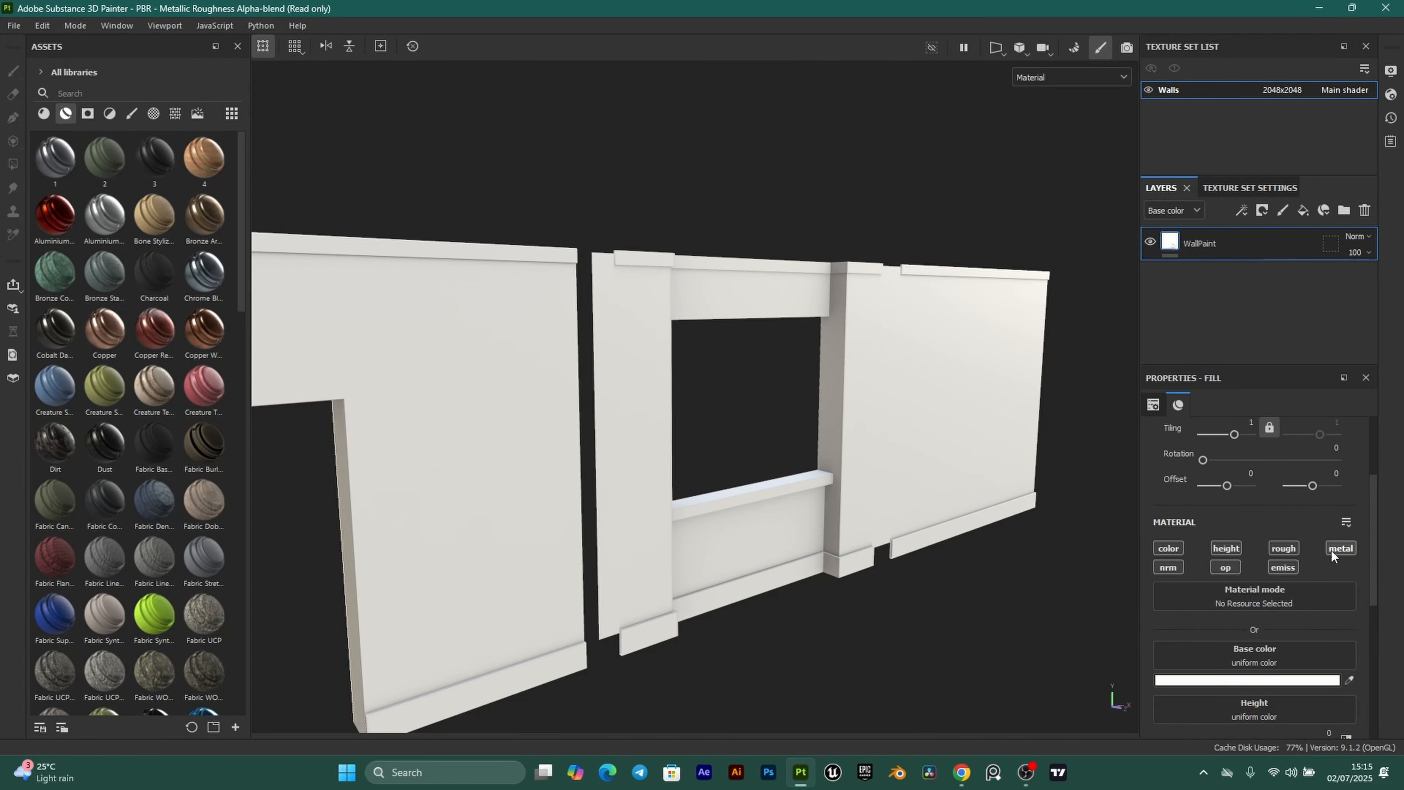
Switch off the height channel on the WallPaint fill.
click(1283, 567)
scroll(1293, 576, down, 5)
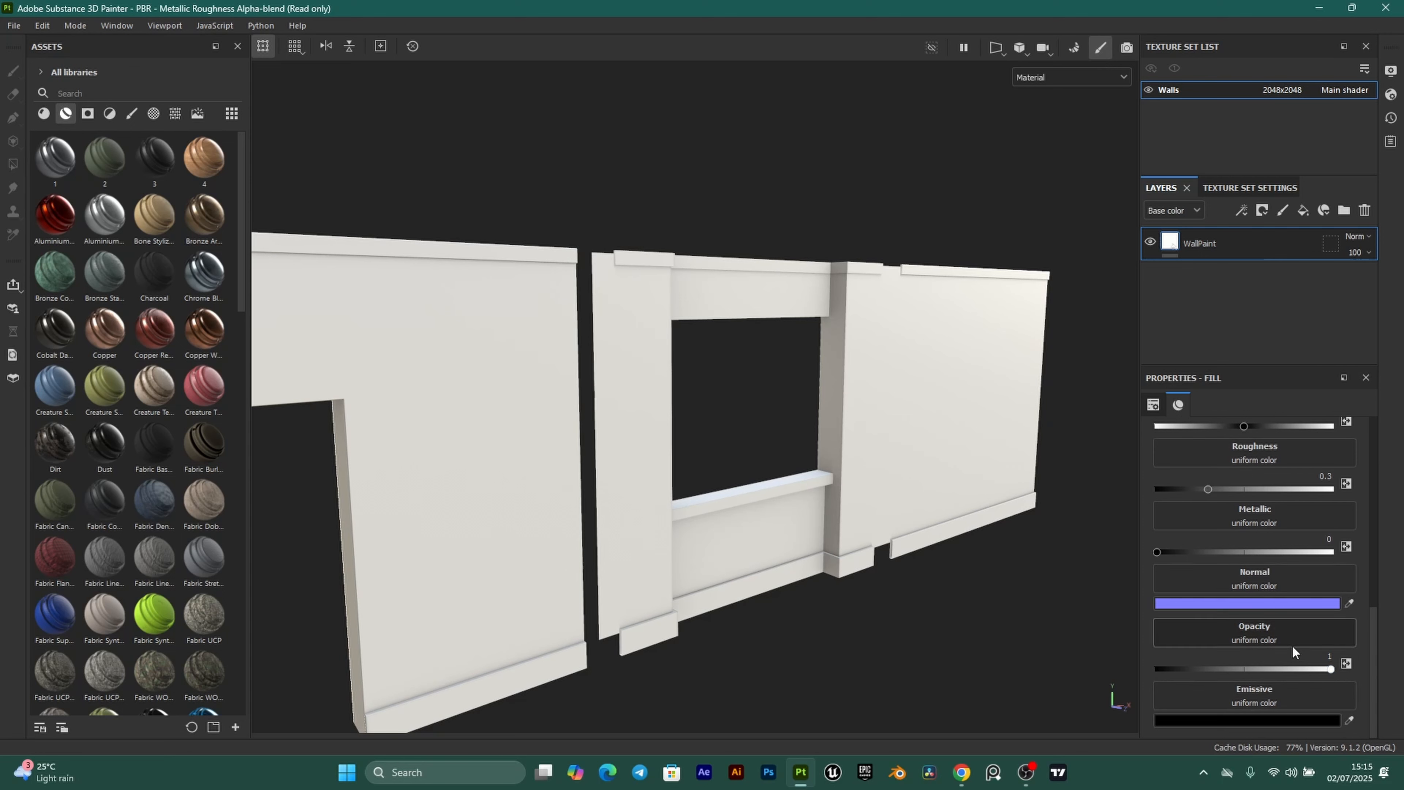
scroll(1286, 584, up, 5)
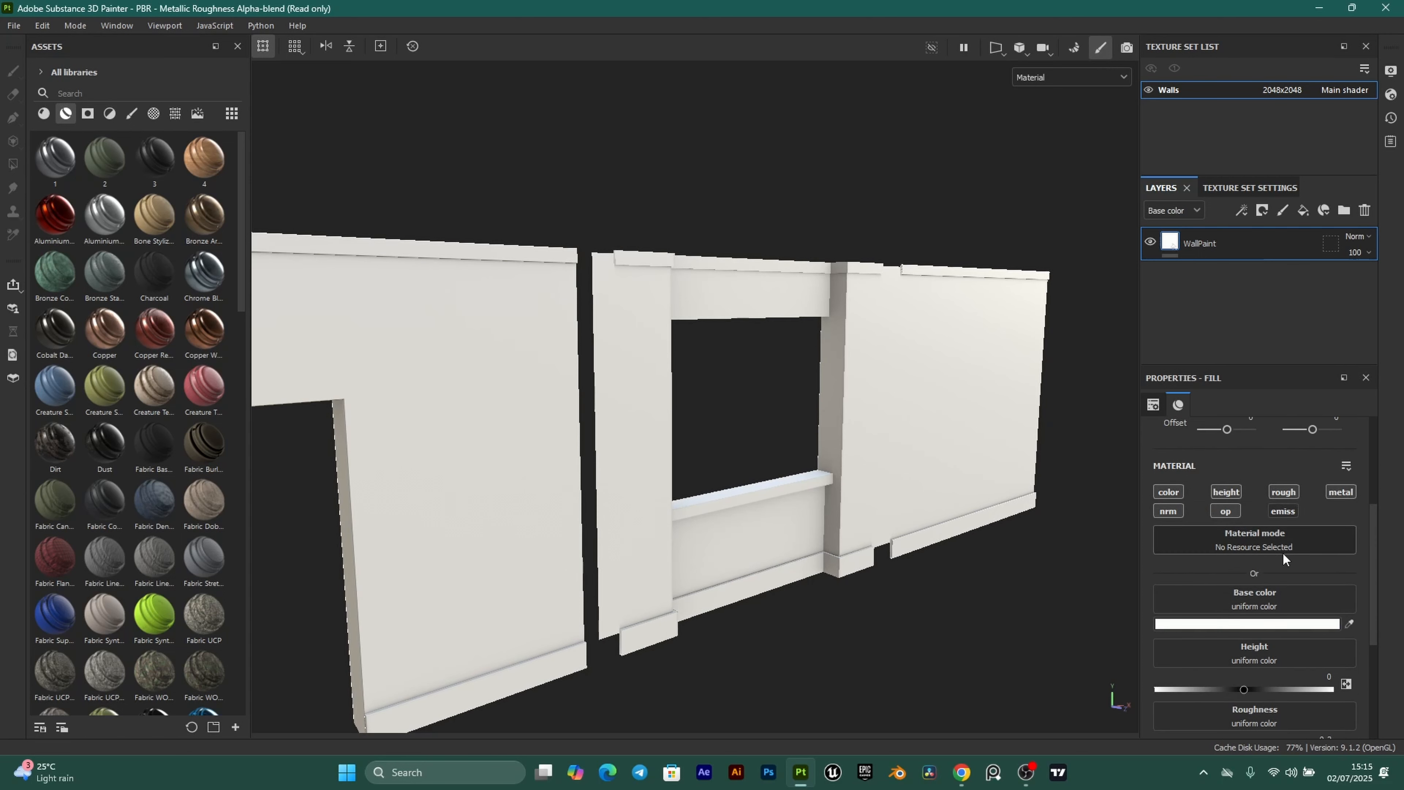
scroll(1283, 553, down, 3)
scroll(1261, 703, up, 5)
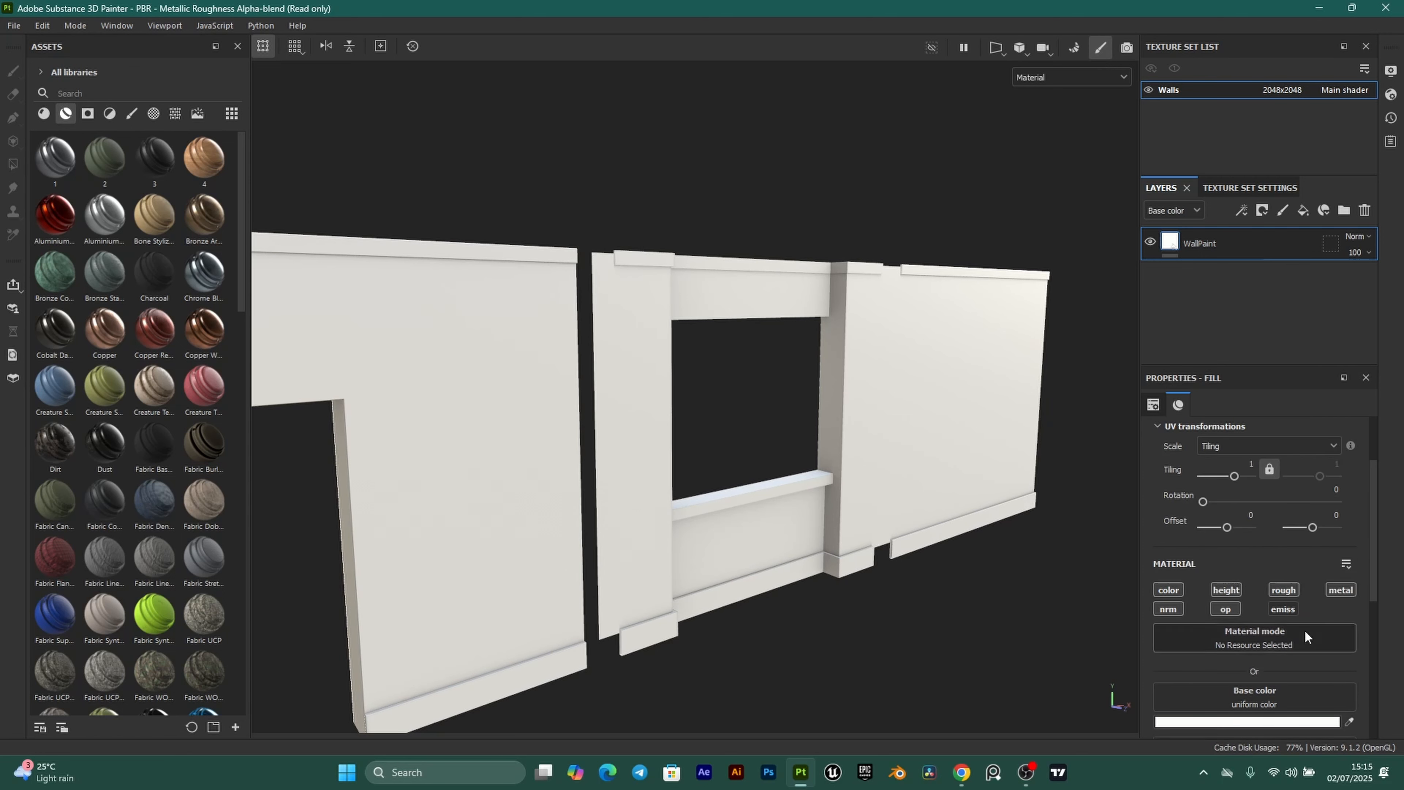
scroll(1278, 680, down, 2)
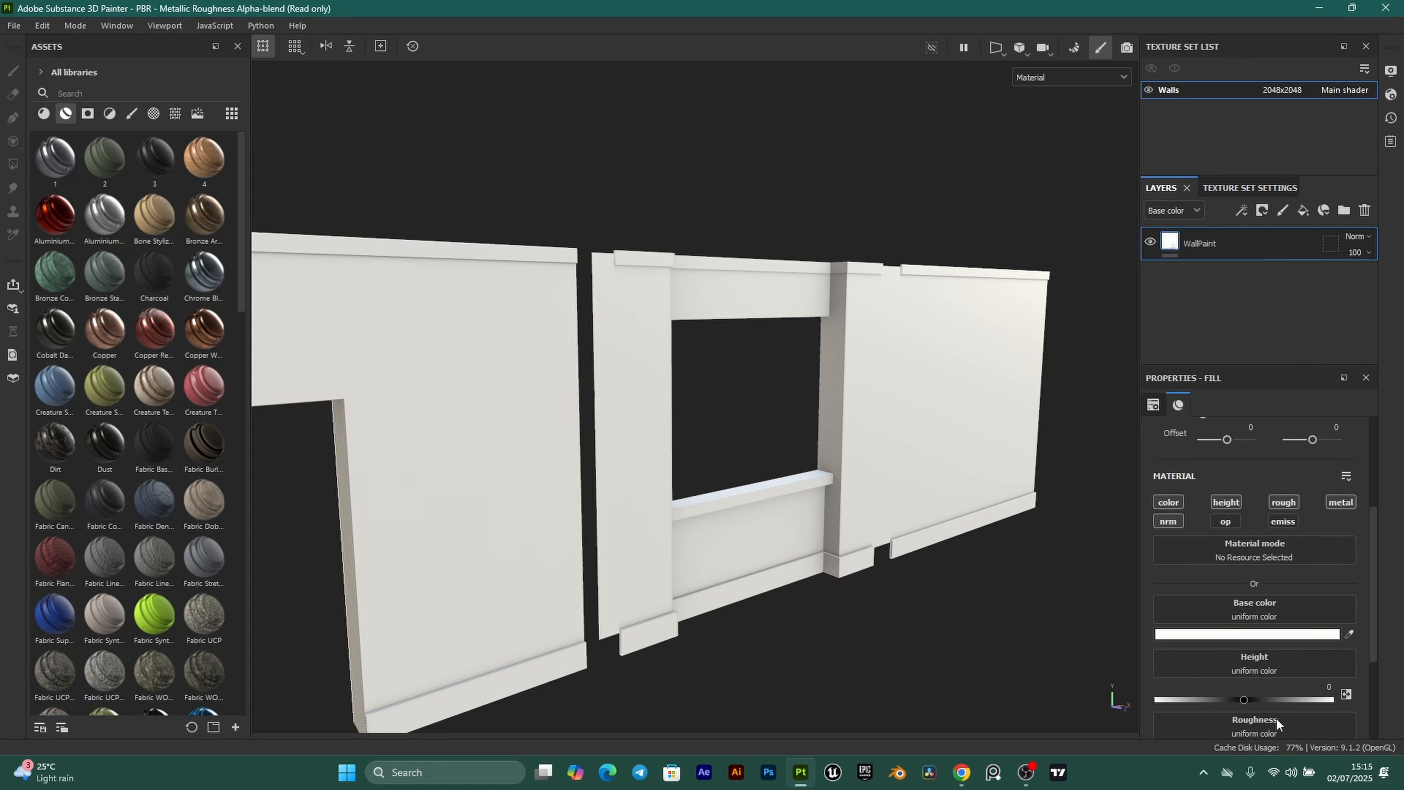
scroll(1300, 634, up, 2)
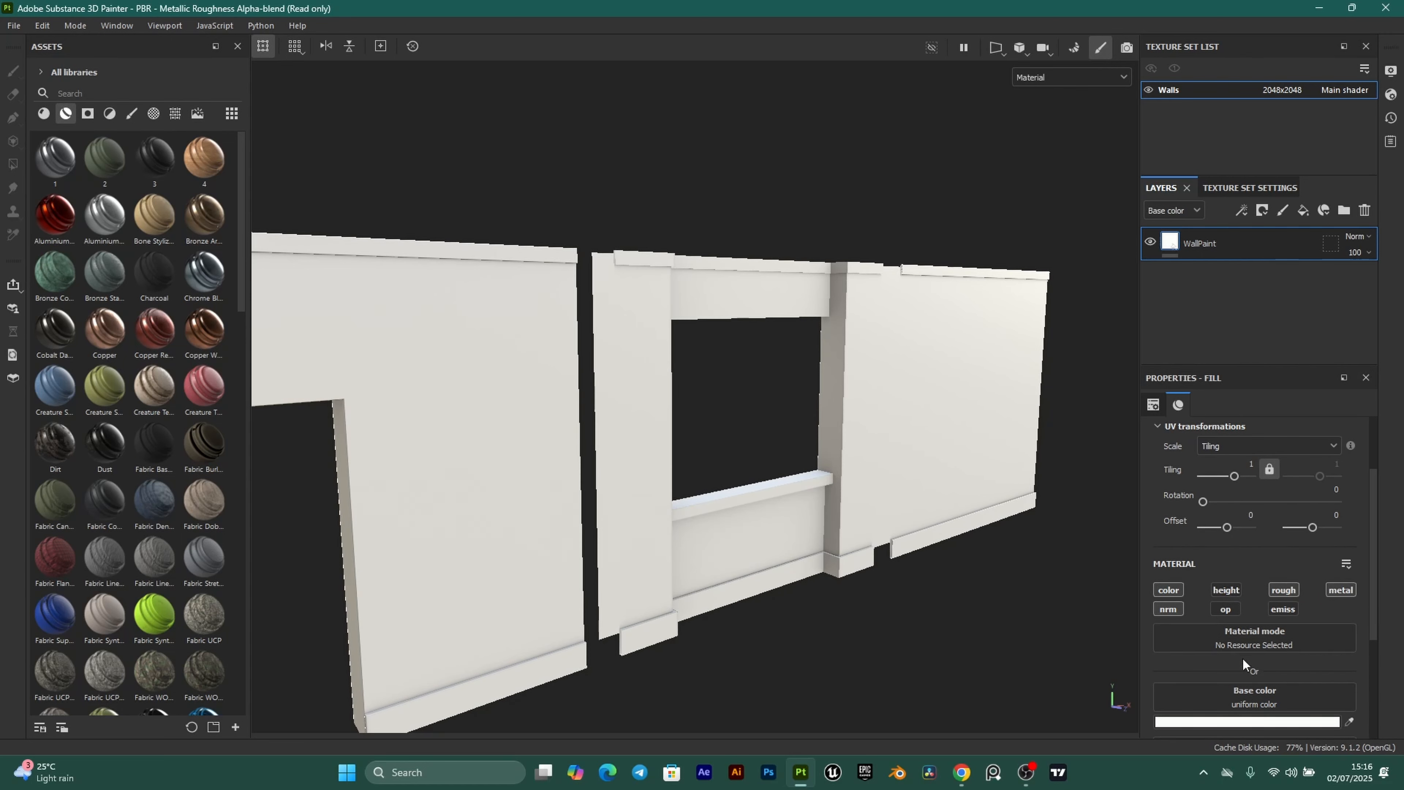
scroll(1211, 592, down, 3)
scroll(1194, 615, up, 1)
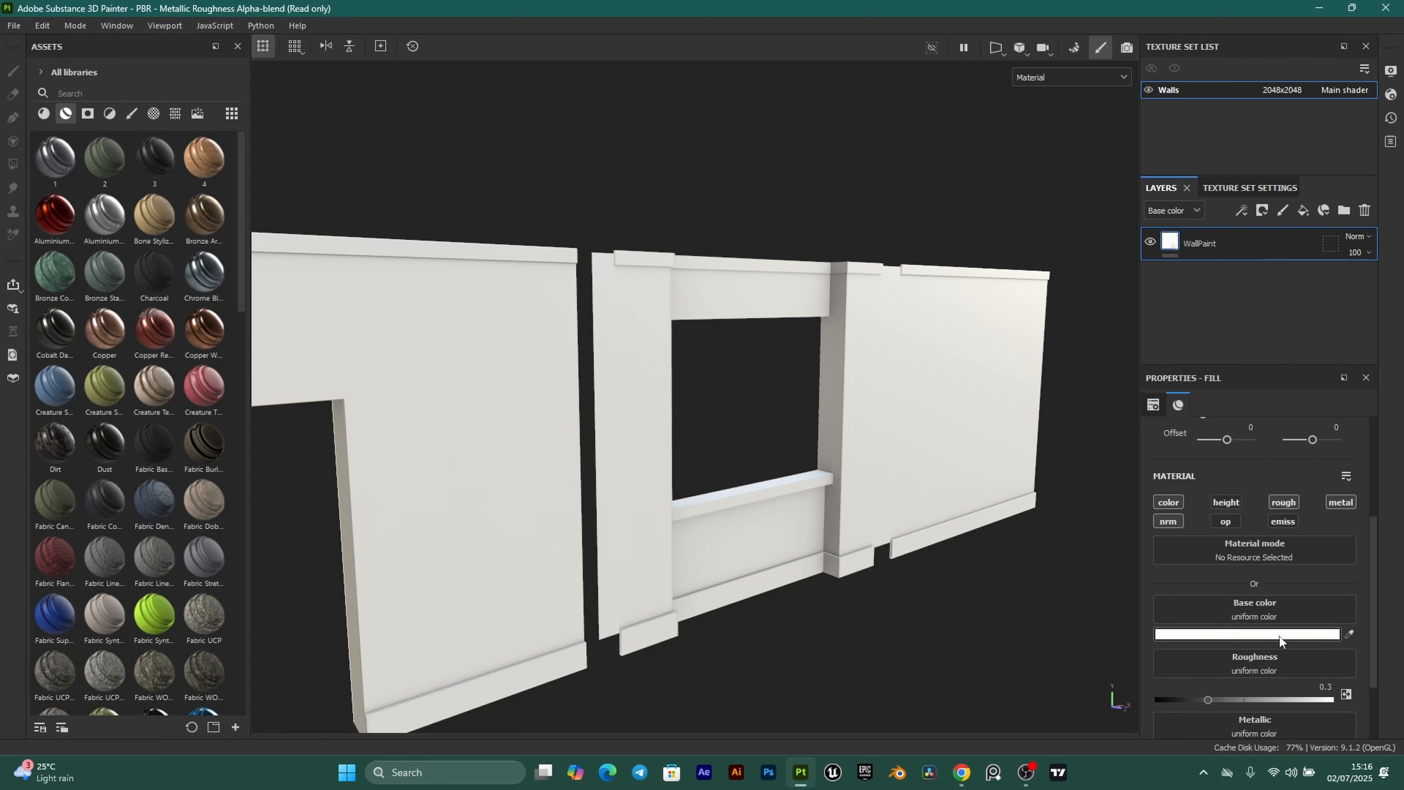
Raise the WallPaint roughness to 0.4 and inspect the near-white walls.
alt+drag(781, 474, 803, 421)
shift+right_drag(733, 417, 651, 435)
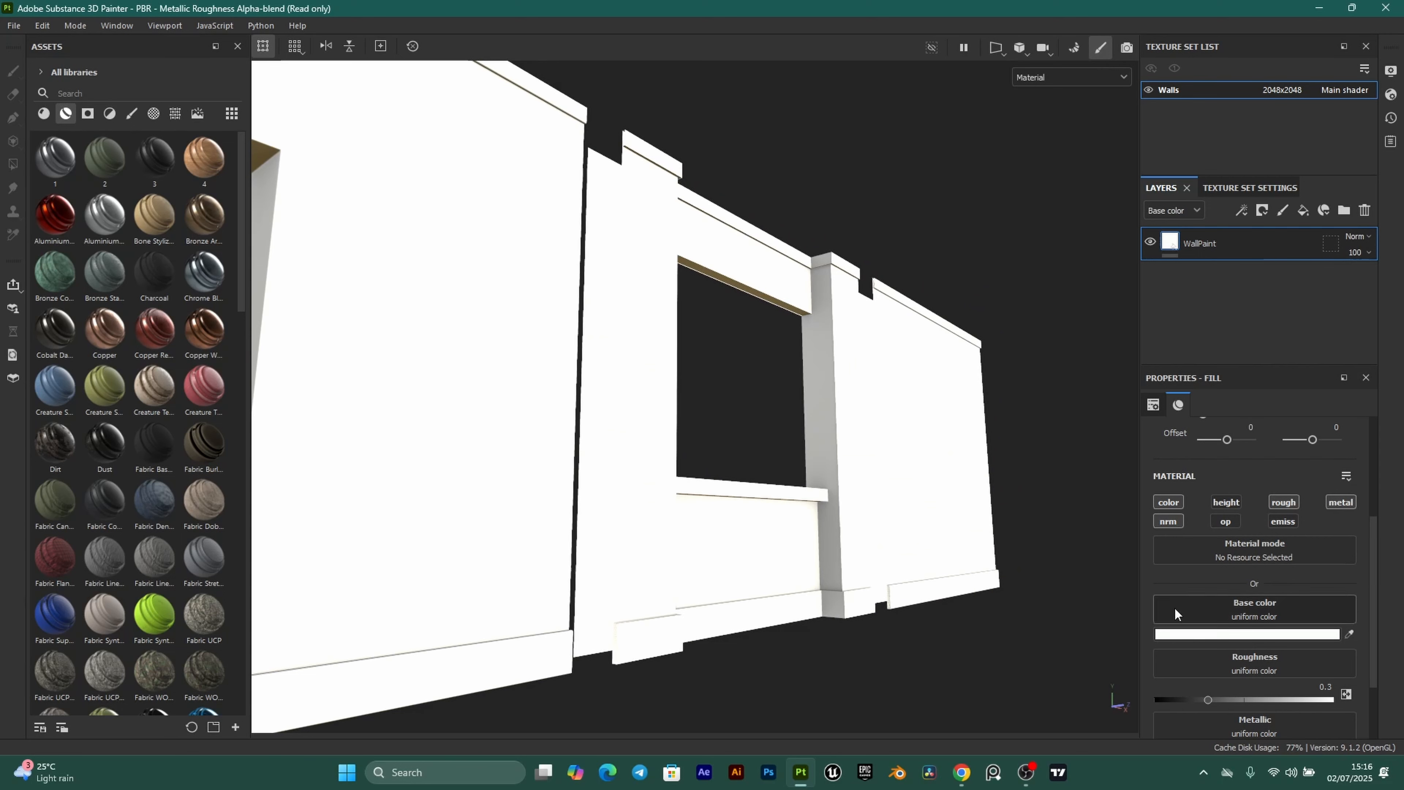
click(1325, 687)
alt+drag(920, 414, 748, 441)
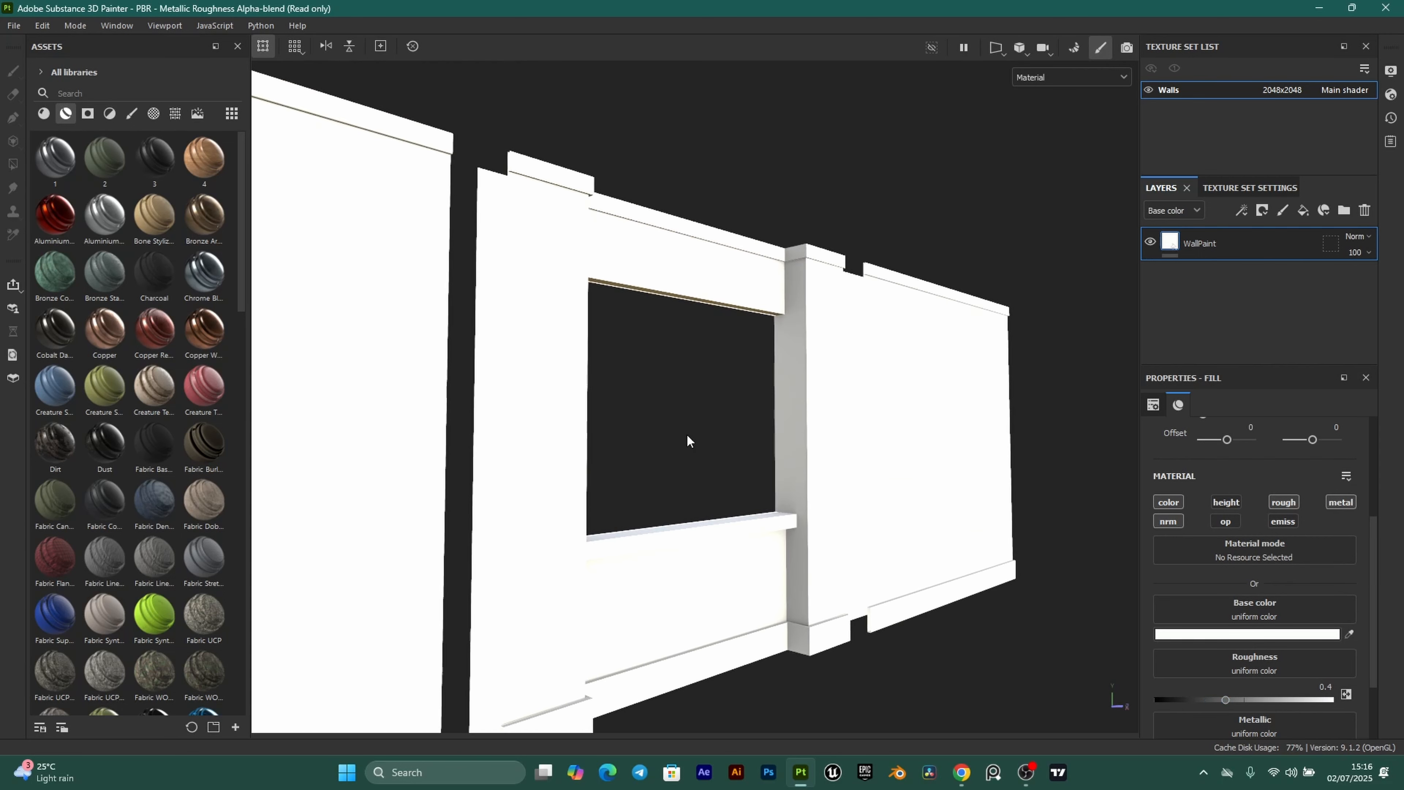
alt+drag(866, 396, 606, 371)
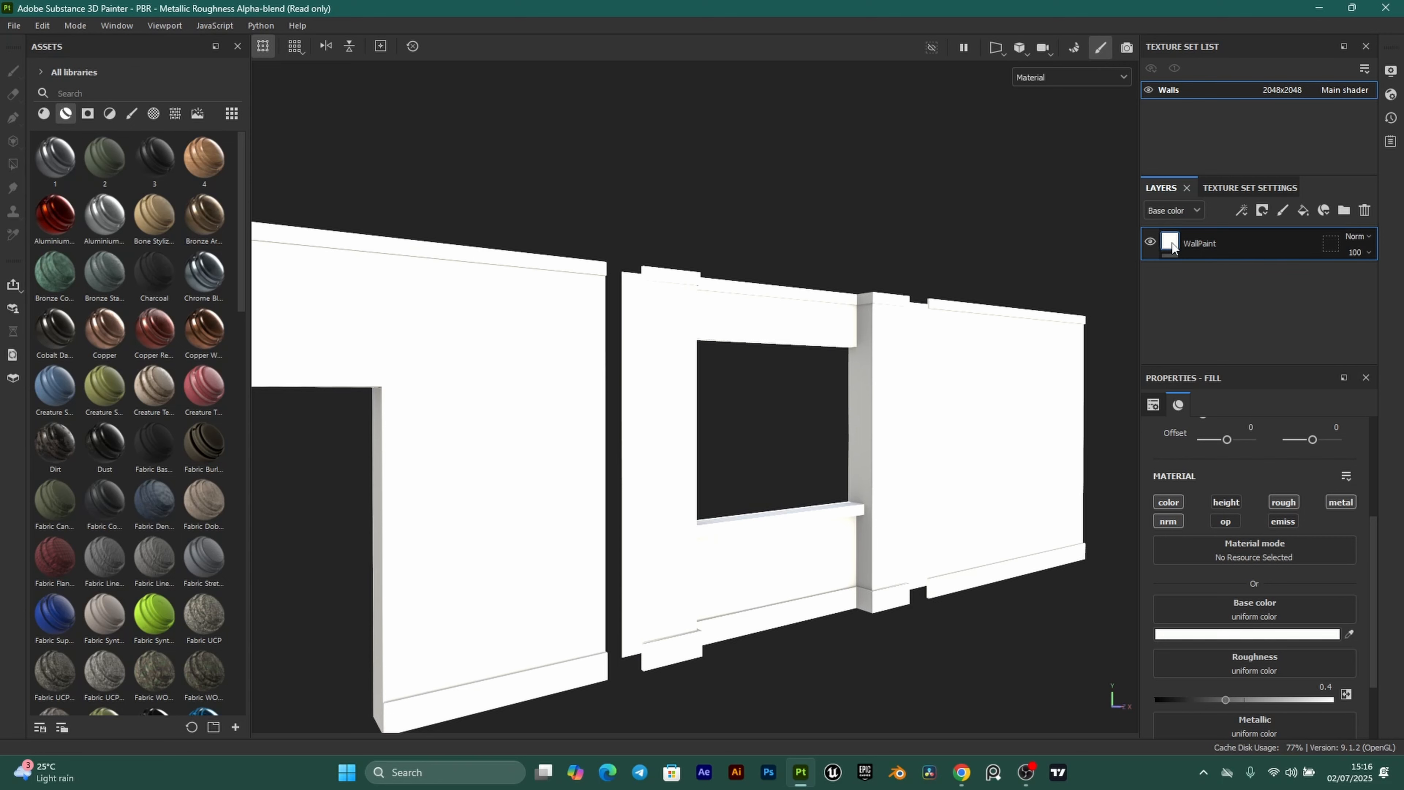
Duplicate WallPaint and rename the copies SkirtingBoard and WallPaint2.
key(ctrl+d)
key(ctrl+d)
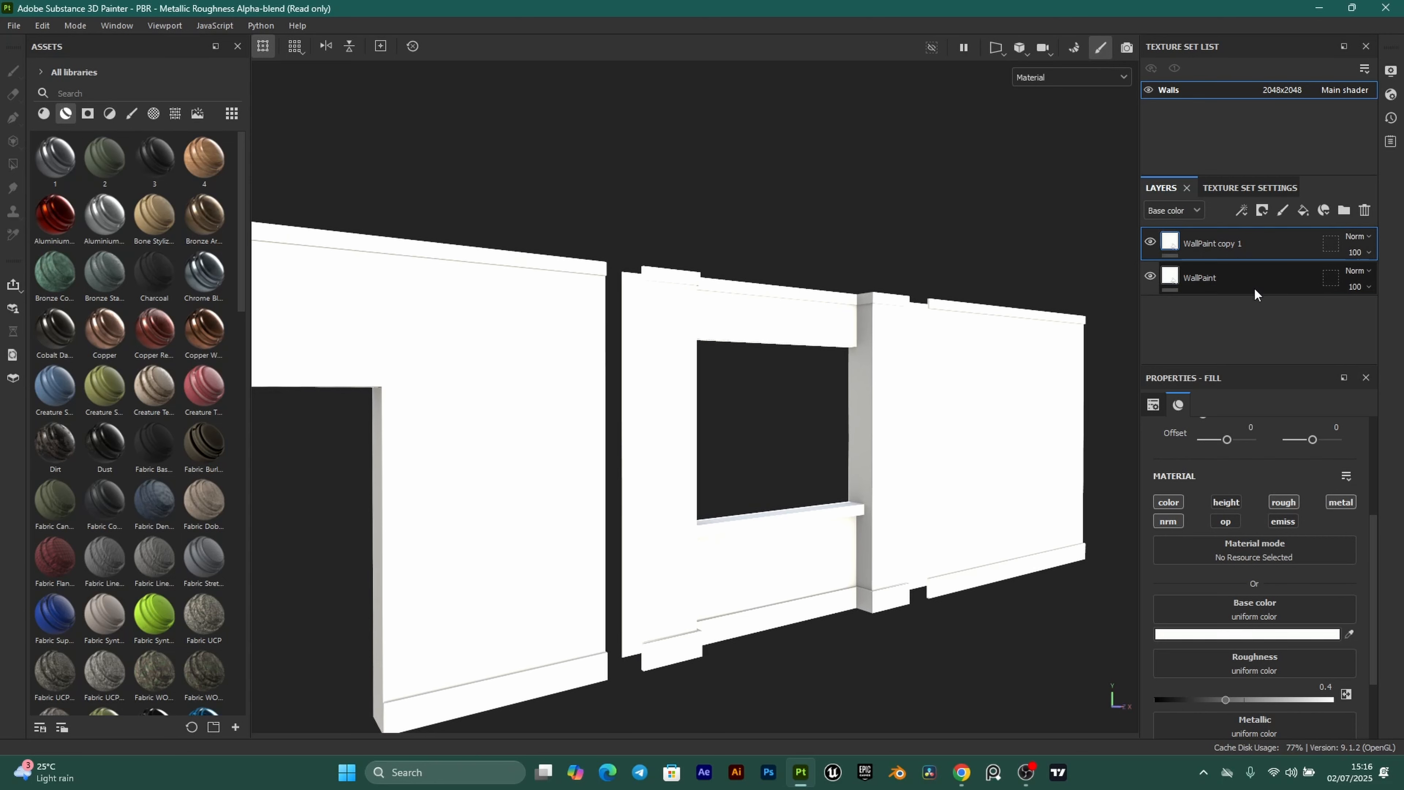
click(1214, 314)
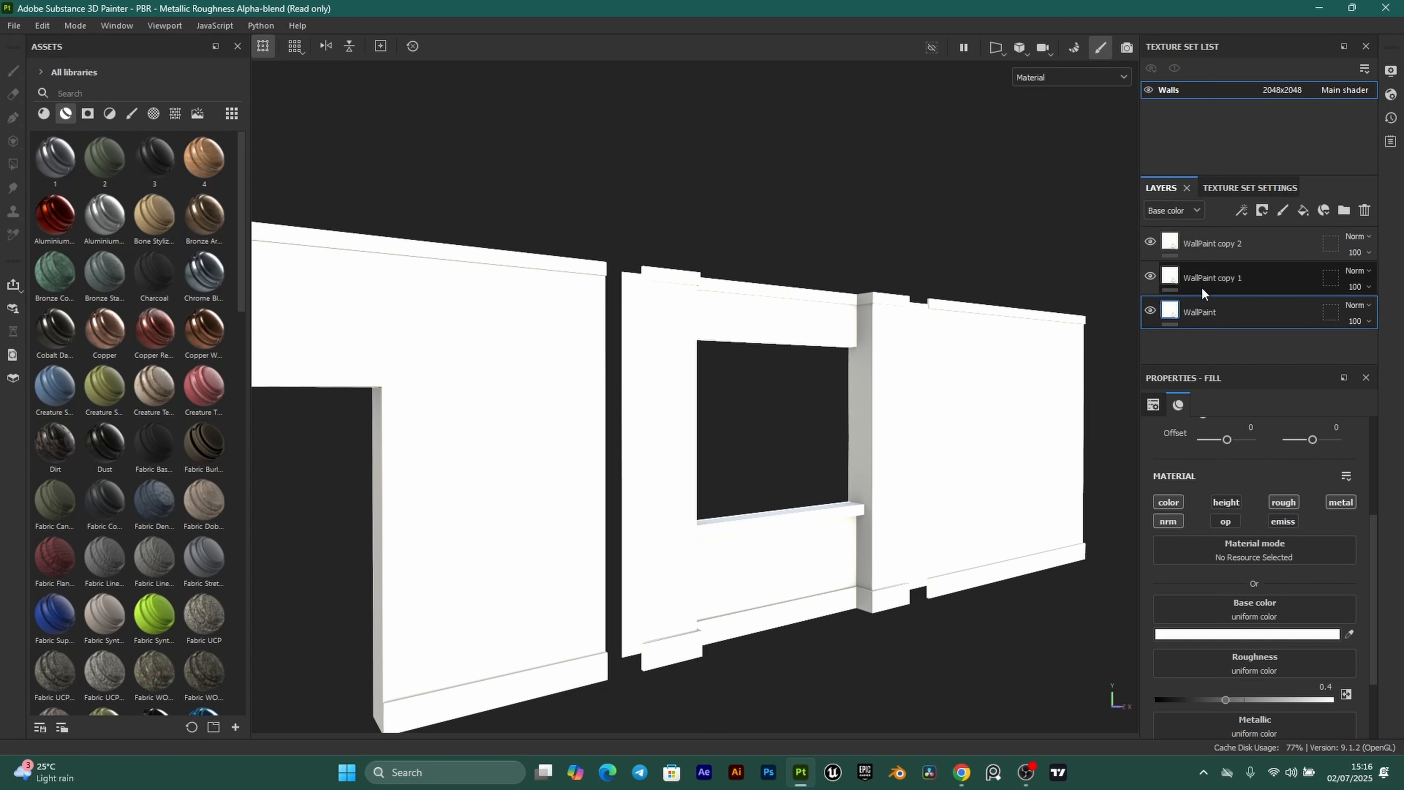
double_click(1210, 277)
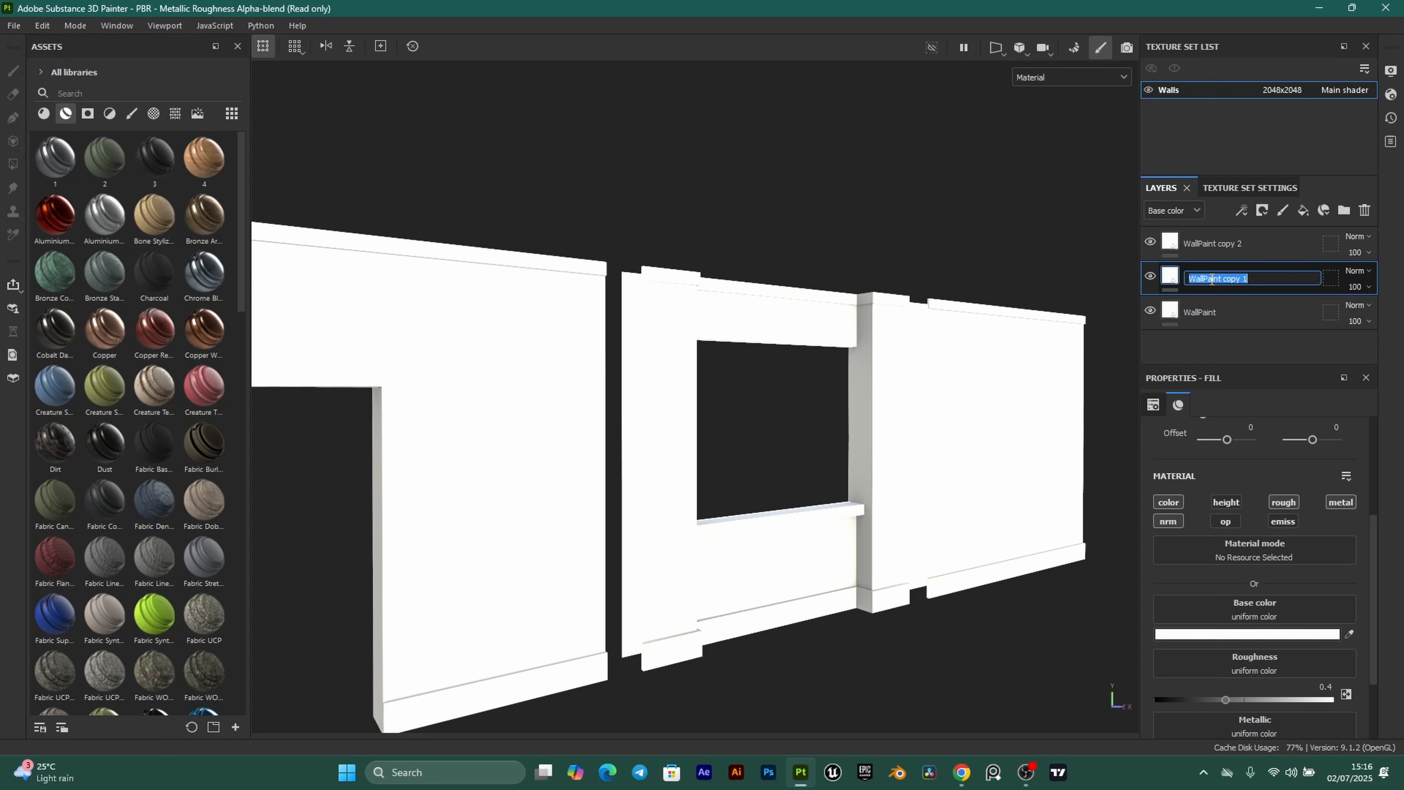
text(SkirtingBoard)
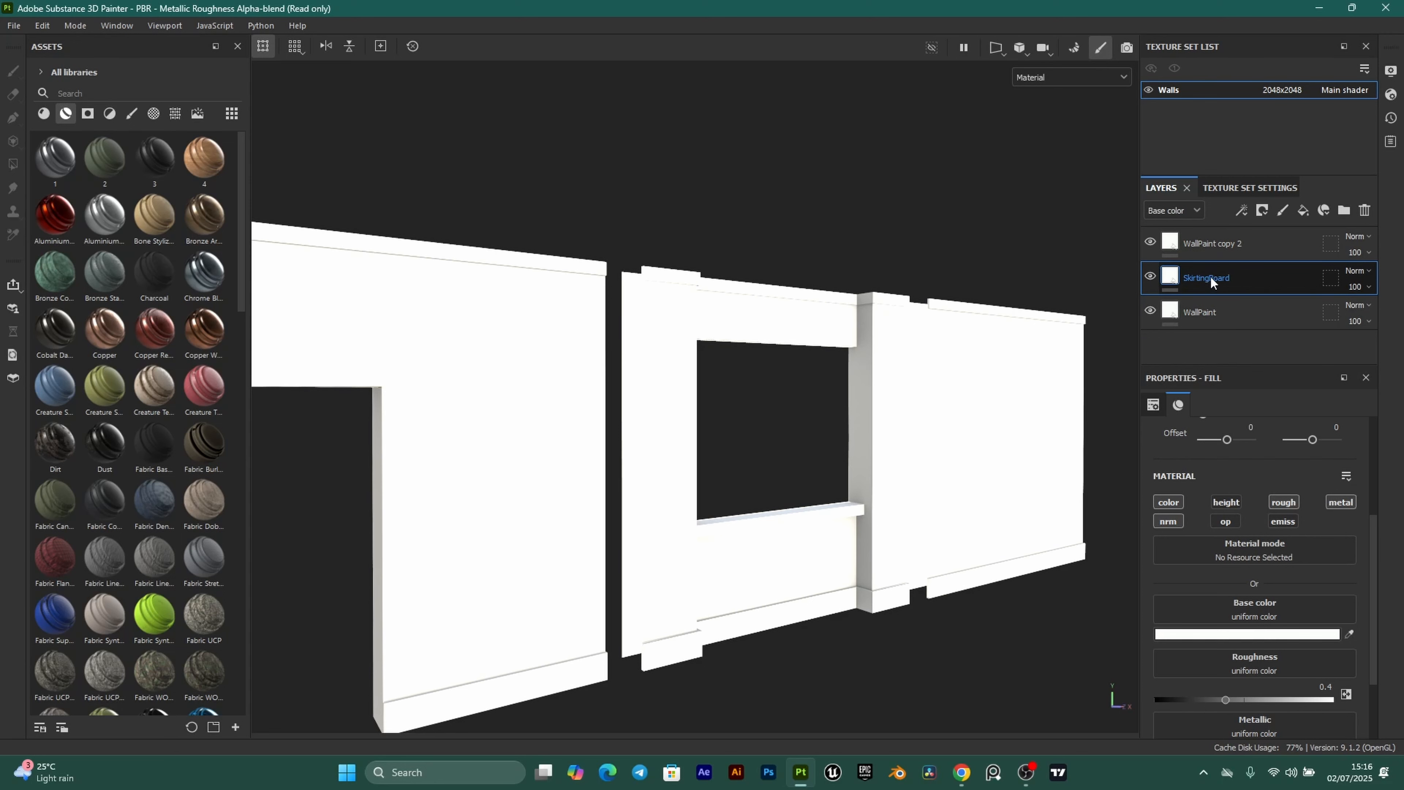
key(Return)
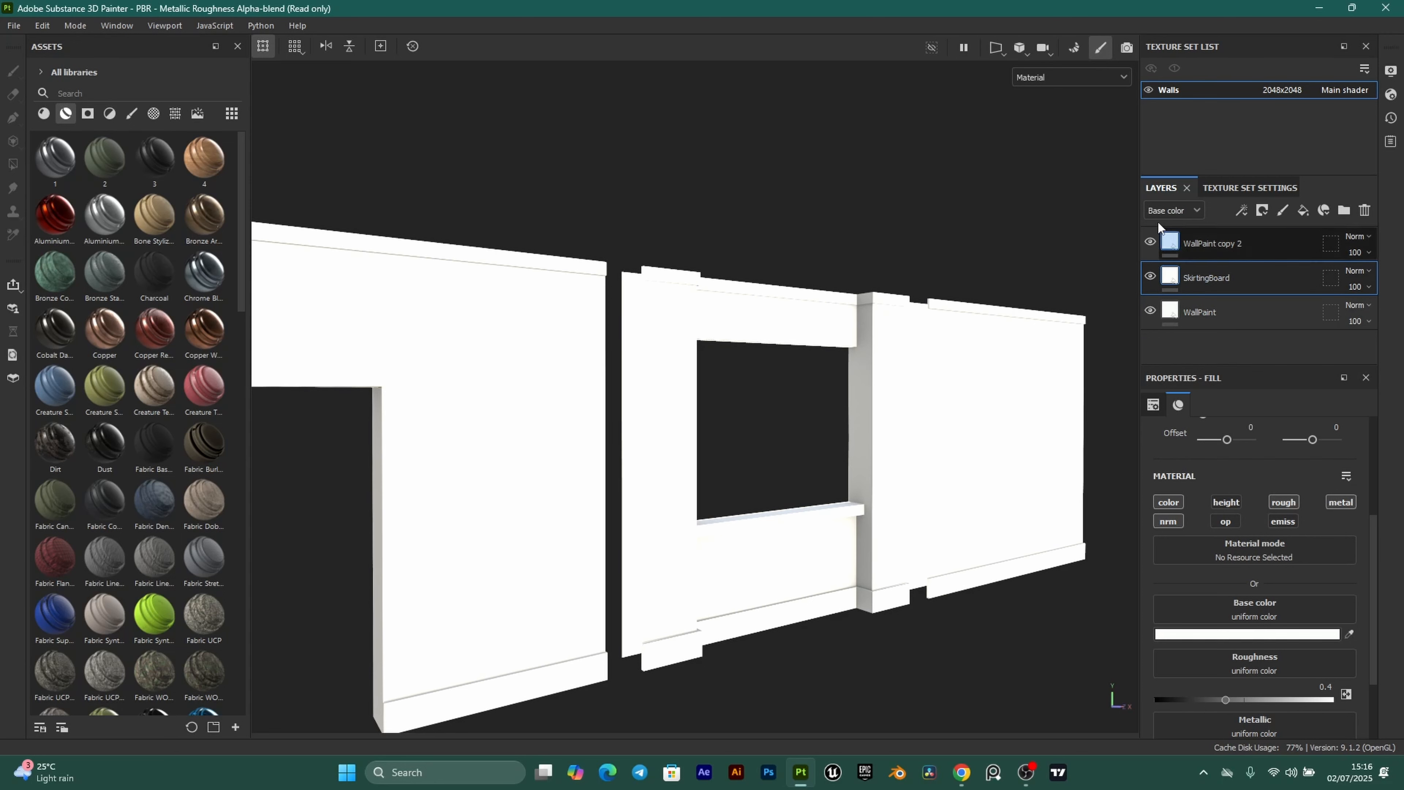
double_click(1214, 244)
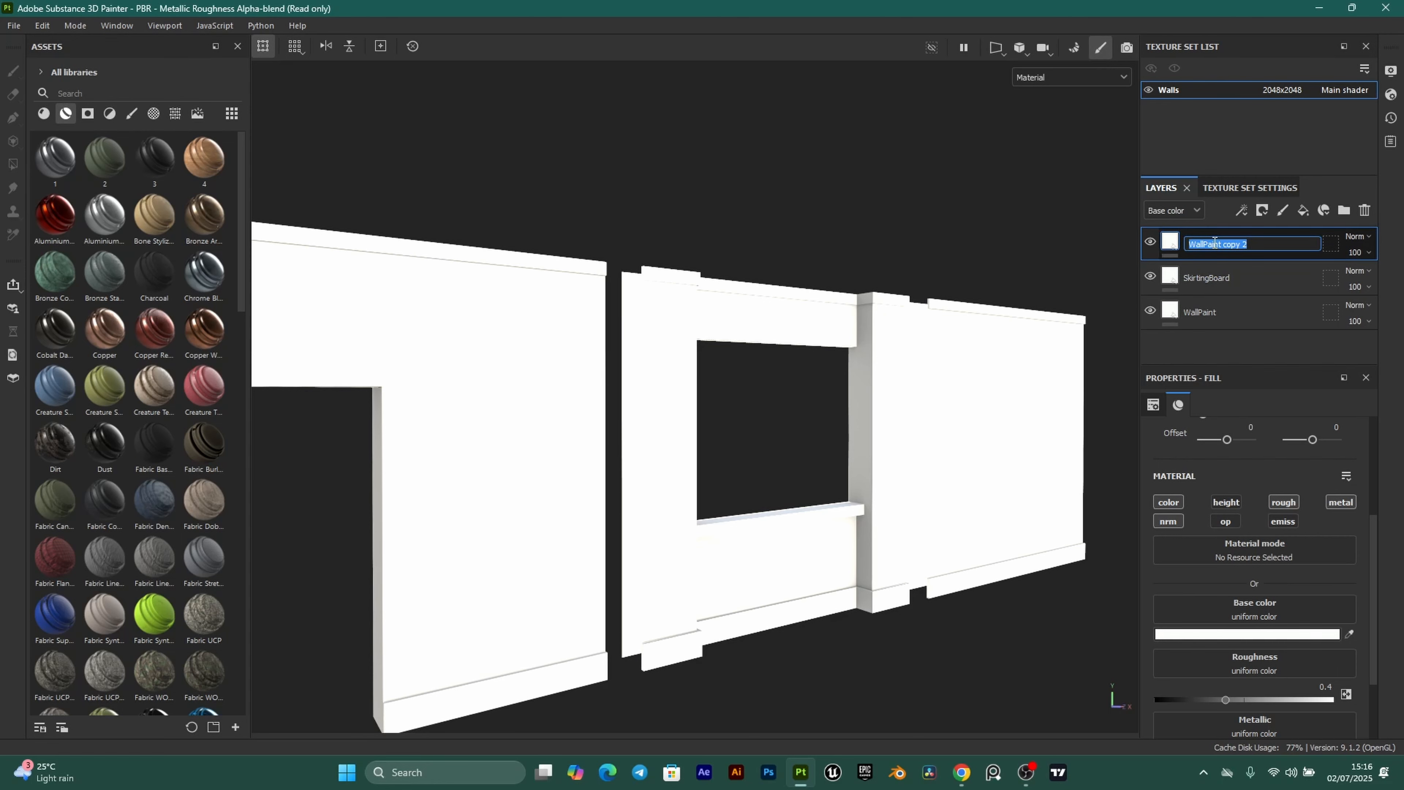
text(Wa)
key(Return)
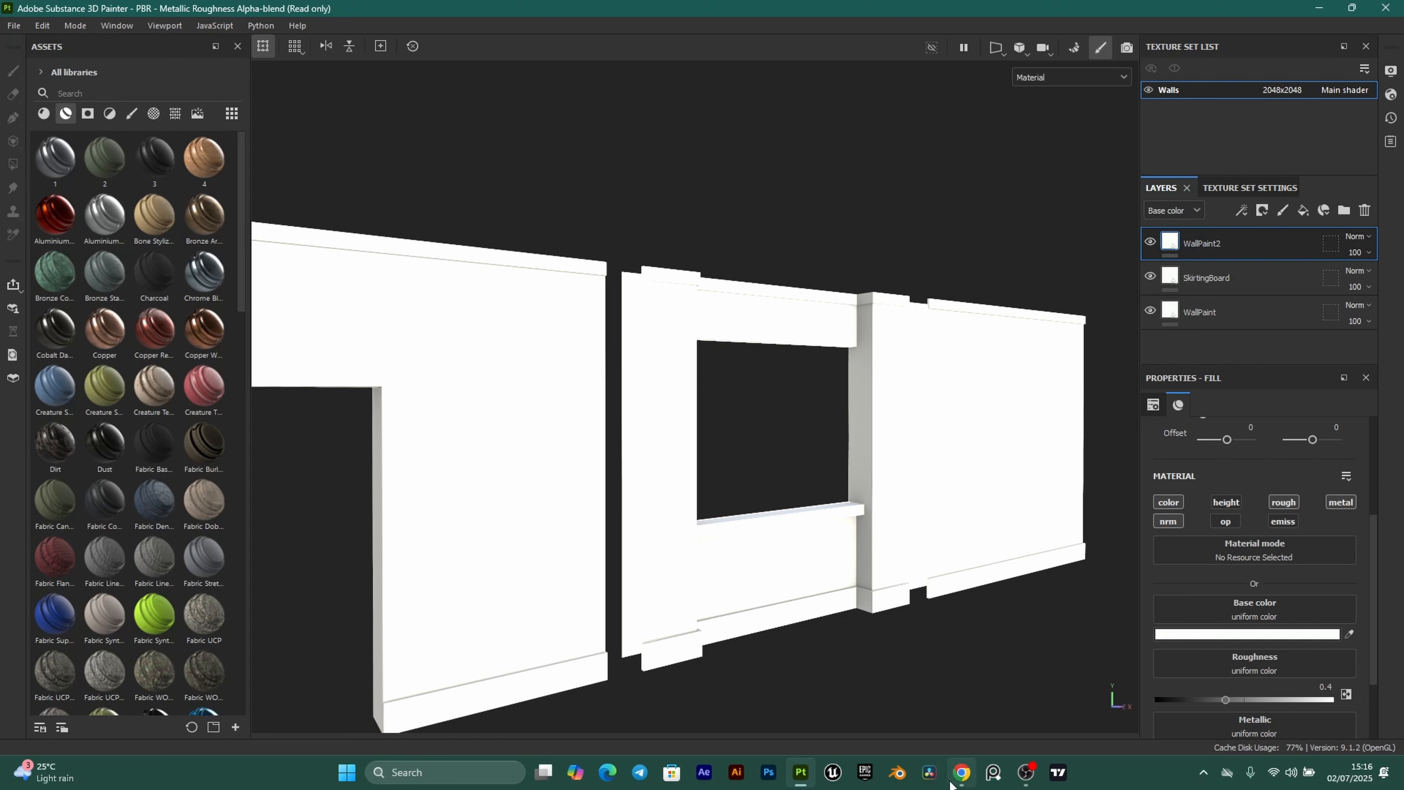
Copy the Rich black hex code 011627 from Coolors.
click(961, 772)
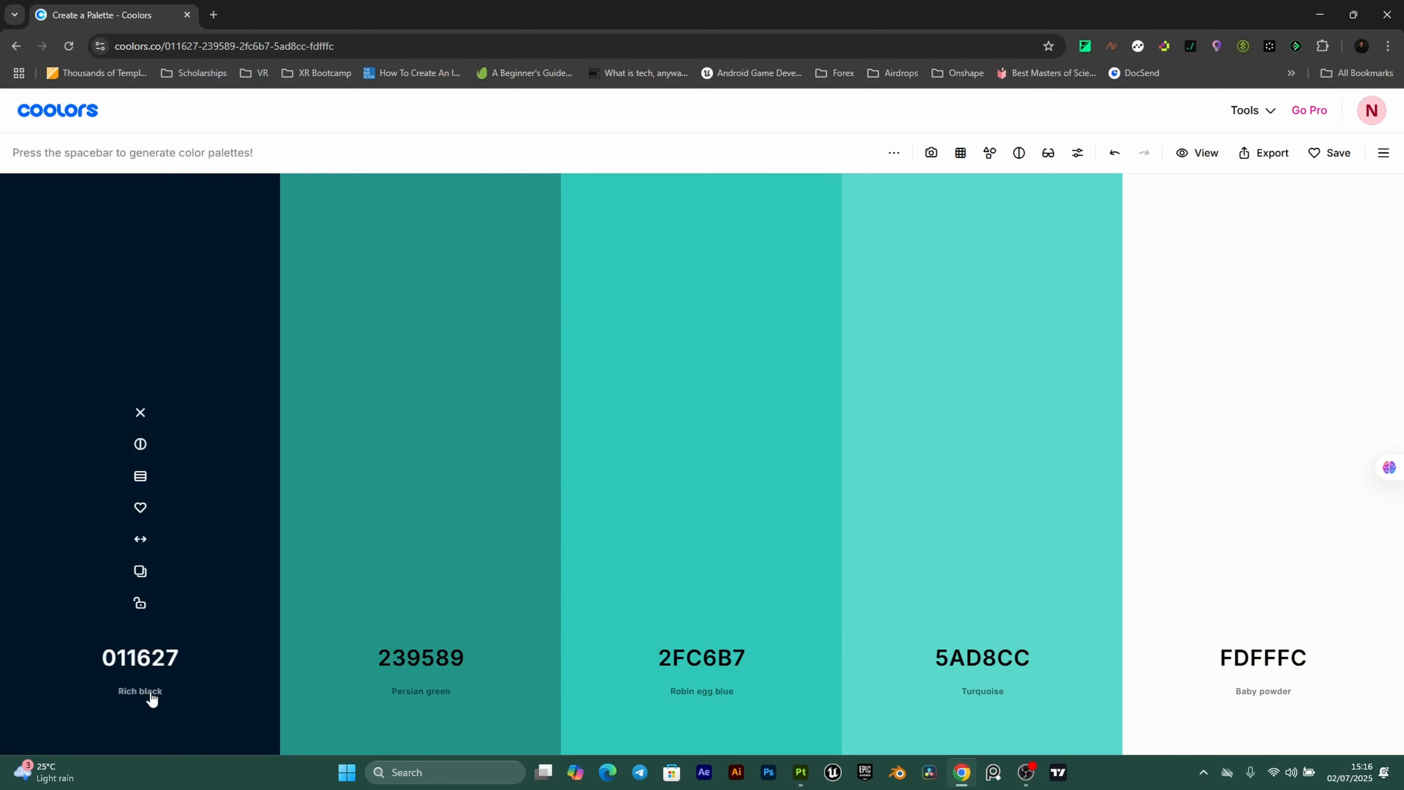
click(140, 571)
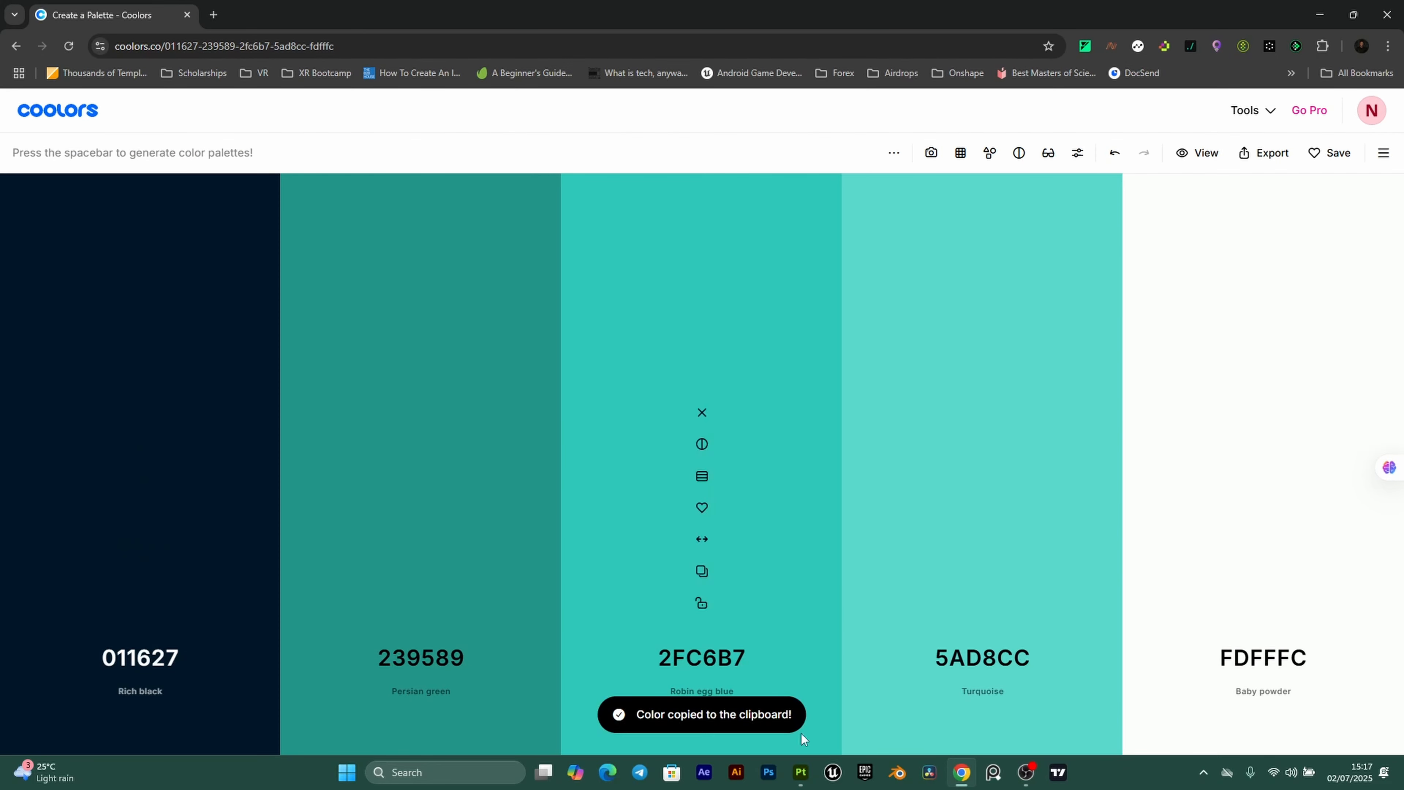
click(801, 772)
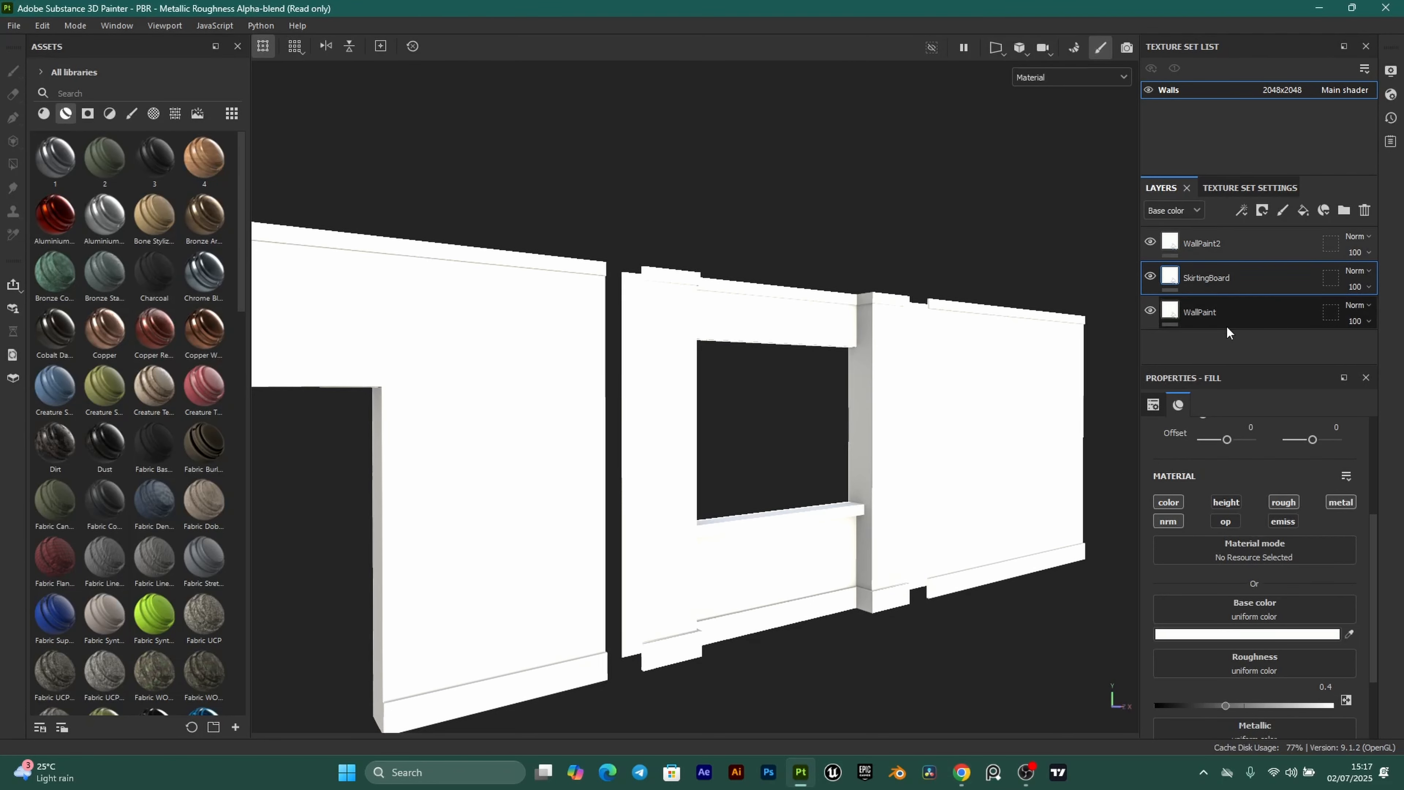
Set the SkirtingBoard layer's base colour to dark navy hex 011627.
click(1165, 272)
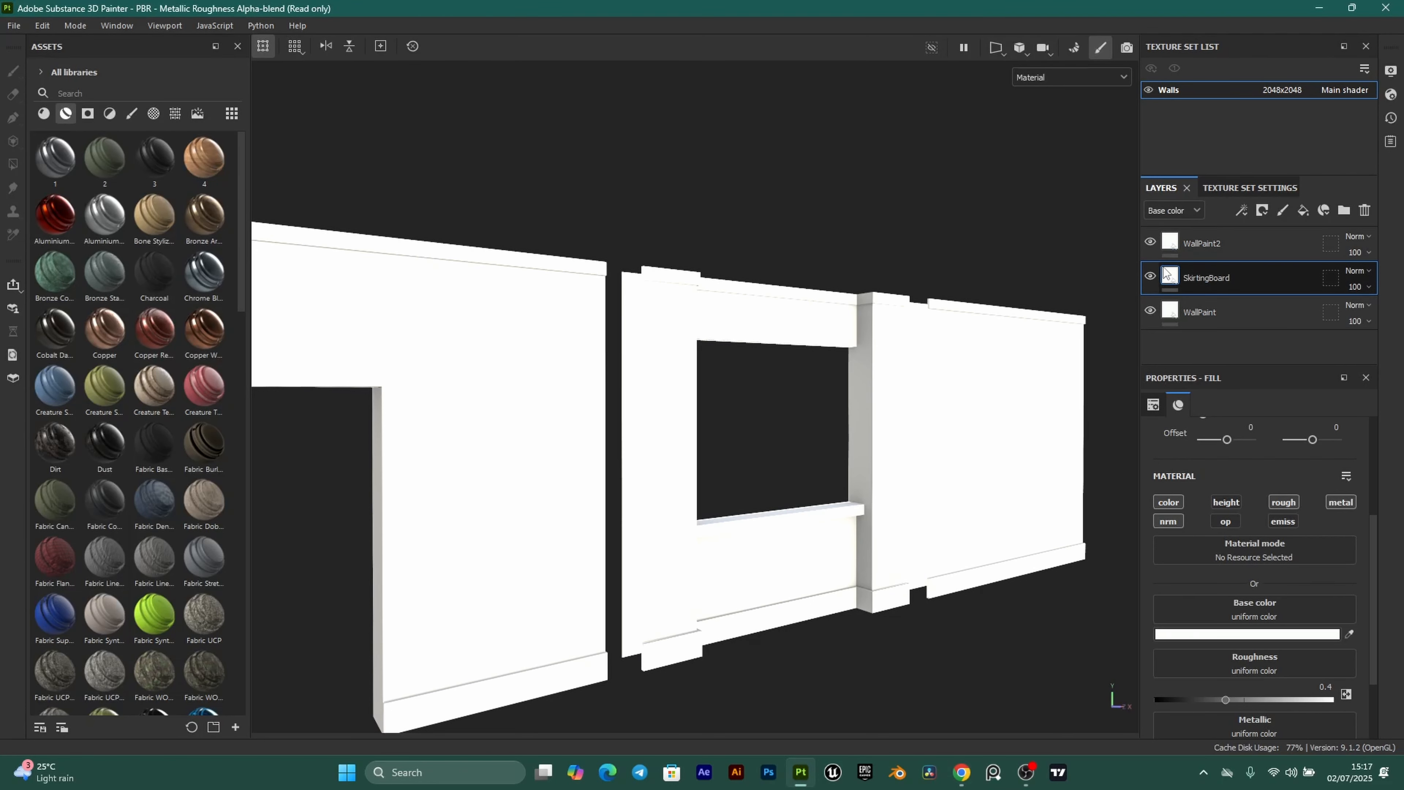
click(1243, 635)
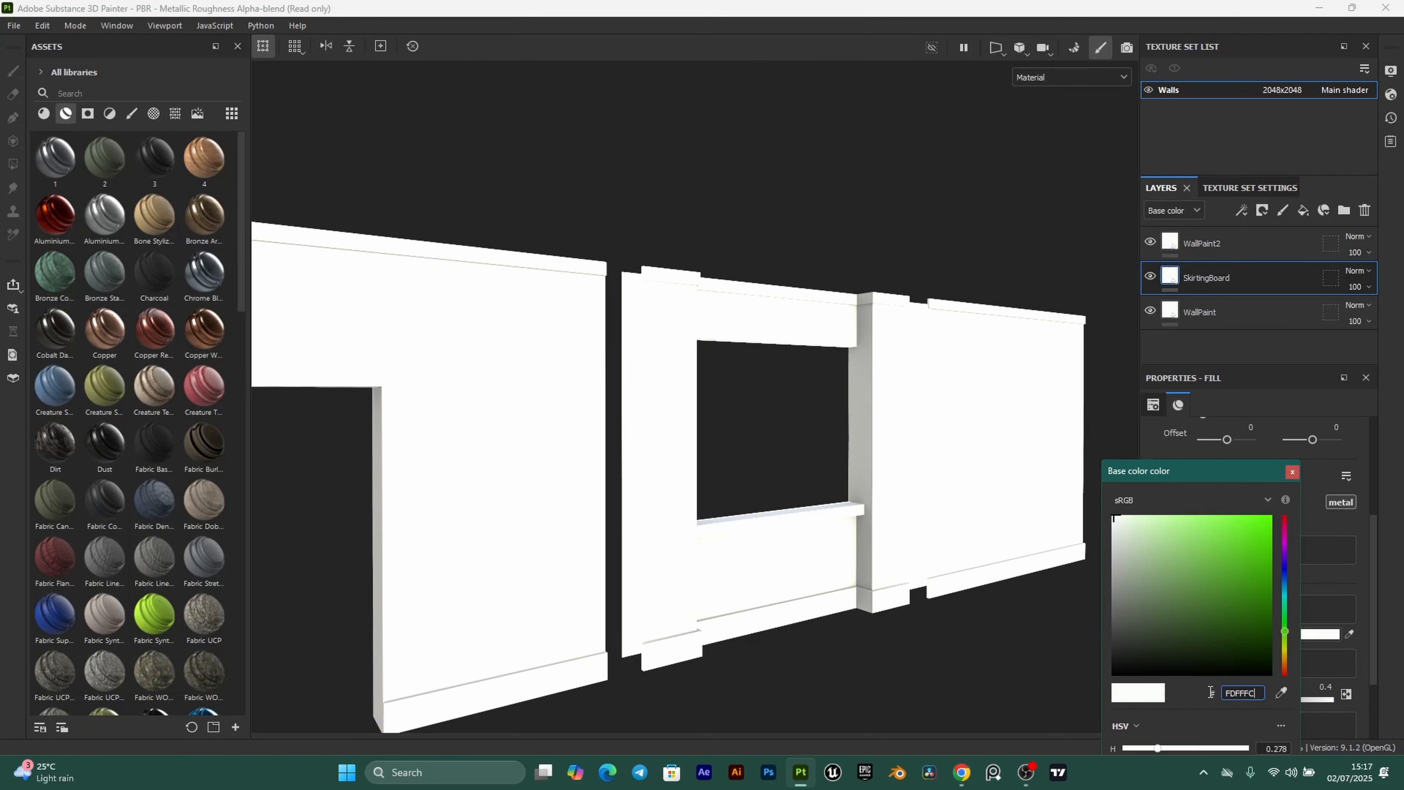
key(ctrl+v)
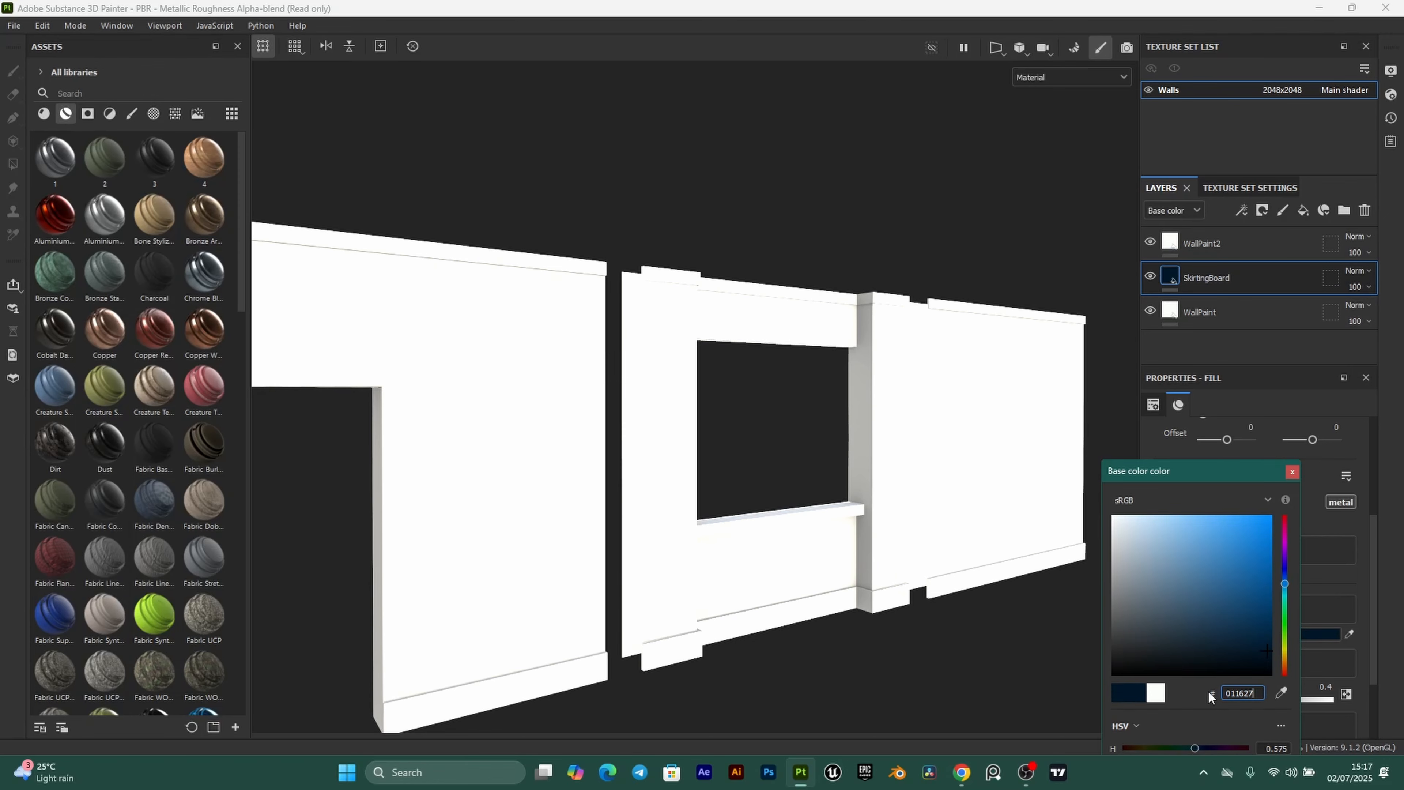
click(1292, 471)
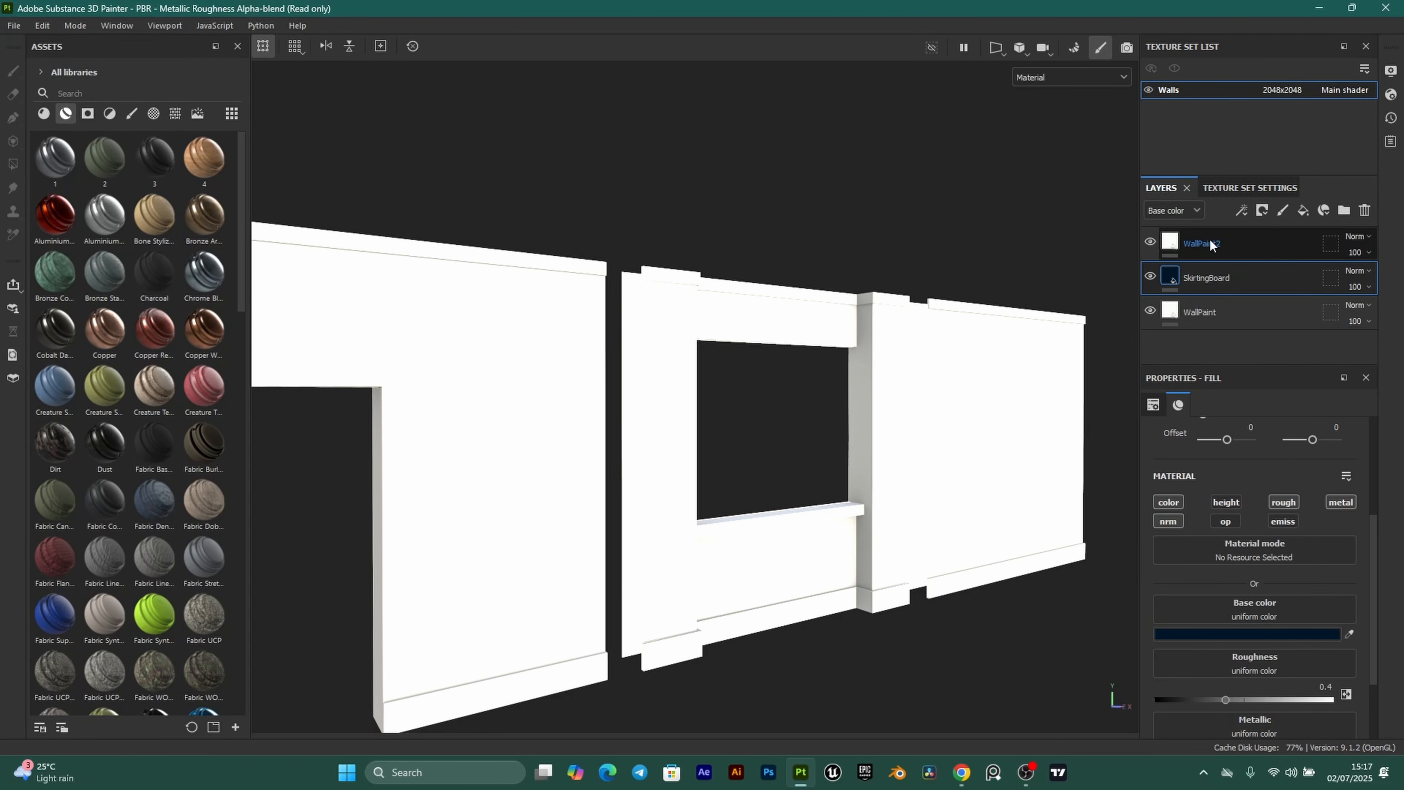
Copy the Turquoise hex 5AD8CC from the Coolors palette.
click(963, 777)
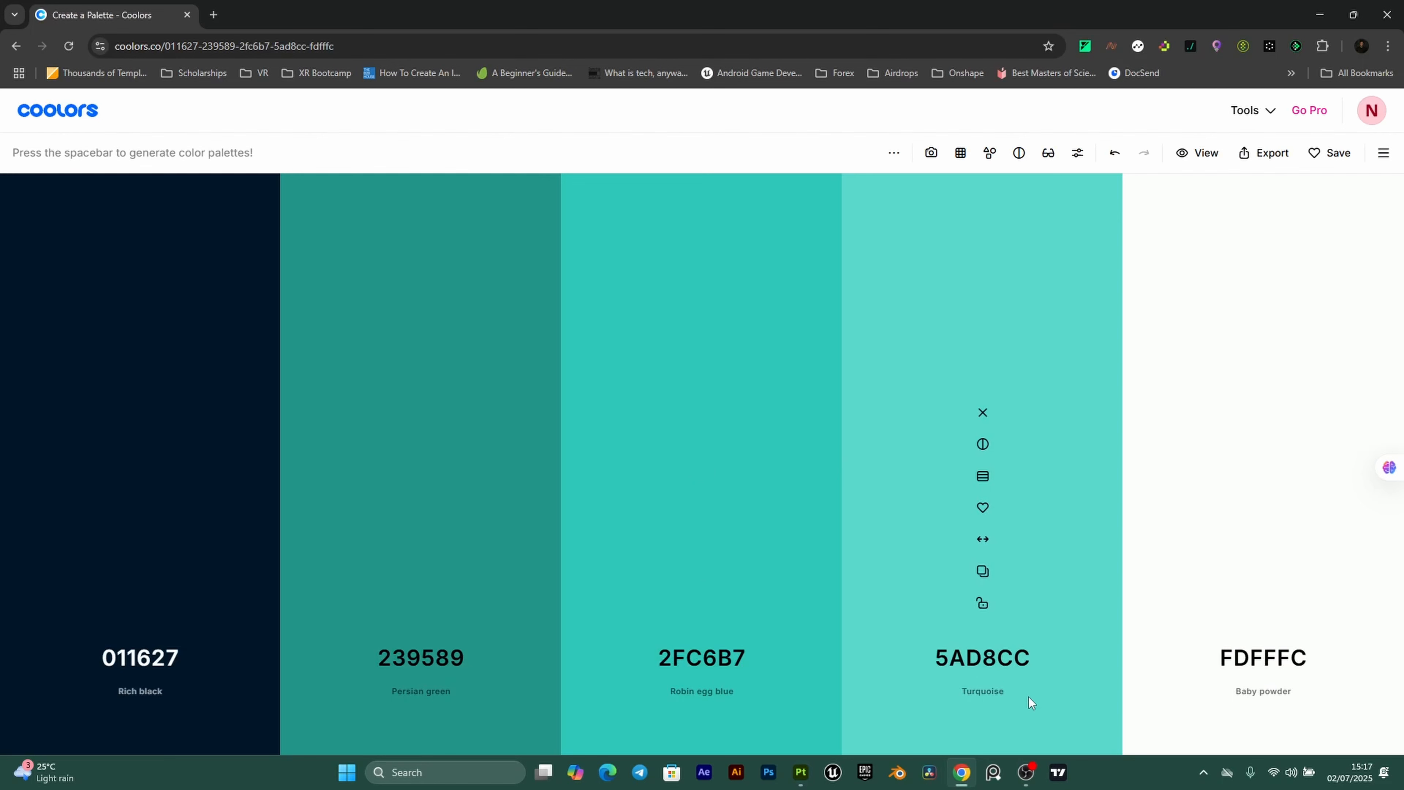
click(983, 571)
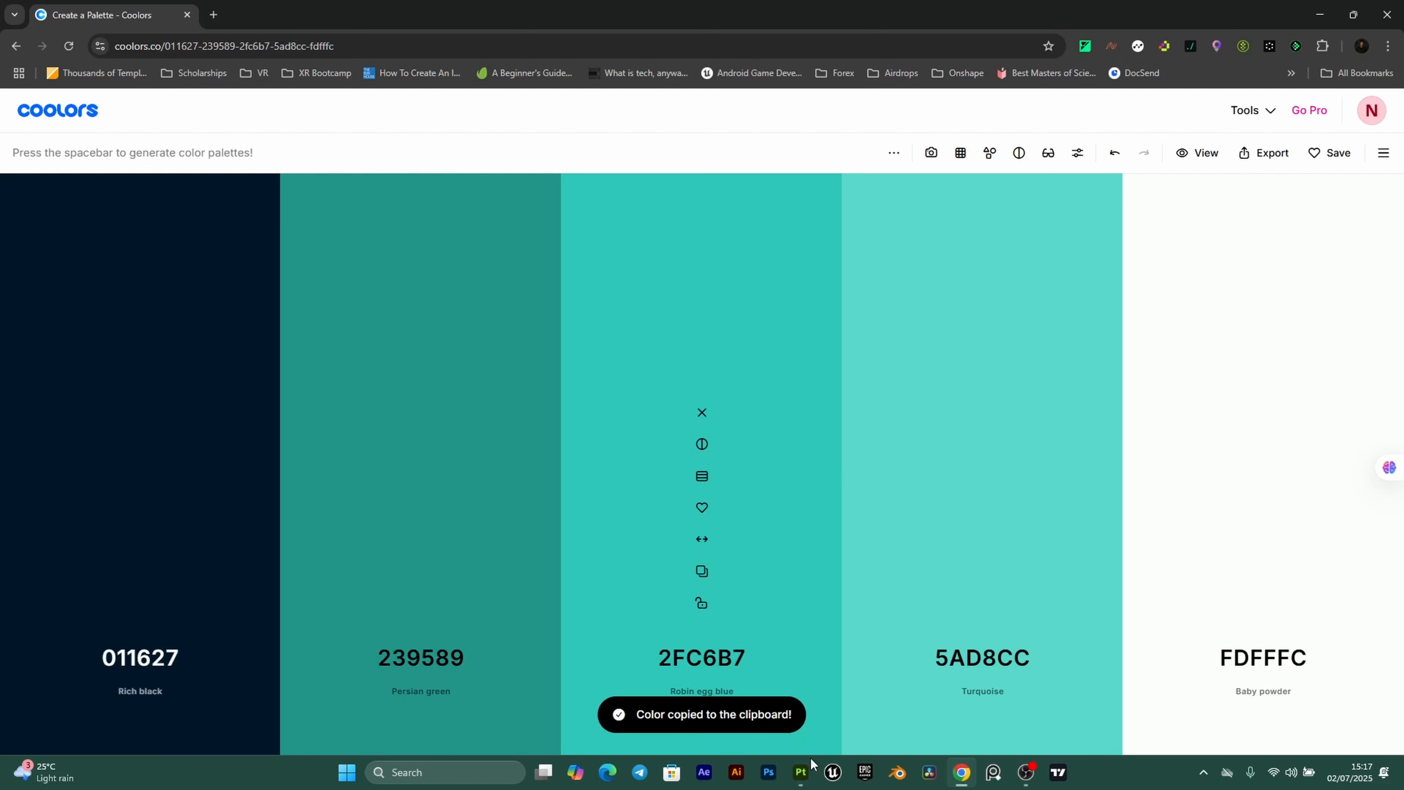
click(801, 772)
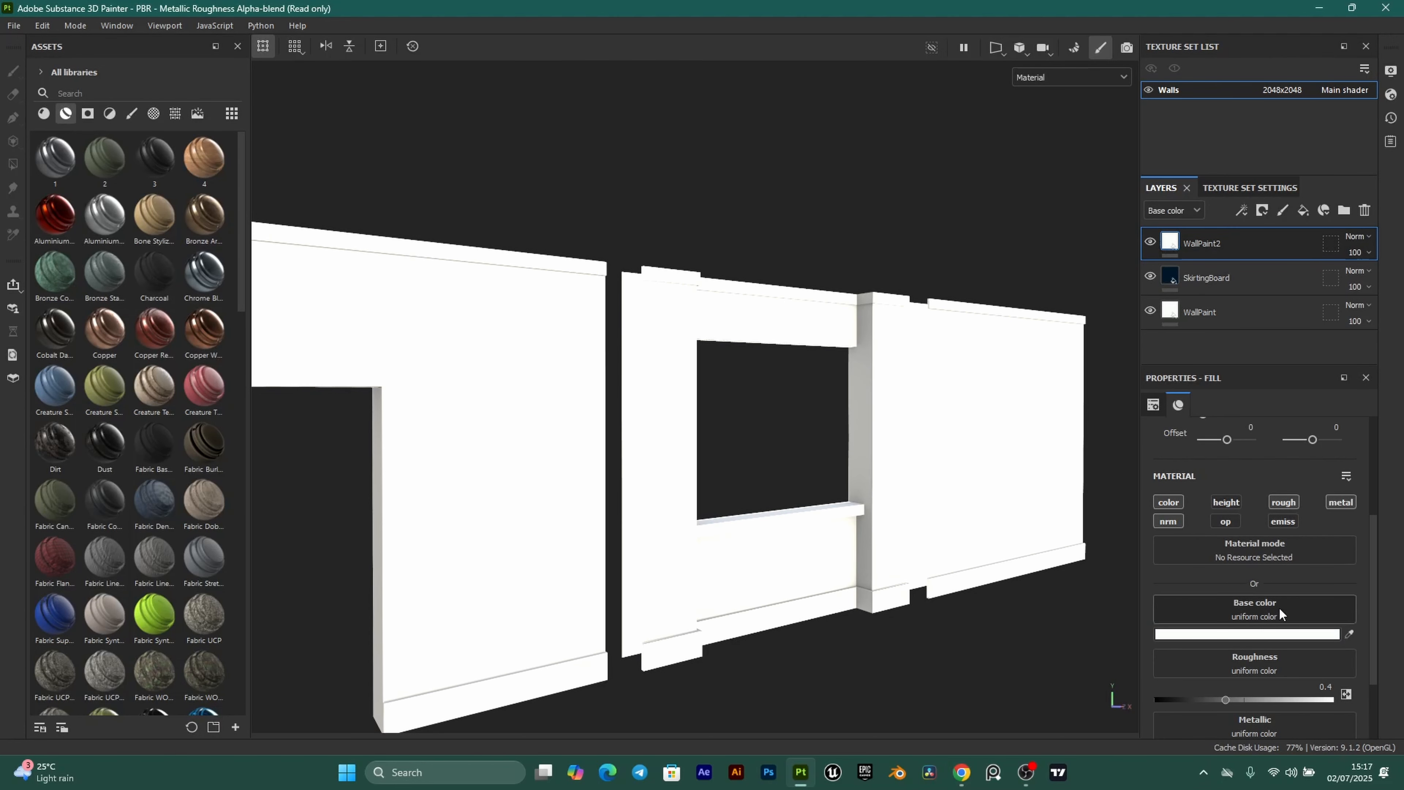
Replace WallPaint2's base colour hex FDFFFC with the copied turquoise.
click(1255, 633)
click(1217, 693)
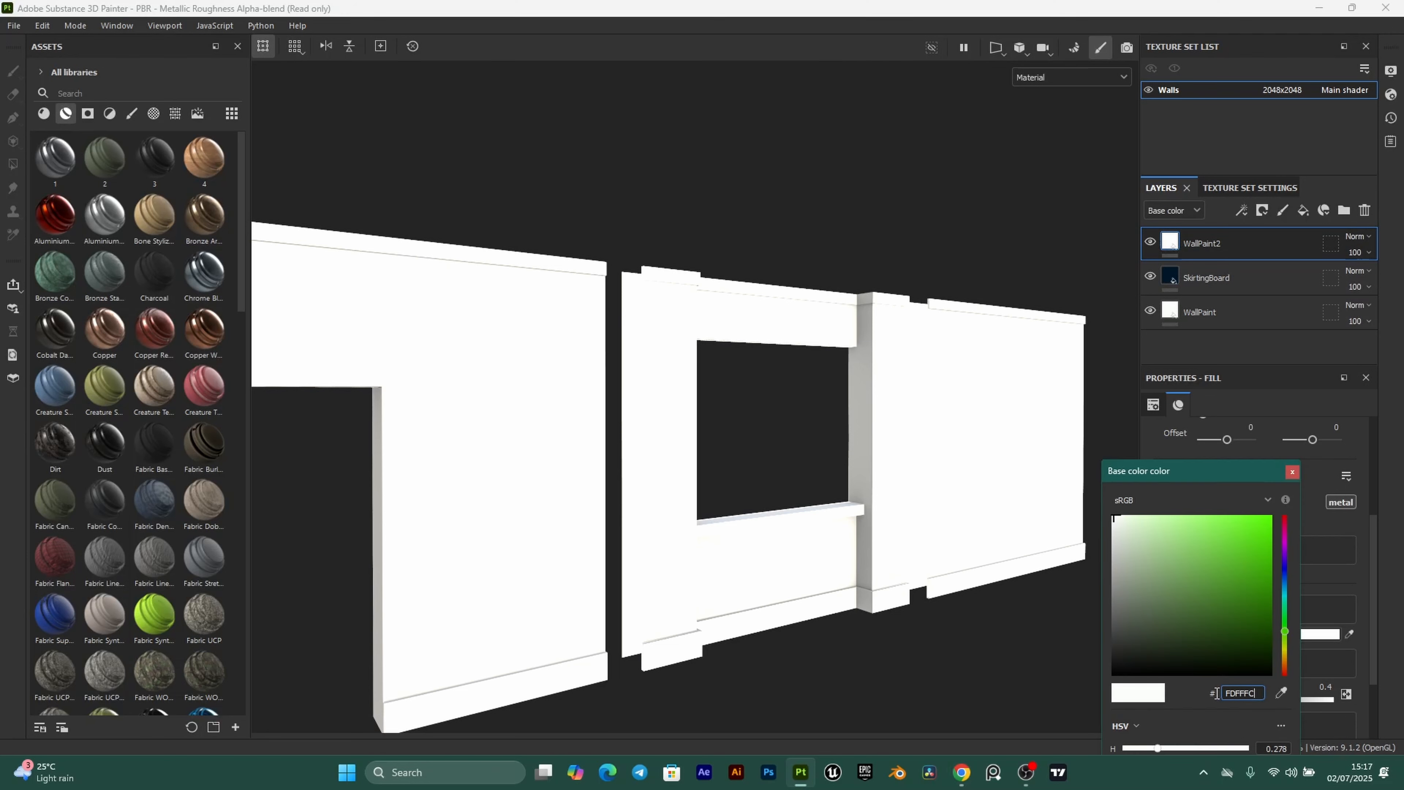
drag(1257, 693, 1217, 693)
key(ctrl+v)
click(1293, 472)
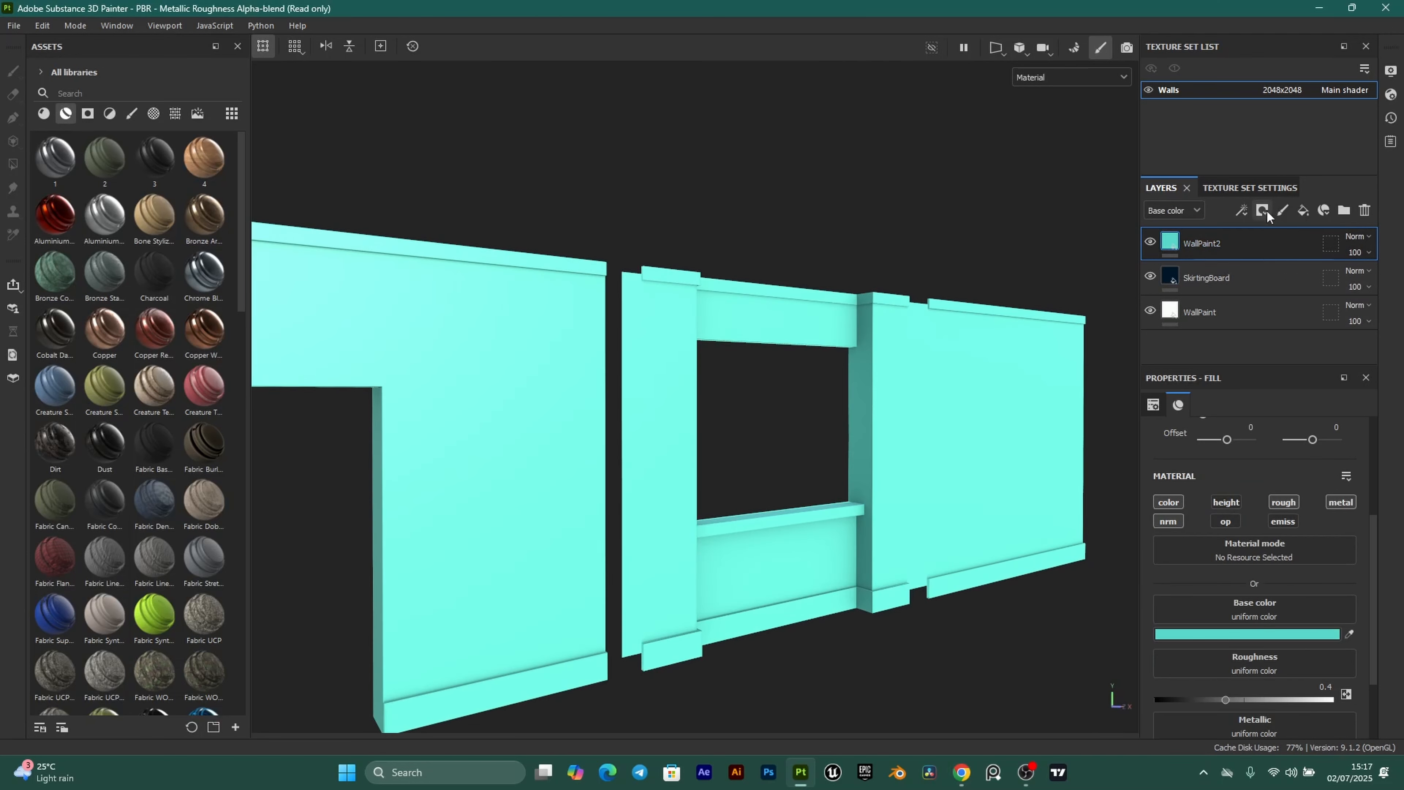
Add black masks to both WallPaint2 and SkirtingBoard.
click(1263, 210)
click(1275, 251)
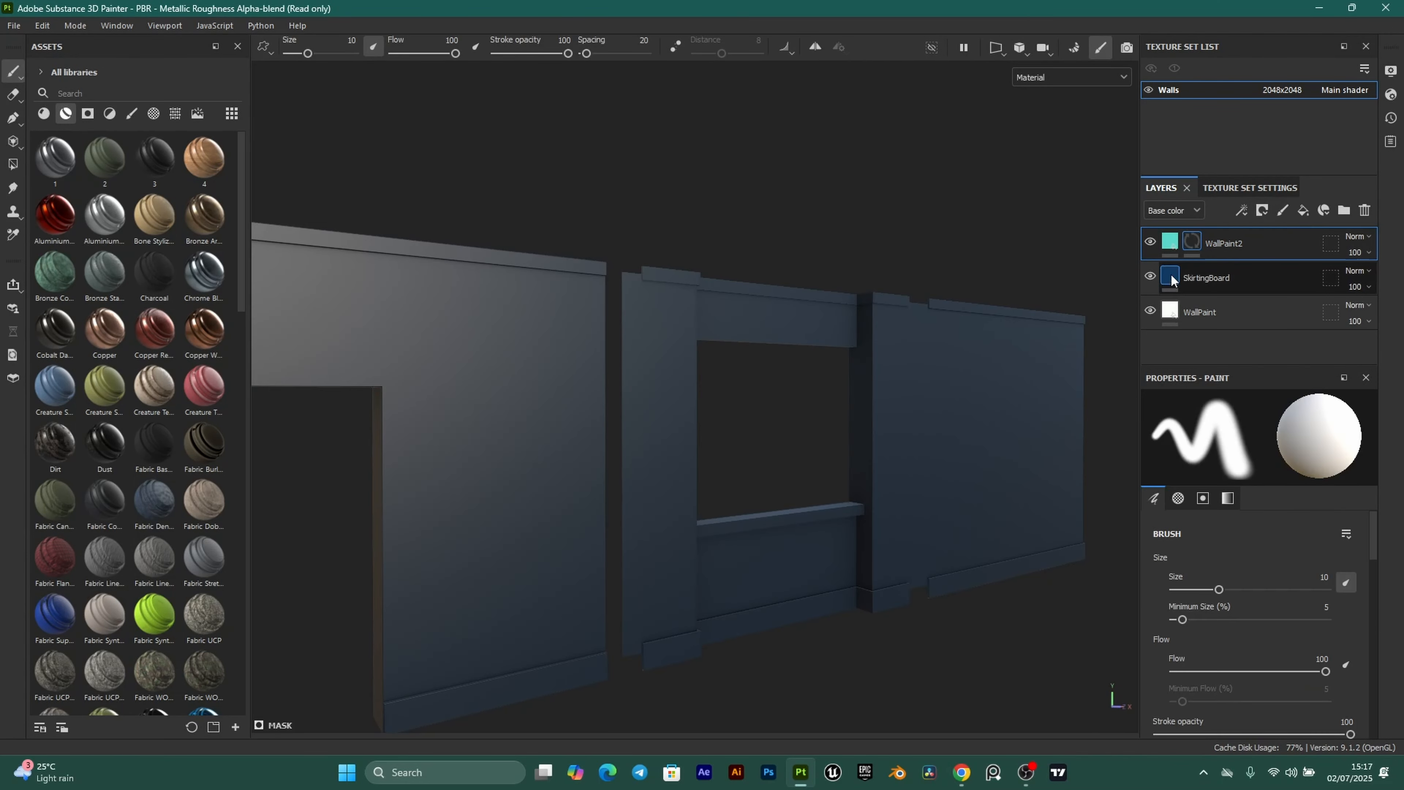
click(1173, 279)
click(1263, 209)
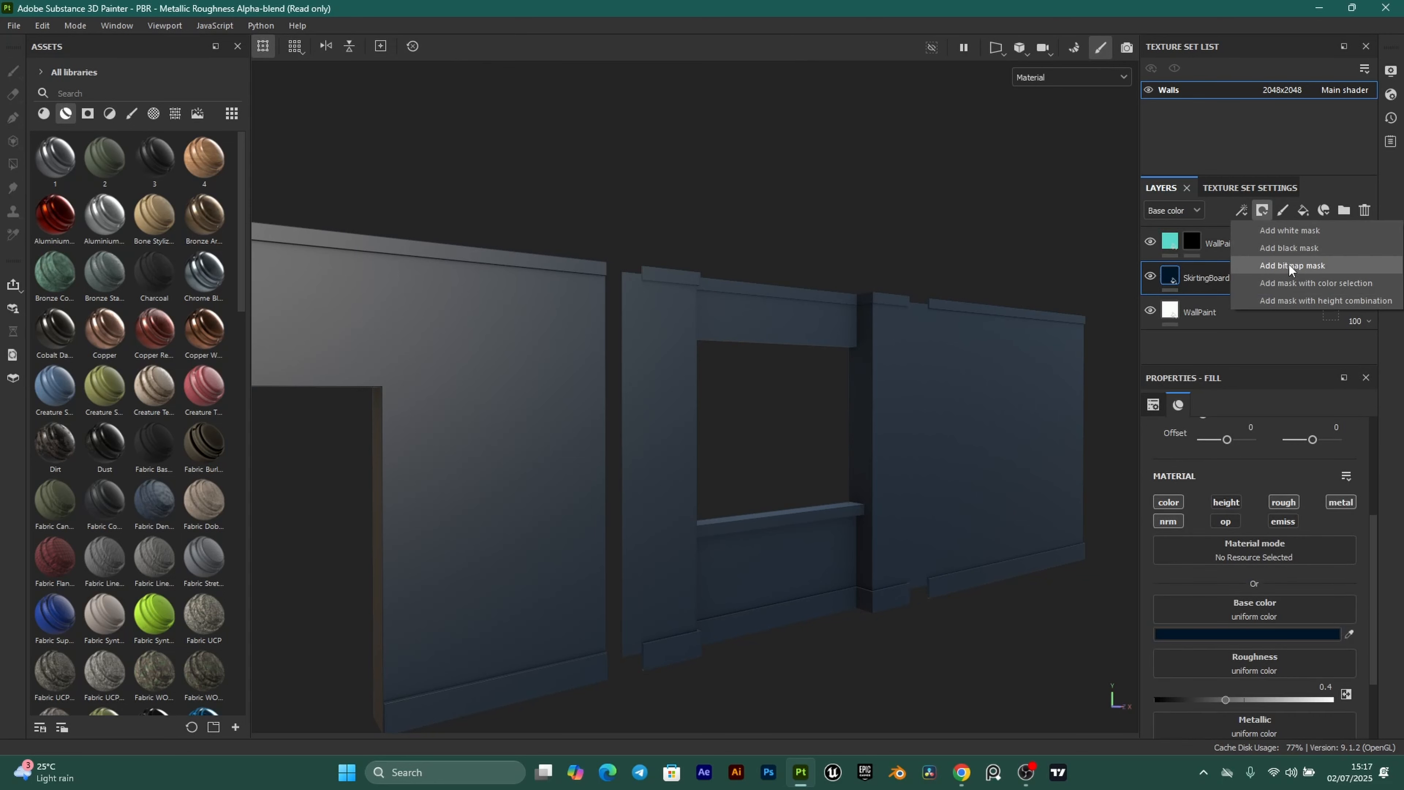
click(1290, 248)
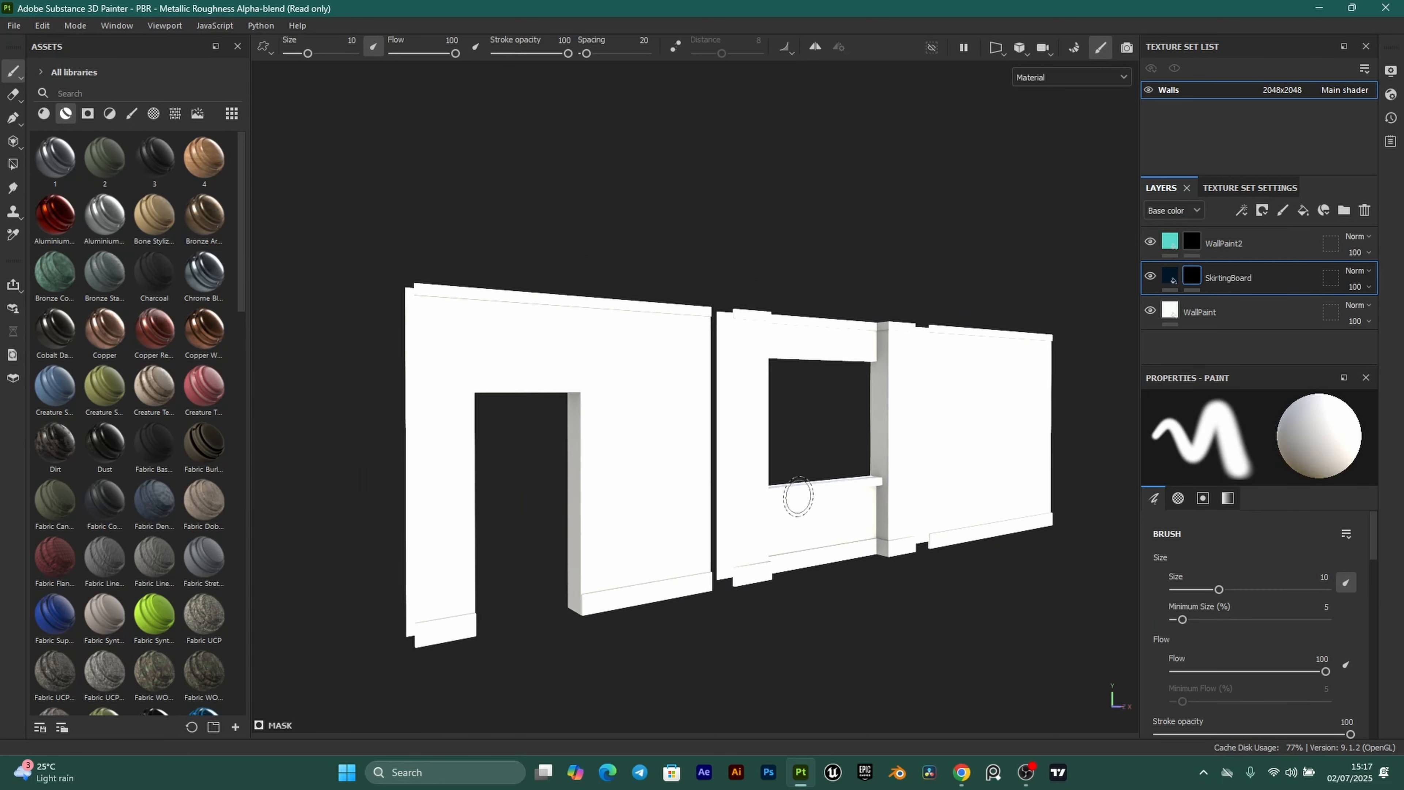
scroll(798, 496, up, 5)
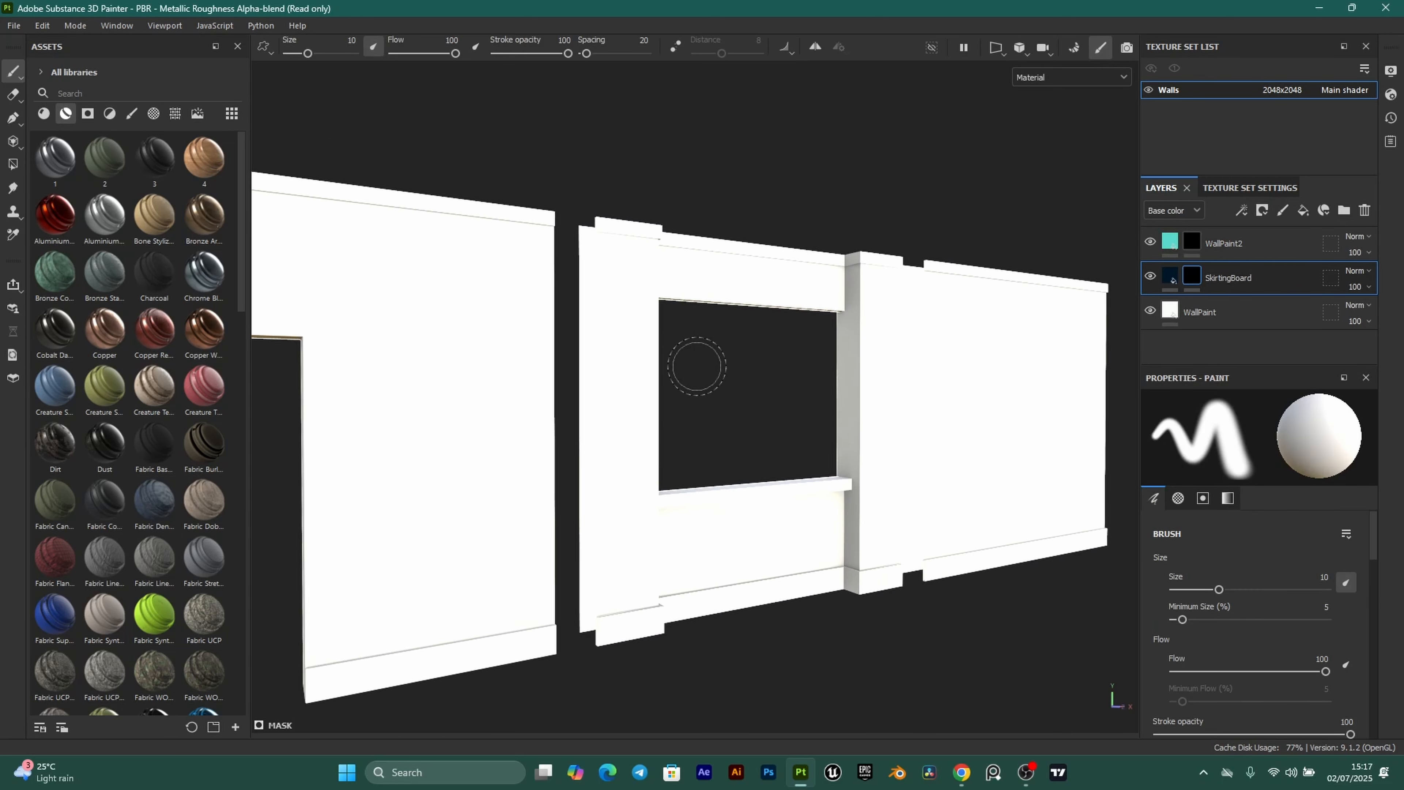
With Polygon Fill in Mesh mode, fill the walls' top trim board dark navy.
alt+middle_drag(676, 307, 685, 316)
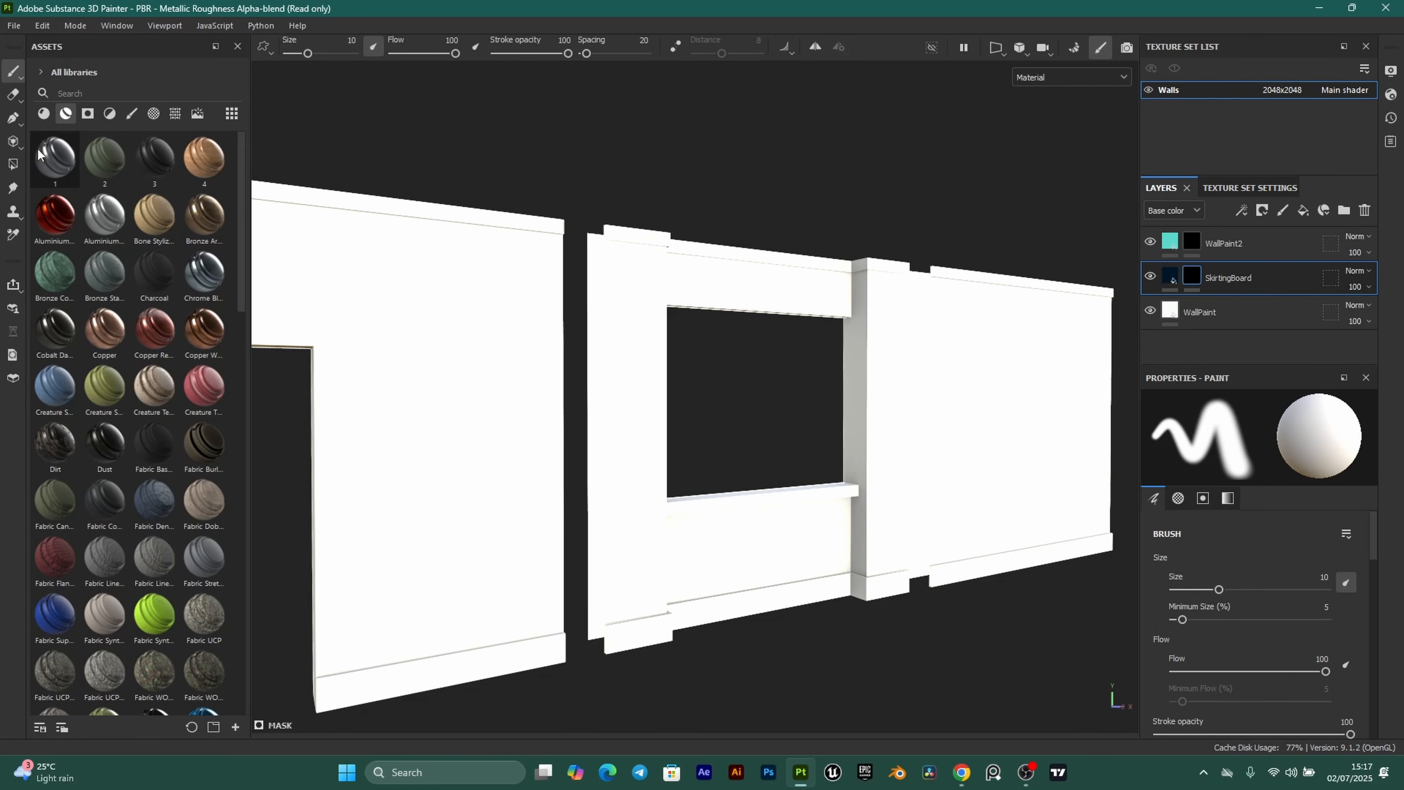
click(13, 166)
scroll(377, 268, down, 2)
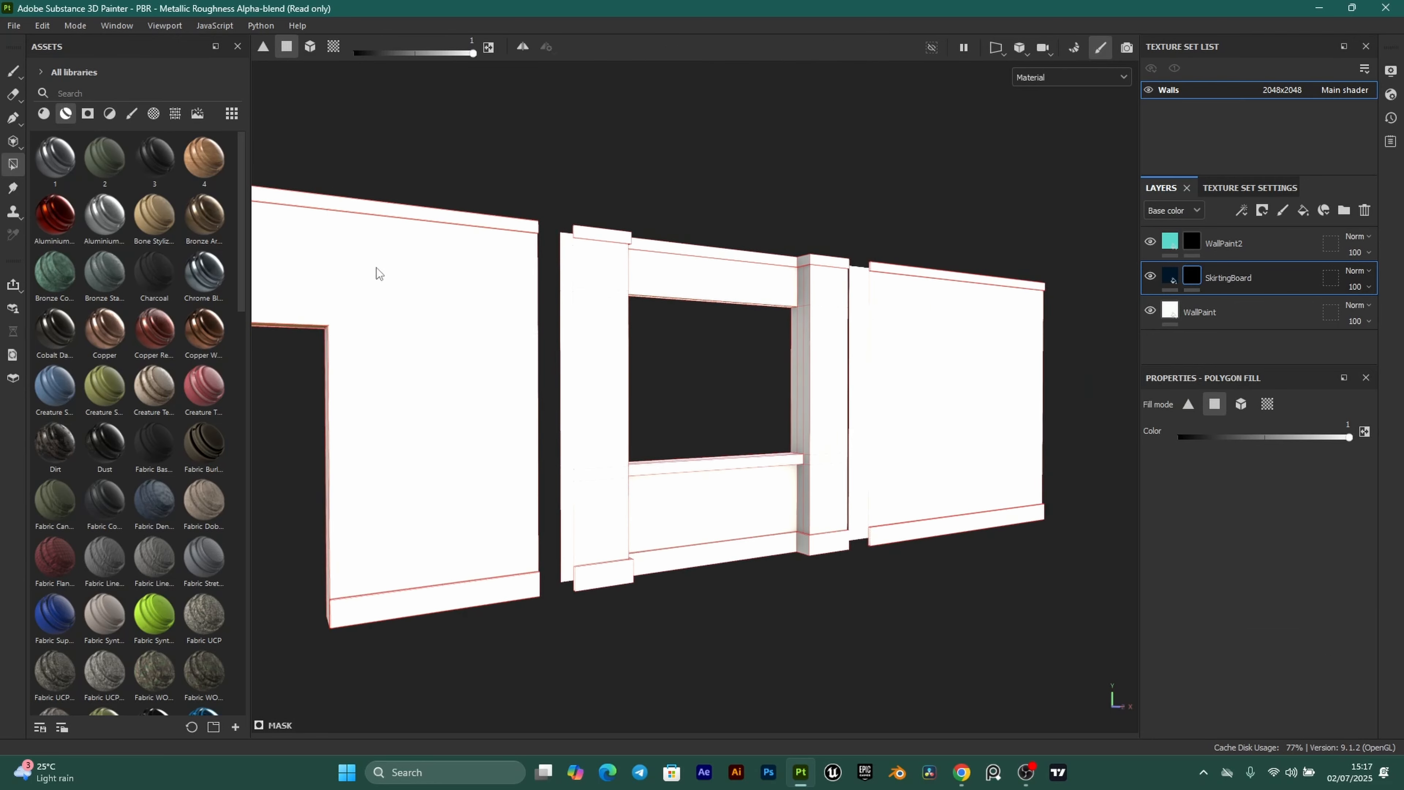
alt+middle_drag(377, 267, 637, 363)
alt+drag(636, 363, 619, 327)
scroll(648, 265, up, 3)
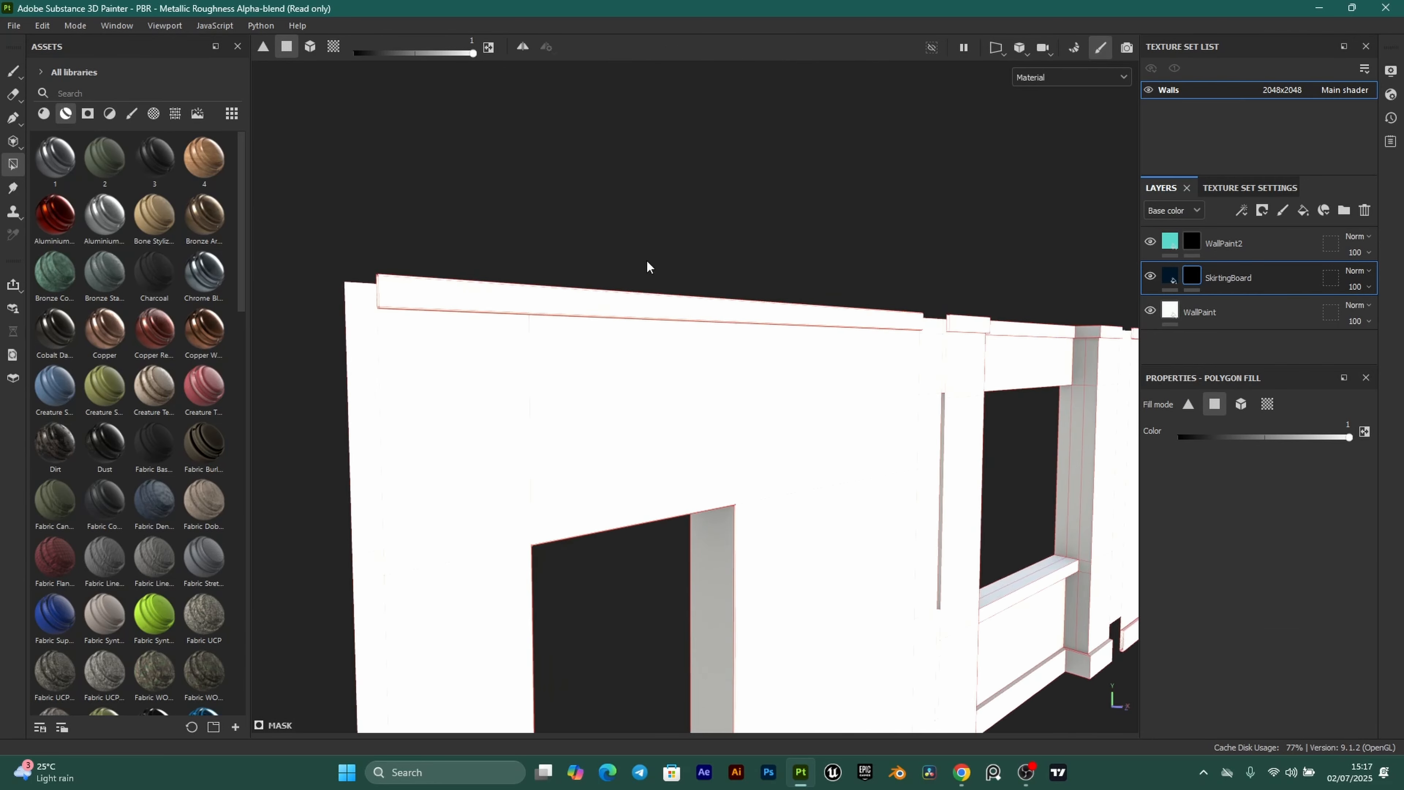
scroll(556, 437, up, 2)
alt+drag(556, 437, 486, 403)
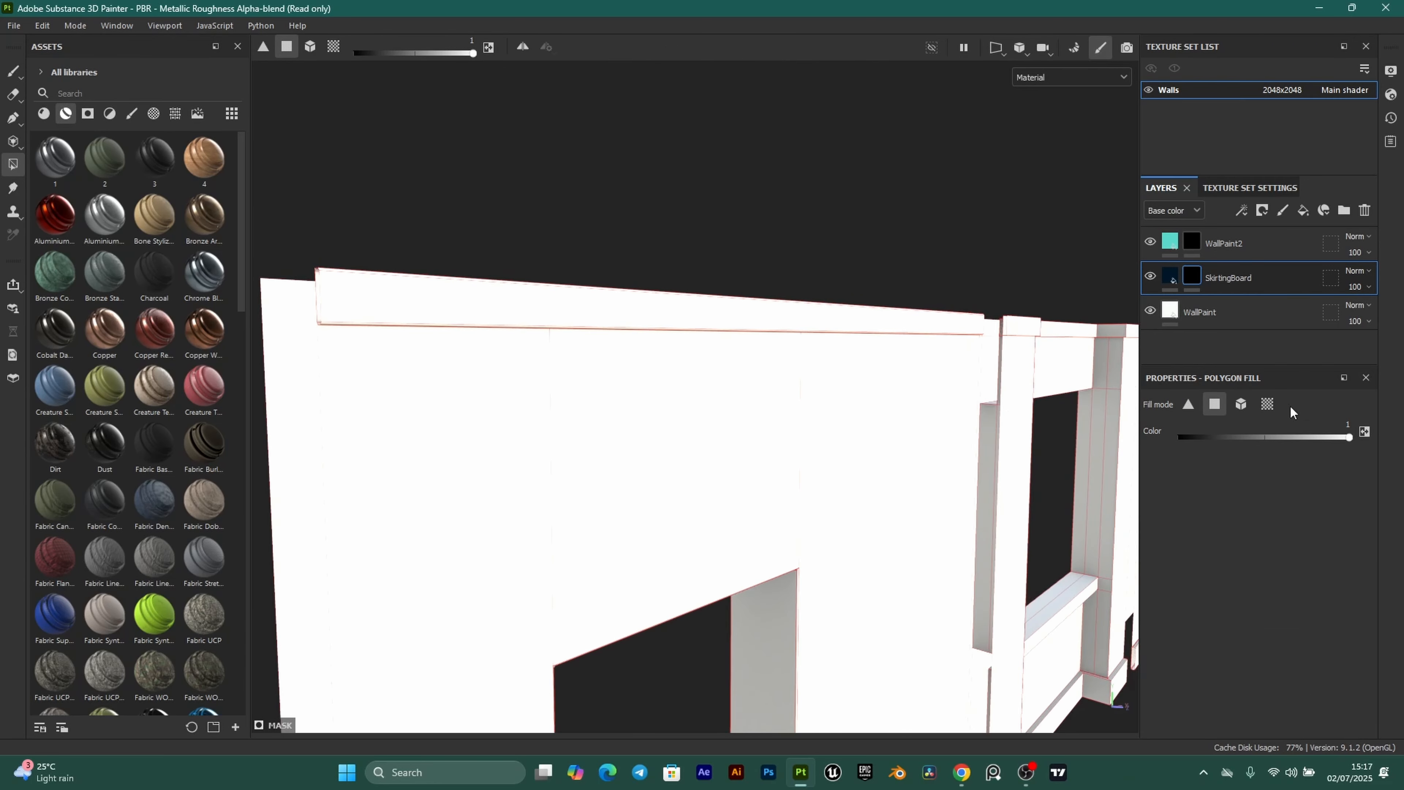
click(1240, 403)
scroll(610, 485, up, 1)
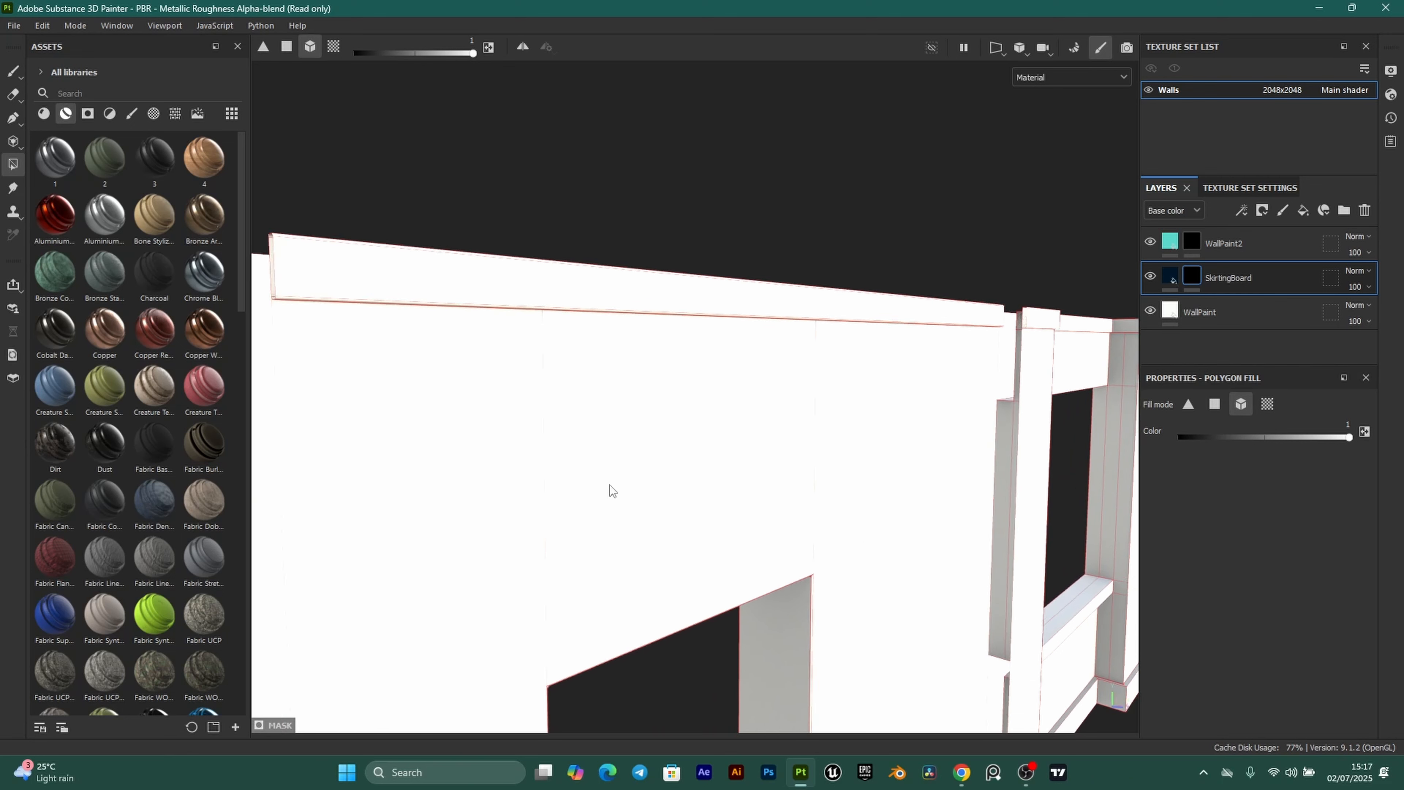
alt+drag(610, 485, 647, 412)
alt+middle_drag(647, 413, 721, 415)
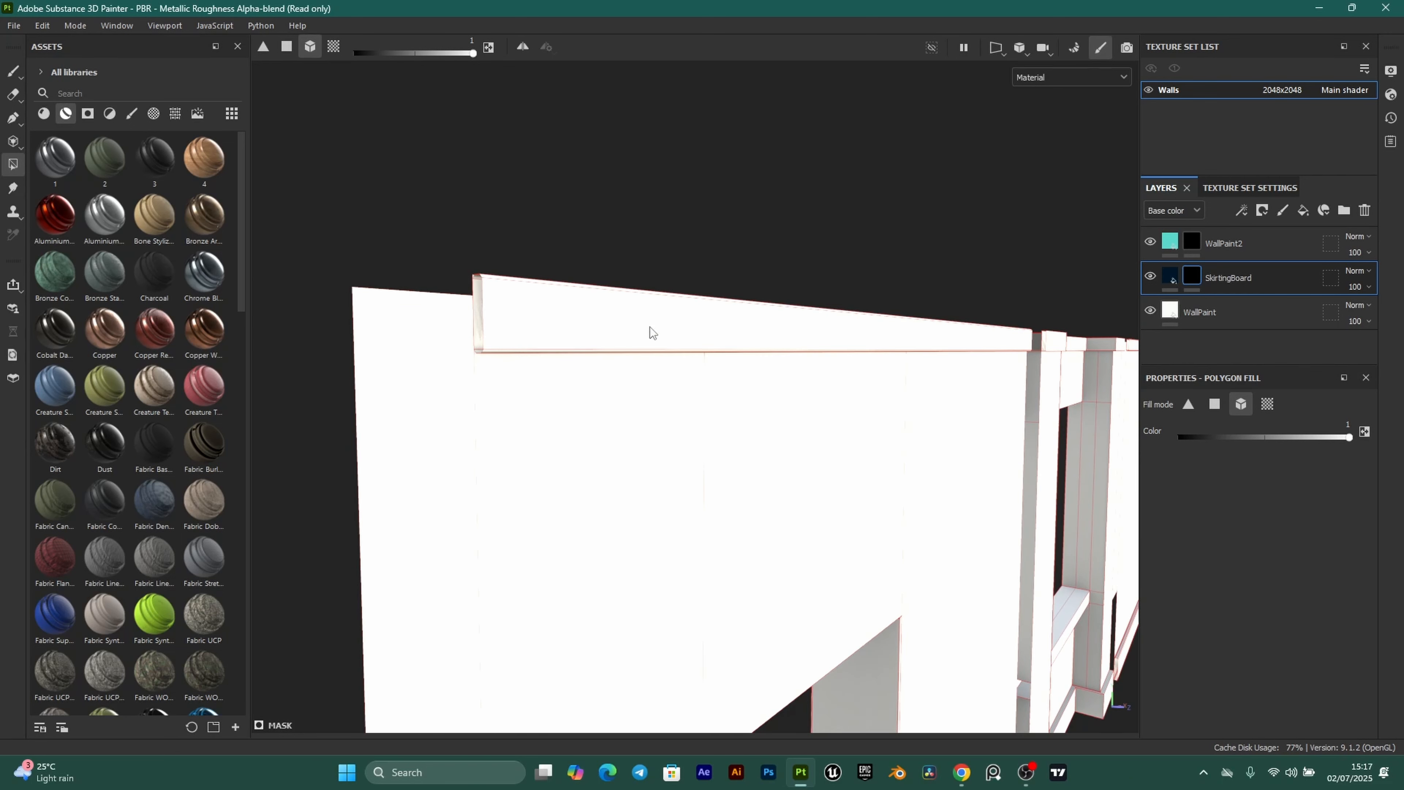
click(541, 311)
Fill the left, adjacent and right walls' skirting boards navy.
alt+middle_drag(863, 443, 800, 458)
scroll(516, 333, up, 2)
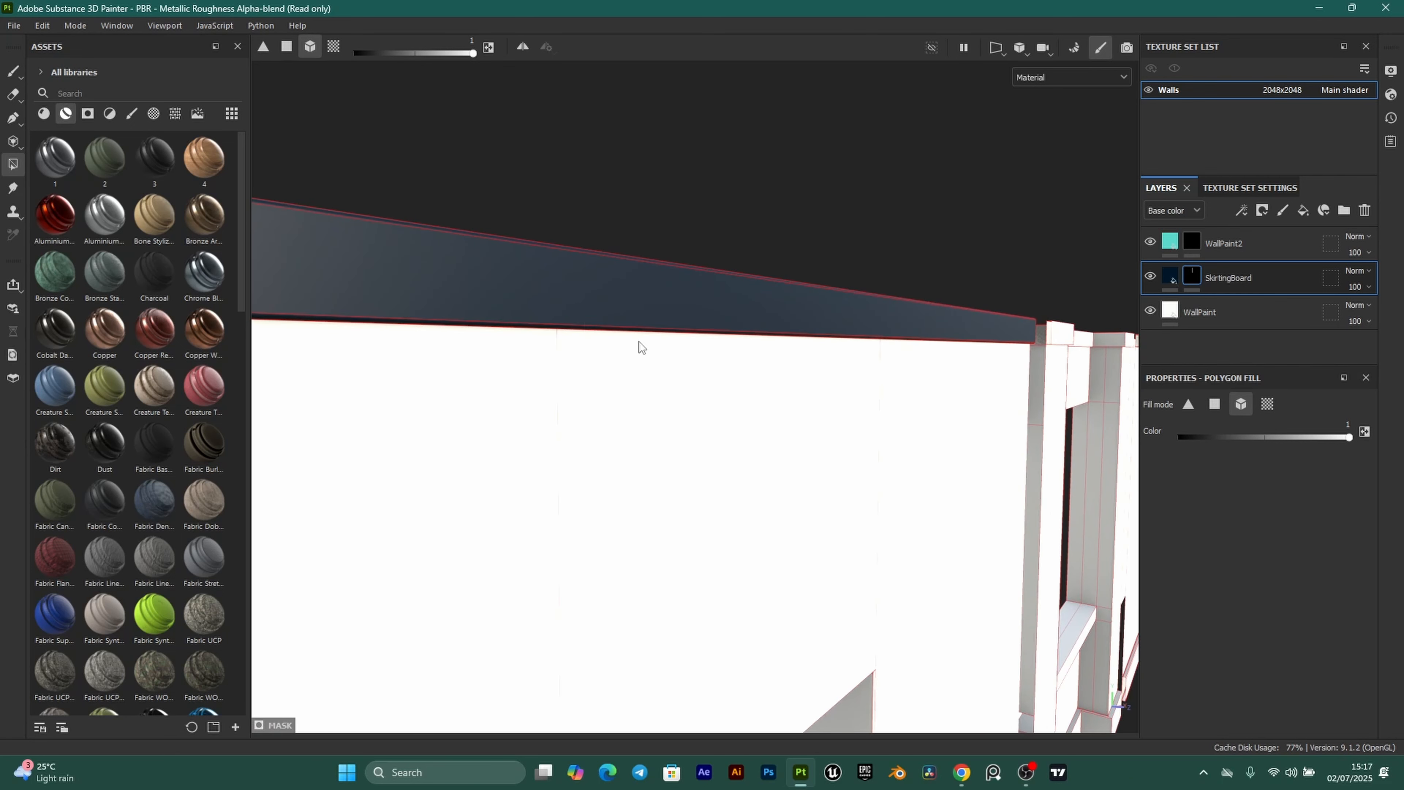
scroll(608, 335, down, 3)
alt+drag(534, 227, 818, 409)
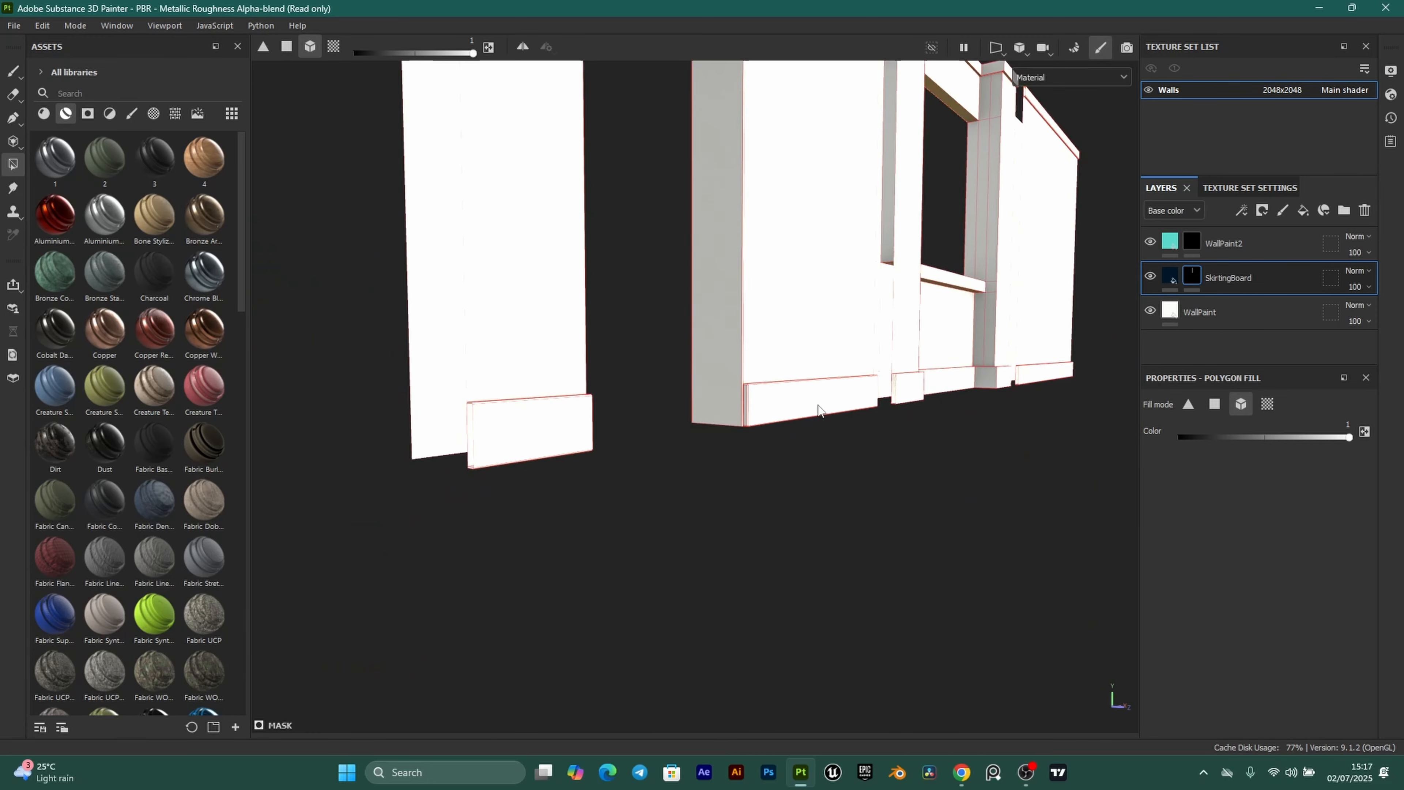
click(554, 427)
click(792, 397)
alt+drag(792, 398, 946, 382)
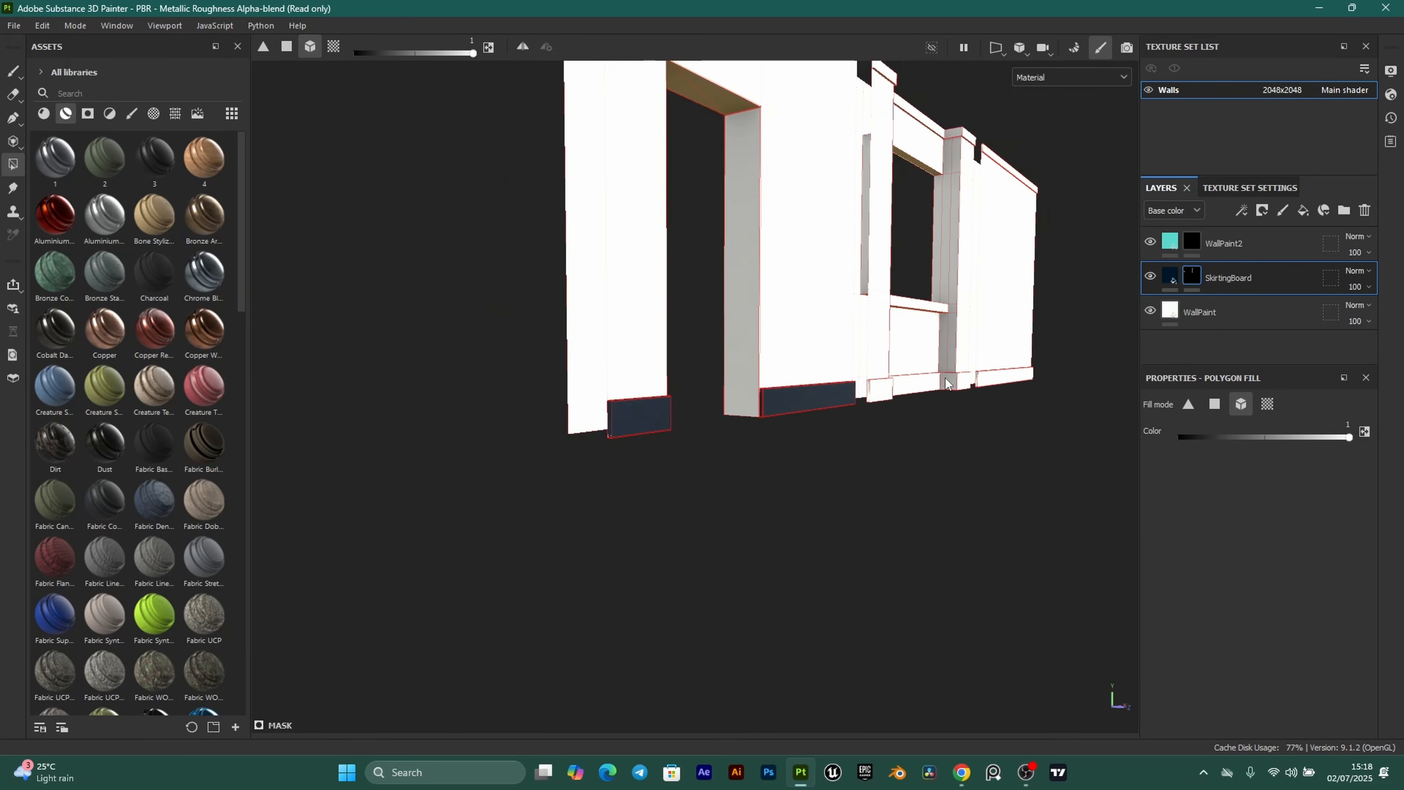
alt+middle_drag(945, 378, 518, 492)
alt+drag(793, 446, 680, 433)
scroll(595, 503, up, 3)
click(611, 503)
Fill the wall's top strip navy, undoing navy fills on the window wall to keep it white.
click(690, 372)
alt+drag(690, 372, 695, 624)
click(695, 623)
scroll(695, 624, down, 3)
alt+drag(806, 434, 723, 376)
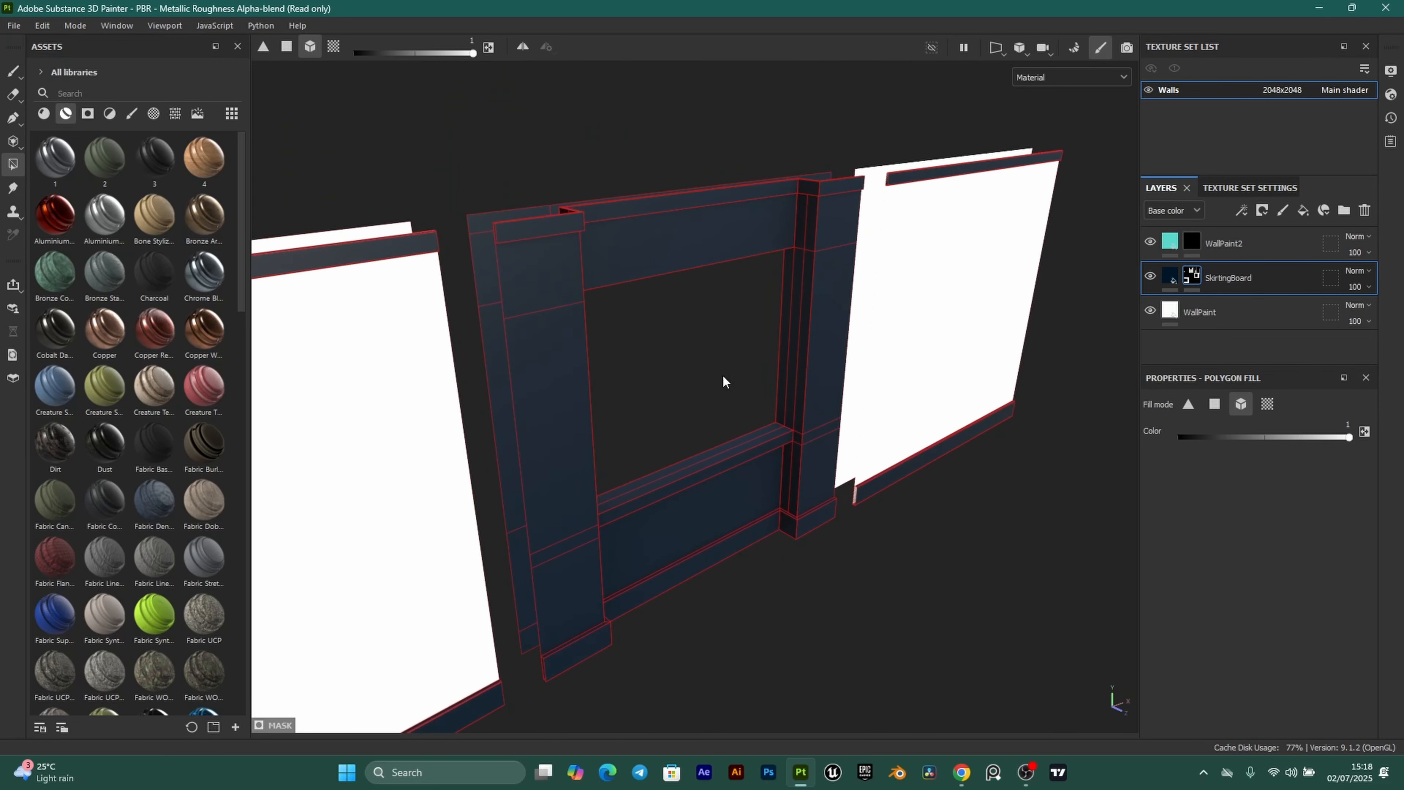
alt+drag(672, 284, 674, 397)
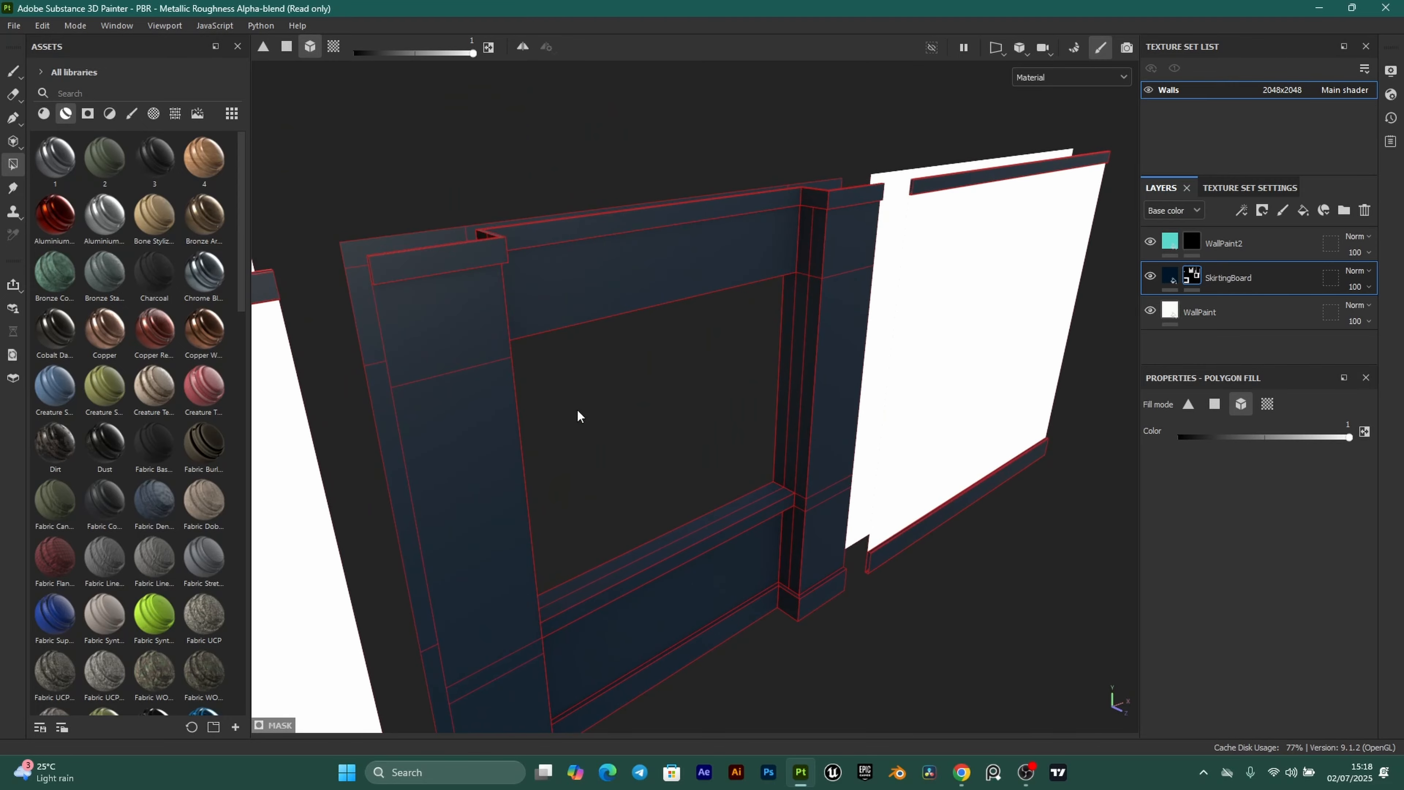
key(ctrl+z)
scroll(614, 361, up, 2)
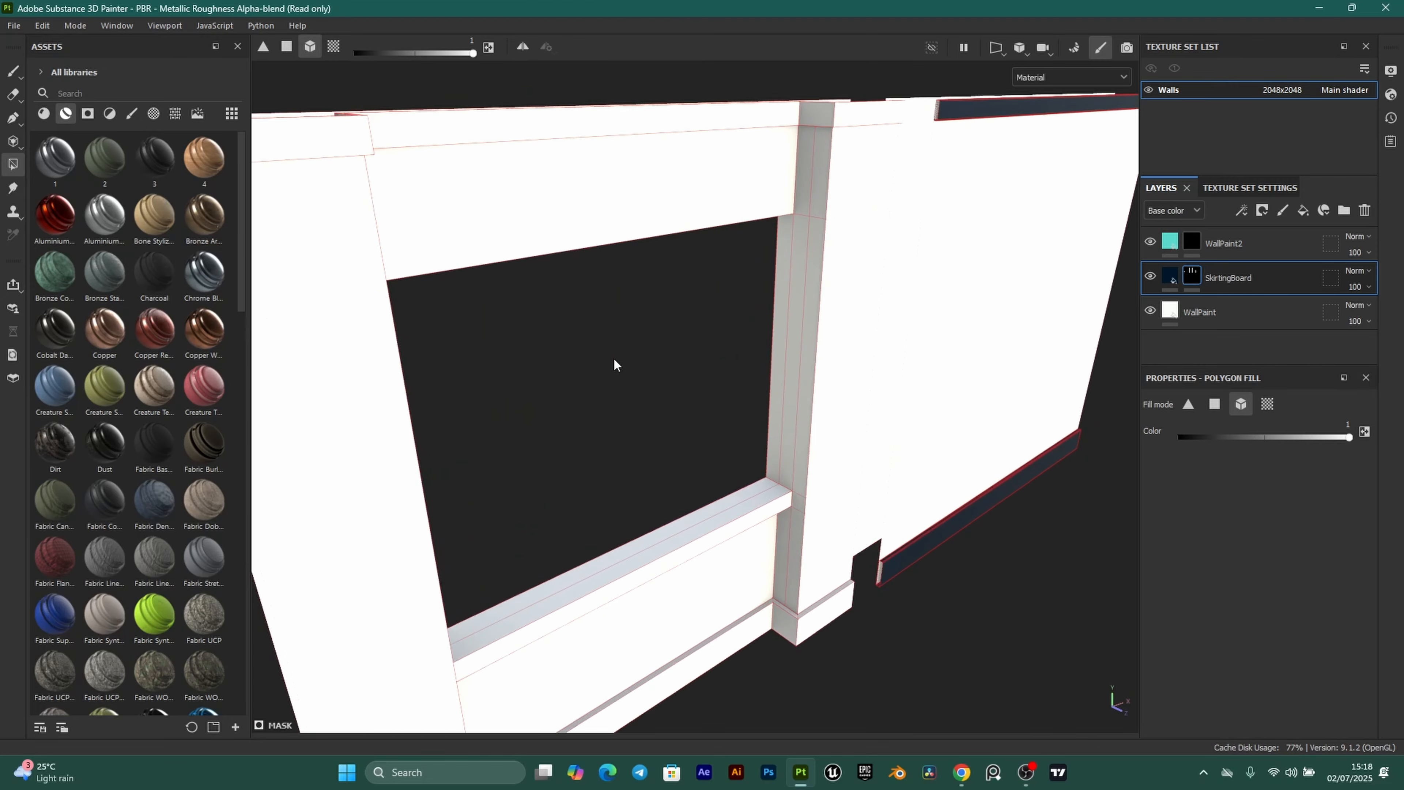
alt+drag(614, 361, 715, 524)
scroll(715, 524, up, 2)
alt+drag(647, 381, 807, 477)
click(689, 395)
key(ctrl+z)
scroll(808, 476, up, 1)
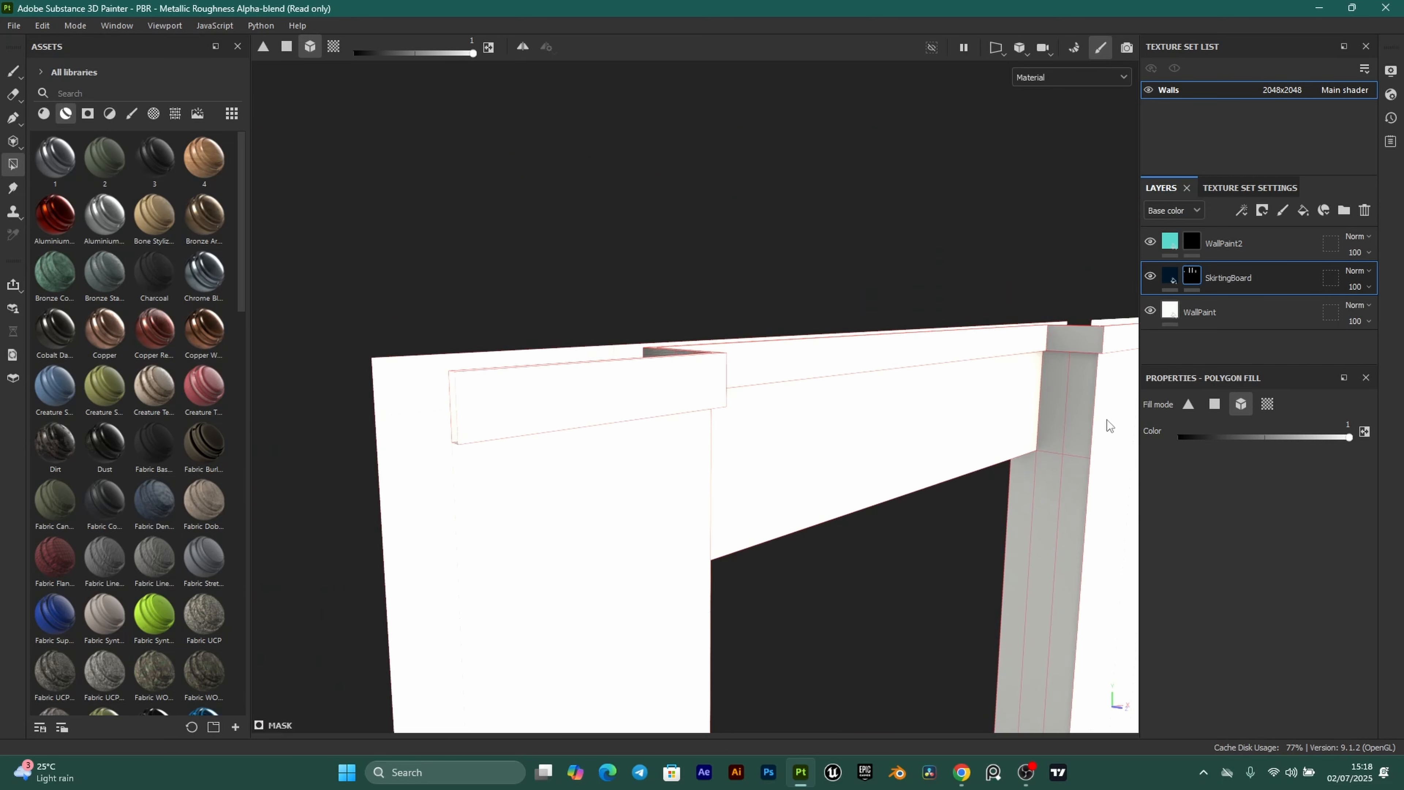
Switch Polygon Fill to UV chunk mode and fill the skirting island and top strip navy.
click(1216, 405)
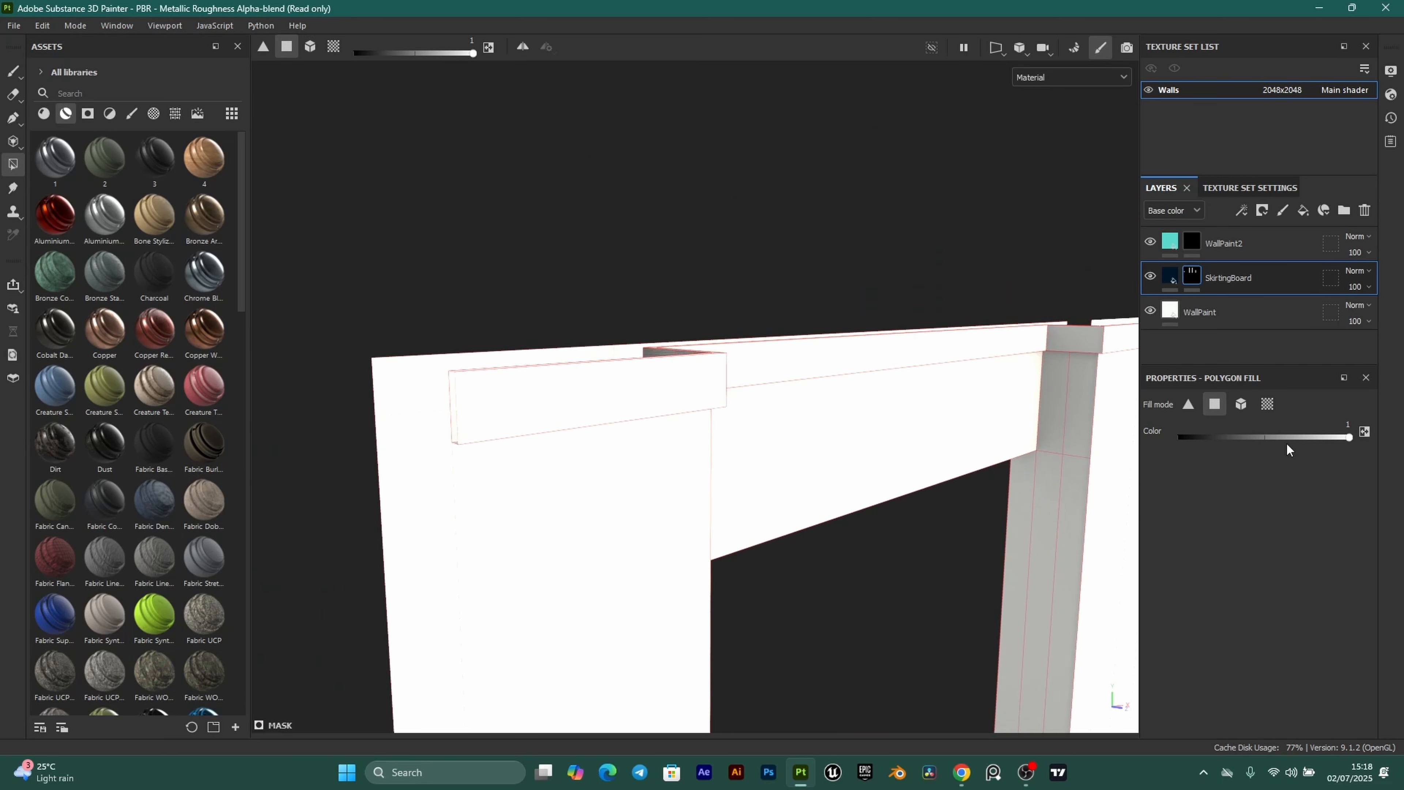
click(1267, 404)
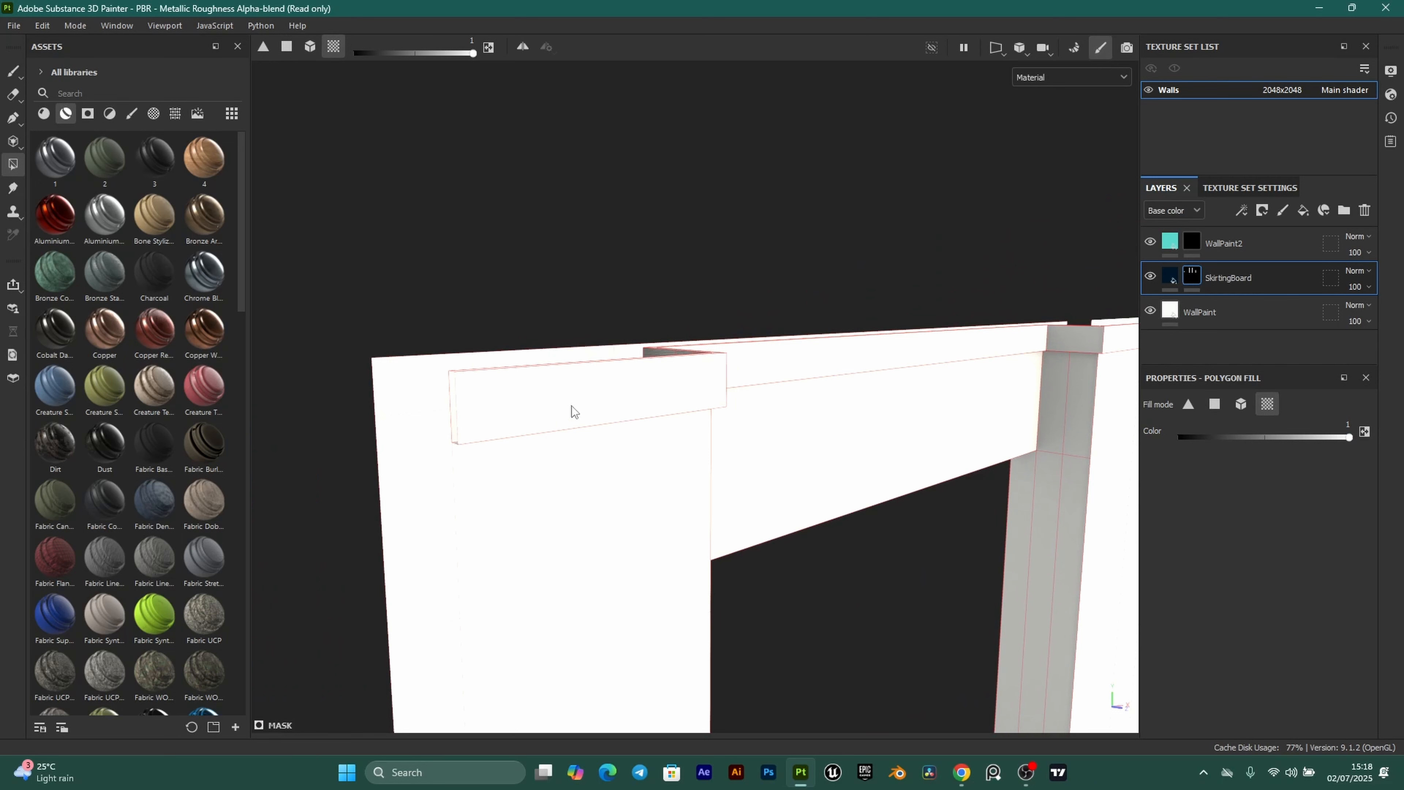
click(614, 396)
alt+drag(676, 368, 708, 279)
click(735, 265)
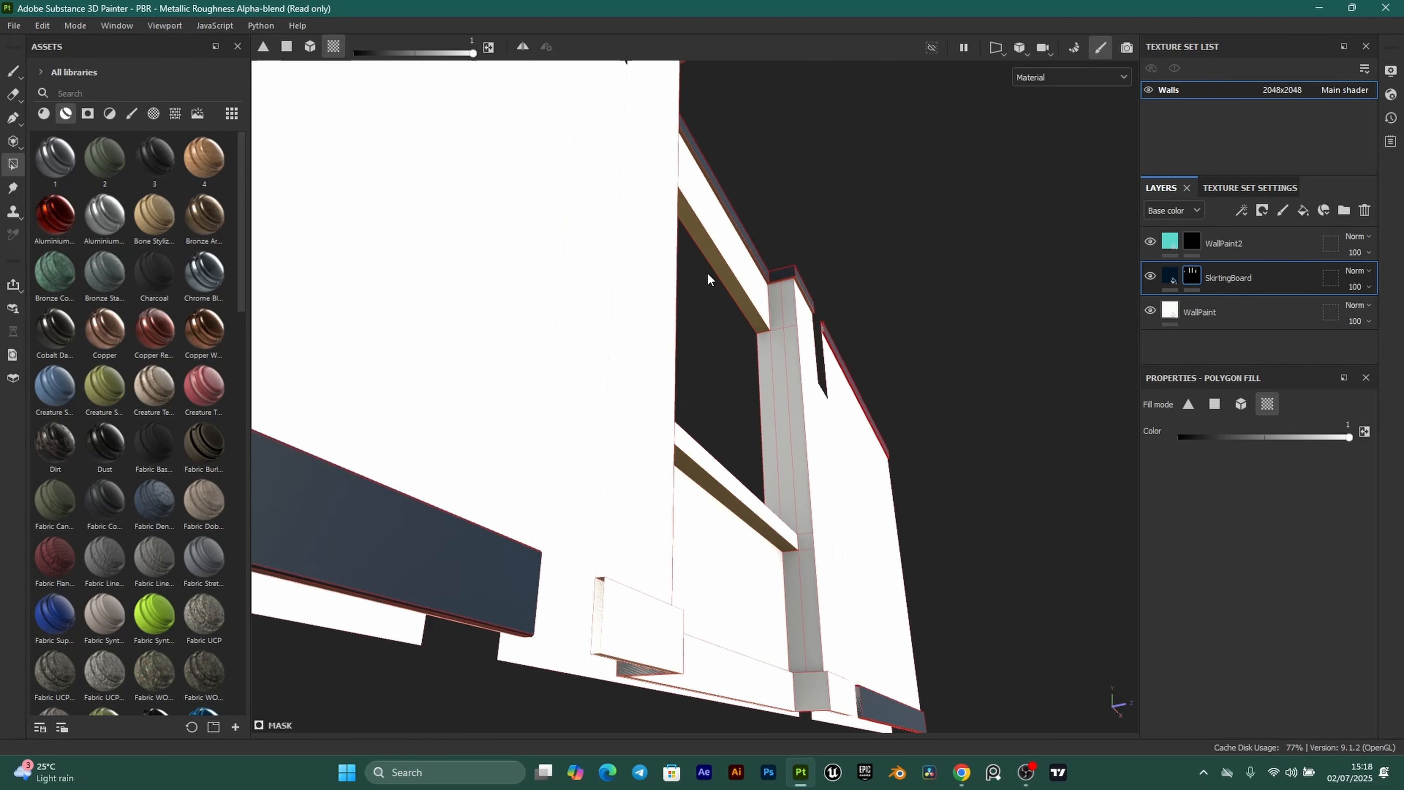
Fill the upper trim's brown underside and white end face navy.
alt+middle_drag(709, 275, 699, 571)
scroll(699, 571, up, 3)
alt+middle_drag(560, 335, 703, 628)
click(542, 239)
alt+drag(553, 154, 602, 246)
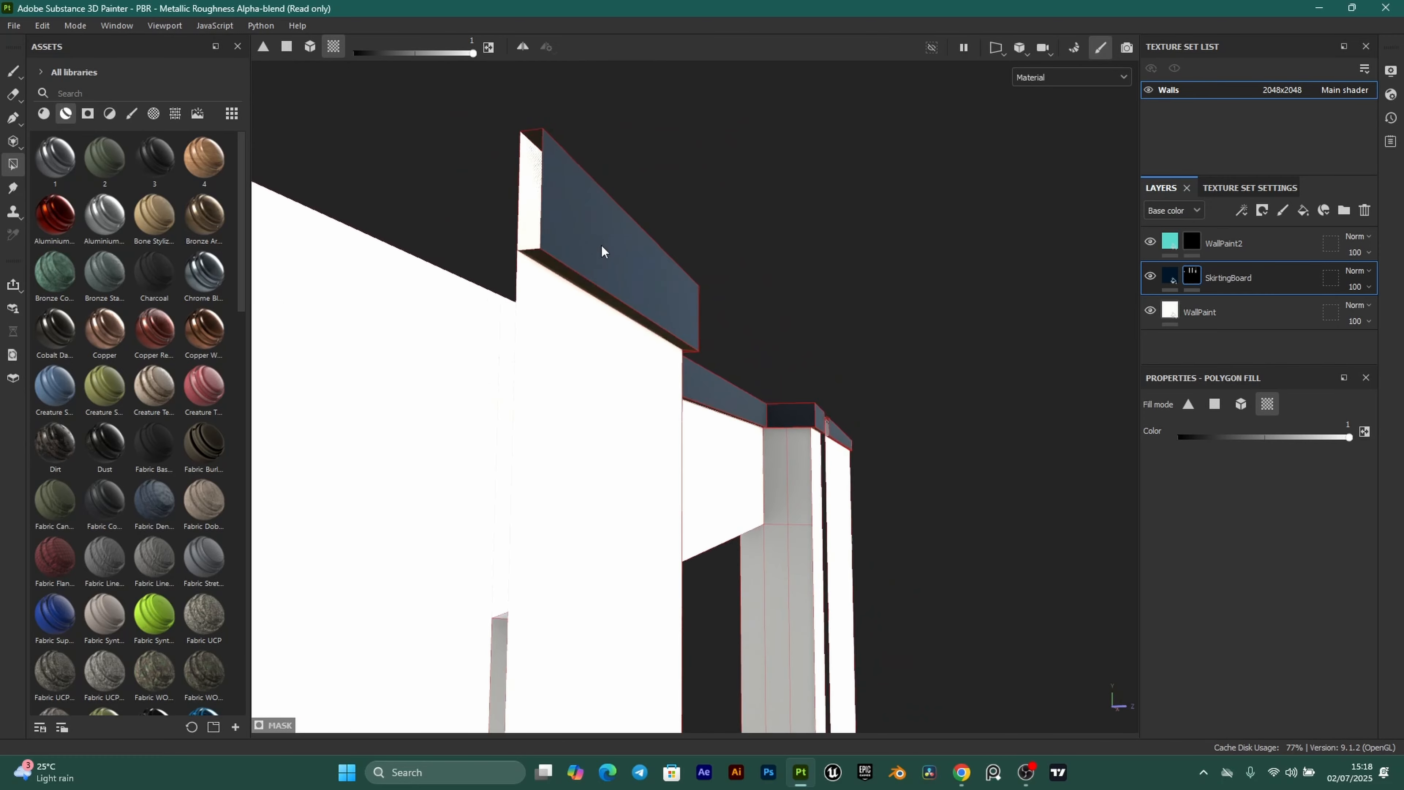
click(531, 178)
Fill the corner skirting board's front, top and end faces navy, then select WallPaint2.
scroll(579, 334, down, 4)
alt+middle_drag(588, 344, 811, 589)
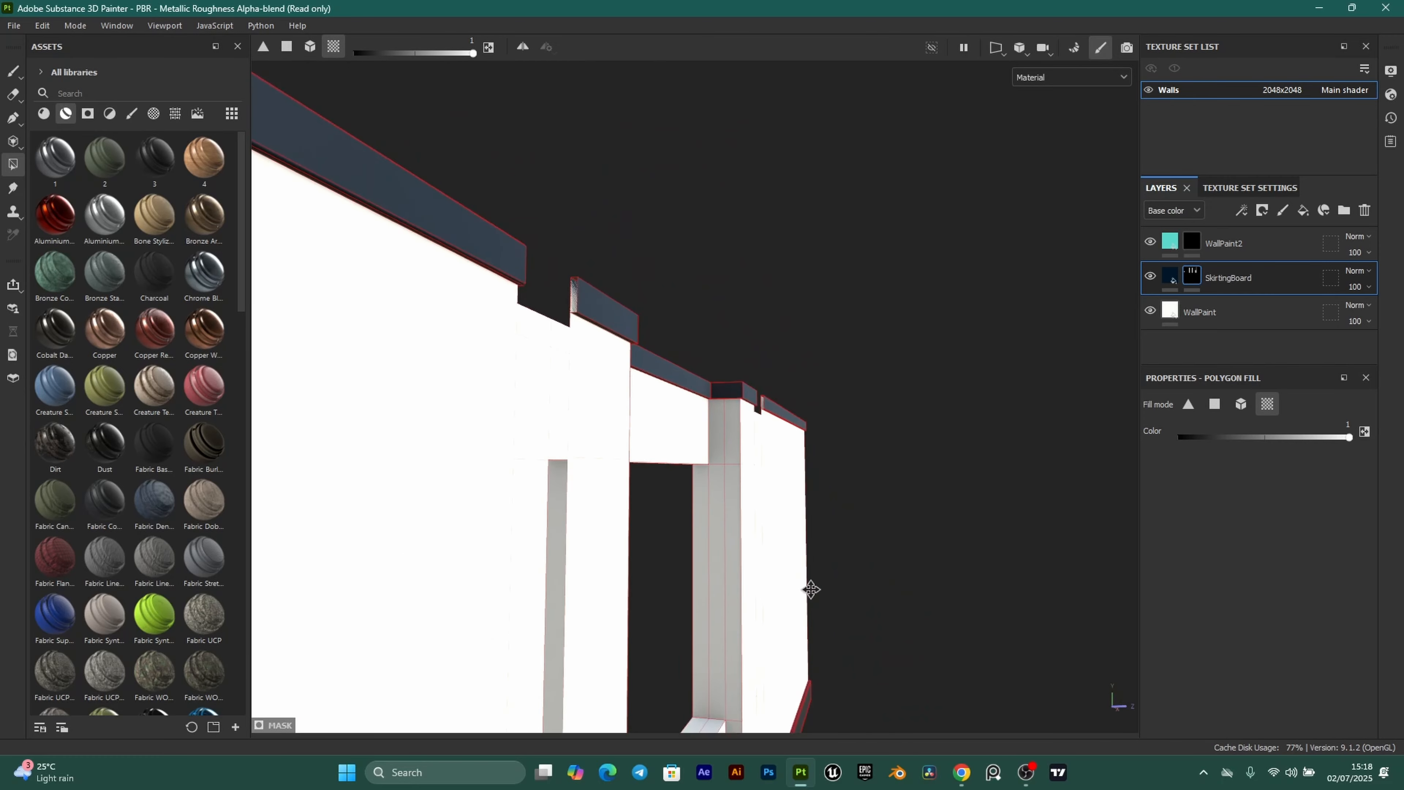
alt+drag(811, 589, 517, 598)
click(559, 468)
scroll(557, 551, up, 2)
click(543, 505)
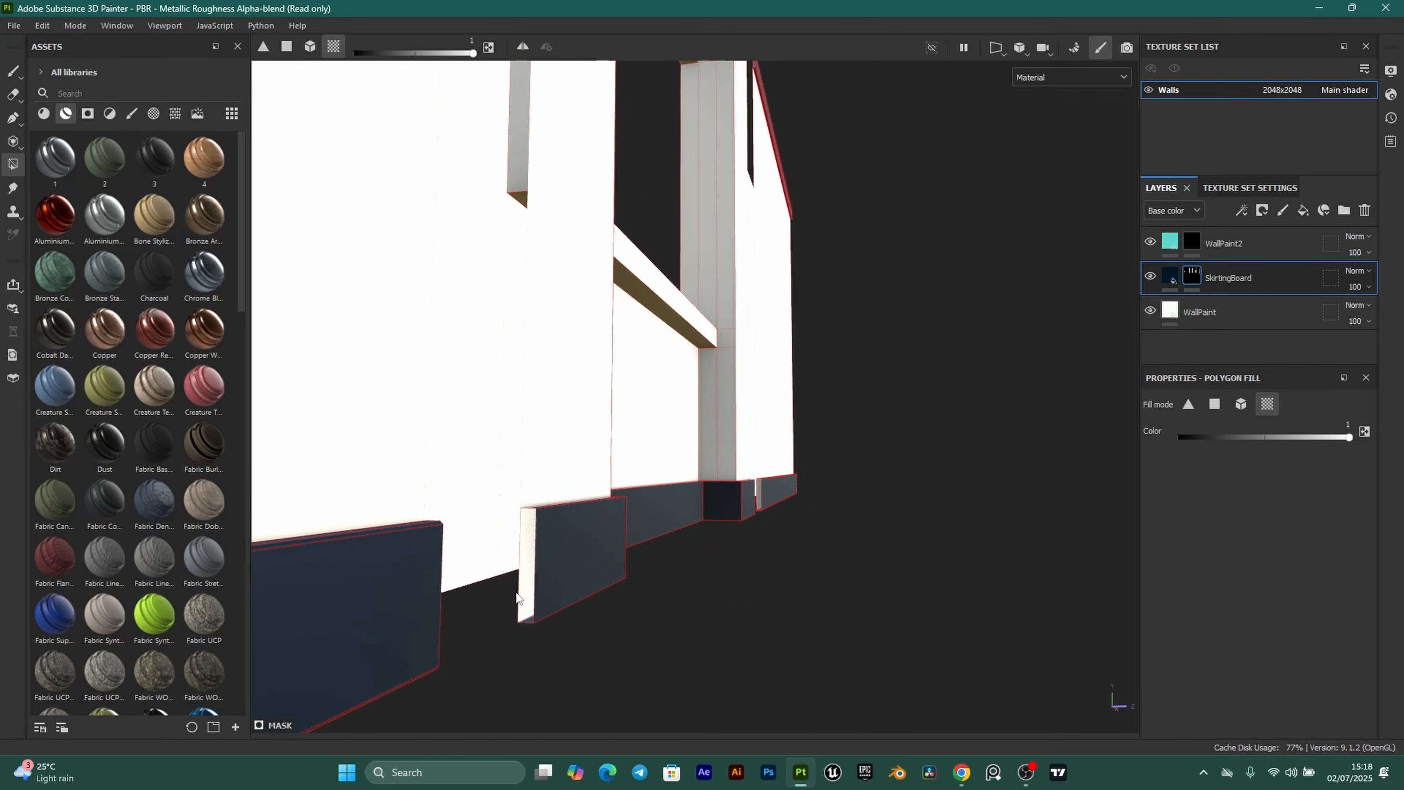
click(530, 552)
scroll(541, 531, down, 6)
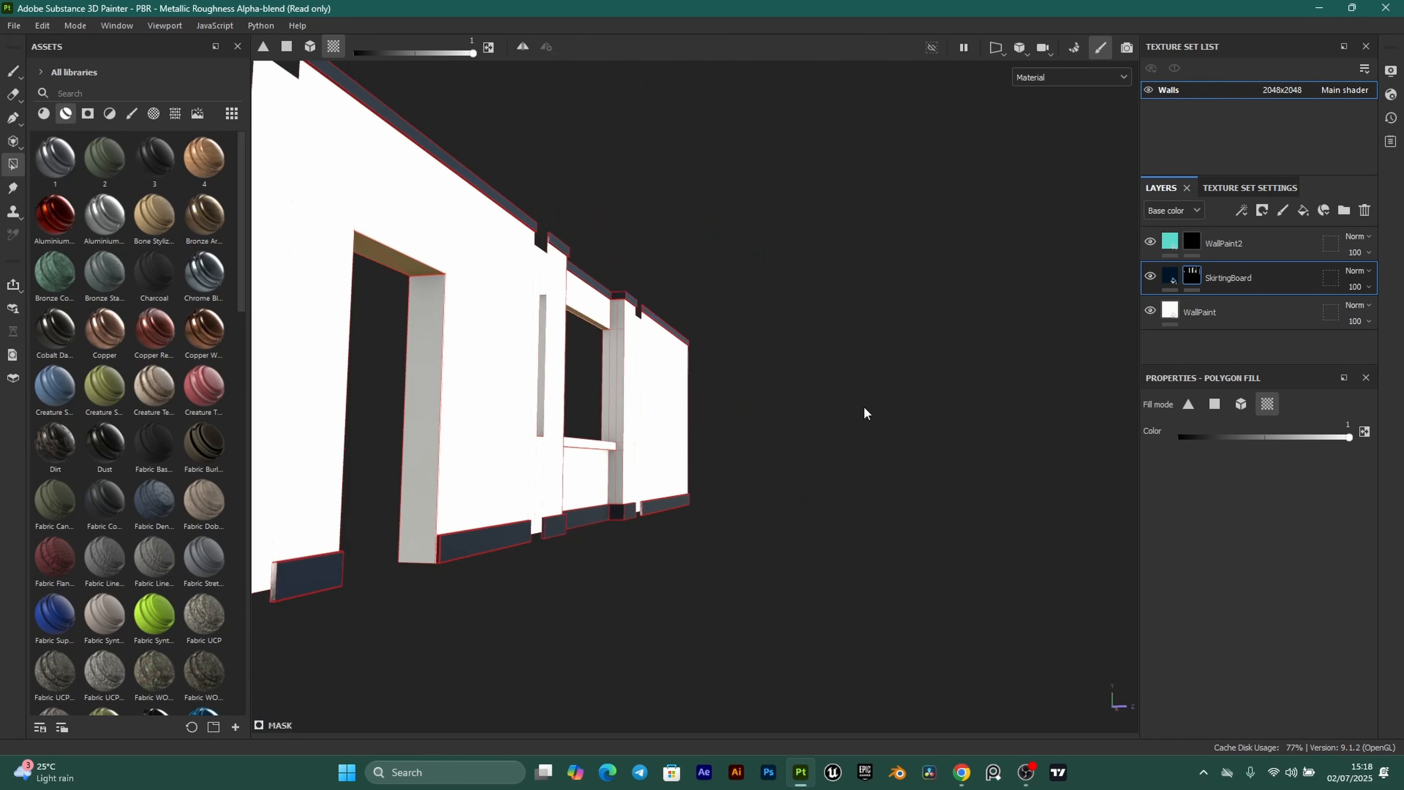
alt+drag(864, 406, 688, 443)
scroll(816, 468, down, 3)
scroll(722, 549, up, 1)
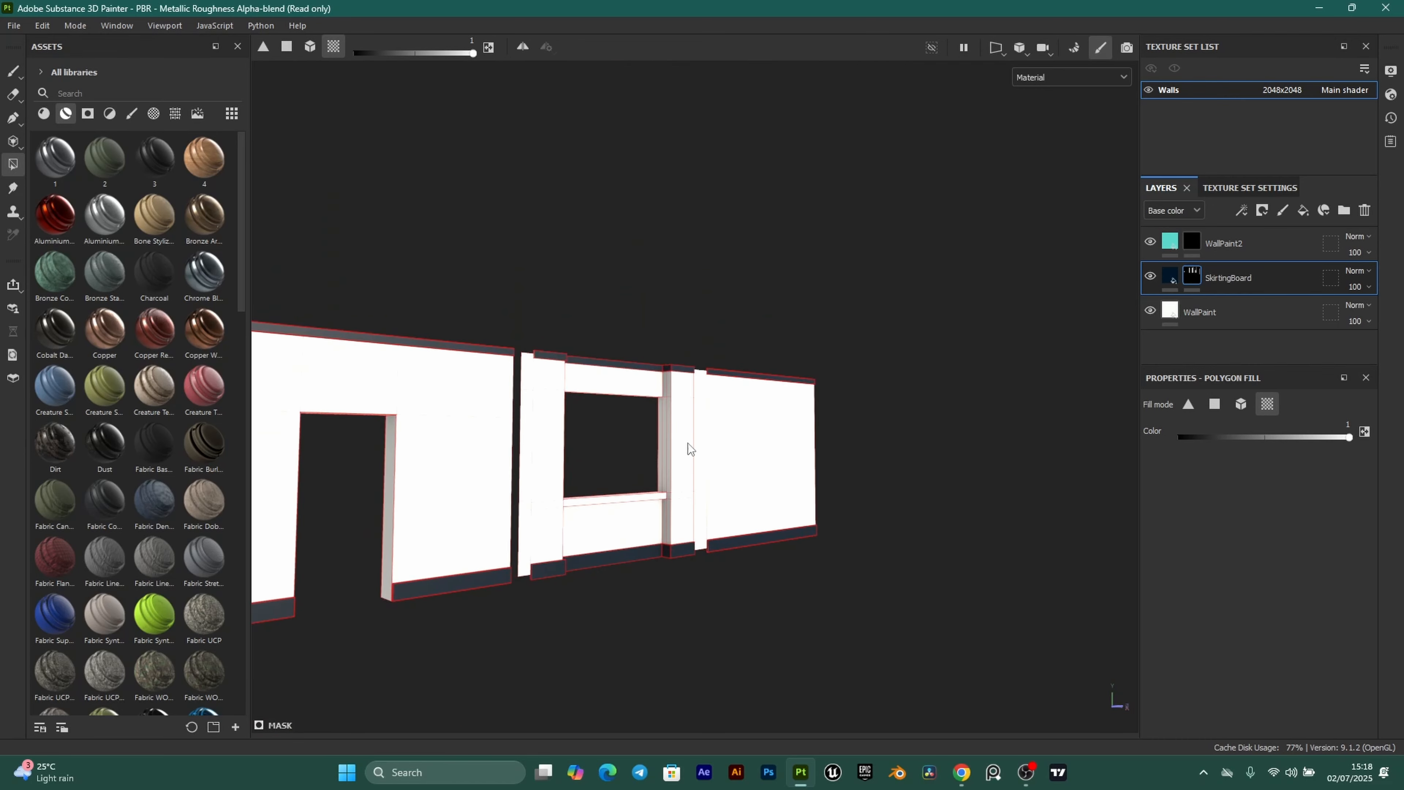
alt+middle_drag(688, 444, 735, 438)
scroll(739, 439, up, 2)
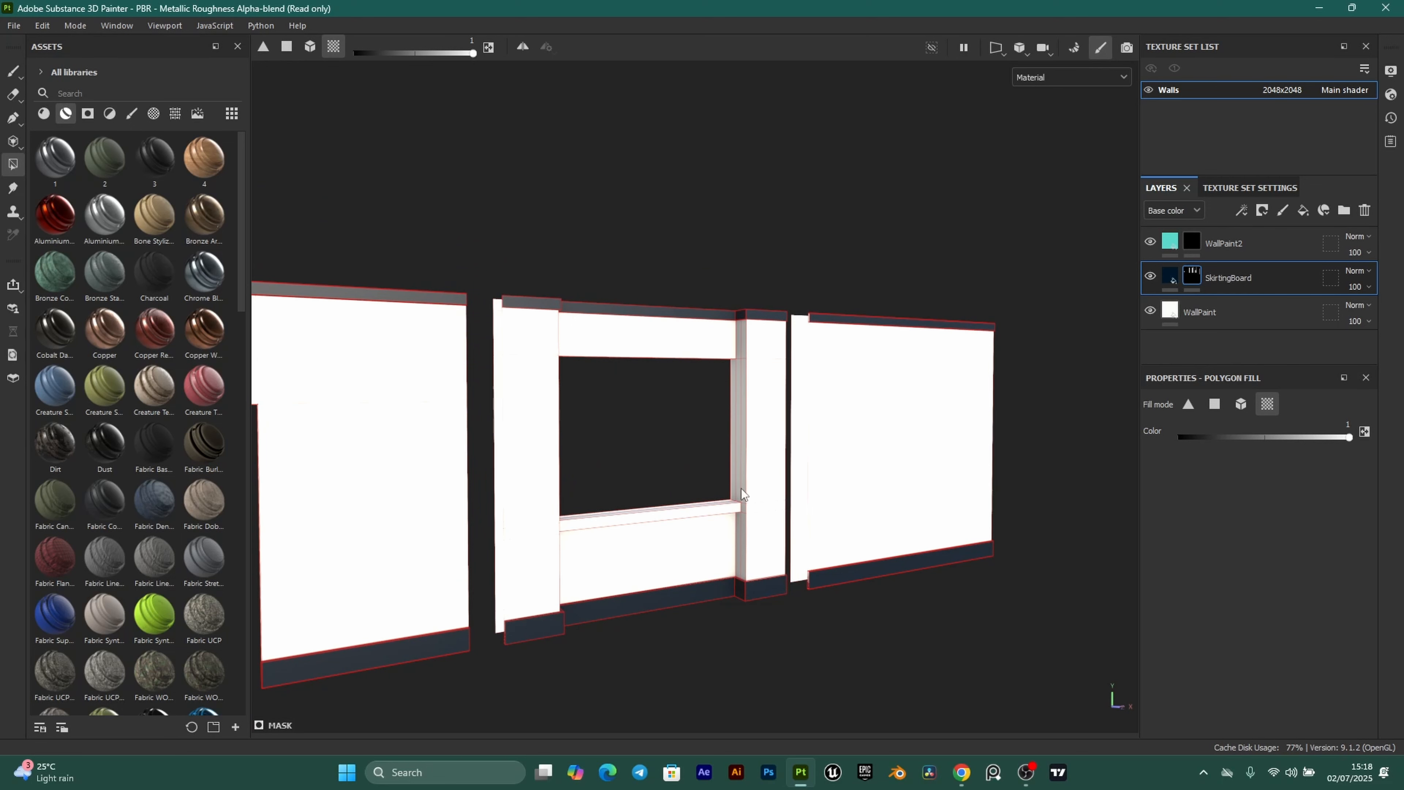
click(1207, 246)
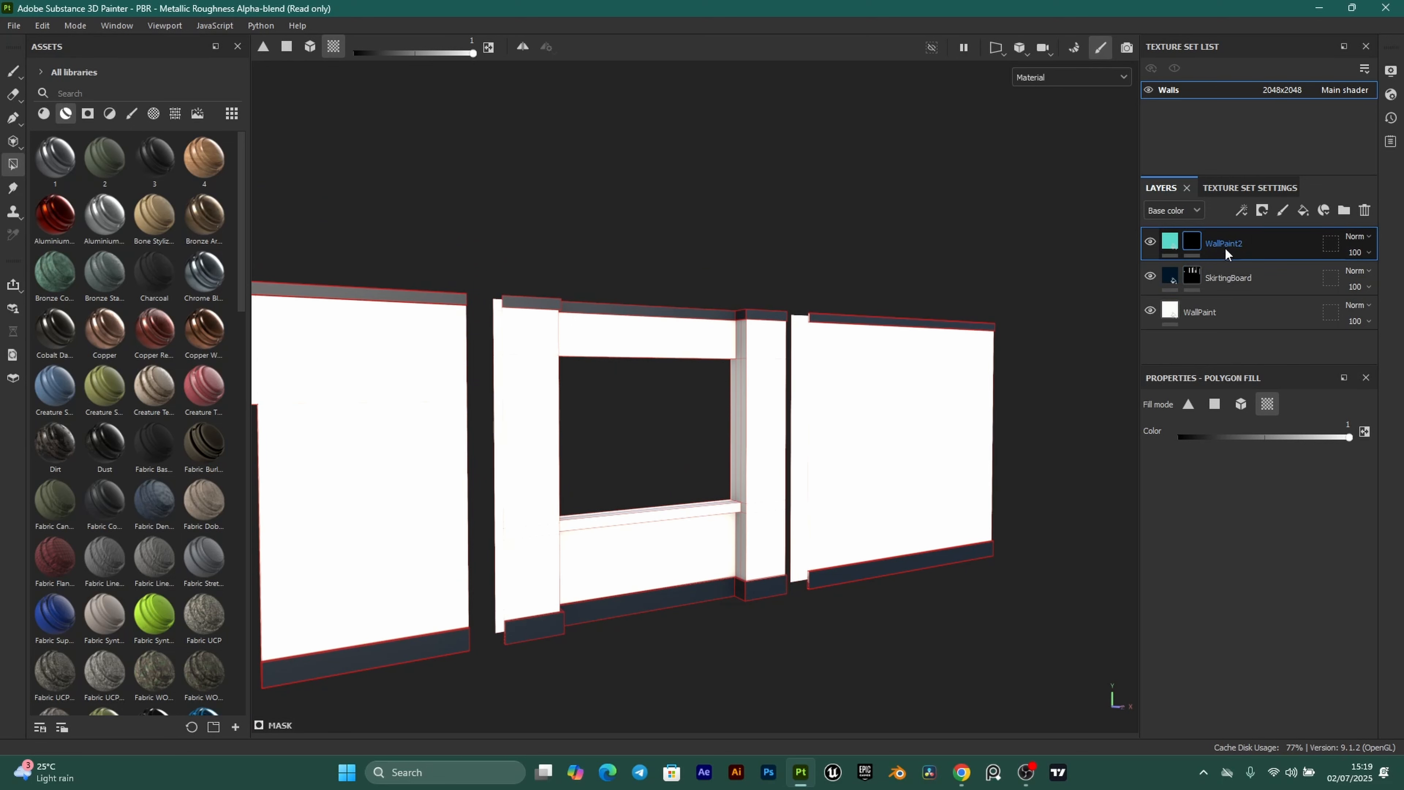
Fill the panel above the window and the left wall pieces teal on WallPaint2.
alt+drag(1066, 421, 694, 351)
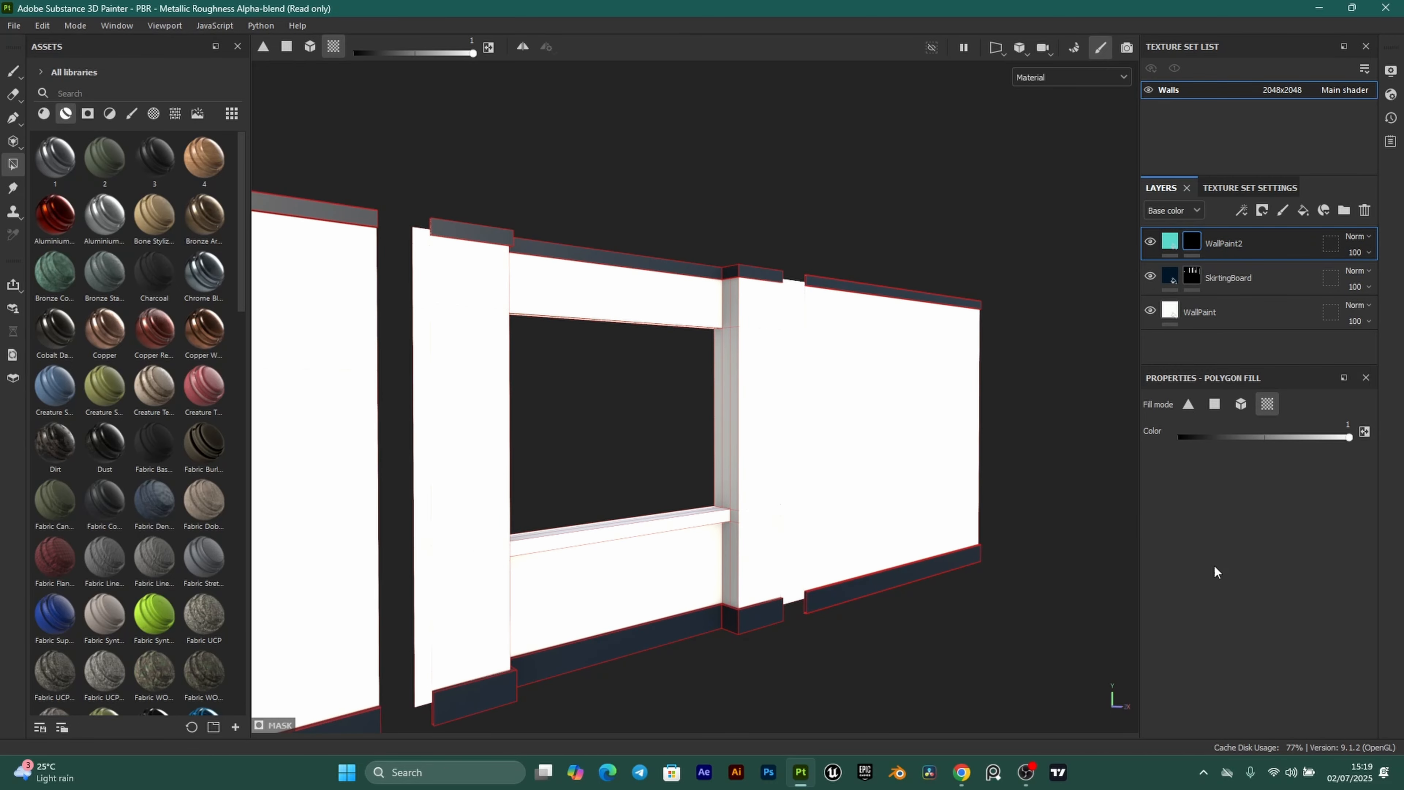
click(614, 306)
scroll(599, 313, up, 2)
scroll(768, 337, up, 2)
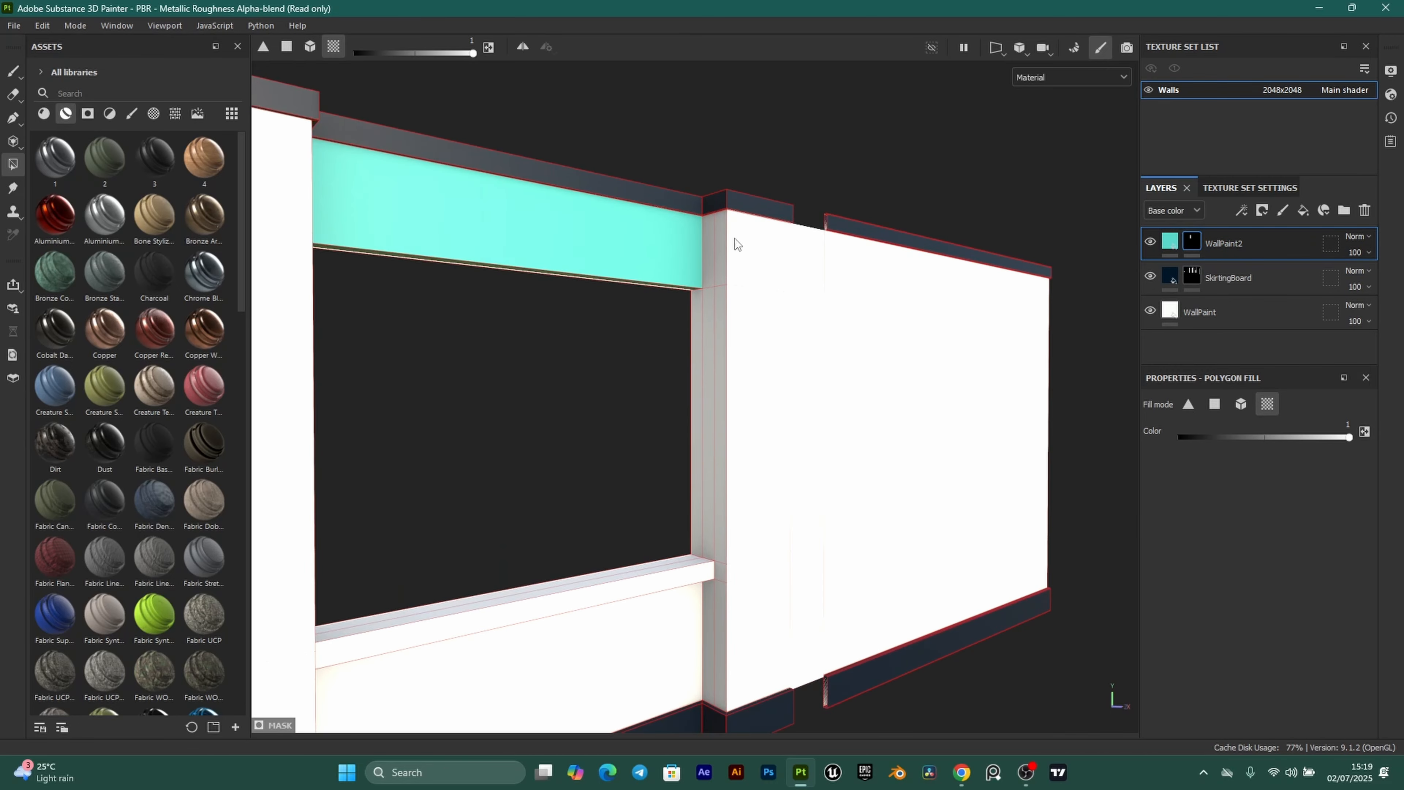
click(728, 320)
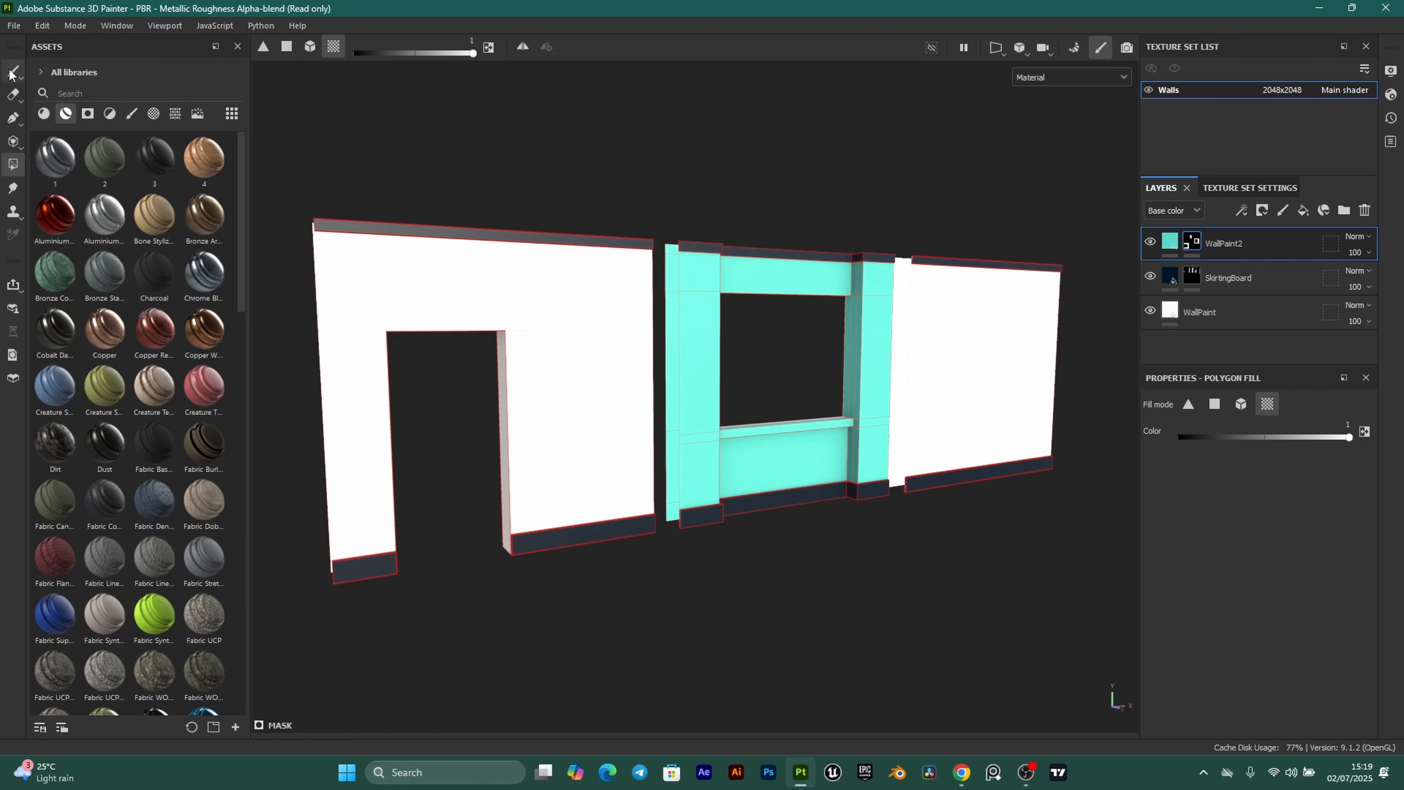
Switch to the paint brush, review the walls, and add a new fill layer on top.
click(13, 72)
scroll(780, 526, up, 1)
mouse_move(690, 562)
alt+mouse_down()
mouse_move(776, 564)
mouse_move(809, 546)
mouse_move(880, 596)
mouse_move(962, 578)
alt+mouse_up()
scroll(921, 560, down, 2)
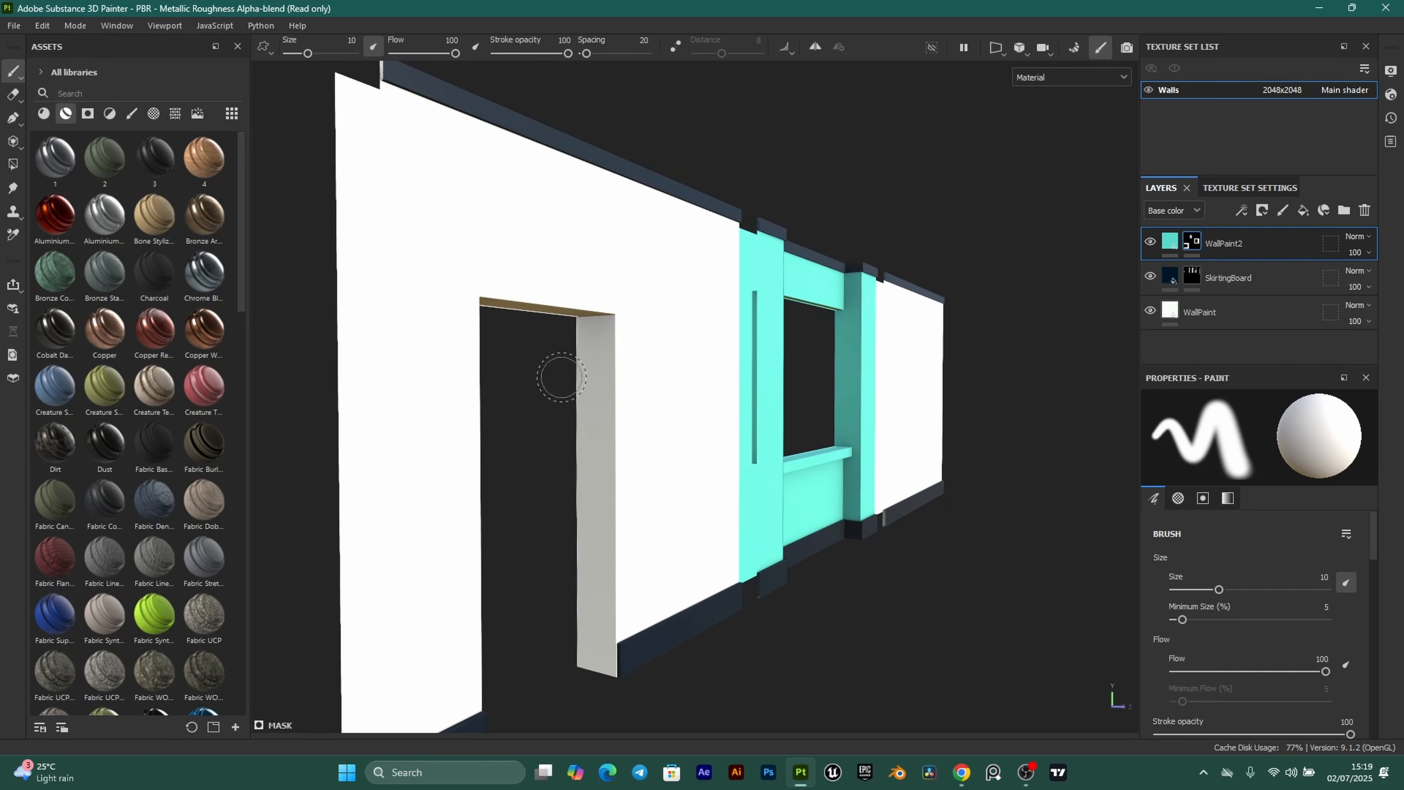
alt+drag(798, 447, 807, 425)
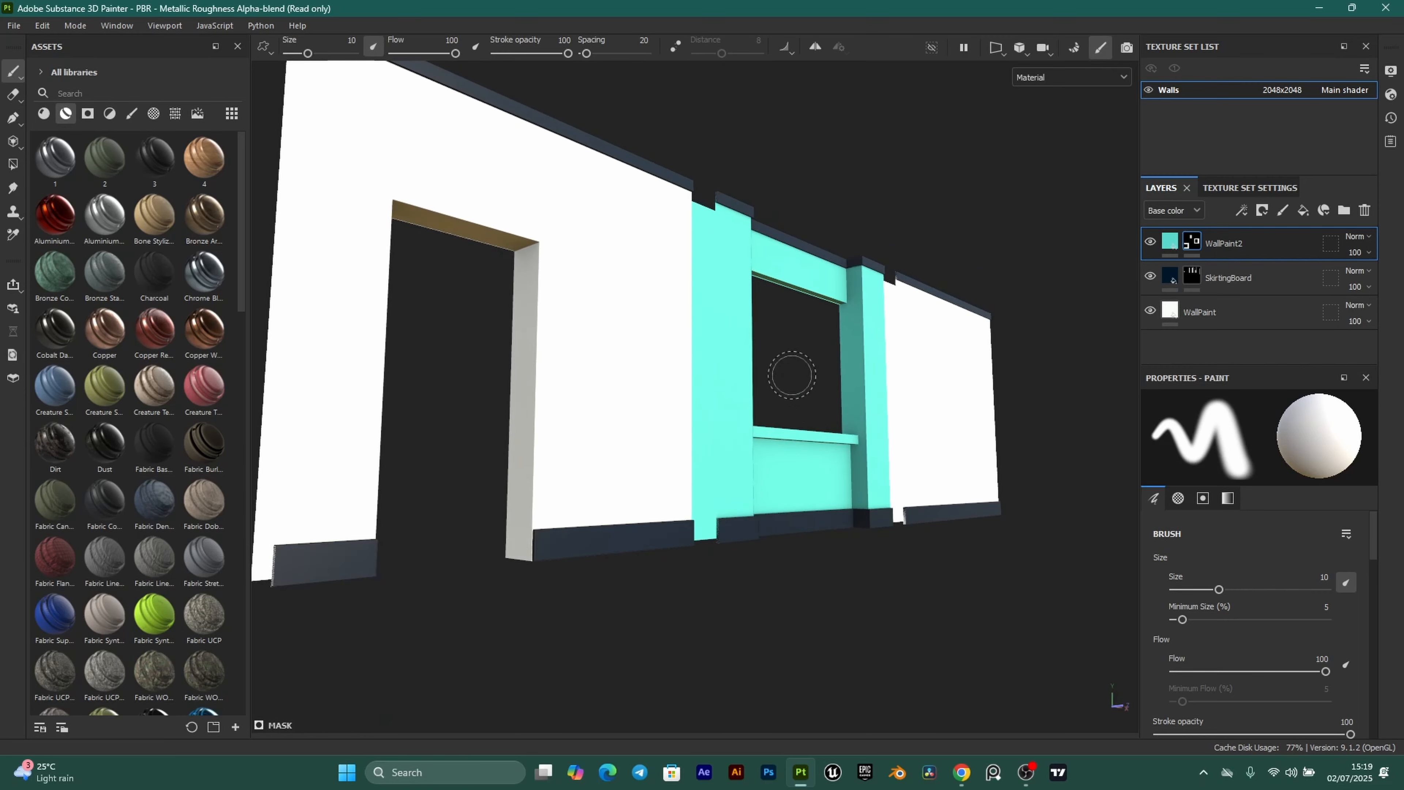
mouse_move(792, 375)
alt+mouse_down()
mouse_move(708, 367)
mouse_move(821, 433)
alt+mouse_up()
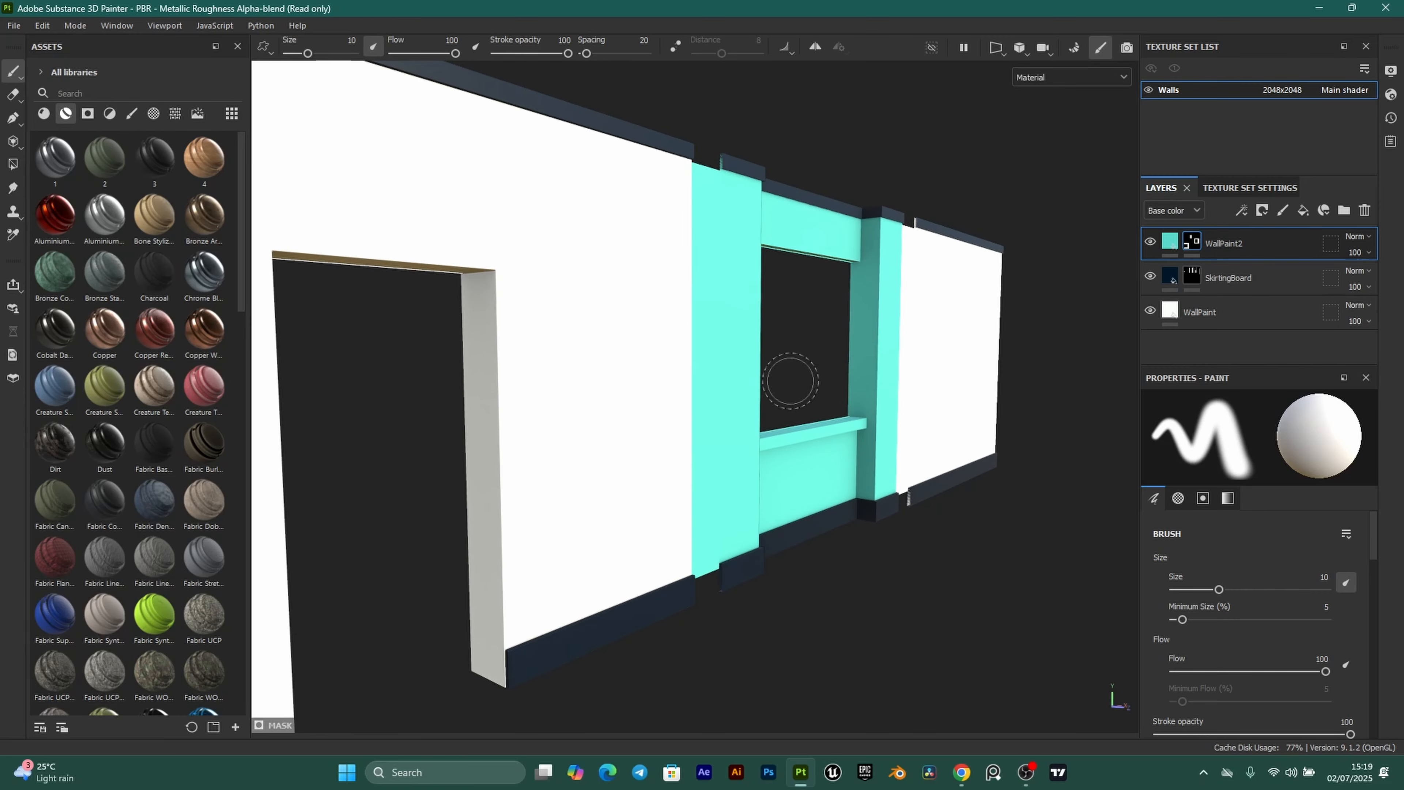
mouse_move(743, 455)
alt+mouse_down()
mouse_move(695, 392)
mouse_move(793, 487)
alt+mouse_up()
mouse_move(717, 446)
shift+right_down()
mouse_move(755, 461)
mouse_move(743, 455)
shift+right_up()
alt+drag(745, 422, 841, 471)
alt+middle_drag(840, 470, 775, 476)
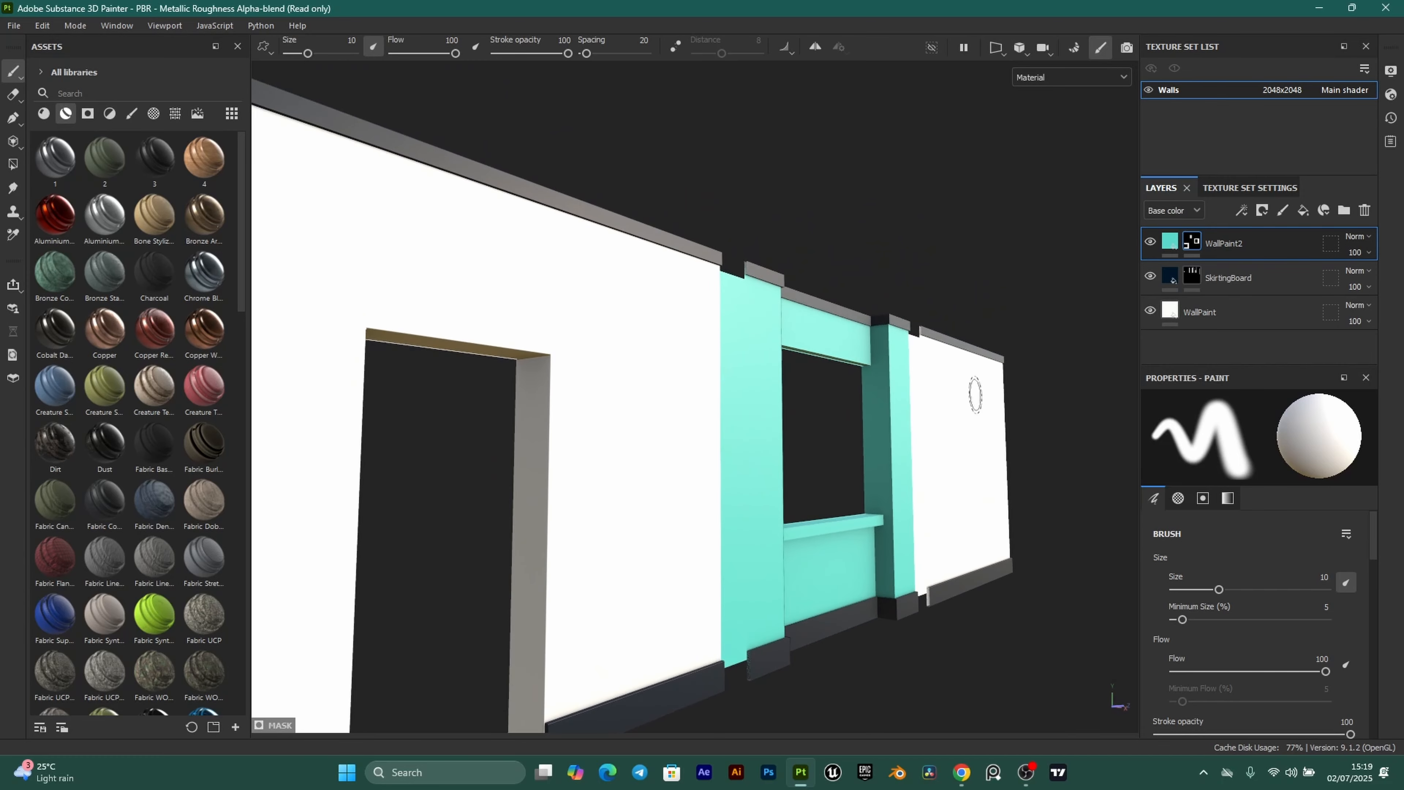
click(1168, 245)
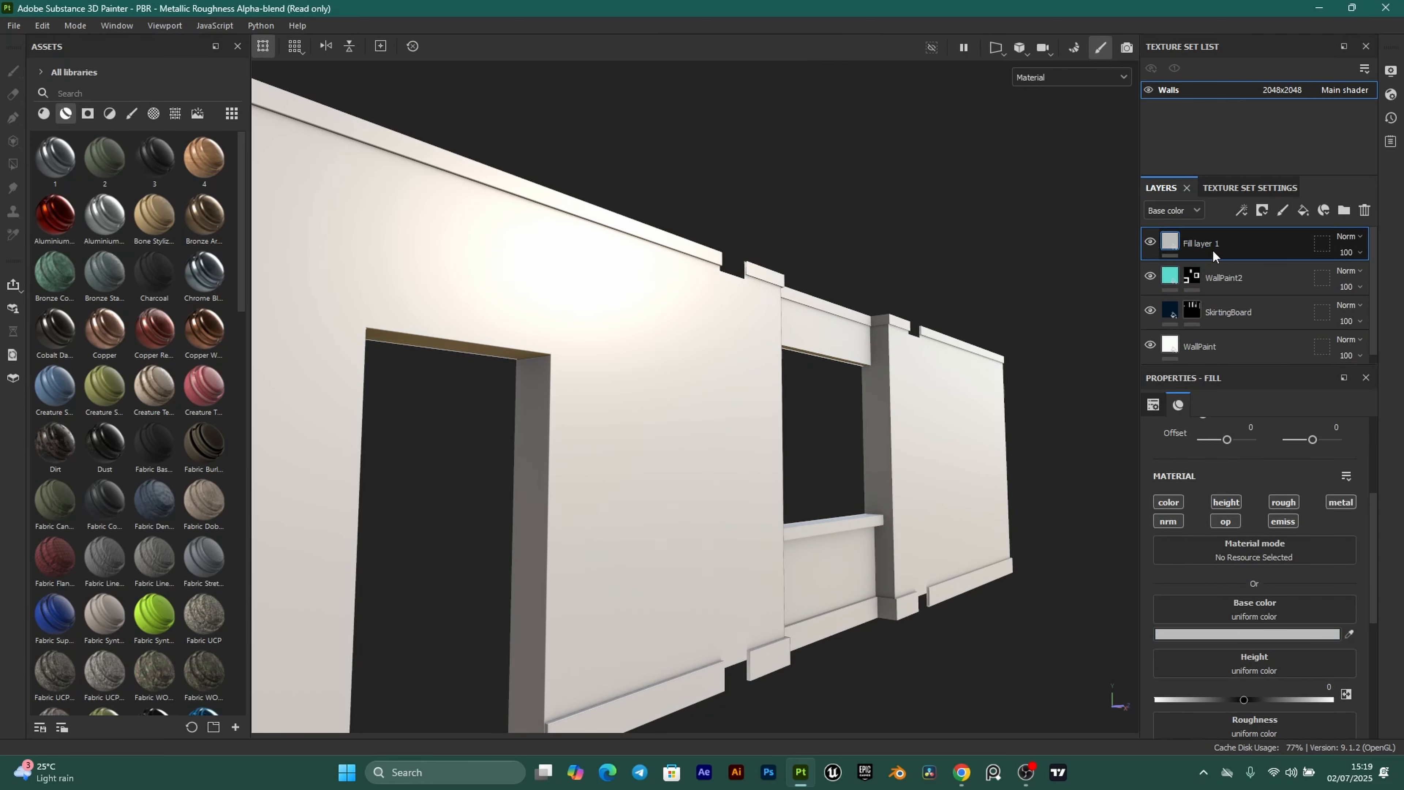
Rename the new fill layer to 'RoughnessVariation'.
double_click(1211, 243)
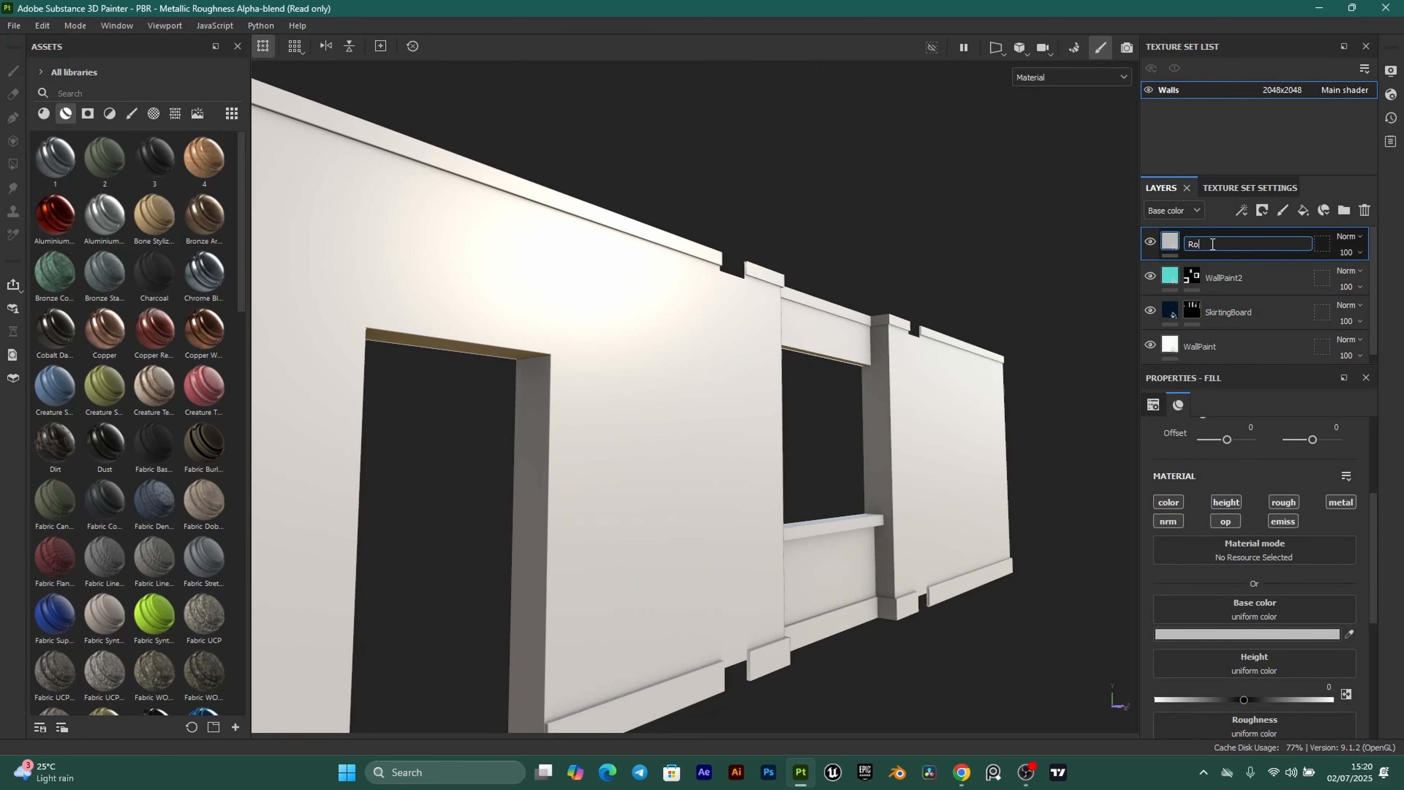
text(RoughnessVara)
key(BackSpace)
text(iation)
key(Return)
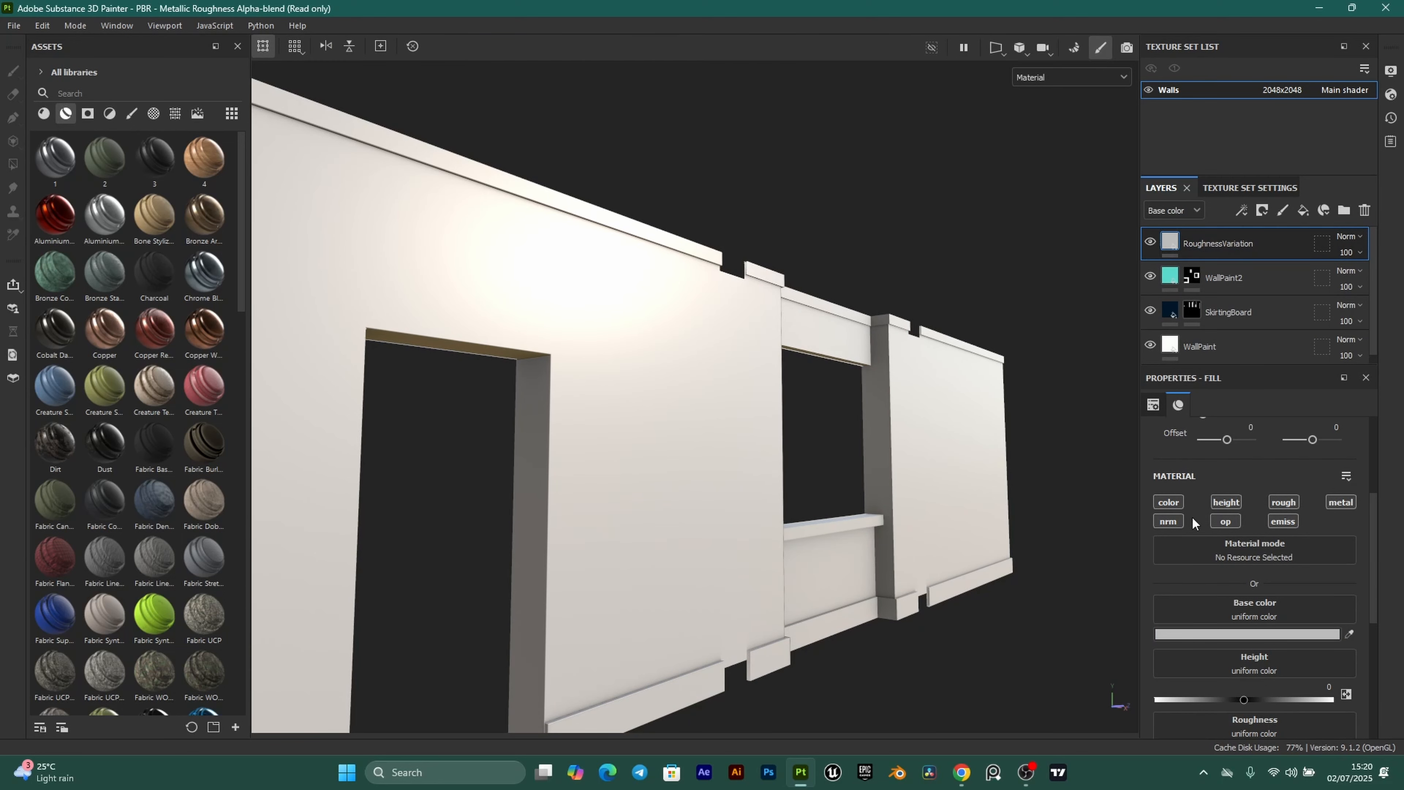
Turn off the color, height, normal and metallic channels and set Roughness to 0.75.
click(1170, 502)
click(1226, 502)
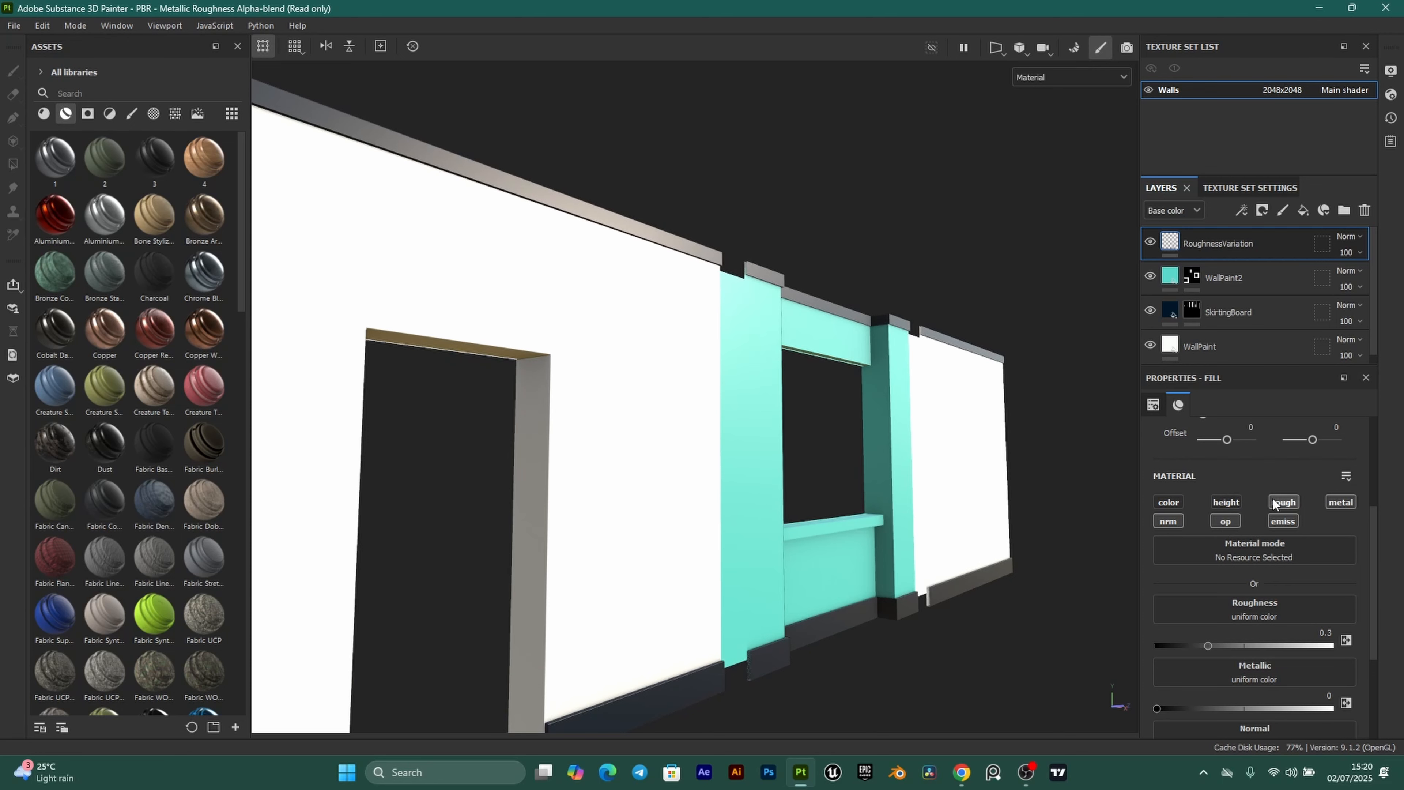
click(1168, 521)
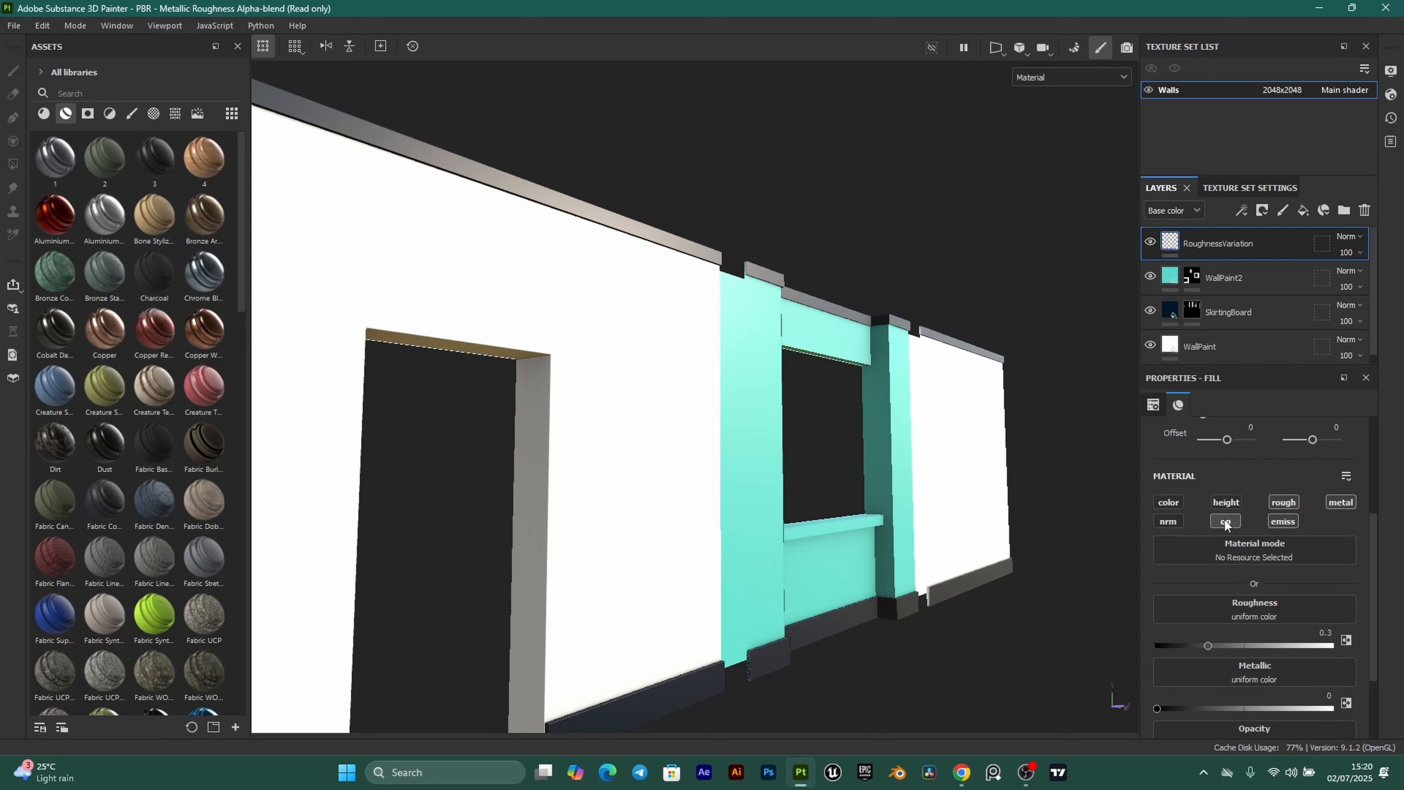
click(1341, 503)
scroll(766, 415, up, 2)
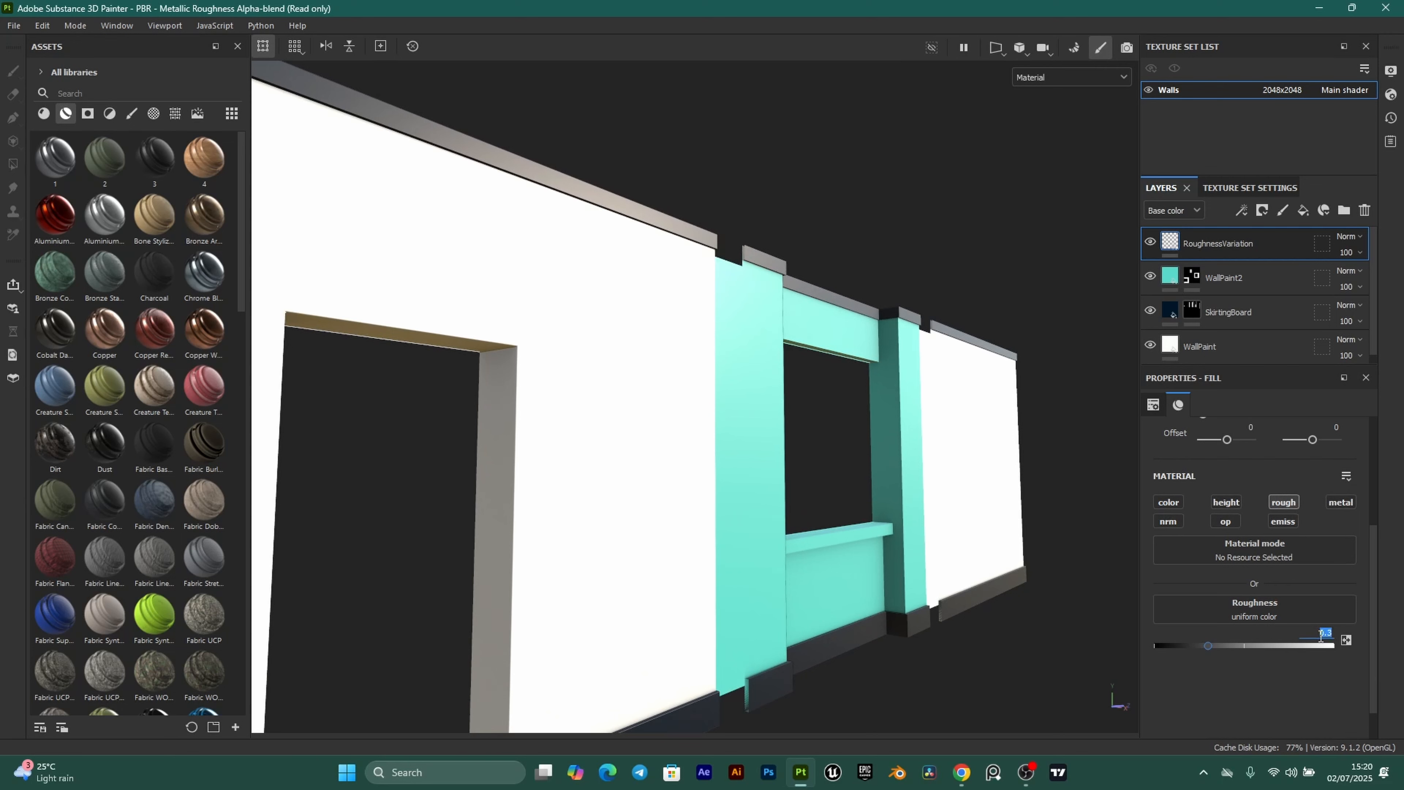
text(5)
key(Return)
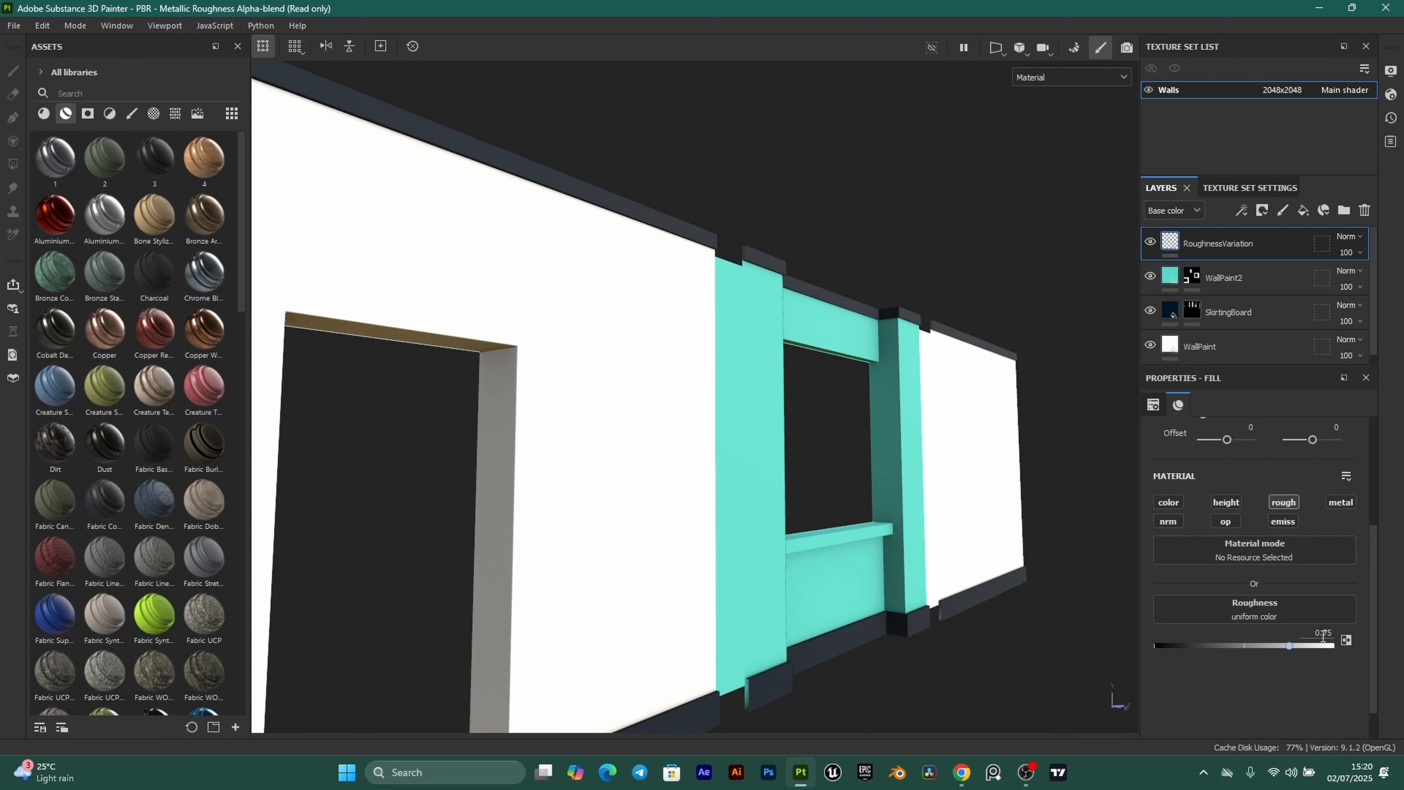
click(1263, 211)
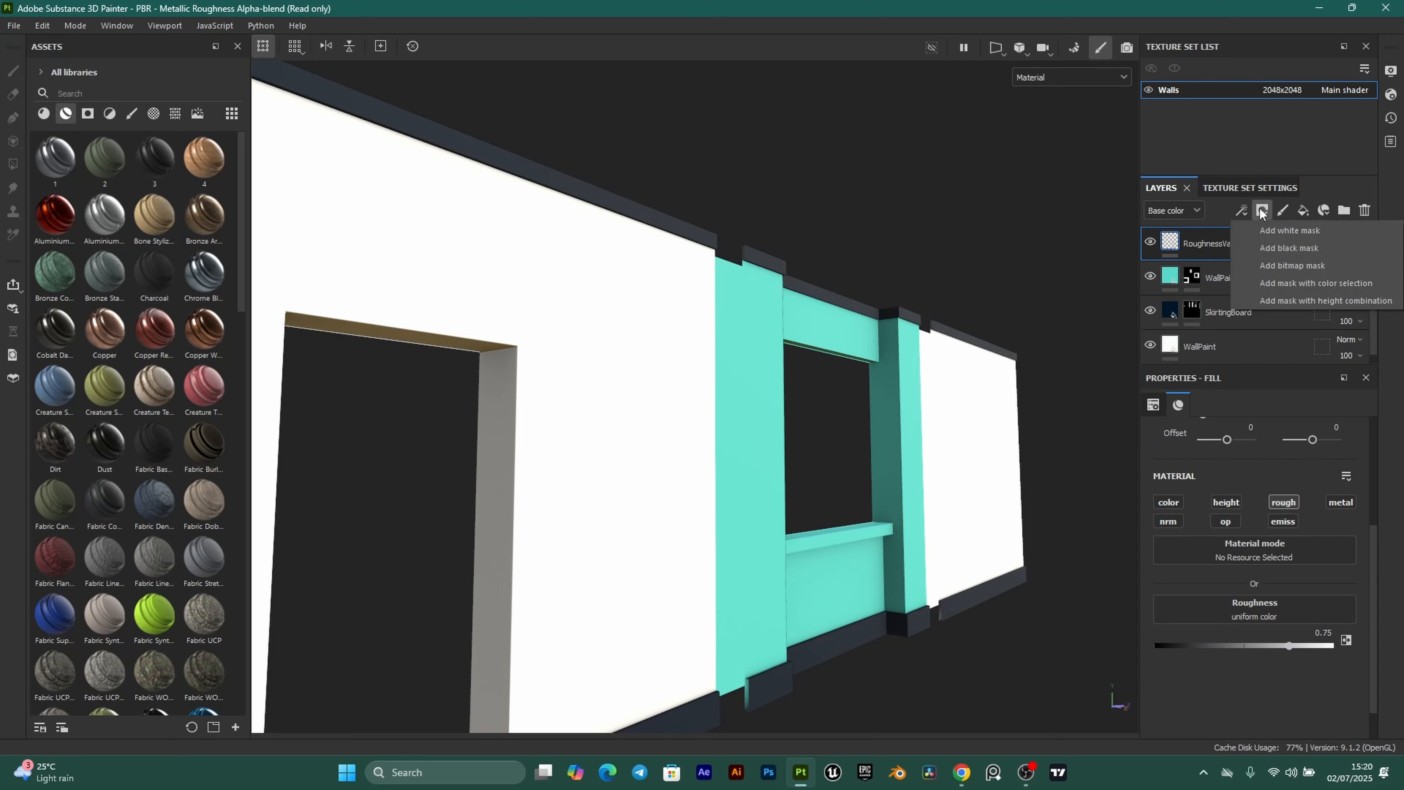
Add a black mask to RoughnessVariation and apply the Dust Dirty smart mask to it.
click(1298, 250)
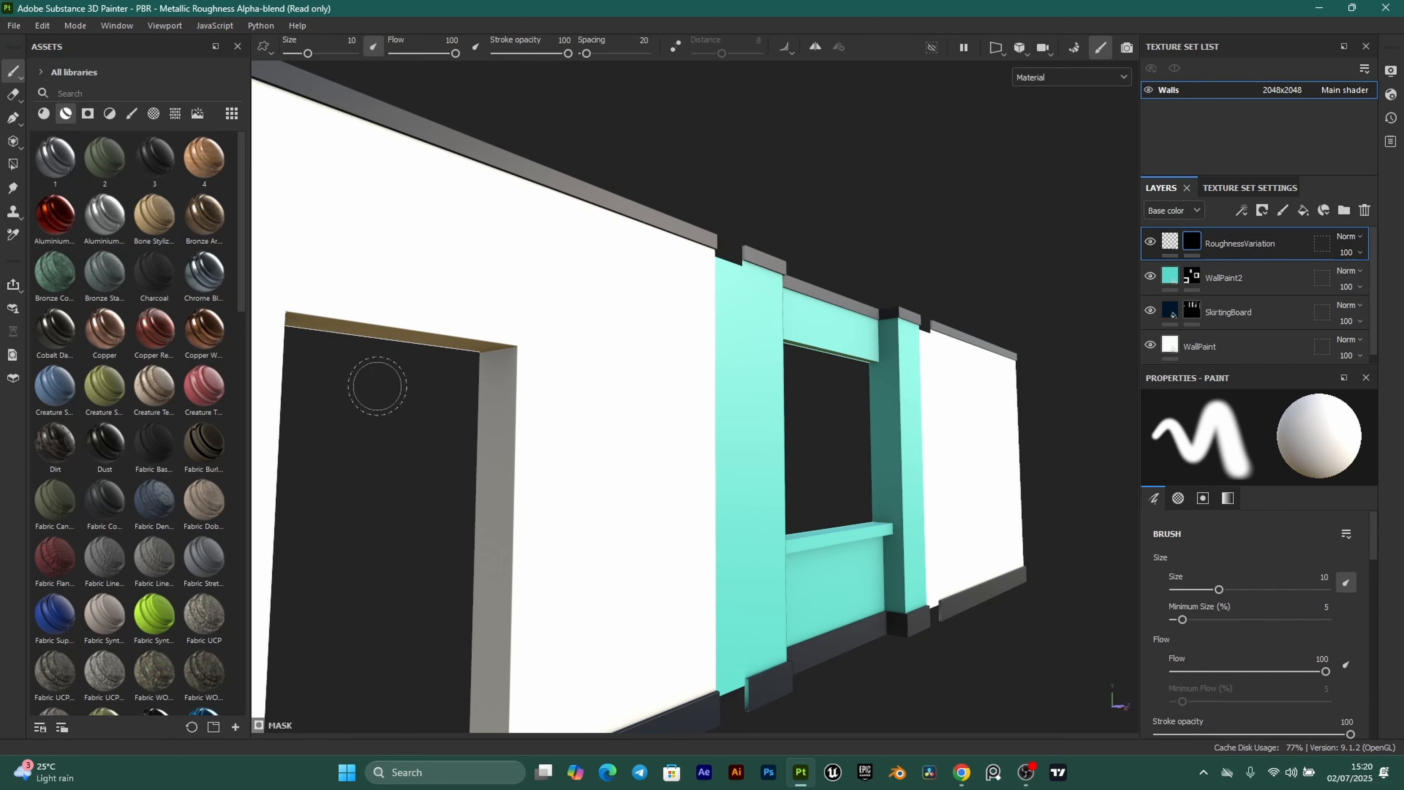
click(88, 114)
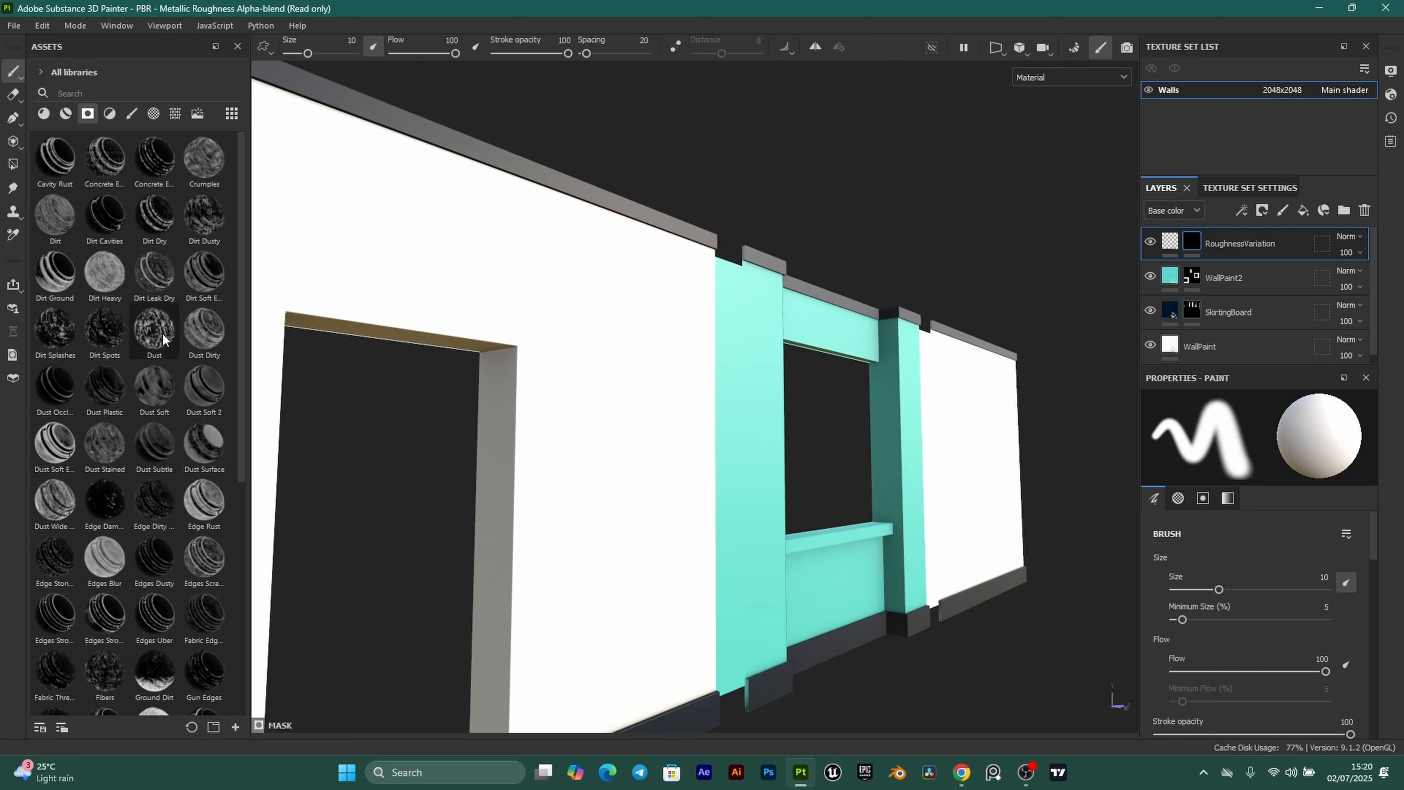
scroll(796, 492, up, 5)
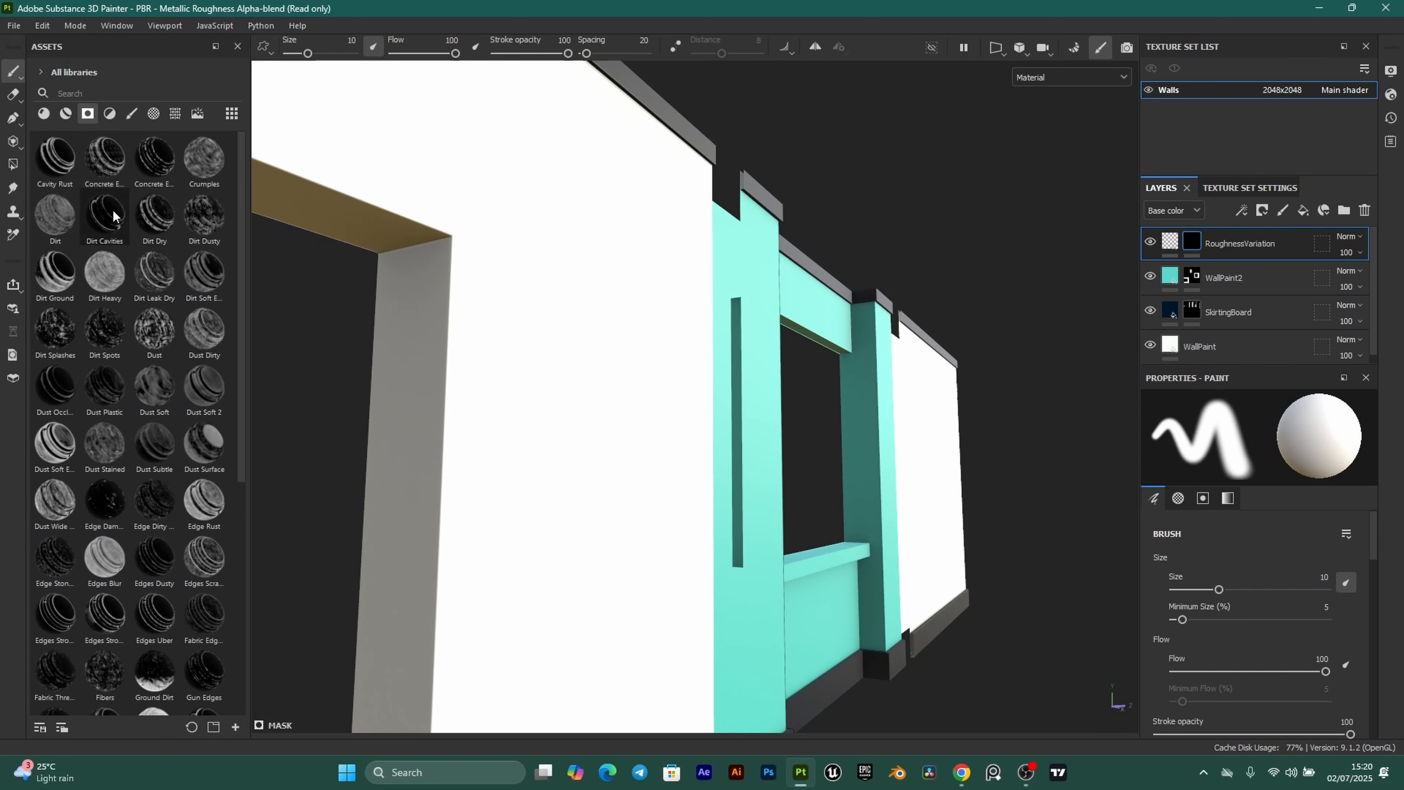
mouse_move(188, 356)
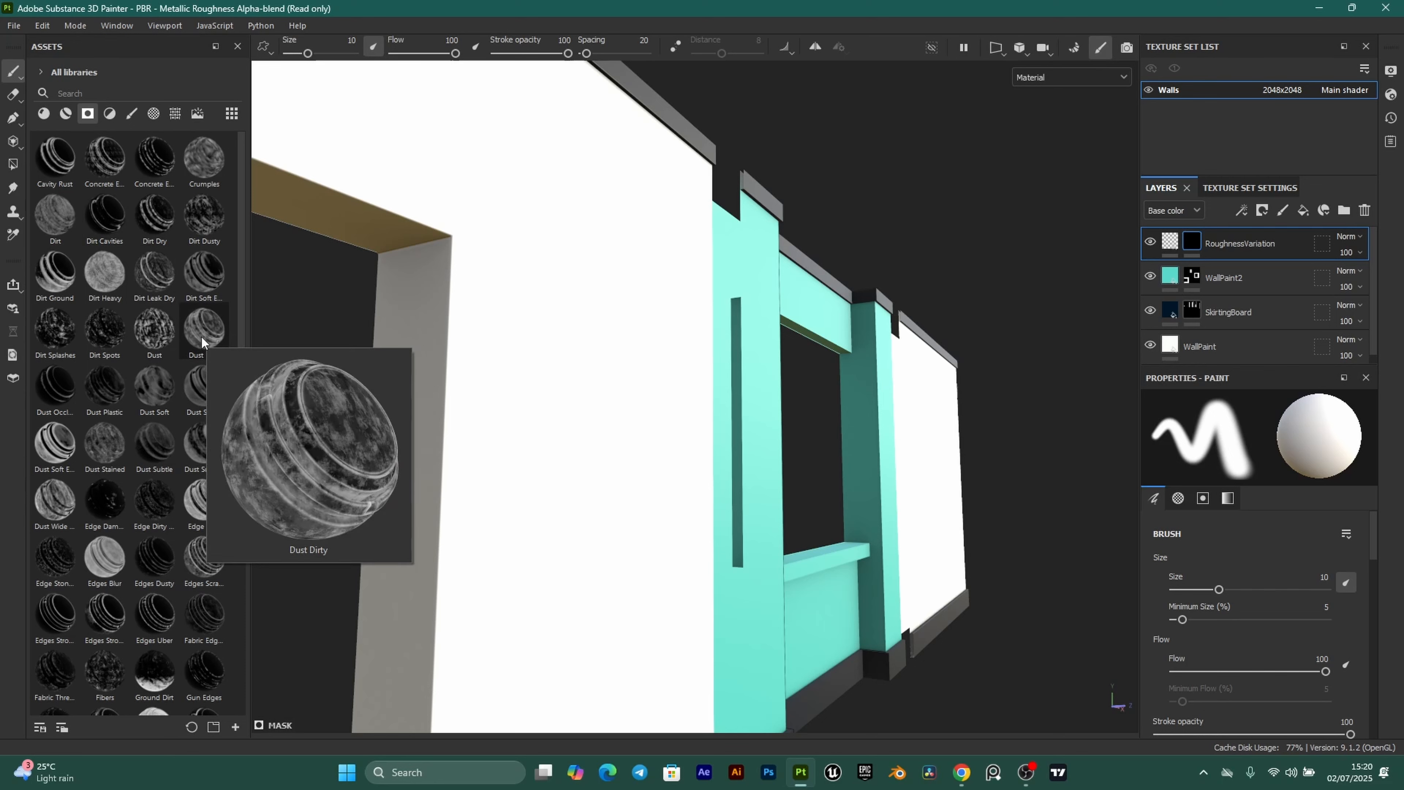
drag(204, 332, 1194, 242)
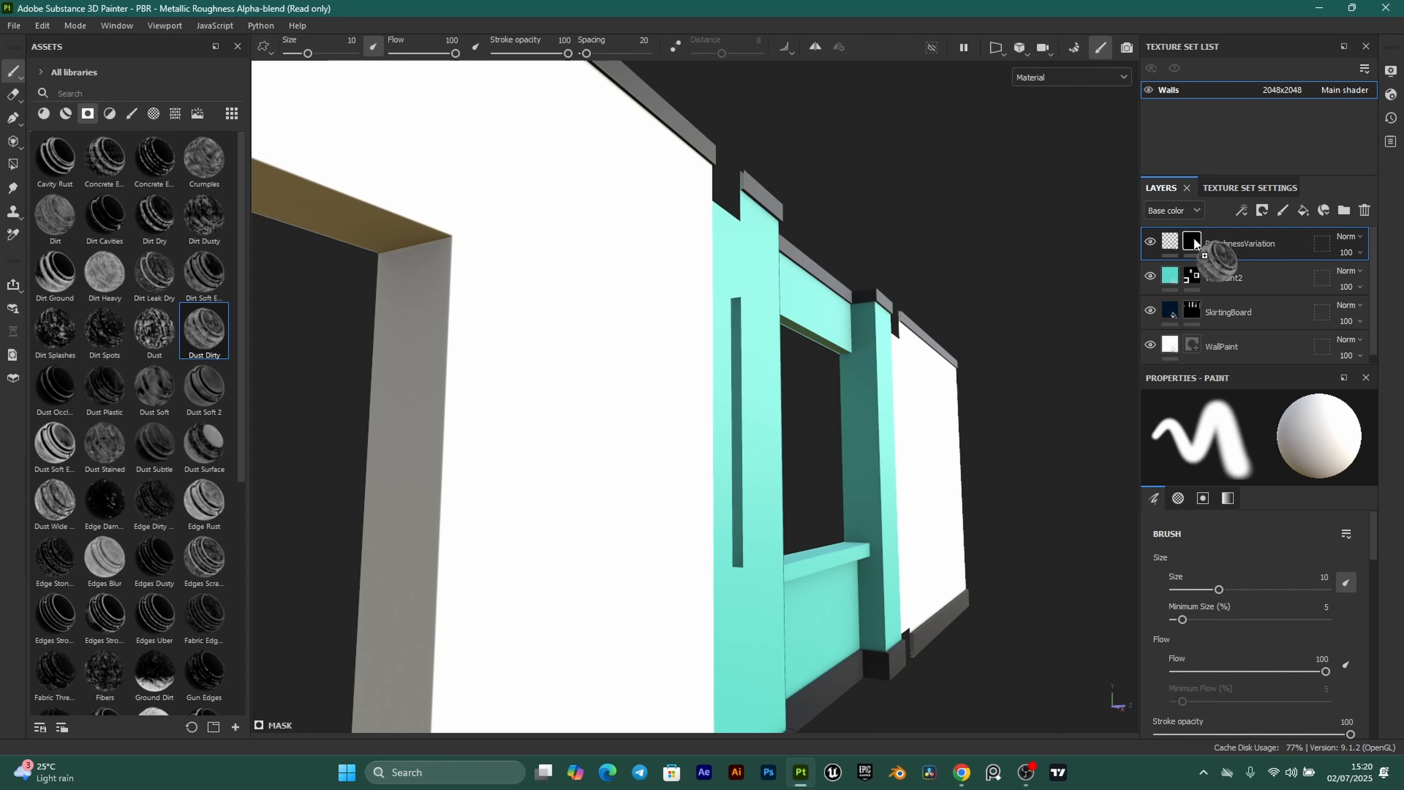
alt+middle_drag(696, 307, 713, 442)
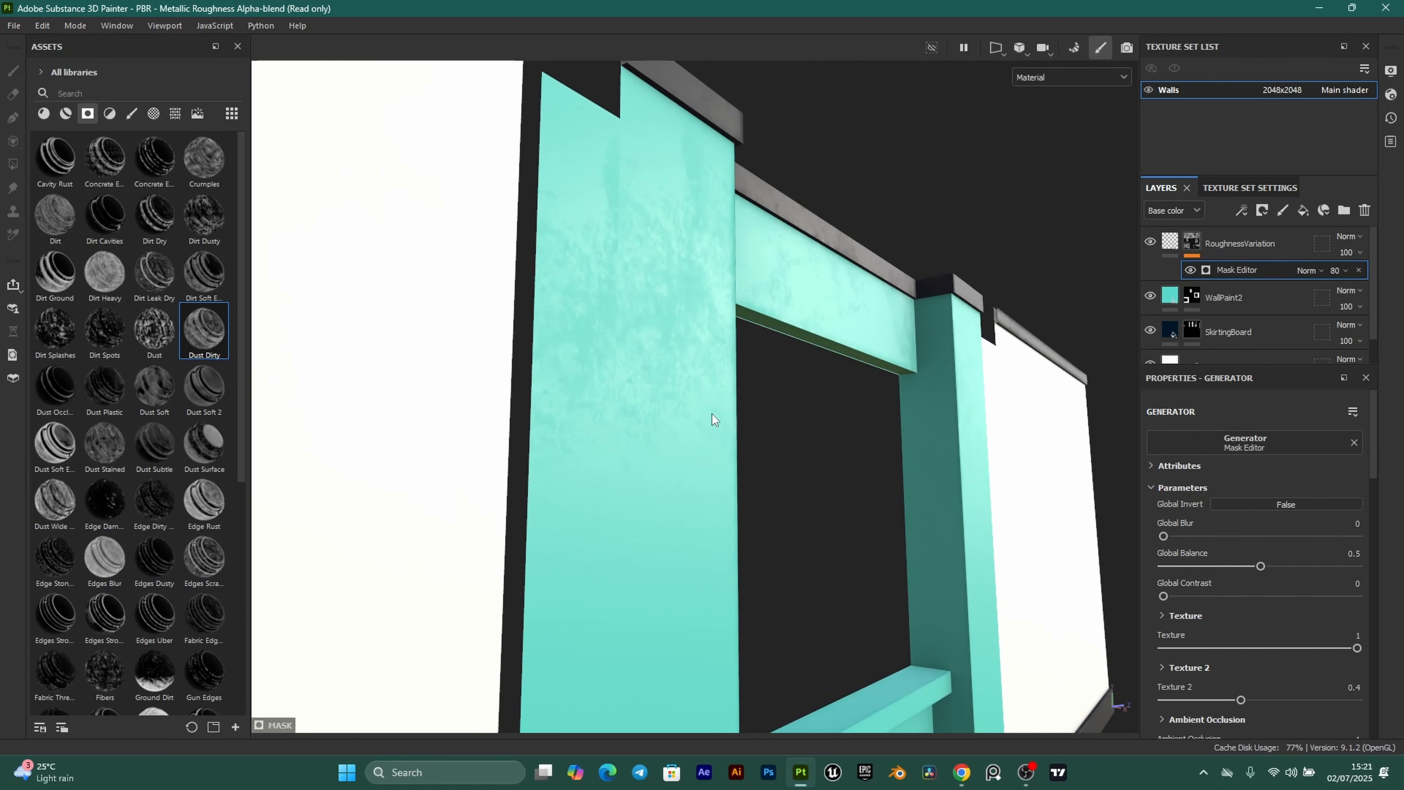
Orbit around the walls to inspect the patchy roughness, especially on the teal window wall.
scroll(666, 307, up, 1)
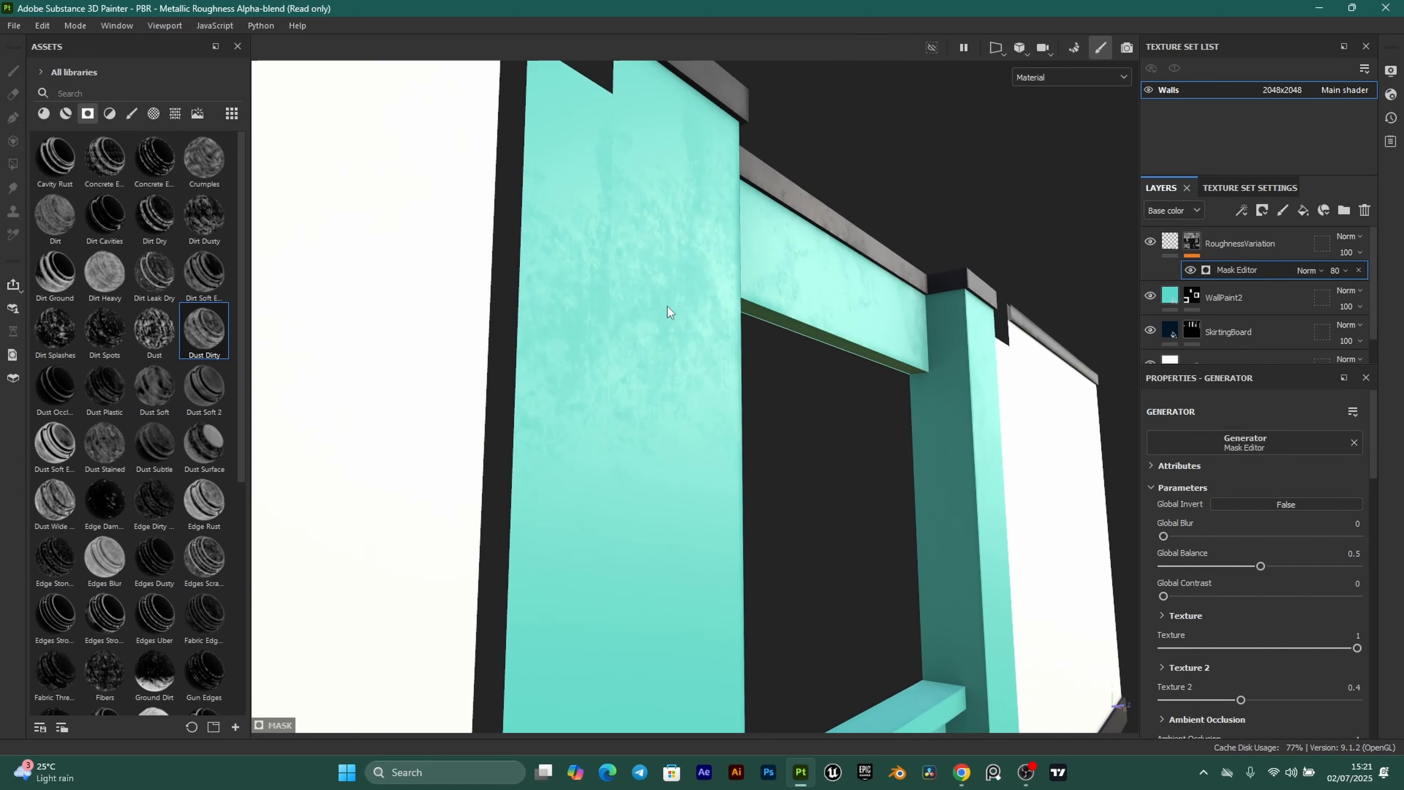
alt+drag(675, 336, 884, 459)
alt+middle_drag(885, 459, 796, 372)
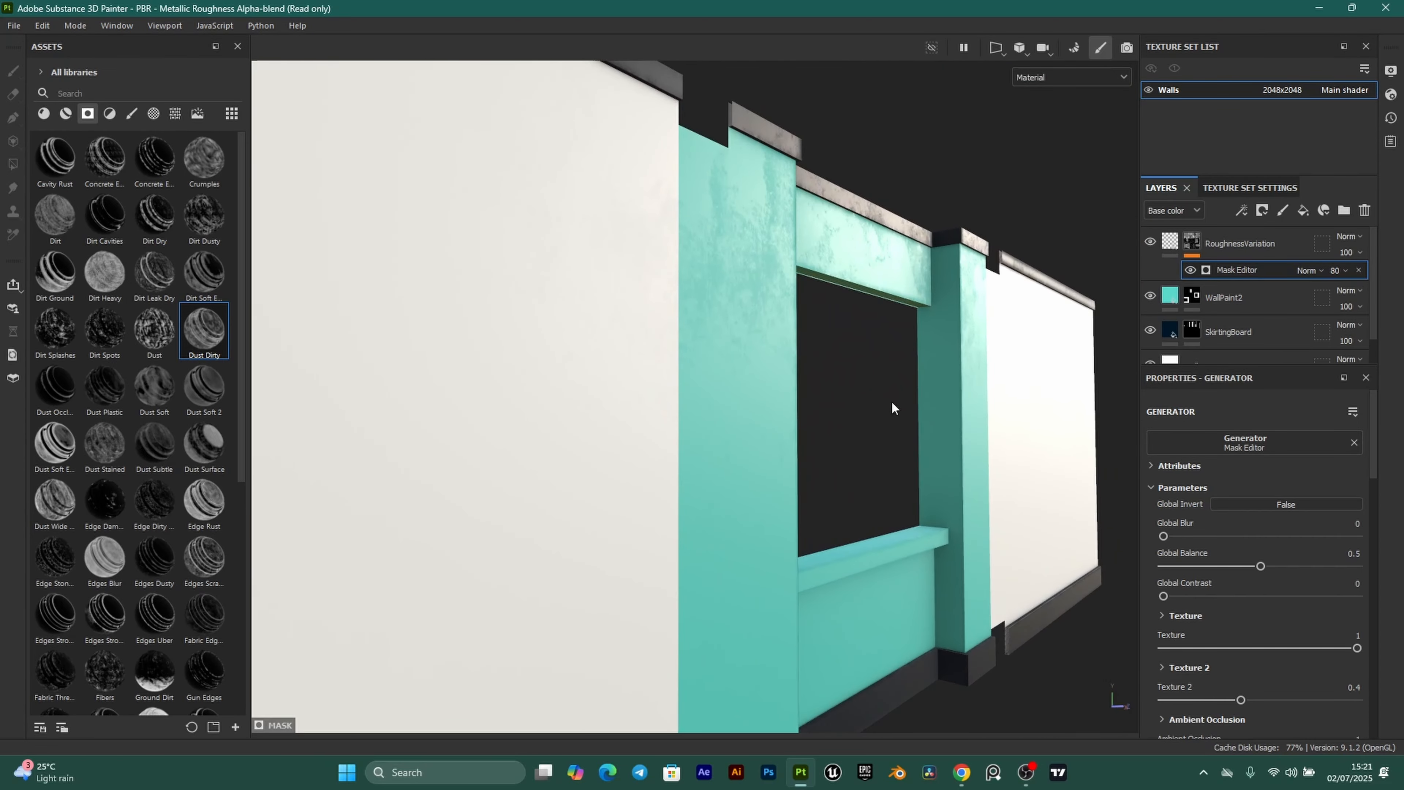
alt+middle_drag(890, 400, 782, 458)
scroll(808, 536, down, 3)
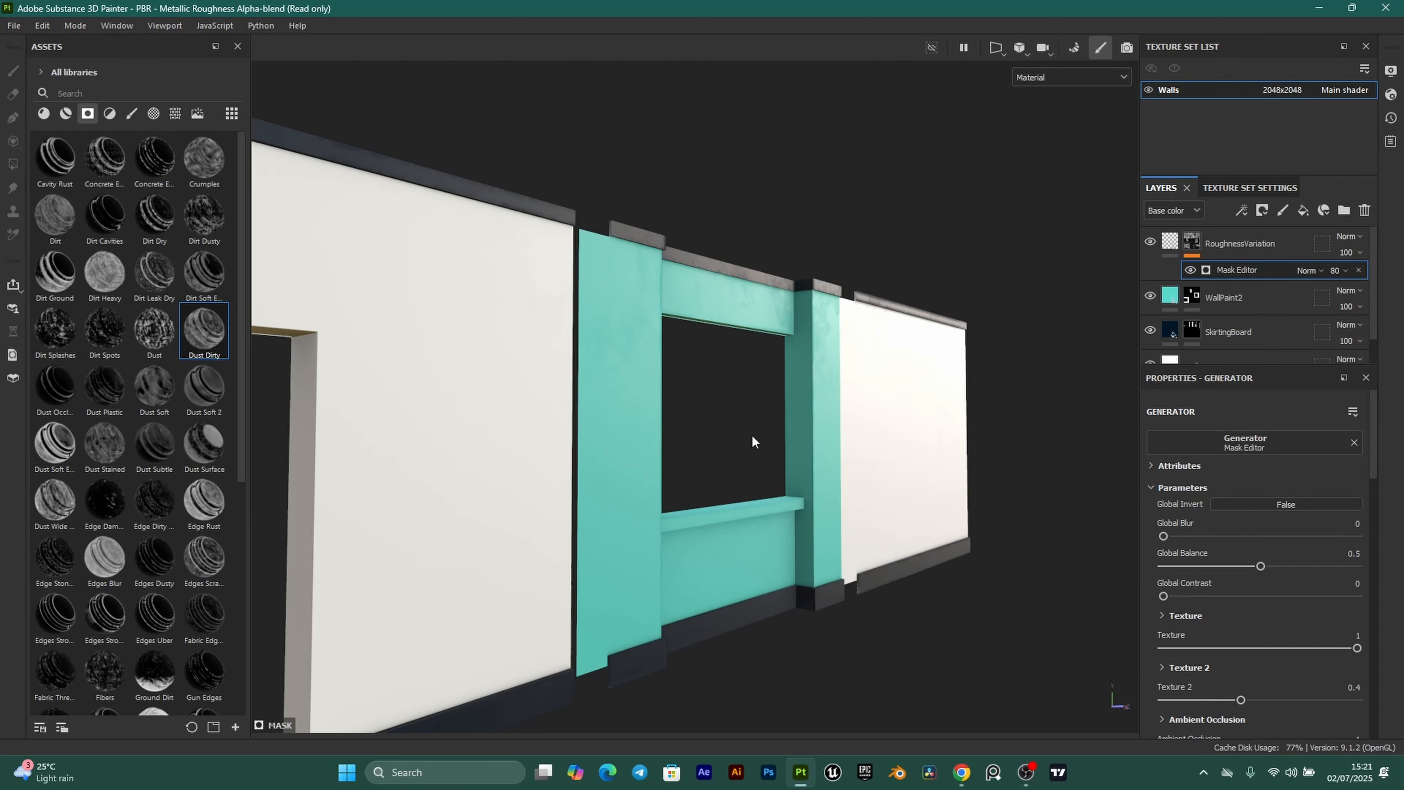
alt+drag(751, 435, 796, 568)
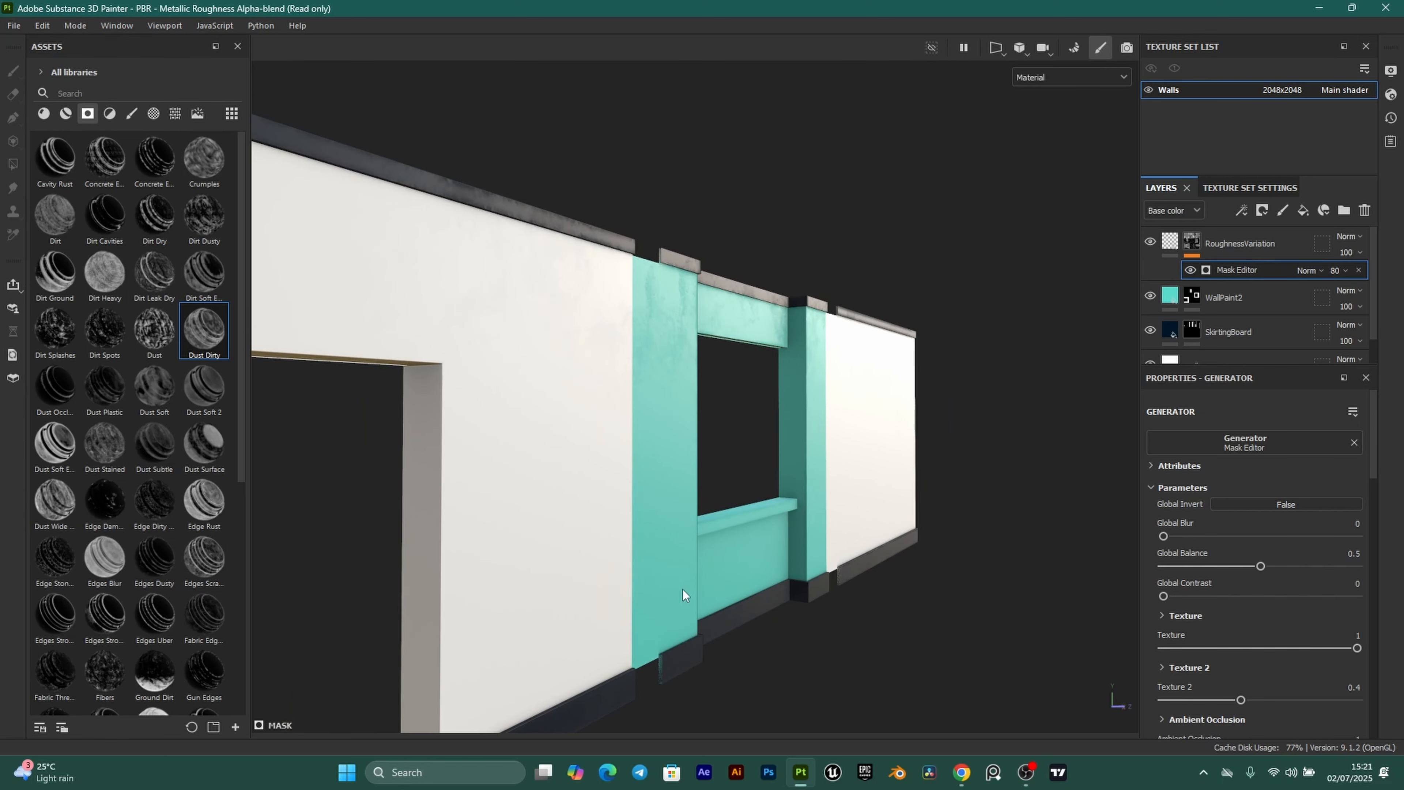
Add a new fill layer above RoughnessVariation and name it DirtOcc.
click(1173, 241)
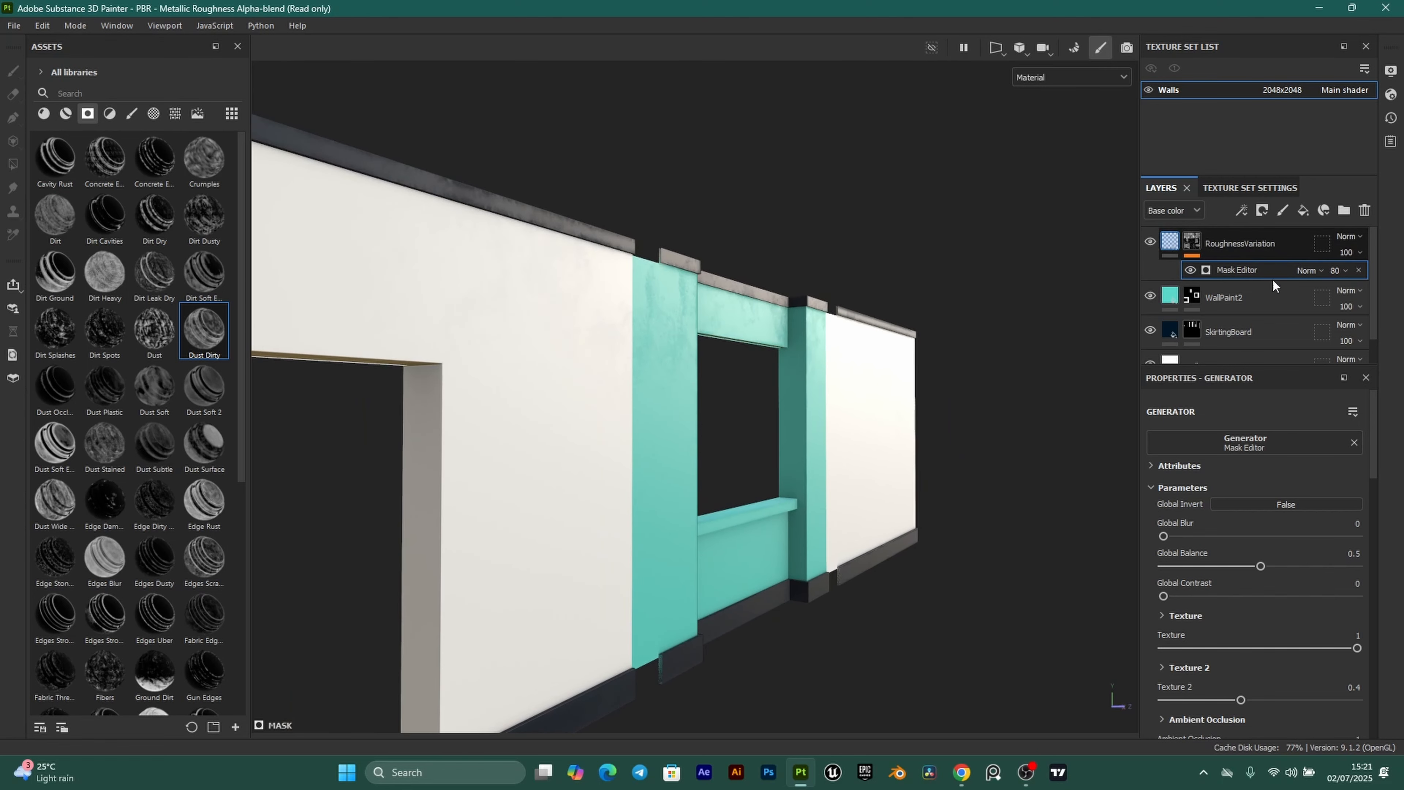
click(1304, 210)
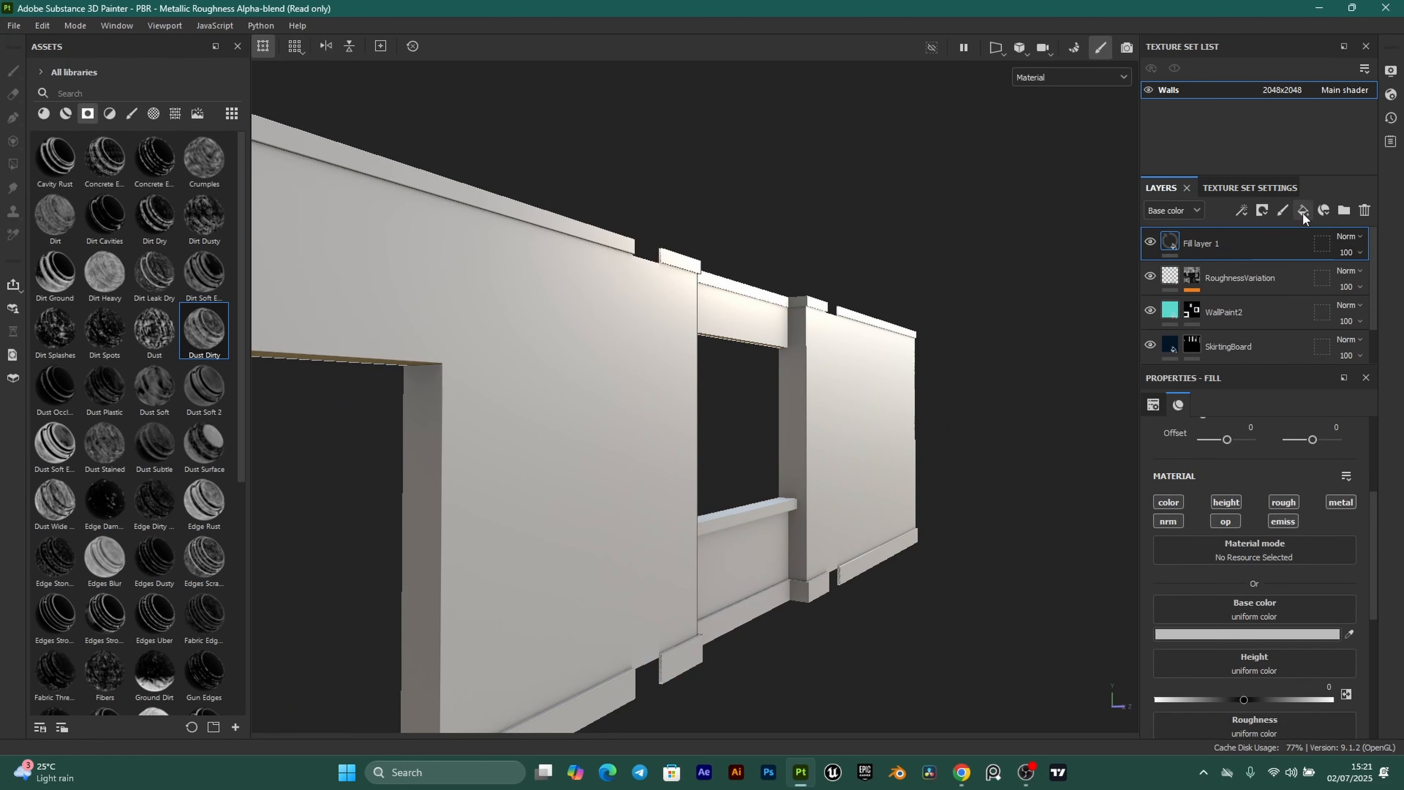
double_click(1204, 242)
text(DirtOcc)
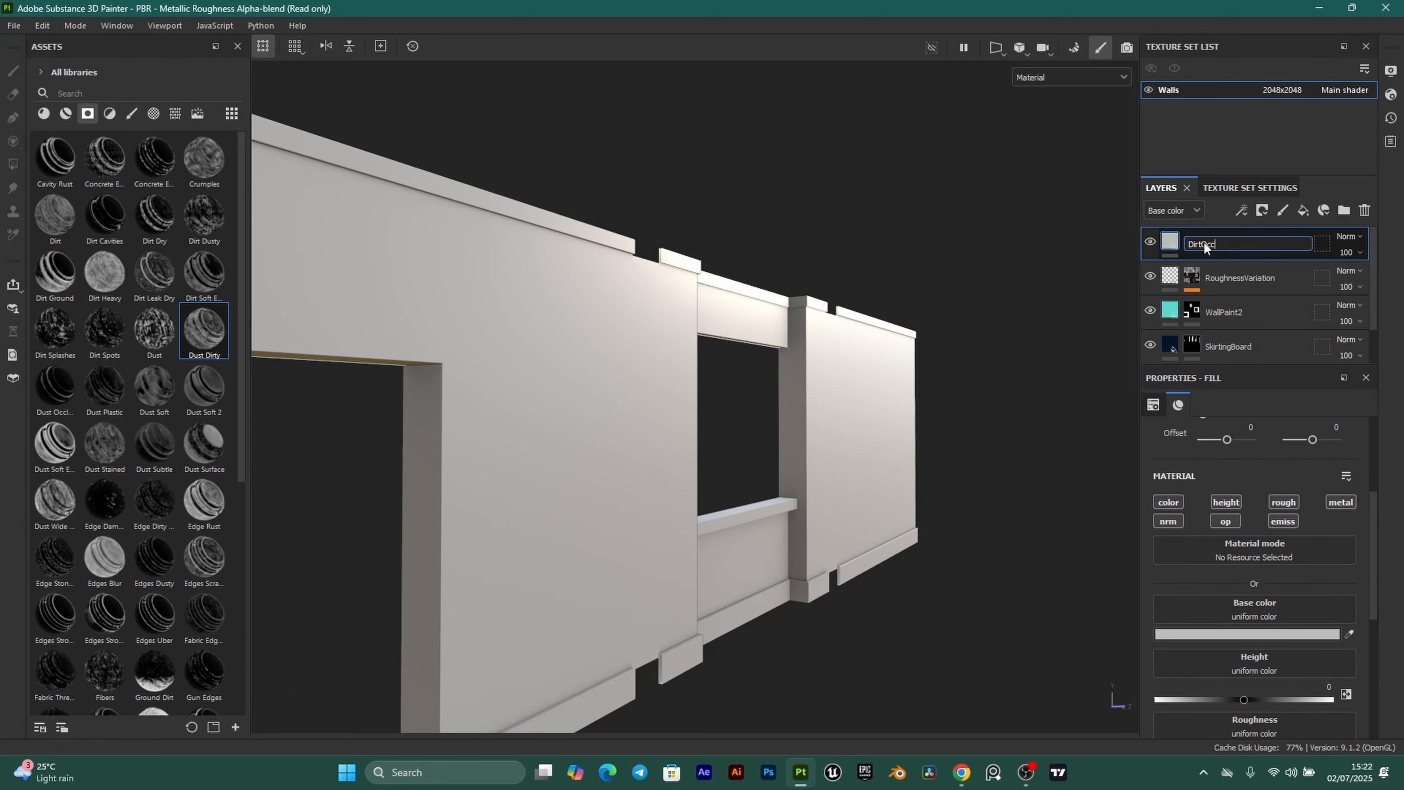
key(Return)
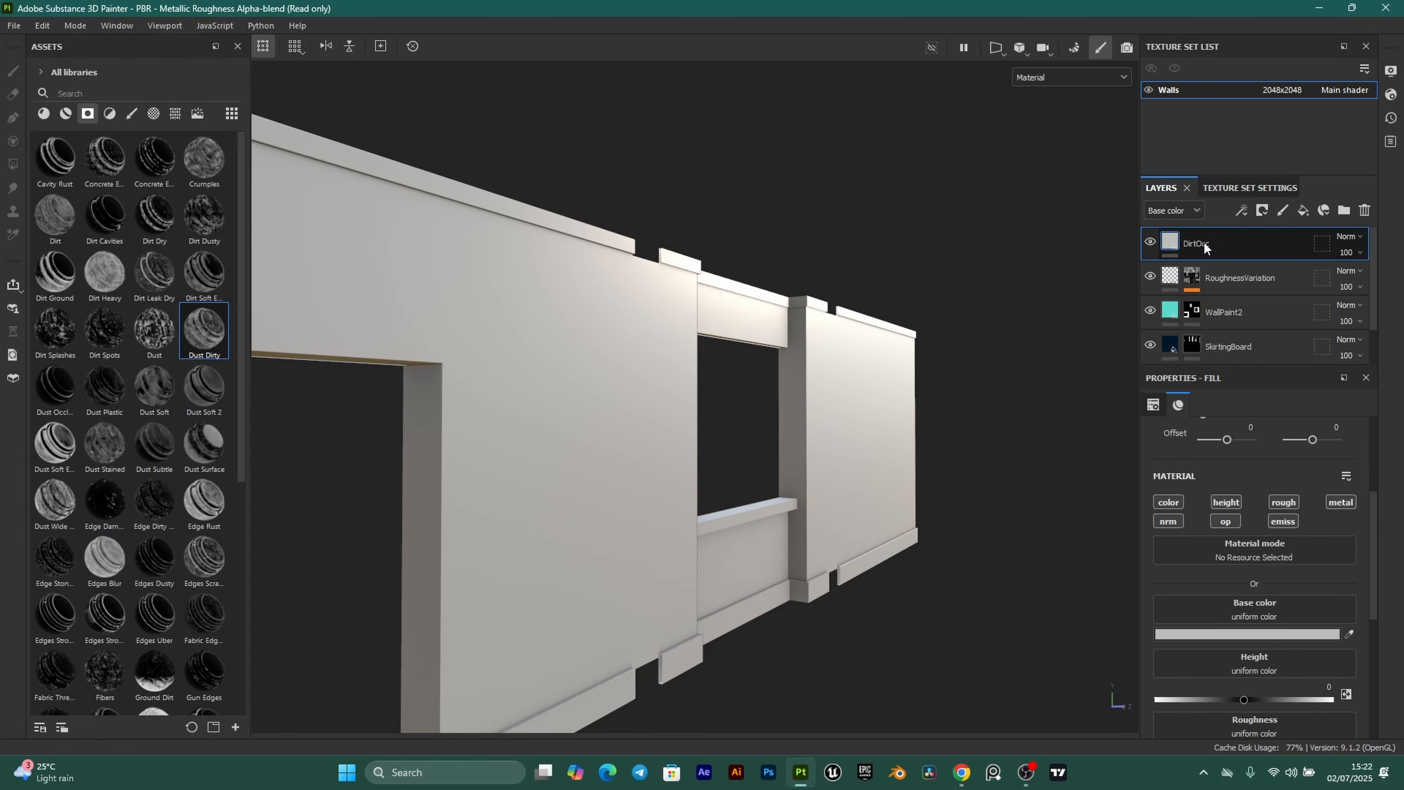
Disable the DirtOcc layer's height and metallic channels.
scroll(714, 507, up, 1)
alt+drag(703, 534, 376, 299)
scroll(711, 519, up, 1)
alt+right_drag(806, 648, 616, 364)
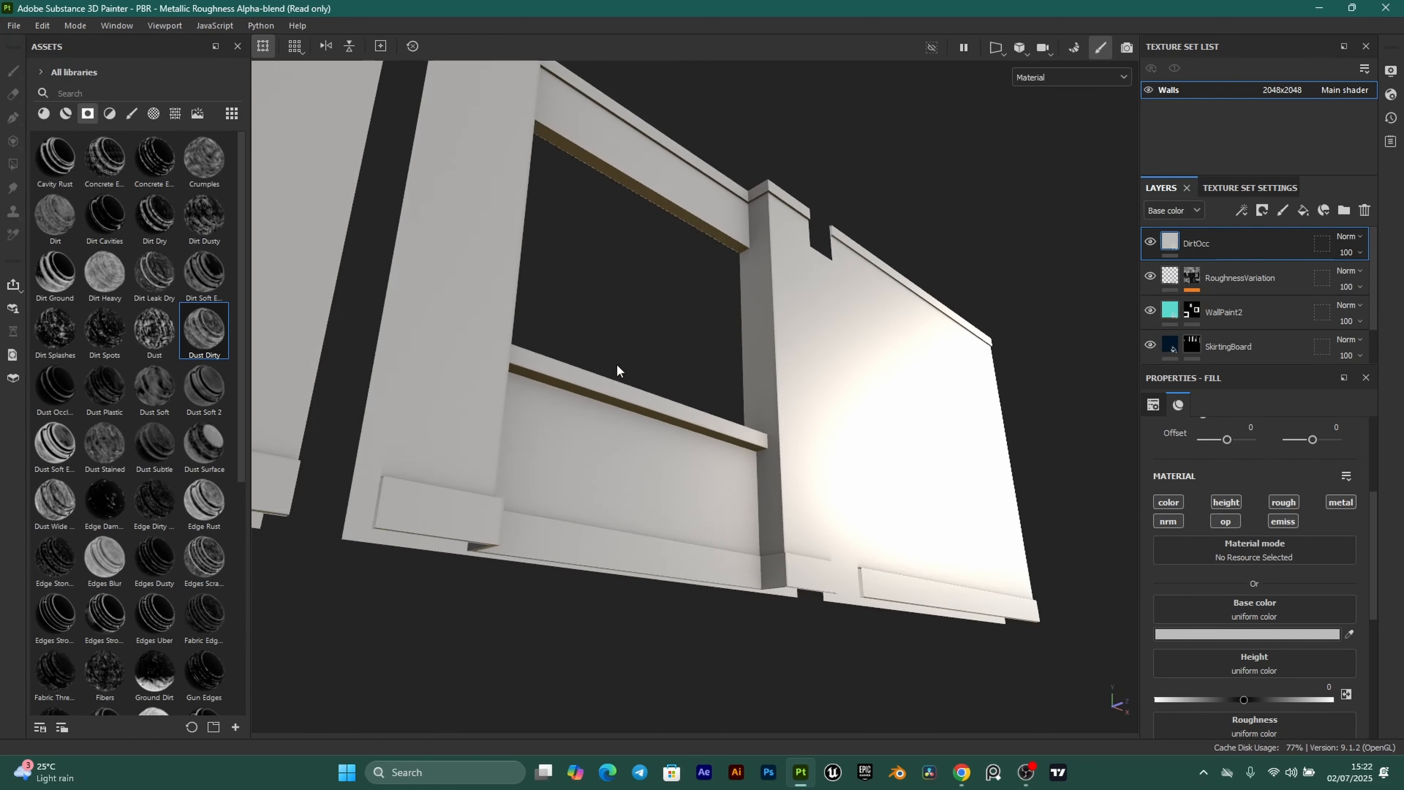
alt+drag(616, 363, 1398, 290)
alt+drag(666, 313, 726, 365)
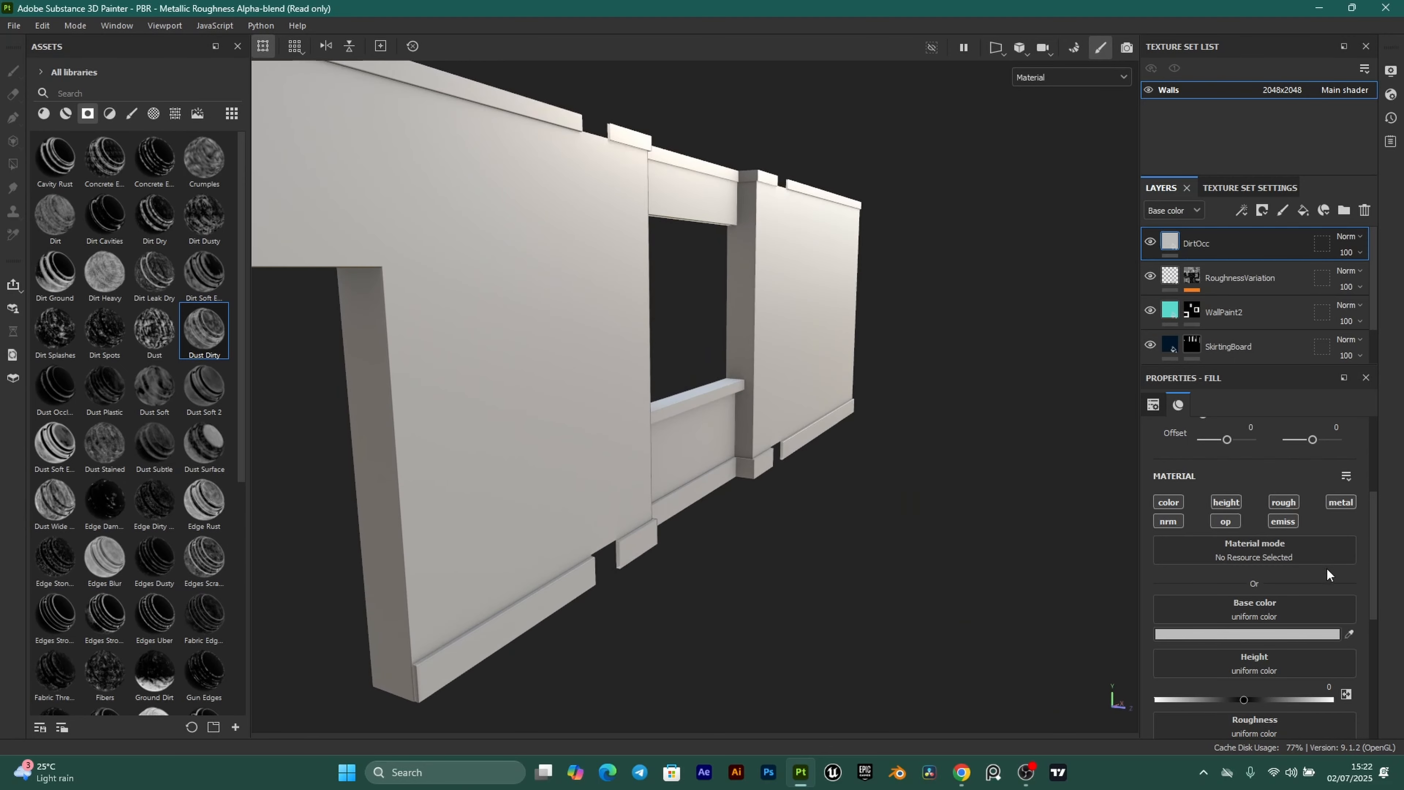
click(1231, 505)
click(1340, 502)
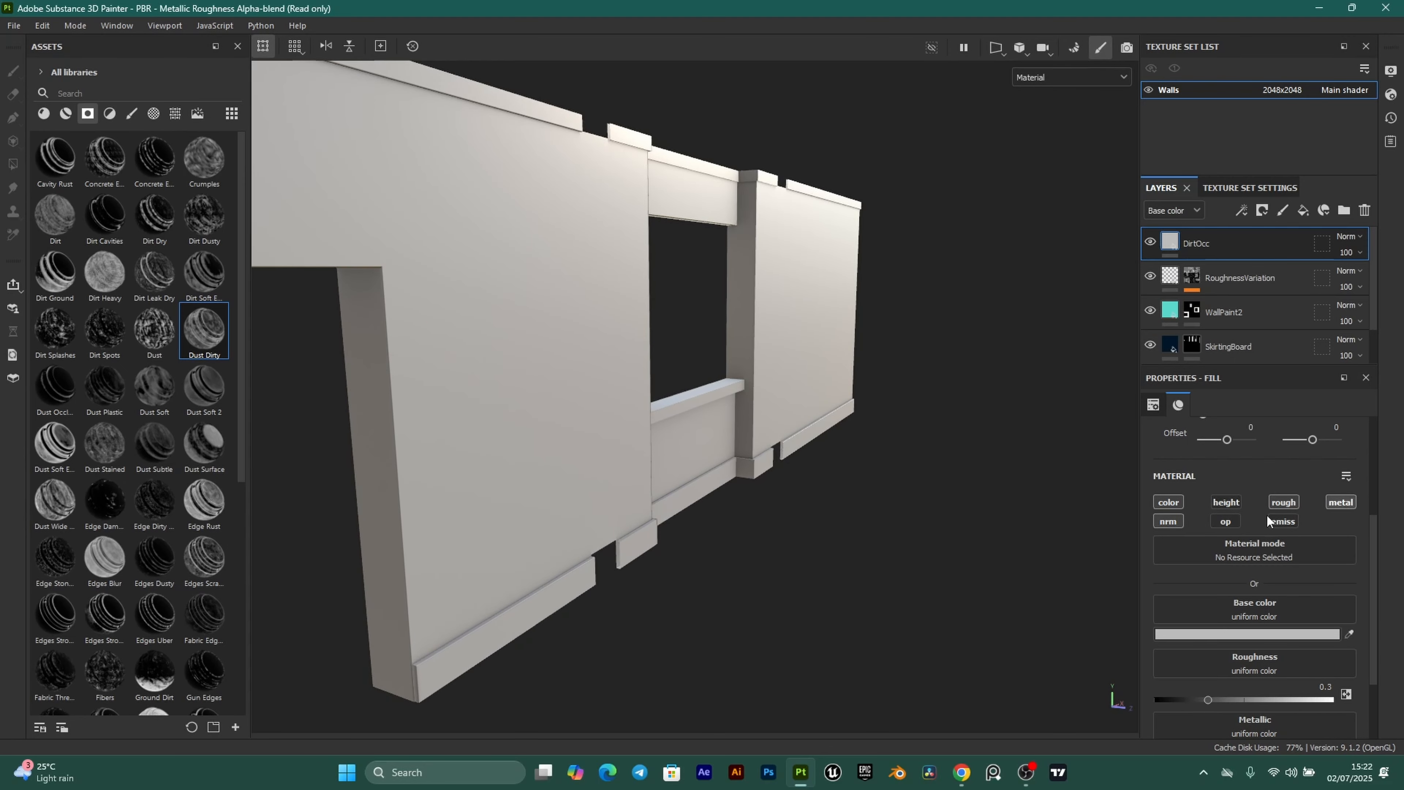
Give DirtOcc dark brown base colour 251602 and roughness 1, then bring up its mask options.
alt+drag(838, 508, 947, 520)
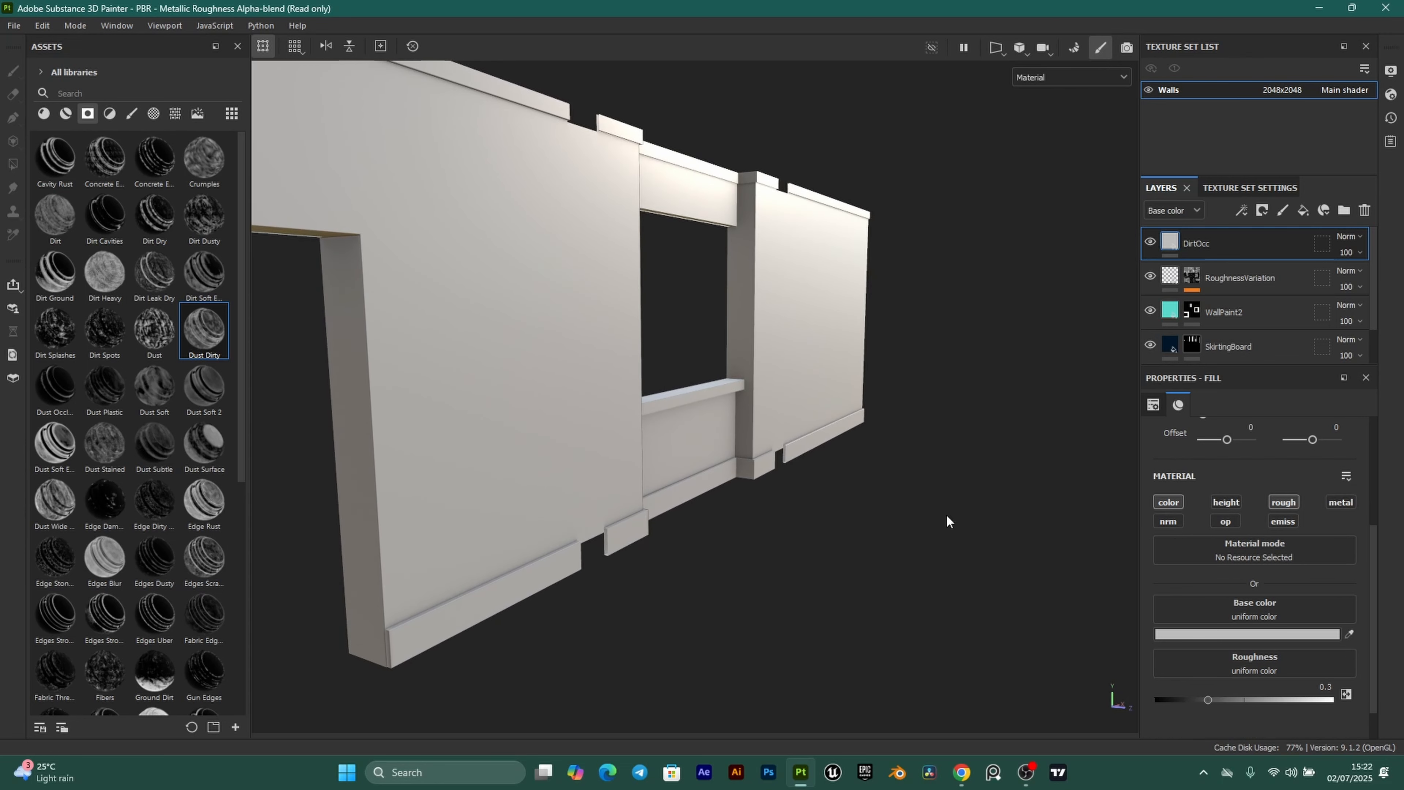
click(1263, 636)
click(1287, 650)
click(1261, 644)
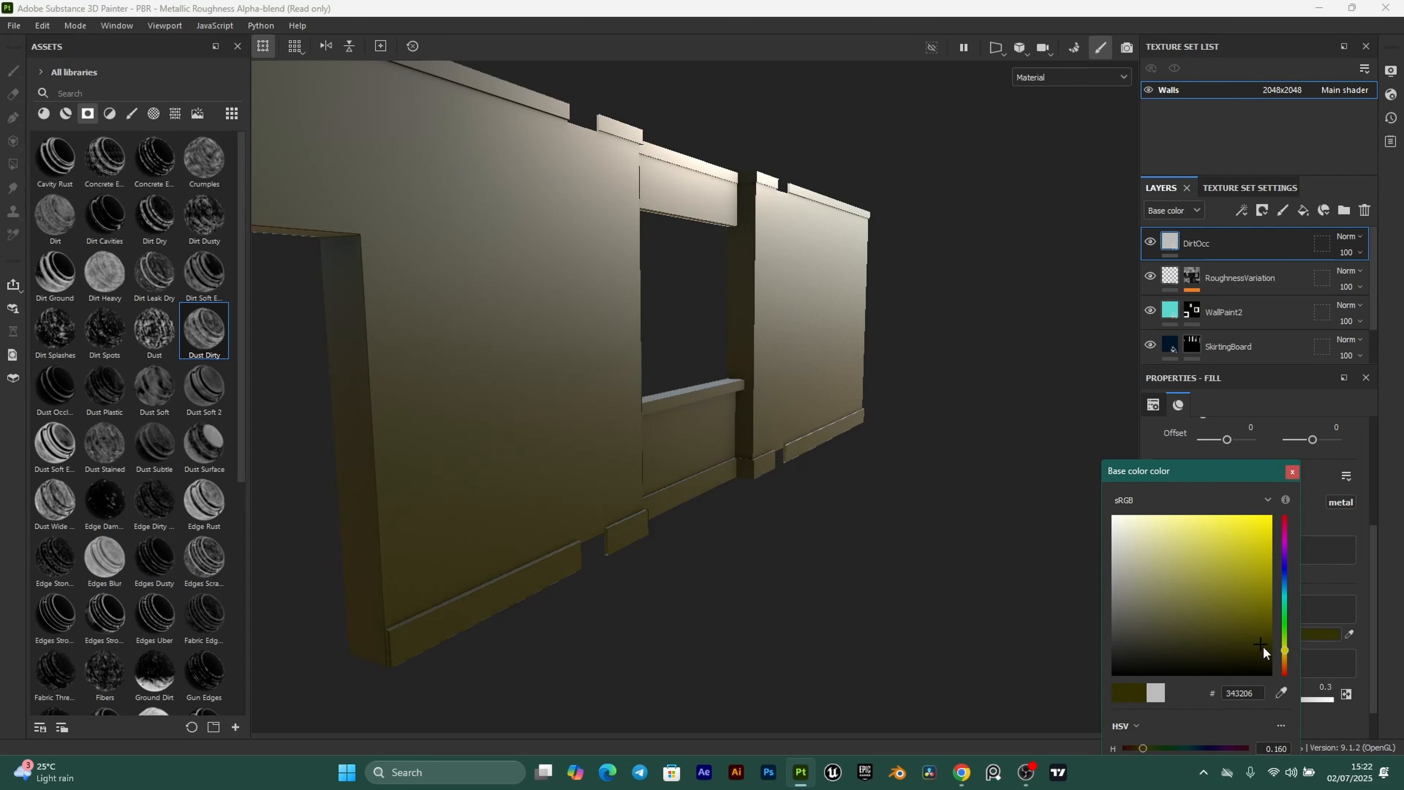
click(1286, 661)
click(1266, 651)
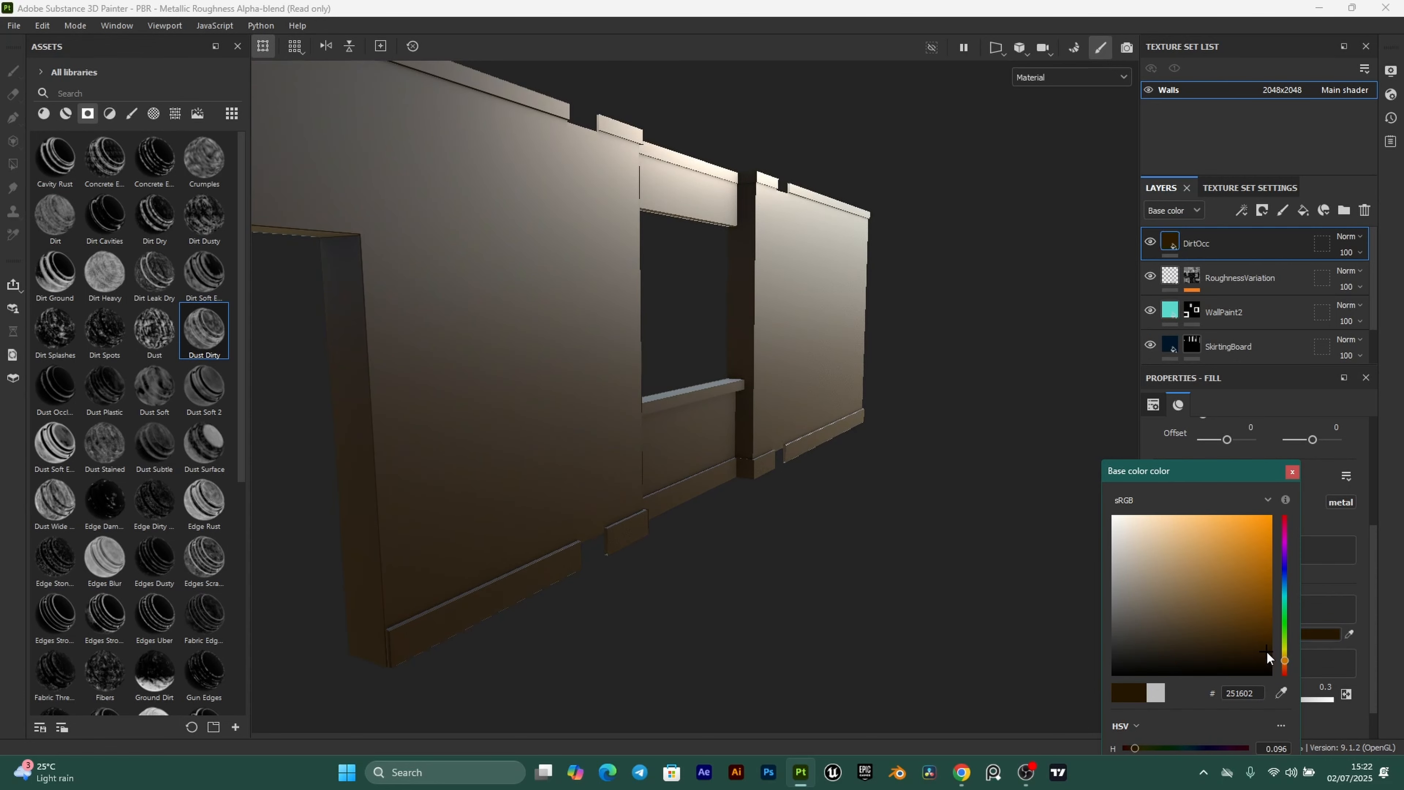
click(1292, 472)
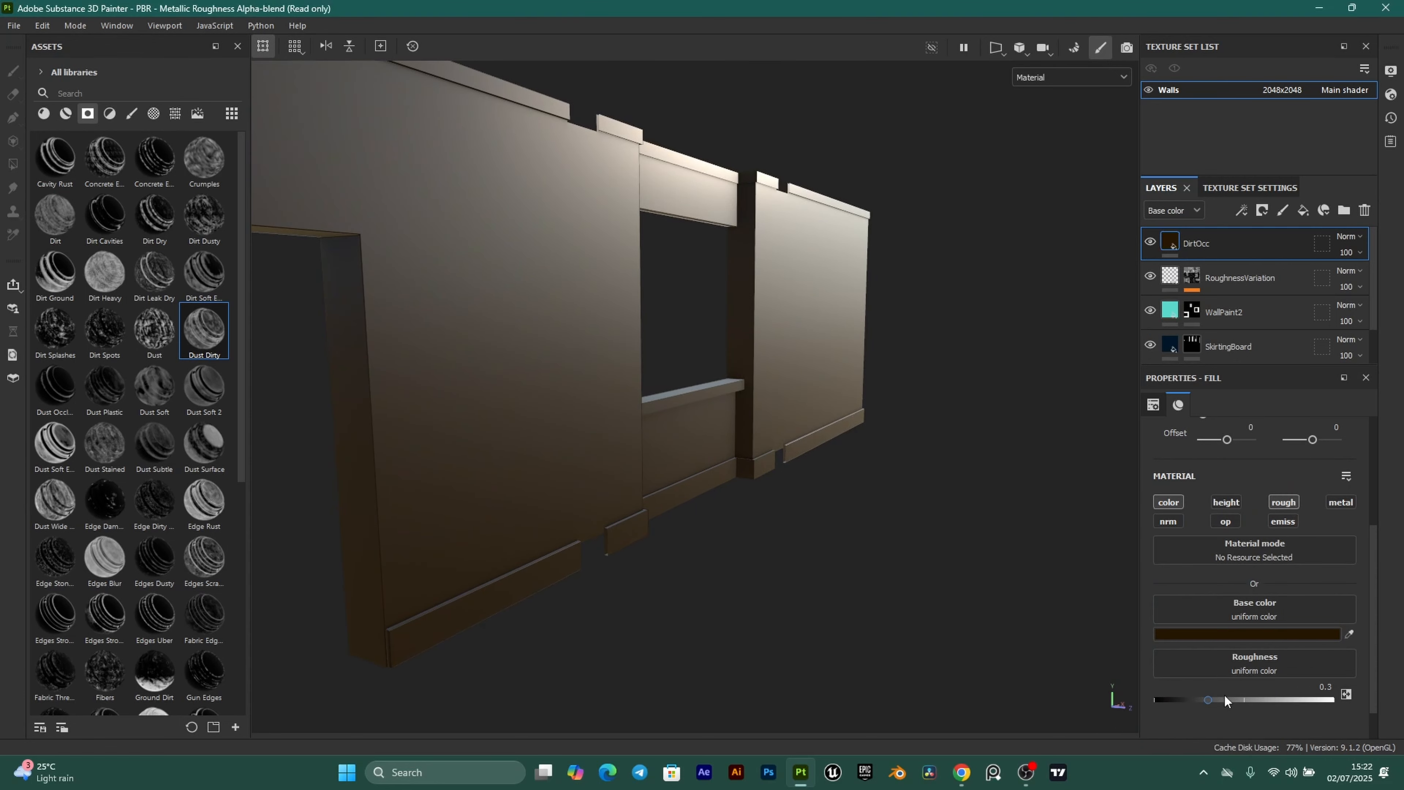
drag(1211, 698, 1395, 704)
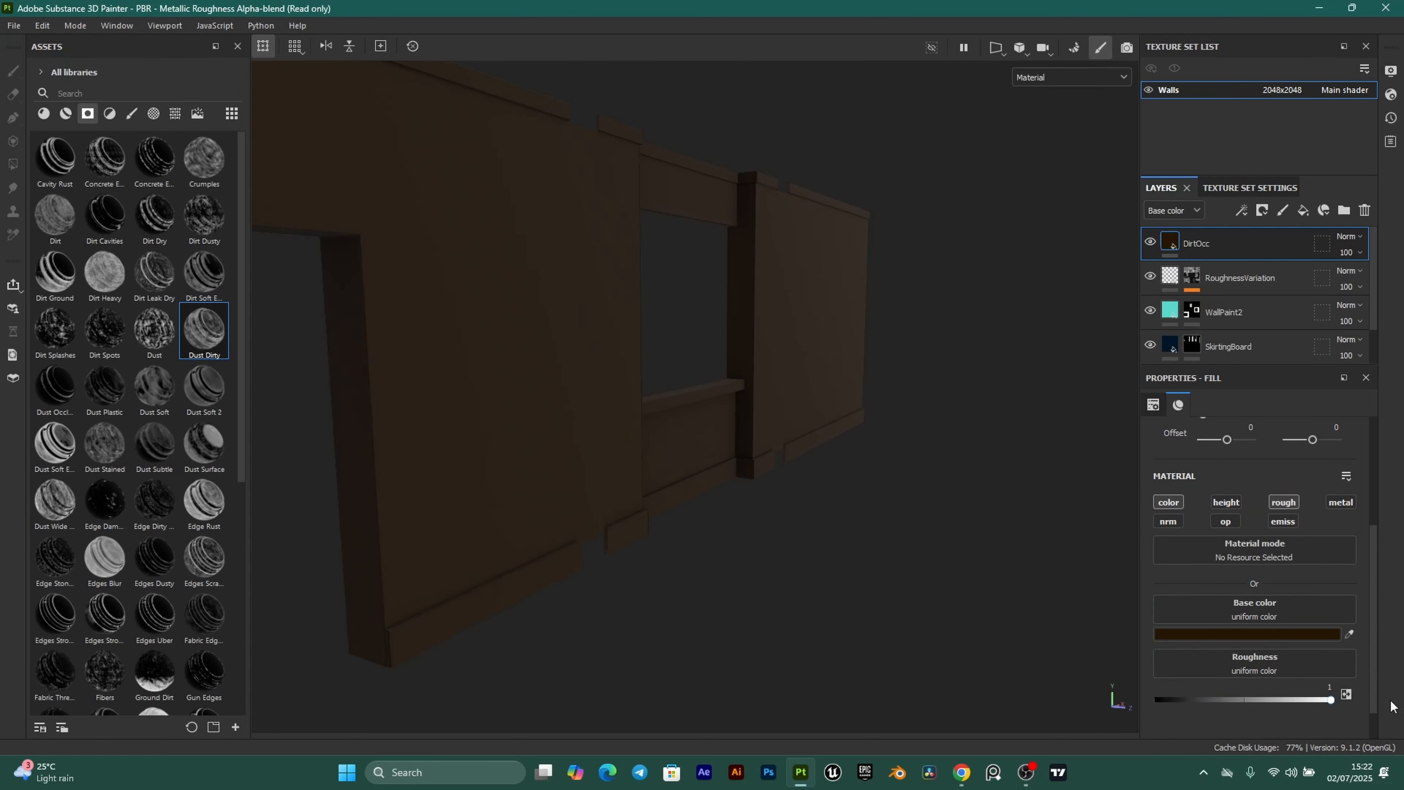
scroll(720, 452, up, 2)
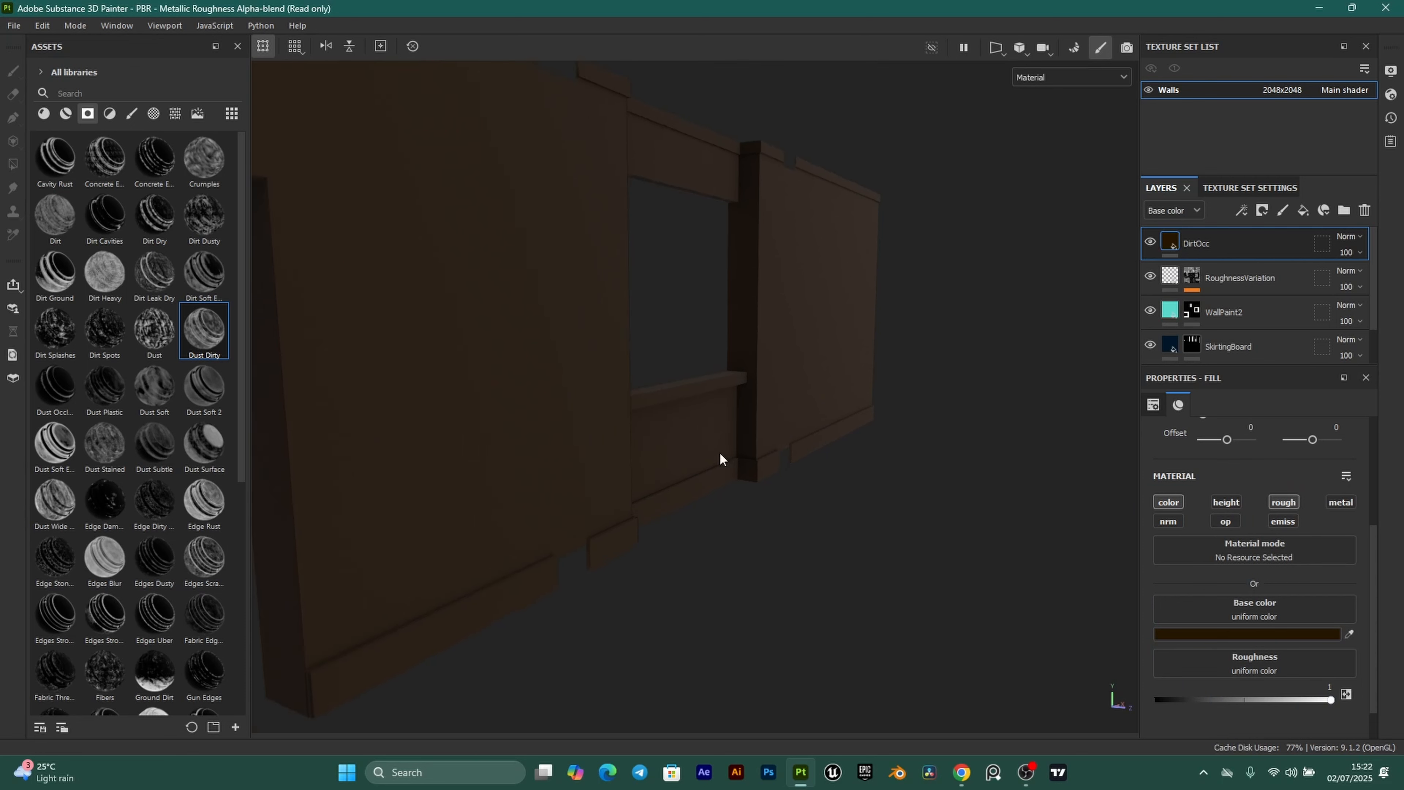
alt+middle_drag(720, 453, 749, 540)
click(1263, 212)
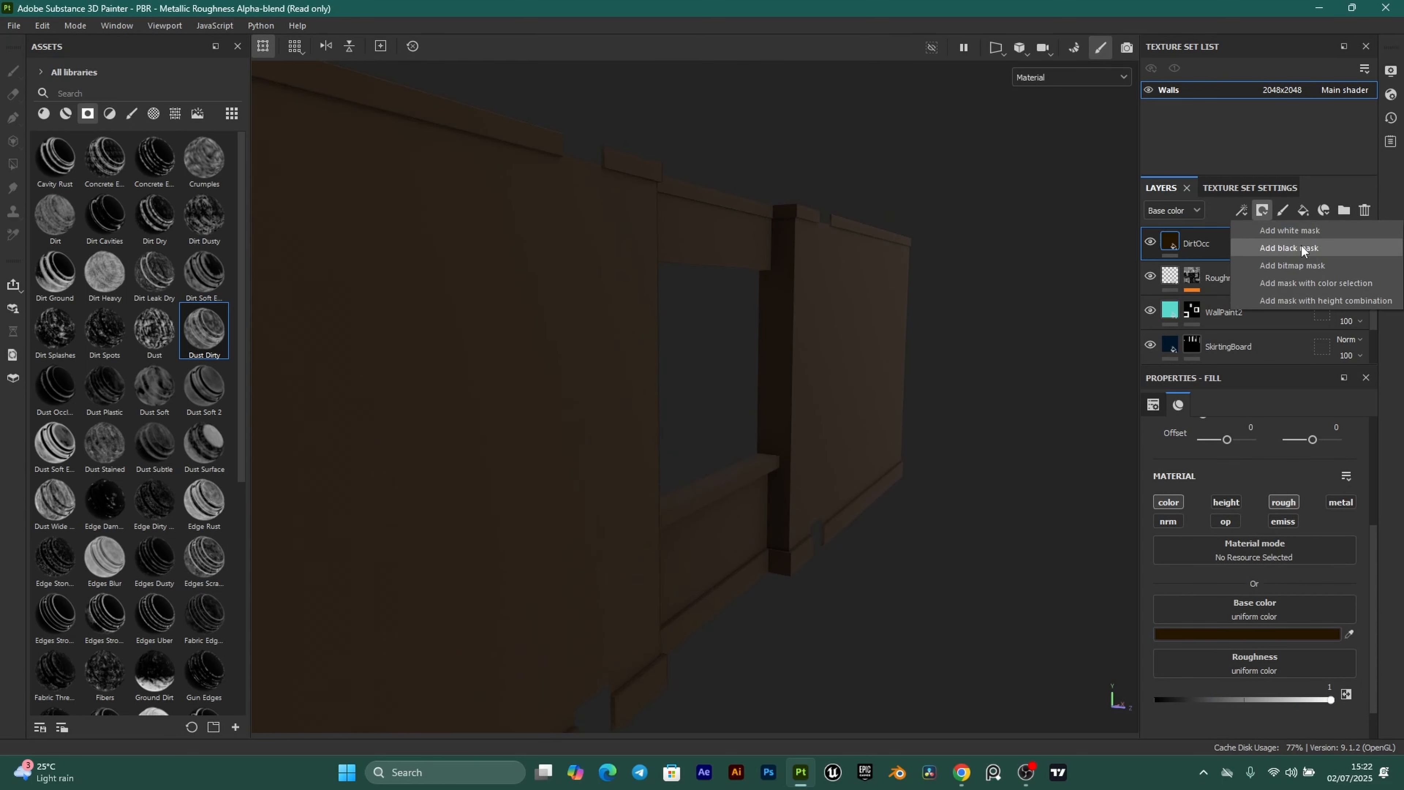
Add a black mask to DirtOcc and apply the Dust Occlusion smart mask to it.
click(1301, 246)
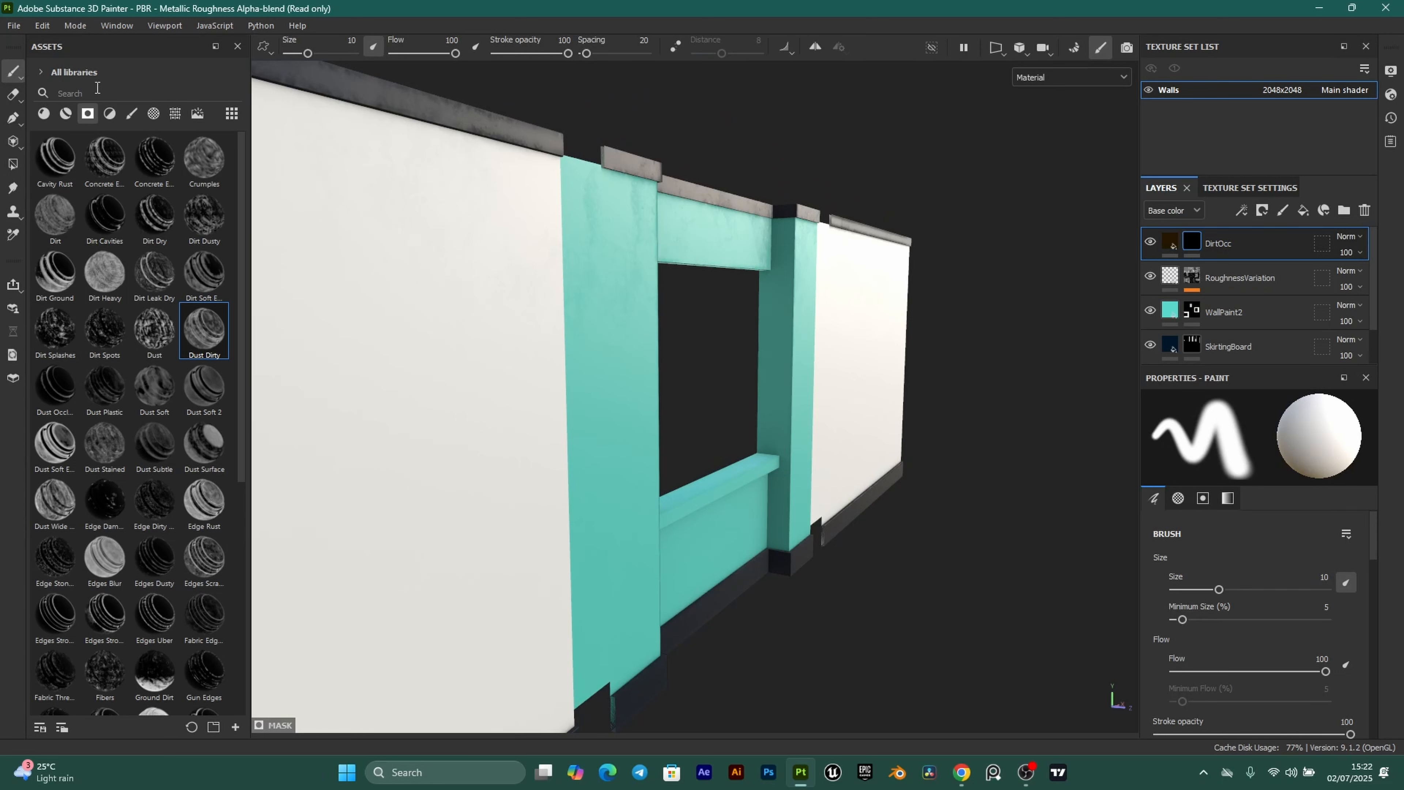
text(occ)
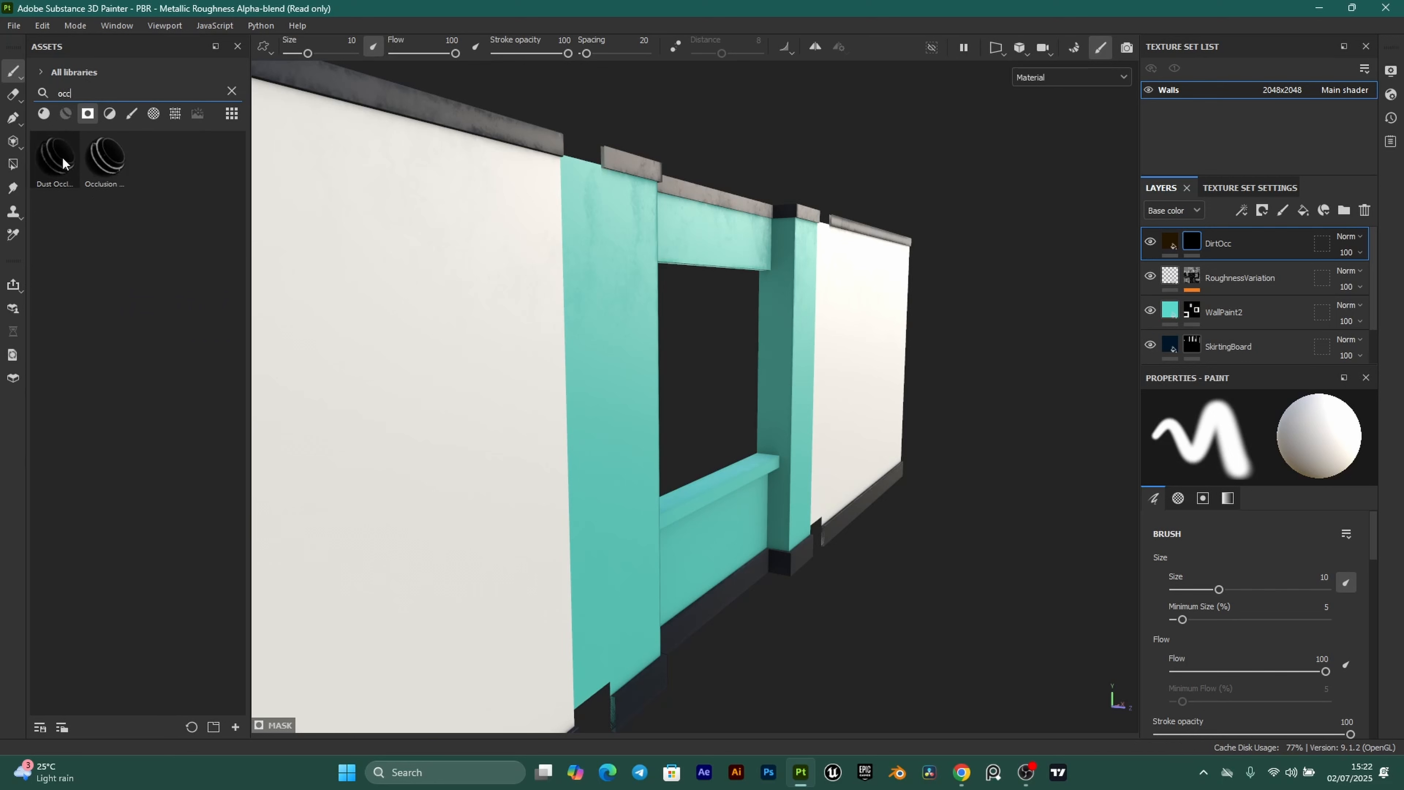
mouse_move(63, 162)
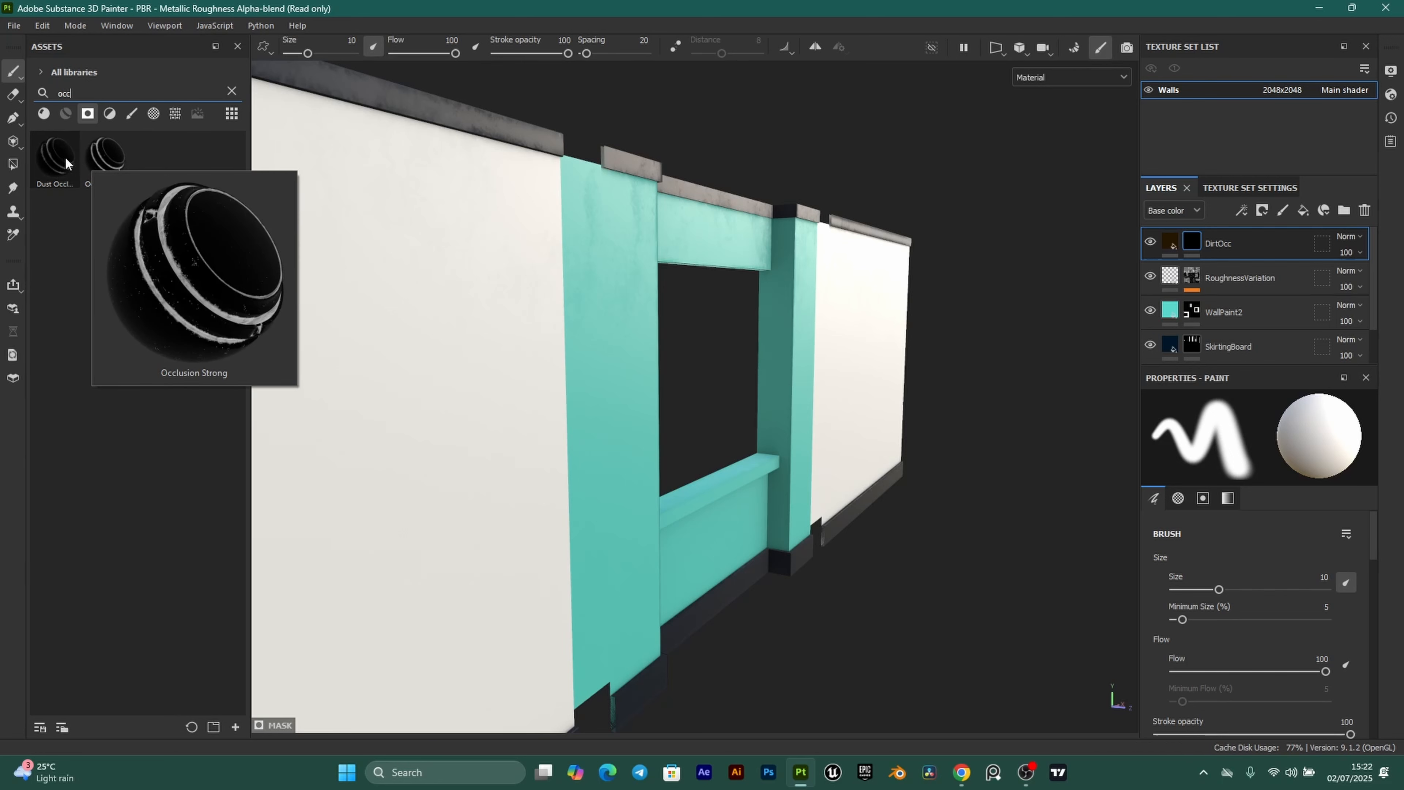
drag(54, 156, 1193, 242)
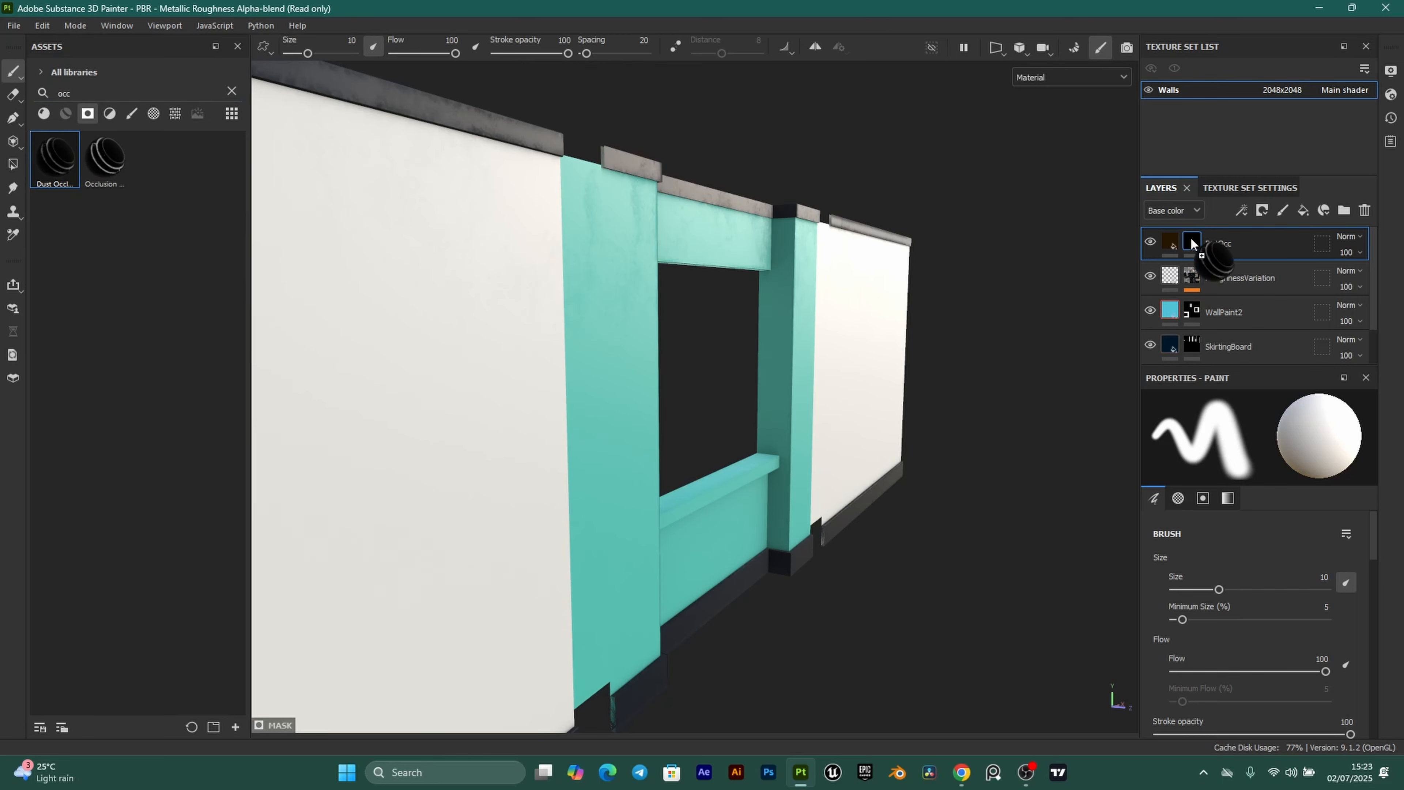
Set the mask's Dirt Level to 0.27 and Dirt Contrast to 0.32.
scroll(822, 529, down, 3)
alt+drag(822, 529, 699, 553)
scroll(818, 526, up, 4)
scroll(818, 526, up, 4)
scroll(700, 553, up, 2)
scroll(660, 374, down, 5)
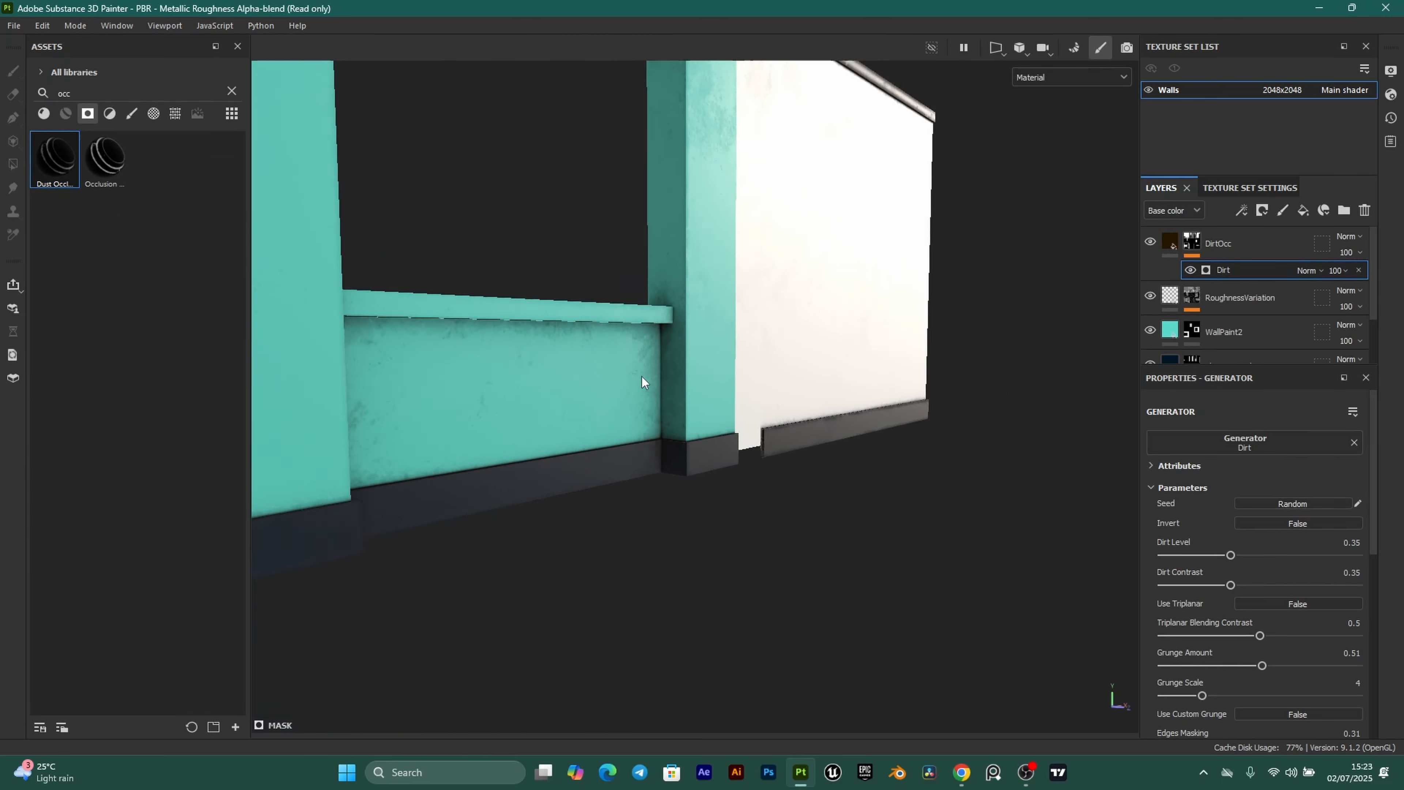
alt+drag(642, 380, 966, 446)
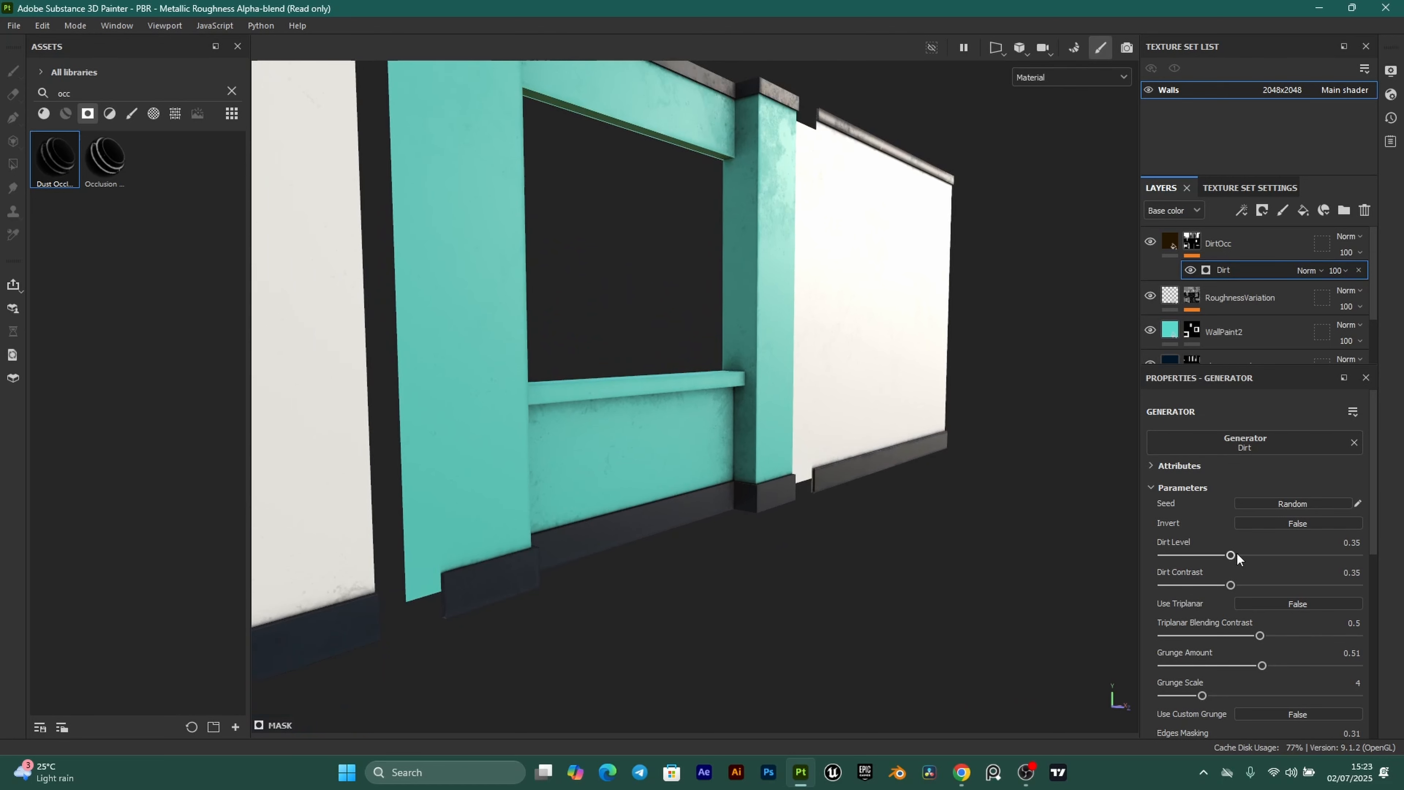
mouse_move(1230, 555)
mouse_down()
mouse_move(1215, 555)
mouse_move(1257, 556)
mouse_move(1212, 549)
mouse_up()
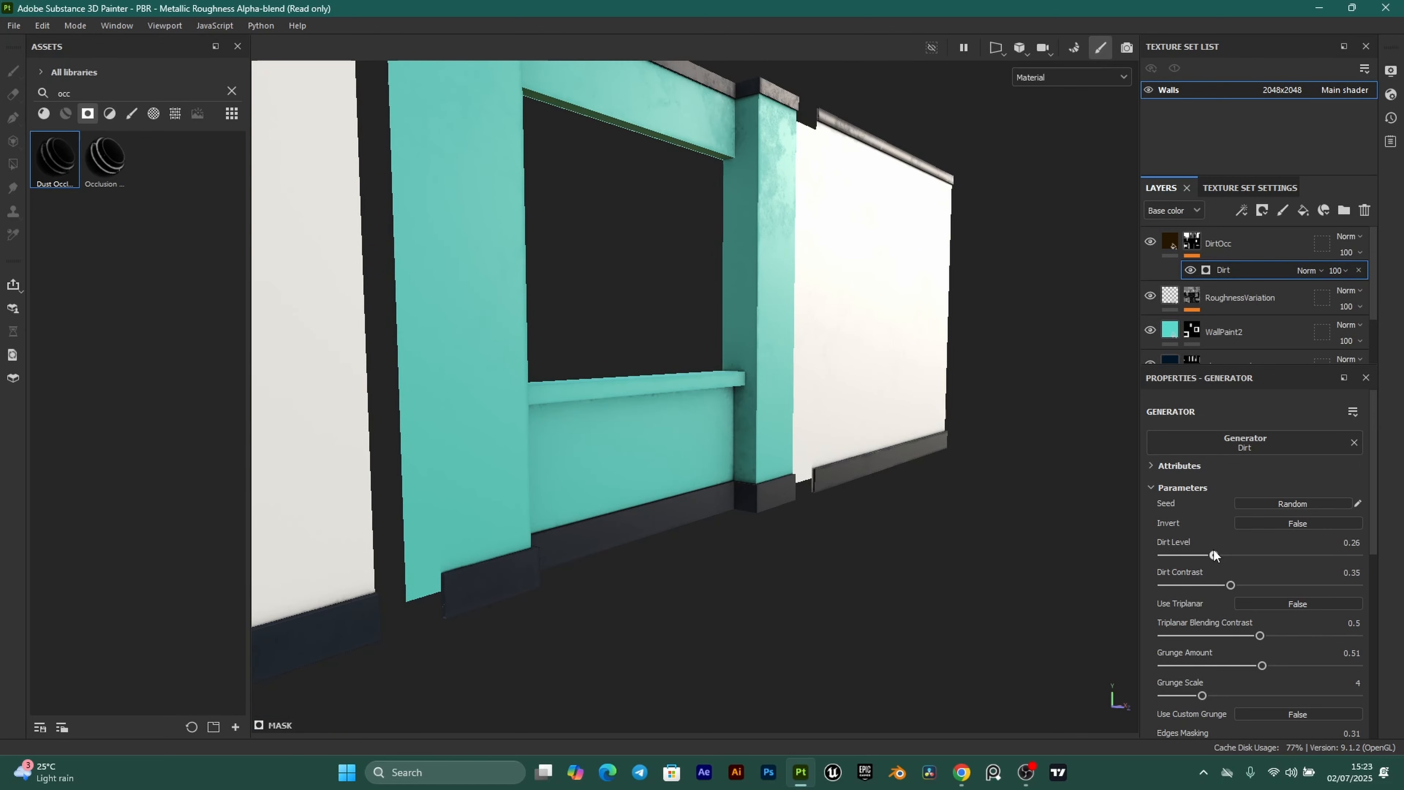
scroll(766, 506, up, 3)
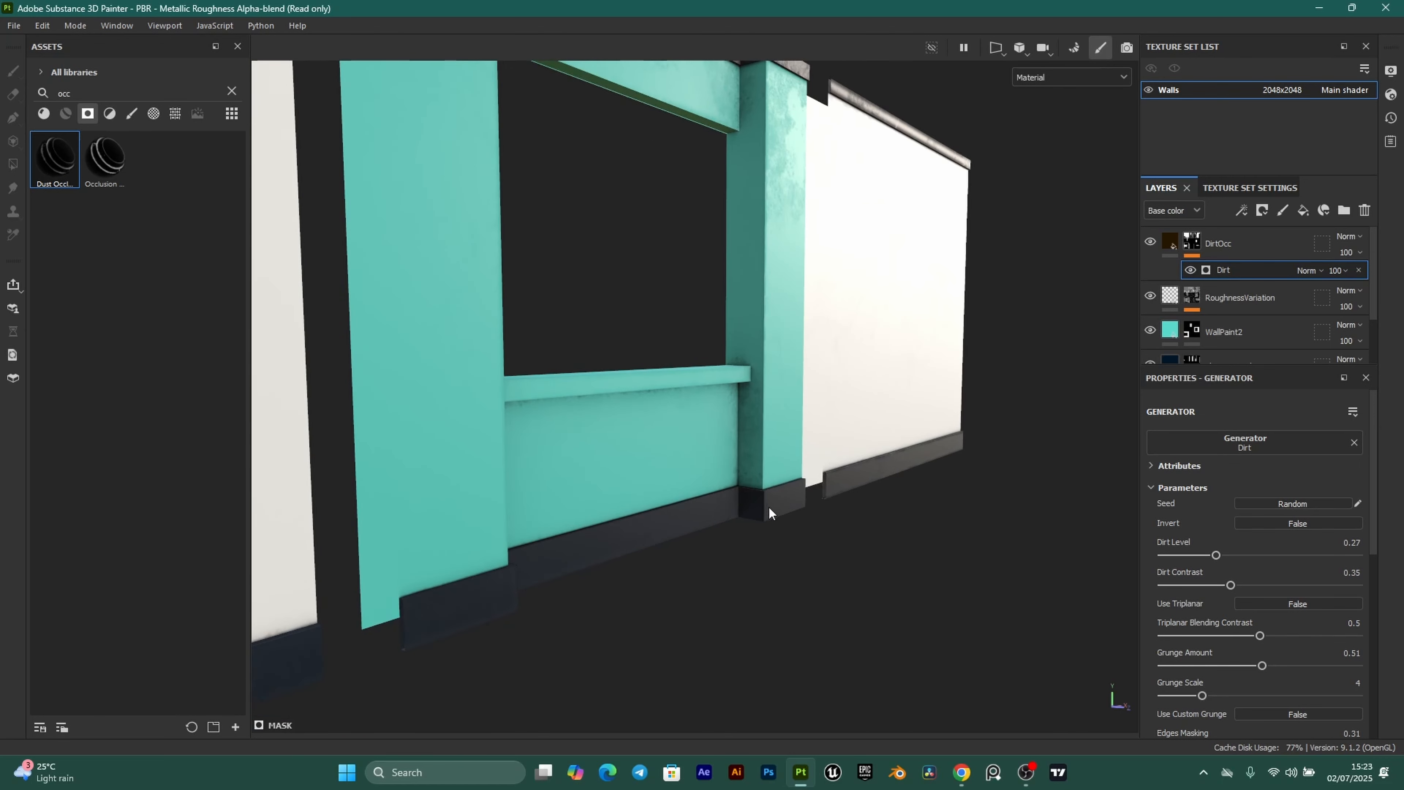
alt+drag(765, 506, 760, 471)
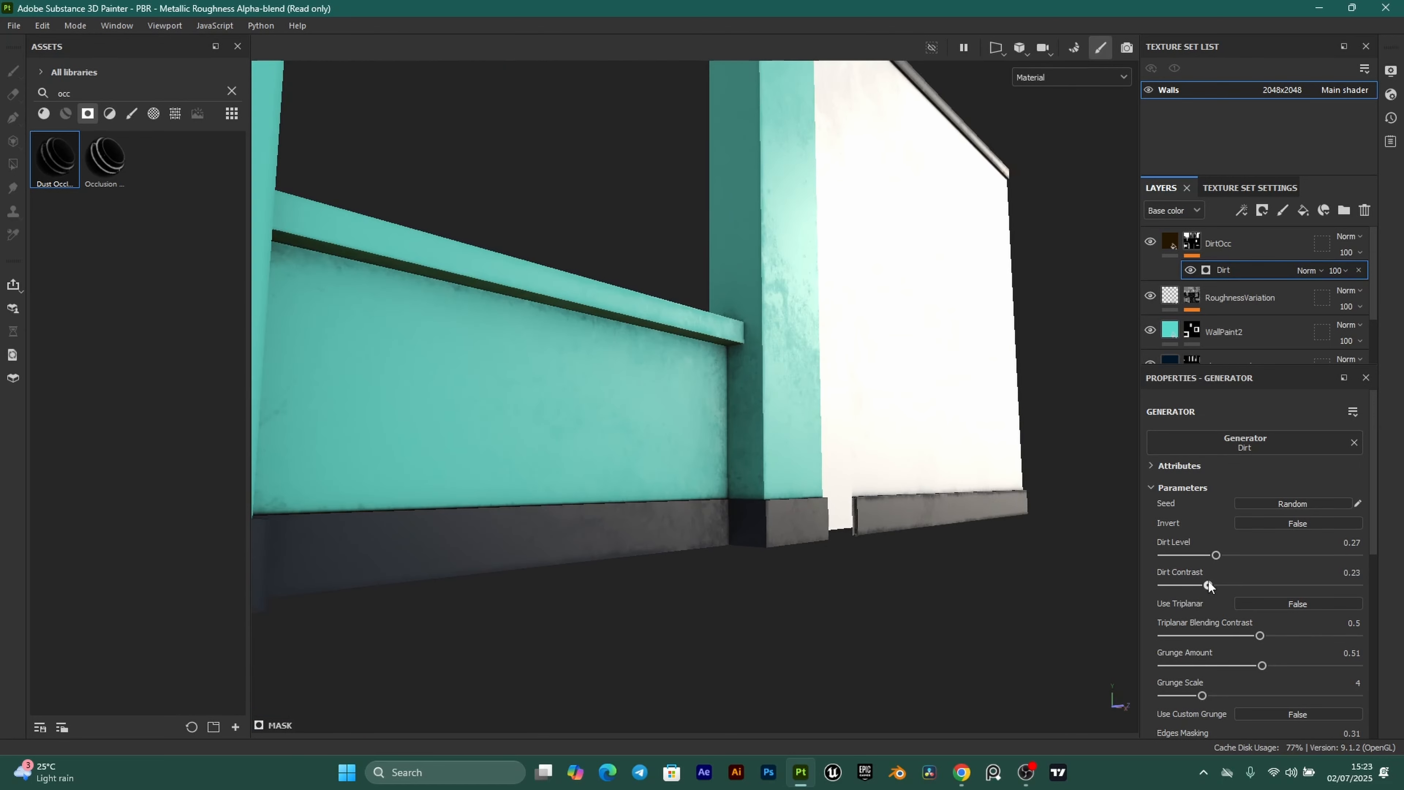
mouse_move(1208, 585)
mouse_down()
mouse_move(1276, 585)
mouse_move(1226, 577)
mouse_up()
scroll(737, 306, down, 5)
alt+drag(738, 307, 805, 392)
Toggle DirtOcc's visibility to compare the grime on the teal window and door walls.
scroll(578, 296, up, 2)
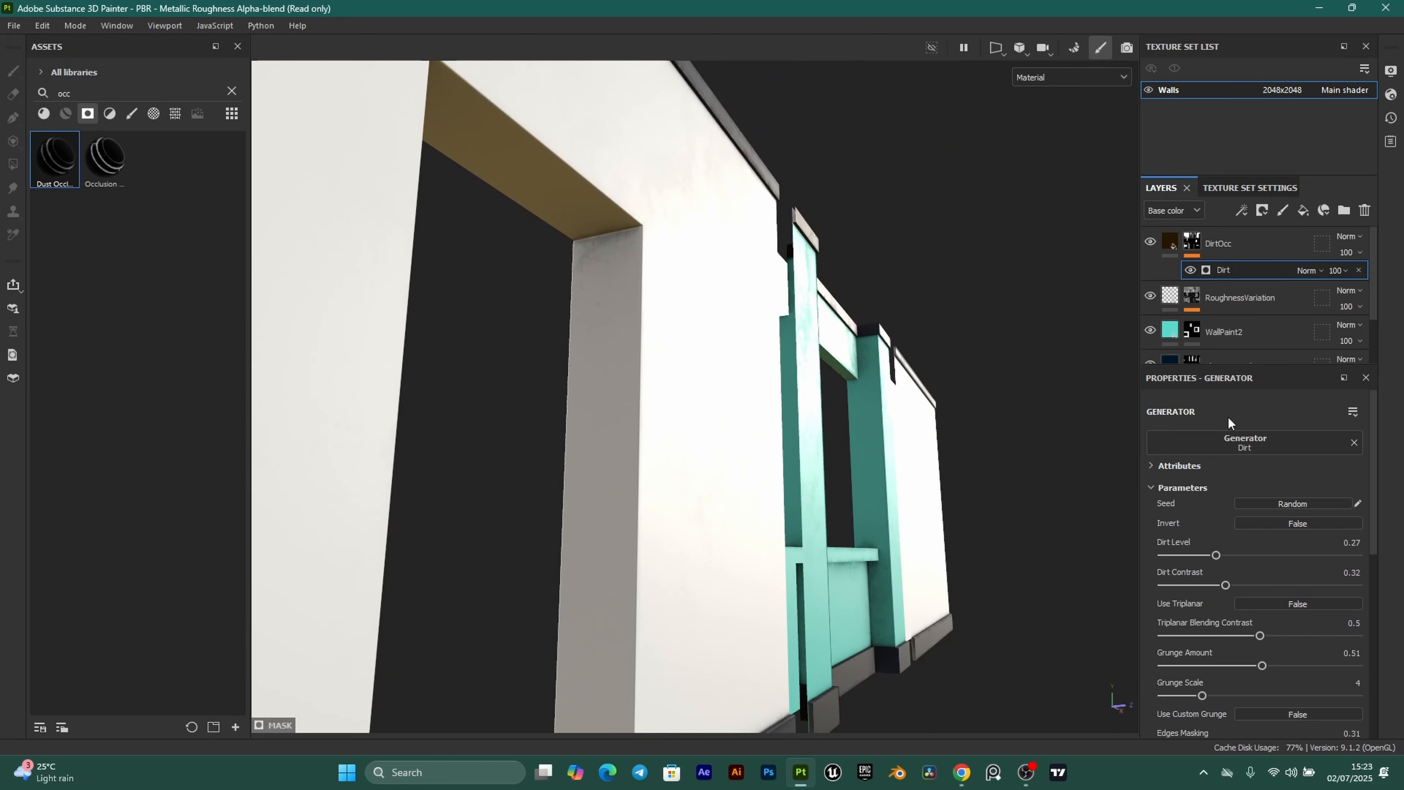
alt+drag(652, 265, 510, 545)
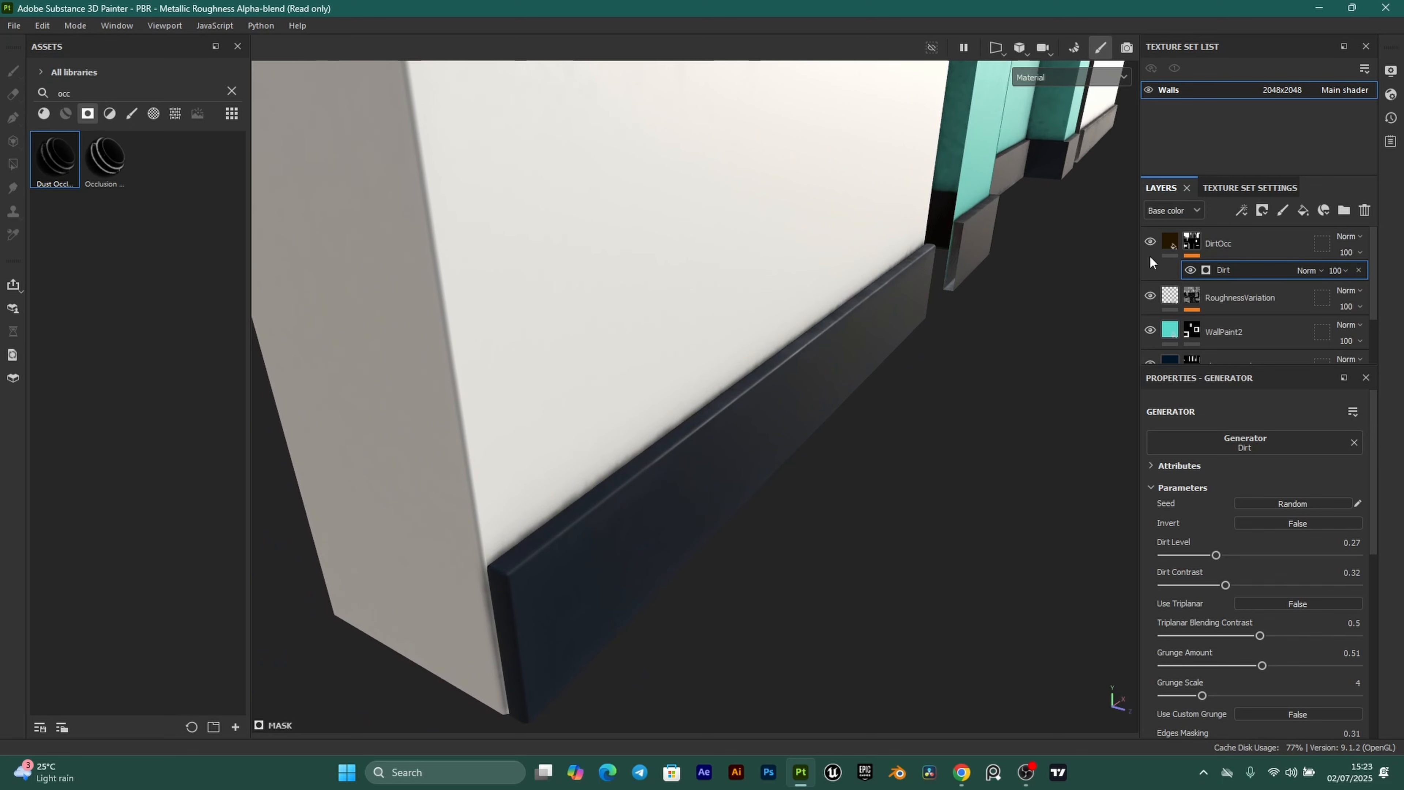
click(1151, 243)
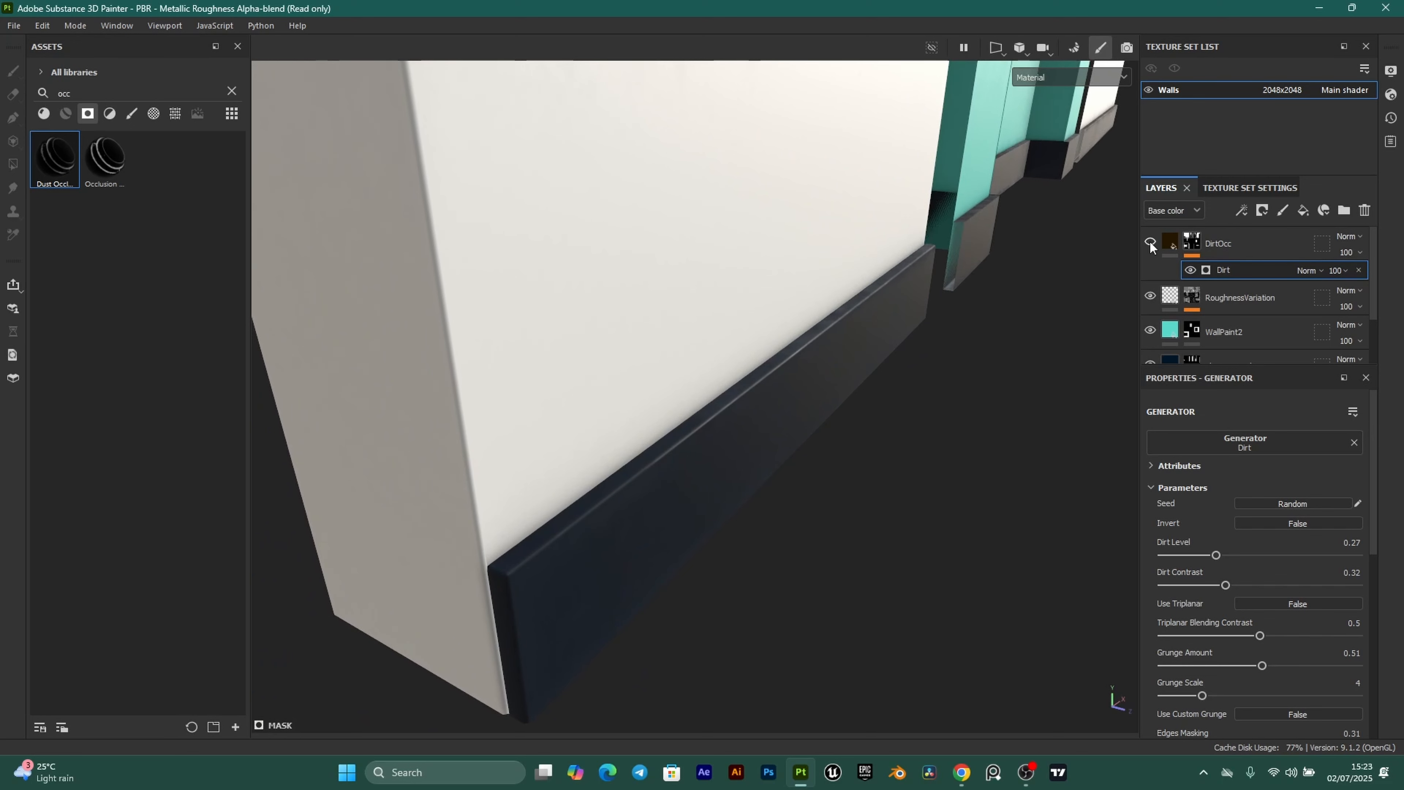
click(1151, 243)
mouse_move(872, 439)
alt+mouse_down()
mouse_move(935, 370)
mouse_move(724, 418)
mouse_move(944, 329)
mouse_move(789, 439)
mouse_move(901, 412)
mouse_move(629, 453)
mouse_move(909, 448)
mouse_move(693, 439)
mouse_move(727, 478)
mouse_move(825, 468)
mouse_move(795, 458)
mouse_move(734, 379)
alt+mouse_up()
scroll(701, 507, up, 3)
scroll(796, 458, down, 3)
scroll(736, 428, up, 2)
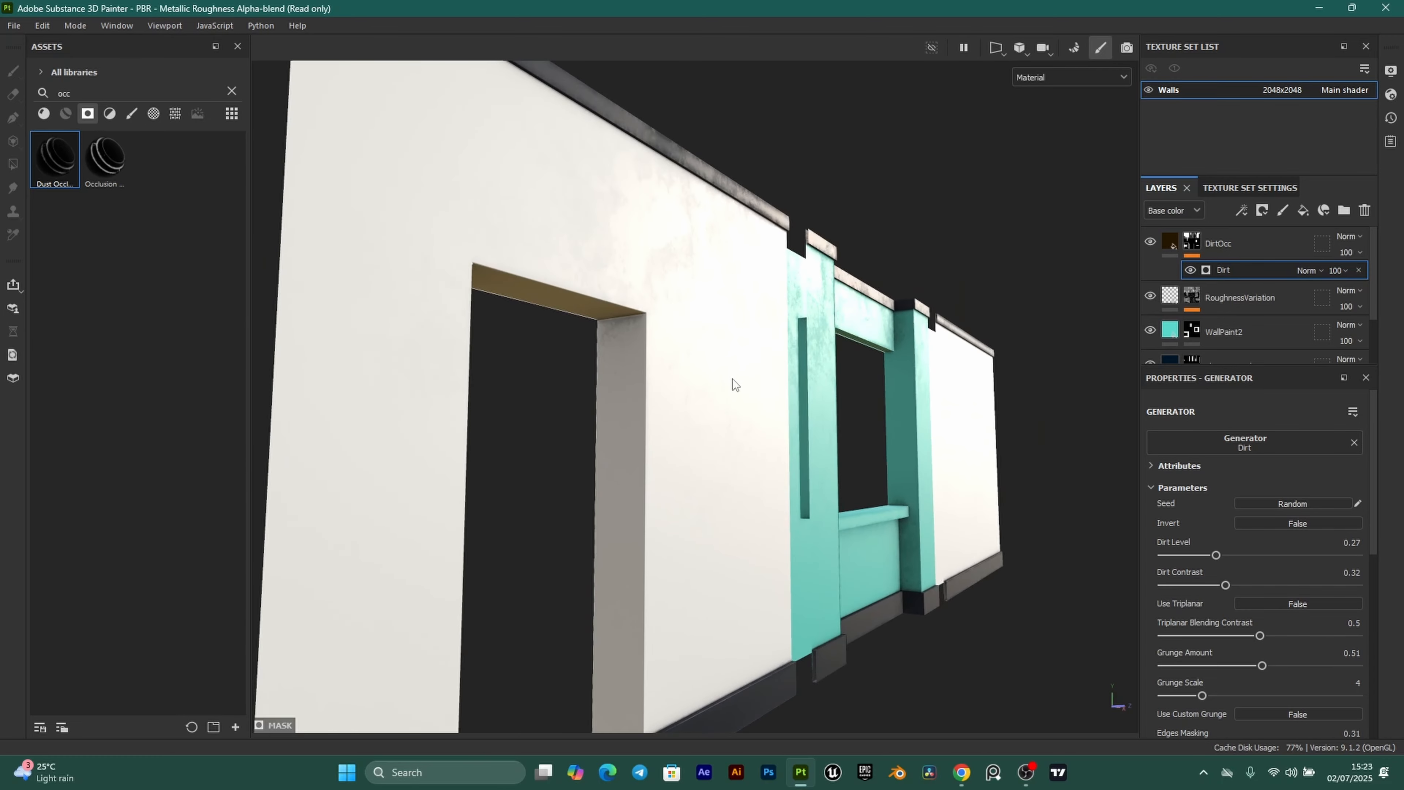
alt+drag(747, 284, 681, 525)
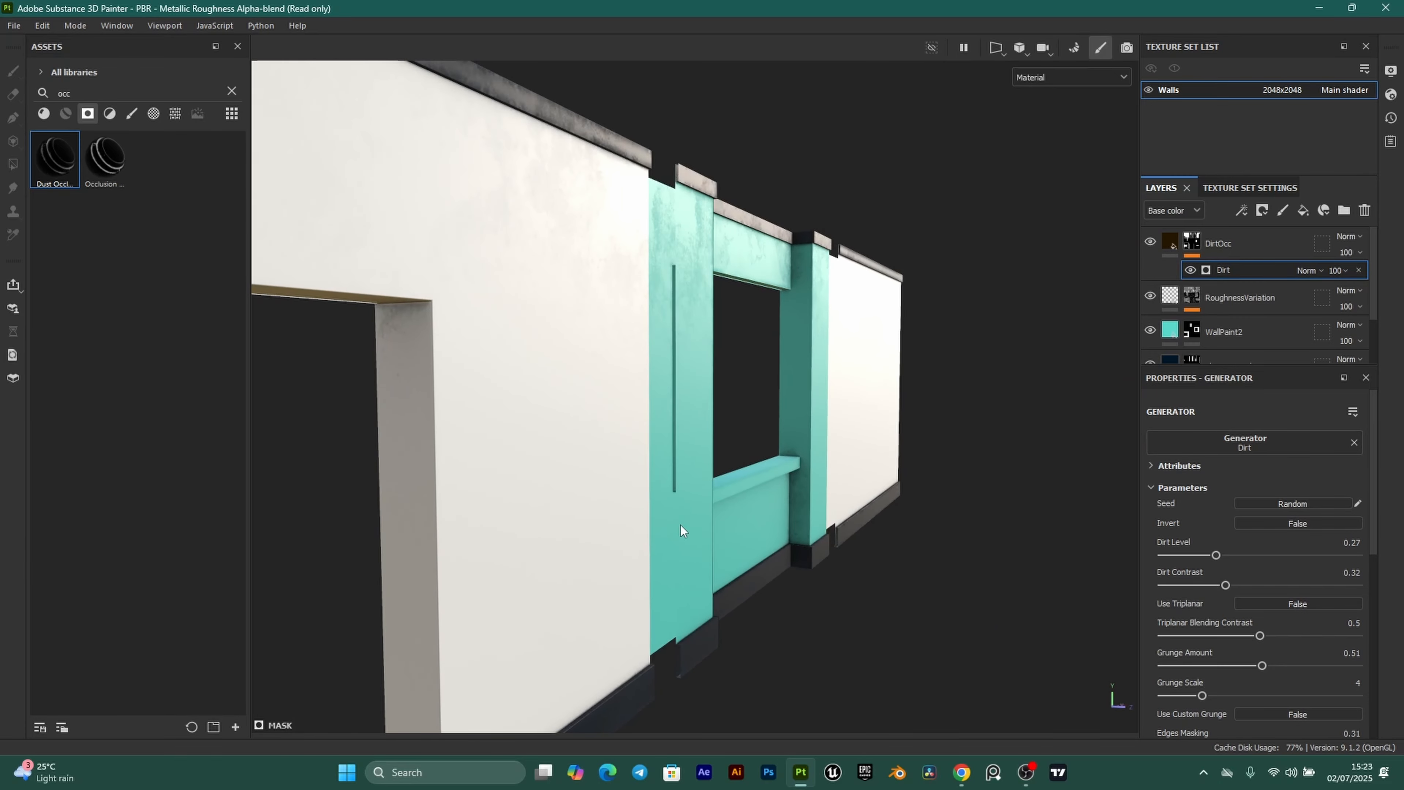
Add a SurfaceDirt fill layer above DirtOcc with height and metallic channels disabled.
click(1170, 241)
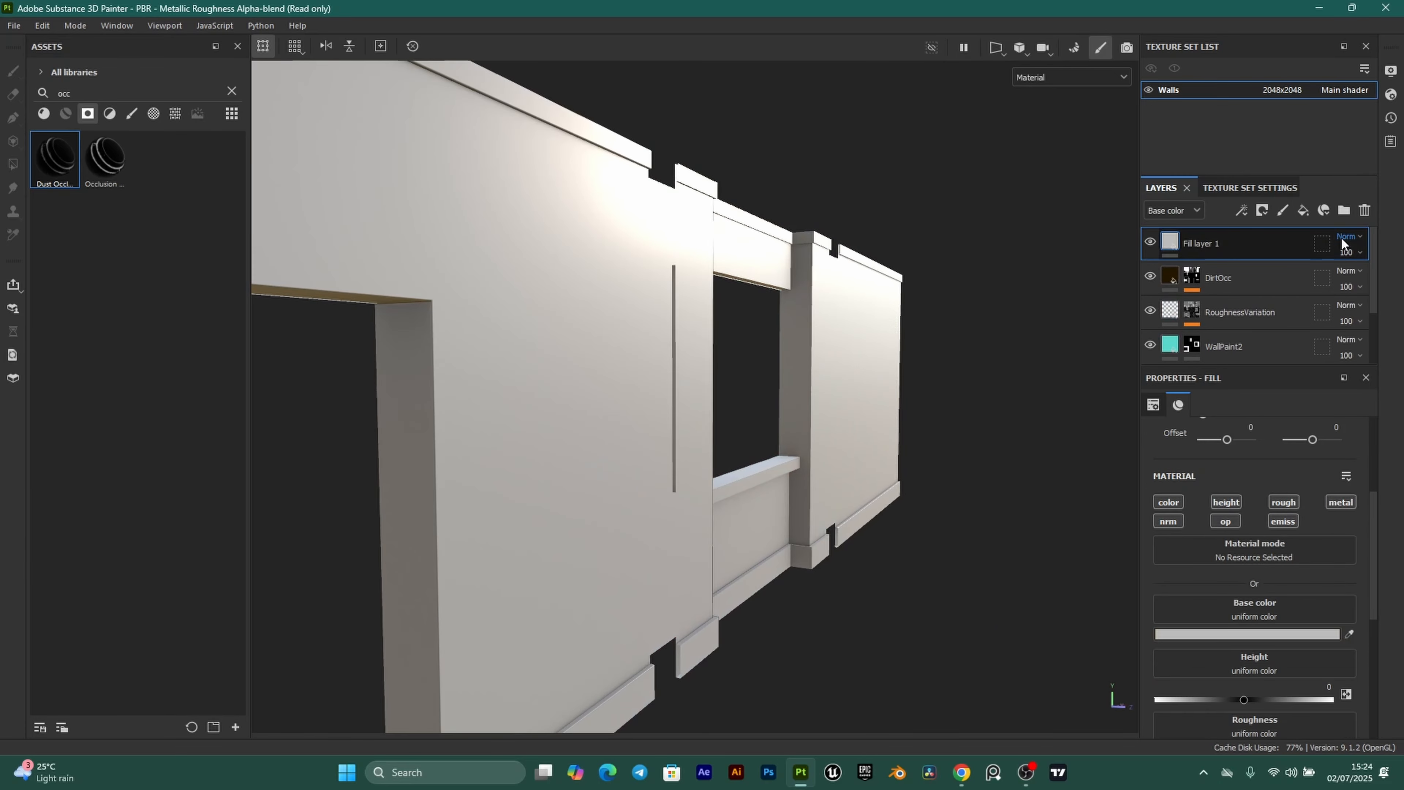
double_click(1207, 241)
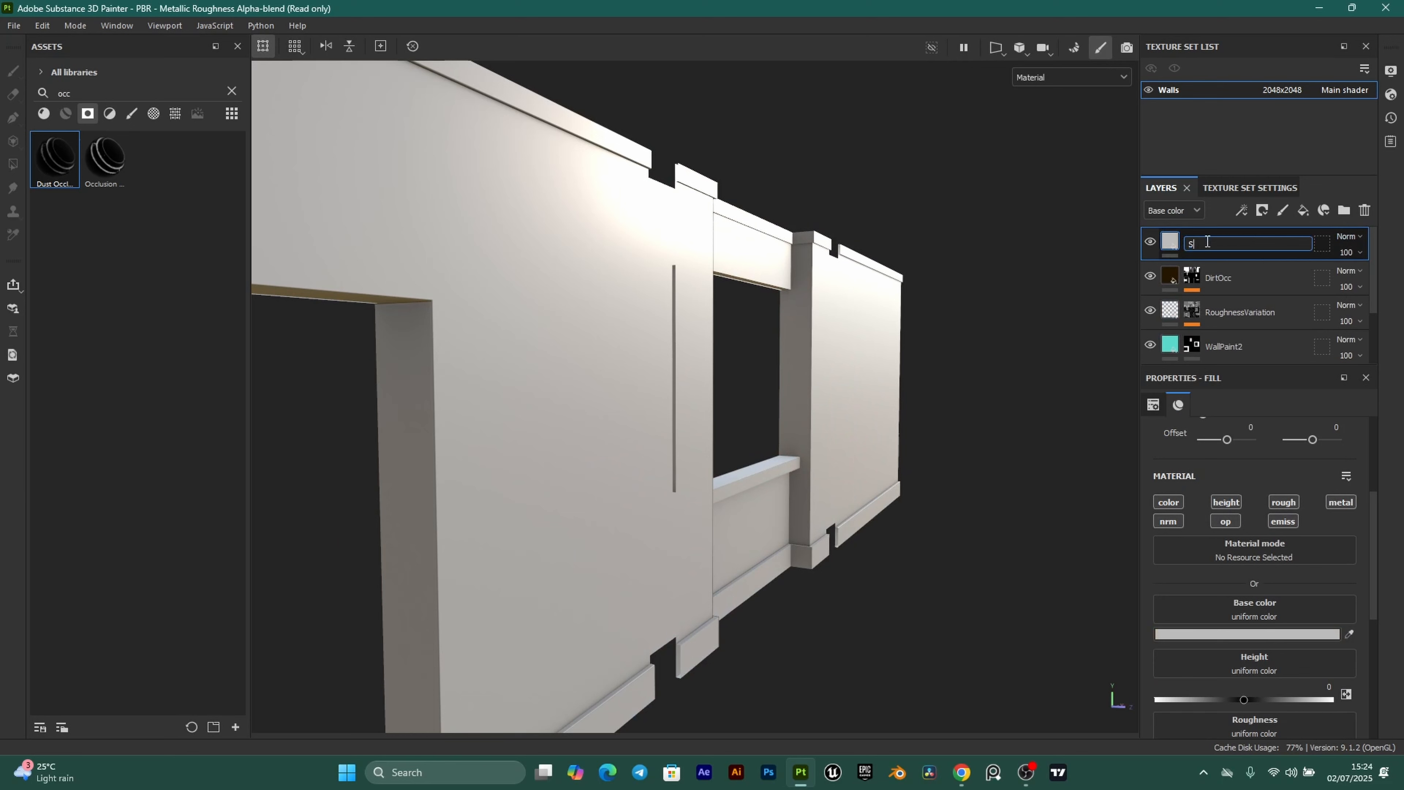
text(SurfaceDirt)
key(Return)
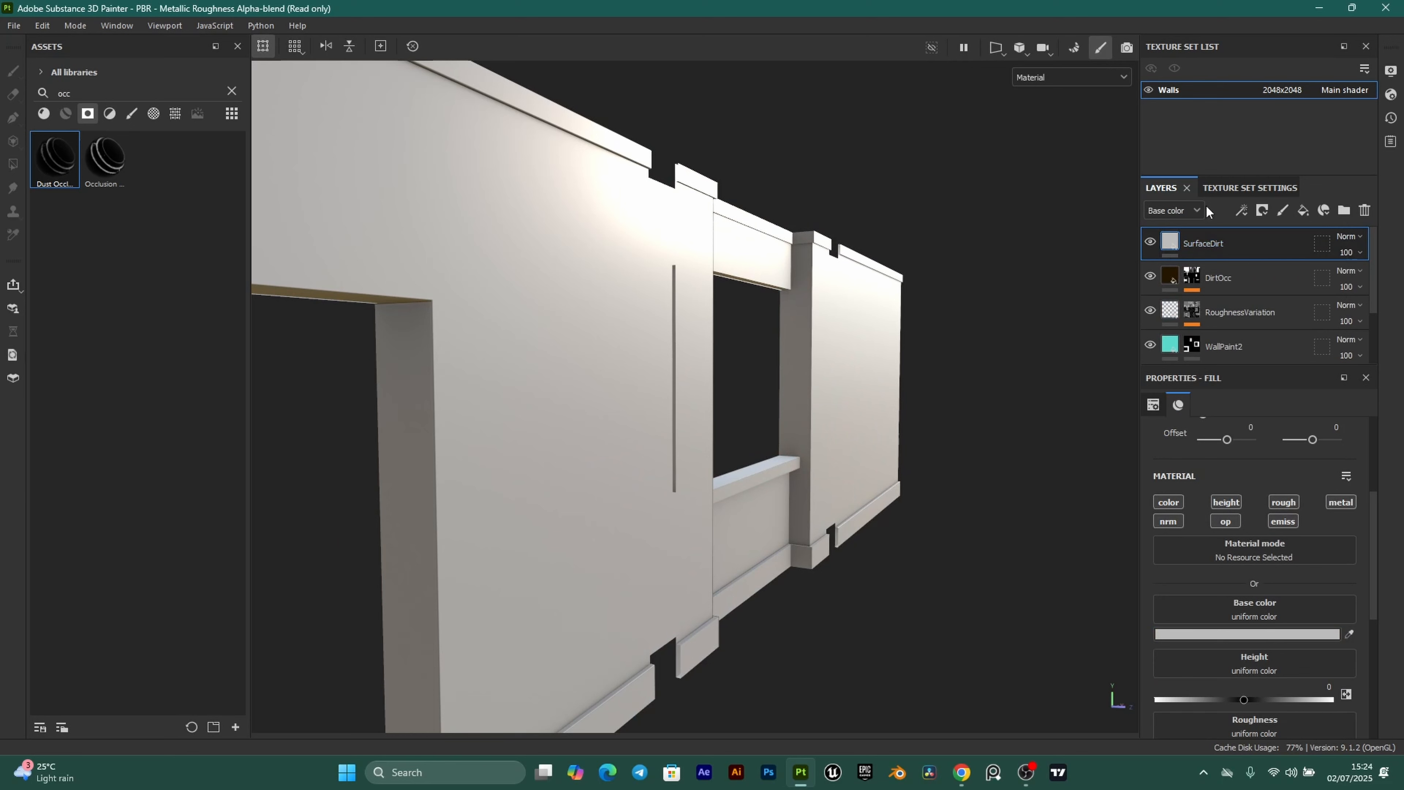
click(1225, 502)
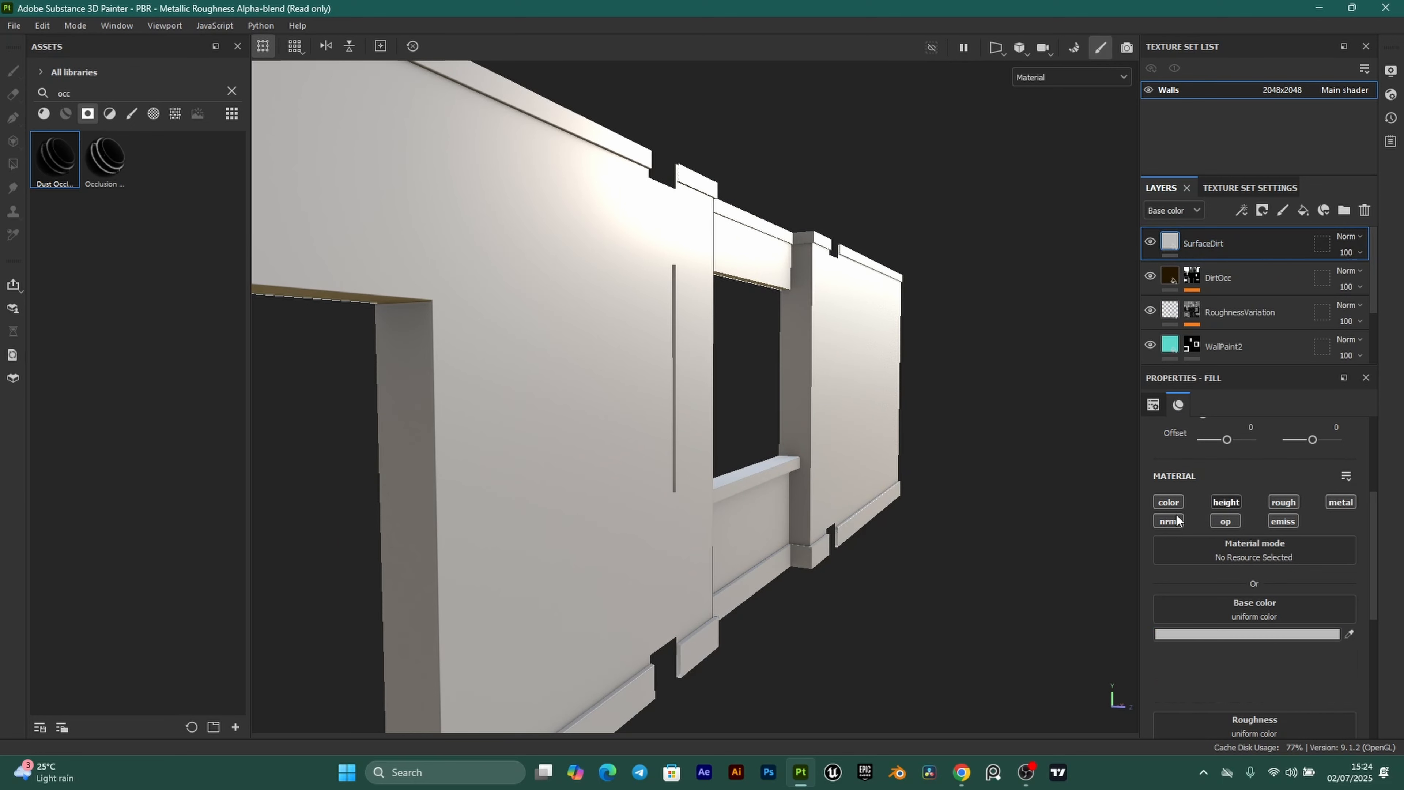
click(1347, 503)
Set SurfaceDirt's base colour to dark brown 261100 and roughness 1, and bring up its mask options.
click(1261, 635)
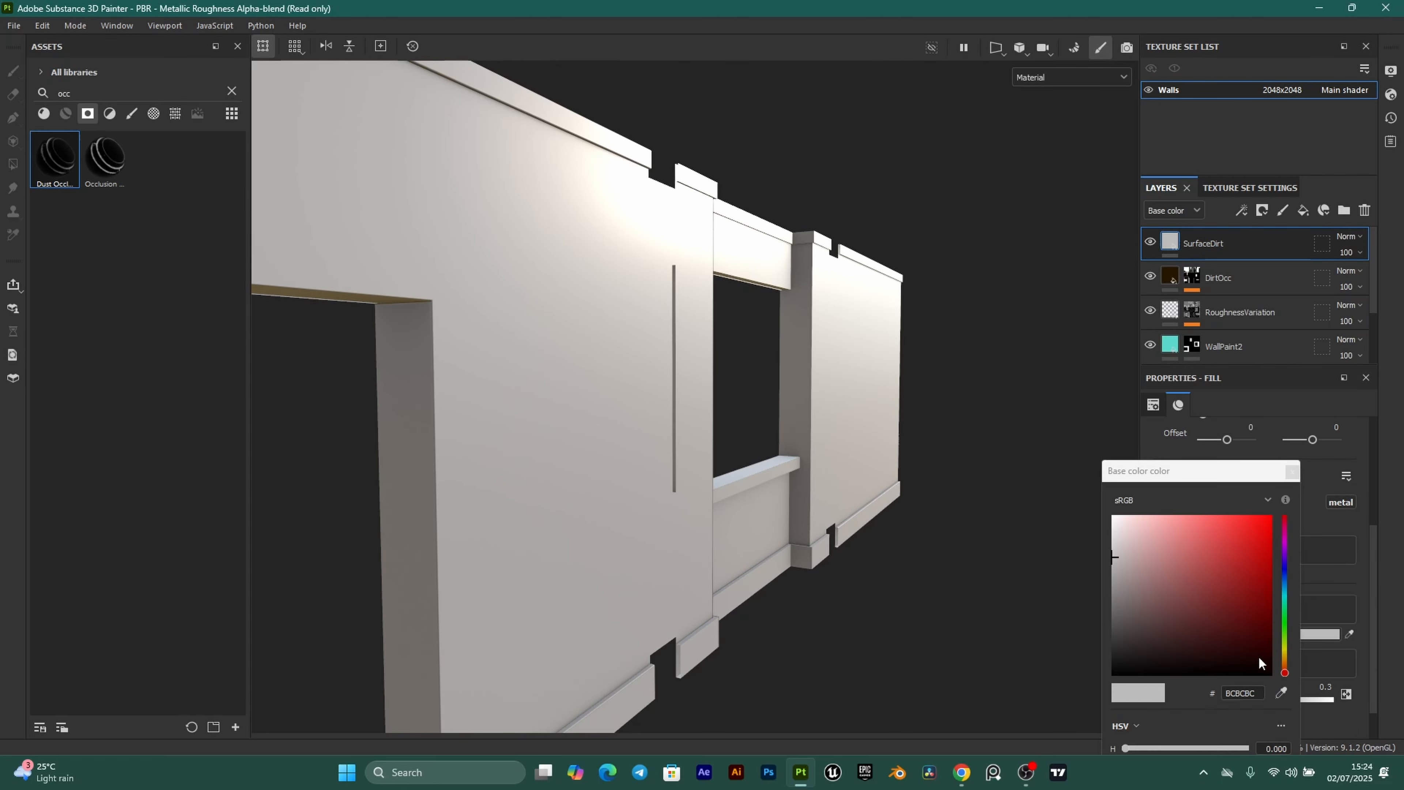
click(1285, 664)
click(1269, 647)
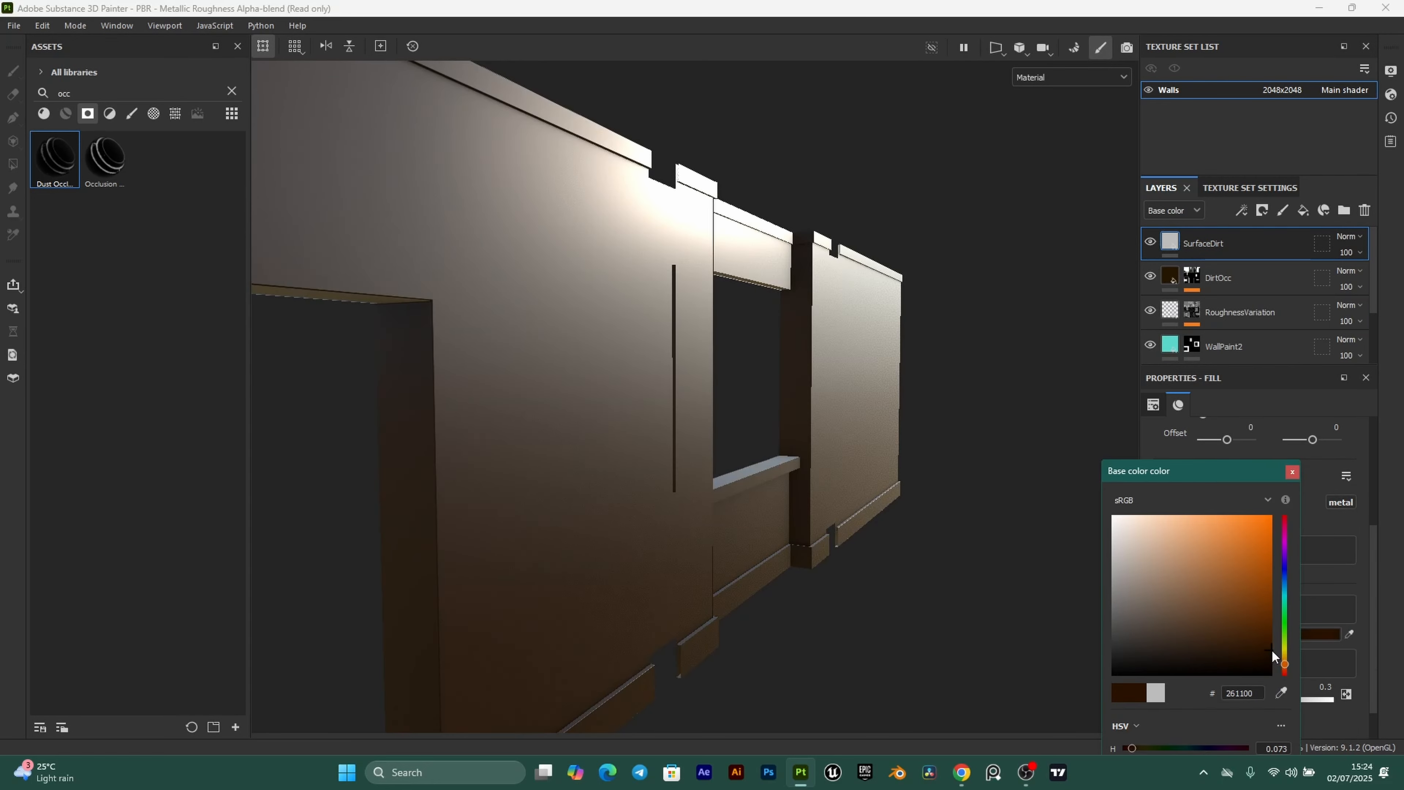
click(1292, 473)
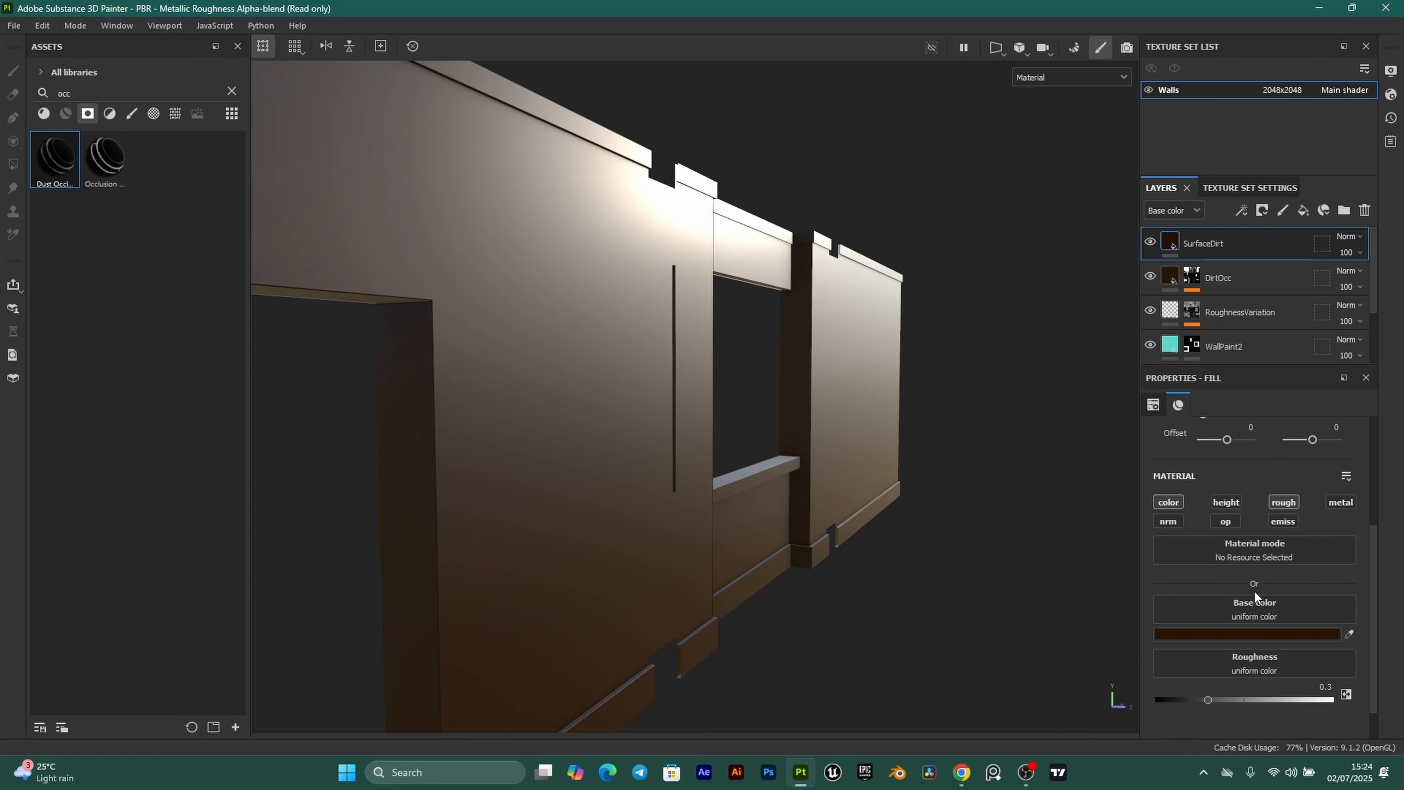
drag(1210, 699, 1369, 700)
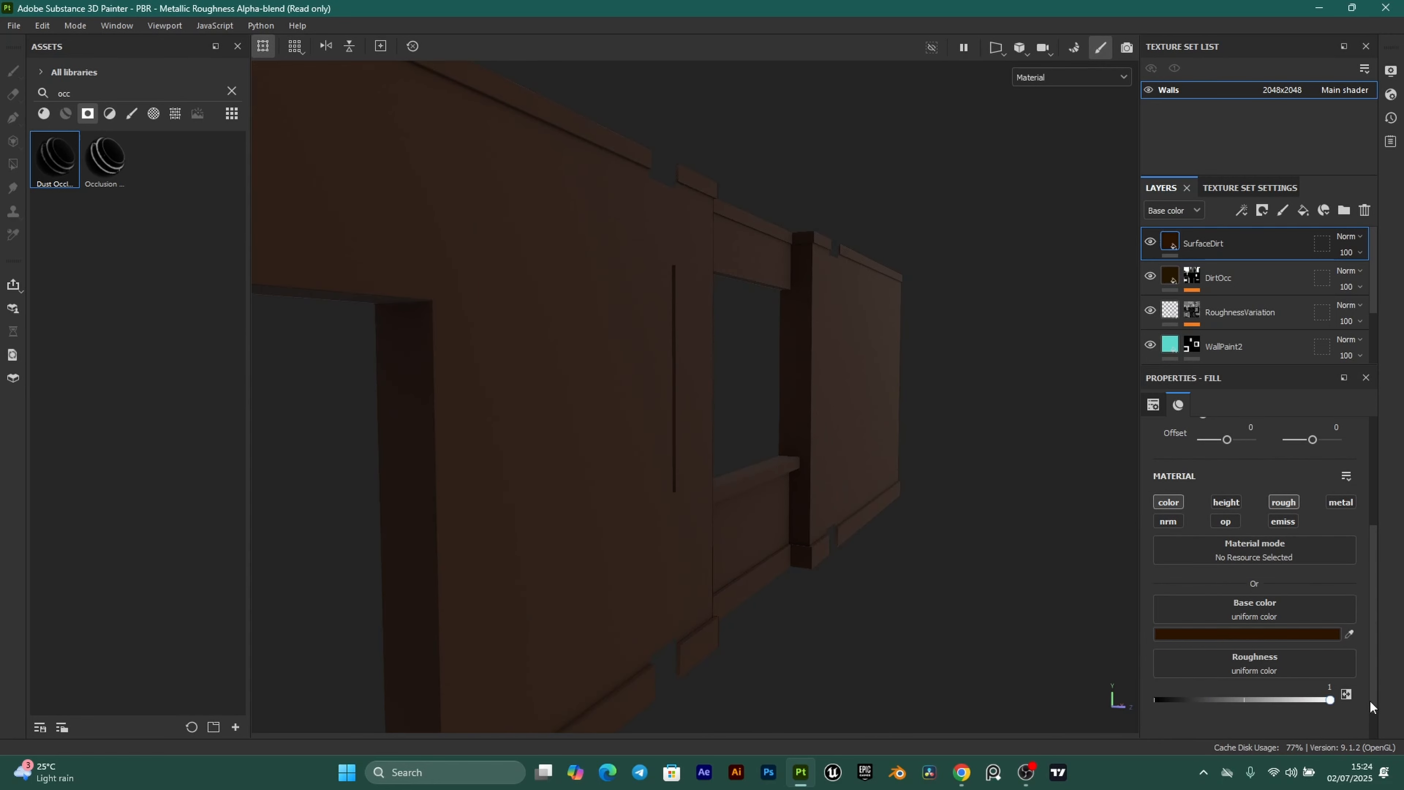
click(1261, 210)
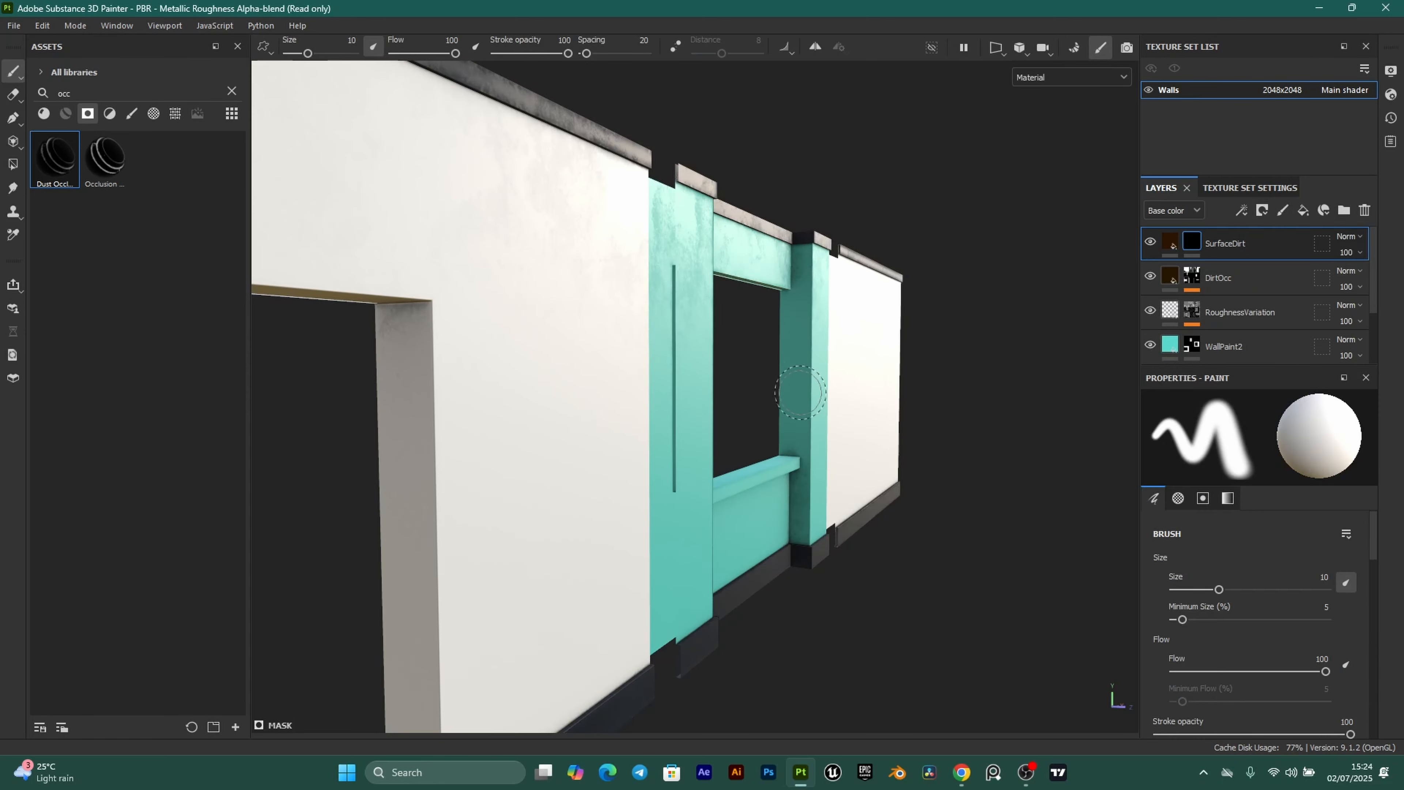
Try the Dust Soft smart mask on SurfaceDirt, then undo it.
click(231, 92)
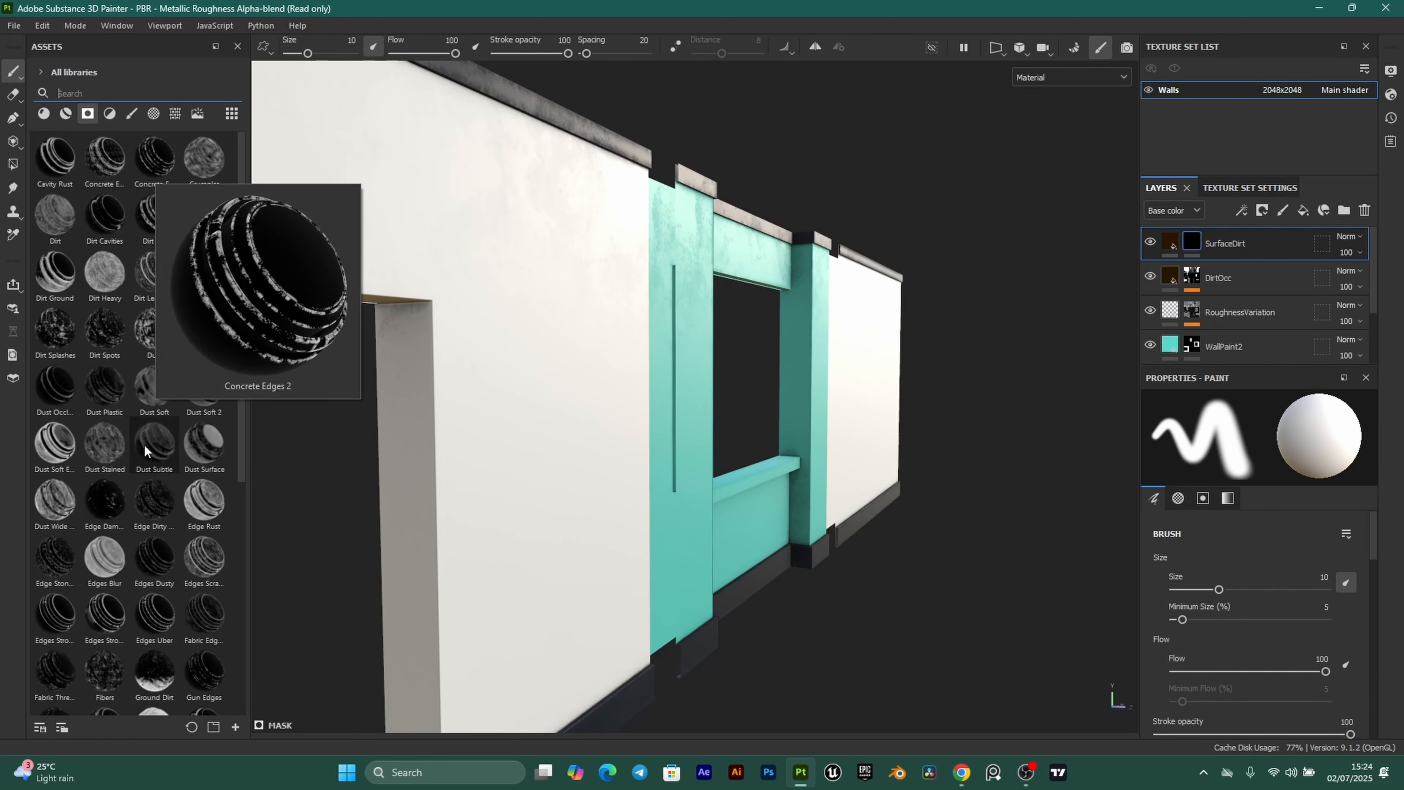
drag(155, 387, 1190, 245)
scroll(746, 462, down, 3)
alt+drag(746, 462, 821, 470)
scroll(824, 454, up, 3)
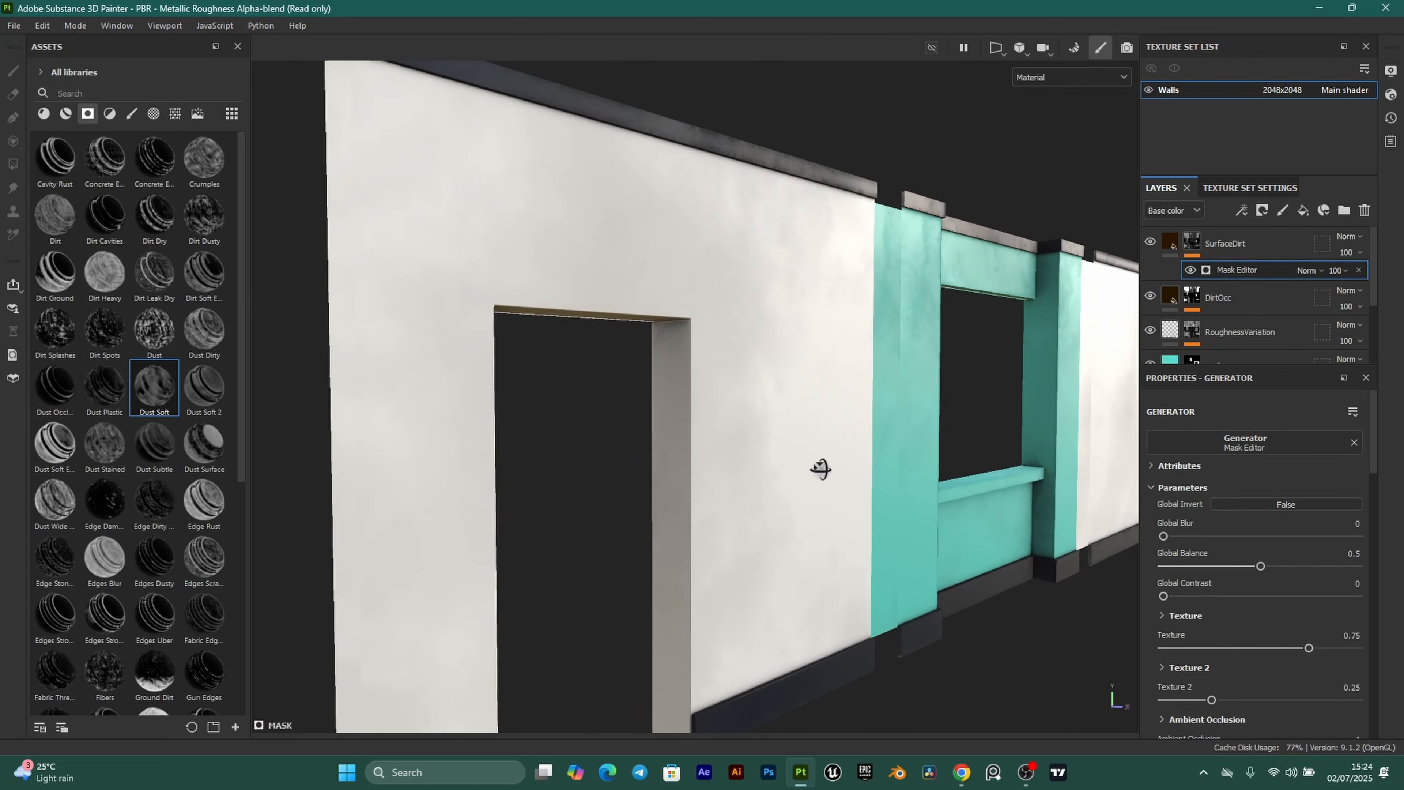
scroll(822, 471, up, 2)
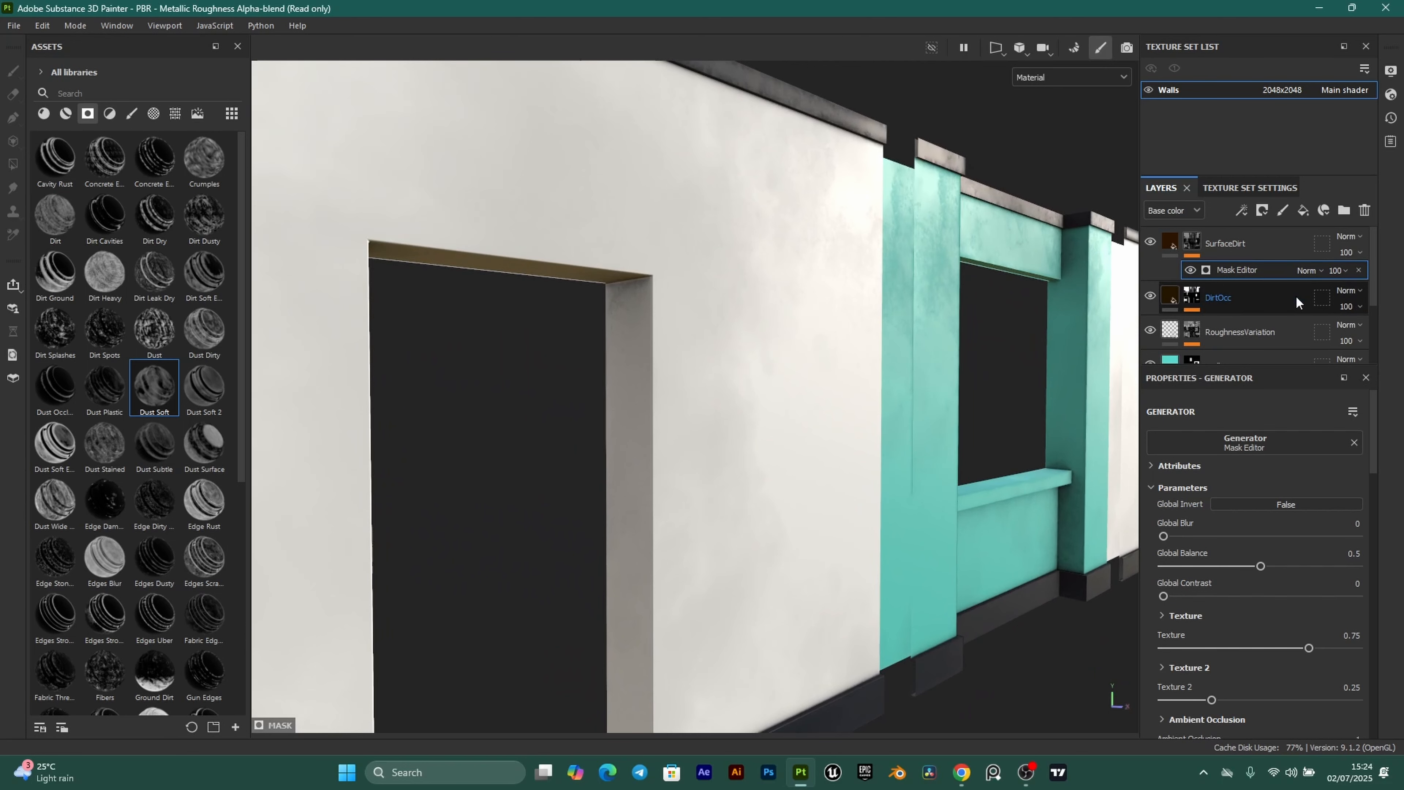
key(ctrl+z)
Apply Dust Soft 2 to SurfaceDirt's mask and compare the dirt on the doorway wall.
drag(212, 396, 1190, 245)
alt+drag(817, 435, 942, 525)
alt+middle_drag(942, 525, 787, 531)
scroll(786, 531, up, 3)
alt+drag(687, 504, 653, 498)
alt+middle_drag(353, 490, 808, 564)
alt+drag(576, 506, 606, 495)
alt+middle_drag(606, 495, 772, 491)
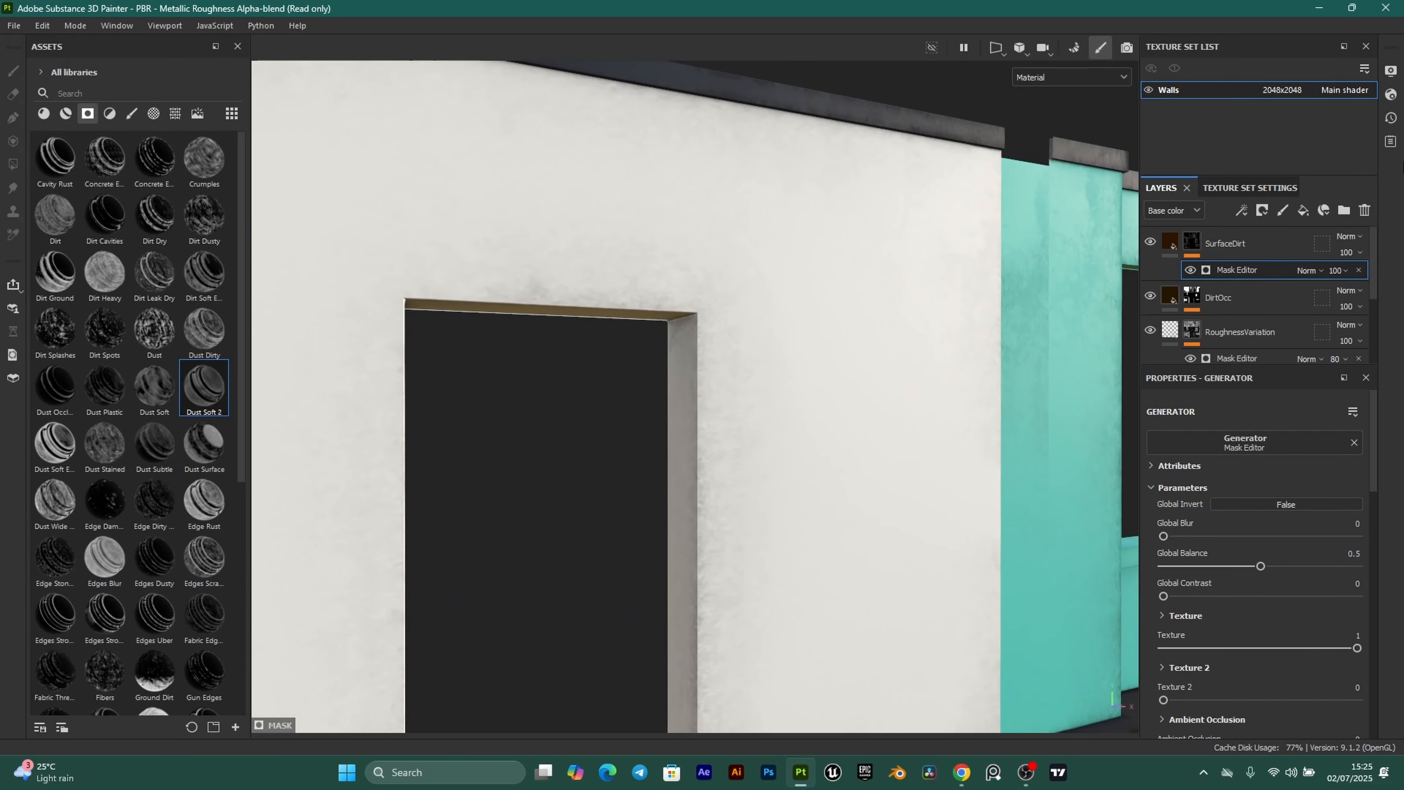
click(1190, 269)
click(1192, 269)
alt+drag(812, 394, 746, 533)
scroll(731, 483, up, 2)
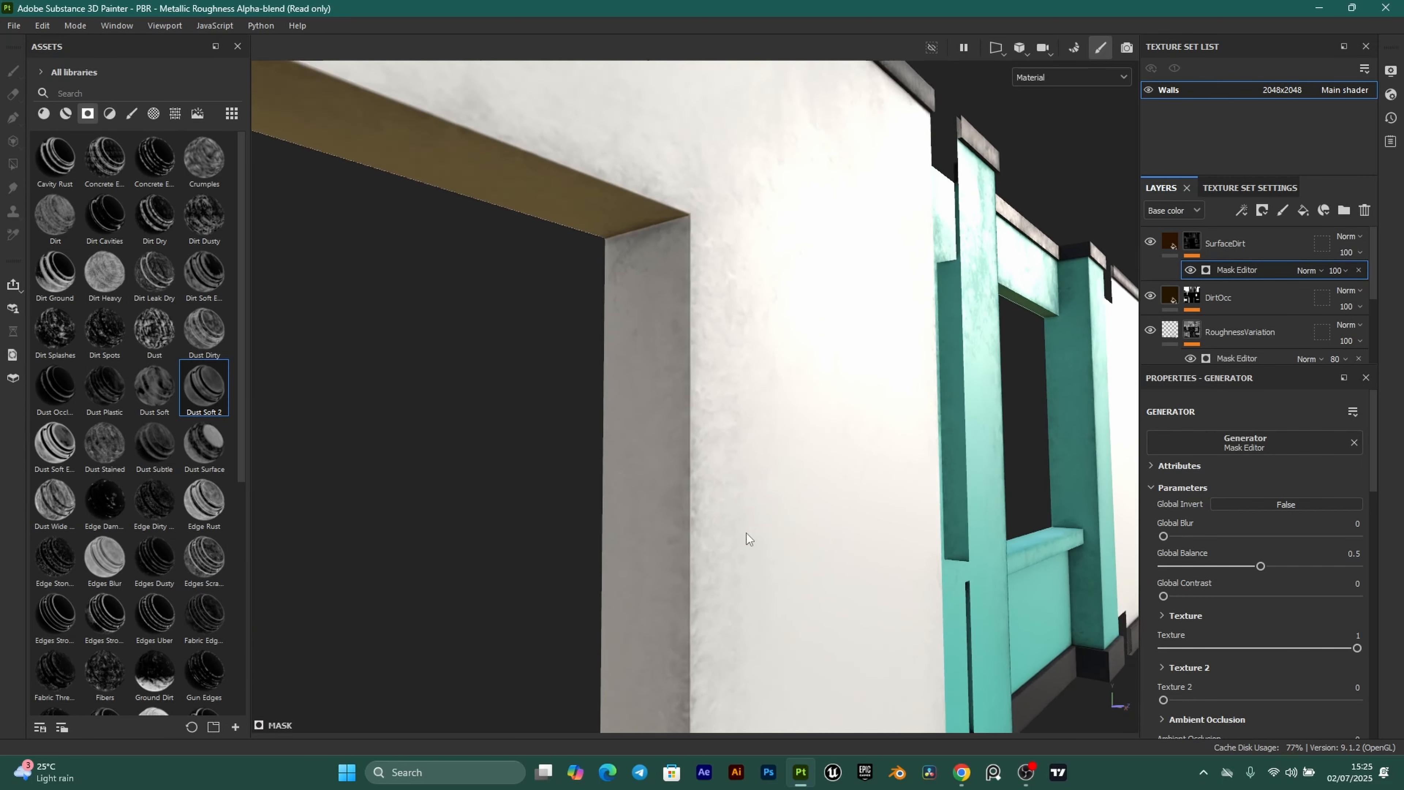
scroll(806, 487, down, 3)
alt+drag(807, 486, 744, 523)
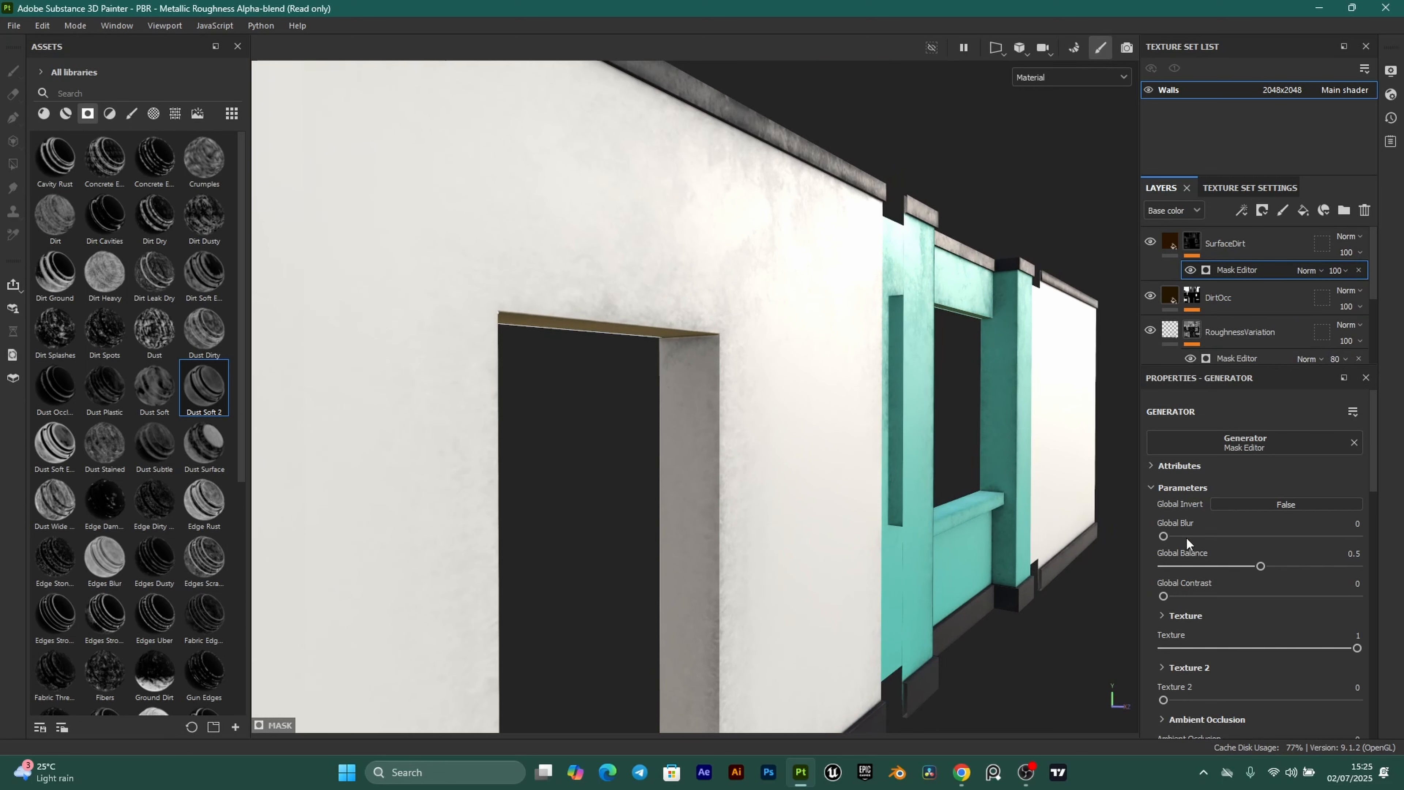
scroll(851, 437, up, 3)
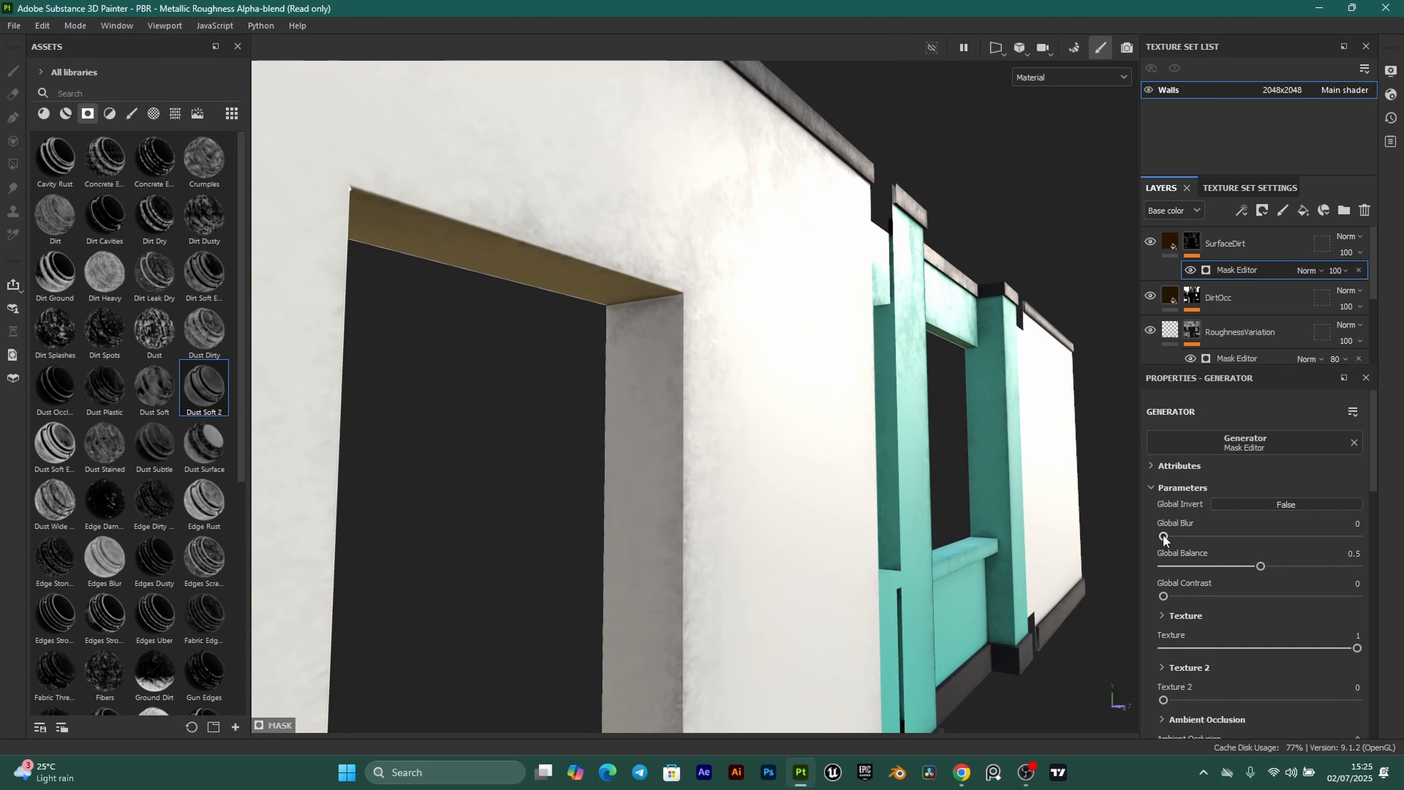
Adjust Global Blur, Balance and Contrast, finally returning Global Contrast to 0.
mouse_move(1163, 537)
mouse_down()
mouse_move(1225, 536)
mouse_move(1145, 526)
mouse_up()
mouse_move(1260, 567)
mouse_down()
mouse_move(1221, 561)
mouse_move(1294, 564)
mouse_move(1261, 560)
mouse_up()
drag(1164, 591, 1204, 593)
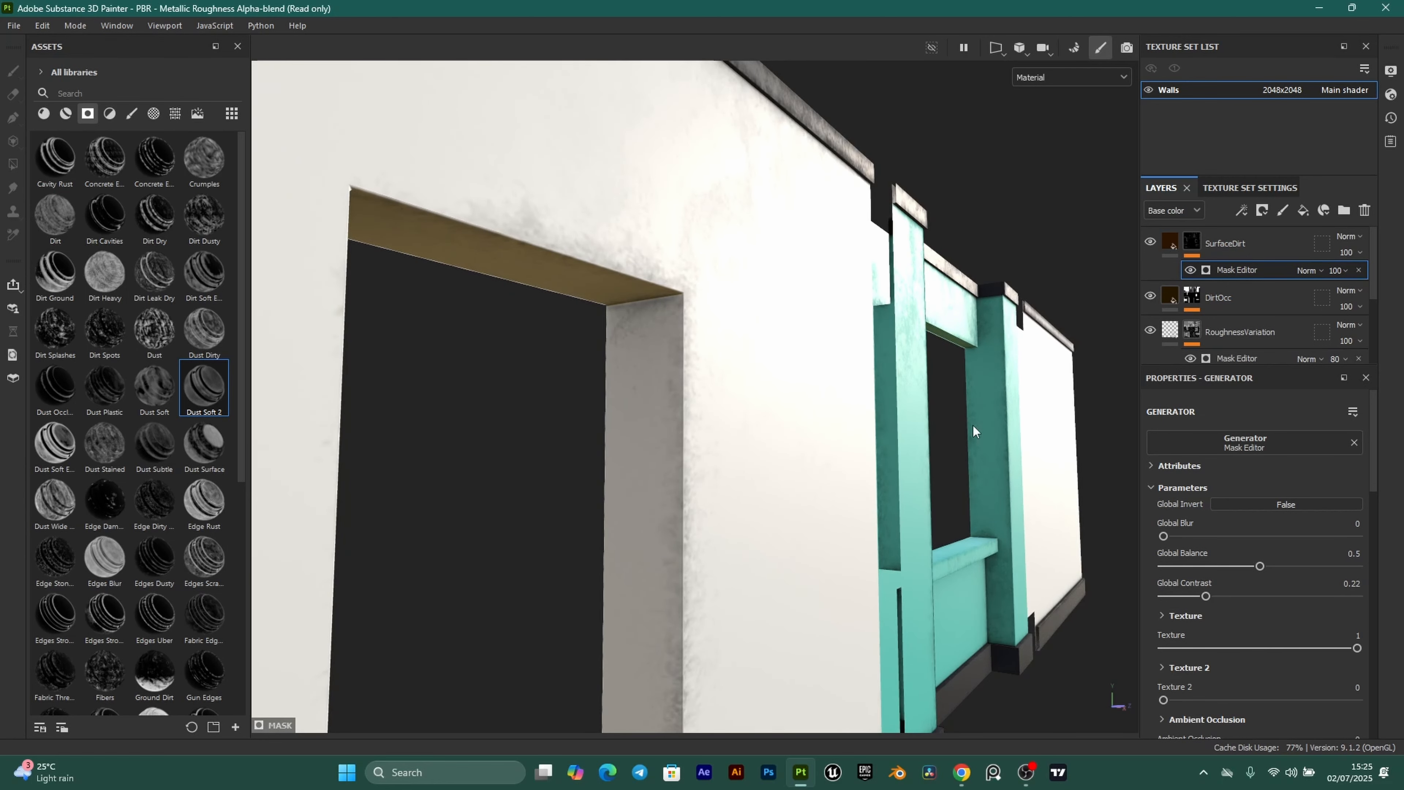
alt+drag(973, 426, 786, 513)
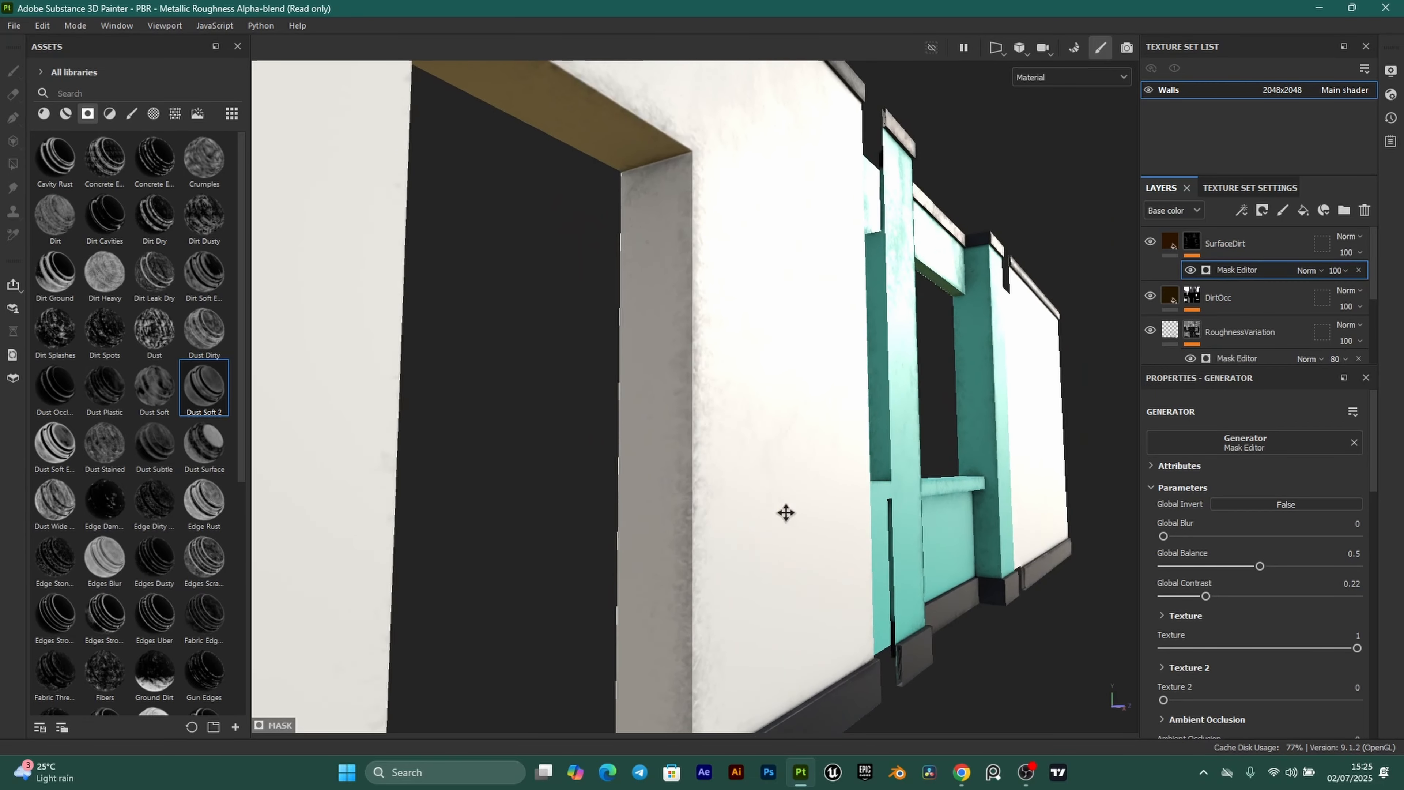
alt+middle_drag(786, 513, 873, 562)
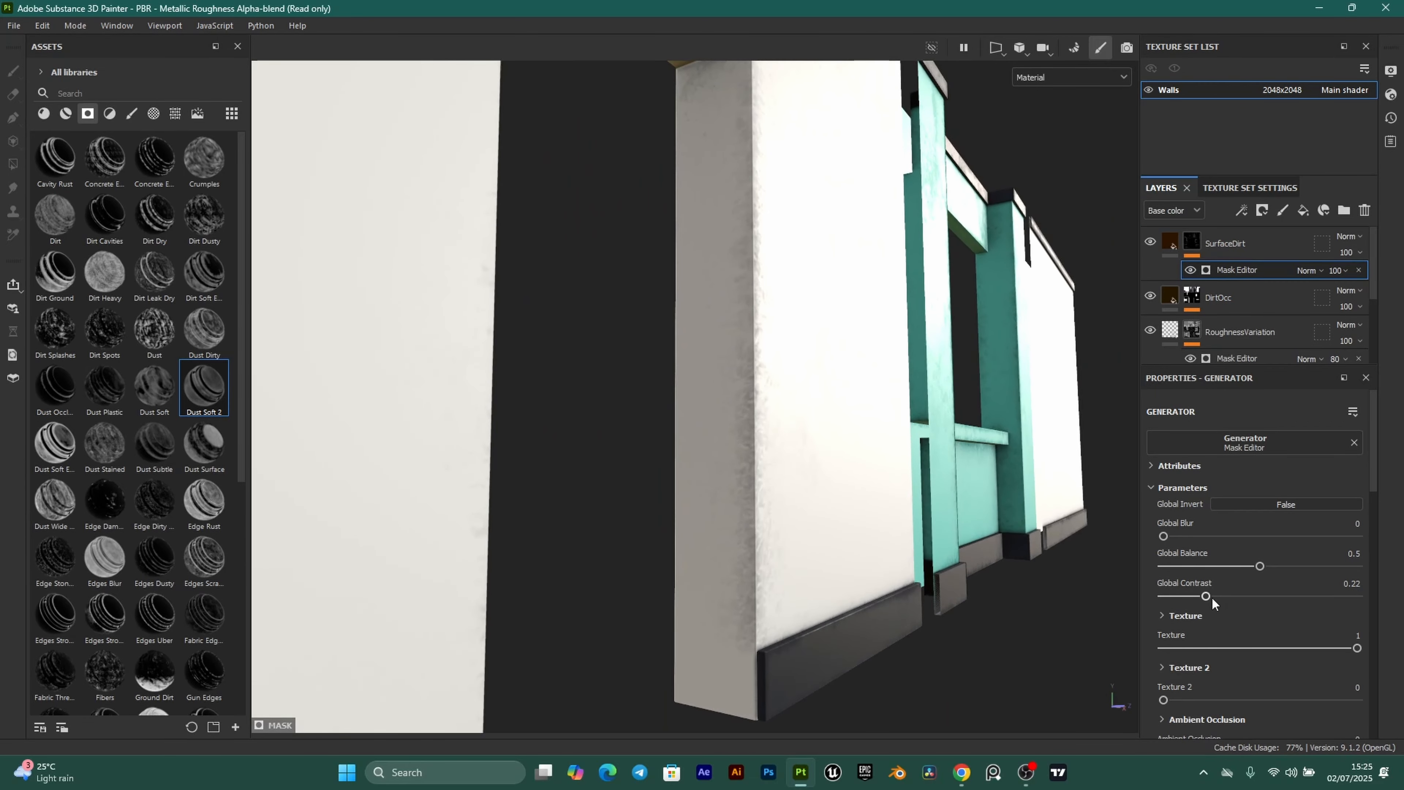
drag(1205, 598, 1161, 583)
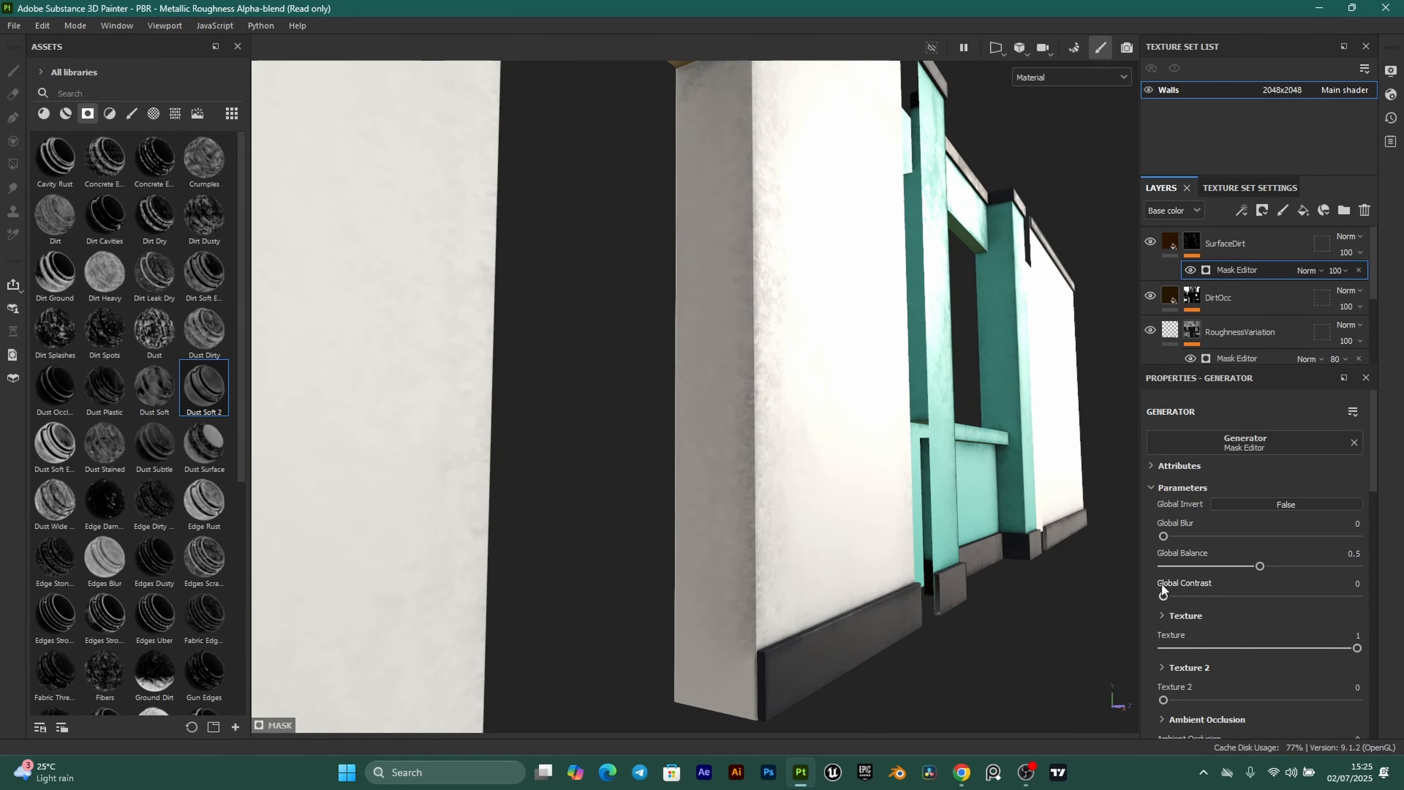
alt+drag(761, 501, 840, 356)
alt+drag(745, 369, 765, 319)
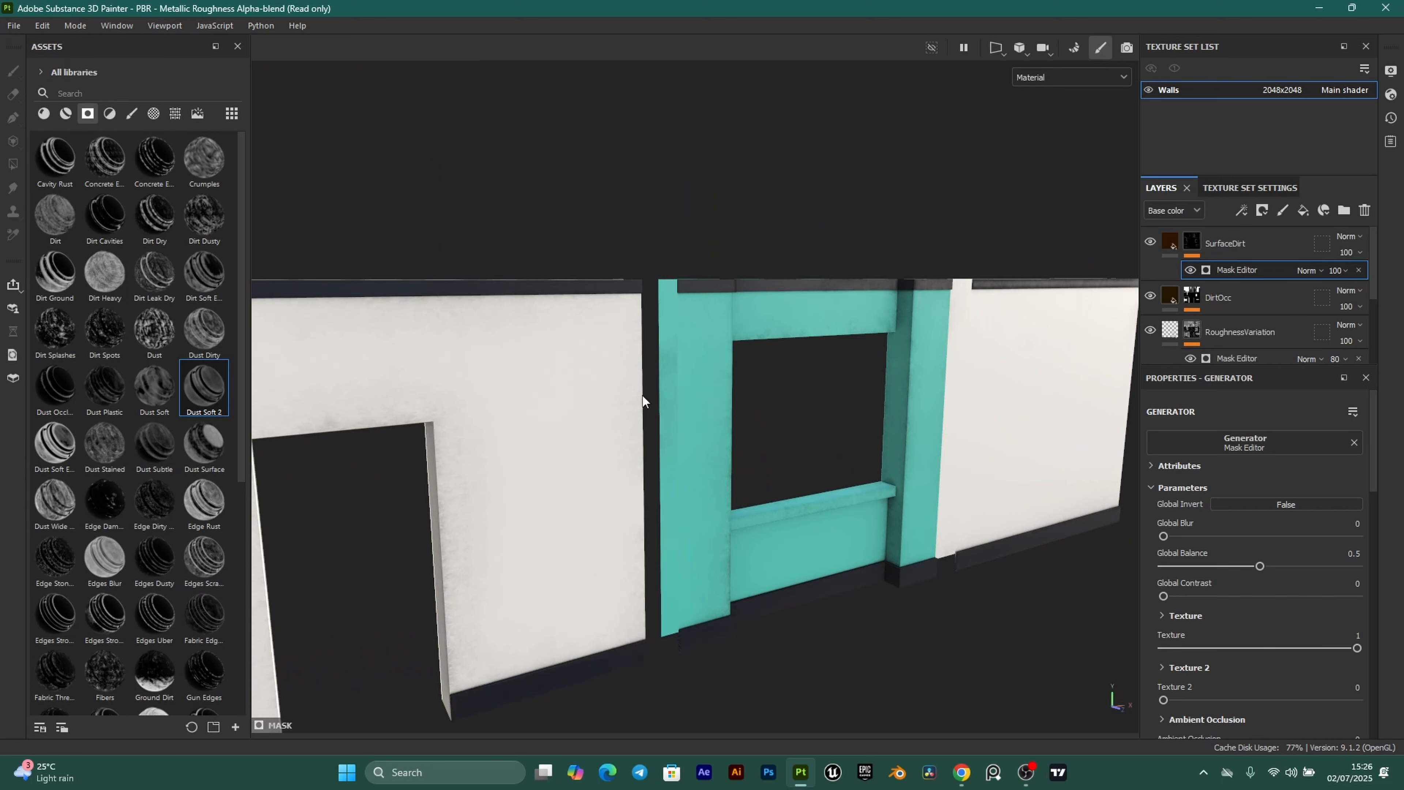
Set texture export to the PBR Metallic Roughness template, targa file type and 2048 size.
click(13, 25)
click(51, 233)
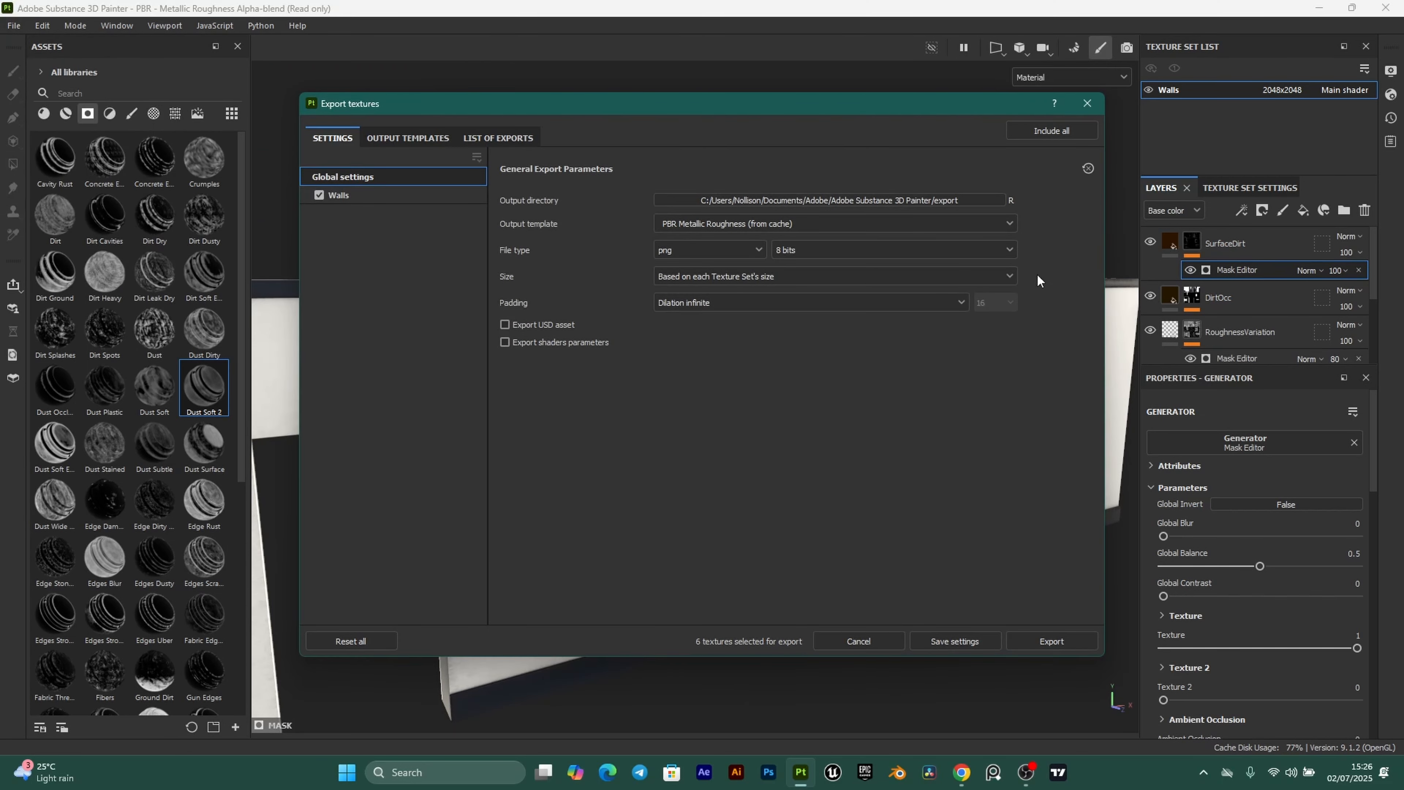
click(912, 224)
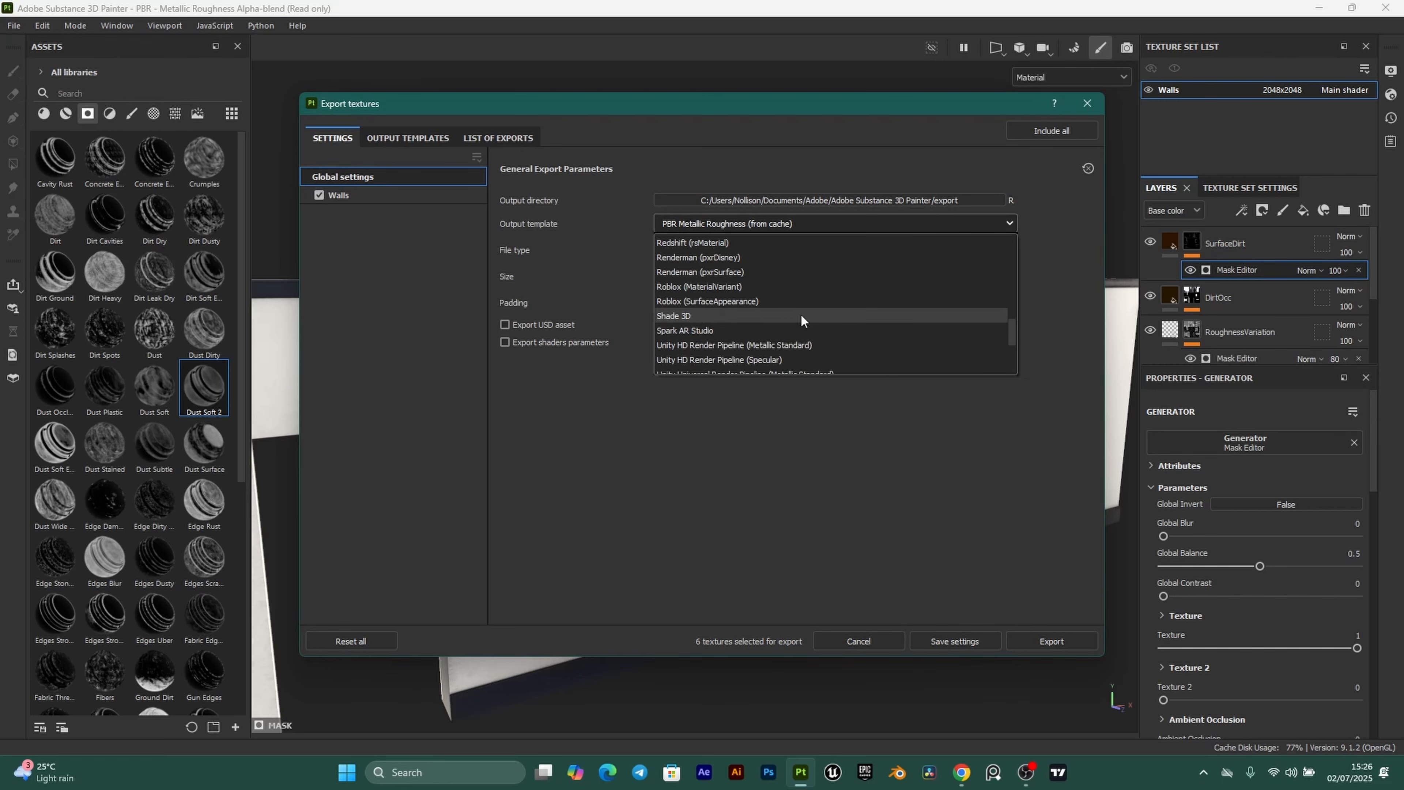
scroll(791, 312, up, 2)
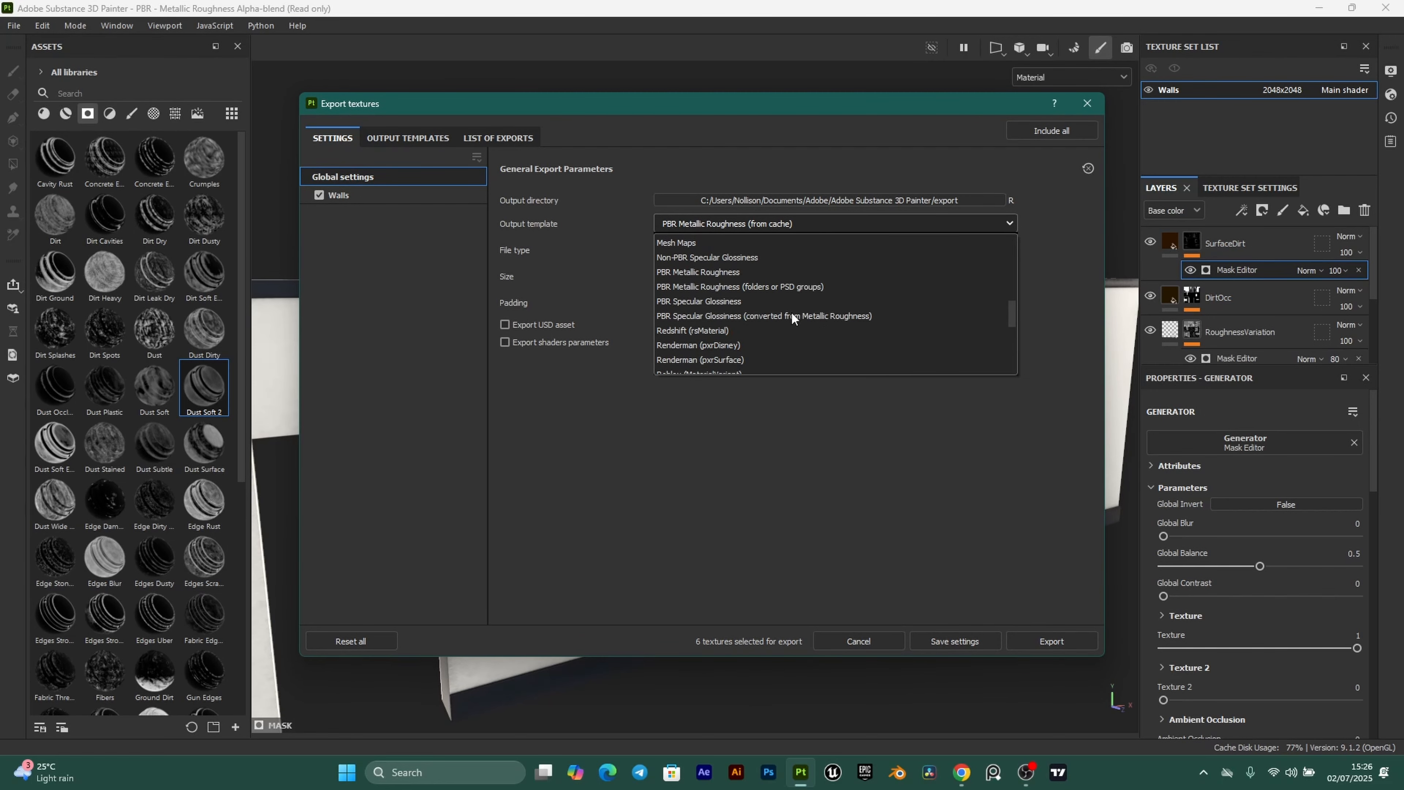
click(743, 272)
click(759, 251)
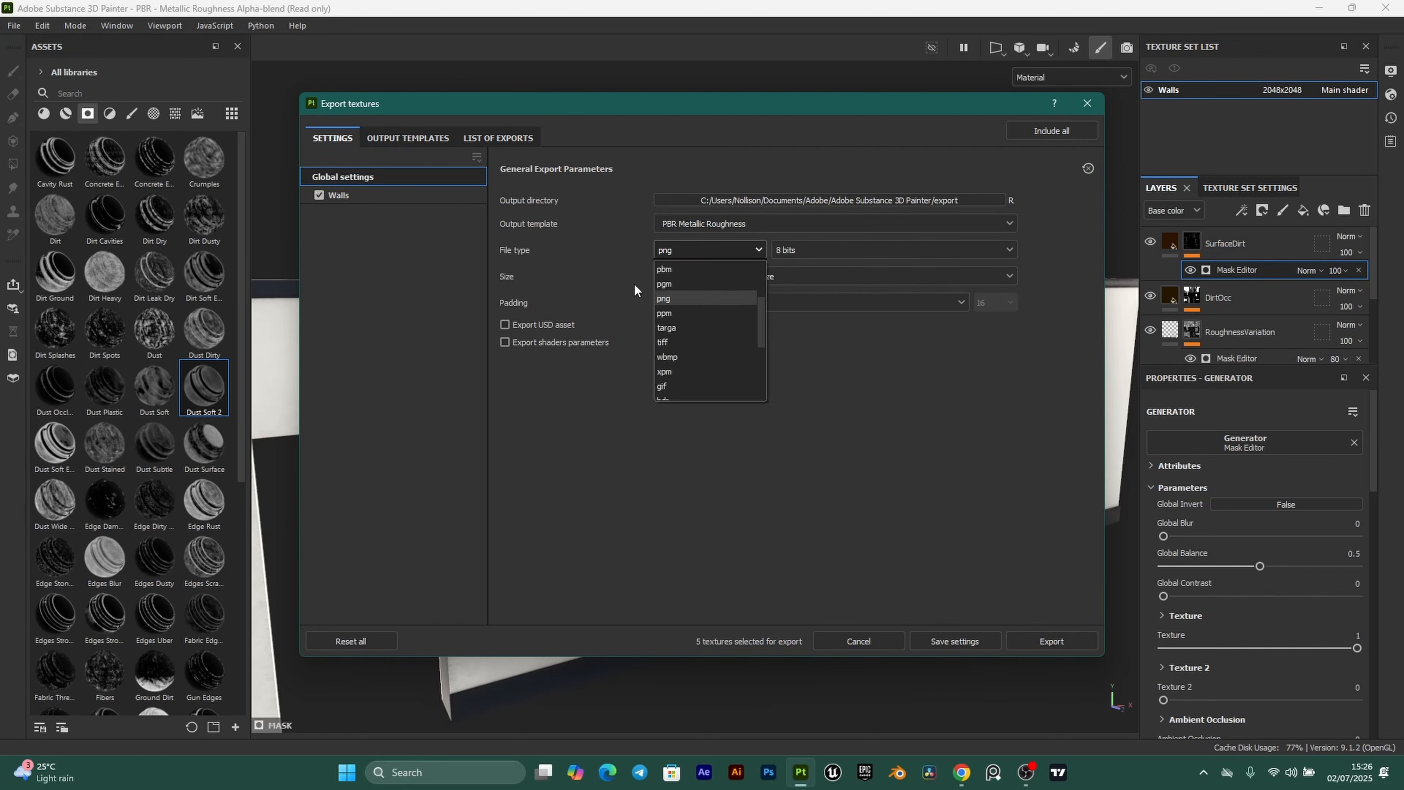
click(692, 323)
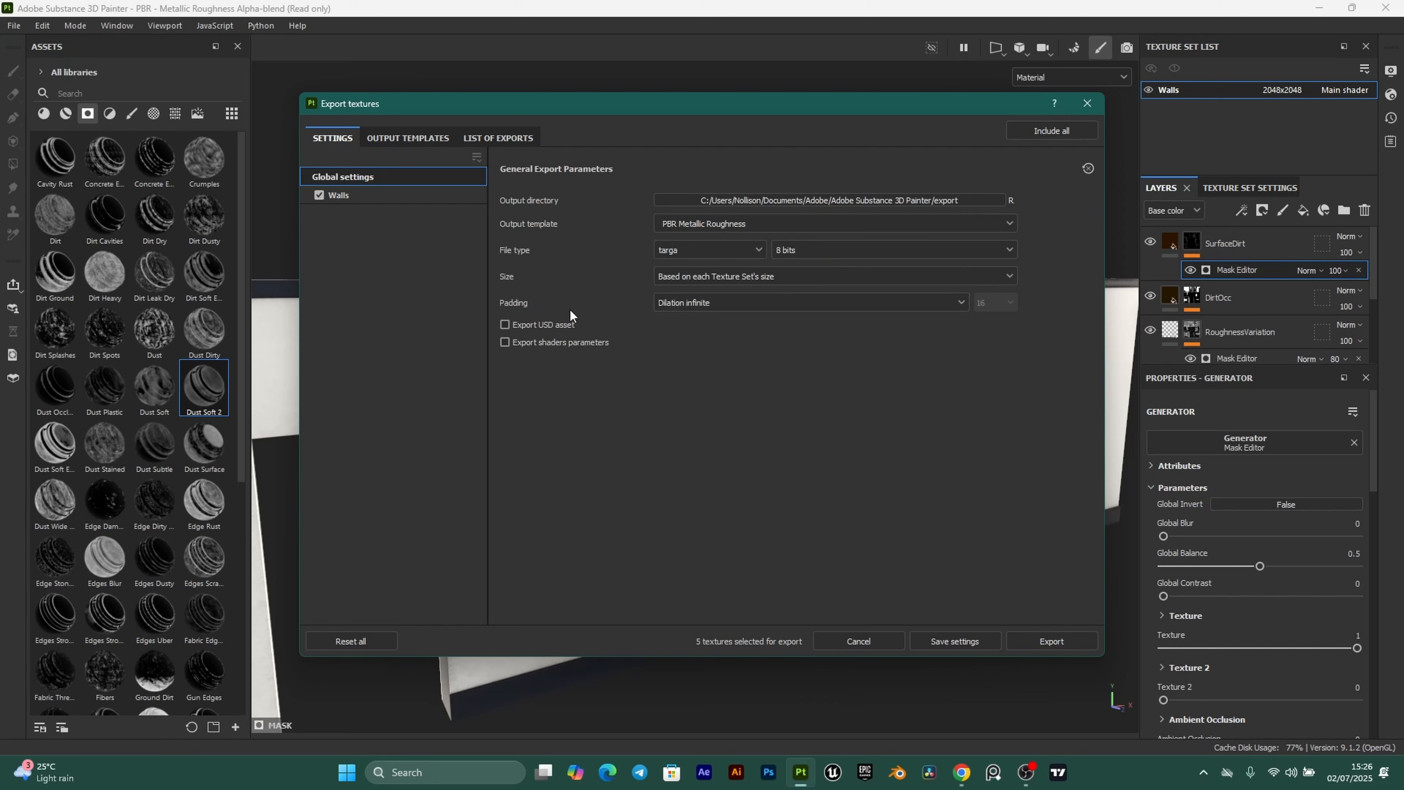
click(688, 274)
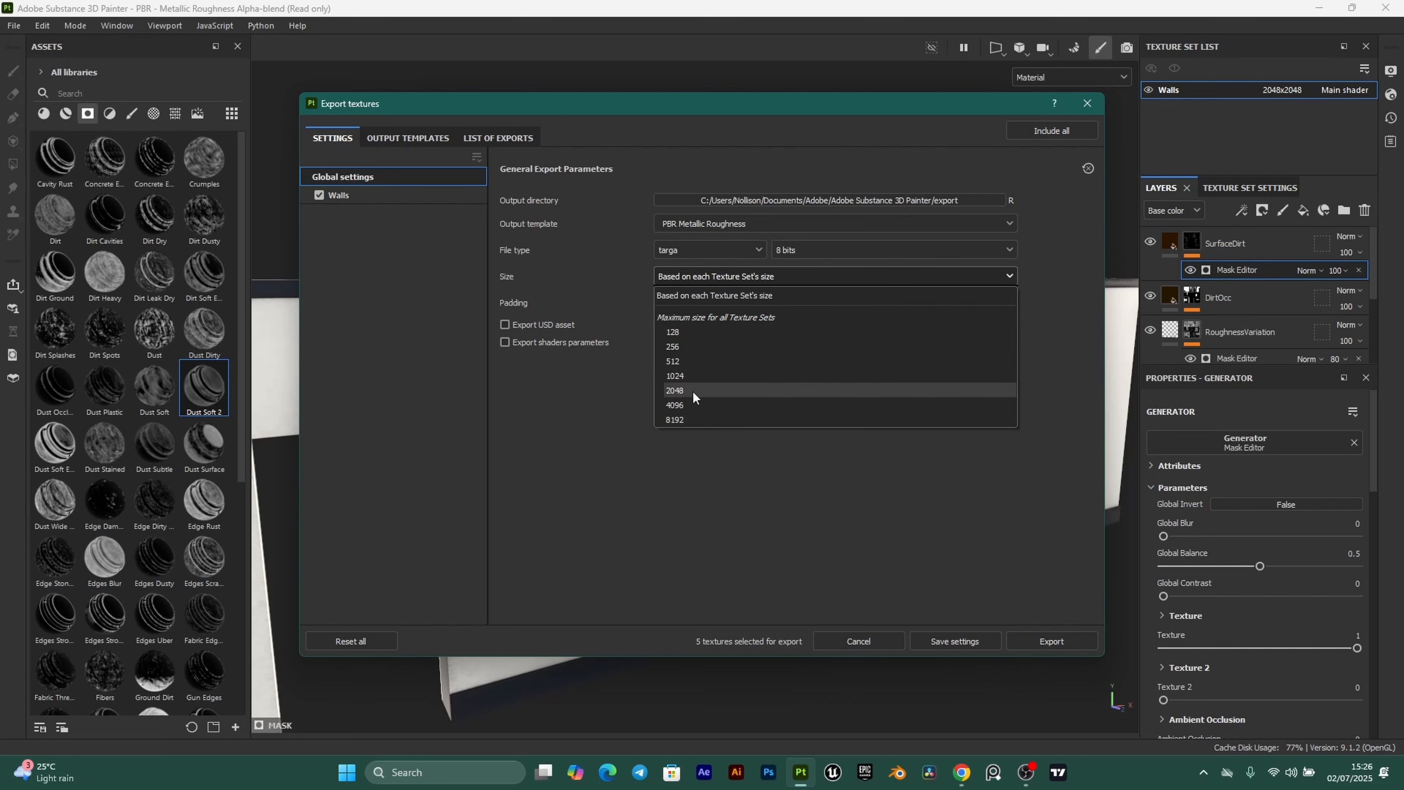
click(692, 390)
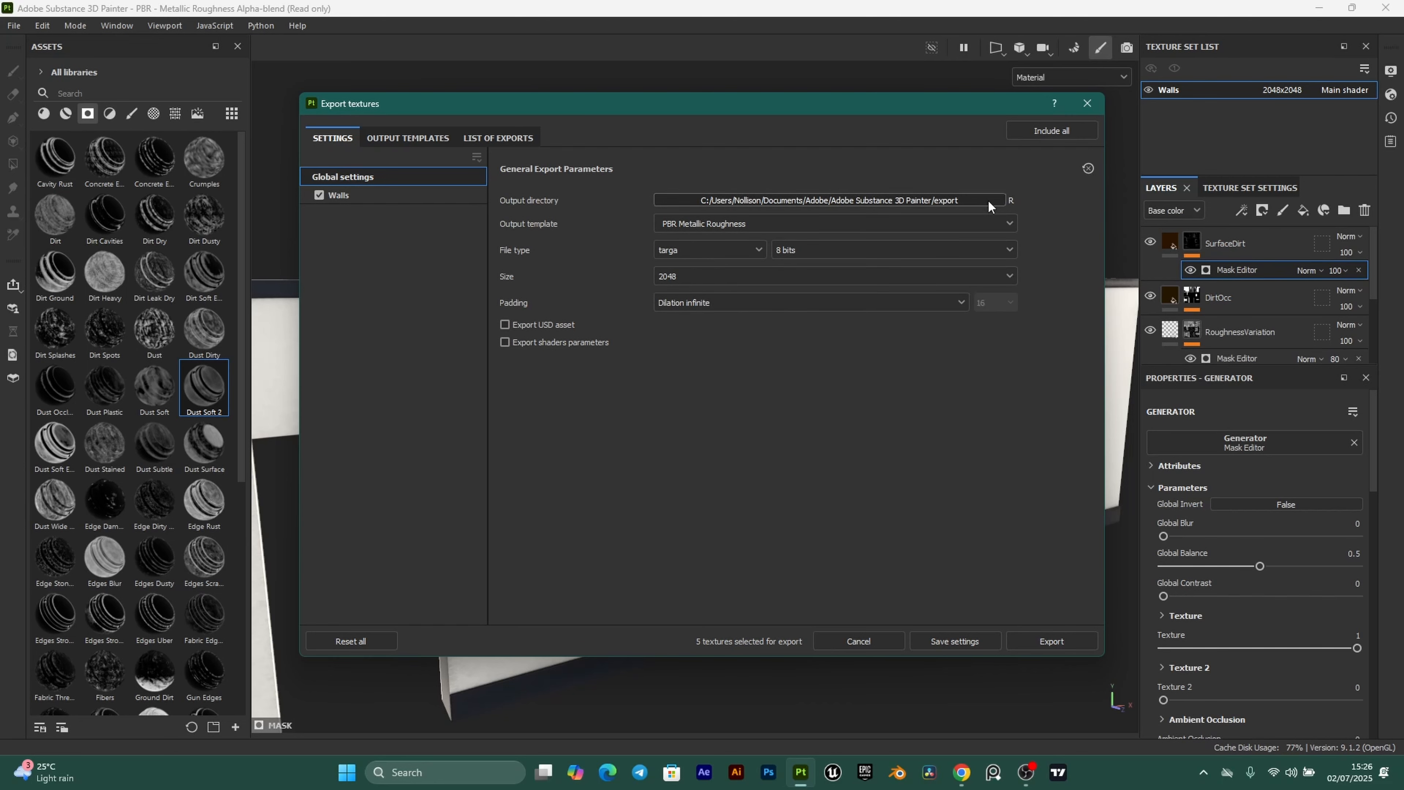
Make the output directory a new Walls folder inside Desktop/ClassroomProject/Textures.
click(988, 202)
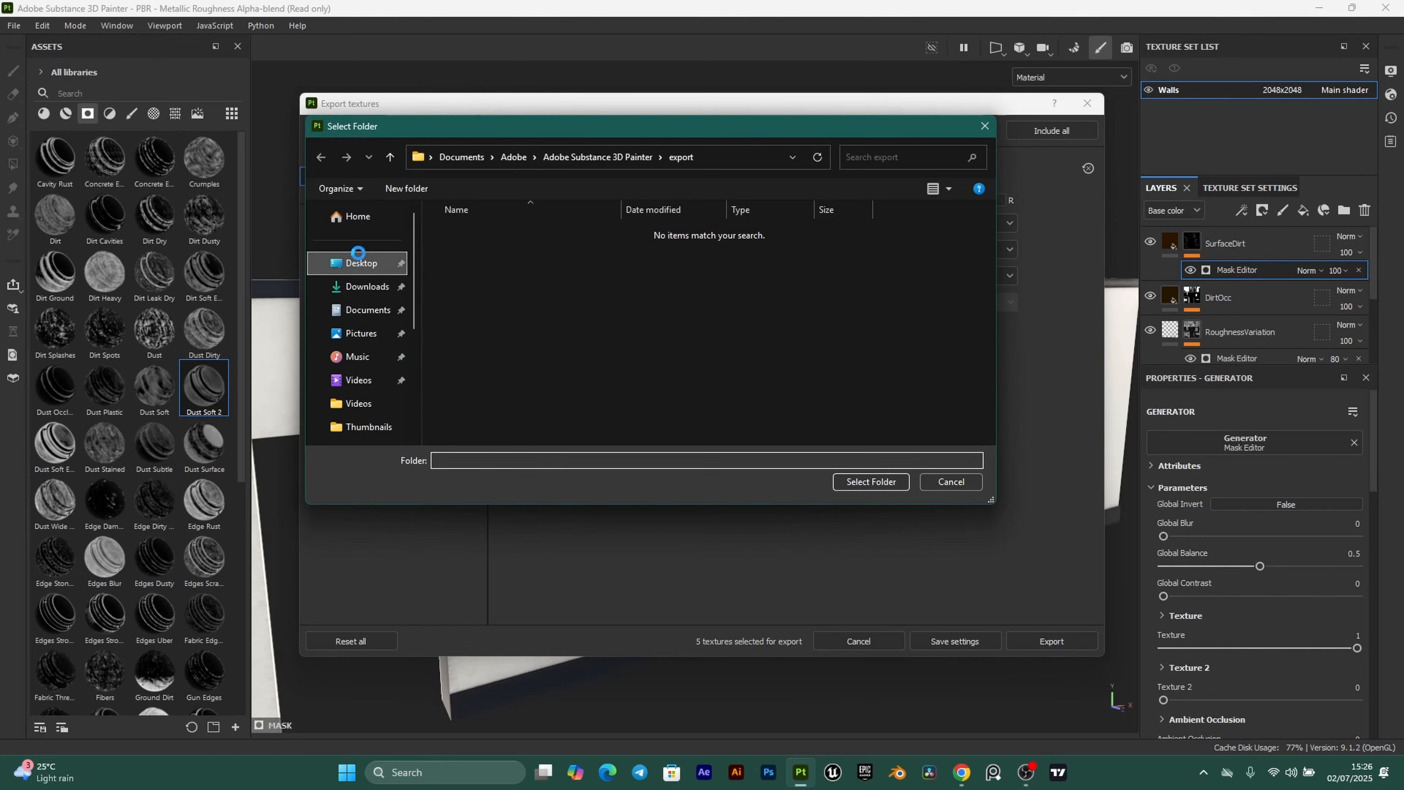
click(359, 263)
click(472, 248)
double_click(471, 247)
click(486, 276)
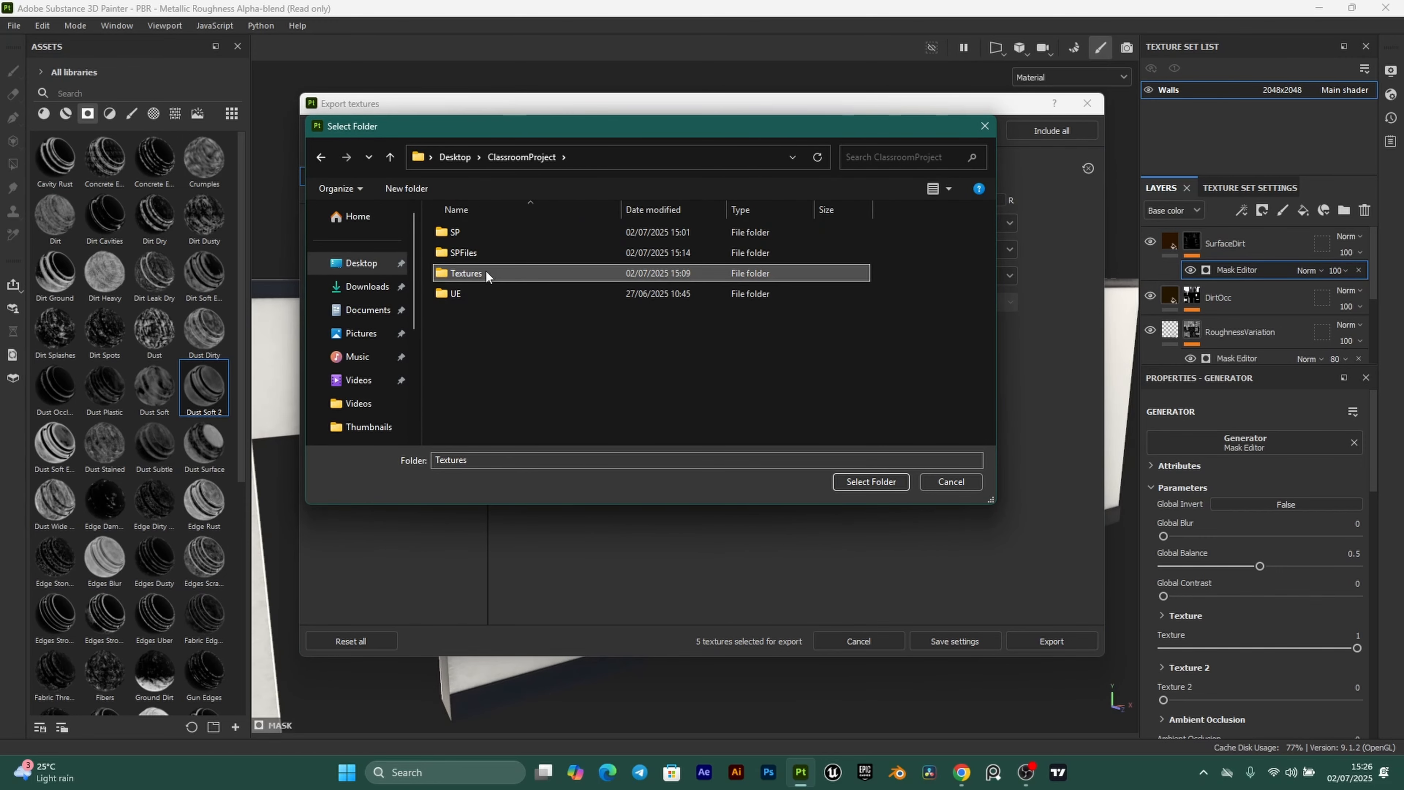
double_click(486, 276)
click(423, 188)
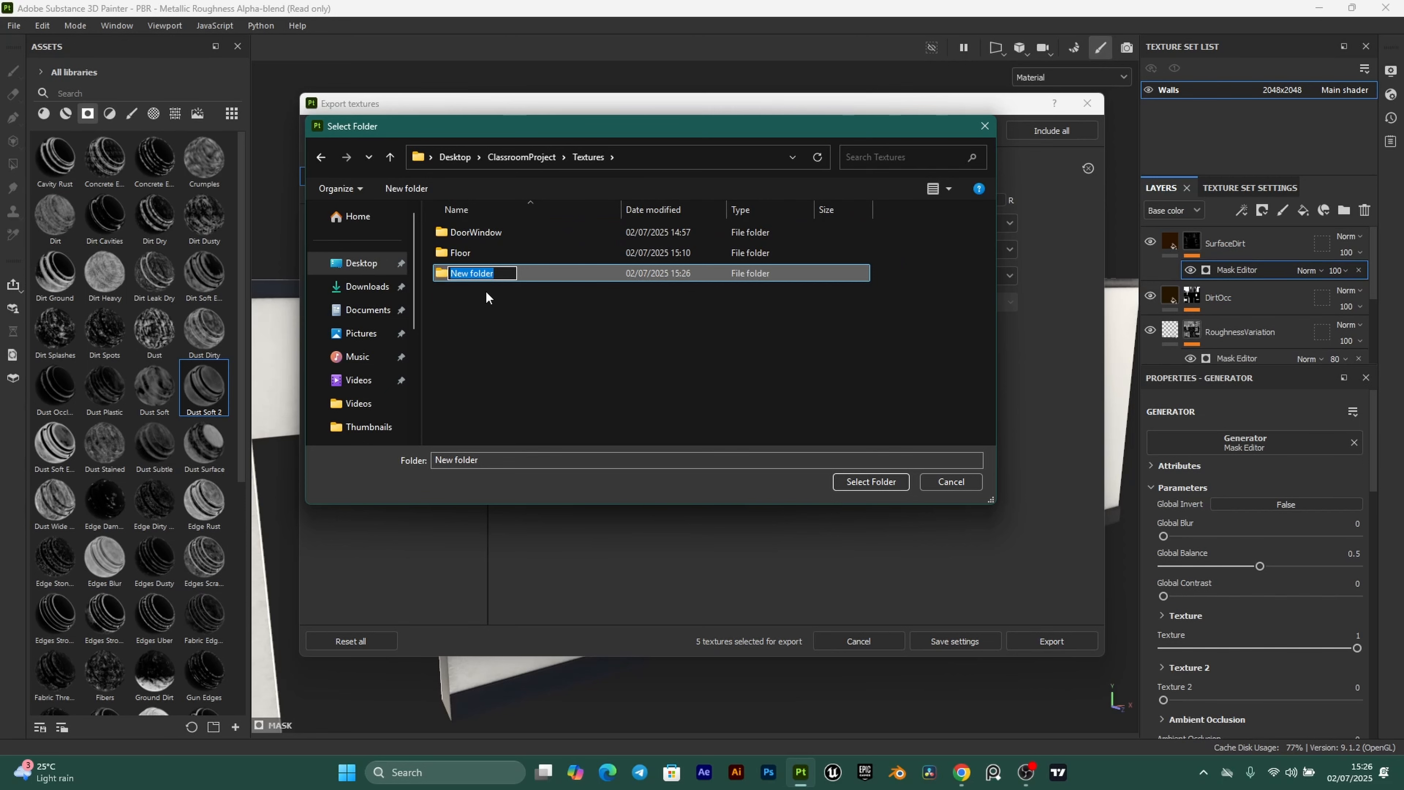
text(Walls)
key(Return)
click(492, 274)
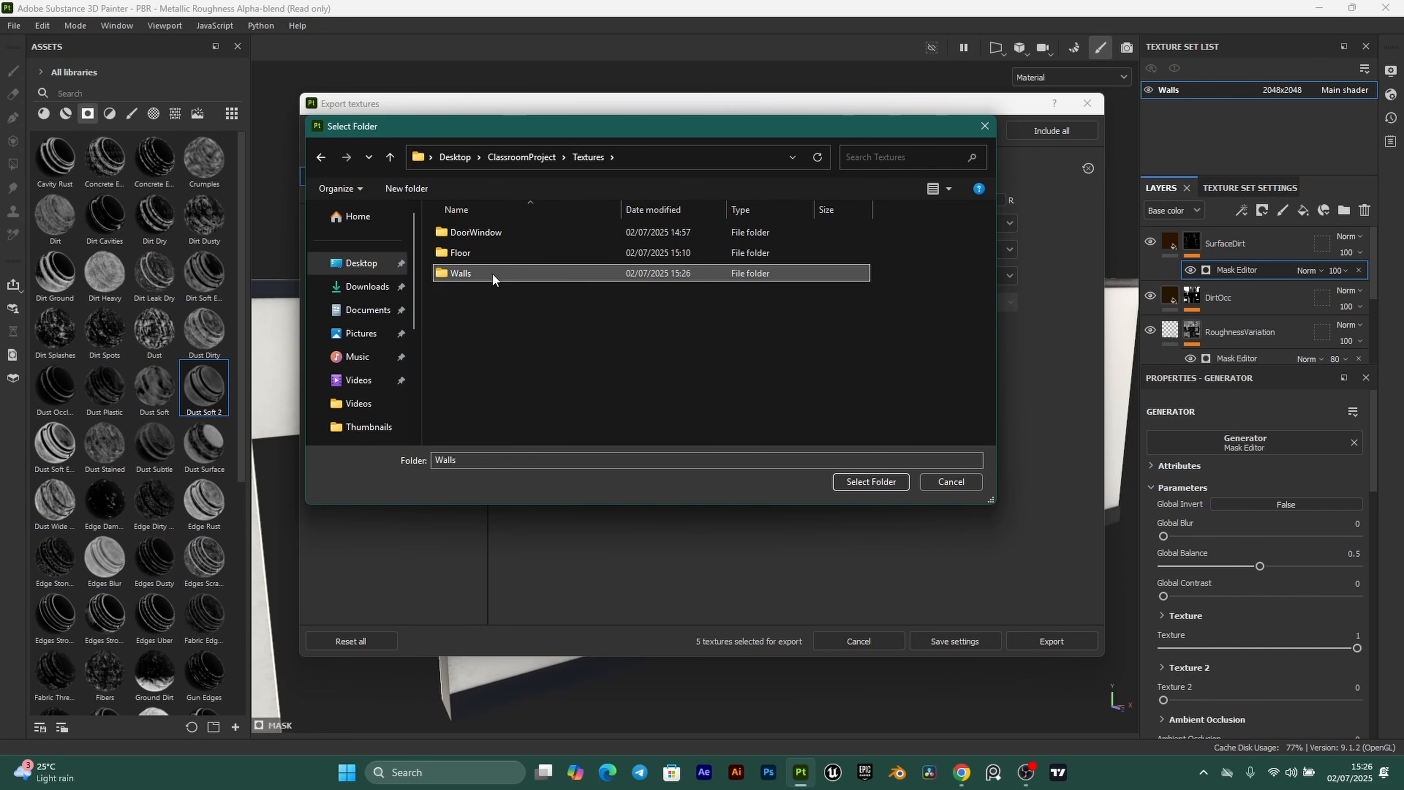
double_click(491, 272)
click(871, 479)
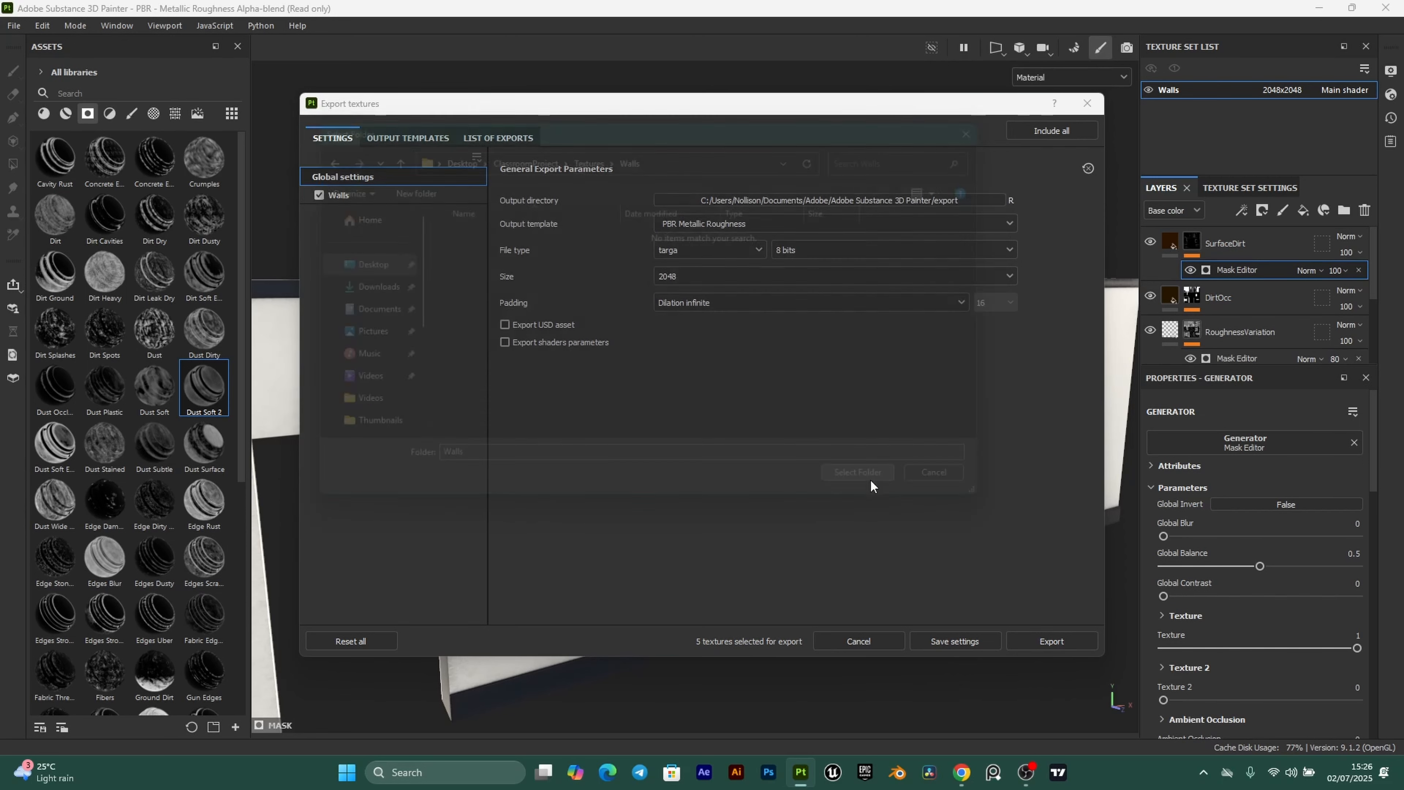
Export the Walls textures and start a new project.
click(1050, 641)
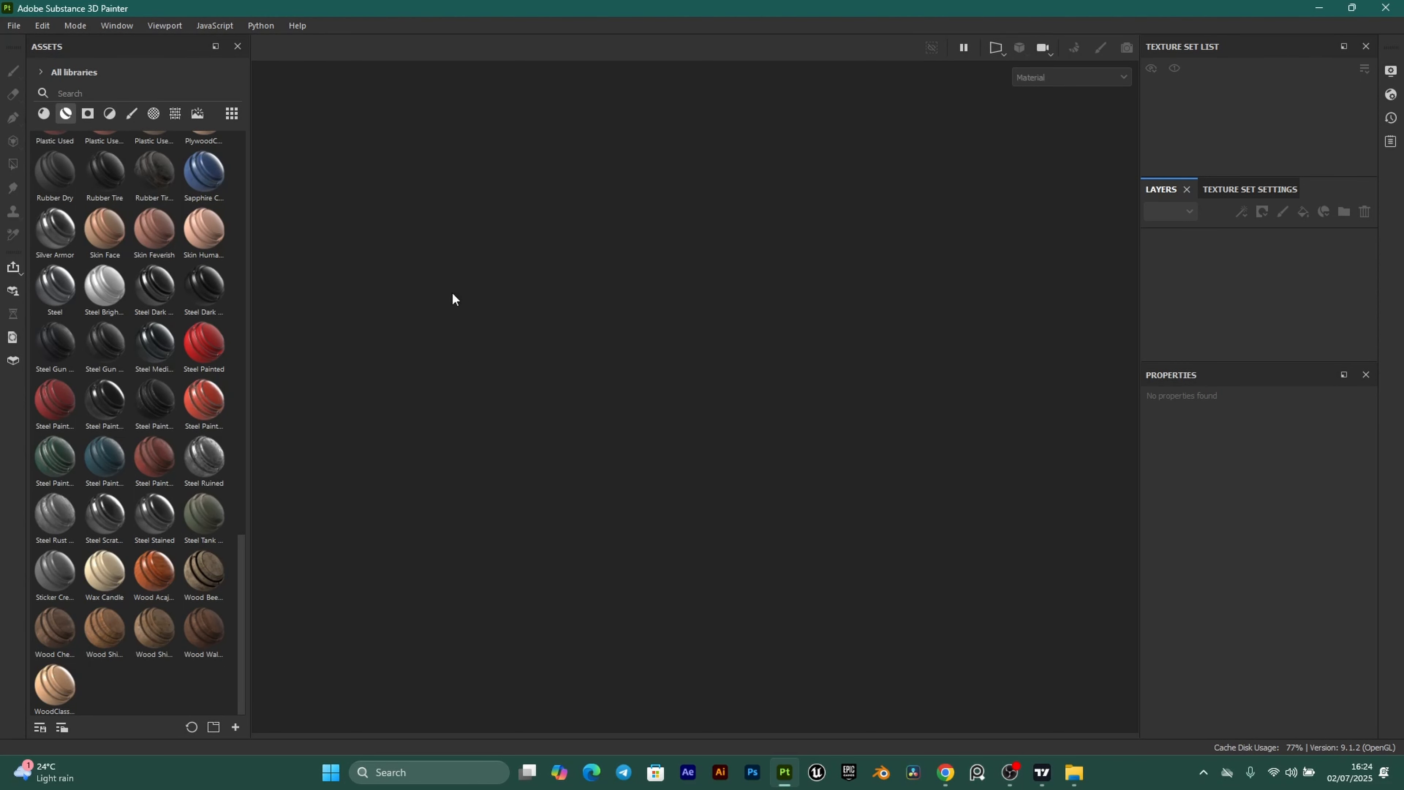
click(13, 26)
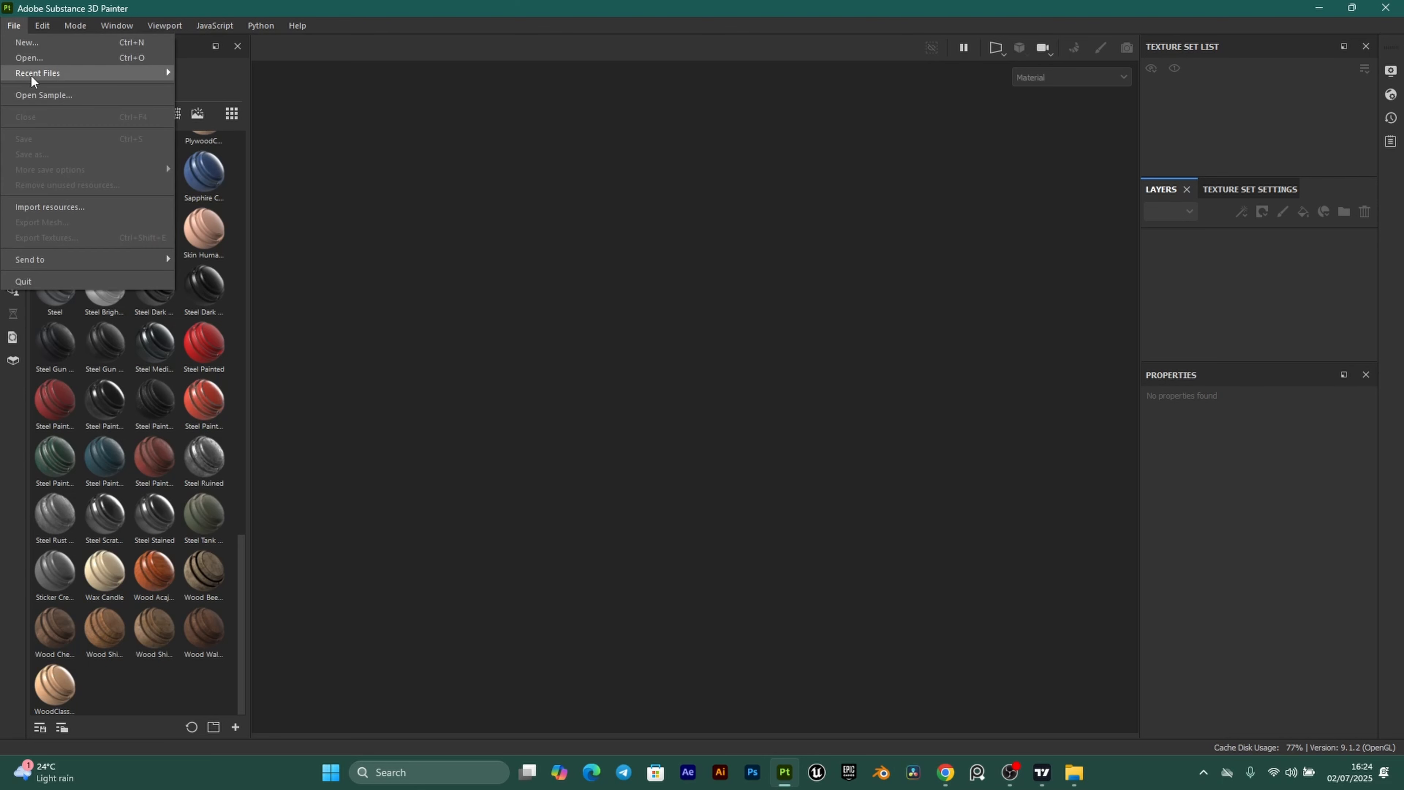
click(68, 42)
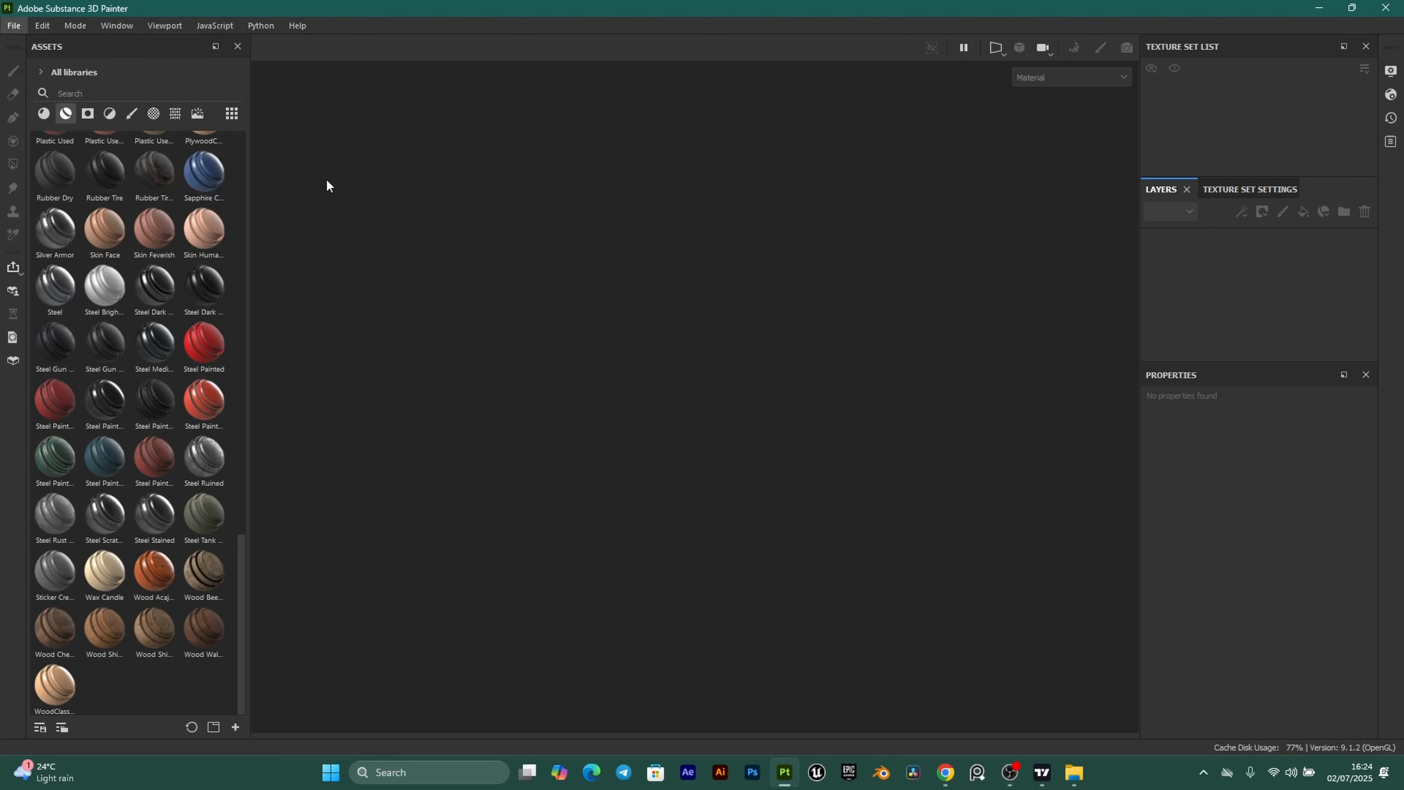
Create the project from Desk_Chair.fbx at 2048 document resolution.
click(845, 221)
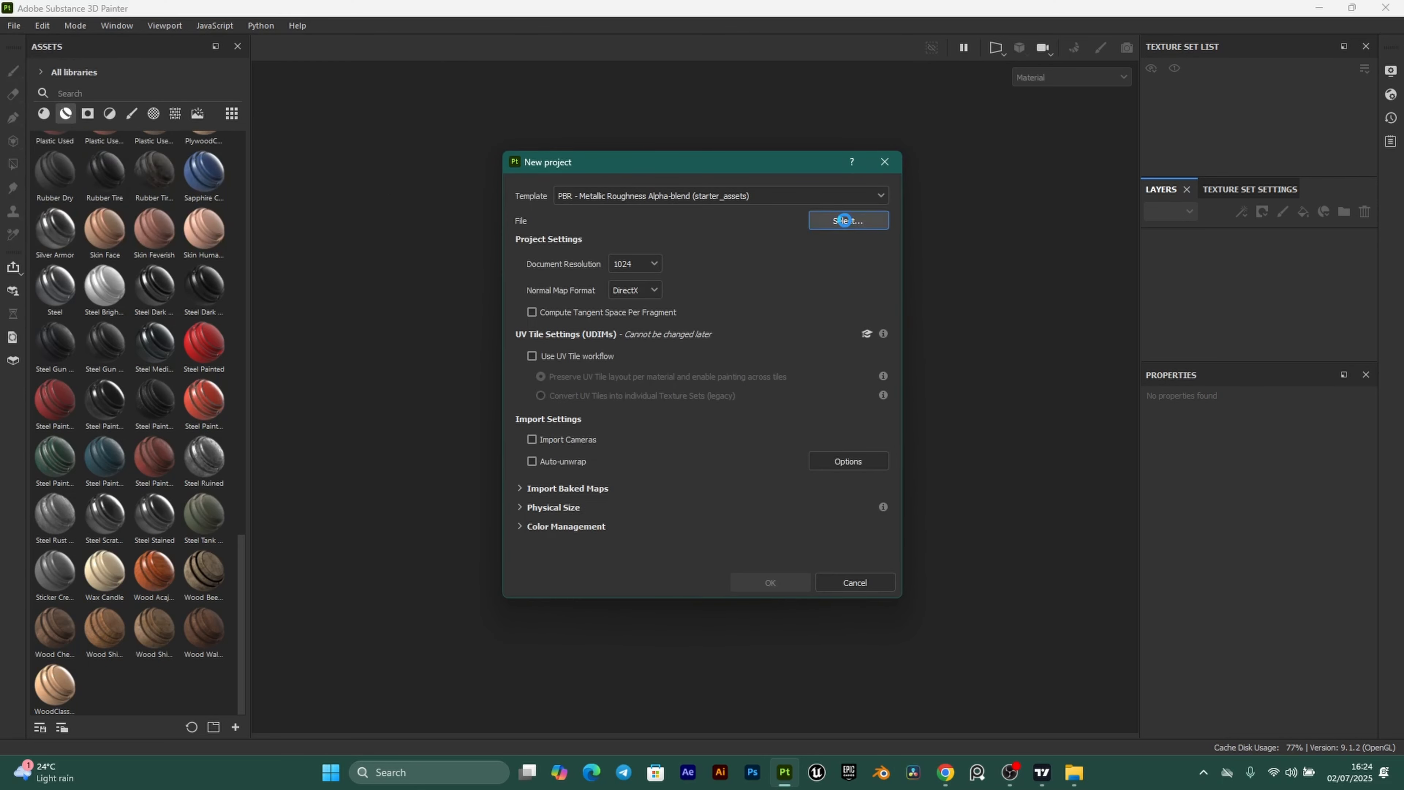
click(700, 332)
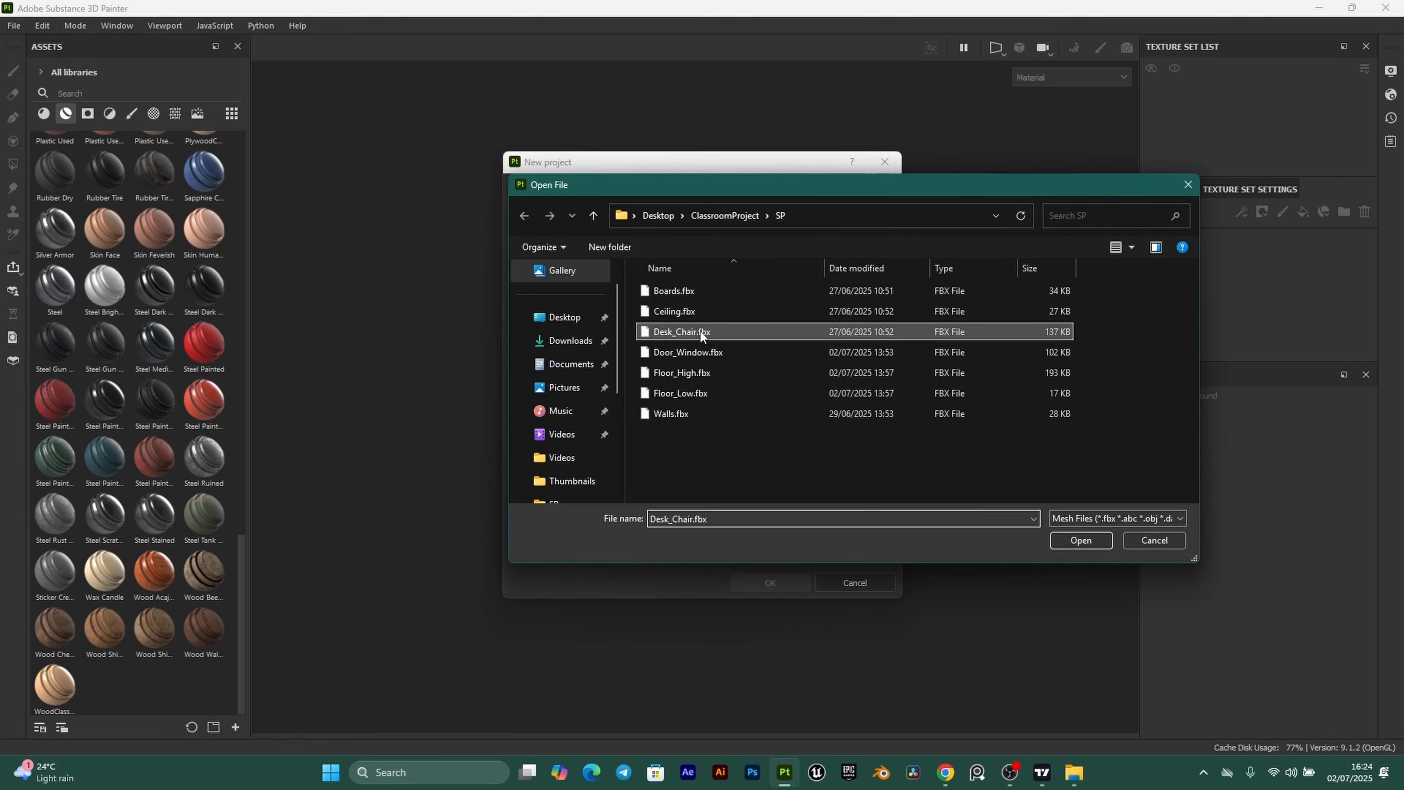
click(1092, 540)
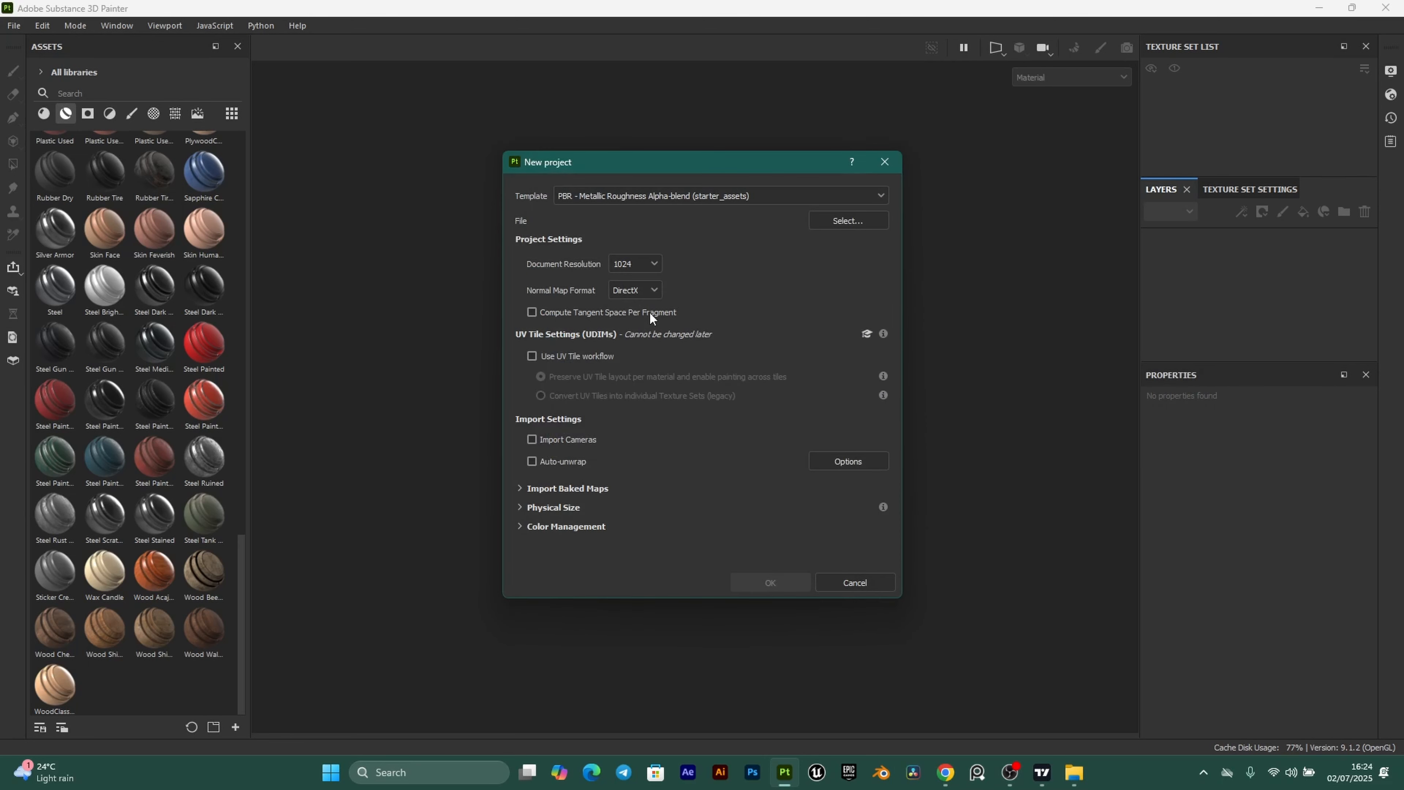
click(652, 263)
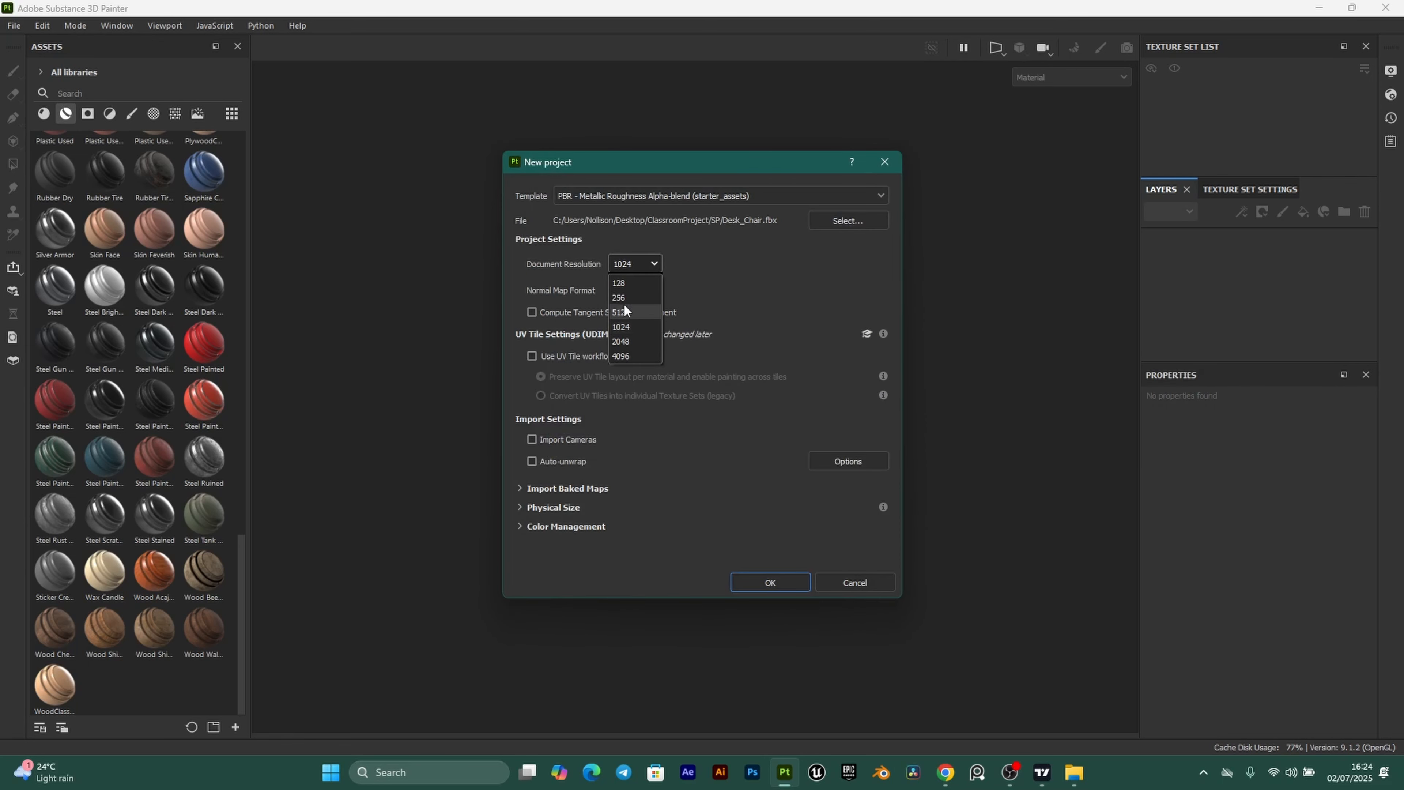
click(626, 341)
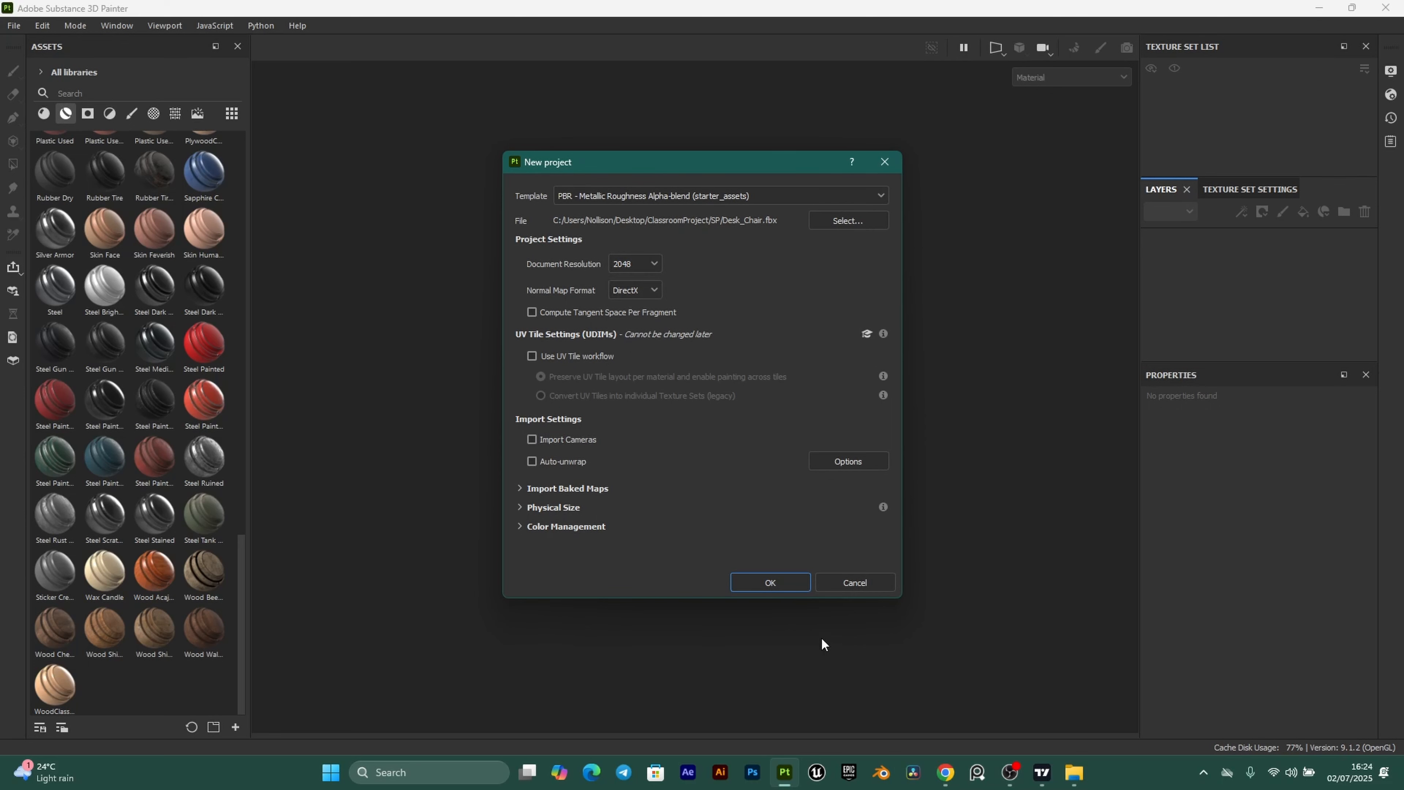
click(777, 583)
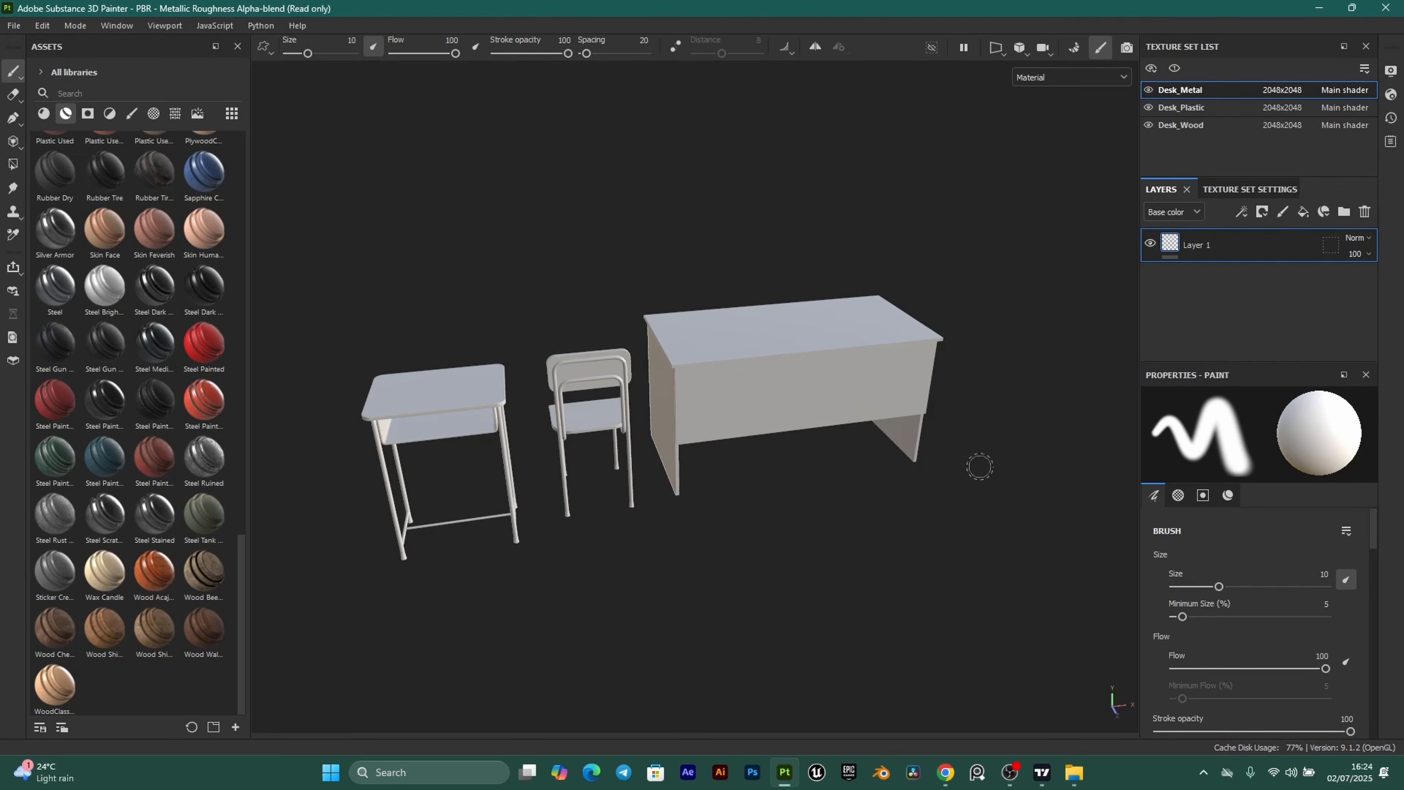
Bake the Desk_Chair mesh maps with ambient occlusion at 128 secondary rays, then return to painting.
click(1243, 188)
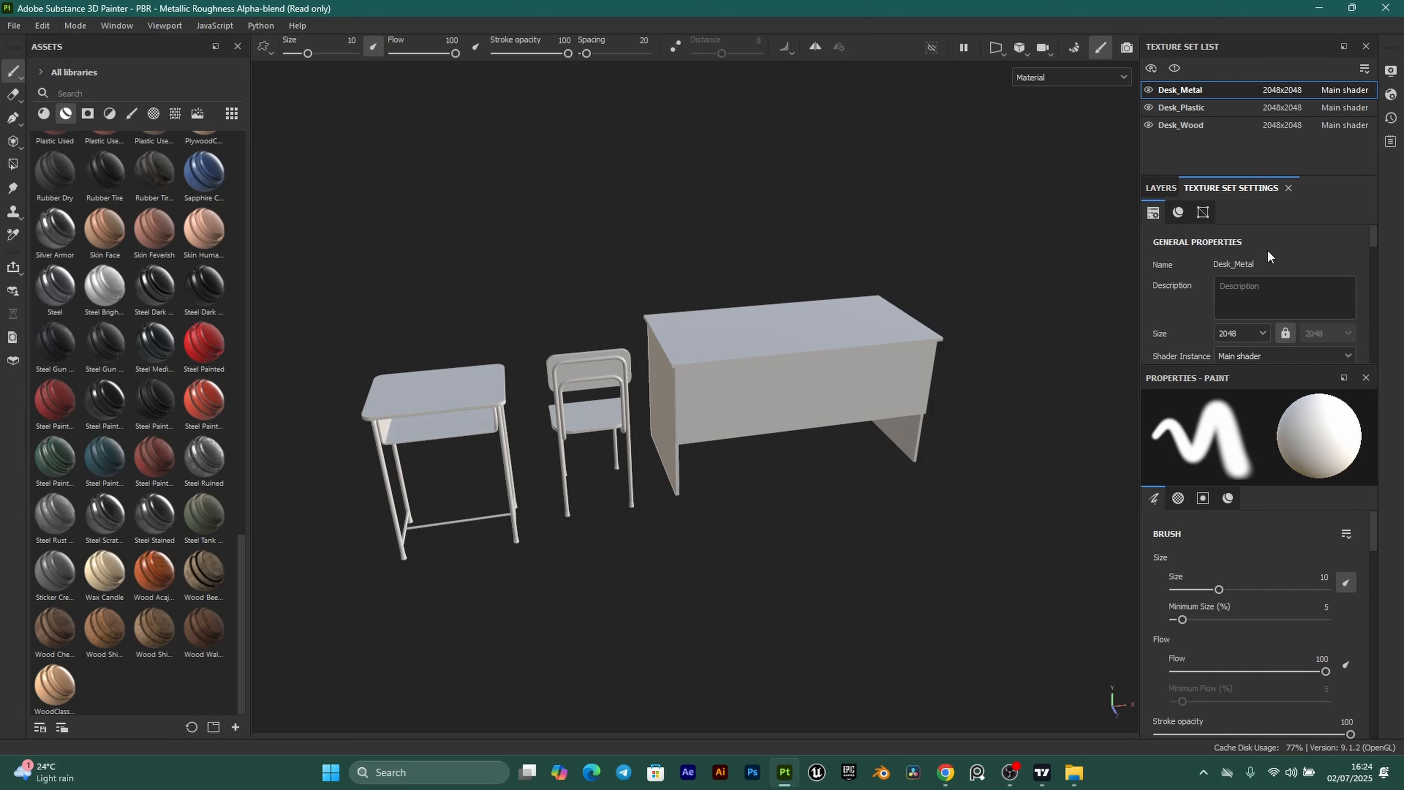
scroll(1268, 255, down, 6)
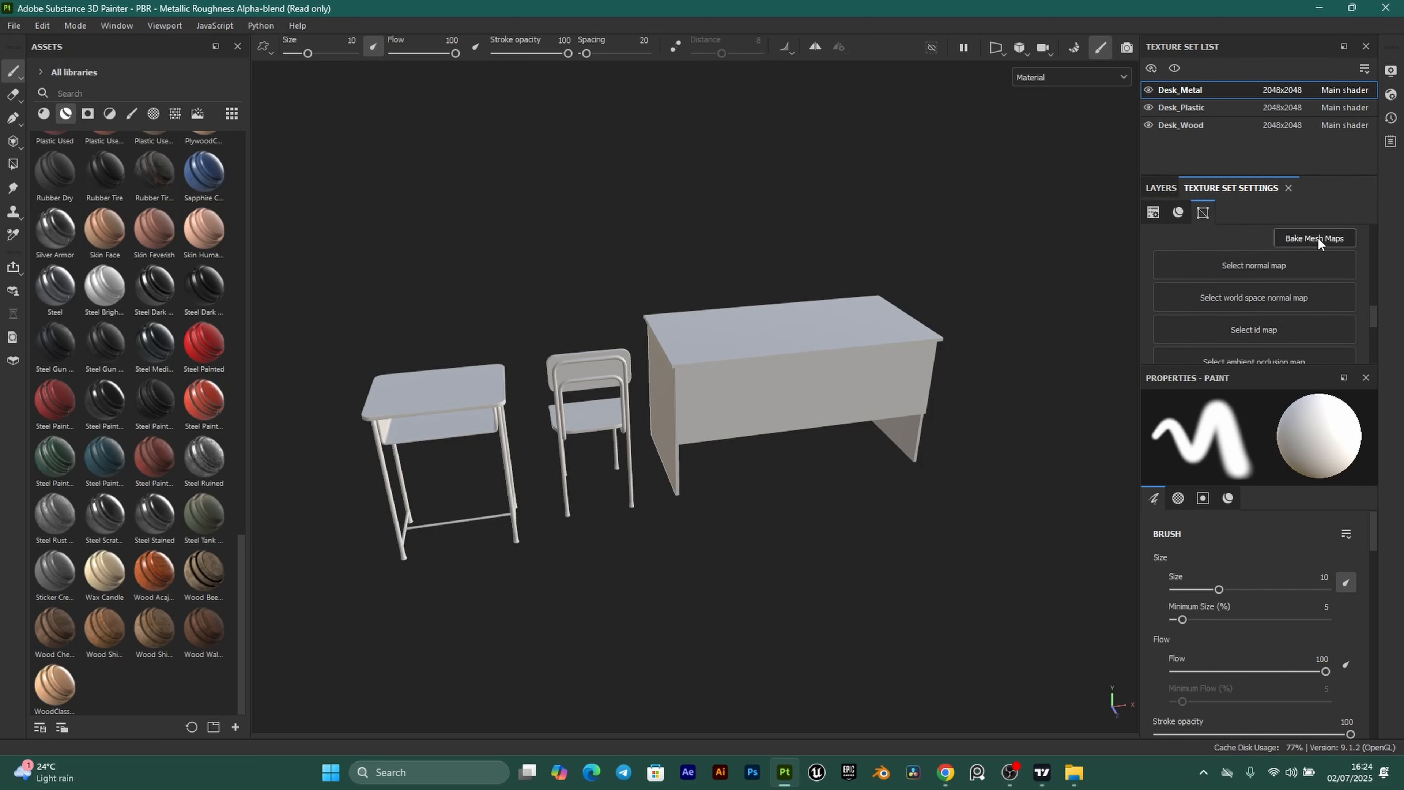
click(1314, 238)
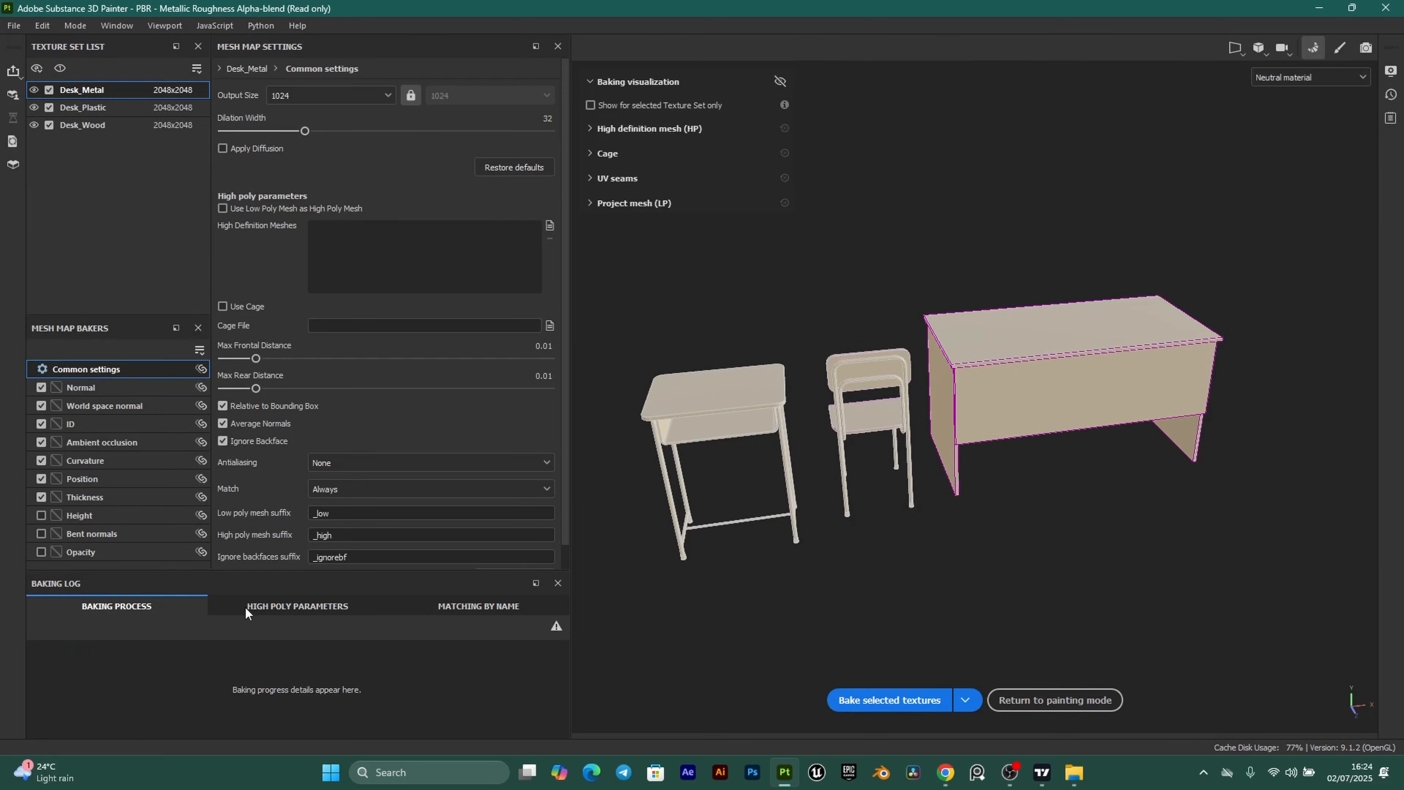
click(113, 450)
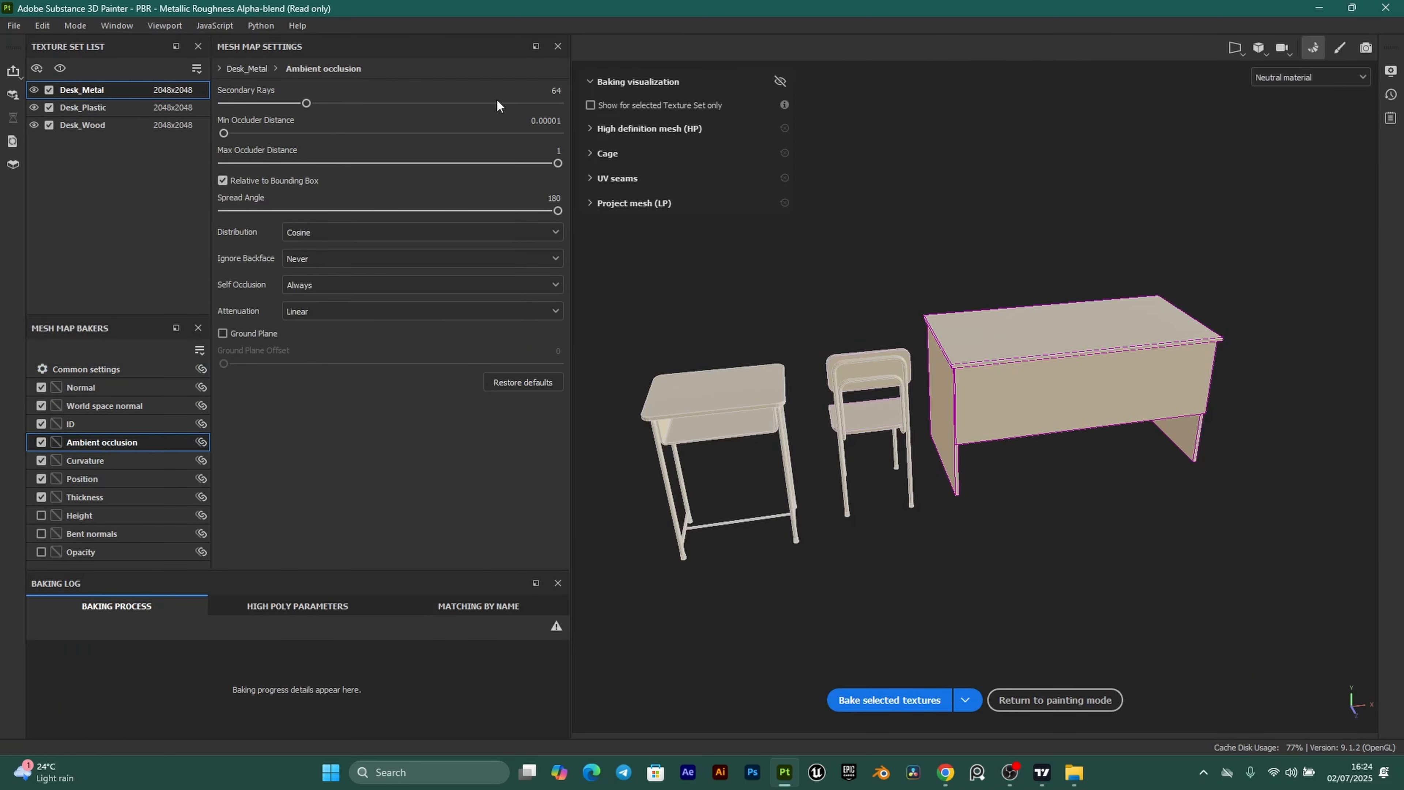
click(553, 86)
text(128)
click(906, 699)
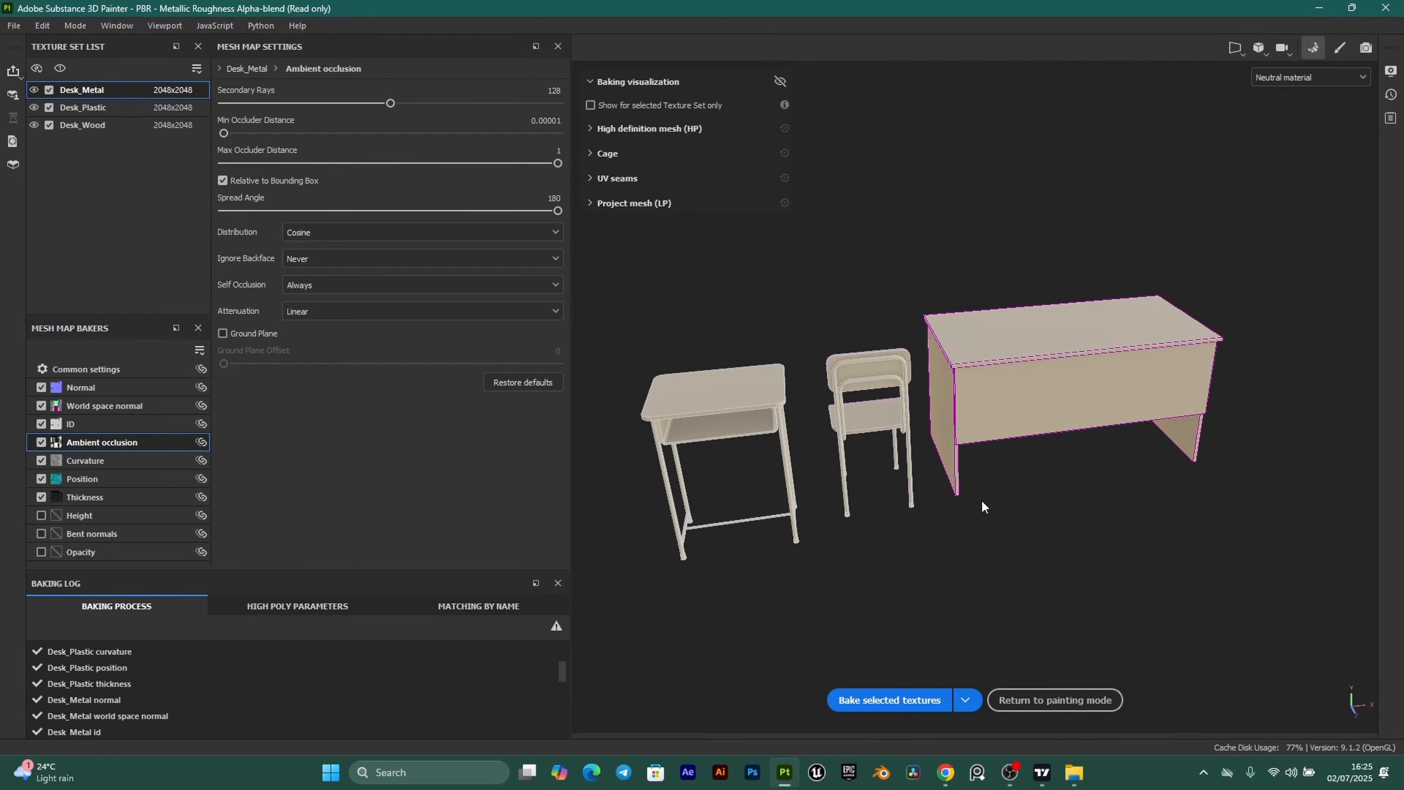
click(1069, 703)
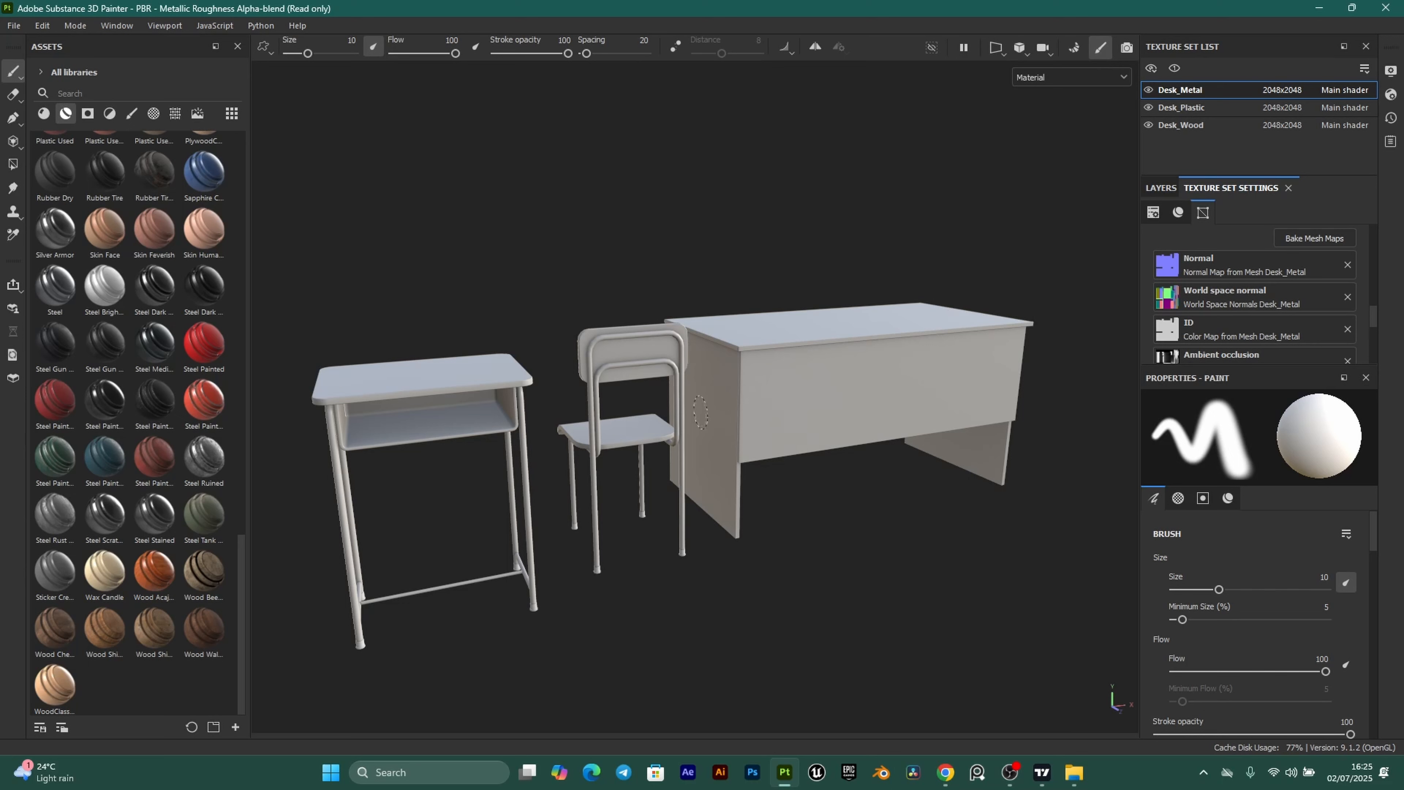
scroll(531, 429, down, 1)
scroll(530, 429, up, 1)
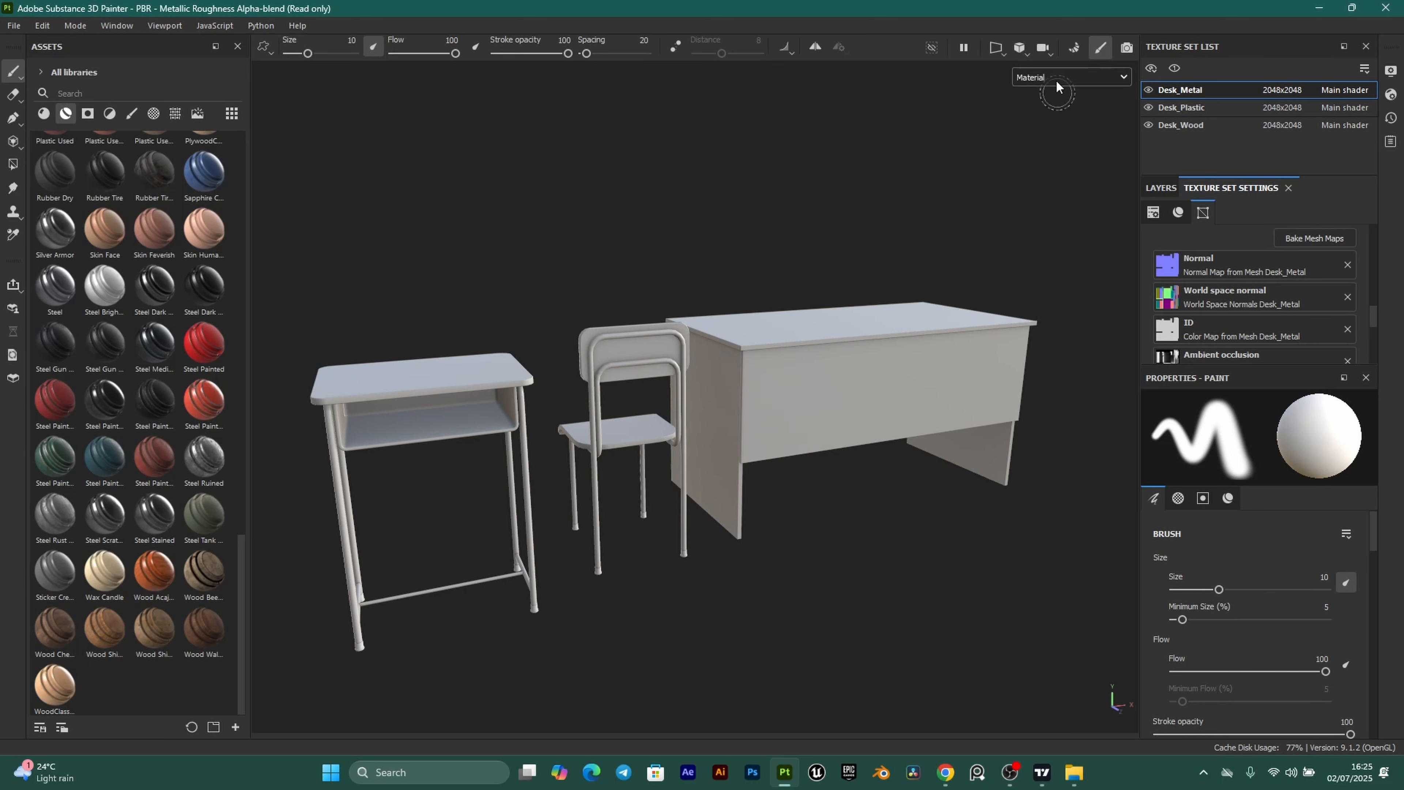
key(b)
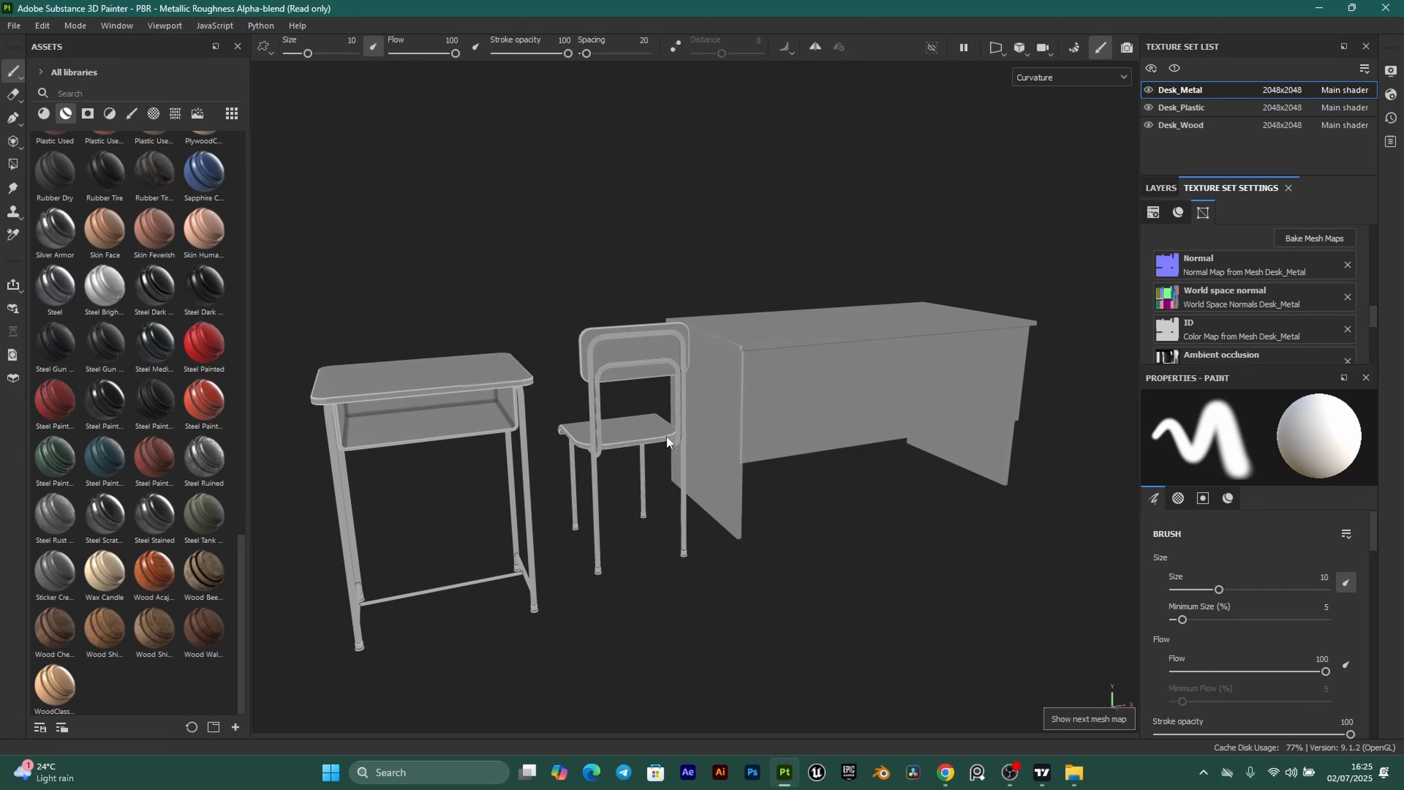
key(b)
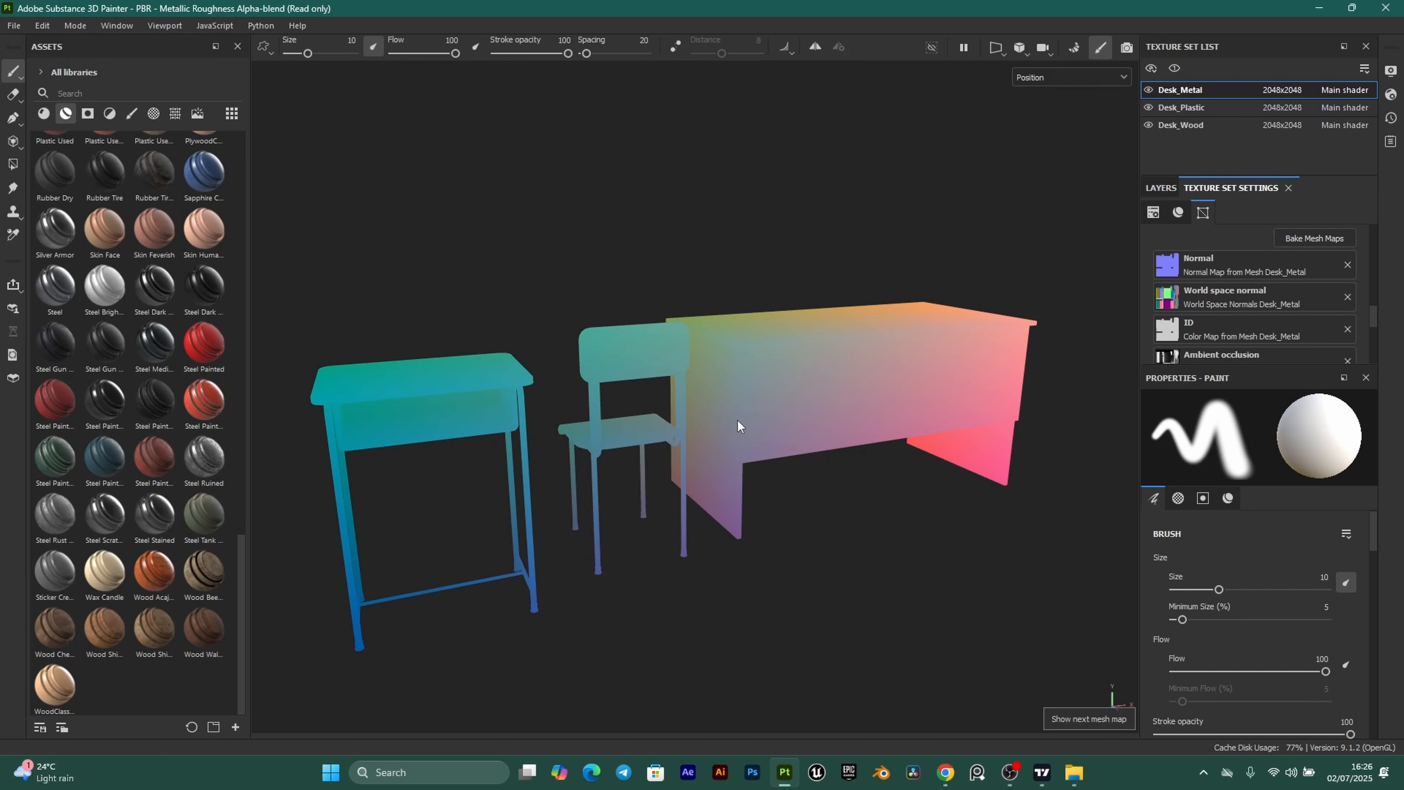
key(b)
scroll(657, 425, up, 3)
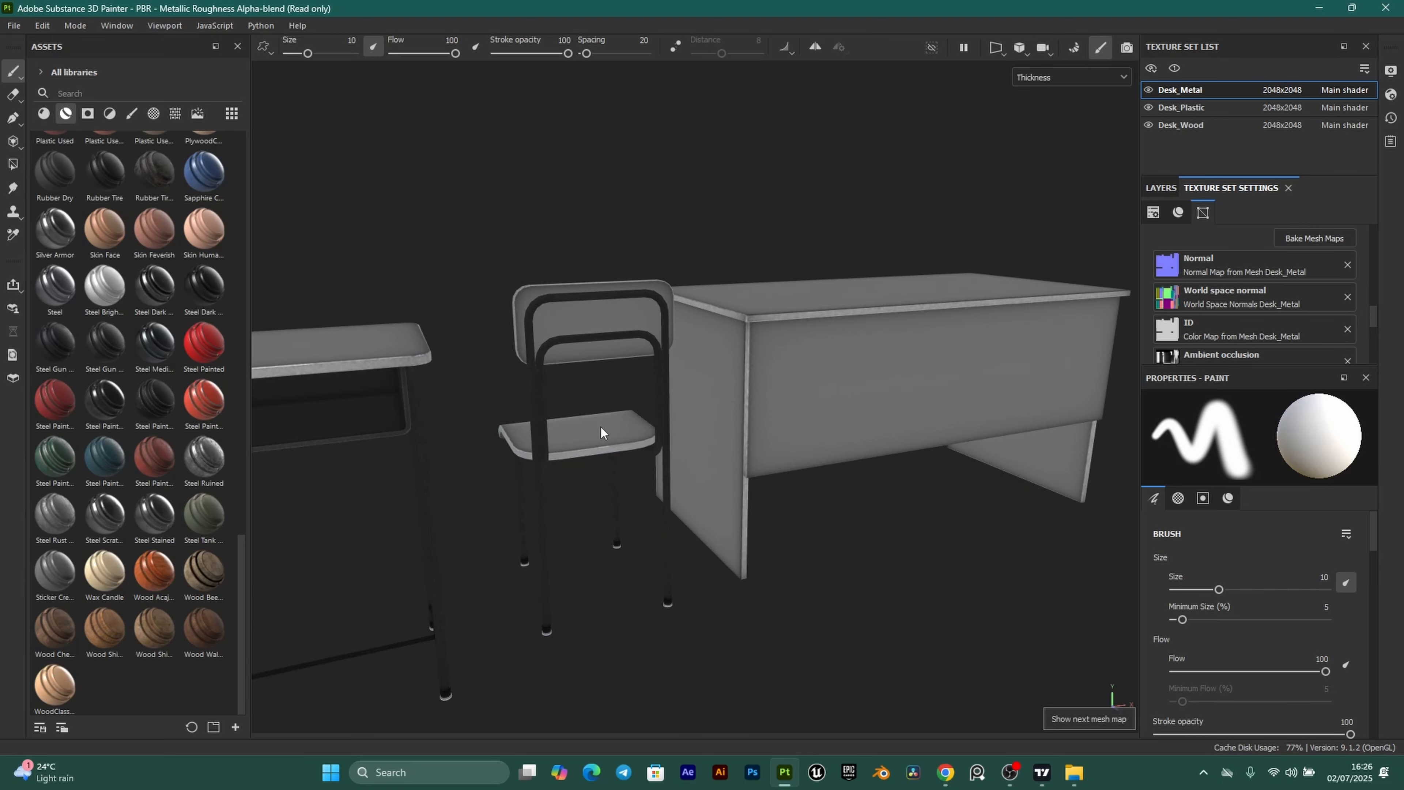
scroll(533, 436, down, 2)
scroll(575, 437, down, 2)
key(b)
scroll(632, 454, up, 4)
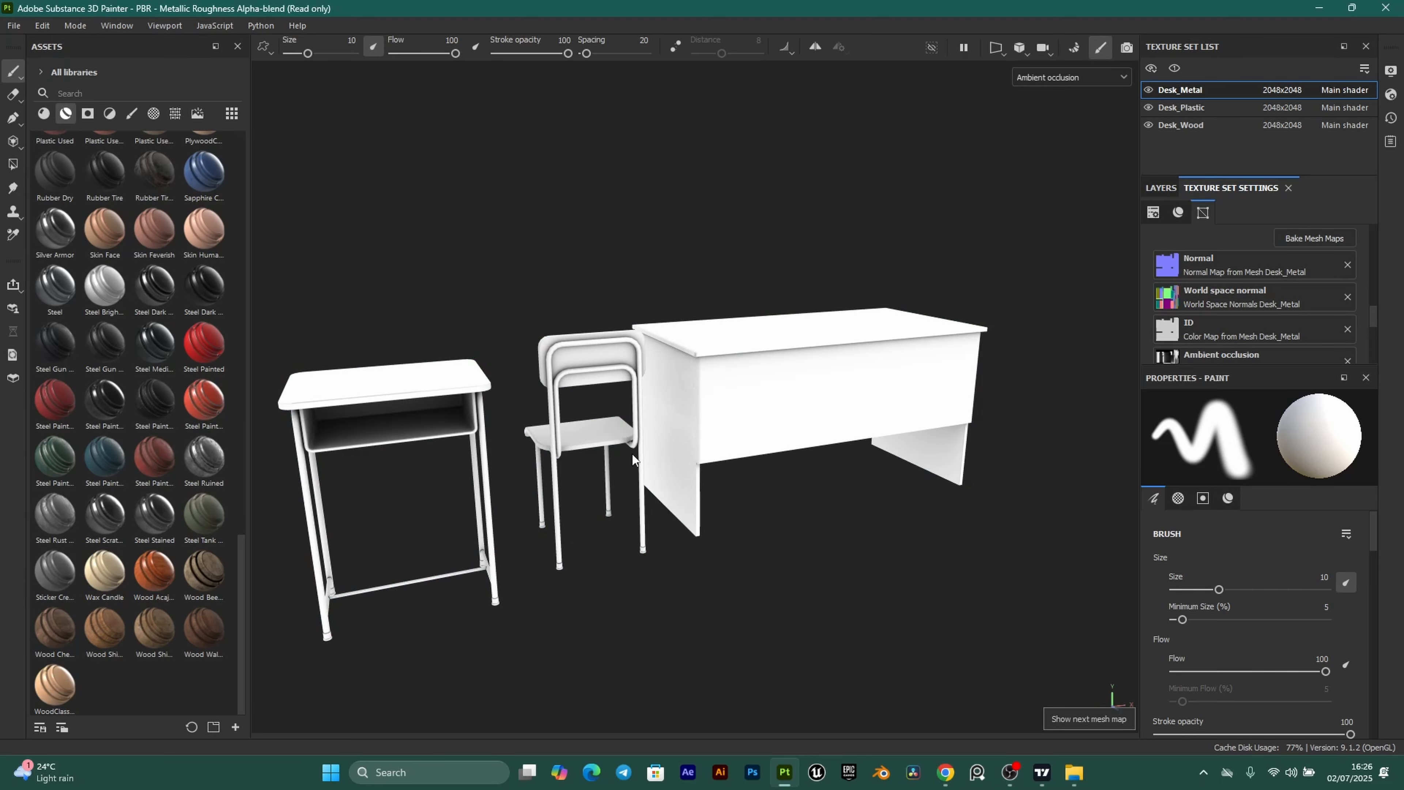
scroll(707, 454, down, 2)
key(b)
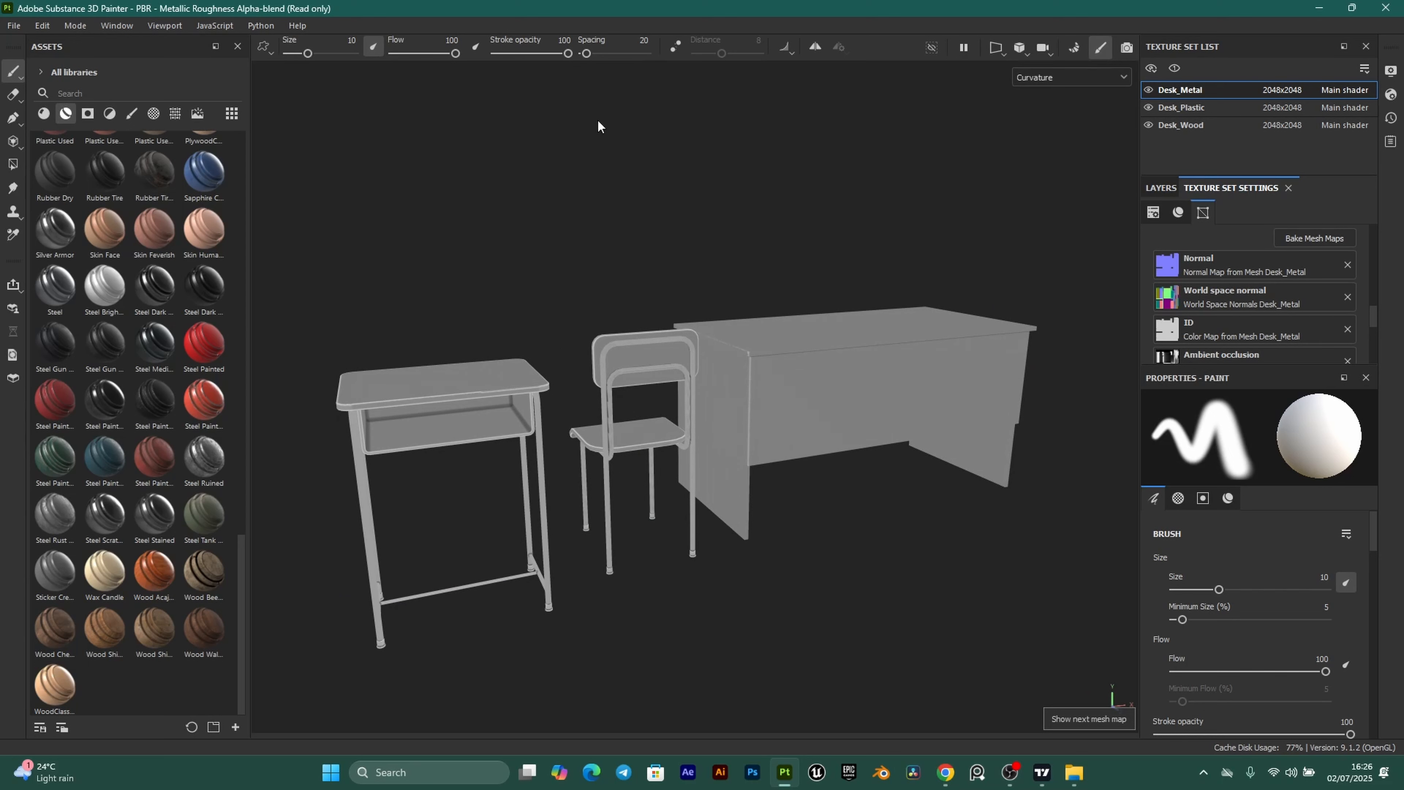
key(m)
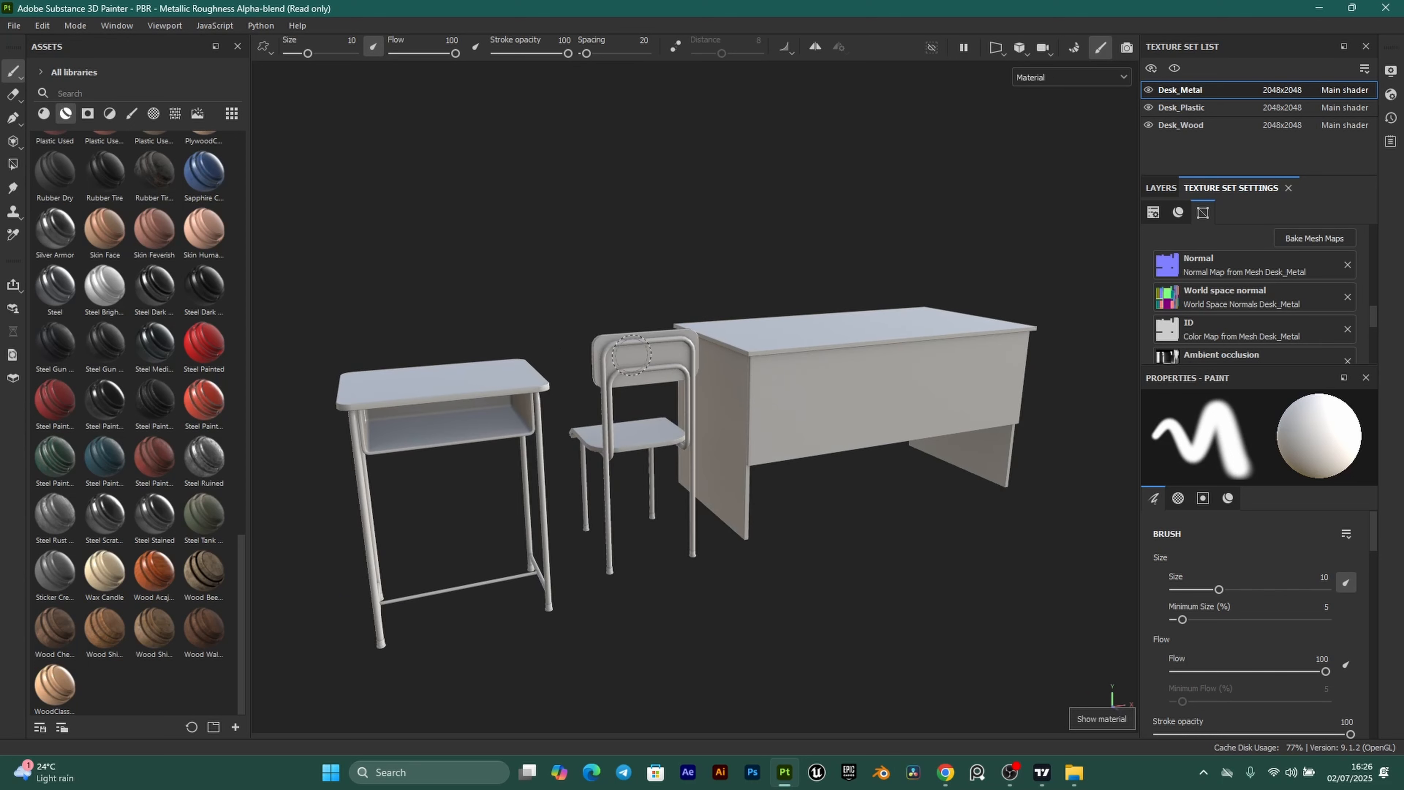
scroll(631, 355, up, 2)
scroll(669, 382, down, 1)
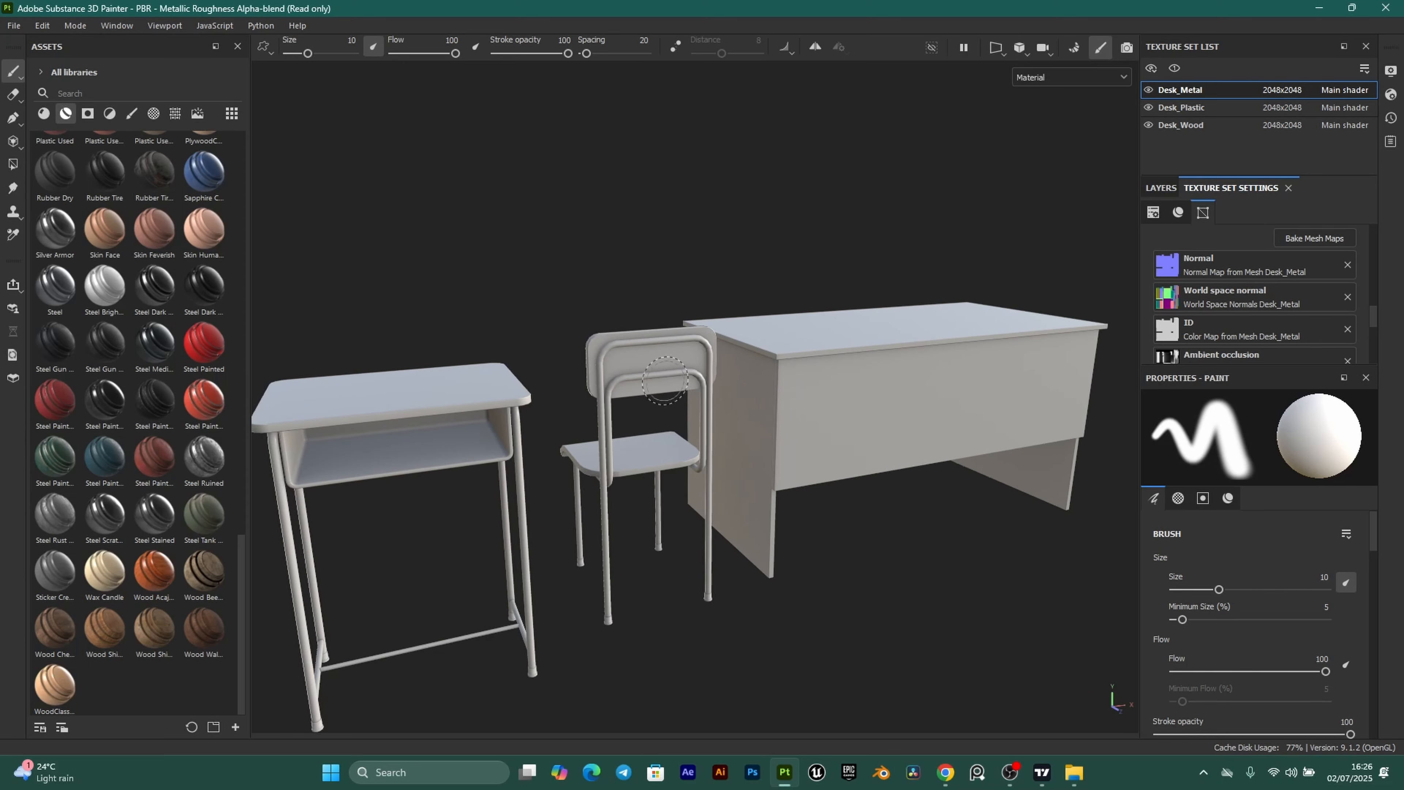
alt+drag(717, 353, 746, 357)
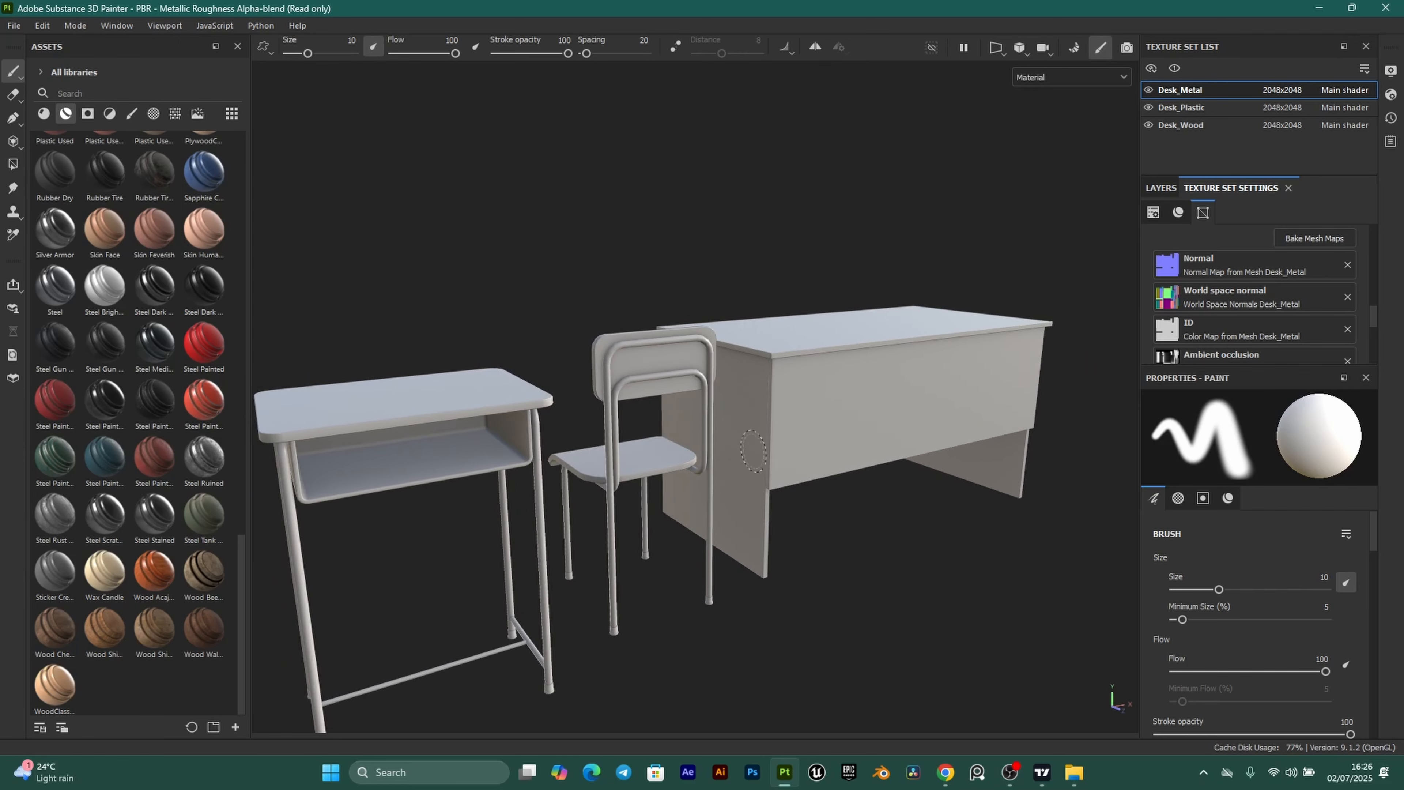
alt+middle_drag(651, 582, 724, 482)
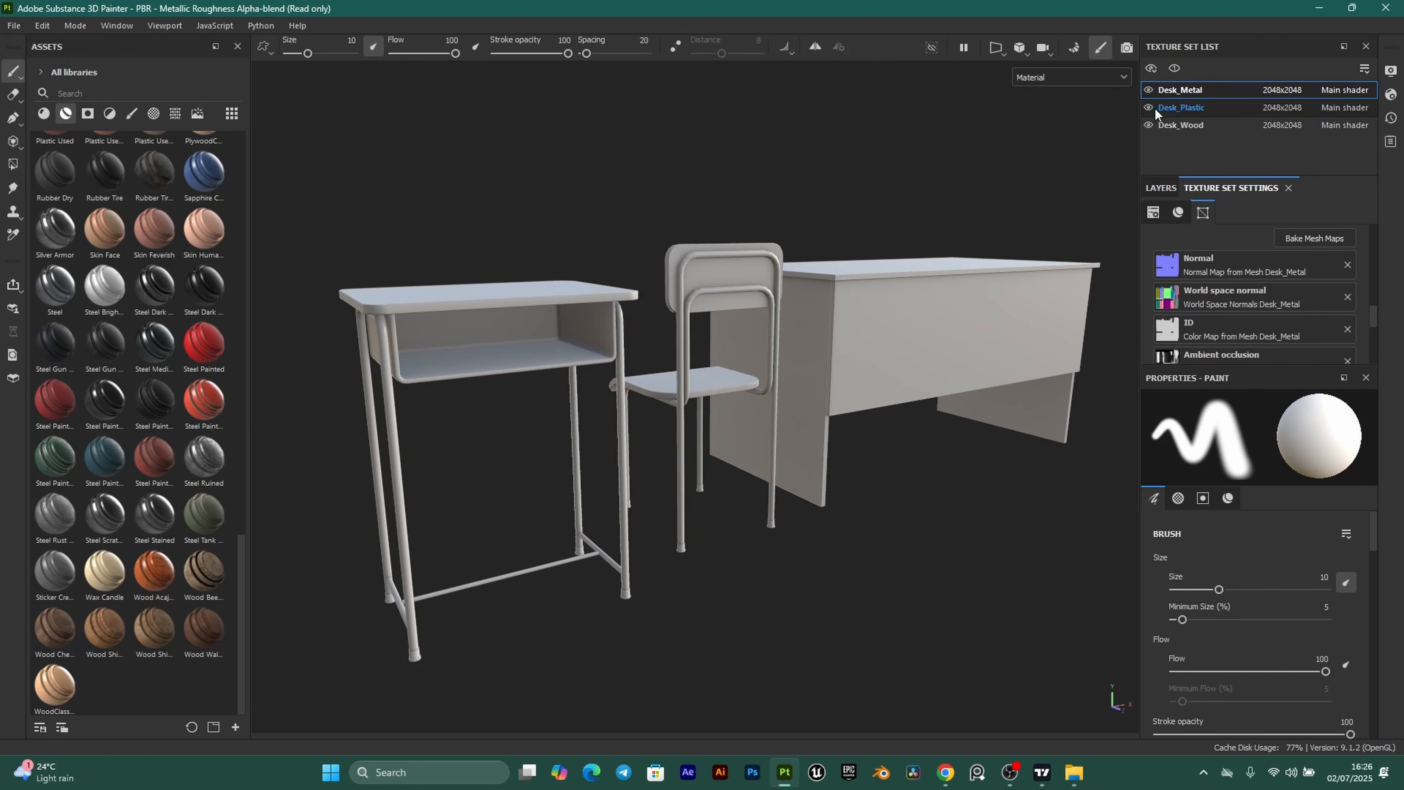
scroll(627, 618, up, 5)
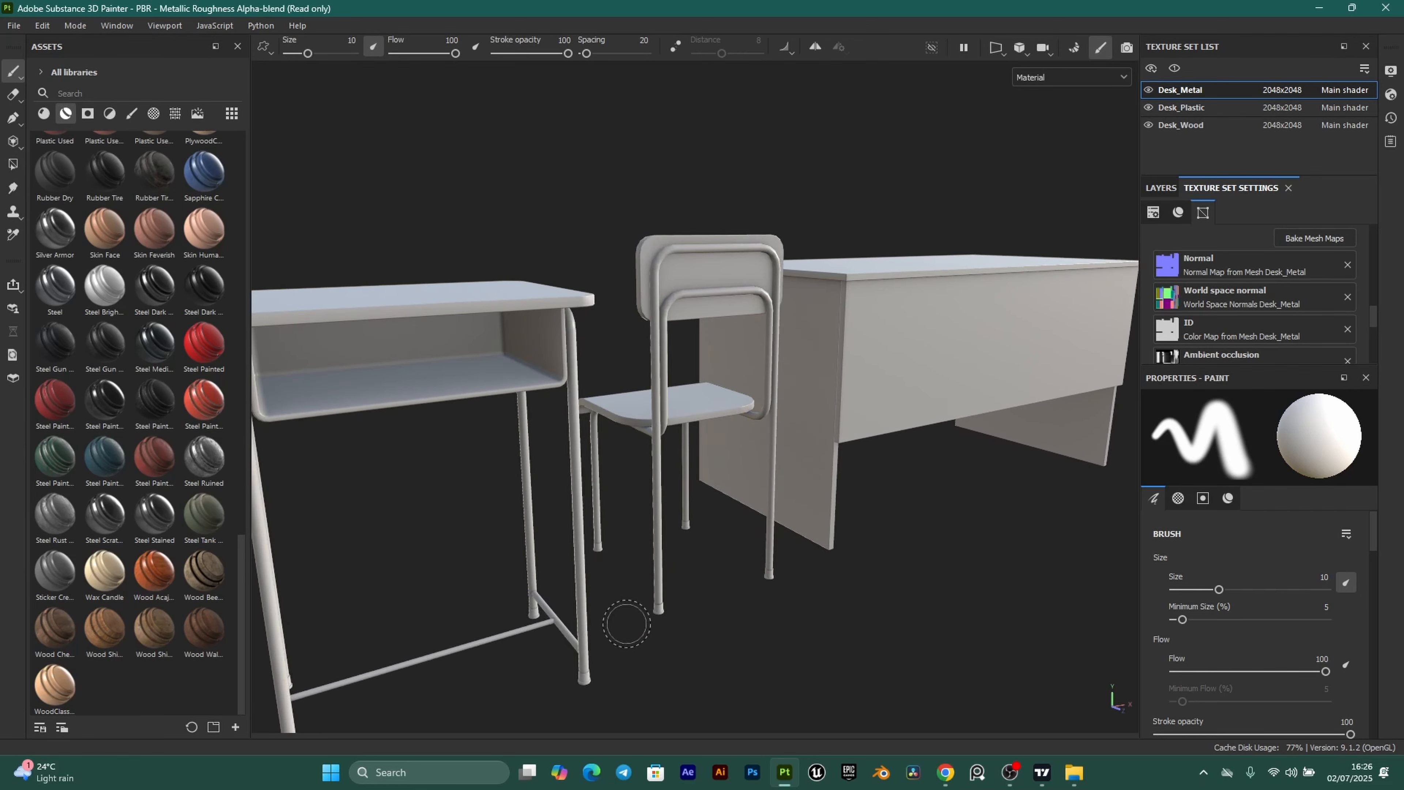
alt+drag(706, 514, 705, 558)
alt+middle_drag(706, 558, 707, 328)
scroll(774, 299, down, 3)
Switch to the Desk_Plastic texture set and delete its empty Layer 1.
alt+drag(706, 276, 627, 512)
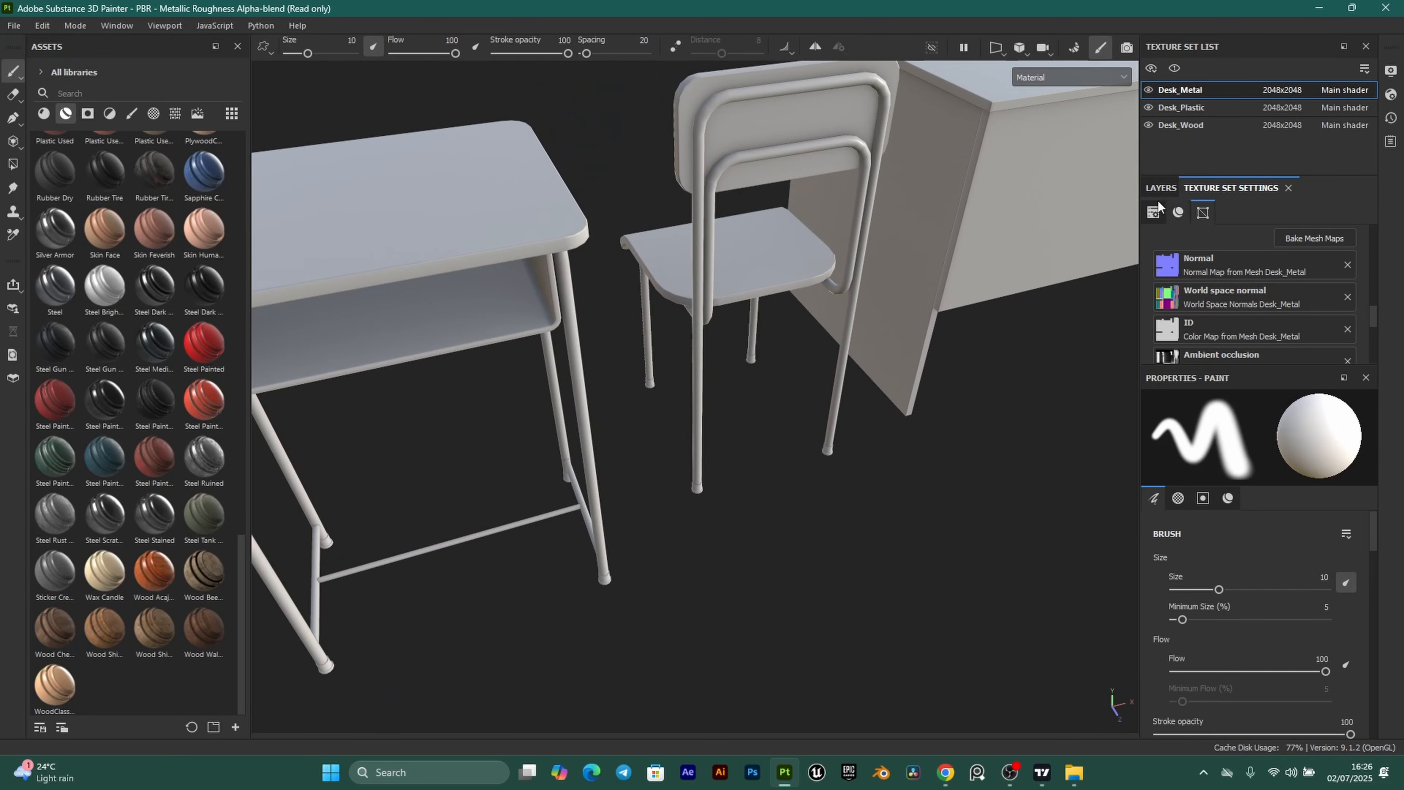
click(1209, 104)
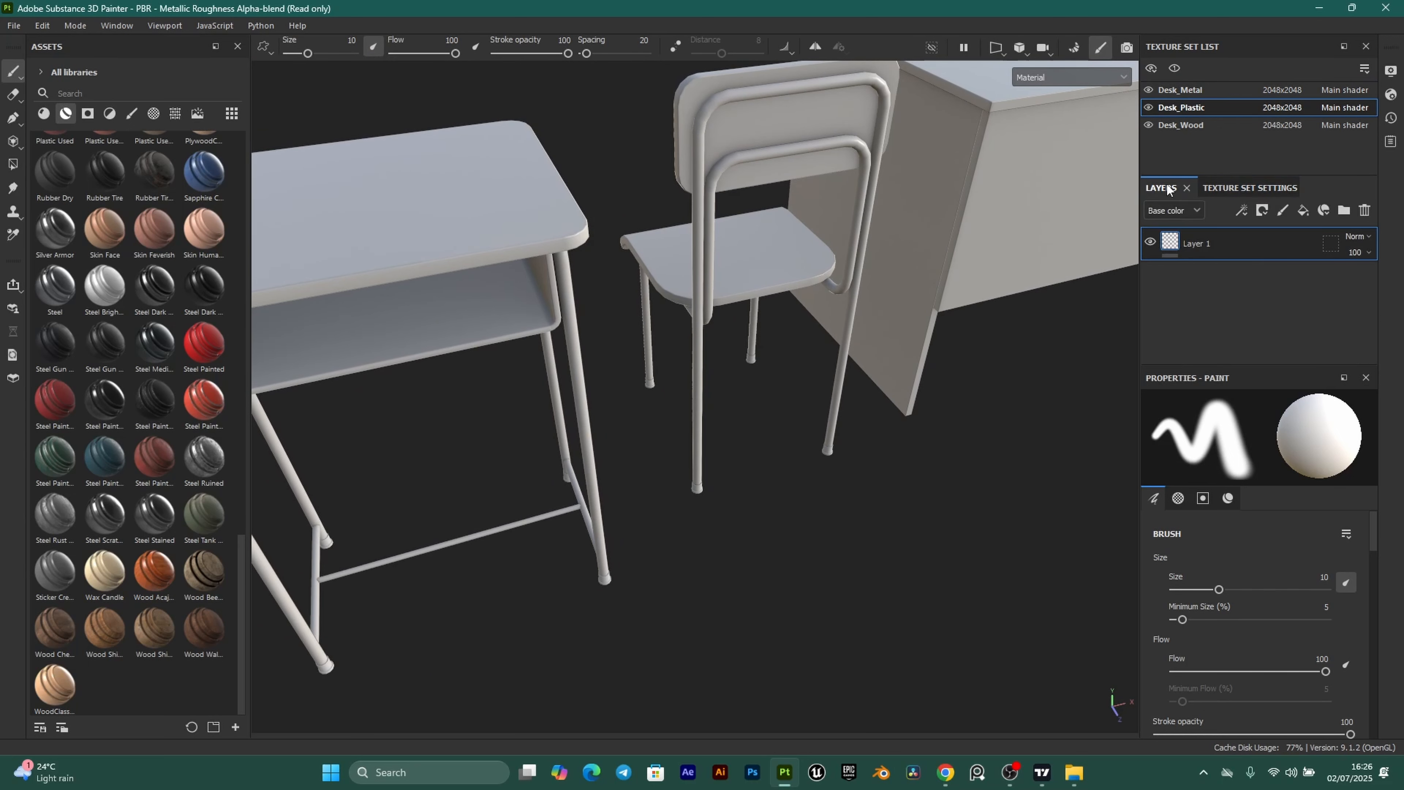
click(1364, 212)
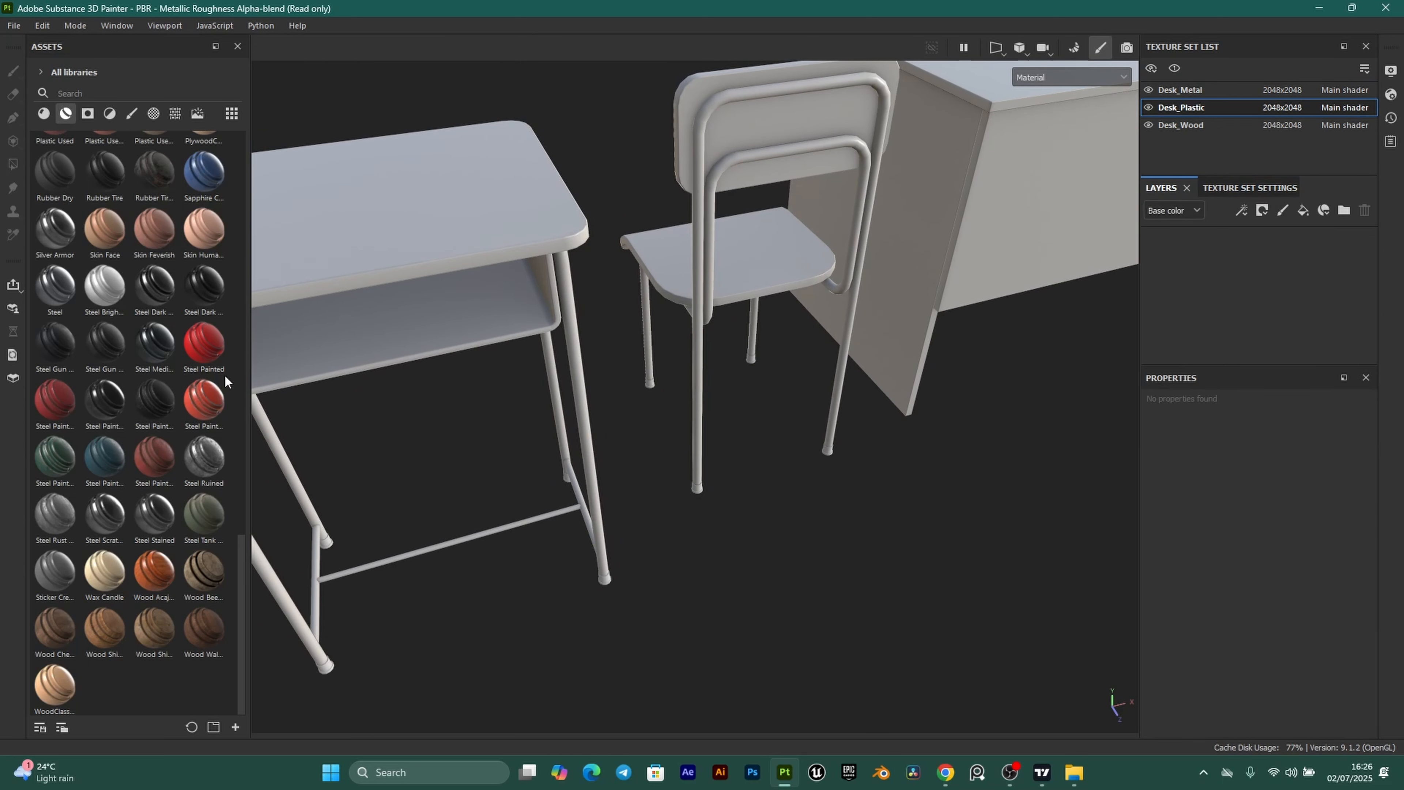
scroll(150, 347, up, 10)
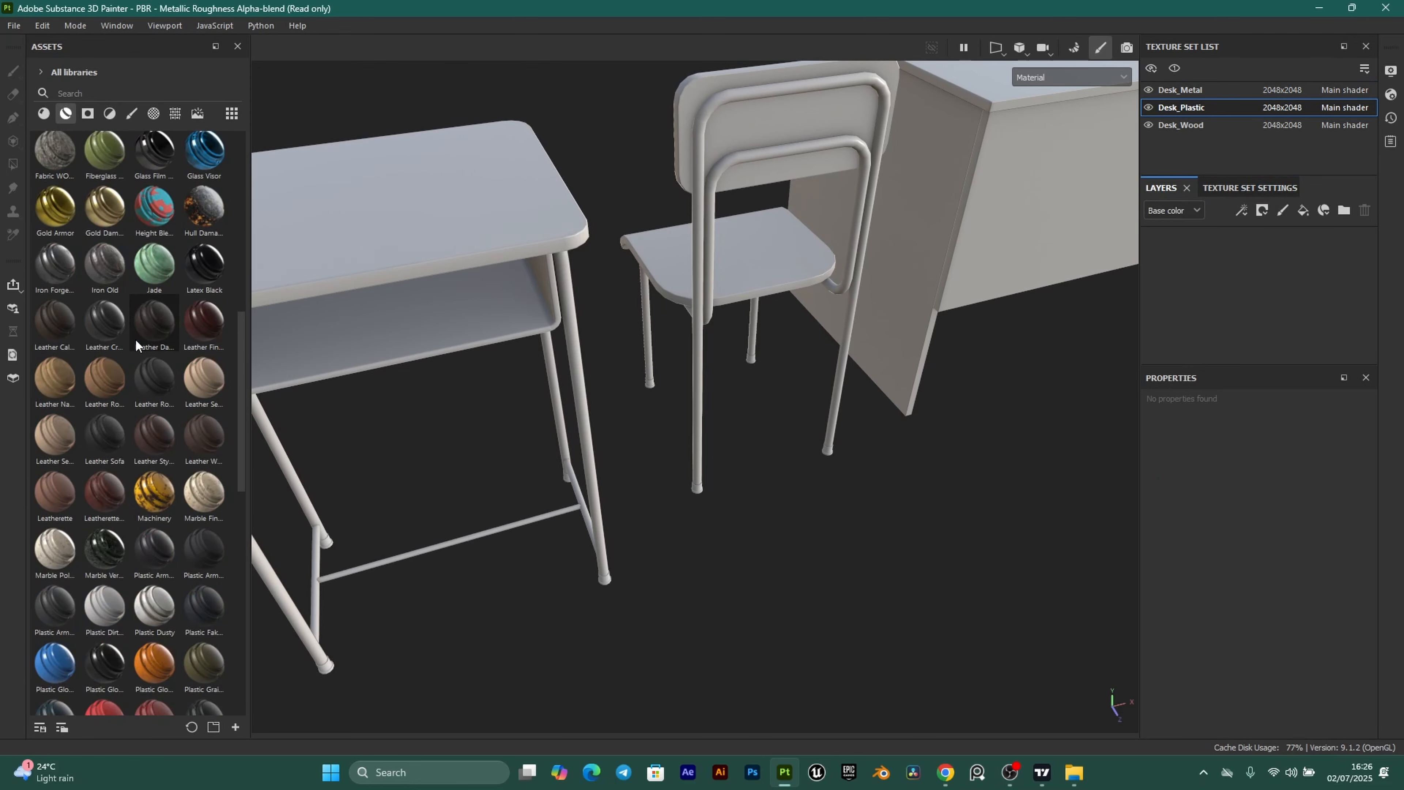
scroll(135, 338, up, 3)
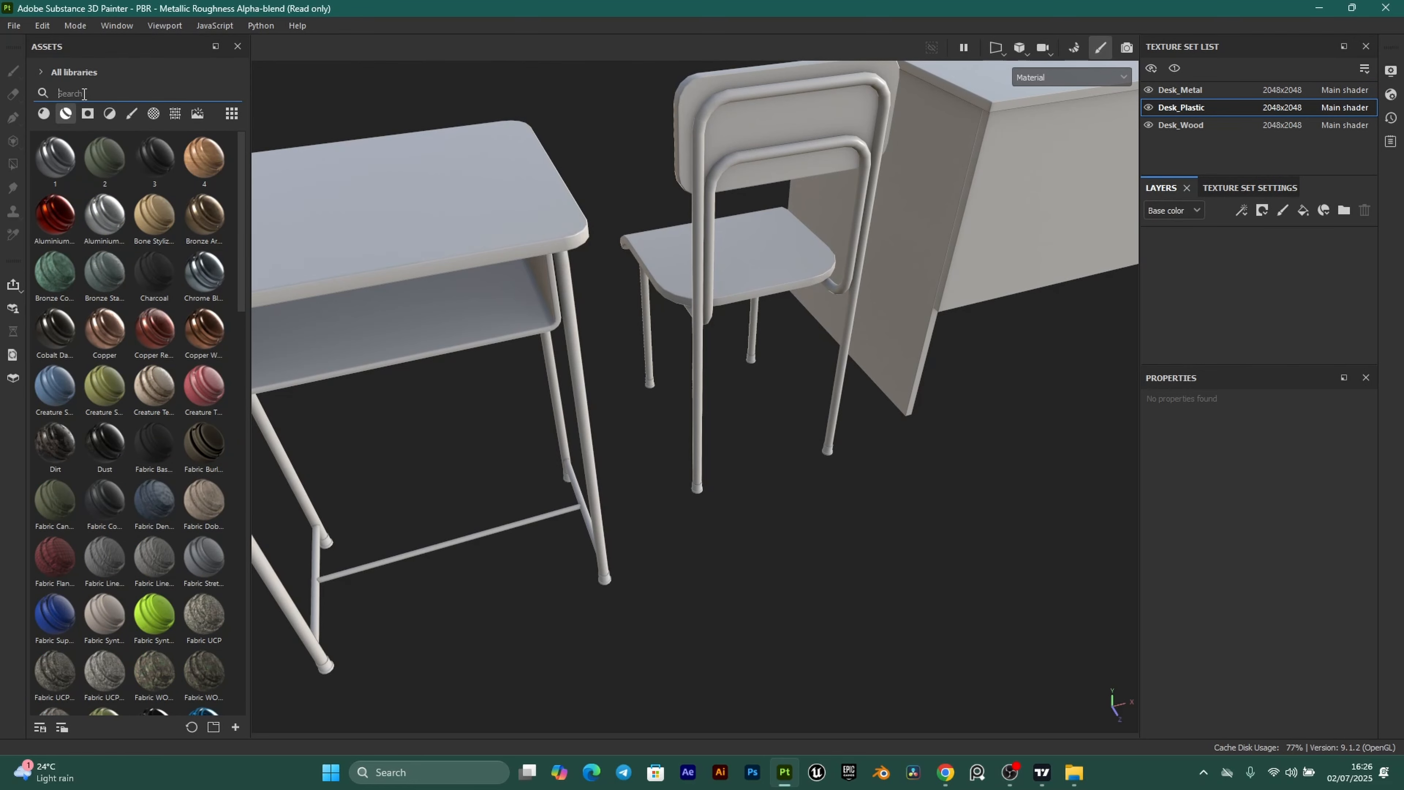
Search assets for 'pla' and add Plastic Used Soft as a layer on the foot caps.
text(plastic)
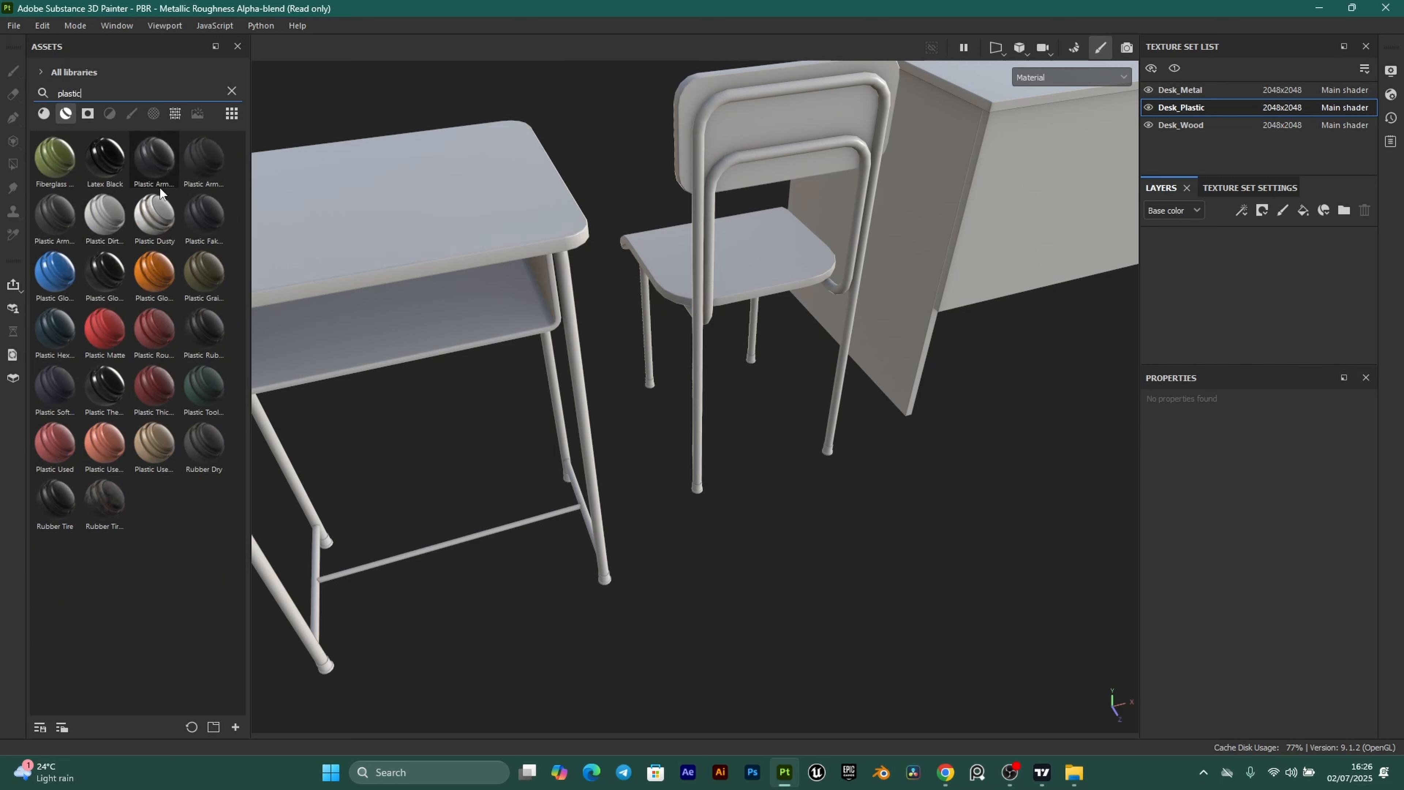
mouse_move(165, 450)
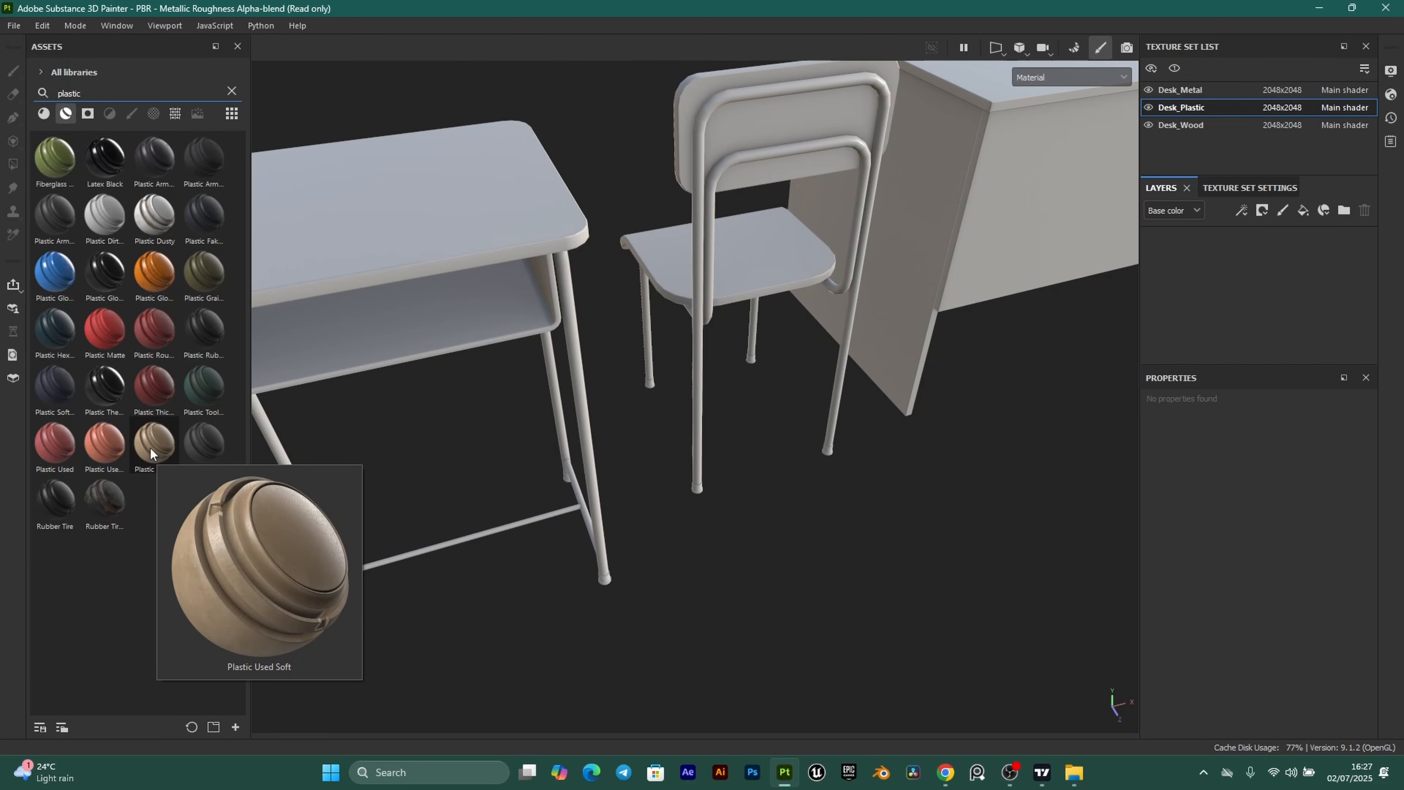
drag(152, 441, 1206, 260)
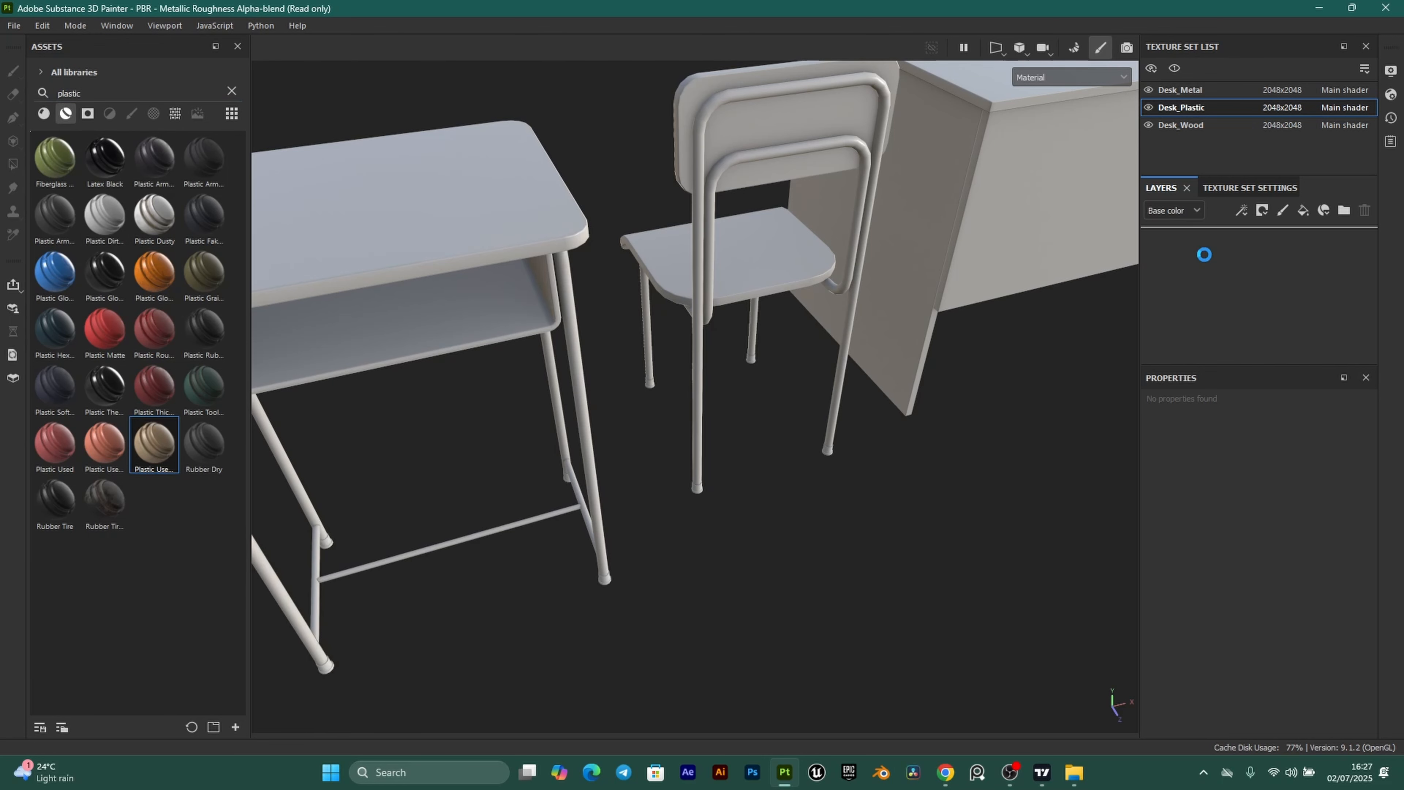
scroll(686, 614, up, 3)
alt+middle_drag(687, 614, 687, 436)
alt+drag(687, 436, 693, 439)
alt+middle_drag(692, 439, 487, 587)
alt+middle_drag(990, 442, 807, 496)
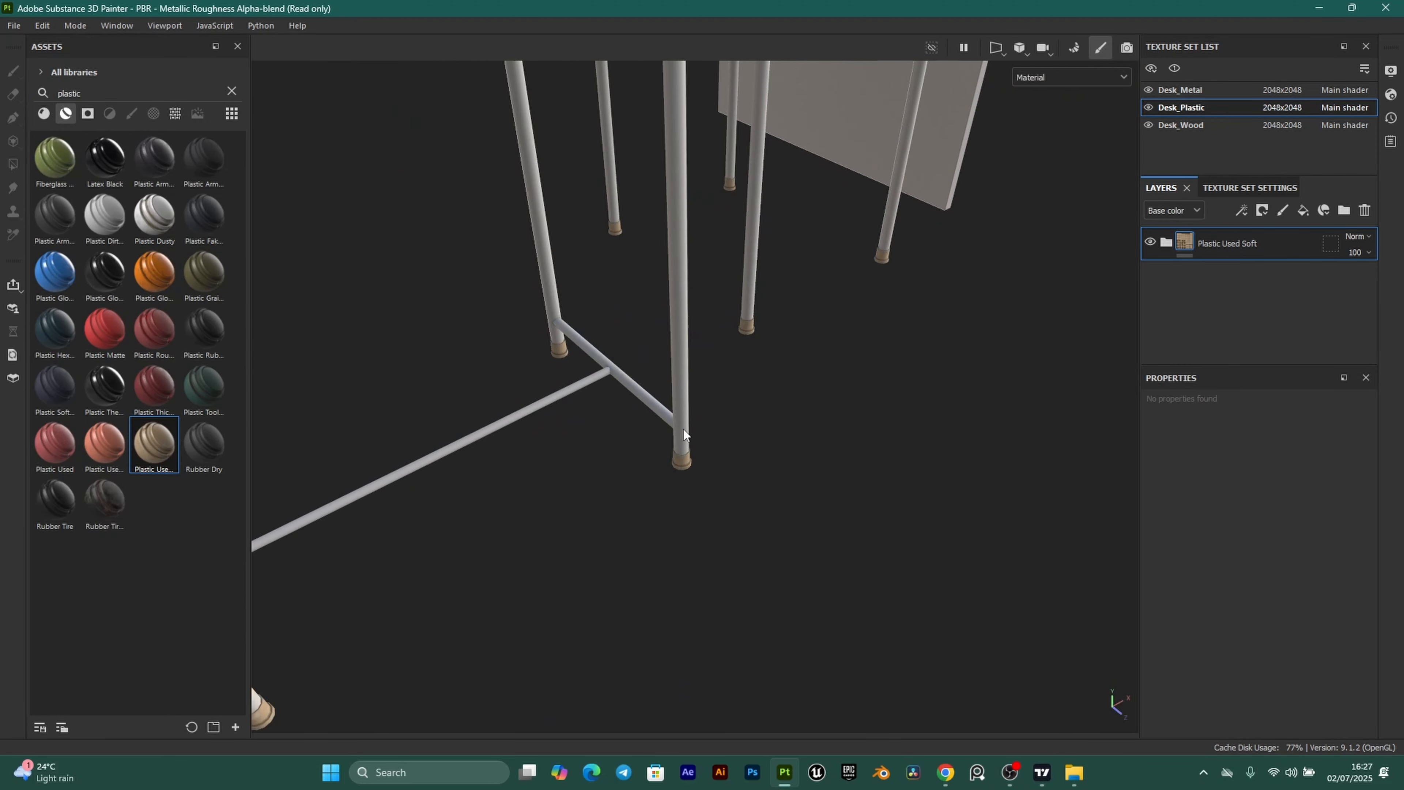
alt+drag(684, 434, 643, 440)
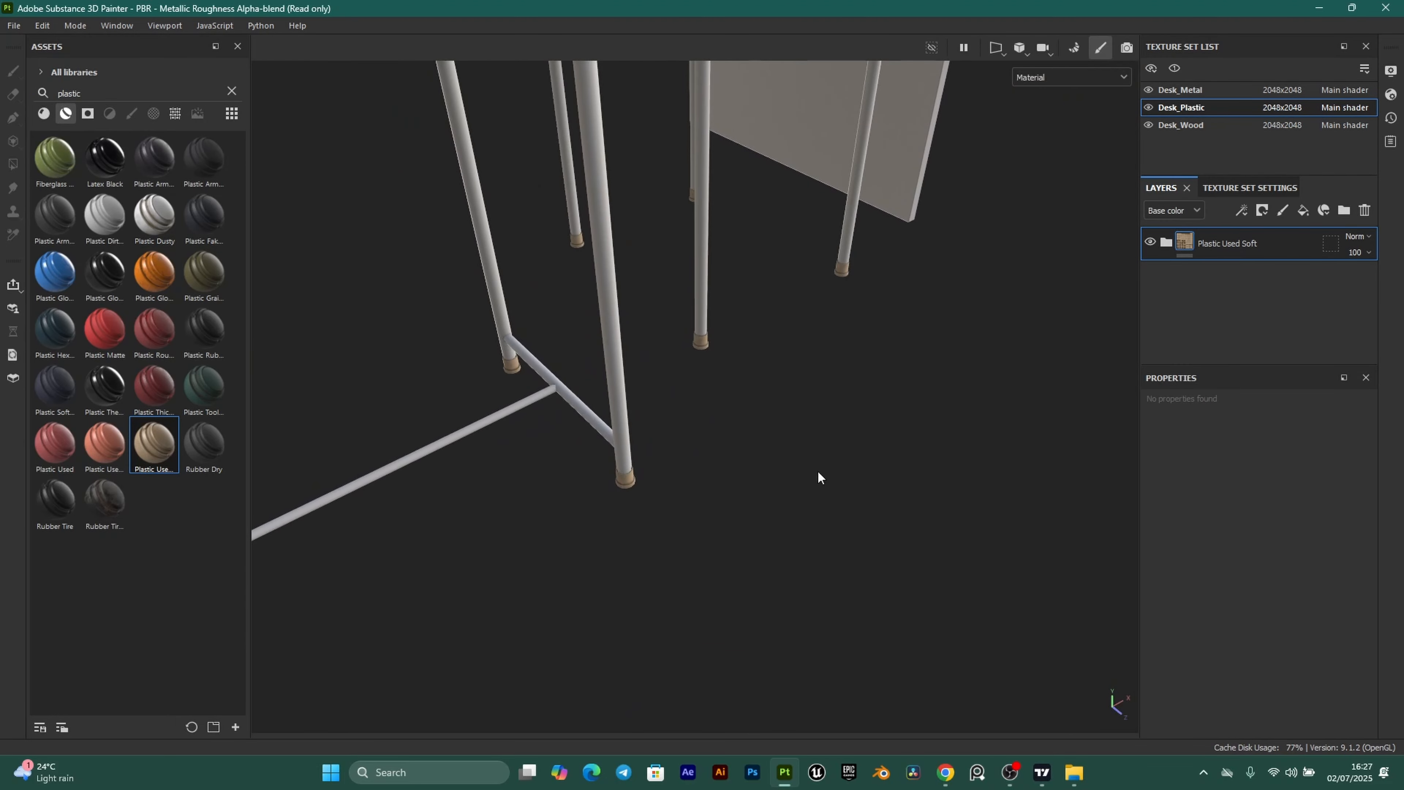
Copy the dark navy hex code 011627 from the browser colour palette.
click(946, 773)
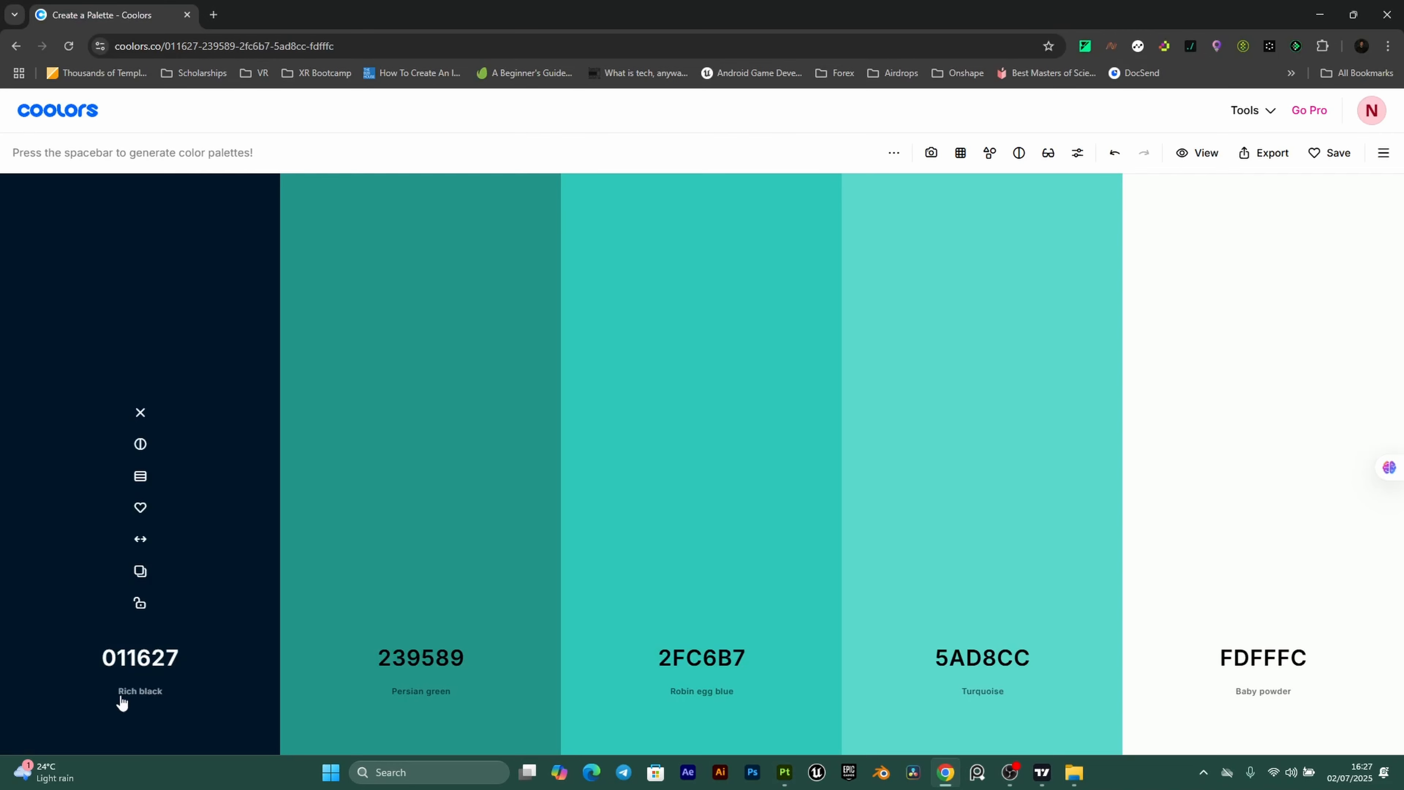
click(142, 567)
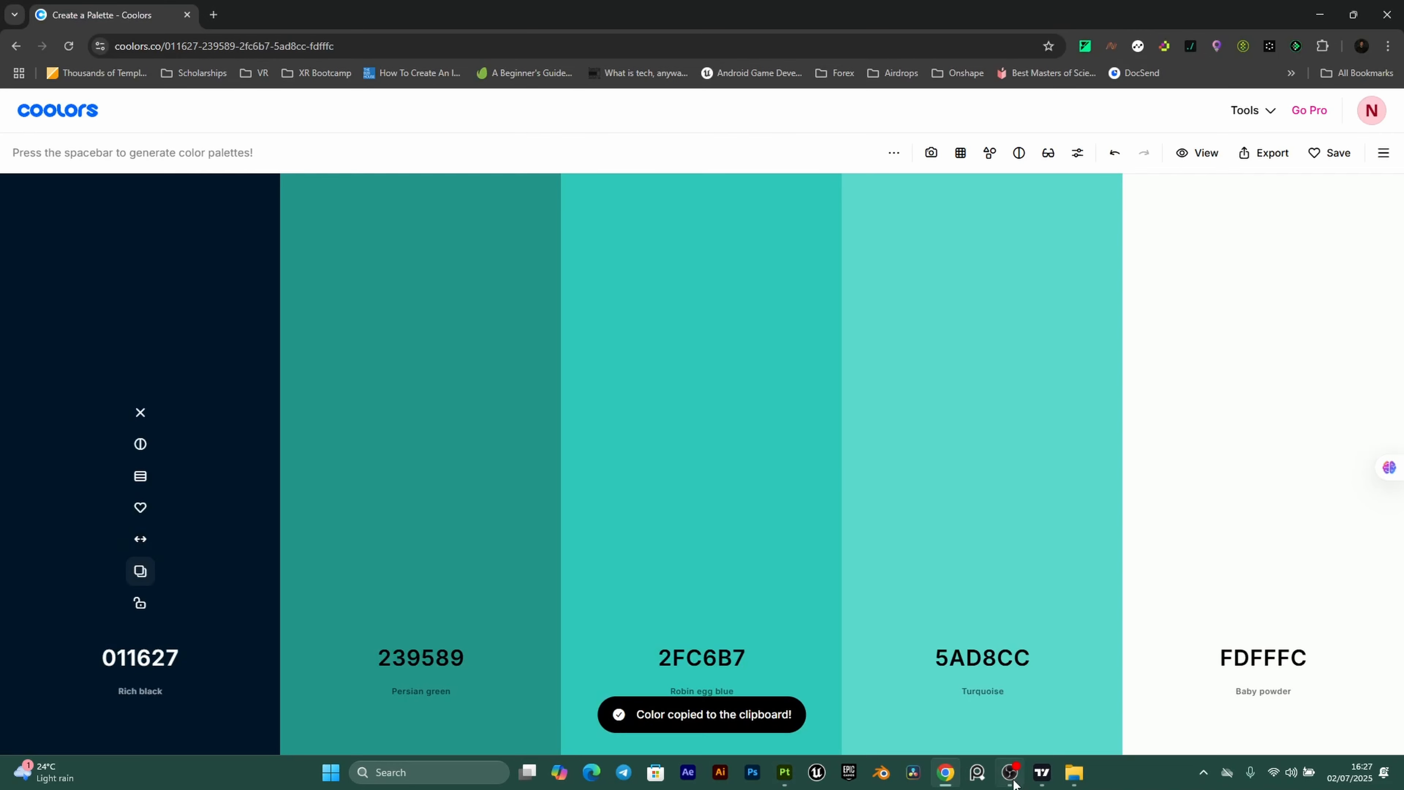
click(785, 773)
Set the Plastic Used Soft Base fill colour to dark navy 011627.
click(1166, 242)
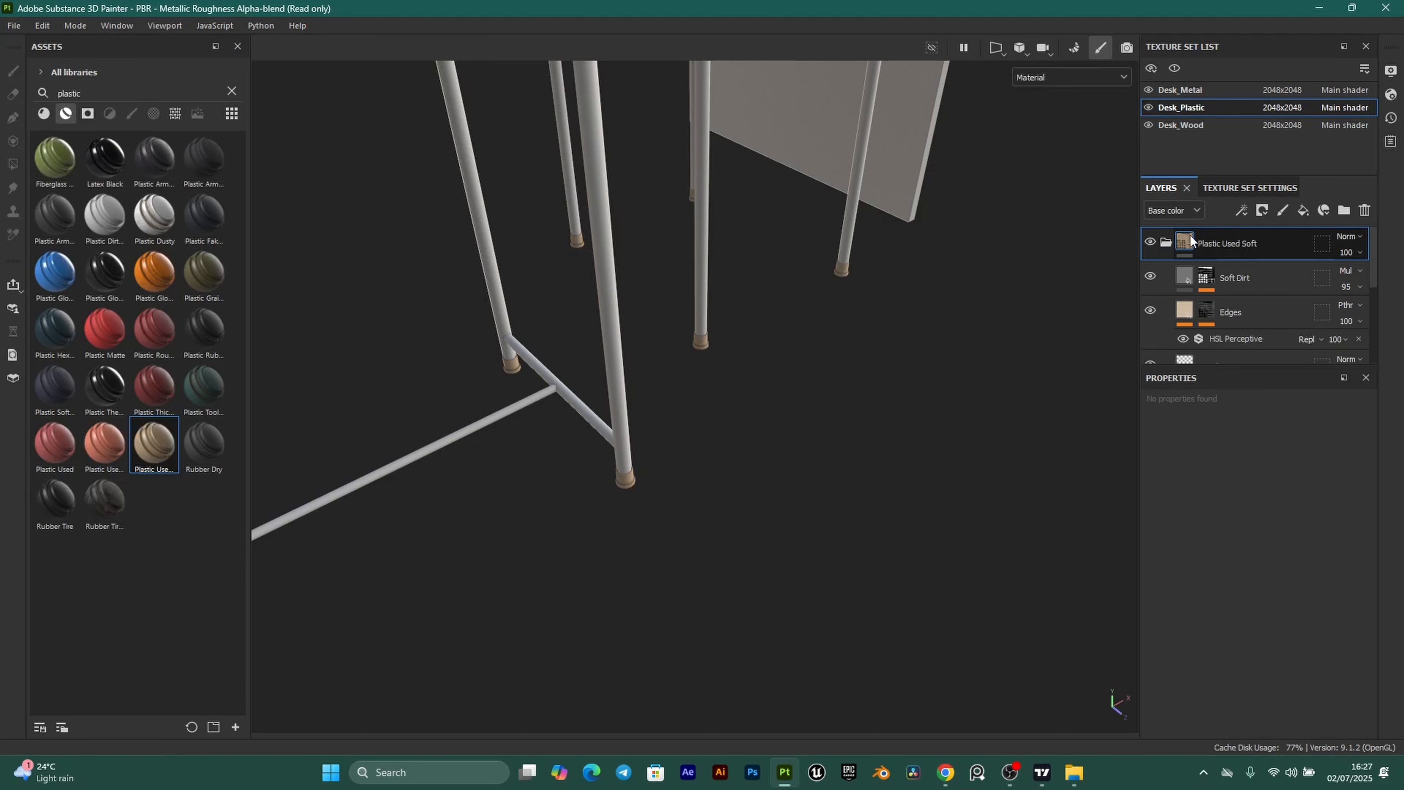
scroll(1244, 299, down, 2)
click(1185, 338)
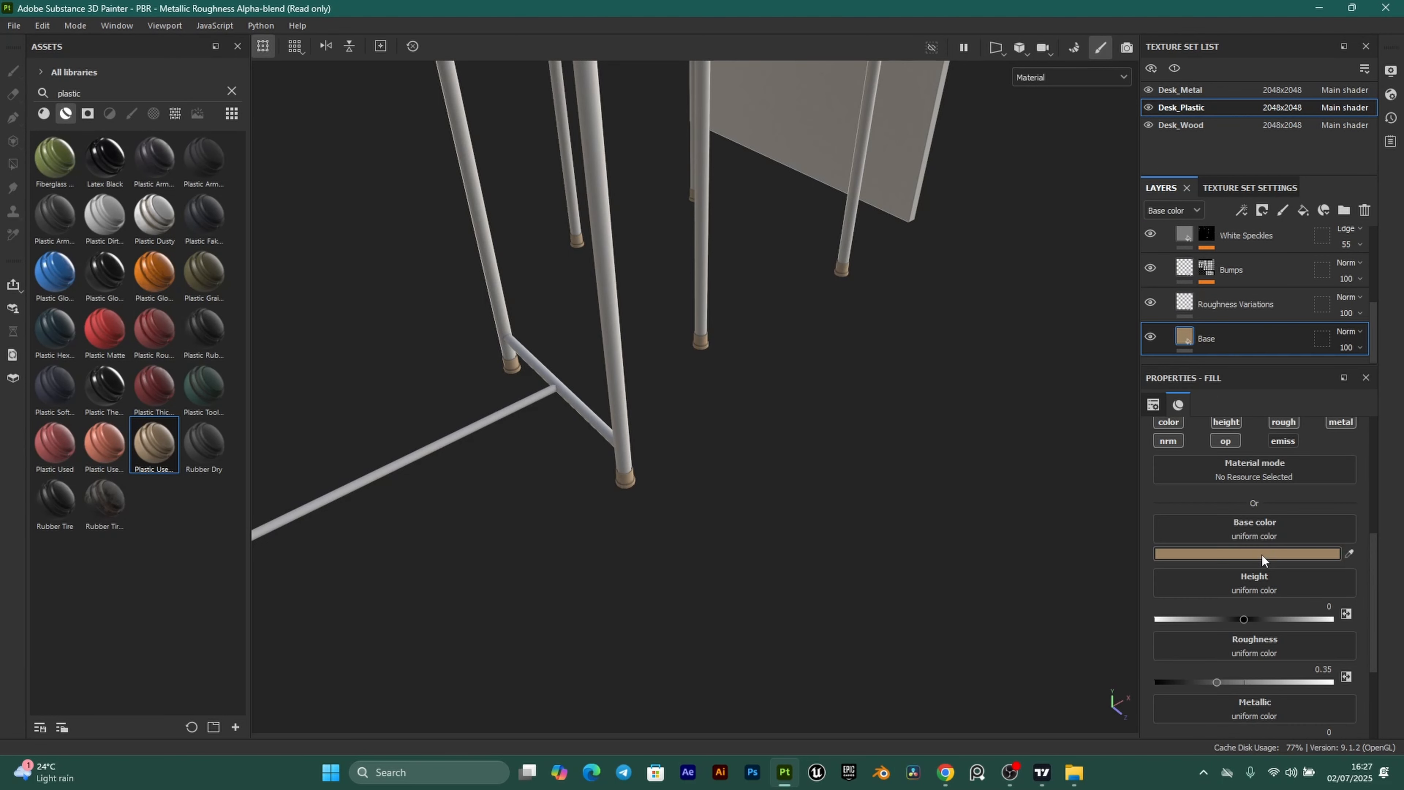
click(1267, 555)
click(1188, 693)
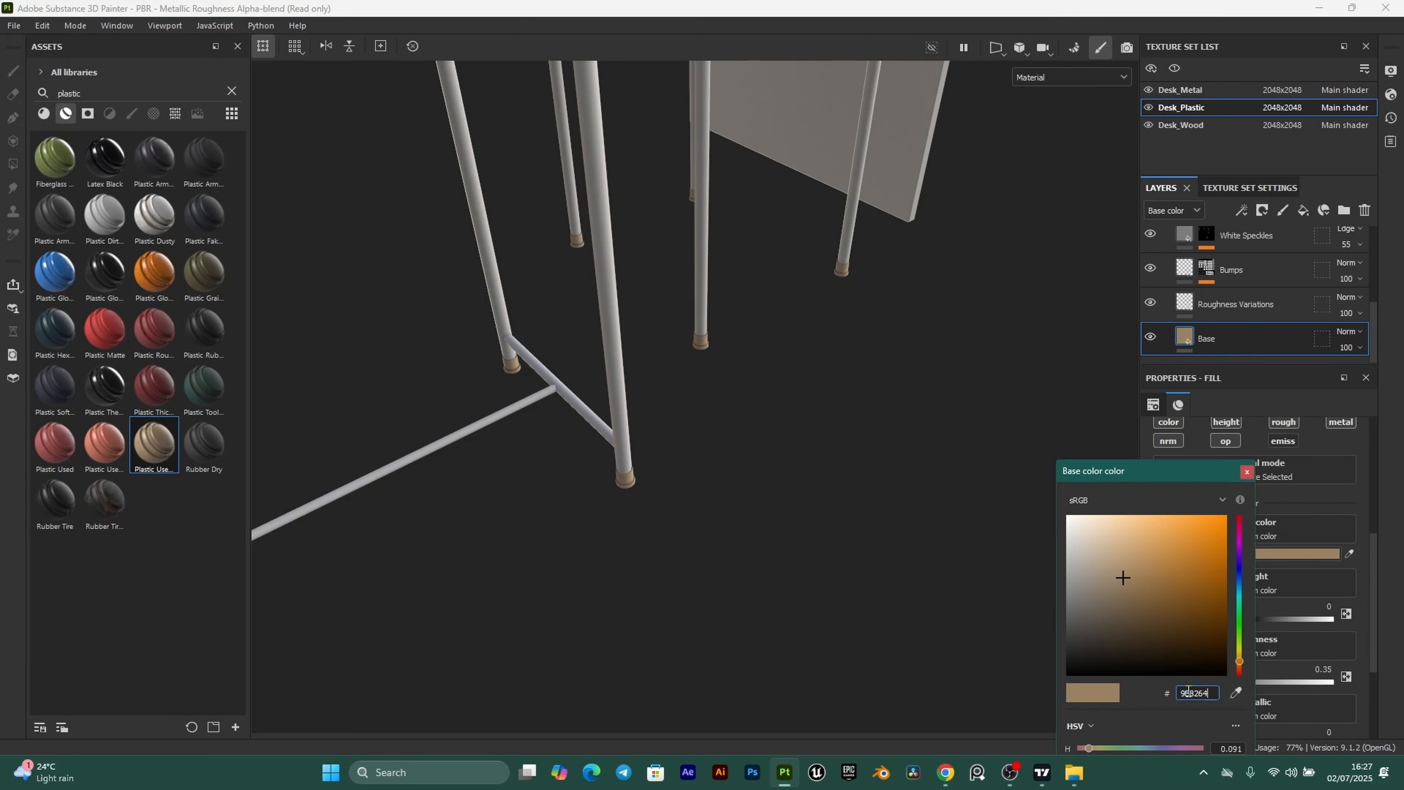
key(ctrl+v)
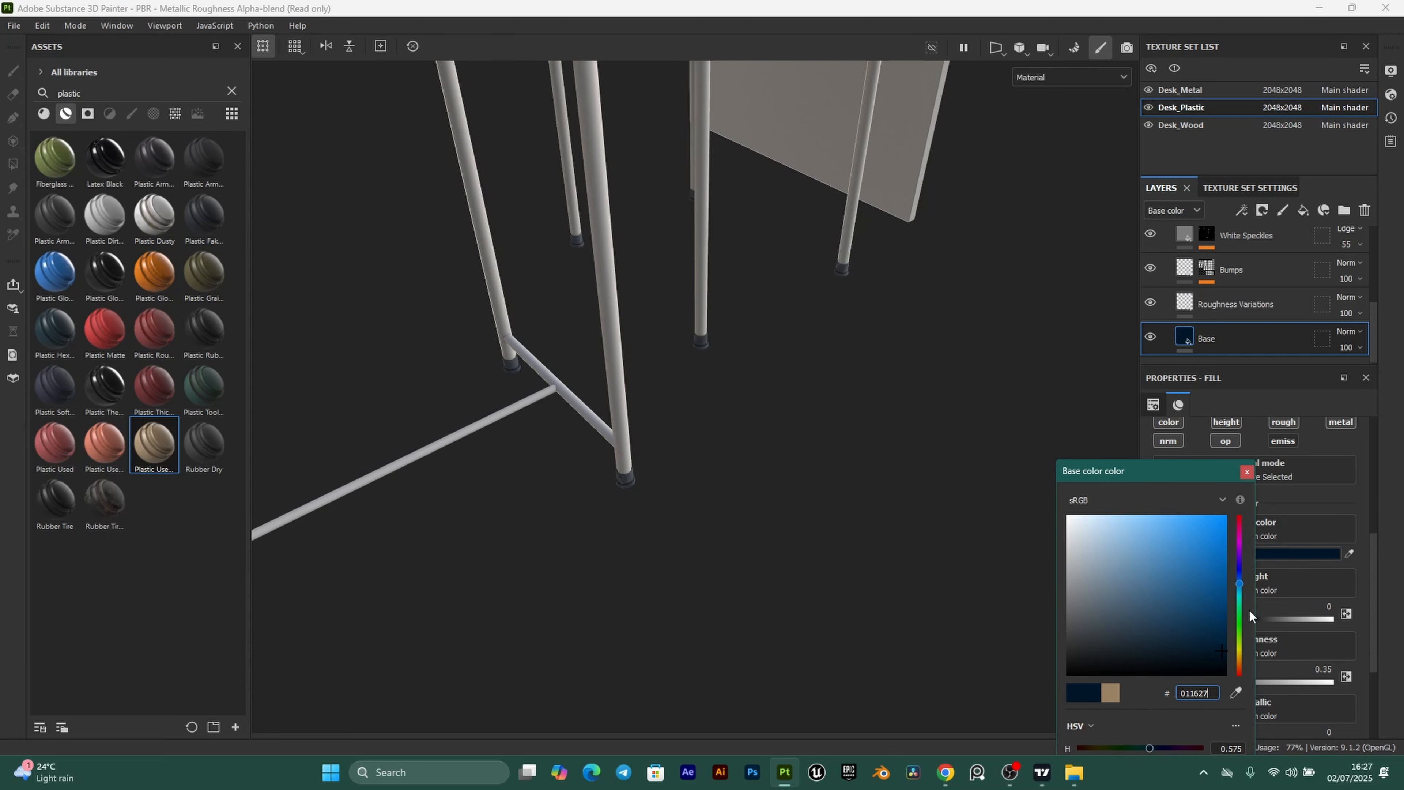
click(1247, 473)
Delete the White Speckles and Edges layers from the plastic material.
scroll(637, 527, down, 3)
scroll(637, 525, up, 5)
alt+middle_drag(607, 435, 696, 367)
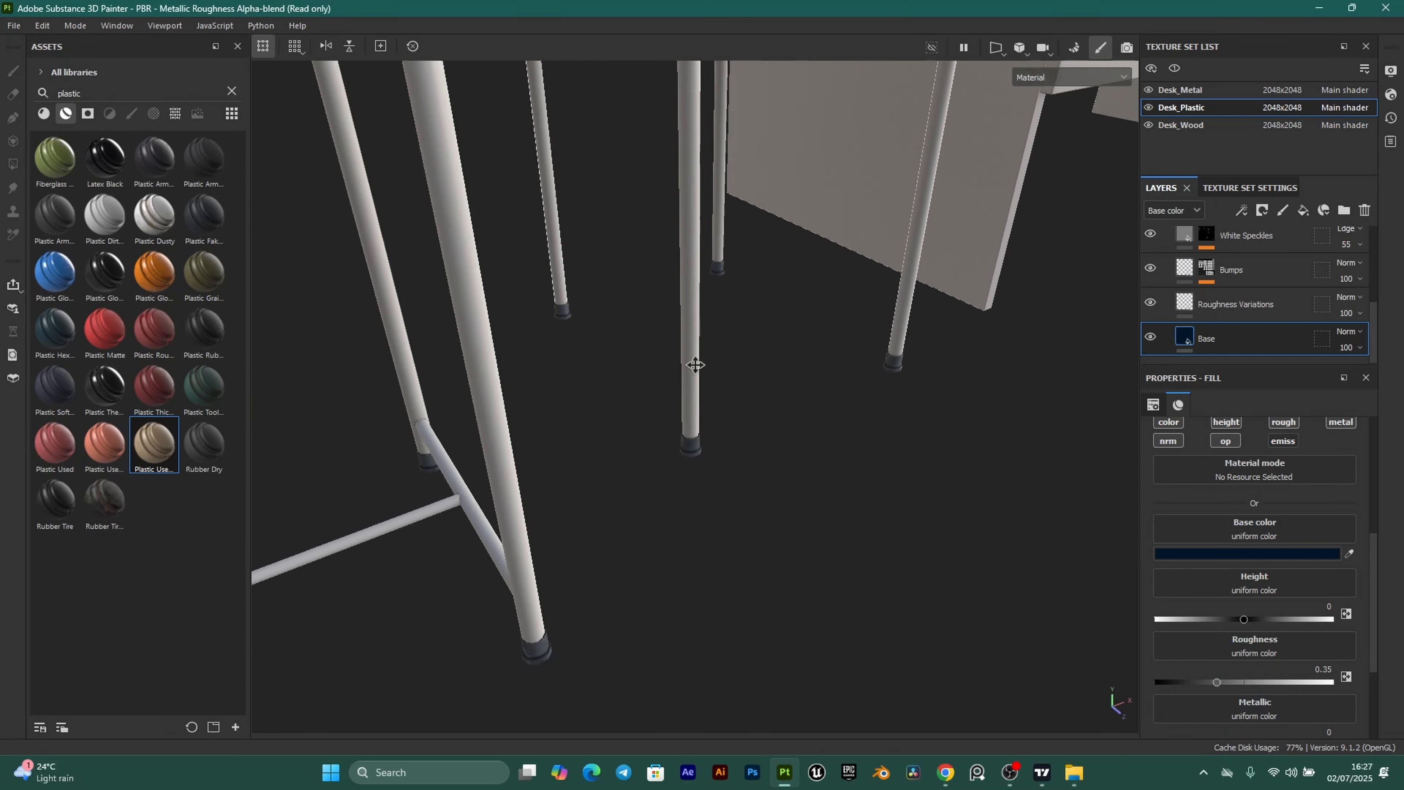
scroll(608, 518, down, 2)
scroll(609, 519, up, 3)
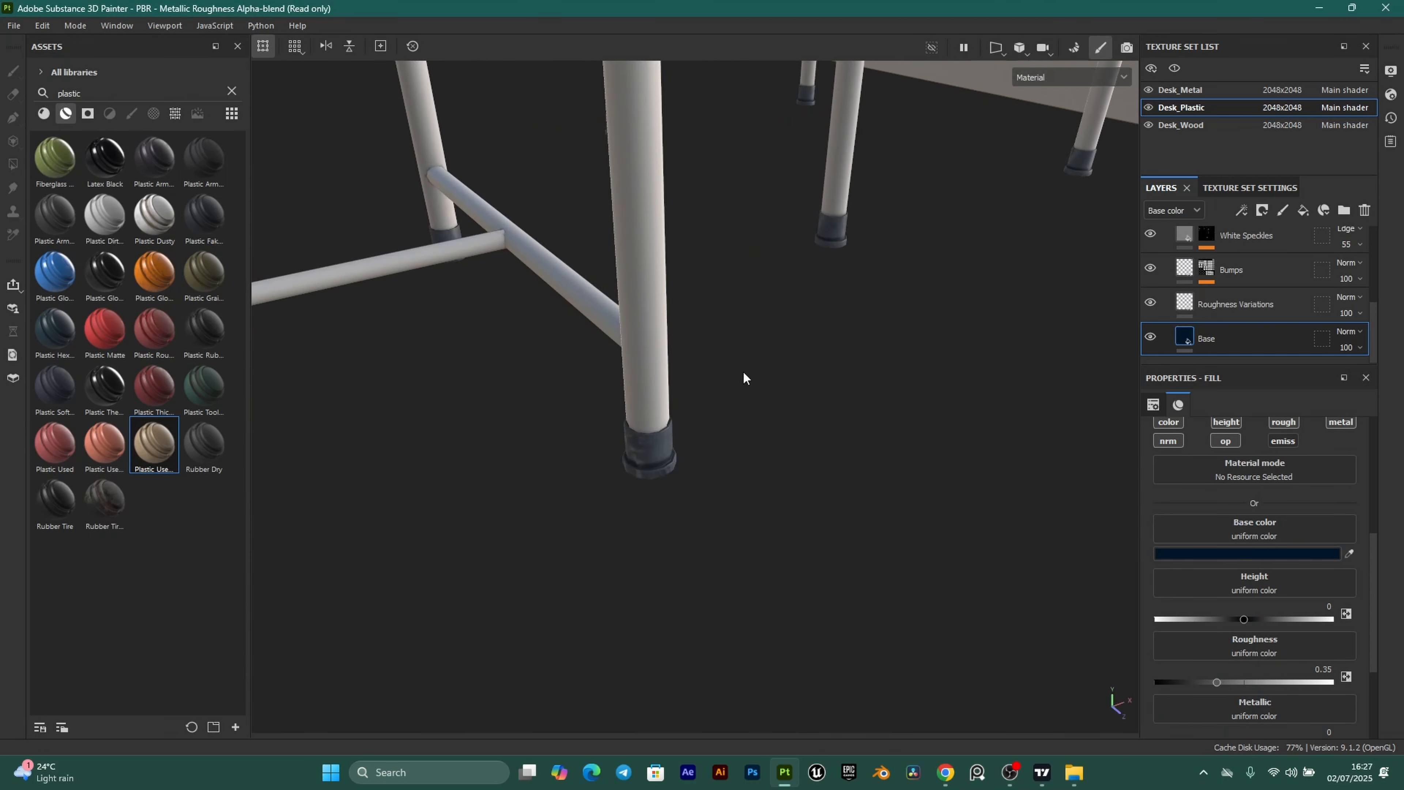
scroll(1244, 312, up, 1)
scroll(1249, 297, down, 1)
scroll(1250, 297, up, 1)
scroll(1245, 301, down, 1)
scroll(789, 537, up, 7)
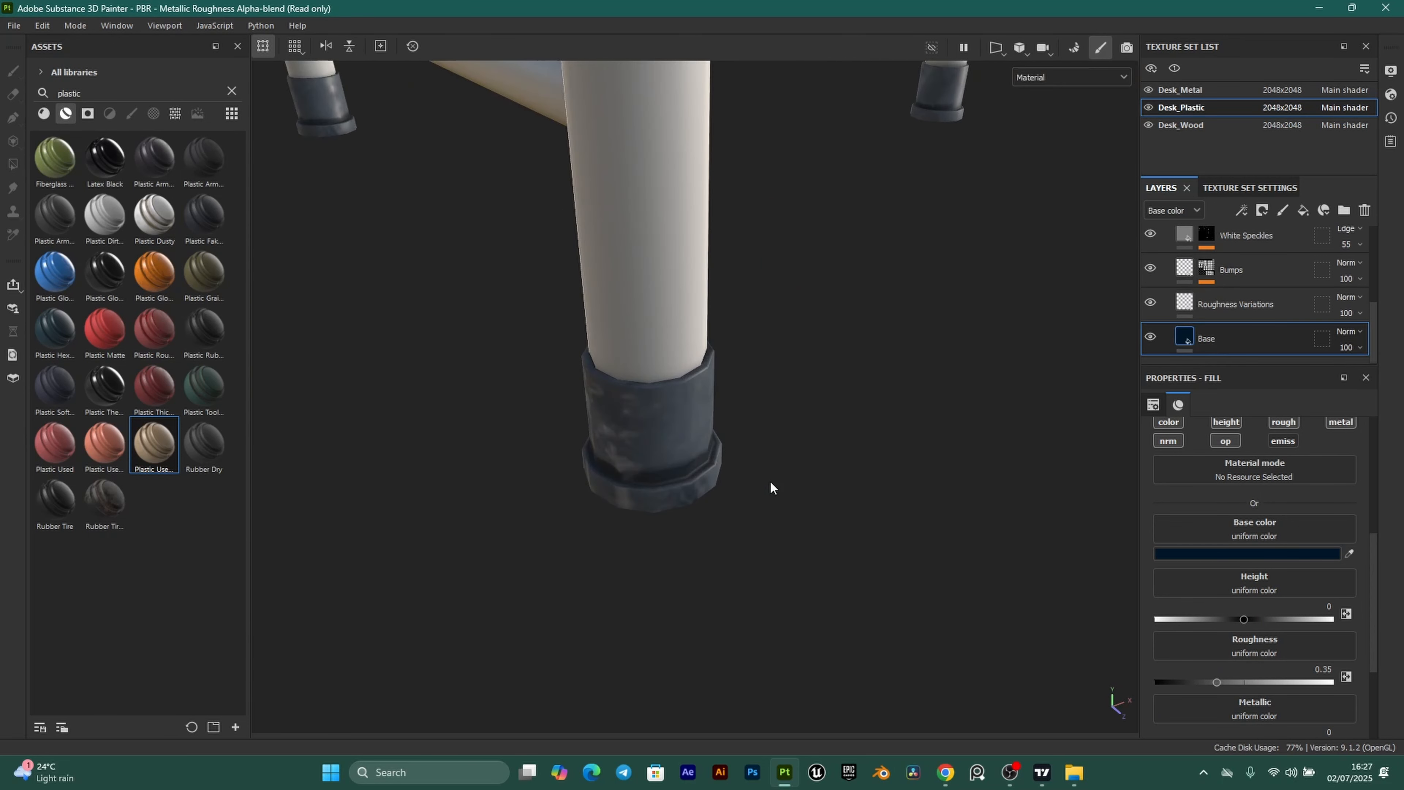
alt+drag(669, 405, 678, 464)
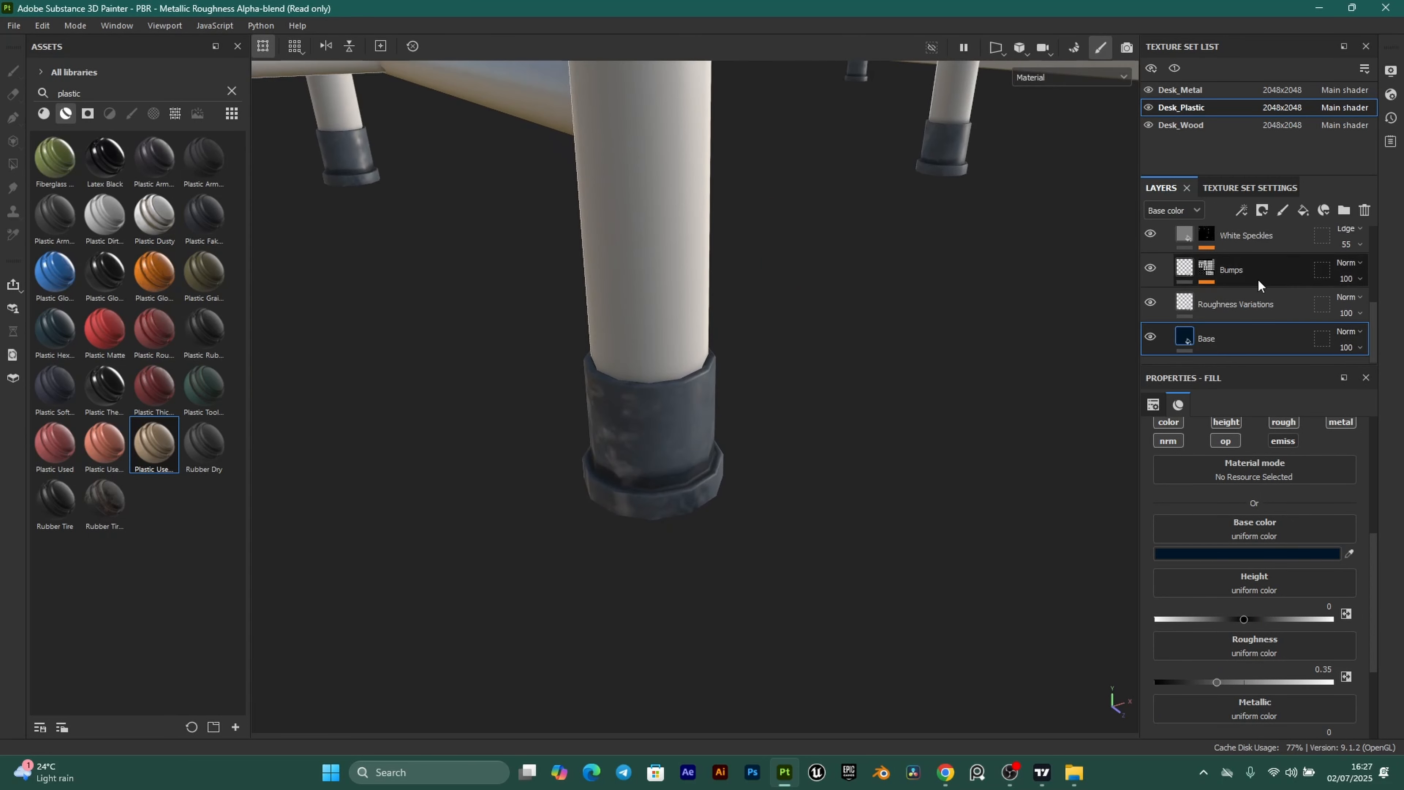
scroll(1258, 278, up, 2)
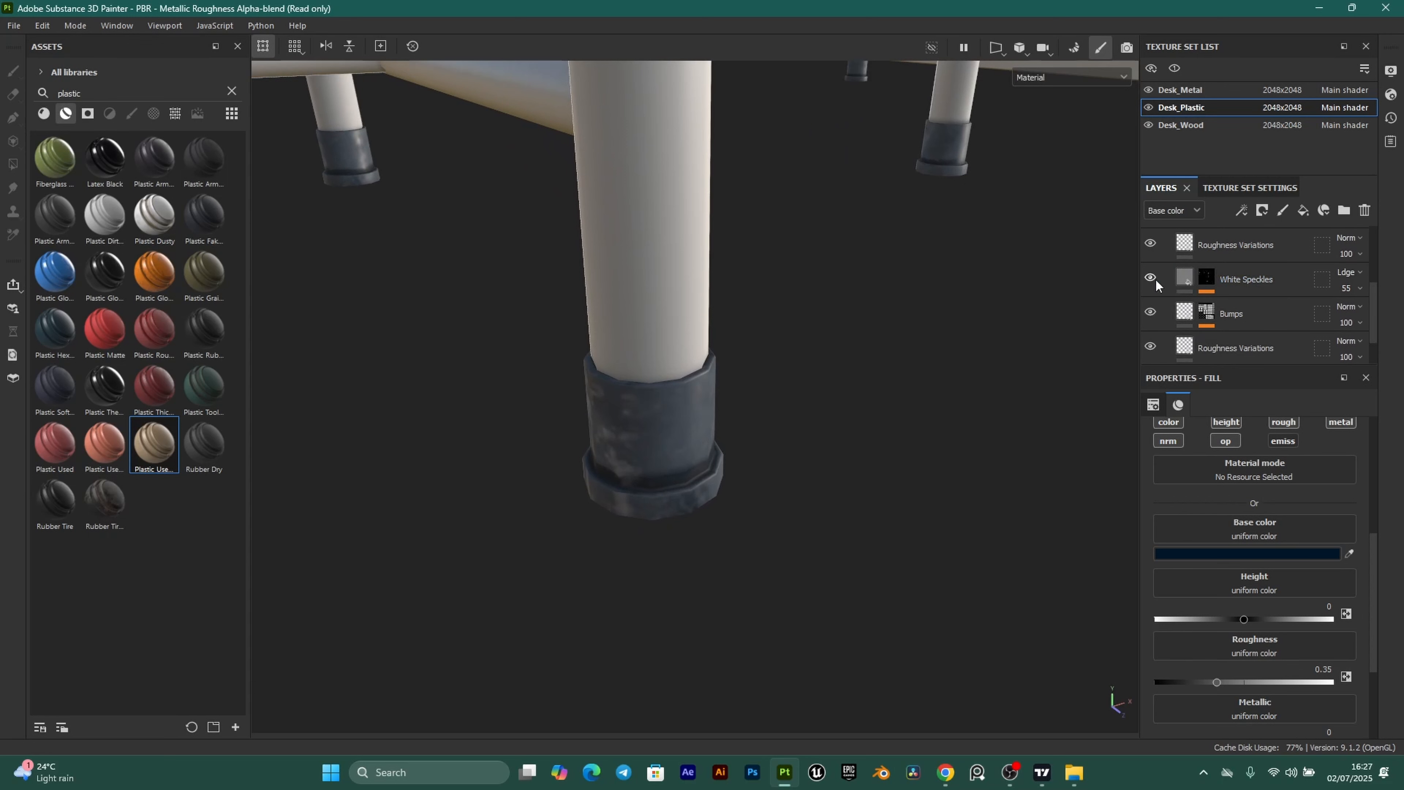
click(1179, 281)
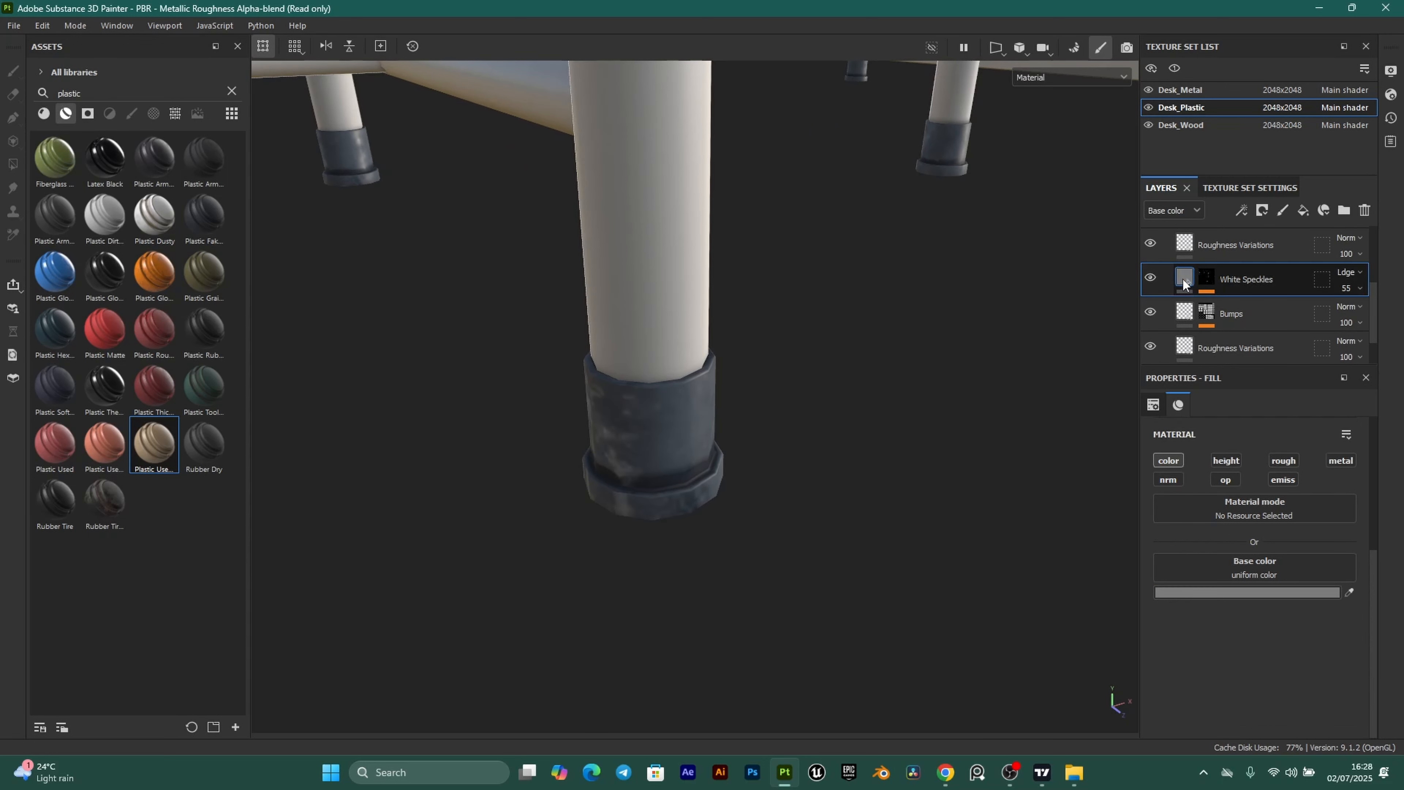
key(Delete)
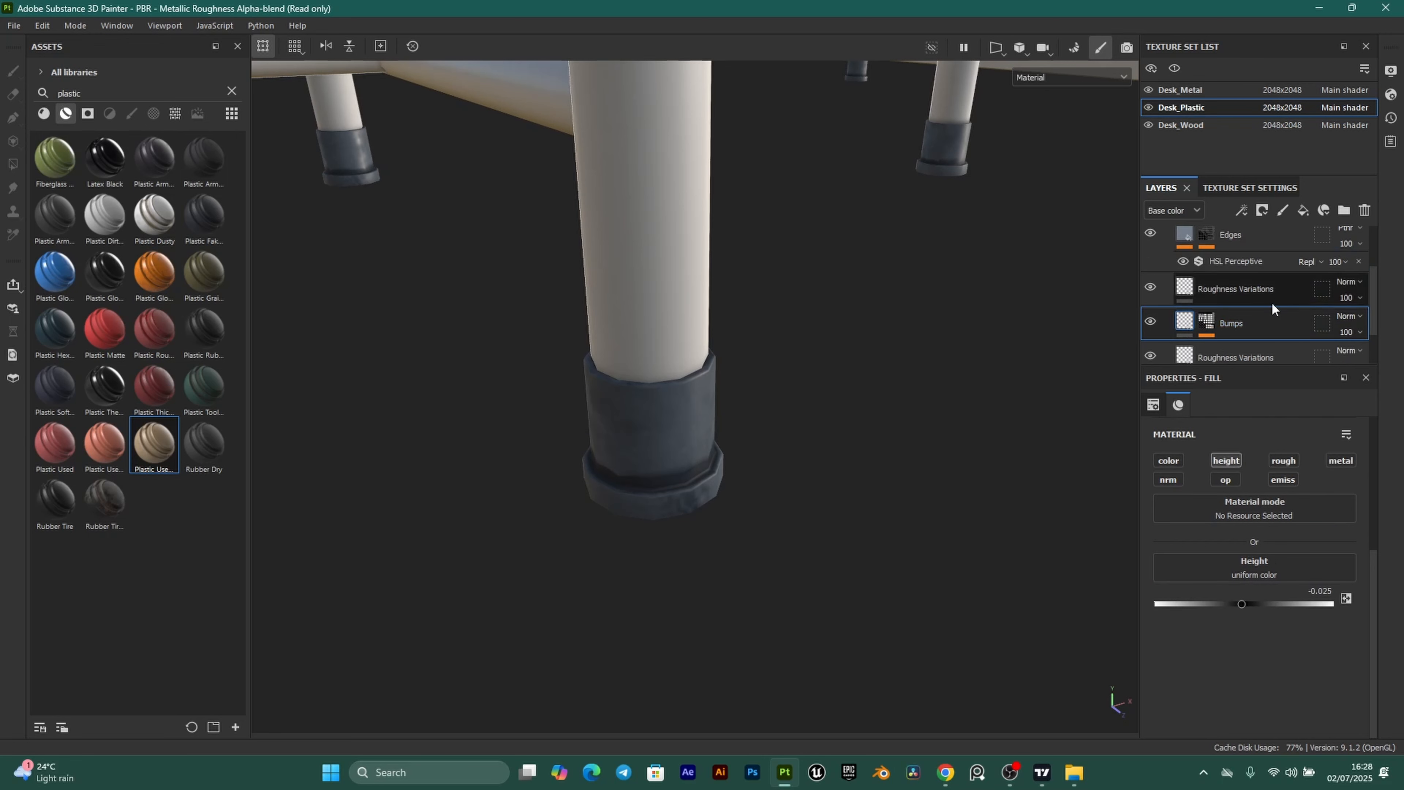
scroll(1215, 308, up, 1)
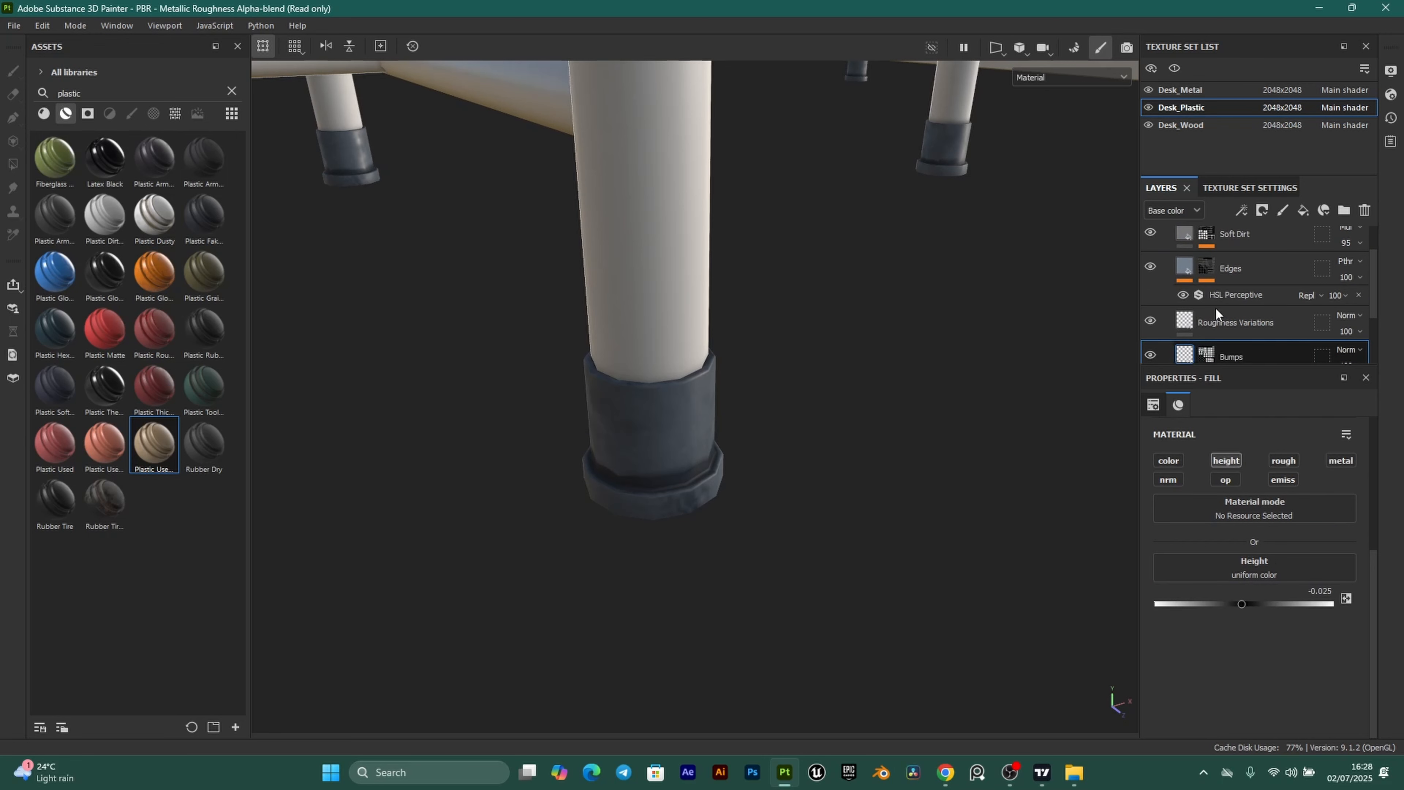
click(1151, 268)
click(1150, 267)
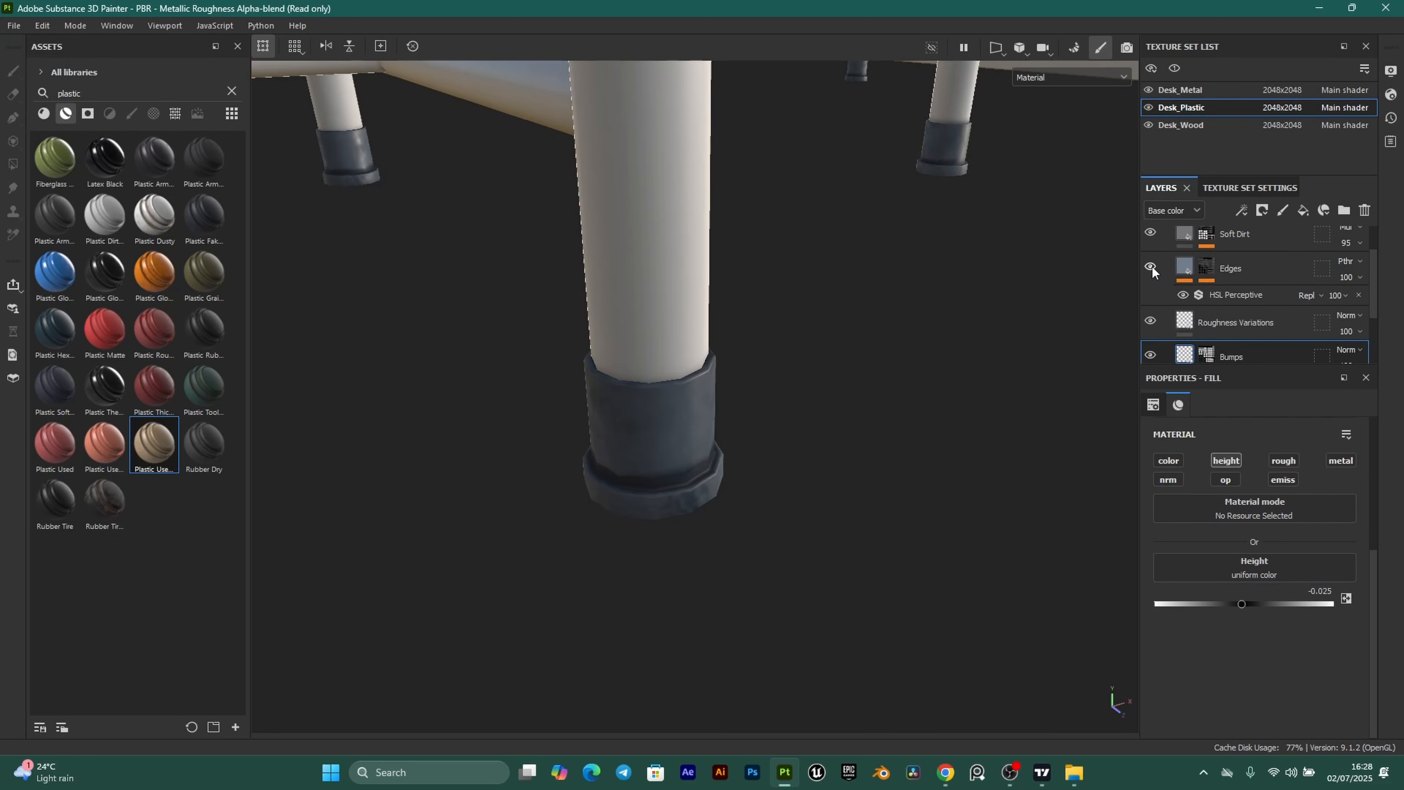
click(1185, 270)
key(Delete)
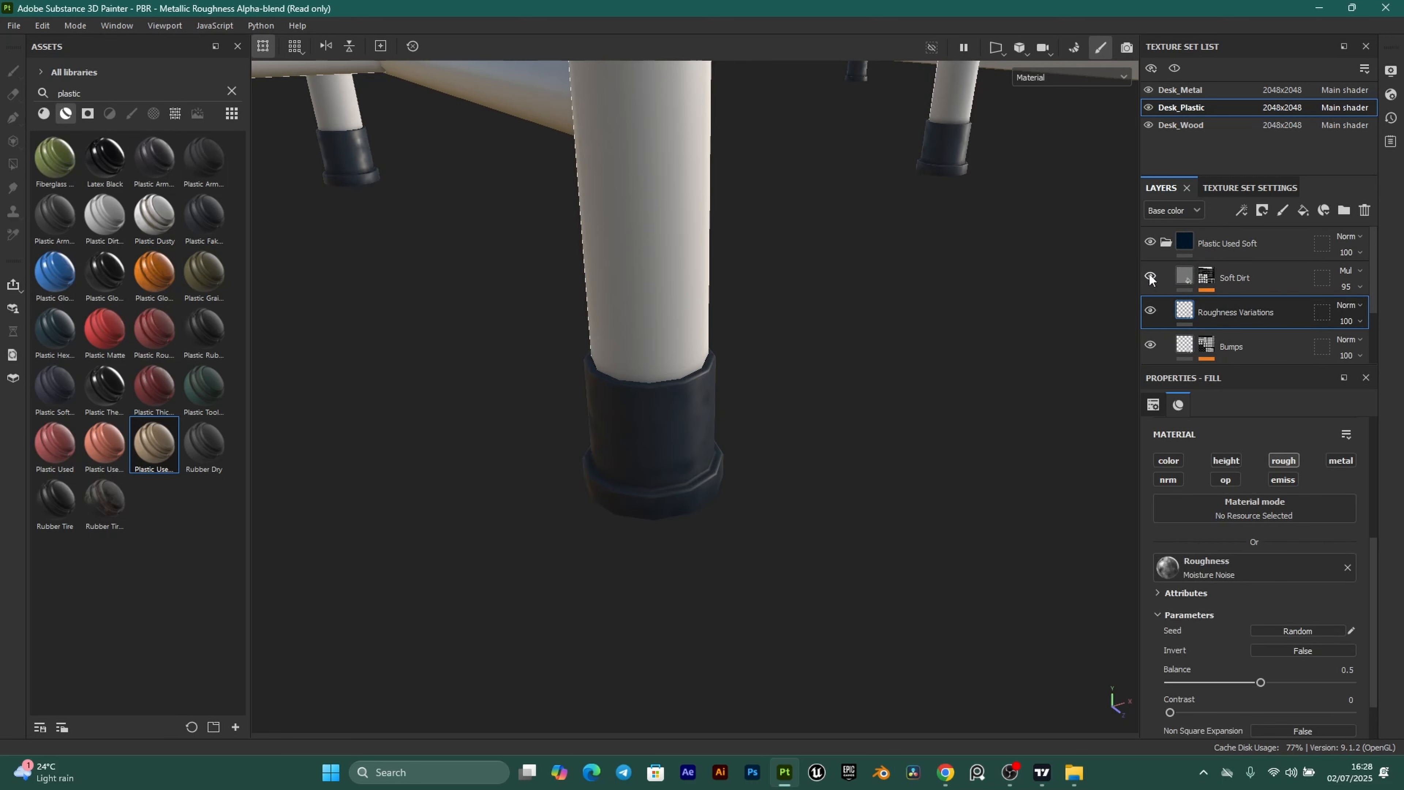
Orbit out to view the whole desk and chair with navy feet.
scroll(1276, 311, down, 1)
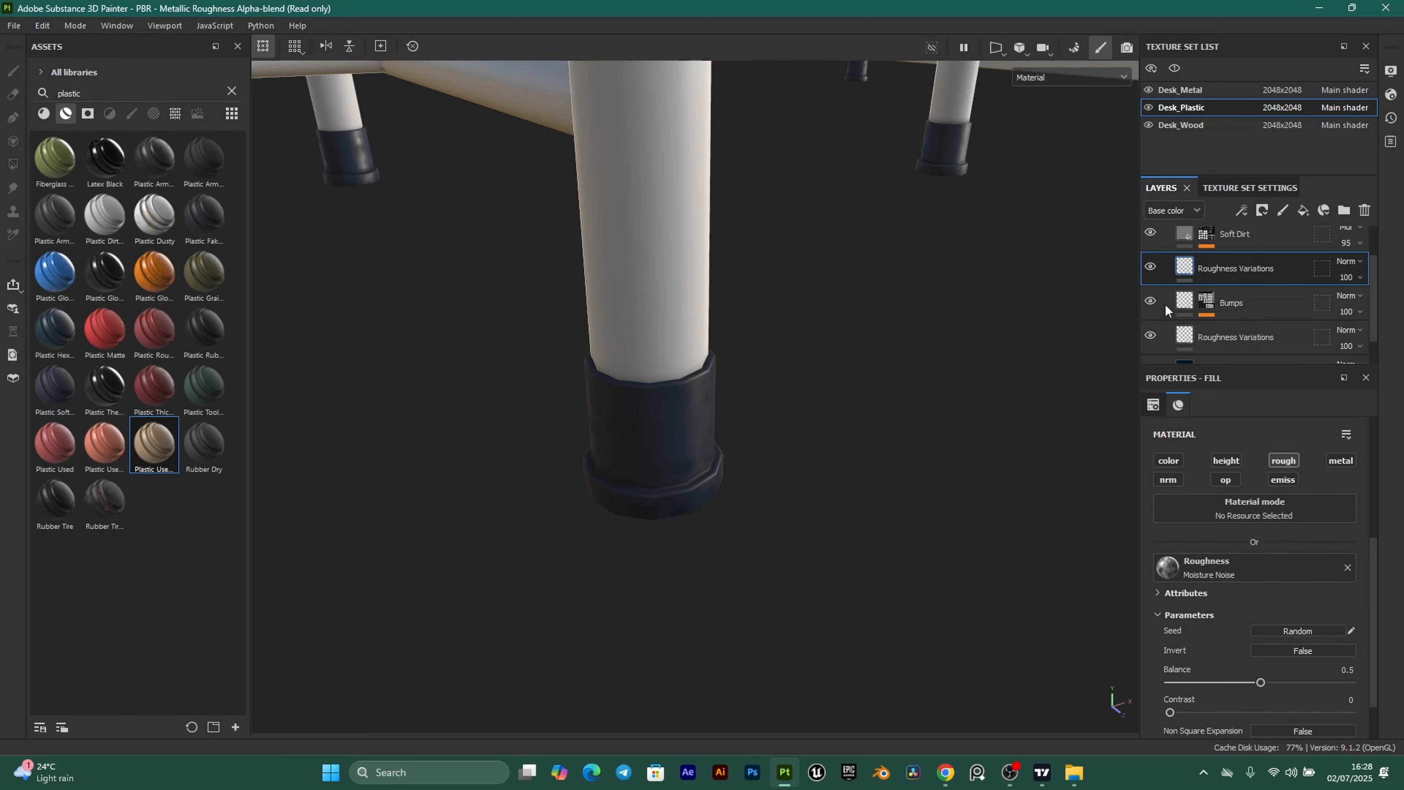
scroll(1153, 305, down, 1)
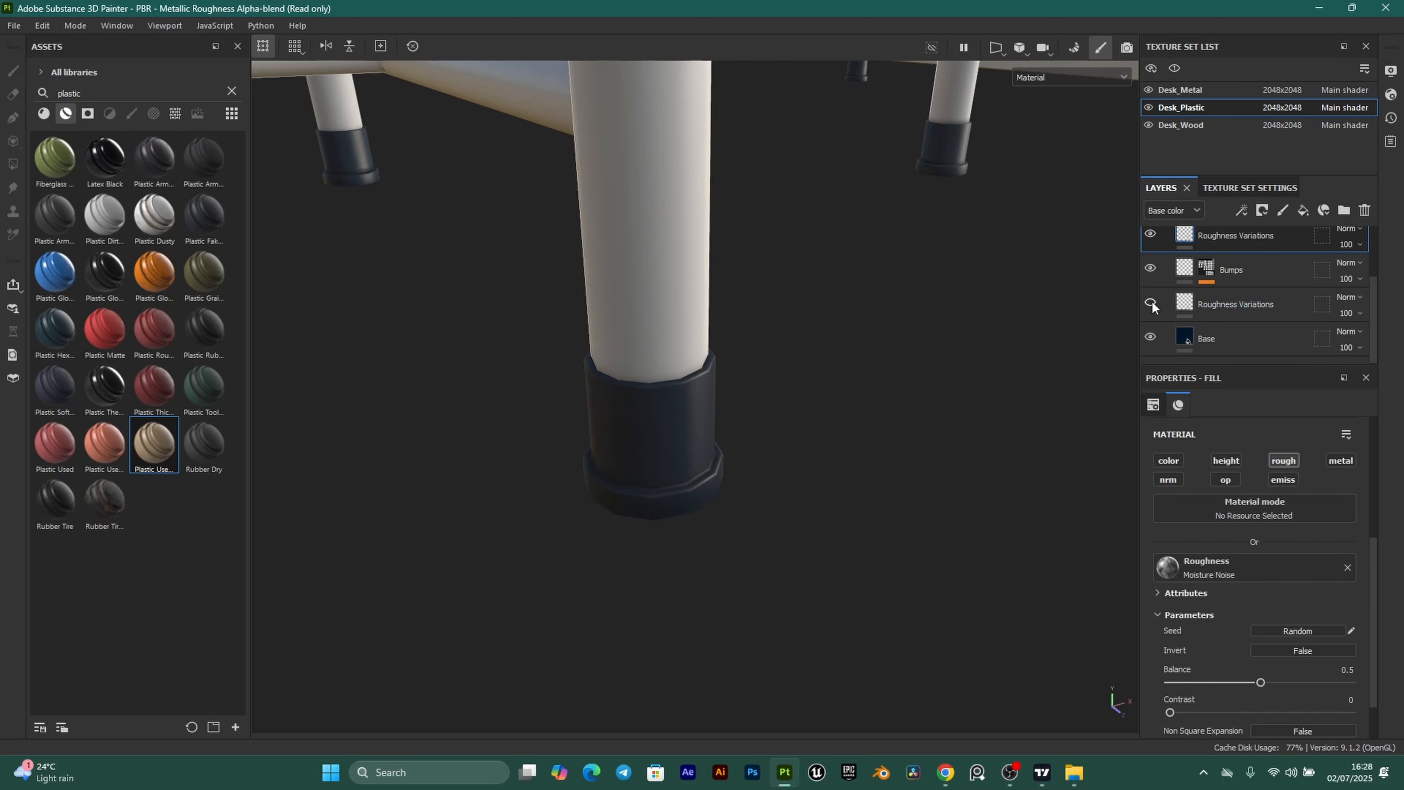
scroll(833, 336, down, 14)
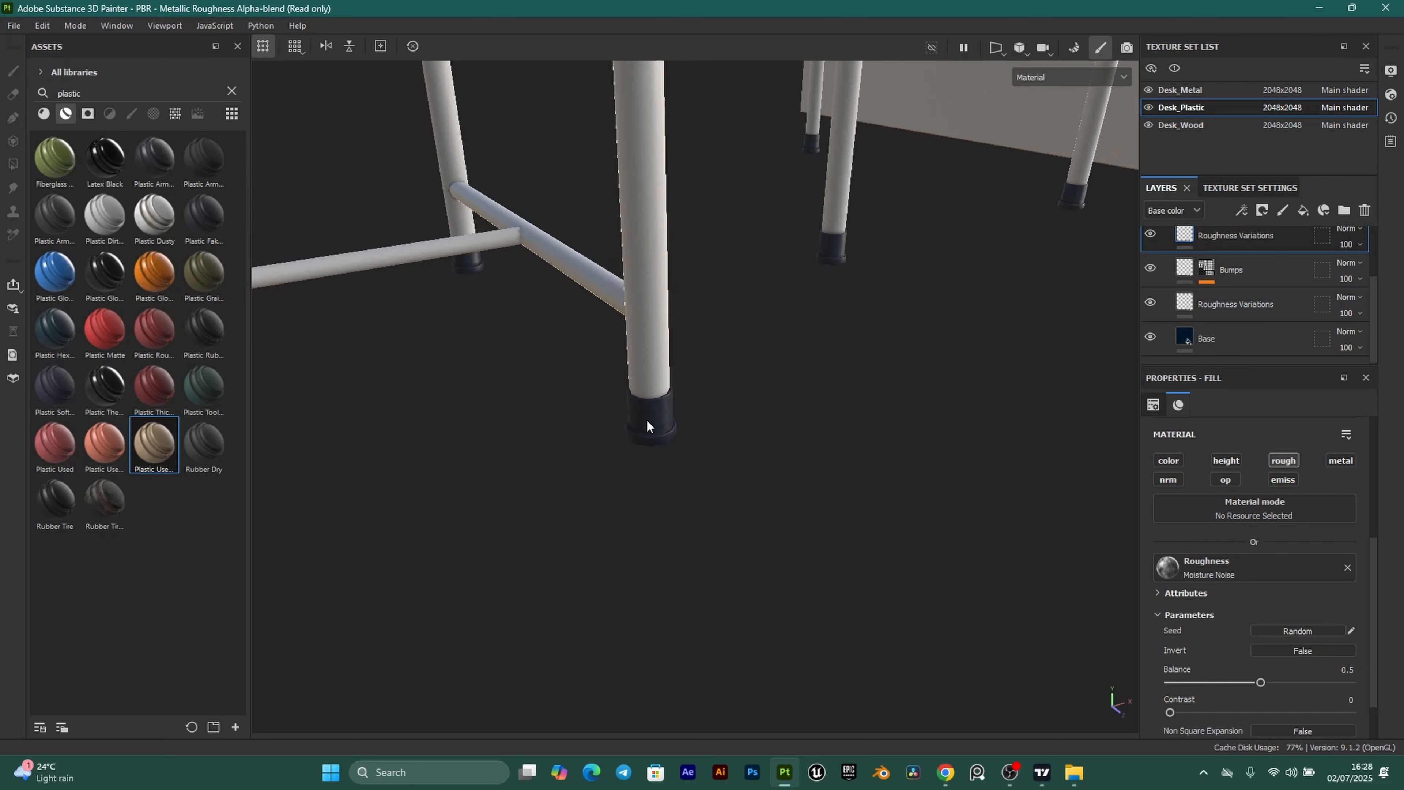
scroll(652, 408, down, 4)
alt+drag(652, 408, 586, 377)
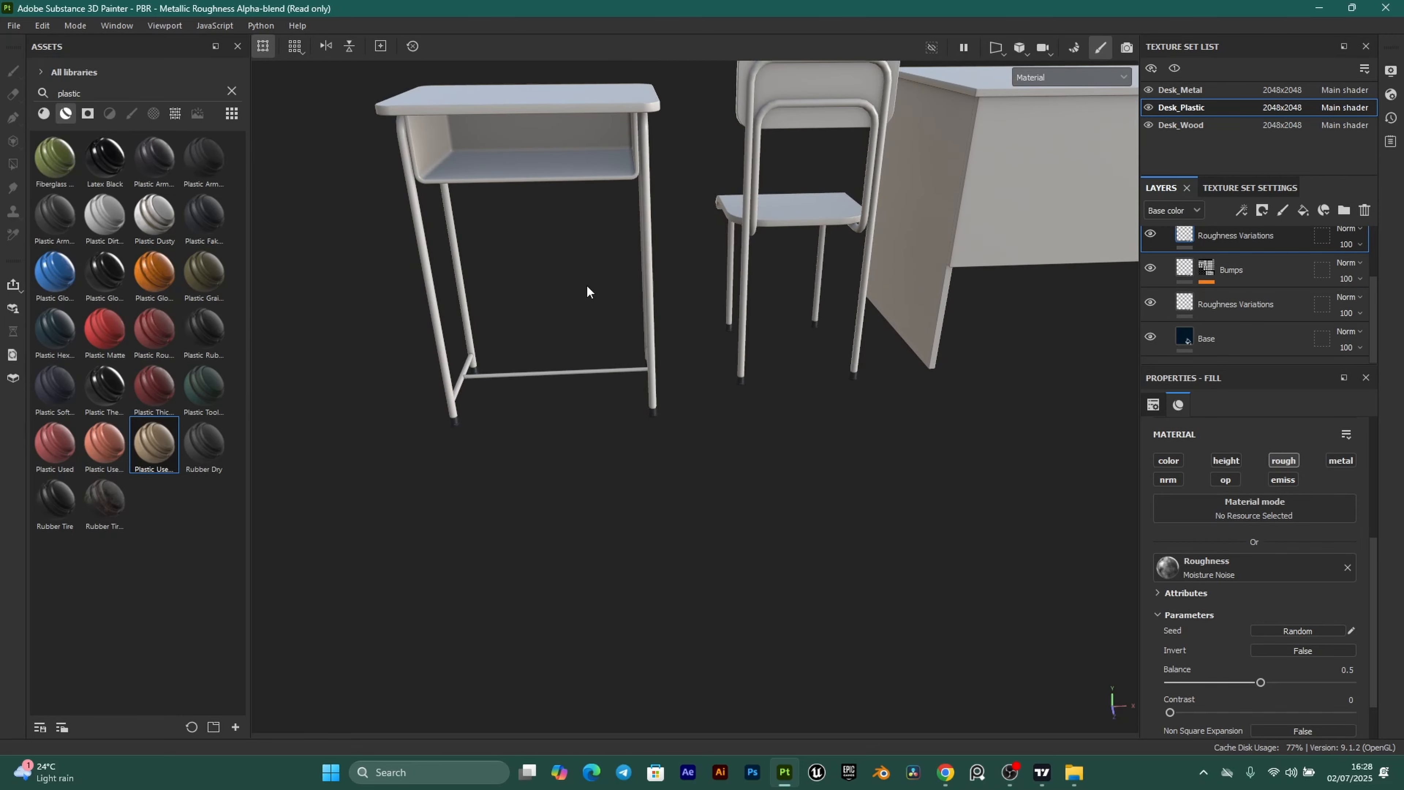
alt+middle_drag(586, 284, 587, 331)
alt+drag(583, 388, 608, 432)
alt+middle_drag(753, 325, 797, 369)
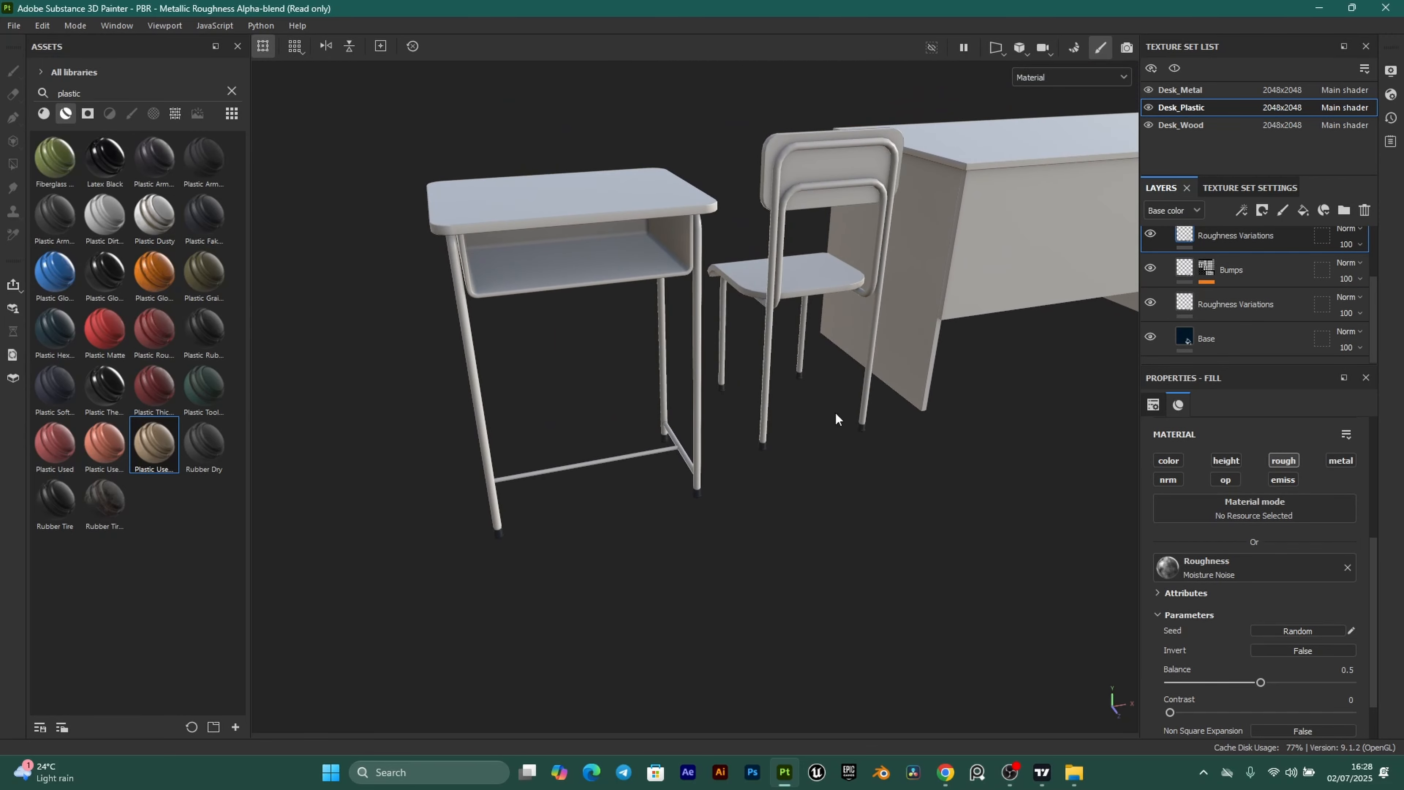
Select Desk_Metal, delete its Layer 1, and search 'met' to list metal materials.
click(1222, 91)
click(1363, 210)
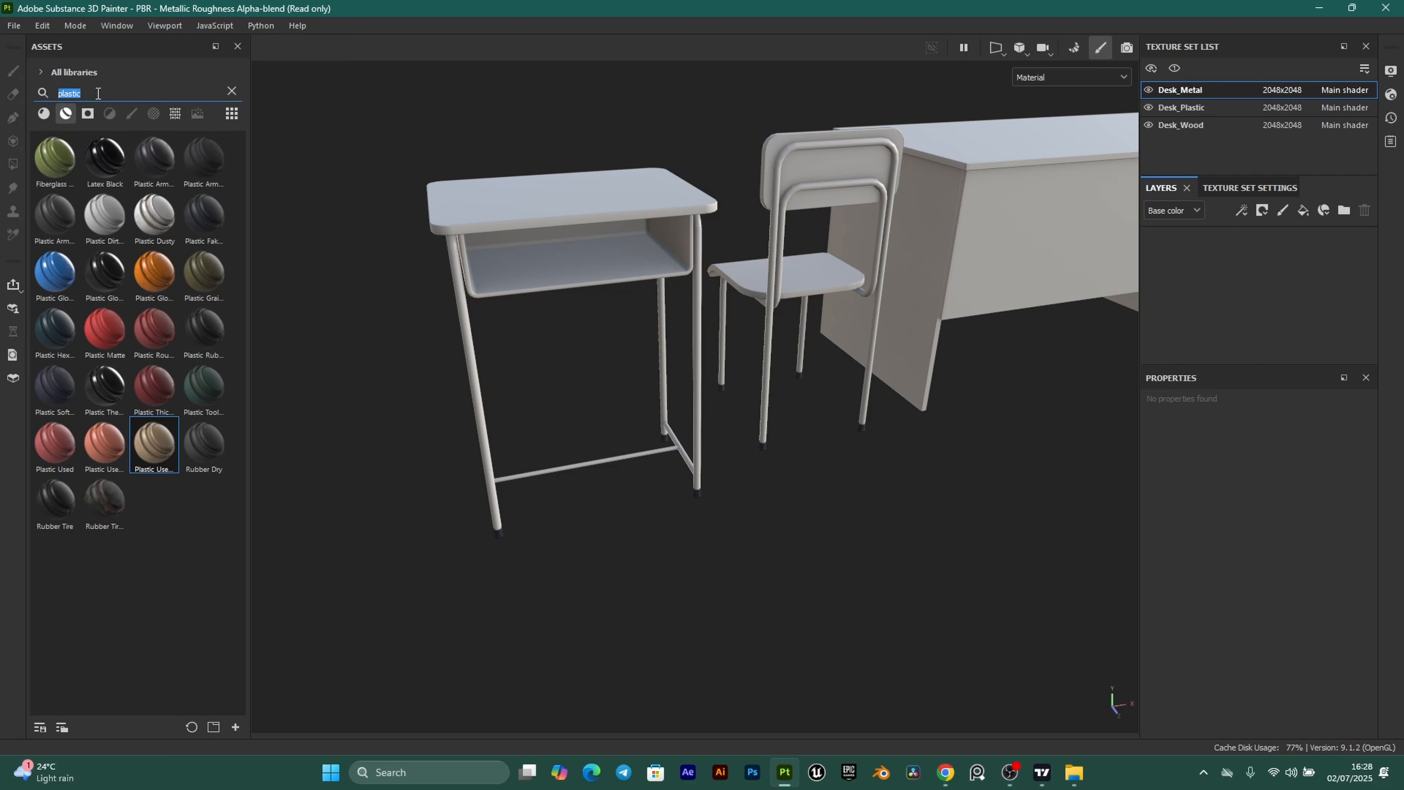
text(metal)
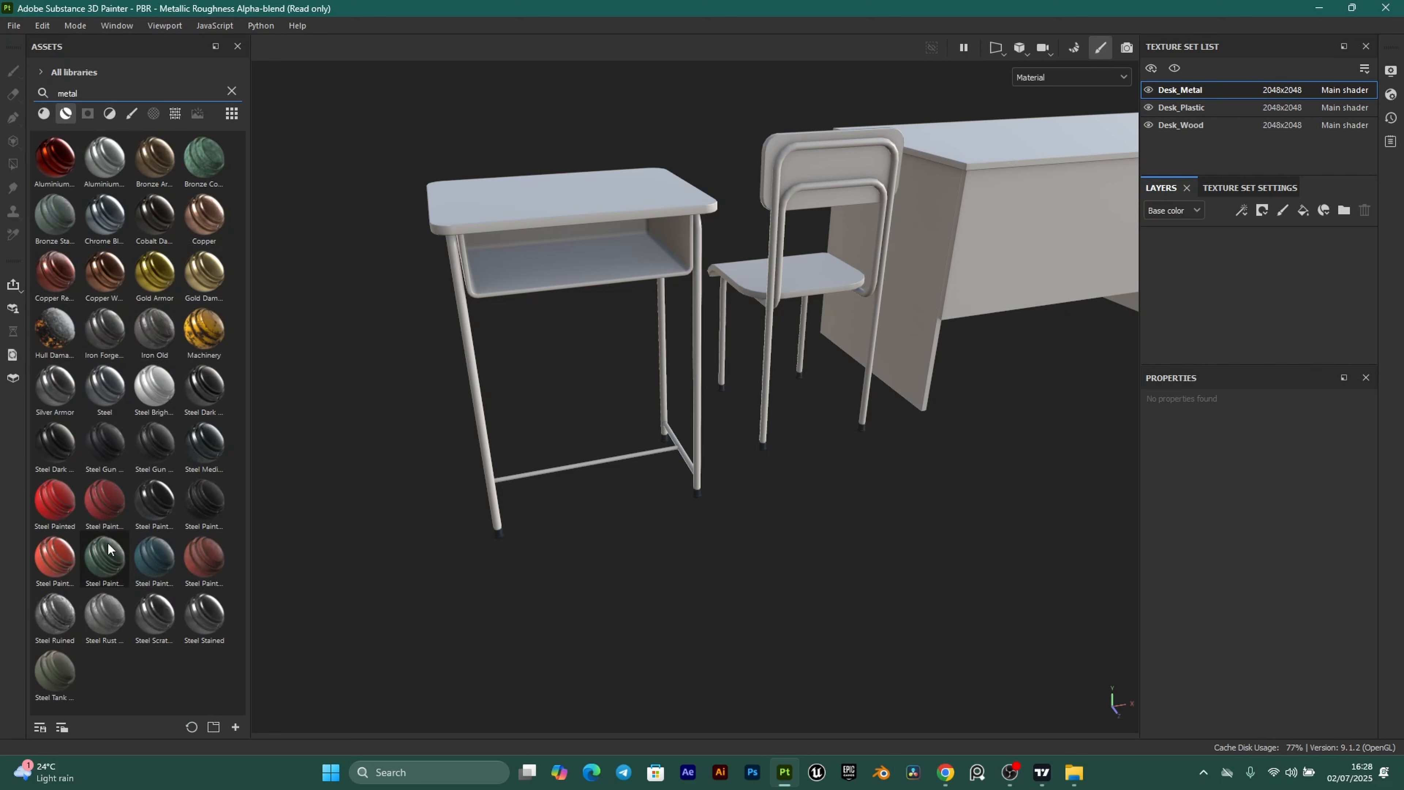
mouse_move(116, 389)
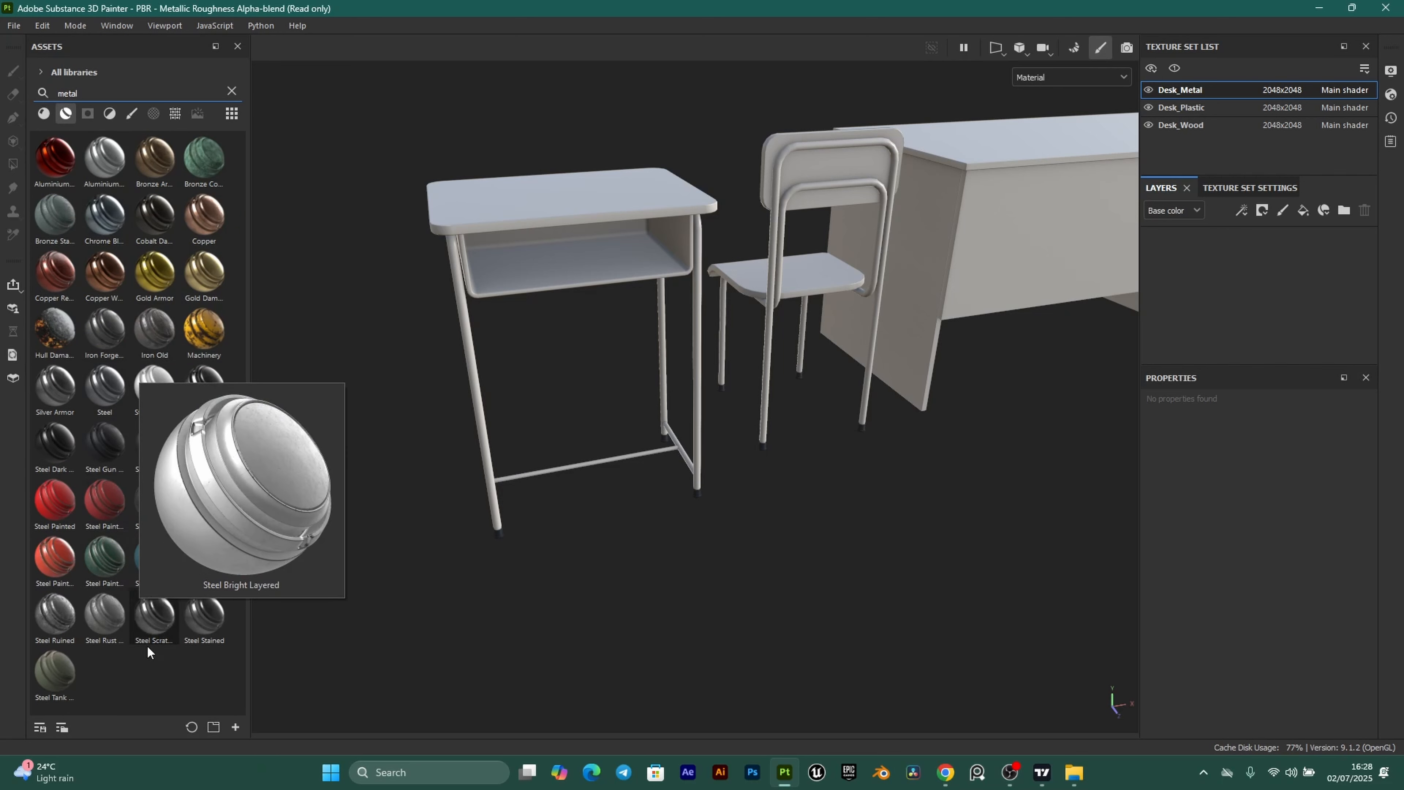
mouse_move(58, 560)
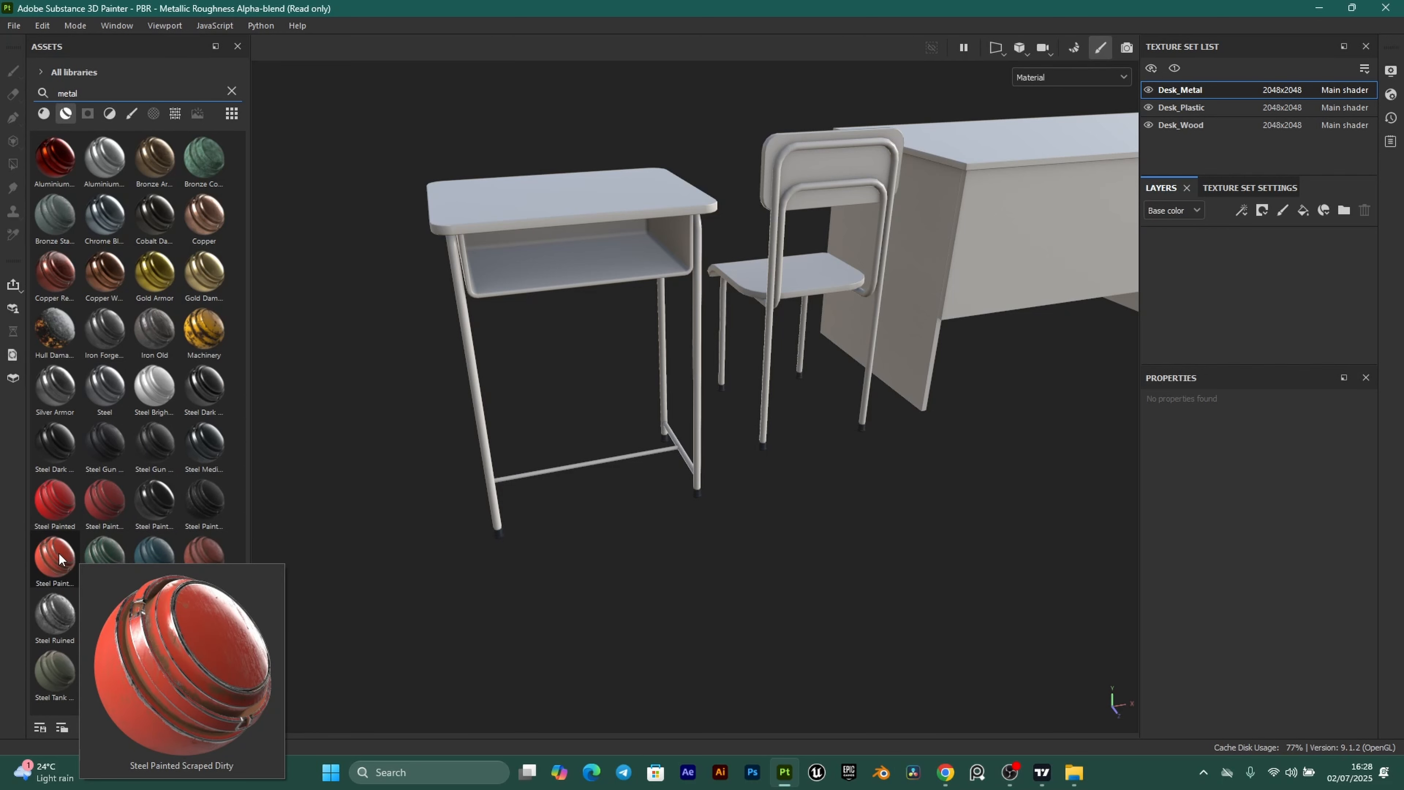
Apply Steel Painted Scraped Dirty to the Desk_Metal frames.
mouse_move(55, 560)
mouse_down()
mouse_move(1305, 307)
mouse_move(1263, 285)
mouse_up()
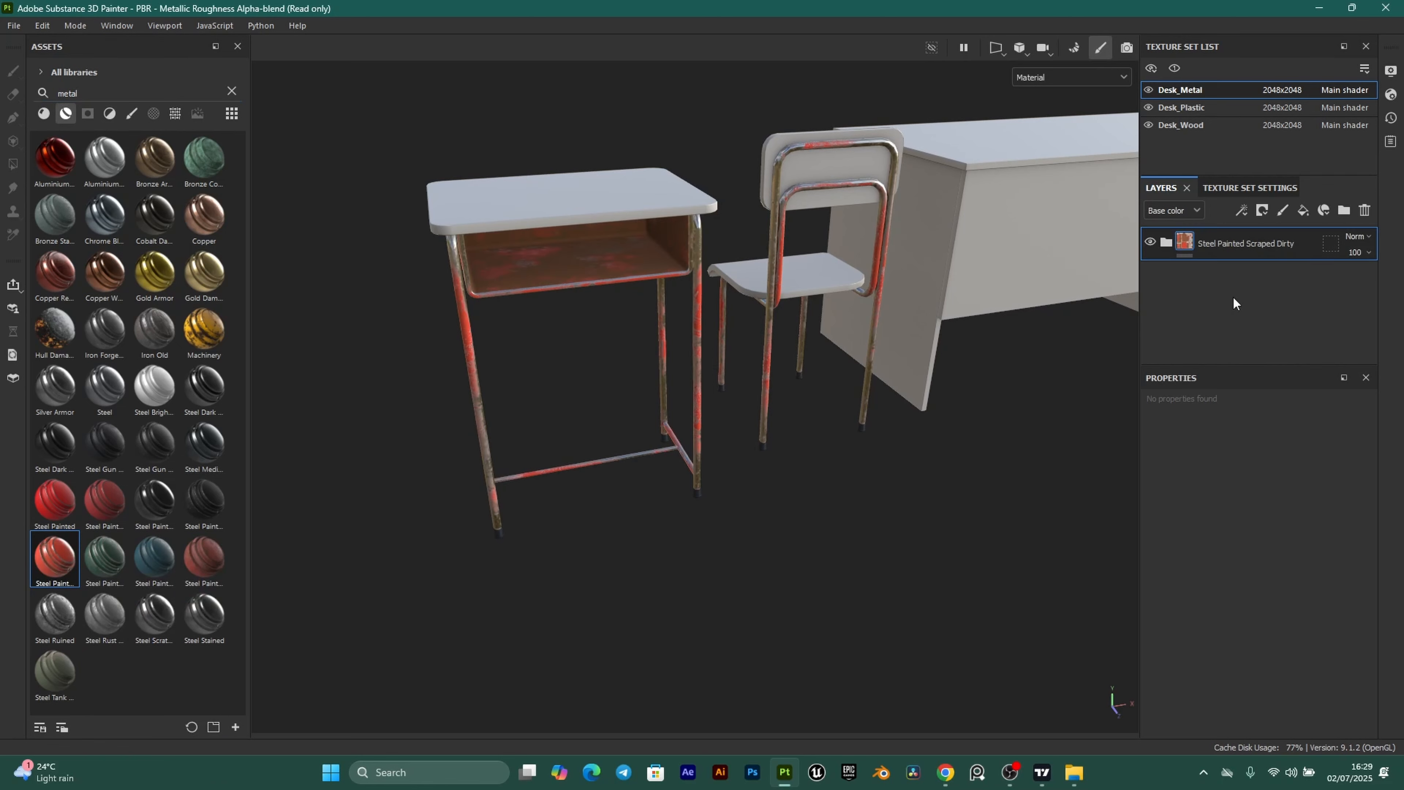
alt+right_drag(376, 303, 725, 365)
alt+drag(657, 356, 691, 303)
alt+middle_drag(691, 304, 712, 438)
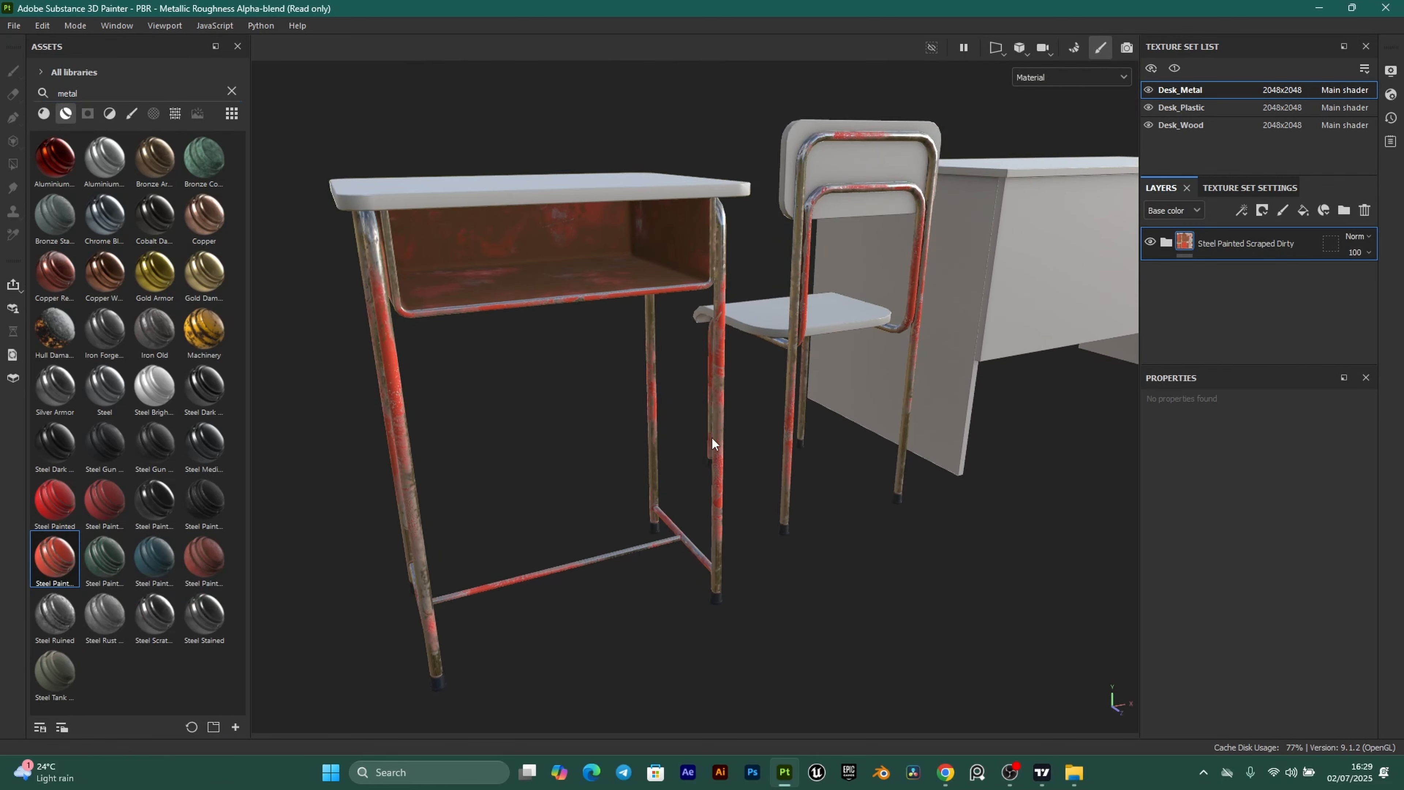
alt+right_drag(354, 265, 476, 276)
alt+middle_drag(477, 277, 473, 345)
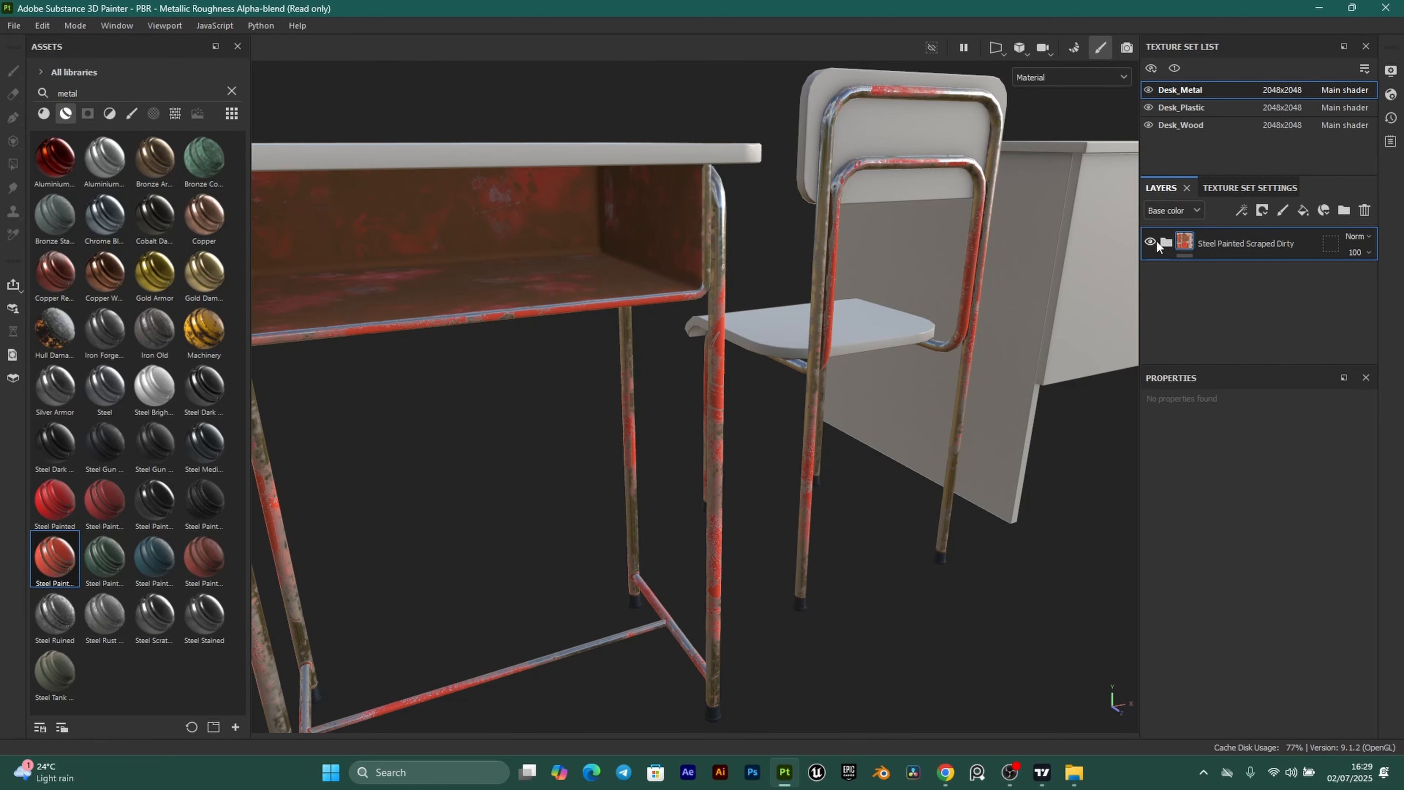
Delete the steel material's Dirt sublayer and select the Paint layer's mask.
click(1164, 244)
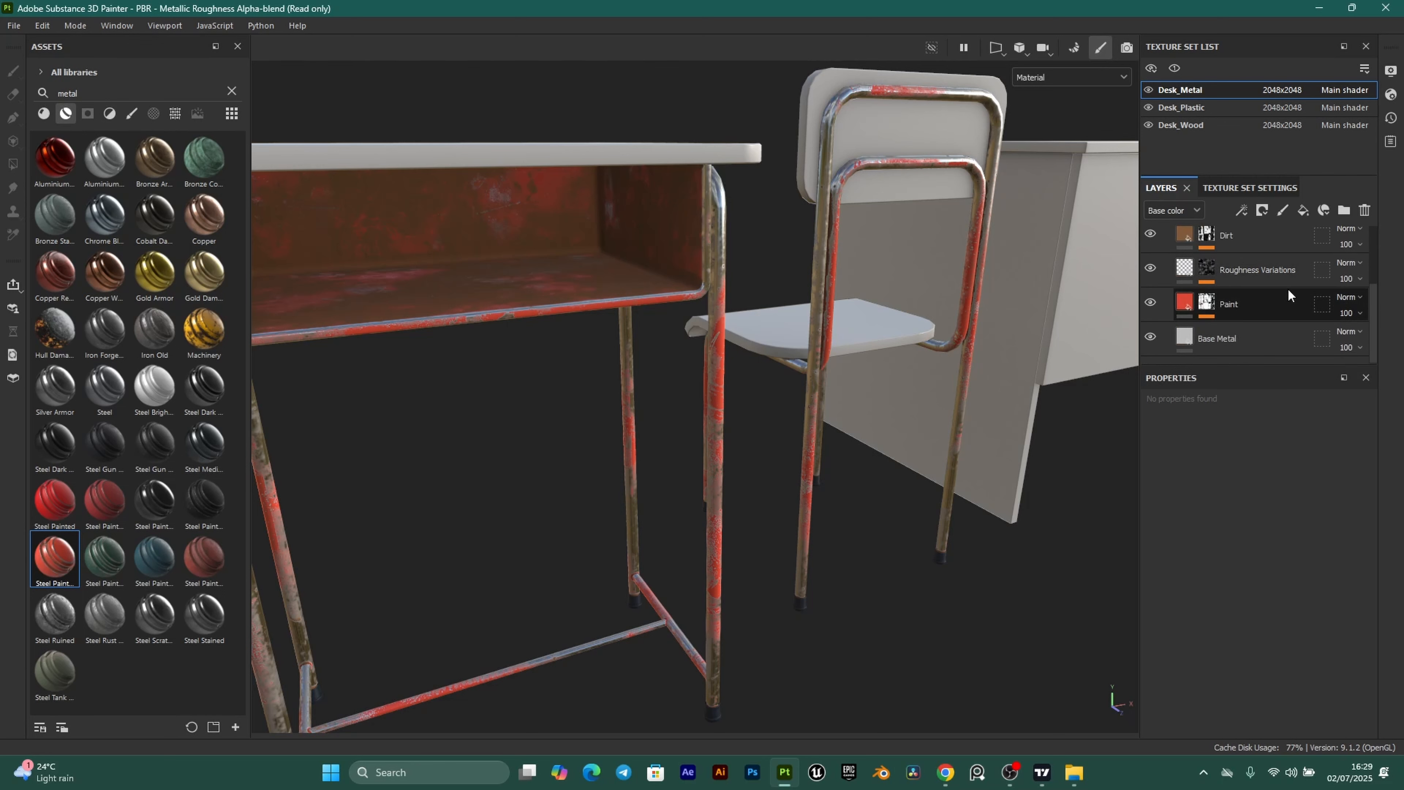
scroll(1199, 284, up, 1)
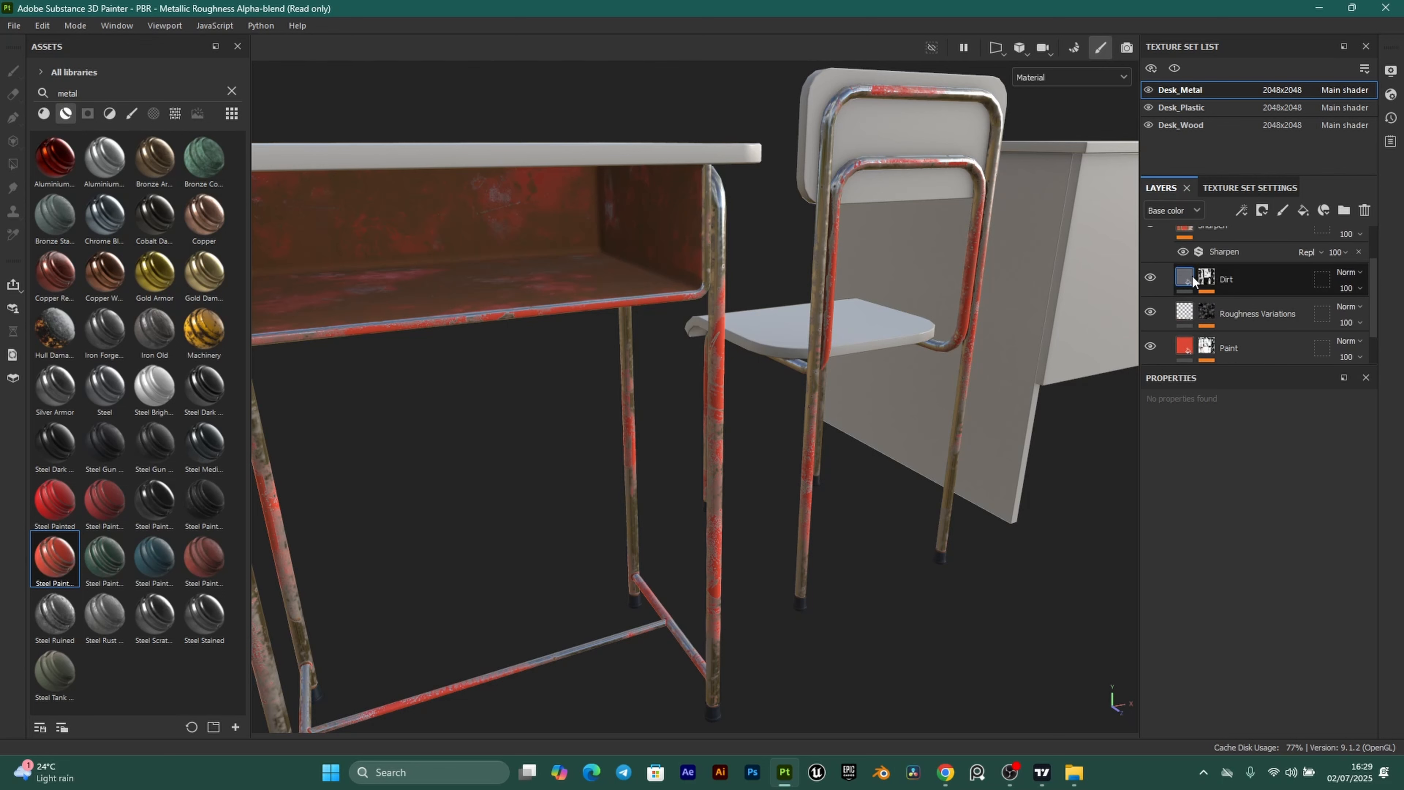
click(1182, 279)
key(Delete)
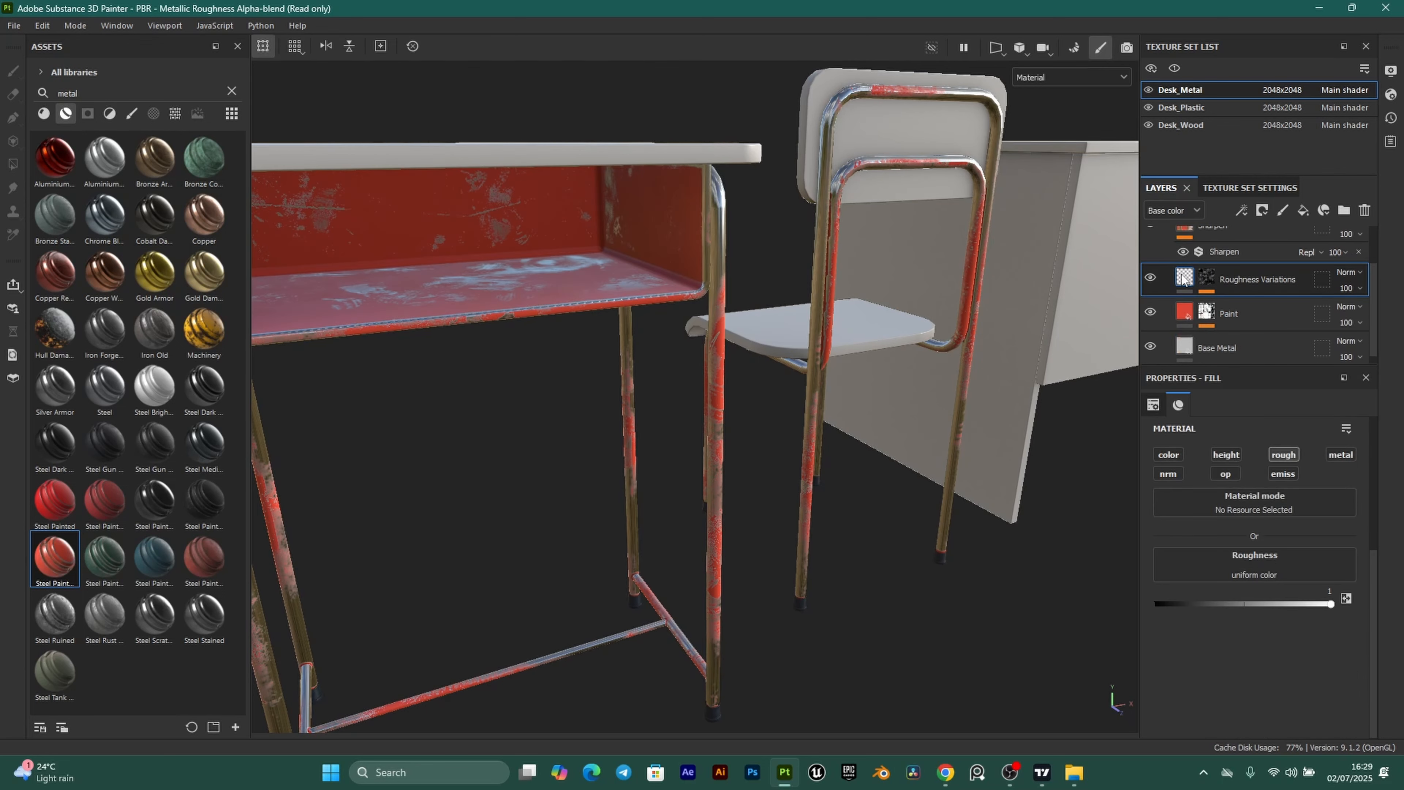
click(1207, 301)
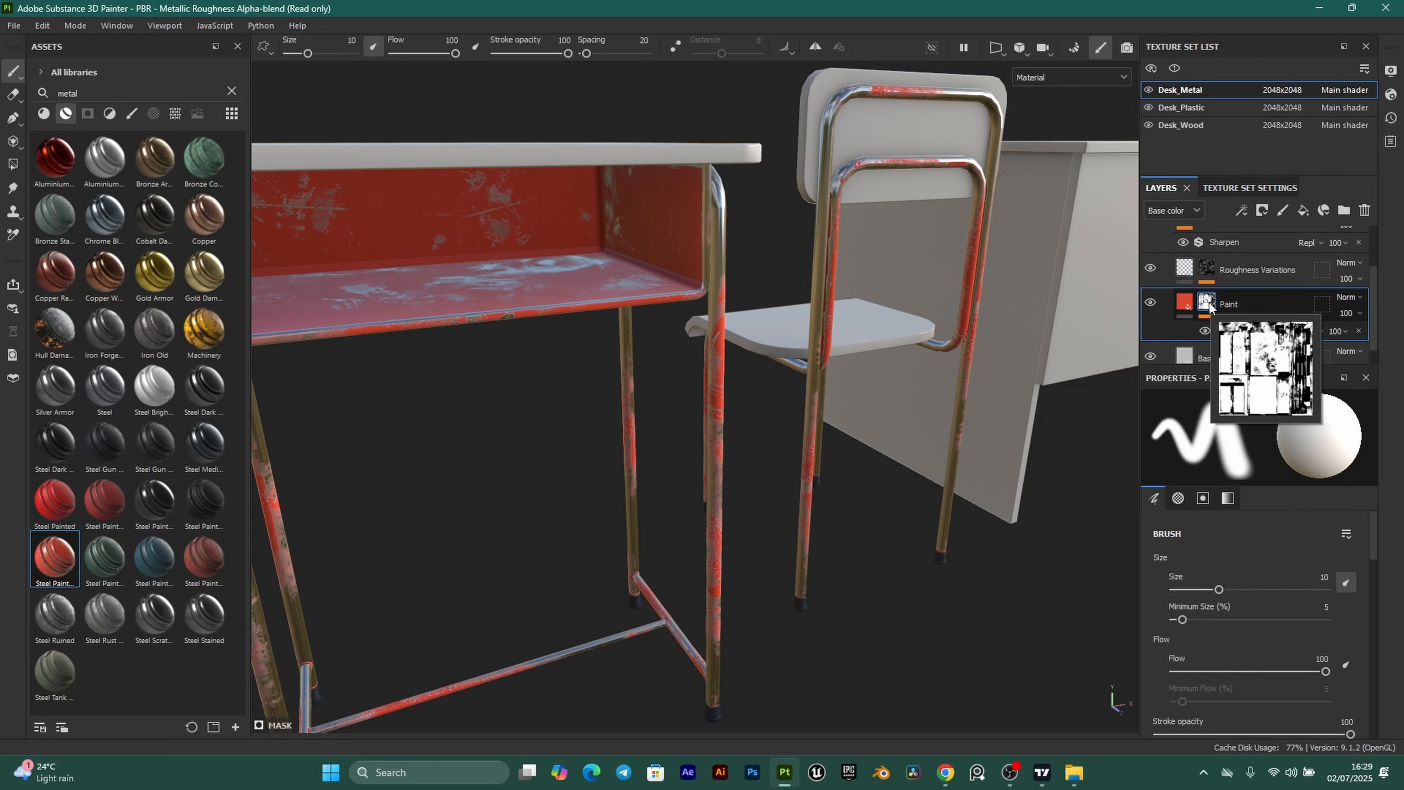
alt+drag(651, 337, 700, 279)
scroll(695, 280, up, 1)
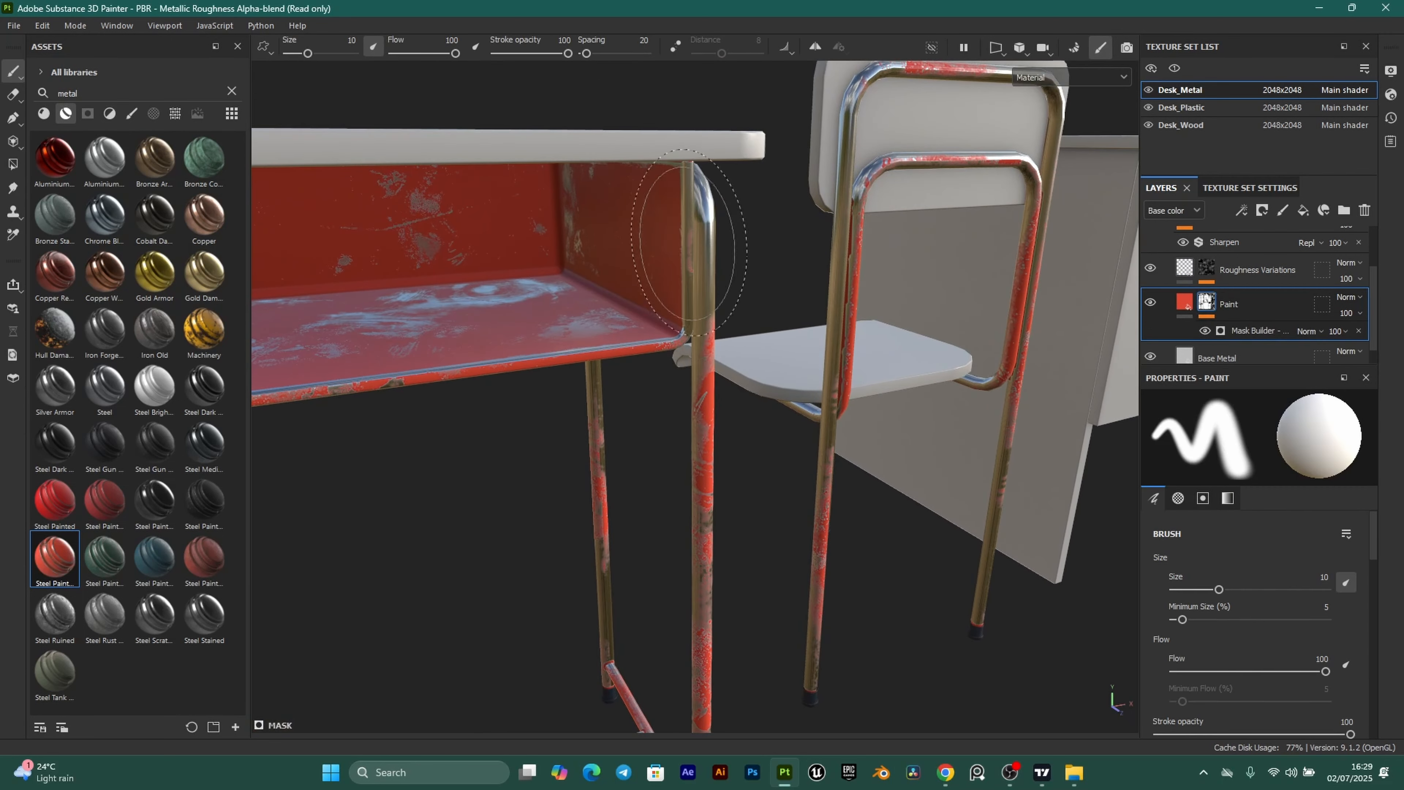
mouse_move(679, 335)
alt+mouse_down()
mouse_move(668, 327)
mouse_move(688, 293)
alt+mouse_up()
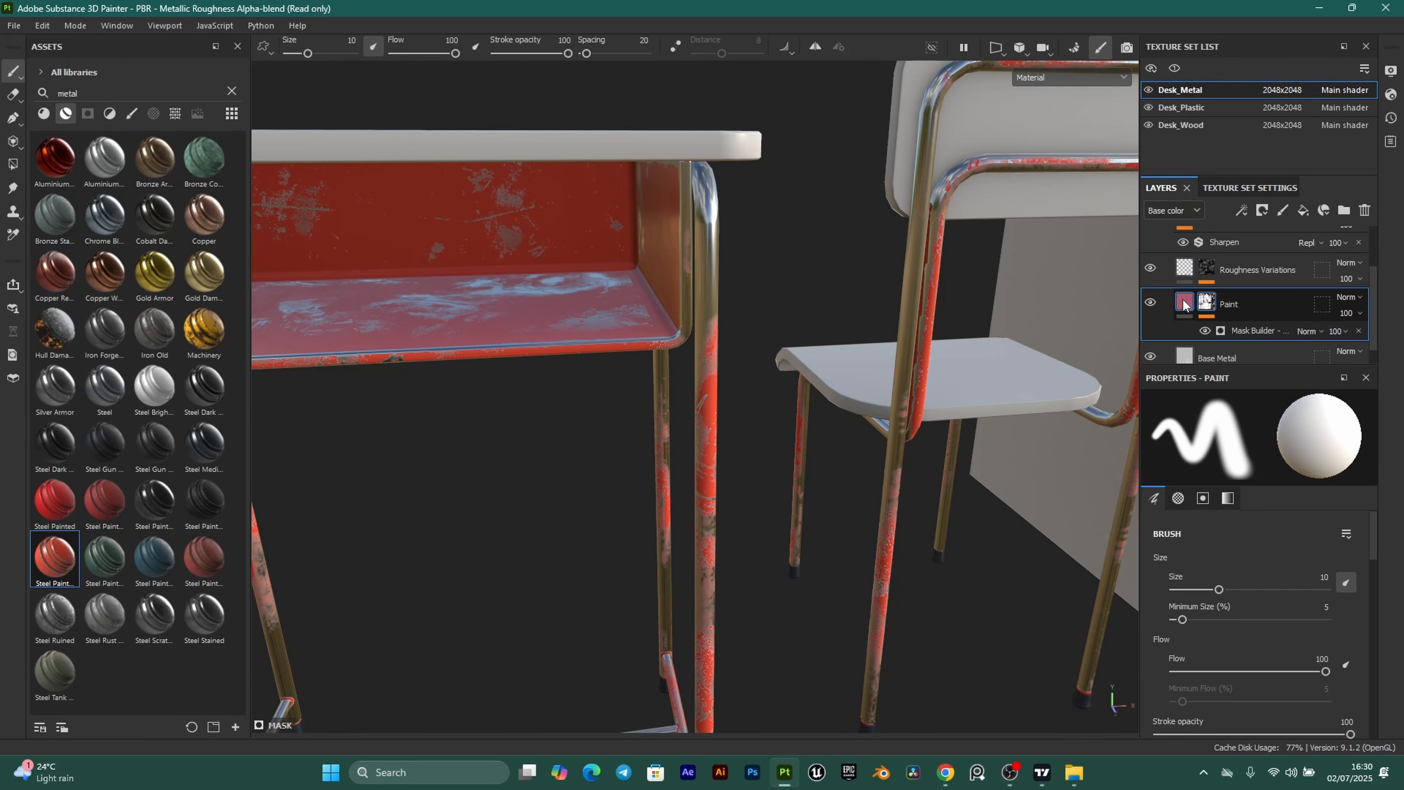
Remove the Paint layer's mask so the metal frames turn solid red.
right_click(1206, 305)
click(1228, 177)
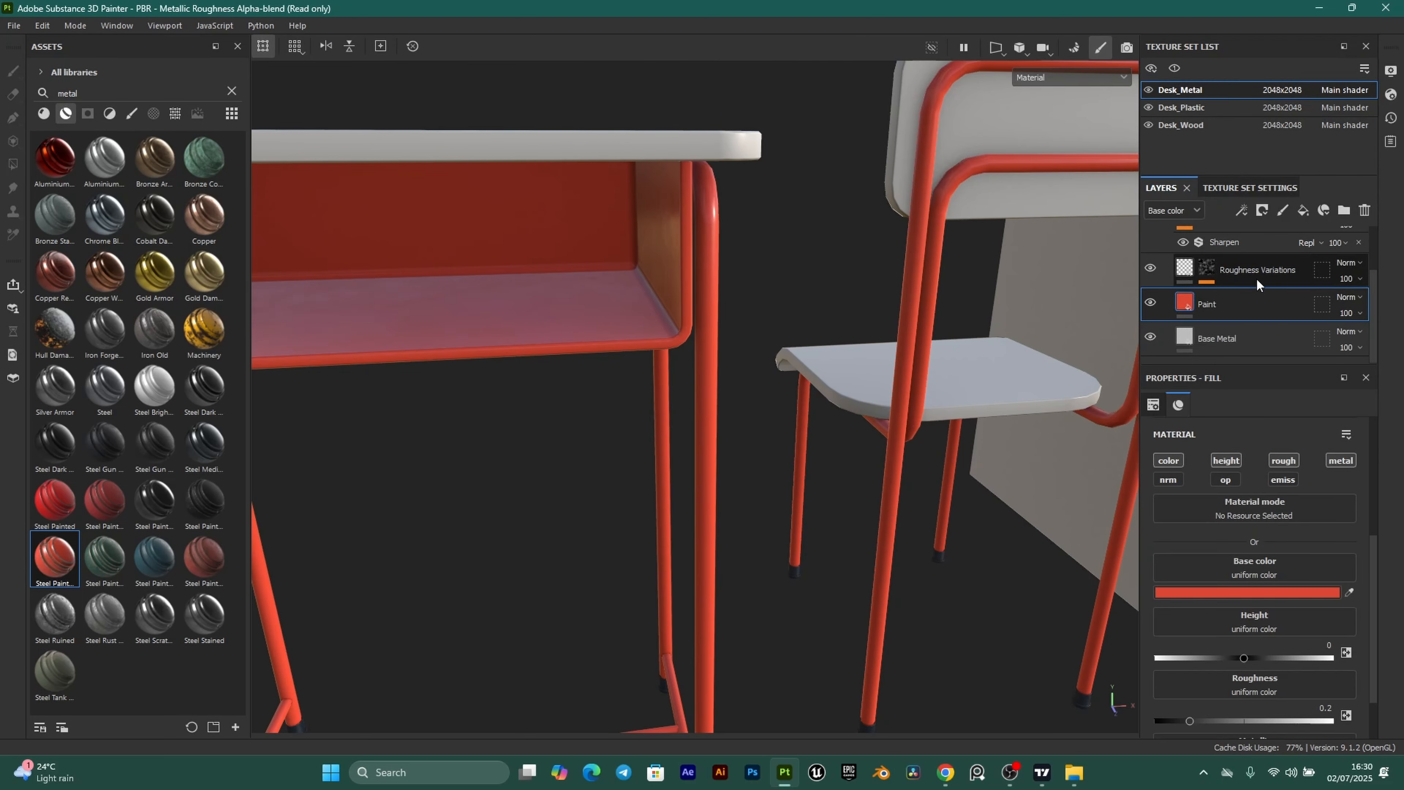
scroll(543, 448, down, 4)
alt+drag(561, 456, 603, 419)
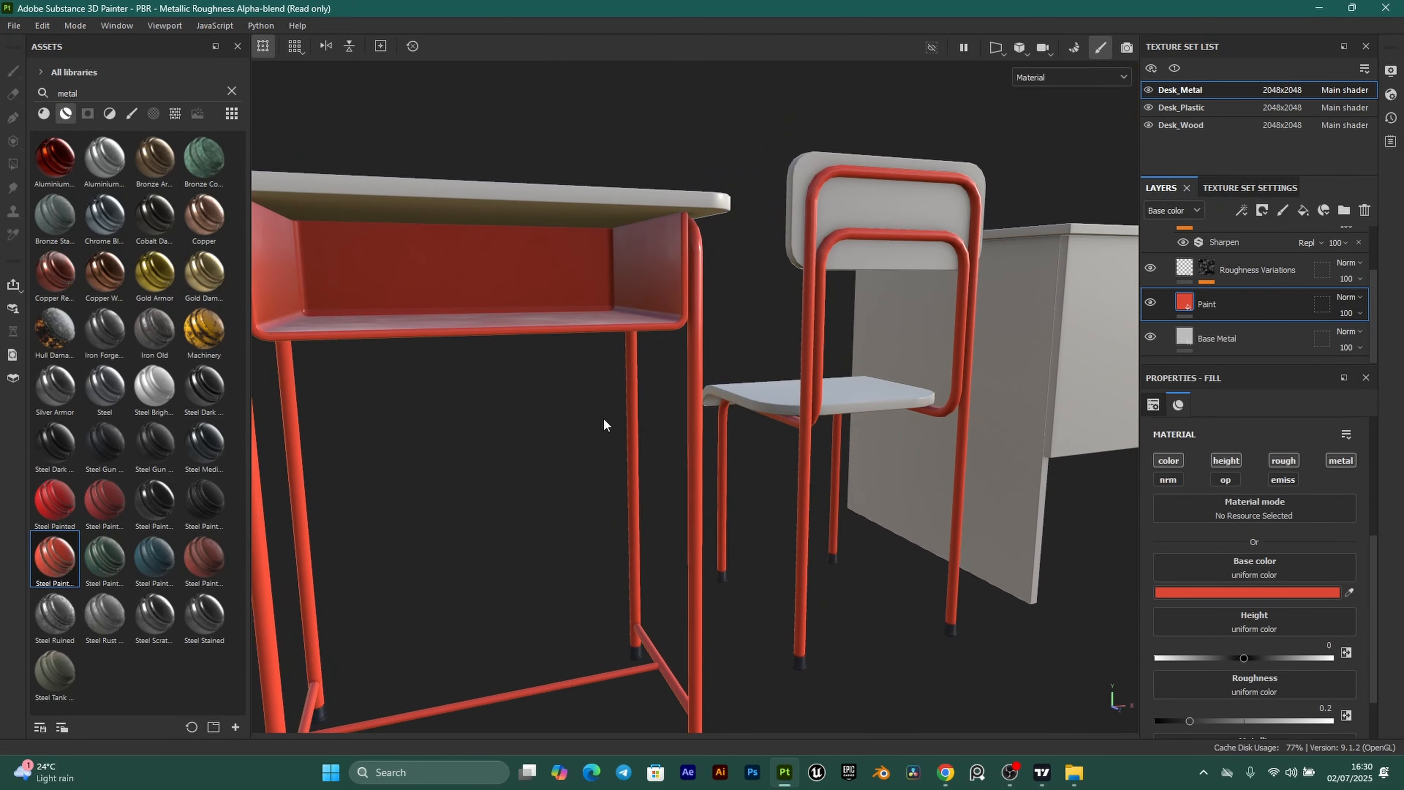
Switch to the Coolors palette in Chrome.
scroll(1150, 314, up, 2)
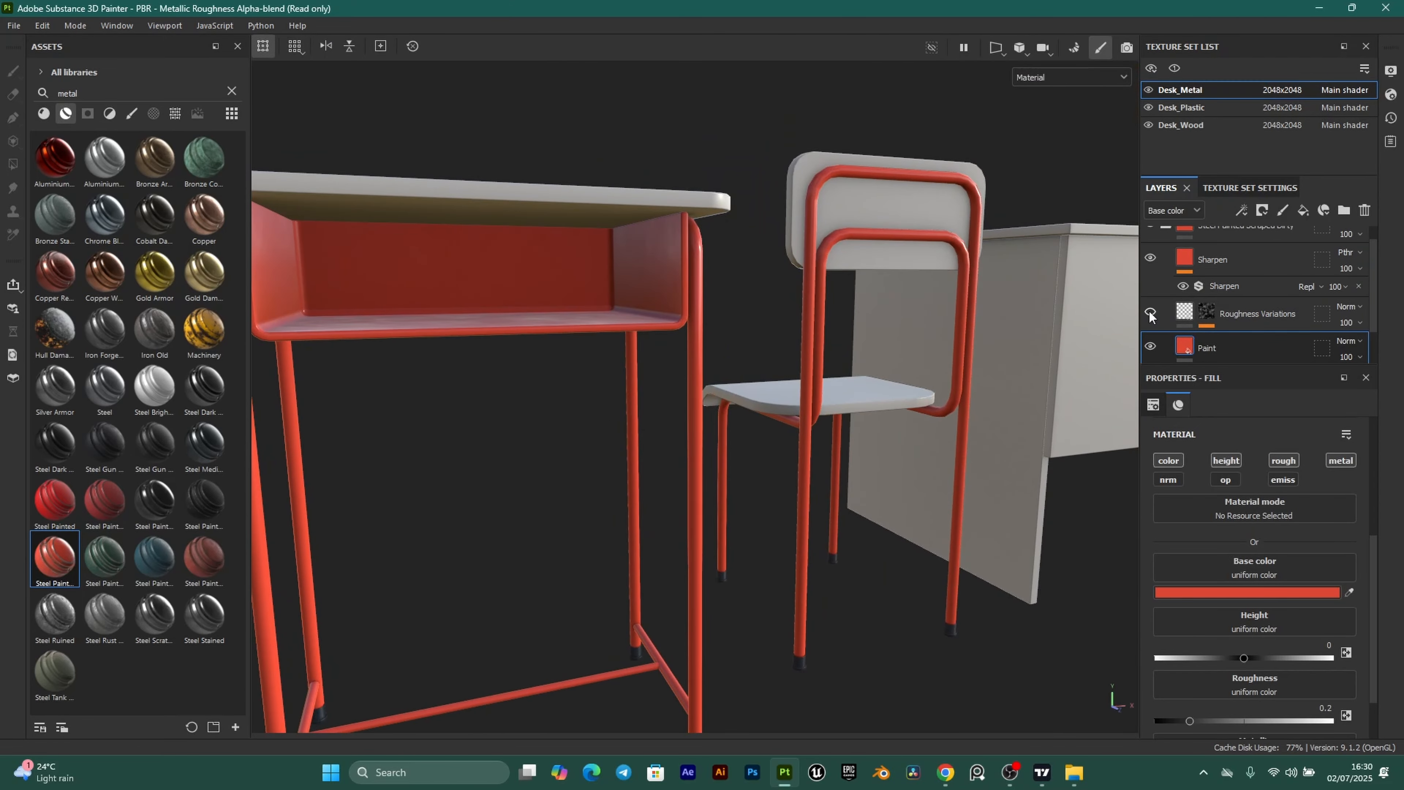
scroll(1269, 315, up, 1)
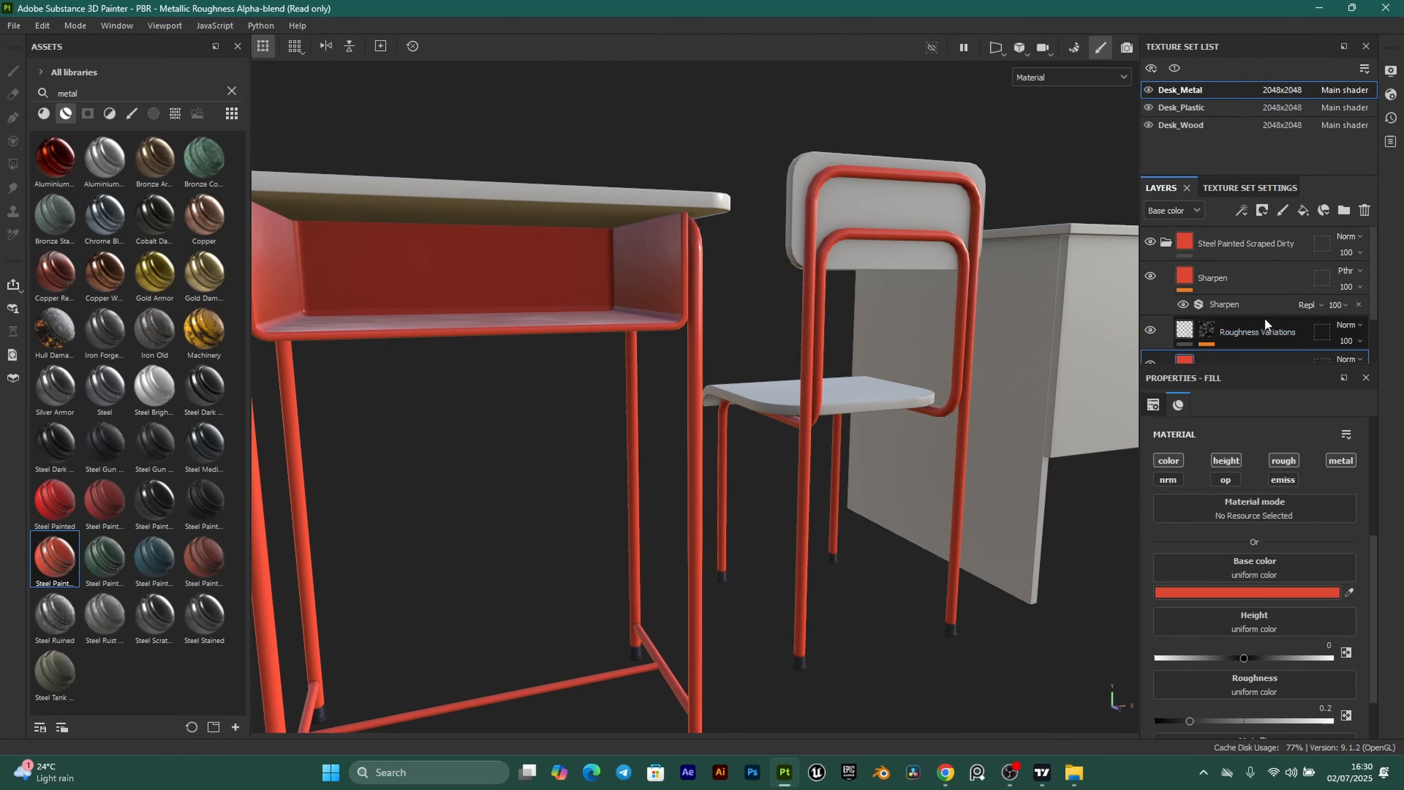
scroll(1244, 320, down, 3)
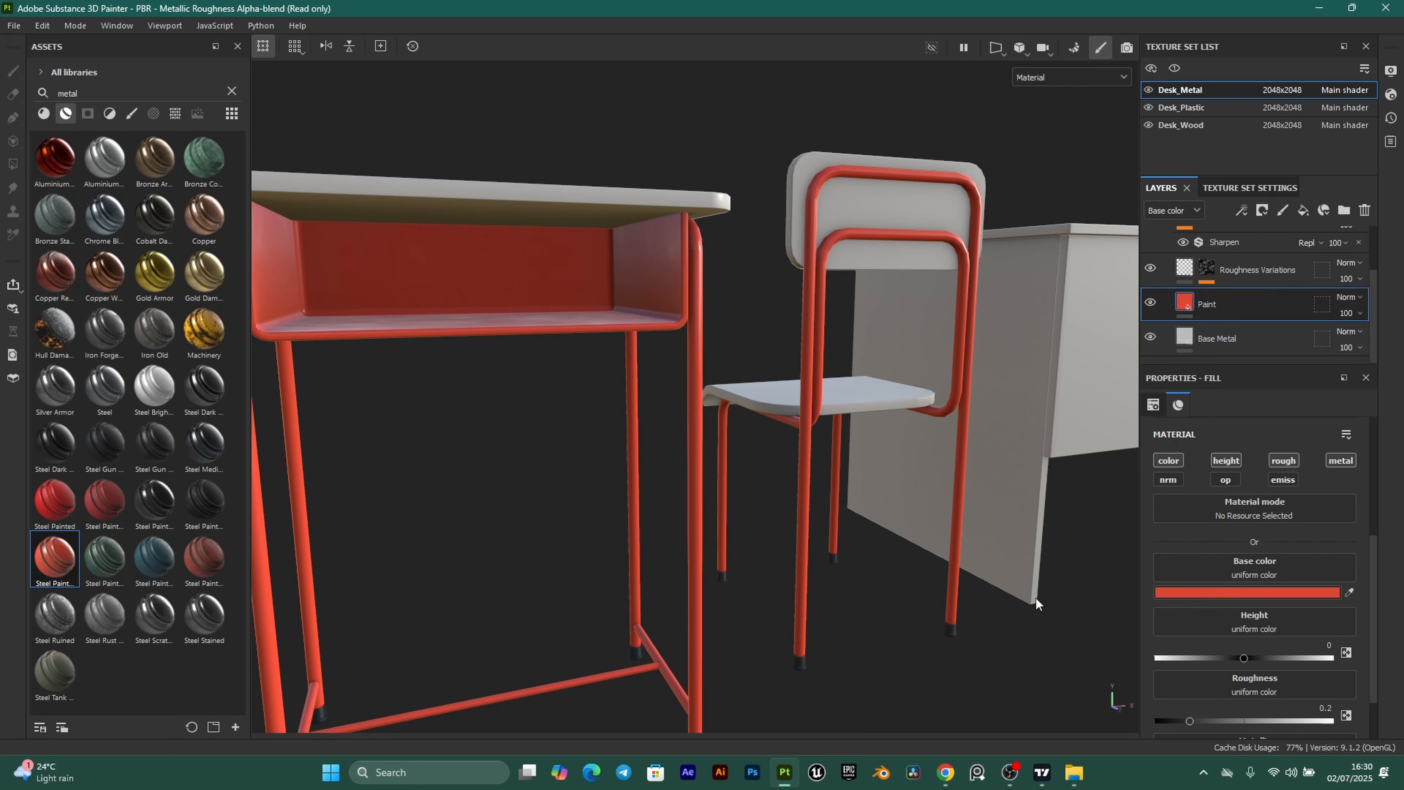
click(946, 772)
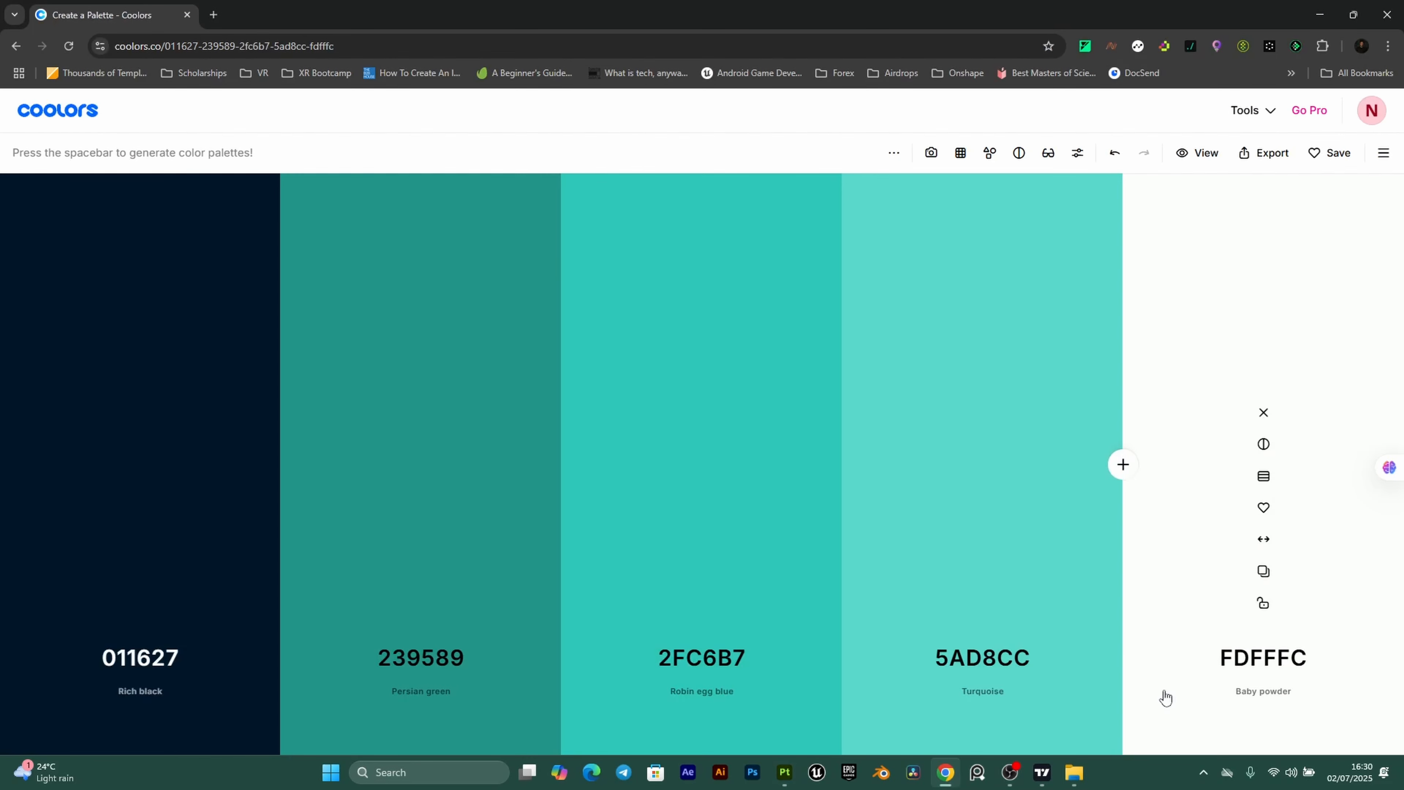
Copy the Baby powder hex FDFFFC from Coolors and return to Substance Painter.
click(1264, 571)
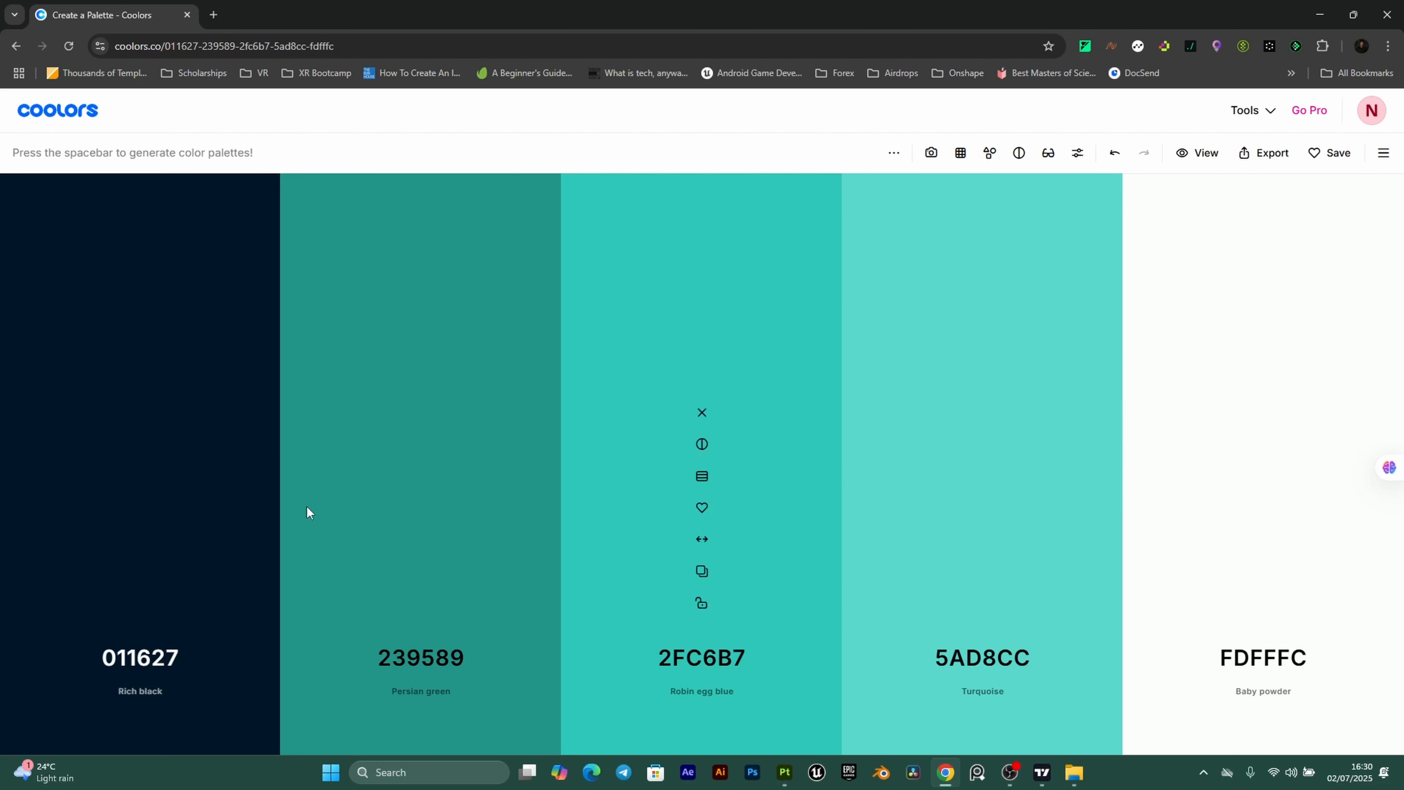
click(785, 773)
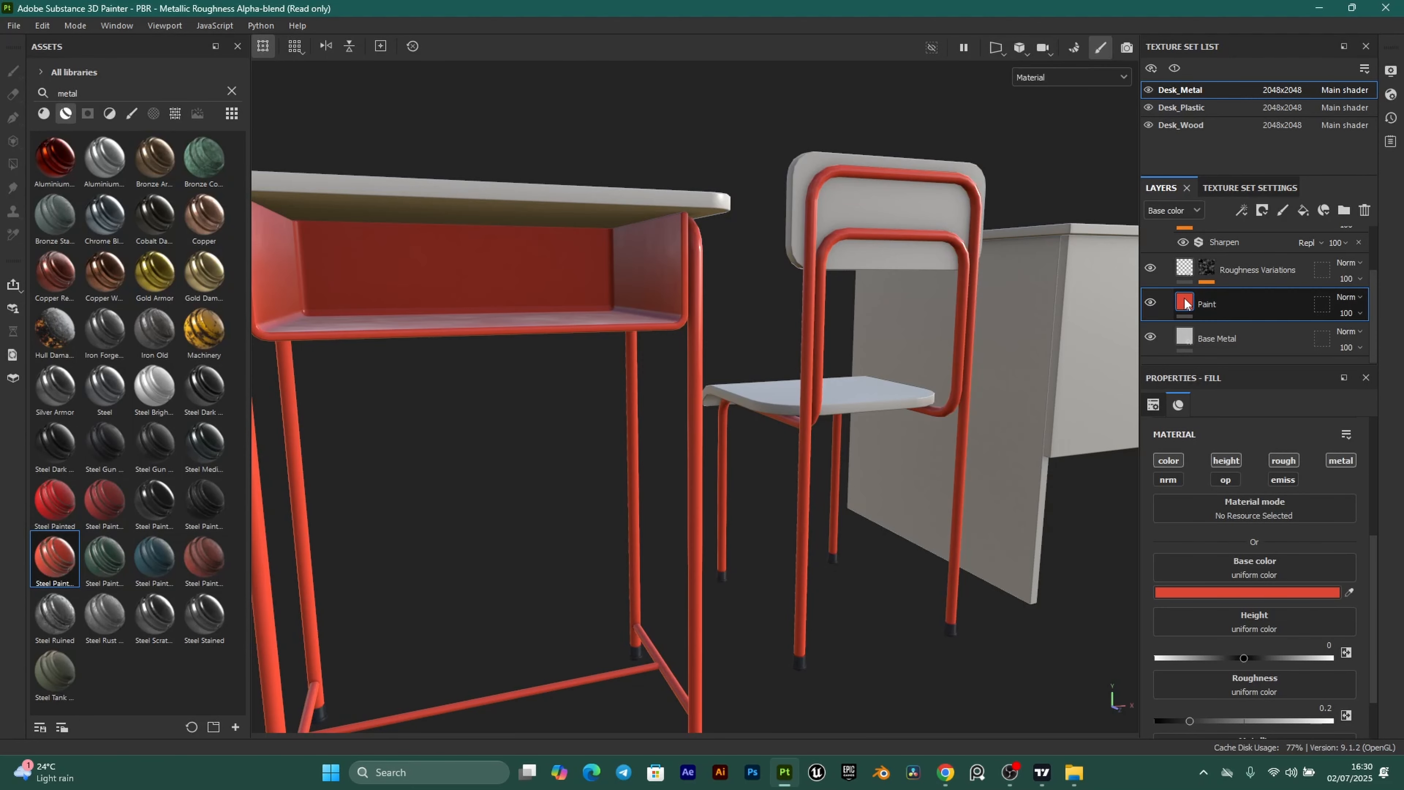
Paste FDFFFC as the Paint layer's base colour, turning the desk and chair frames white.
click(1233, 592)
click(1199, 693)
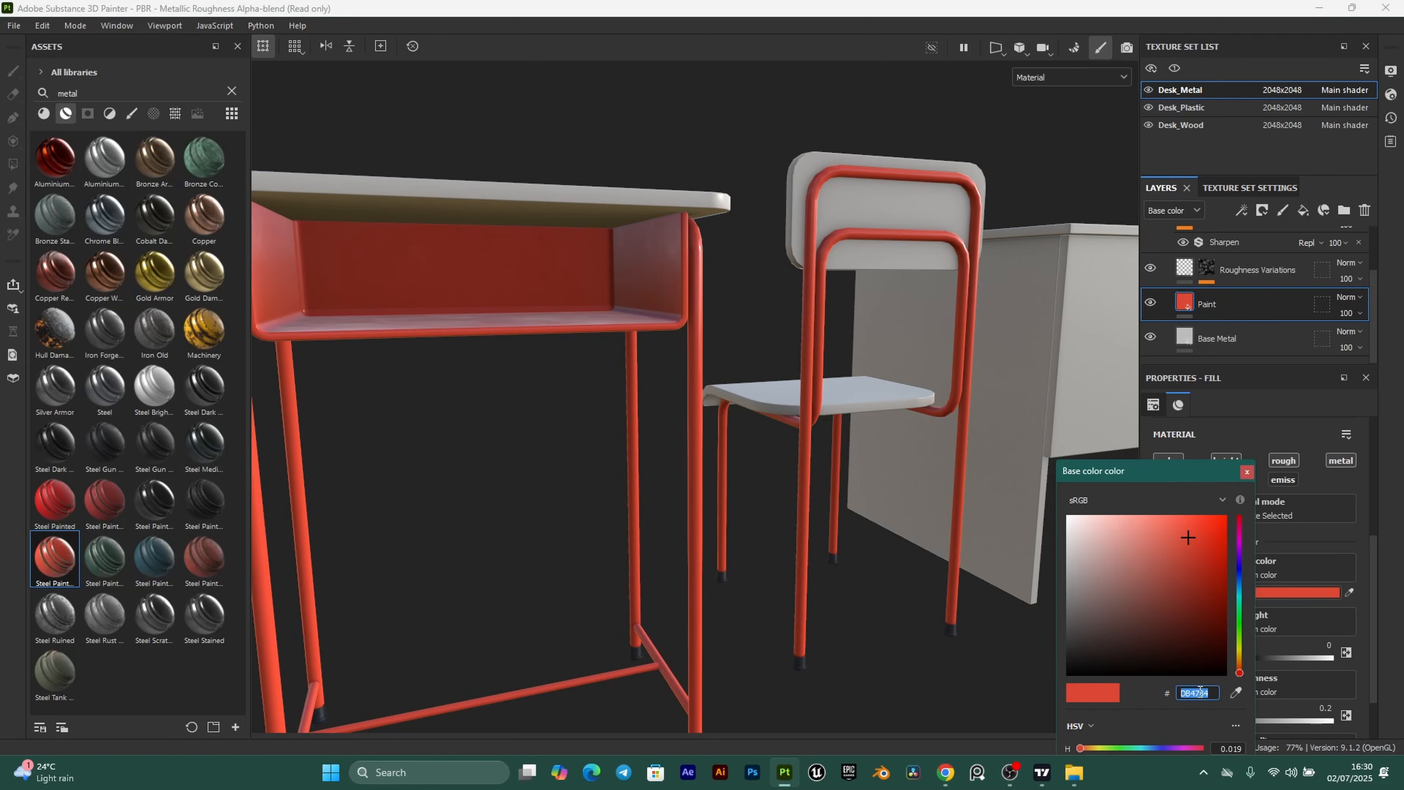
key(ctrl+v)
click(1247, 472)
alt+right_drag(670, 371, 569, 469)
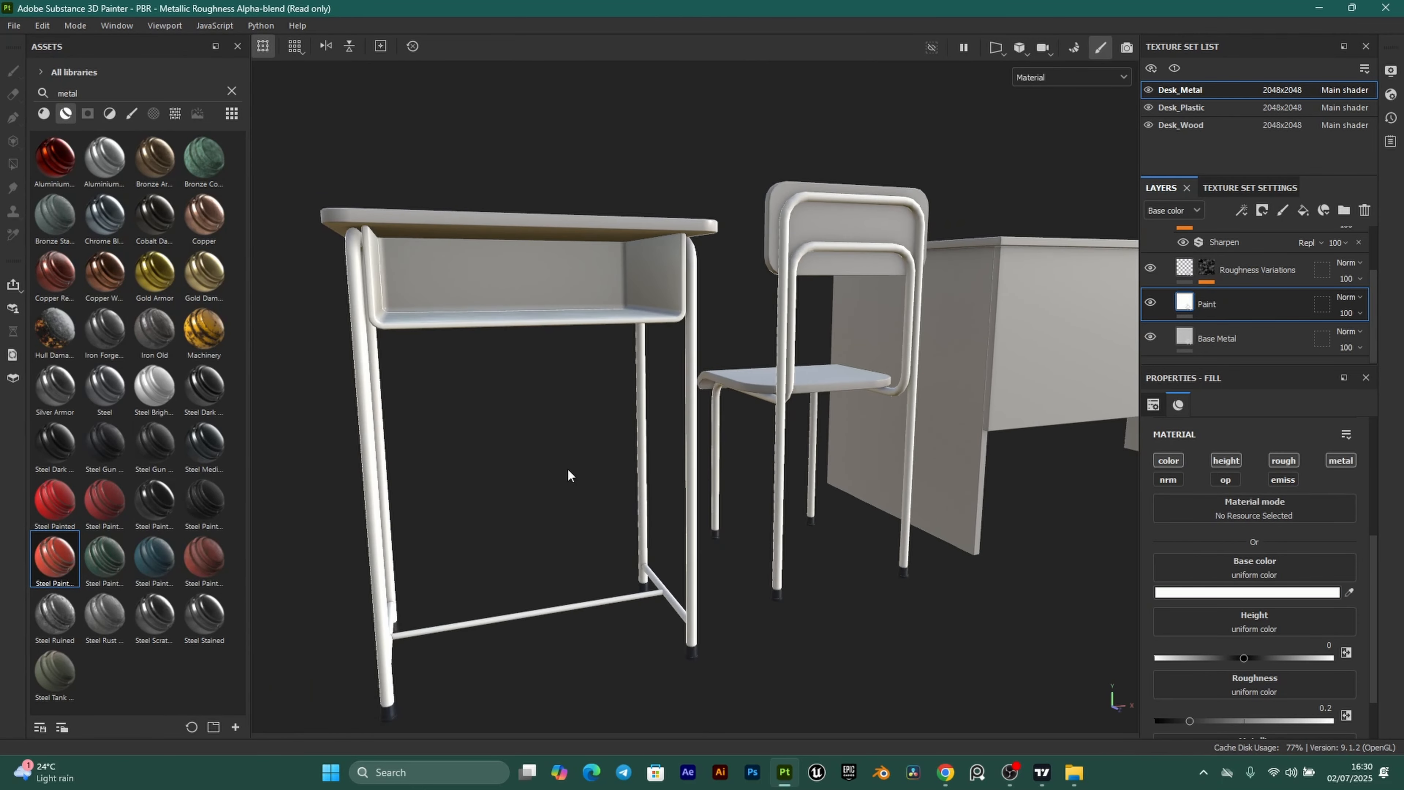
alt+drag(569, 475, 534, 582)
alt+middle_drag(785, 580, 511, 622)
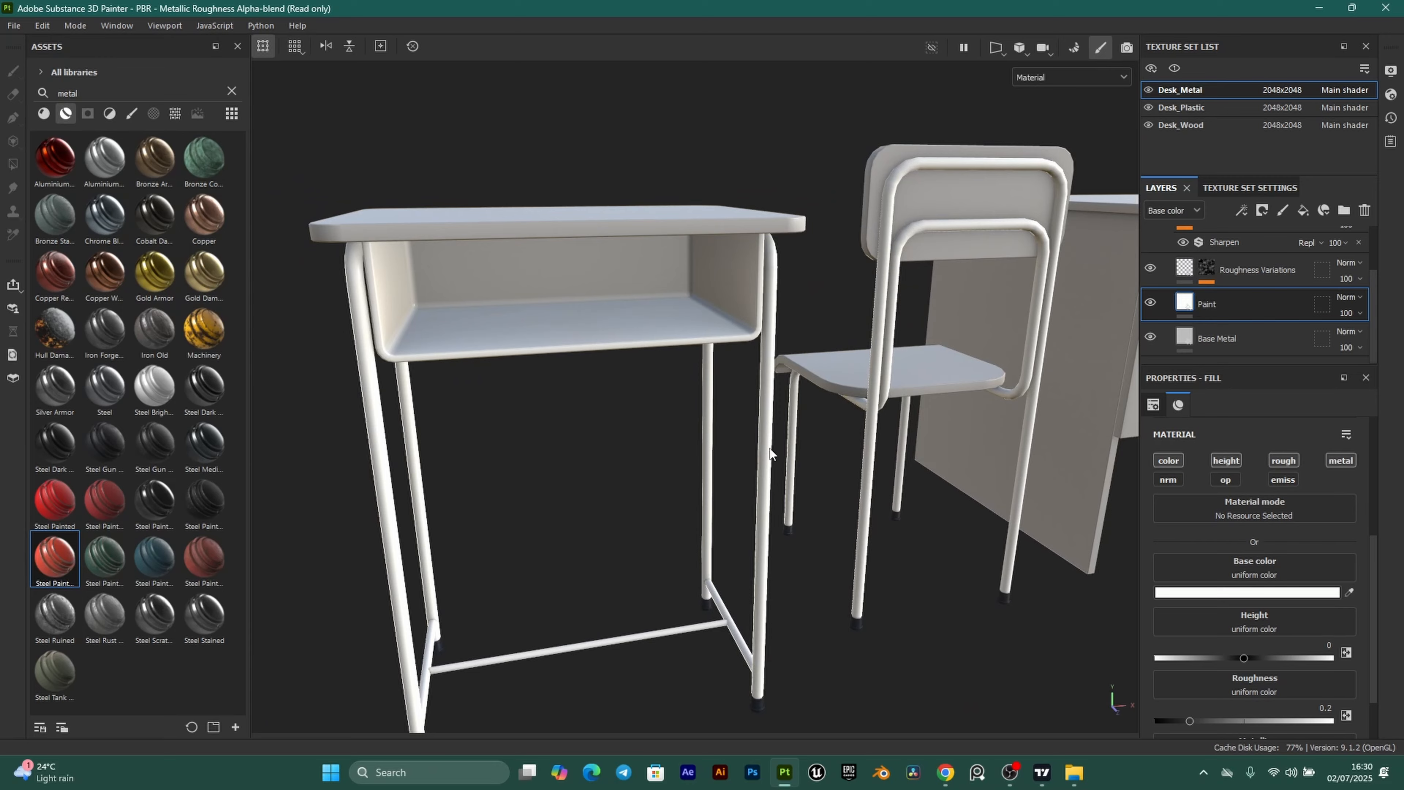
alt+drag(769, 452, 686, 578)
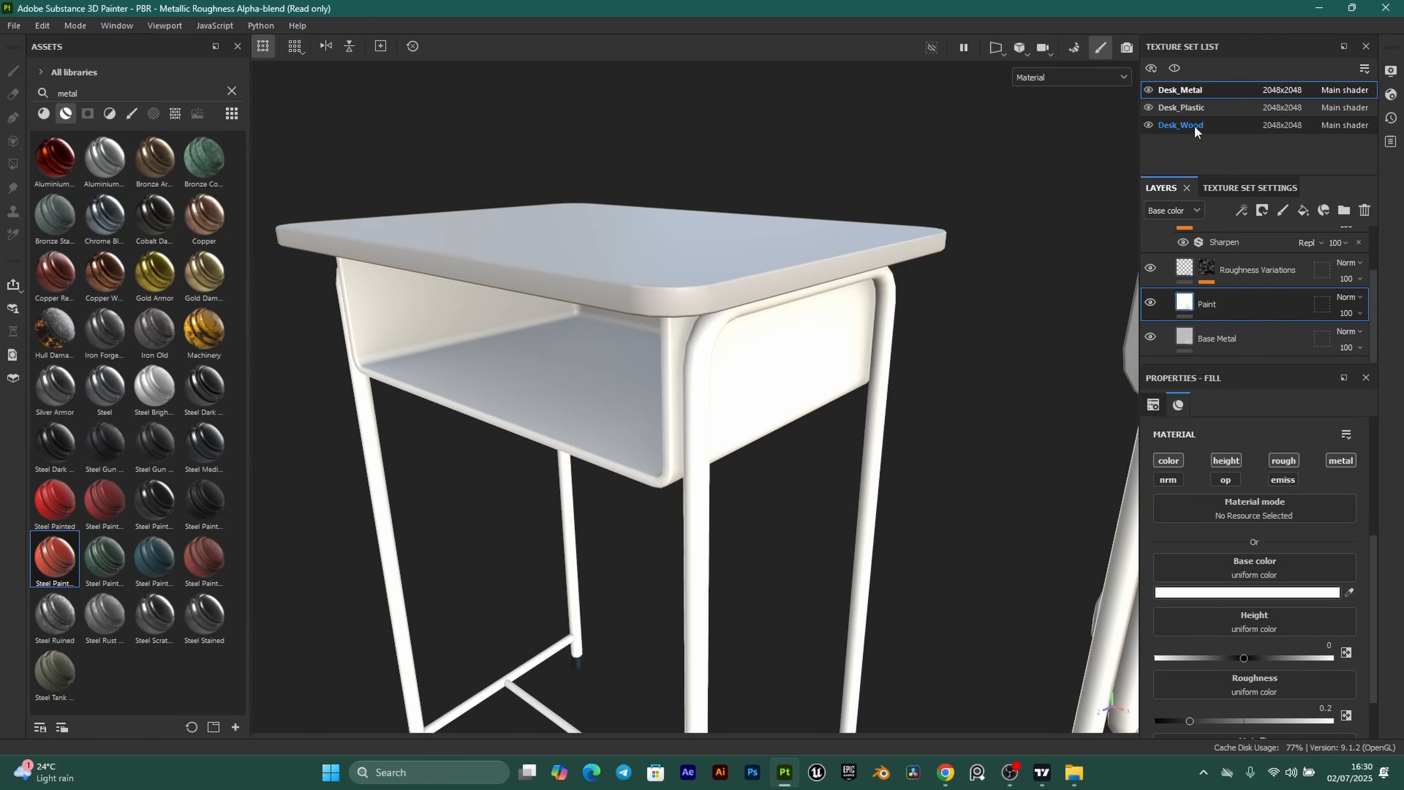
Select Desk_Wood, delete its Layer 1, and add the WoodClassroomProject material as a layer.
click(1216, 125)
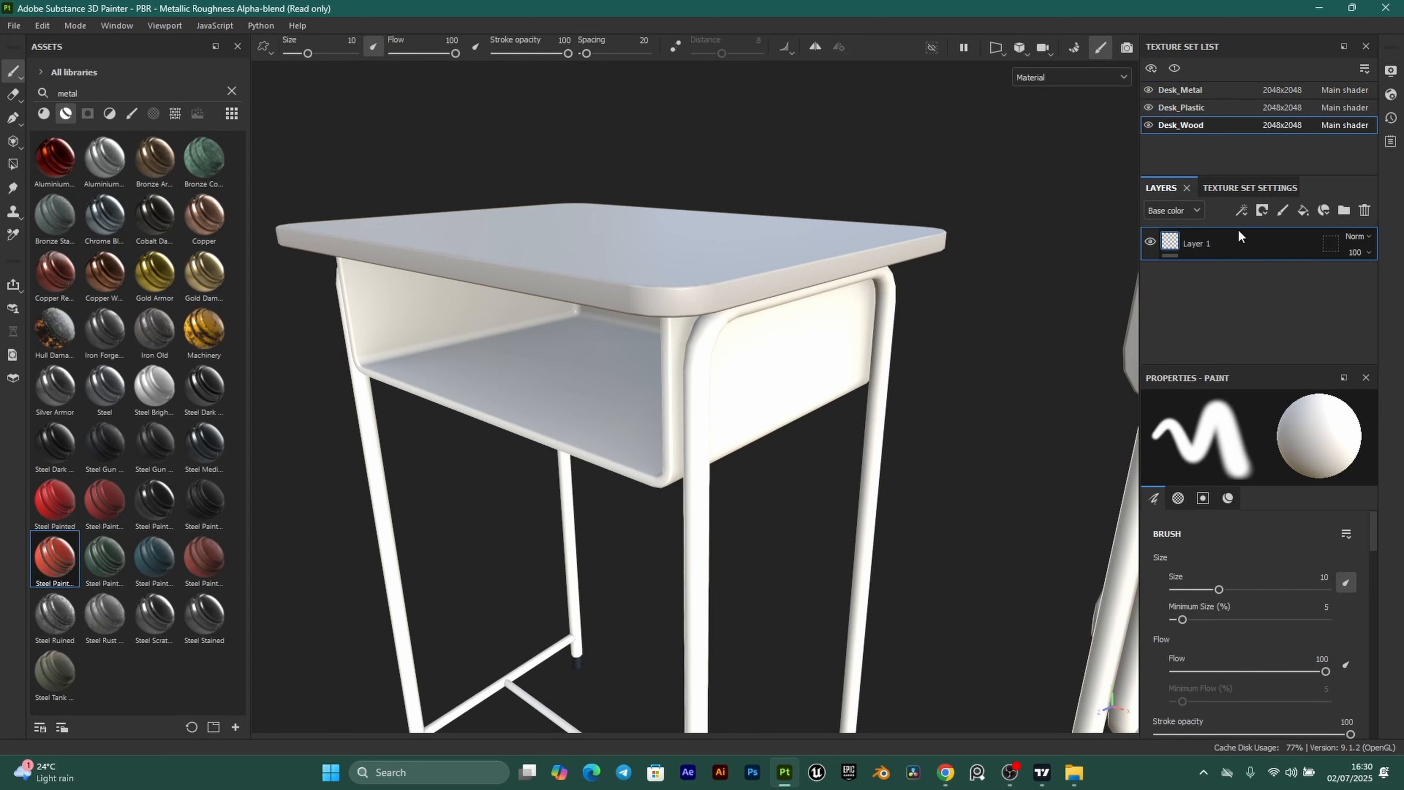
click(1363, 210)
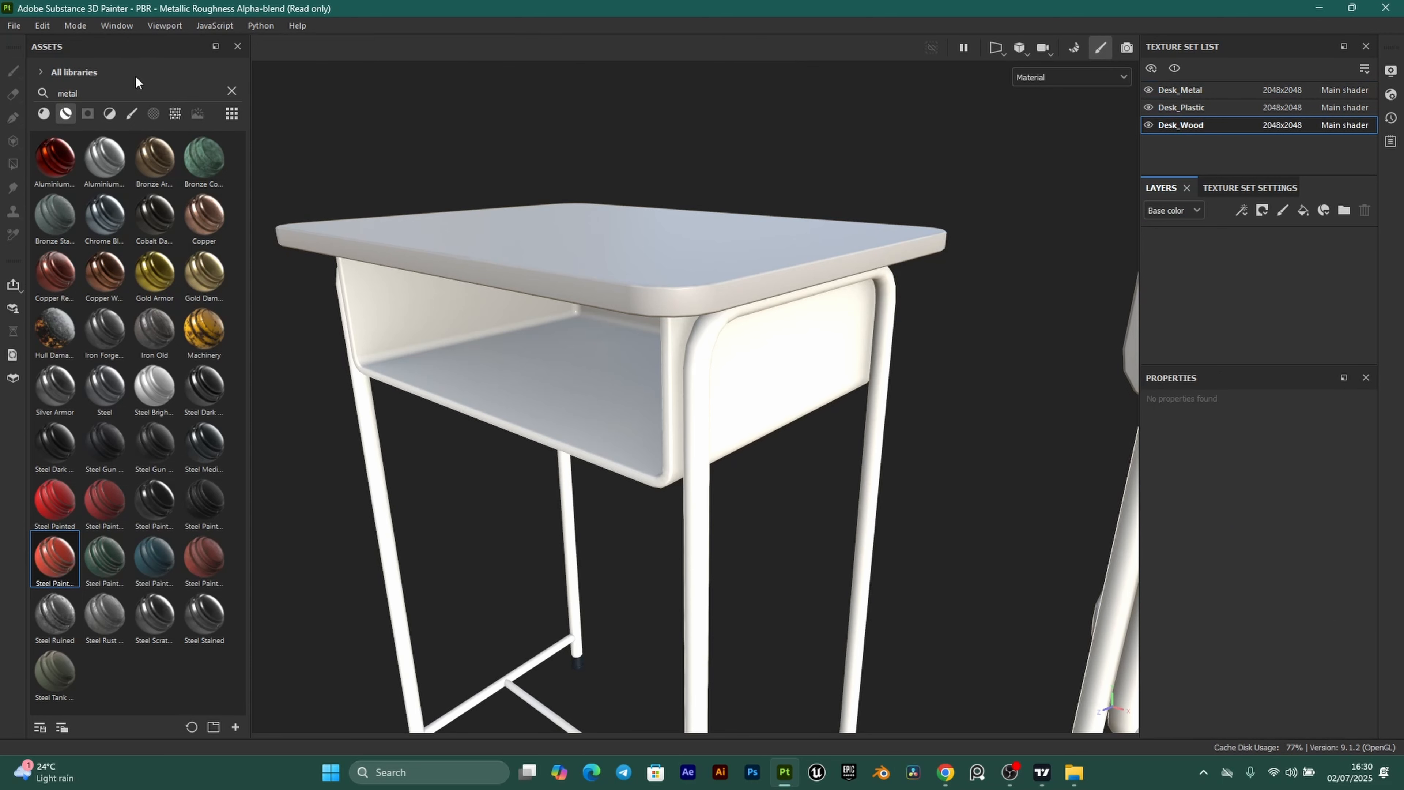
click(231, 90)
alt+drag(497, 310, 504, 275)
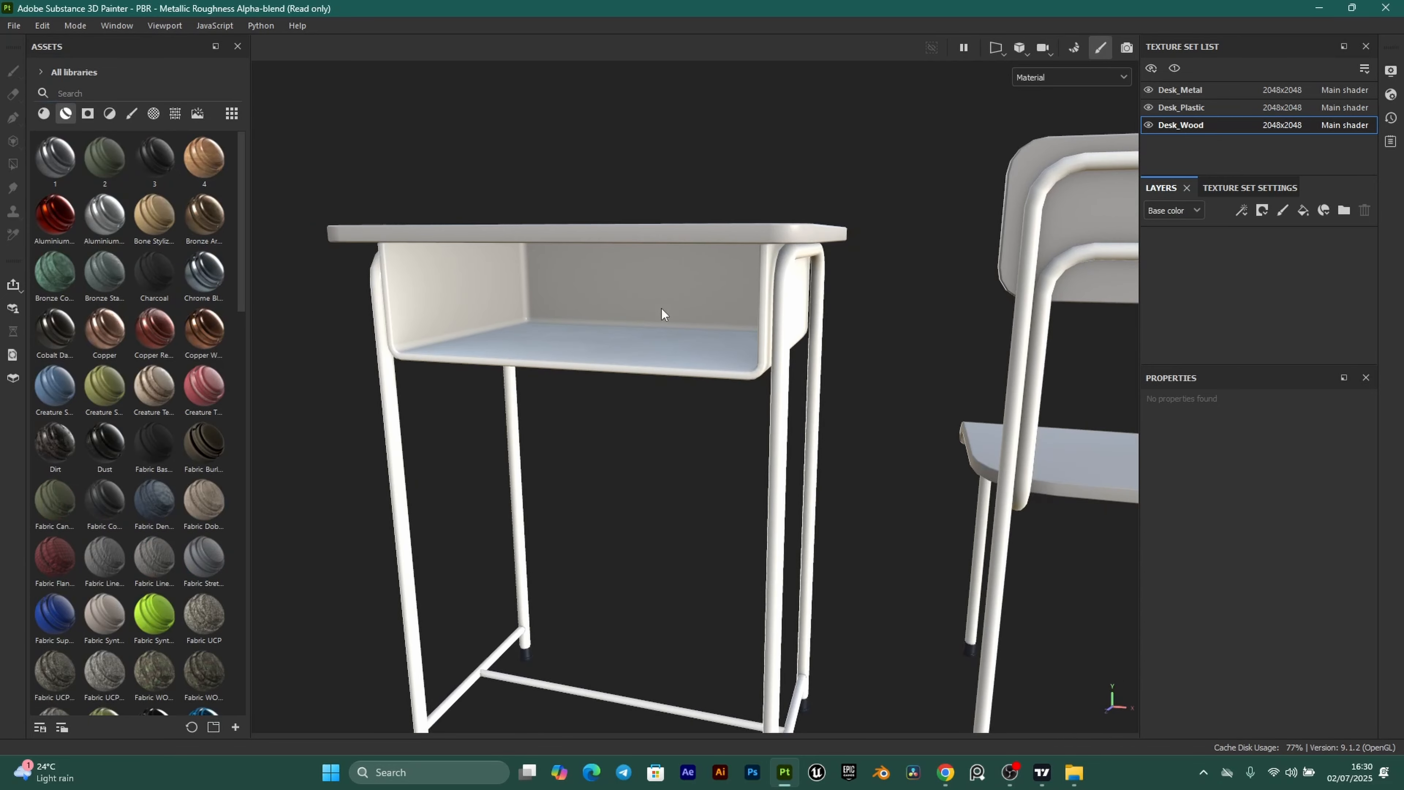
scroll(232, 378, down, 15)
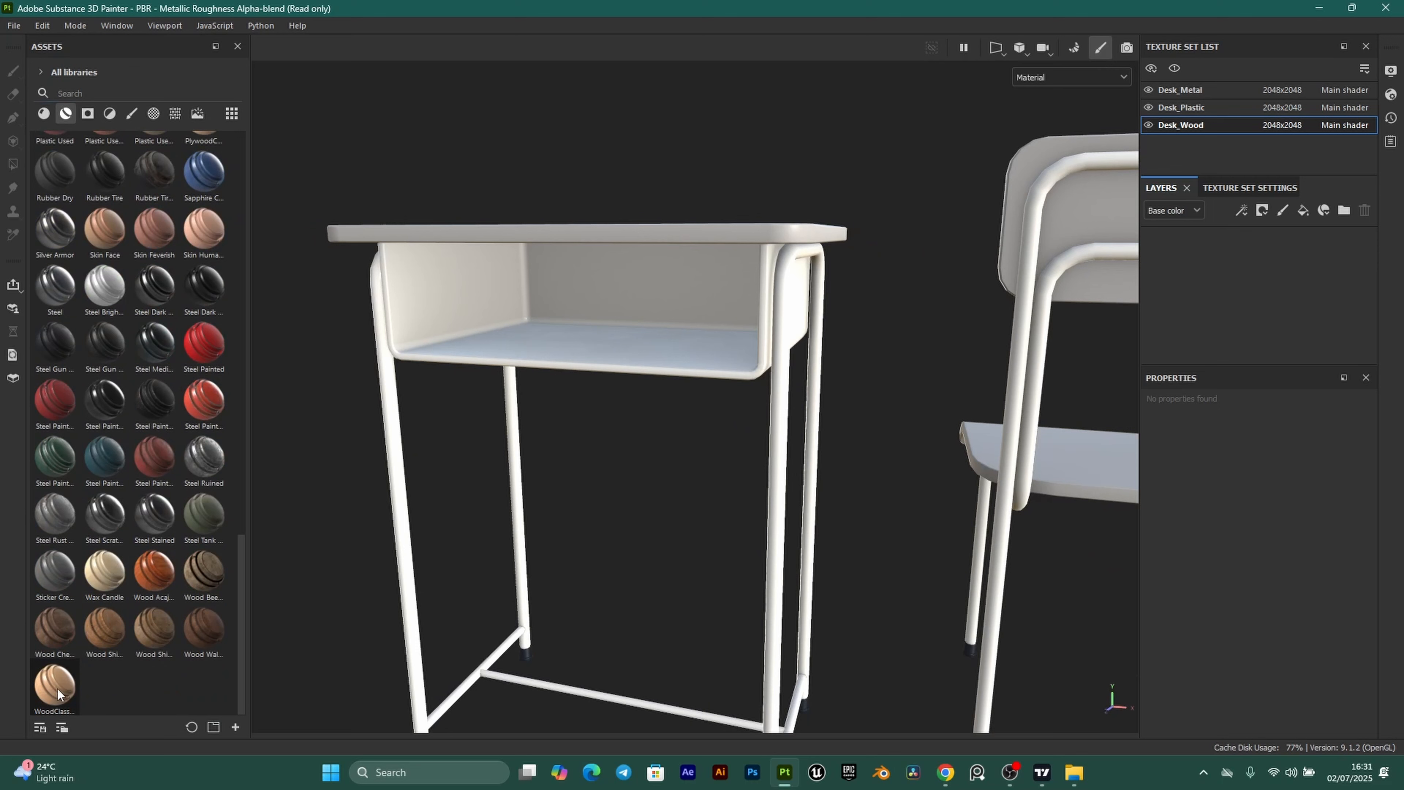
mouse_move(56, 693)
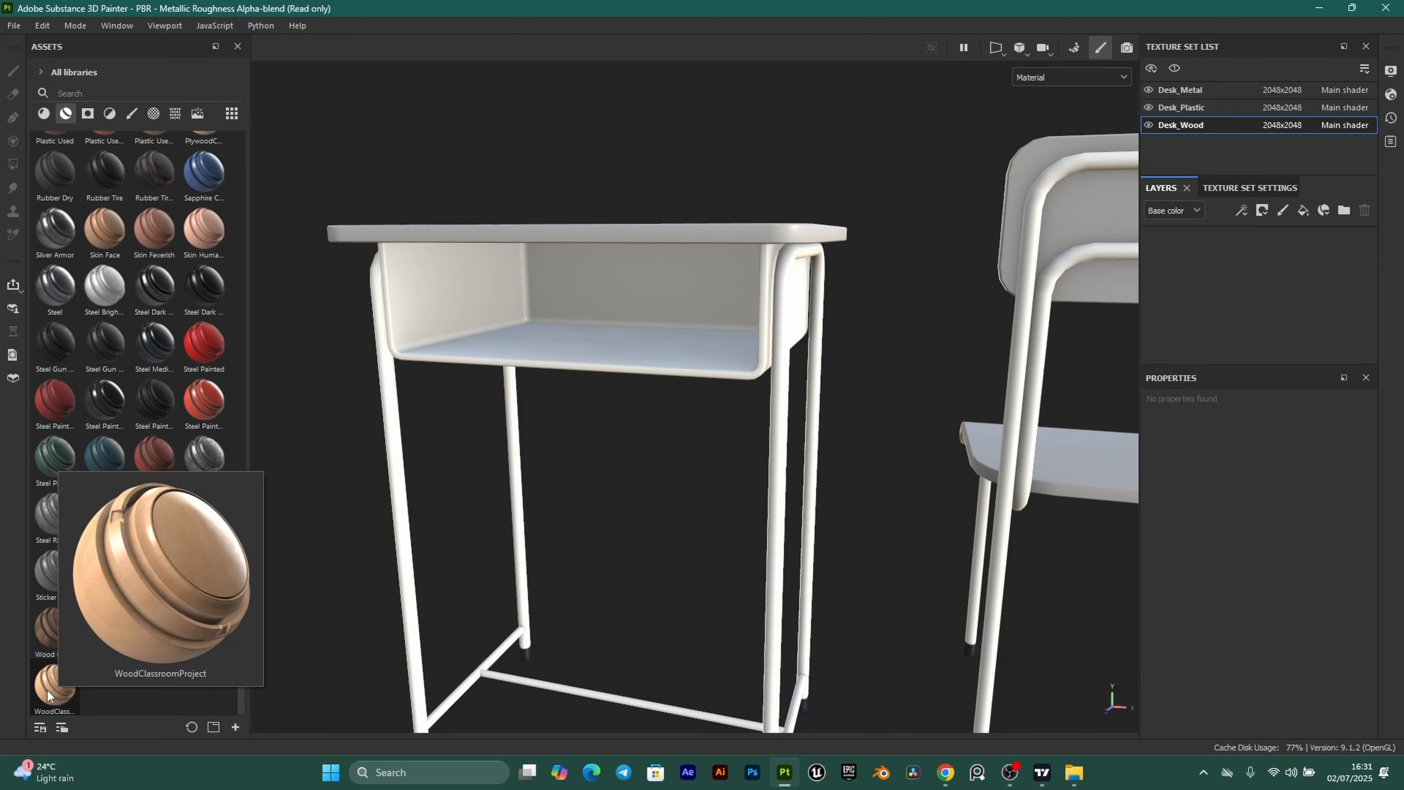
drag(48, 692, 1225, 266)
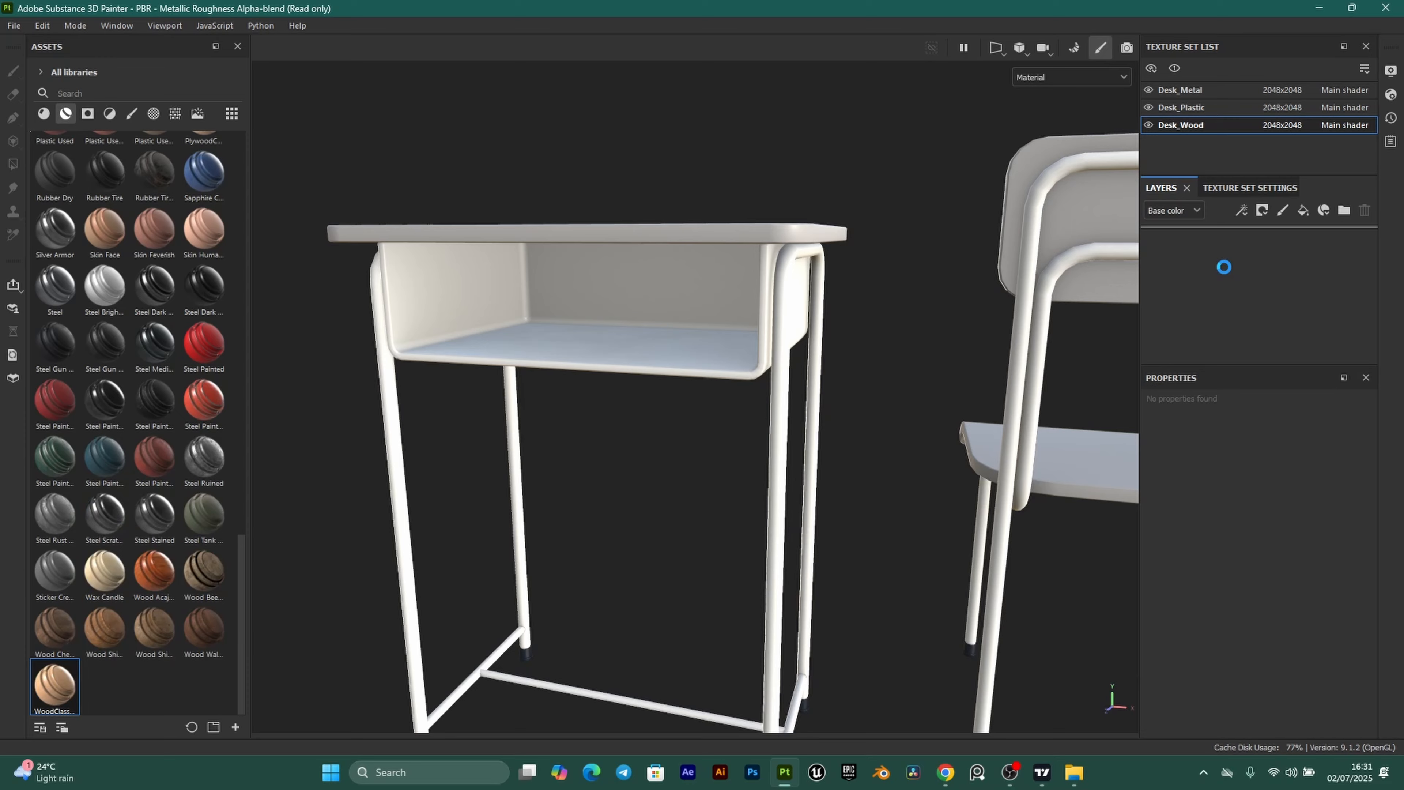
Inspect the desk top's wood finish, toggling Wood Fibers Small off and on to compare.
alt+drag(884, 310, 589, 494)
alt+drag(401, 494, 802, 608)
alt+drag(696, 514, 687, 452)
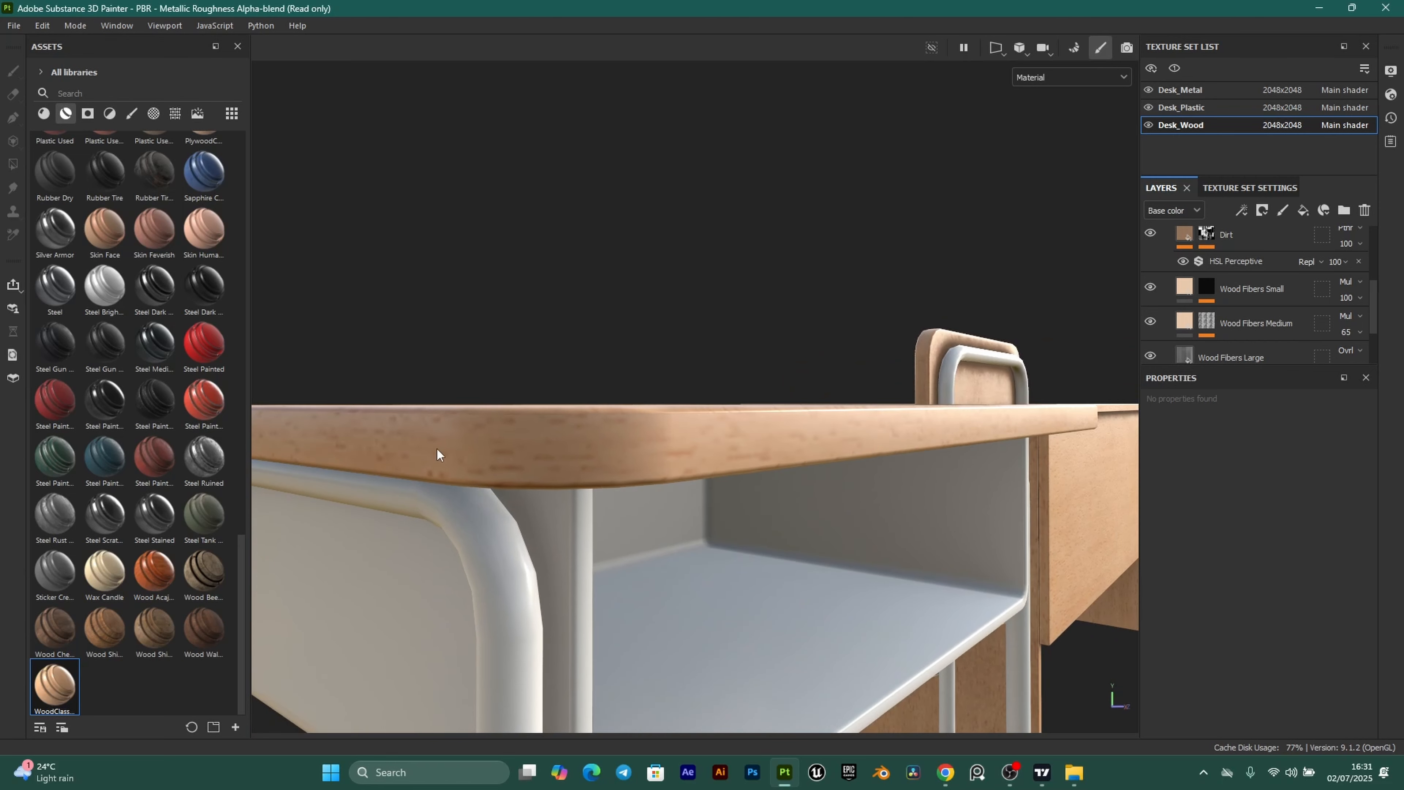
alt+drag(478, 446, 639, 440)
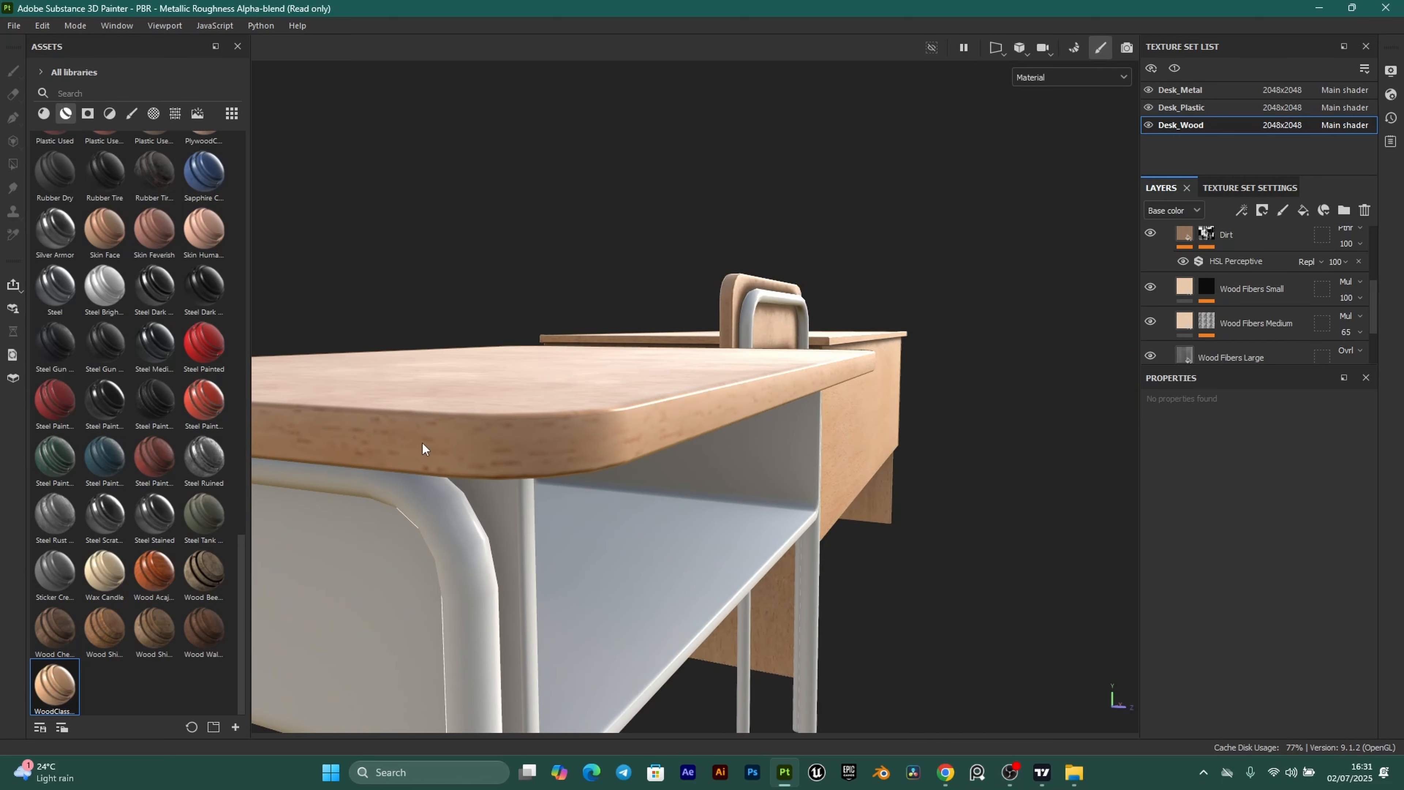
alt+drag(422, 444, 519, 440)
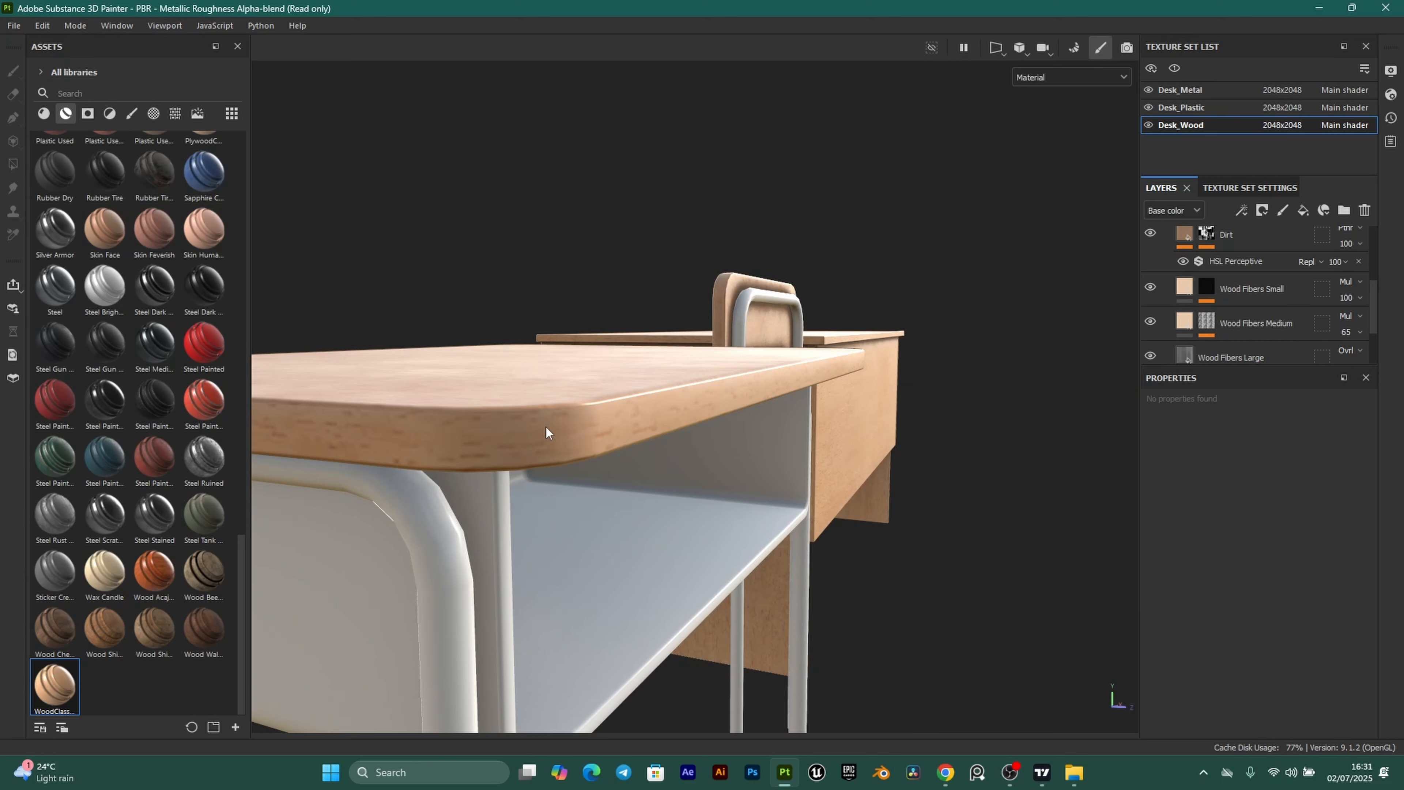
alt+drag(465, 426, 605, 431)
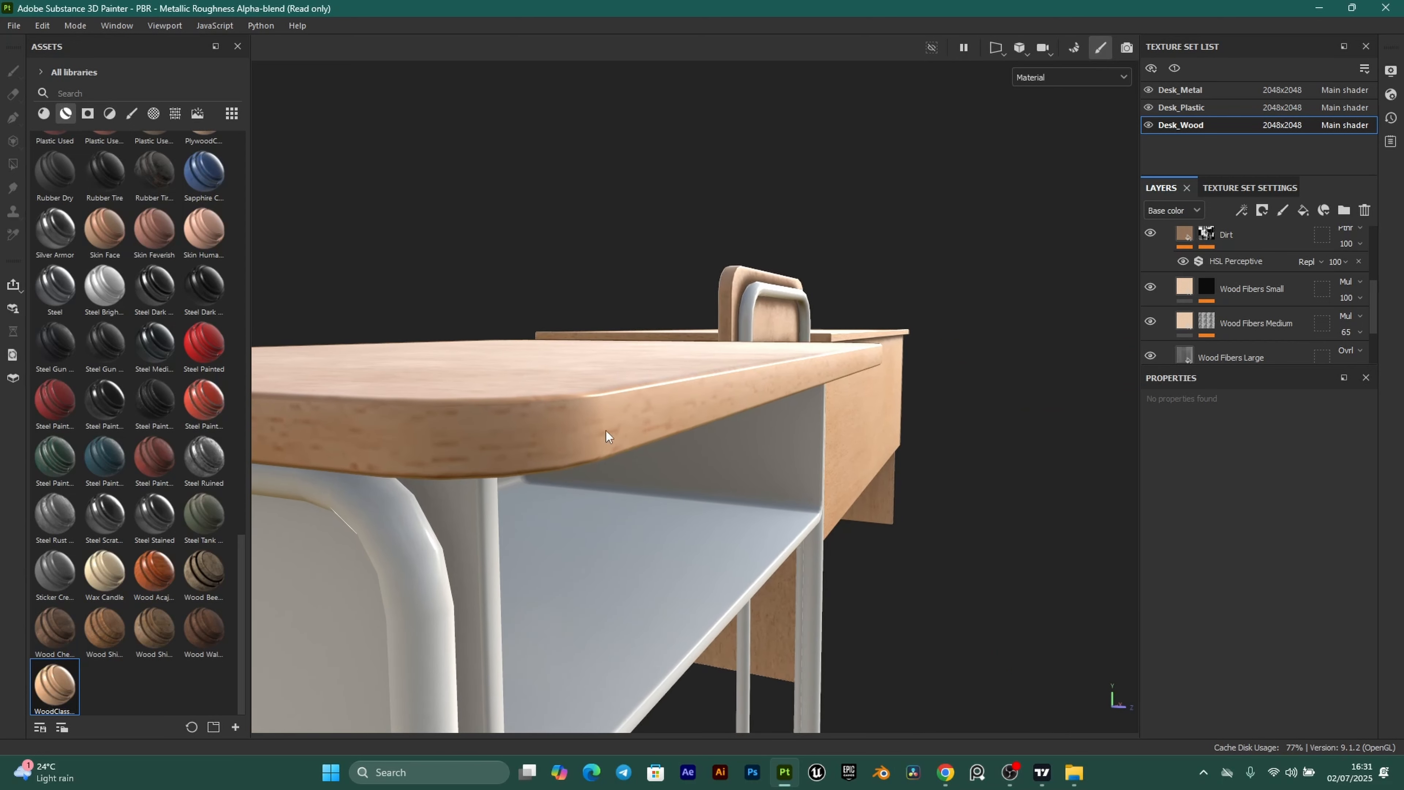
click(1152, 286)
click(1151, 286)
Add a Paint effect to the Wood Fibers Small mask and choose the Polygon Fill tool.
click(1204, 286)
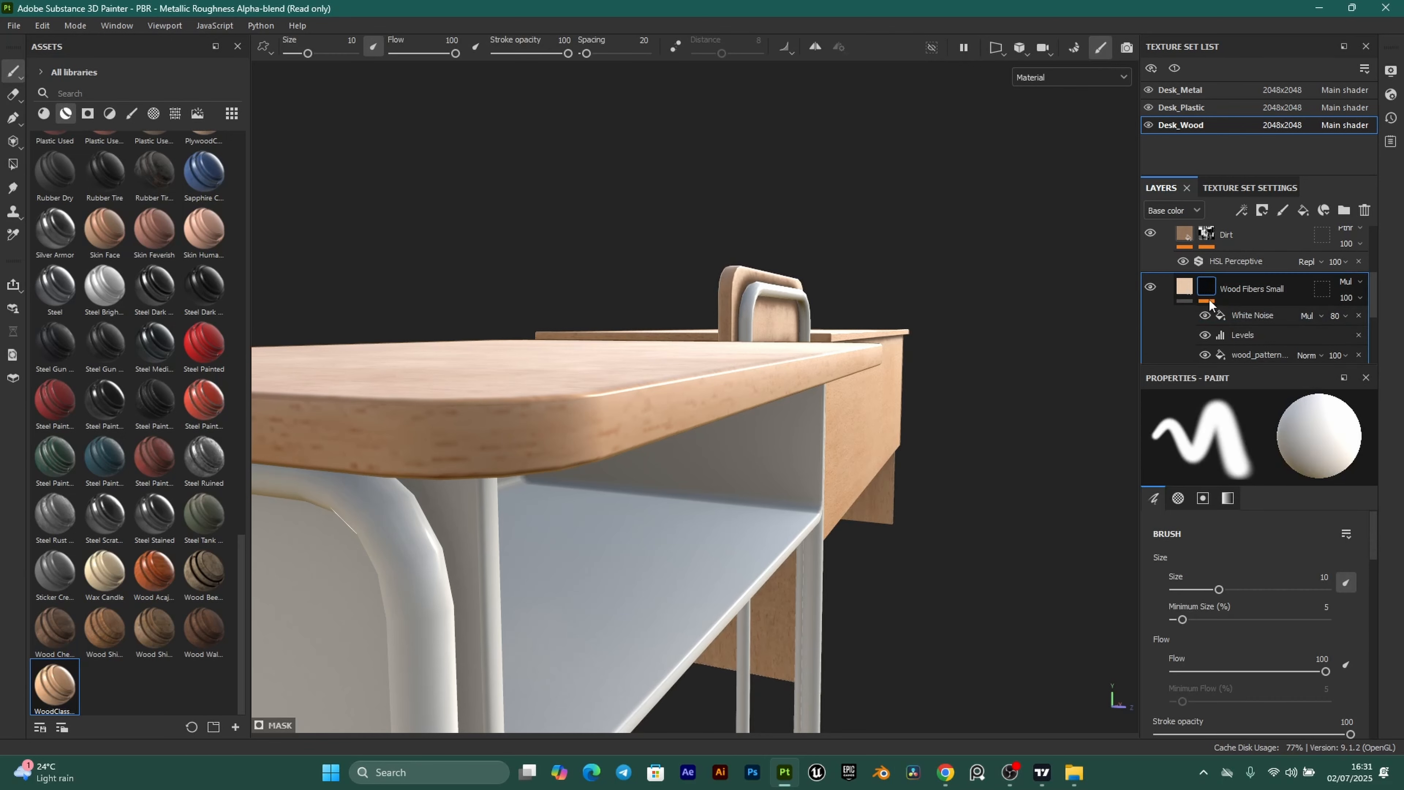
click(1241, 210)
click(1276, 243)
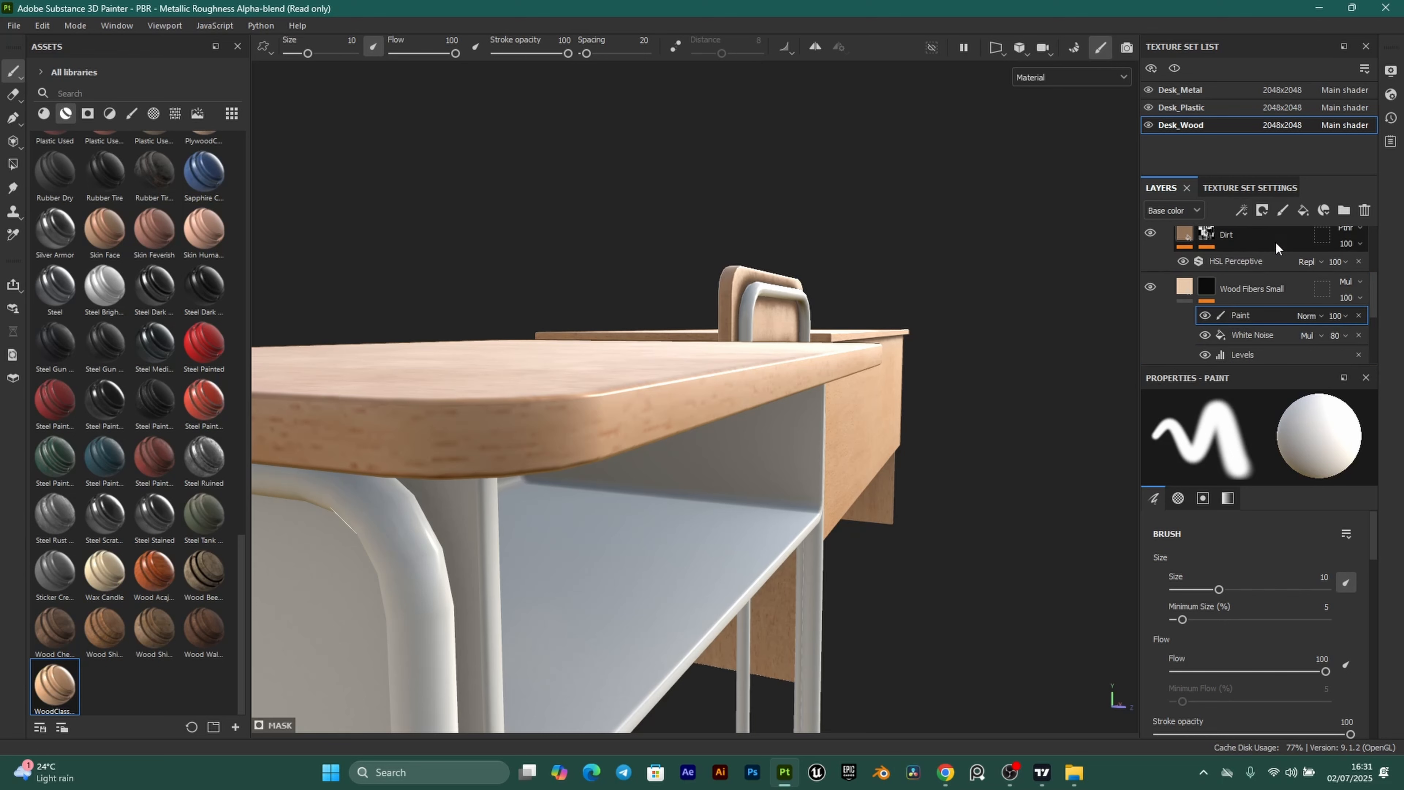
click(10, 167)
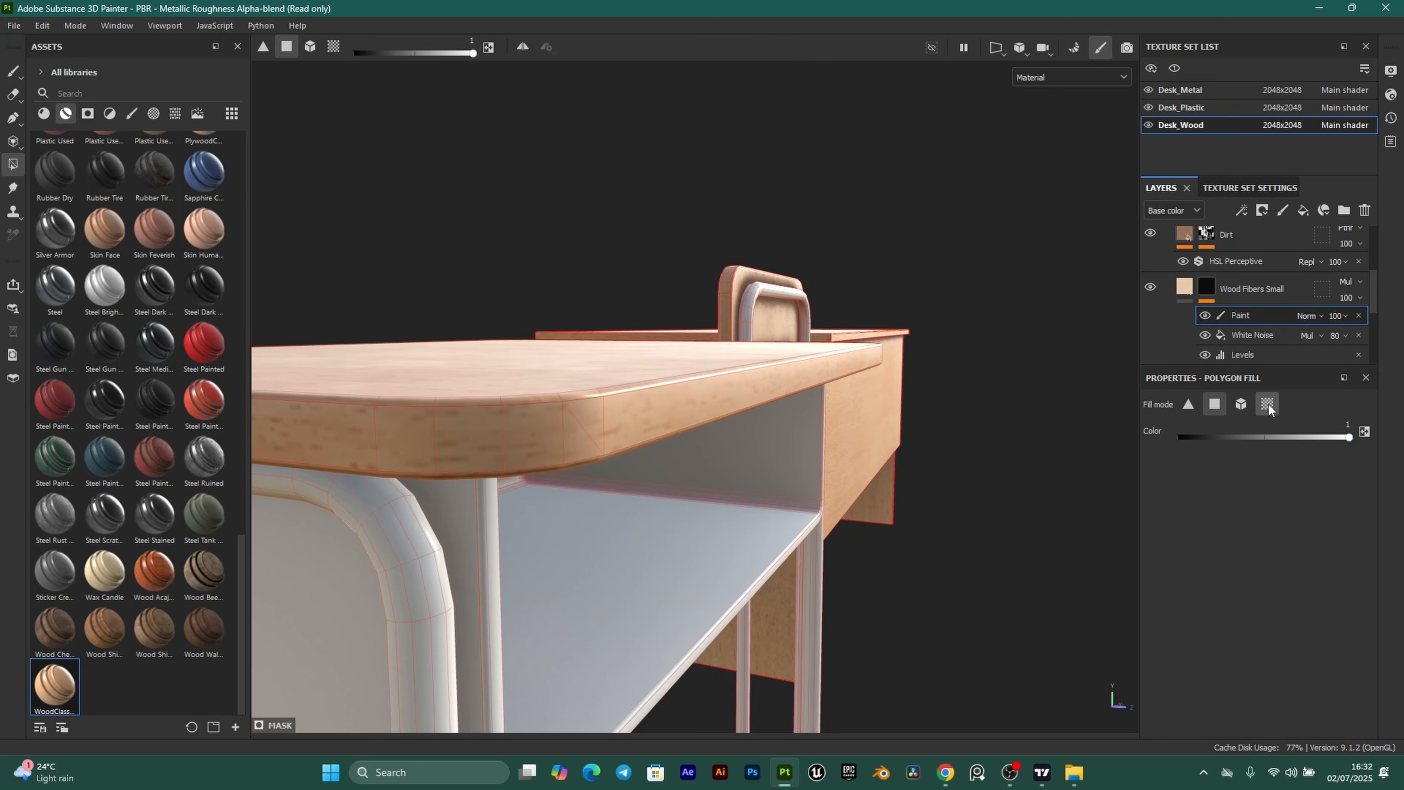
Set Polygon Fill to UV chunk mode and fill the desk-top edge island.
click(1267, 403)
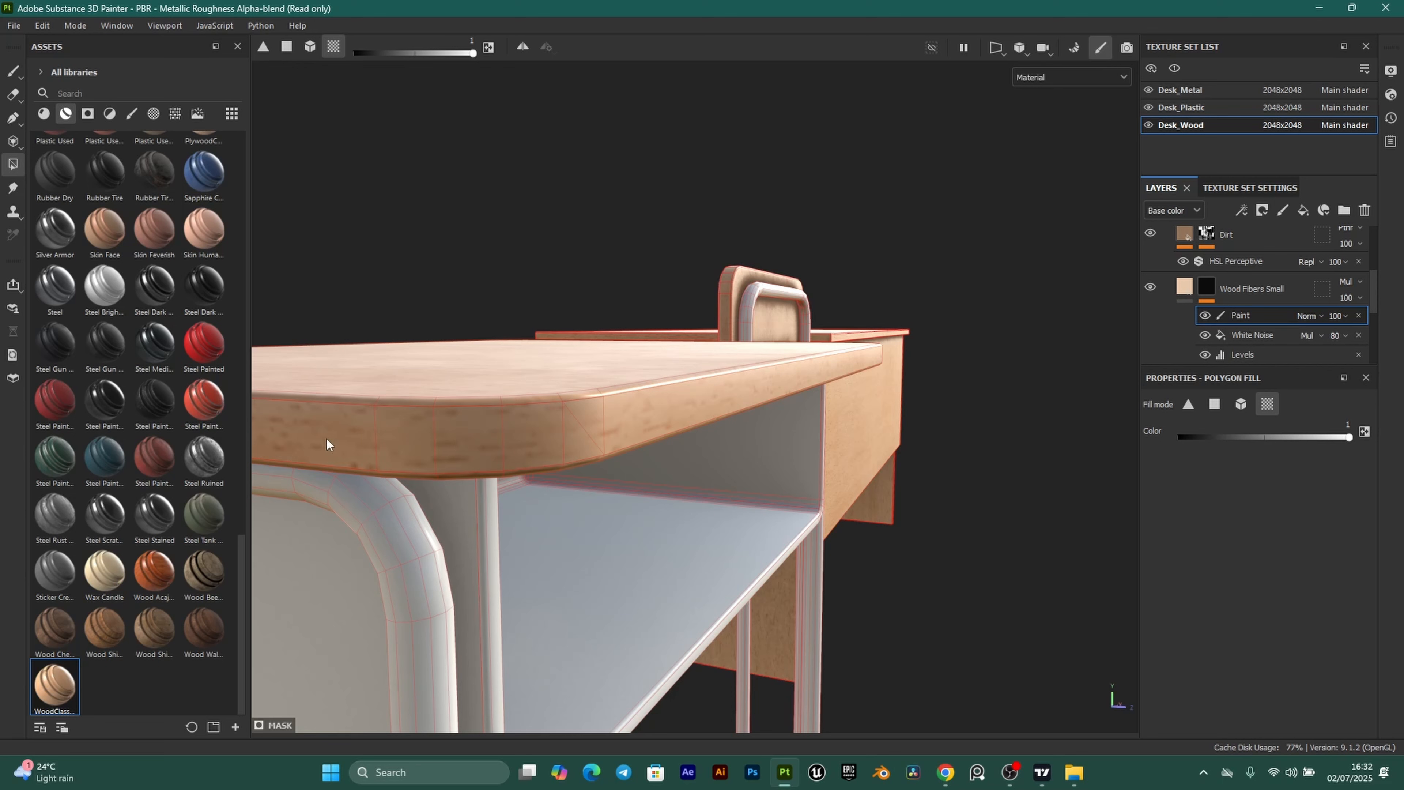
click(542, 430)
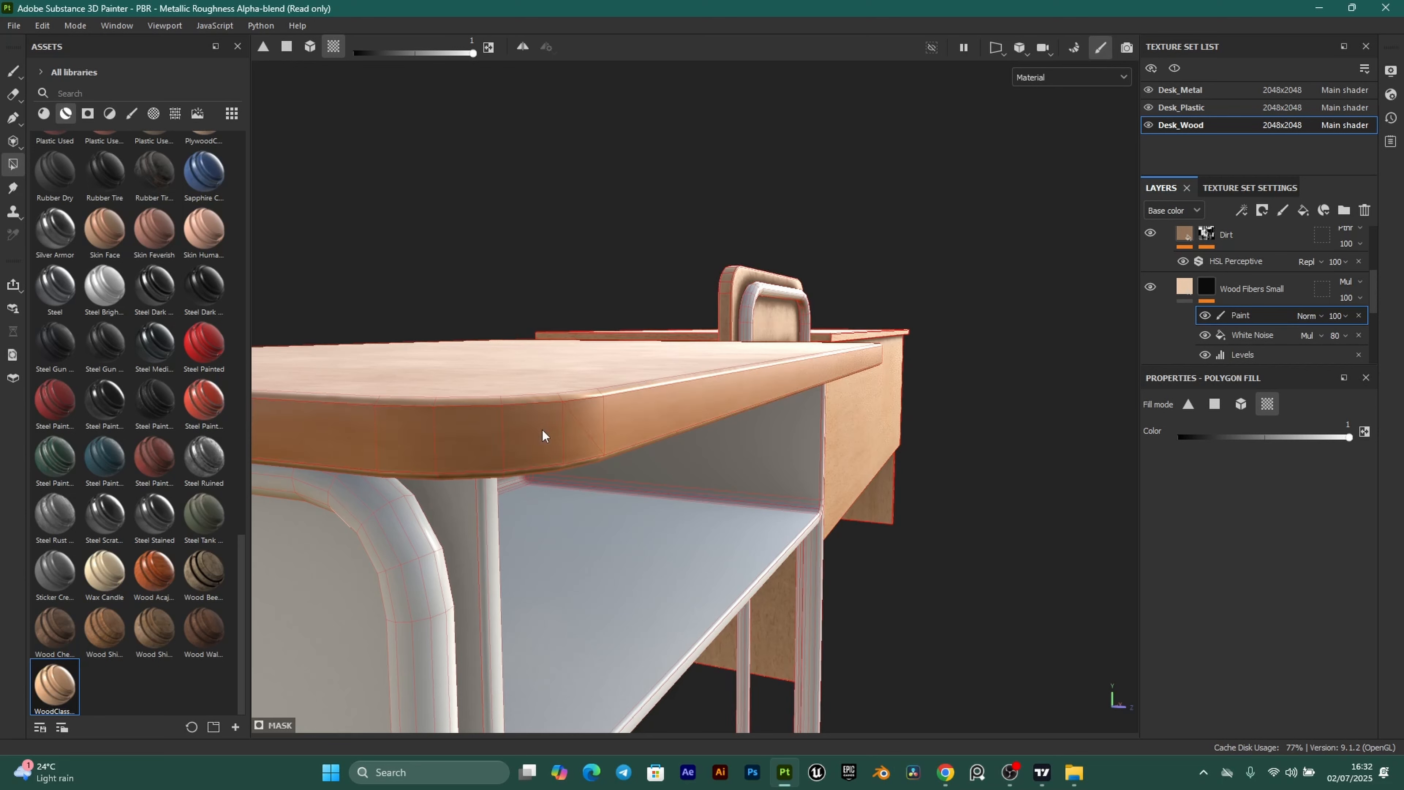
alt+drag(542, 430, 510, 454)
click(14, 72)
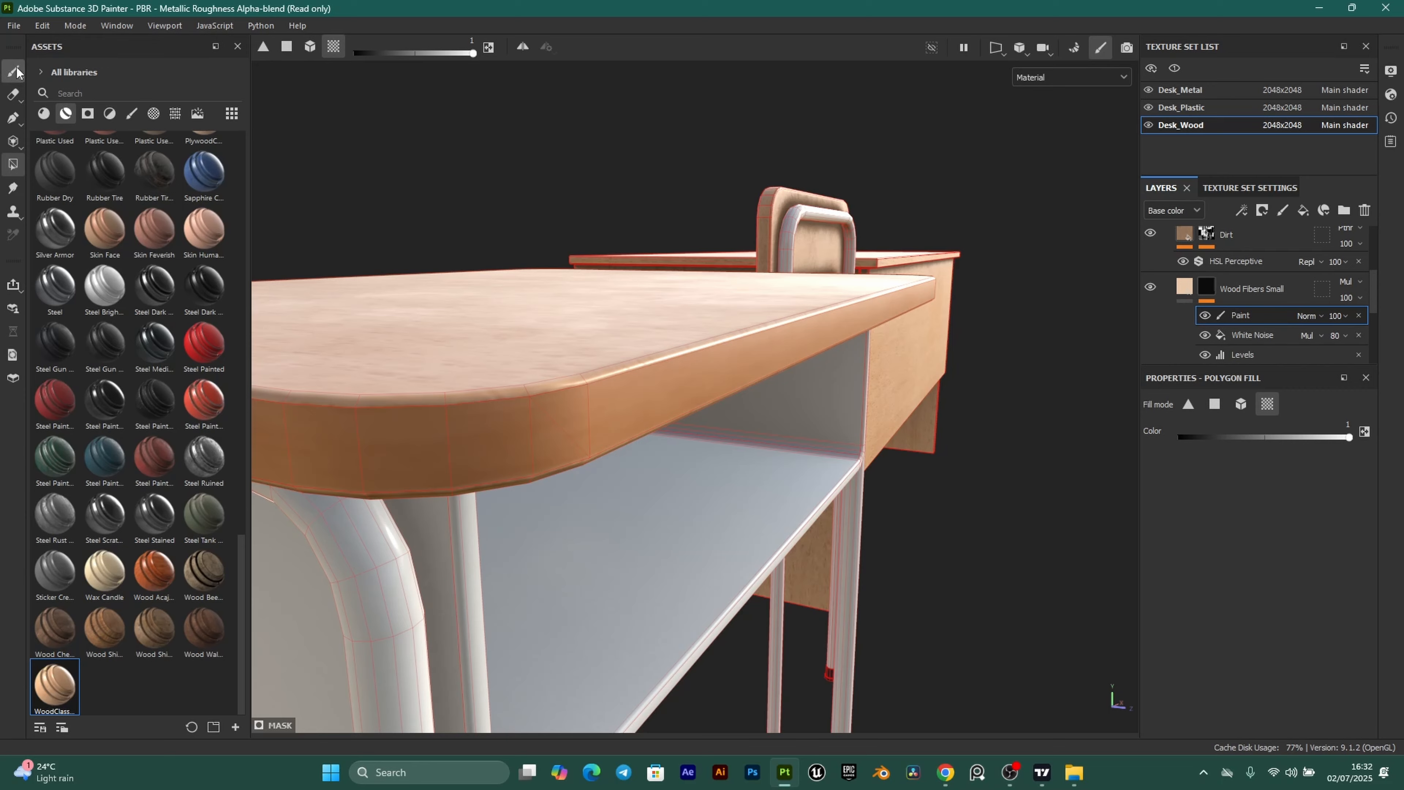
mouse_move(628, 507)
alt+mouse_down()
mouse_move(668, 584)
mouse_move(407, 564)
mouse_move(411, 586)
mouse_move(798, 410)
alt+mouse_up()
alt+middle_drag(798, 410, 612, 448)
alt+drag(612, 449, 477, 392)
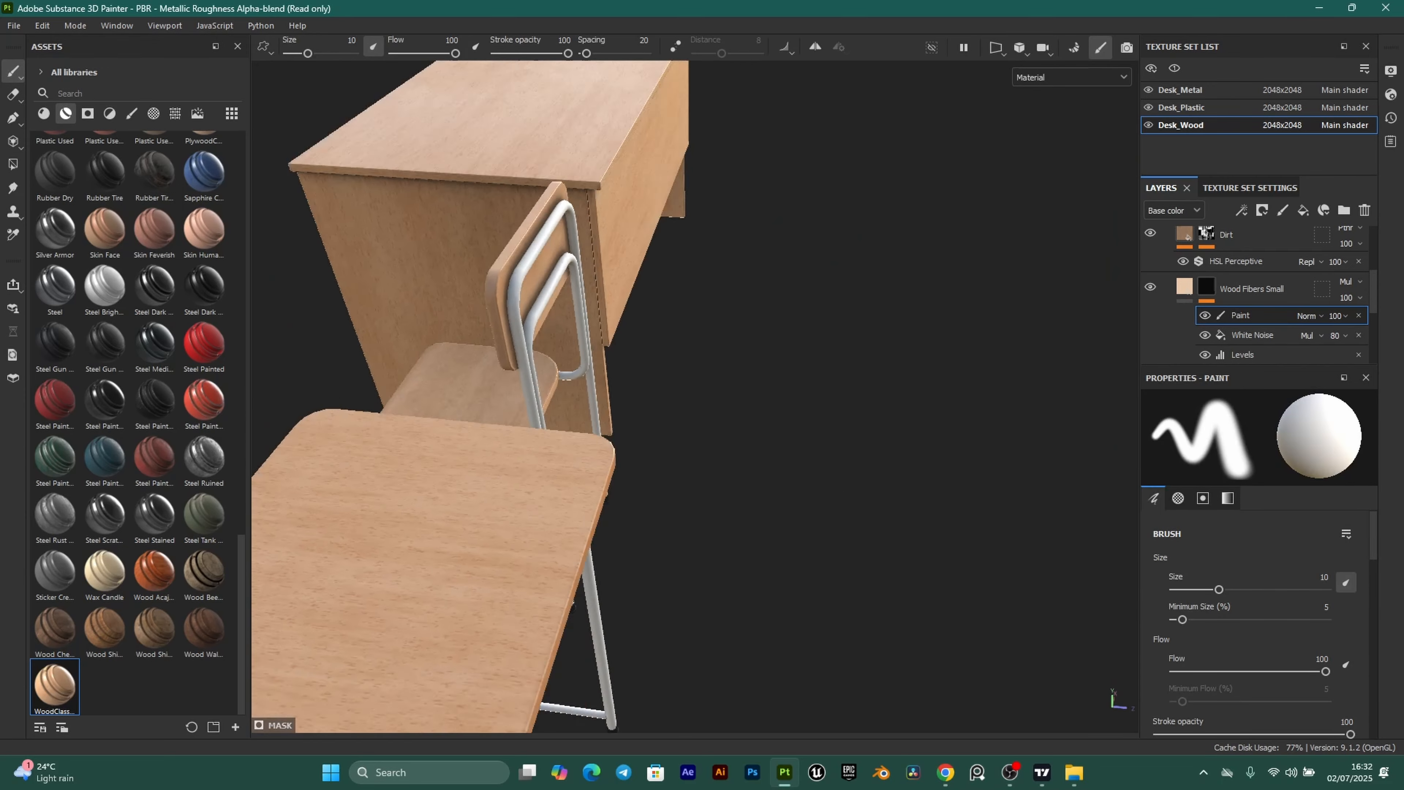
alt+right_drag(477, 392, 480, 317)
alt+middle_drag(479, 317, 719, 535)
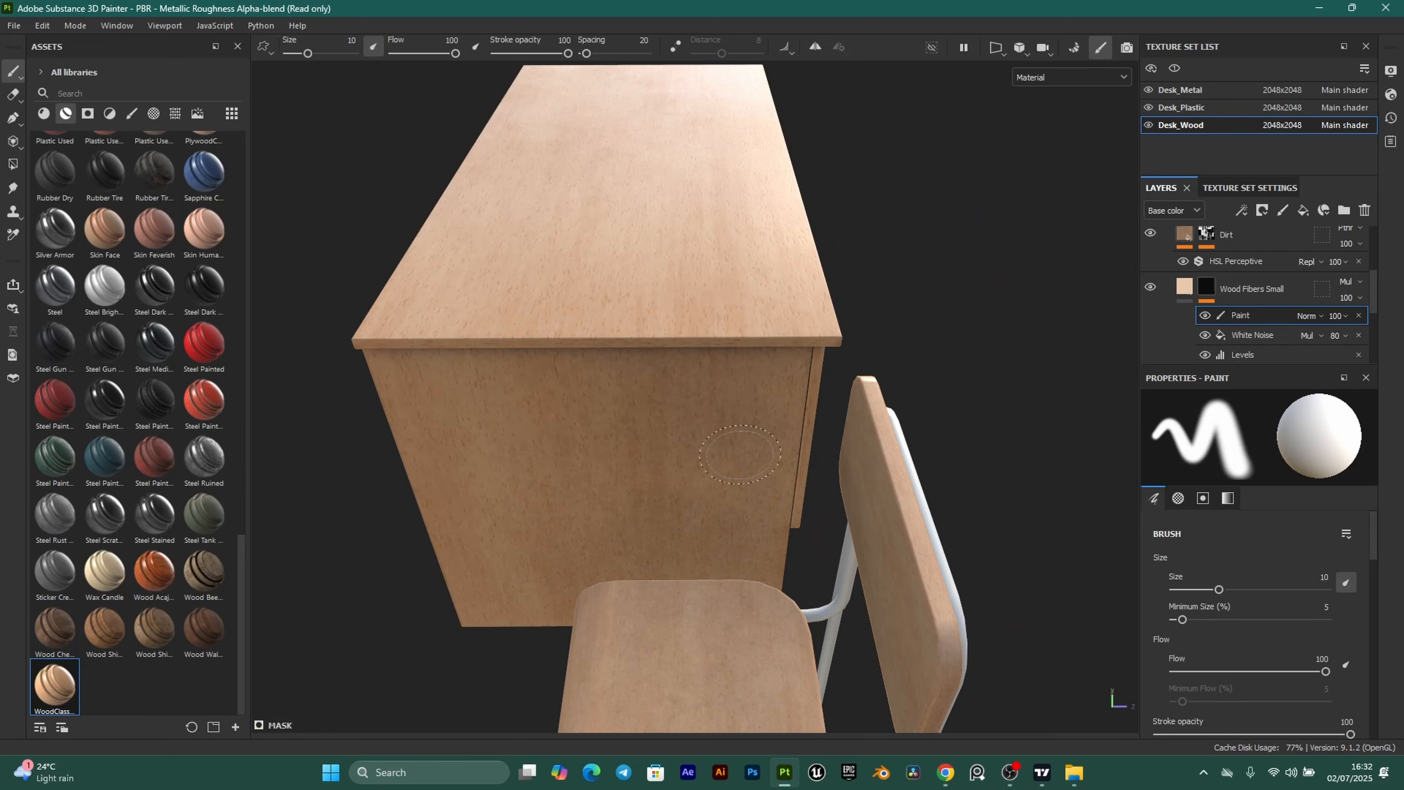
alt+drag(619, 456, 823, 436)
alt+middle_drag(855, 538, 589, 471)
alt+right_drag(616, 440, 939, 443)
Fill the chair backrest and seat edge strips with the darker orange tone.
click(14, 166)
alt+drag(939, 443, 869, 435)
click(870, 432)
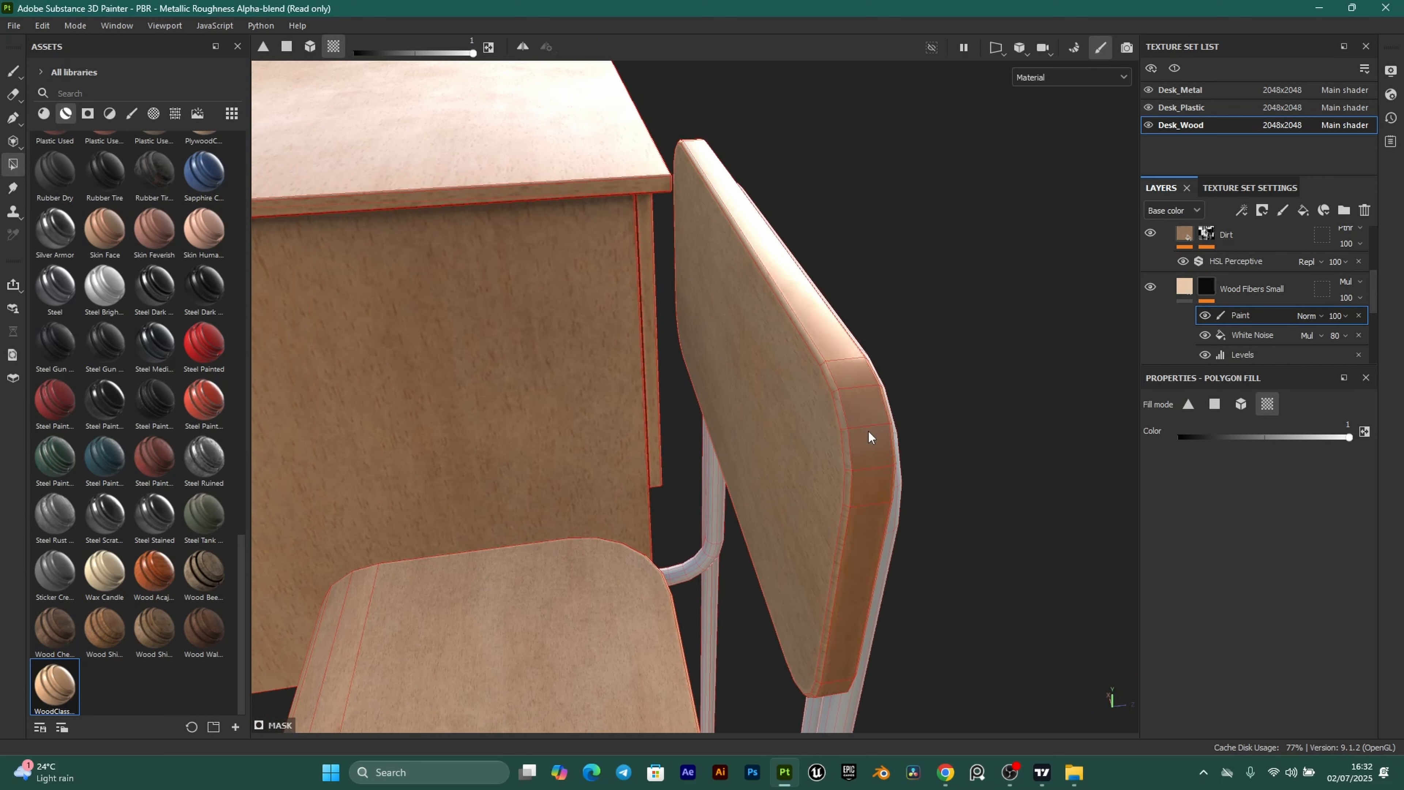
alt+right_drag(719, 588, 282, 571)
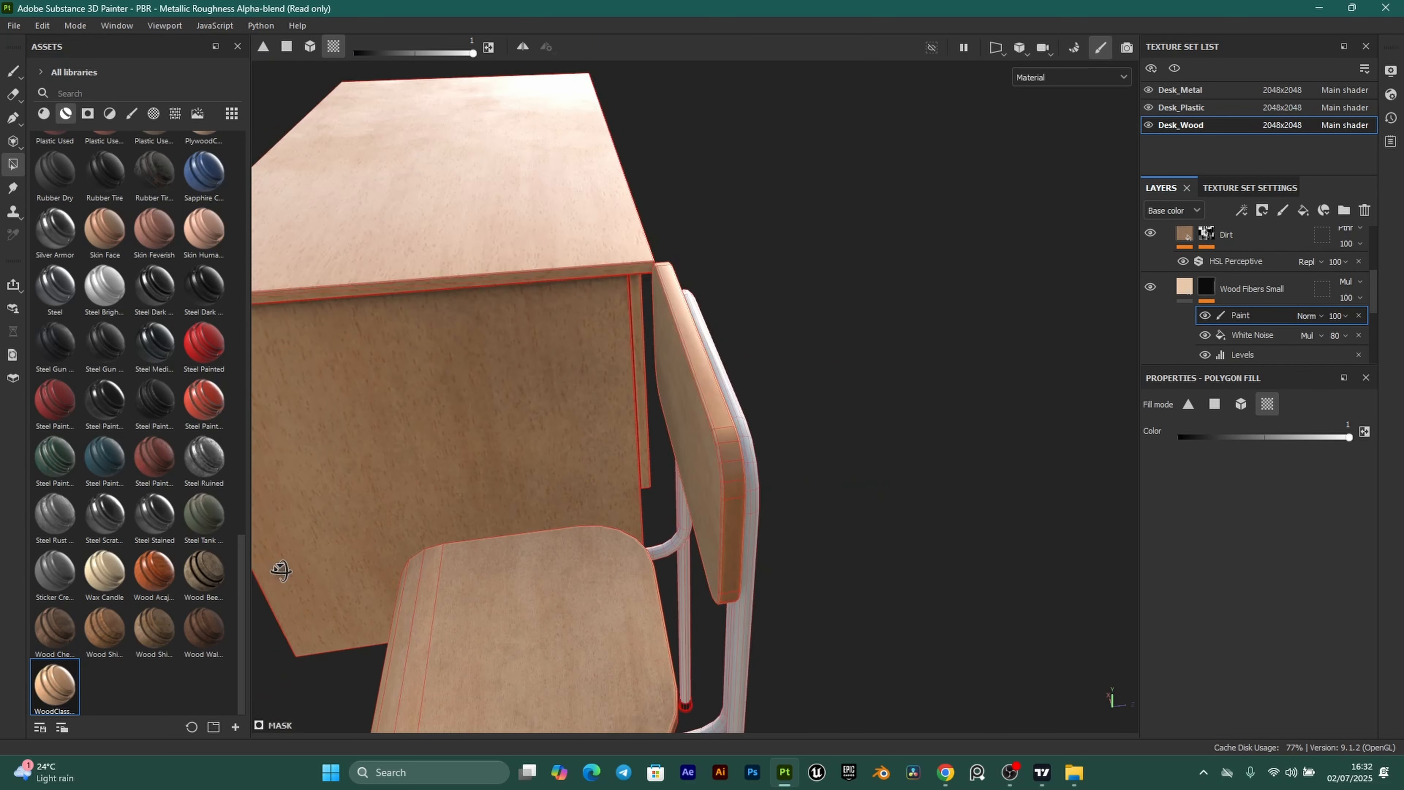
alt+drag(282, 571, 442, 531)
alt+right_drag(443, 531, 708, 542)
click(730, 429)
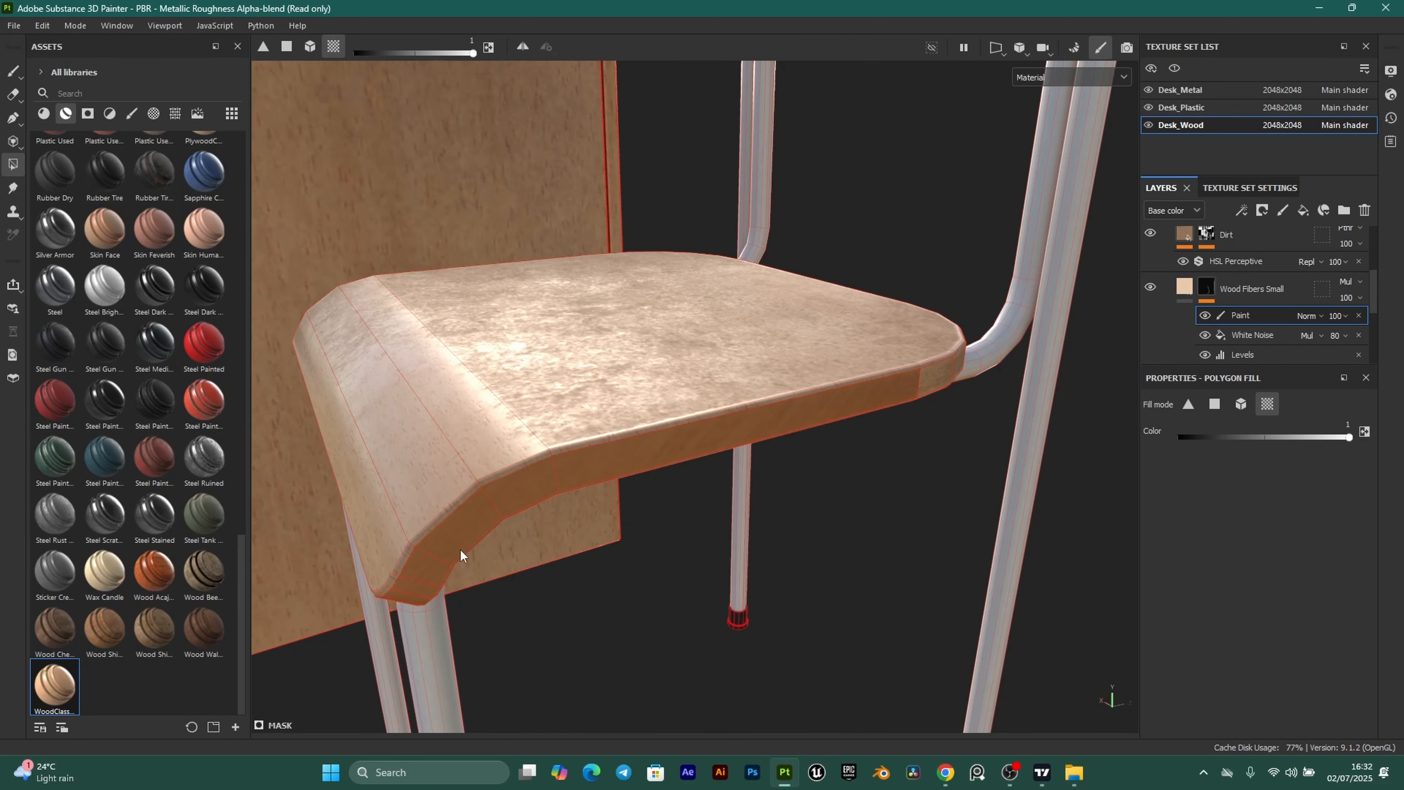
alt+drag(969, 425, 783, 452)
alt+right_drag(625, 459, 719, 462)
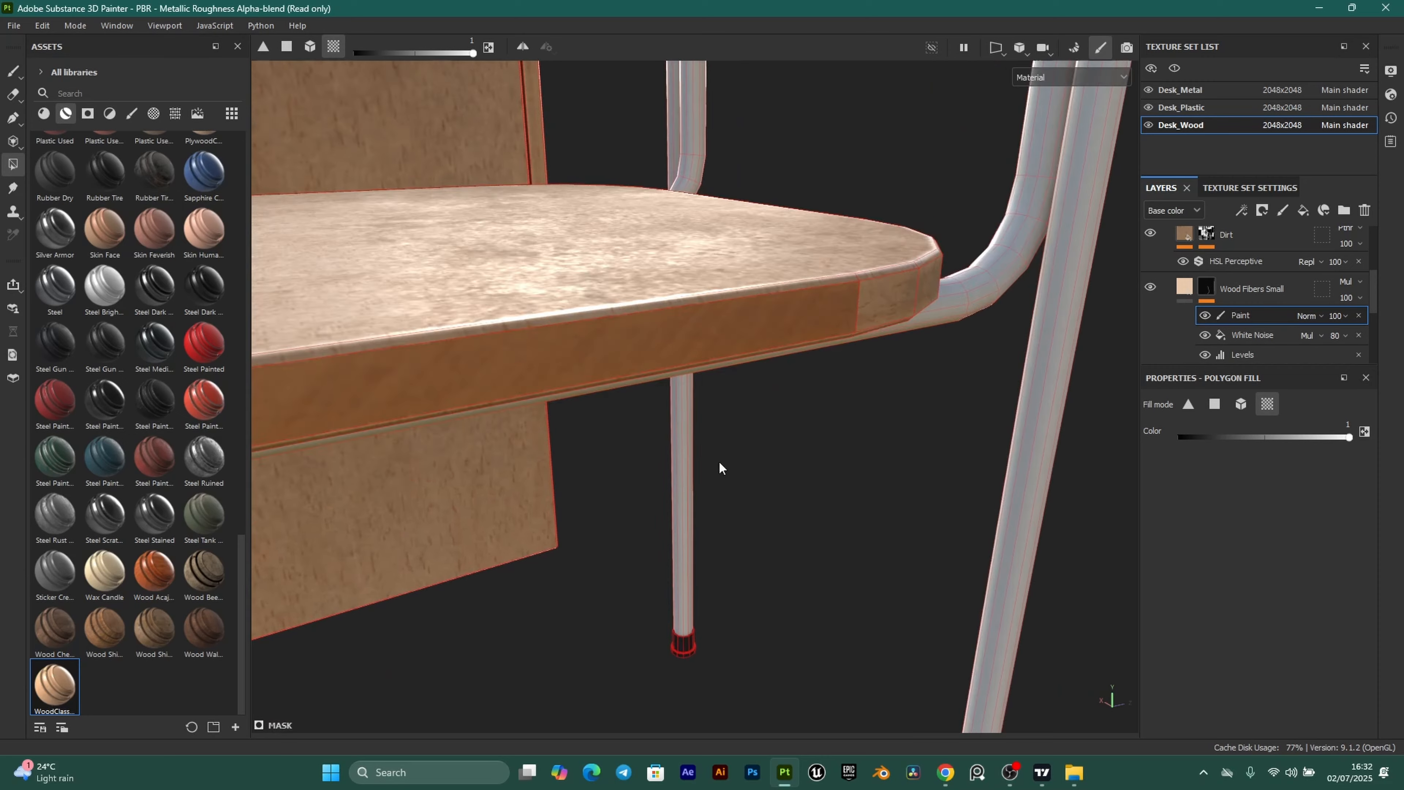
alt+drag(721, 326, 783, 456)
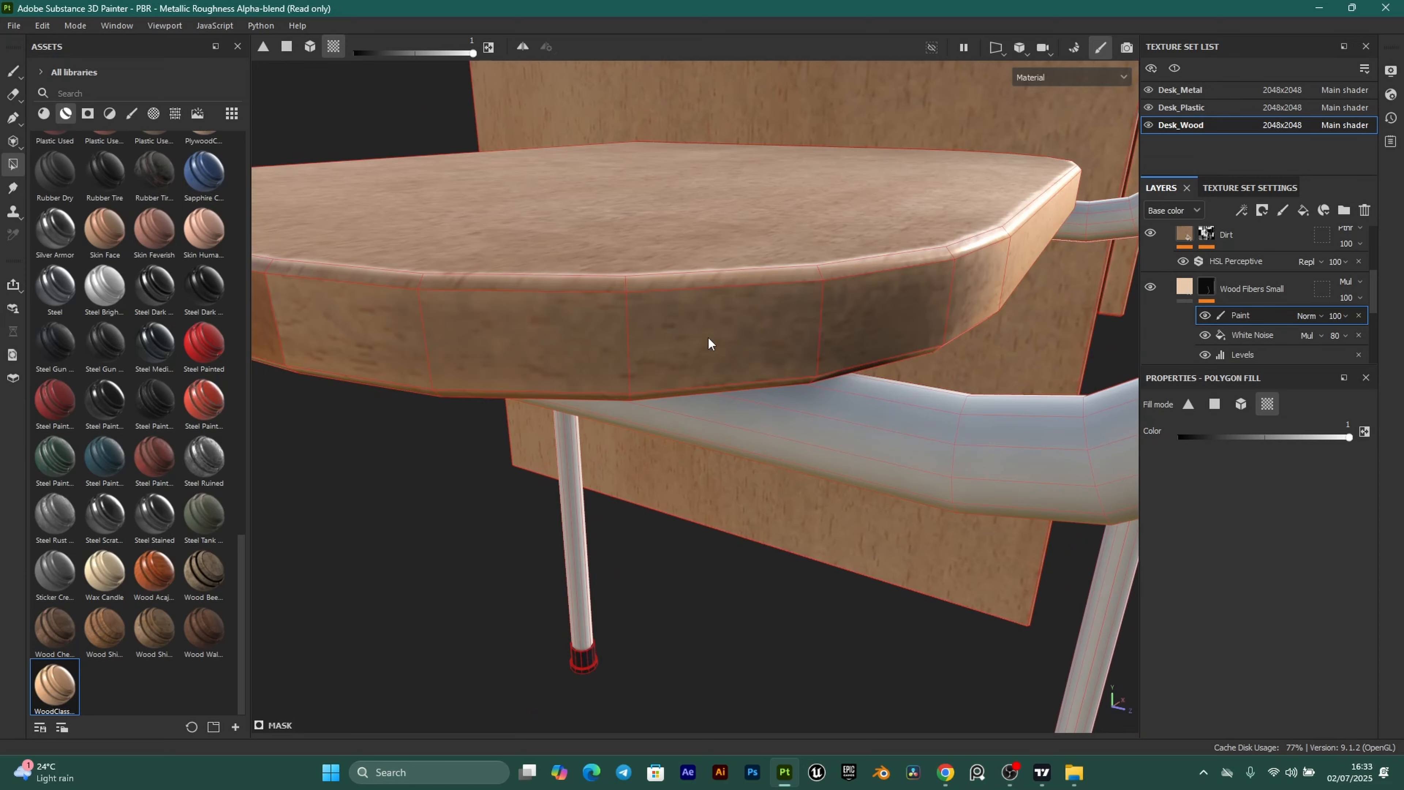
alt+drag(708, 338, 899, 467)
Fill the desktop's front-right, front-left and under-corner edge strips with darker orange.
alt+middle_drag(900, 466, 836, 469)
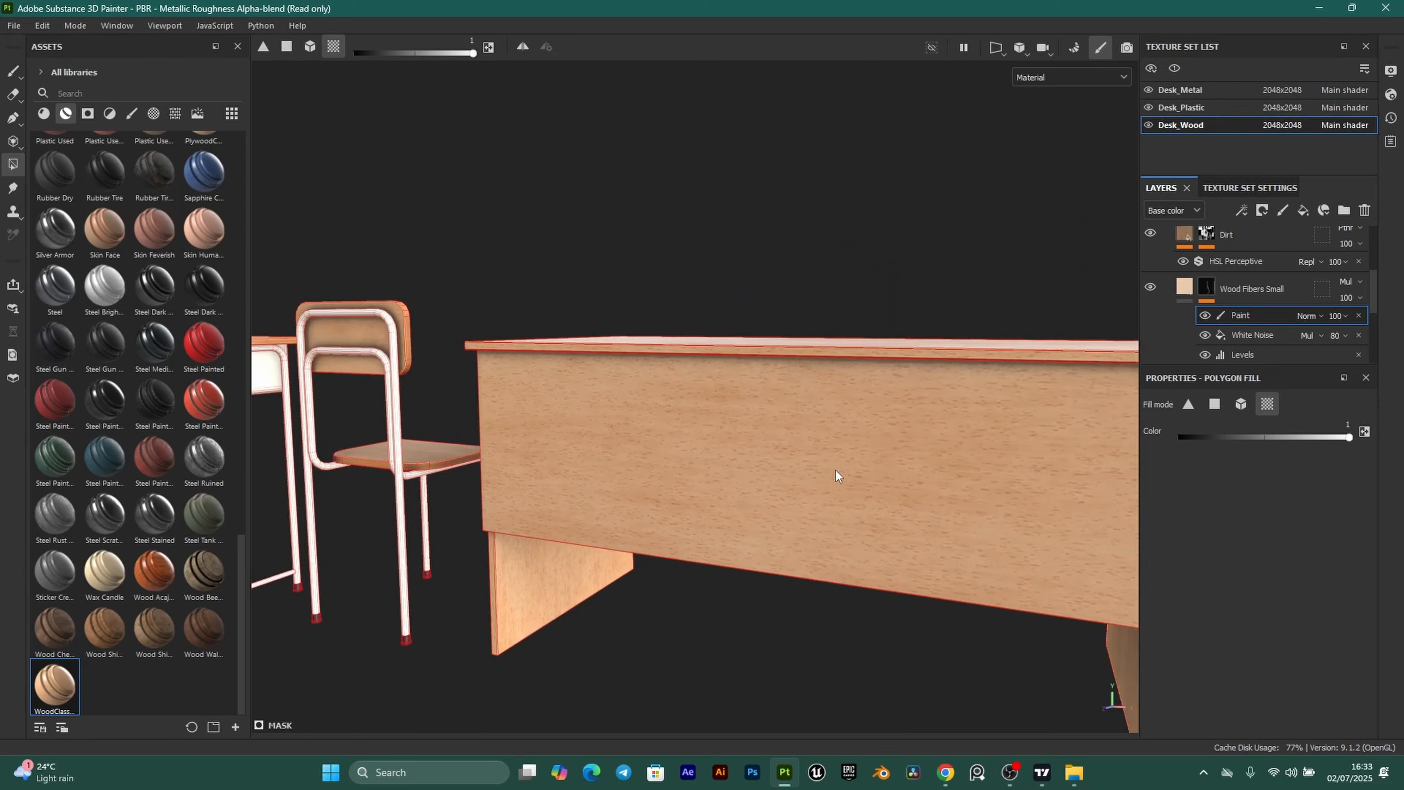
alt+drag(1000, 468, 963, 501)
alt+middle_drag(962, 502, 797, 505)
alt+drag(797, 505, 984, 455)
alt+right_drag(985, 456, 1014, 403)
click(789, 400)
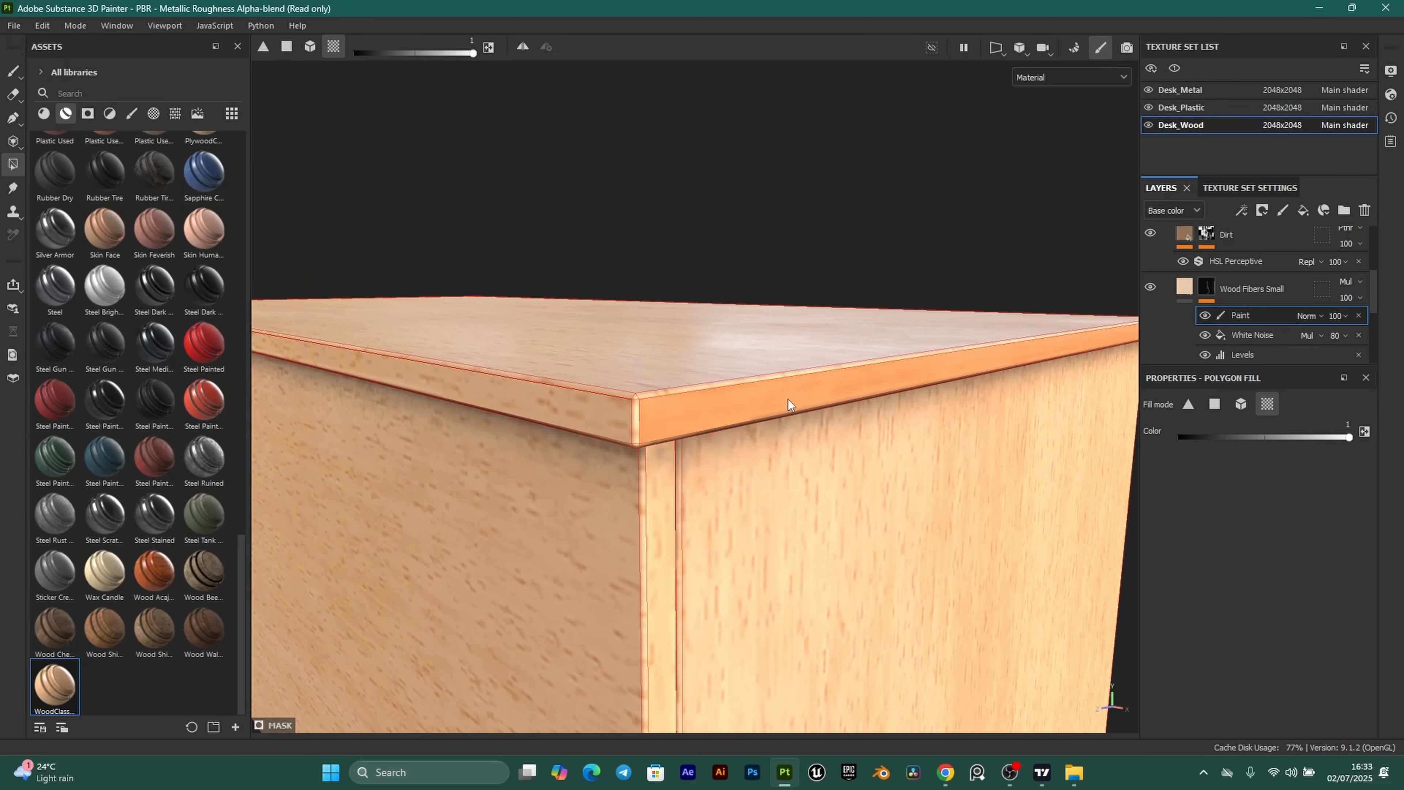
click(616, 413)
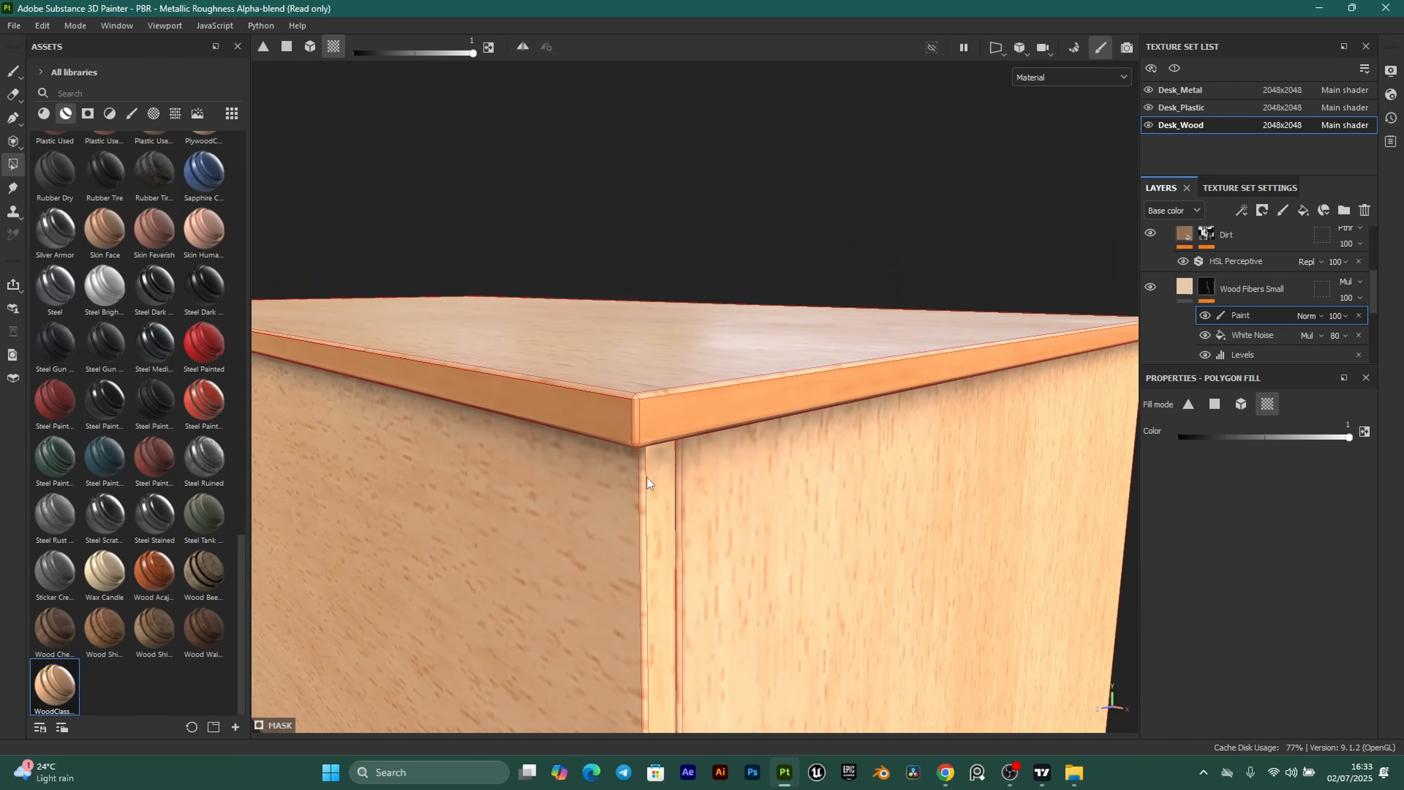
click(657, 510)
alt+right_drag(658, 514, 697, 599)
alt+middle_drag(698, 599, 799, 205)
Fill the narrow front strips of the right and left desk legs.
alt+drag(770, 426, 818, 442)
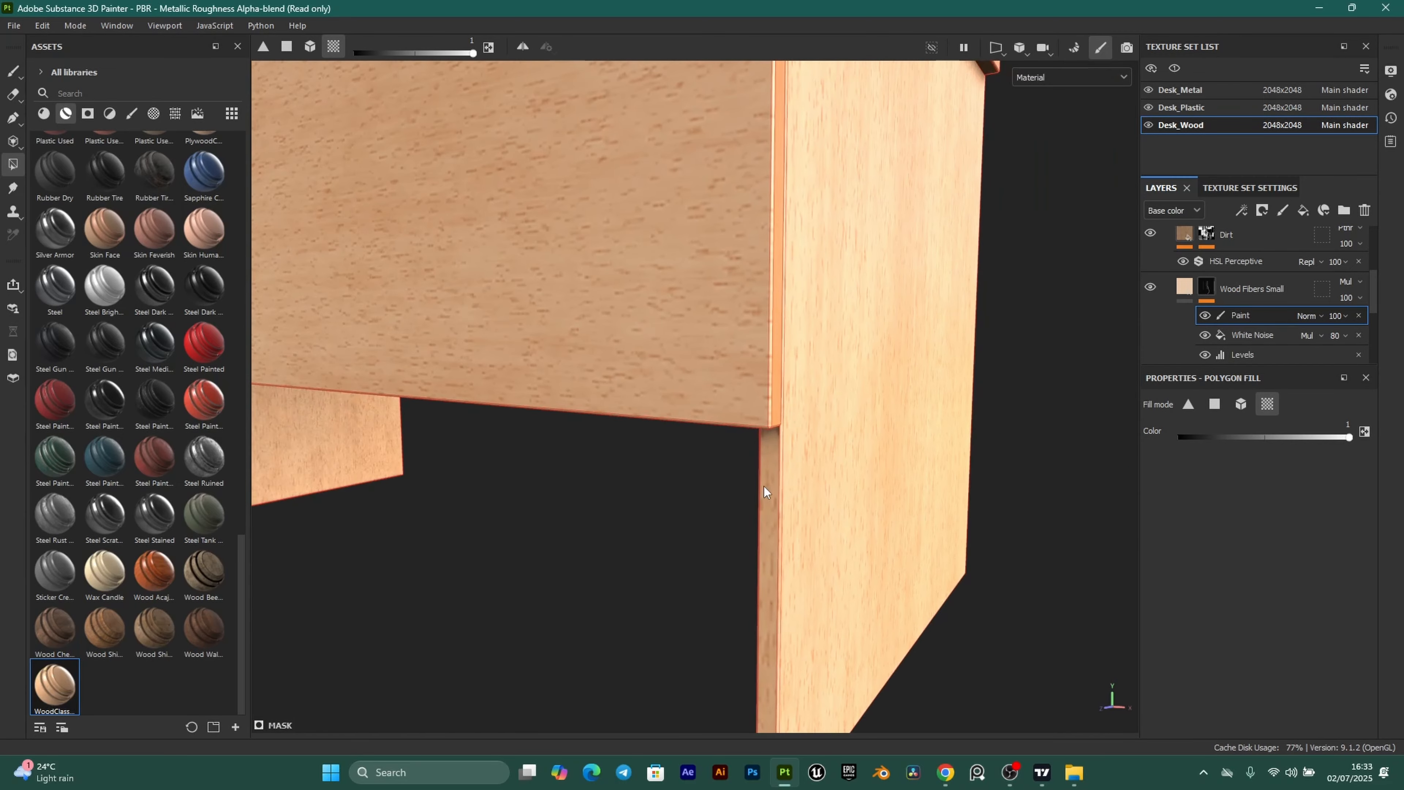
click(773, 474)
alt+right_drag(772, 474, 807, 598)
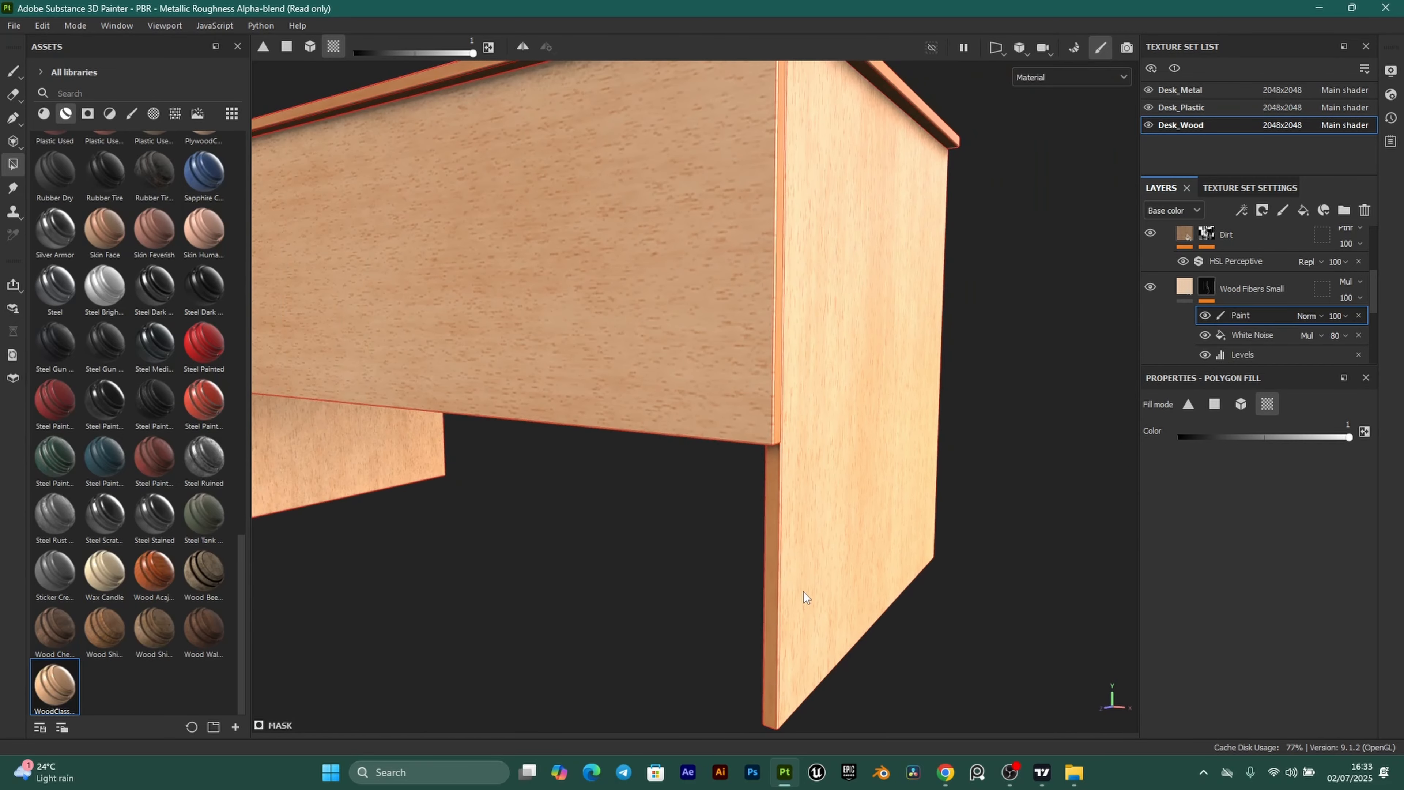
alt+middle_drag(804, 592, 824, 301)
alt+middle_drag(683, 313, 747, 456)
alt+middle_drag(442, 321, 630, 452)
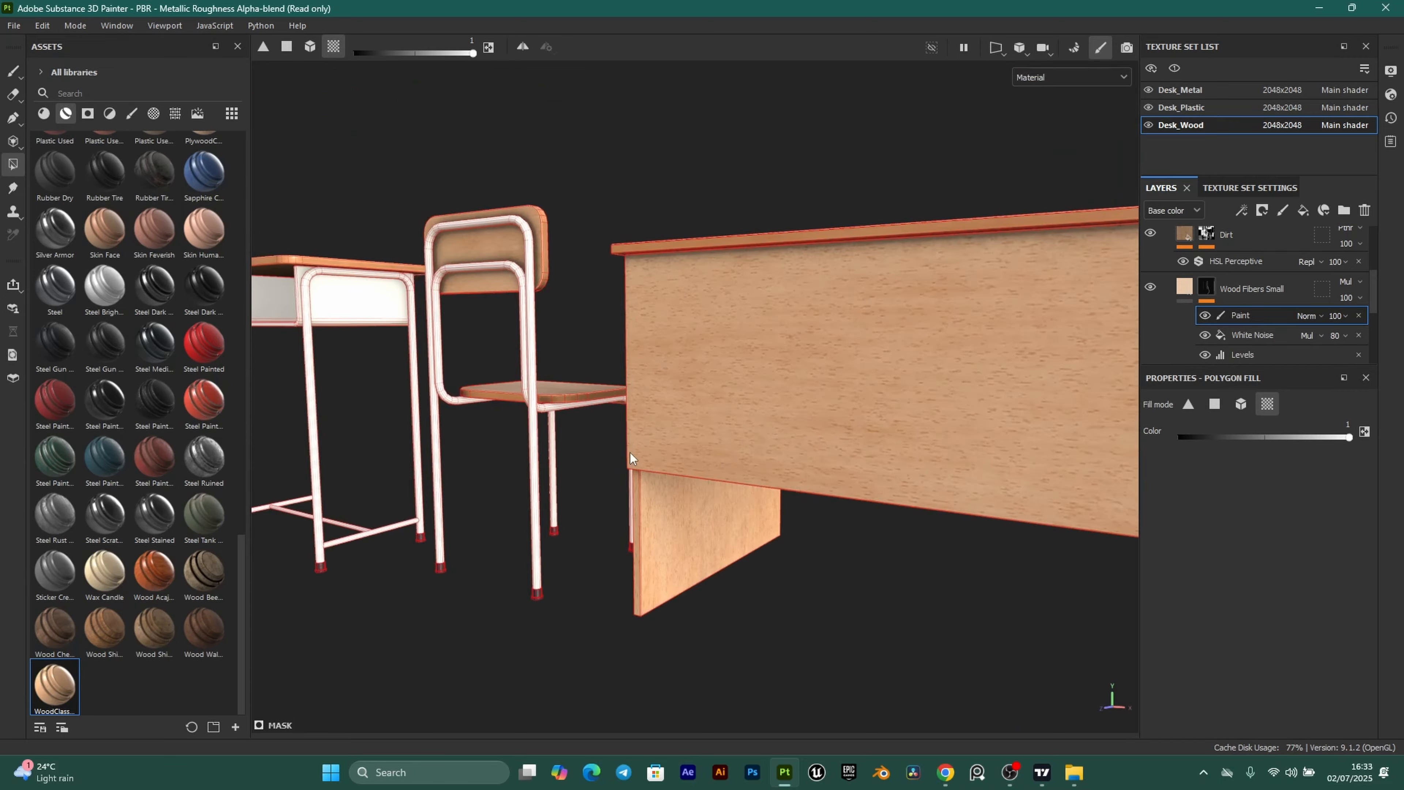
alt+drag(630, 453, 790, 470)
scroll(641, 484, up, 5)
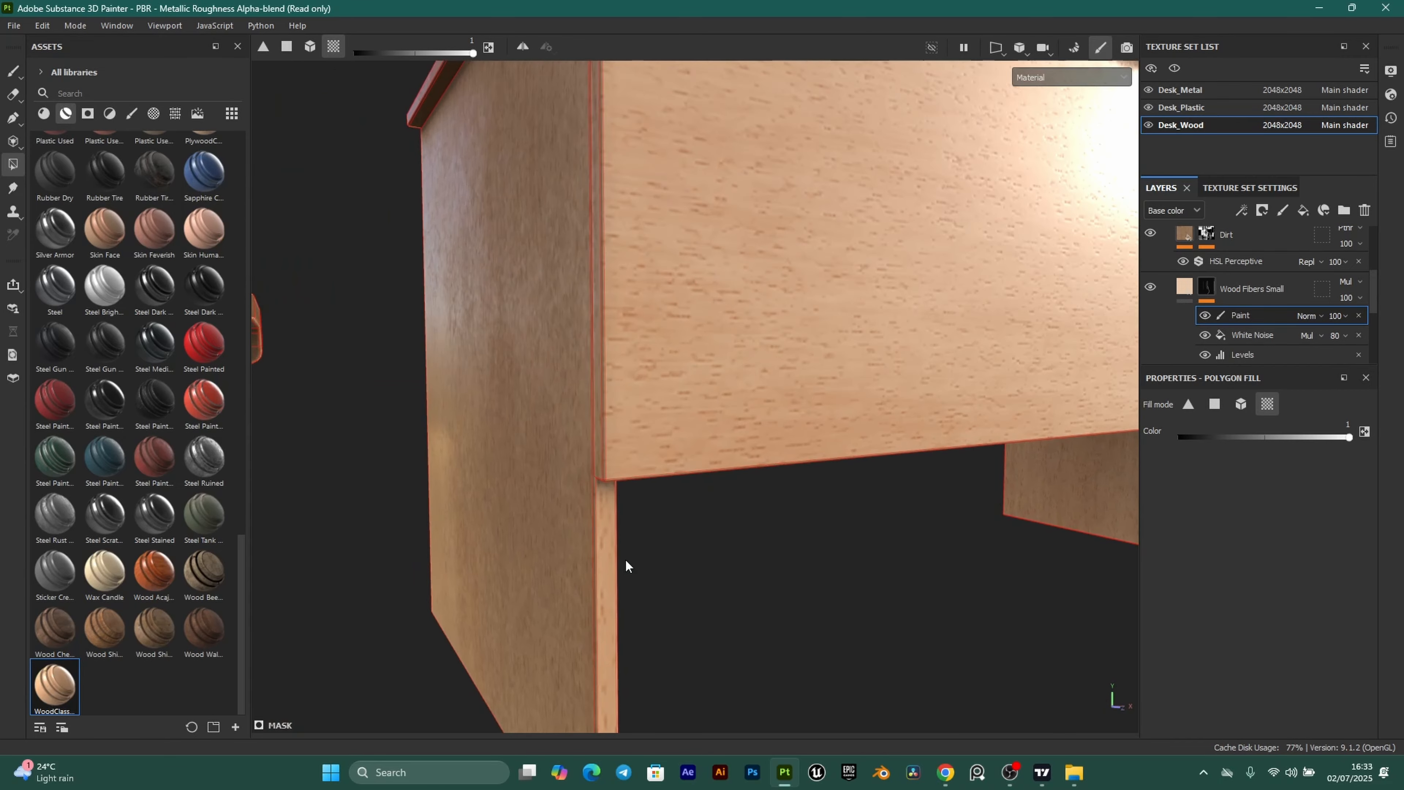
click(609, 536)
Fill one more narrow desk edge strip, then view the desk from low in front.
alt+drag(590, 433, 630, 402)
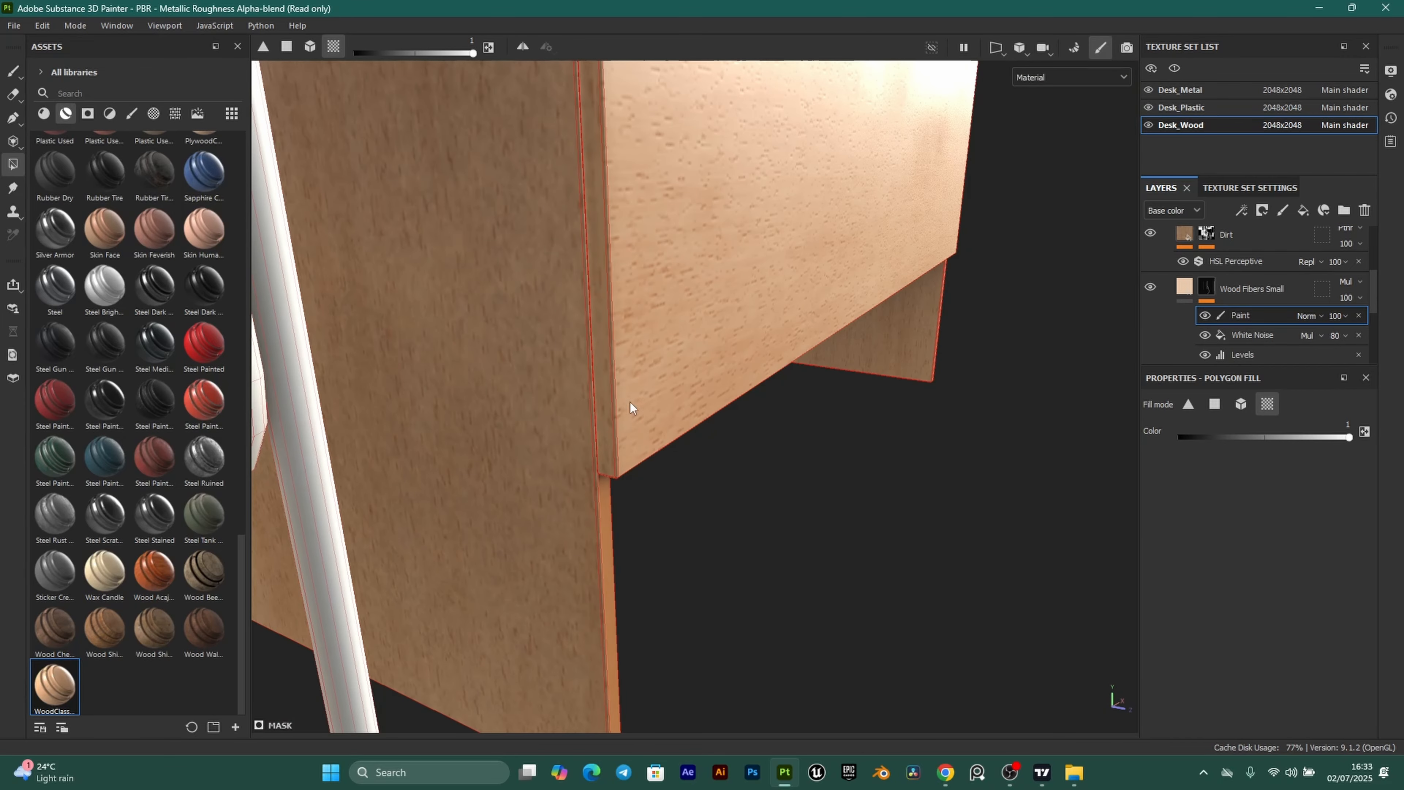
click(597, 325)
alt+drag(597, 322, 625, 540)
scroll(625, 540, up, 1)
alt+drag(607, 436, 593, 478)
scroll(586, 393, down, 4)
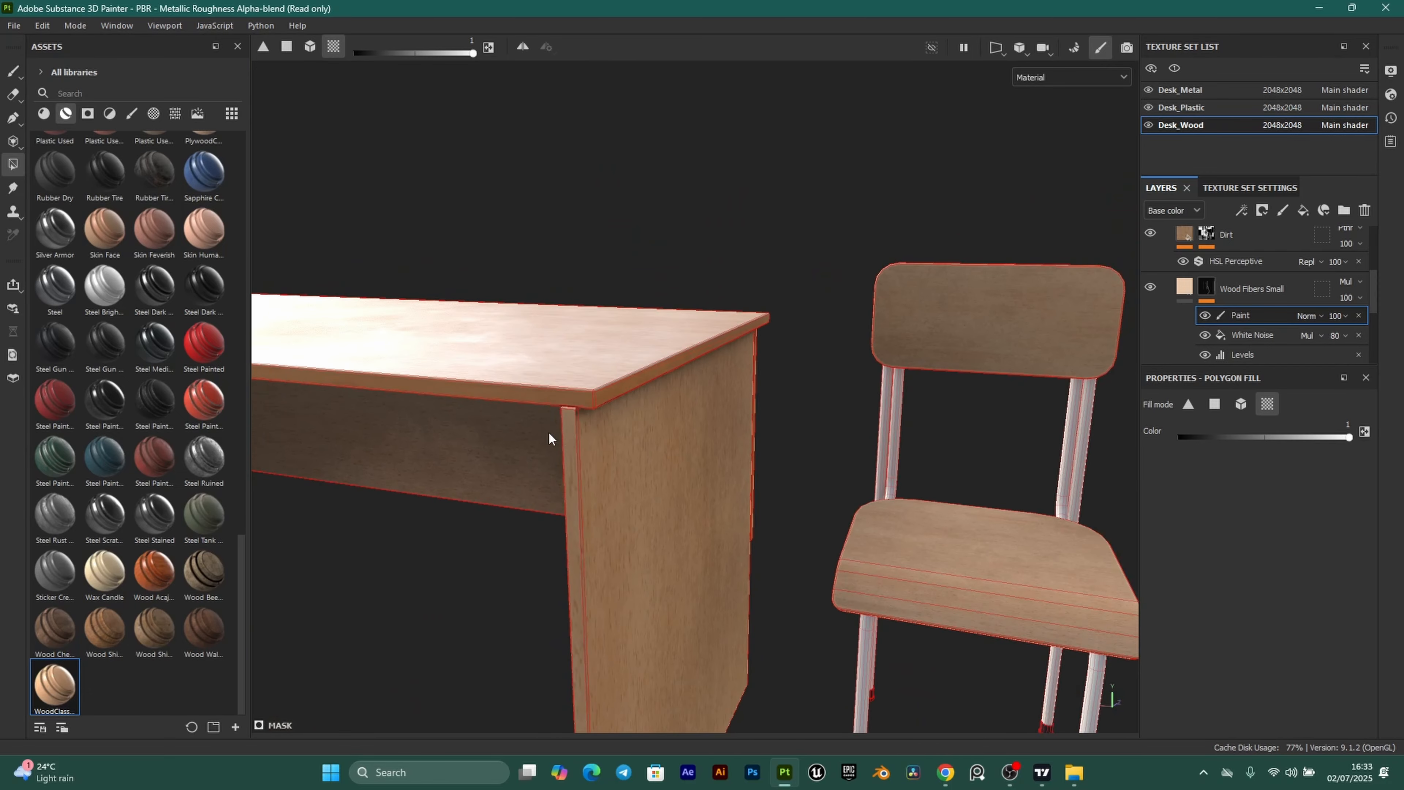
alt+drag(549, 437, 584, 309)
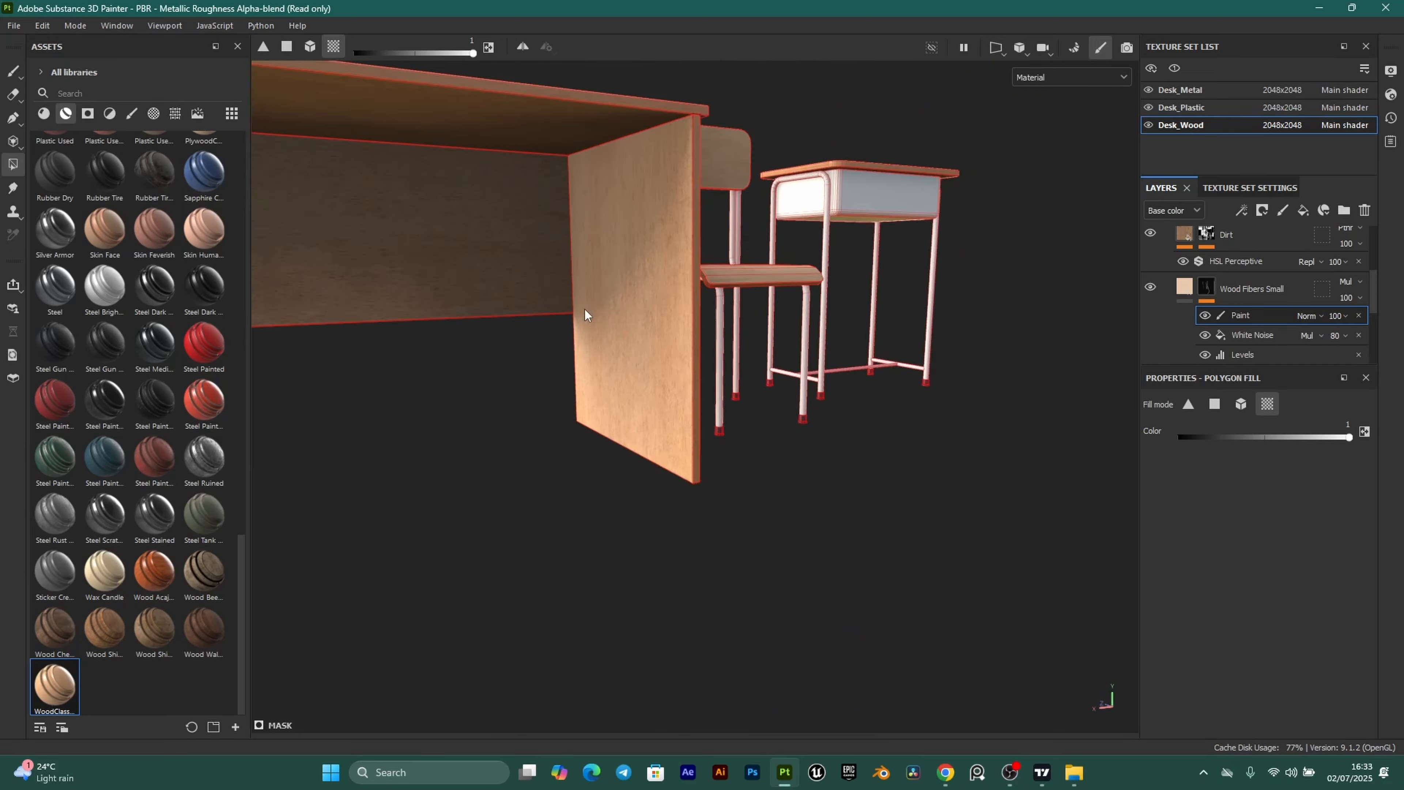
alt+right_drag(585, 310, 478, 323)
Switch to the Paint brush with key 1 and look over the desk, chair and table.
alt+drag(477, 323, 643, 348)
key(1)
alt+right_drag(649, 343, 586, 387)
alt+drag(575, 448, 552, 421)
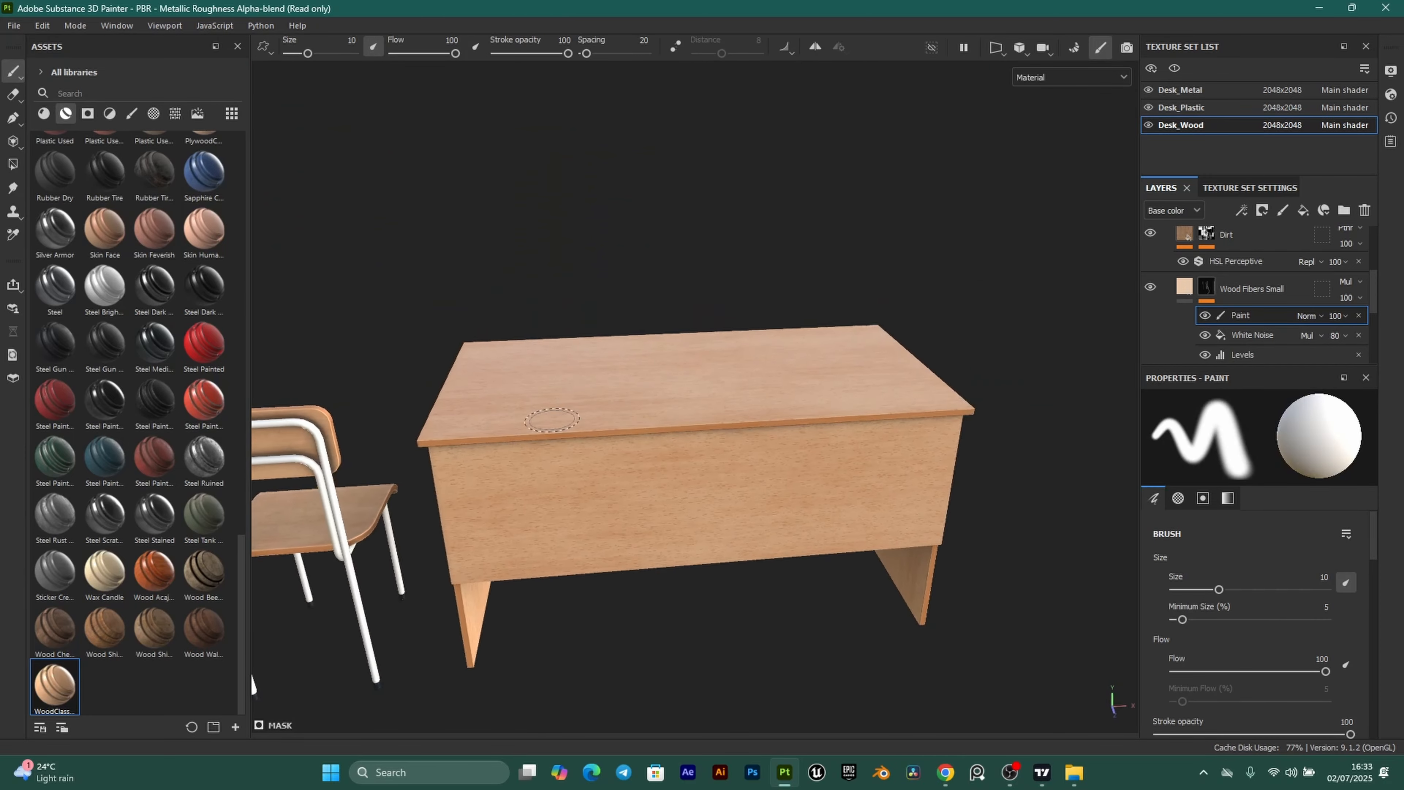
alt+middle_drag(384, 498, 690, 397)
alt+middle_drag(491, 417, 687, 402)
alt+drag(520, 409, 707, 509)
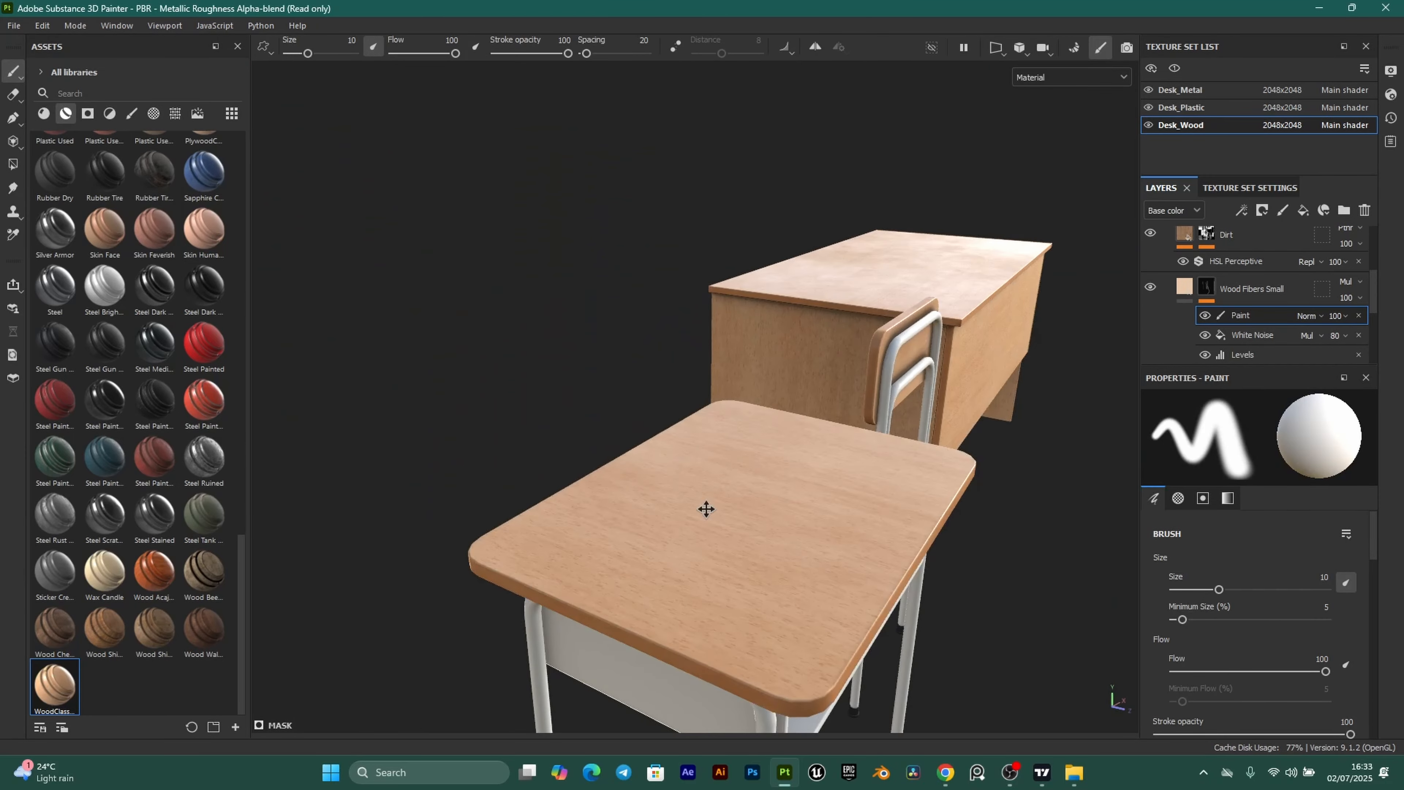
alt+right_drag(706, 509, 668, 462)
alt+drag(668, 461, 686, 385)
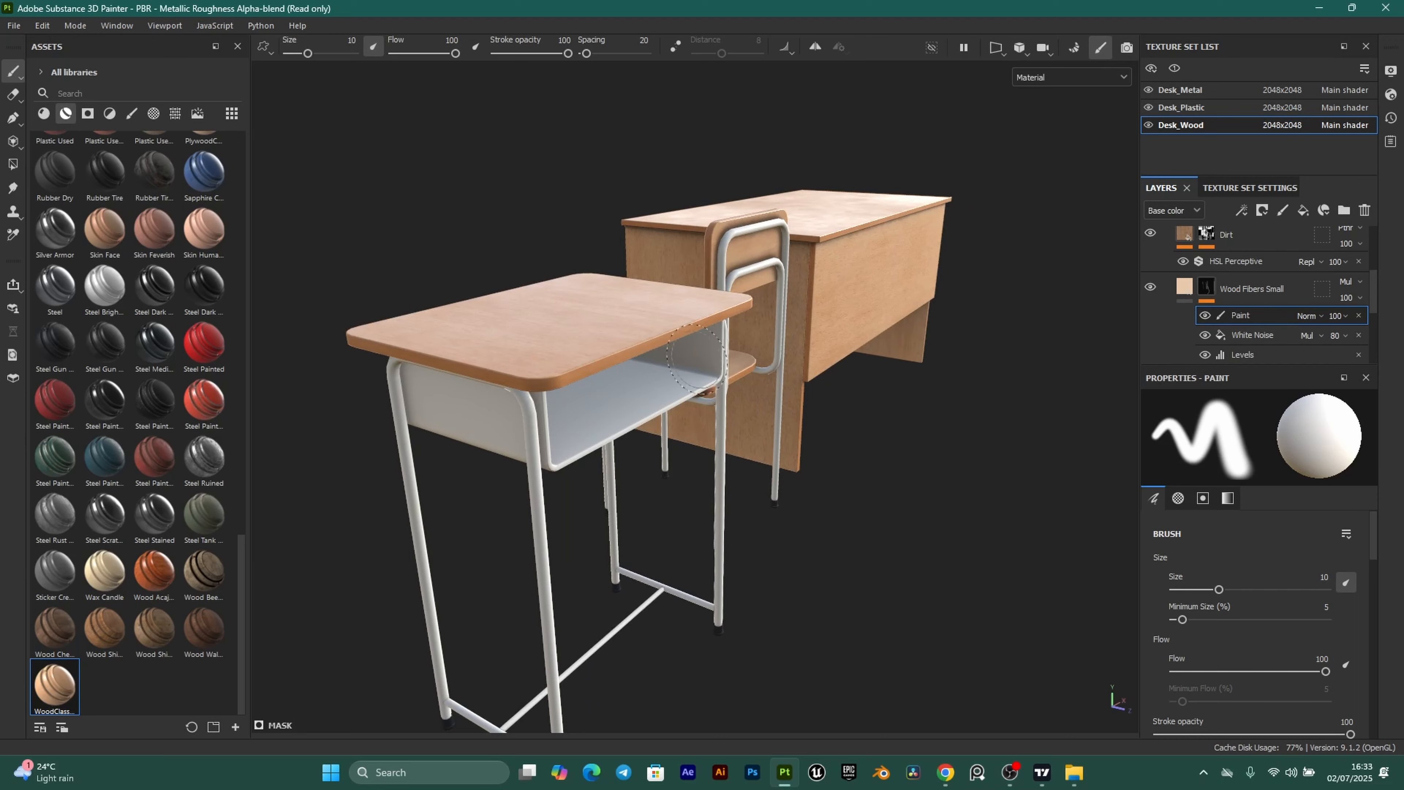
Review the desk's end and long front, then bring up the Save project dialog.
alt+drag(876, 402, 829, 317)
alt+right_drag(842, 326, 907, 339)
mouse_move(906, 339)
alt+mouse_down()
mouse_move(777, 442)
mouse_move(846, 412)
mouse_move(862, 337)
alt+mouse_up()
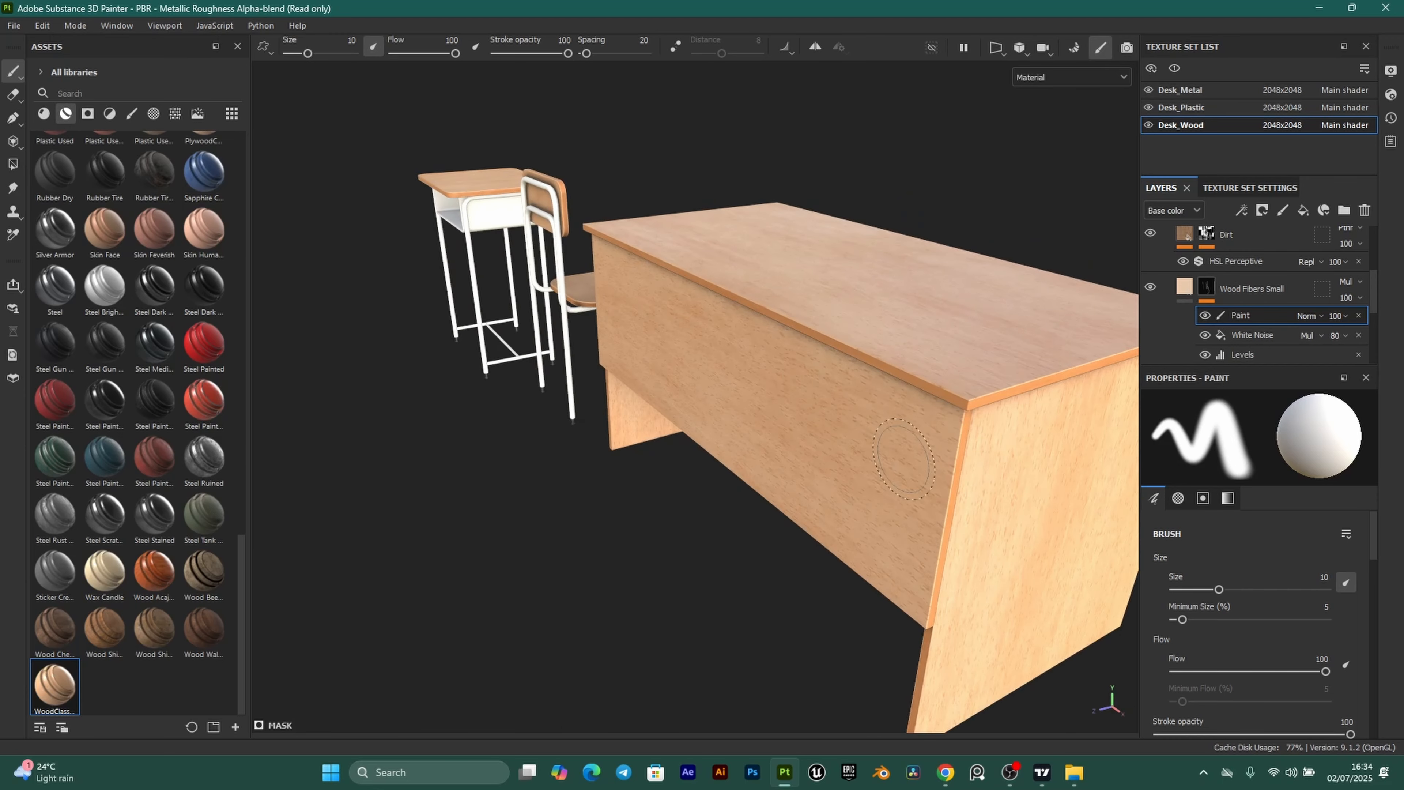
alt+drag(905, 459, 862, 348)
alt+right_drag(862, 349, 851, 448)
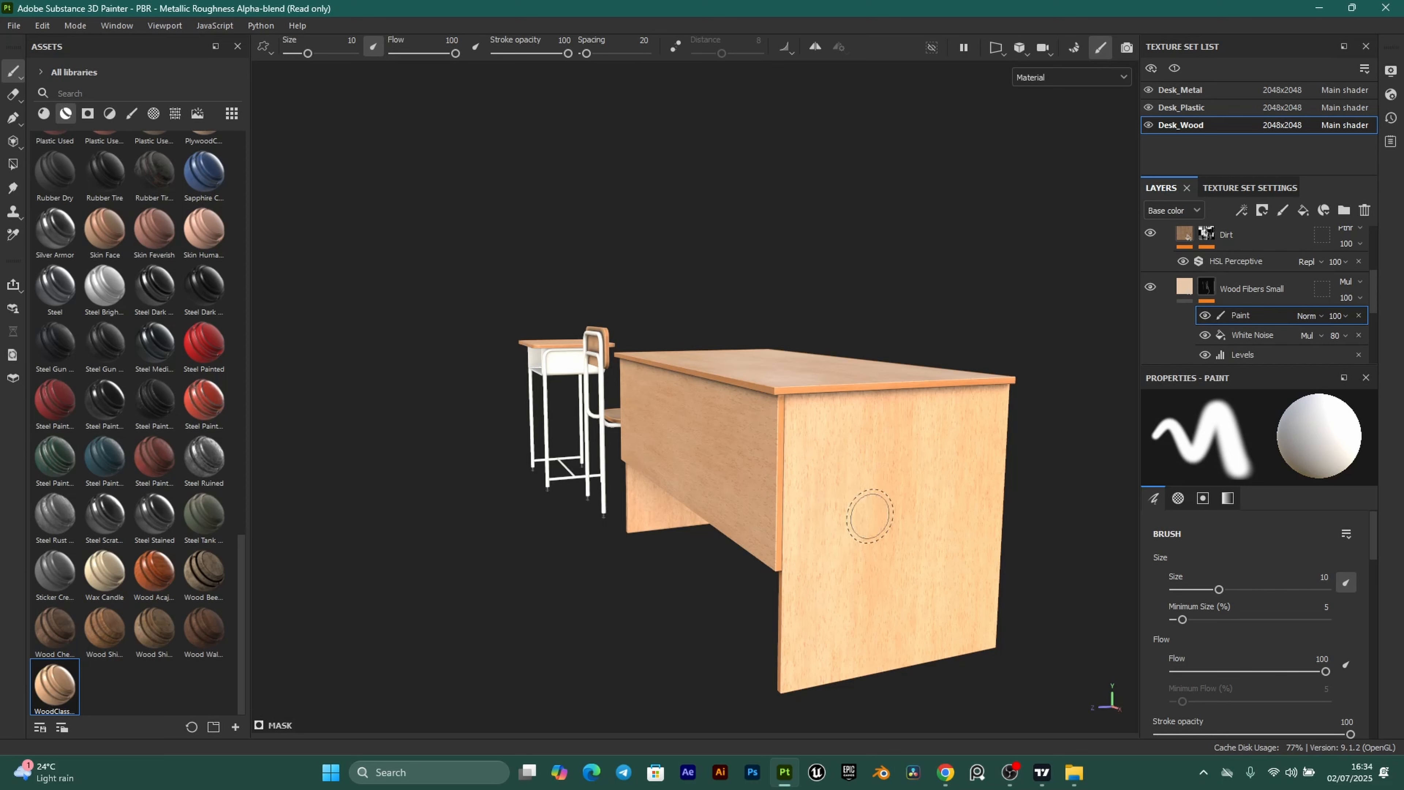
alt+drag(780, 470, 711, 462)
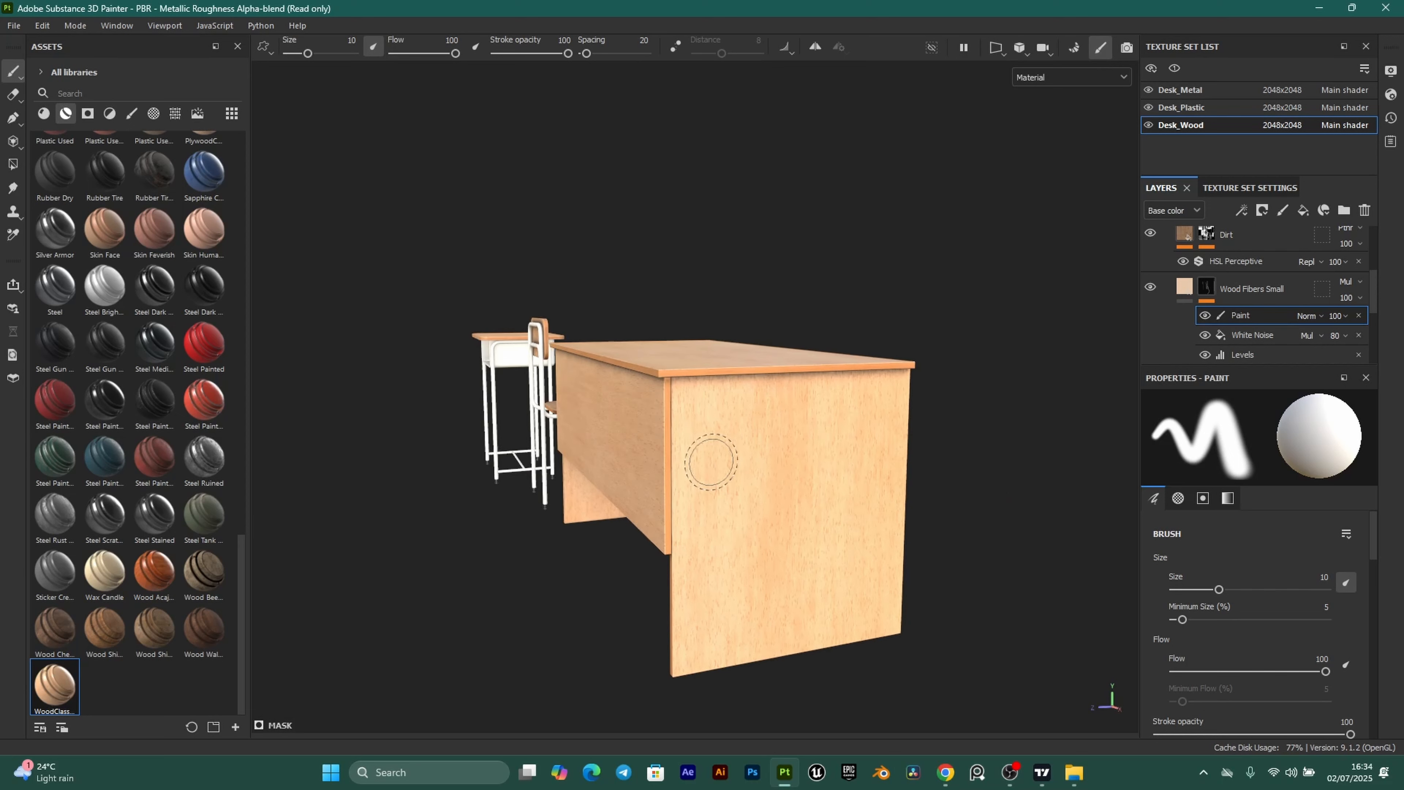
scroll(711, 462, up, 2)
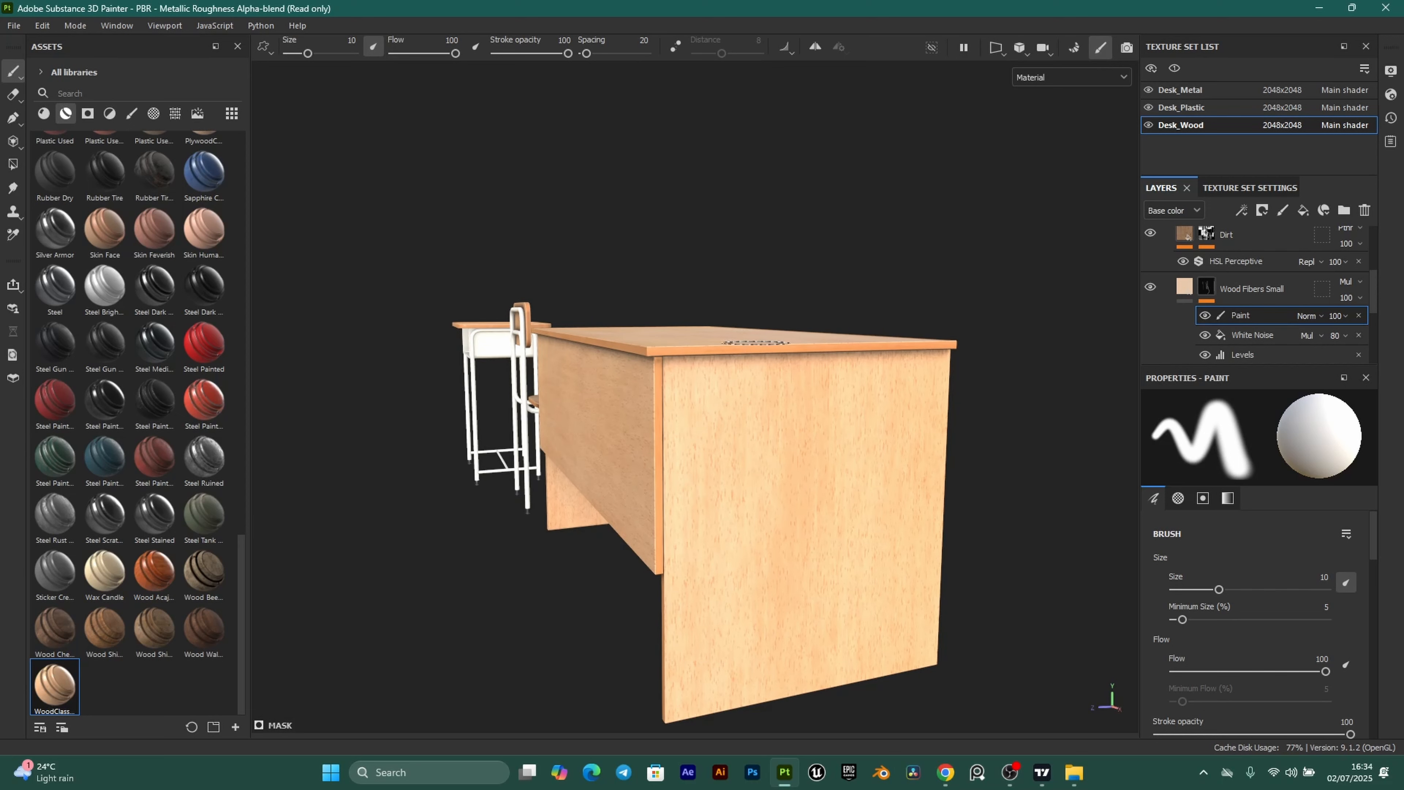
alt+drag(667, 413, 805, 311)
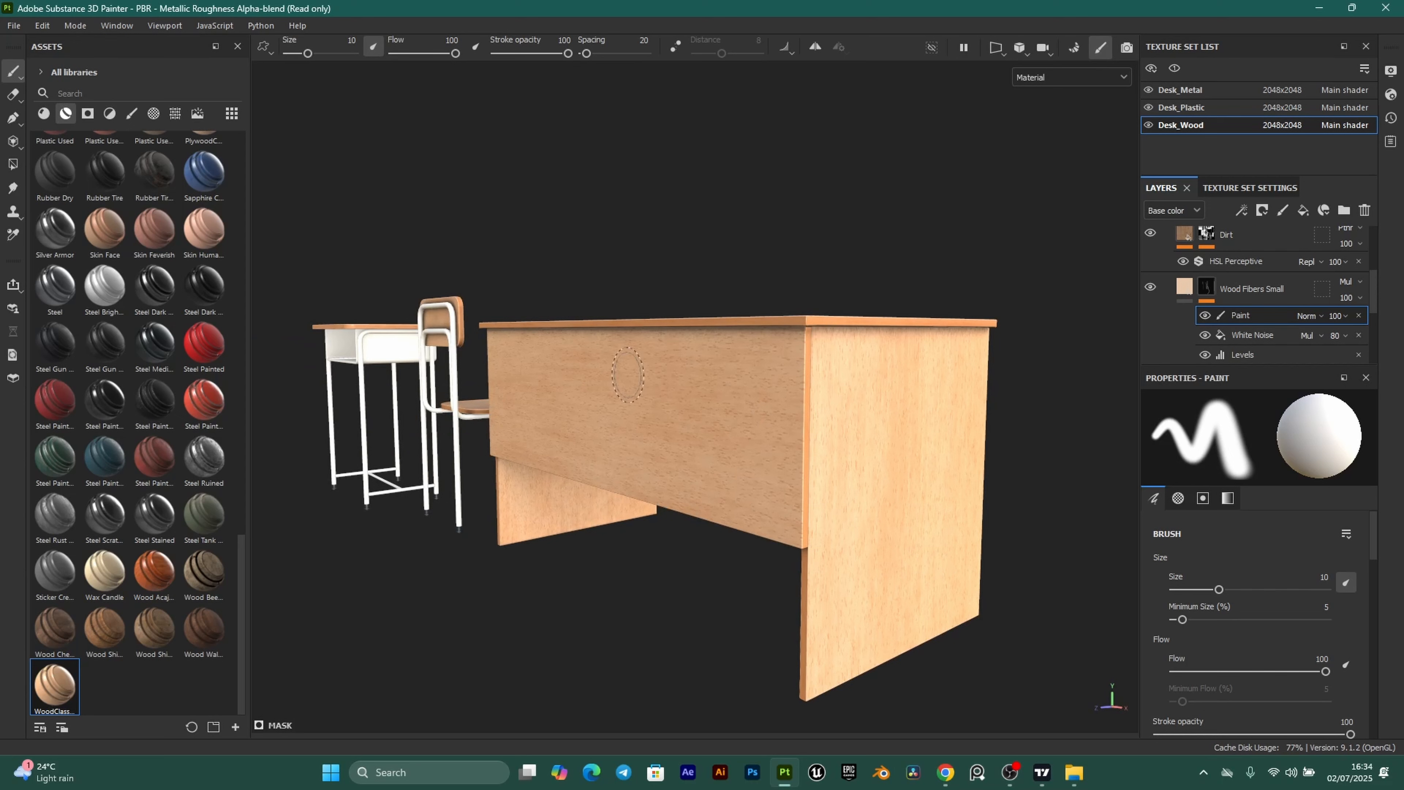
key(ctrl+s)
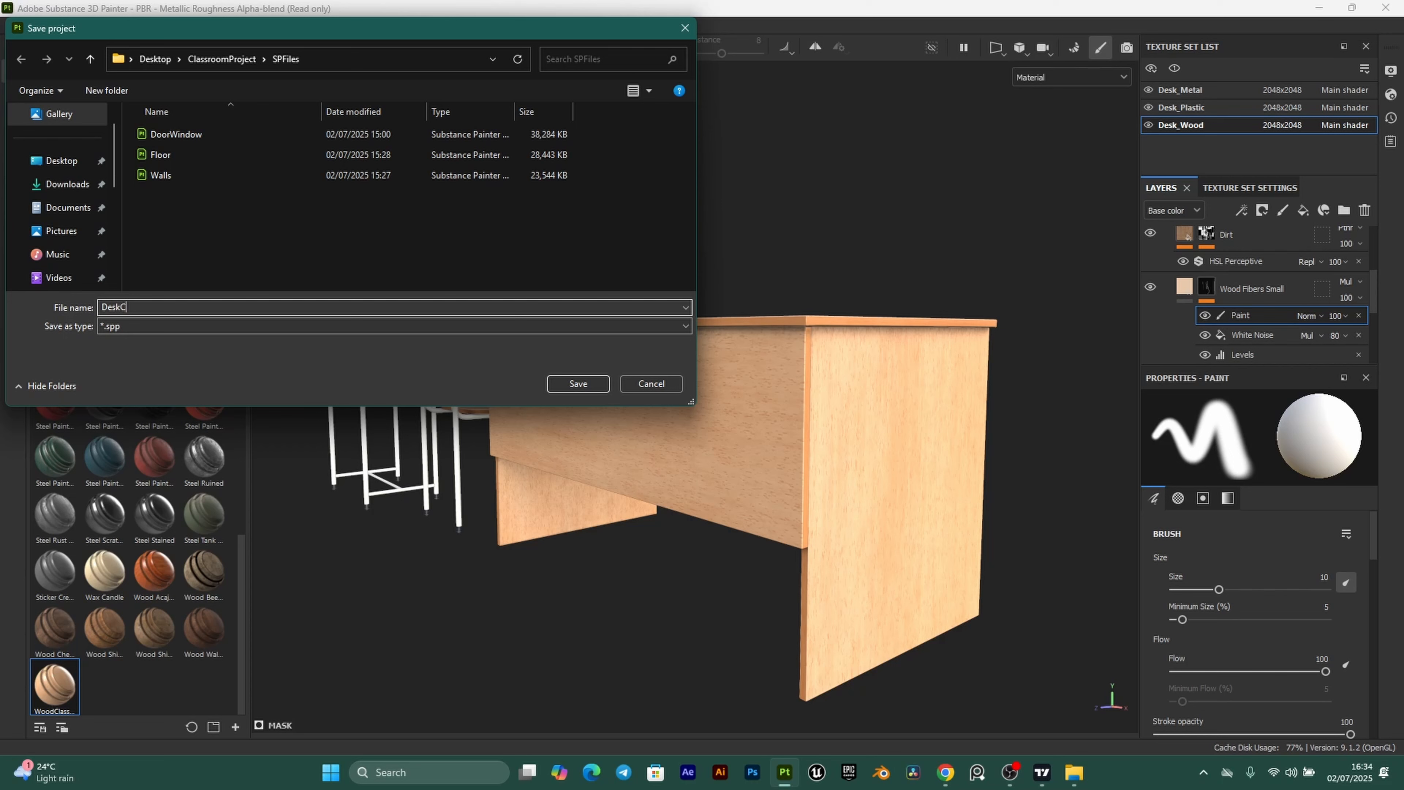
Save the project as DeskChair in SPFiles and open Export textures.
click(582, 382)
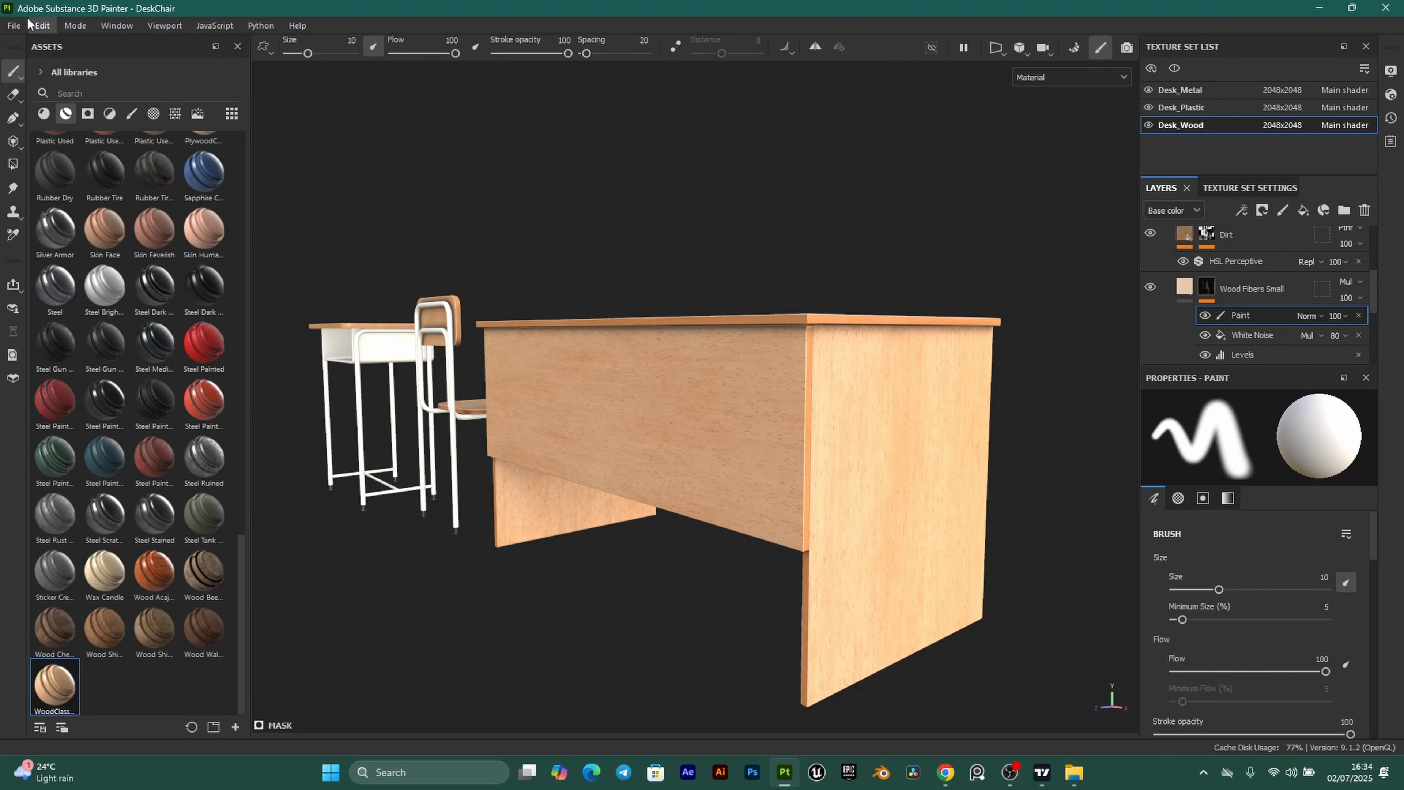
click(16, 25)
Load the PBR Metallic Roughness output template and remove its Emissive and Height outputs.
click(62, 235)
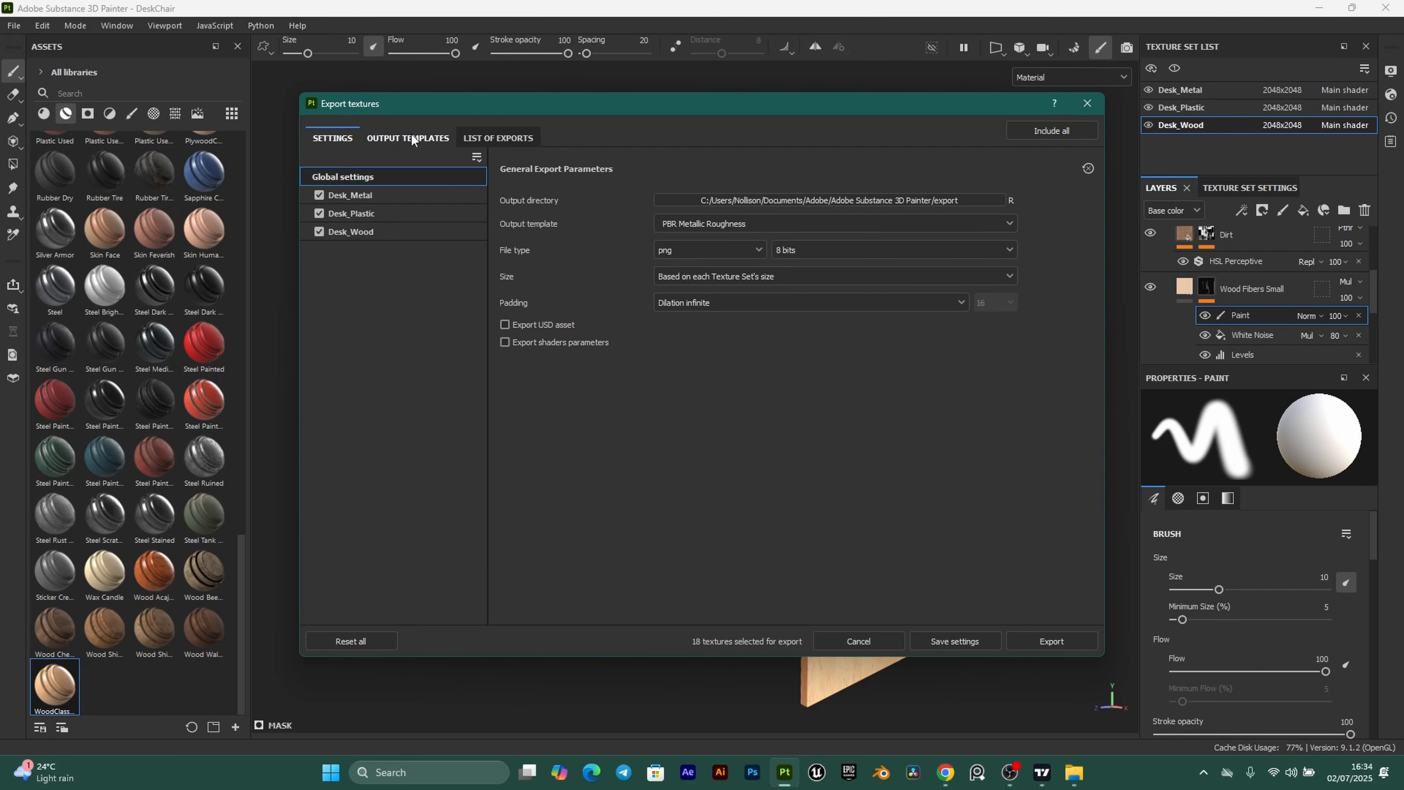
click(414, 133)
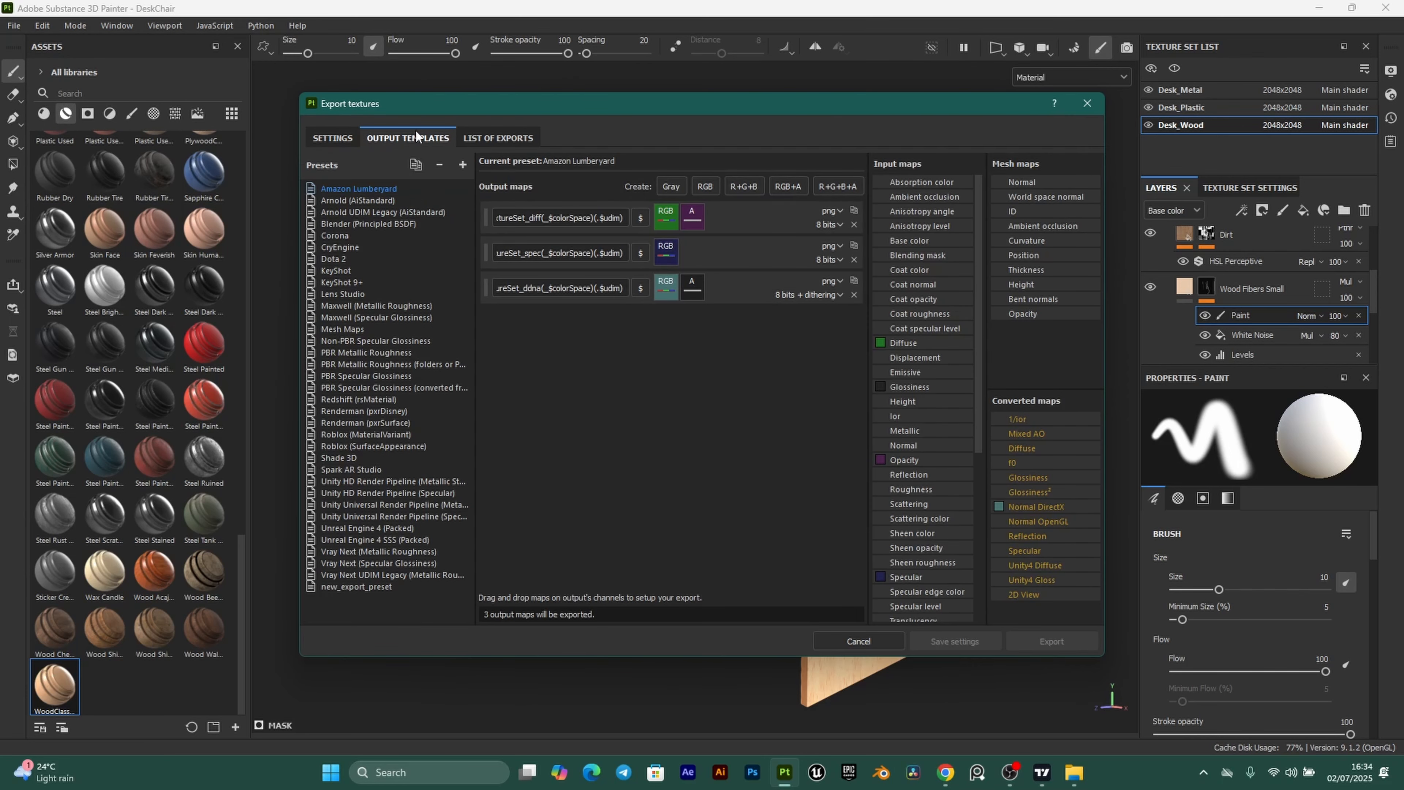
click(379, 352)
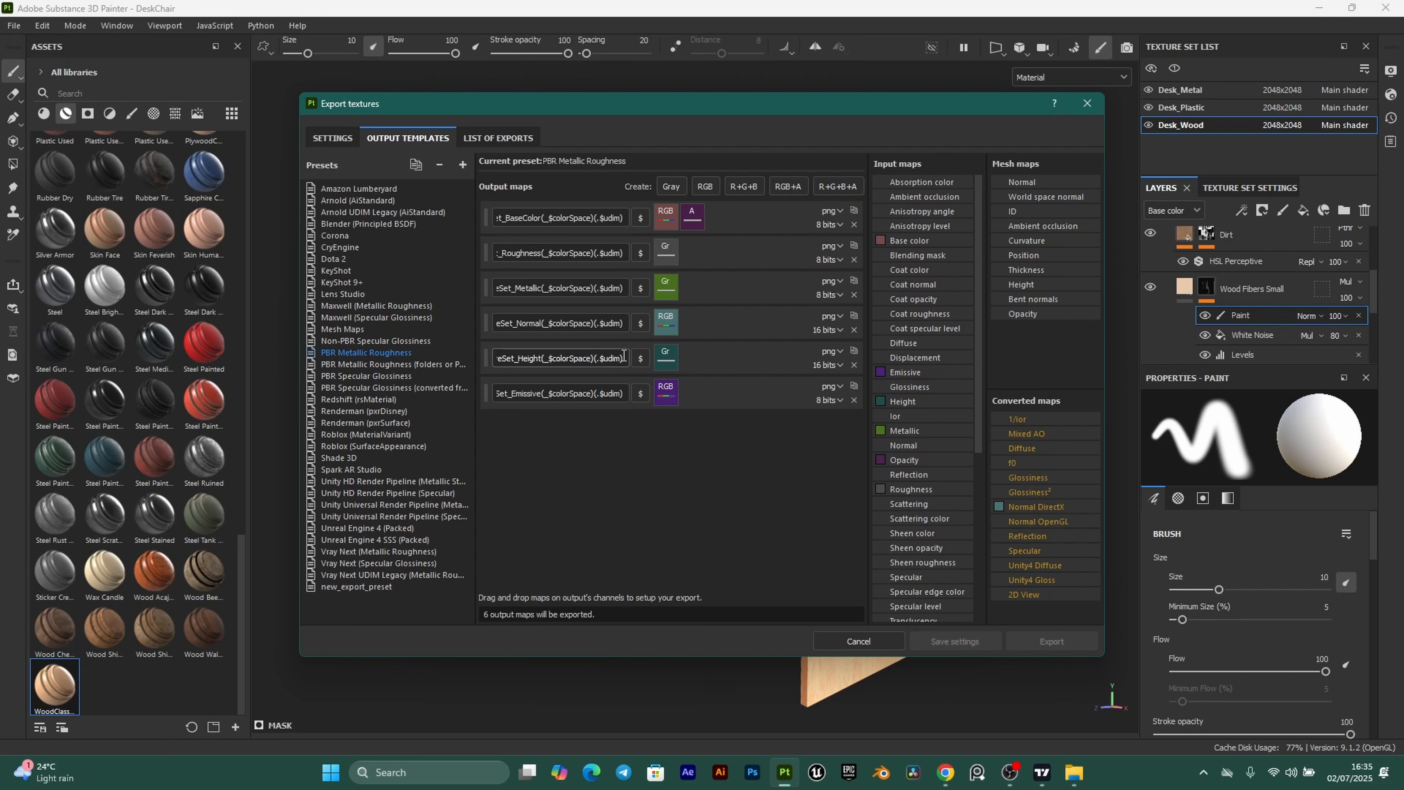
click(853, 400)
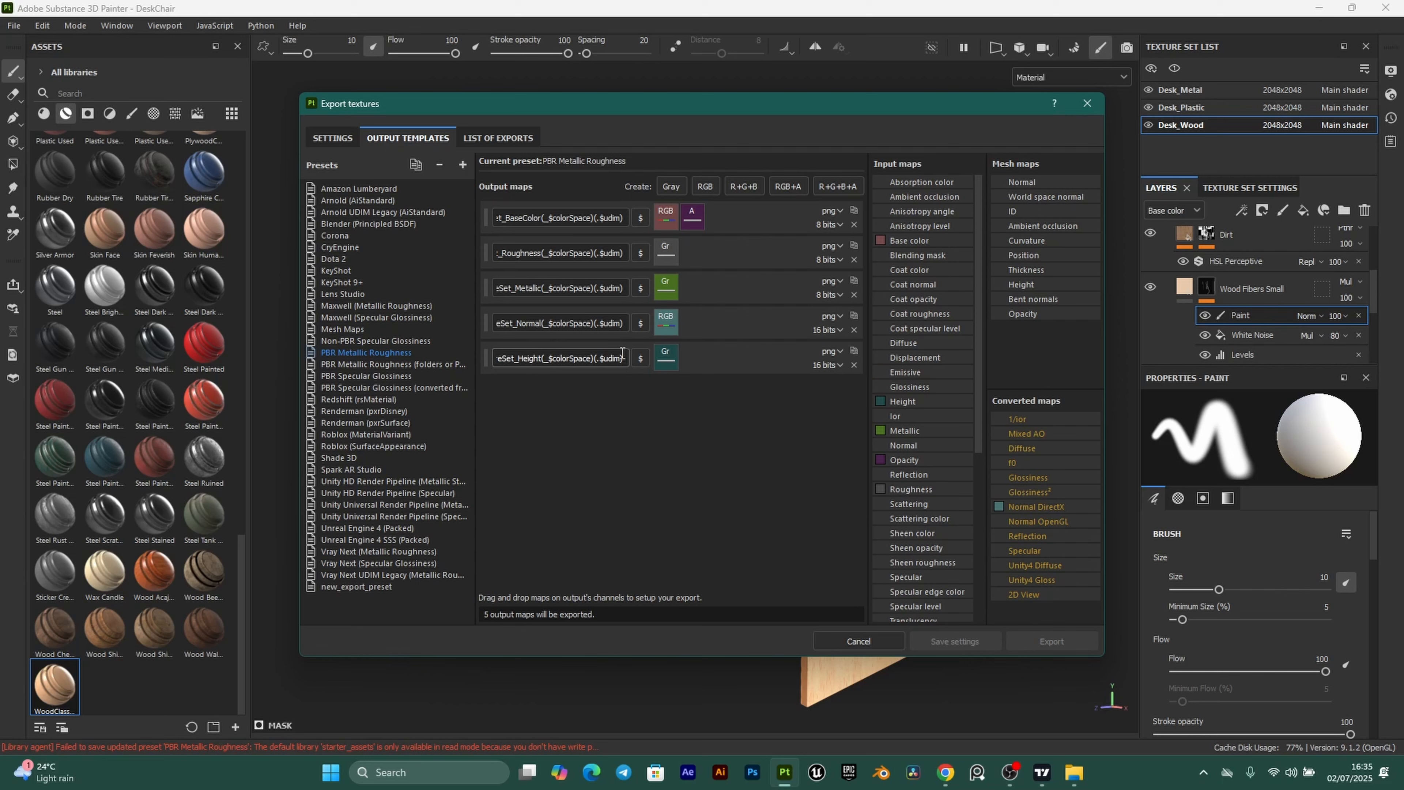
click(853, 365)
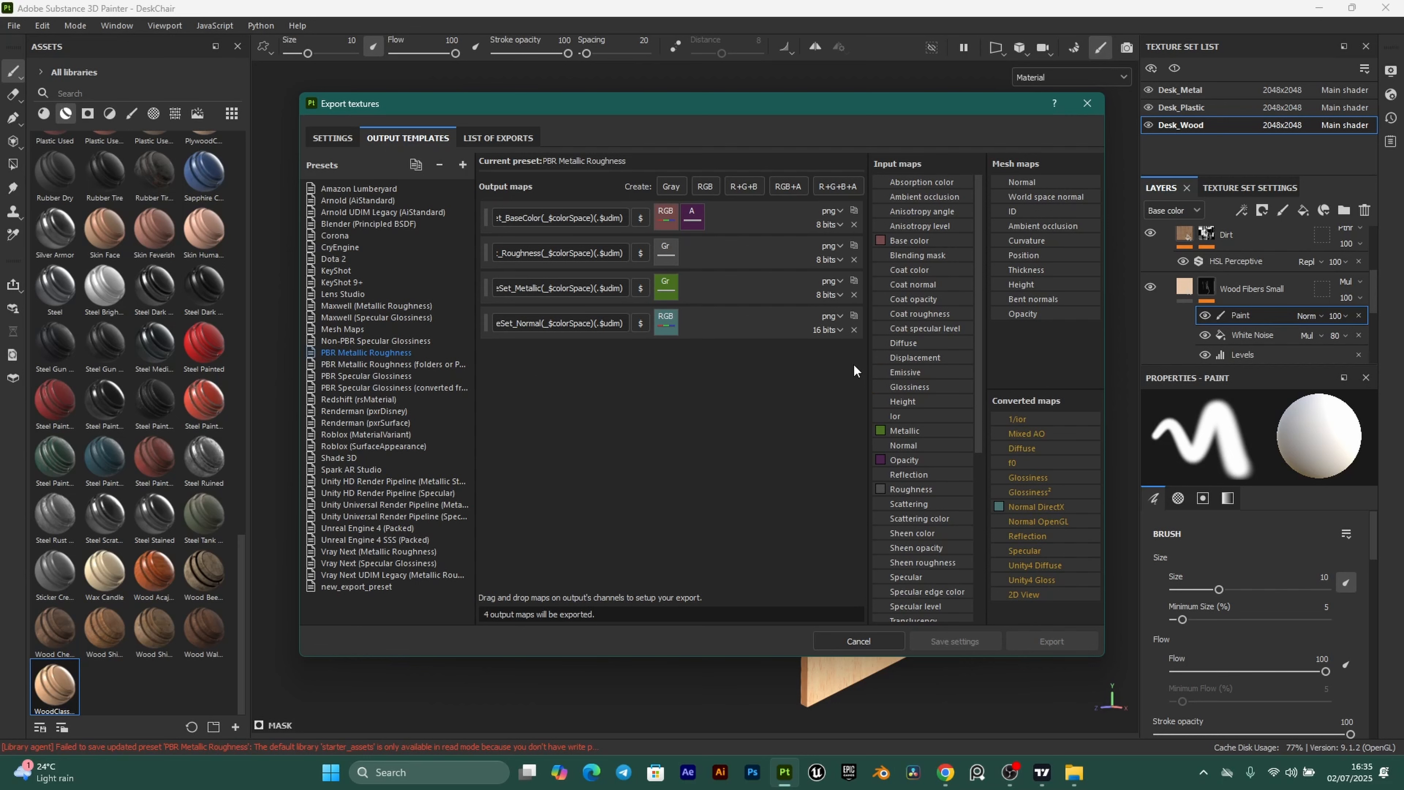
Add a grayscale output named like the Normal map but ending in AO, fed by ambient occlusion.
click(668, 186)
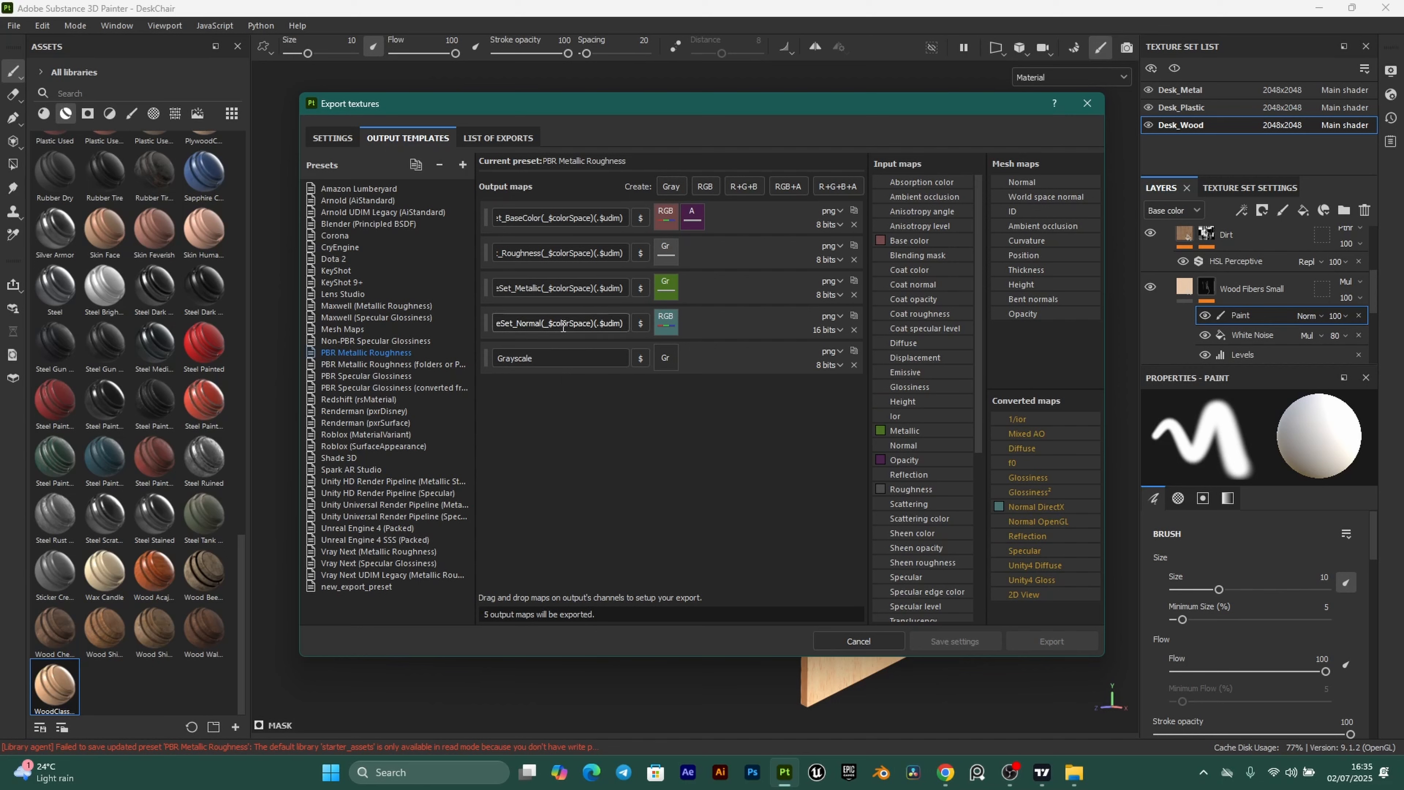
key(ctrl+a)
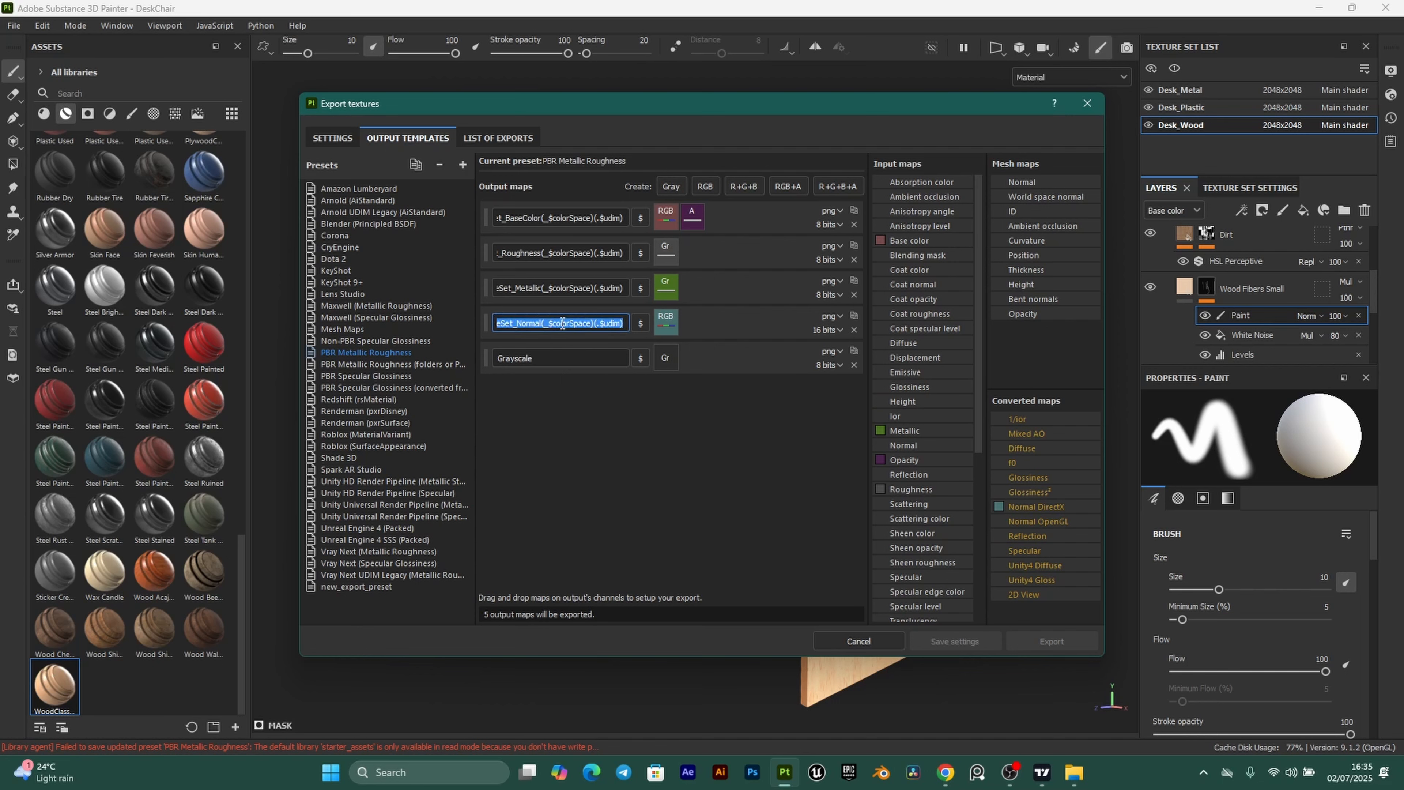
click(560, 360)
key(ctrl+a)
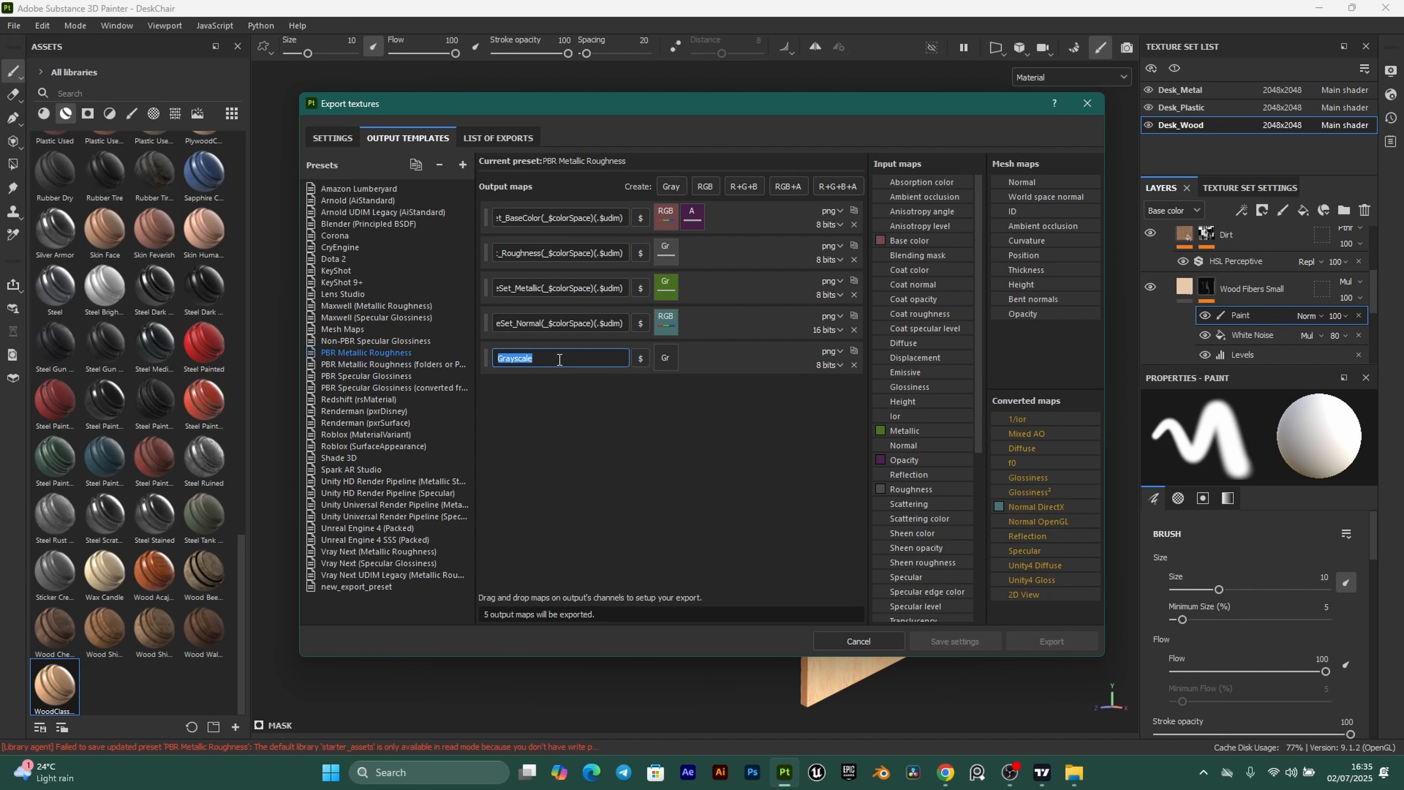
key(ctrl+v)
key(Left)
key(Left)
key(Left)
key(Left)
key(Left)
key(Left)
key(Left)
key(Left)
key(Left)
key(Left)
key(Left)
key(Left)
key(Left)
key(Left)
key(Left)
key(Left)
key(Left)
key(Left)
key(Left)
key(Left)
key(BackSpace)
key(BackSpace)
key(BackSpace)
key(BackSpace)
key(BackSpace)
key(BackSpace)
text(AO)
click(643, 422)
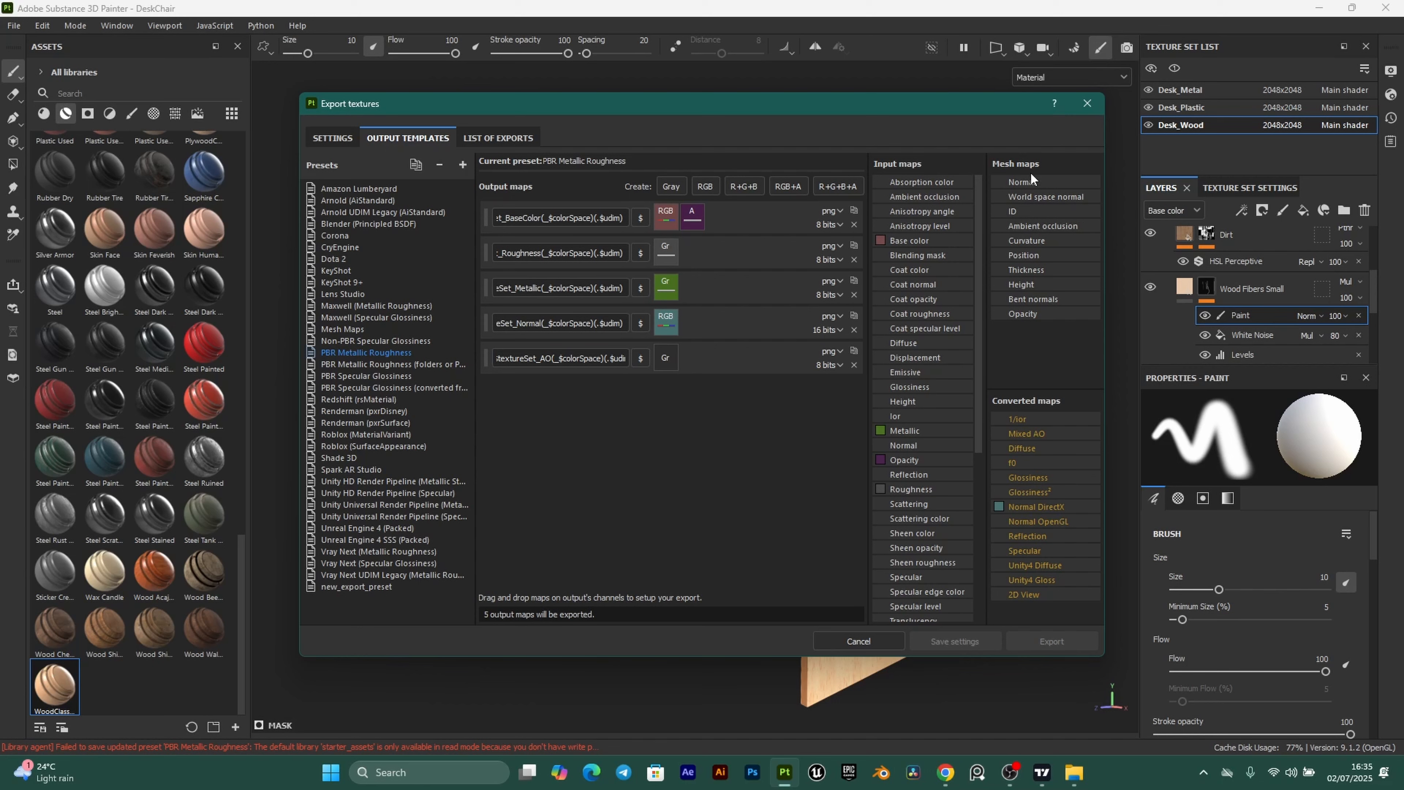
drag(1042, 226, 663, 354)
click(696, 380)
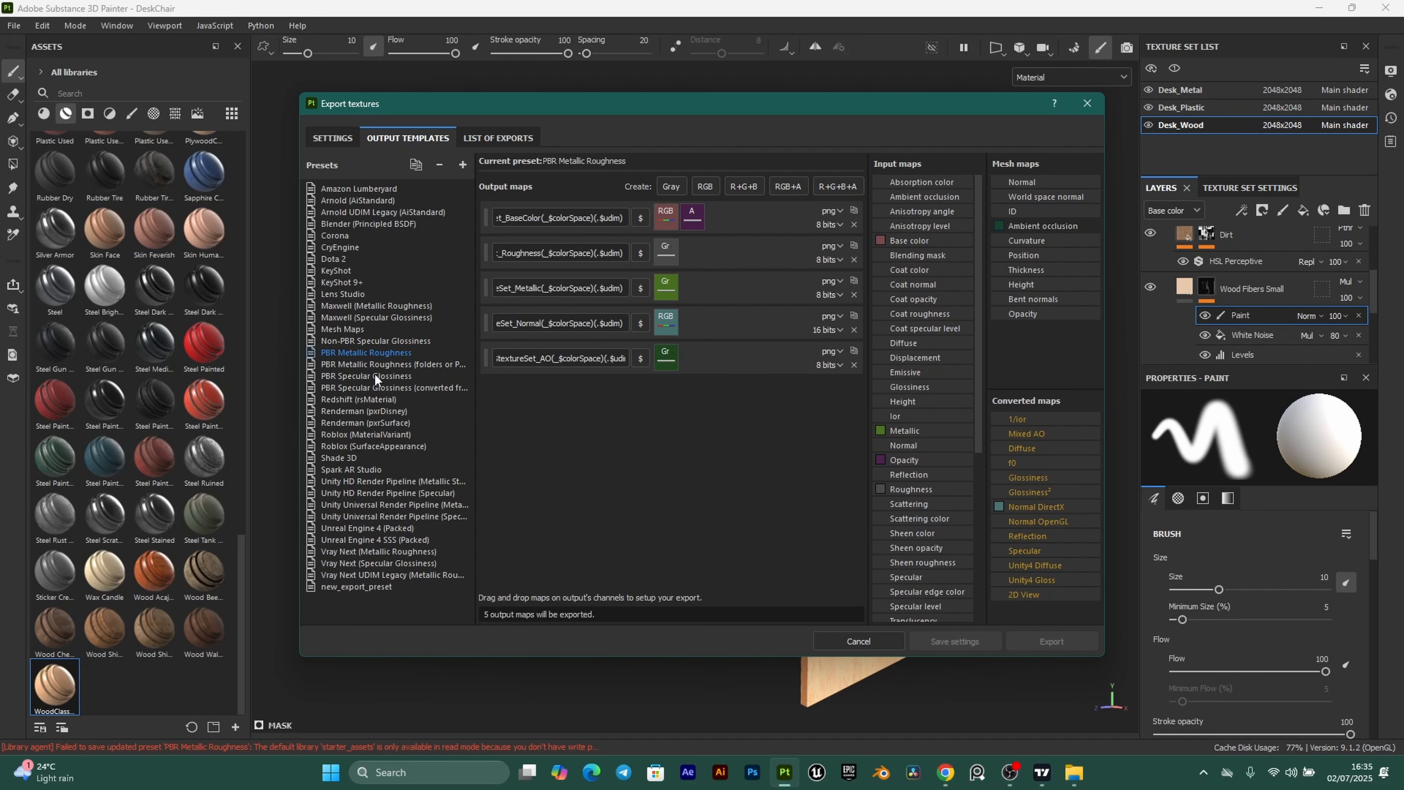
Keep the PBR Metallic Roughness template and set export to targa files at 2048 size.
click(333, 133)
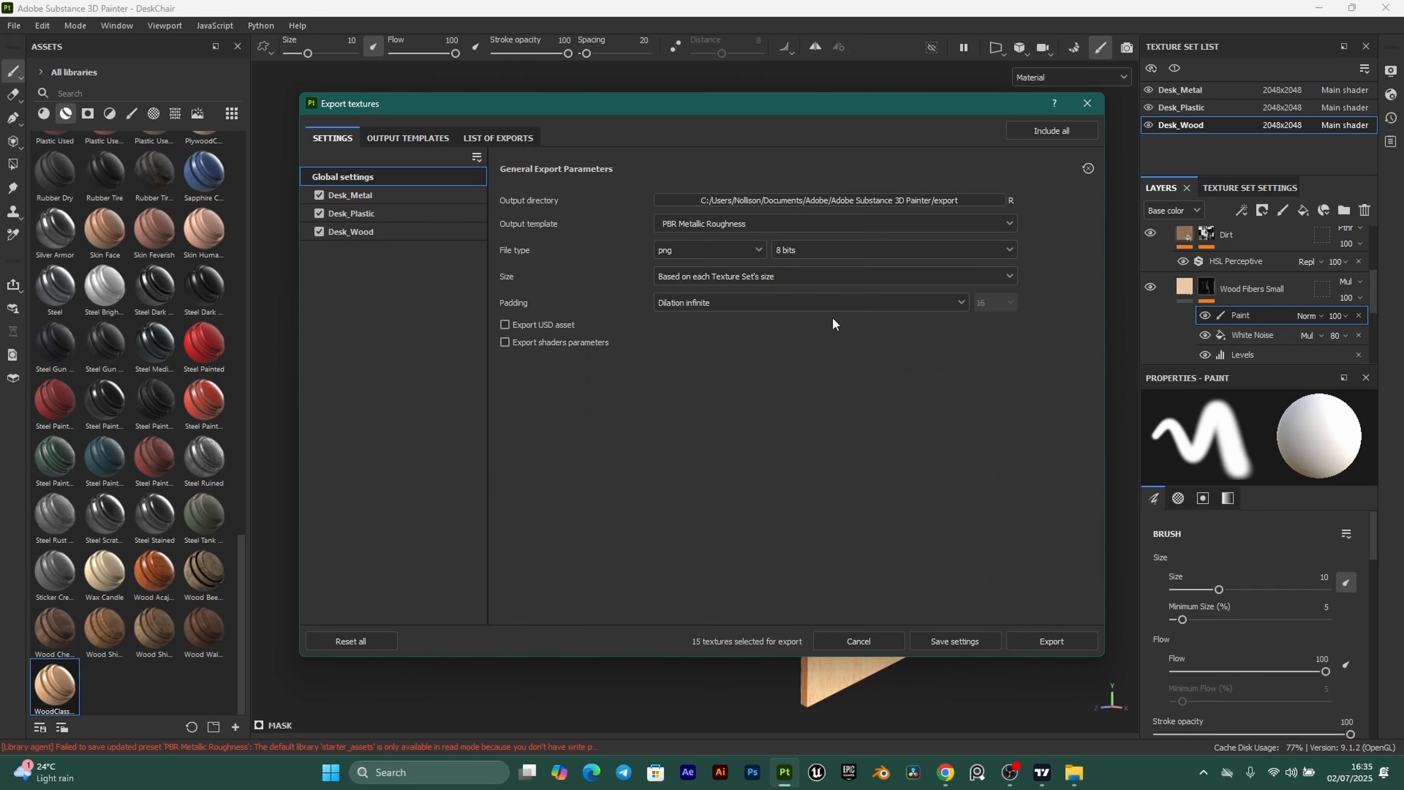
click(760, 224)
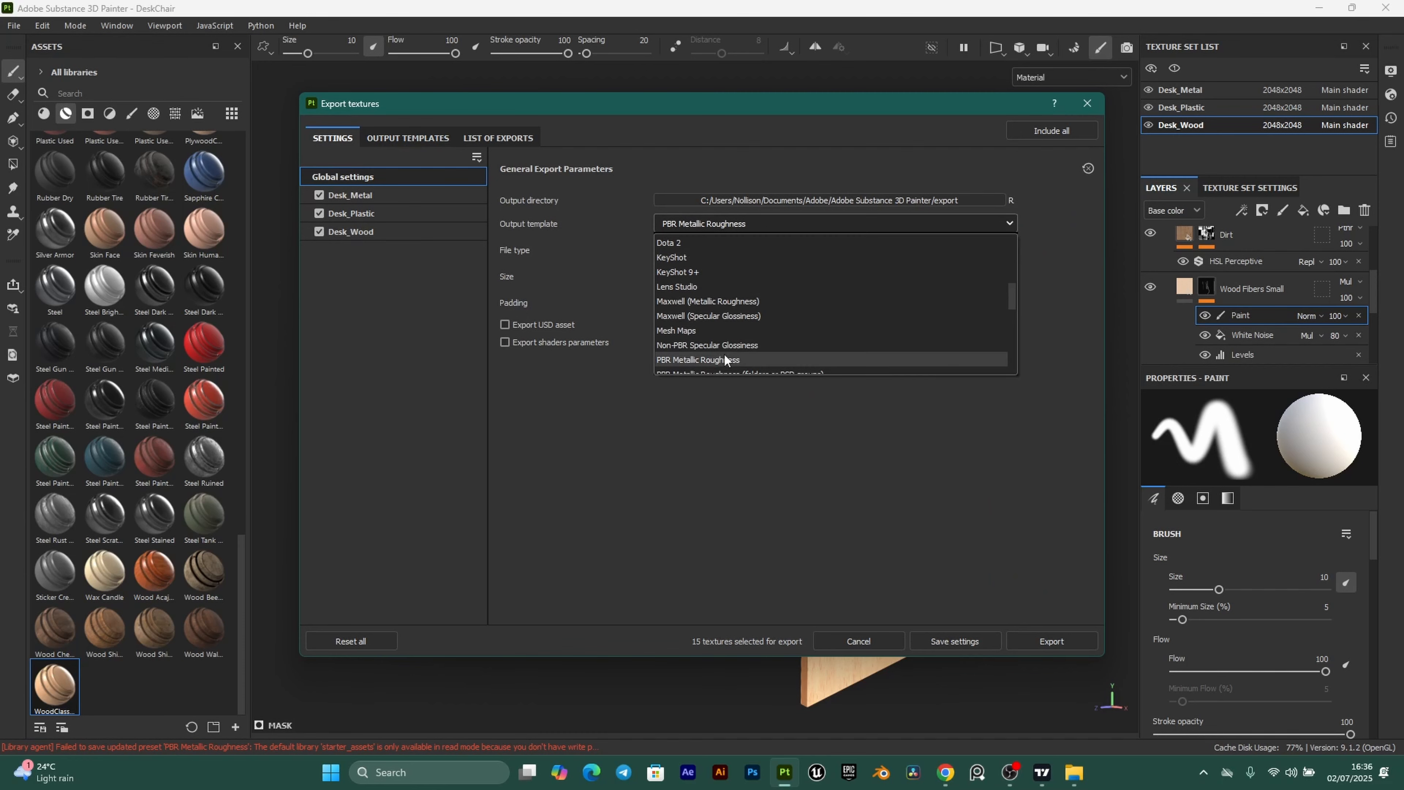
click(713, 357)
click(759, 252)
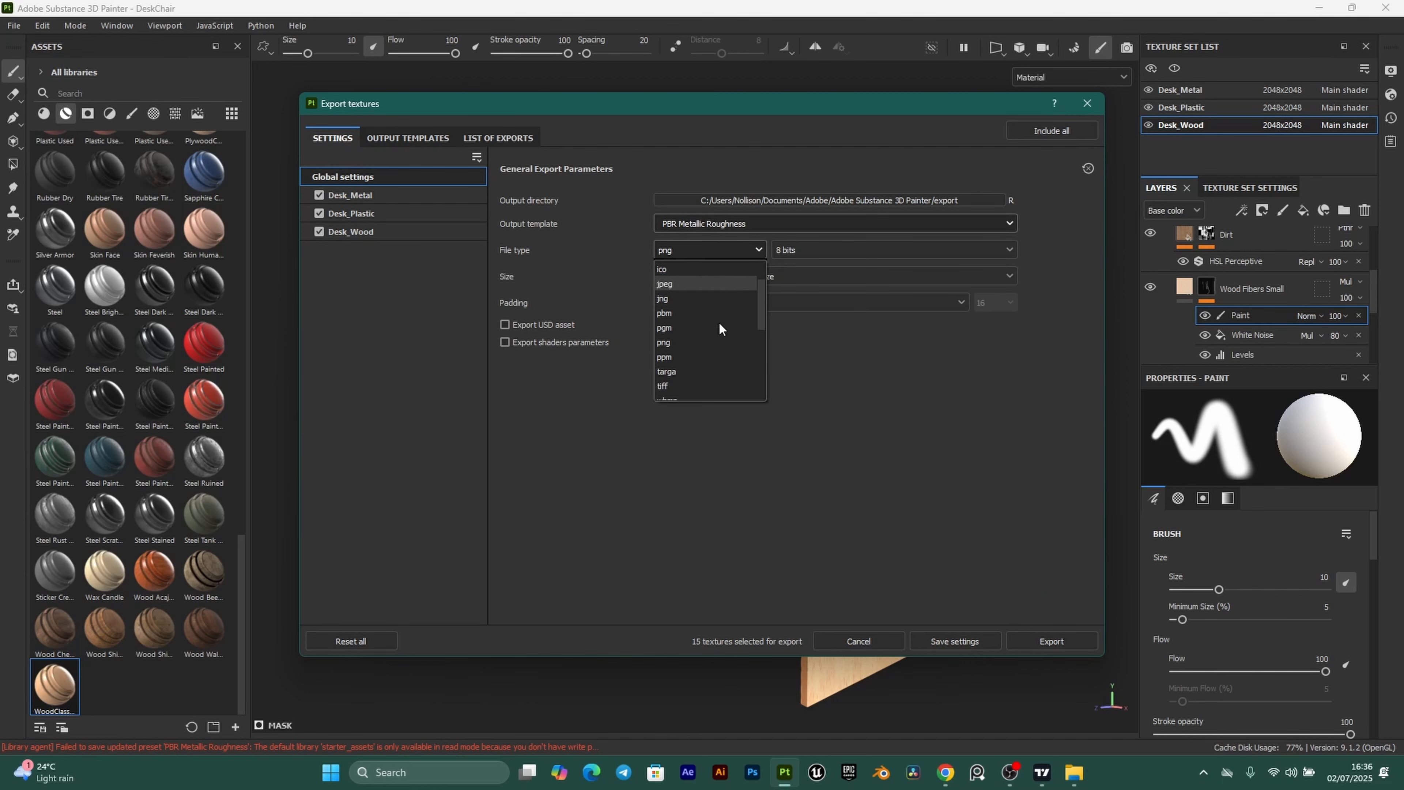
scroll(729, 325, down, 2)
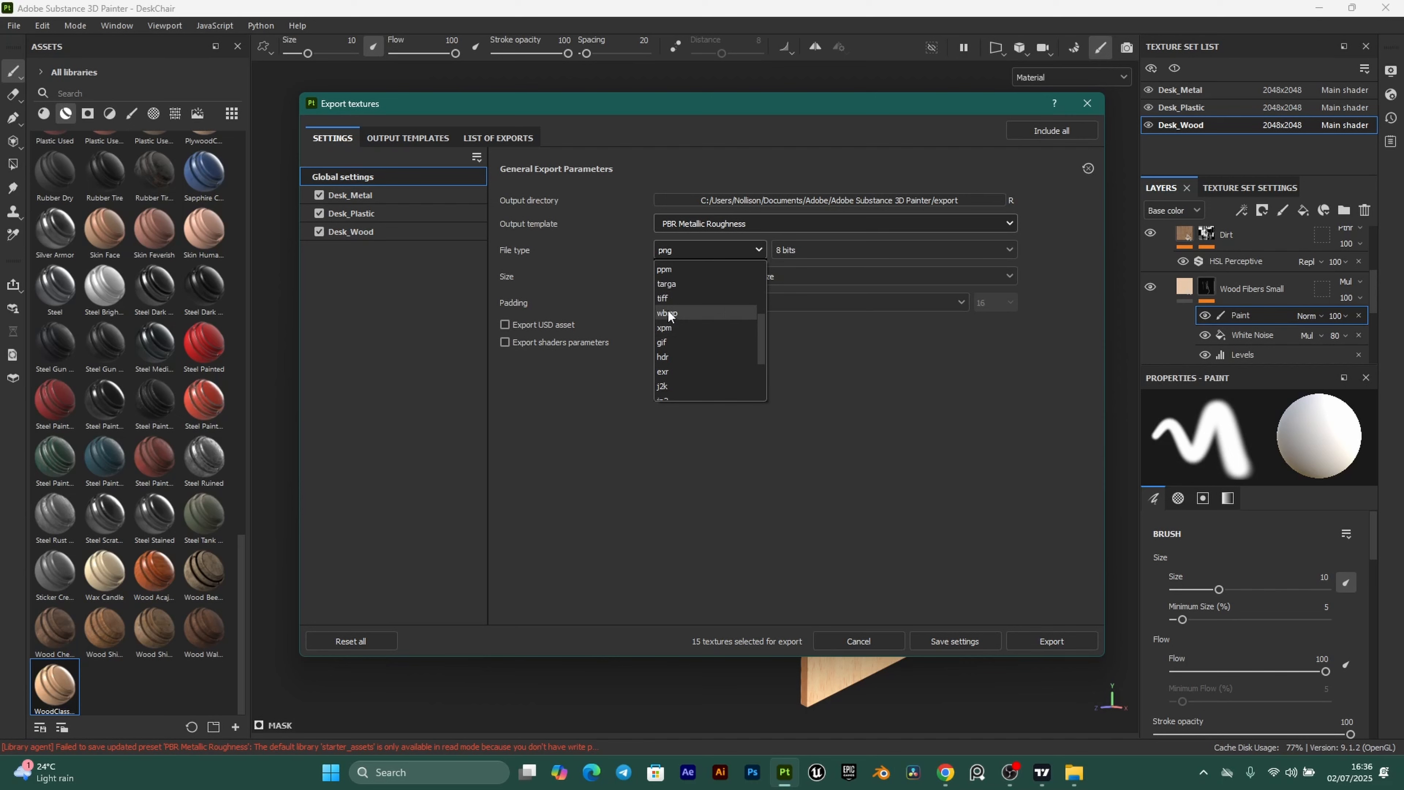
click(677, 284)
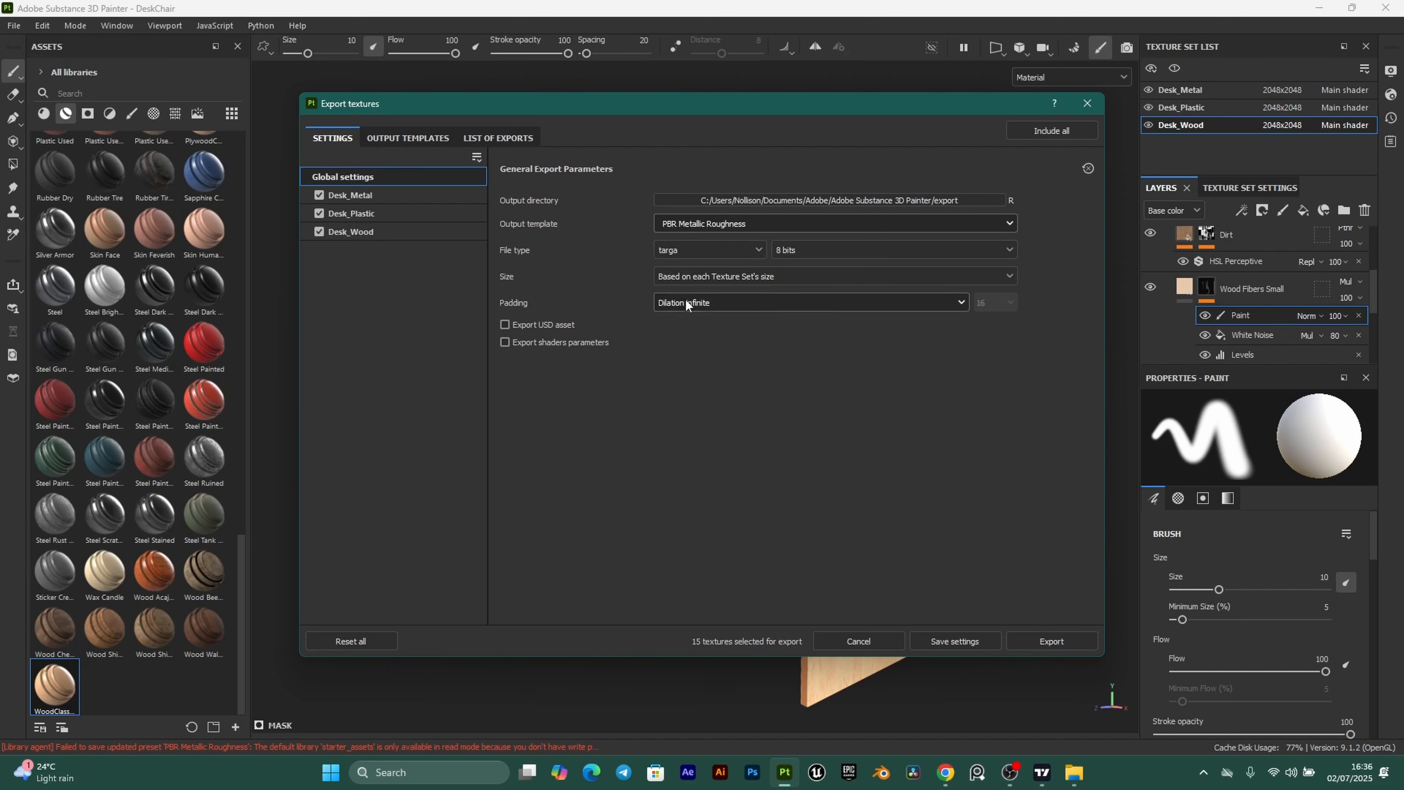
click(755, 277)
click(691, 390)
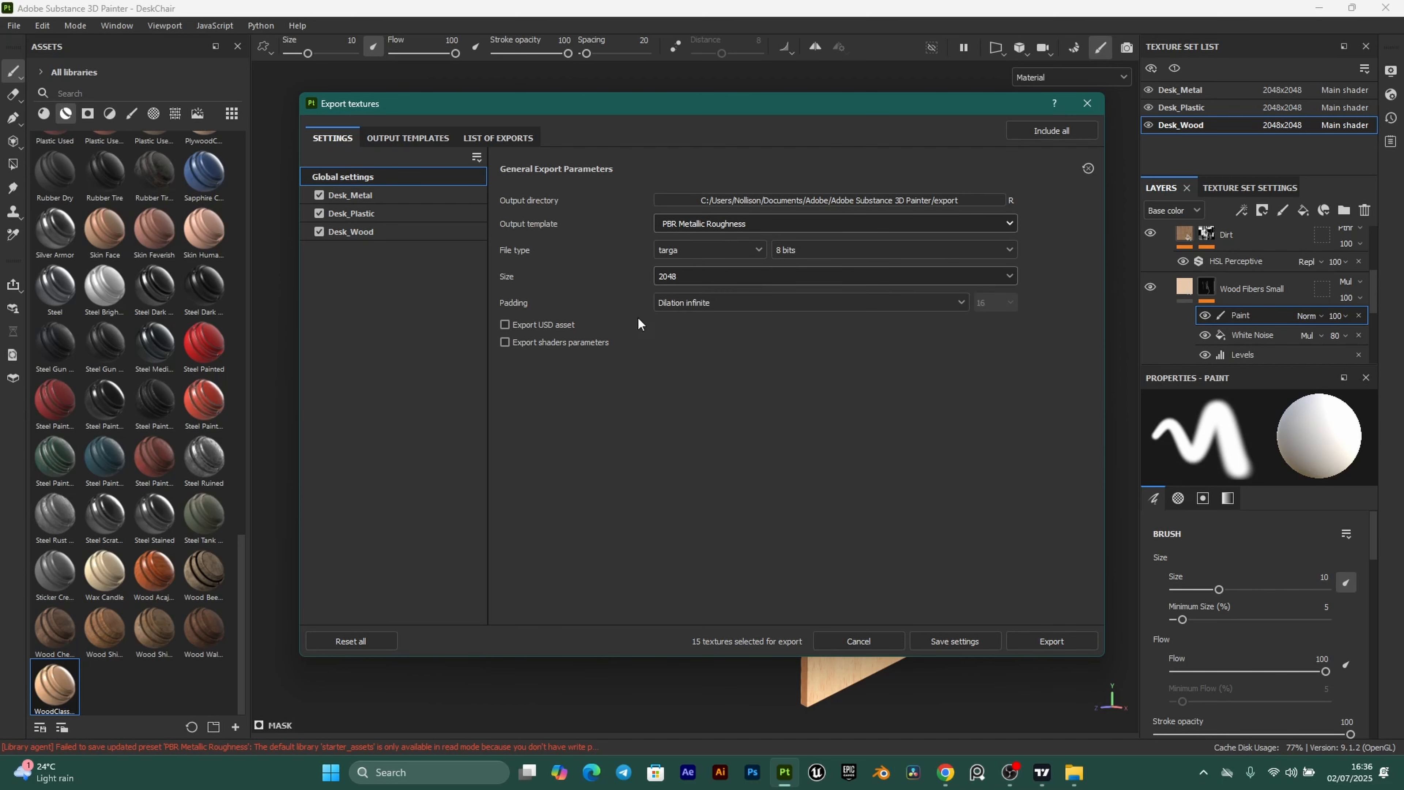
Export the textures into a new ClassroomProject/Textures/DeskChair folder and close the export window.
click(985, 200)
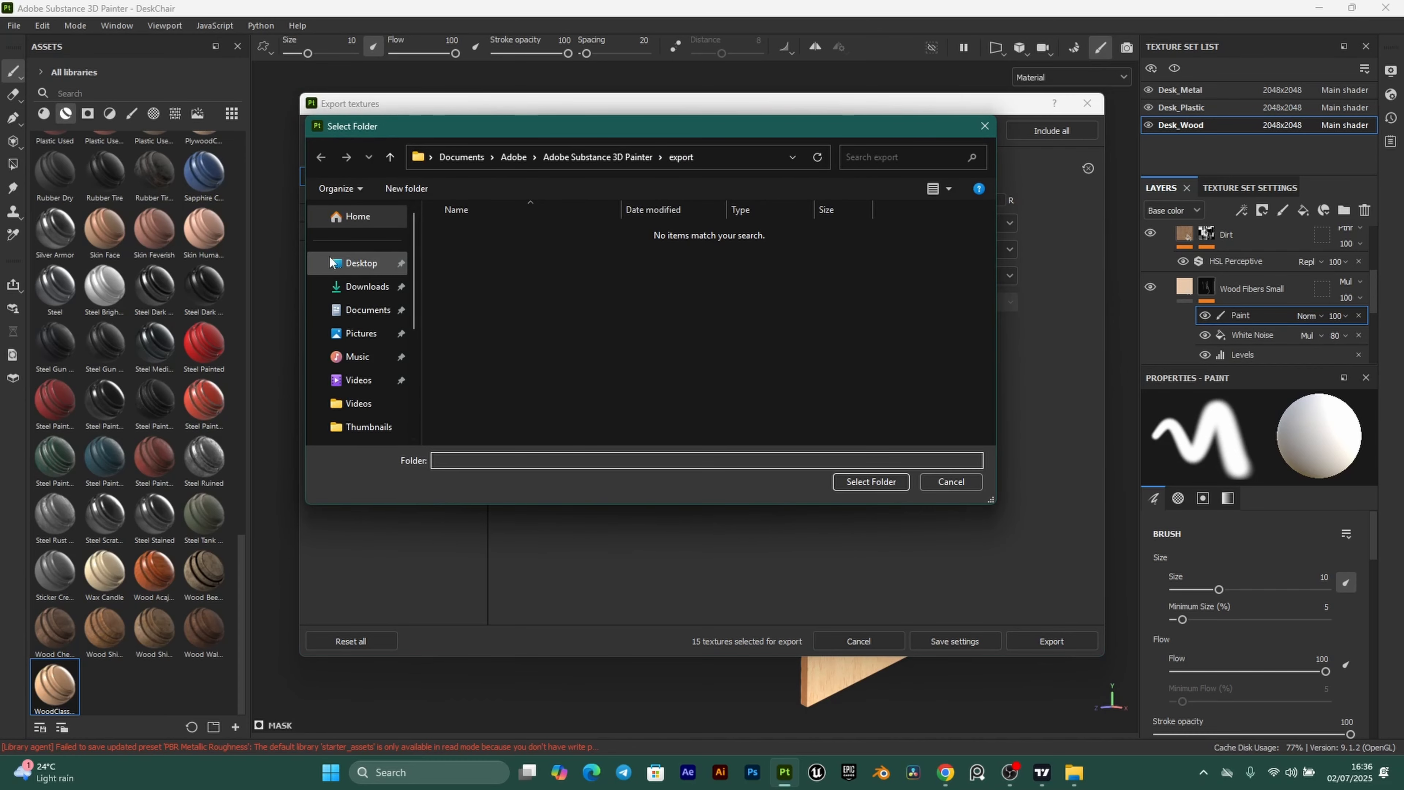
click(361, 262)
double_click(490, 260)
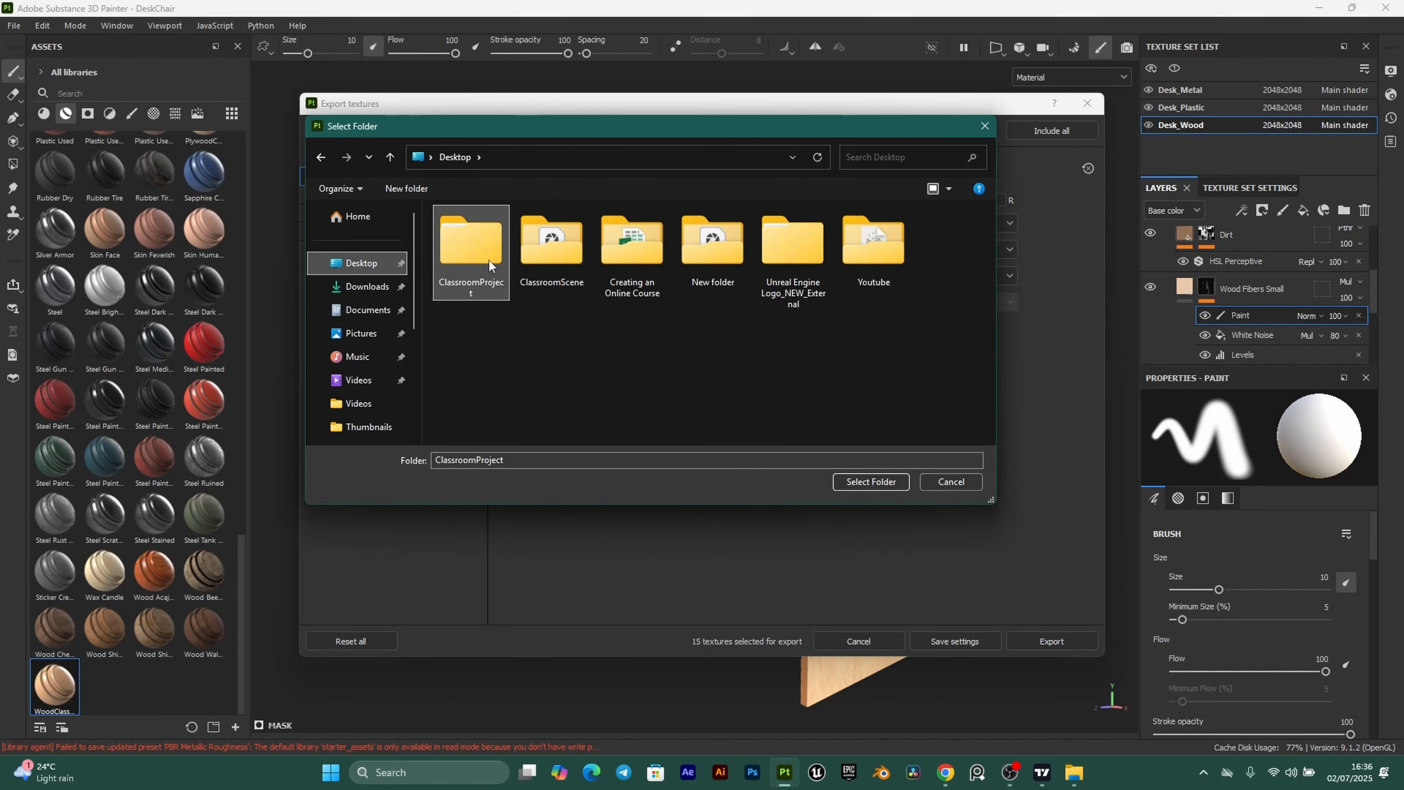
double_click(481, 272)
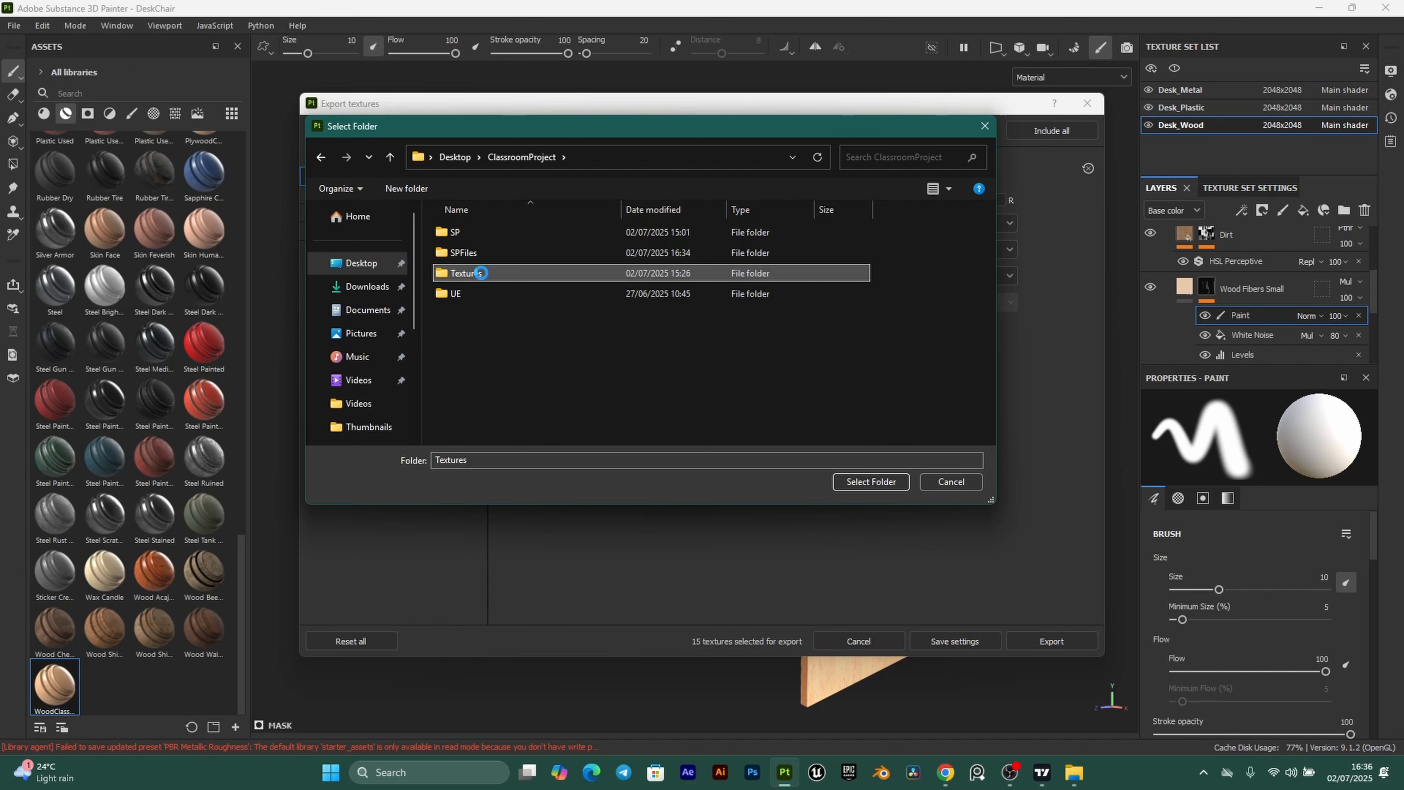
click(425, 186)
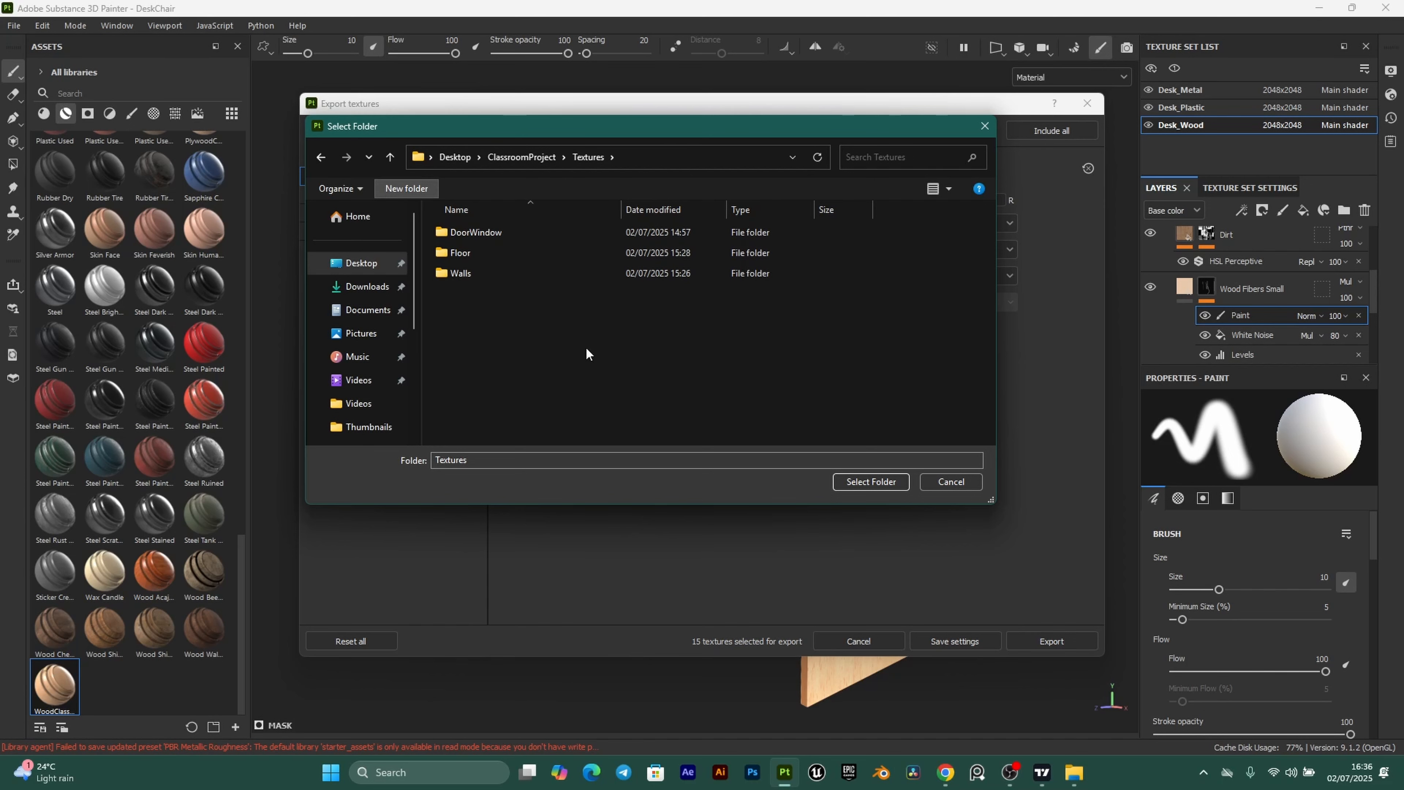
text(Desk)
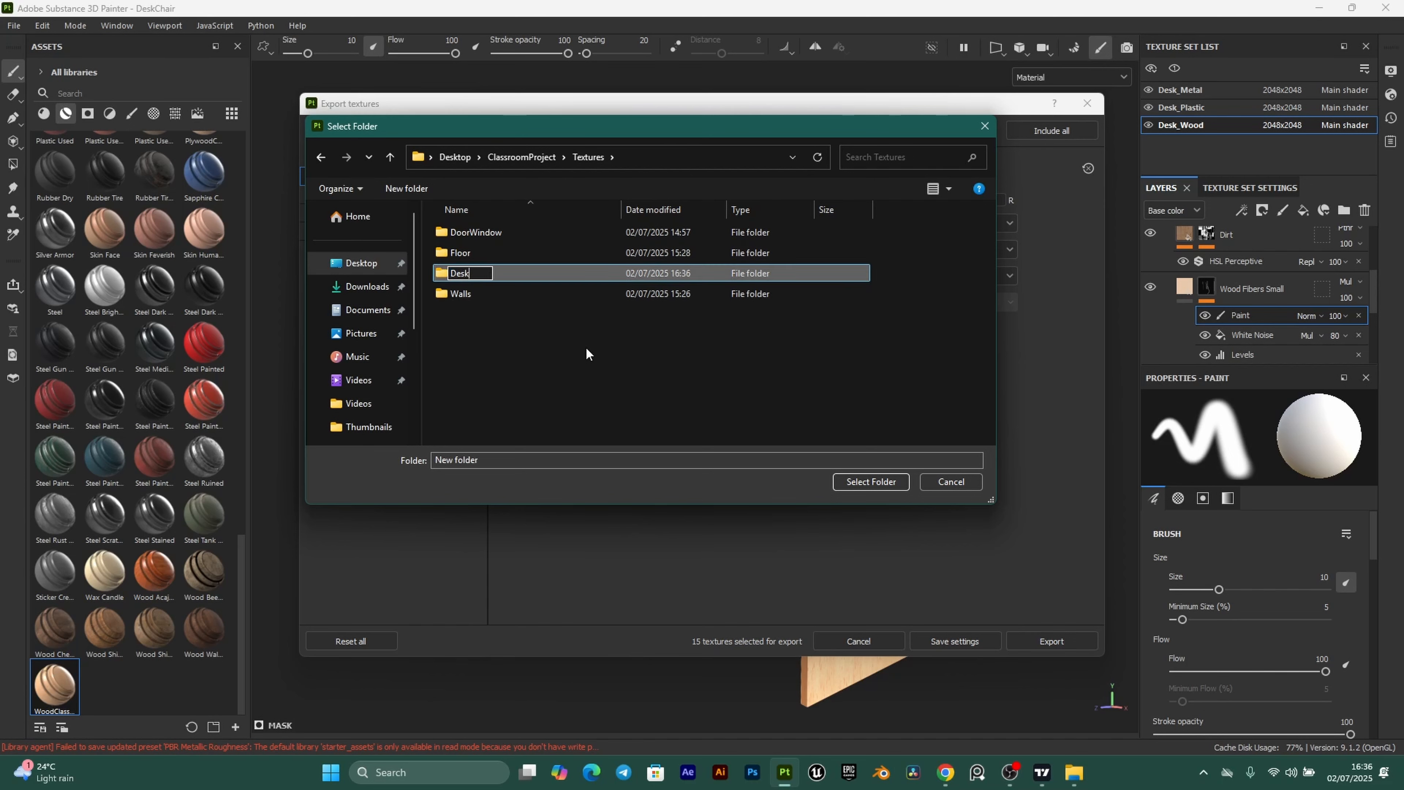
text(Chair)
key(Return)
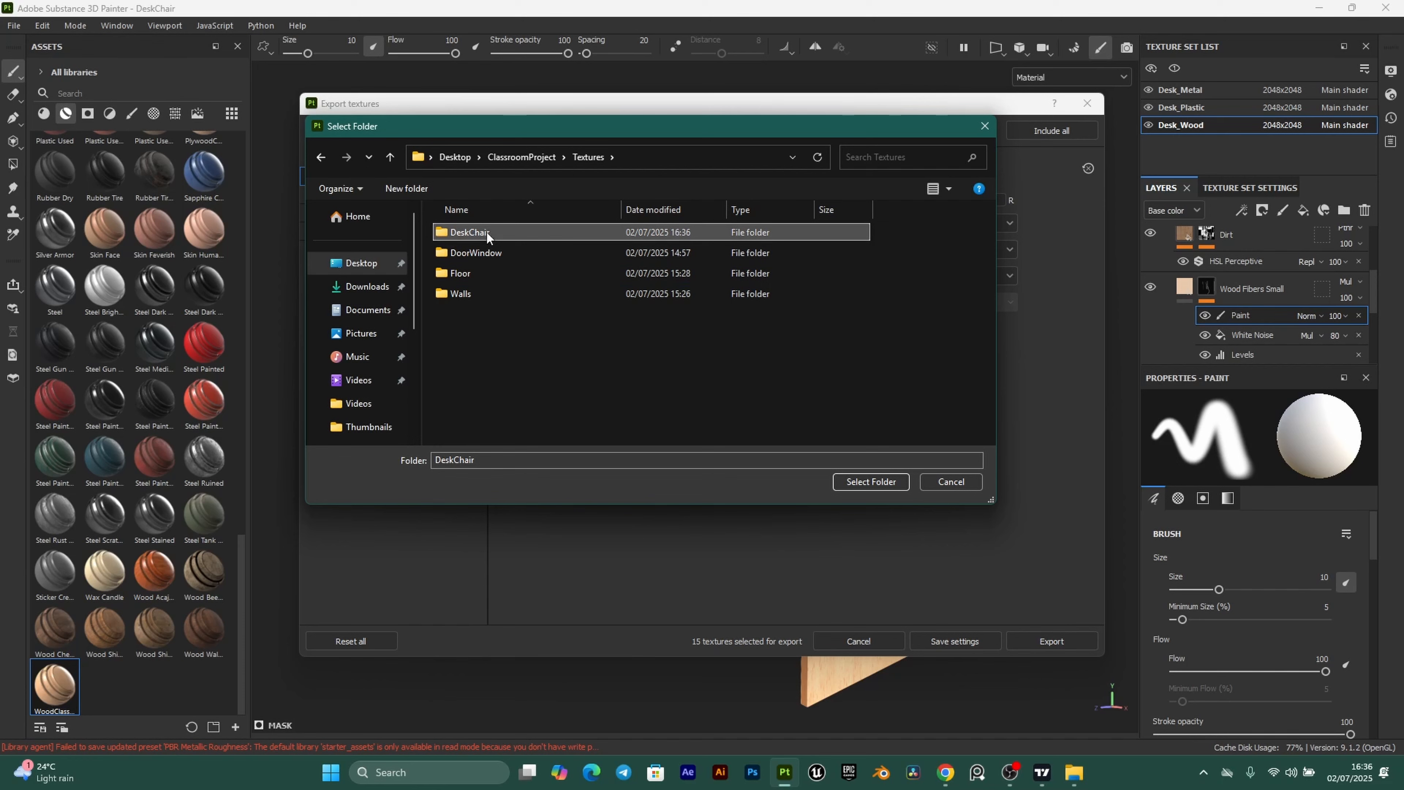
double_click(486, 232)
click(872, 482)
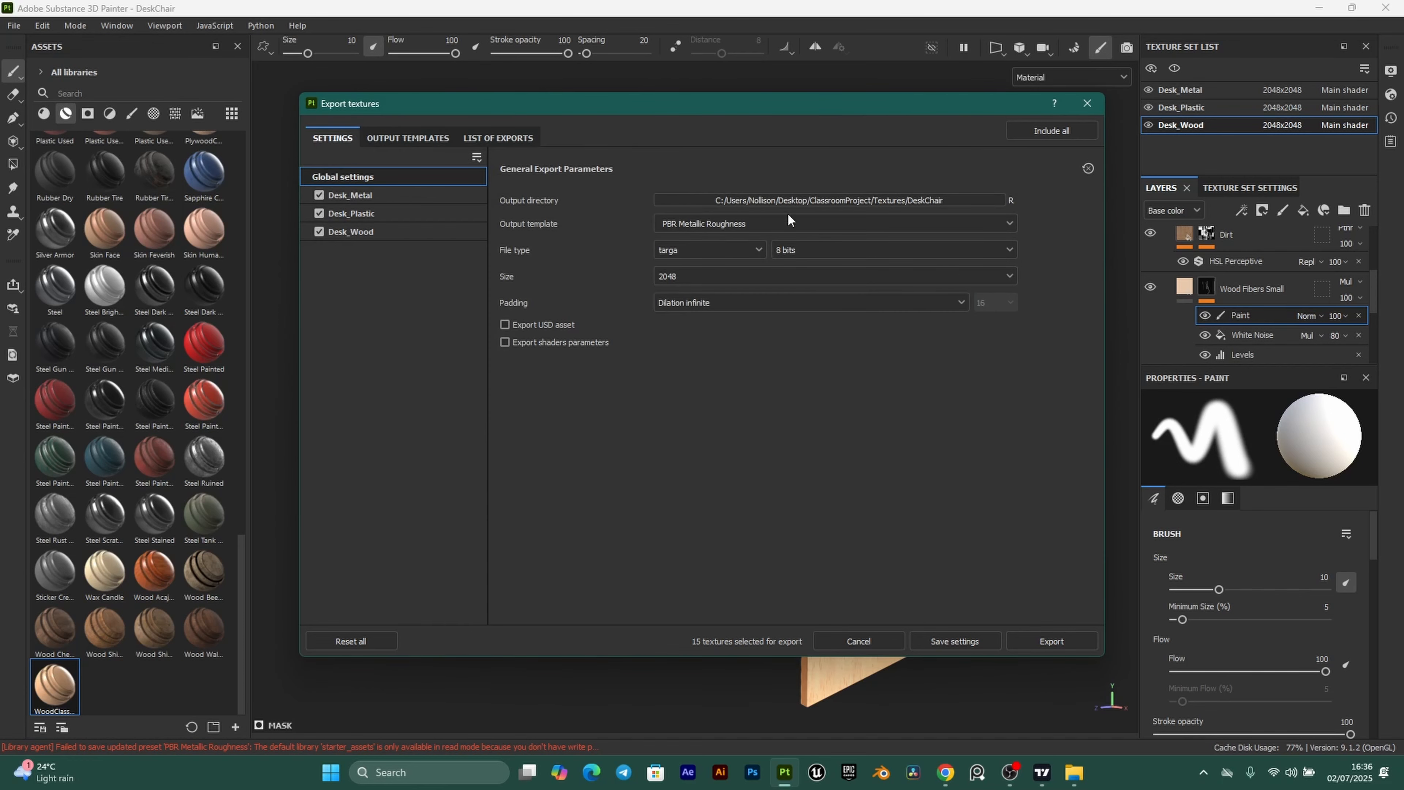
click(1039, 637)
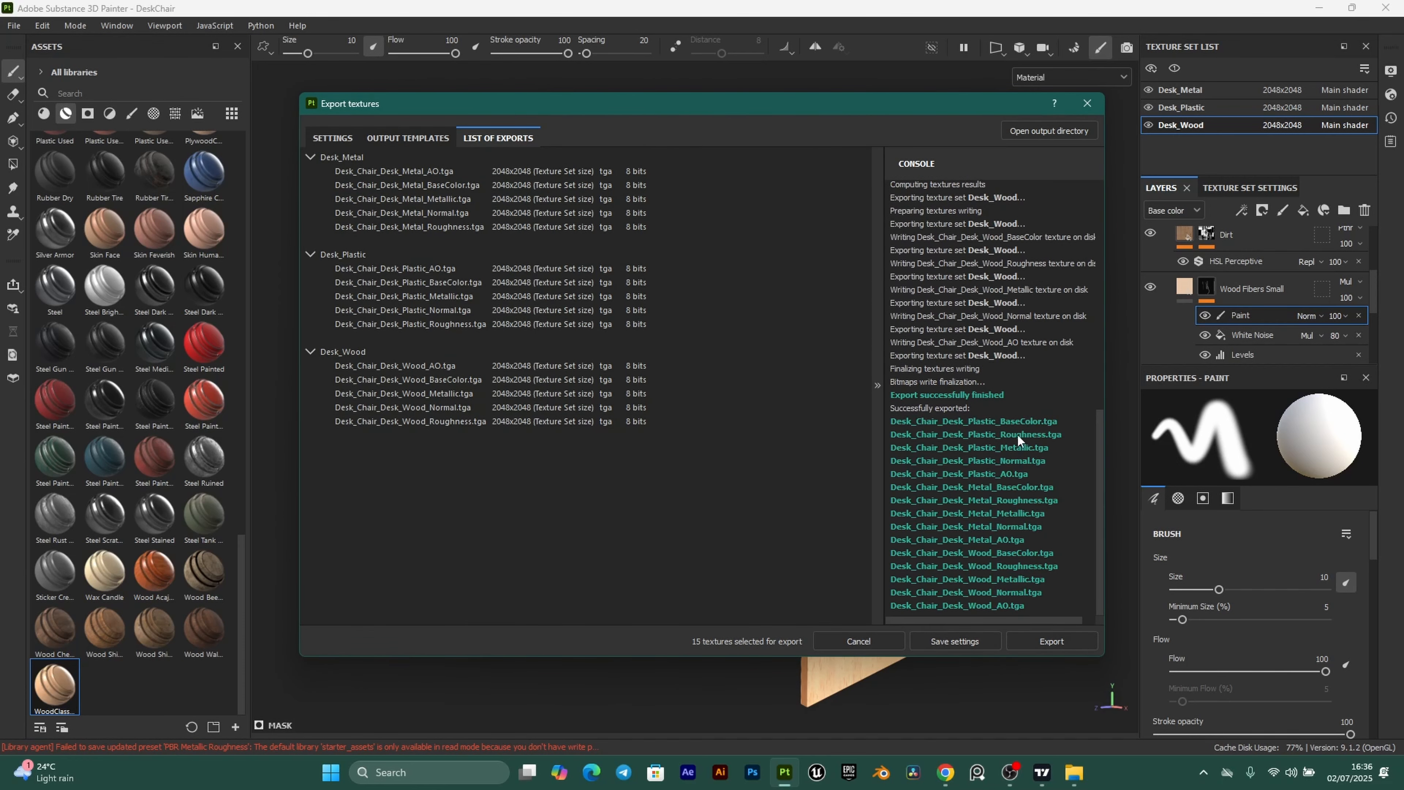
click(1088, 104)
scroll(652, 260, down, 2)
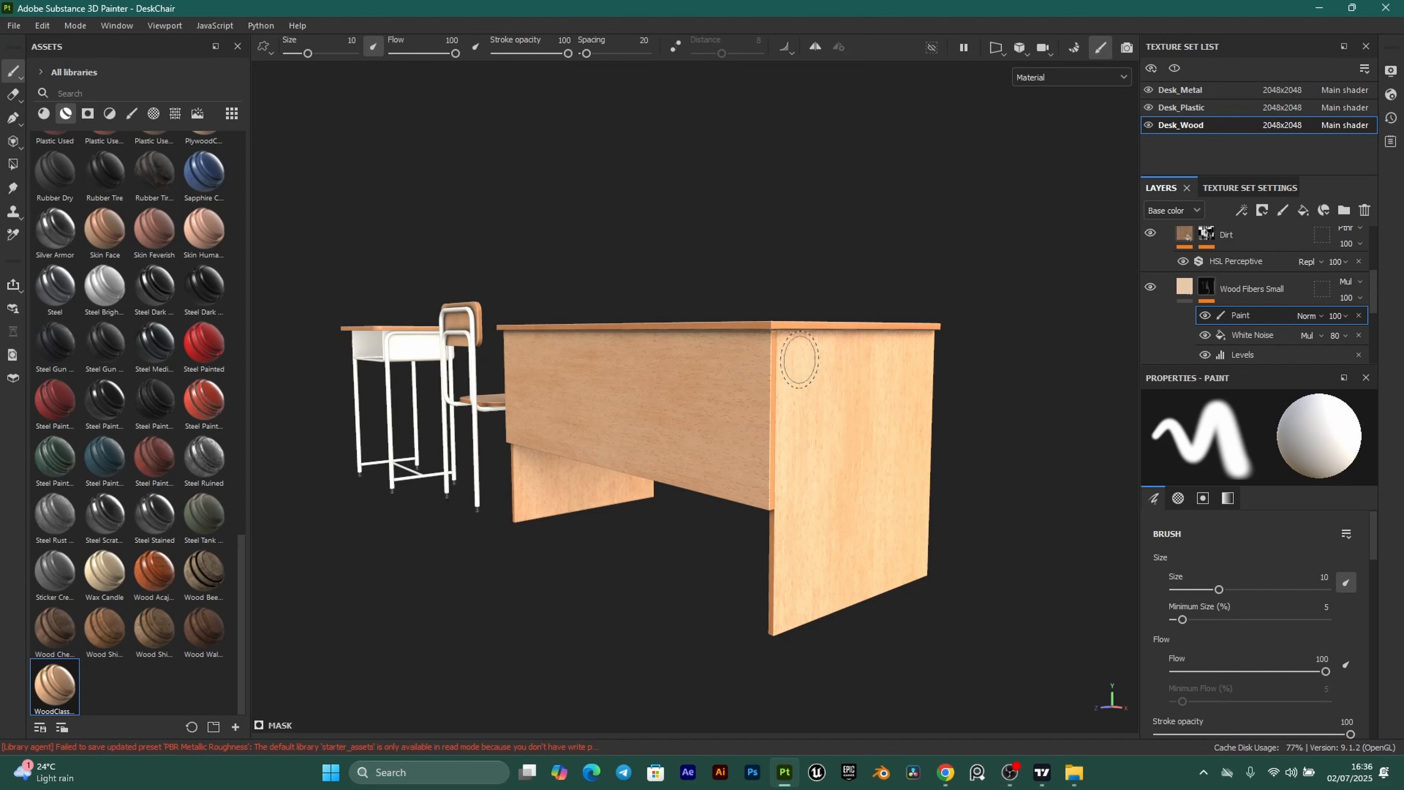
Create a new project from Ceiling.fbx, saving the desk-chair project when prompted.
click(21, 26)
click(27, 43)
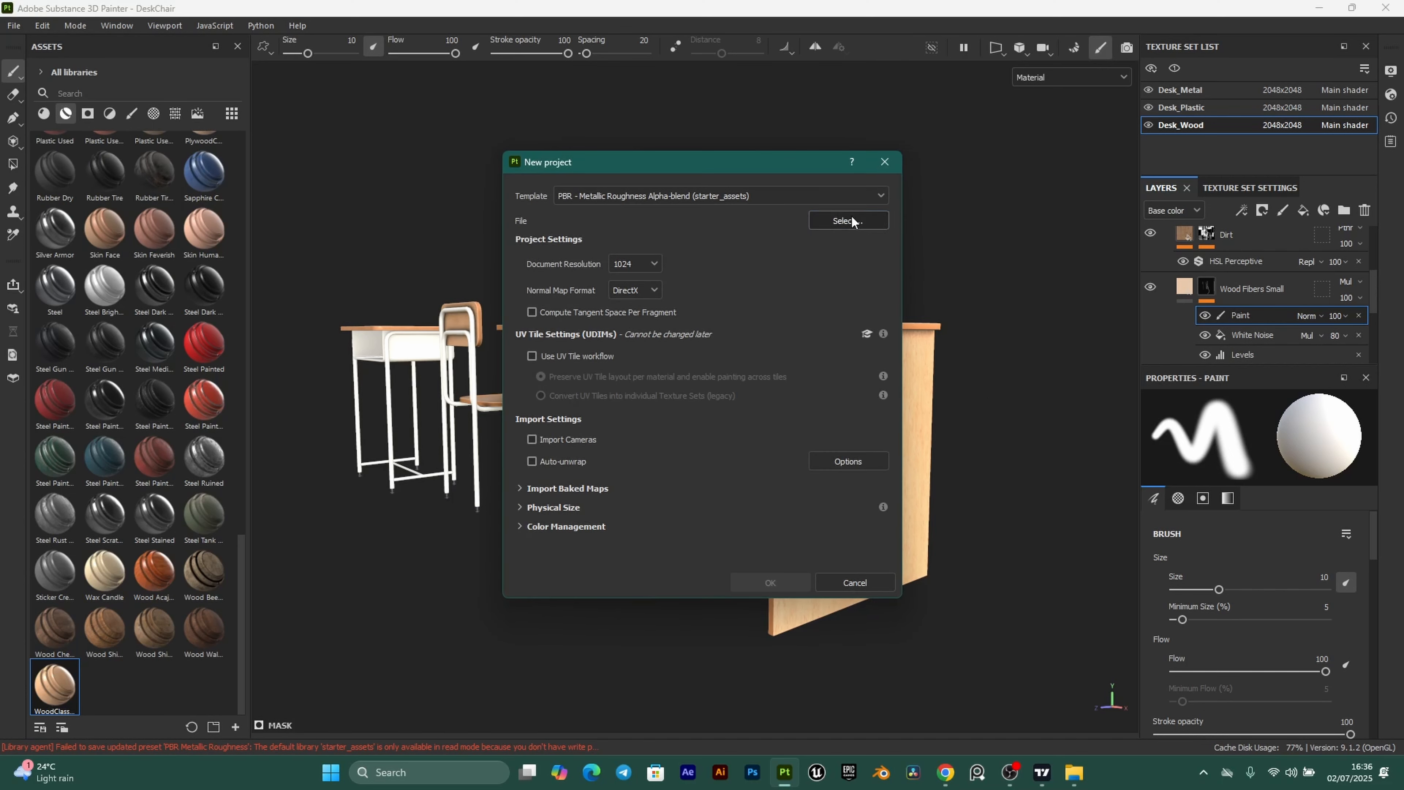
click(840, 221)
click(672, 311)
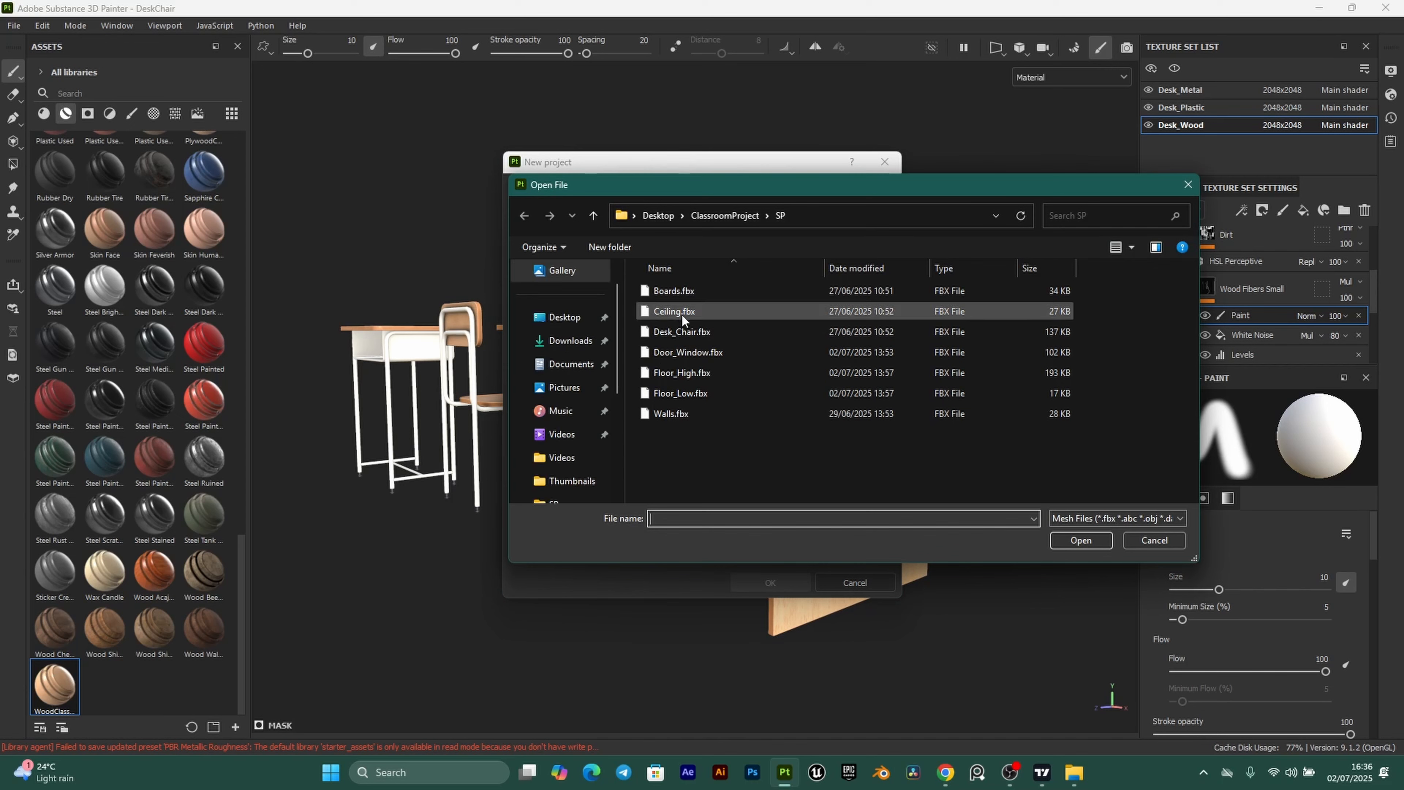
click(1081, 540)
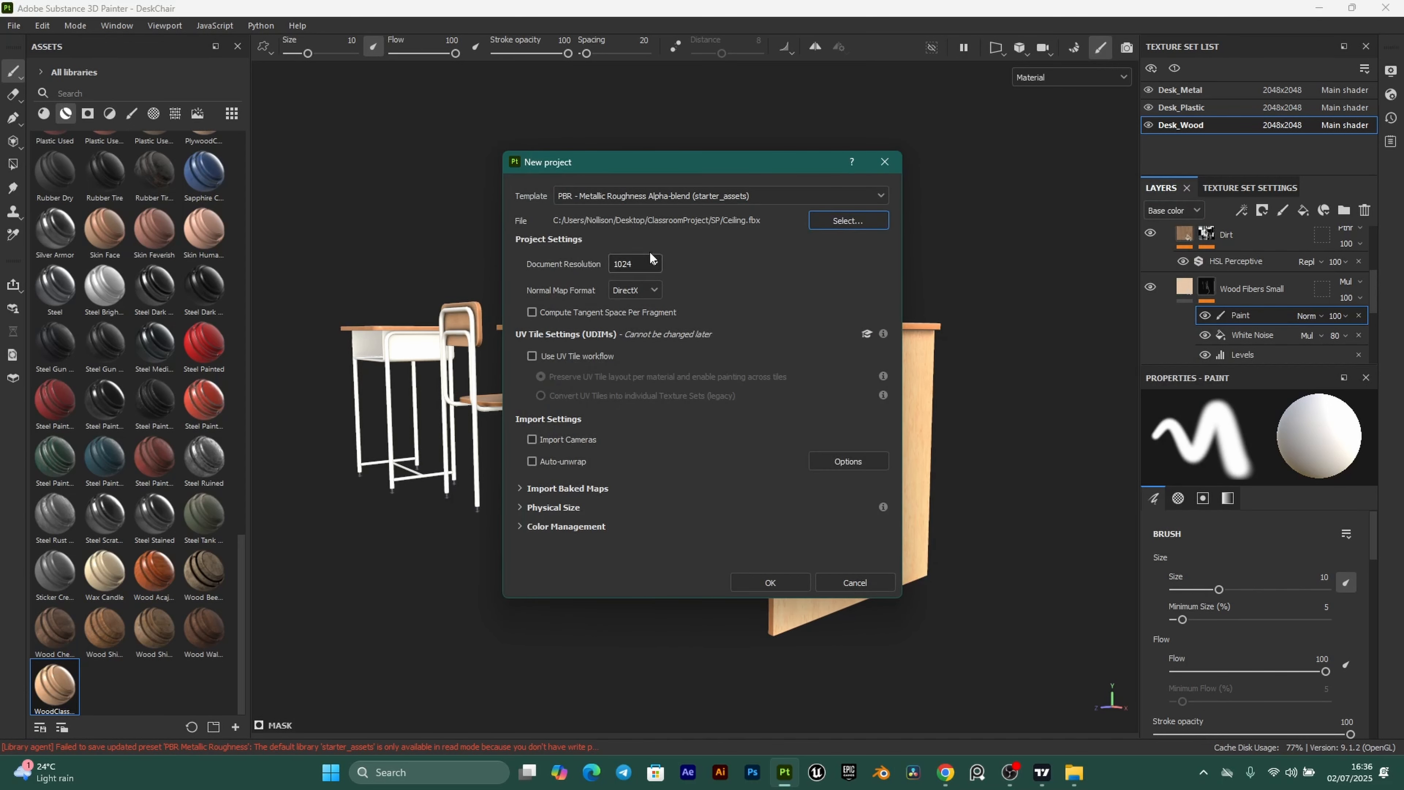
click(769, 583)
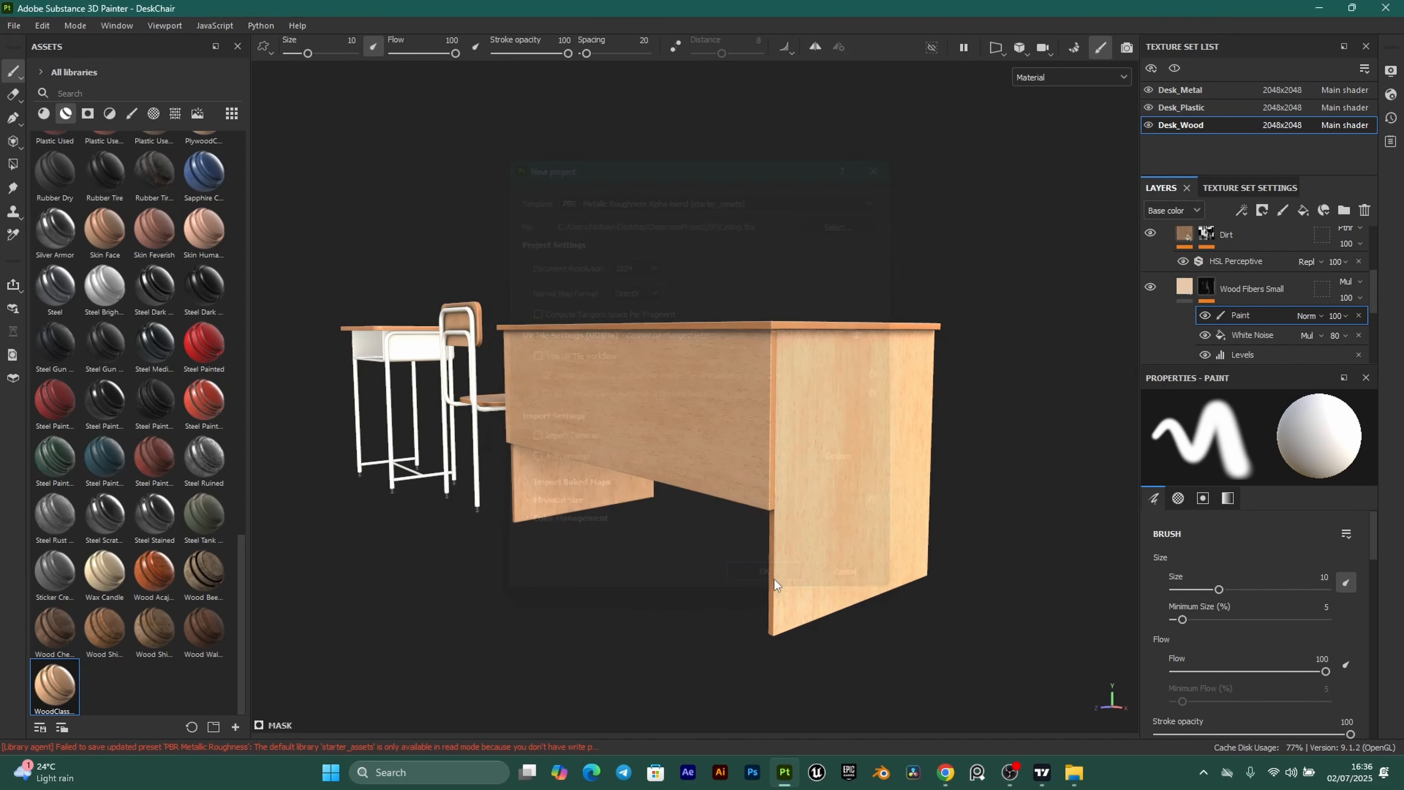
click(554, 493)
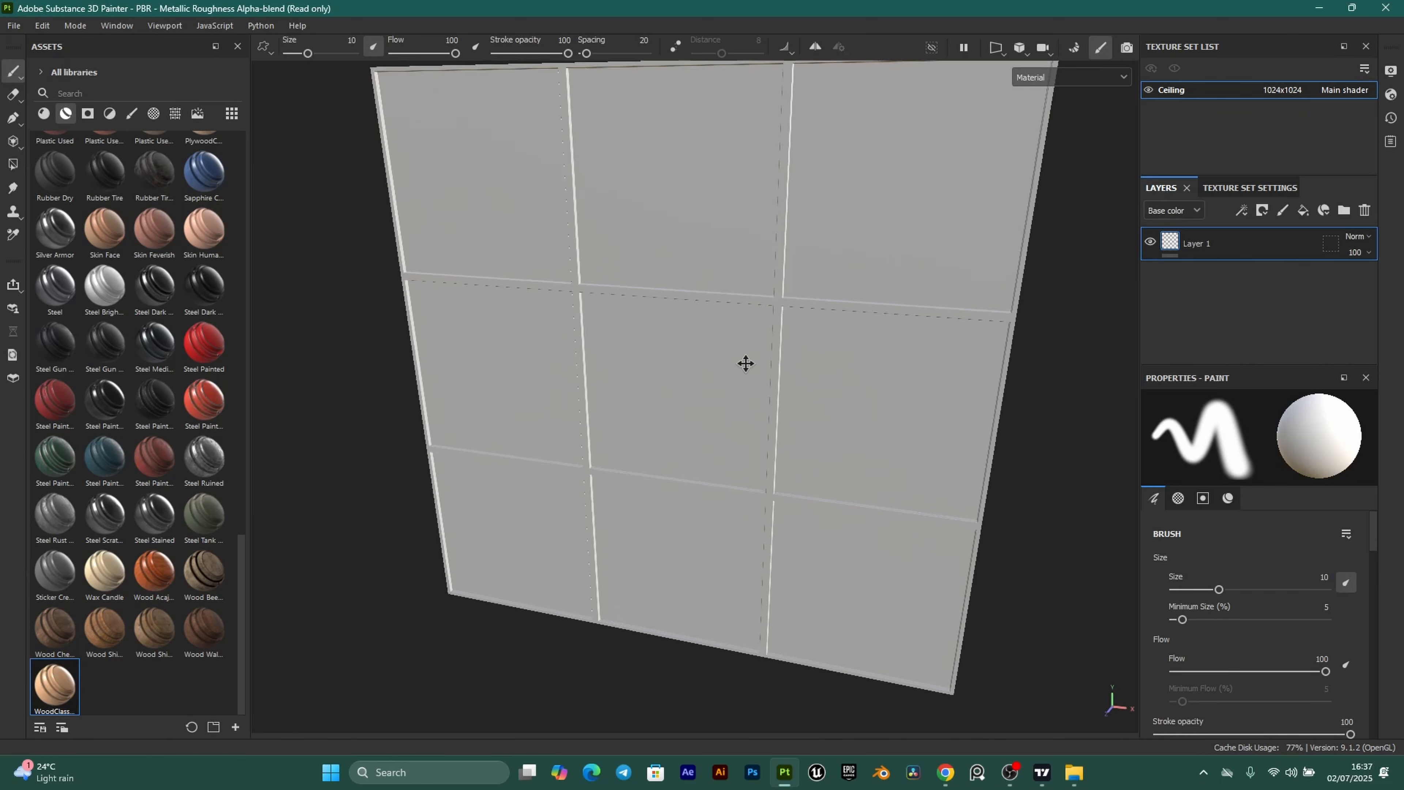
Orbit, pan and zoom around the ceiling panel to inspect it.
alt+drag(756, 288, 763, 301)
scroll(818, 313, up, 2)
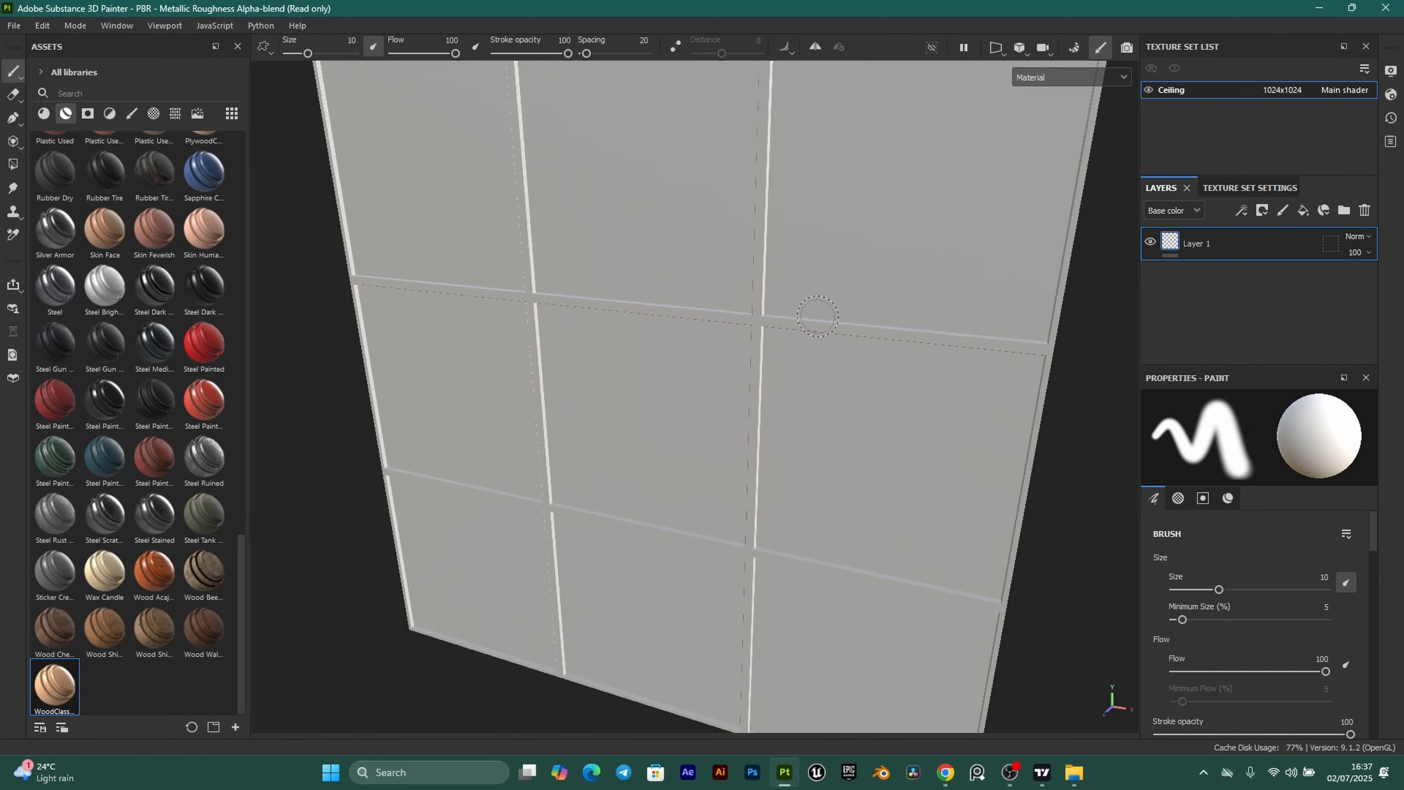
alt+middle_drag(818, 315, 818, 372)
scroll(794, 379, up, 1)
scroll(794, 379, up, 1)
alt+drag(830, 304, 837, 308)
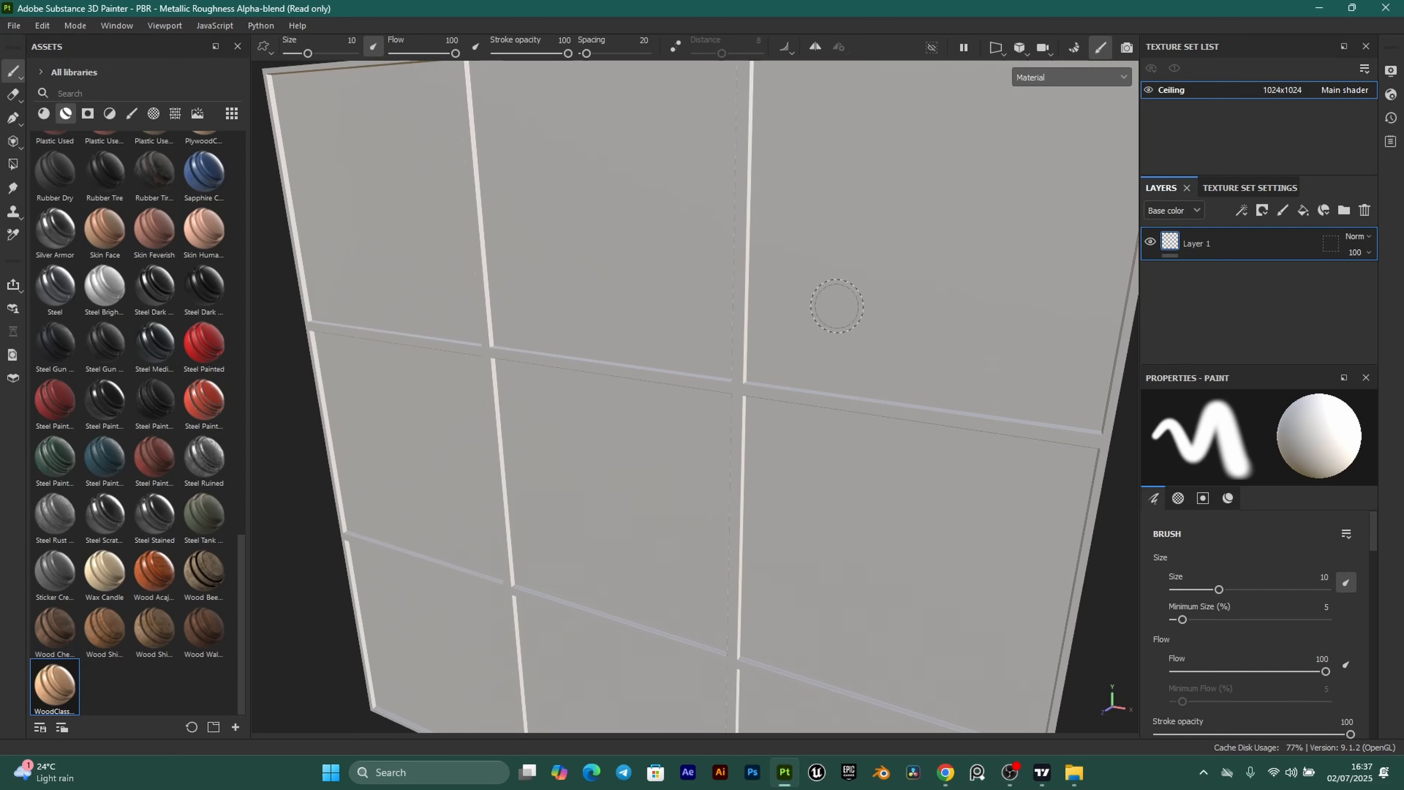
alt+middle_drag(837, 308, 777, 385)
scroll(680, 371, up, 1)
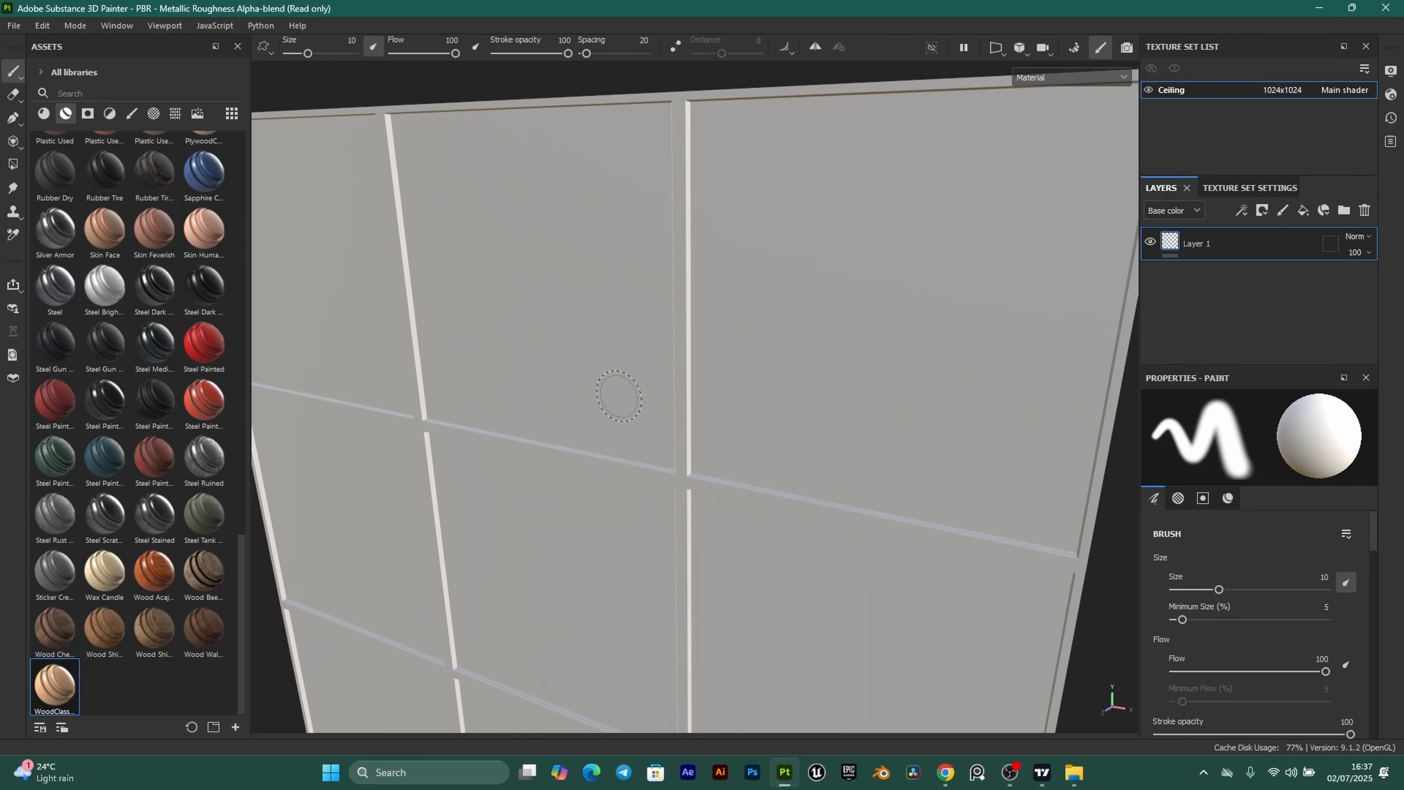
scroll(594, 432, down, 1)
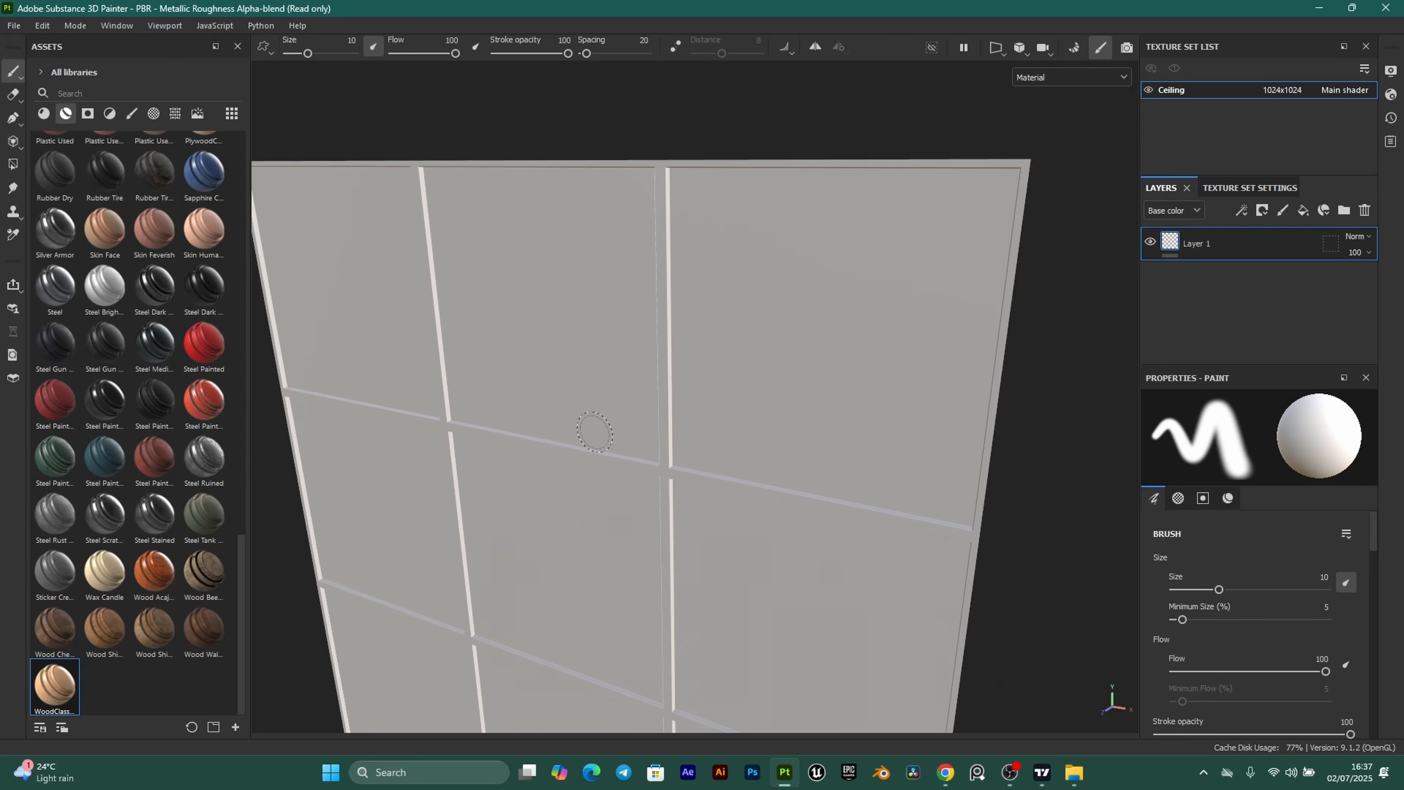
alt+drag(560, 471, 674, 479)
alt+middle_drag(547, 478, 609, 414)
alt+drag(559, 309, 579, 221)
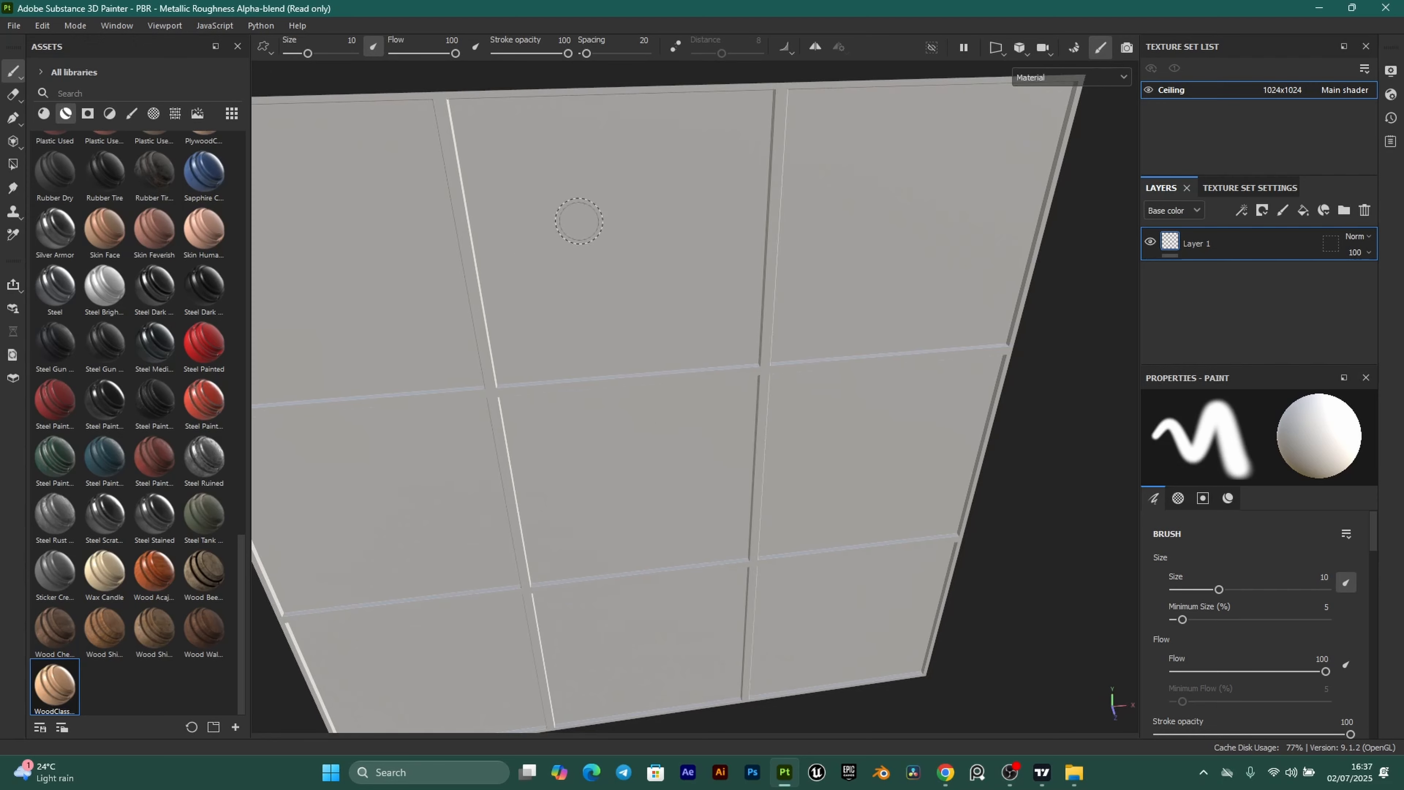
alt+drag(661, 395, 696, 355)
mouse_move(872, 483)
alt+mouse_down()
mouse_move(860, 421)
mouse_move(793, 433)
alt+mouse_up()
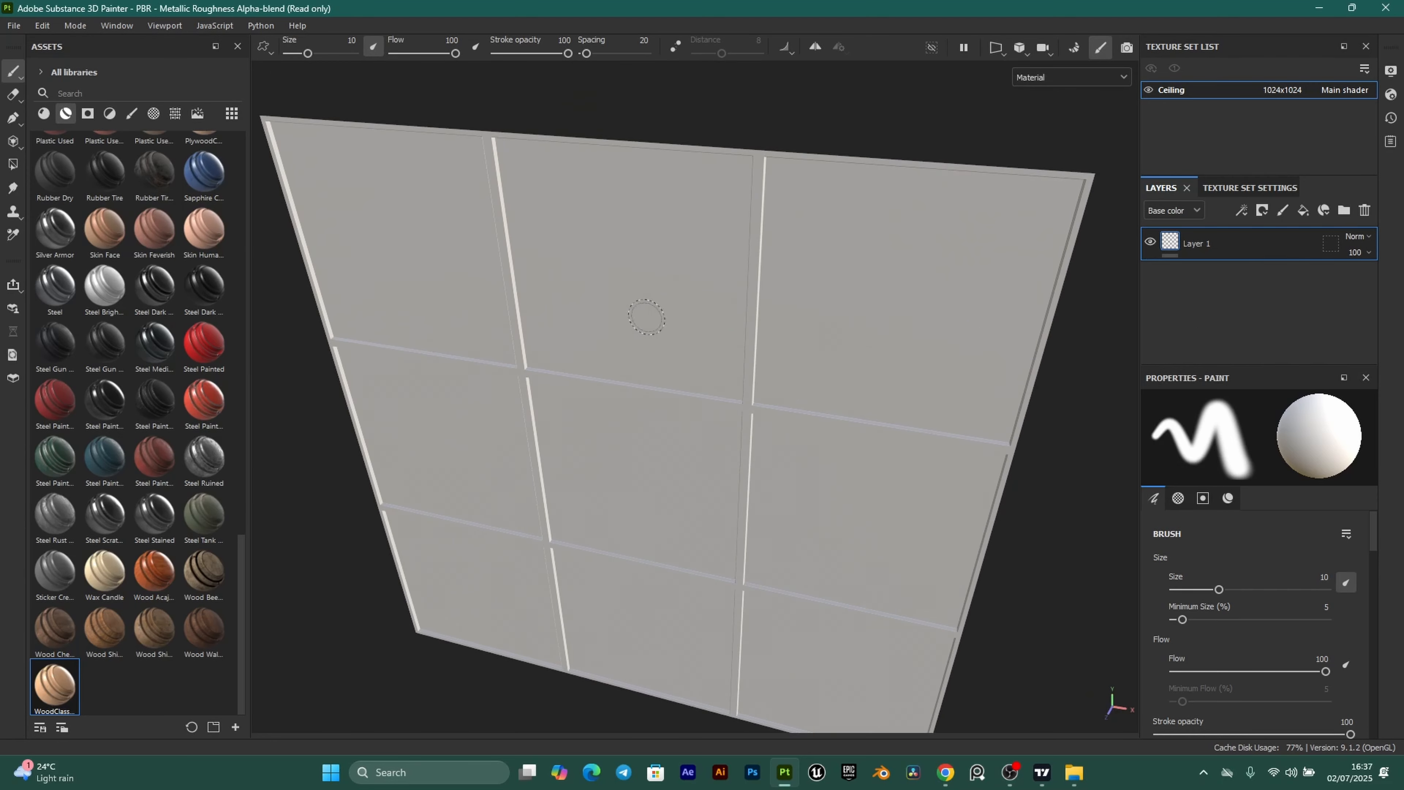
Delete the empty default Layer 1 from the ceiling texture set.
click(1252, 264)
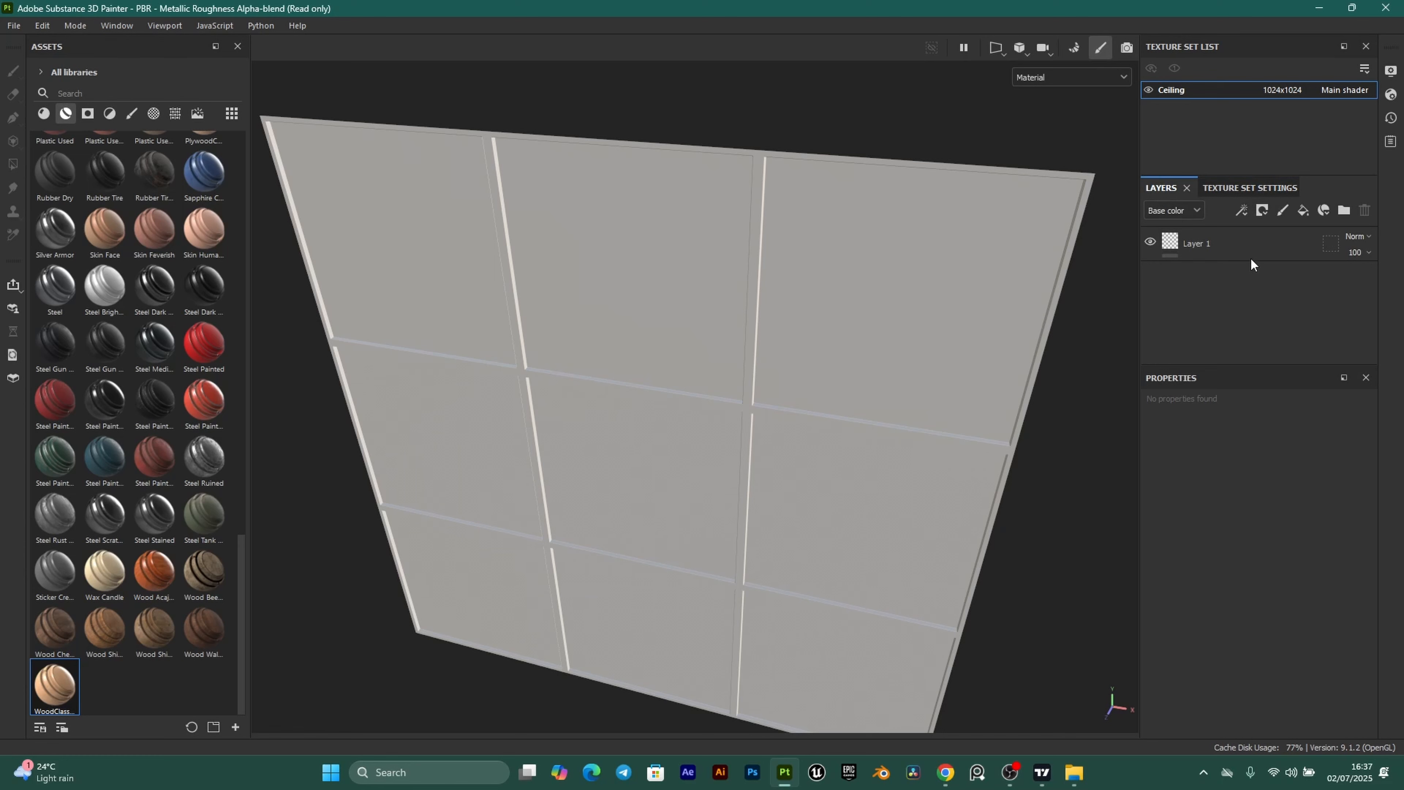
click(1272, 247)
key(Delete)
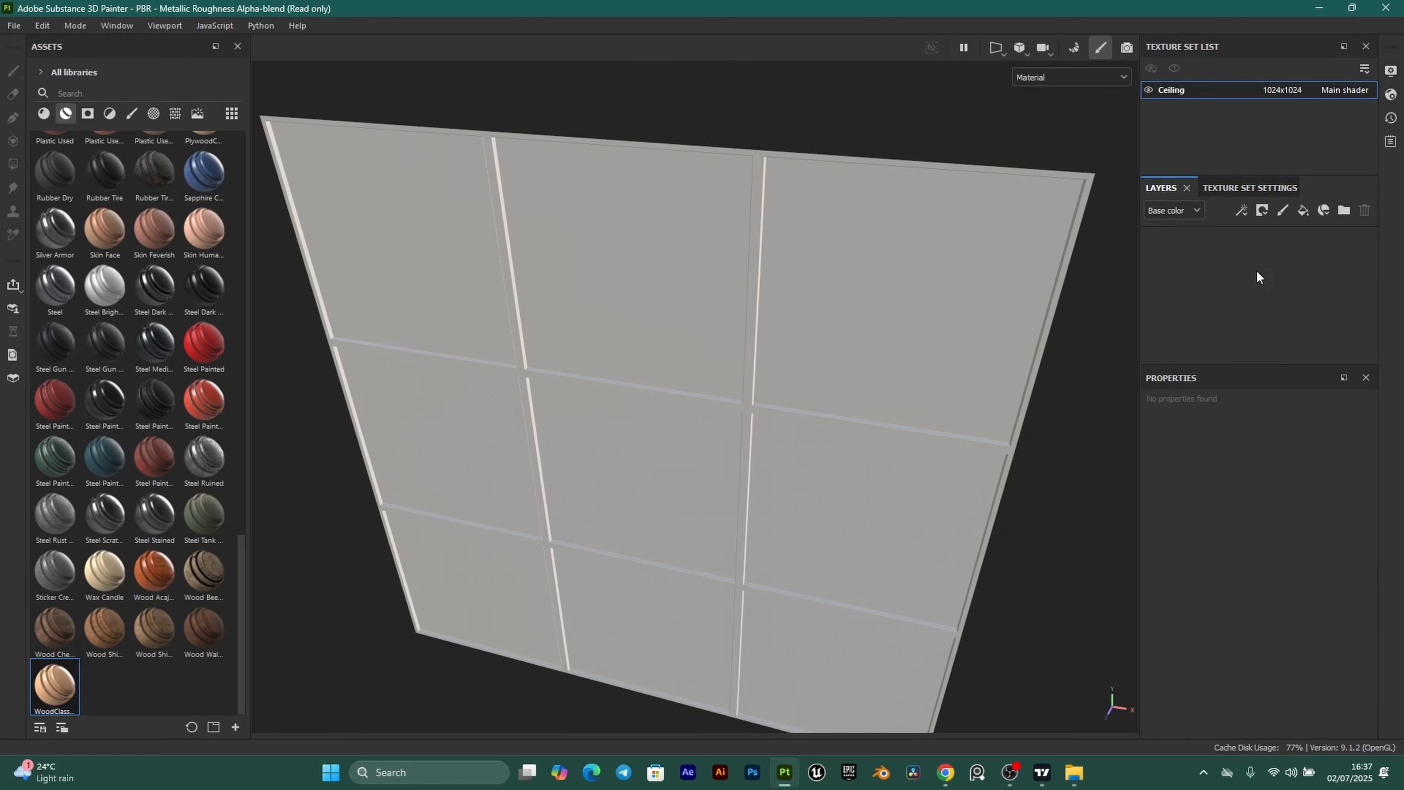
Bake the ceiling's mesh maps, then return to painting mode.
click(1250, 189)
scroll(1308, 283, up, 1)
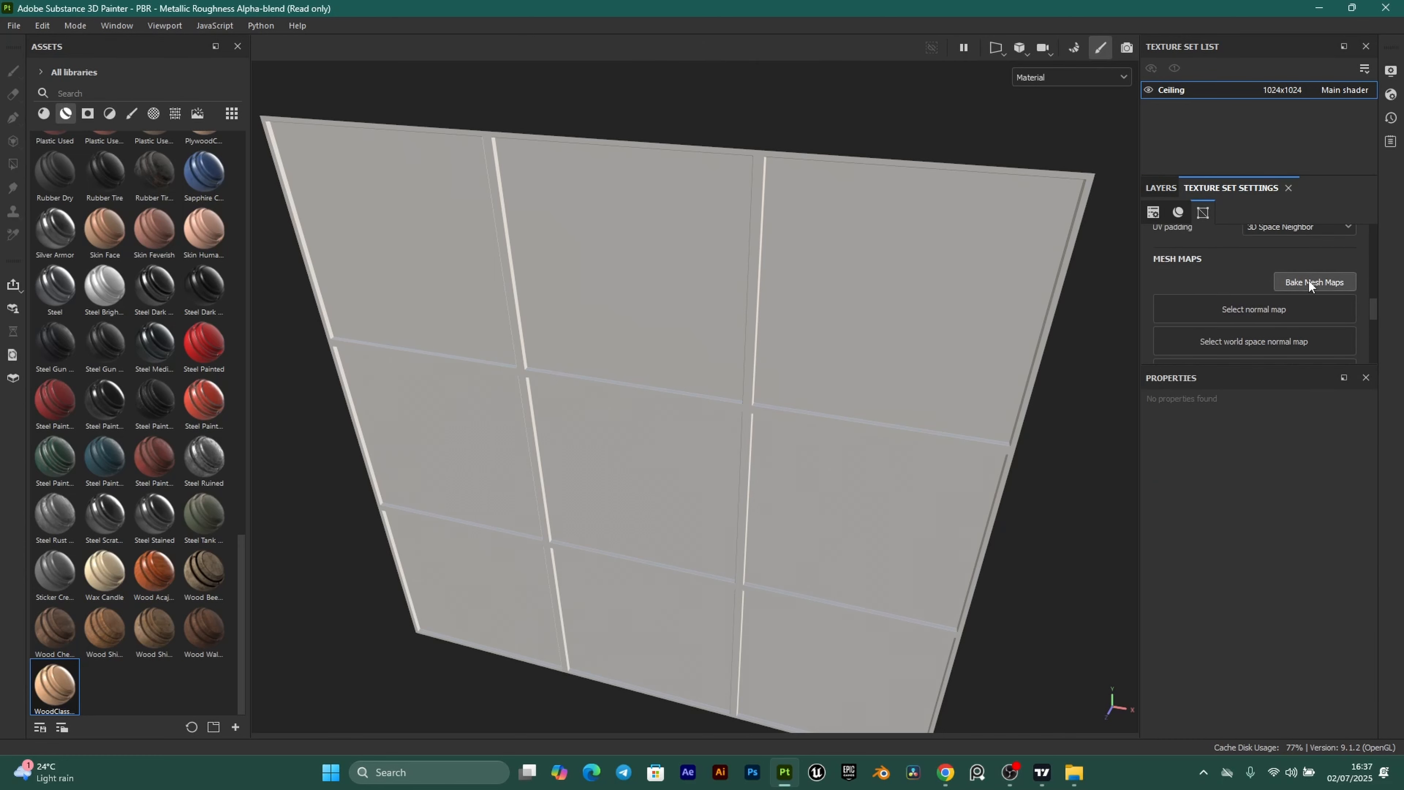
click(1308, 281)
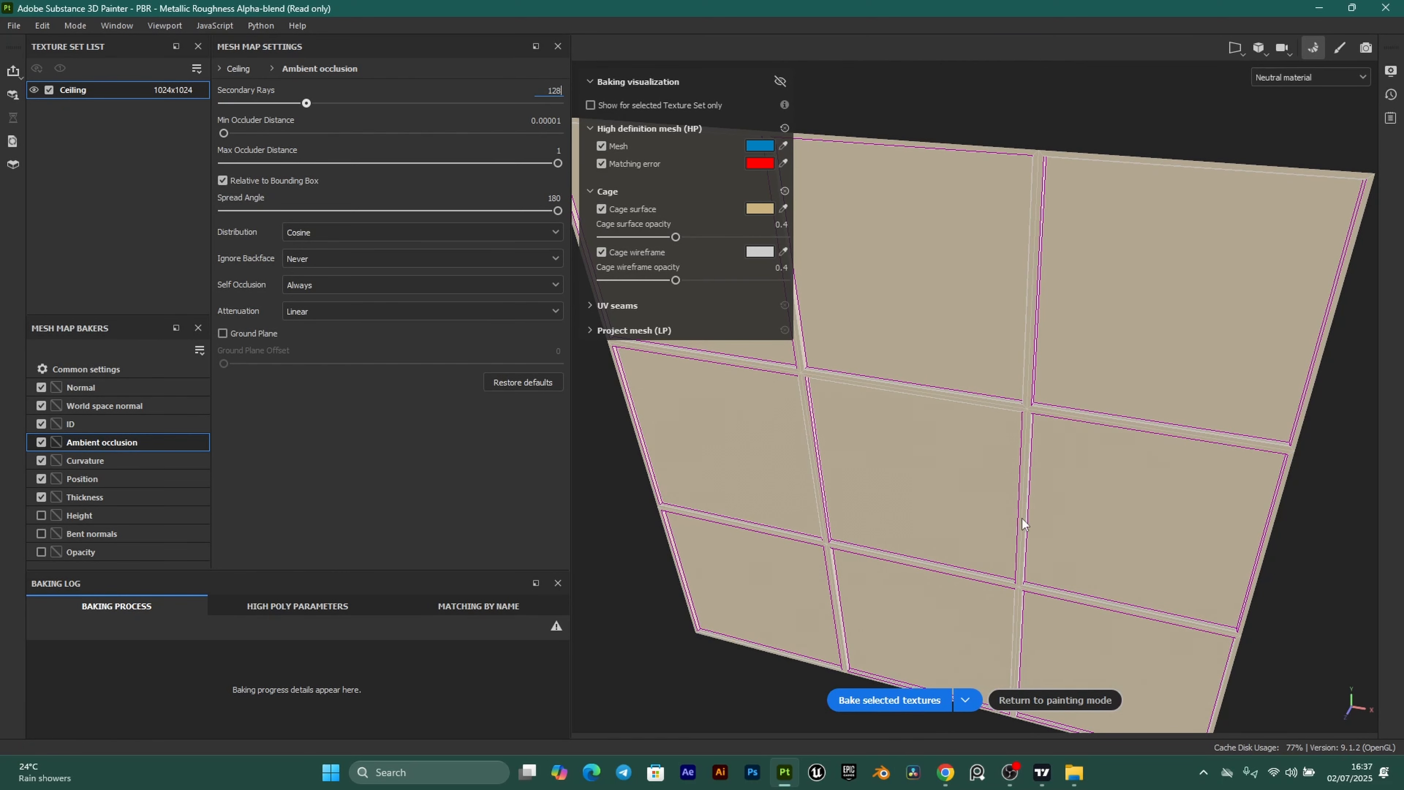
click(898, 701)
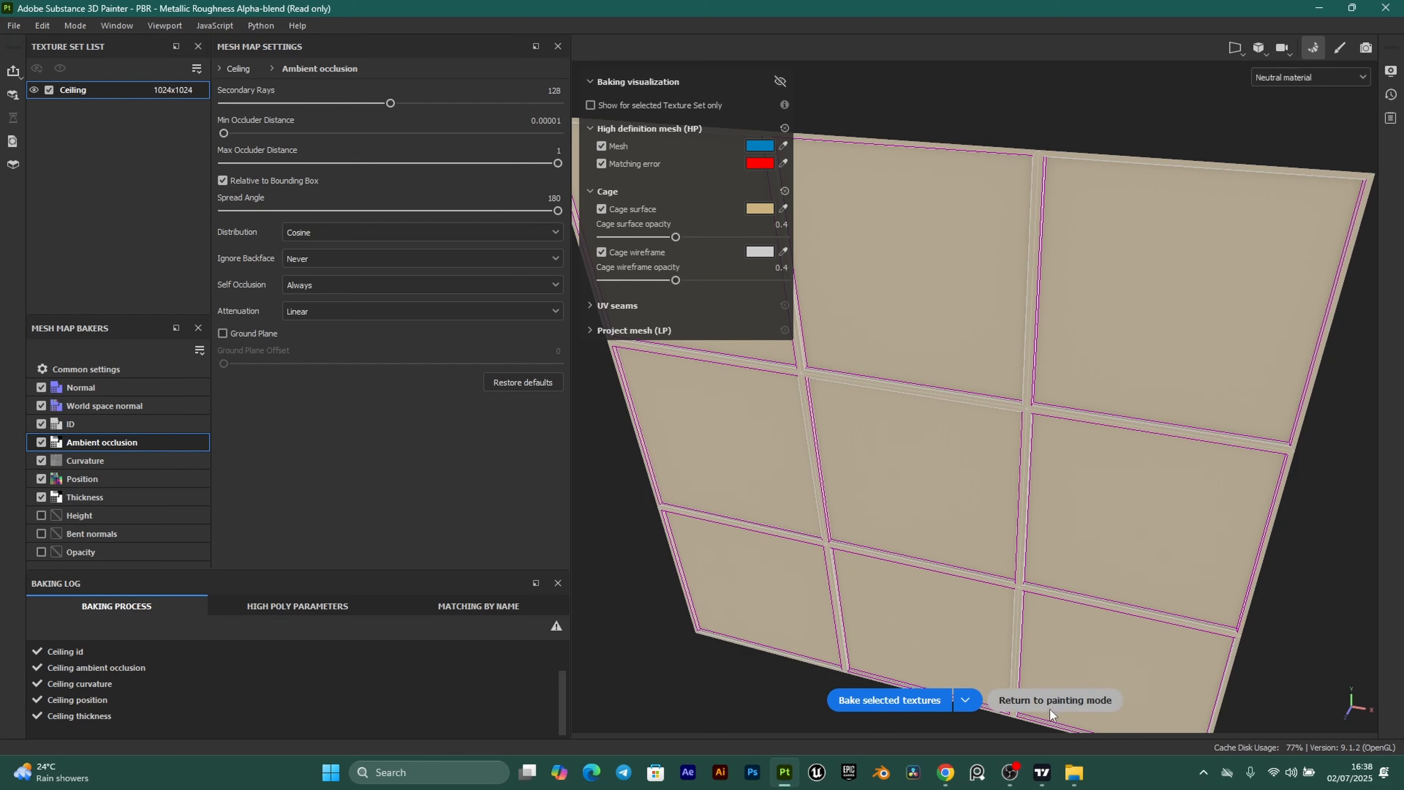
click(1057, 701)
alt+drag(688, 426, 720, 402)
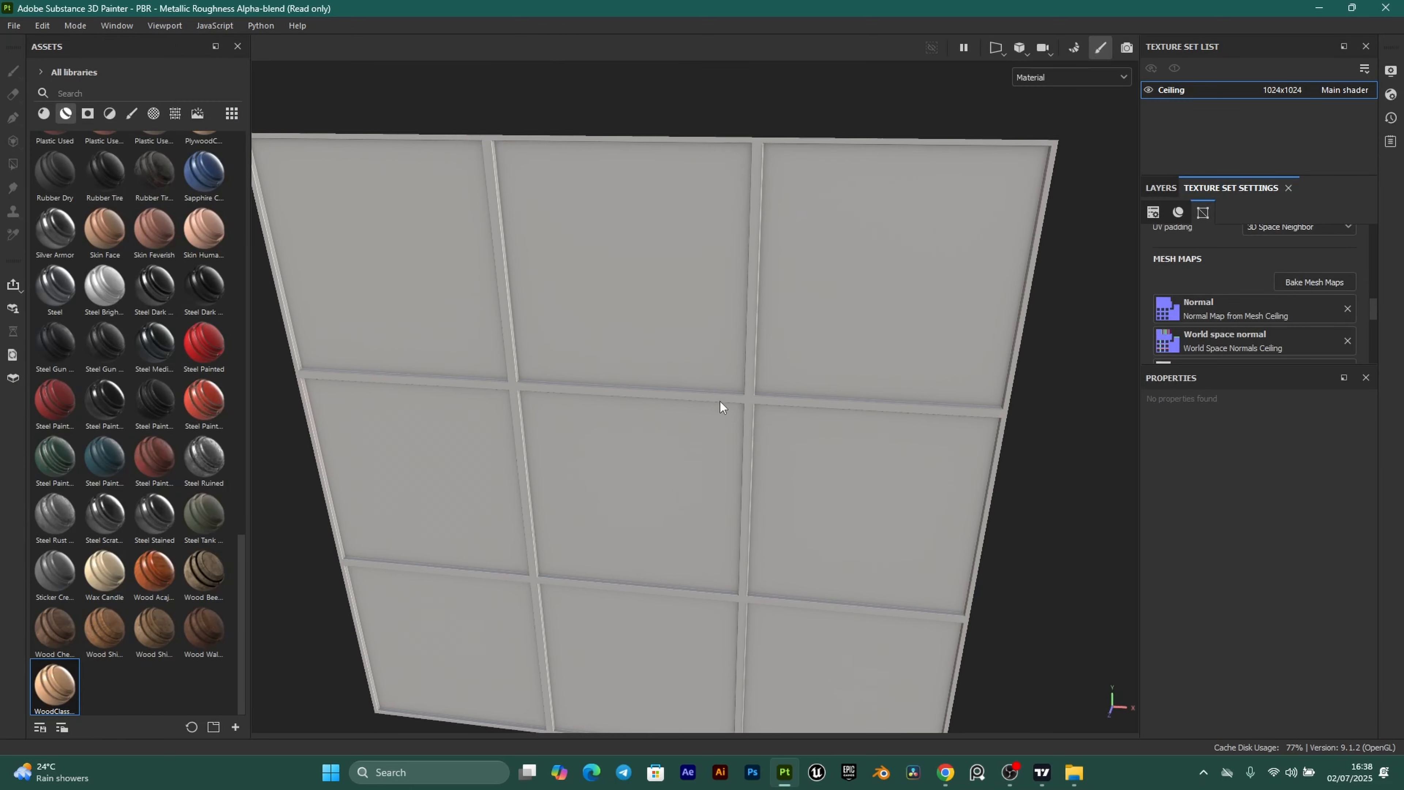
Drag the Wood Acajou material into the ceiling's layer stack and inspect the wood finish.
click(1166, 188)
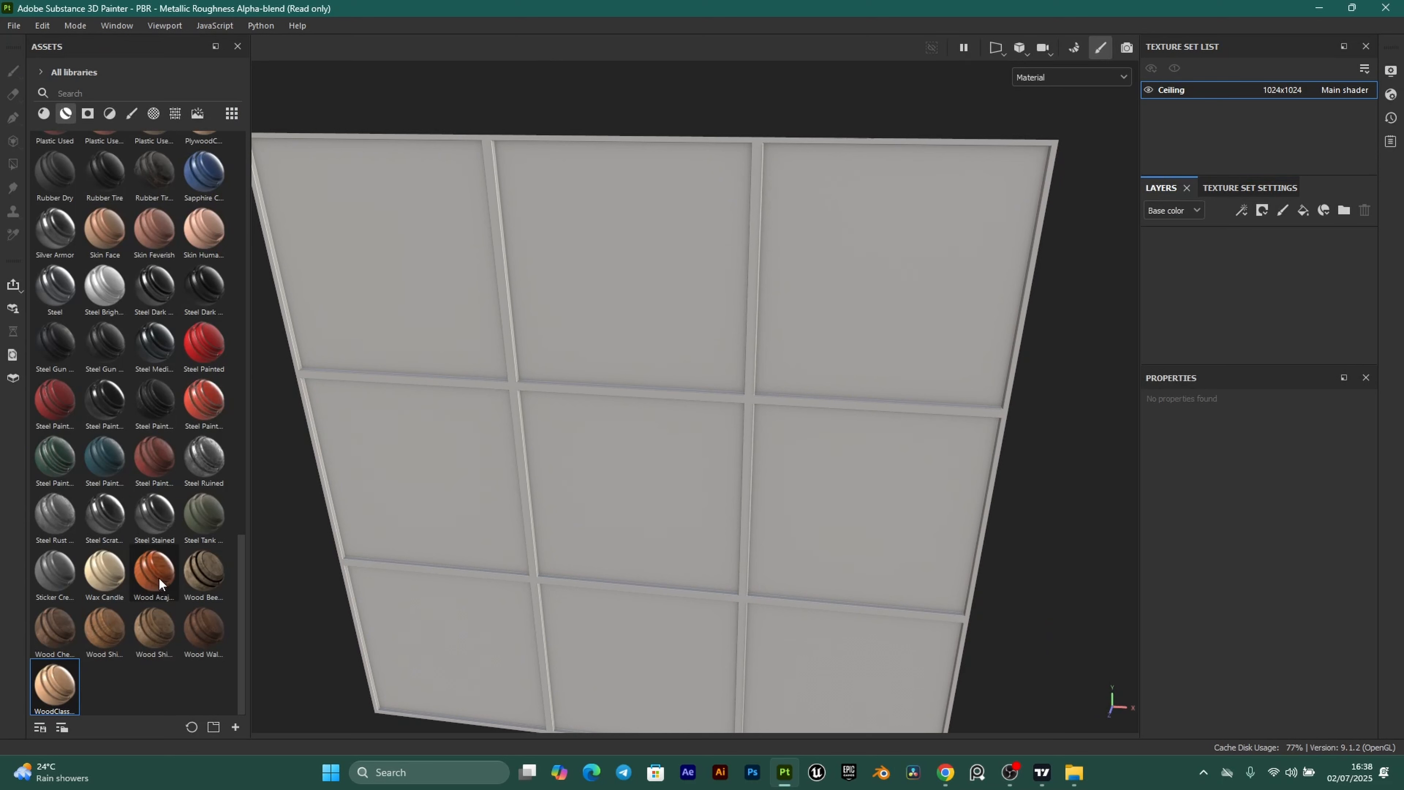
drag(152, 572, 1231, 262)
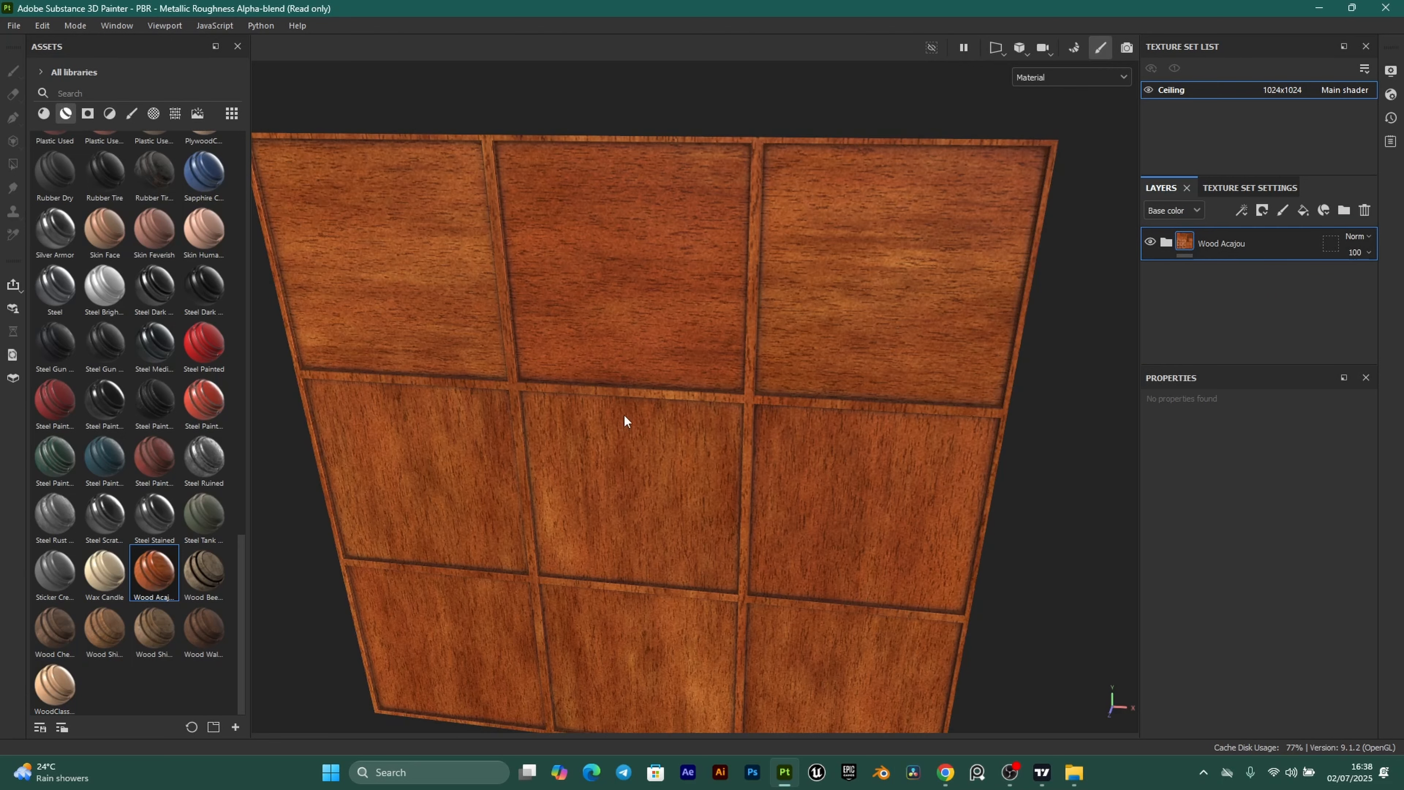
alt+drag(623, 414, 560, 413)
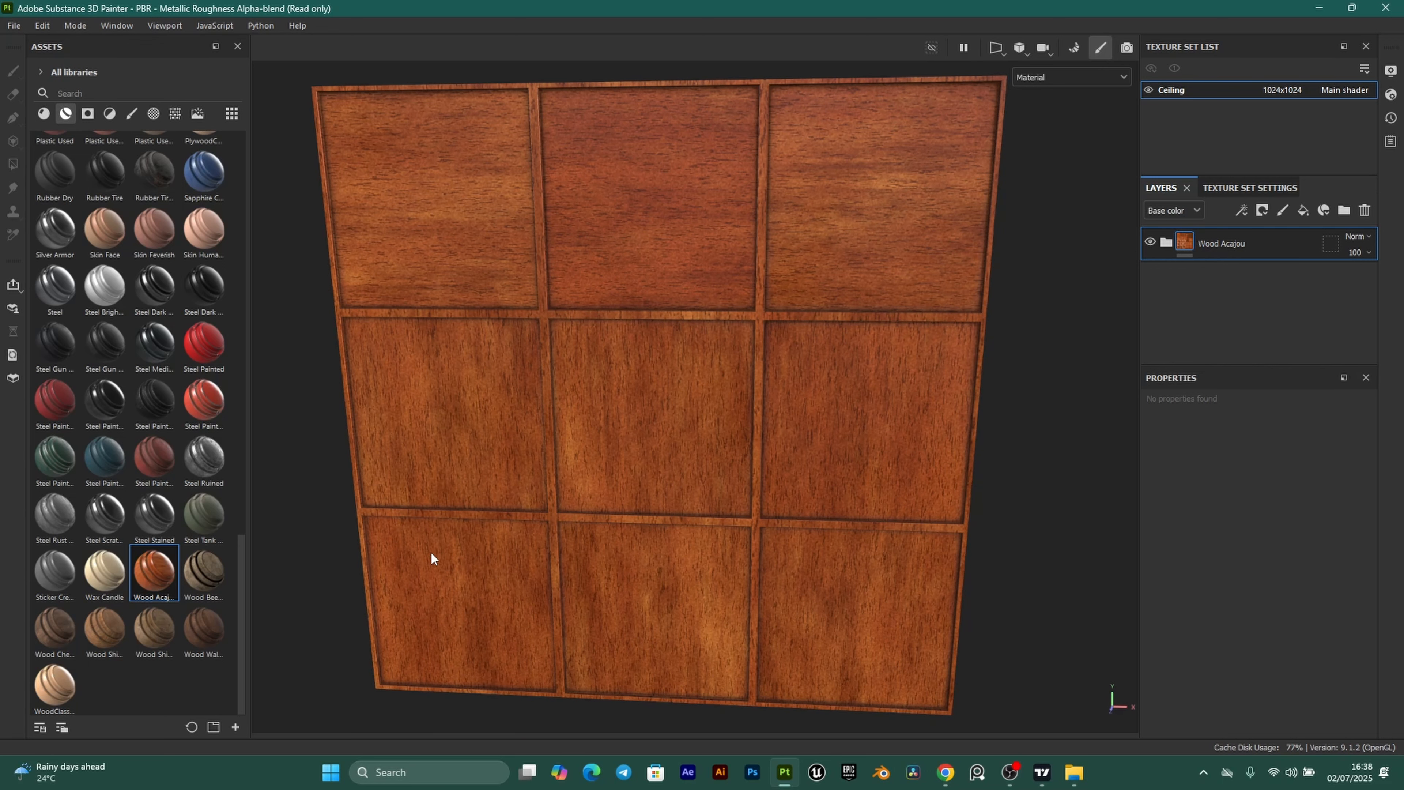
scroll(711, 359, up, 1)
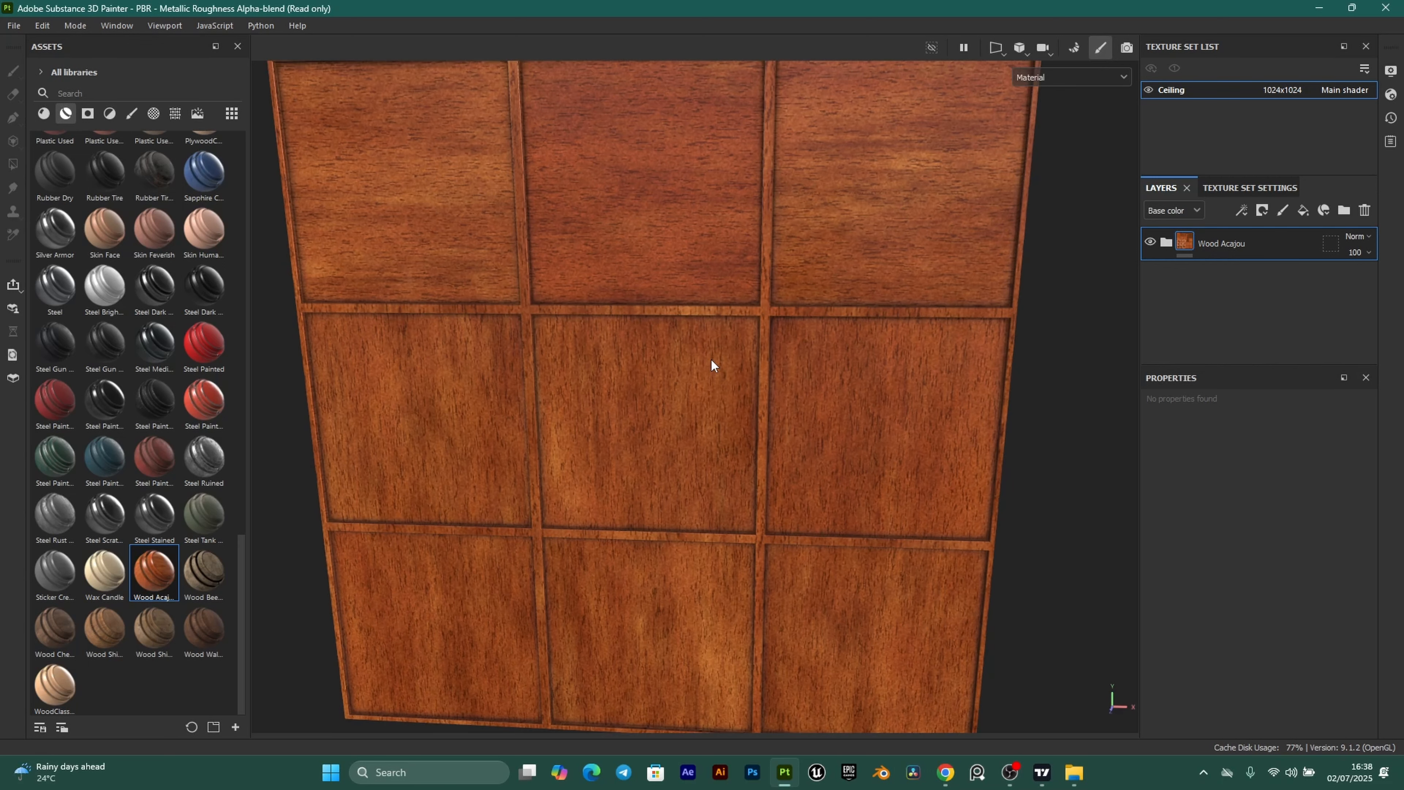
scroll(635, 467, down, 1)
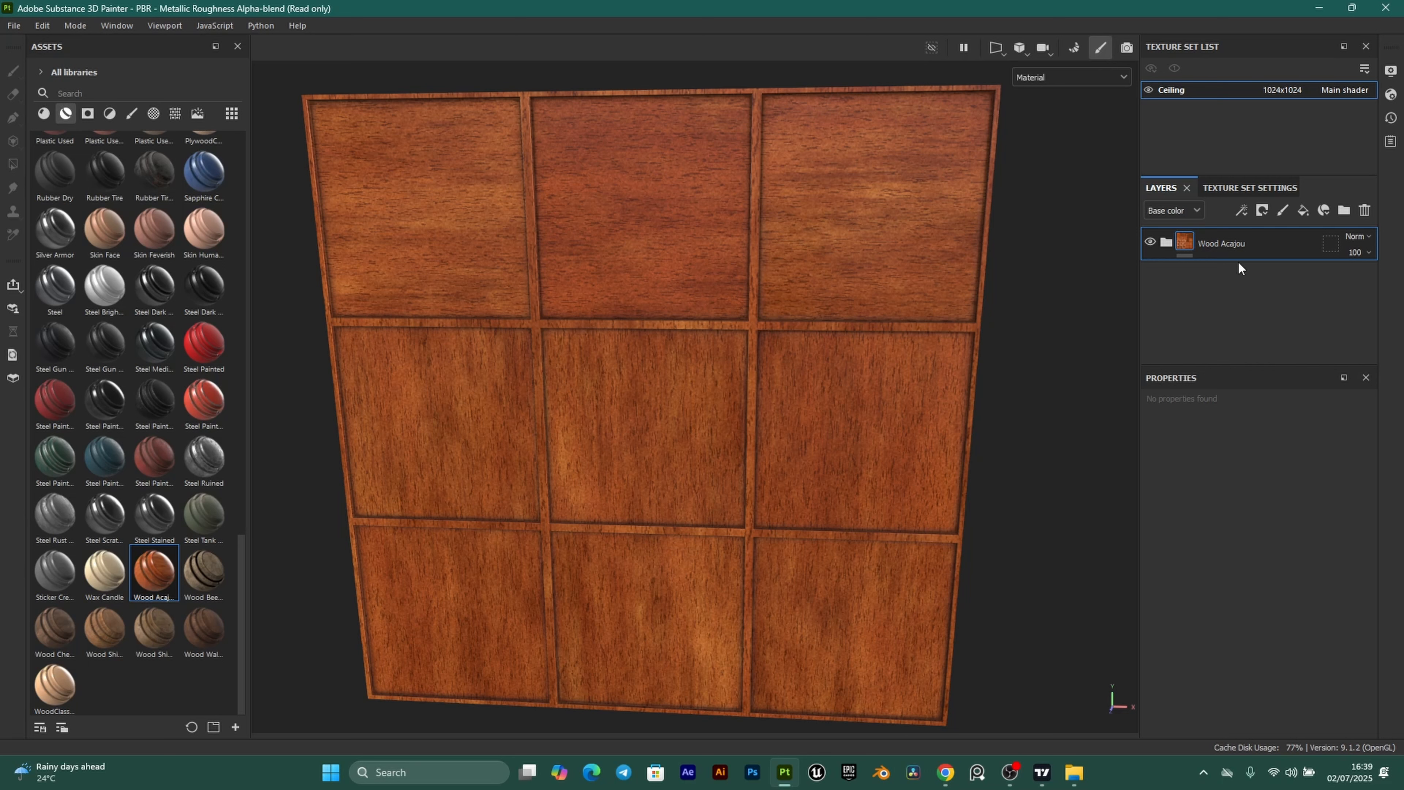
Expand the Wood Acajou folder and delete its Stains and Wood Fibers Small sublayers.
click(1168, 244)
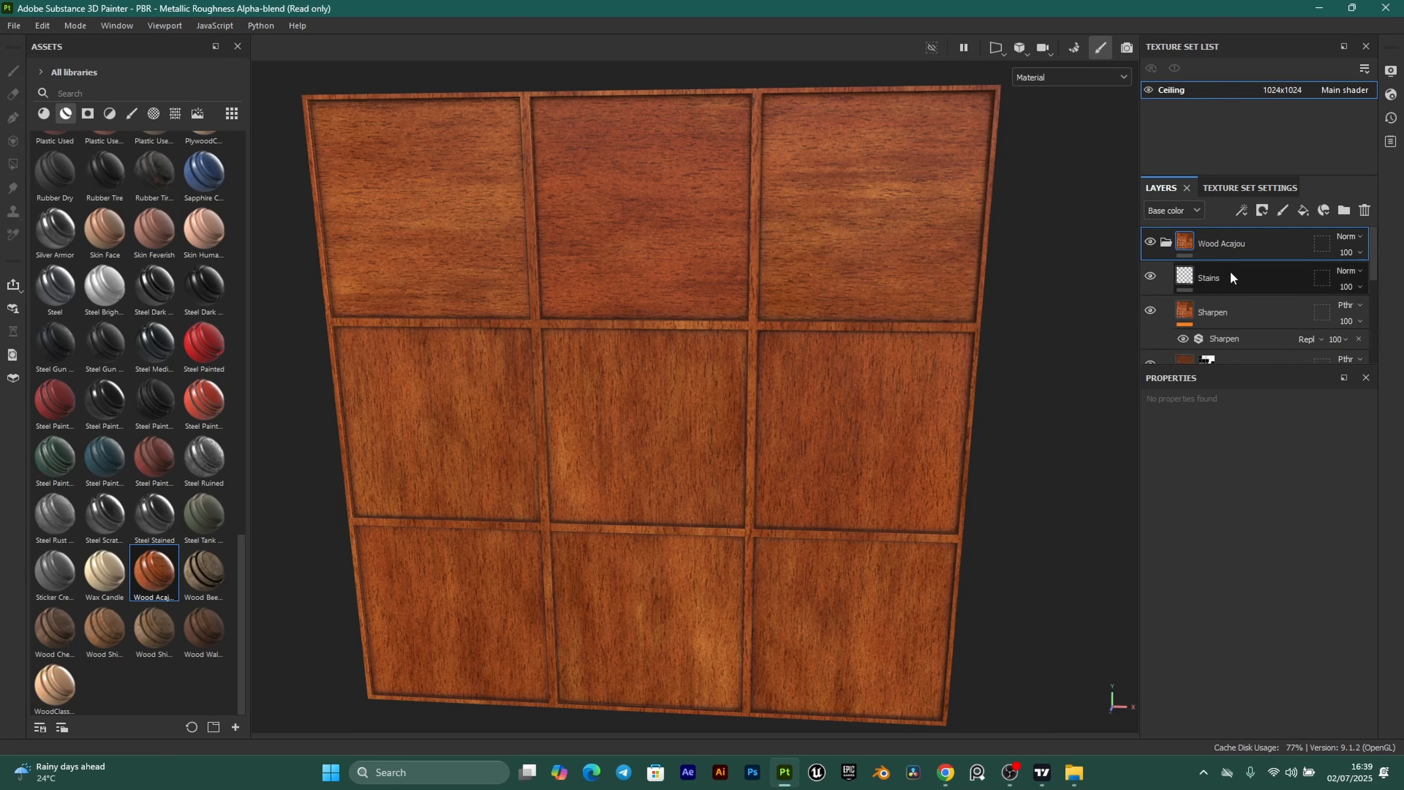
scroll(1230, 272, down, 2)
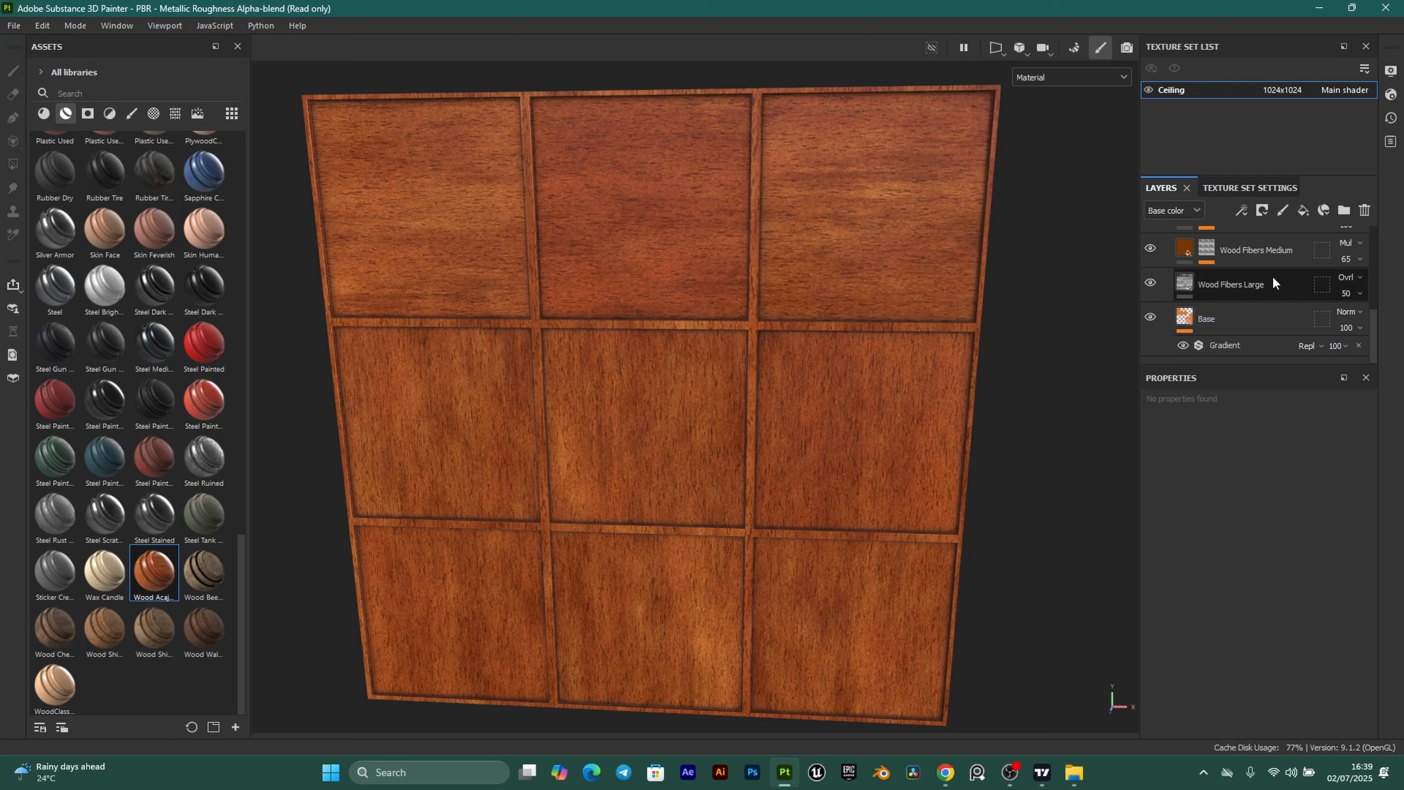
scroll(1266, 280, up, 2)
scroll(1273, 283, down, 2)
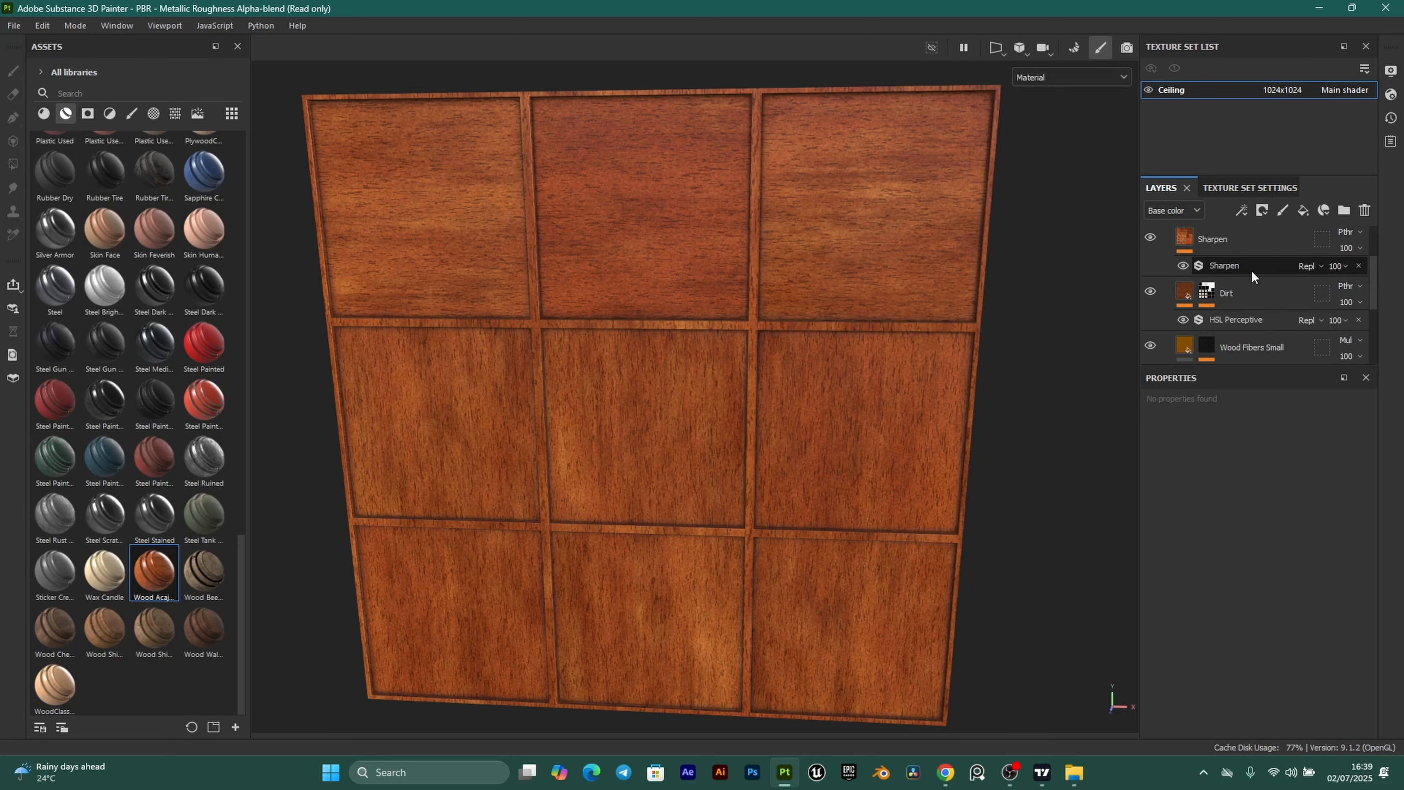
click(1269, 252)
scroll(1284, 322, up, 3)
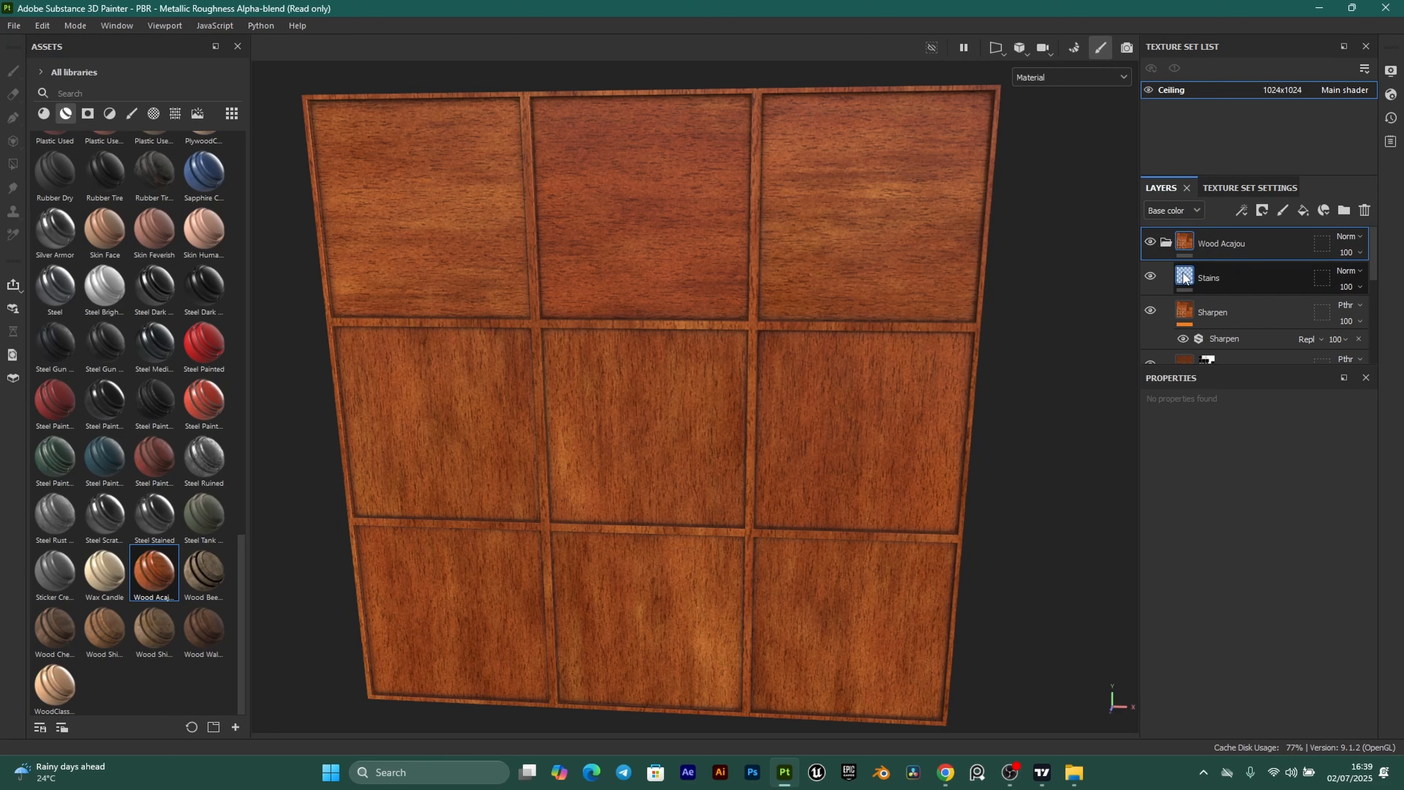
click(1183, 279)
key(Delete)
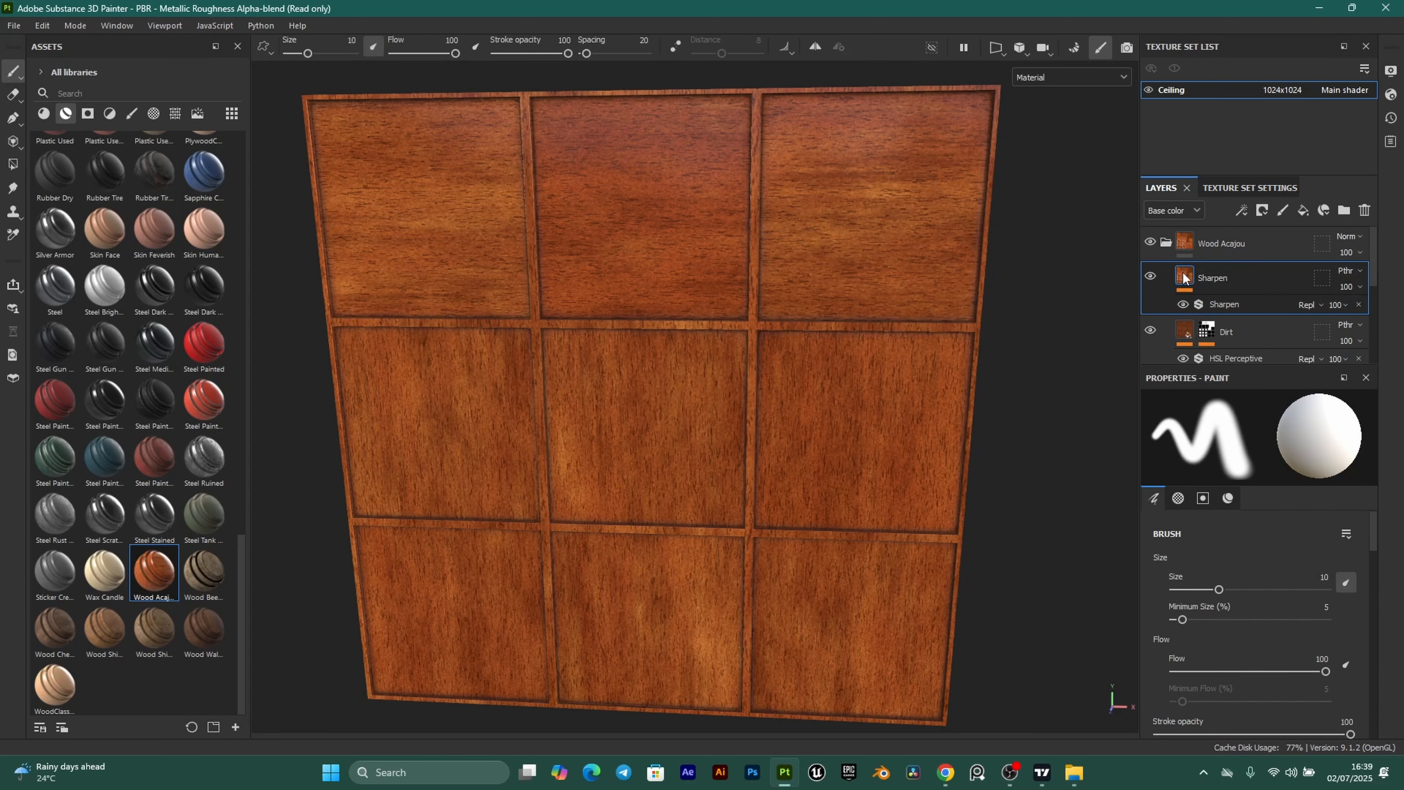
scroll(1261, 289, down, 1)
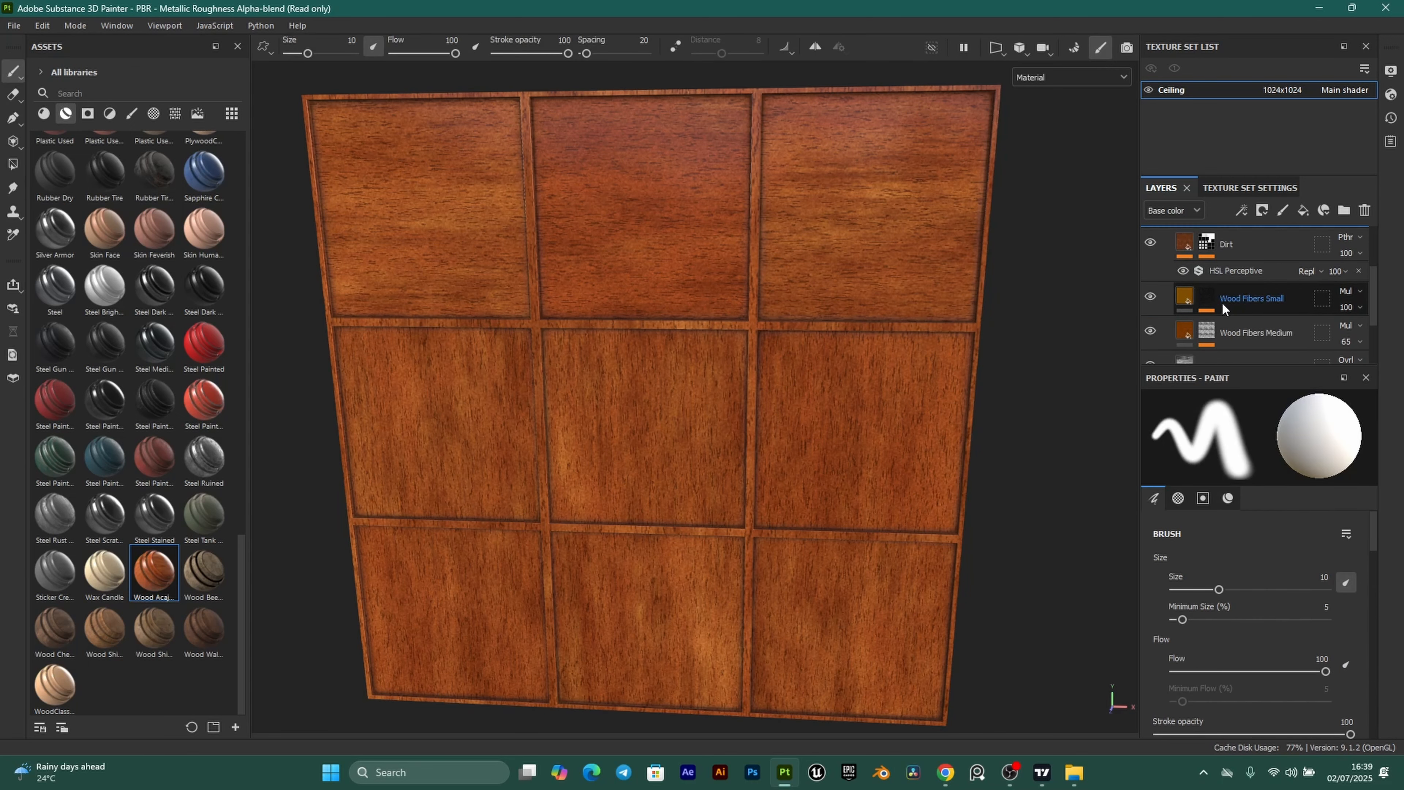
click(1182, 301)
key(Delete)
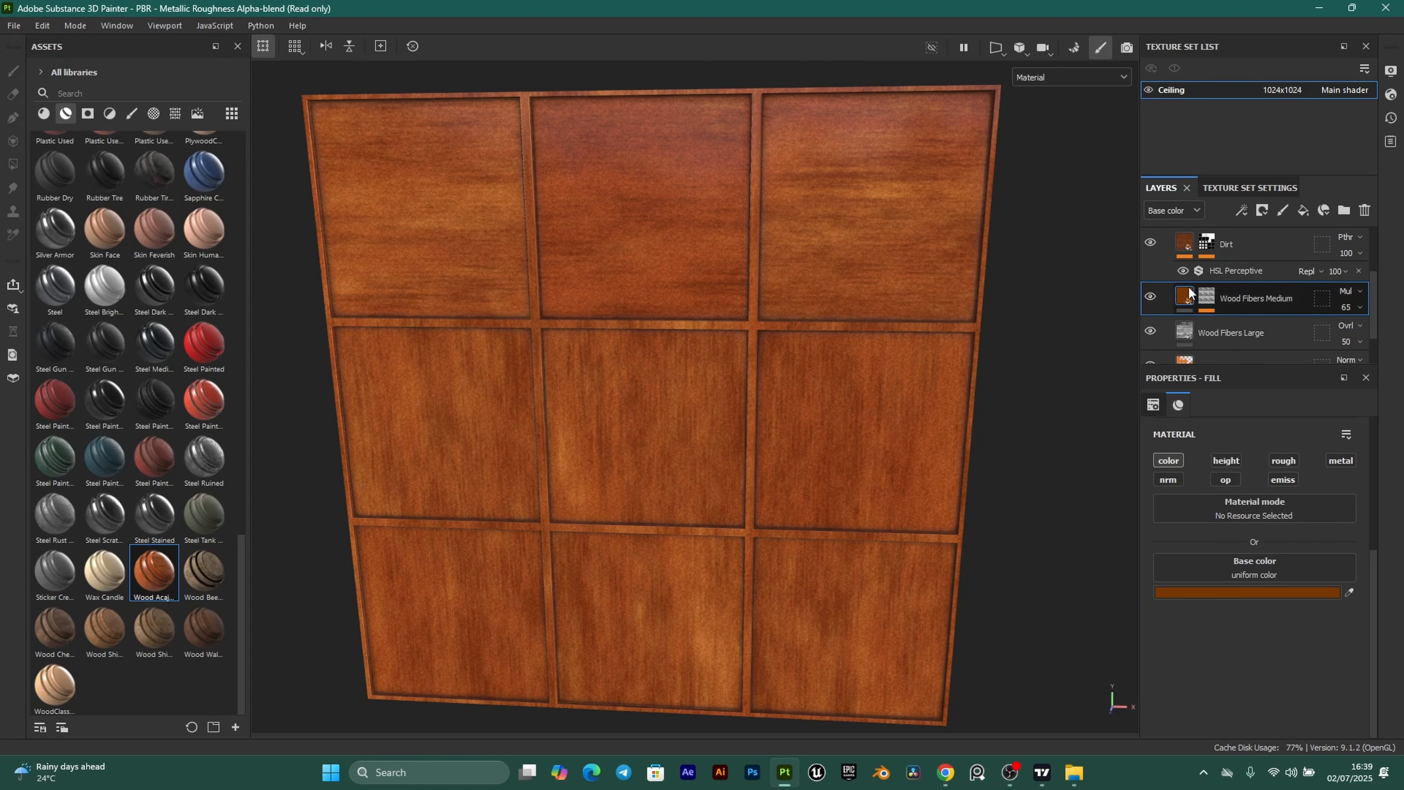
Show the Base layer's Gradient filter settings and copy the Baby powder hex from Coolors.
scroll(1216, 326, down, 1)
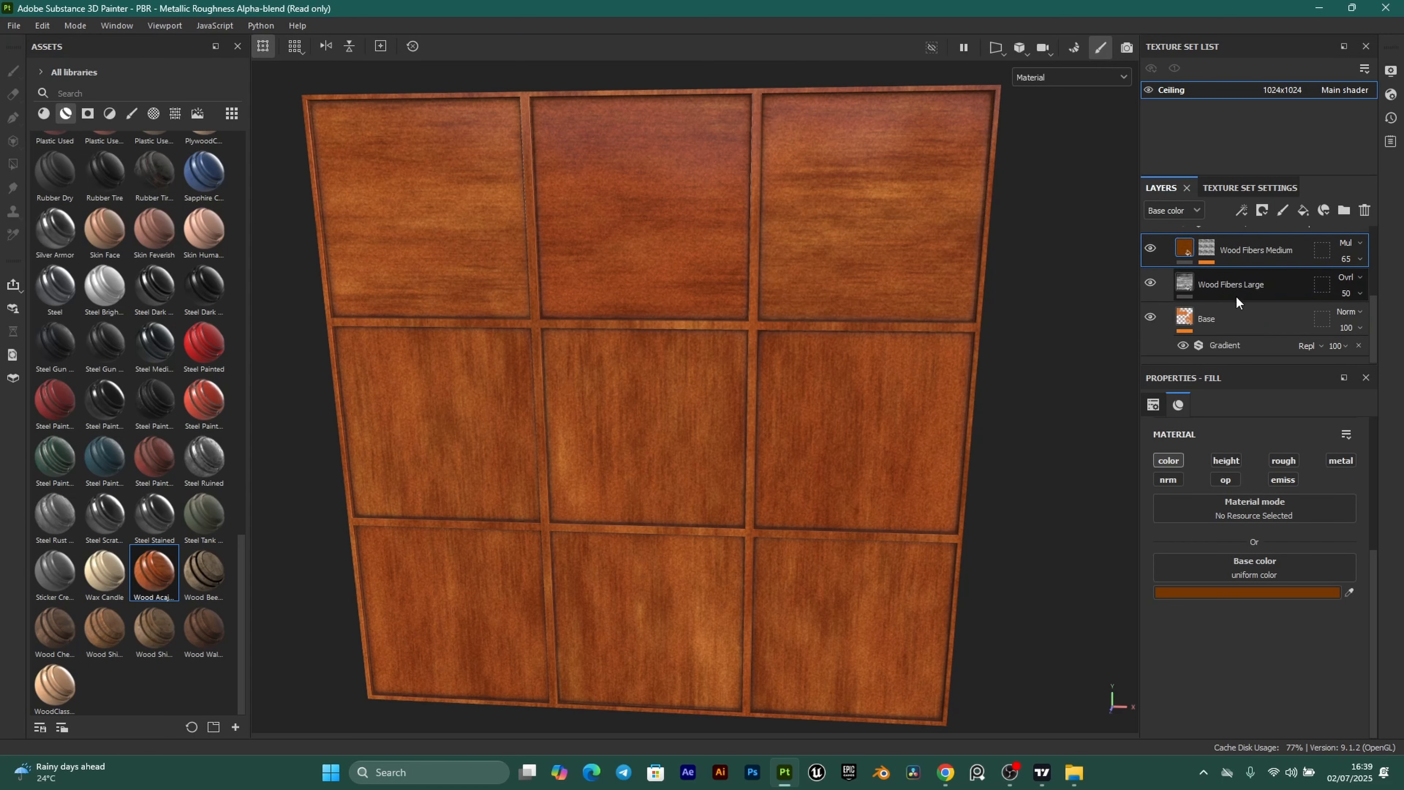
click(1251, 340)
click(945, 773)
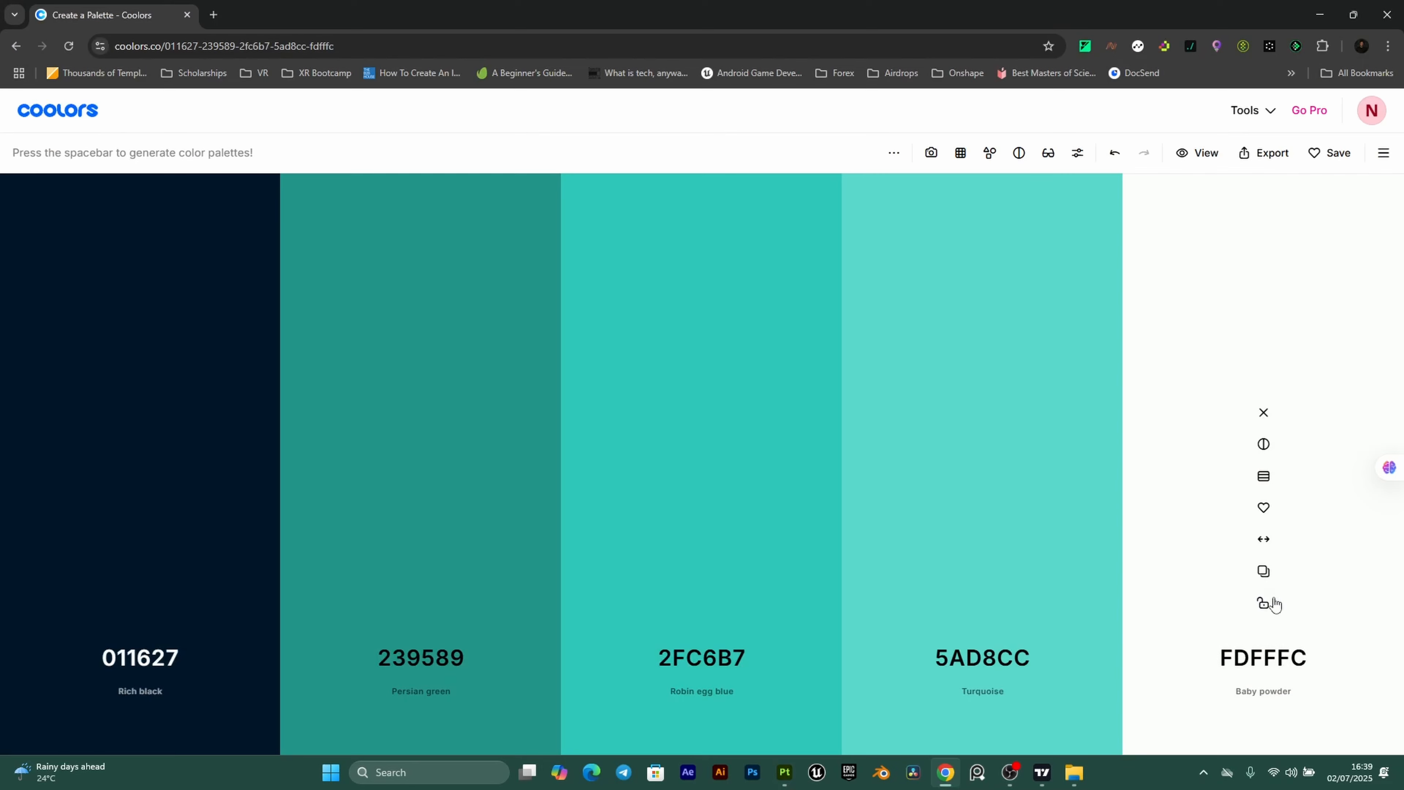
click(1264, 571)
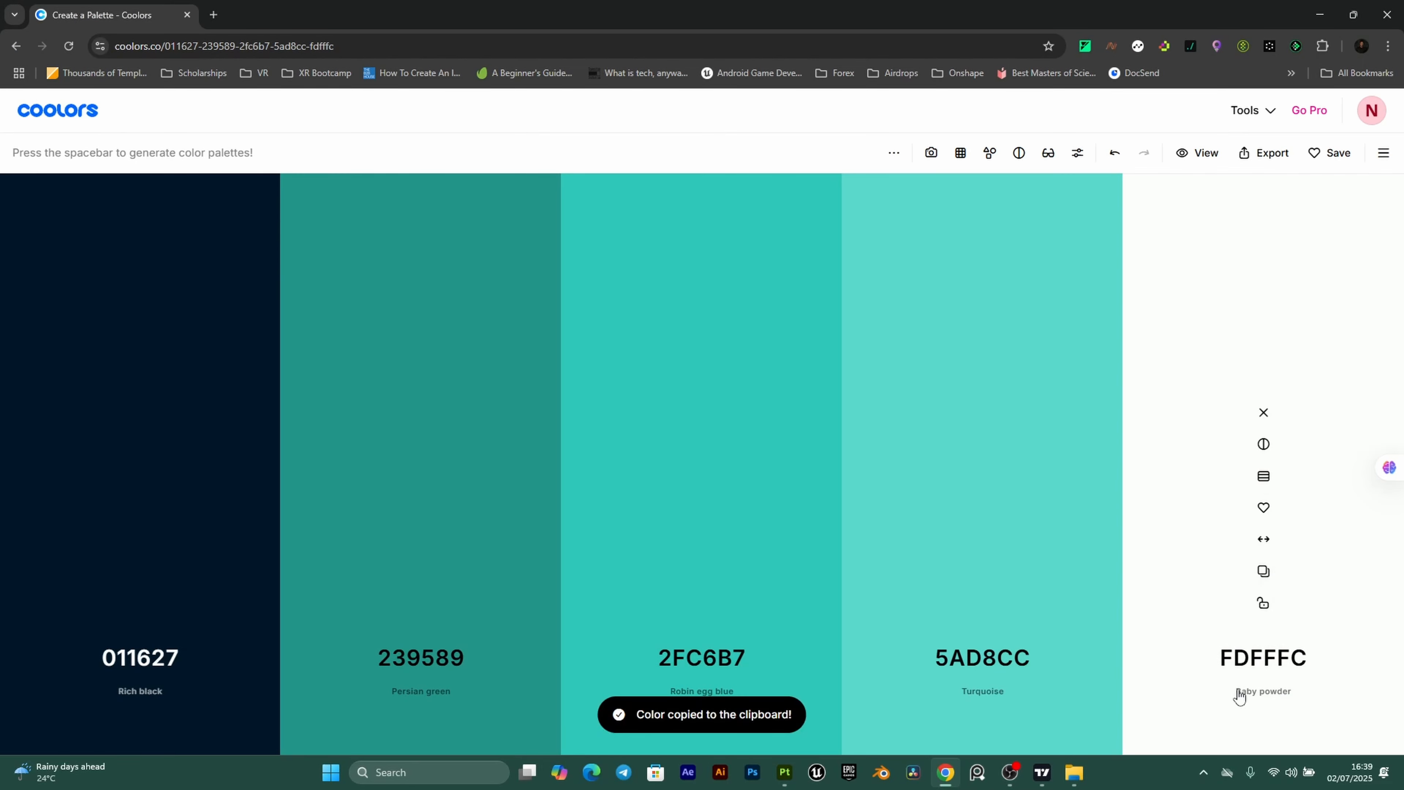
click(784, 773)
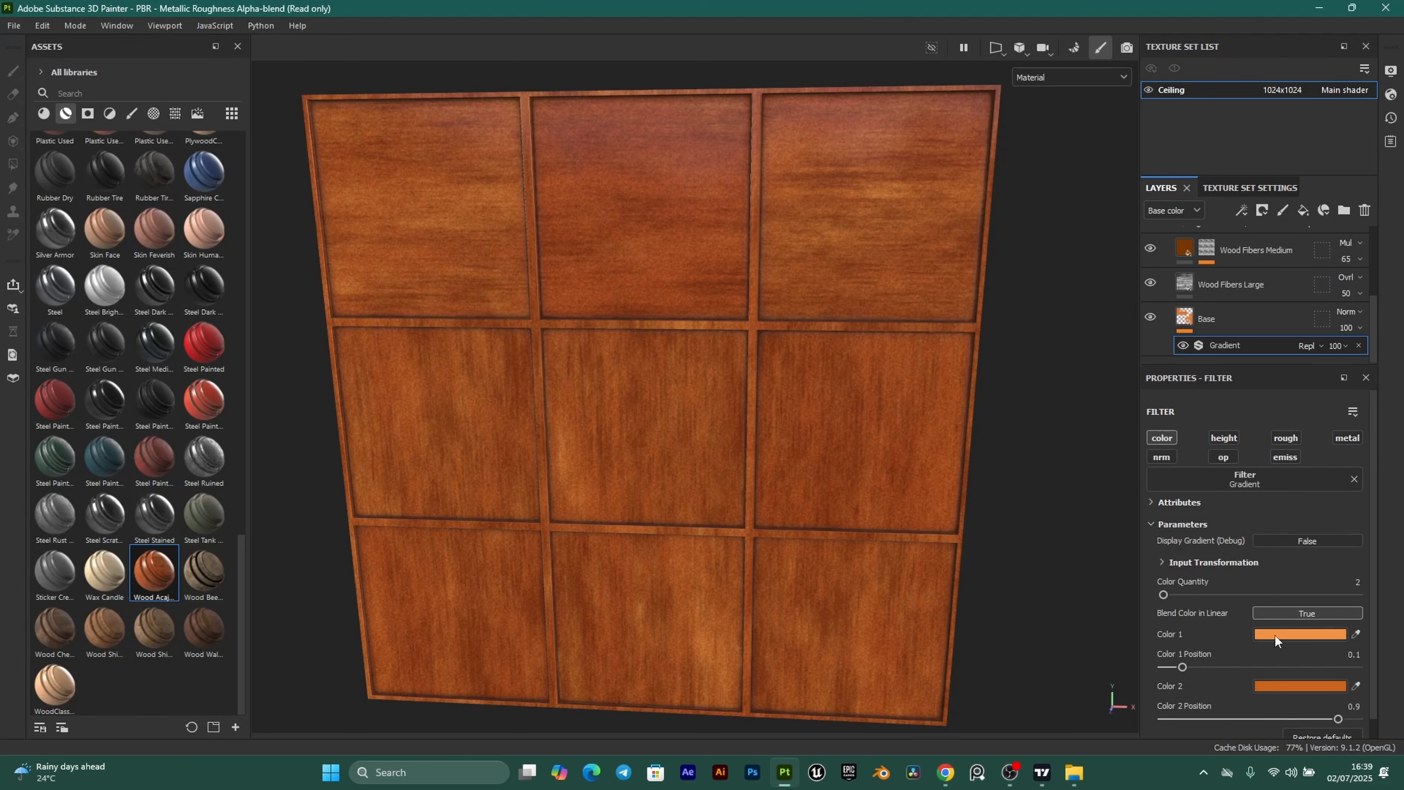
Set Gradient Color 1 to the Baby powder hex and sample it into Color 2.
click(1297, 635)
double_click(1210, 692)
key(ctrl+v)
key(Return)
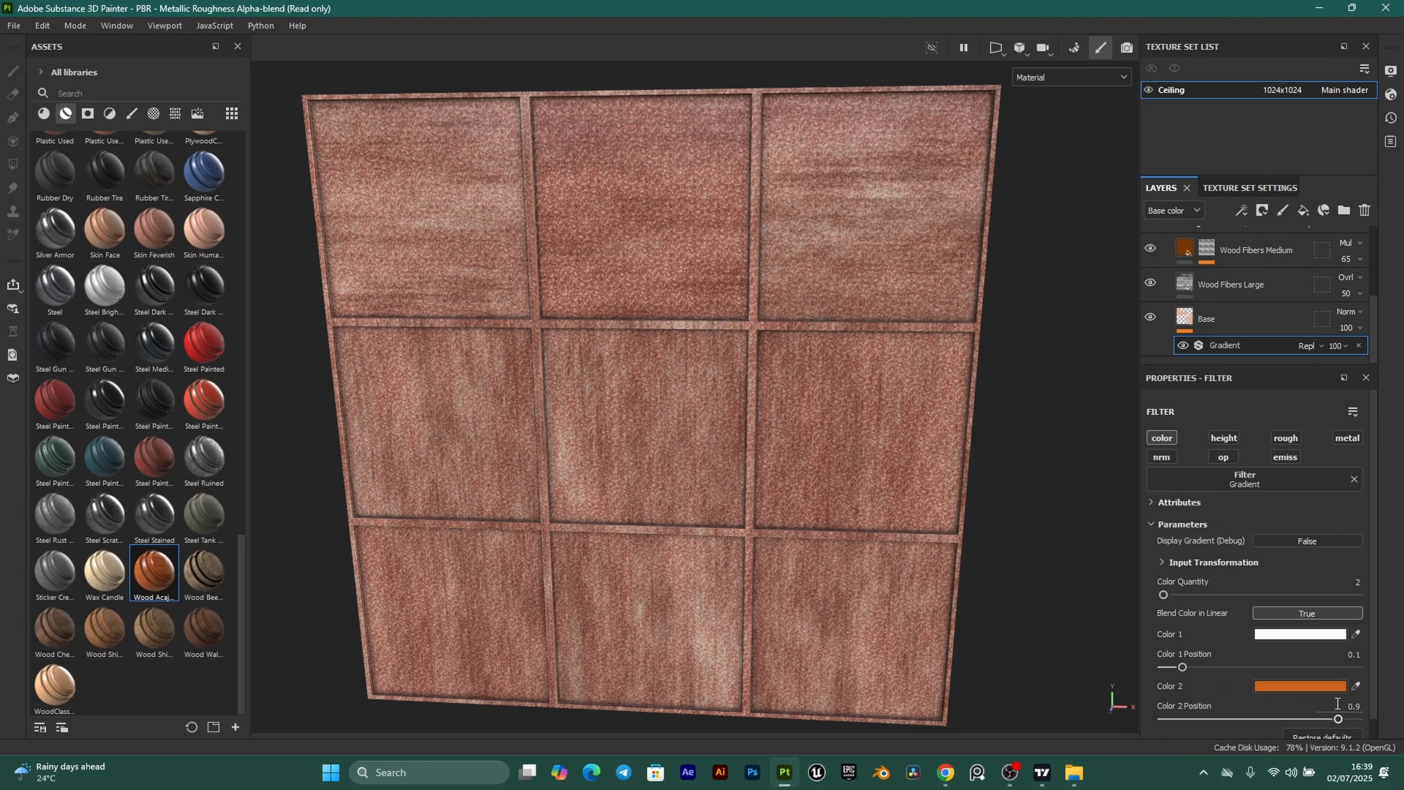
click(1356, 687)
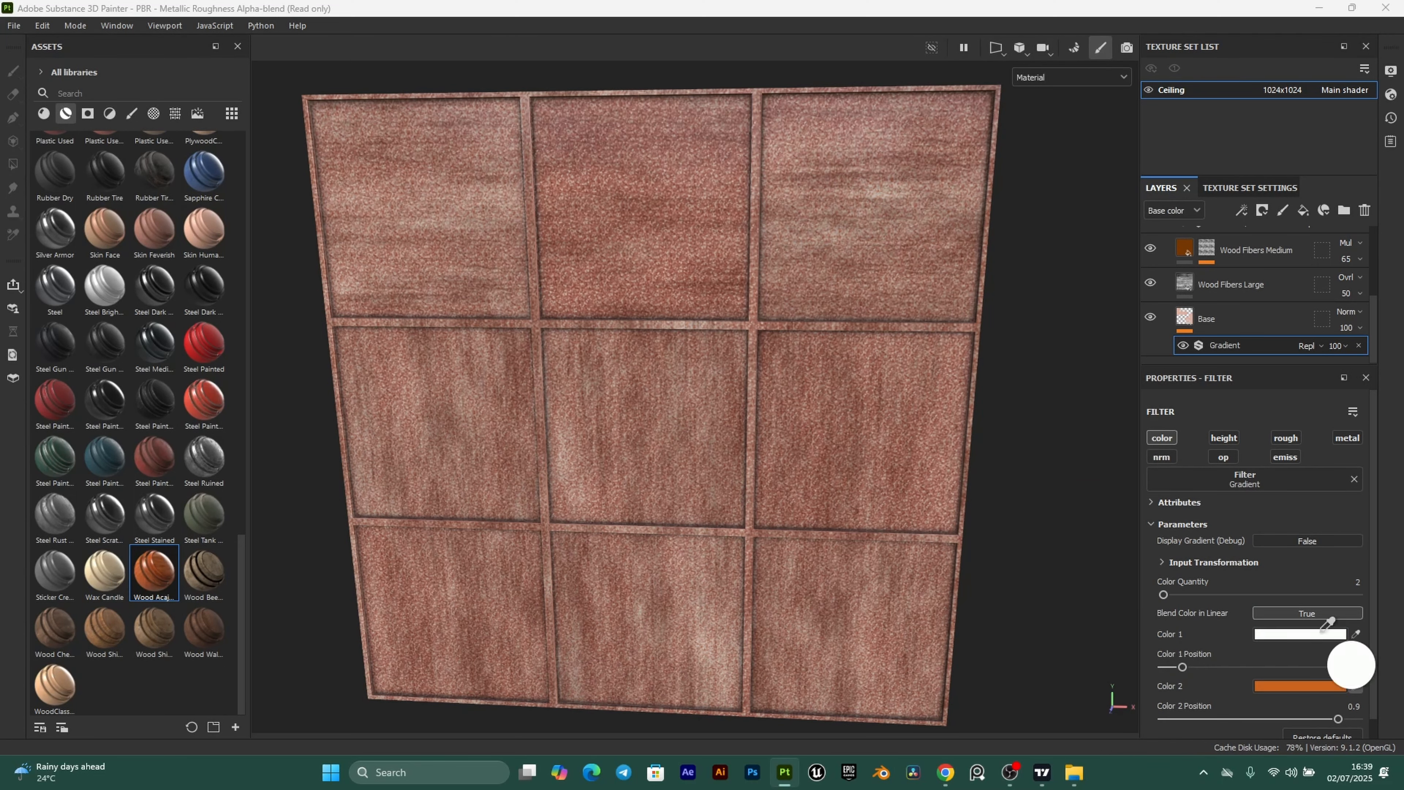
click(1330, 634)
scroll(718, 296, up, 1)
scroll(702, 305, down, 1)
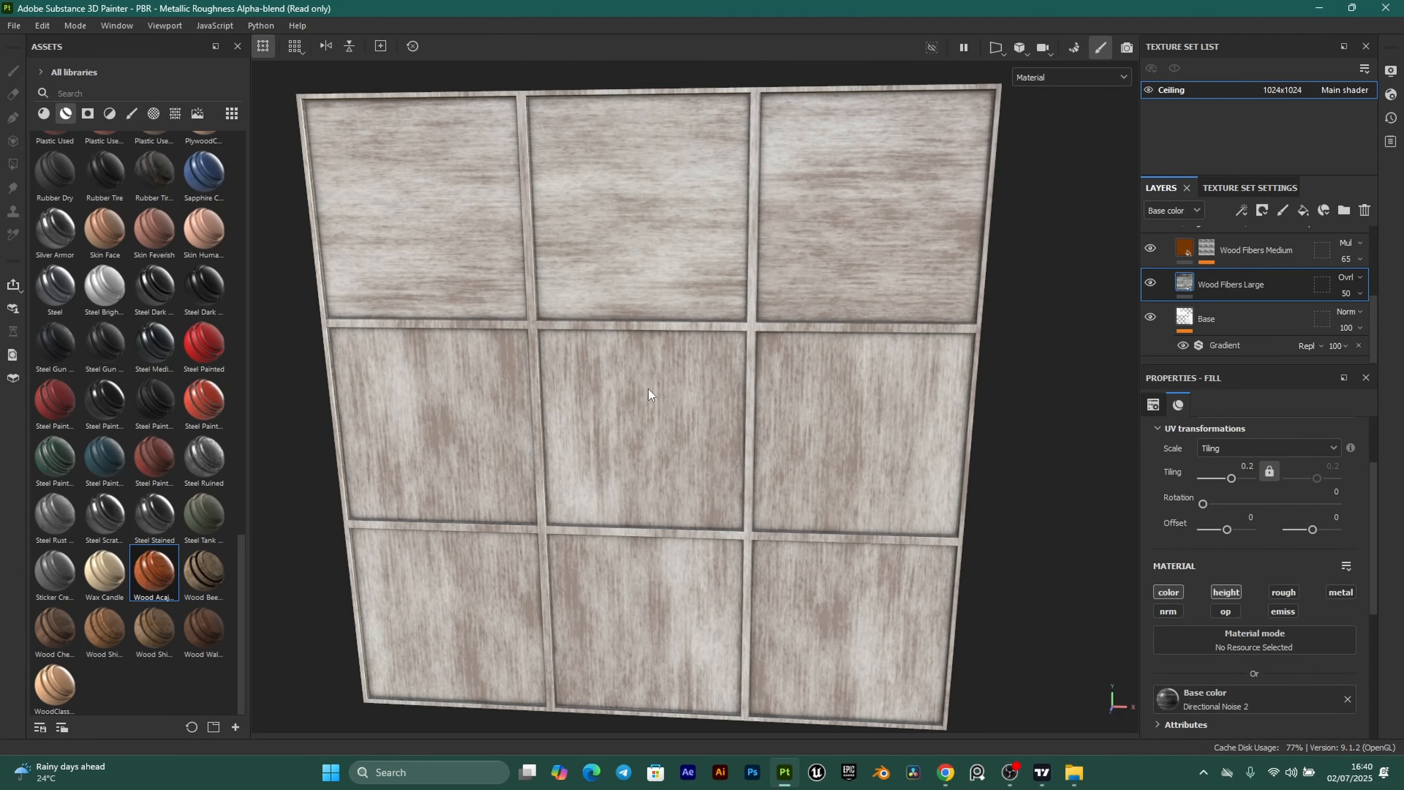
scroll(648, 388, up, 1)
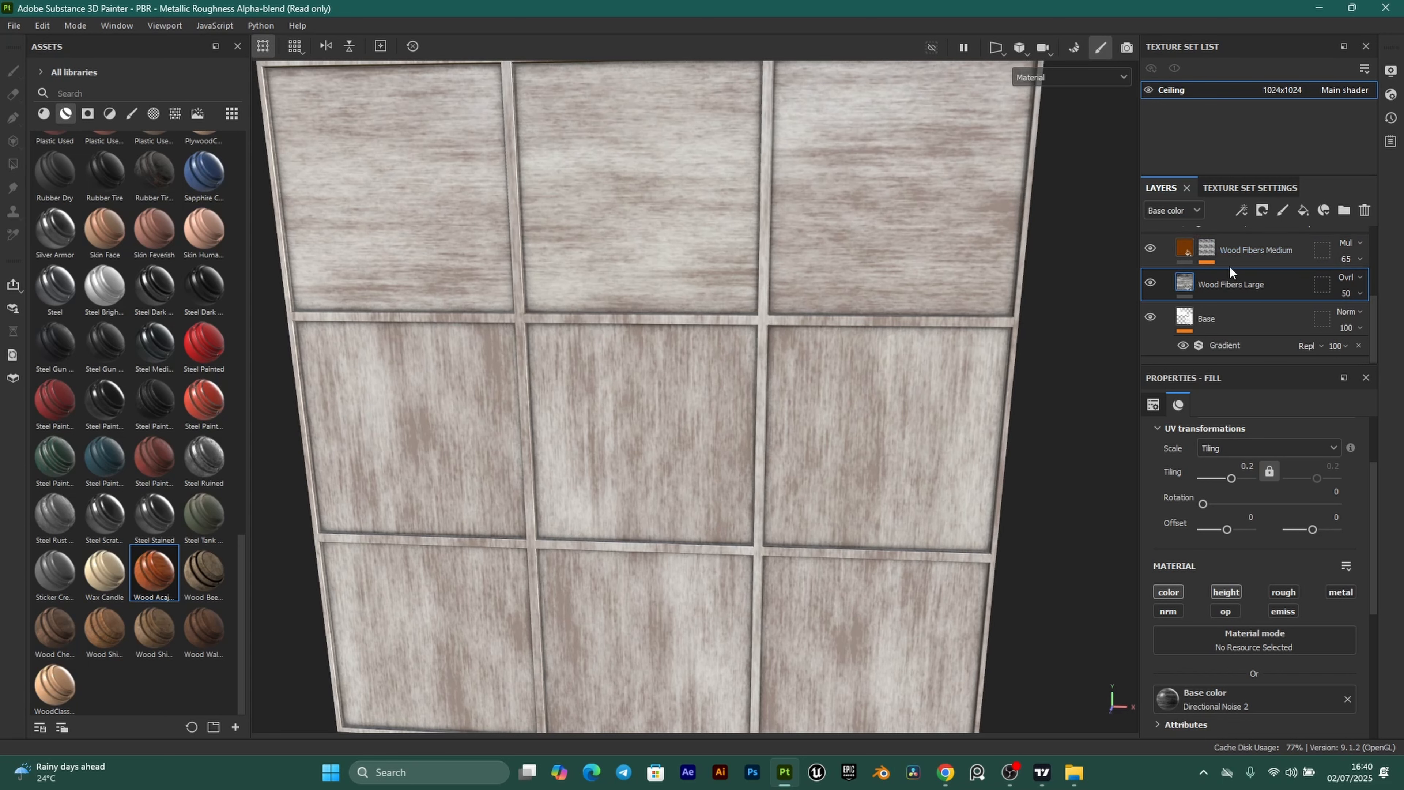
Select the Wood Fibers 1 fill inside the Wood Fibers Medium mask.
click(1209, 250)
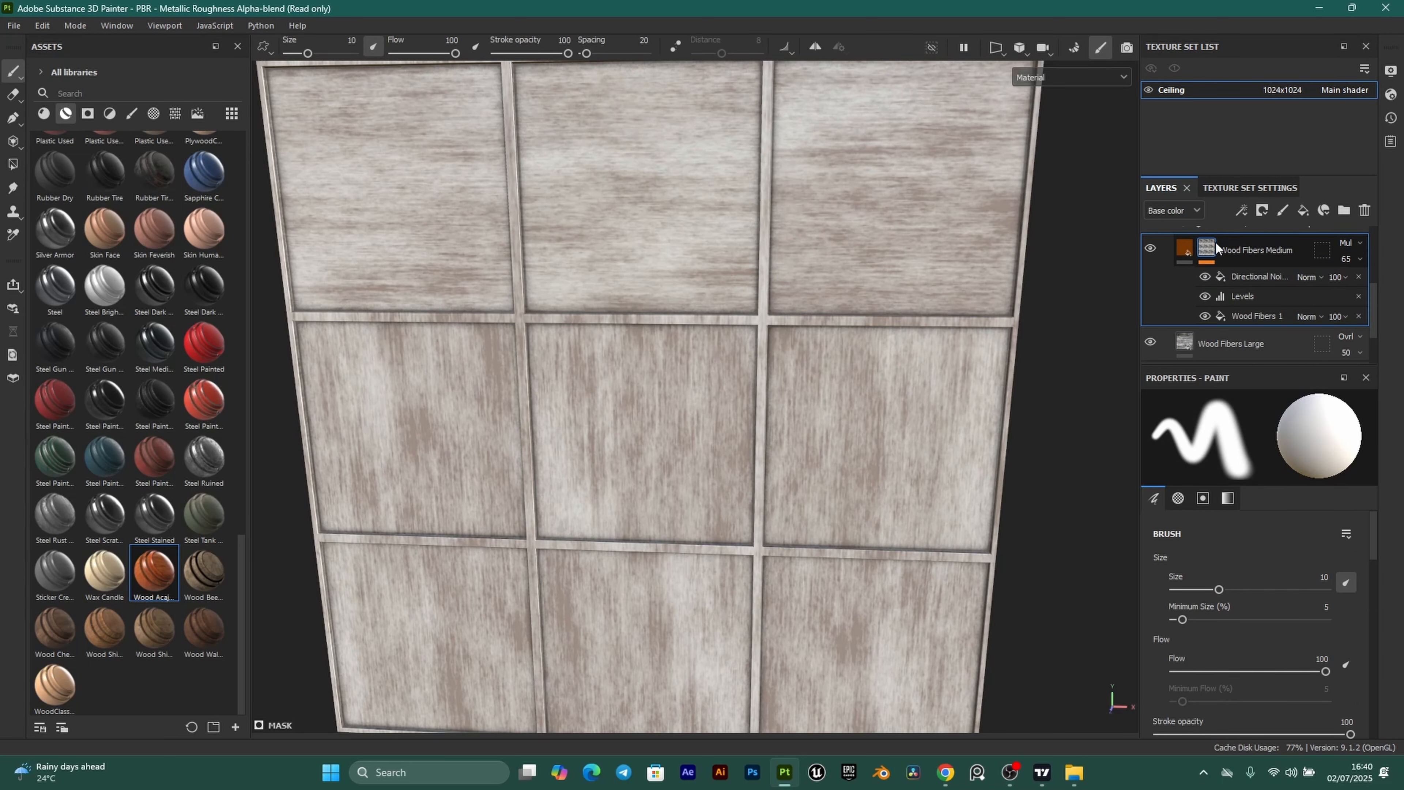
click(1250, 315)
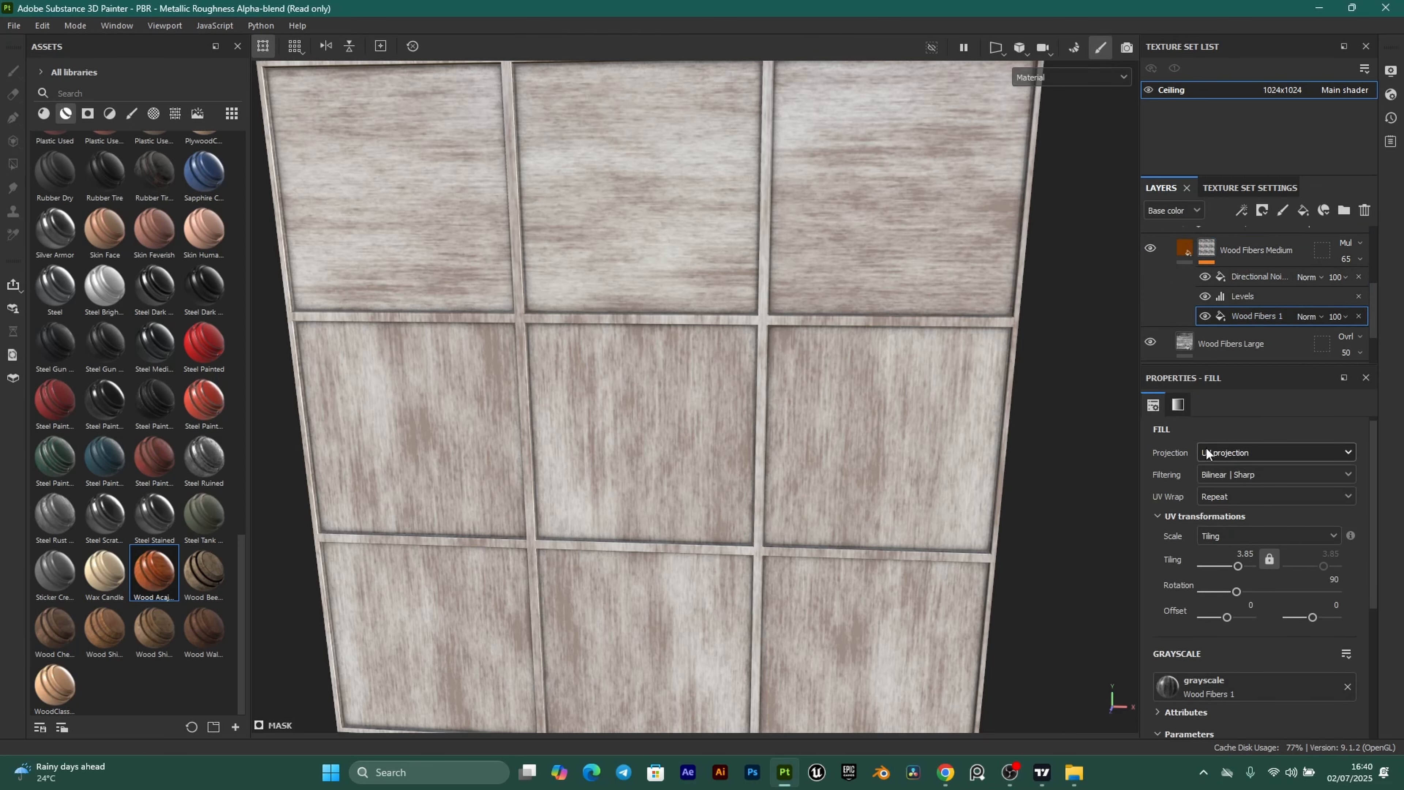
scroll(597, 310, down, 5)
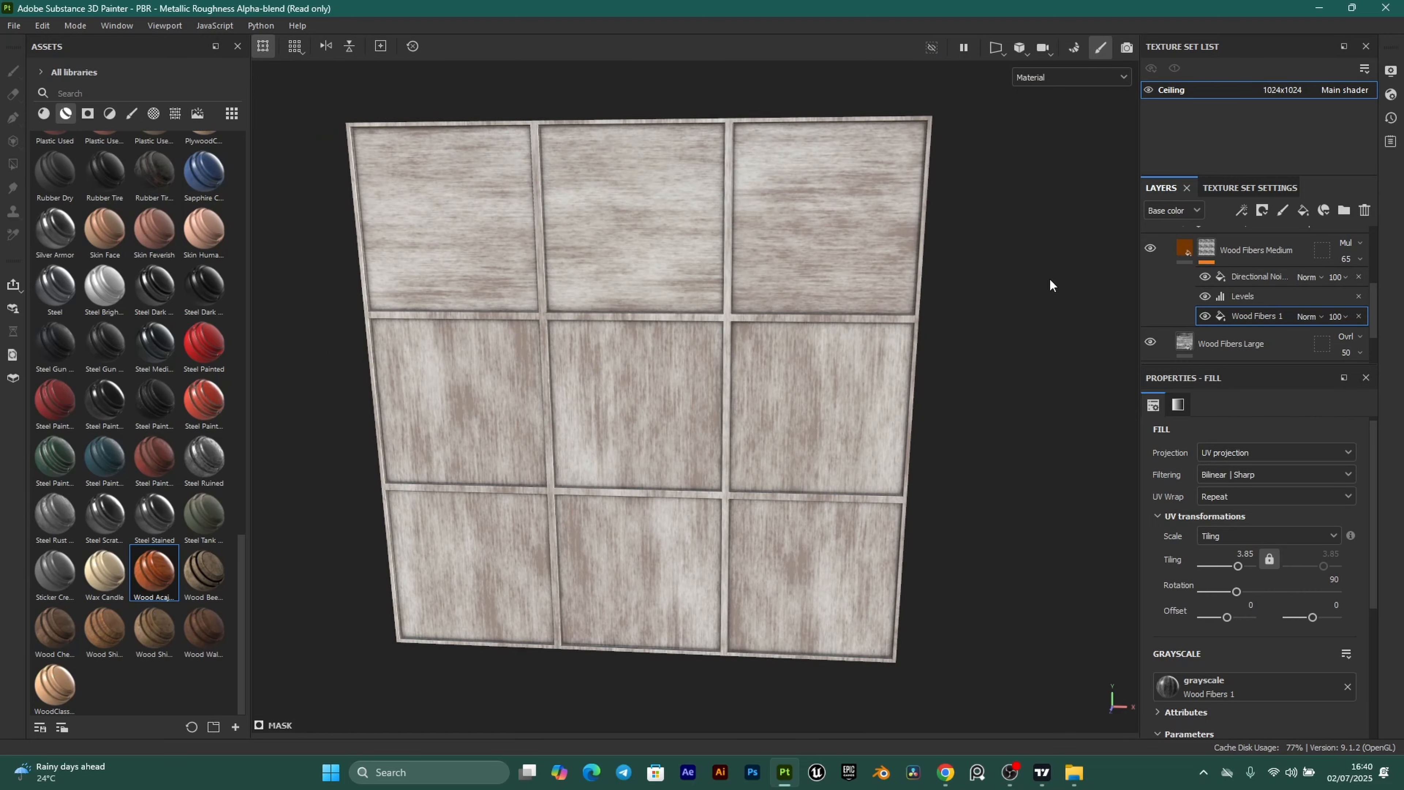
scroll(708, 354, up, 2)
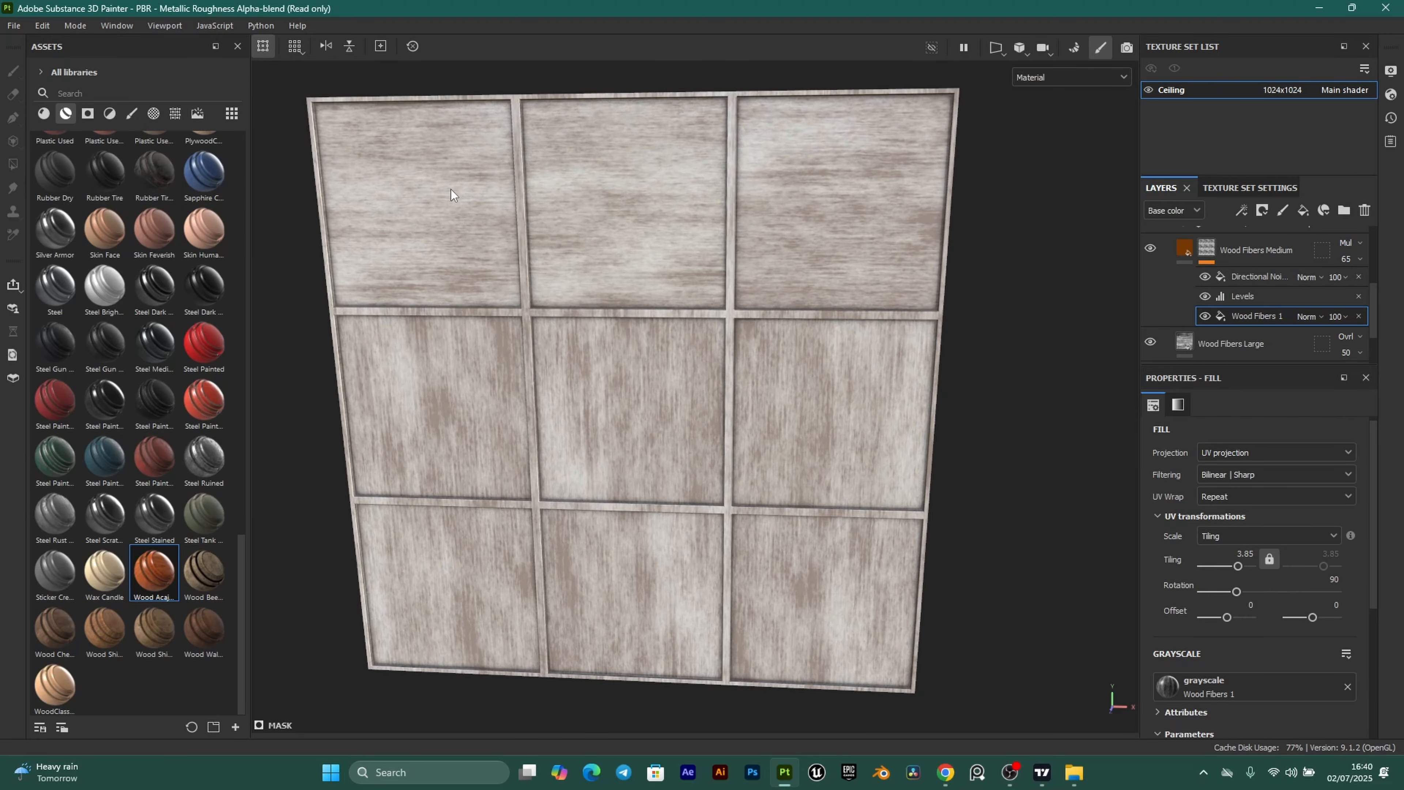
Switch the Wood Fibers 1 and Directional Noise mask fills to tri-planar projection.
click(1347, 455)
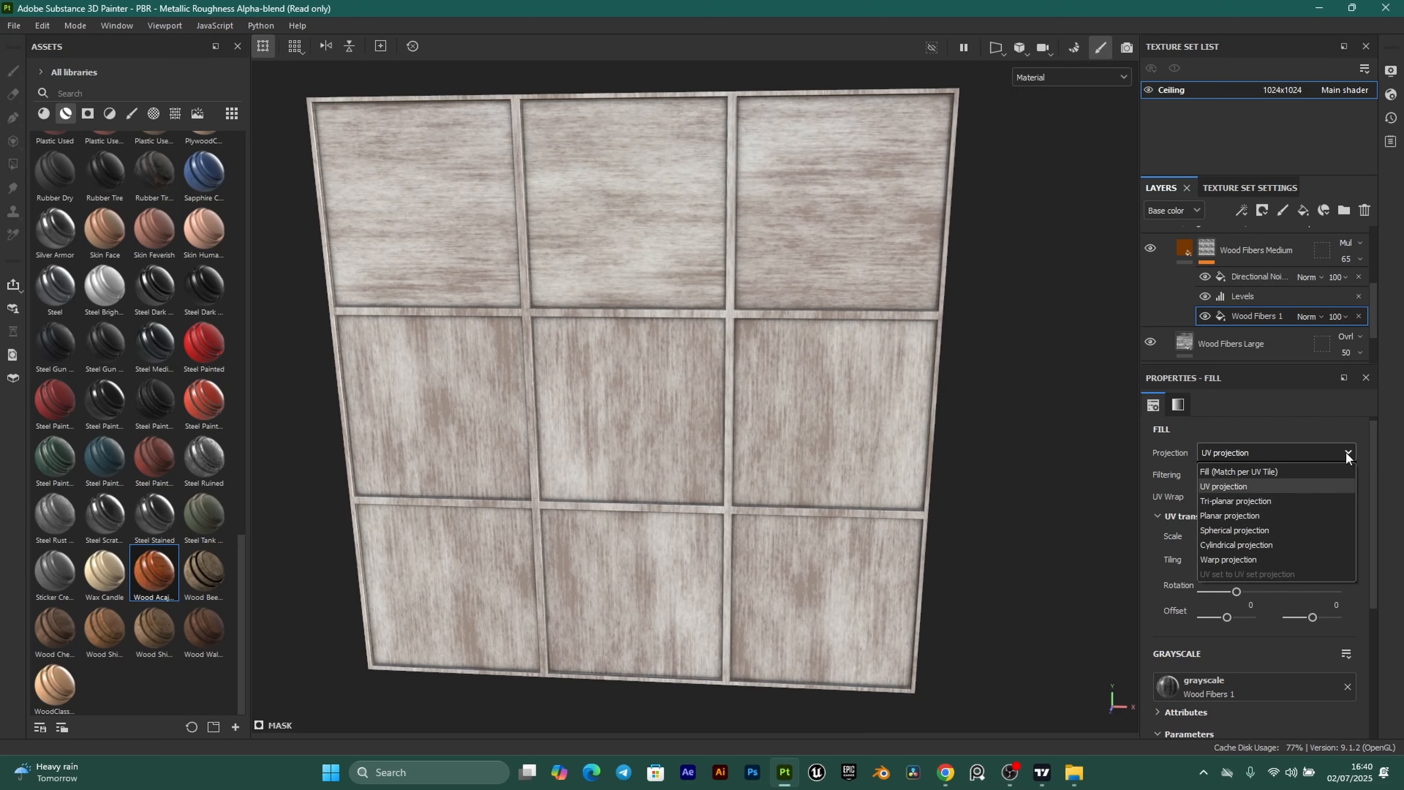
click(1254, 502)
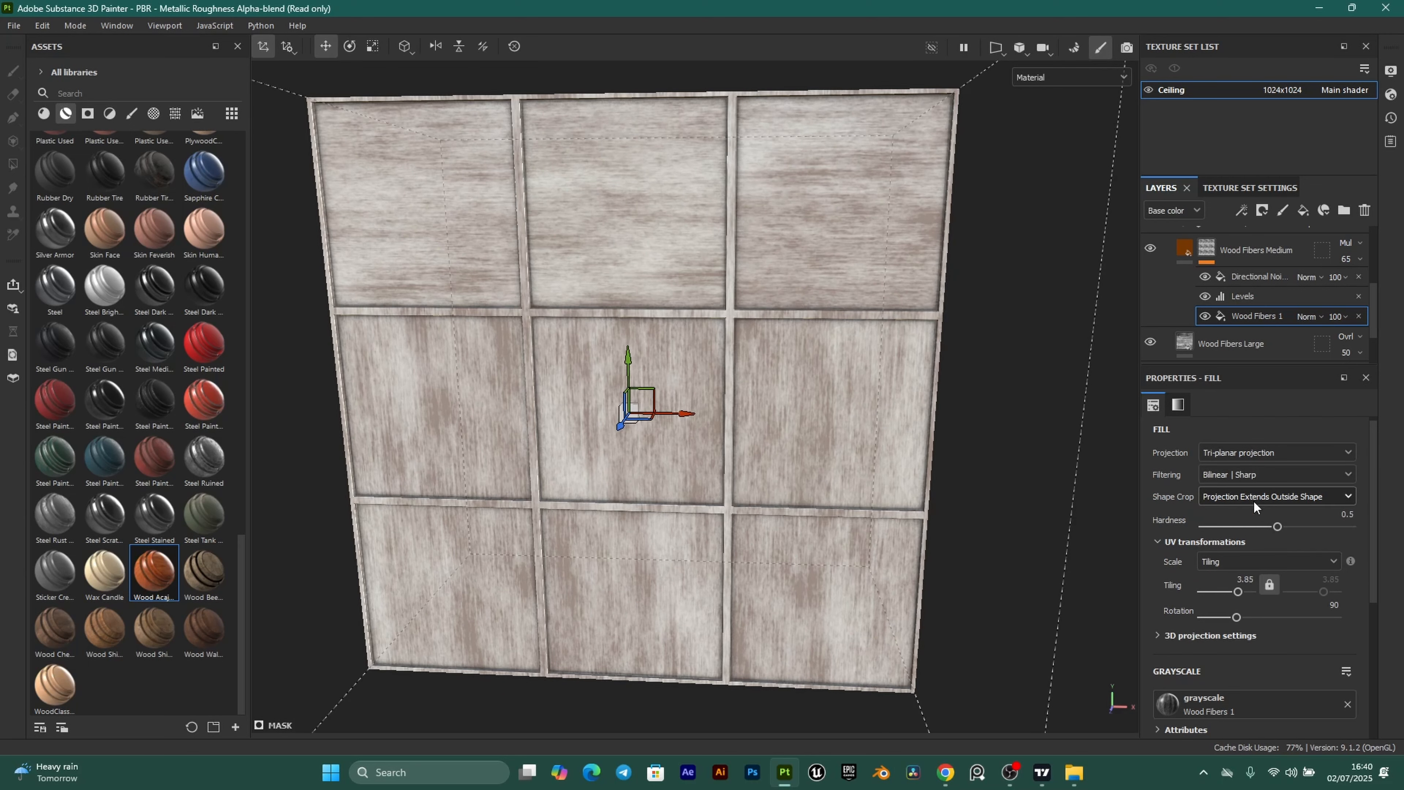
scroll(721, 448, up, 2)
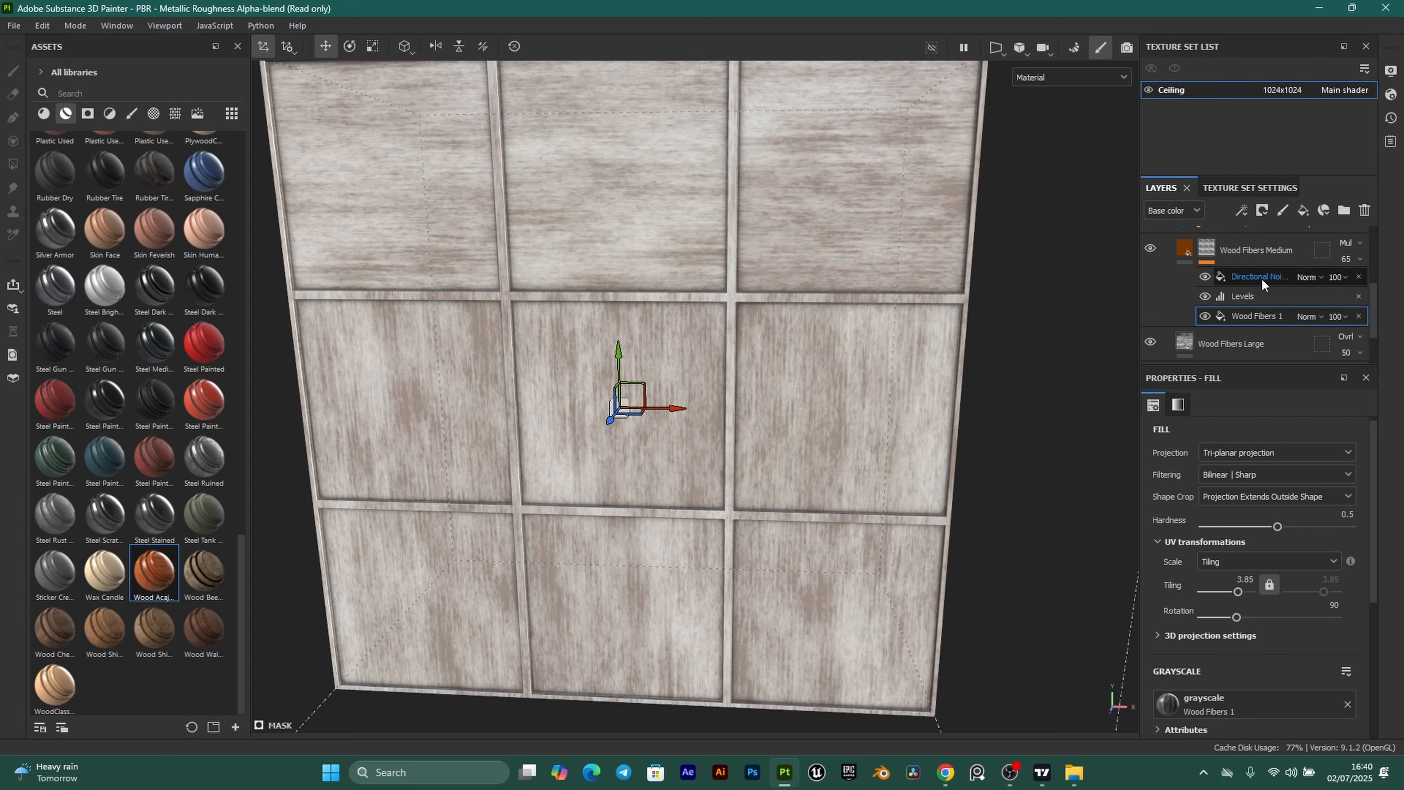
click(1275, 275)
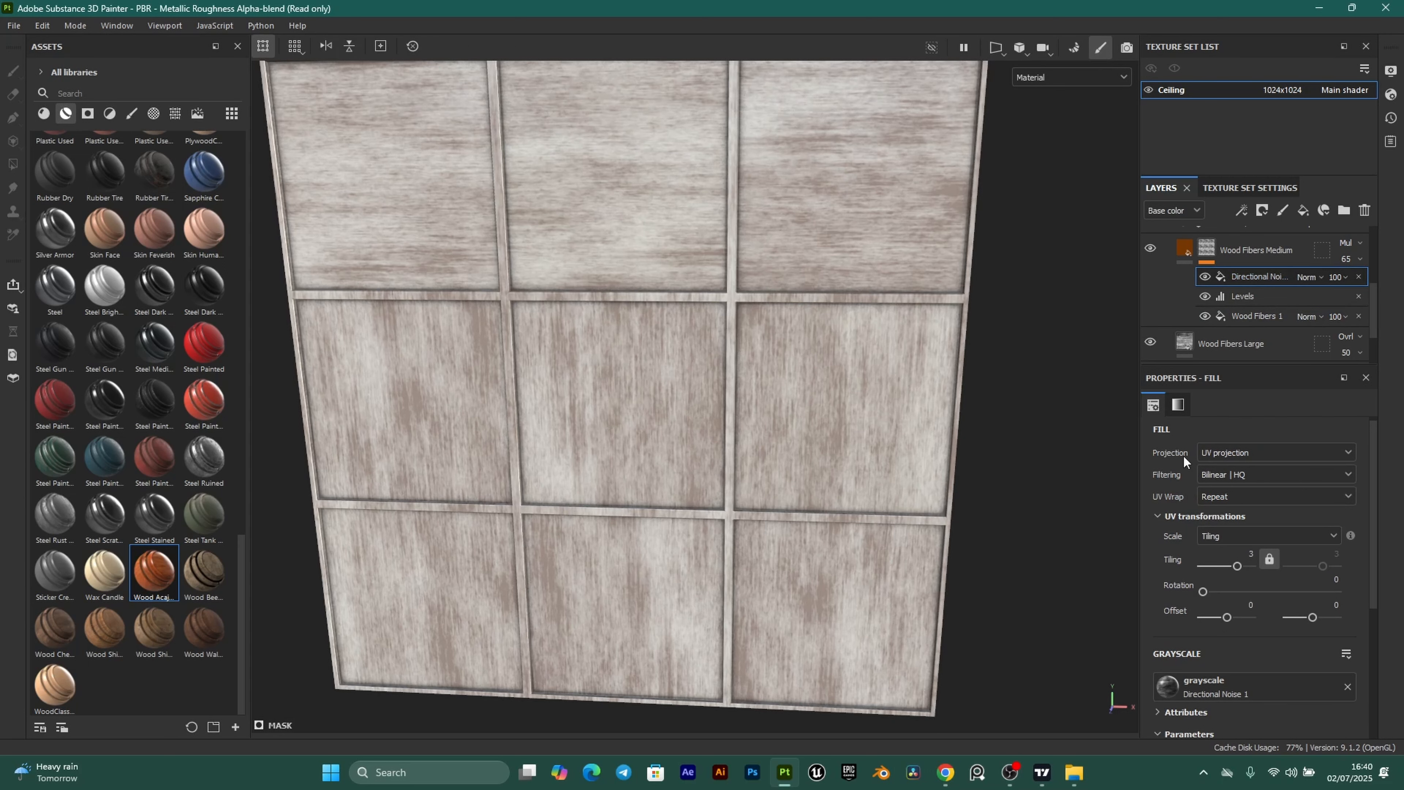
click(1289, 449)
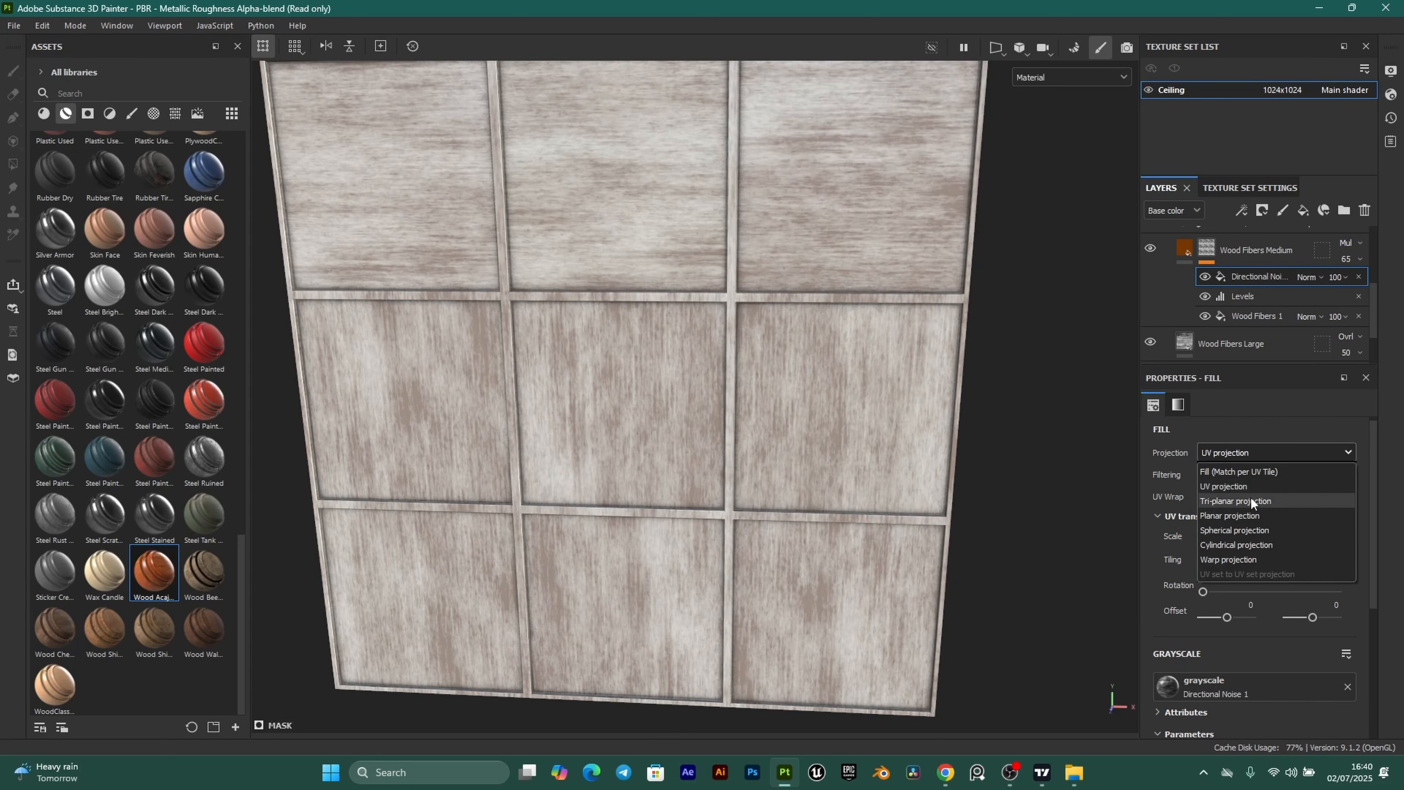
click(1243, 502)
scroll(779, 379, down, 2)
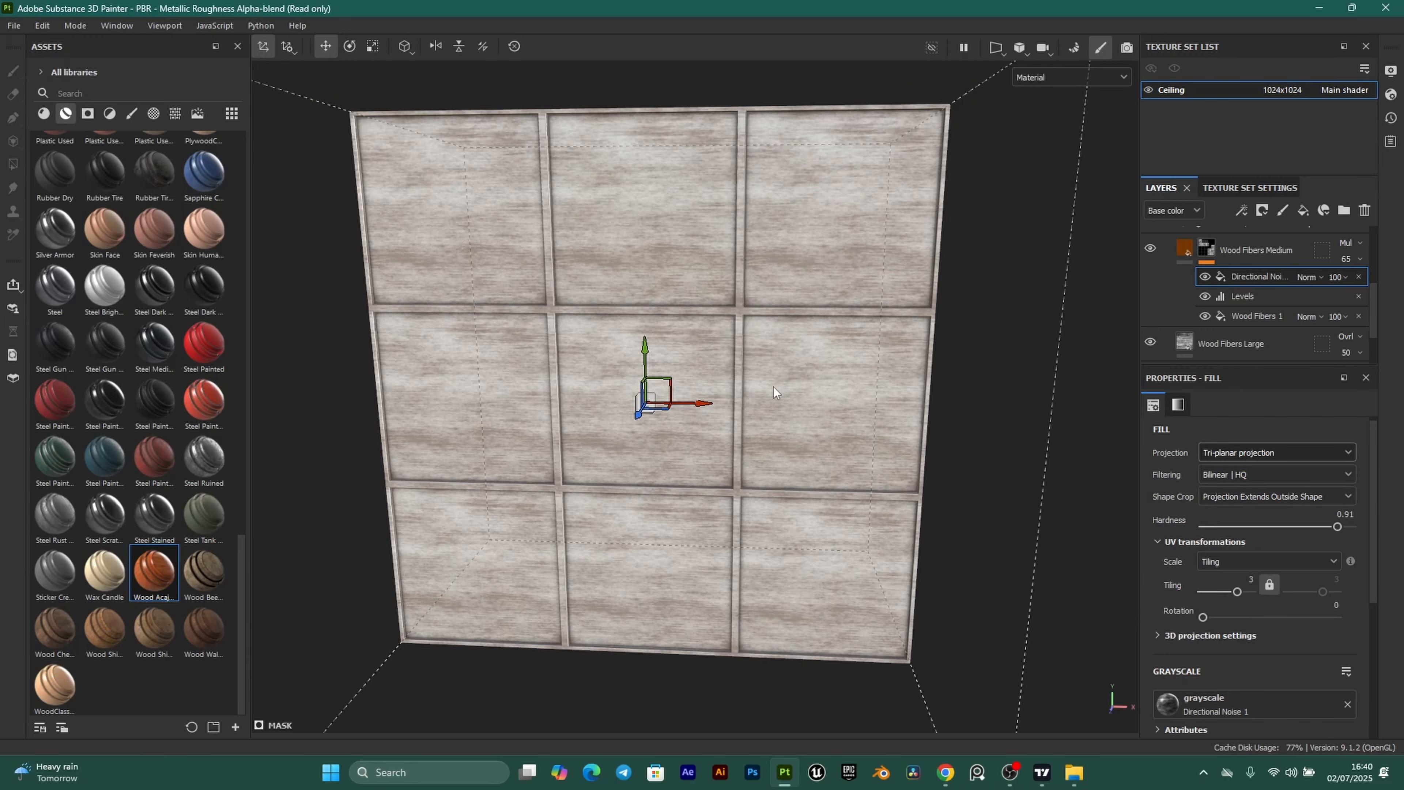
Inspect the new fiber pattern, try rotating the noise projection, then undo to keep horizontal grain.
alt+drag(774, 387, 731, 375)
scroll(727, 362, up, 2)
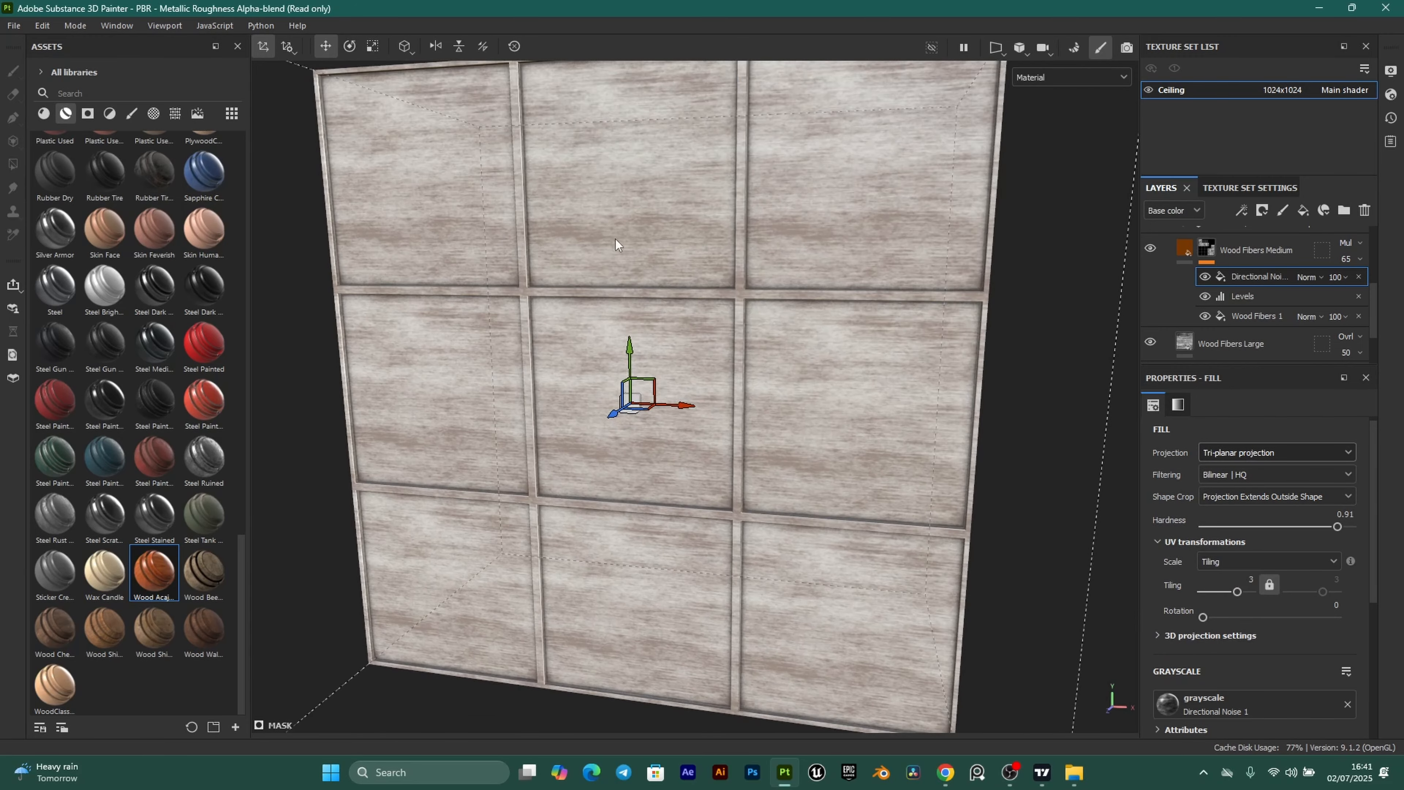
alt+drag(634, 267, 630, 334)
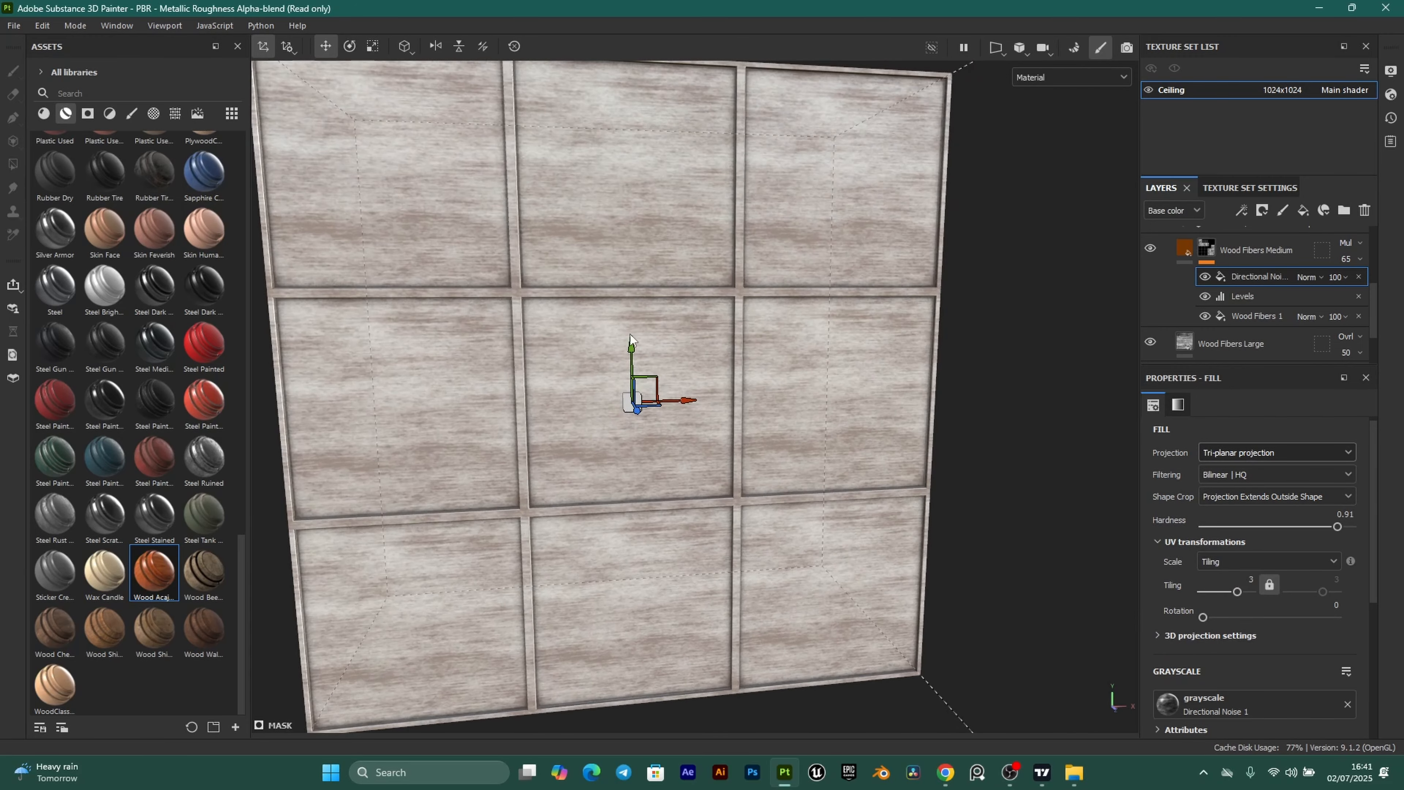
scroll(740, 316, down, 2)
alt+drag(863, 316, 728, 349)
scroll(728, 349, up, 2)
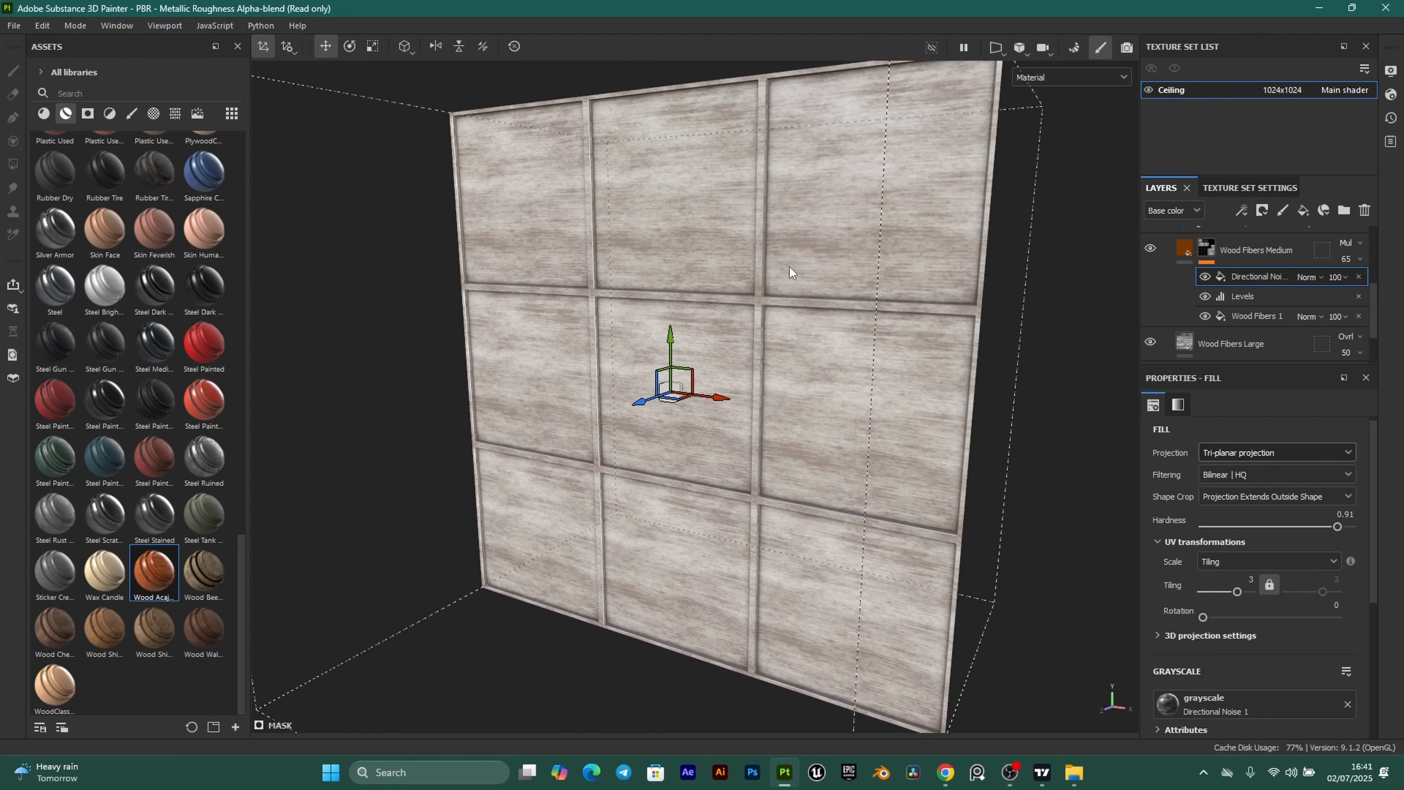
alt+drag(750, 250, 827, 353)
scroll(846, 320, down, 2)
alt+drag(686, 300, 753, 232)
alt+drag(748, 288, 805, 276)
key(e)
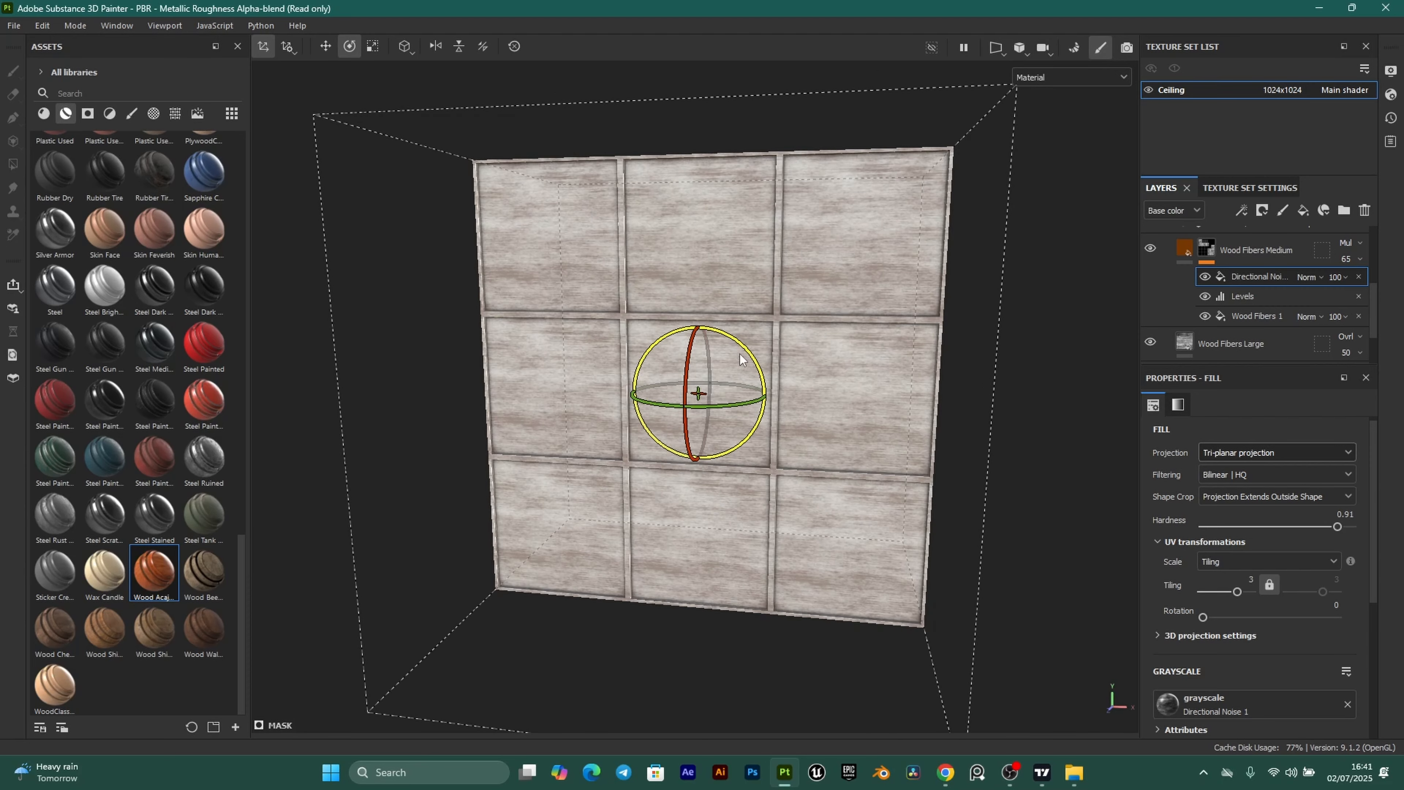
drag(734, 339, 795, 374)
key(ctrl+z)
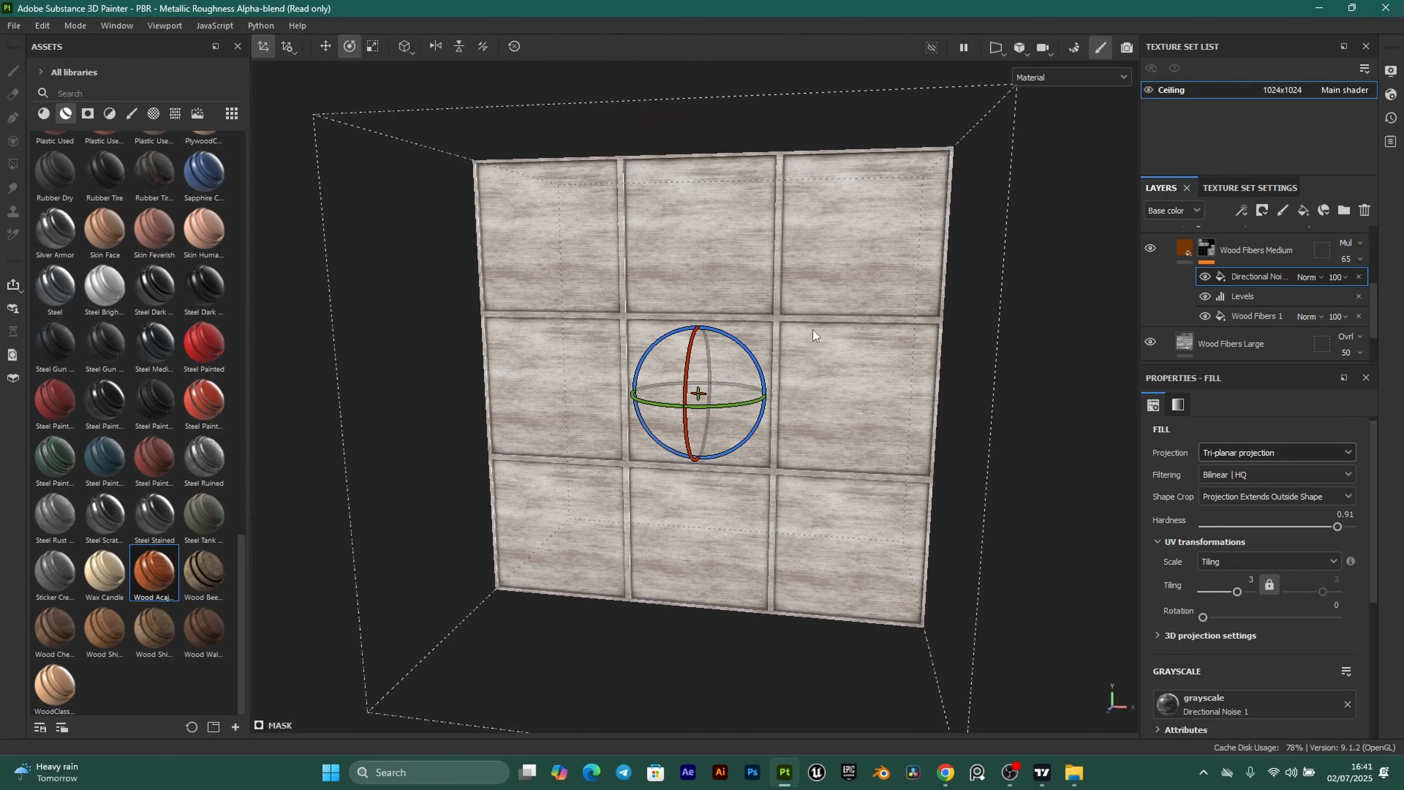
scroll(802, 329, up, 1)
Select the Wood Fibers Medium layer to view its fill settings.
alt+drag(652, 305, 750, 298)
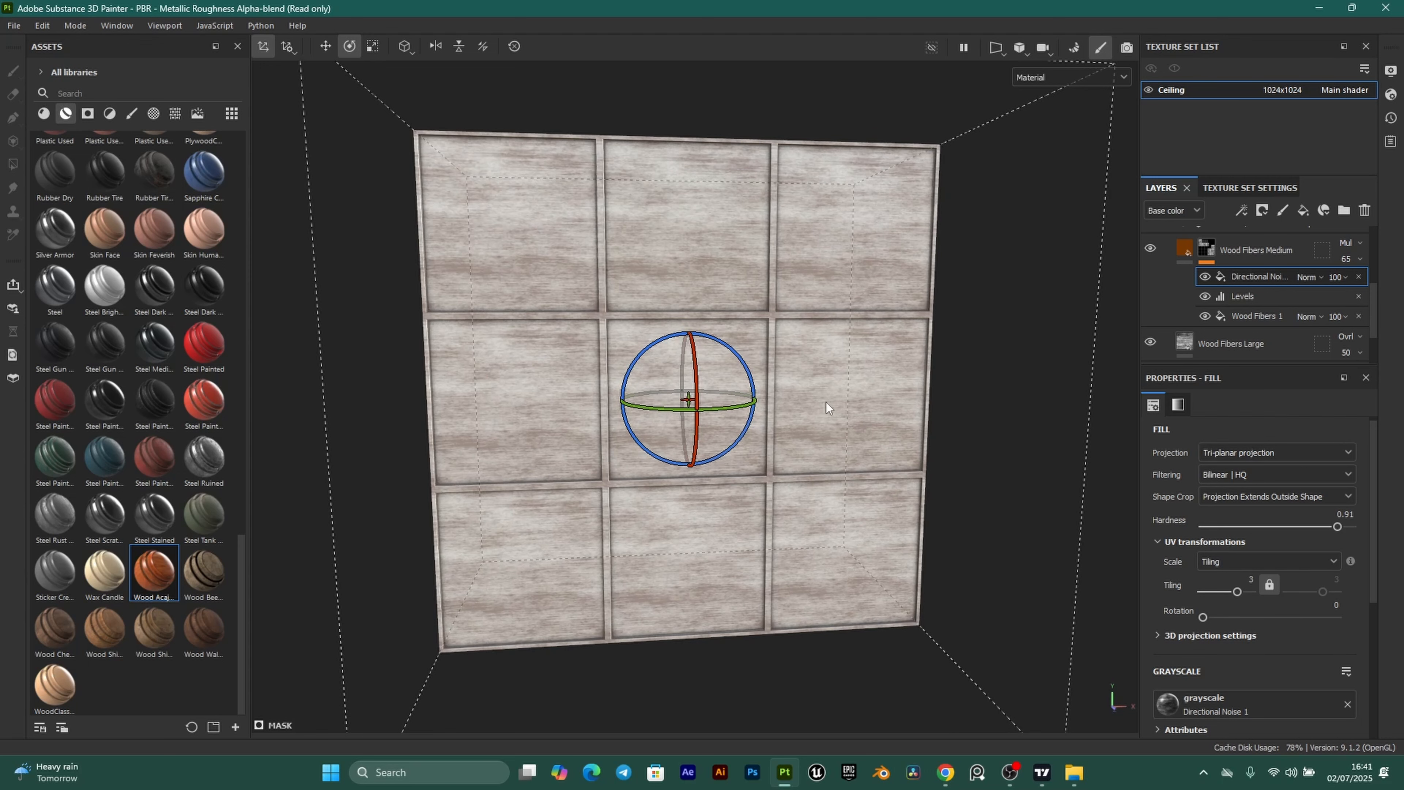
scroll(826, 399, down, 2)
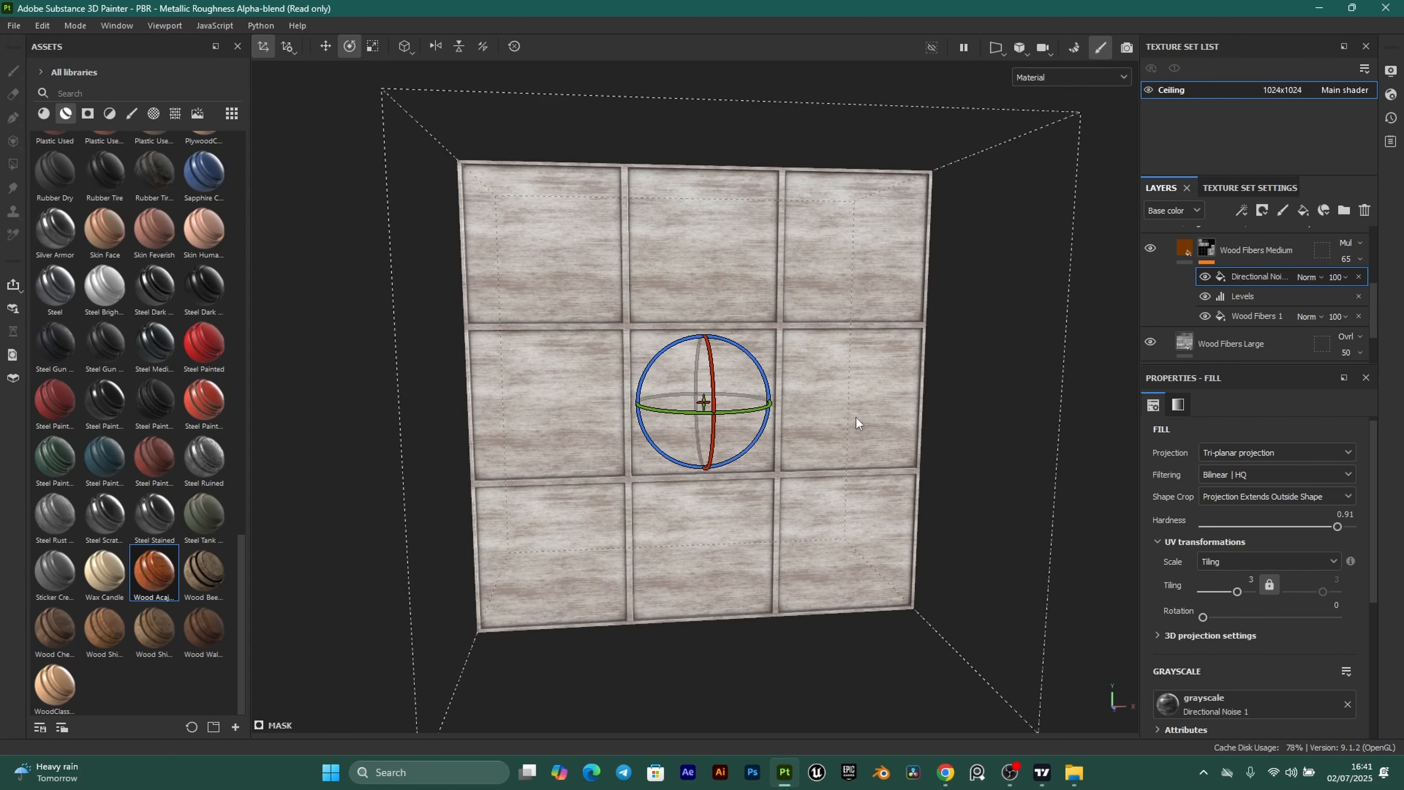
scroll(1215, 307, up, 1)
scroll(1214, 307, down, 1)
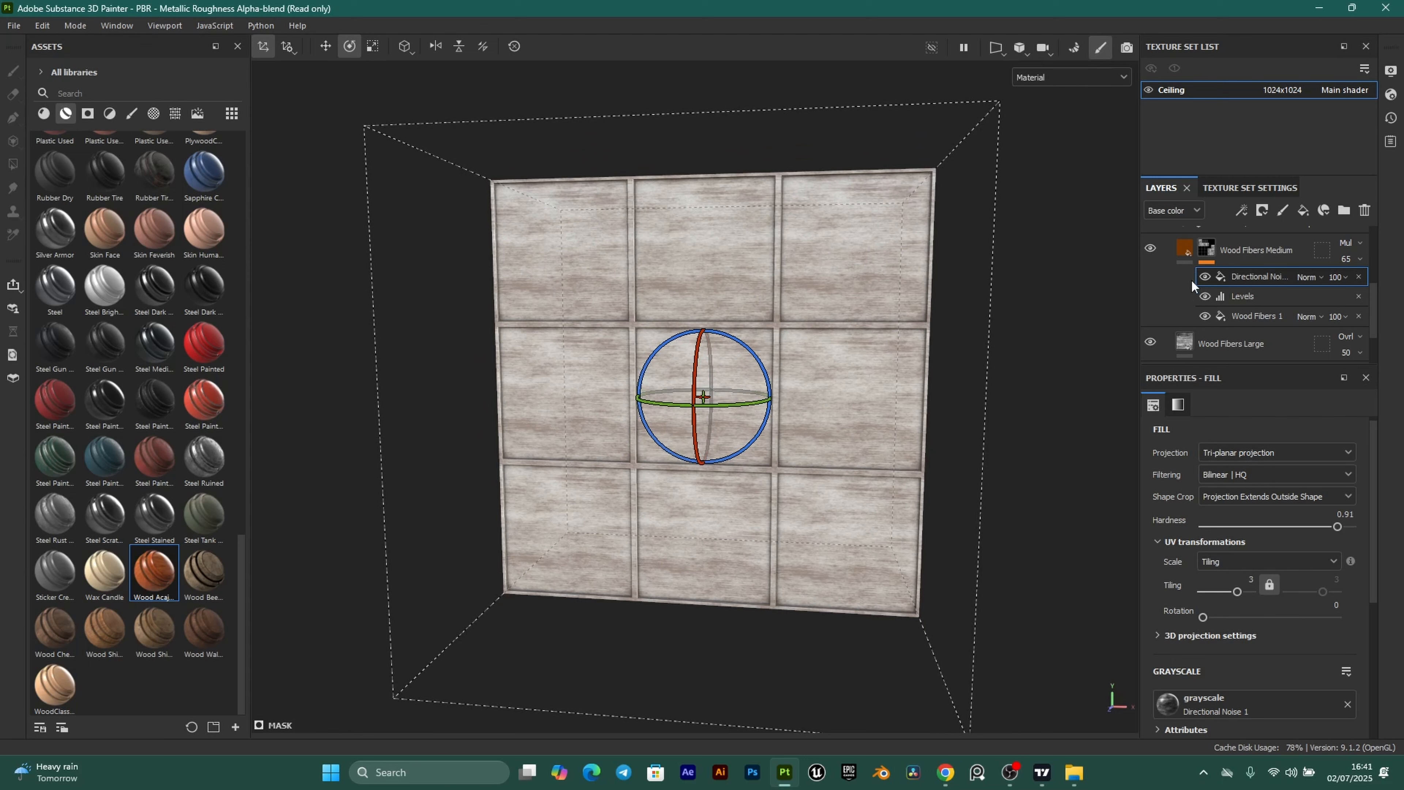
click(1186, 254)
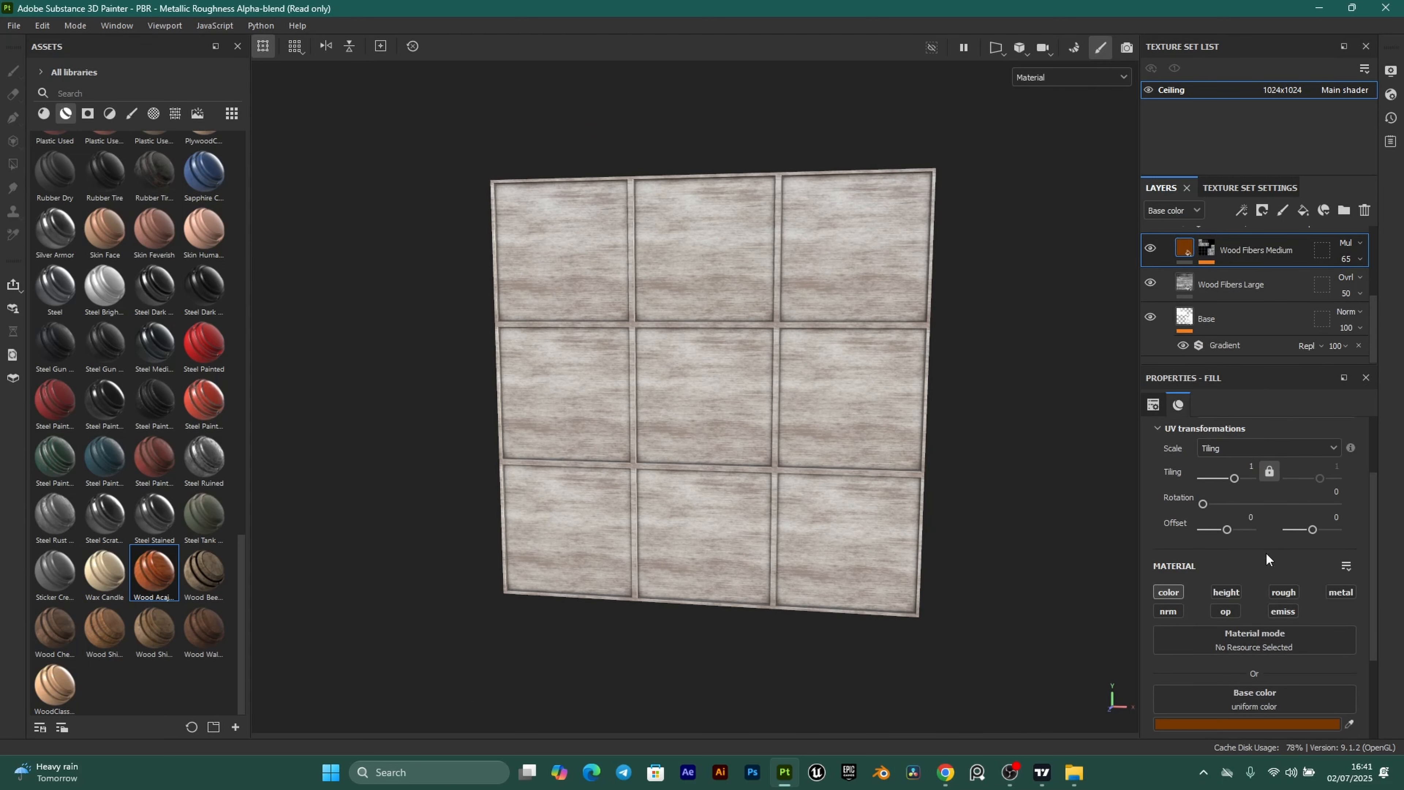
Set the Wood Fibers Medium layer's base colour to hex FDFFFC.
scroll(1266, 553, down, 5)
click(1270, 593)
double_click(1194, 693)
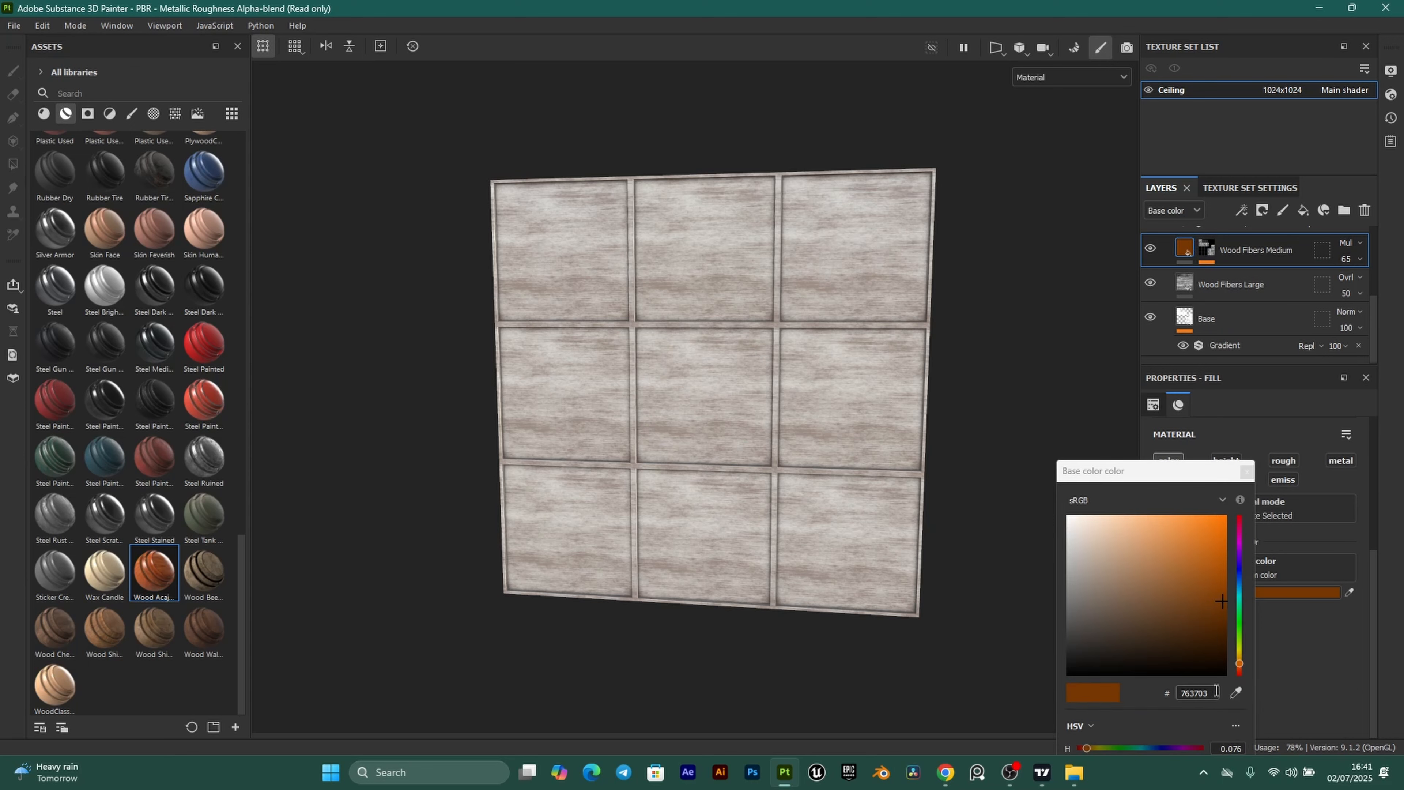
text(FDFFFC)
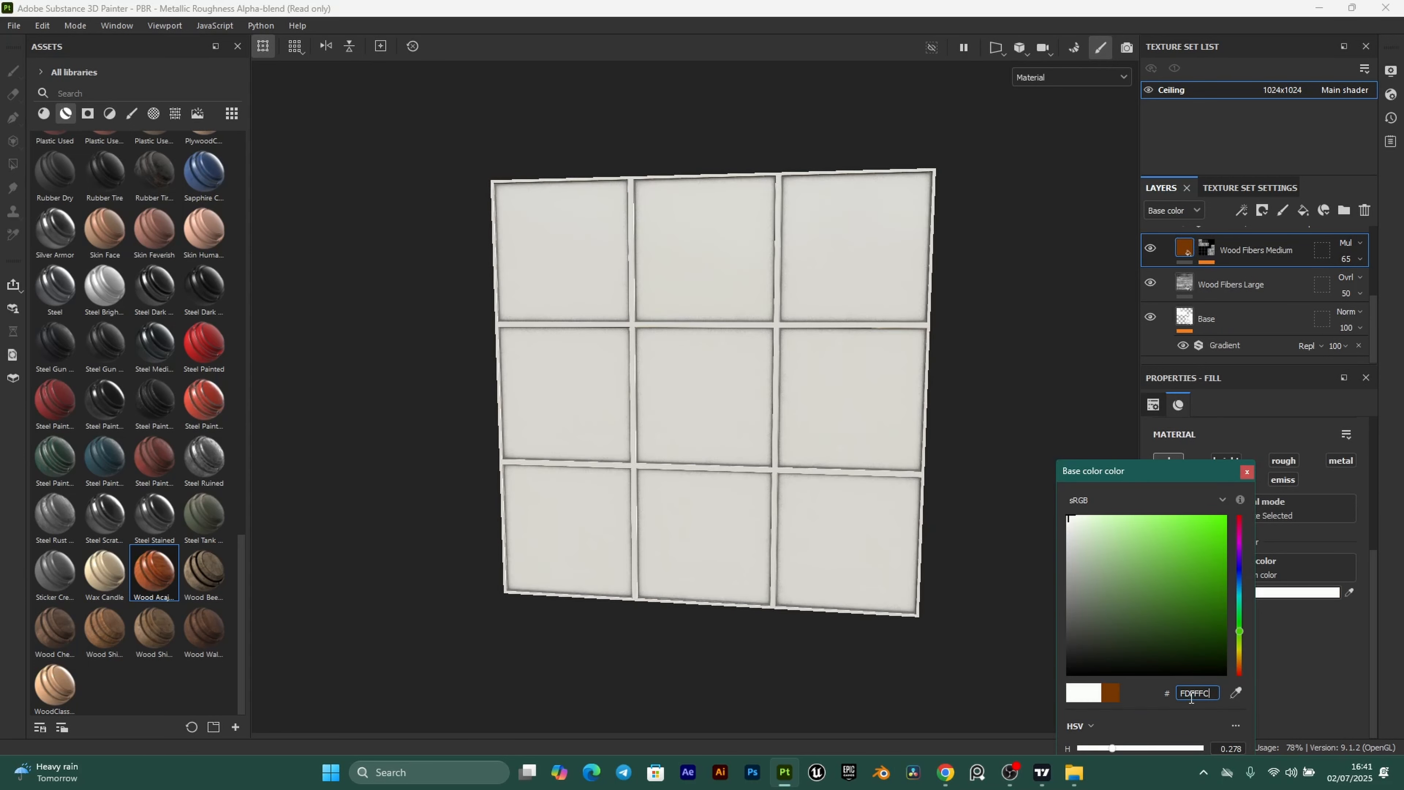
click(1247, 474)
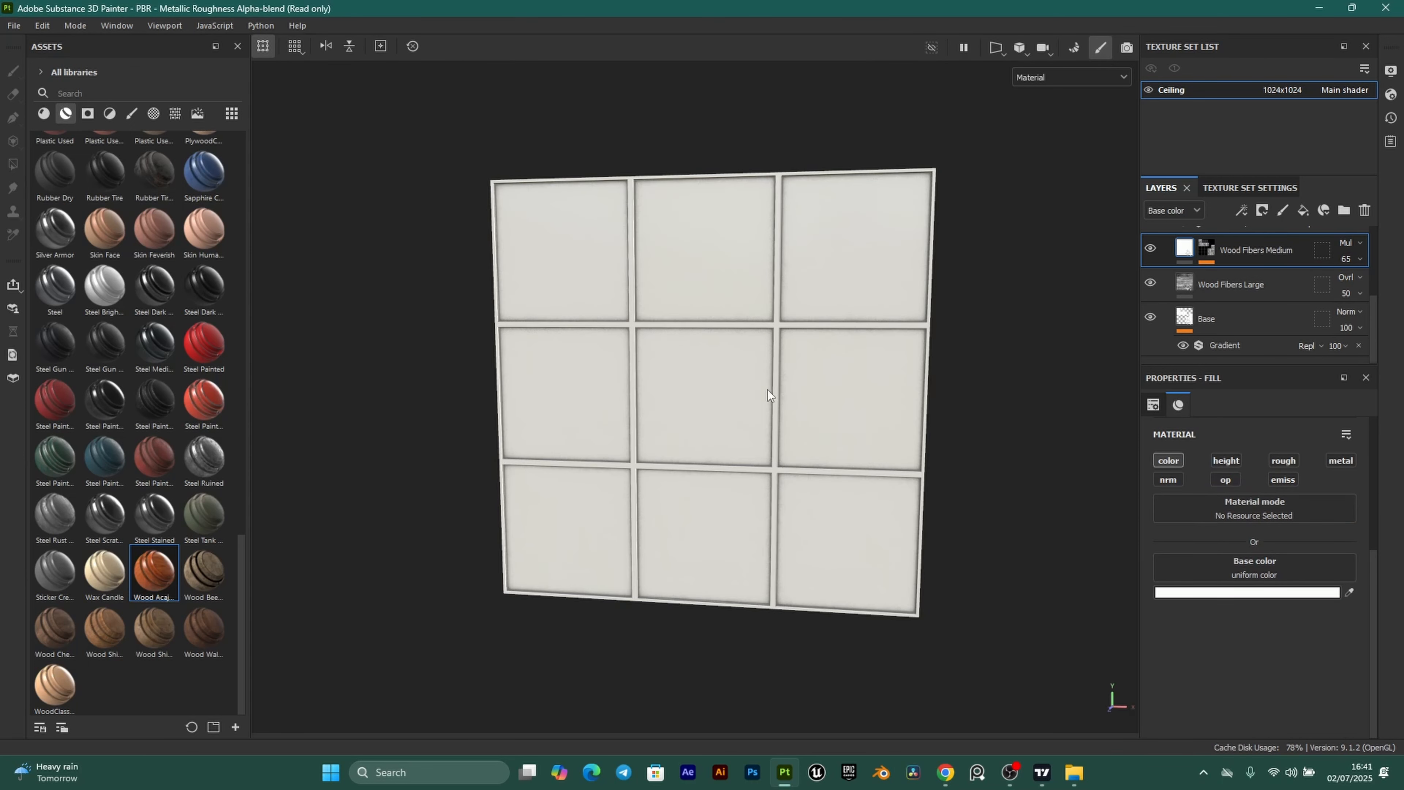
Darken the base colour slightly to a light grey of about E0E1E0.
scroll(772, 390, up, 4)
alt+drag(773, 390, 1047, 563)
scroll(597, 357, up, 1)
alt+middle_drag(593, 346, 616, 364)
alt+middle_drag(552, 300, 616, 316)
alt+middle_drag(637, 264, 670, 294)
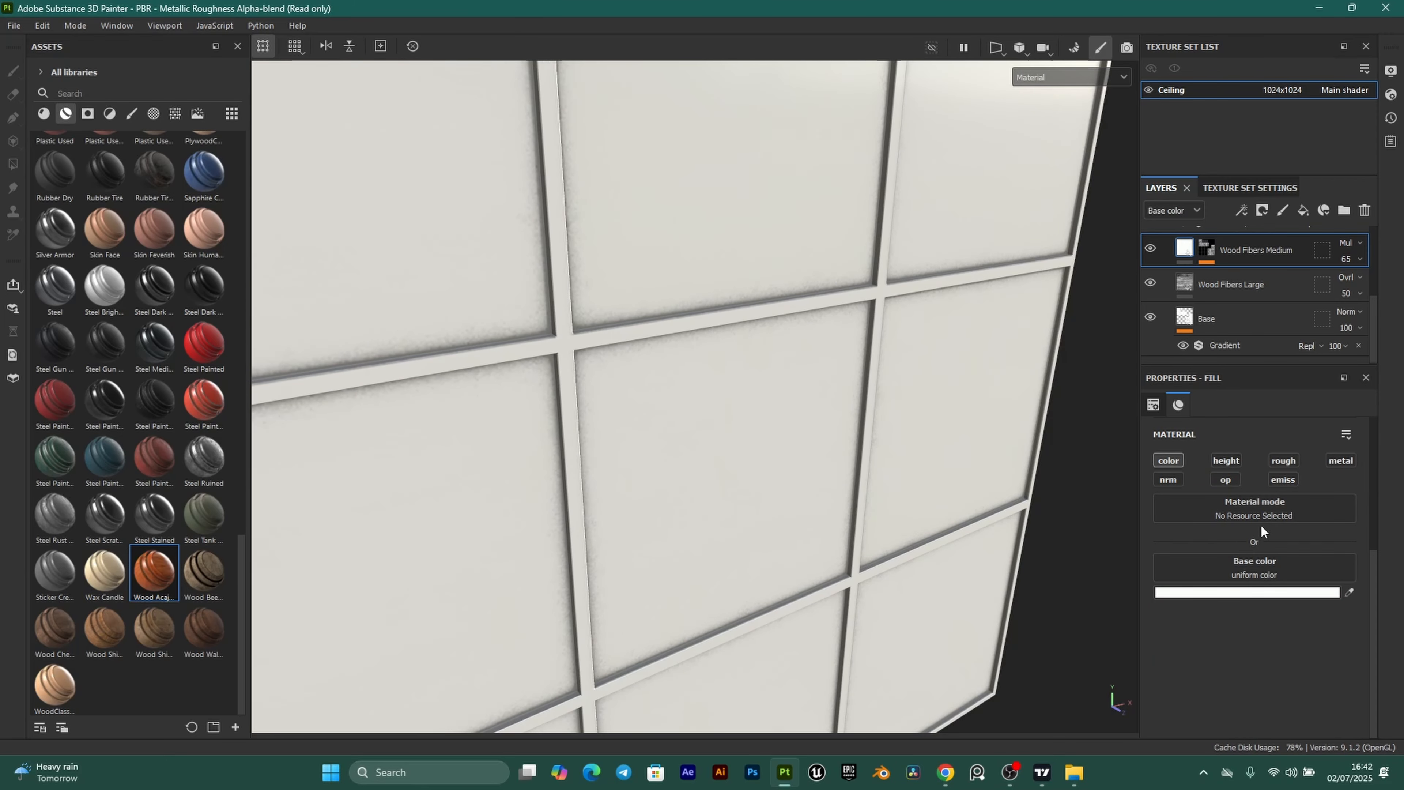
click(1259, 593)
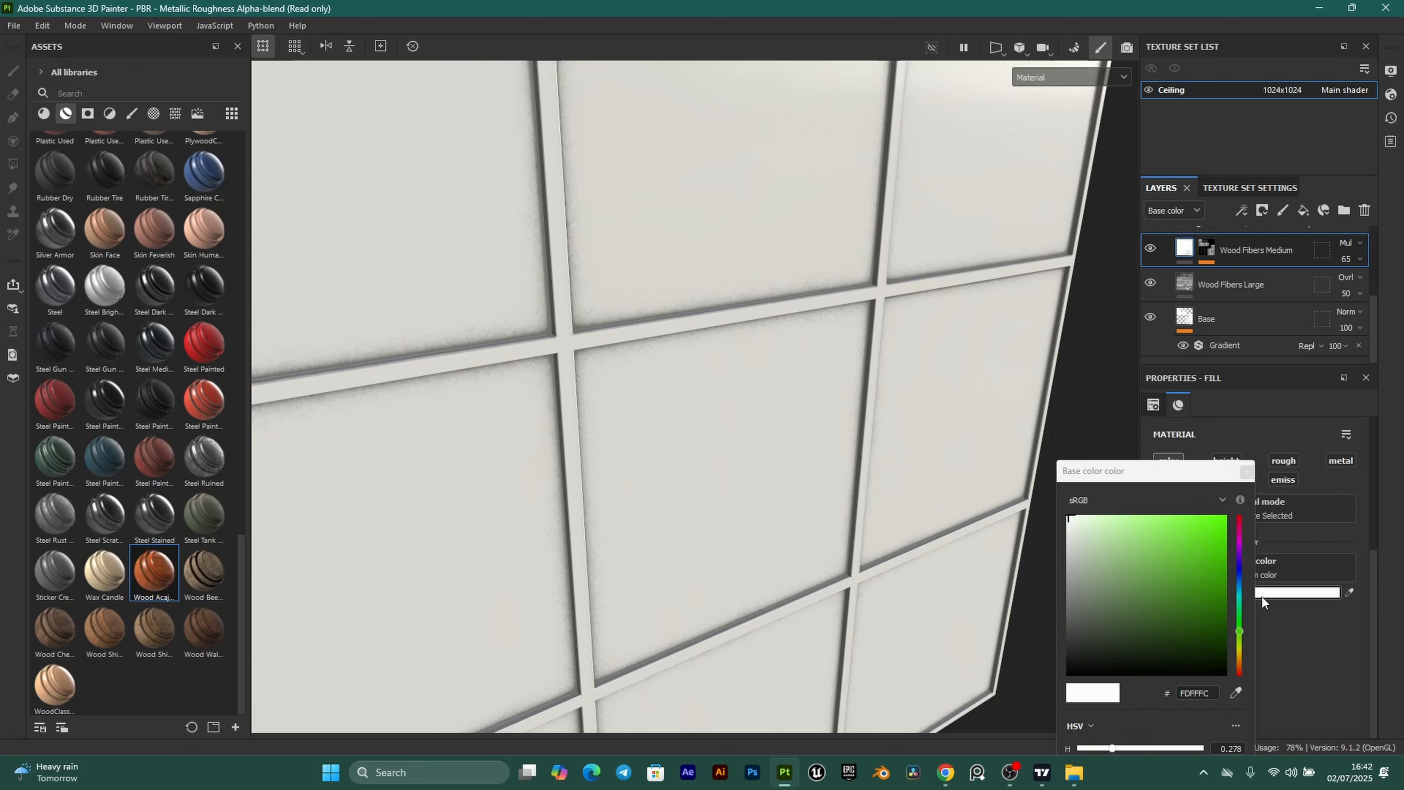
click(1069, 527)
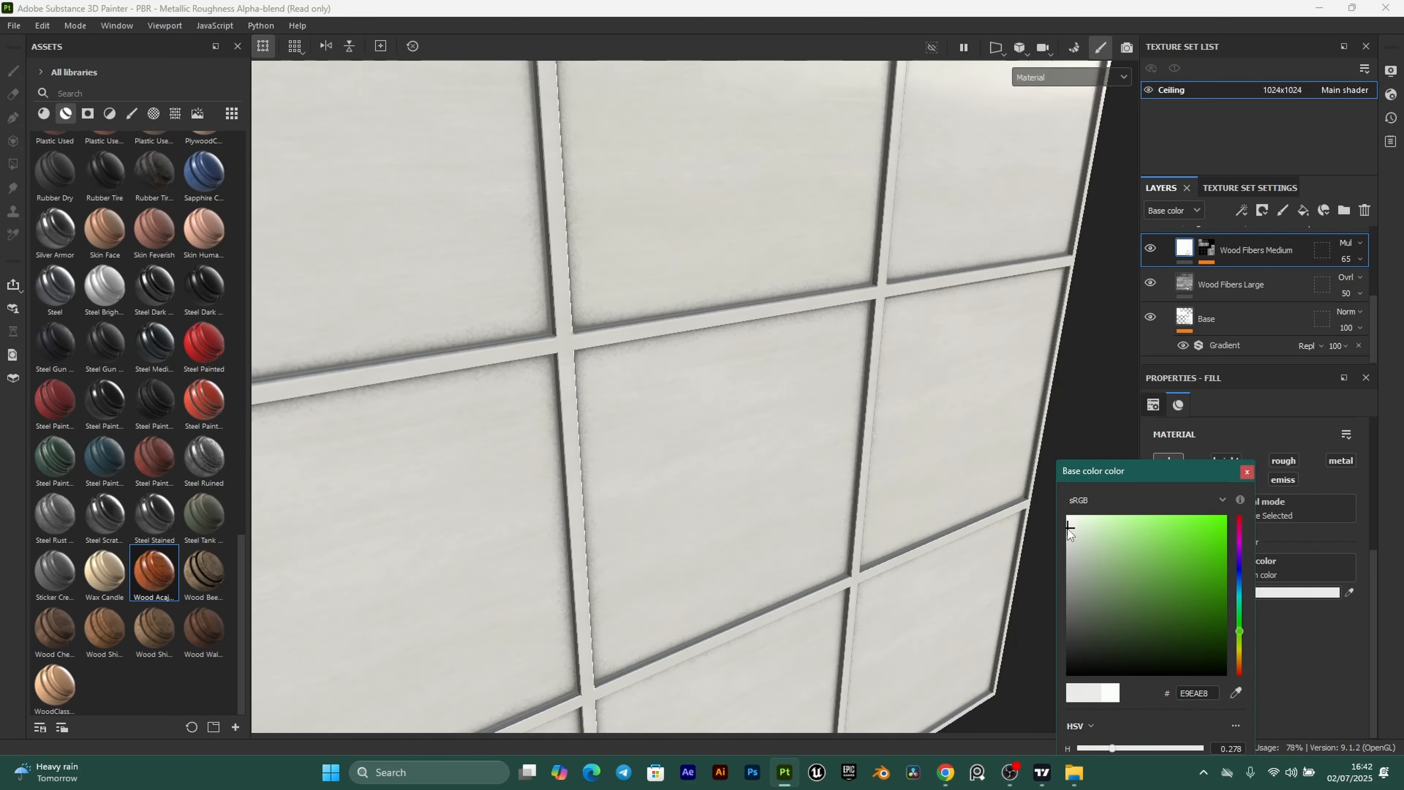
drag(1068, 528, 1068, 535)
alt+drag(740, 464, 742, 529)
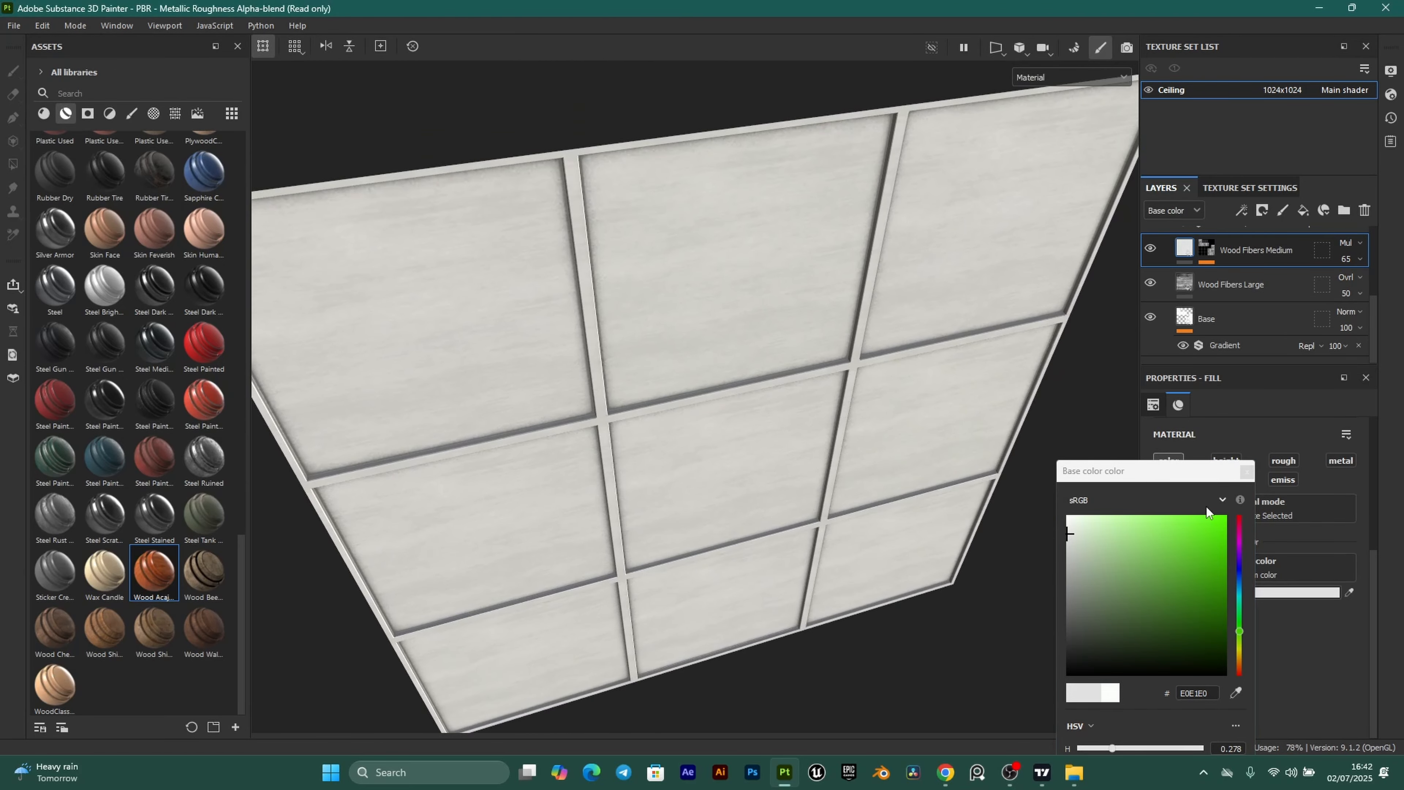
click(1246, 471)
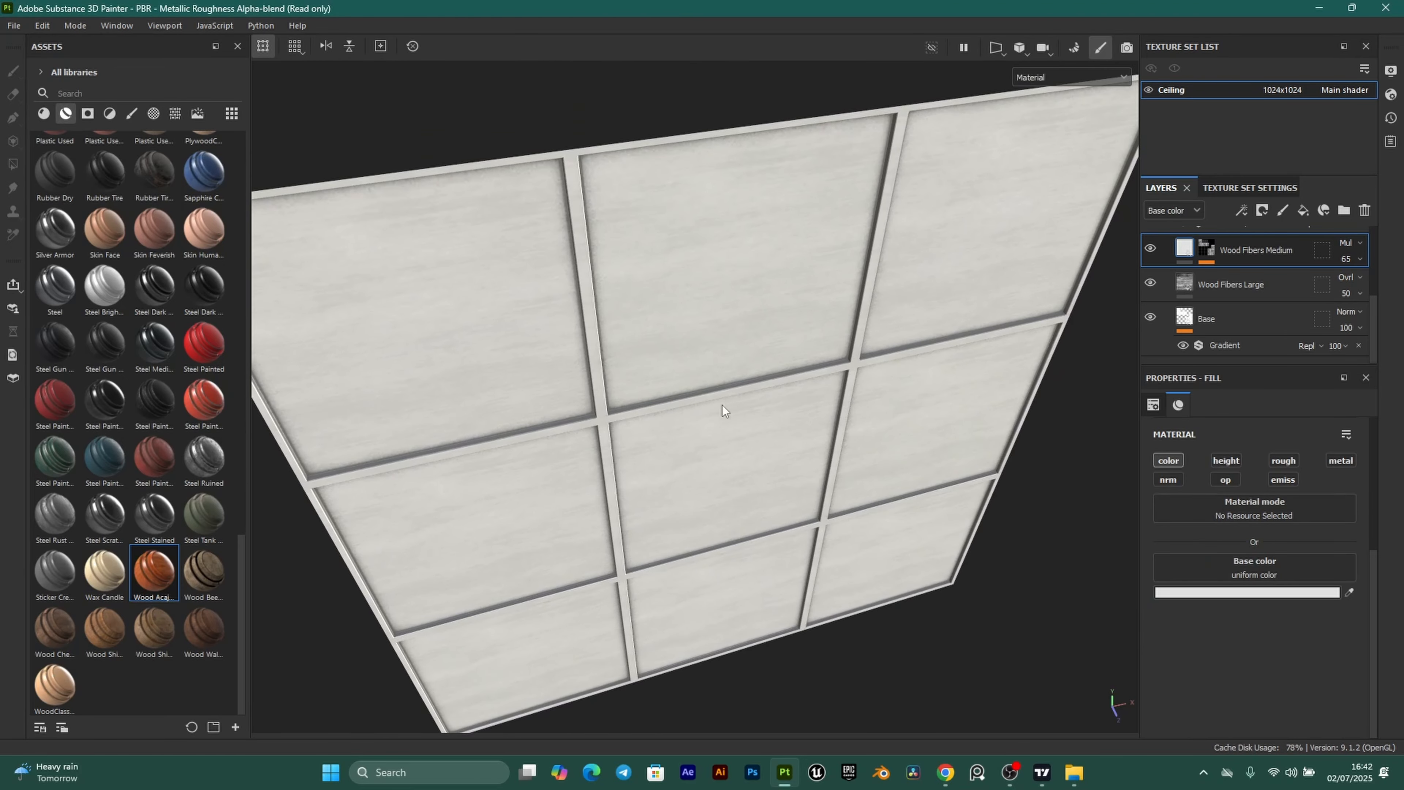
Check the pale ceiling from several angles and select the Sharpen layer.
scroll(1248, 301, up, 3)
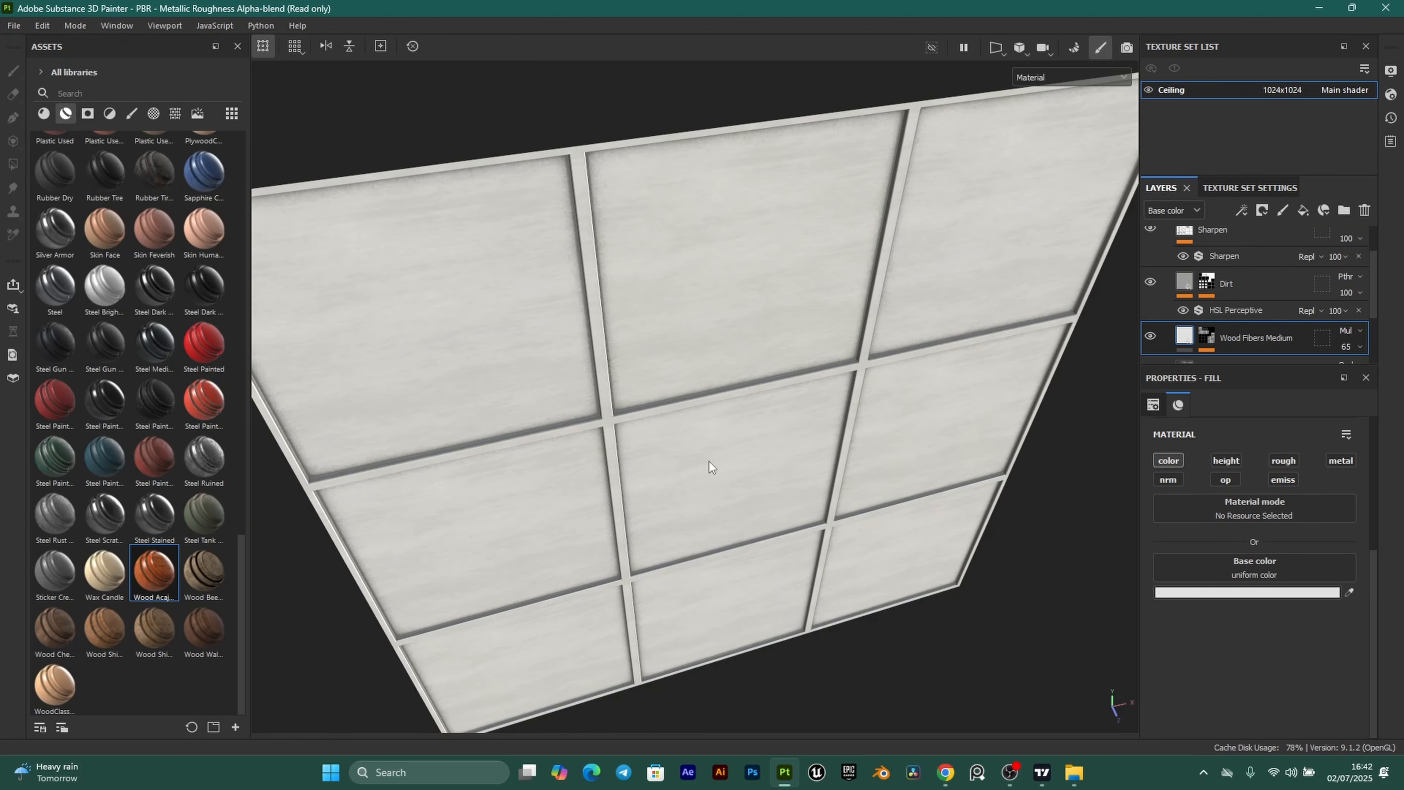
alt+drag(855, 440, 769, 390)
alt+middle_drag(769, 390, 763, 460)
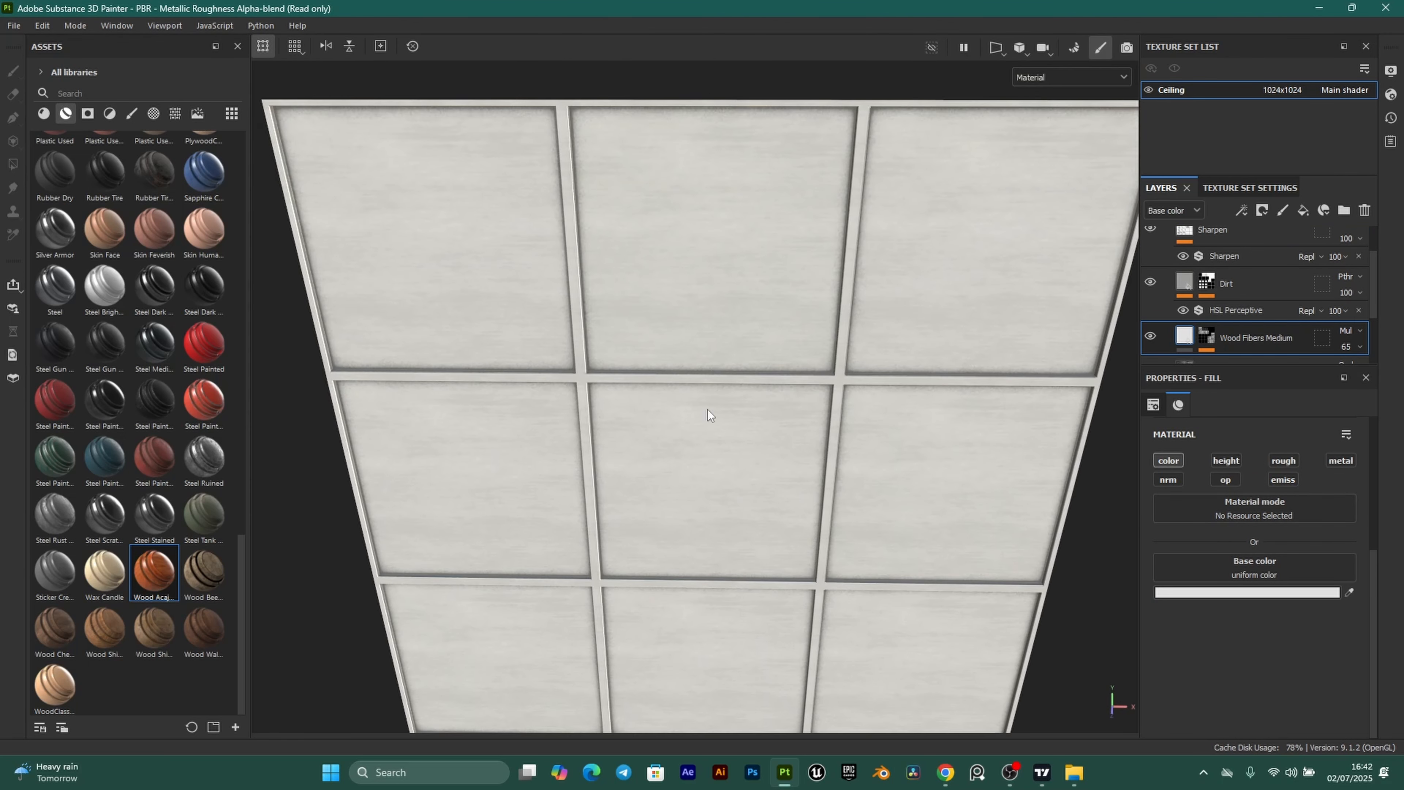
alt+drag(708, 409, 564, 56)
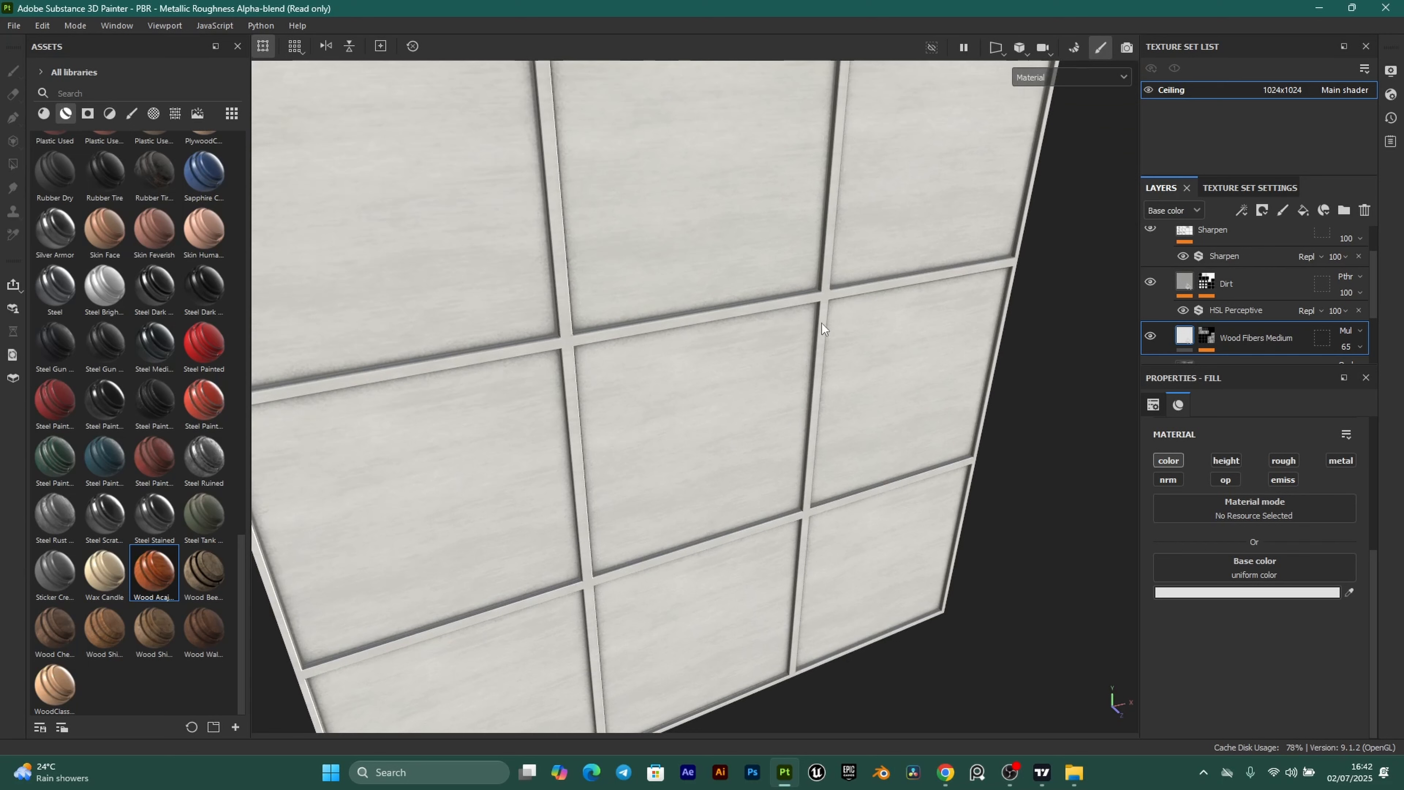
scroll(1268, 301, up, 2)
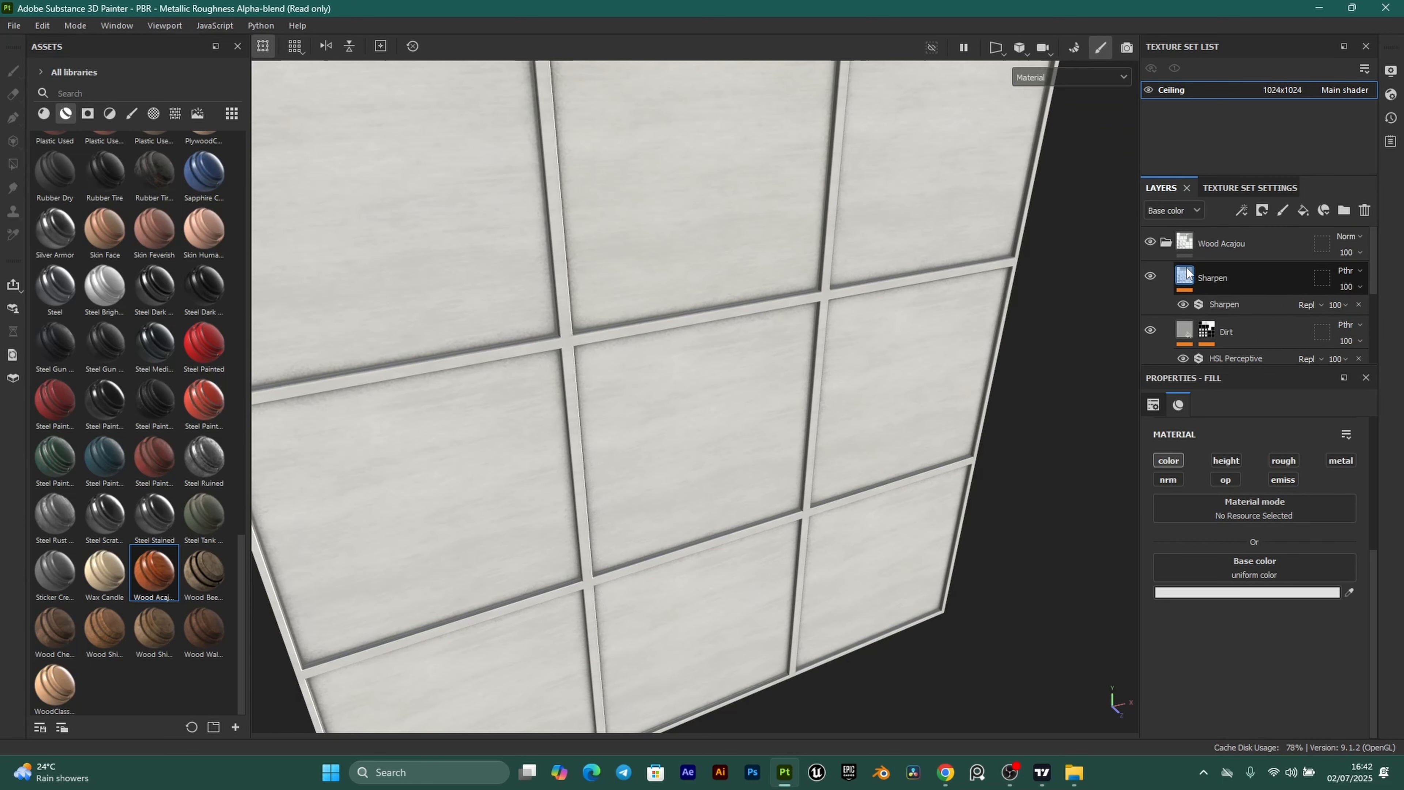
click(1182, 283)
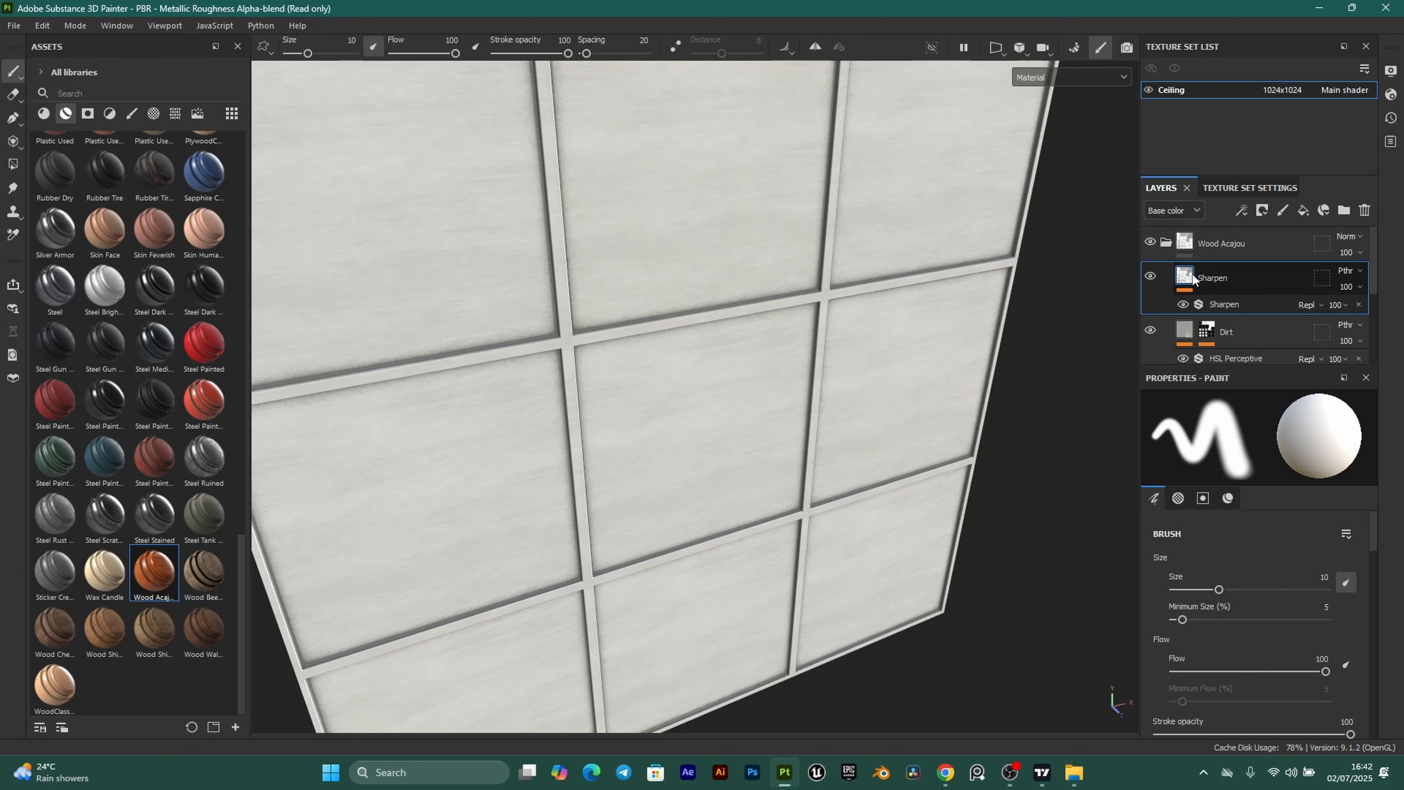
Add a fill layer above Sharpen with colour, height and metal channels disabled.
click(1303, 211)
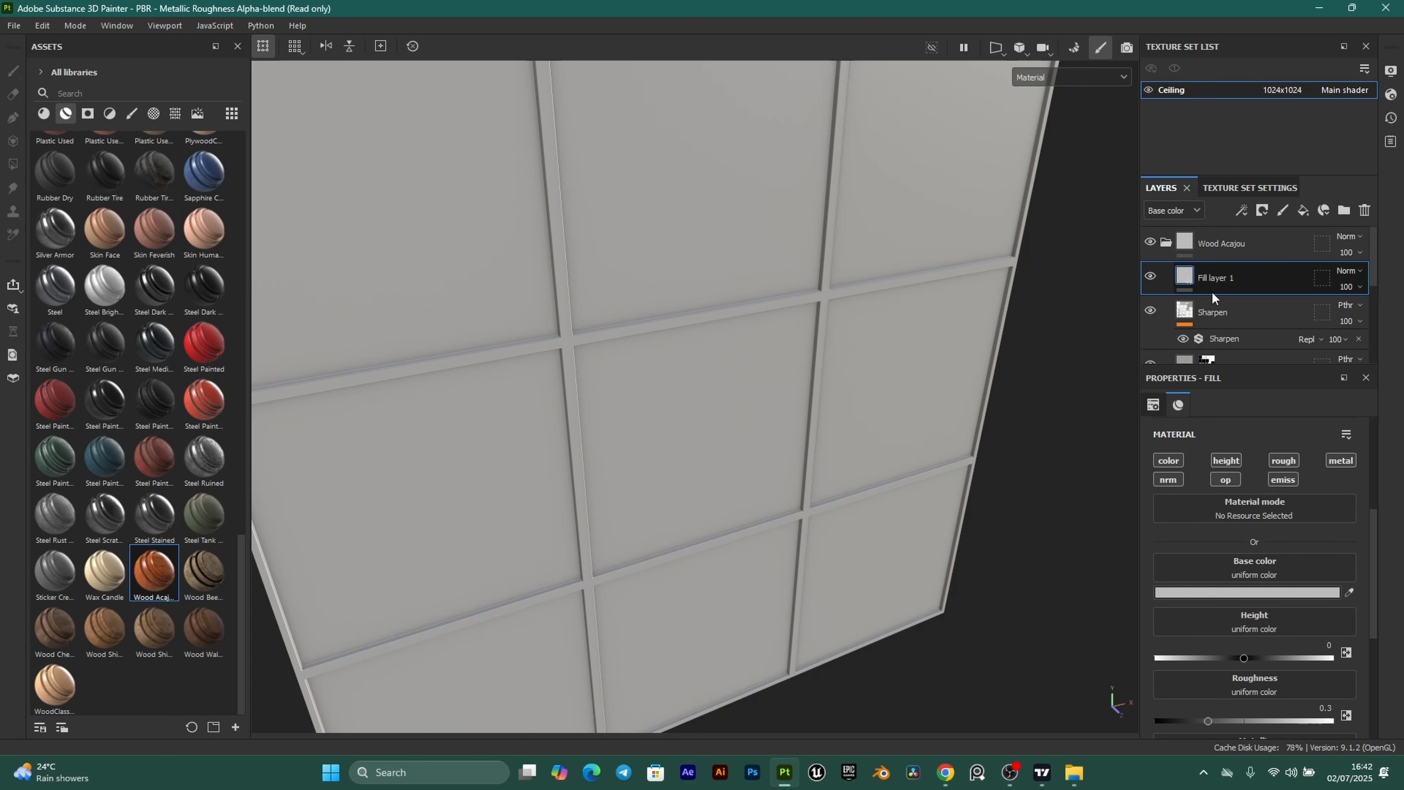
click(1169, 460)
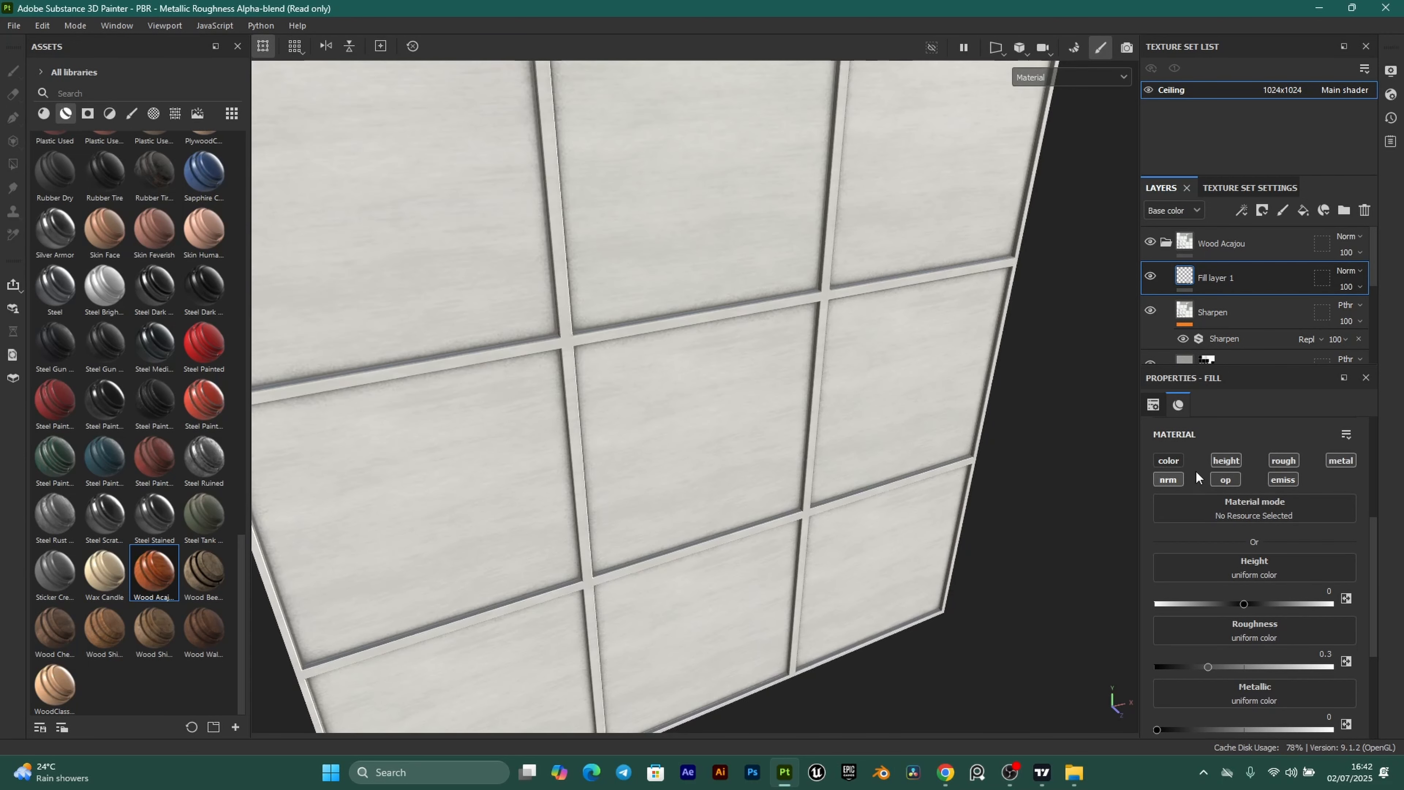
click(1220, 461)
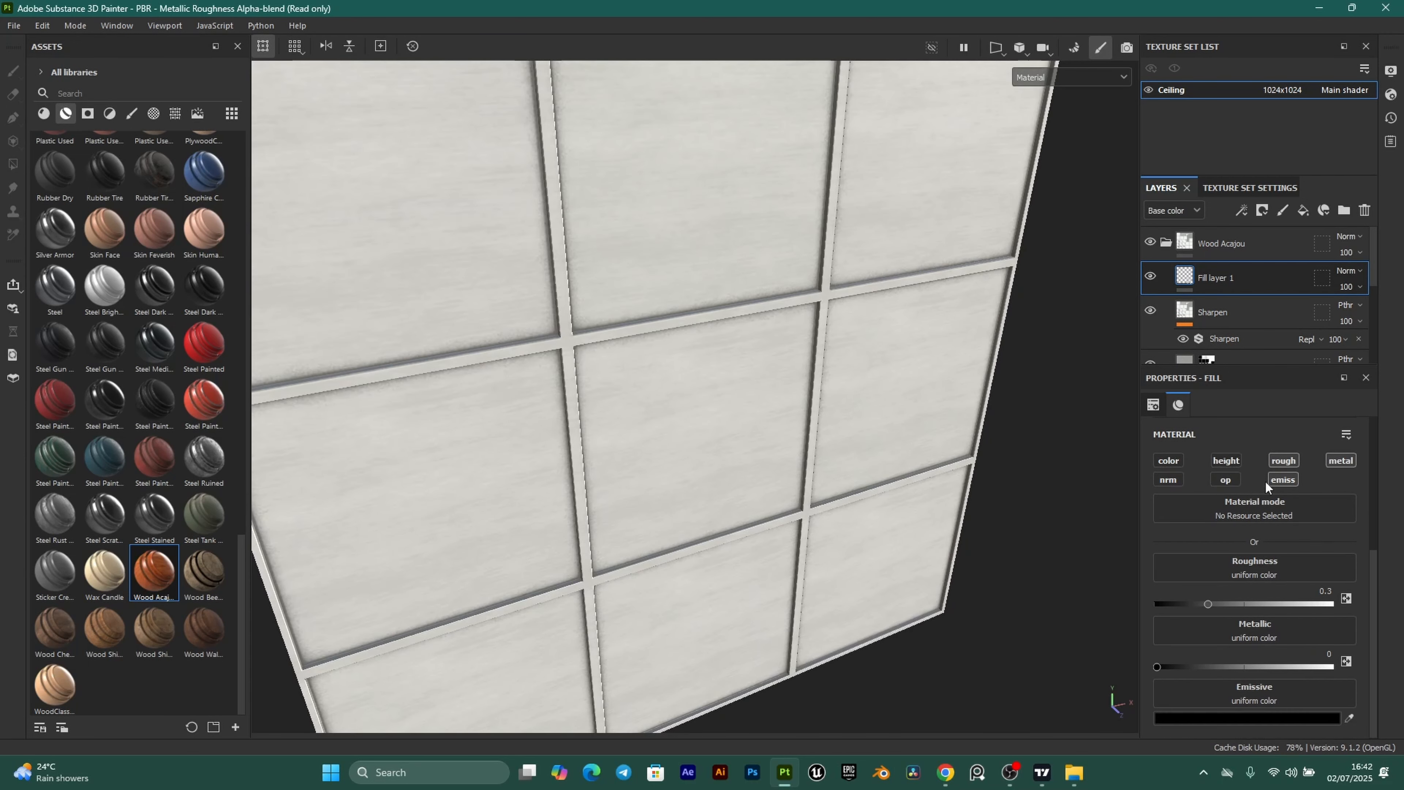
click(1340, 461)
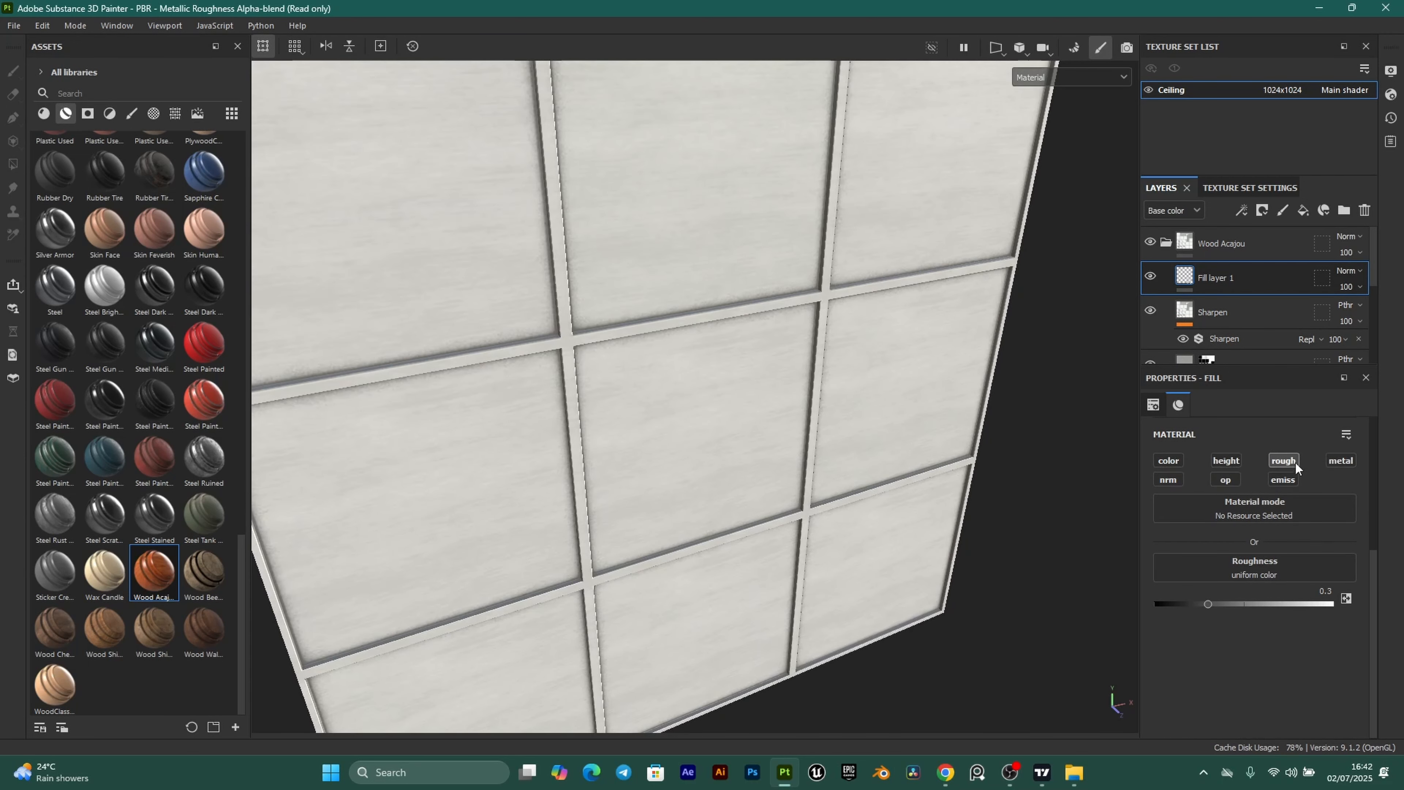
Rename the new fill layer RoughnessVariation and set its roughness to 1.
double_click(1213, 281)
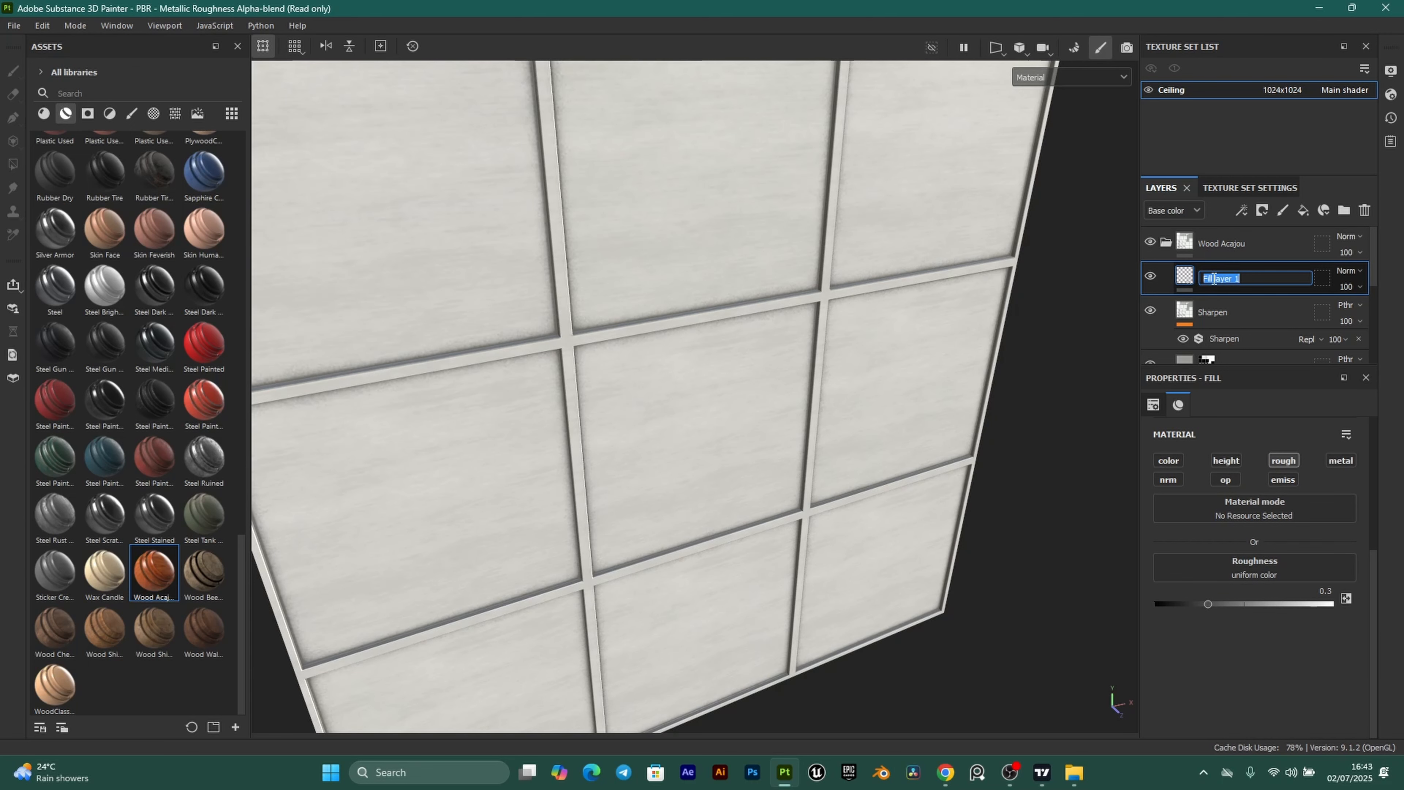
text(RoughnessVariation)
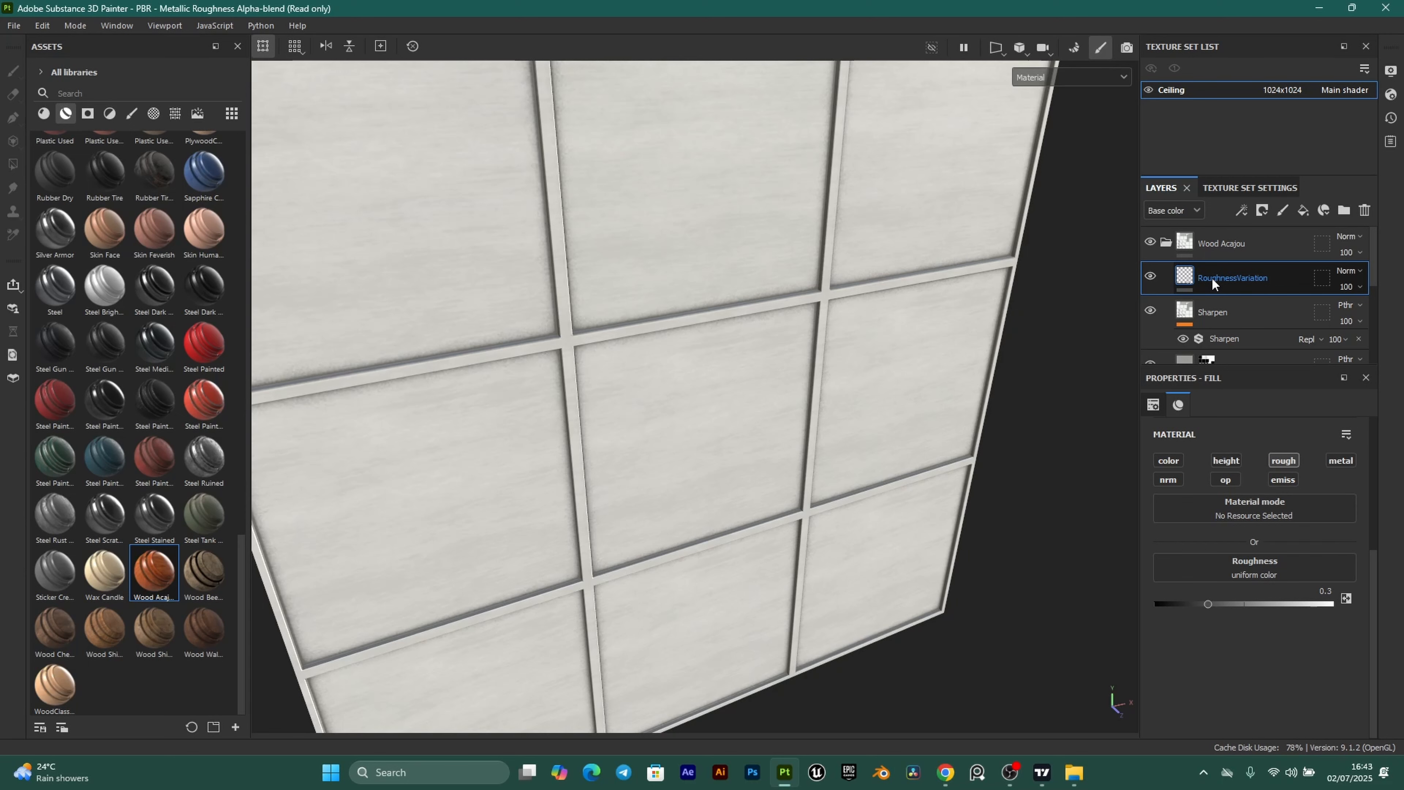
key(Return)
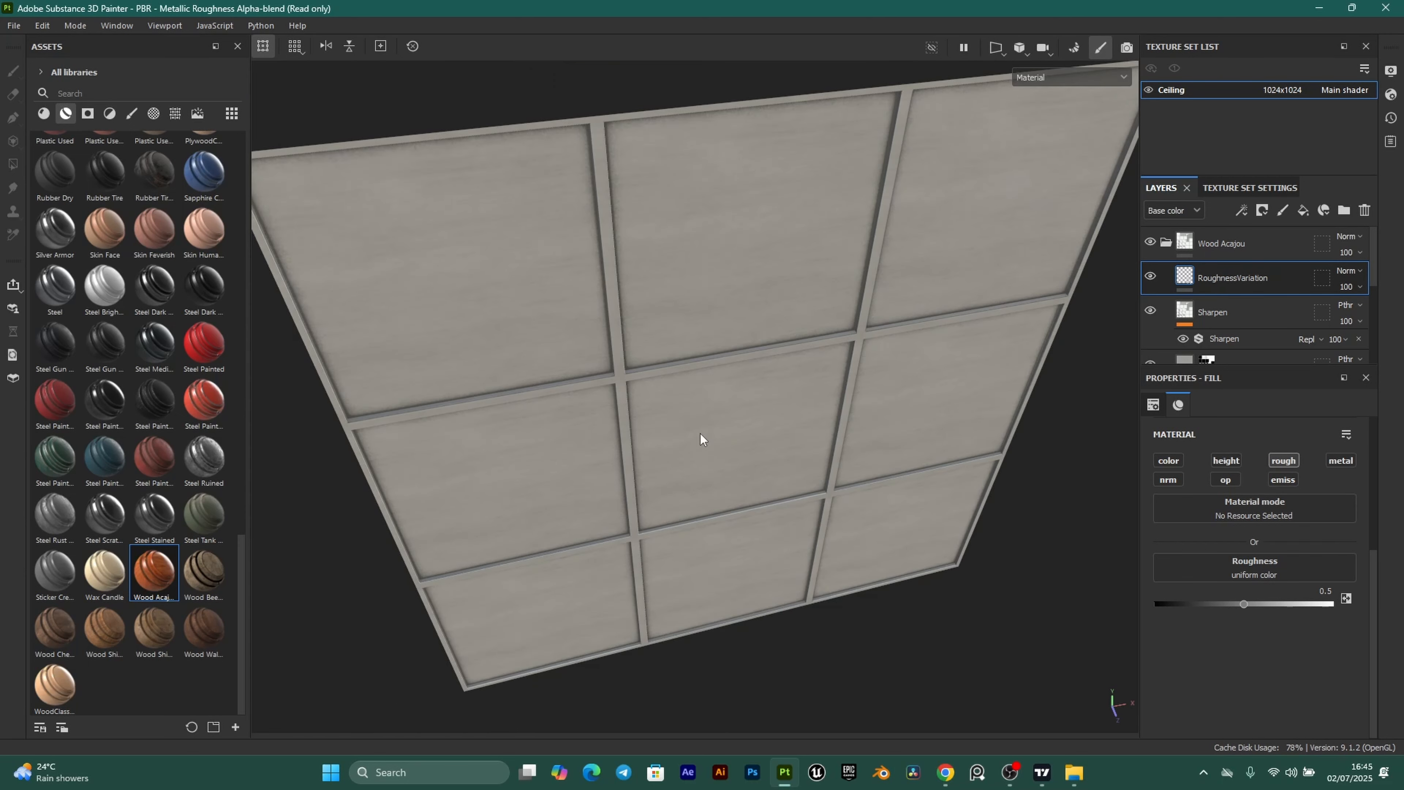
alt+drag(700, 439, 725, 381)
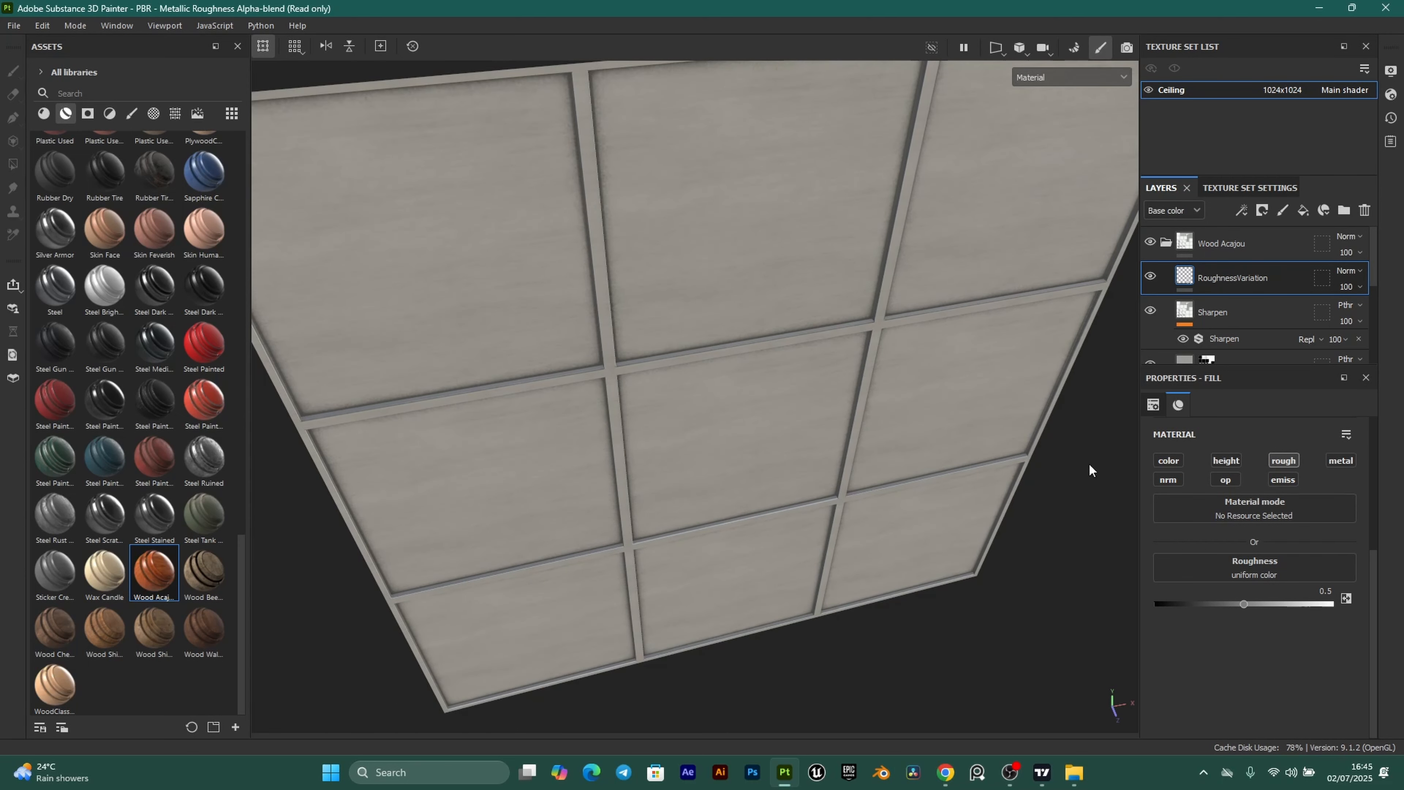
drag(1244, 604, 1331, 605)
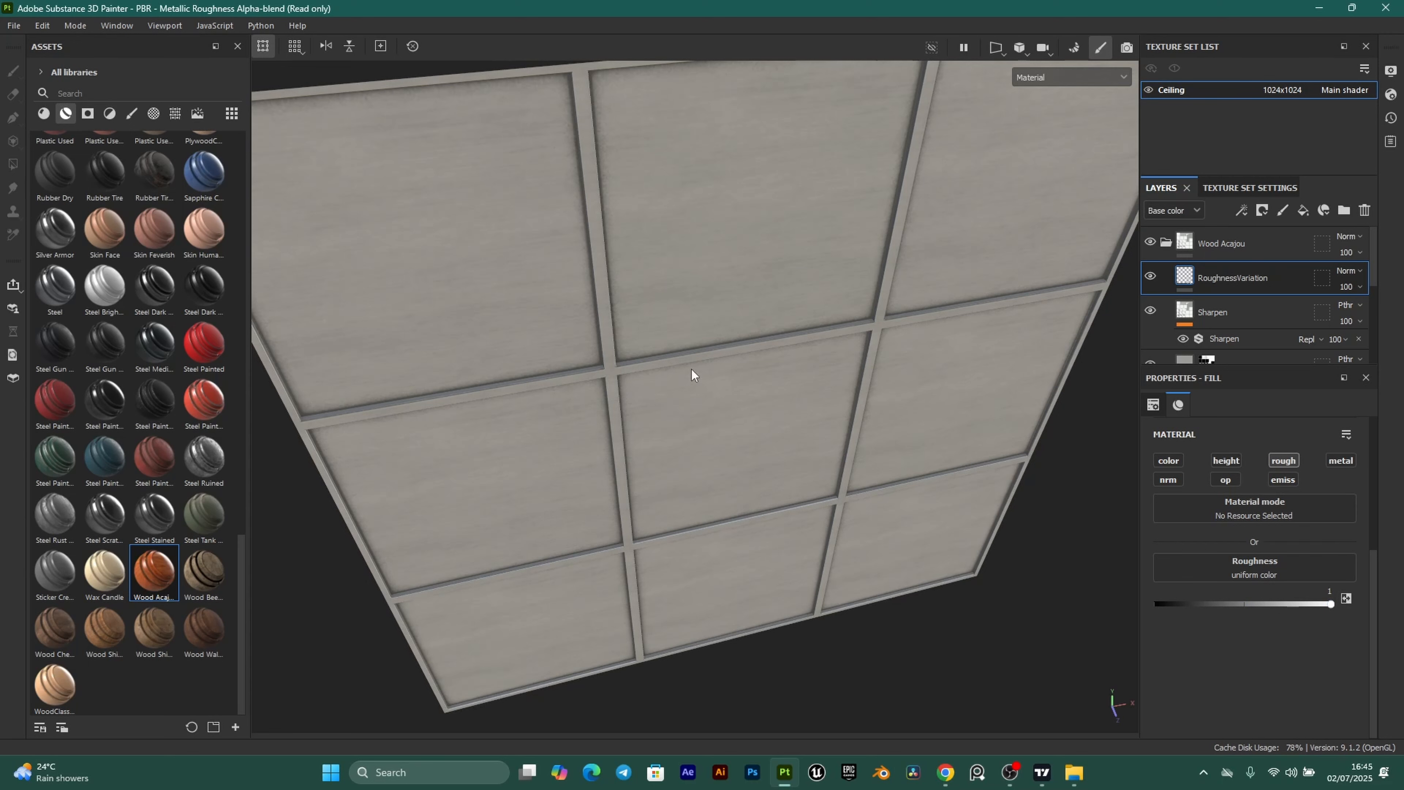
click(1262, 210)
Give RoughnessVariation a black mask and switch to polygon fill mode.
click(1299, 243)
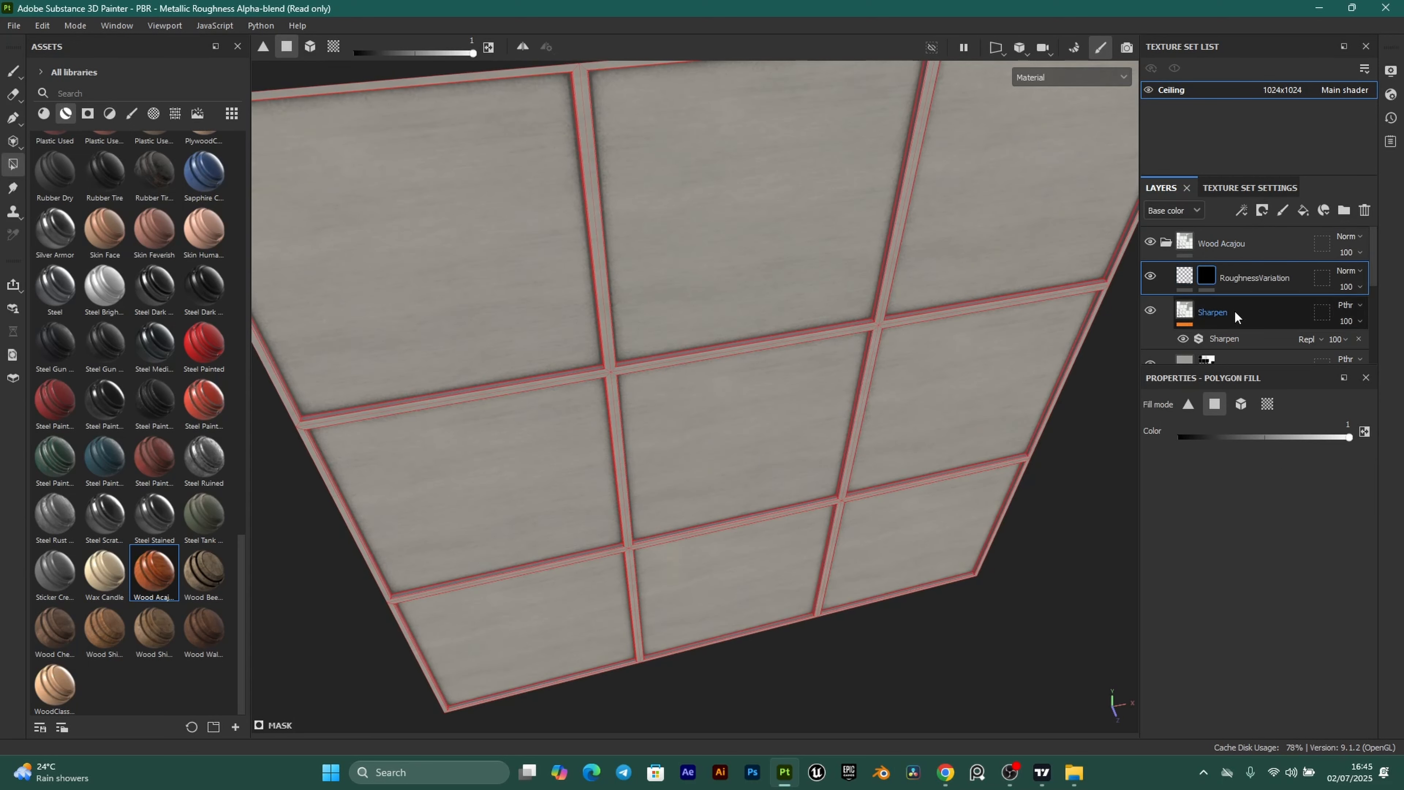
click(11, 164)
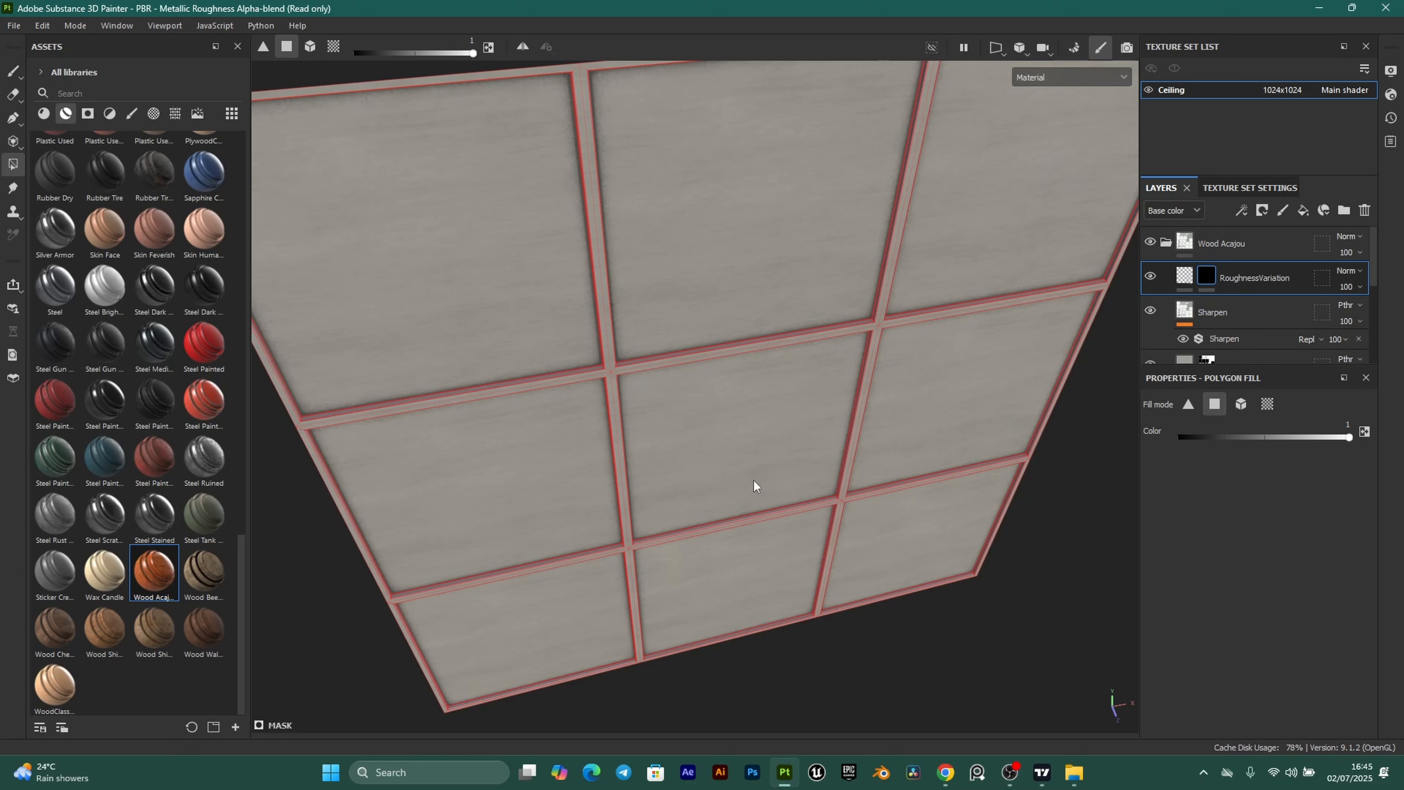
alt+drag(756, 486, 752, 431)
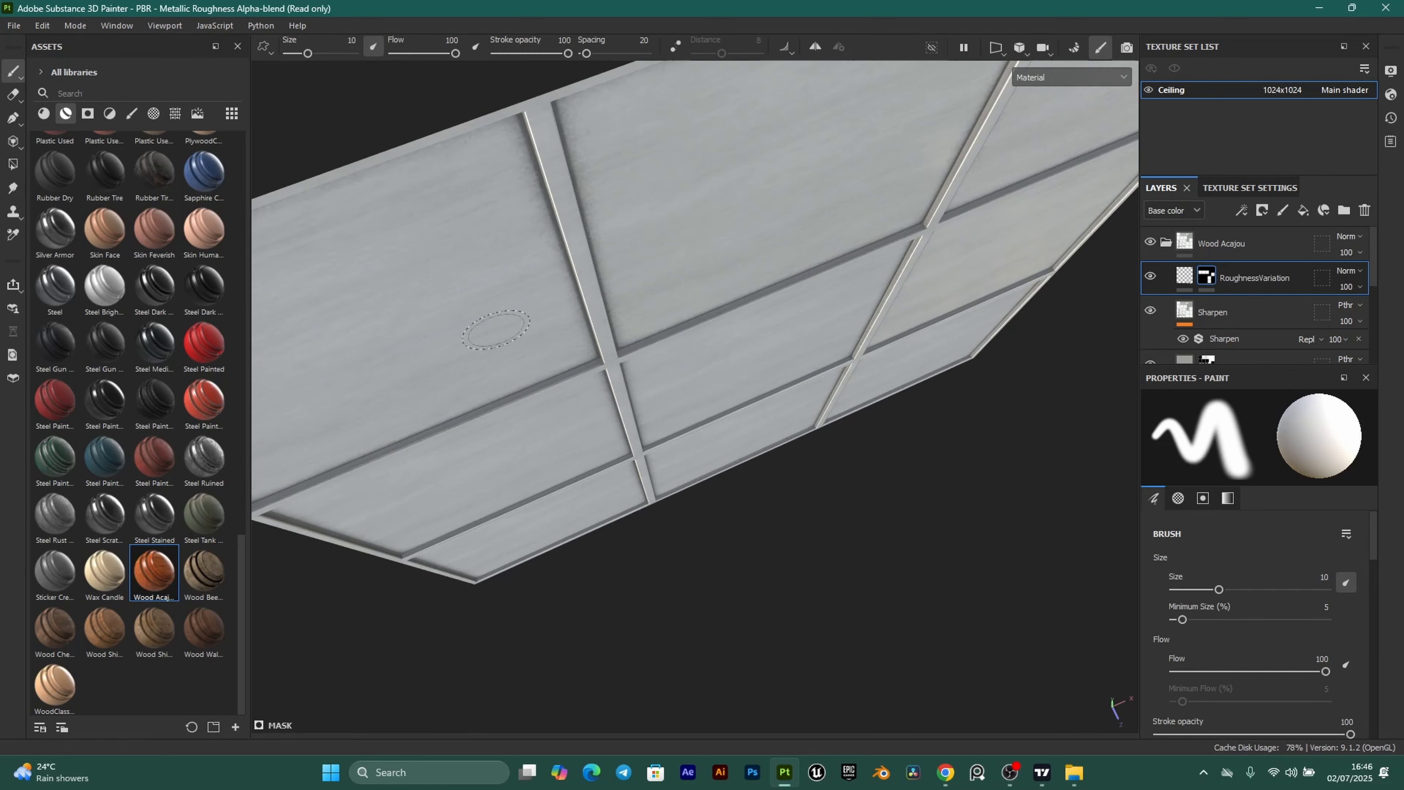
Inspect the ceiling panels under rotated lighting, then bring up Save project with Ctrl+S.
alt+drag(539, 440, 576, 403)
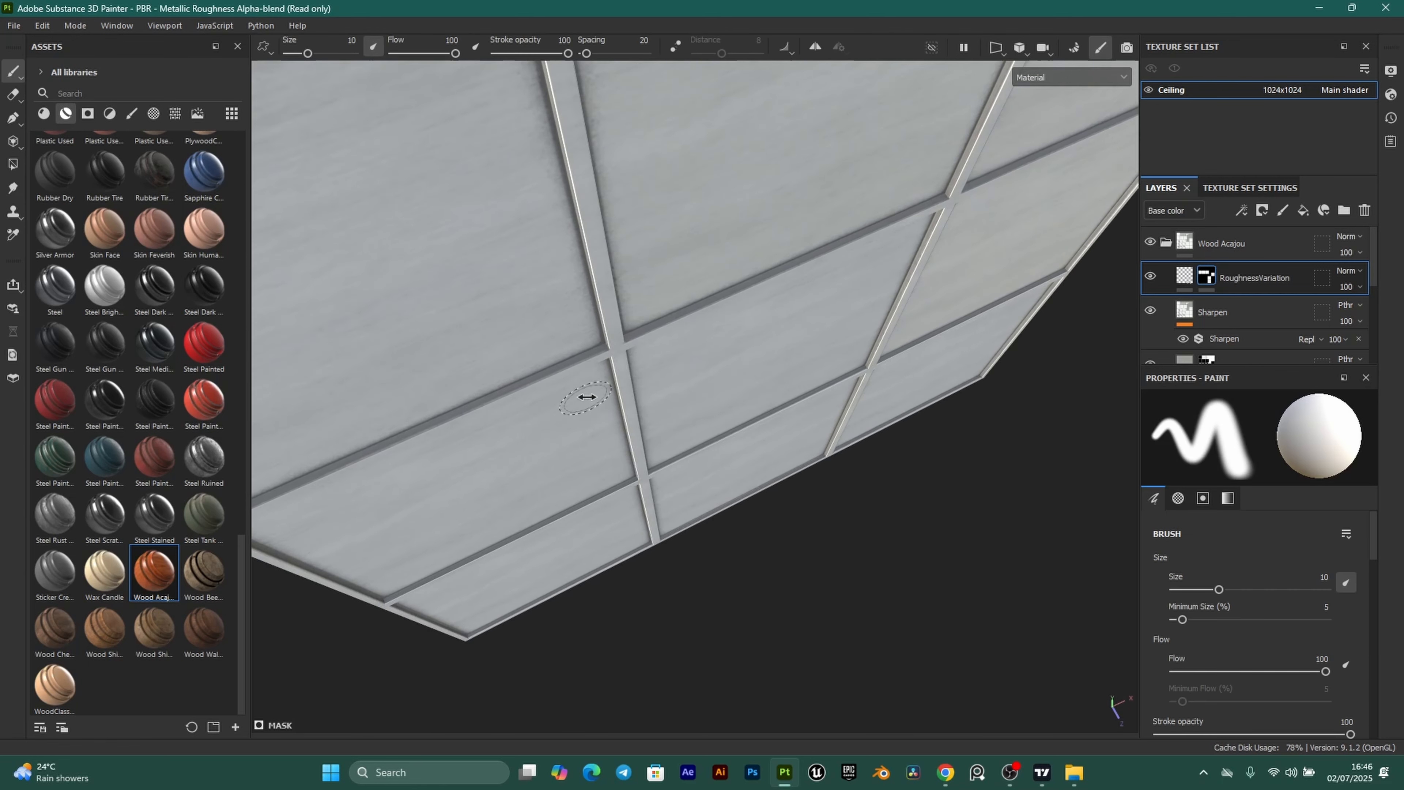
mouse_move(586, 399)
shift+right_down()
mouse_move(598, 397)
mouse_move(578, 397)
shift+right_up()
mouse_move(646, 439)
alt+mouse_down()
mouse_move(622, 404)
mouse_move(601, 299)
mouse_move(604, 365)
alt+mouse_up()
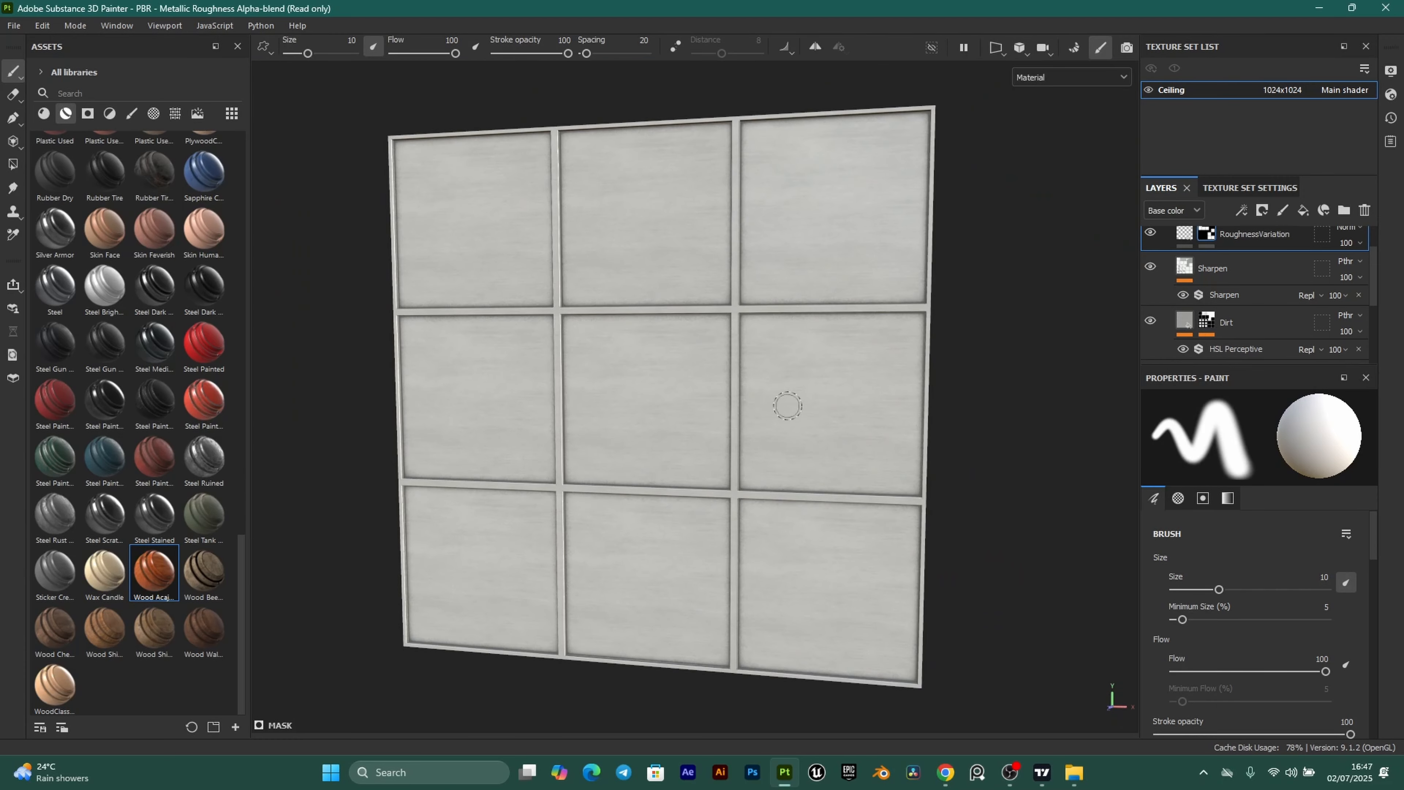
mouse_move(787, 405)
alt+mouse_down()
mouse_move(762, 411)
mouse_move(829, 392)
mouse_move(842, 413)
mouse_move(781, 392)
mouse_move(831, 399)
alt+mouse_up()
scroll(812, 426, up, 2)
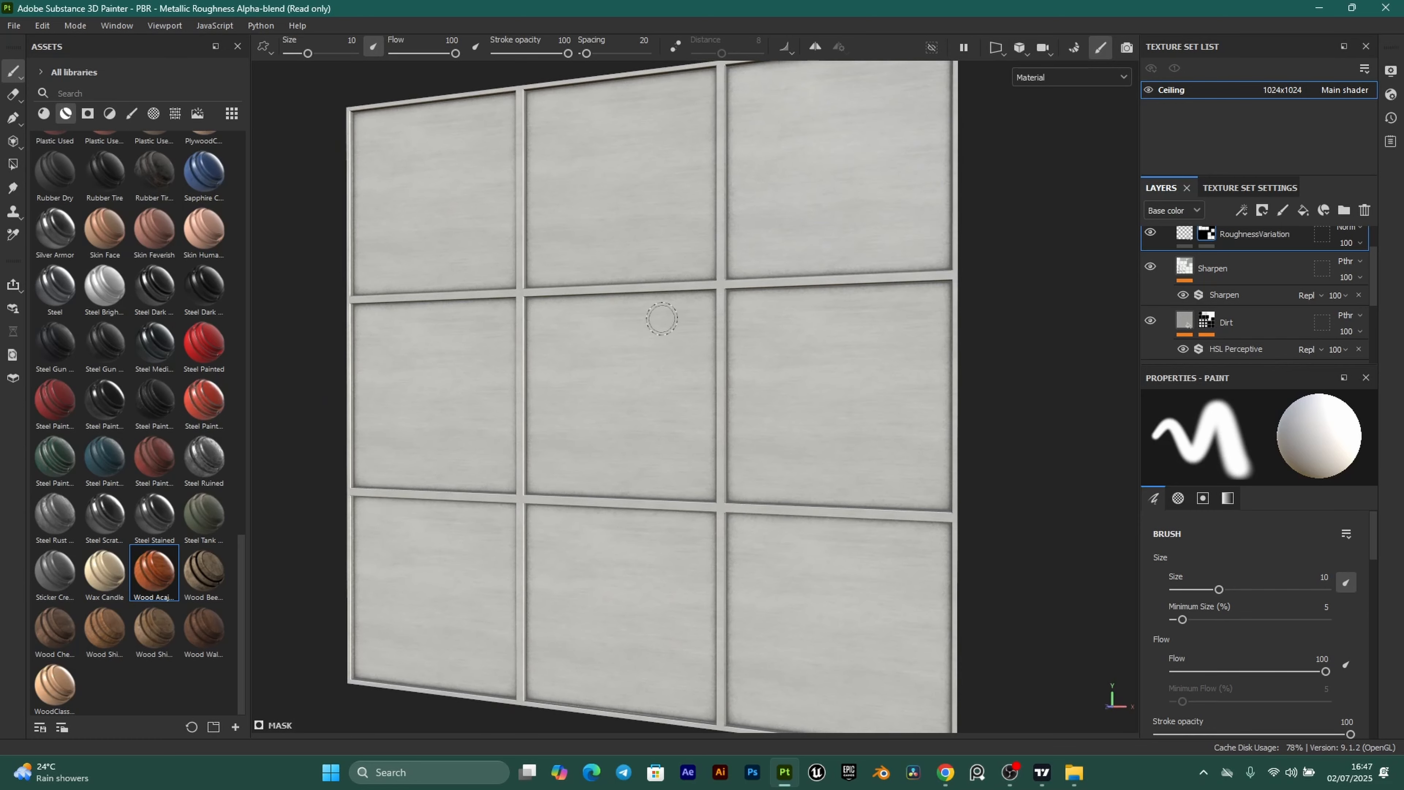
mouse_move(662, 320)
alt+mouse_down()
mouse_move(689, 352)
mouse_move(730, 342)
mouse_move(687, 358)
alt+mouse_up()
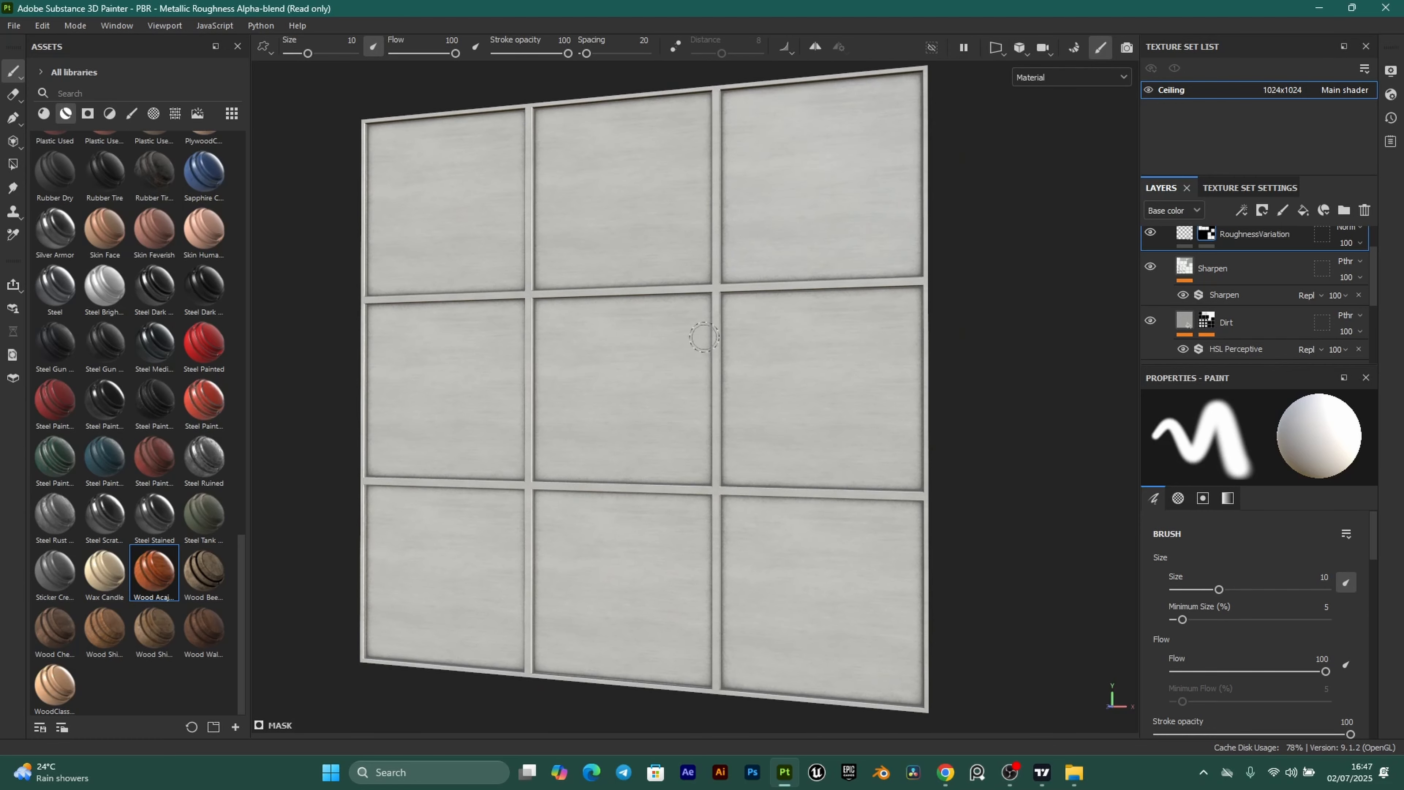
key(ctrl+s)
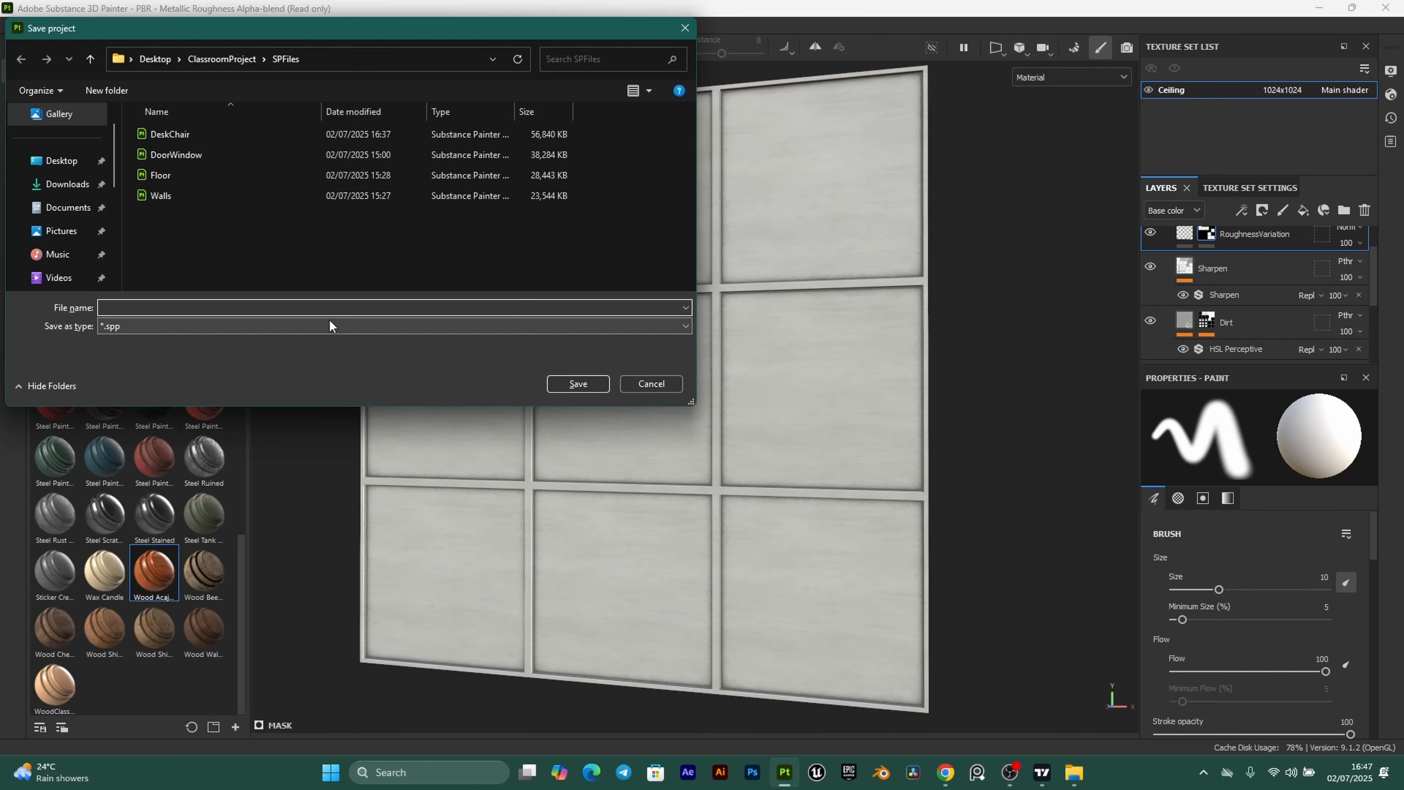
Save the project as Ceiling and open Export Textures to review the output templates.
text(Ceiling)
click(587, 385)
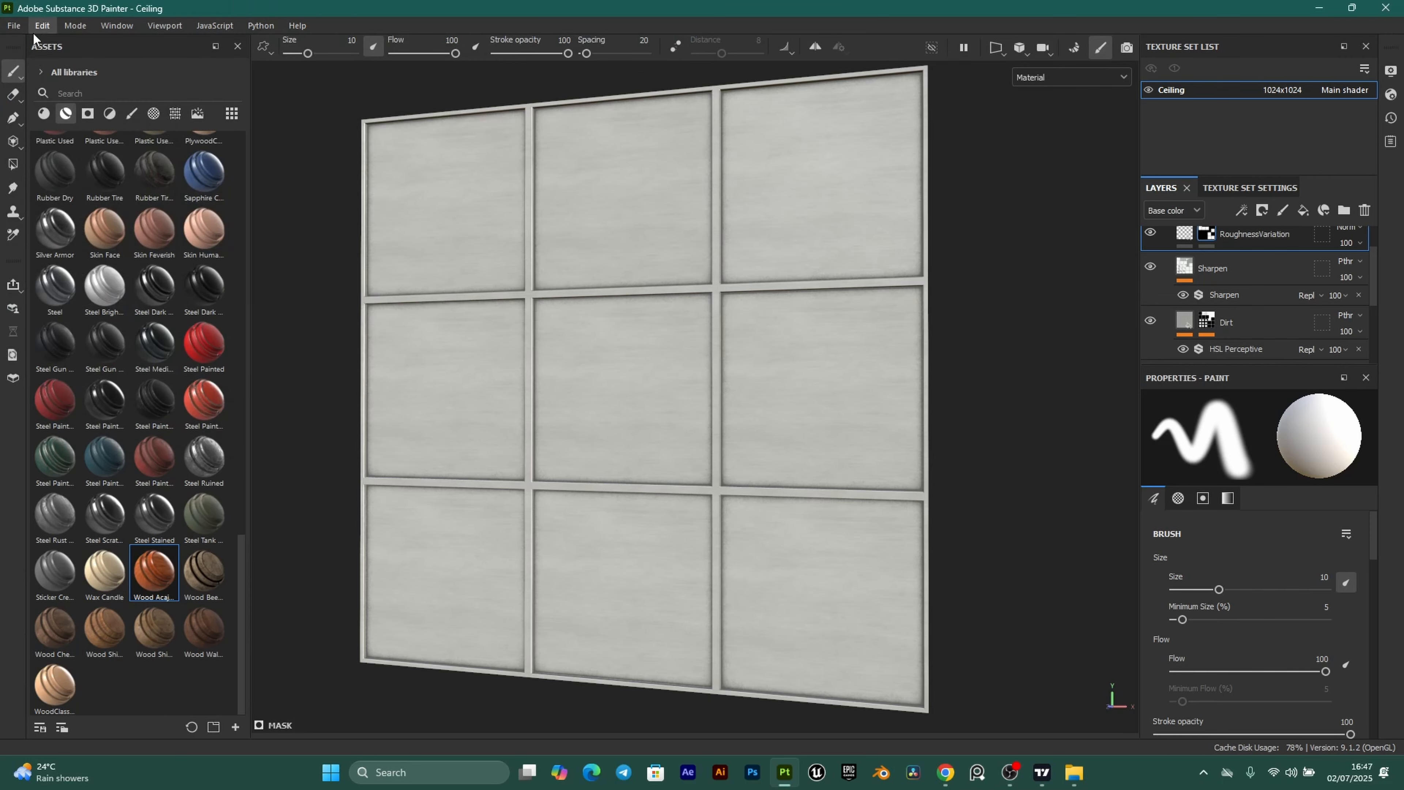
click(15, 26)
click(67, 238)
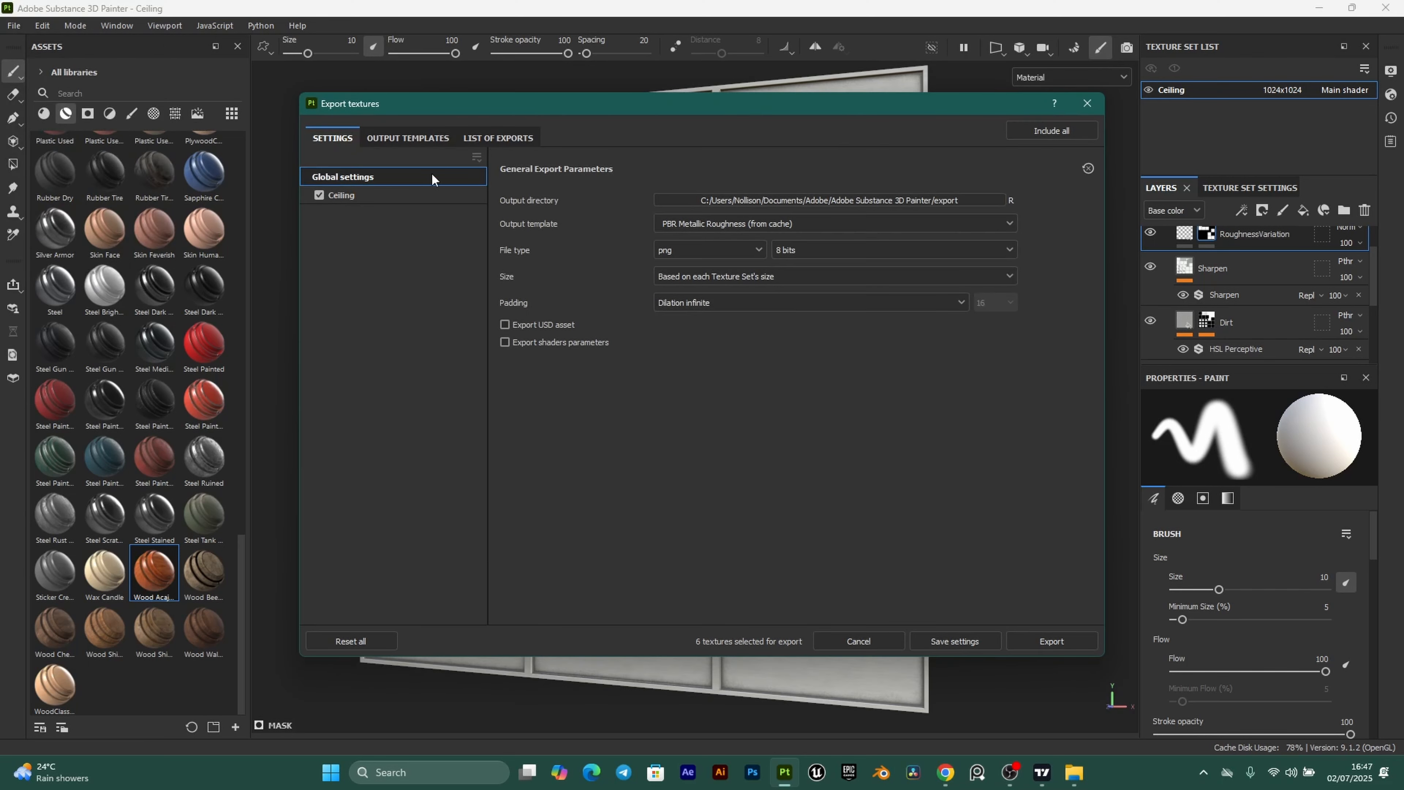
click(409, 138)
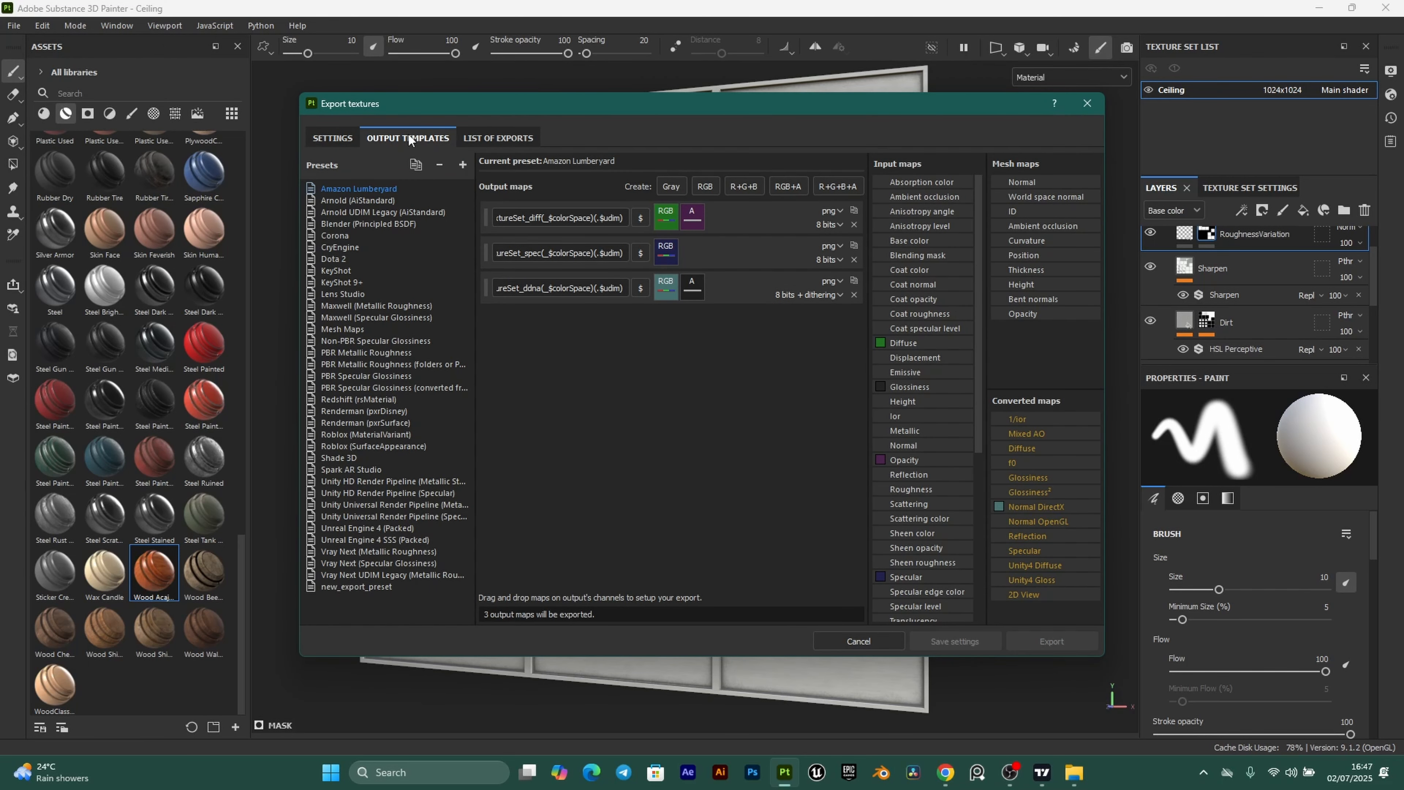
click(354, 354)
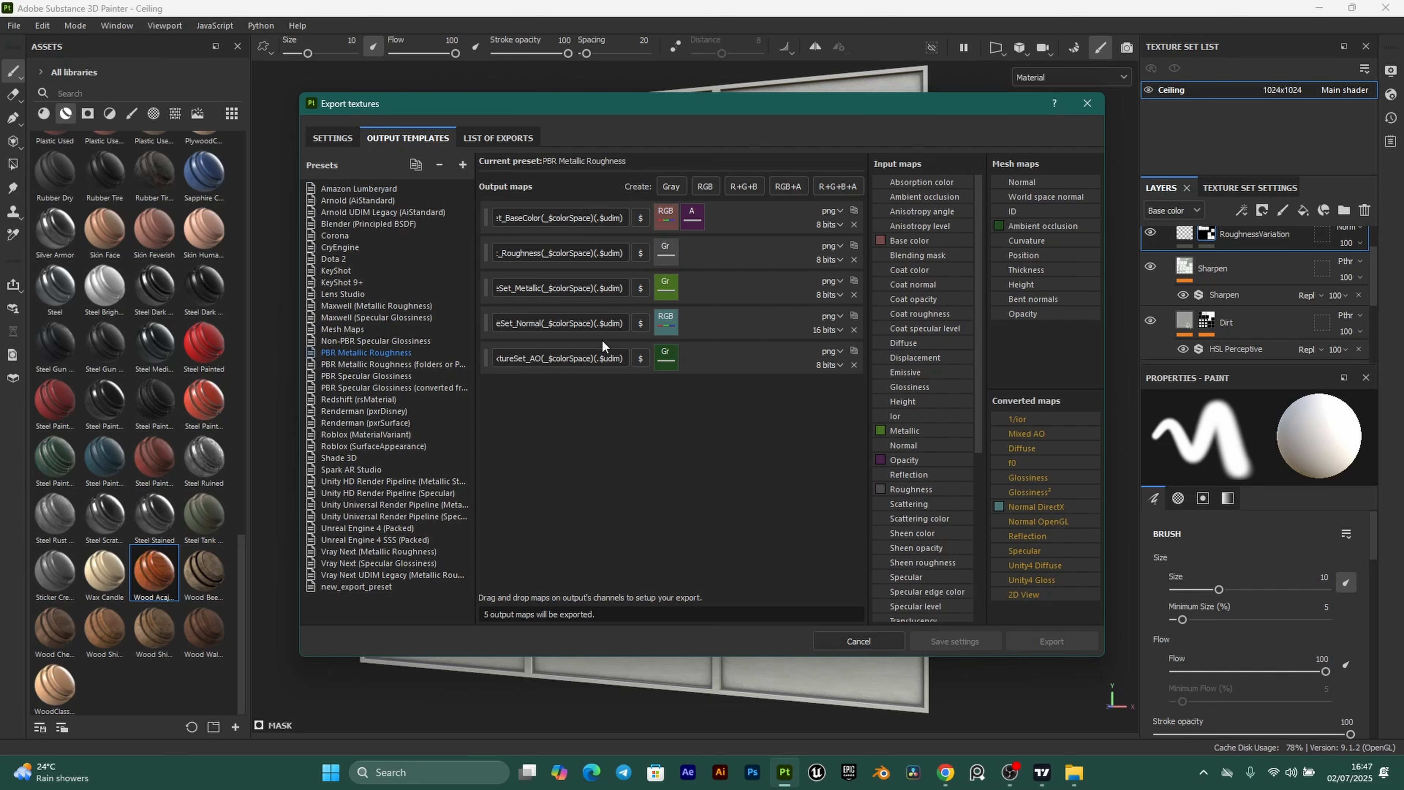
click(335, 139)
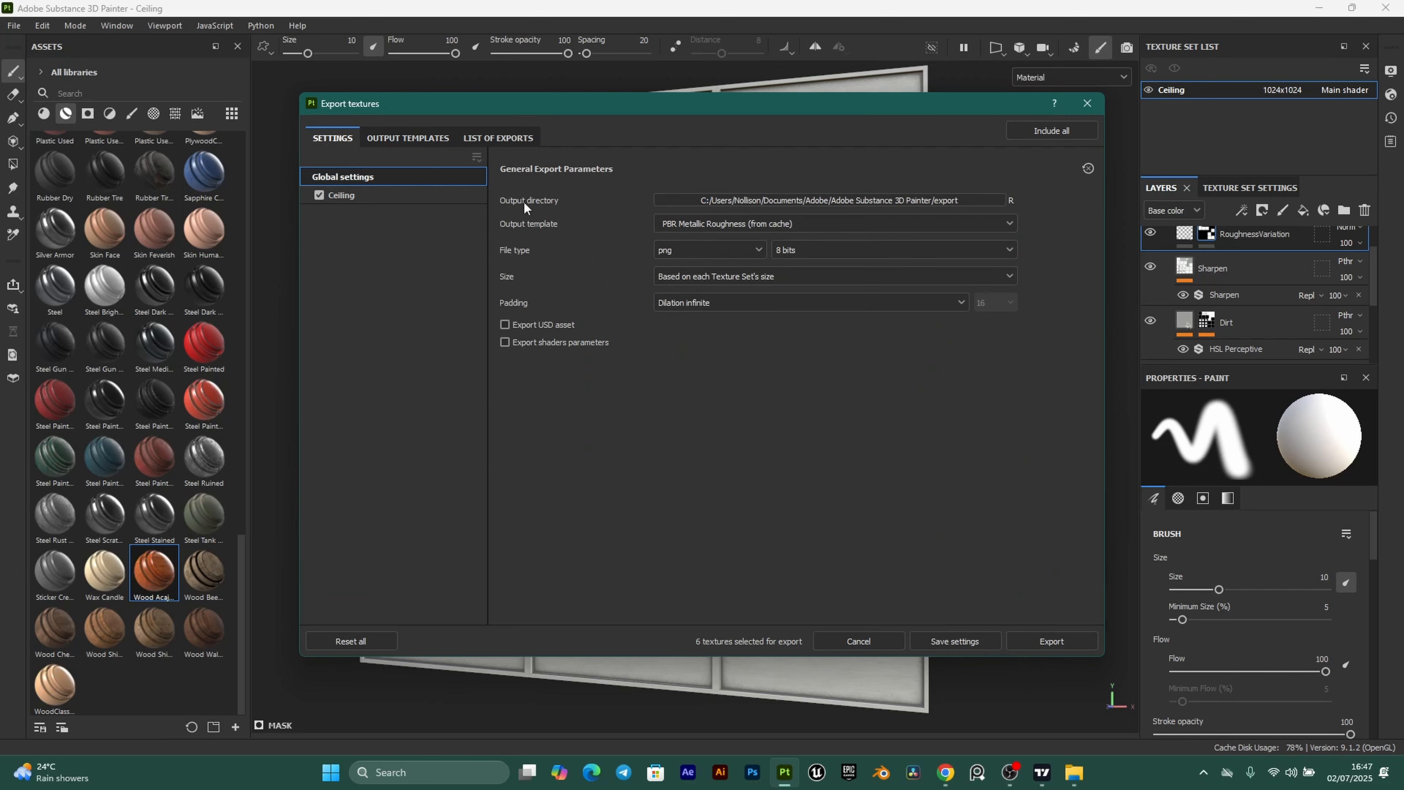
Set the export destination to a new Ceiling folder inside ClassroomProject\Textures.
click(976, 204)
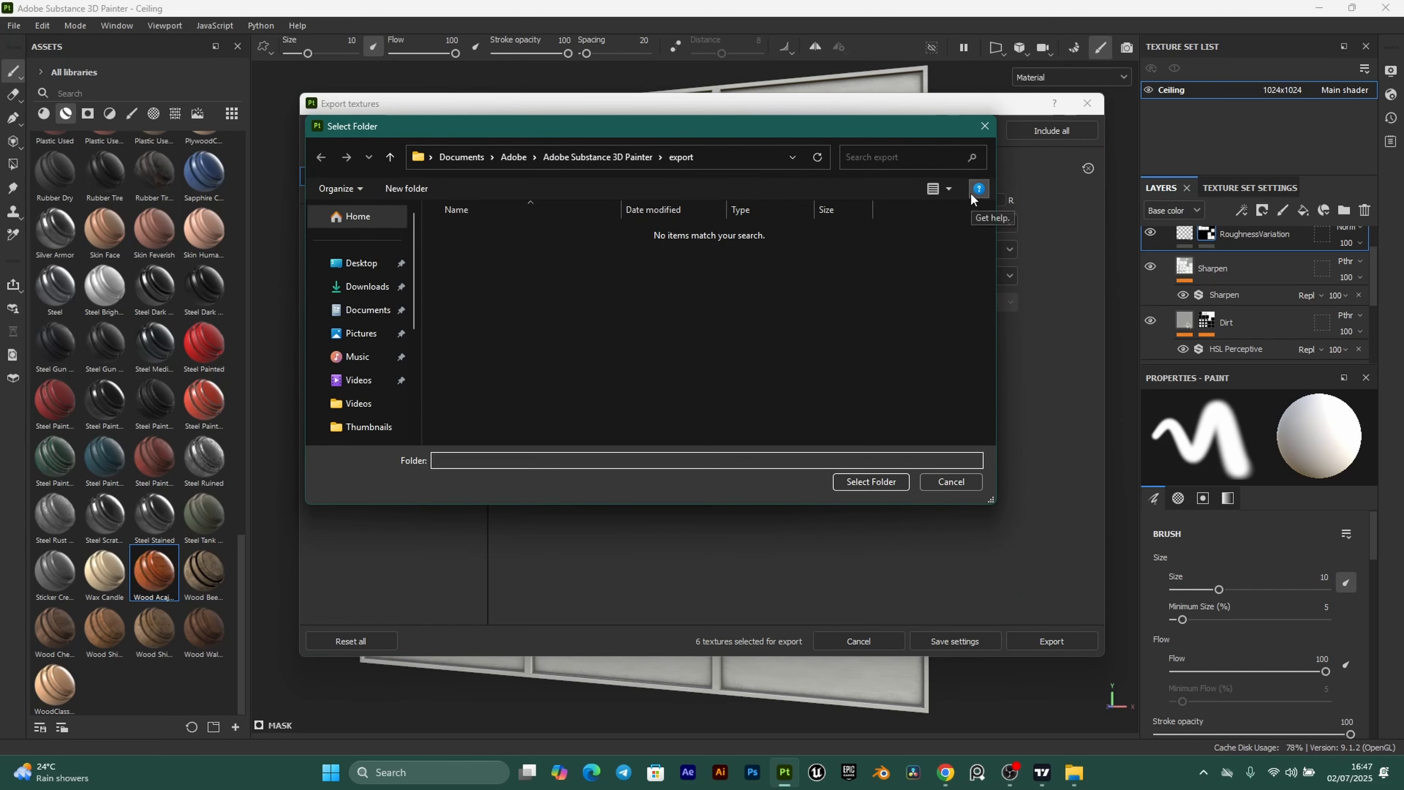
click(359, 271)
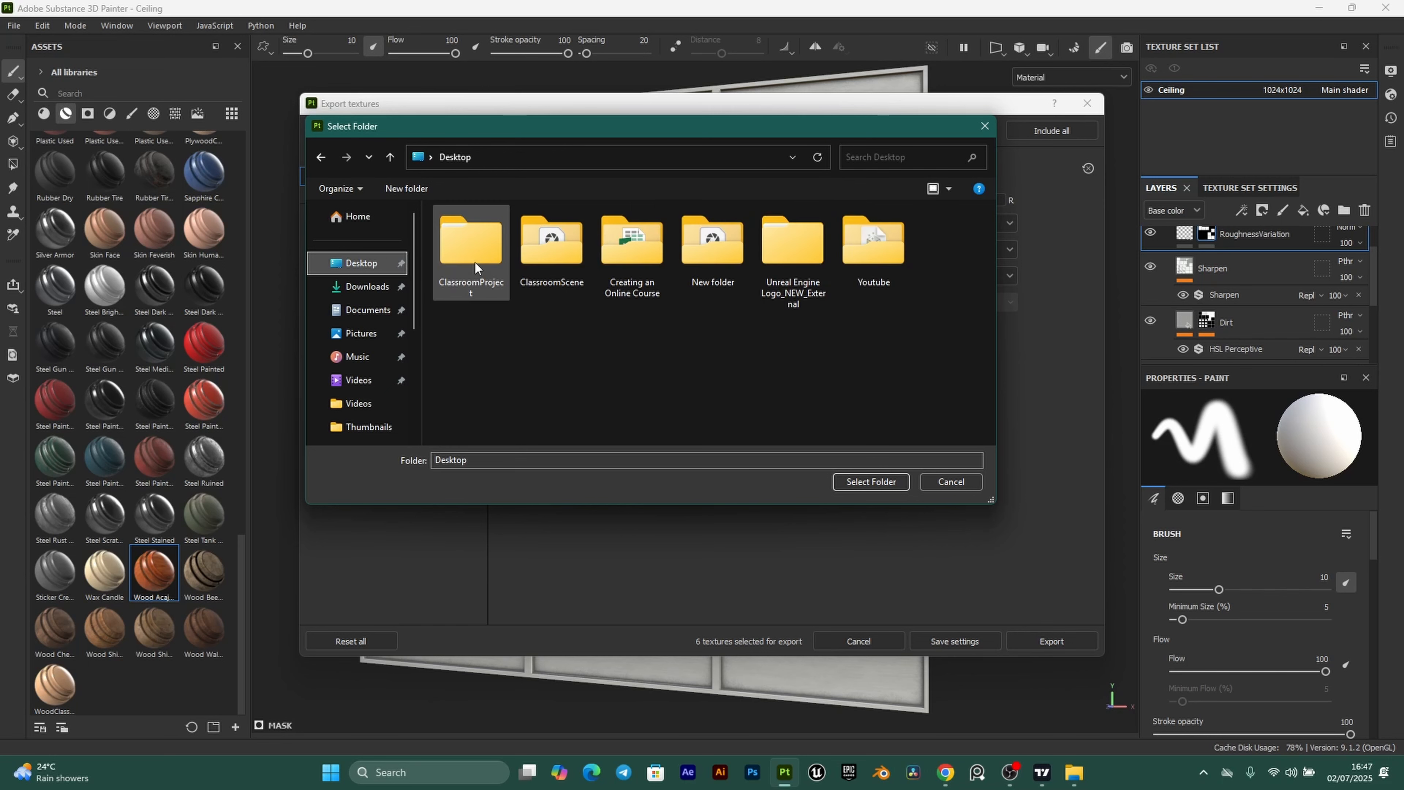
click(475, 262)
double_click(481, 252)
click(486, 271)
double_click(487, 271)
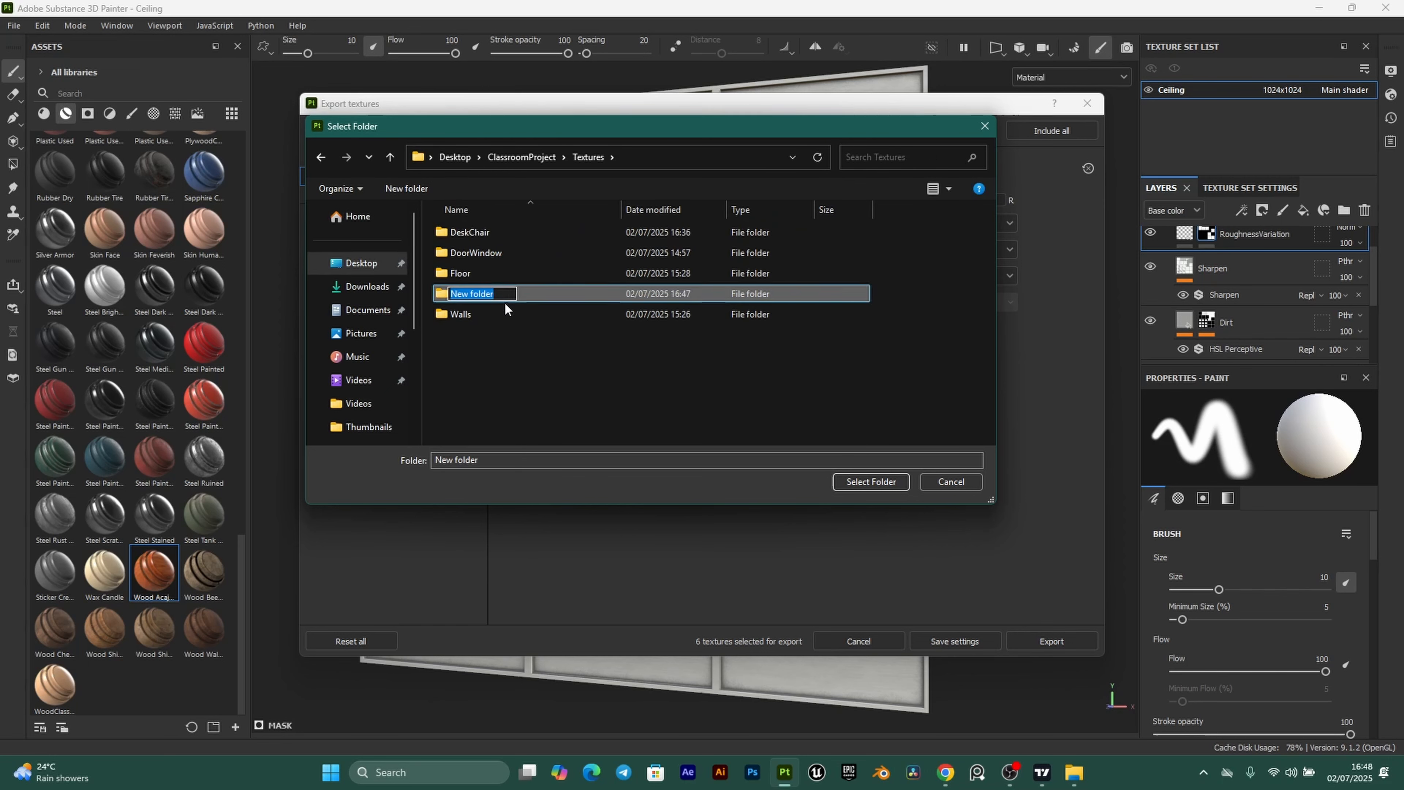
text(Ceiling)
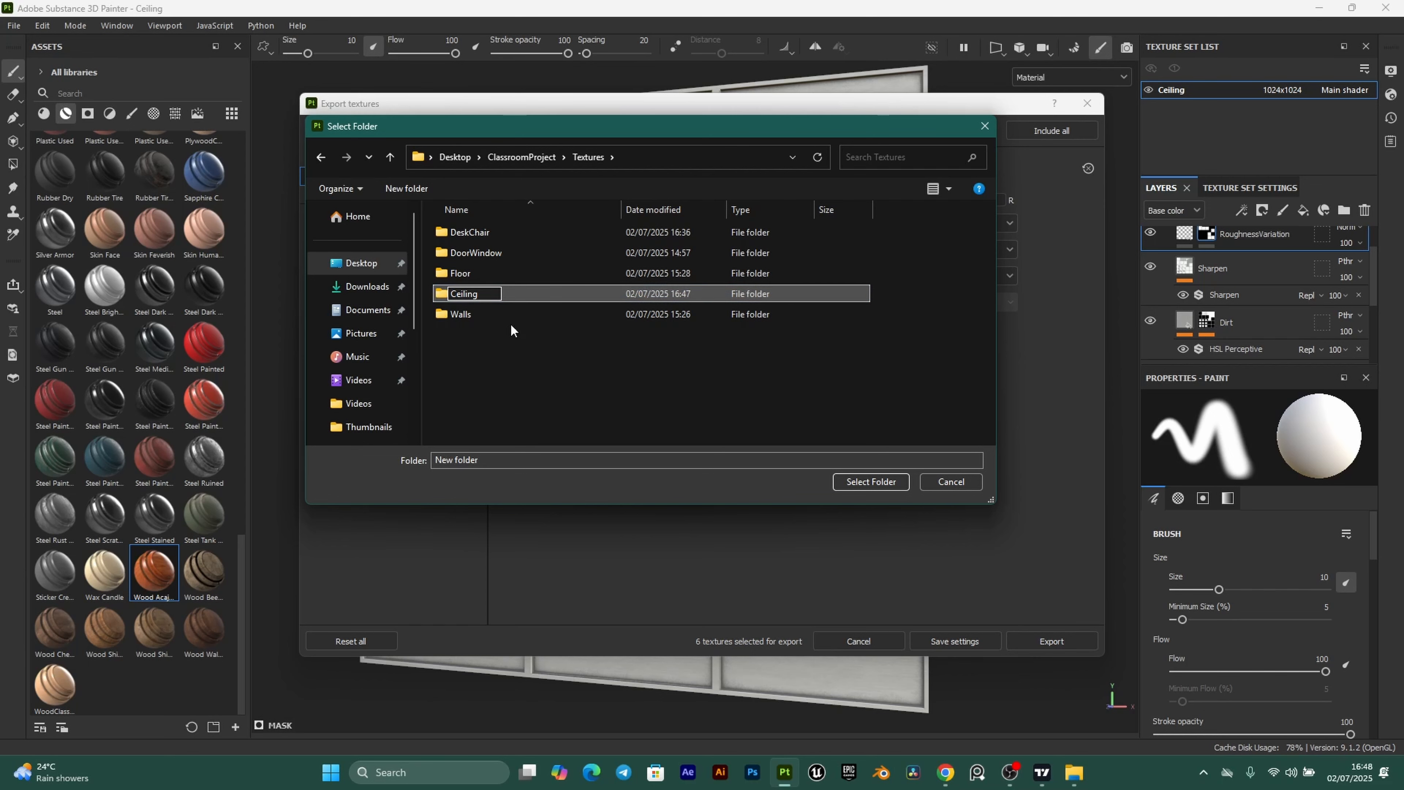
key(Return)
click(481, 224)
double_click(480, 223)
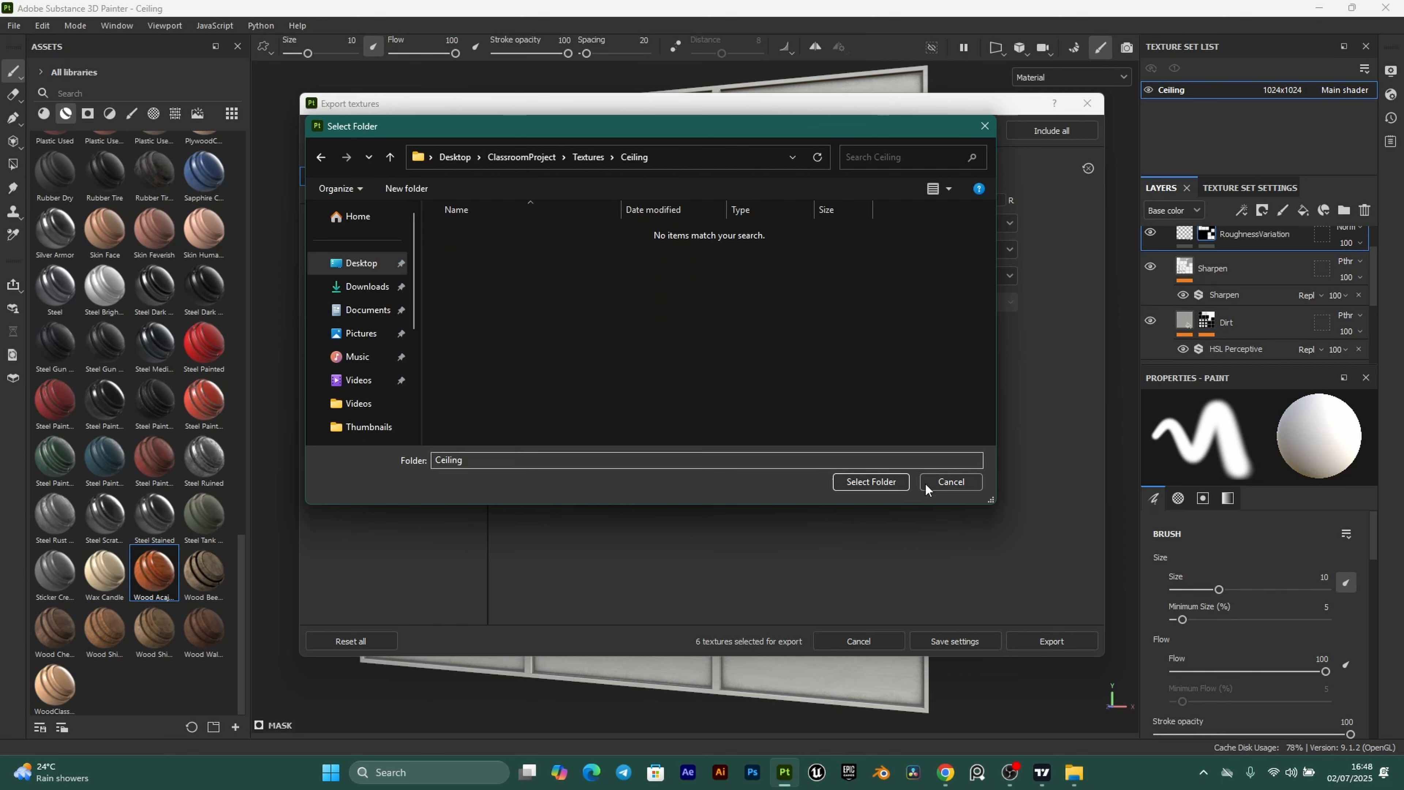
click(878, 480)
Export the textures as targa at 1024 using the PBR Metallic Roughness template.
click(707, 250)
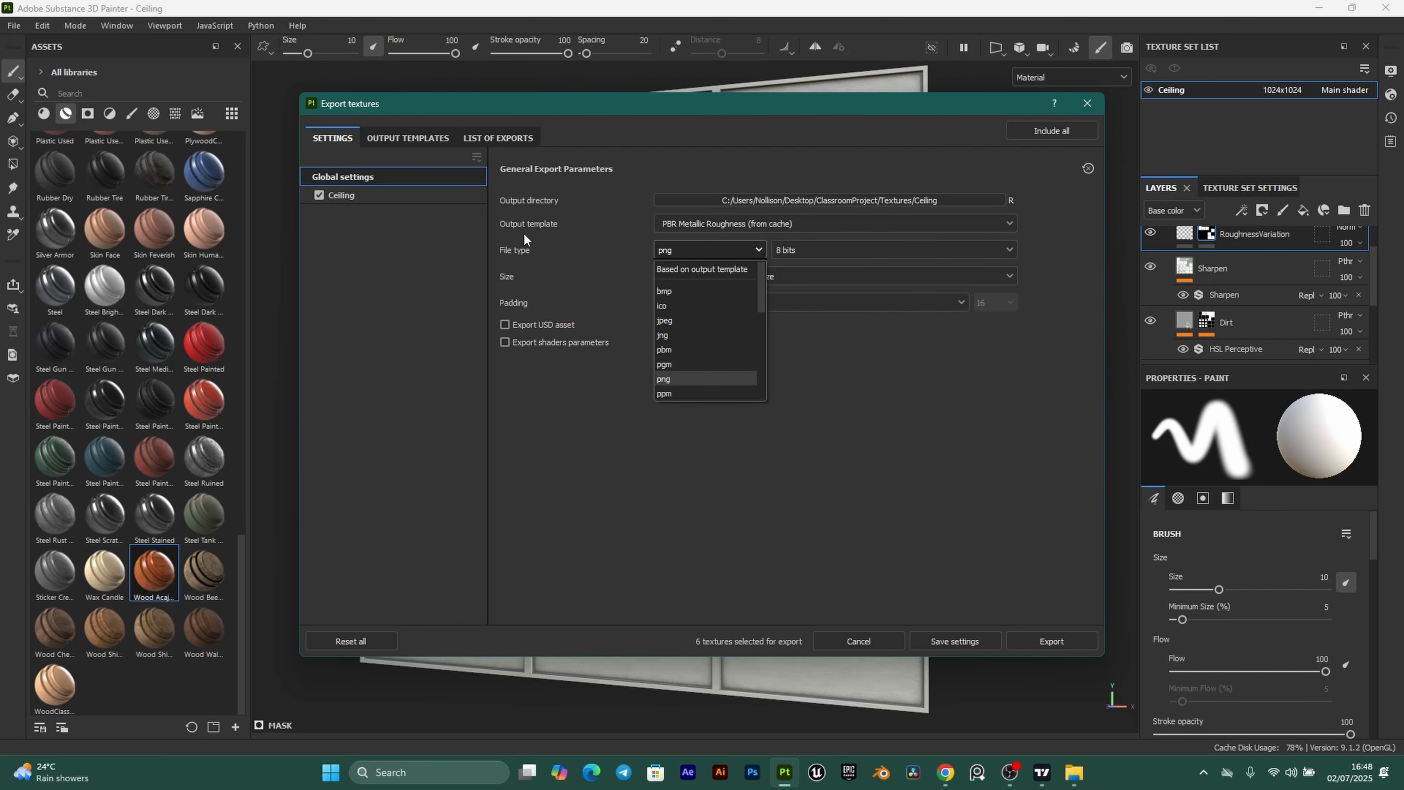
scroll(691, 326, down, 3)
click(739, 327)
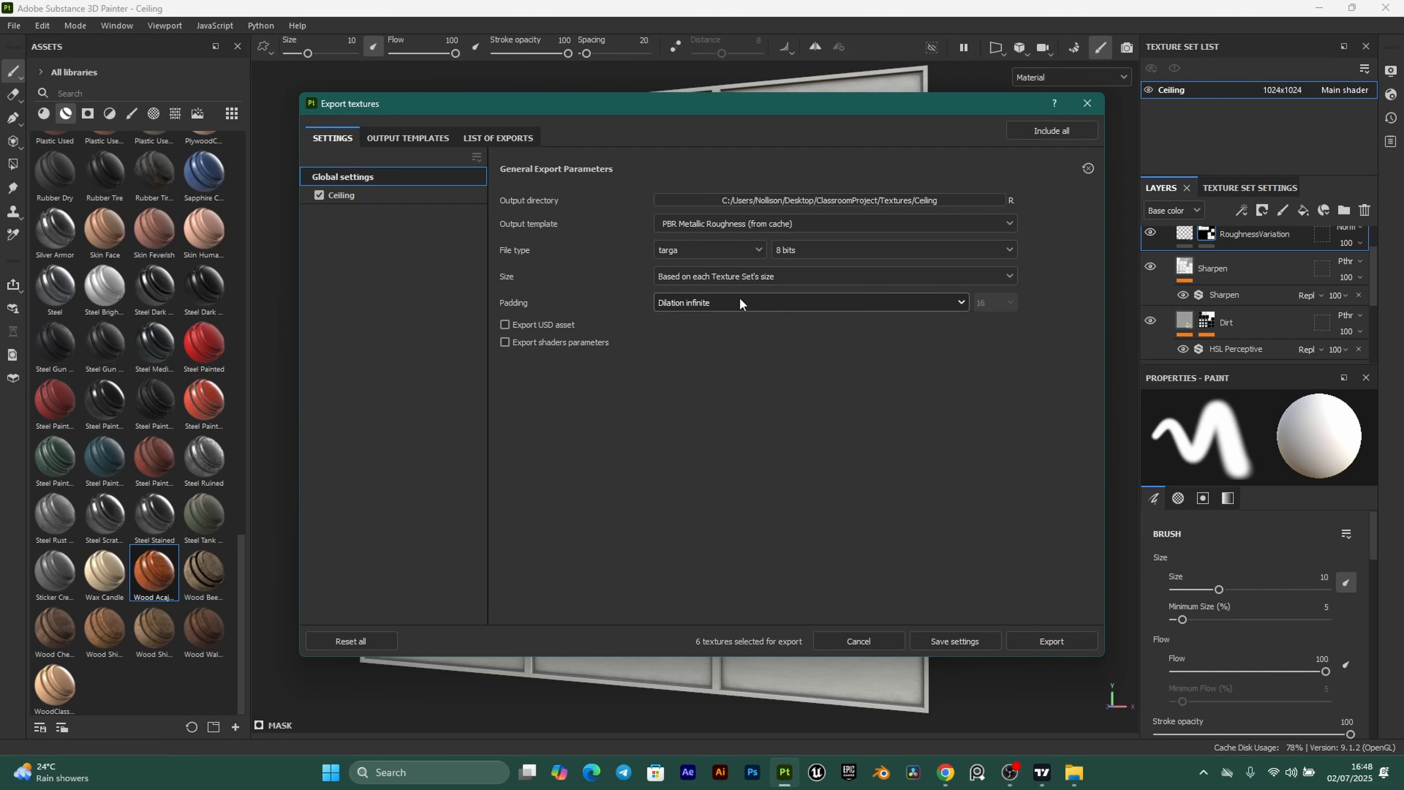
click(731, 274)
click(711, 388)
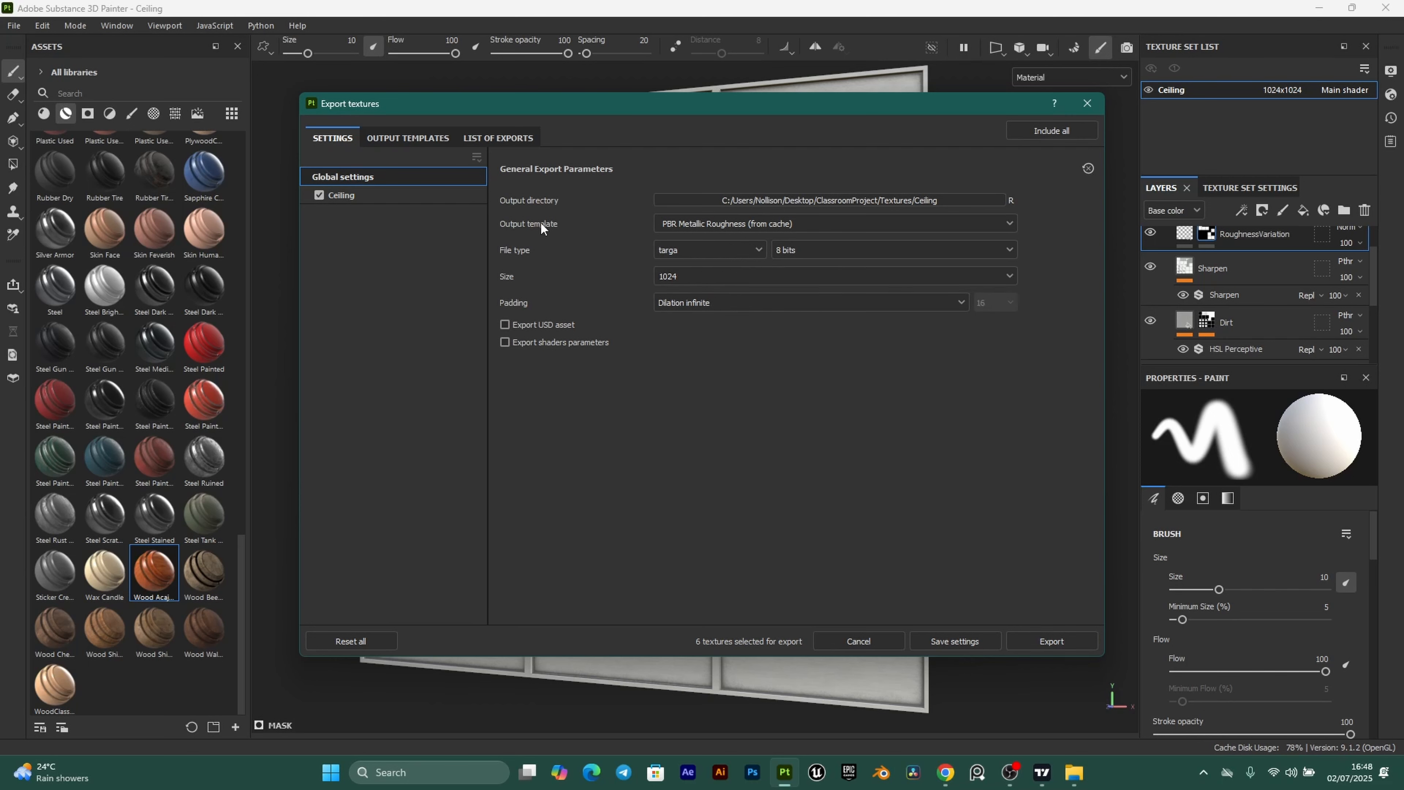
click(784, 222)
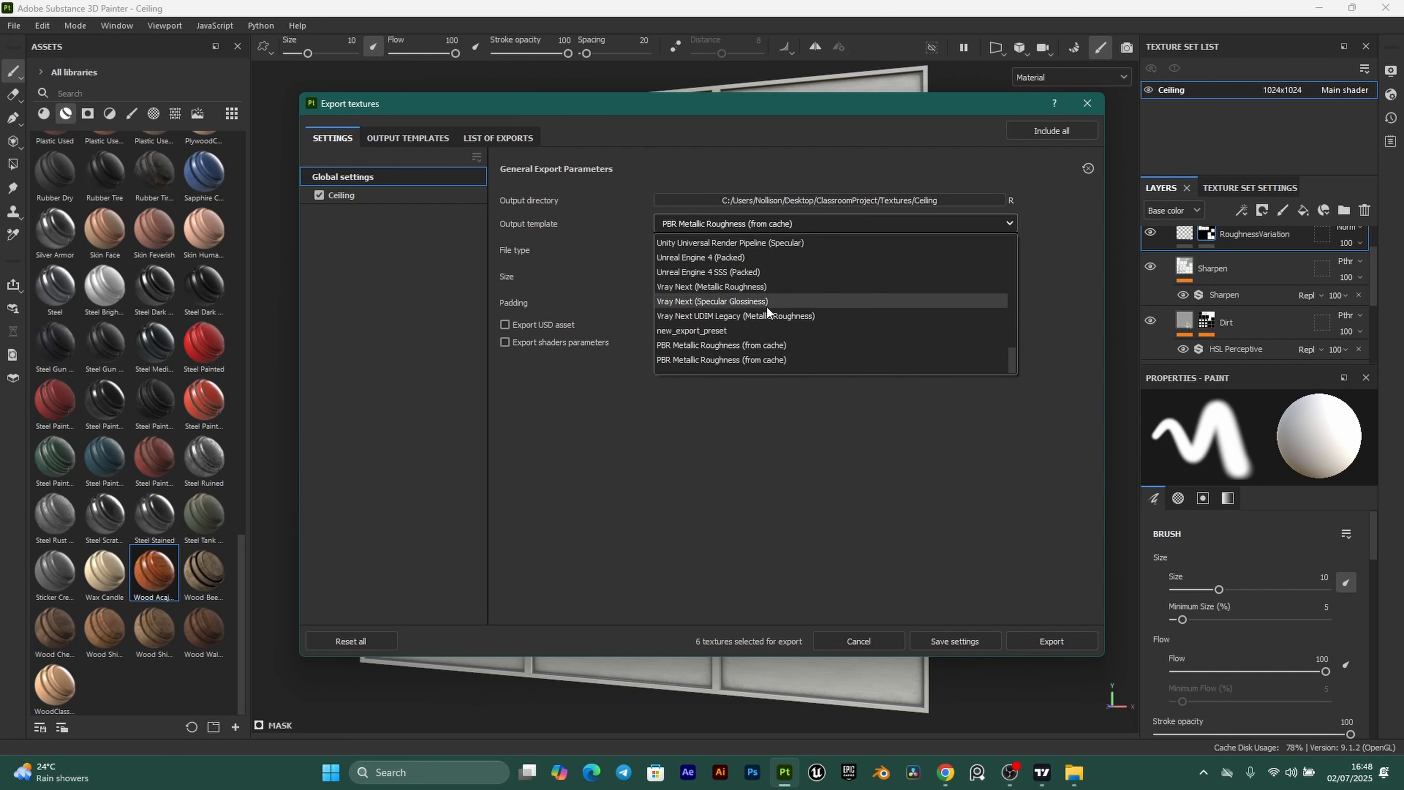
scroll(743, 339, up, 5)
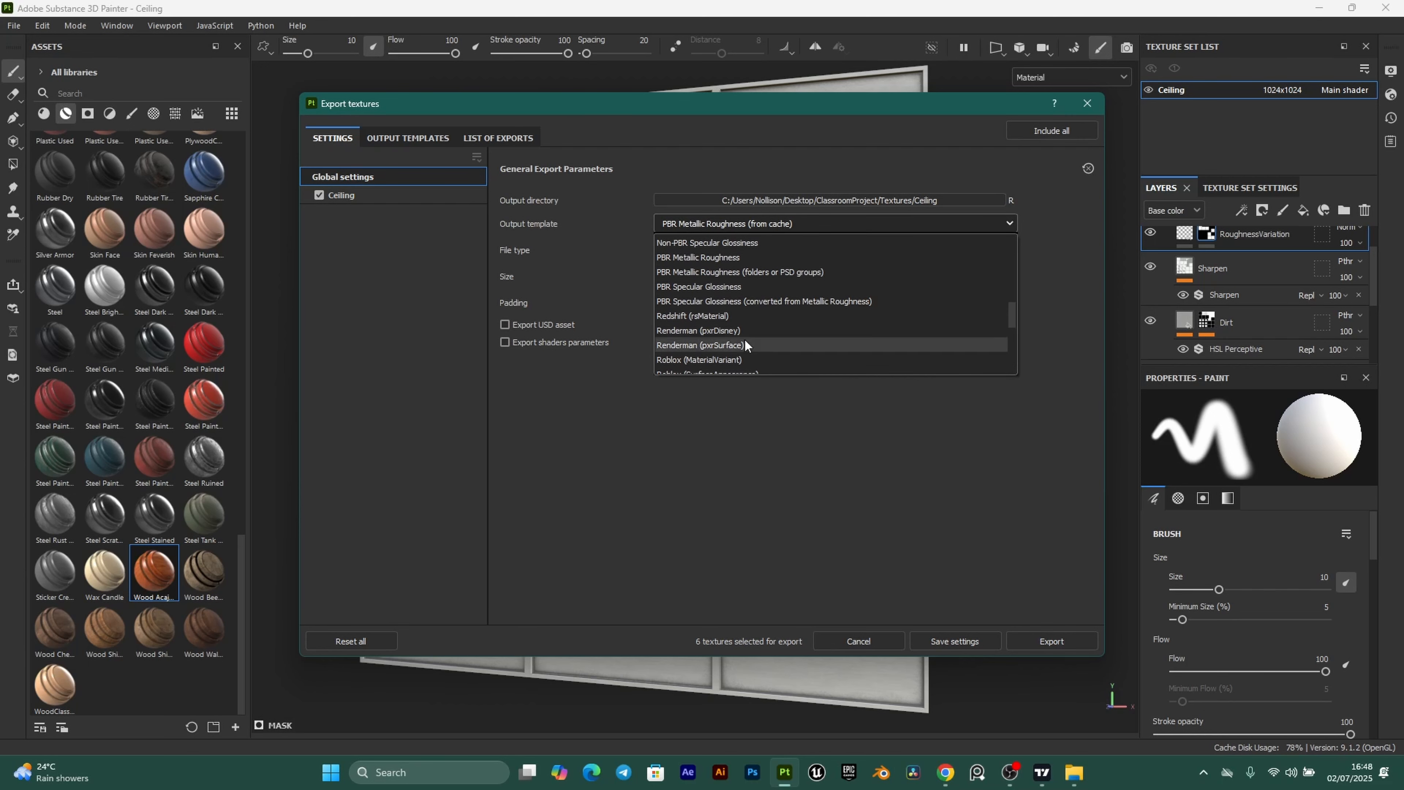
click(699, 257)
click(1028, 640)
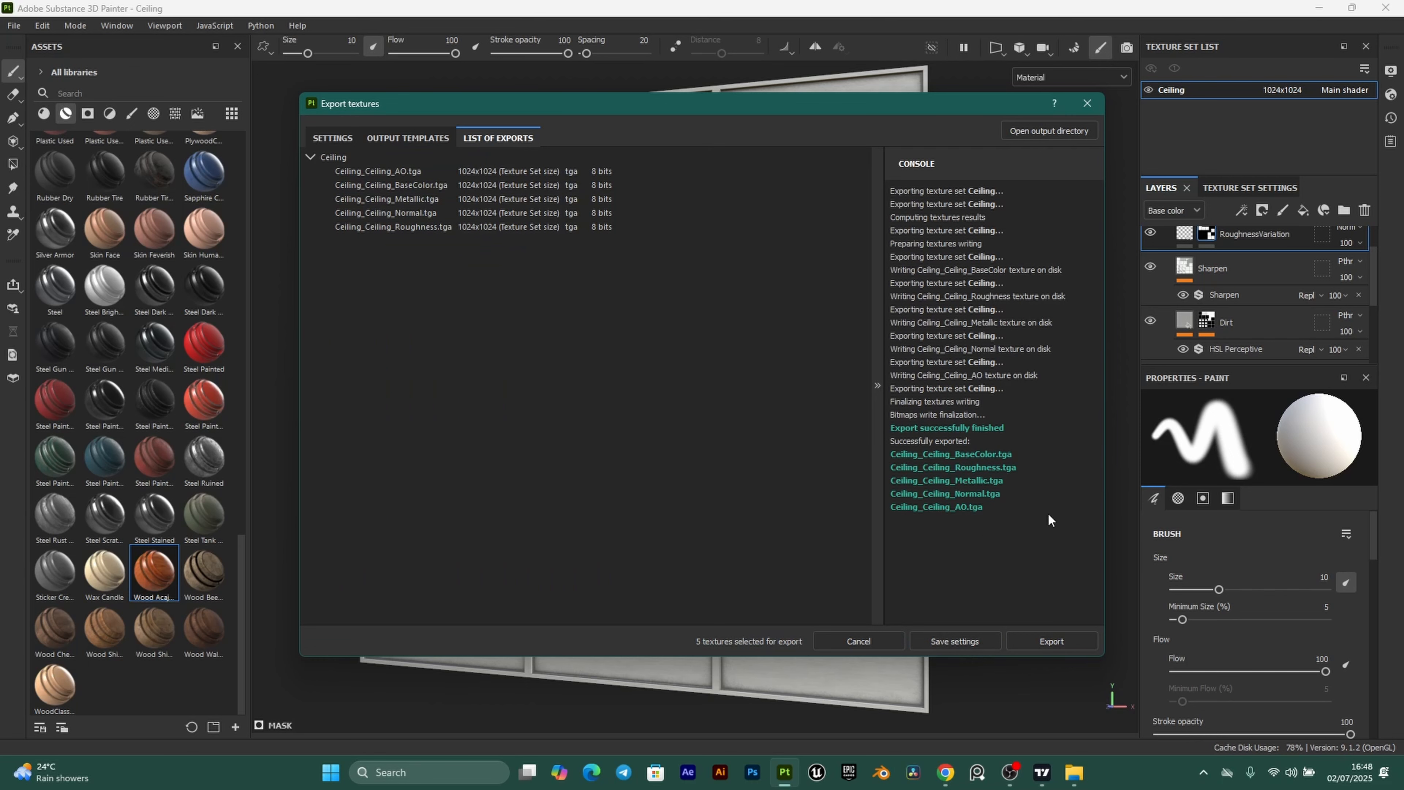
click(1087, 103)
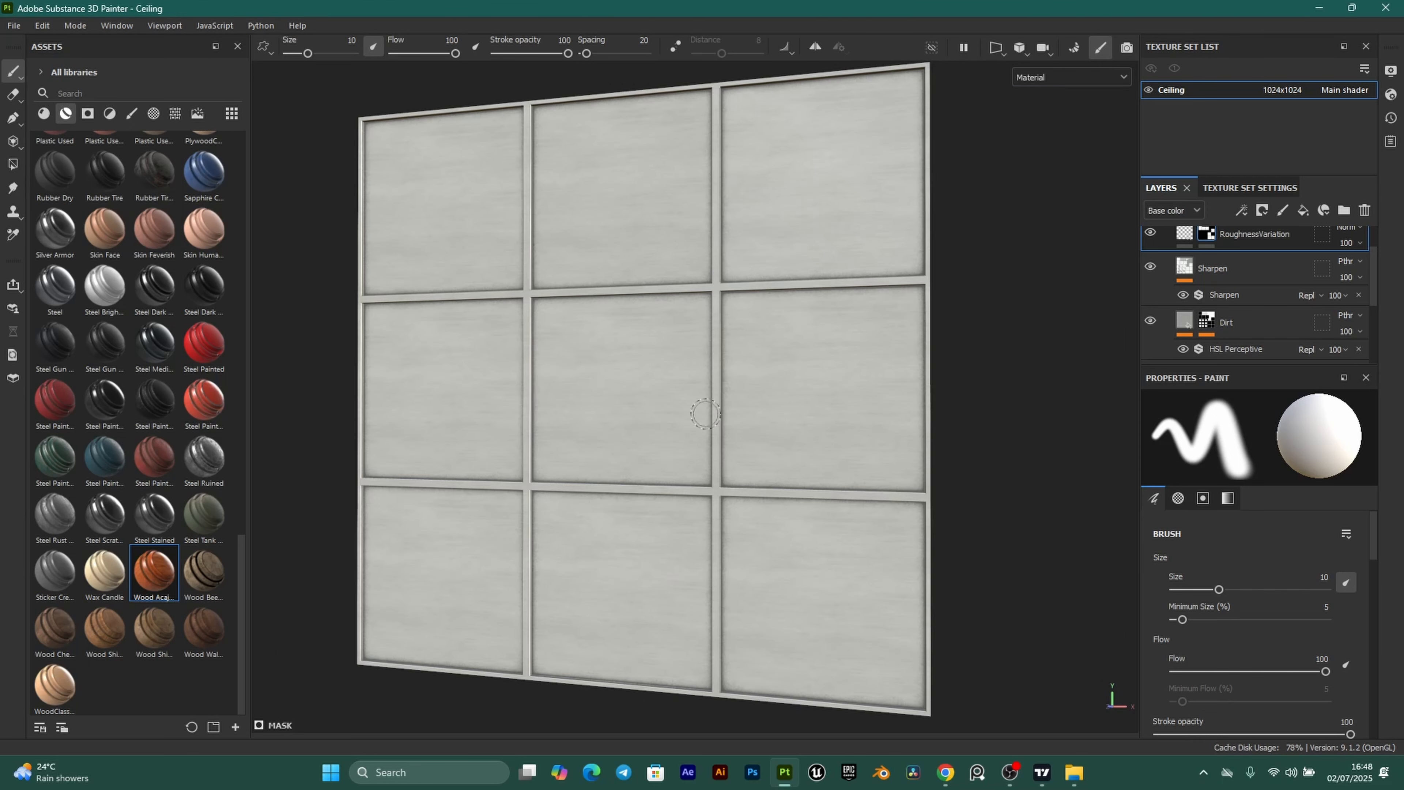
Create a new 2048-resolution project from Boards.fbx, saving the Ceiling project when prompted.
click(14, 25)
click(59, 45)
click(834, 225)
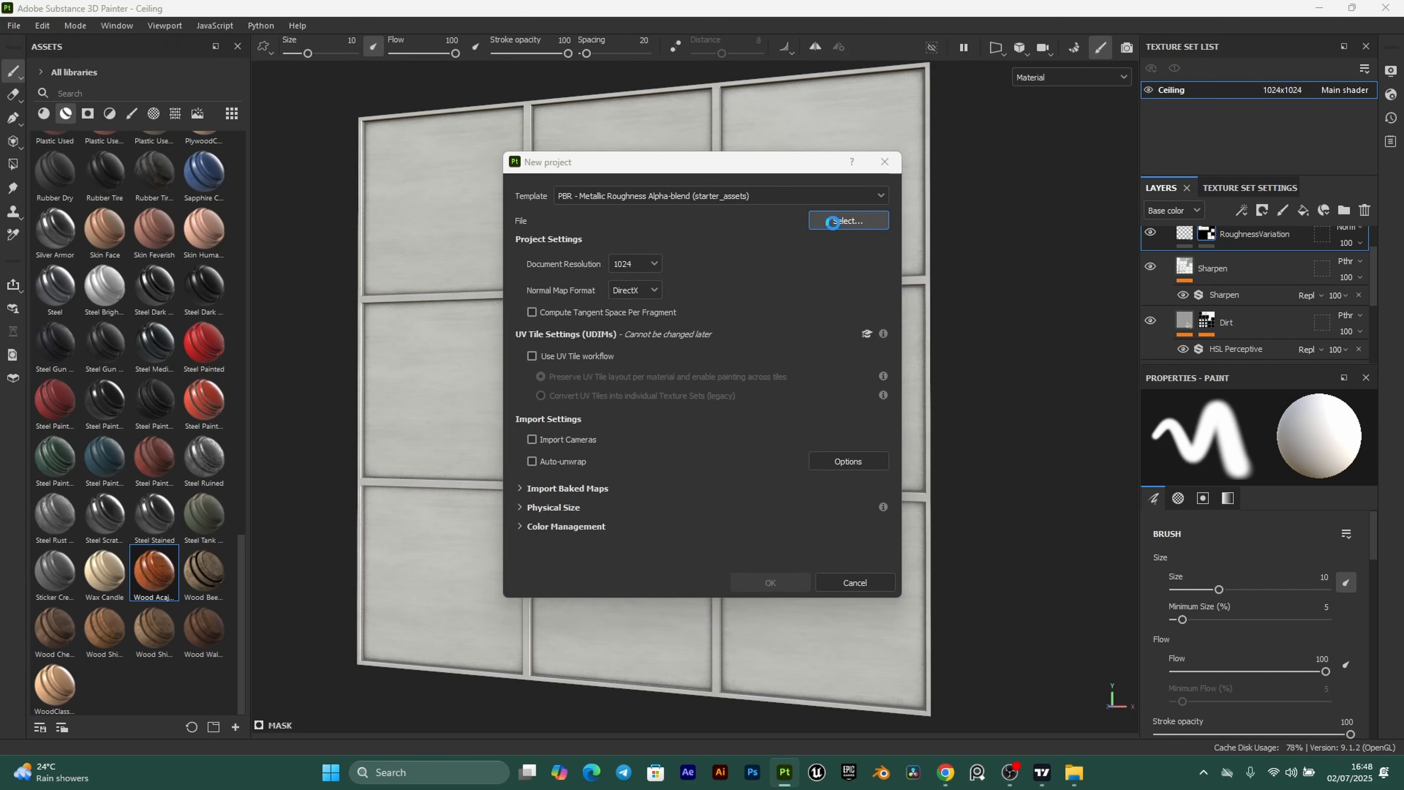
click(673, 291)
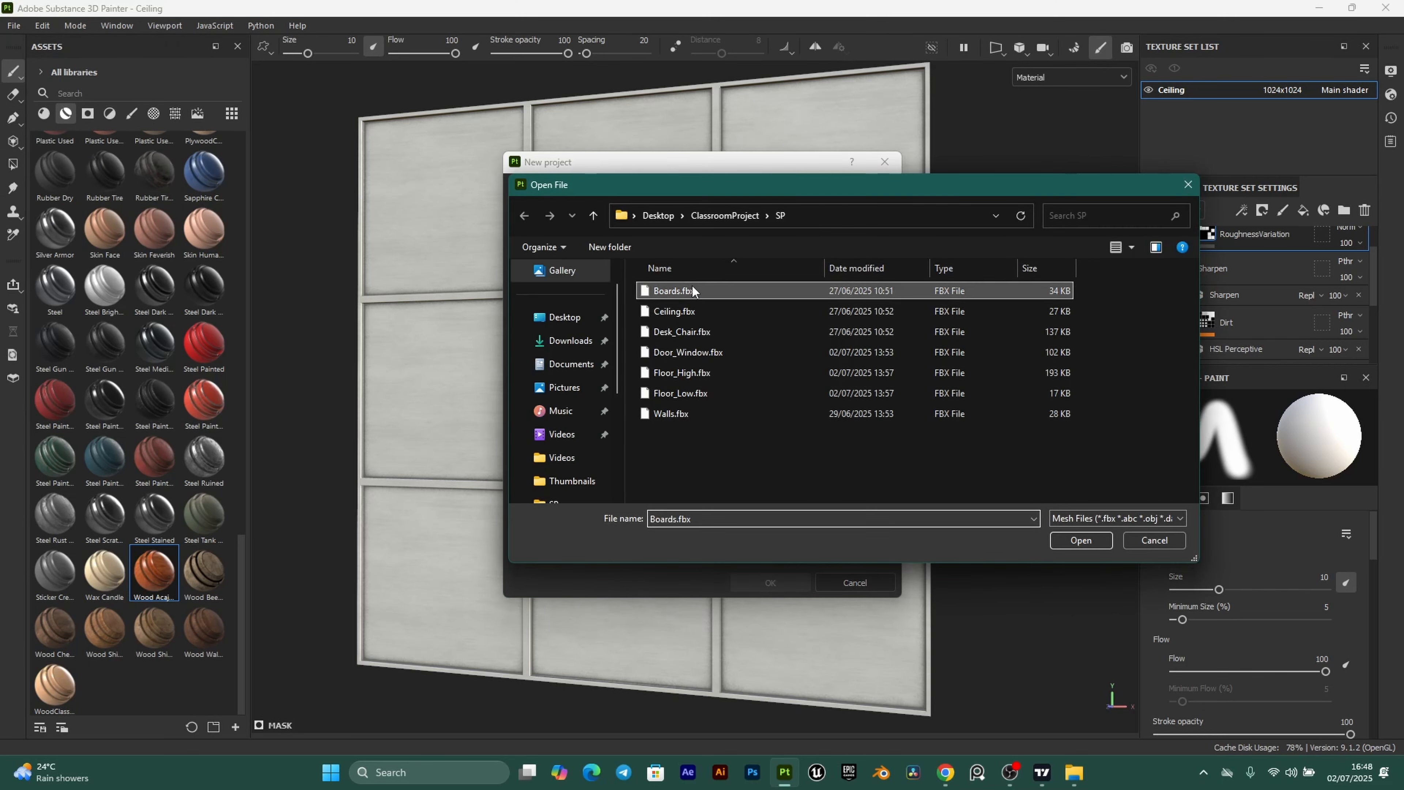
click(1095, 542)
click(635, 264)
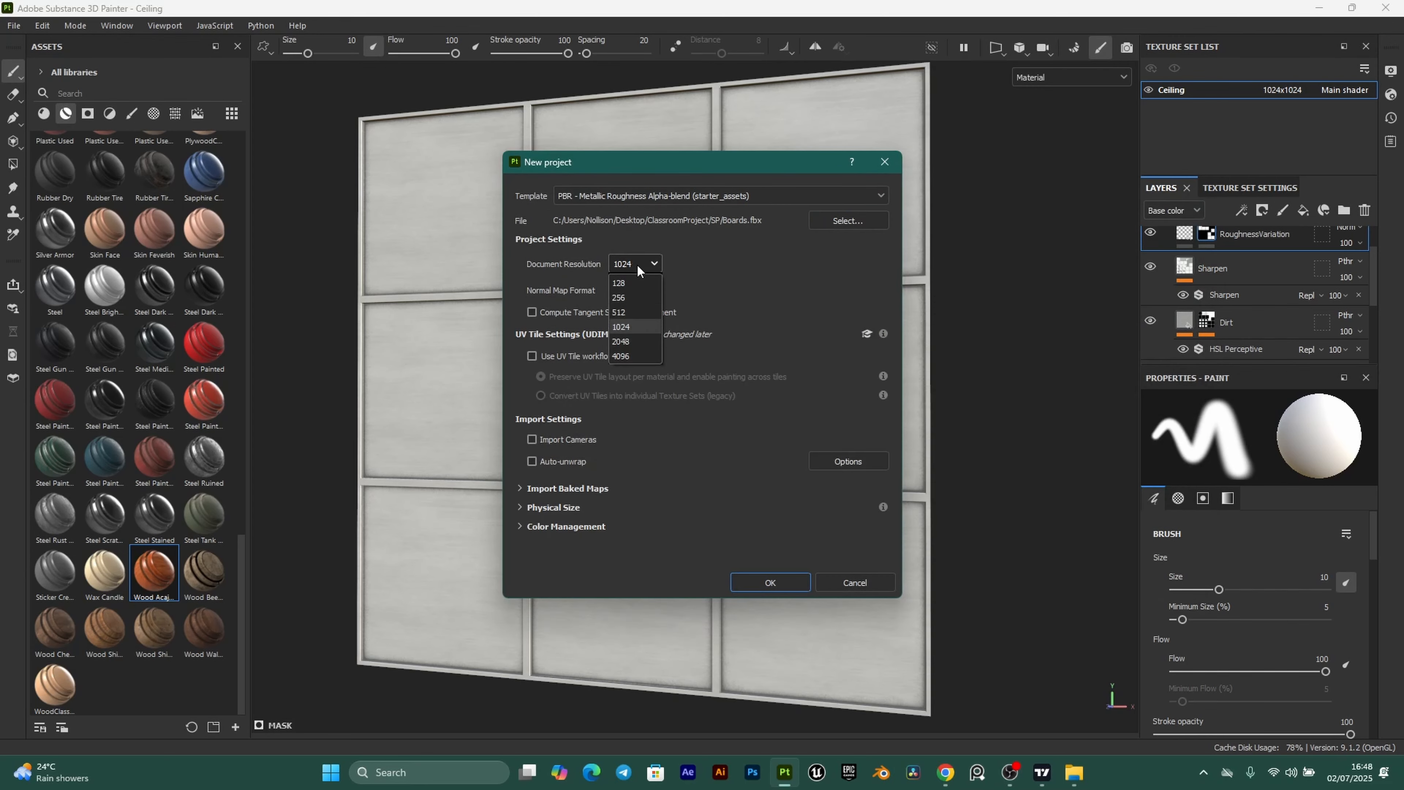
click(638, 340)
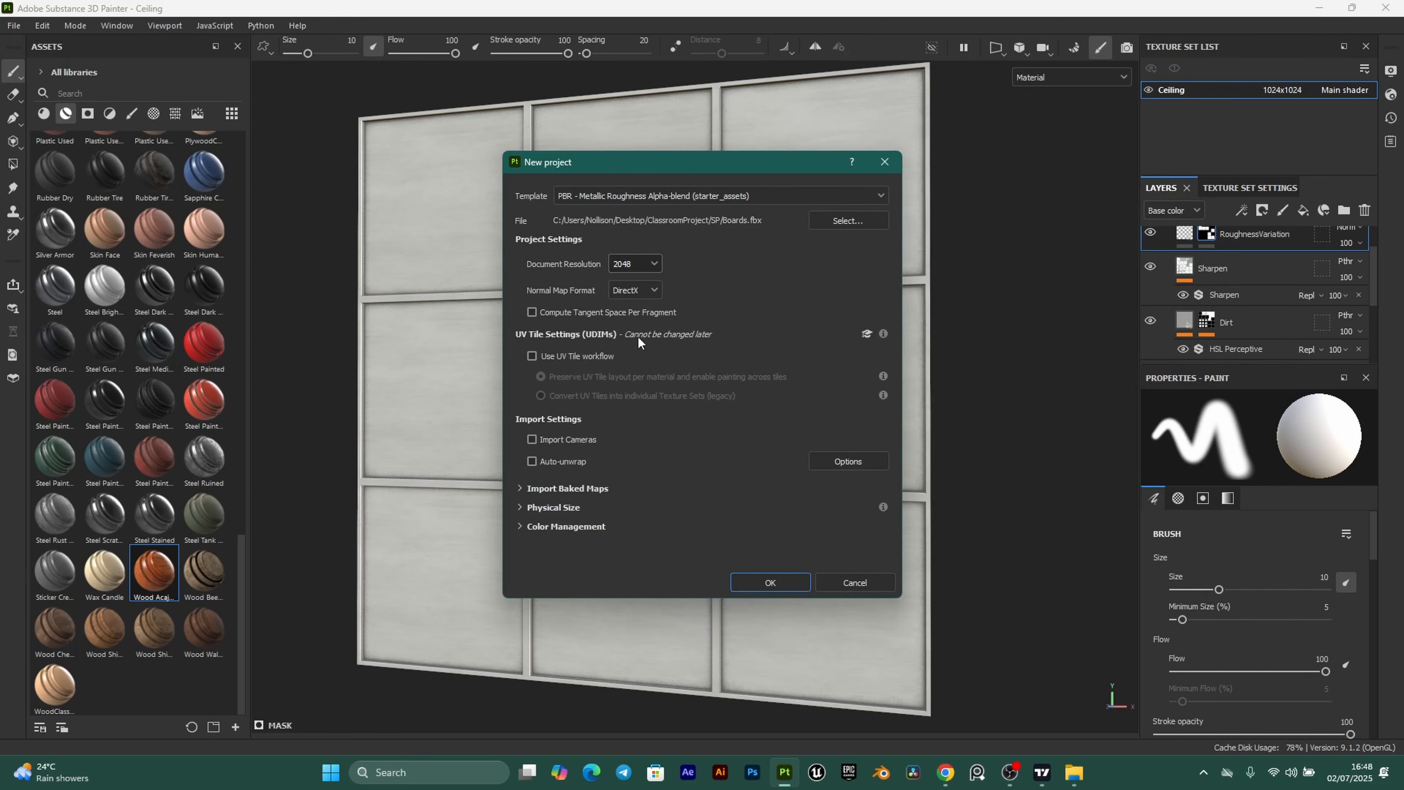
click(770, 583)
click(545, 399)
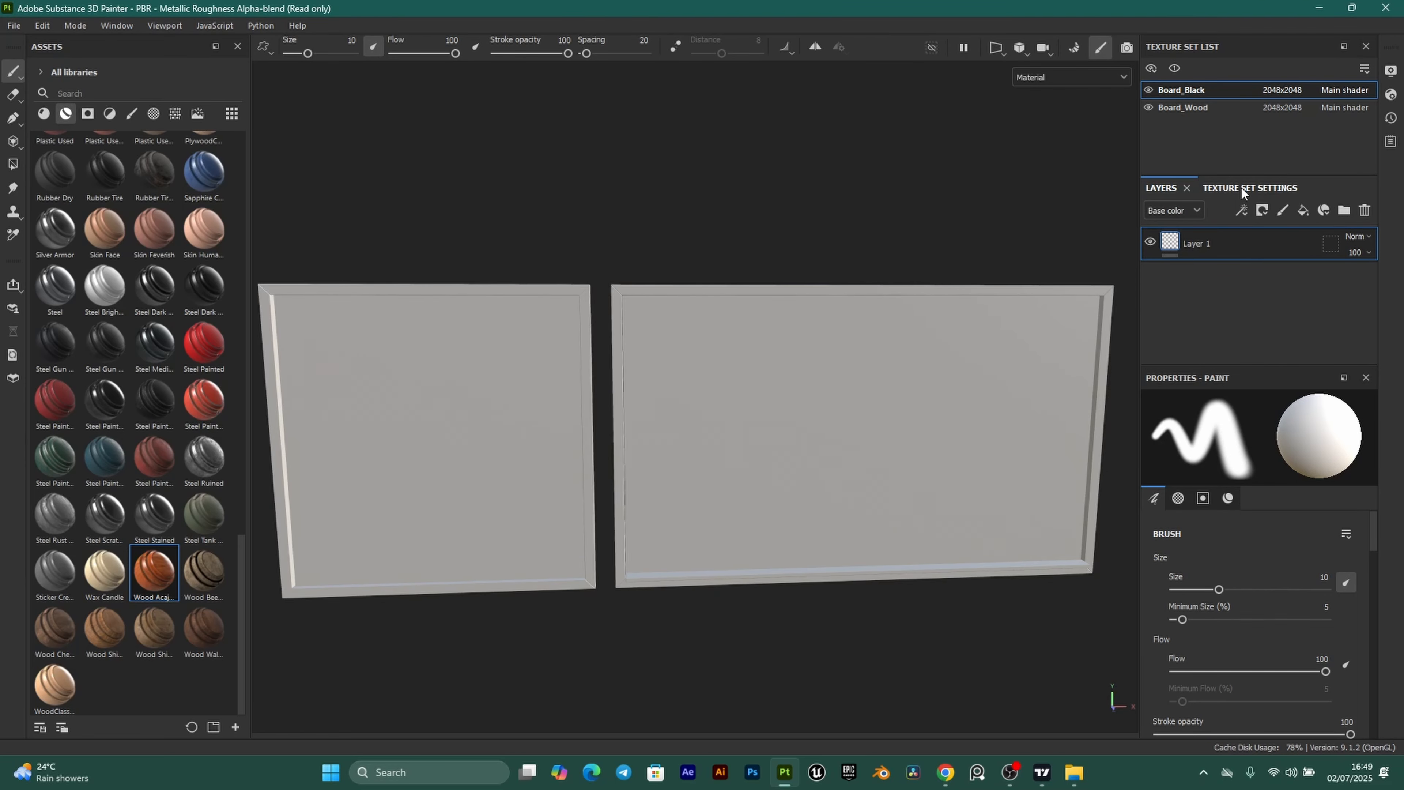
Delete the empty default layer and bake the Boards mesh maps at 2048 output size.
click(1365, 210)
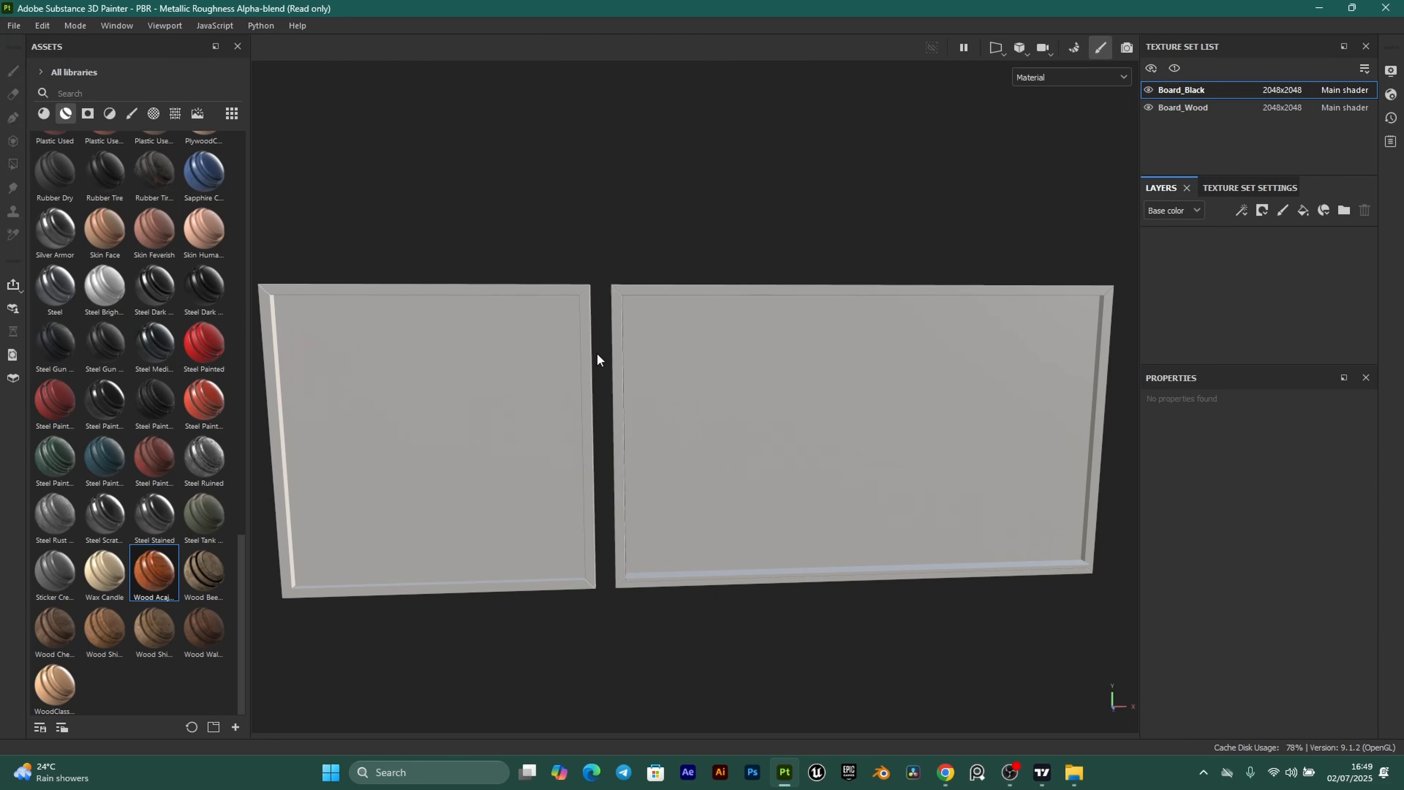
click(1237, 187)
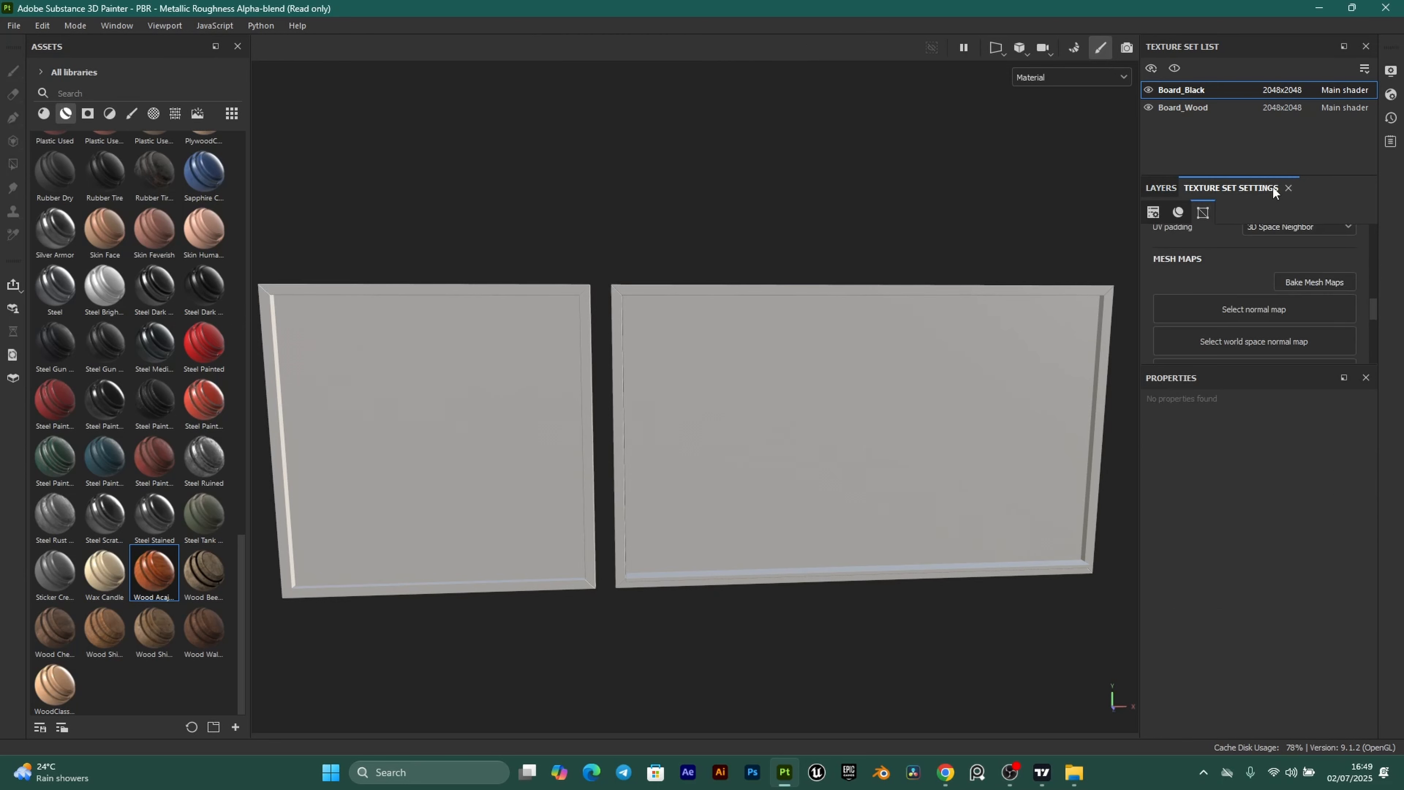
click(1319, 282)
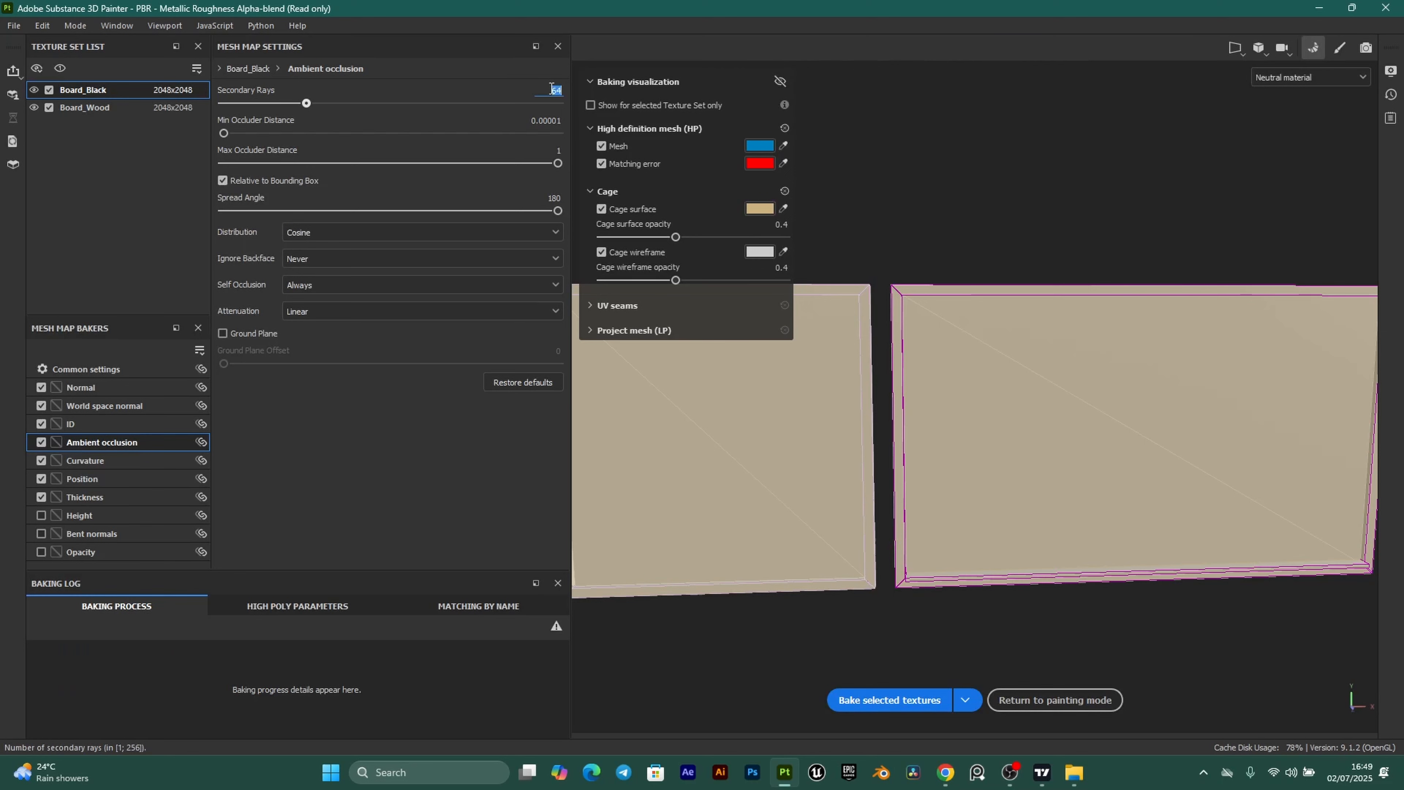
click(110, 369)
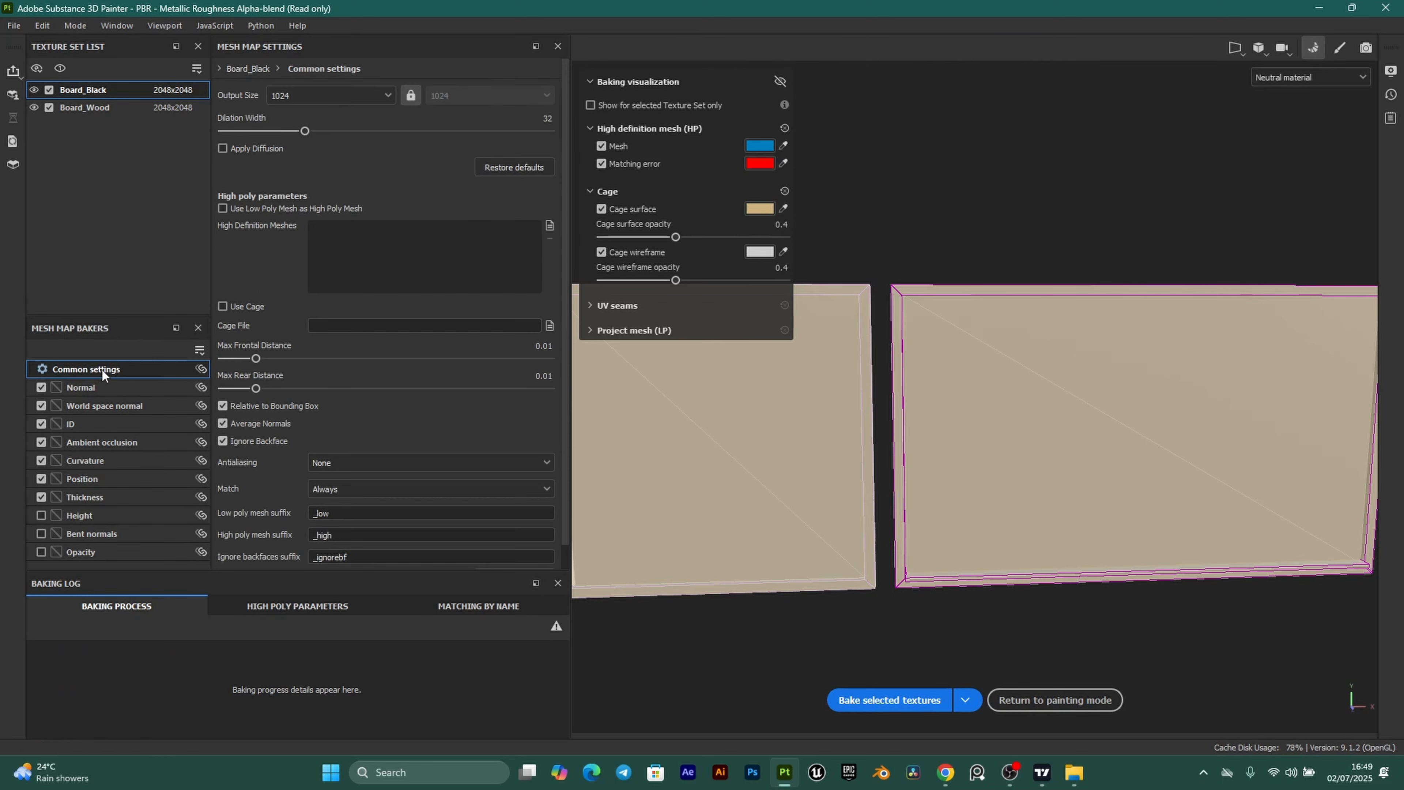
click(380, 97)
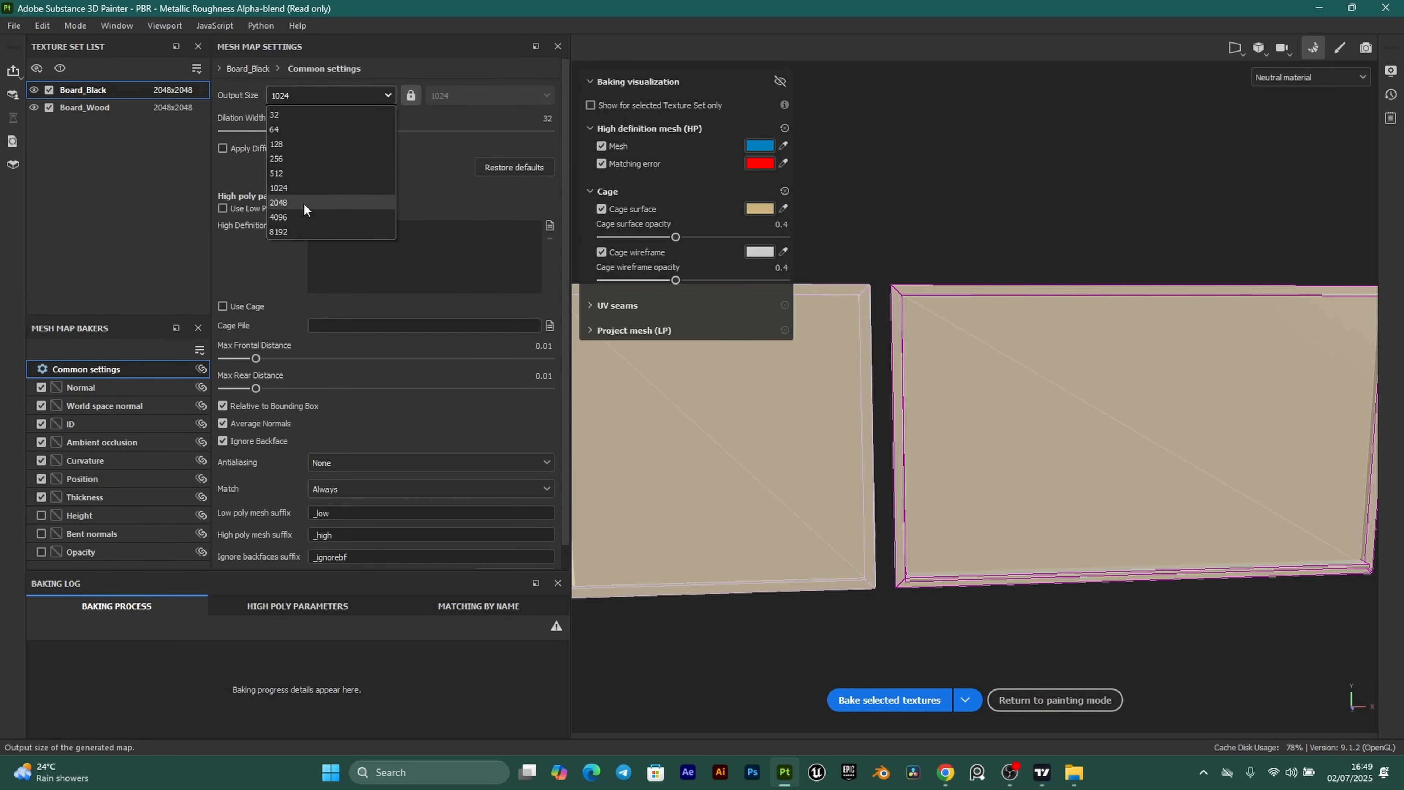
click(304, 217)
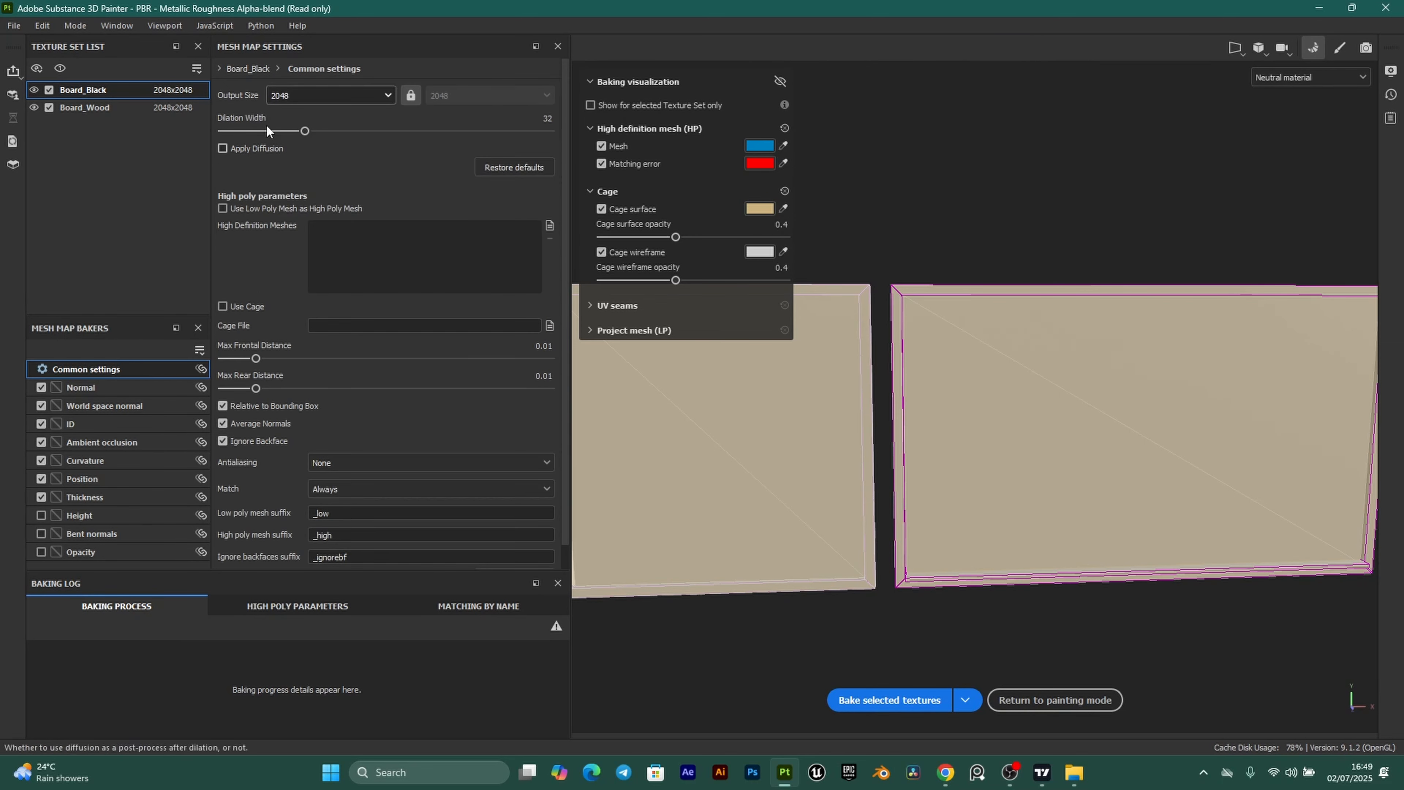
click(898, 699)
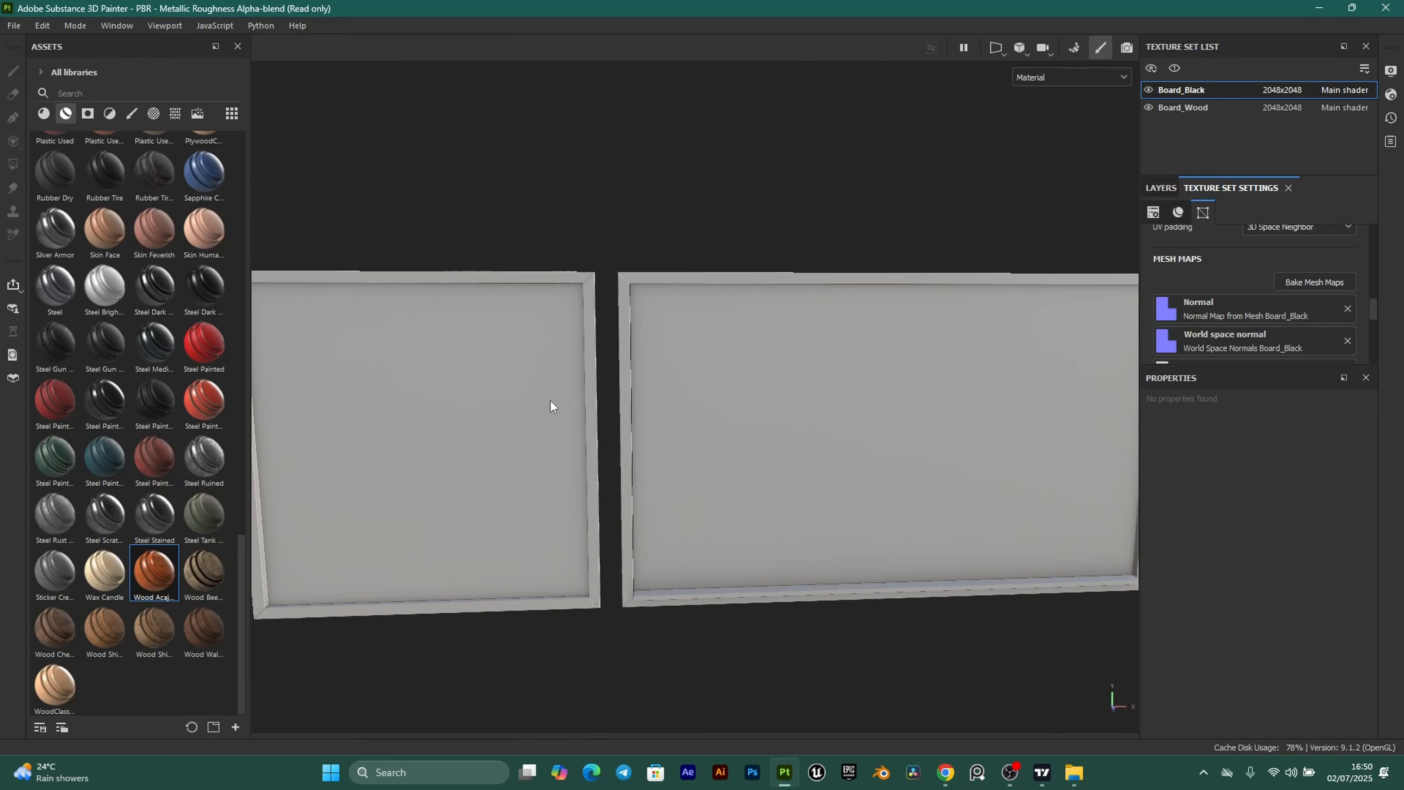
Save the project as Boards.
key(ctrl+s)
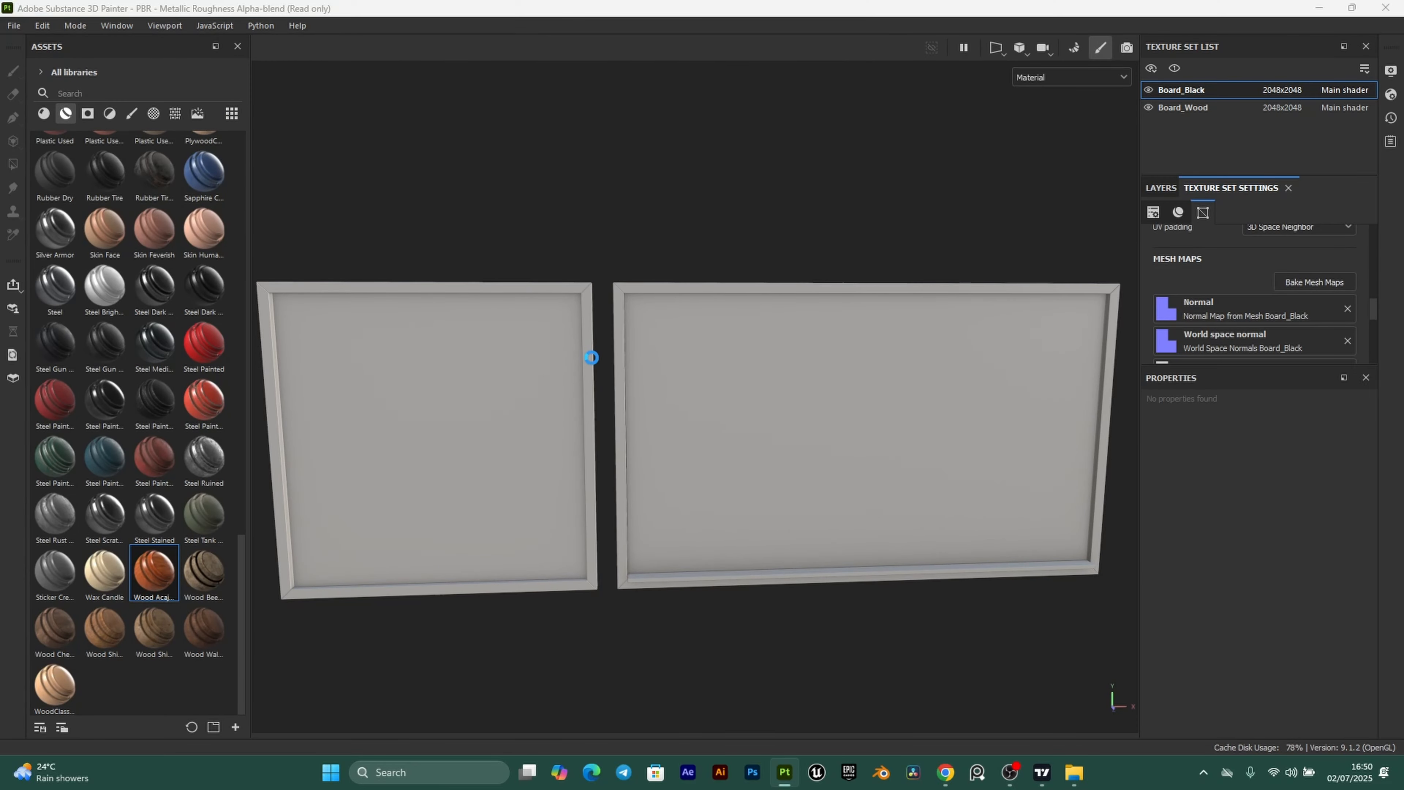
text(Boa)
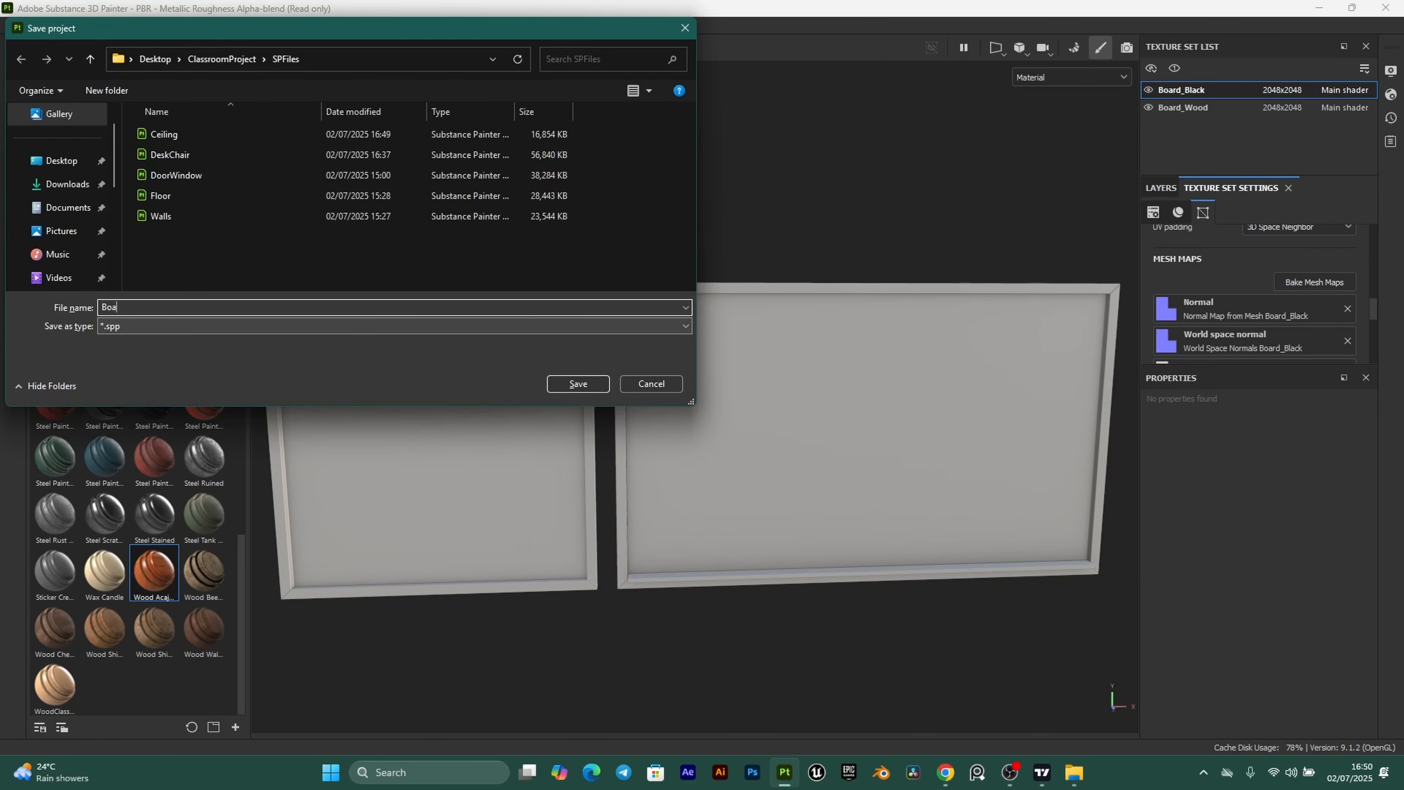
text(rds)
click(580, 382)
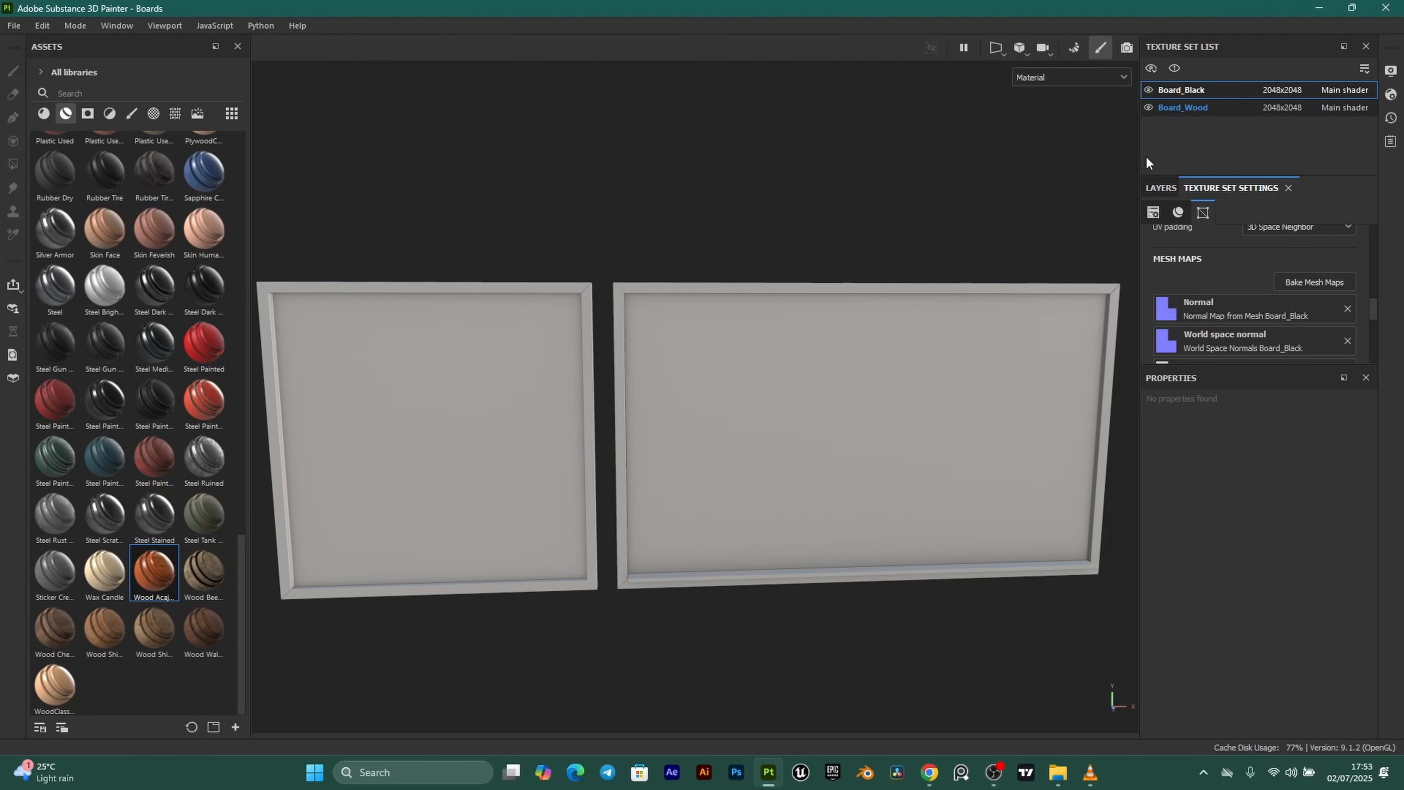
Select the Board_Wood texture set and delete its empty Layer 1.
click(1183, 107)
scroll(677, 408, up, 3)
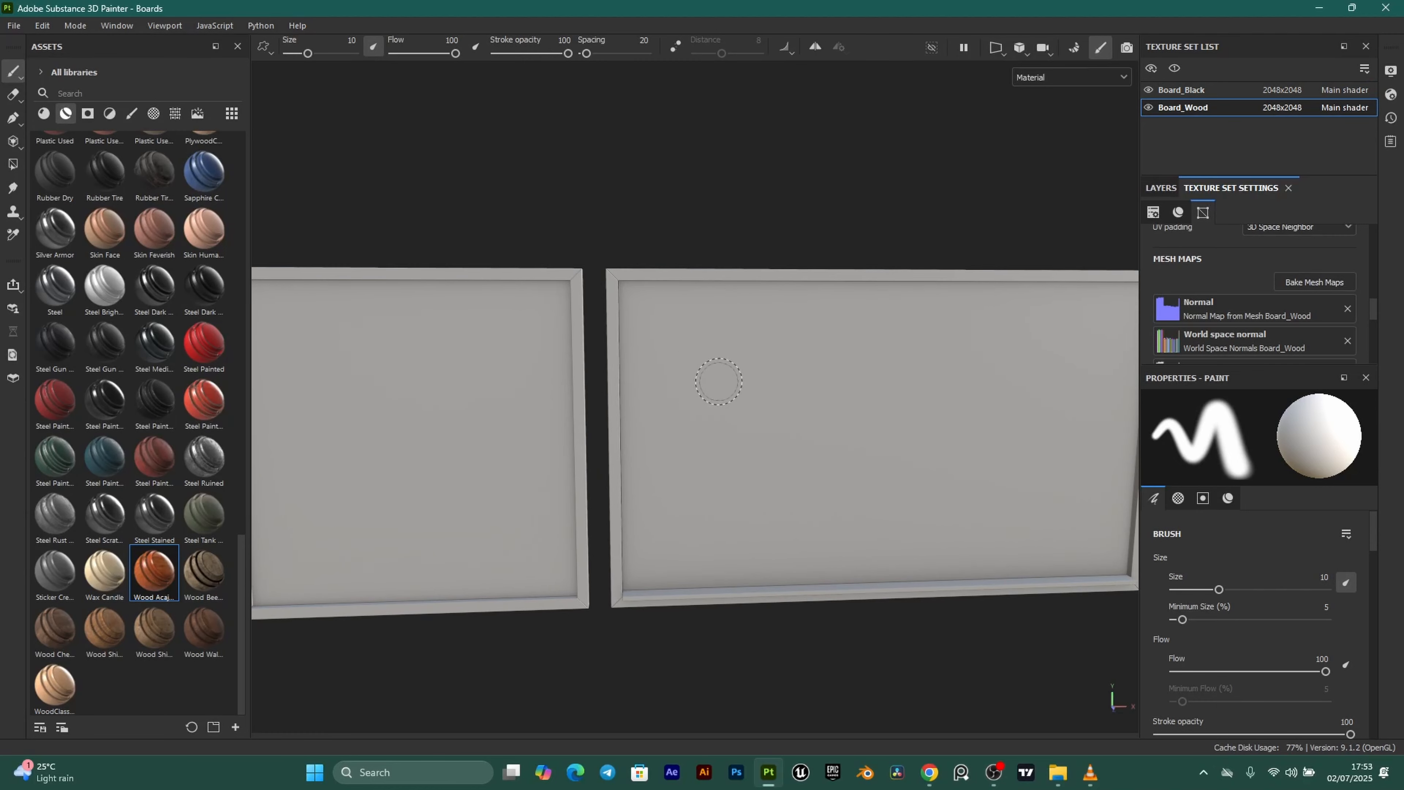
alt+middle_drag(645, 368, 600, 383)
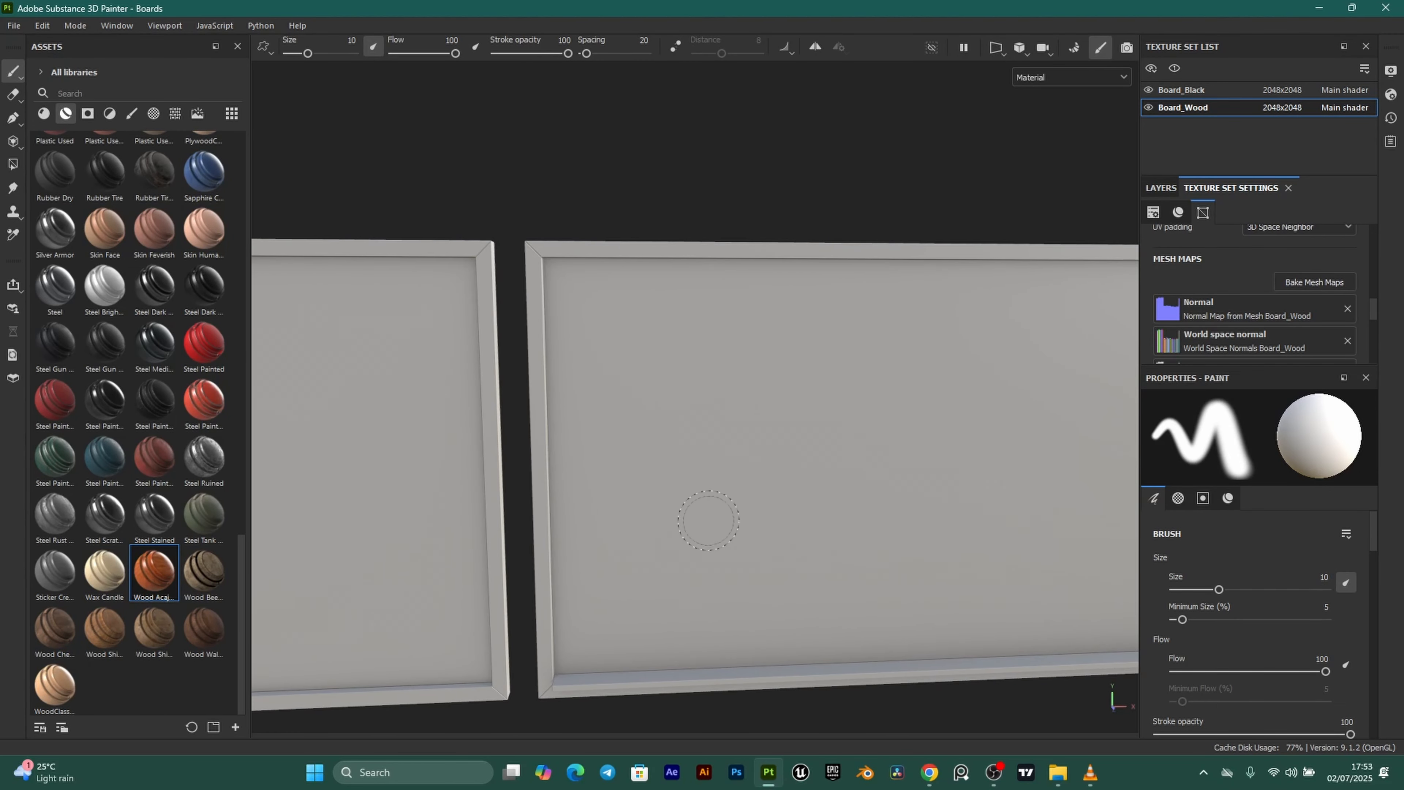
click(1163, 188)
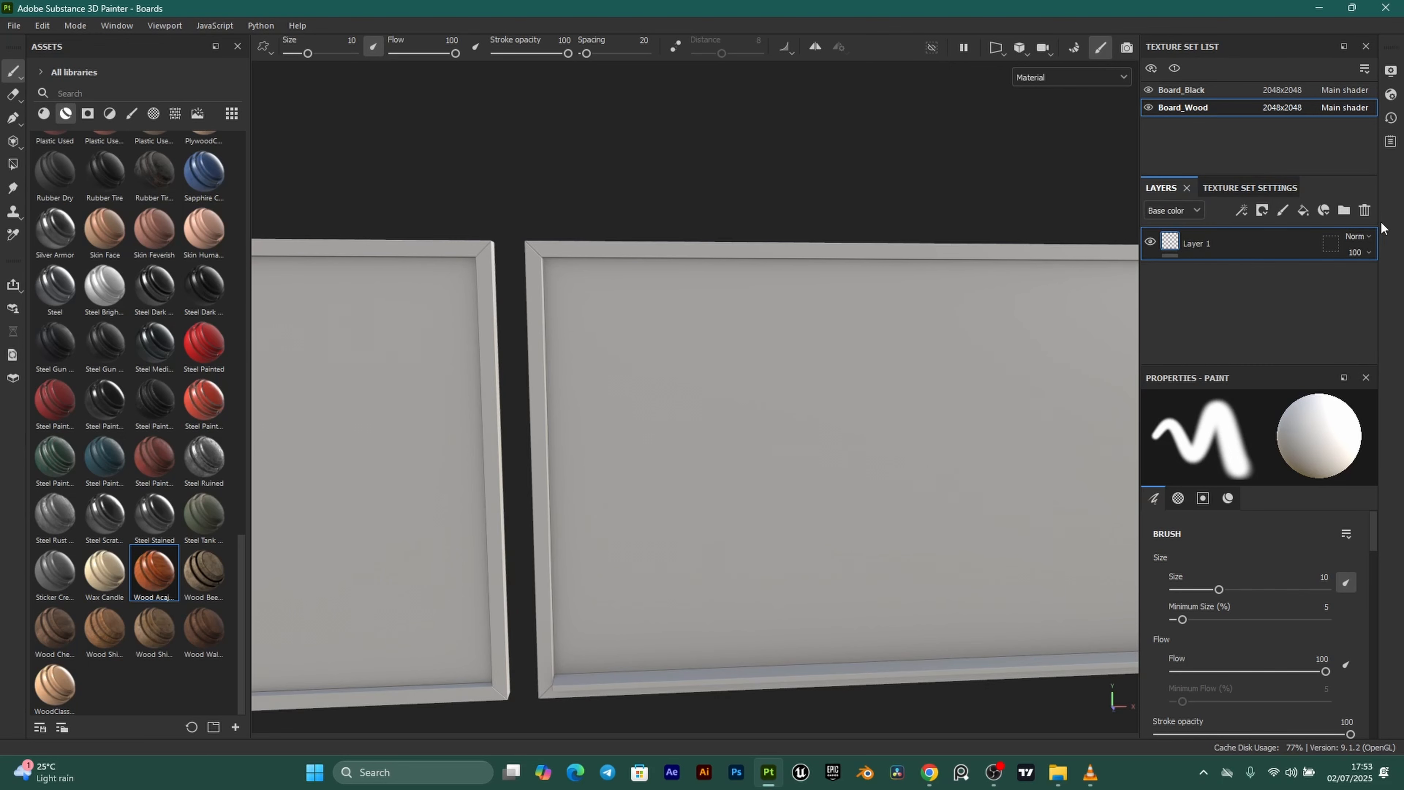
click(1370, 212)
scroll(712, 329, down, 2)
alt+middle_drag(723, 416, 689, 408)
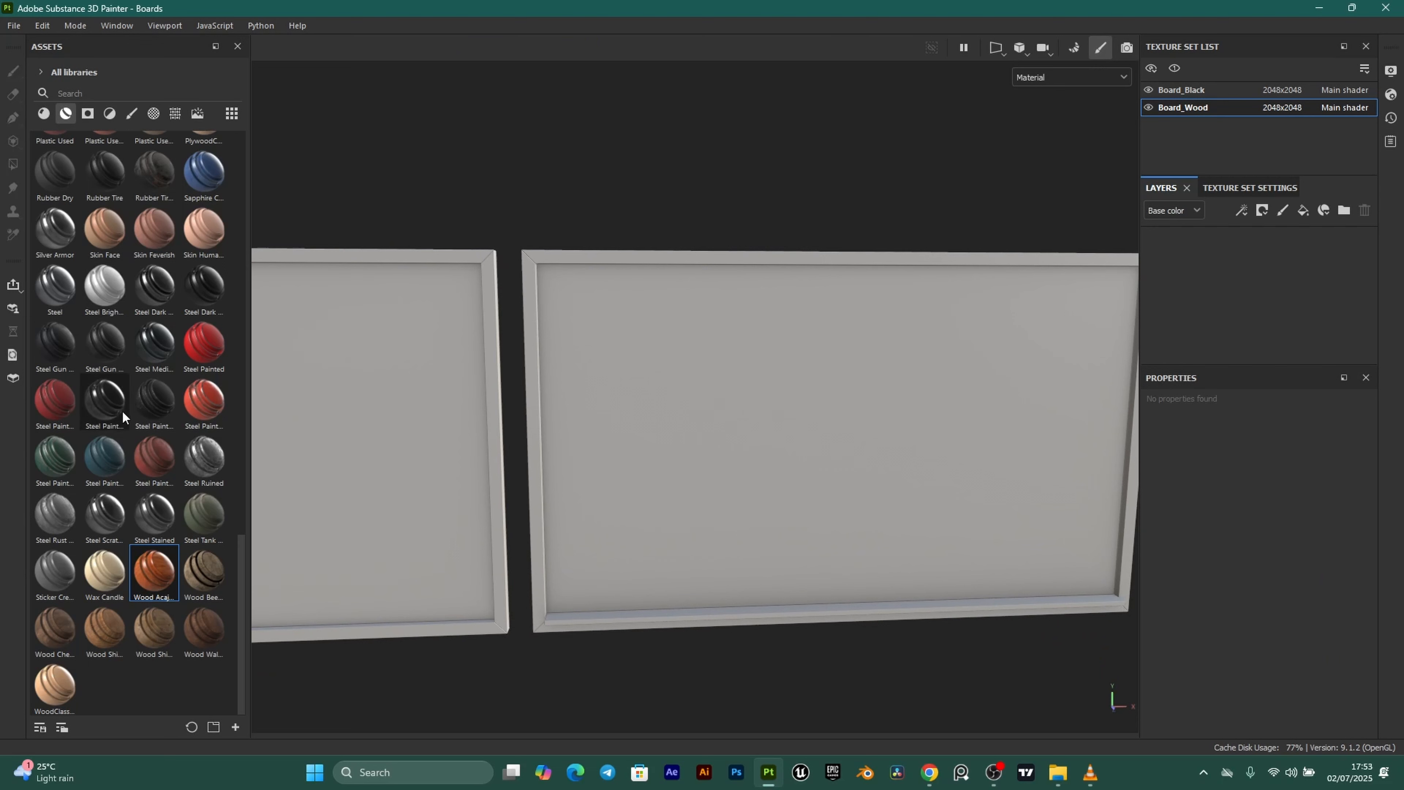
Search assets for 'wood' and drag Wood Chest Stylized into the Board_Wood layer stack.
click(85, 91)
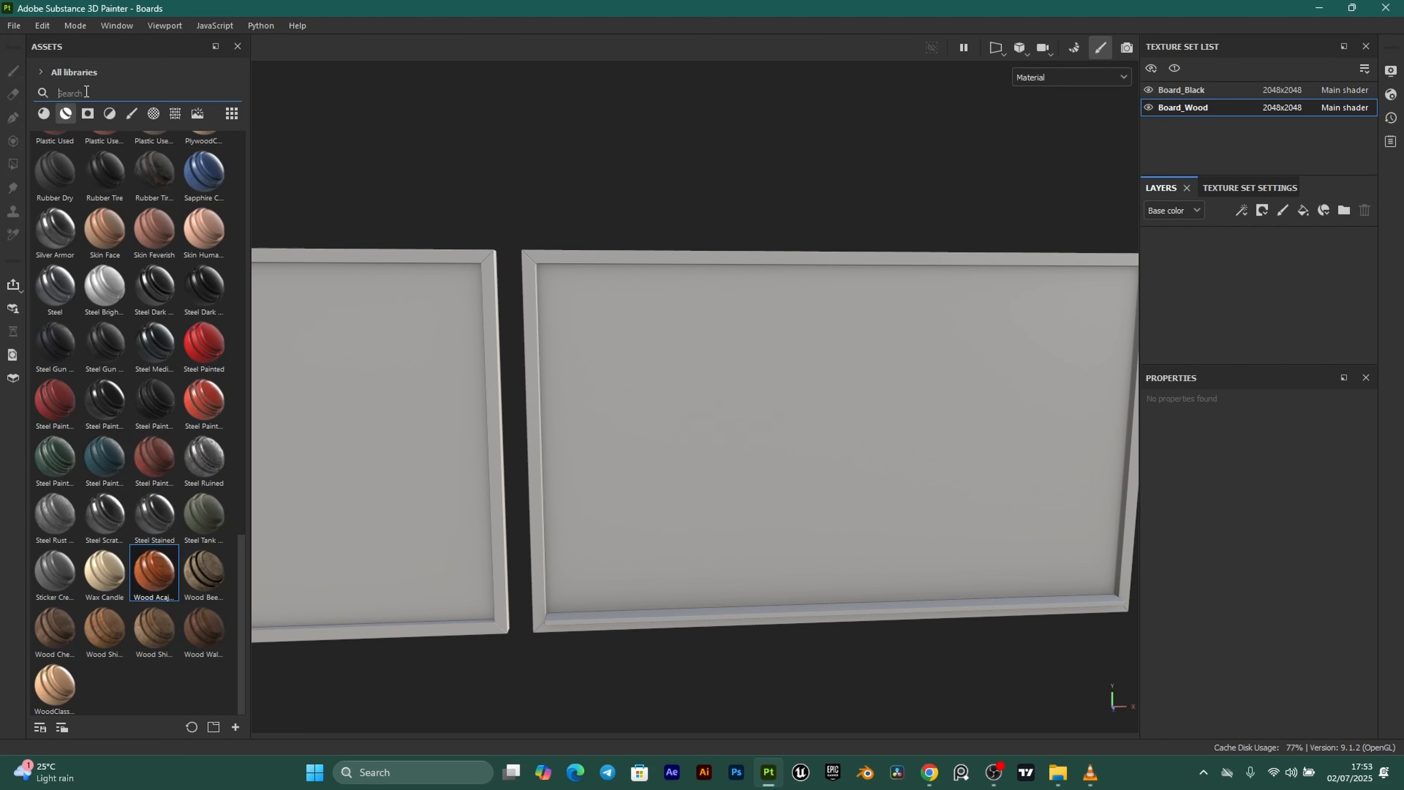
text(wood)
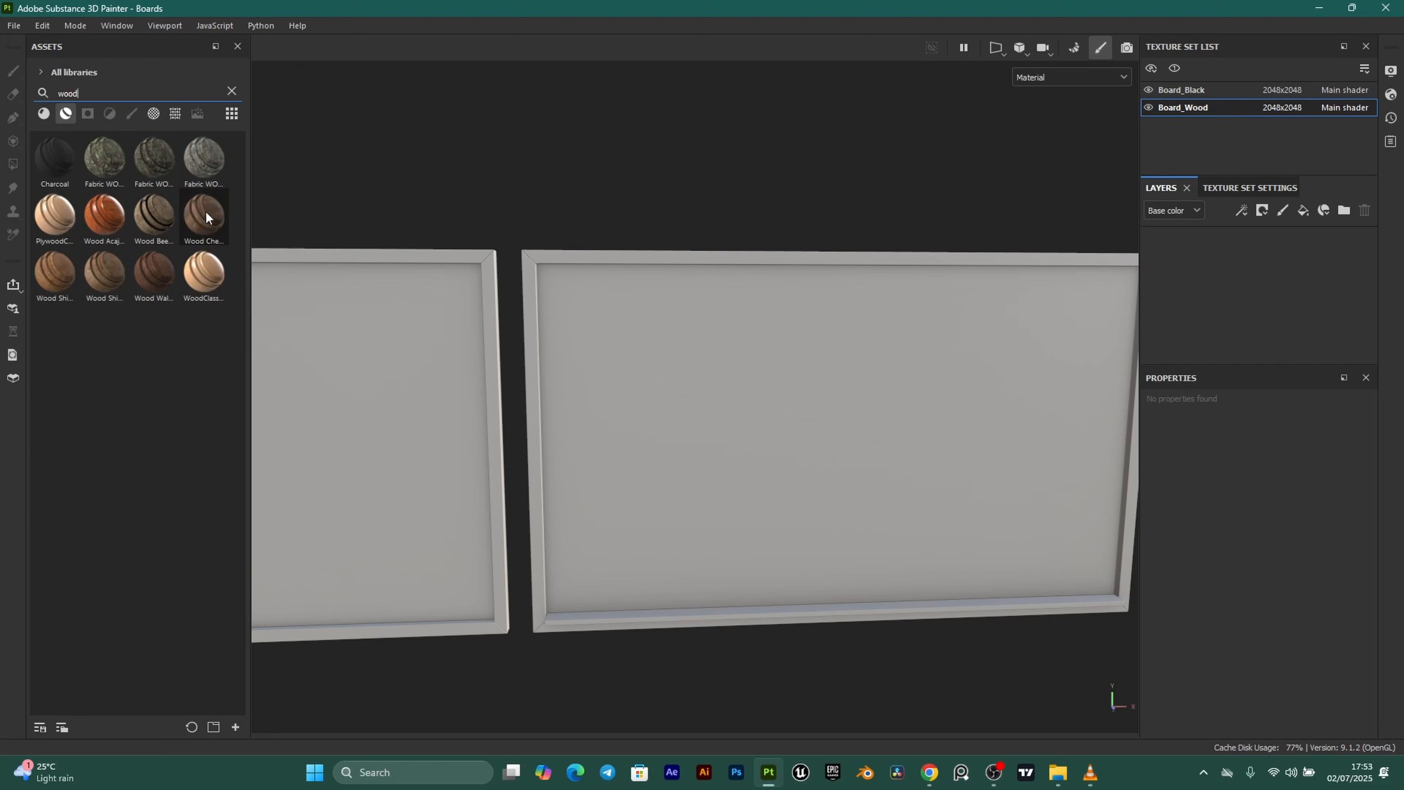
mouse_move(205, 214)
drag(200, 217, 1227, 259)
scroll(706, 358, up, 4)
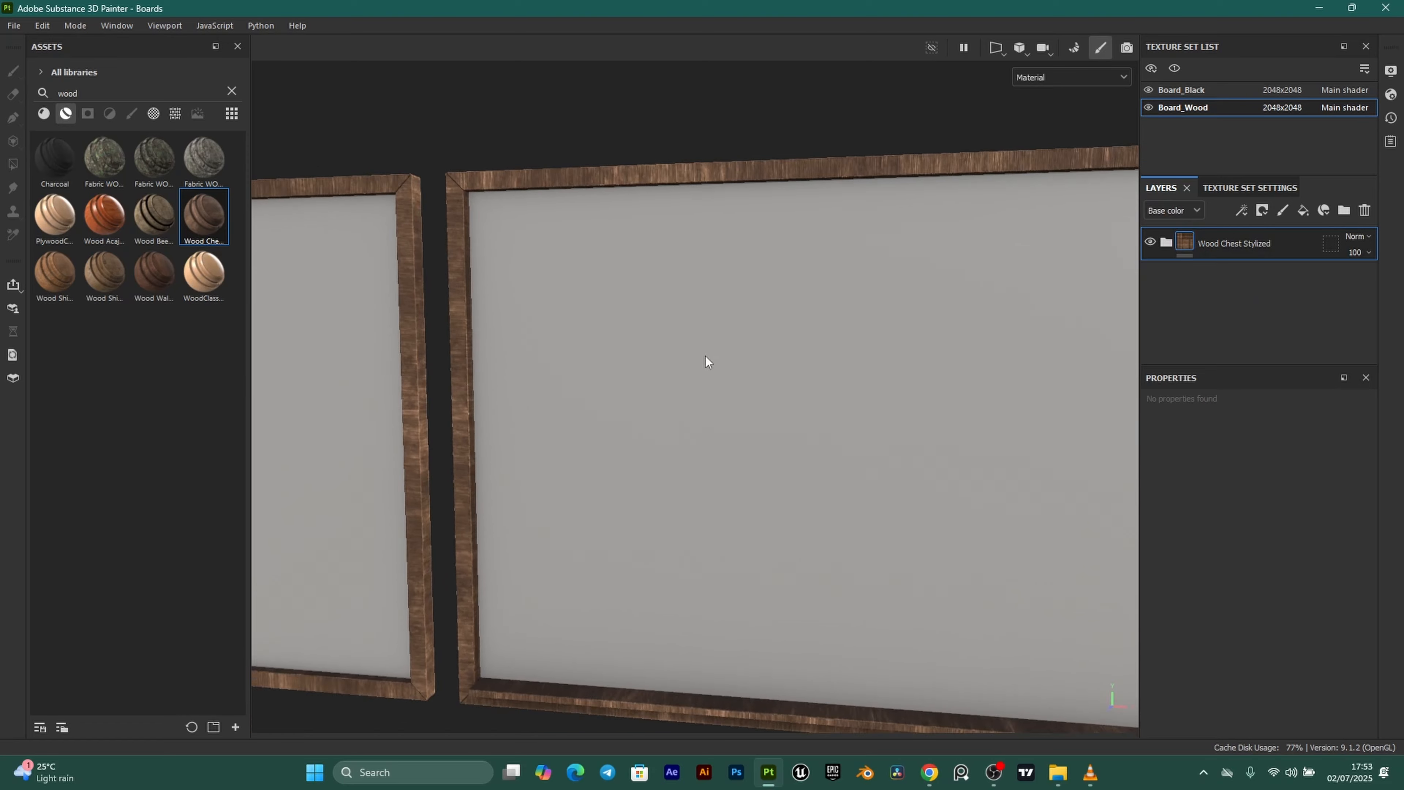
alt+drag(706, 358, 583, 389)
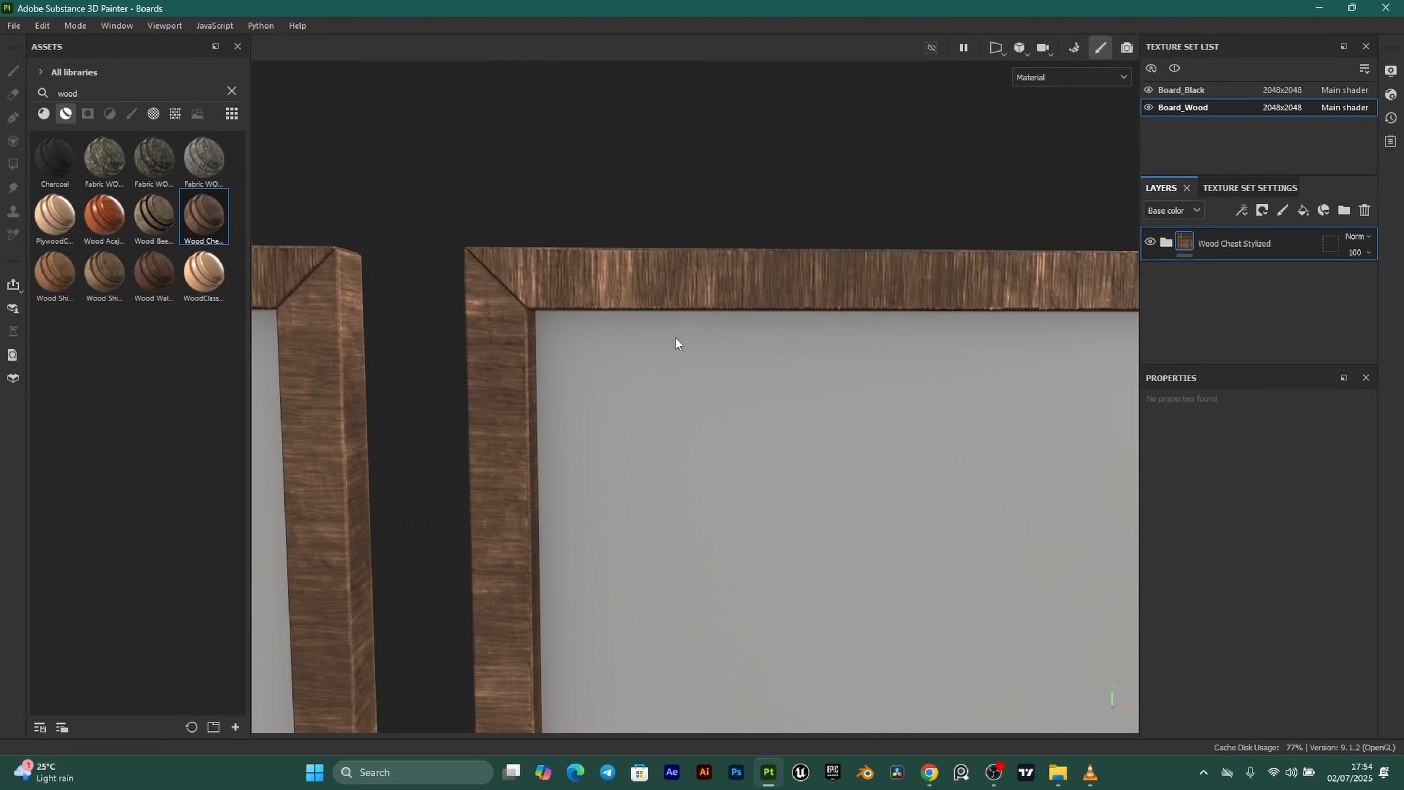
mouse_move(676, 338)
alt+mouse_down()
mouse_move(768, 364)
mouse_move(756, 376)
mouse_move(674, 328)
alt+mouse_up()
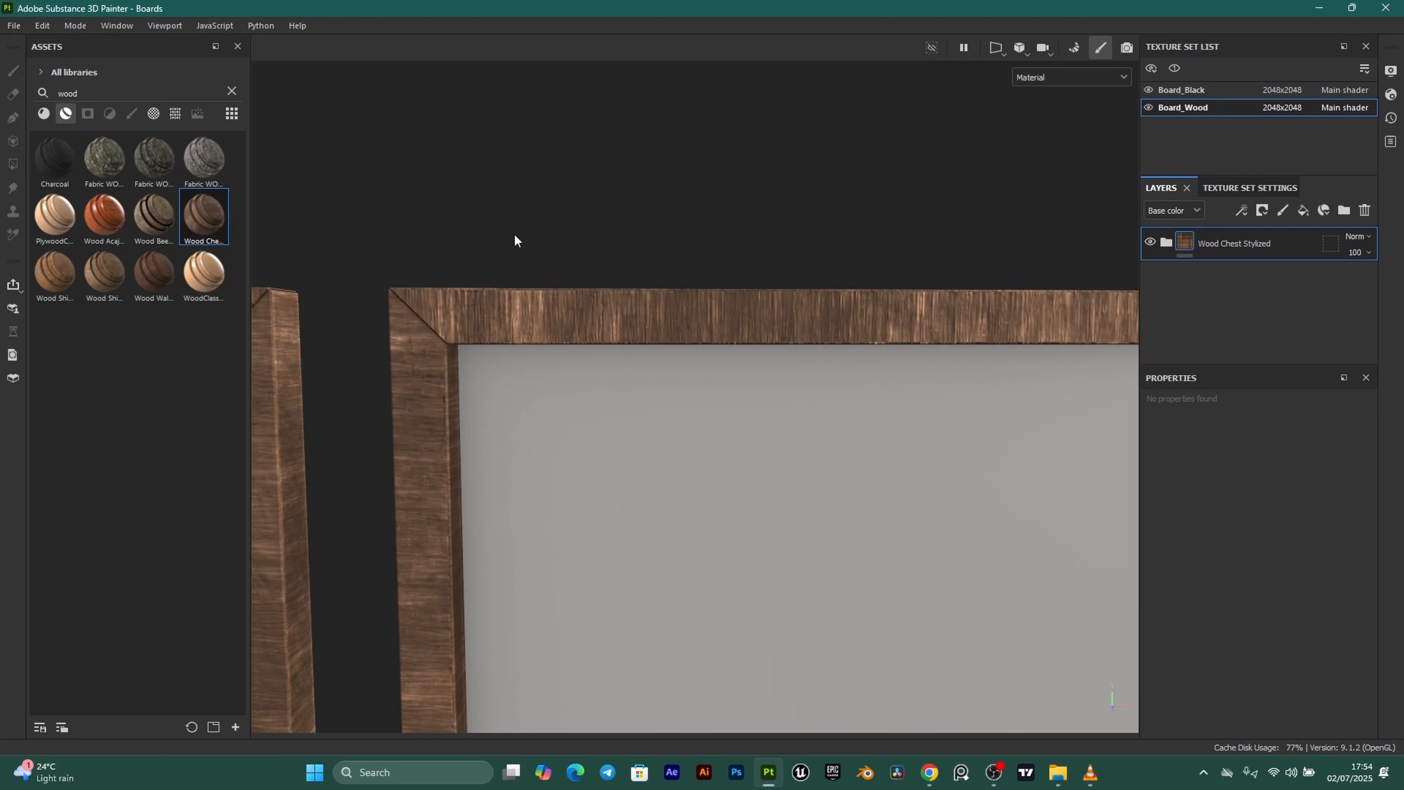
Change the Fibers fill layer's UV rotation in Wood Chest Stylized from 90 to 0.
click(1167, 246)
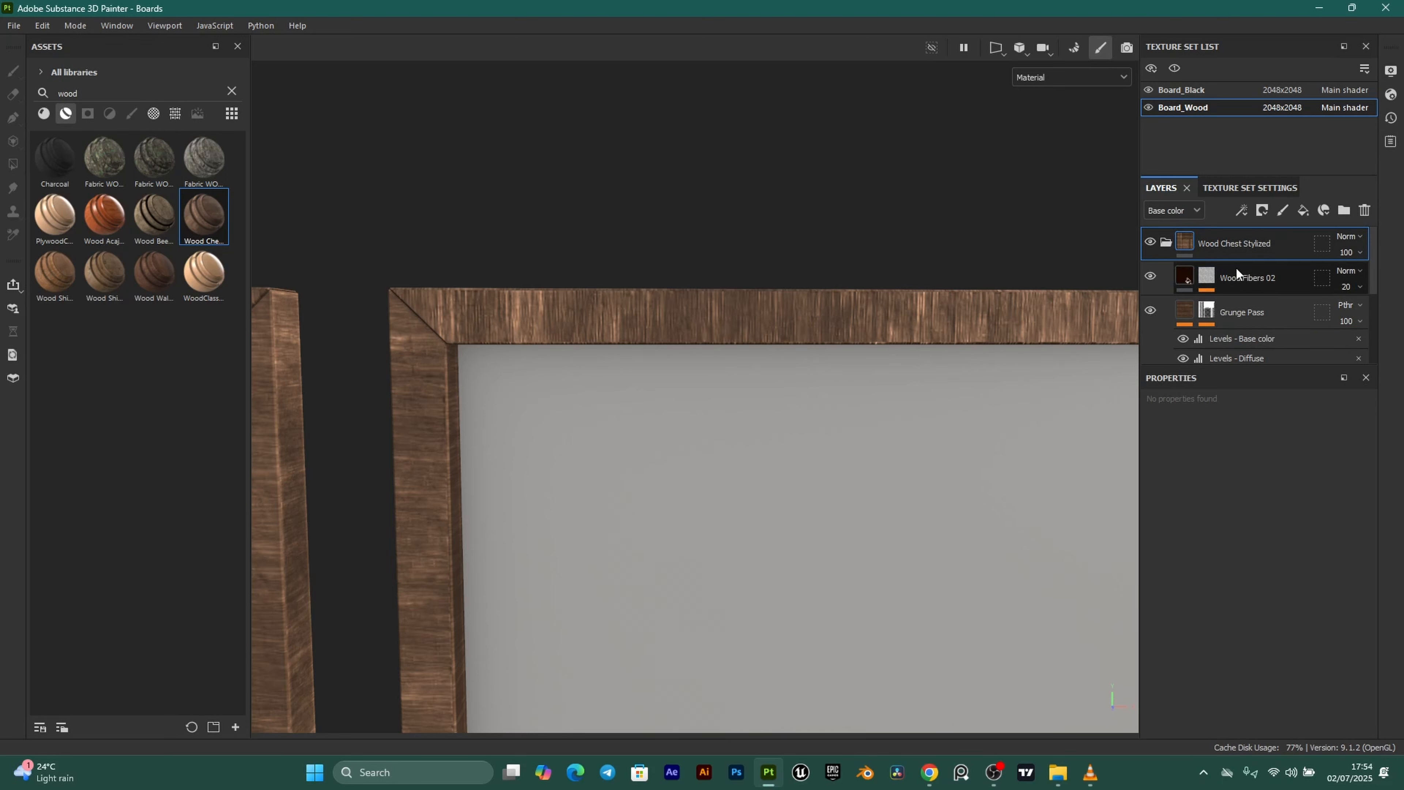
scroll(1236, 267, down, 2)
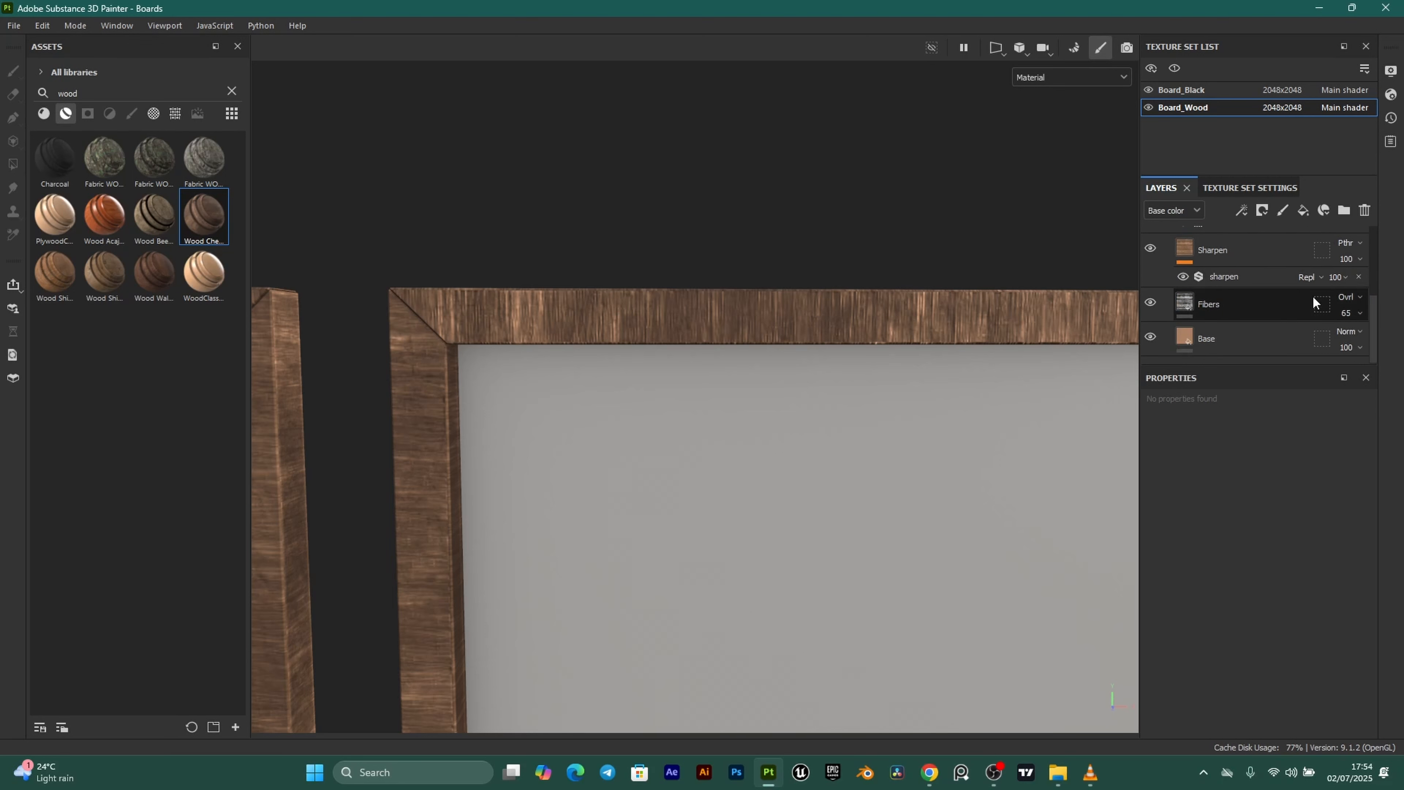
click(1151, 303)
click(1151, 303)
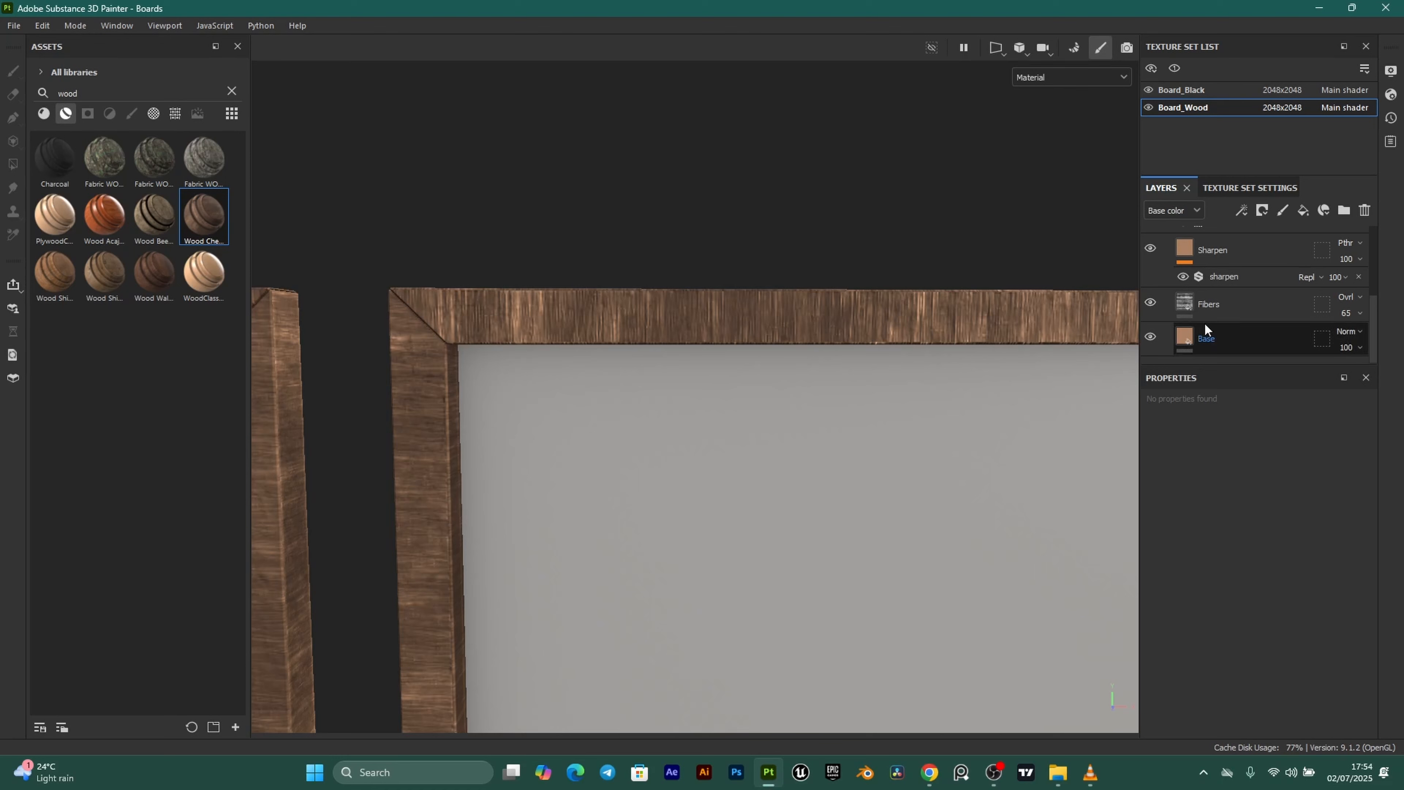
click(1189, 305)
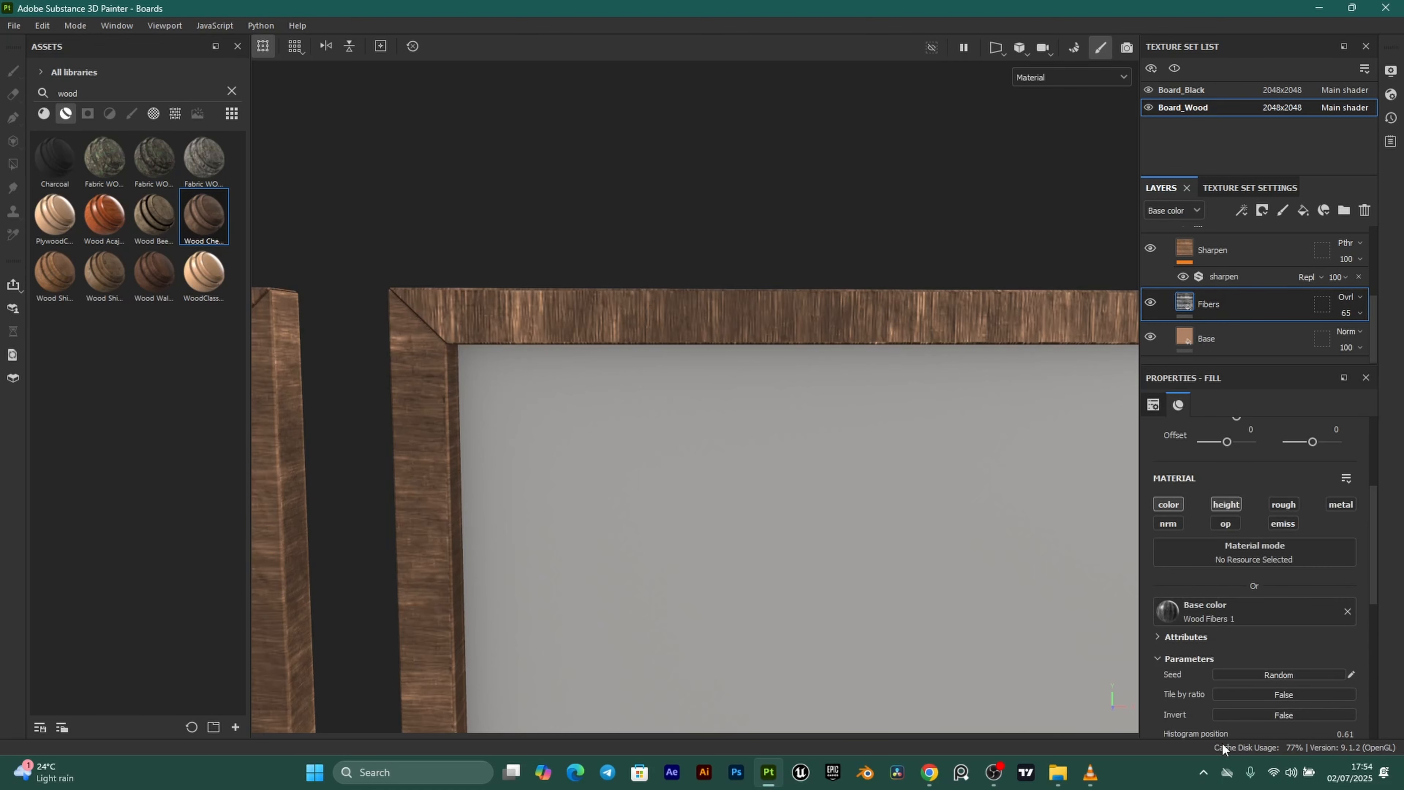
click(1335, 580)
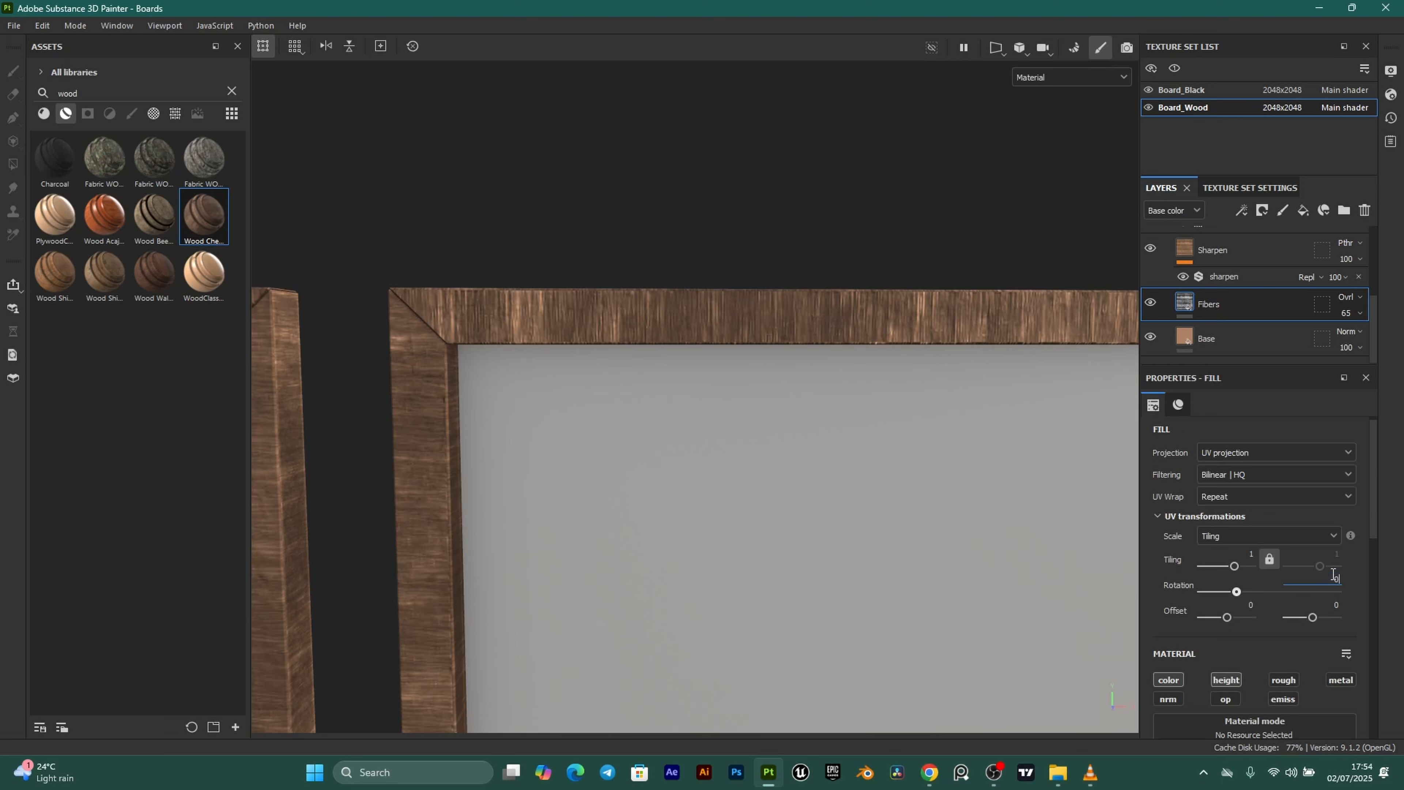
text(0)
key(Return)
scroll(486, 384, up, 2)
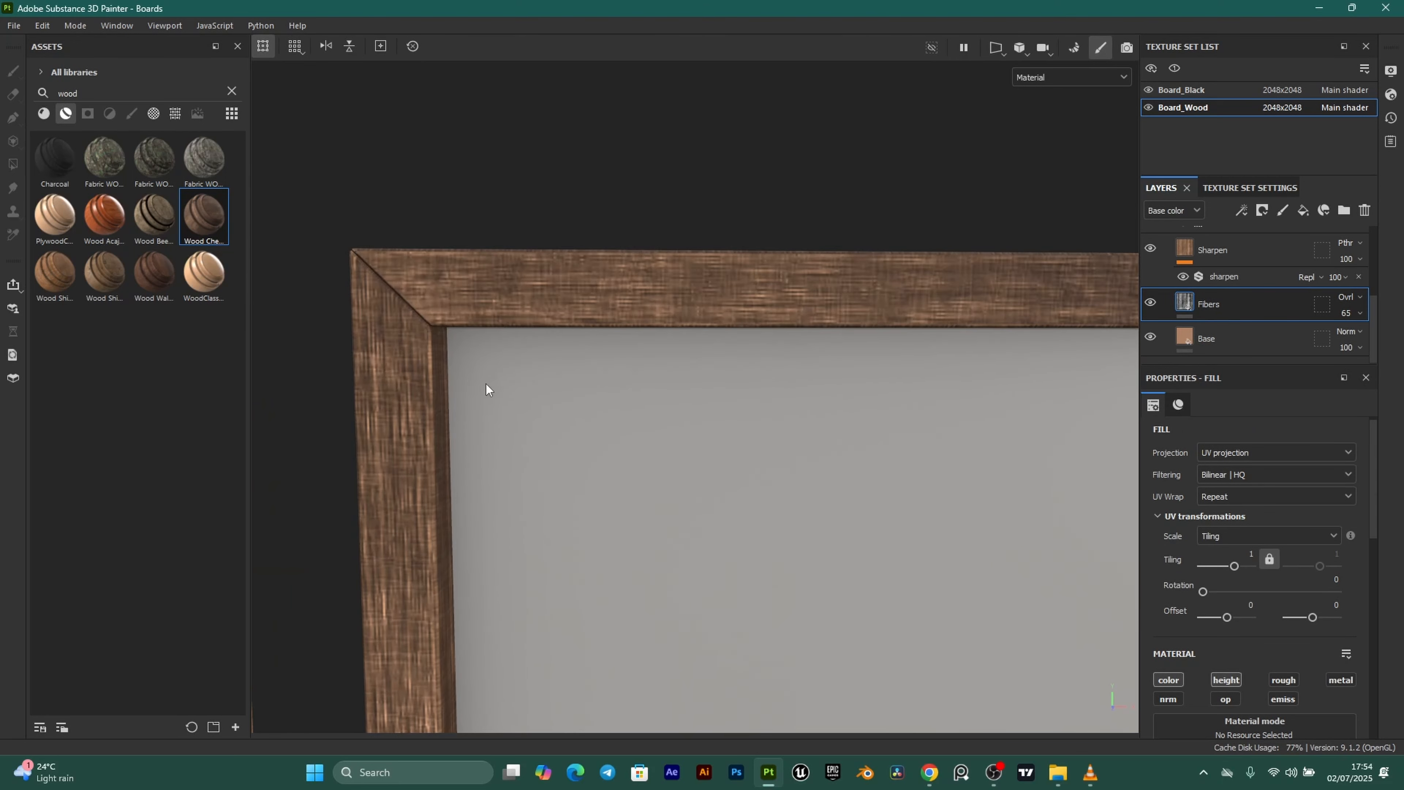
scroll(576, 290, down, 2)
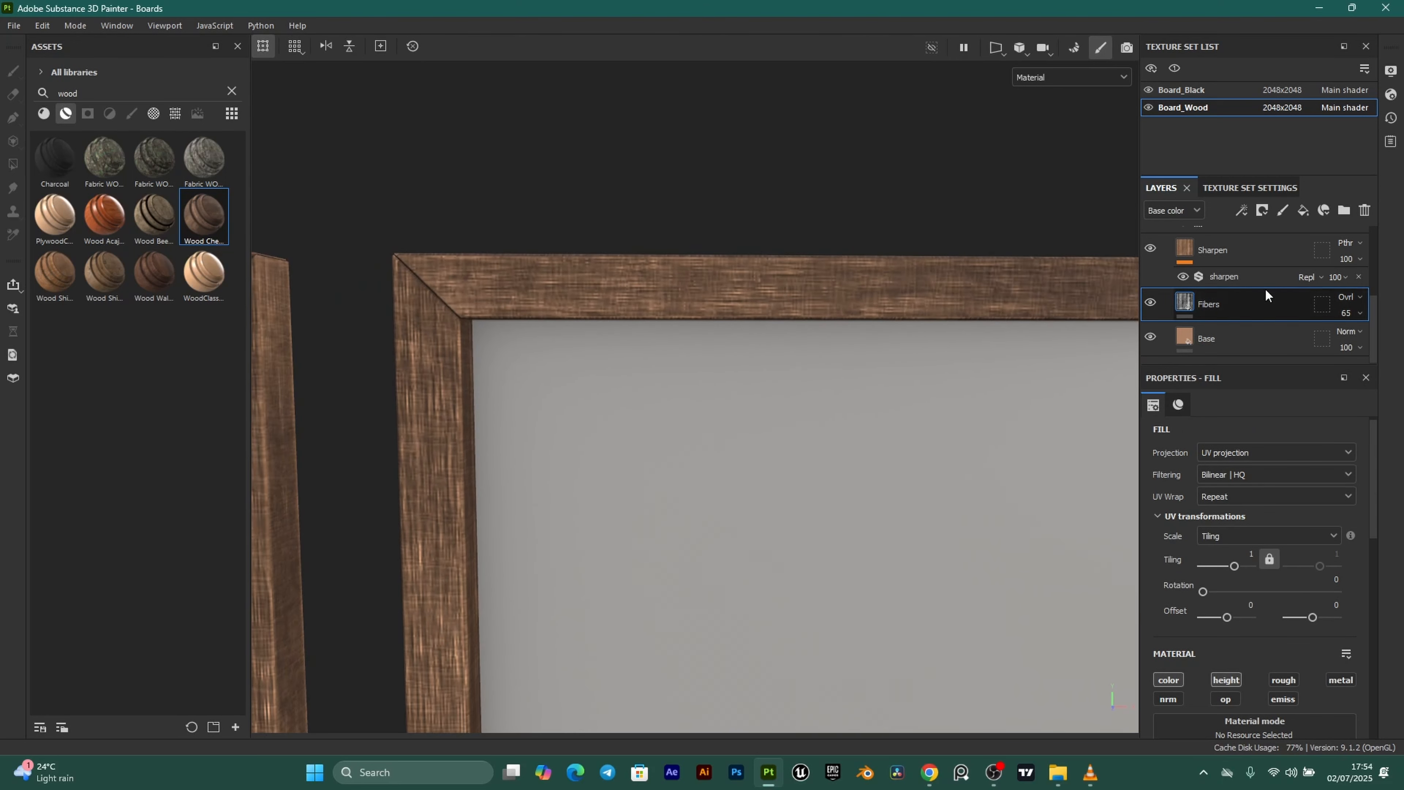
scroll(1265, 288, up, 5)
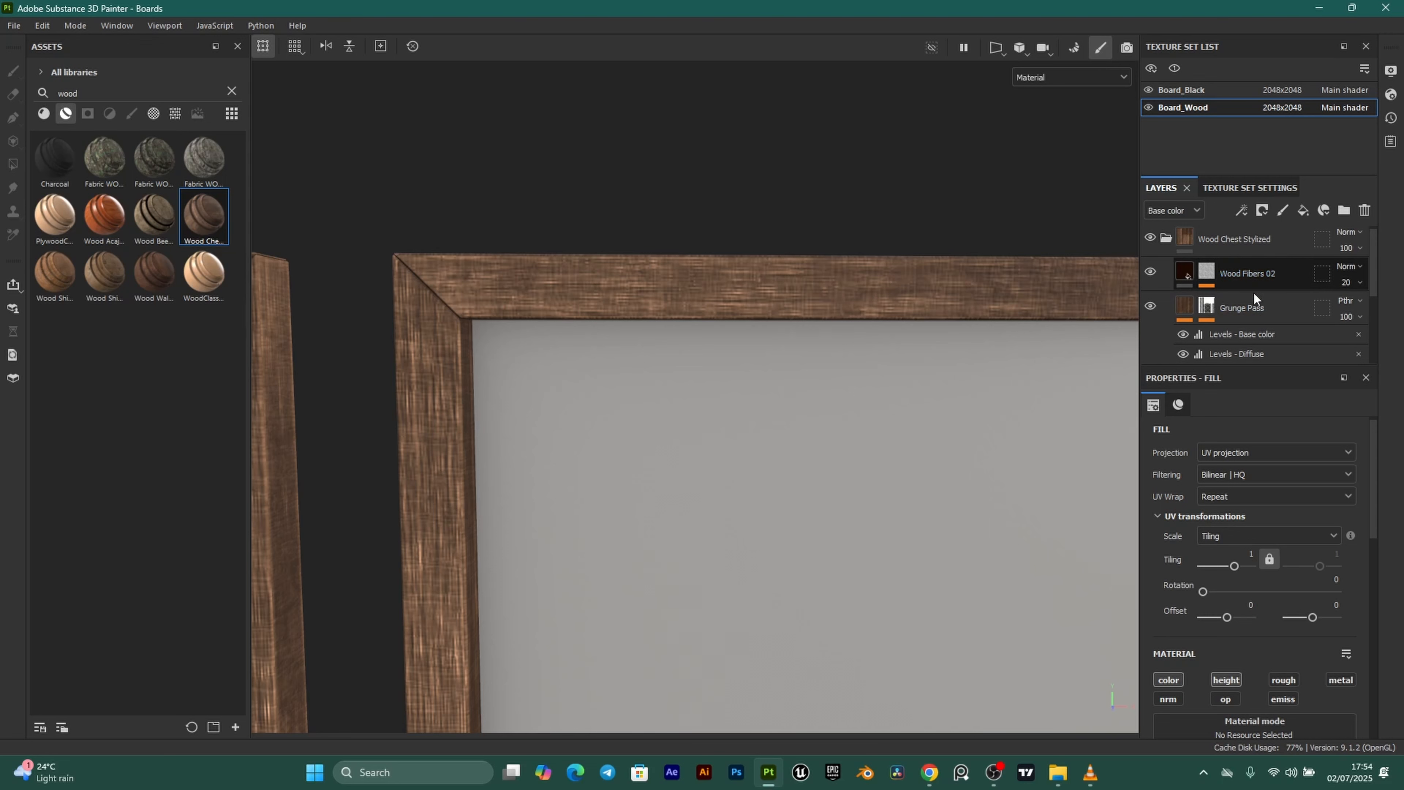
In the Wood Fibers 02 mask, set the wood_pattern fill effect's Rotation to 0.
click(1150, 274)
click(1150, 274)
click(1185, 275)
click(1207, 272)
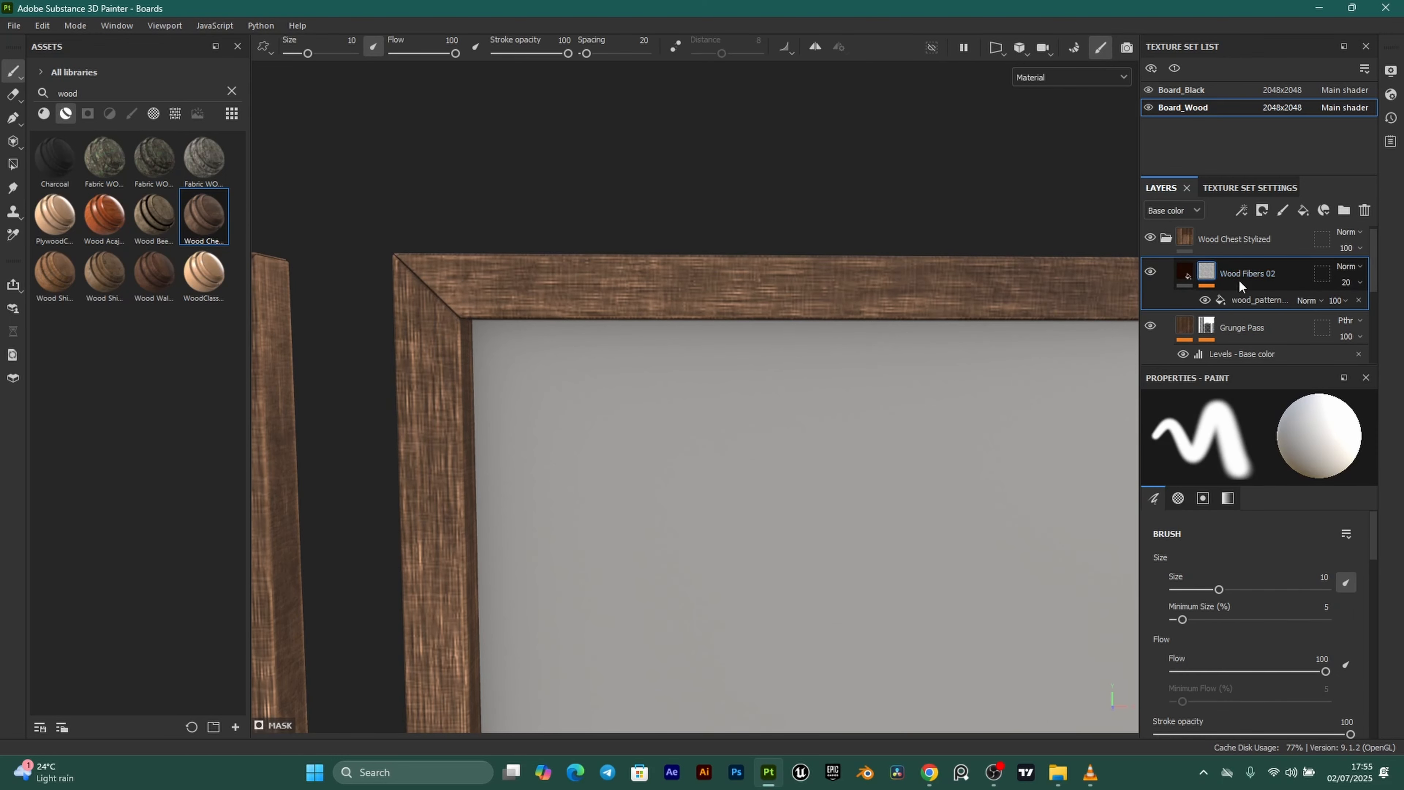
click(1259, 302)
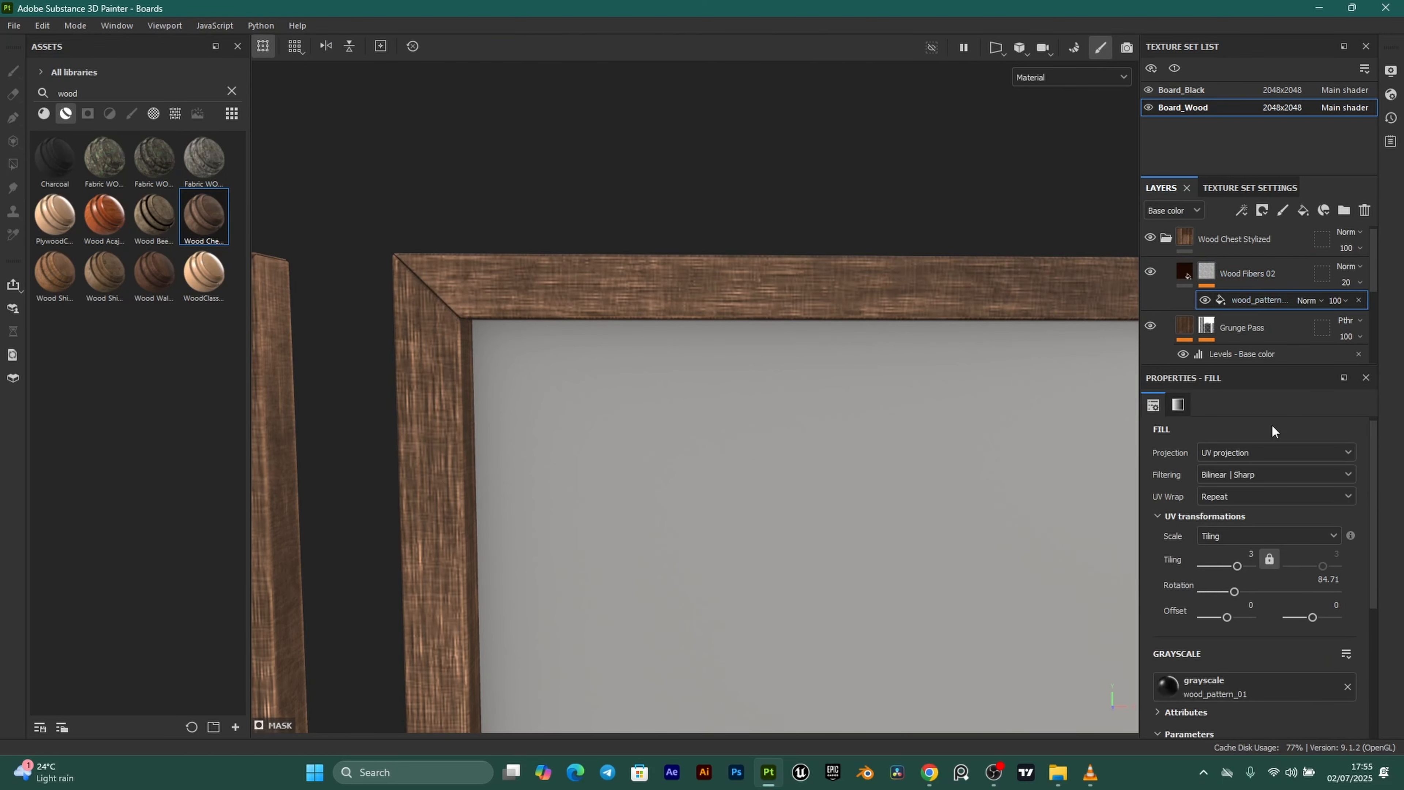
click(1326, 586)
text(0)
key(Return)
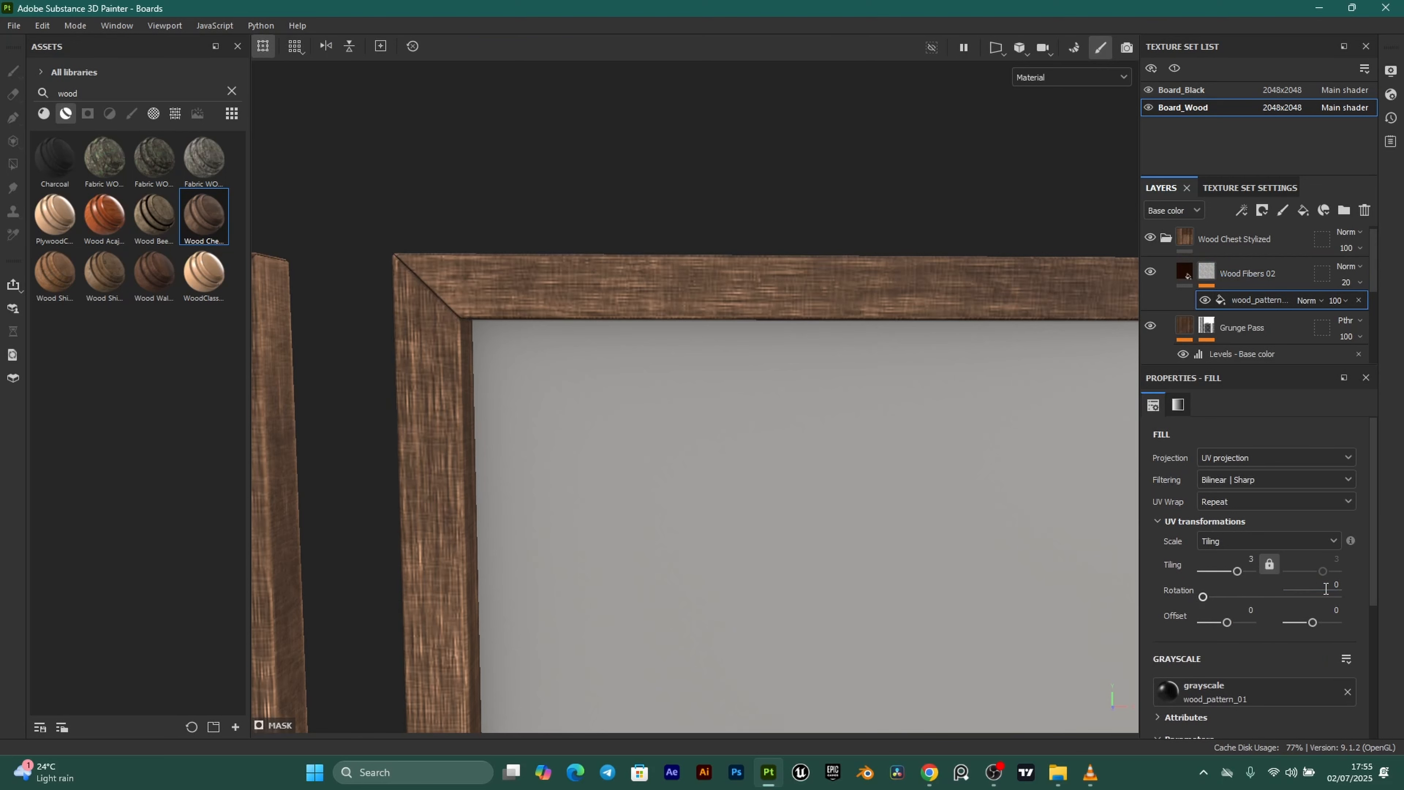
Orbit and zoom around both boards to check the grain runs lengthwise along each frame.
scroll(460, 299, down, 5)
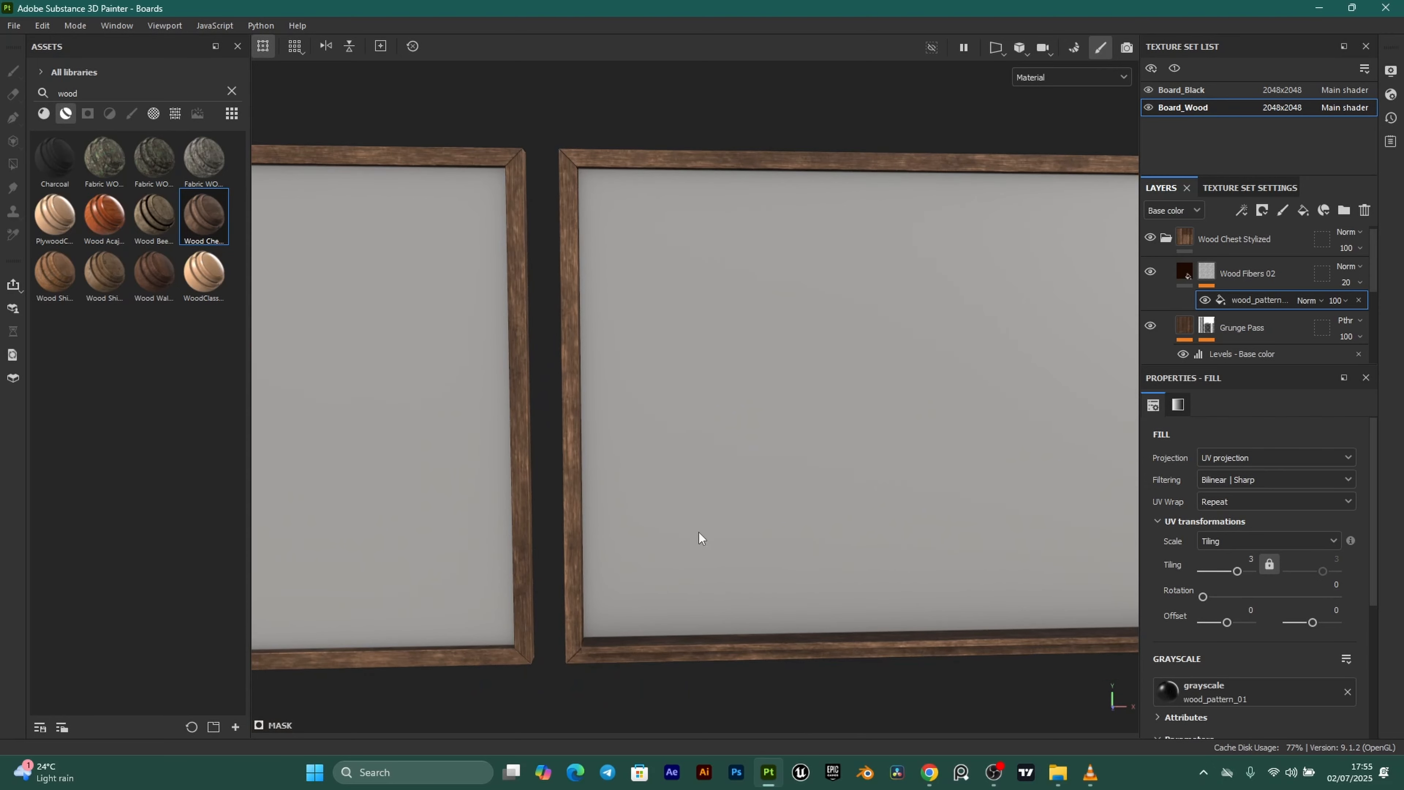
alt+drag(699, 532, 689, 537)
alt+middle_drag(689, 537, 654, 456)
alt+drag(654, 456, 673, 407)
alt+right_drag(672, 407, 747, 360)
alt+middle_drag(746, 360, 706, 430)
alt+drag(705, 431, 795, 343)
alt+middle_drag(580, 309, 770, 355)
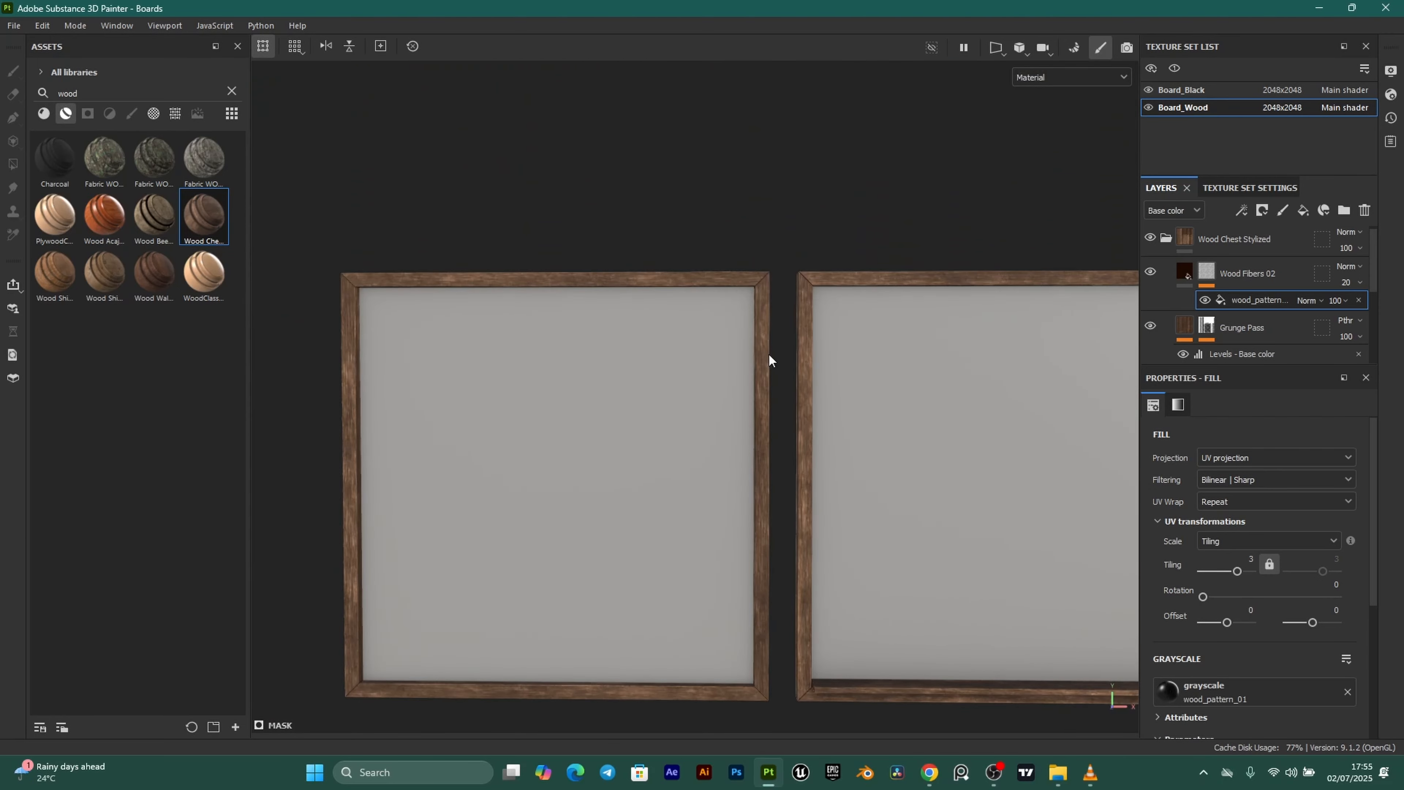
alt+right_drag(769, 355, 832, 324)
alt+middle_drag(833, 324, 798, 426)
alt+right_drag(808, 430, 868, 452)
alt+right_drag(744, 388, 666, 408)
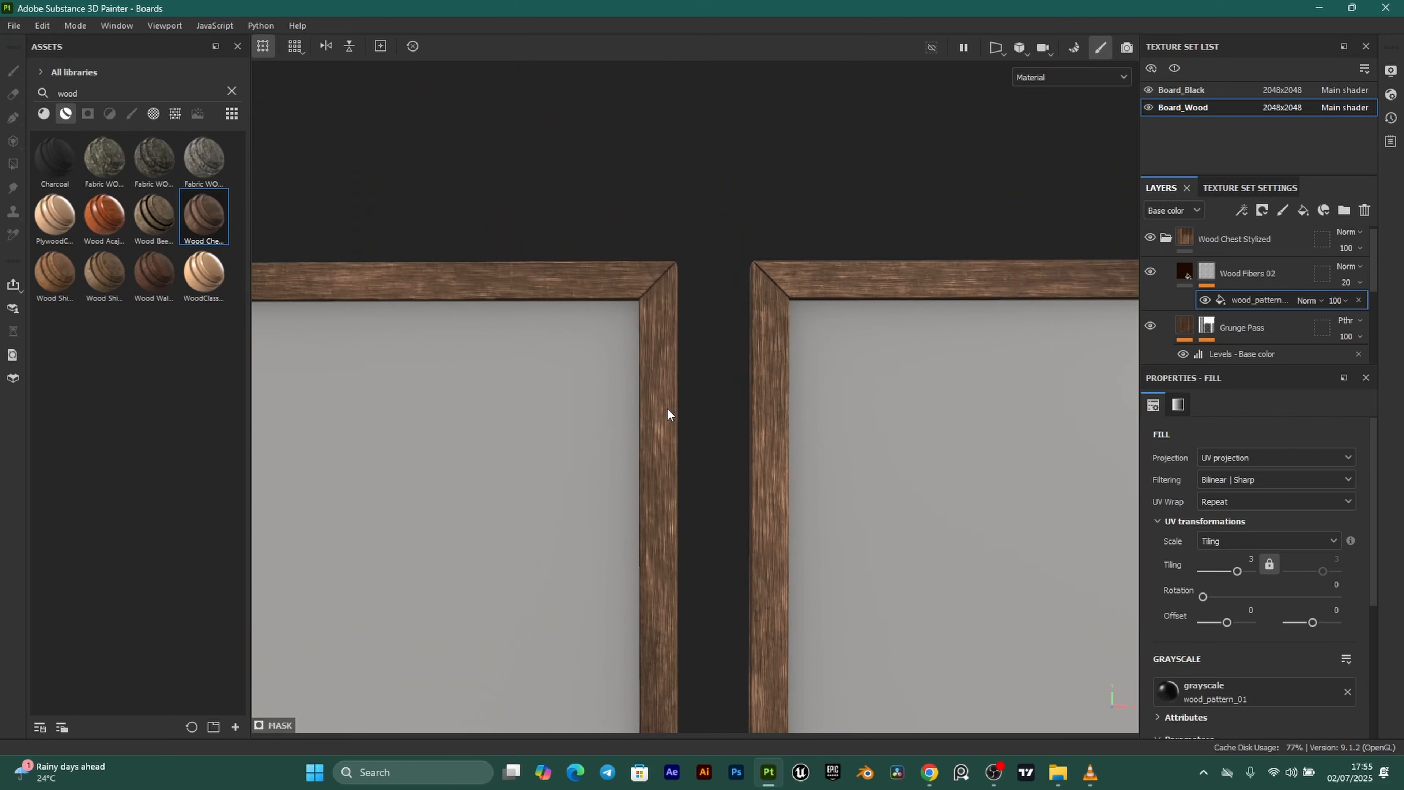
alt+drag(667, 408, 893, 471)
alt+middle_drag(893, 470, 720, 352)
alt+right_drag(720, 352, 672, 260)
mouse_move(672, 260)
alt+mouse_down()
mouse_move(532, 300)
mouse_move(623, 316)
mouse_move(652, 246)
alt+mouse_up()
alt+drag(538, 294, 747, 420)
alt+right_drag(835, 442, 760, 424)
alt+drag(761, 424, 628, 416)
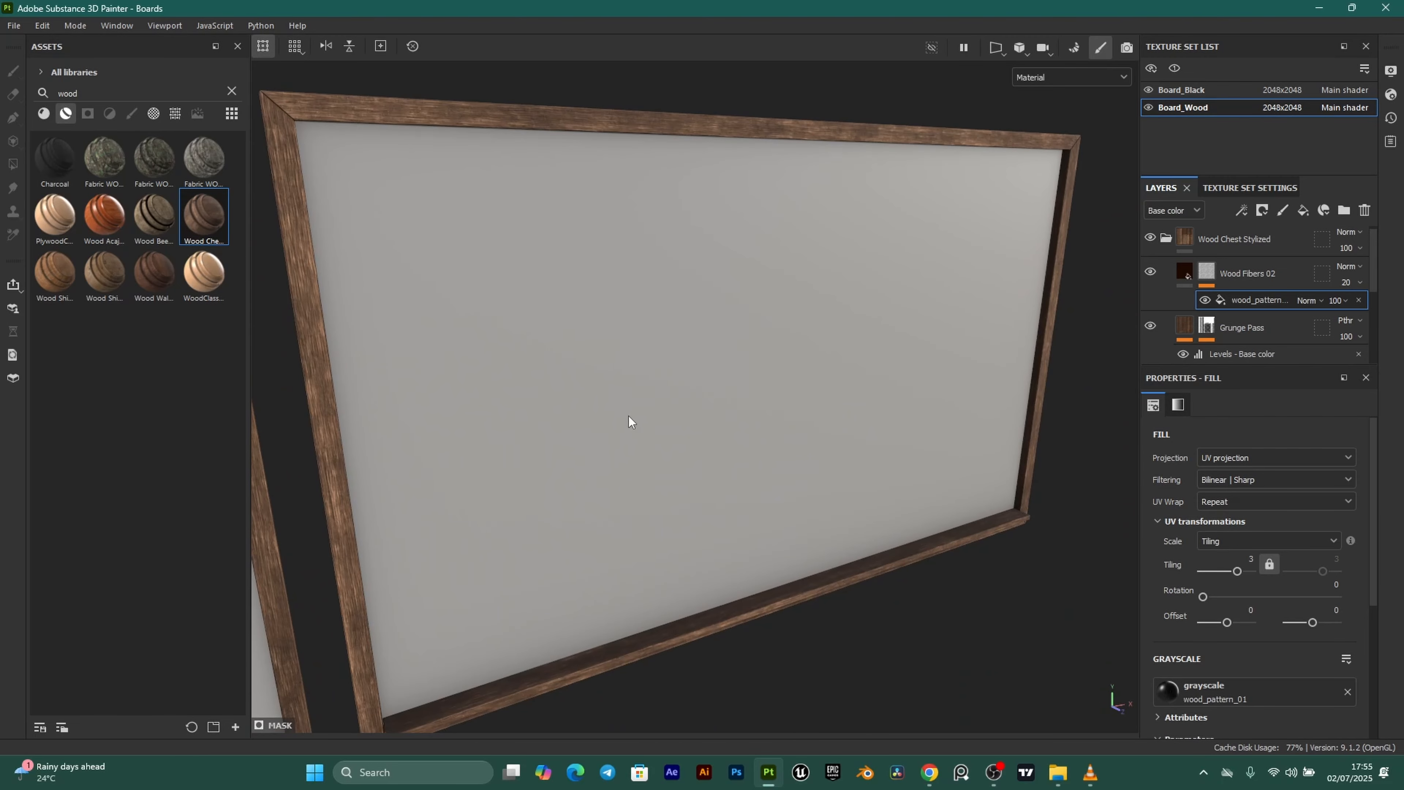
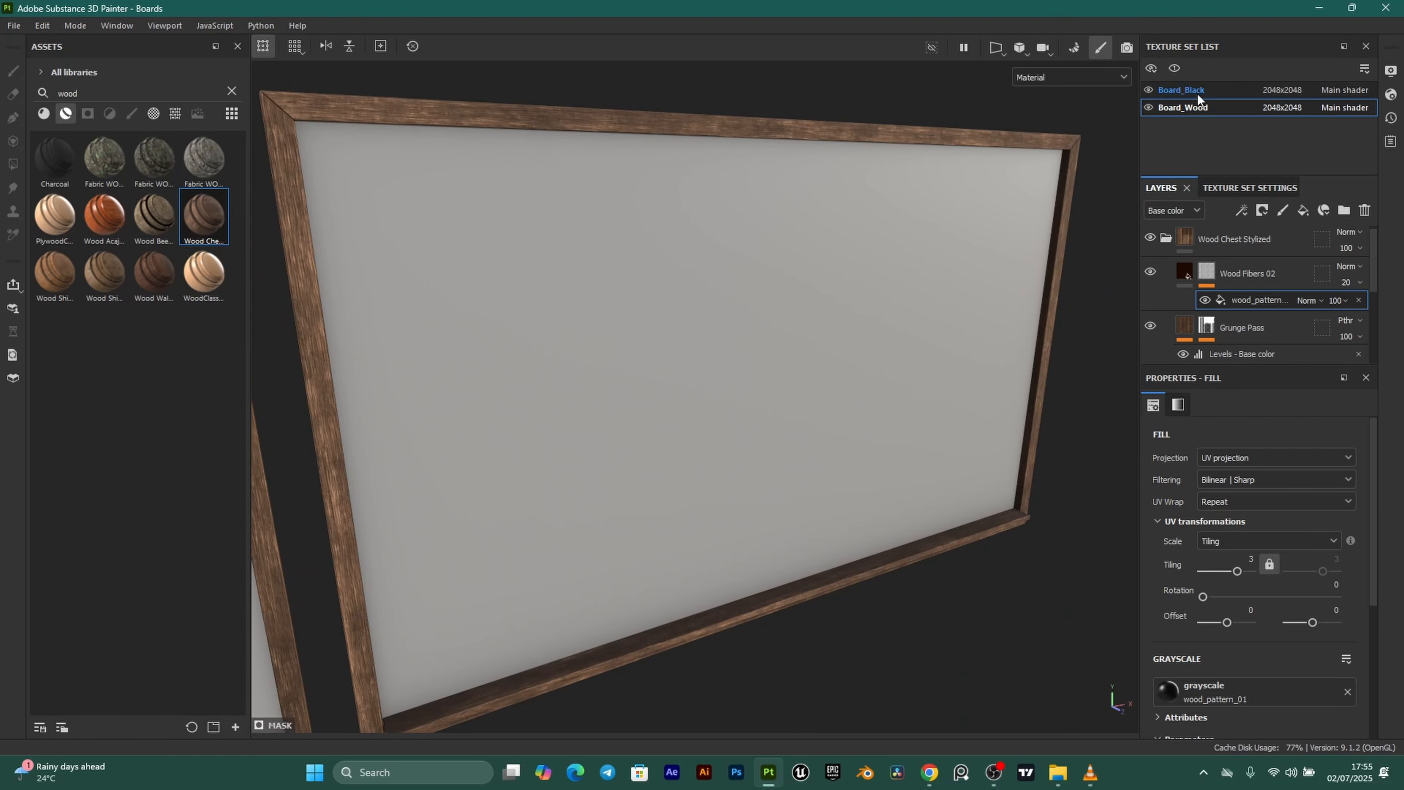
Drop the Wood Beech Veined smart material onto Board_Black and expand its layer group.
click(1210, 90)
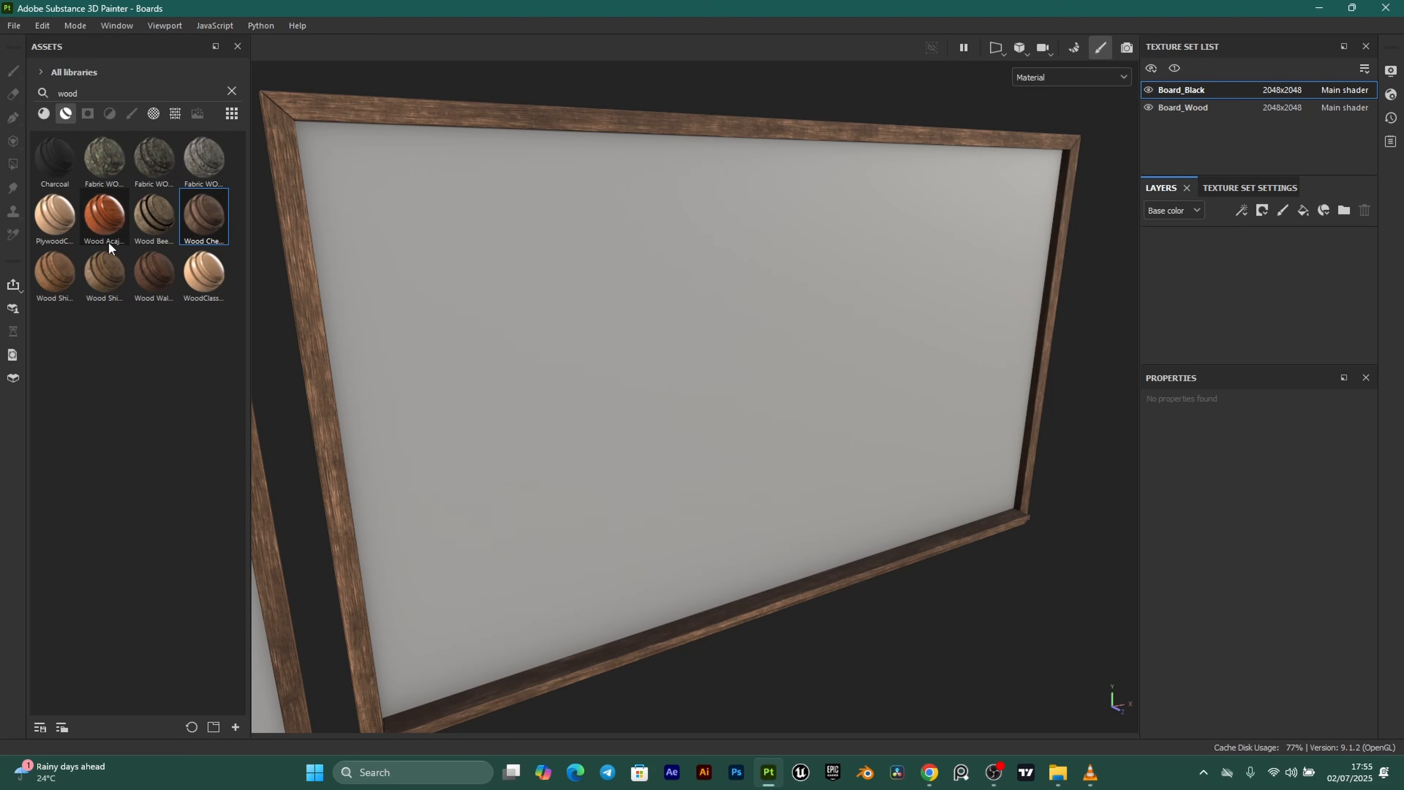
mouse_move(149, 212)
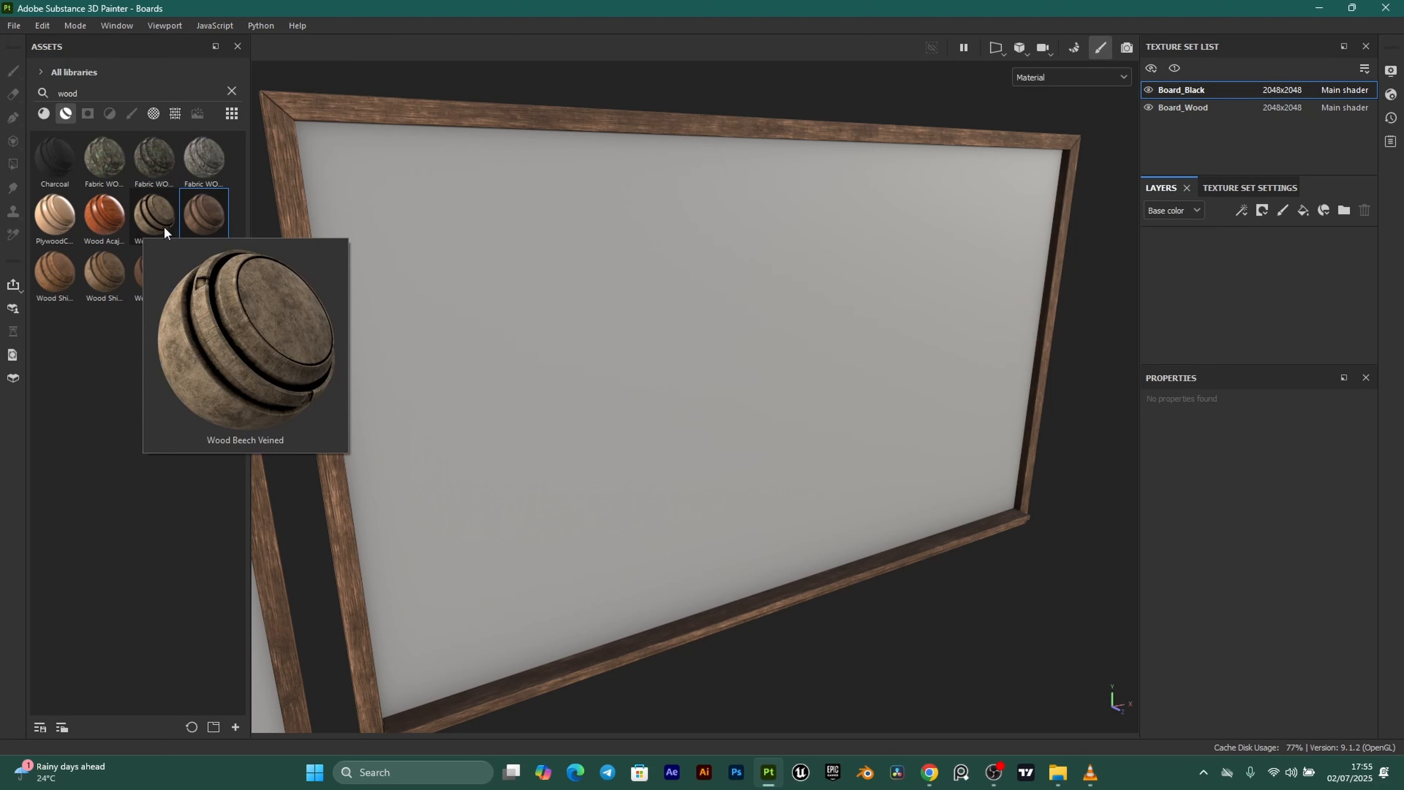
drag(155, 206, 1207, 295)
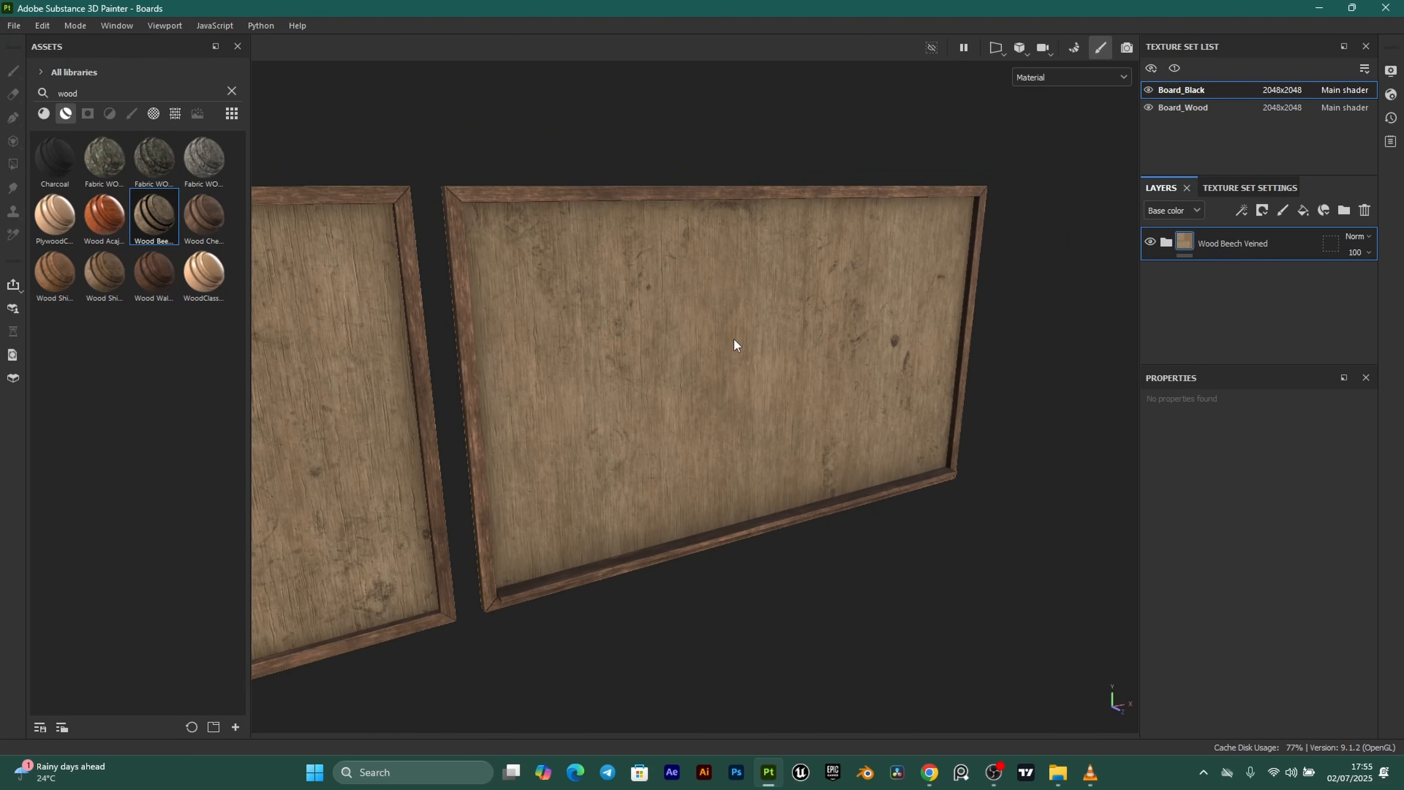
scroll(697, 334, up, 2)
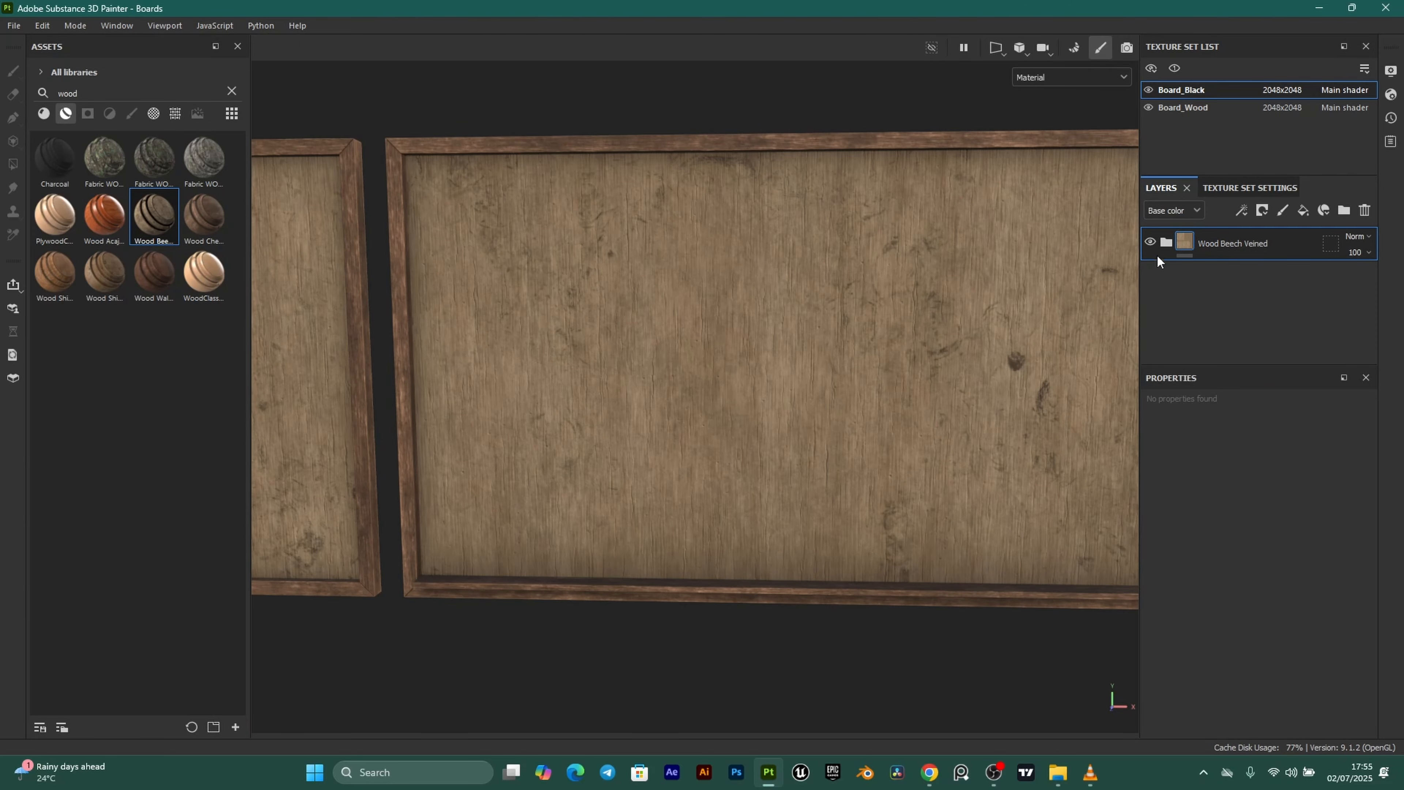
click(1168, 243)
scroll(1239, 296, down, 2)
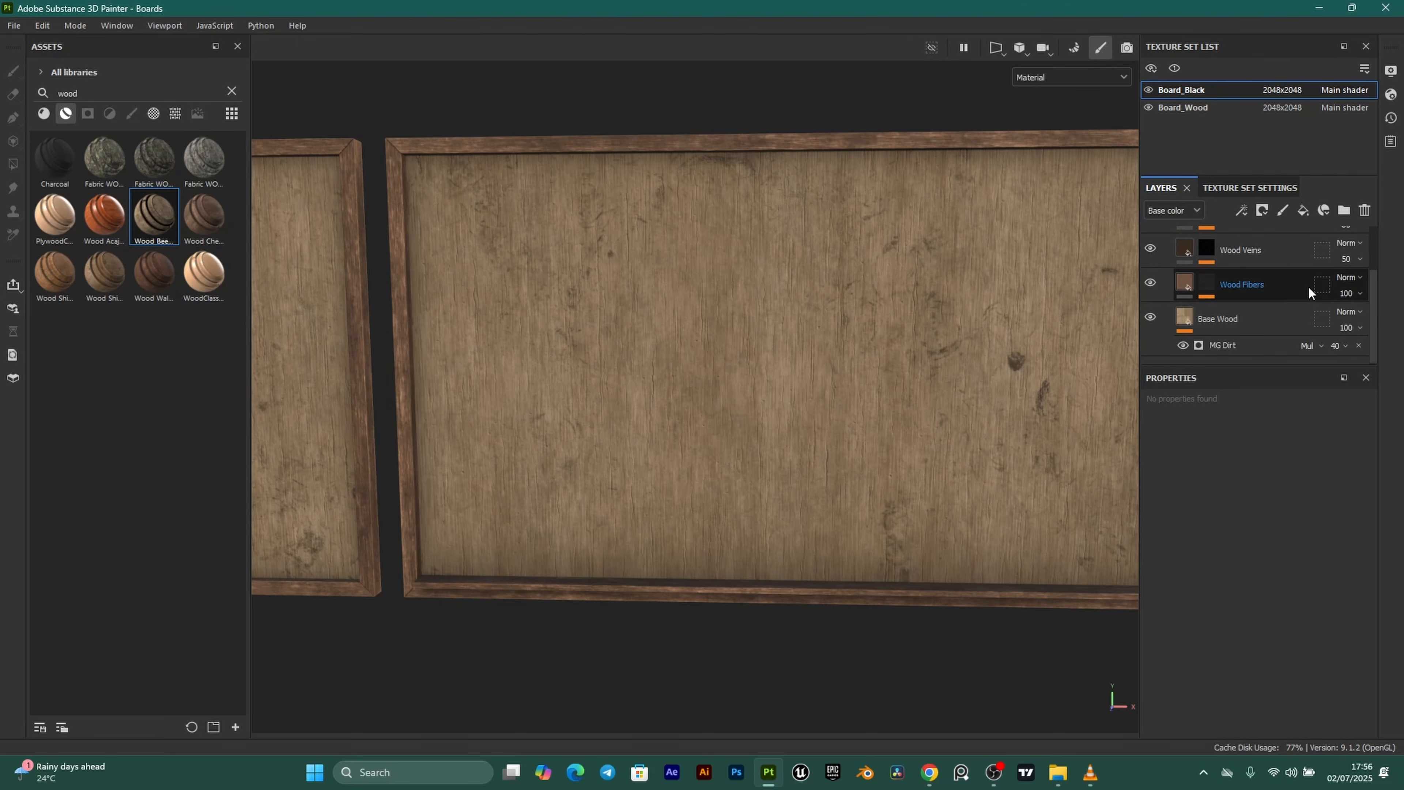
Duplicate Base Wood and rename the two layers Blackboard and Noticeboard.
click(1187, 324)
mouse_move(1187, 319)
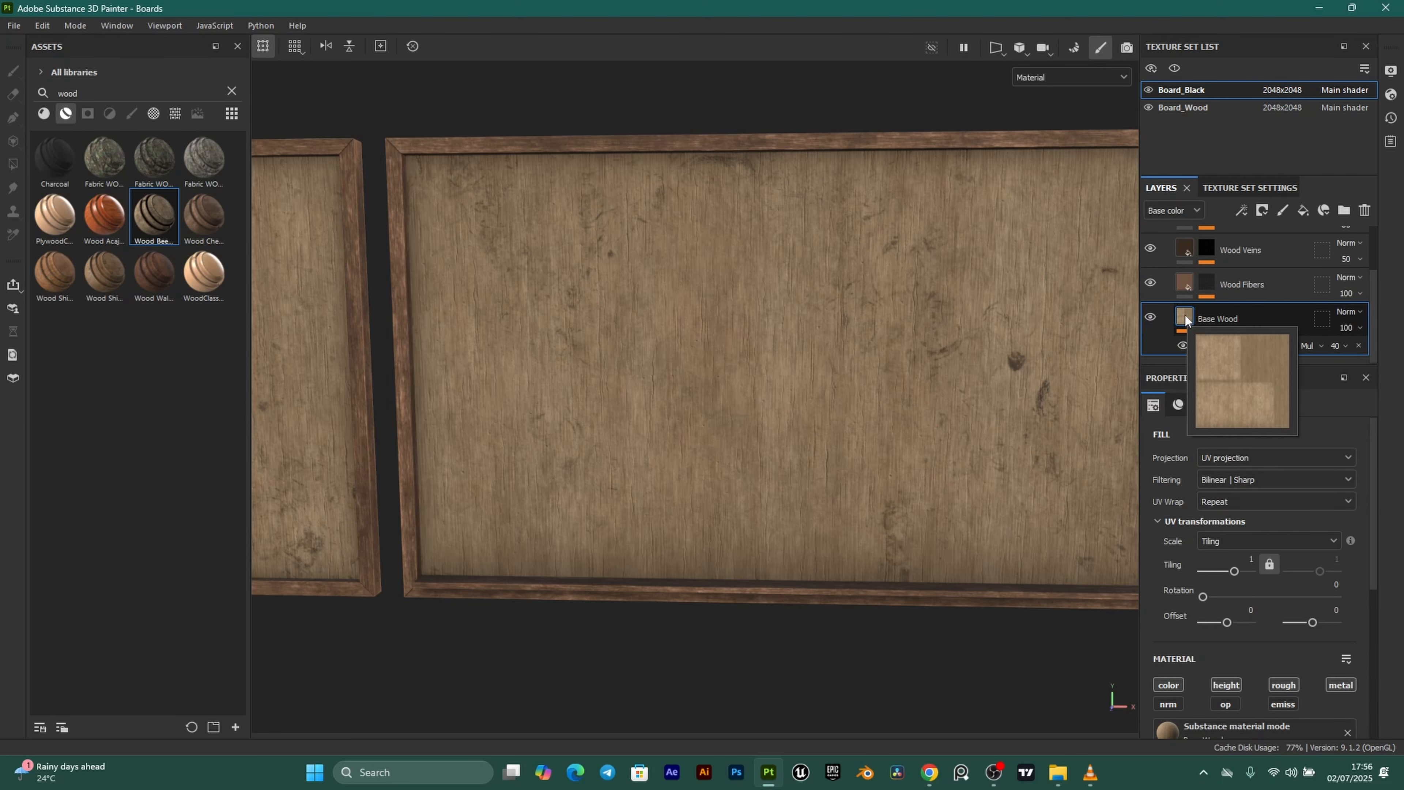
key(ctrl+d)
click(1222, 317)
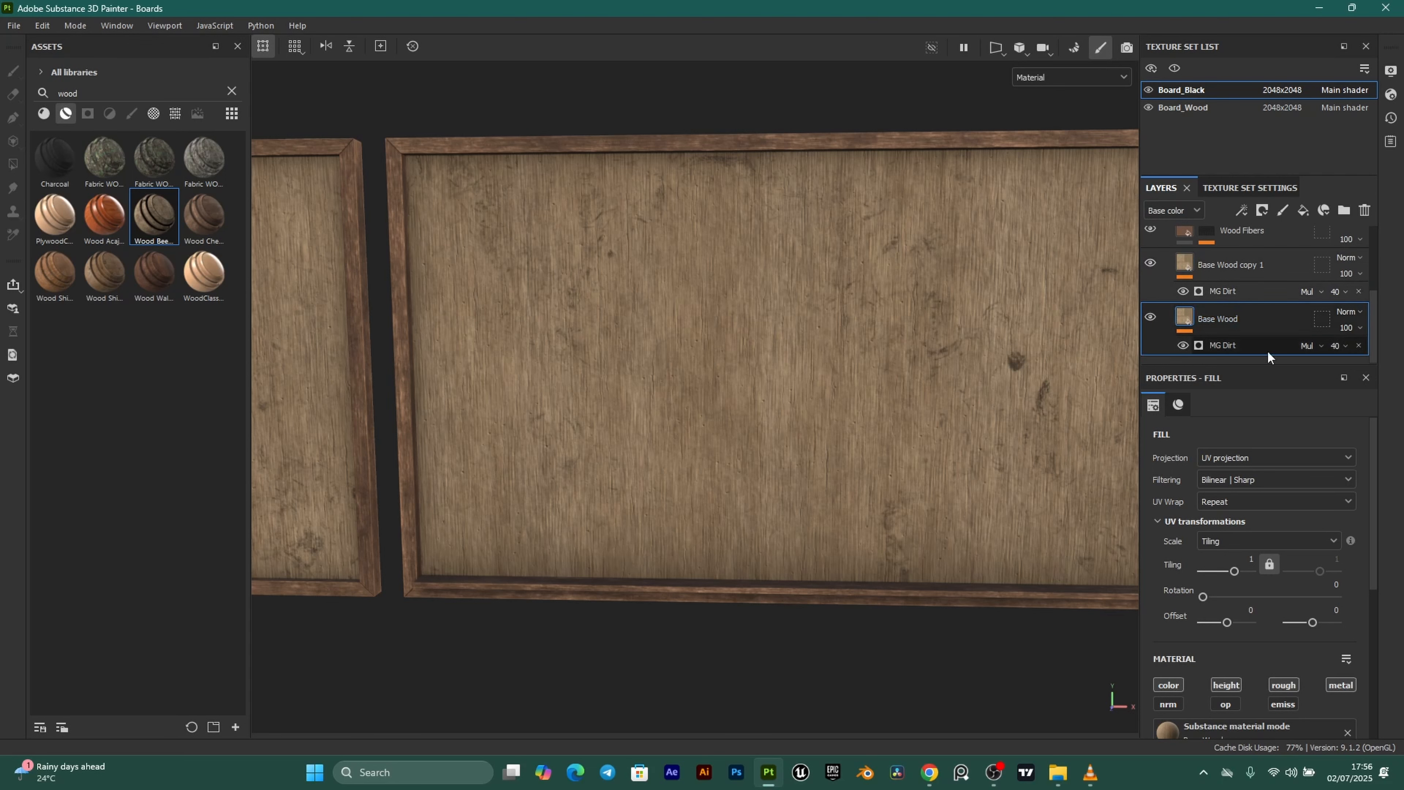
double_click(1217, 316)
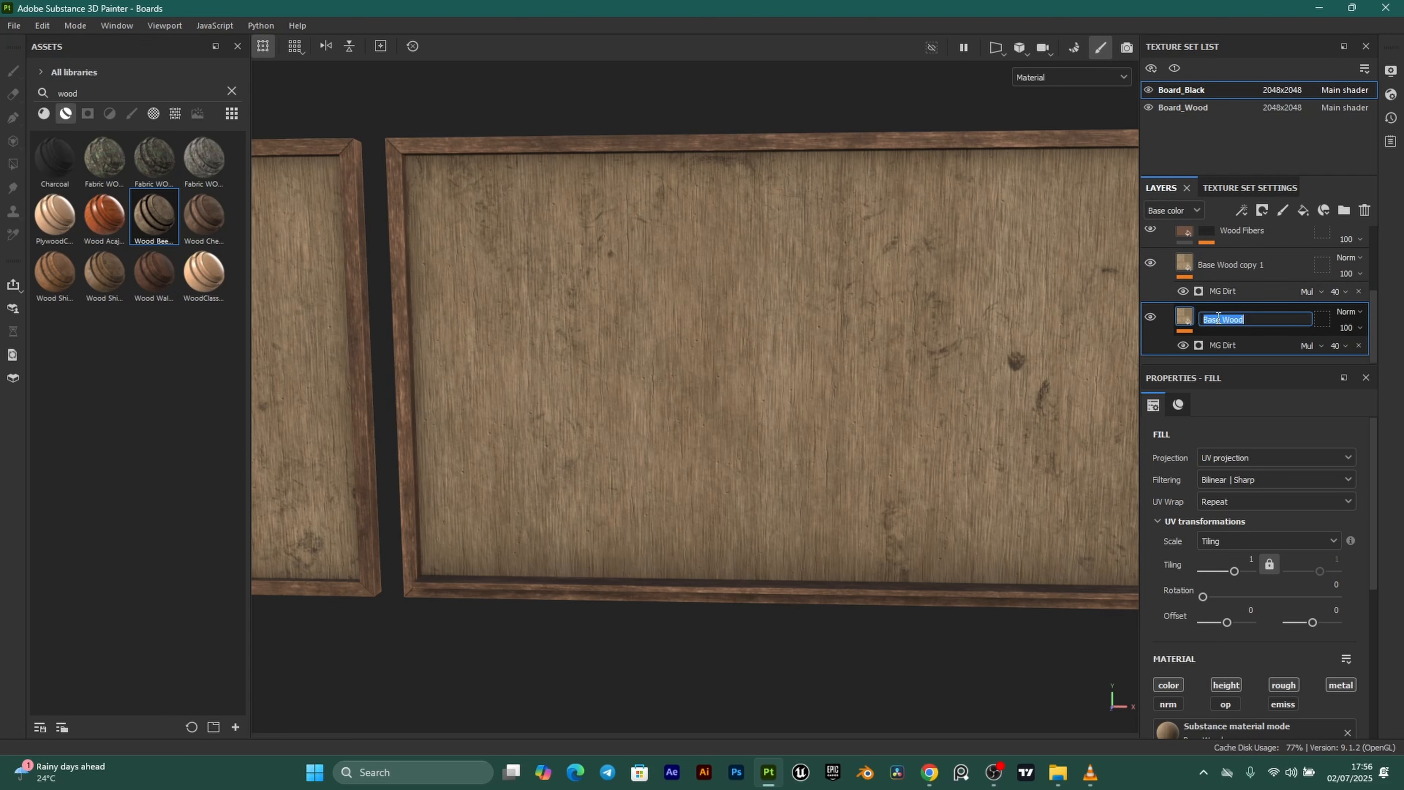
text(Blackboard)
key(Return)
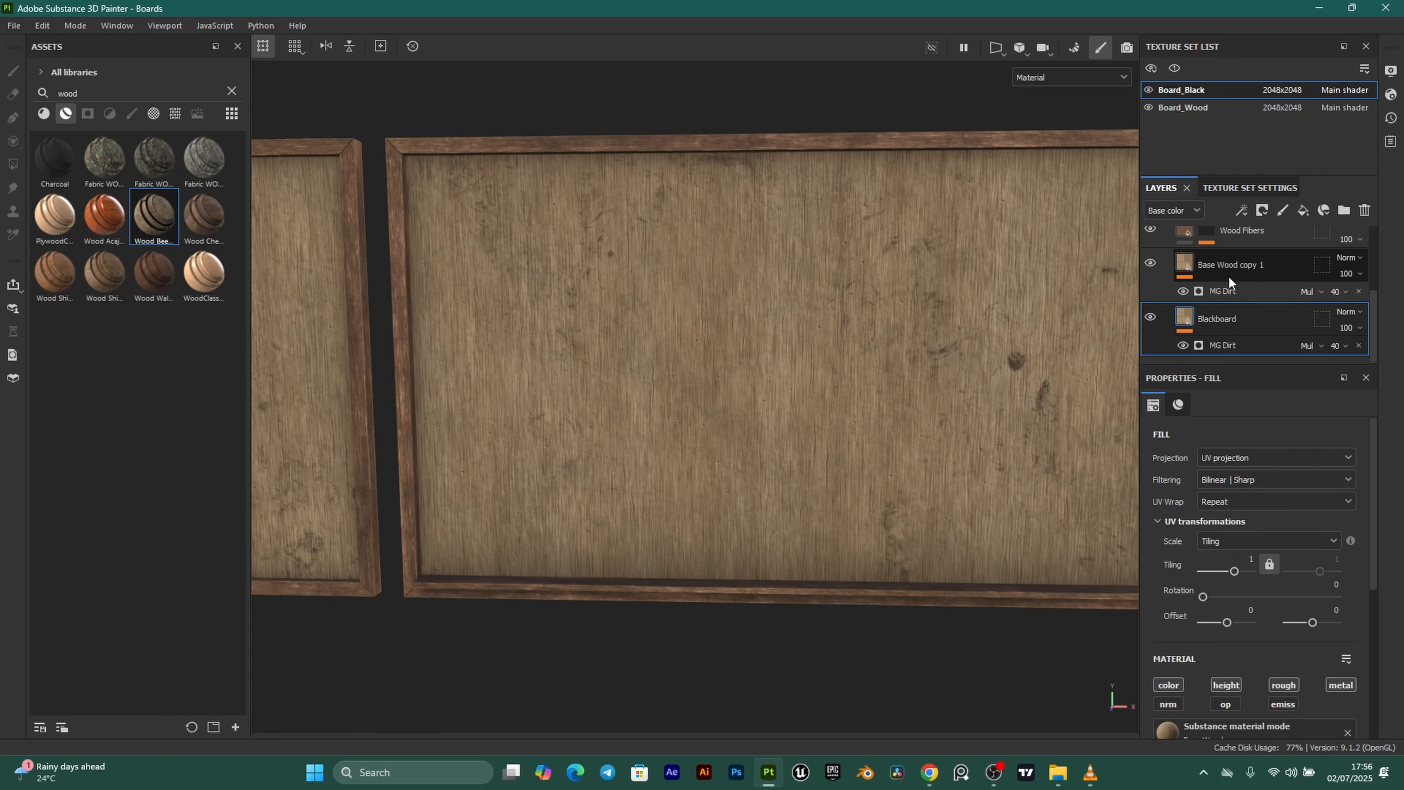
click(1225, 273)
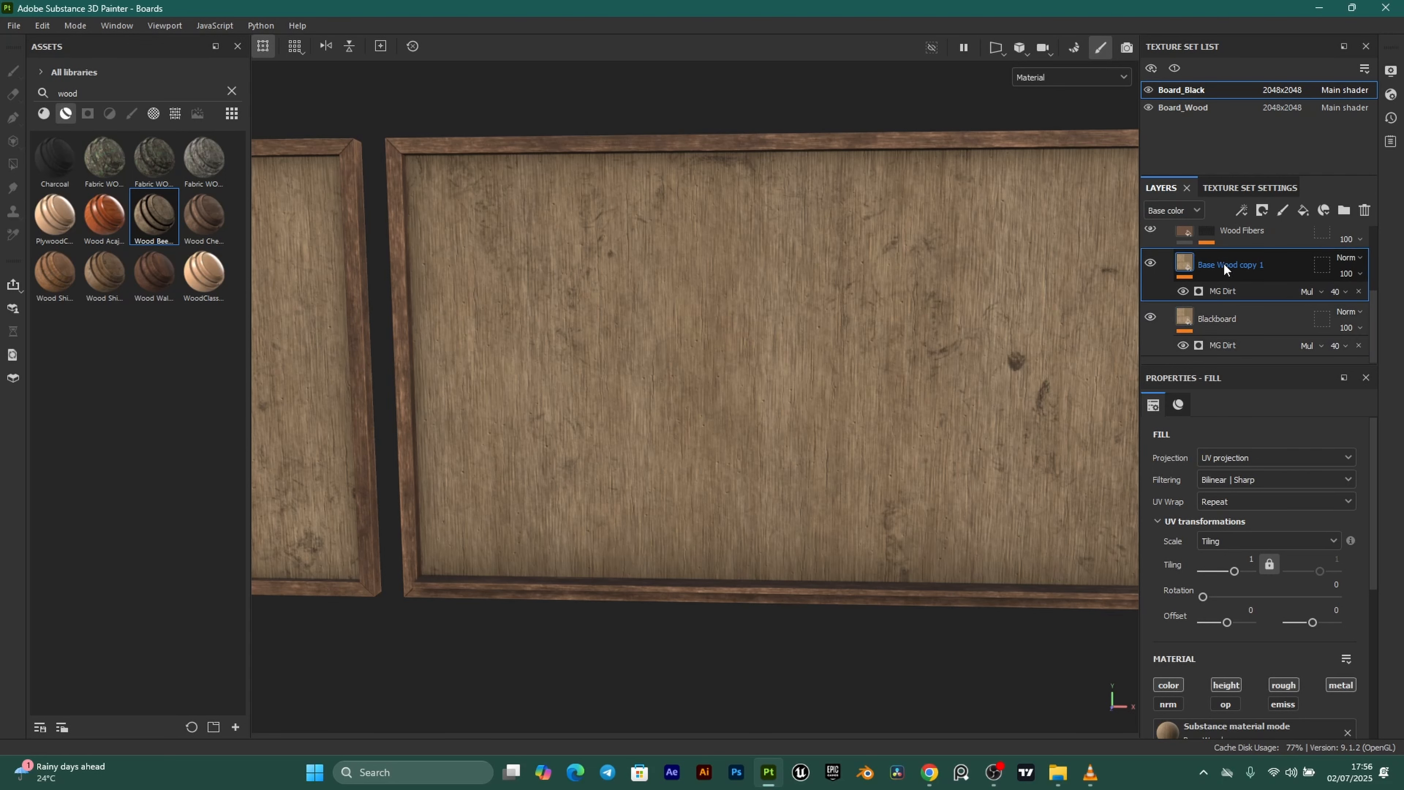
double_click(1224, 263)
text(Noticeboard)
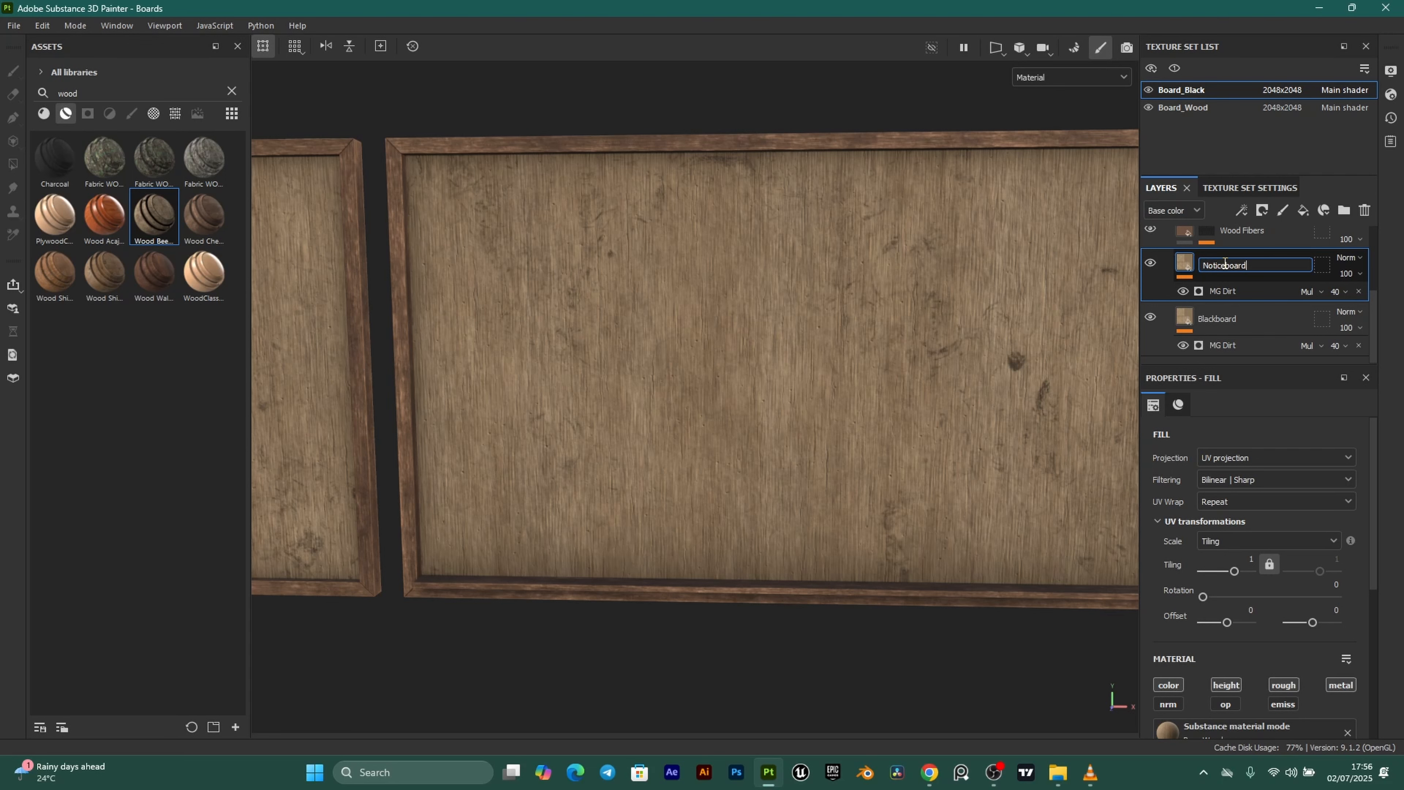
key(Return)
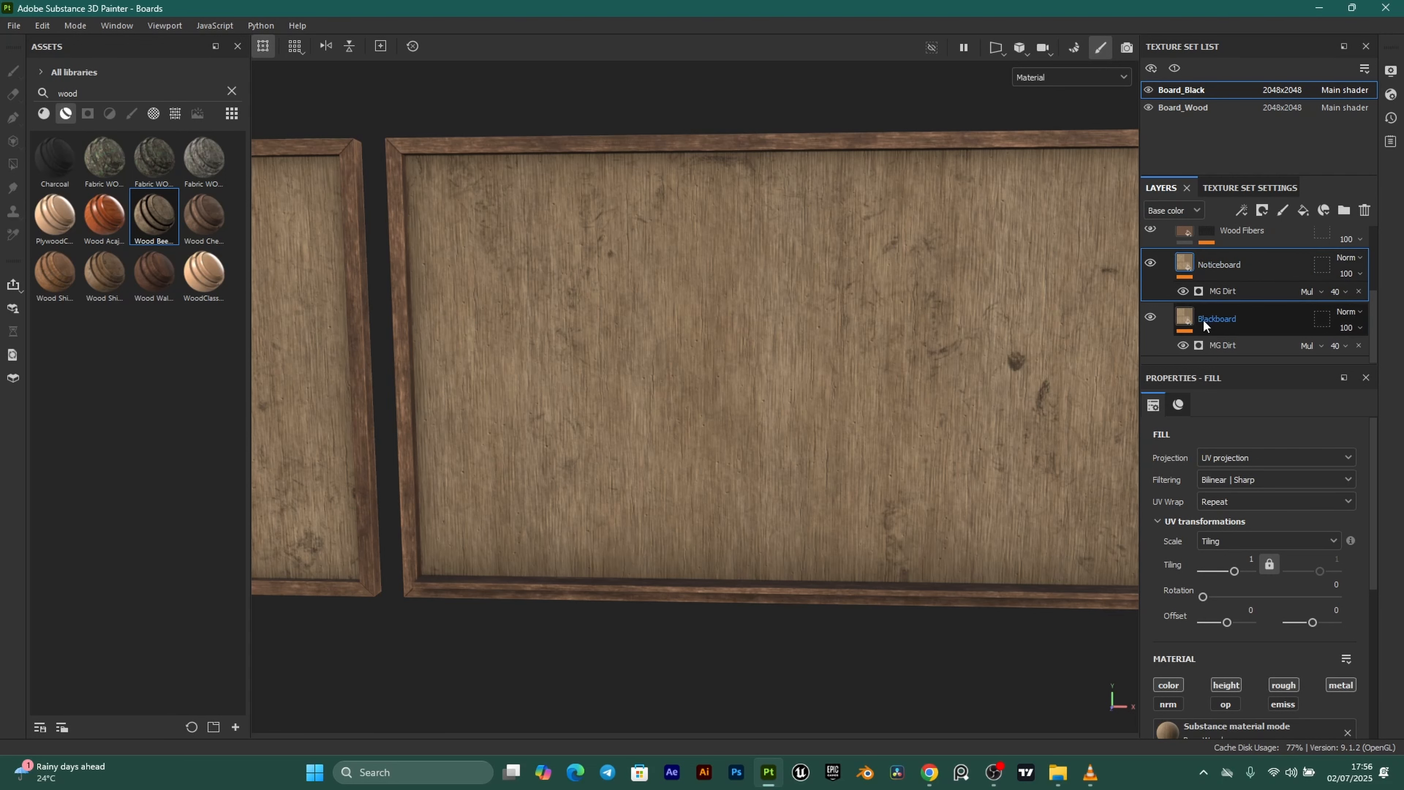
Darken the Blackboard layer's base colour to near-black 181818.
click(1243, 331)
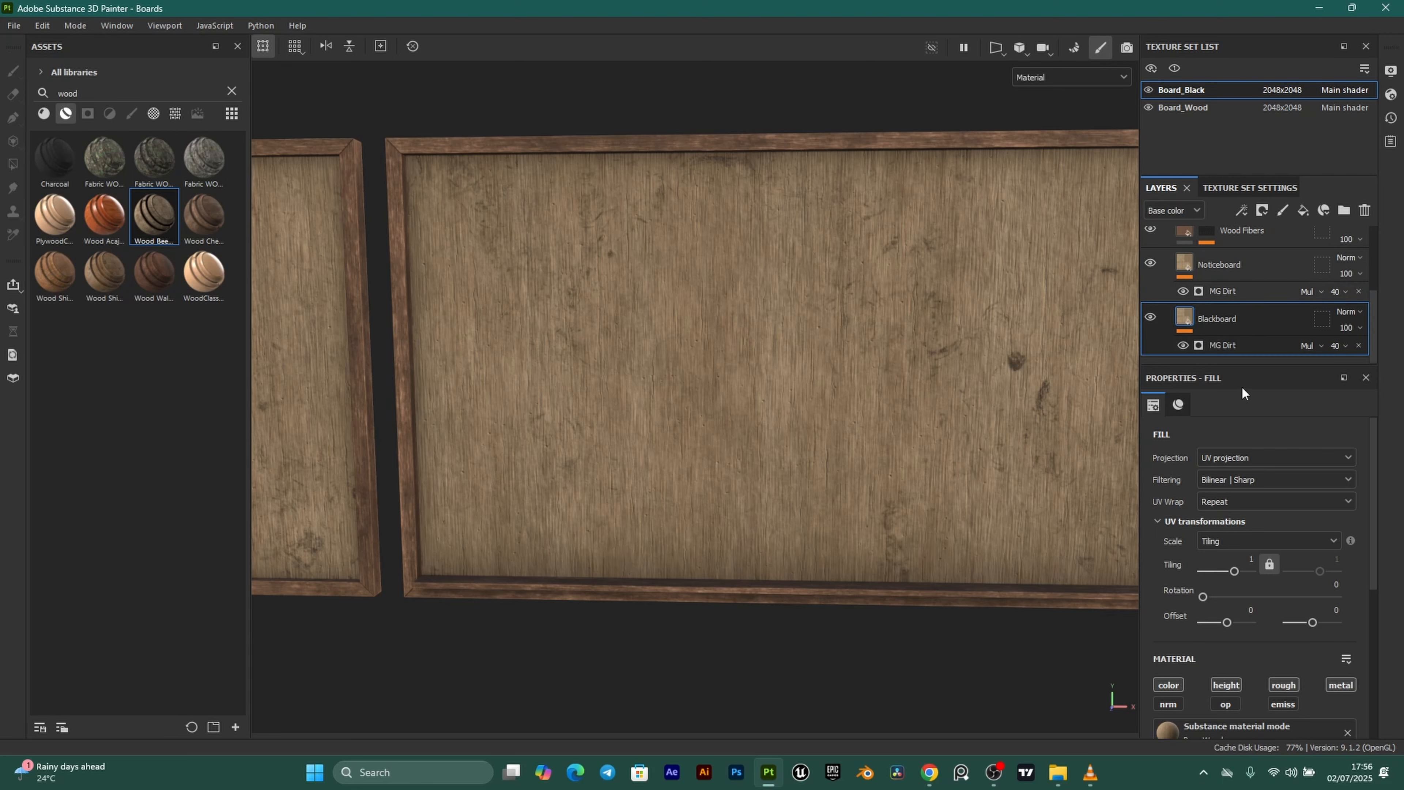
scroll(1325, 713, down, 5)
scroll(1251, 531, down, 1)
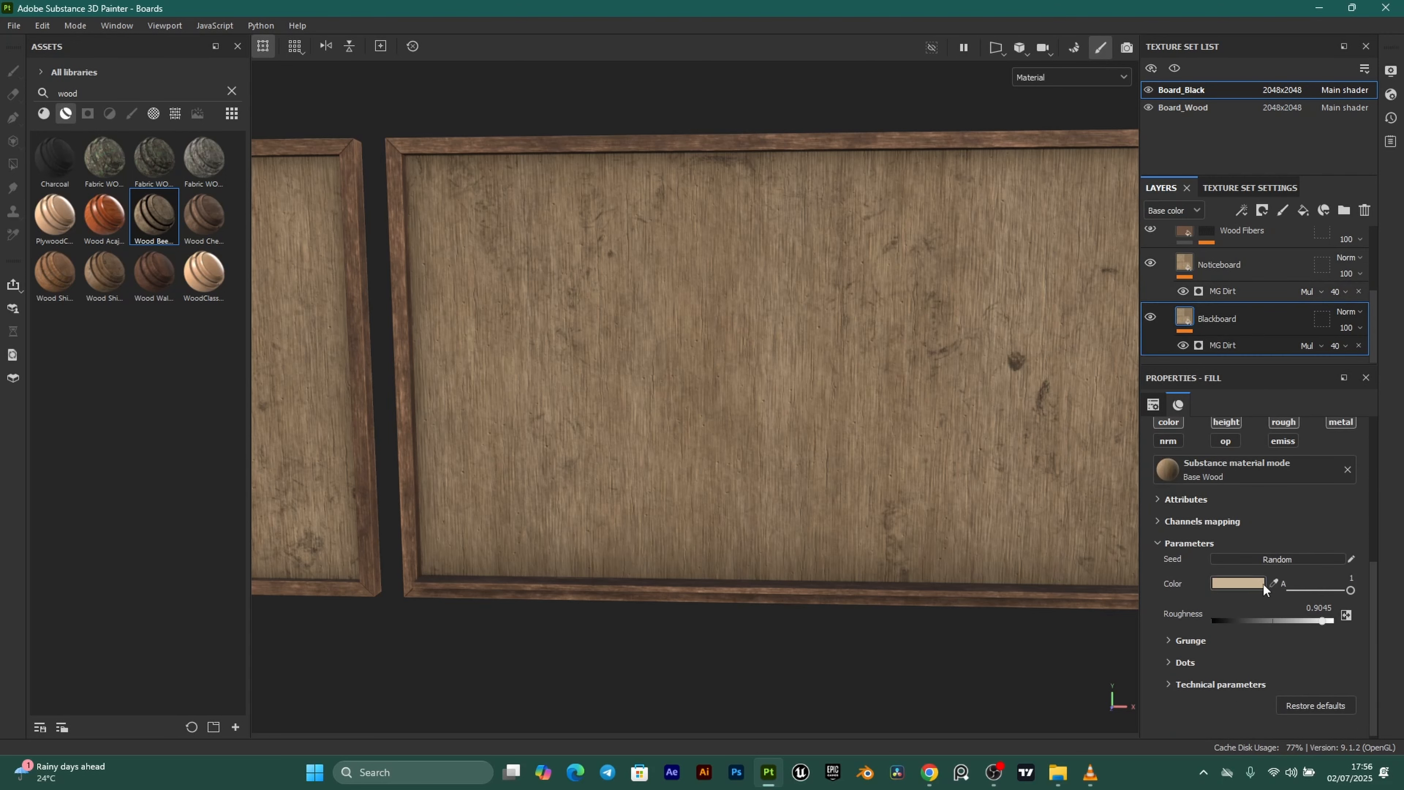
click(1241, 582)
drag(1085, 636, 1059, 659)
click(1247, 471)
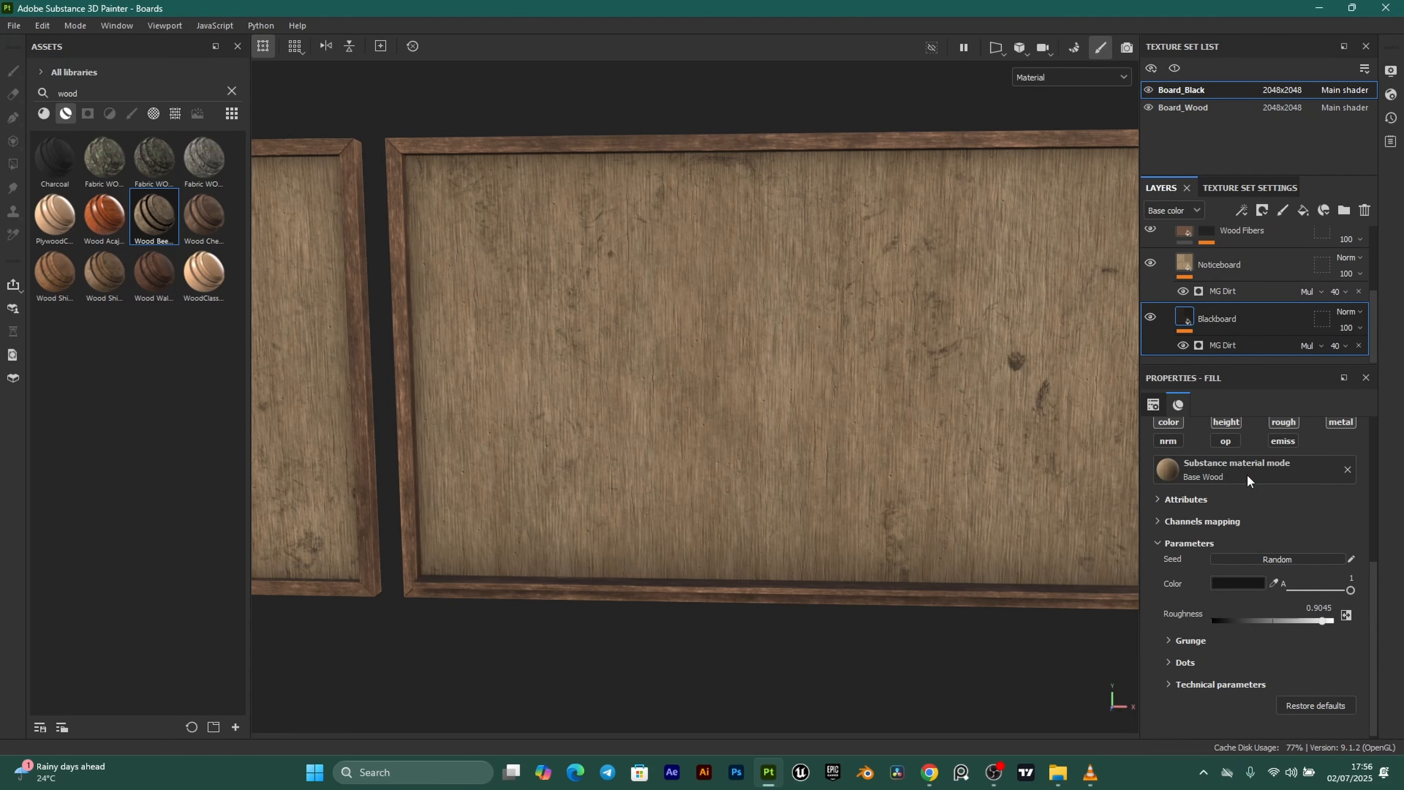
Add a black mask to the Noticeboard layer.
click(1190, 264)
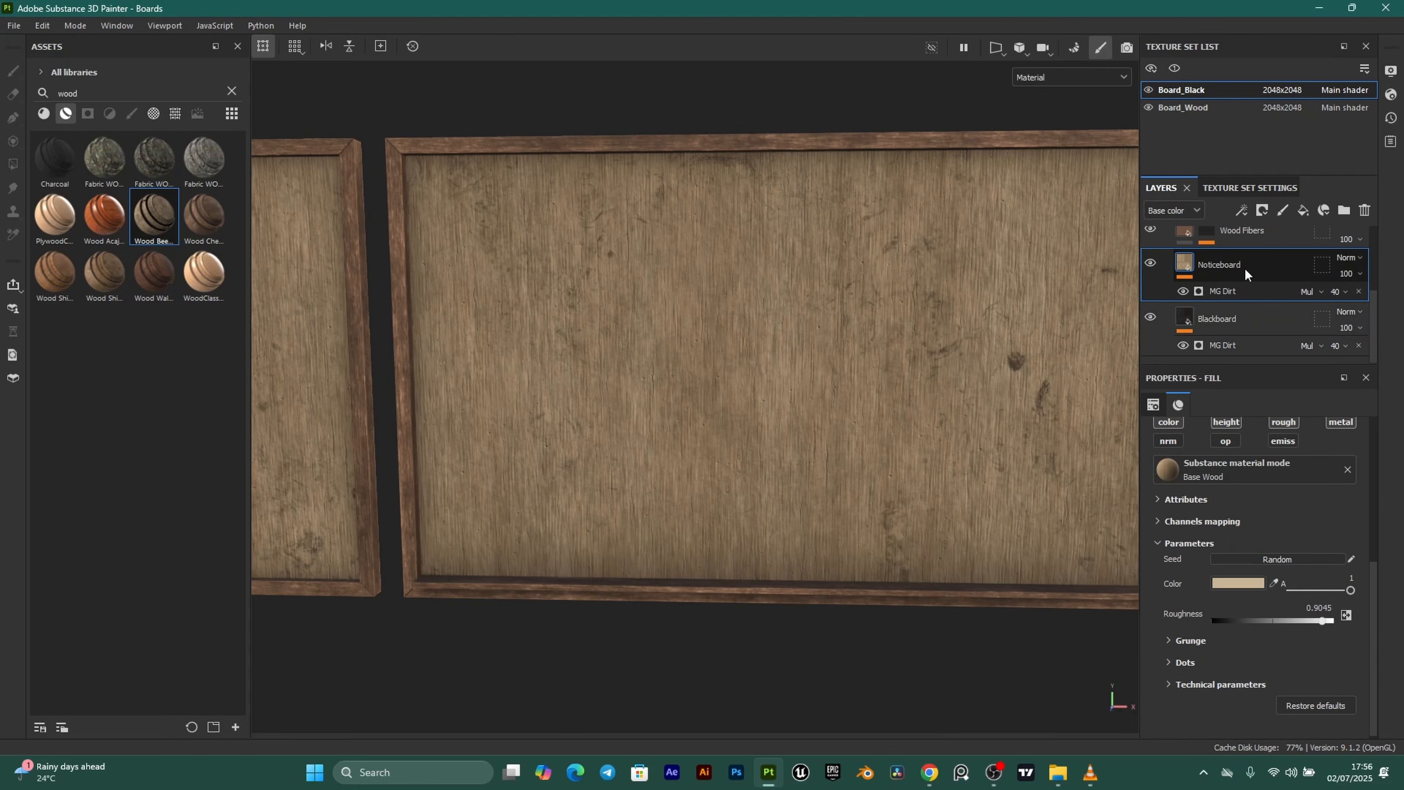
click(1262, 211)
click(1289, 248)
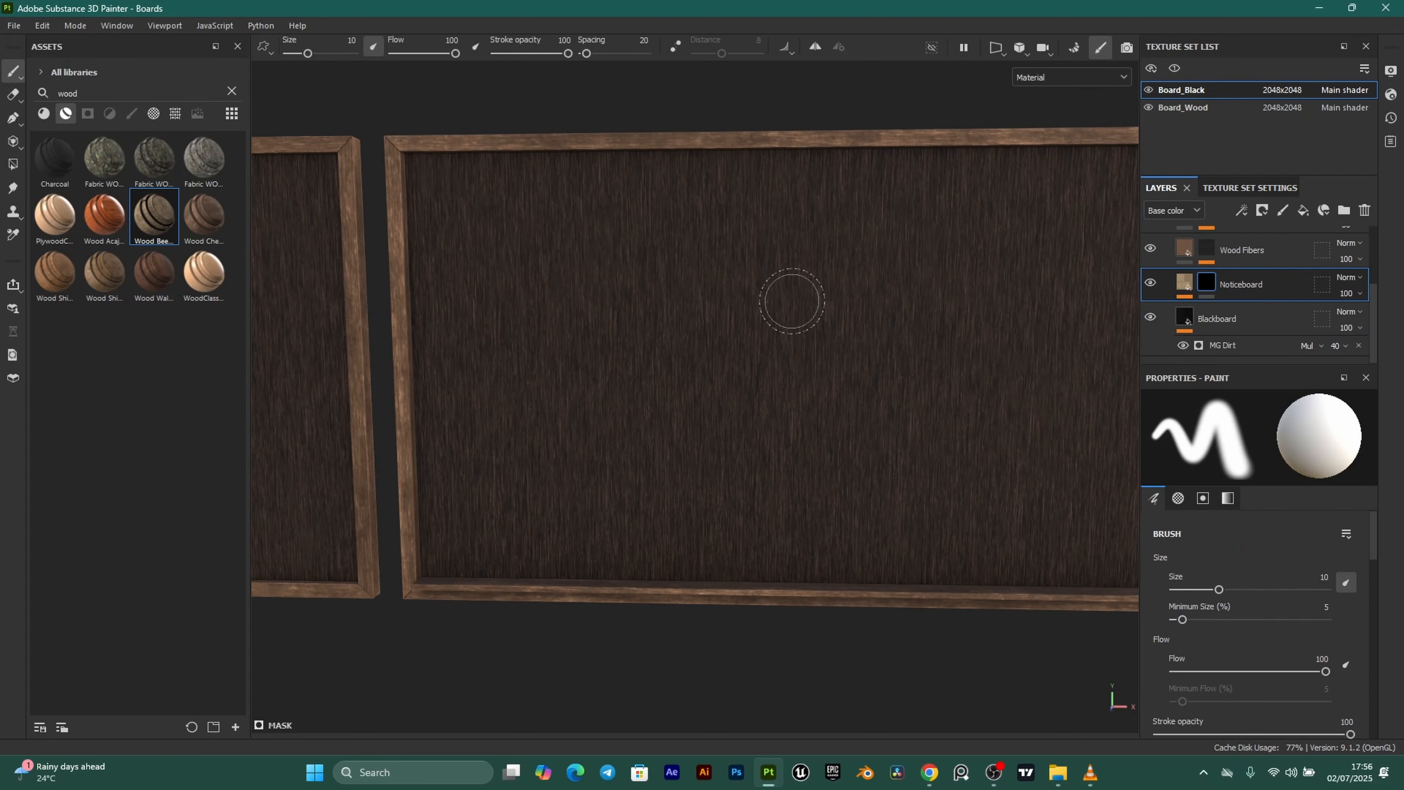
Delete the Dirt, Wood Veins and Wood Fibers layers.
scroll(1253, 284, up, 2)
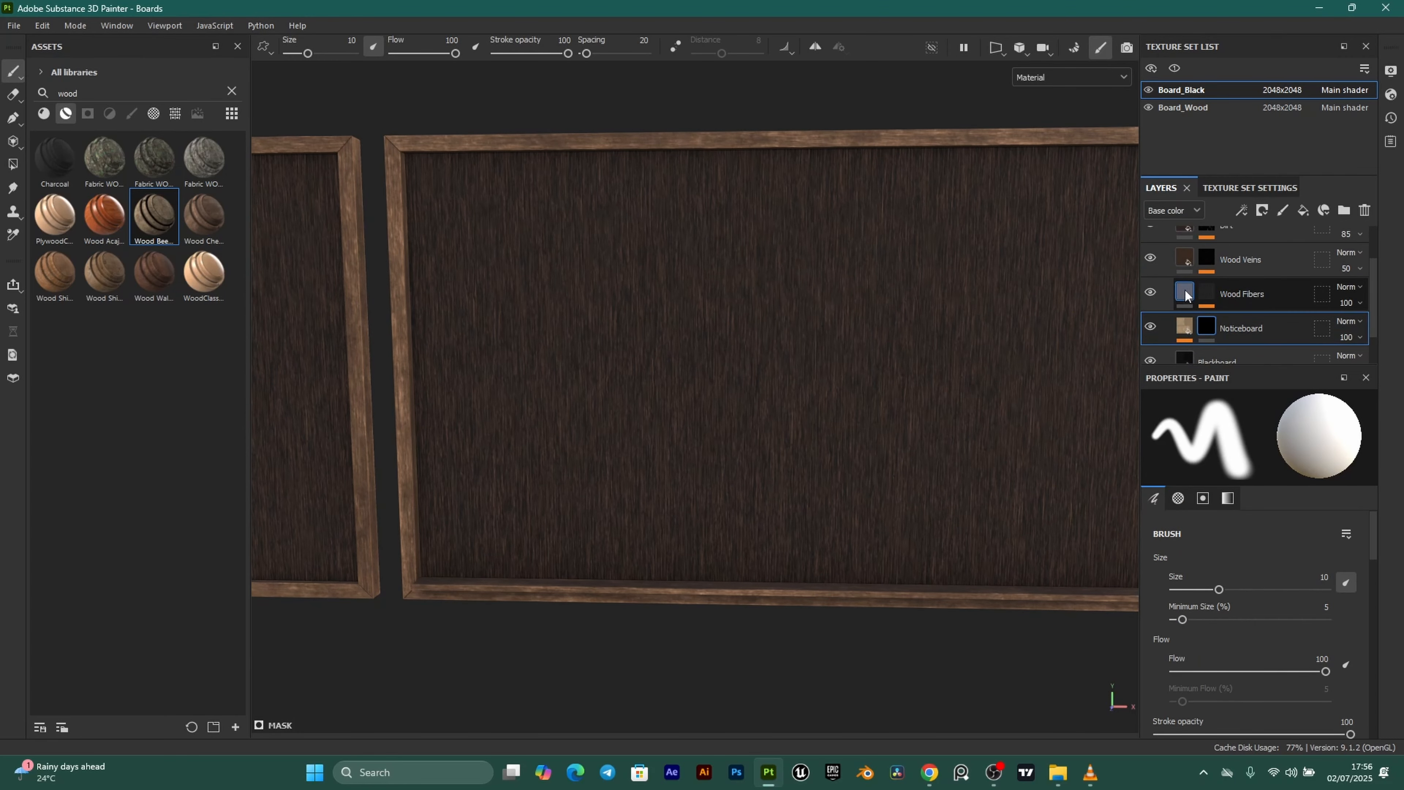
click(1186, 290)
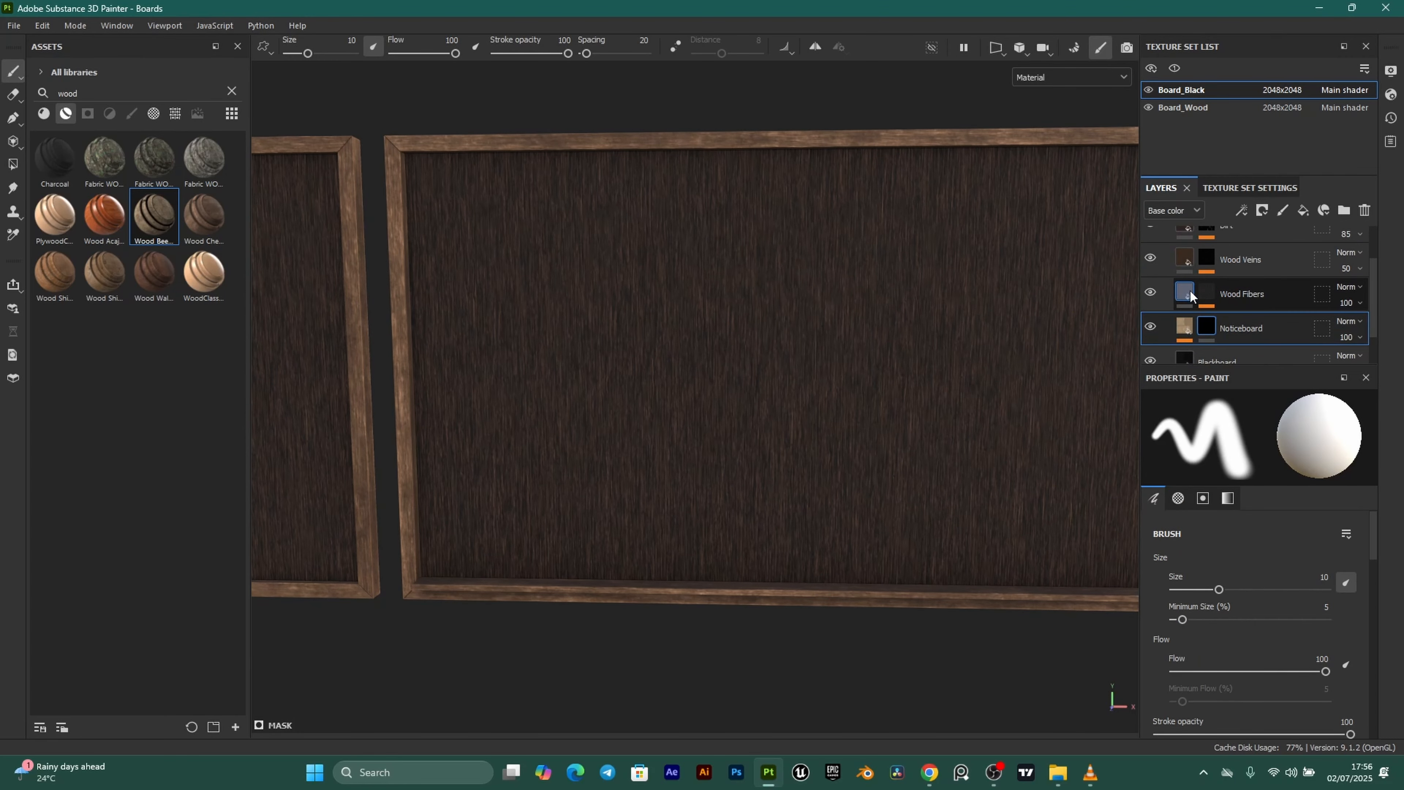
click(1187, 265)
scroll(1194, 268, up, 1)
click(1183, 270)
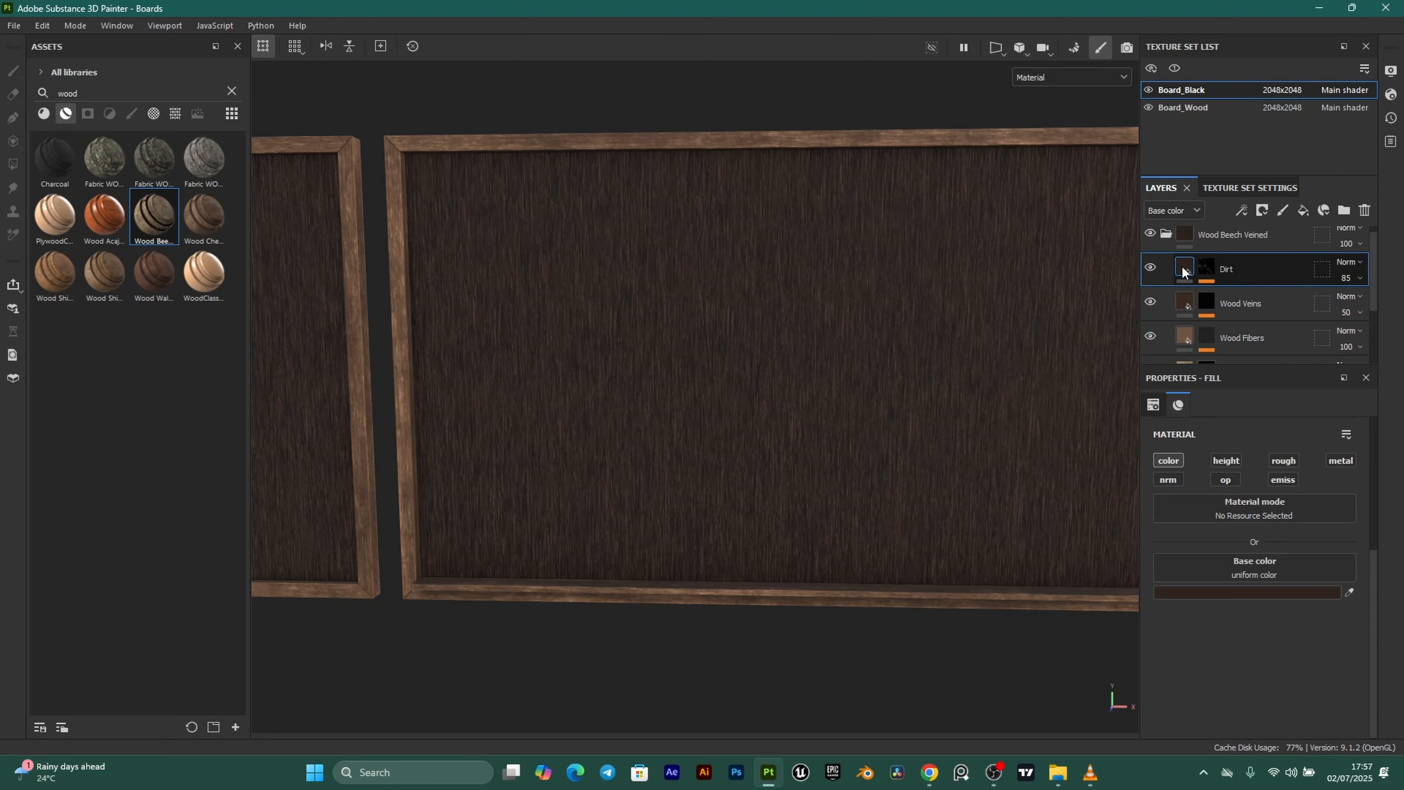
key(Delete)
key(Delete)
key(Delete)
scroll(631, 414, down, 1)
Polygon-fill Noticeboard's mask on the left board's panel to reveal light wood.
alt+drag(631, 414, 709, 354)
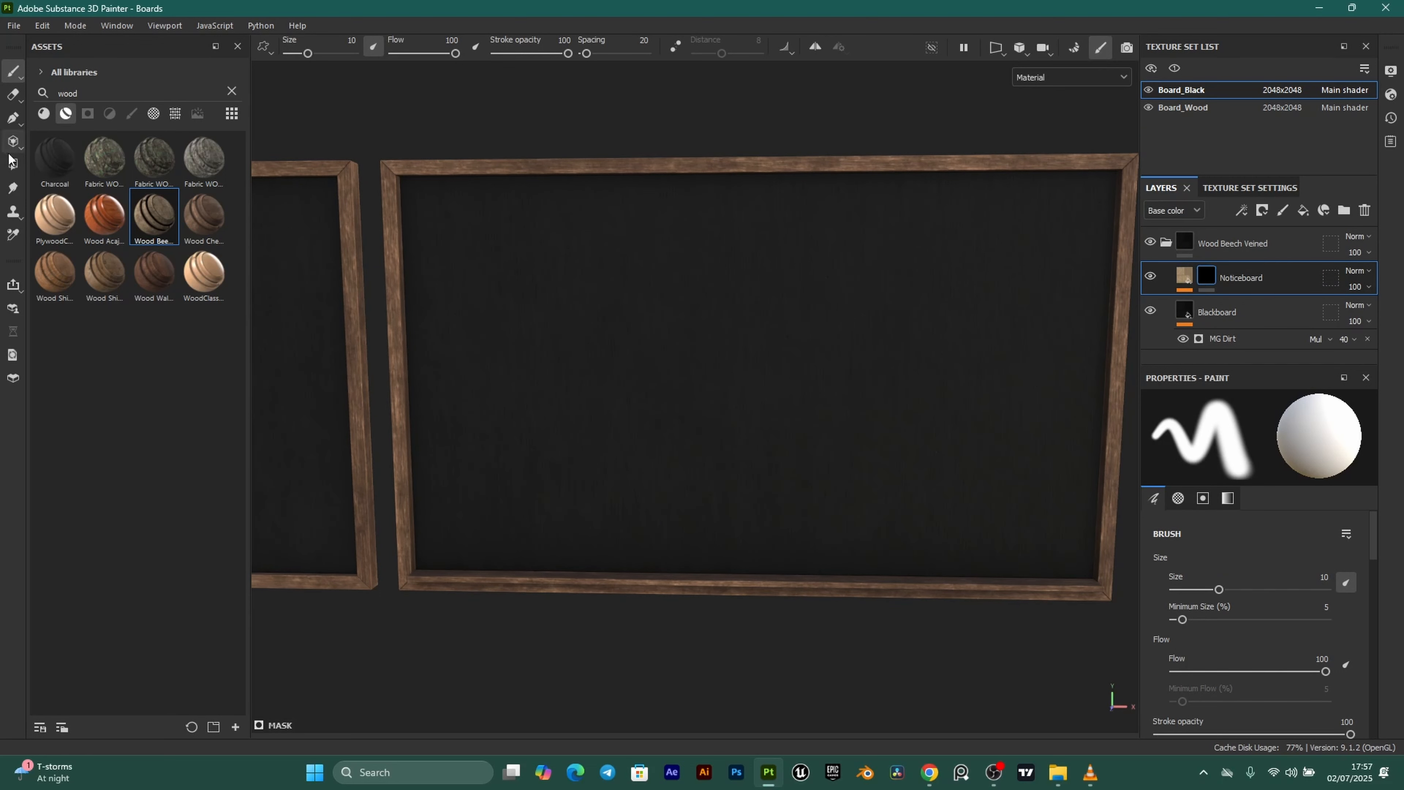
click(14, 164)
alt+drag(326, 263, 769, 330)
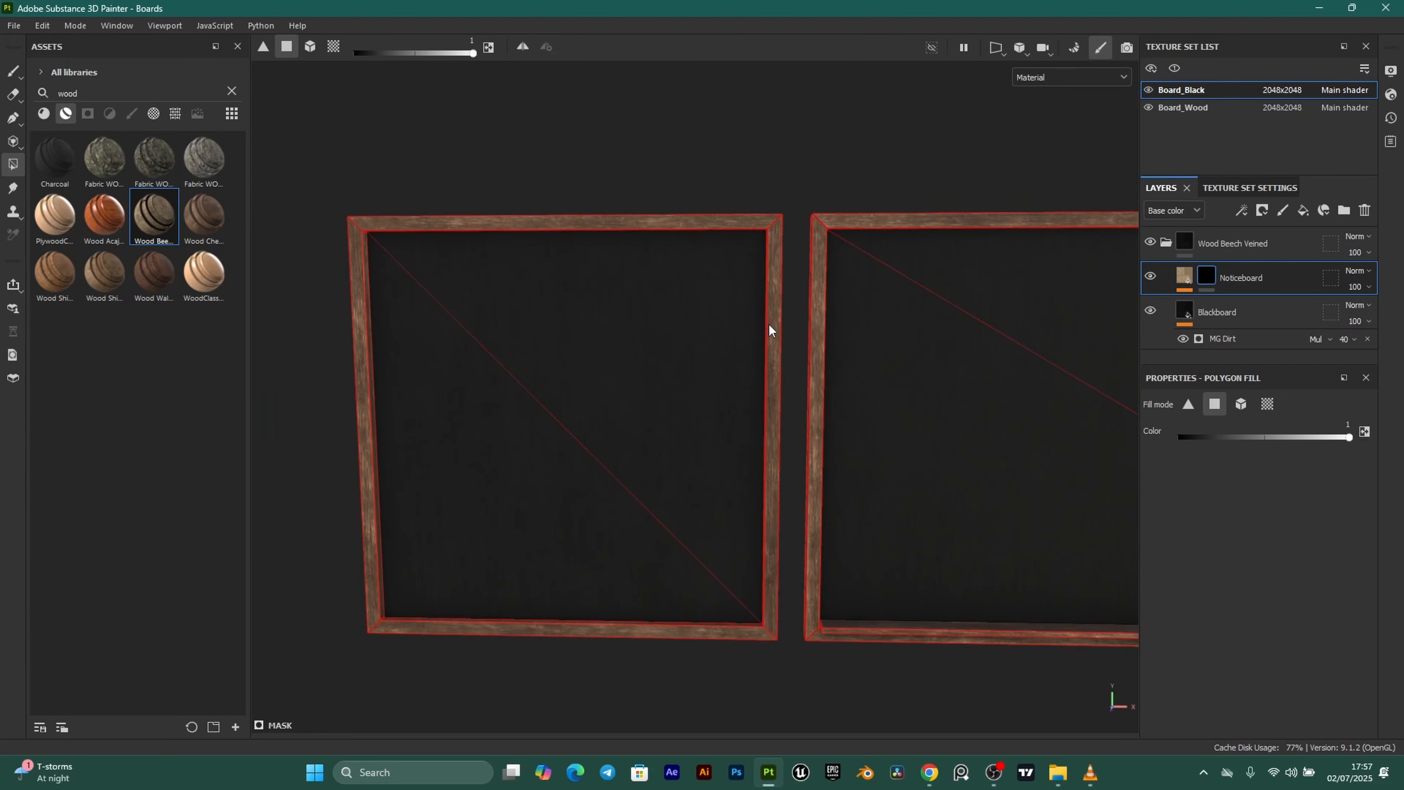
click(607, 349)
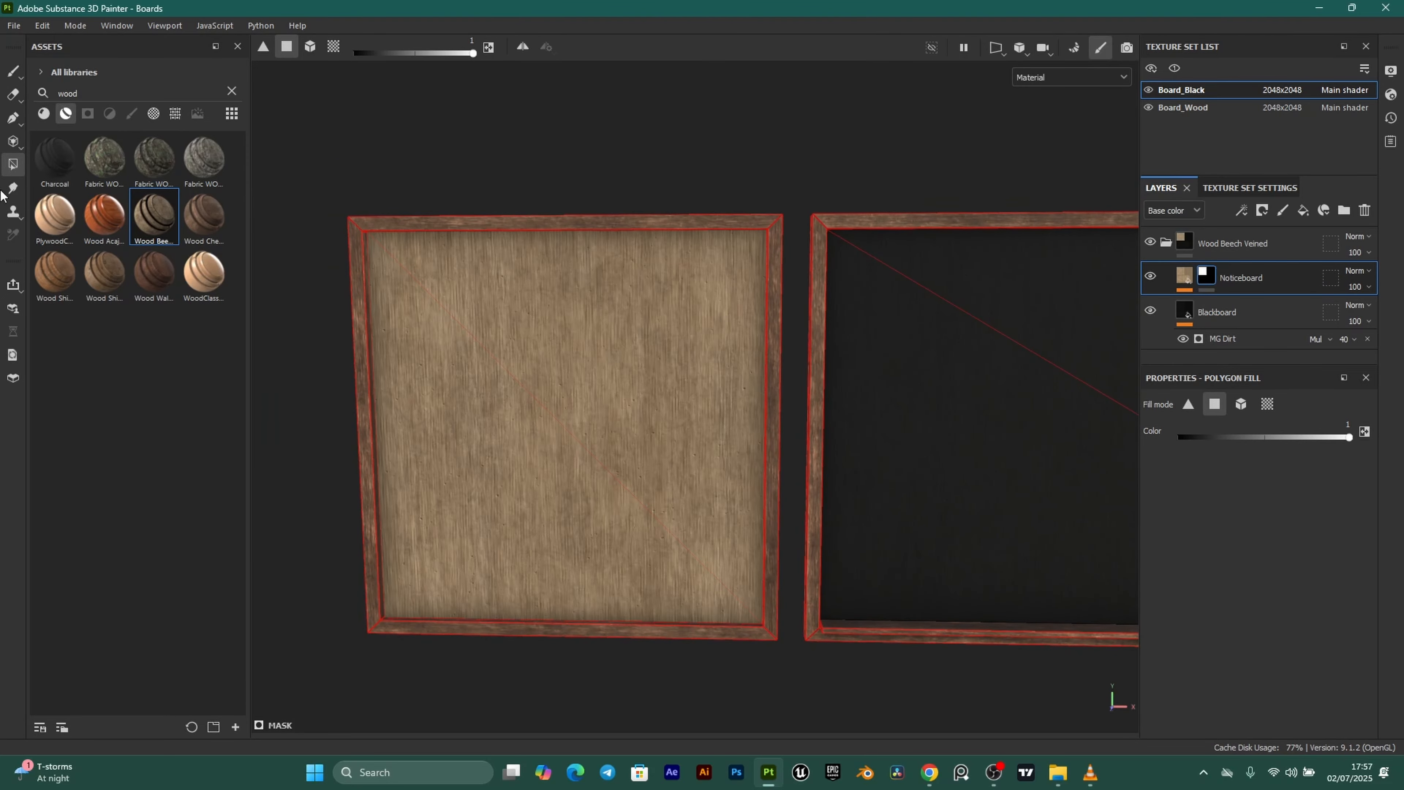
click(14, 71)
scroll(728, 371, down, 2)
alt+middle_drag(868, 398, 756, 398)
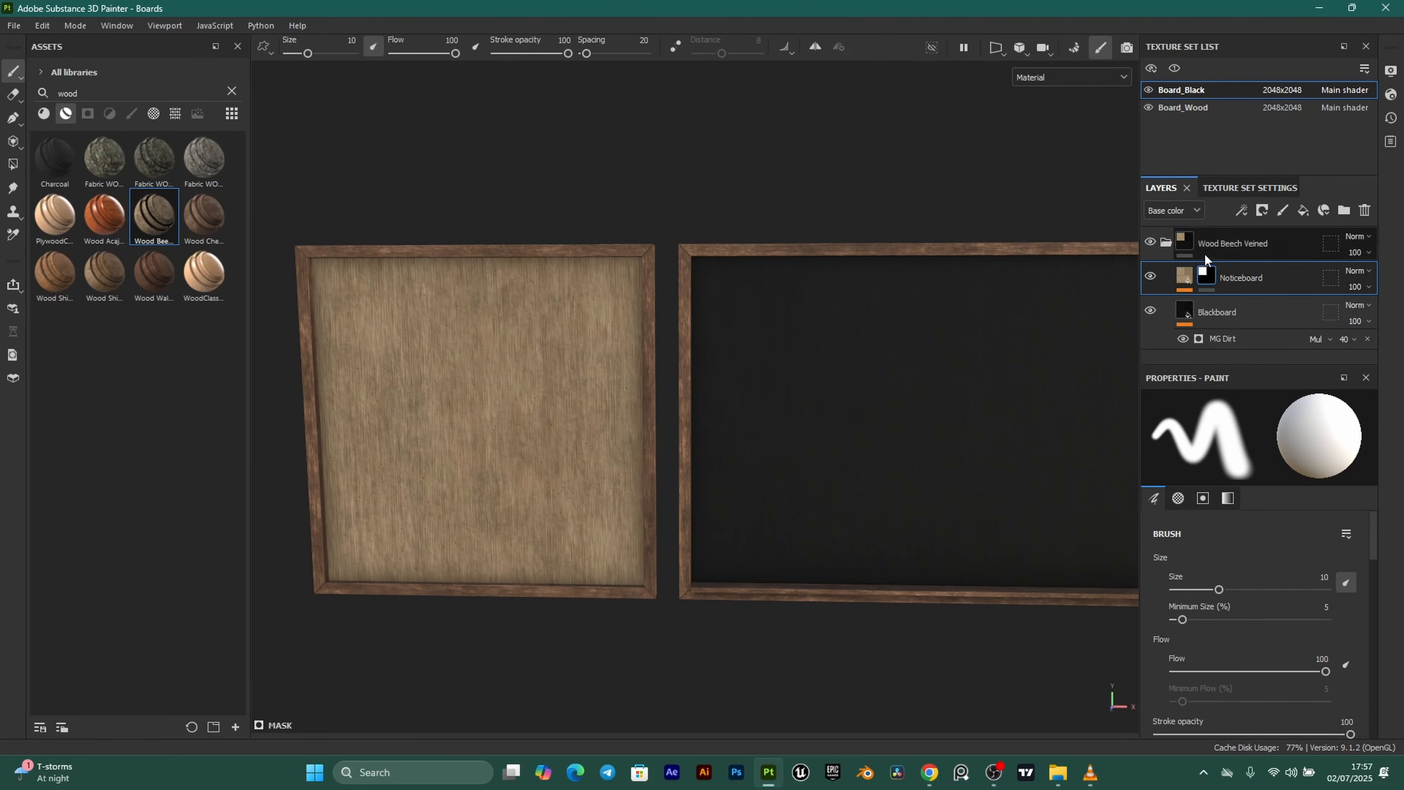
scroll(493, 461, up, 1)
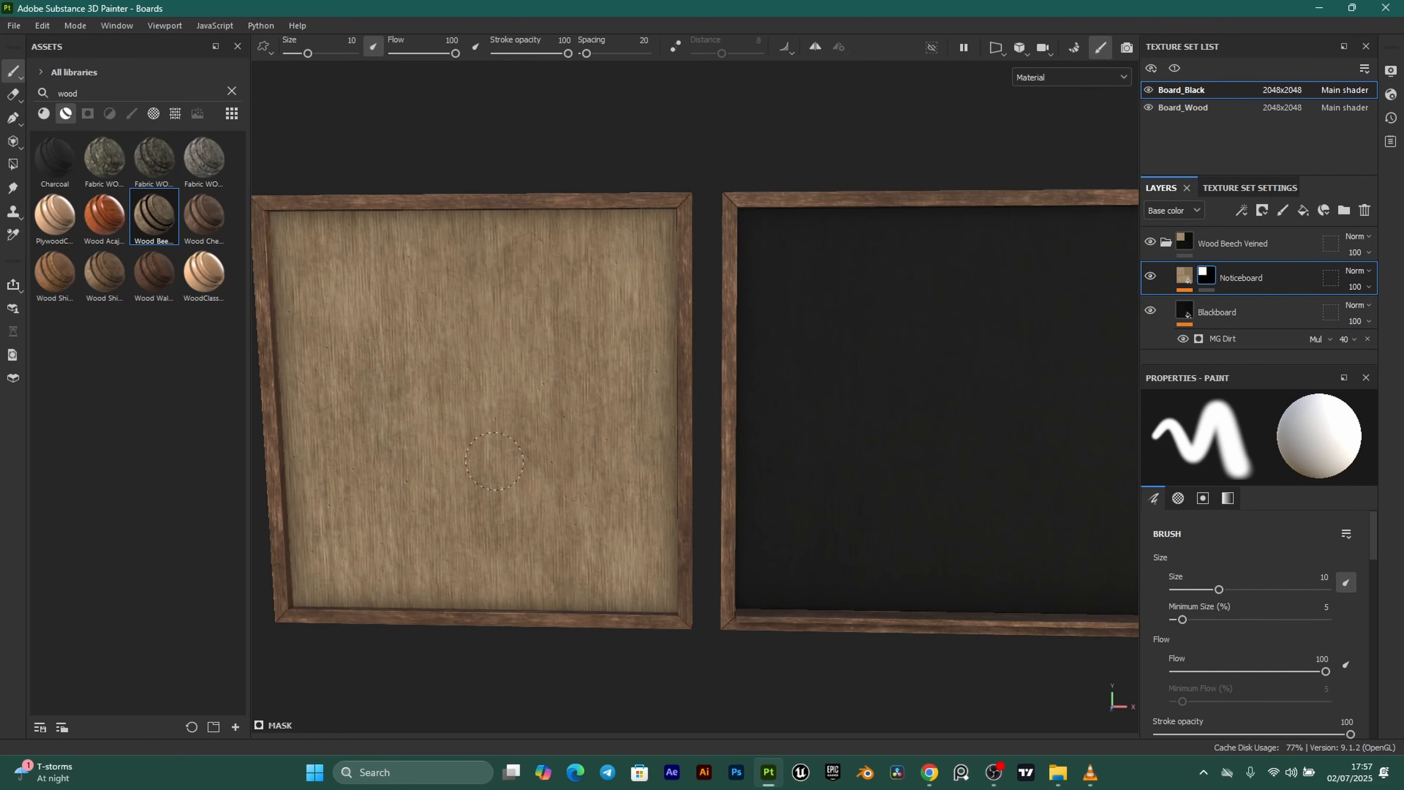
Select the Blackboard layer and frame the left noticeboard in view.
click(1216, 309)
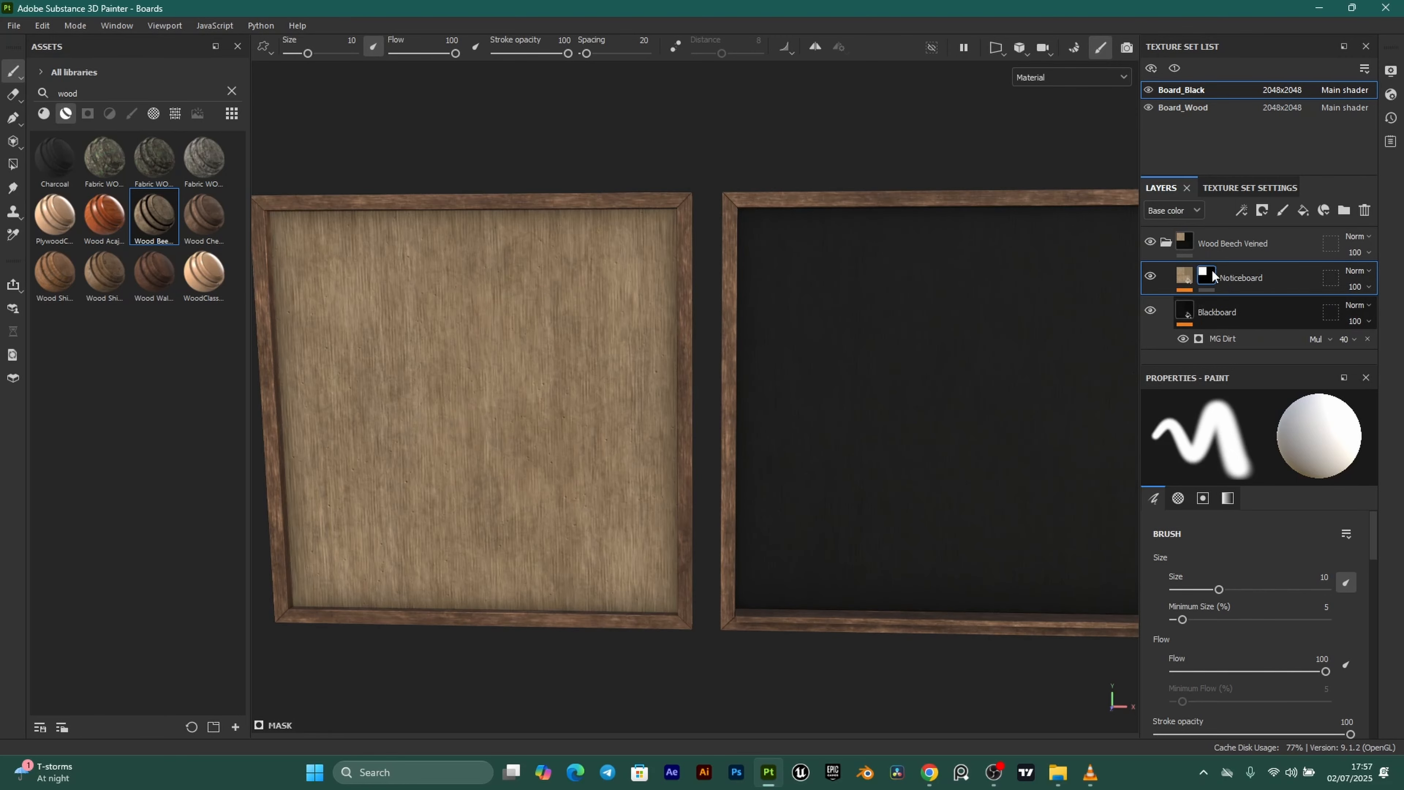
alt+middle_drag(989, 443, 621, 442)
scroll(748, 354, down, 3)
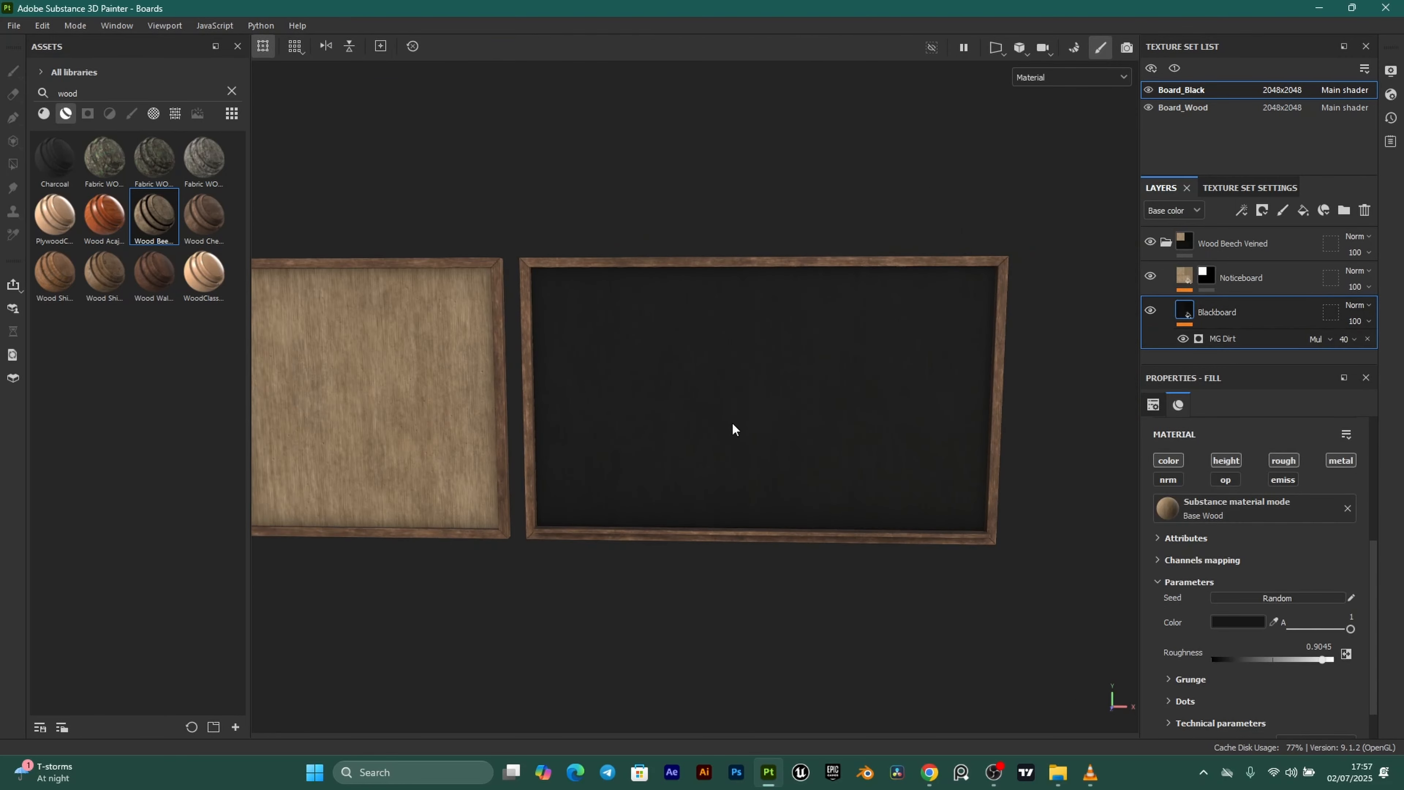
scroll(363, 408, up, 5)
alt+middle_drag(363, 407, 600, 378)
scroll(601, 381, down, 4)
alt+middle_drag(630, 330, 691, 360)
scroll(568, 213, up, 1)
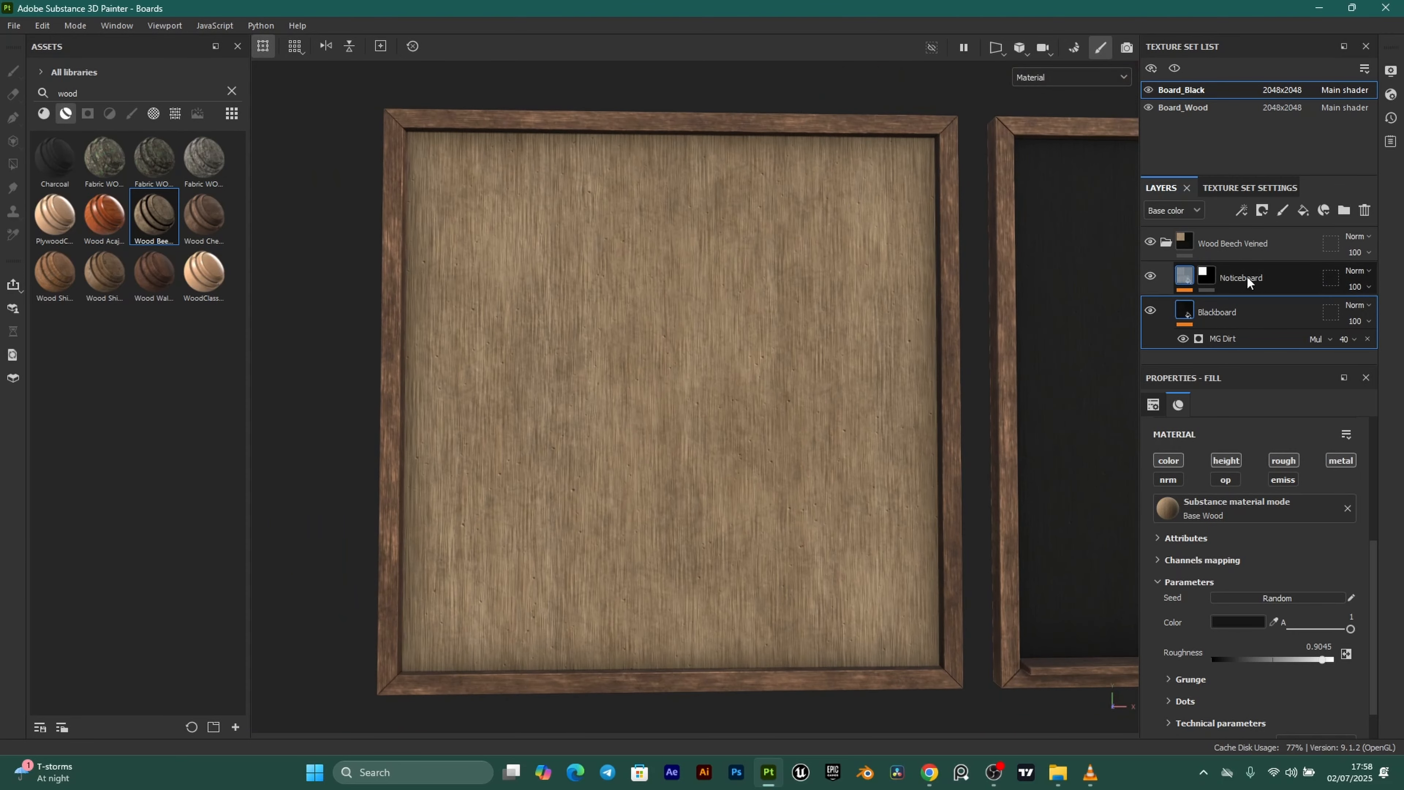
Swap the Noticeboard fill's material to Paper Cardboard, found by searching 'paper card'.
click(1187, 275)
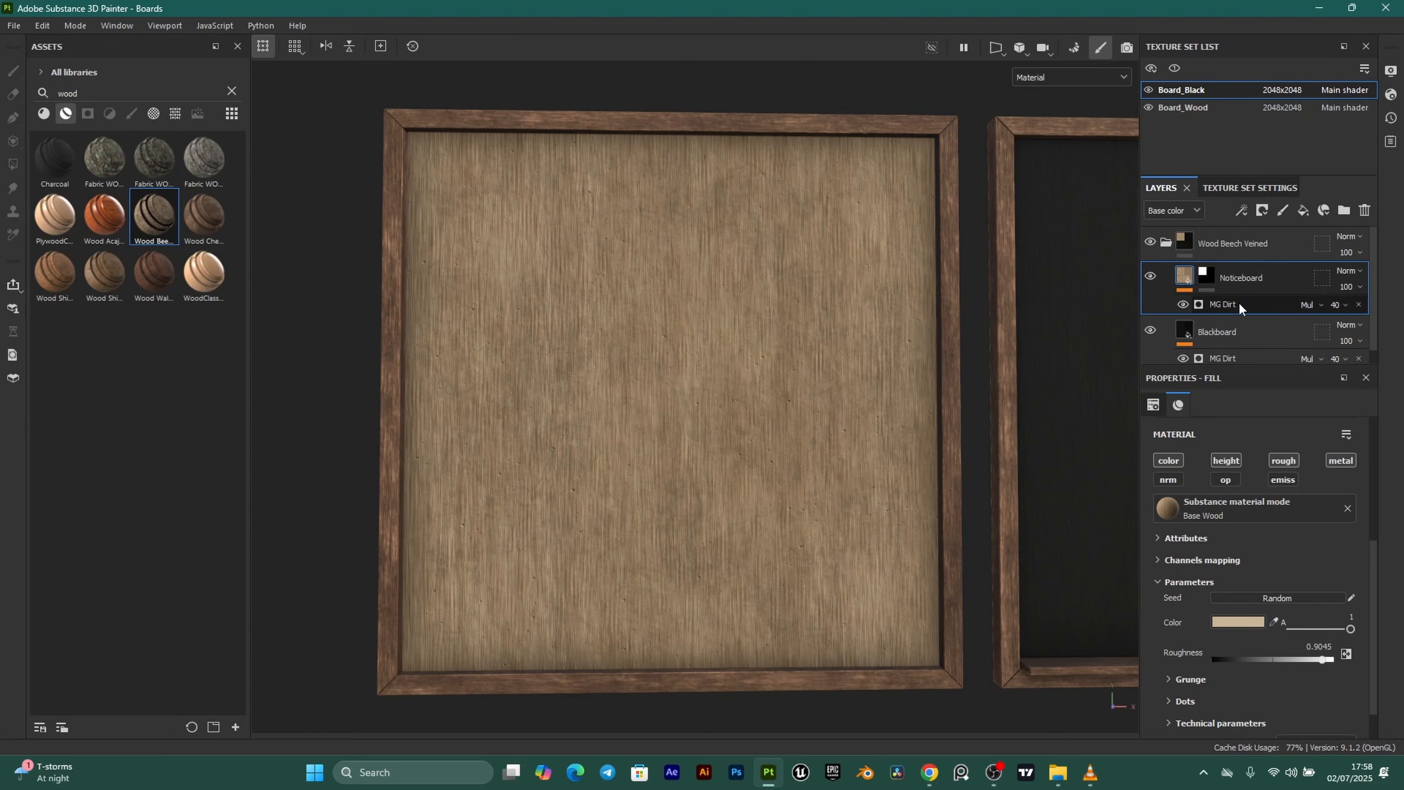
scroll(1185, 549, up, 1)
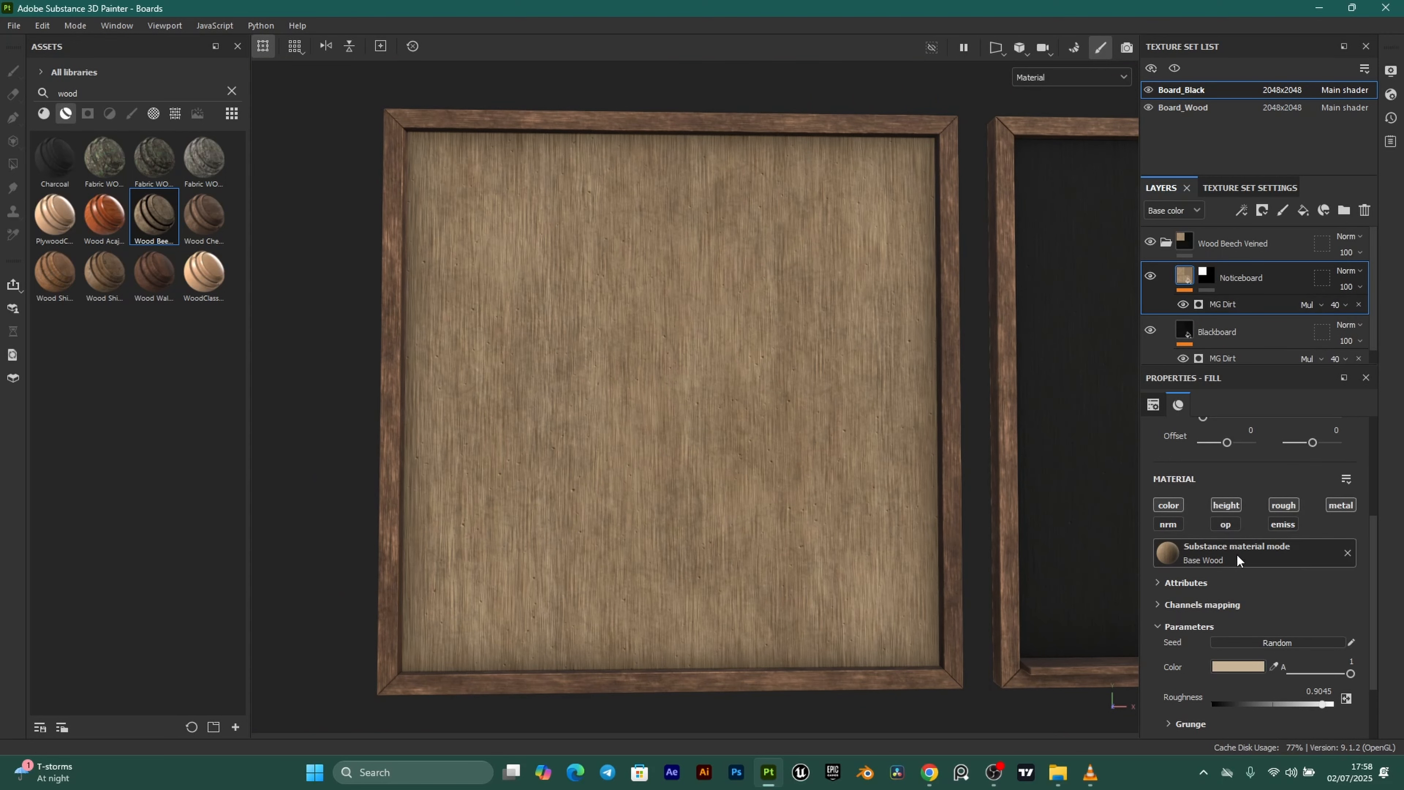
click(1267, 548)
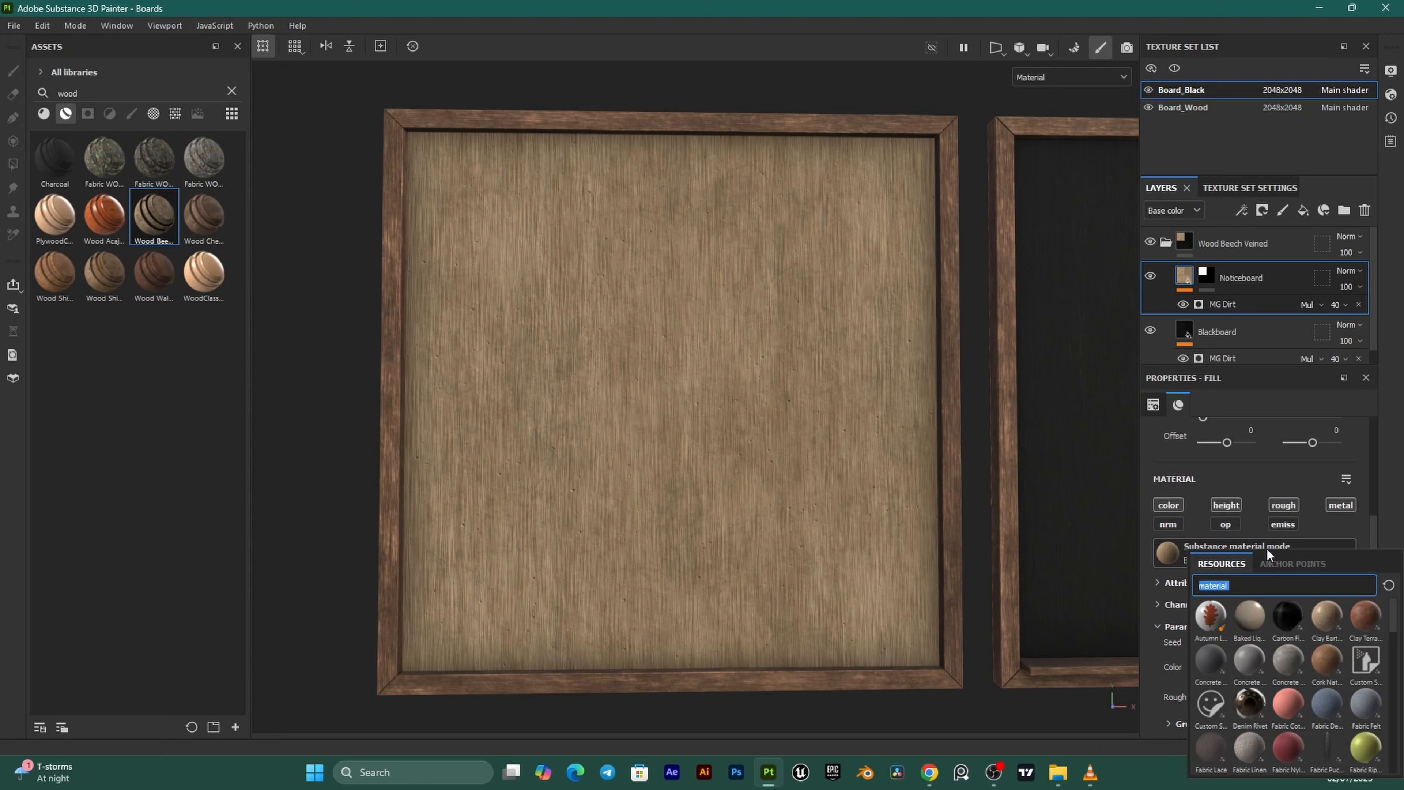
text(paper card)
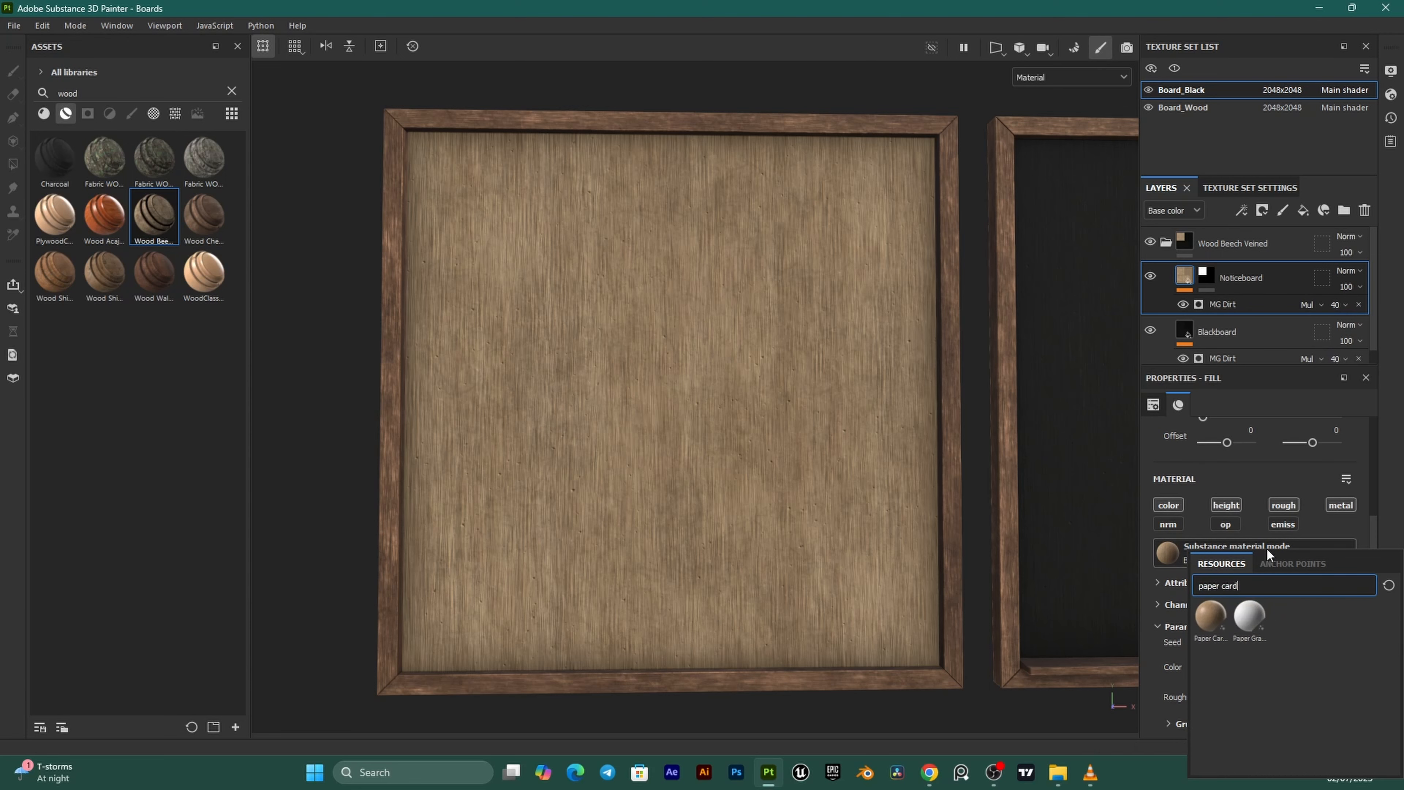
click(1206, 612)
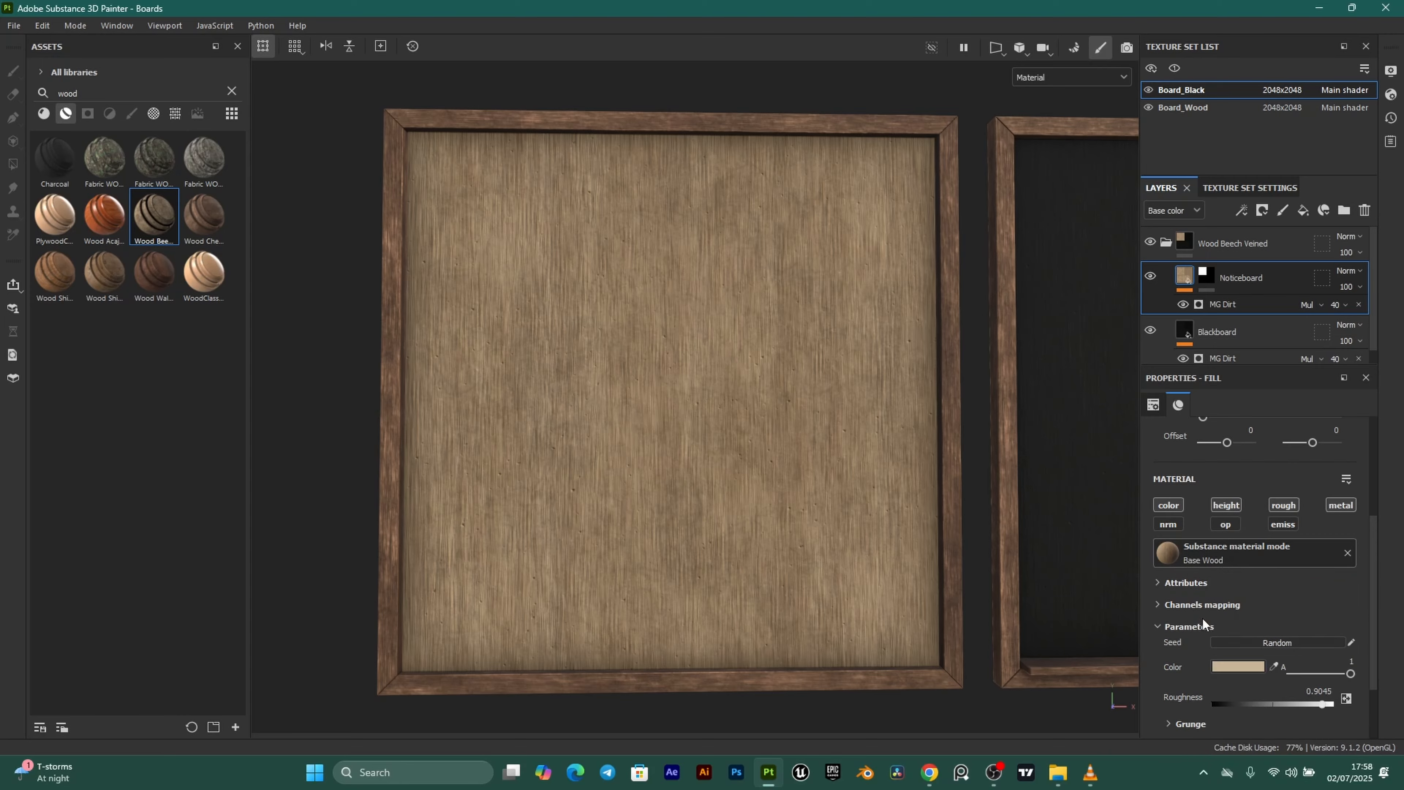
Orbit and zoom around the boards to inspect the cardboard surface.
scroll(790, 446, up, 3)
scroll(683, 347, down, 2)
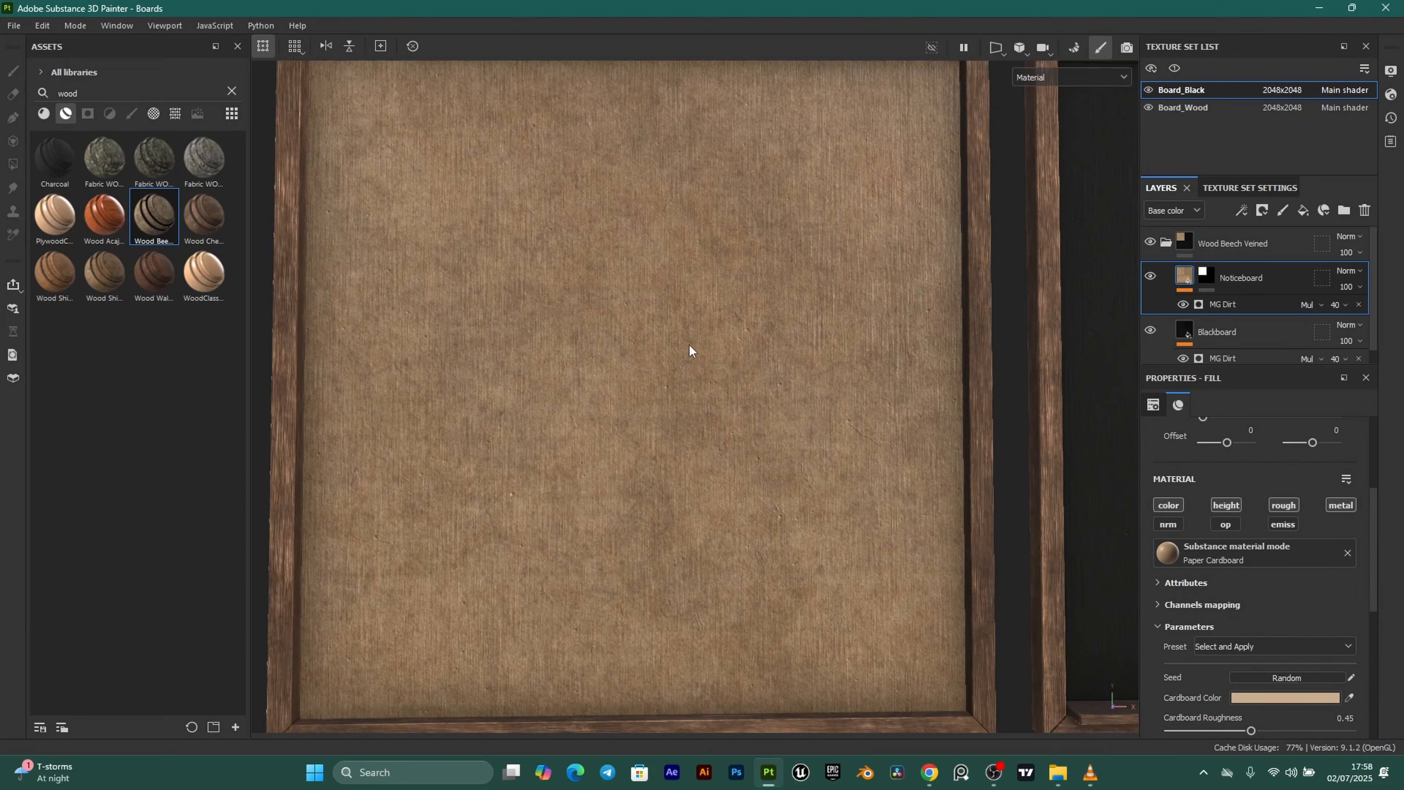
alt+drag(733, 330, 756, 359)
scroll(755, 361, down, 2)
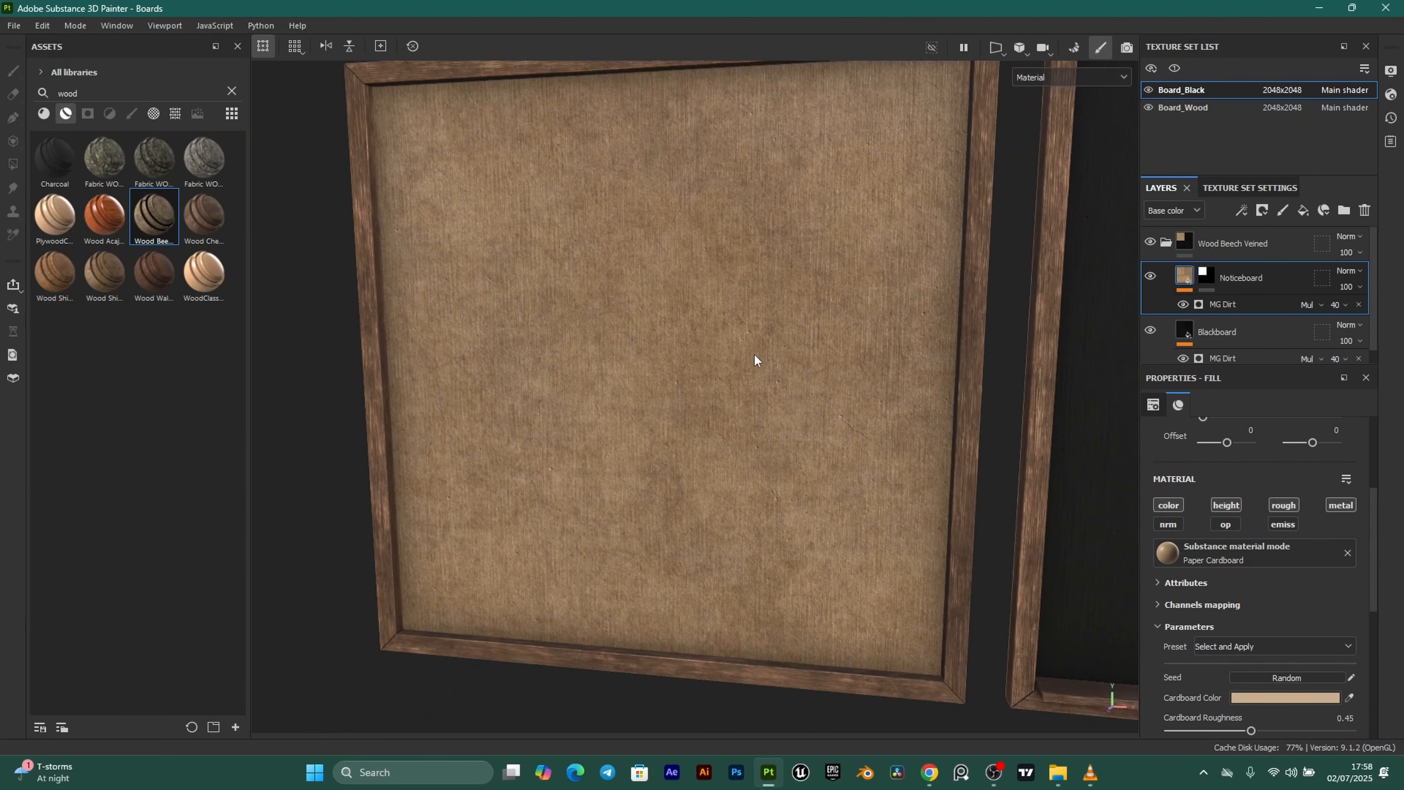
scroll(756, 360, up, 3)
scroll(747, 204, down, 3)
scroll(621, 326, down, 2)
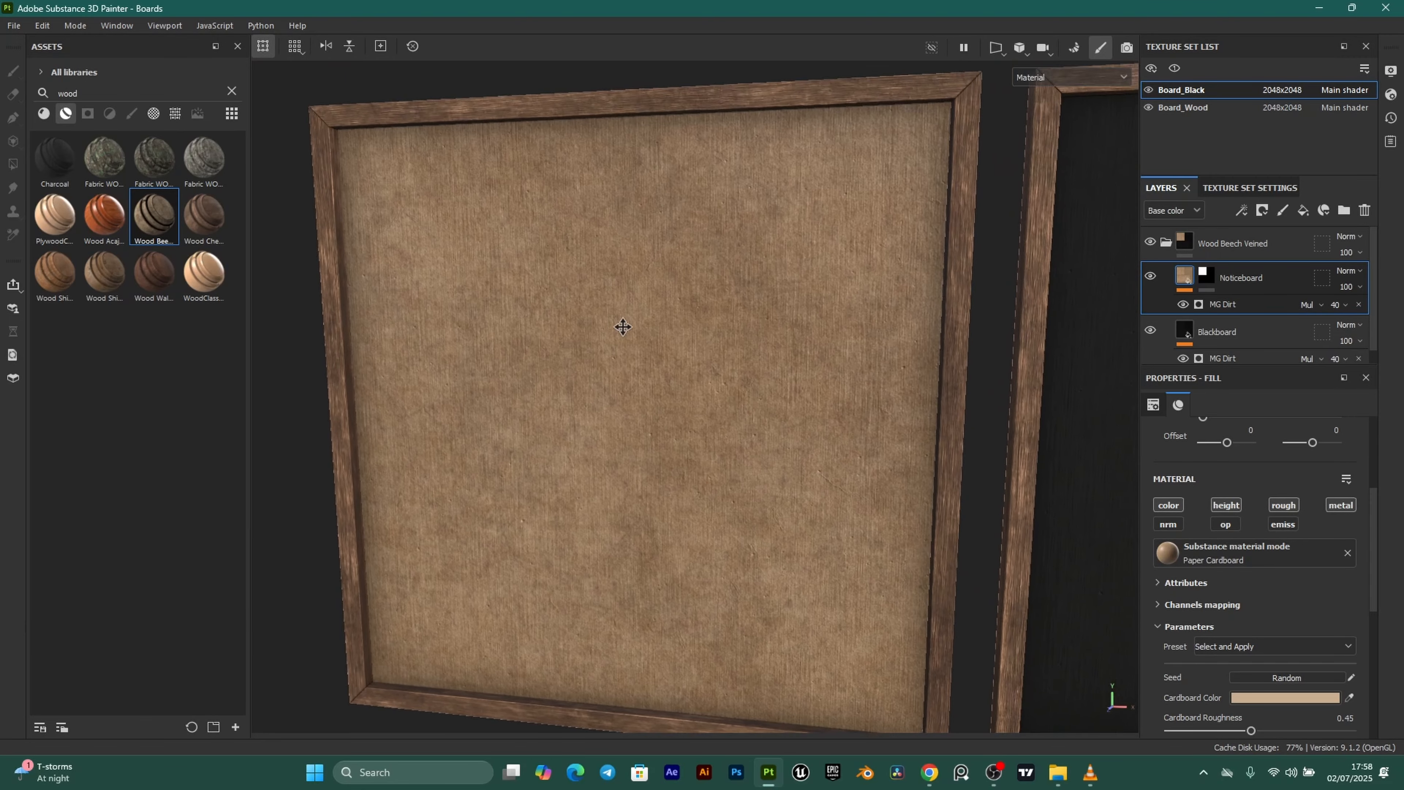
alt+drag(727, 336, 730, 398)
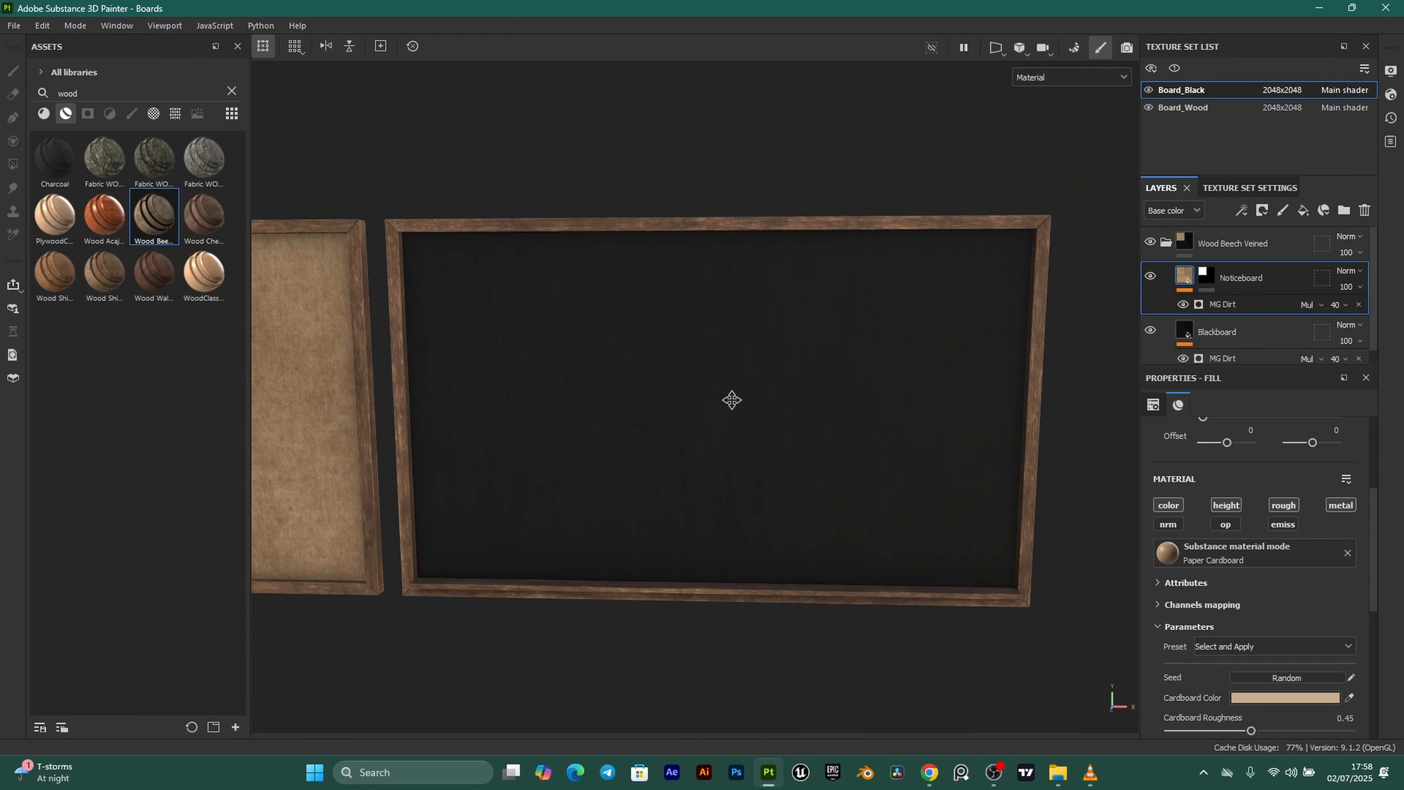
scroll(688, 345, up, 1)
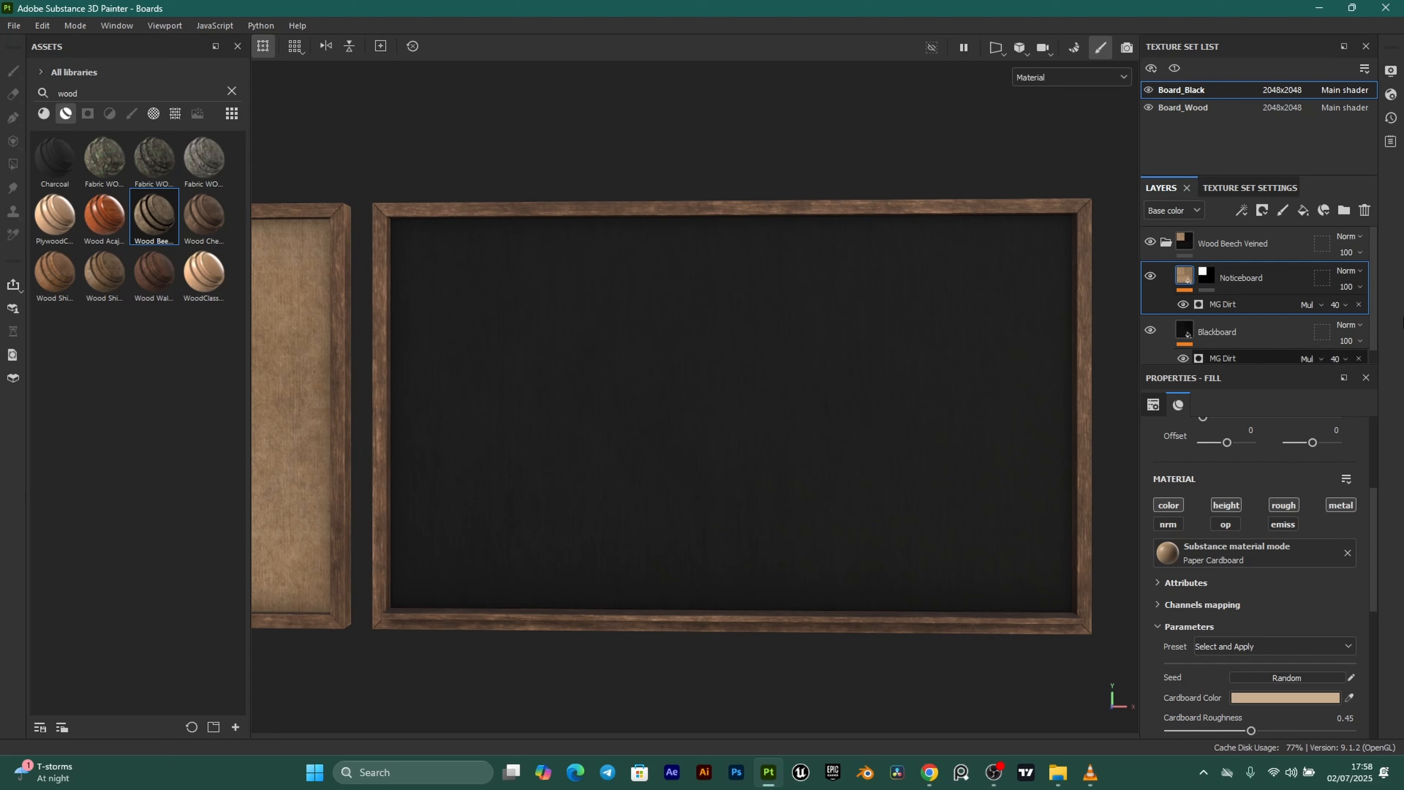
Add three fill layers and rename Fill layer 1 to ChalkOcc.
click(1303, 210)
click(1303, 210)
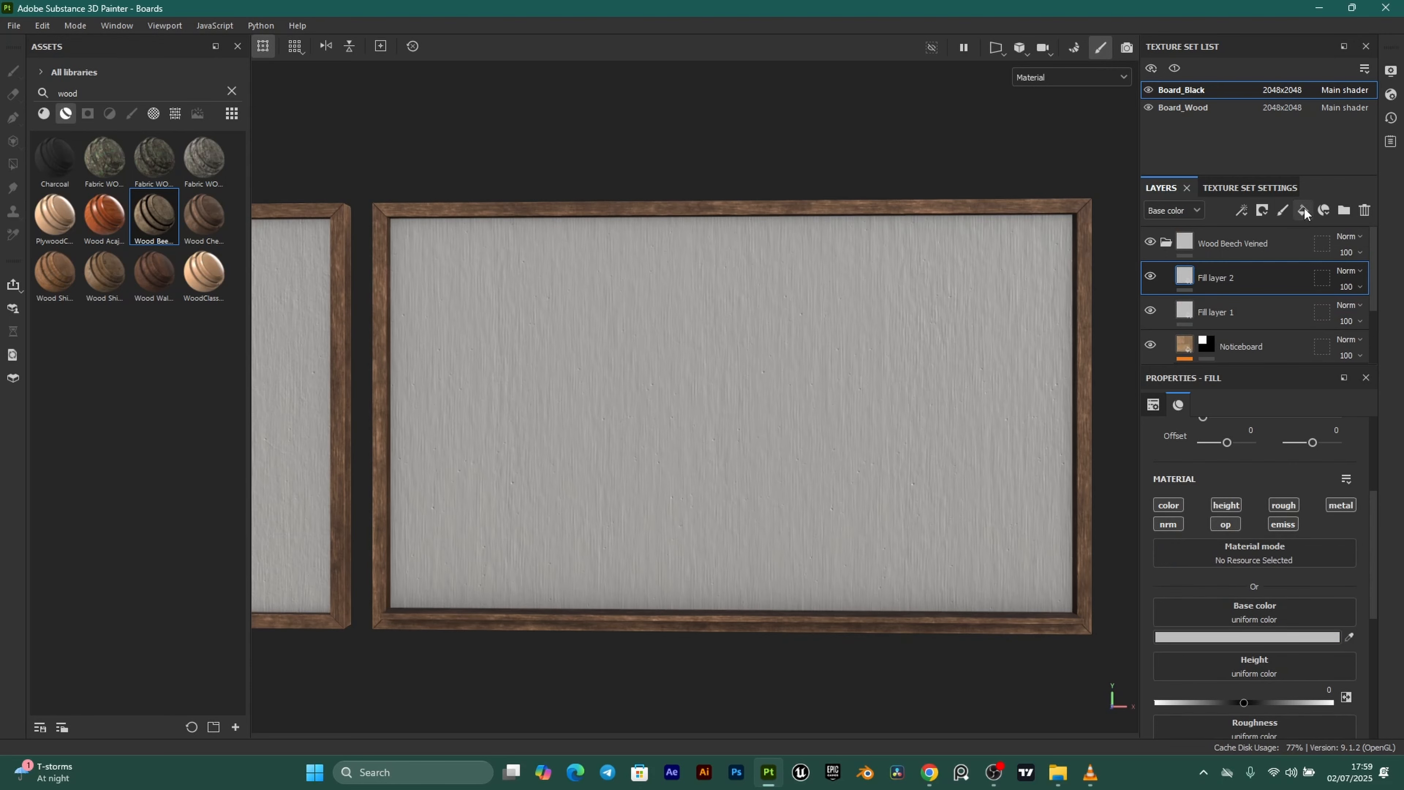
click(1303, 211)
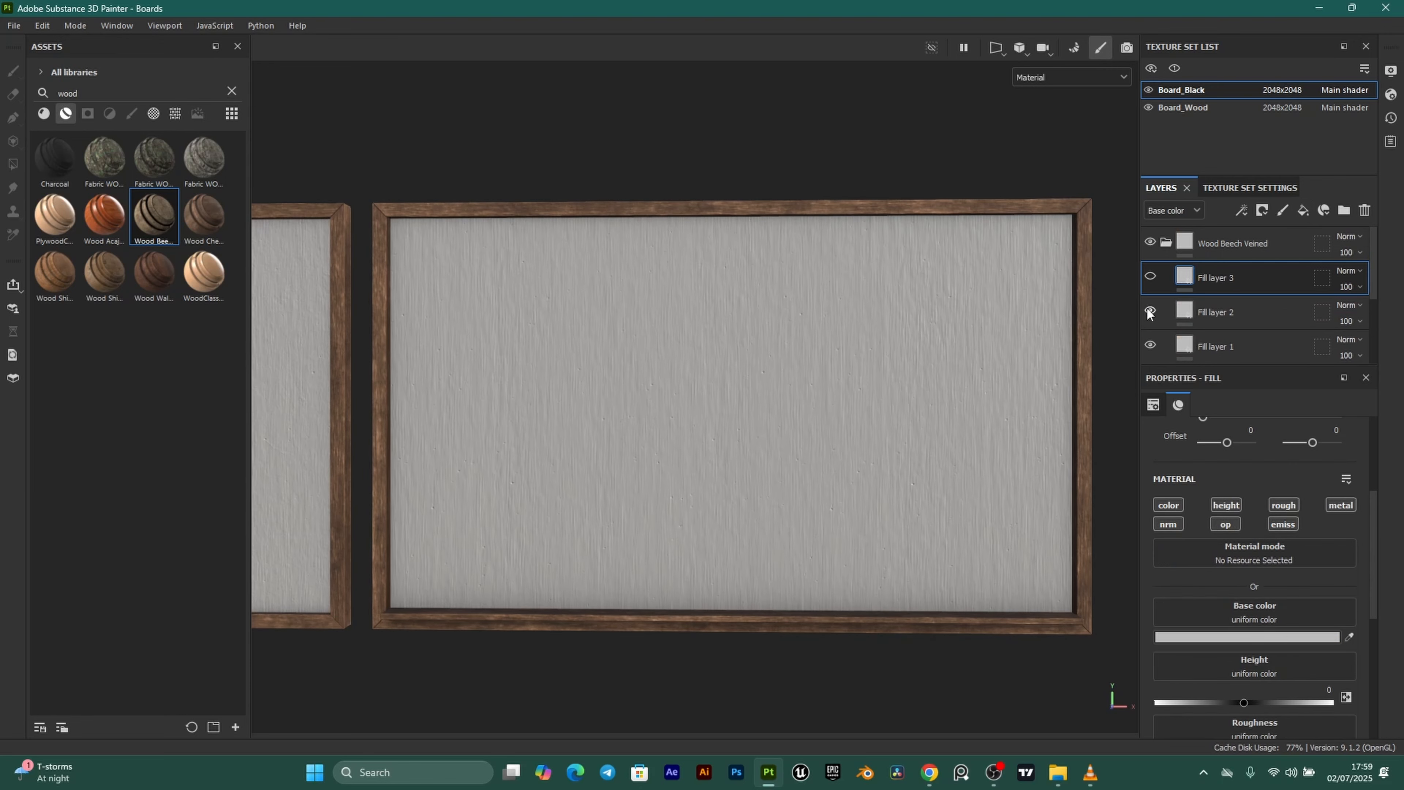
scroll(1258, 314, down, 1)
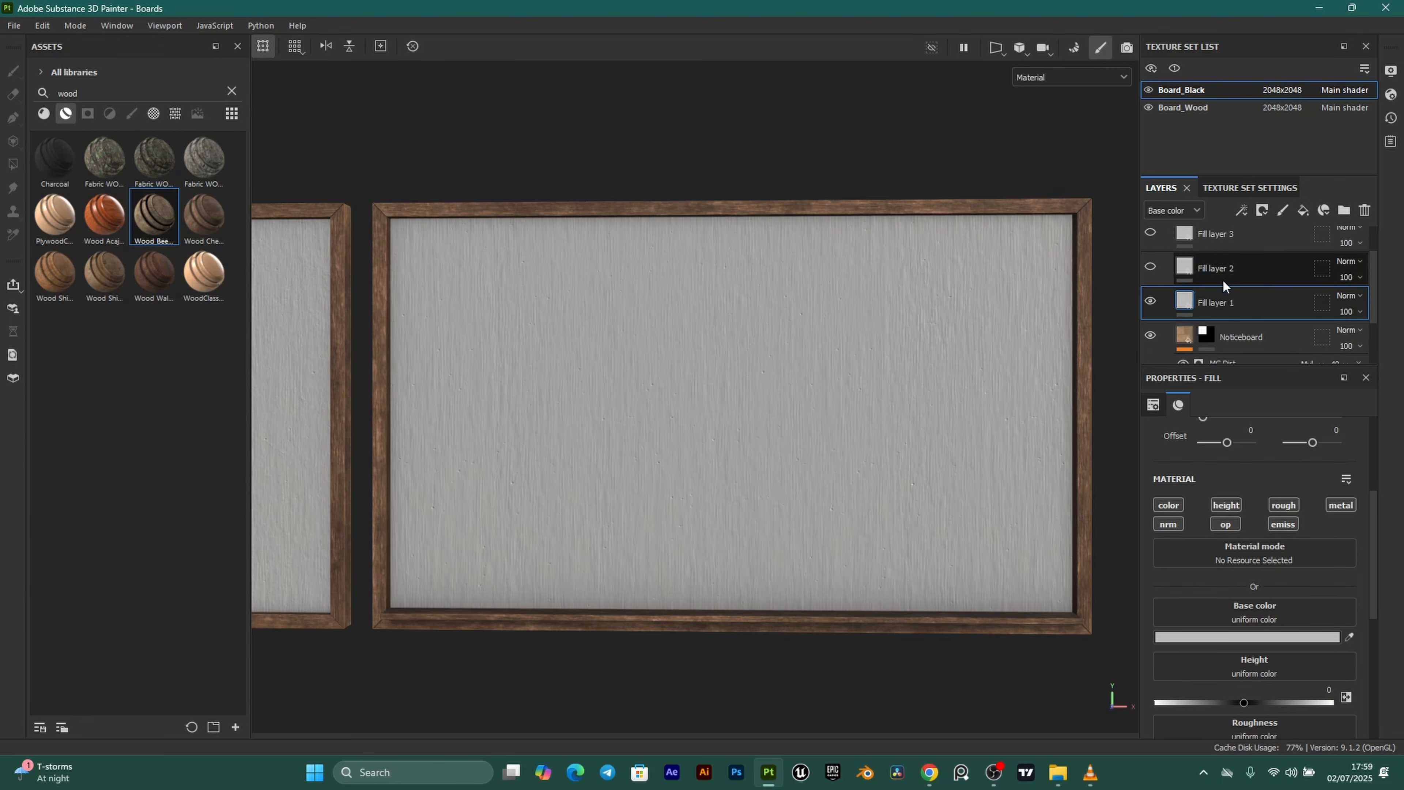
click(1211, 299)
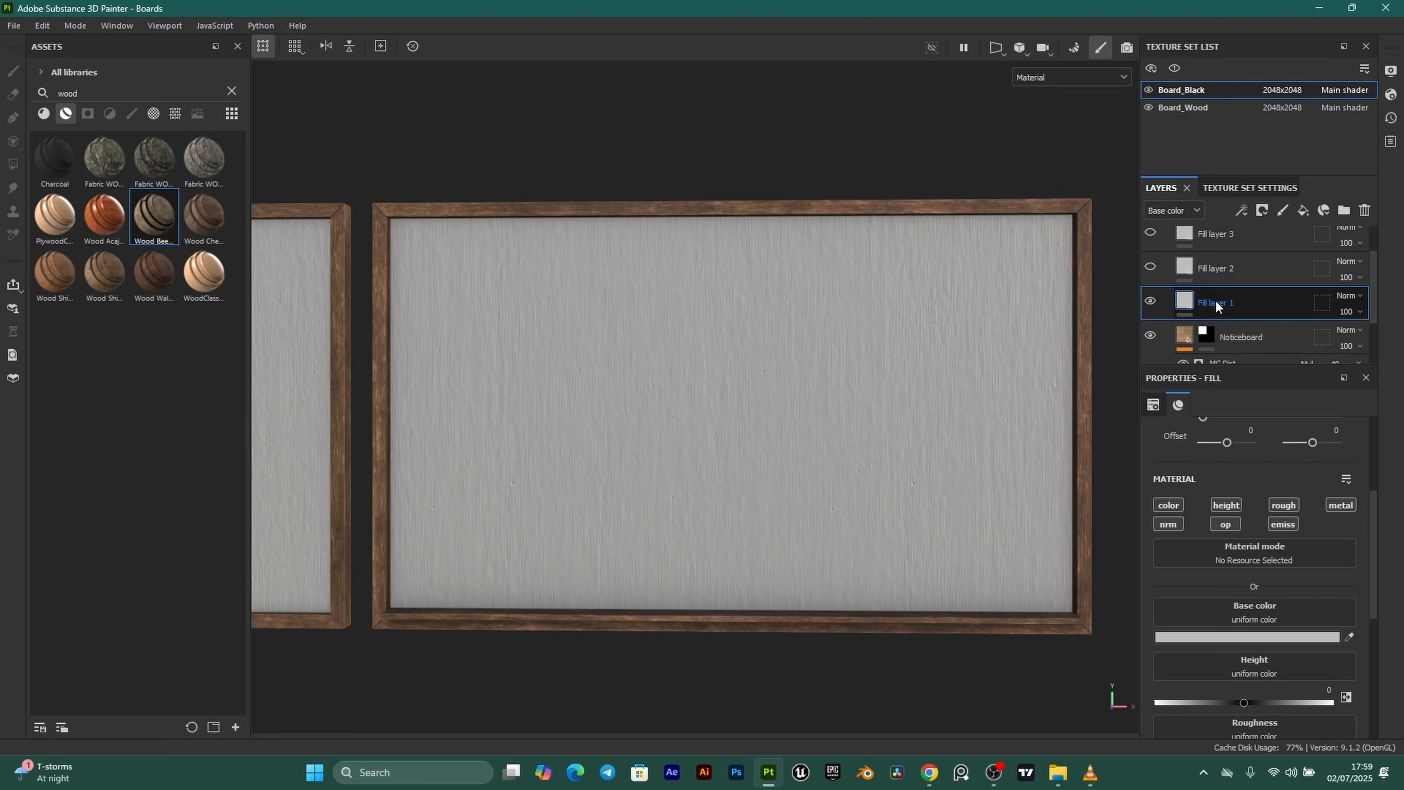
double_click(1216, 300)
text(ChalkO)
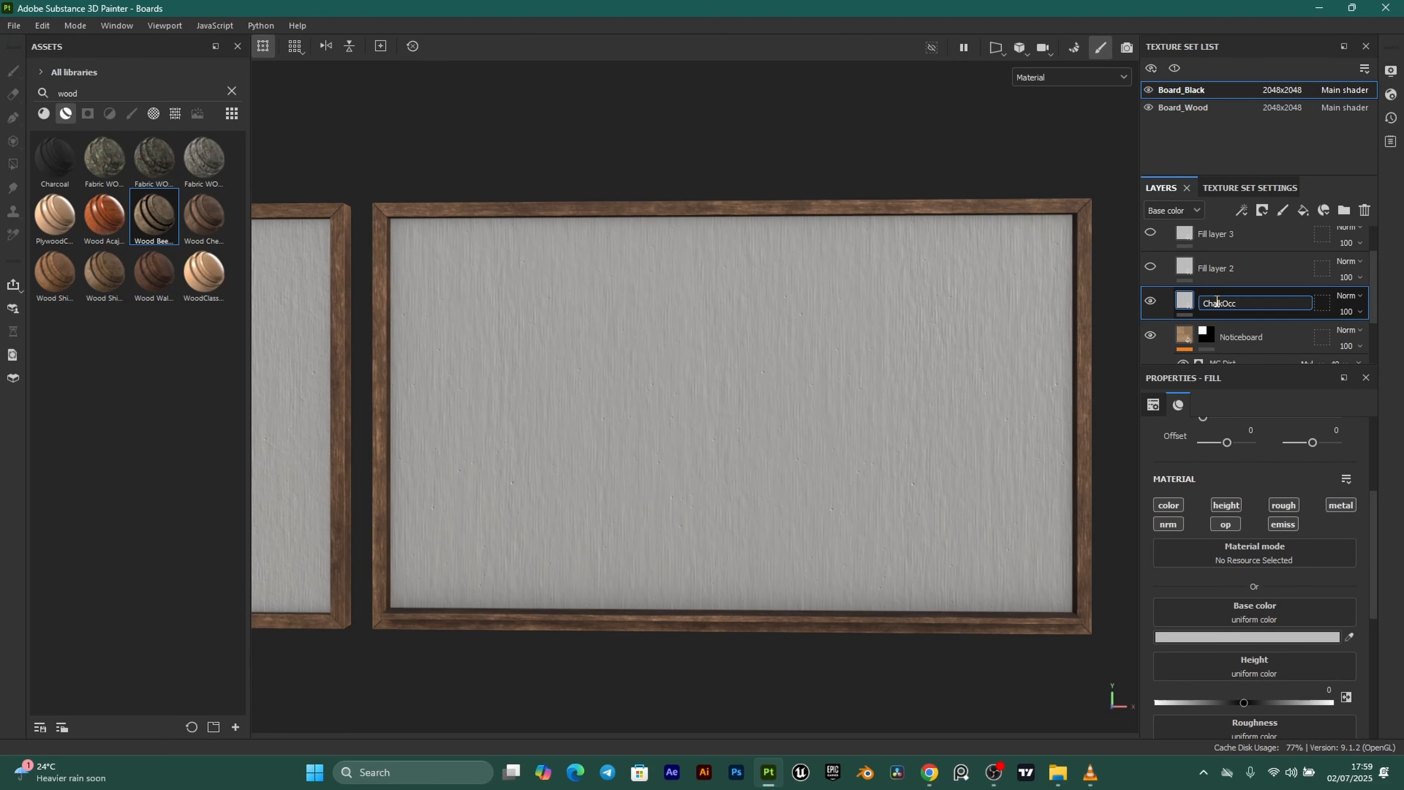
text(cc)
key(Return)
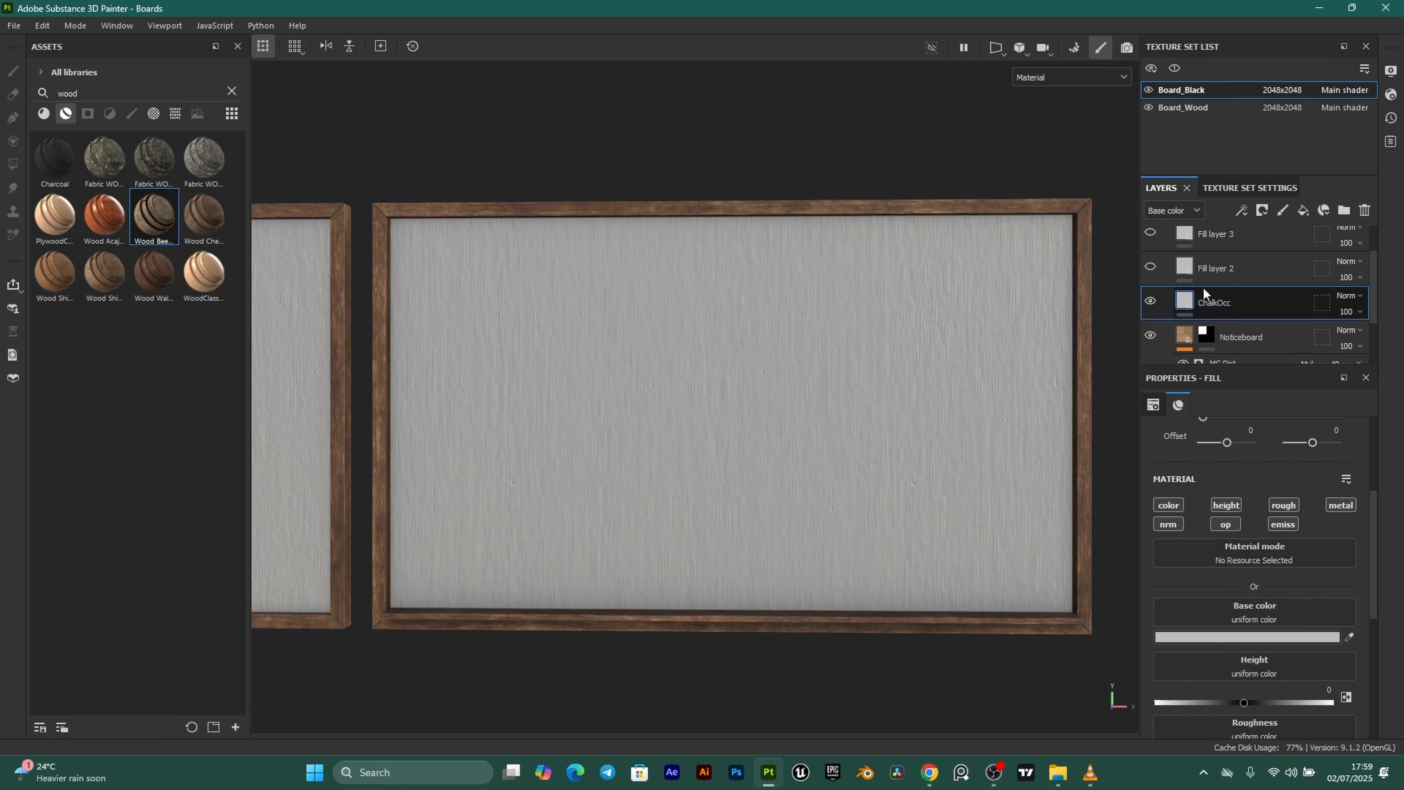
Make ChalkOcc pure white and turn off its height, opacity, emissive and metallic channels.
click(1234, 636)
drag(1070, 545, 985, 467)
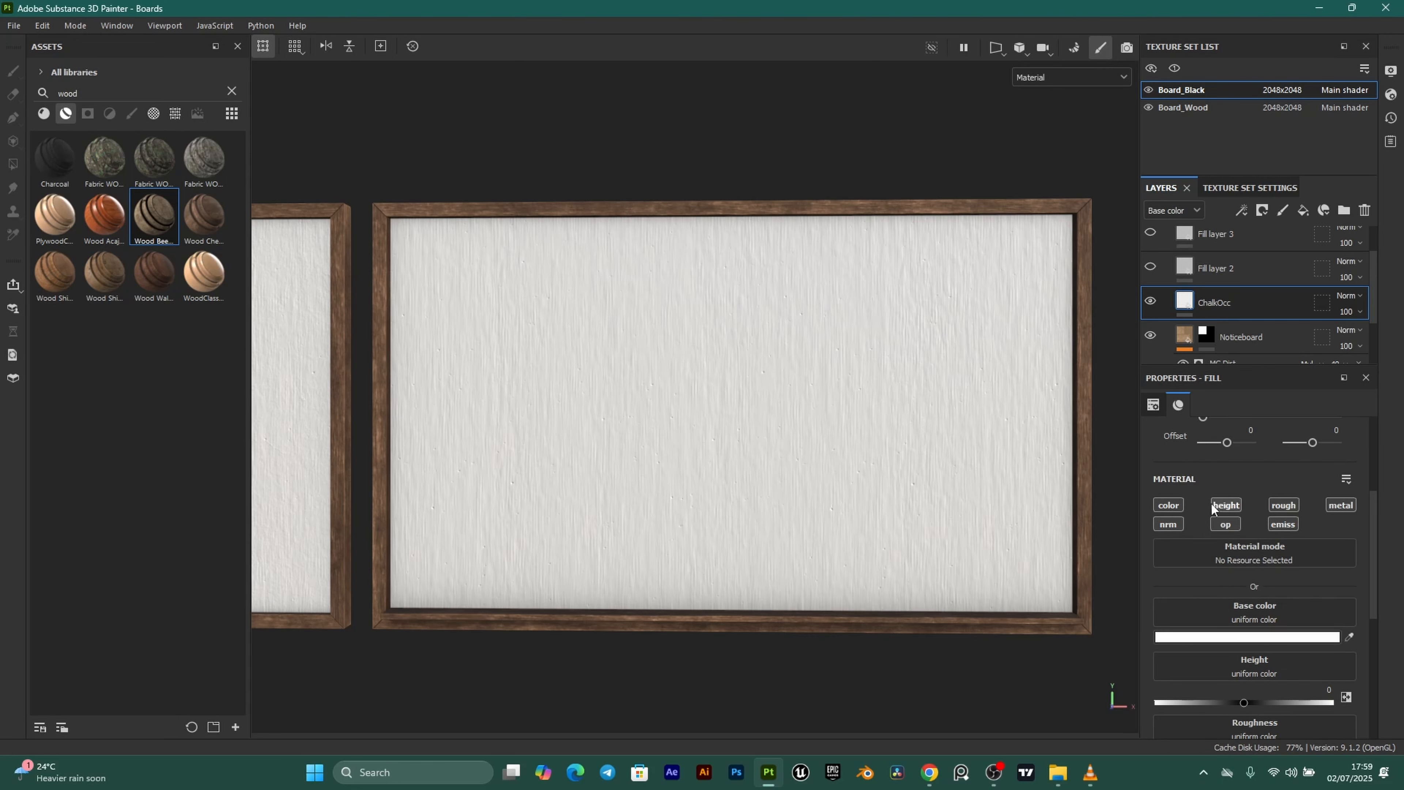
click(1224, 507)
click(1226, 524)
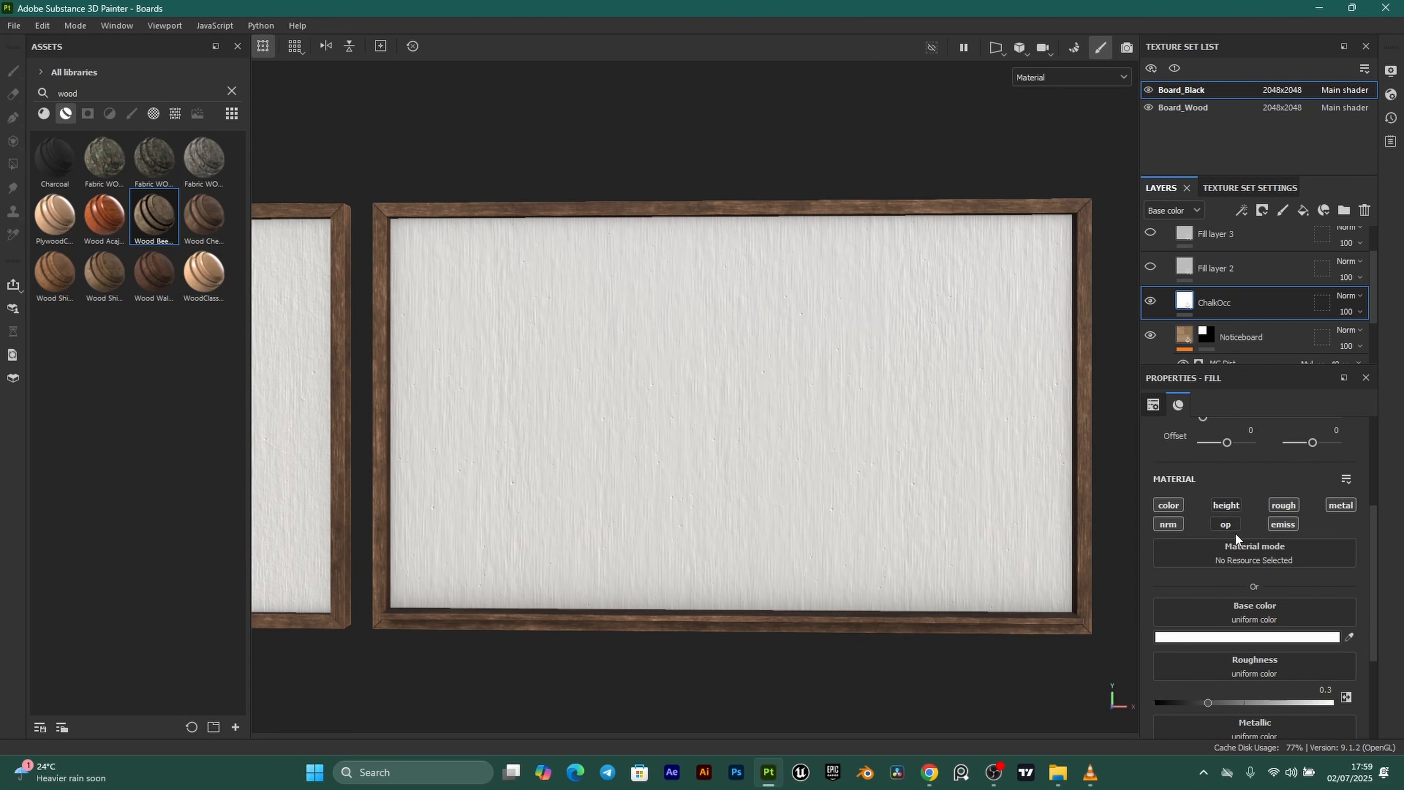
click(1280, 525)
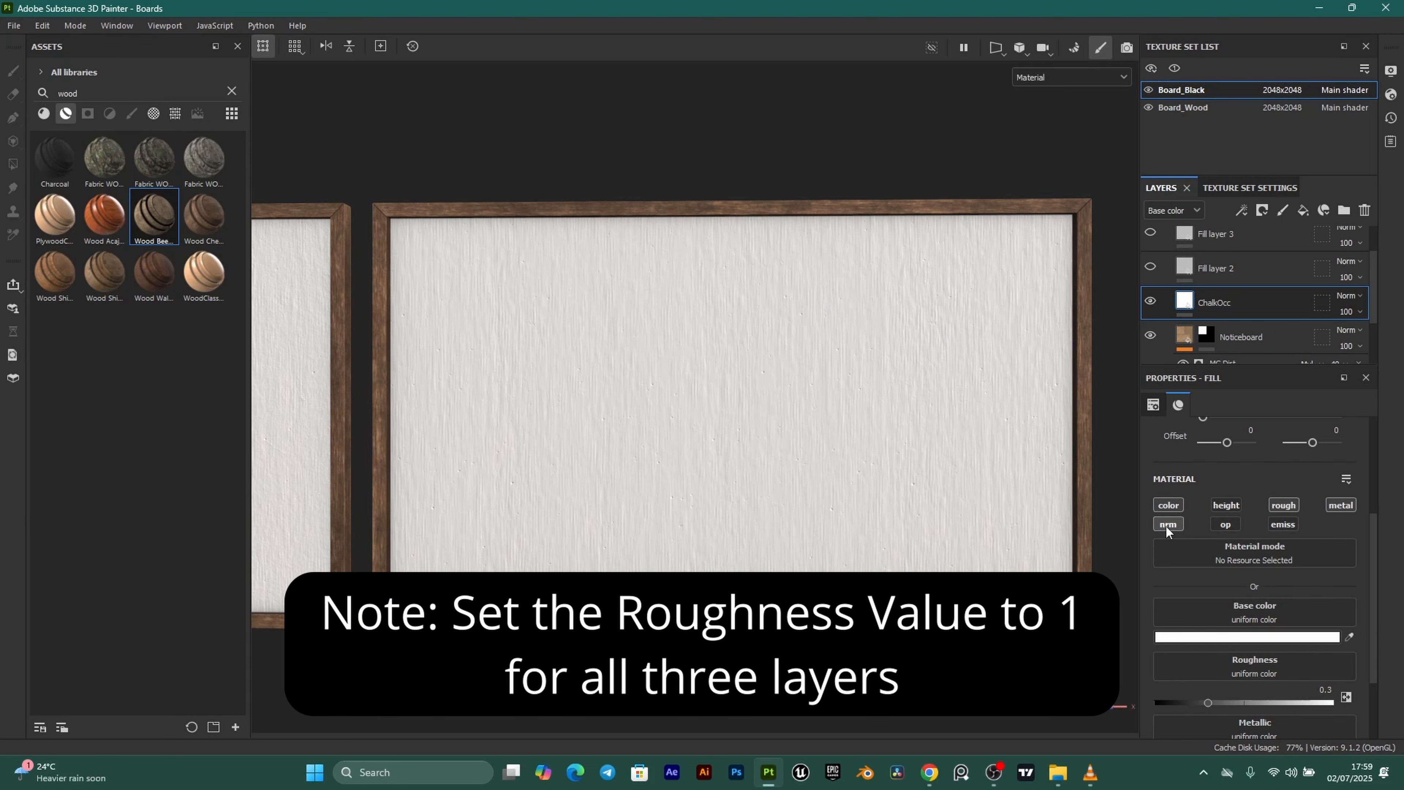
click(1336, 505)
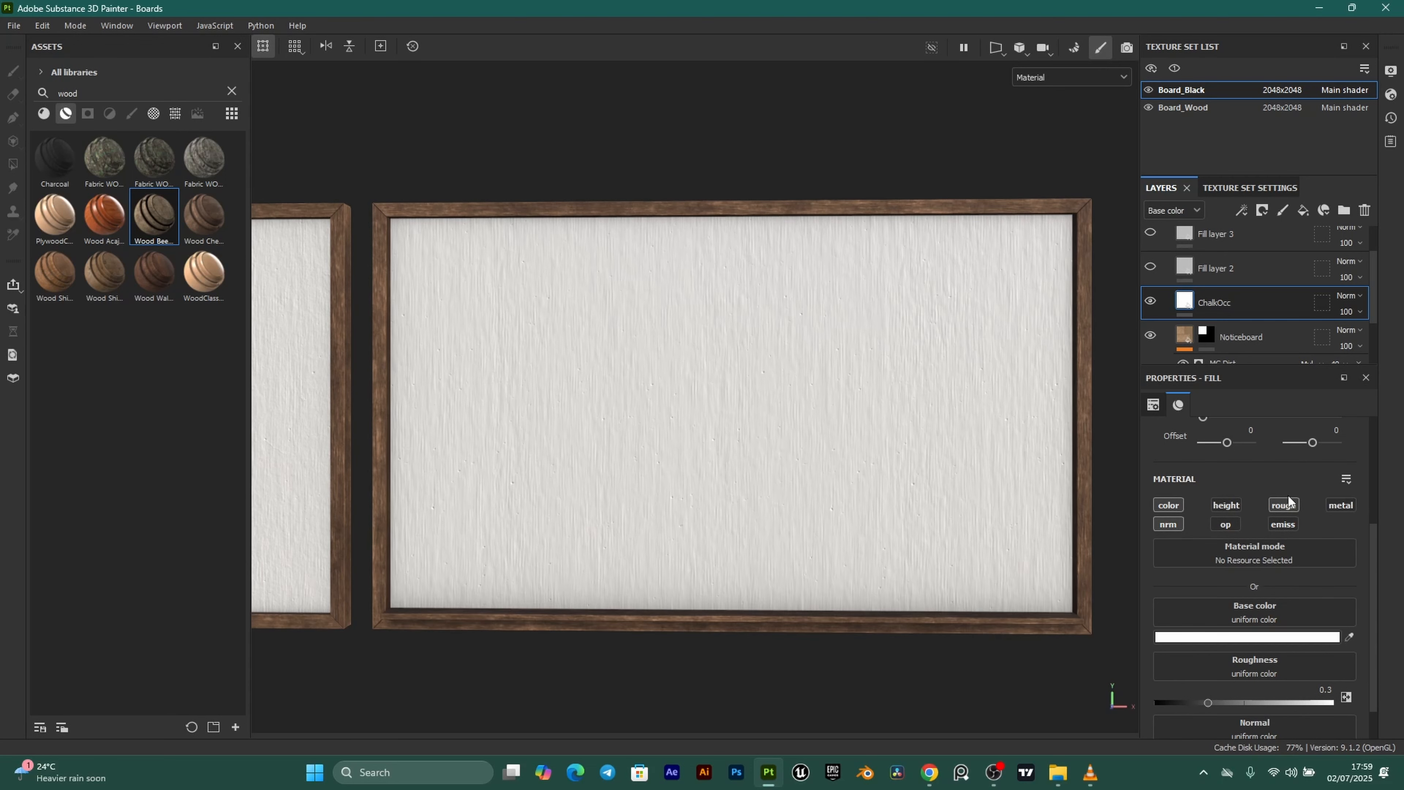
Hide ChalkOcc behind a black mask.
click(1262, 211)
click(1291, 244)
alt+drag(818, 390, 830, 379)
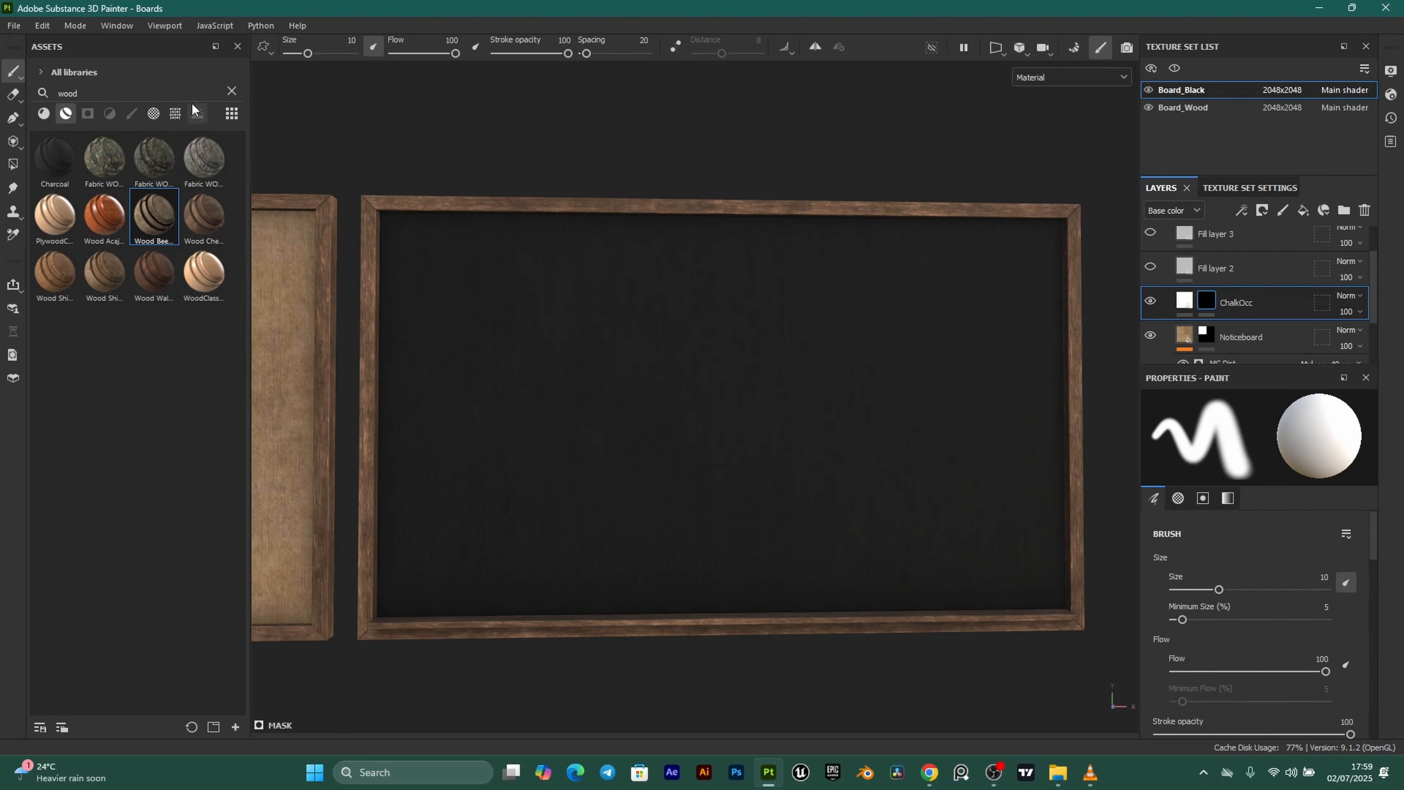
Find the Dirt Cavities smart mask via 'dirt cav' and drop it on ChalkOcc's mask.
click(231, 91)
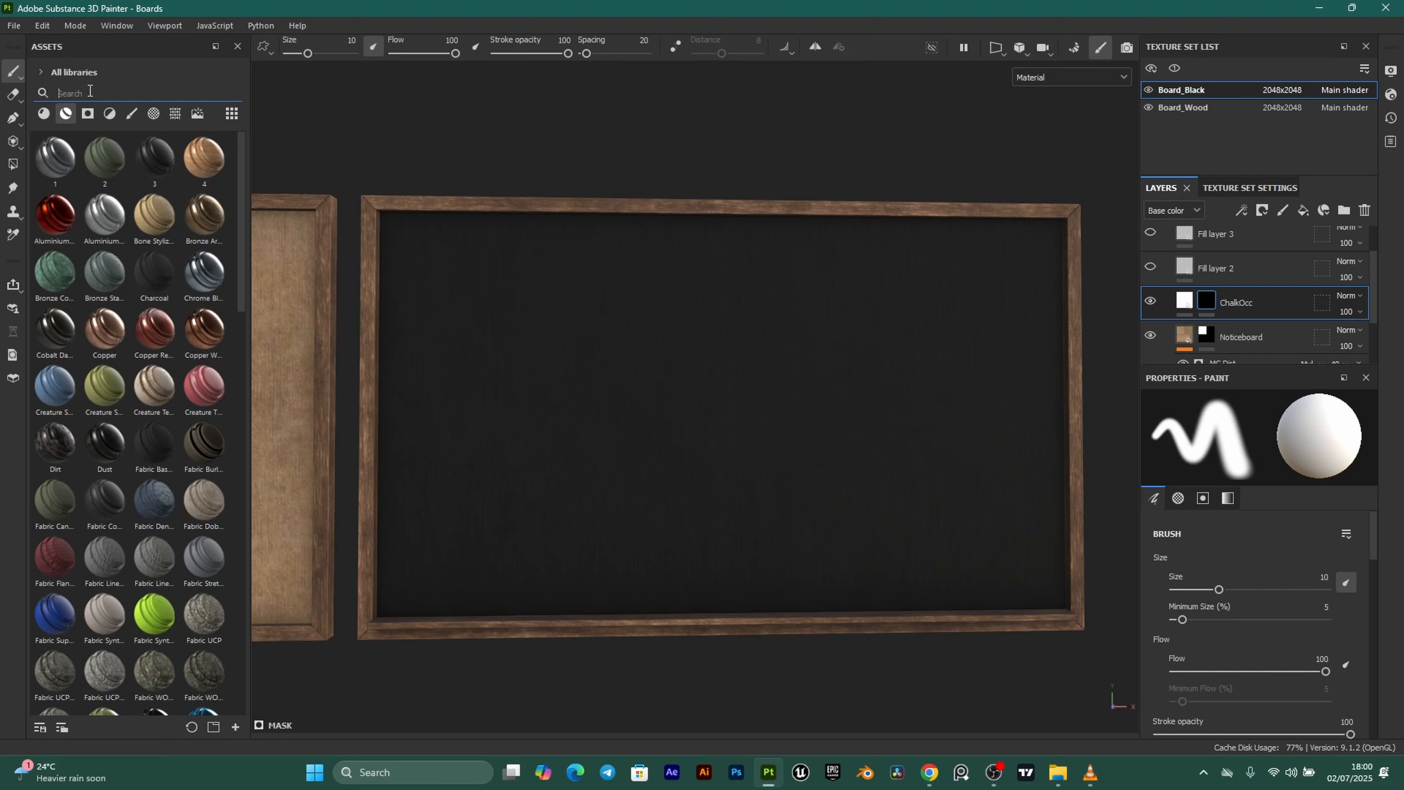
click(87, 112)
click(83, 94)
text(di)
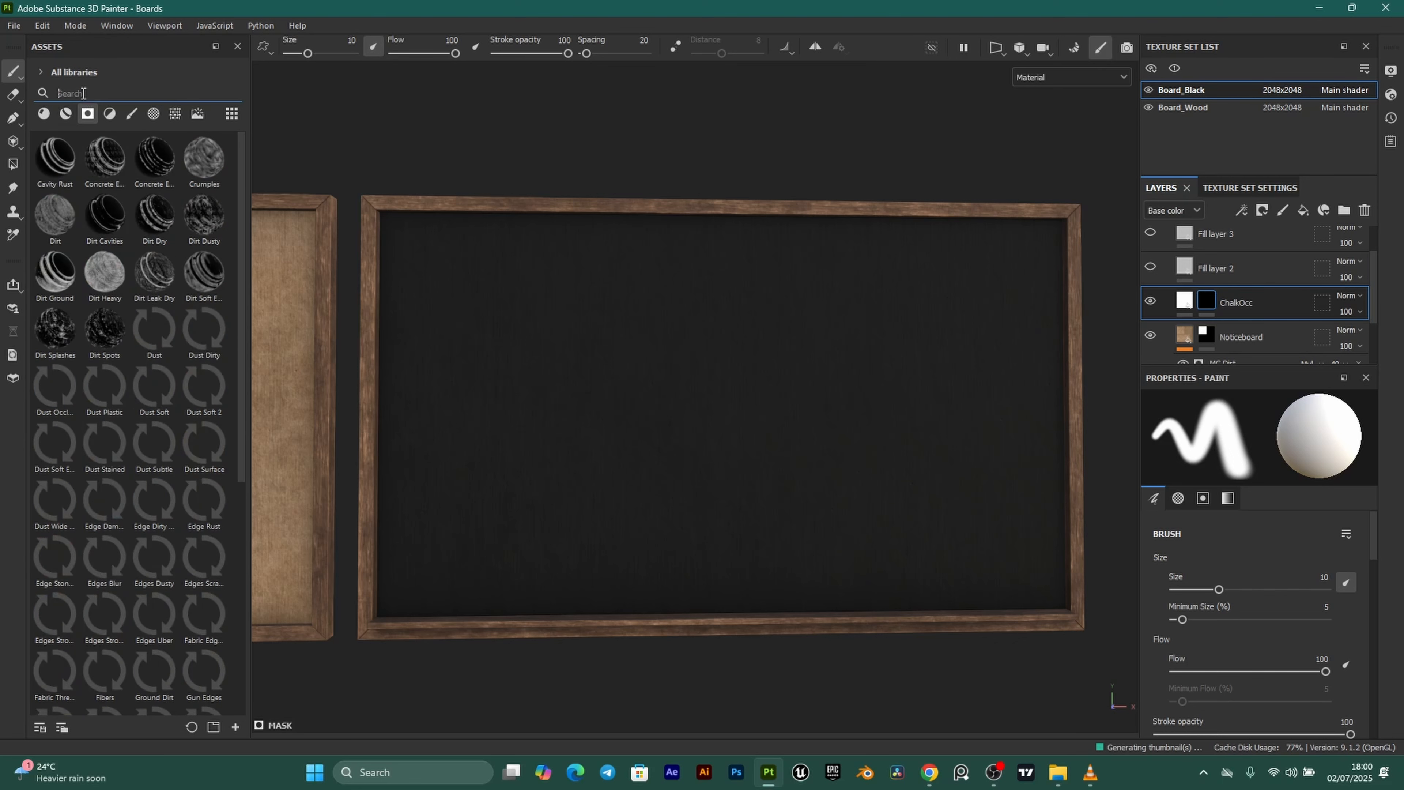
text(rt cavit)
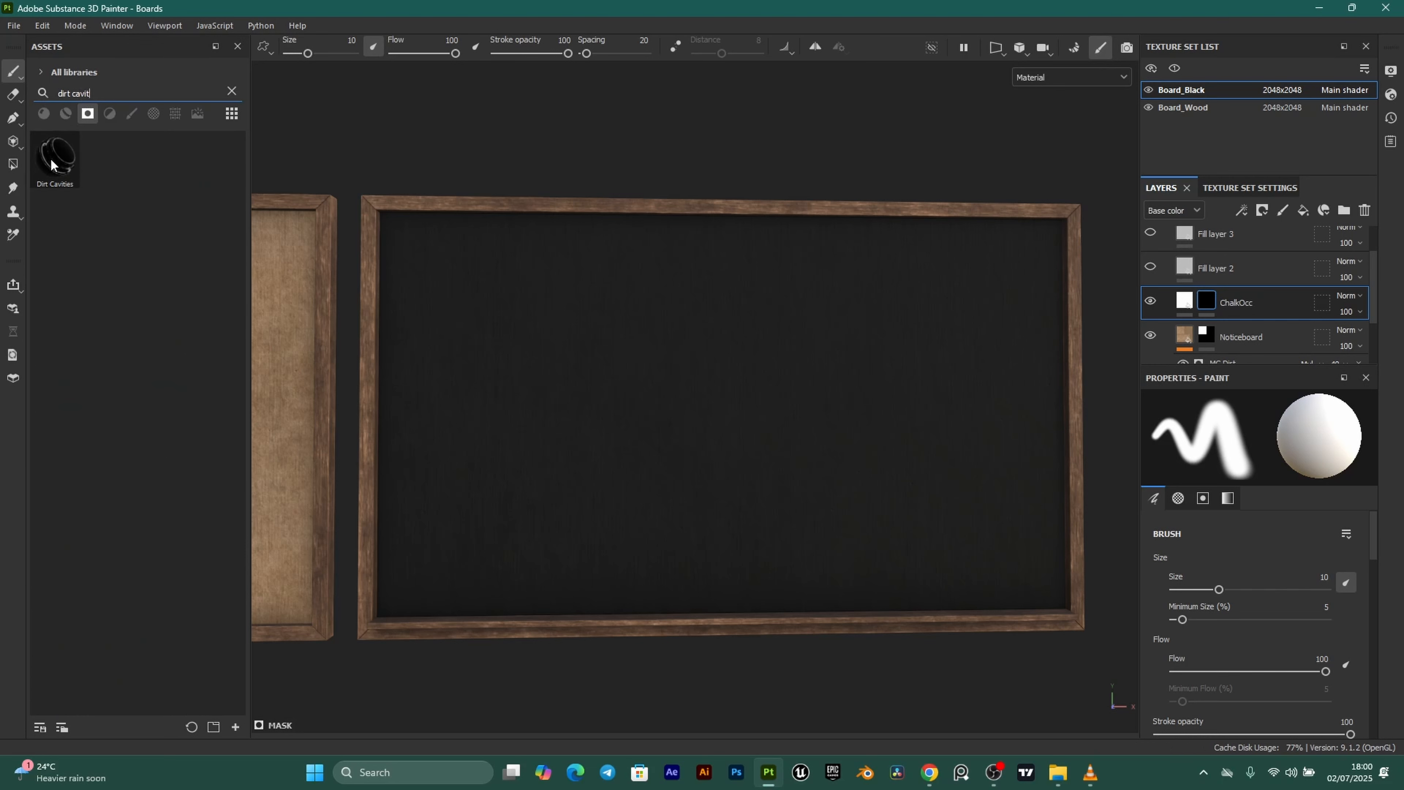
drag(53, 160, 1210, 301)
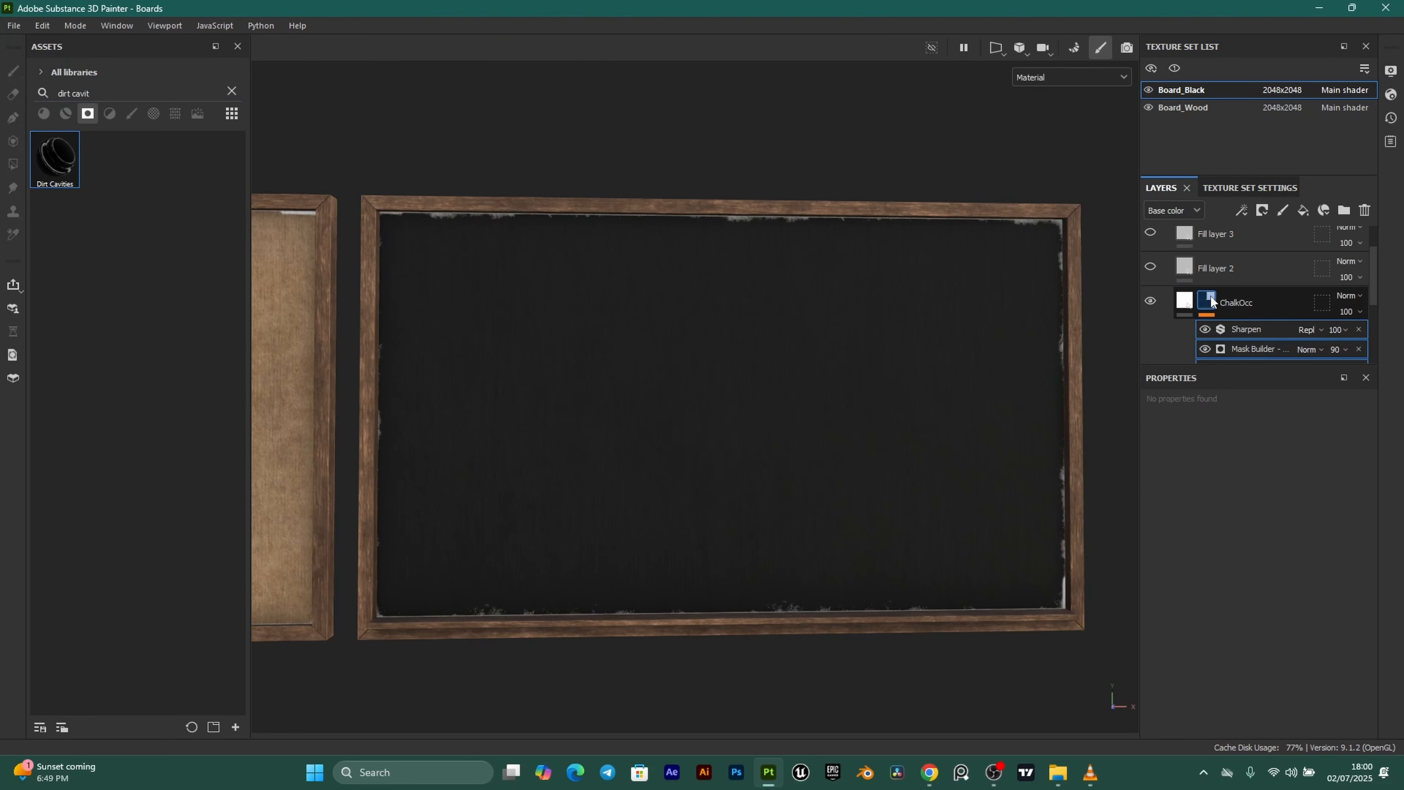
Orbit and pan around the blackboard to check the chalk dust along its edges.
scroll(767, 473, up, 2)
alt+drag(854, 447, 831, 479)
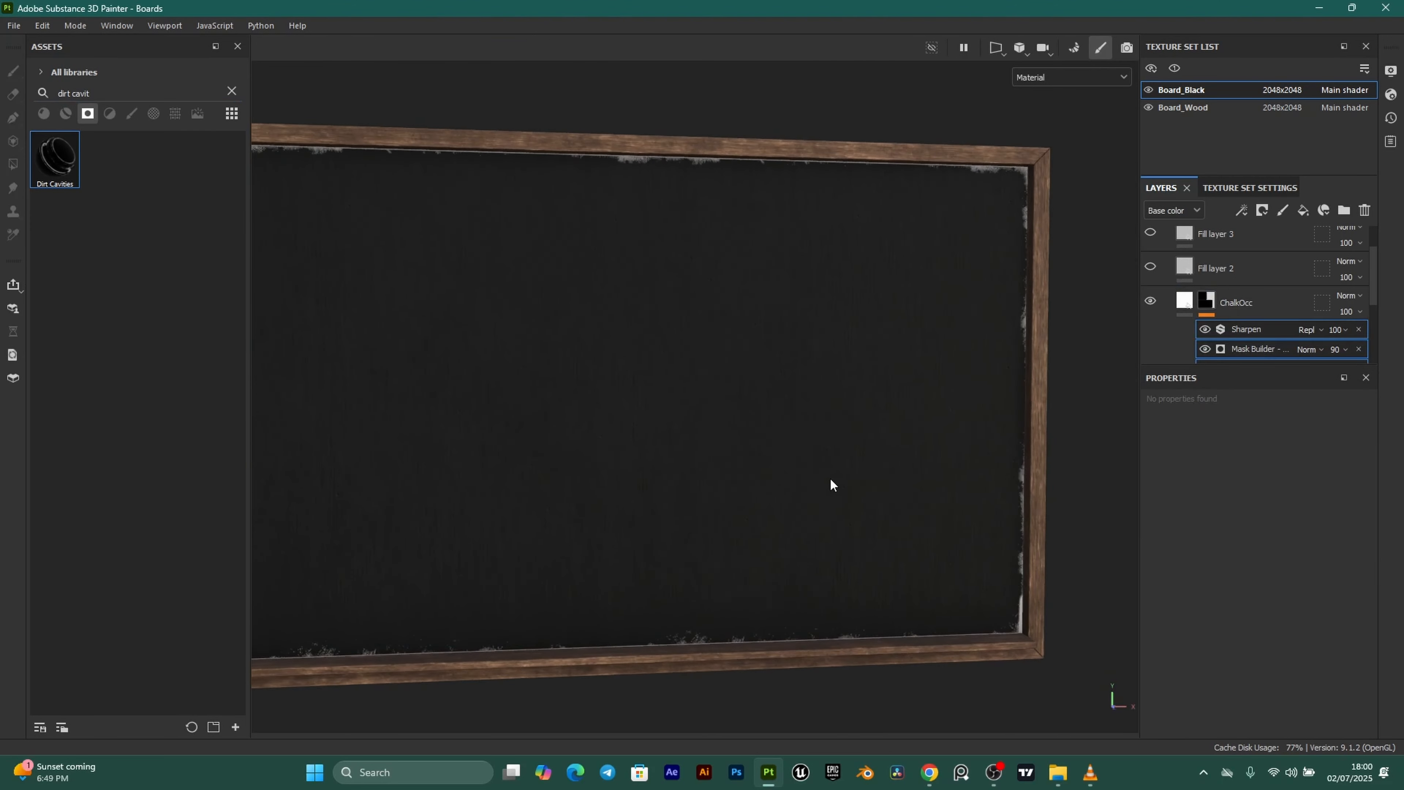
scroll(831, 484, up, 2)
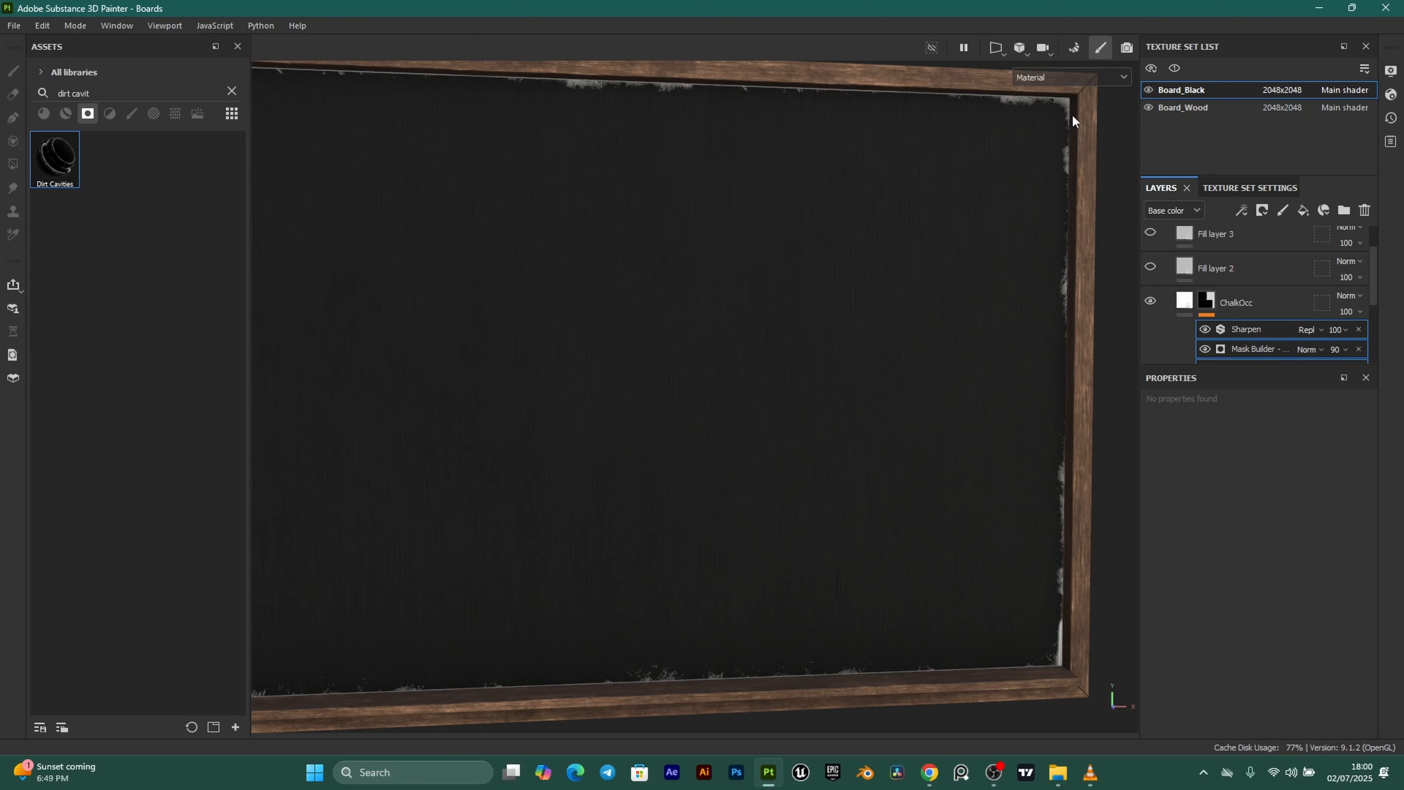
alt+drag(1024, 218, 1065, 160)
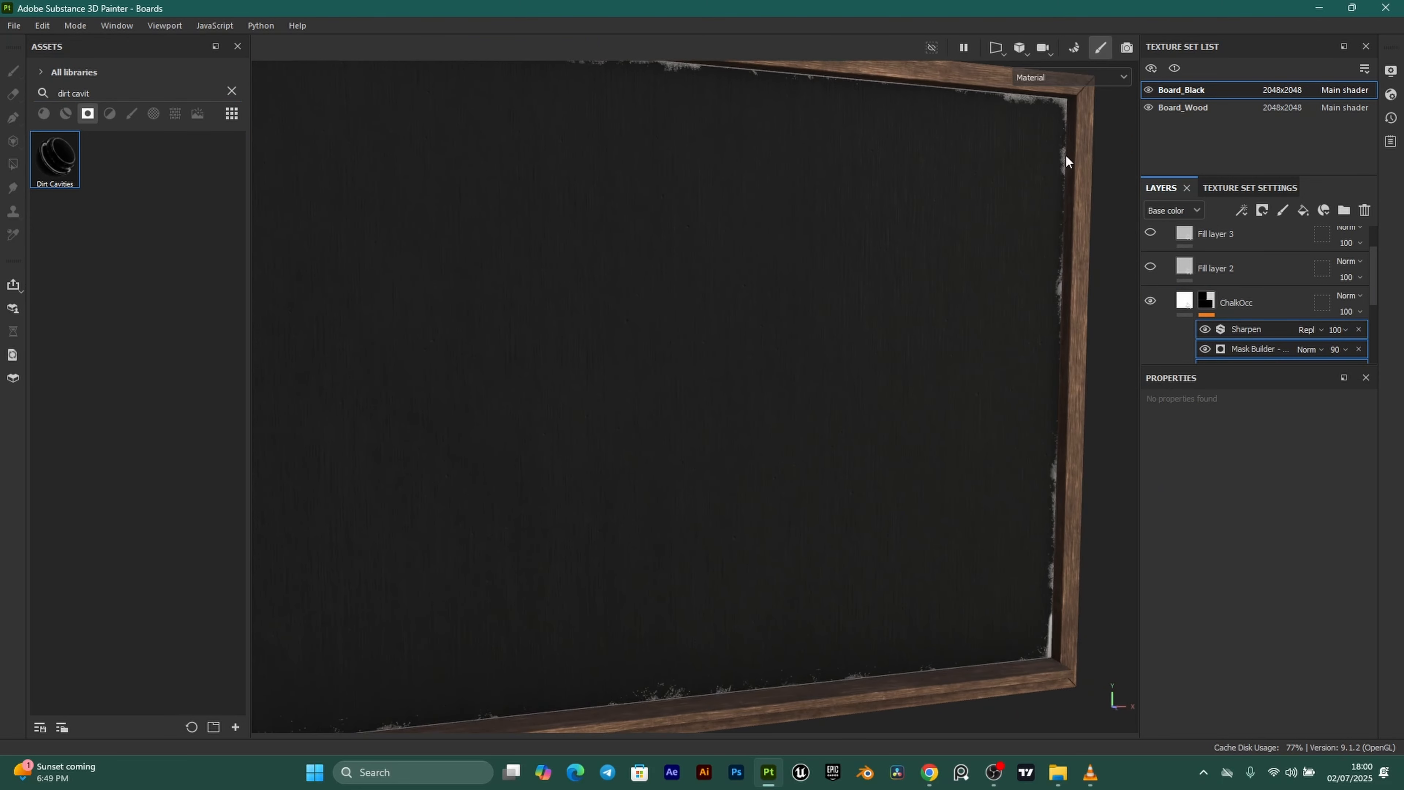
alt+drag(1033, 640, 741, 597)
scroll(632, 528, down, 3)
alt+middle_drag(486, 377, 557, 403)
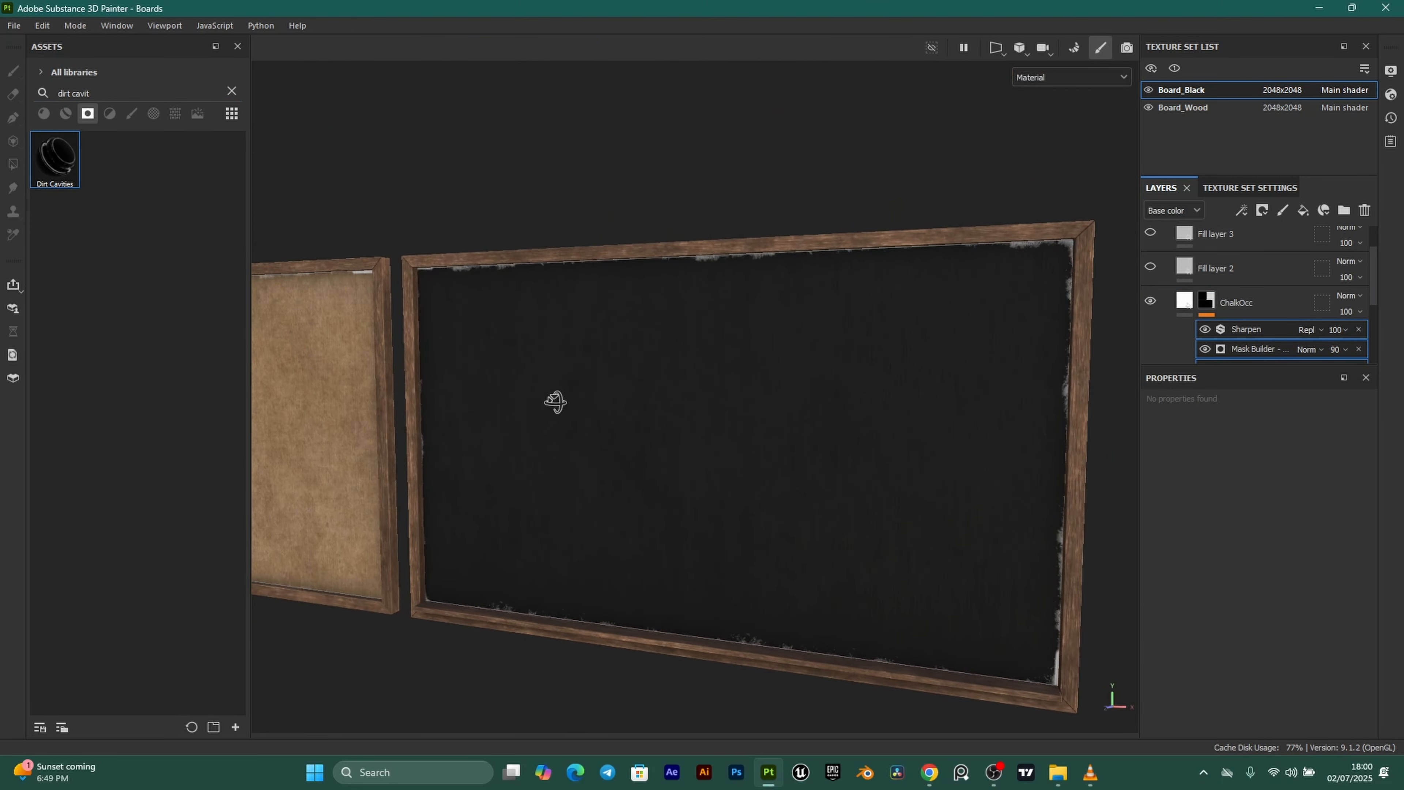
alt+drag(556, 403, 522, 361)
alt+middle_drag(409, 365, 643, 401)
alt+middle_drag(483, 344, 668, 343)
scroll(720, 278, up, 2)
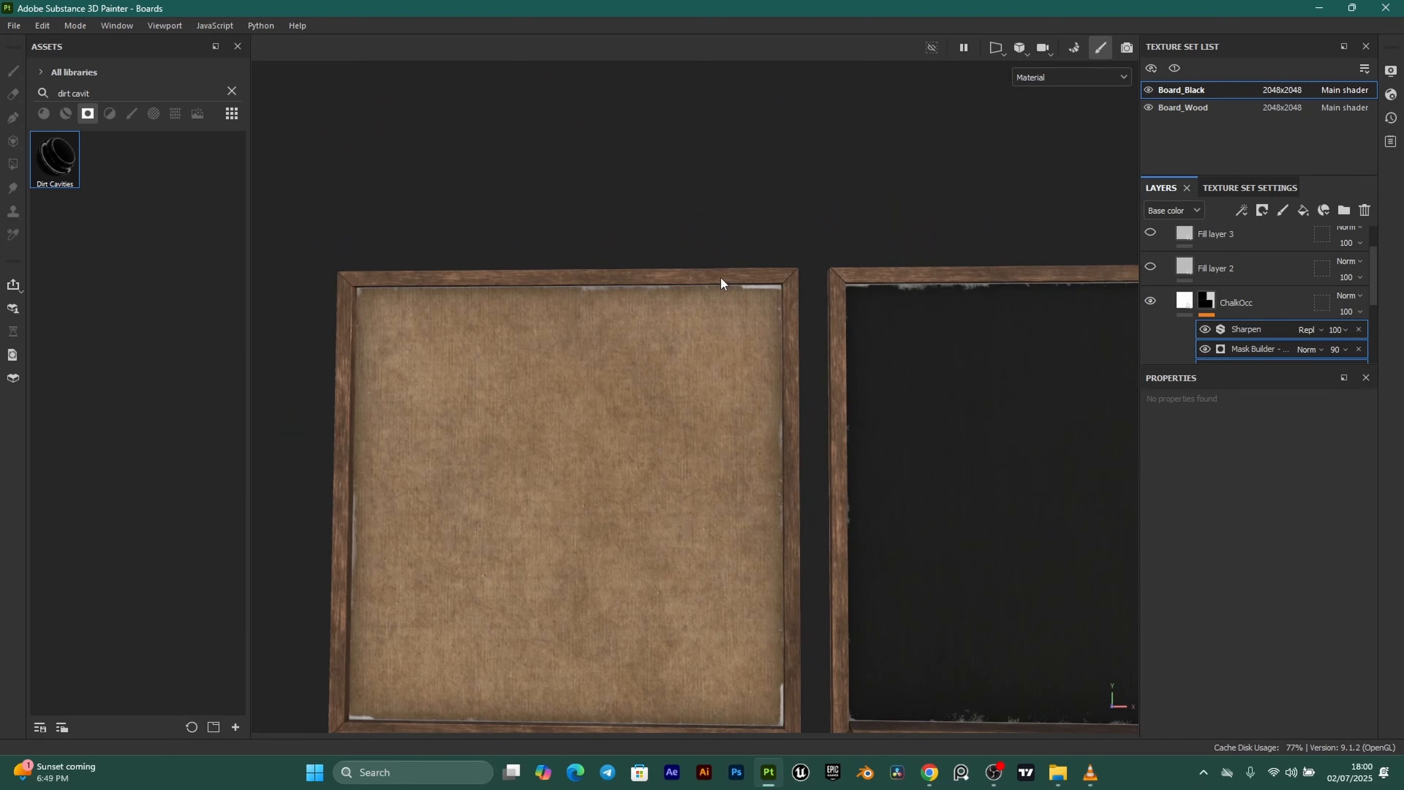
scroll(1339, 277, down, 5)
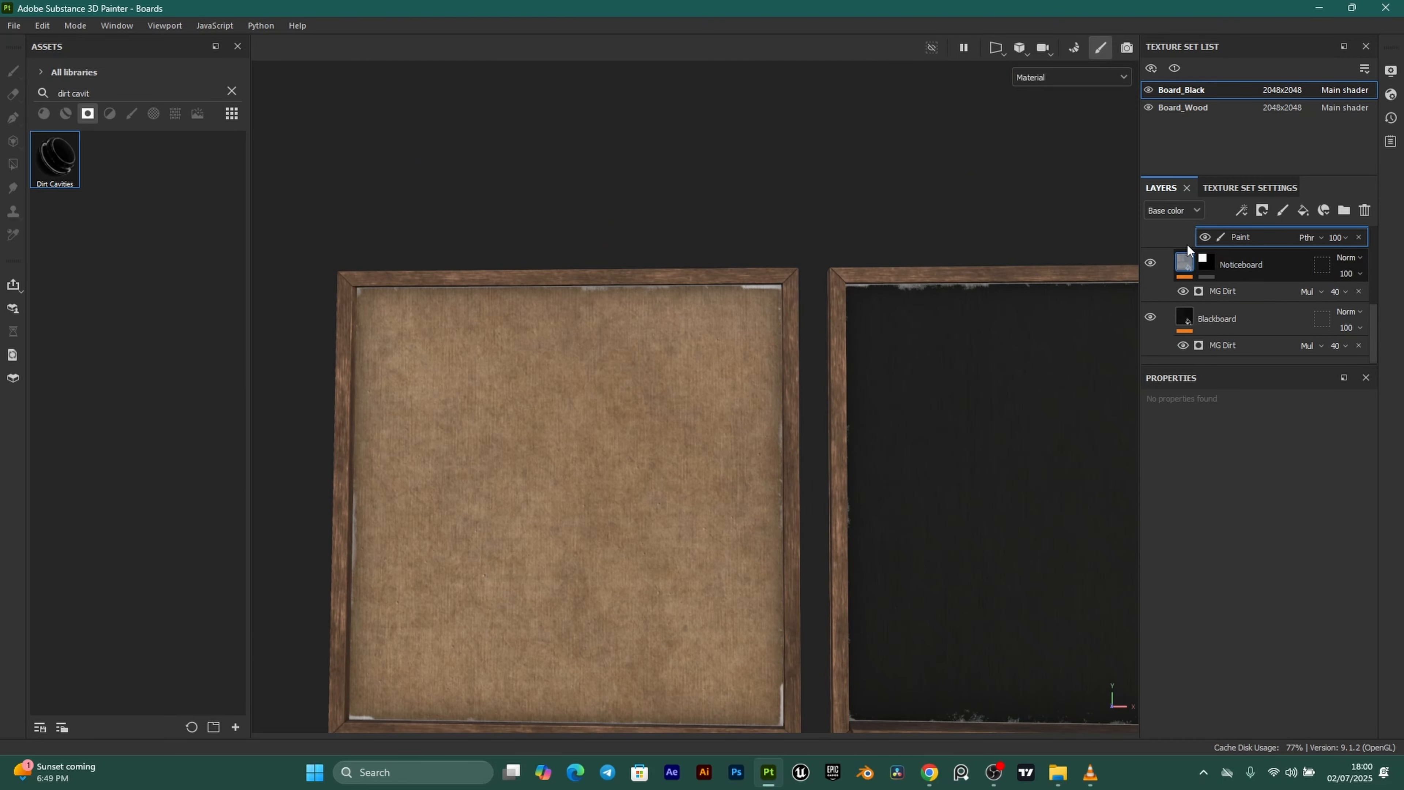
Move Noticeboard above the new fill layers and recentre the view on the blackboard.
drag(1185, 262, 1243, 292)
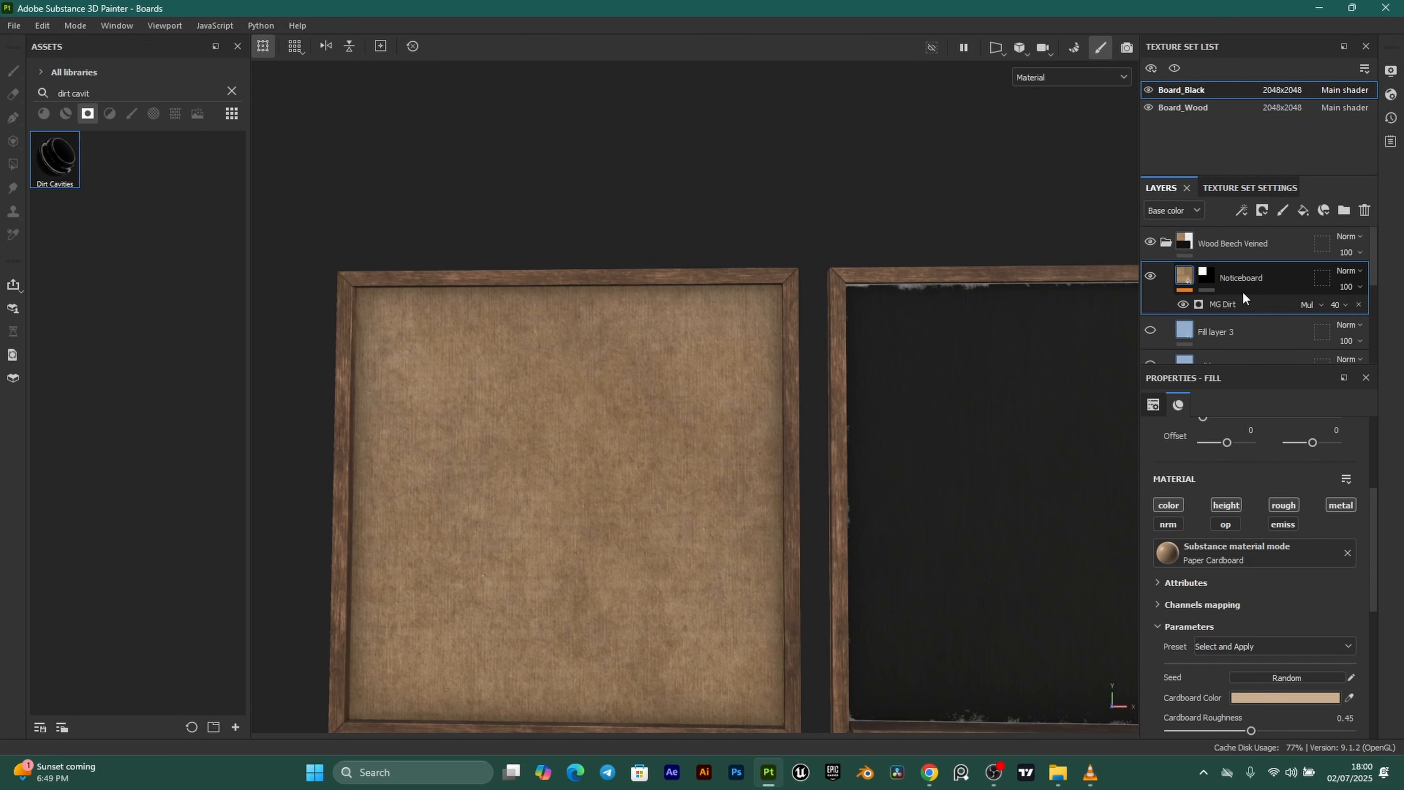
middle_drag(939, 434, 700, 371)
scroll(1294, 281, down, 2)
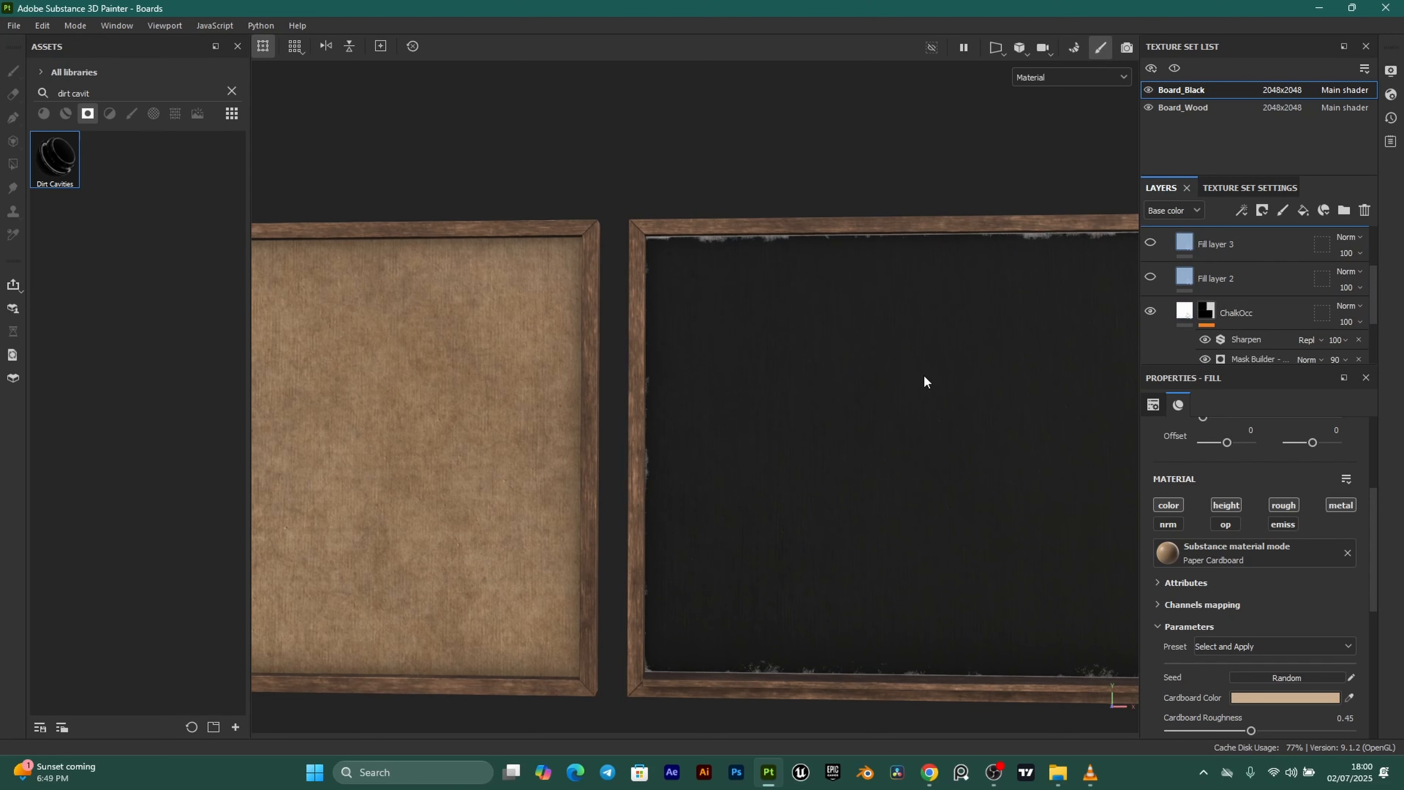
scroll(928, 382, down, 2)
alt+middle_drag(927, 381, 800, 386)
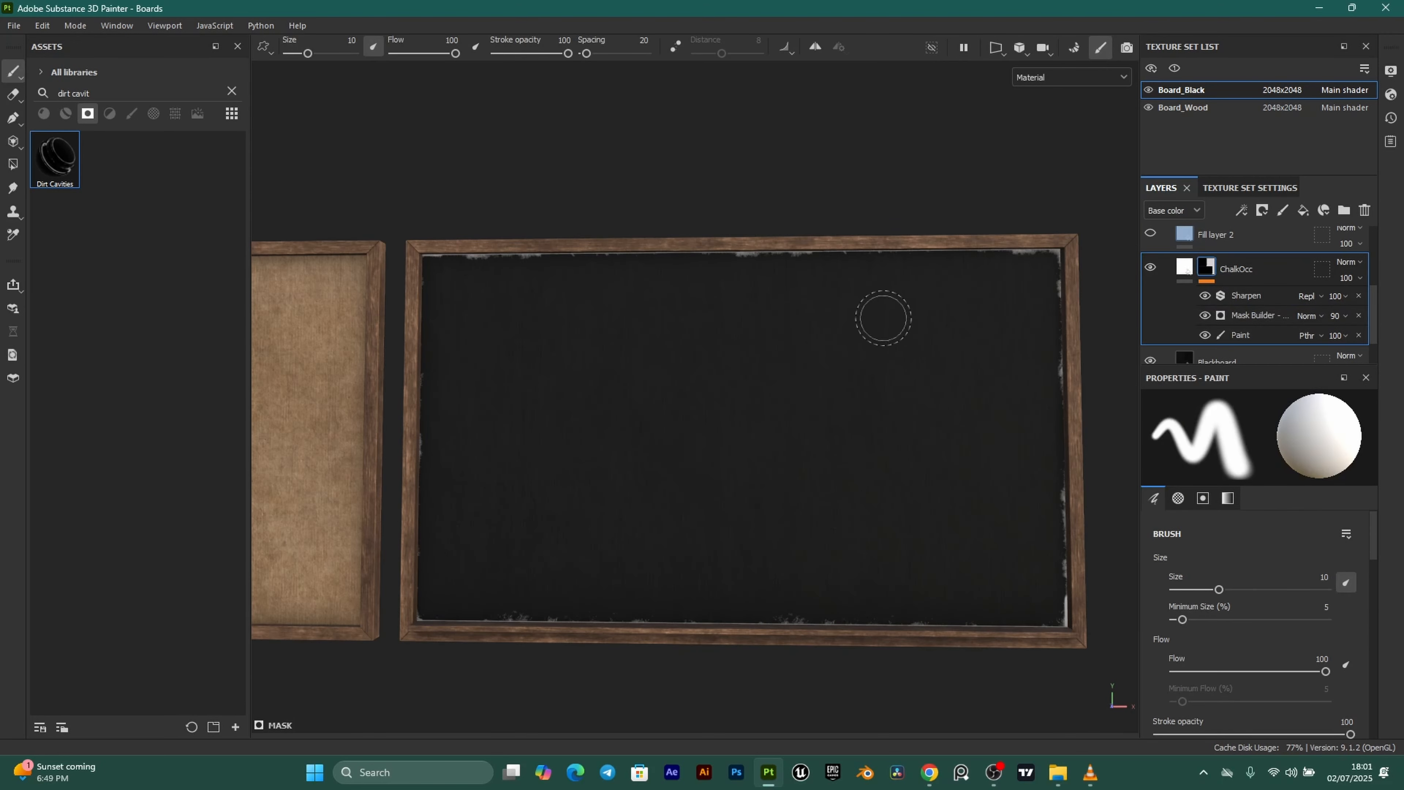
mouse_move(746, 362)
alt+mouse_down()
mouse_move(770, 354)
mouse_move(715, 323)
alt+mouse_up()
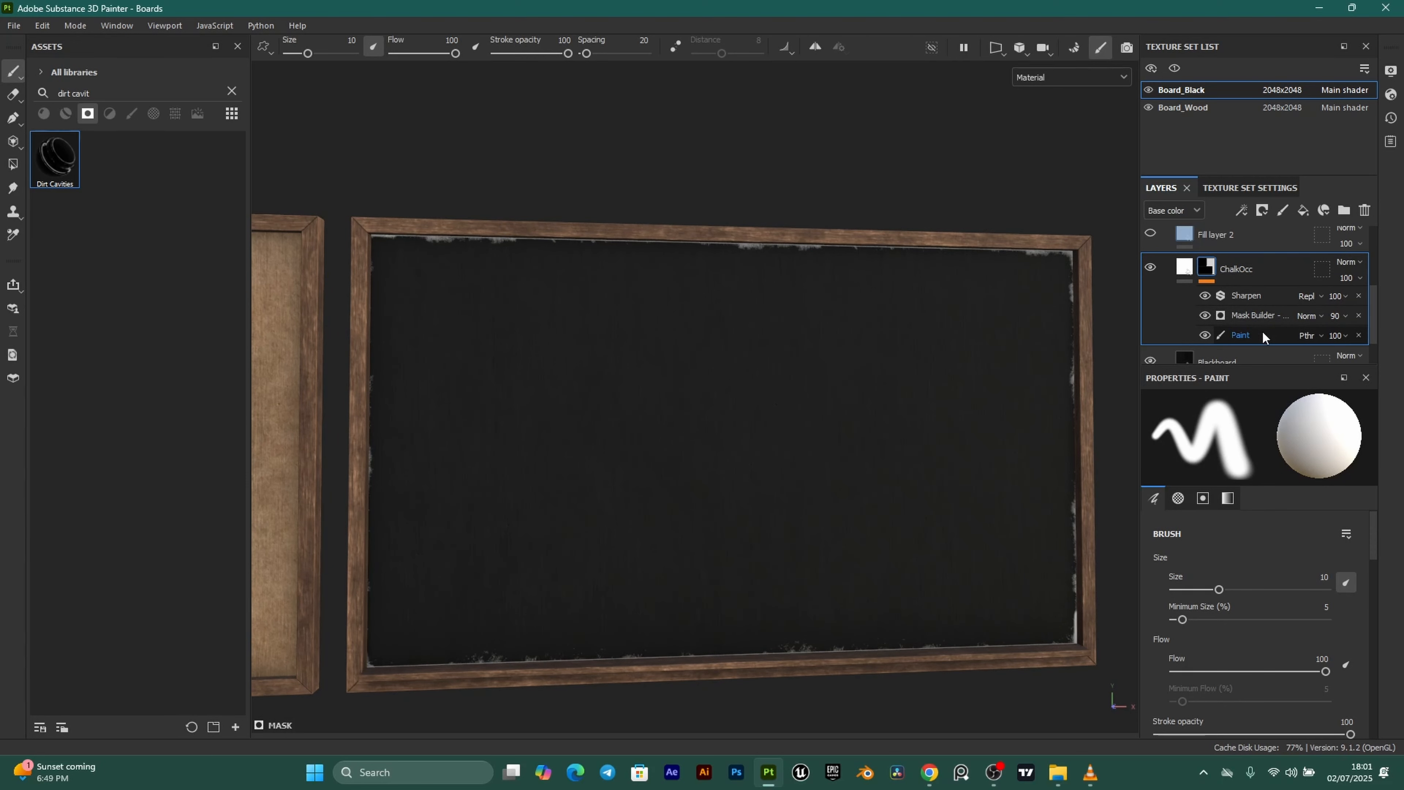
alt+middle_drag(661, 314, 719, 325)
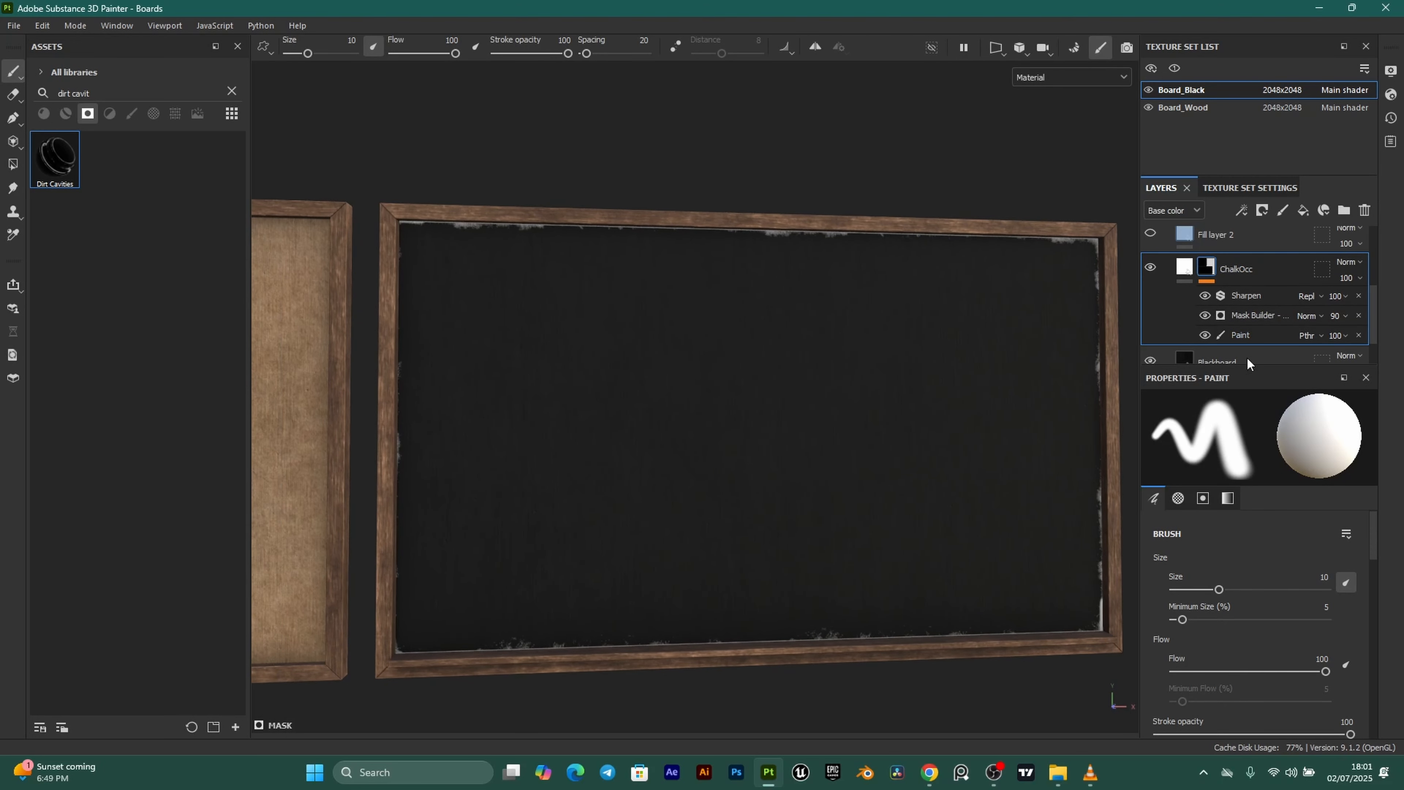
Set the ChalkOcc mask's Sharpen intensity to 0.35.
click(1272, 334)
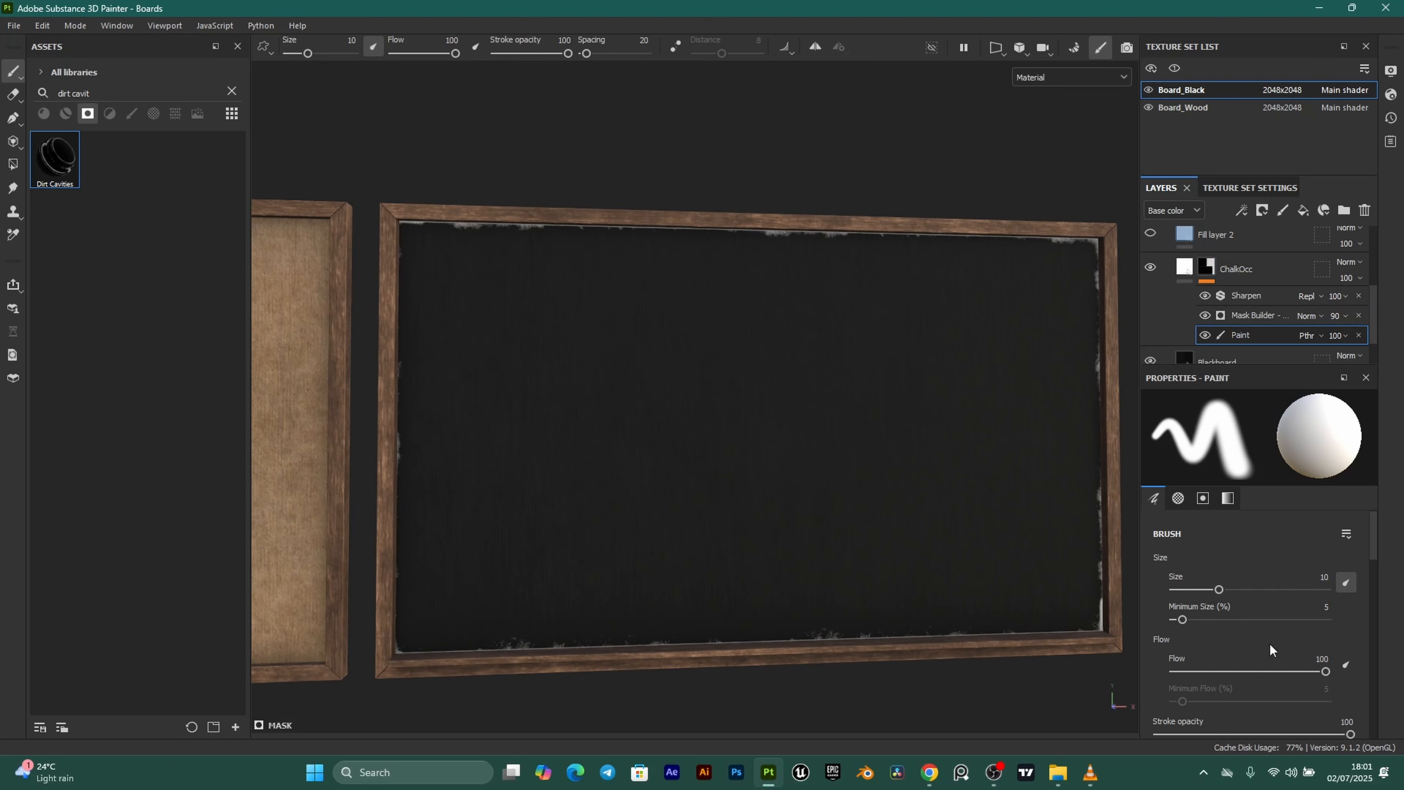
click(1258, 298)
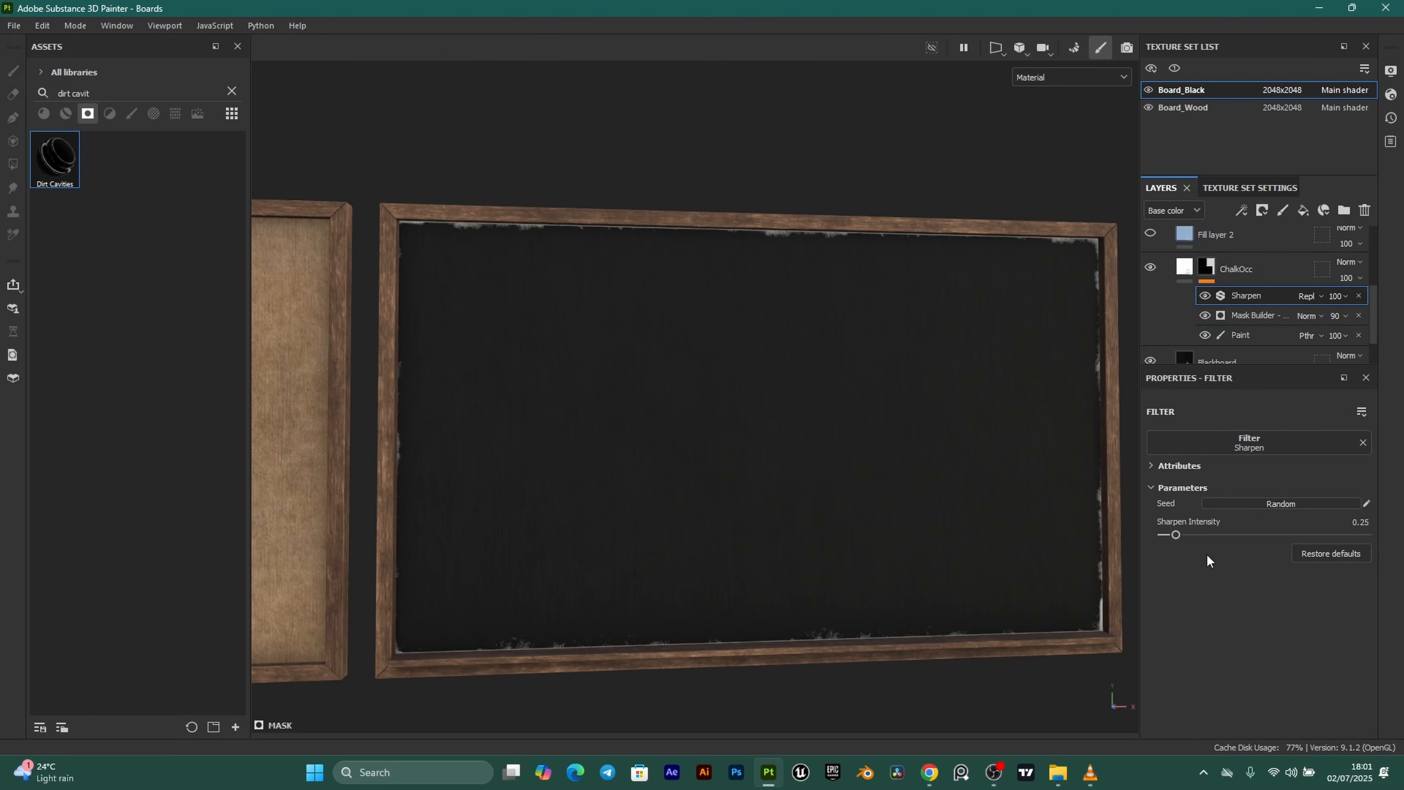
drag(1177, 534, 1213, 534)
double_click(1364, 525)
text(0.35)
key(Return)
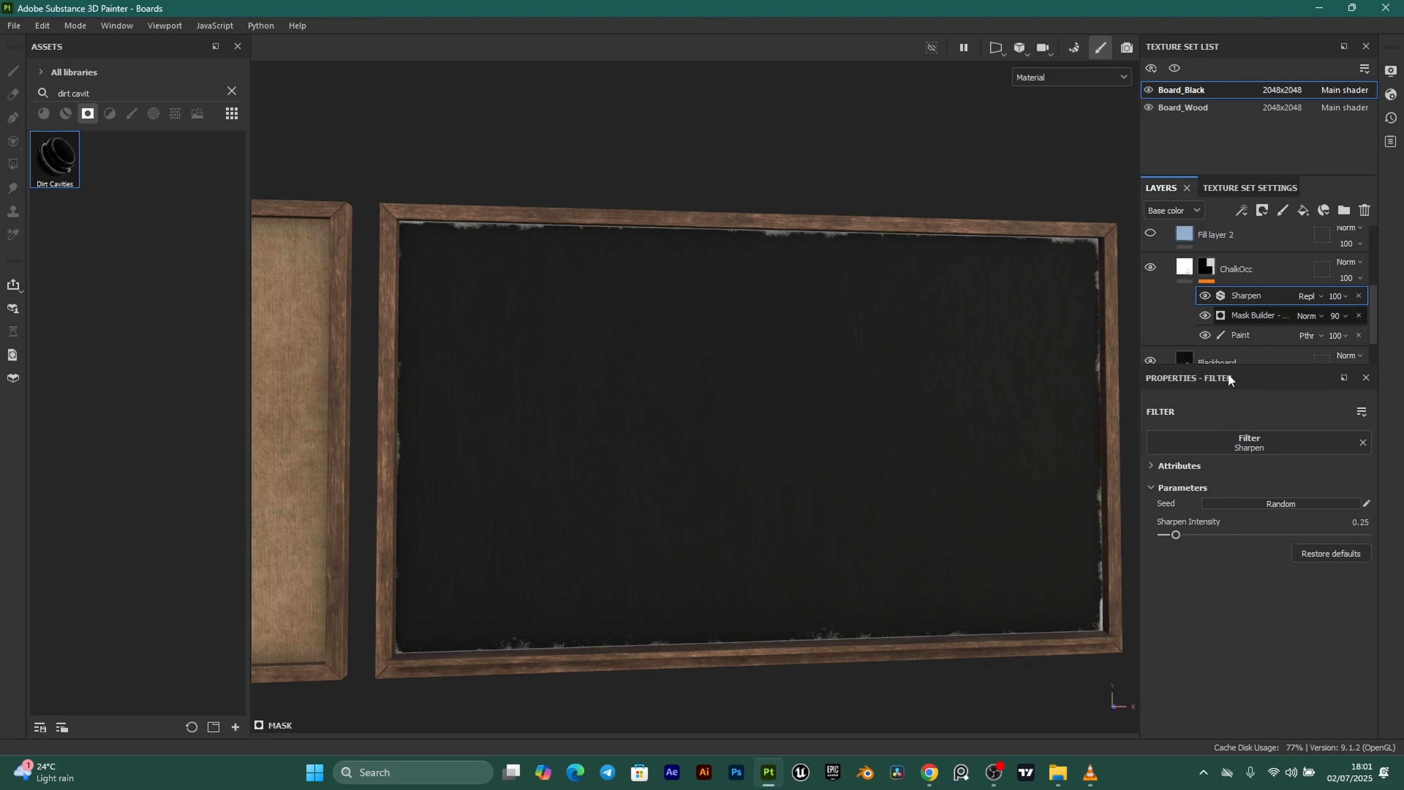
Adjust the Mask Builder to level 0.37 and contrast 0.3, then inspect the edges.
click(1272, 316)
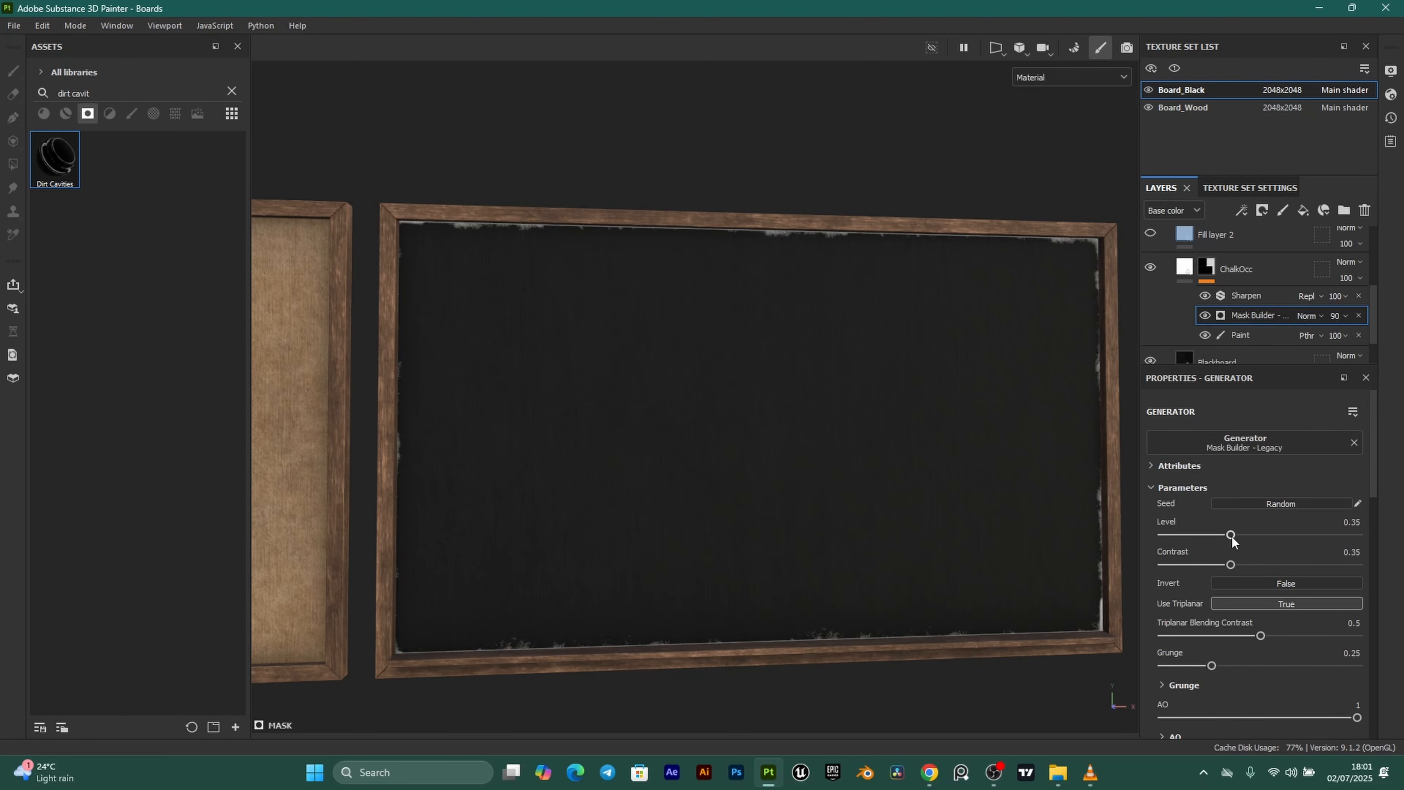
mouse_move(1238, 536)
mouse_down()
mouse_move(1305, 532)
mouse_move(1222, 526)
mouse_up()
click(1231, 525)
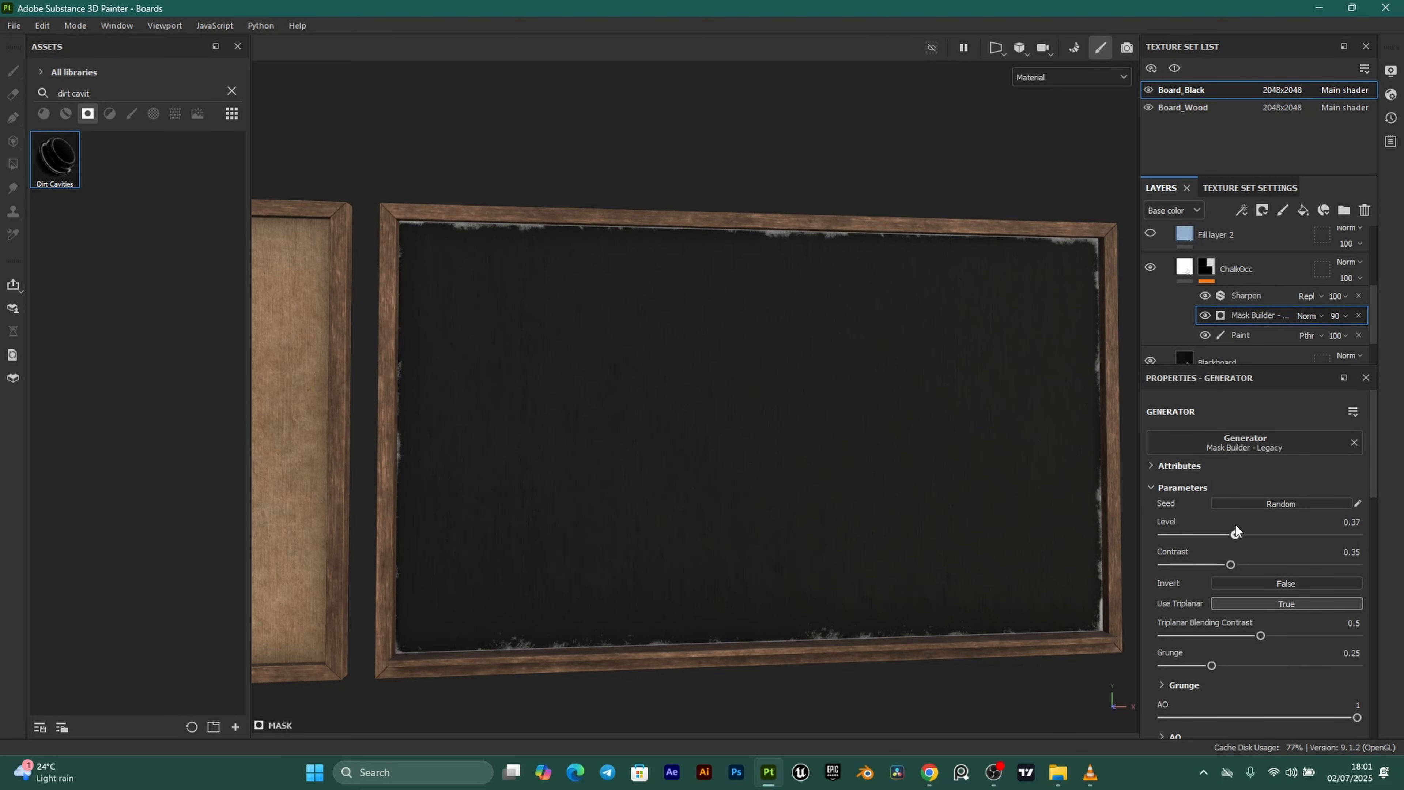
drag(1237, 526, 1232, 526)
mouse_move(1218, 561)
mouse_down()
mouse_move(1268, 562)
mouse_move(1221, 564)
mouse_up()
alt+drag(880, 335, 855, 411)
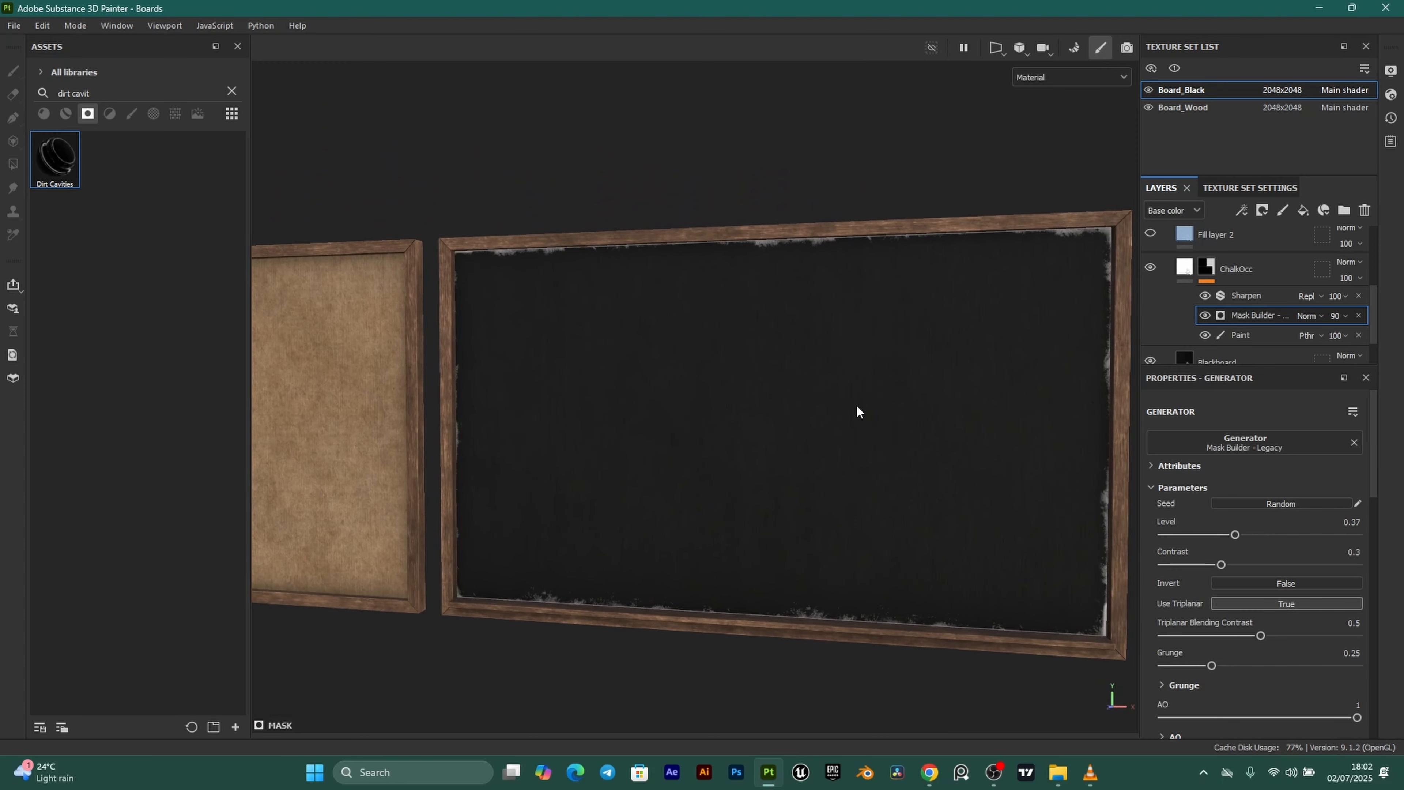
scroll(1263, 286, up, 3)
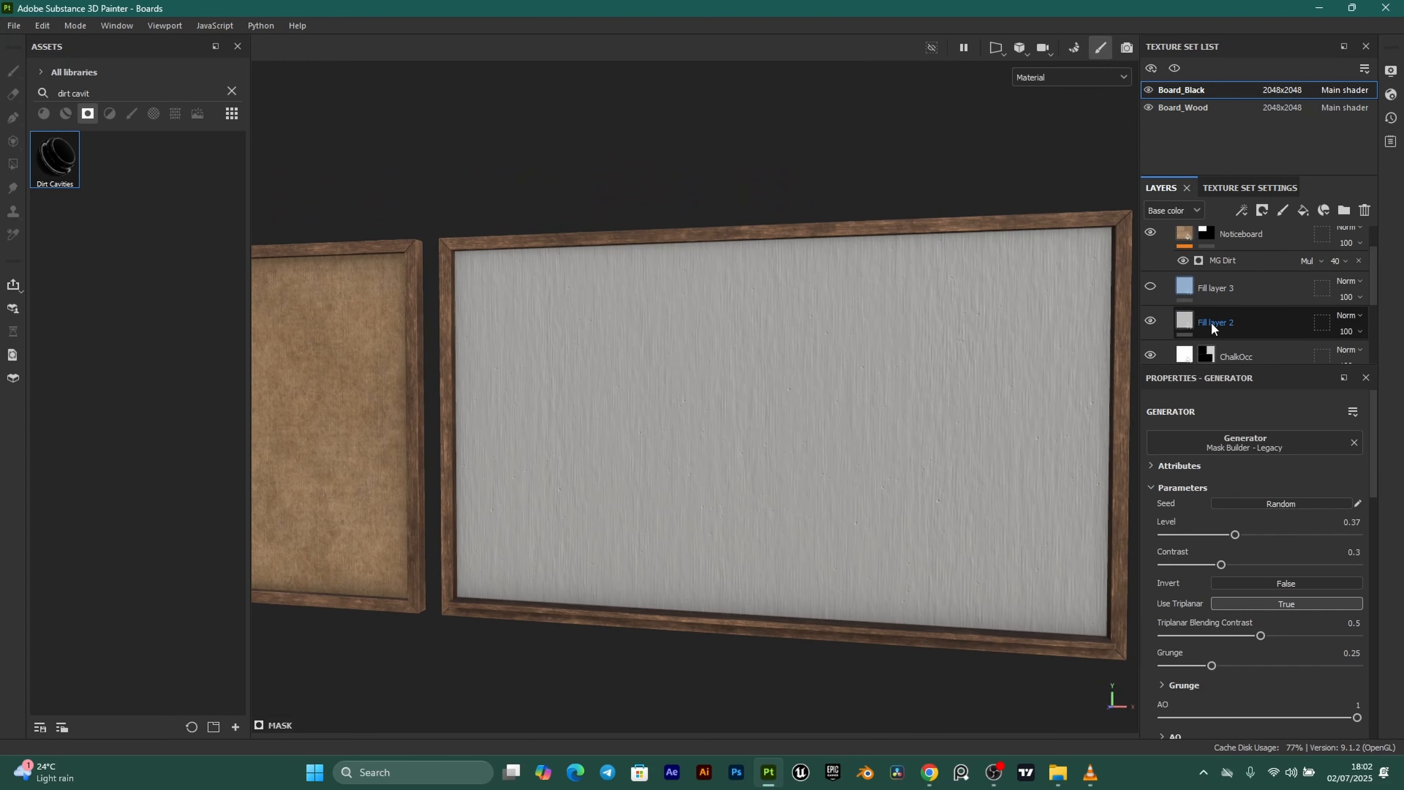
Rename Fill layer 2 to ChalkText and set its base colour to pure white FFFFFF.
double_click(1209, 321)
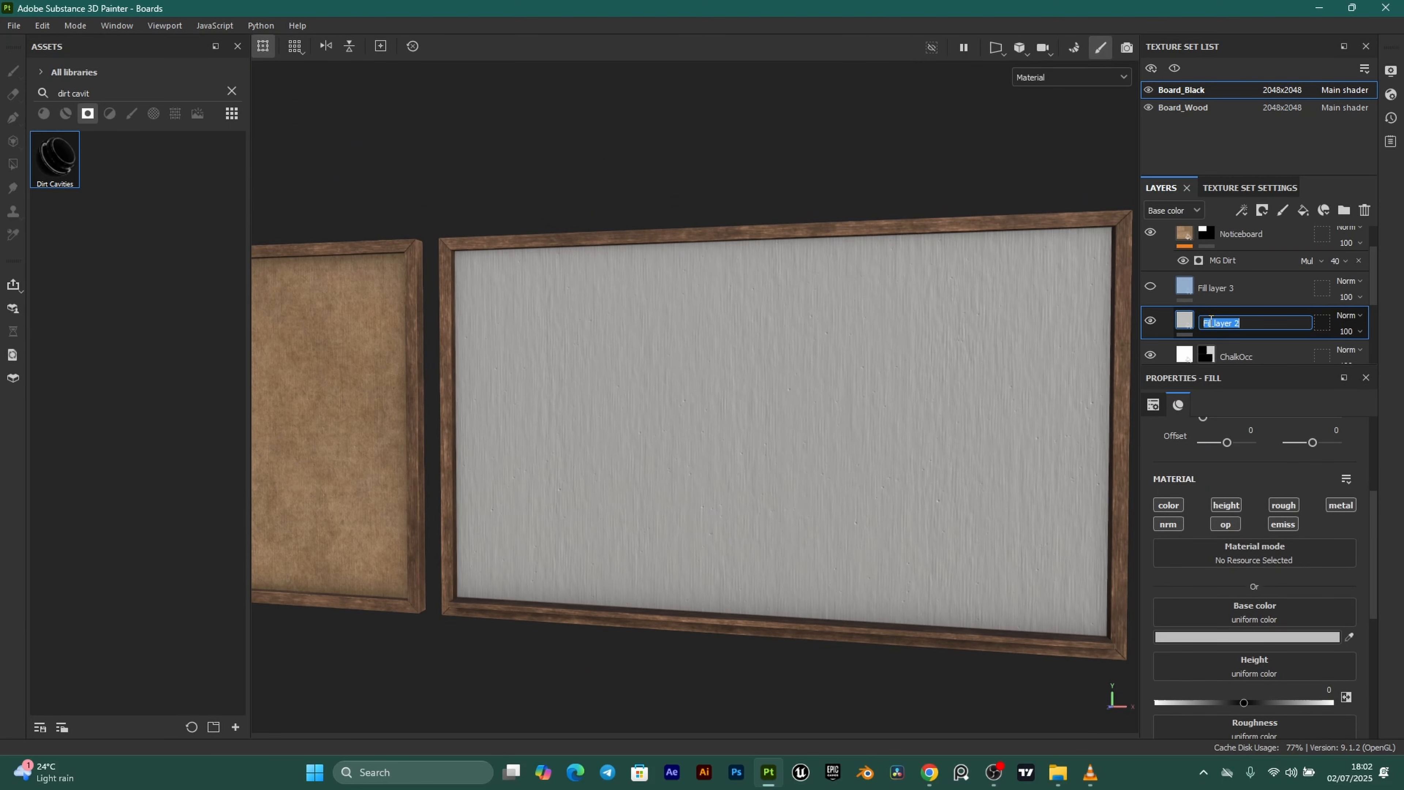
text(ChalkText)
key(Return)
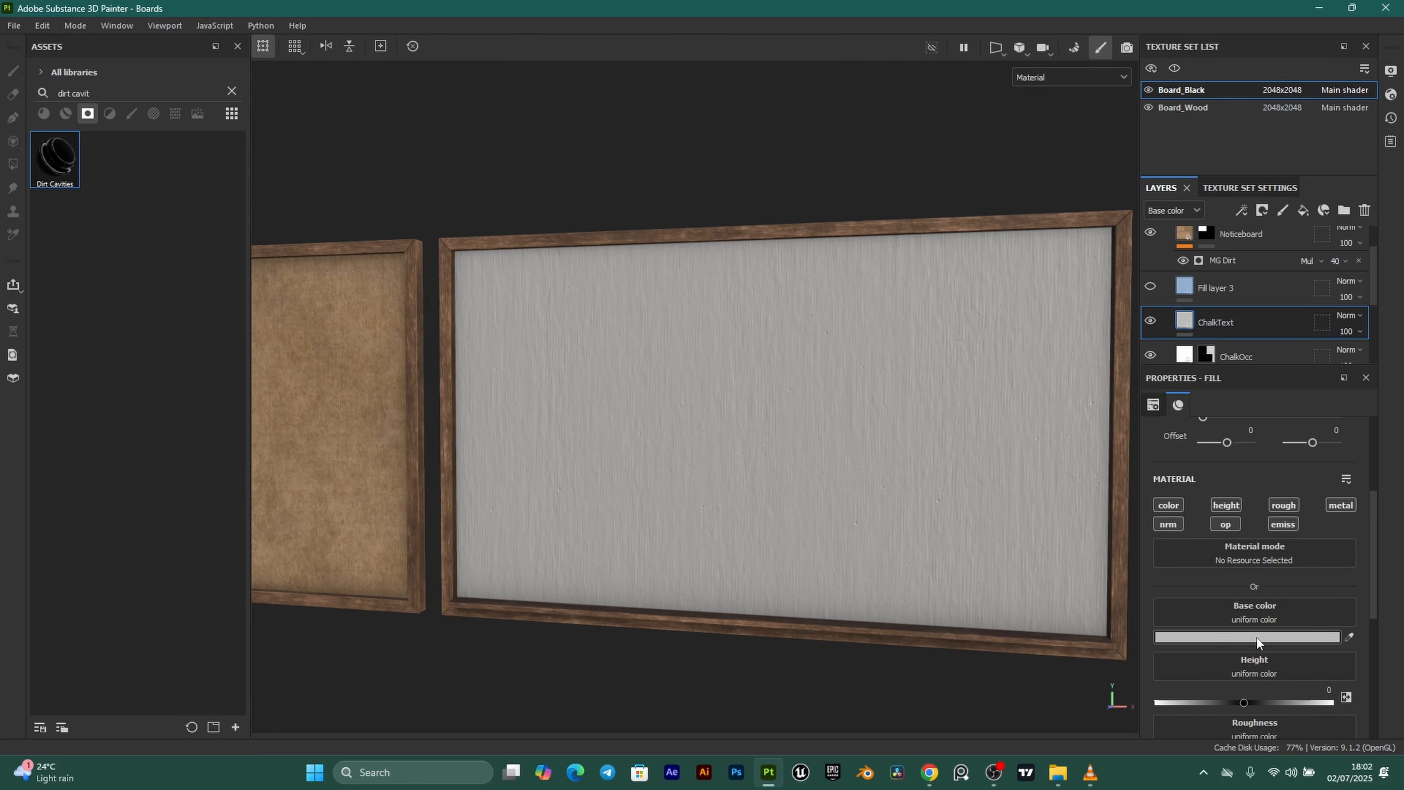
click(1257, 638)
drag(1162, 533, 1041, 479)
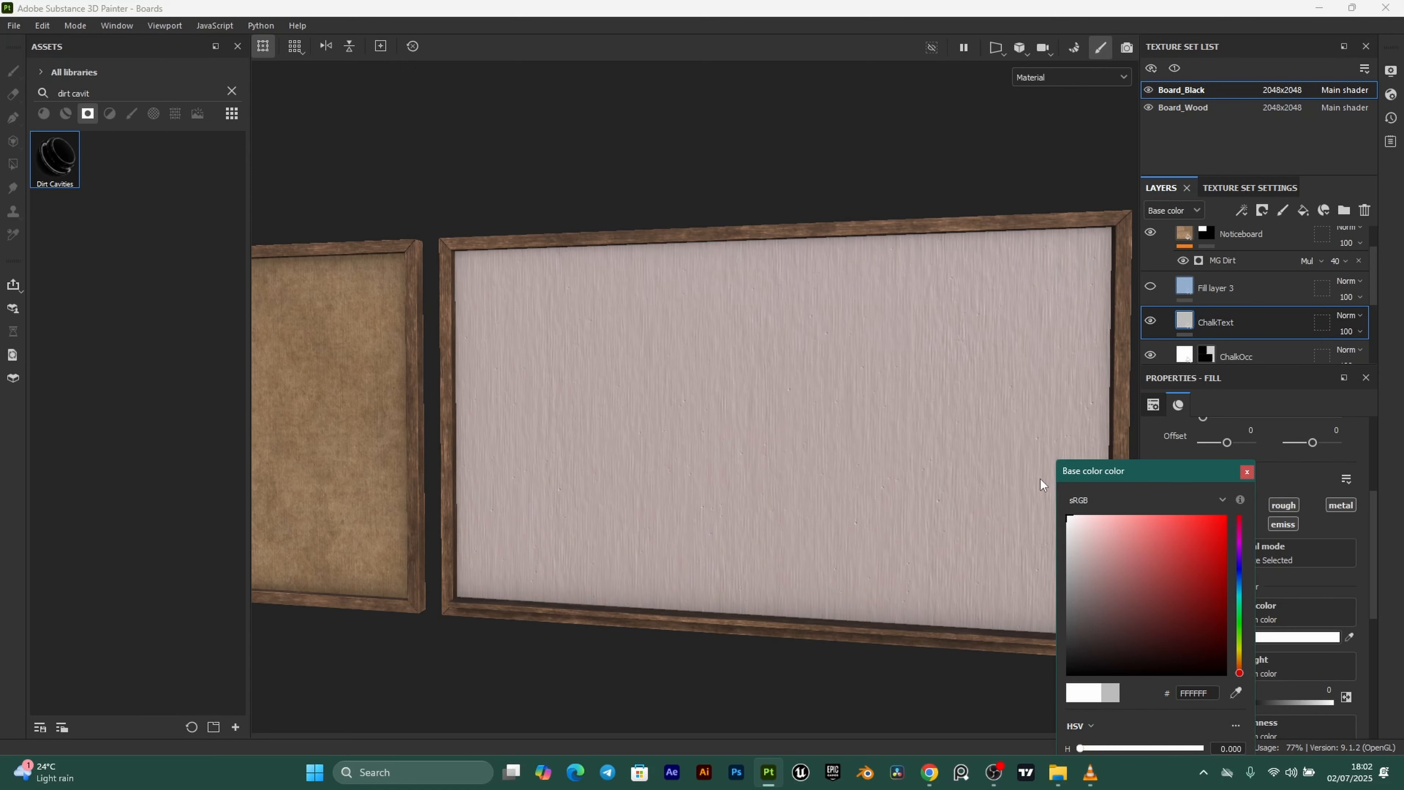
click(1247, 472)
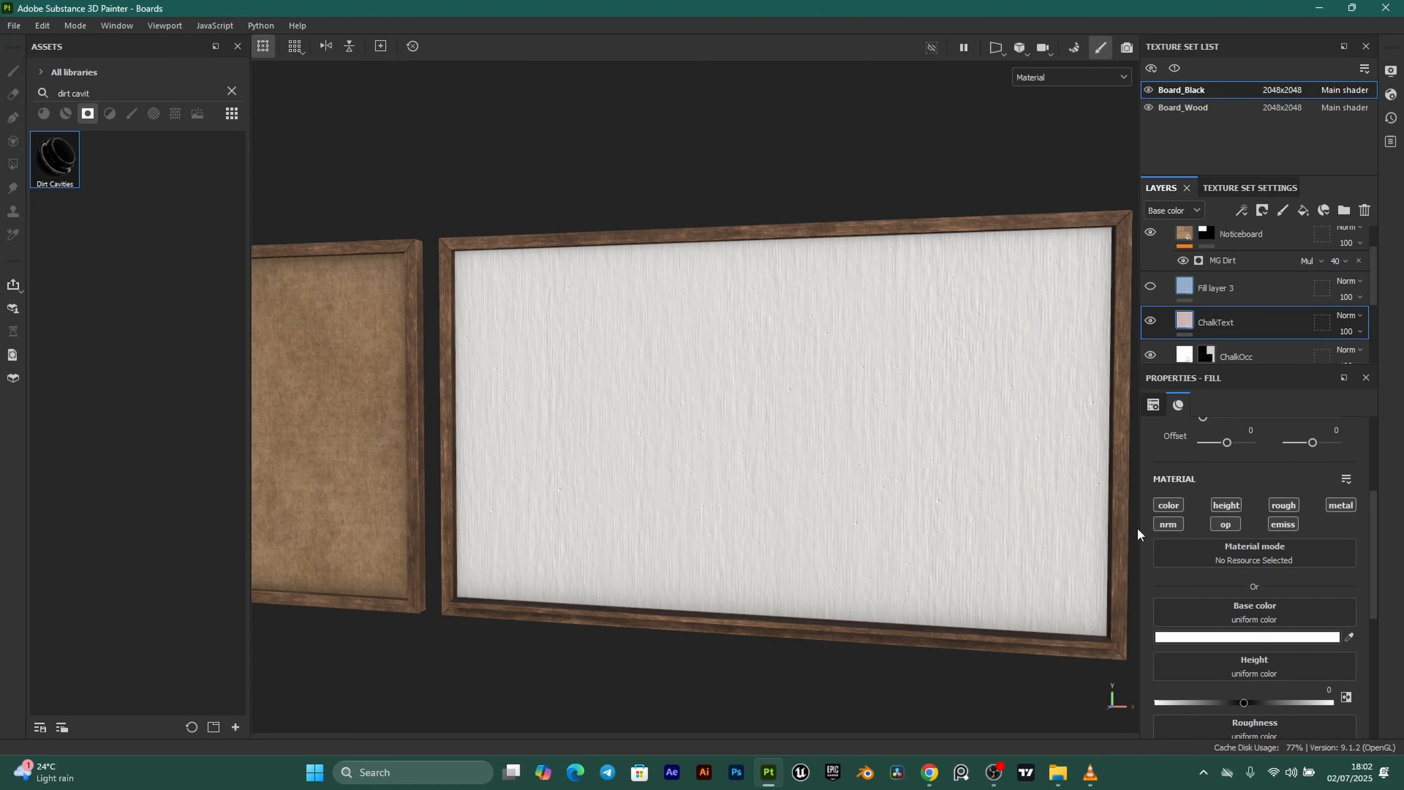
Turn off ChalkText's height, opacity and metallic channels and give it a black mask.
click(1230, 505)
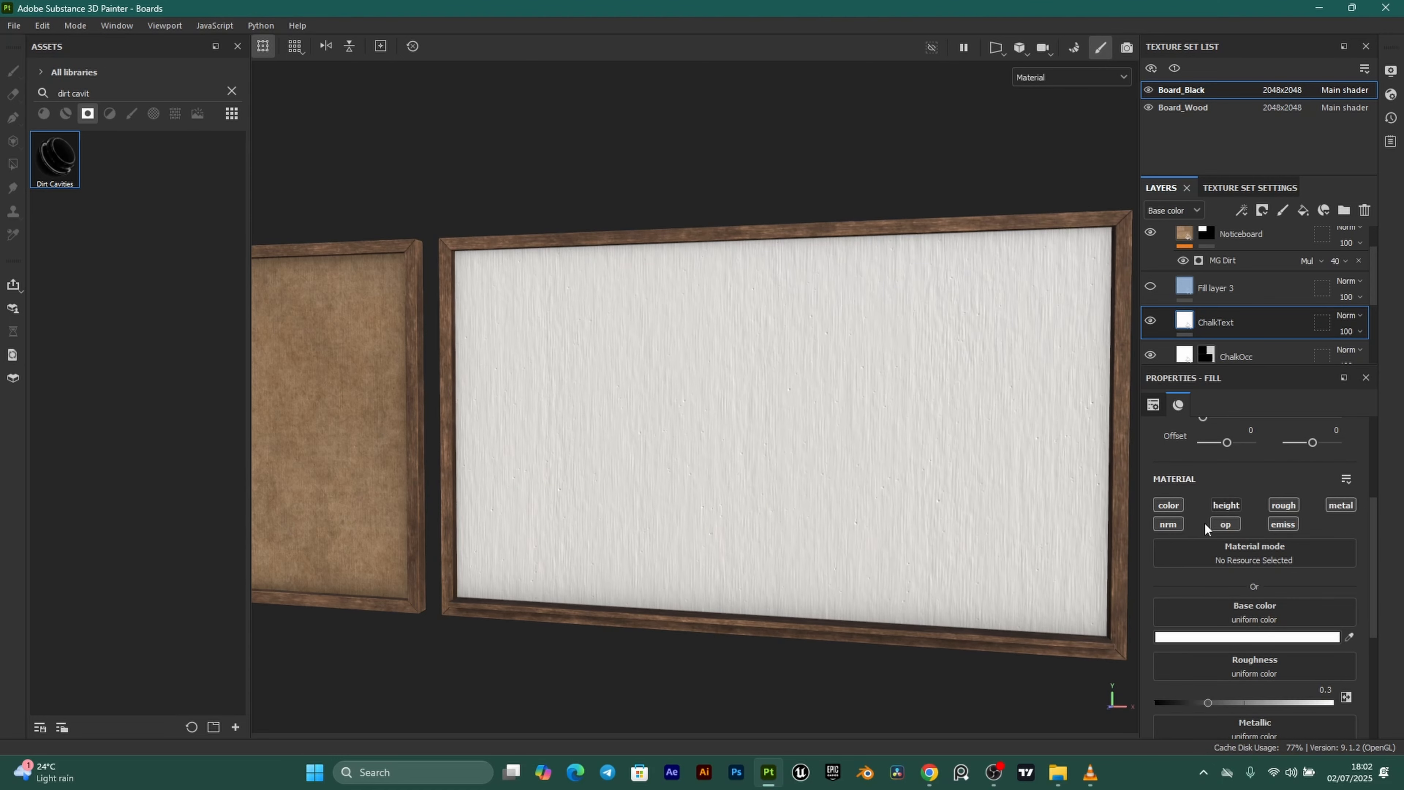
click(1220, 522)
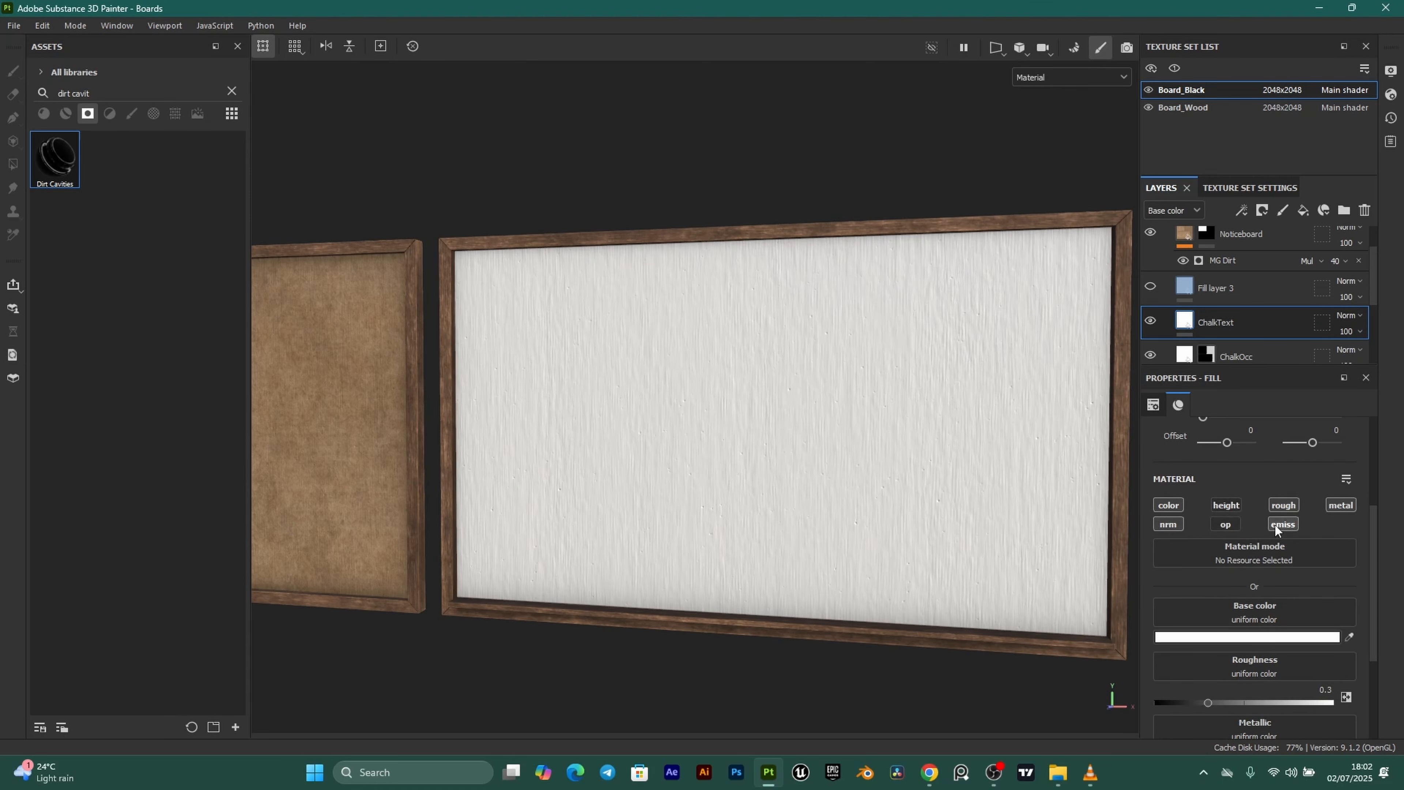
click(1344, 505)
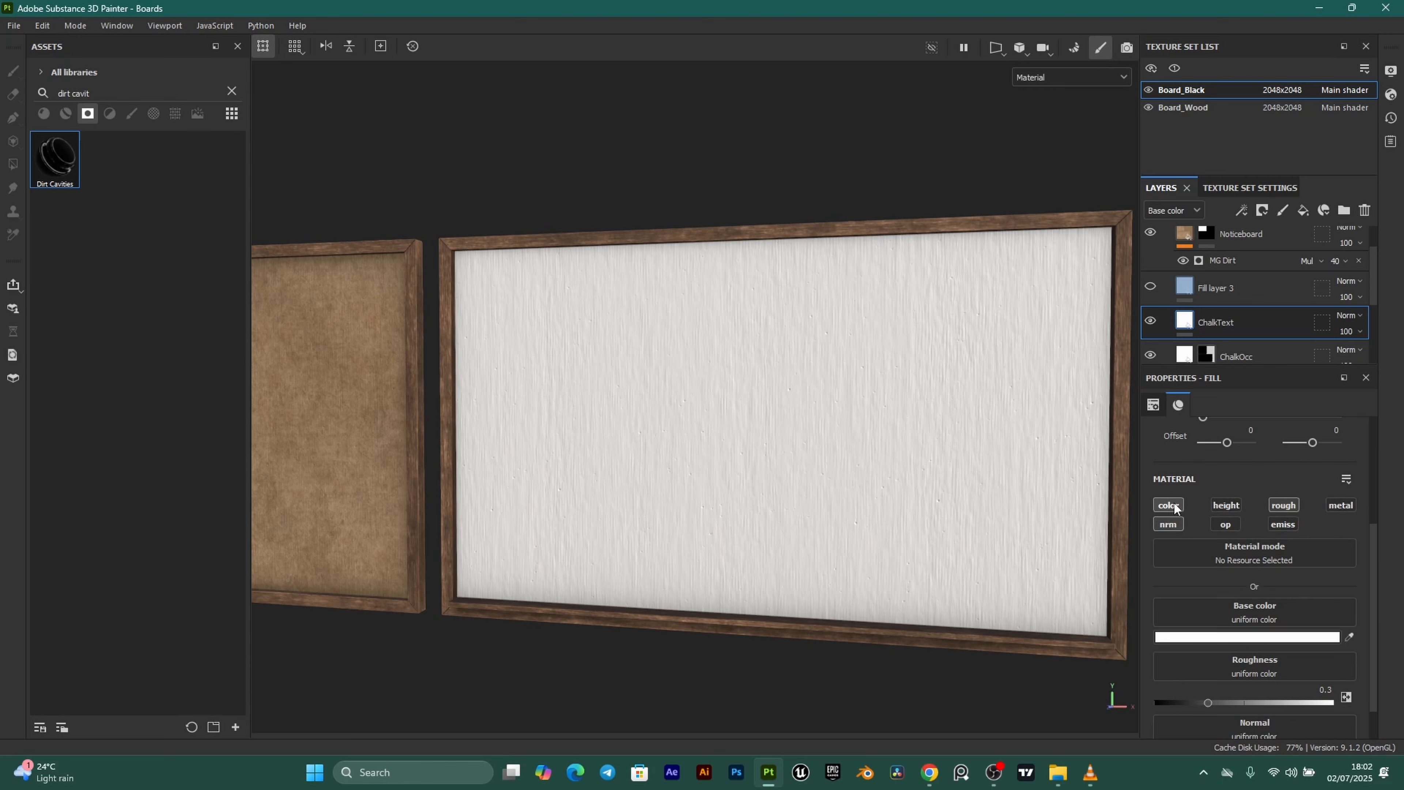
click(1262, 210)
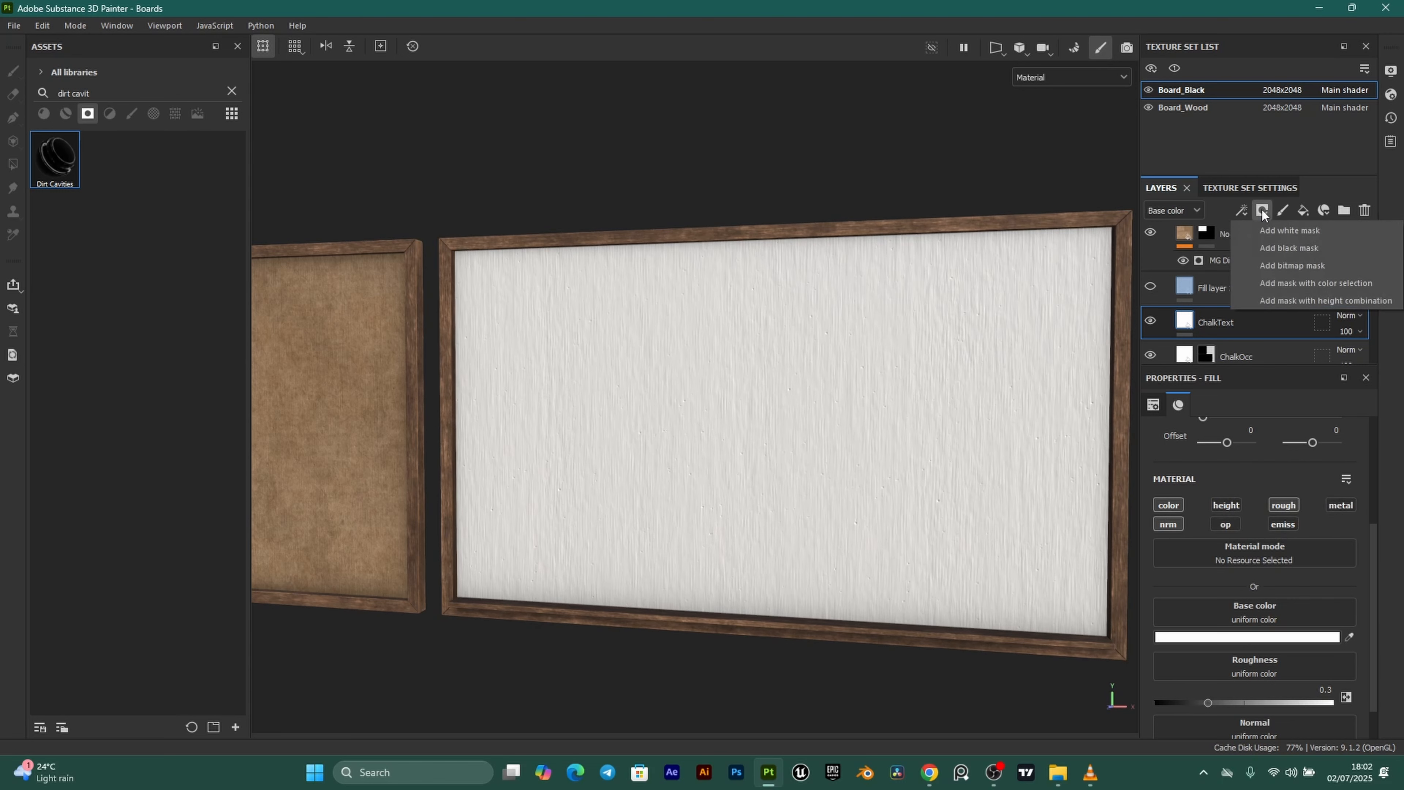
click(1284, 253)
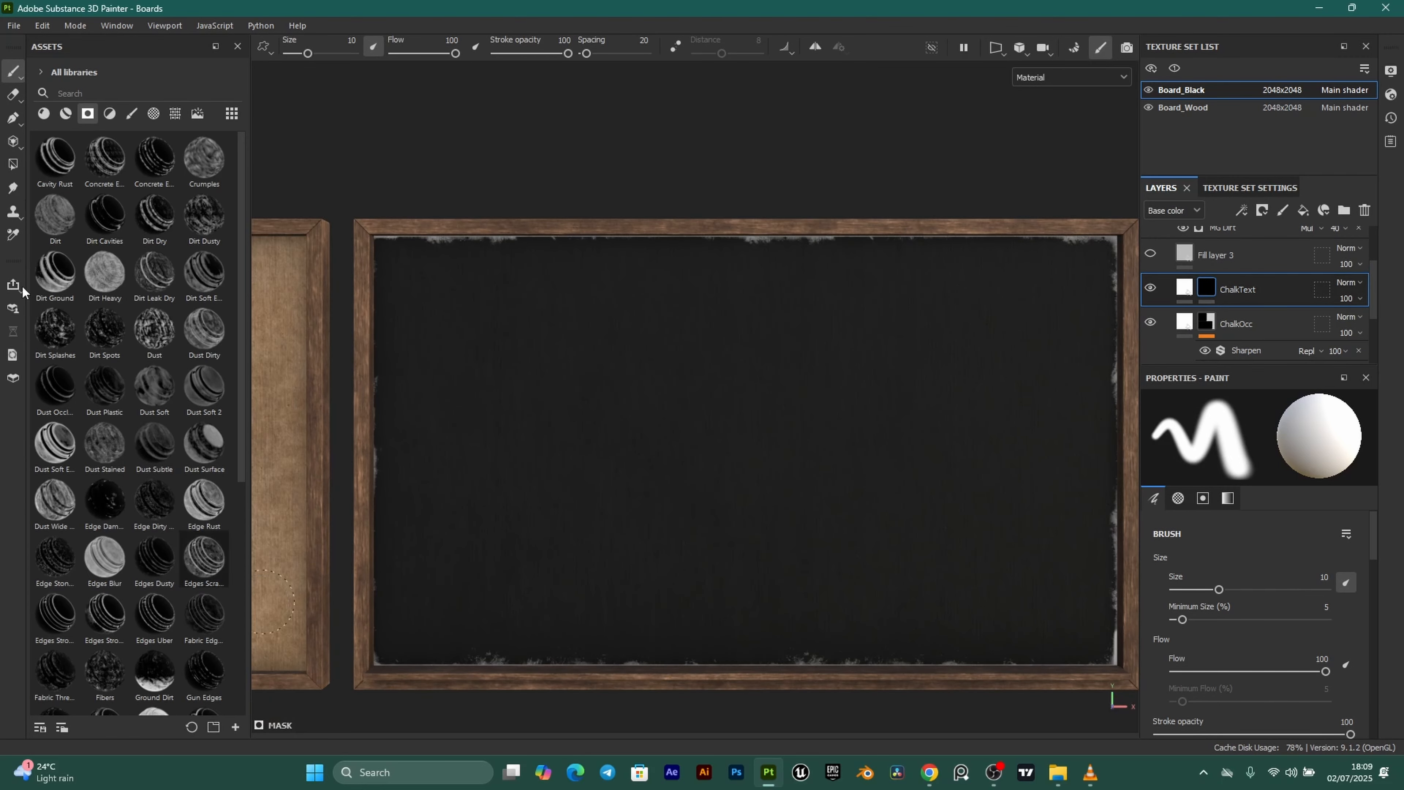
Choose the Chalk Strong brush from the brush presets and set its size to 2.2.
click(133, 114)
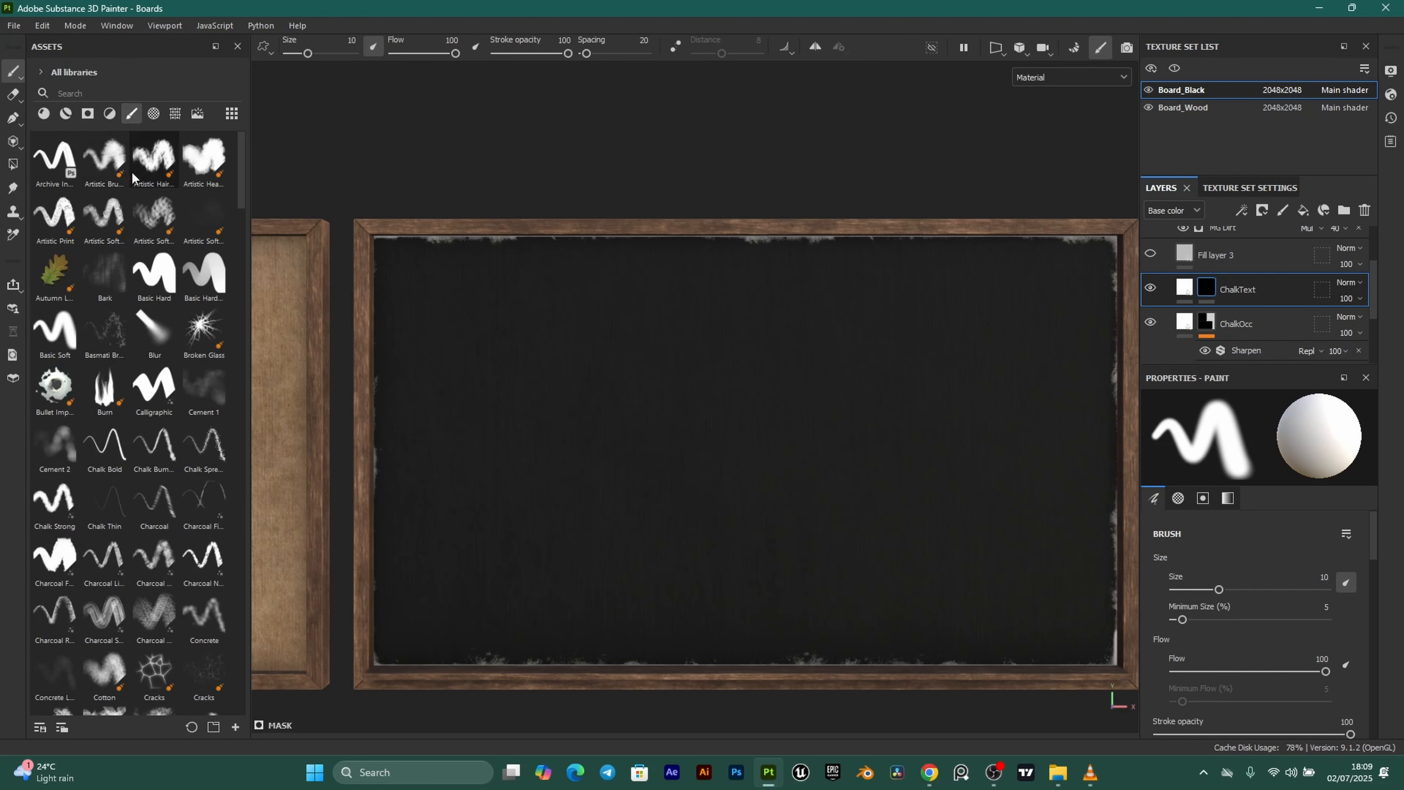
click(53, 503)
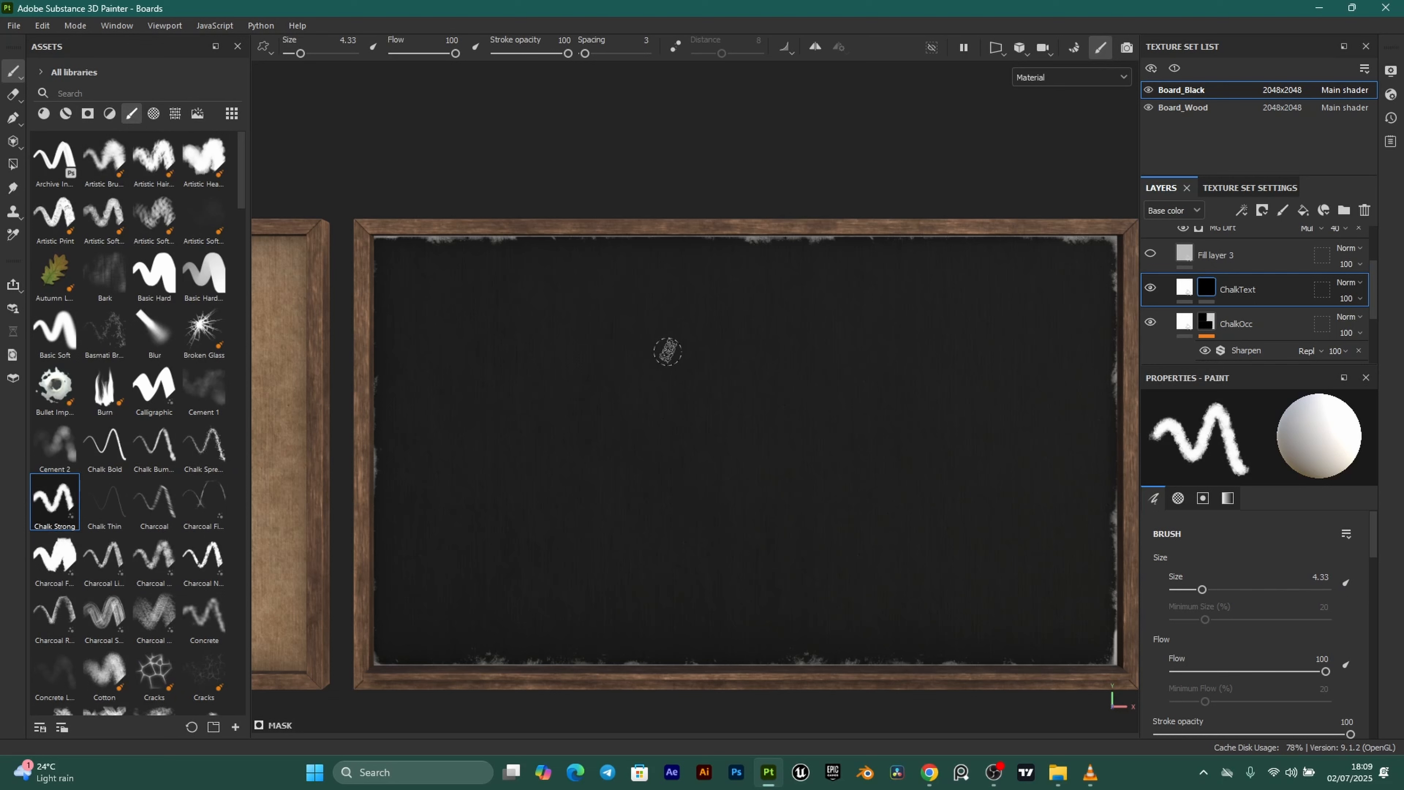
mouse_move(664, 355)
ctrl+right_down()
mouse_move(731, 326)
mouse_move(737, 341)
ctrl+right_up()
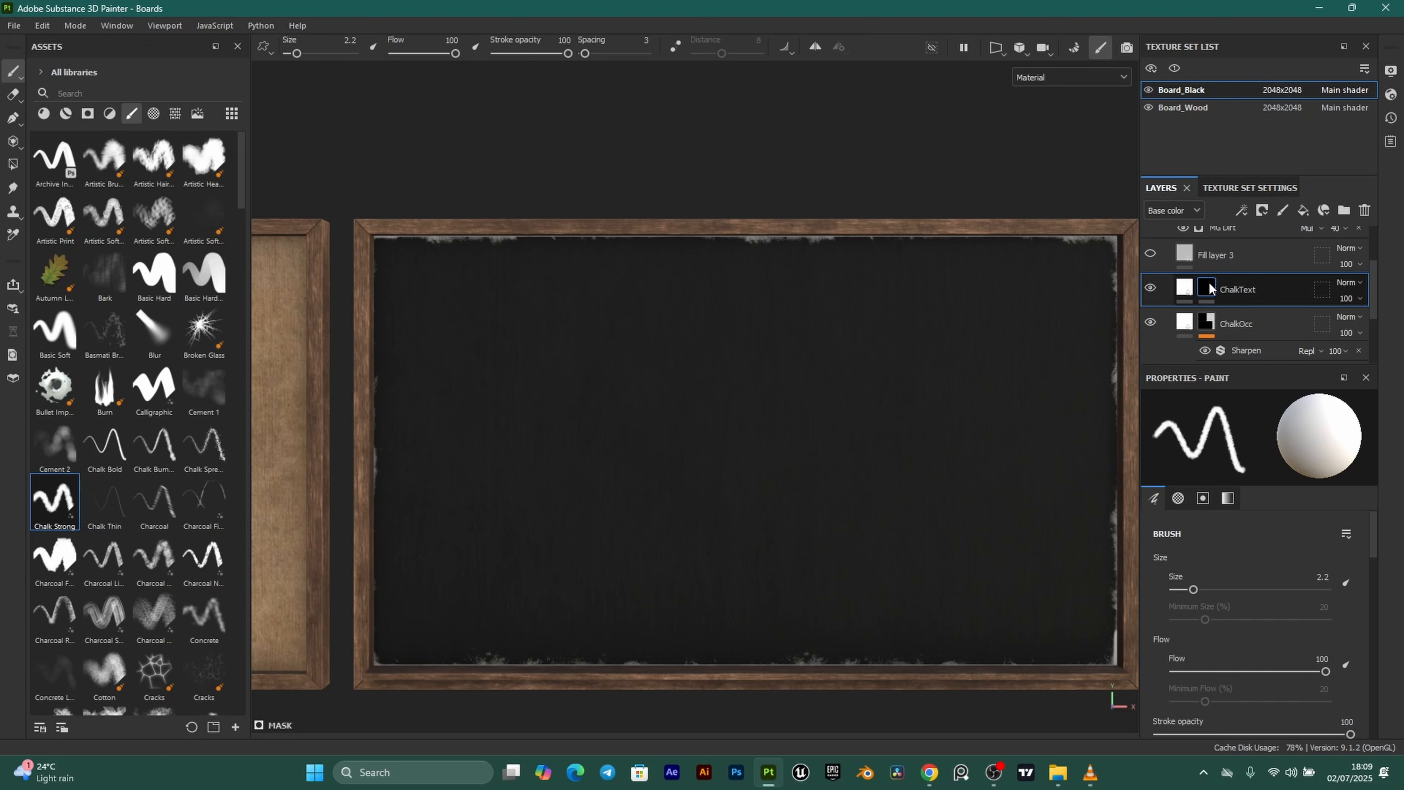
Add two paint effects to the ChalkText mask.
click(1242, 211)
click(1283, 245)
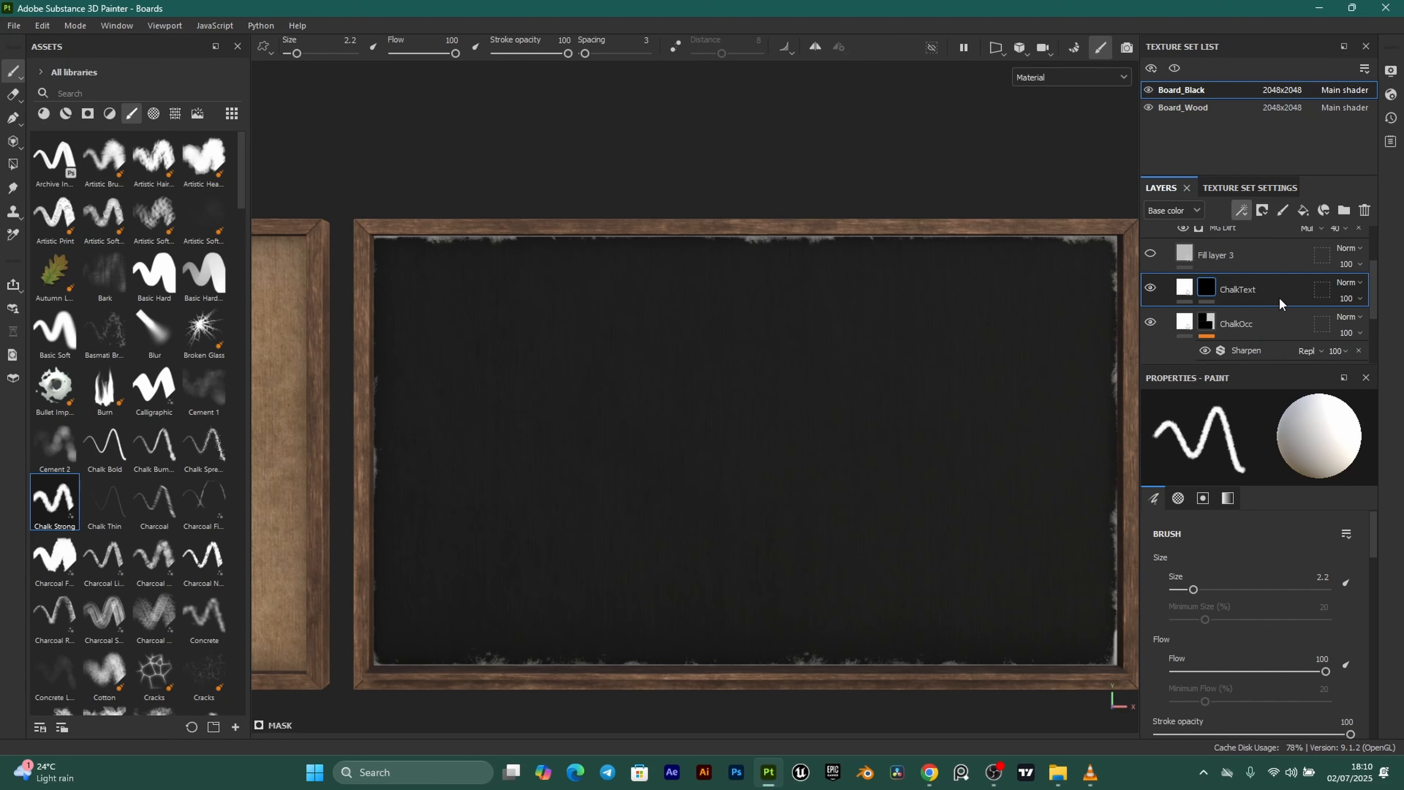
click(1242, 212)
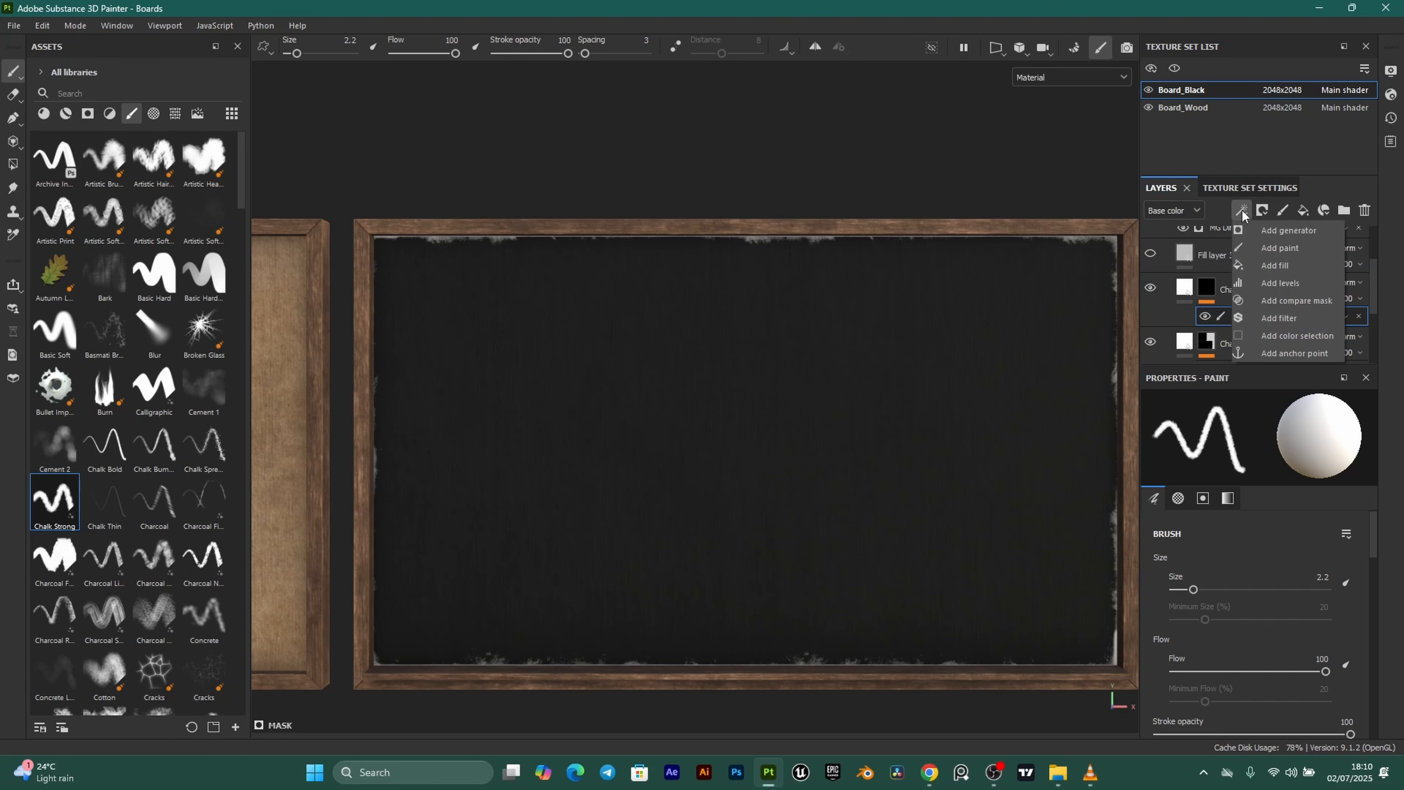
click(1287, 247)
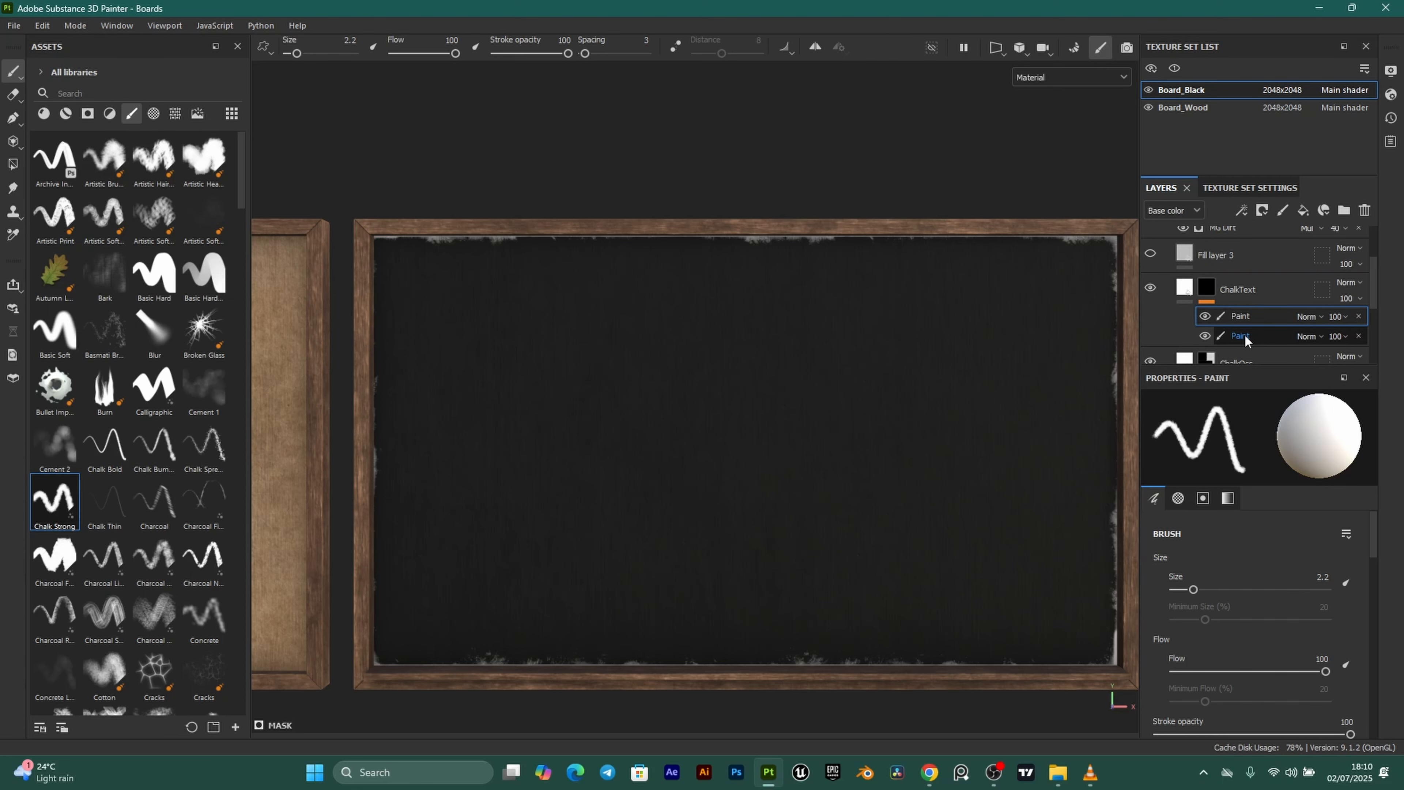
Rename the lower paint effect Strong and the upper one Faint.
click(1245, 337)
double_click(1246, 337)
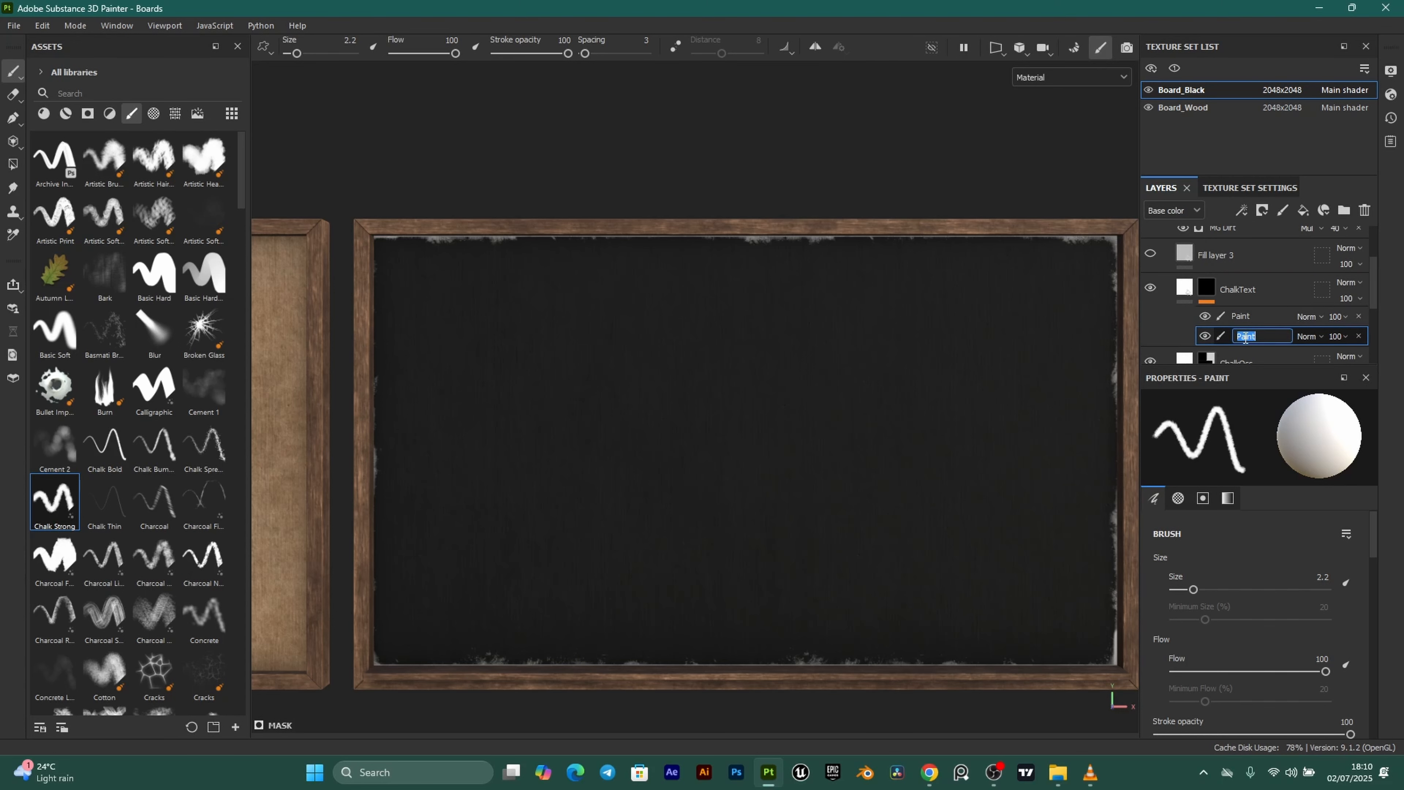
text(Strong)
key(Return)
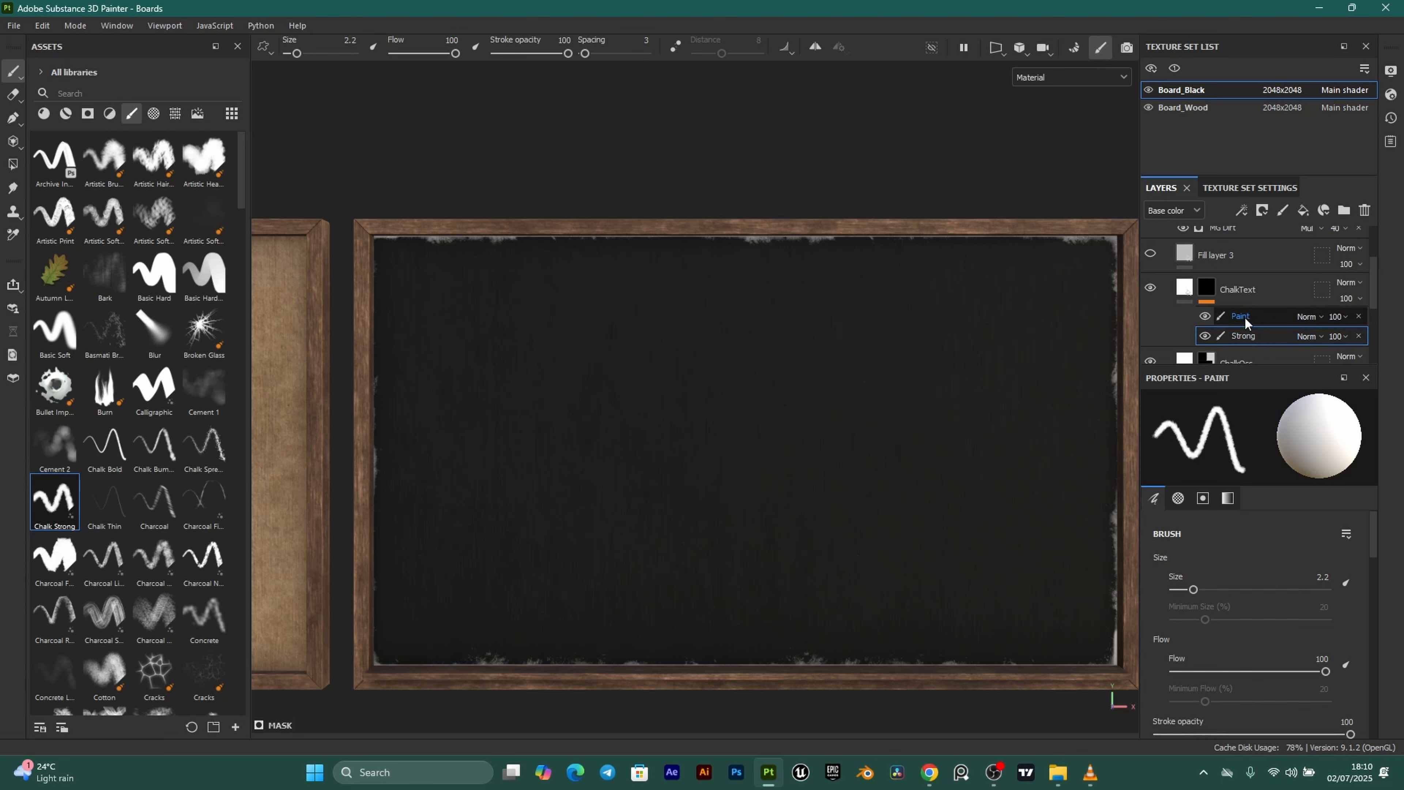
double_click(1245, 320)
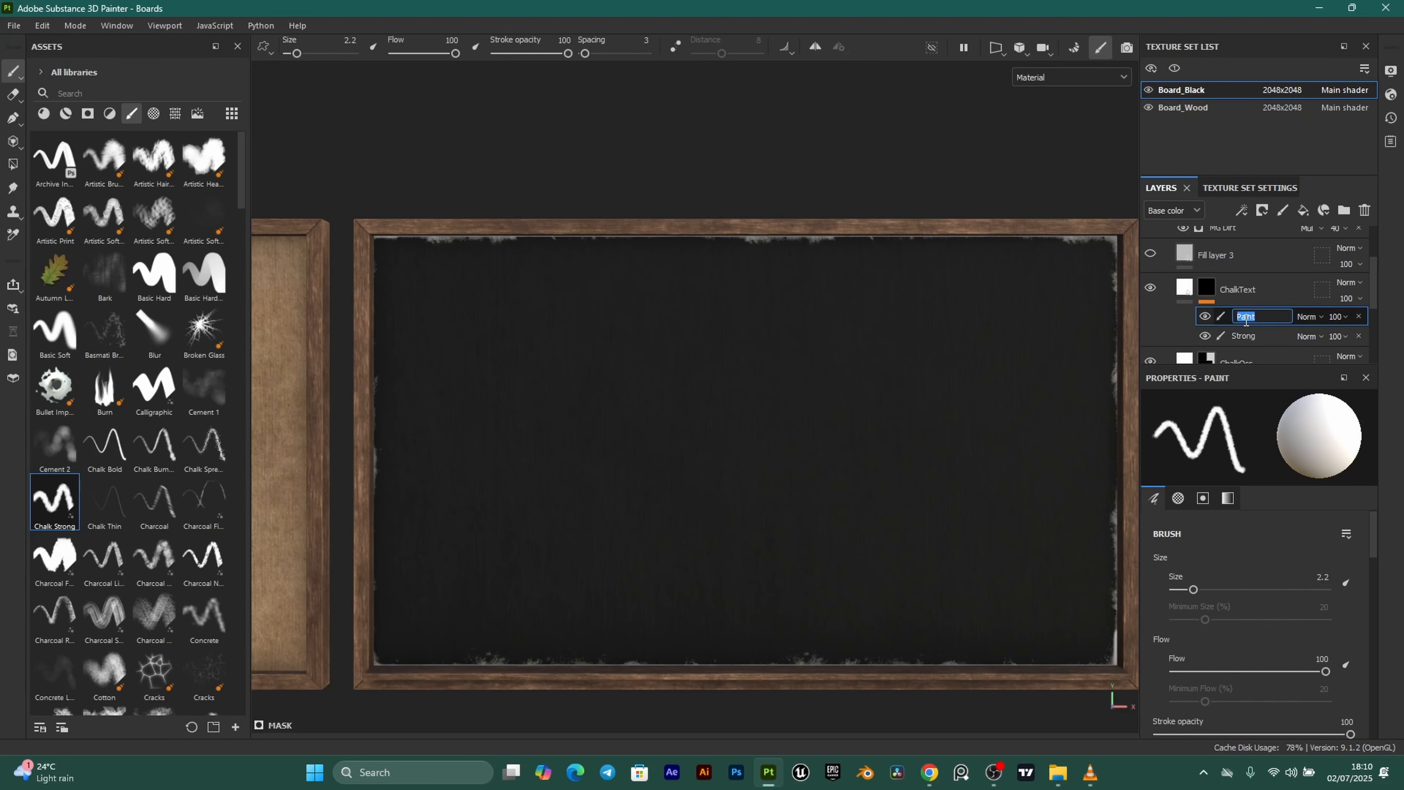
text(F)
key(Return)
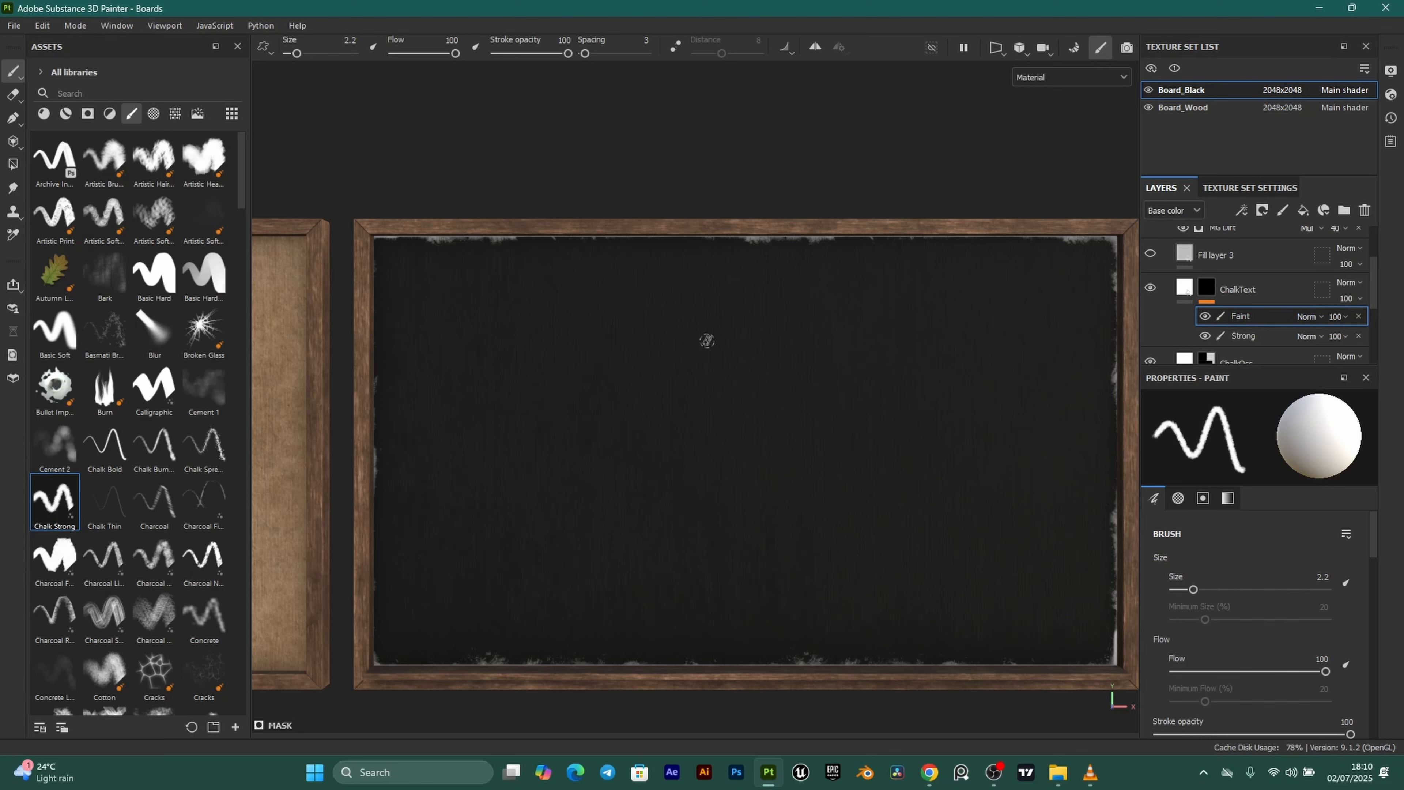
Write the SCIENCE – State of Matter notes on the Faint layer, then drop its opacity to 1.
drag(576, 313, 730, 311)
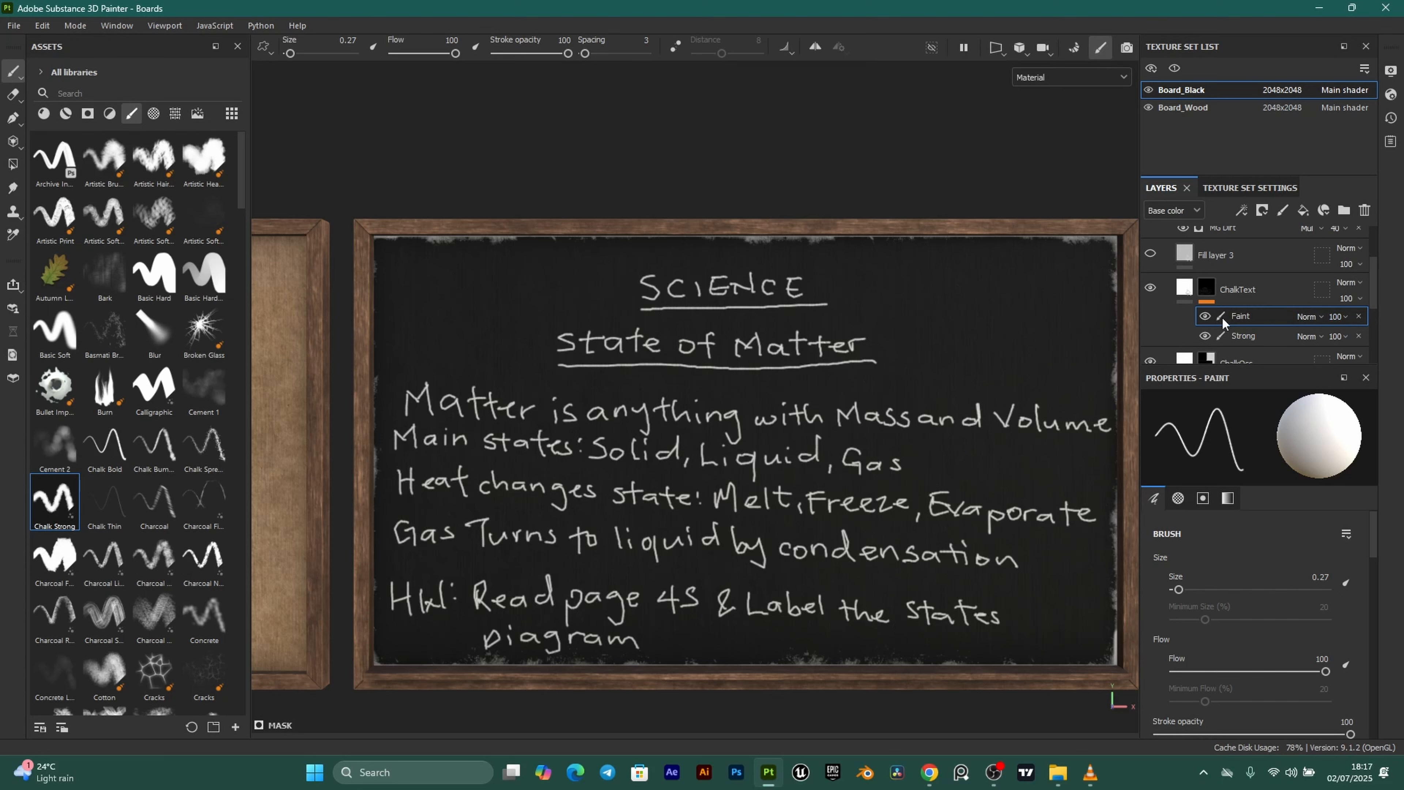
click(1341, 314)
drag(1392, 343, 1340, 341)
click(1347, 318)
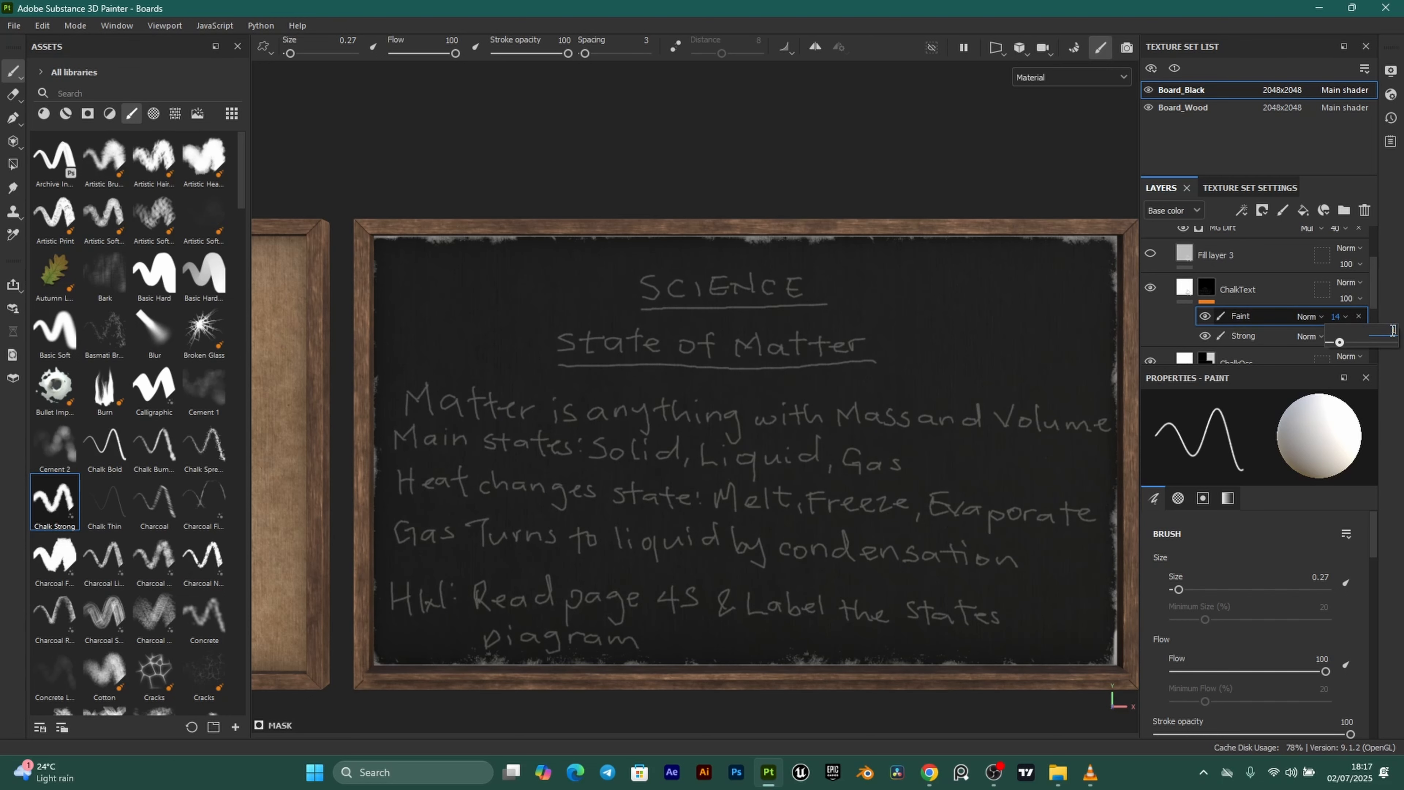
key(Return)
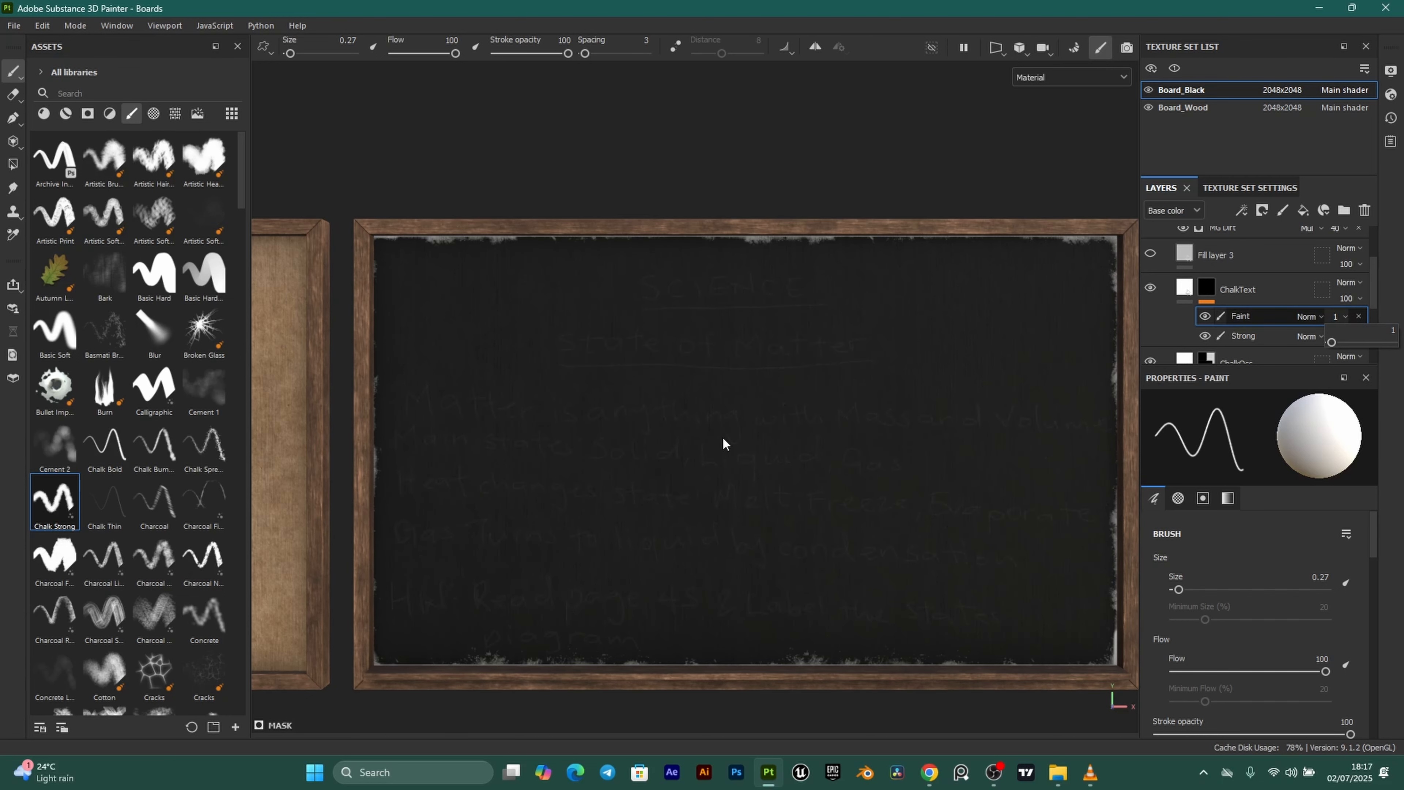
scroll(709, 480, up, 2)
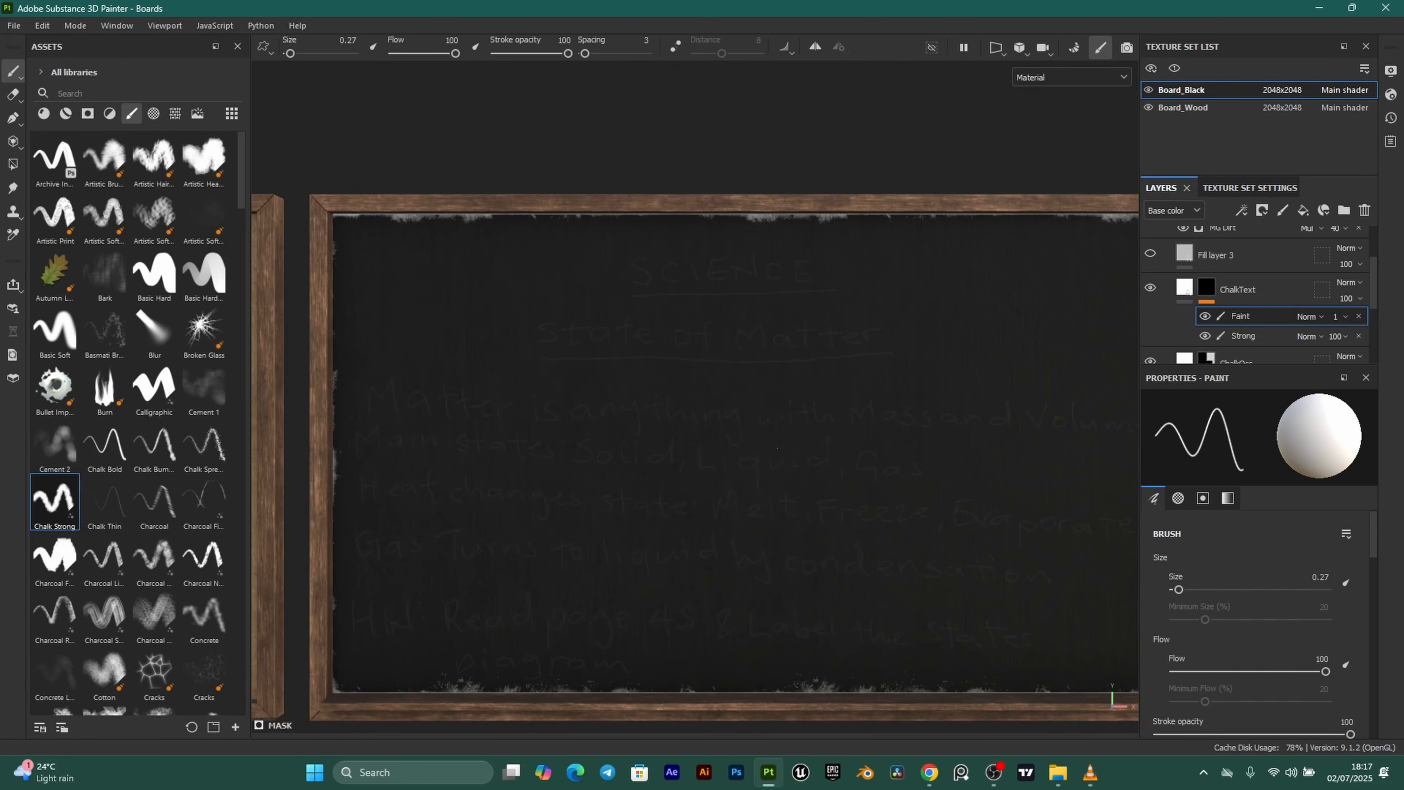
Select the Strong paint effect and reframe the chalkboard in the viewport.
click(1267, 338)
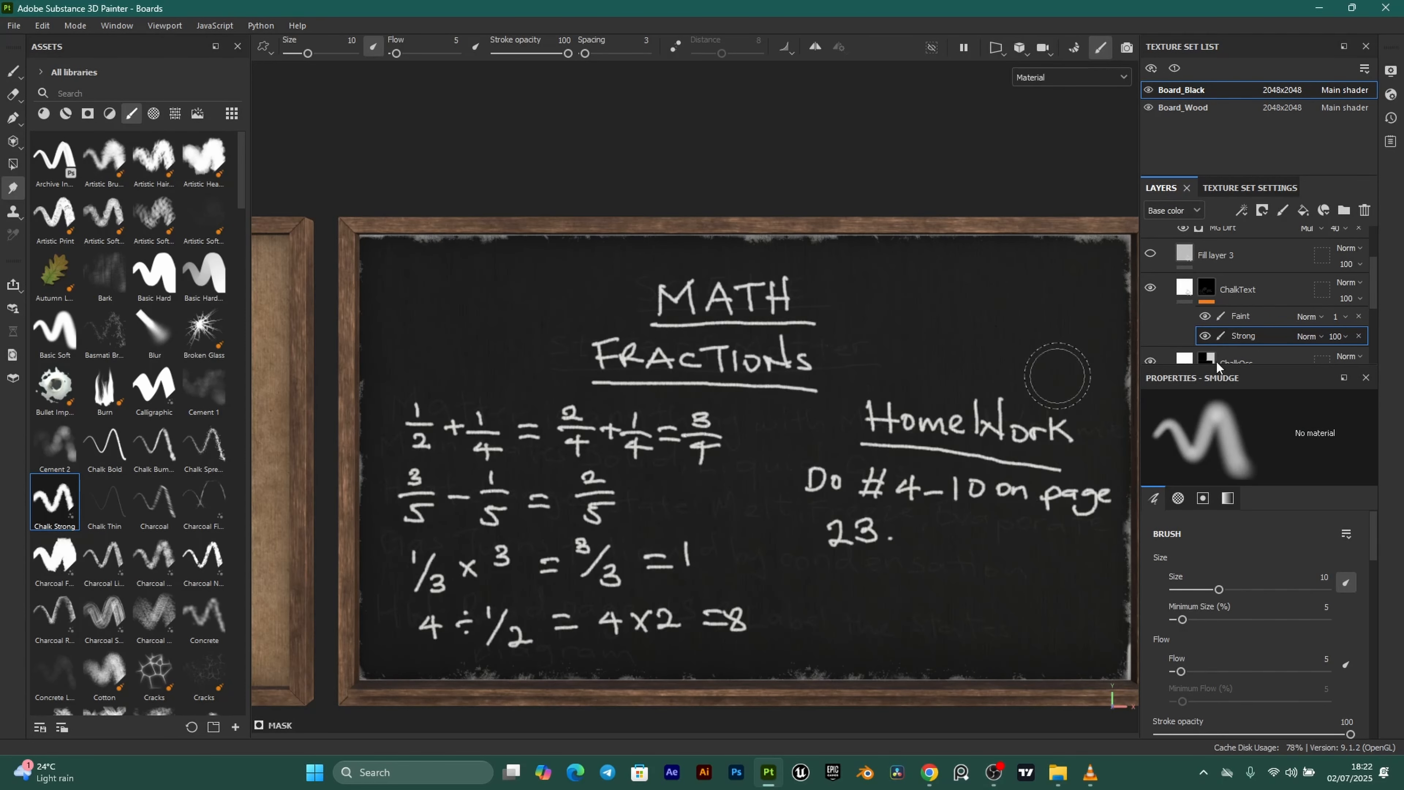
scroll(741, 517, up, 2)
scroll(734, 490, down, 1)
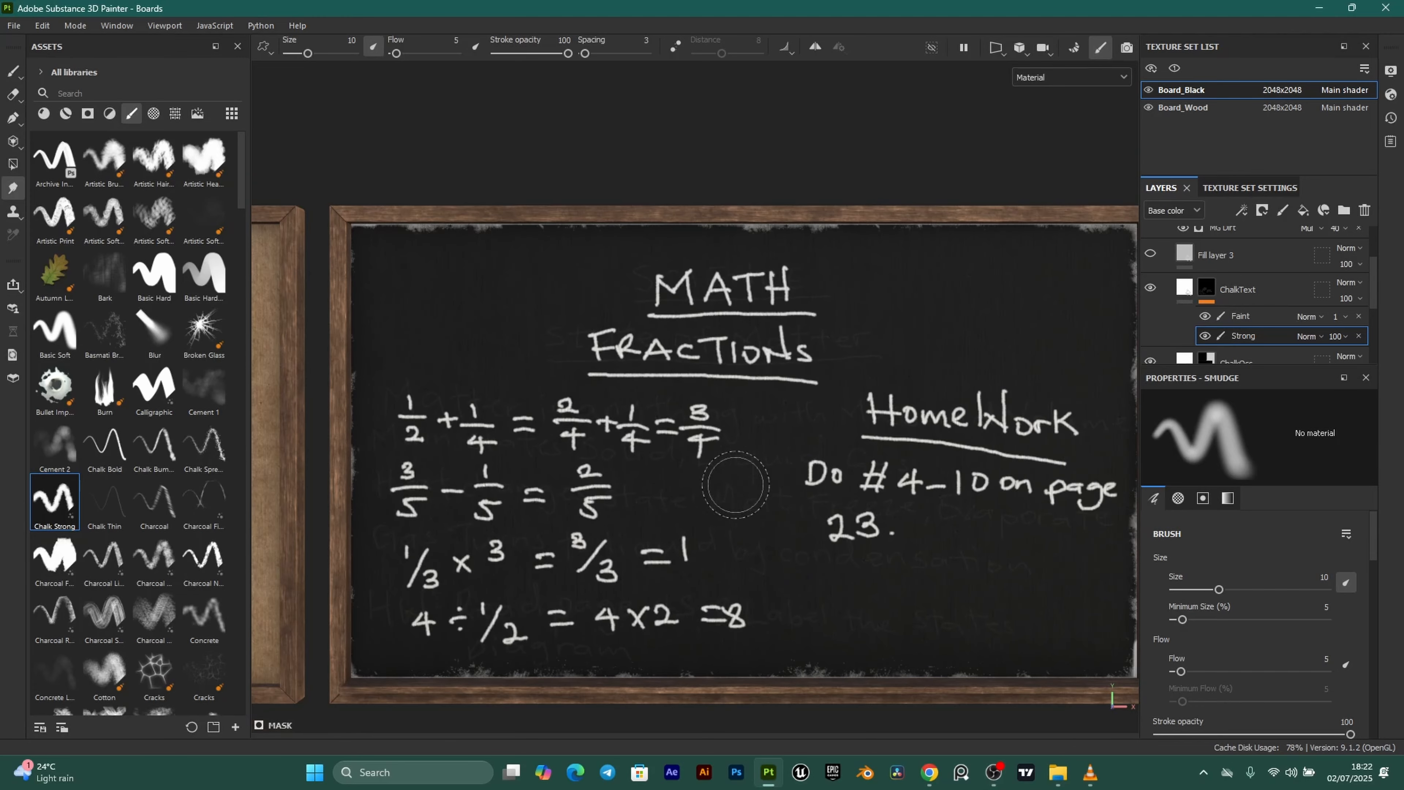
alt+middle_drag(880, 413, 837, 428)
alt+middle_drag(650, 466, 776, 437)
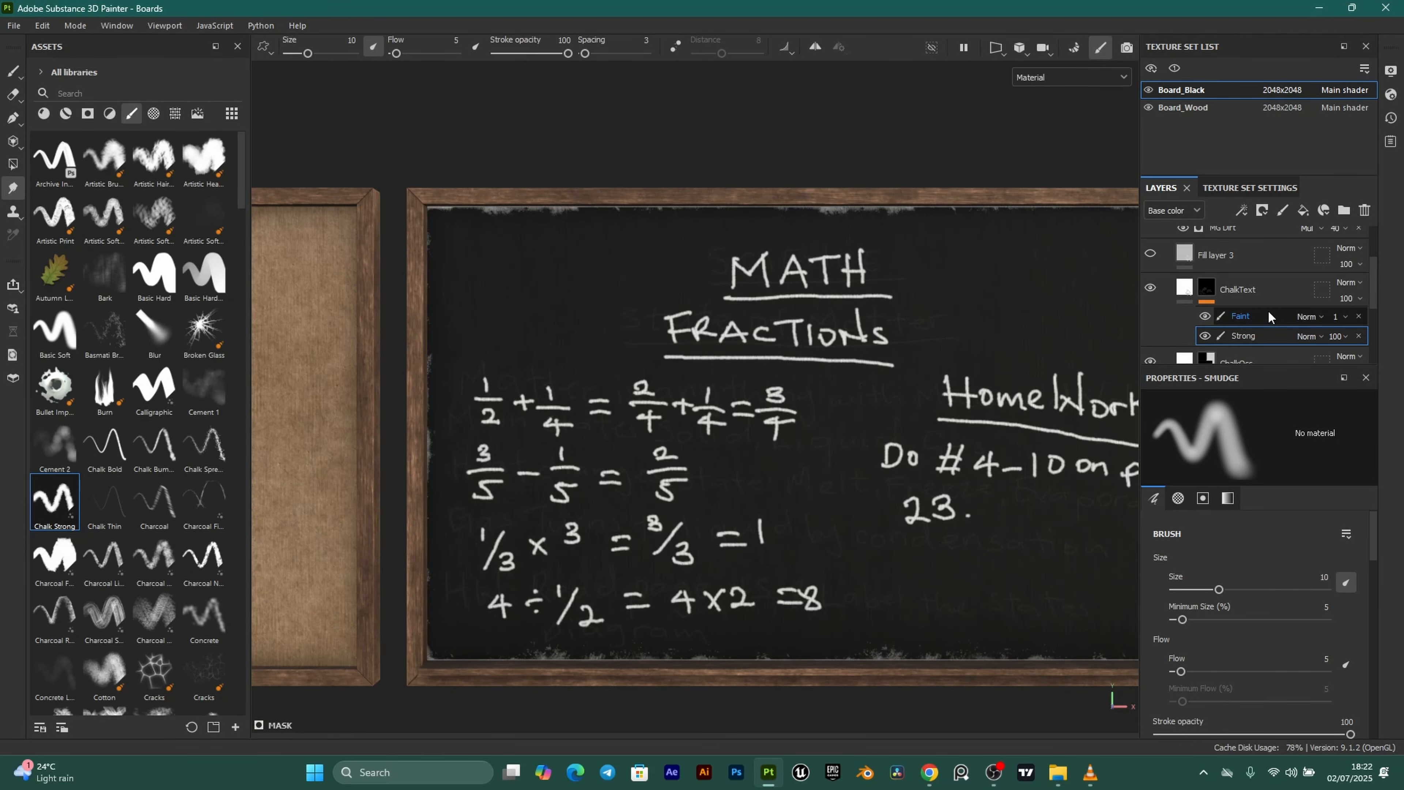
Select the Faint chalk layer under ChalkText and browse the brush presets.
click(1250, 319)
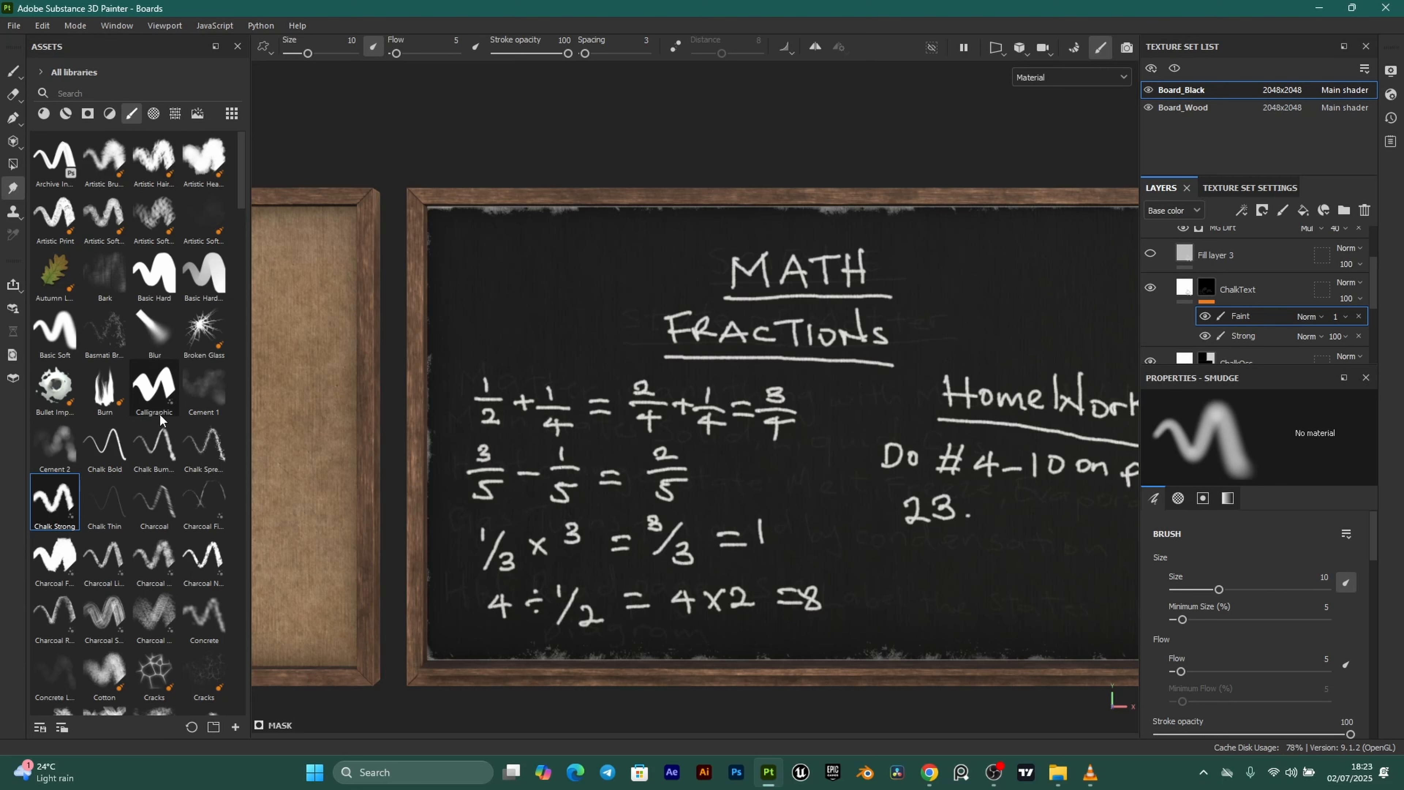
scroll(160, 420, down, 3)
scroll(159, 420, down, 6)
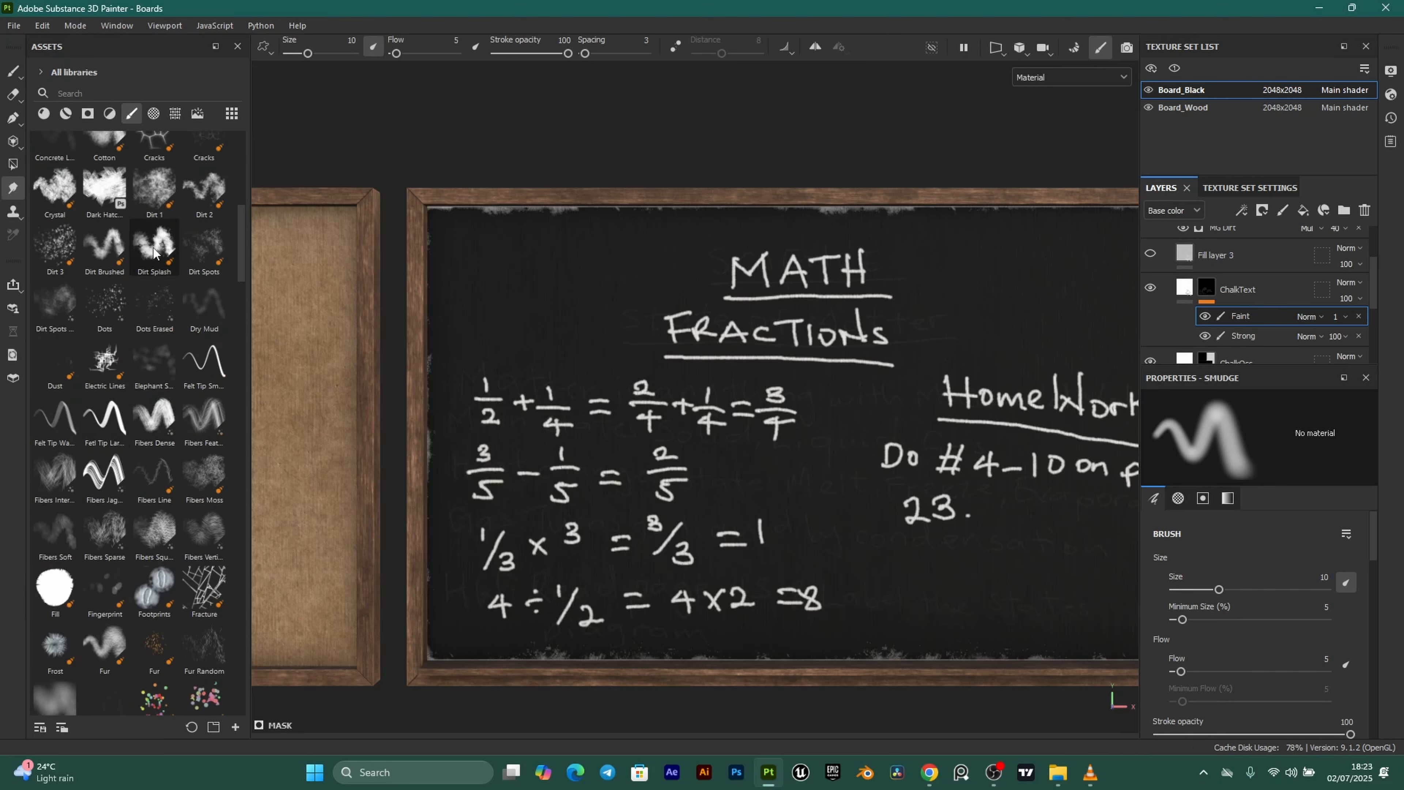
scroll(140, 449, up, 3)
scroll(140, 449, up, 6)
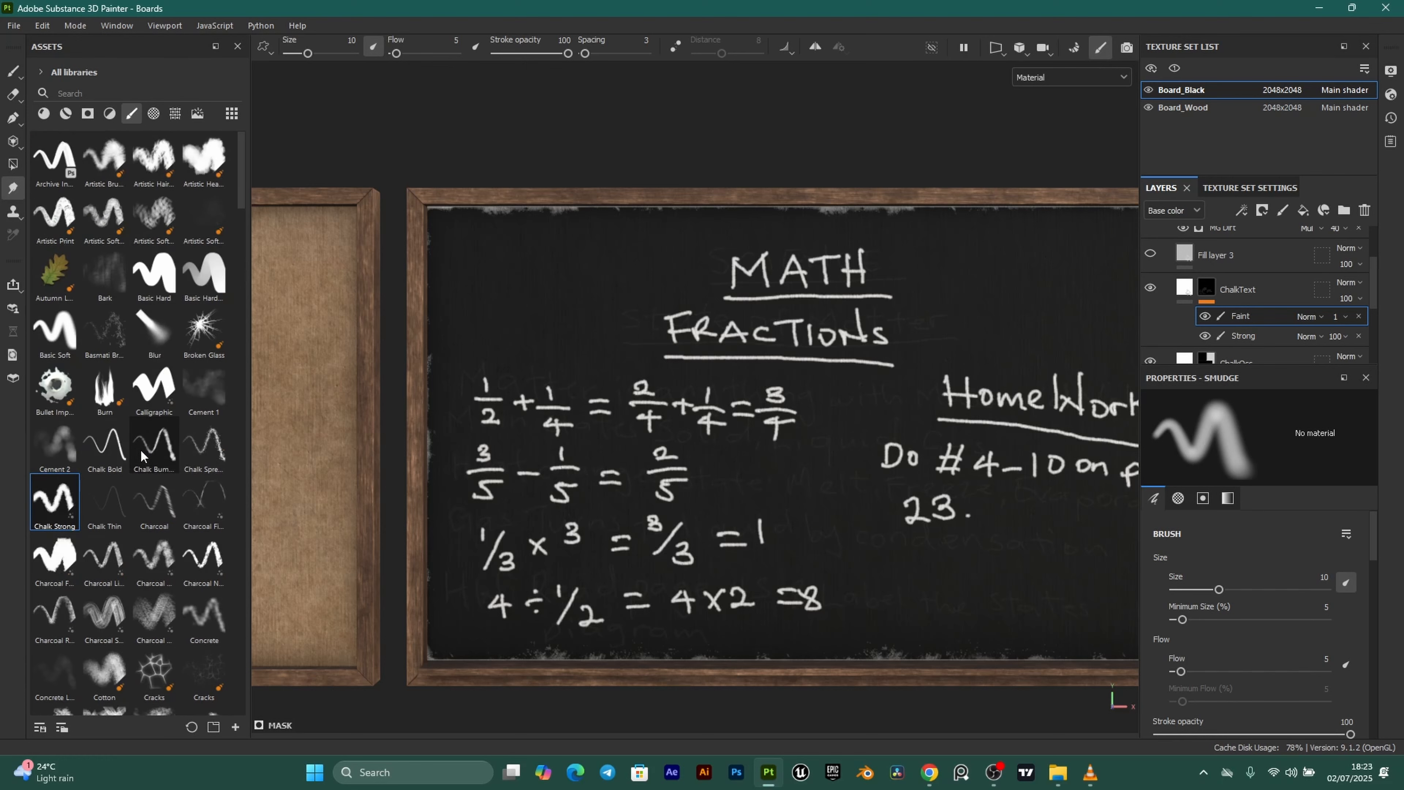
Pick the Blur brush, select the Faint layer and raise its opacity to 11.
click(158, 331)
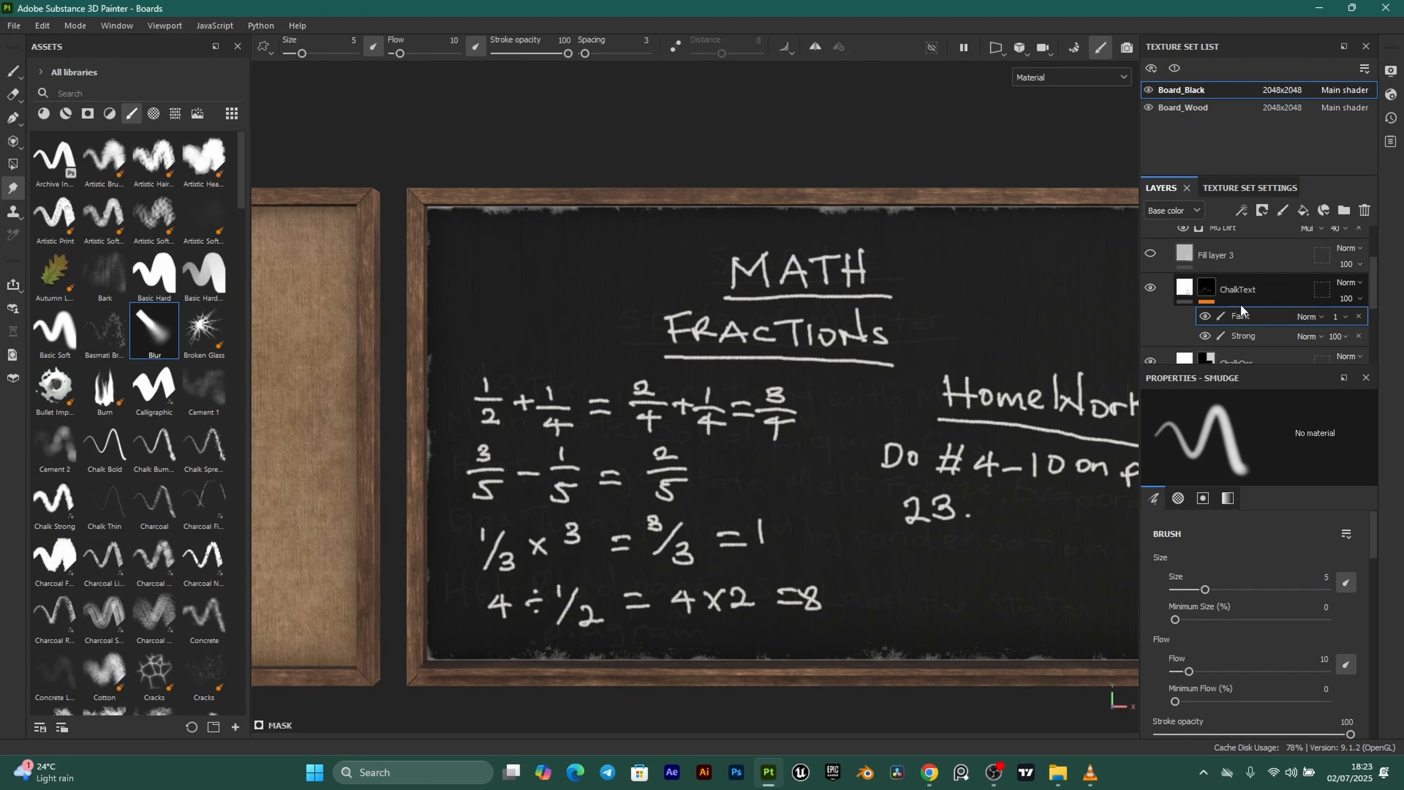
click(1265, 317)
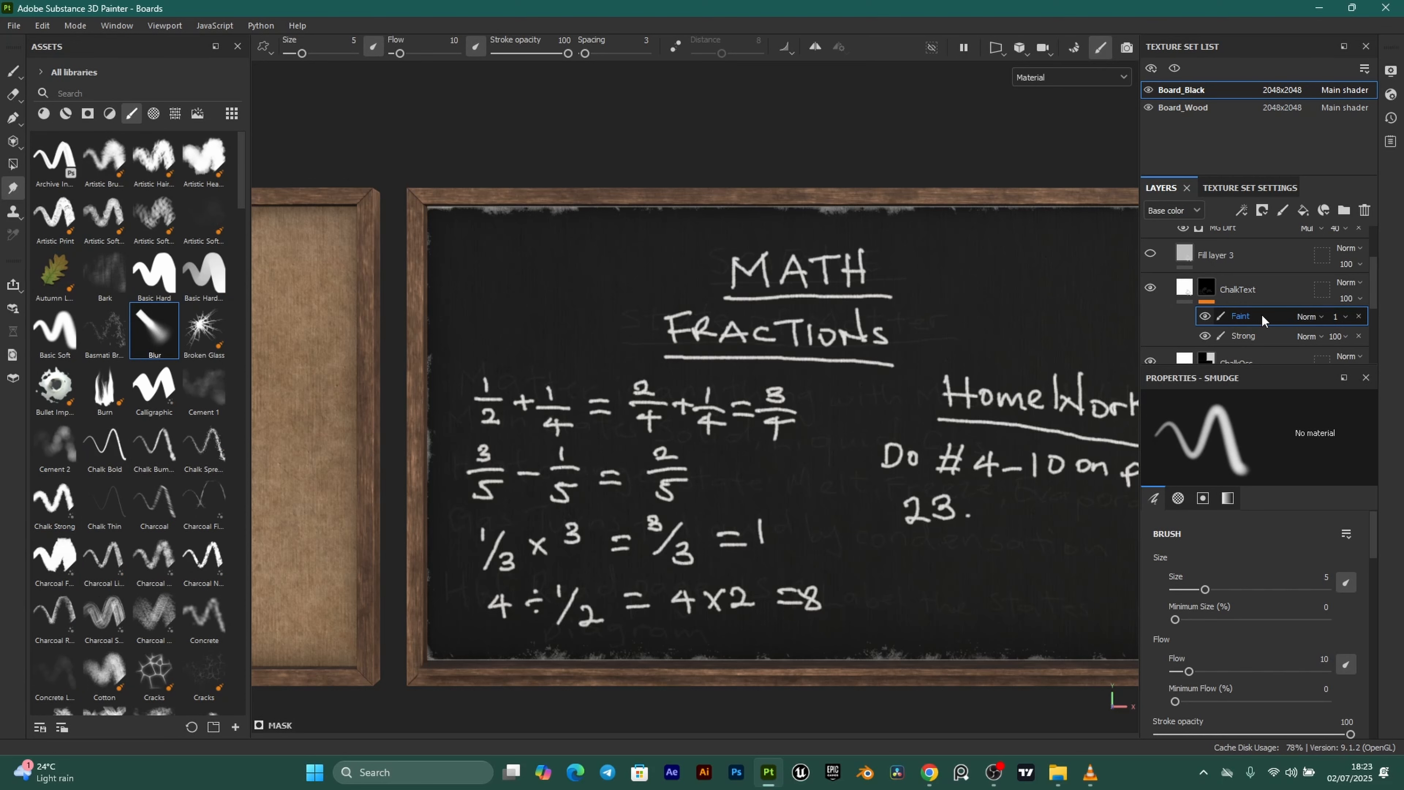
scroll(744, 345, up, 5)
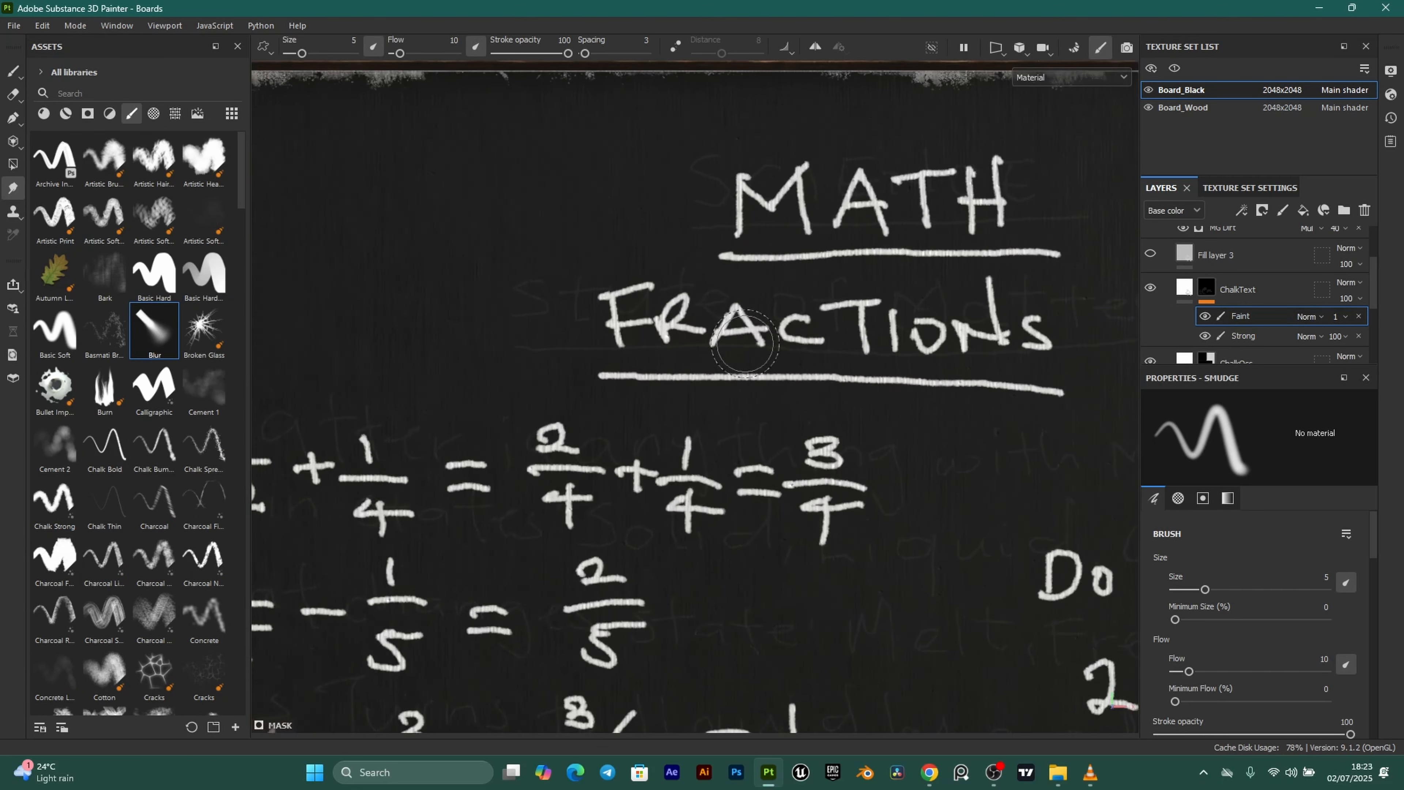
scroll(745, 344, up, 2)
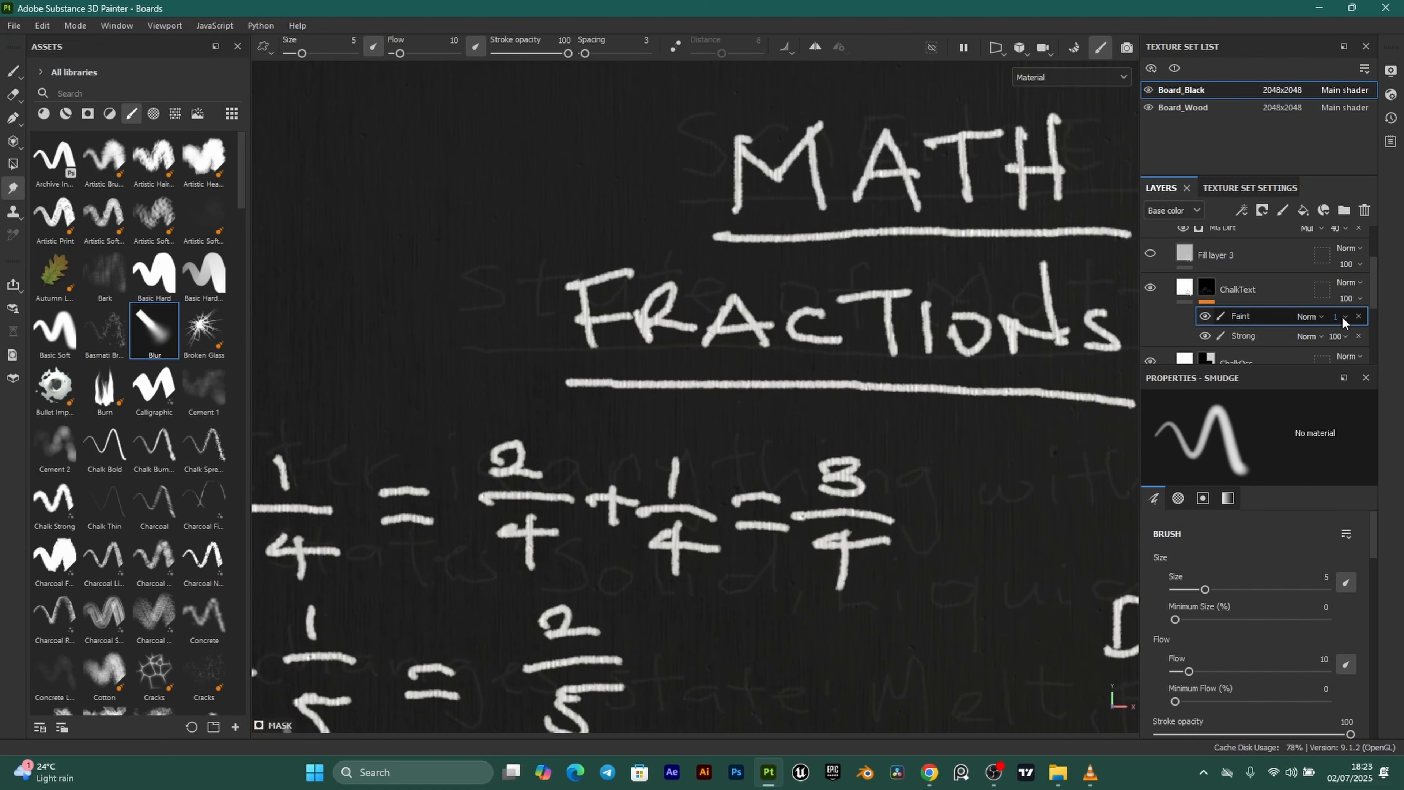
drag(1332, 342, 1338, 343)
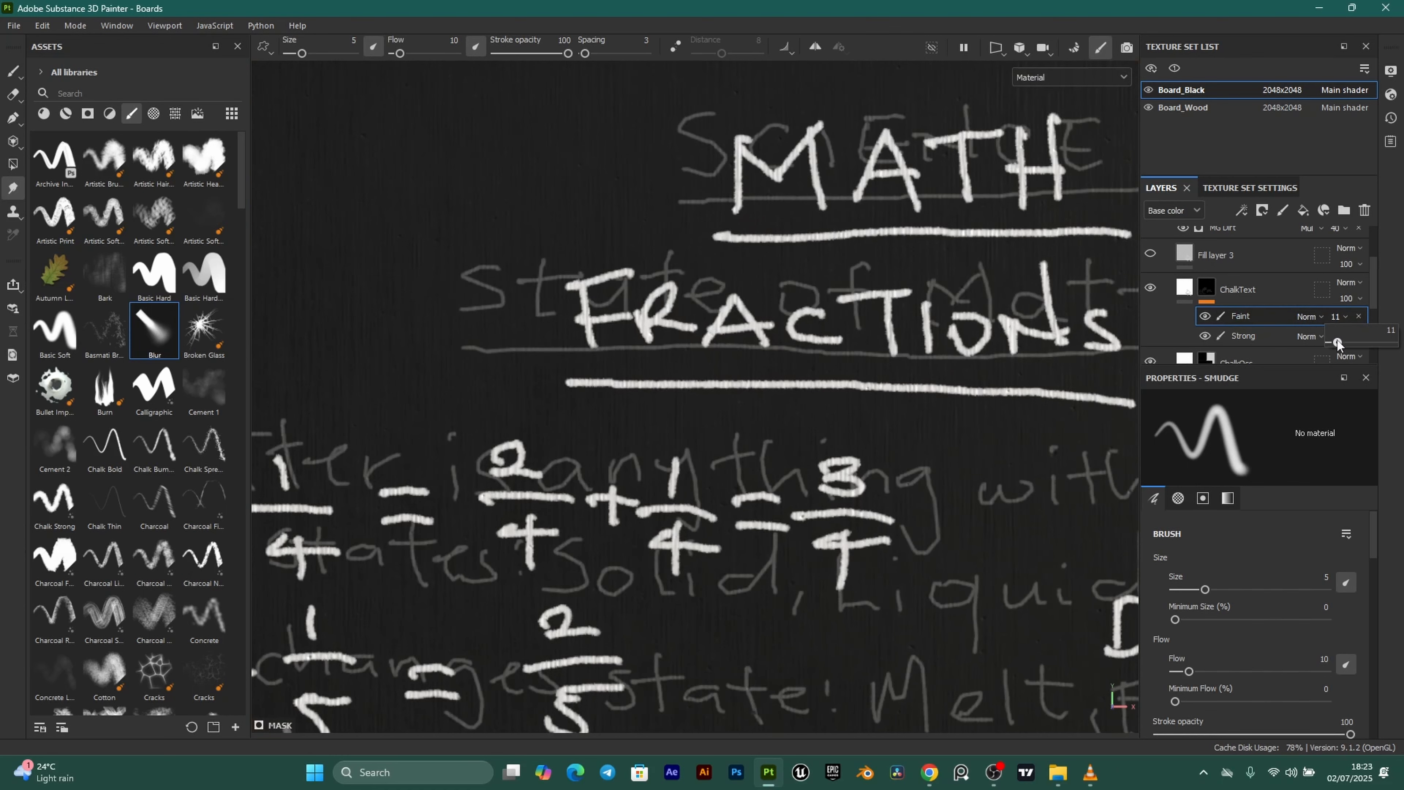
Smudge the faint SCIENCE heading, the Matter and with words, and other background writing.
scroll(745, 298, down, 6)
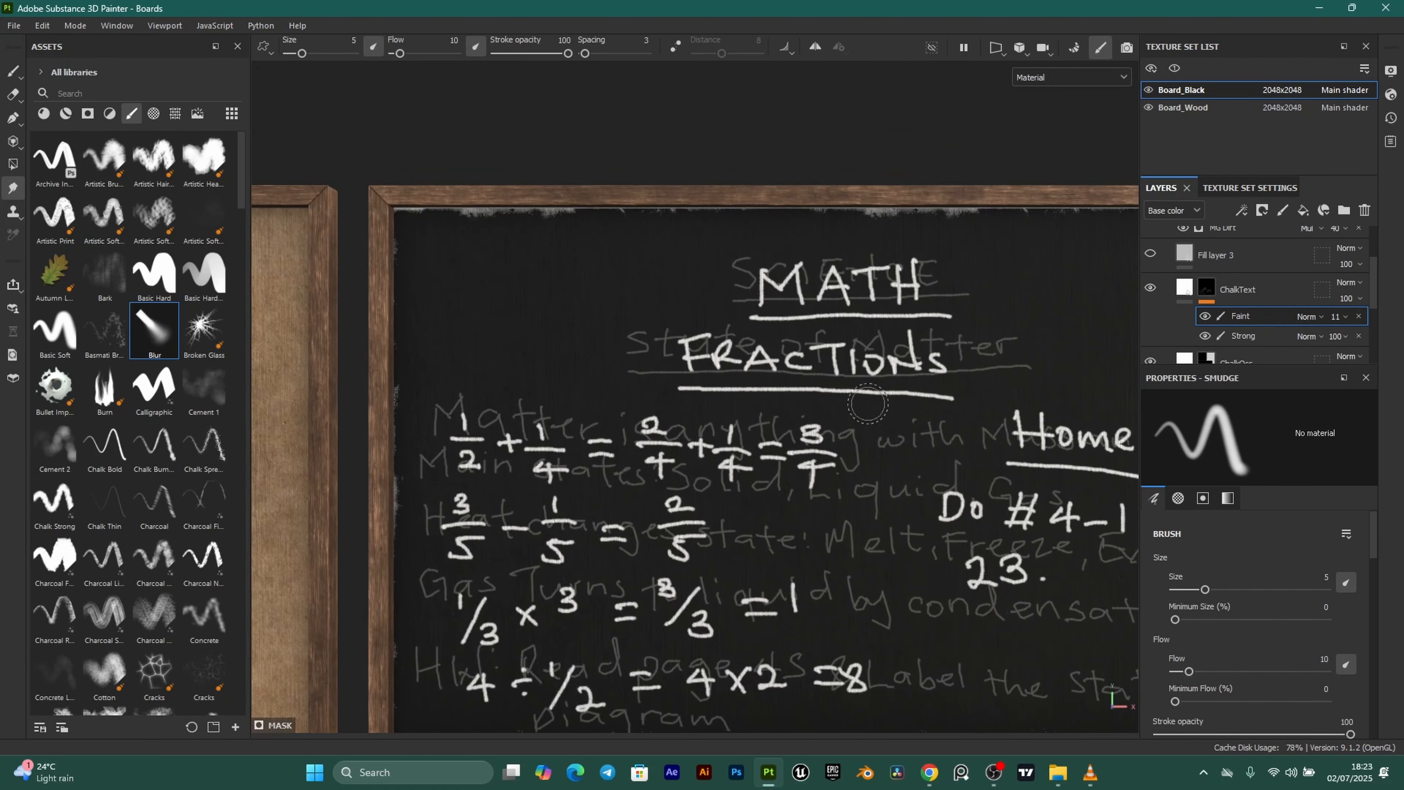
scroll(745, 299, up, 1)
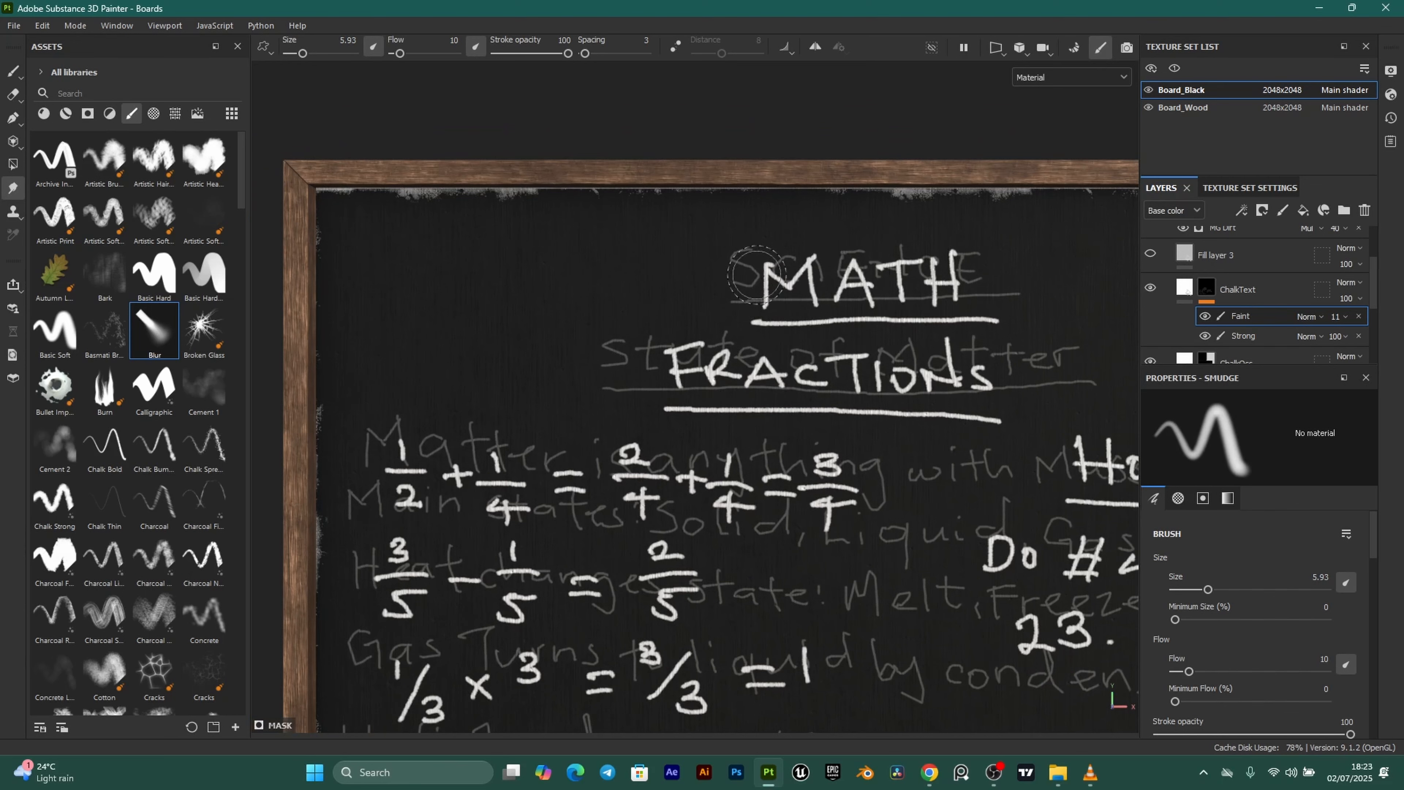
mouse_move(744, 257)
mouse_down()
mouse_move(666, 269)
mouse_move(750, 281)
mouse_up()
drag(959, 266, 978, 283)
scroll(978, 354, down, 1)
alt+middle_drag(722, 614, 763, 509)
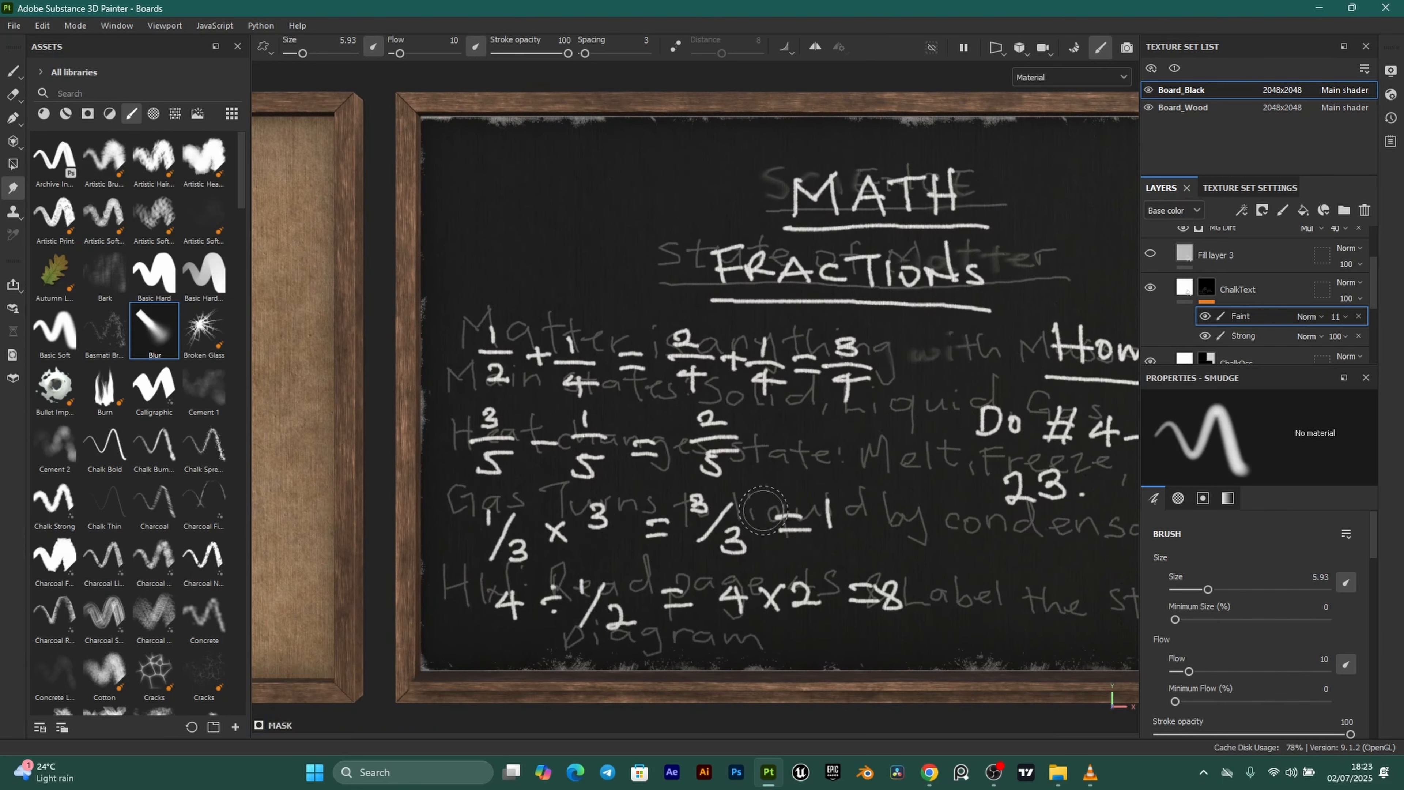
alt+middle_drag(875, 597, 715, 589)
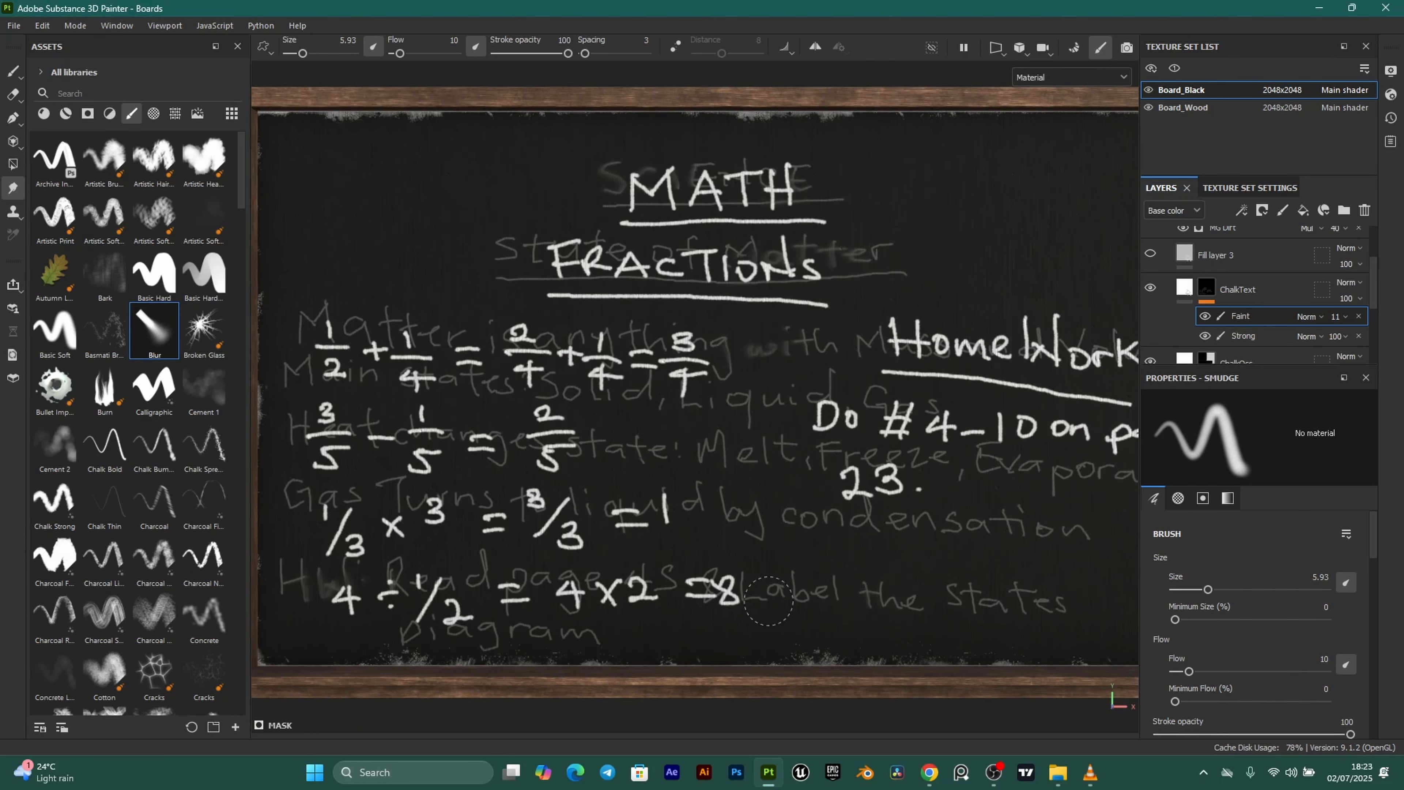
scroll(715, 589, down, 1)
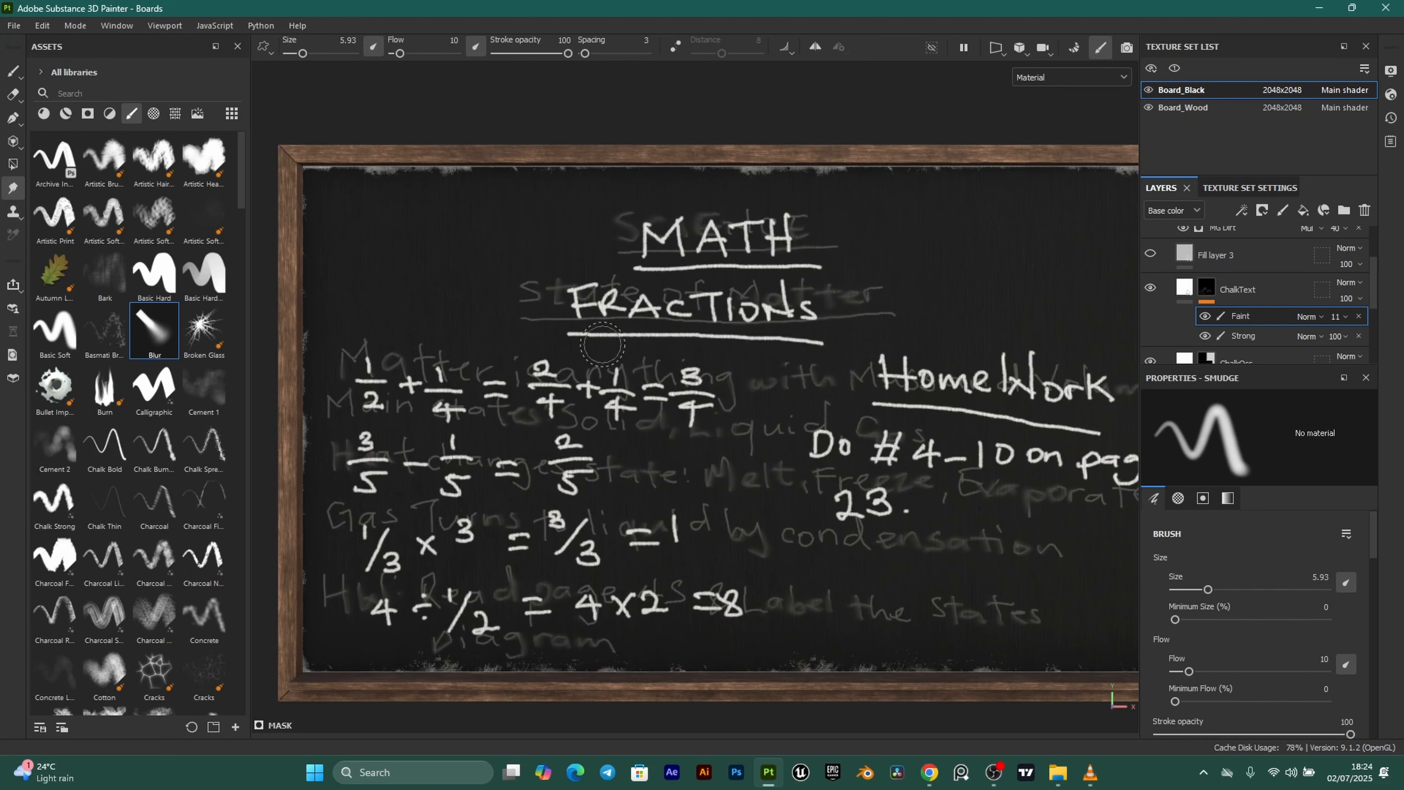
Return the Faint layer's opacity to 1 and select the Strong chalk layer.
click(1340, 316)
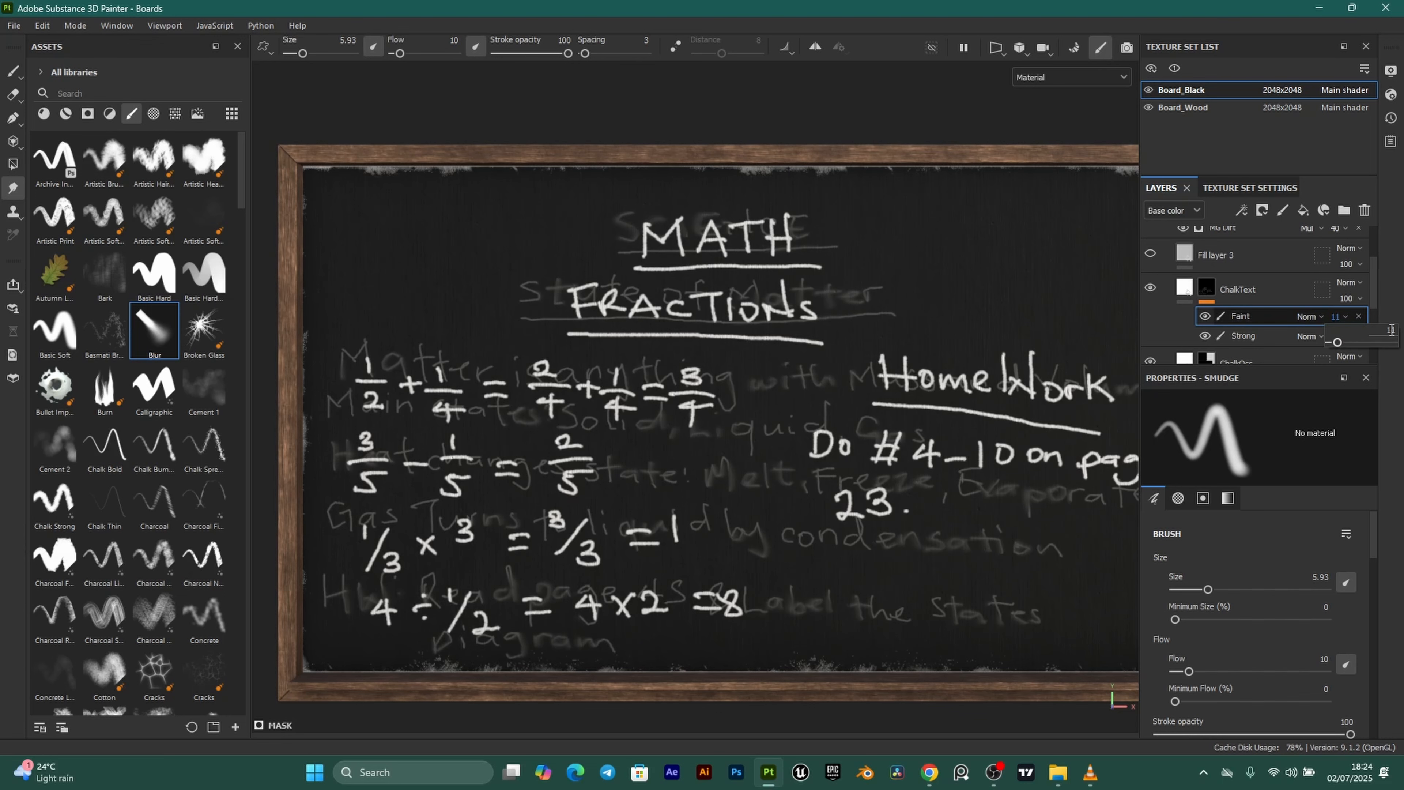
key(Return)
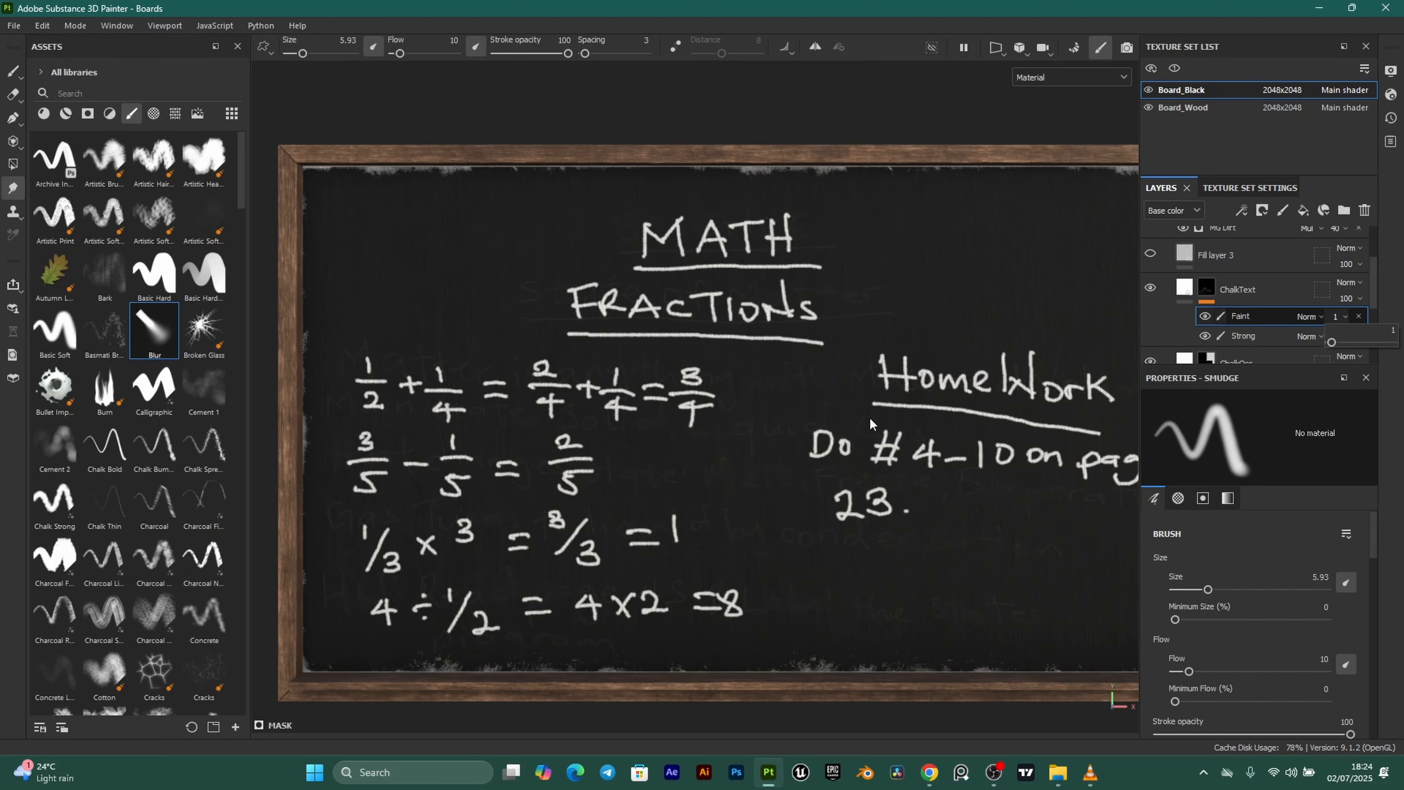
click(1267, 337)
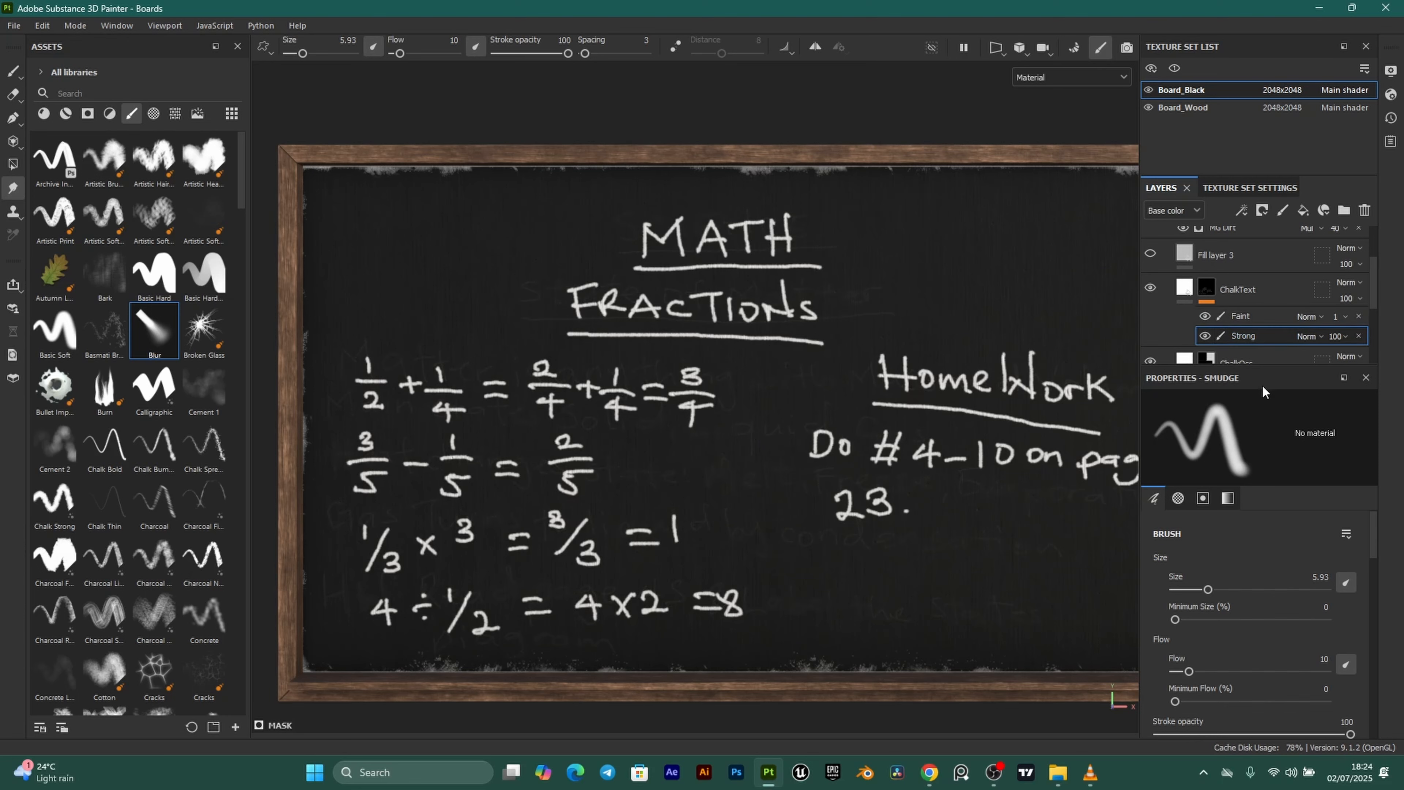
Lower the smudge flow to 5 and make the Strong chalk layer active.
scroll(762, 415, up, 2)
scroll(777, 403, down, 2)
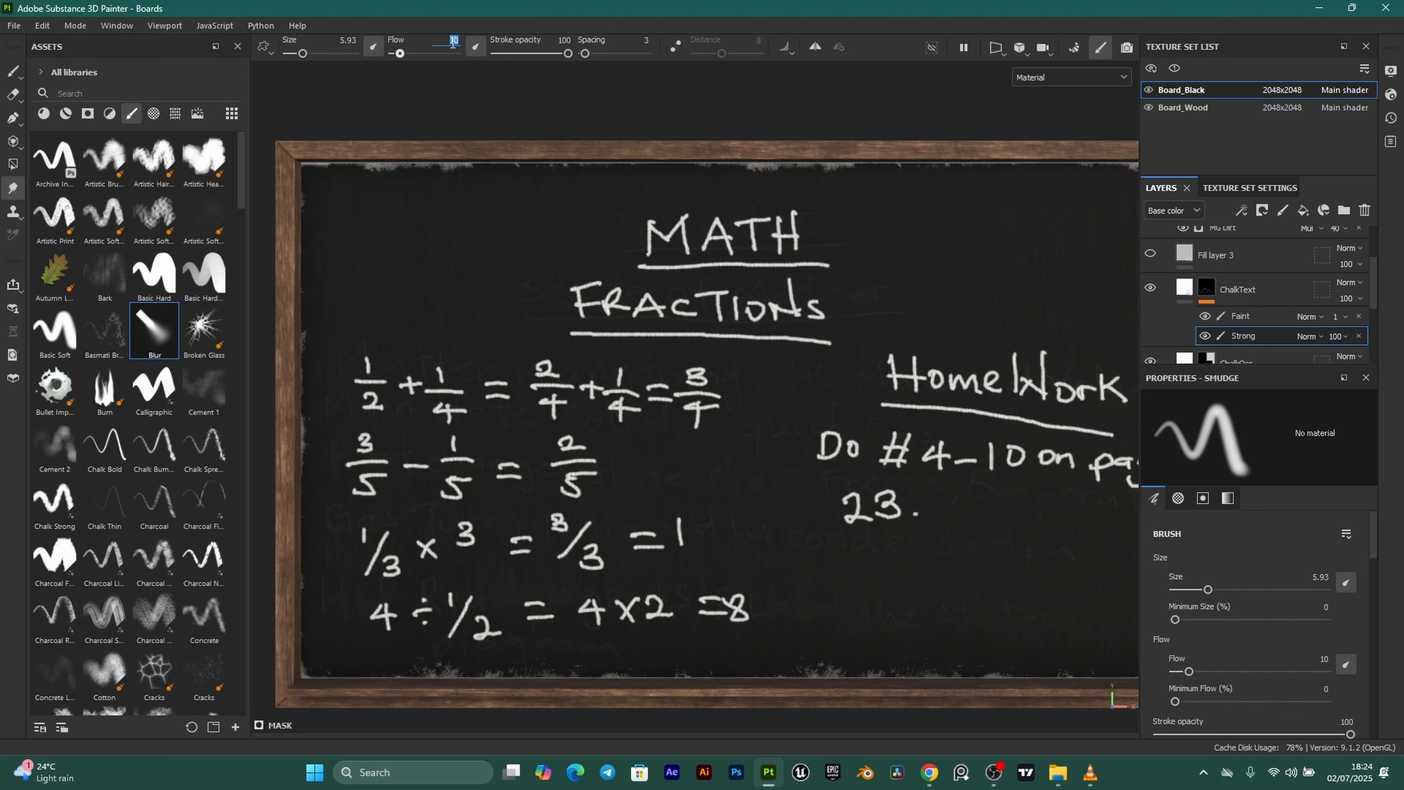
key(Return)
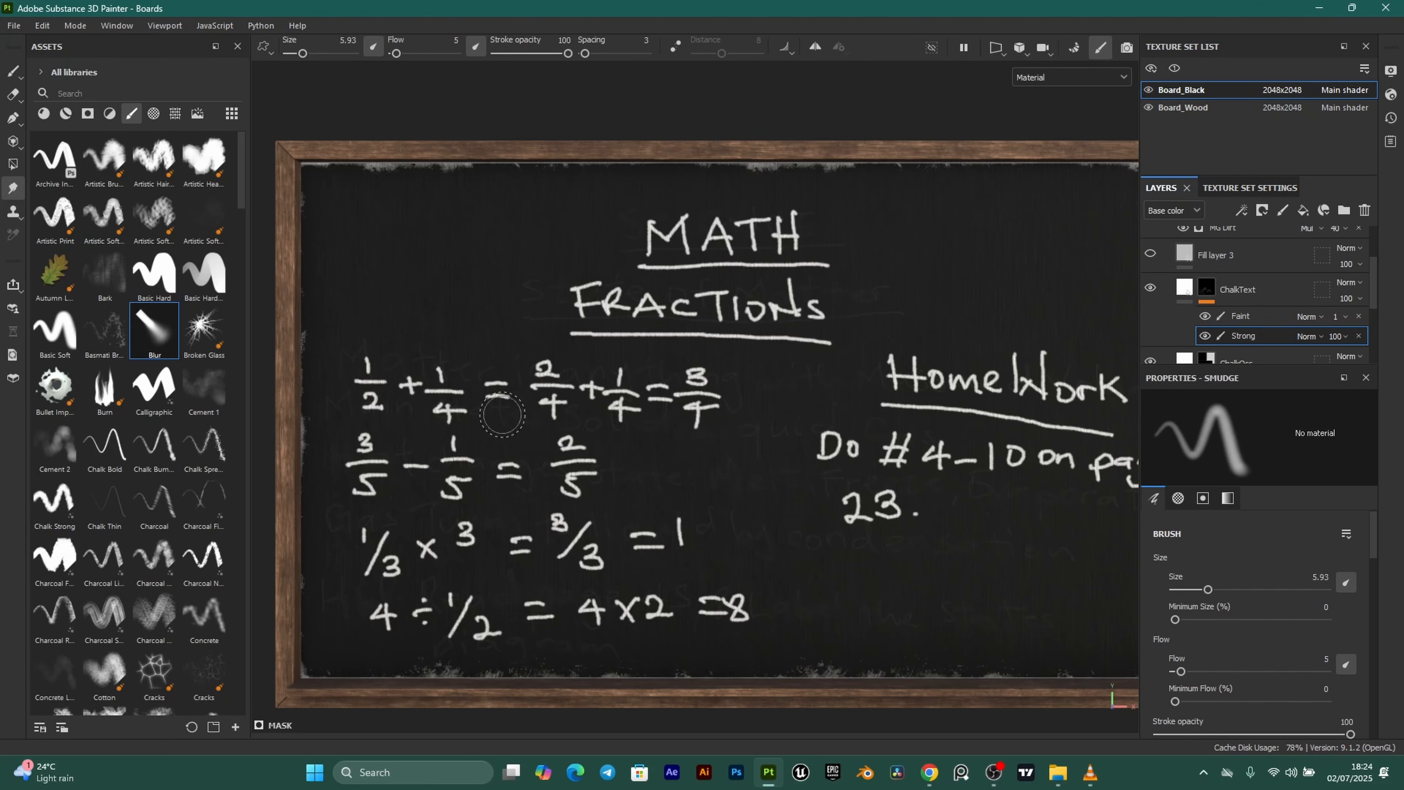
click(1269, 320)
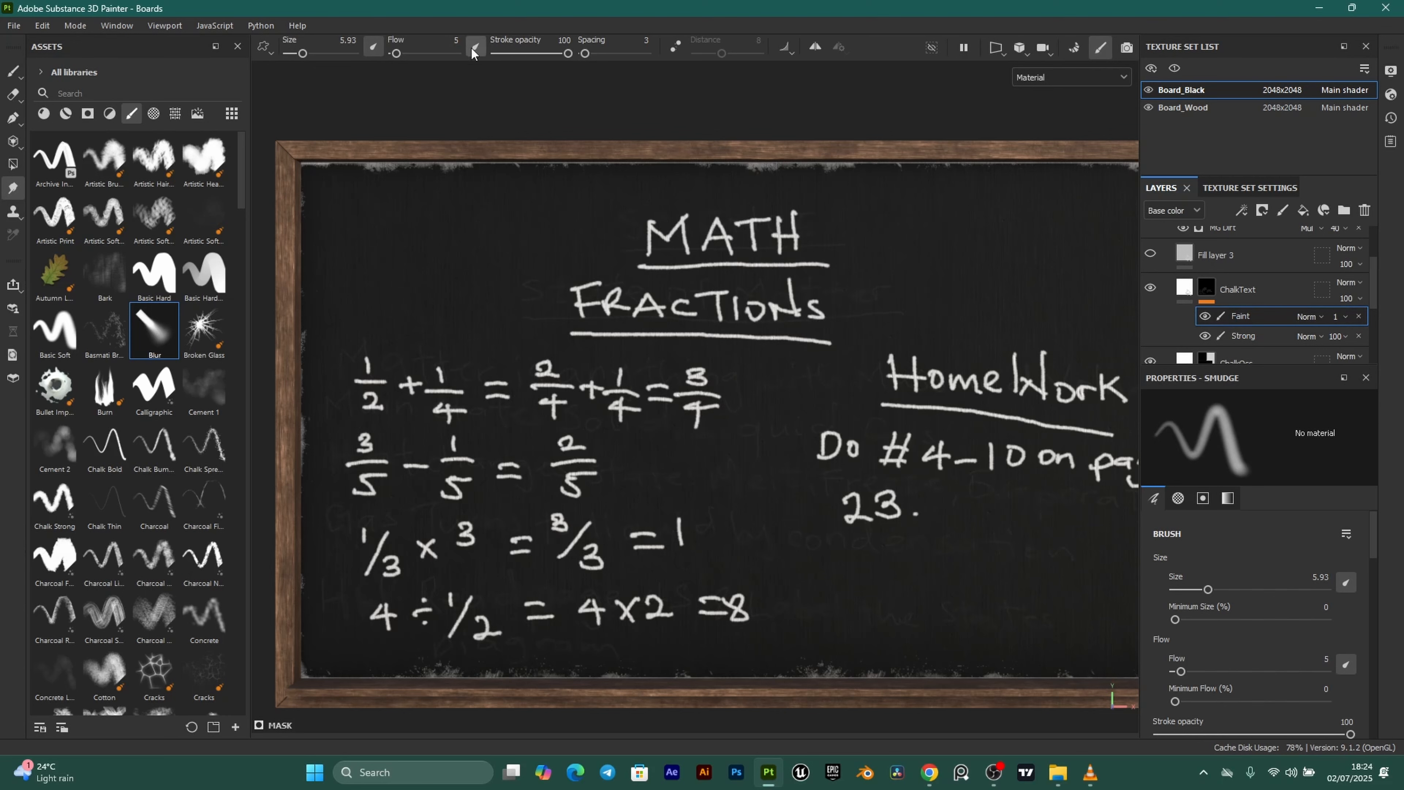
click(1258, 335)
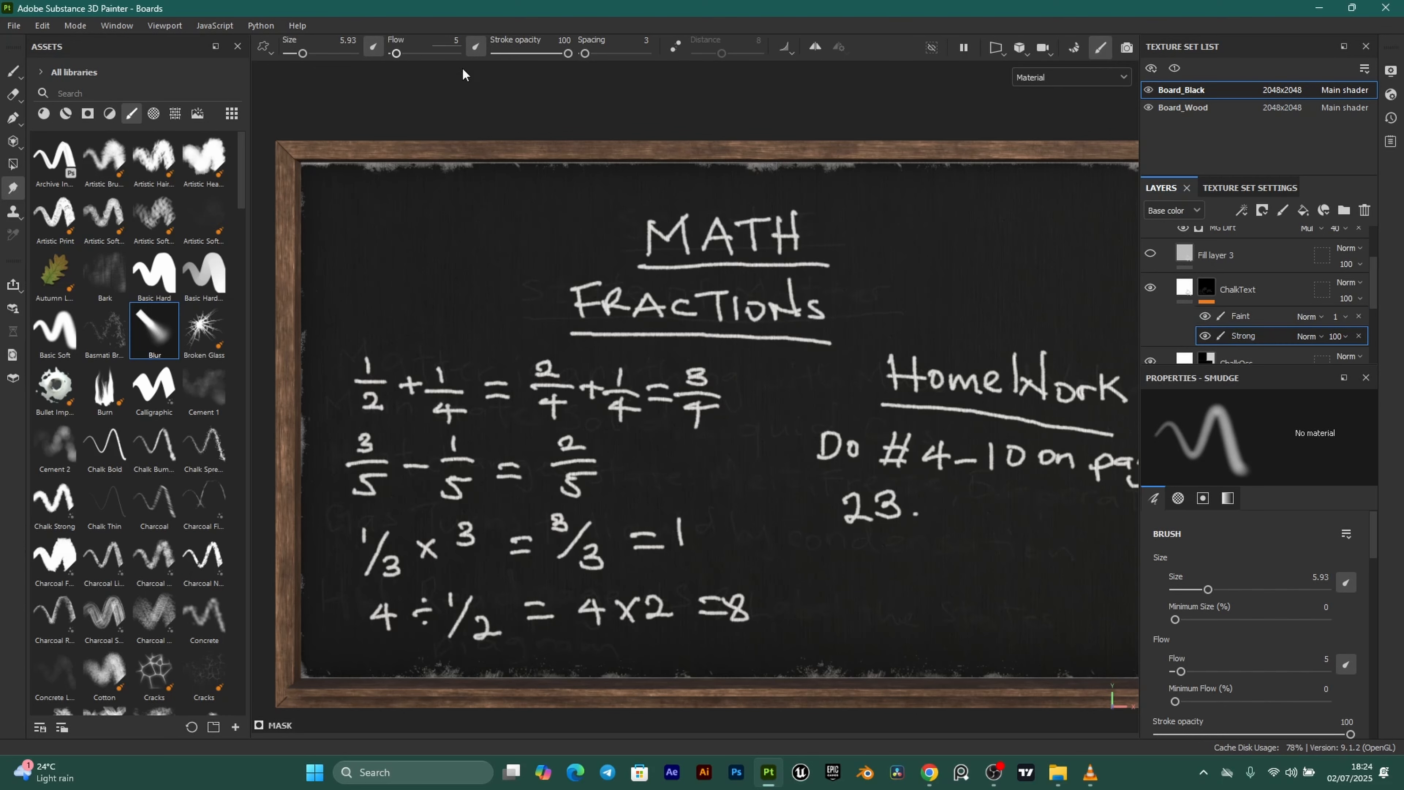
scroll(698, 415, up, 1)
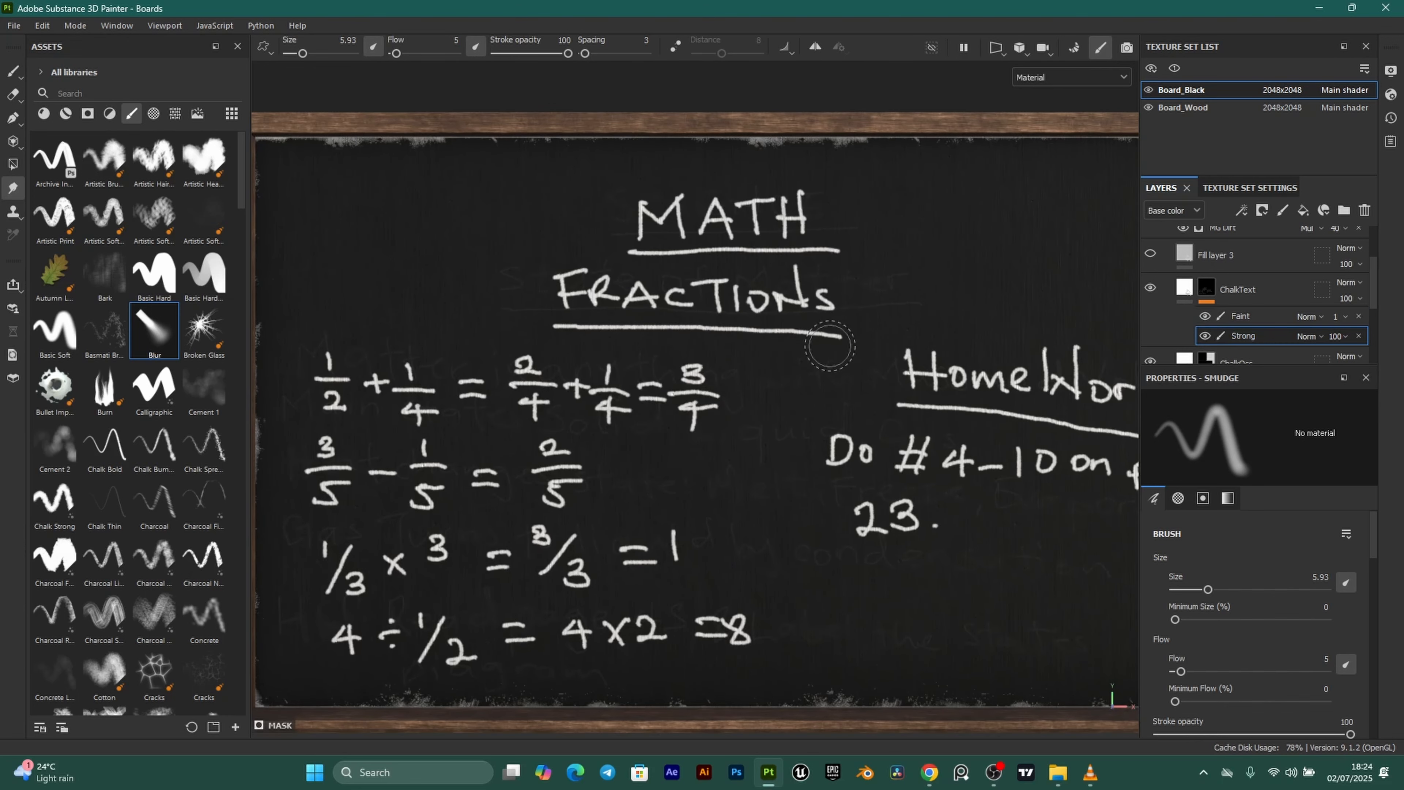
Soften the FRACTIONS underline, the top of the H in MATH, and the =8 strokes.
drag(774, 343, 849, 349)
drag(802, 208, 840, 187)
scroll(828, 210, down, 1)
alt+middle_drag(691, 427, 744, 384)
drag(775, 563, 748, 564)
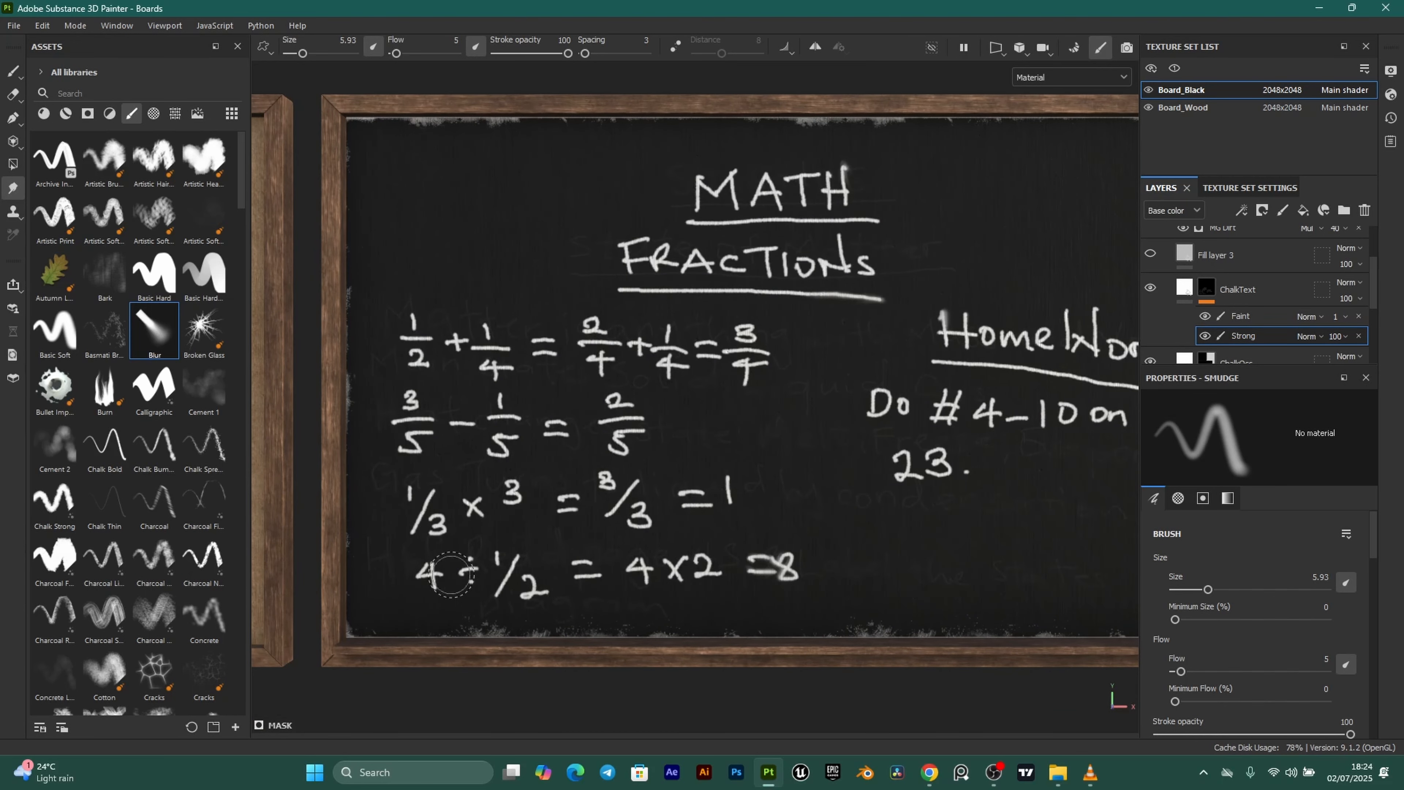
Soften the ÷ sign, the HomeWork underline and W, and the equals sign and 3/5 fraction.
drag(452, 575, 432, 571)
alt+middle_drag(748, 508, 550, 507)
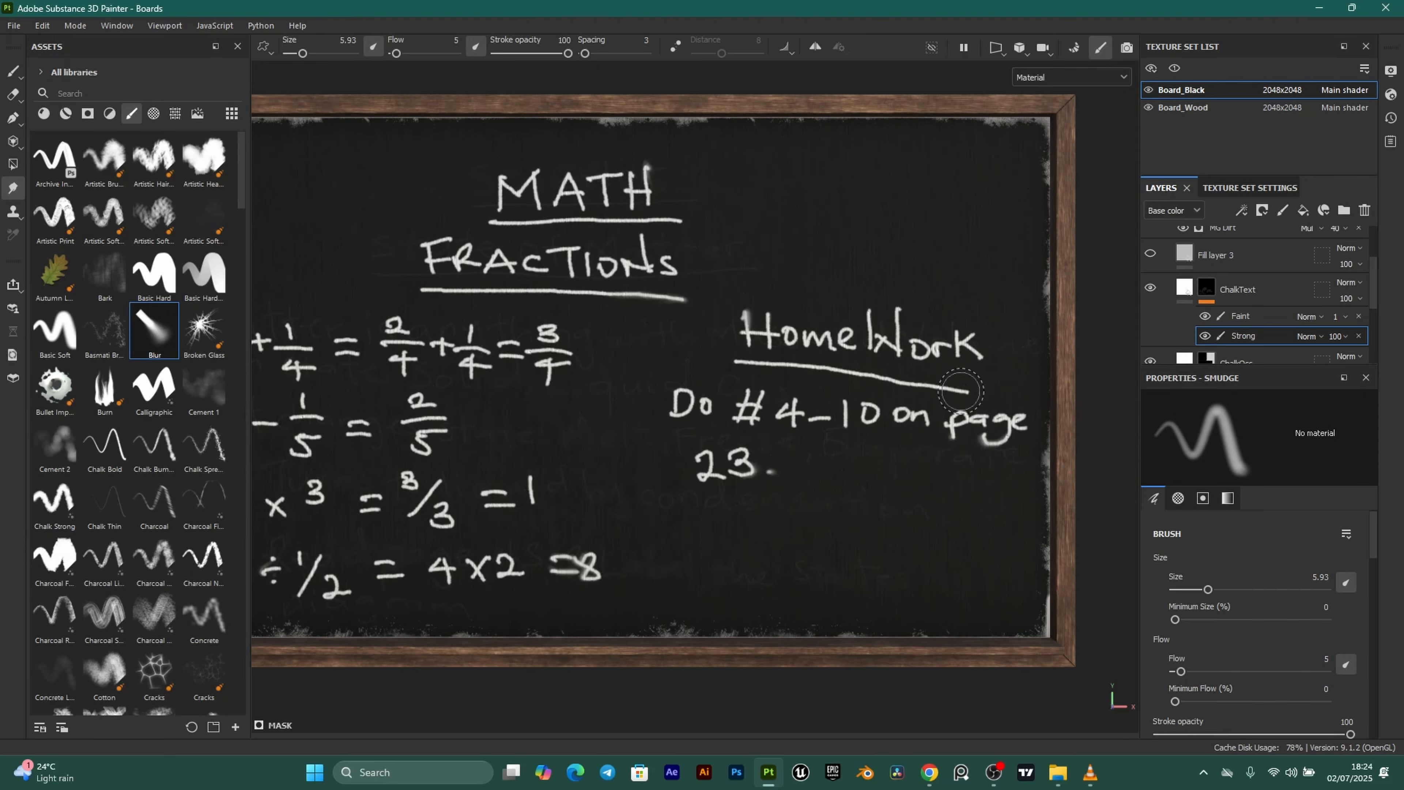
drag(961, 391, 863, 377)
drag(900, 332, 905, 311)
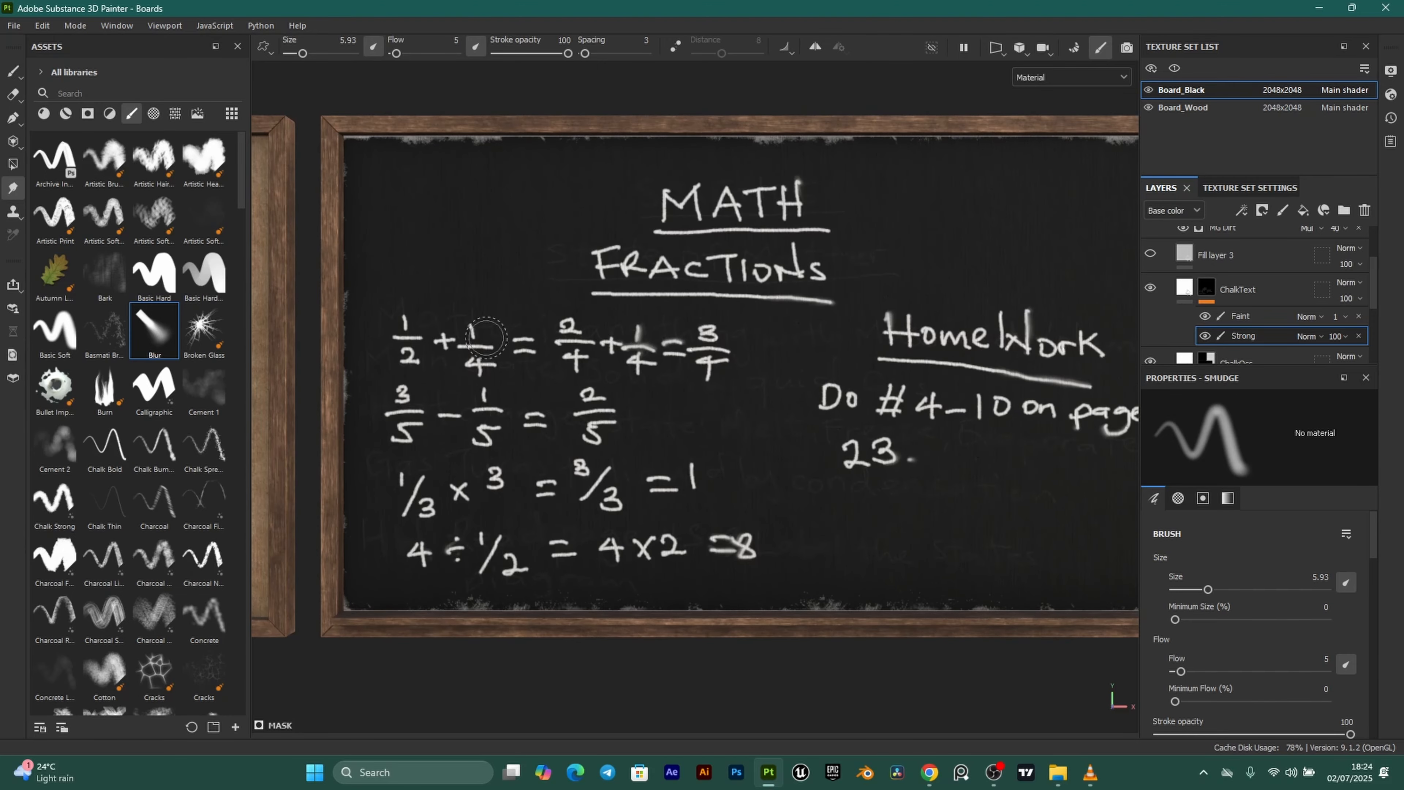
drag(487, 338, 520, 348)
drag(429, 415, 407, 412)
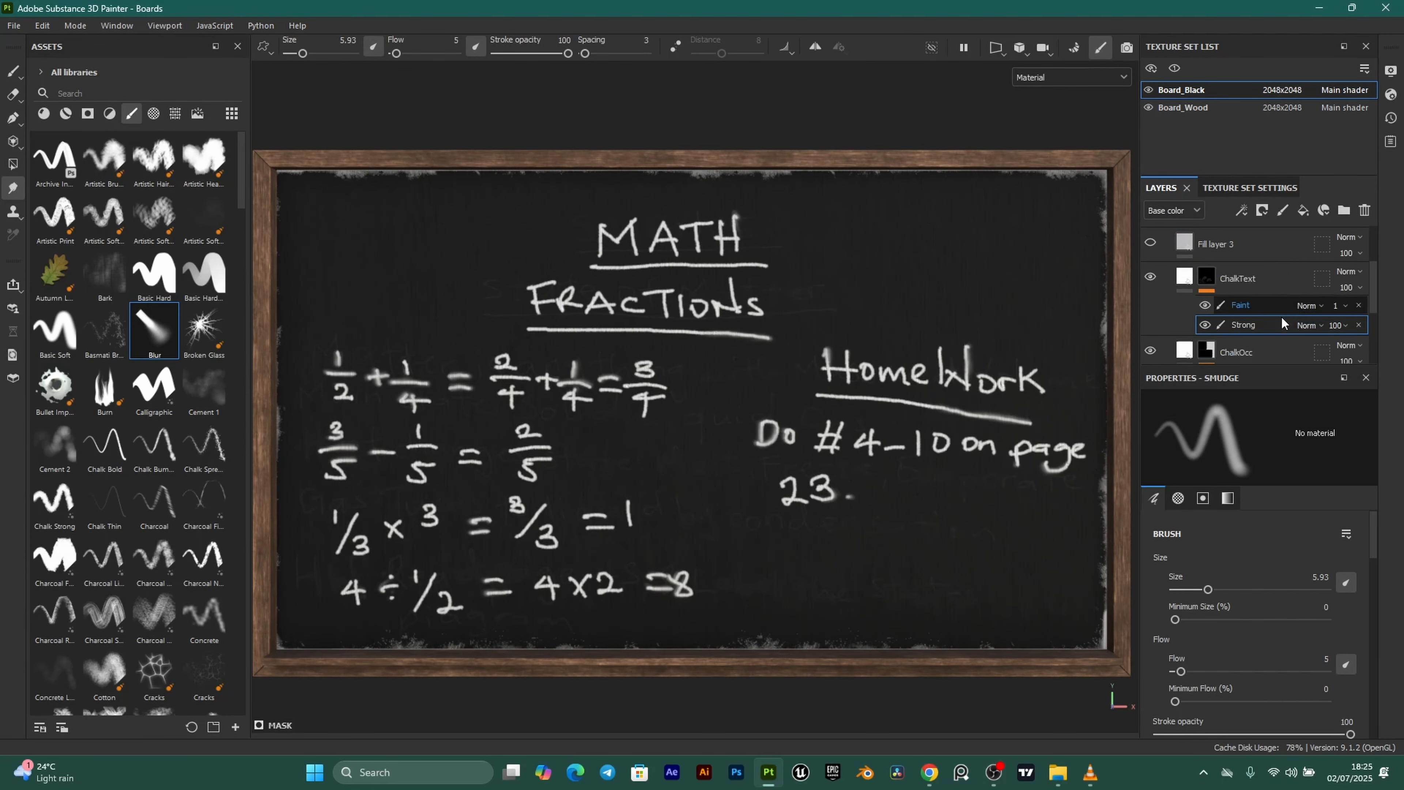
Make Fill layer 3 visible again and rename it ChalkWipe.
scroll(1281, 318, up, 2)
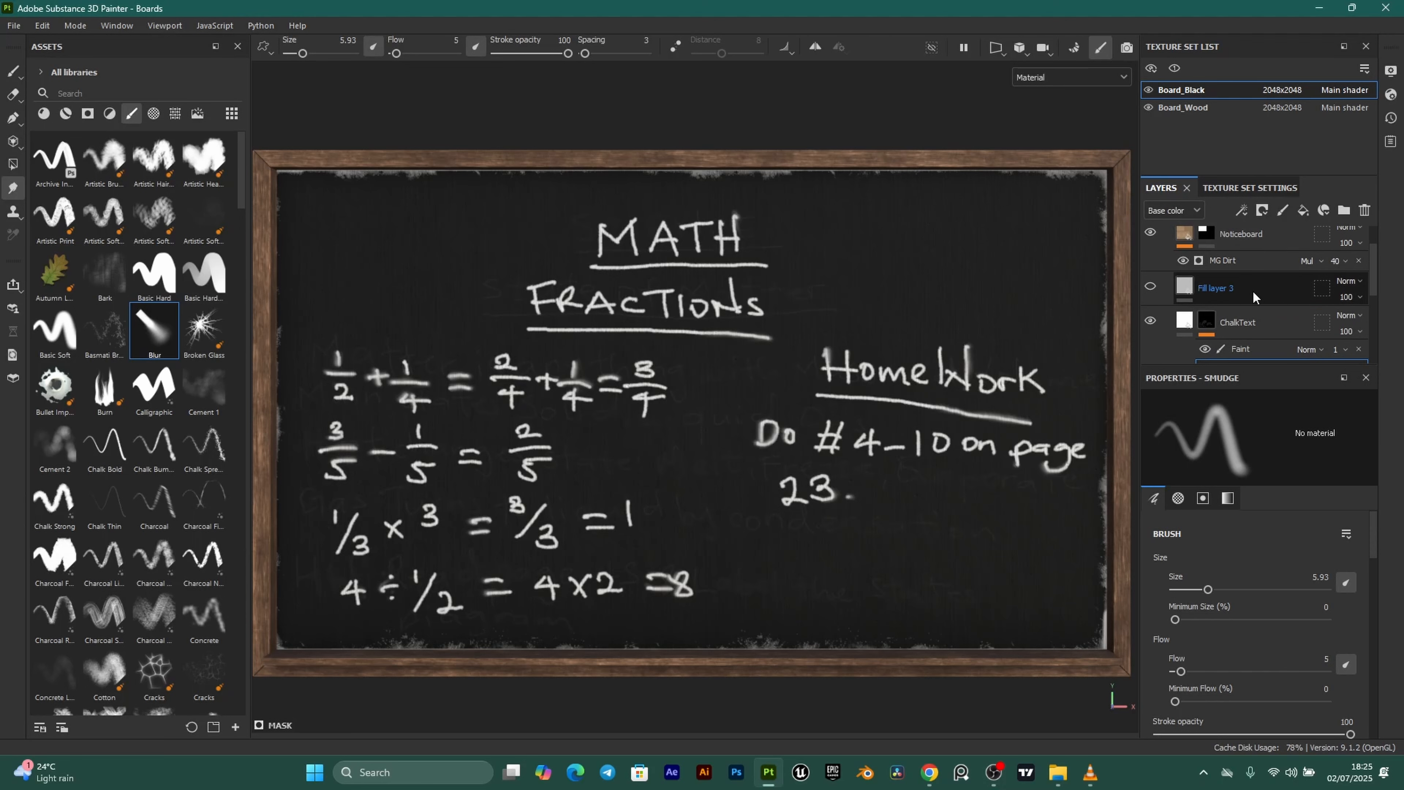
click(1150, 287)
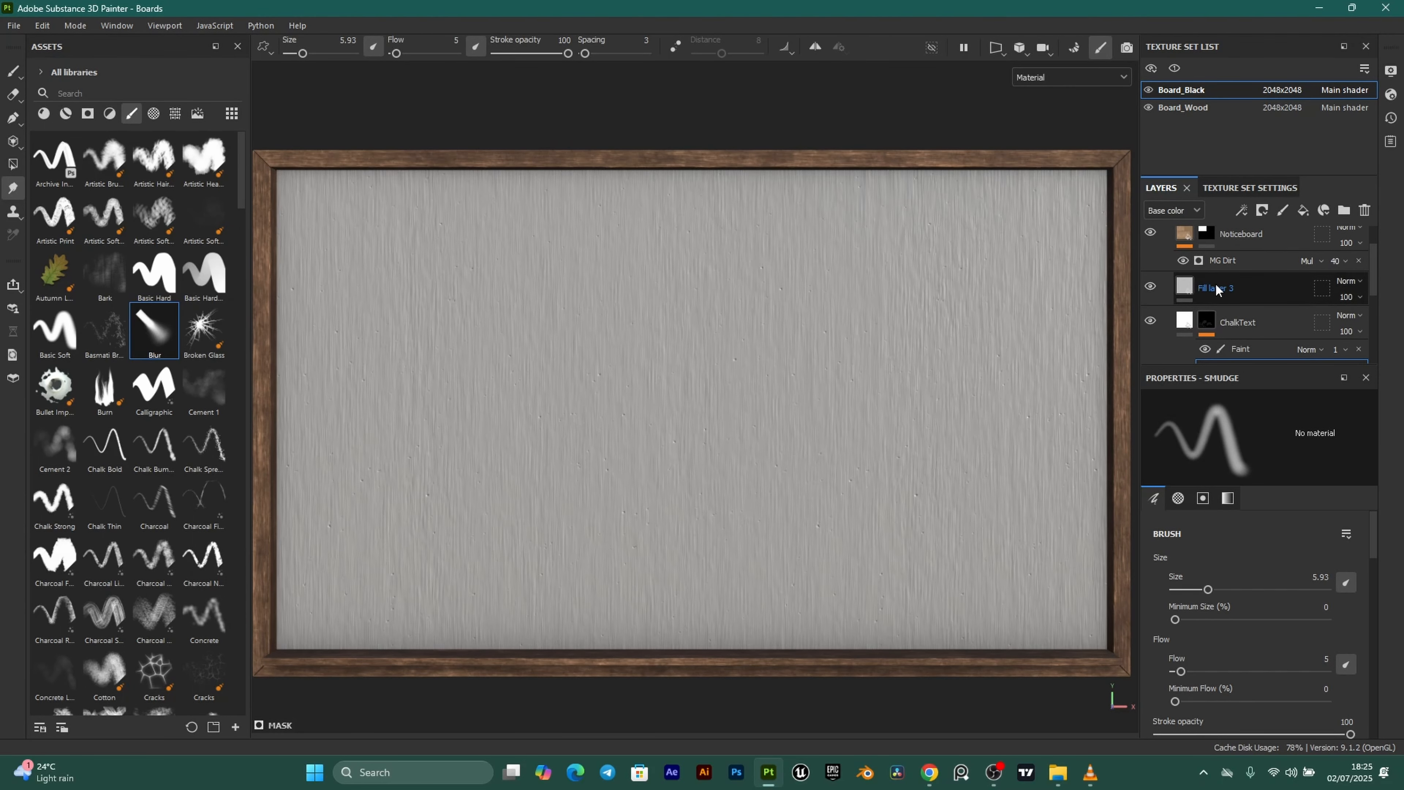
double_click(1215, 288)
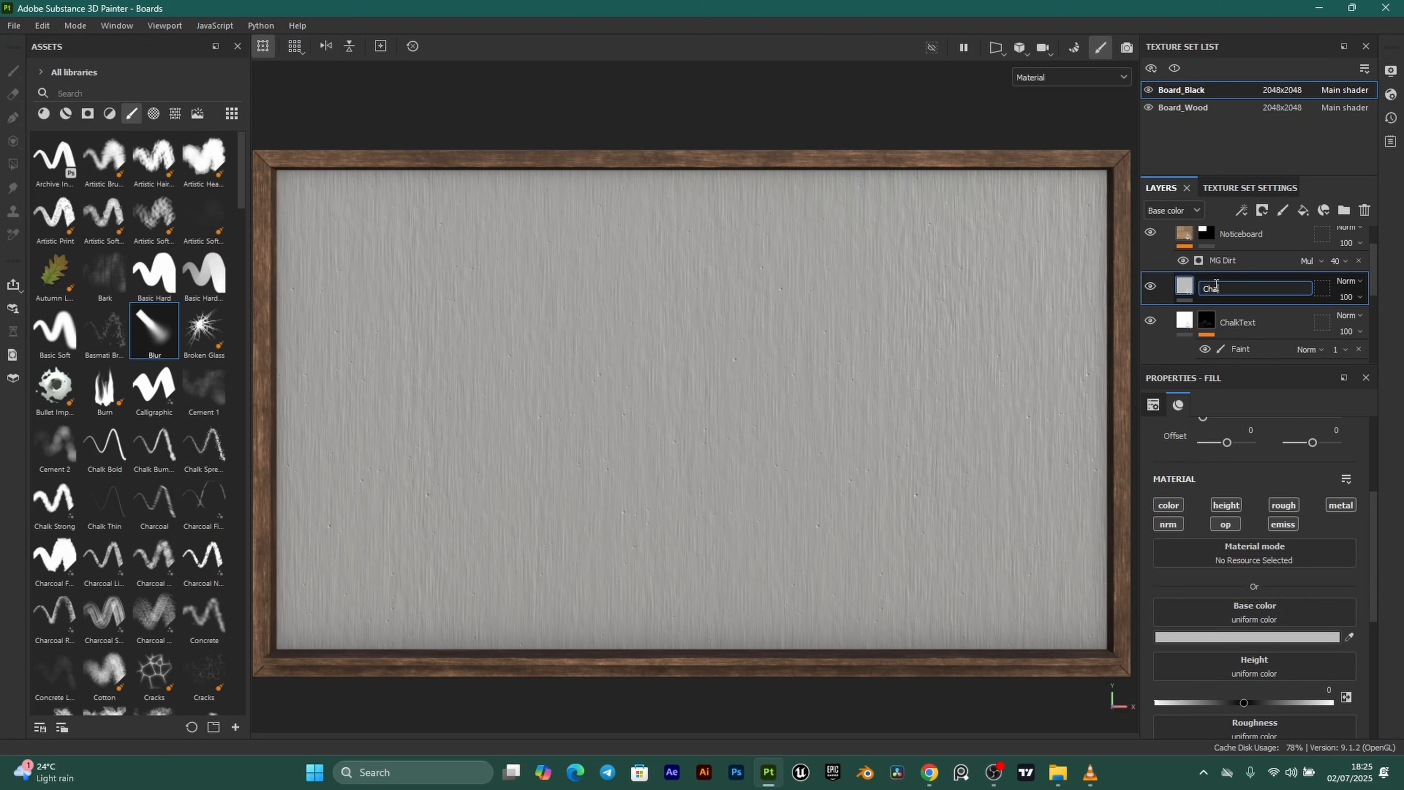
text(ChalkWipe)
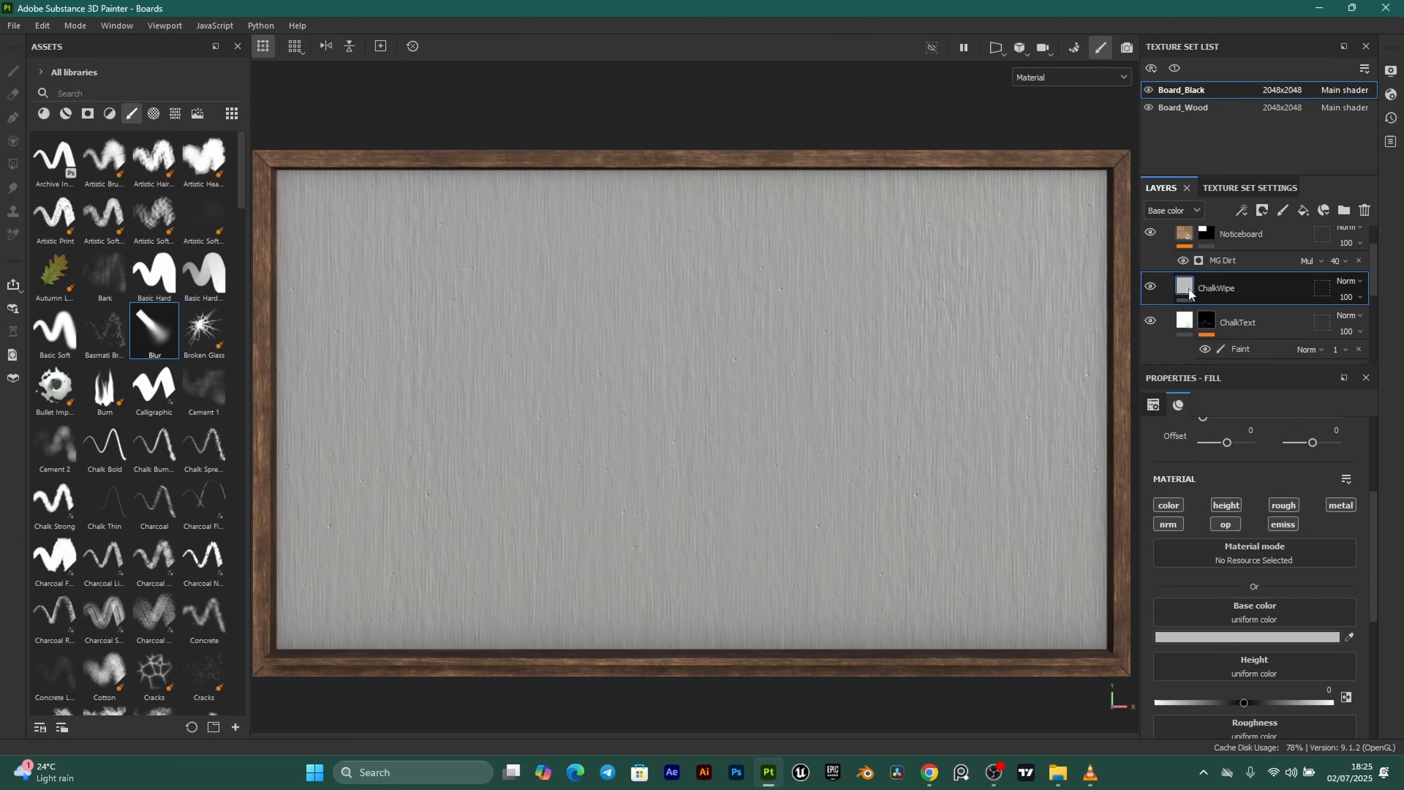
key(Return)
Make ChalkWipe white, turn off metallic, emissive, opacity and height, and add a black mask.
click(1262, 635)
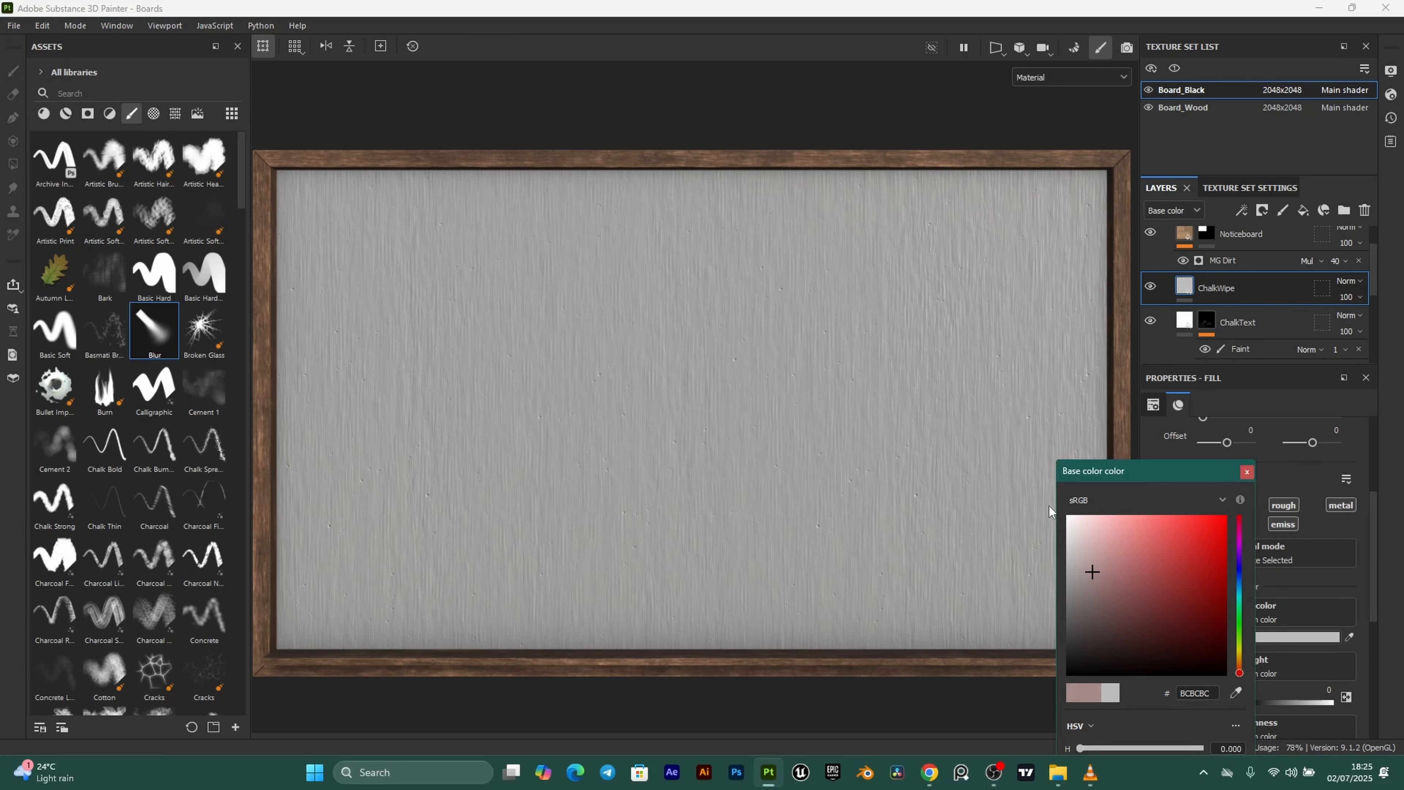
drag(1093, 571, 1046, 497)
click(1247, 472)
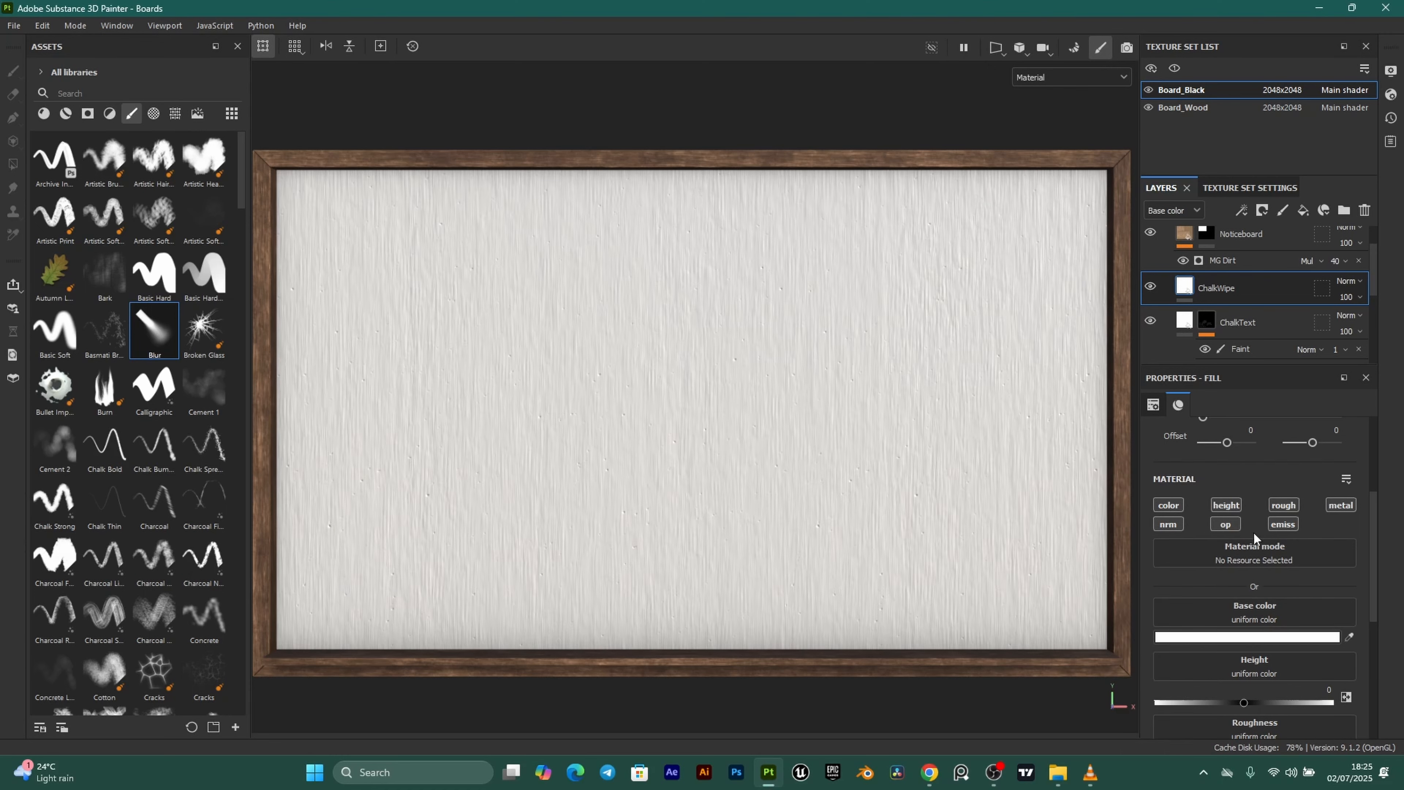
click(1338, 504)
click(1284, 524)
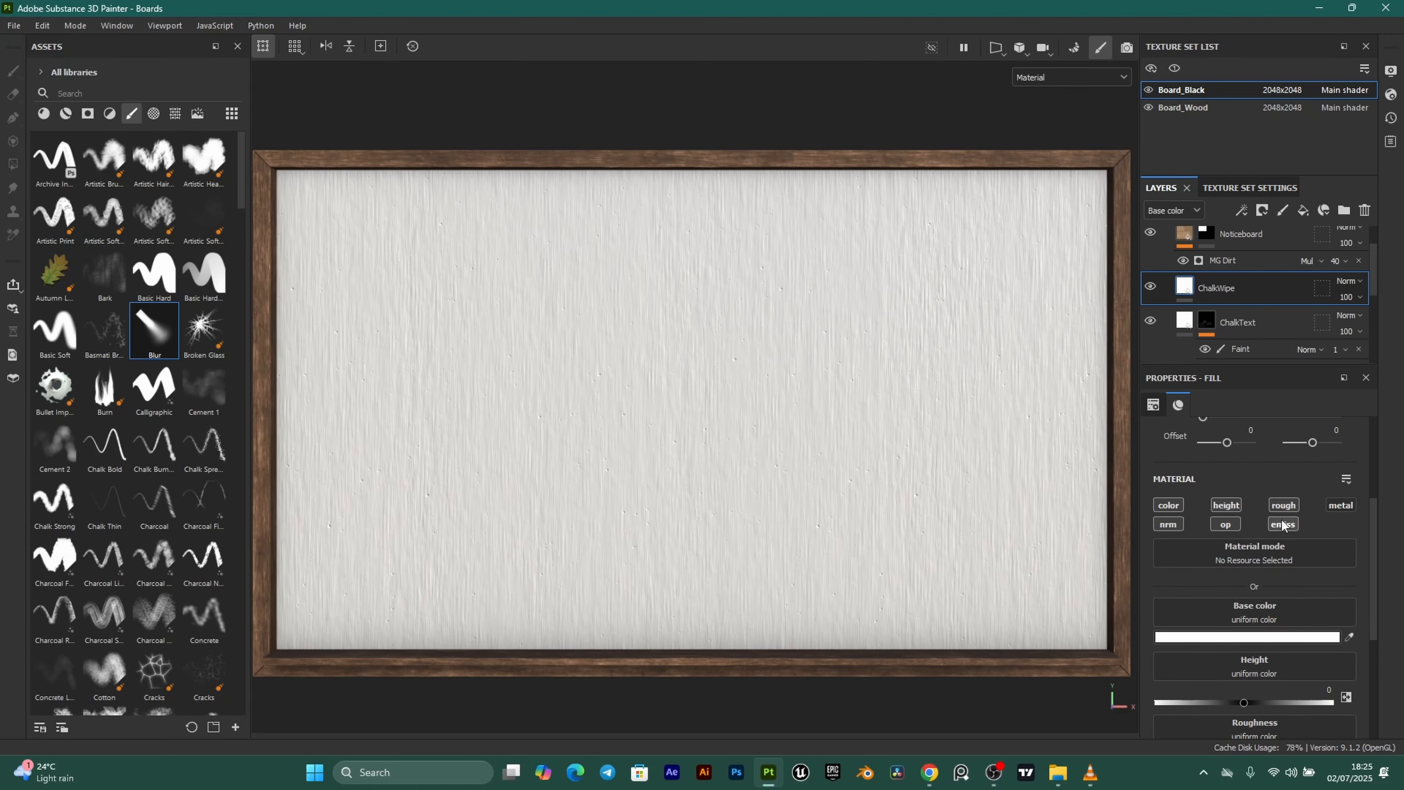
click(1231, 524)
click(1227, 505)
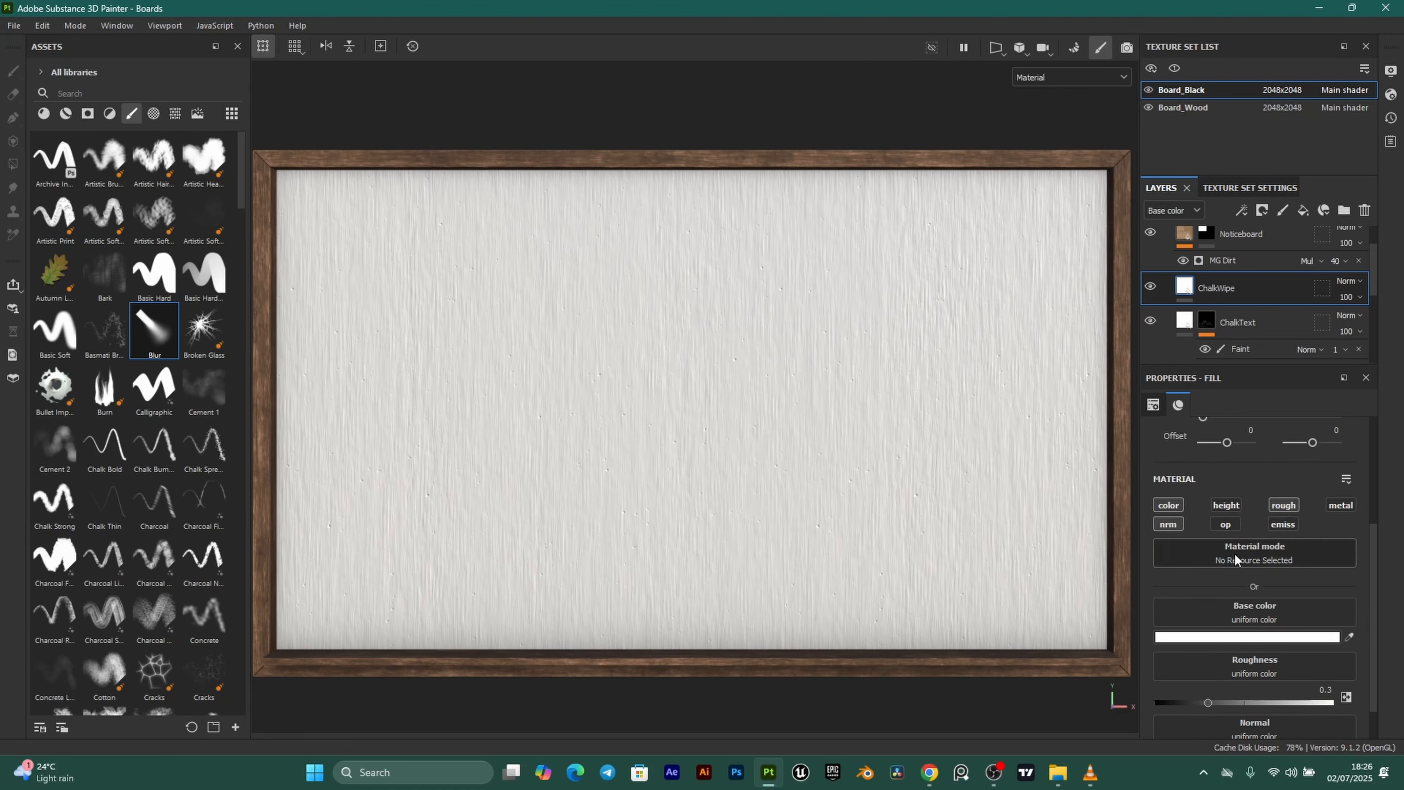
click(1260, 217)
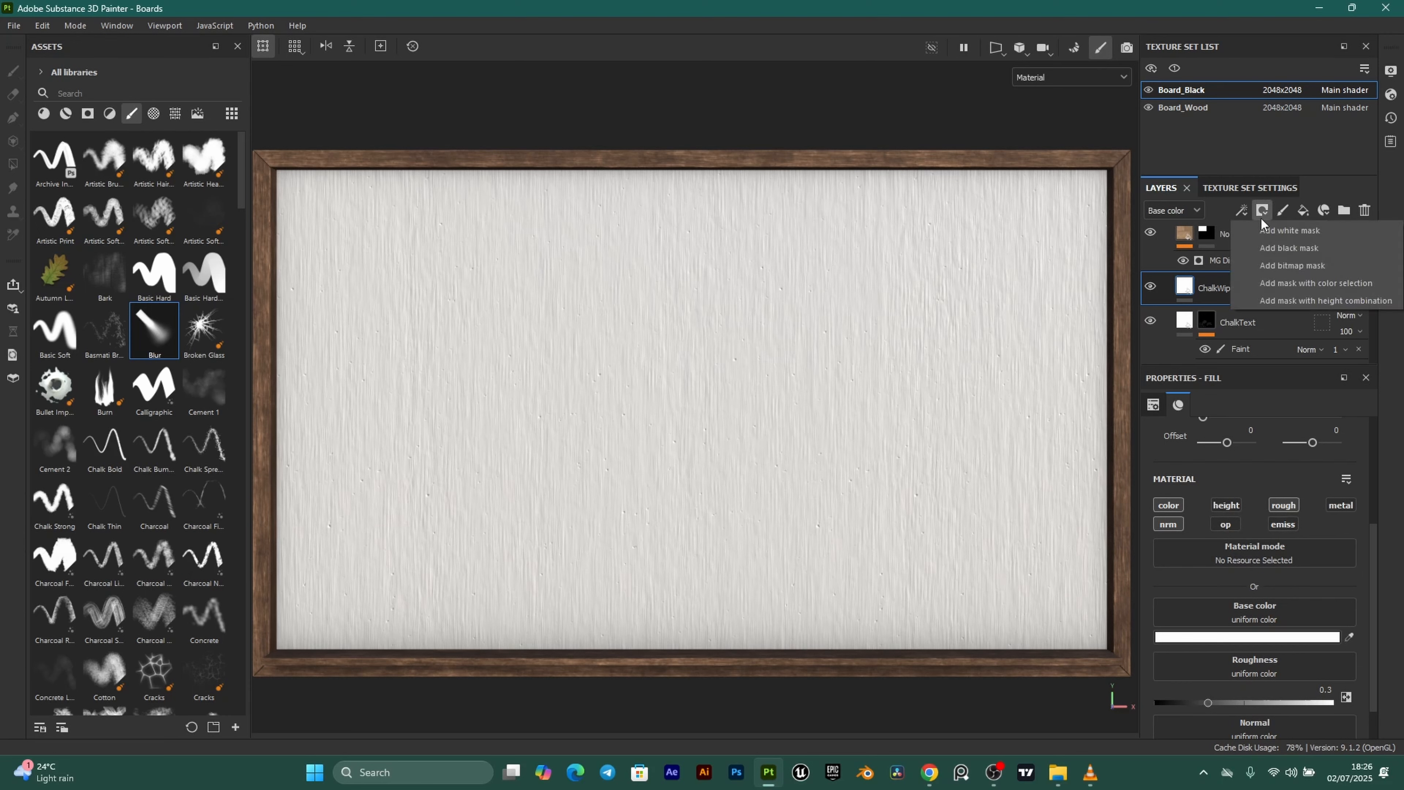
click(1291, 253)
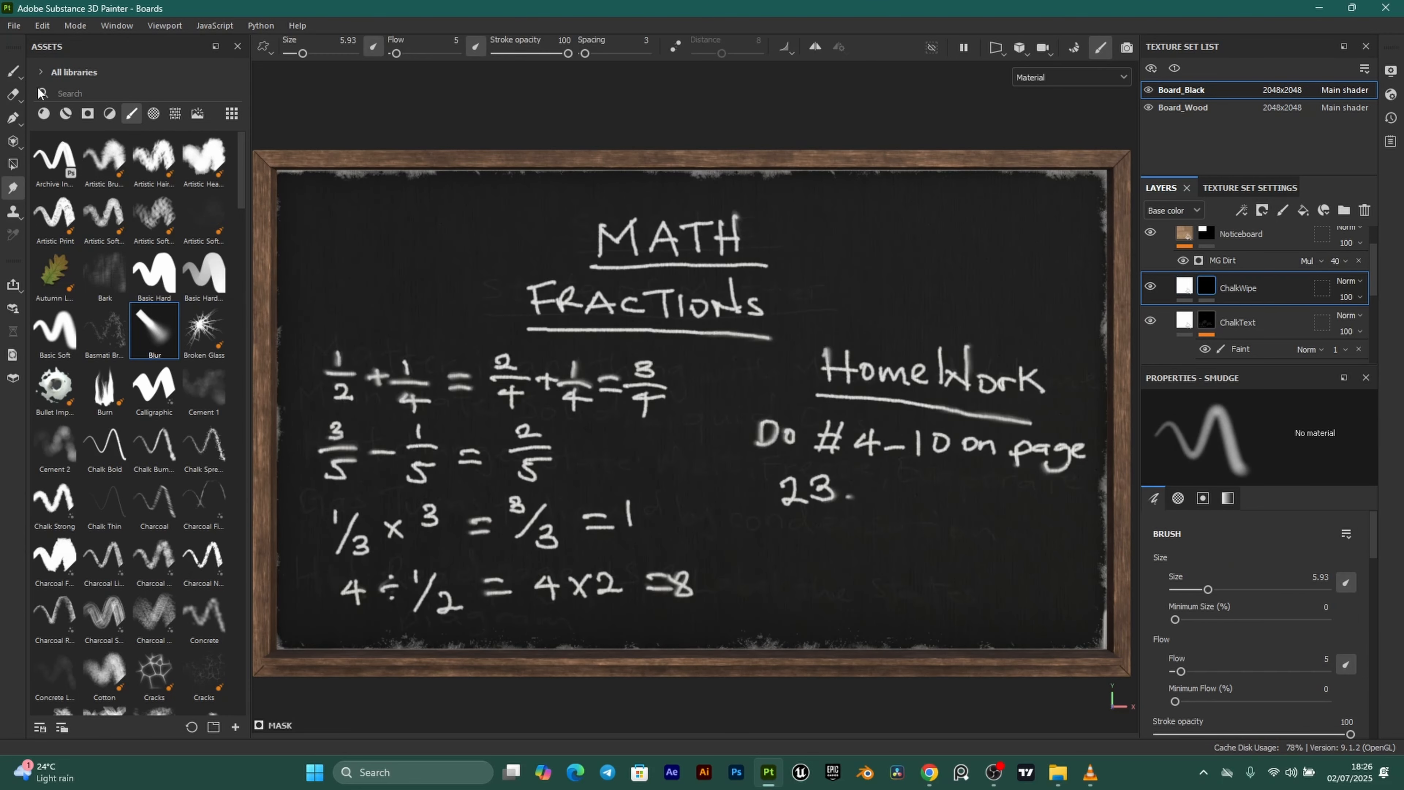
Apply the Dust Soft 2 smart mask to the ChalkWipe layer and inspect the dust.
click(88, 115)
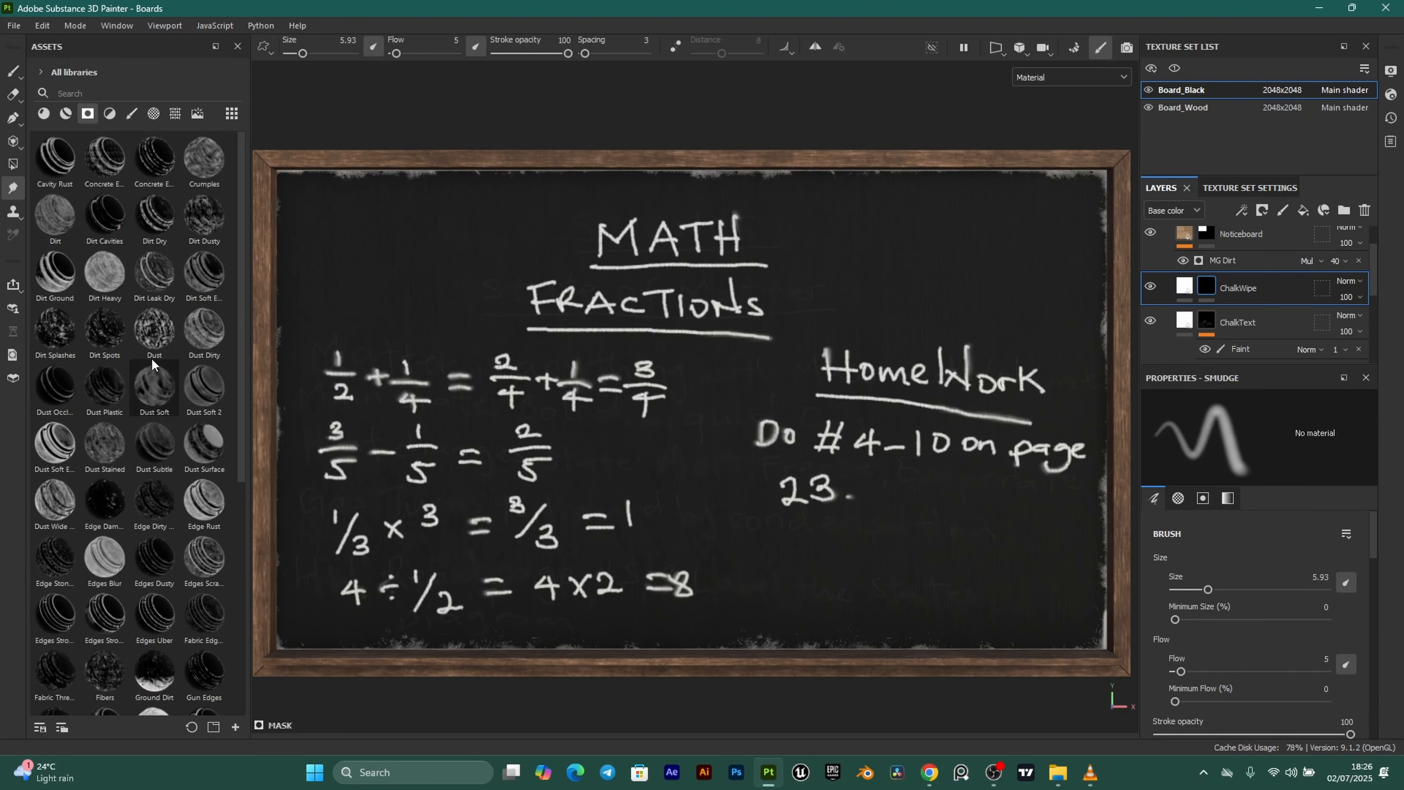
mouse_move(158, 336)
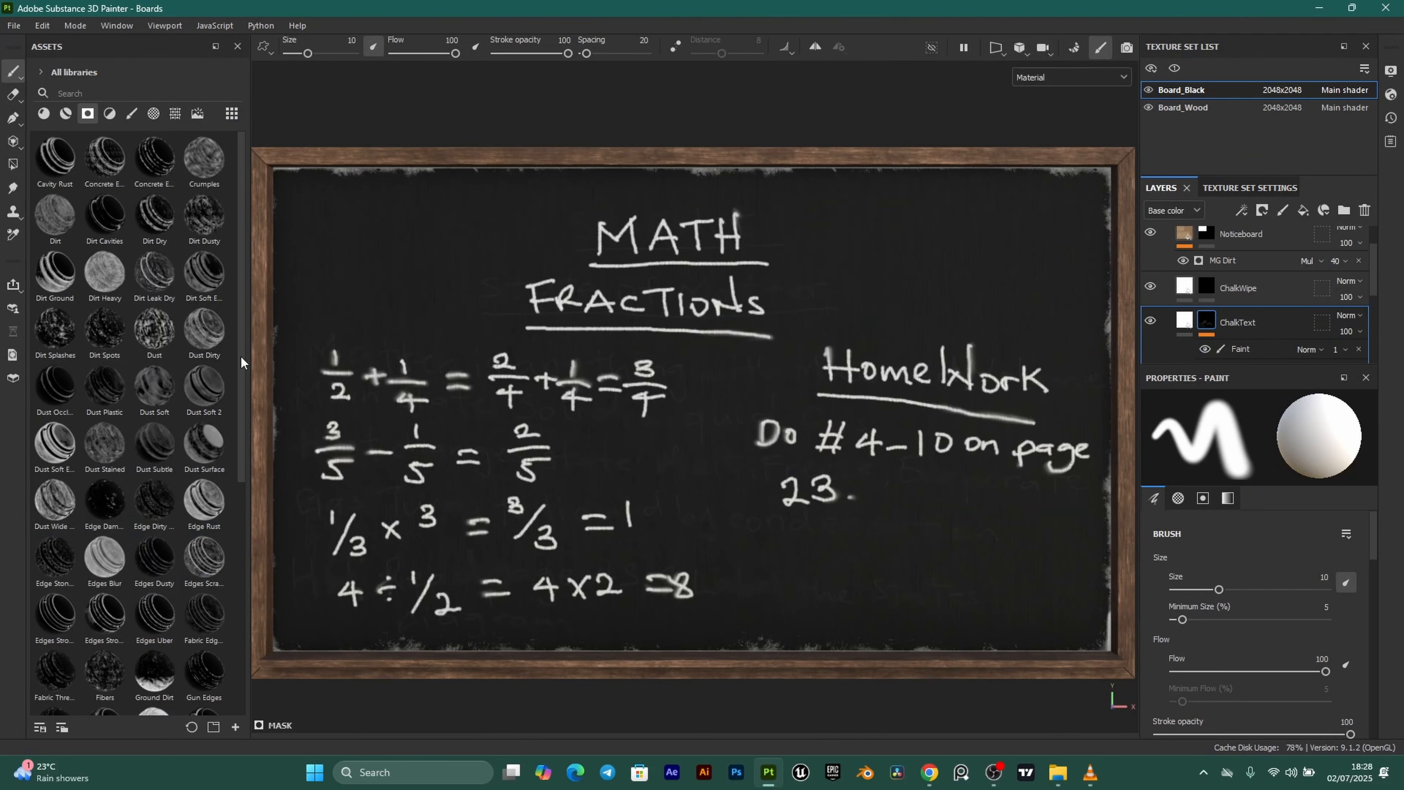
drag(201, 394, 1209, 289)
scroll(878, 444, up, 2)
alt+drag(841, 460, 729, 357)
alt+drag(847, 367, 764, 417)
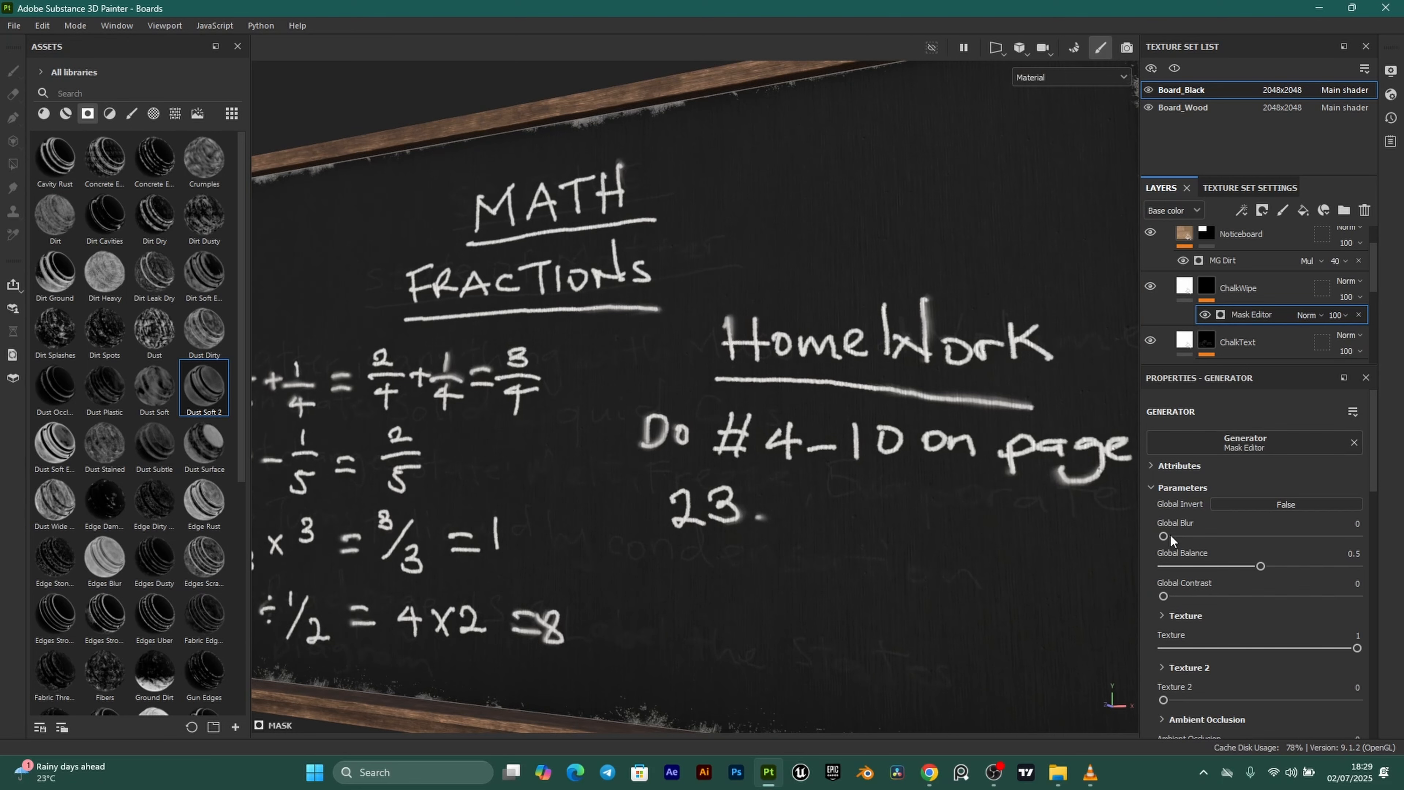
Increase the dust mask's global blur and set its global balance to 0.91.
drag(1164, 536, 1262, 536)
drag(1277, 566, 1307, 566)
key(f)
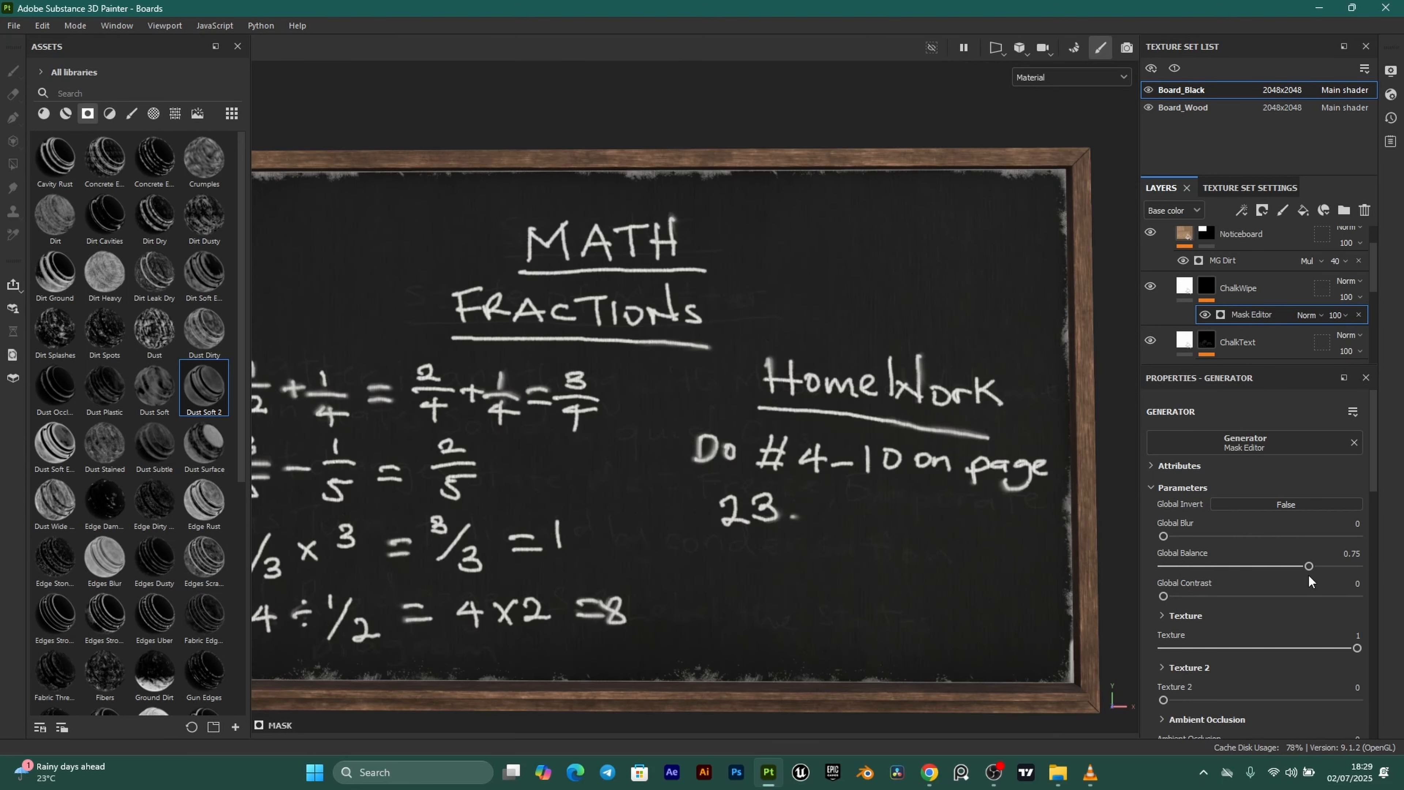
mouse_move(1329, 566)
mouse_down()
mouse_move(1368, 564)
mouse_move(1340, 559)
mouse_up()
drag(1342, 558, 1340, 558)
scroll(979, 493, down, 3)
alt+drag(979, 493, 898, 487)
scroll(897, 486, up, 5)
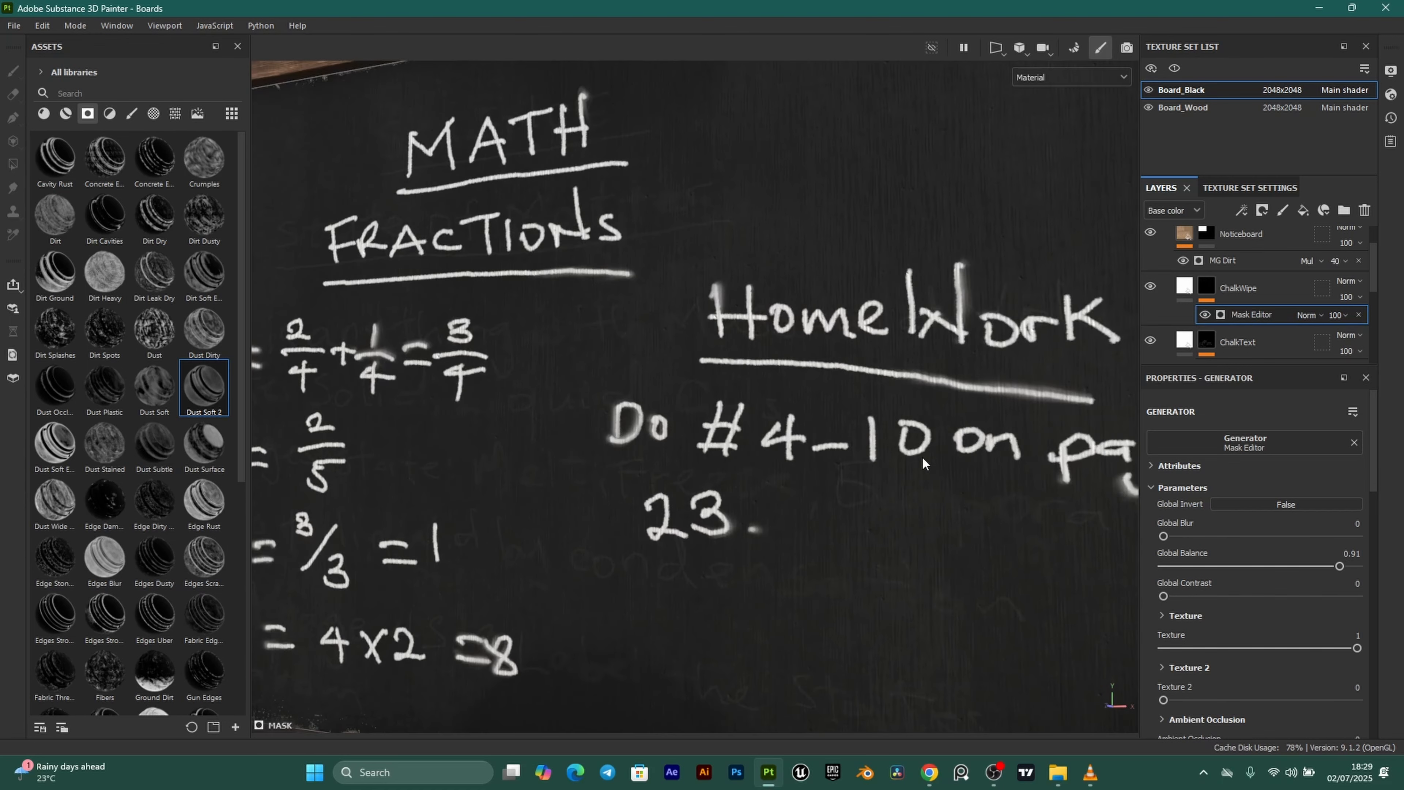
scroll(856, 286, down, 5)
scroll(807, 307, up, 3)
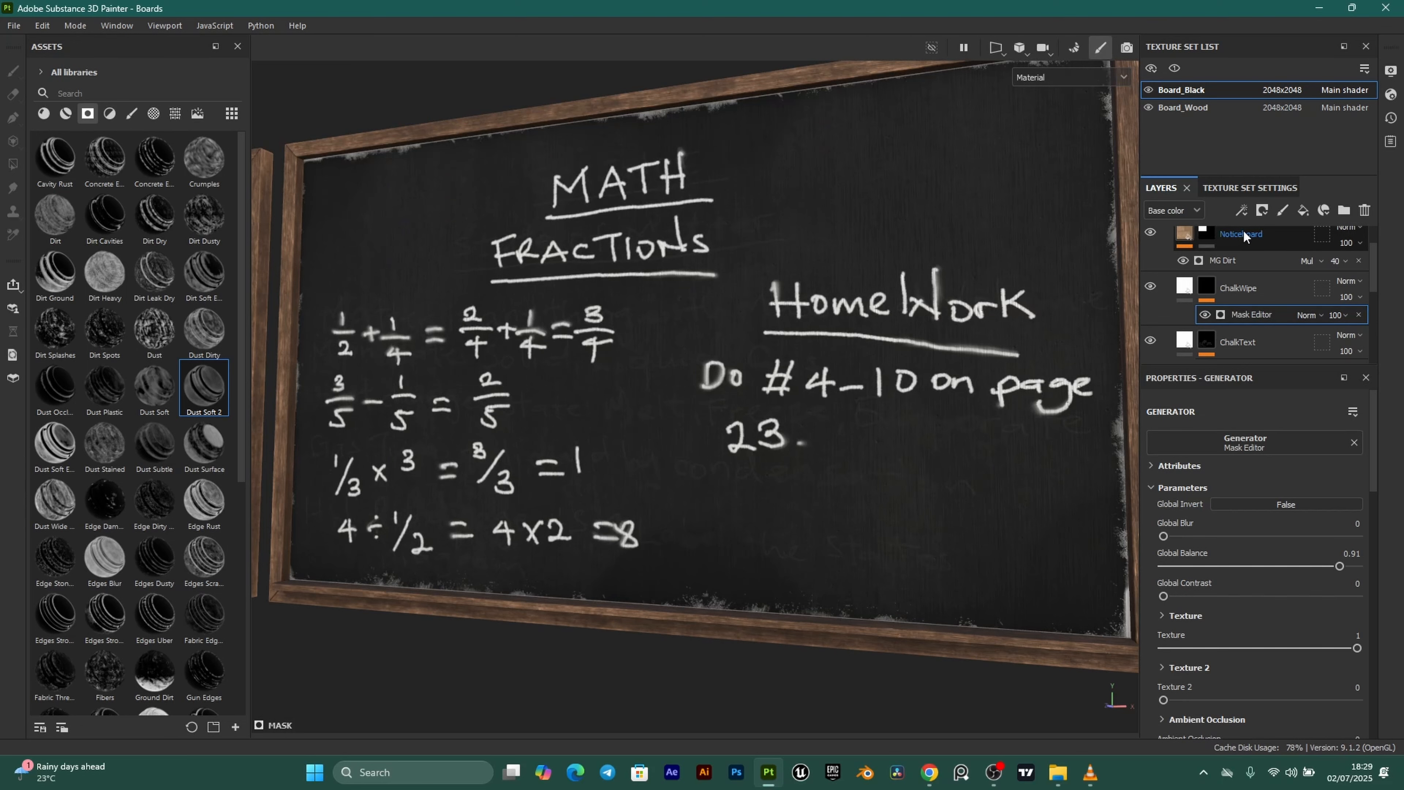
Add a paint effect to the ChalkWipe mask.
click(1241, 211)
click(1277, 247)
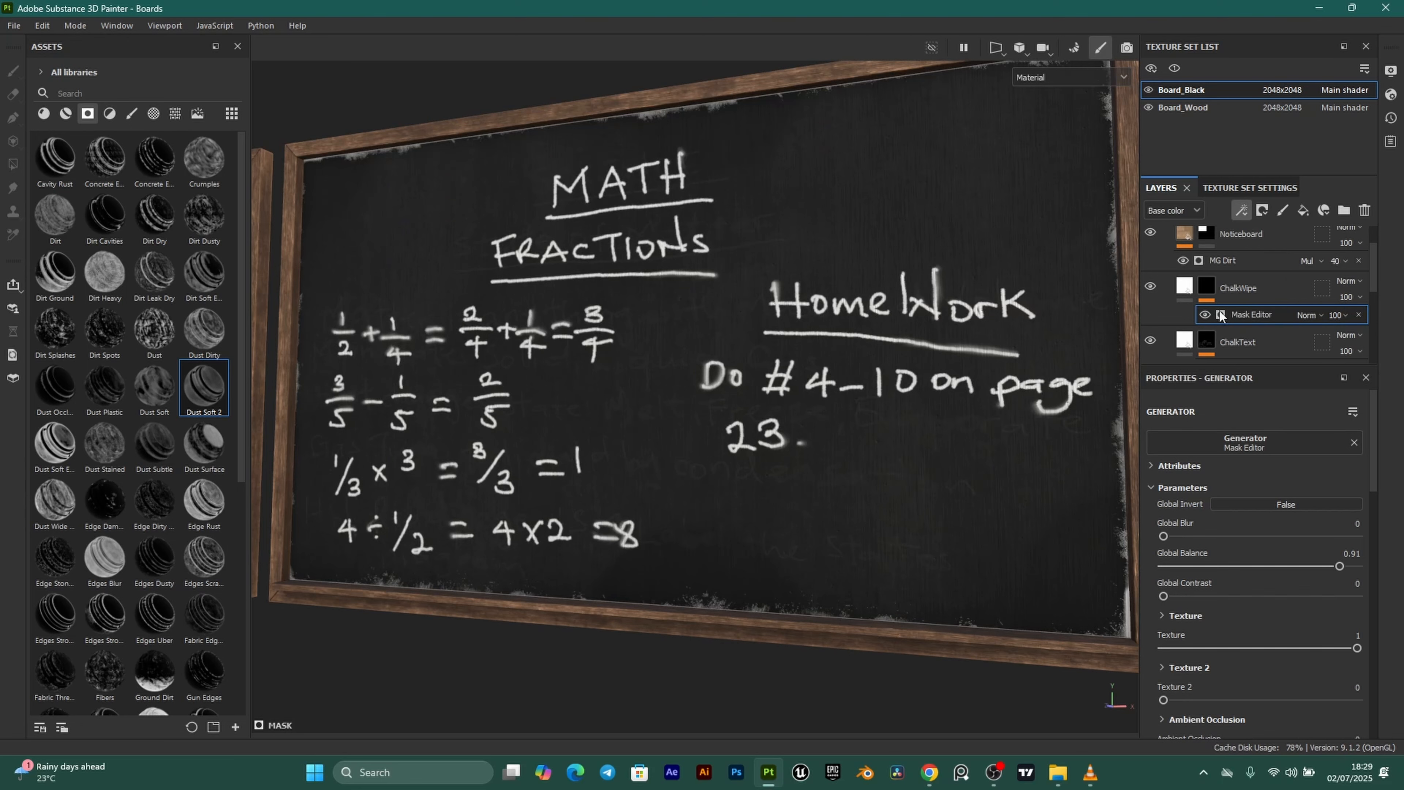
click(127, 111)
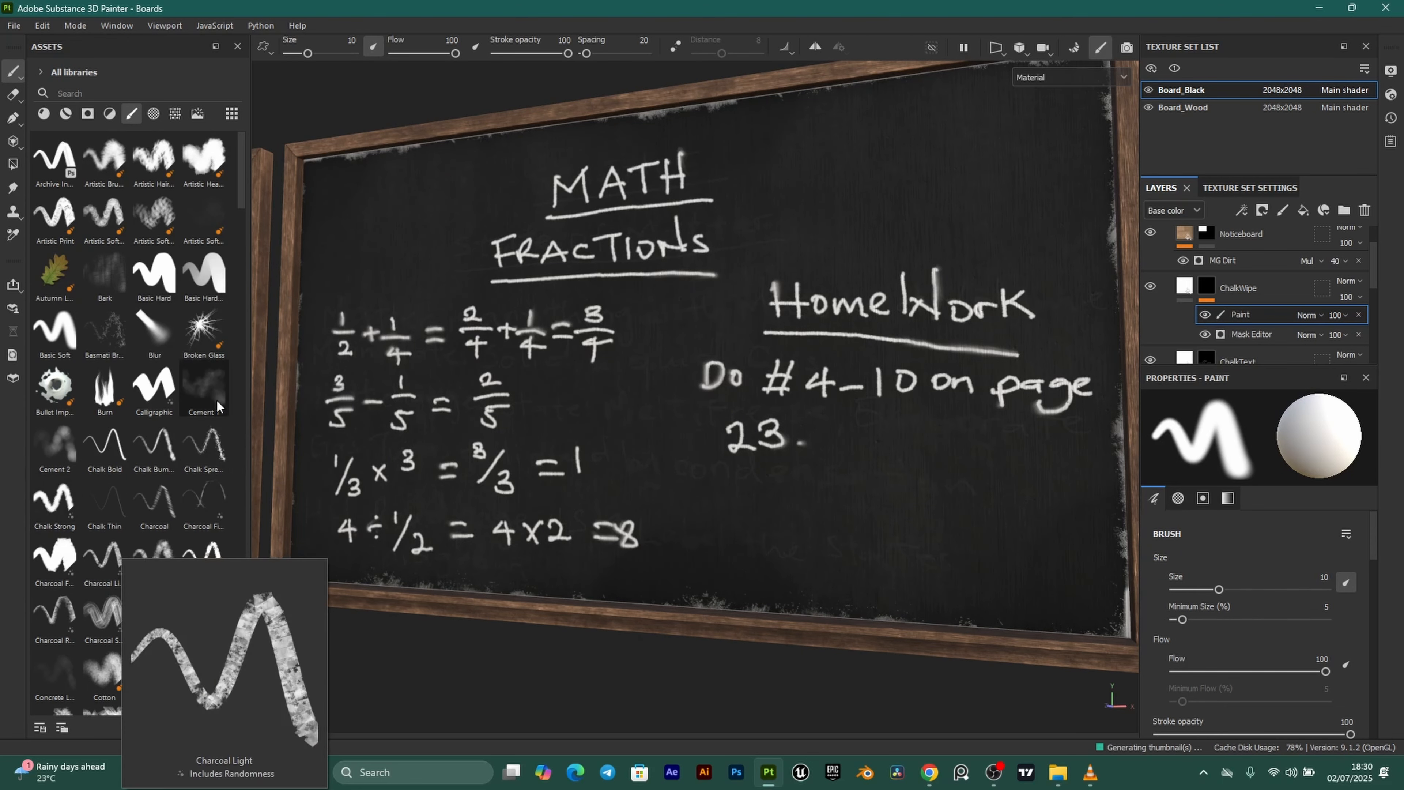
Pick the Cement 1 brush, reframe the blackboard, and undo the lower-right cloudy stroke.
mouse_move(217, 397)
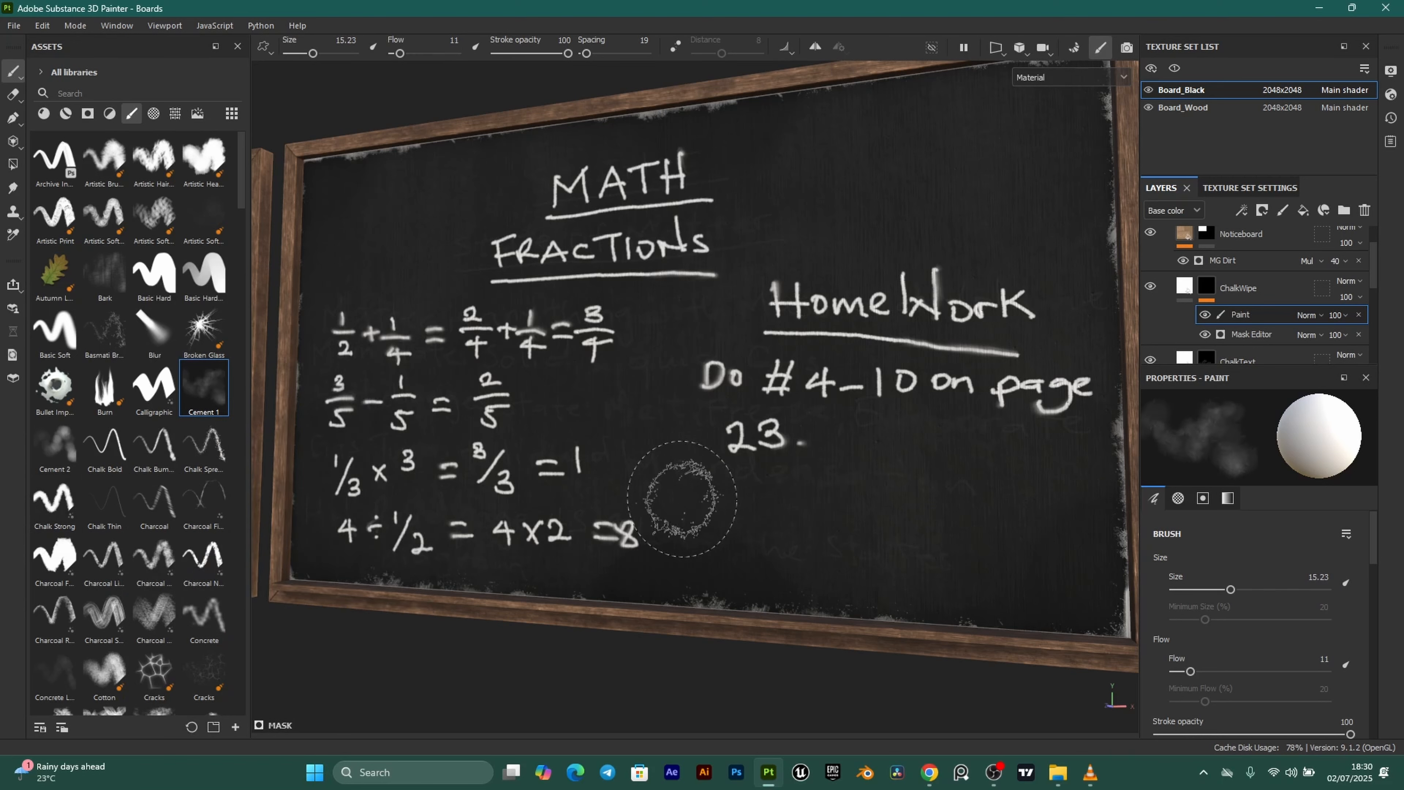
mouse_move(718, 512)
alt+mouse_down()
mouse_move(746, 518)
mouse_move(702, 517)
mouse_move(741, 526)
alt+mouse_up()
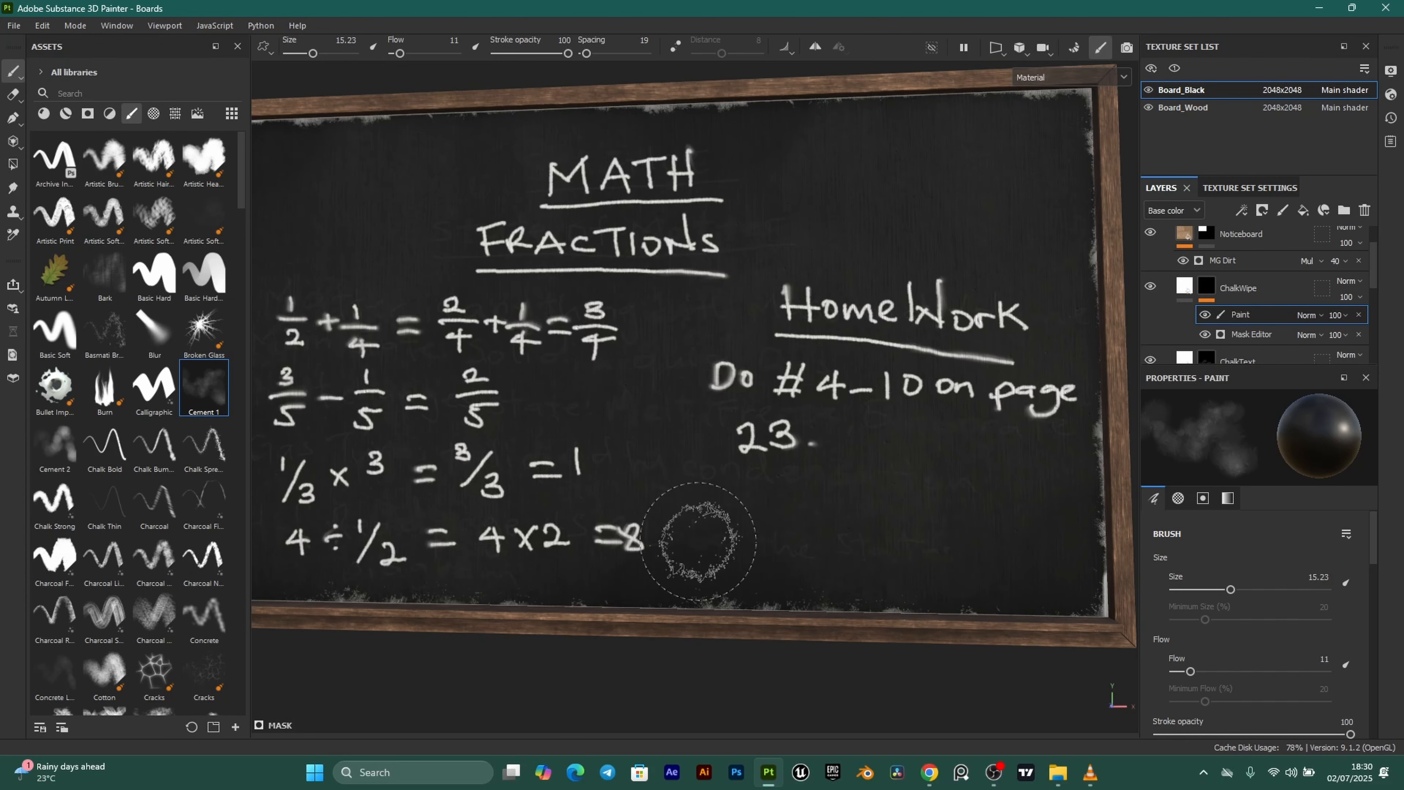
alt+middle_drag(702, 570, 838, 570)
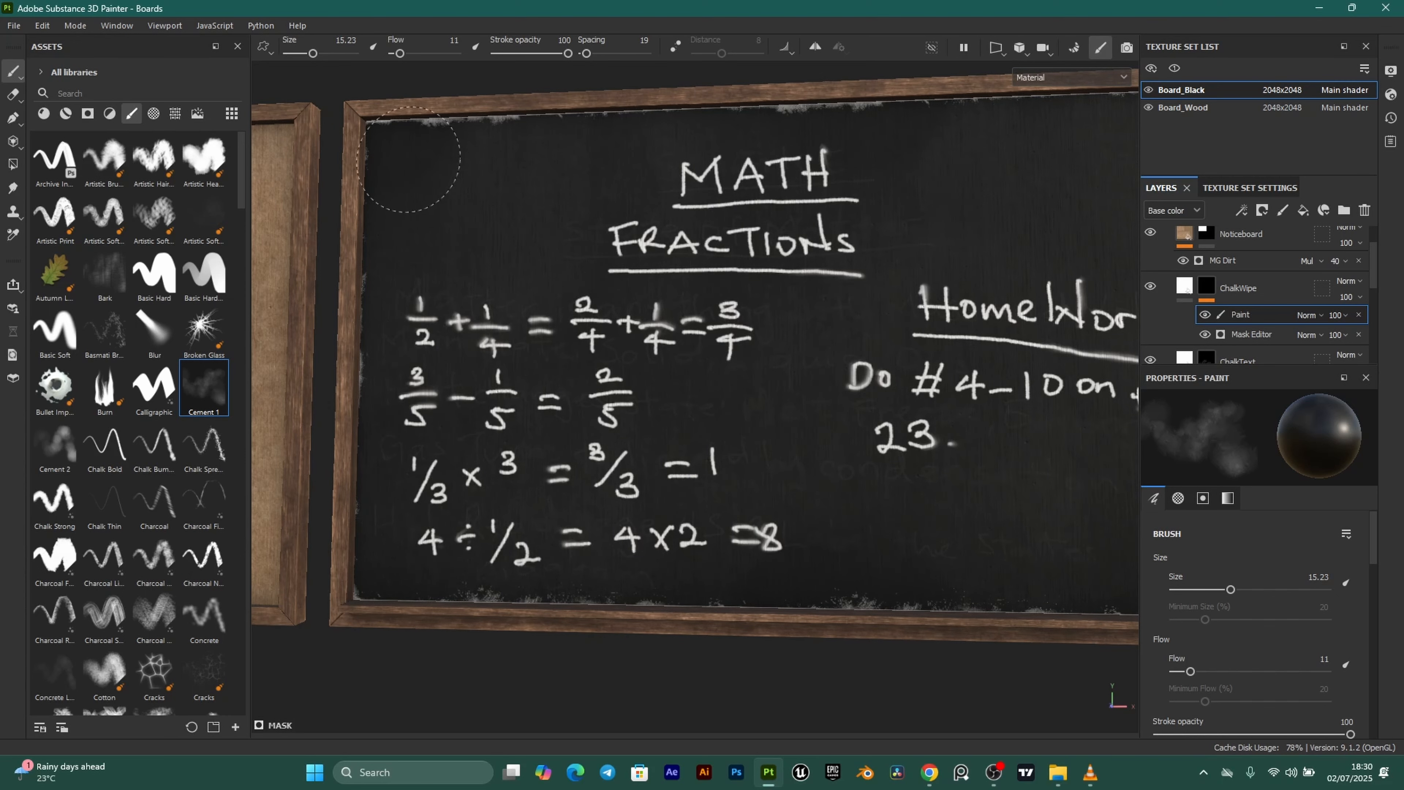
alt+middle_drag(736, 165, 667, 318)
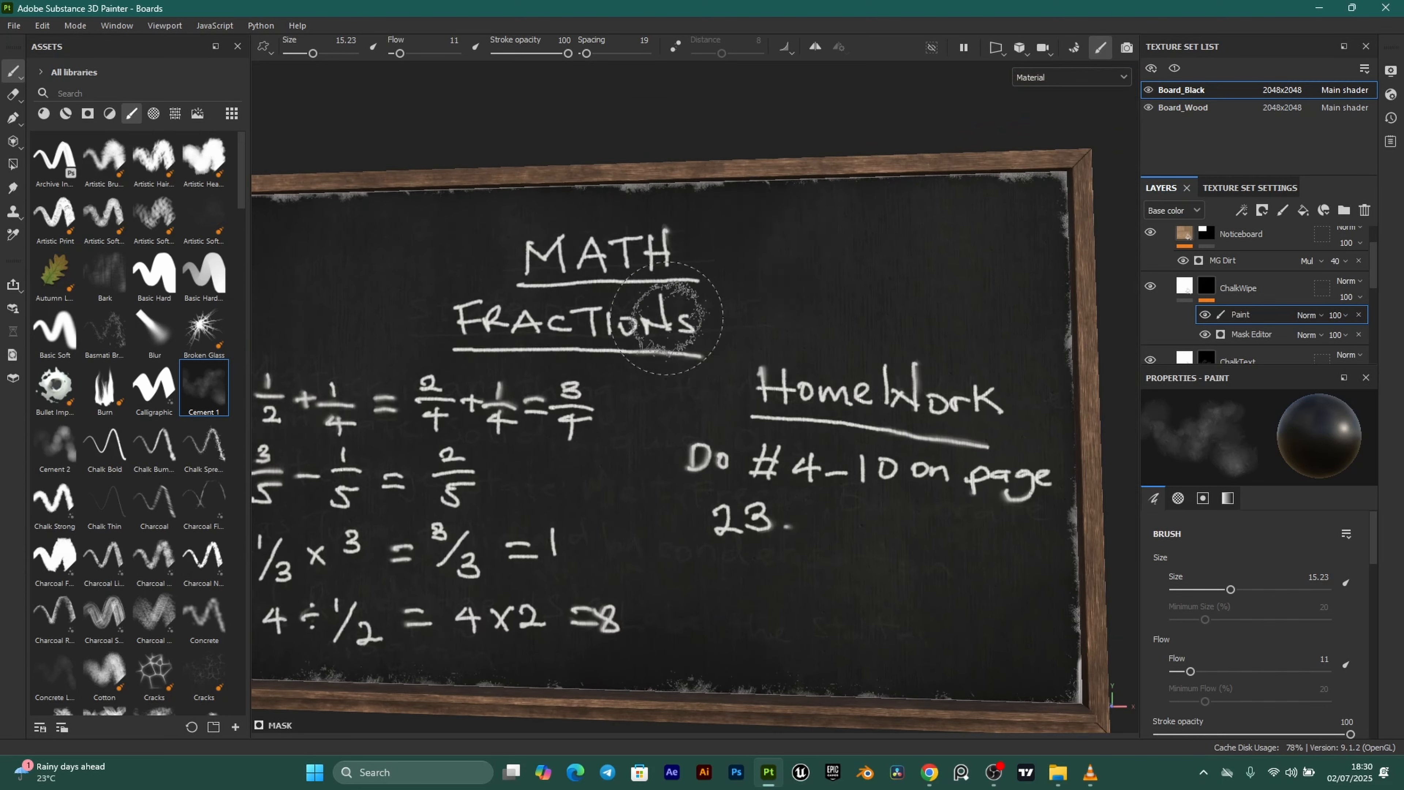
alt+middle_drag(542, 255, 836, 206)
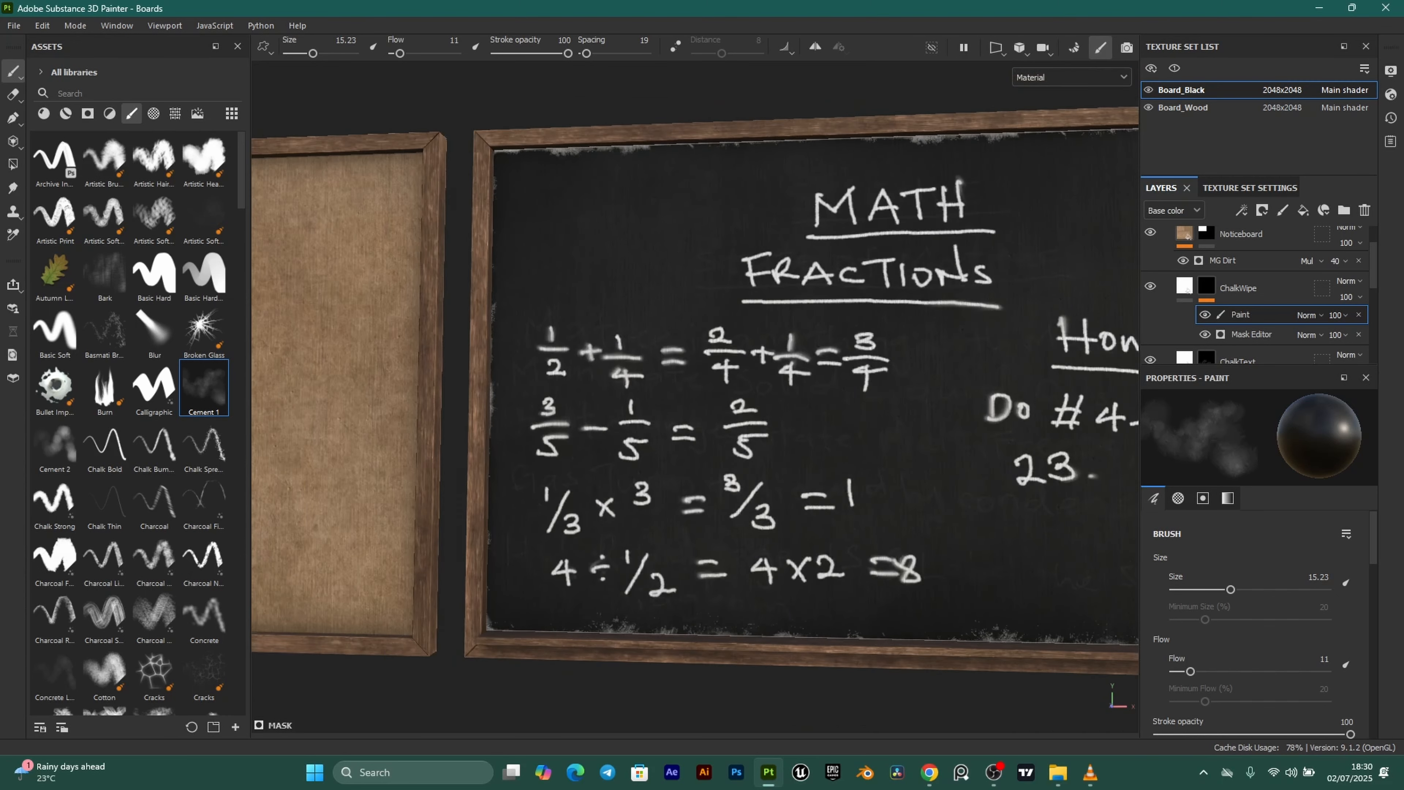
alt+drag(625, 212, 689, 226)
alt+middle_drag(690, 226, 501, 235)
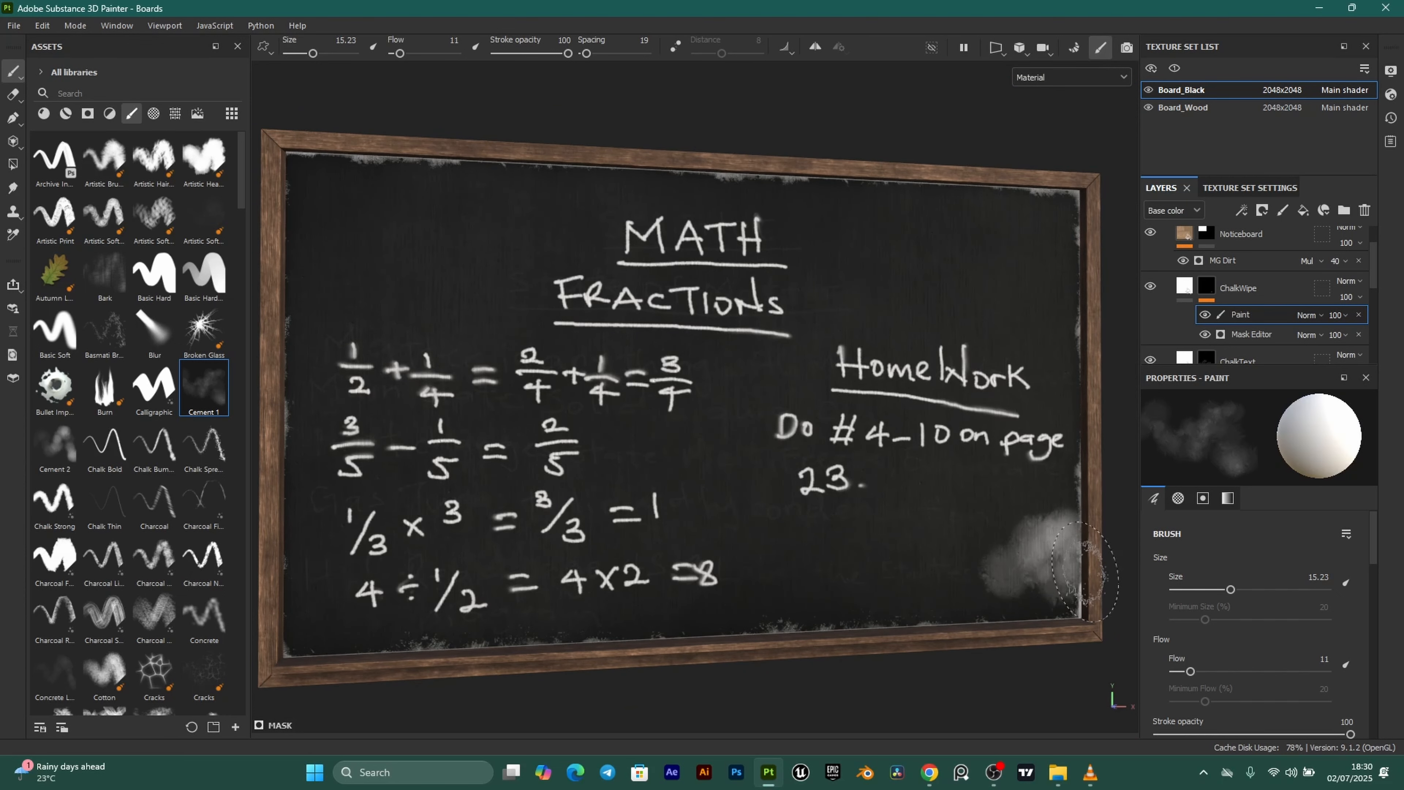
key(ctrl+z)
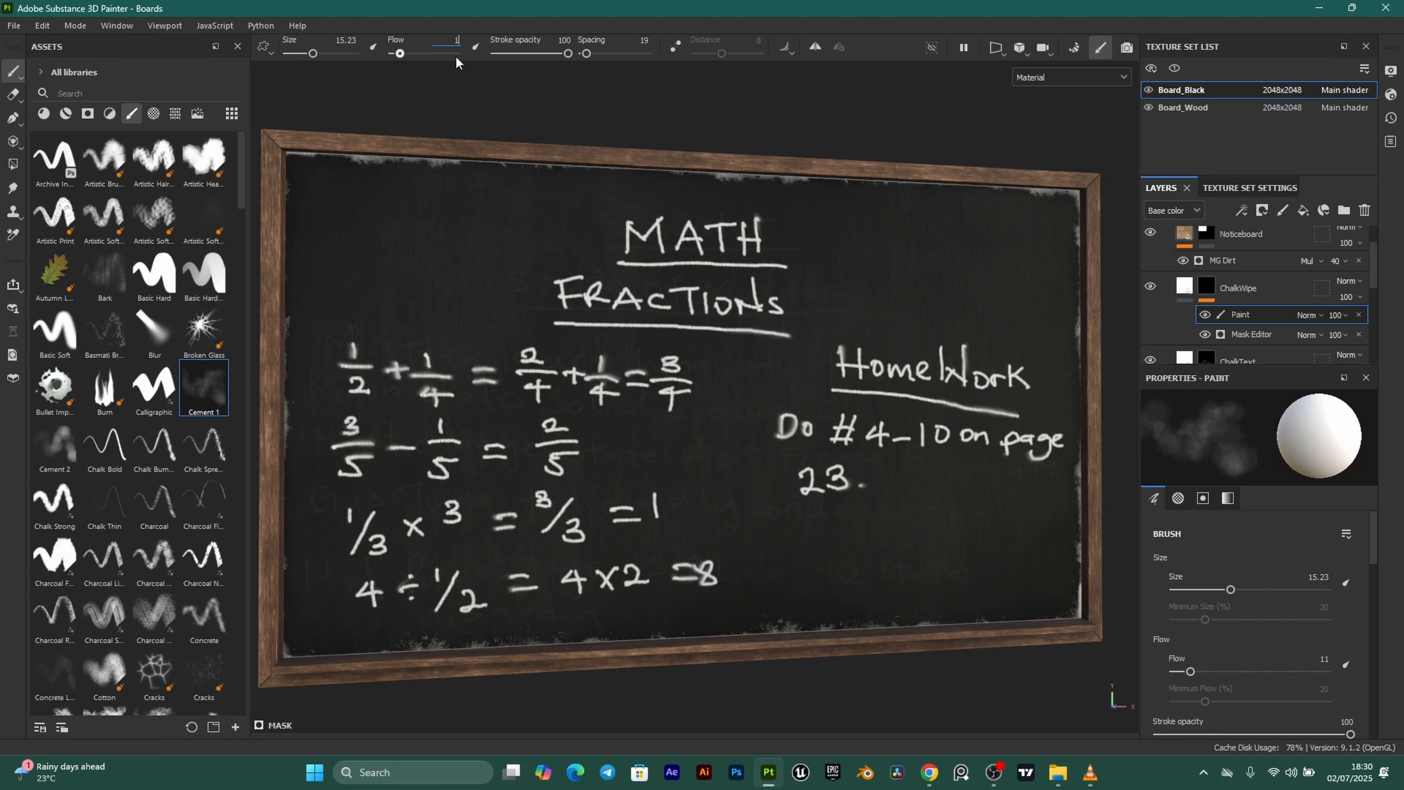
At flow 1, brush faint chalk dust along the top, left side and lower middle, then set flow 5.
key(Return)
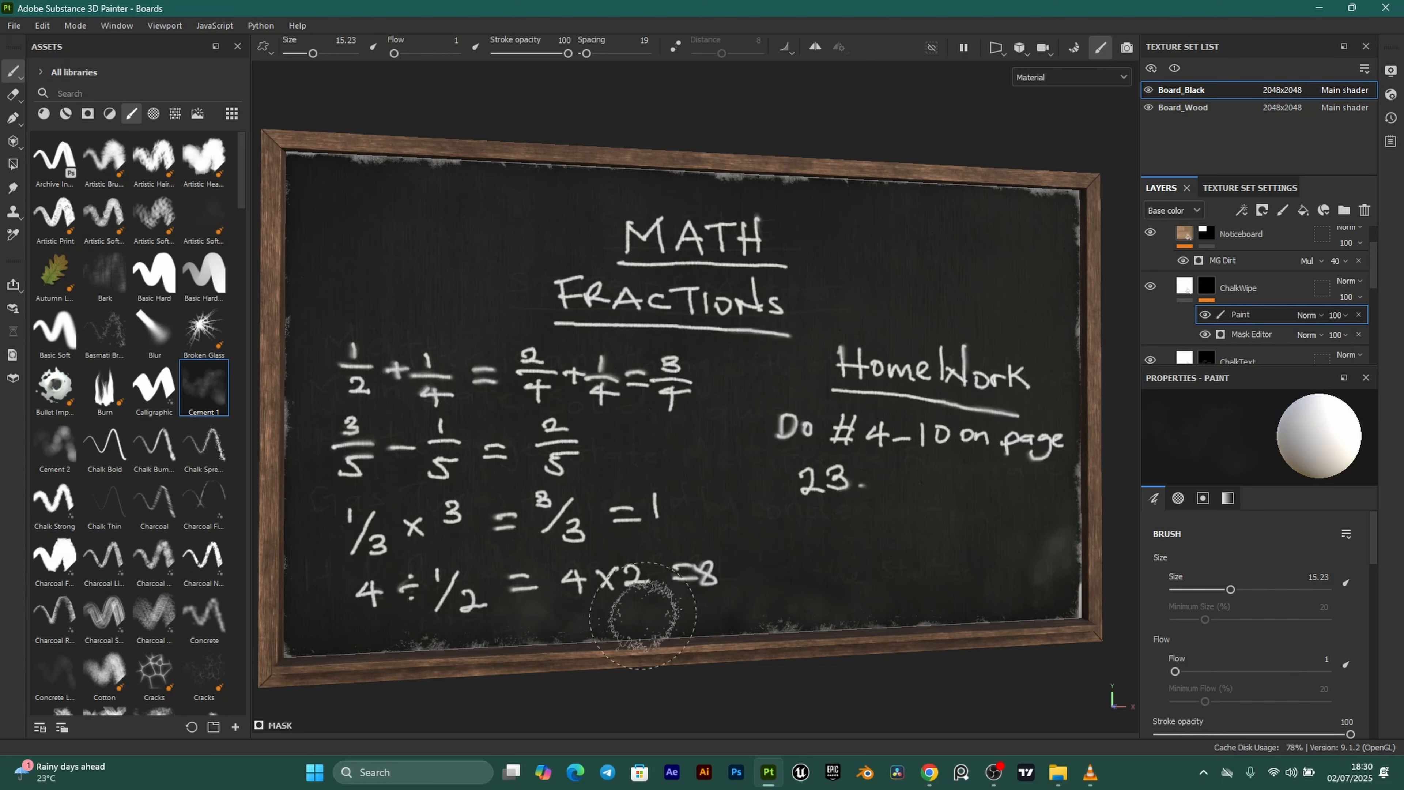
mouse_move(348, 195)
mouse_down()
mouse_move(442, 179)
mouse_move(770, 197)
mouse_up()
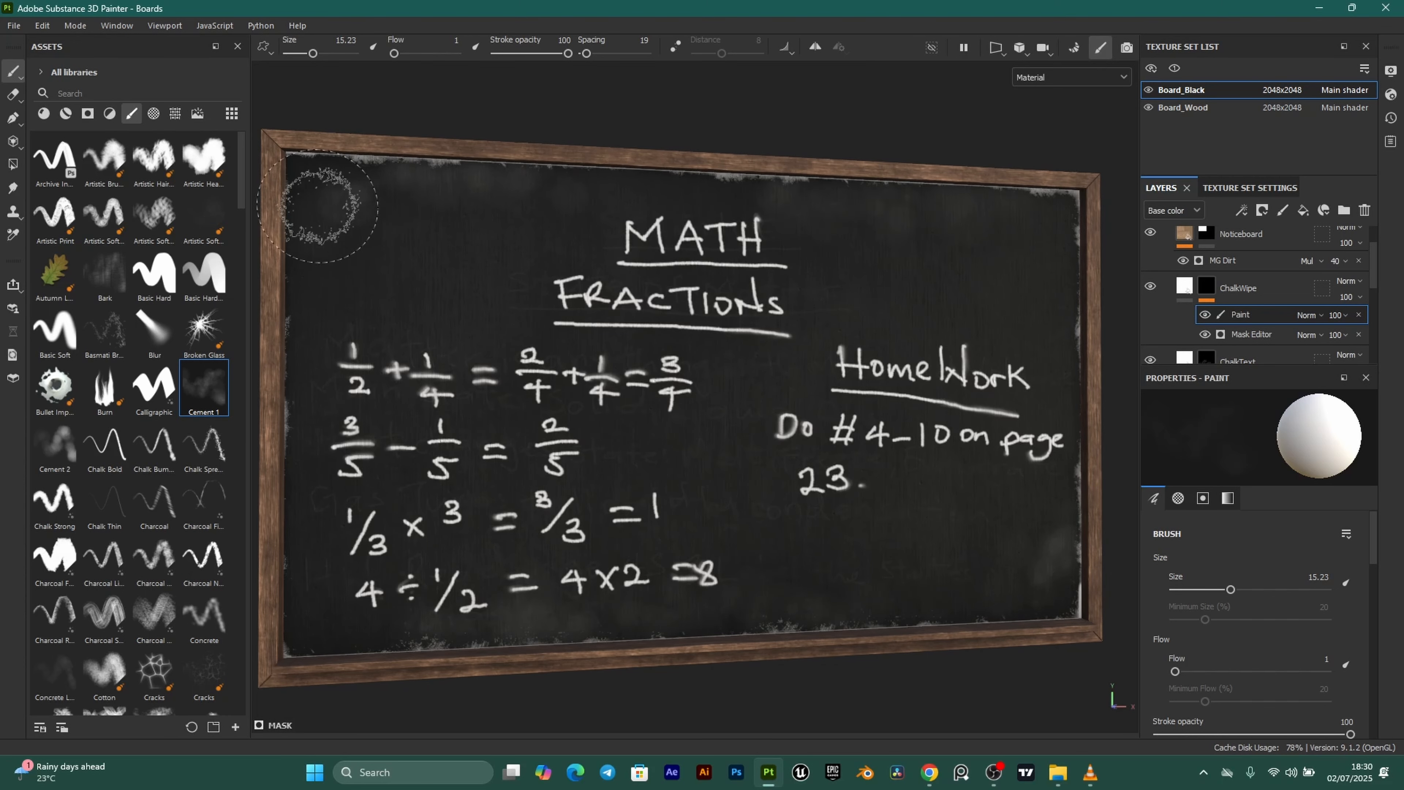
drag(321, 194, 330, 392)
drag(405, 492, 505, 493)
mouse_move(685, 506)
mouse_down()
mouse_move(721, 518)
mouse_move(711, 487)
mouse_up()
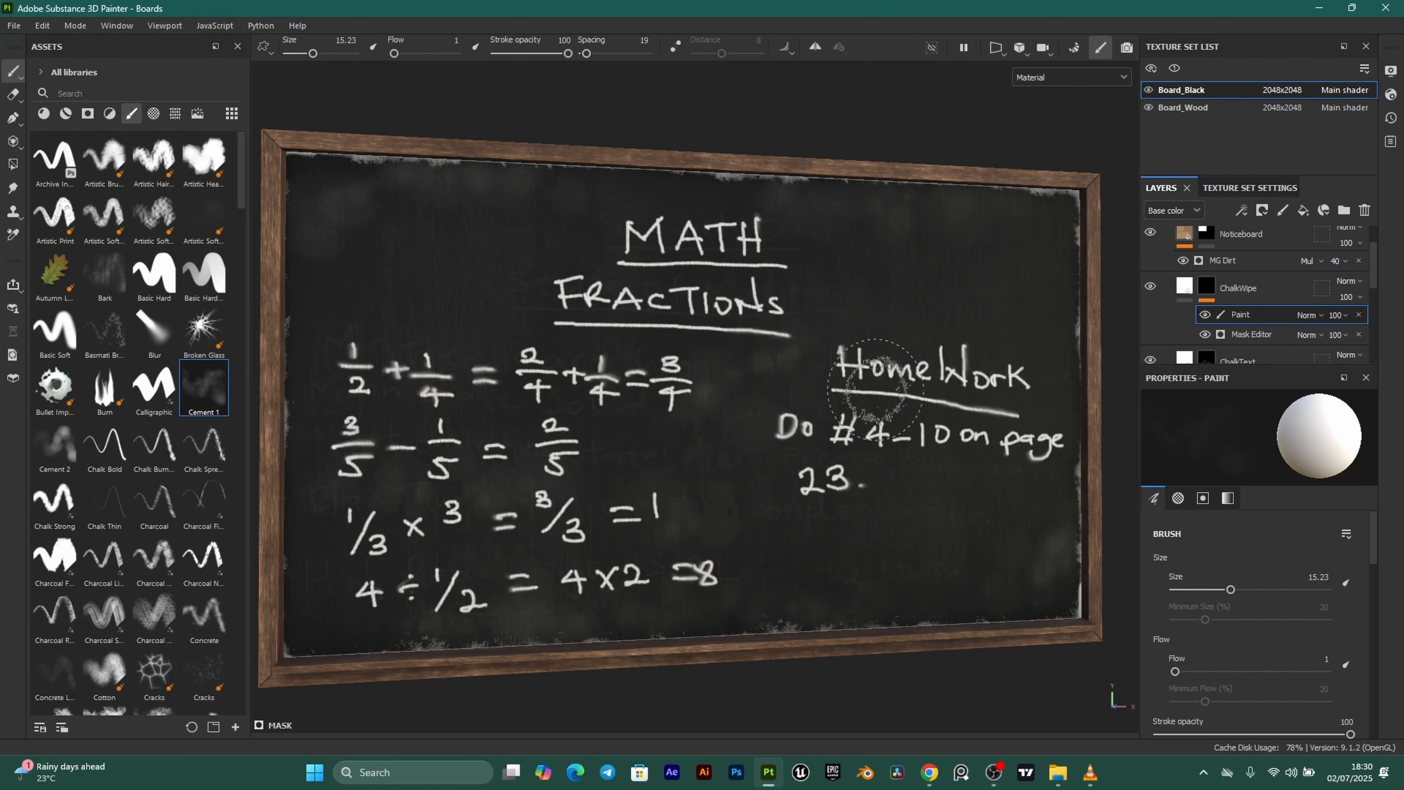
alt+drag(811, 512, 675, 501)
alt+drag(841, 478, 635, 485)
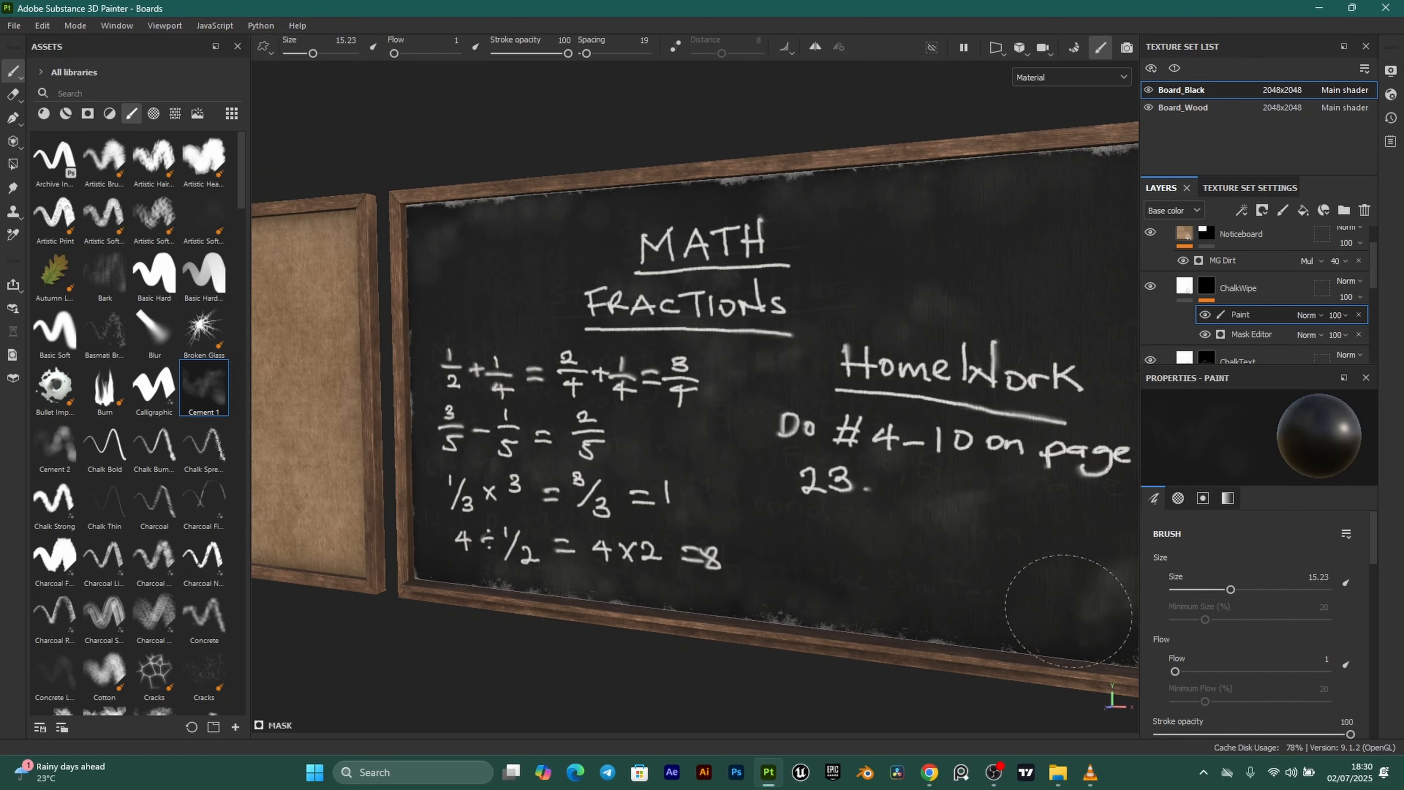
alt+drag(1040, 559, 805, 556)
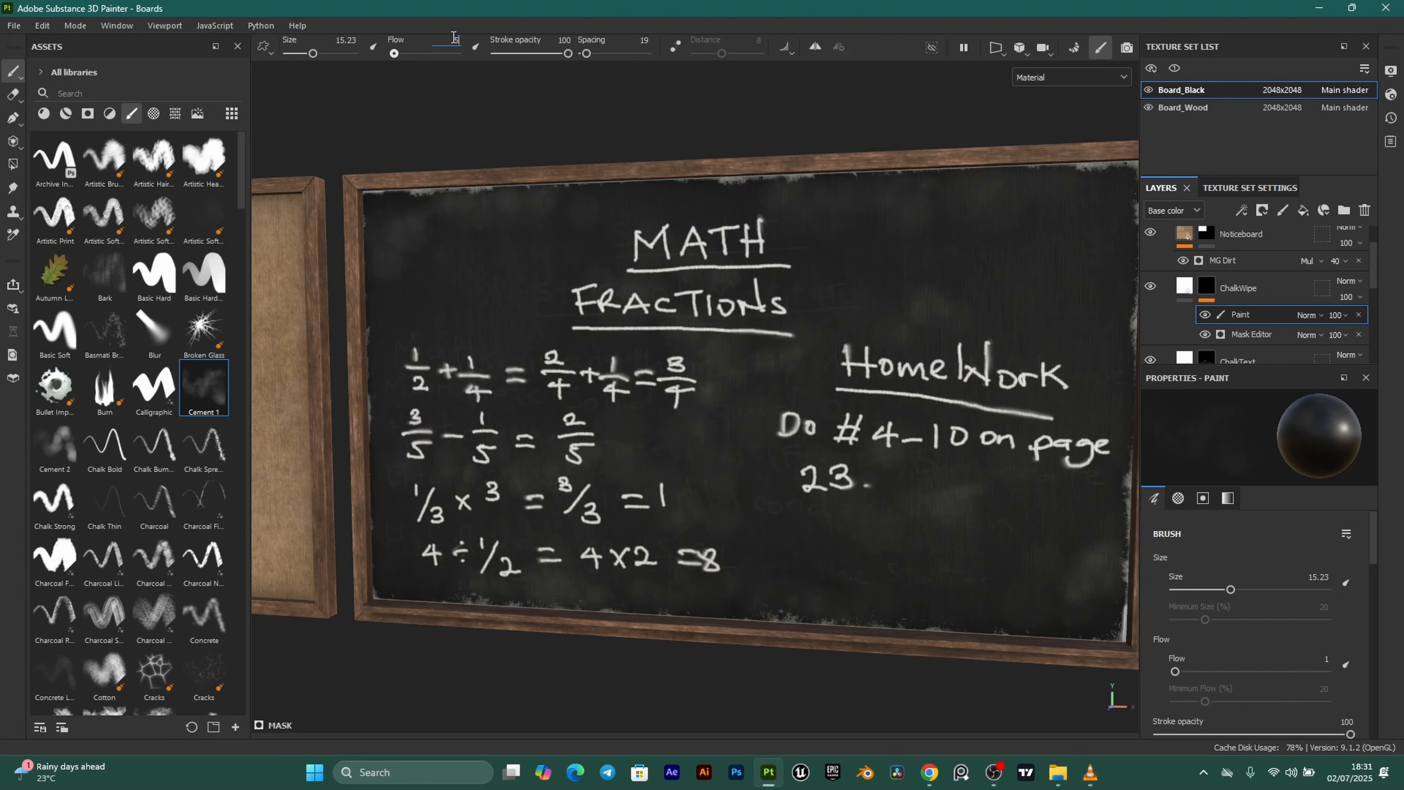
key(Return)
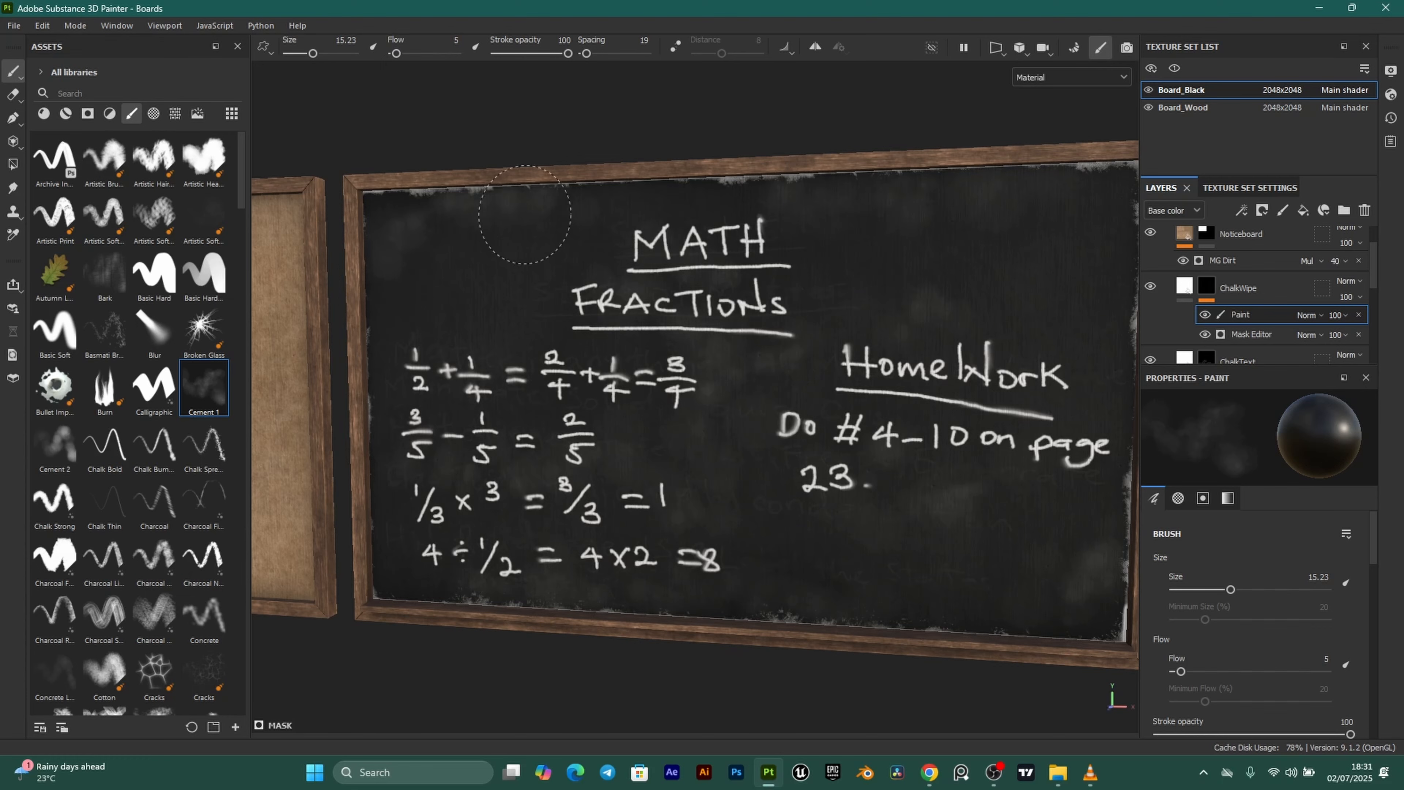
scroll(762, 263, down, 1)
alt+drag(789, 304, 907, 291)
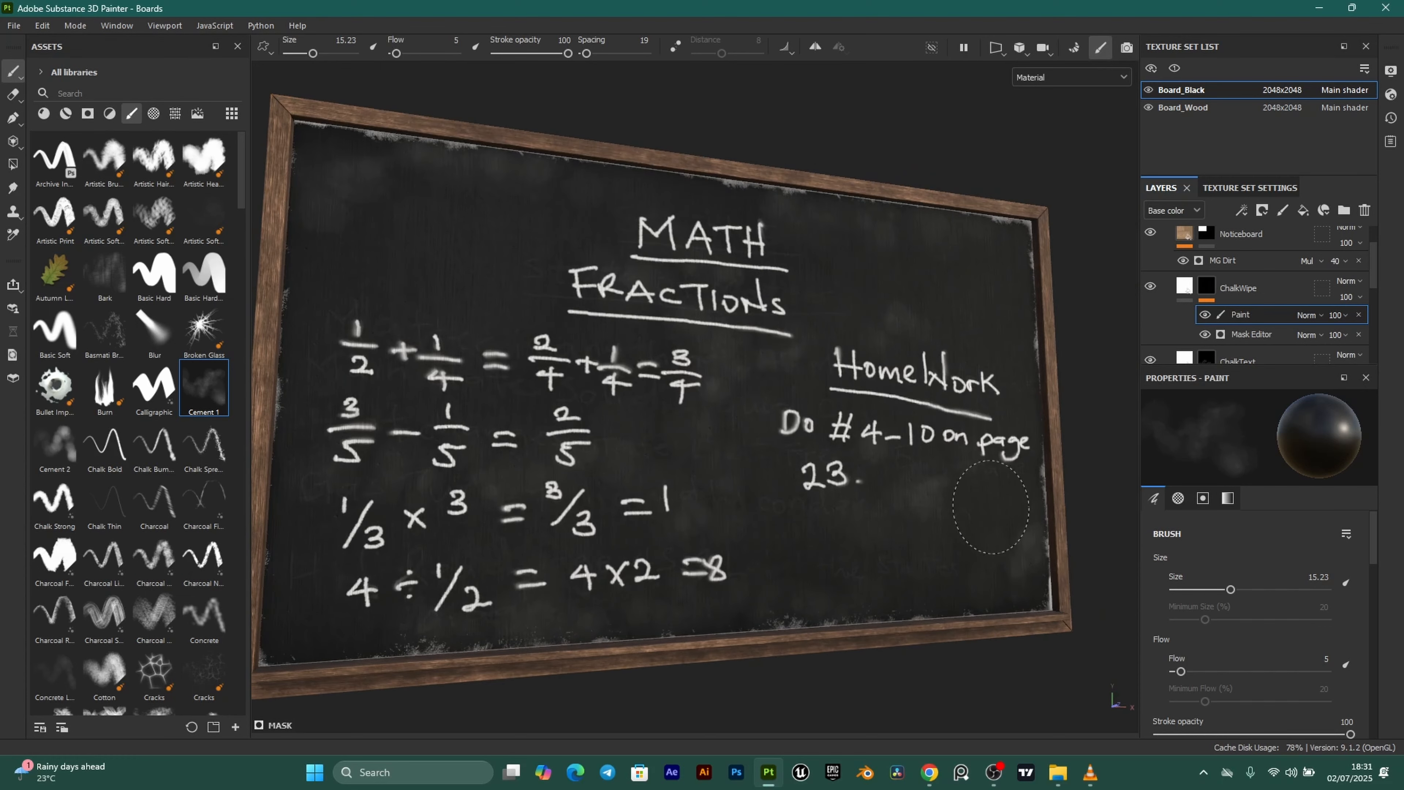
alt+drag(1036, 522, 976, 467)
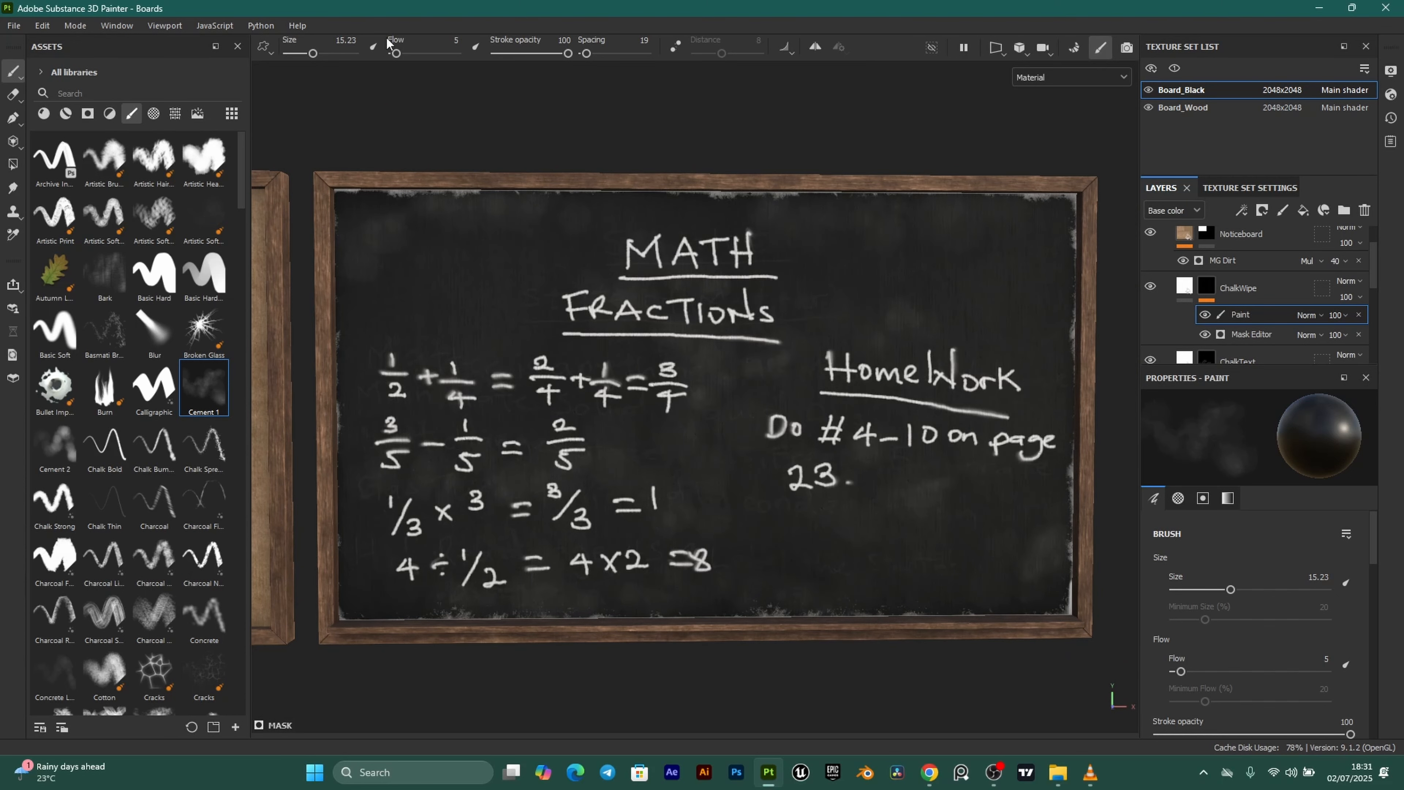
key(Return)
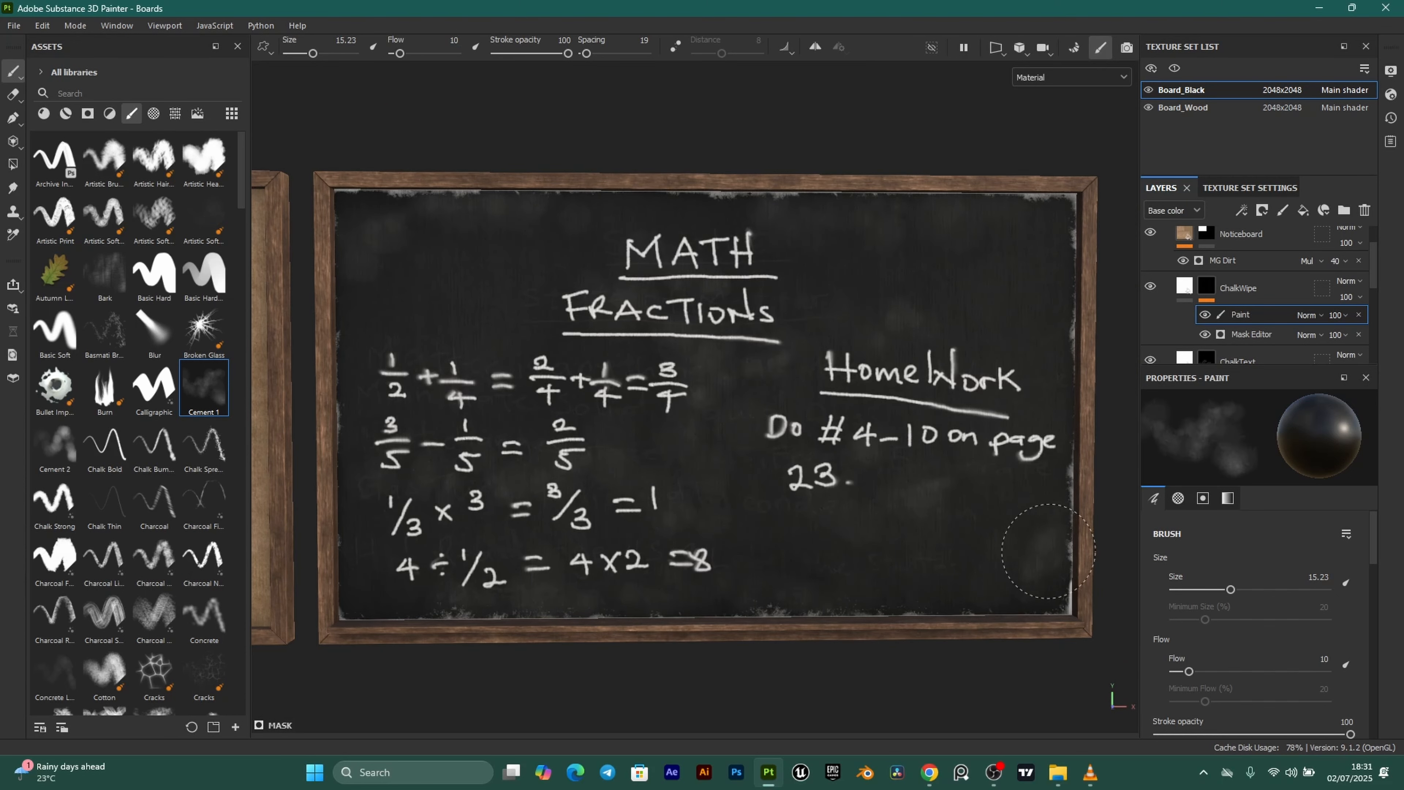
click(916, 313)
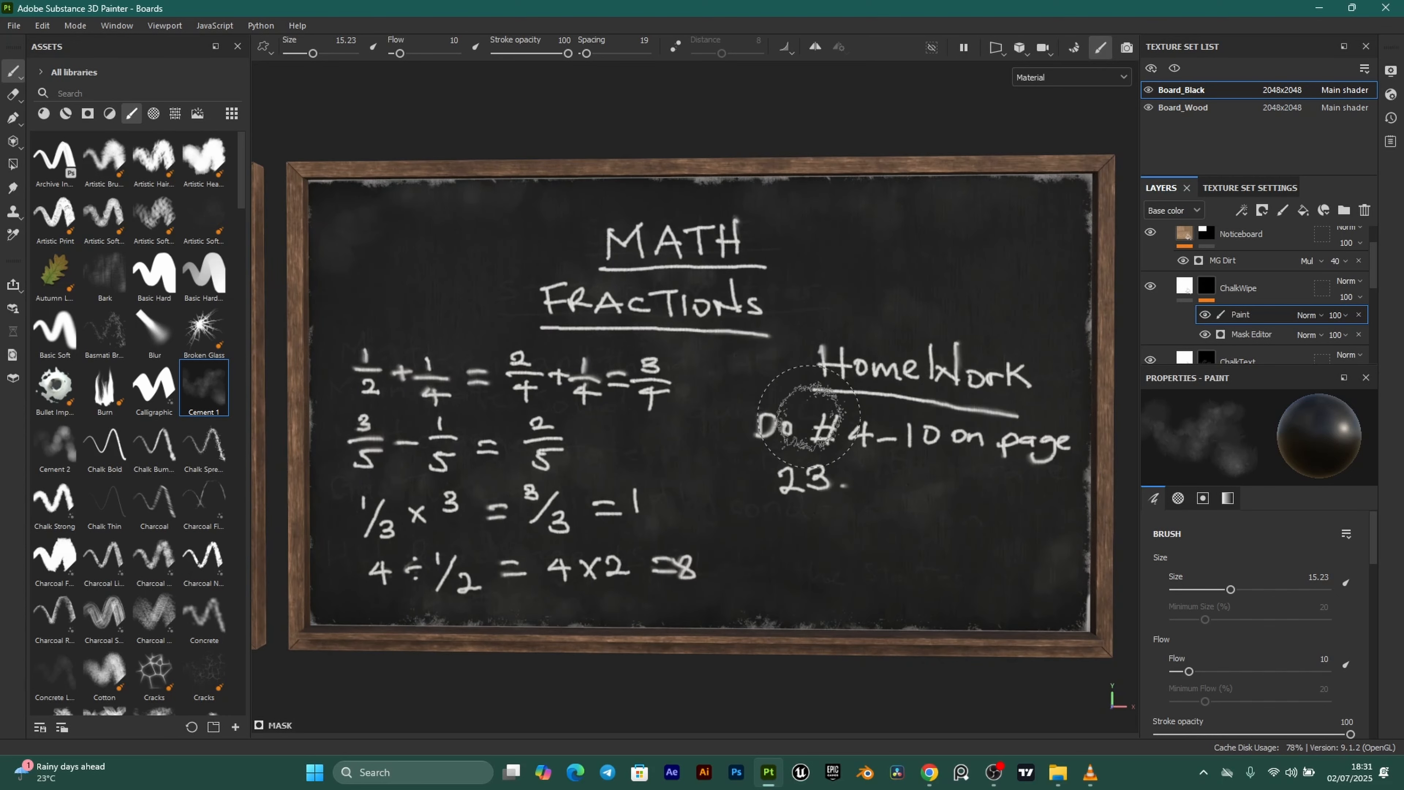
mouse_move(826, 413)
alt+mouse_down()
mouse_move(711, 391)
mouse_move(734, 428)
mouse_move(982, 397)
alt+mouse_up()
mouse_move(644, 516)
alt+mouse_down()
mouse_move(652, 540)
mouse_move(799, 520)
mouse_move(885, 420)
mouse_move(796, 437)
mouse_move(822, 470)
mouse_move(1029, 469)
alt+mouse_up()
alt+middle_drag(658, 654, 885, 493)
scroll(774, 534, up, 2)
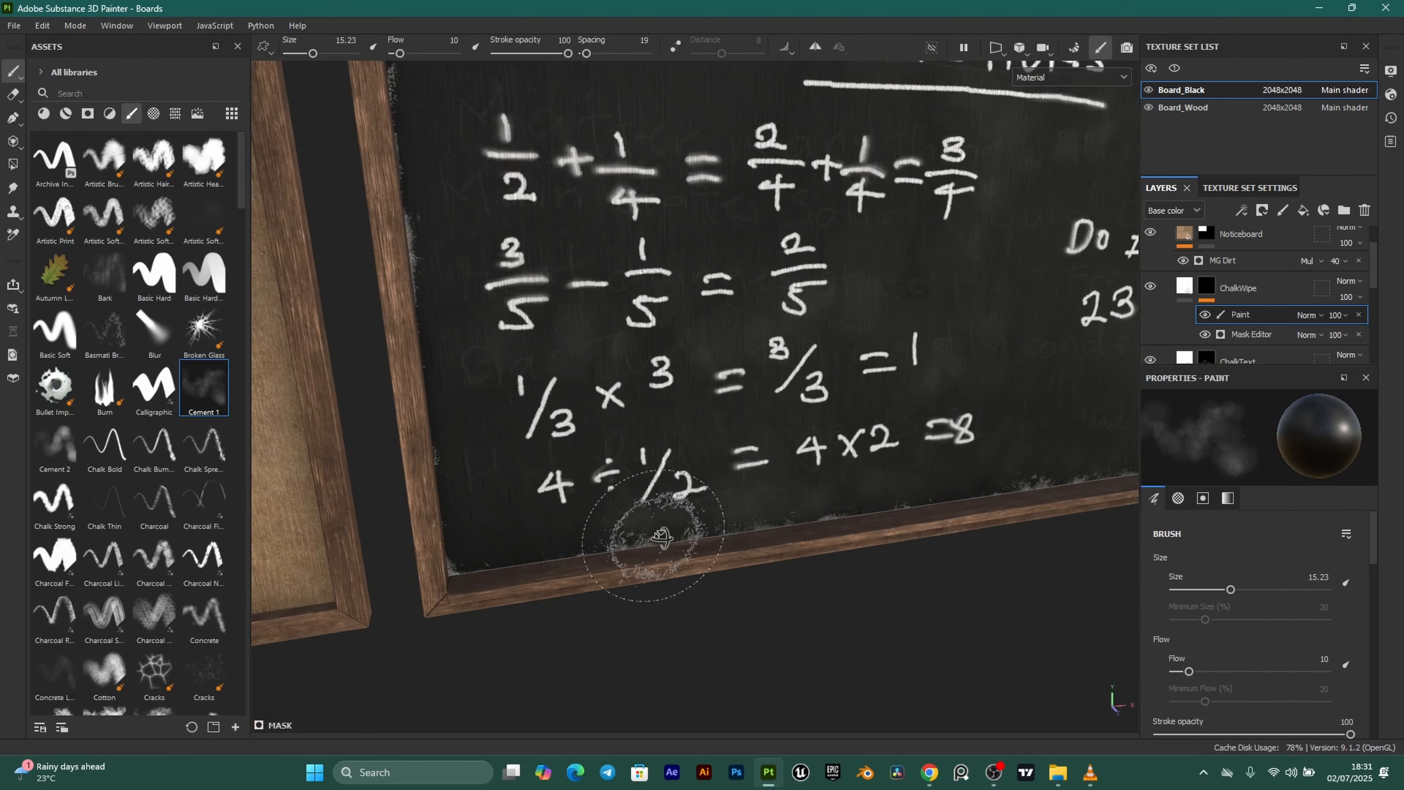
scroll(727, 546, up, 3)
alt+drag(671, 535, 715, 524)
scroll(664, 575, up, 3)
scroll(768, 454, down, 3)
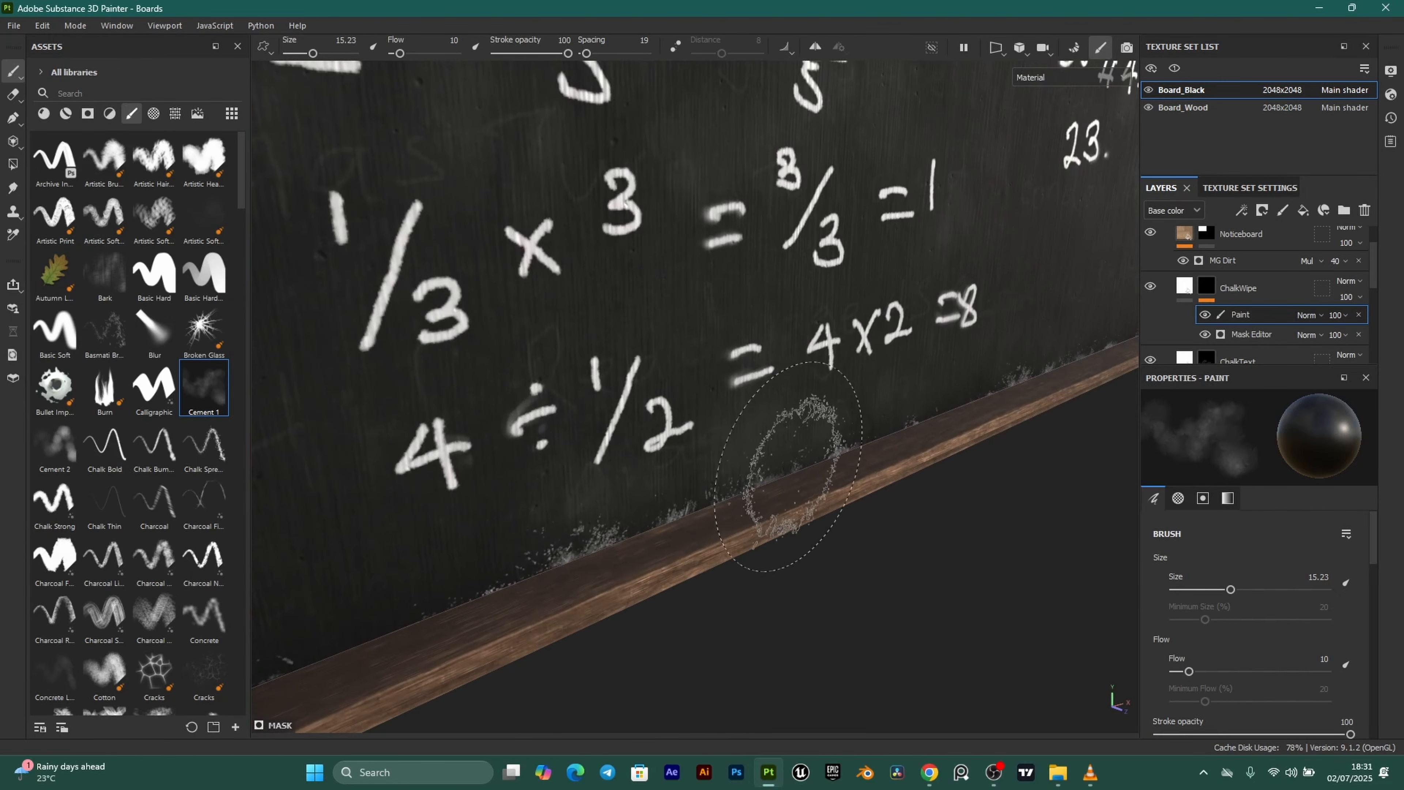
alt+drag(768, 454, 839, 465)
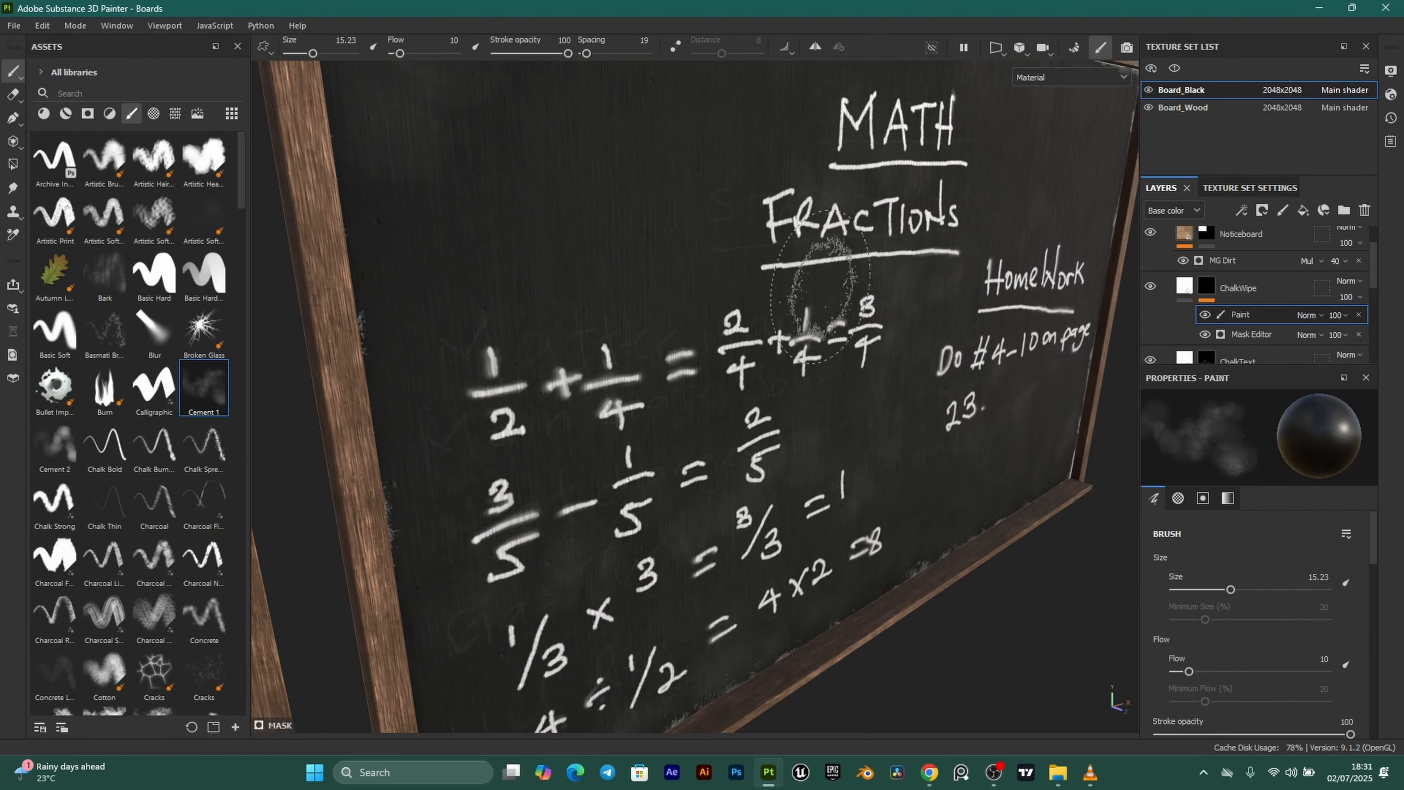
alt+middle_drag(845, 310, 826, 368)
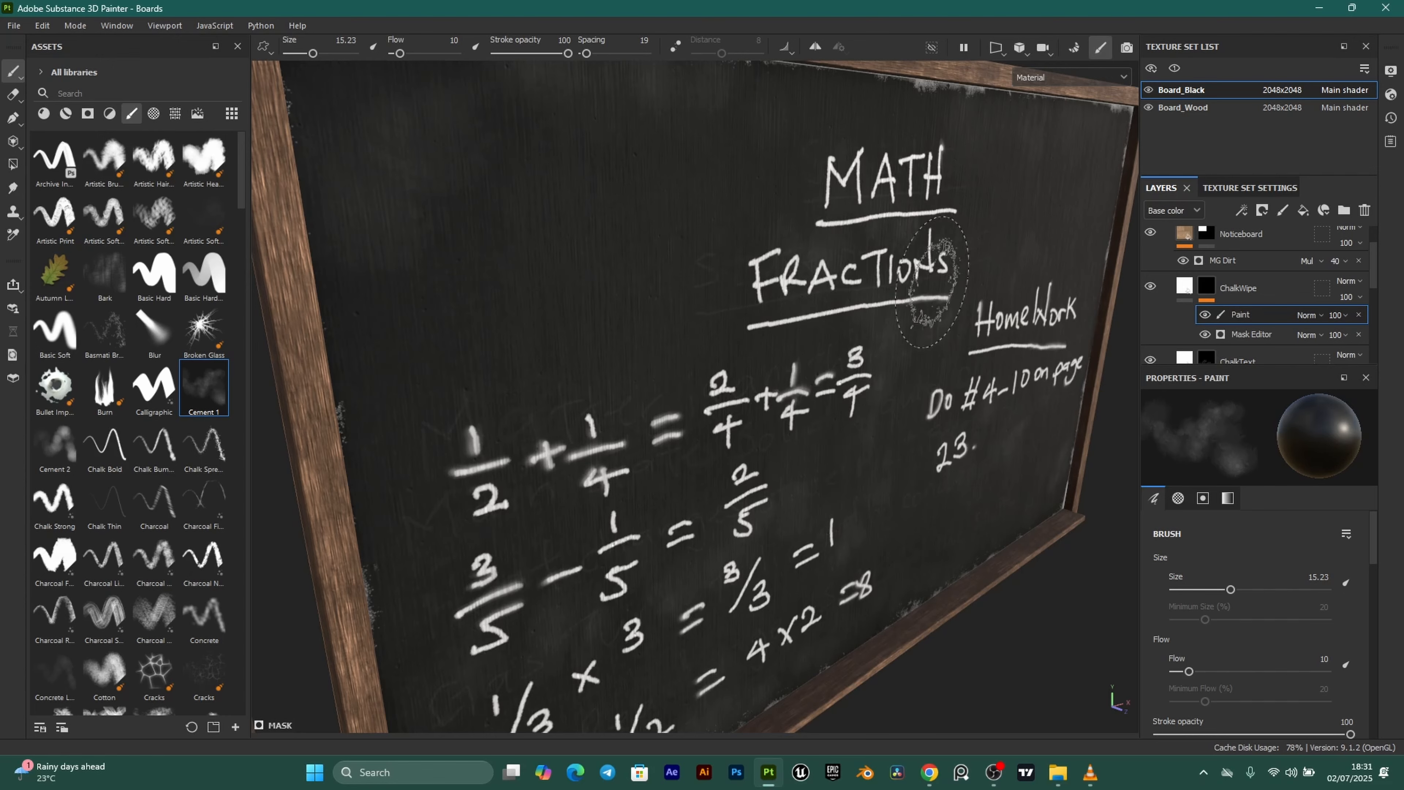
alt+drag(772, 332, 742, 284)
alt+middle_drag(765, 517, 830, 366)
scroll(830, 366, up, 2)
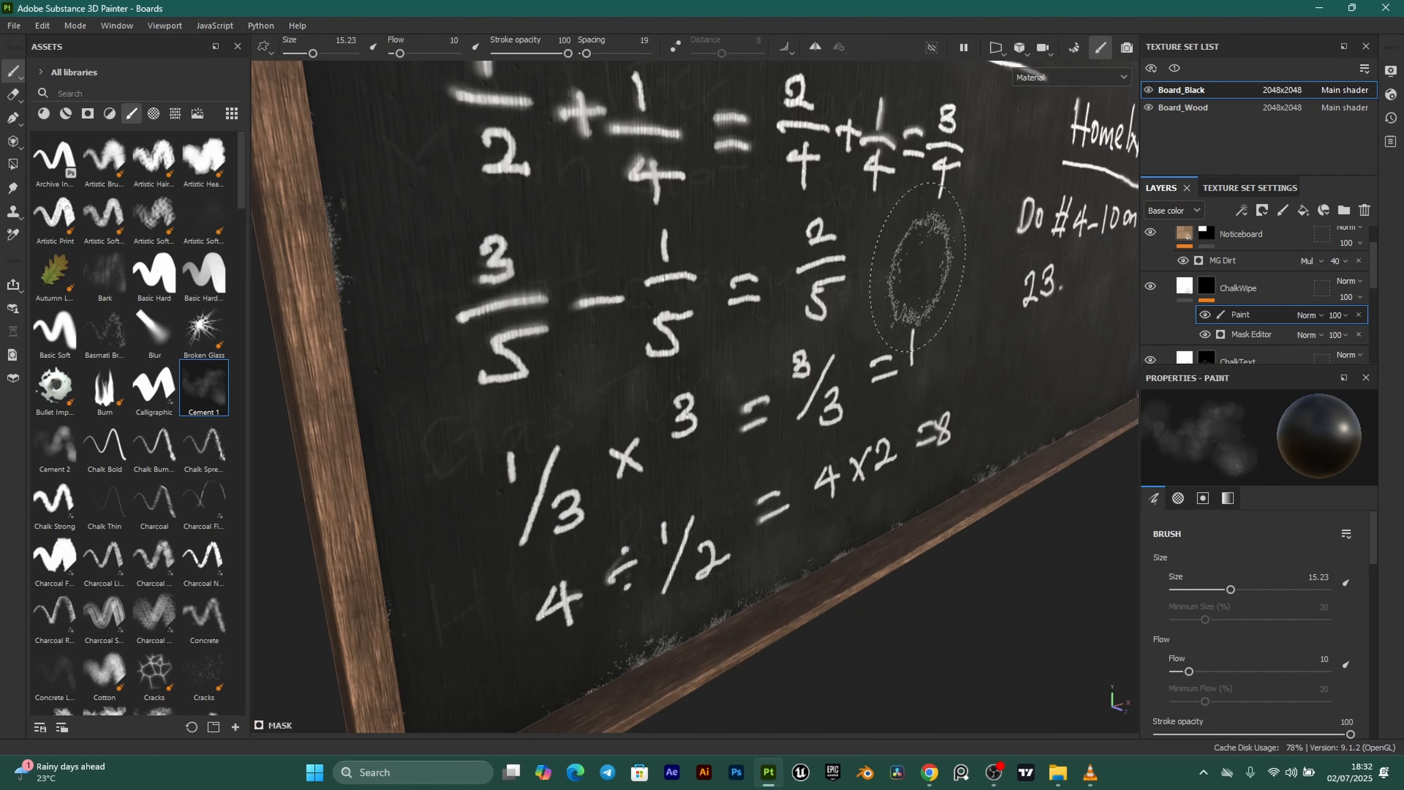
alt+middle_drag(917, 384, 936, 293)
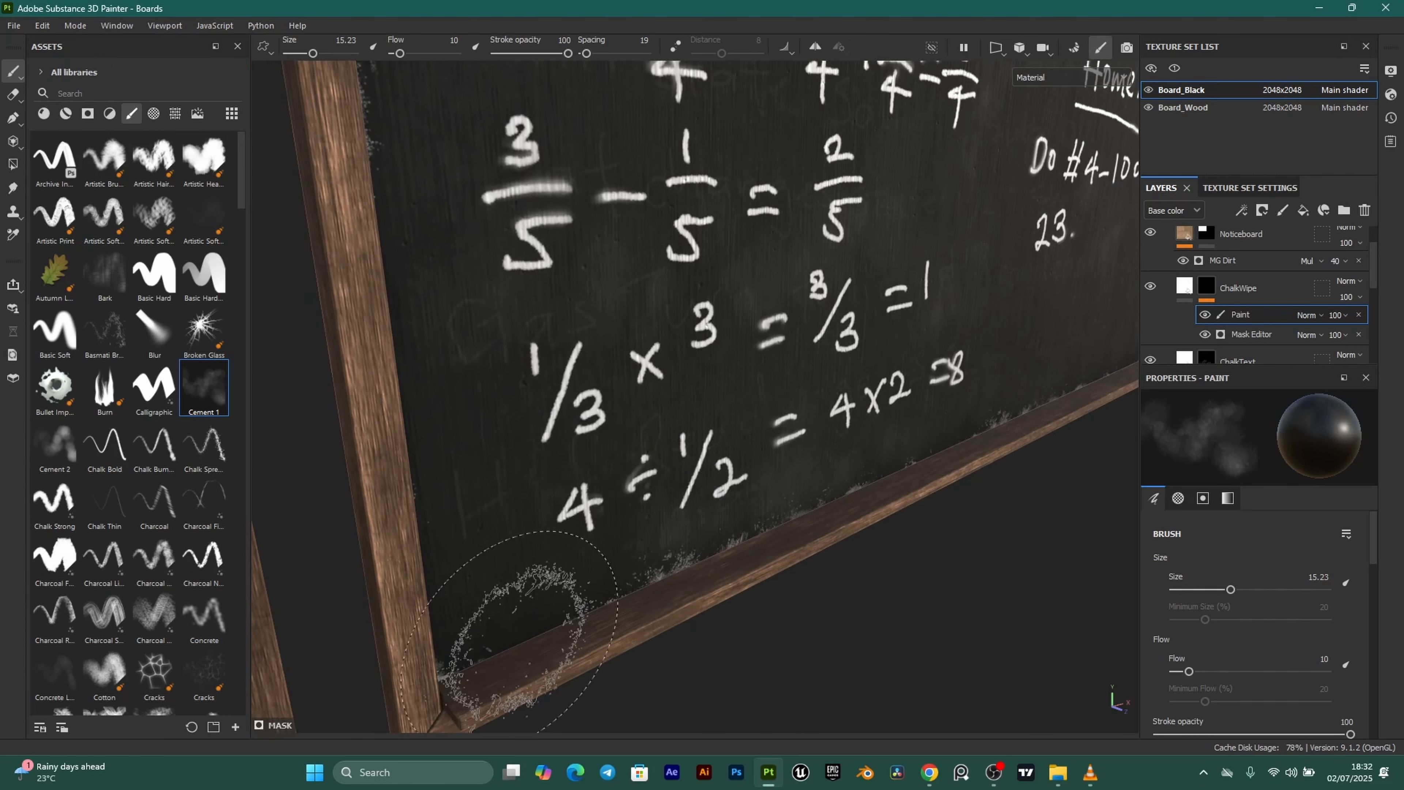
scroll(714, 576, down, 3)
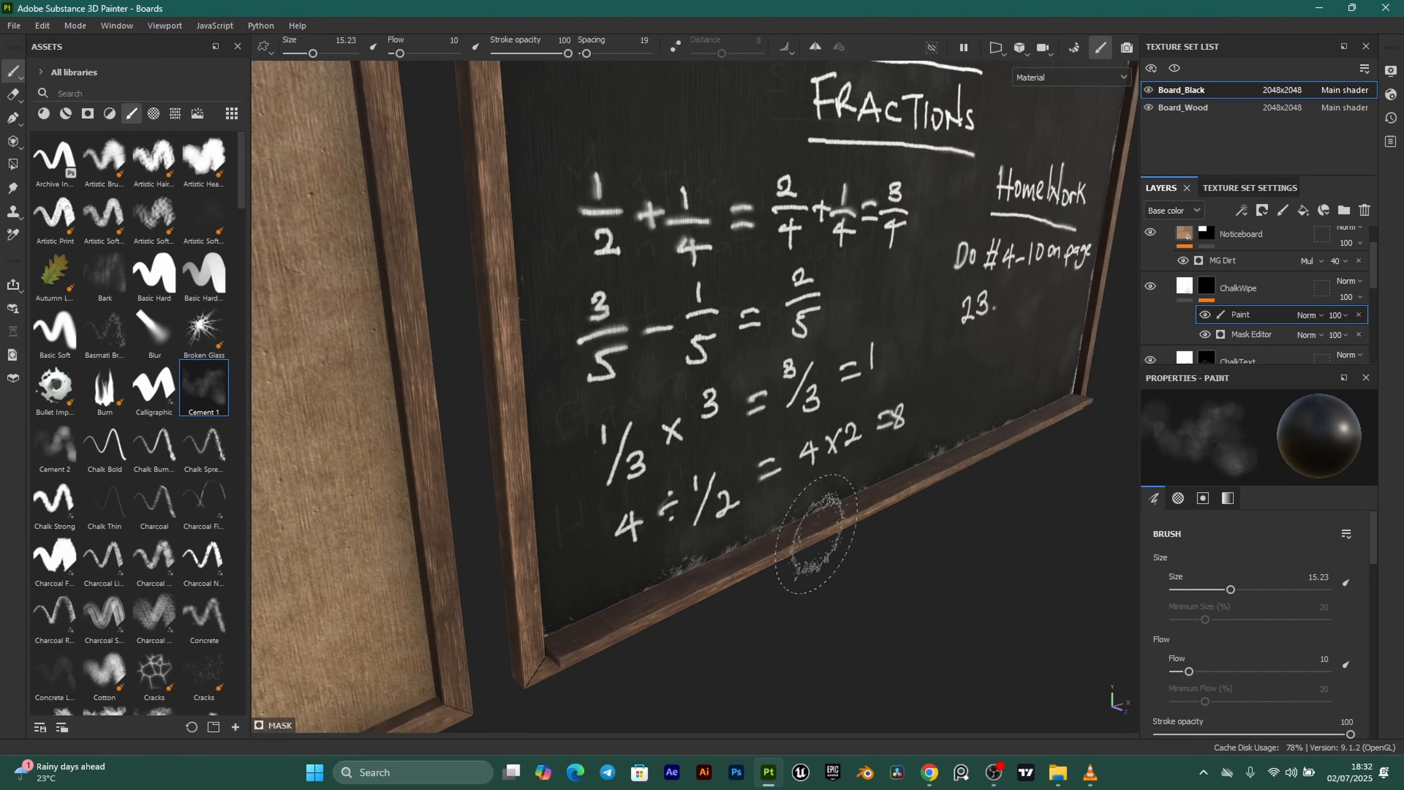
alt+drag(815, 540, 674, 503)
scroll(673, 503, up, 3)
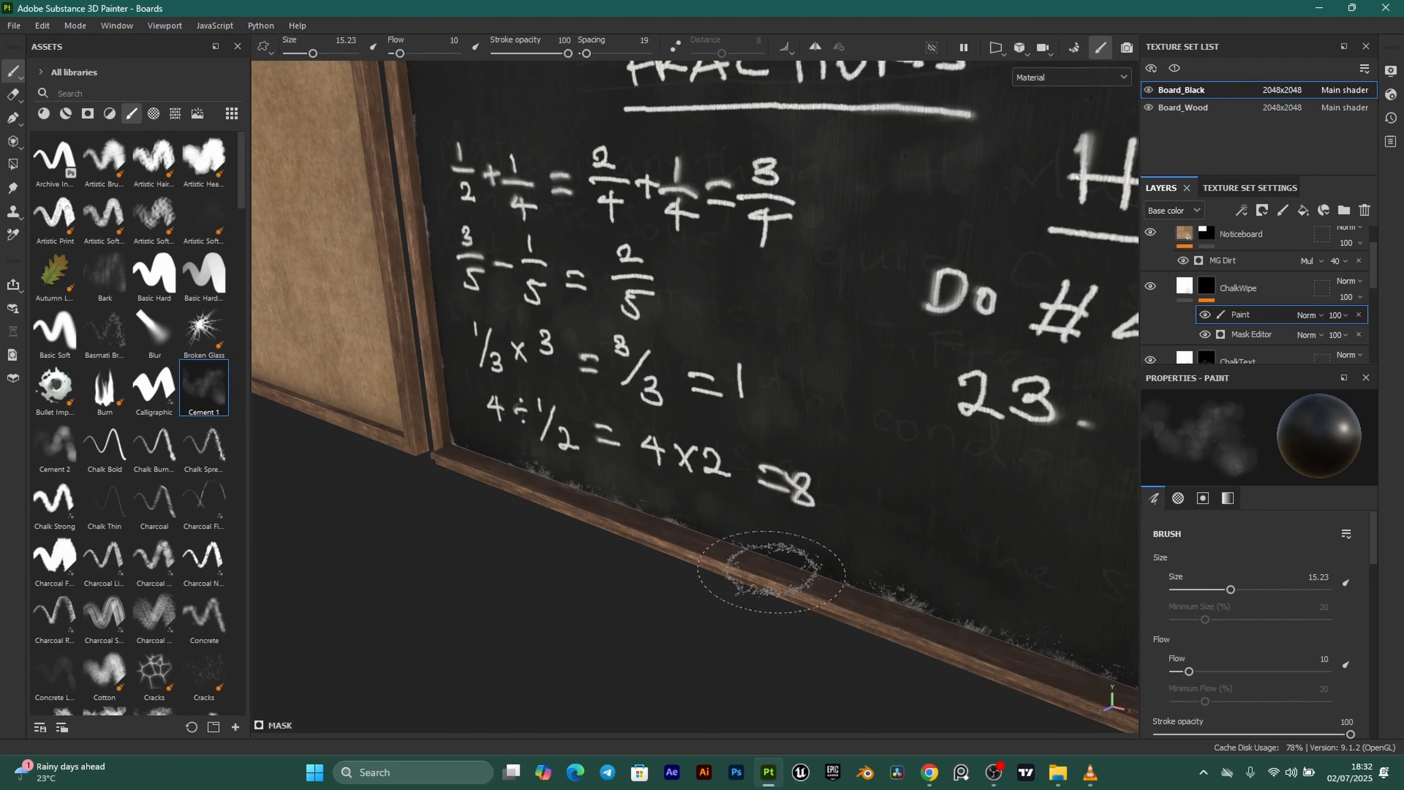
scroll(850, 586, up, 2)
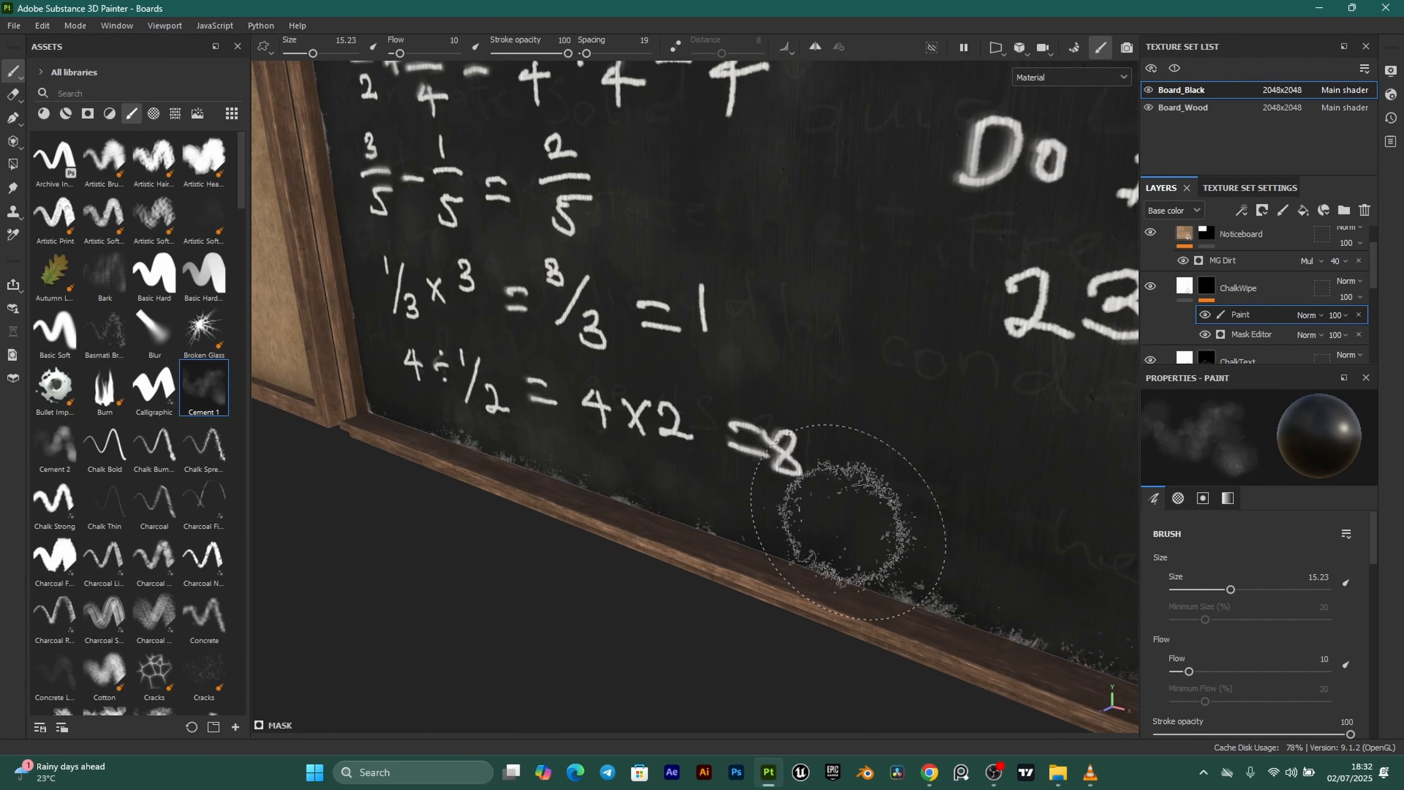
scroll(1290, 291, down, 5)
scroll(1290, 291, up, 1)
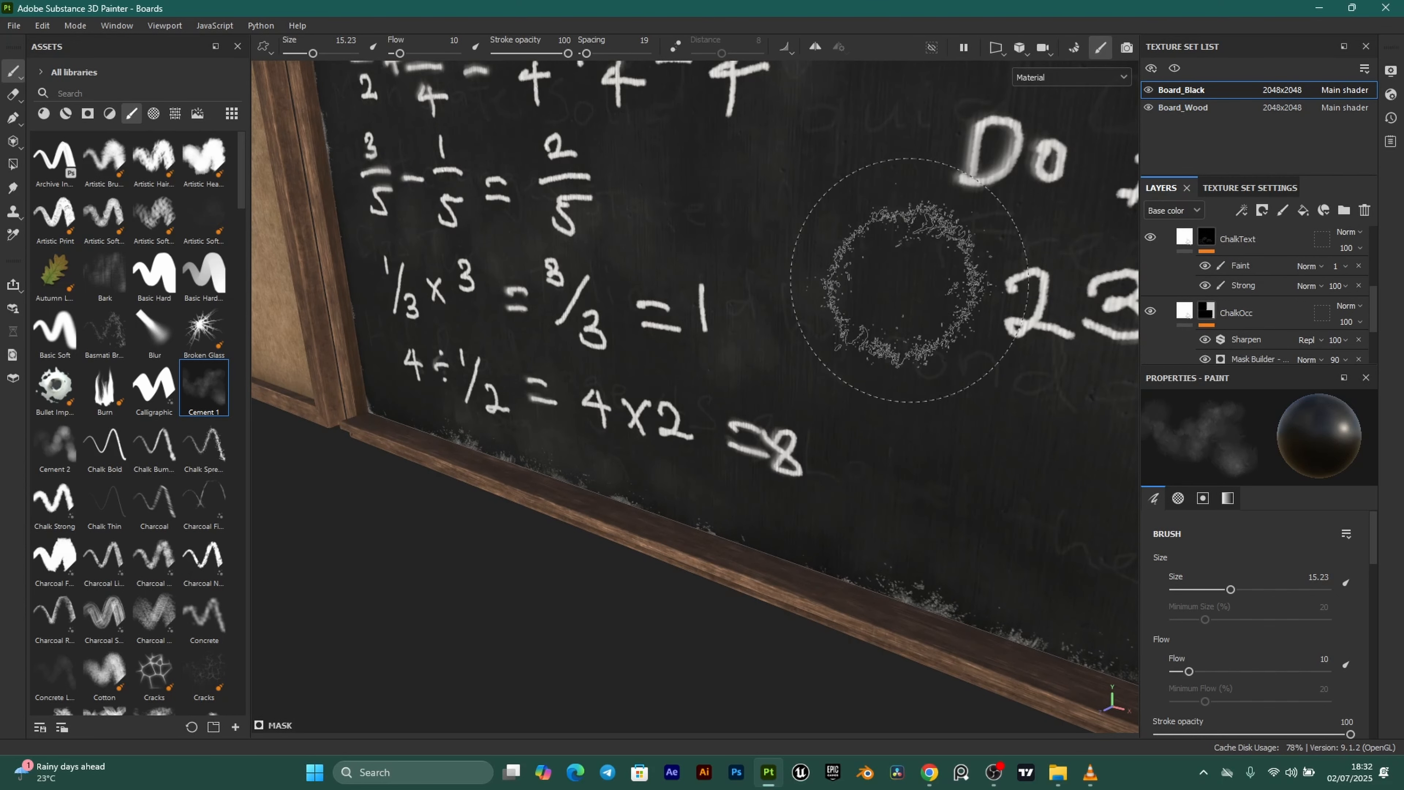
Select the ChalkOcc layer in the blackboard's layer stack to copy it.
scroll(1247, 267, up, 4)
scroll(1283, 276, down, 3)
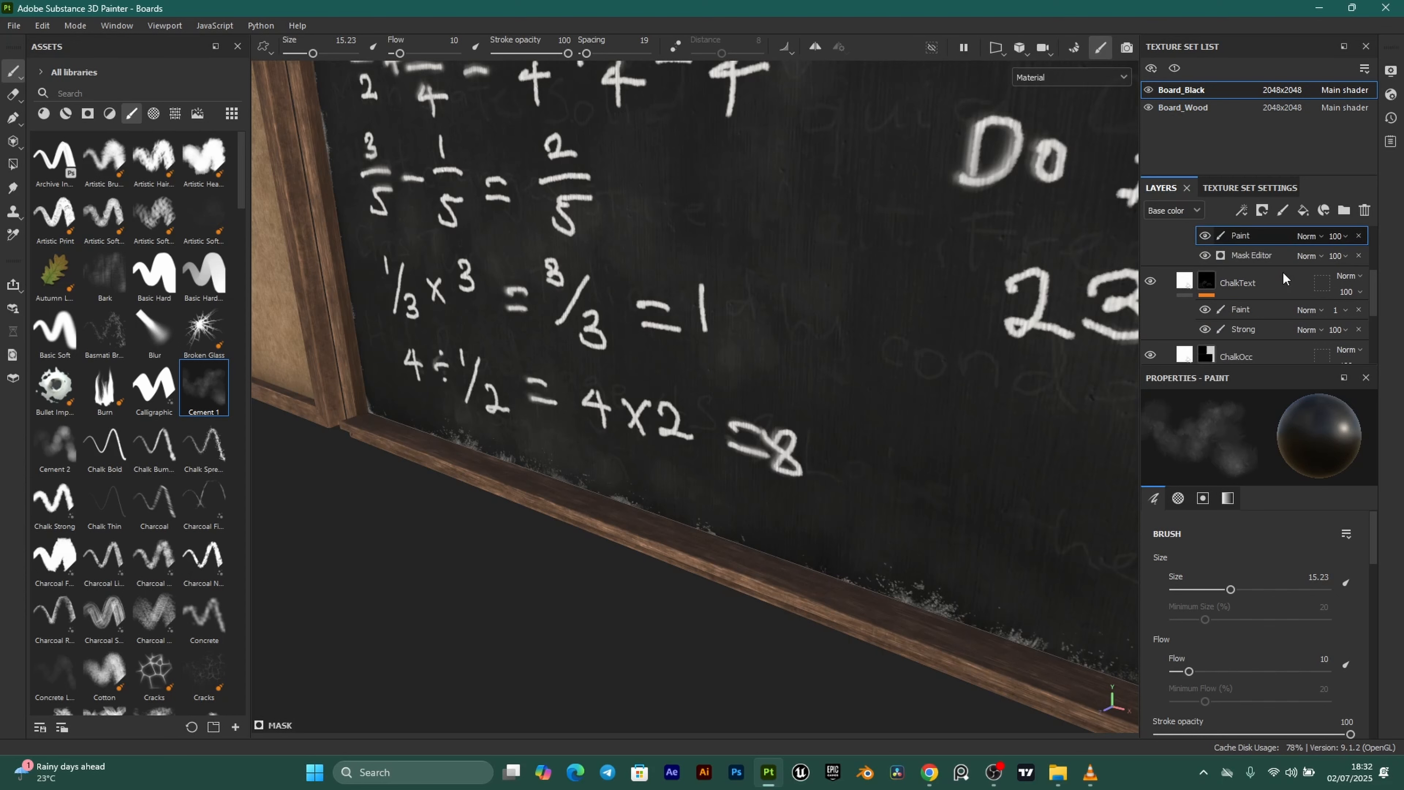
click(1284, 277)
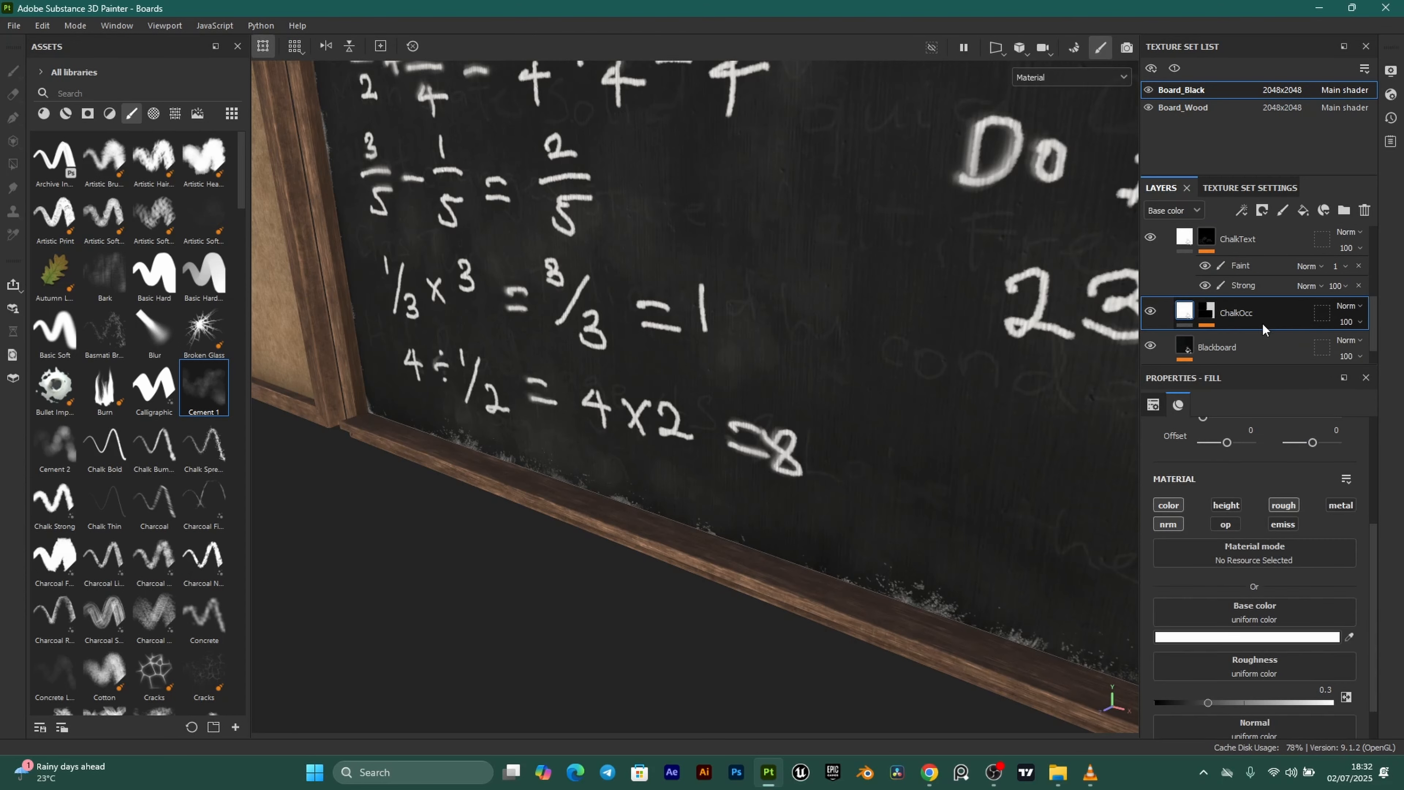
scroll(1215, 318, up, 1)
scroll(1281, 285, down, 1)
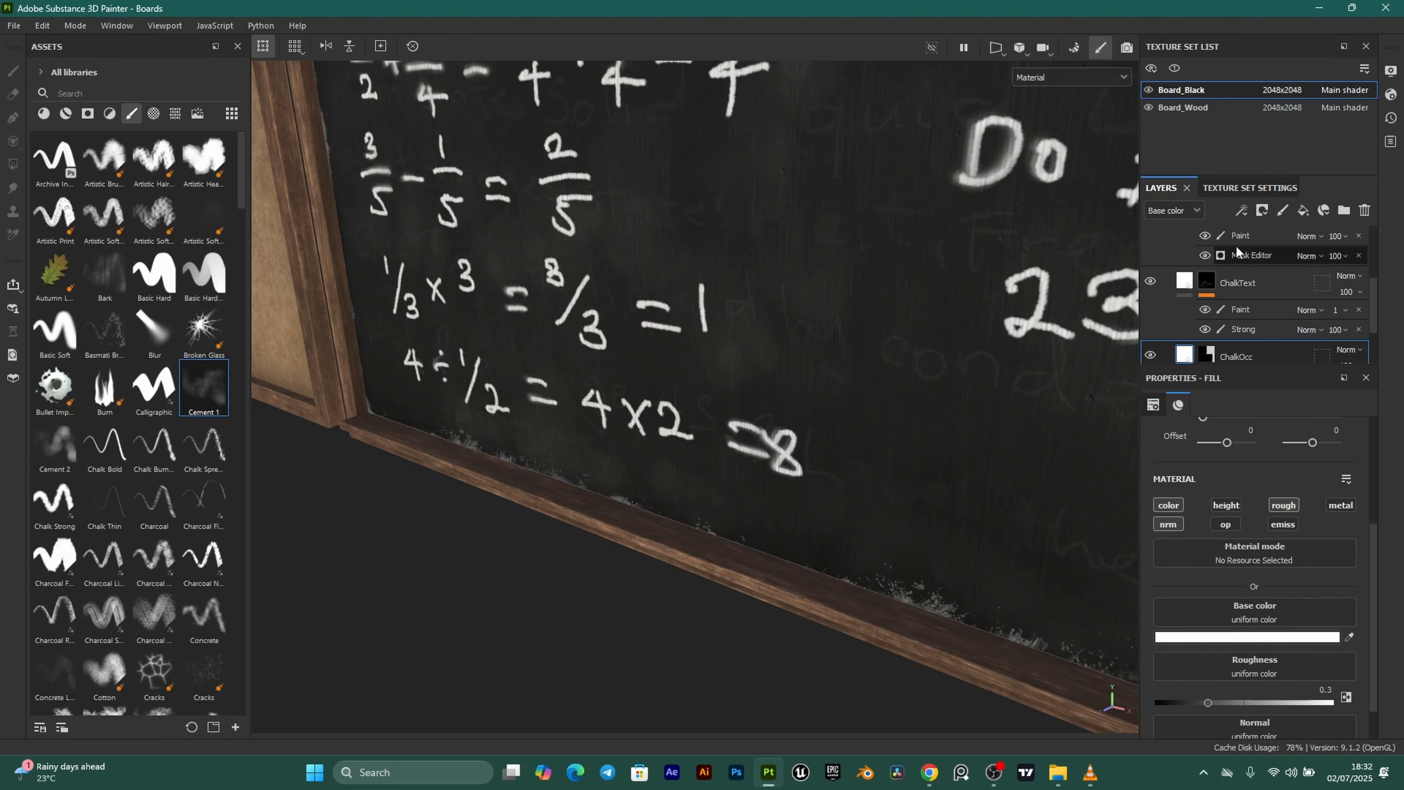
scroll(1281, 285, down, 1)
click(1208, 313)
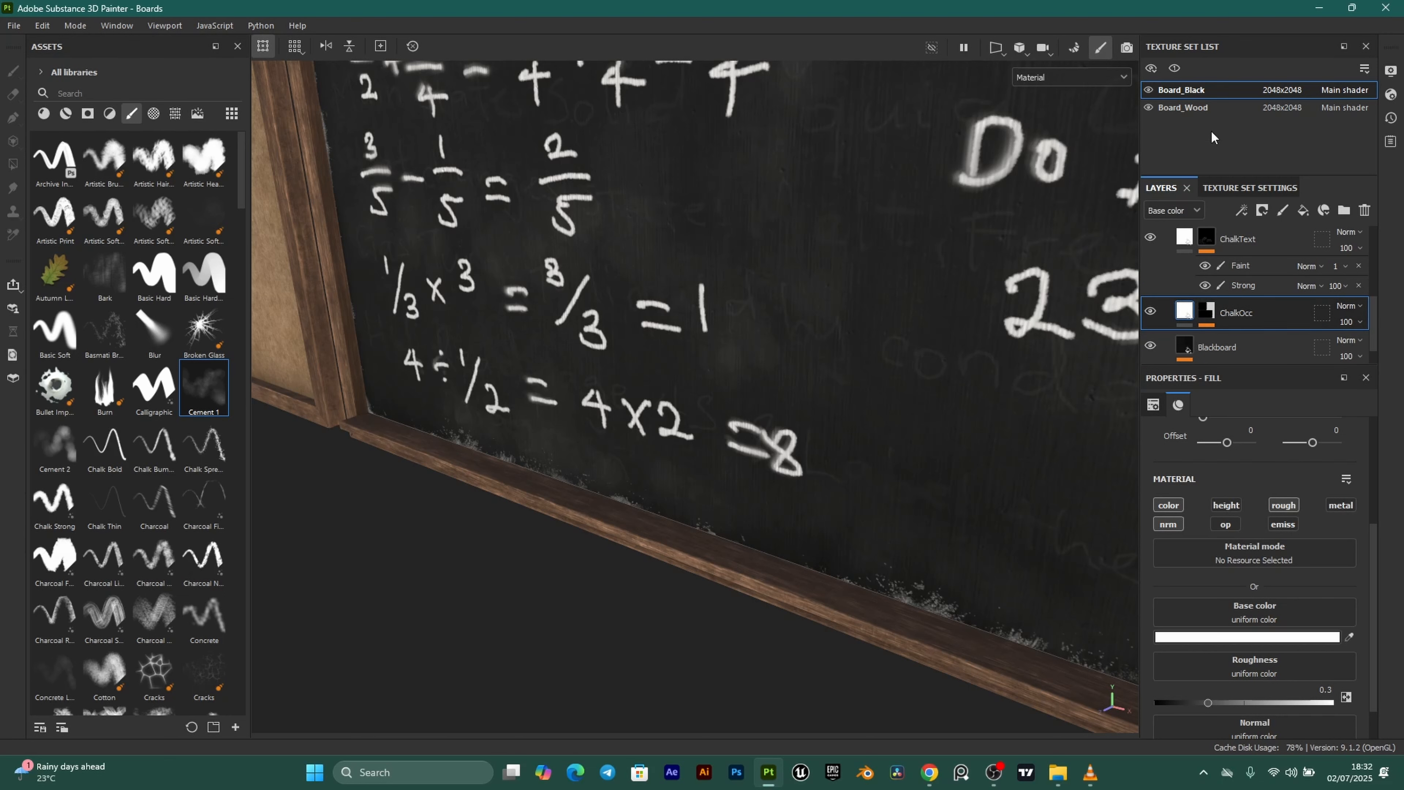
Paste ChalkOcc into the Board_Wood texture set above the collapsed Wood Chest Stylized folder.
click(1208, 107)
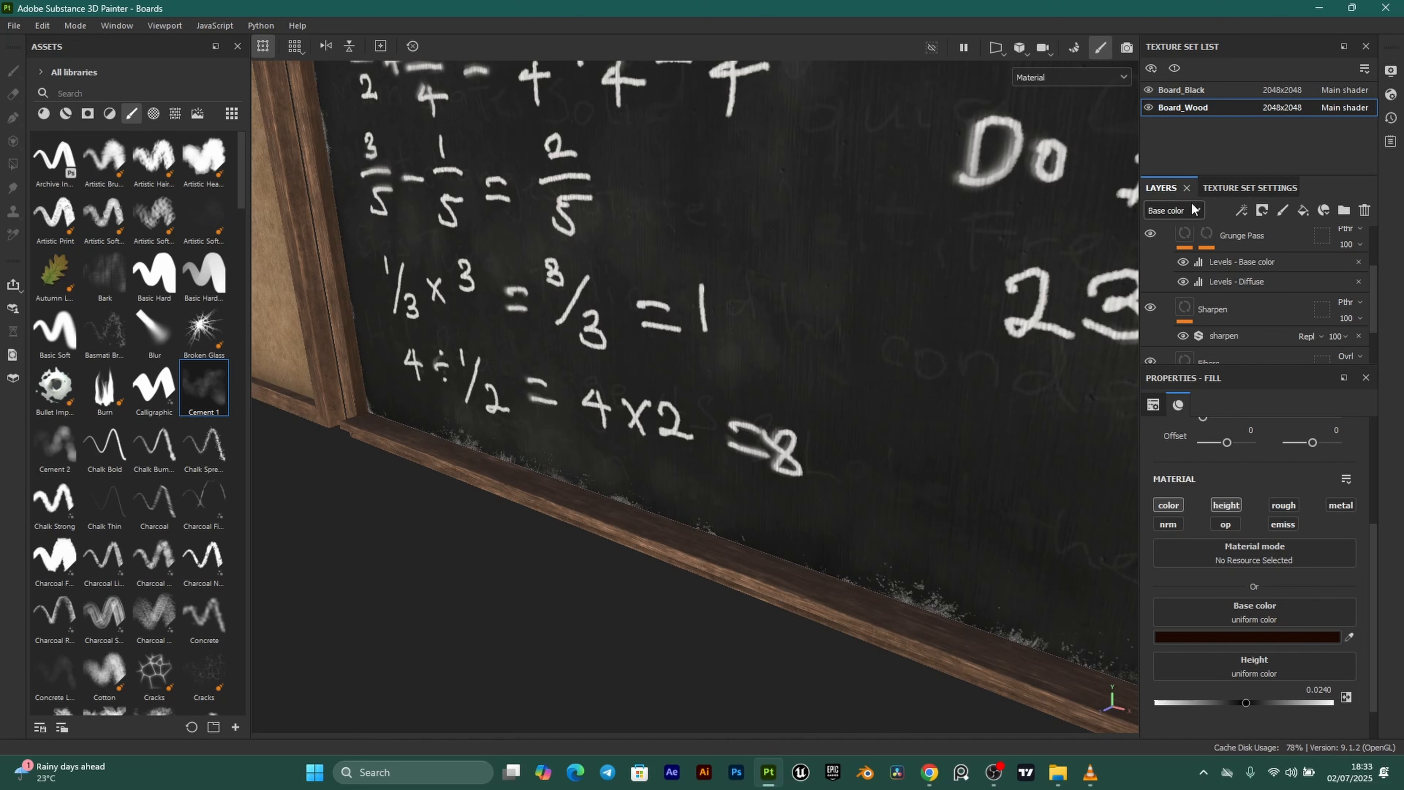
scroll(1217, 288, up, 2)
click(1165, 245)
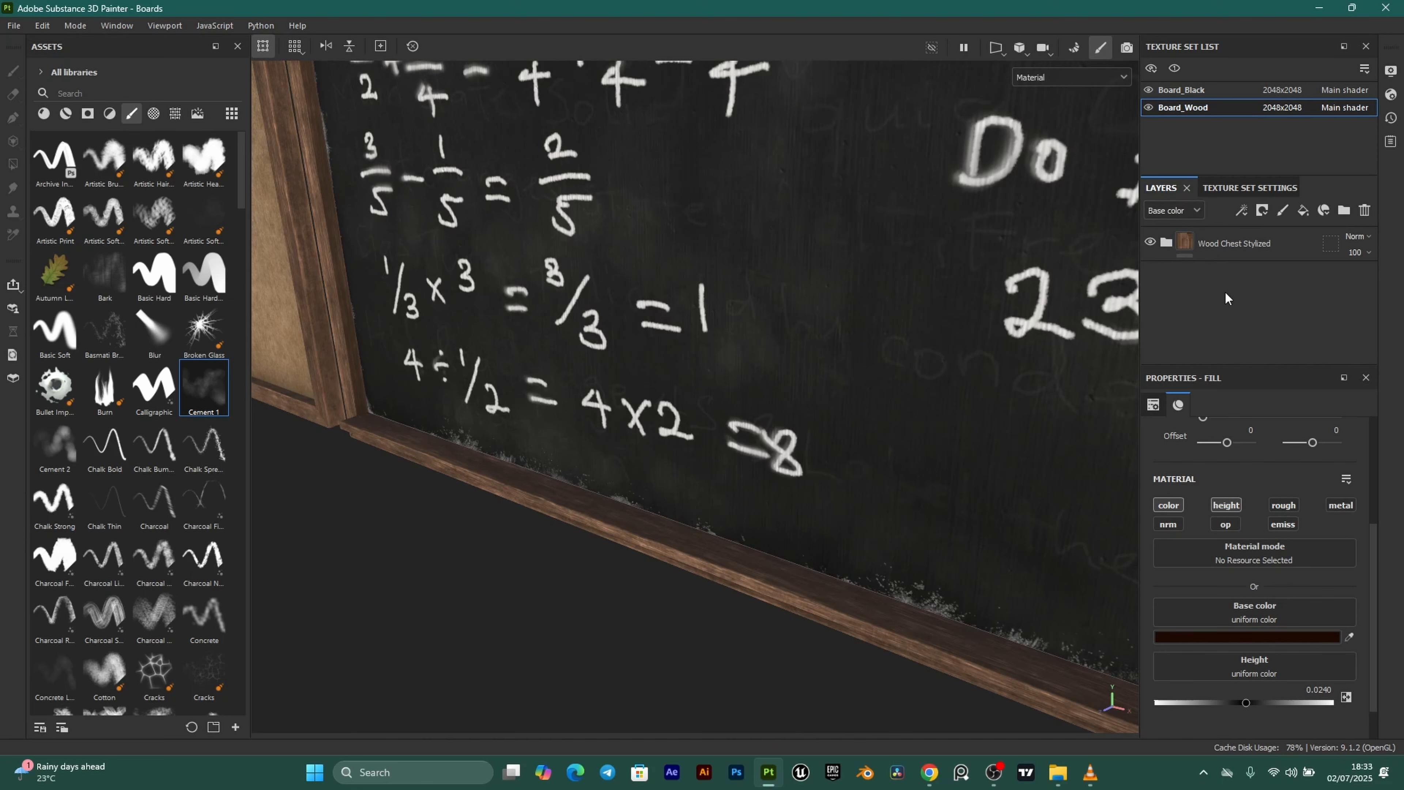
key(ctrl+v)
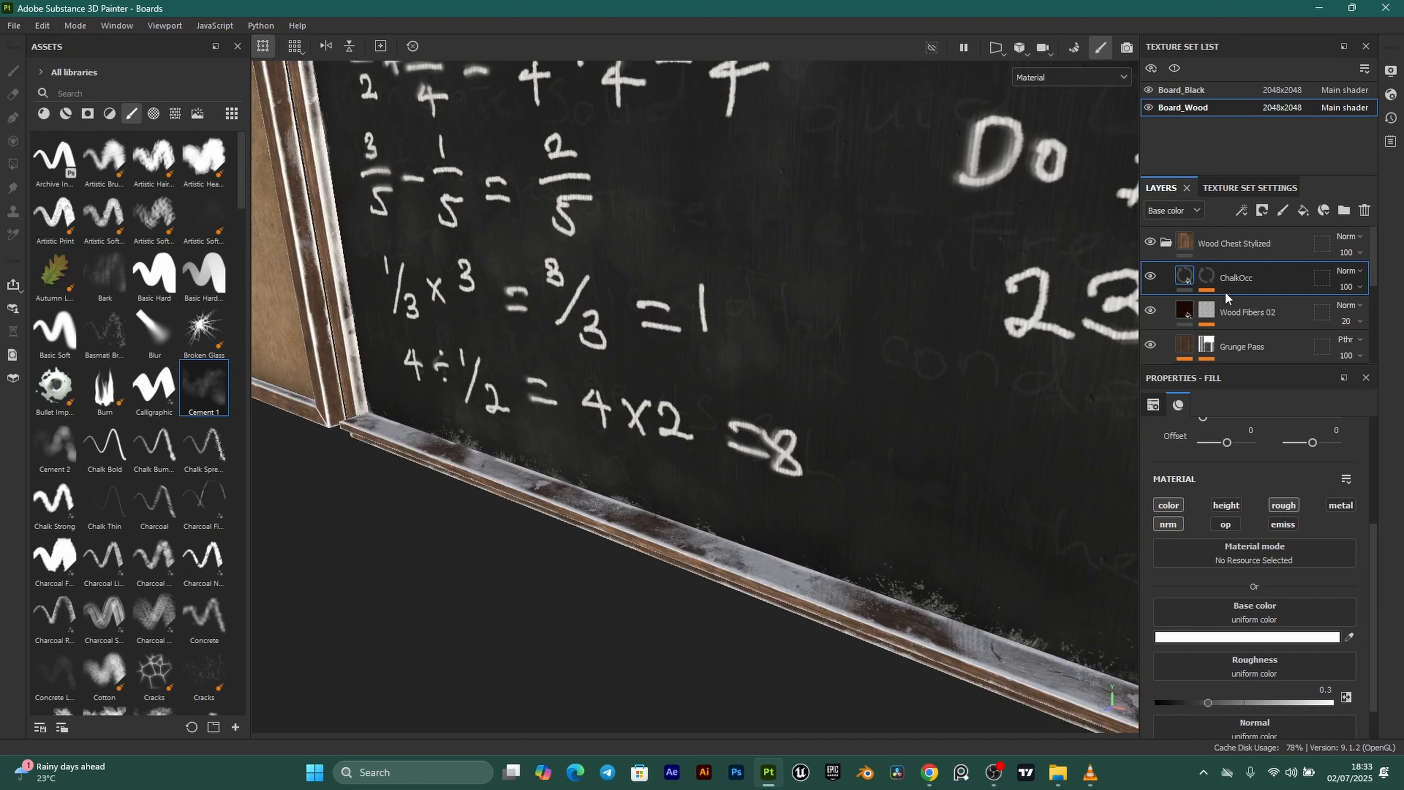
Orbit to view both boards together and reveal the effects inside ChalkOcc's mask.
scroll(733, 476, down, 3)
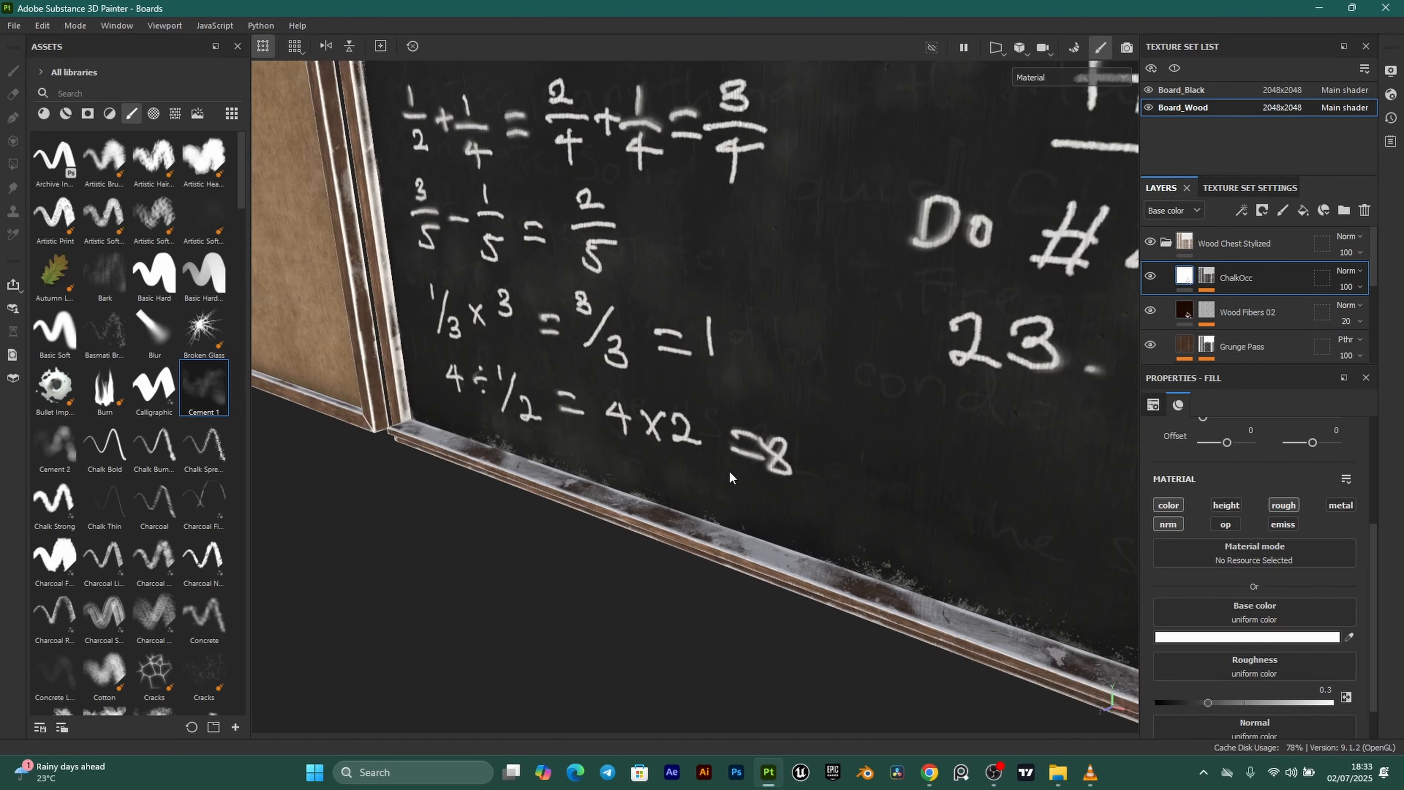
scroll(573, 442, down, 5)
alt+drag(573, 442, 578, 387)
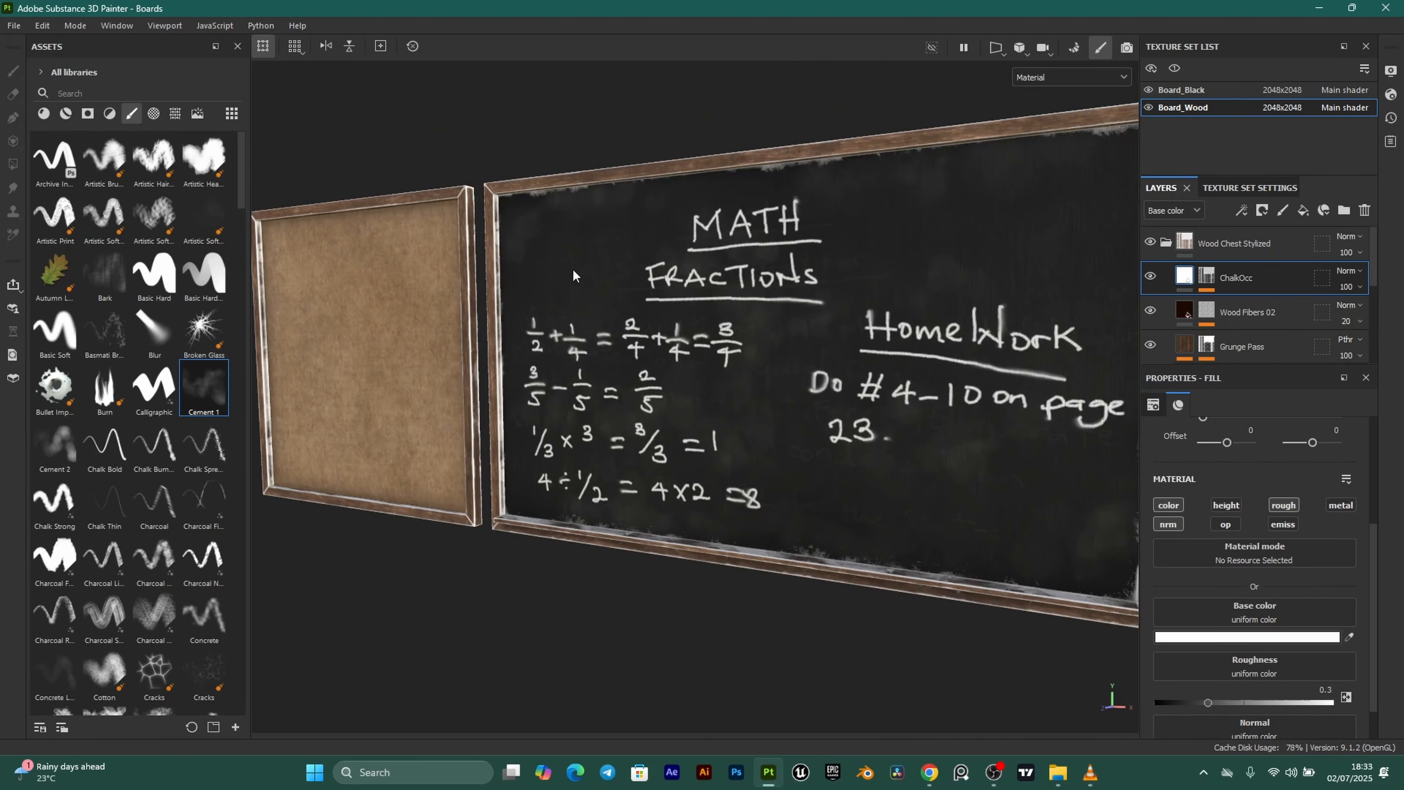
scroll(578, 388, up, 8)
scroll(642, 549, up, 3)
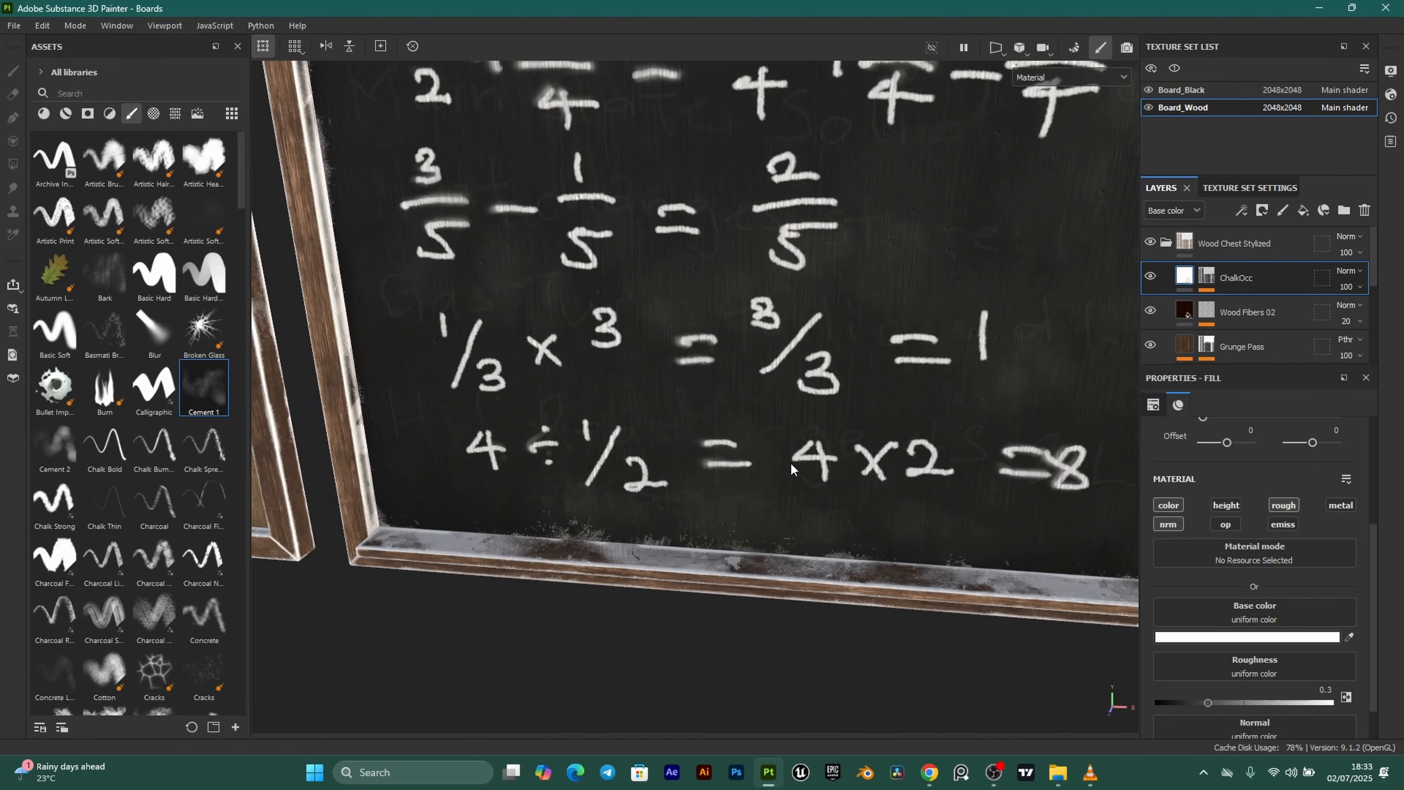
click(1207, 273)
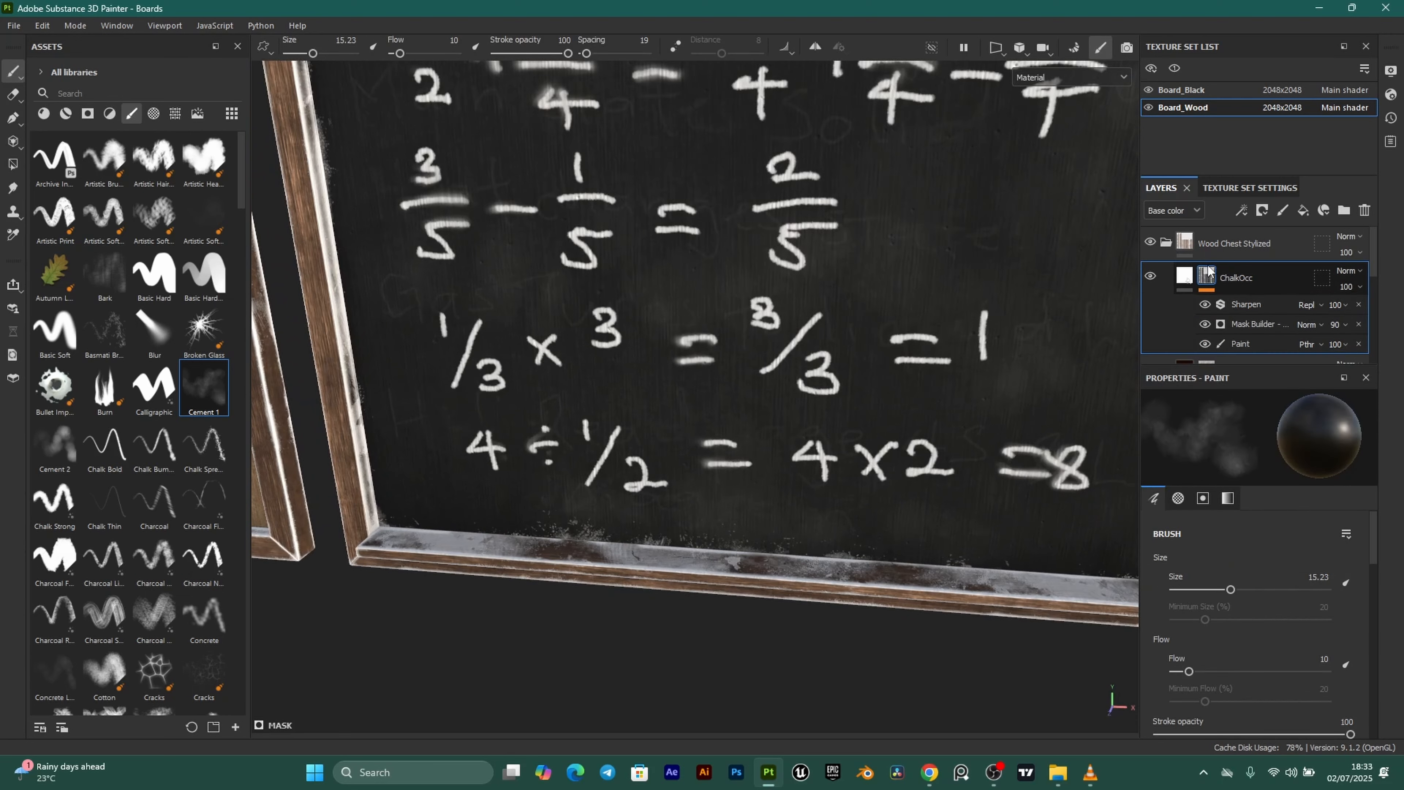
Replace ChalkOcc's mask with an empty black mask.
right_click(1208, 273)
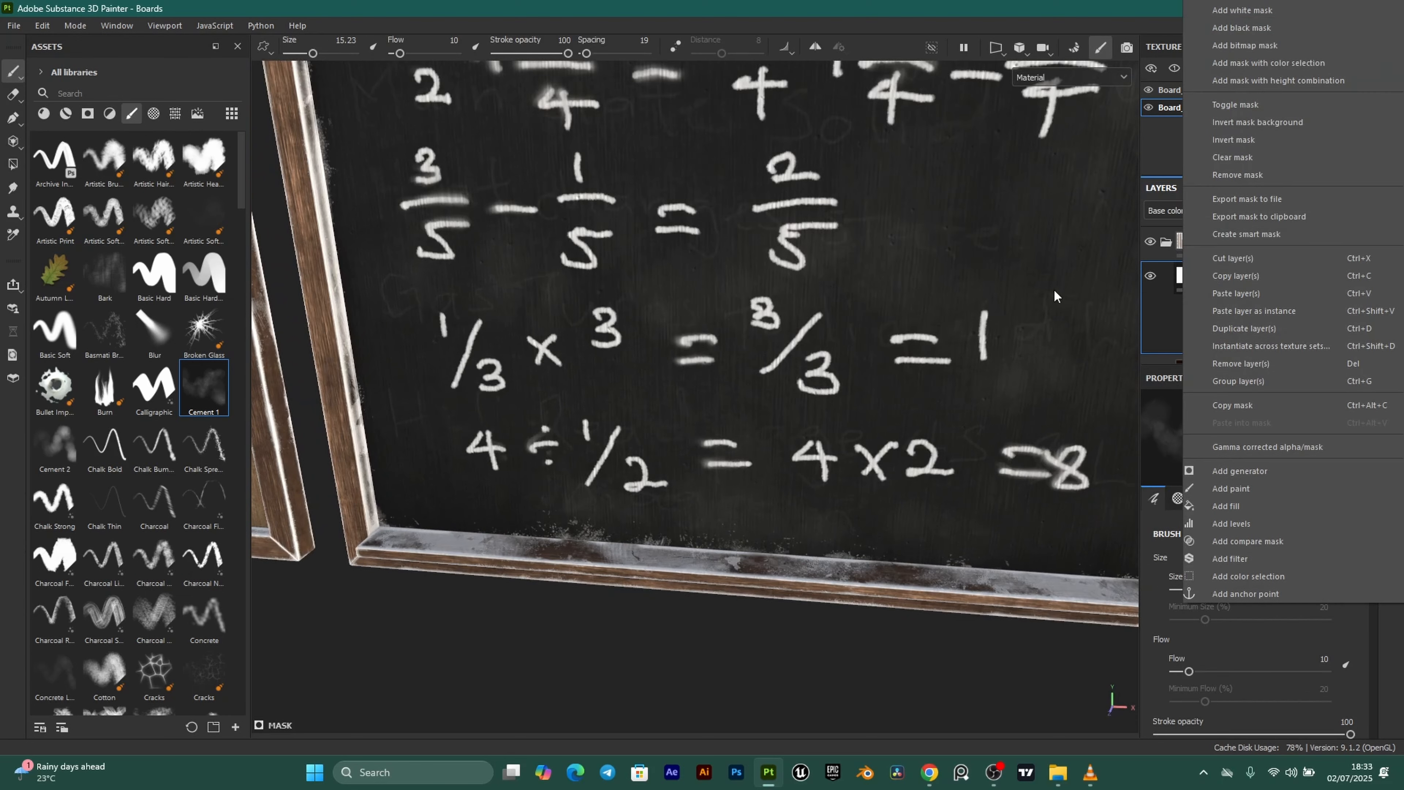
click(1124, 347)
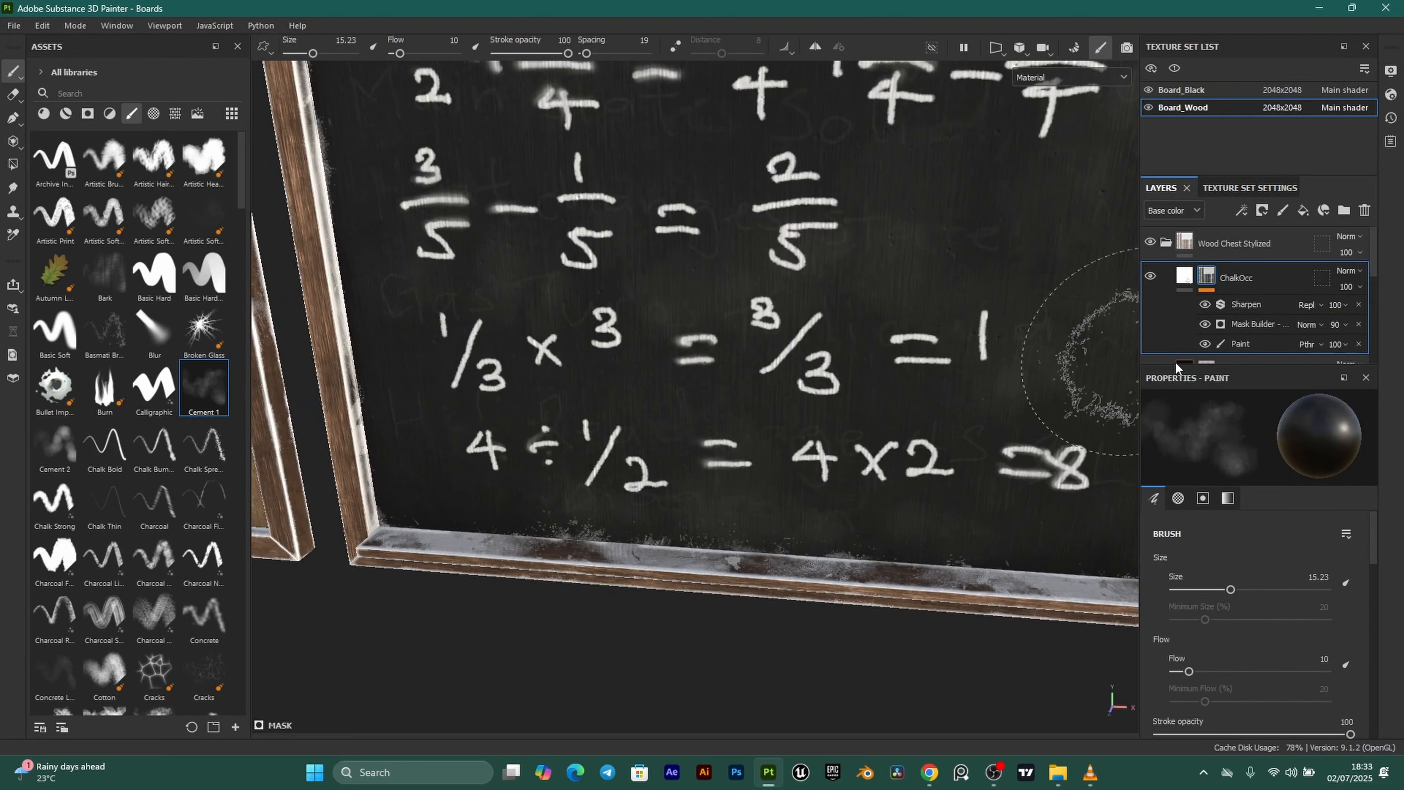
right_click(1208, 281)
click(1239, 156)
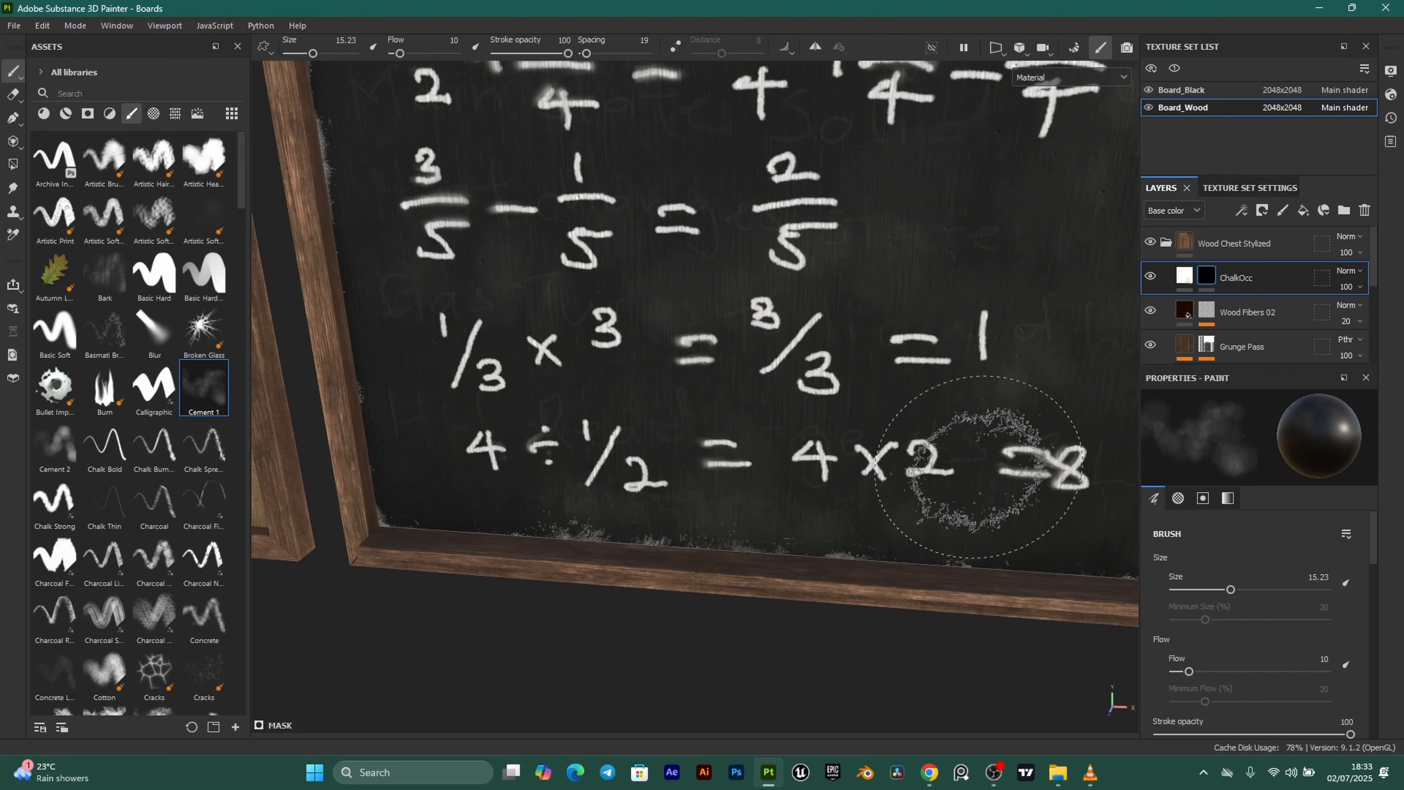
Add a Paint effect to ChalkOcc's mask with the board's bottom edge in view.
alt+drag(851, 534, 672, 571)
scroll(664, 571, up, 3)
mouse_move(641, 573)
alt+middle_down()
mouse_move(728, 573)
mouse_move(736, 554)
alt+middle_up()
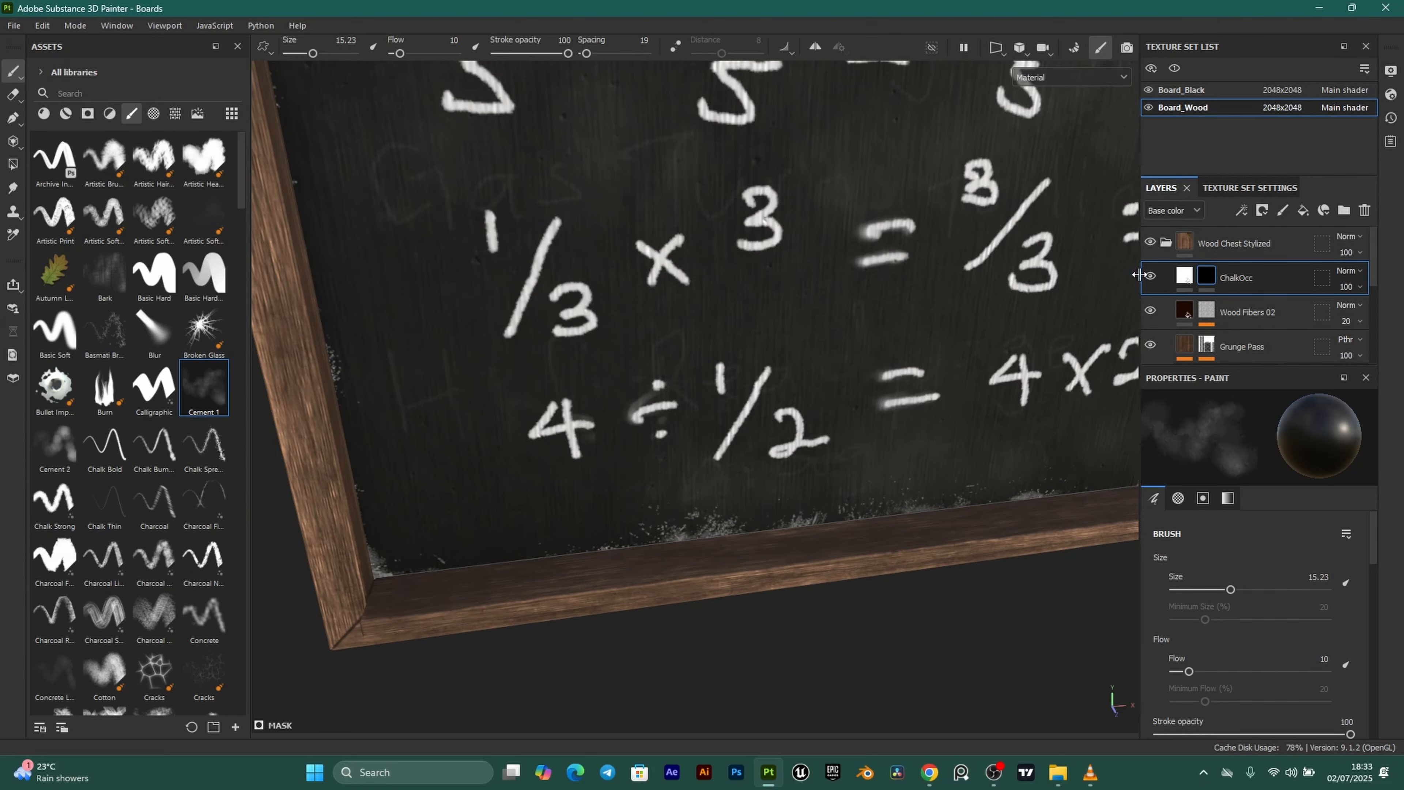
click(1242, 211)
click(1271, 251)
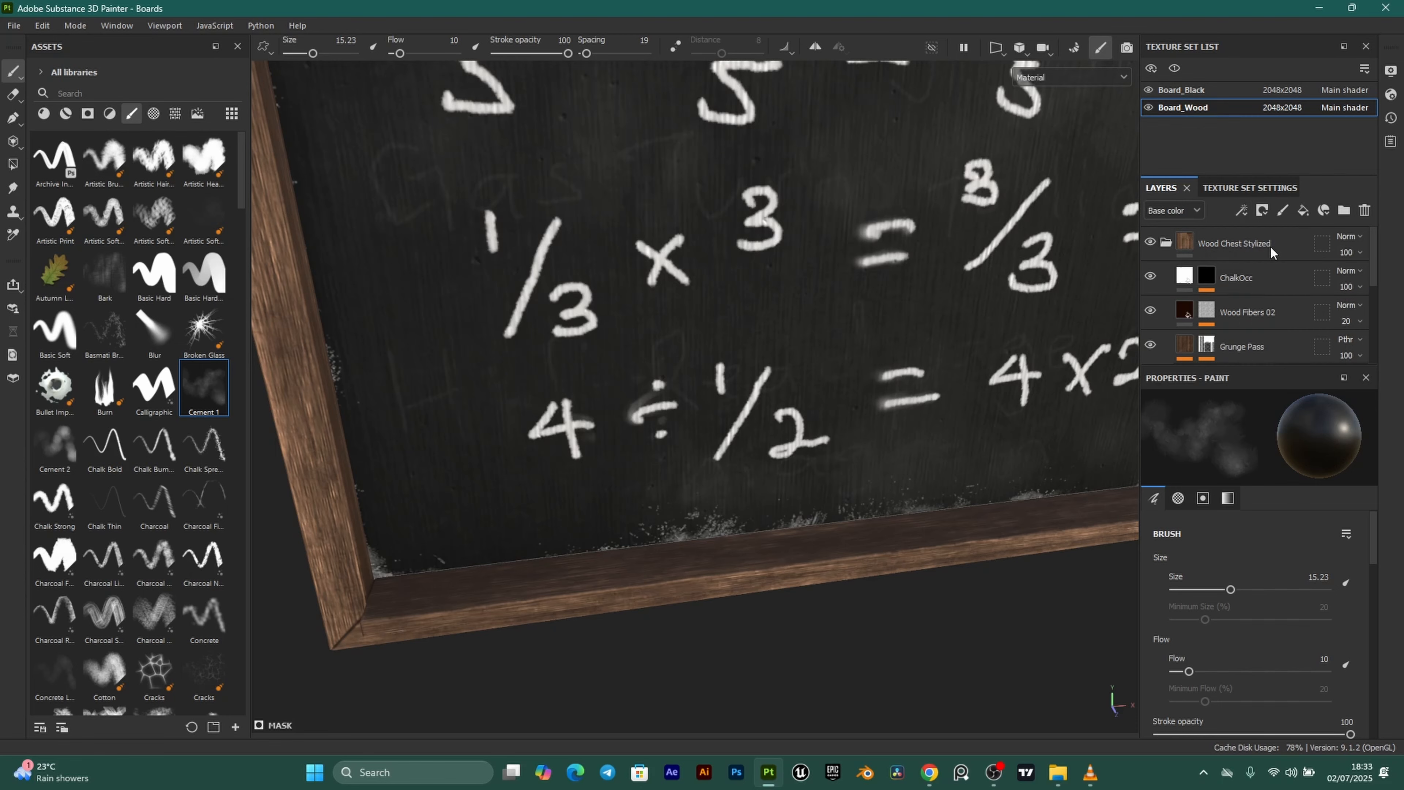
Brush white chalk dust along the lower wooden ledge with the Chalk Strong brush.
alt+drag(725, 555, 747, 560)
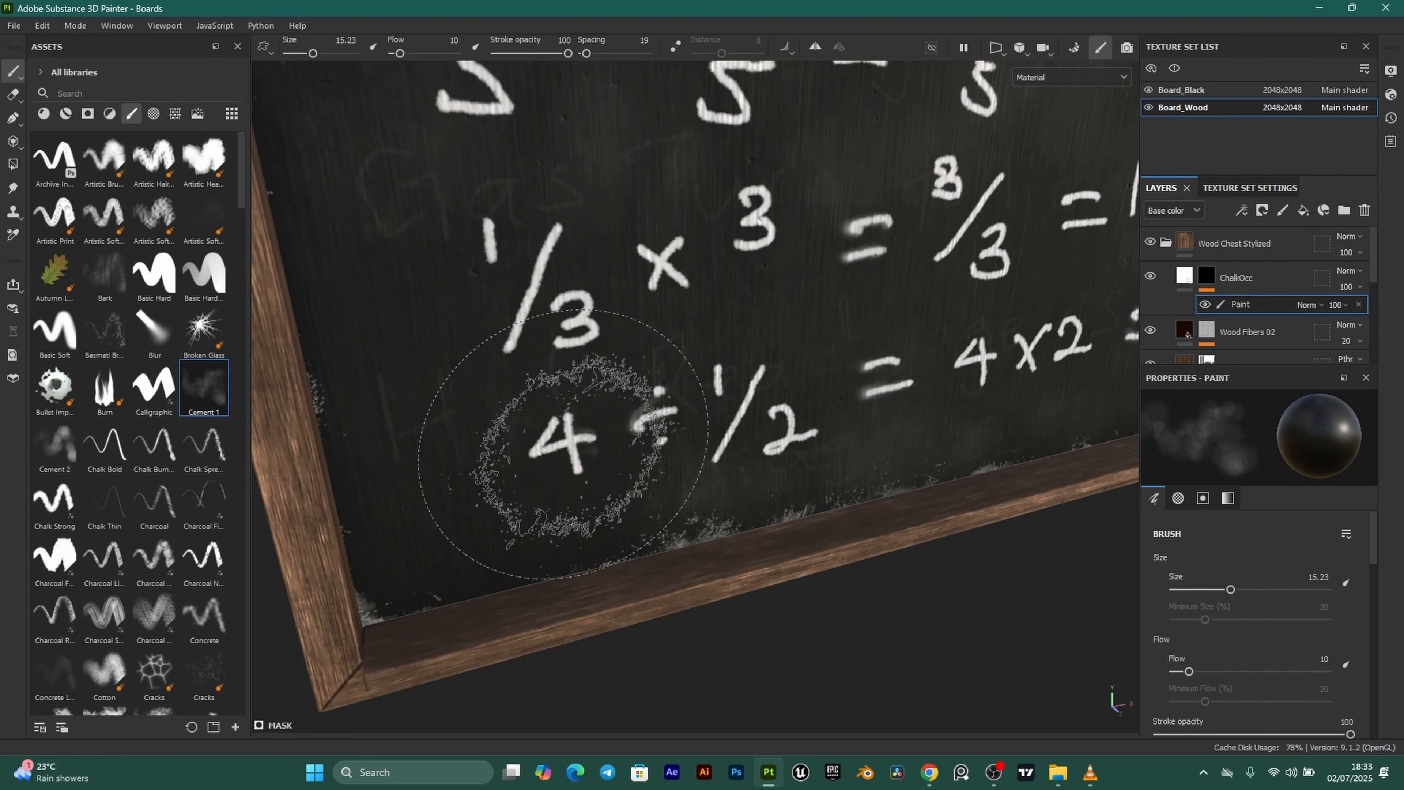
scroll(82, 335, down, 3)
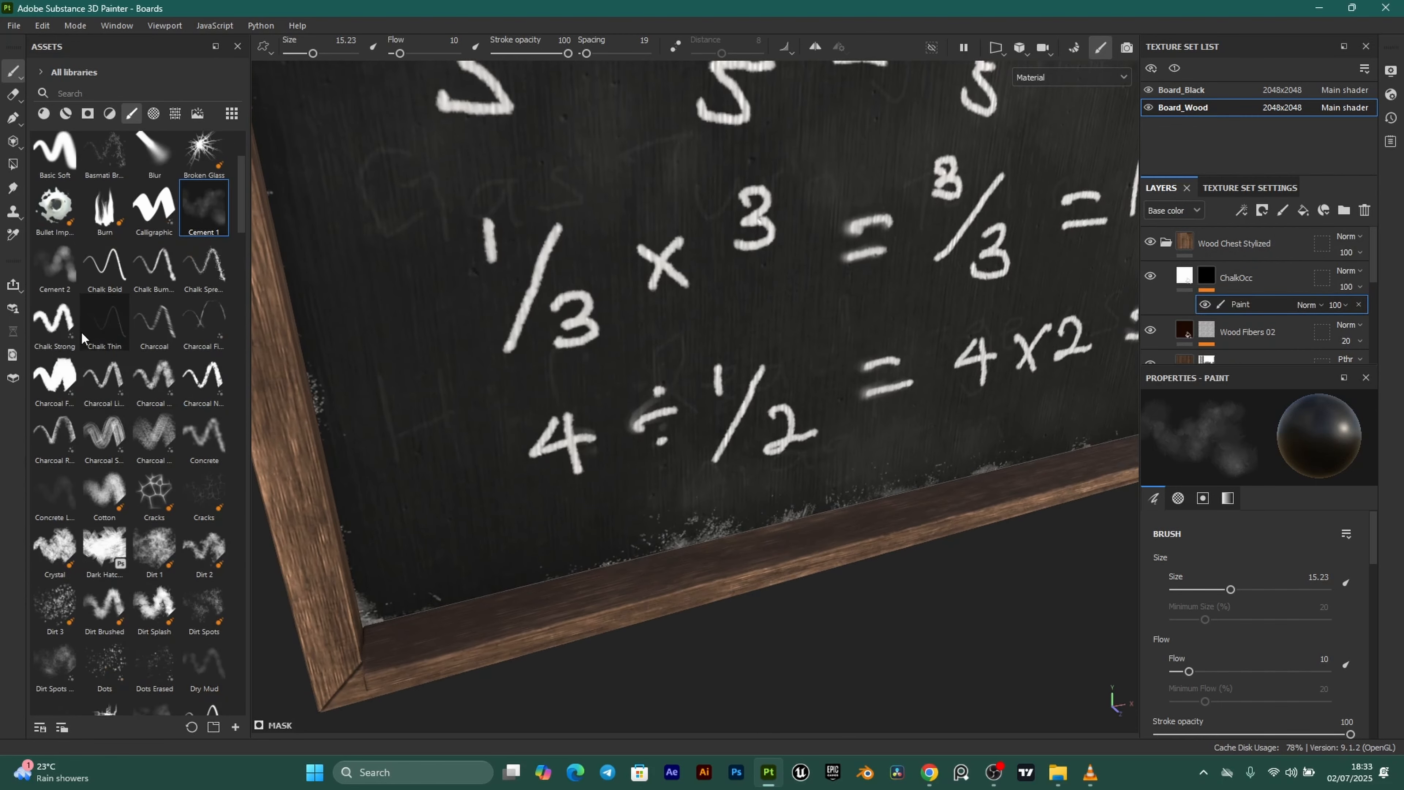
click(55, 323)
mouse_move(432, 569)
alt+mouse_down()
mouse_move(491, 565)
mouse_move(481, 587)
alt+mouse_up()
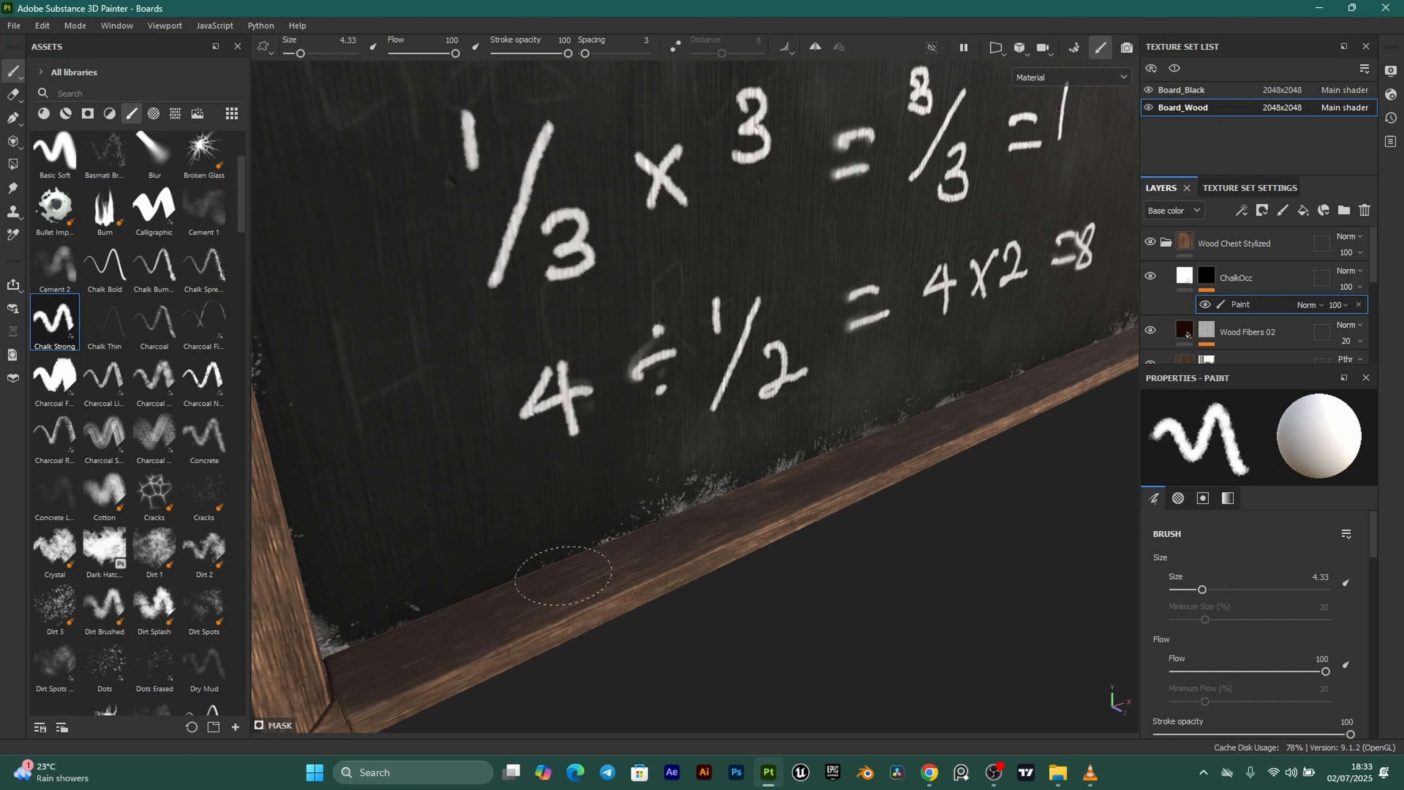
mouse_move(555, 573)
mouse_down()
mouse_move(470, 605)
mouse_move(614, 570)
mouse_move(685, 503)
mouse_up()
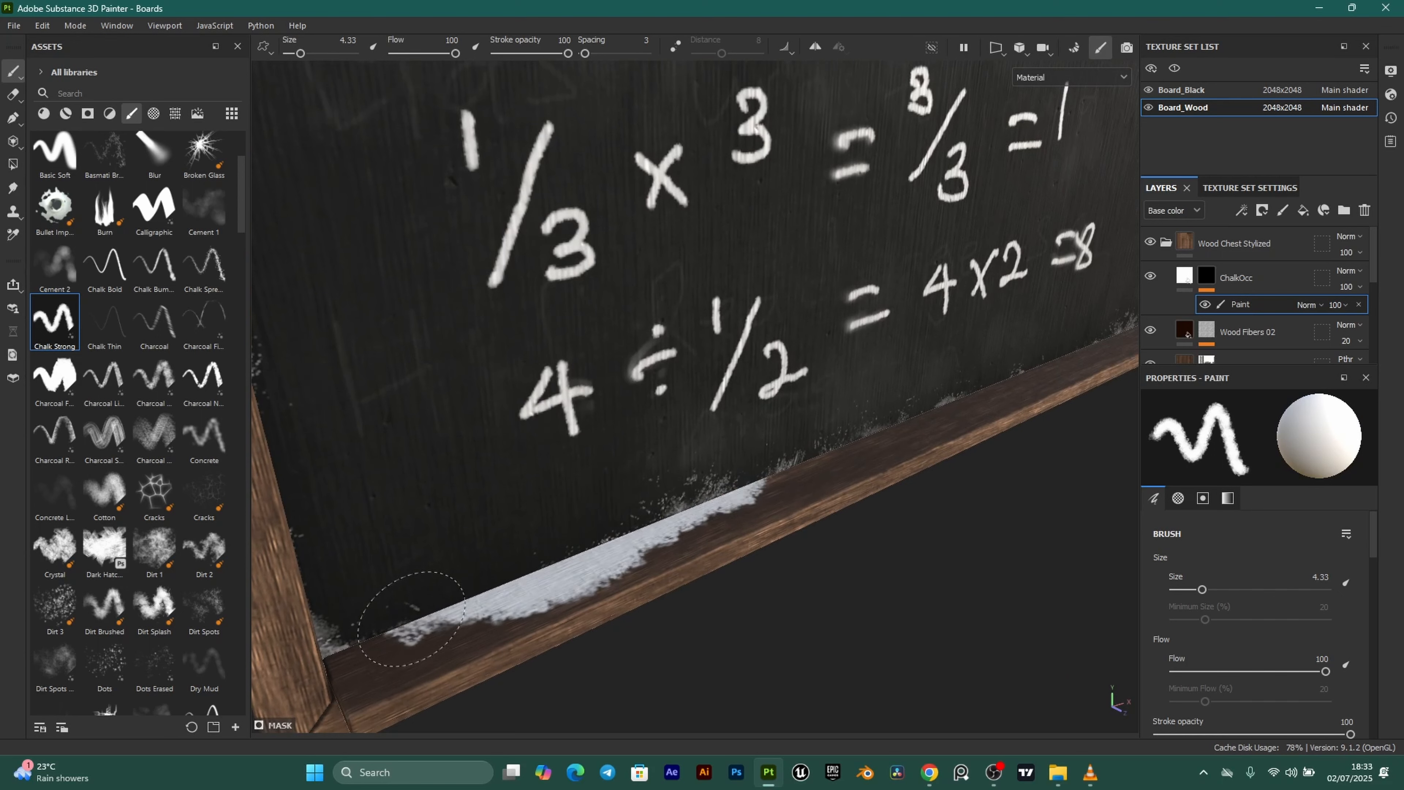
drag(679, 520, 817, 430)
alt+middle_drag(896, 407, 729, 530)
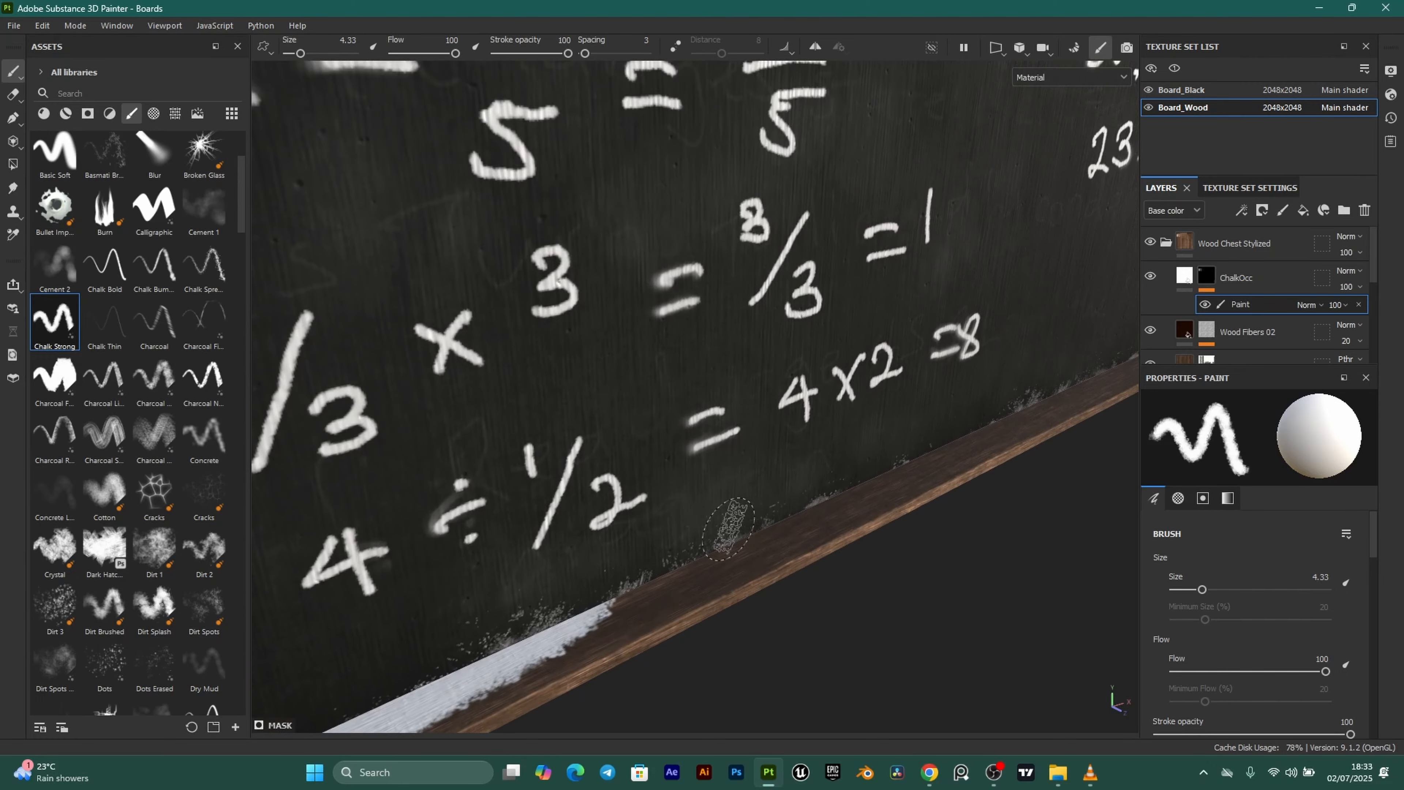
drag(706, 565, 781, 529)
scroll(791, 517, down, 5)
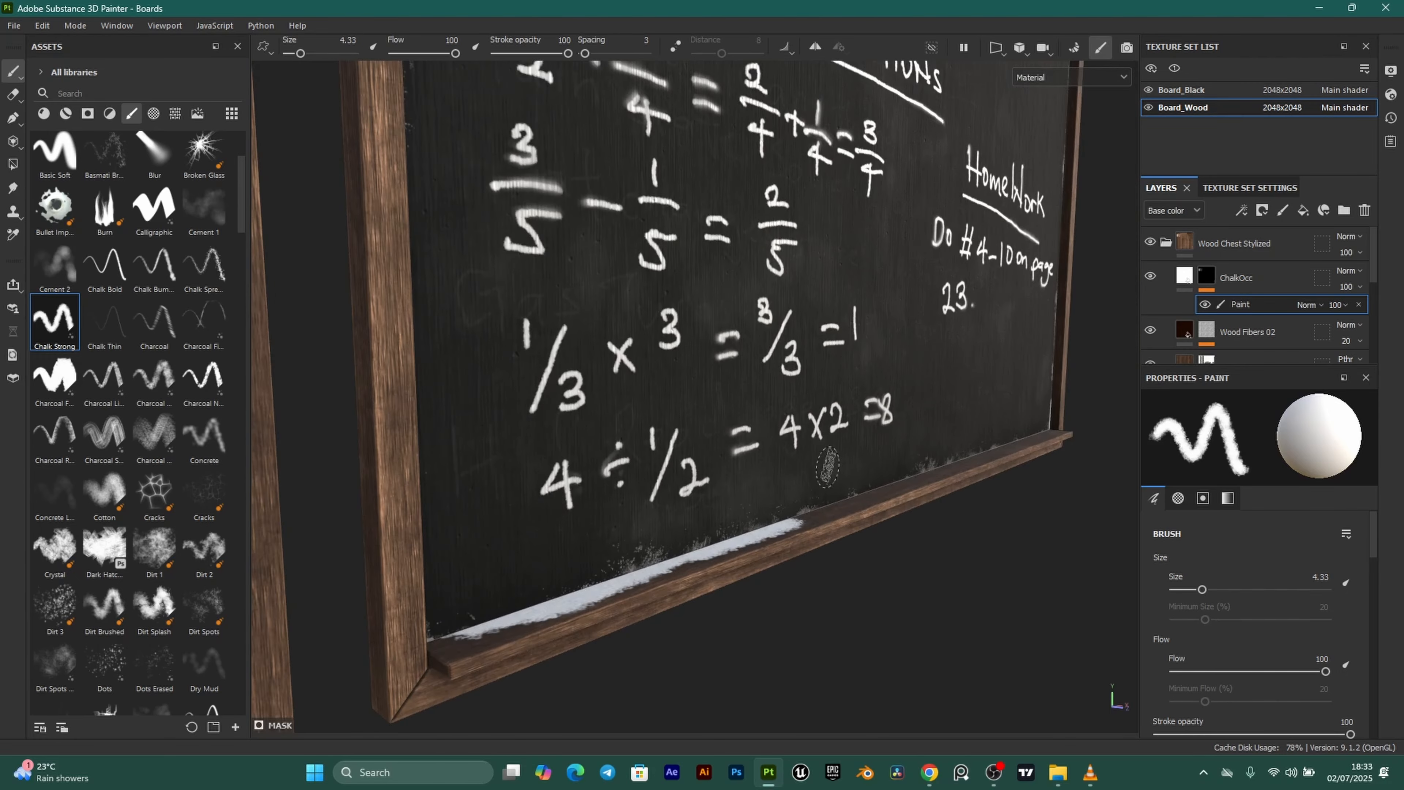
alt+drag(859, 474, 960, 474)
Orbit to look down on the chalk strip along the ledge.
alt+drag(998, 387, 949, 433)
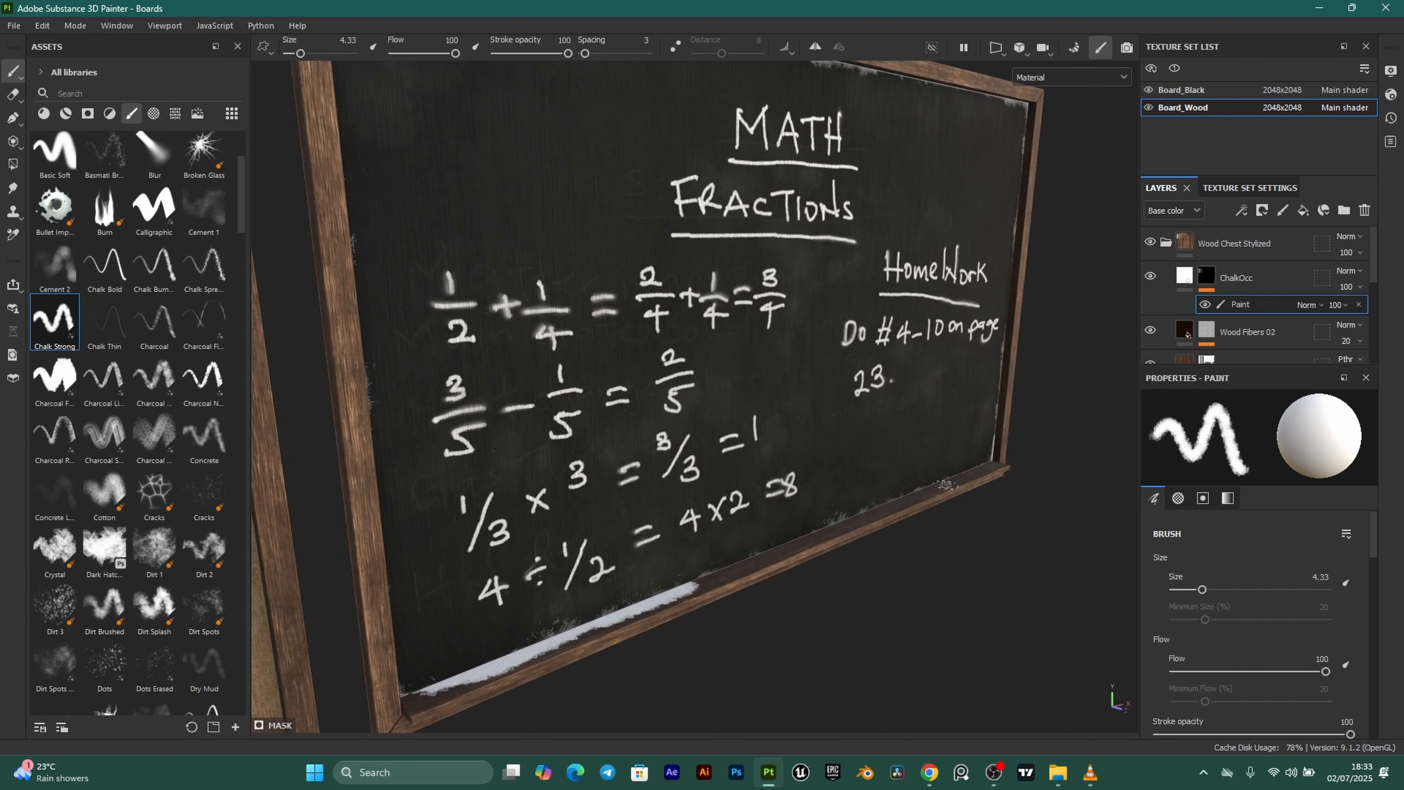
mouse_move(998, 475)
alt+mouse_down()
mouse_move(999, 373)
mouse_move(944, 470)
mouse_move(1051, 240)
mouse_move(983, 239)
alt+mouse_up()
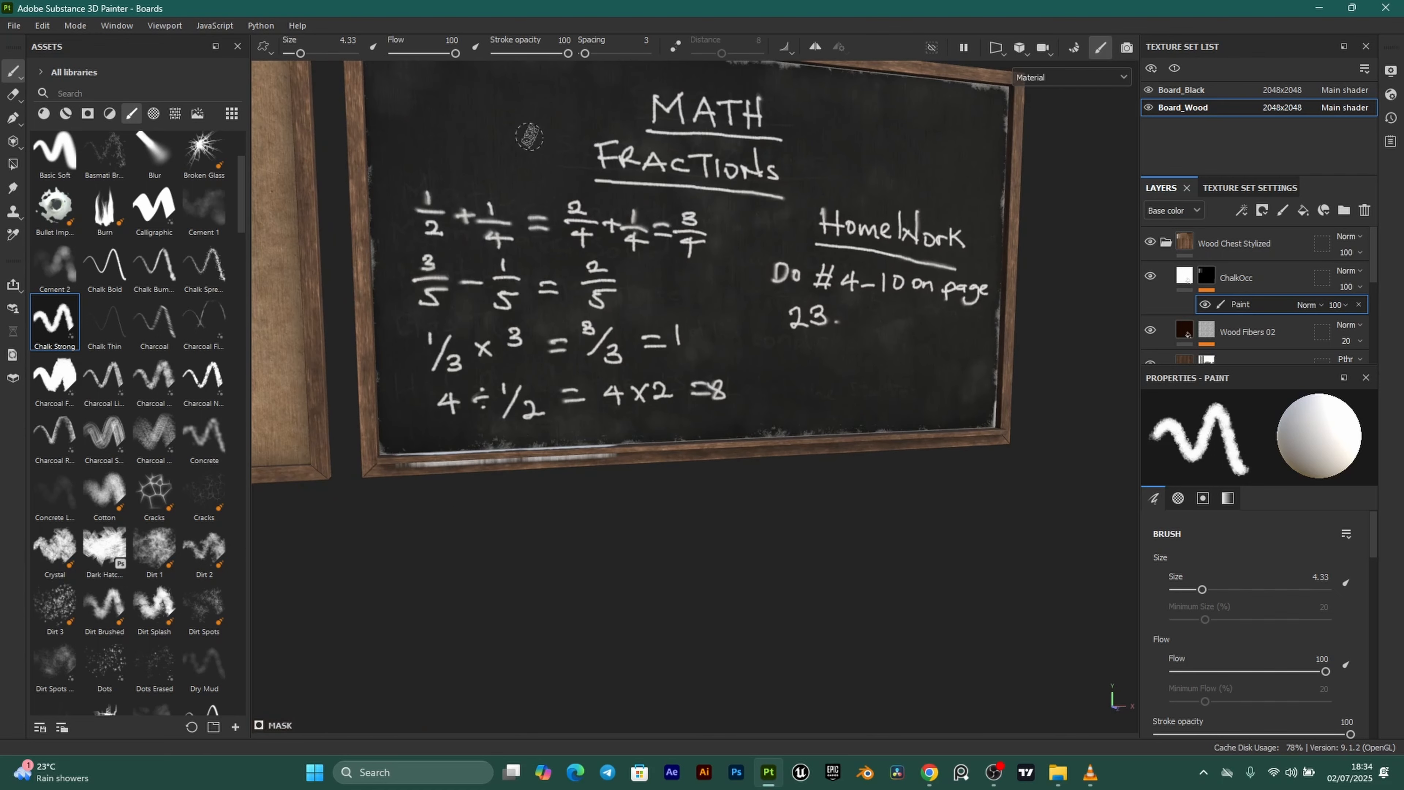
alt+drag(616, 383, 656, 491)
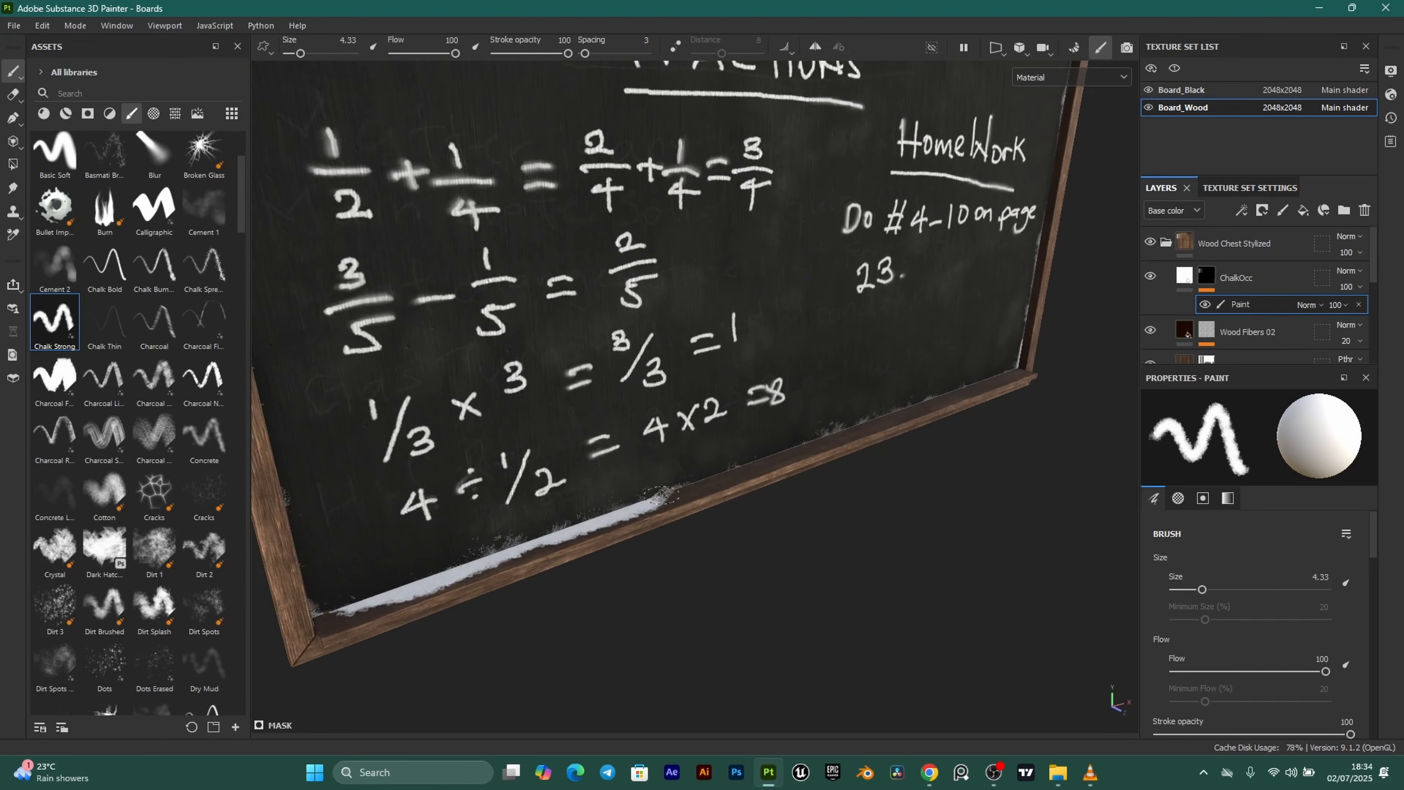
scroll(656, 491, up, 2)
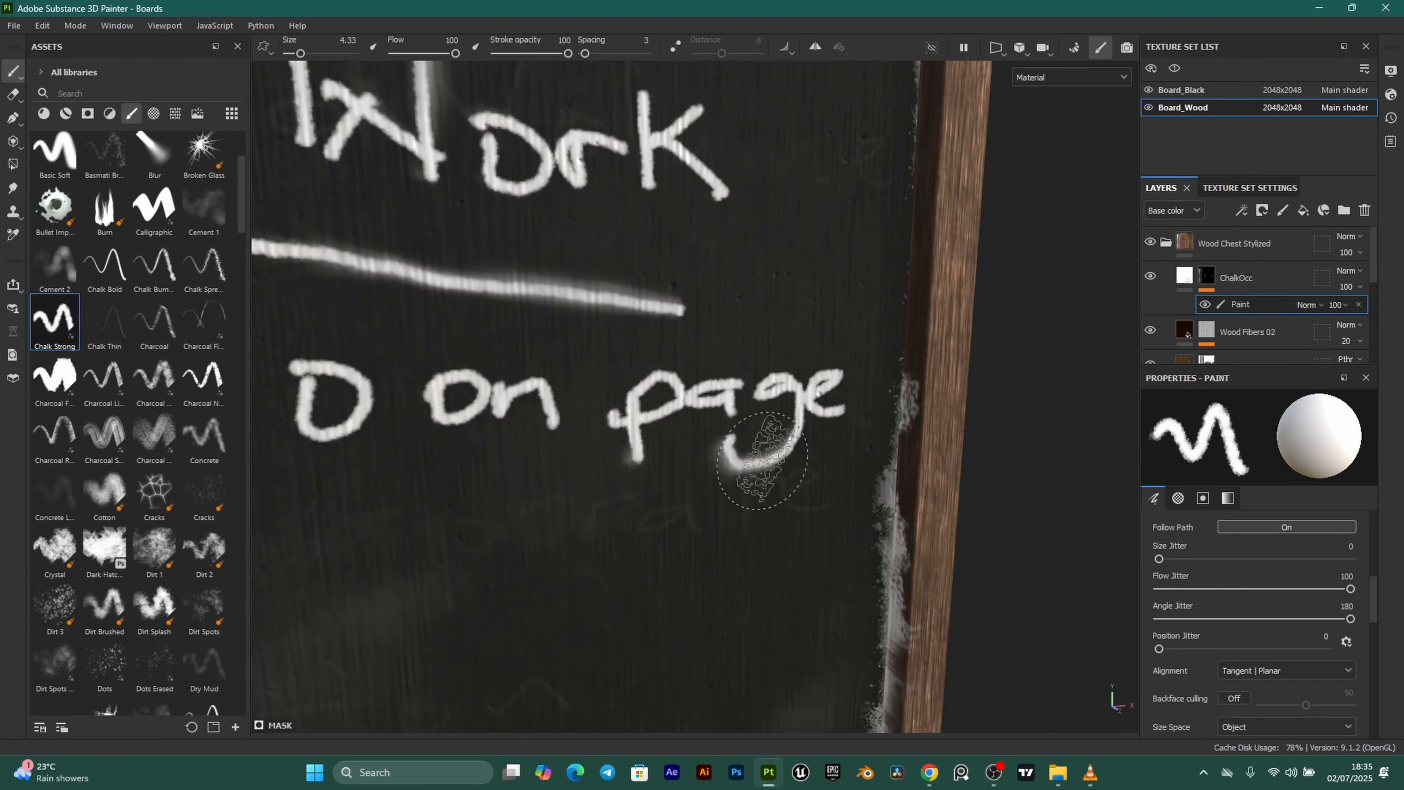
Set the brush Size to 6.86 and Size Jitter to 0.
scroll(752, 477, up, 3)
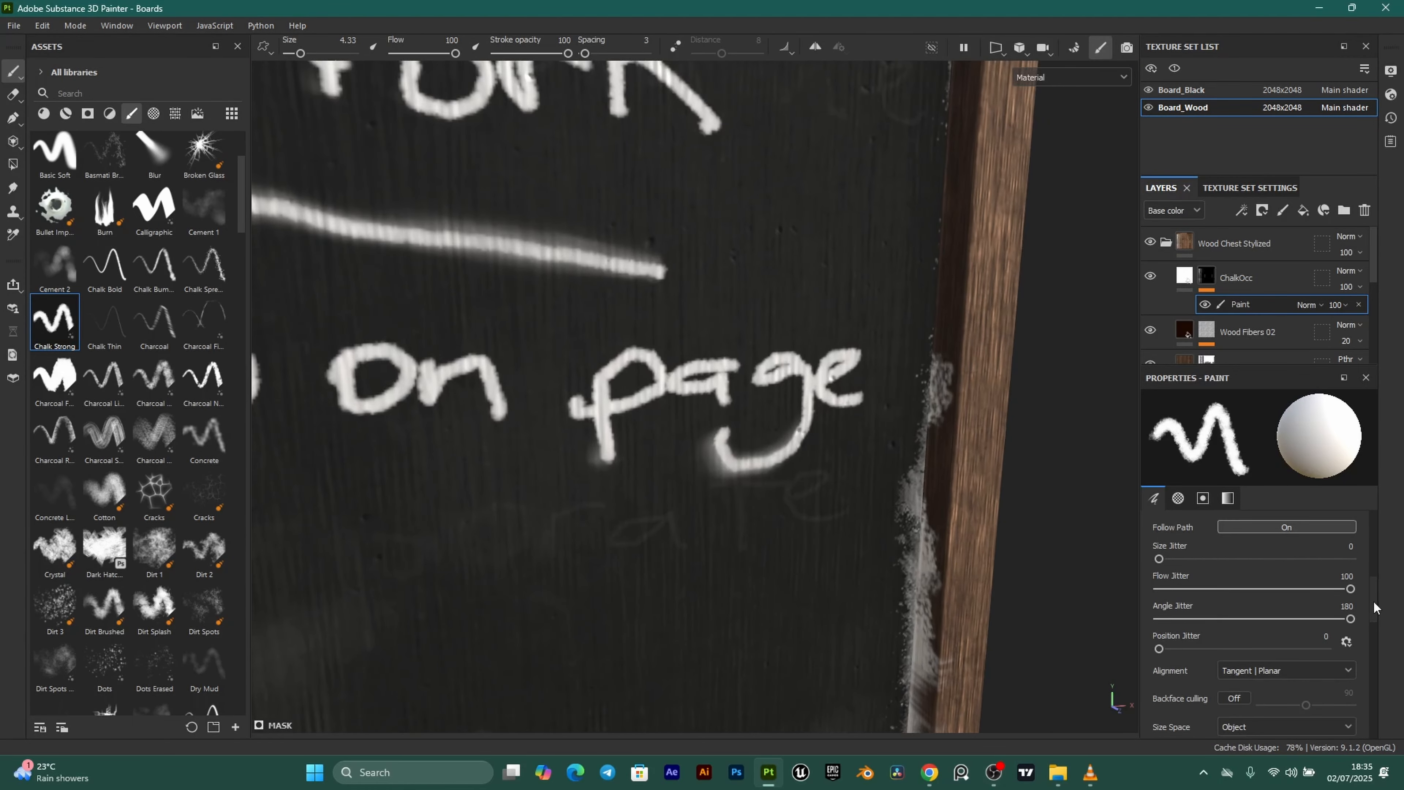
scroll(1268, 612, down, 1)
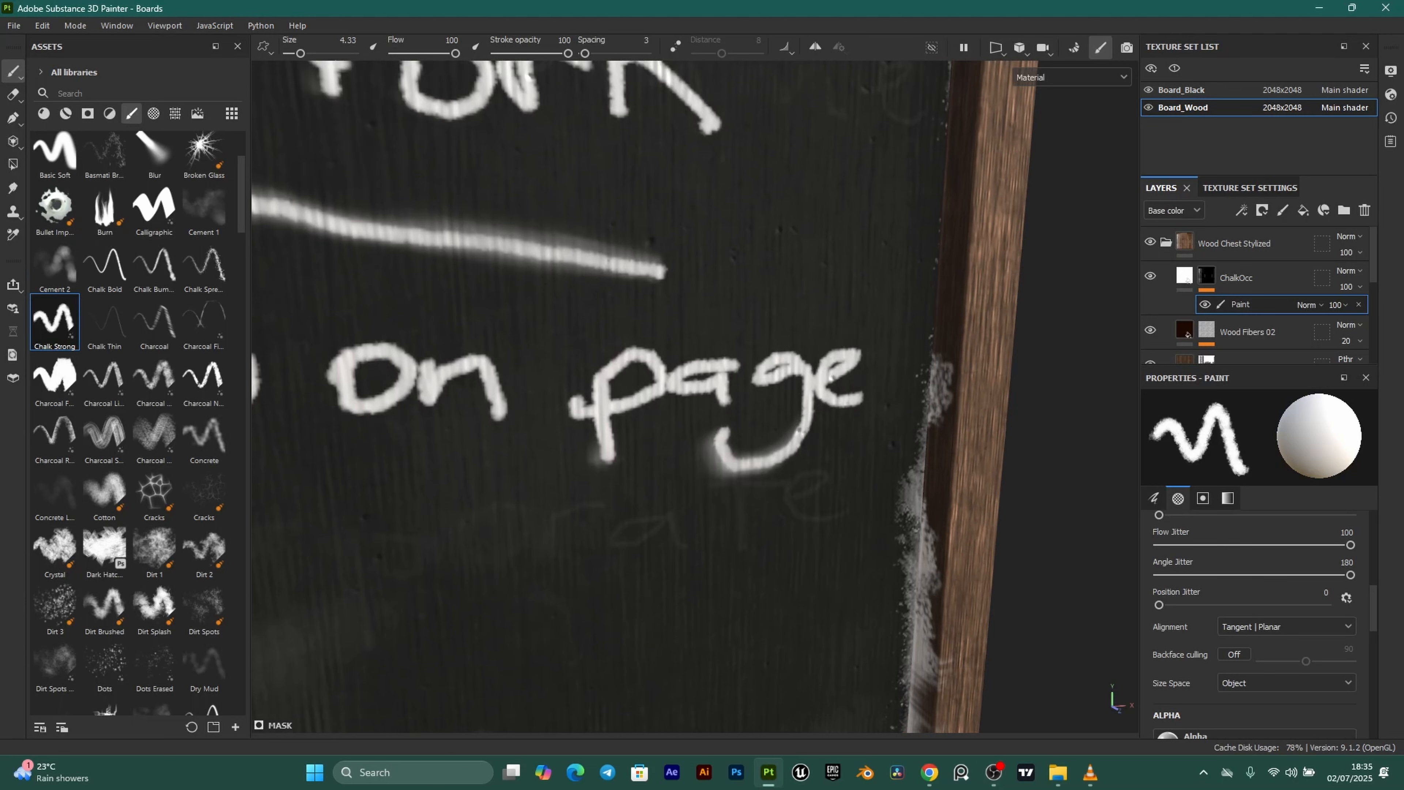
scroll(1307, 648, up, 3)
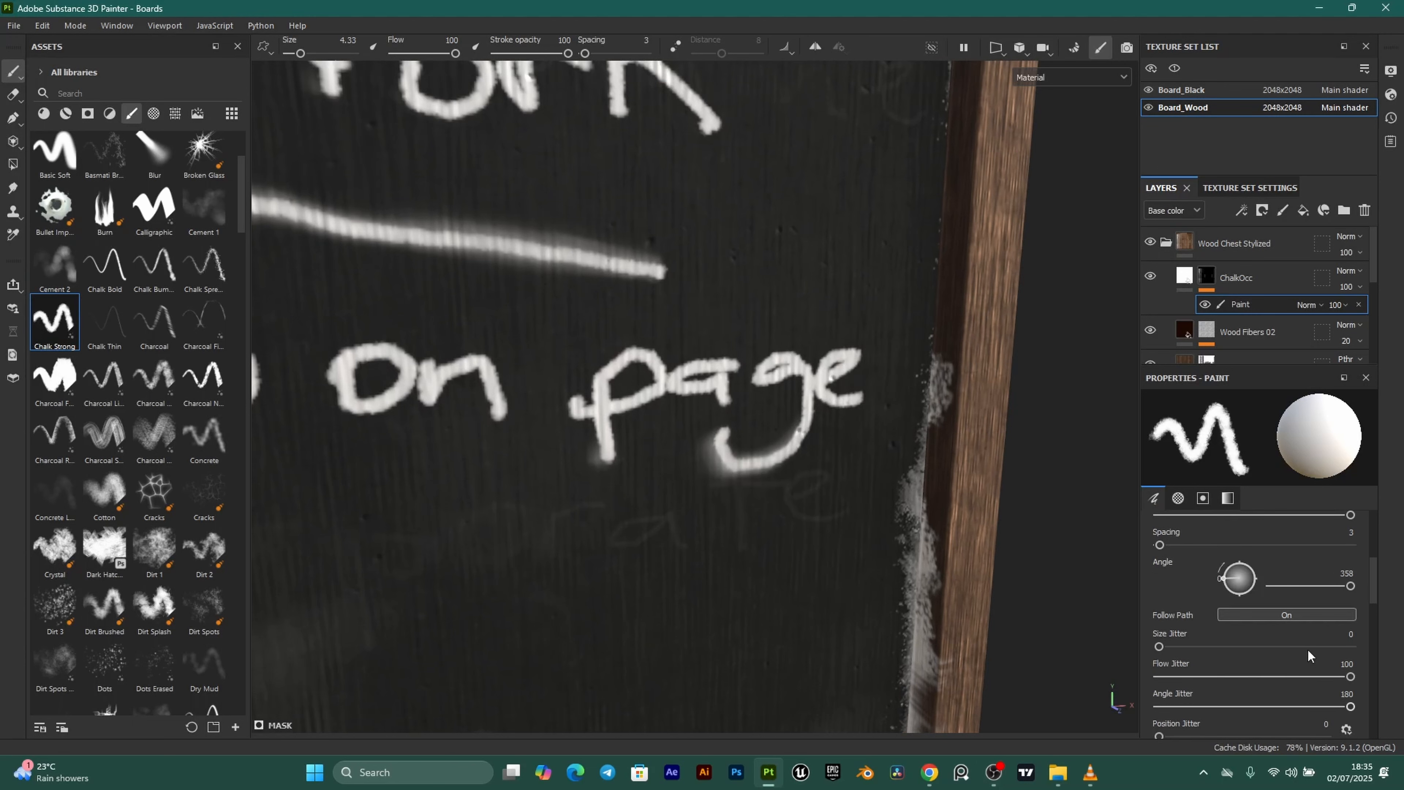
scroll(1266, 606, up, 5)
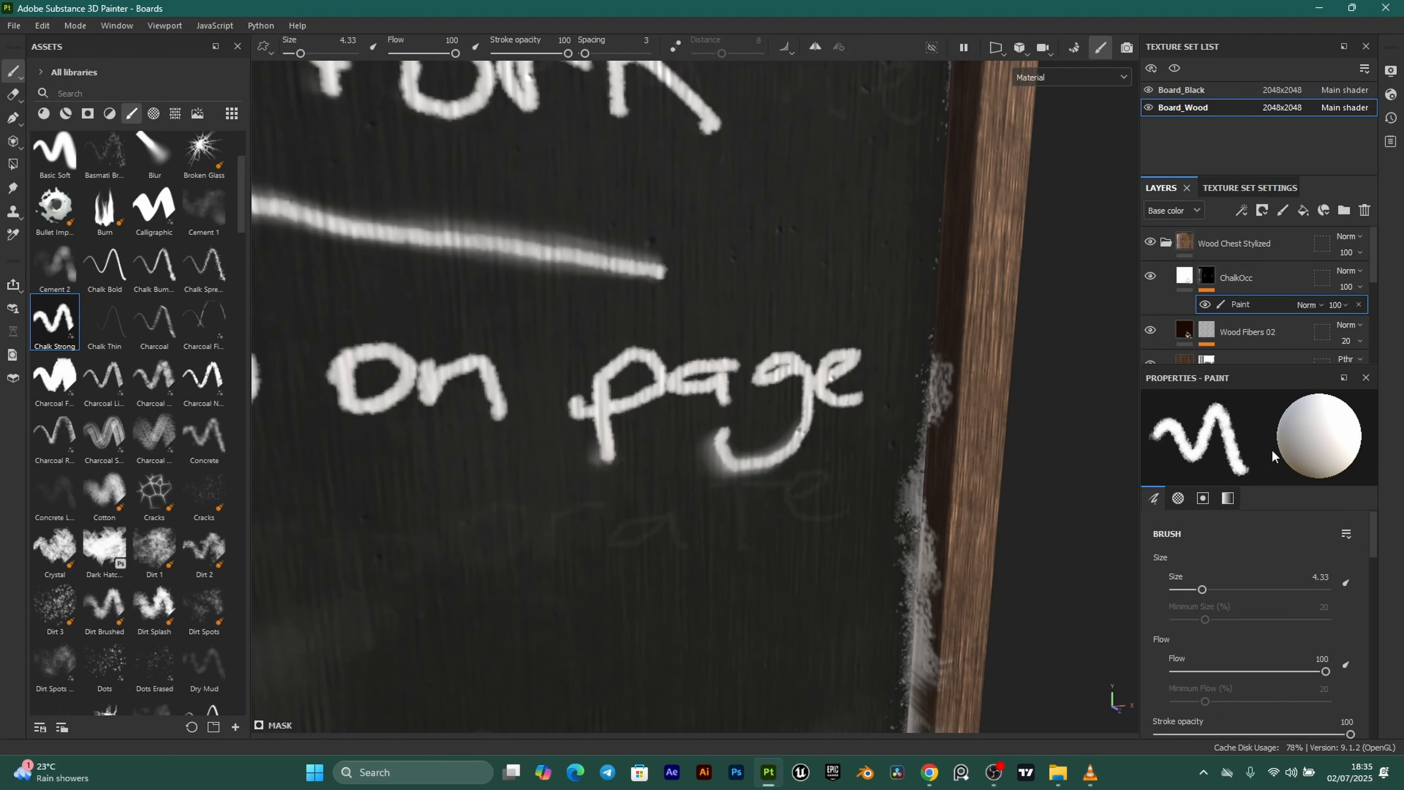
drag(1203, 589, 1211, 590)
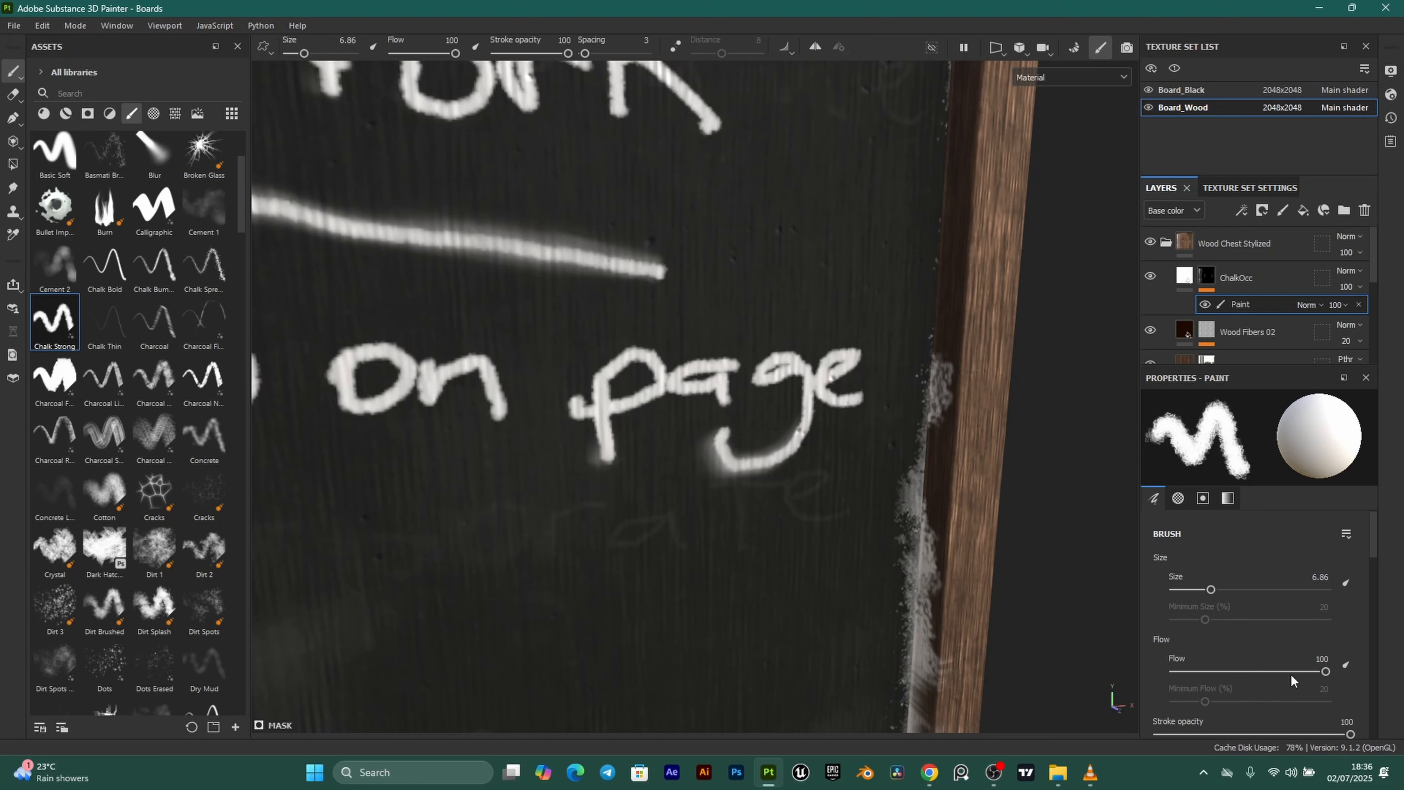
scroll(1316, 678, down, 2)
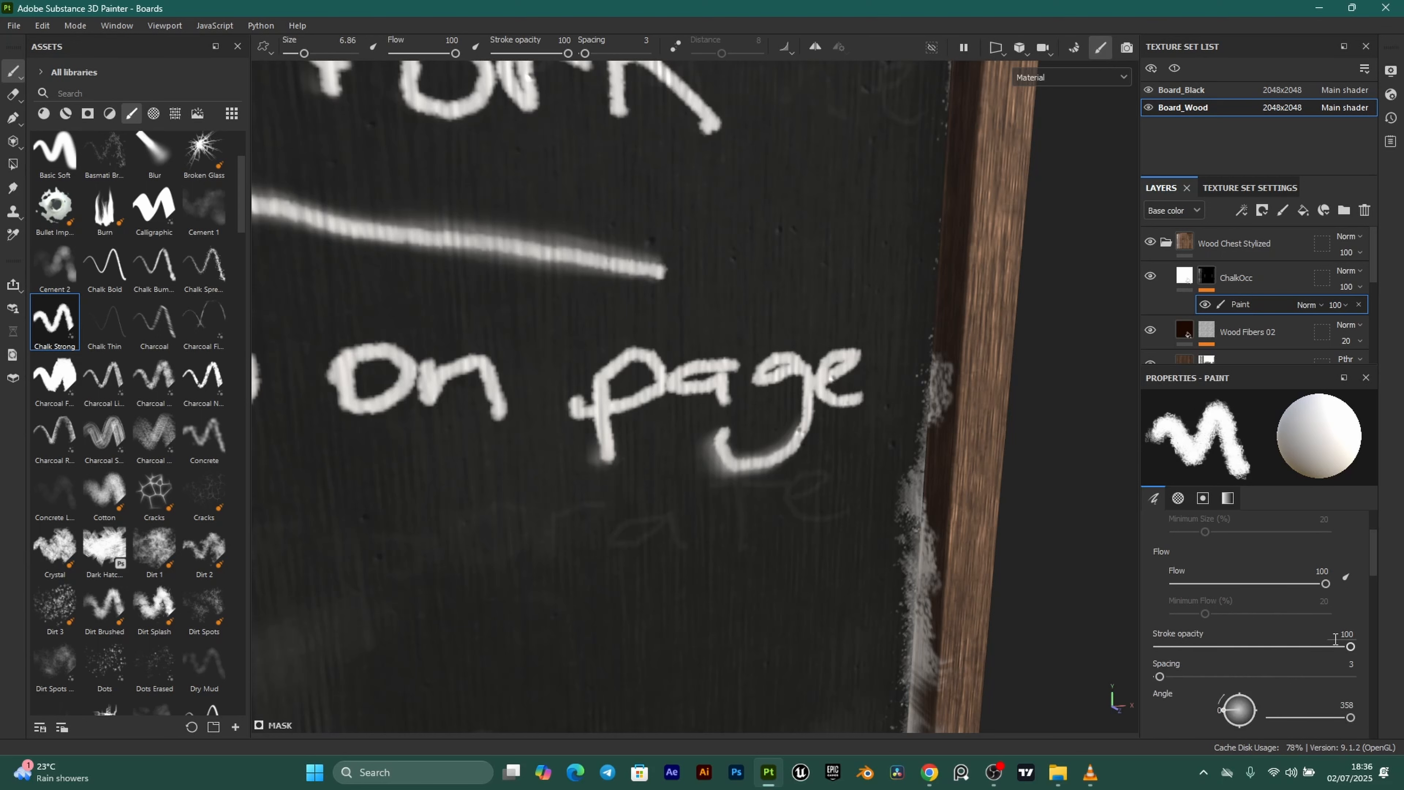
scroll(1271, 658, down, 3)
alt+drag(870, 451, 882, 260)
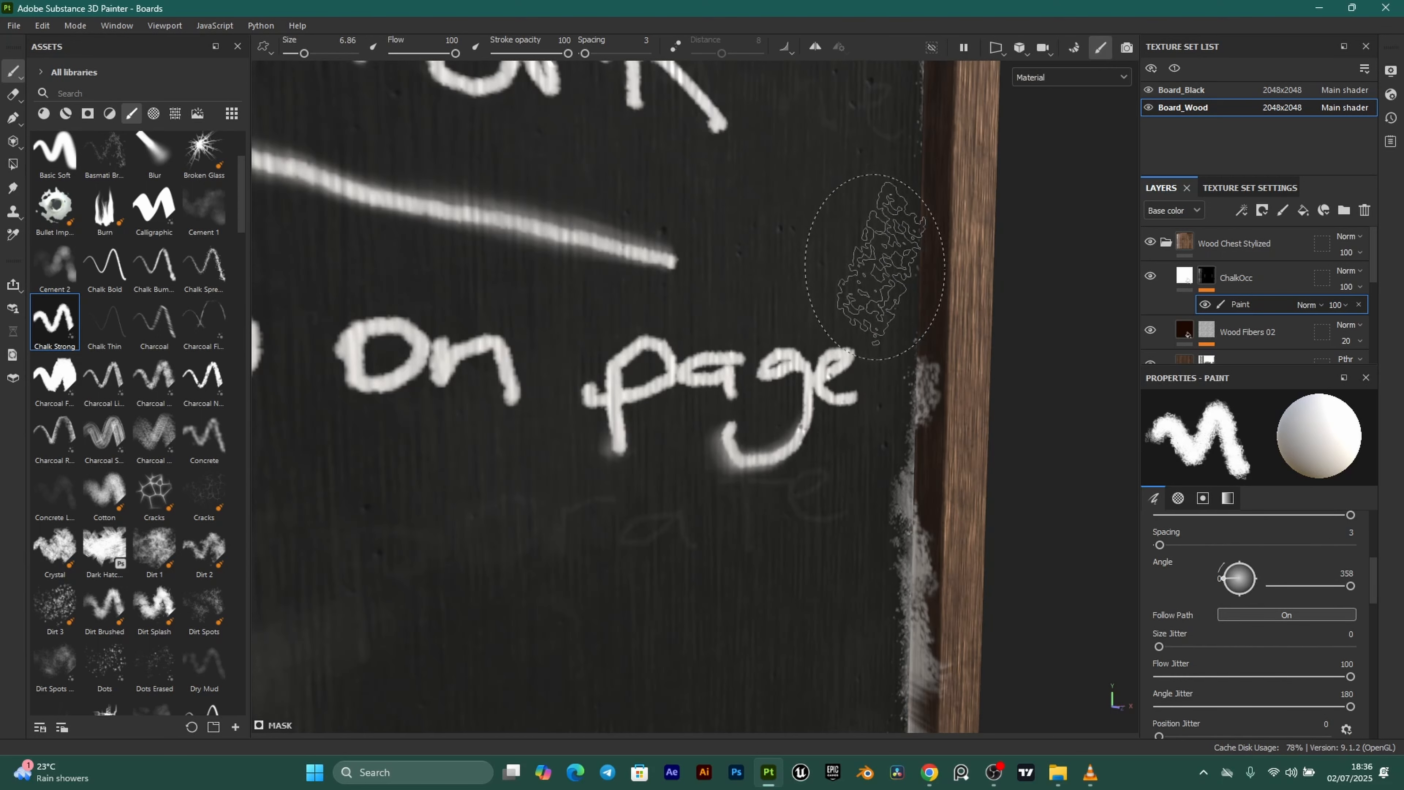
scroll(1315, 615, down, 1)
scroll(1315, 618, down, 1)
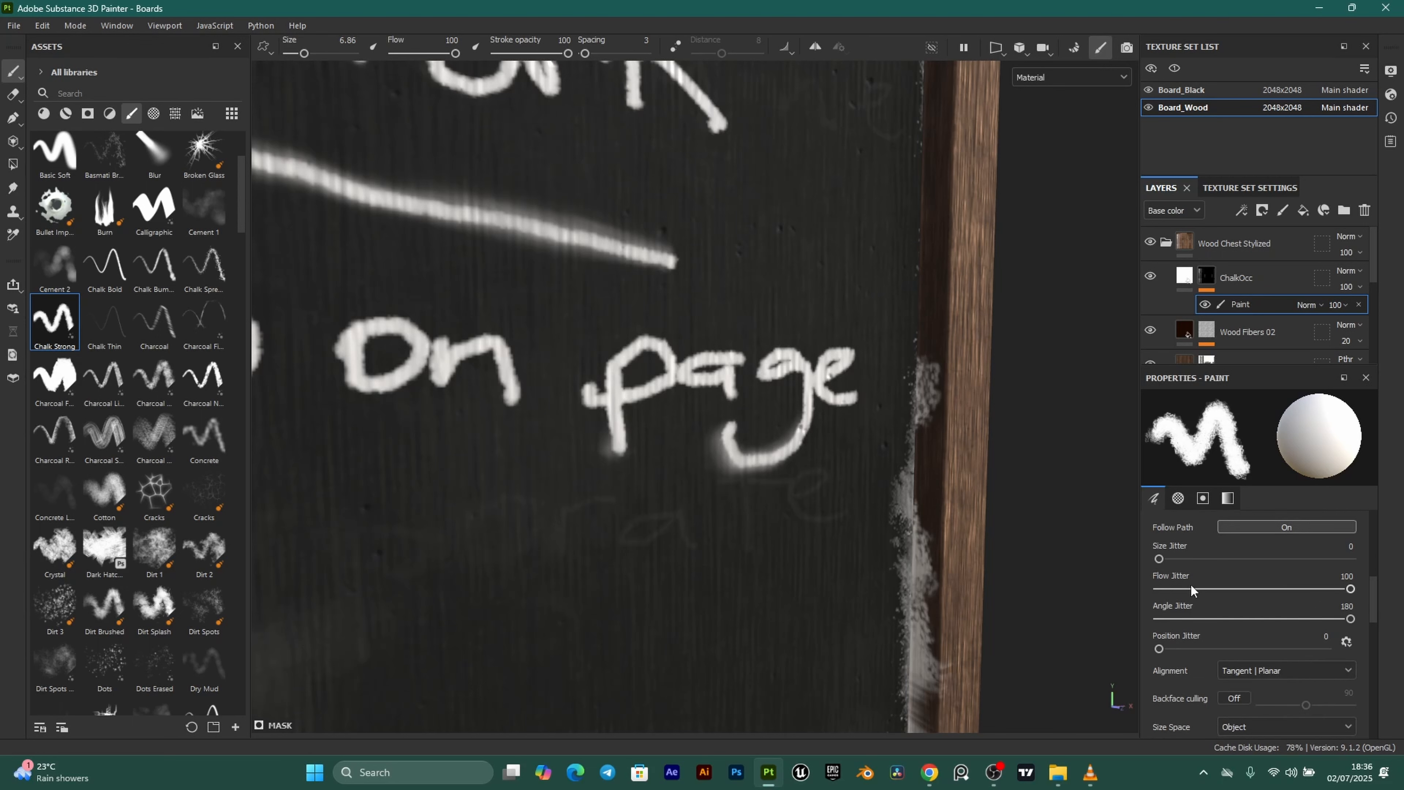
drag(1168, 559, 1155, 562)
Change the brush Alignment from Tangent | Planar to Camera.
click(1260, 676)
click(1265, 692)
alt+drag(945, 506, 865, 462)
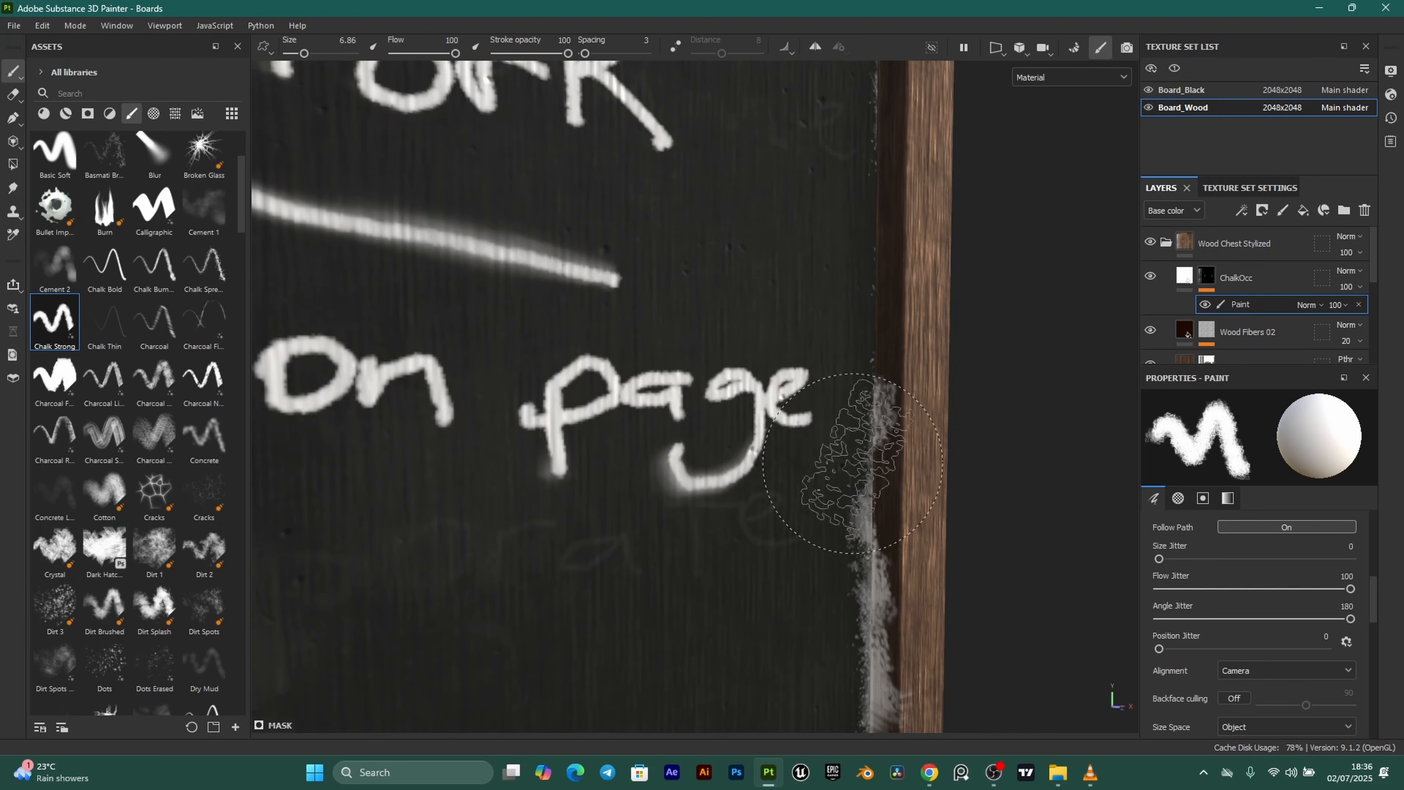
Brush chalk dust over the frame's lower-right edge, then move along the lower ledge.
drag(919, 652, 918, 514)
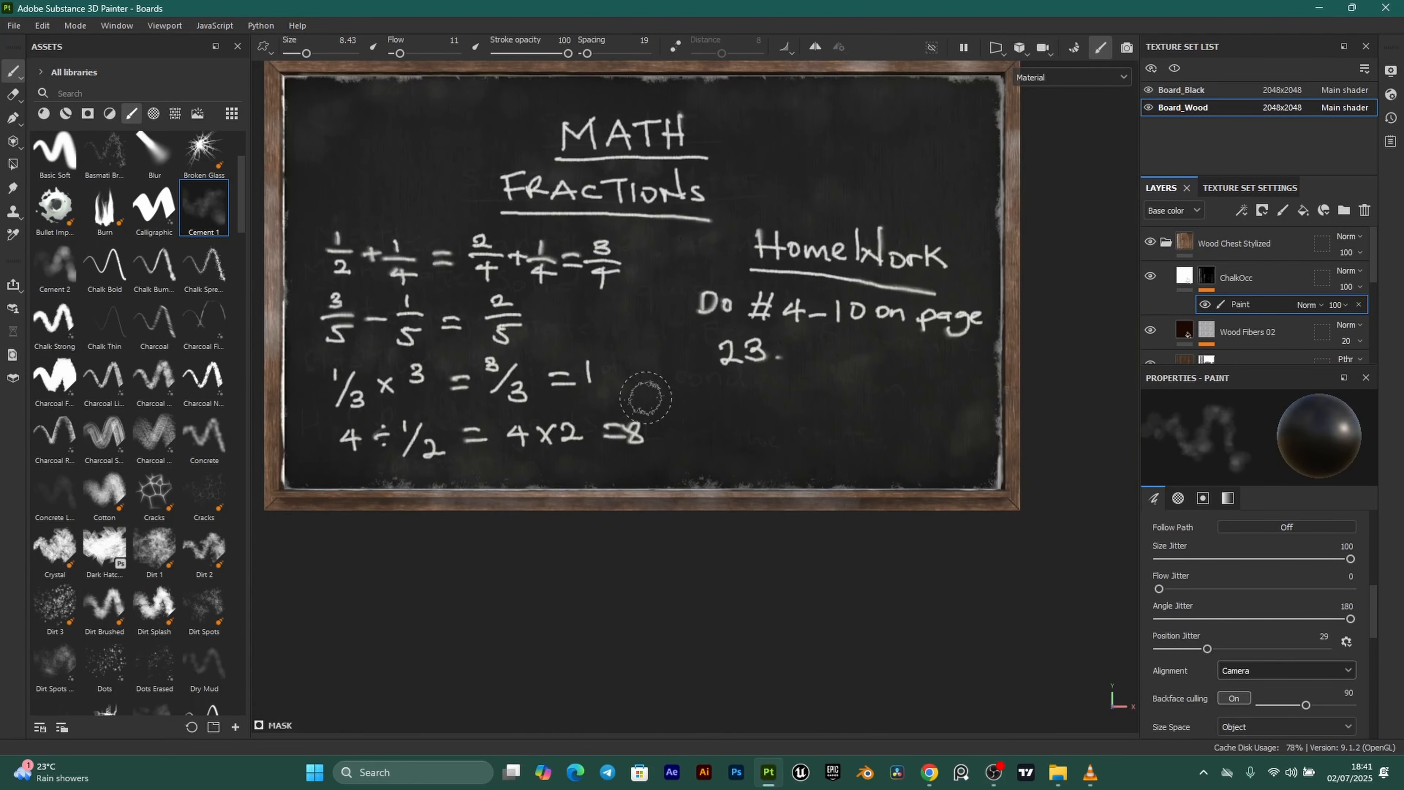
mouse_move(595, 351)
alt+mouse_down()
mouse_move(643, 398)
mouse_move(887, 351)
alt+mouse_up()
scroll(774, 424, up, 4)
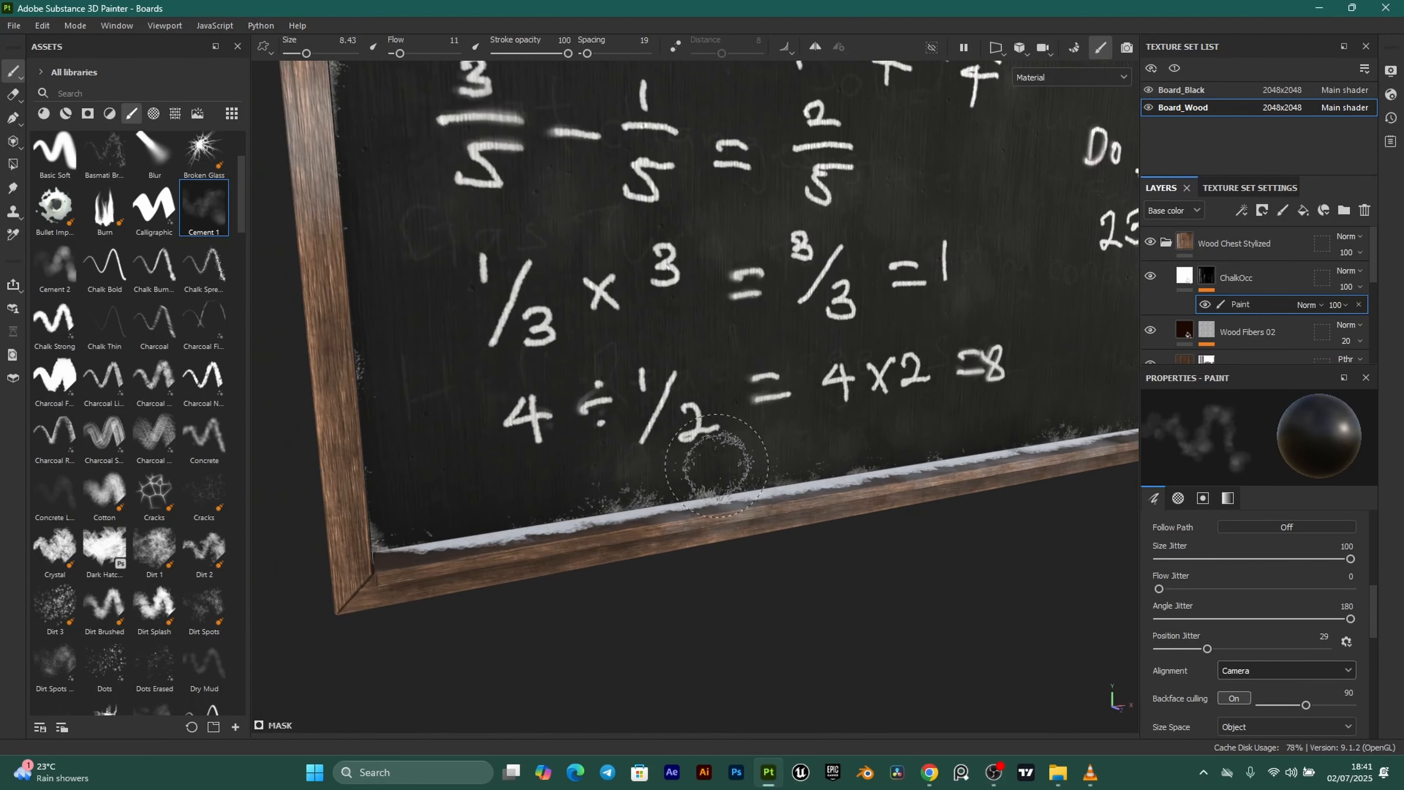
alt+middle_drag(763, 511, 758, 540)
alt+drag(762, 462, 756, 508)
scroll(741, 511, up, 3)
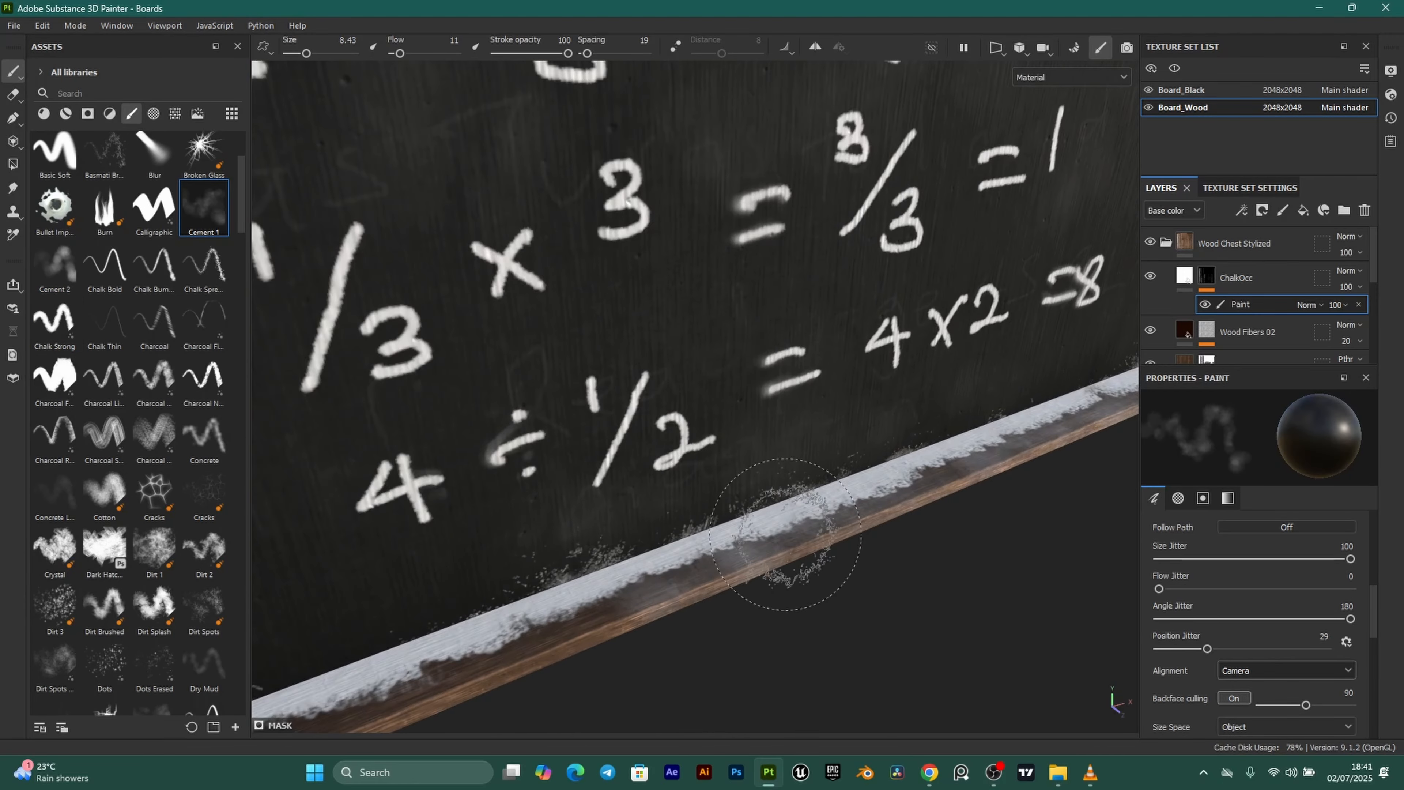
alt+middle_drag(976, 390, 627, 591)
alt+middle_drag(871, 519, 719, 579)
scroll(829, 550, up, 3)
Orbit around the blackboard to review the chalk dust on all frame sides.
alt+drag(830, 550, 830, 568)
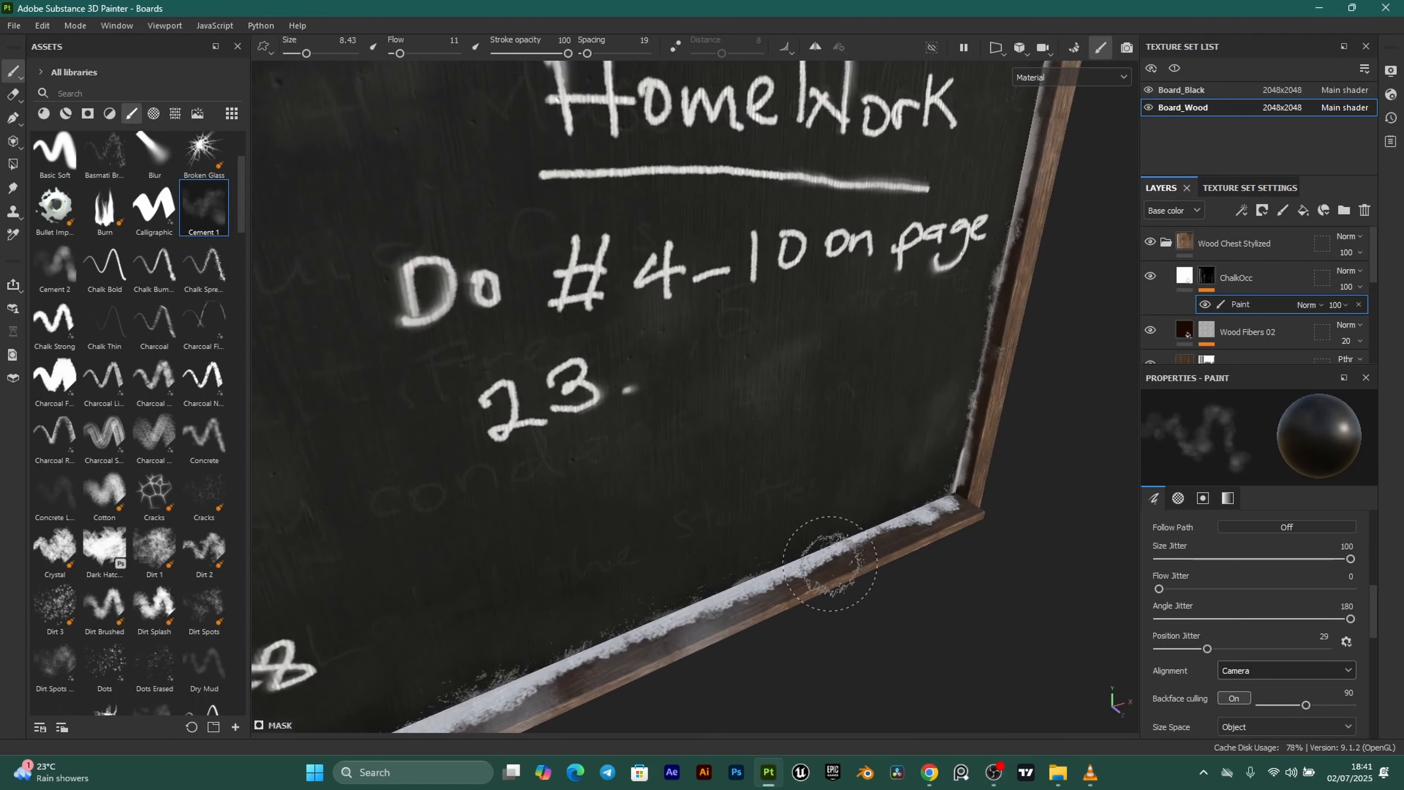
scroll(840, 561, up, 3)
alt+drag(950, 514, 934, 443)
alt+drag(893, 301, 665, 282)
scroll(928, 292, down, 4)
alt+middle_drag(664, 282, 756, 357)
alt+drag(763, 347, 651, 393)
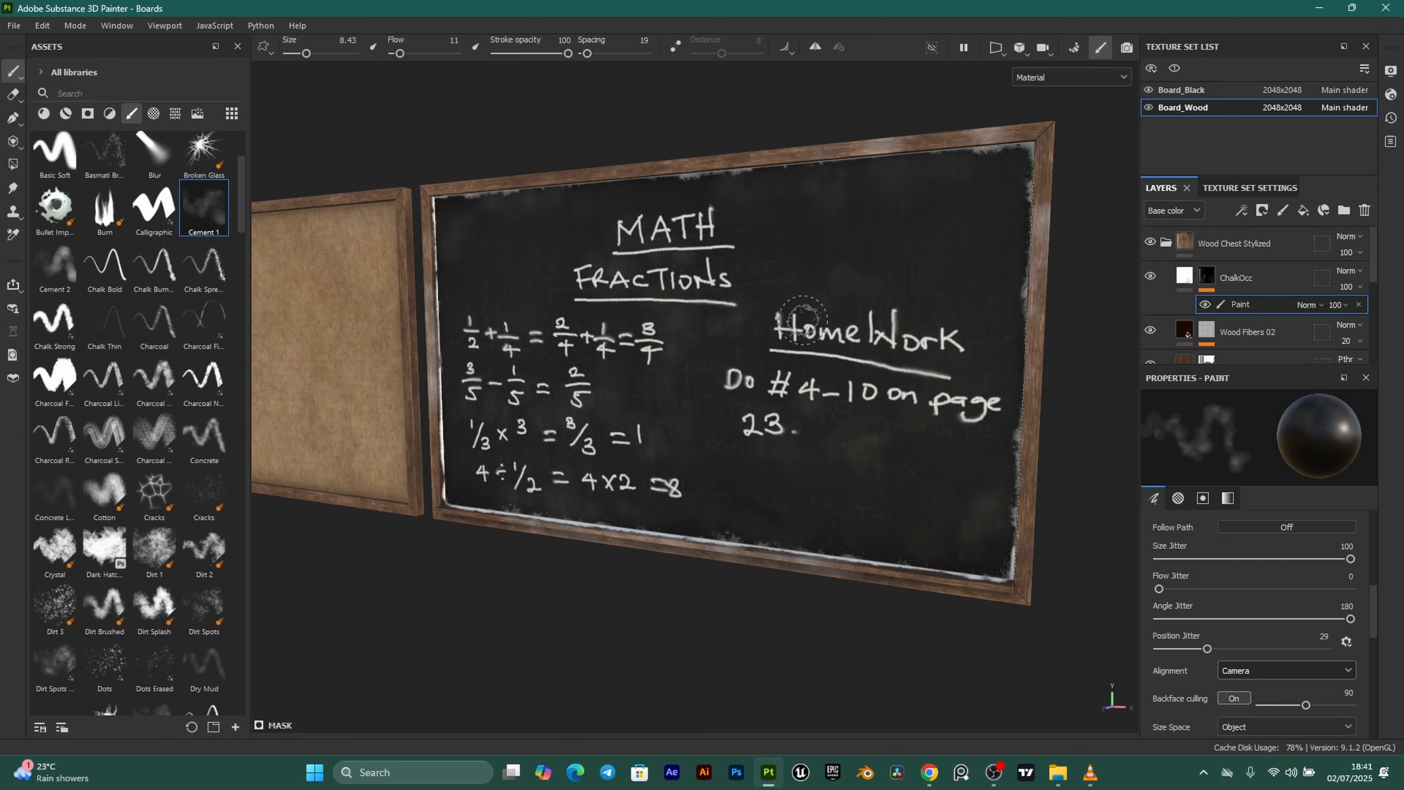
alt+drag(862, 251, 866, 251)
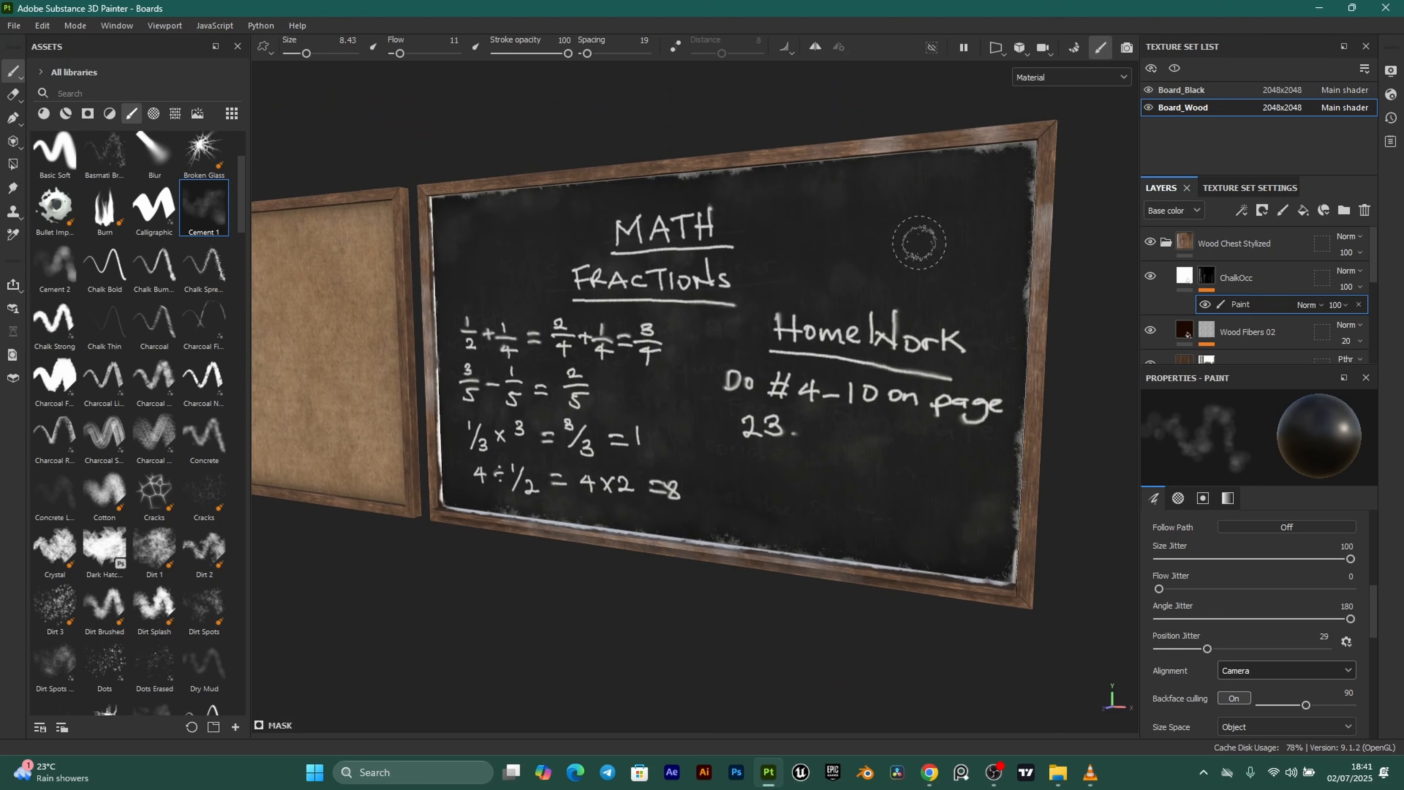
scroll(778, 314, up, 2)
alt+middle_drag(782, 335, 747, 332)
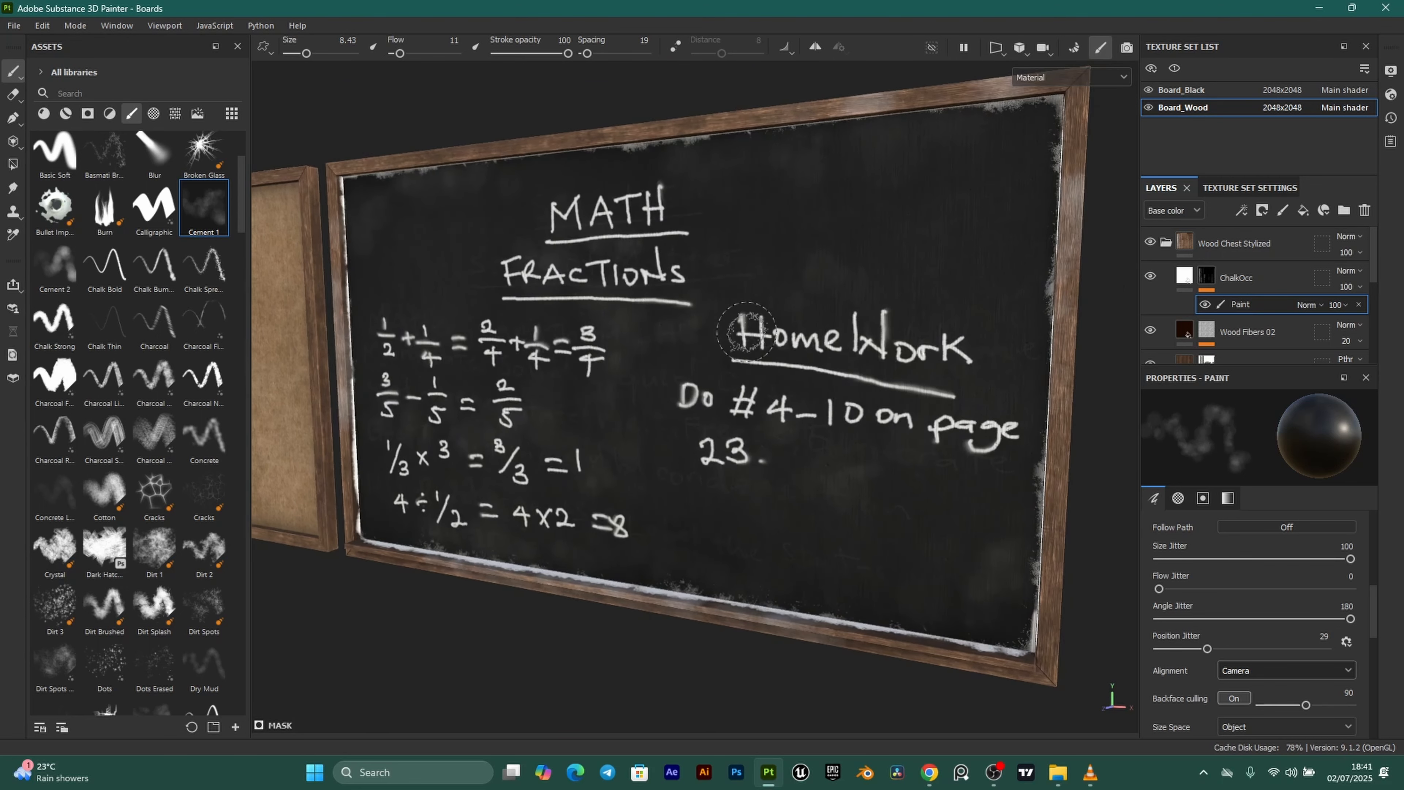
scroll(741, 327, down, 2)
alt+drag(706, 289, 597, 360)
scroll(597, 360, up, 2)
alt+middle_drag(597, 360, 654, 368)
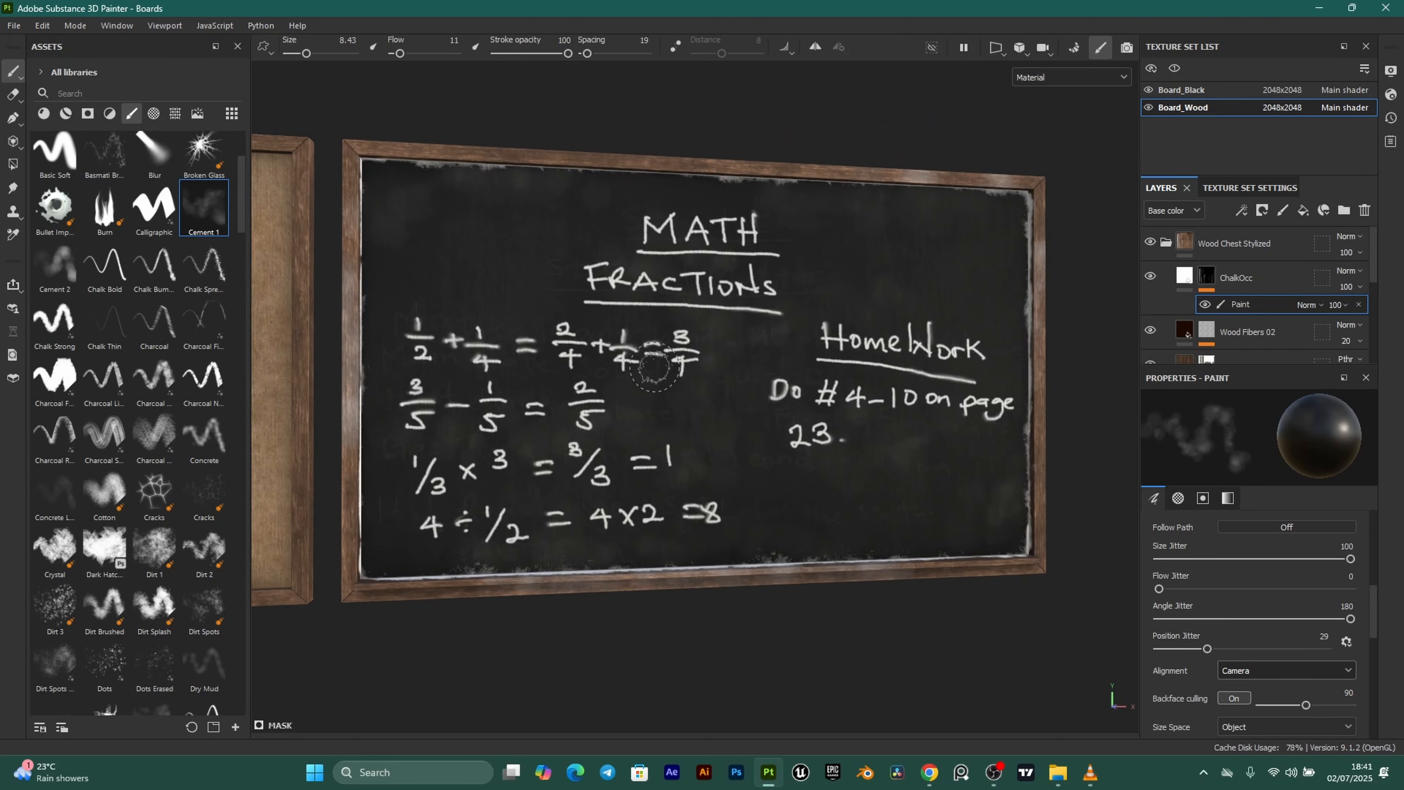
scroll(733, 273, up, 1)
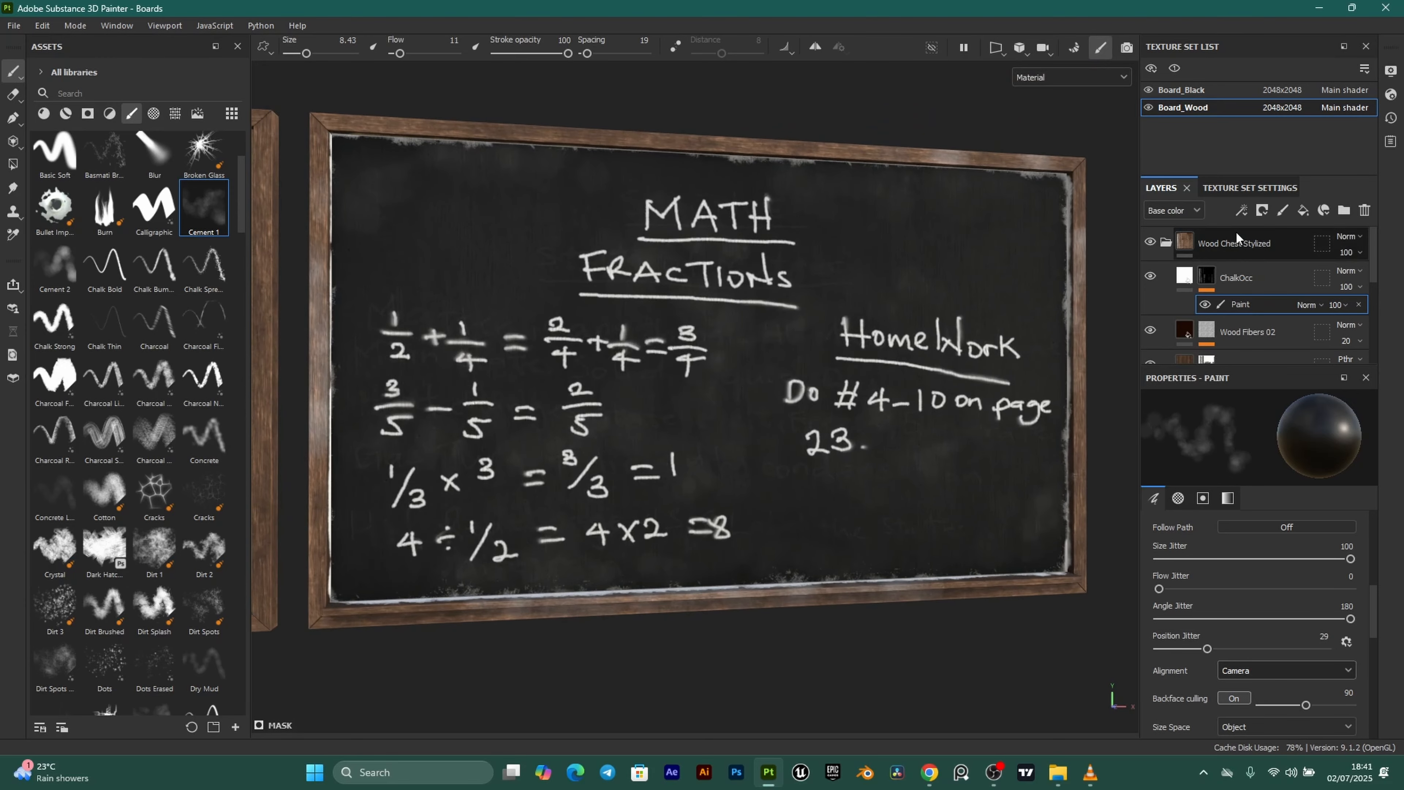
Enable height on the ChalkOcc fill layer and raise it while viewing the lower ledge.
click(1184, 277)
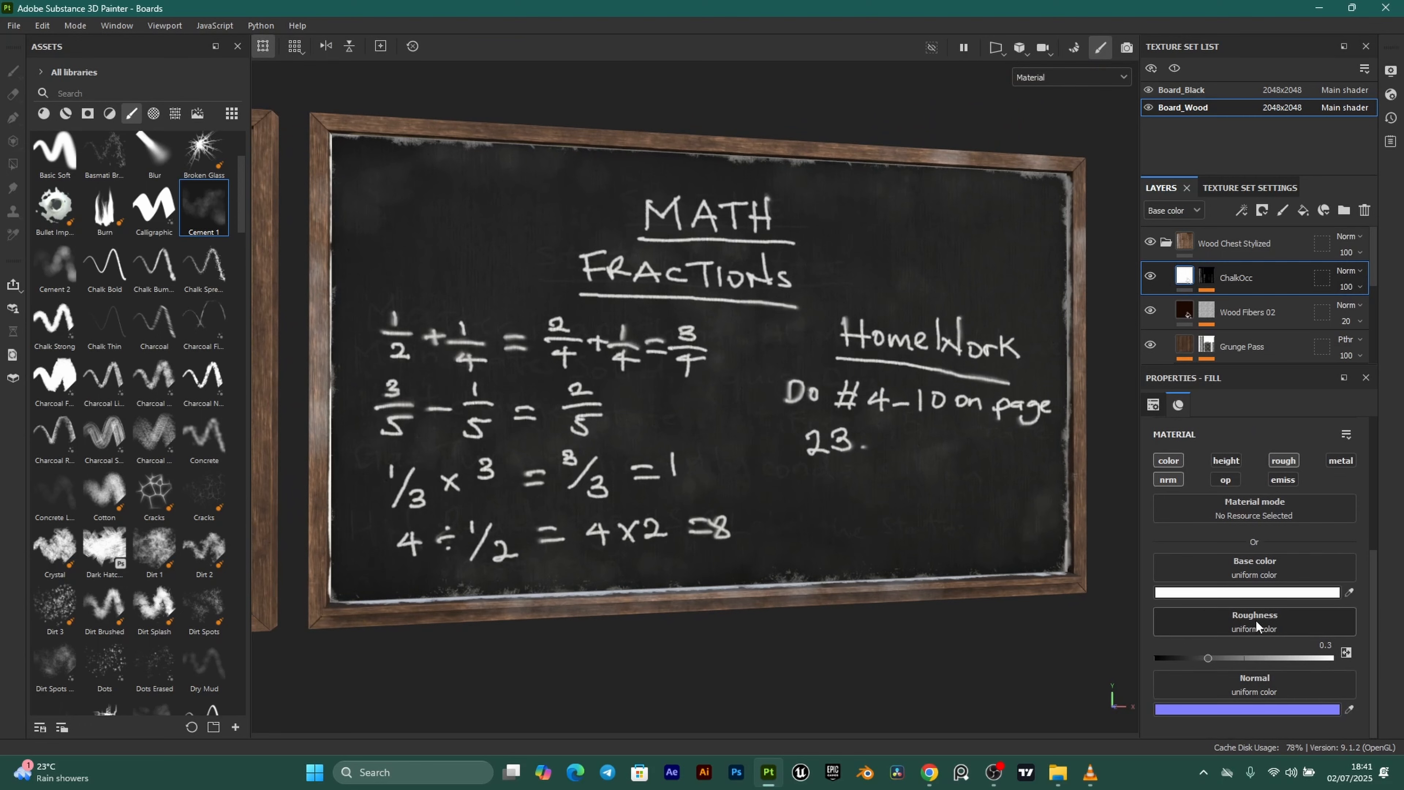
click(1228, 462)
scroll(636, 476, up, 2)
scroll(636, 476, up, 3)
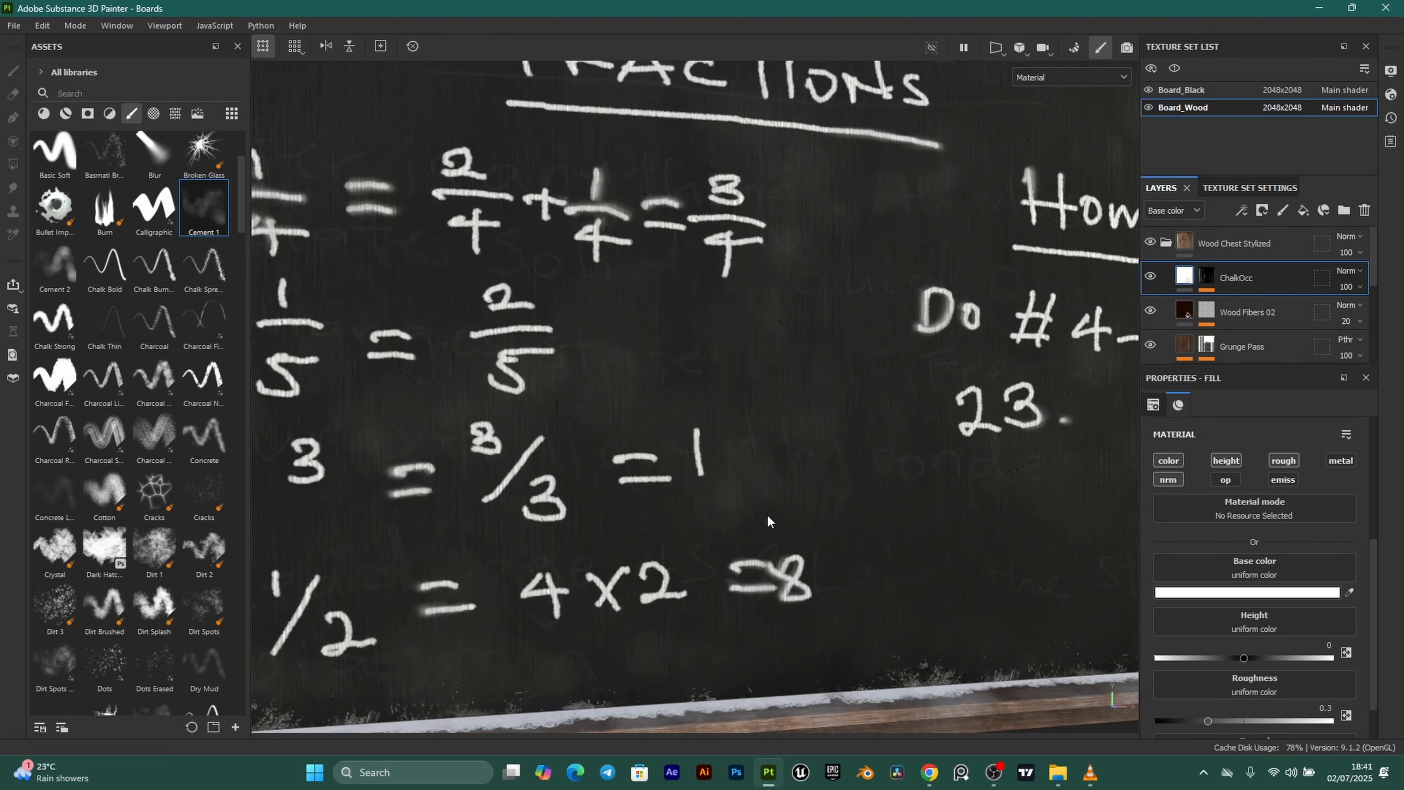
scroll(767, 514, up, 2)
alt+middle_drag(753, 545, 745, 420)
alt+drag(746, 419, 903, 562)
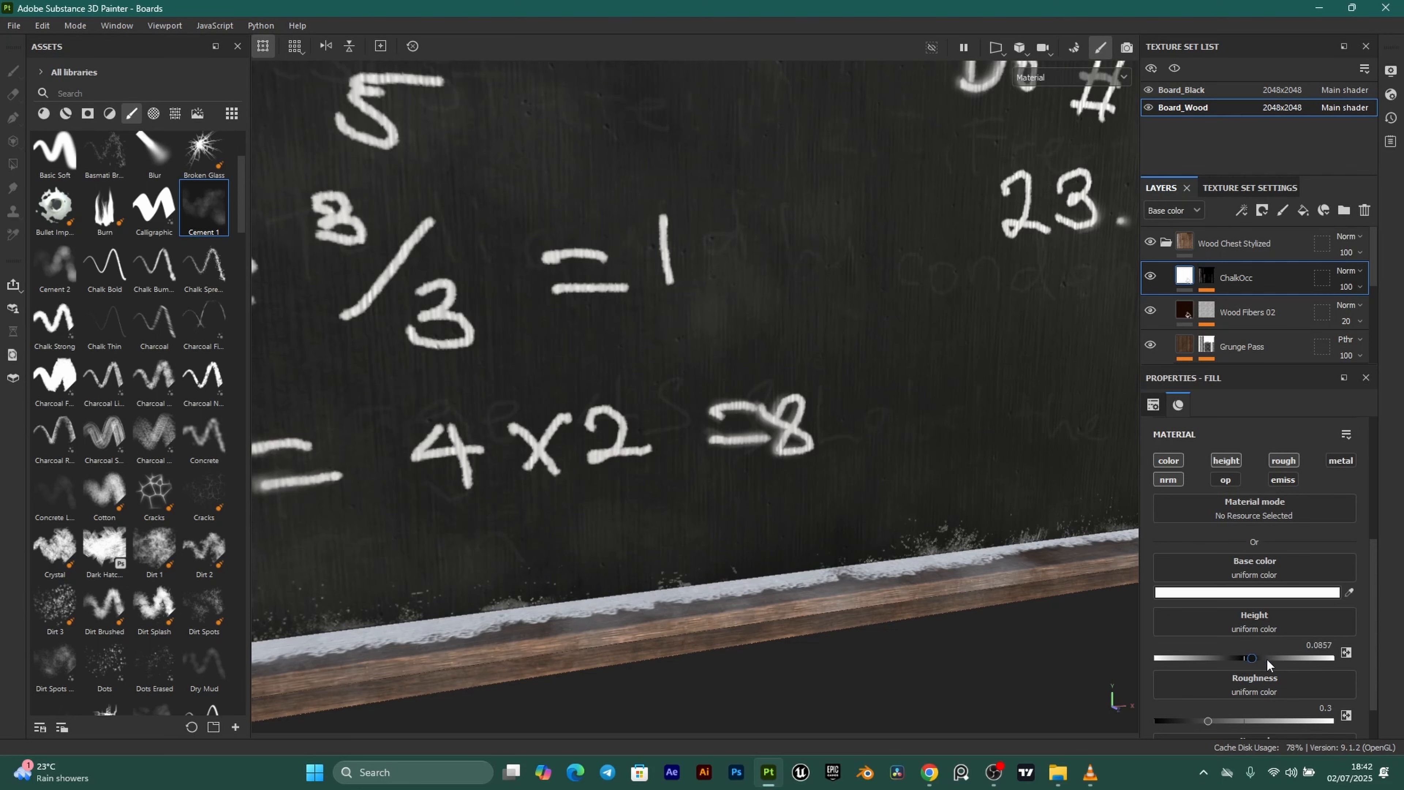
drag(1267, 661, 1281, 661)
Switch to the Board_Black texture set and give the chalk fill a height of 0.1.
click(1160, 243)
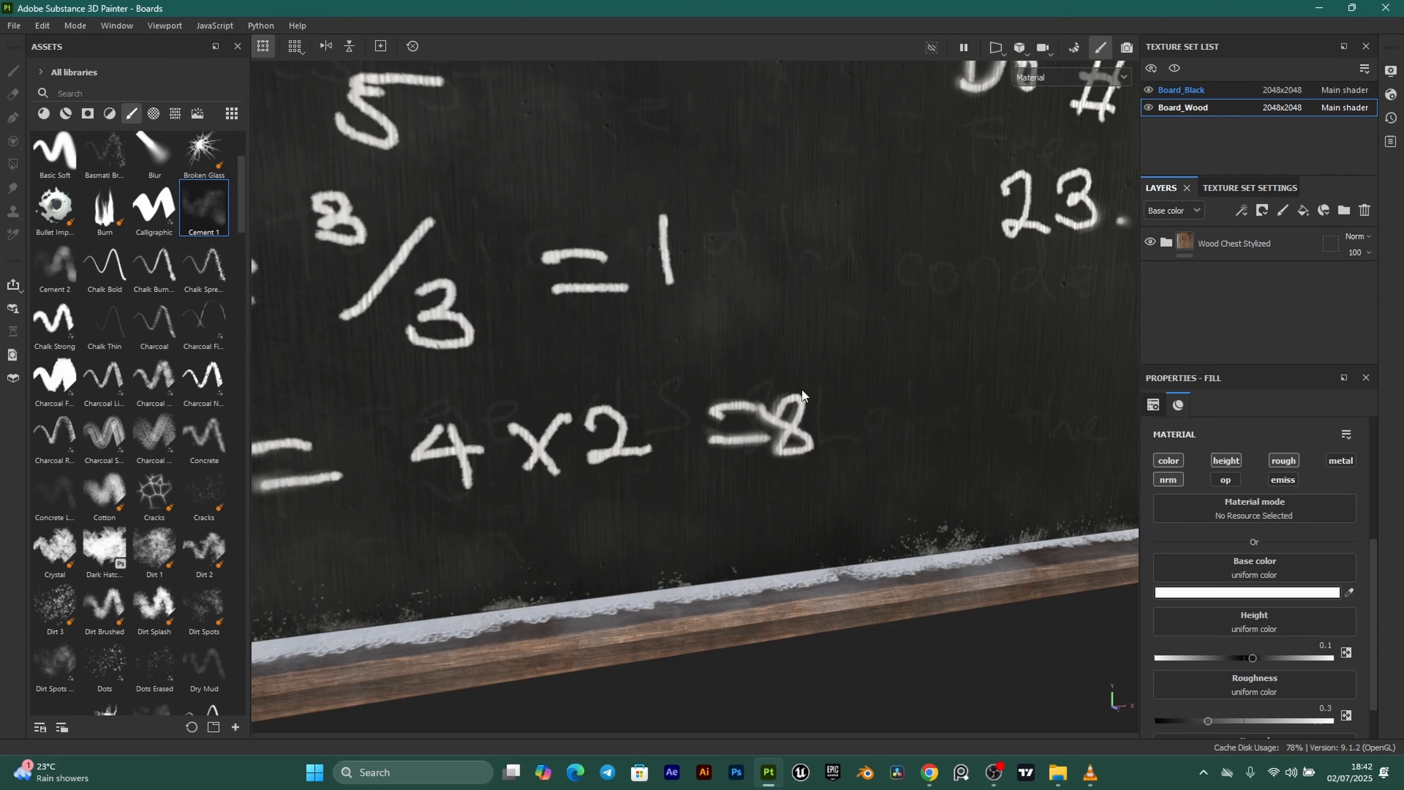
click(1225, 91)
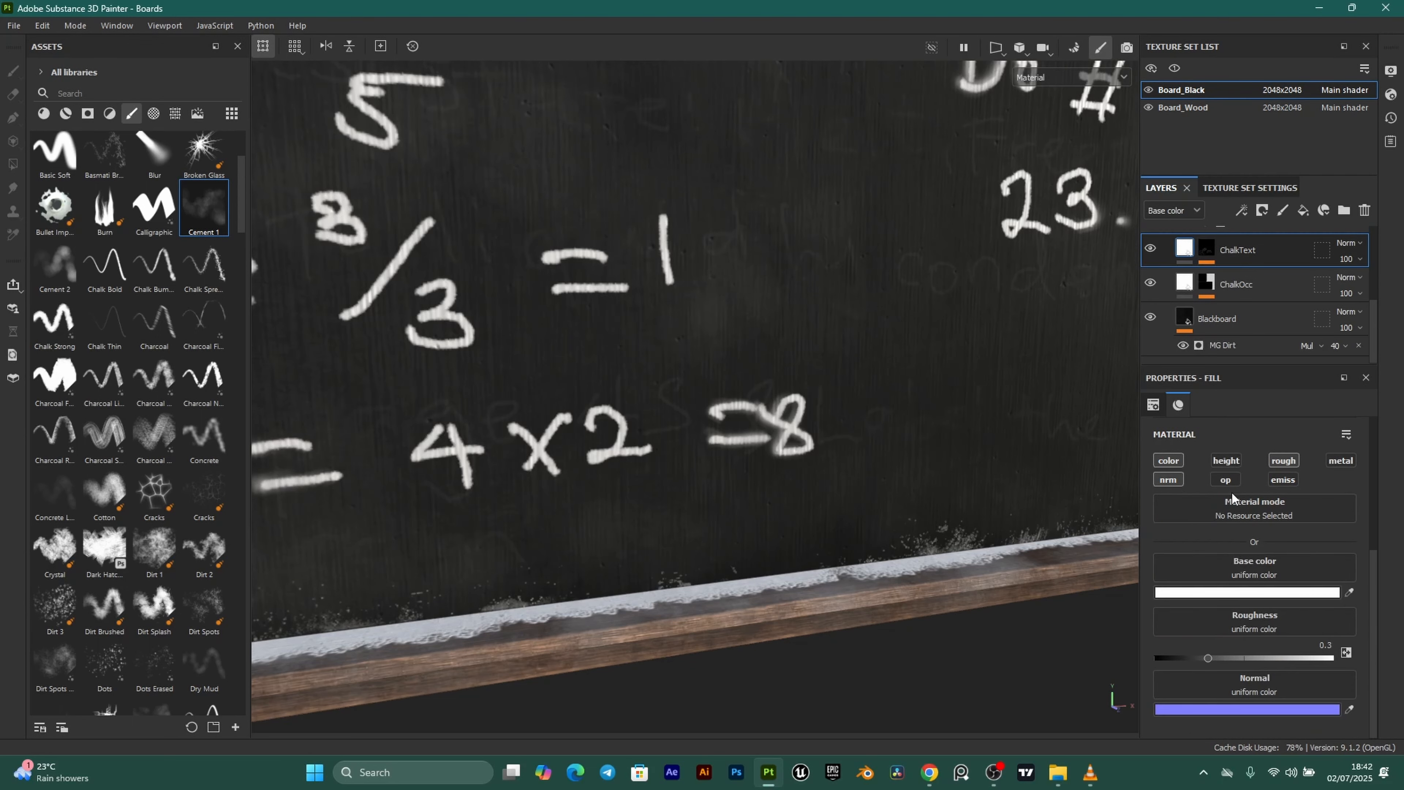
click(1227, 461)
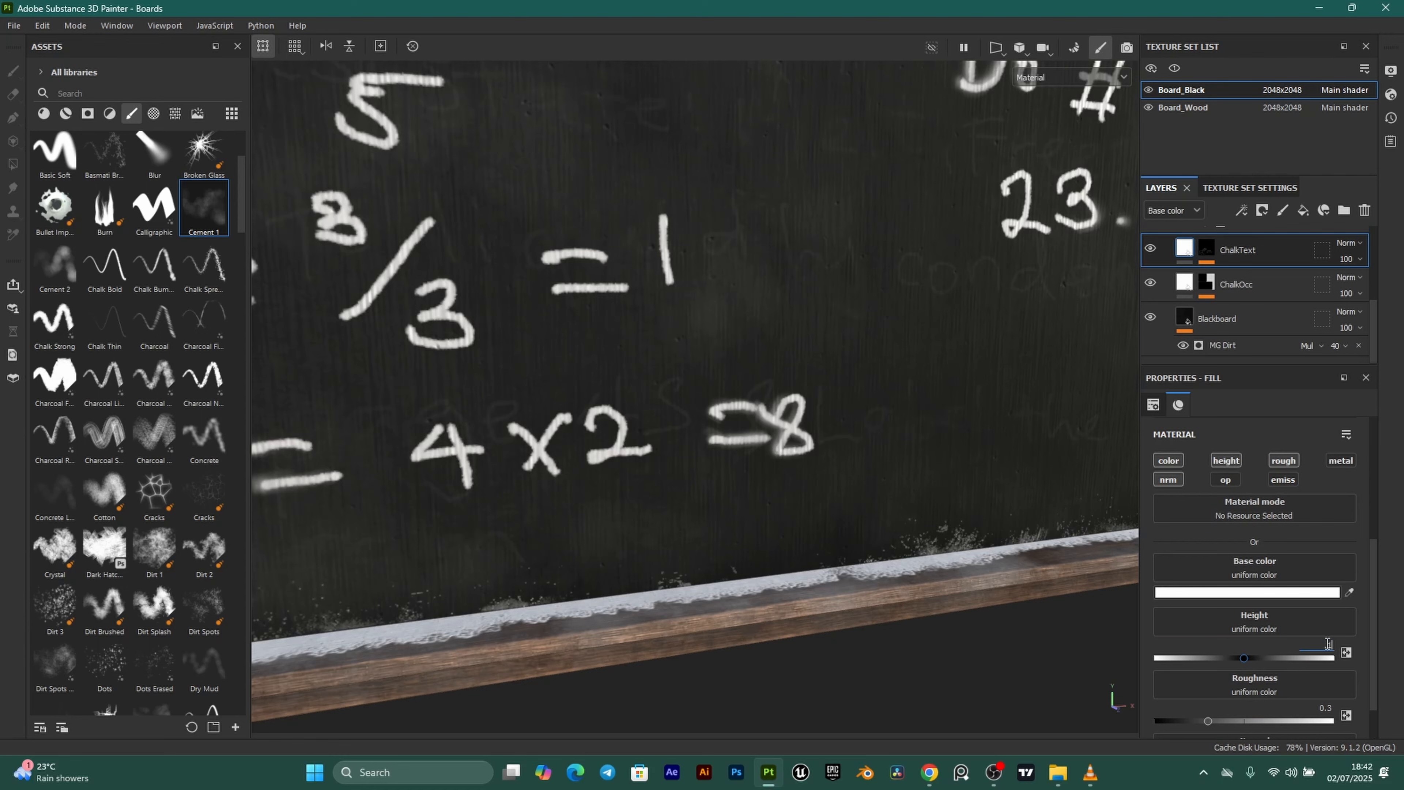
key(Return)
Select the ChalkOcc layer and orbit along the lower ledge to inspect the chalk dust.
scroll(703, 421, down, 2)
scroll(680, 437, up, 5)
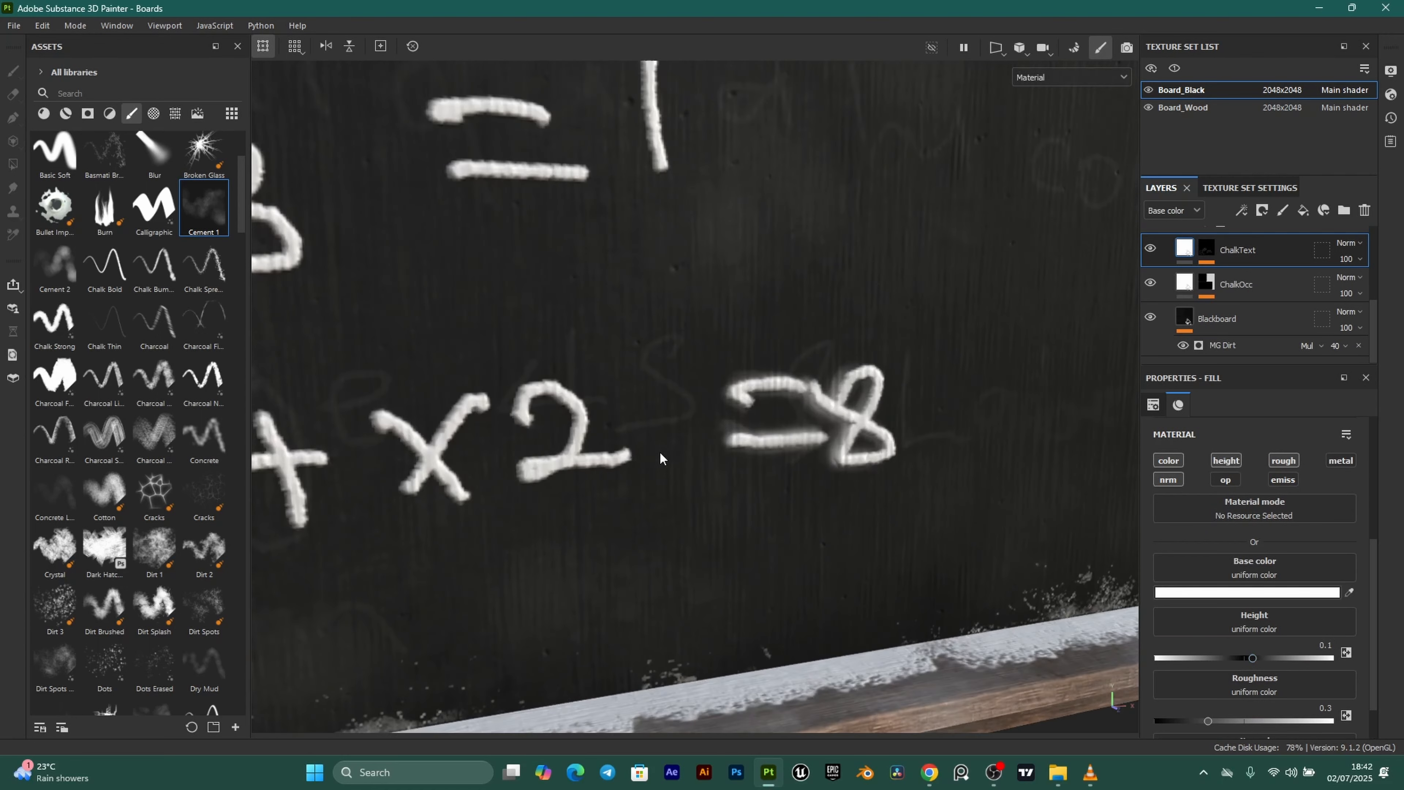
alt+drag(660, 452, 702, 429)
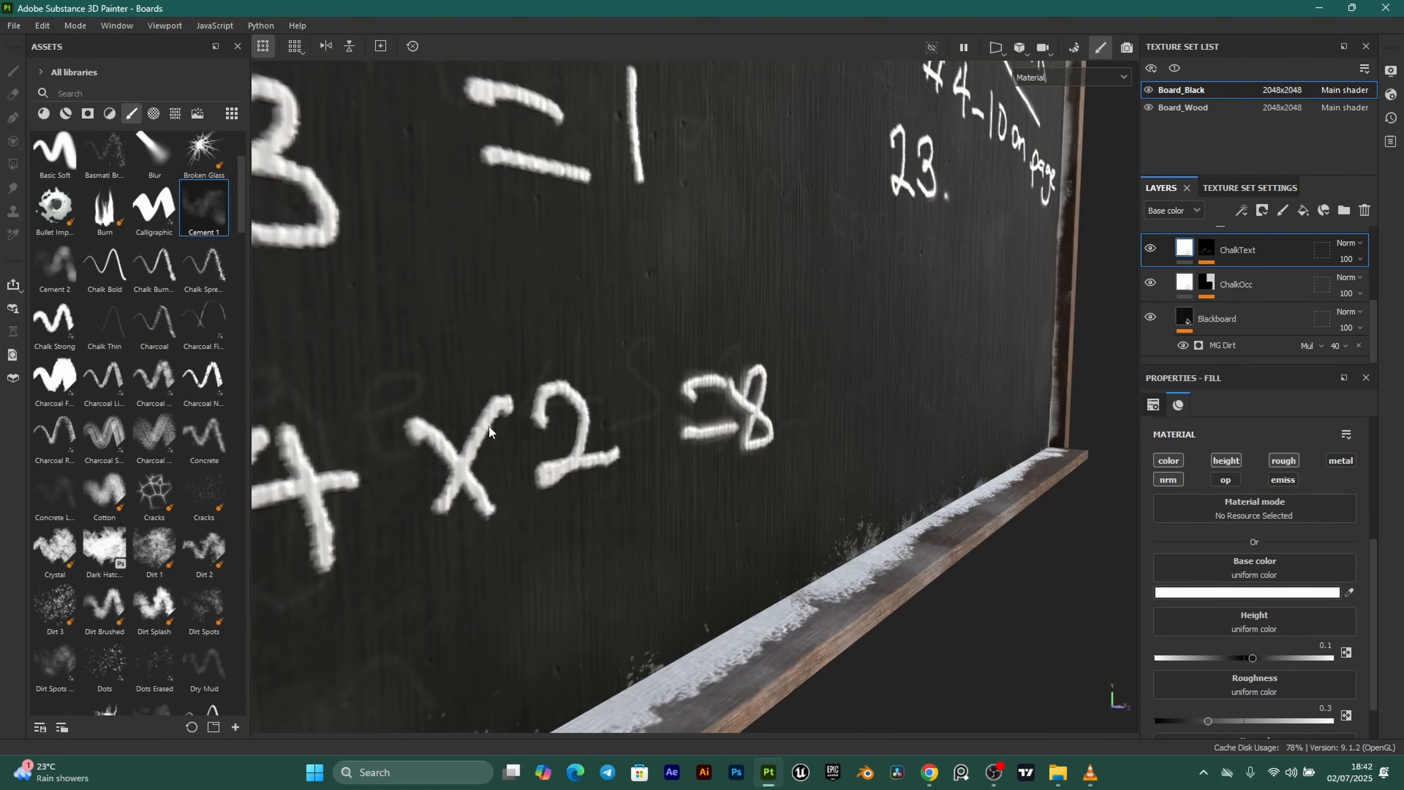
scroll(774, 390, down, 4)
alt+drag(893, 329, 825, 385)
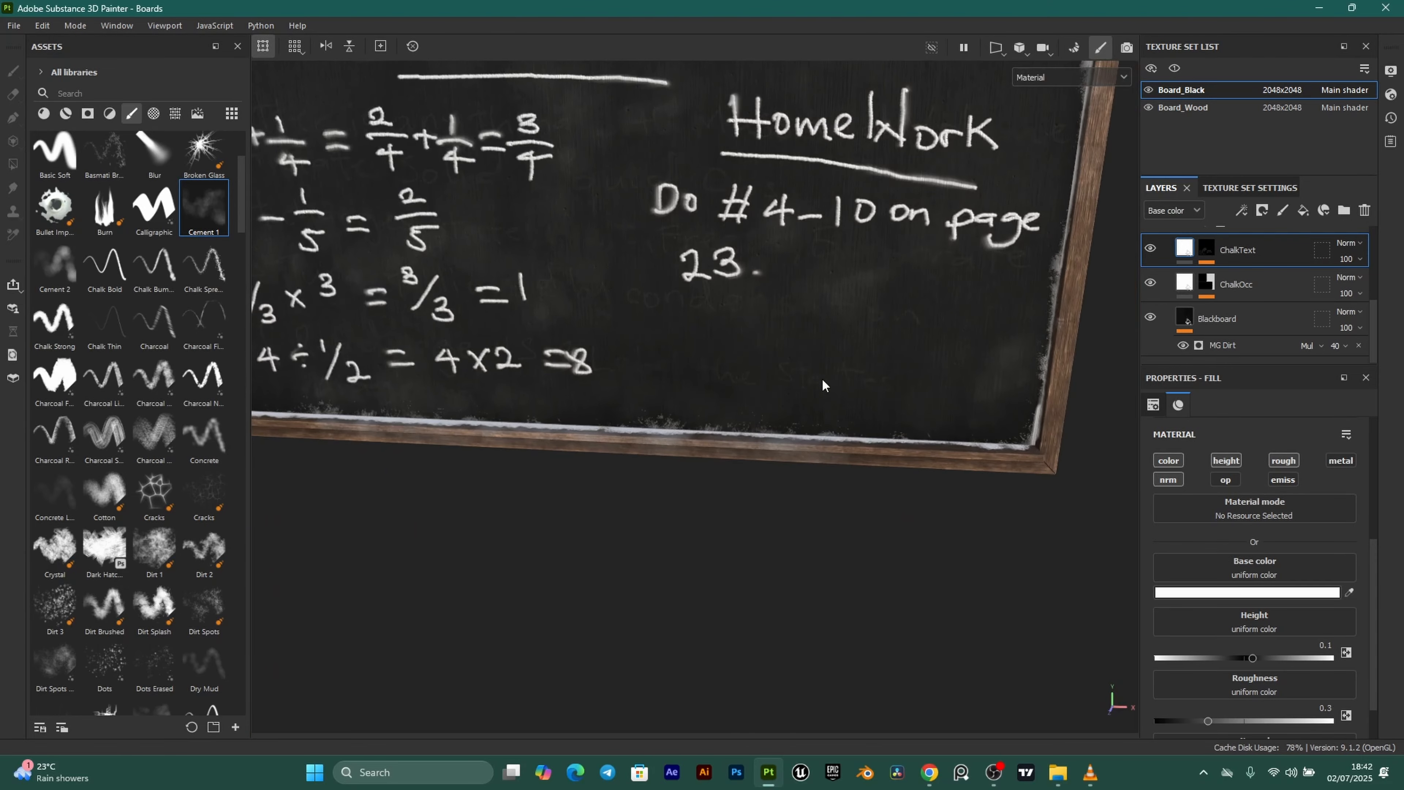
scroll(825, 385, up, 1)
alt+middle_drag(929, 342, 911, 381)
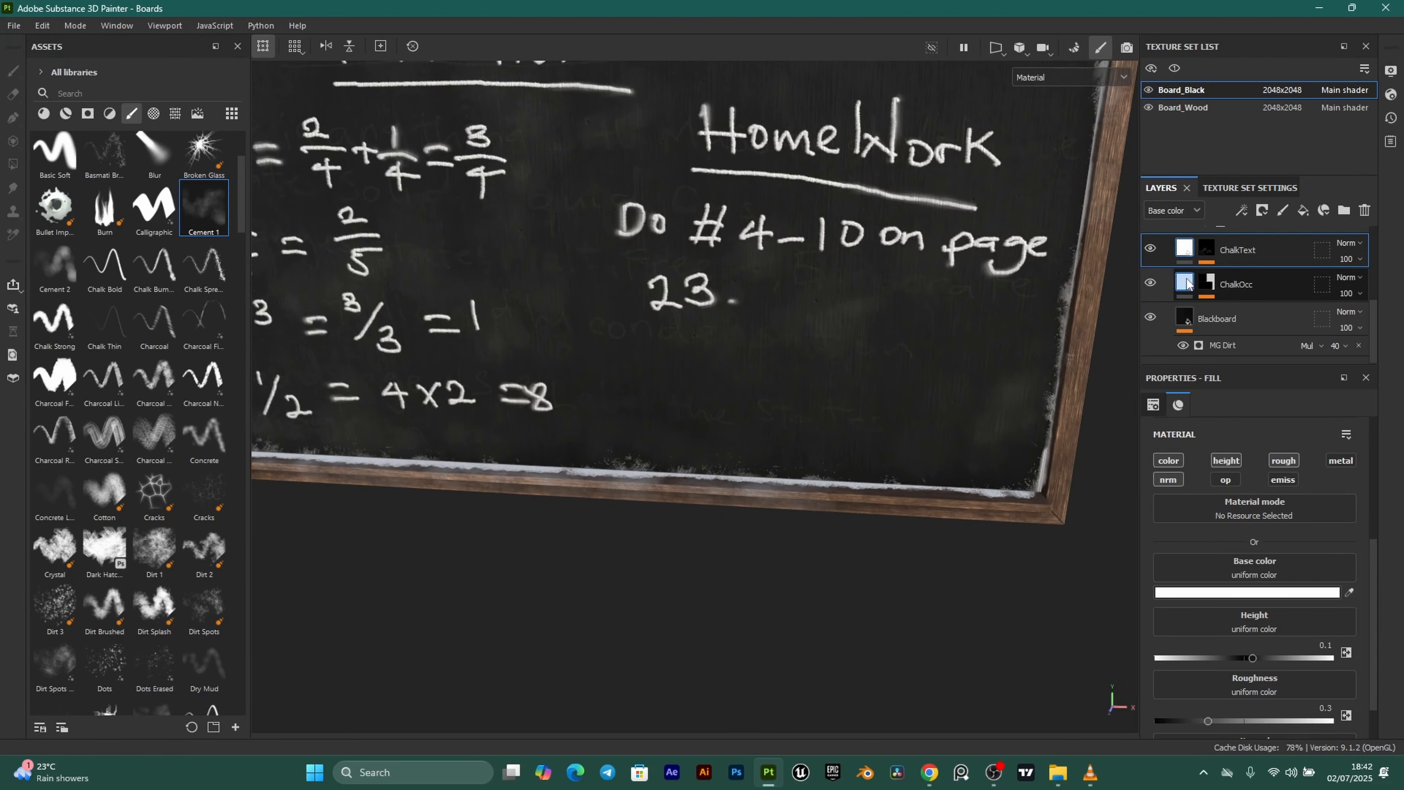
click(1188, 284)
scroll(735, 447, up, 6)
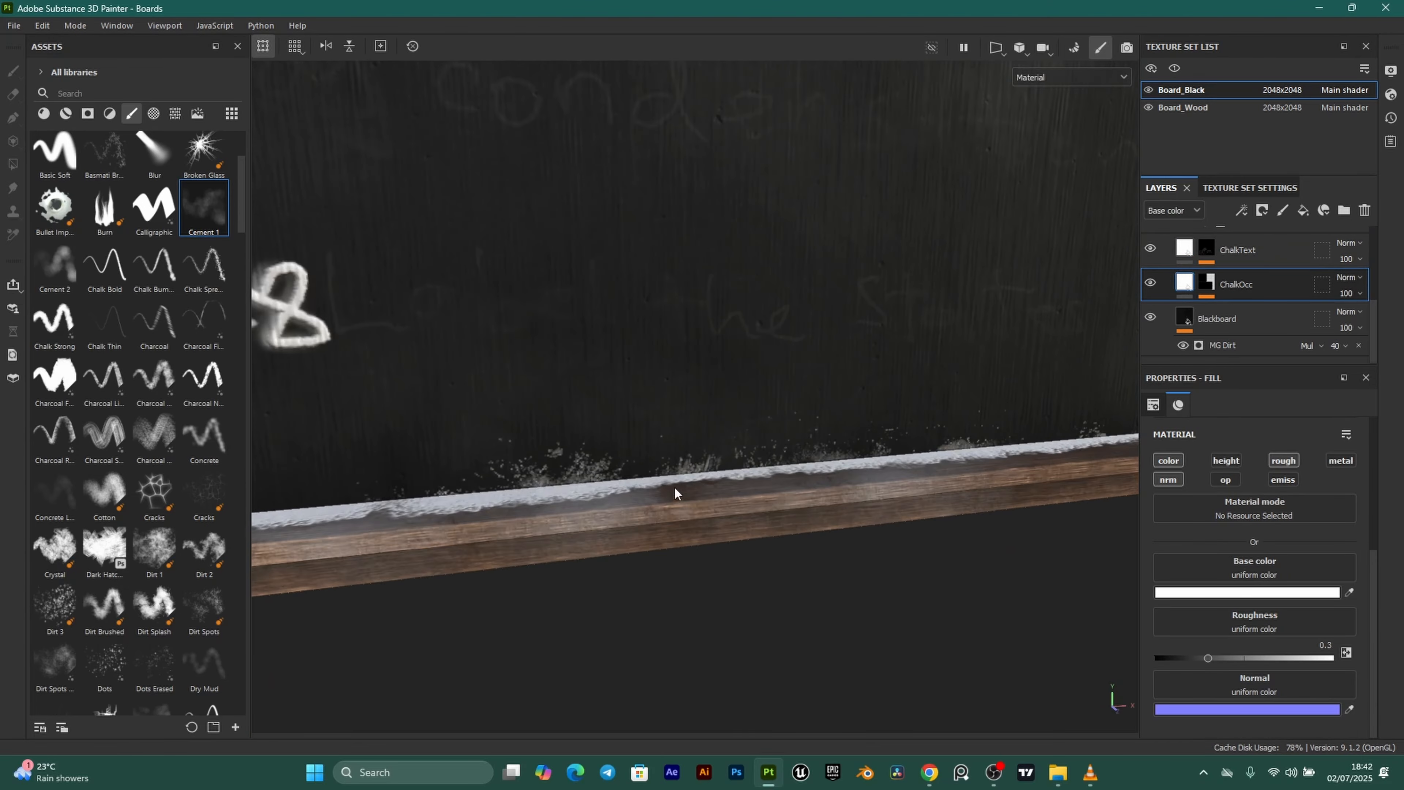
alt+drag(674, 488, 659, 488)
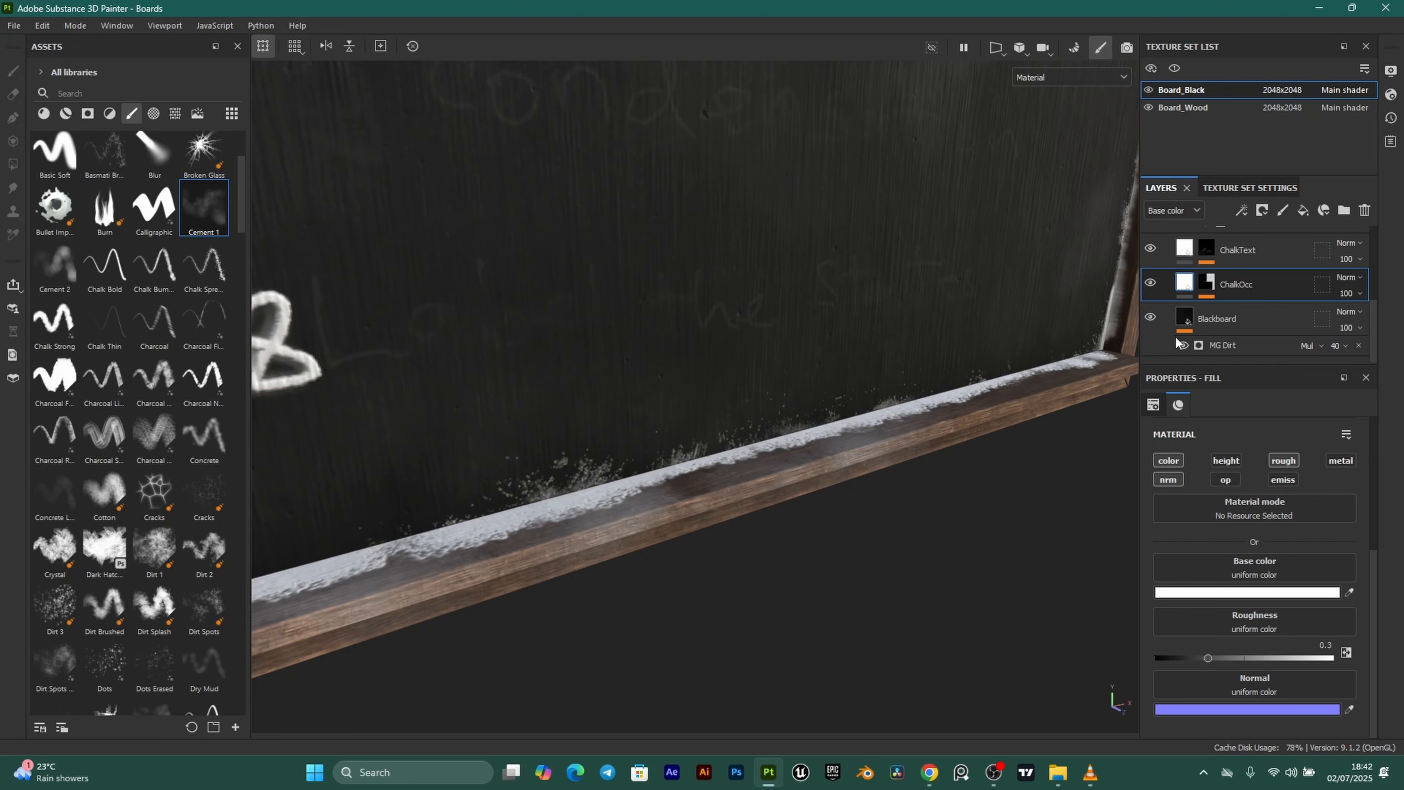
Set ChalkOcc's Mask Builder Level to 0.42 and Contrast to 0.39.
click(1214, 282)
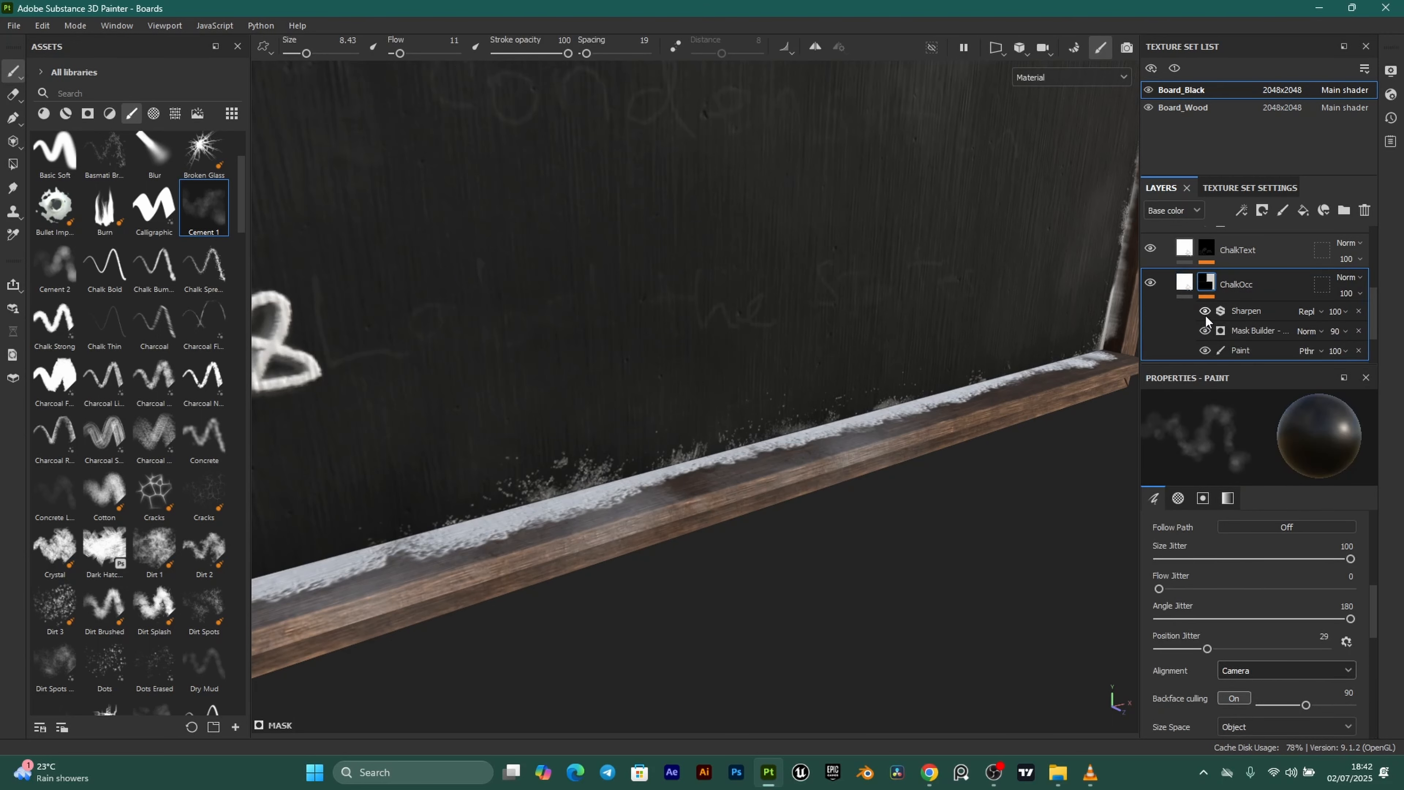
click(1250, 331)
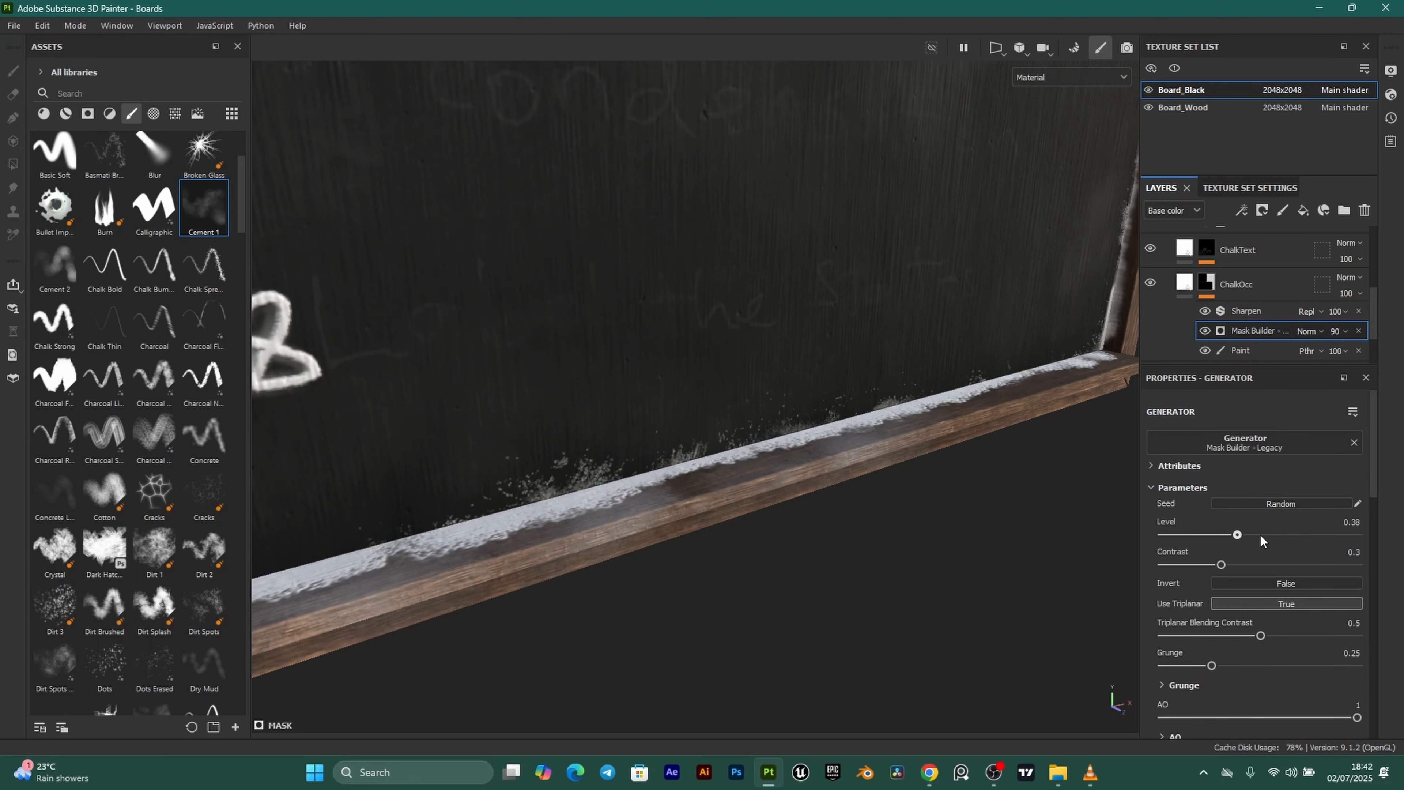
drag(1237, 534, 1245, 532)
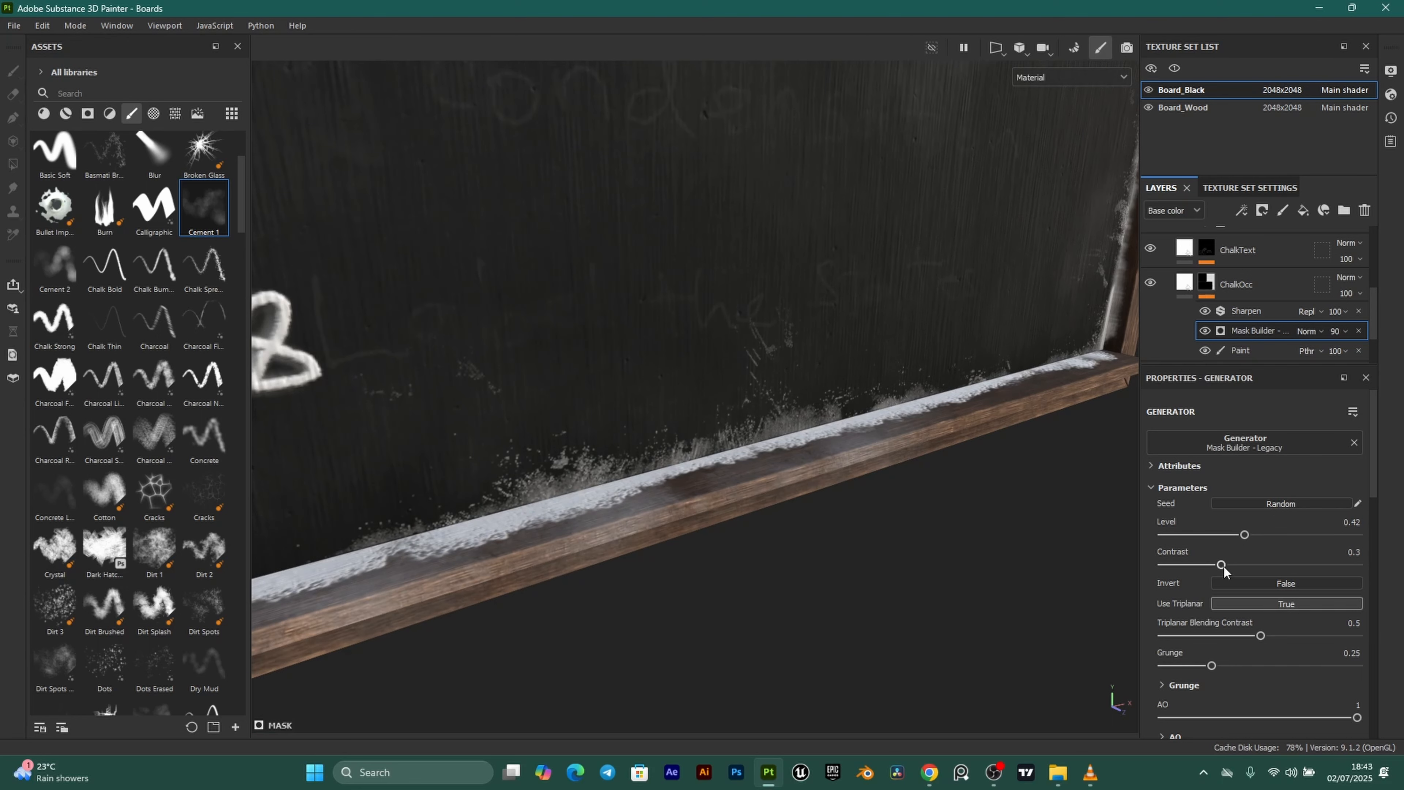
mouse_move(1256, 566)
mouse_down()
mouse_move(1286, 561)
mouse_move(1237, 564)
mouse_up()
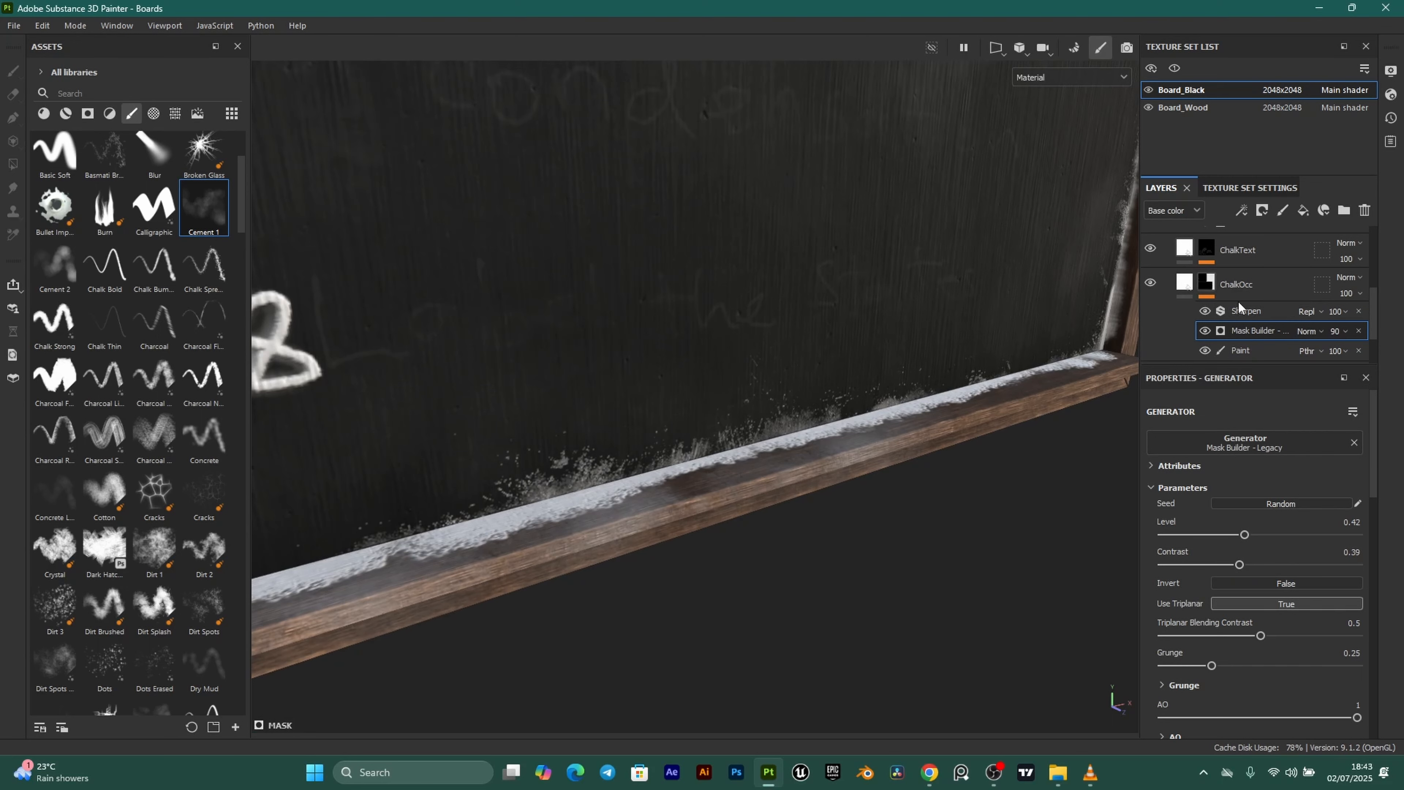
click(1247, 206)
click(1287, 314)
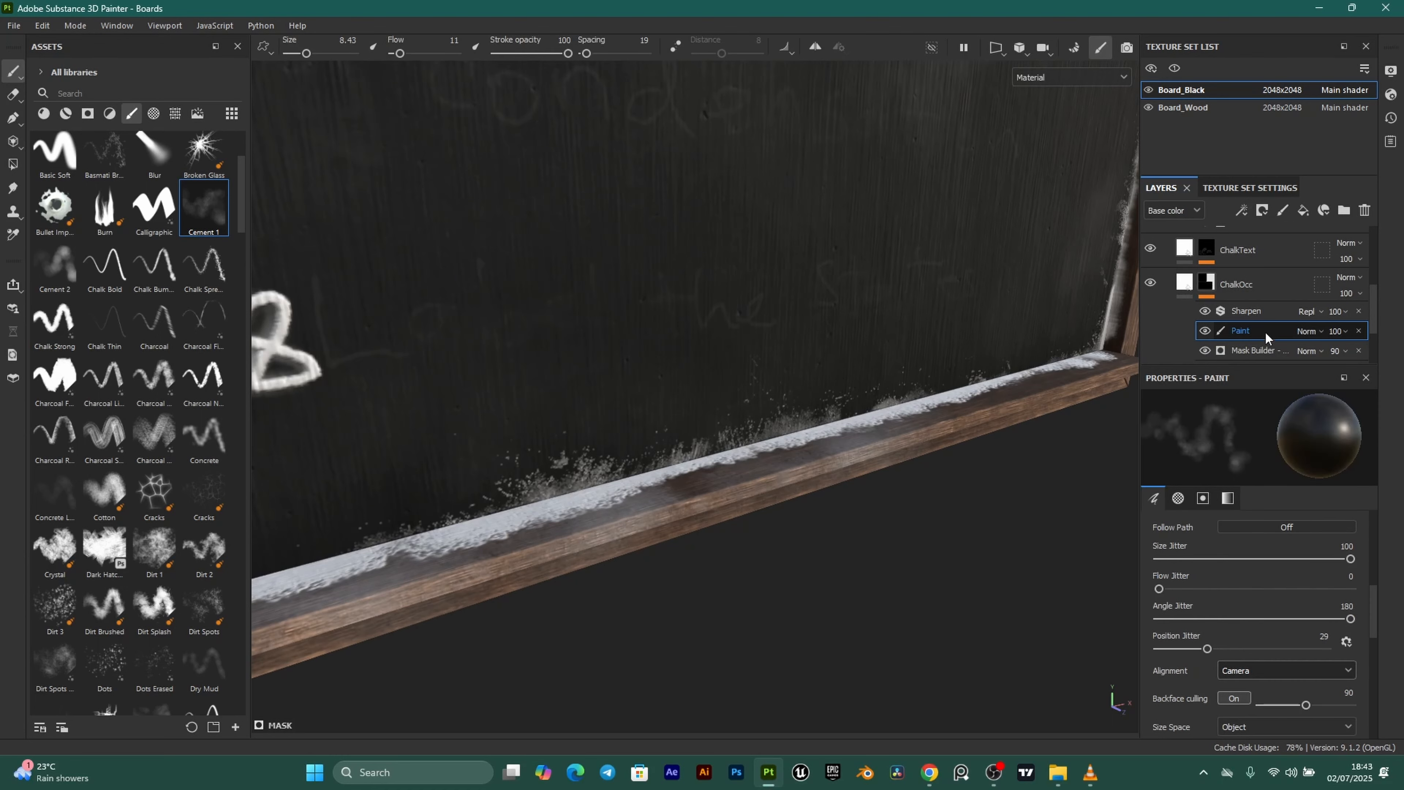
Move the Paint effect above Sharpen and load Chalk Strong with Camera alignment.
drag(1264, 332, 1260, 308)
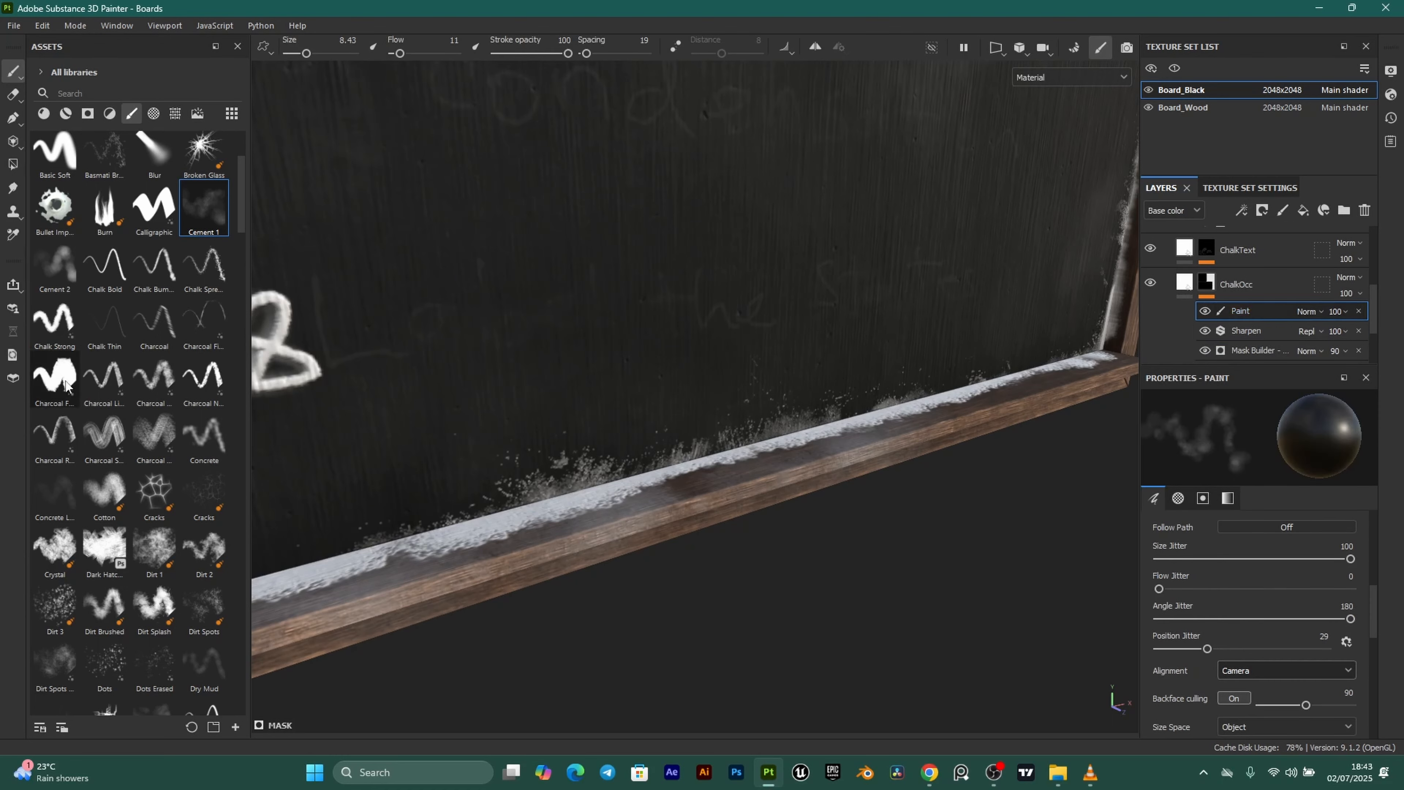
click(60, 322)
scroll(510, 497, up, 2)
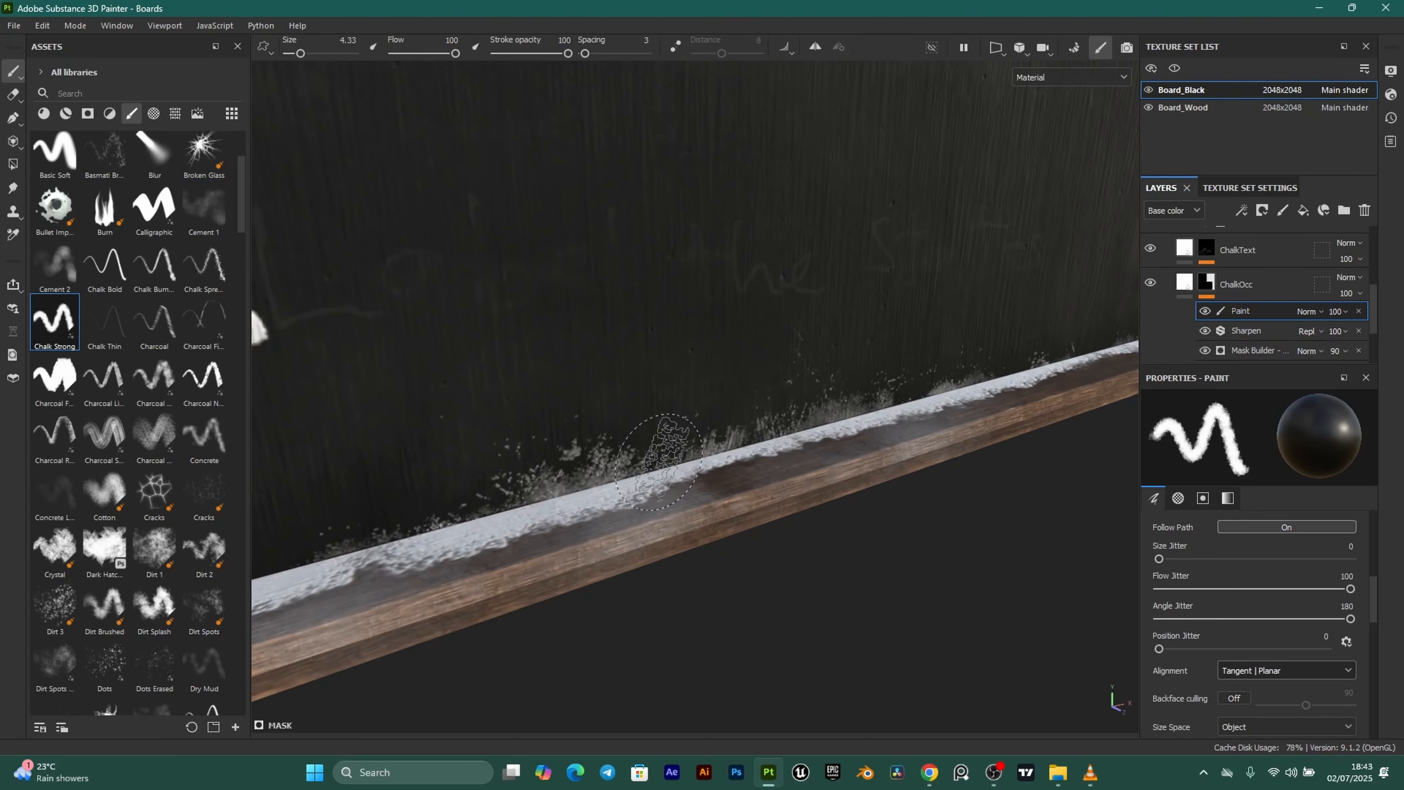
click(1292, 670)
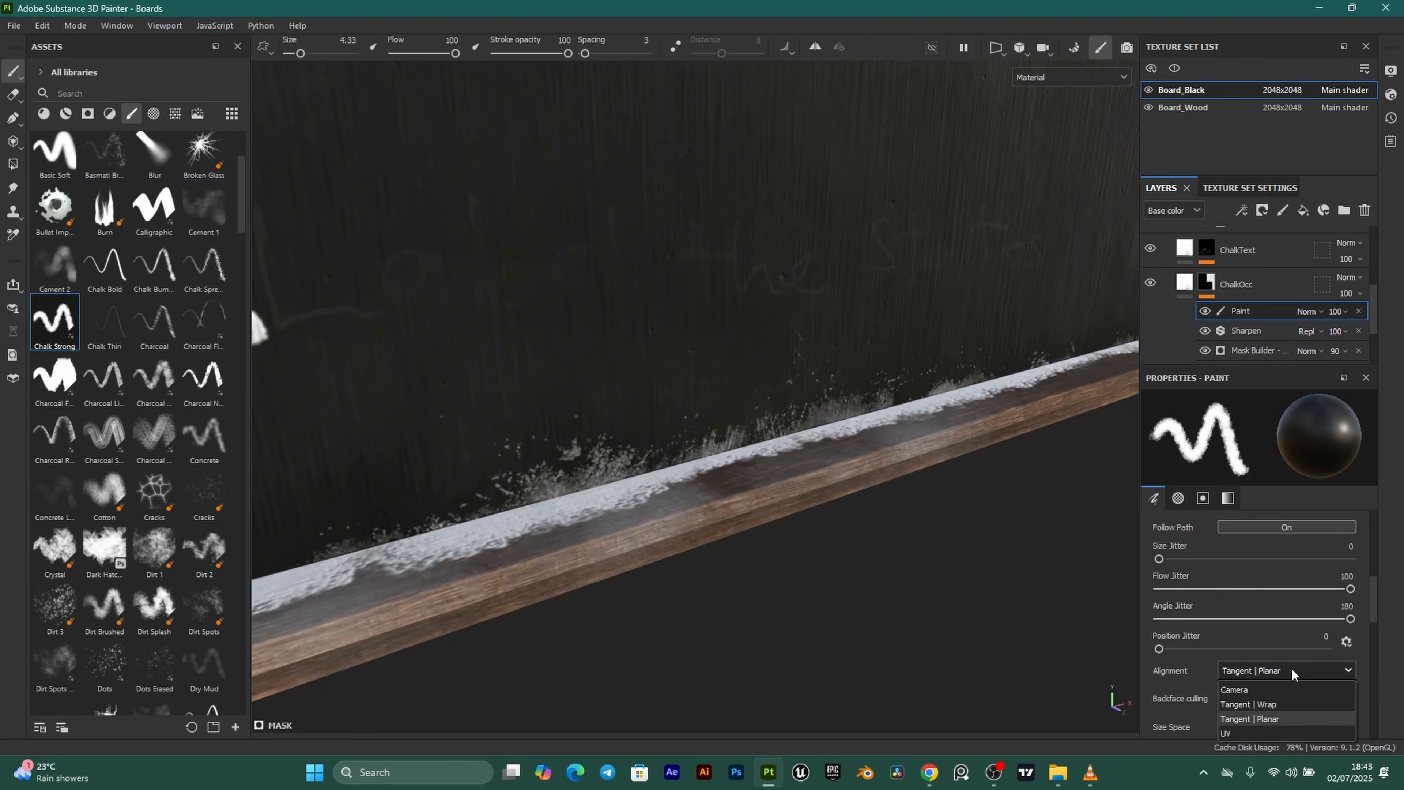
click(1239, 690)
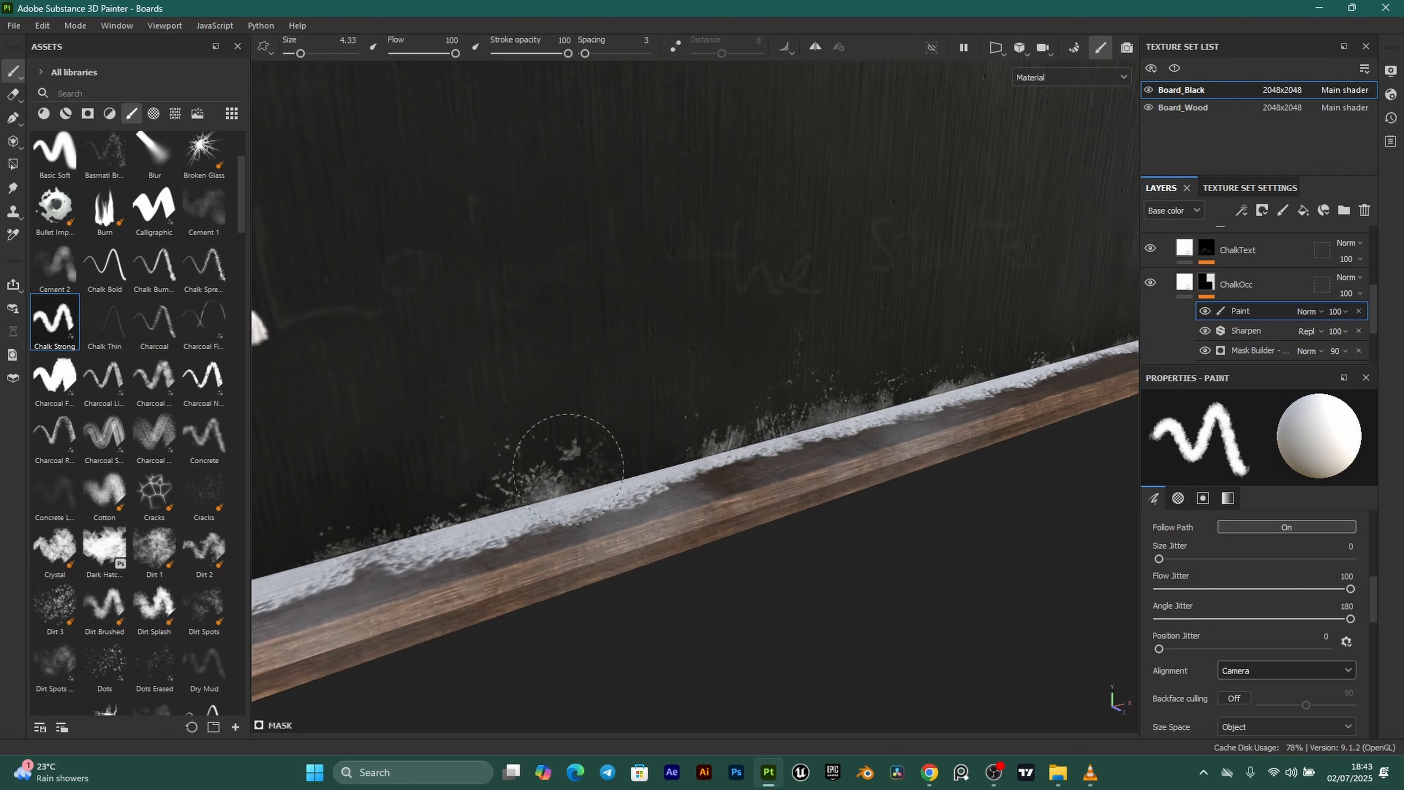
Try chalk strokes along the ledge, undo them, and switch to Cement 1 at size 7.31.
drag(564, 464, 713, 439)
key(ctrl+z)
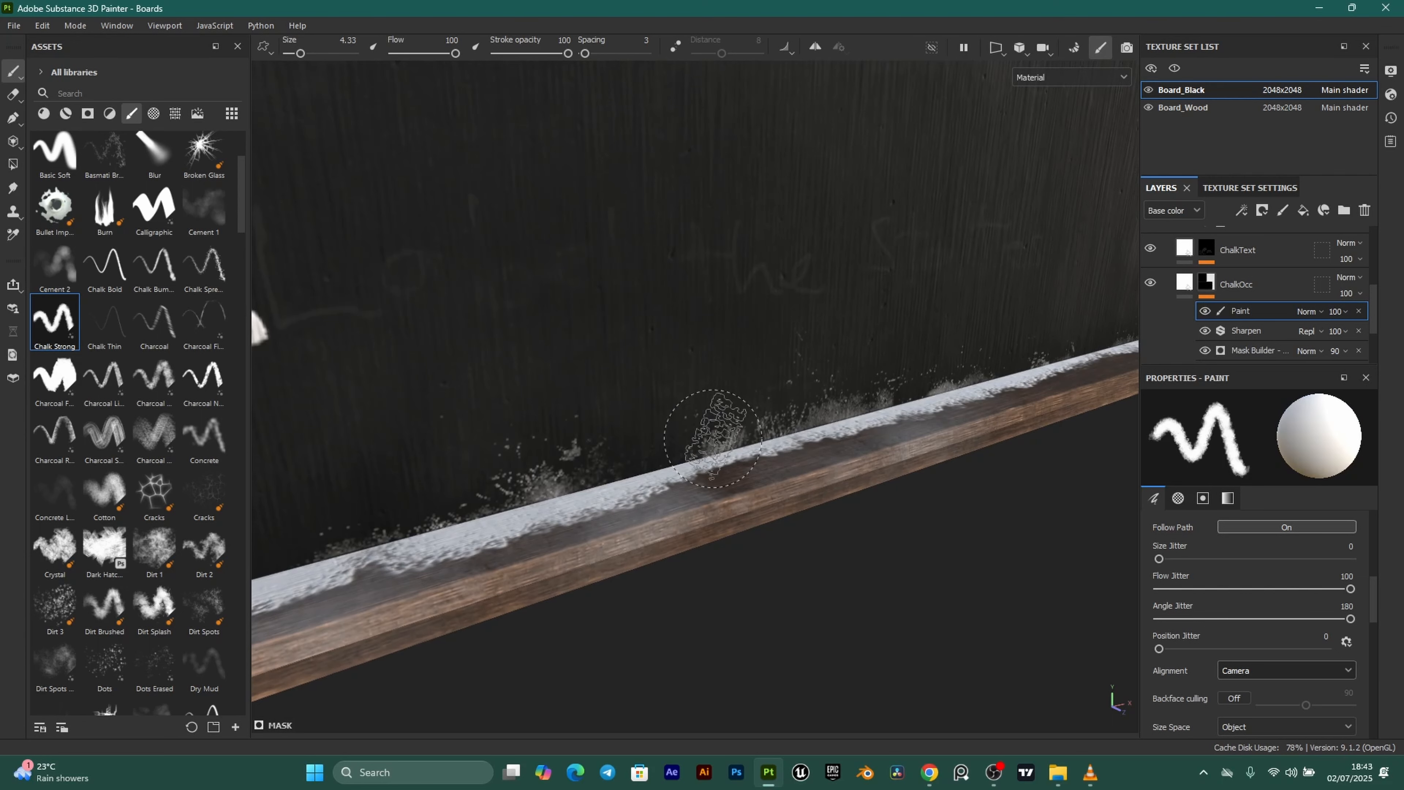
ctrl+right_drag(713, 439, 713, 441)
shift+click(729, 455)
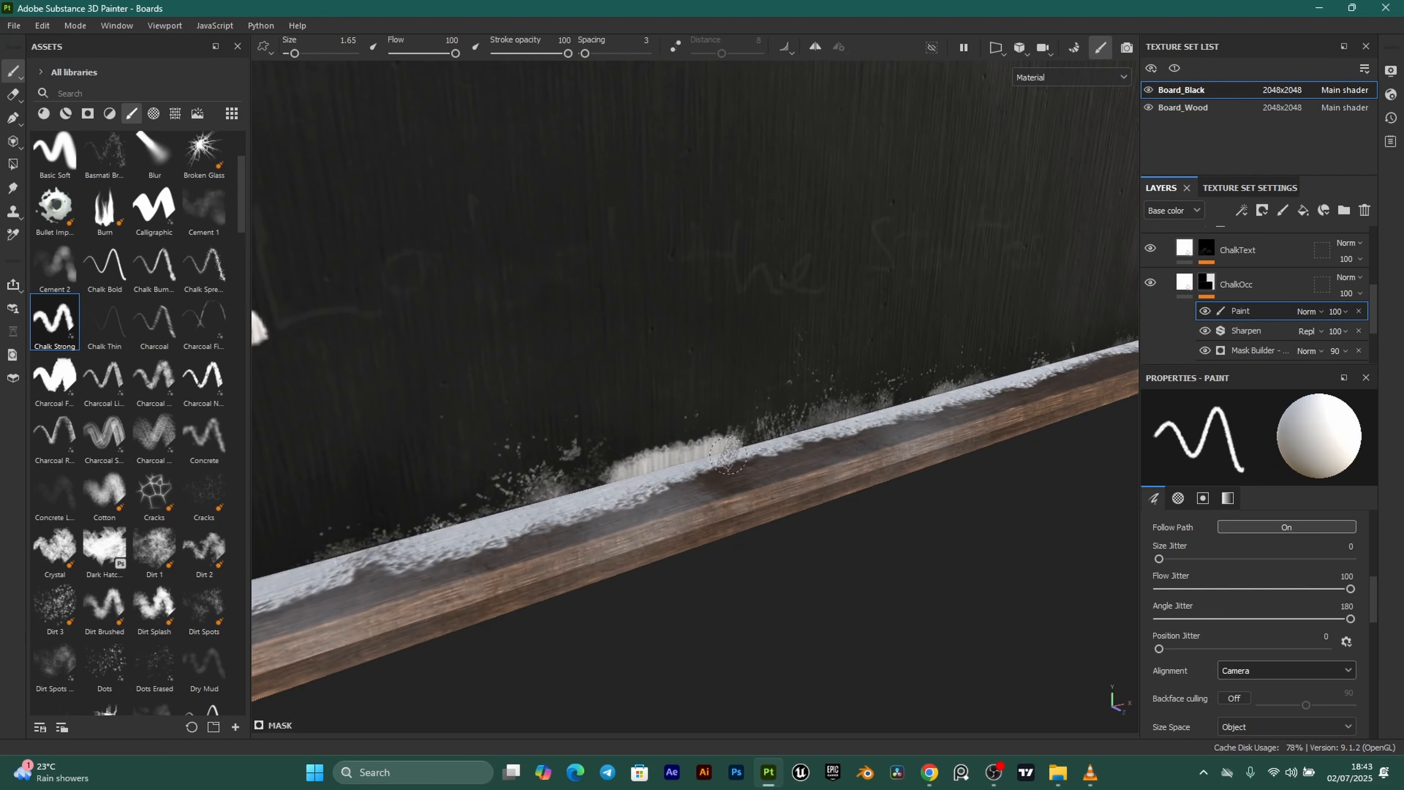
key(ctrl+z)
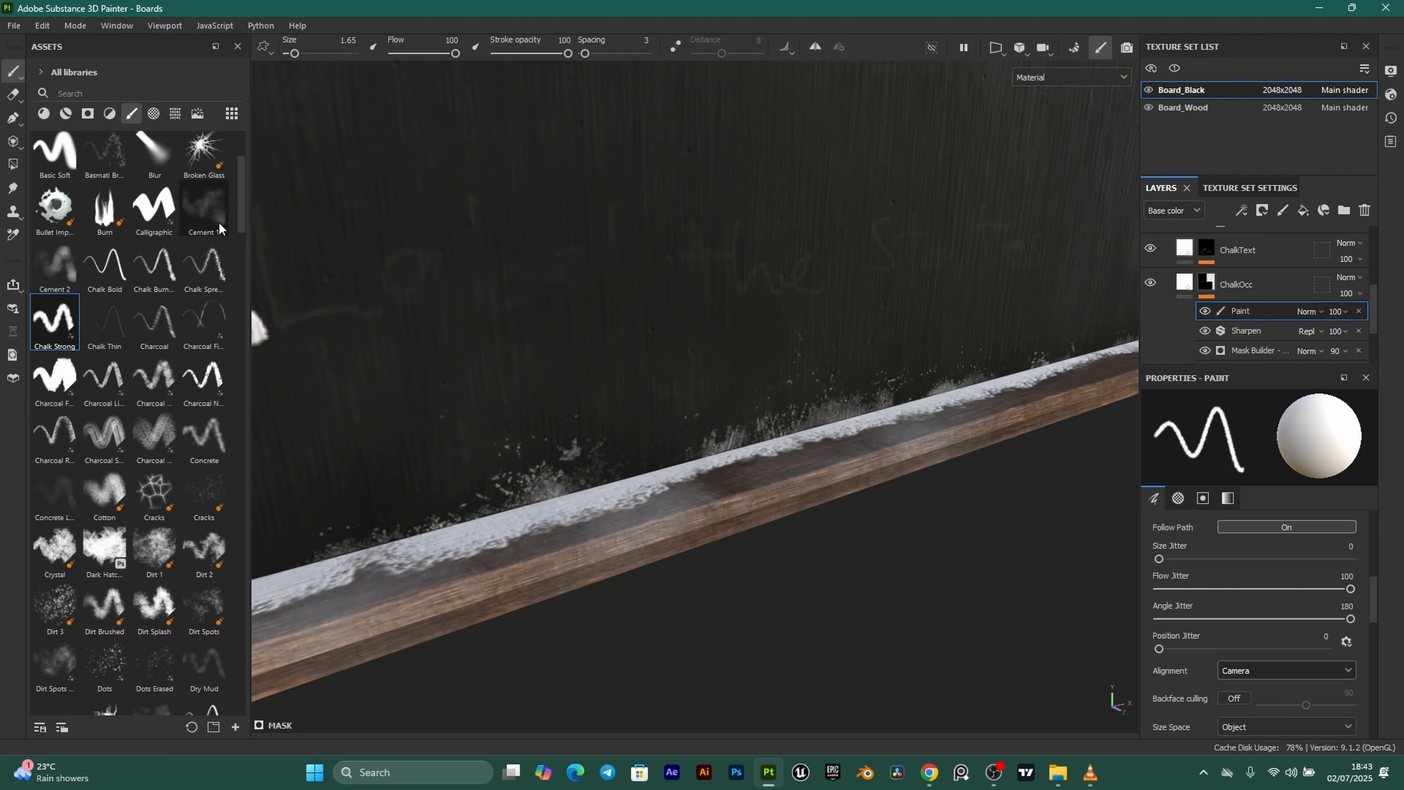
click(204, 207)
ctrl+right_drag(692, 429, 639, 429)
Align the Cement 1 brush strokes to the camera and shrink the brush to about 3.63.
click(1292, 673)
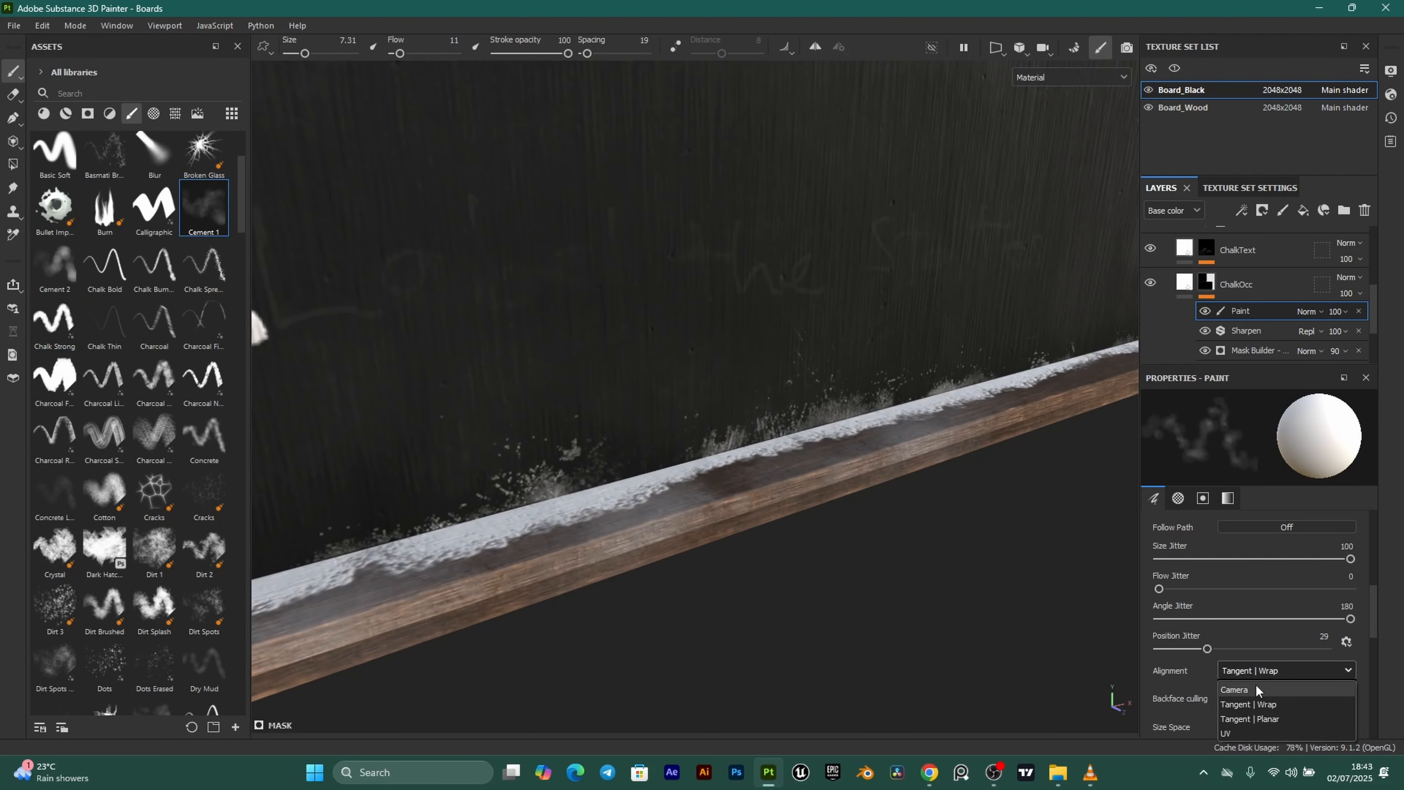
click(1256, 687)
alt+drag(747, 451, 694, 460)
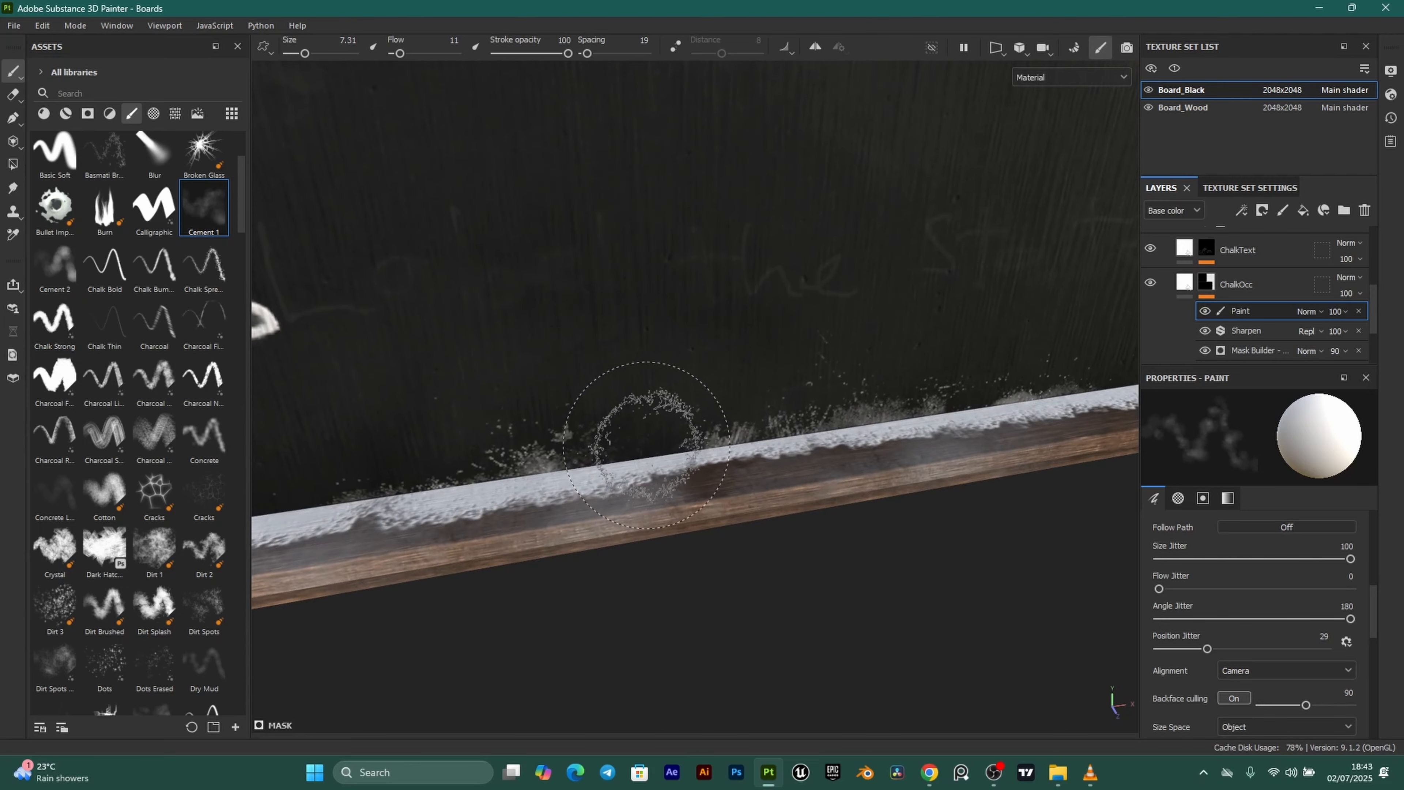
ctrl+right_drag(650, 443, 626, 443)
Paint soft chalk dust along the bottom ledge into the right corner and up the right edge.
drag(713, 454, 600, 465)
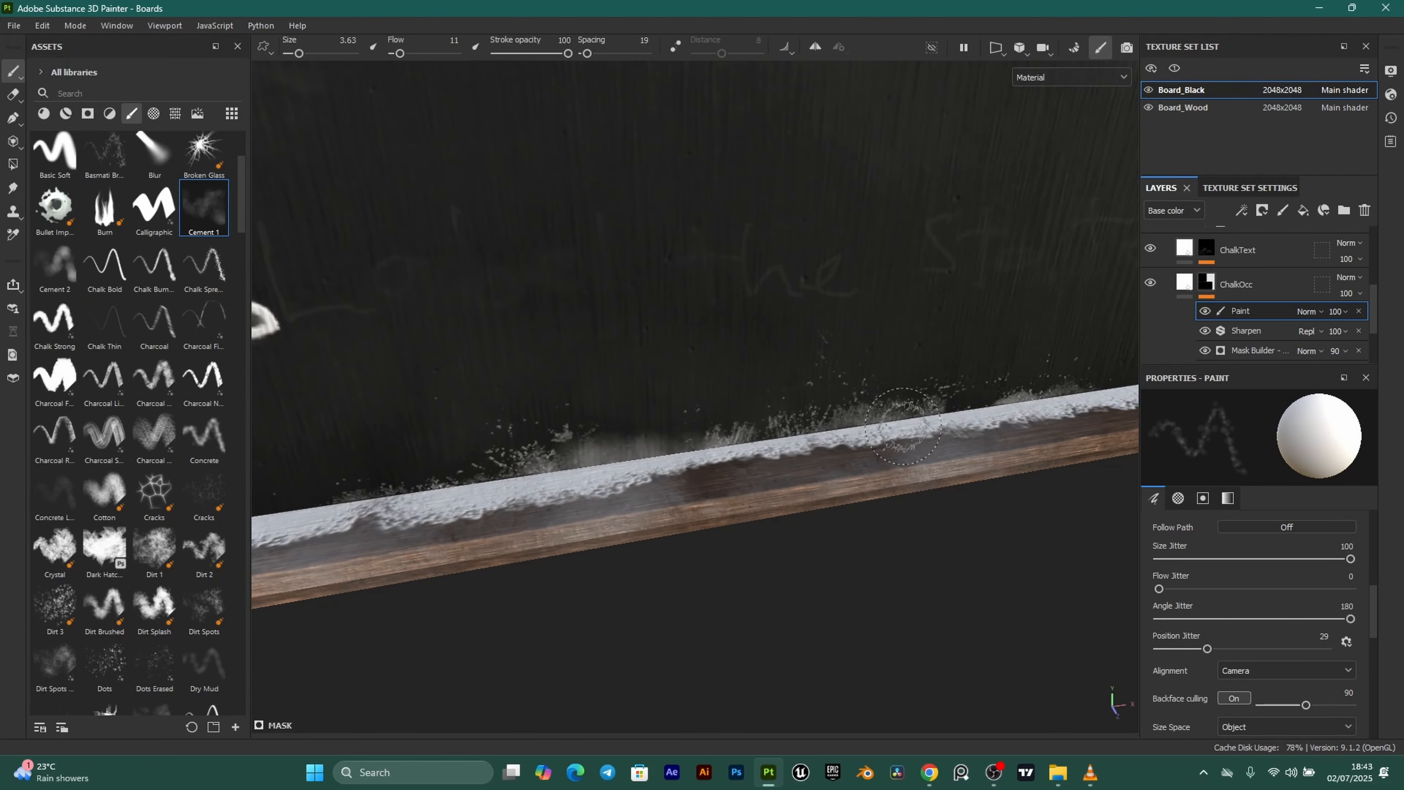
alt+middle_drag(903, 426, 759, 471)
drag(548, 483, 945, 425)
alt+middle_drag(946, 425, 667, 477)
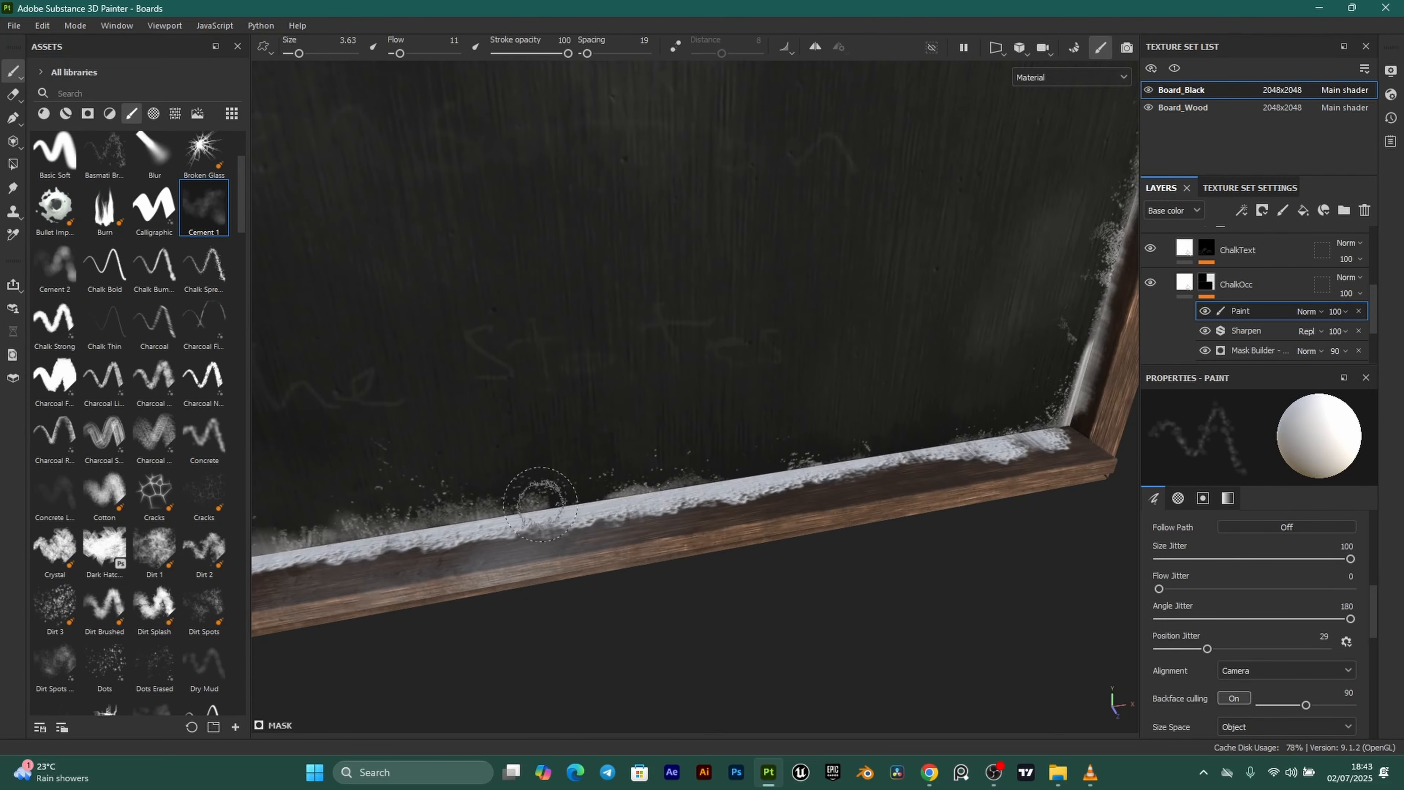
drag(541, 504, 941, 433)
alt+middle_drag(941, 433, 765, 489)
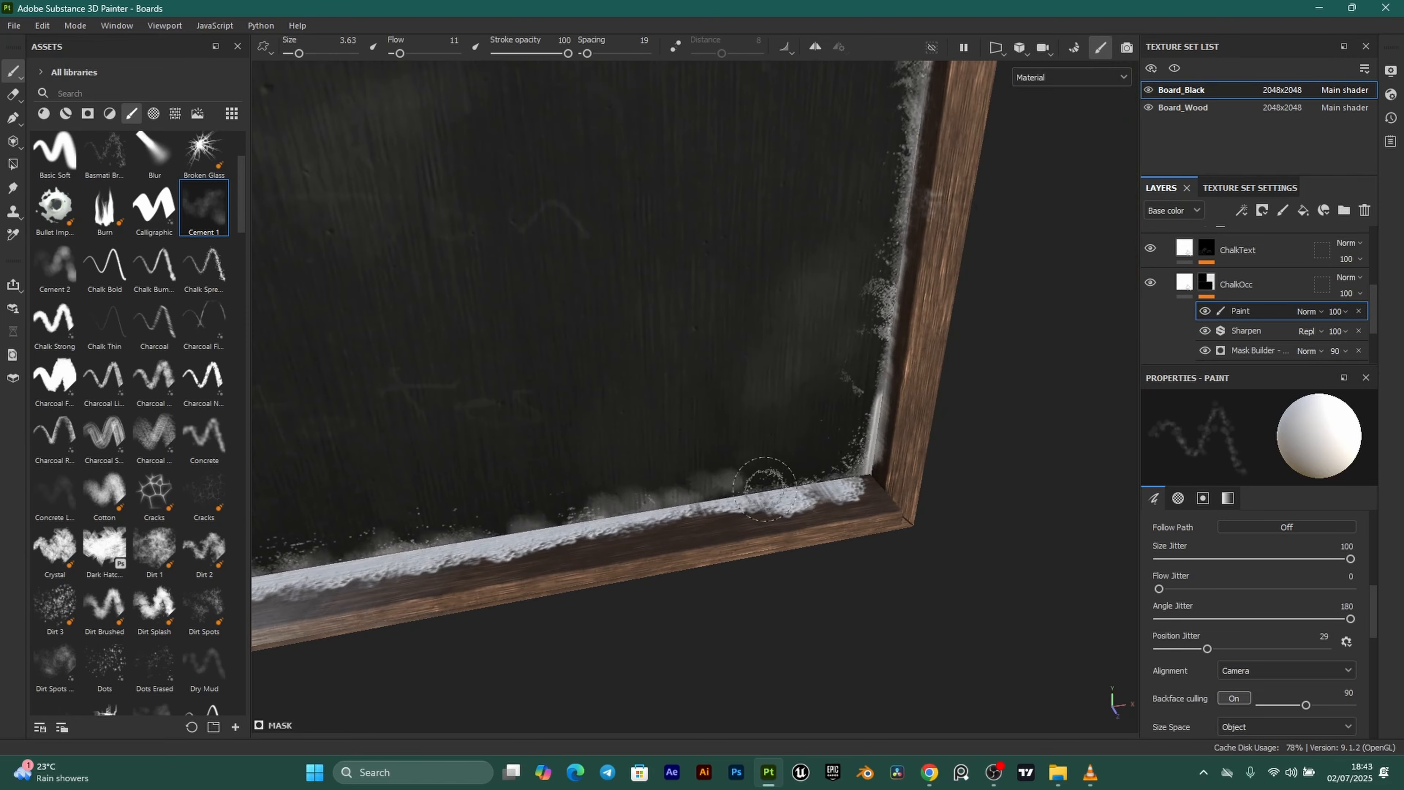
mouse_move(765, 489)
mouse_down()
mouse_move(848, 465)
mouse_move(873, 388)
mouse_up()
alt+drag(873, 388, 885, 359)
Add more chalk dust rightward along the ledge below the 4x2=8 area.
key(x)
drag(829, 455, 831, 463)
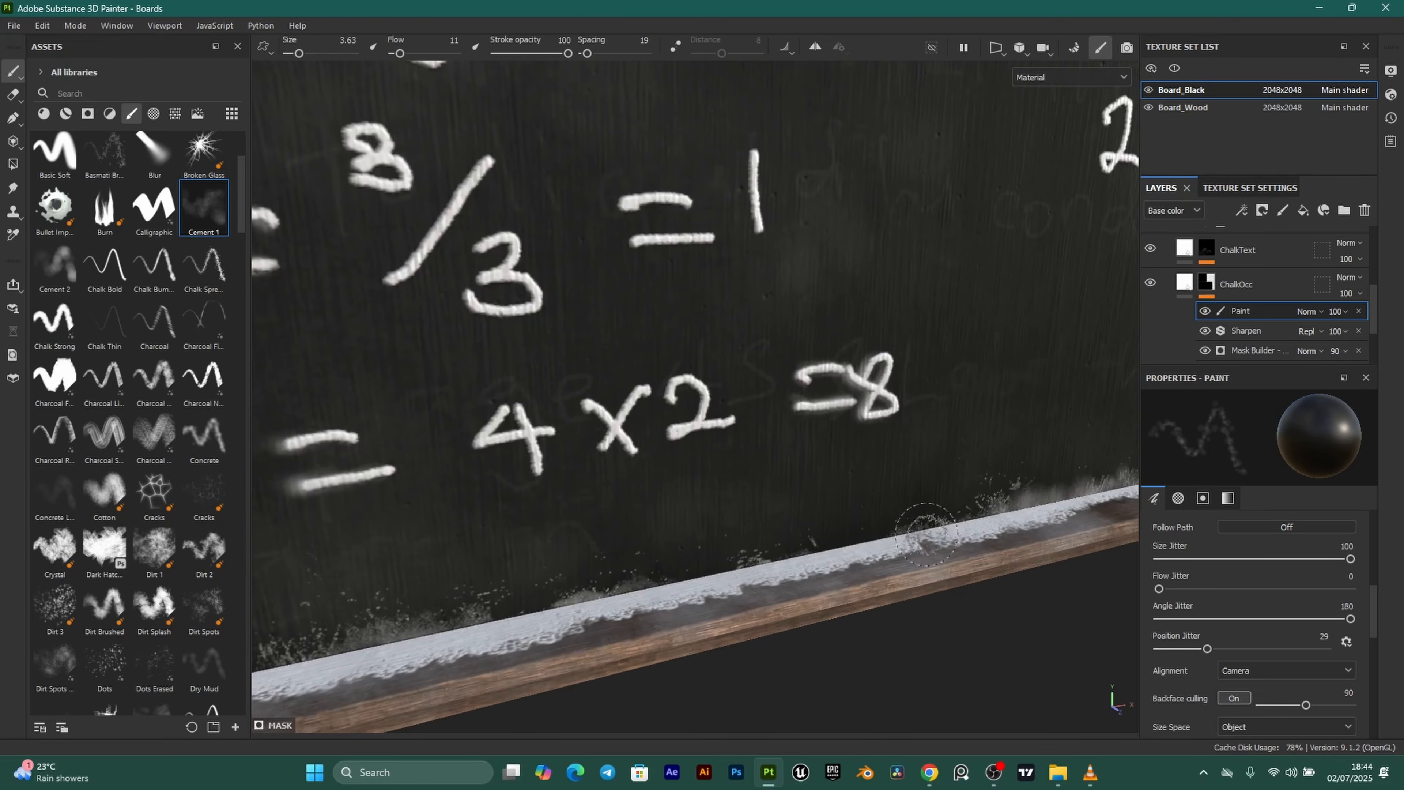
mouse_move(707, 672)
alt+middle_down()
mouse_move(705, 580)
mouse_move(737, 558)
alt+middle_up()
key(x)
drag(565, 598, 979, 512)
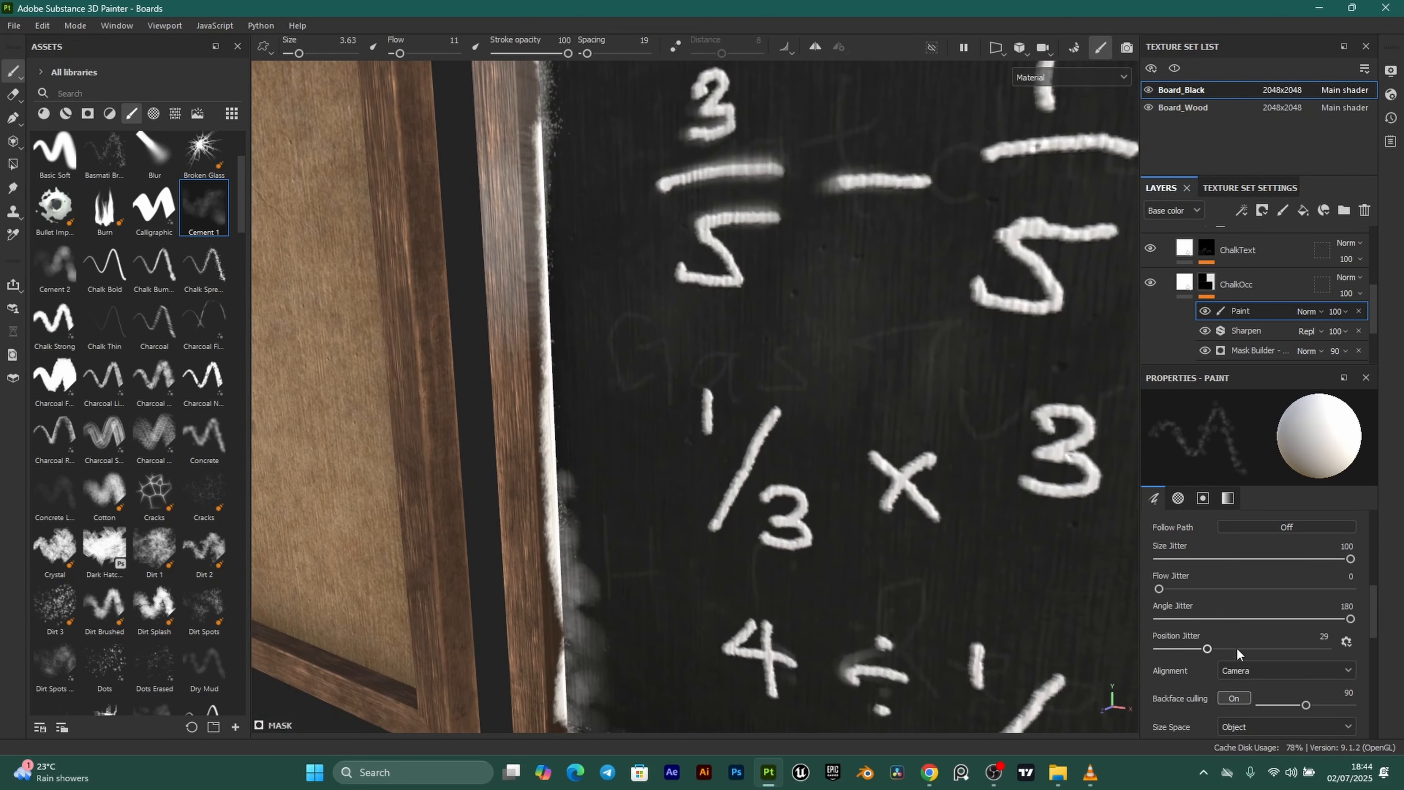
Set Position Jitter to 0 and paint chalk dust along the top edge.
drag(1211, 649, 1145, 646)
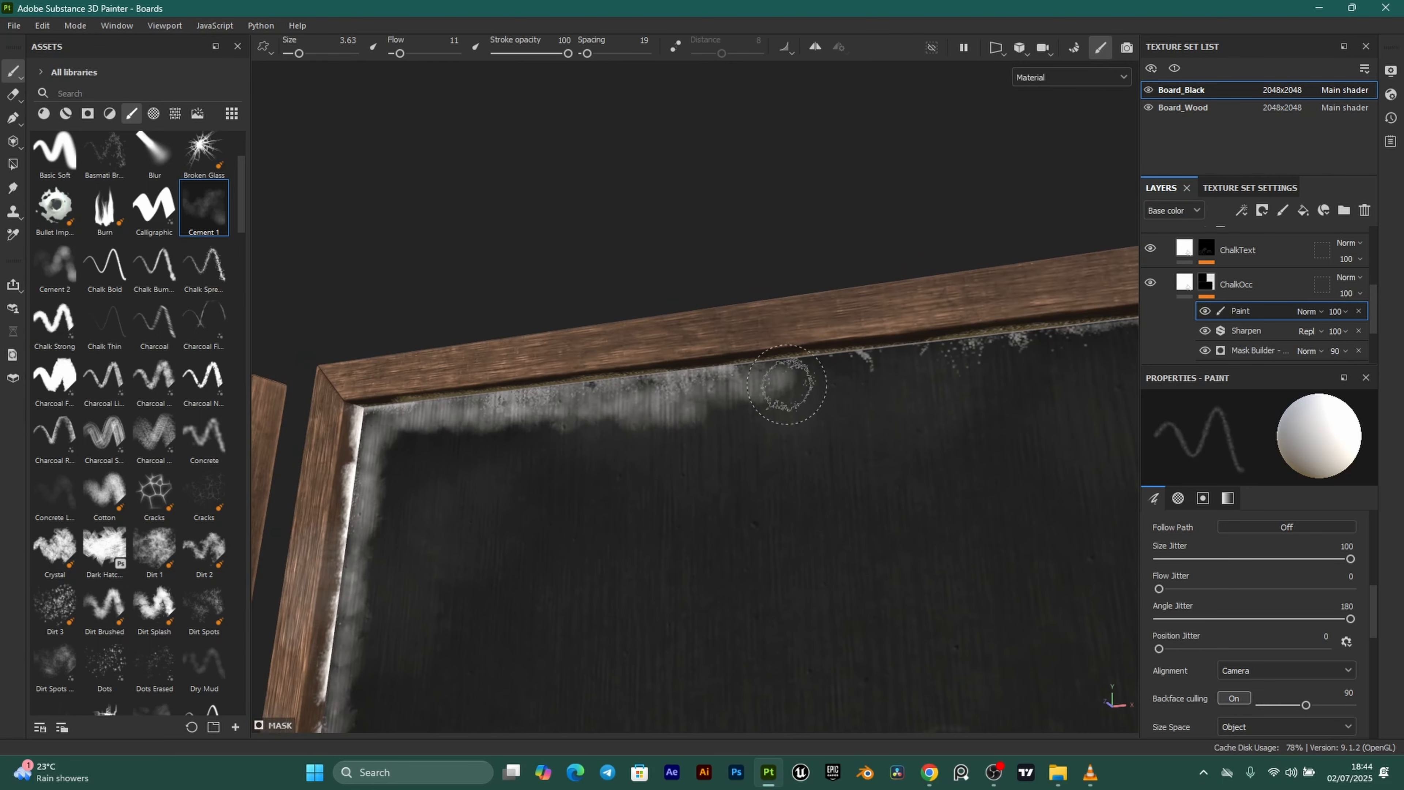
mouse_move(778, 377)
mouse_down()
mouse_move(965, 373)
mouse_move(830, 376)
mouse_up()
alt+middle_drag(829, 376, 611, 381)
drag(575, 369, 918, 362)
alt+middle_drag(995, 356, 963, 365)
drag(611, 371, 946, 348)
Extend the chalk dust along the top edge toward the frame's corner.
alt+middle_drag(737, 385, 409, 435)
mouse_move(603, 412)
mouse_down()
mouse_move(885, 390)
mouse_move(553, 420)
mouse_move(816, 417)
mouse_move(613, 430)
mouse_up()
alt+middle_drag(976, 432, 317, 444)
mouse_move(298, 451)
mouse_down()
mouse_move(832, 468)
mouse_move(798, 462)
mouse_move(887, 505)
mouse_up()
Paint chalk dust up and down the right inner edge beside the HomeWork area.
alt+middle_drag(887, 505, 868, 404)
mouse_move(868, 405)
alt+mouse_down()
mouse_move(853, 285)
mouse_move(866, 498)
mouse_move(840, 487)
alt+mouse_up()
alt+middle_drag(840, 486, 883, 256)
drag(888, 458, 880, 245)
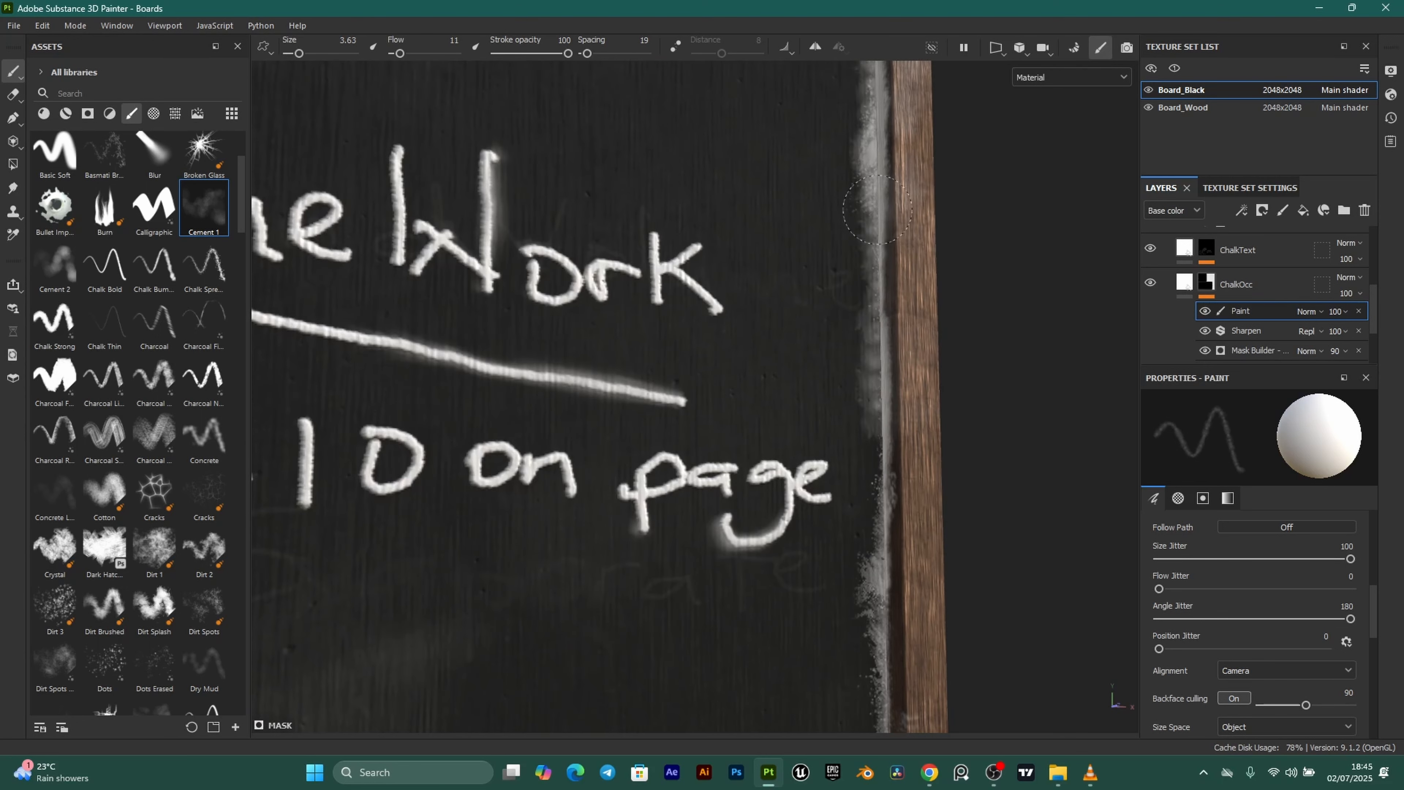
Review the whole blackboard, then frame the upper-left corner and first fractions.
mouse_move(880, 244)
alt+right_down()
mouse_move(768, 383)
mouse_move(727, 408)
alt+right_up()
mouse_move(727, 408)
alt+mouse_down()
mouse_move(577, 417)
mouse_move(551, 338)
mouse_move(635, 394)
alt+mouse_up()
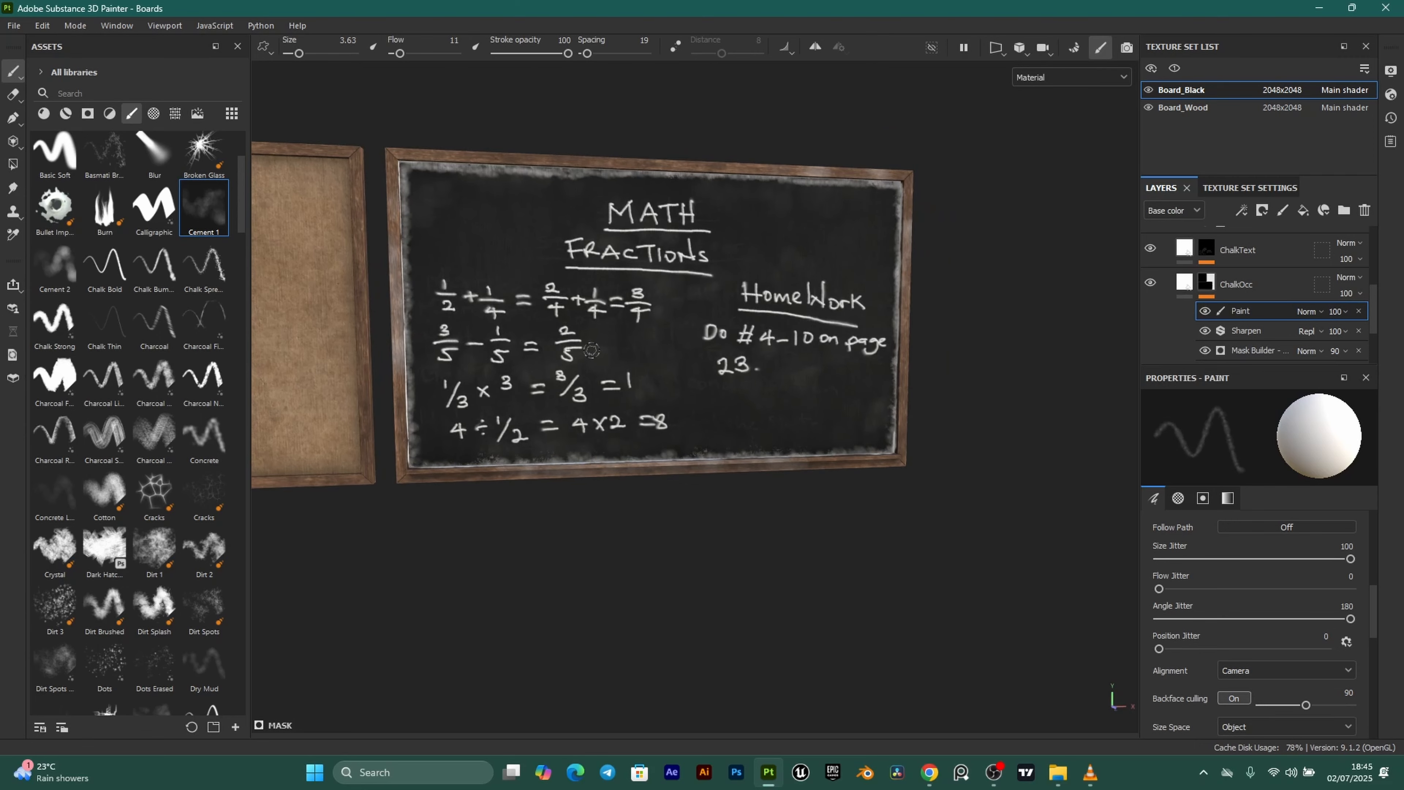
alt+drag(571, 338, 625, 409)
alt+right_drag(625, 410, 678, 397)
alt+middle_drag(624, 338, 700, 443)
alt+right_drag(598, 407, 686, 409)
alt+middle_drag(564, 404, 680, 415)
alt+right_drag(581, 423, 648, 422)
alt+middle_drag(640, 301, 766, 471)
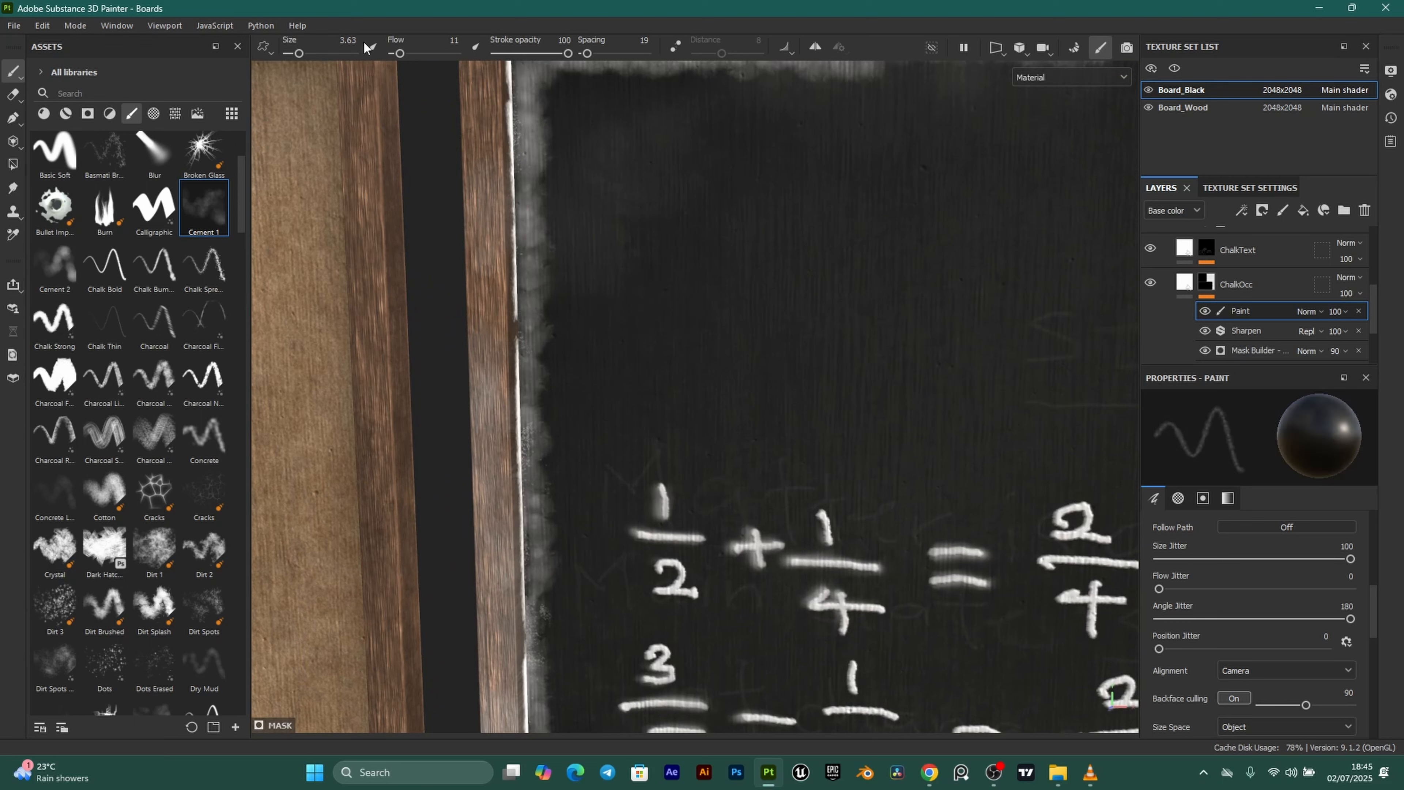
Raise the brush flow and size to about 5.31, then clear chalk residue on the left edge.
drag(403, 54, 423, 55)
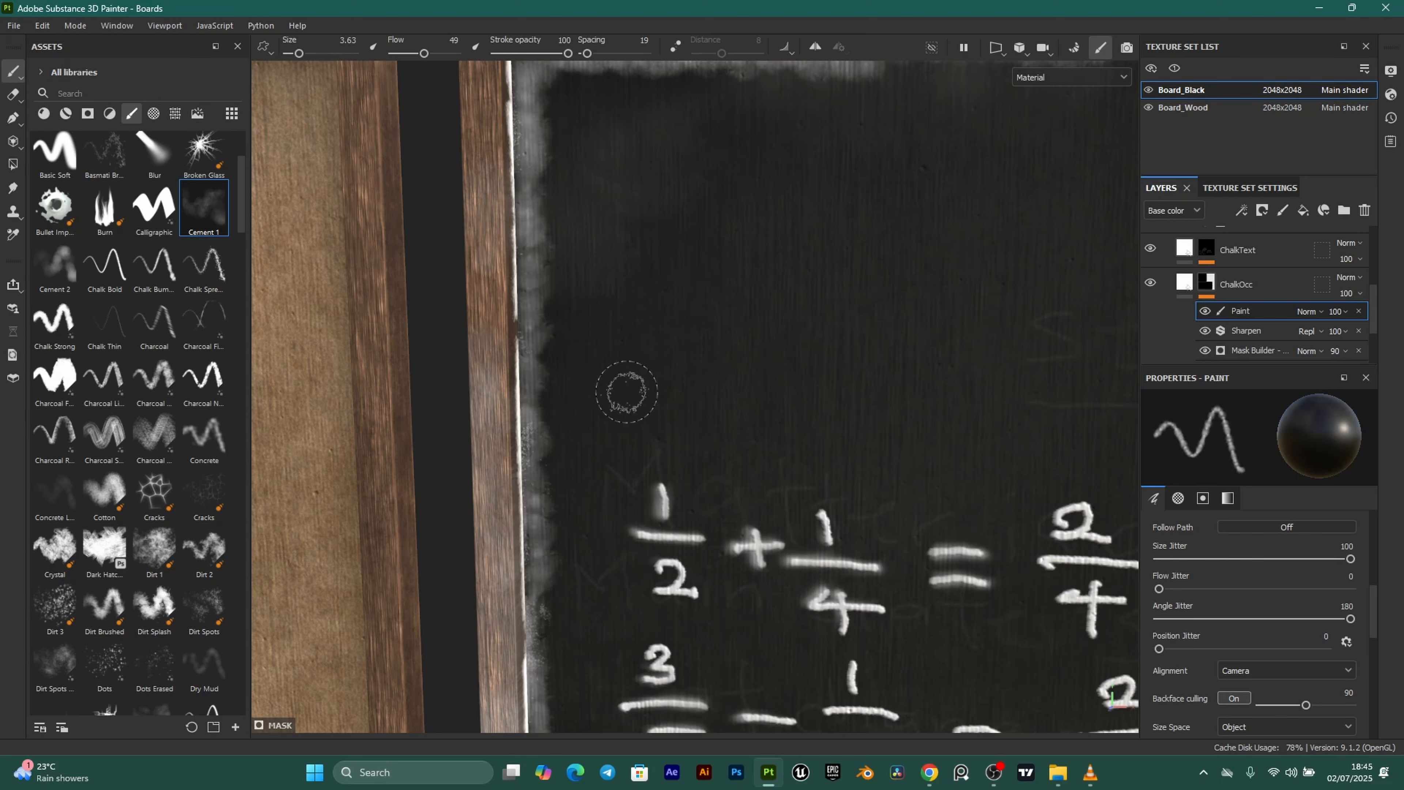
alt+drag(637, 410, 589, 350)
key(bracketright)
key(bracketright)
key(bracketright)
key(bracketright)
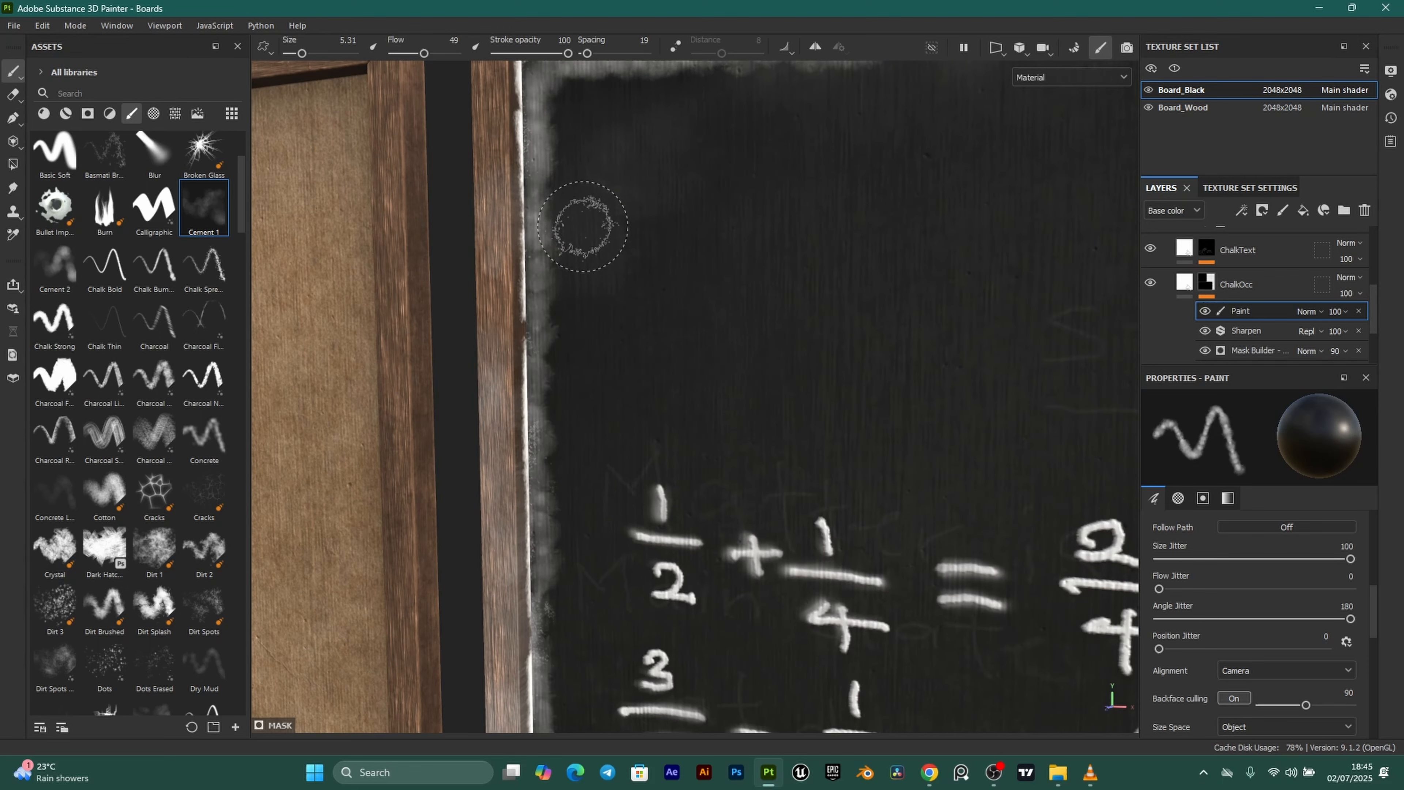
drag(568, 195, 563, 313)
drag(564, 130, 553, 363)
Keep fading the chalk residue down the full left edge of the board.
drag(545, 182, 531, 337)
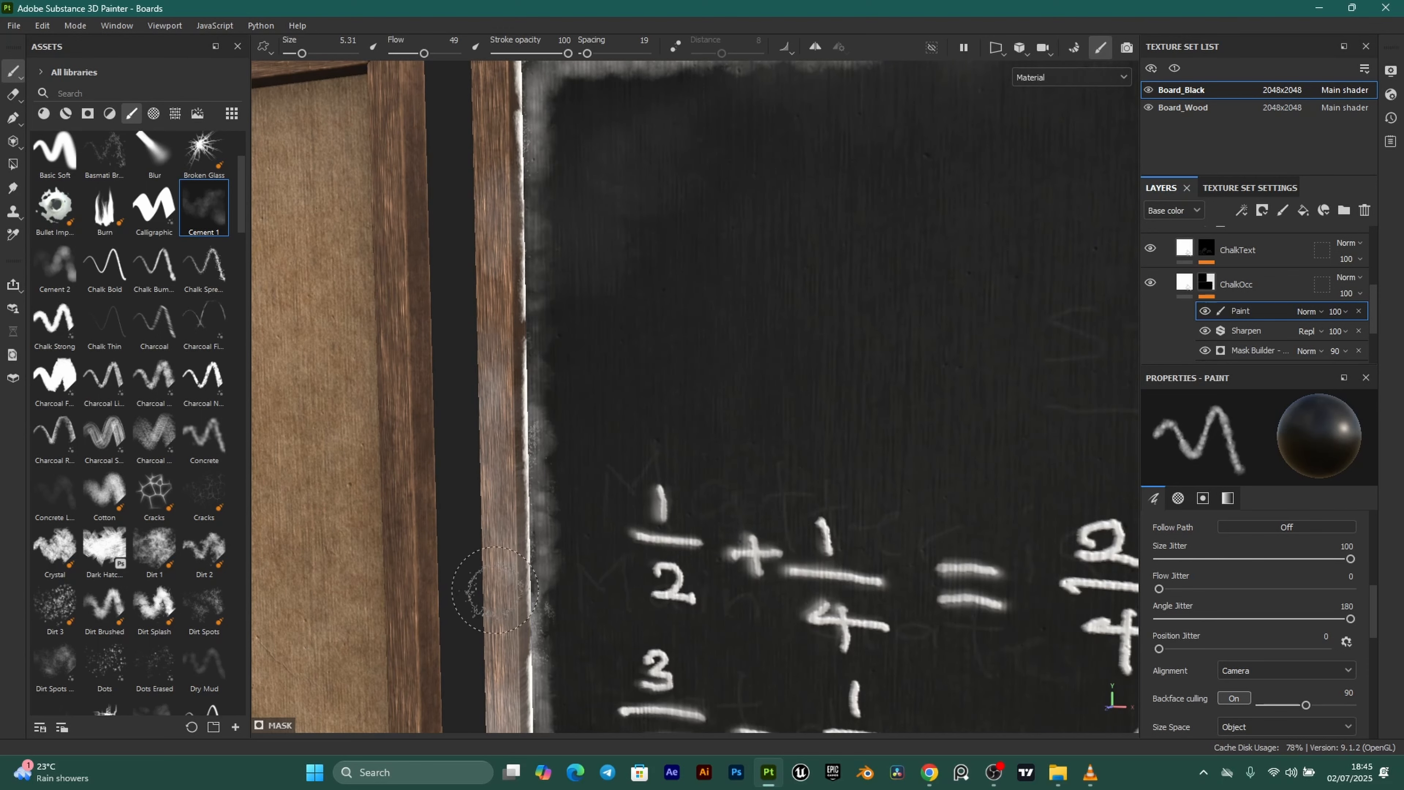
alt+middle_drag(553, 481, 525, 335)
drag(540, 243, 525, 523)
alt+middle_drag(558, 545, 543, 351)
drag(543, 390, 519, 313)
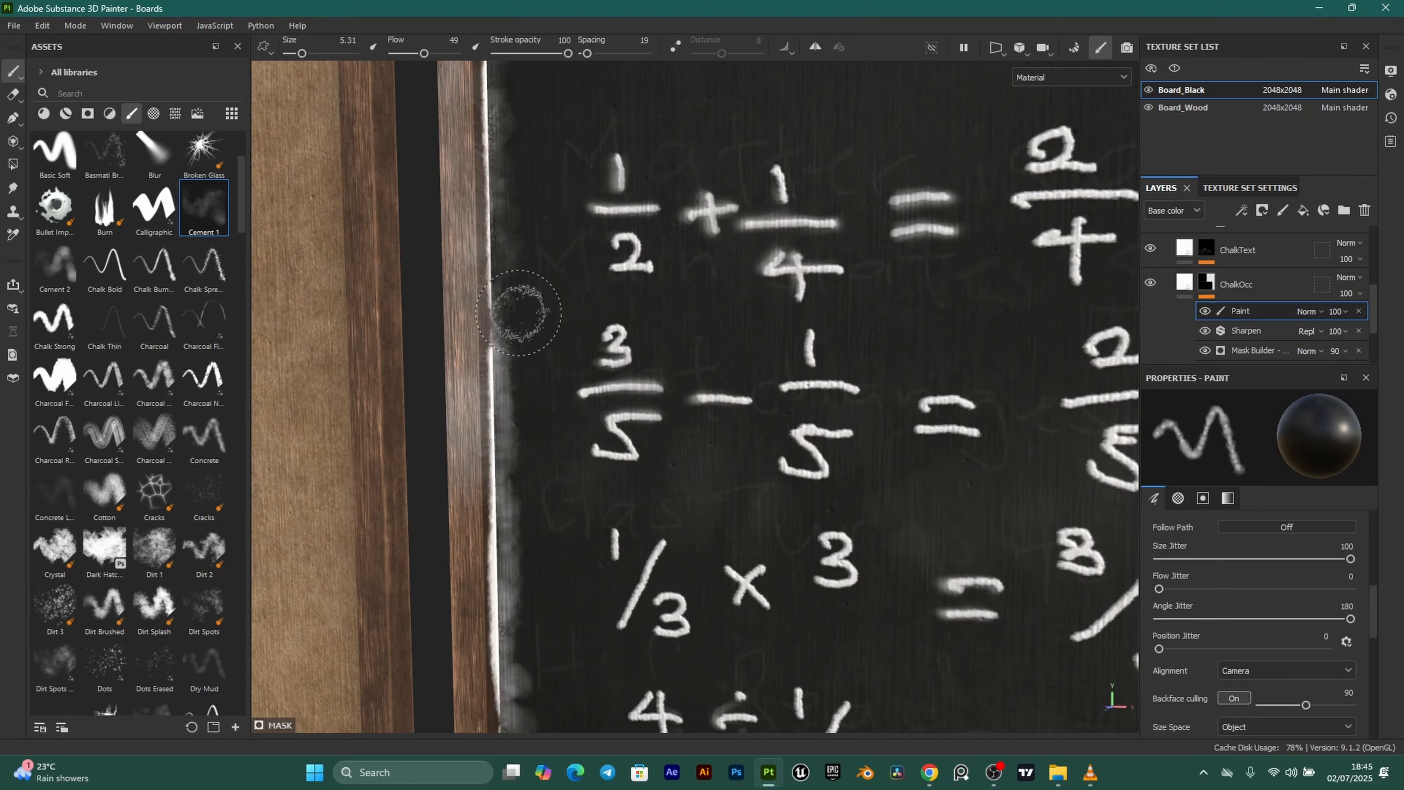
mouse_move(514, 531)
mouse_down()
mouse_move(523, 345)
mouse_move(494, 545)
mouse_up()
alt+middle_drag(572, 643, 531, 378)
drag(477, 360, 493, 548)
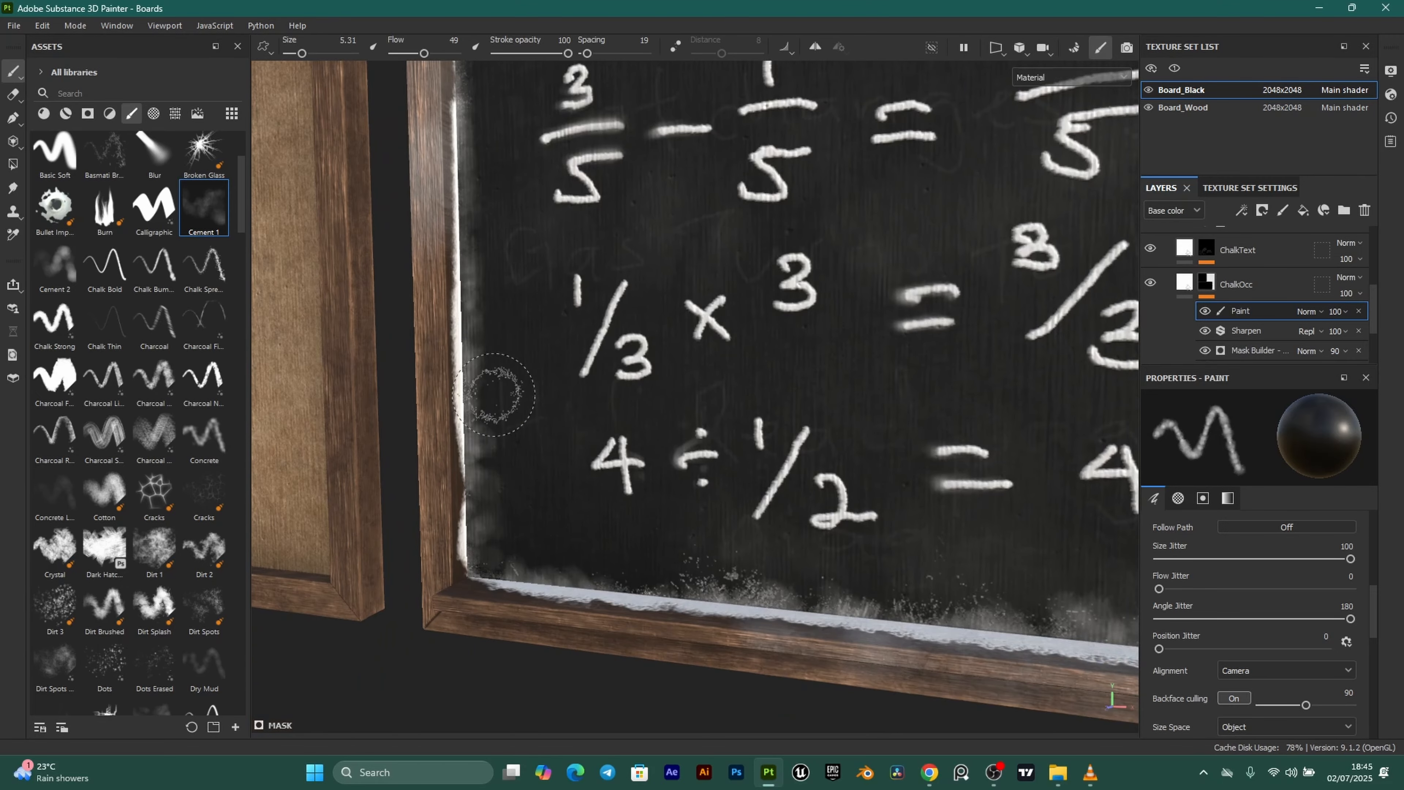
drag(494, 395, 483, 530)
Thin the chalk residue along the board's bottom frame edge.
mouse_move(488, 293)
mouse_down()
mouse_move(480, 530)
mouse_move(534, 571)
mouse_move(929, 559)
mouse_up()
alt+middle_drag(975, 523, 545, 526)
drag(535, 562, 807, 561)
alt+middle_drag(924, 530, 566, 532)
drag(554, 560, 805, 554)
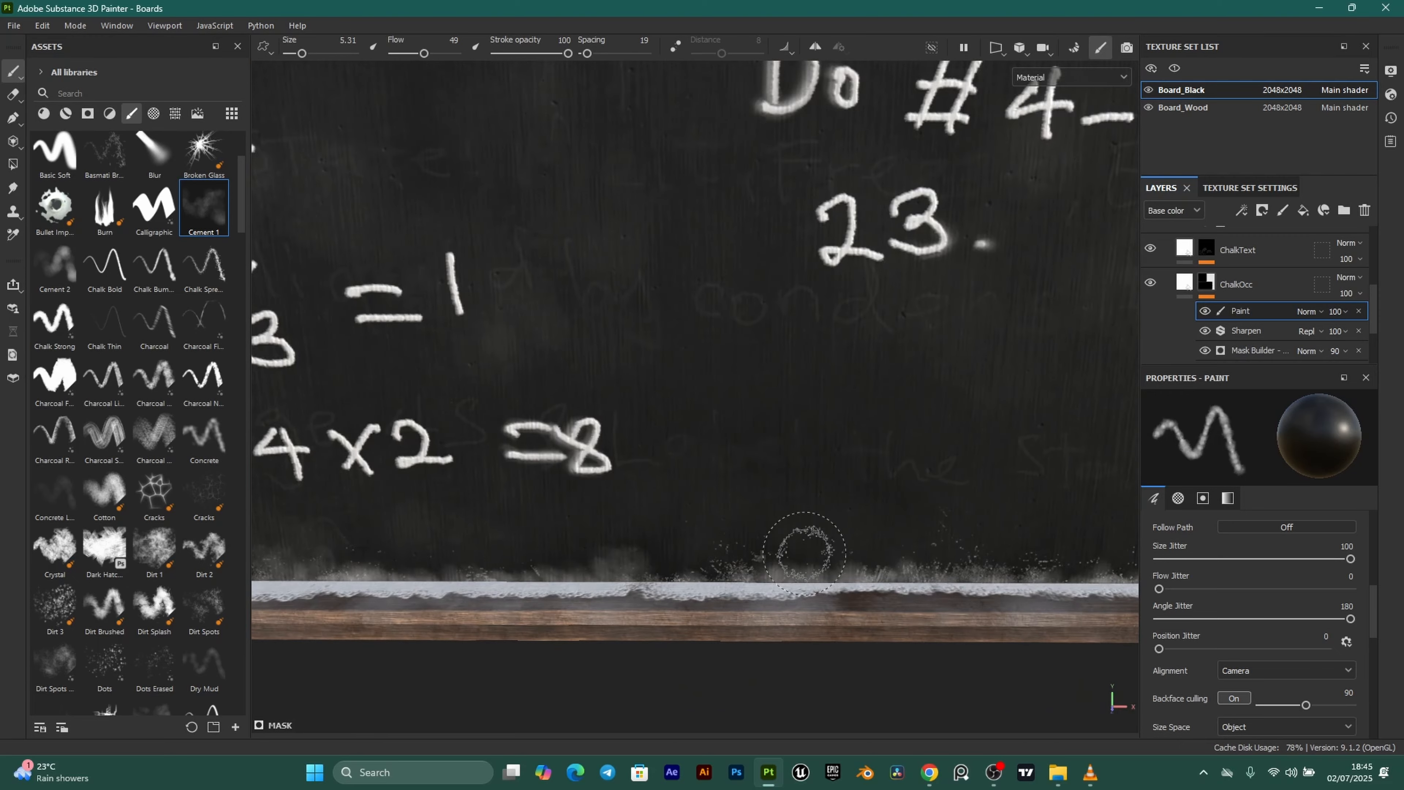
alt+middle_drag(887, 525, 571, 528)
drag(453, 569, 851, 557)
alt+middle_drag(996, 532, 729, 538)
drag(701, 567, 675, 565)
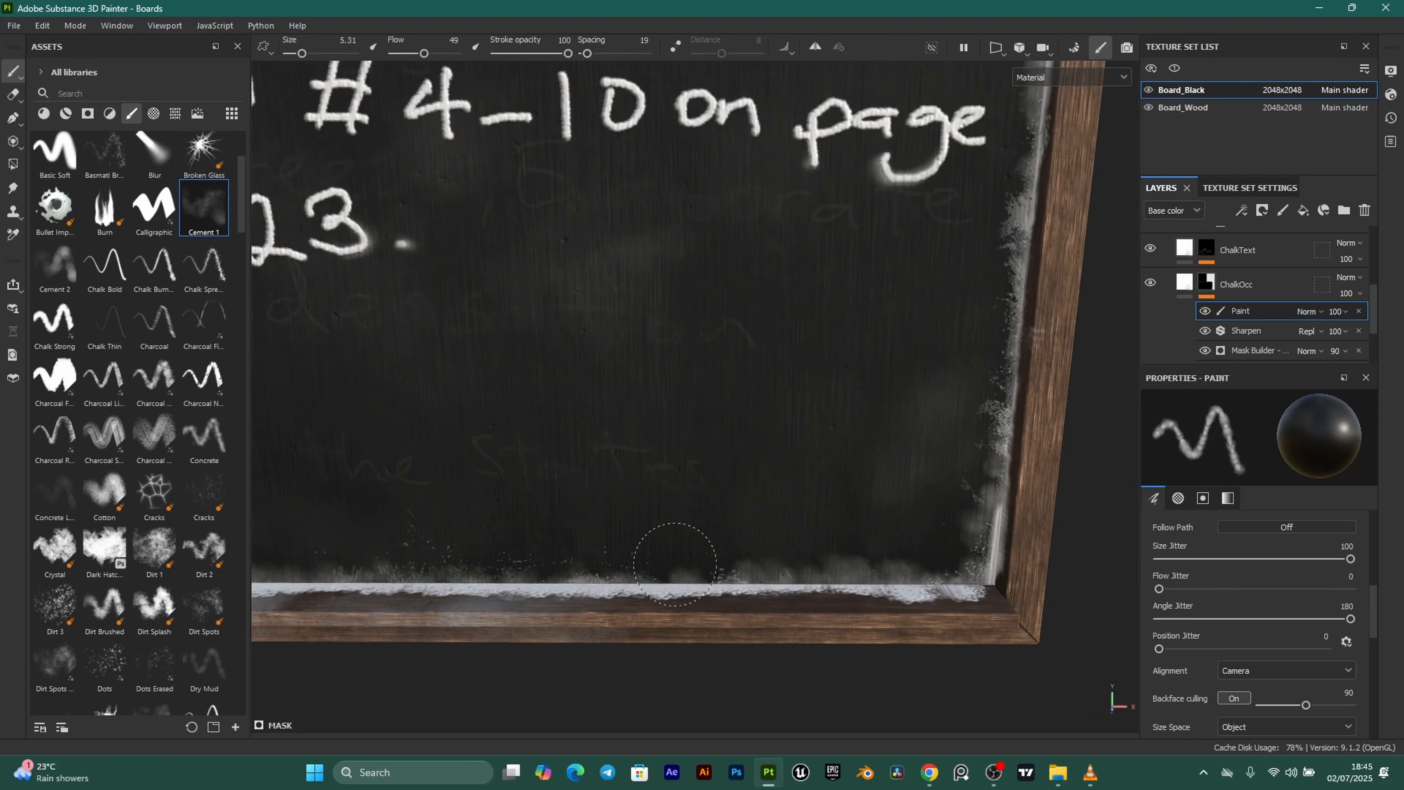
Thin the chalk residue along the board's right edge.
alt+drag(831, 477, 960, 455)
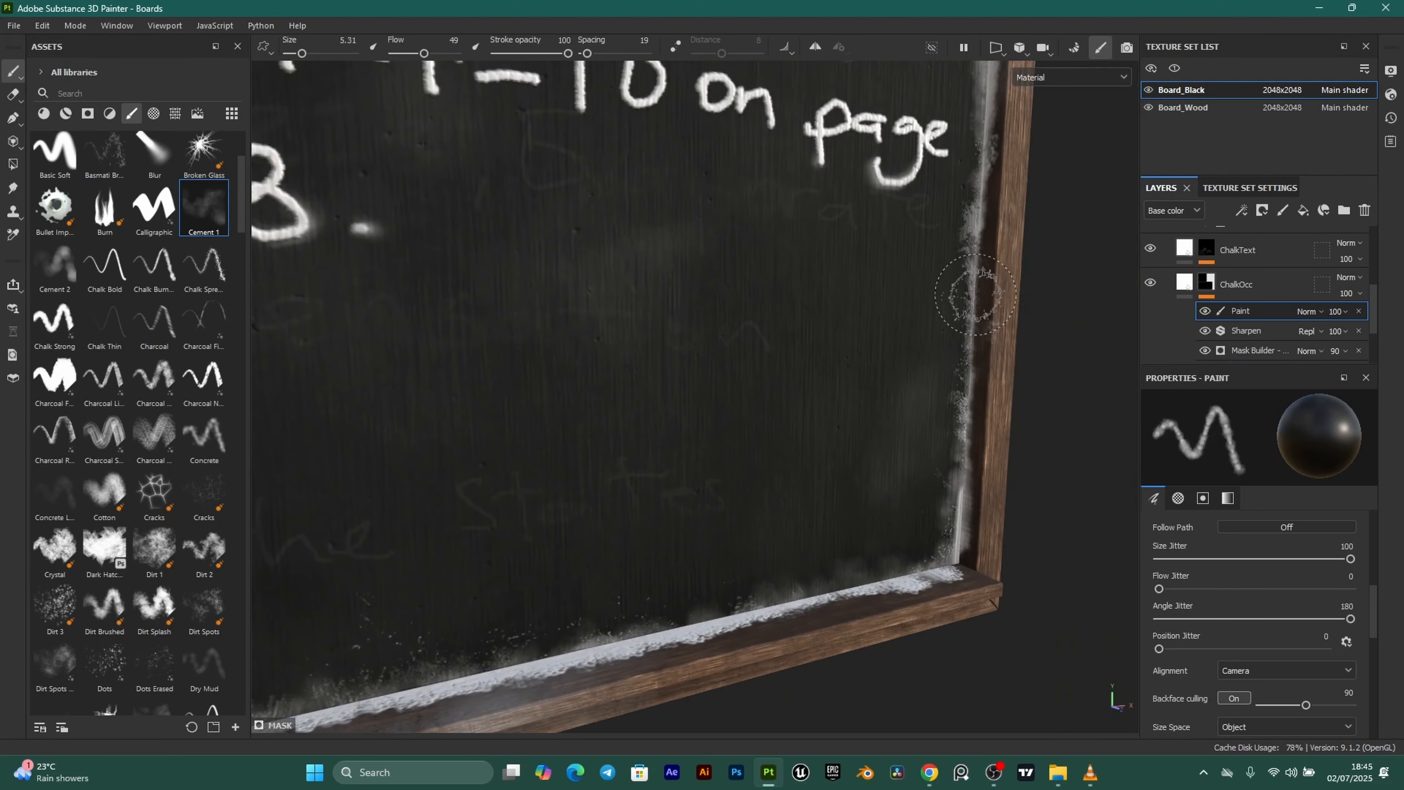
alt+drag(976, 295, 854, 354)
alt+middle_drag(854, 354, 691, 614)
drag(674, 313, 689, 571)
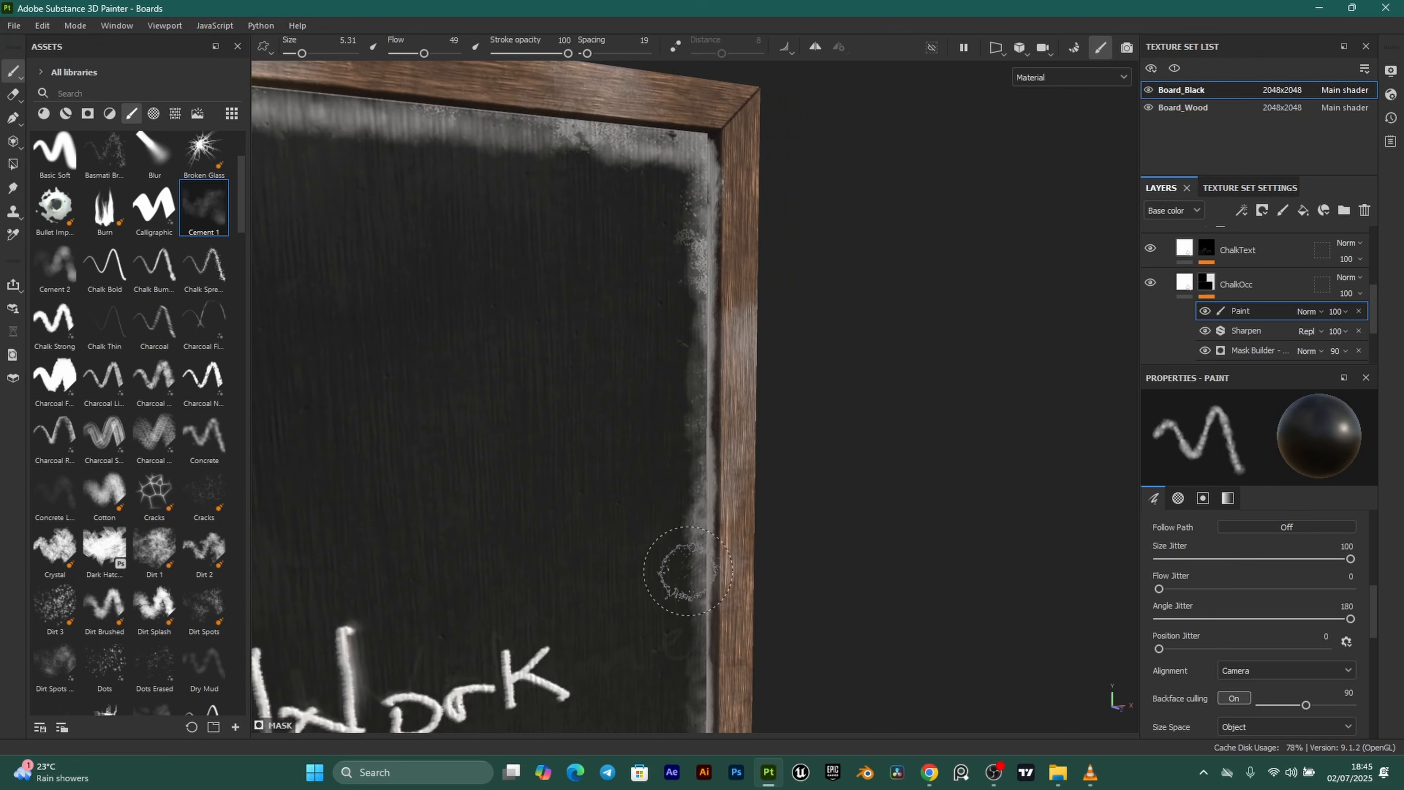
Thin the chalk residue along the board's top edge.
alt+middle_drag(443, 167, 693, 276)
drag(848, 274, 379, 286)
alt+middle_drag(390, 274, 830, 283)
drag(802, 285, 342, 279)
alt+middle_drag(343, 280, 877, 291)
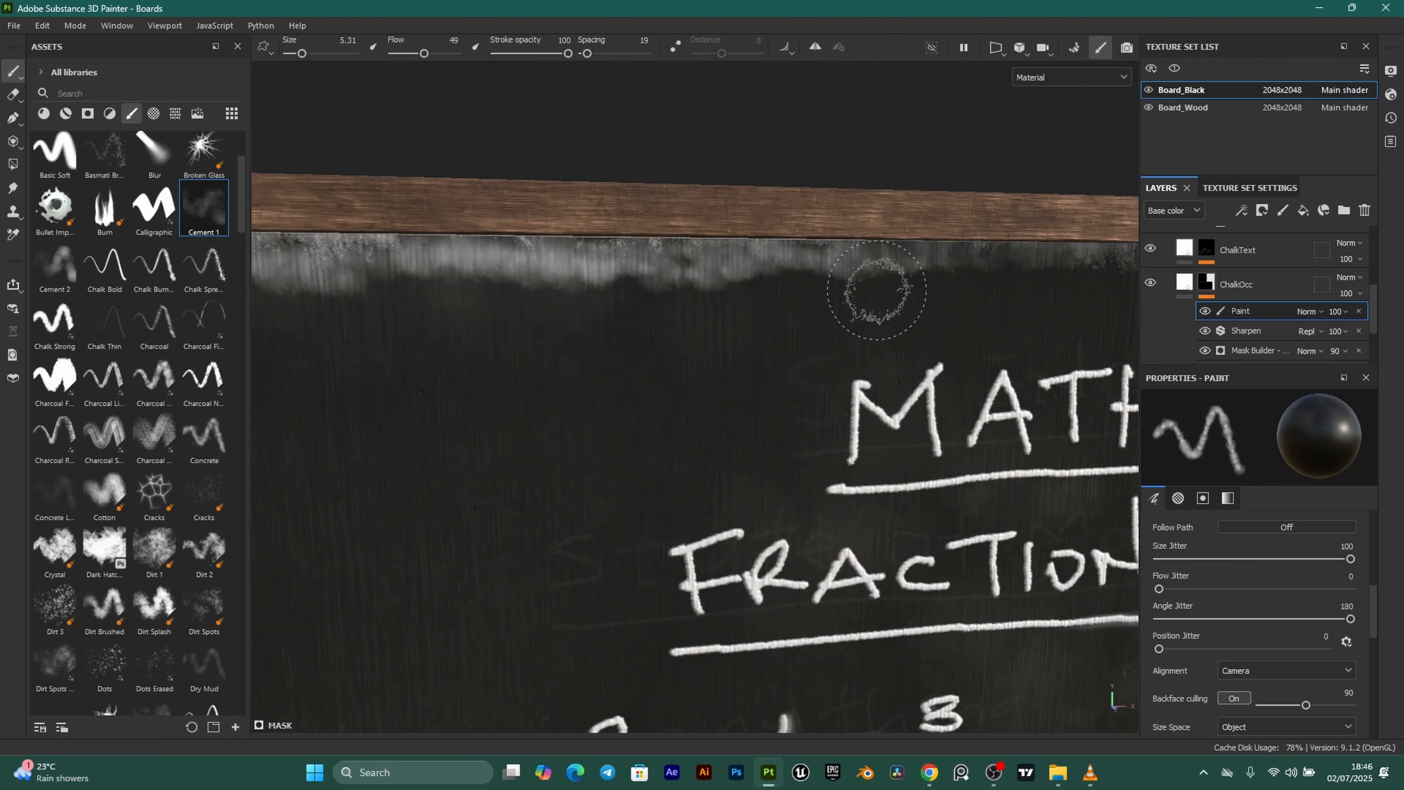
drag(877, 290, 502, 289)
mouse_move(501, 289)
alt+middle_down()
mouse_move(548, 298)
mouse_move(747, 270)
alt+middle_up()
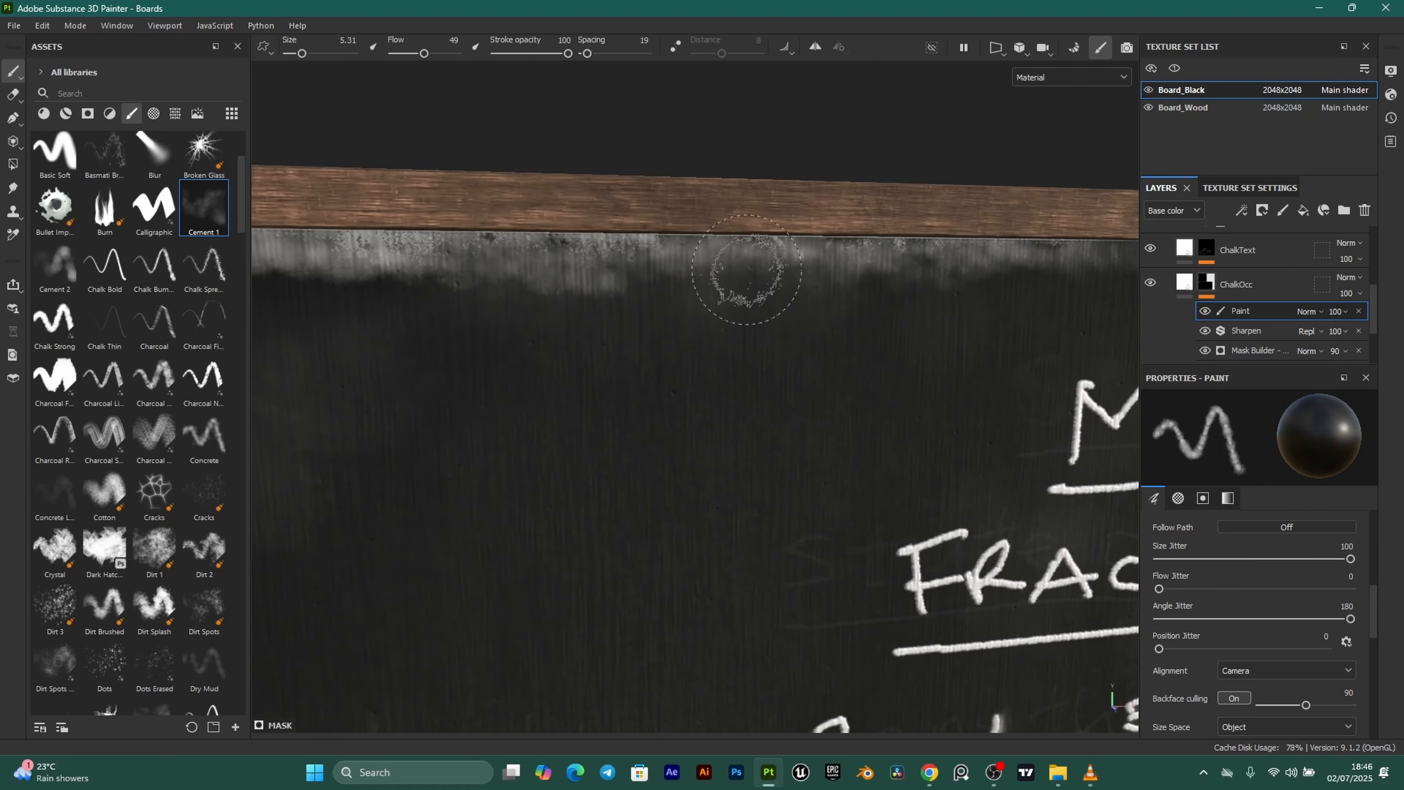
Frame both boards in the viewport and adjust the view.
key(f)
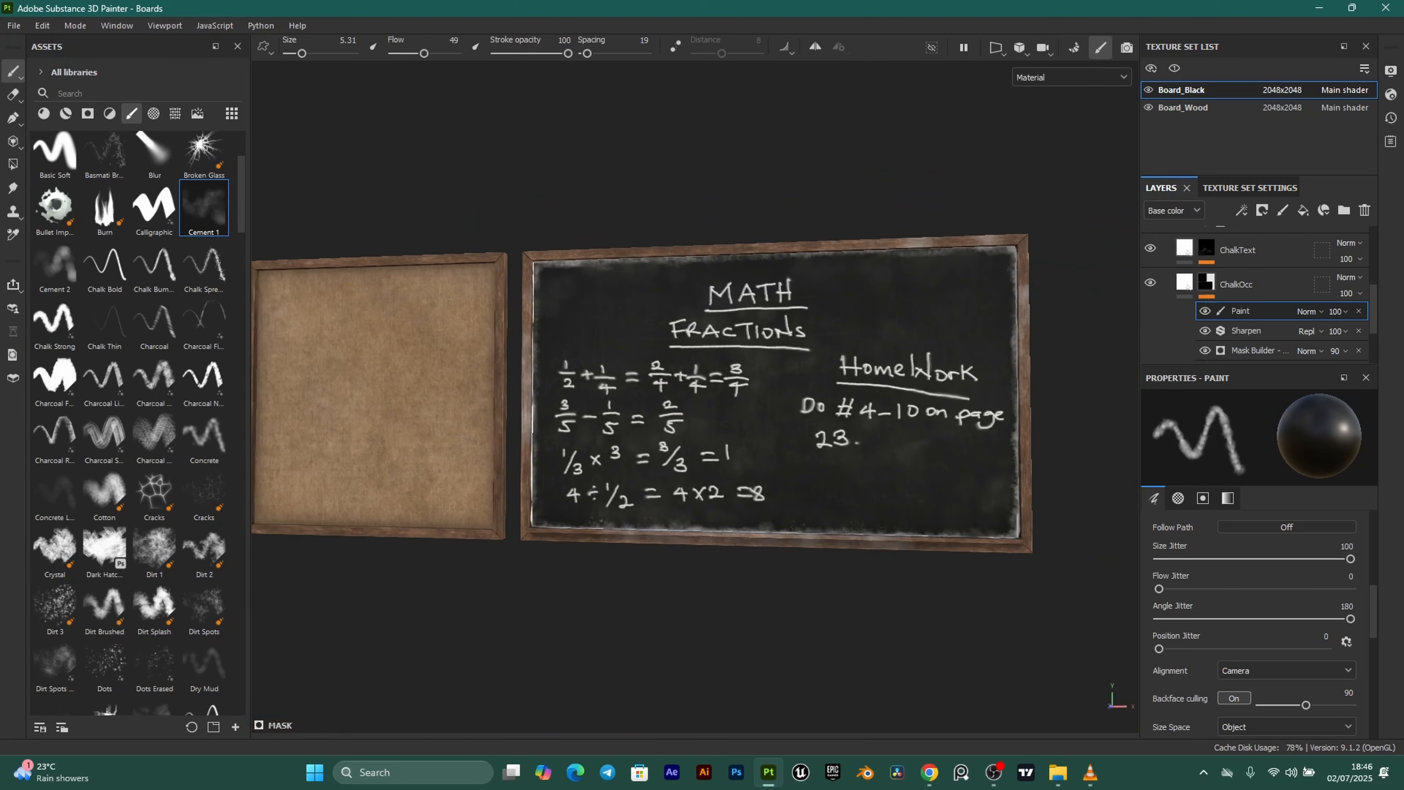
mouse_move(801, 443)
alt+middle_down()
mouse_move(755, 439)
mouse_move(878, 460)
alt+middle_up()
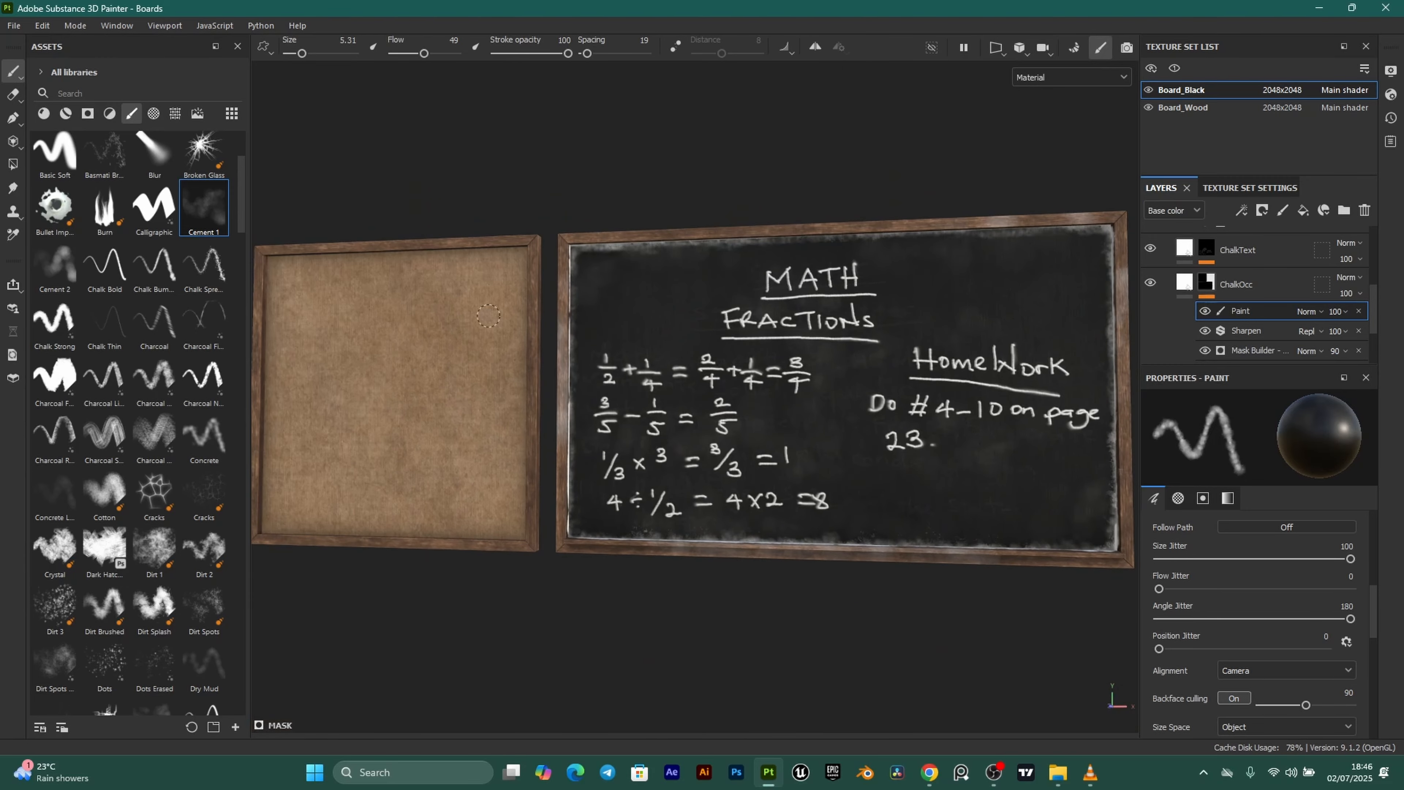
alt+drag(886, 369, 754, 331)
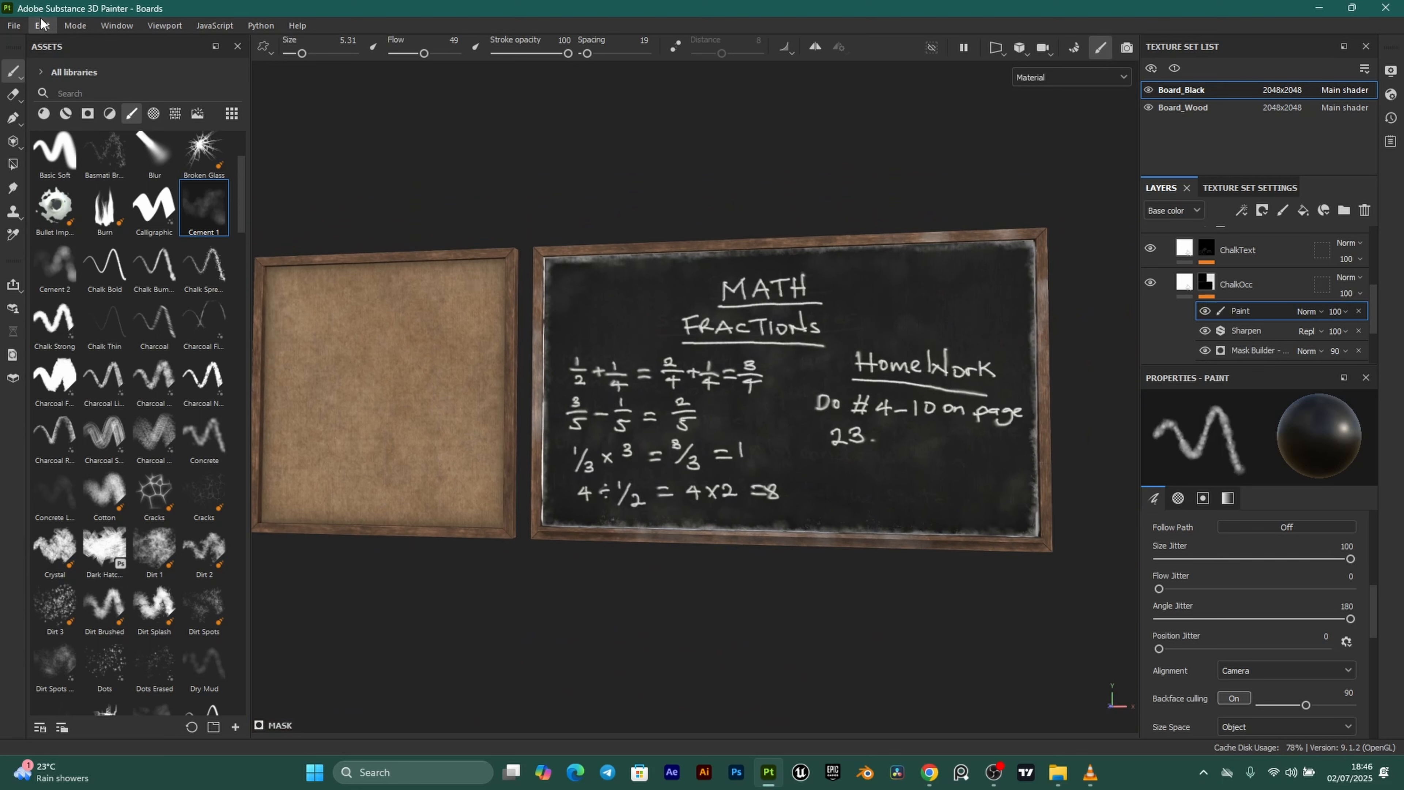
Open Export Textures and inspect the PBR Metallic Roughness output template's maps.
click(13, 25)
click(56, 241)
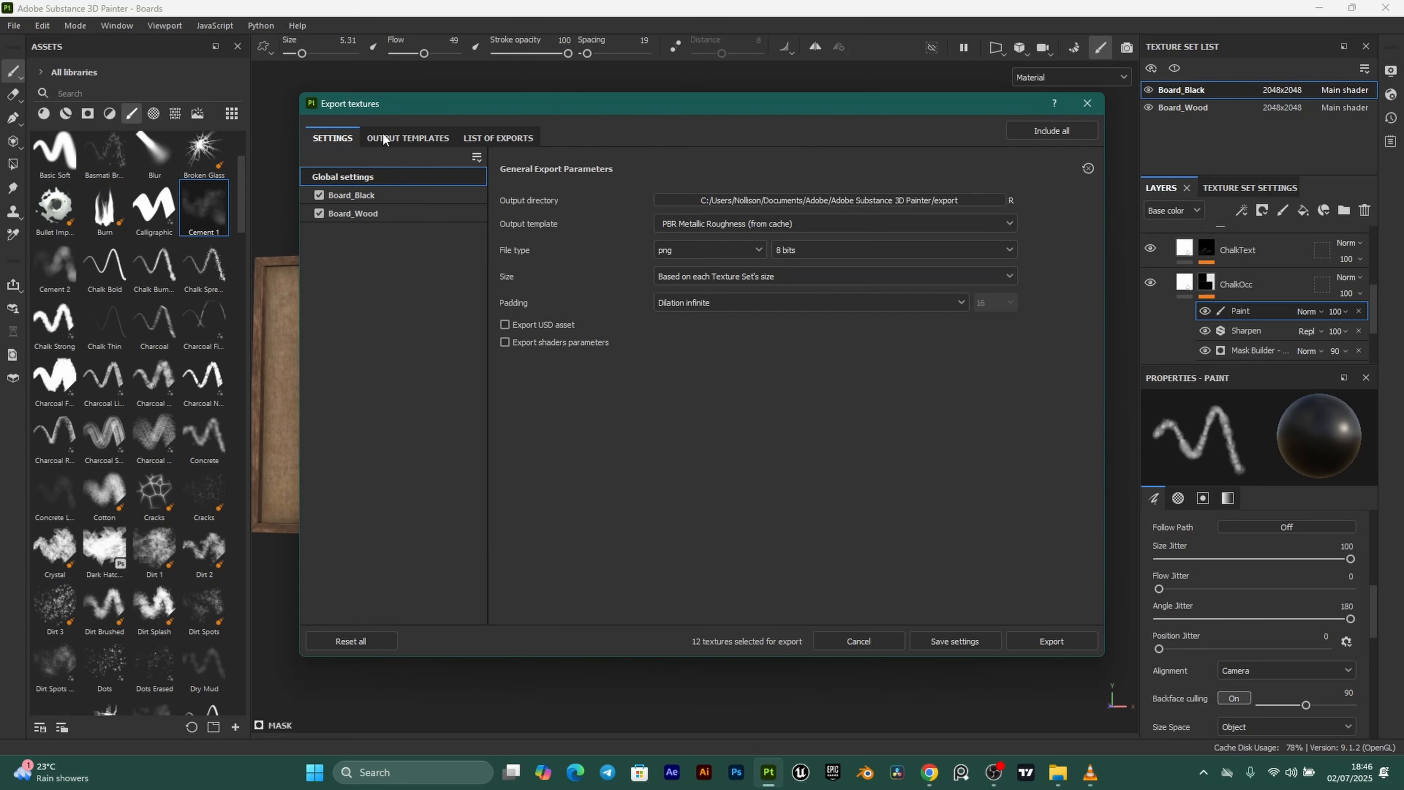
click(409, 141)
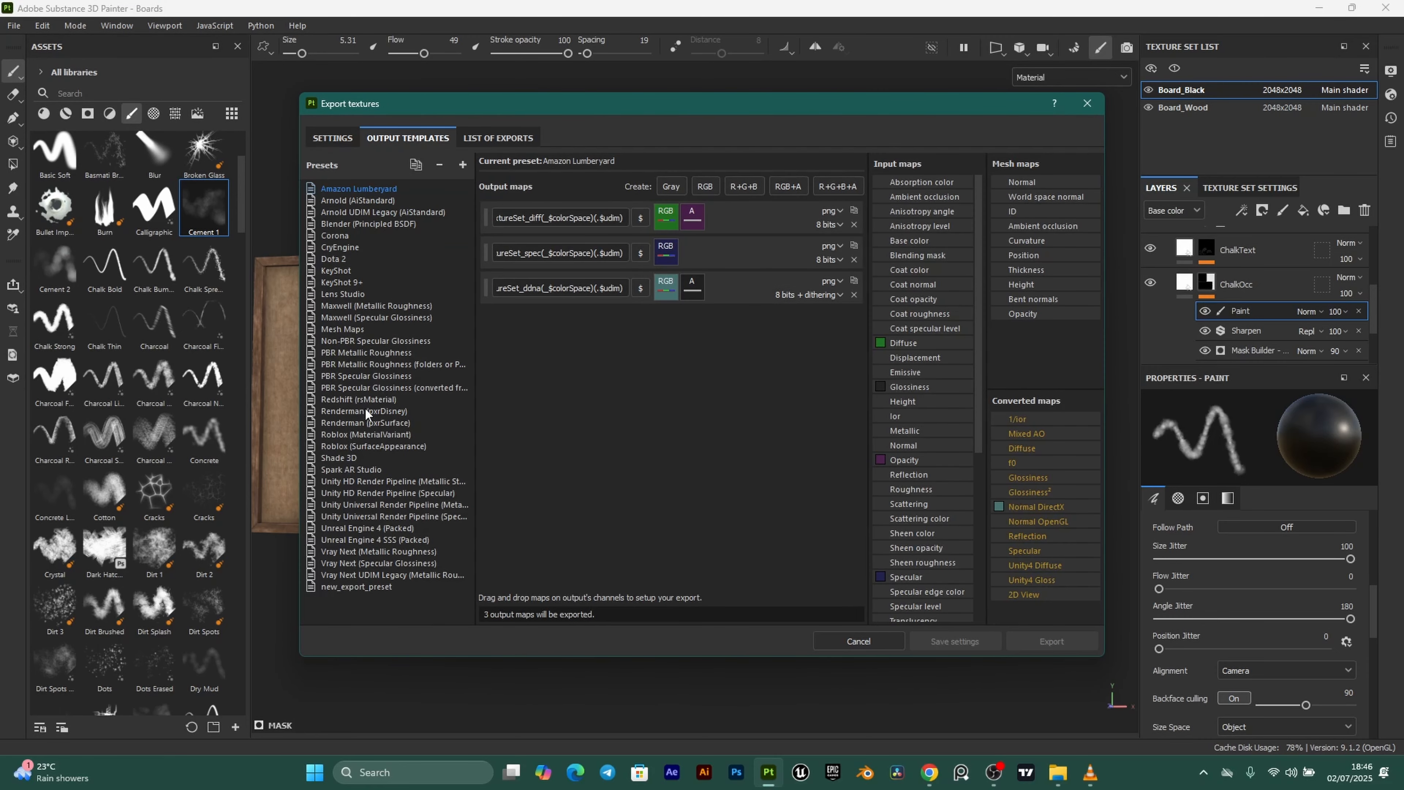
click(370, 353)
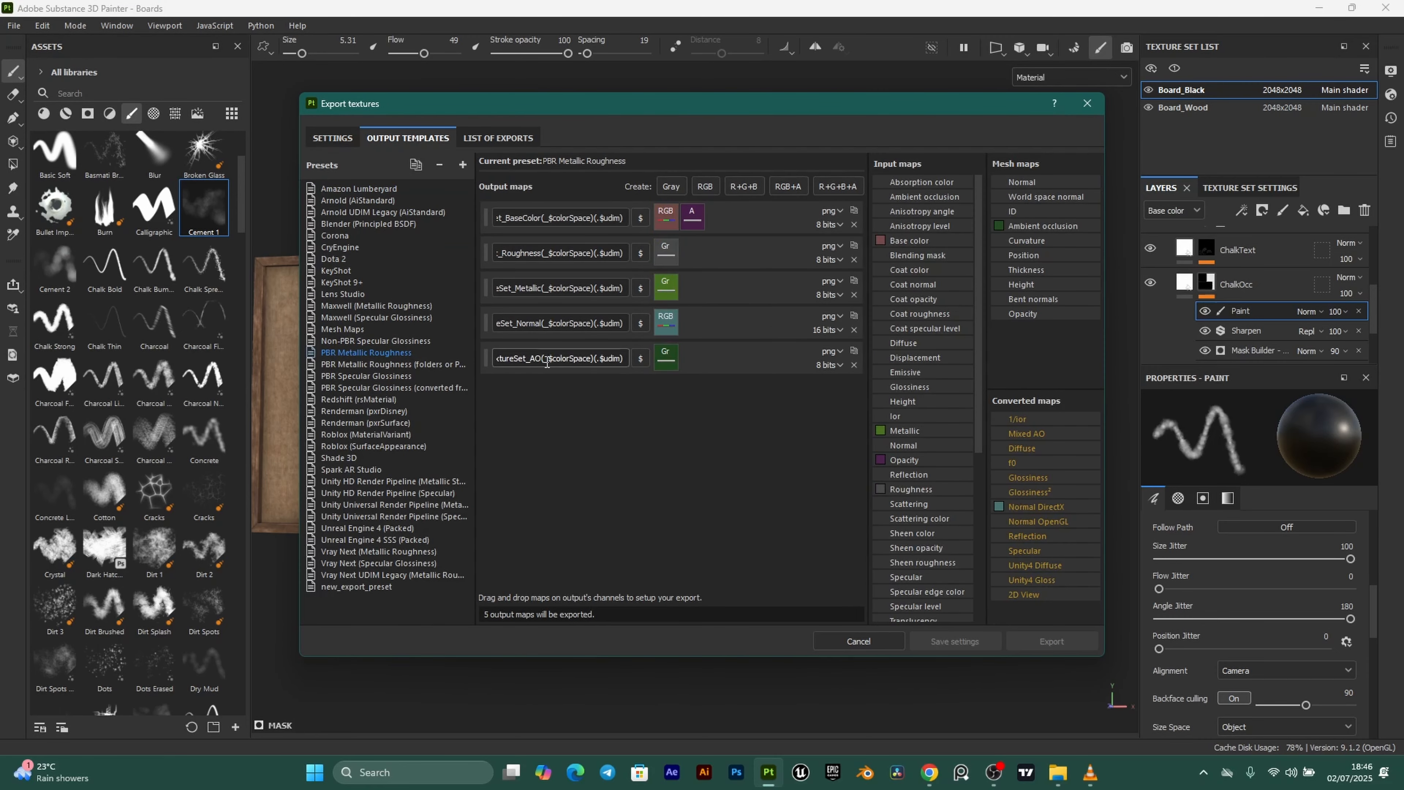
click(322, 142)
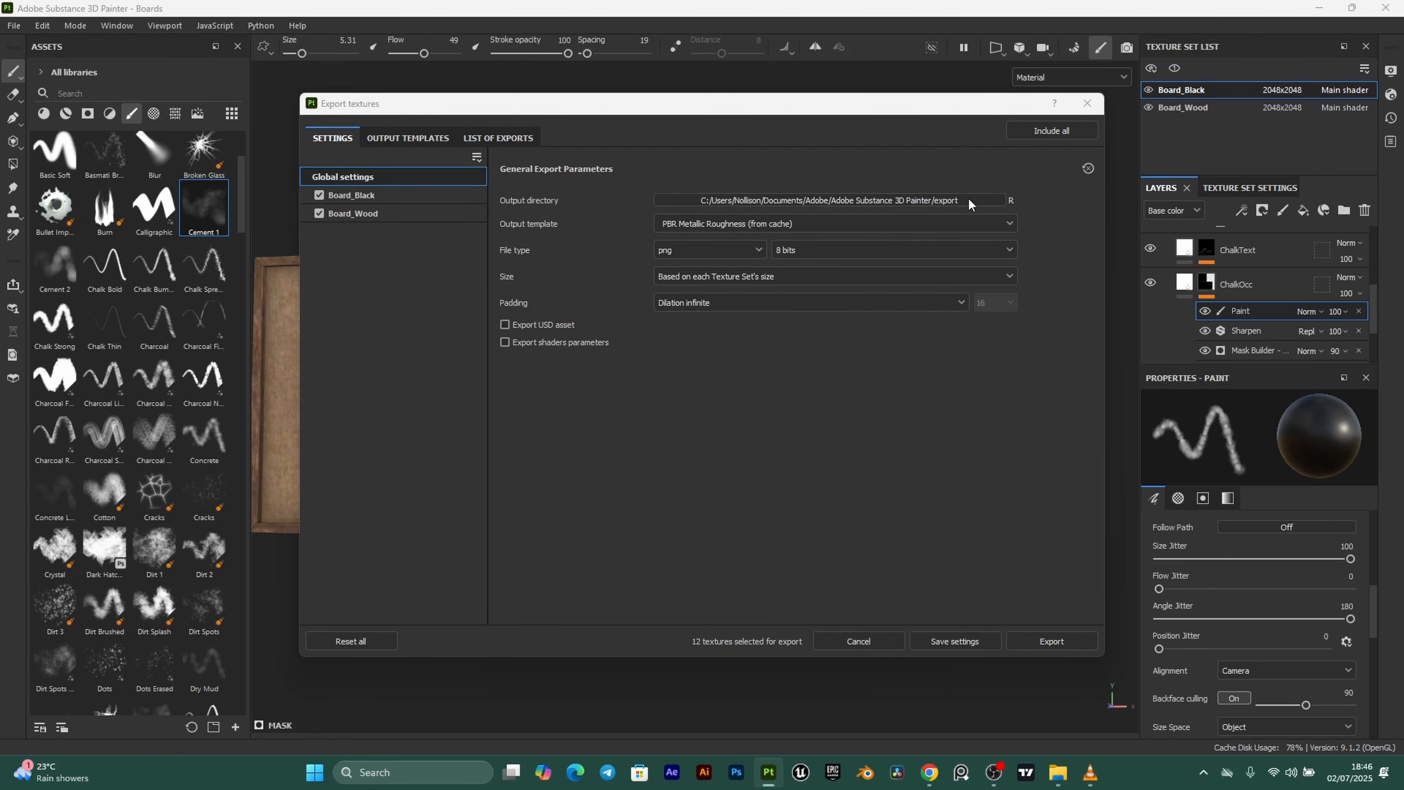
Create a Boards folder in ClassroomProject/Textures and set it as the output directory.
click(357, 263)
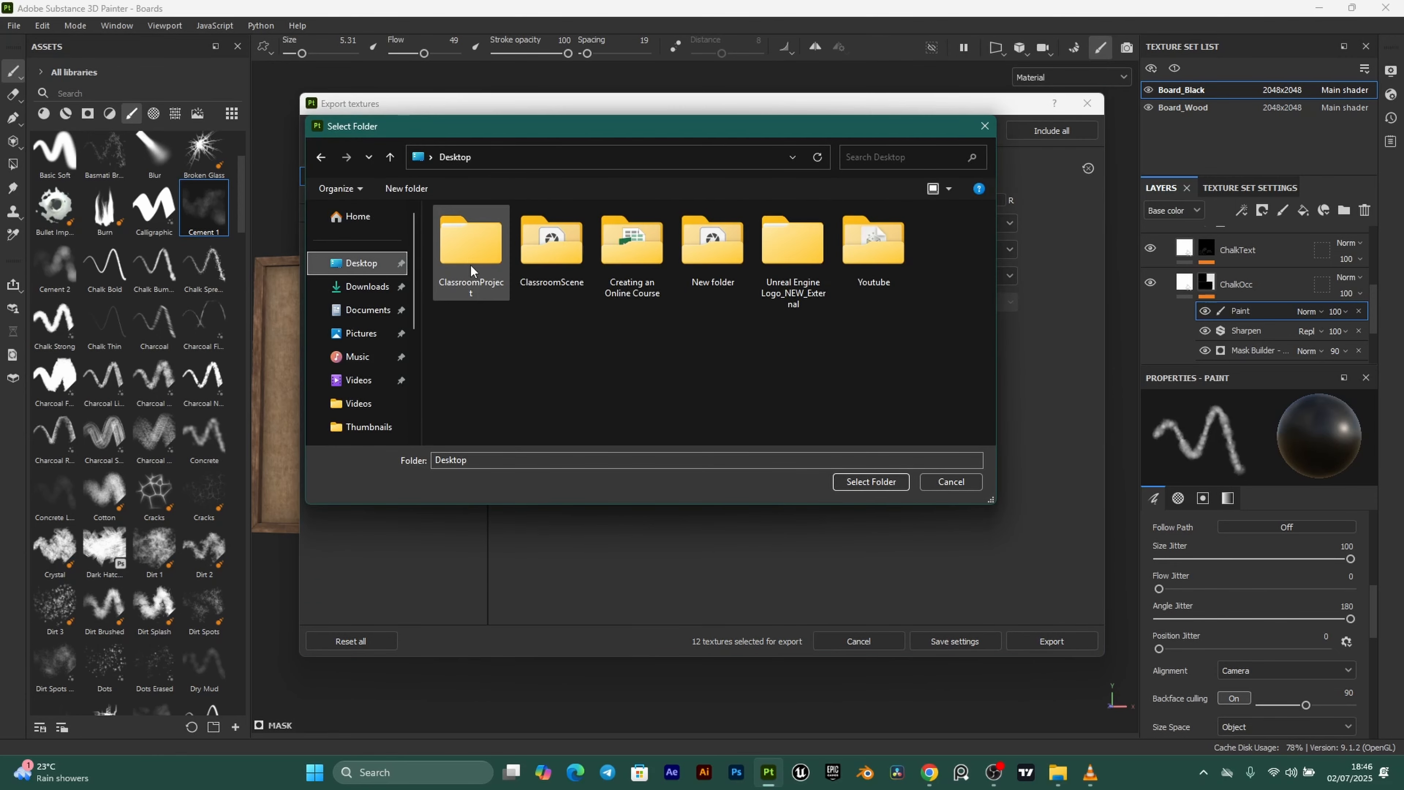
click(469, 249)
double_click(466, 251)
click(478, 273)
double_click(477, 273)
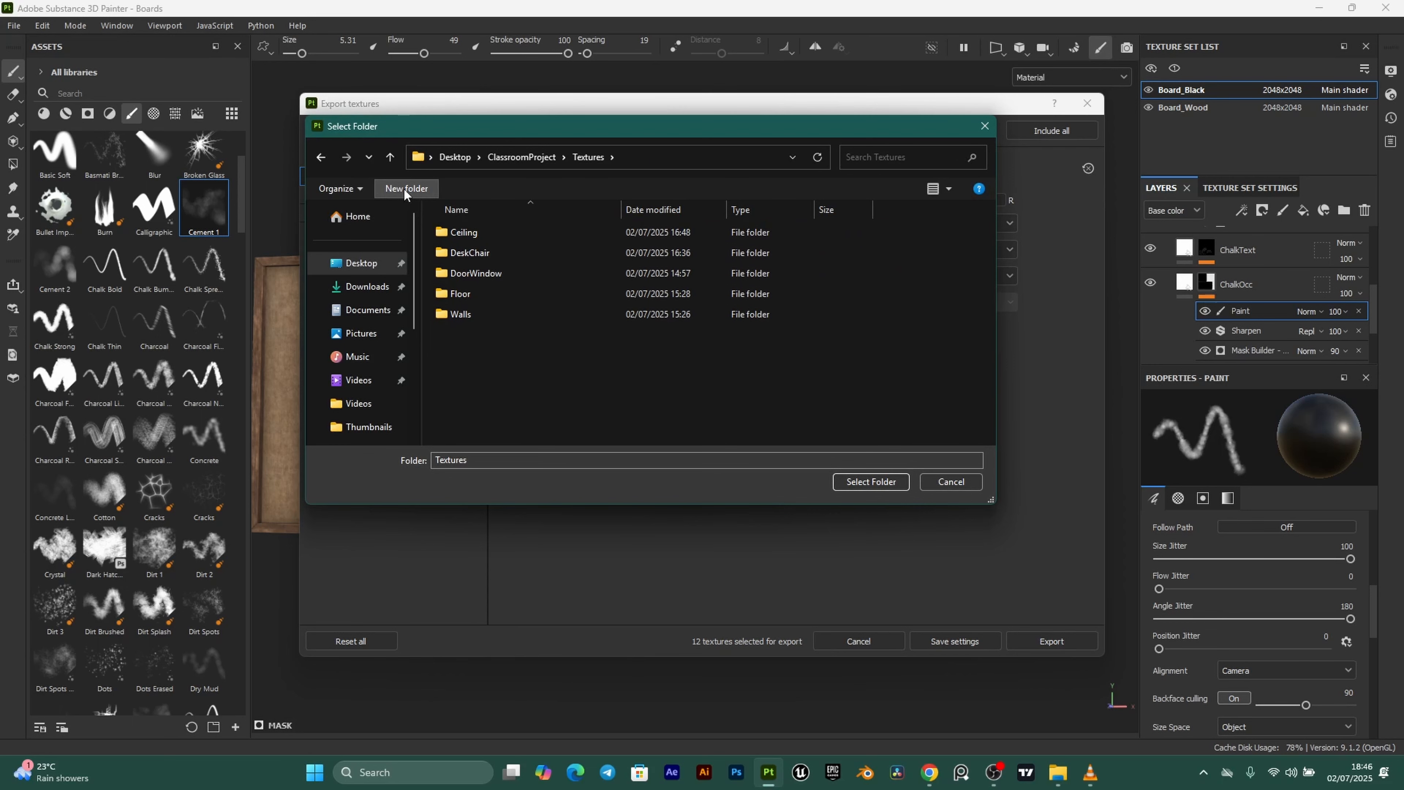
text(Boards)
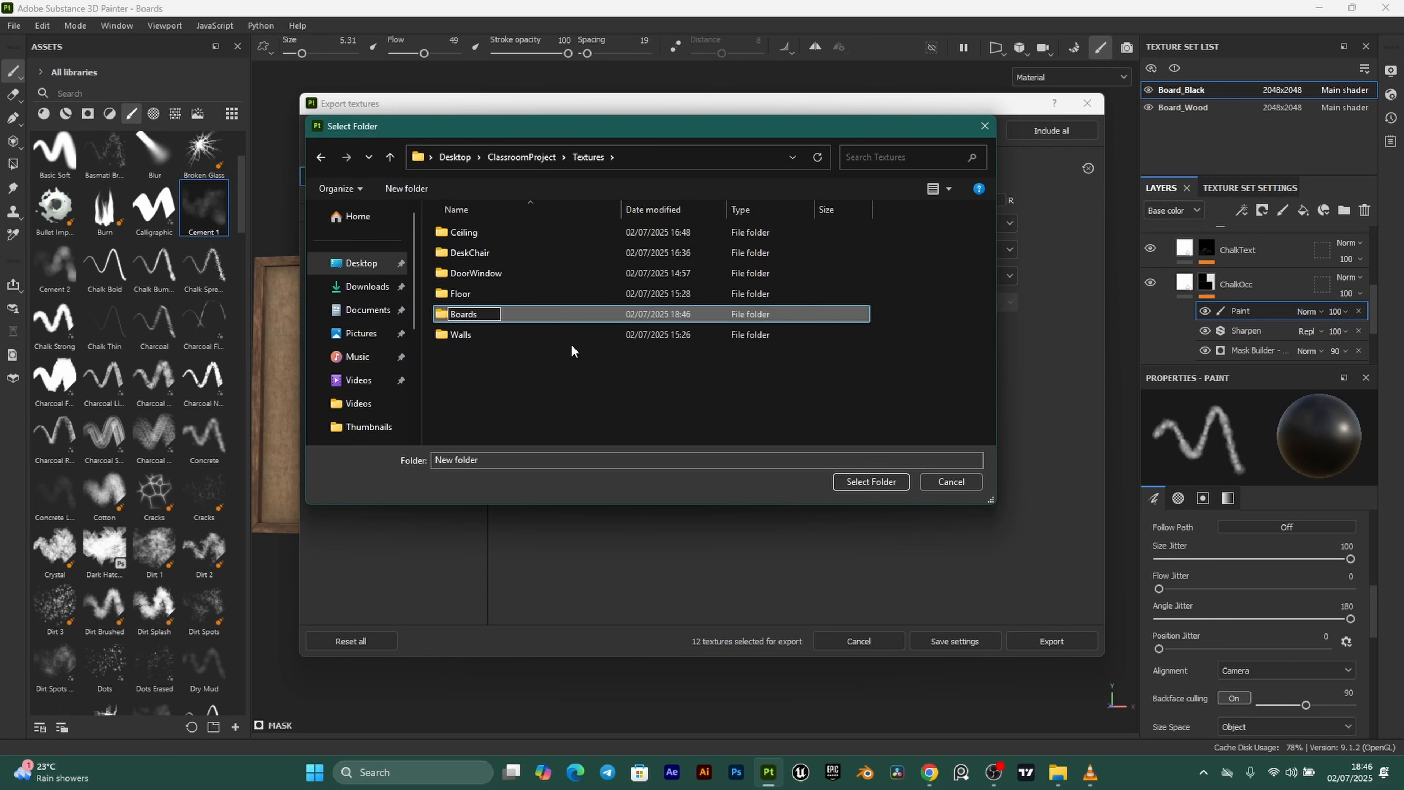
key(Return)
double_click(507, 232)
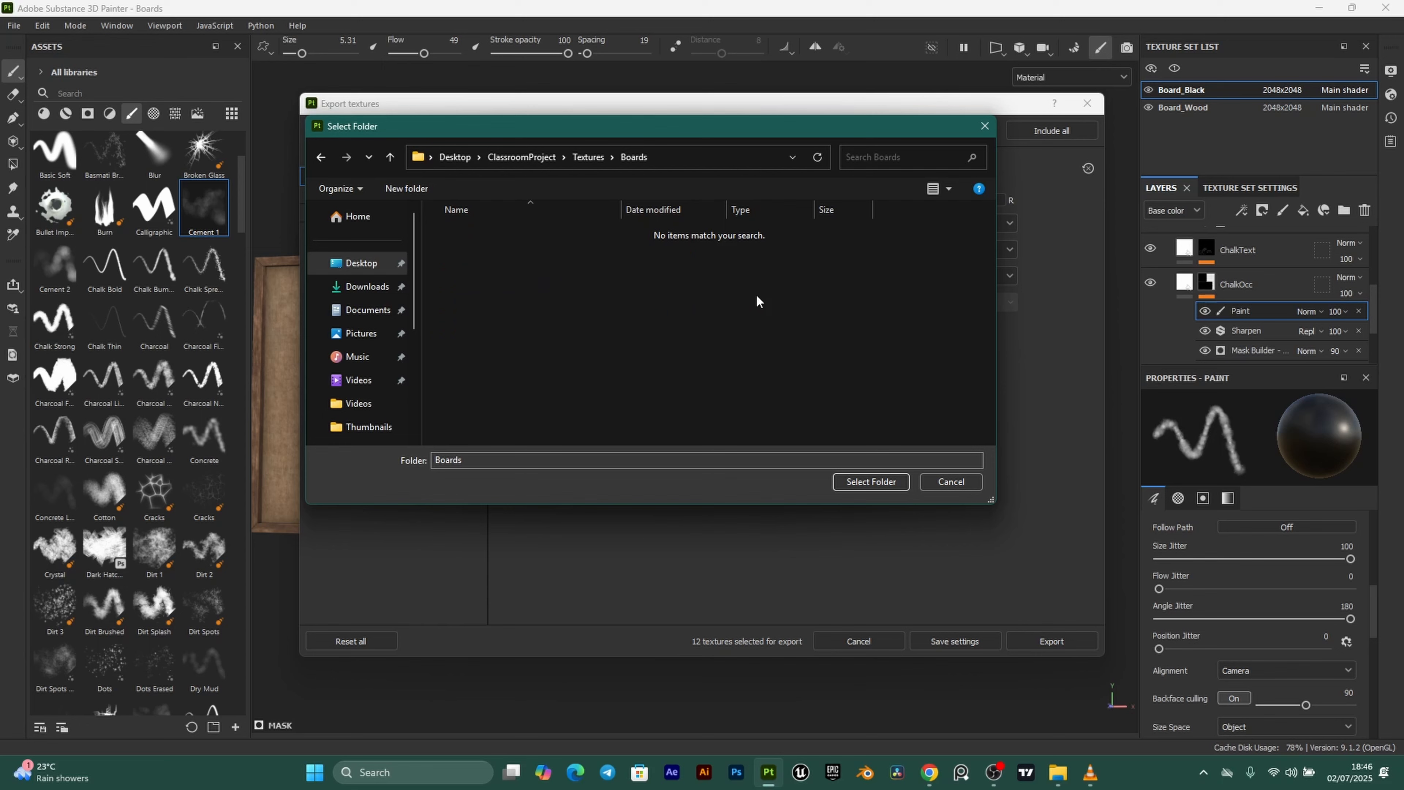
click(860, 476)
Set the export file type to targa and the size to 2048.
click(712, 251)
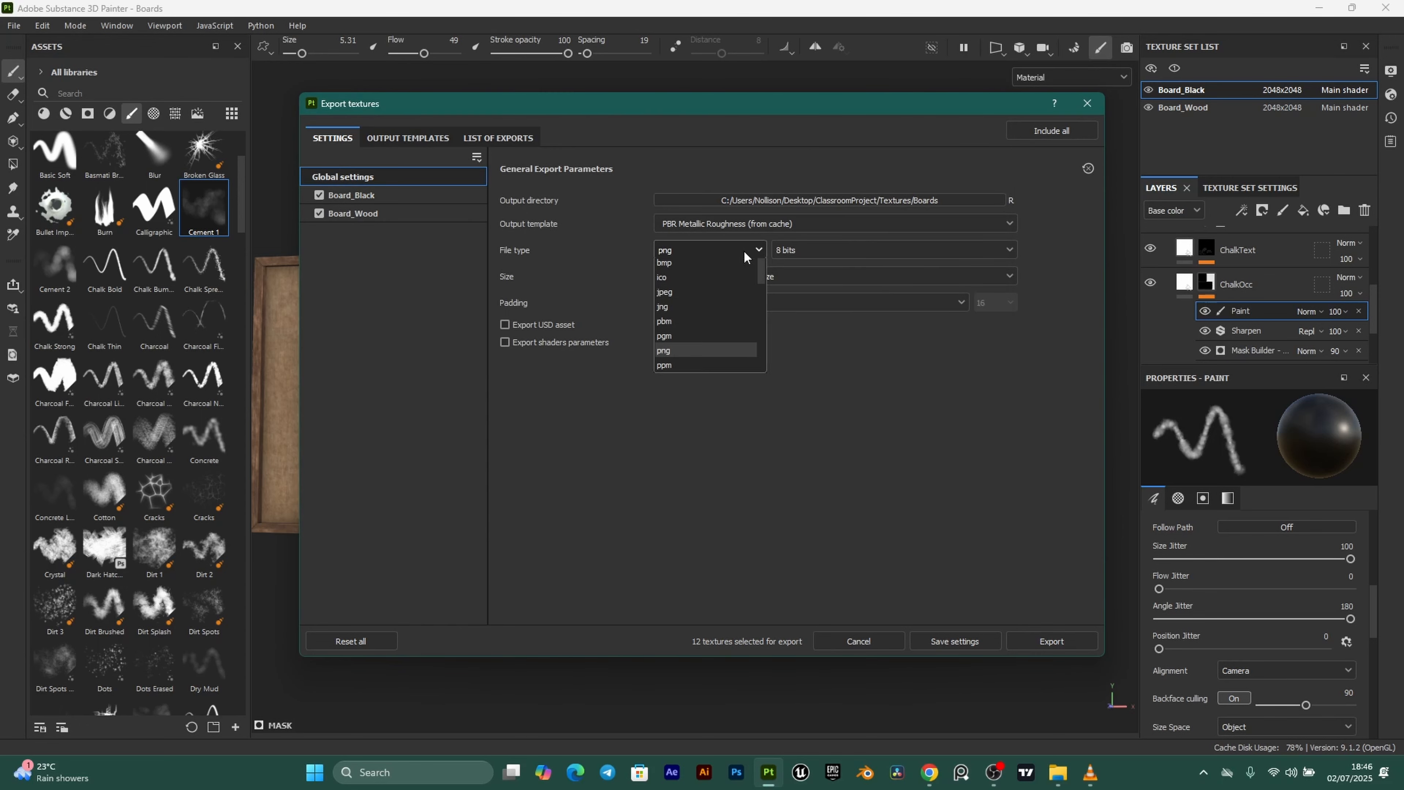
scroll(700, 359, down, 2)
click(676, 327)
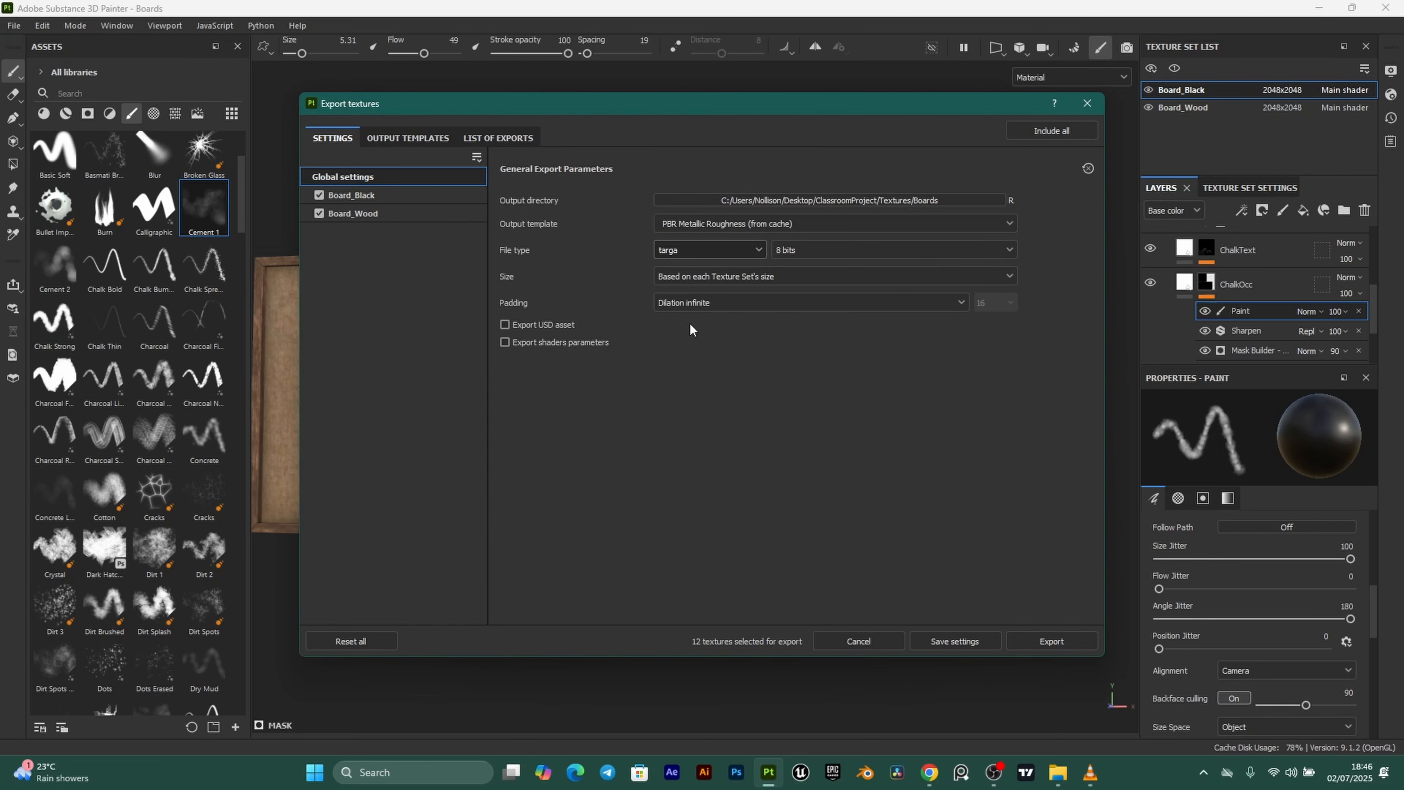
click(794, 275)
click(700, 391)
Export with the PBR Metallic Roughness template, then touch up the chalk equals sign.
click(817, 226)
scroll(782, 322, up, 5)
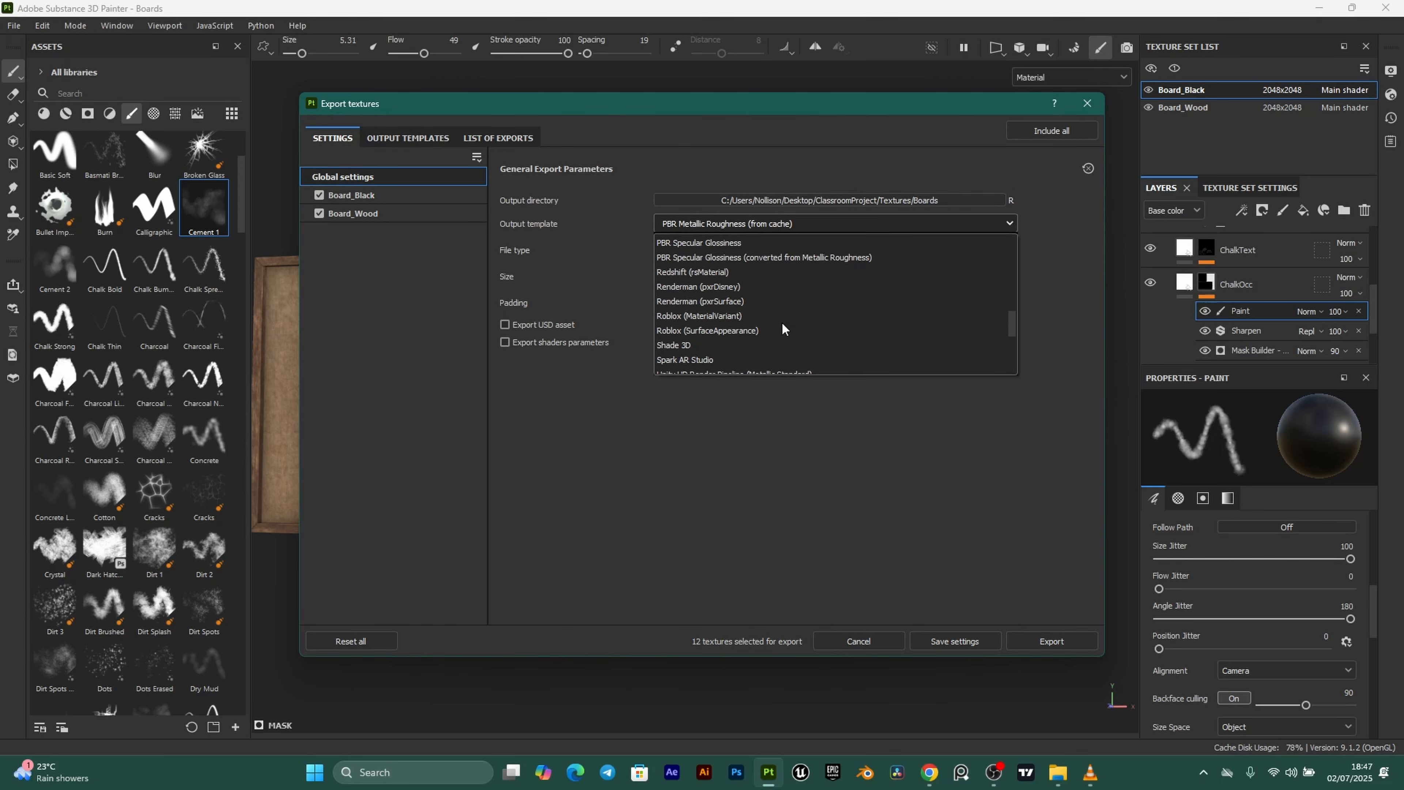
click(781, 322)
click(1052, 642)
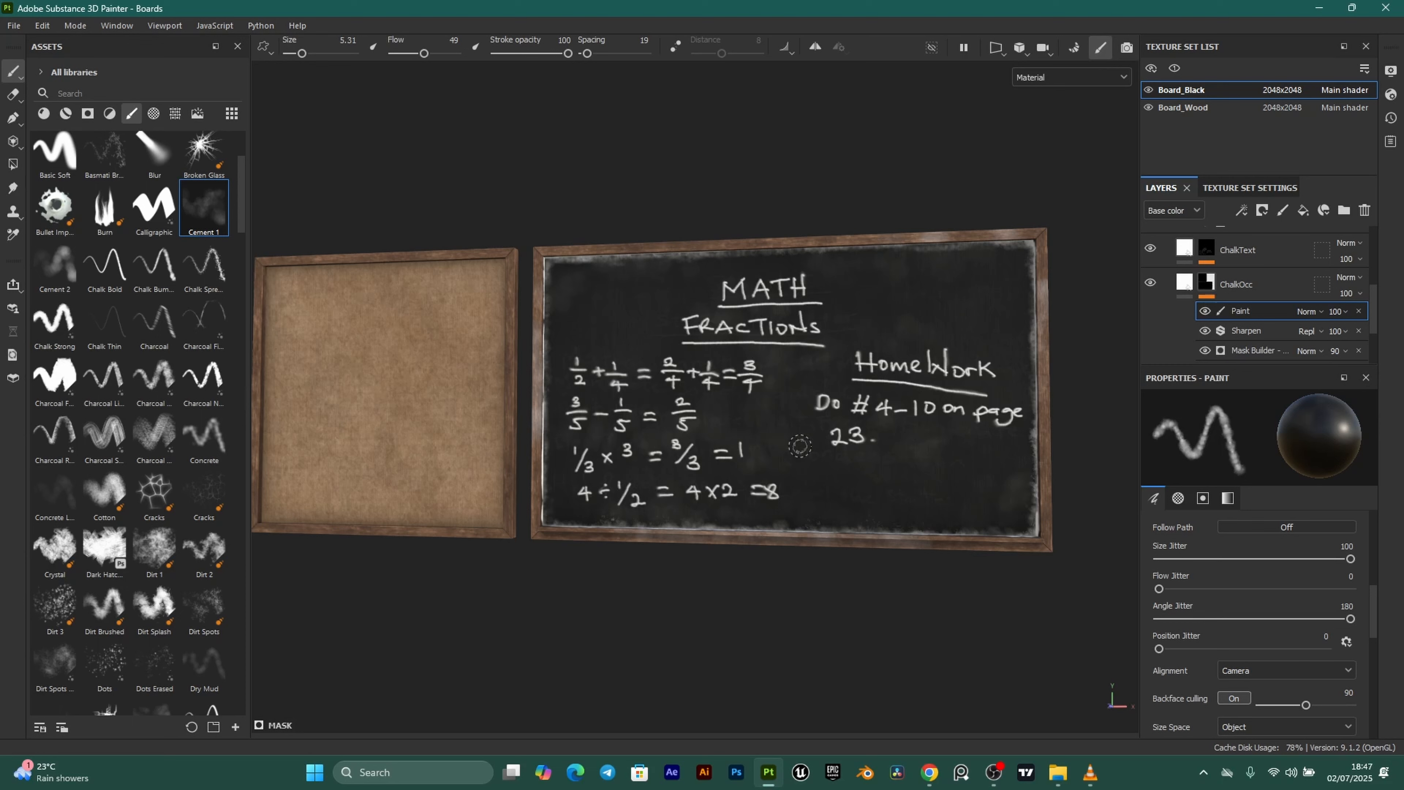
drag(644, 417, 657, 417)
drag(644, 421, 656, 421)
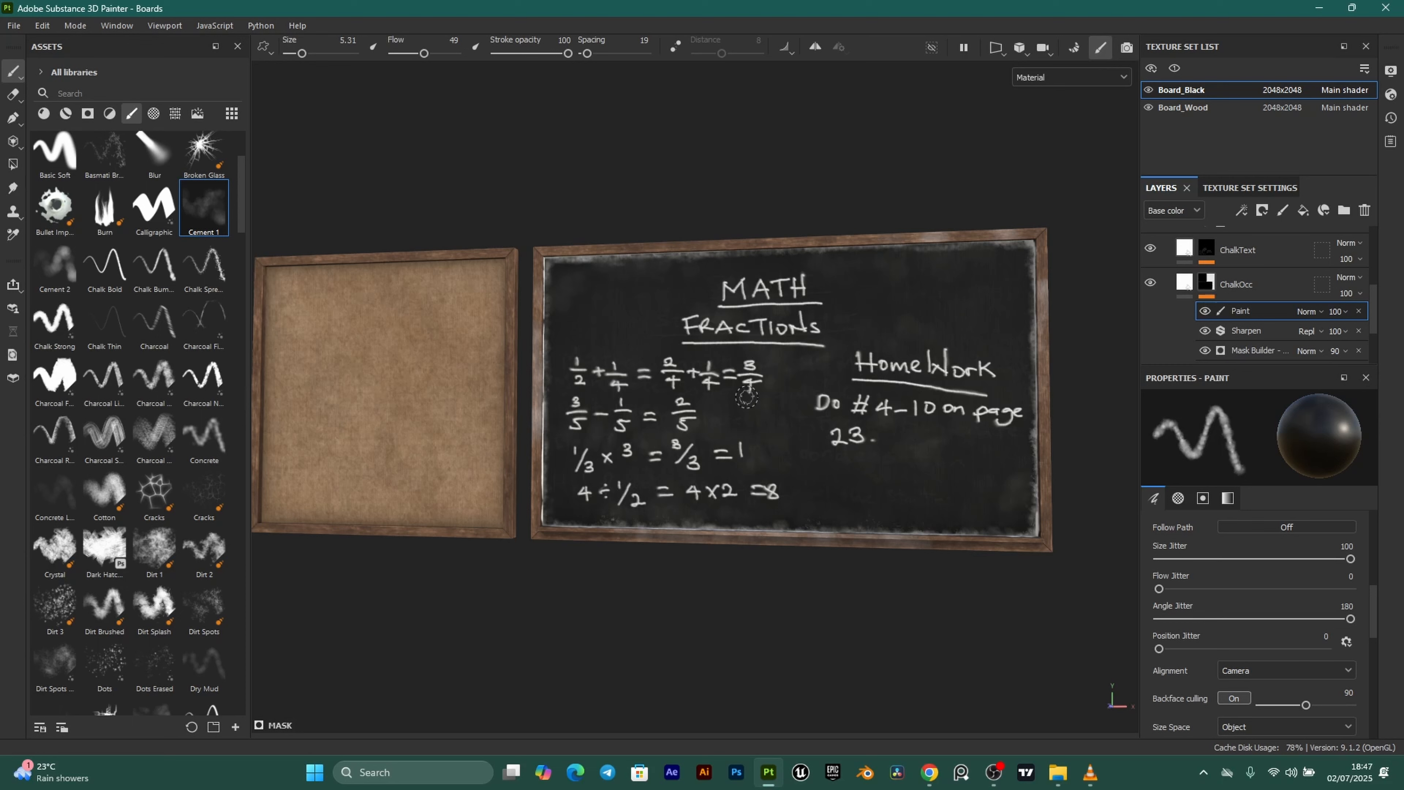